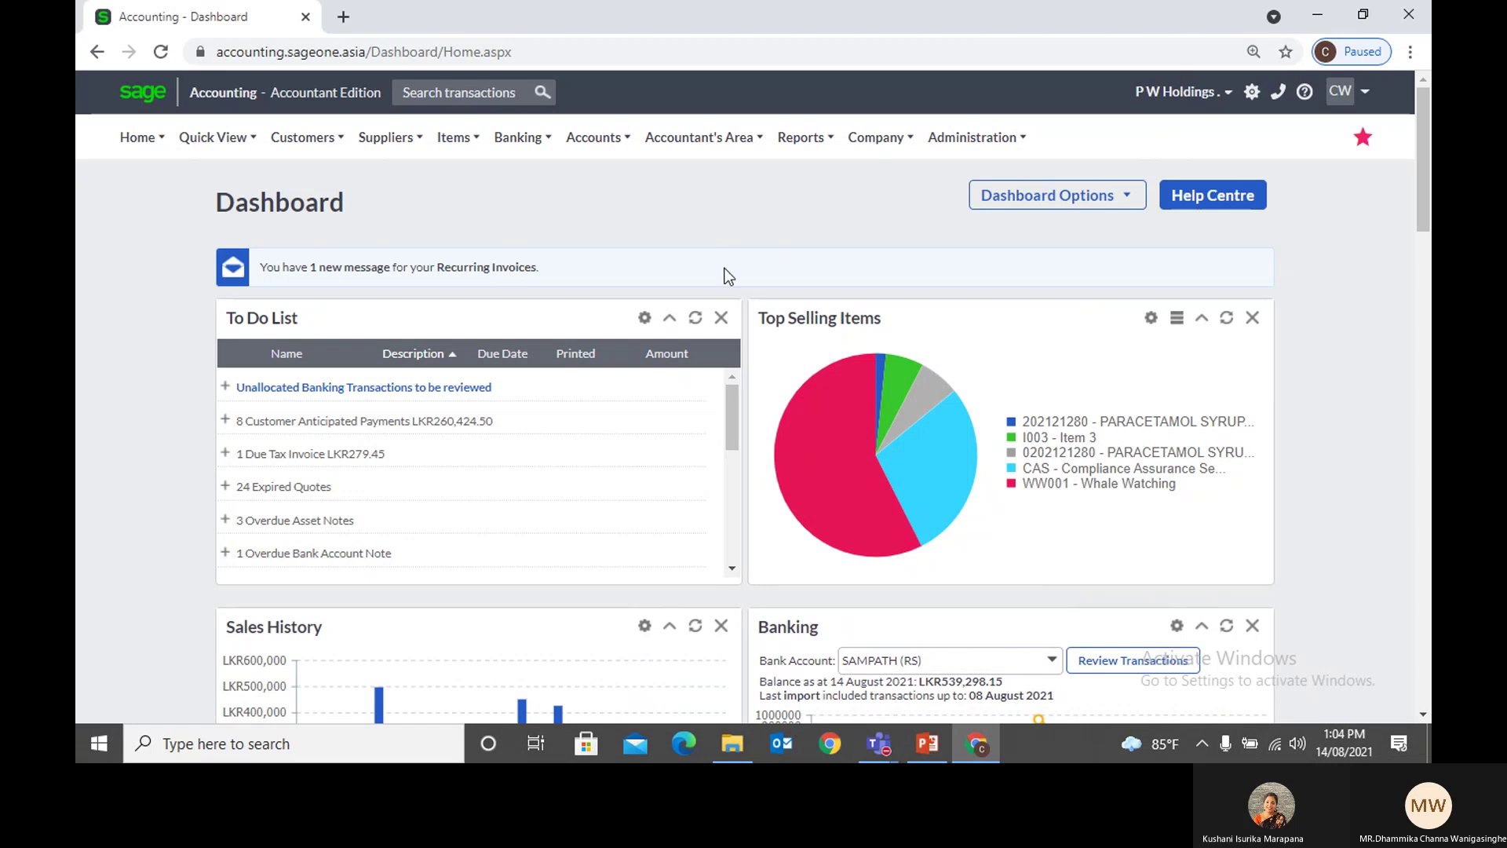
mouse_move(879, 753)
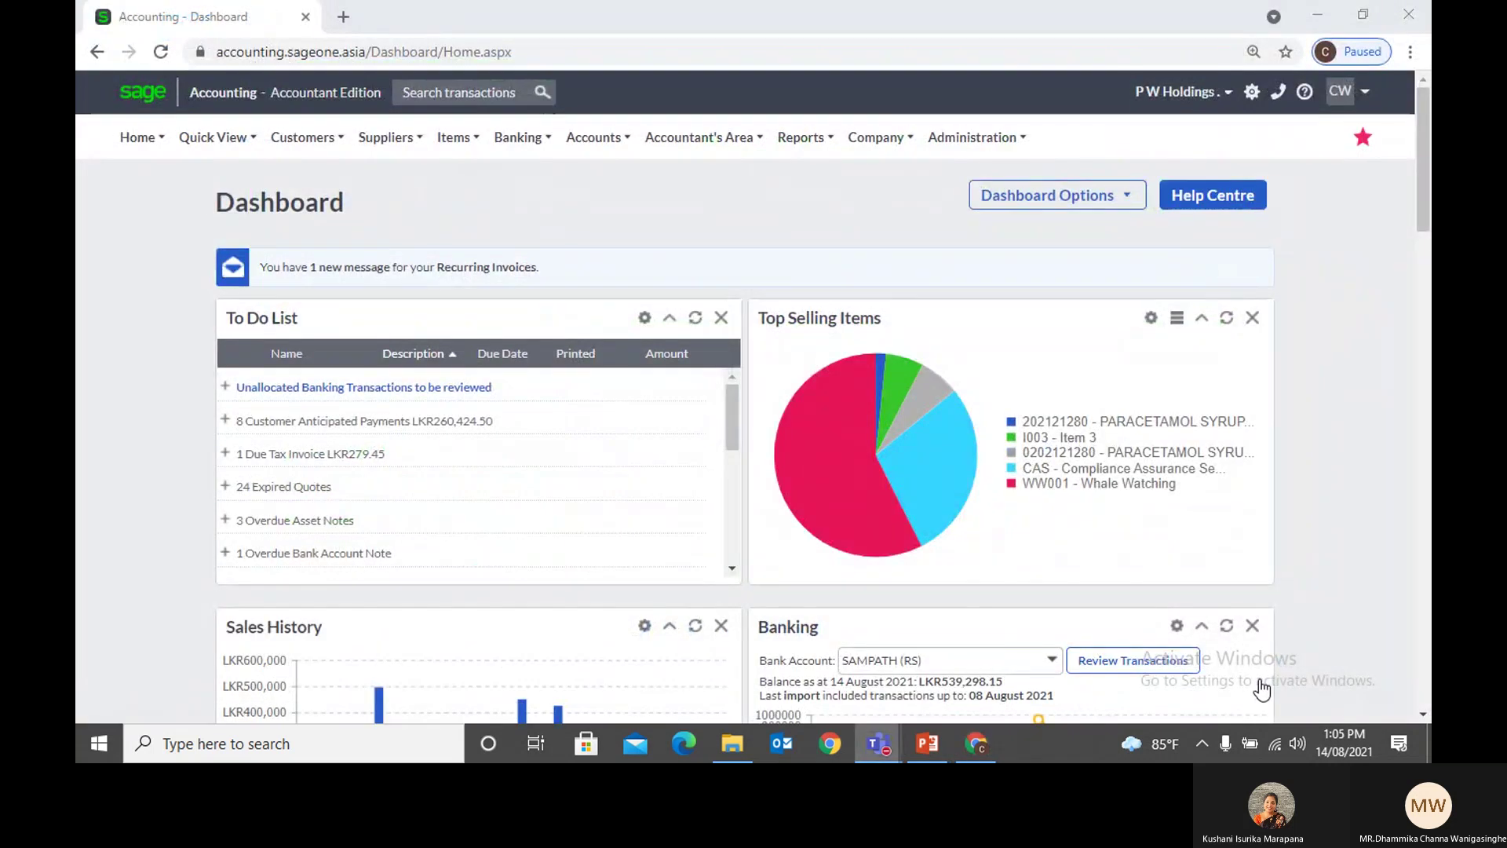
click(1330, 473)
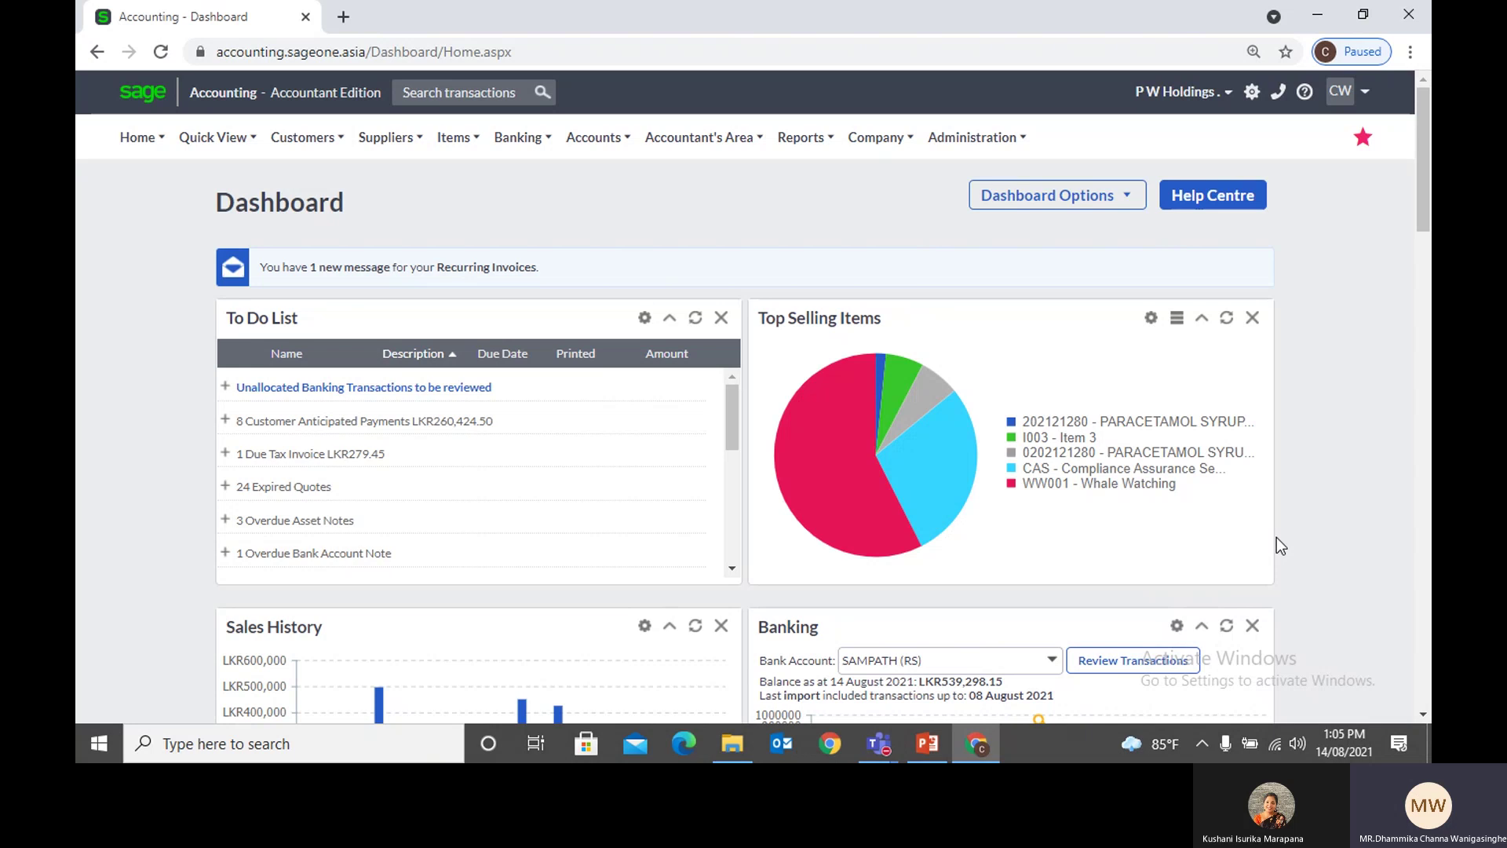
click(300, 149)
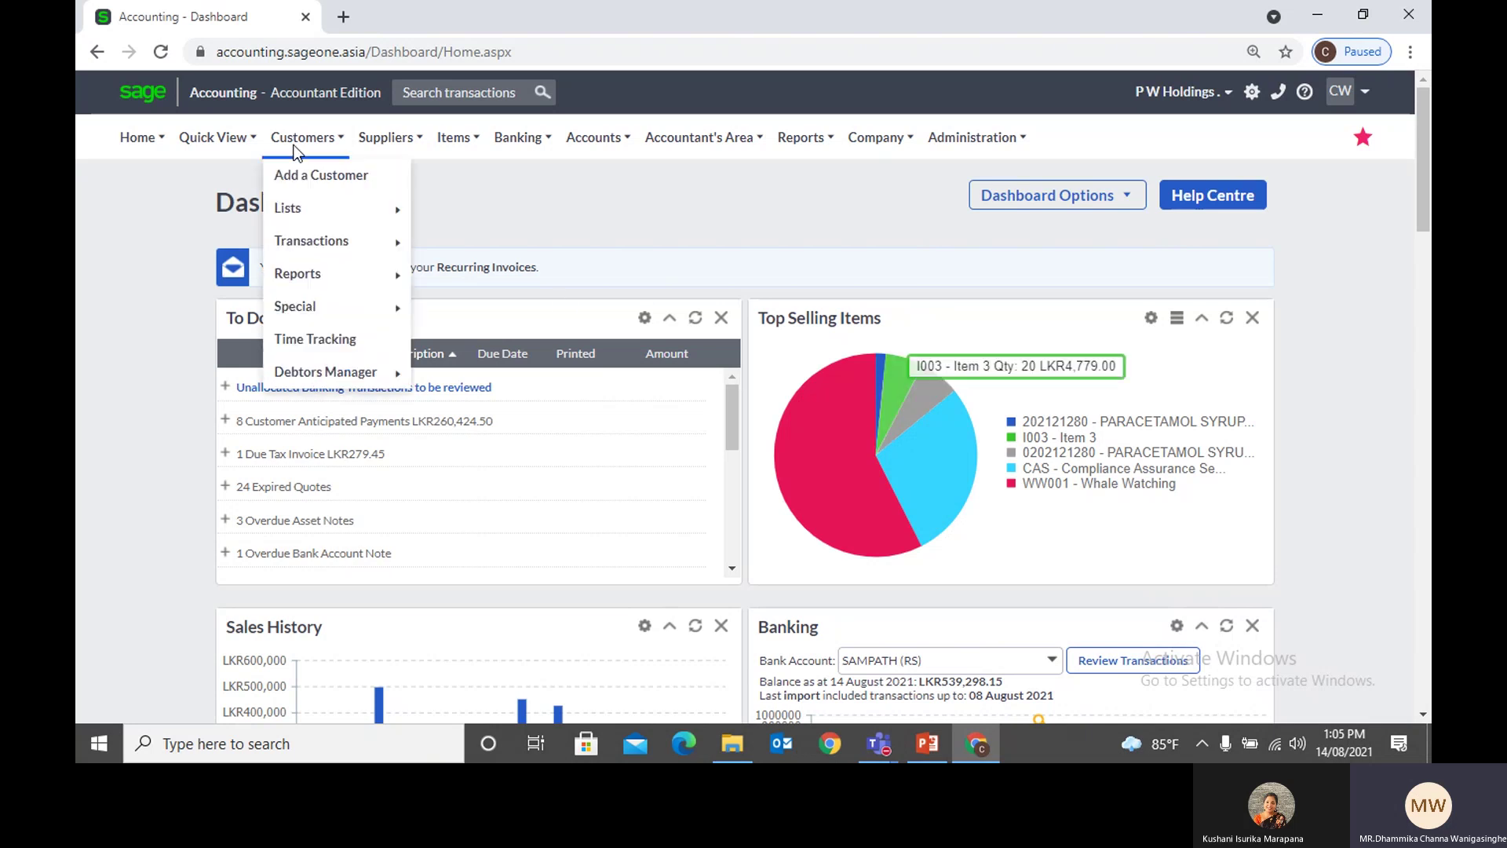
mouse_move(451, 147)
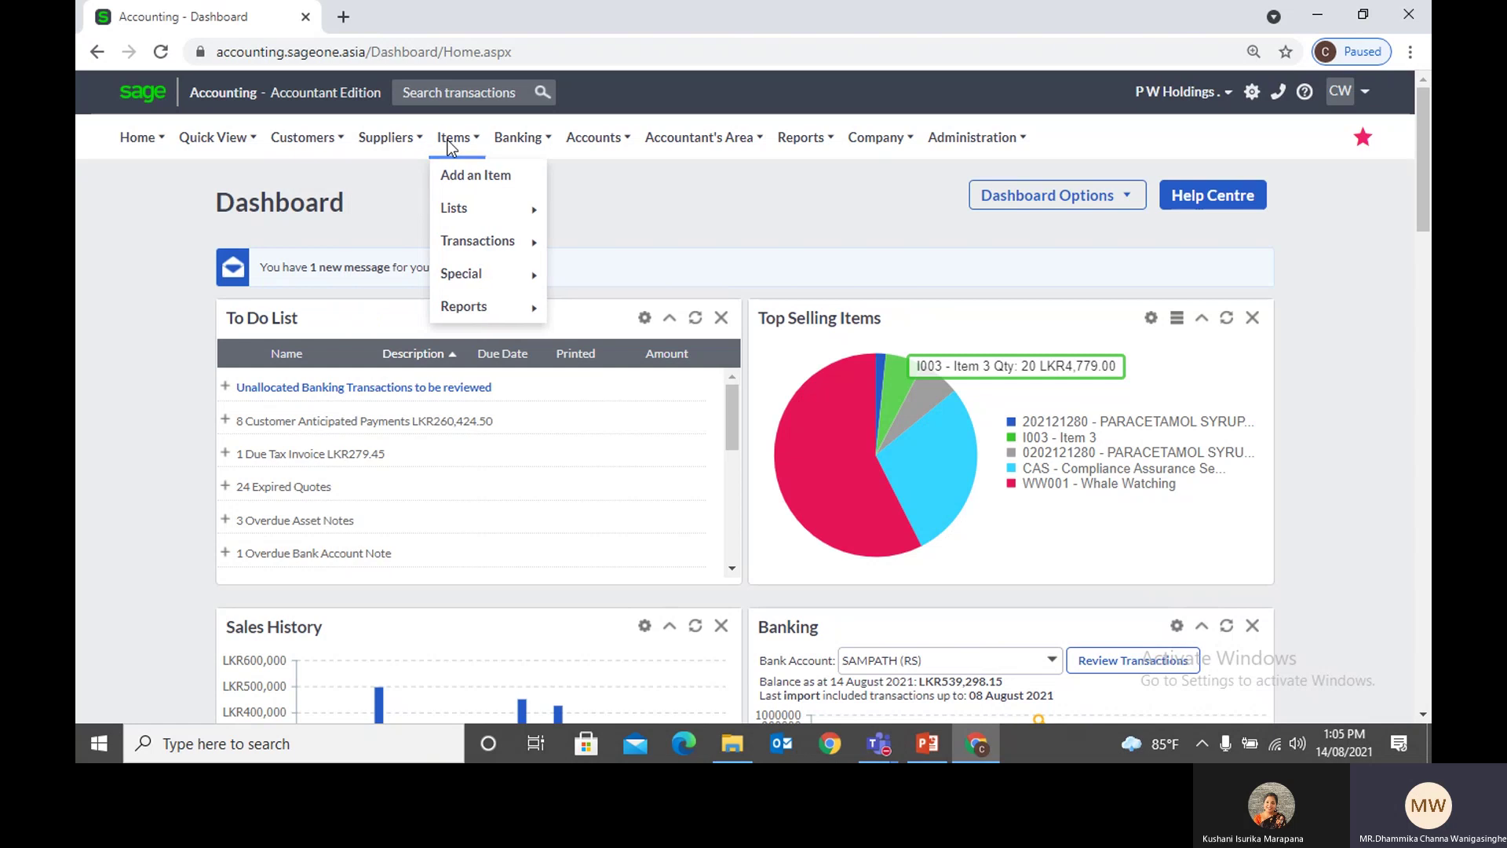
mouse_move(522, 143)
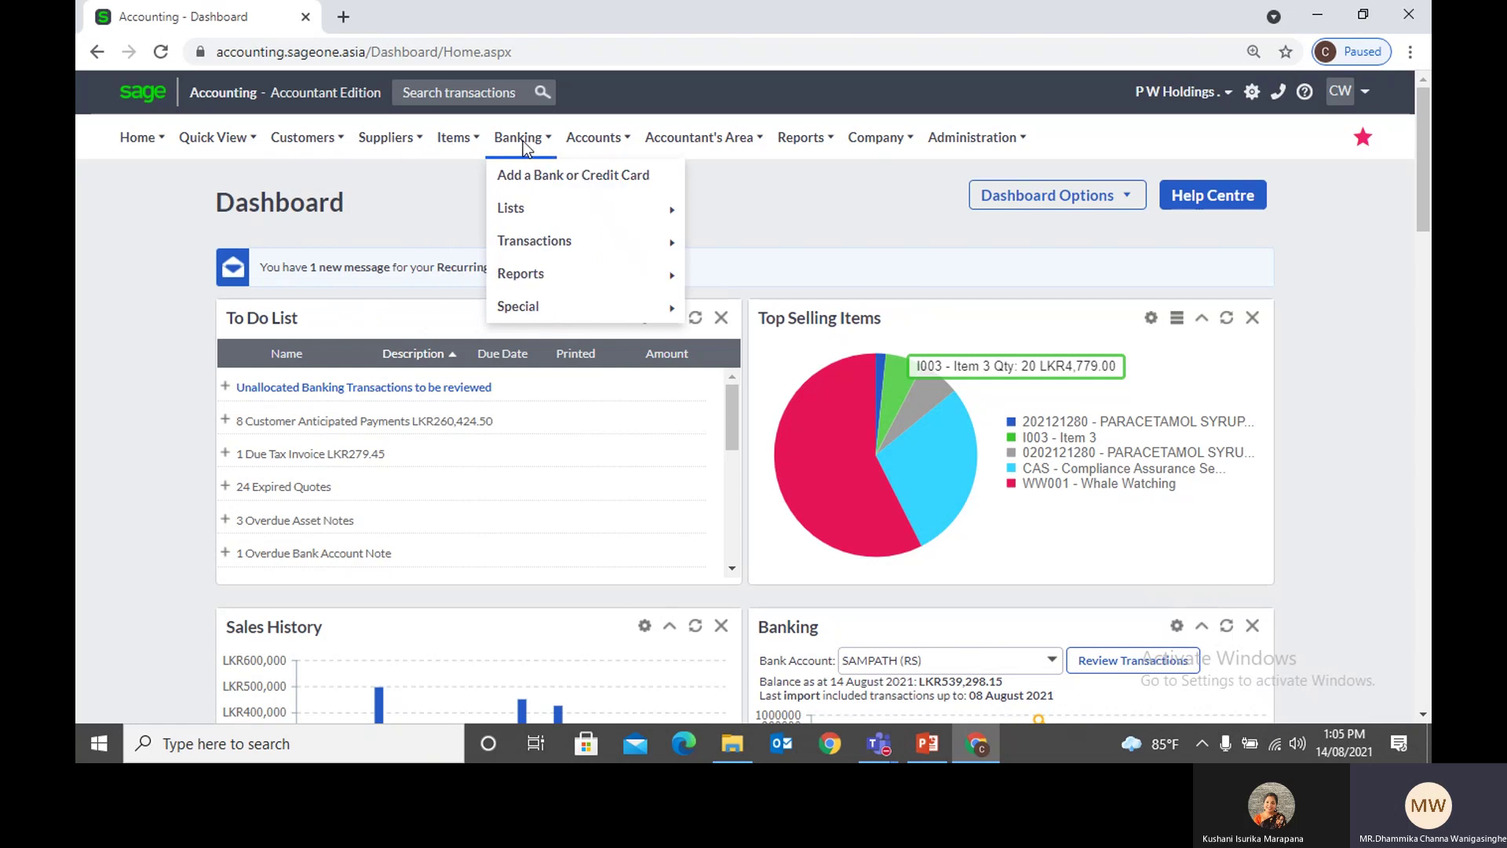
mouse_move(586, 143)
mouse_move(892, 153)
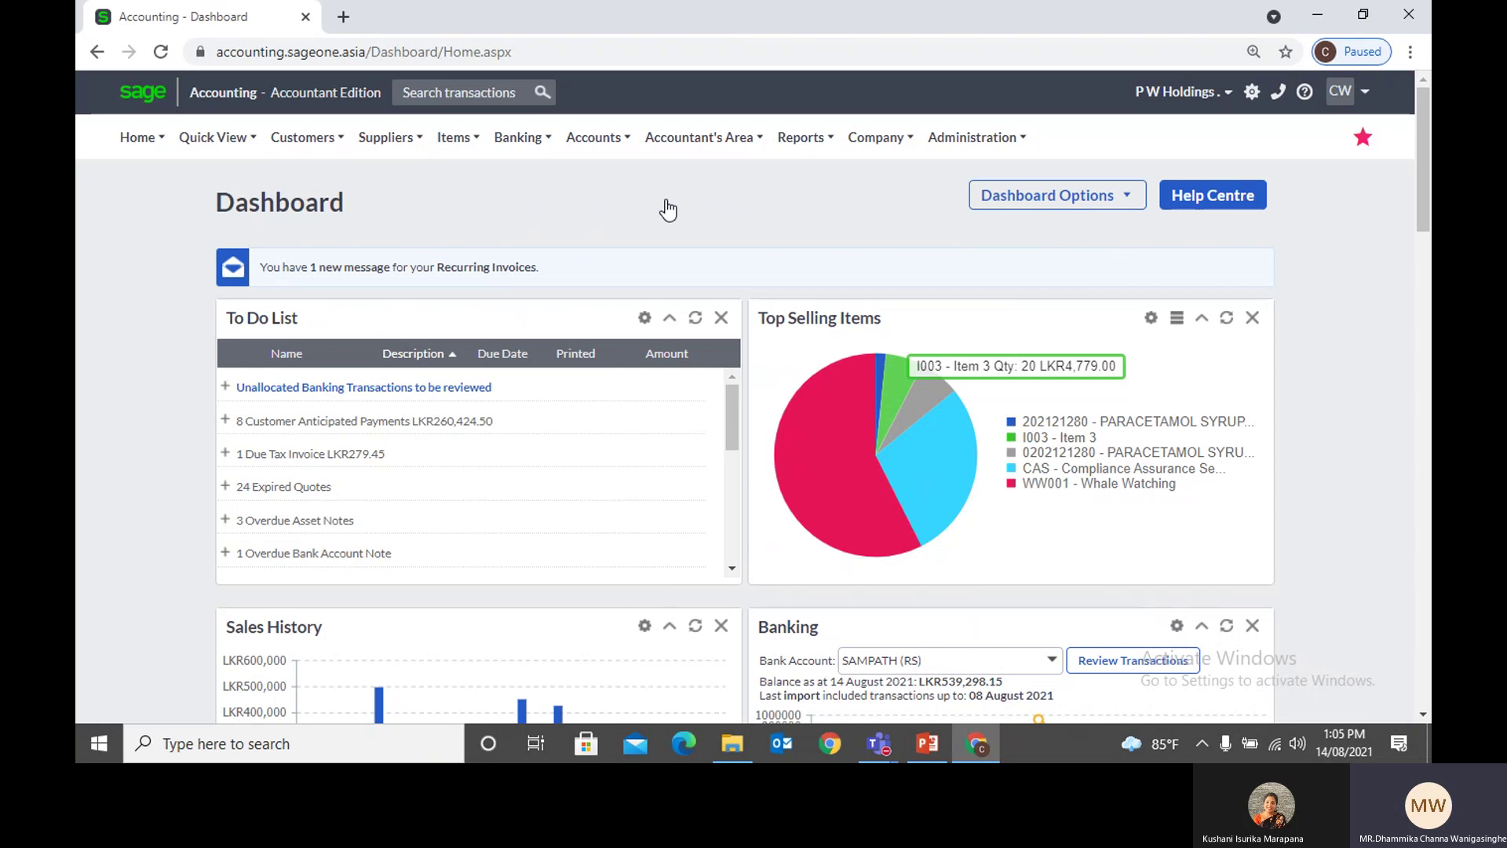
Step: Open a blank record for adding a new supplier
mouse_move(395, 160)
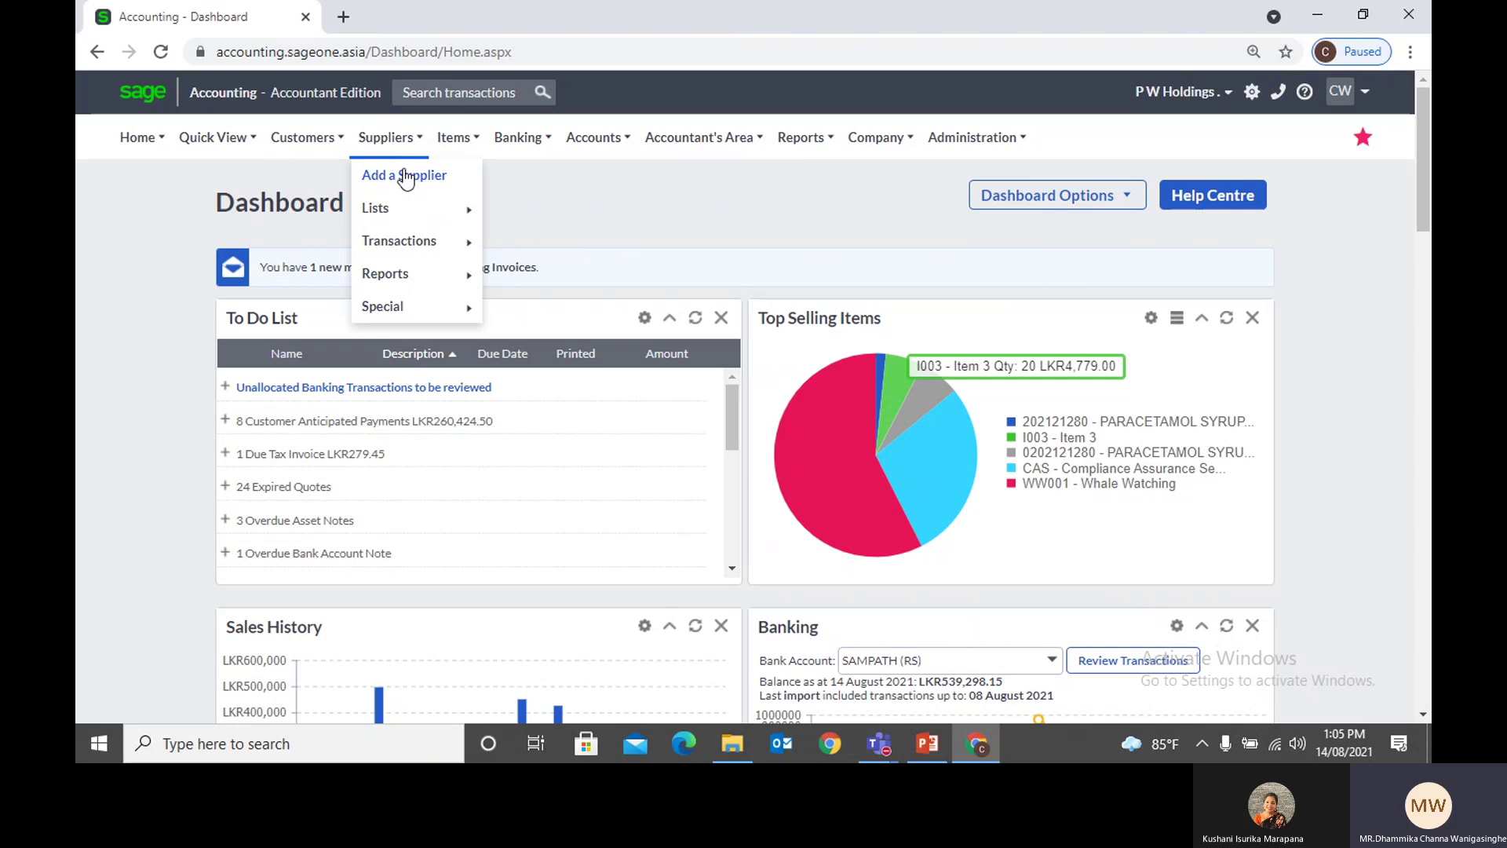
click(428, 184)
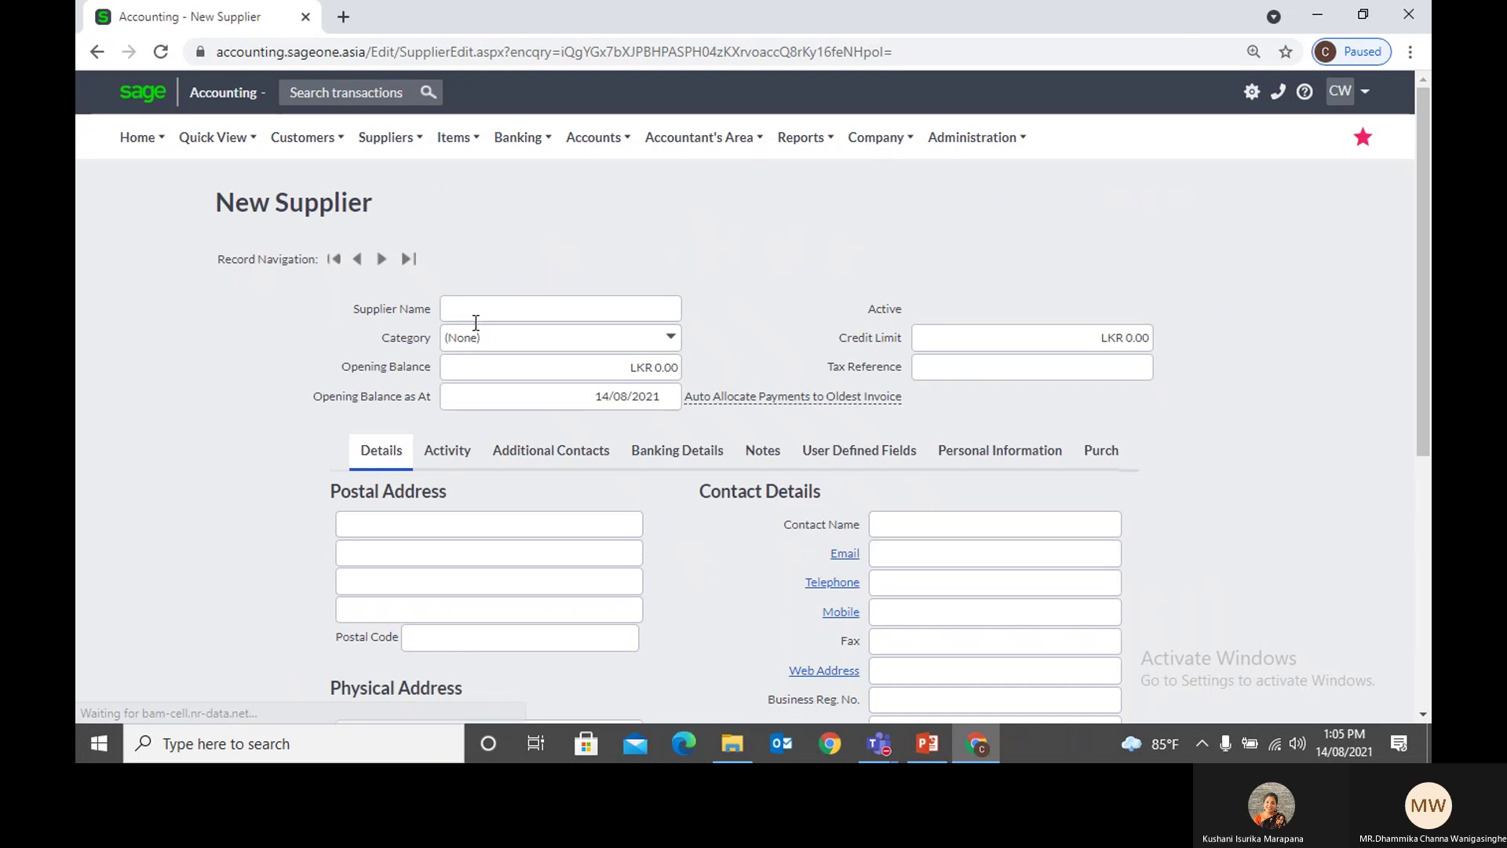
Step: Examine the new supplier's category choices, opening balance field and credit limit field
click(671, 339)
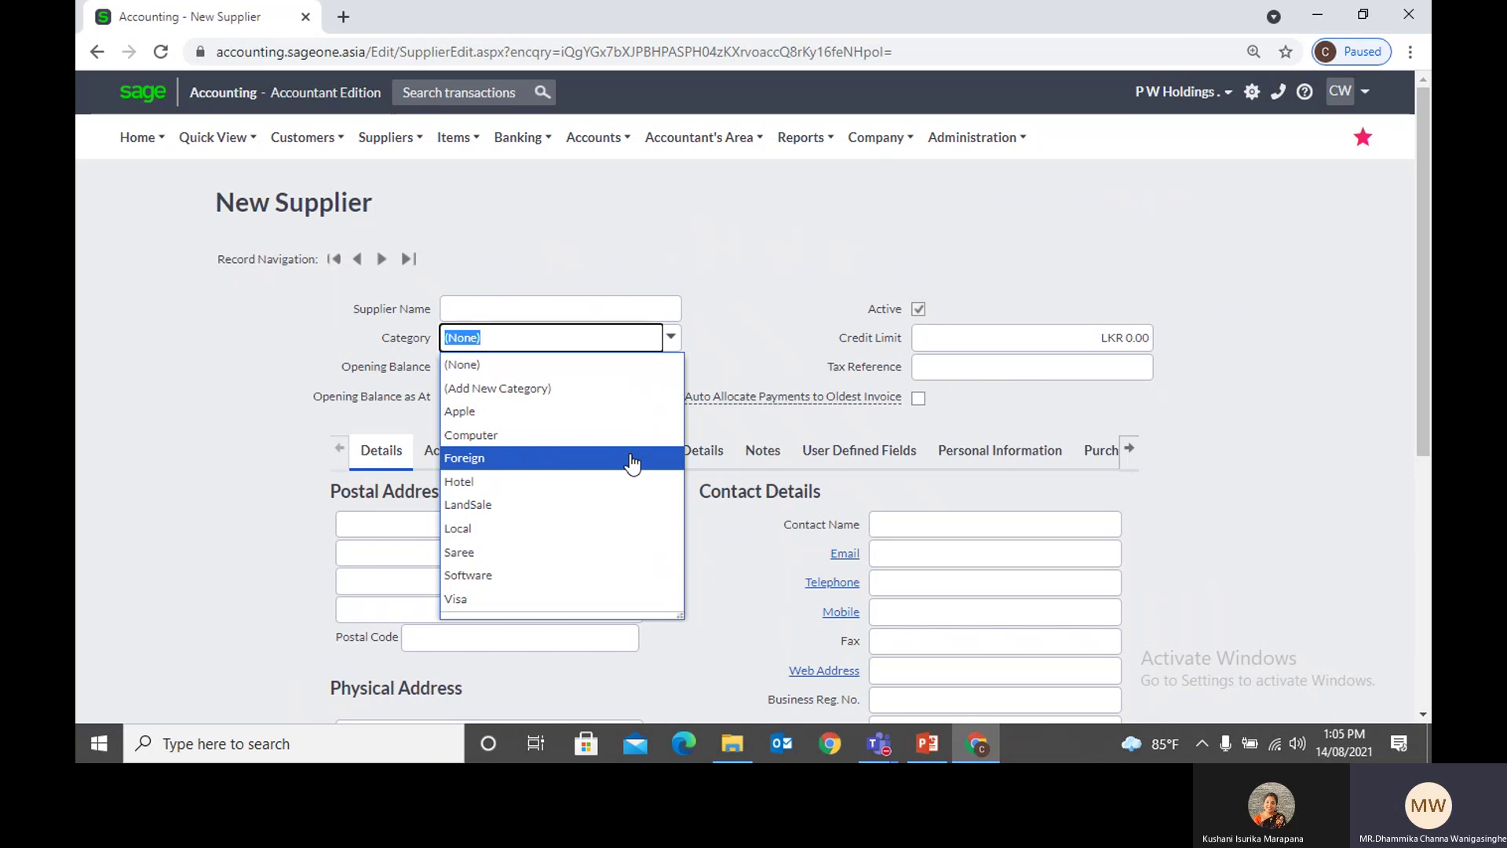
click(765, 334)
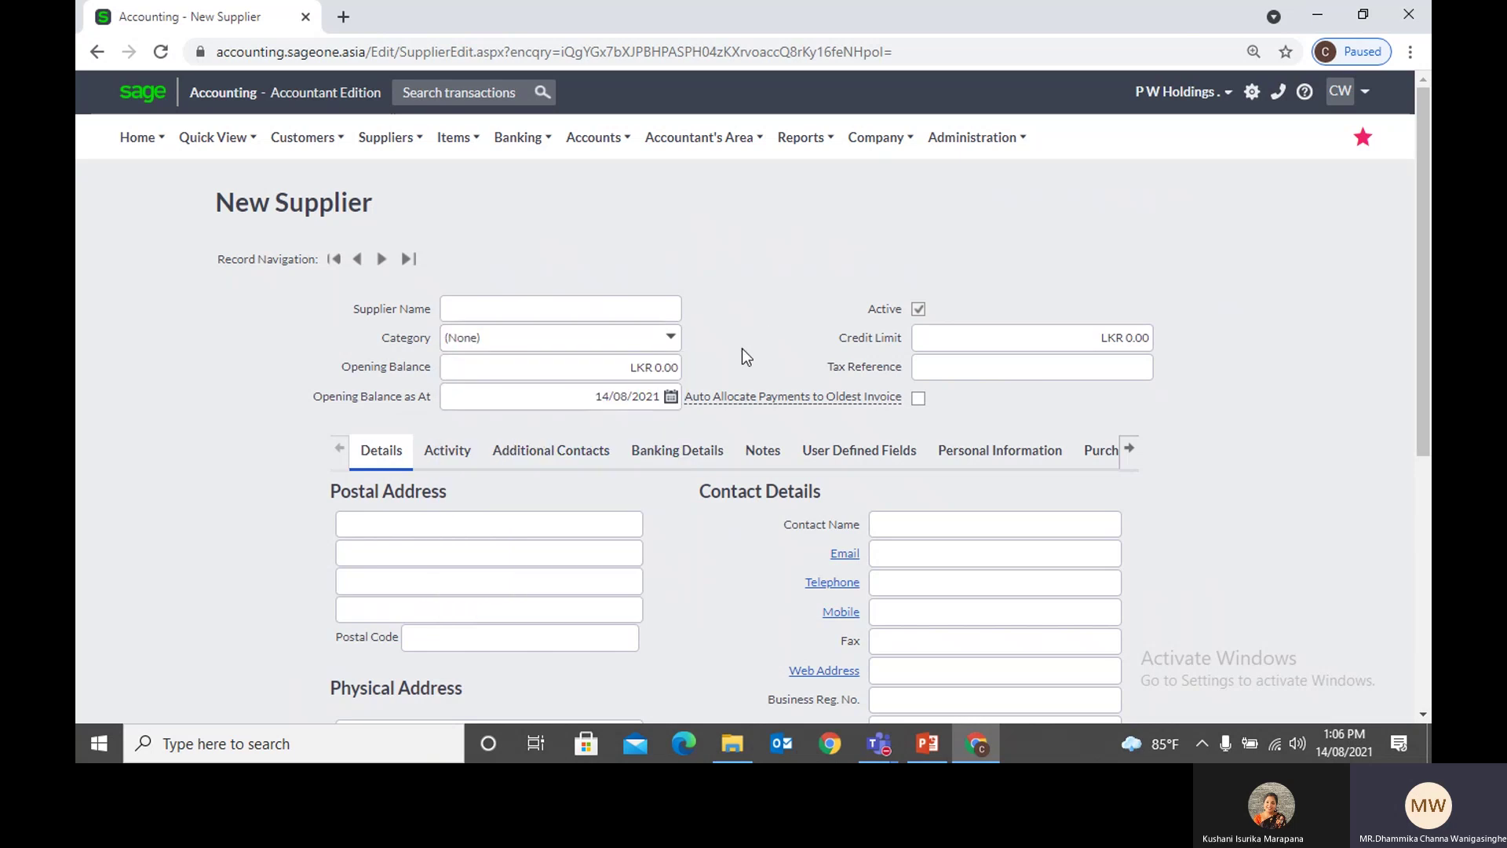
click(651, 365)
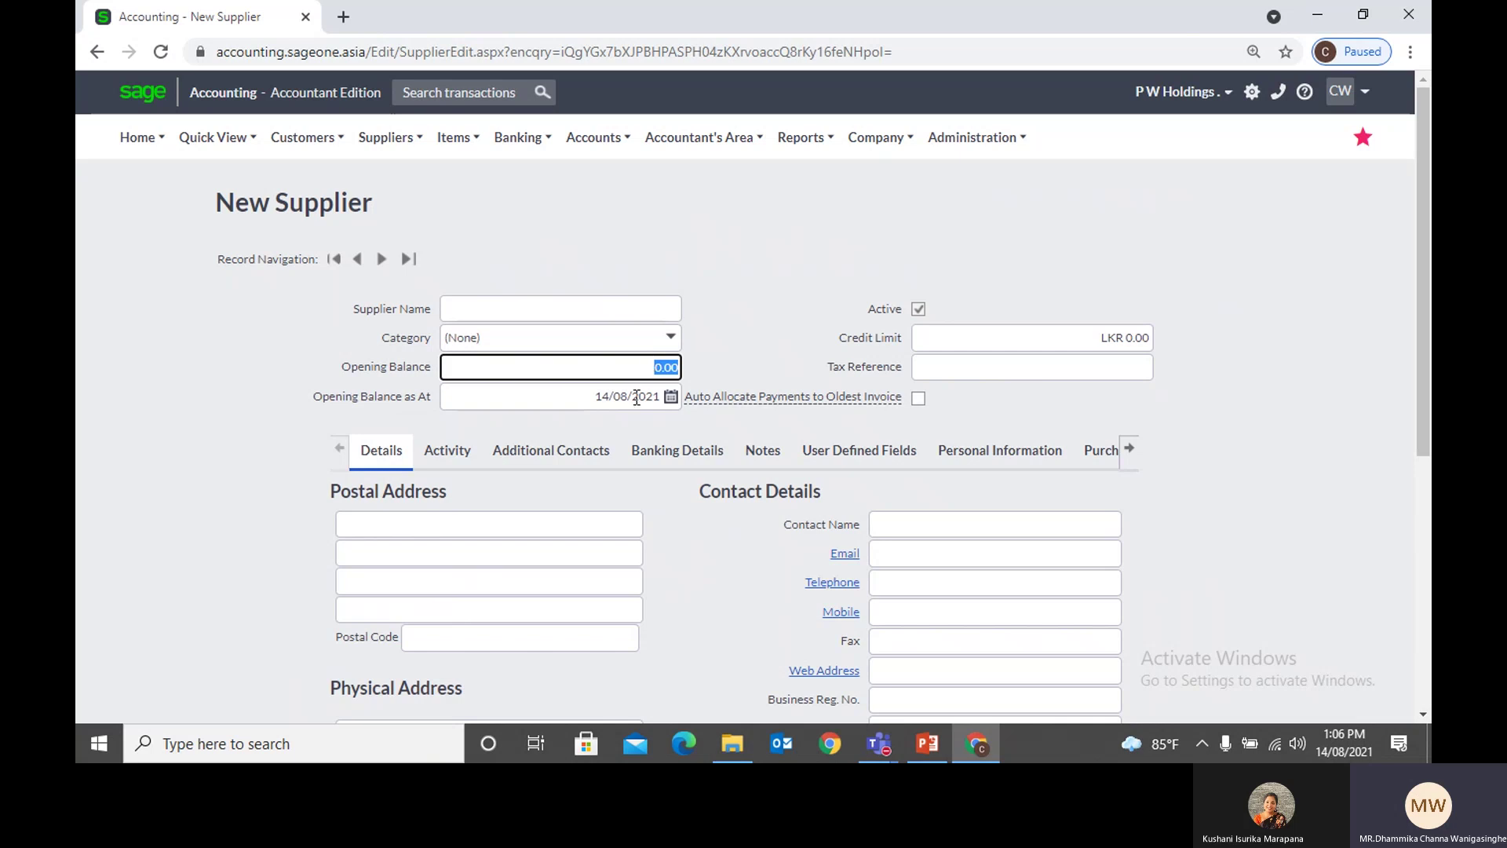
click(744, 350)
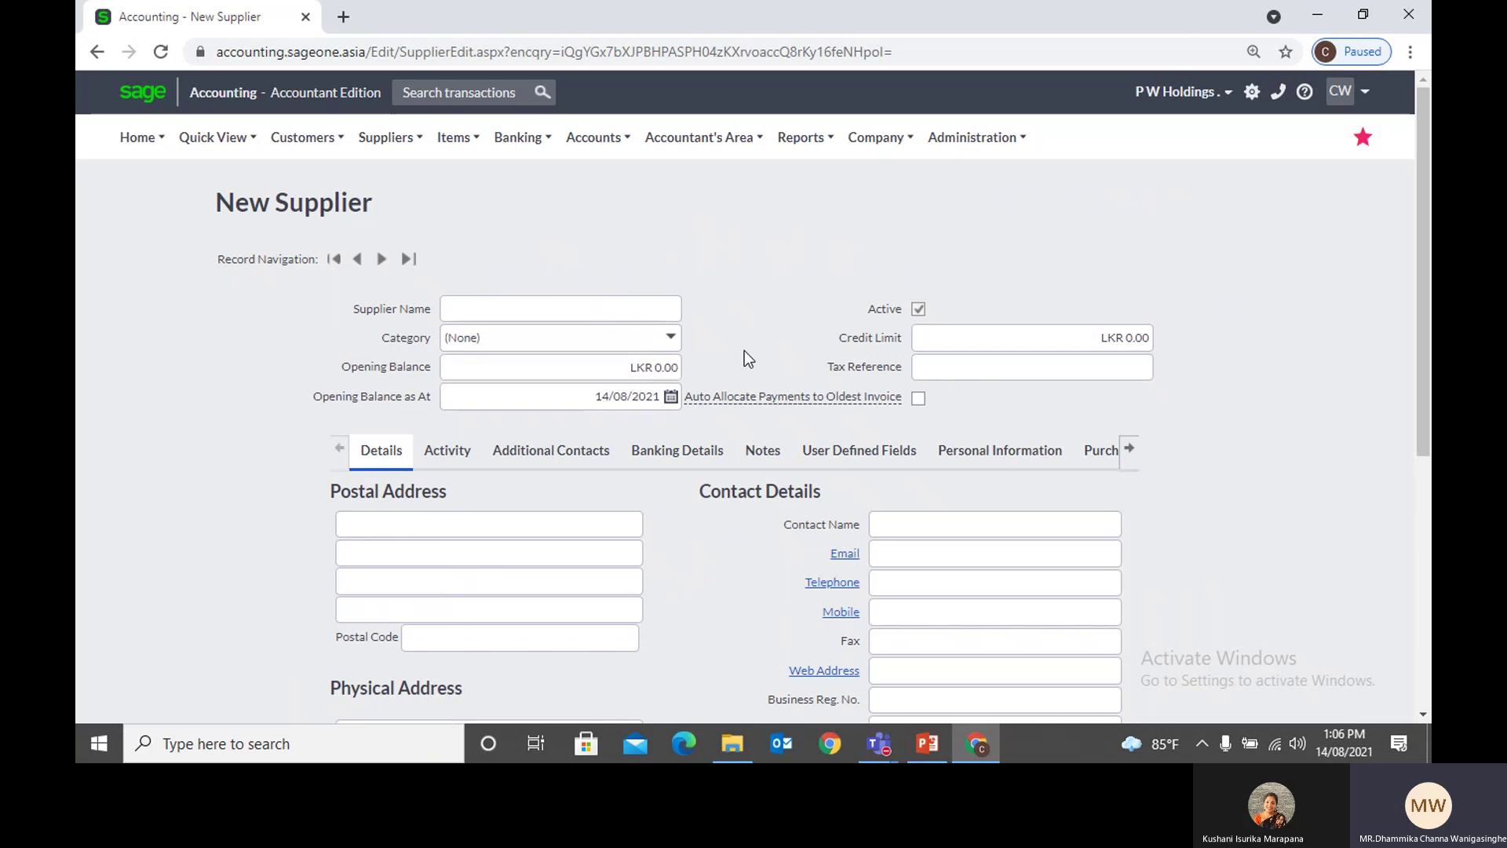
click(1062, 343)
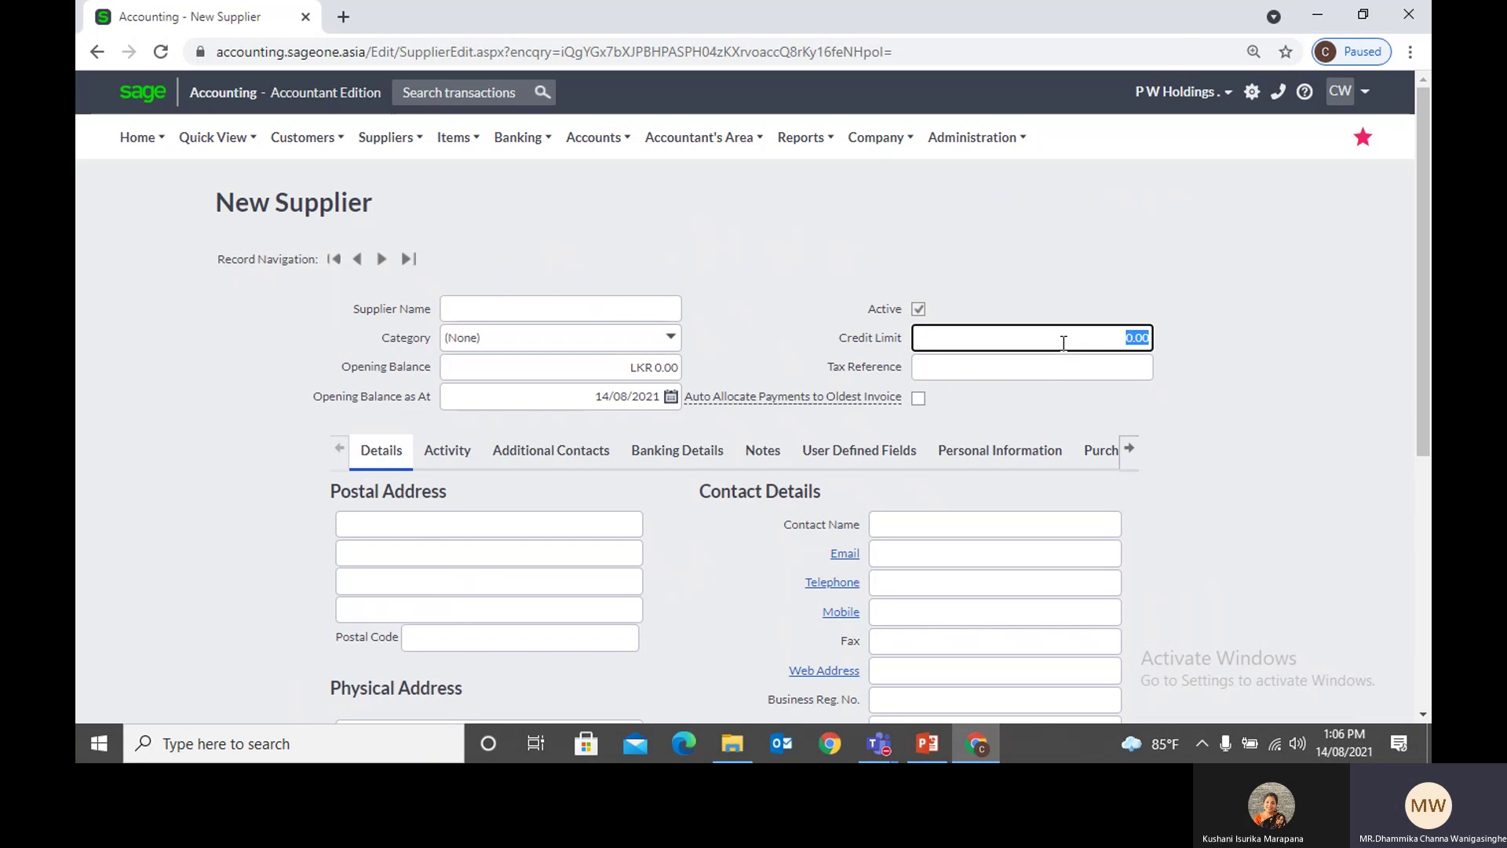
click(1064, 343)
click(1213, 411)
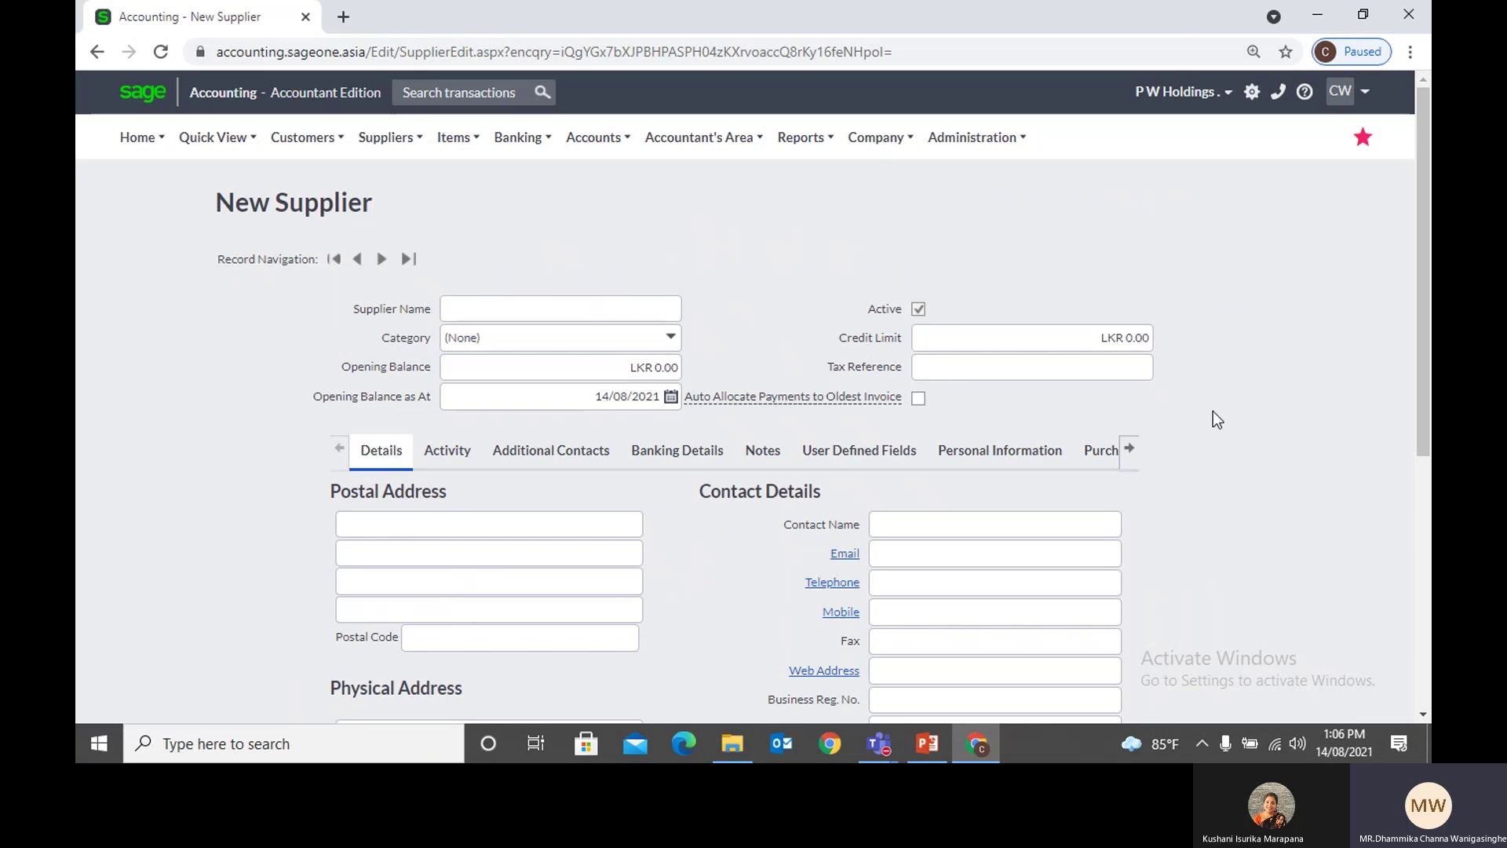
Step: Fill in the new supplier's tax reference with the first remembered number
click(1113, 375)
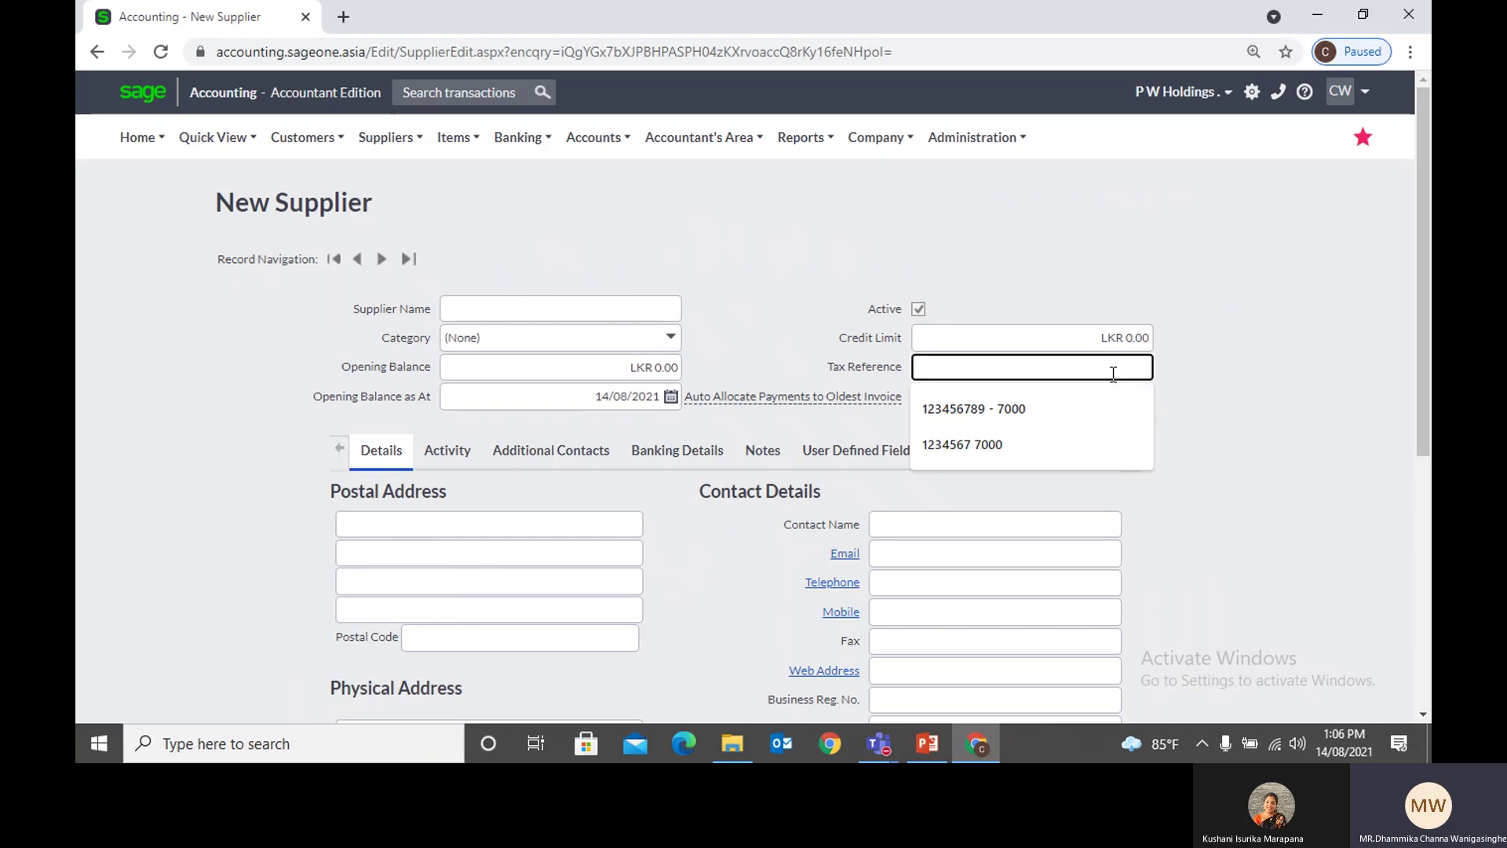
click(1109, 404)
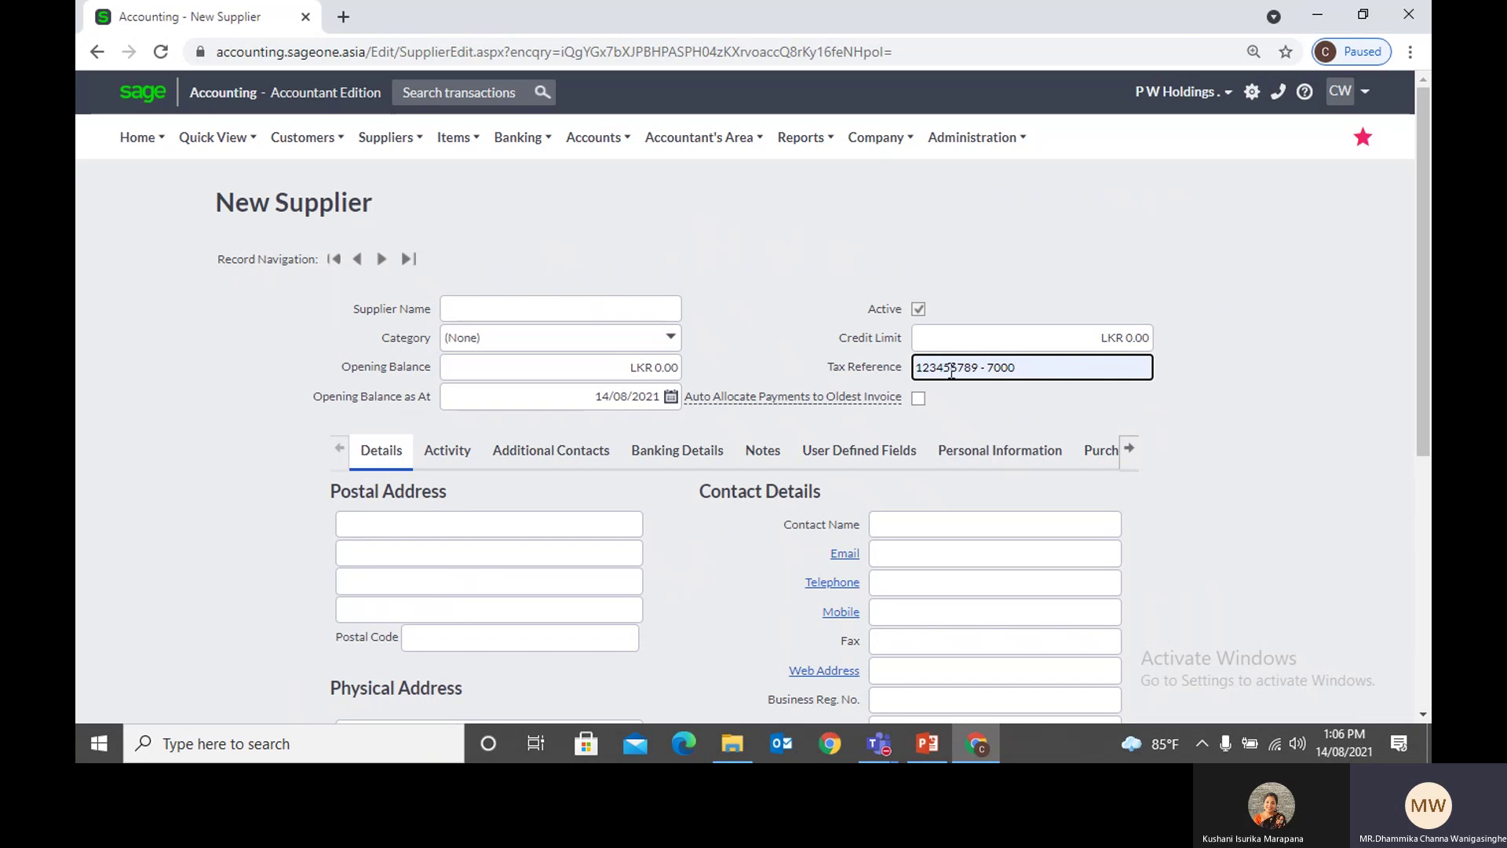
click(1261, 406)
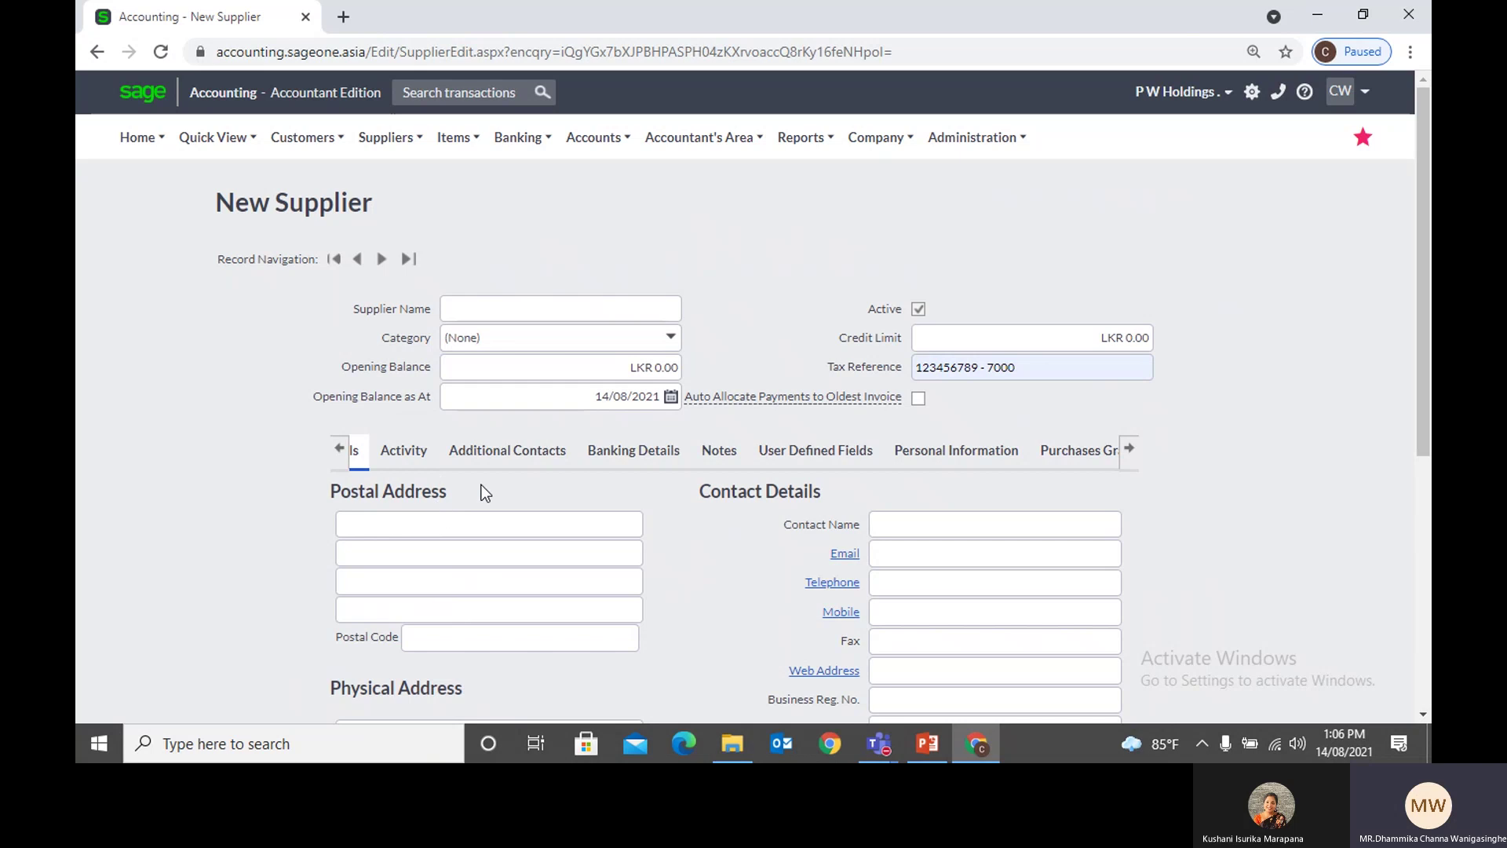
Step: Fill in the supplier's postal address, contact name, email and telephone from the remembered contact details
scroll(482, 483, down, 3)
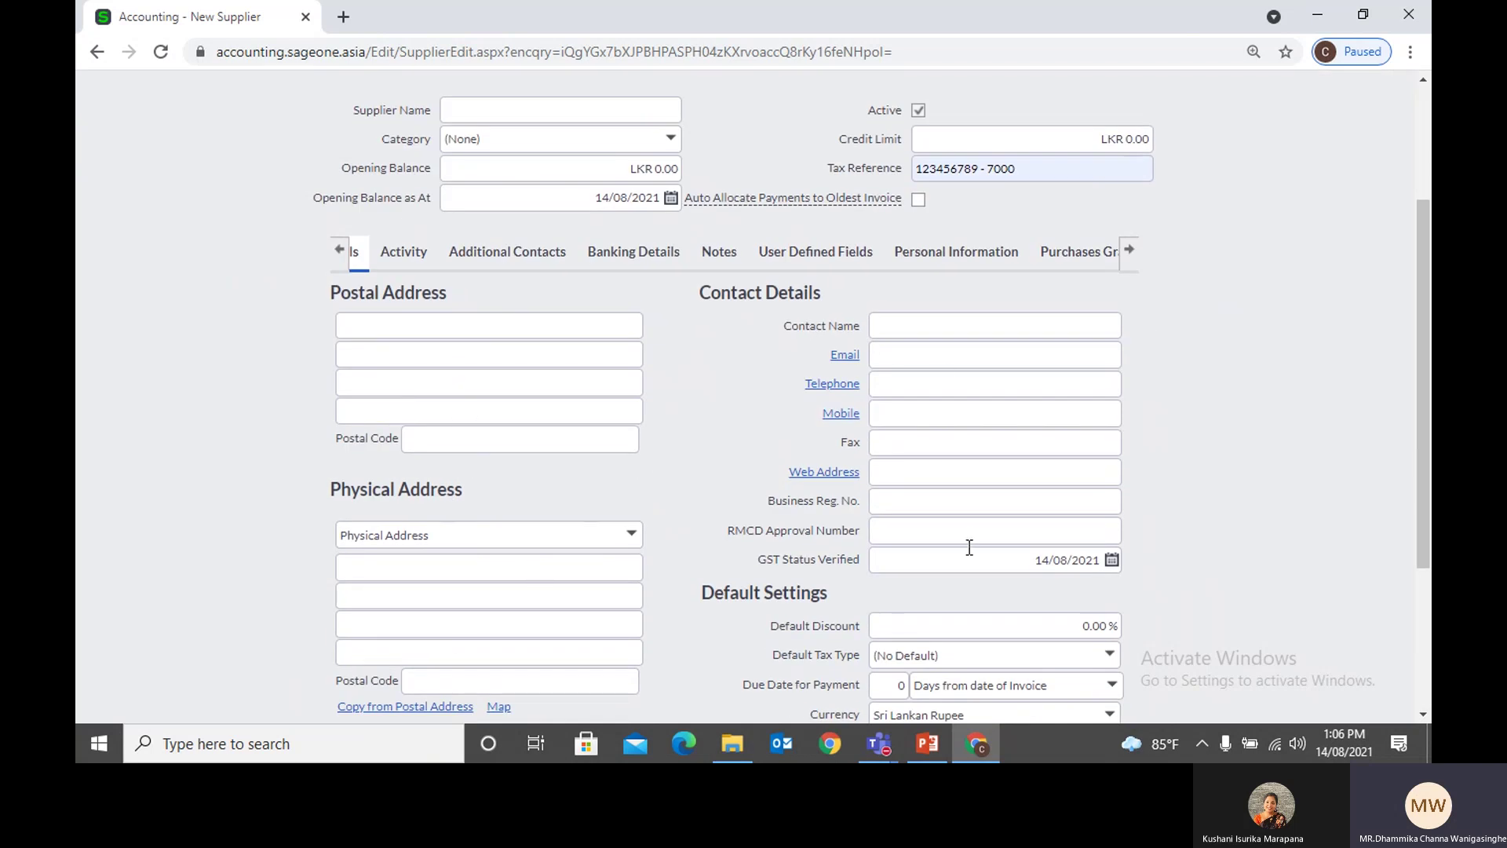
scroll(1259, 436, down, 3)
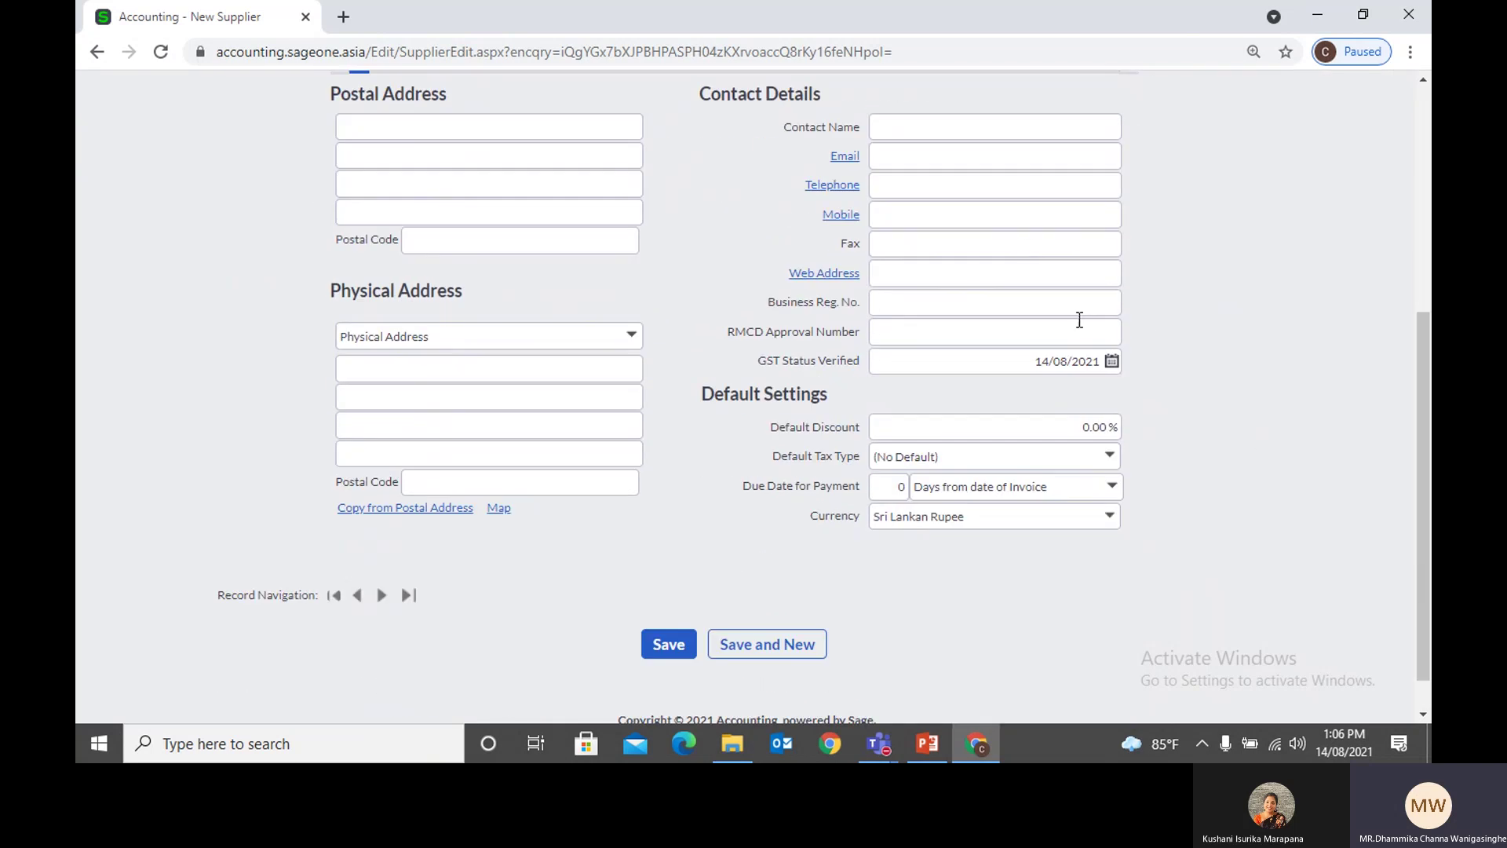
click(958, 156)
click(996, 214)
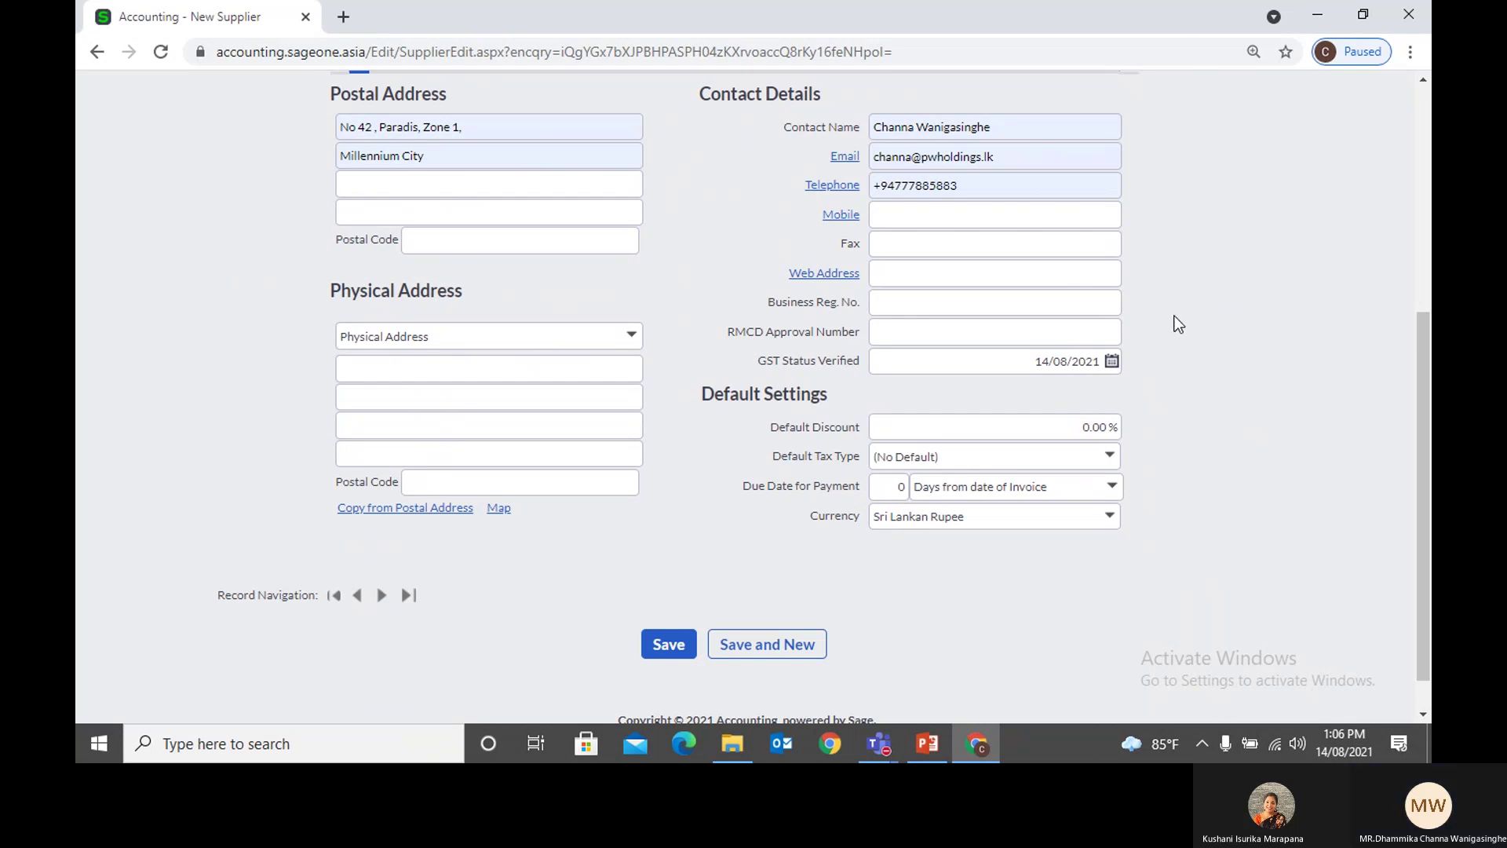
Step: Check the default discount field and set the supplier's default tax type to VAT 8% (8.00%)
click(1091, 428)
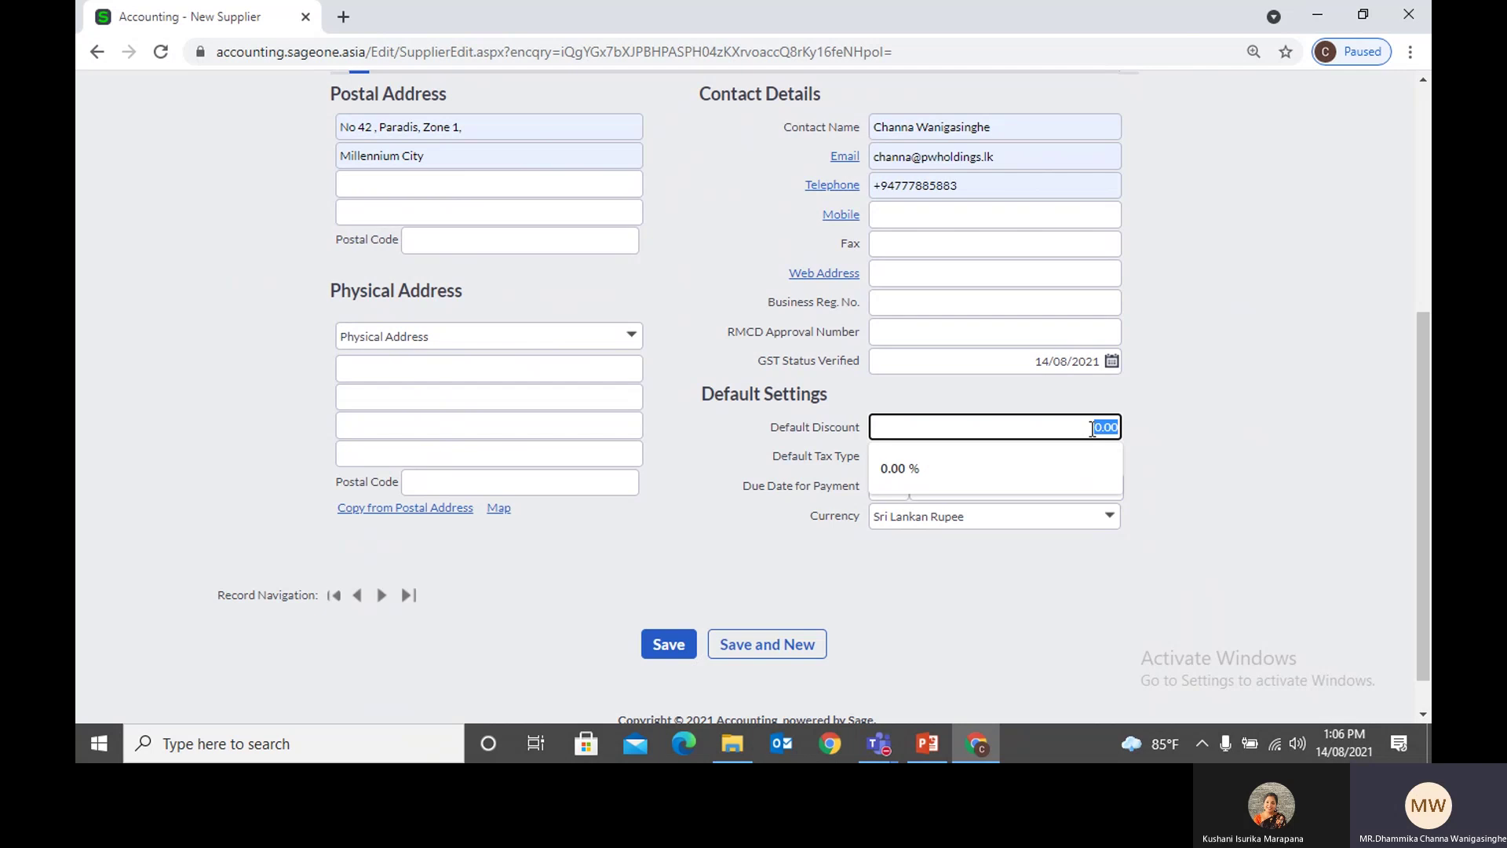
click(1171, 416)
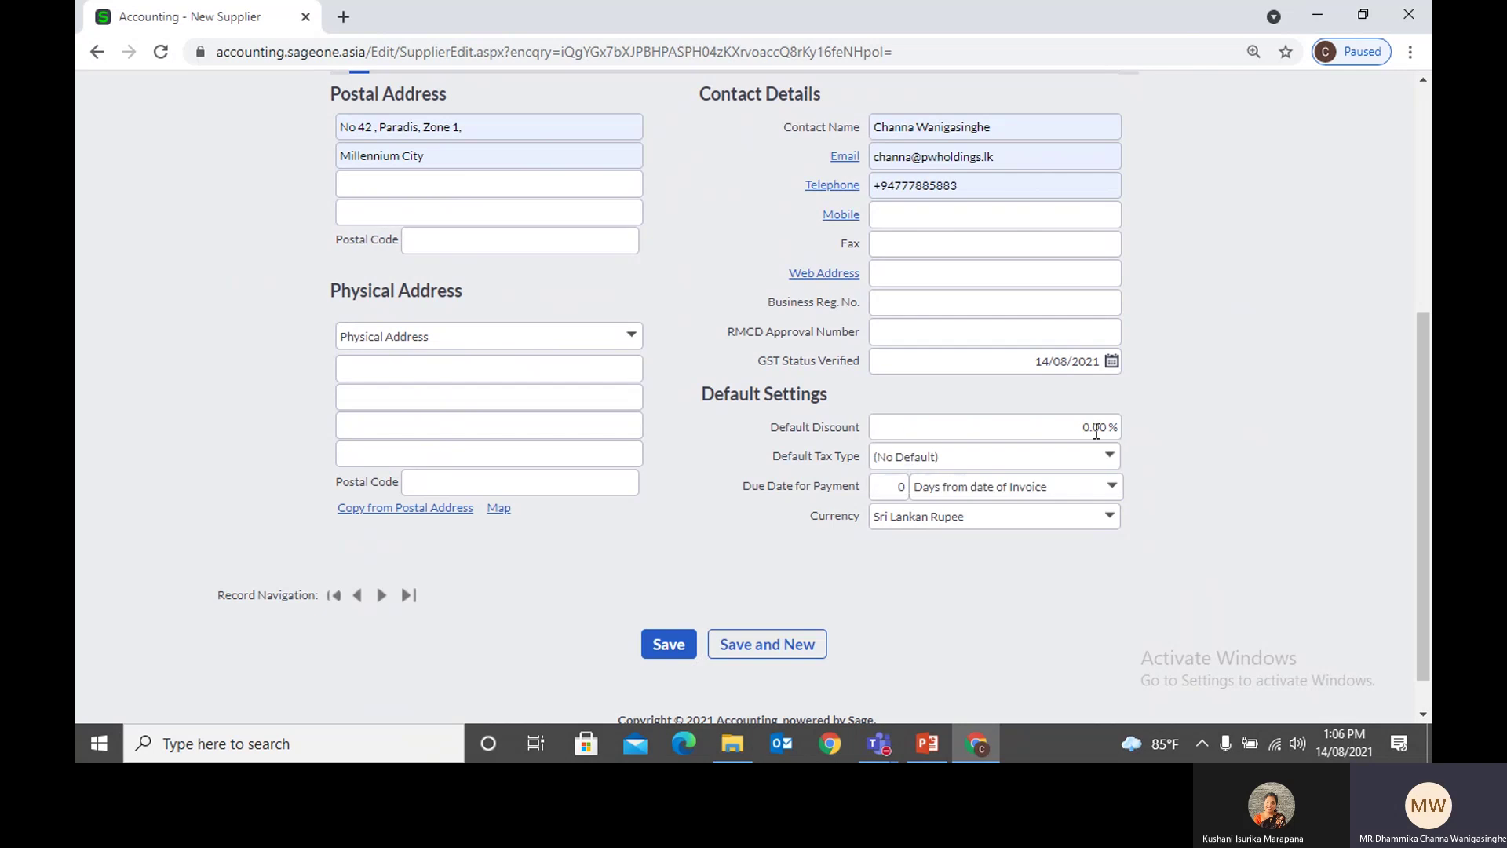
click(1070, 433)
click(1223, 416)
click(1109, 458)
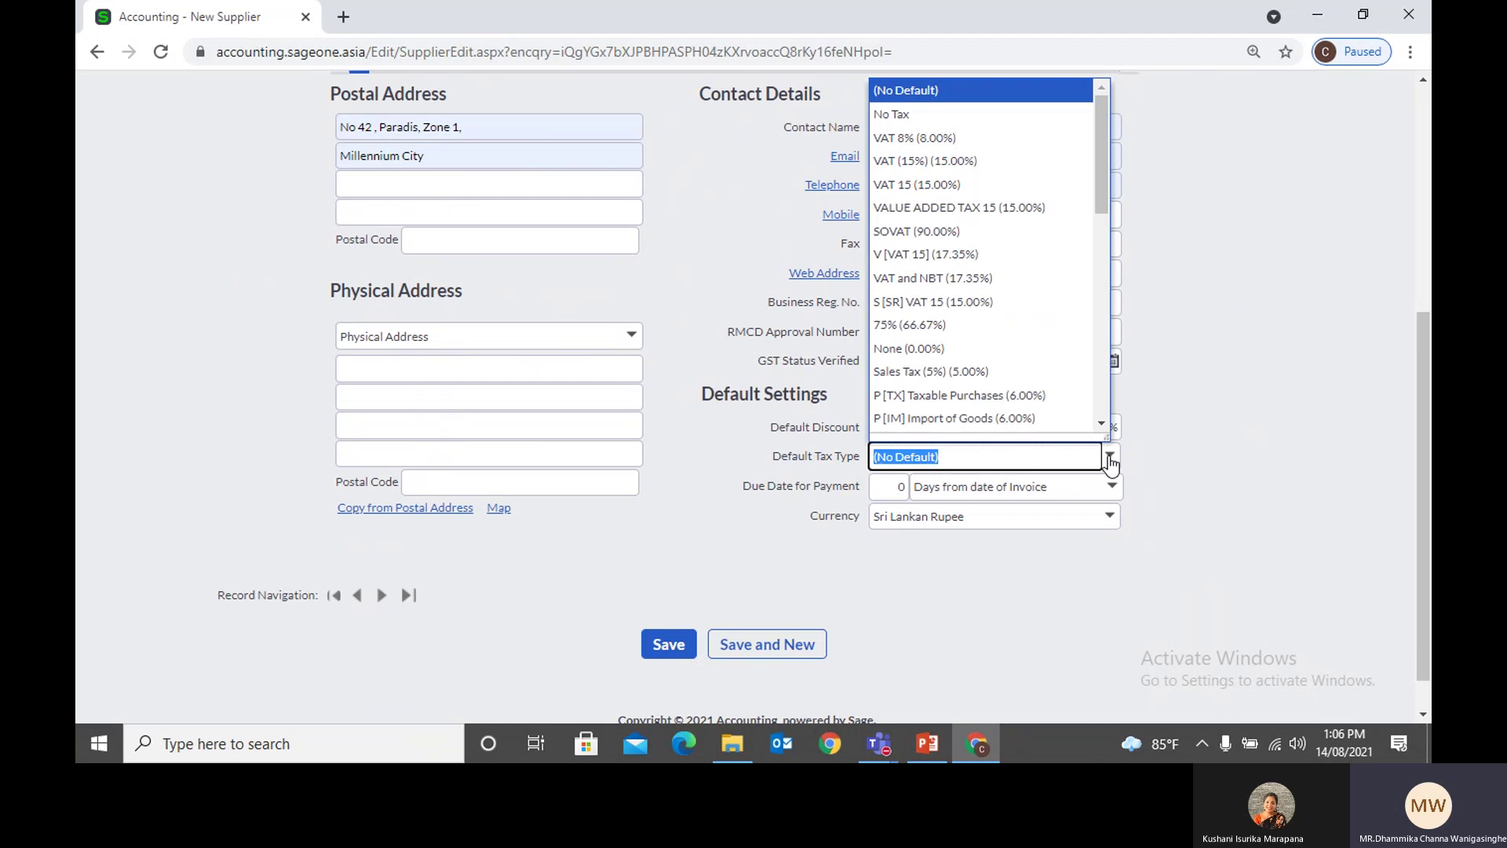
click(993, 146)
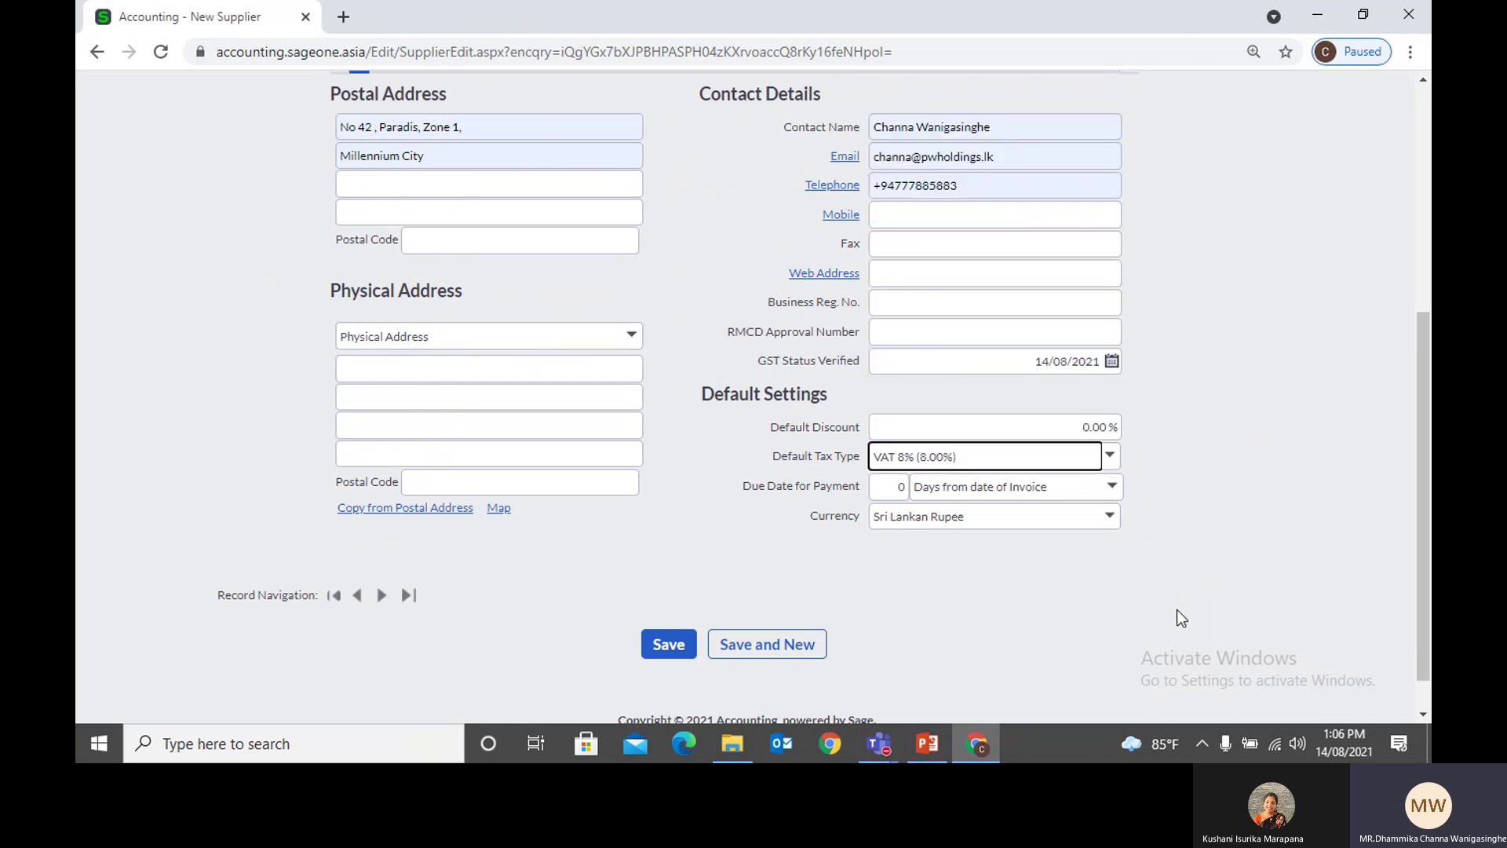
click(1137, 590)
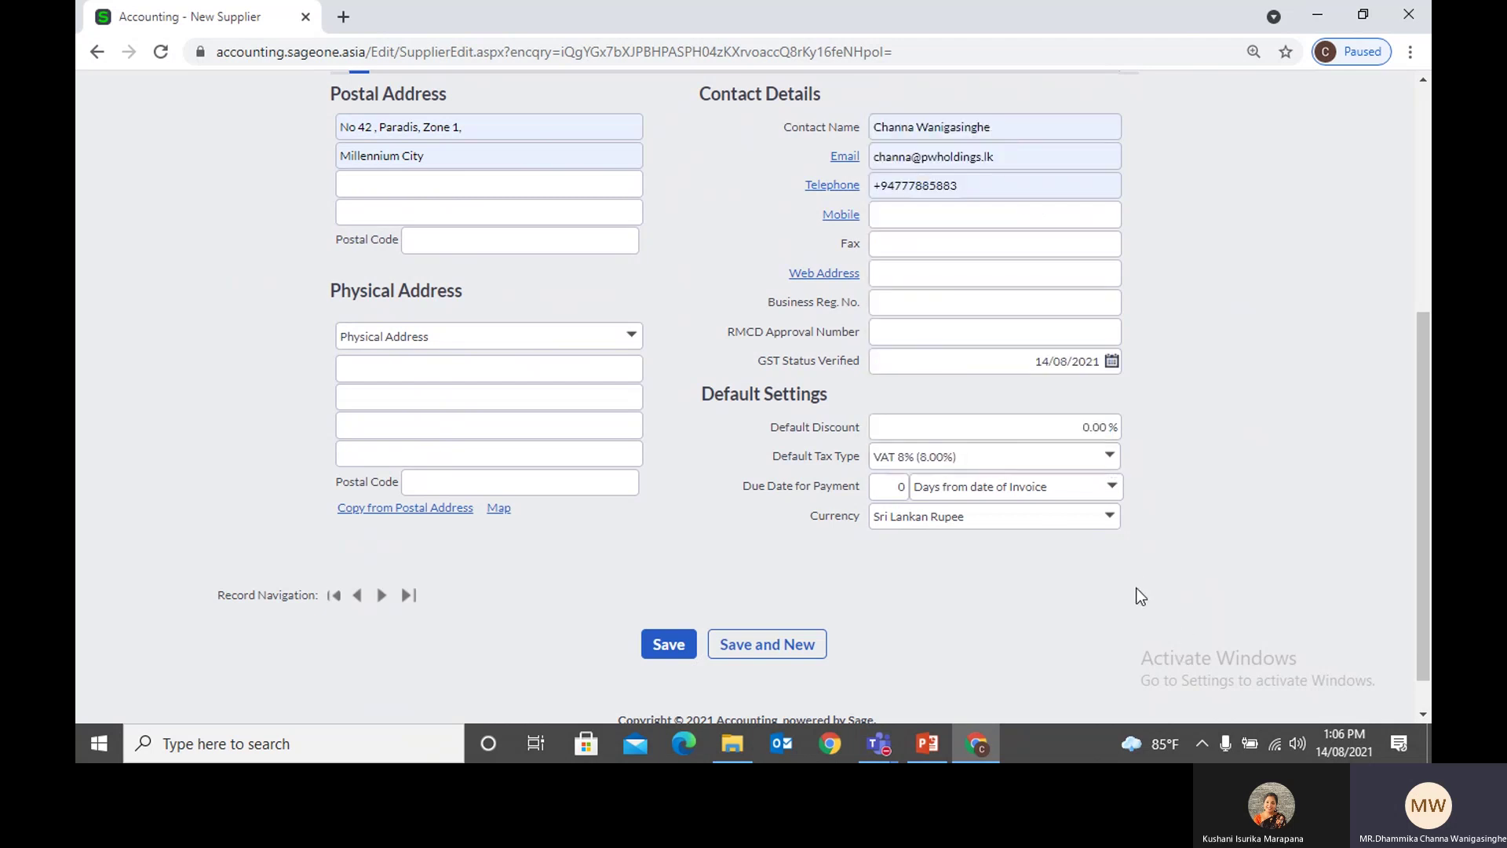
Step: Set the payment due date to 30 days from date of invoice and check the currency choices, keeping Sri Lankan Rupee
click(900, 484)
text(30)
click(935, 588)
click(1115, 522)
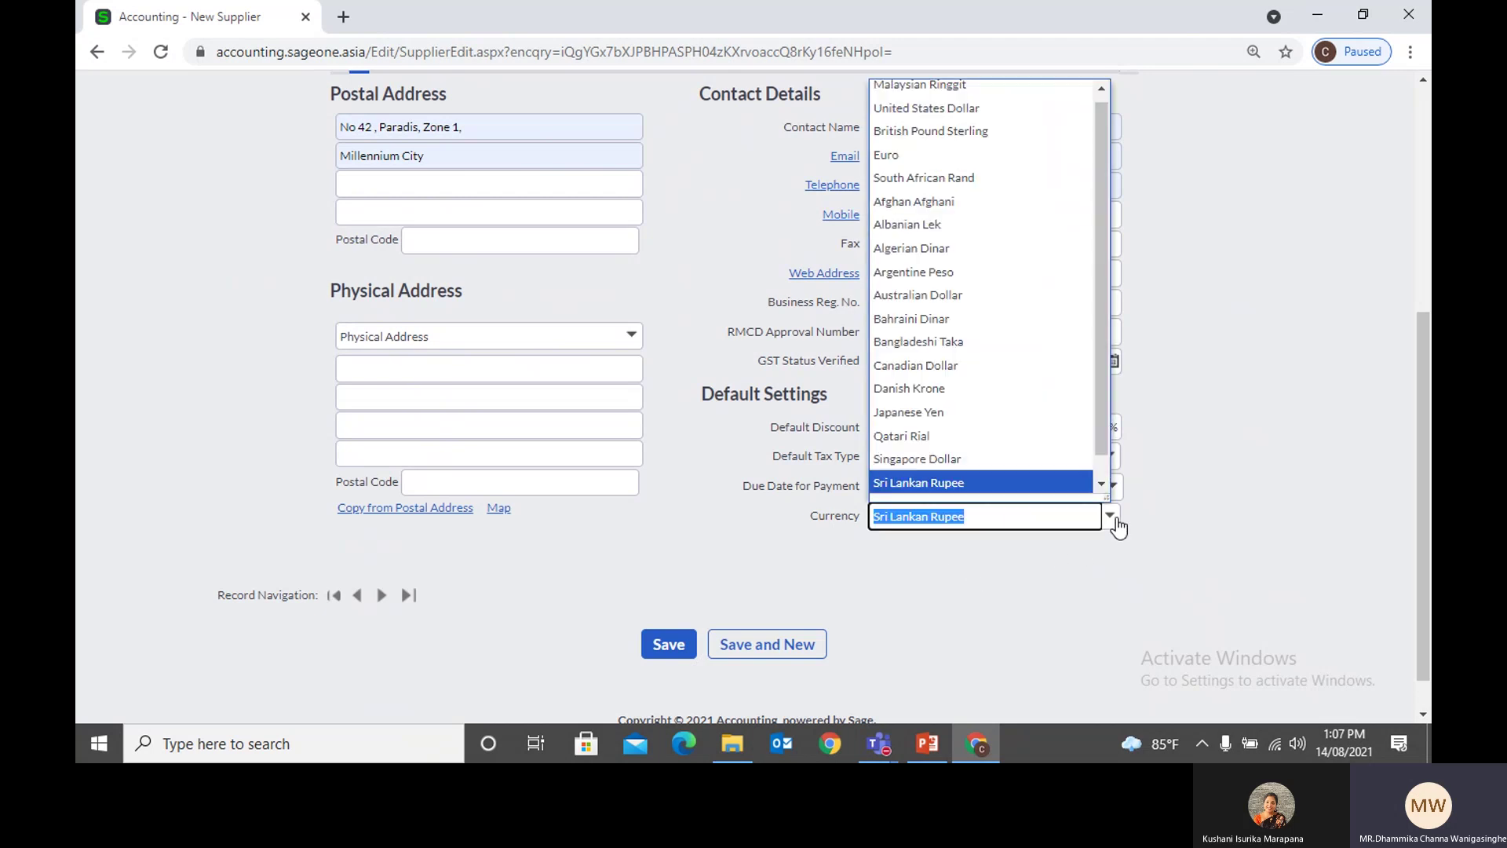
click(1112, 577)
Step: Add two more blank rows to the supplier's additional contacts
scroll(1102, 580, up, 2)
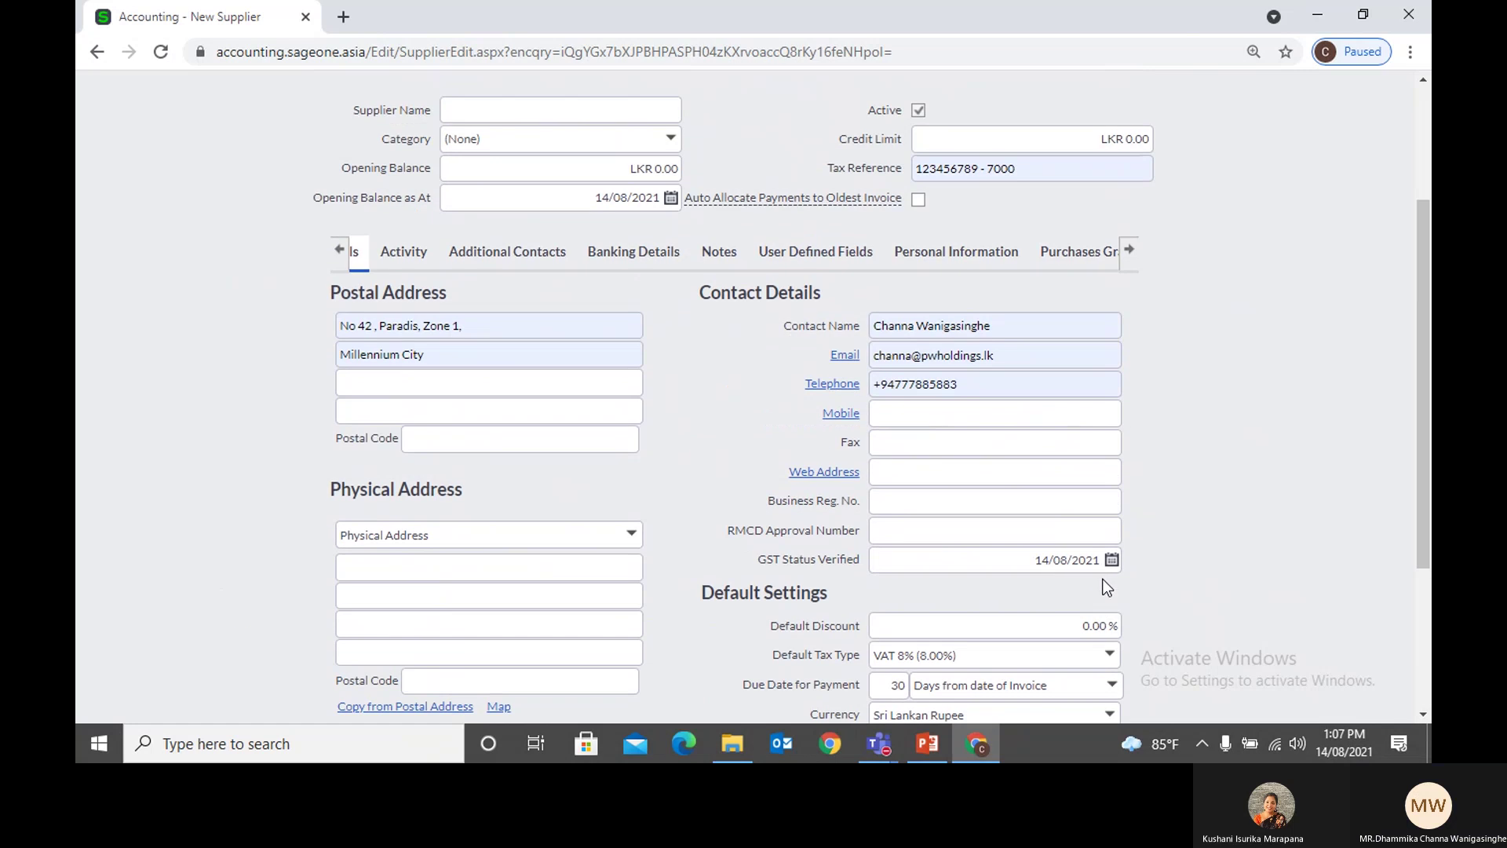
click(497, 266)
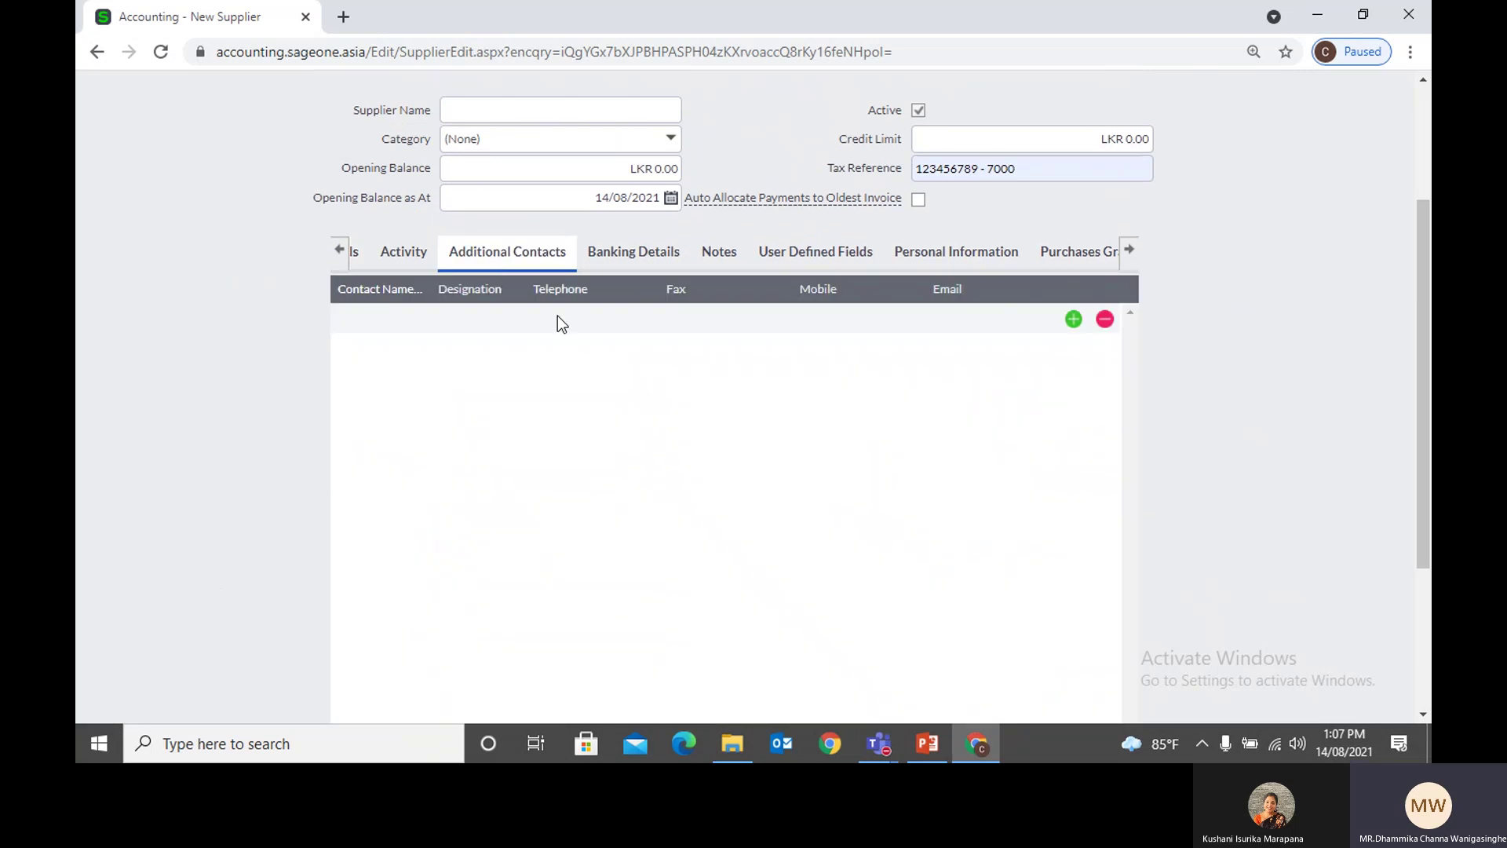
click(1074, 319)
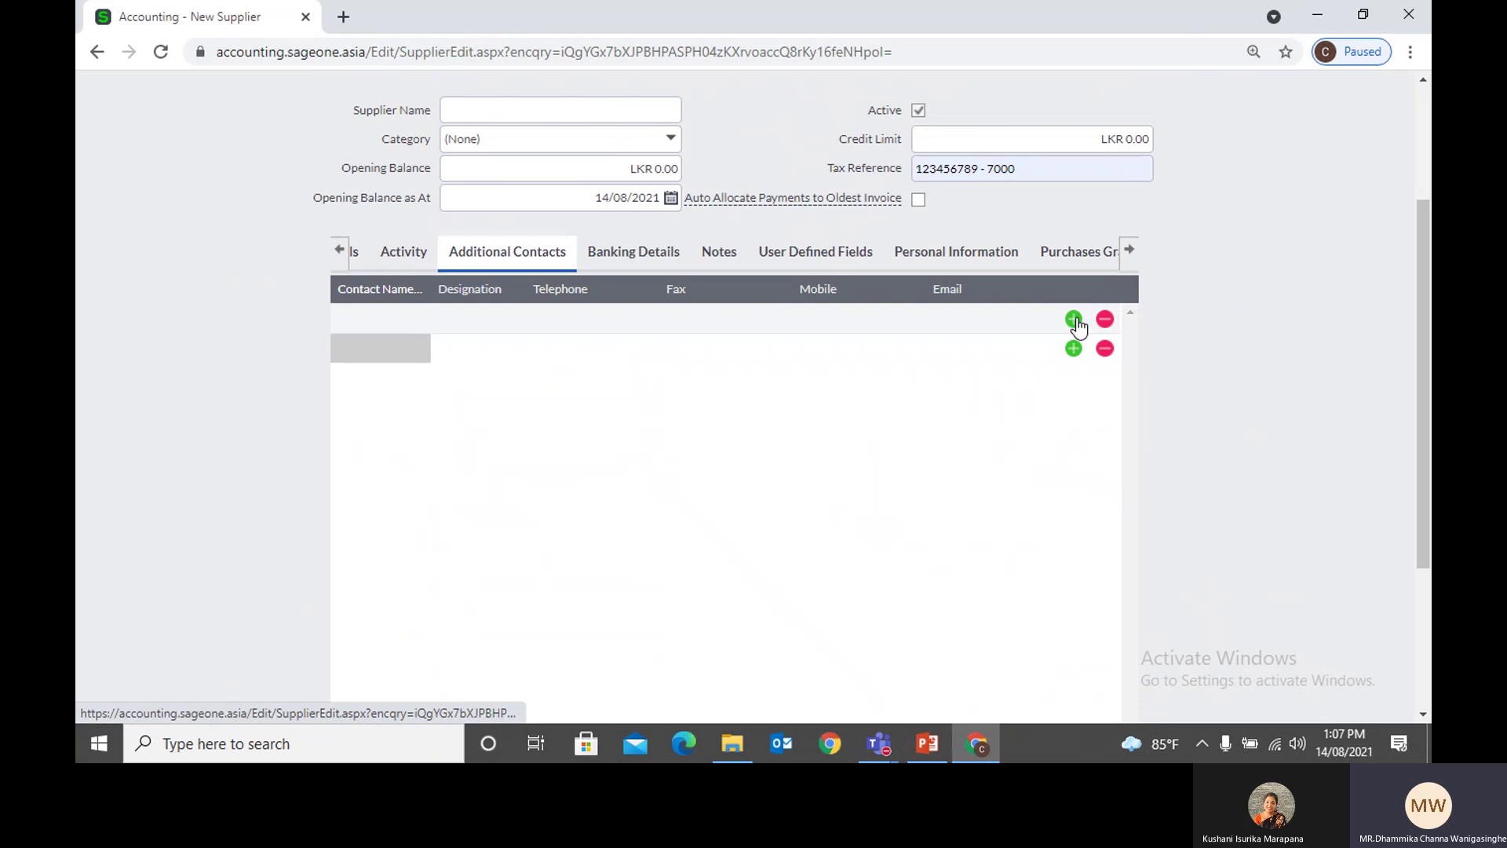
click(1074, 321)
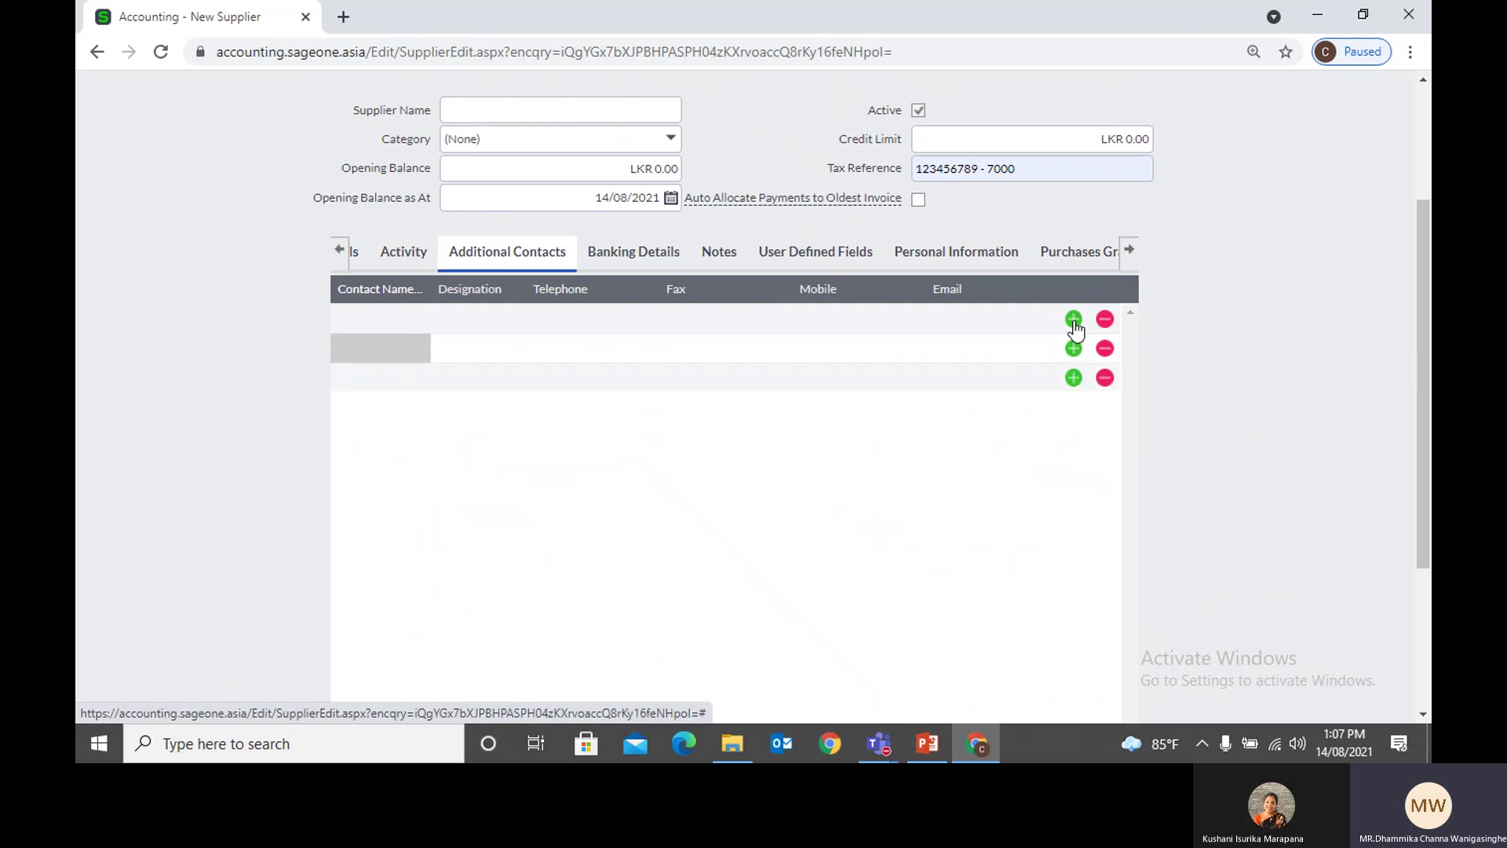
Step: Go through the first additional contact's name, designation, telephone, fax, mobile and email fields without entering anything
click(373, 330)
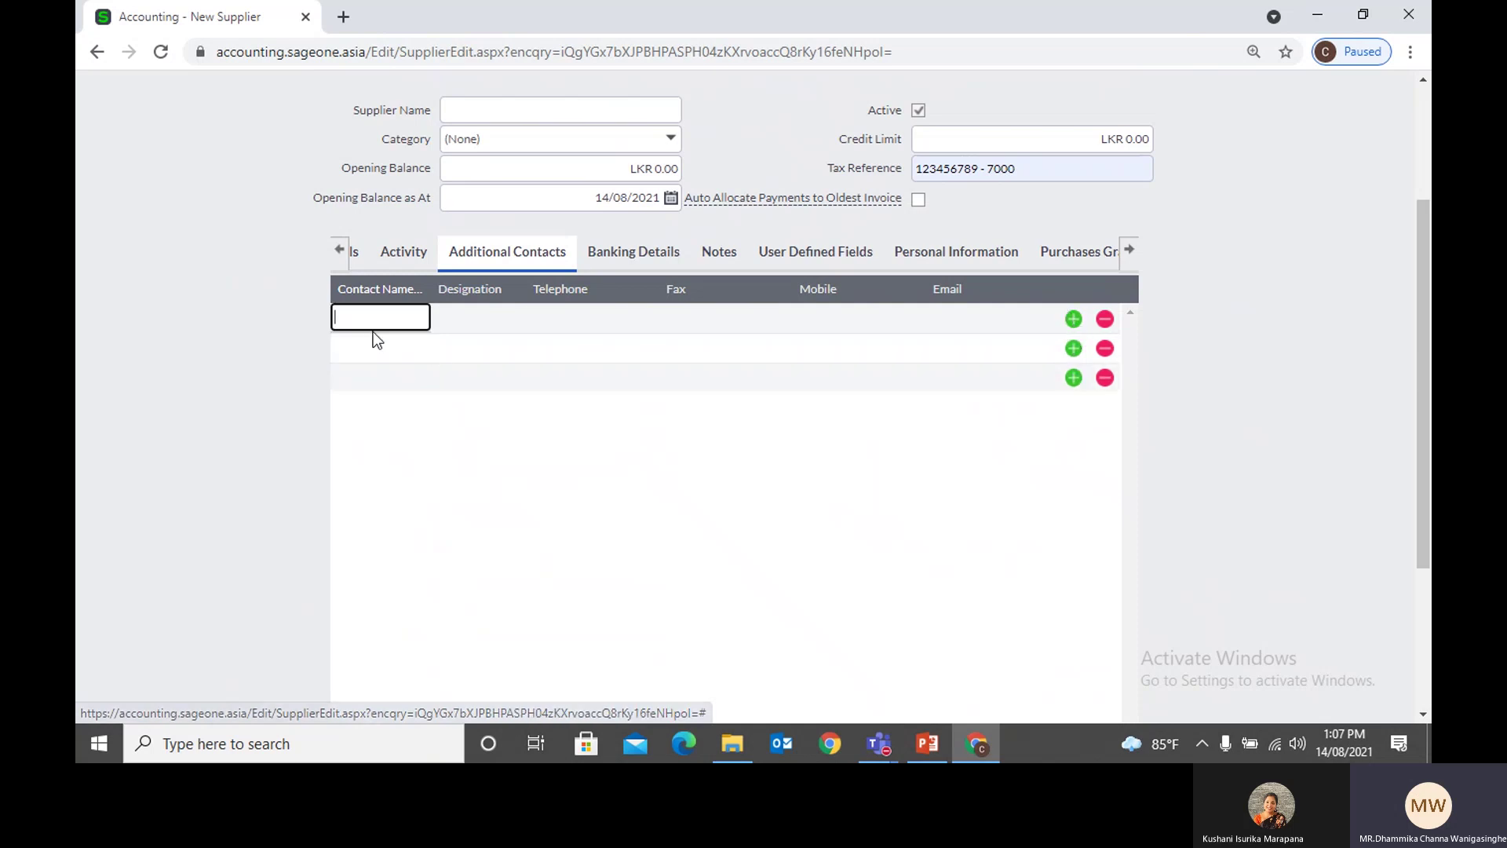
click(455, 318)
click(557, 314)
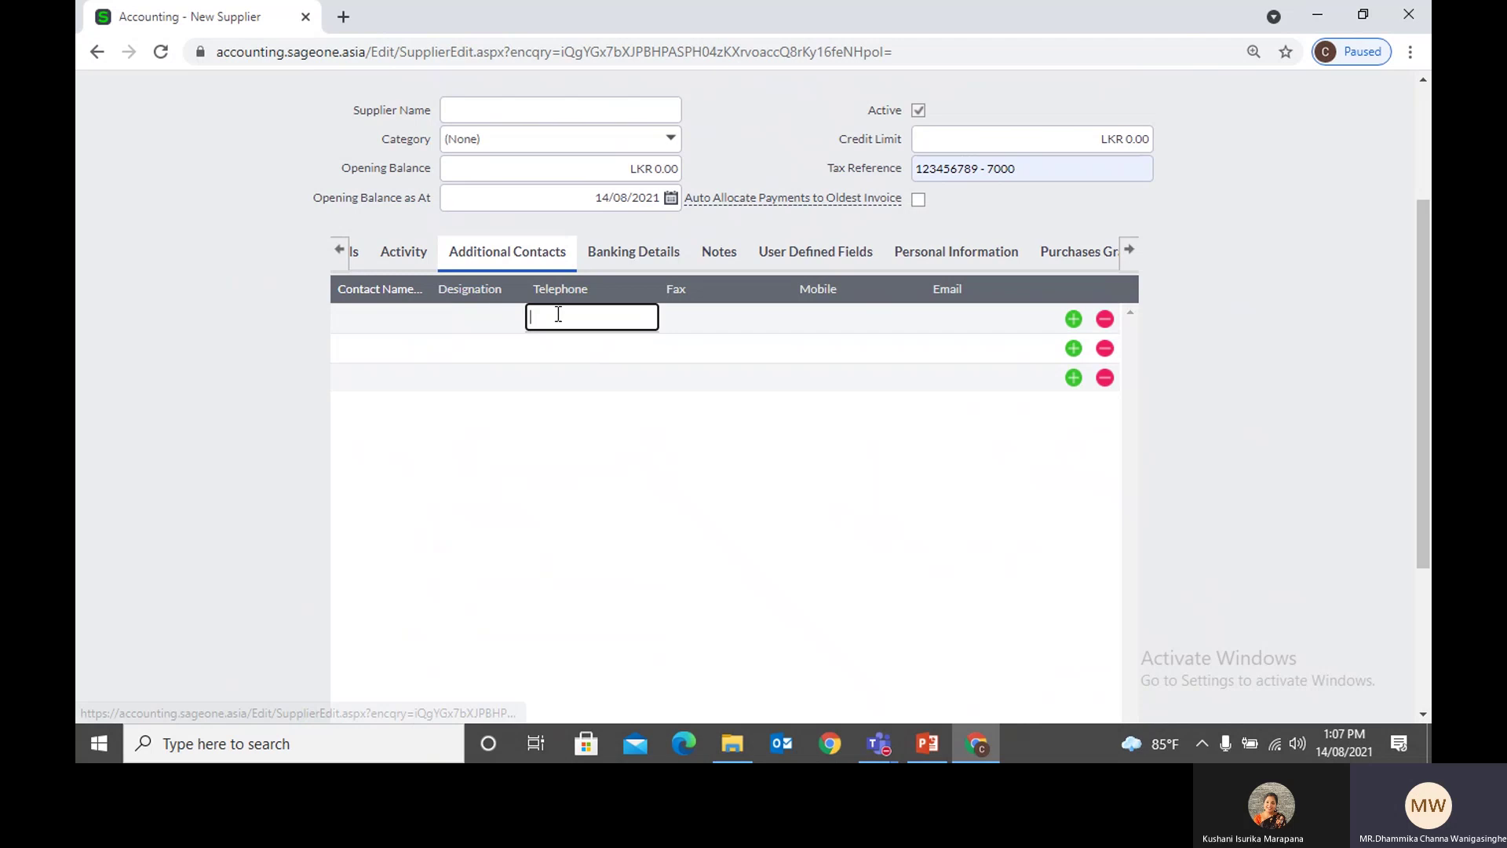
click(710, 322)
click(827, 331)
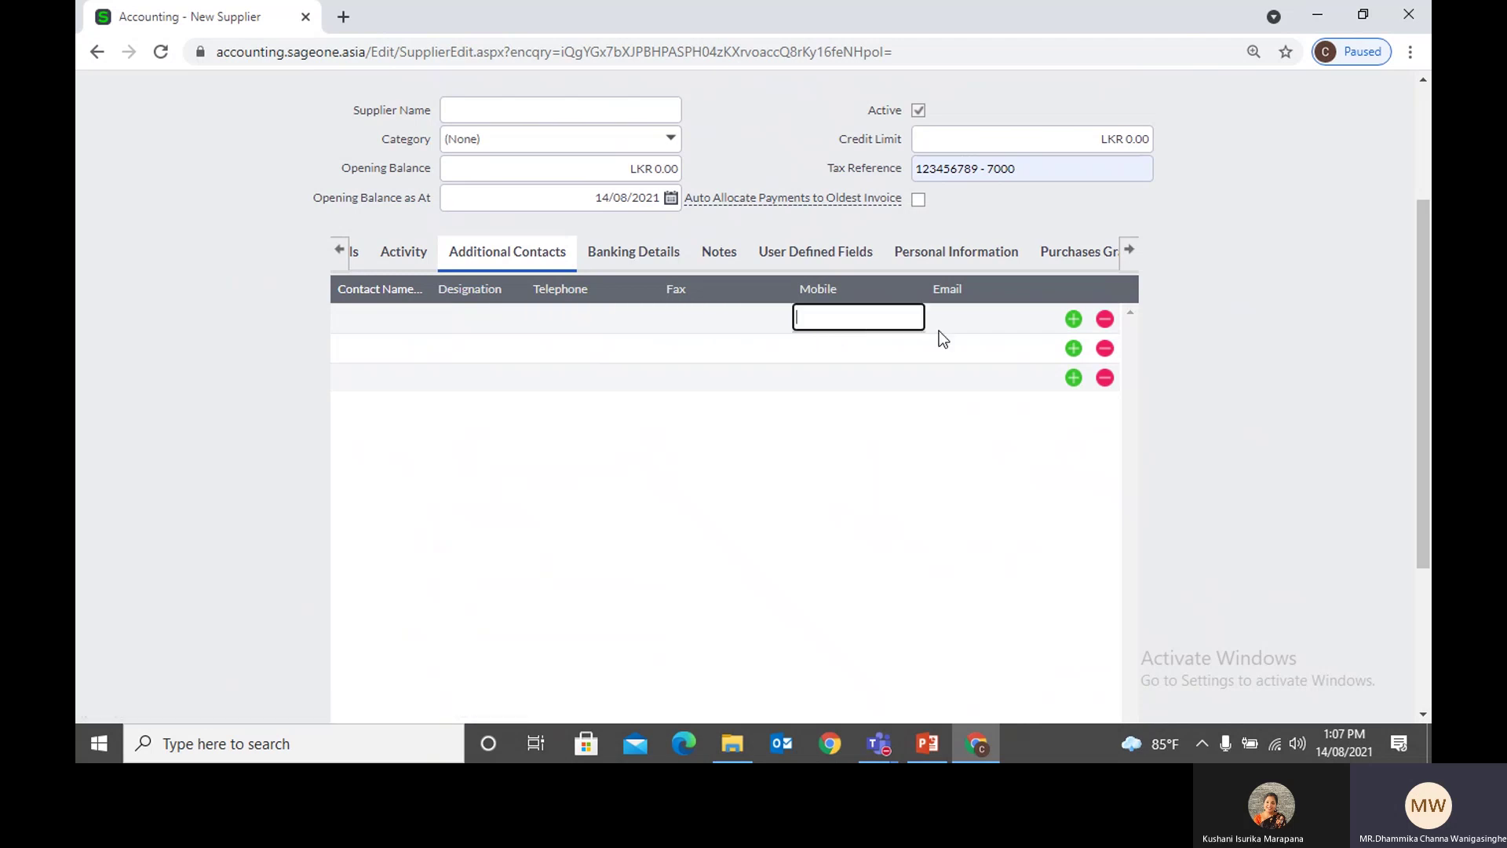
click(1002, 315)
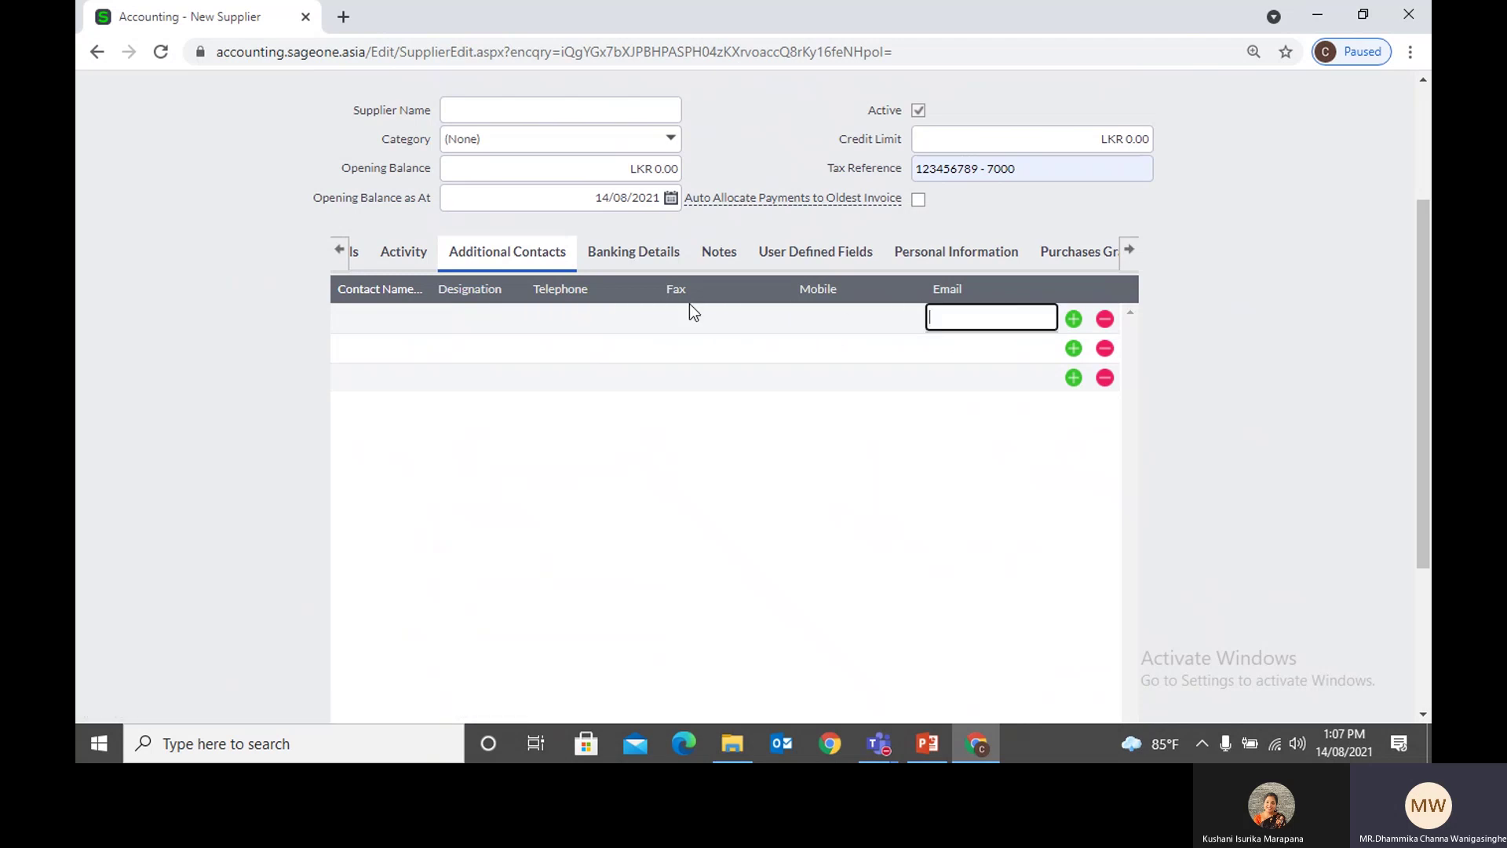
Step: Review the new supplier's banking details, notes and user defined fields, rechecking its general details in between
click(620, 261)
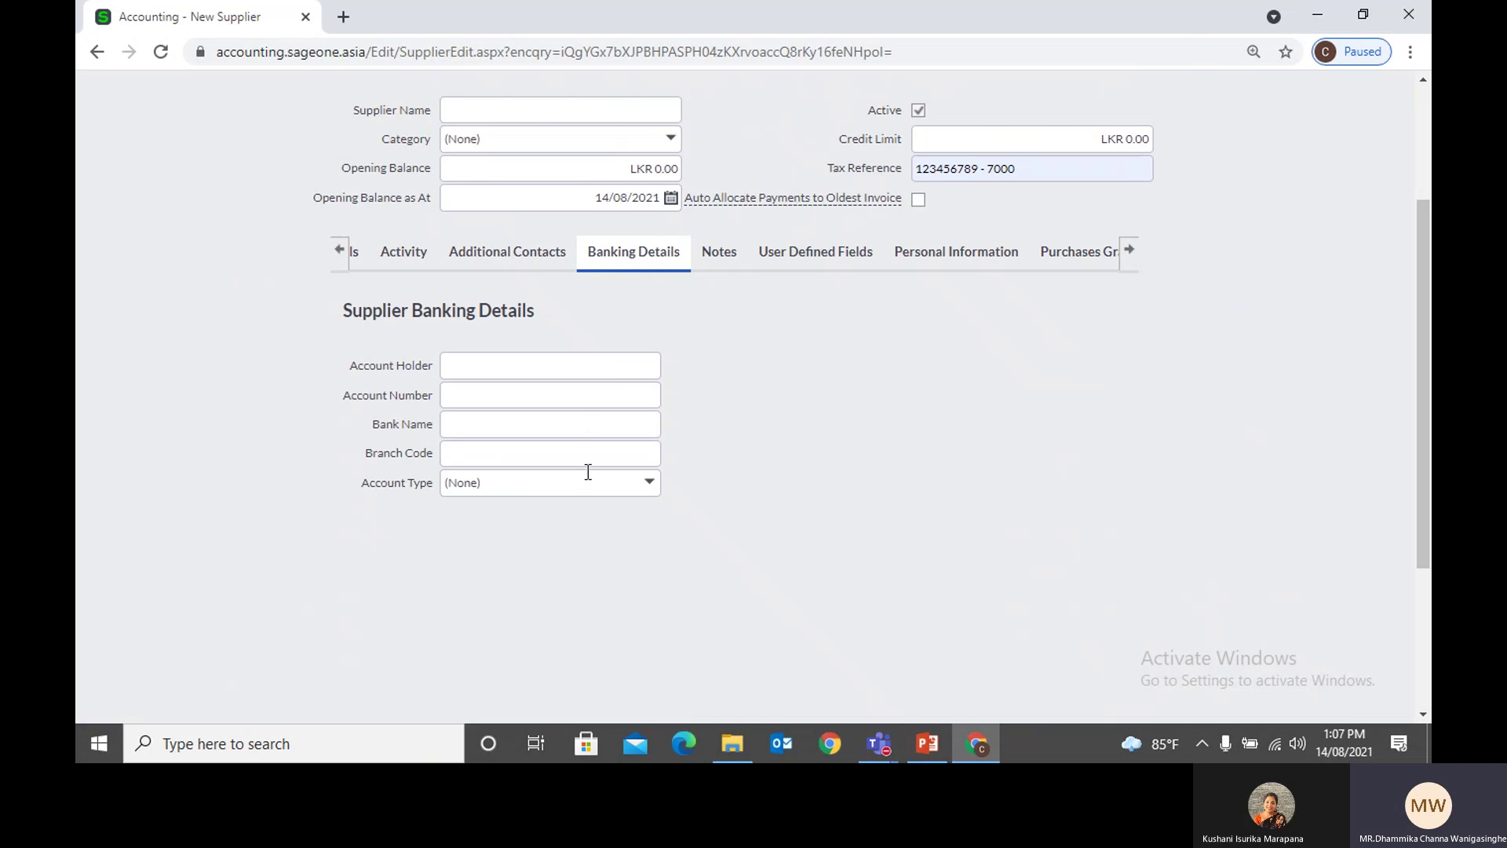
click(710, 264)
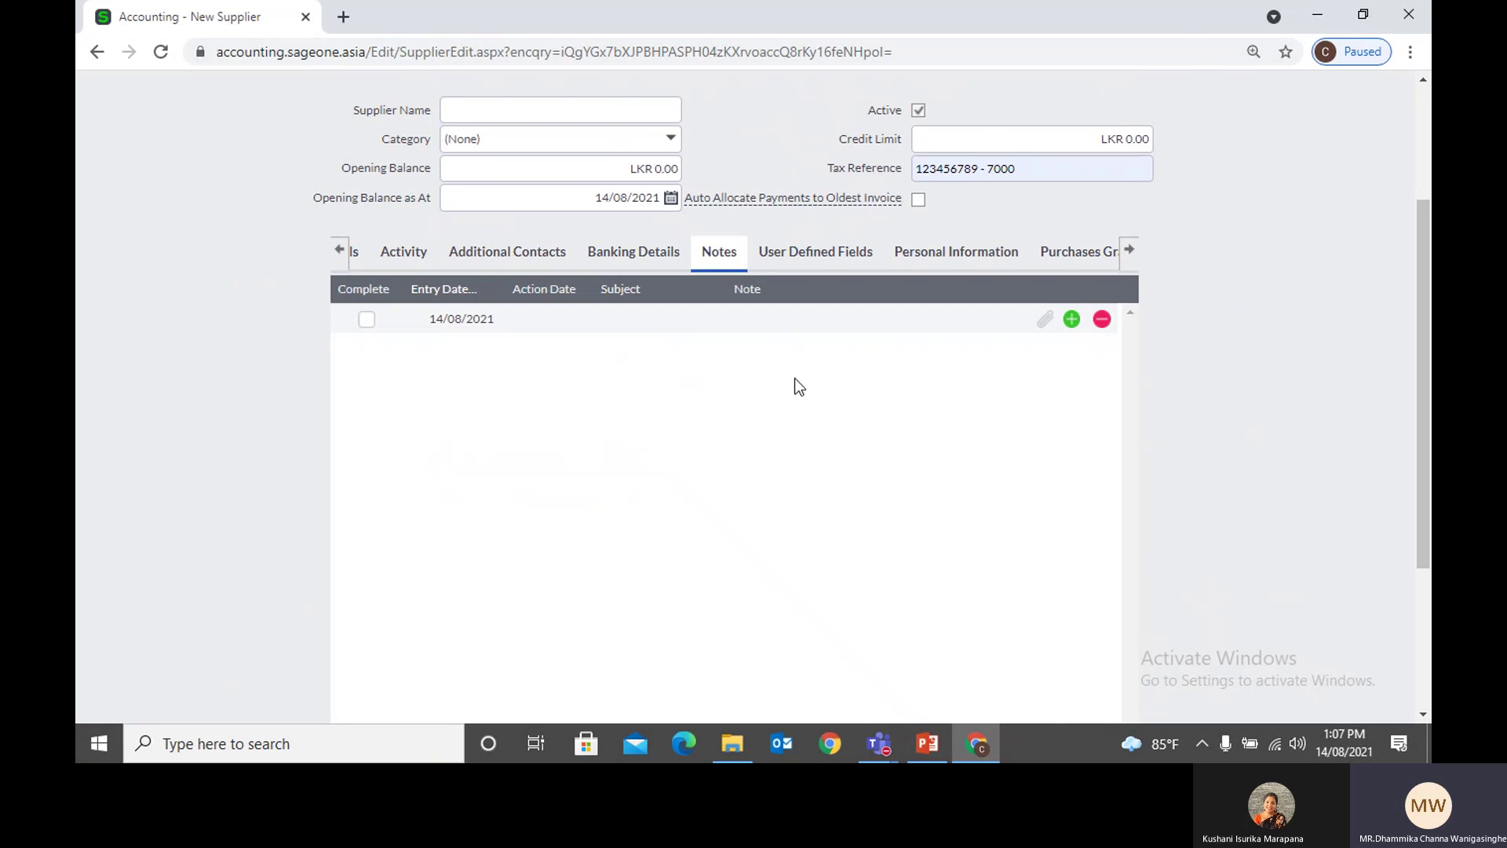
click(819, 259)
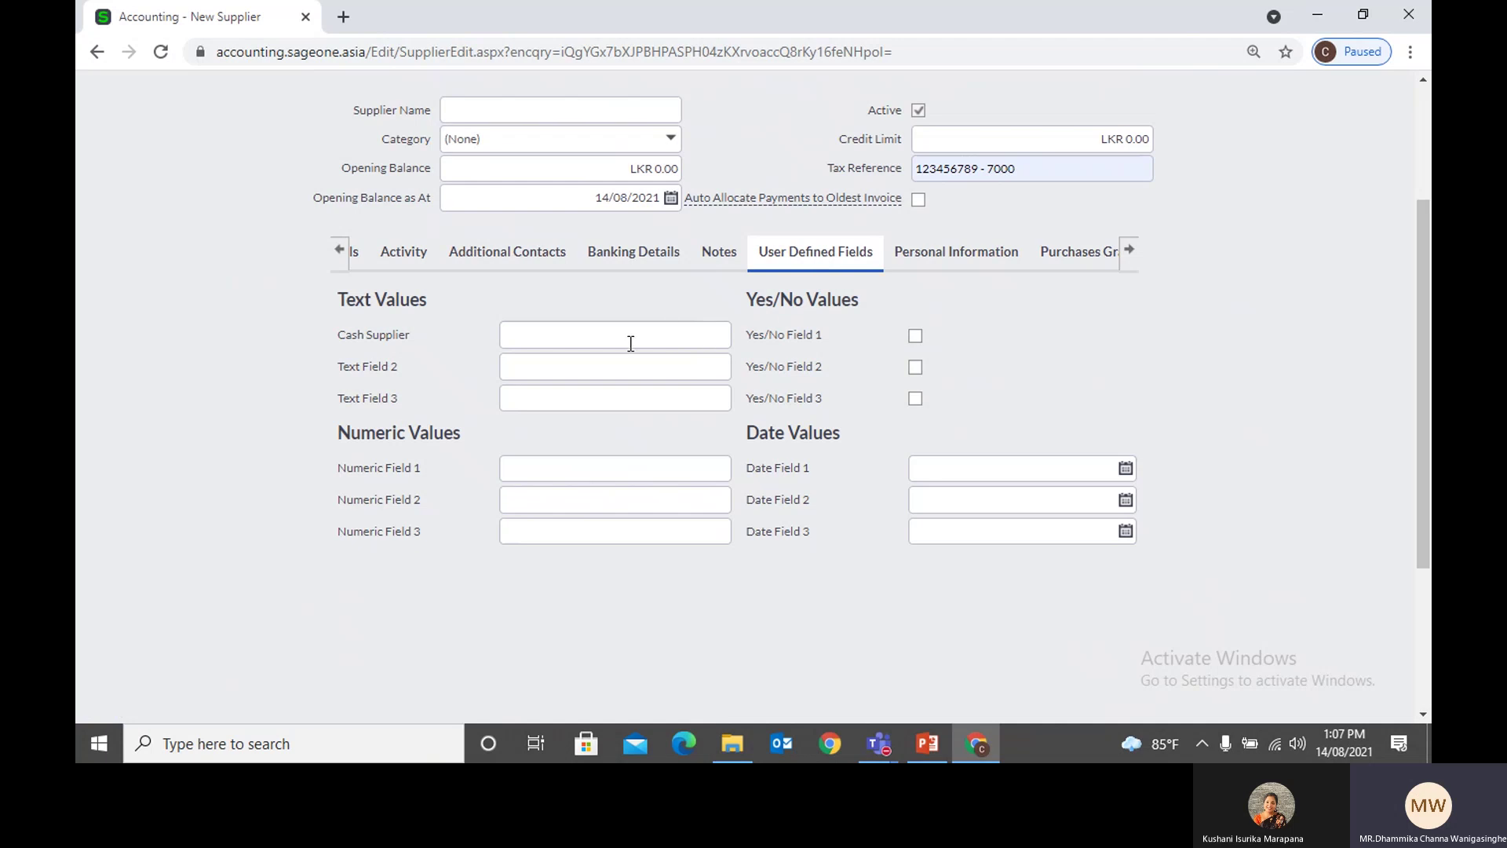
click(357, 257)
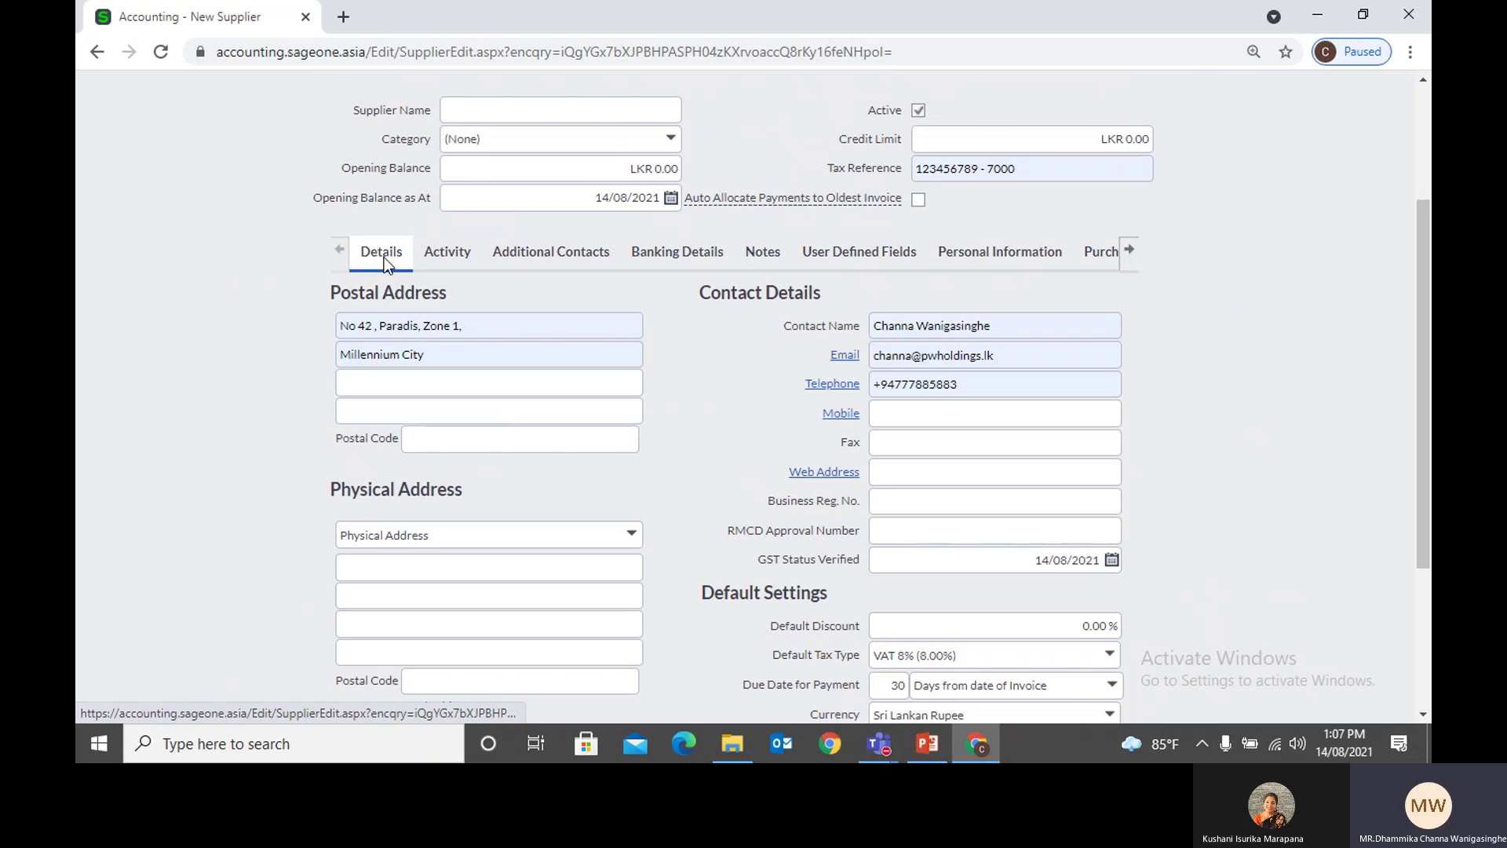
click(848, 258)
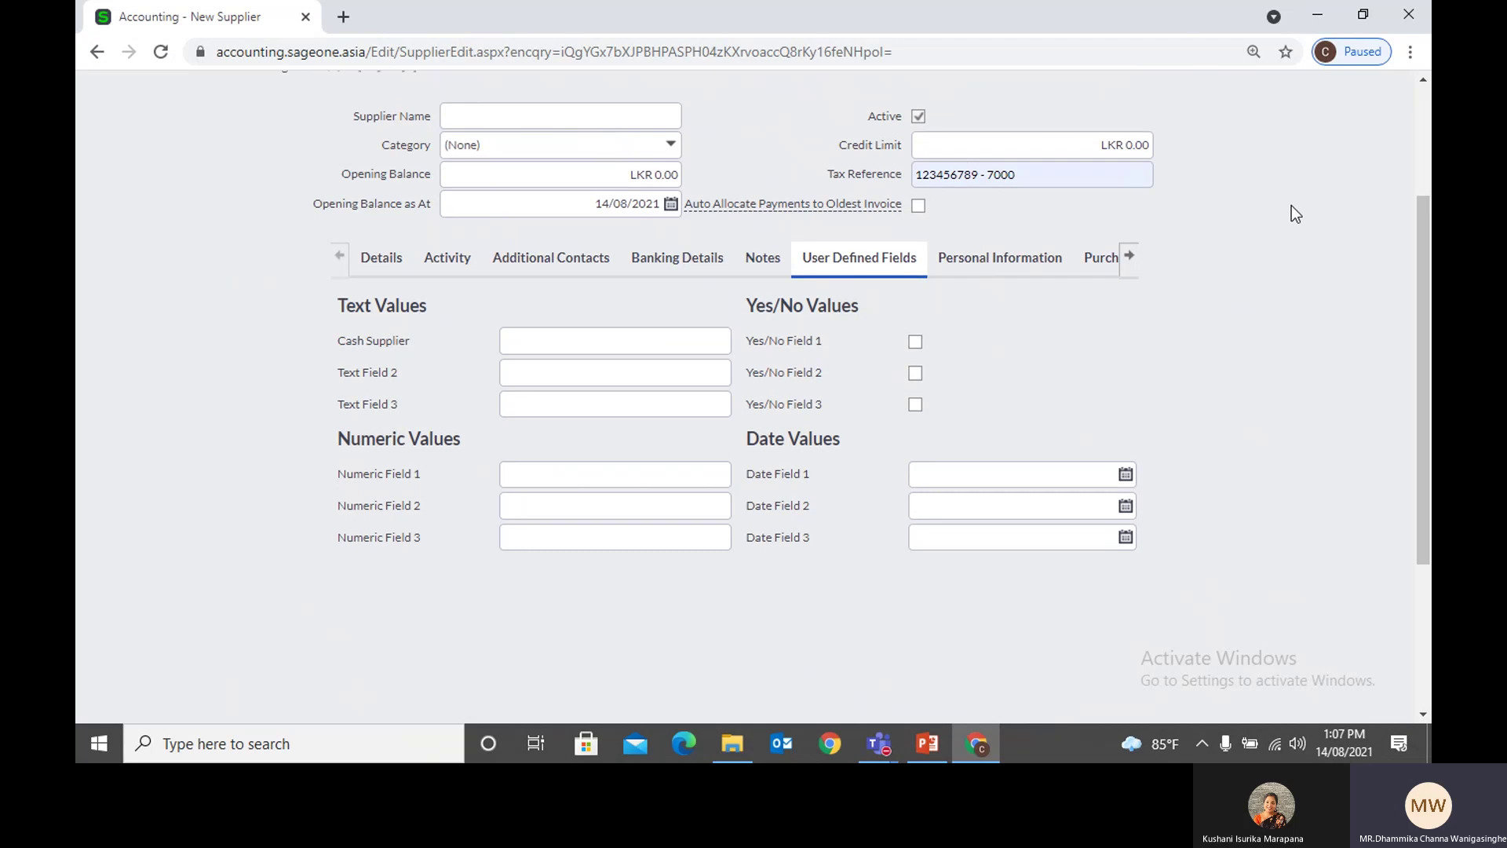
Step: Review the new supplier's report layouts and the save options below them without saving the record
scroll(1287, 208, up, 3)
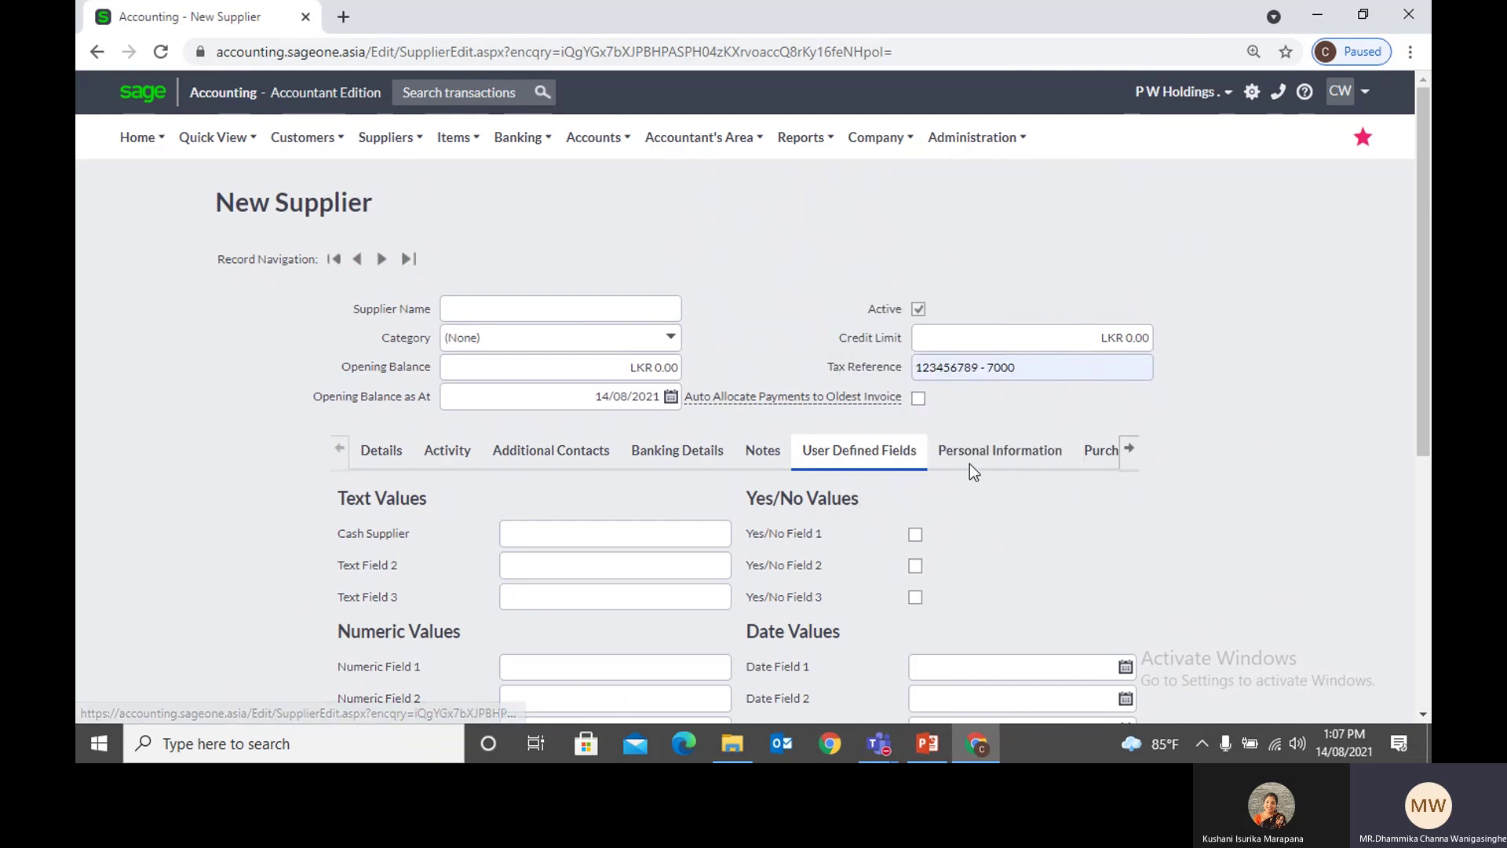
click(1130, 449)
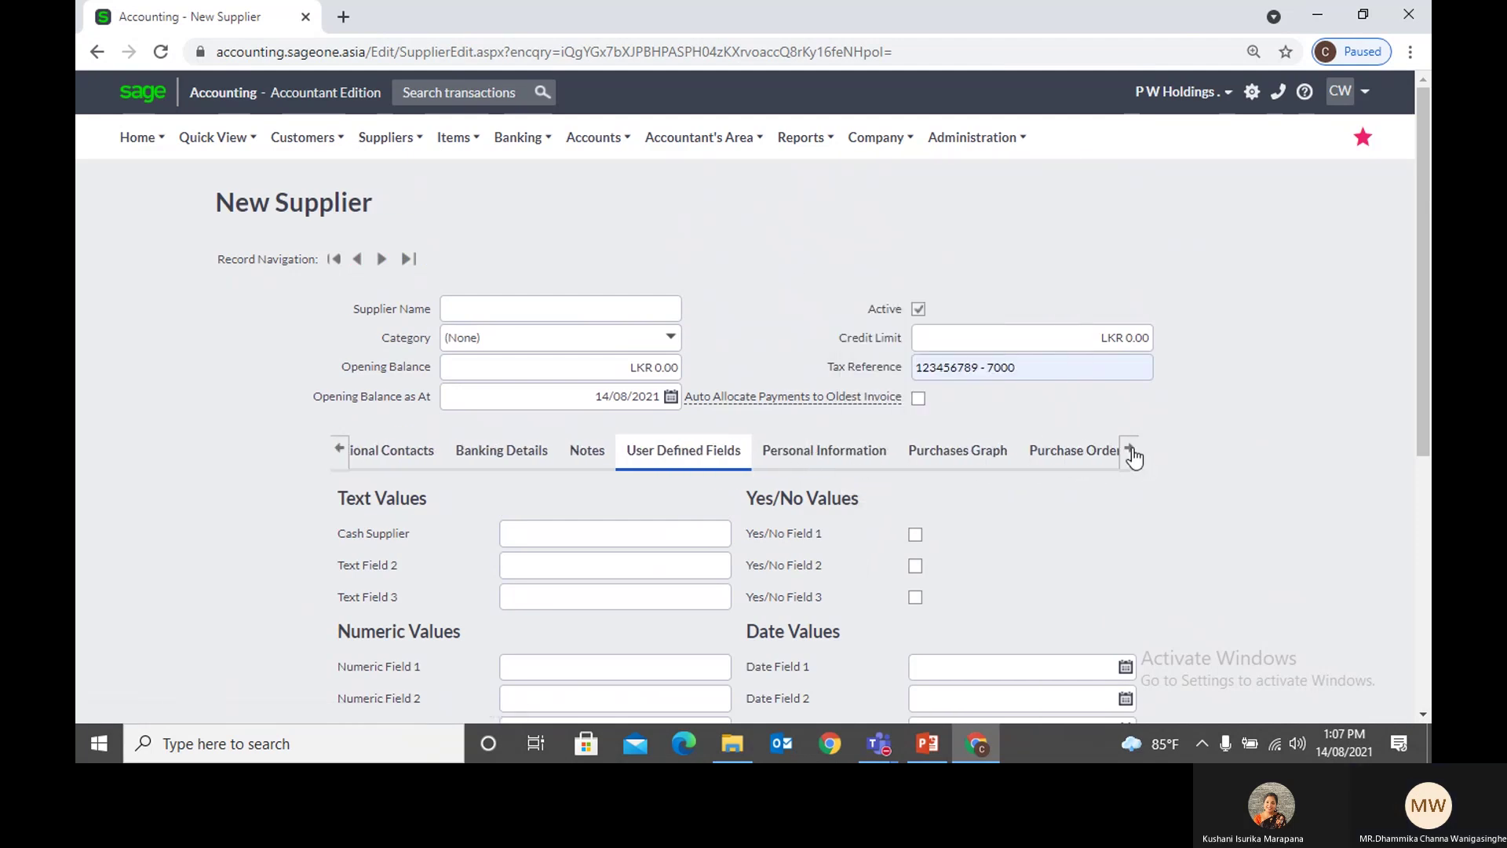
click(1132, 459)
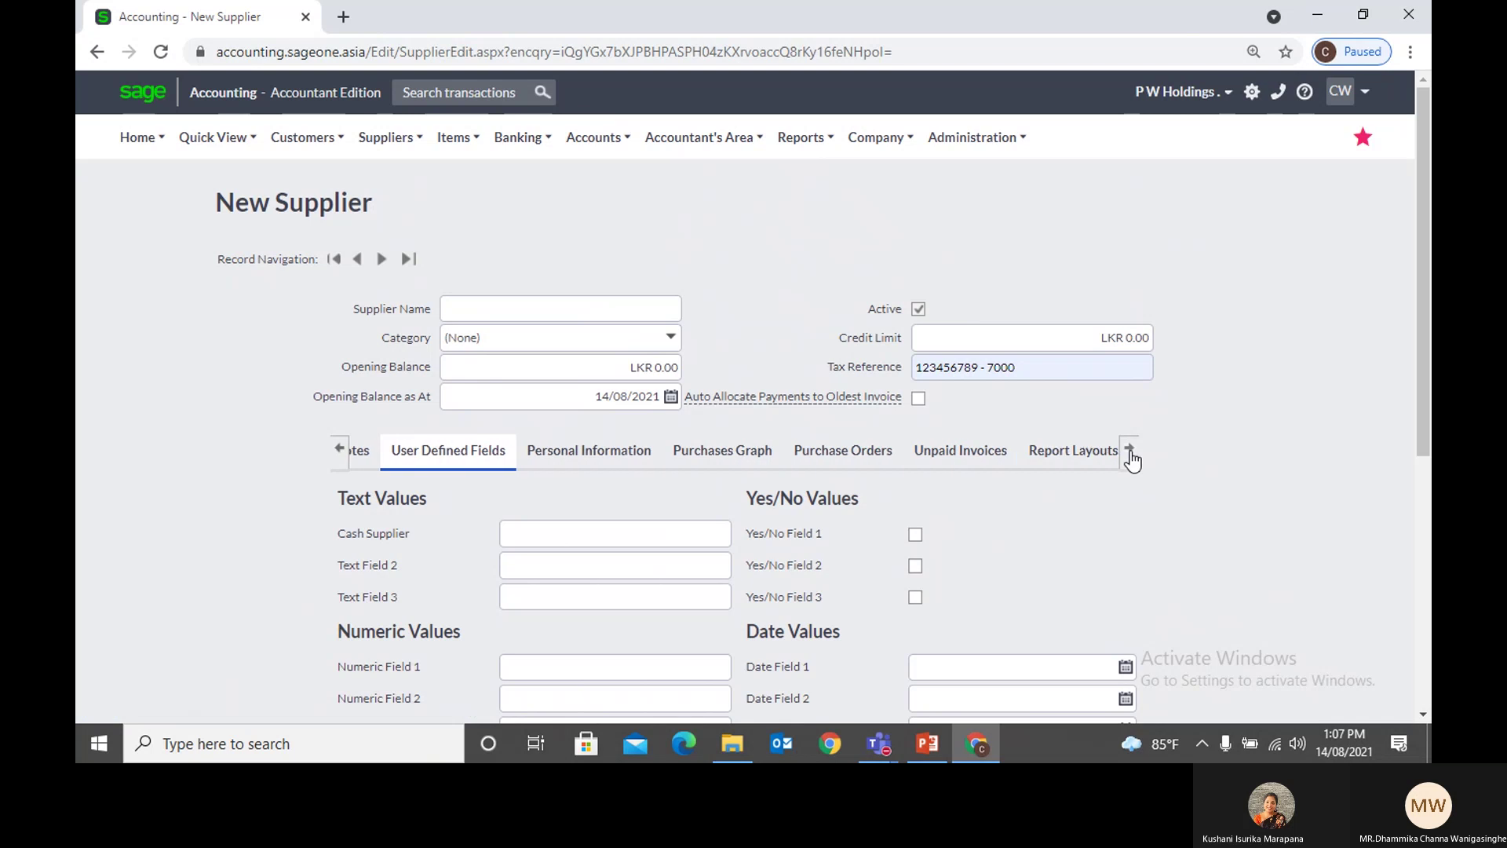
click(1043, 459)
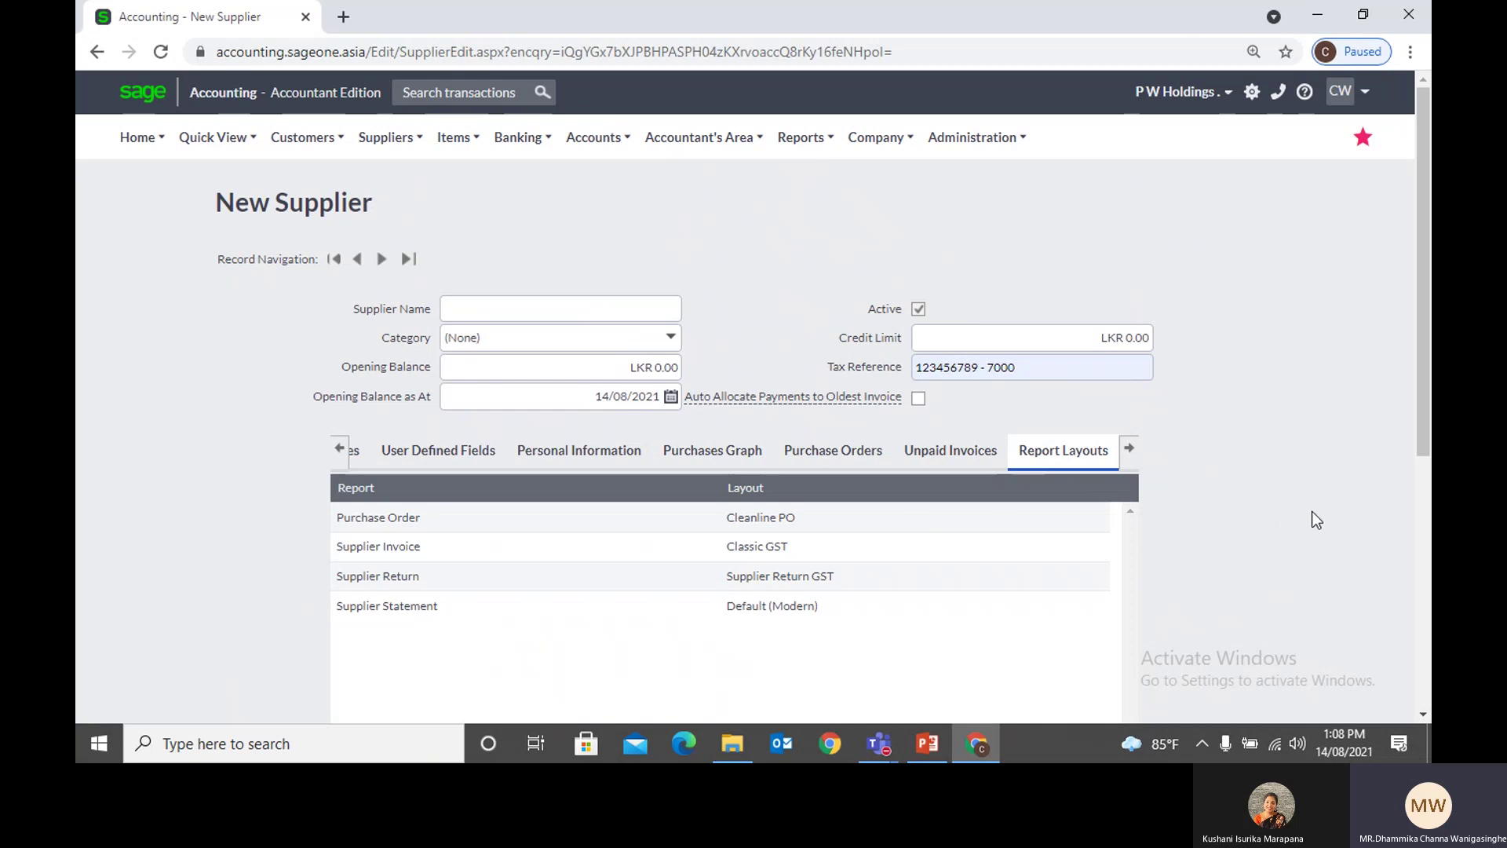
scroll(1284, 506, down, 5)
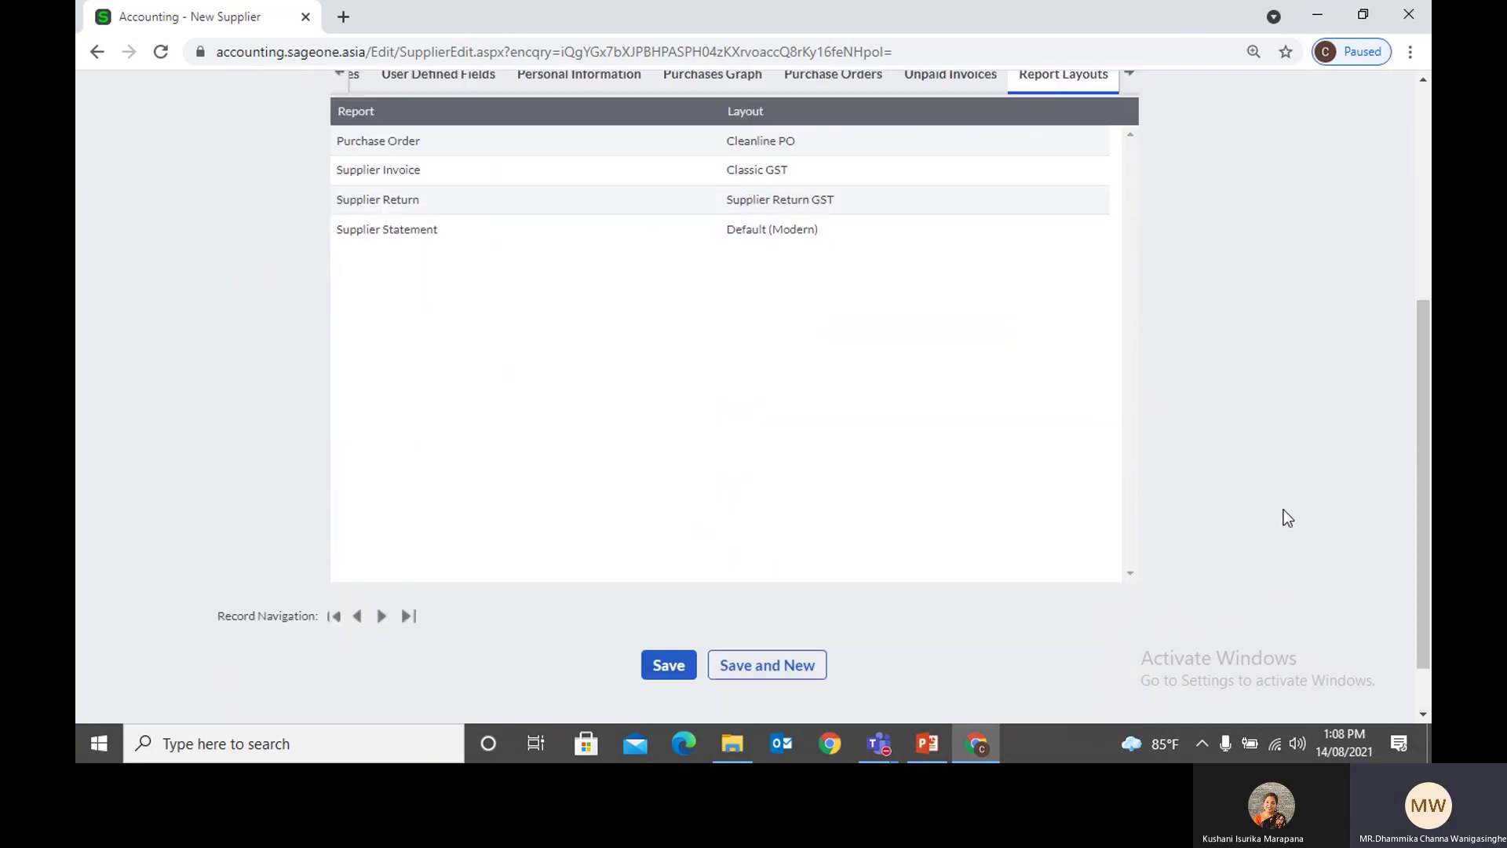
click(667, 598)
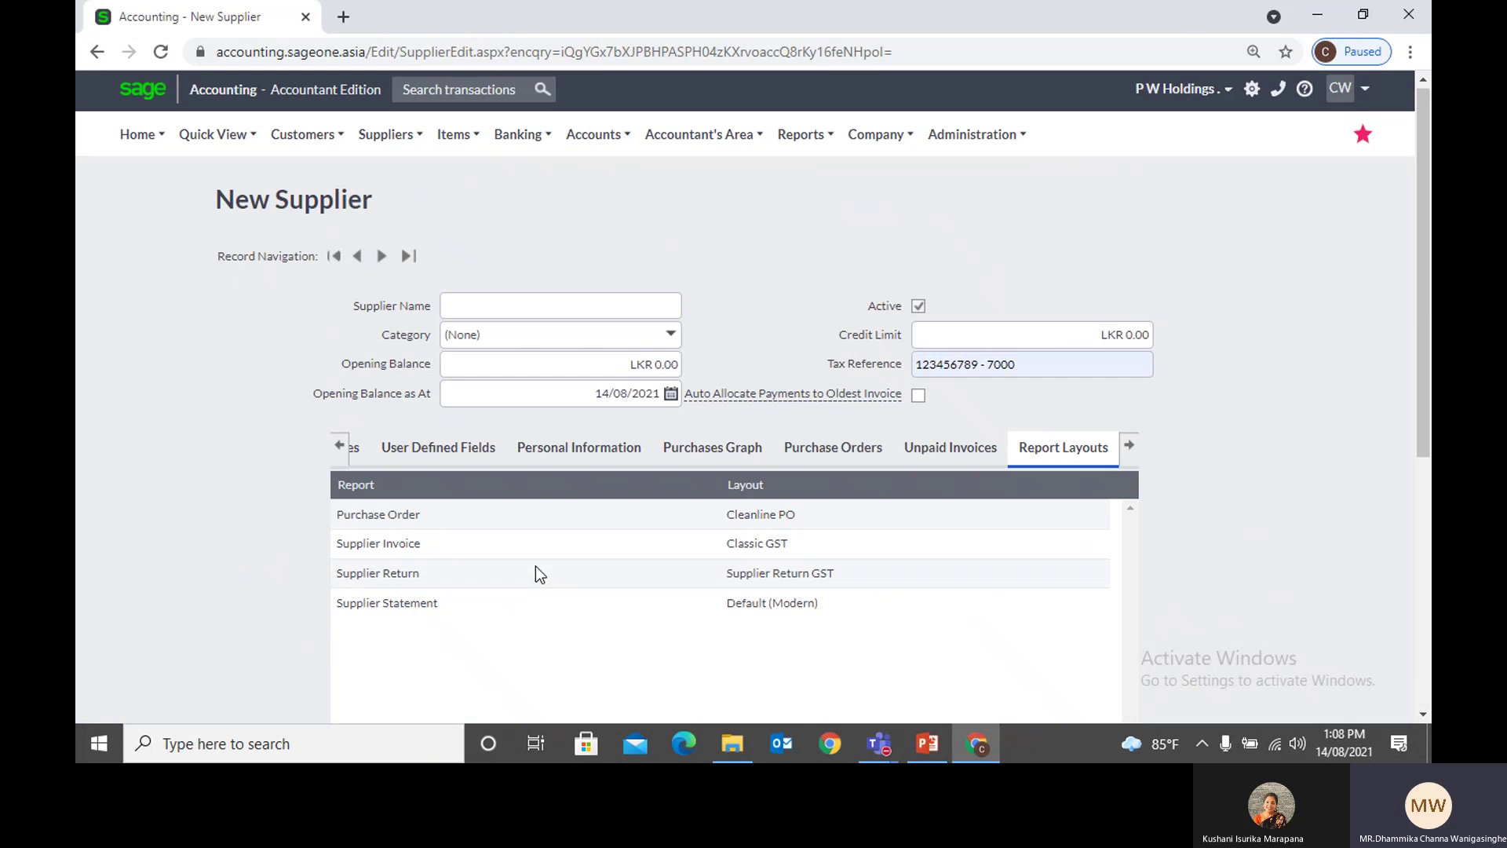
Step: View the supplier categories and the blank form for adding a new category, without entering a description
click(385, 134)
mouse_move(385, 214)
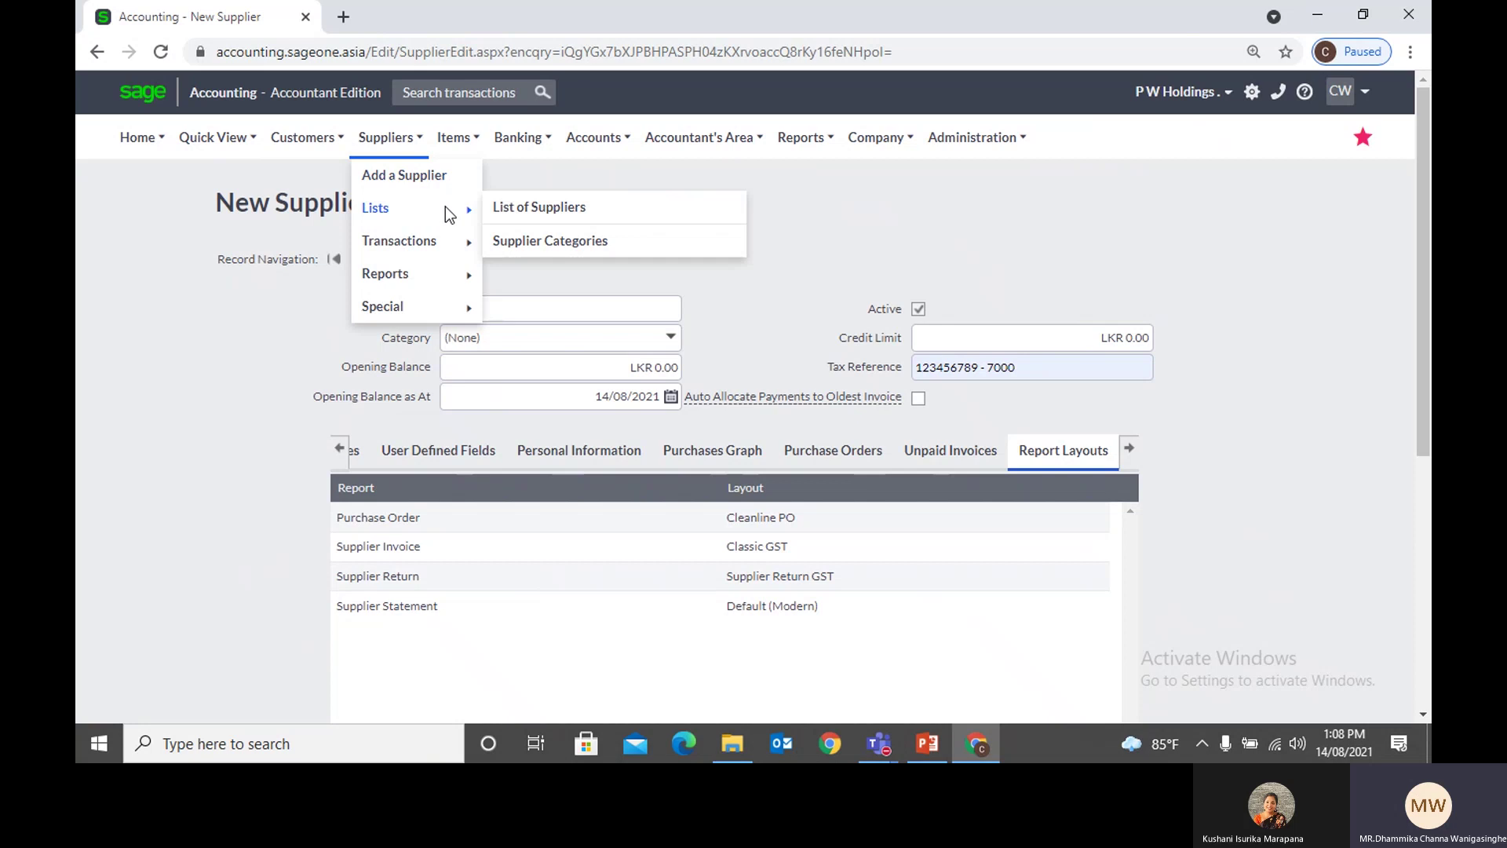
click(564, 244)
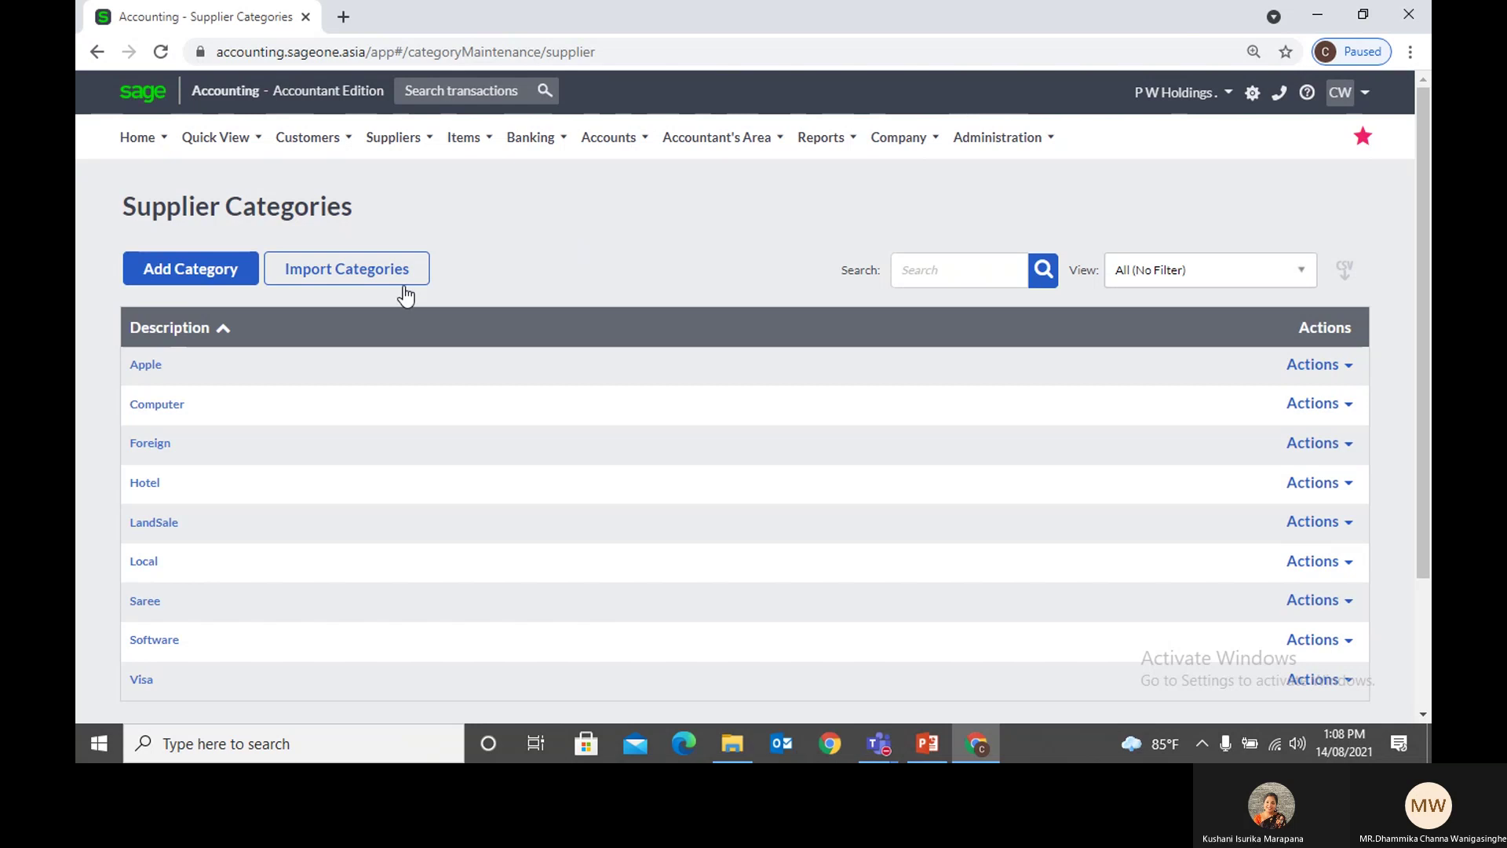
click(209, 276)
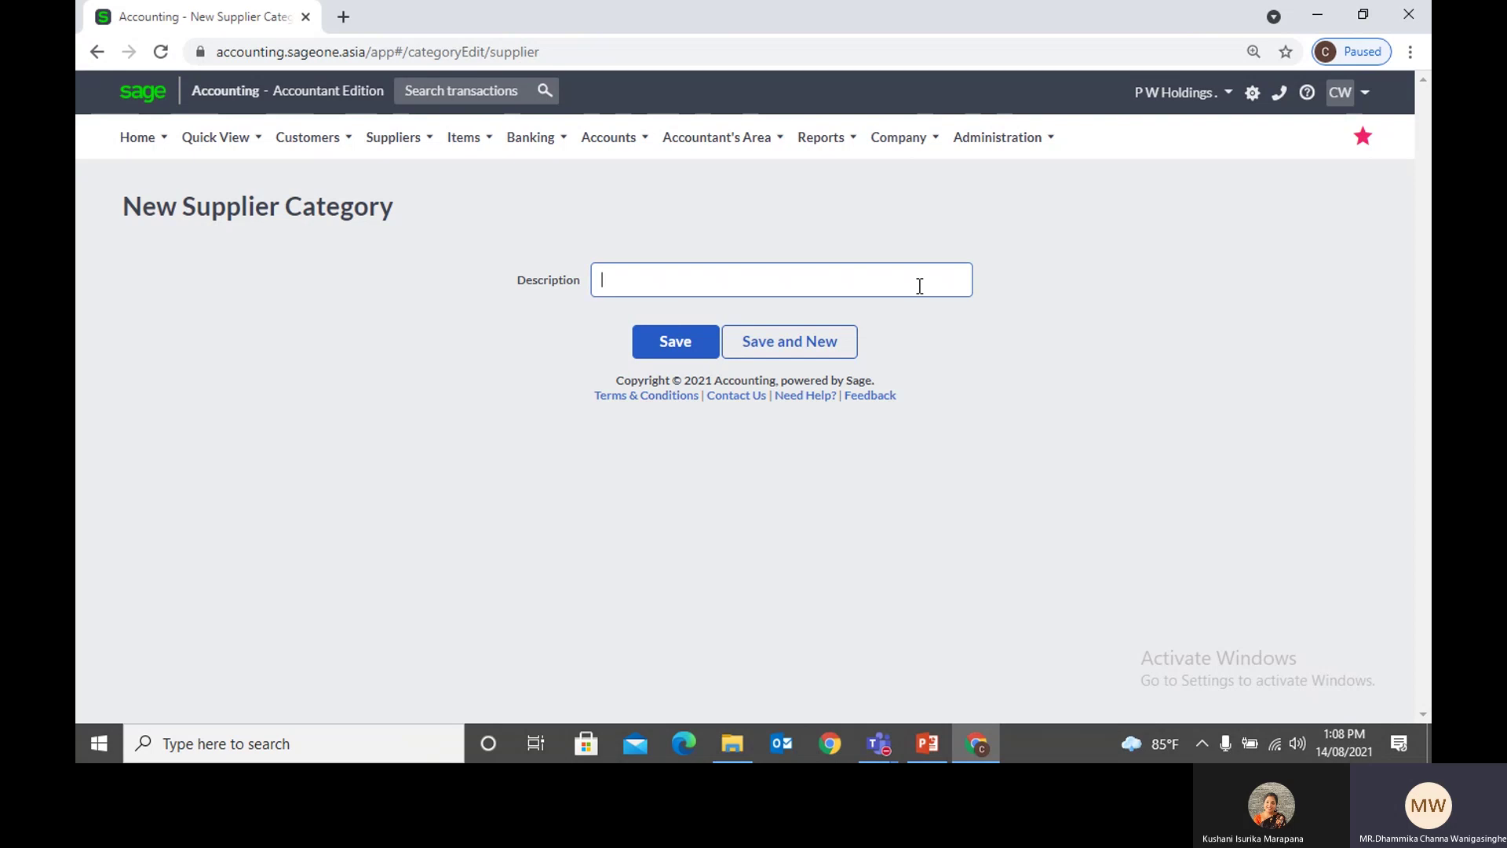
click(972, 454)
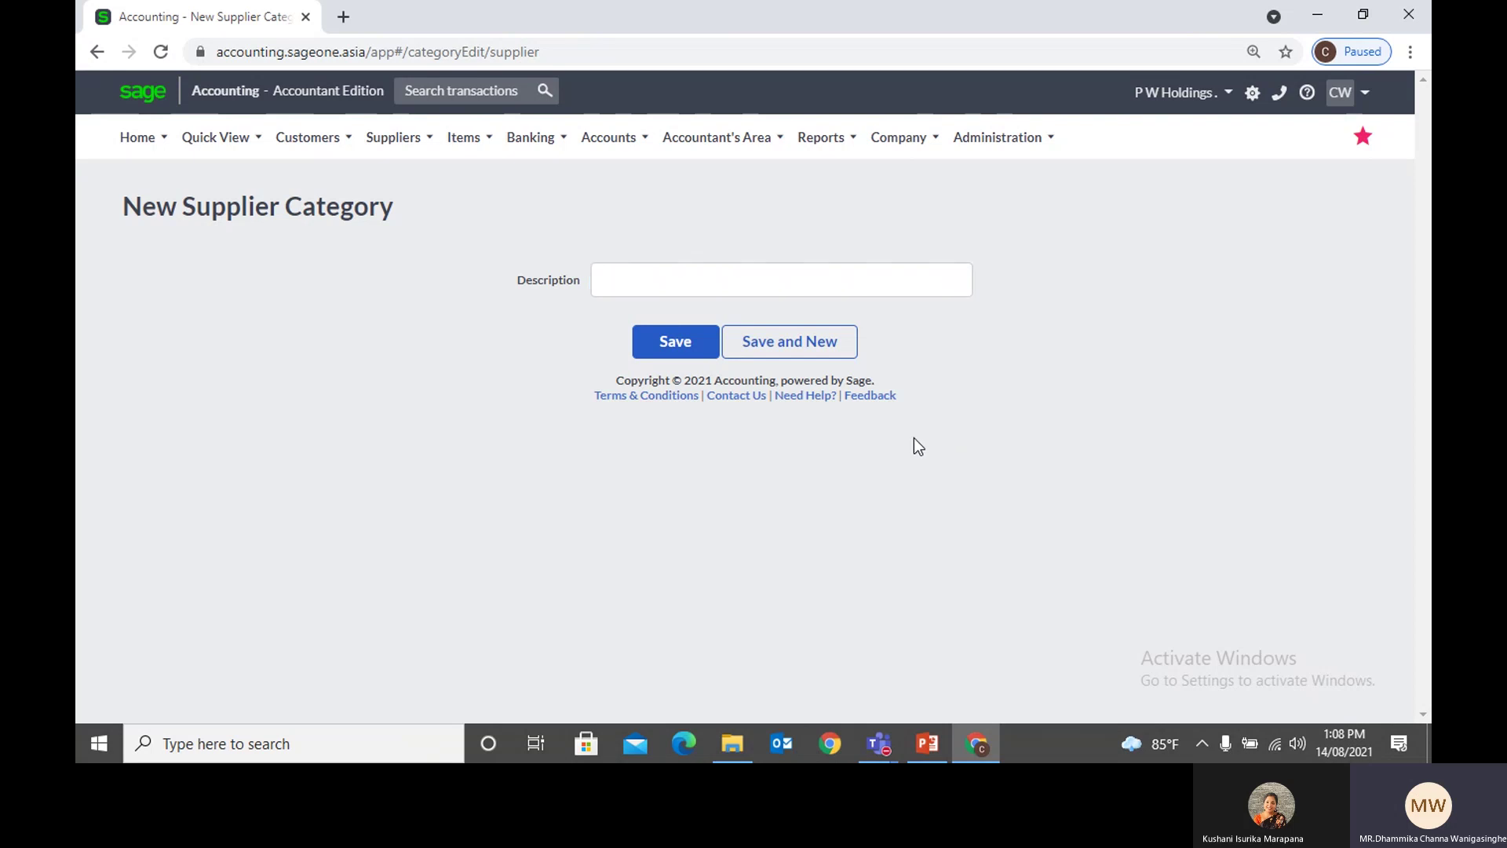
Step: Look at the list of suppliers, and return to the supplier categories
mouse_move(377, 124)
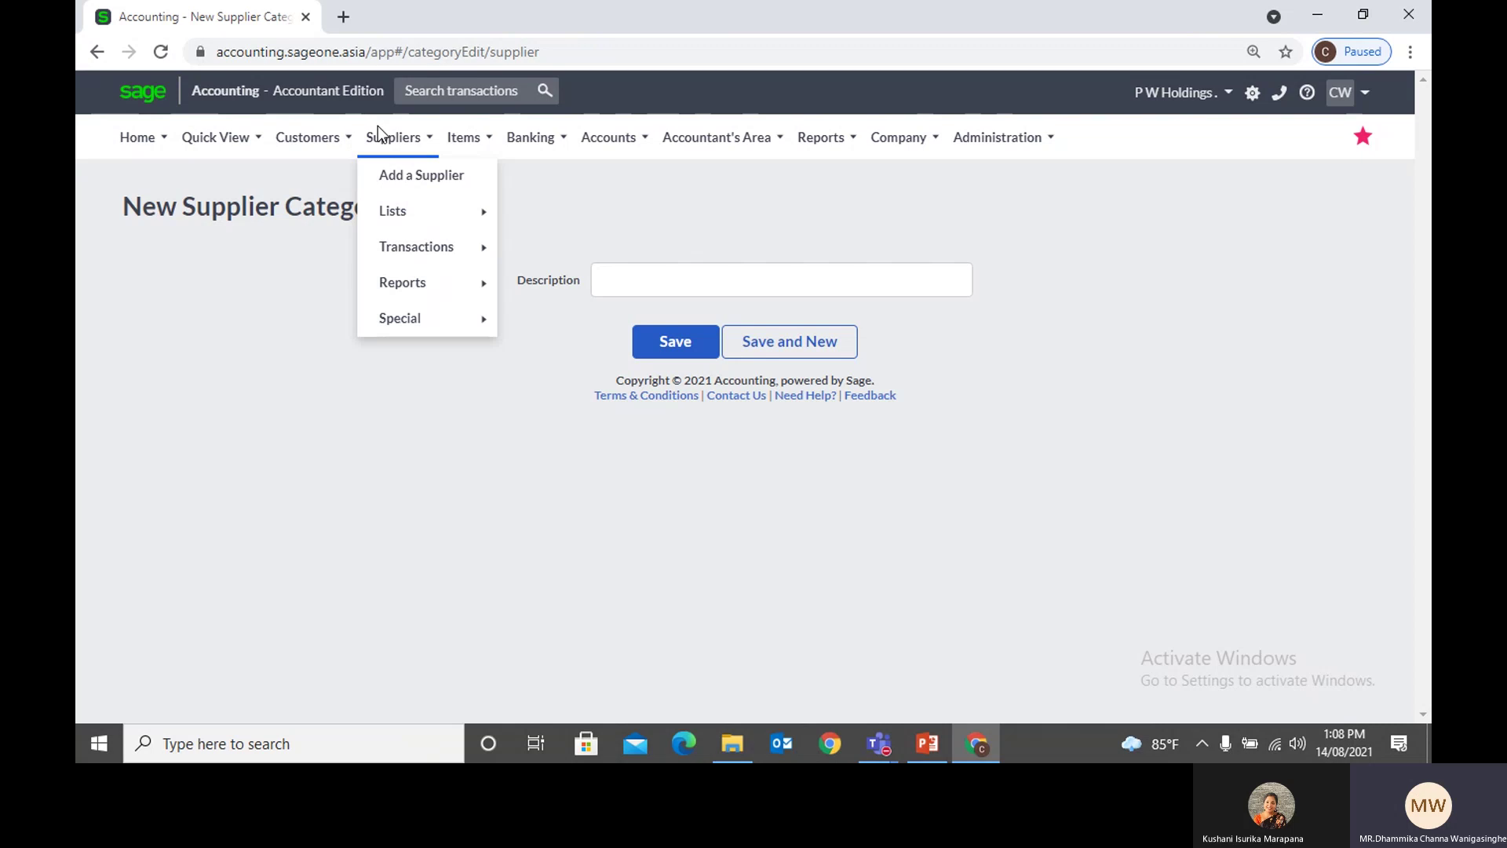
click(577, 222)
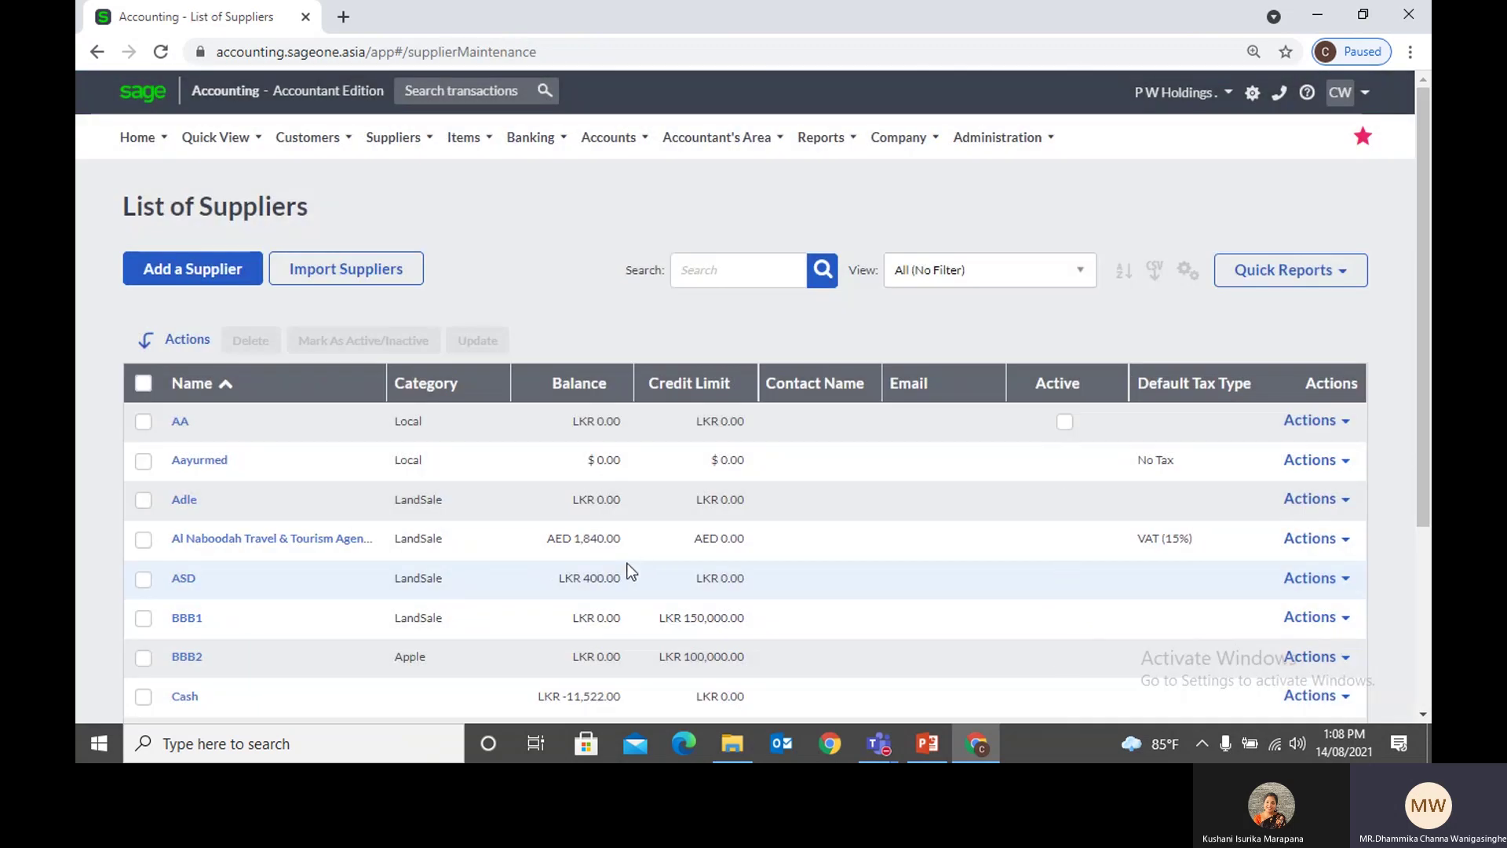
mouse_move(388, 139)
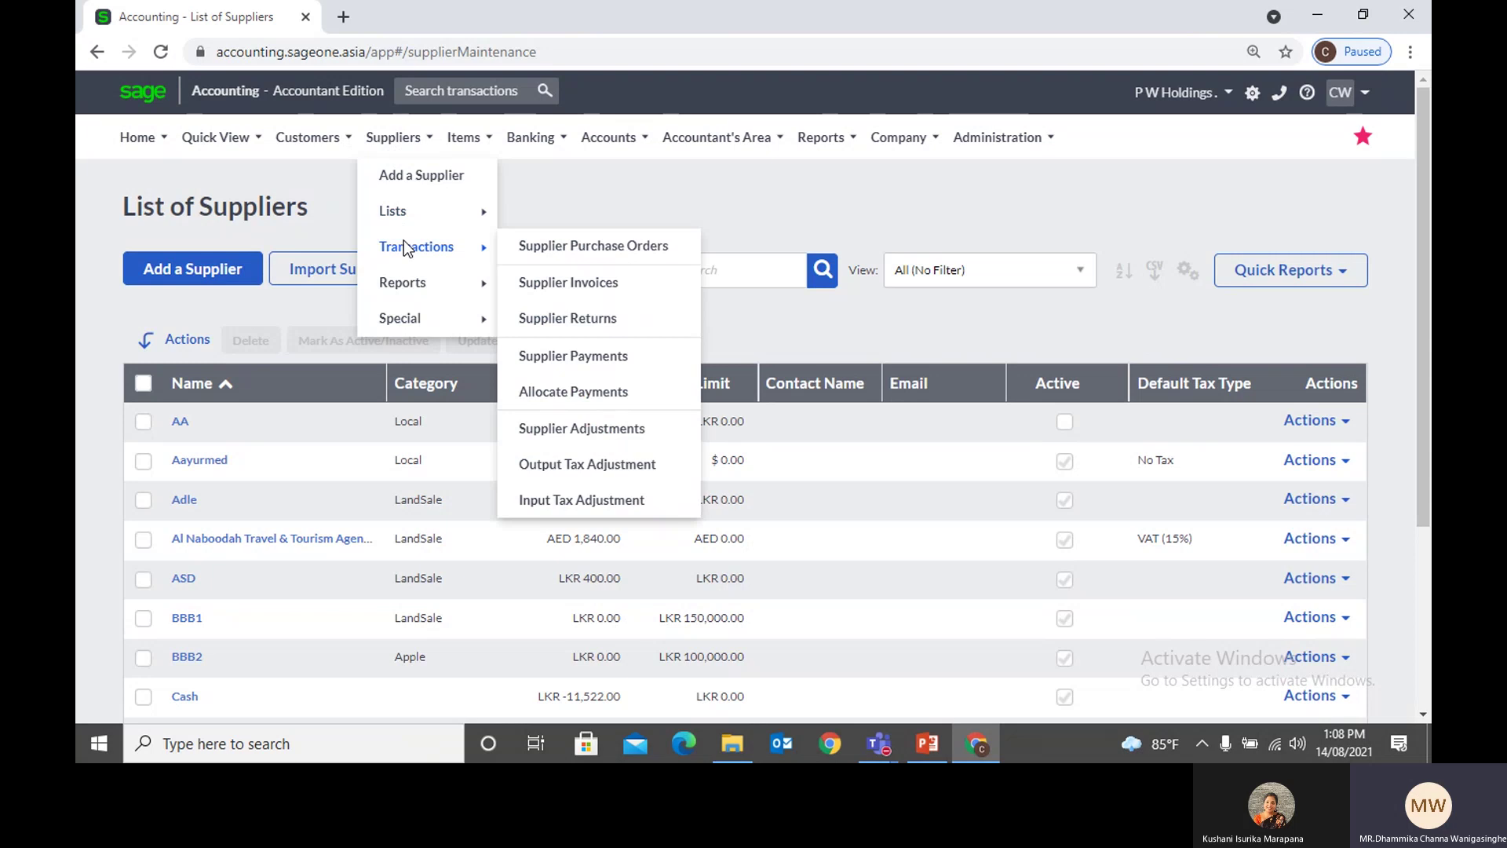
mouse_move(404, 215)
click(592, 248)
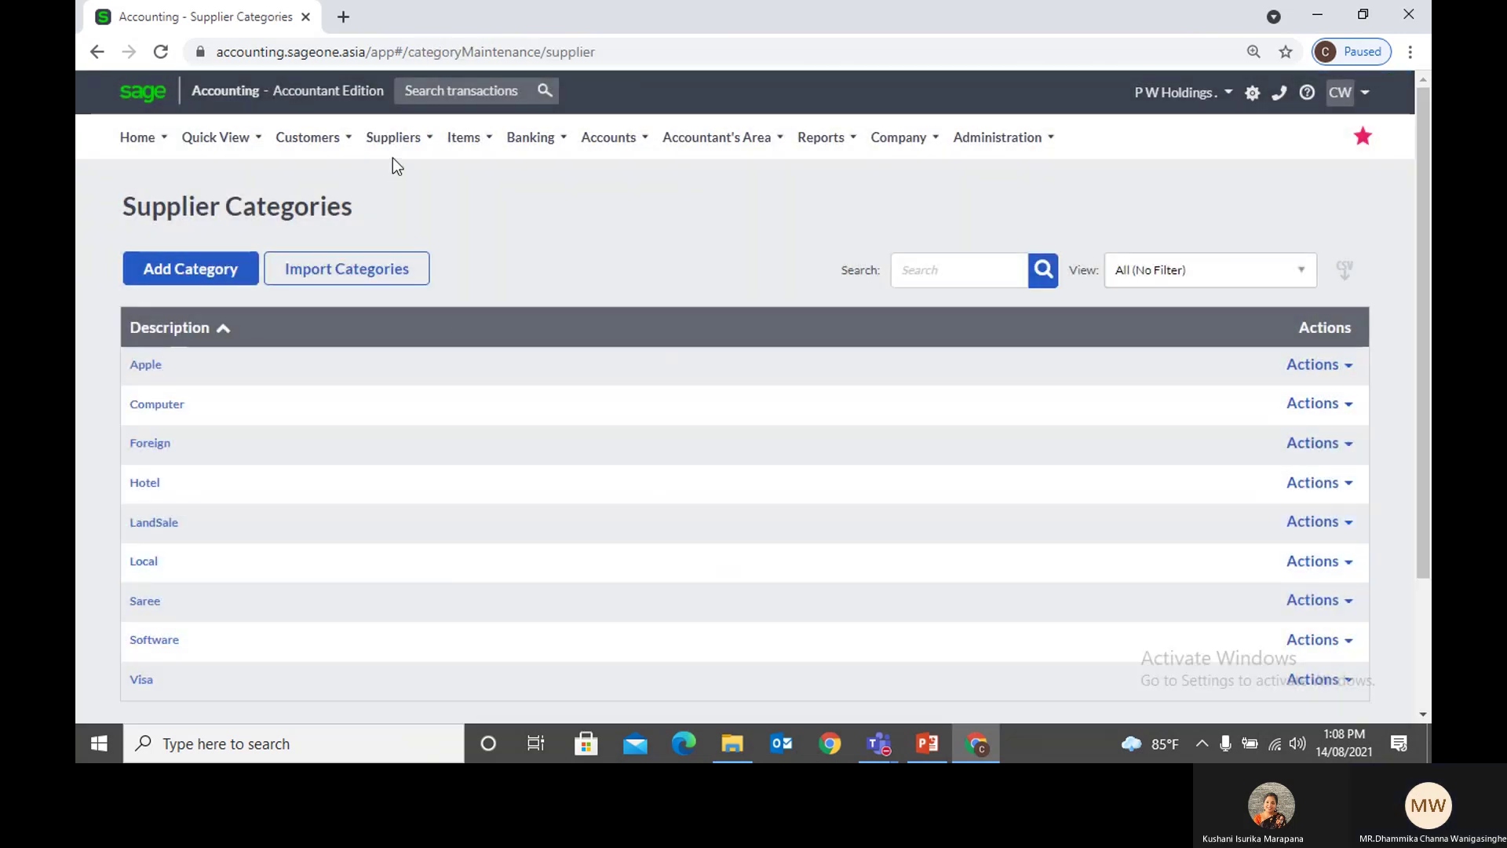
Step: Start a new supplier purchase order and choose P W Holdings as its supplier
mouse_move(392, 148)
mouse_move(412, 244)
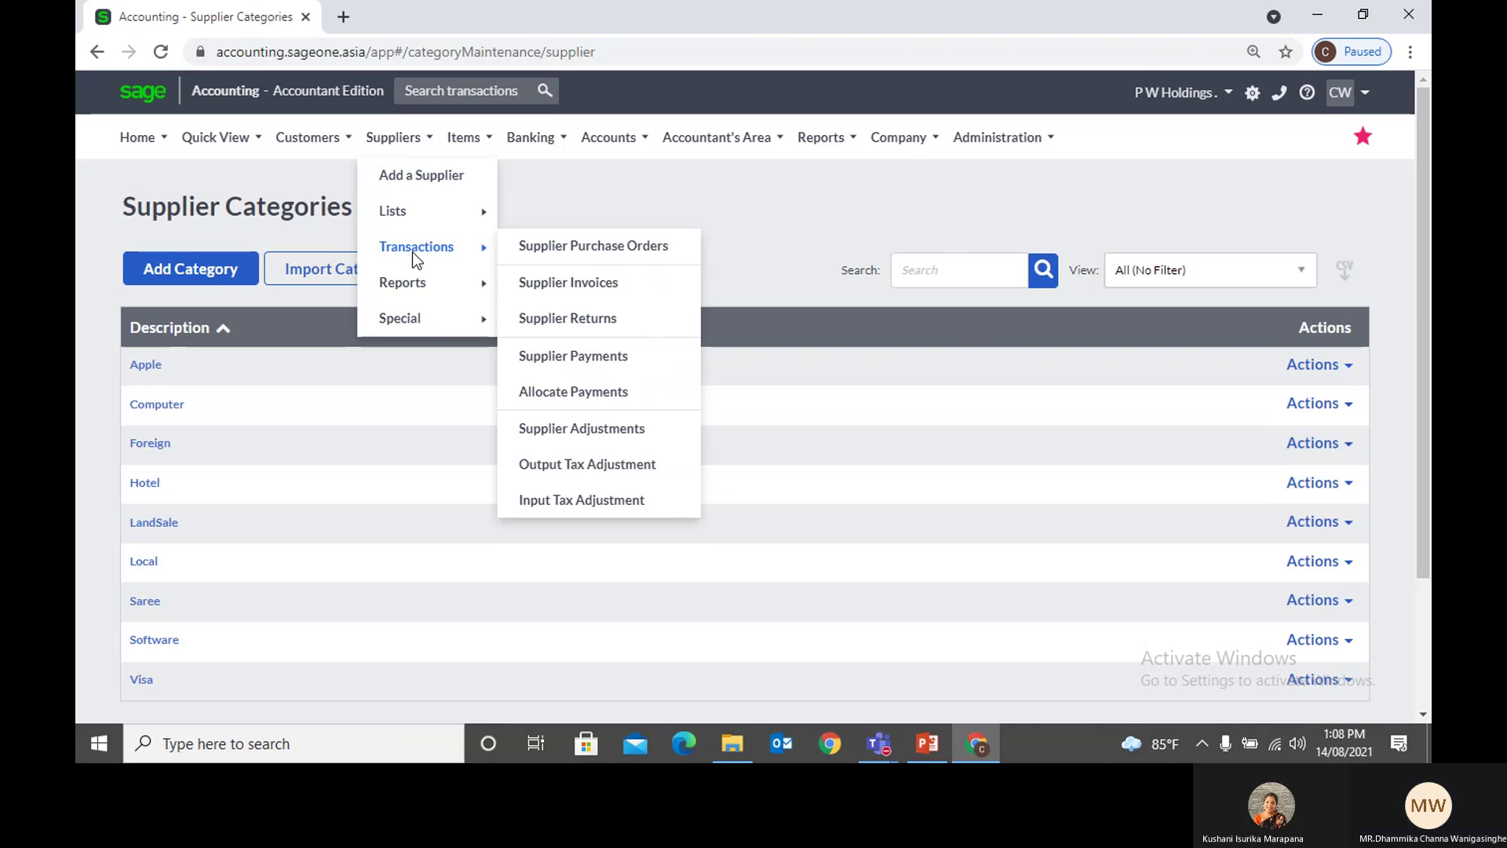
click(670, 247)
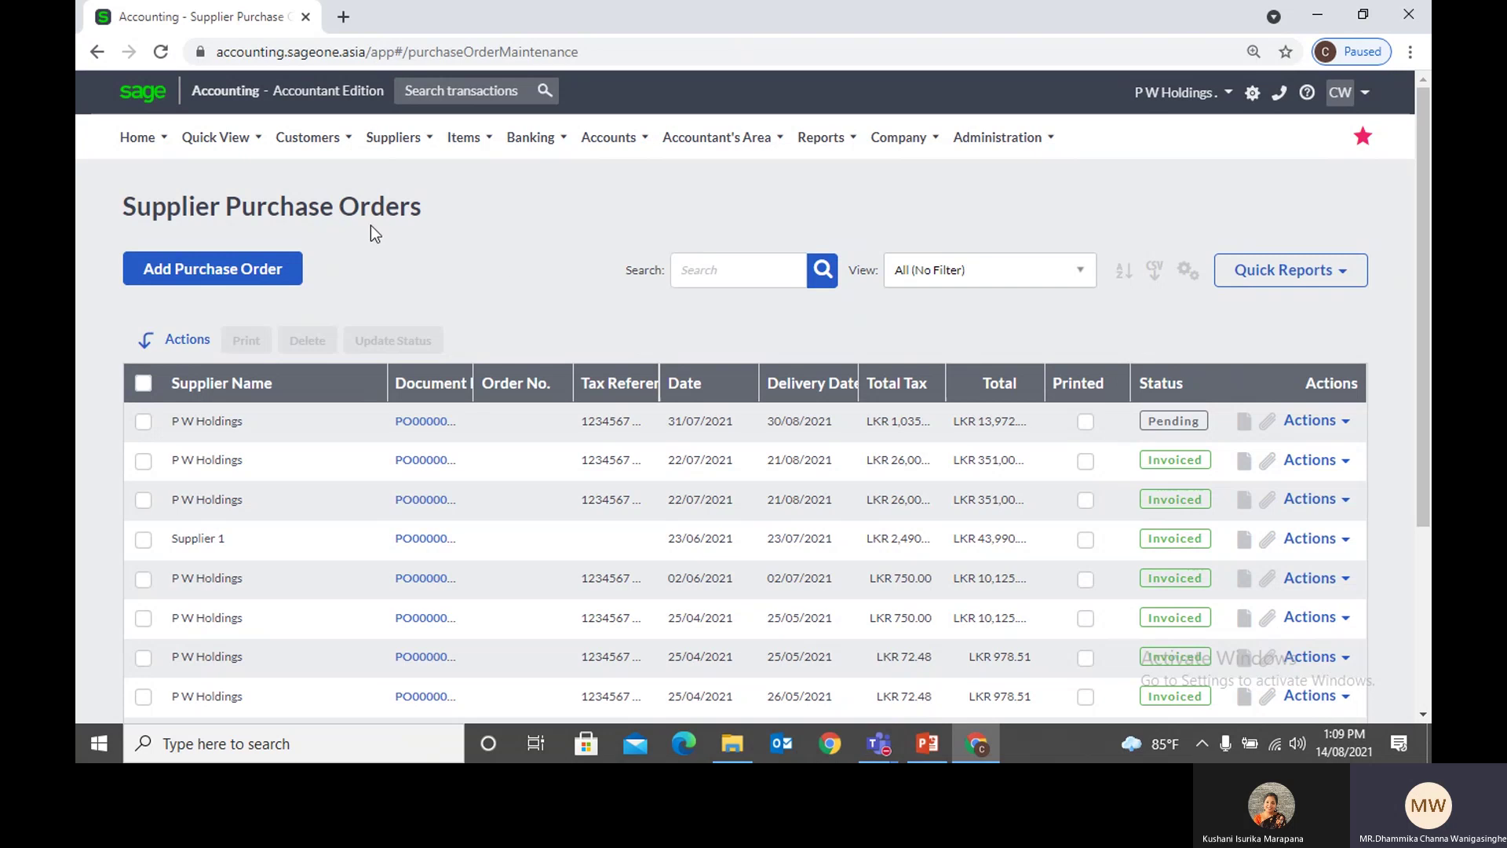
click(272, 271)
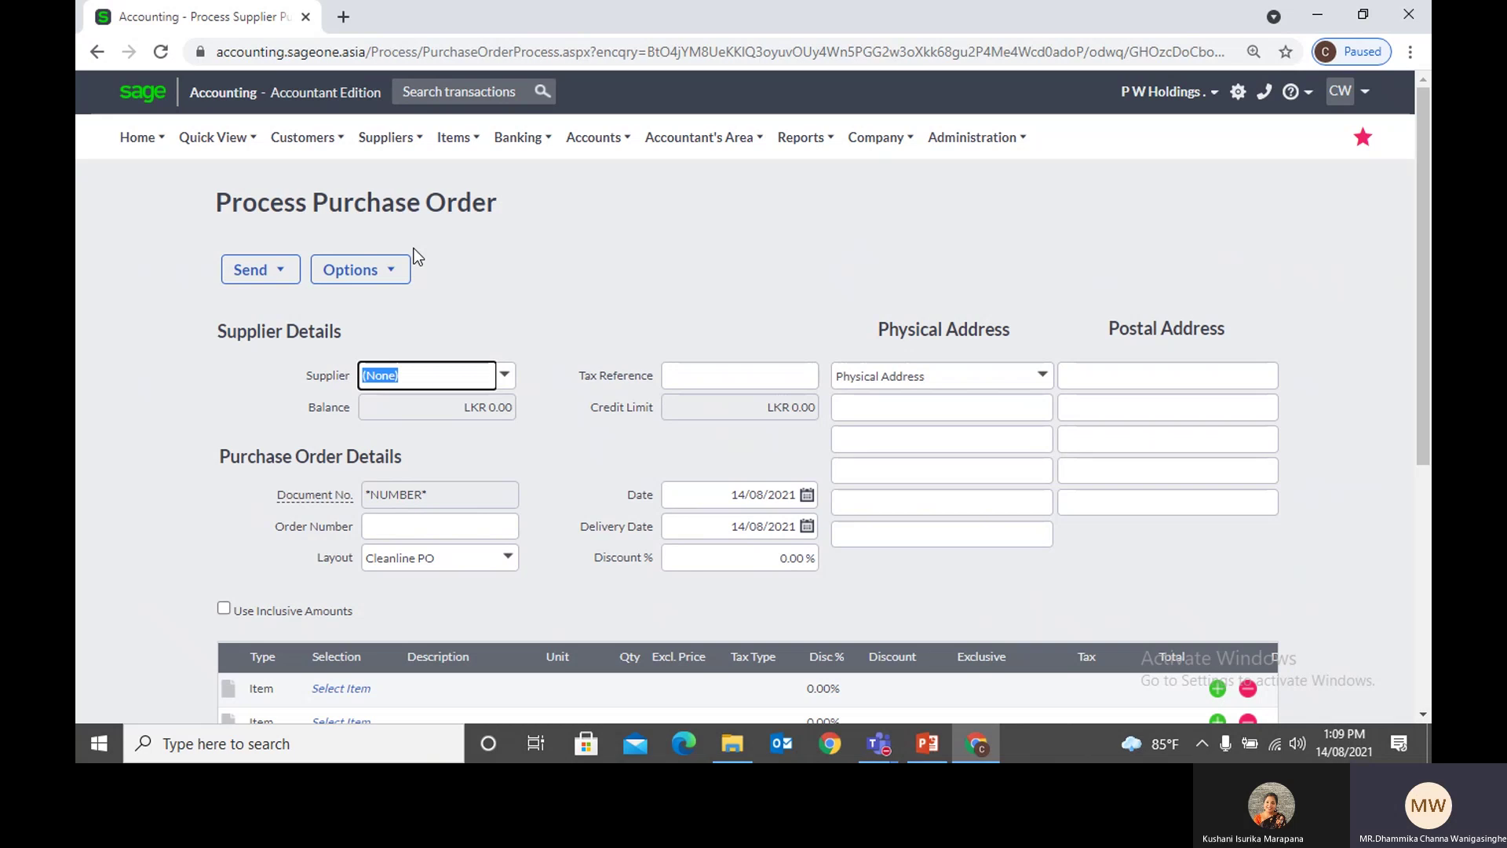
click(507, 380)
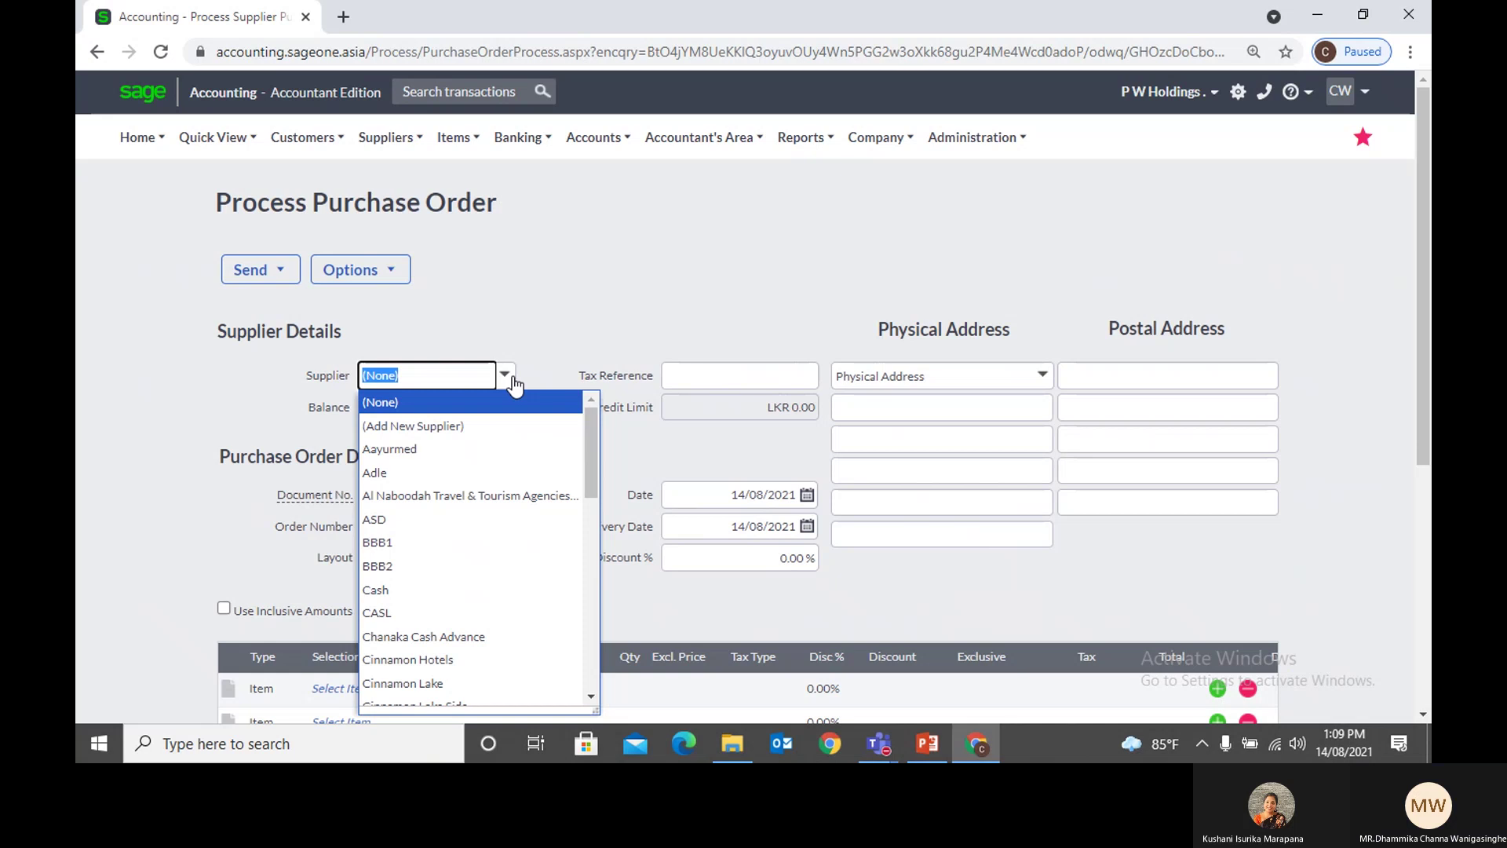
text(P W Holdings)
key(Return)
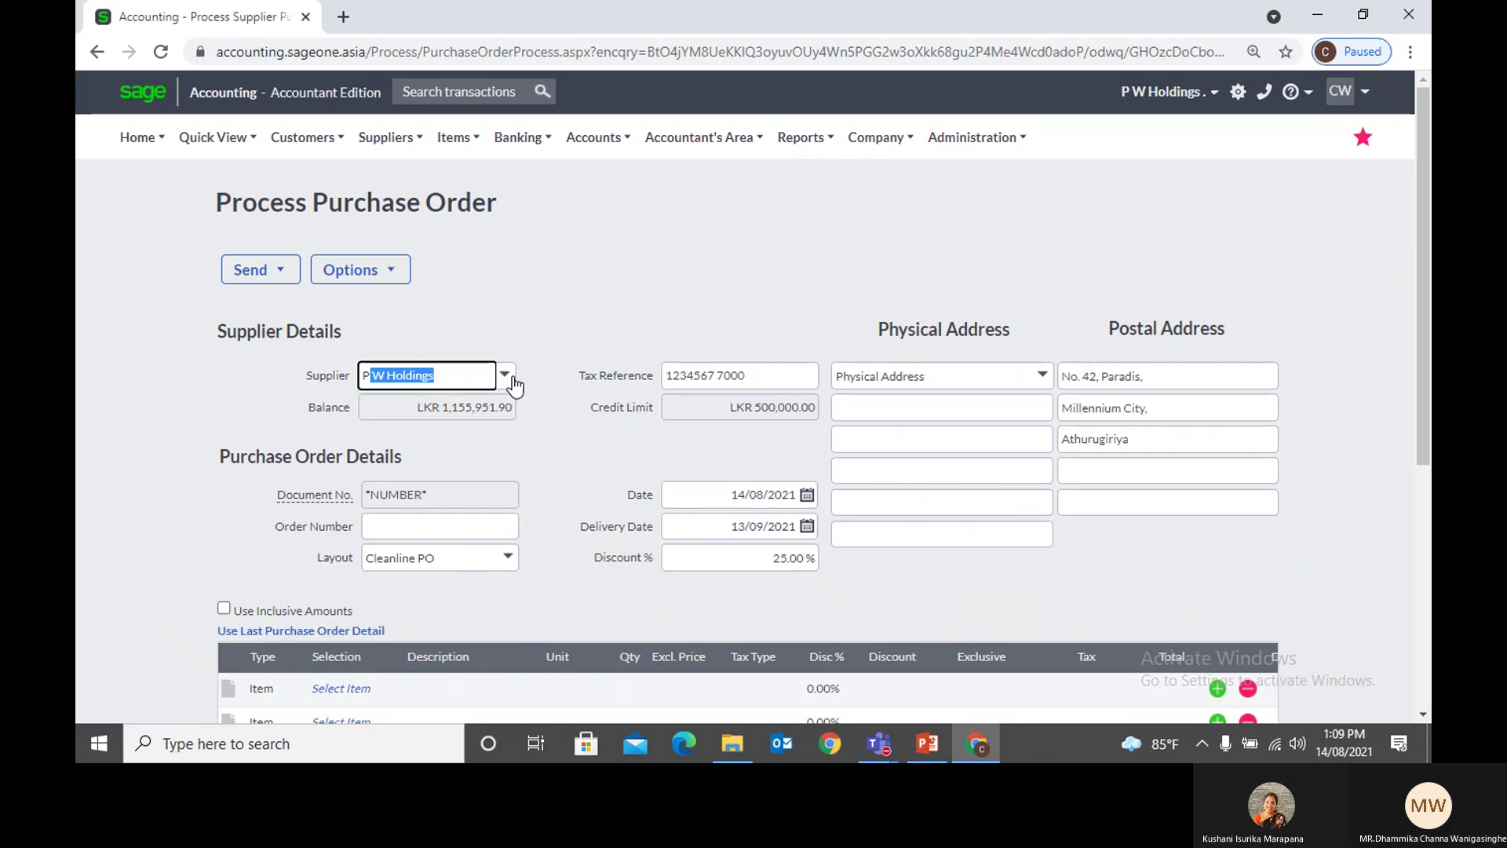
click(562, 424)
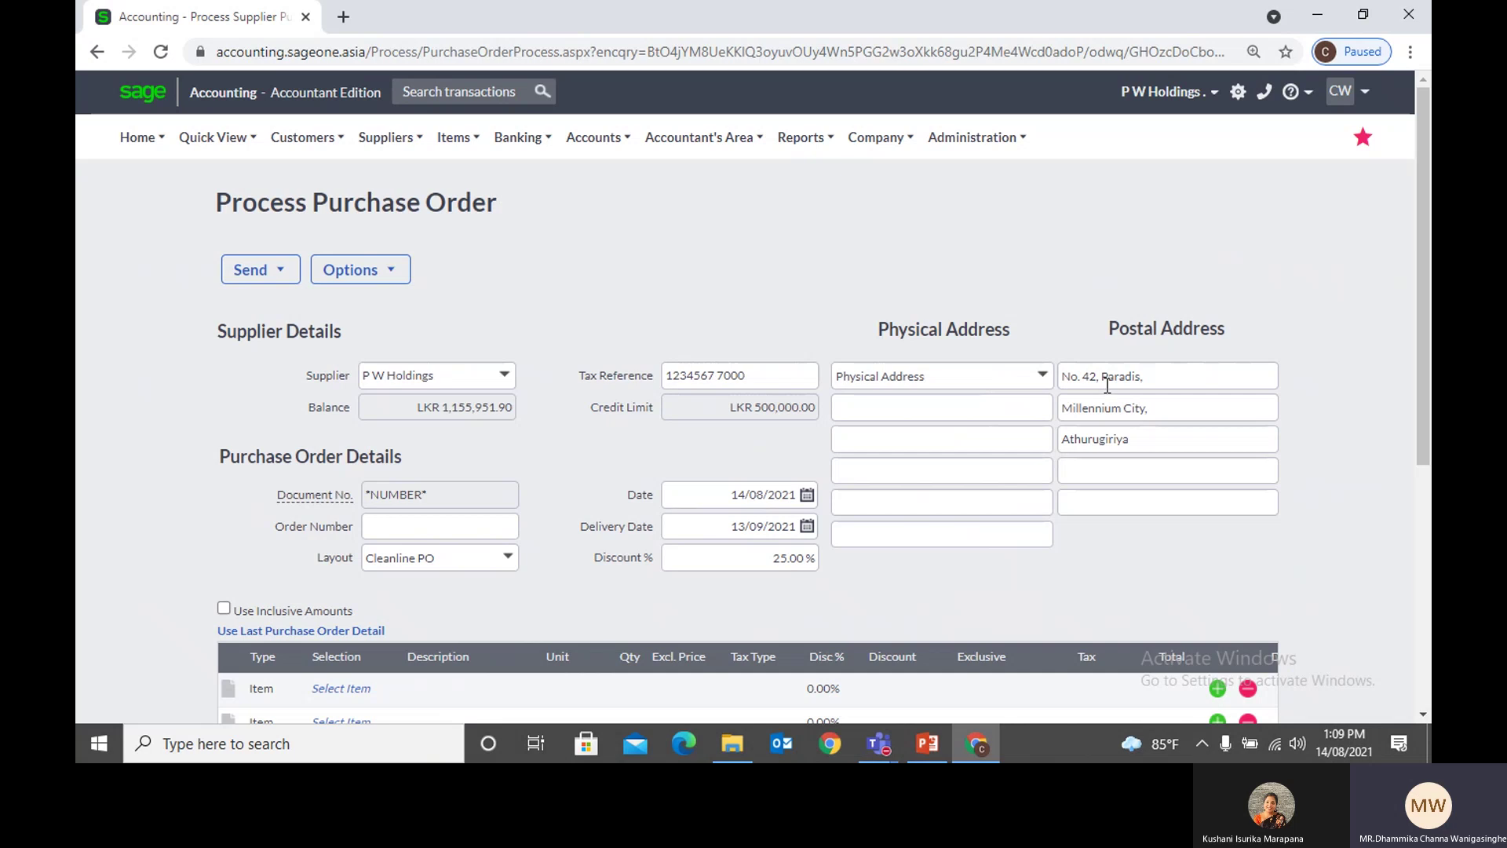
Step: Check the purchase order's discount percentage and delivery date without changing them
scroll(614, 269, down, 1)
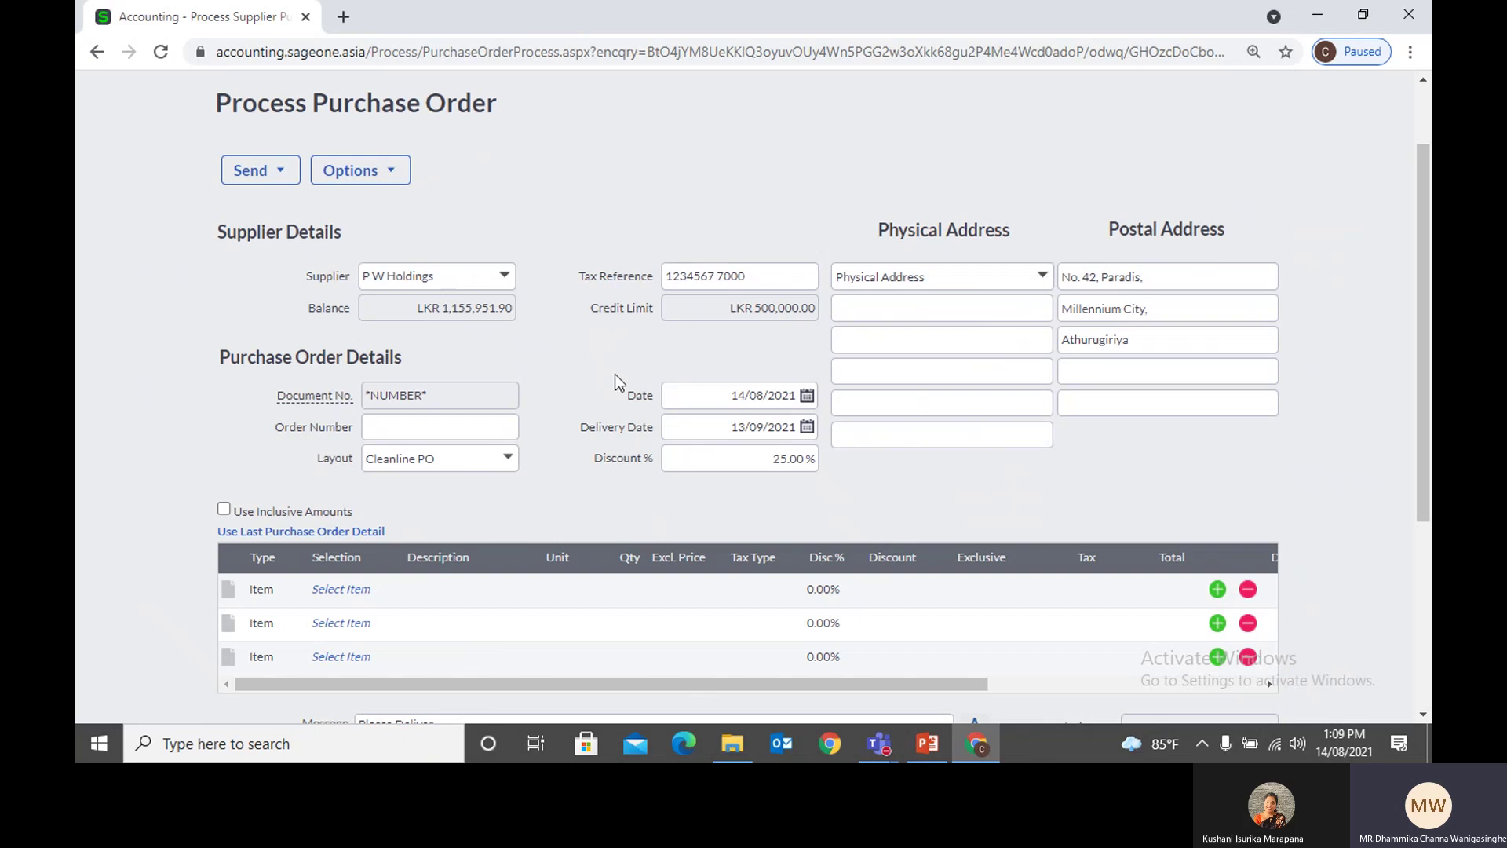
click(723, 464)
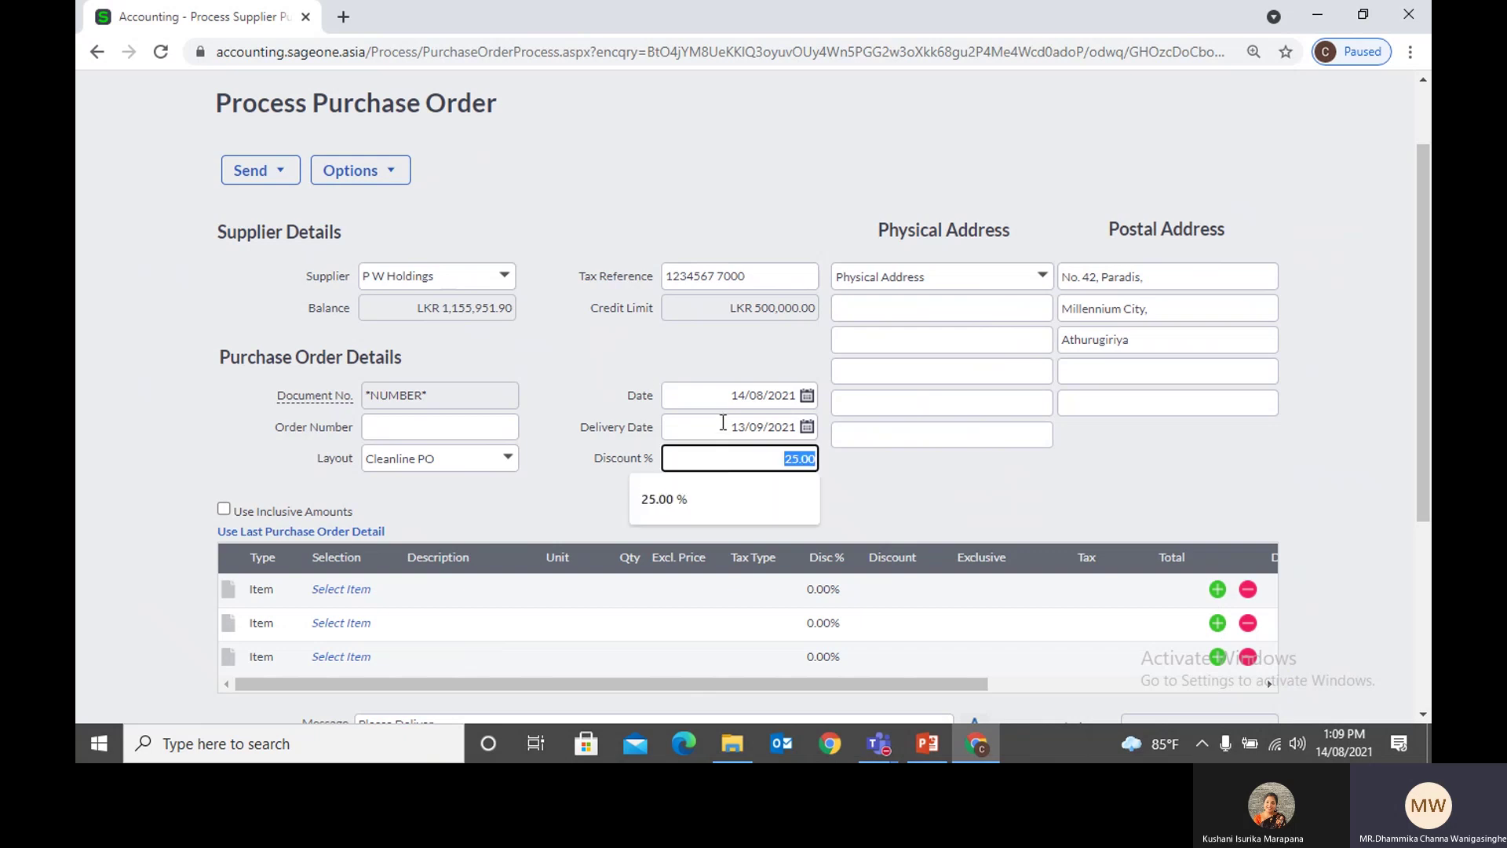
click(723, 423)
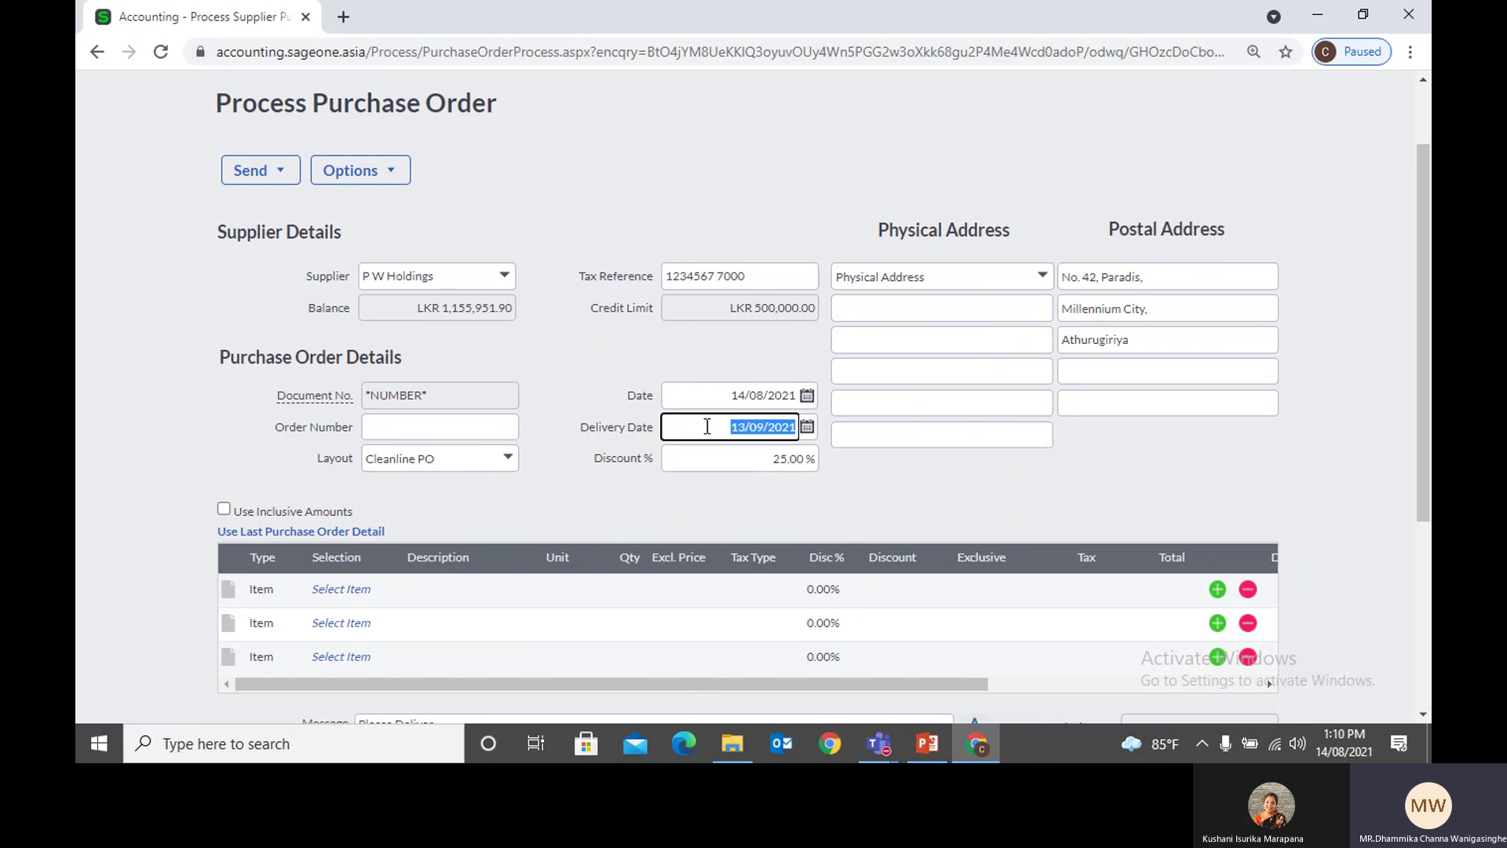
Step: Duplicate the purchase order's browser tab and open the list of suppliers in the copy
right_click(267, 15)
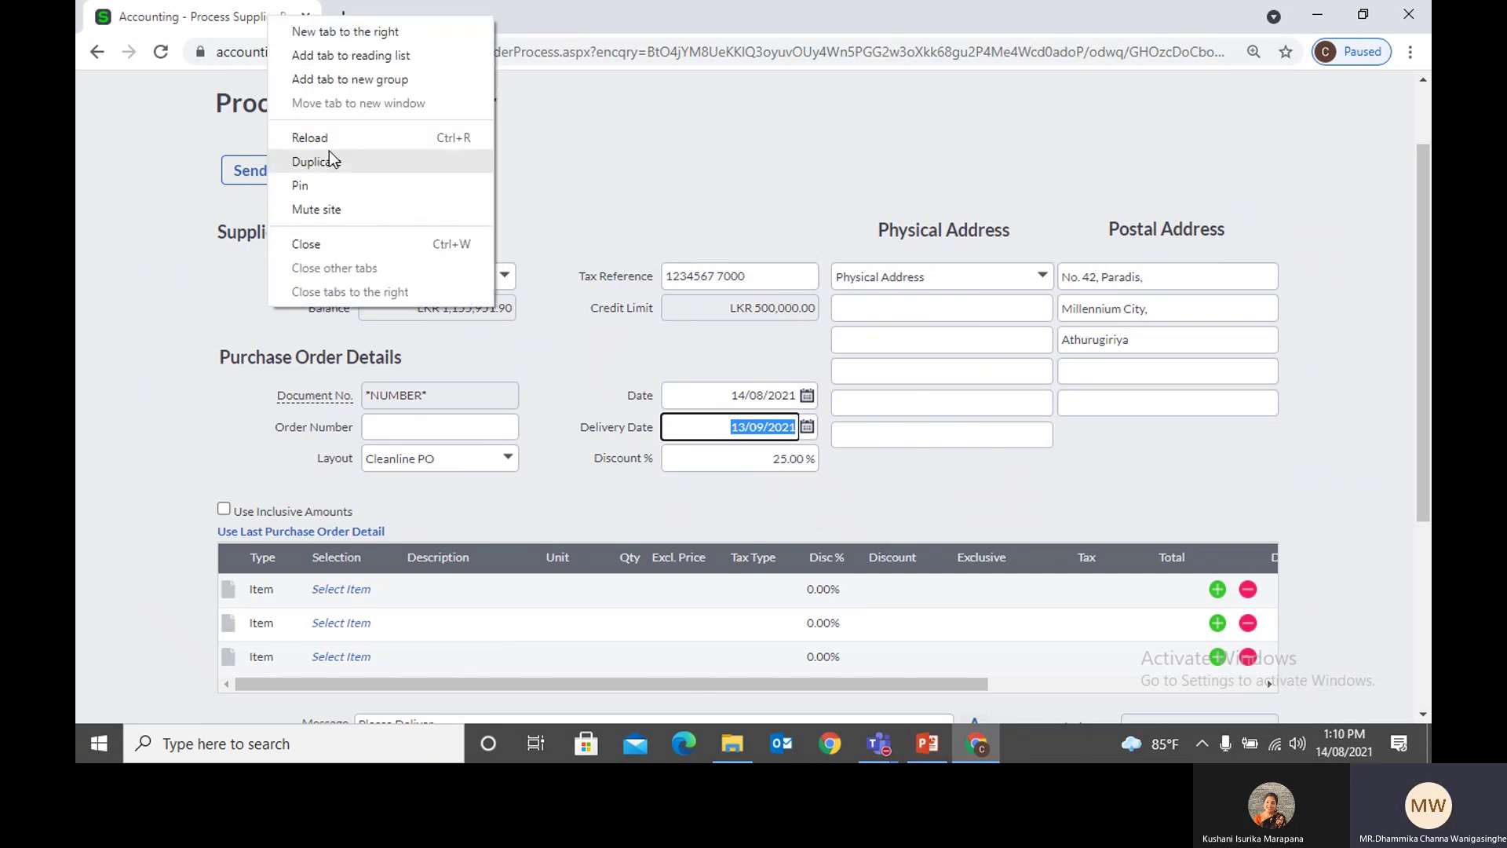
click(330, 161)
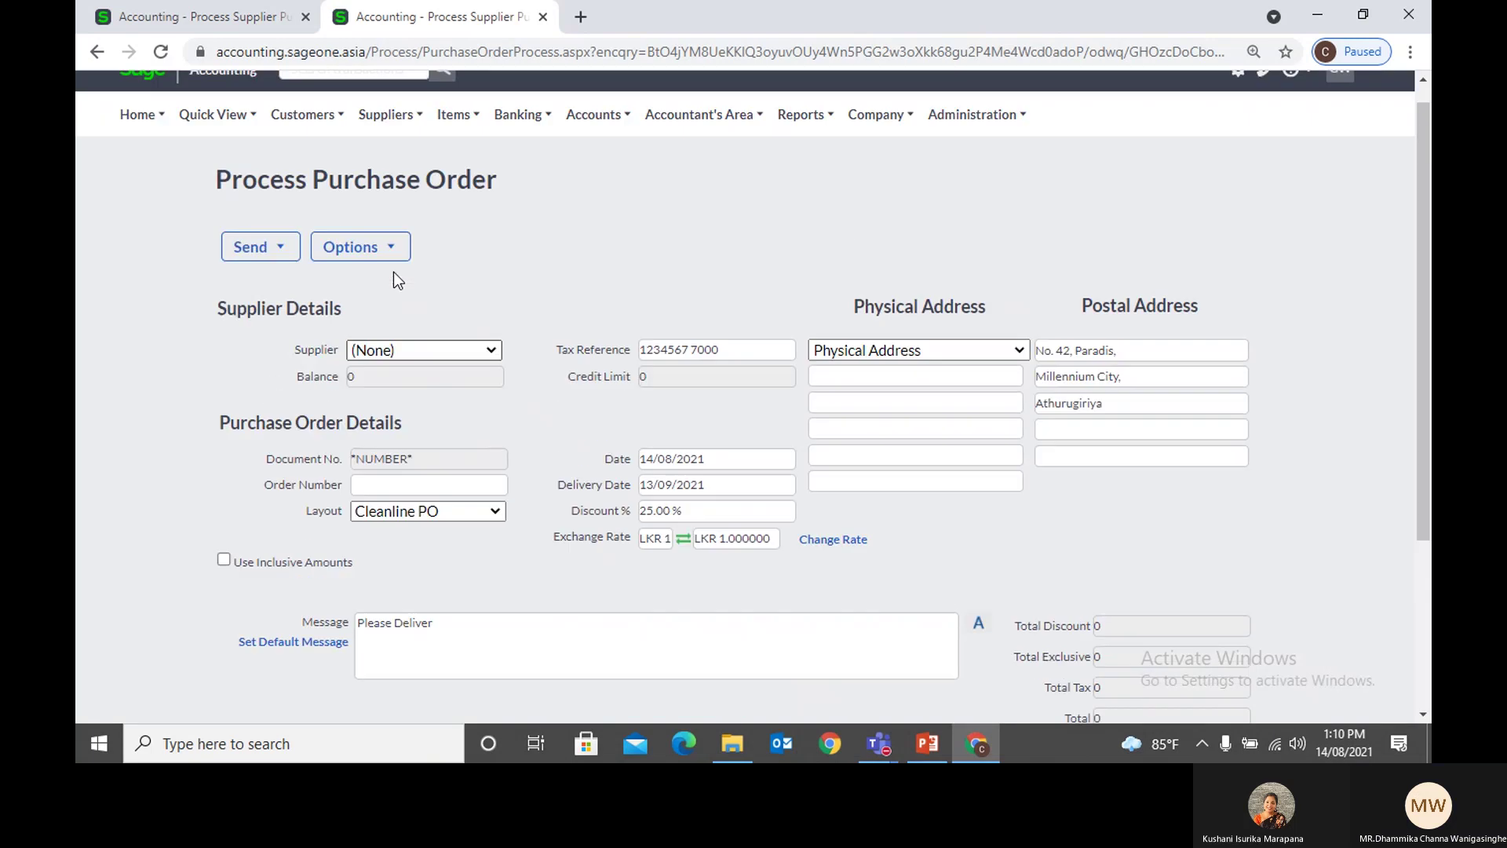
mouse_move(409, 208)
click(538, 208)
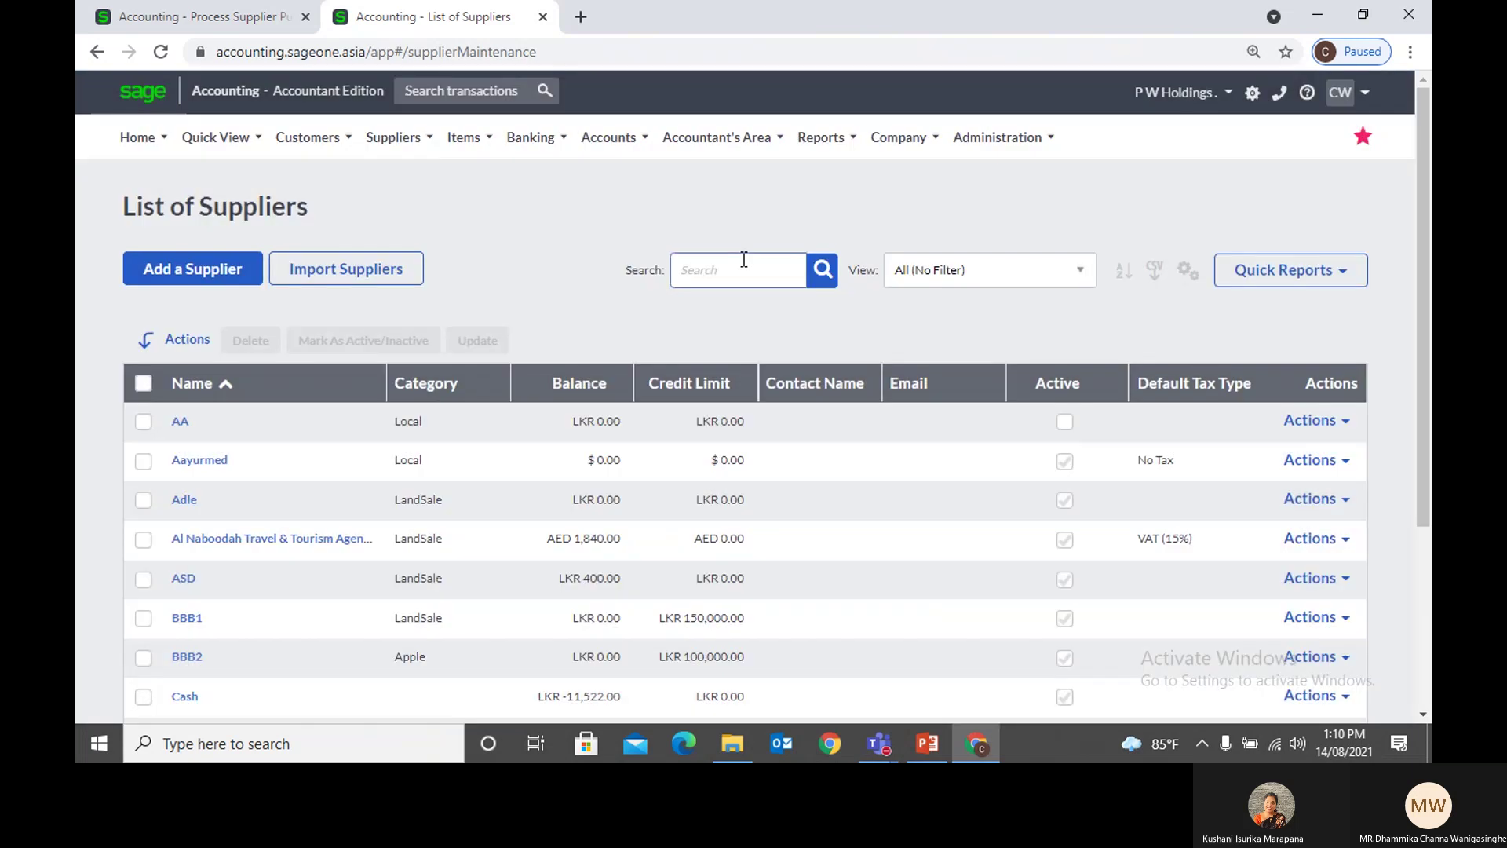
Step: Search the suppliers for "P W" and open the P W Holdings record
text(P W)
key(Return)
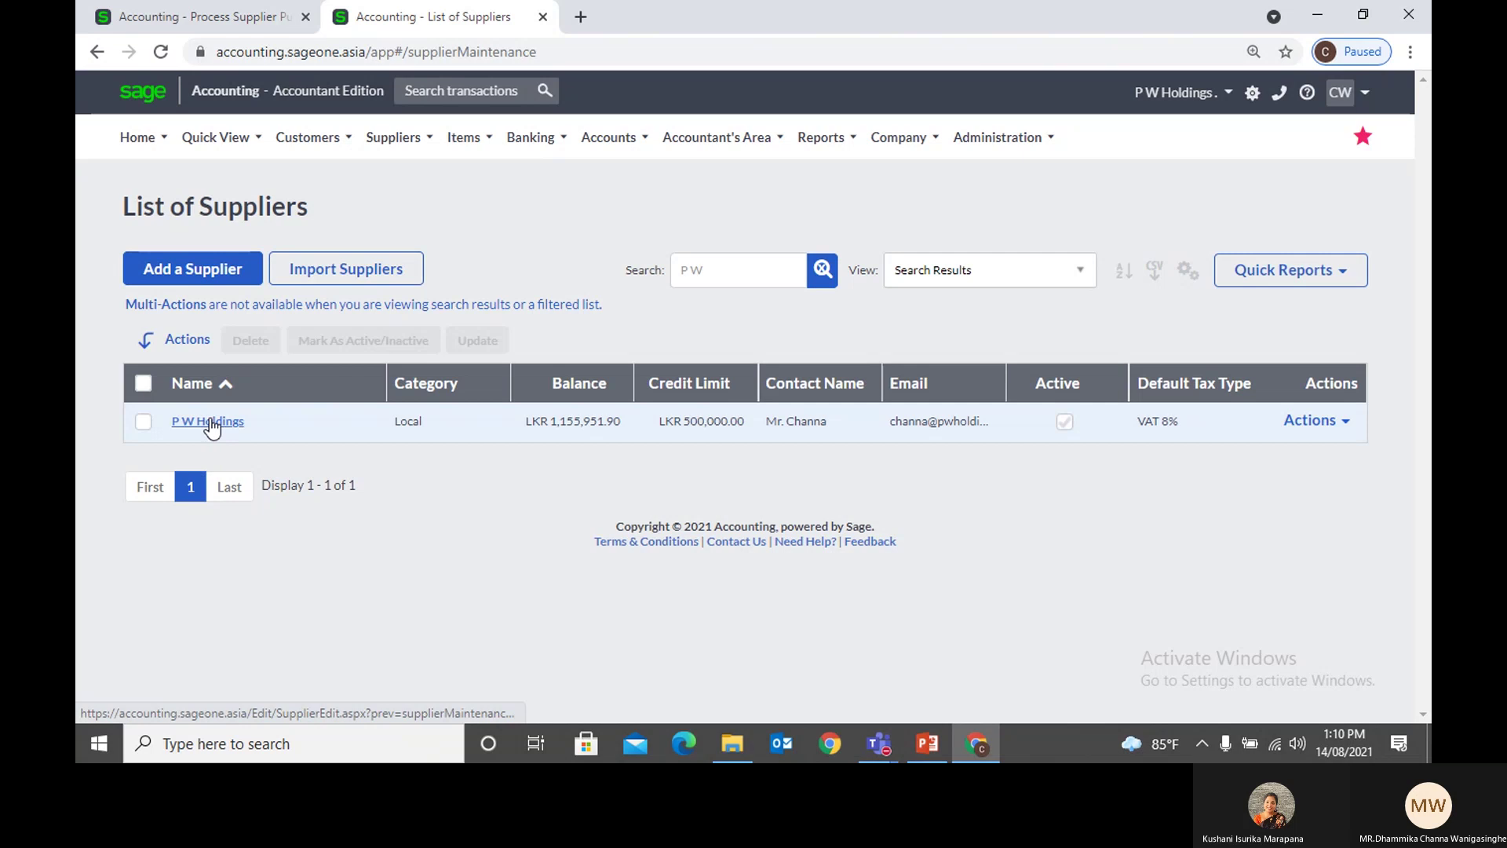
click(208, 423)
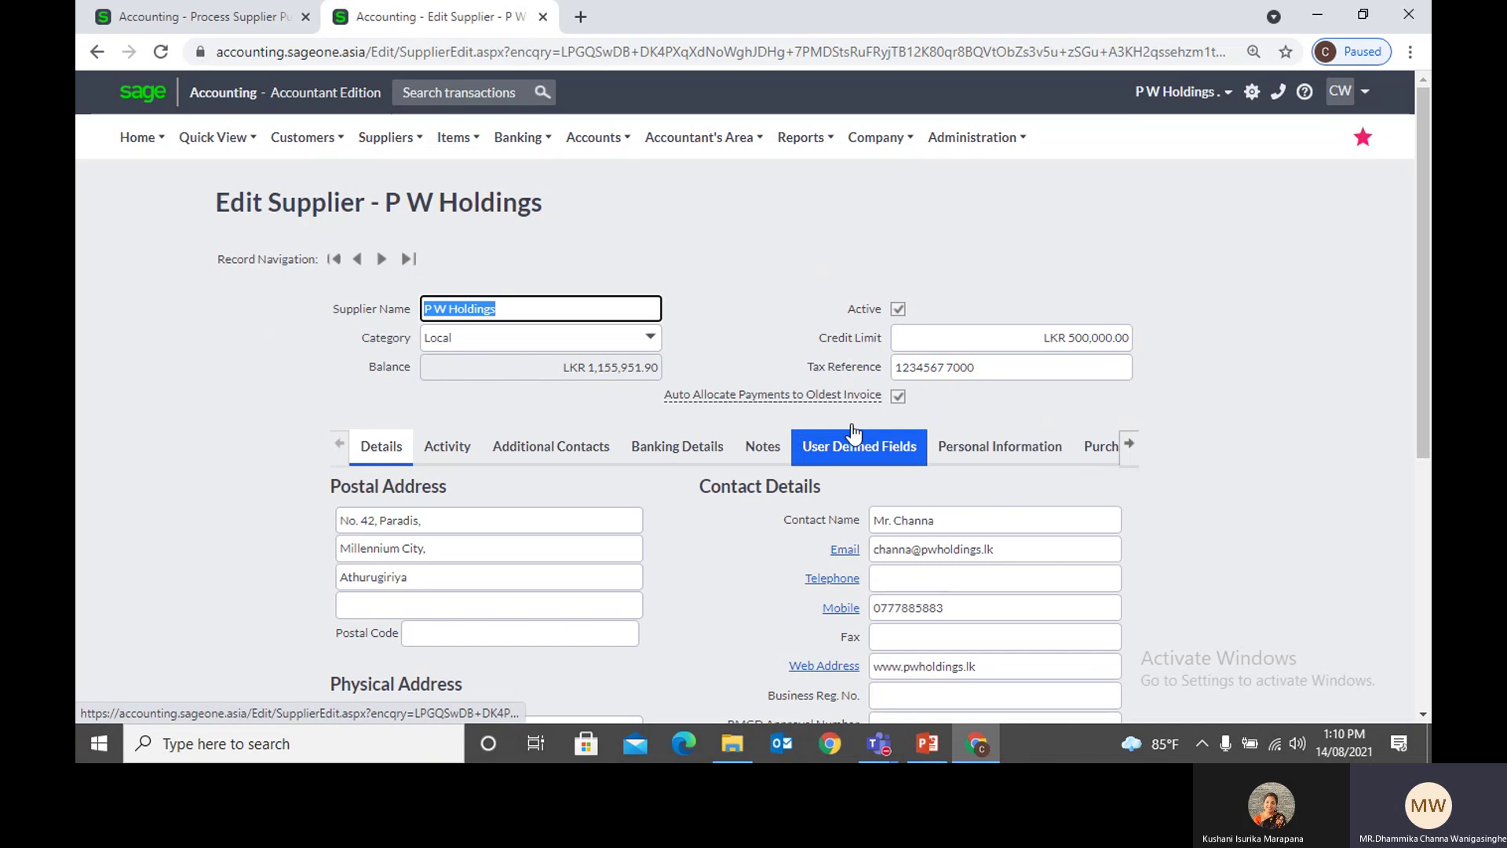
Step: Compare the P W Holdings credit limit, default discount and payment due terms with the values on the purchase order
click(1005, 343)
click(184, 20)
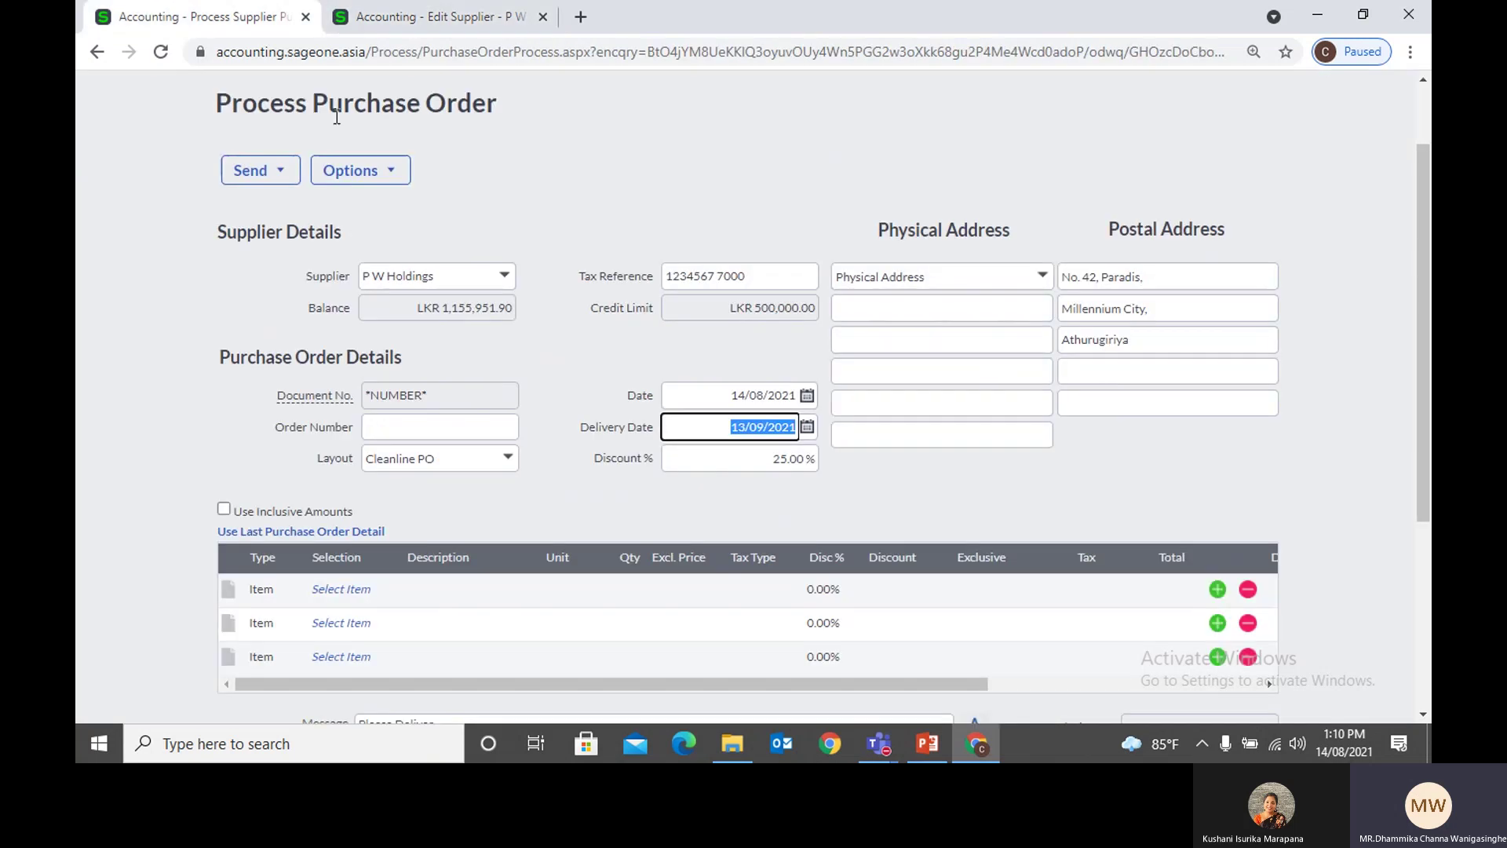
click(368, 20)
scroll(1126, 393, down, 4)
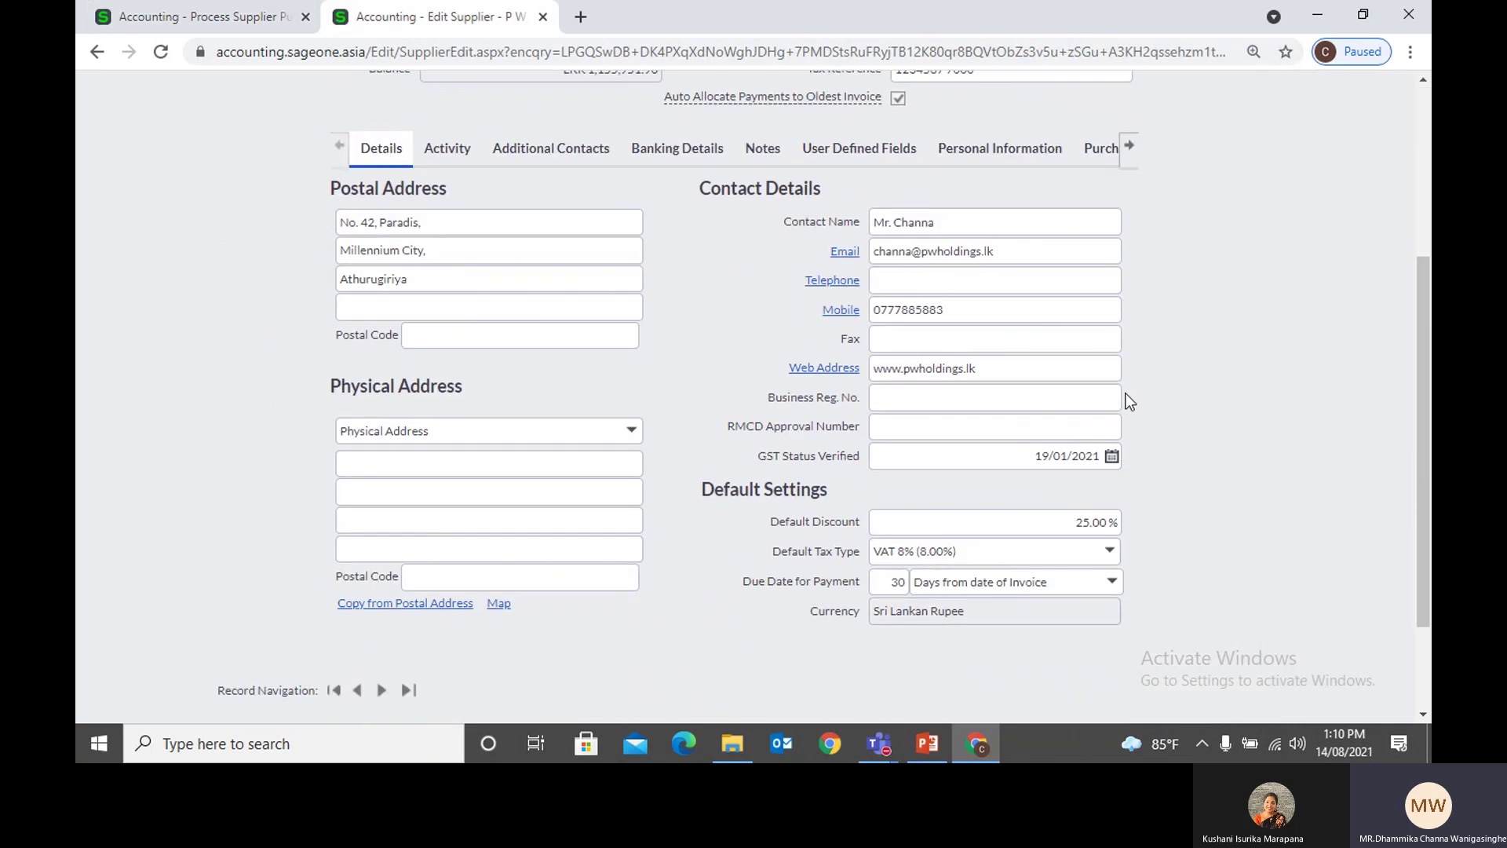
Step: Check the supplier's default discount and payment due days against the discount percentage and delivery date on the purchase order
click(1098, 420)
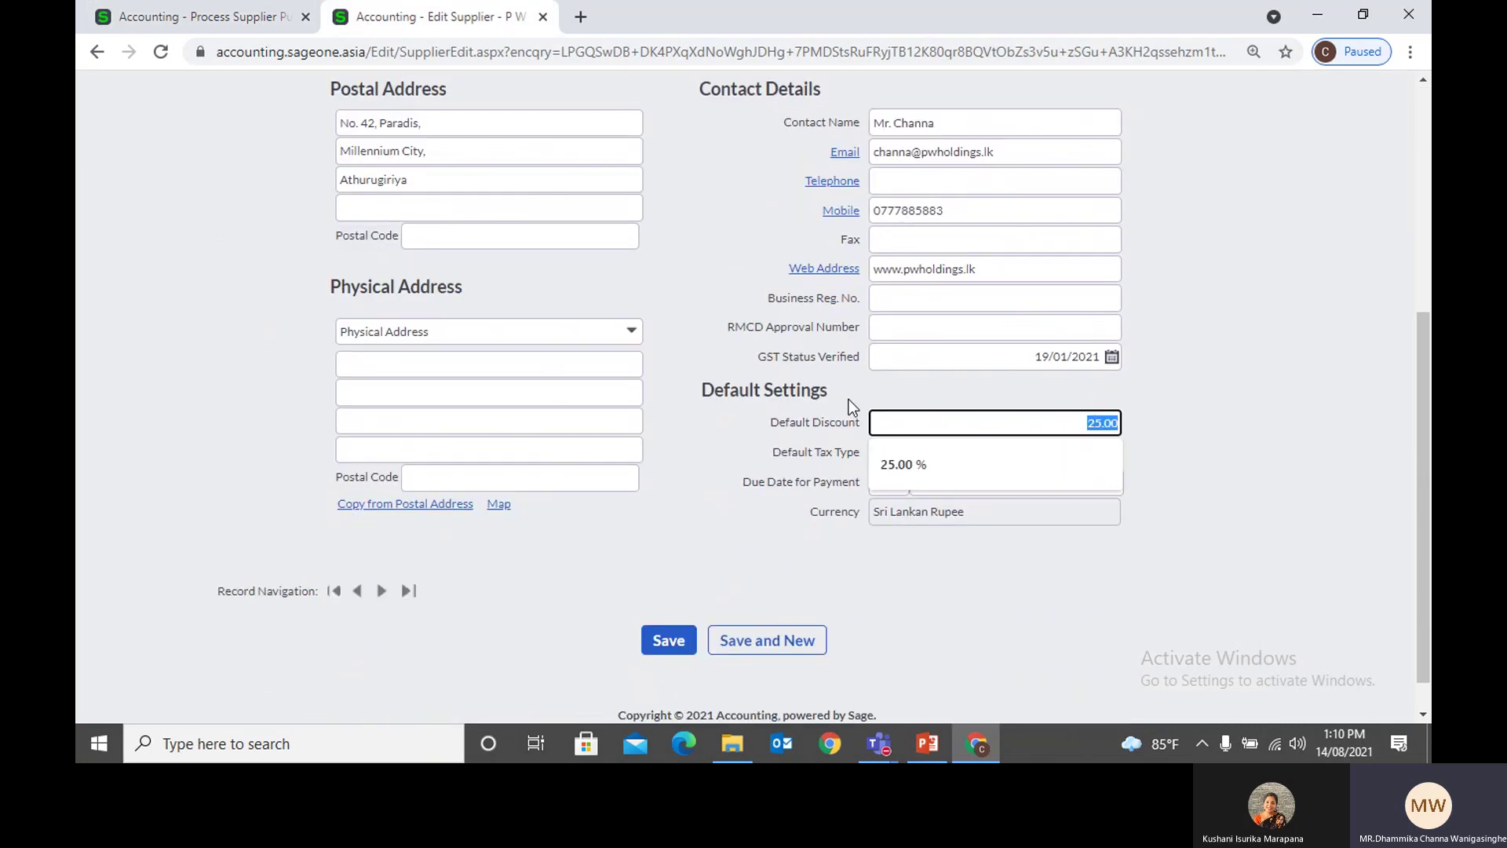
click(245, 23)
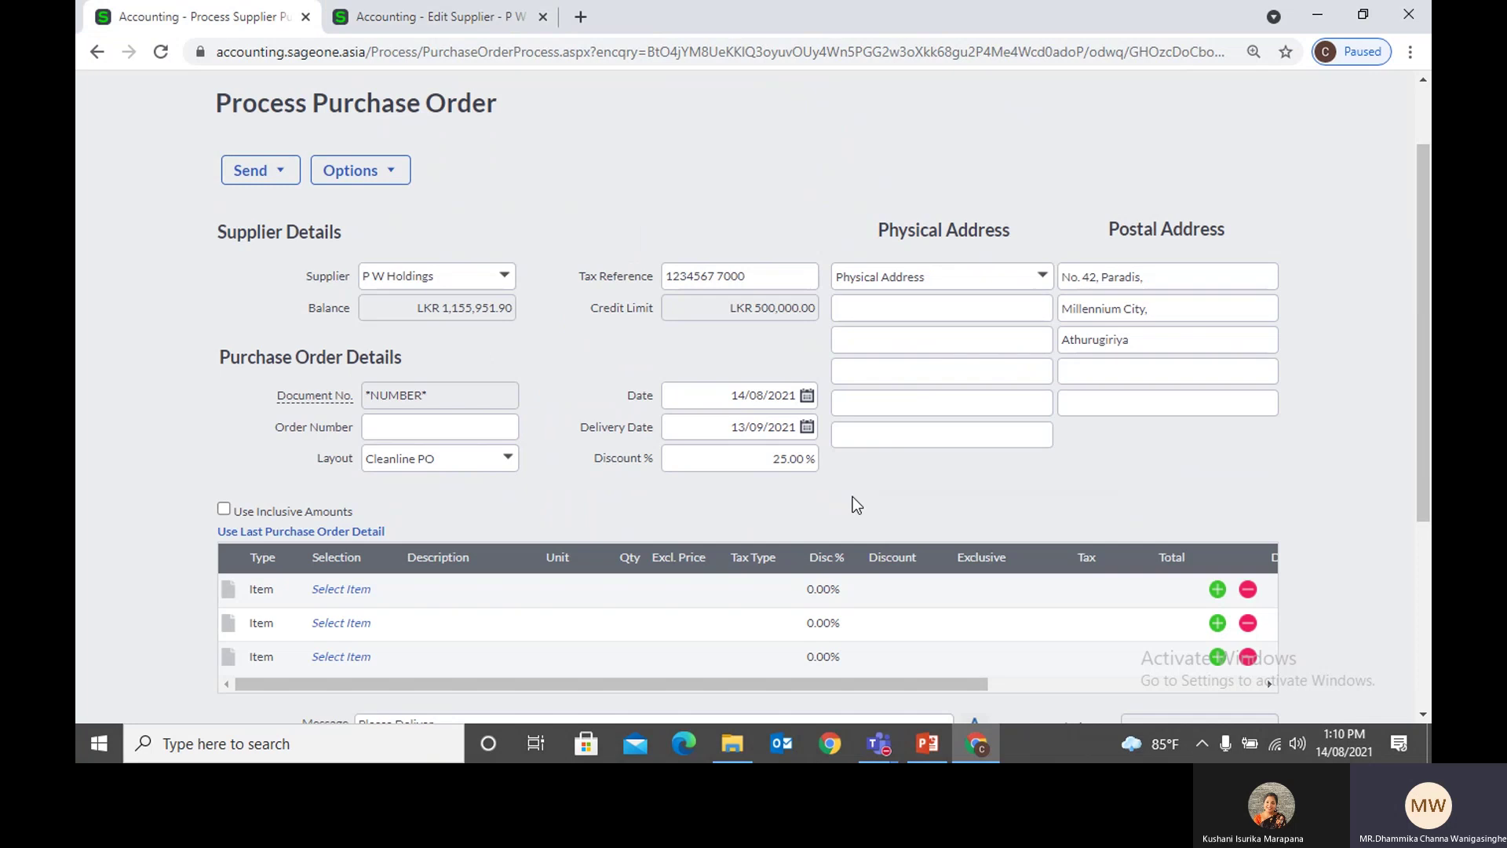
click(790, 462)
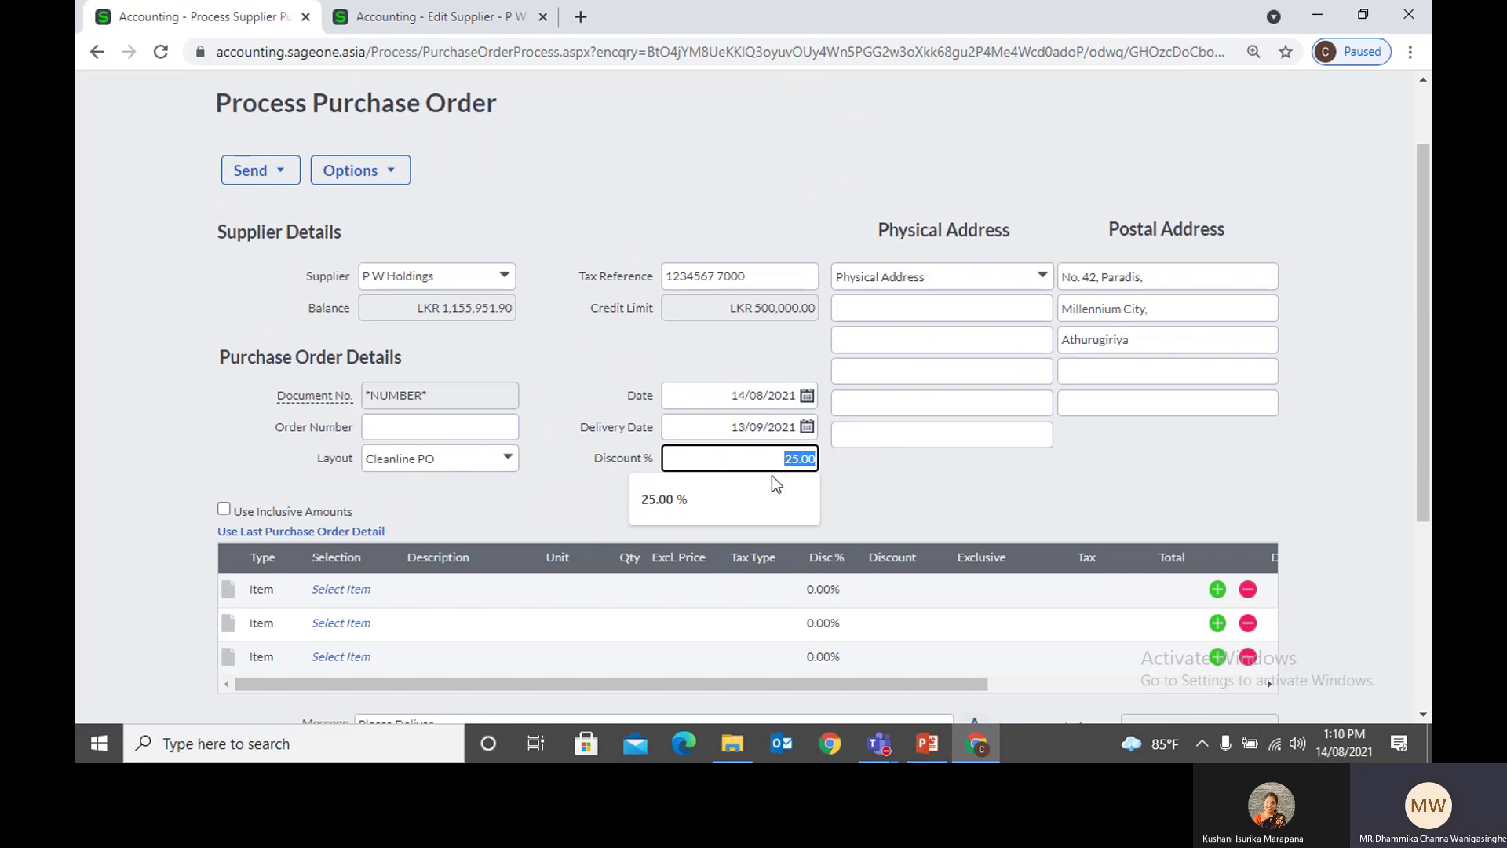
click(373, 22)
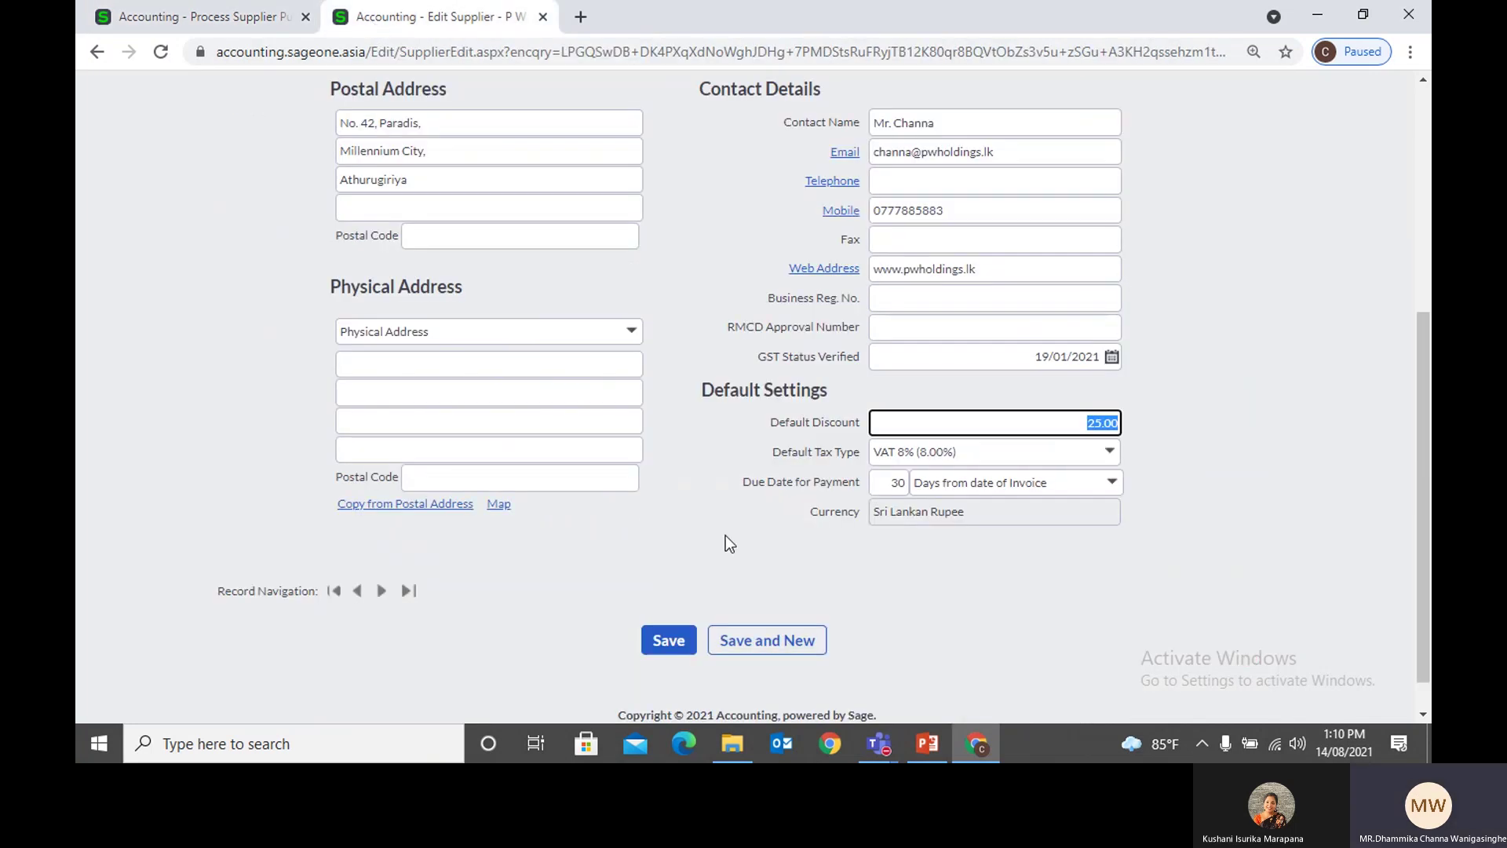
click(901, 479)
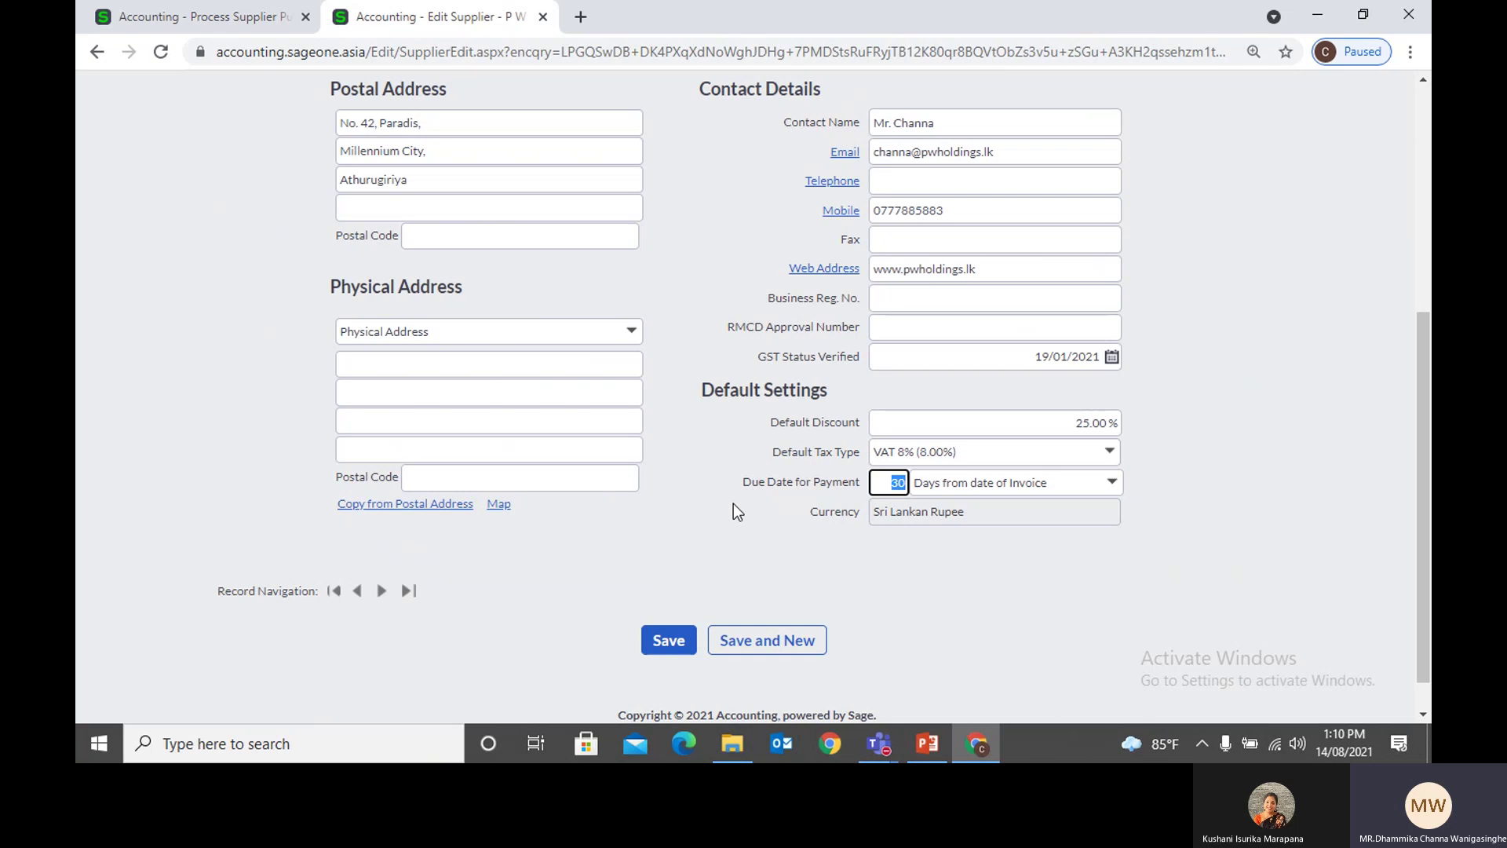
click(208, 20)
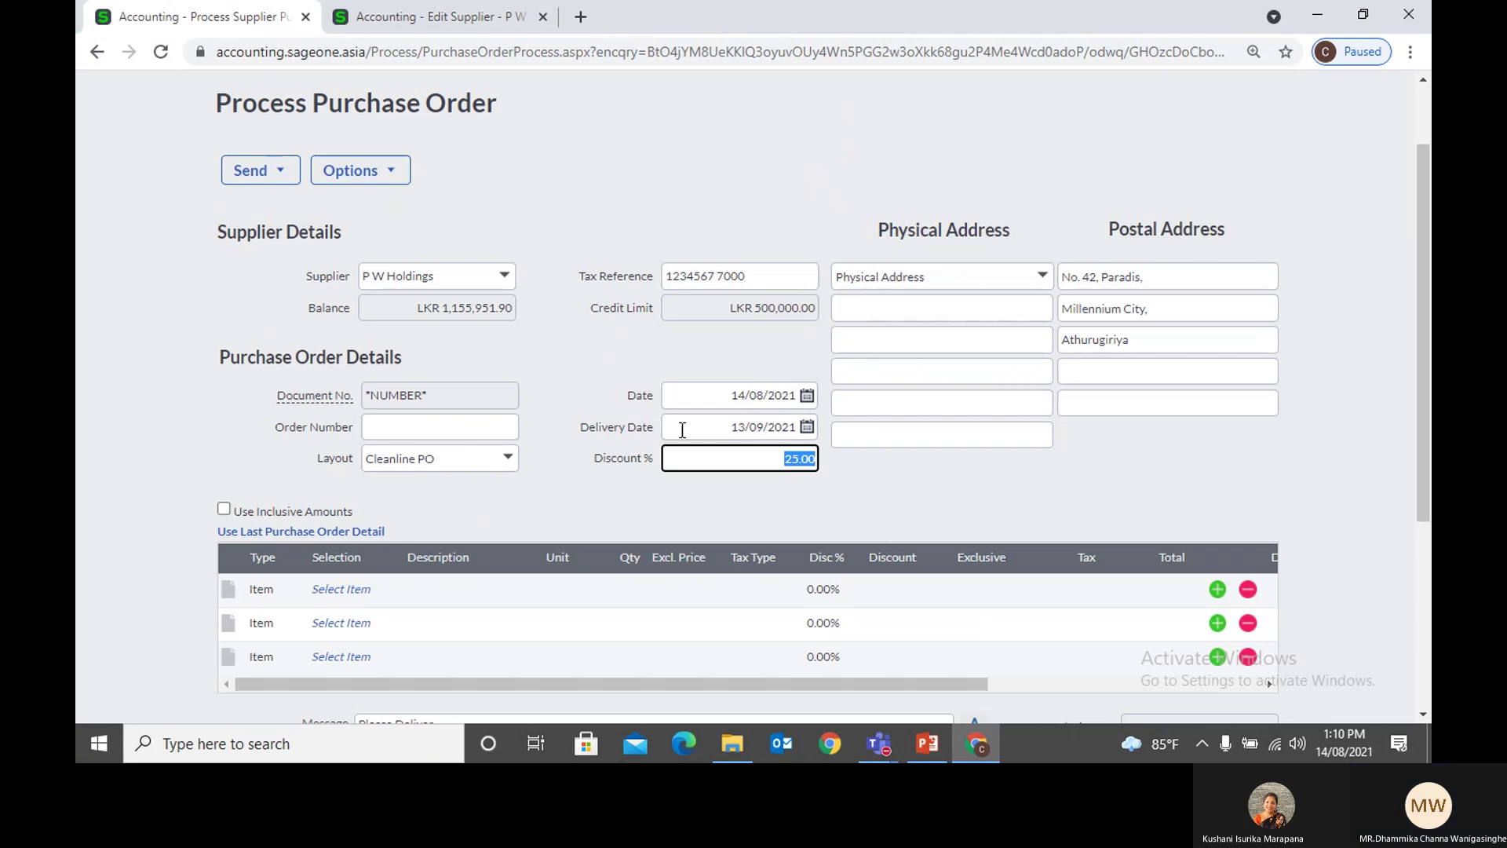
click(426, 17)
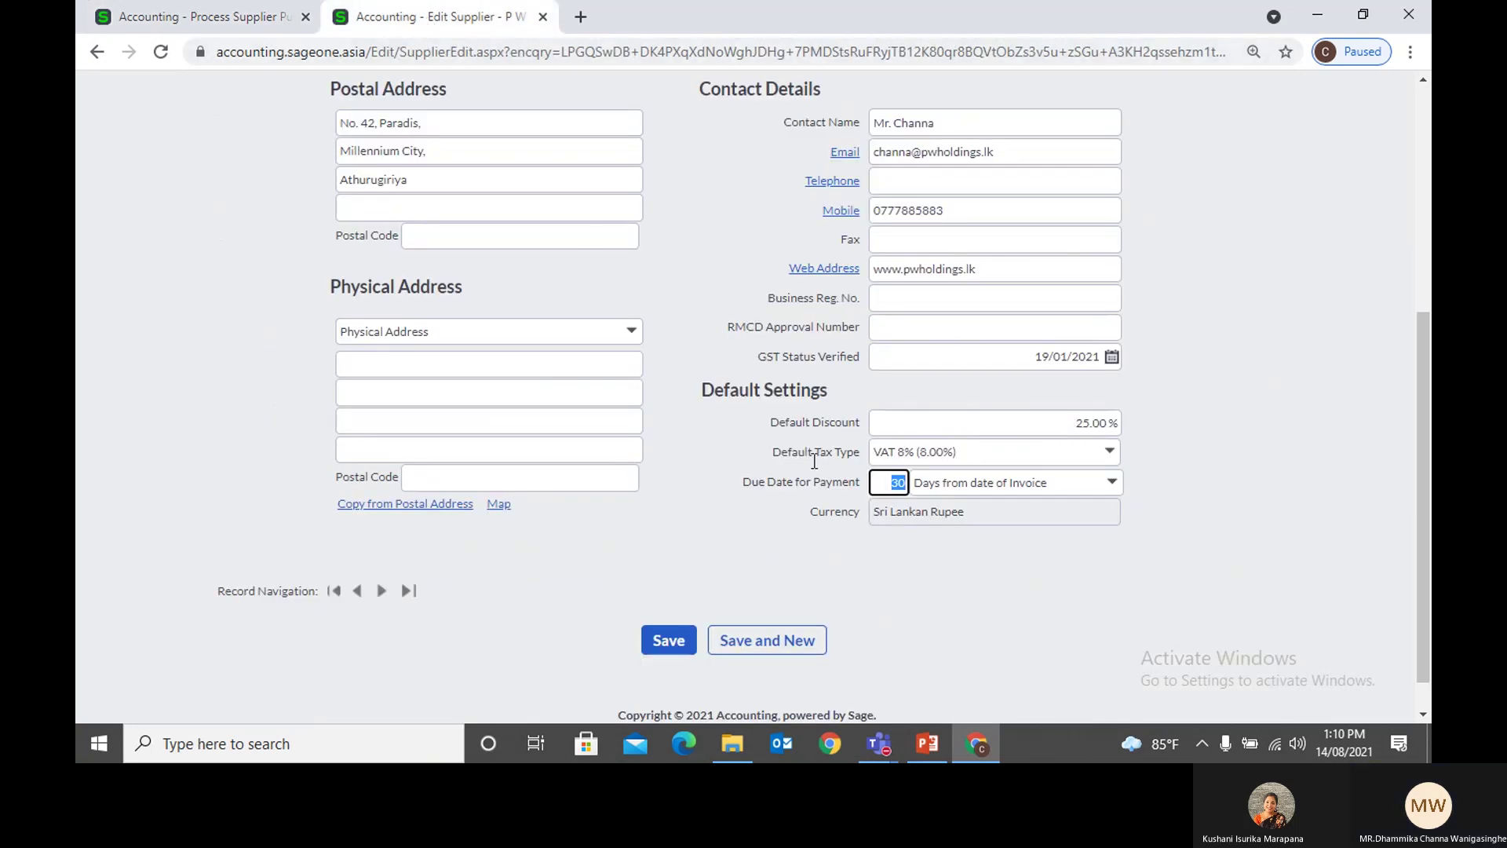
click(257, 19)
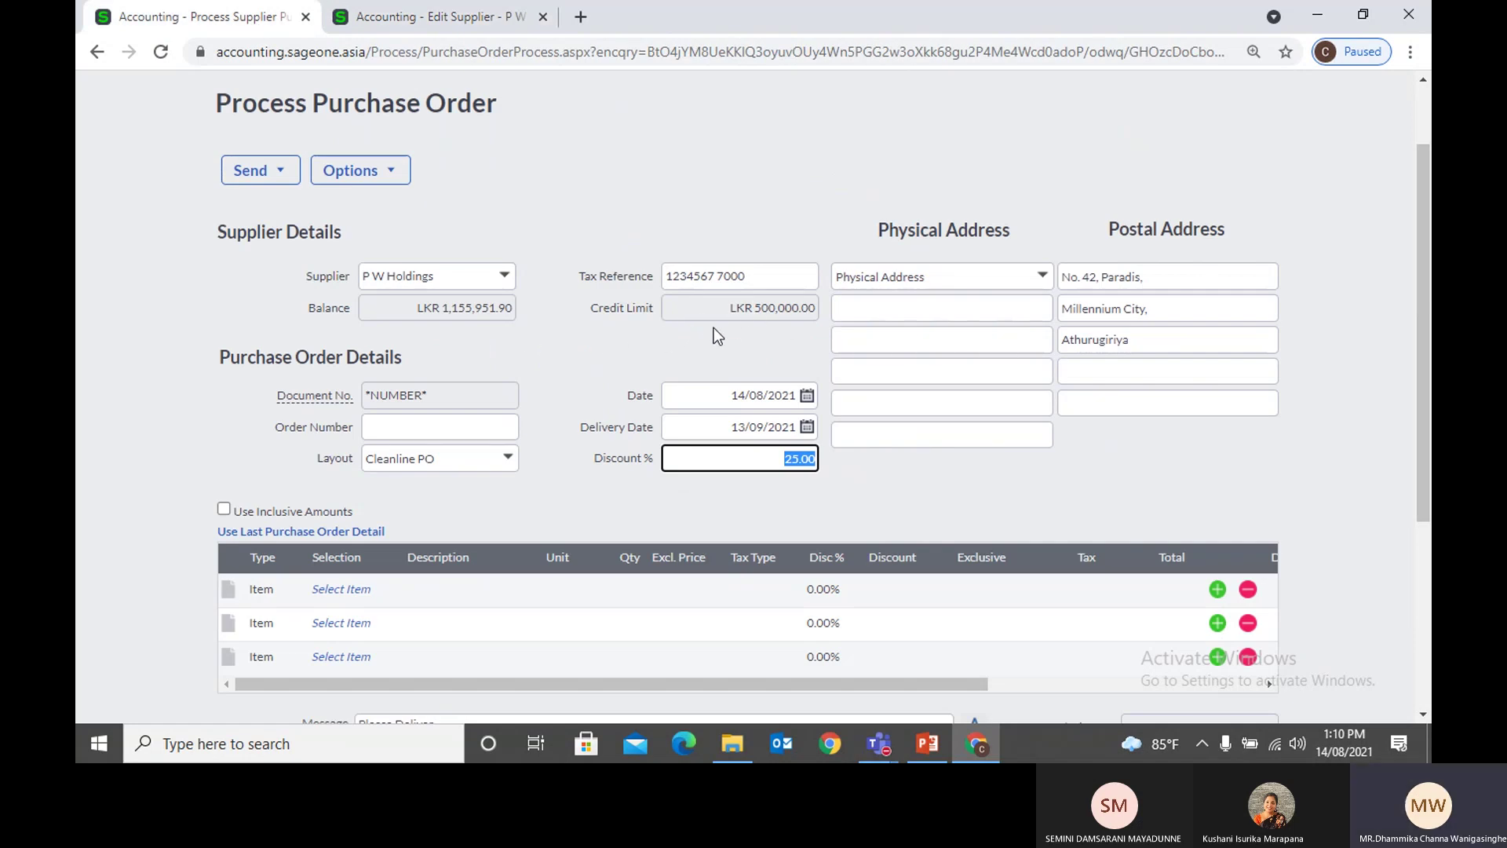
click(597, 360)
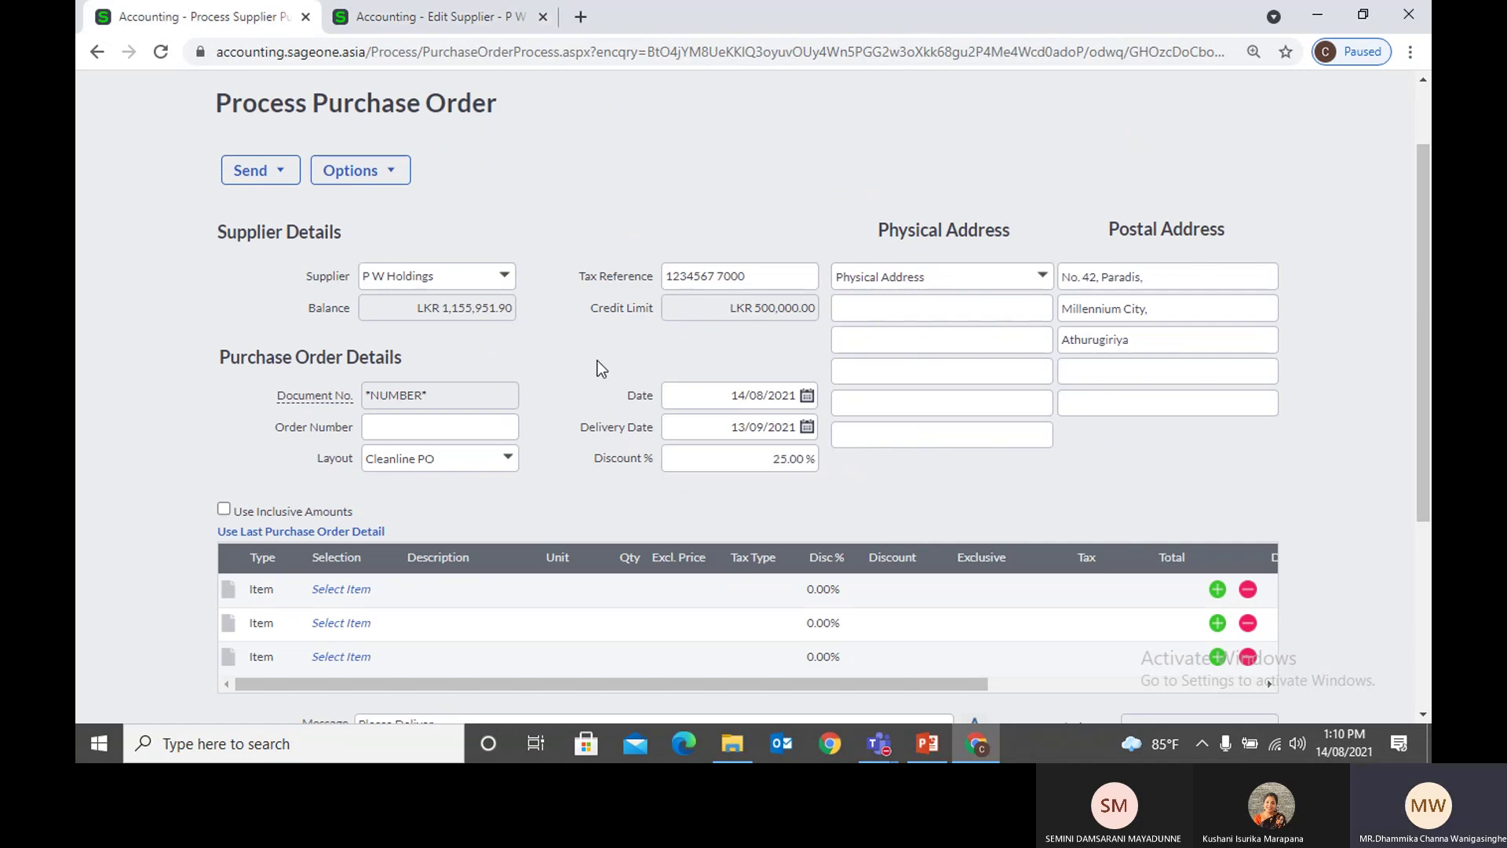
Step: Add item 02-SSC-2539, SONICWAVE 231C WIRELESS ACCESS POINT, to the first line of the purchase order
scroll(597, 361, down, 1)
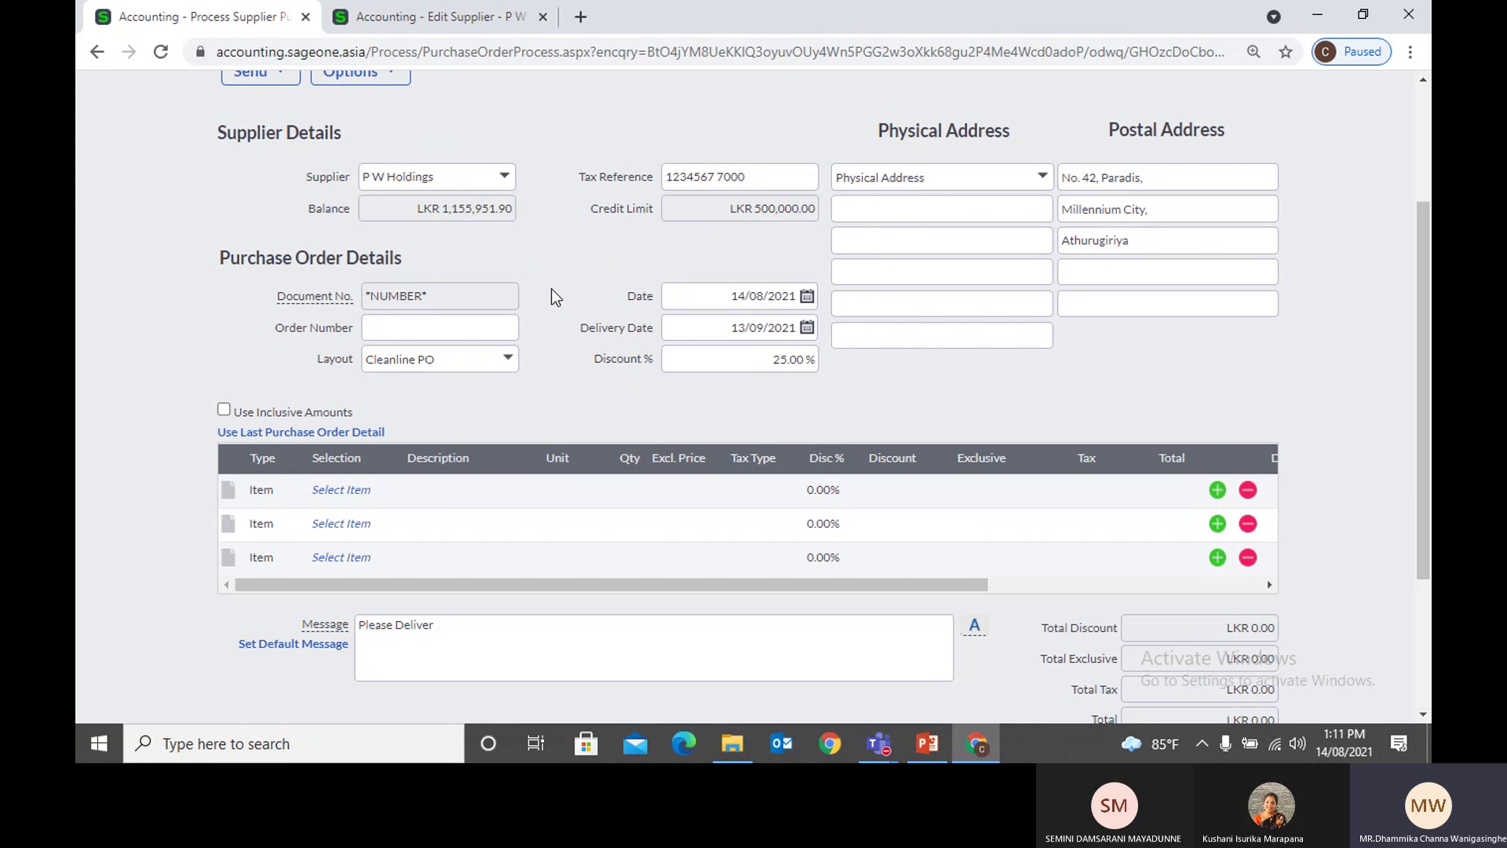
click(344, 489)
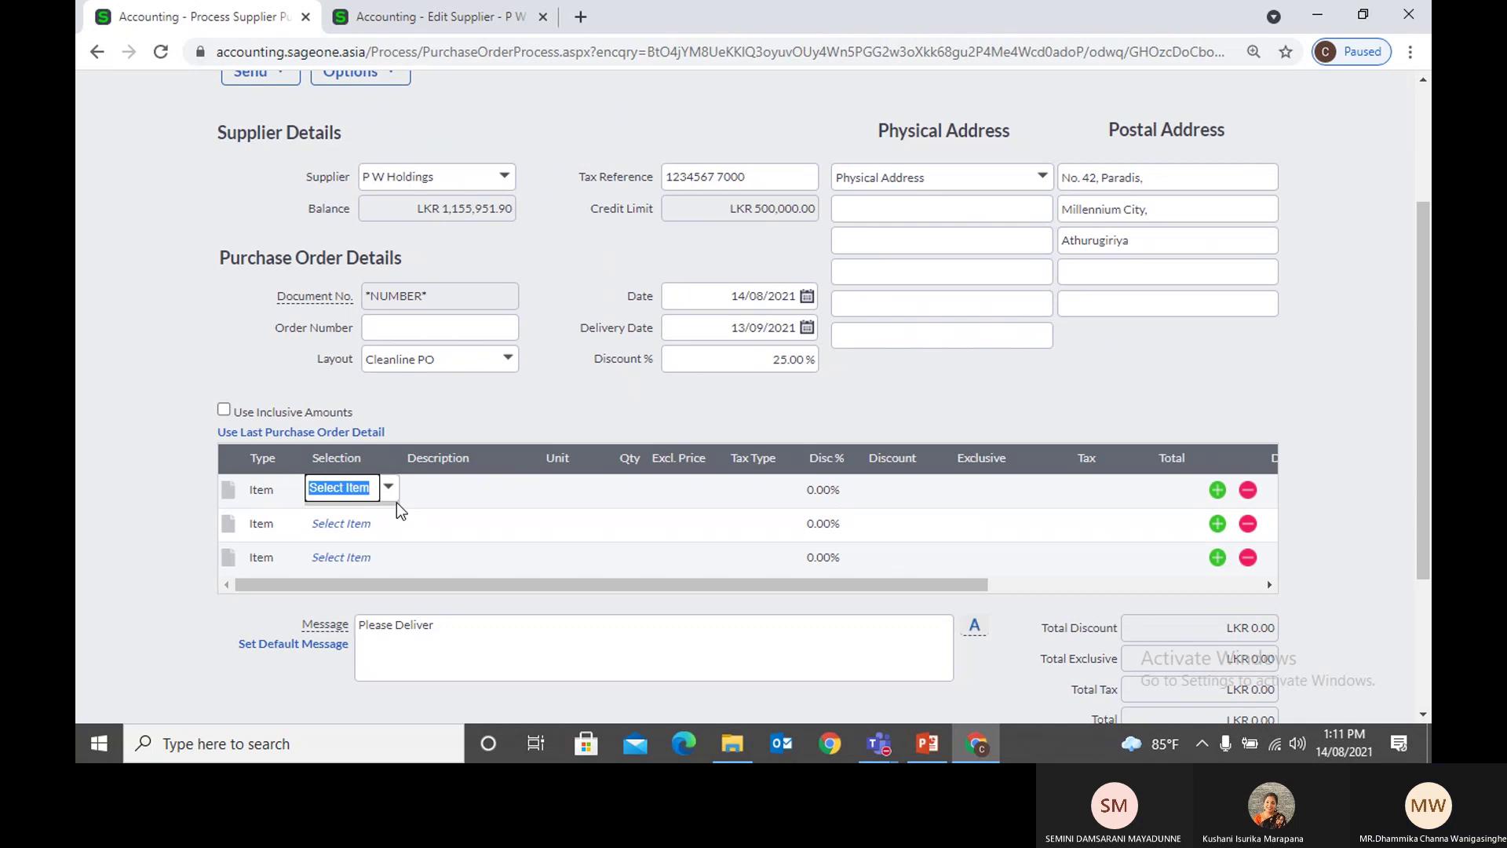
click(388, 488)
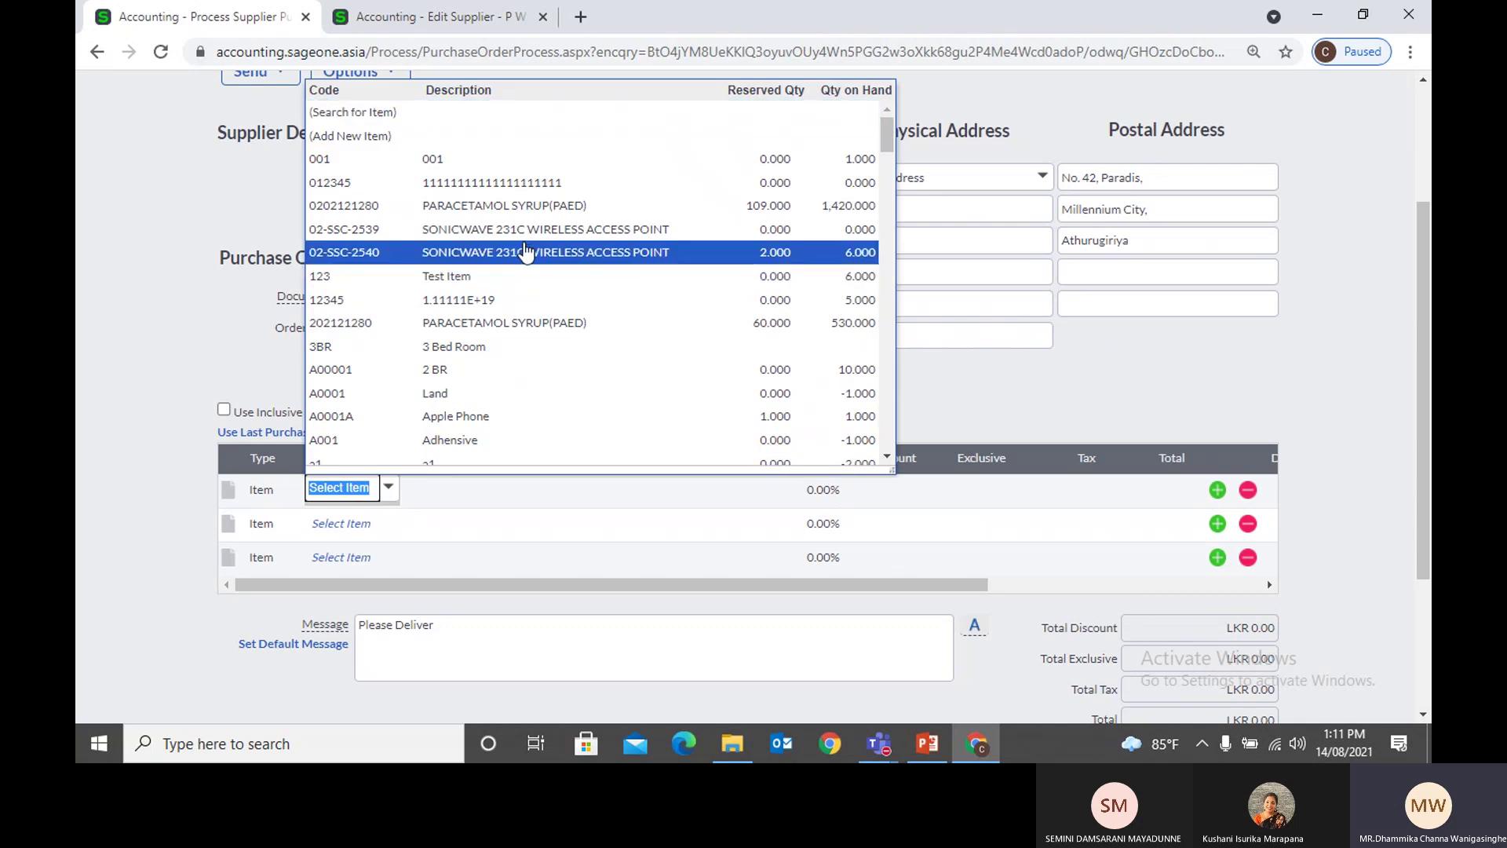
click(526, 228)
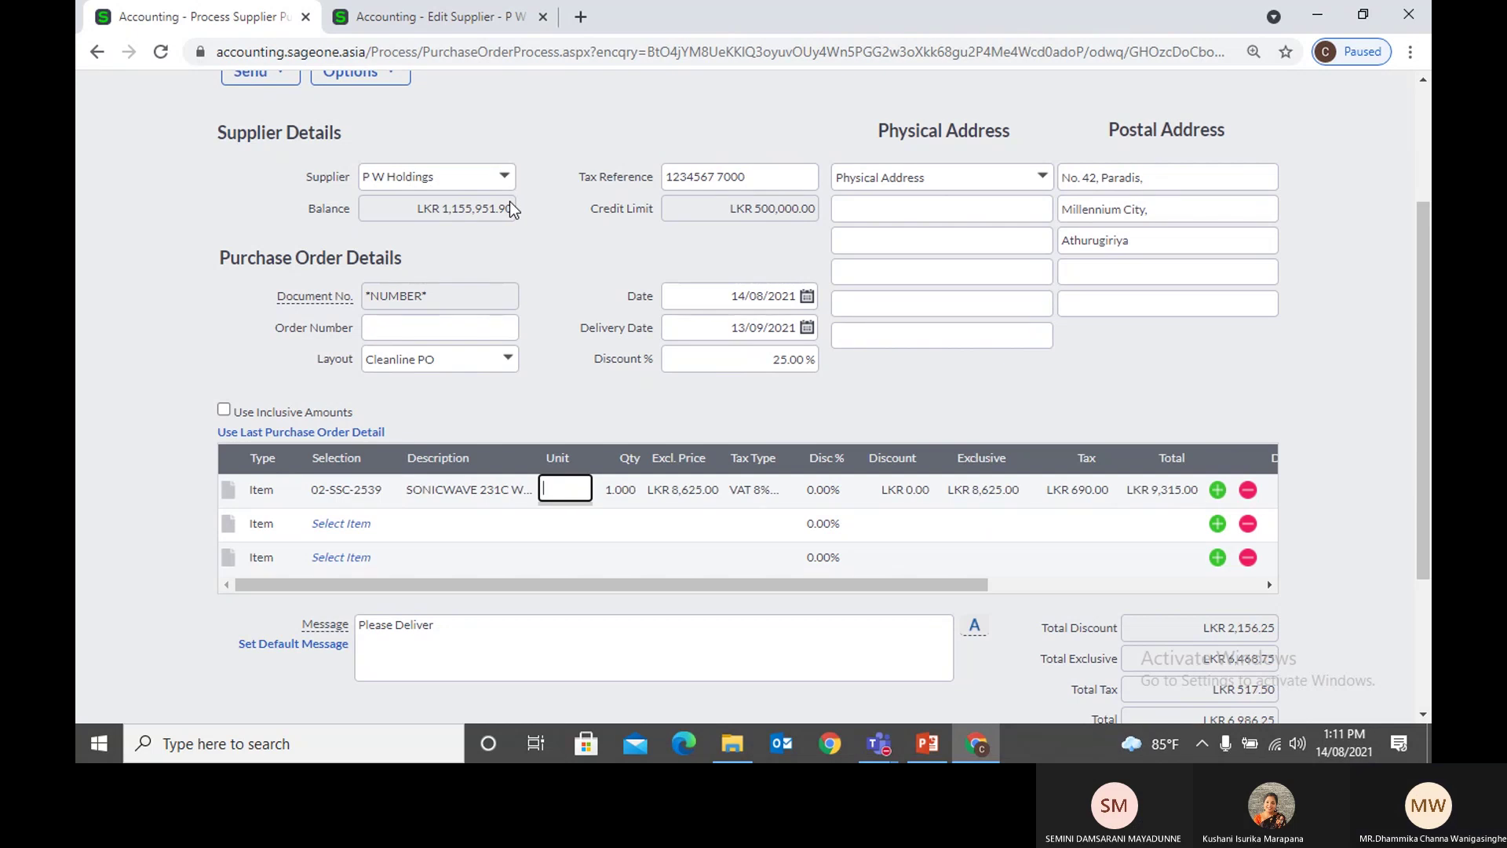
Step: Check the reserved and on-hand quantities of item 02-SSC-2539 in the item list without changing the selection
click(367, 498)
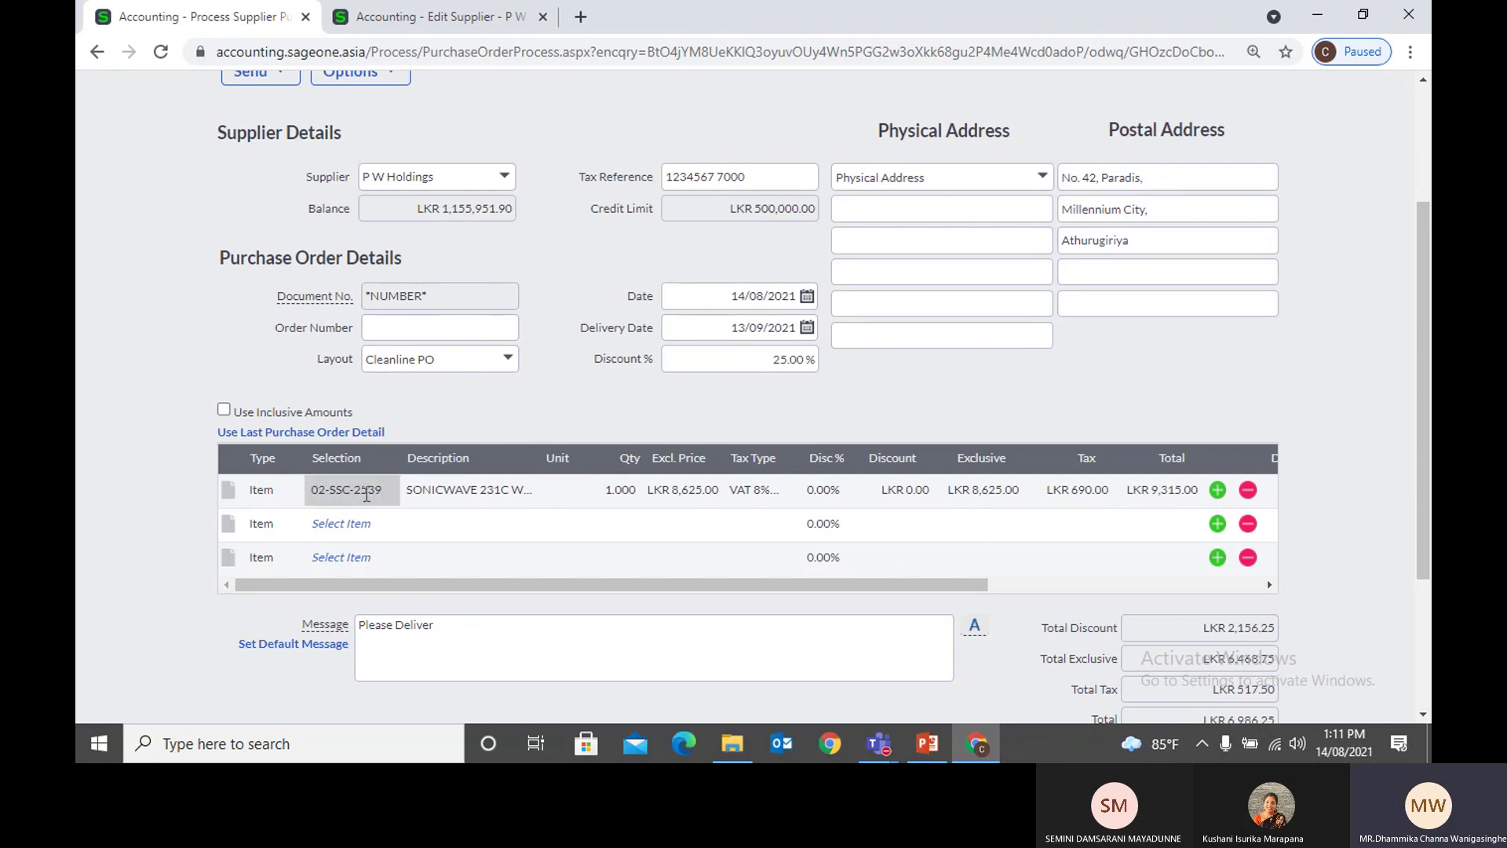
click(387, 491)
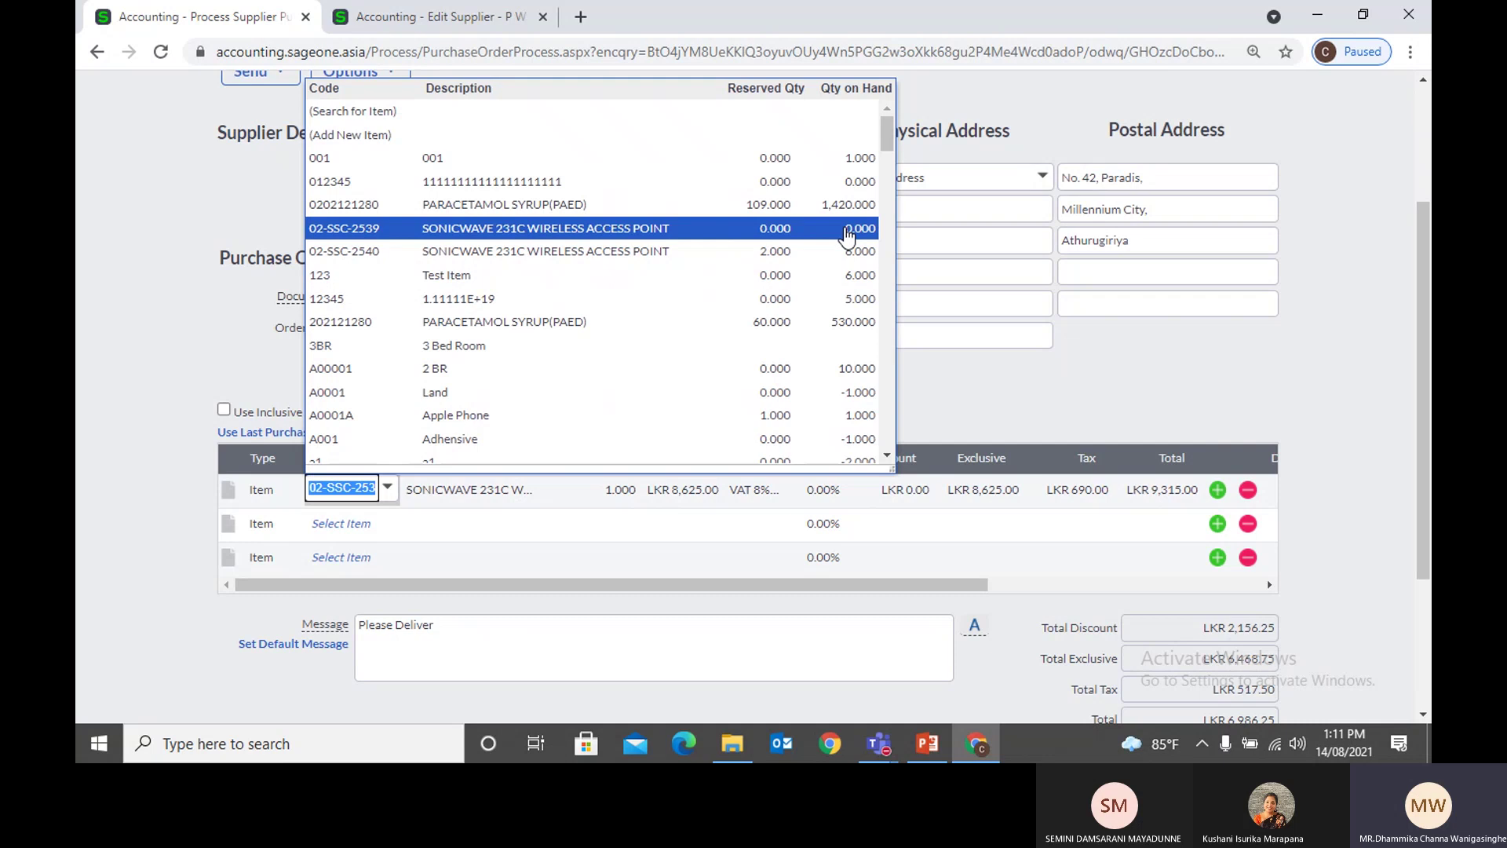
click(1029, 396)
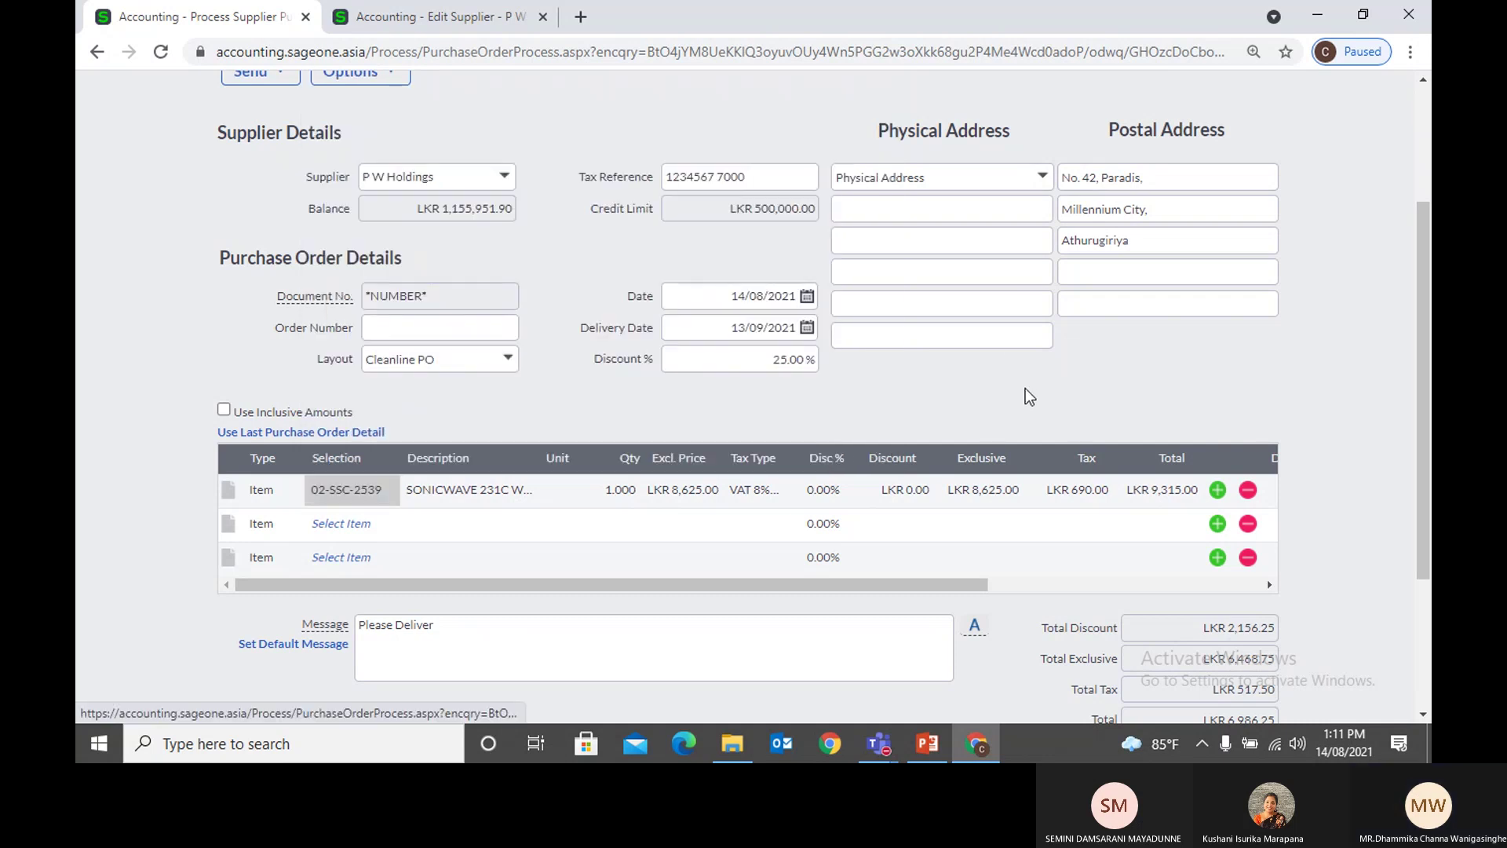
Step: Set the quantity of the 02-SSC-2539 line to 10
click(616, 494)
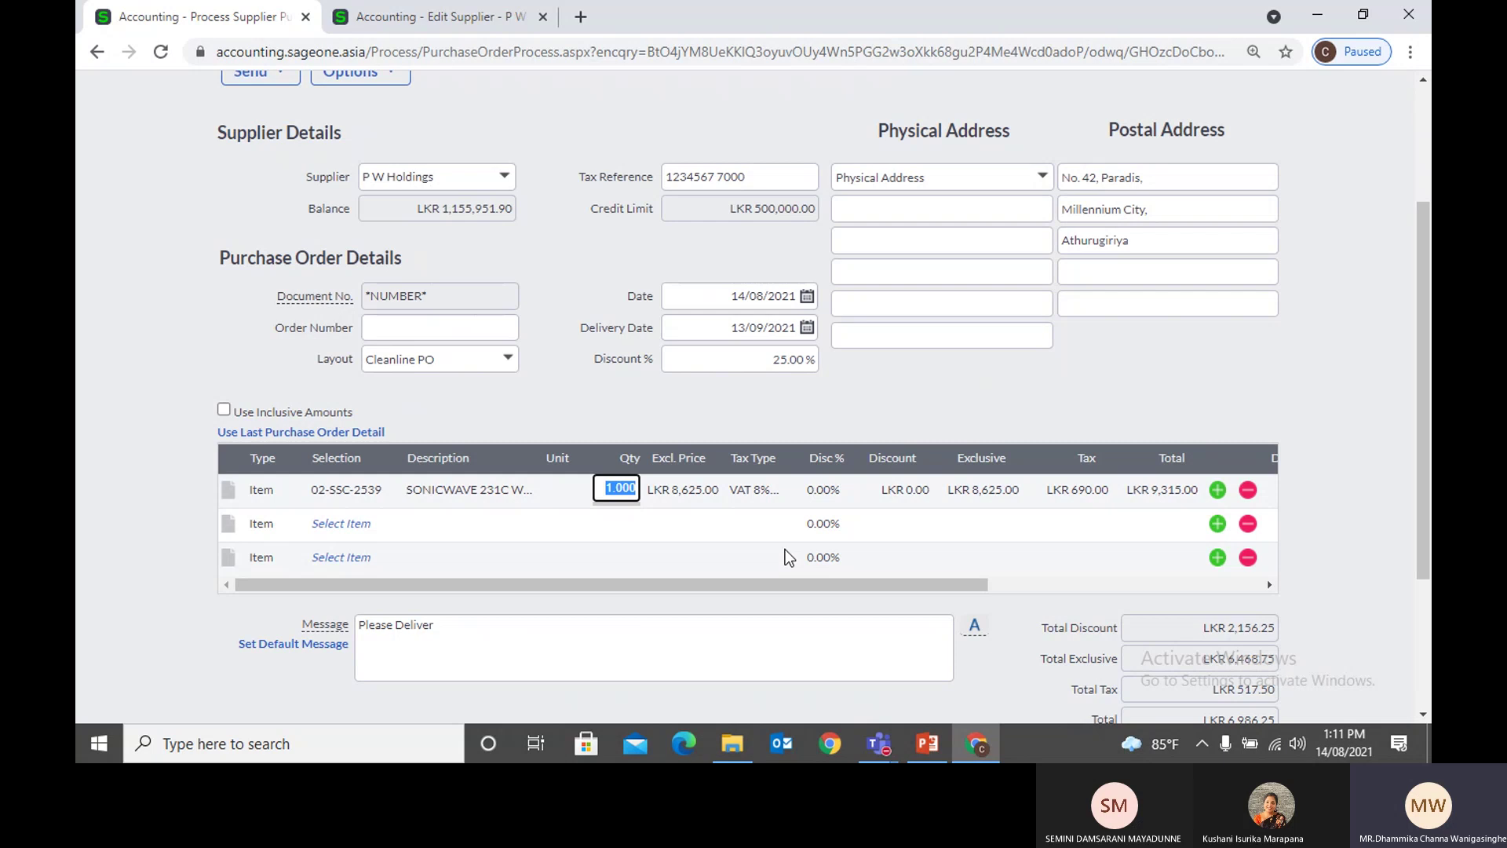
text(10)
key(Tab)
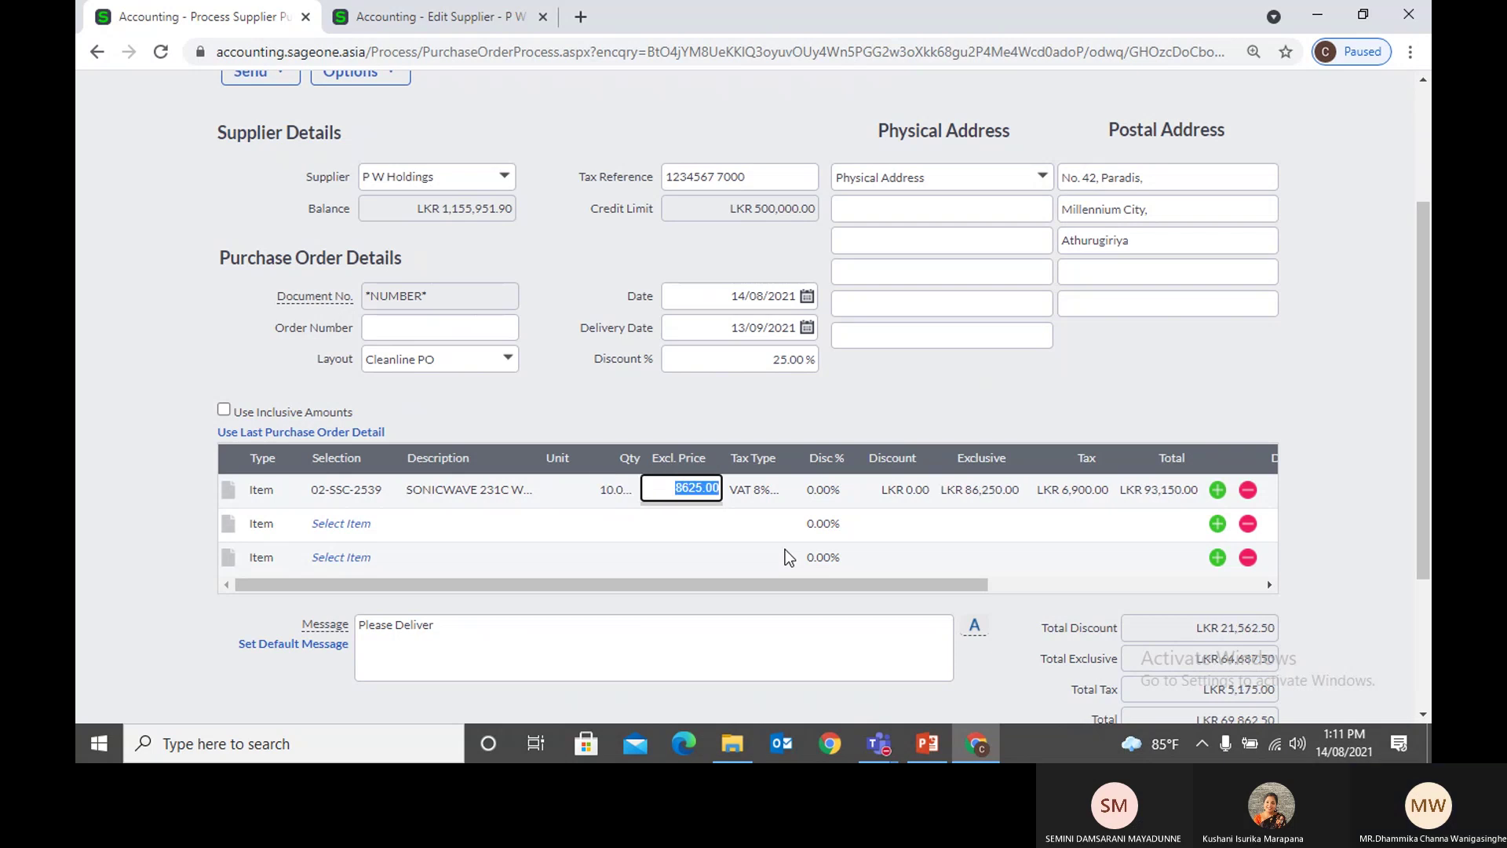
Step: Review the exclusive price, tax type and discount percentage of the 02-SSC-2539 line without changing them
key(Tab)
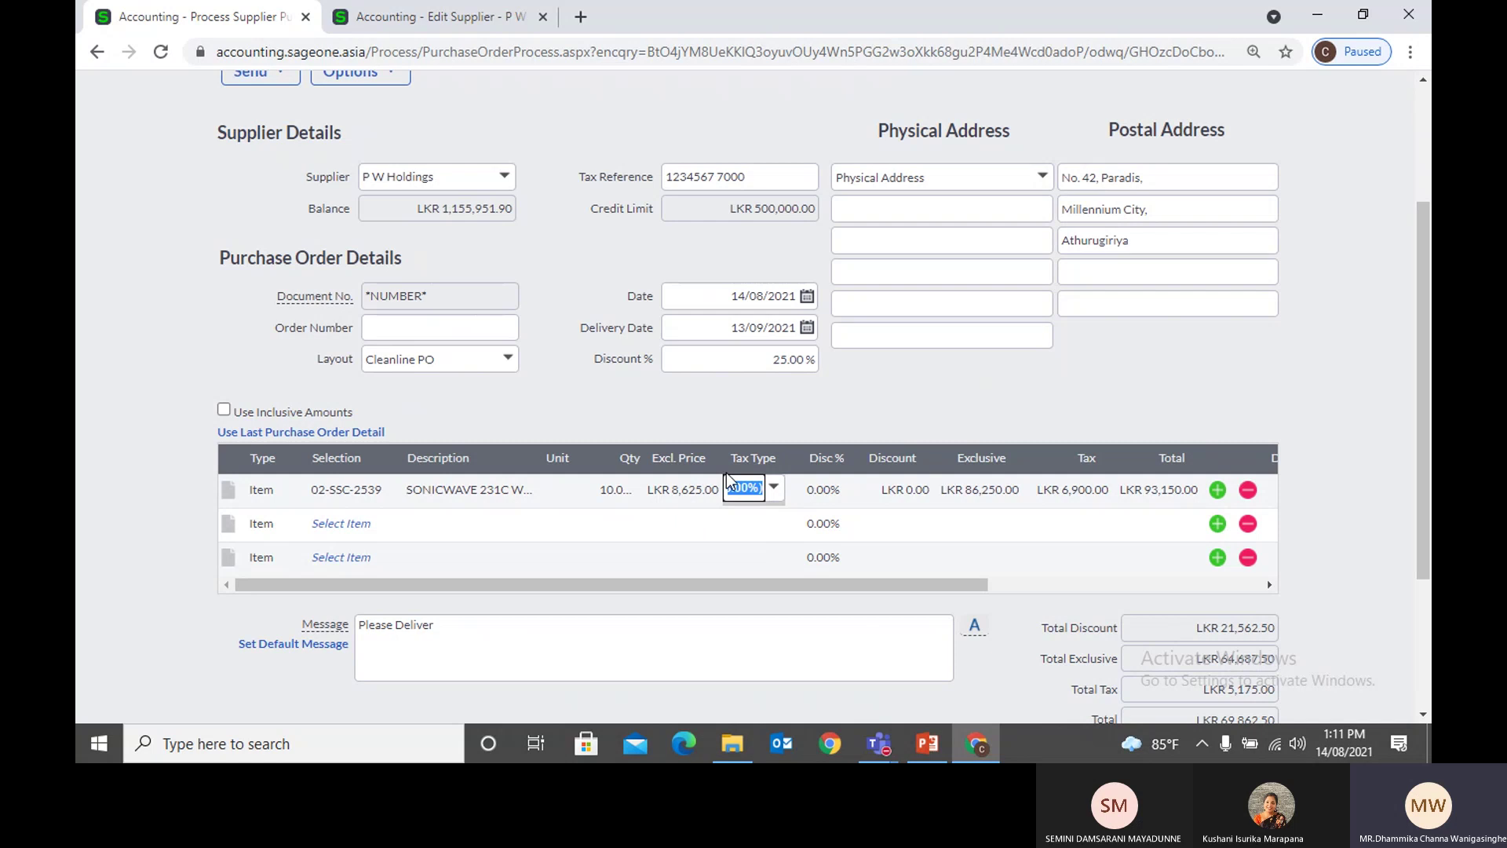
key(Tab)
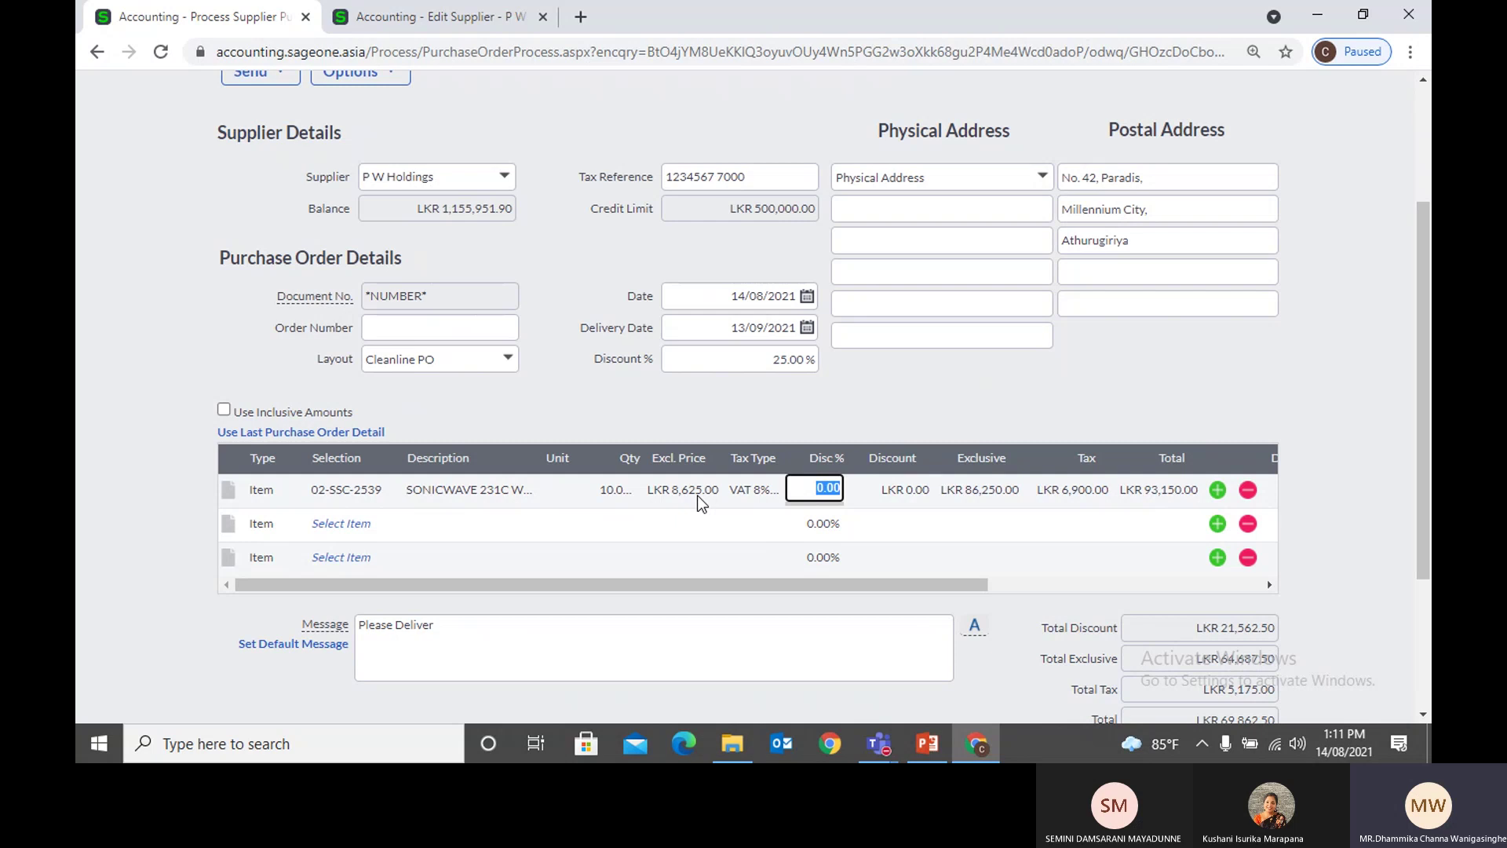
click(698, 495)
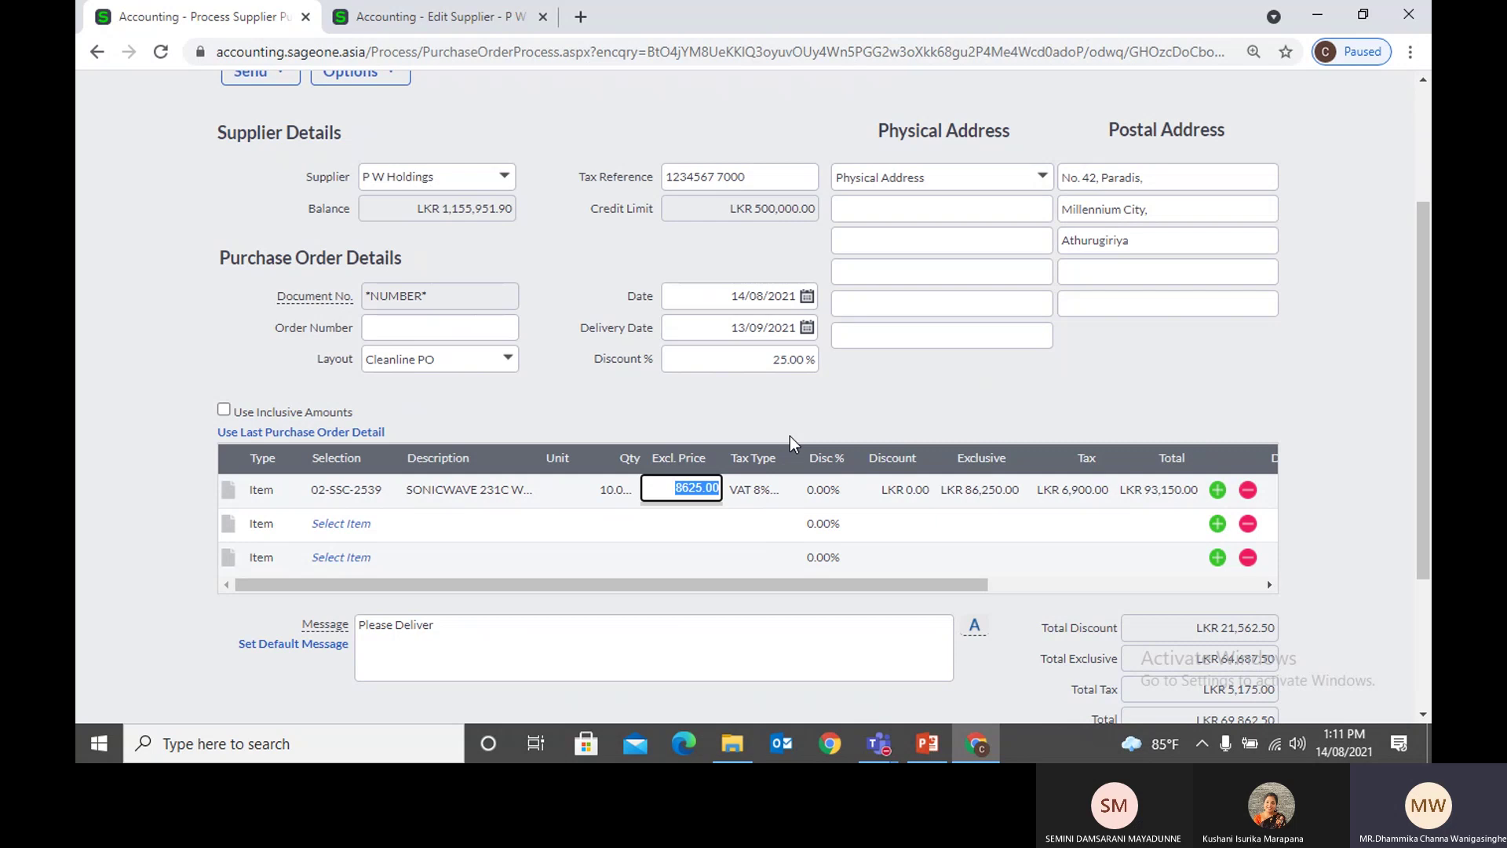
key(Tab)
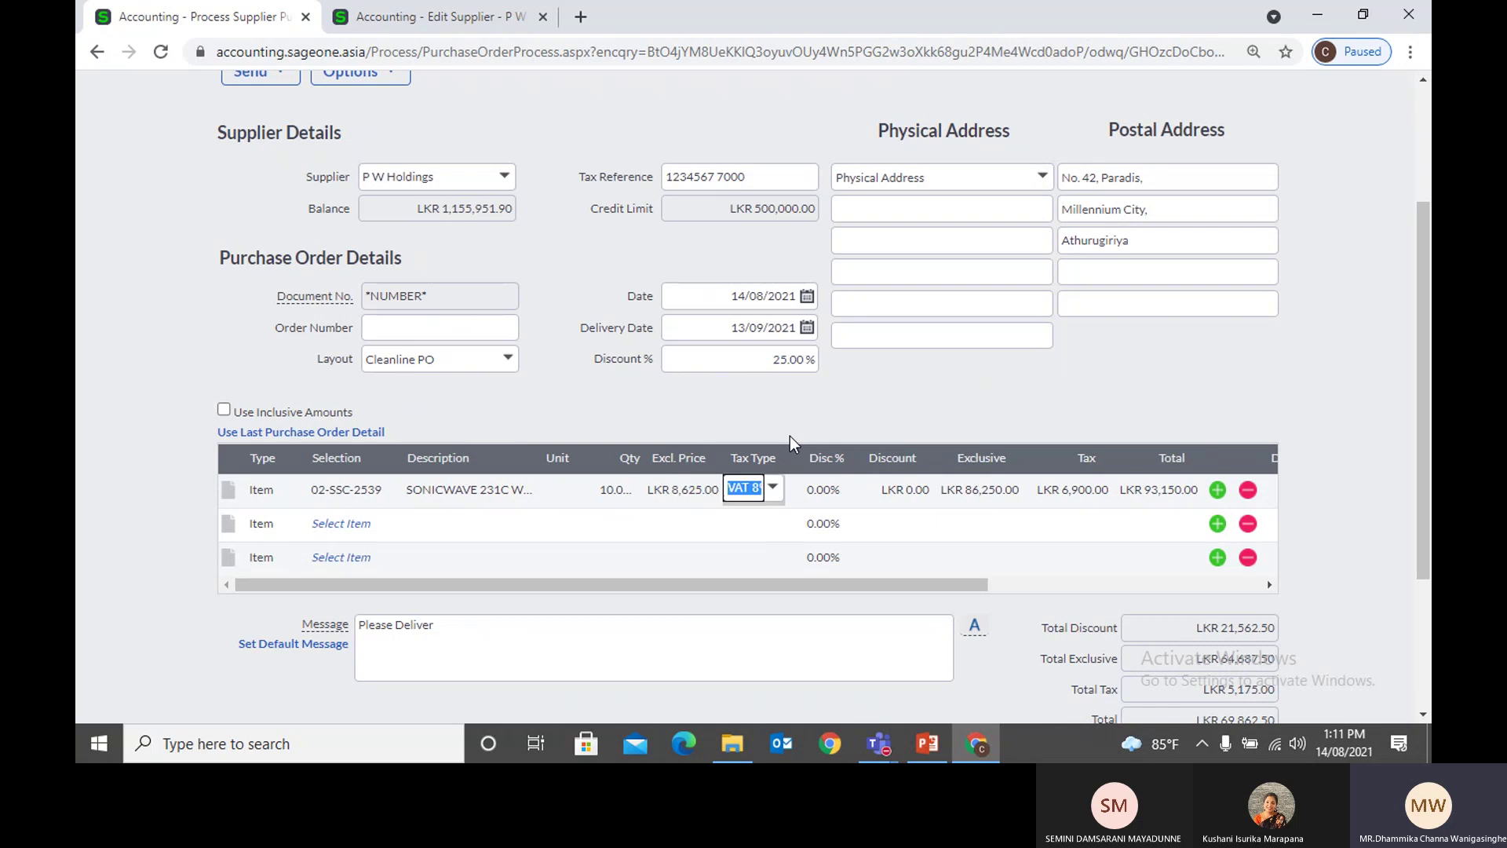
key(Tab)
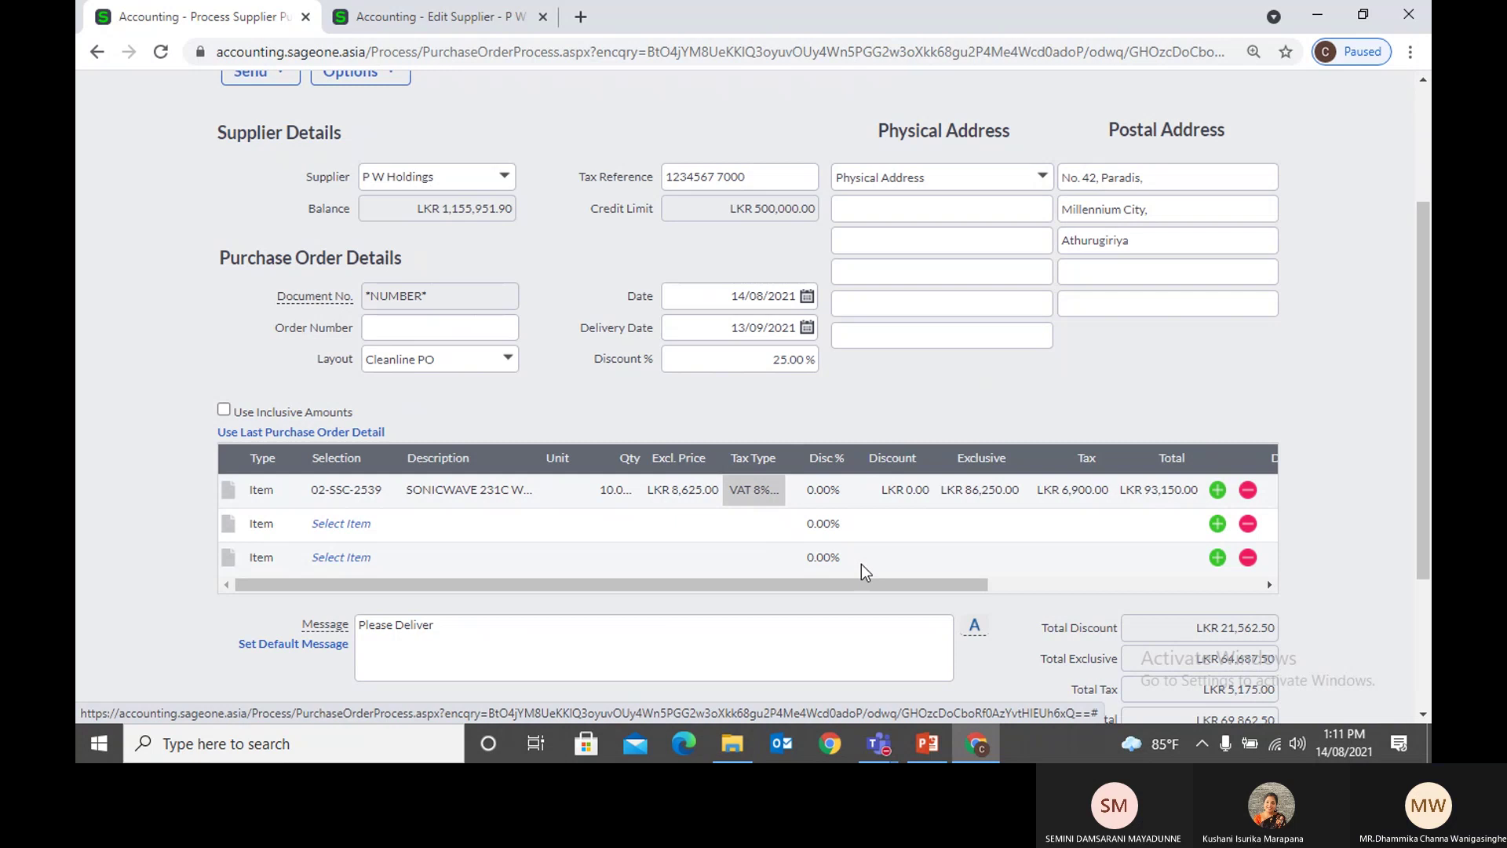
Step: View the department, job and area columns of the order line and the available department options without choosing one
drag(904, 587, 1029, 585)
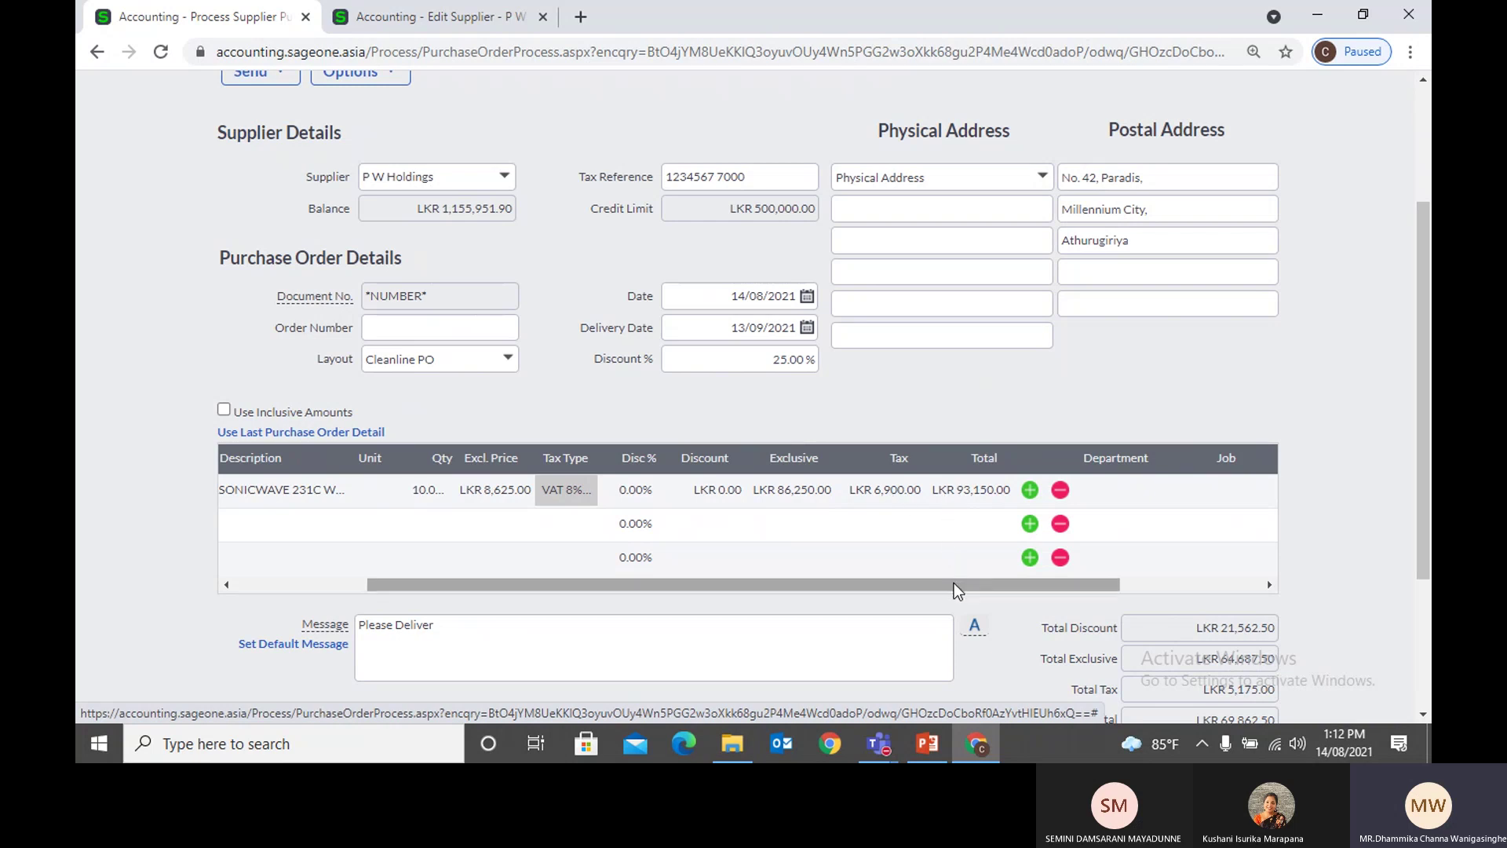
drag(954, 586, 1143, 587)
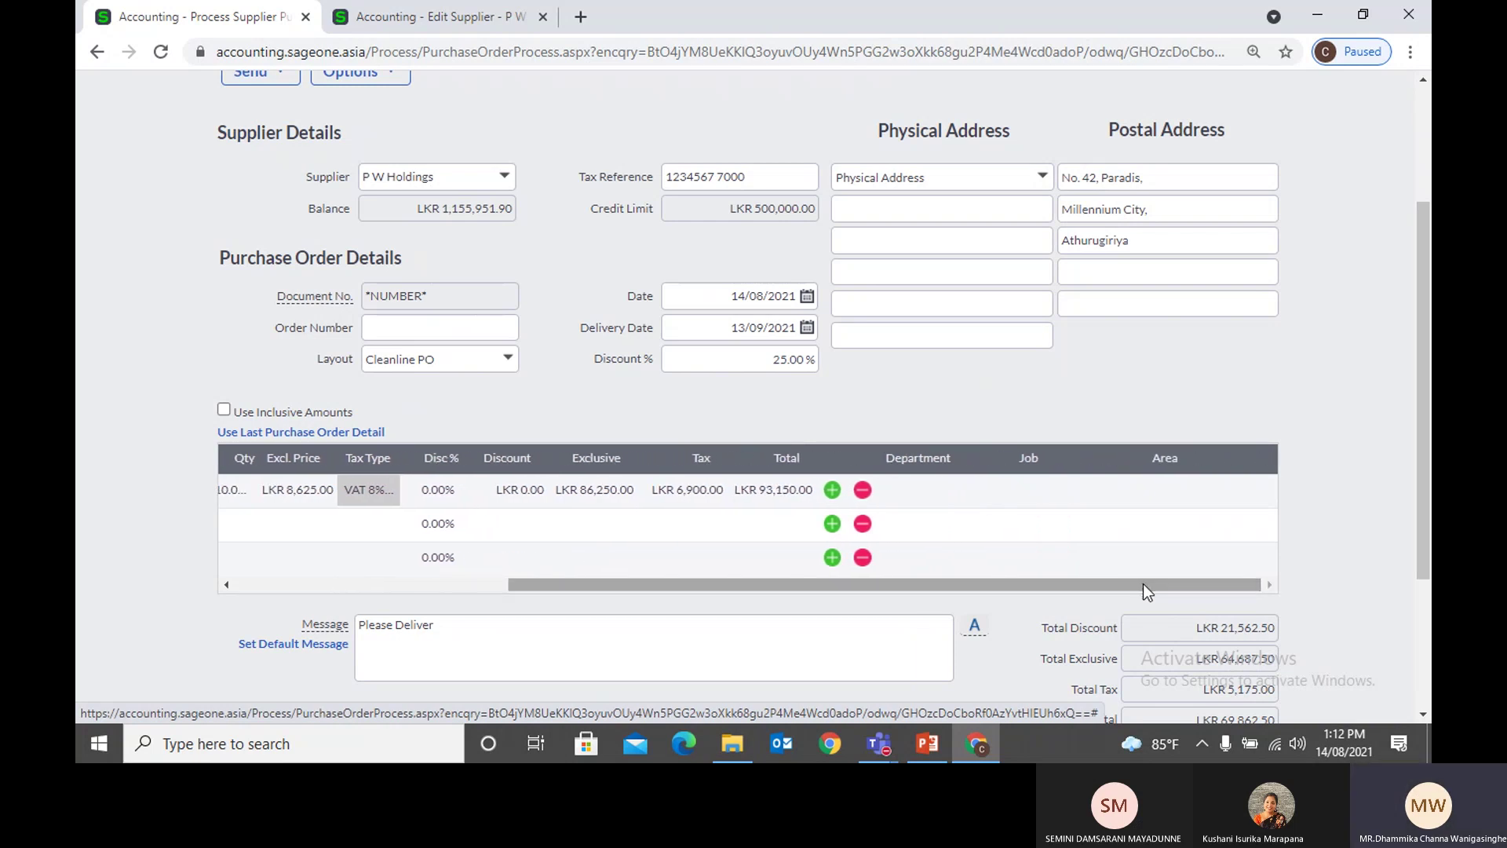
click(941, 490)
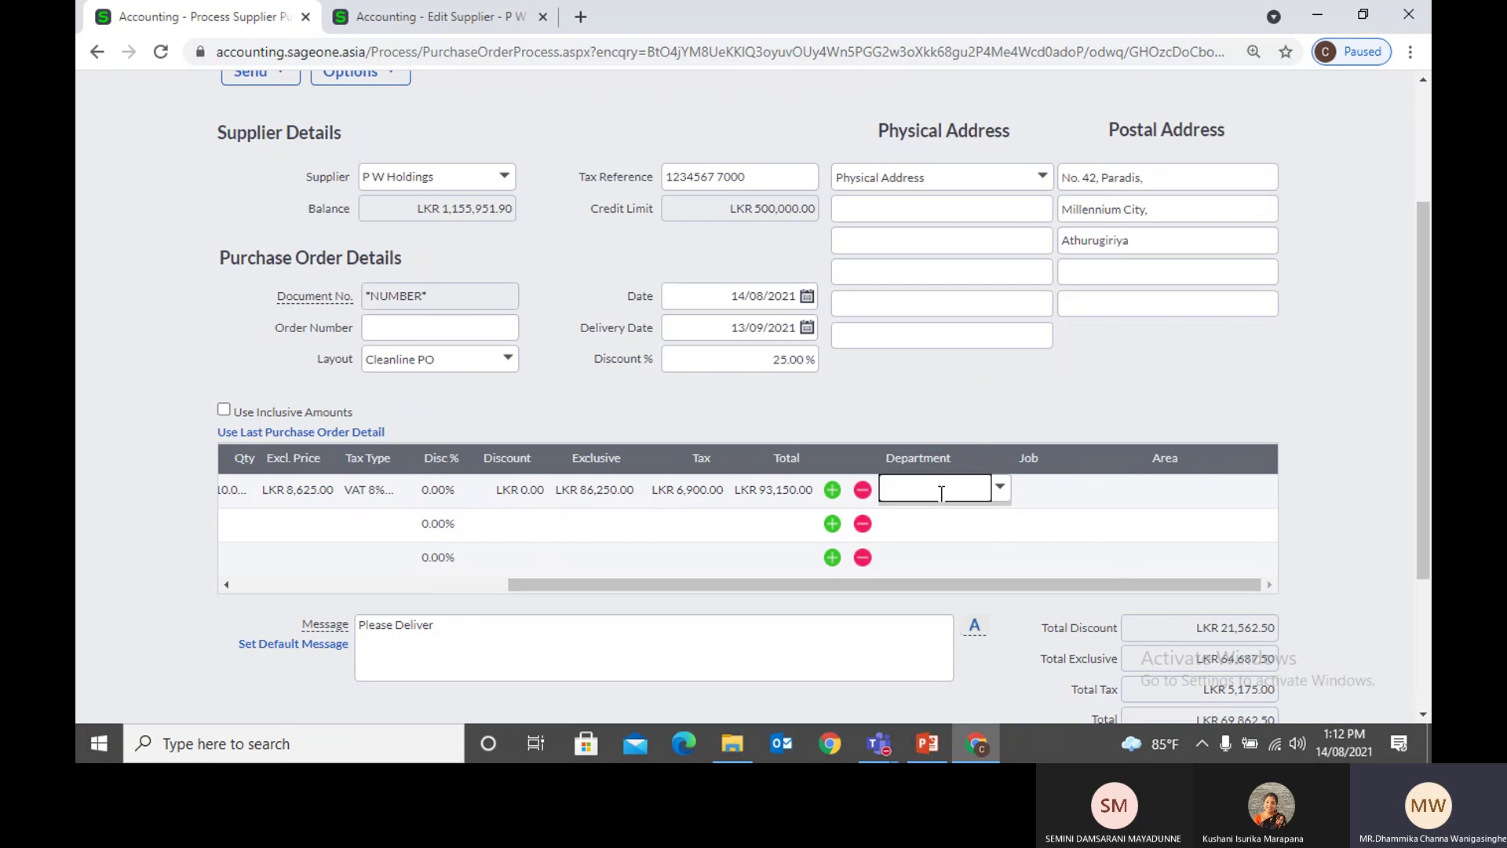
click(1004, 489)
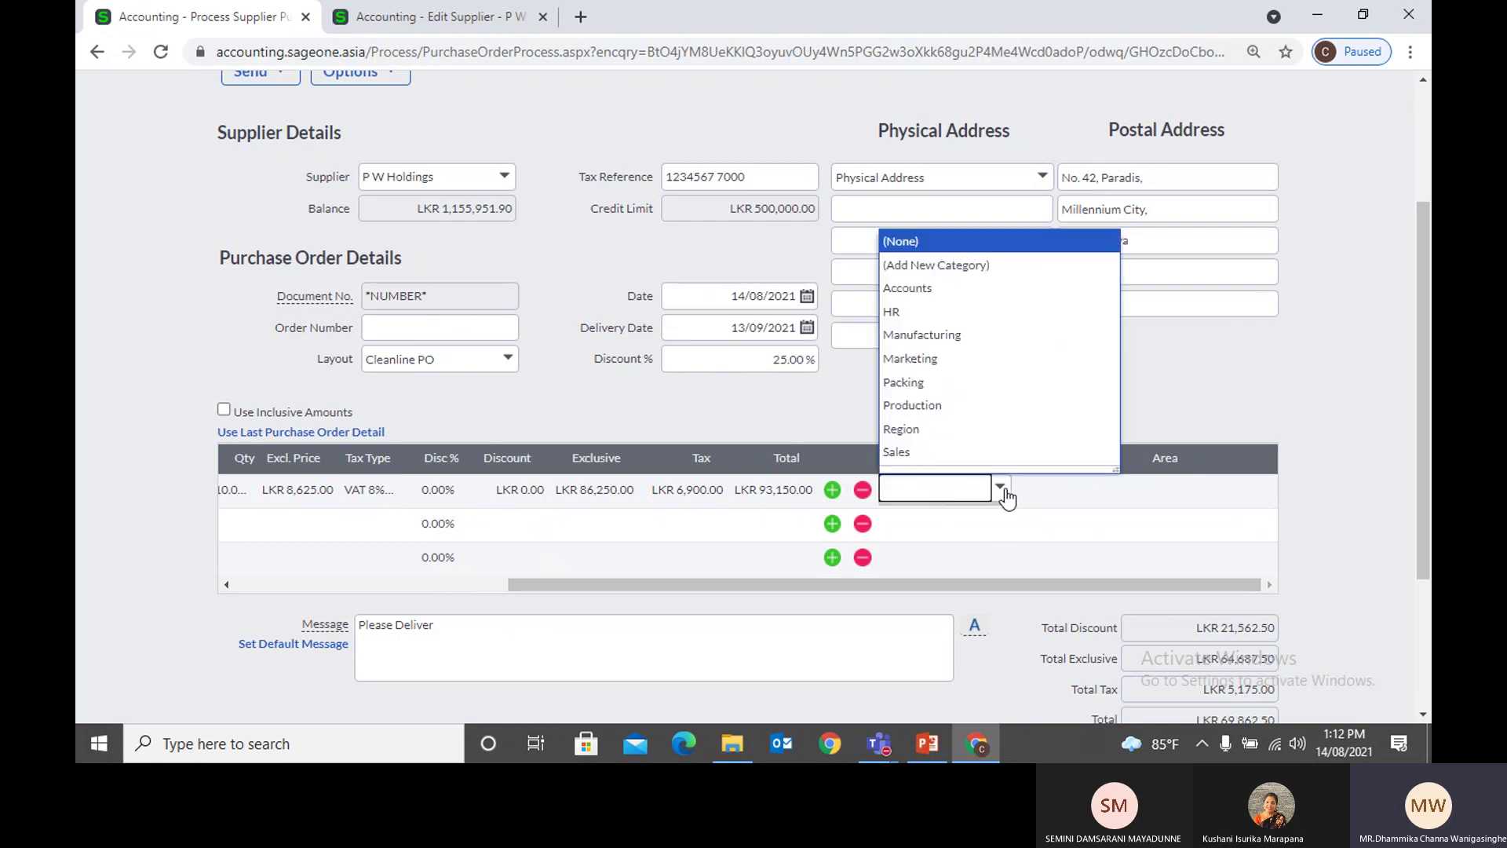
click(1154, 418)
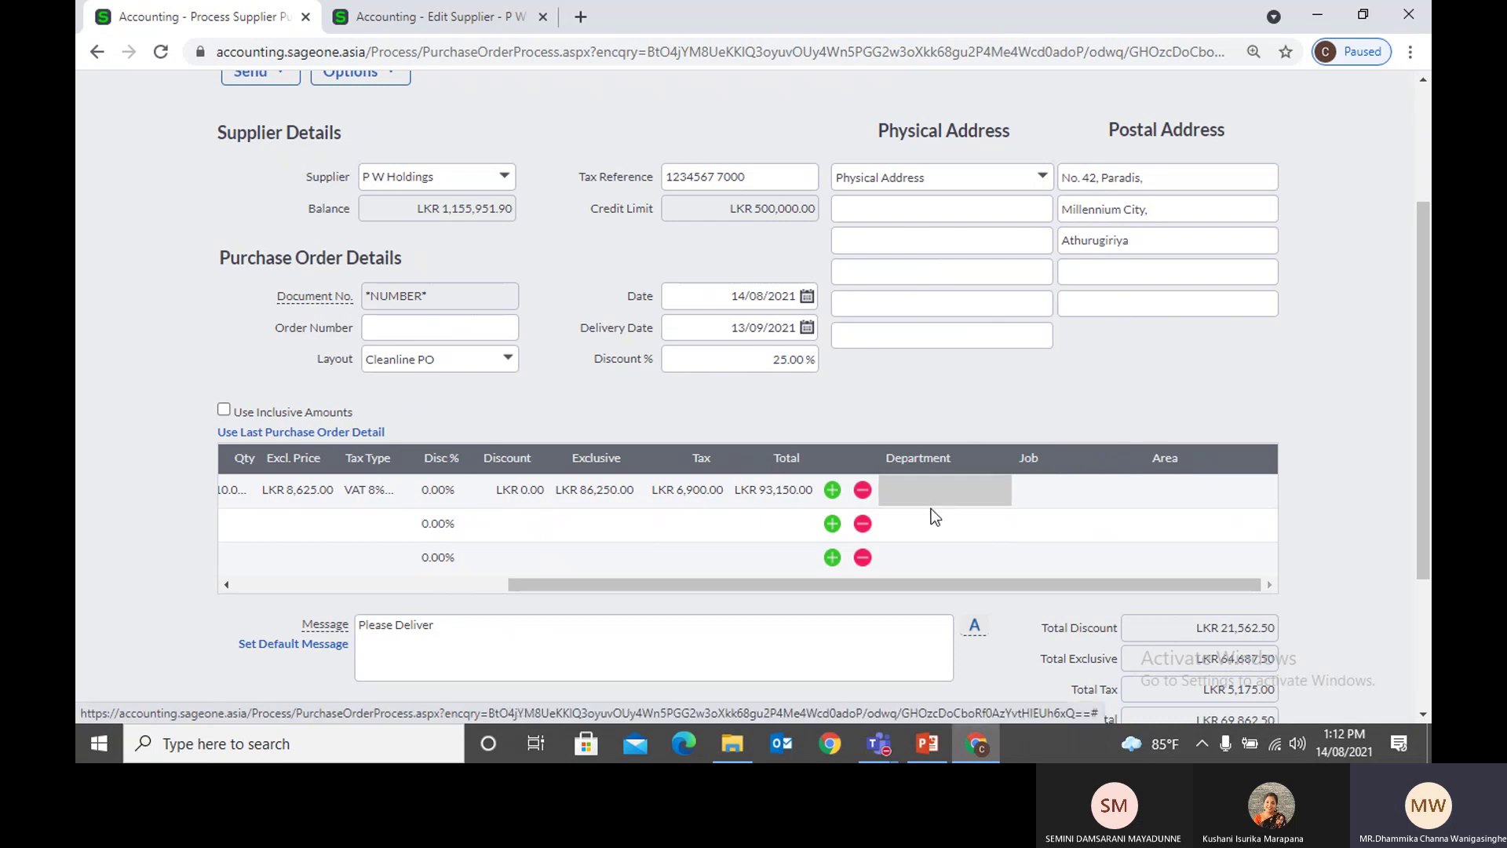
drag(929, 583, 656, 582)
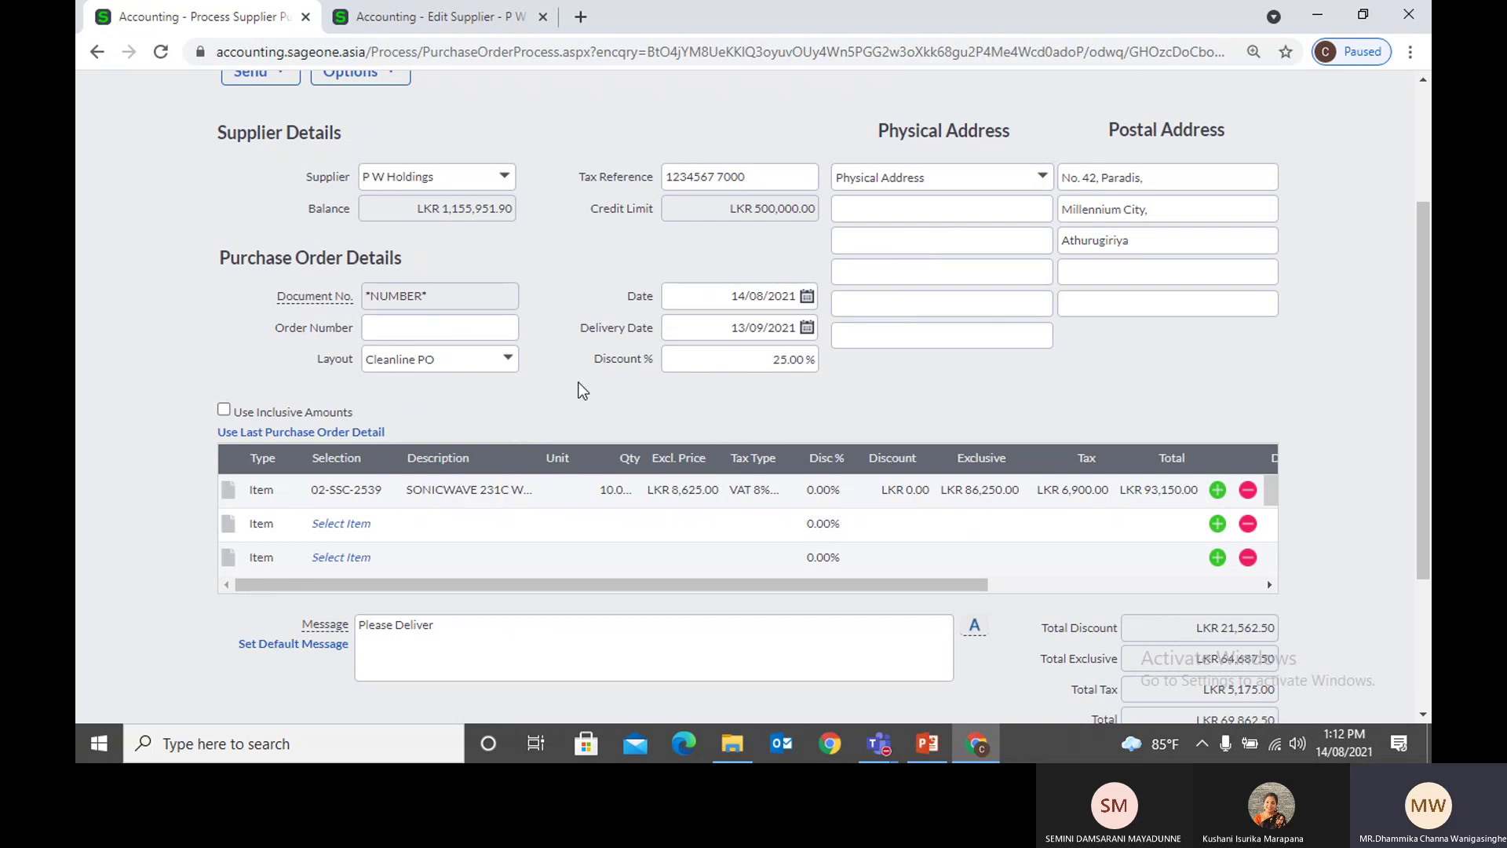
Step: Compare the purchase order's layout with the Purchase Order layout set in the P W Holdings report layouts, and return to the order
scroll(582, 390, up, 2)
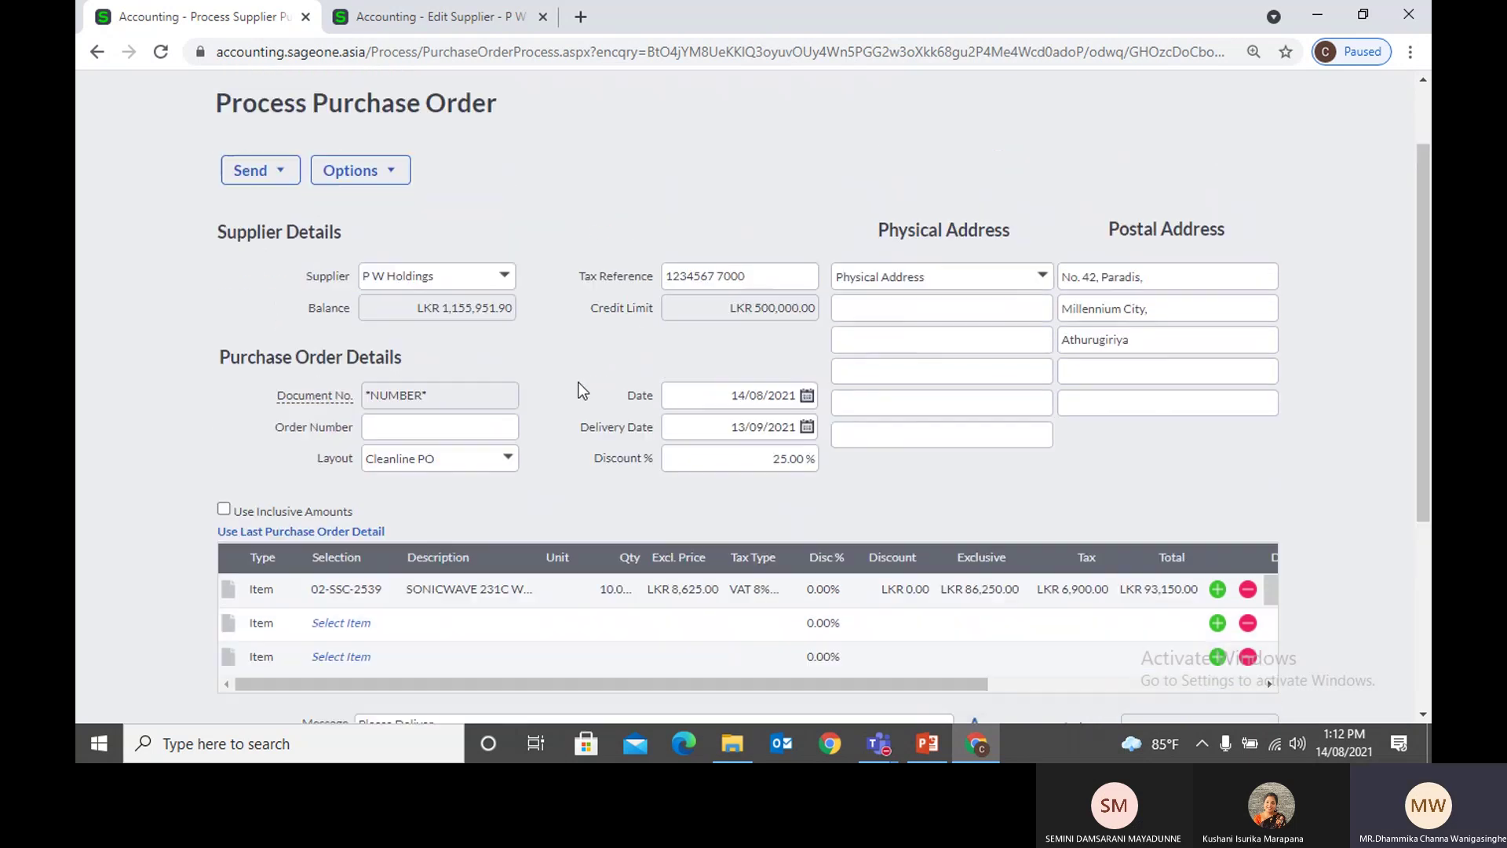
click(514, 469)
click(538, 482)
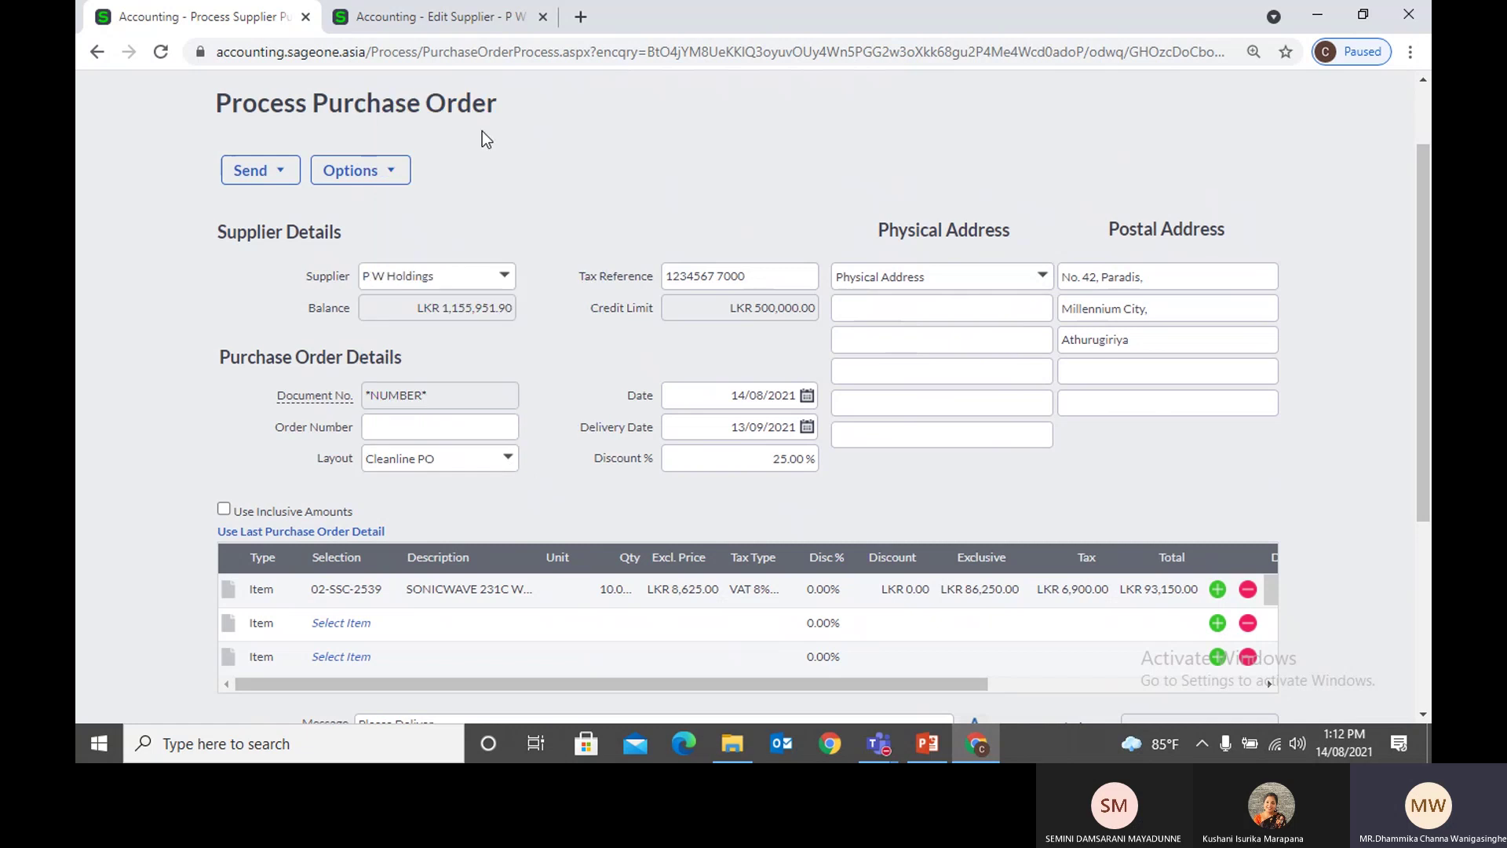
click(463, 27)
scroll(804, 323, up, 5)
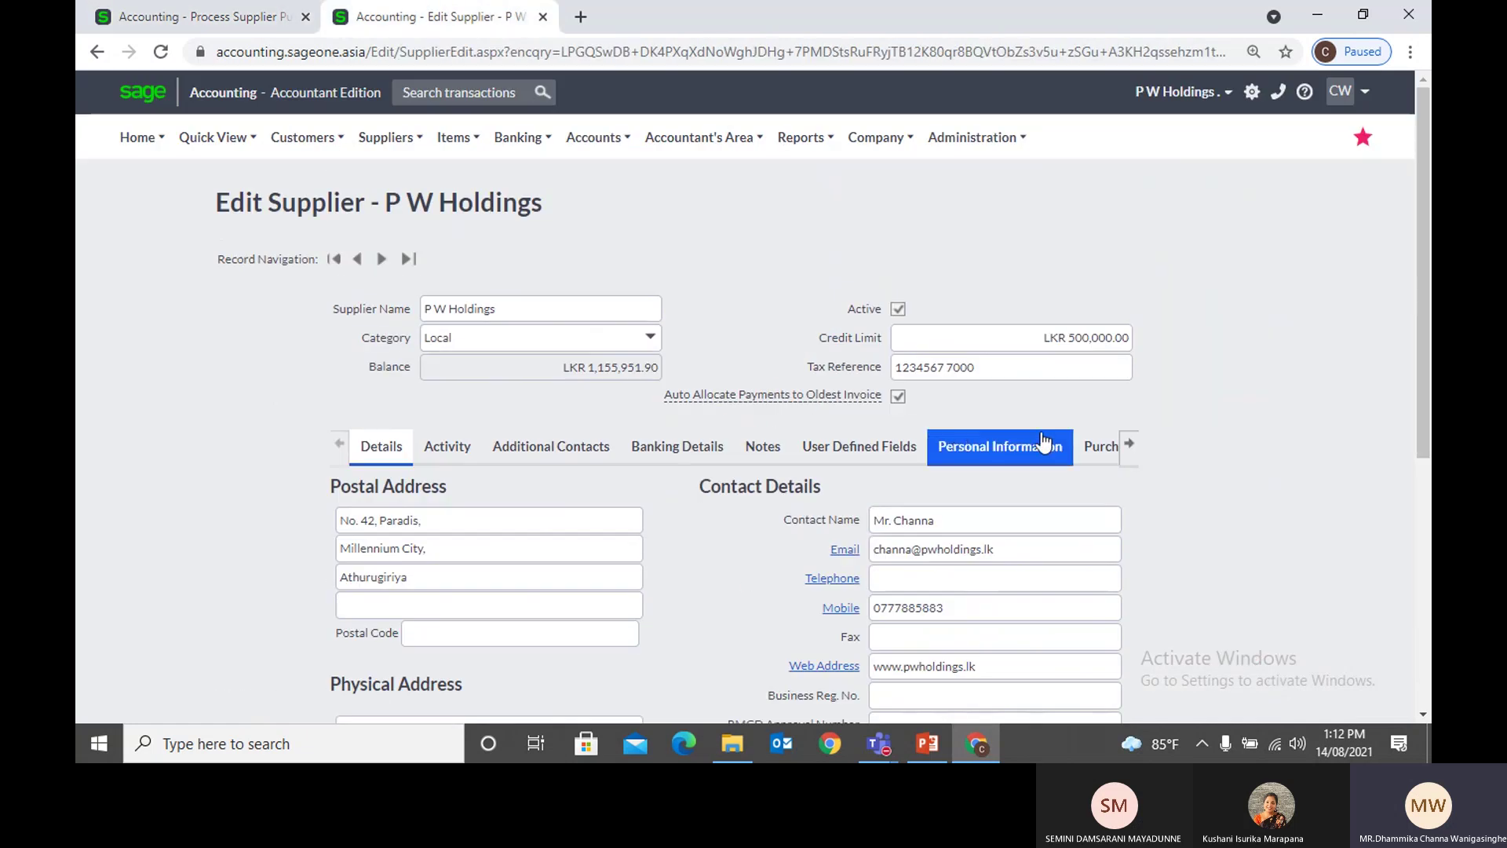
click(1130, 443)
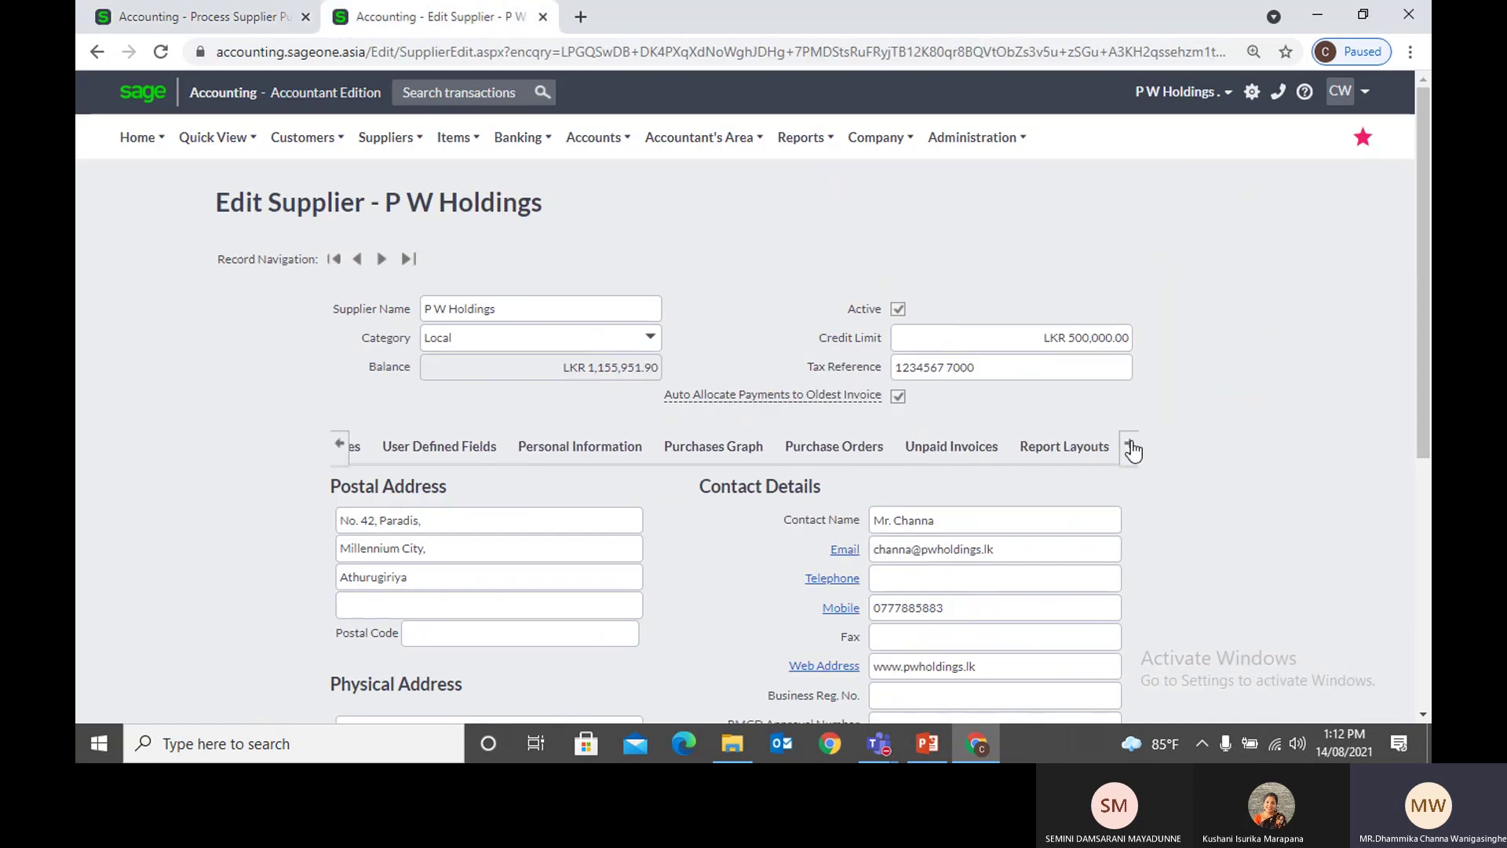
click(1099, 455)
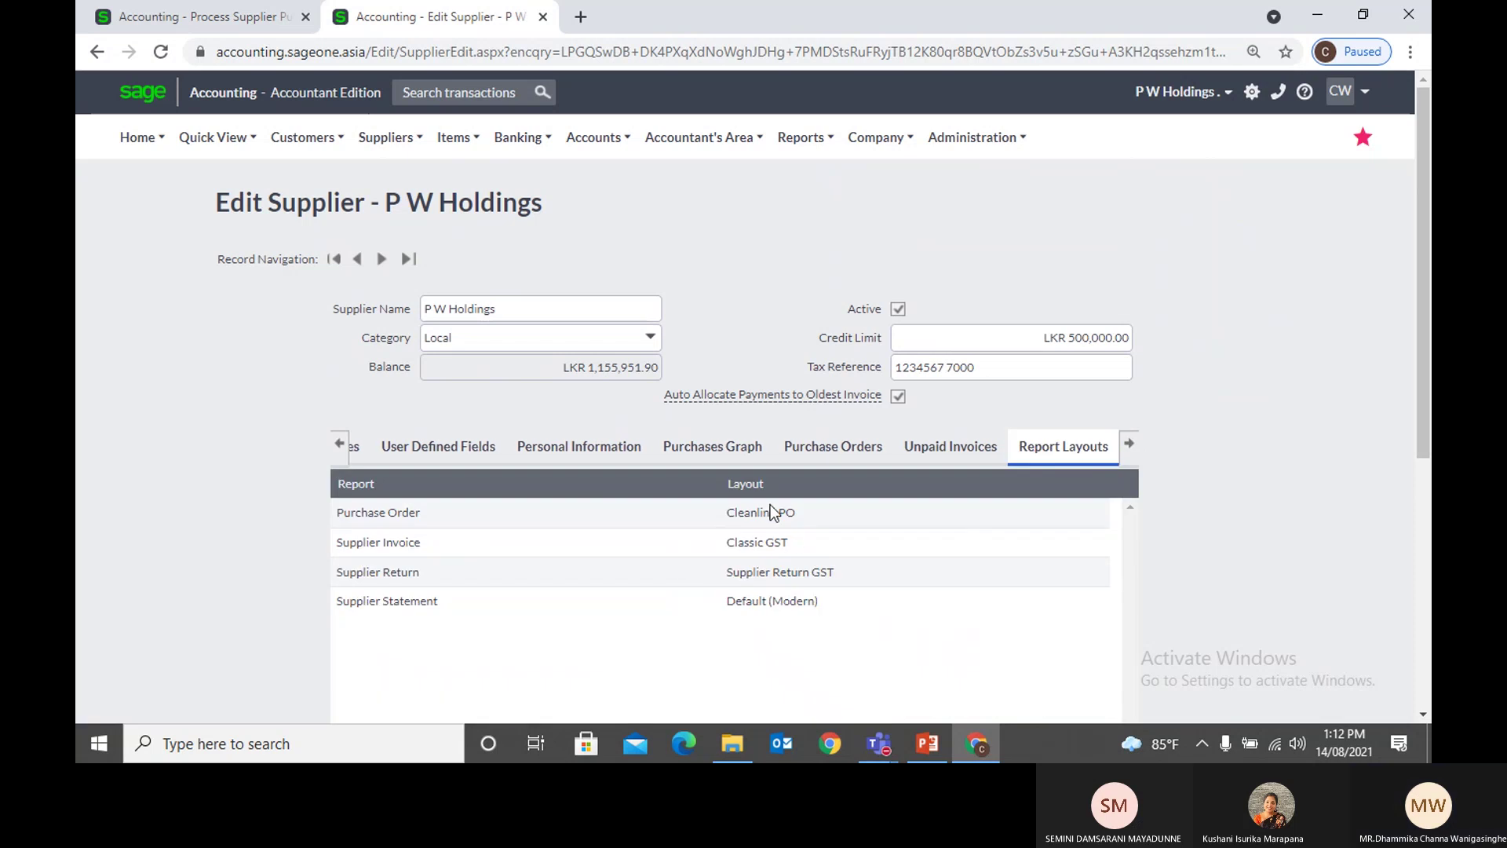
click(157, 16)
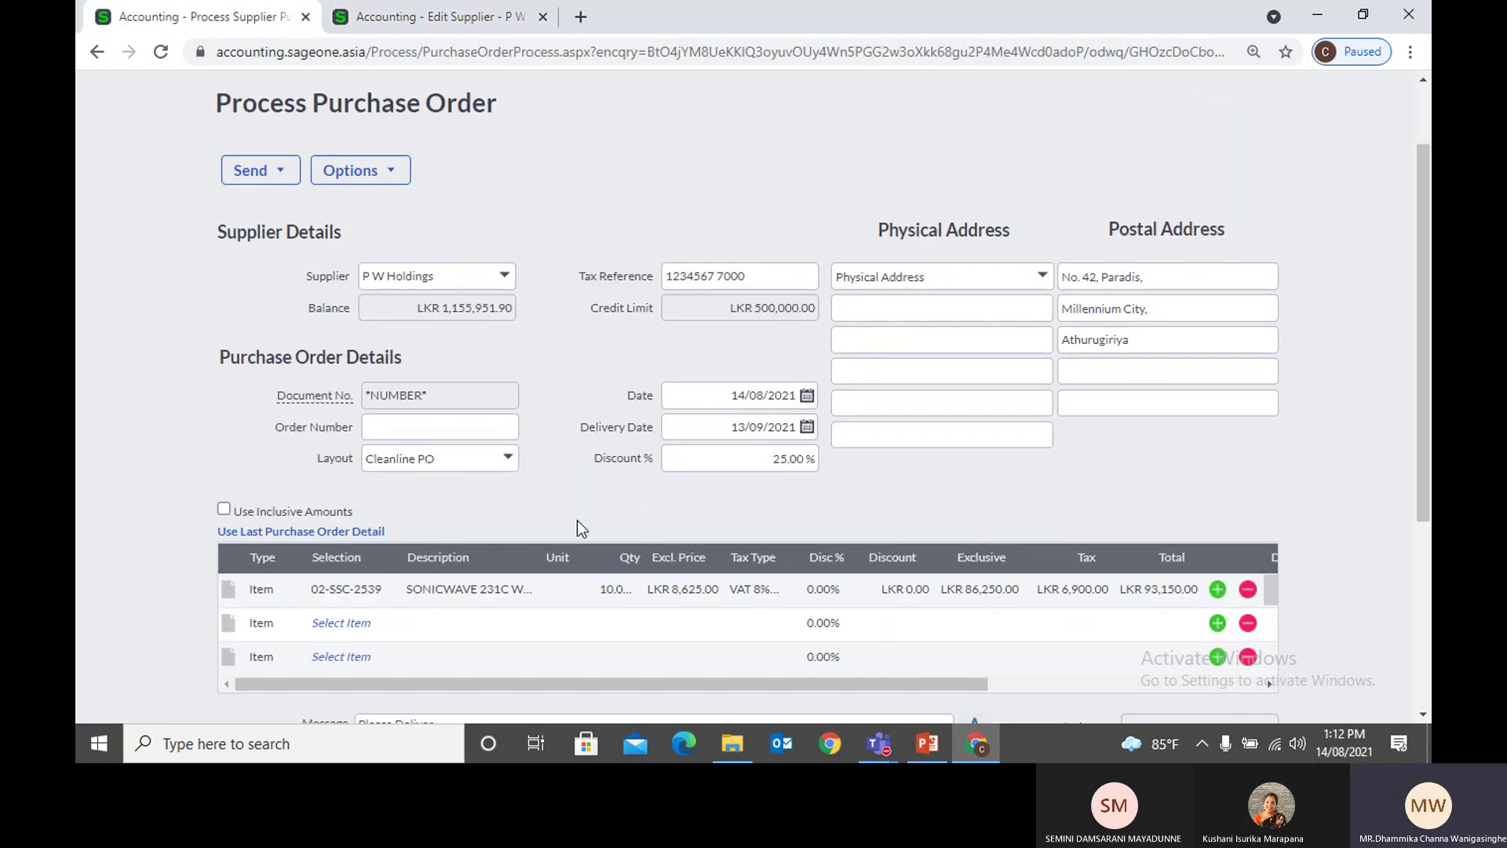
Step: Add item 02-SSC-2540 to the second purchase order line and set its quantity to 5
scroll(446, 551, down, 3)
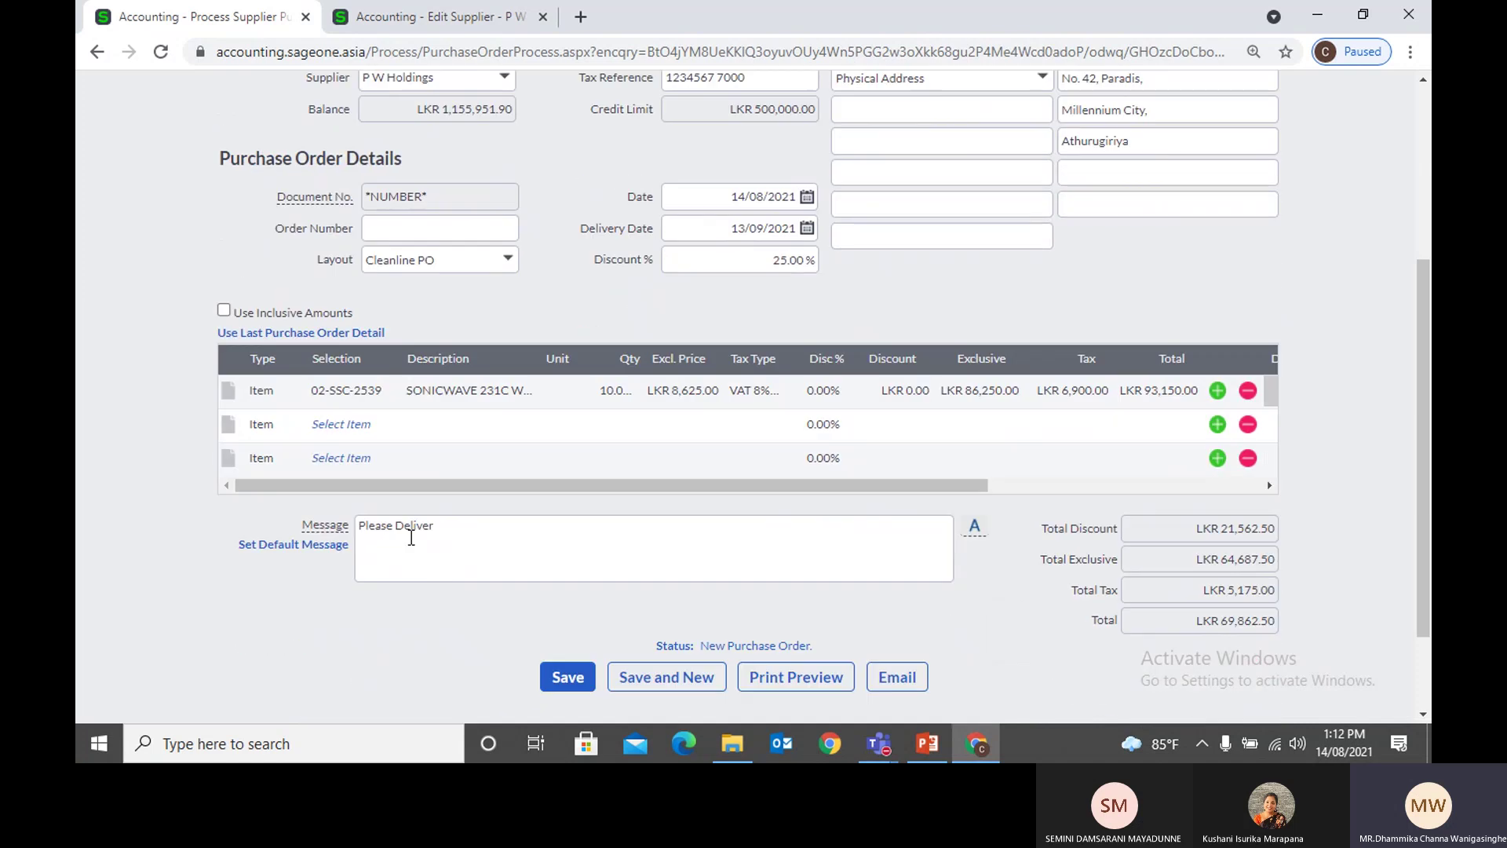
click(331, 422)
click(387, 424)
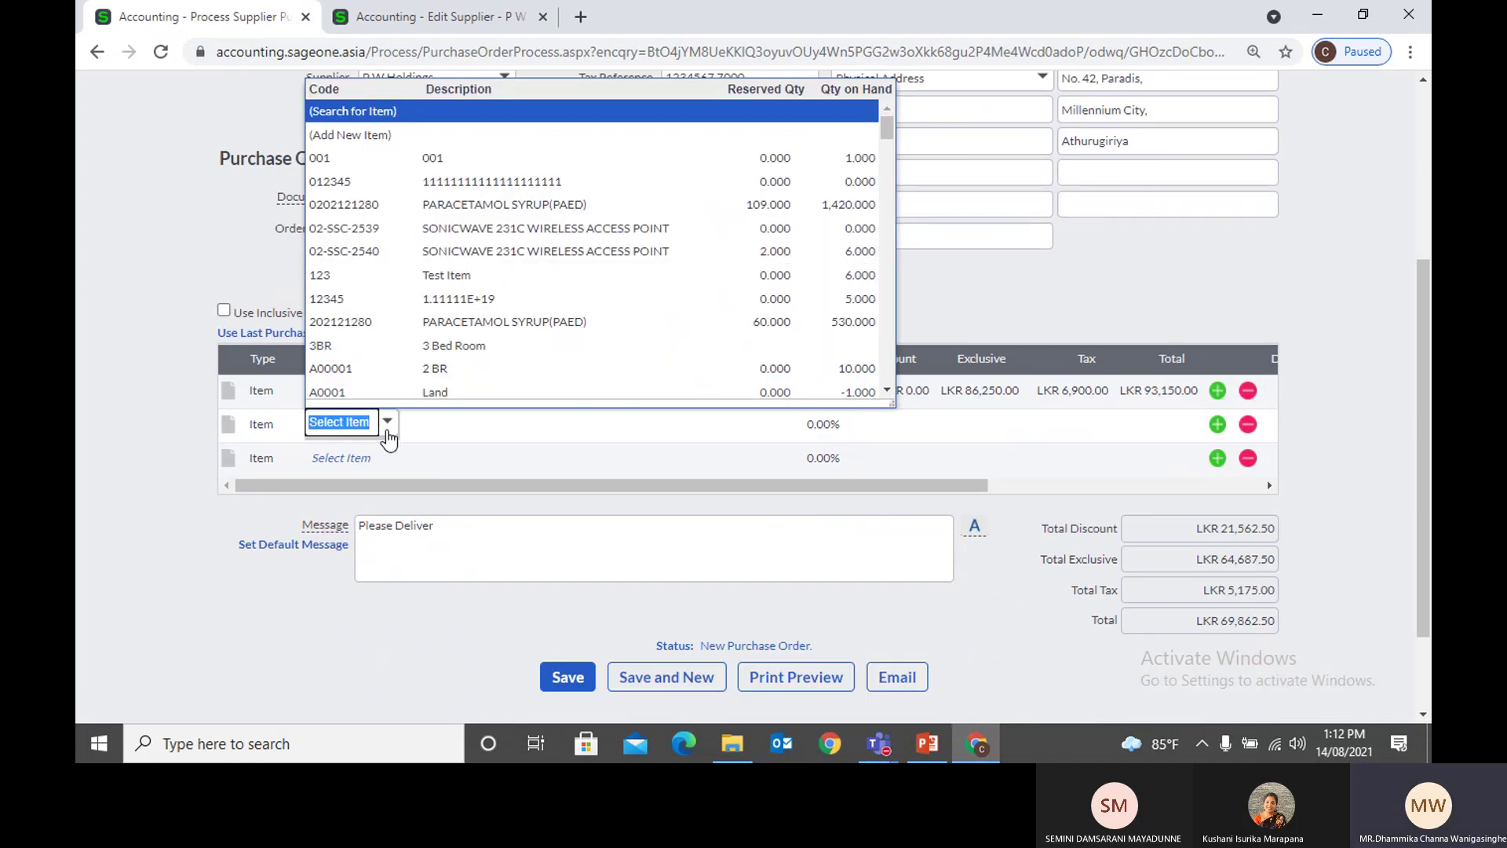
click(445, 252)
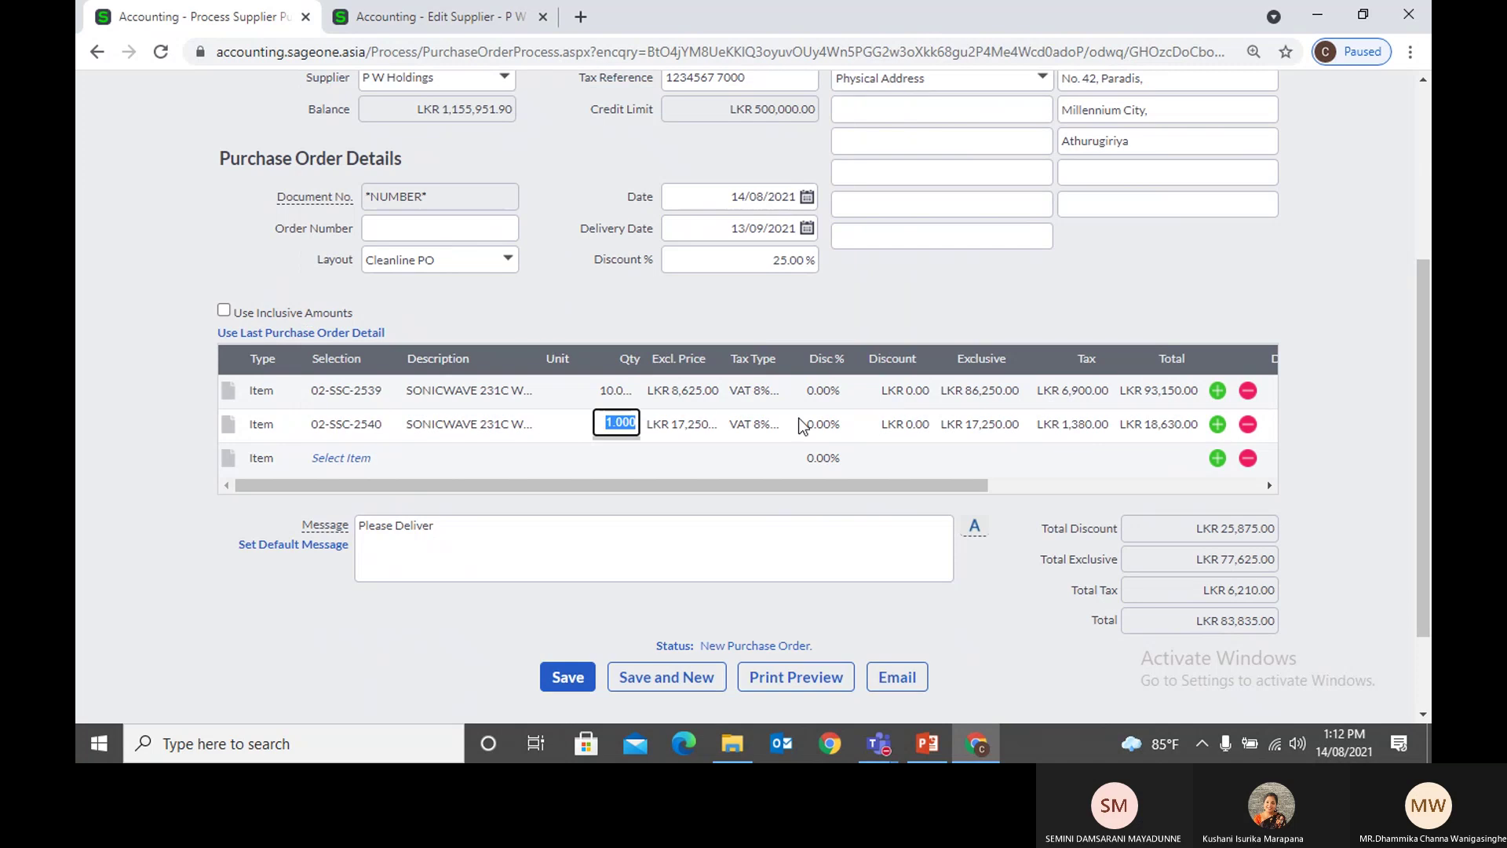
text(5)
key(Tab)
key(Tab)
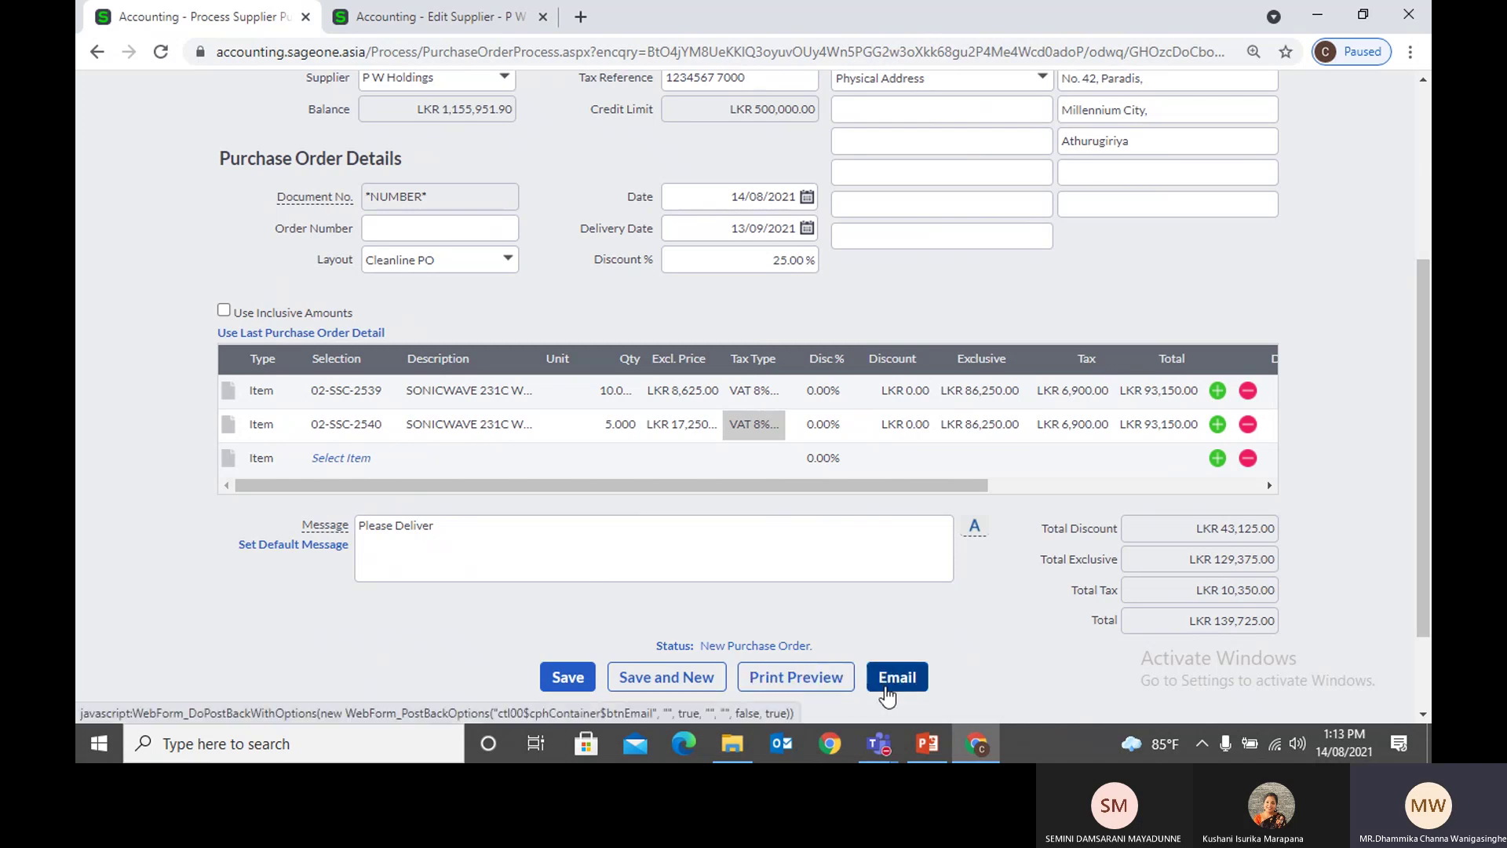
Step: Email the purchase order to the supplier with the prefilled recipient, subject and PDF attachment
scroll(903, 614, up, 1)
scroll(902, 616, down, 2)
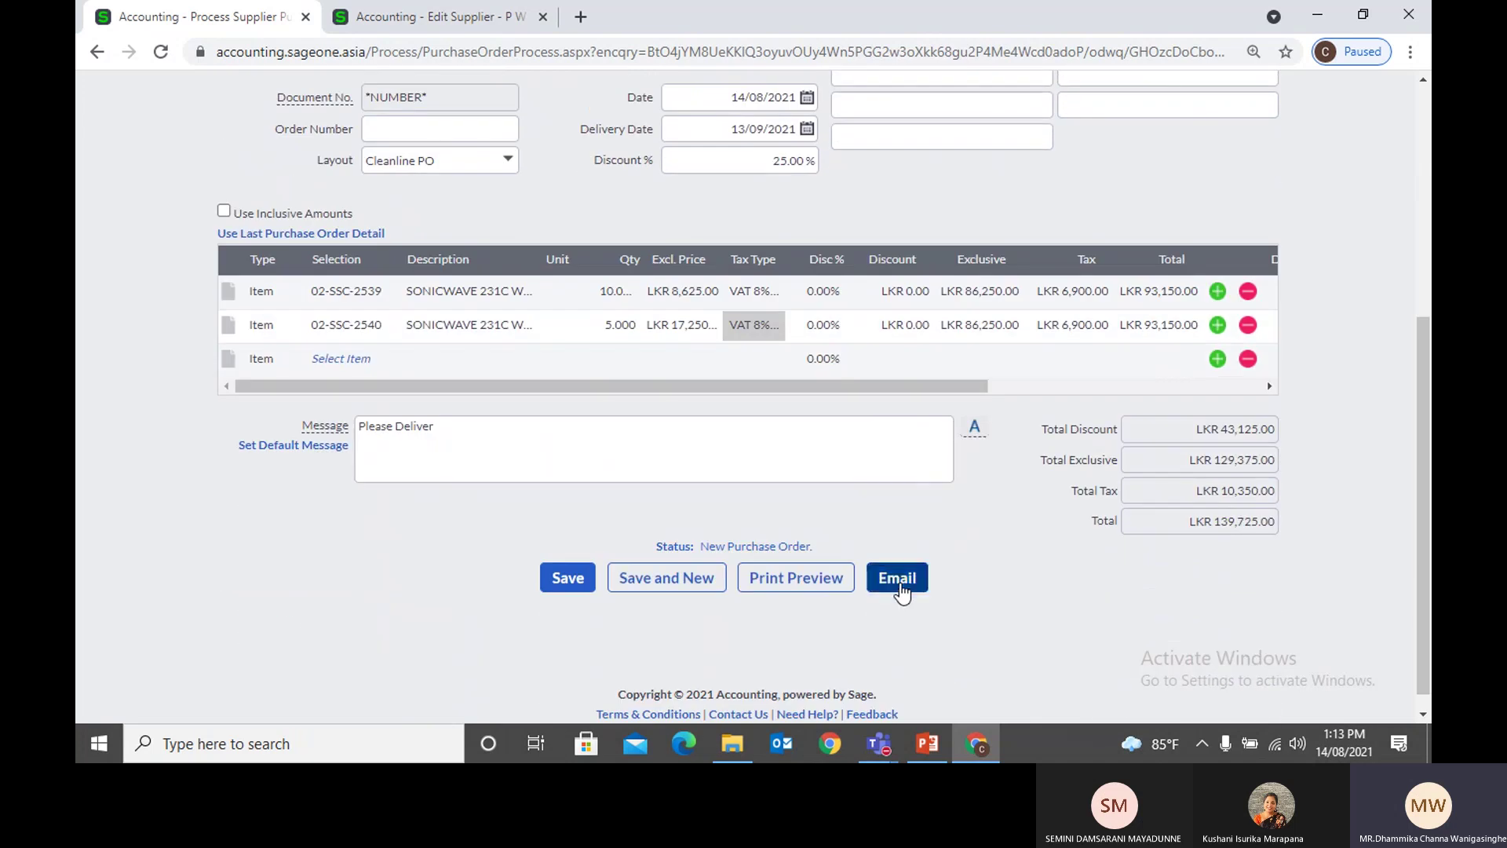
click(900, 582)
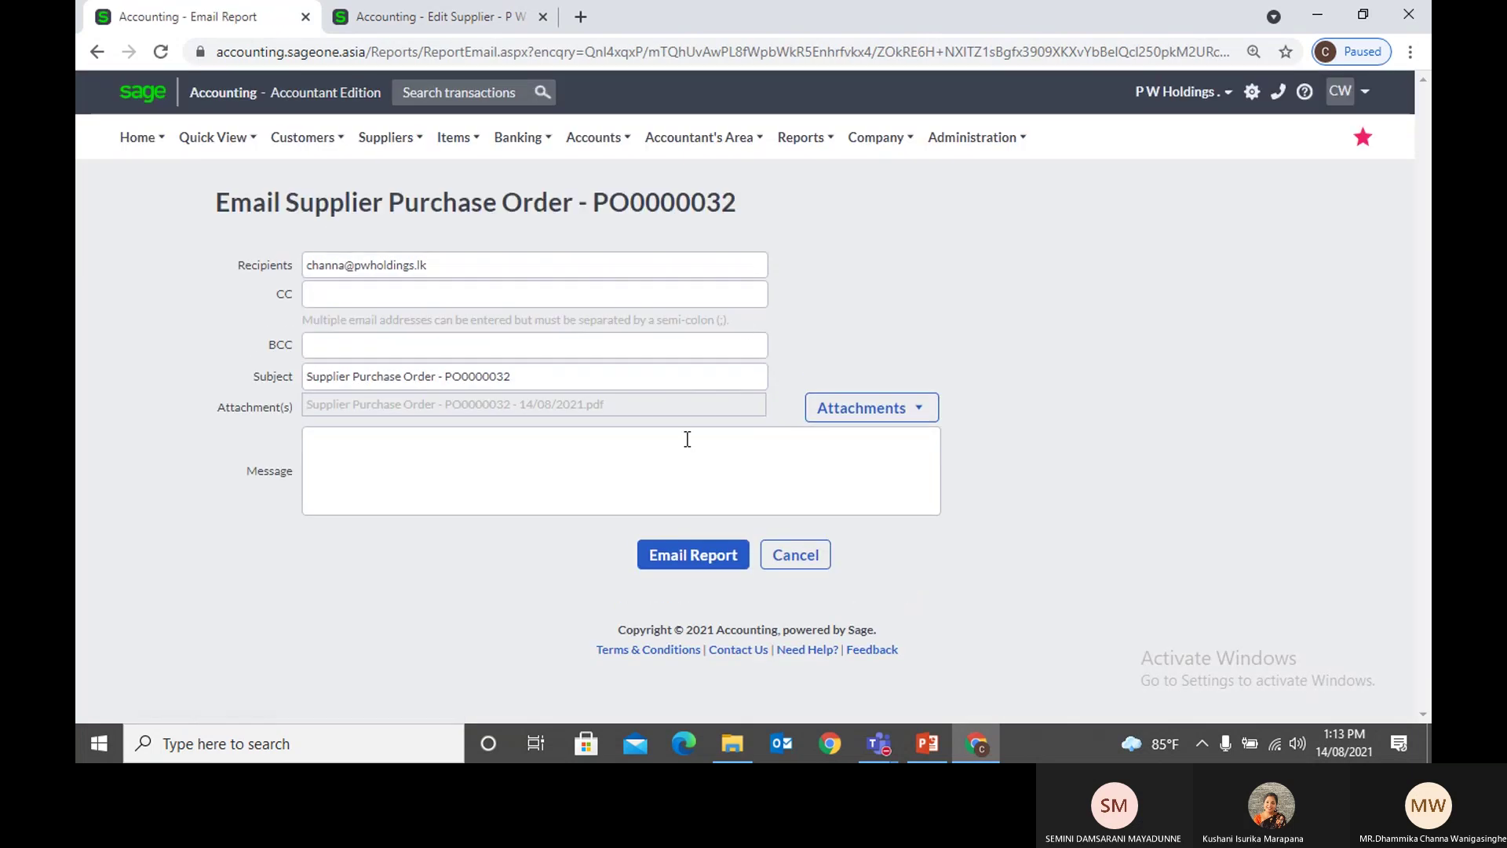
click(731, 559)
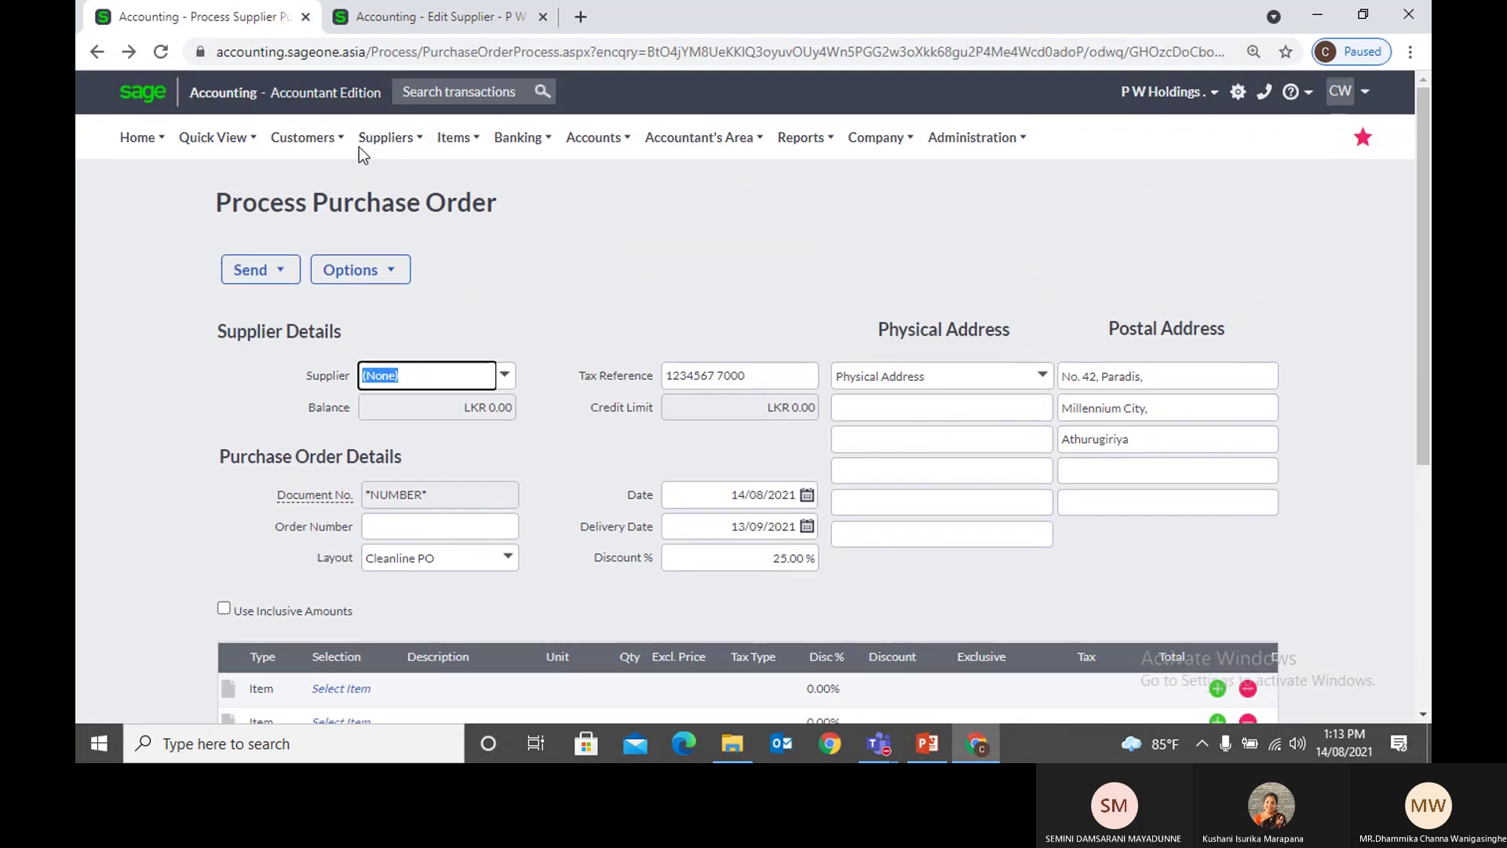
Step: Open the list of supplier purchase orders and widen the Document Number column to show the full numbers
mouse_move(377, 132)
mouse_move(389, 241)
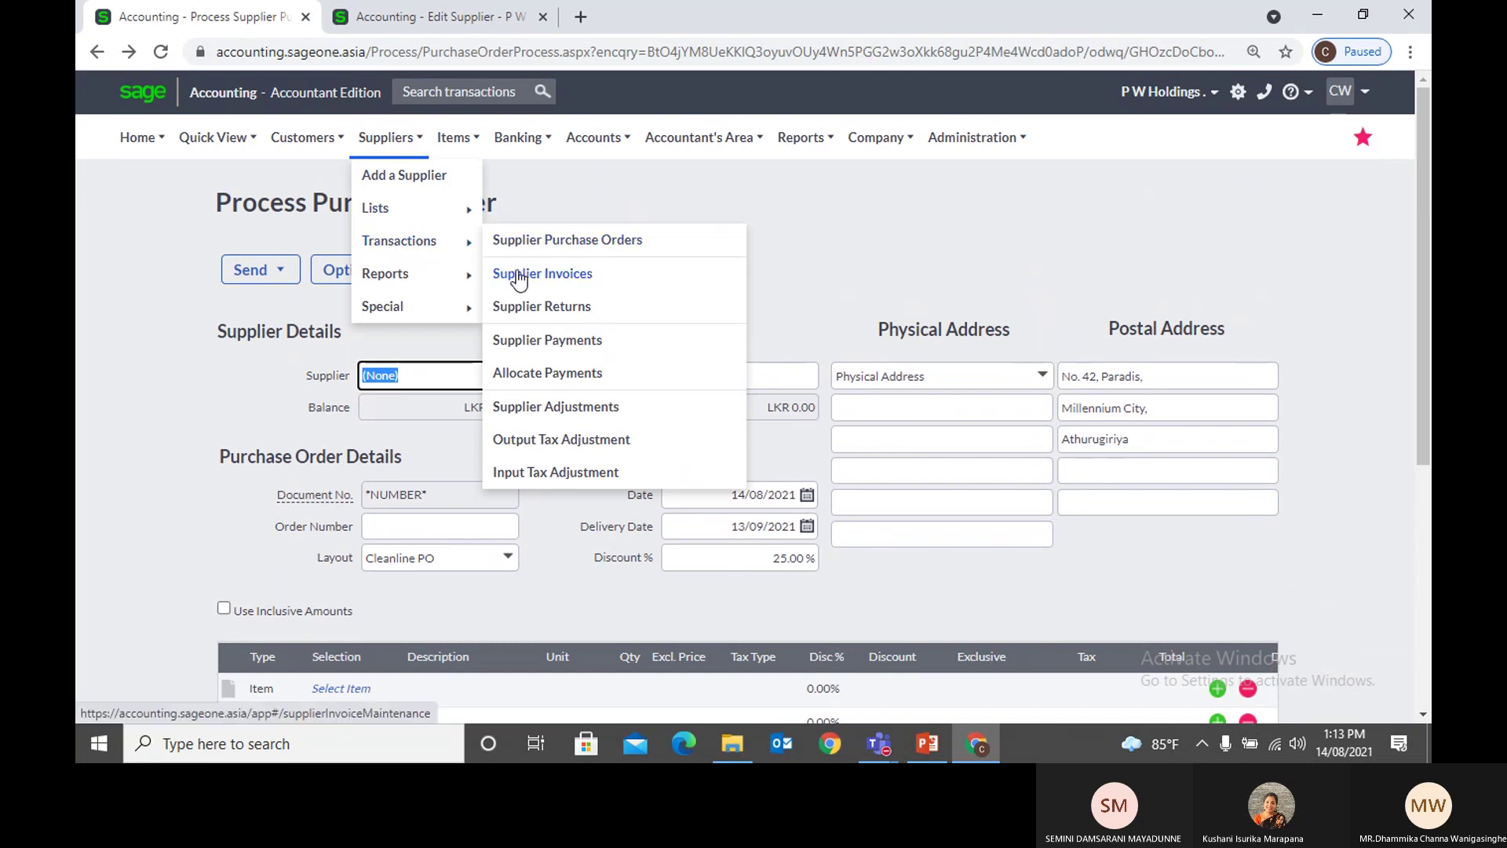
click(526, 240)
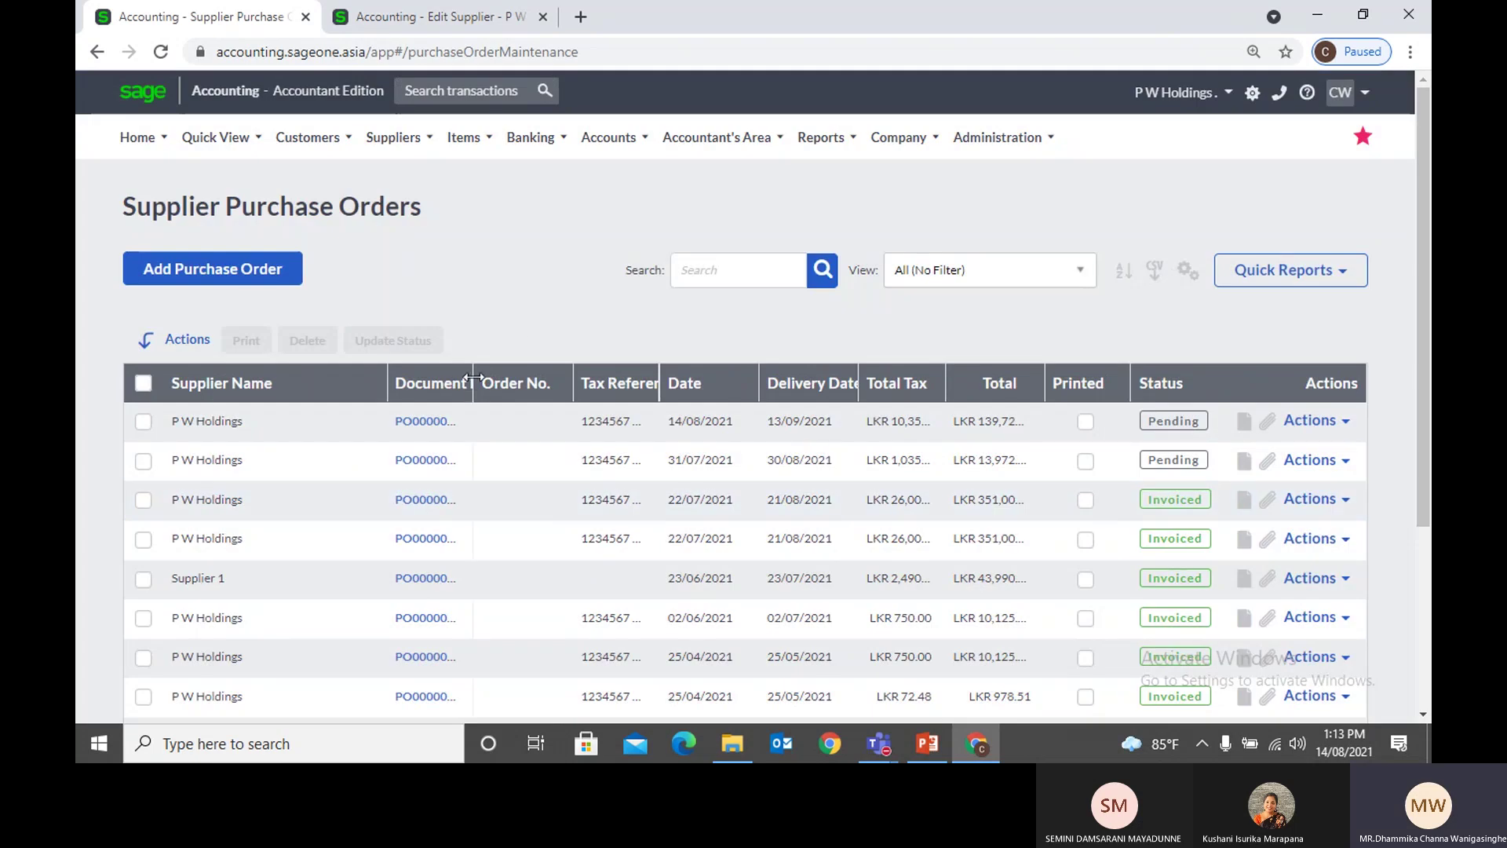
drag(463, 378, 509, 380)
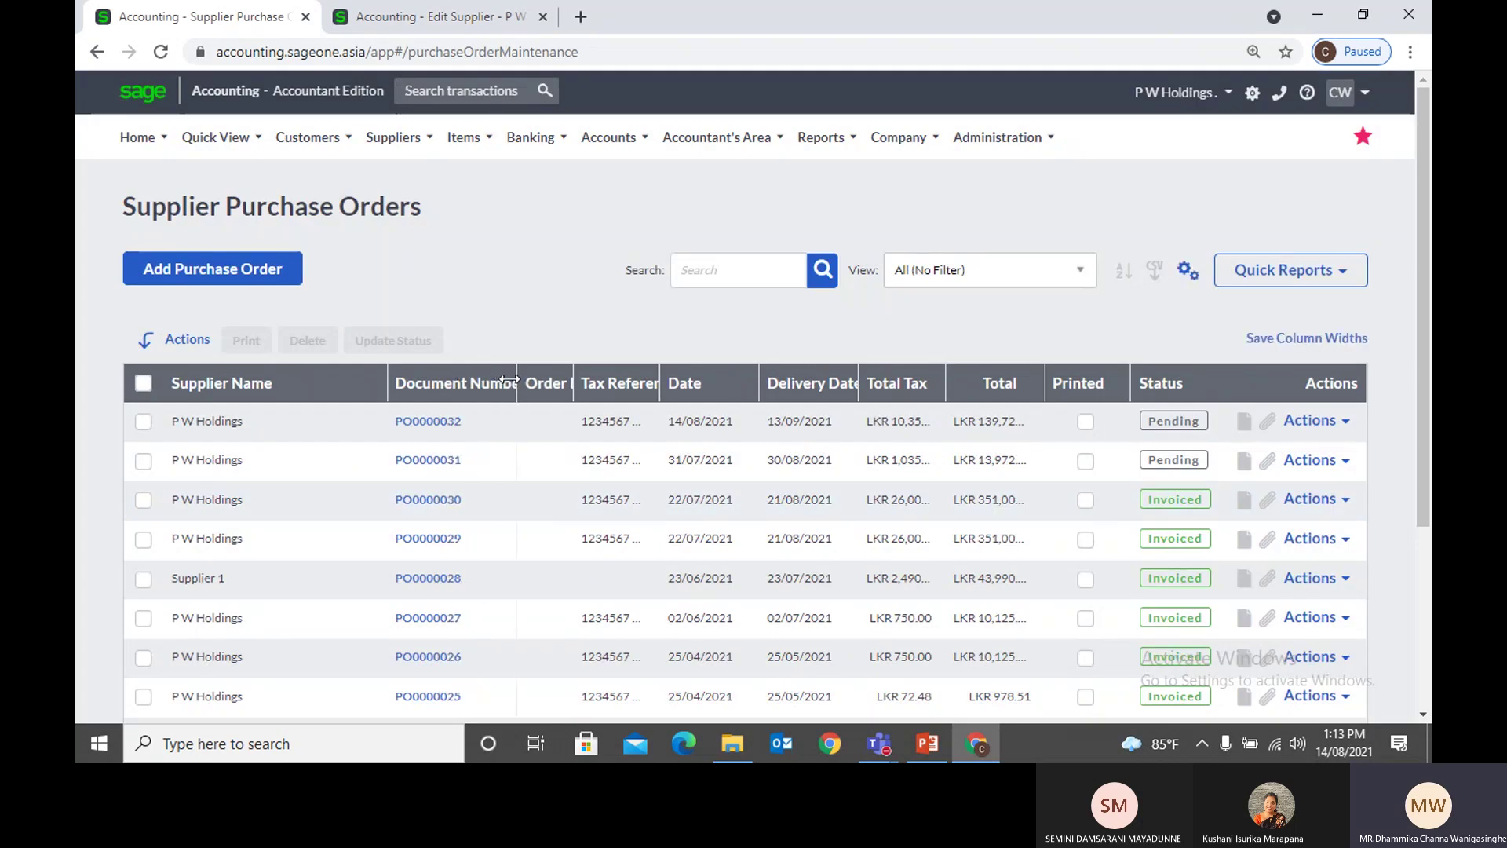
Step: Reload the supplier purchase orders list and start a new purchase order
mouse_move(880, 754)
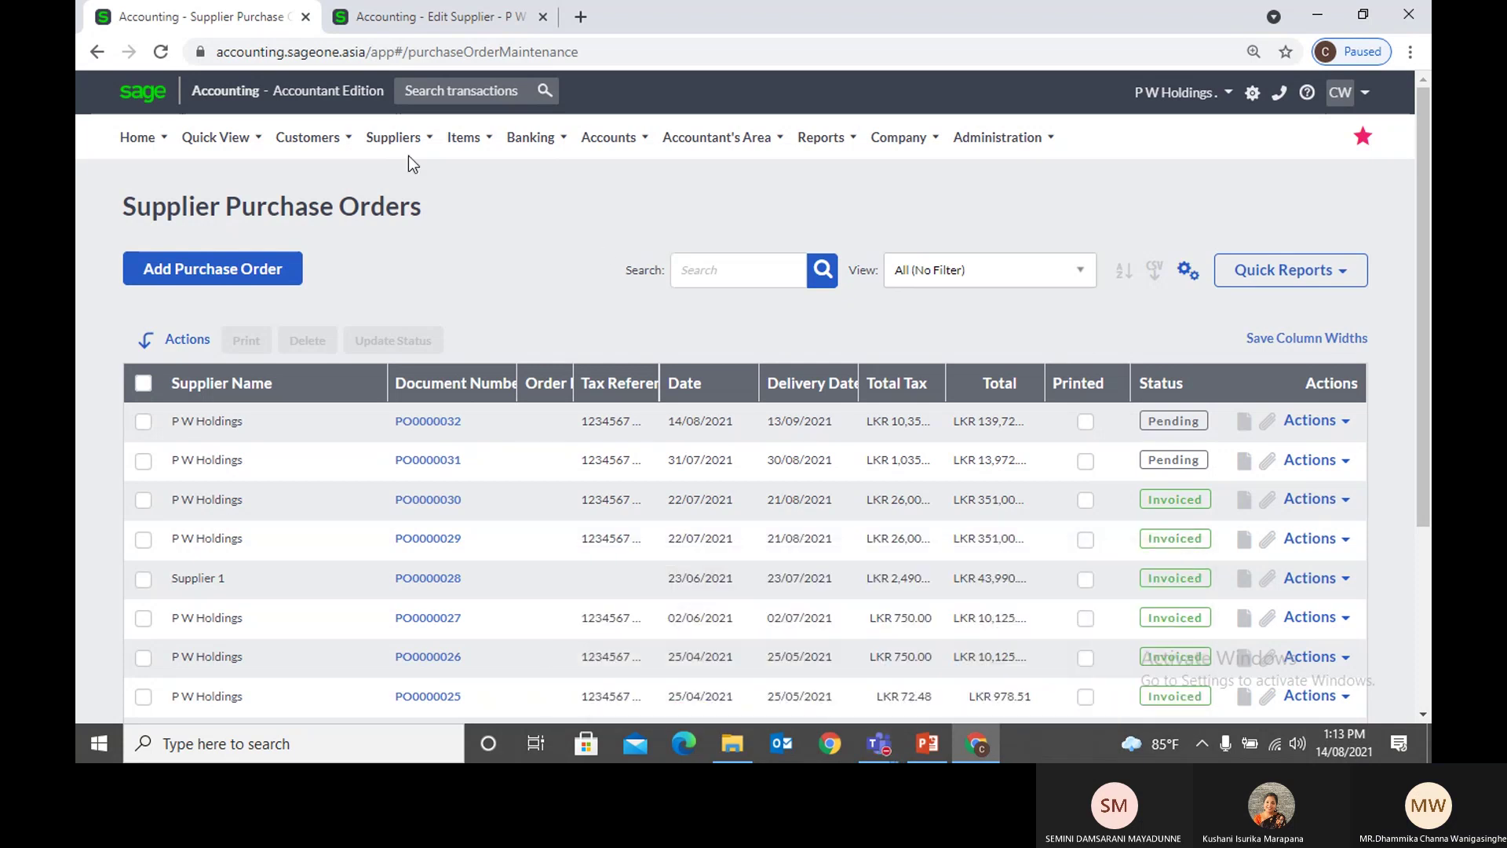
mouse_move(396, 146)
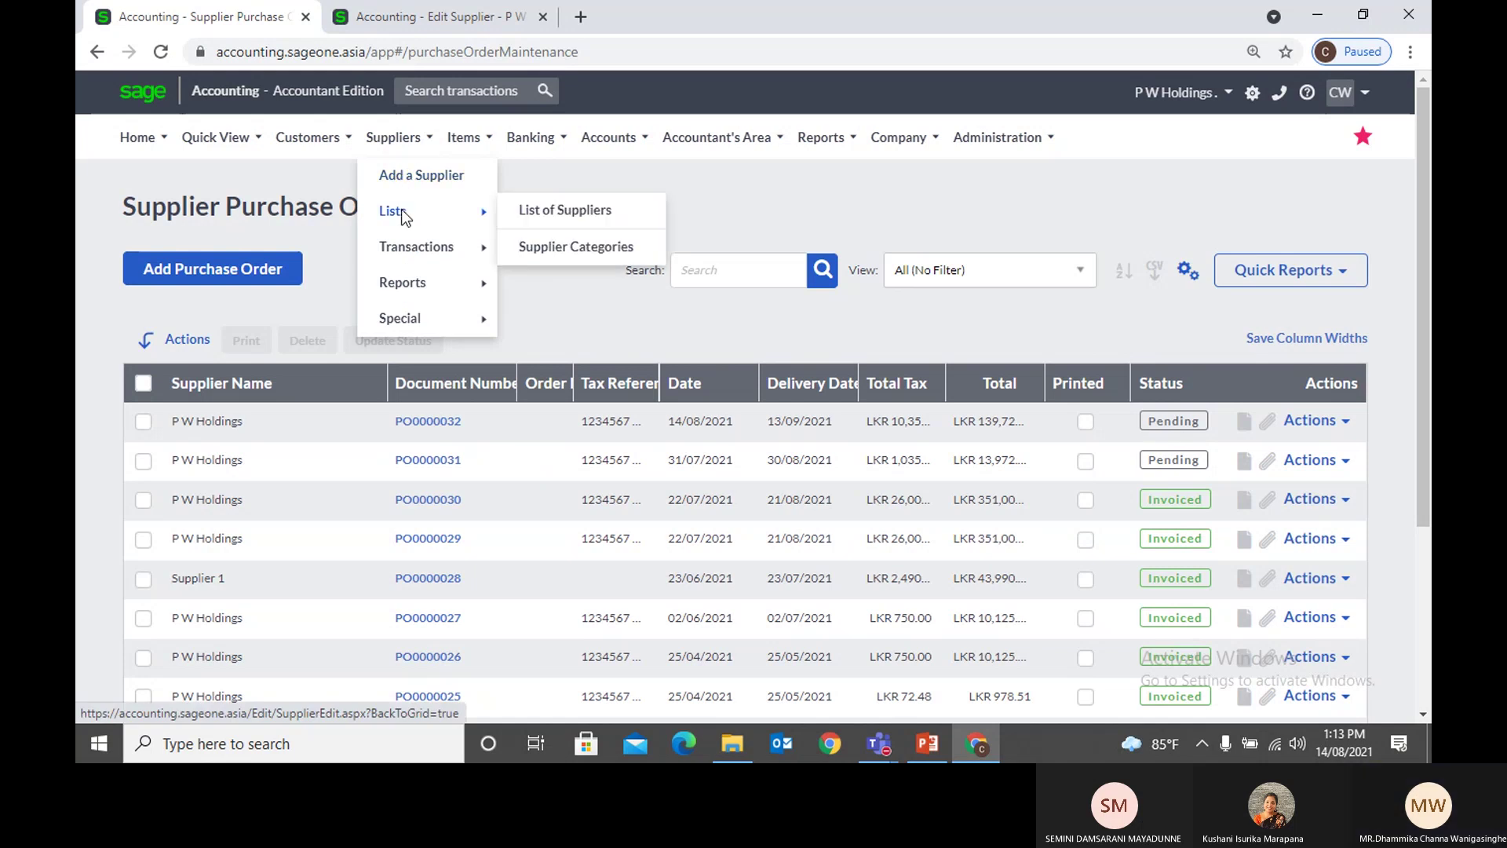
mouse_move(408, 246)
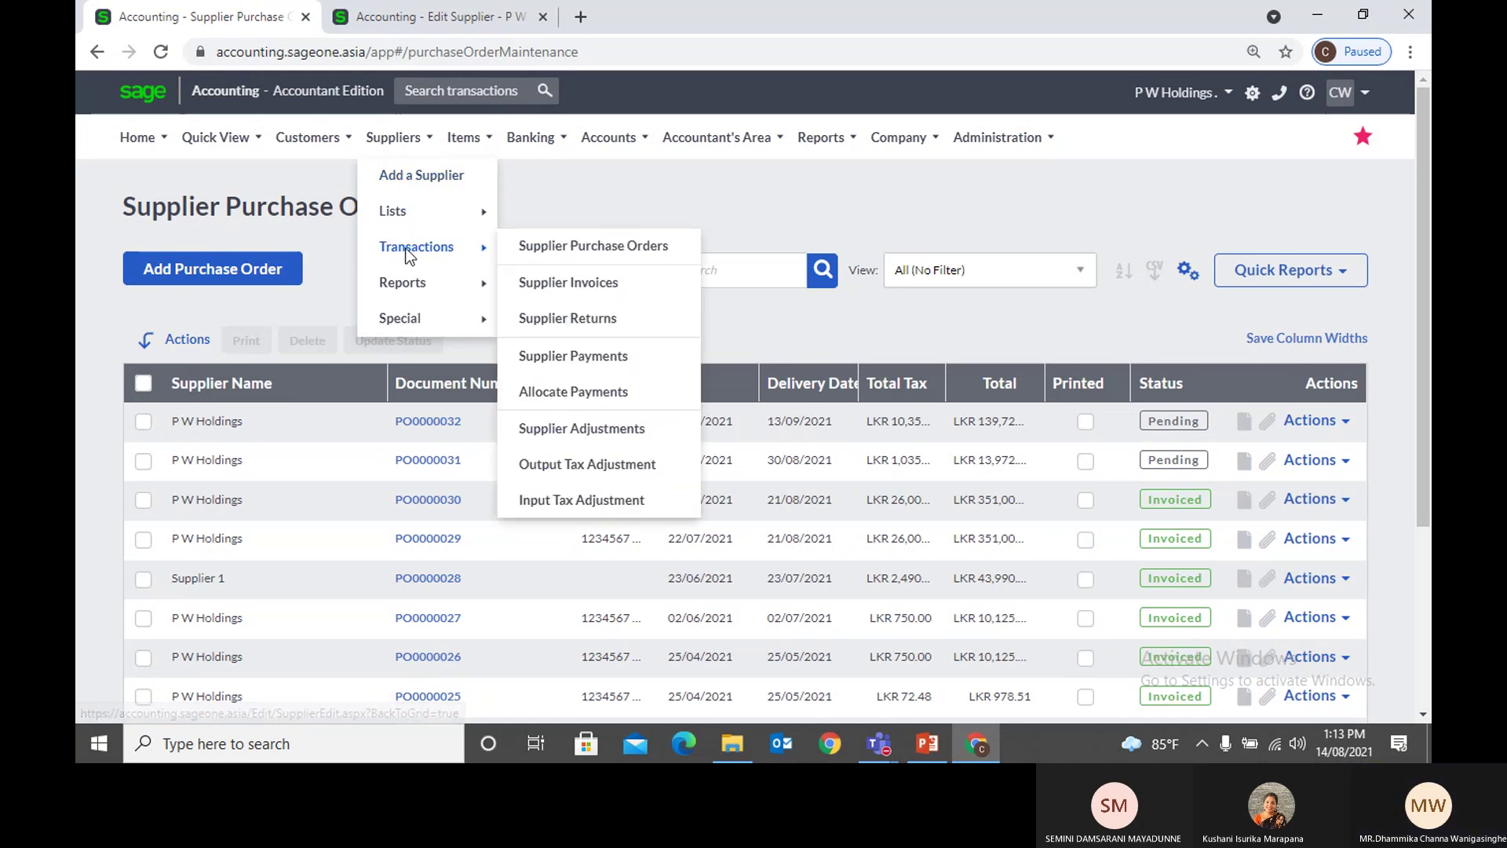
click(544, 250)
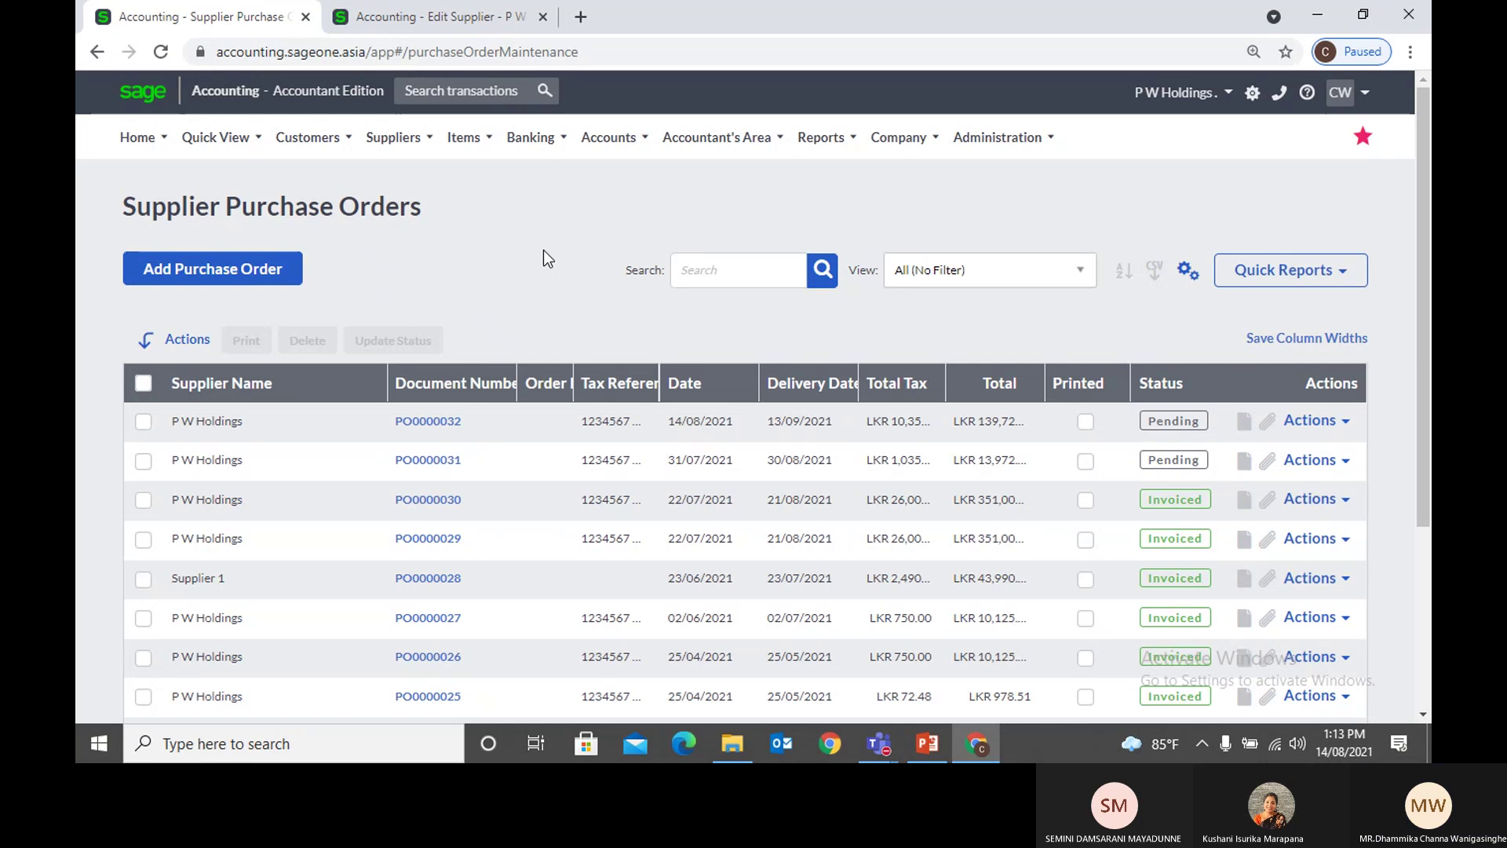
click(265, 276)
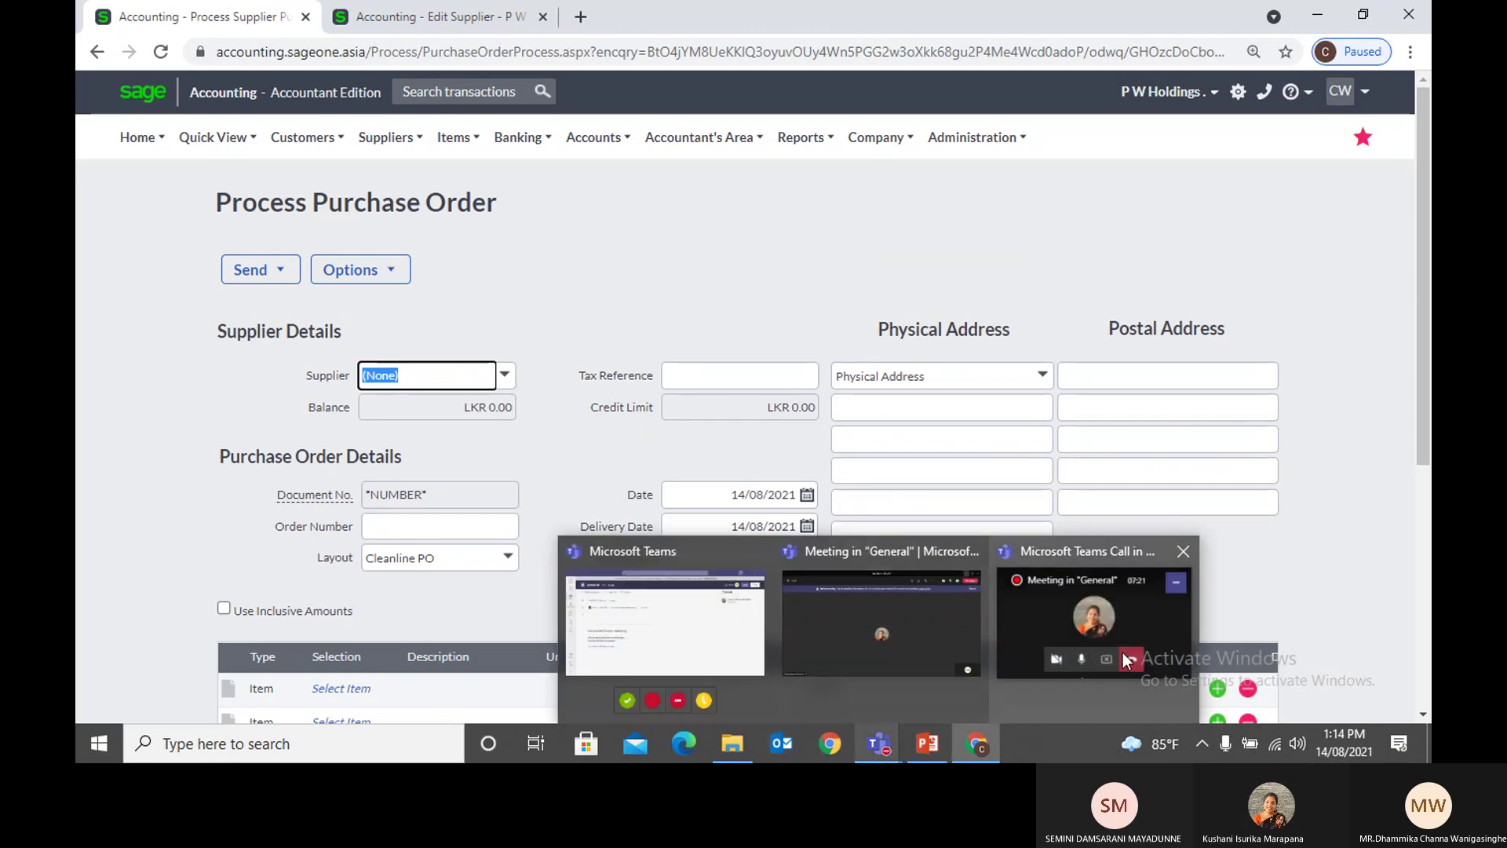
mouse_move(1075, 659)
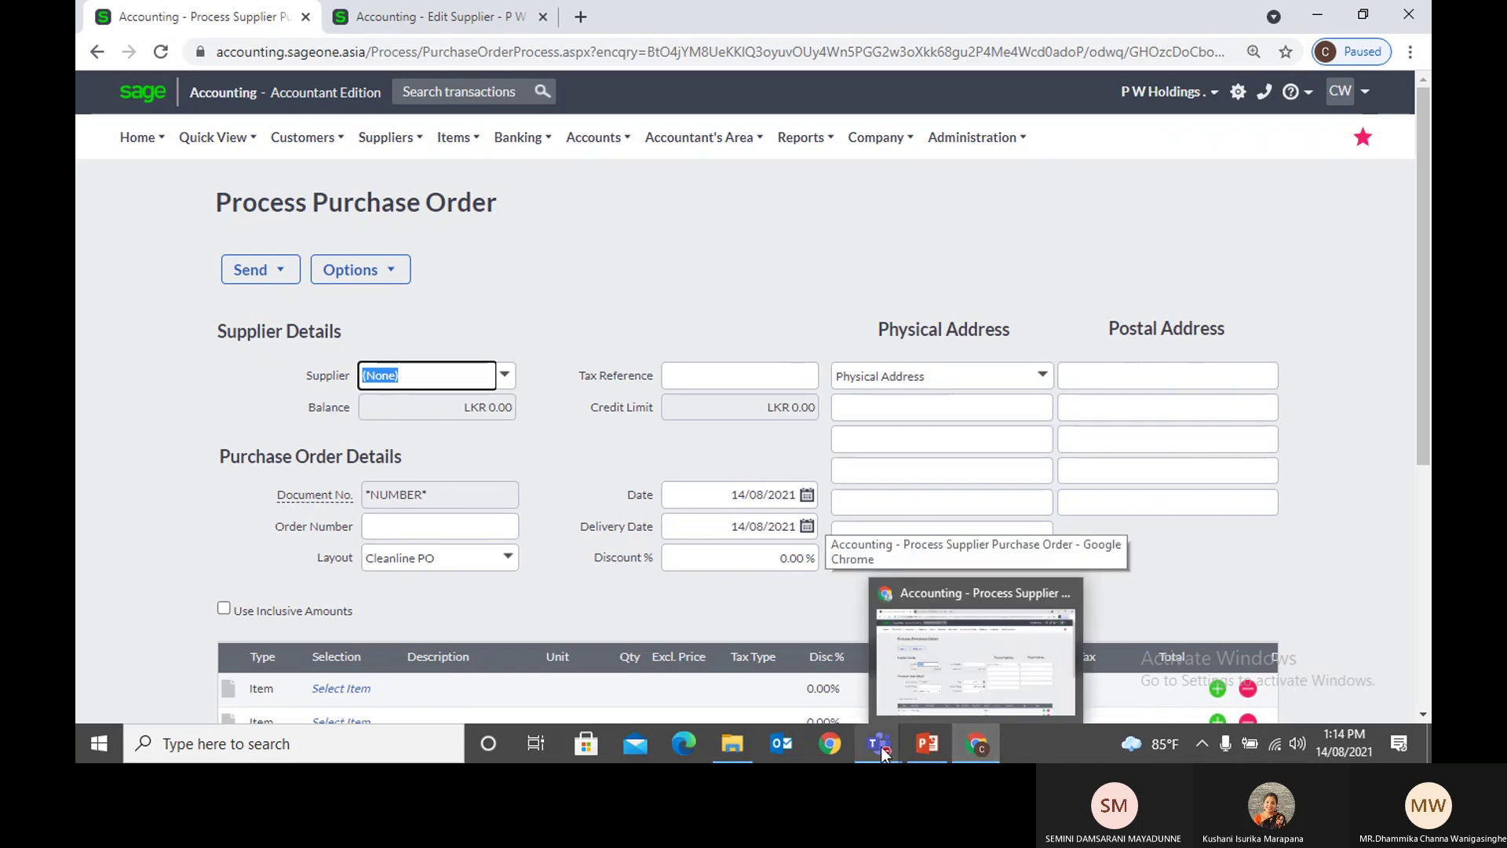
click(974, 222)
scroll(973, 219, down, 1)
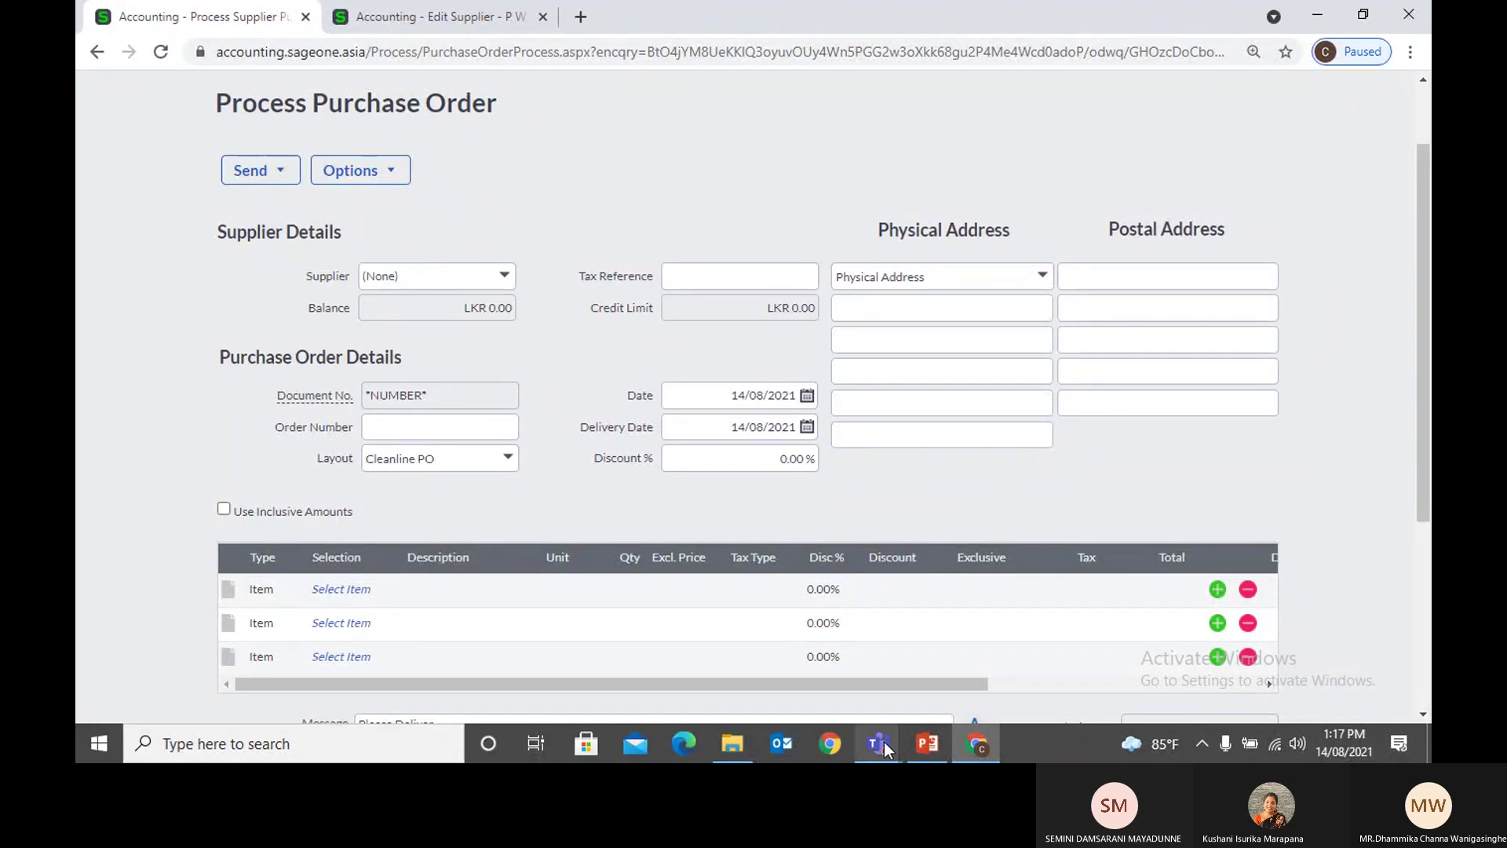
mouse_move(884, 742)
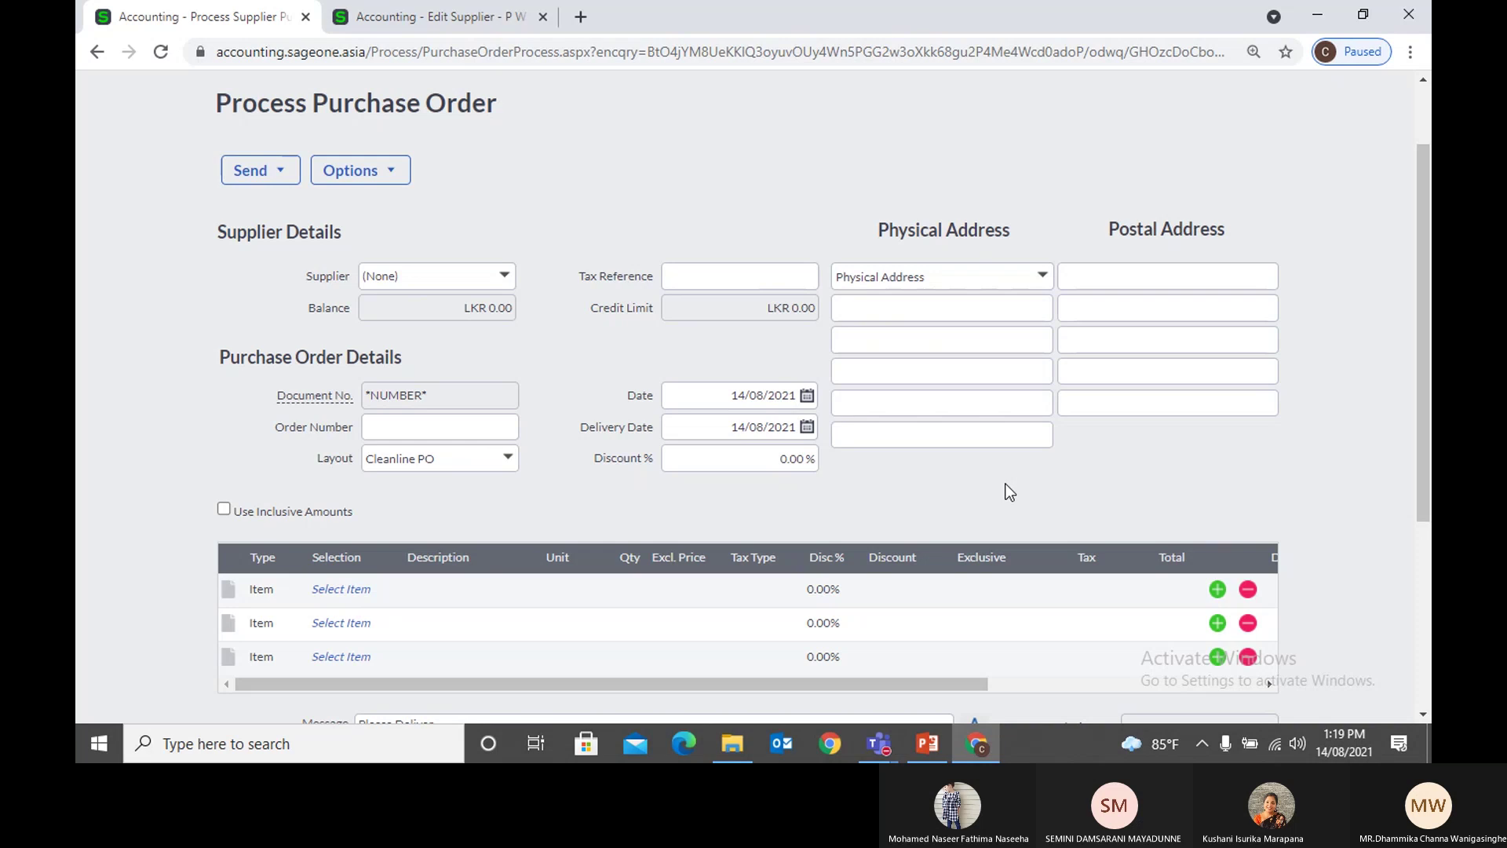
mouse_move(876, 751)
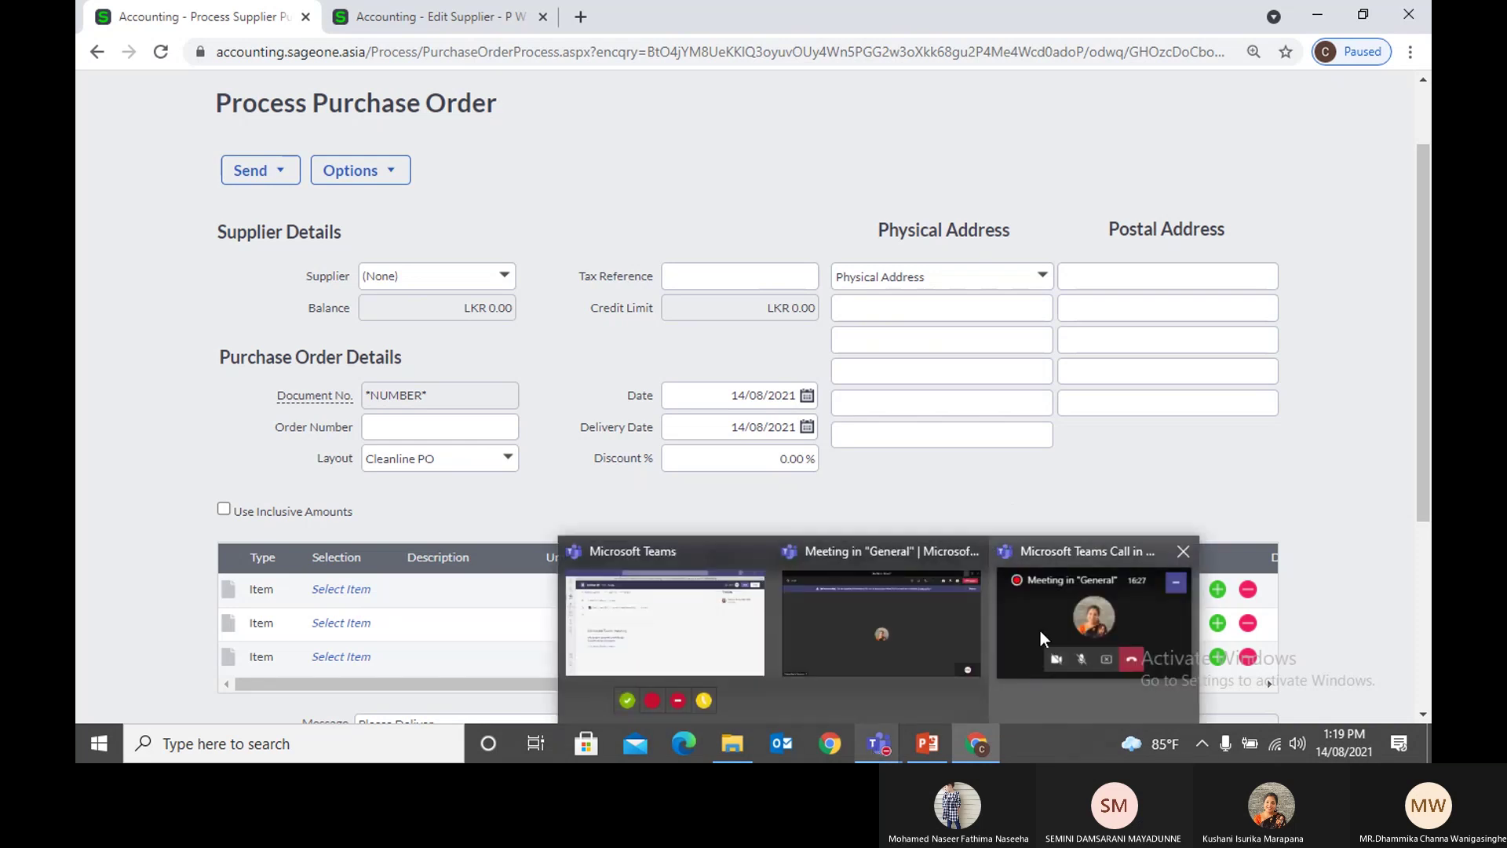
click(1039, 629)
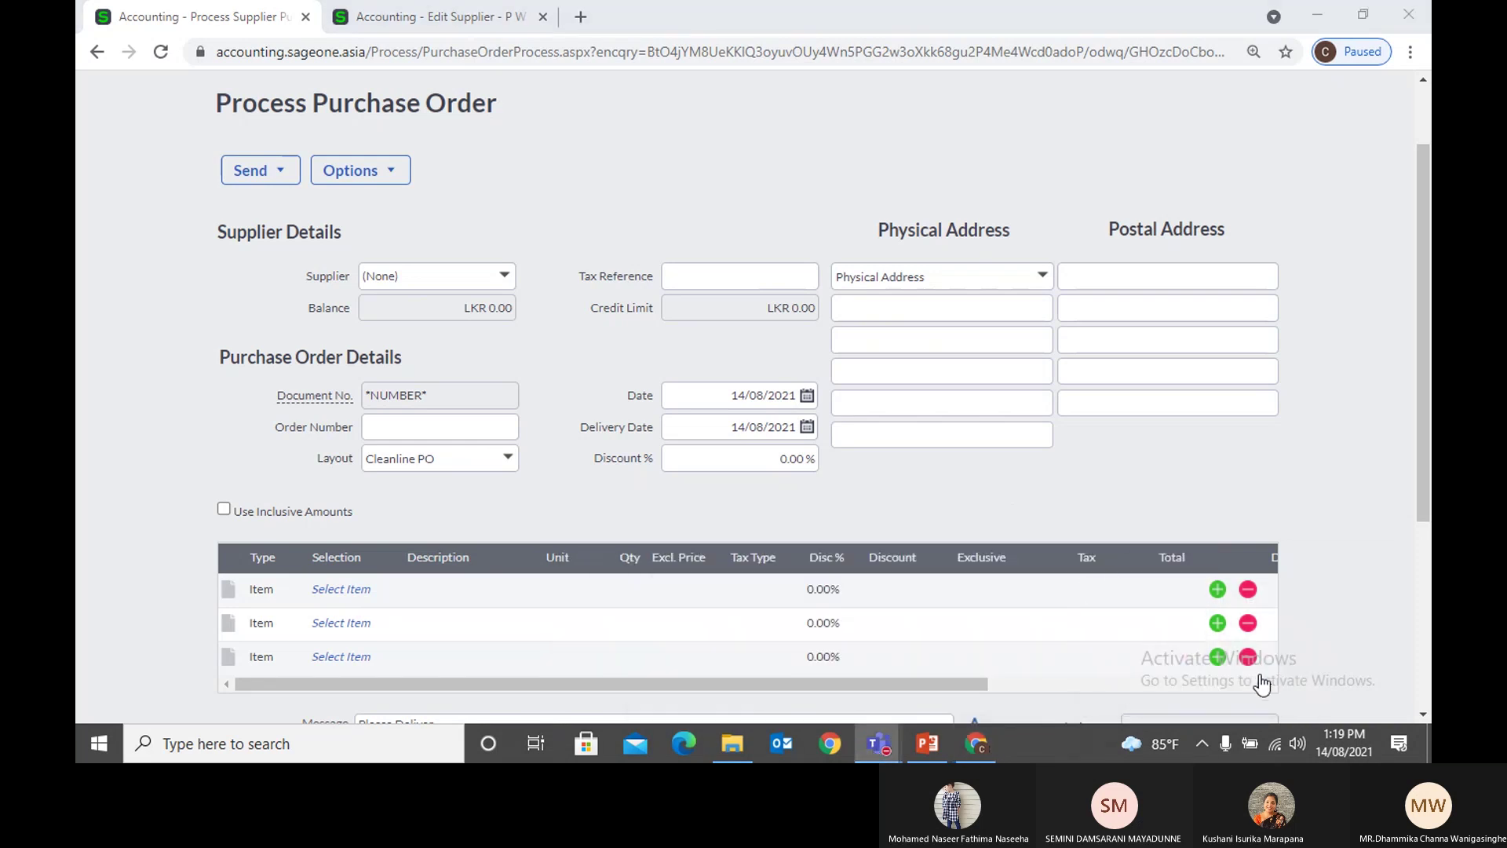
click(1329, 447)
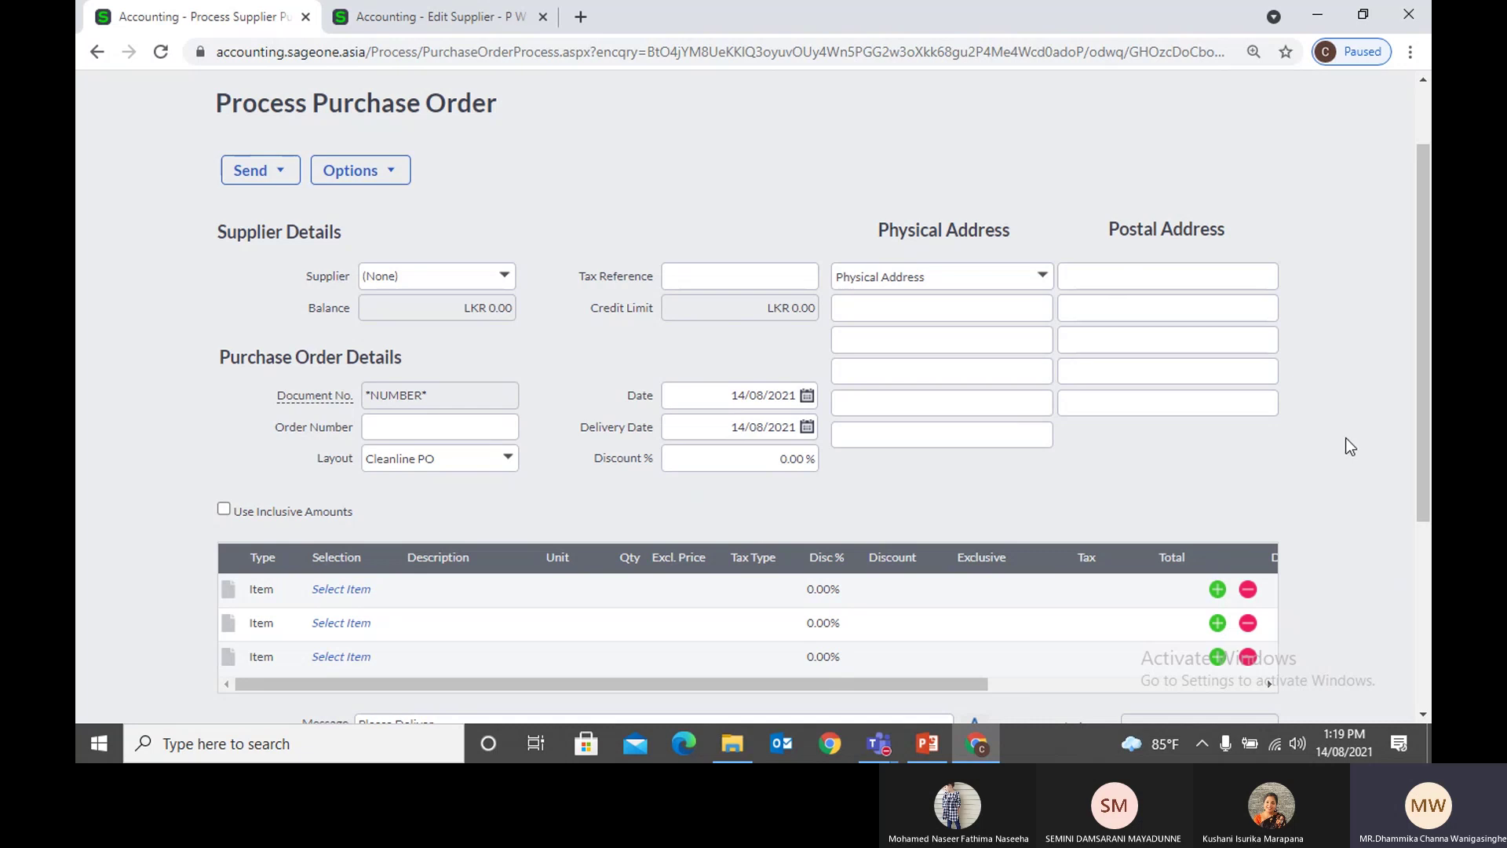
scroll(1345, 438, up, 2)
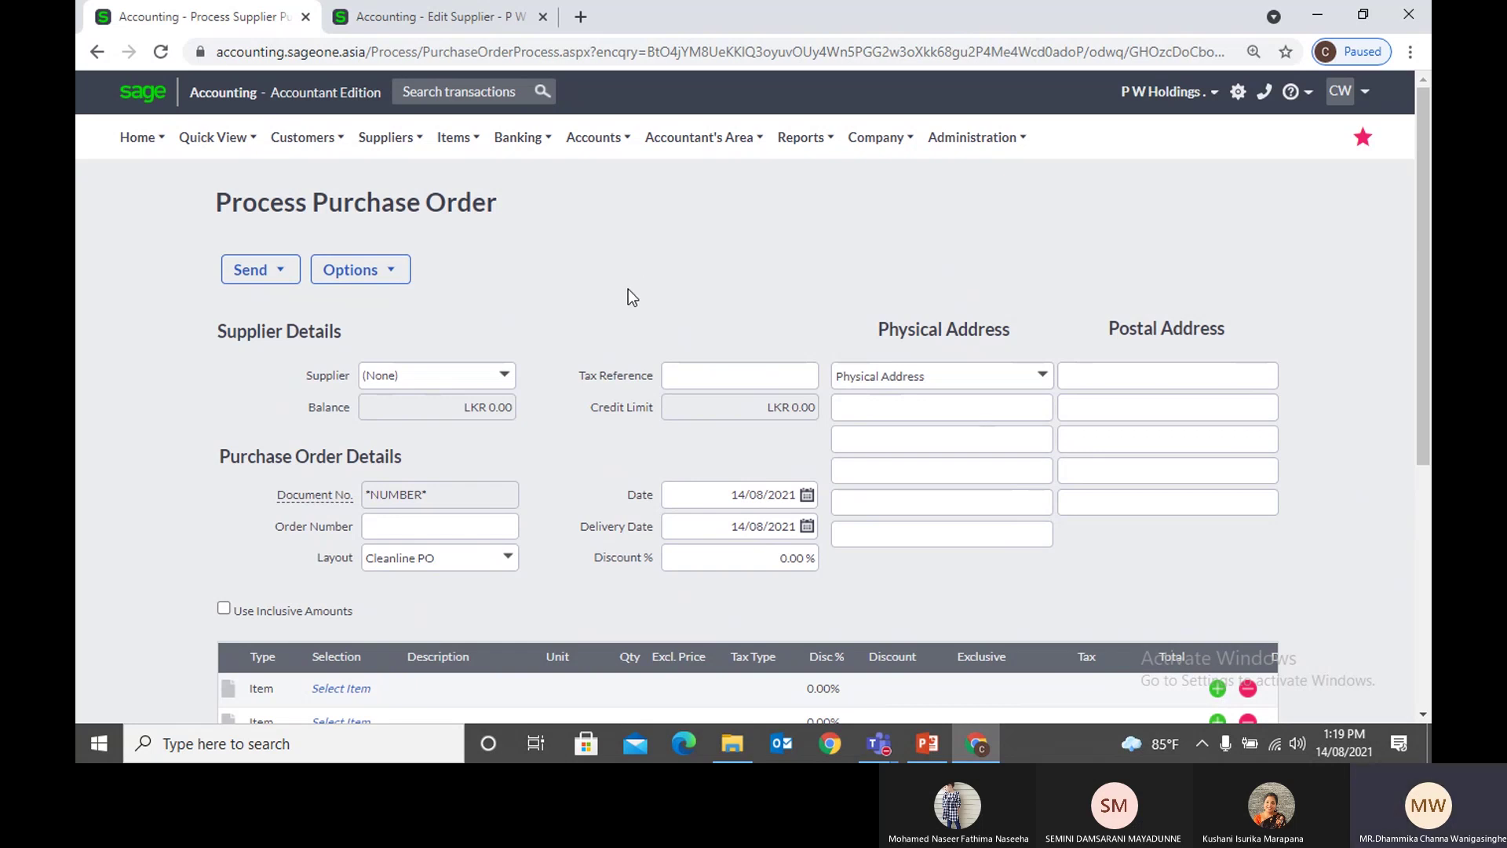
scroll(620, 332, down, 2)
scroll(589, 353, down, 1)
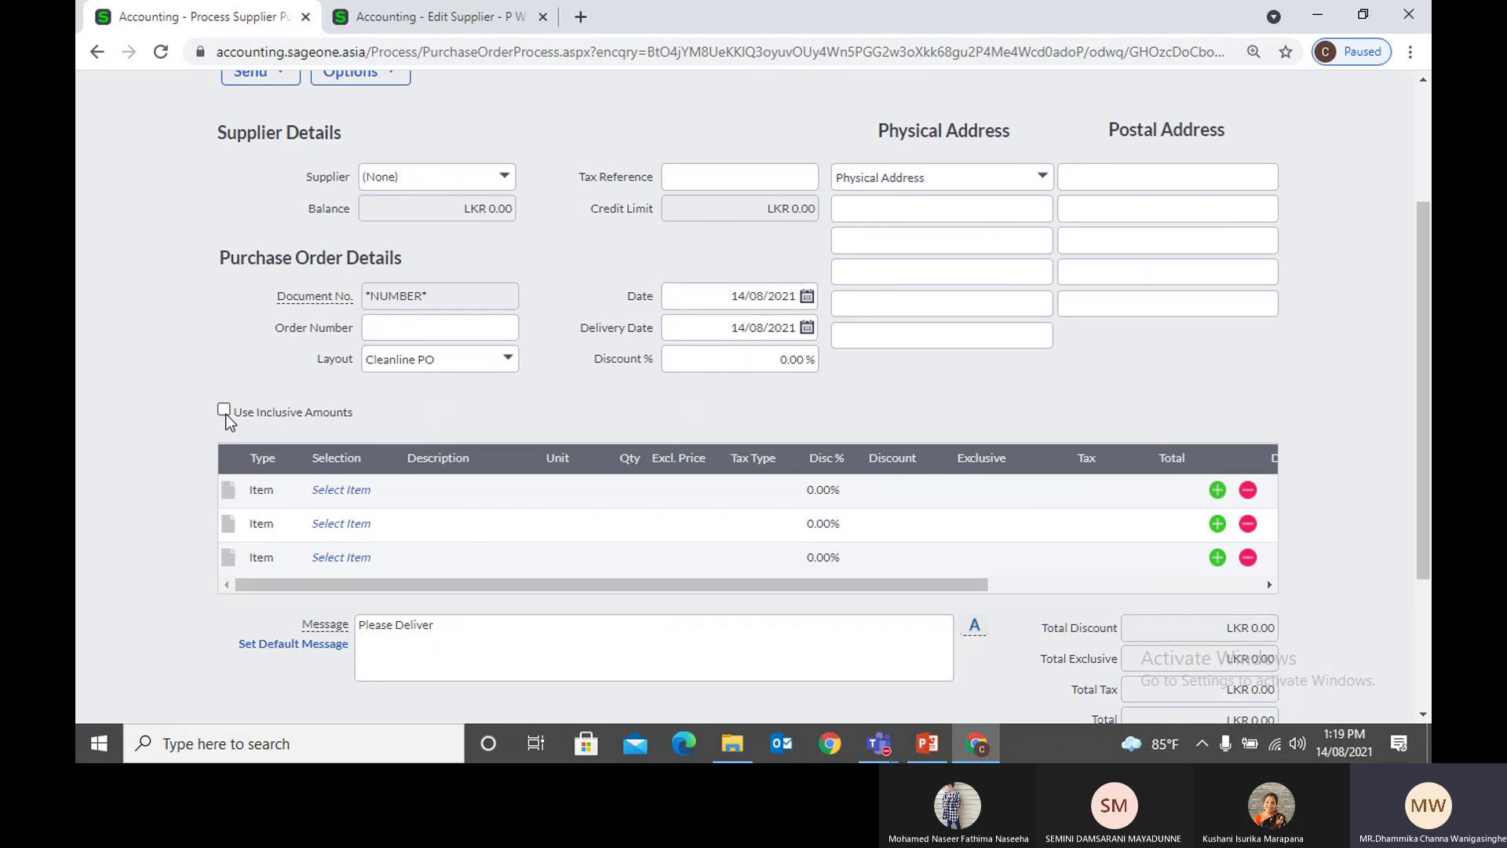
click(339, 489)
click(387, 487)
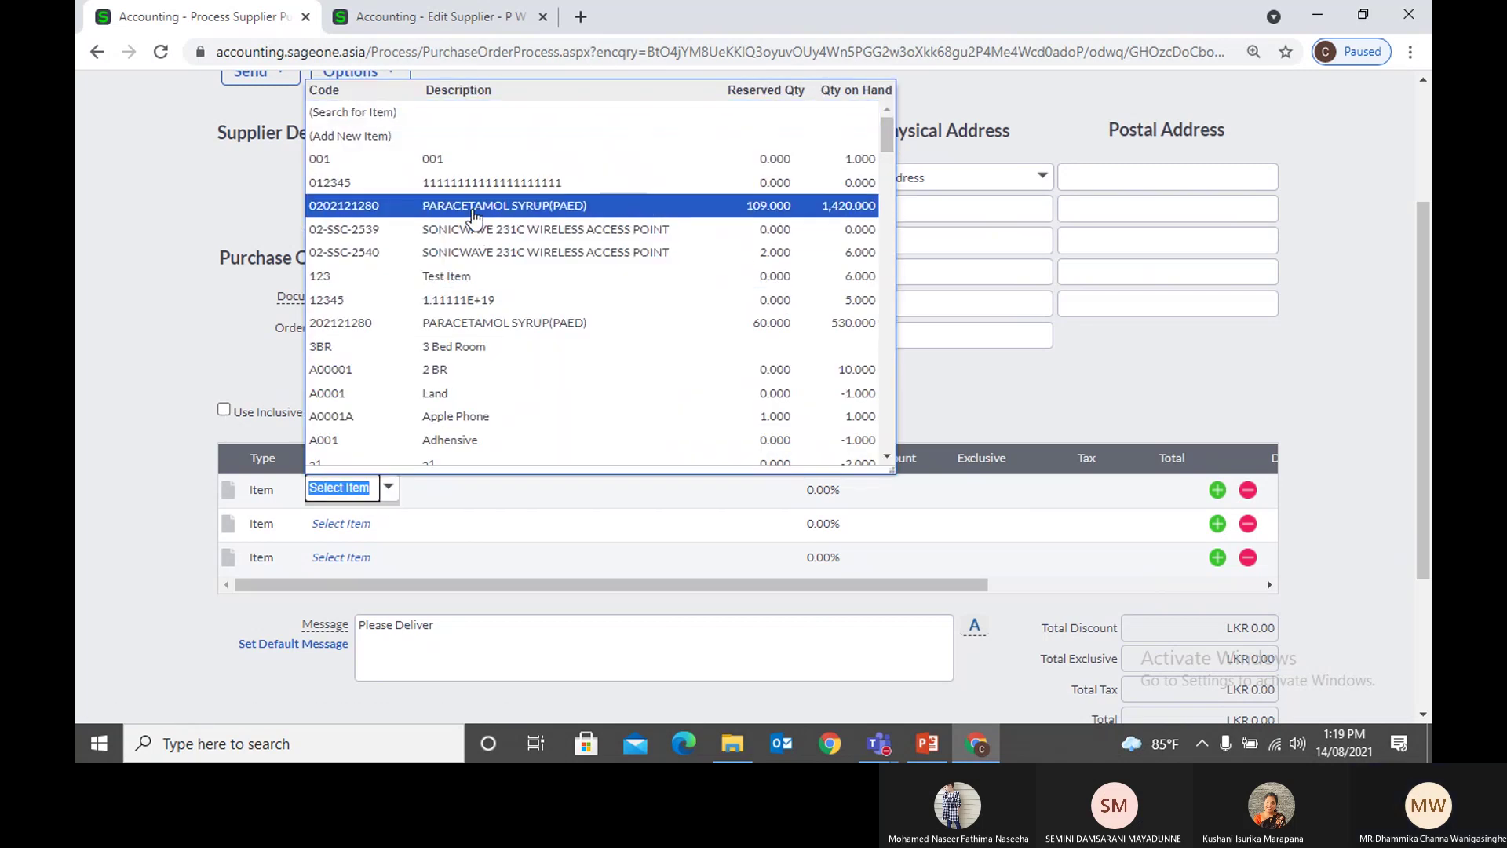
click(474, 217)
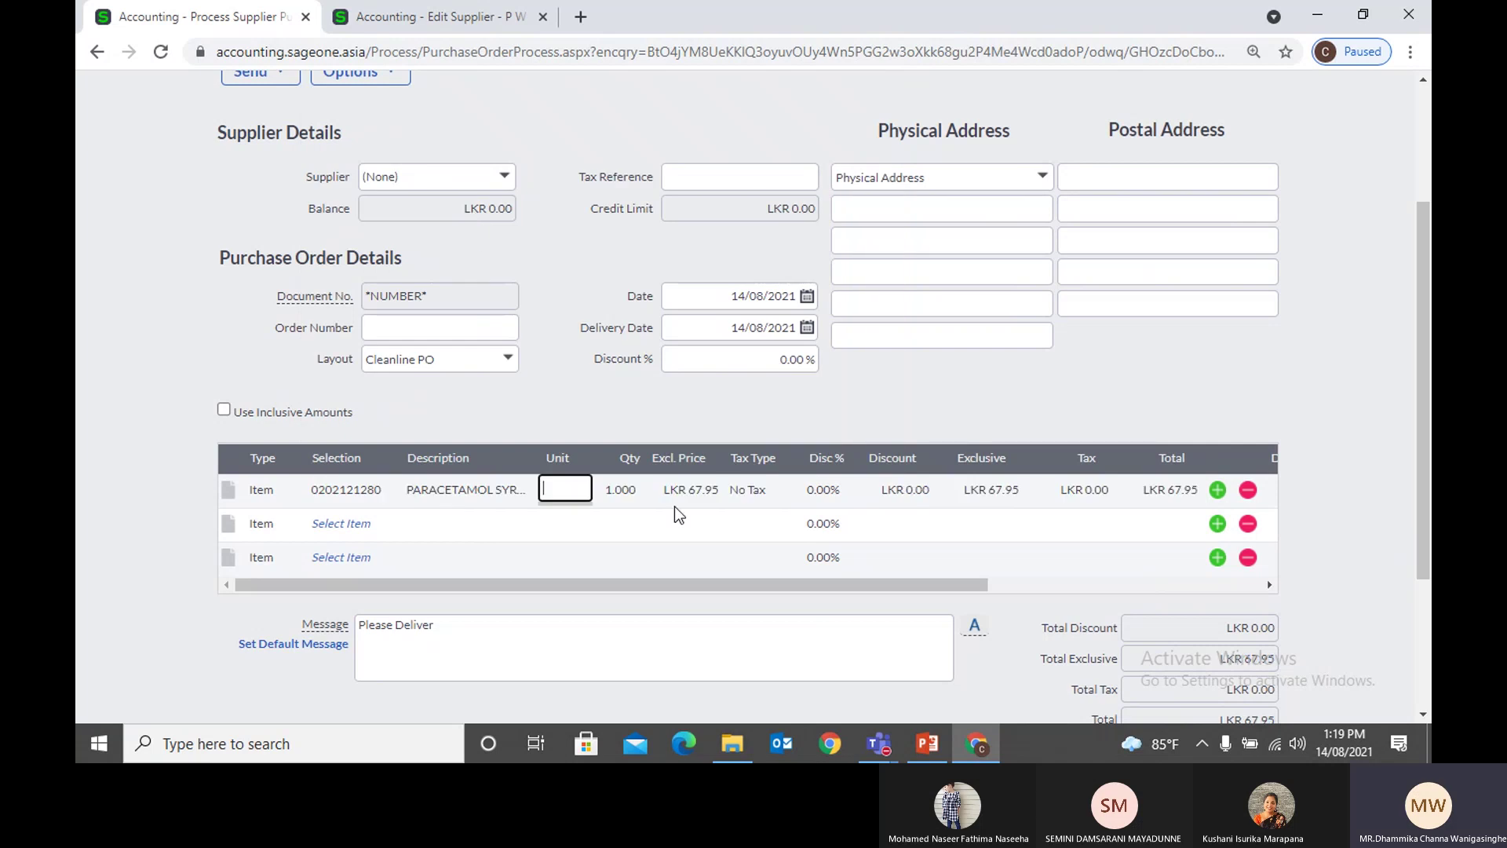
key(Tab)
text(100)
key(Tab)
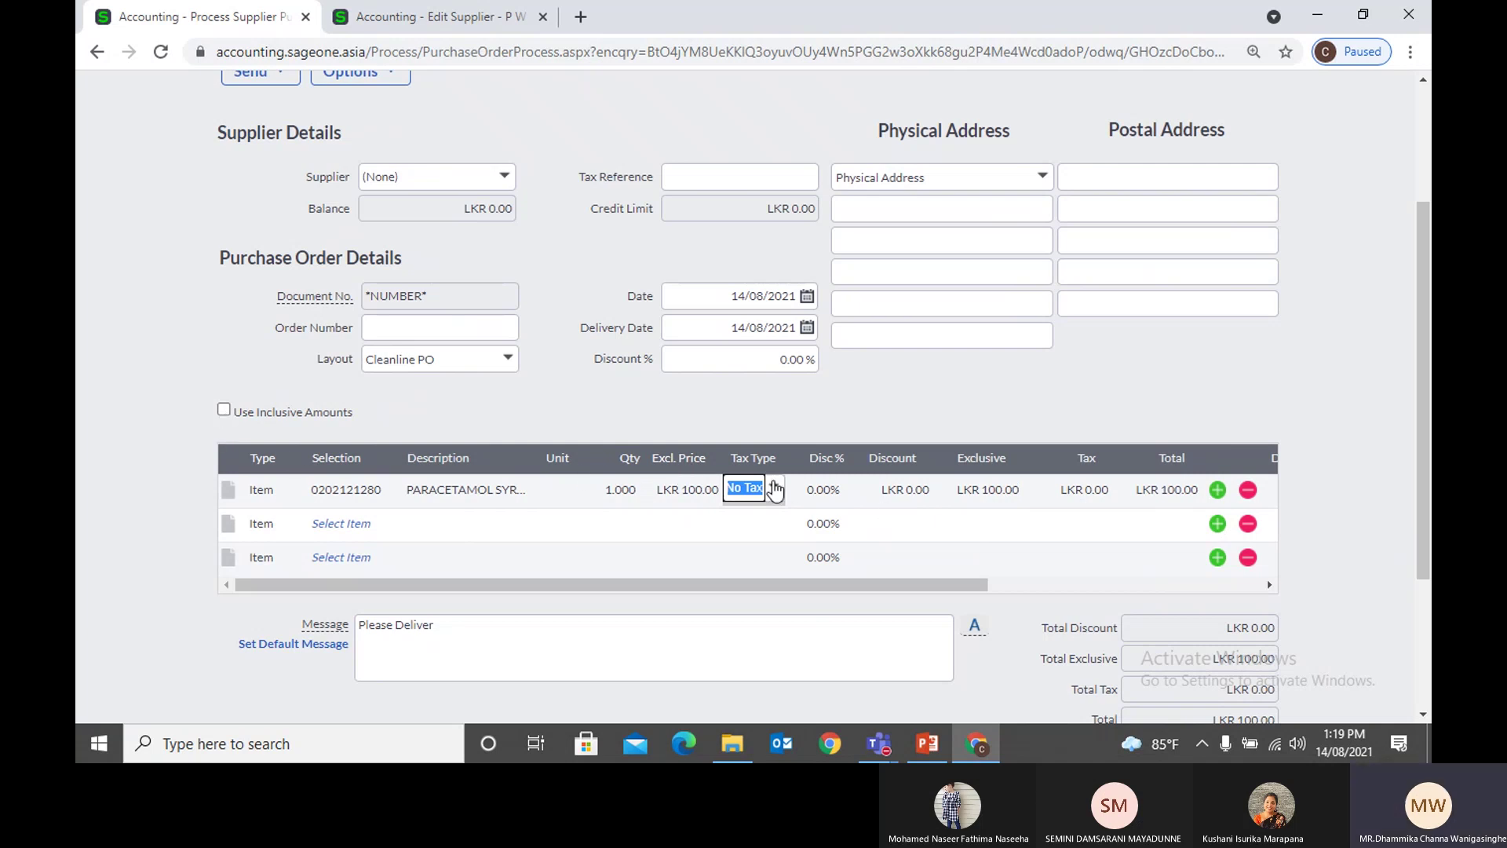
Step: Set the tax type of the paracetamol syrup line to VAT 8%
click(773, 487)
click(770, 114)
key(Tab)
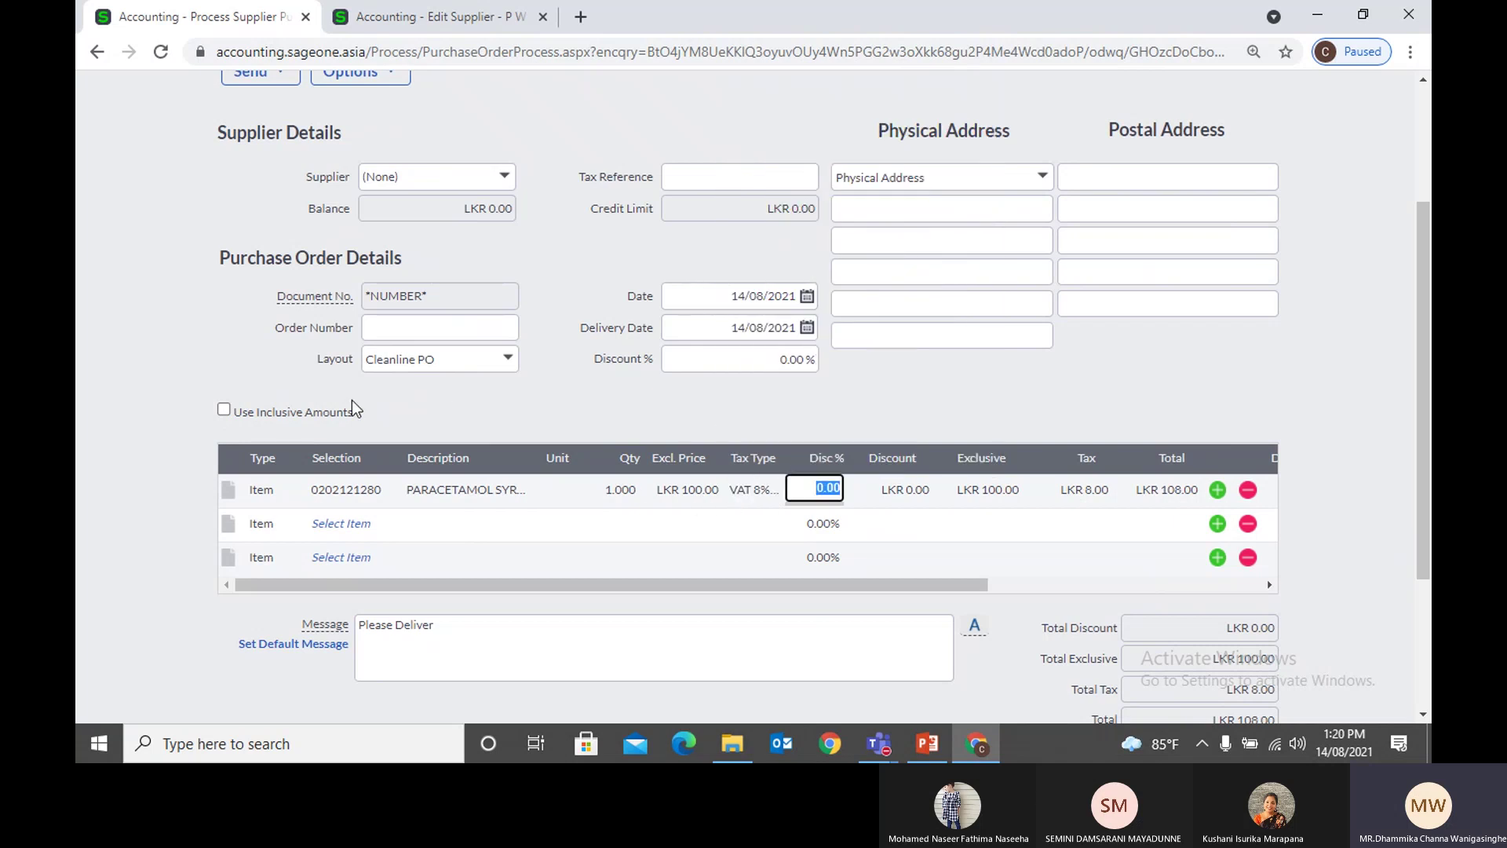
Step: Show the order line prices as inclusive amounts, then return them to exclusive amounts
click(269, 414)
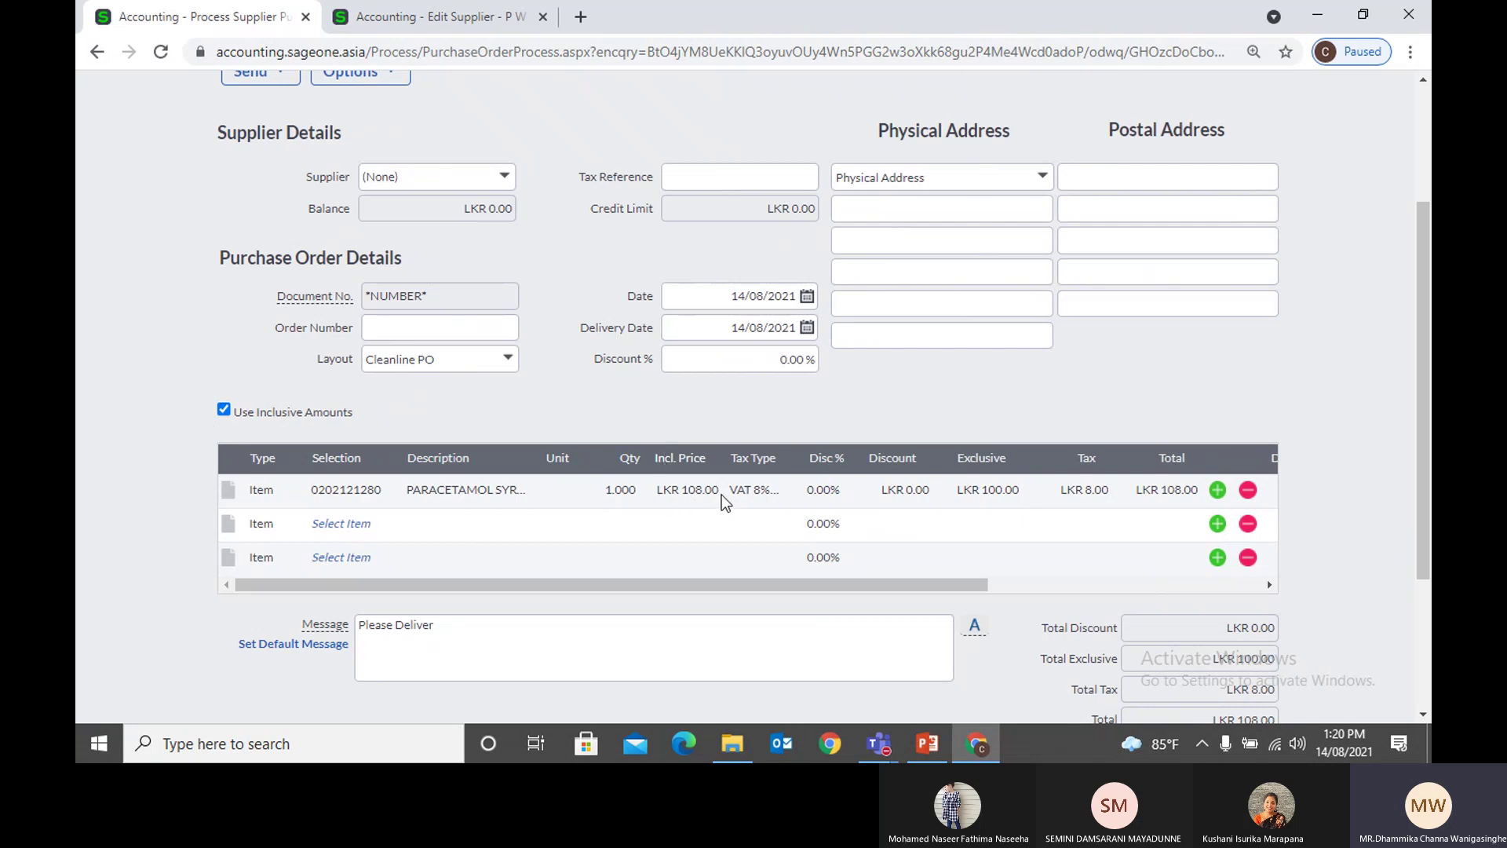
click(224, 409)
Step: Add the line comment "Additional details" to the paracetamol syrup item
click(228, 495)
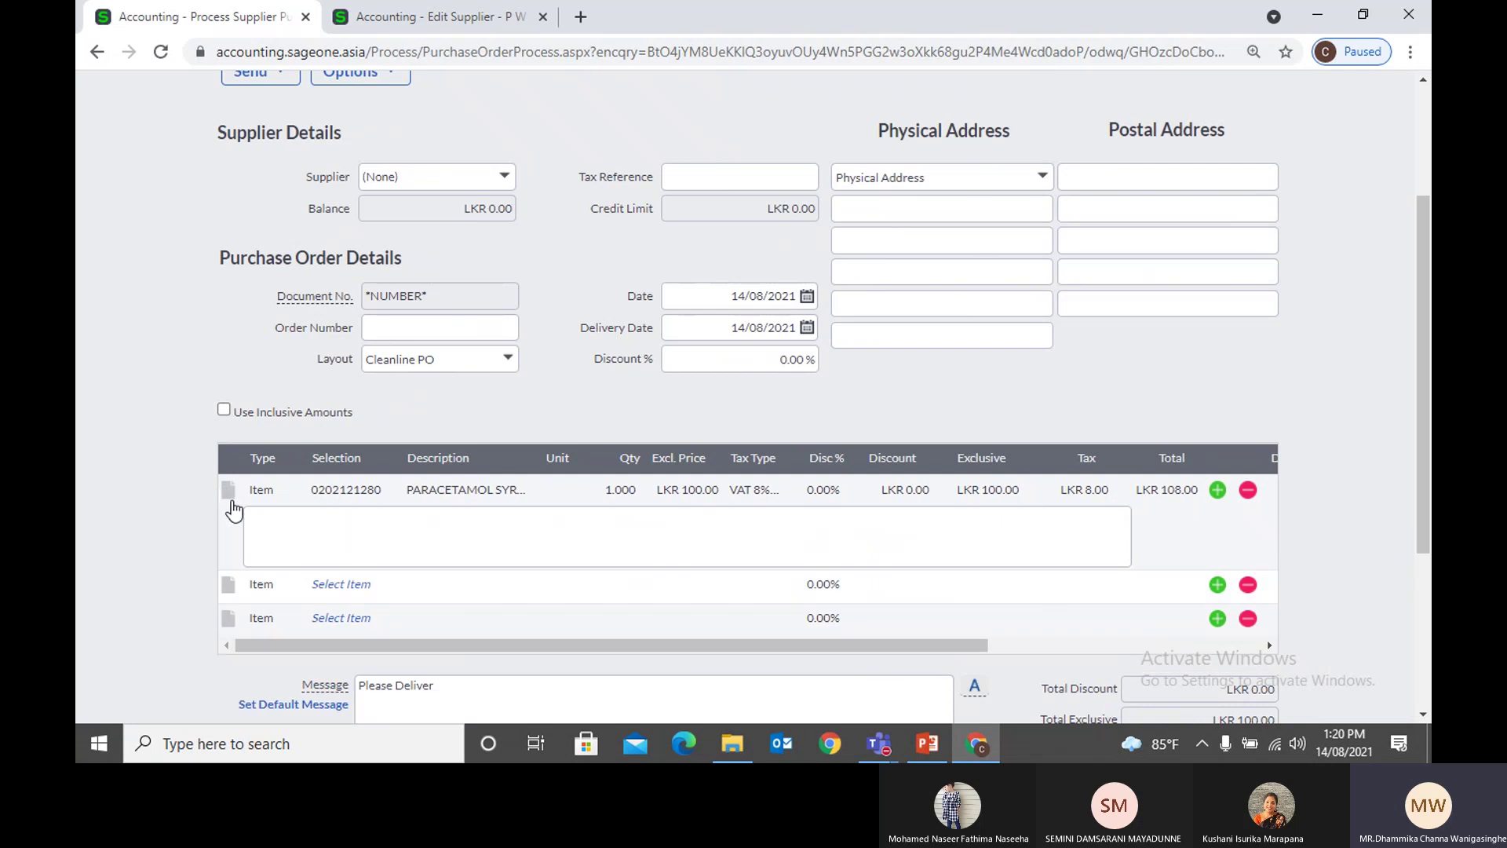
click(287, 512)
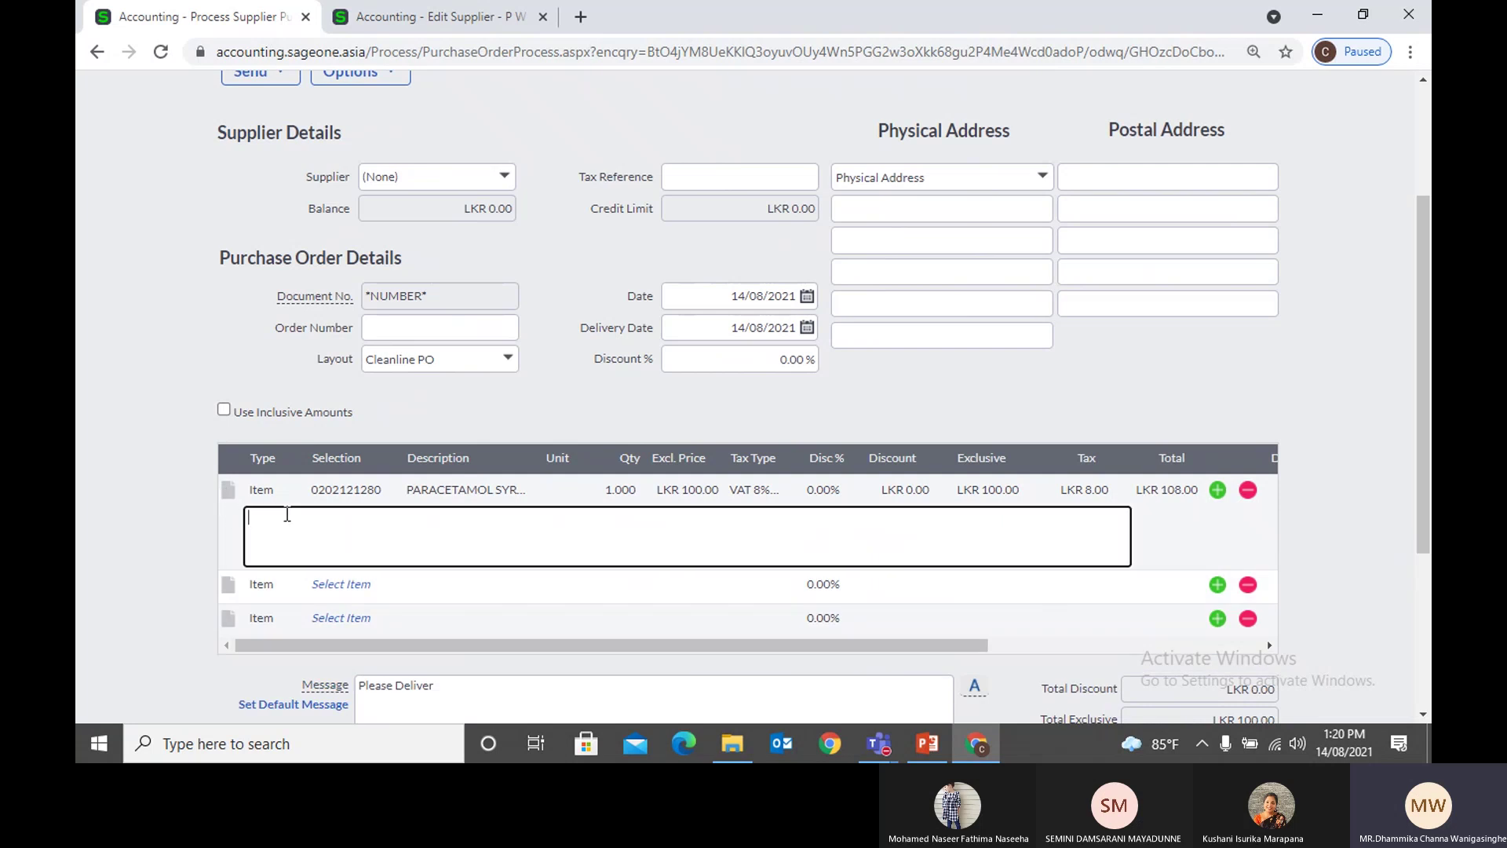
text(Addi)
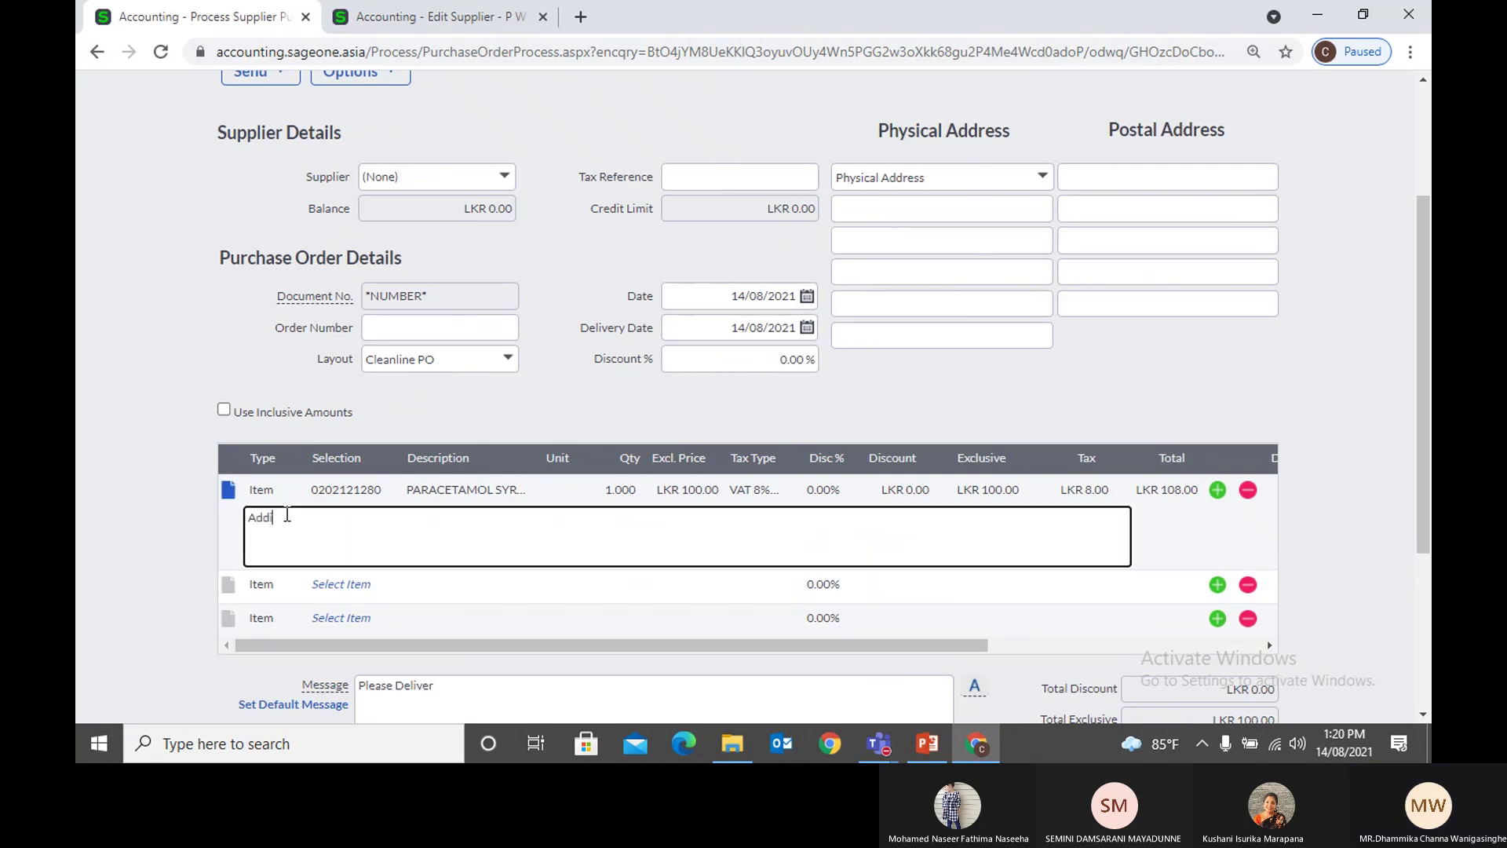
text(tional details)
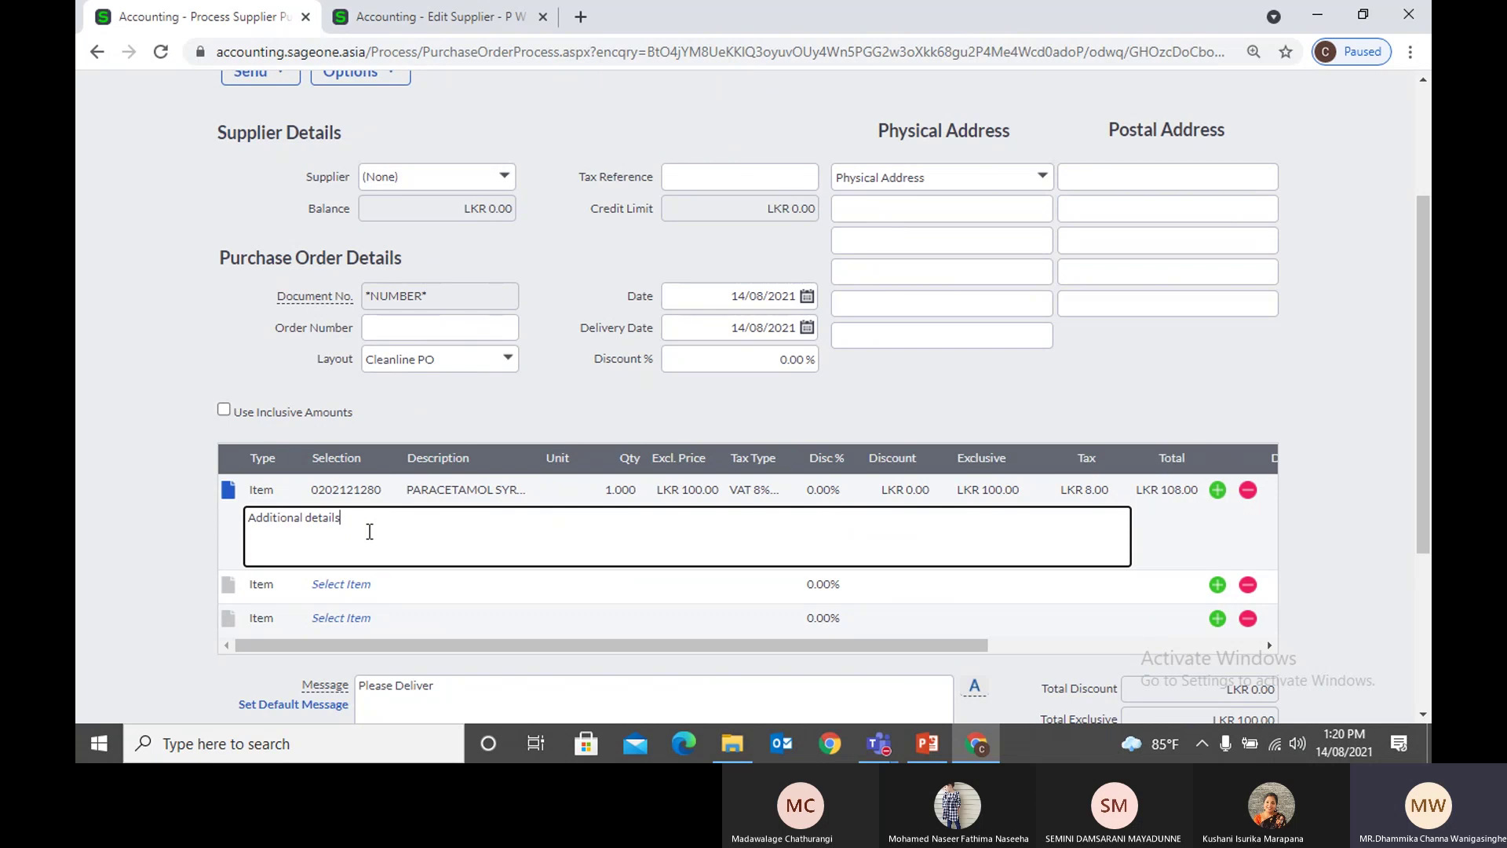
click(190, 526)
Step: Insert an extra blank item line below the second line of the purchase order
scroll(673, 600, down, 3)
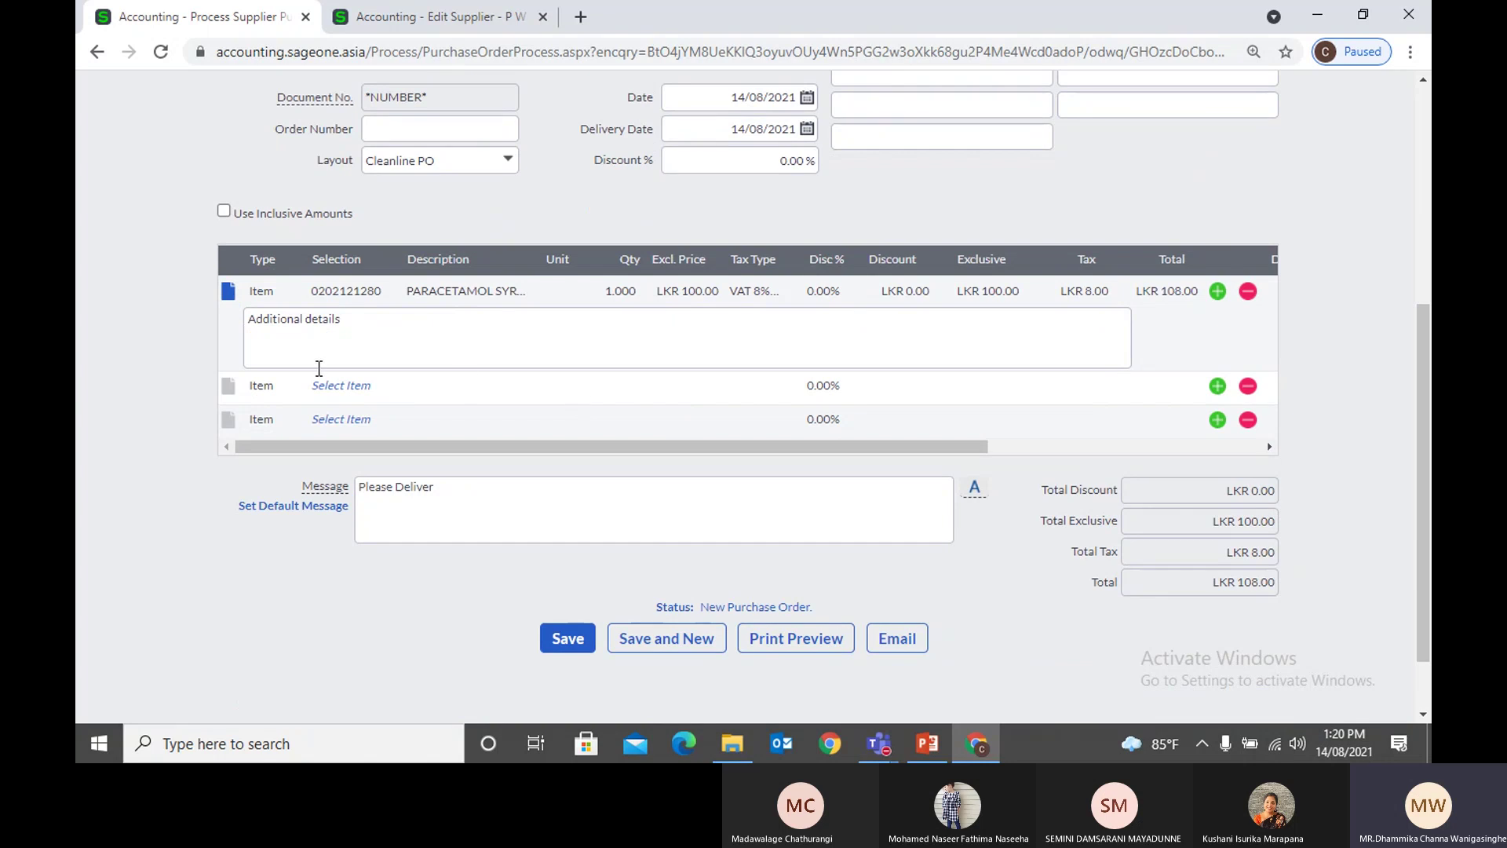
scroll(223, 353, up, 1)
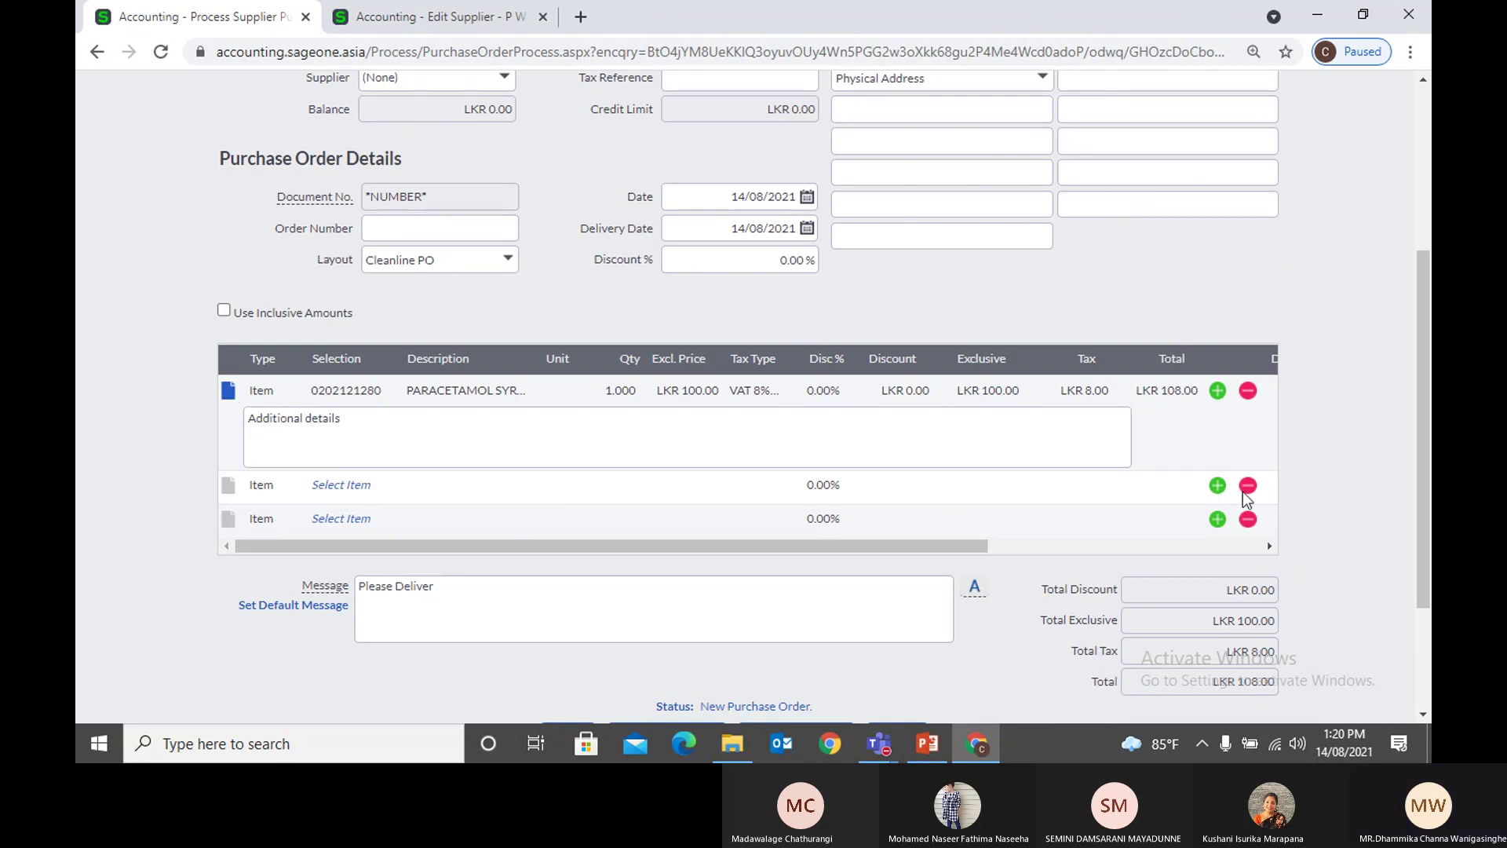
click(1219, 486)
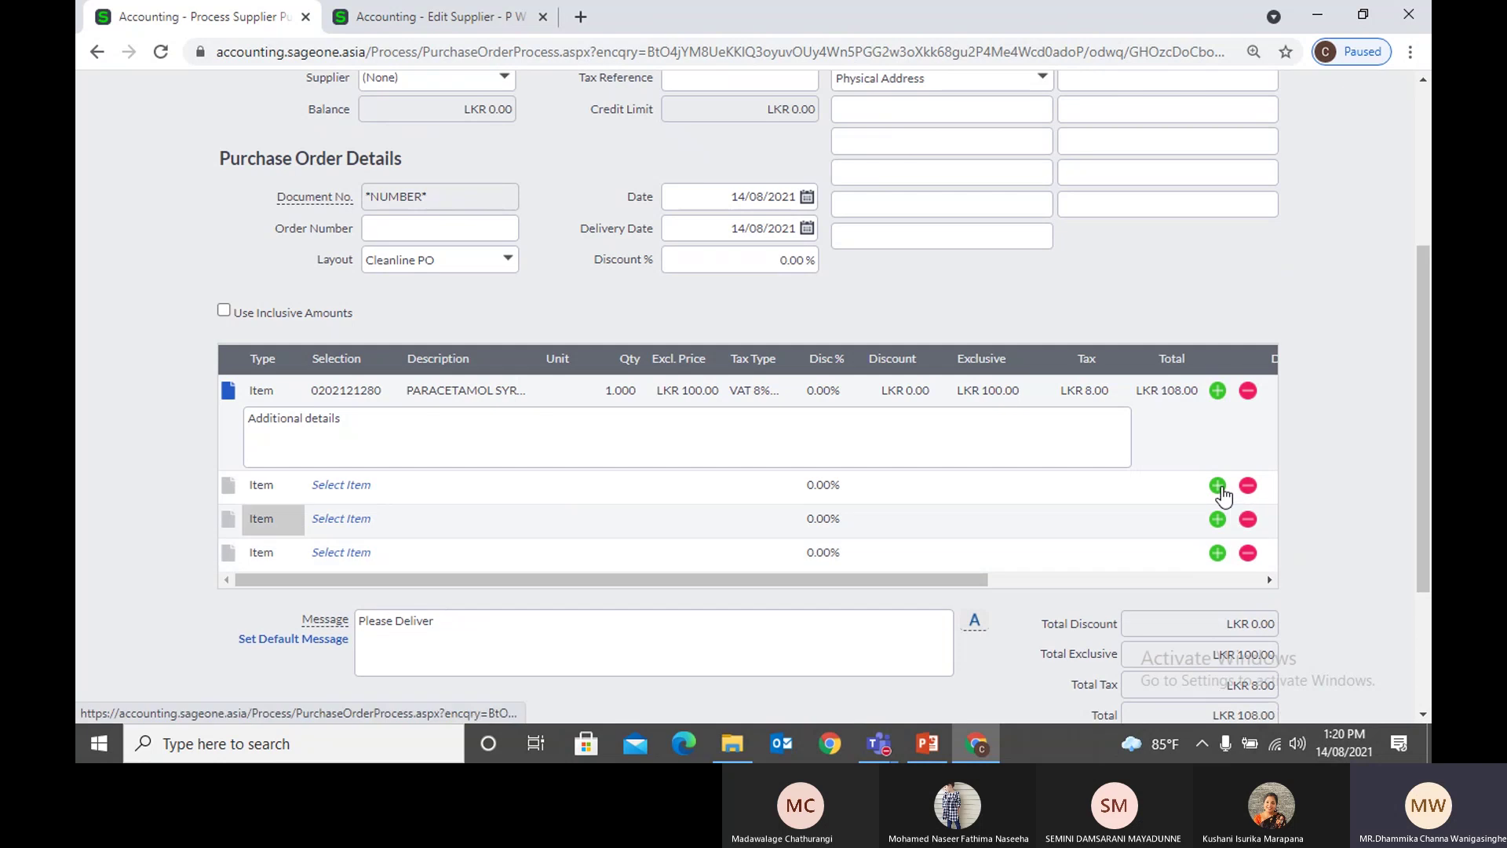
Step: Insert one more blank item line below the second line of the purchase order
click(1219, 486)
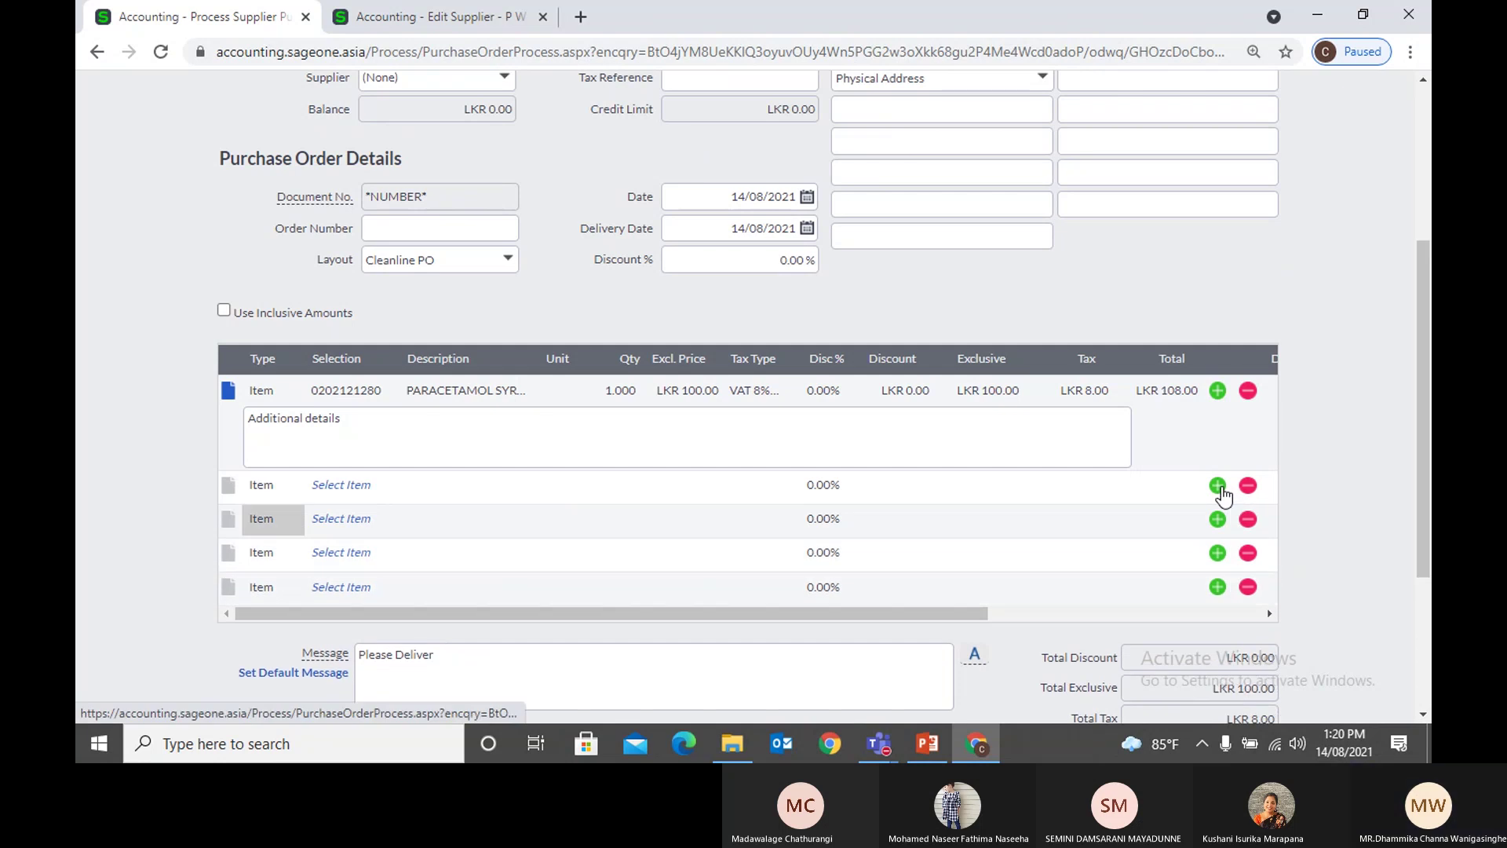
scroll(562, 401, up, 1)
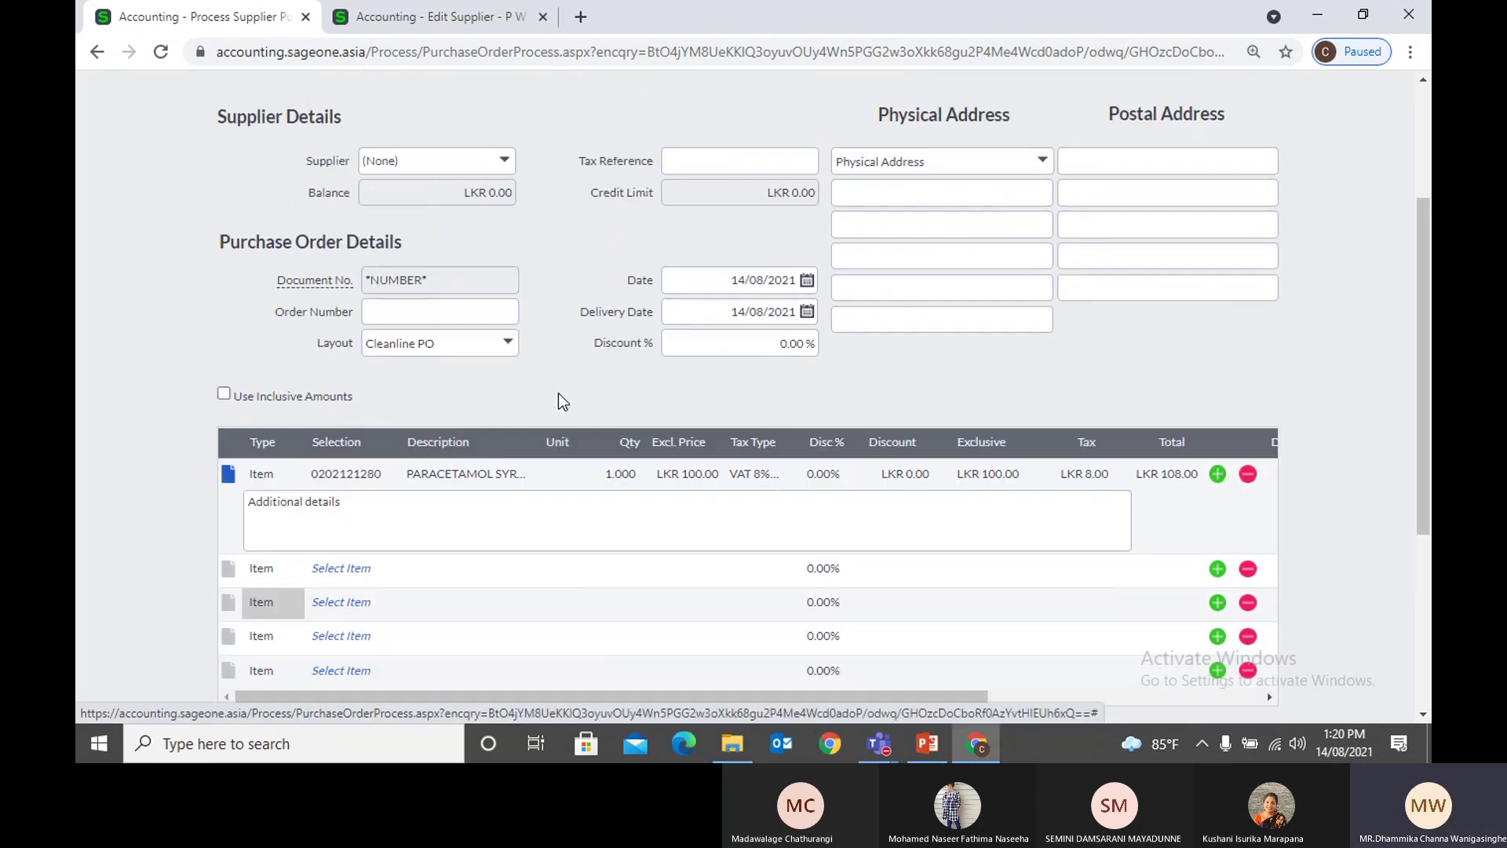
click(827, 489)
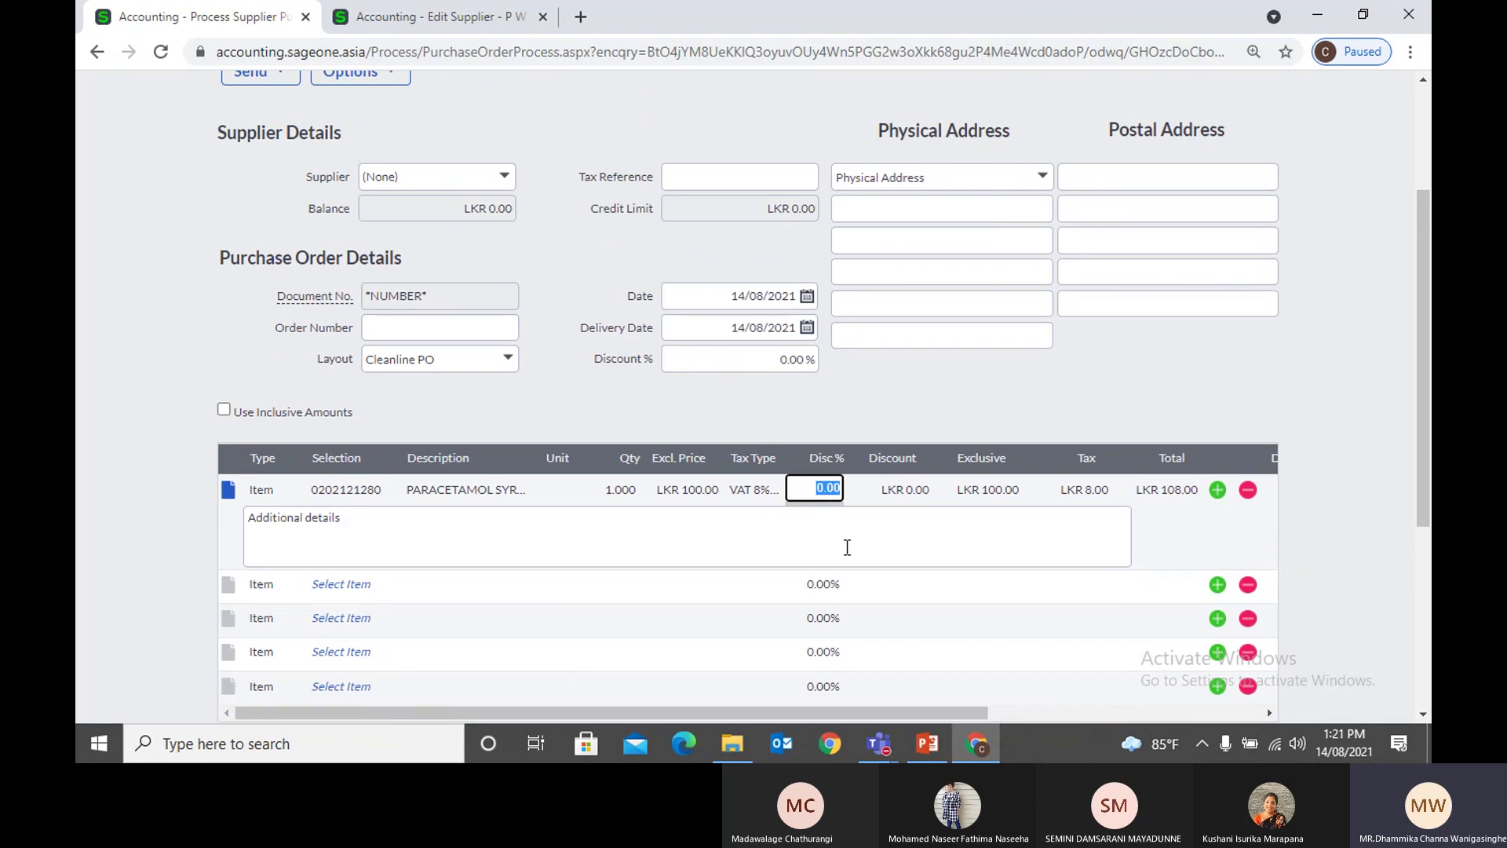
Step: Select item 02-SSC-2540, the SONICWAVE 231C wireless access point, on the second order line and collapse the paracetamol syrup line's comment
click(341, 584)
click(393, 597)
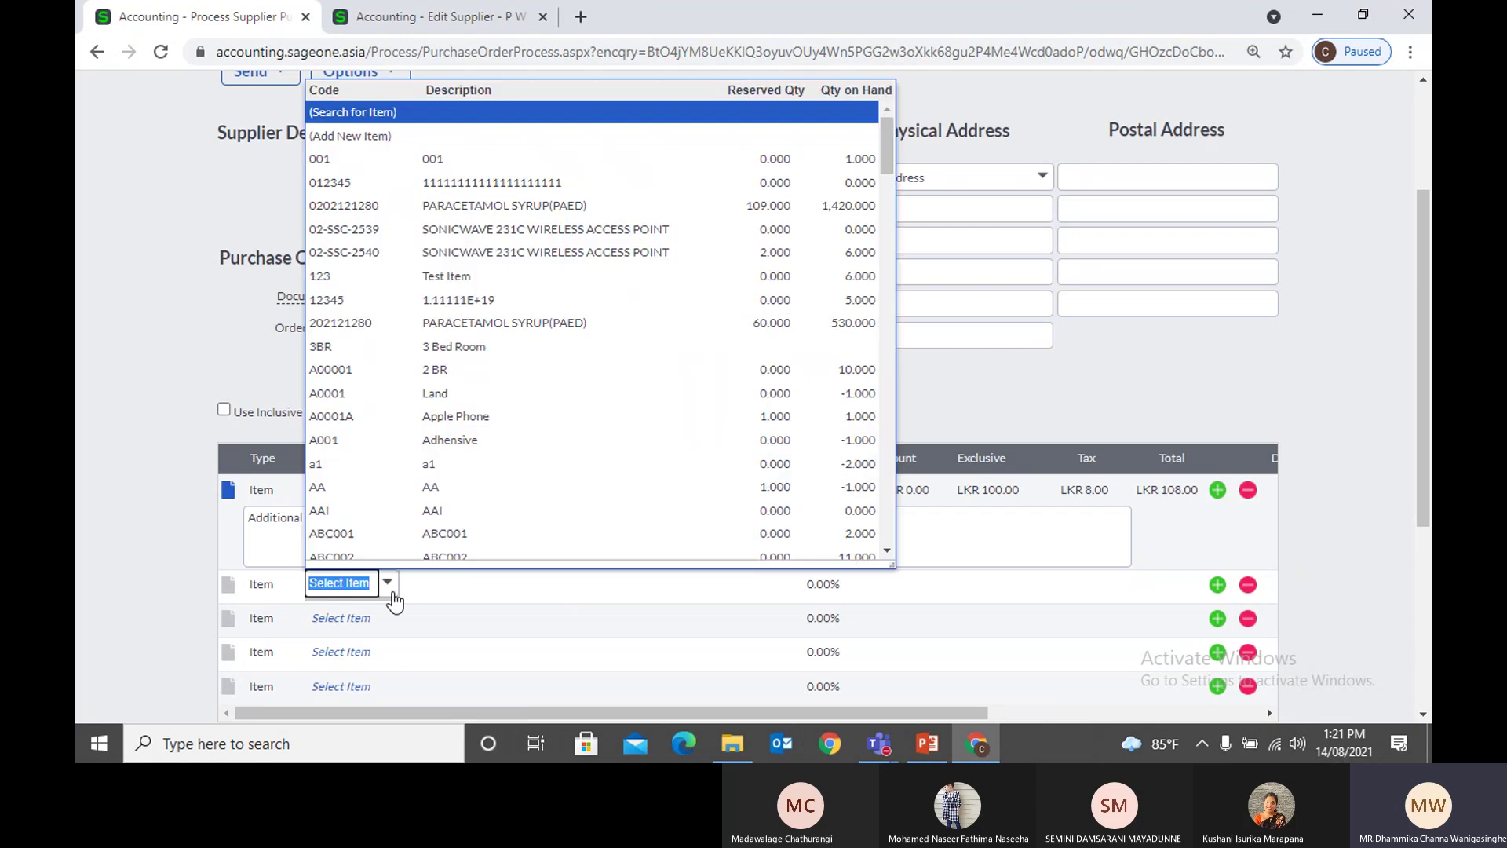
click(564, 257)
click(571, 584)
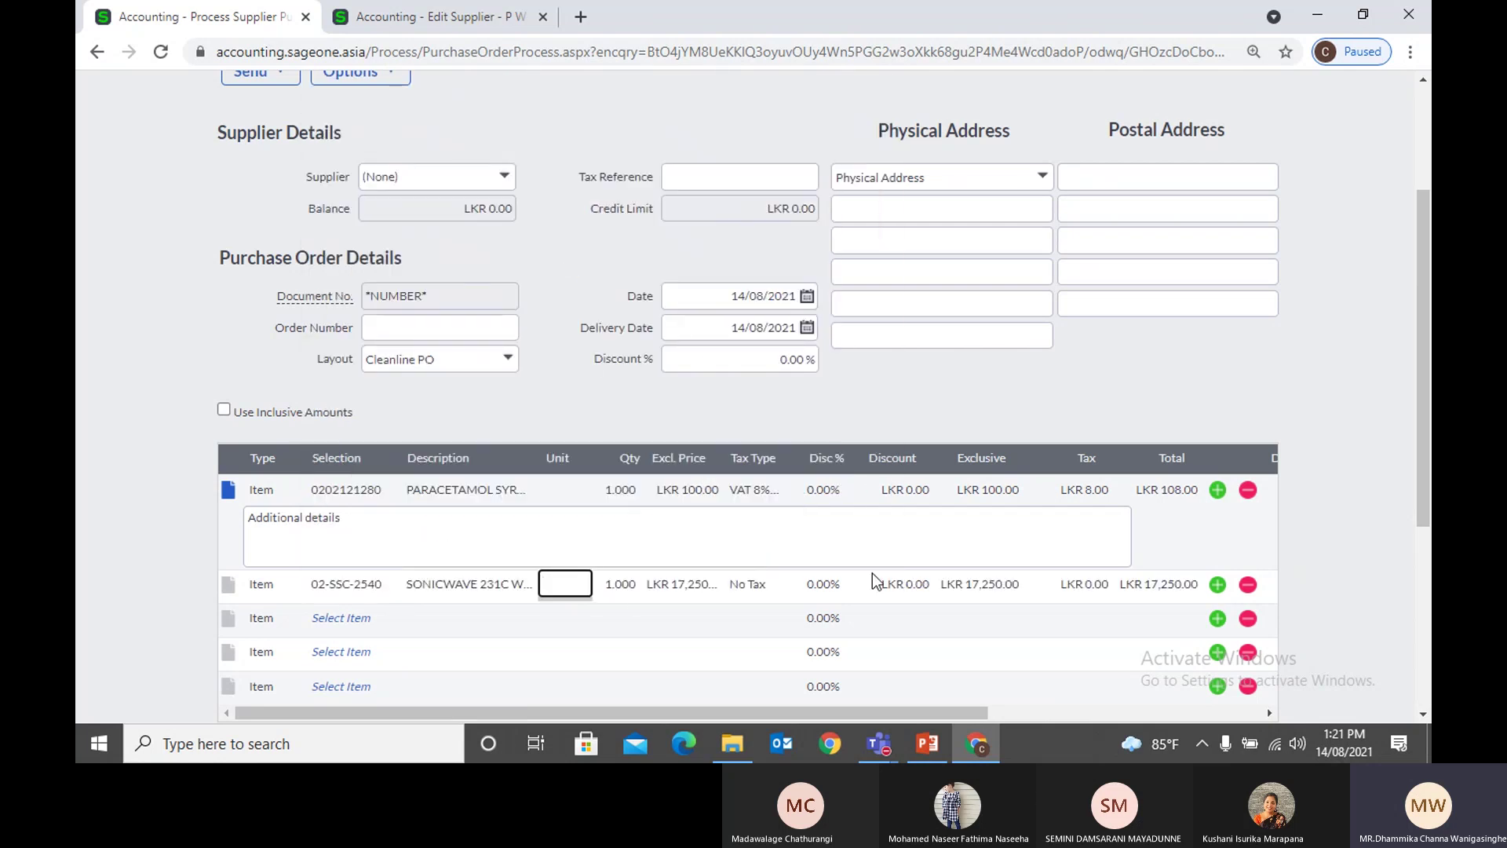
click(229, 495)
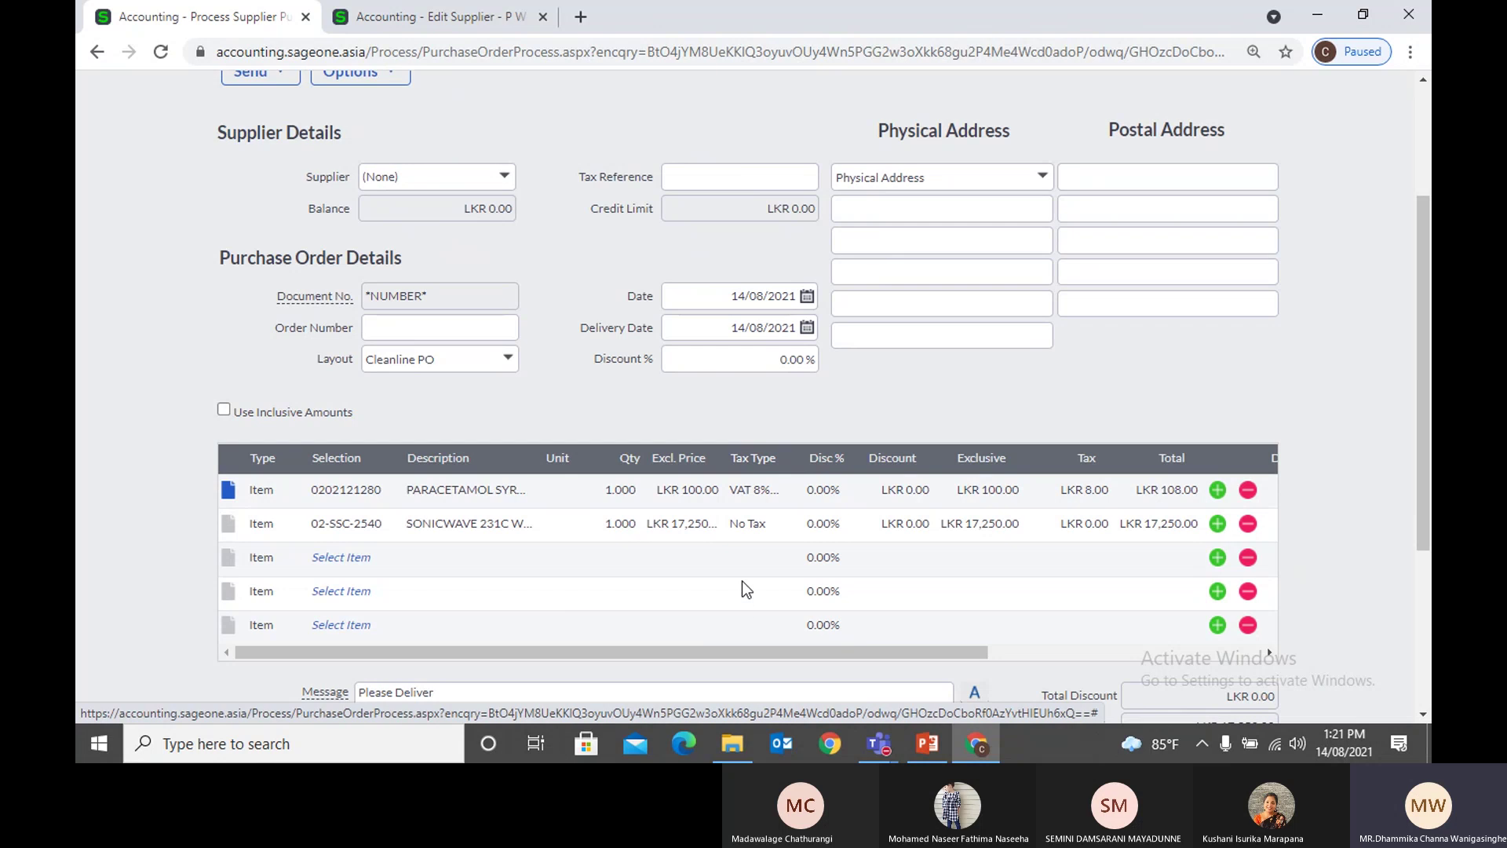
Step: Set the overall purchase order discount to 10%, then reset it to 0%
click(834, 525)
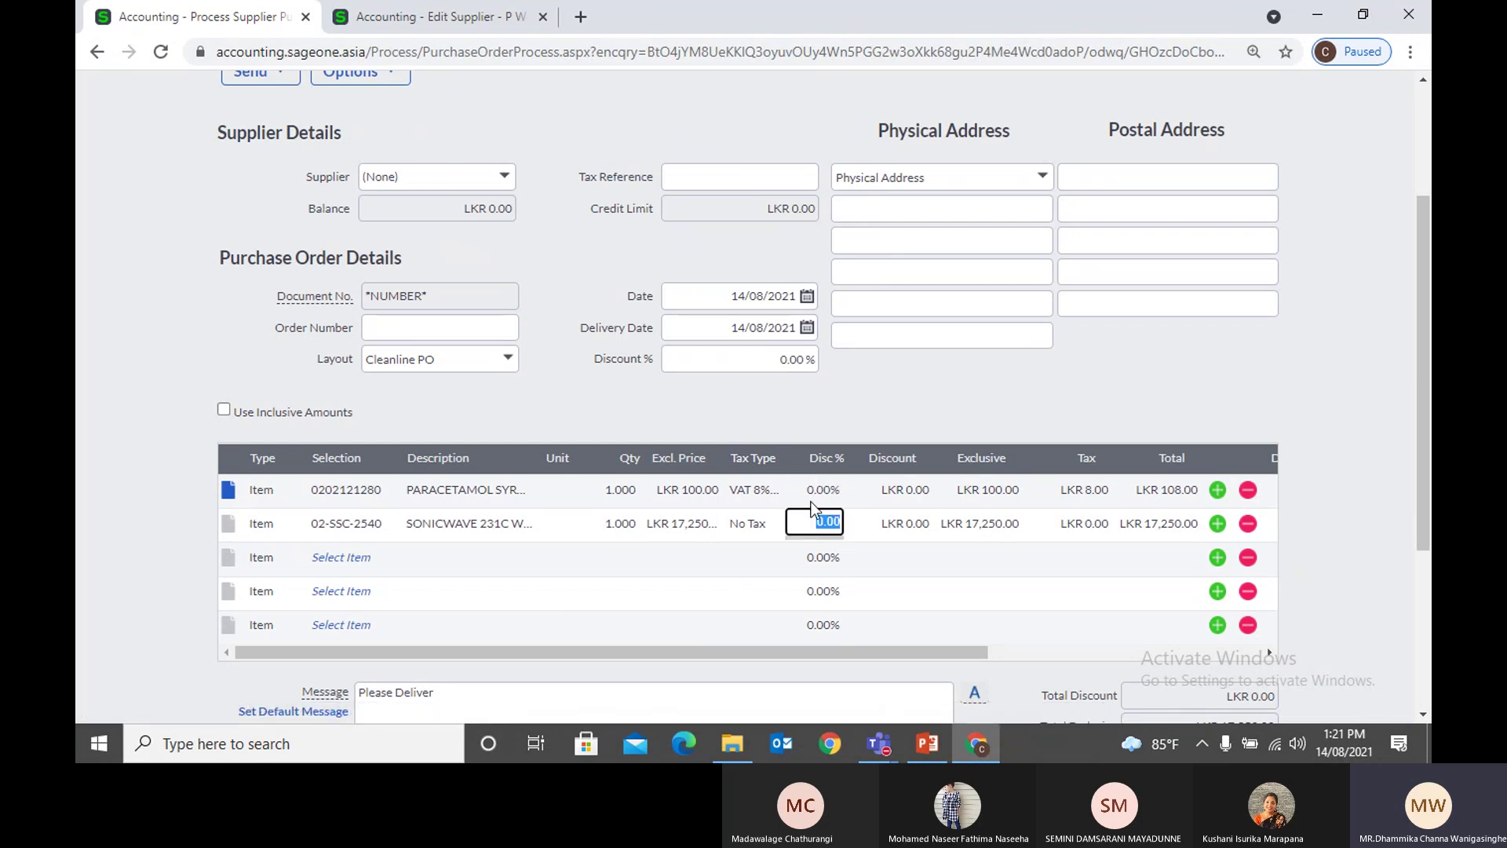
click(745, 365)
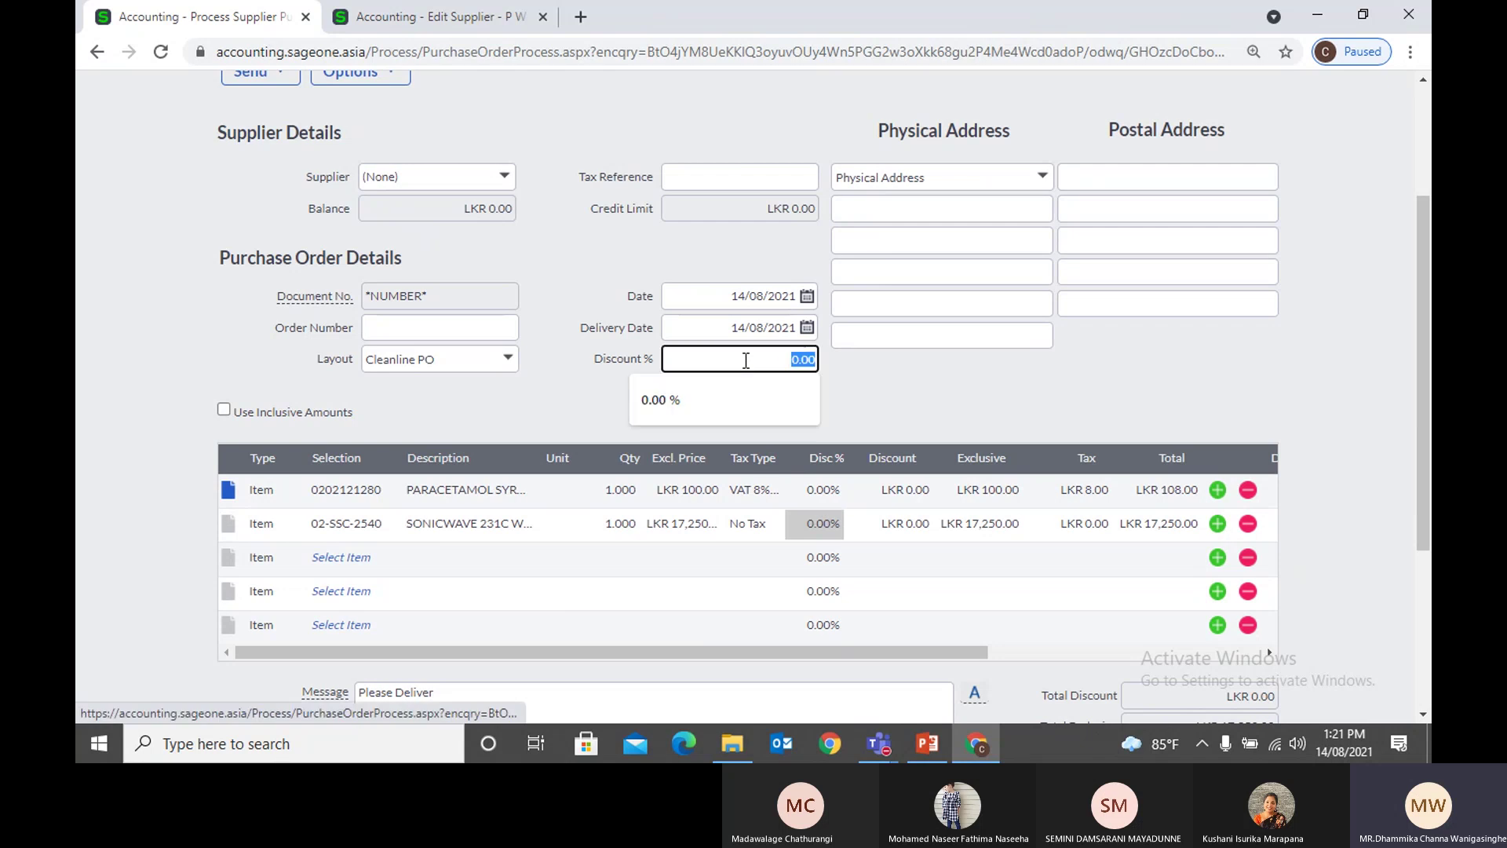
text(10)
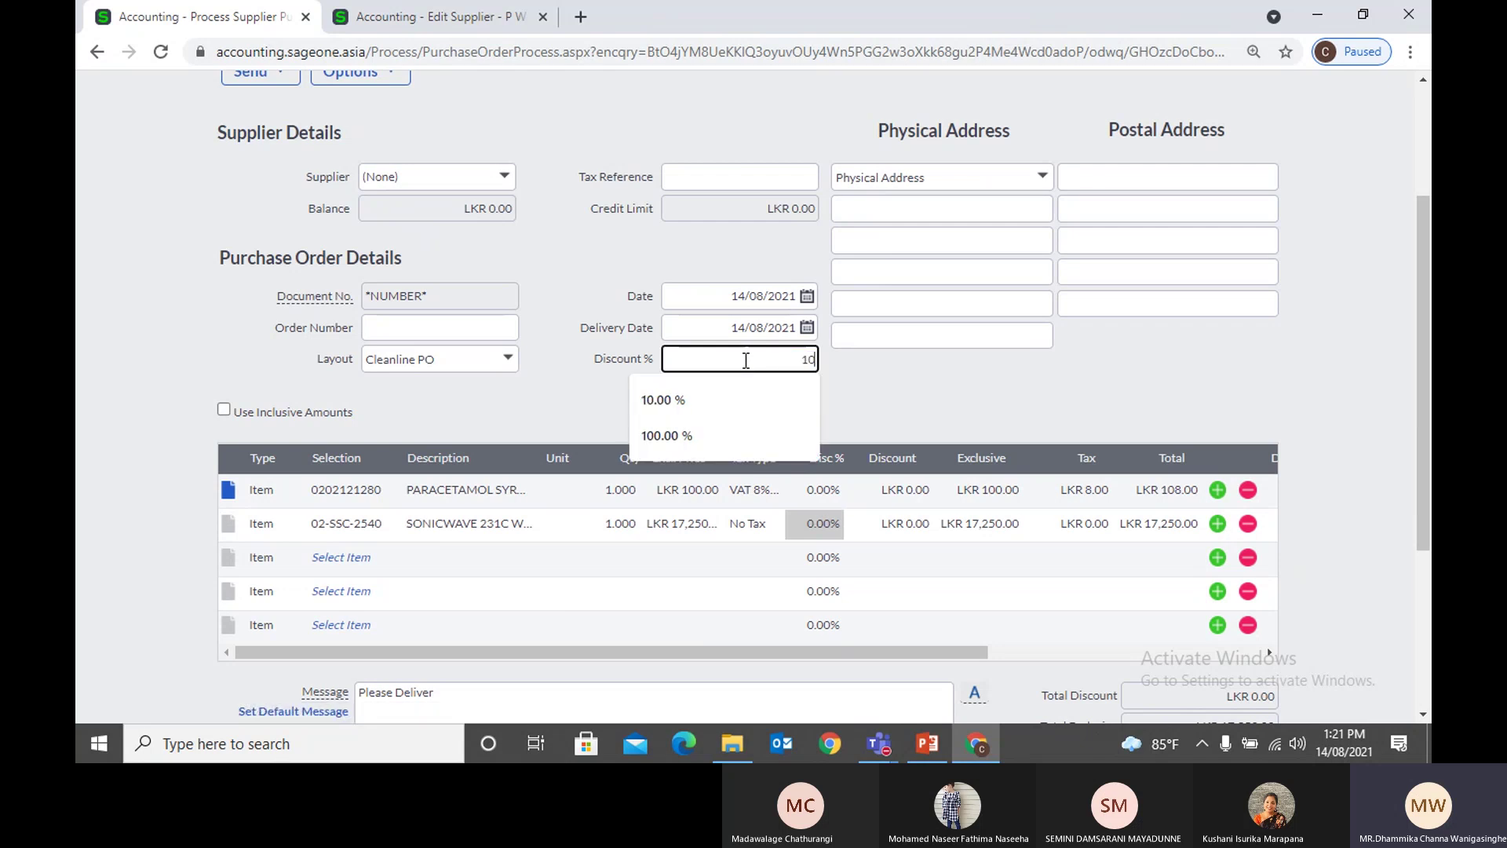
key(Tab)
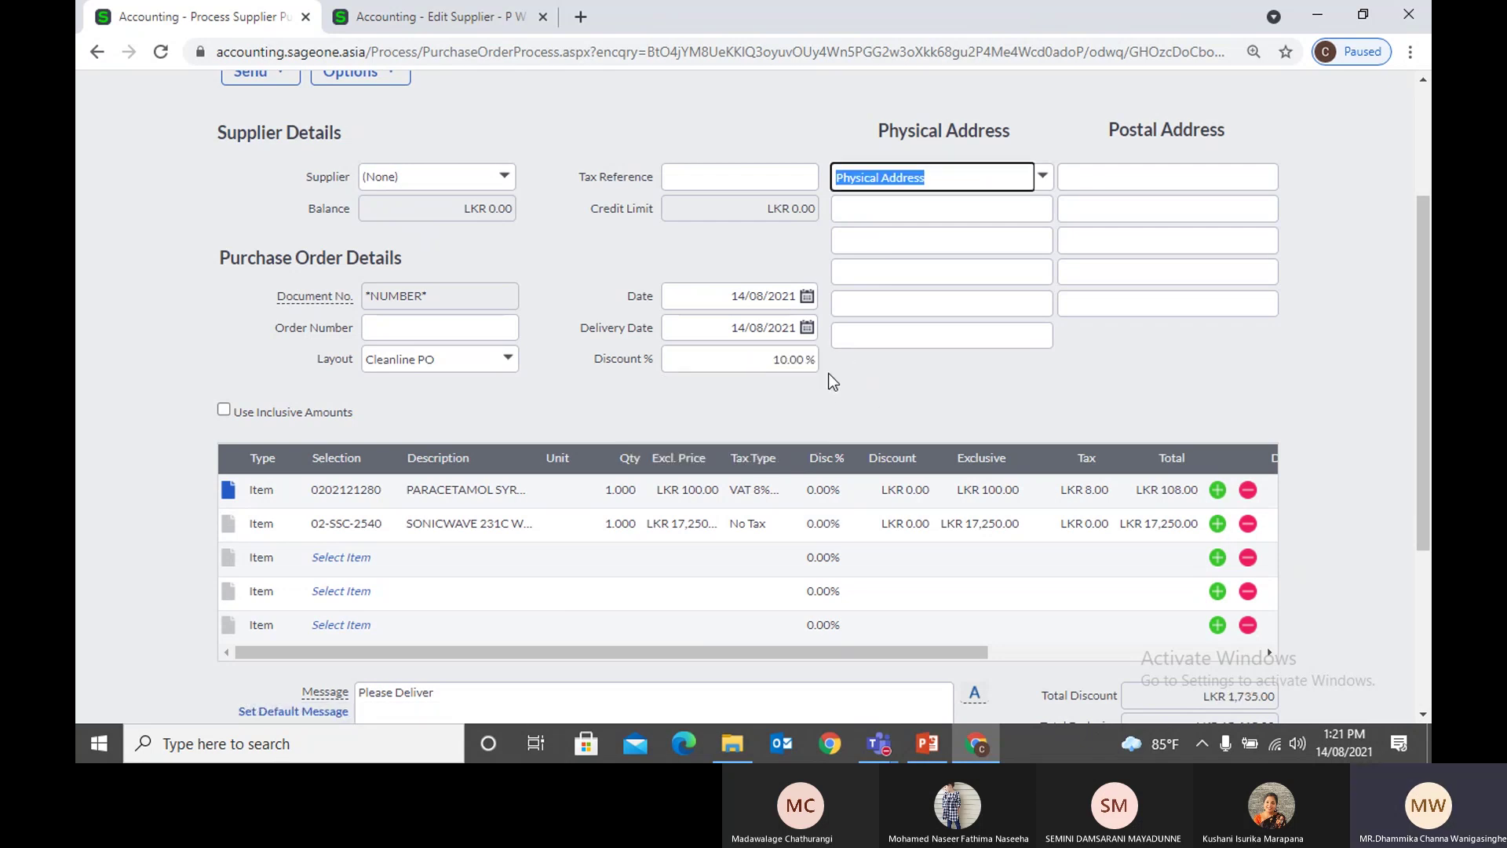
click(808, 360)
key(BackSpace)
click(893, 394)
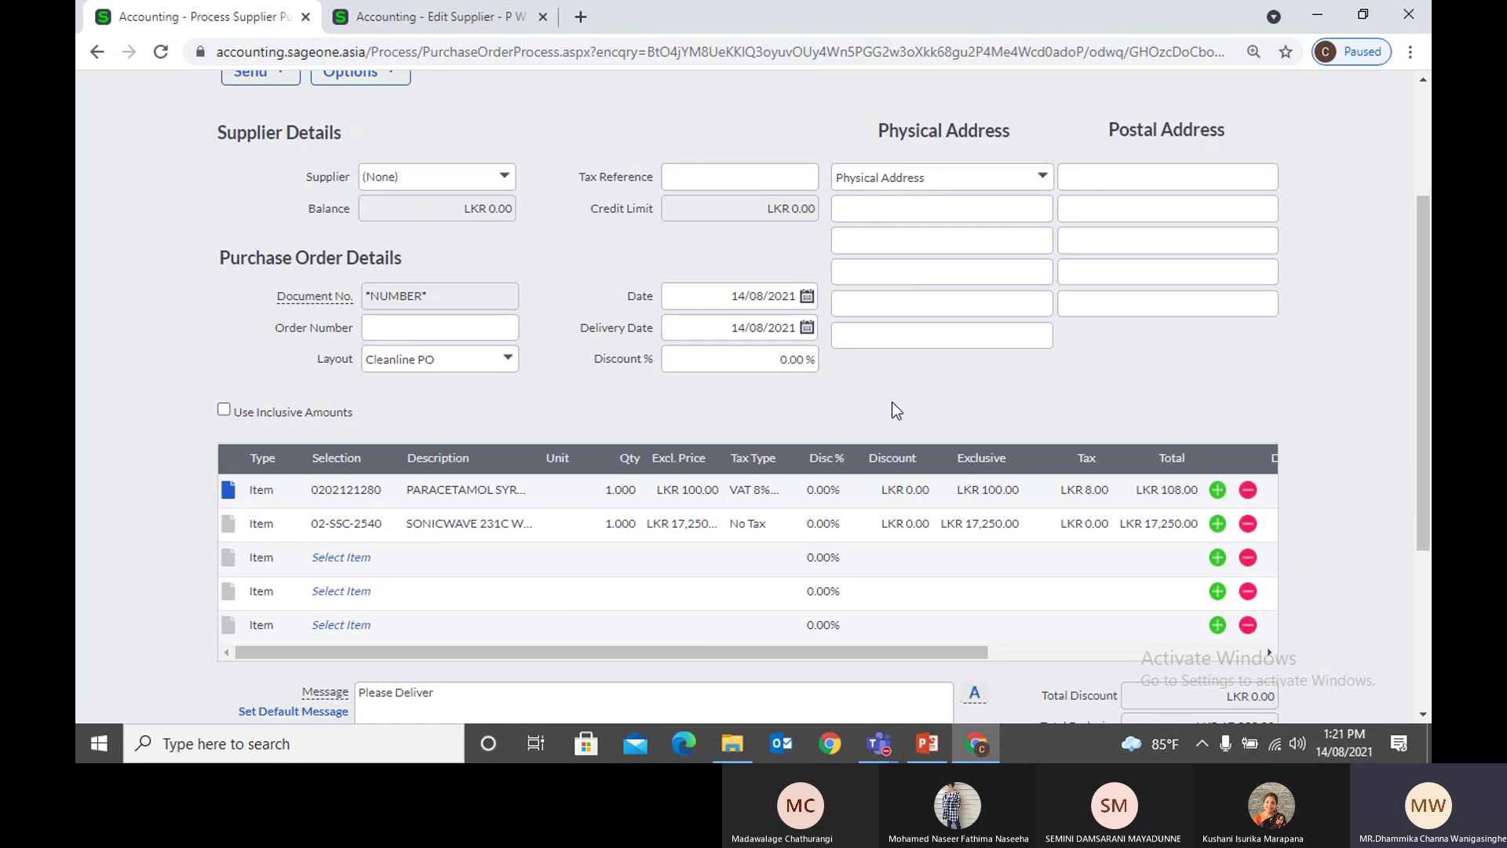
Step: Set the line discounts to 20% for the paracetamol syrup and 10% for the SONICWAVE access point
click(826, 494)
text(20)
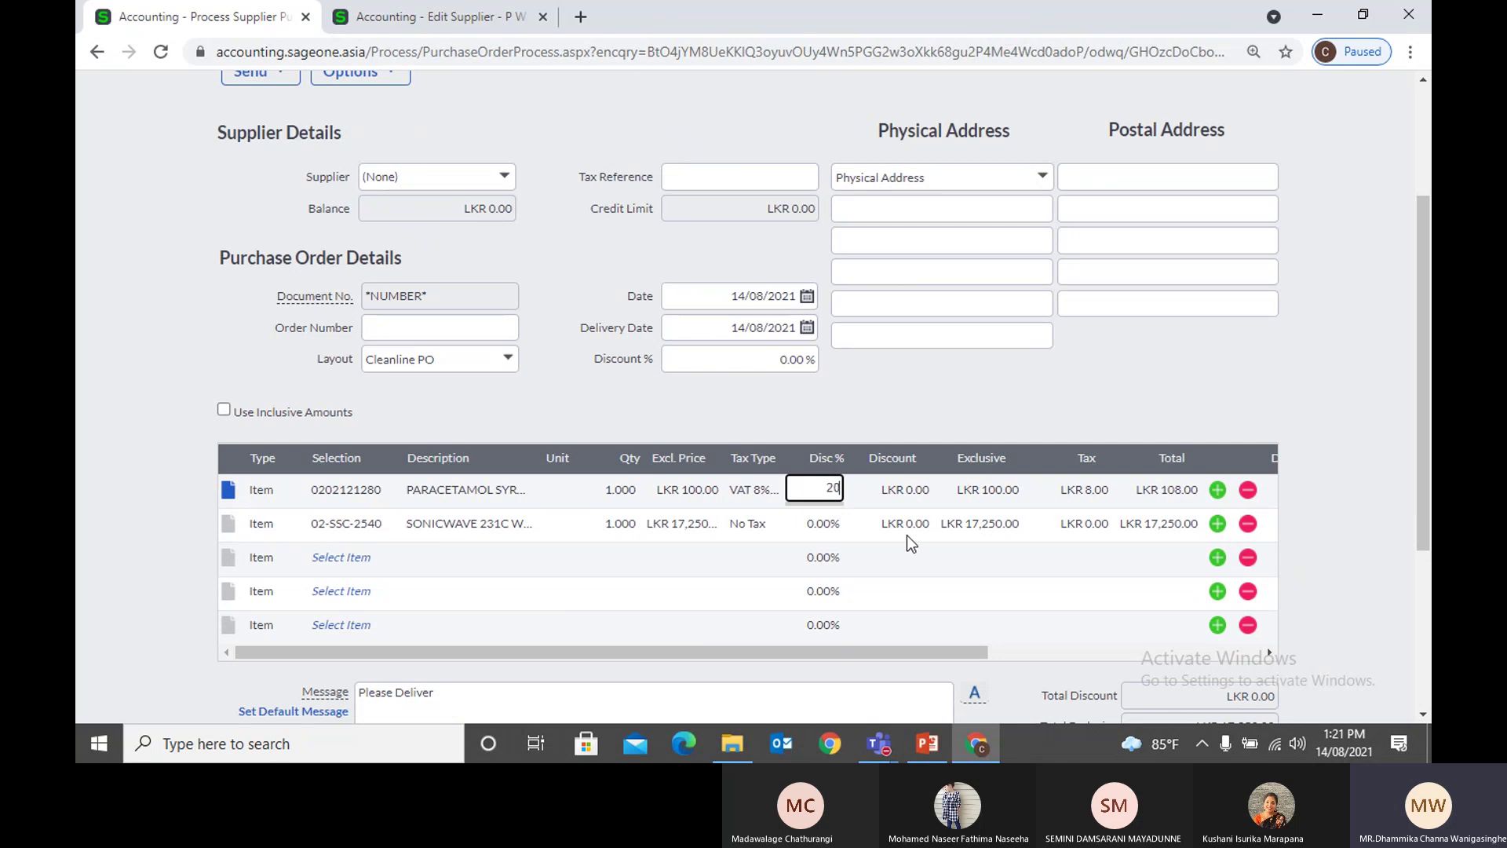
key(Tab)
click(840, 531)
text(10)
key(Tab)
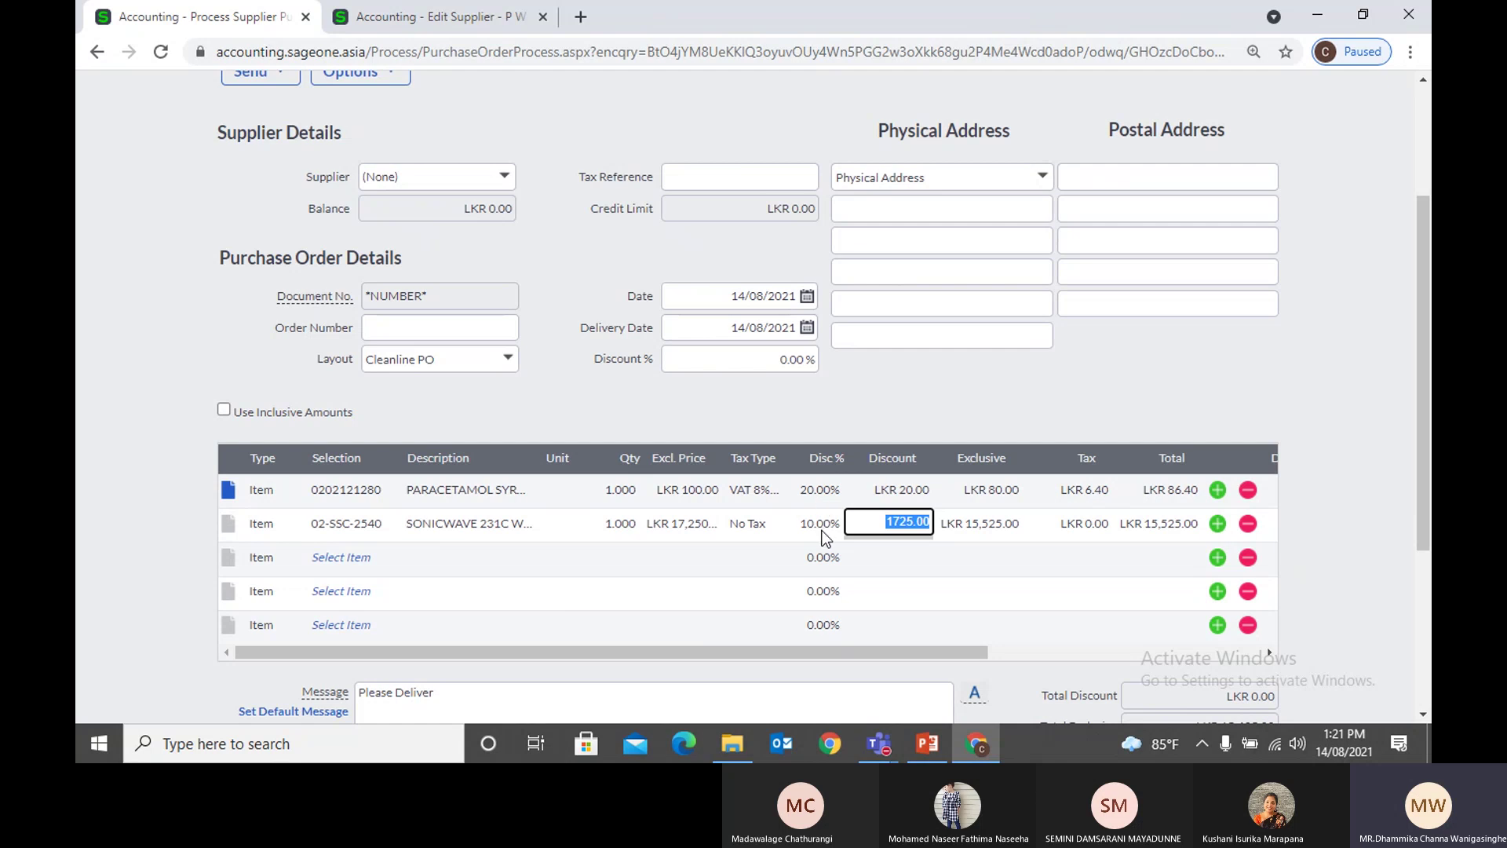
Step: Set the paracetamol syrup line's discount amount to LKR 100
click(892, 501)
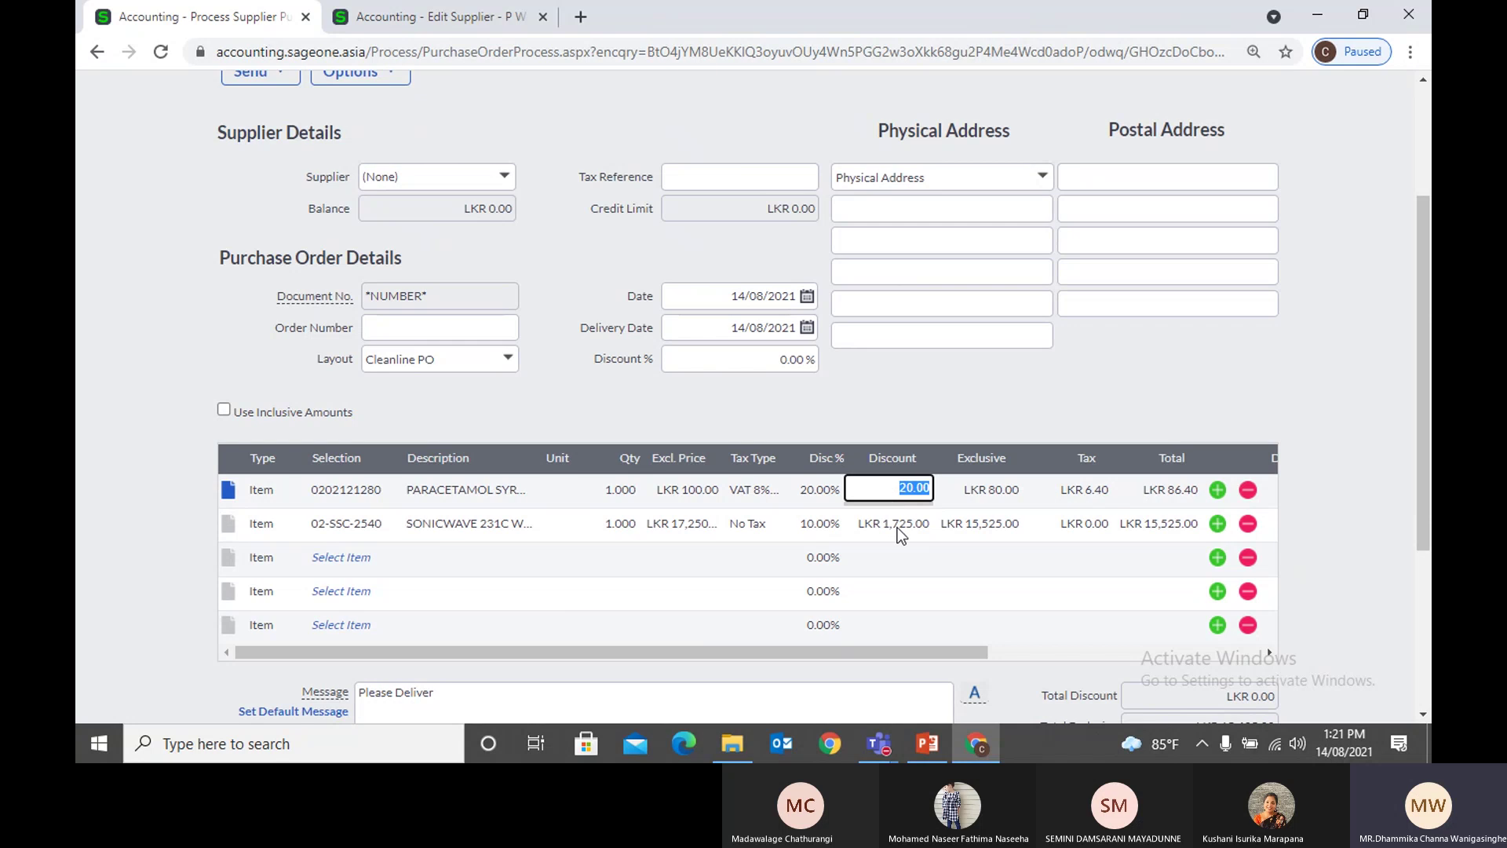
text(100)
key(Tab)
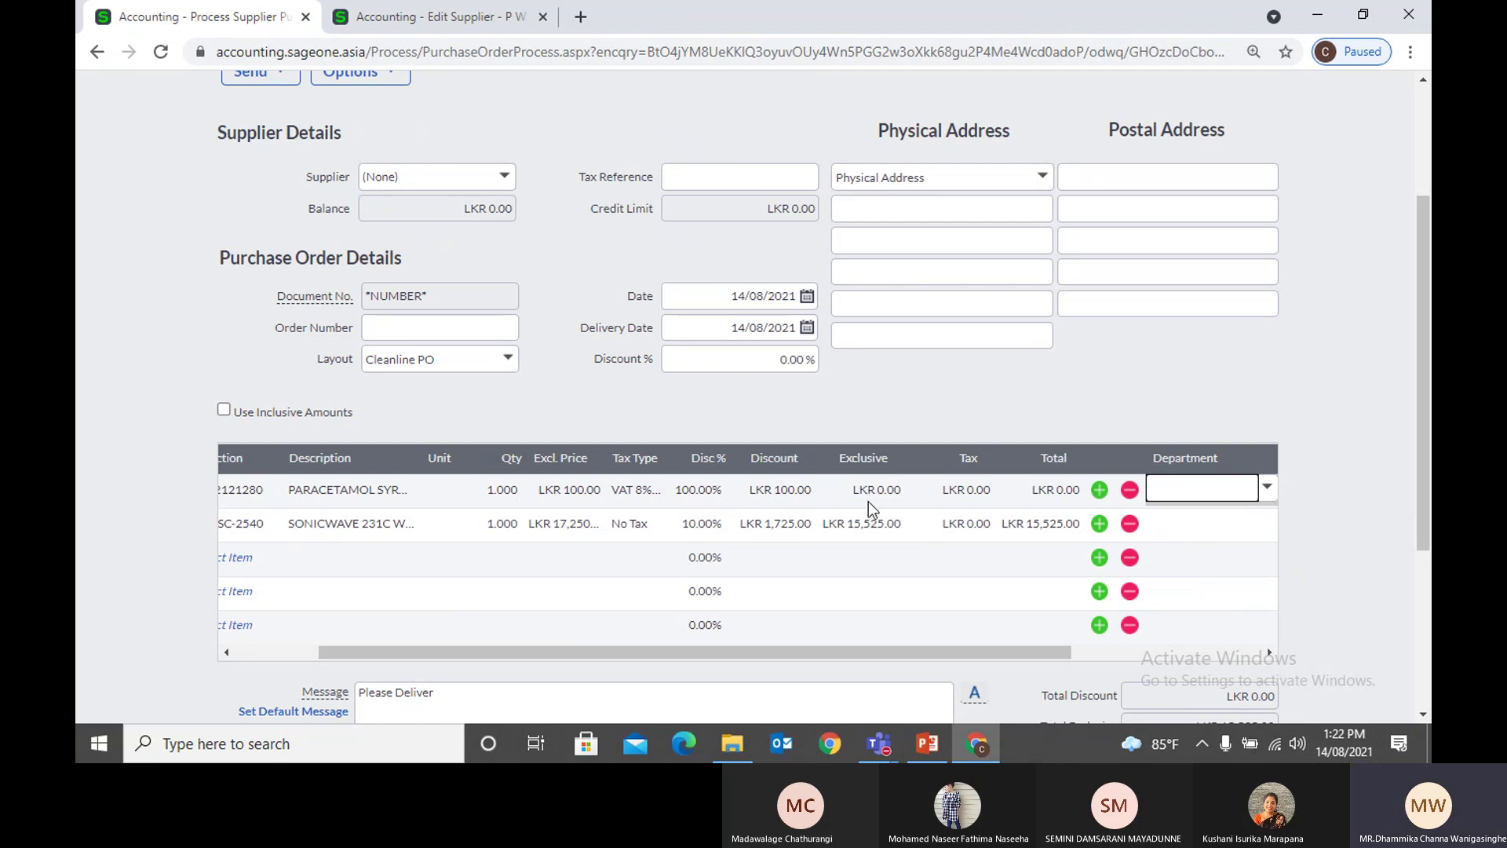
click(771, 495)
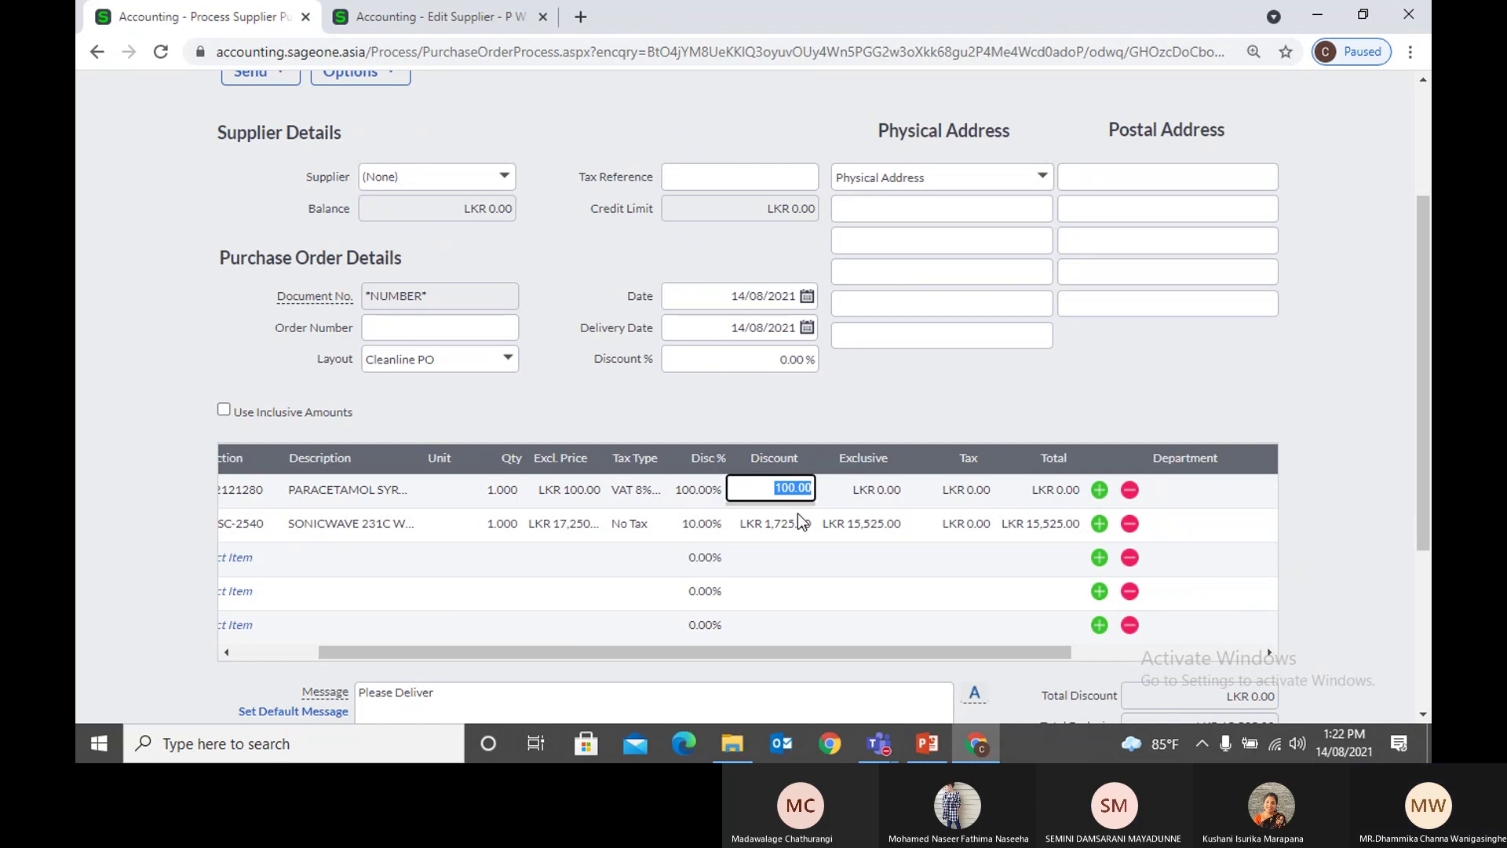
Step: Set the paracetamol syrup line's quantity to 10 and its discount amount to LKR 10
click(510, 497)
text(10)
key(Tab)
click(762, 493)
text(10)
key(Tab)
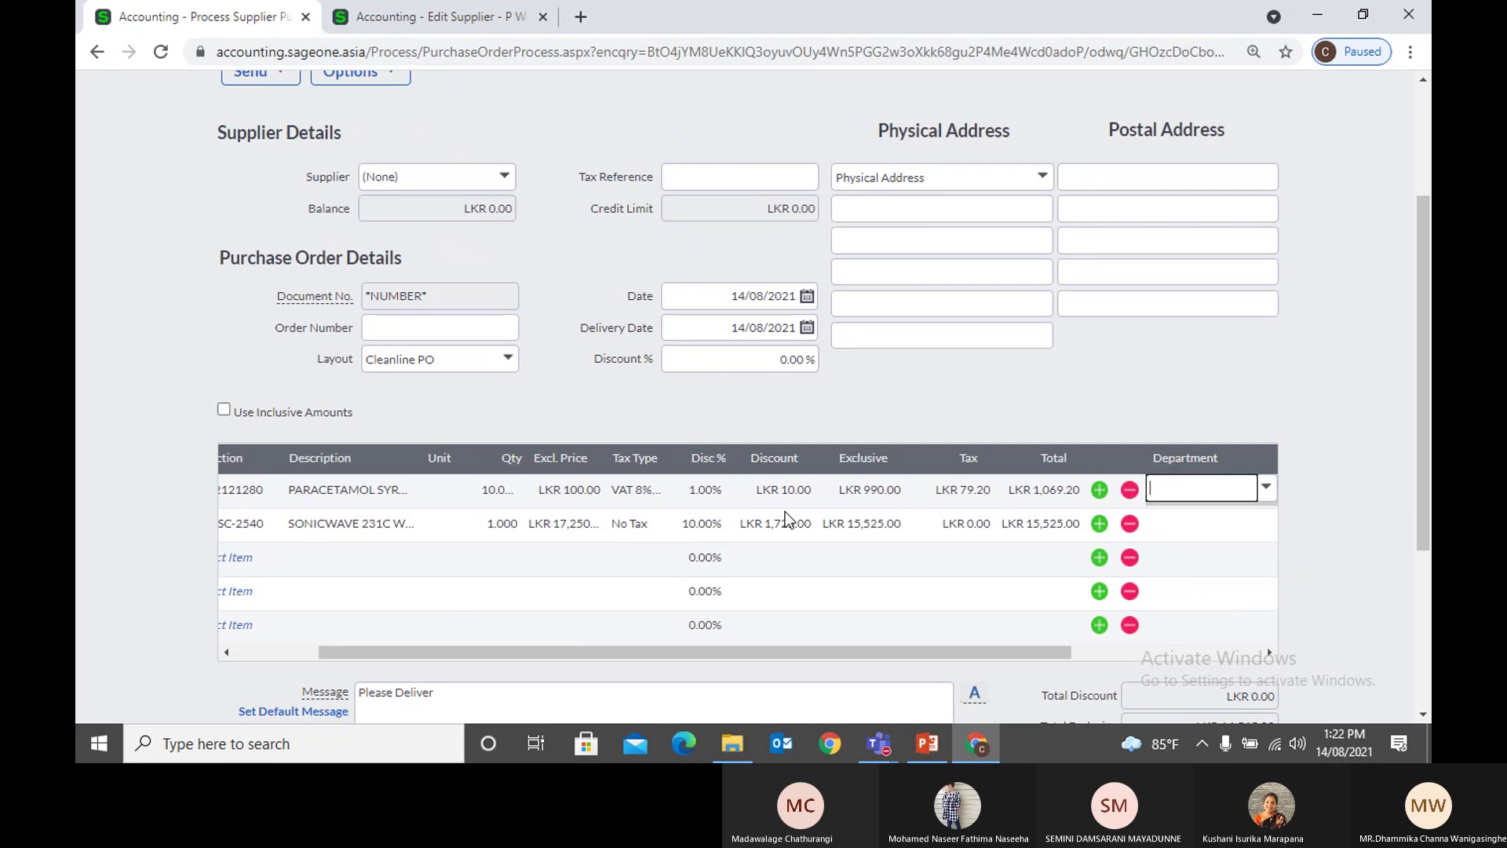
drag(876, 651, 789, 651)
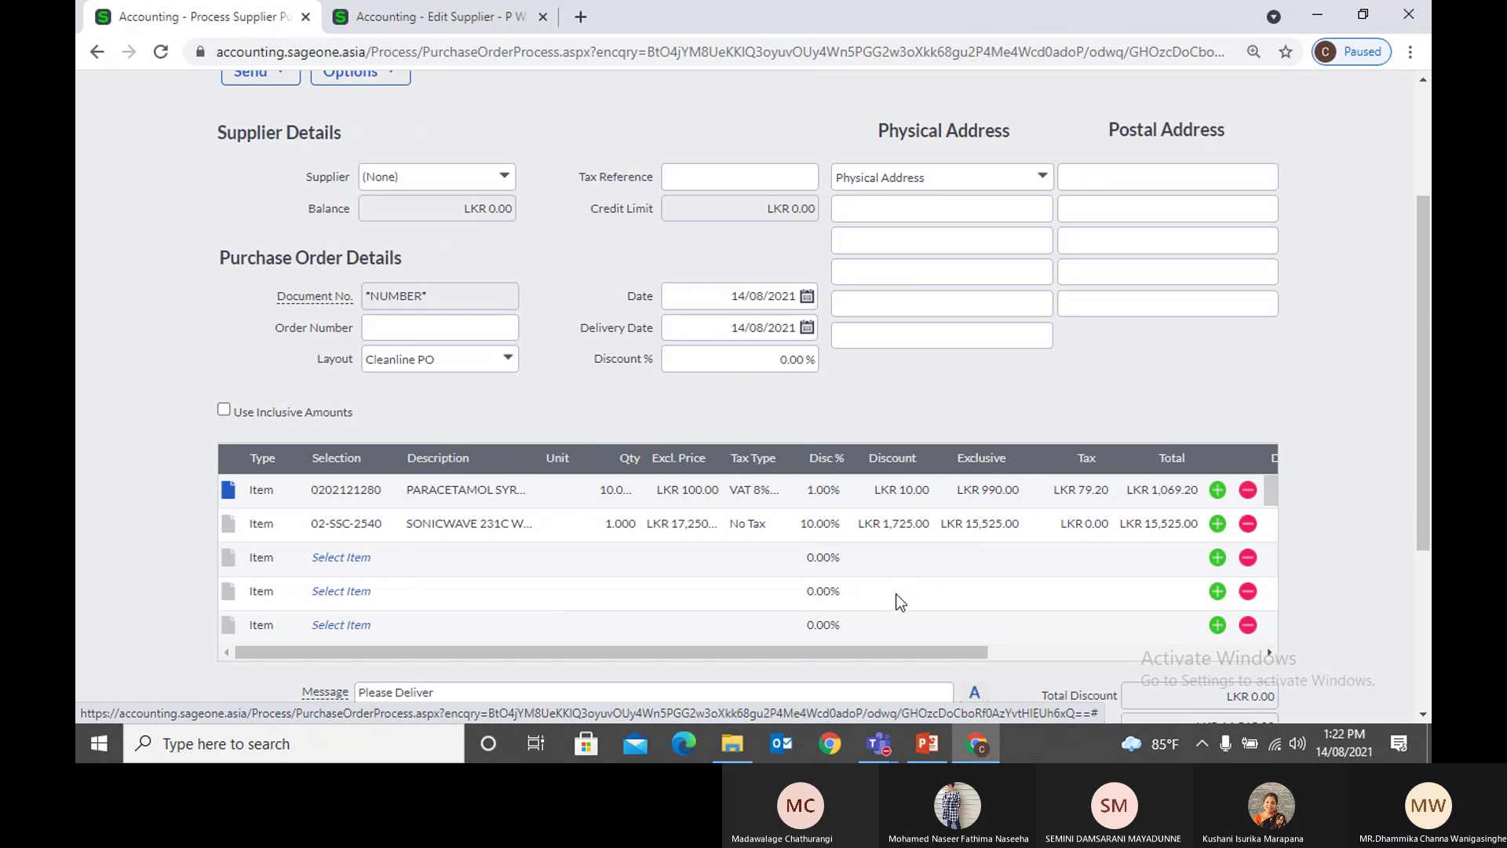
Step: Look up the default purchase order message among the supplier document messages in the company settings
scroll(890, 588, down, 3)
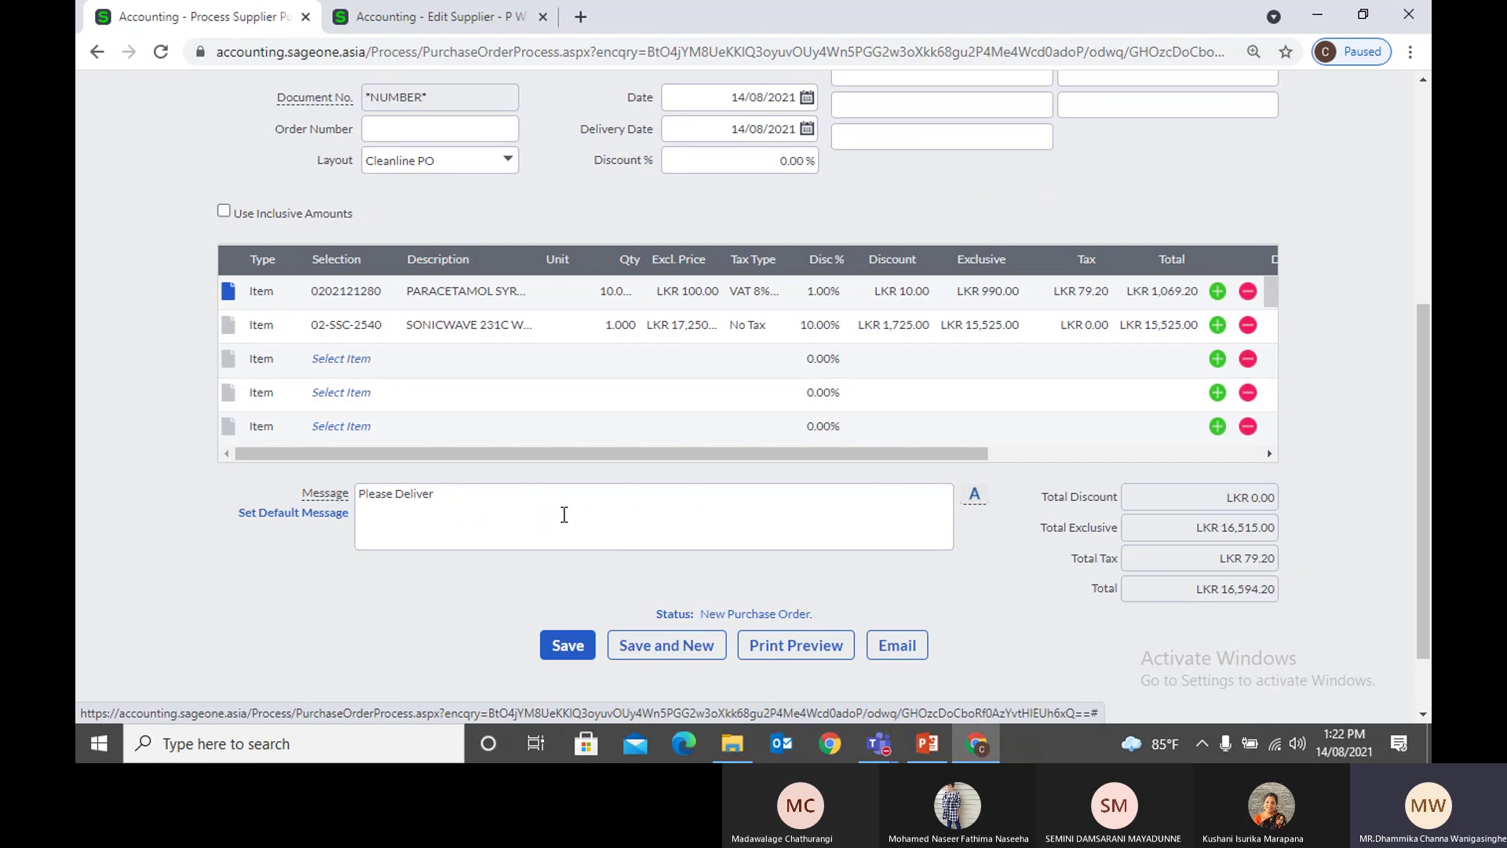
click(563, 514)
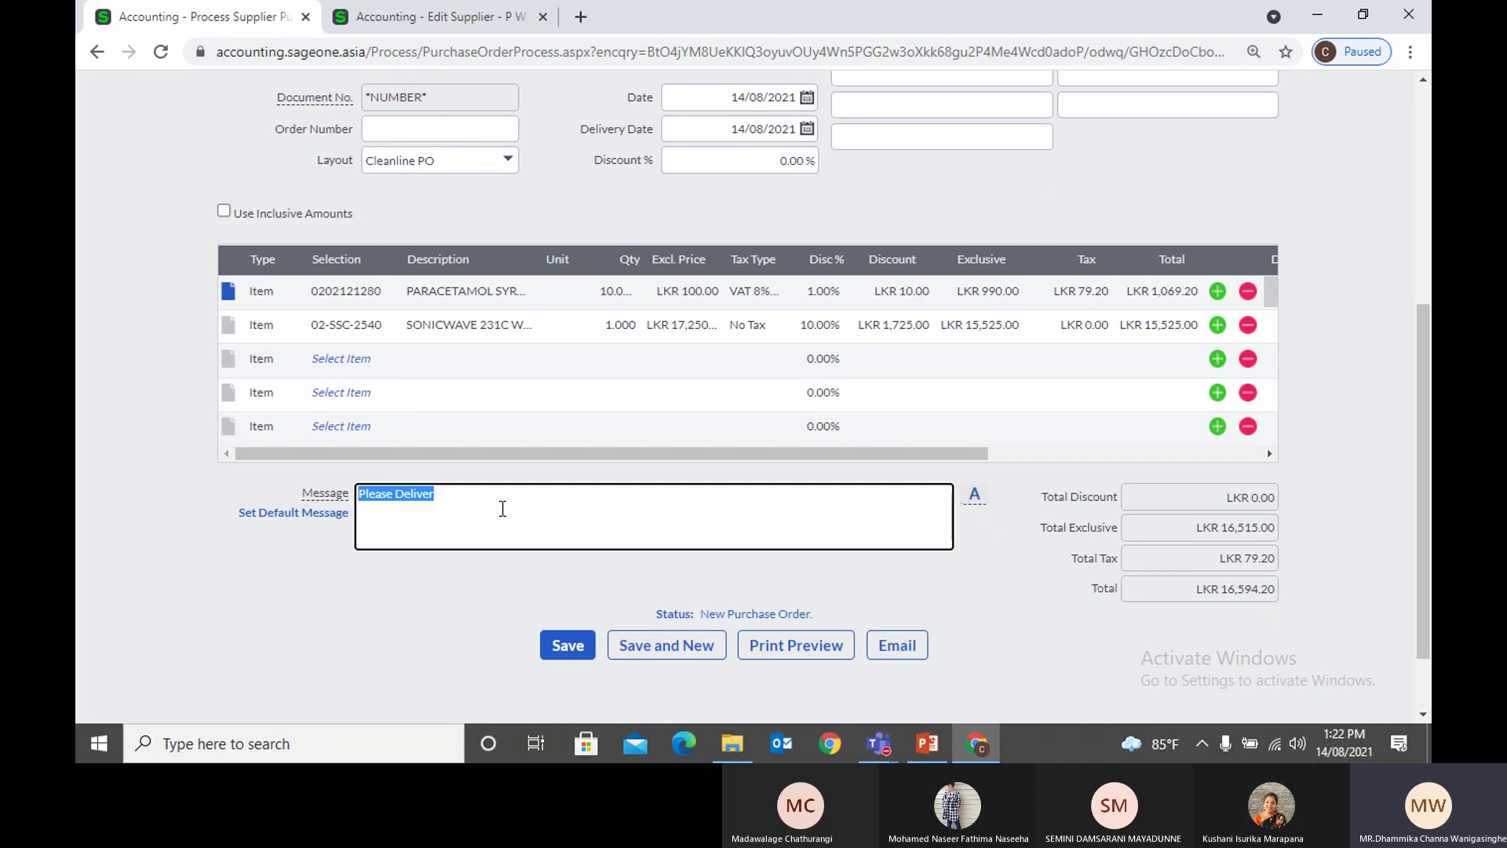
scroll(502, 509, up, 1)
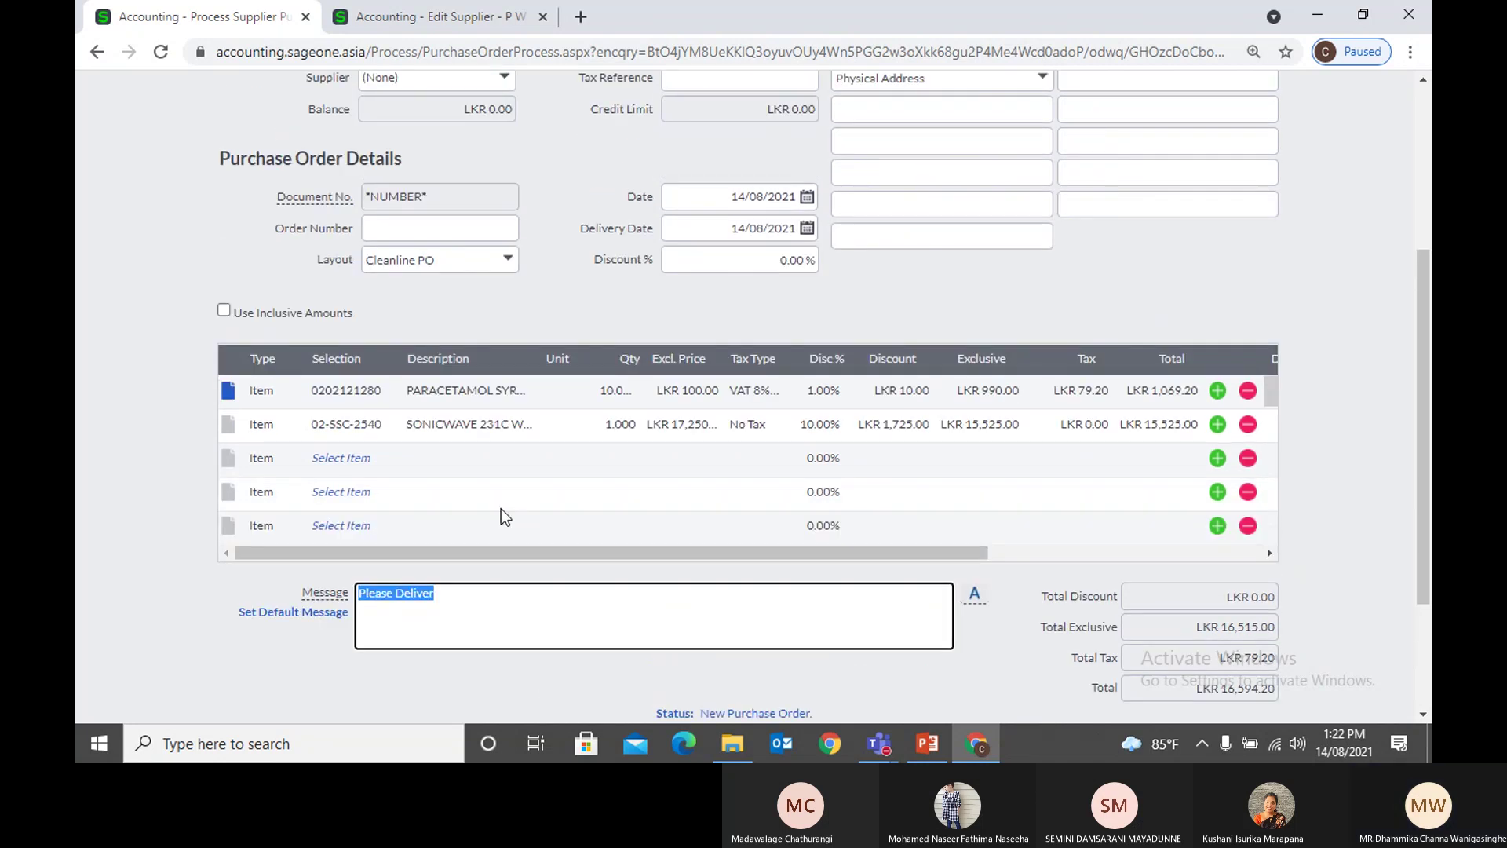
click(1029, 553)
drag(1029, 553, 753, 553)
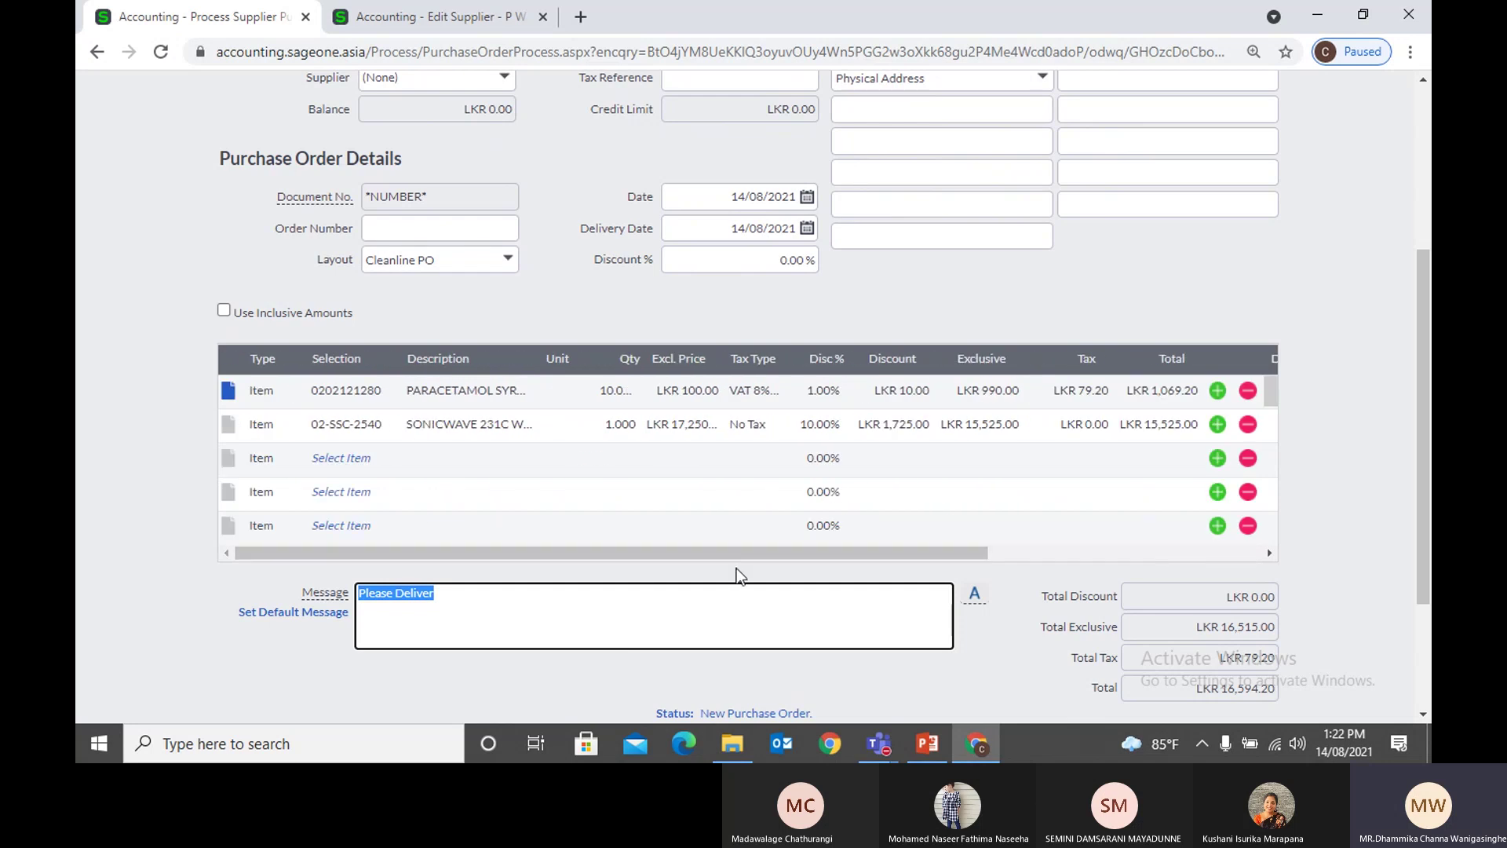
click(465, 14)
click(875, 137)
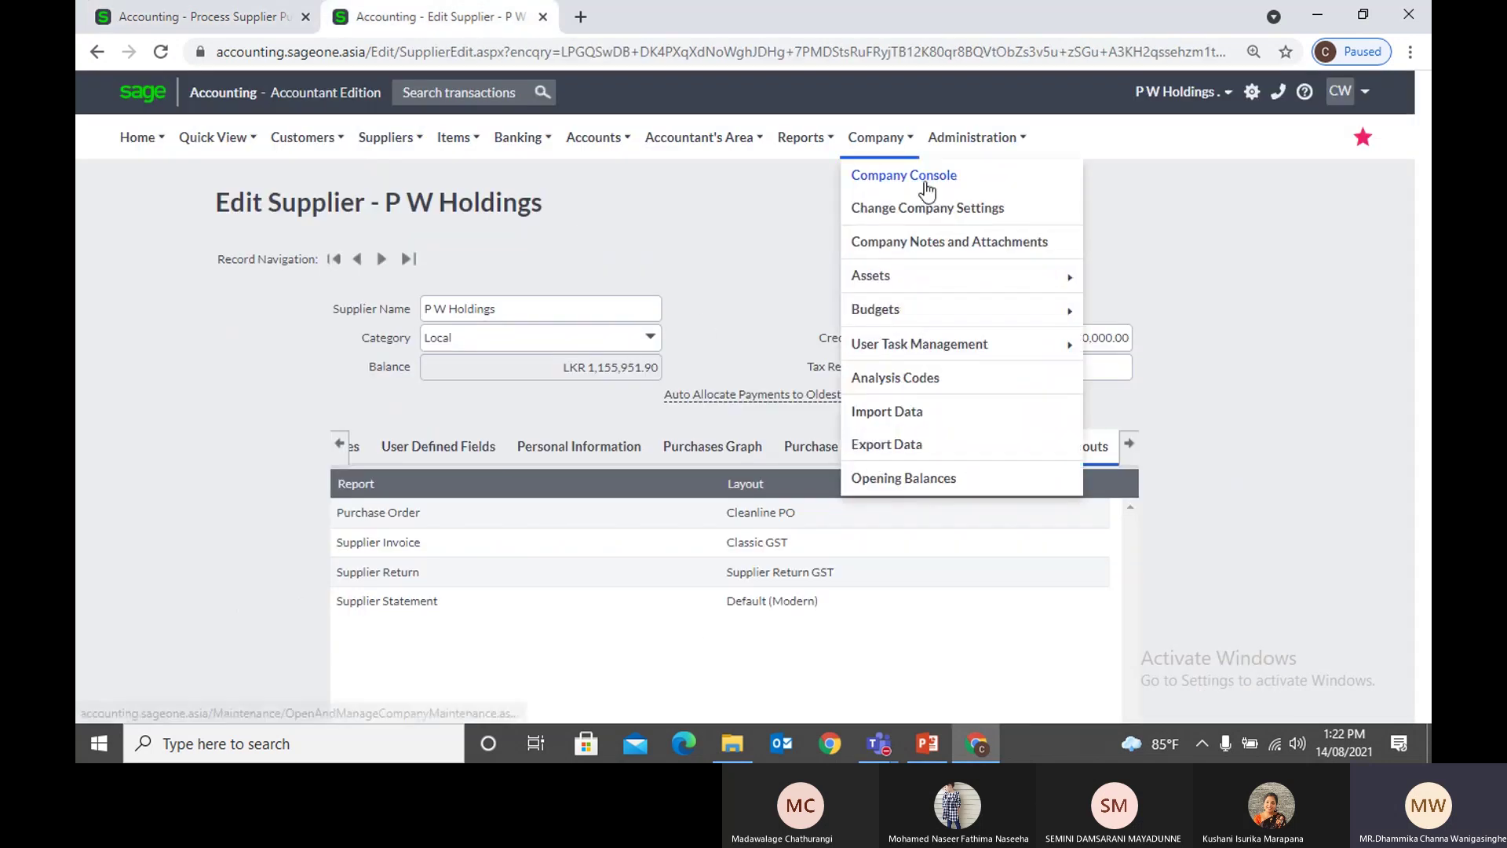
click(887, 214)
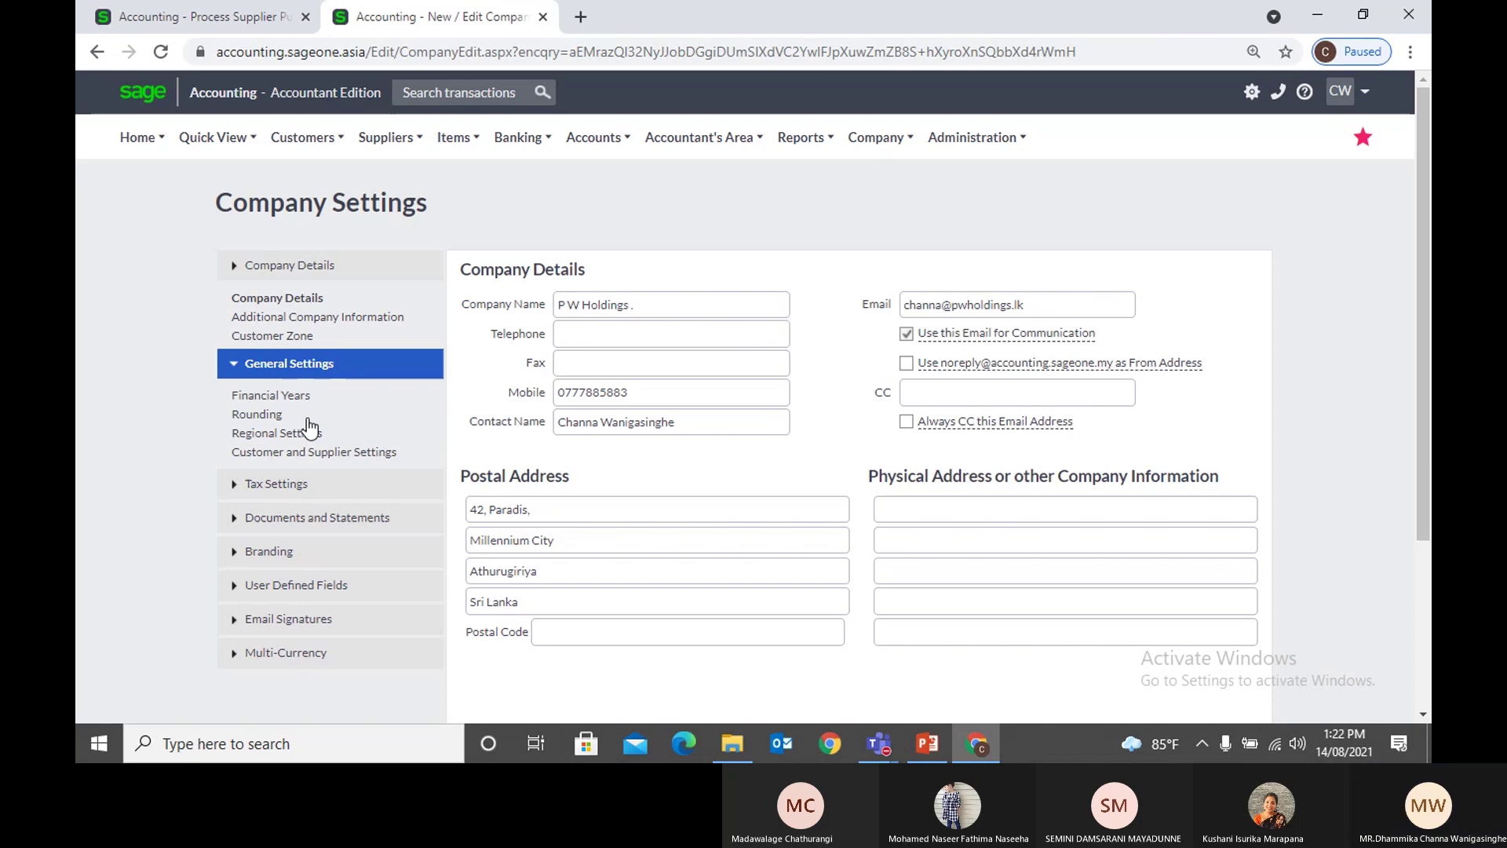
click(312, 452)
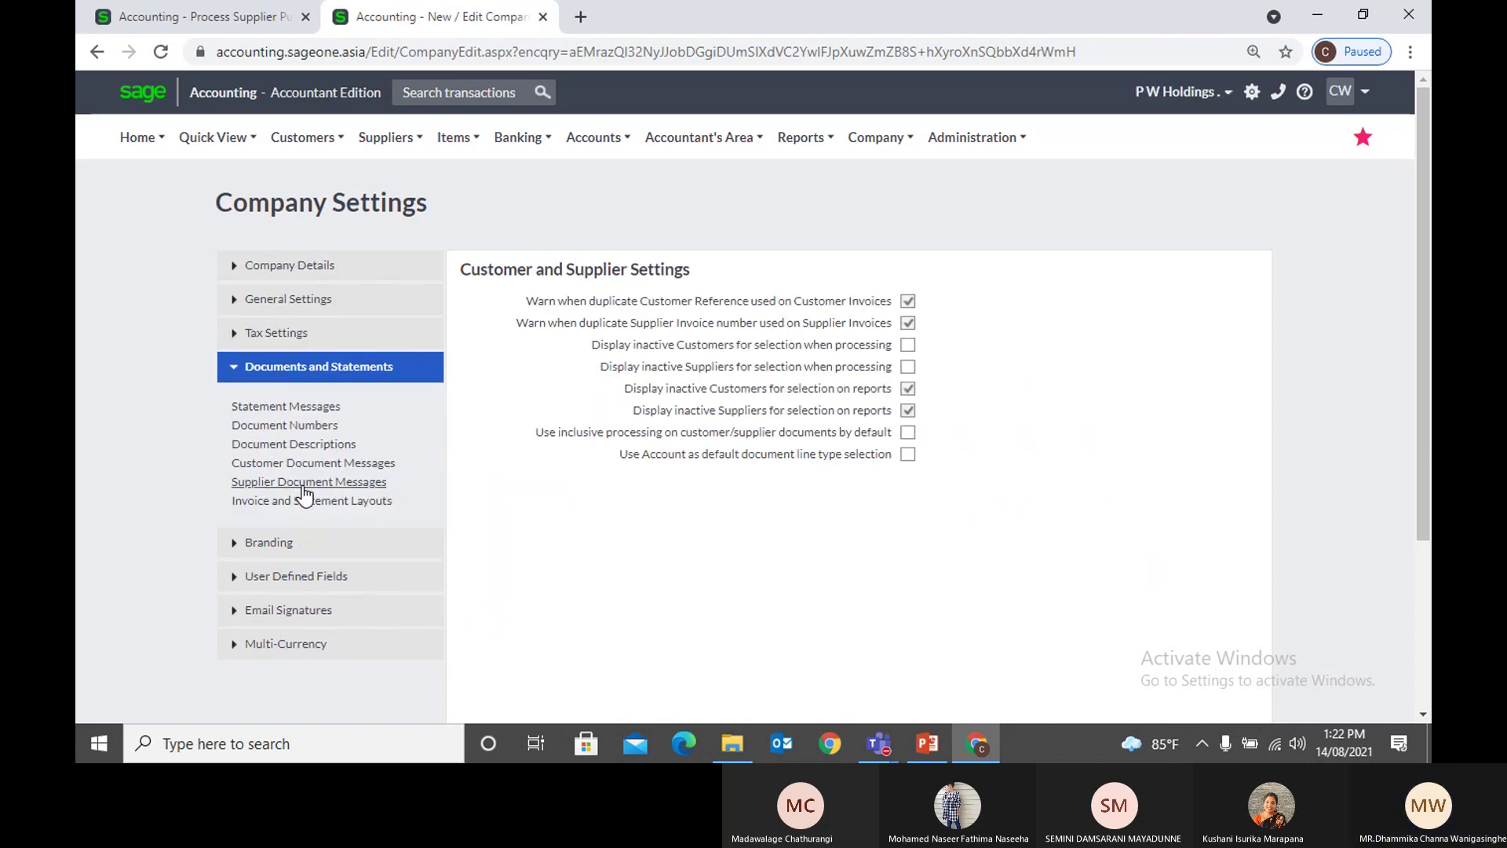
click(303, 487)
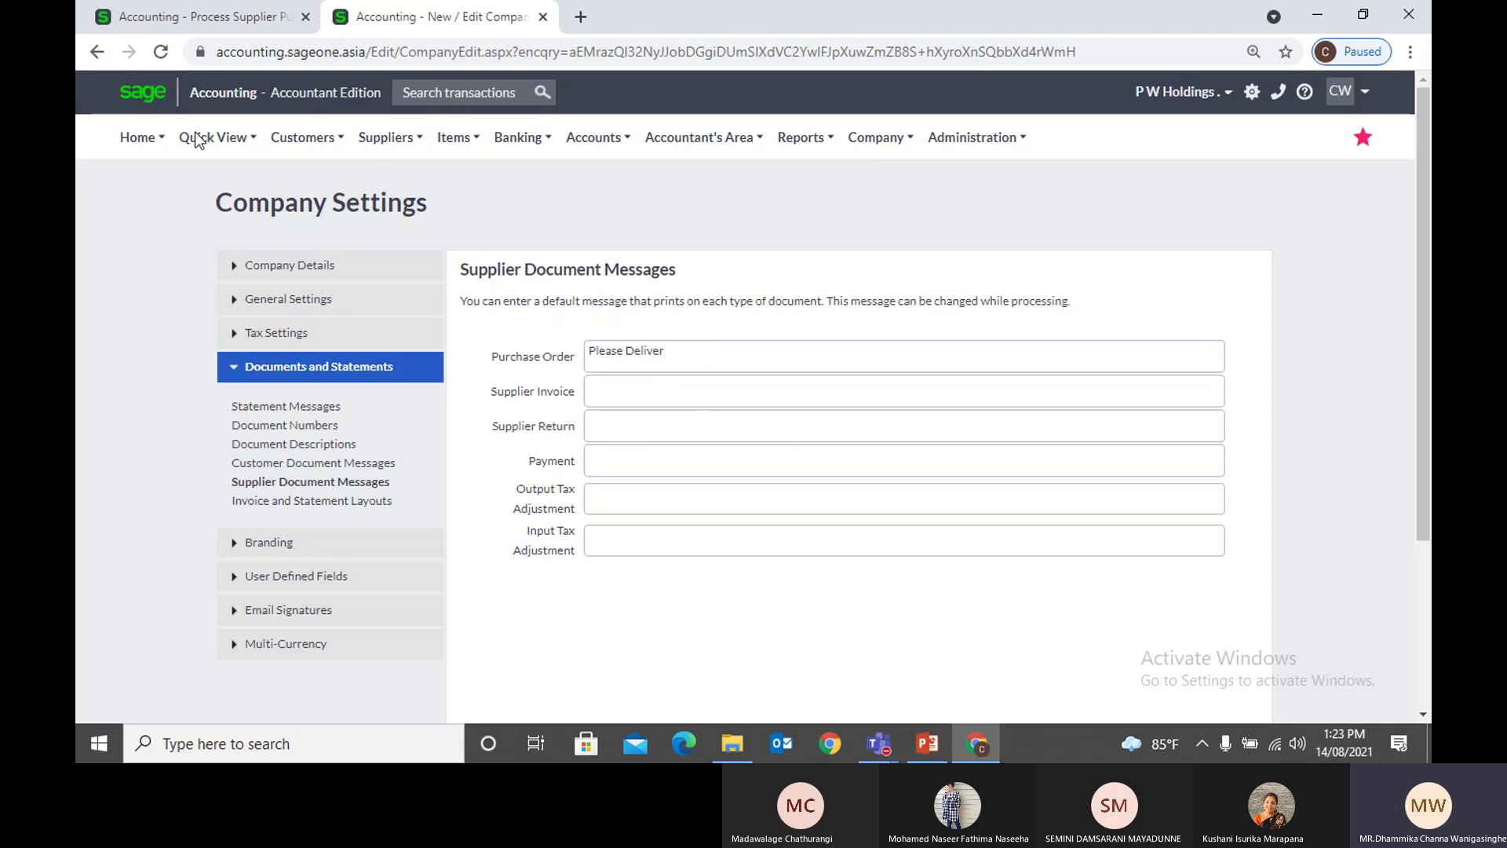
Step: Compare the message on the purchase order with the default message in the company settings
click(196, 18)
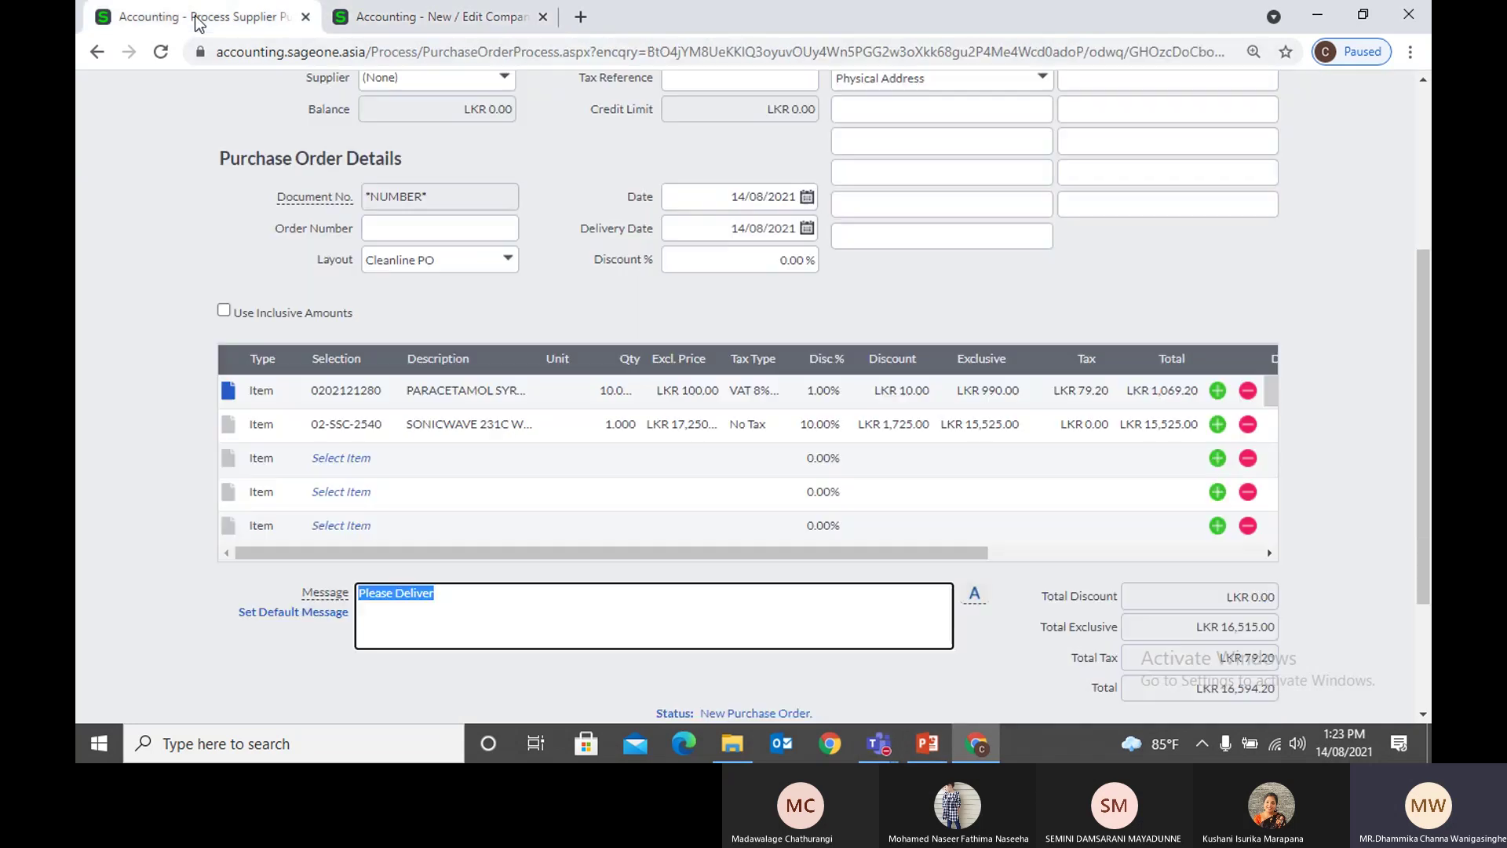
click(537, 607)
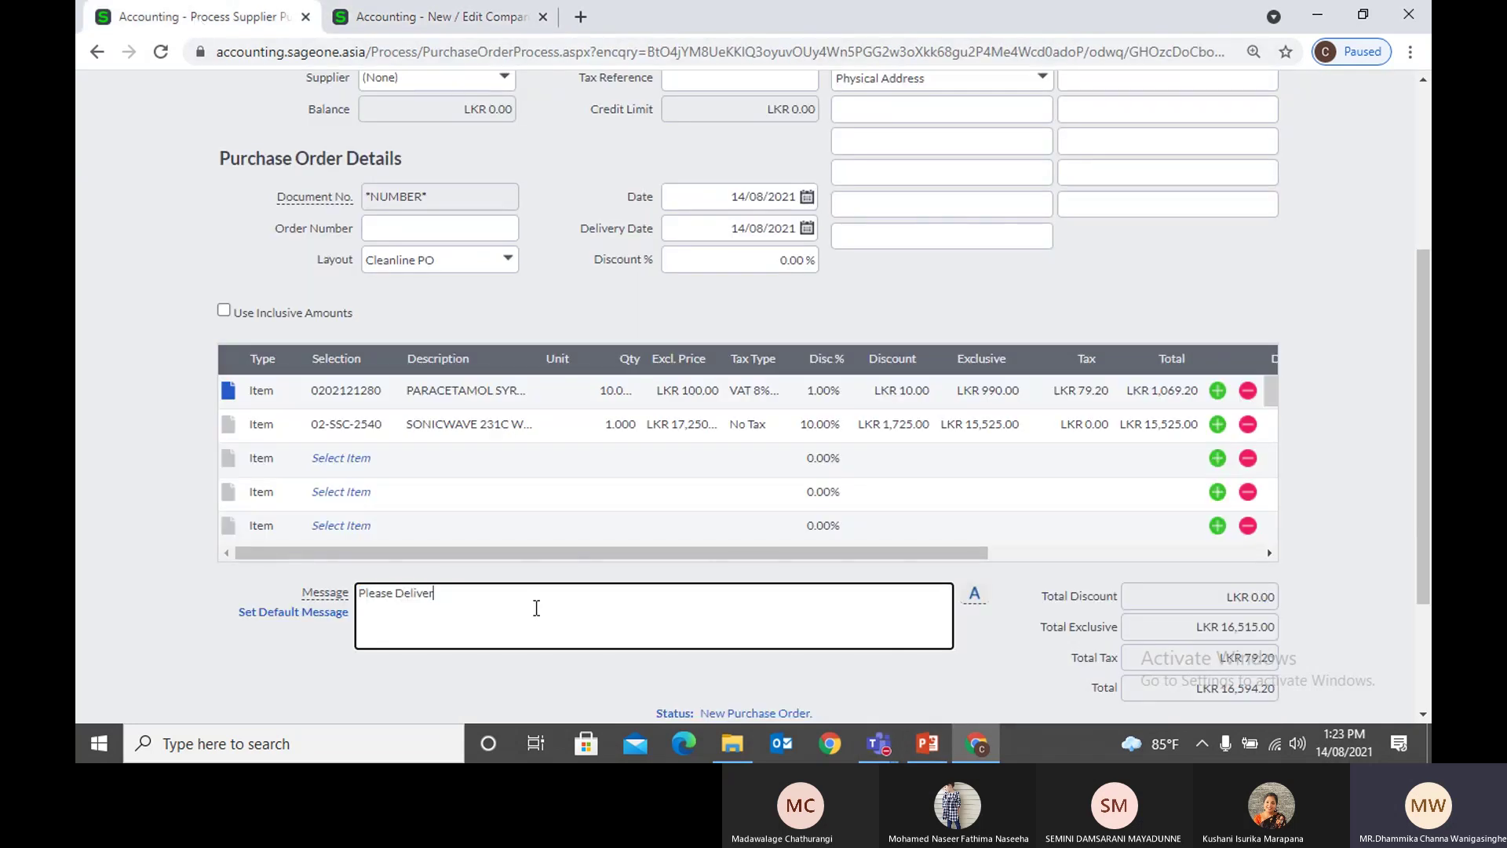
click(414, 25)
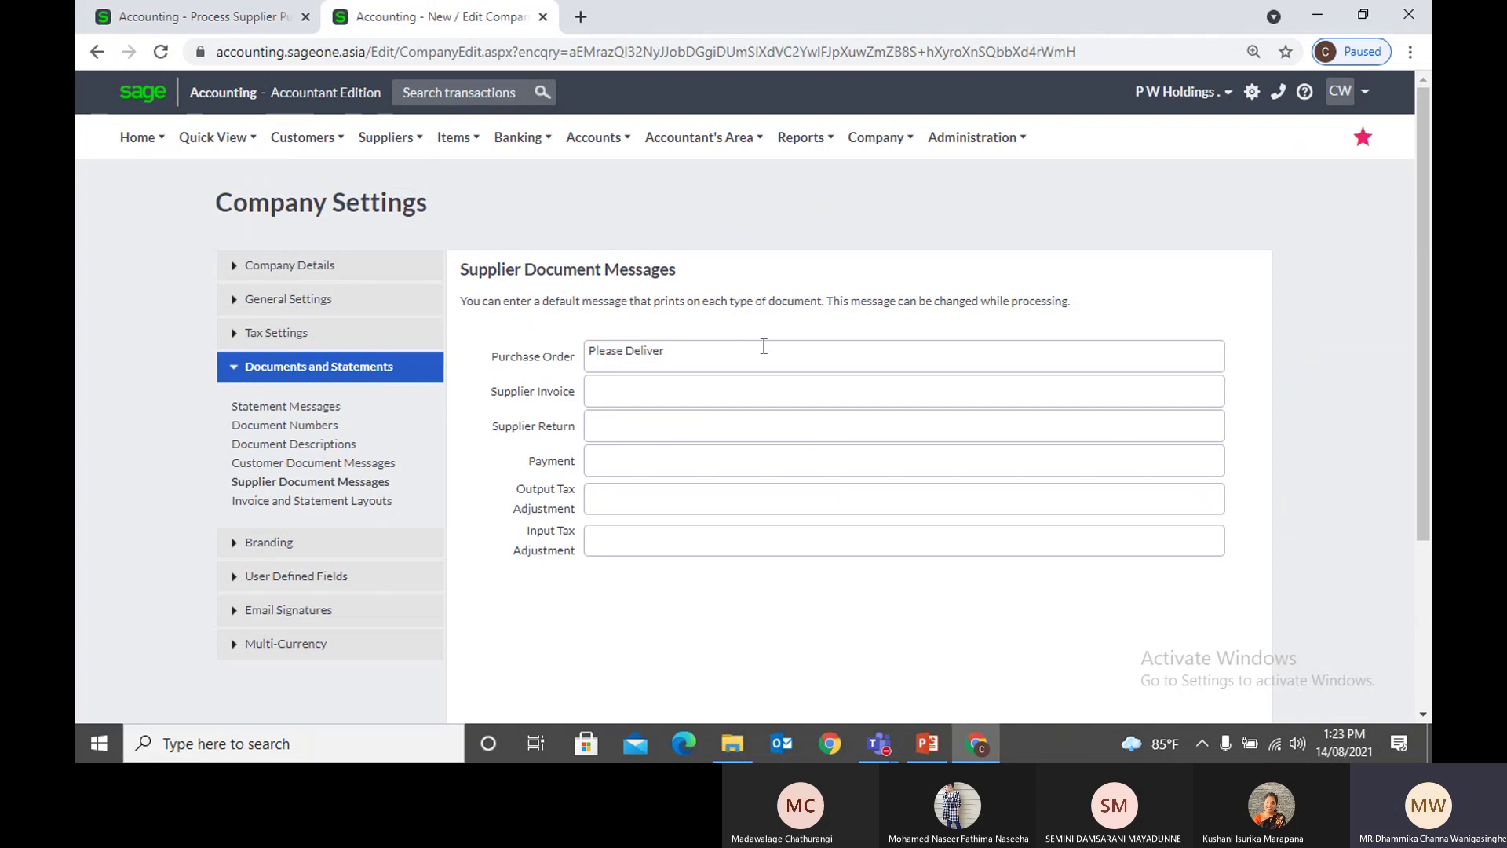
click(443, 139)
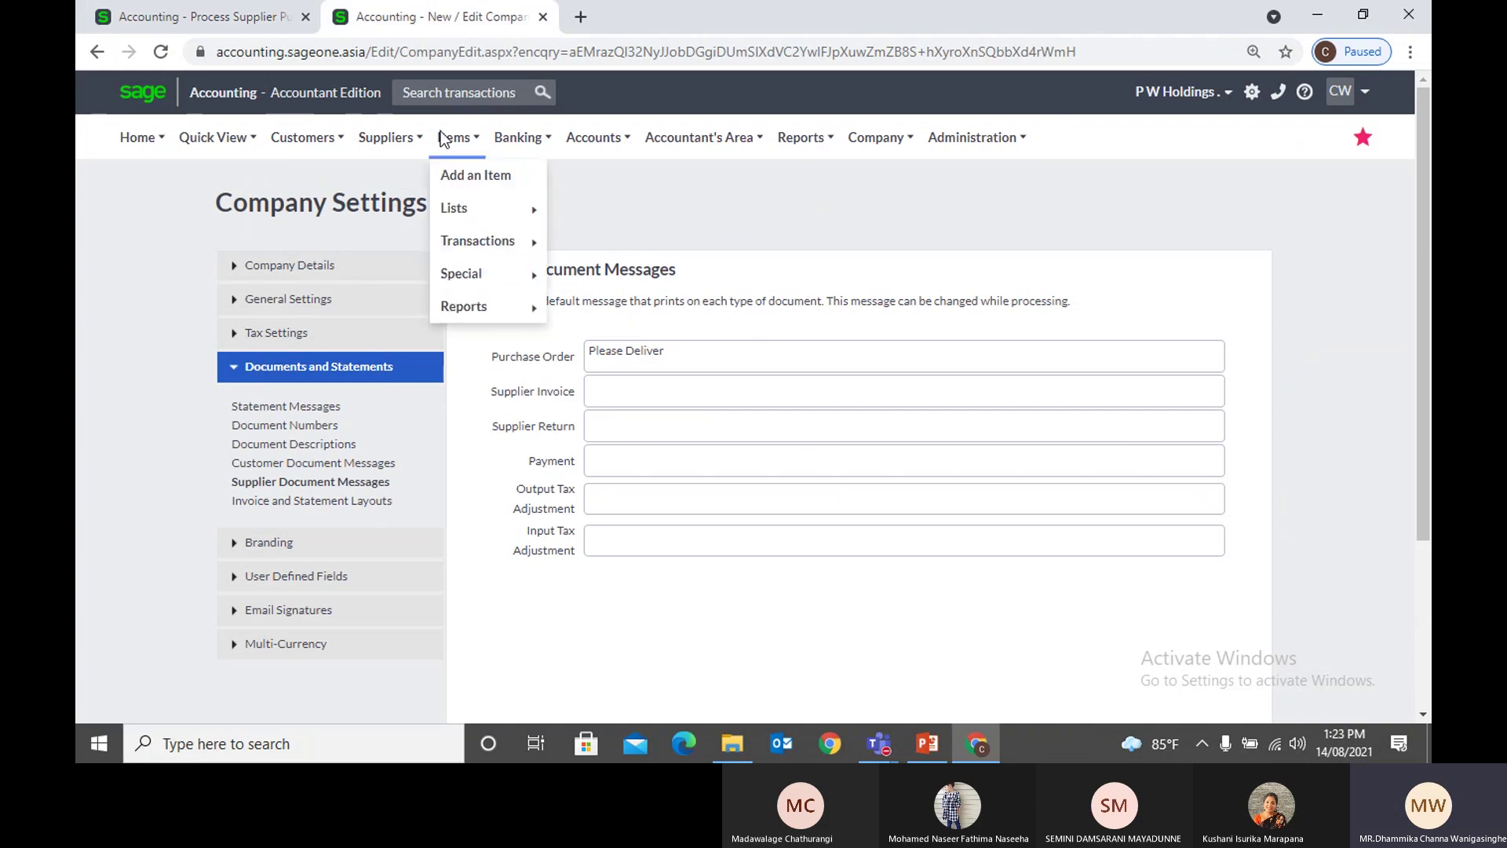
click(232, 23)
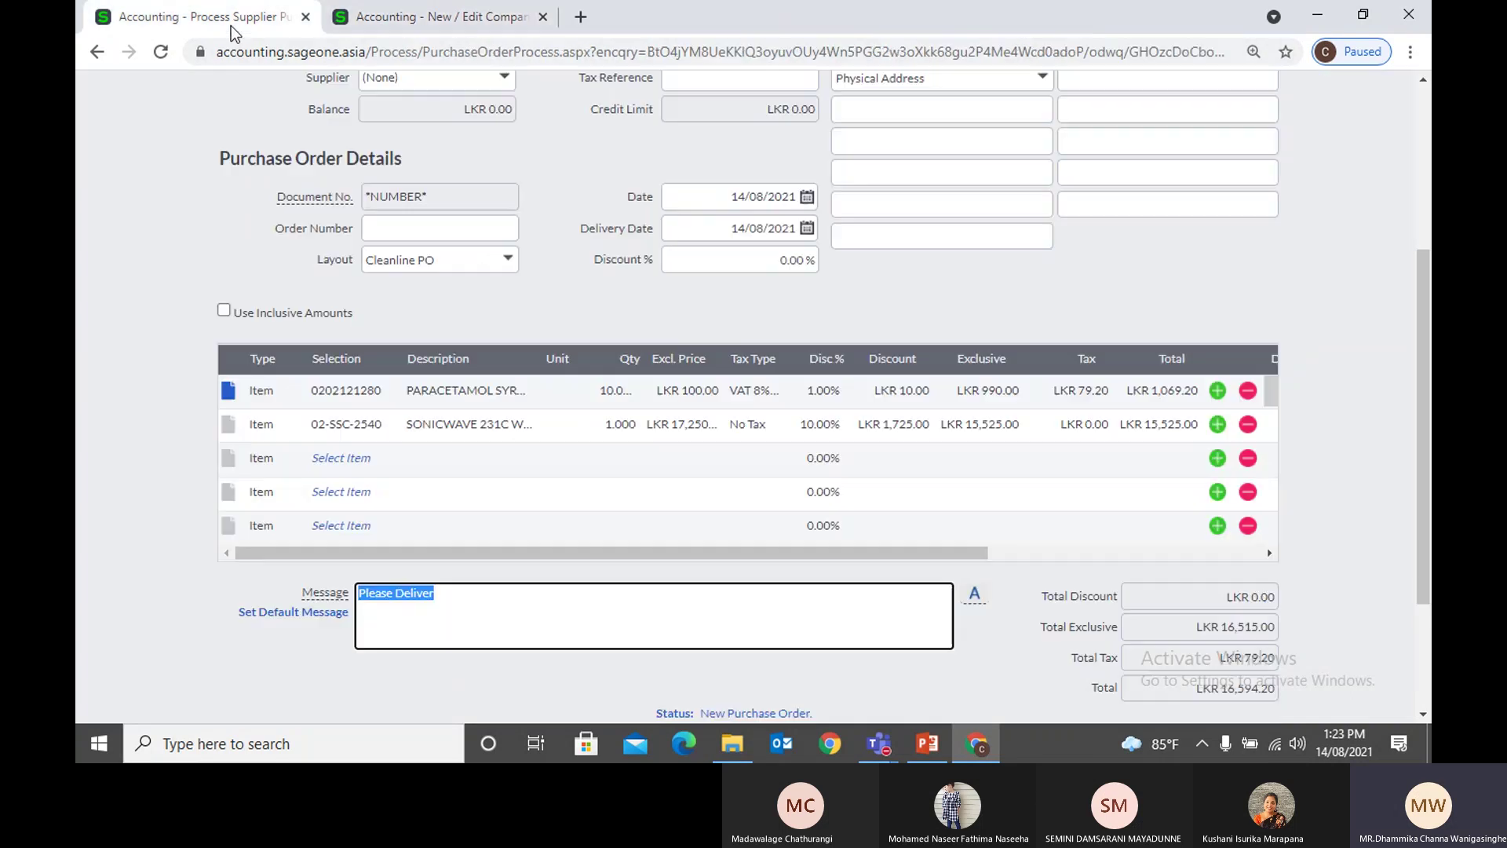
Step: Replace the purchase order's message with the saved document message "Please deliver within 3 days"
click(439, 606)
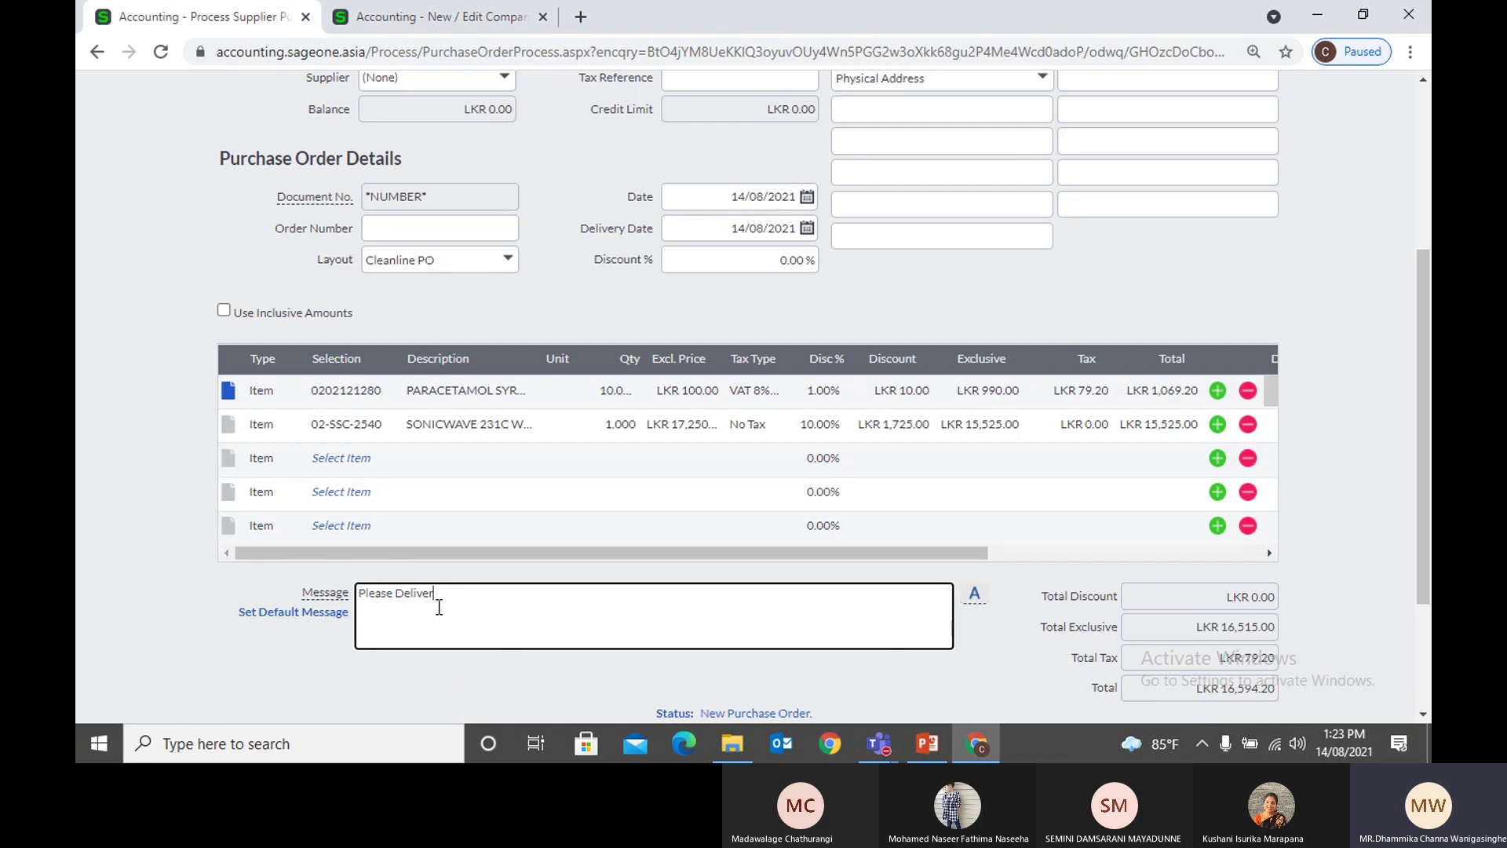
click(976, 599)
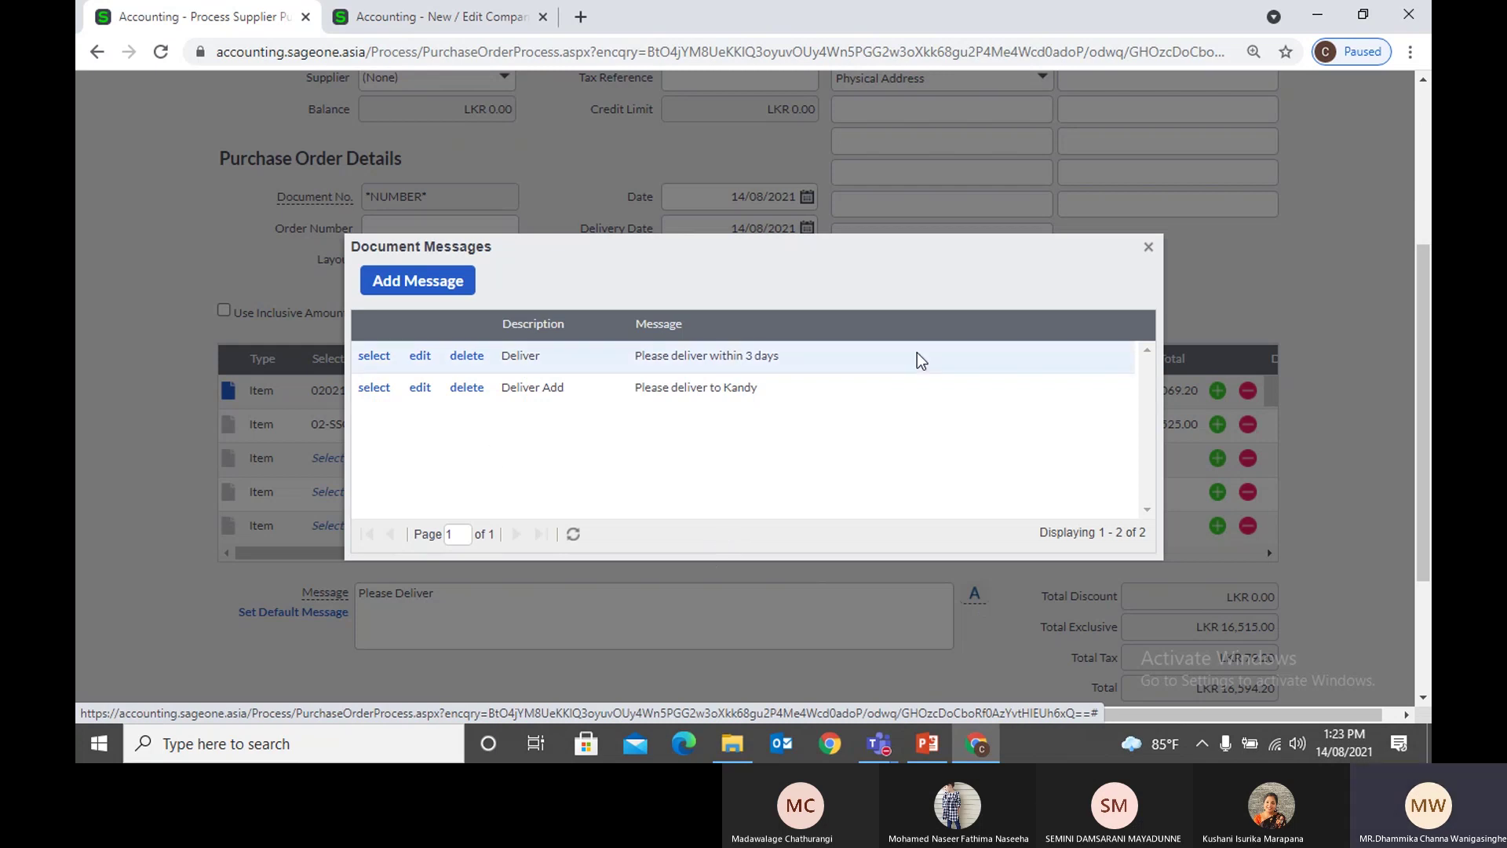
click(369, 357)
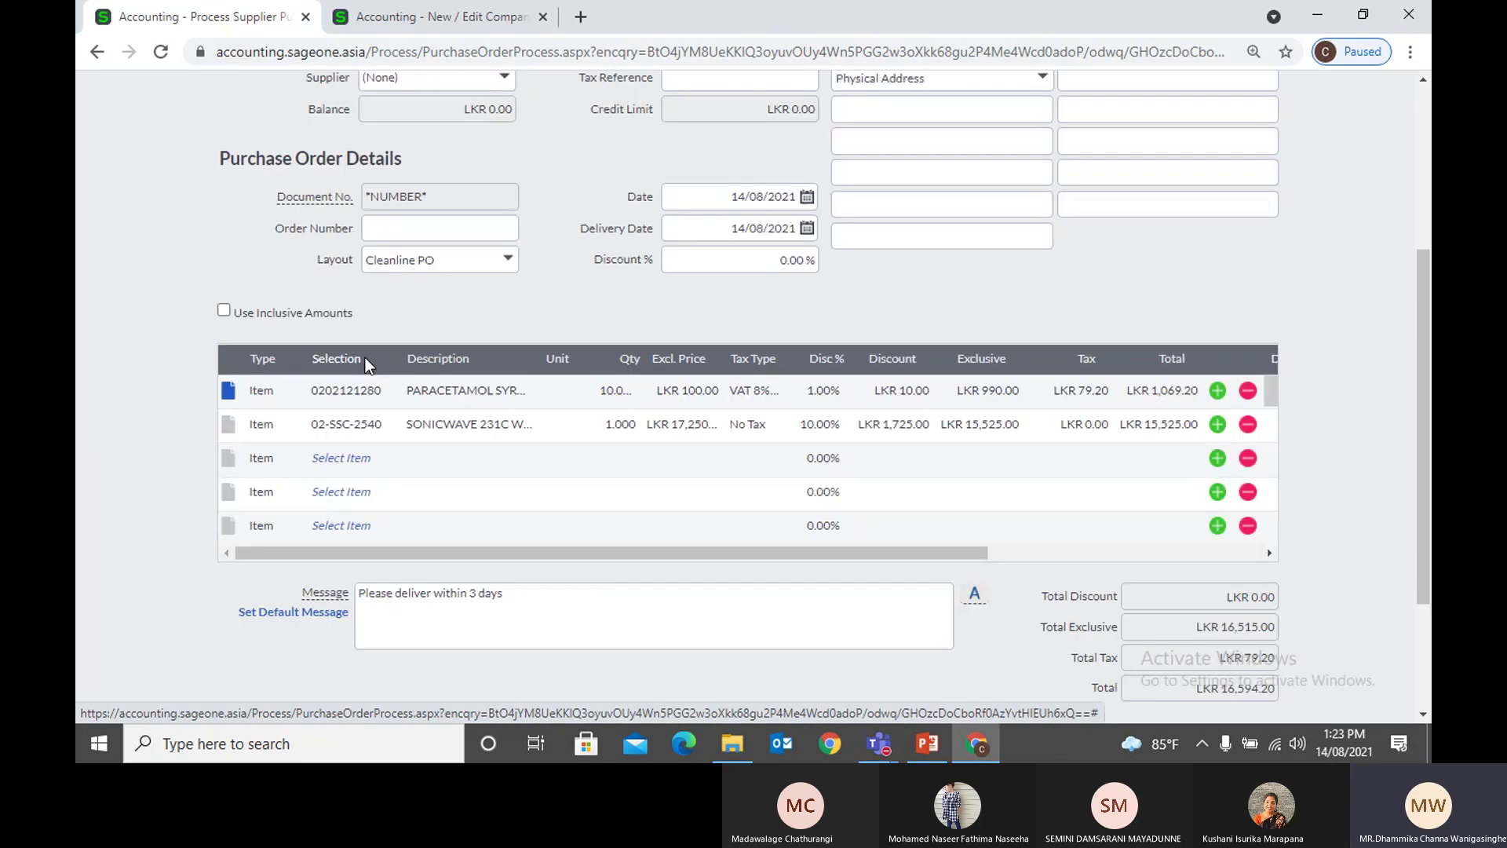
Step: Add a saved document message with description "KIU" and text "KIU", and apply it to the purchase order
click(976, 601)
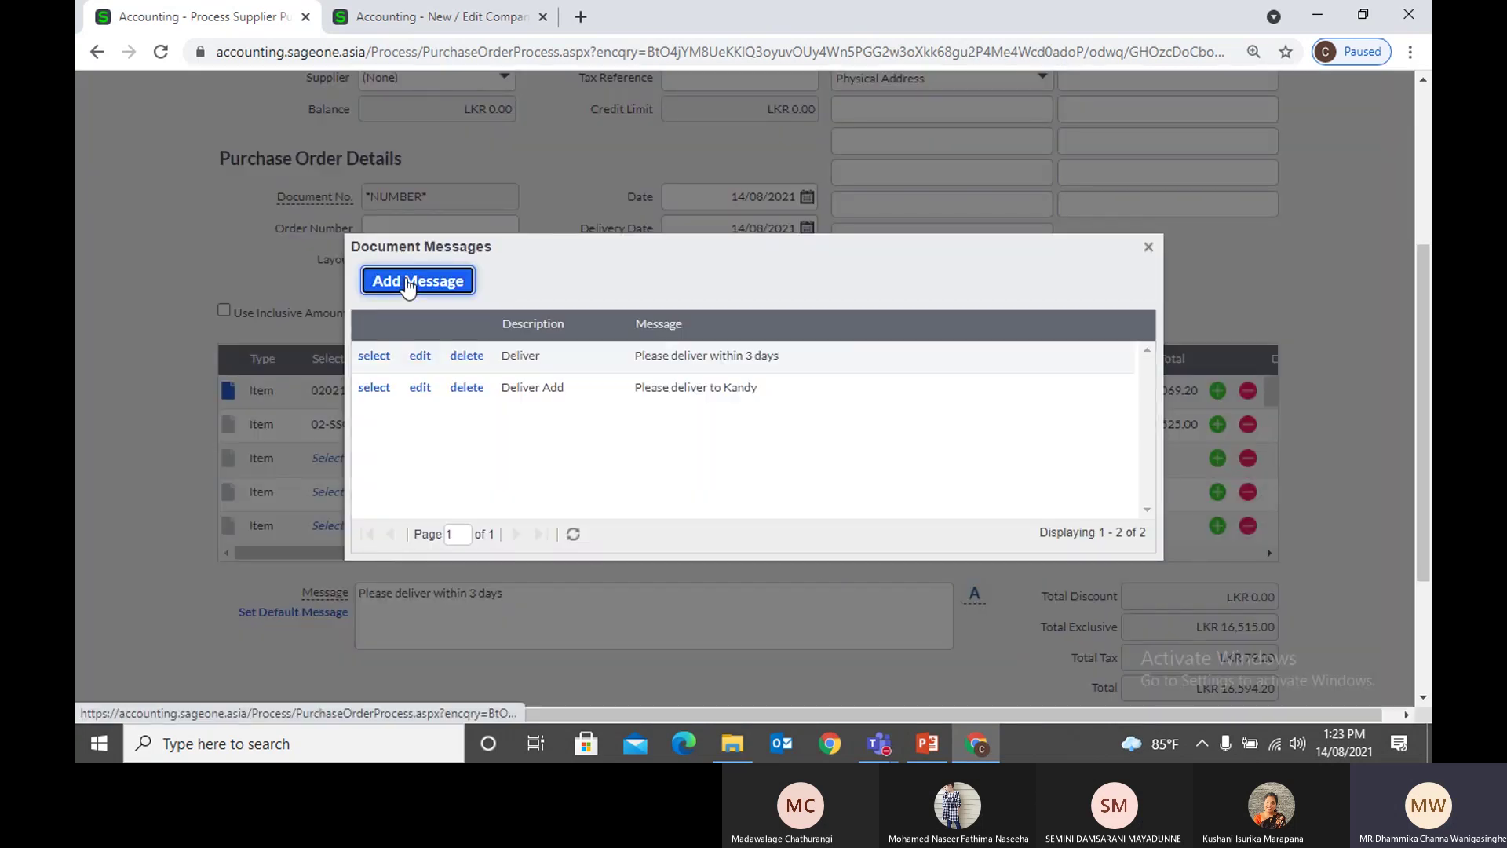
click(408, 281)
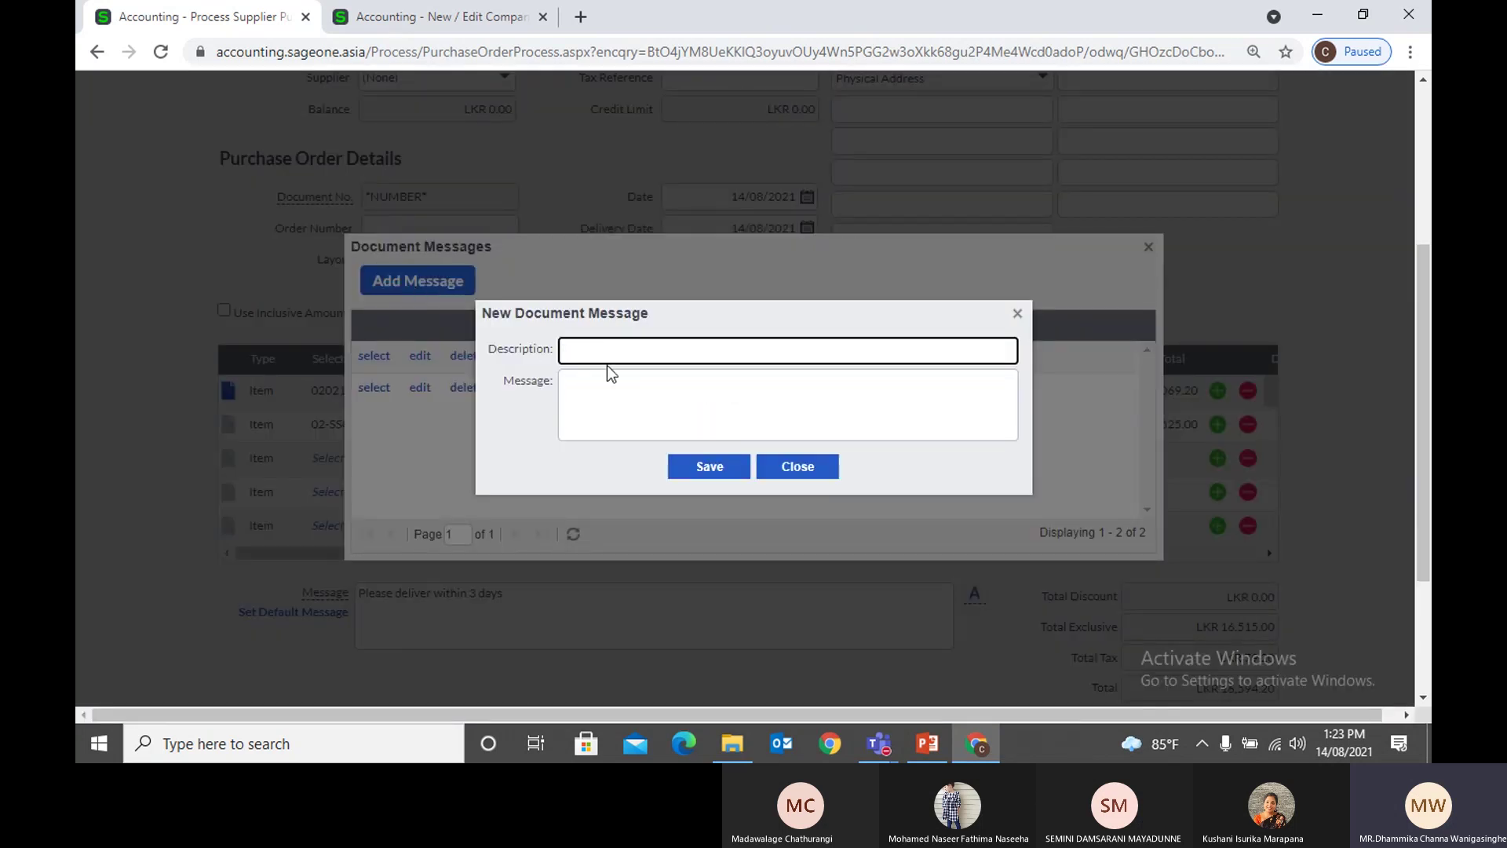
text(KIU)
key(Tab)
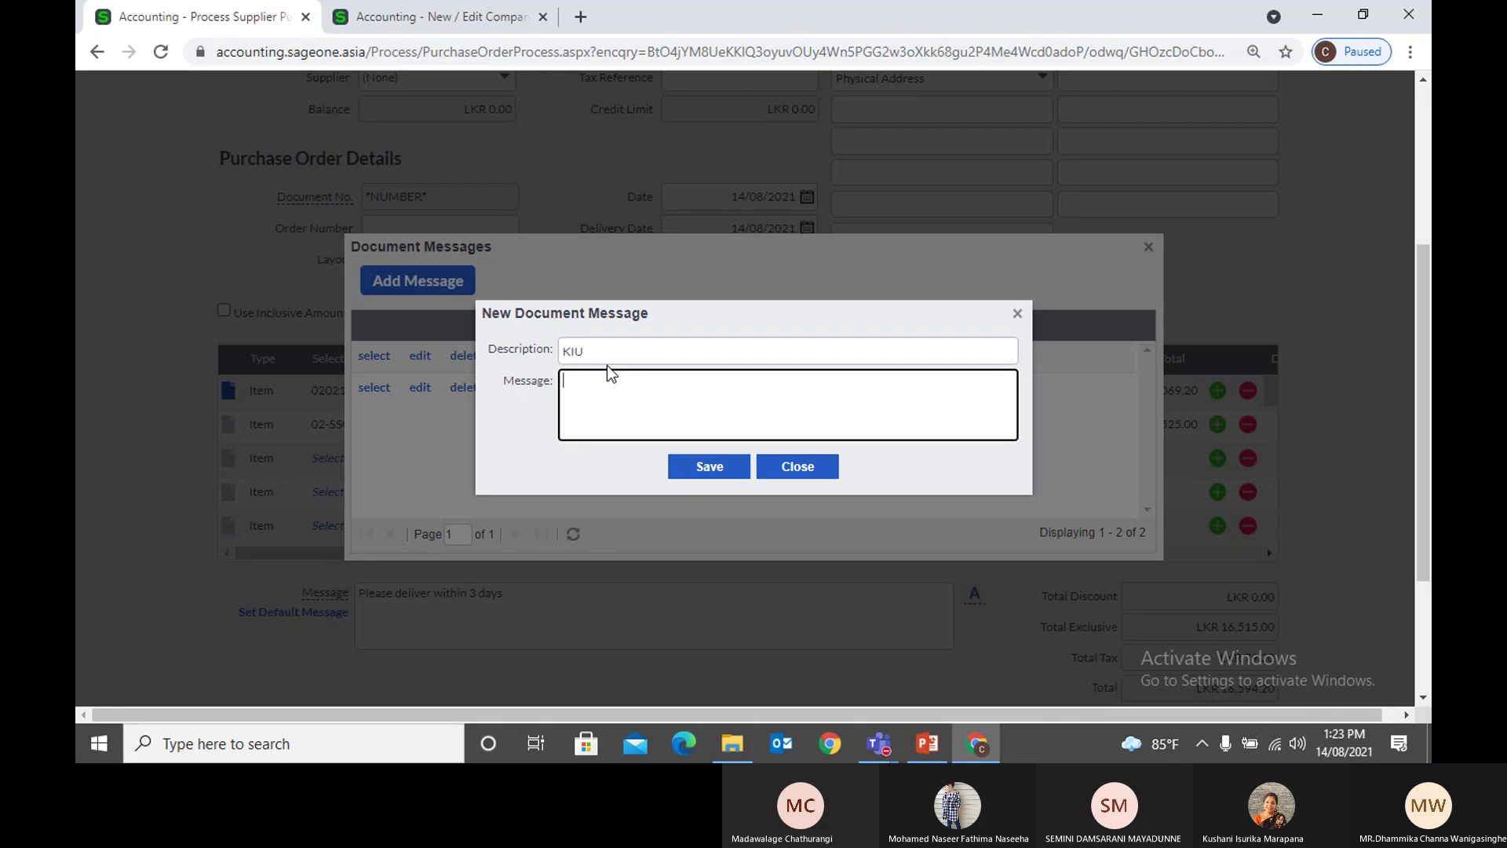
text(KIU)
click(680, 472)
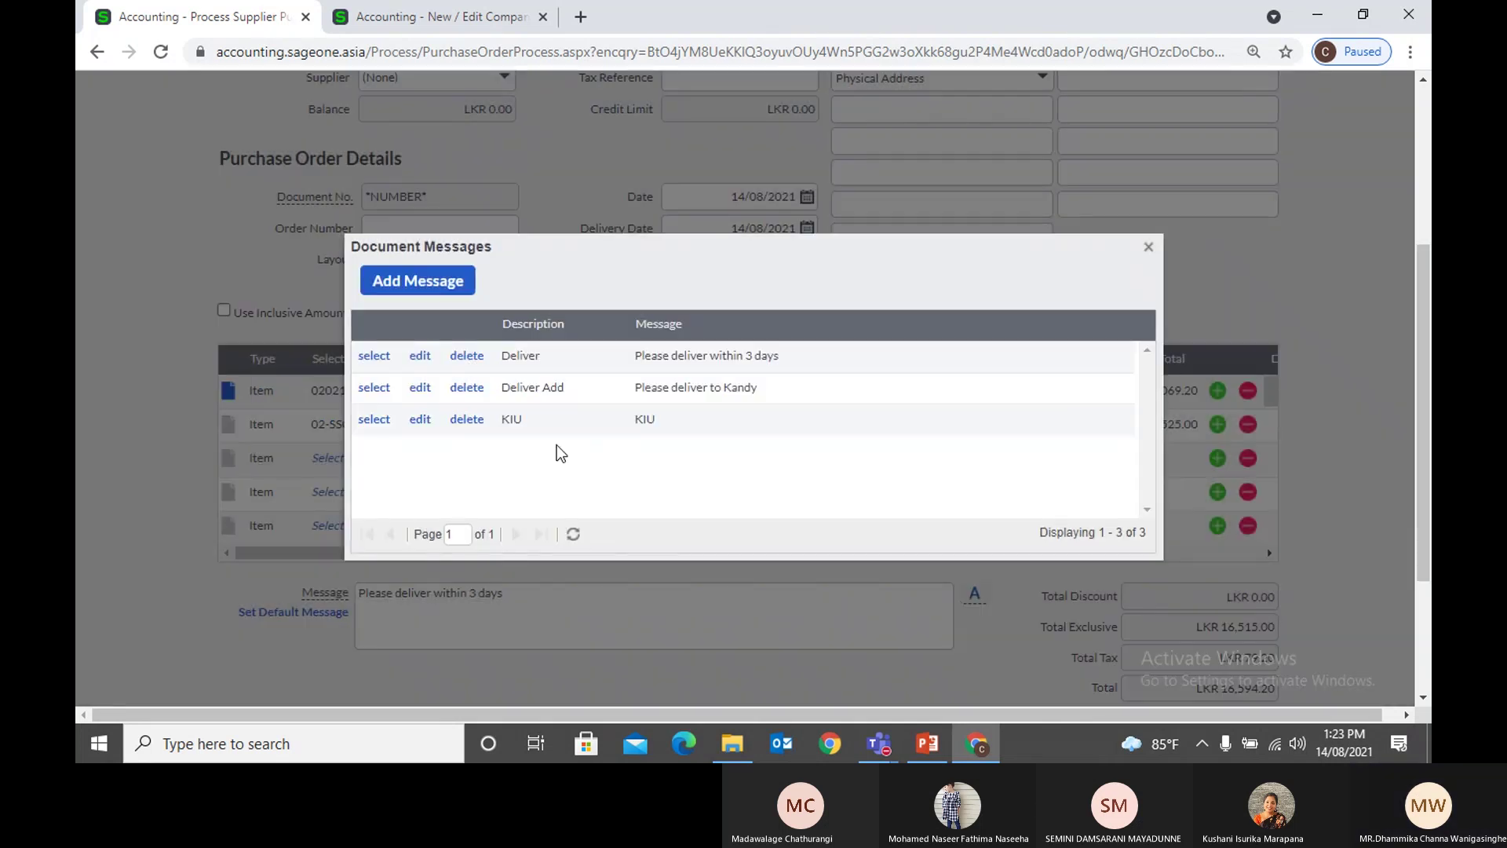
click(372, 421)
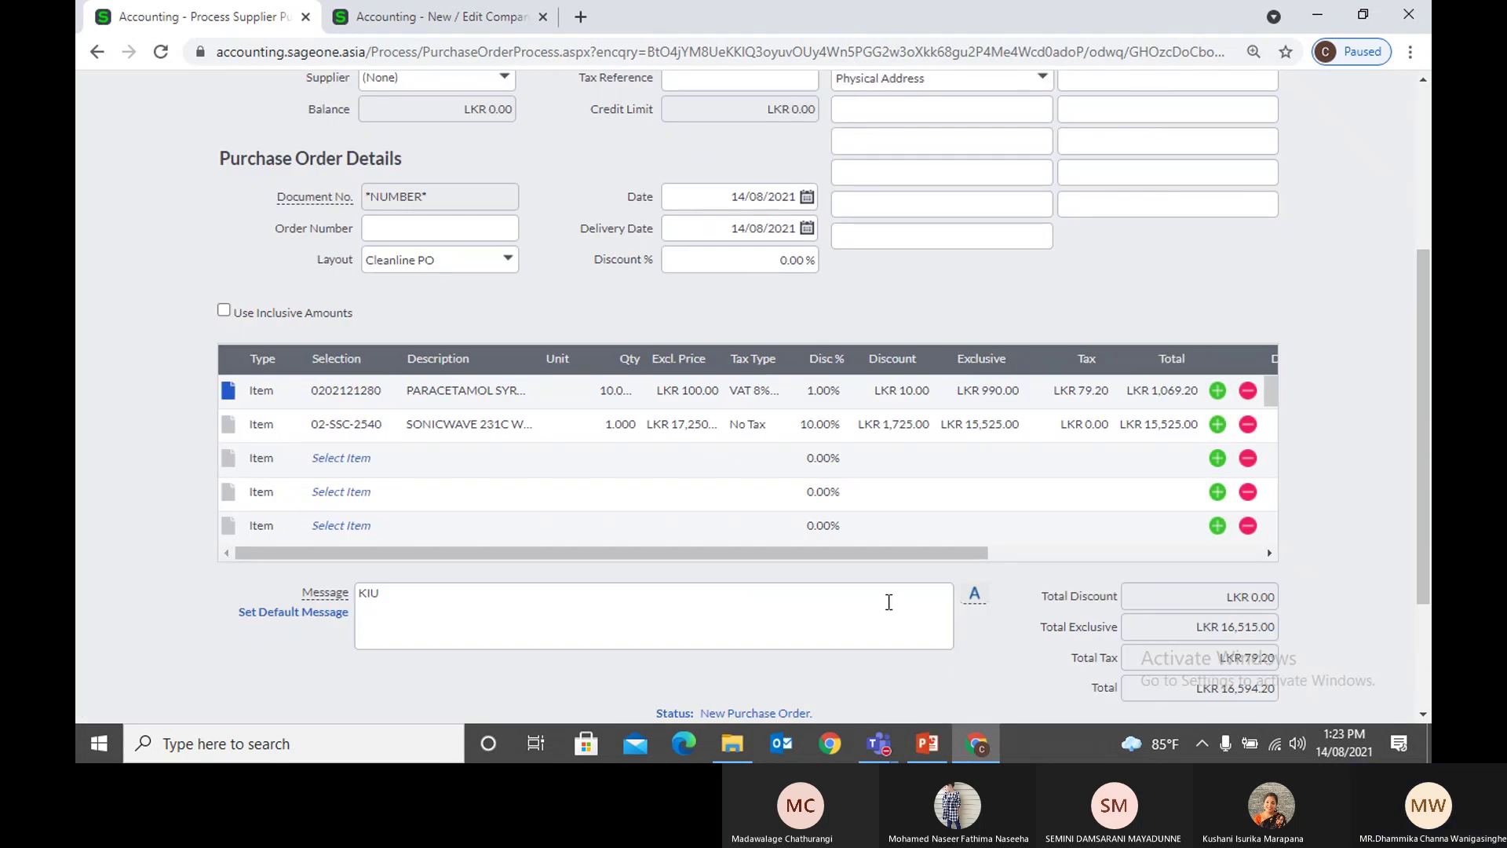
Step: Look up the supplier purchase order numbering in the company settings' document numbers and compare it with the order's document number
scroll(1025, 518, down, 3)
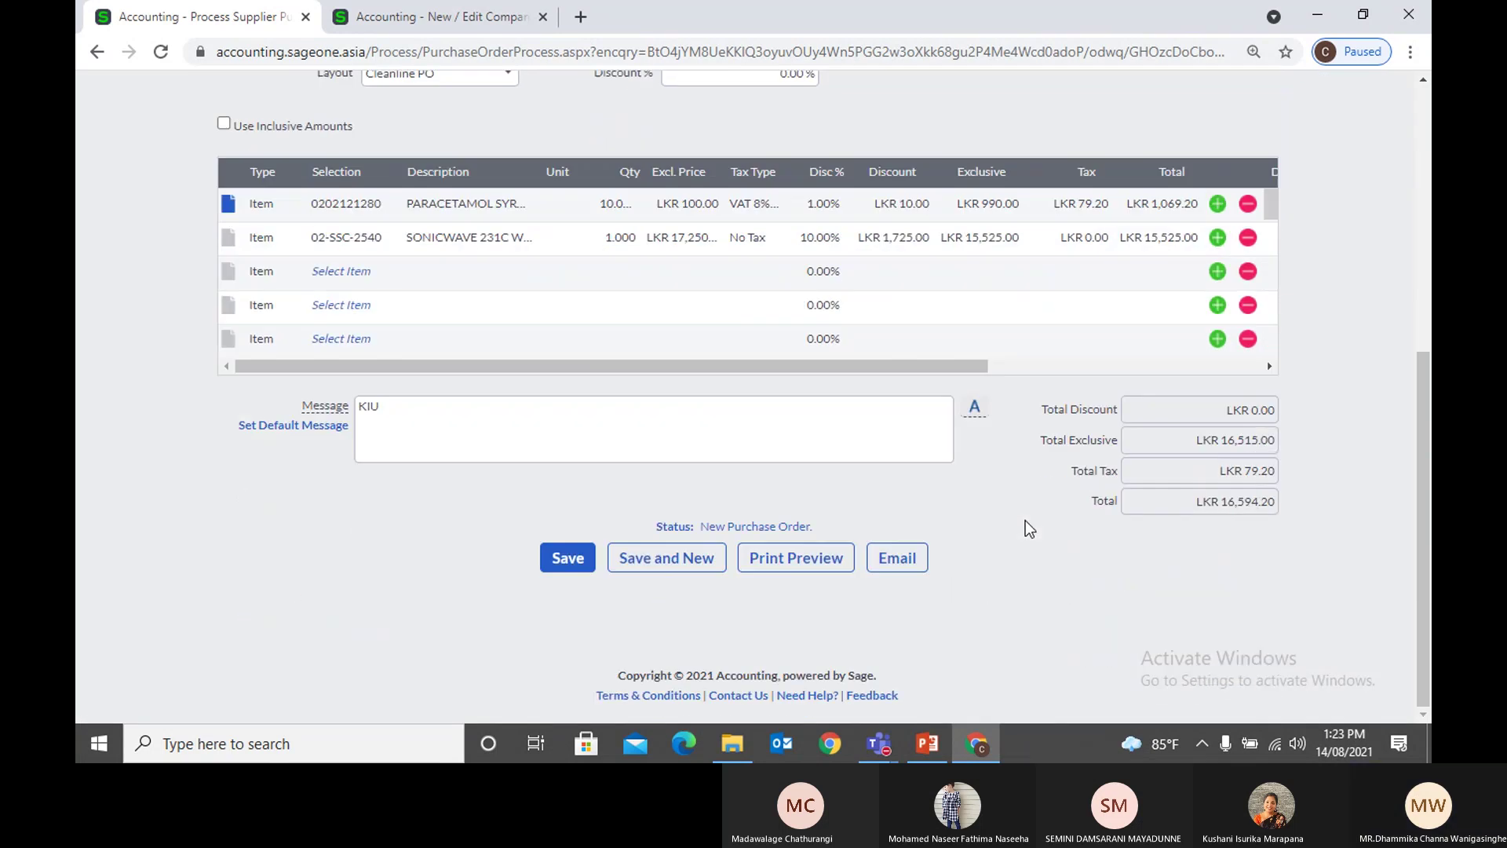
scroll(1035, 551, up, 5)
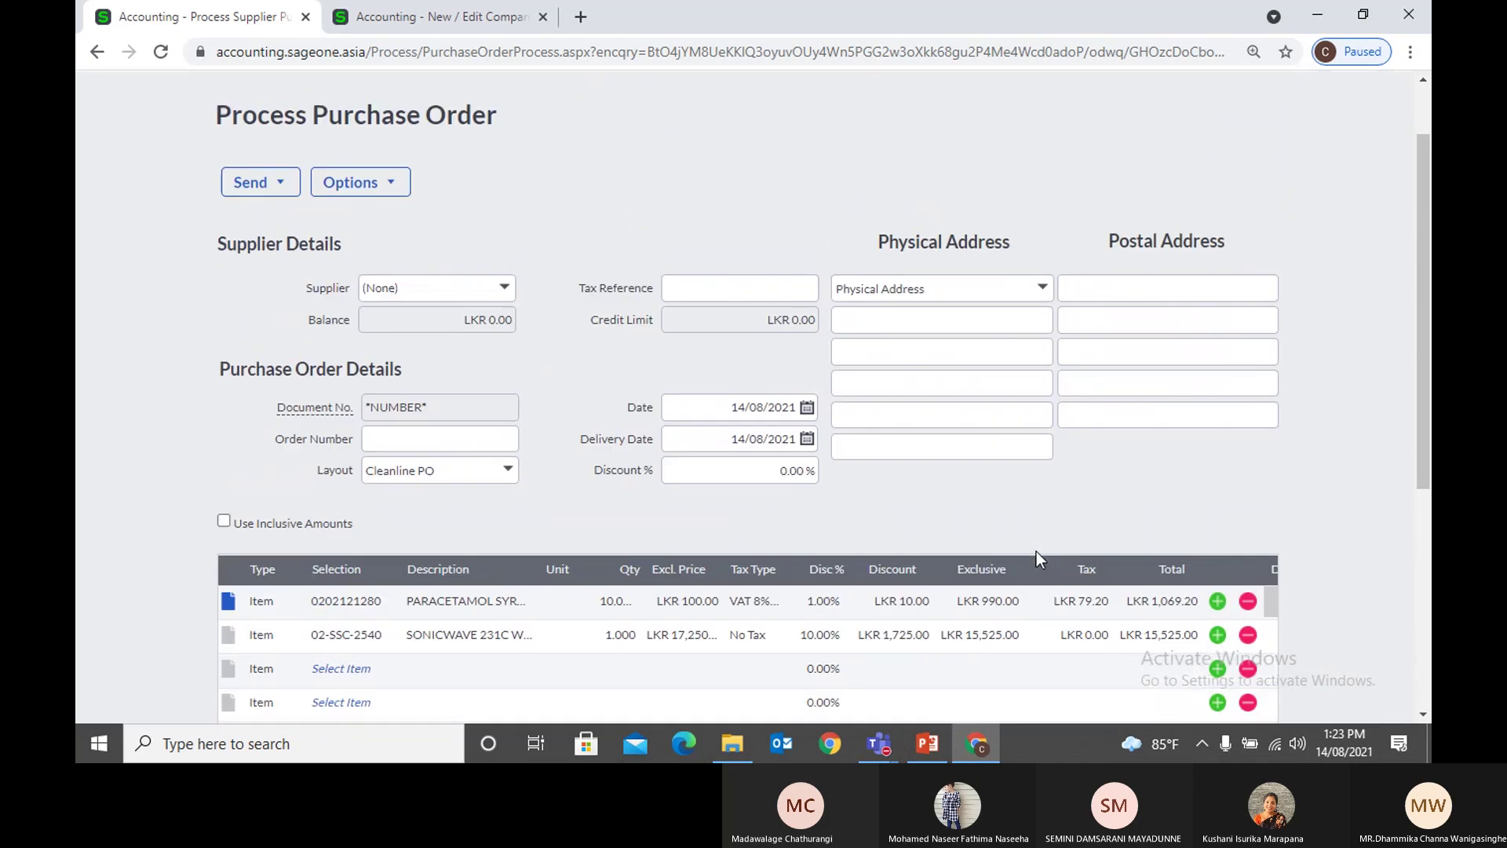
scroll(1036, 551, down, 5)
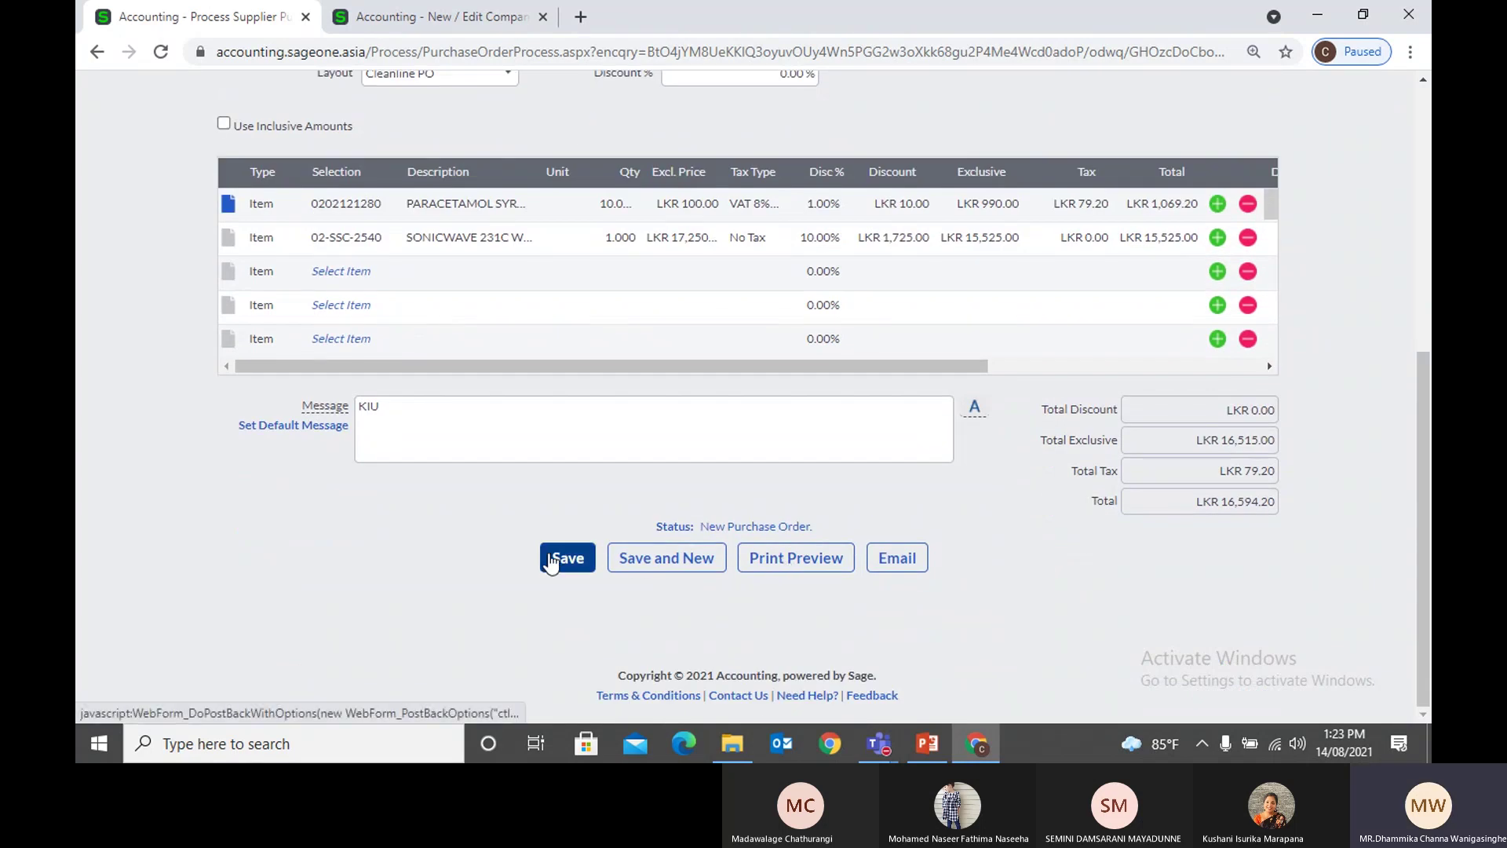
scroll(341, 569, up, 2)
scroll(341, 569, up, 3)
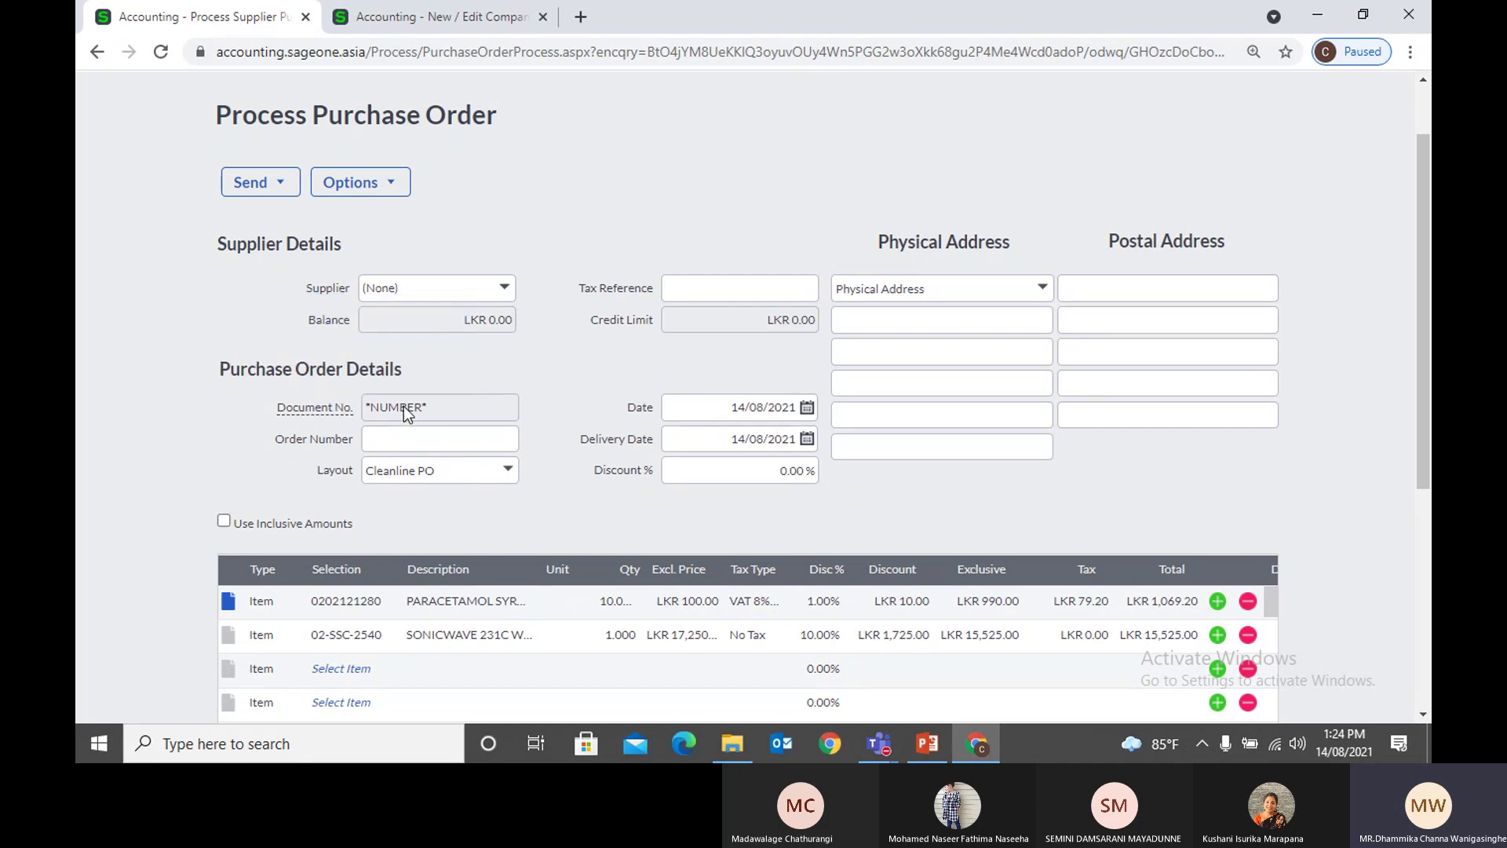
click(397, 17)
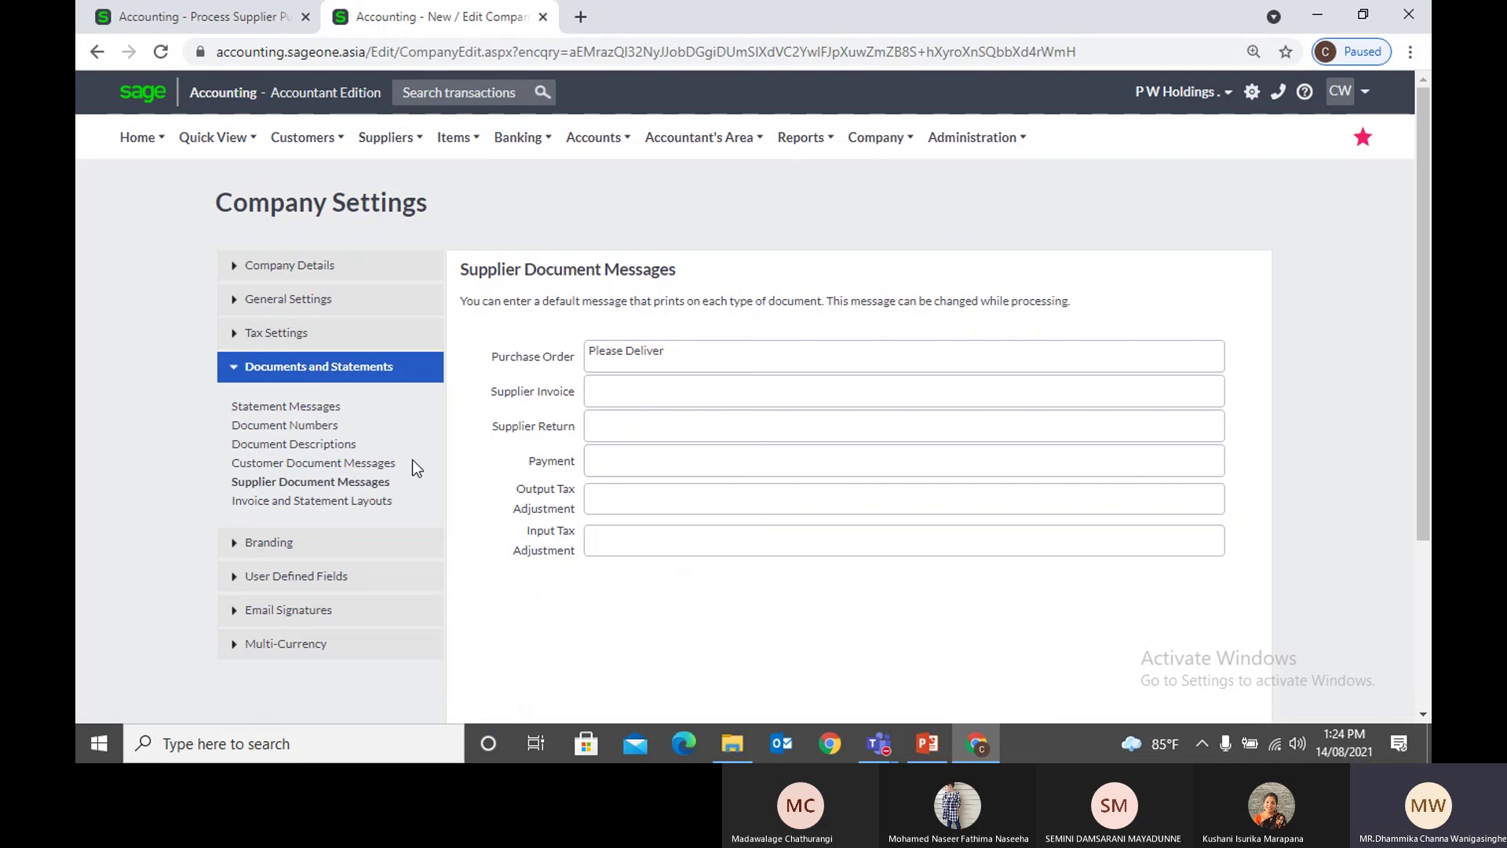
click(306, 429)
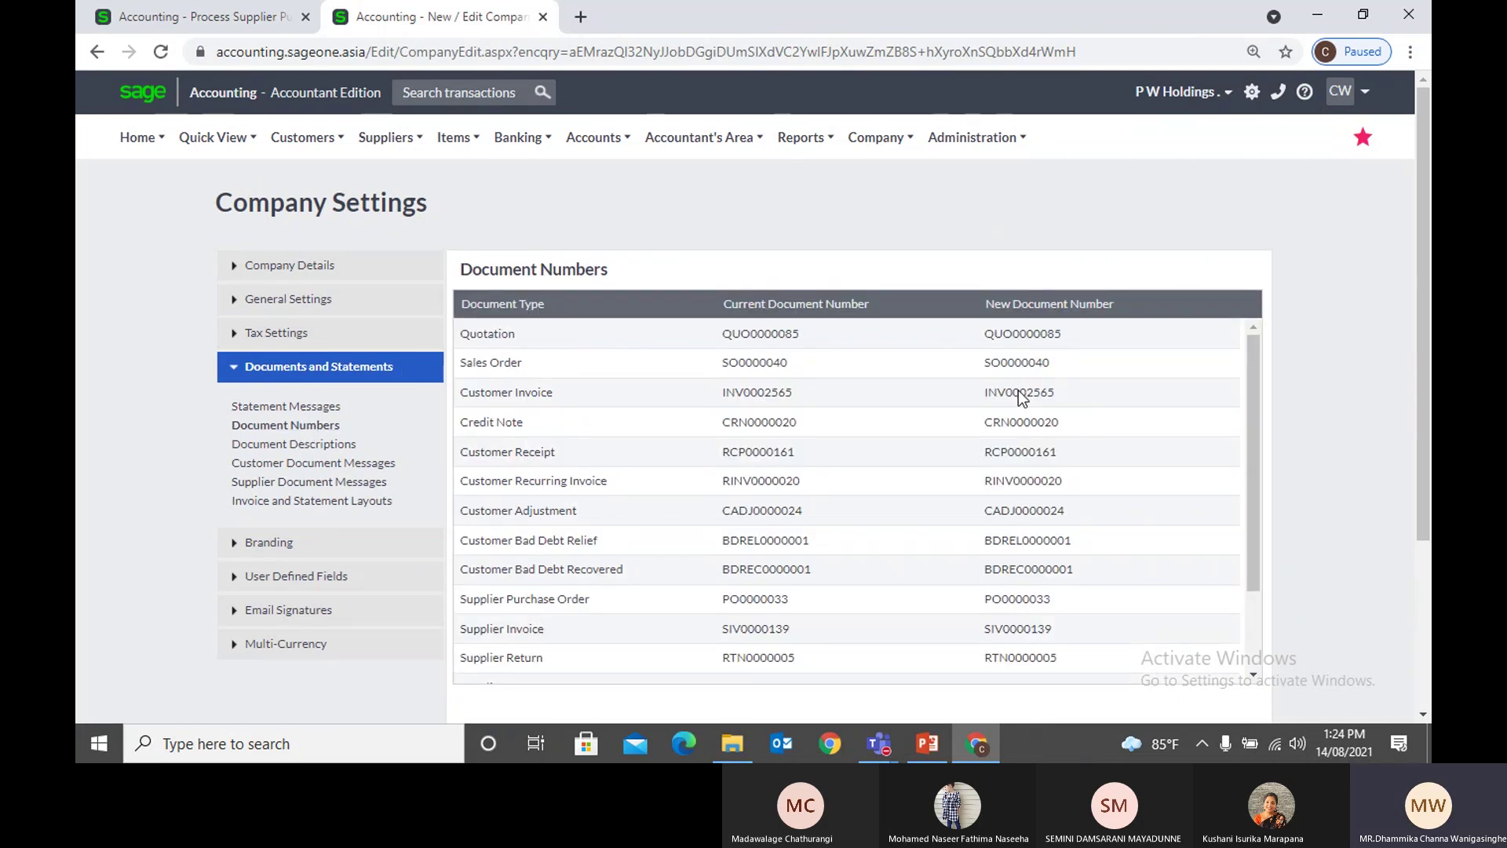
click(196, 19)
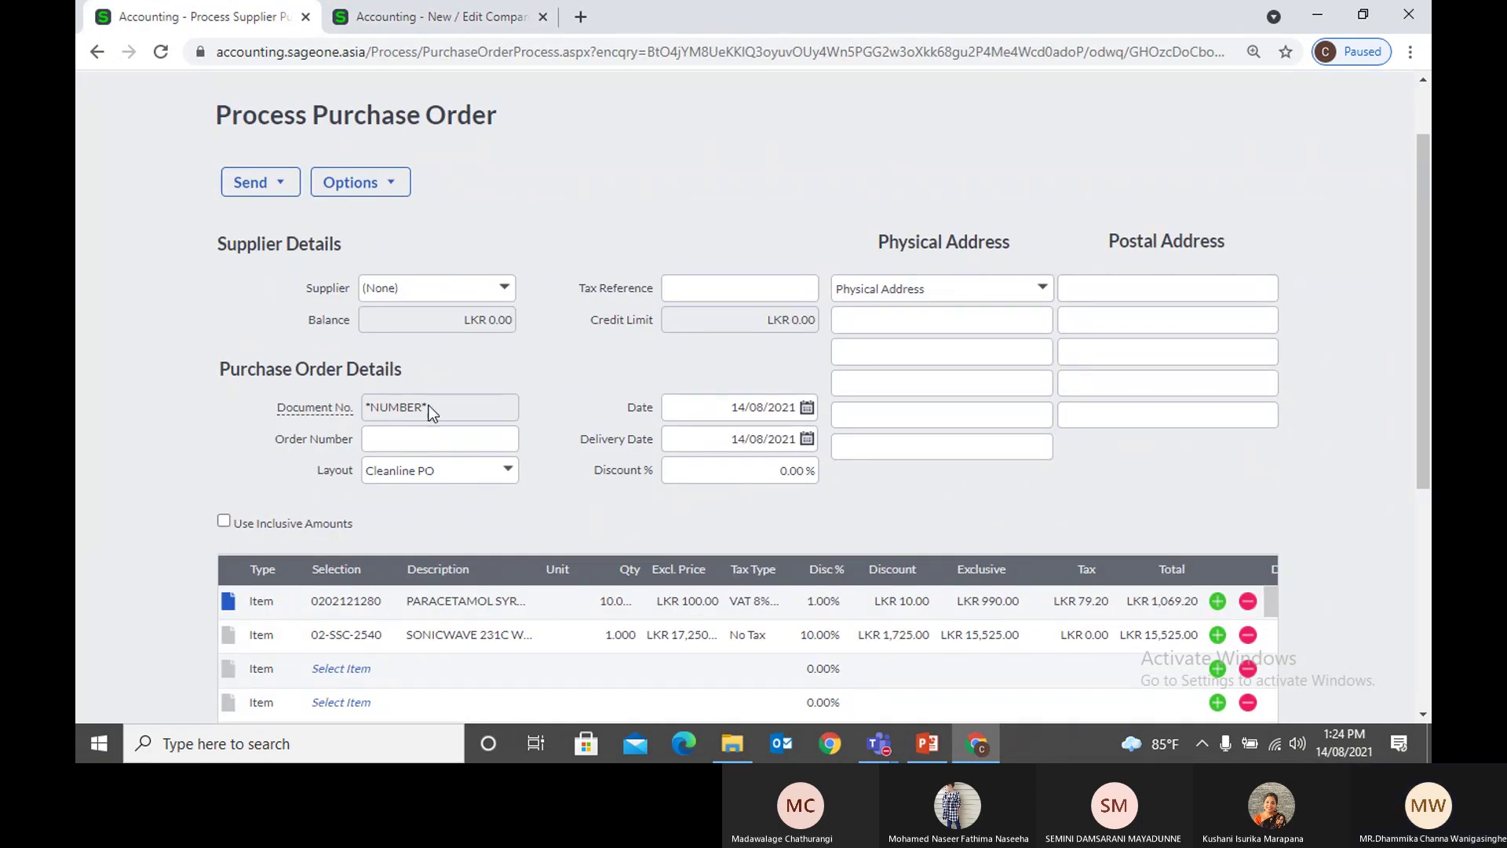
scroll(535, 356, down, 5)
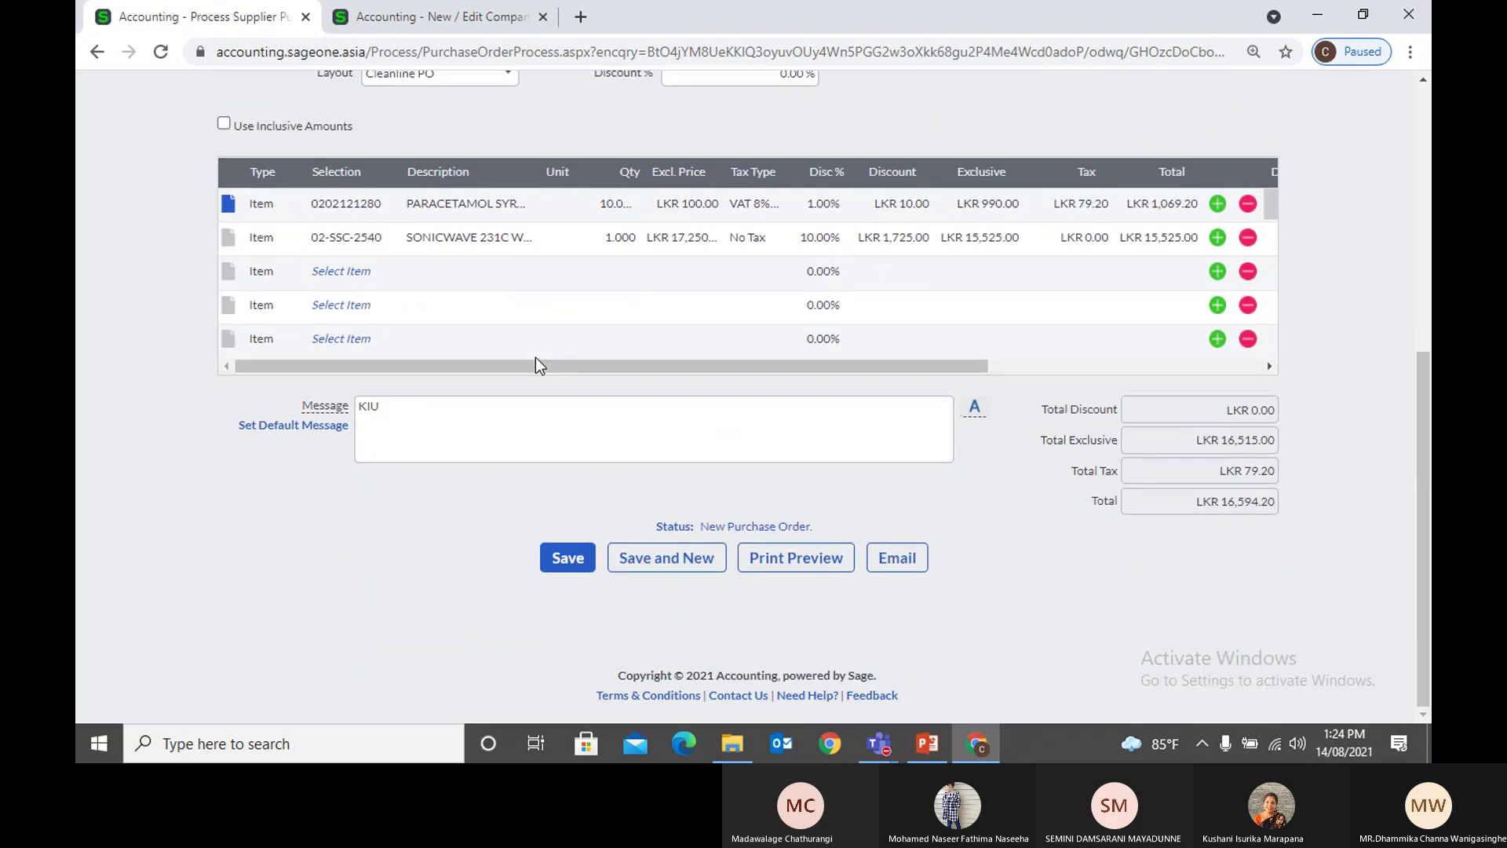
scroll(535, 356, up, 4)
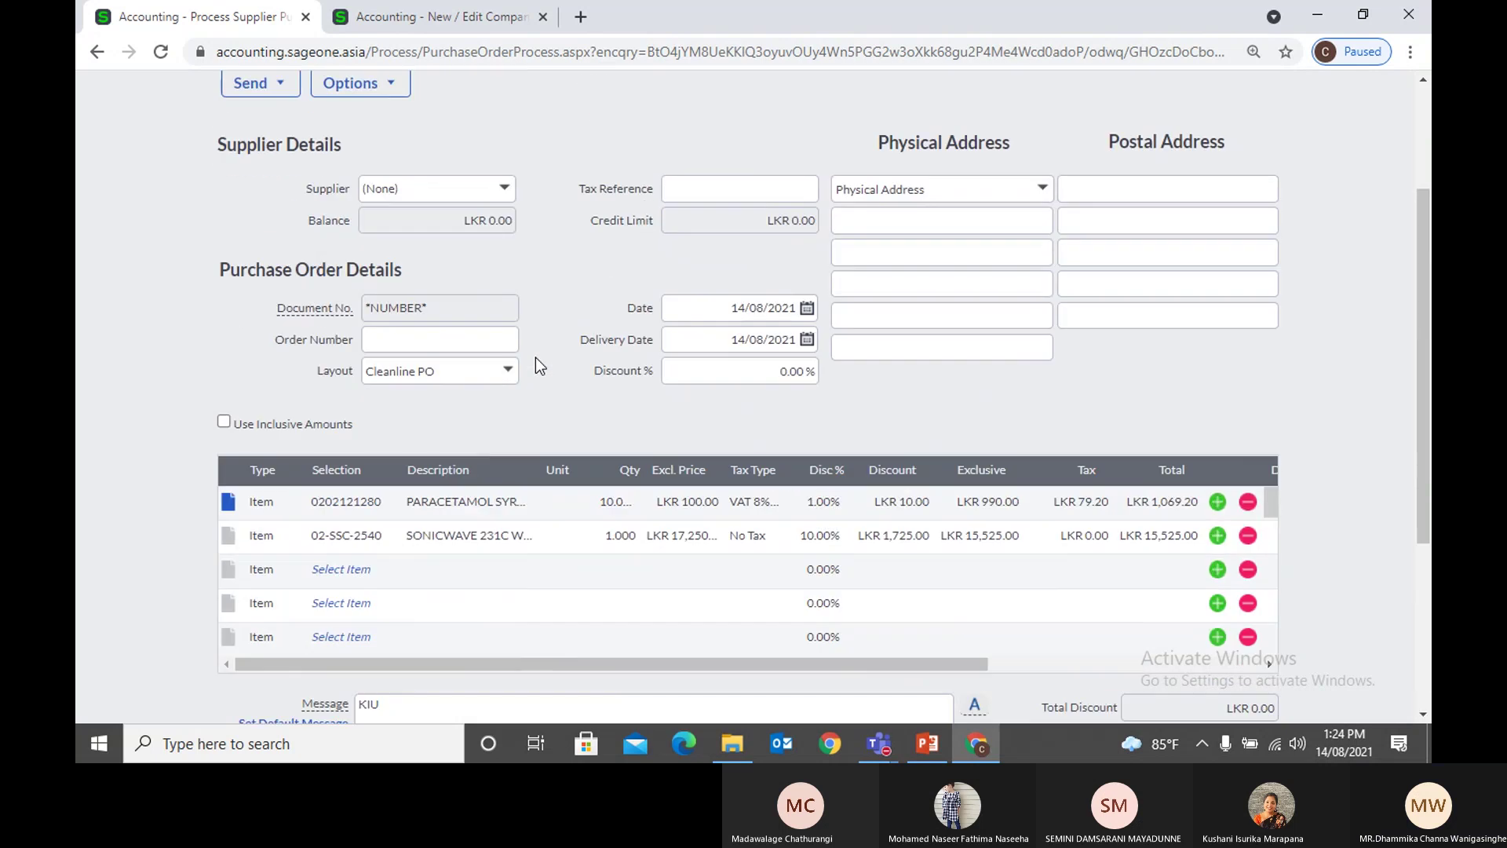
scroll(535, 356, up, 3)
mouse_move(380, 144)
mouse_move(387, 215)
click(531, 208)
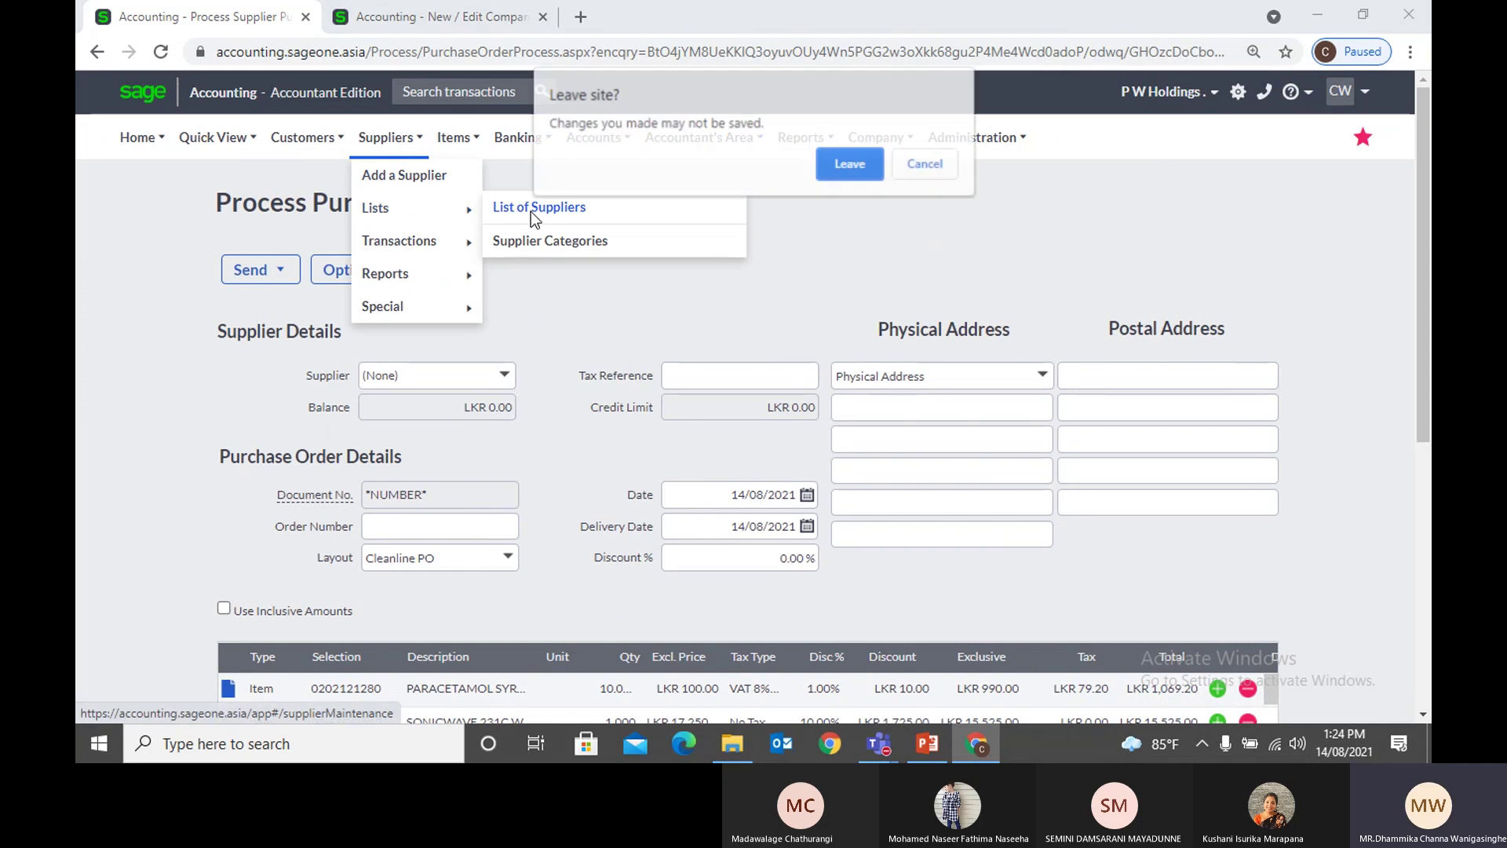
click(927, 163)
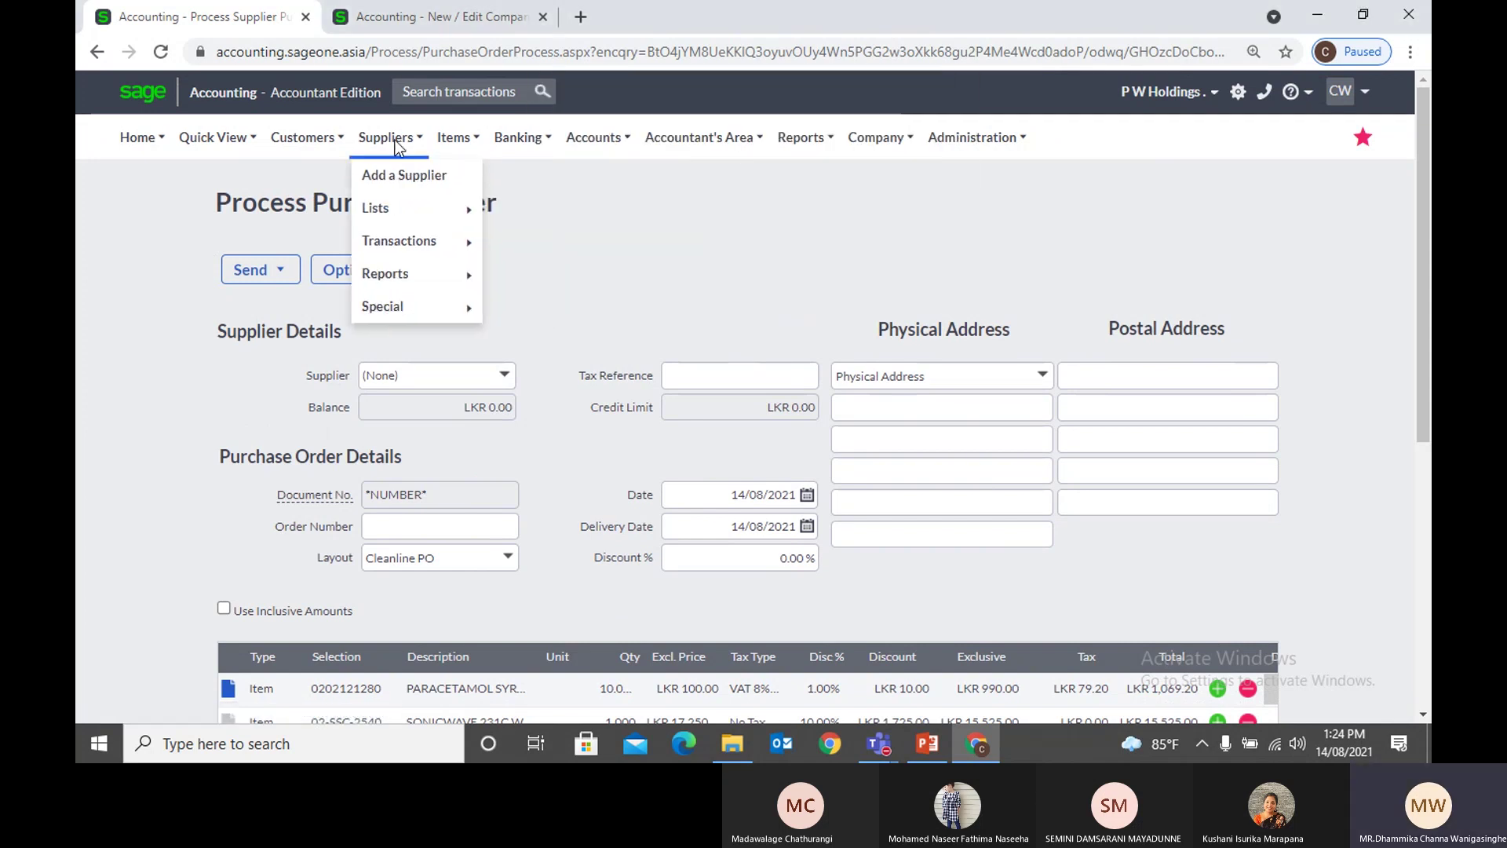
Step: Discard the unsaved purchase order and open the list of supplier purchase orders
mouse_move(401, 245)
click(527, 242)
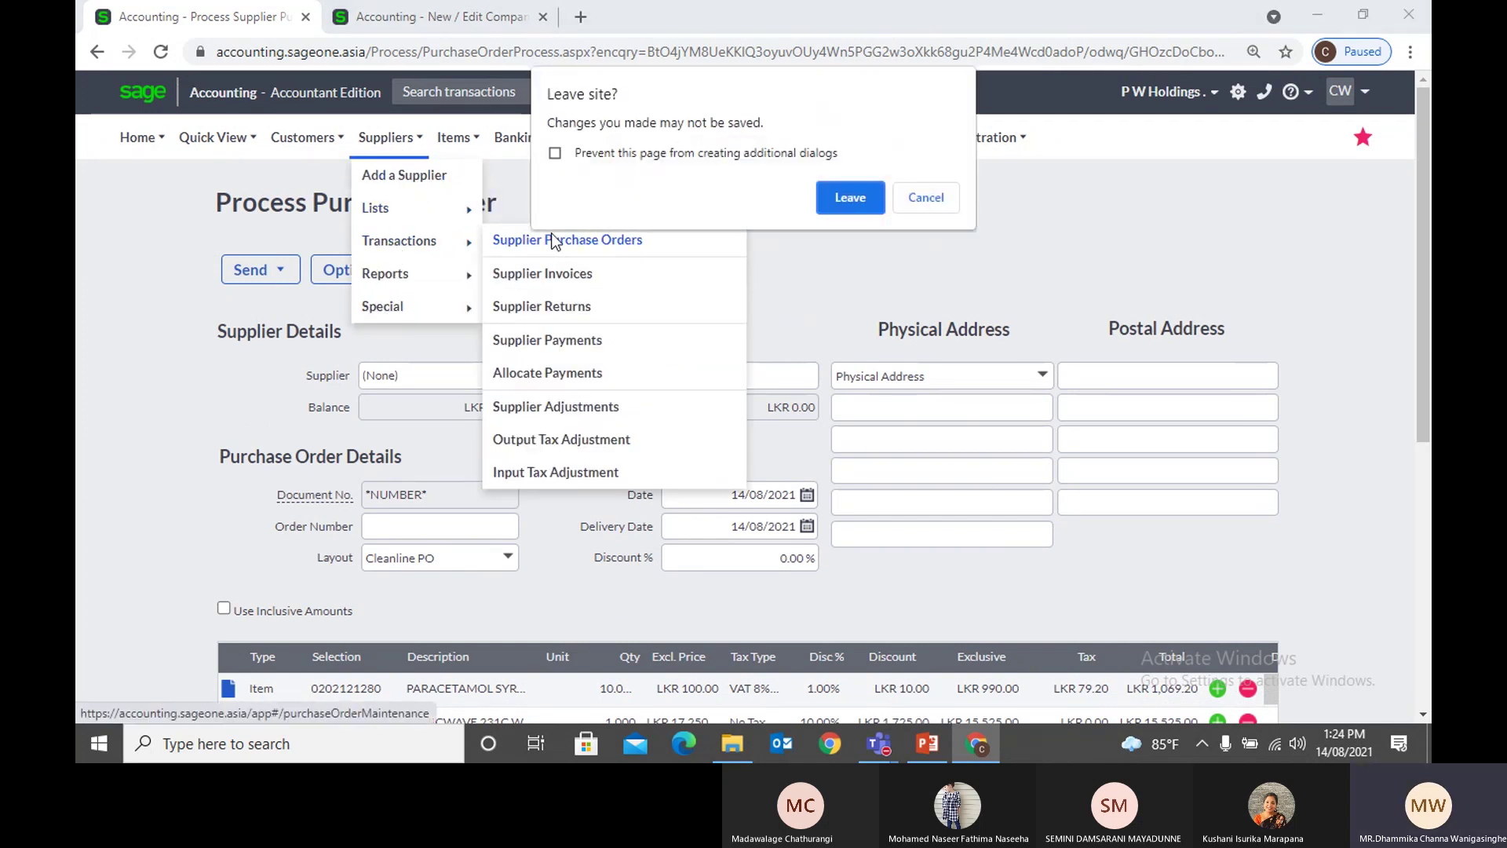
click(851, 198)
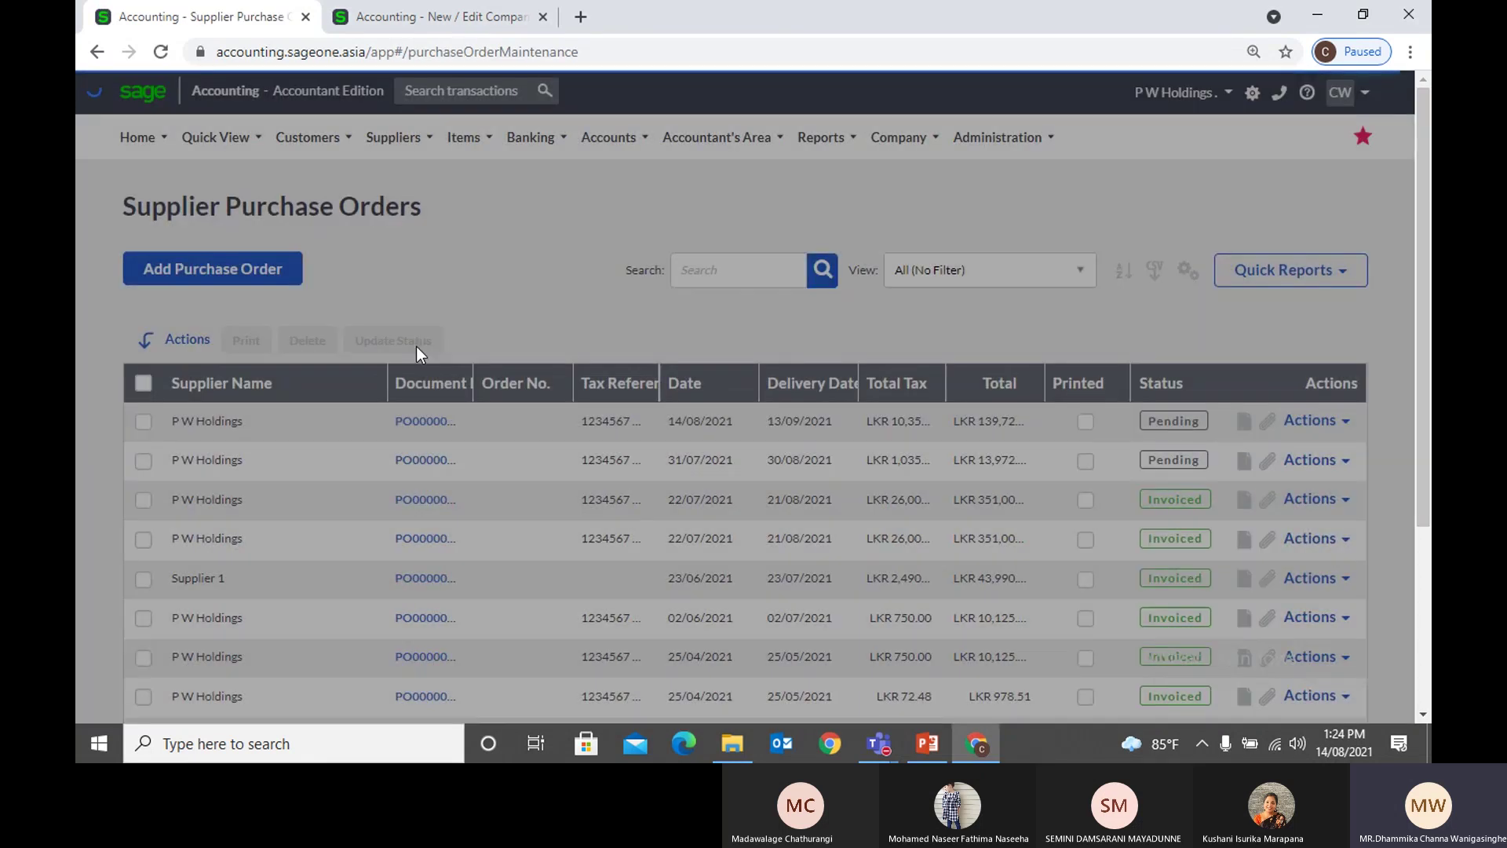
click(392, 137)
mouse_move(418, 248)
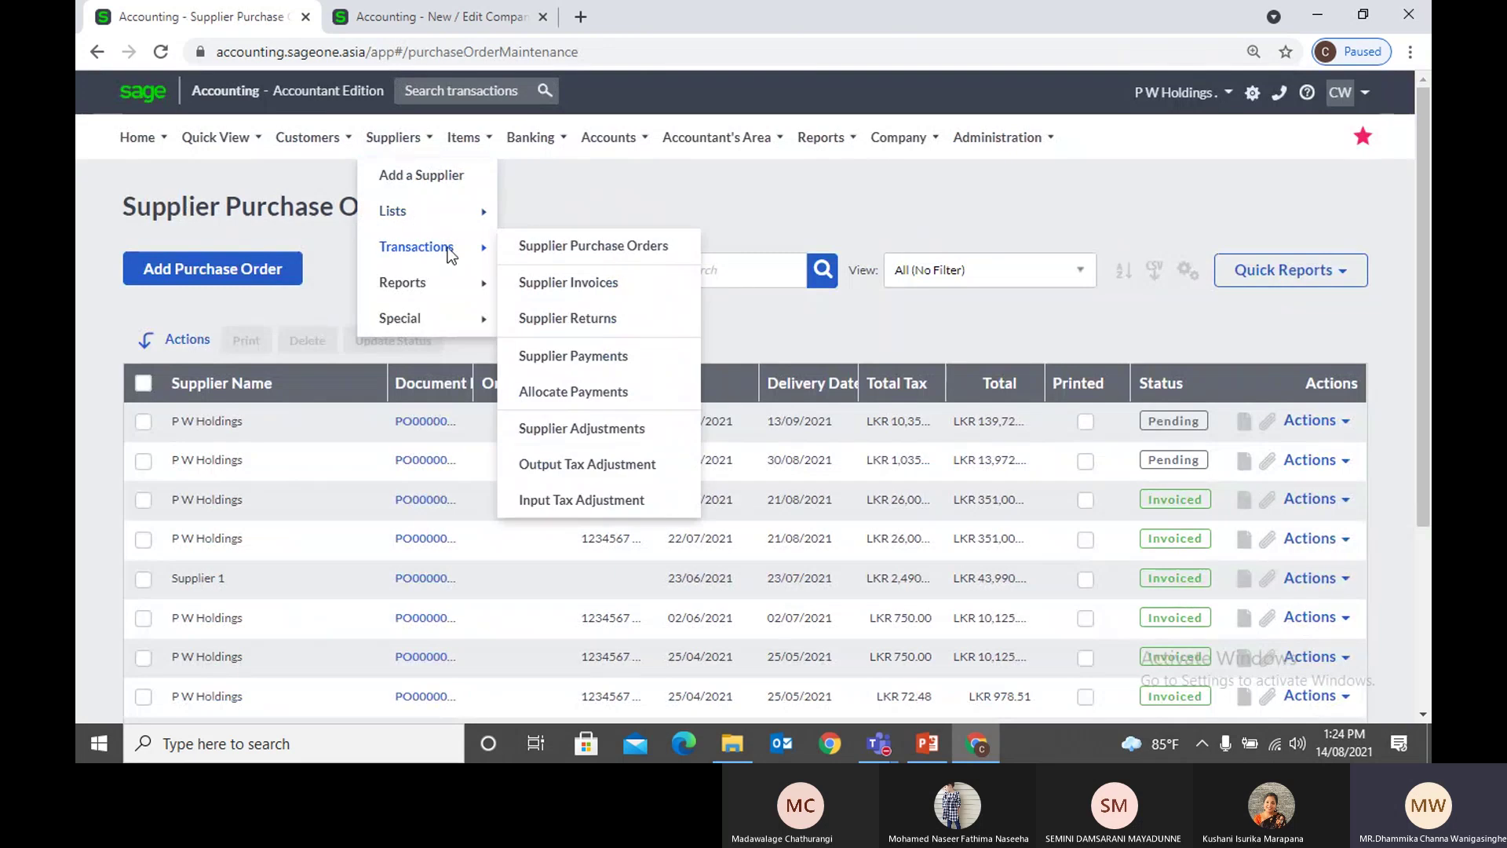
click(536, 252)
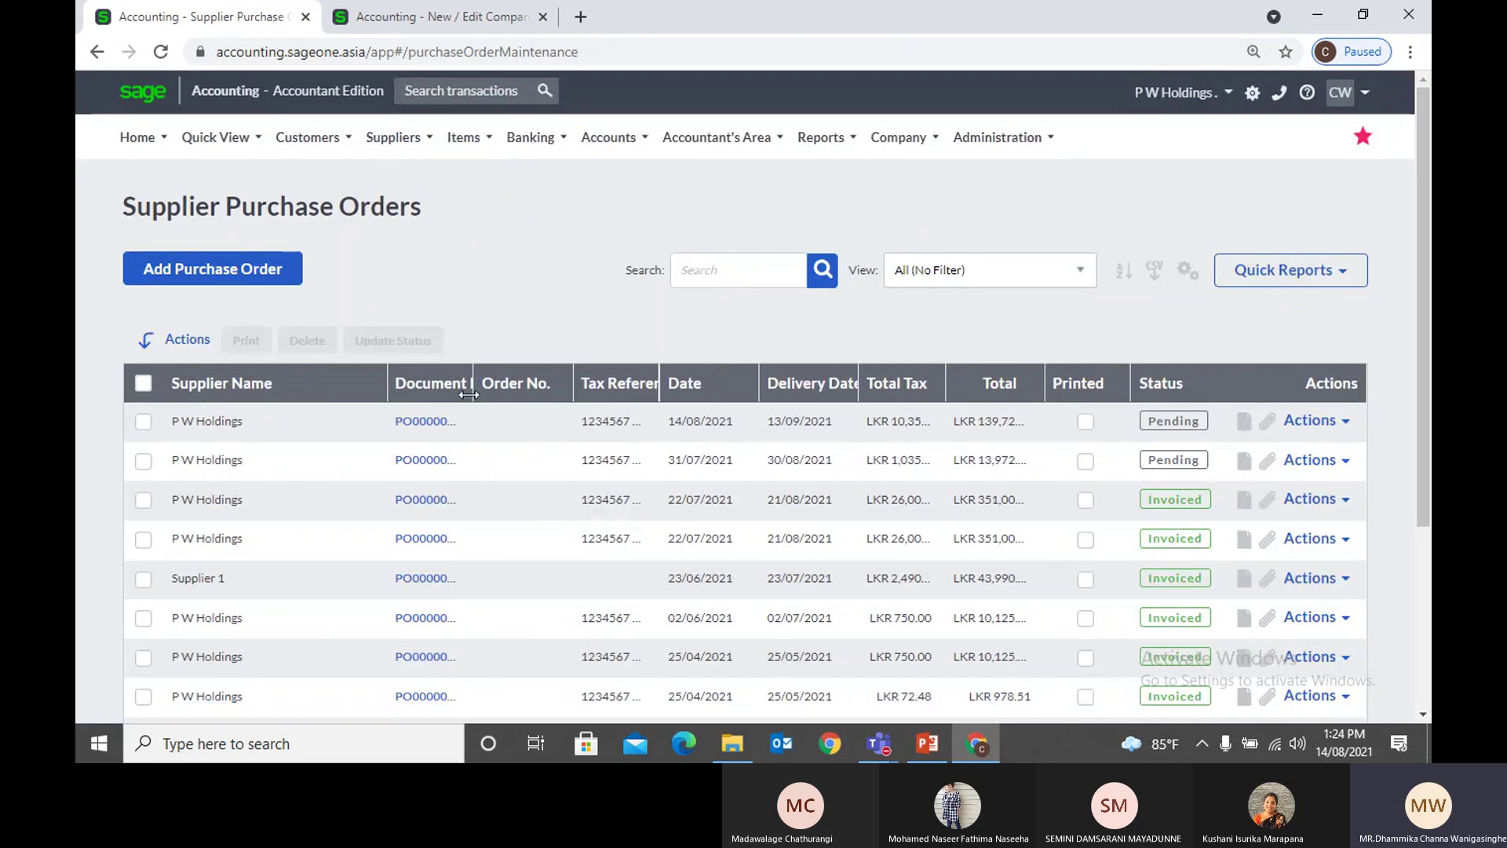
Step: Open the P W Holdings purchase order dated 14/08/2021, set item 02-SSC-2539's exclusive price to LKR 8,500, and save the order
click(419, 422)
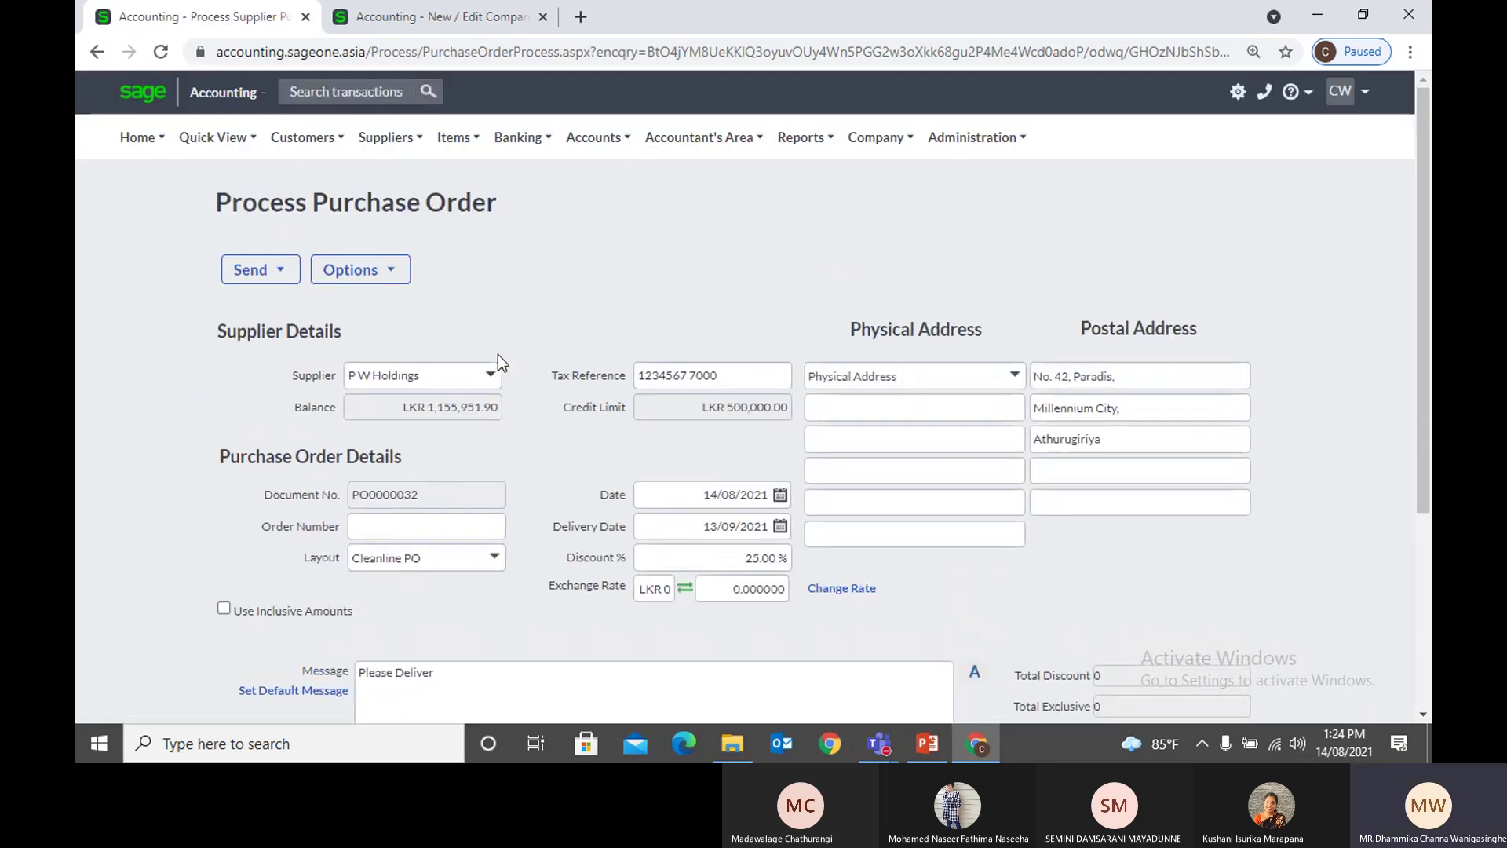
scroll(558, 361, down, 1)
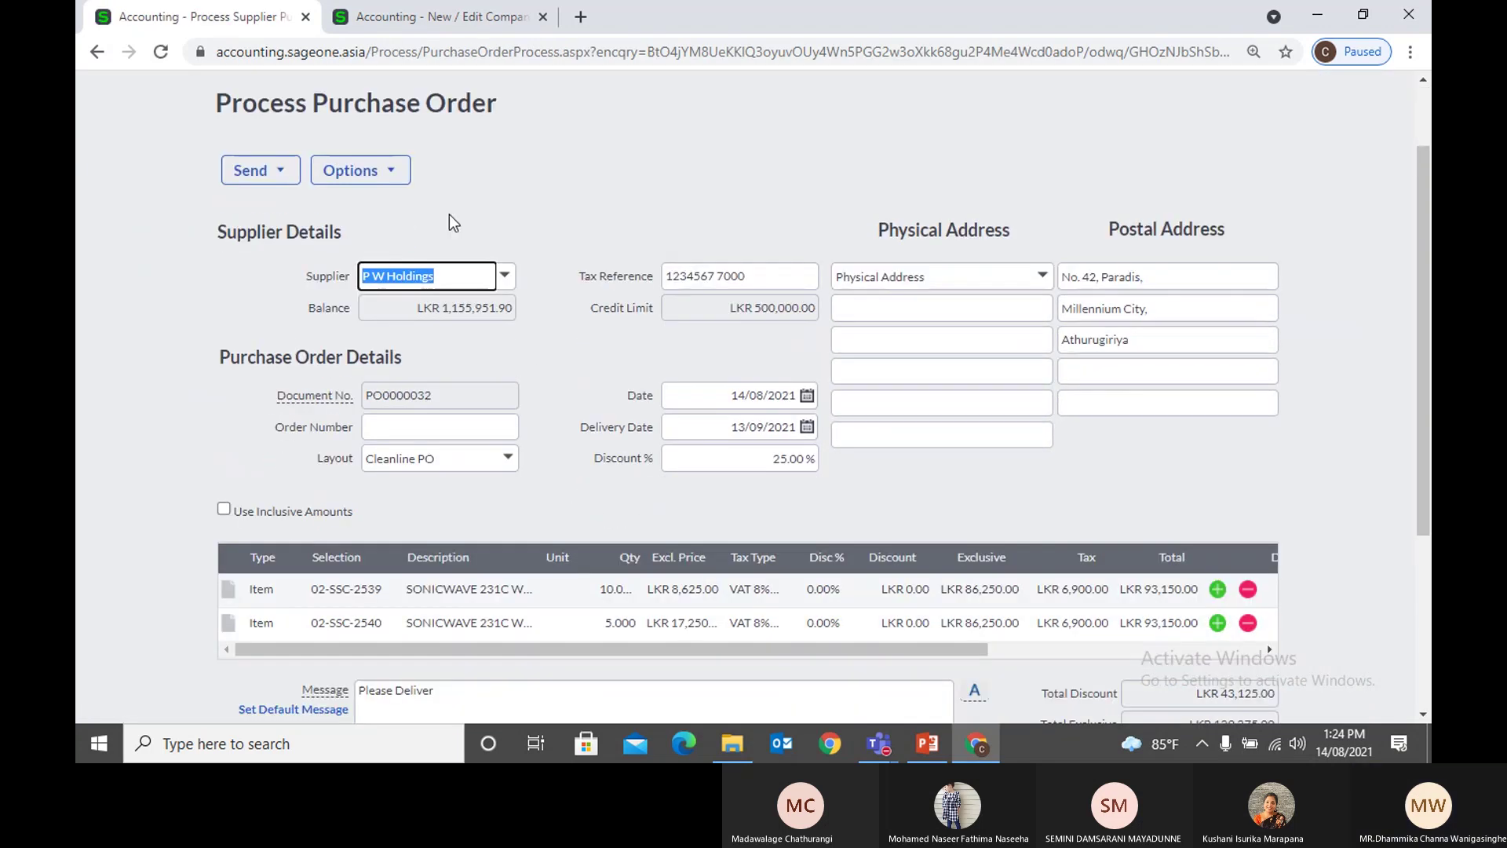
click(392, 174)
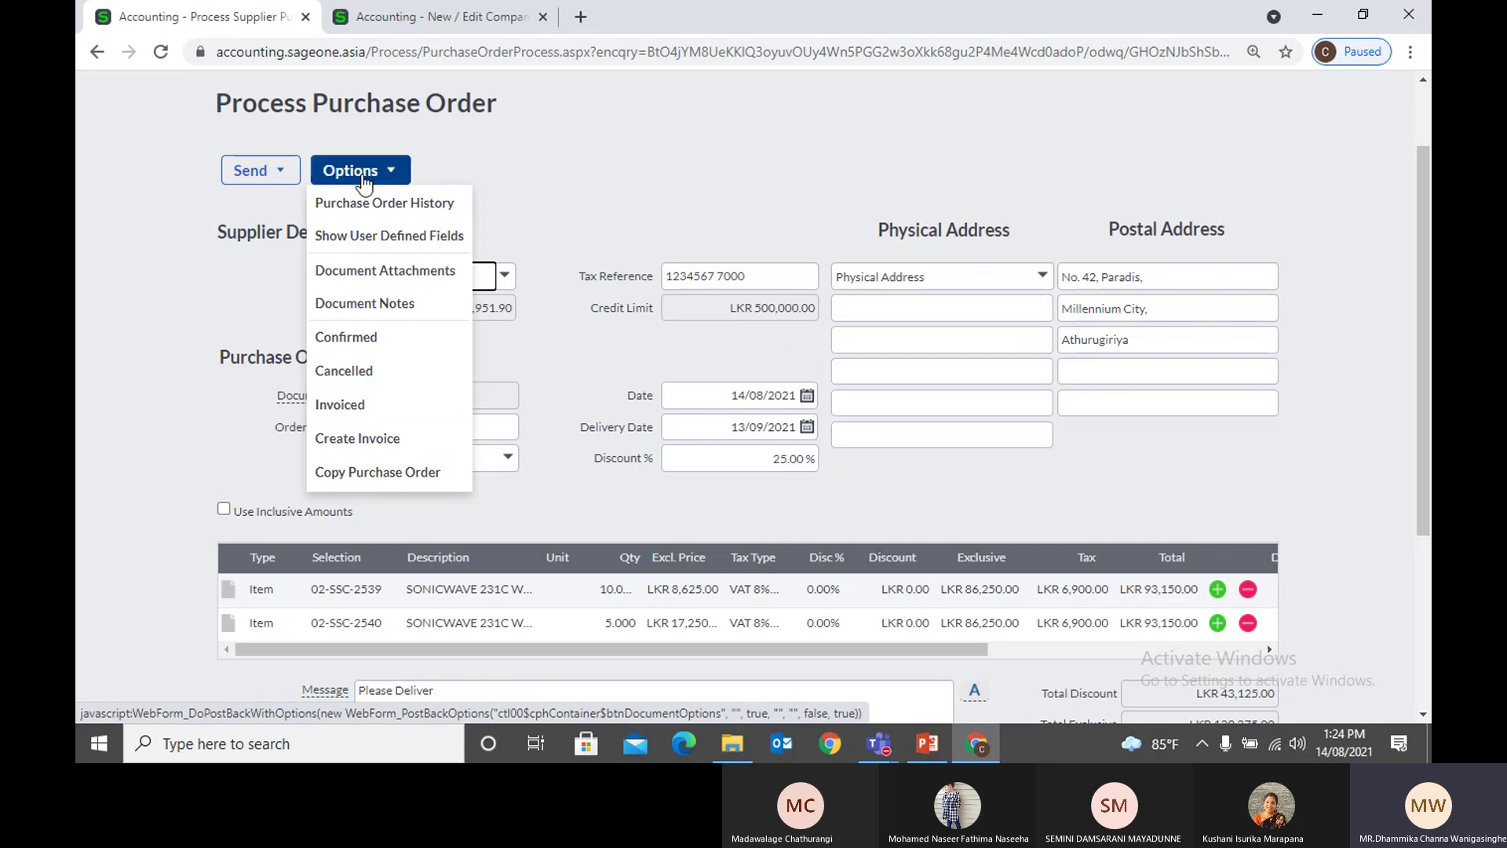
click(395, 176)
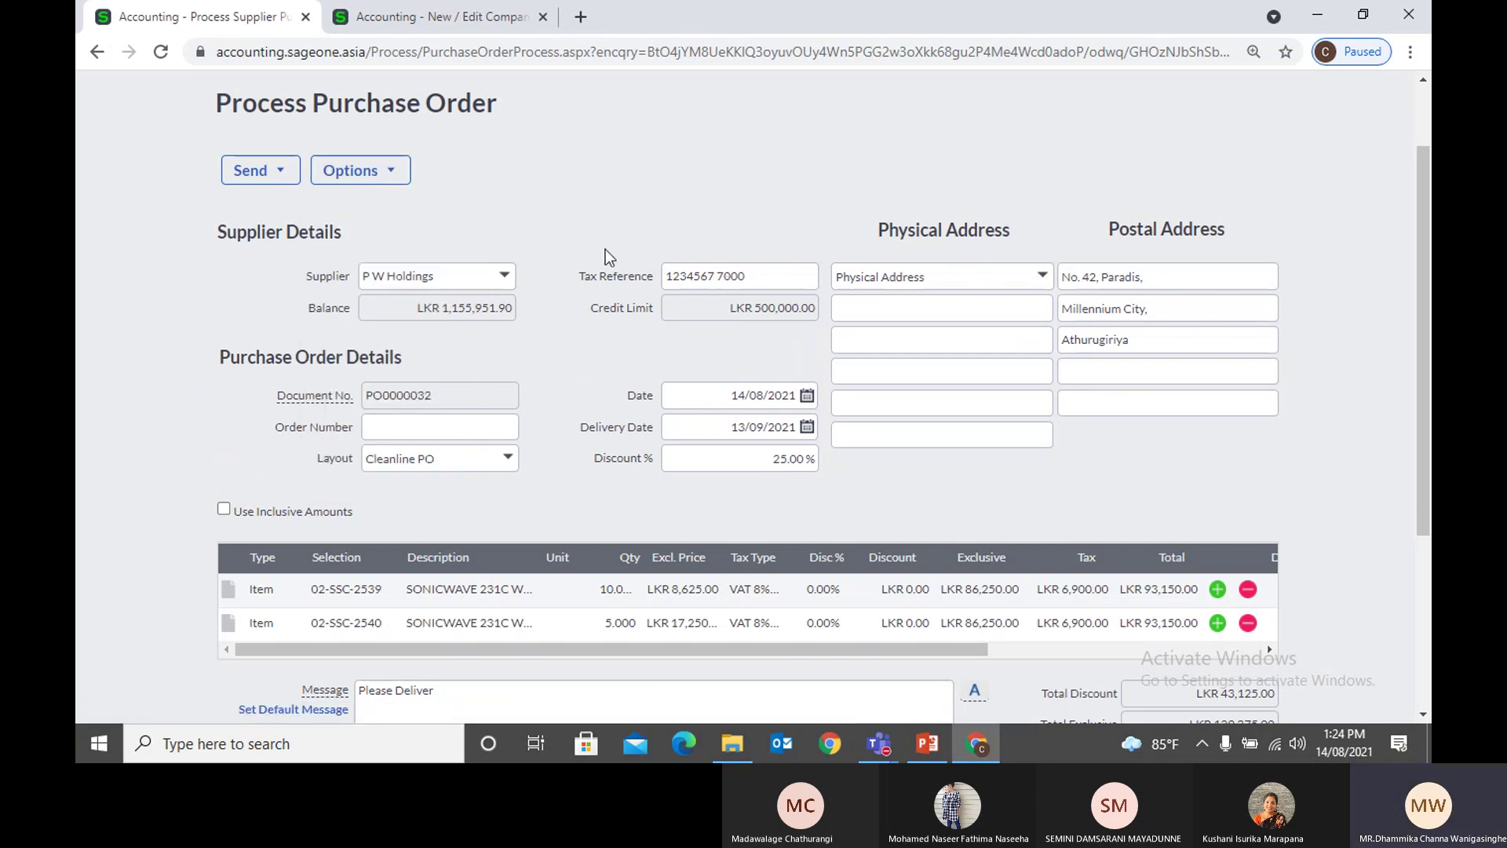
click(664, 595)
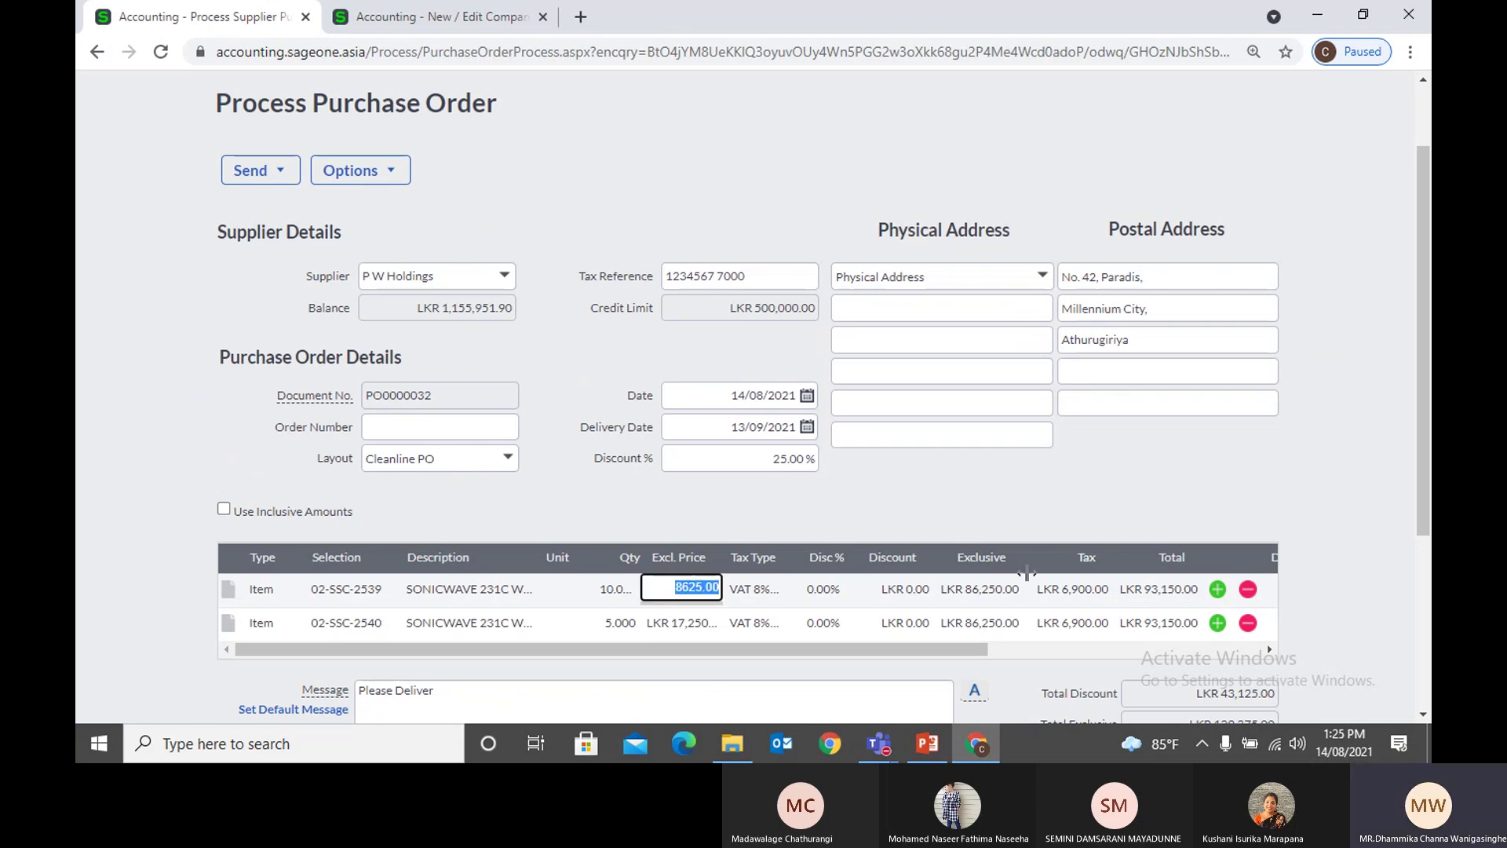
text(8500)
key(Tab)
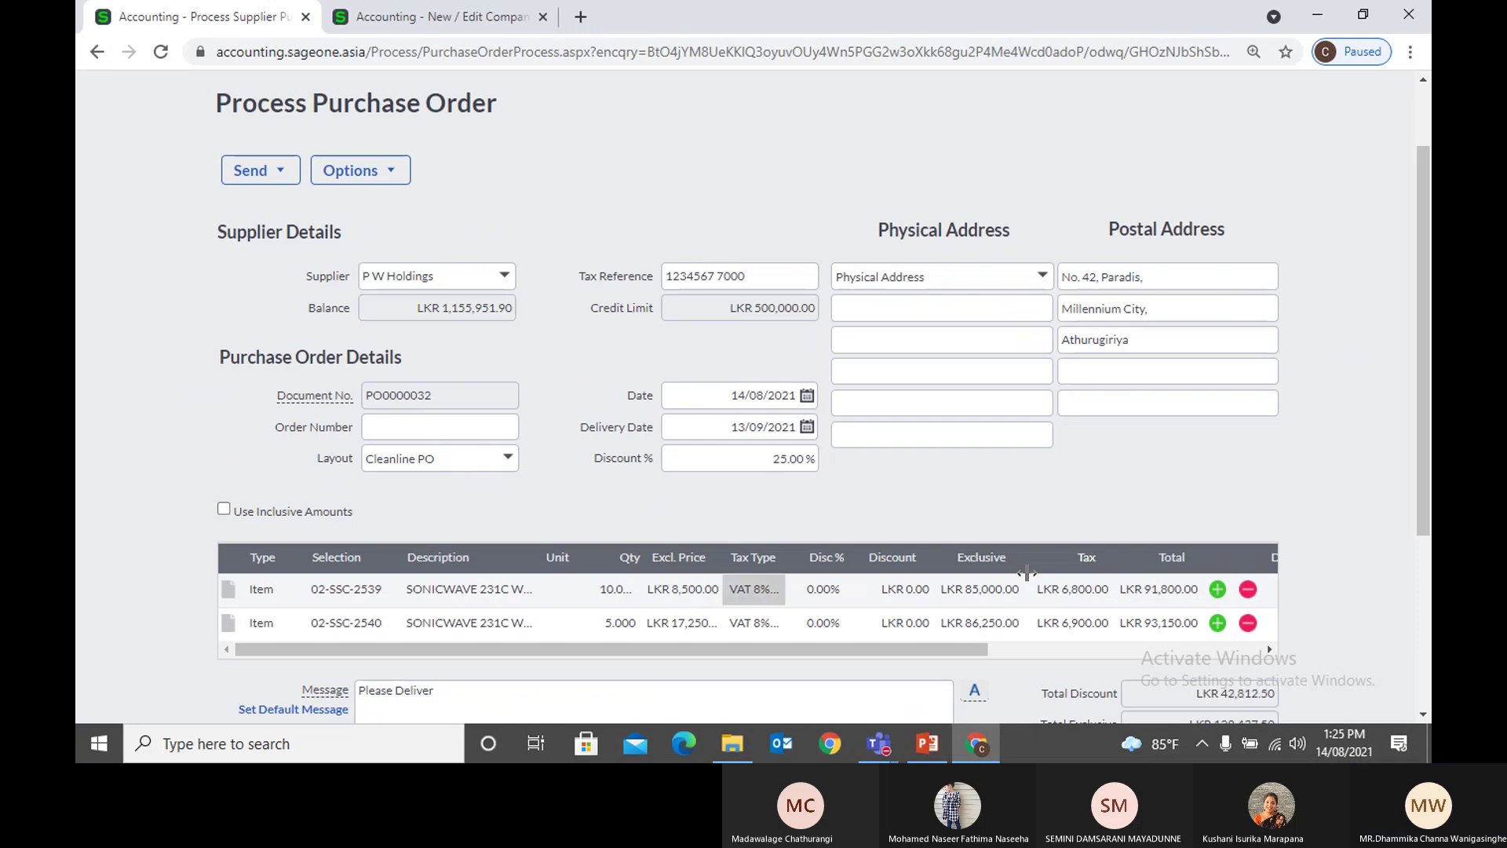
scroll(995, 578, down, 3)
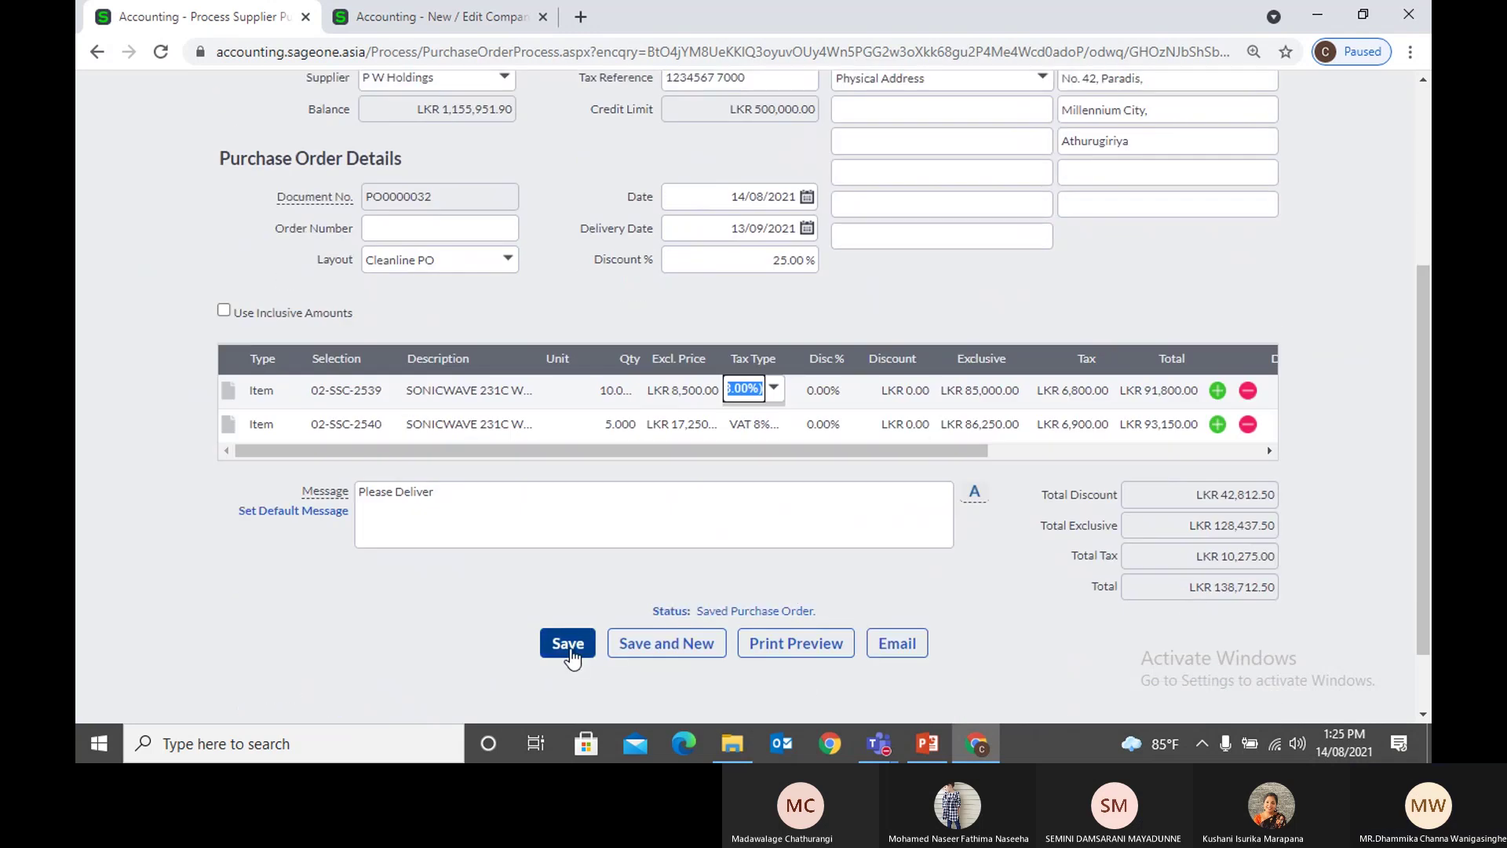
click(569, 645)
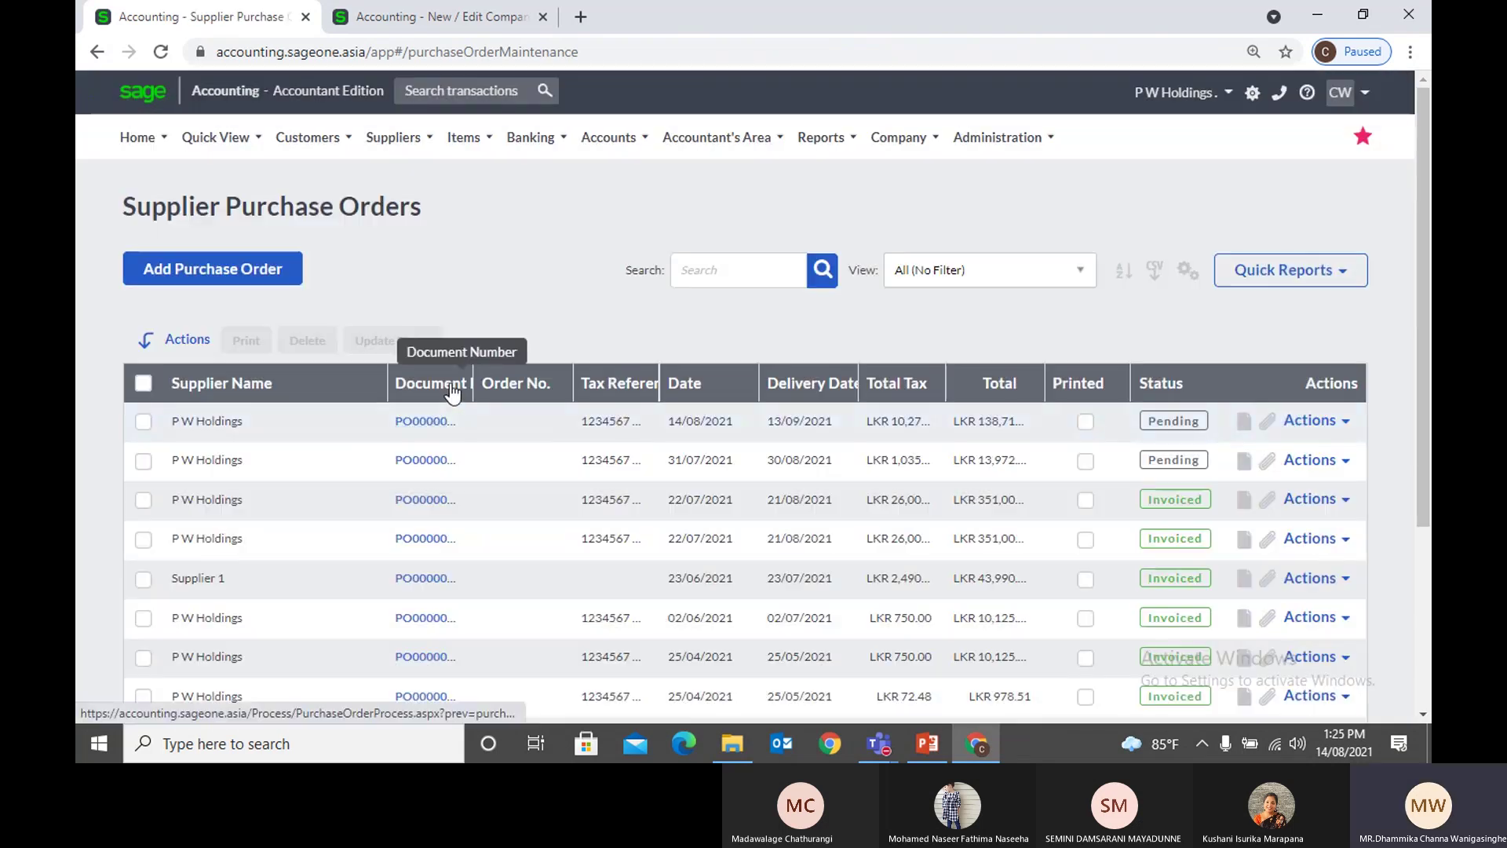
Step: Reopen the P W Holdings purchase order dated 14/08/2021 and examine its purchase order history
drag(472, 378, 554, 382)
click(432, 427)
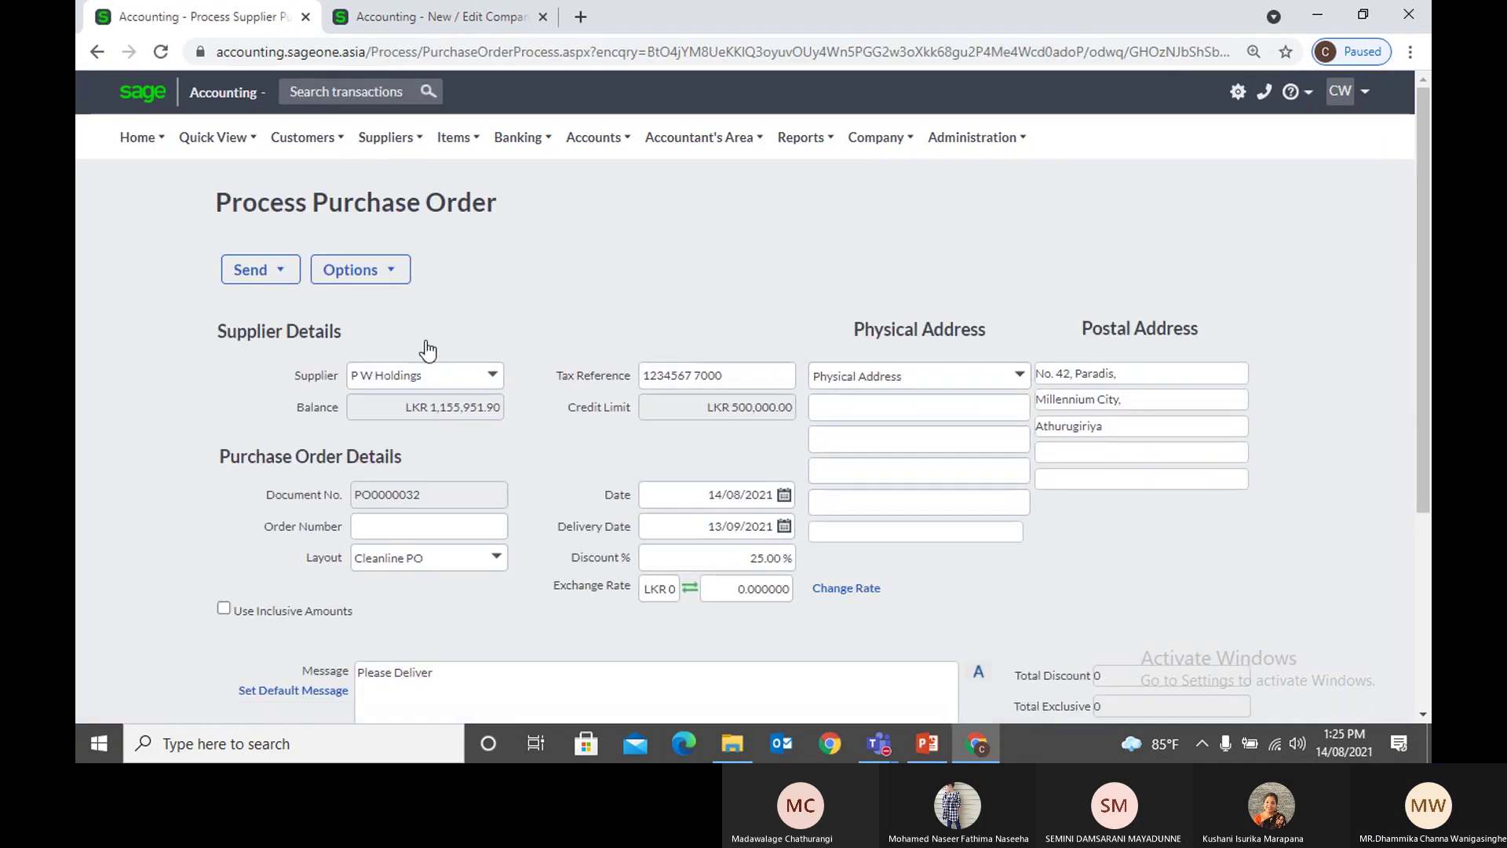
click(384, 276)
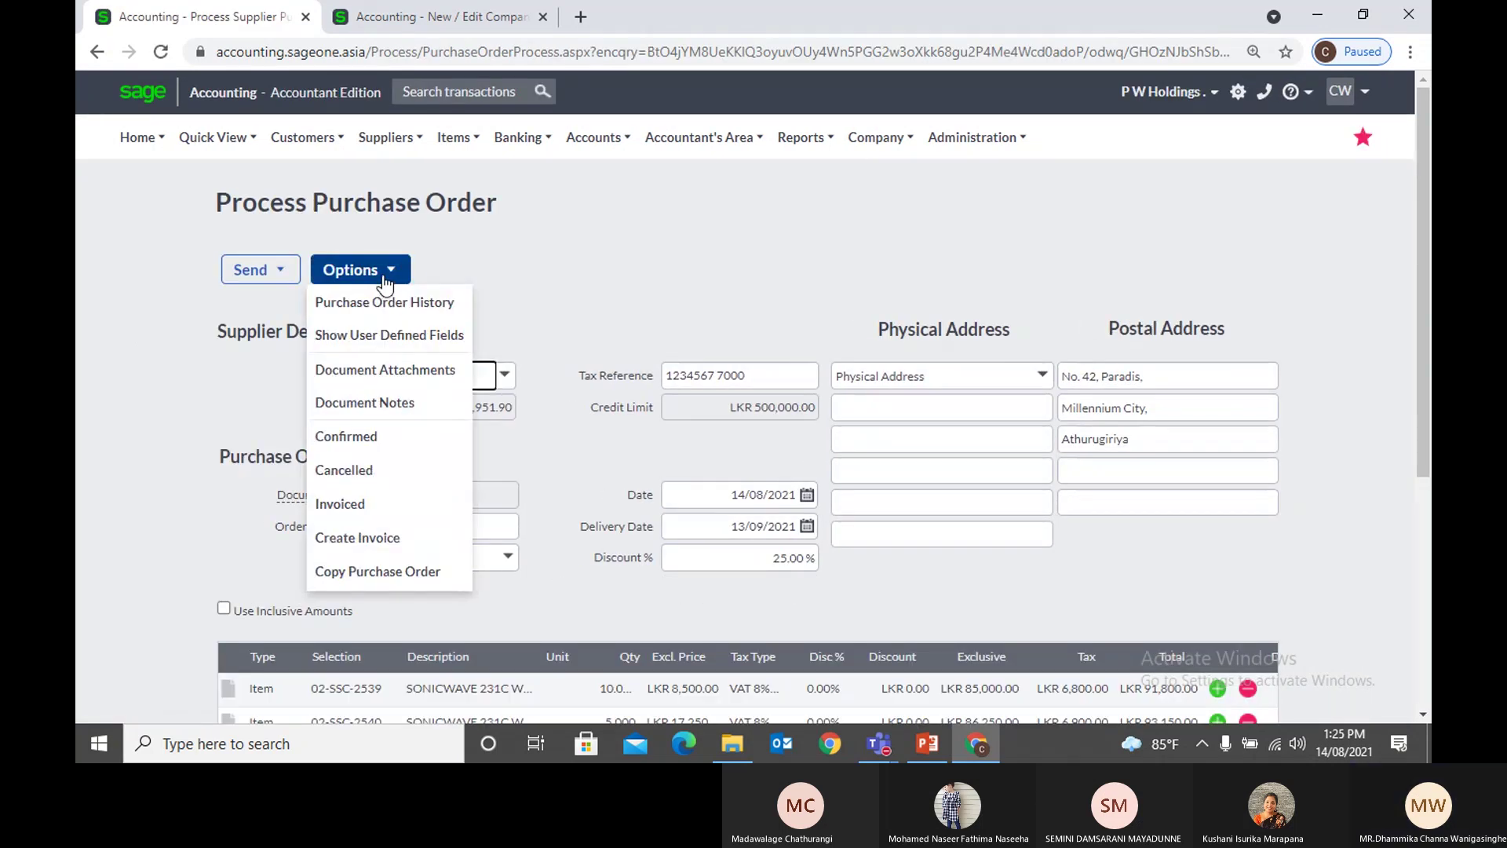
click(435, 308)
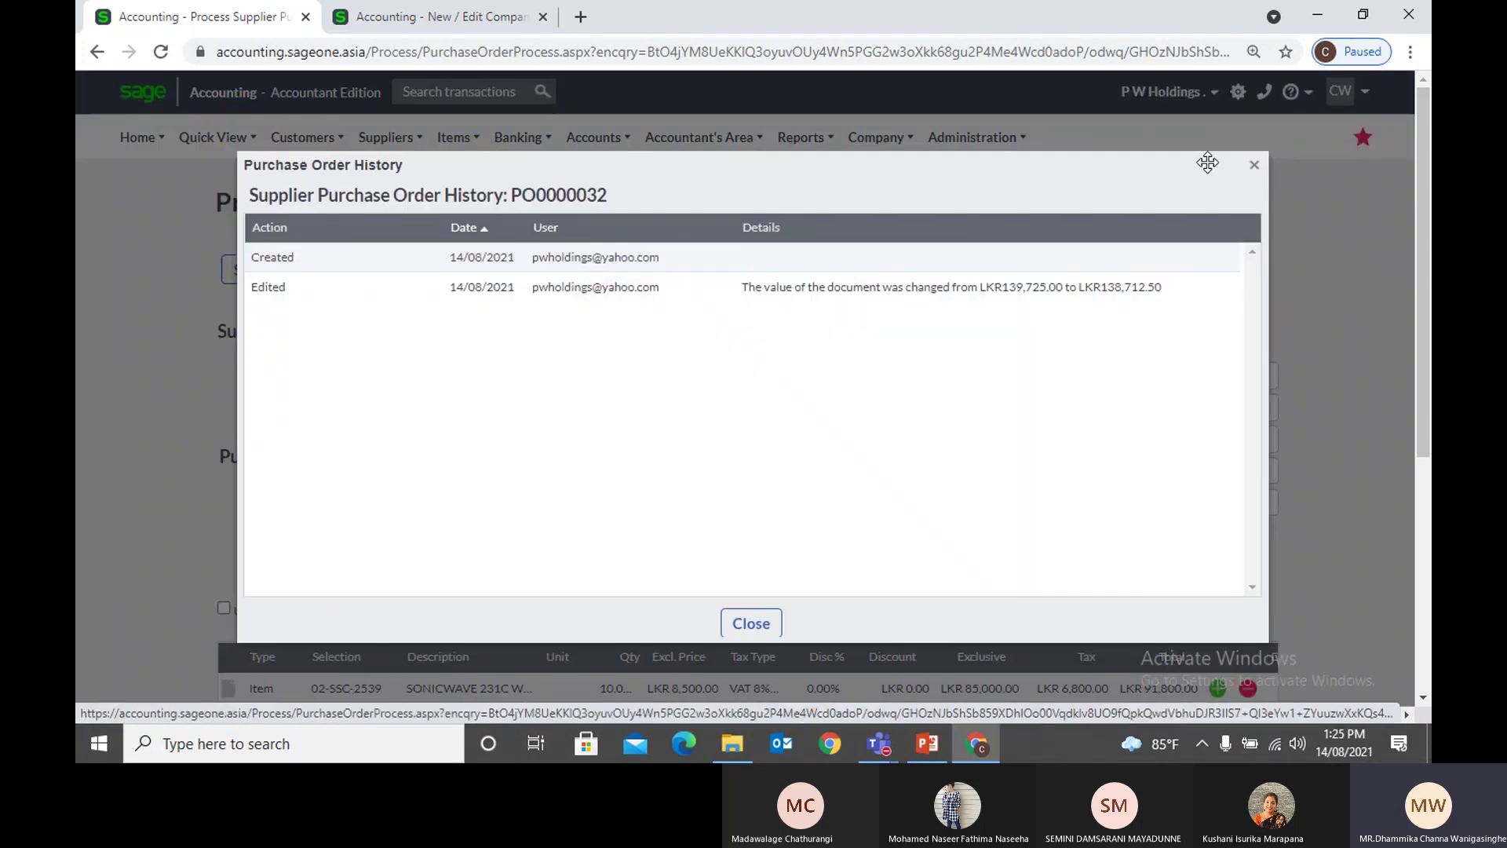
click(1253, 167)
click(369, 266)
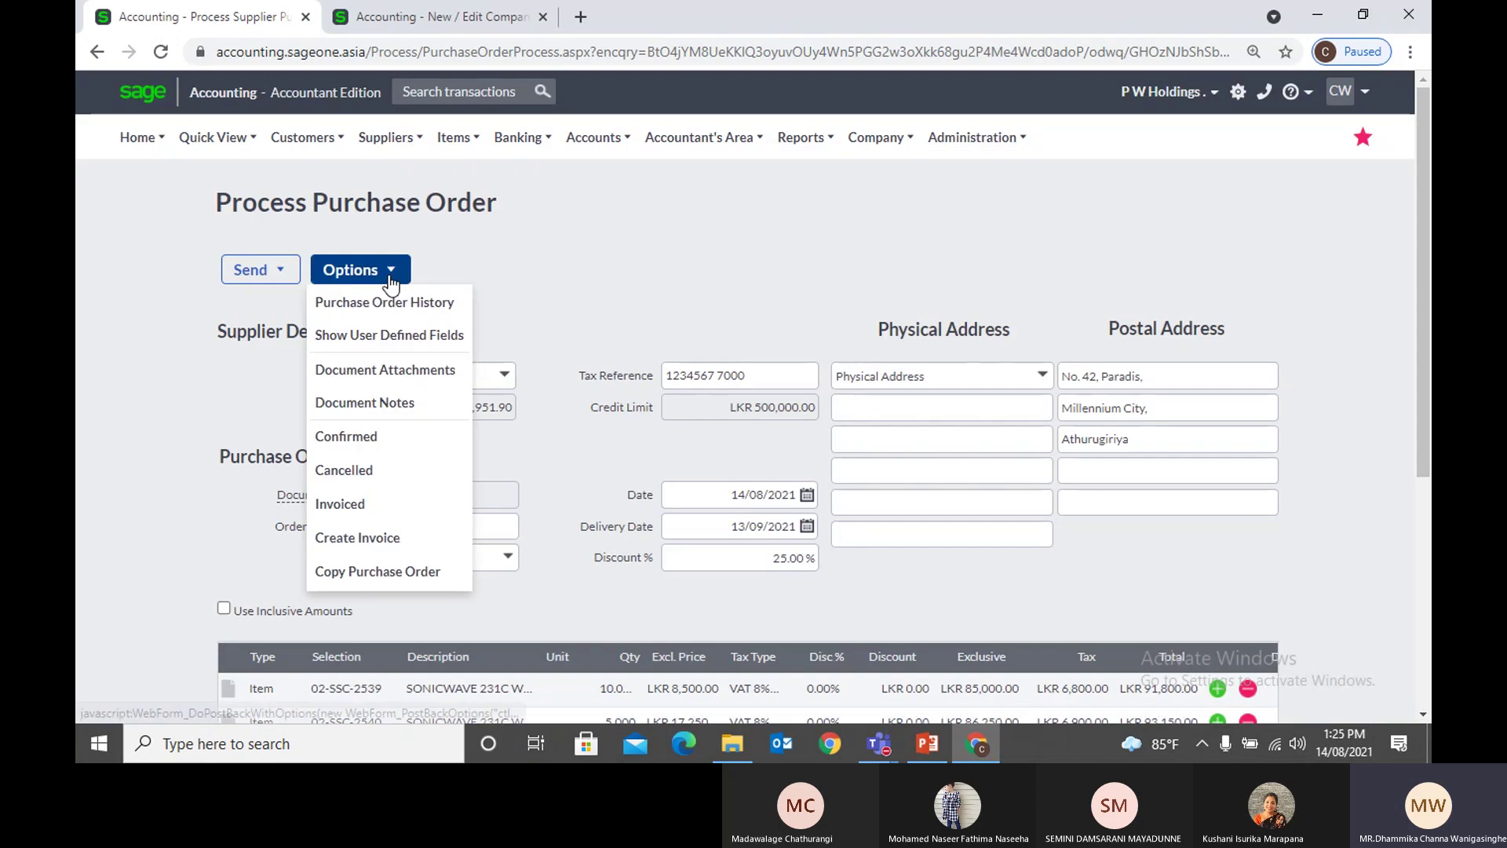
click(434, 300)
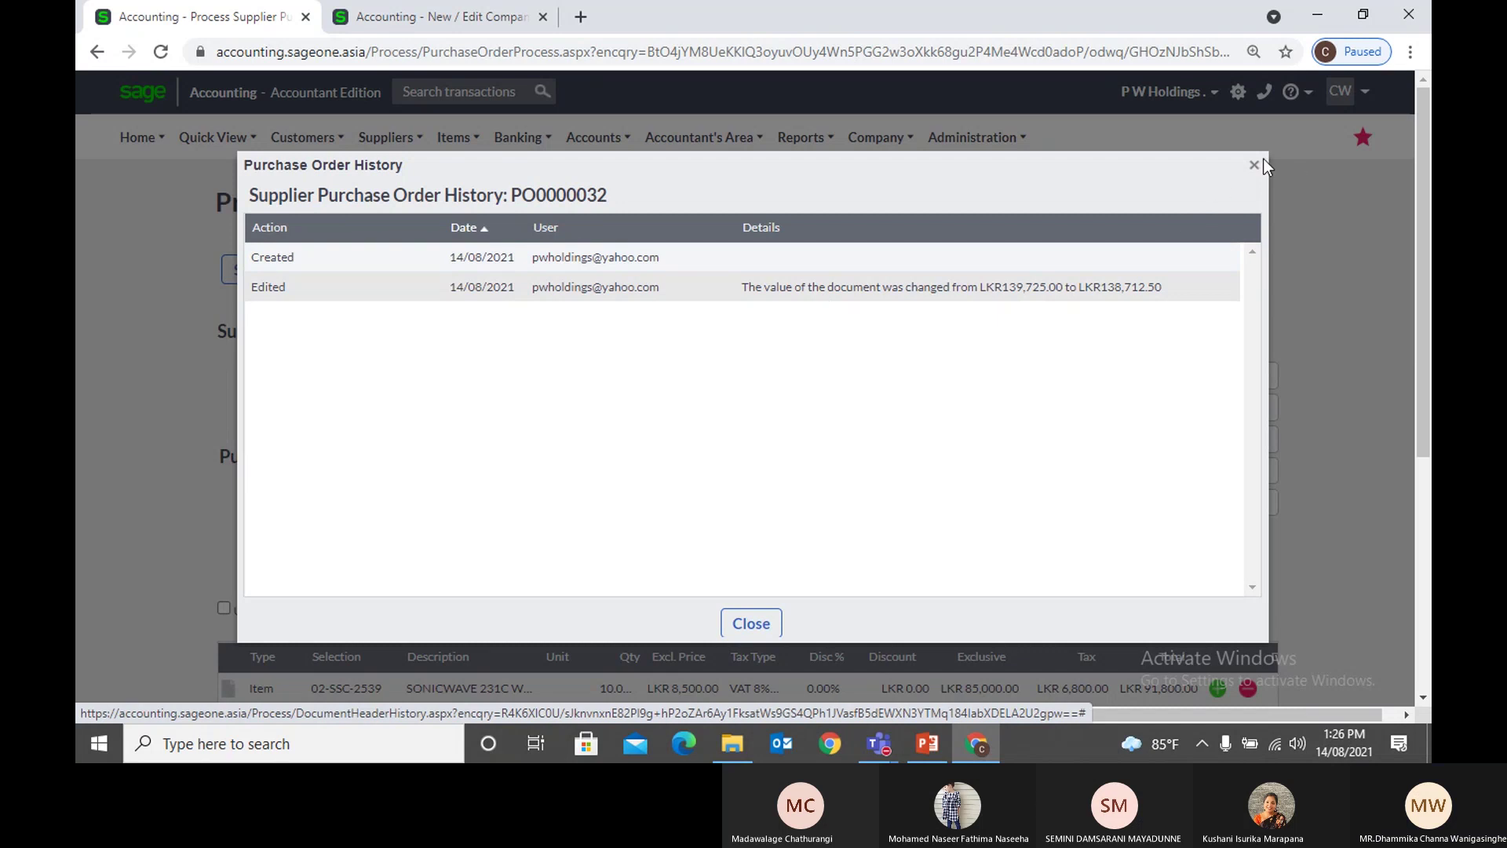
click(733, 625)
Step: Open the purchase order's user defined fields and examine which additional document fields are offered
click(358, 270)
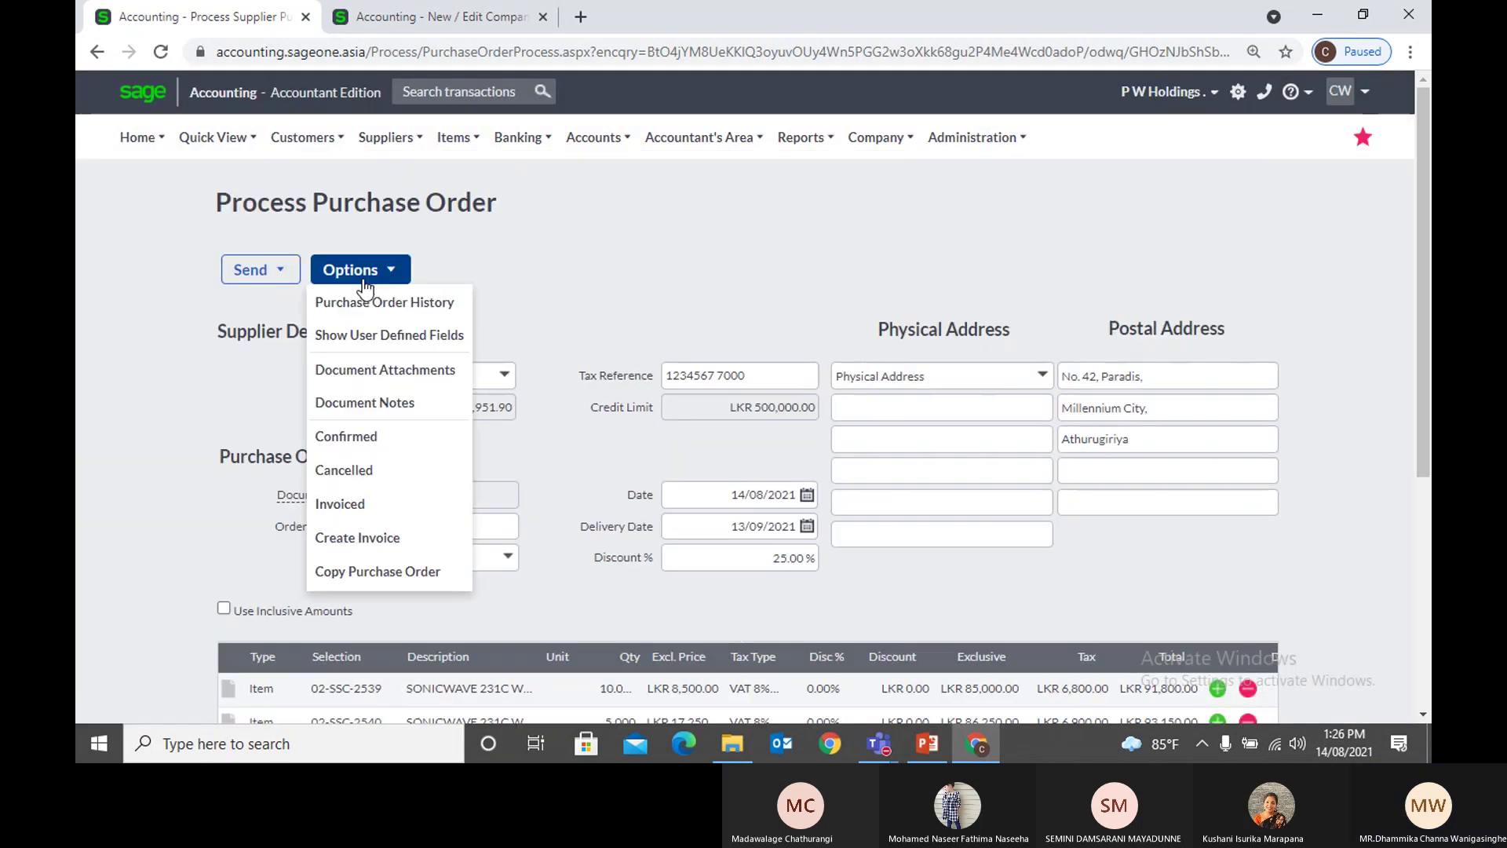
click(417, 334)
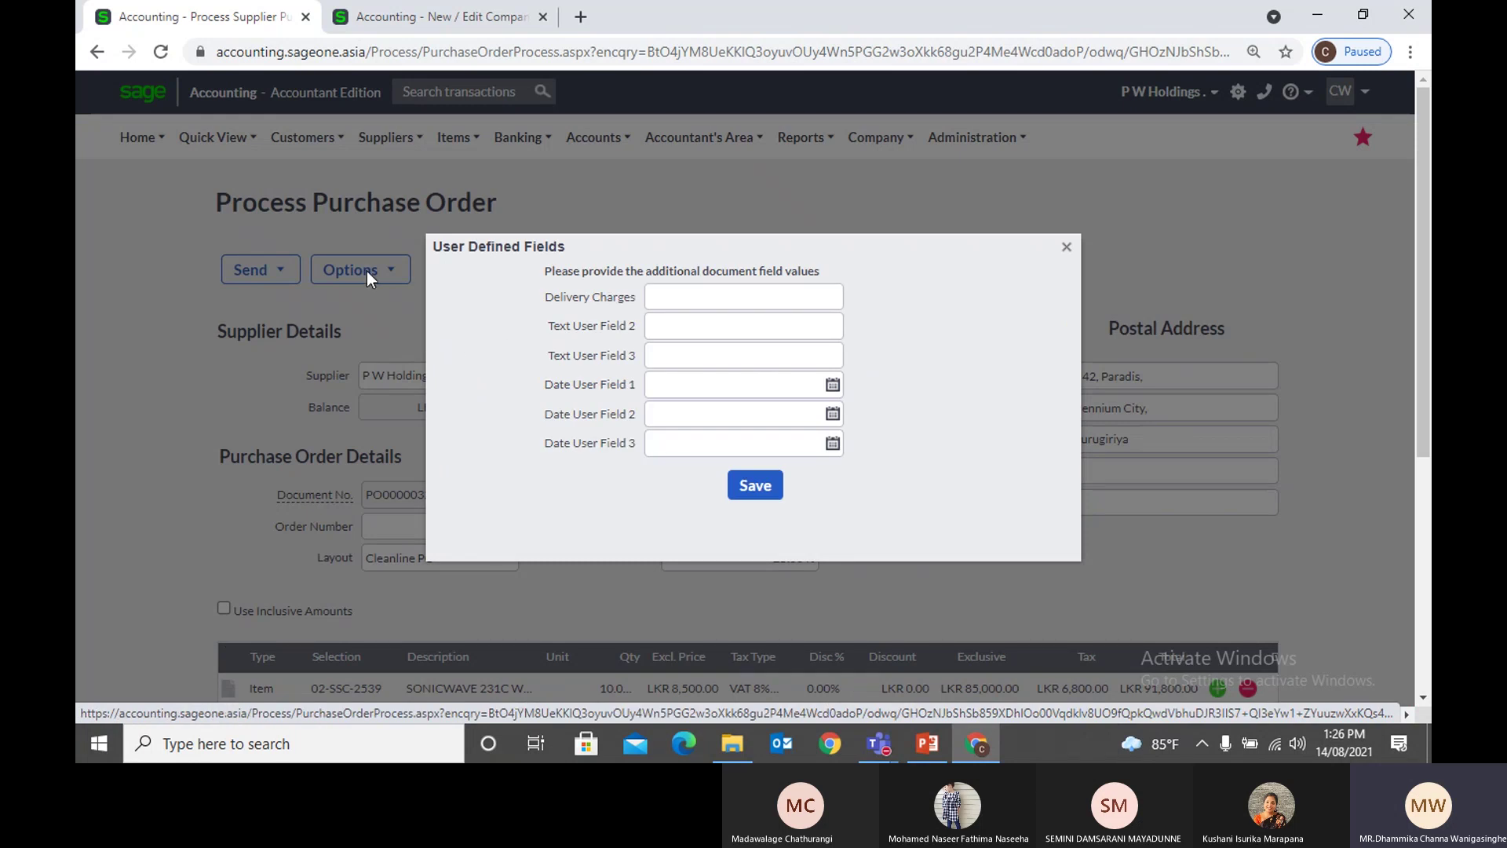
click(660, 297)
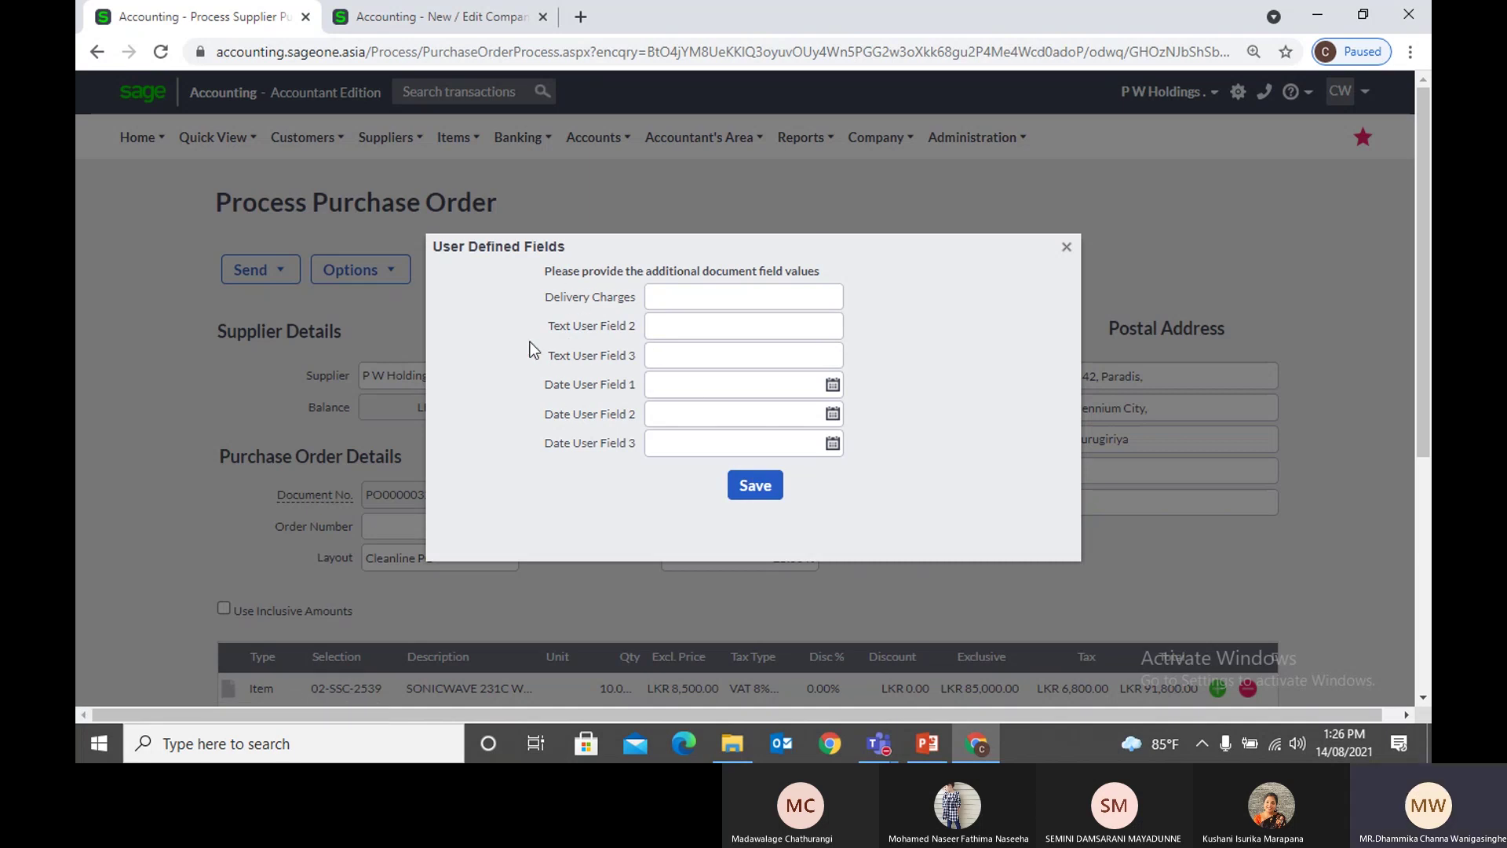
Step: Look up the Supplier Purchase Order user defined fields for documents and transactions in the company settings, and close the order's own fields dialog
click(438, 23)
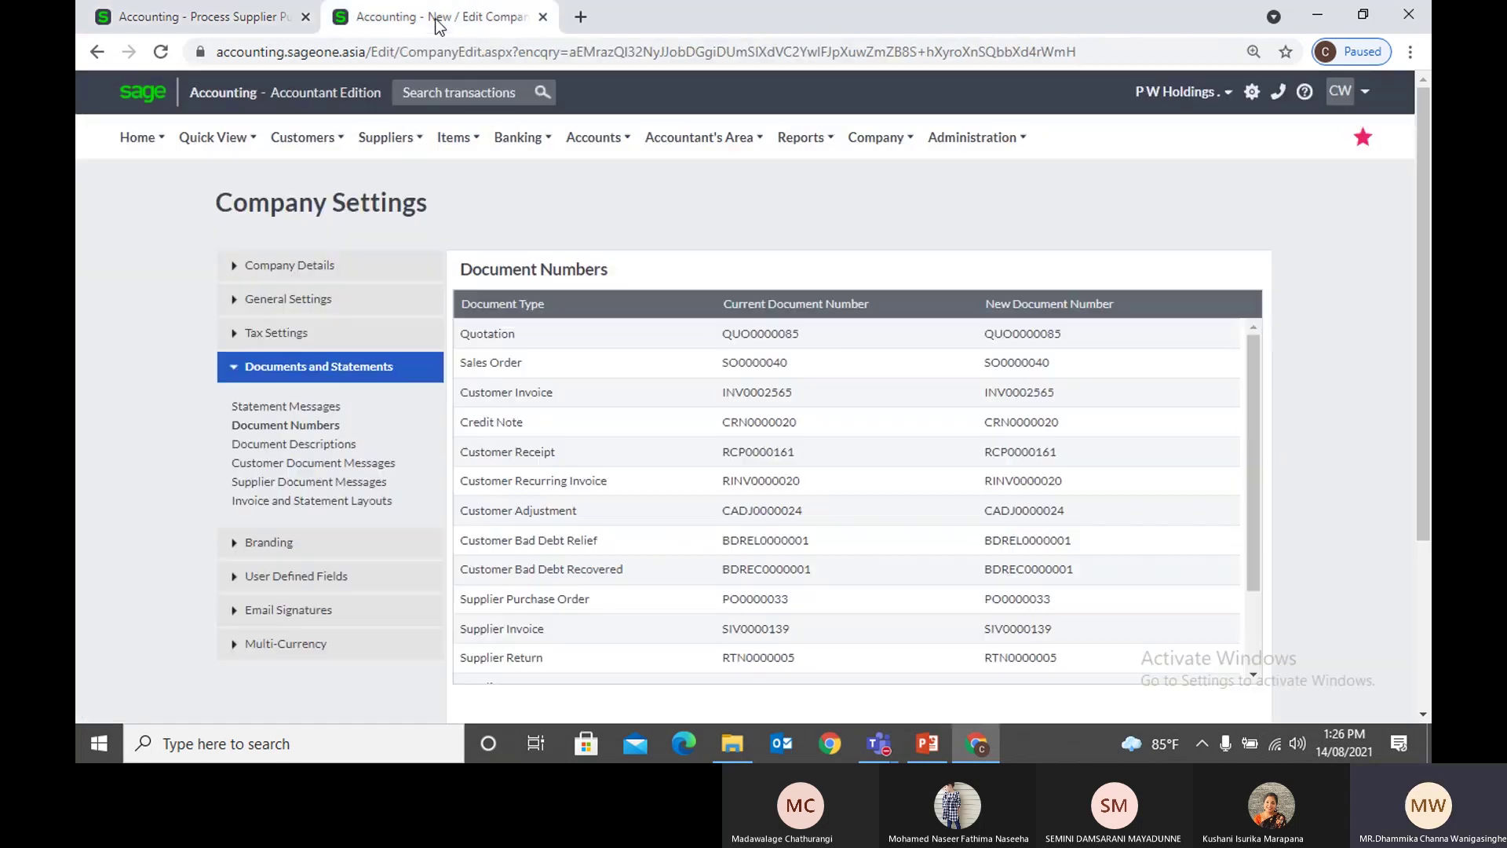
click(298, 581)
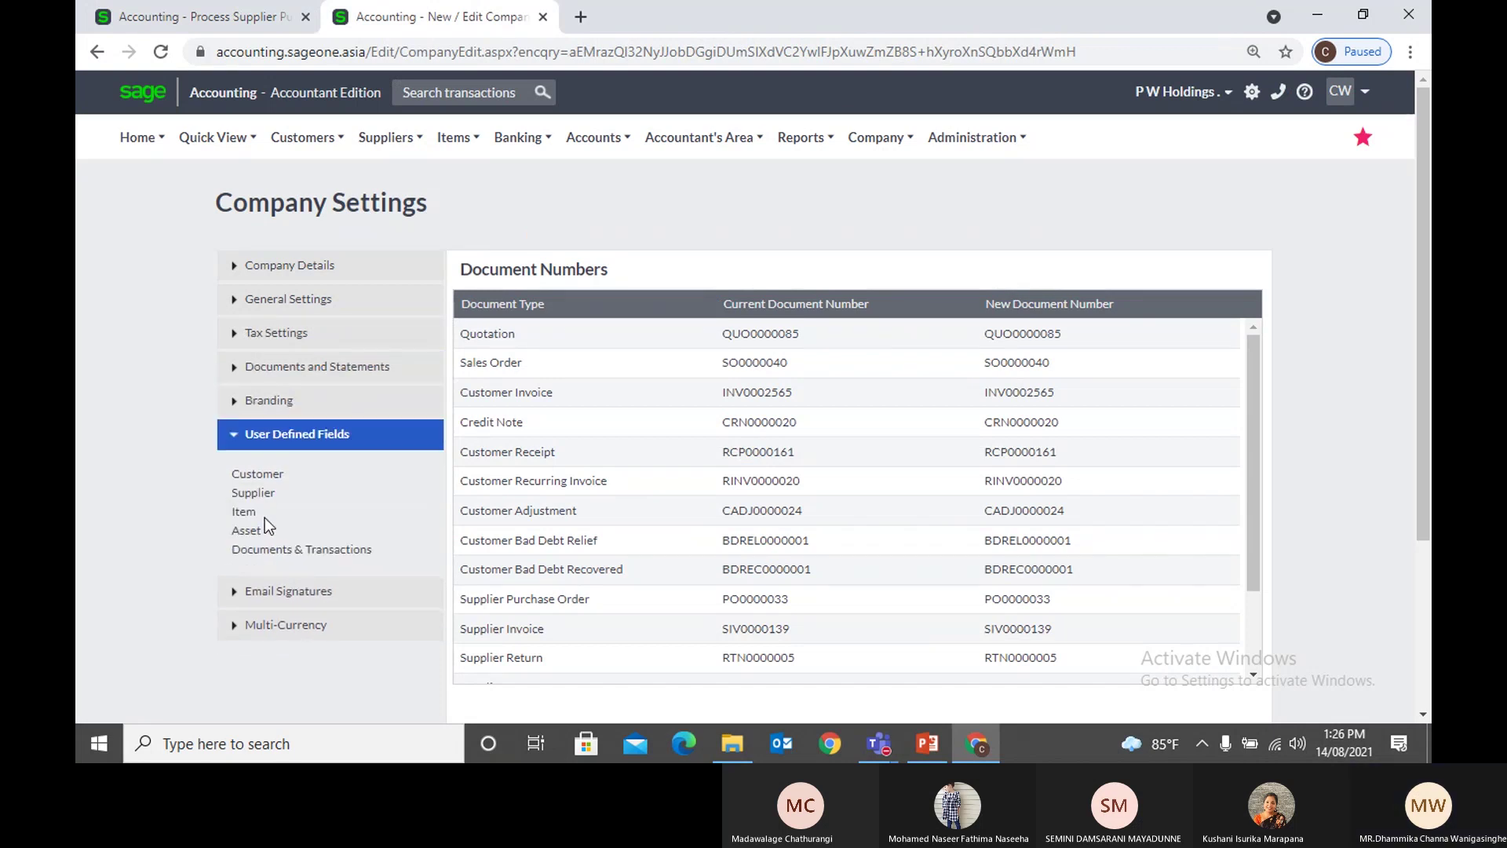
click(274, 548)
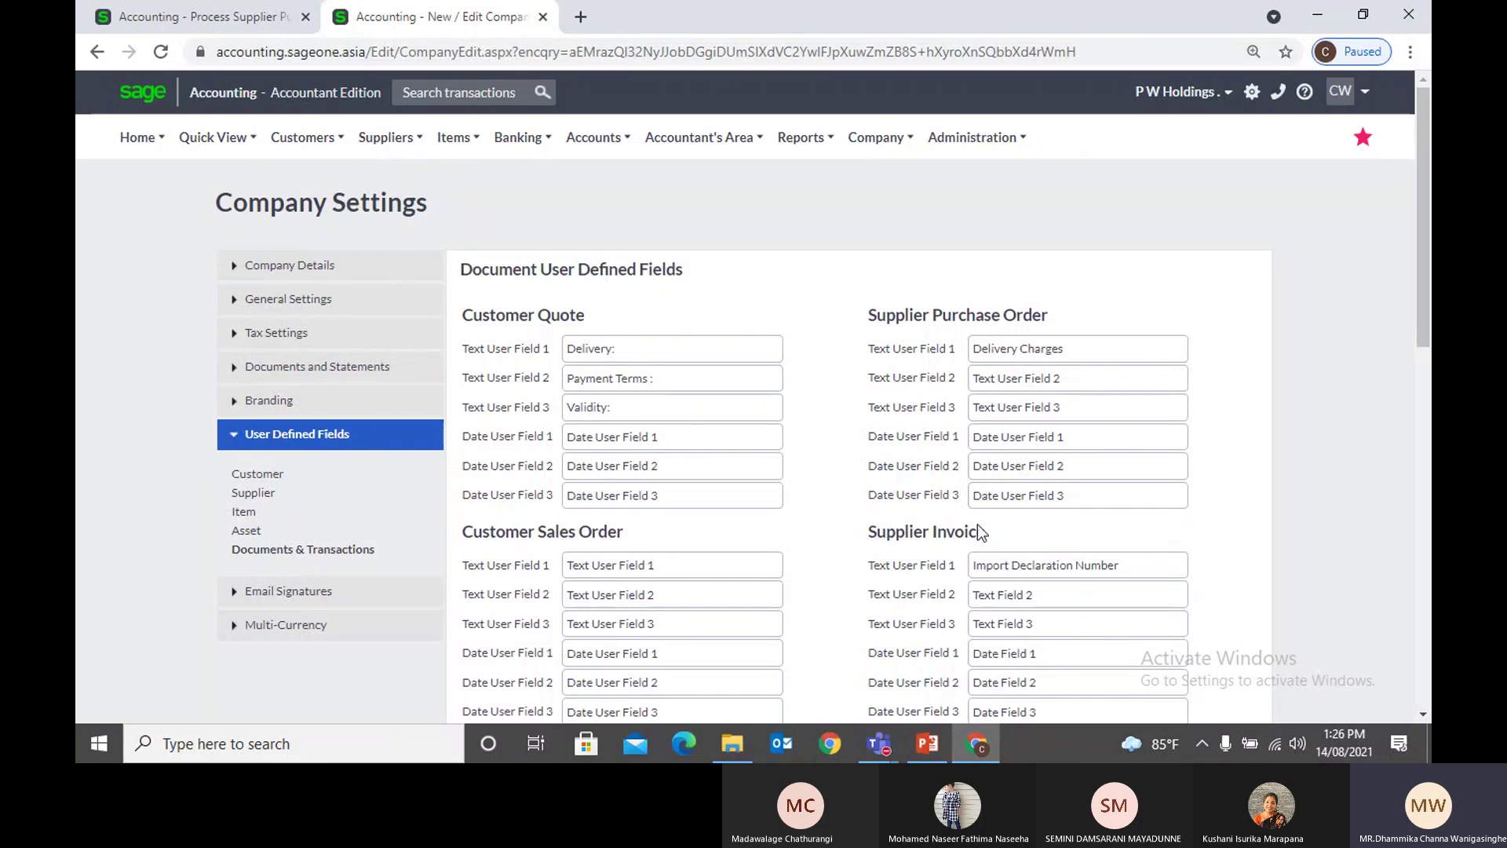
click(1079, 378)
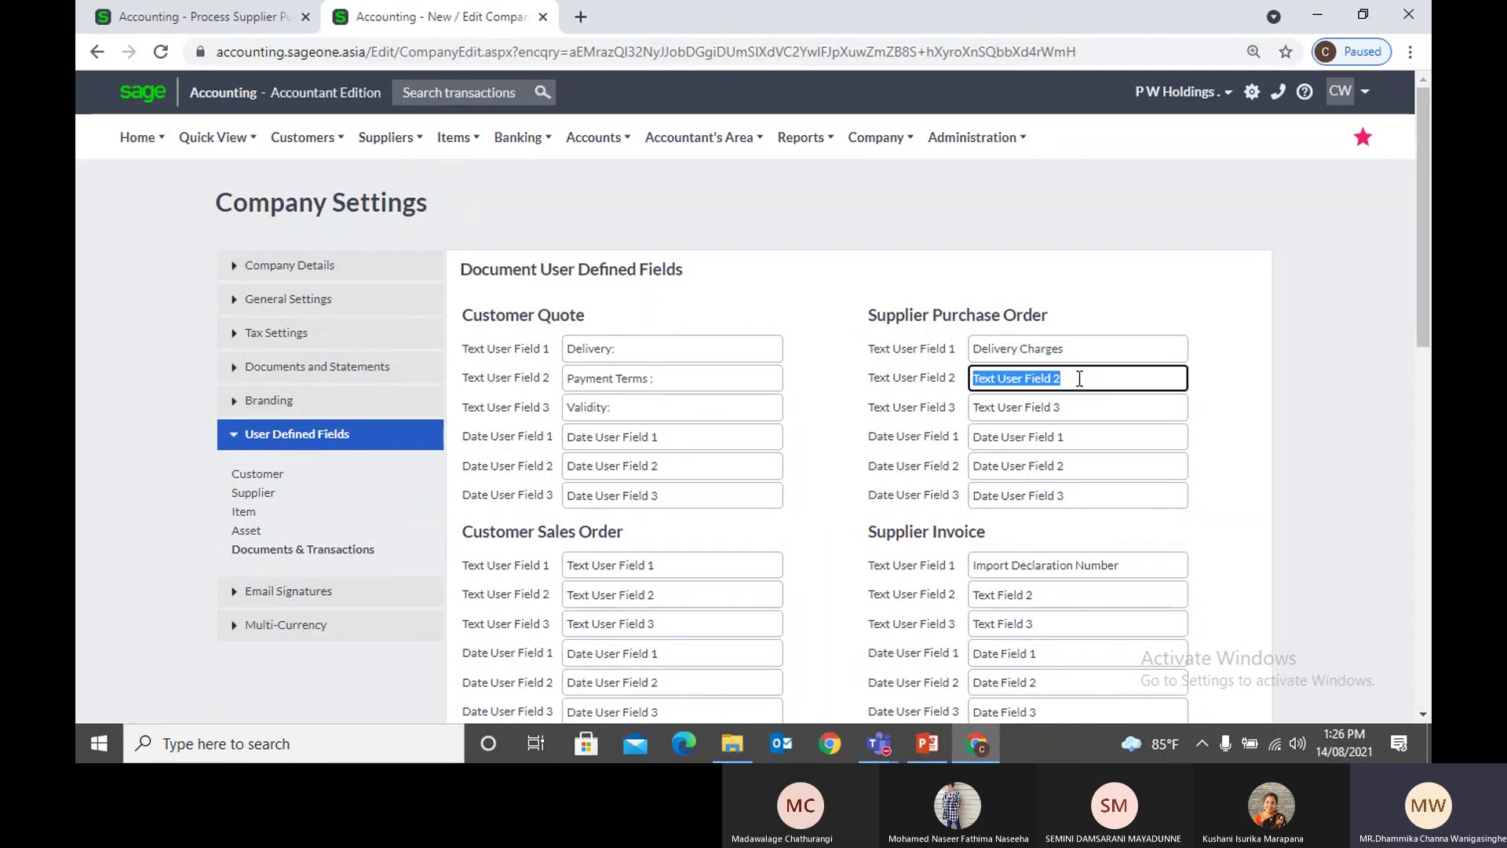
click(919, 293)
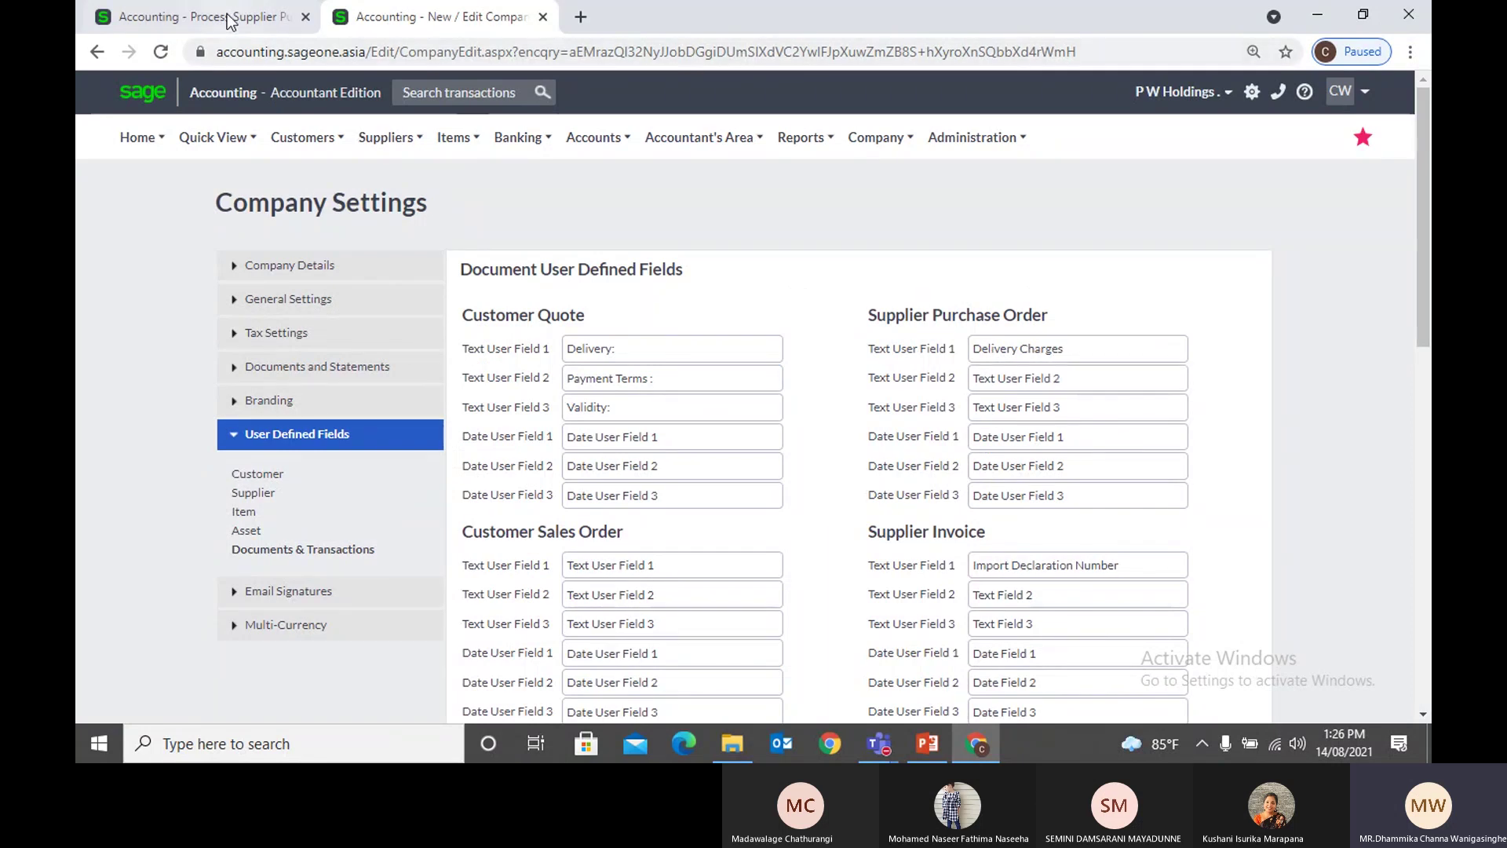
click(202, 17)
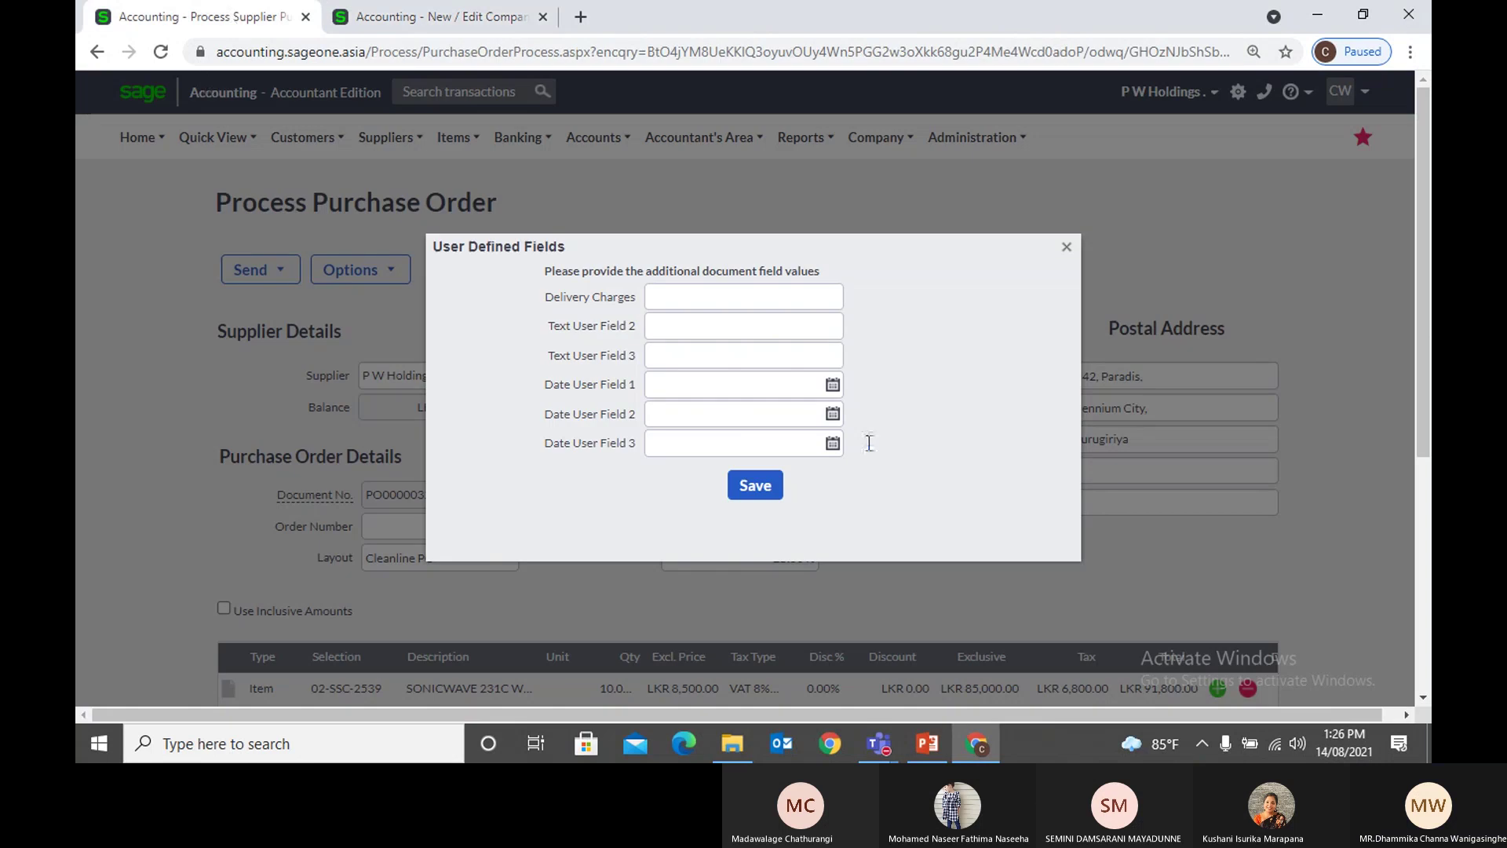
click(1066, 250)
Step: View the purchase order's document attachments, open the file picker for adding one, and close both without attaching a file
click(357, 275)
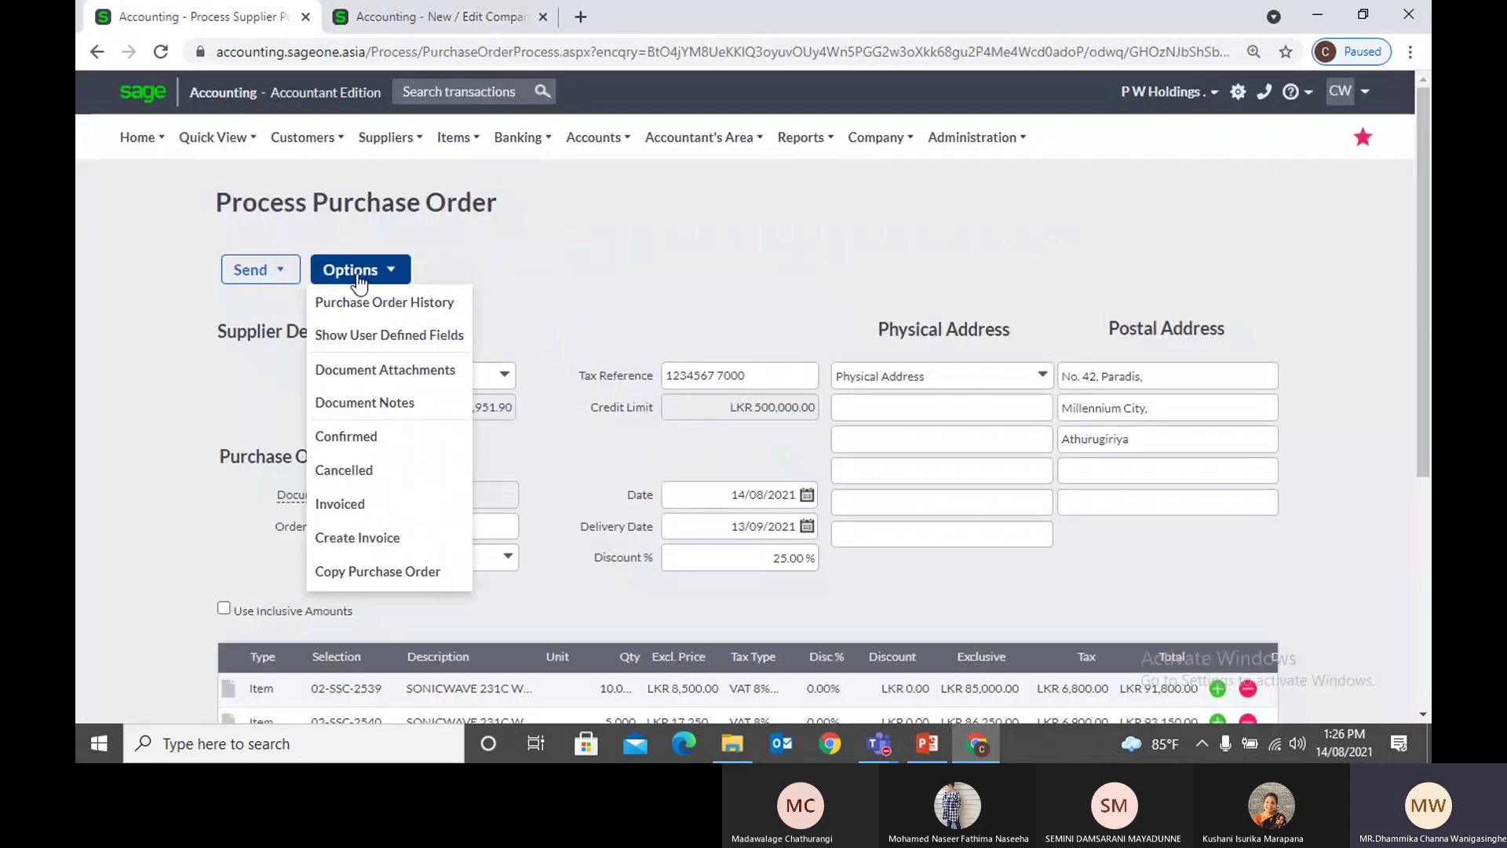
click(383, 370)
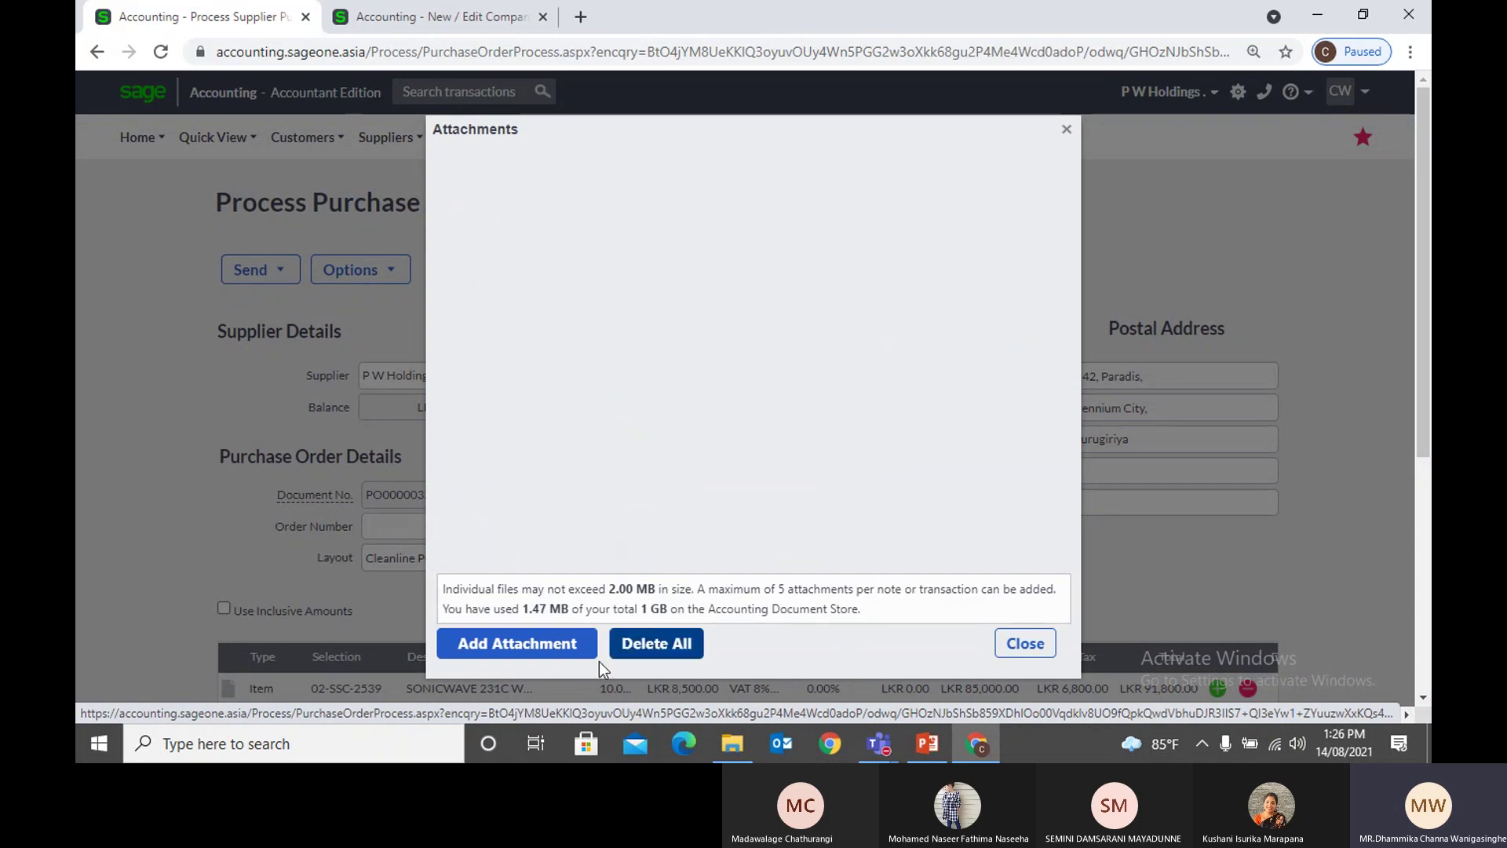
click(561, 656)
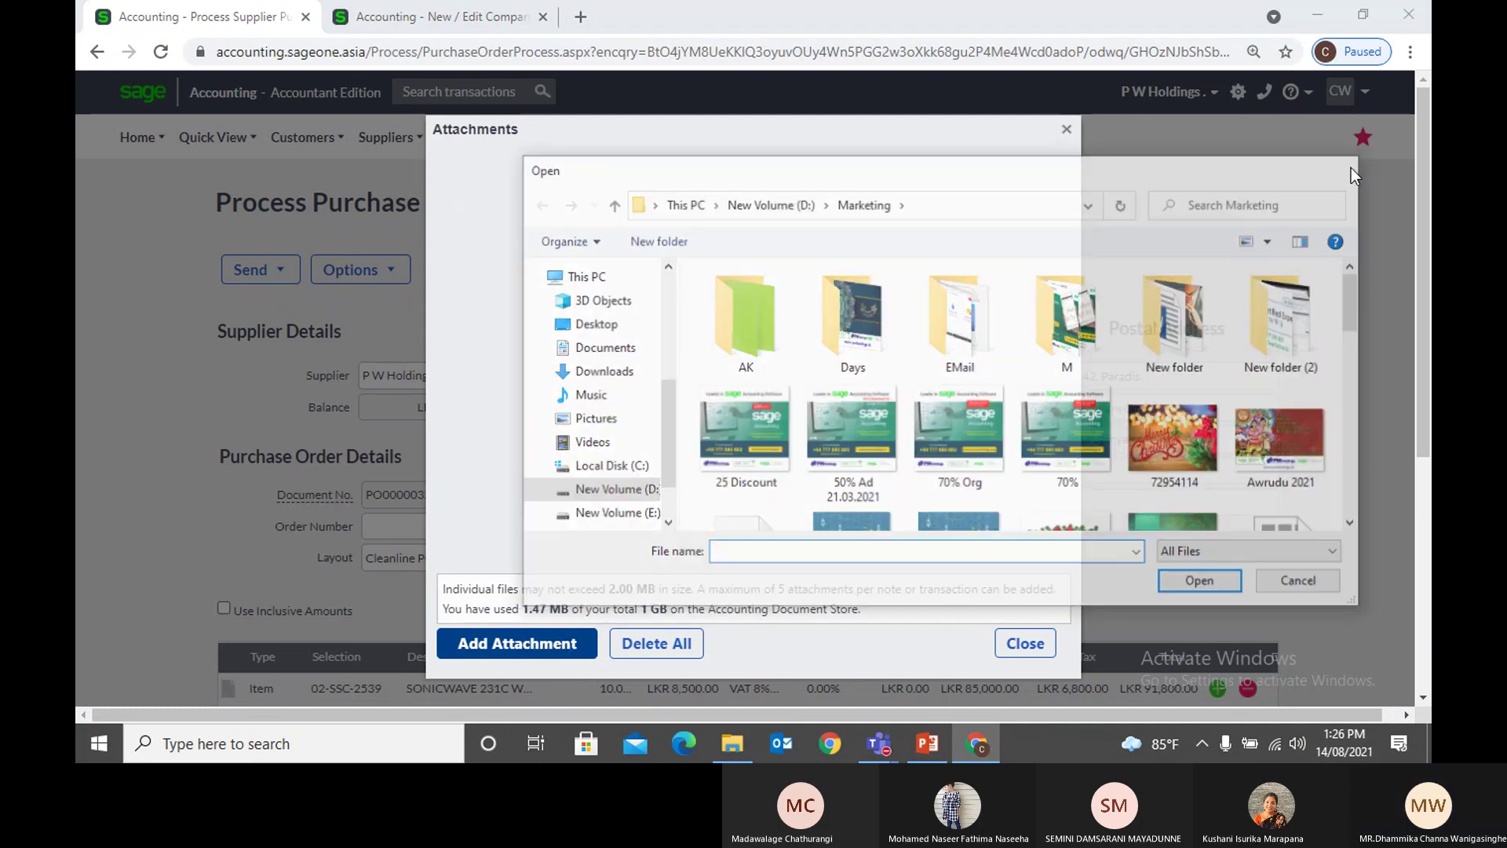
click(1348, 167)
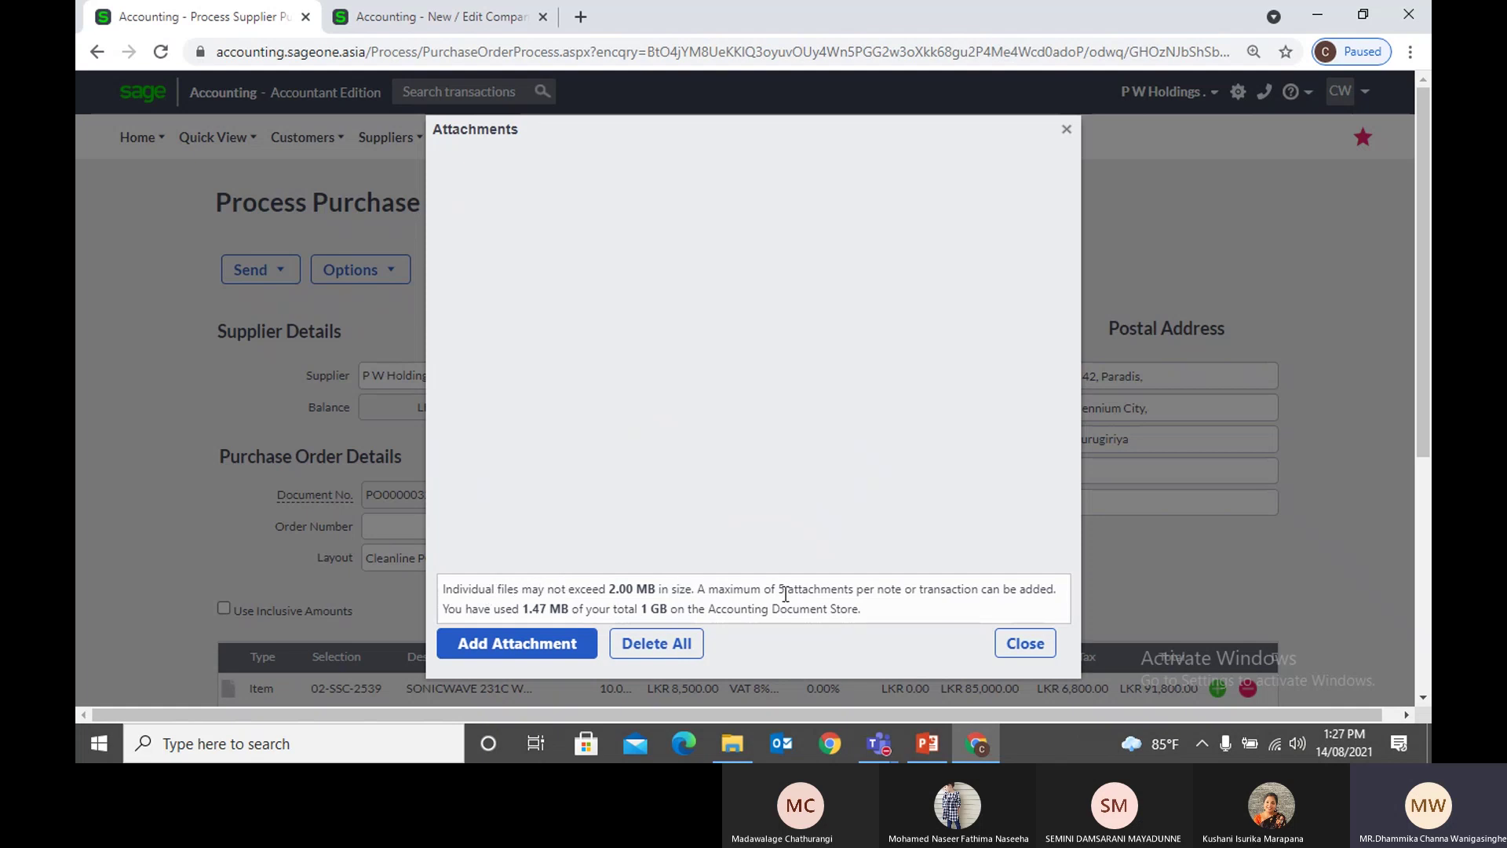
click(1014, 646)
Step: Open the purchase order's document notes, view the form for a new note, and dismiss it without adding one
click(350, 269)
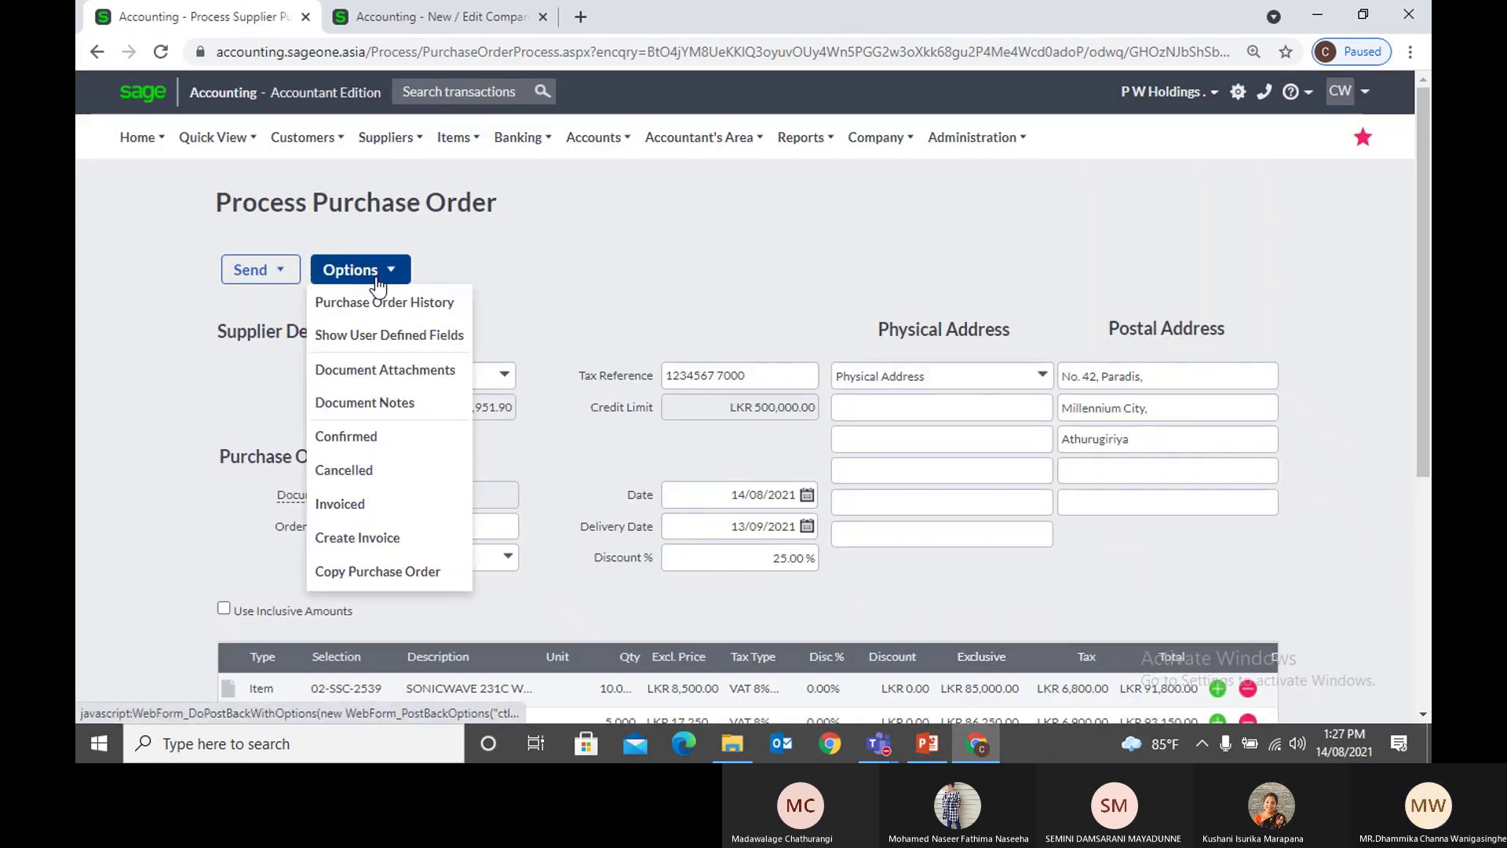
click(376, 402)
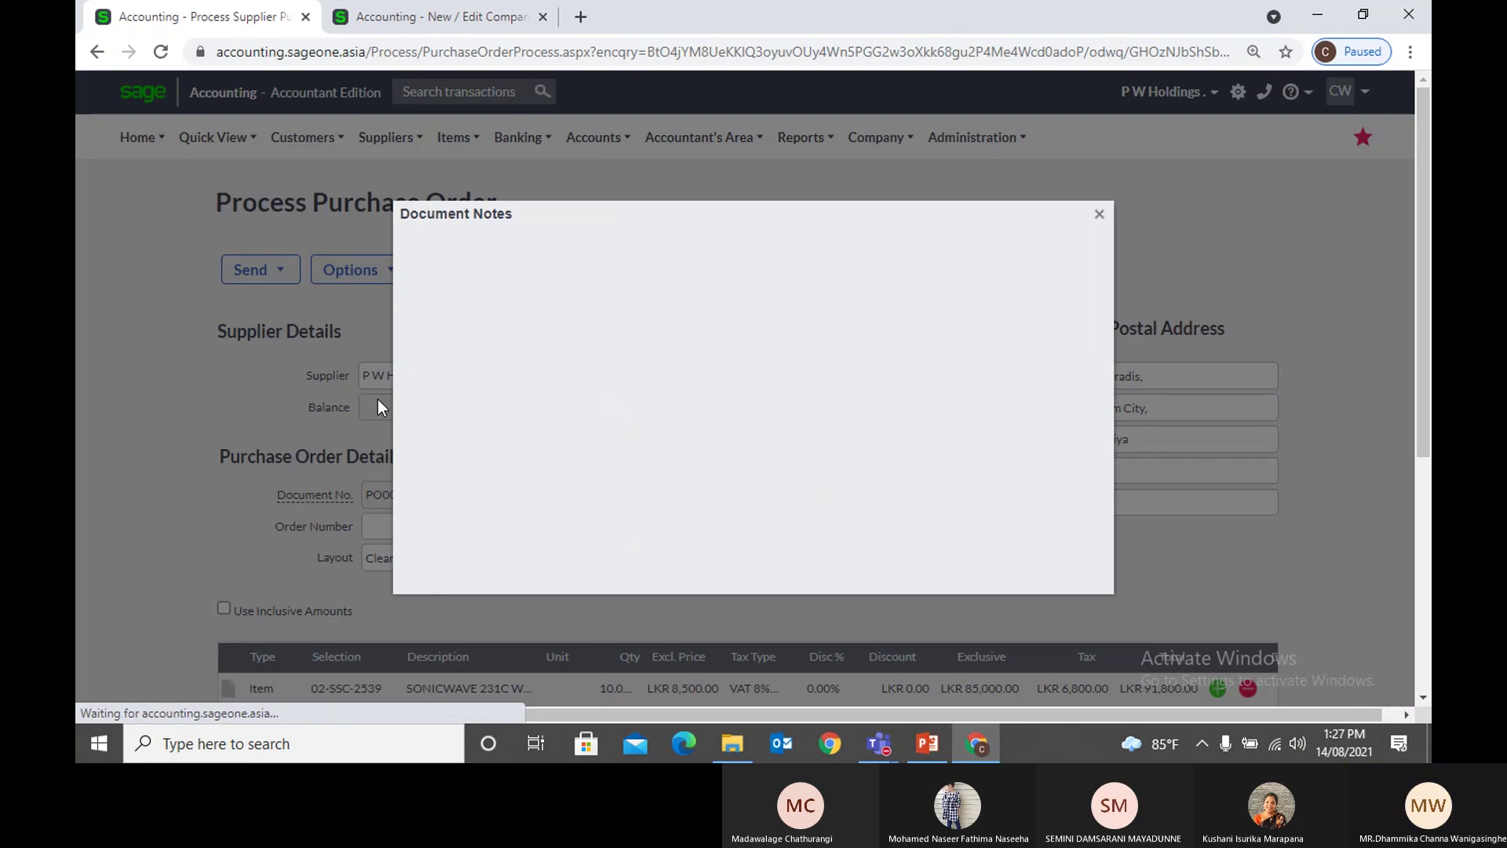
click(701, 560)
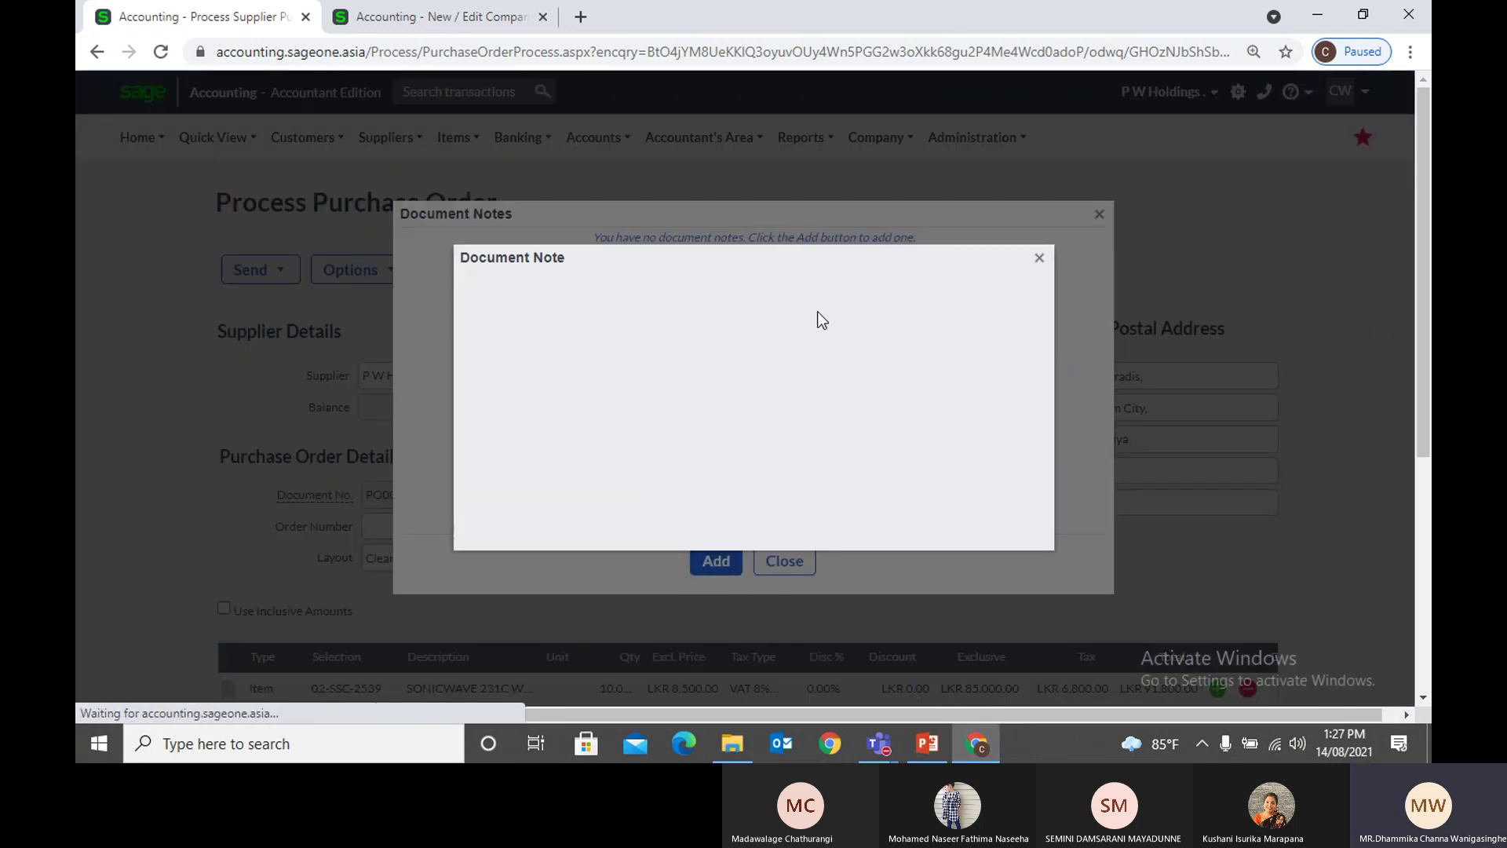
click(1039, 260)
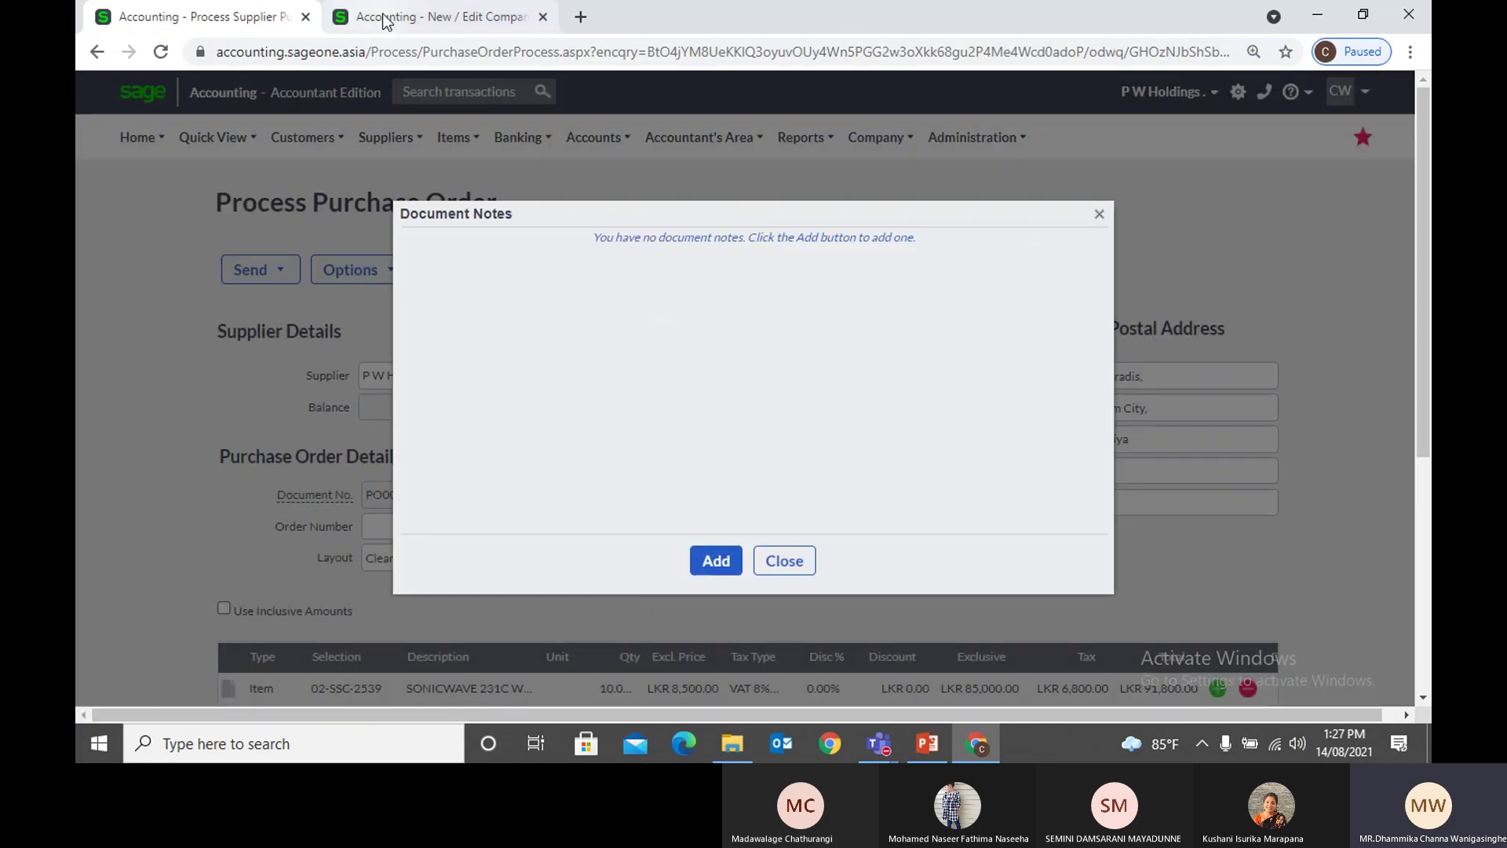
Step: Look up the overdue purchase order in the dashboard's To Do List, then return to the order and close its document notes
click(385, 22)
mouse_move(134, 179)
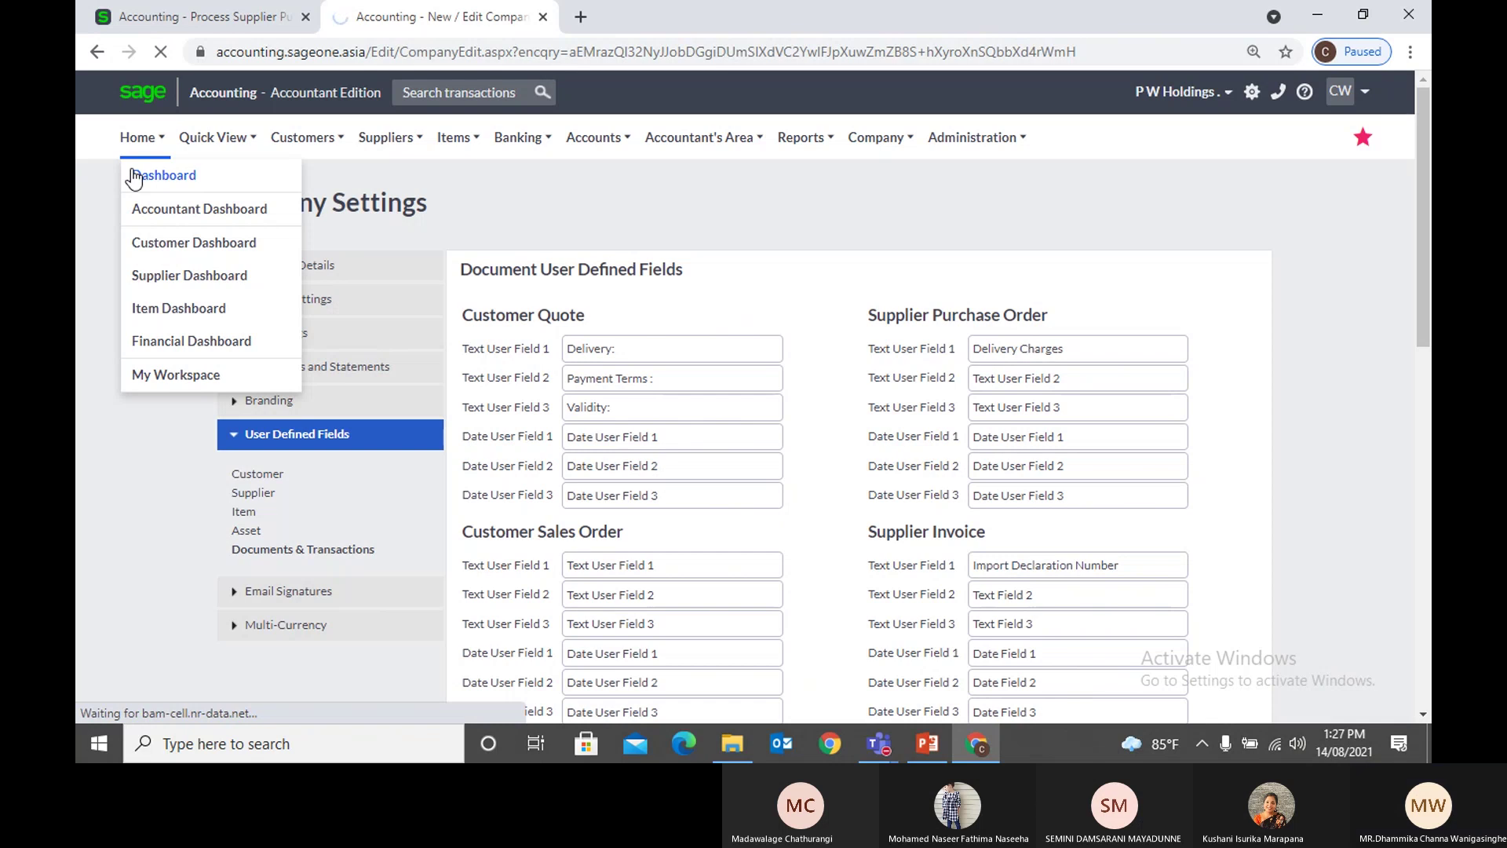
click(134, 179)
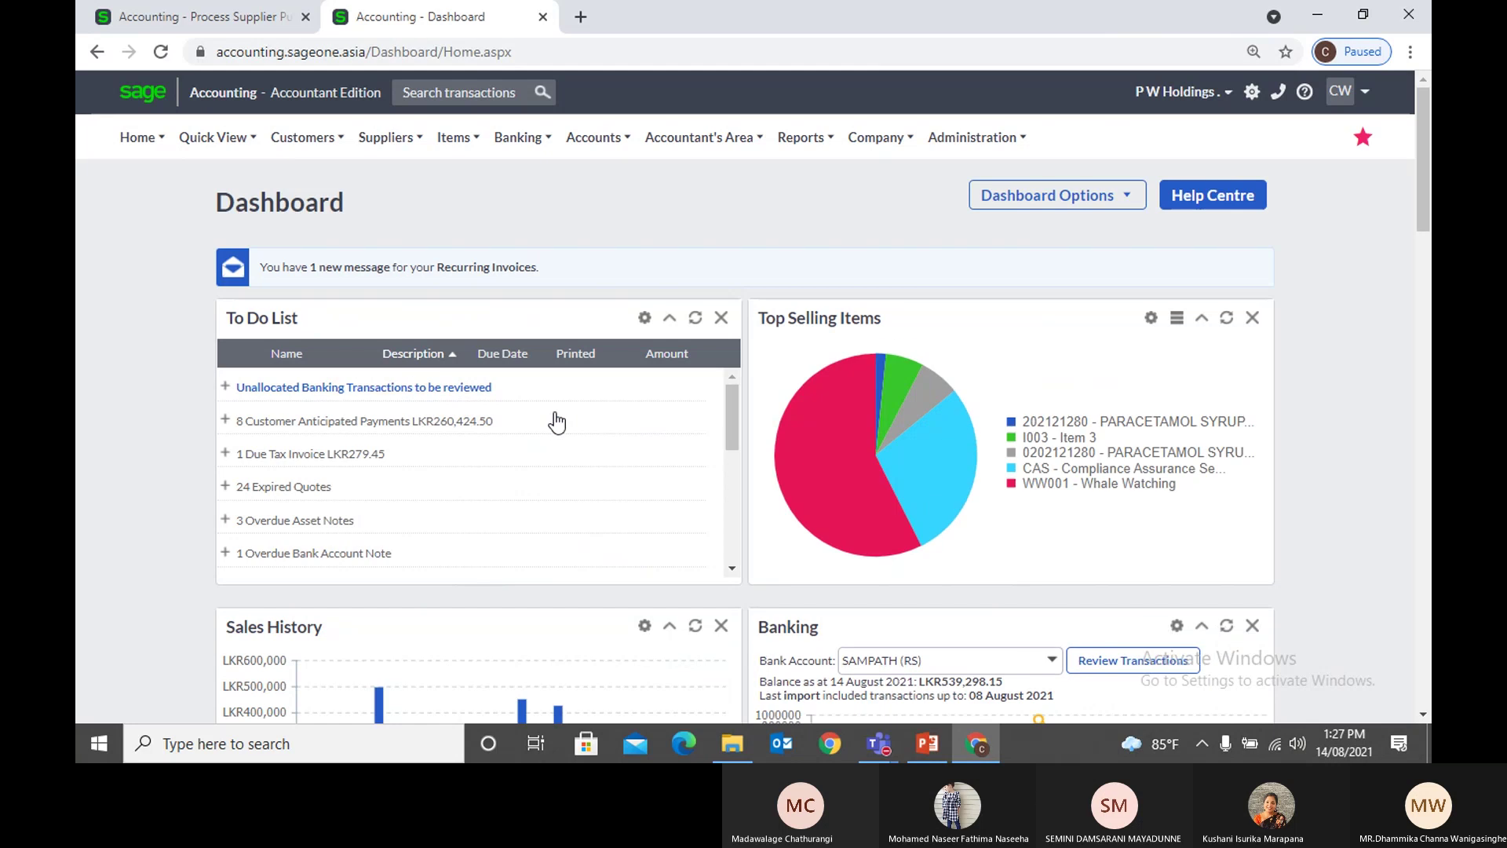
scroll(558, 423, down, 1)
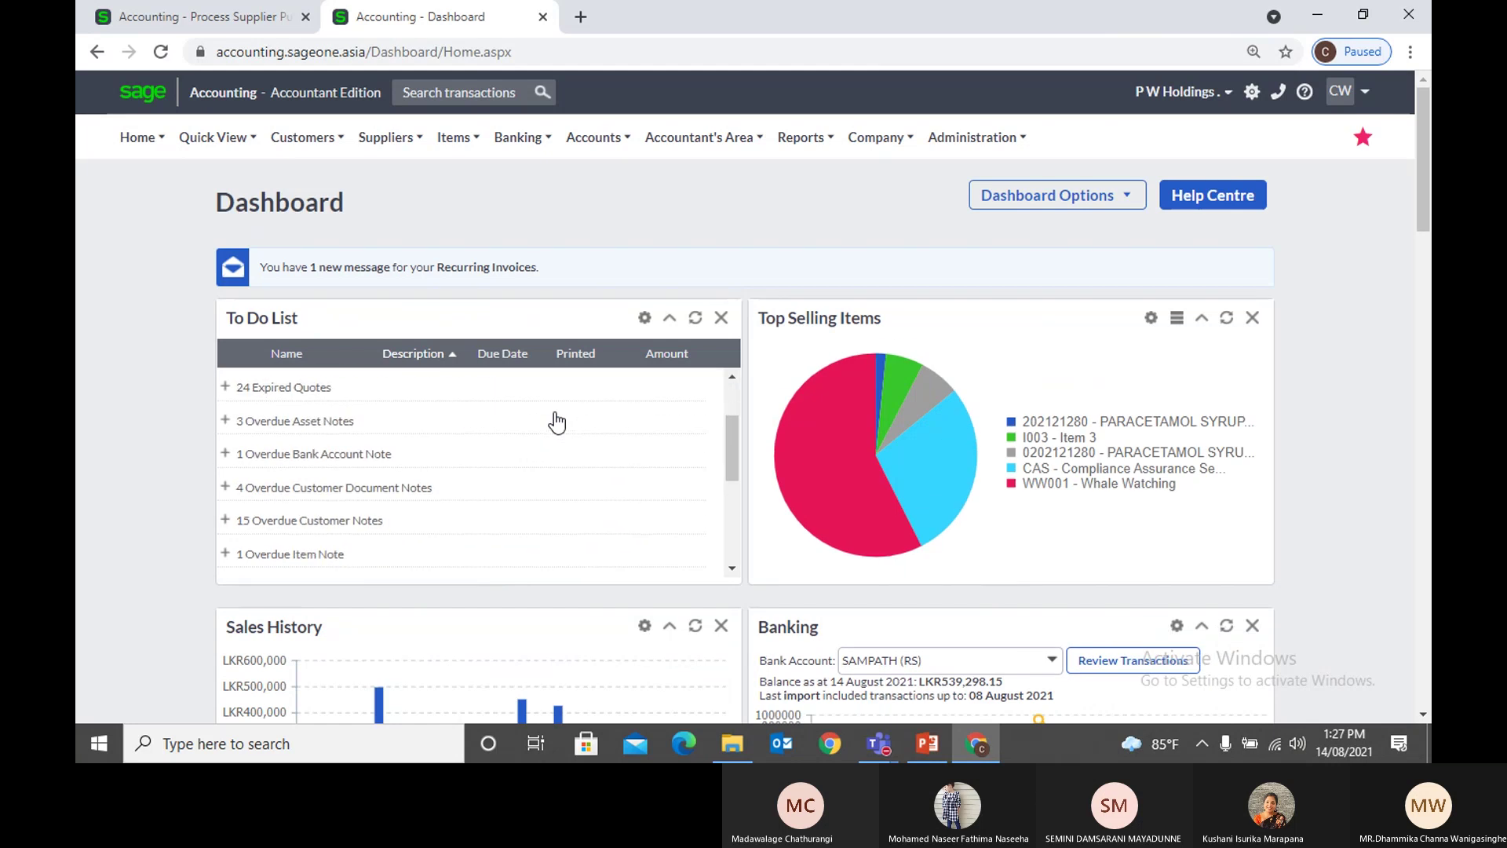
scroll(558, 422, down, 1)
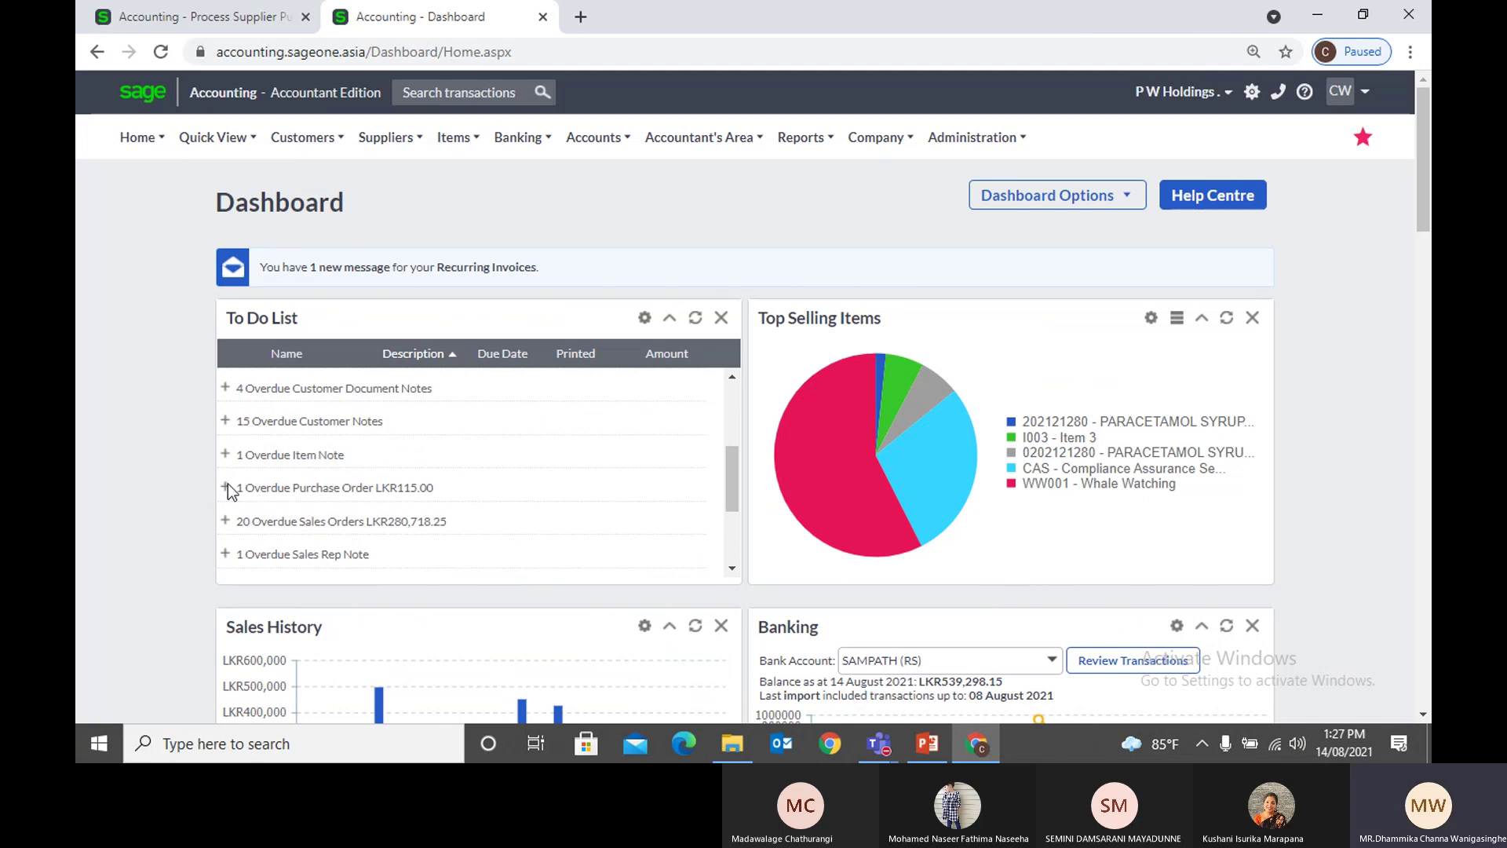
click(227, 486)
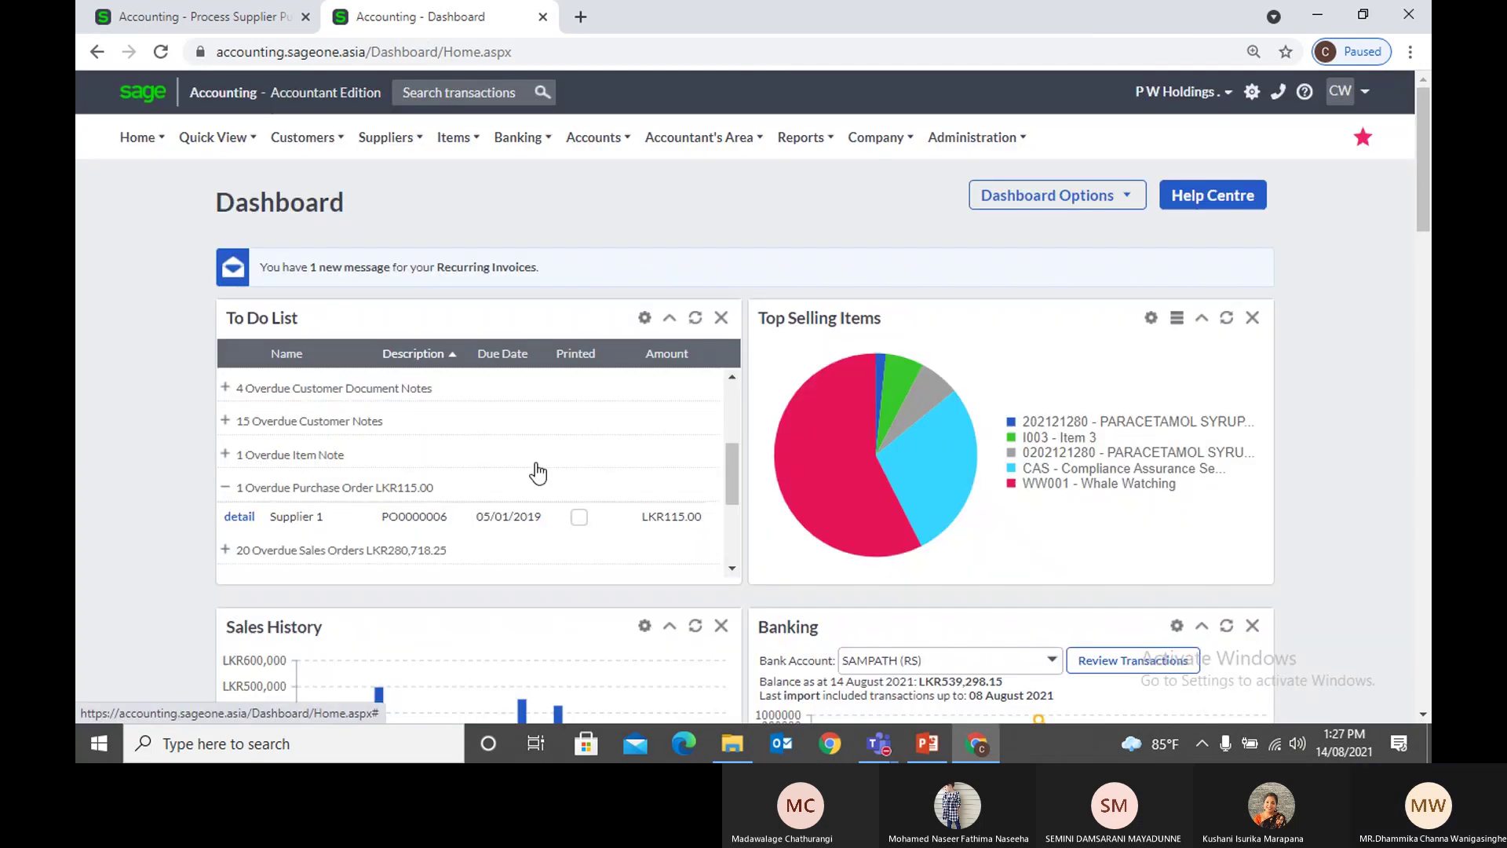
click(205, 17)
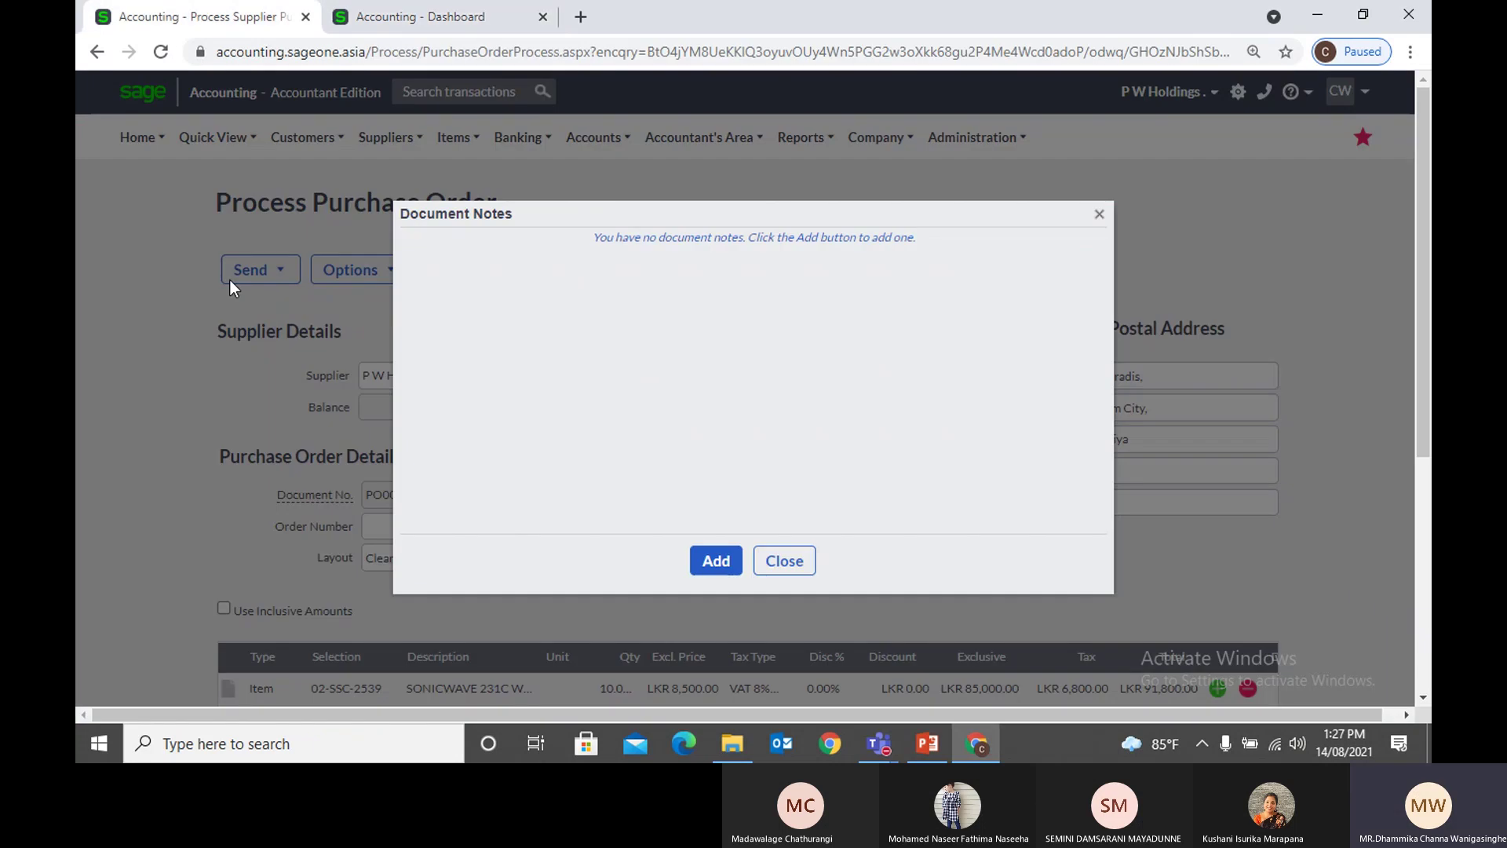
click(806, 562)
Step: Copy the P W Holdings purchase order into a new order and save the copy
click(375, 281)
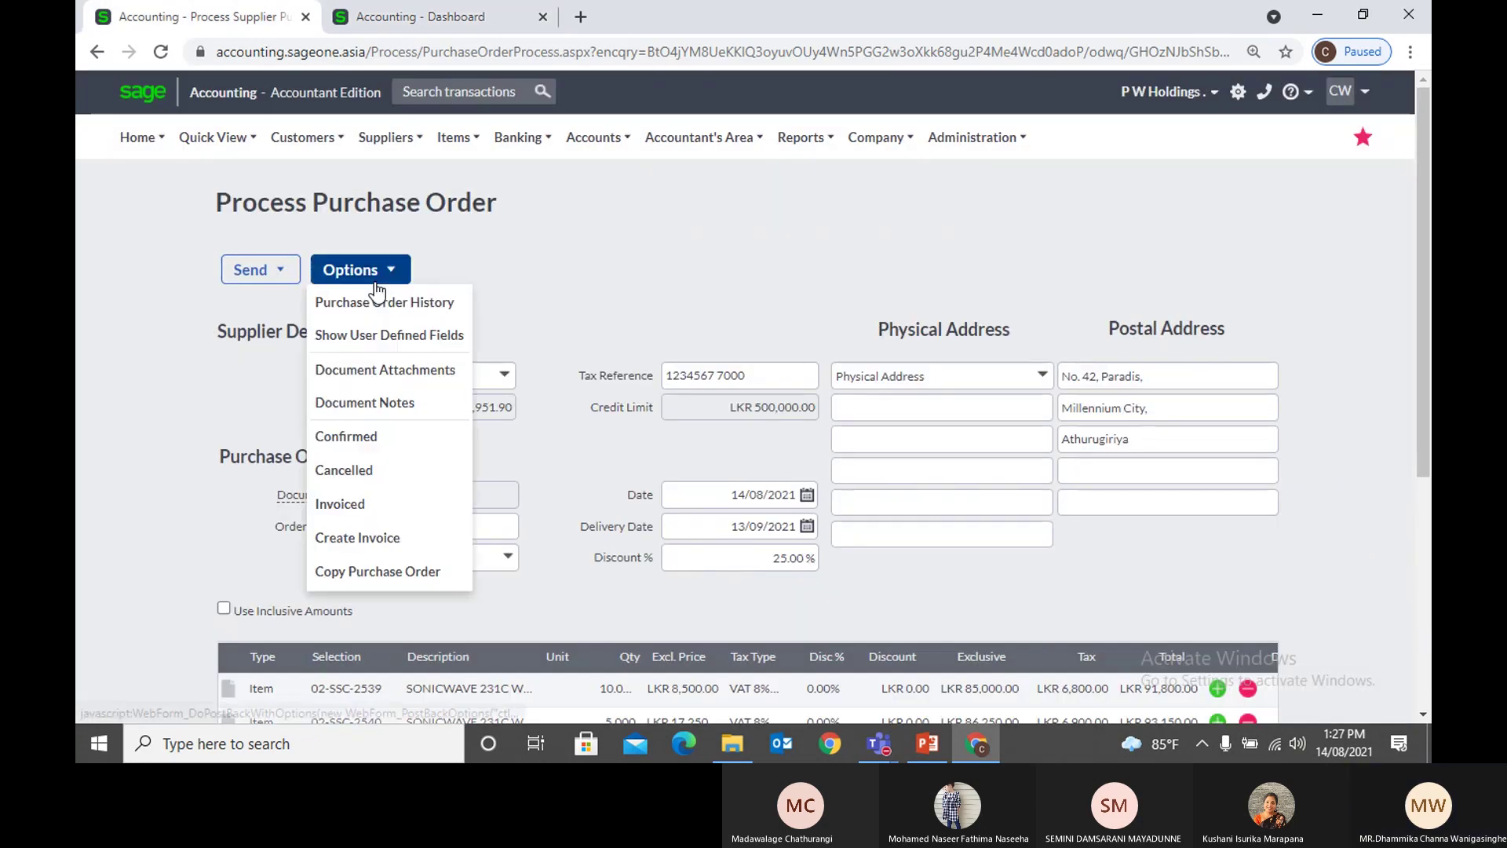
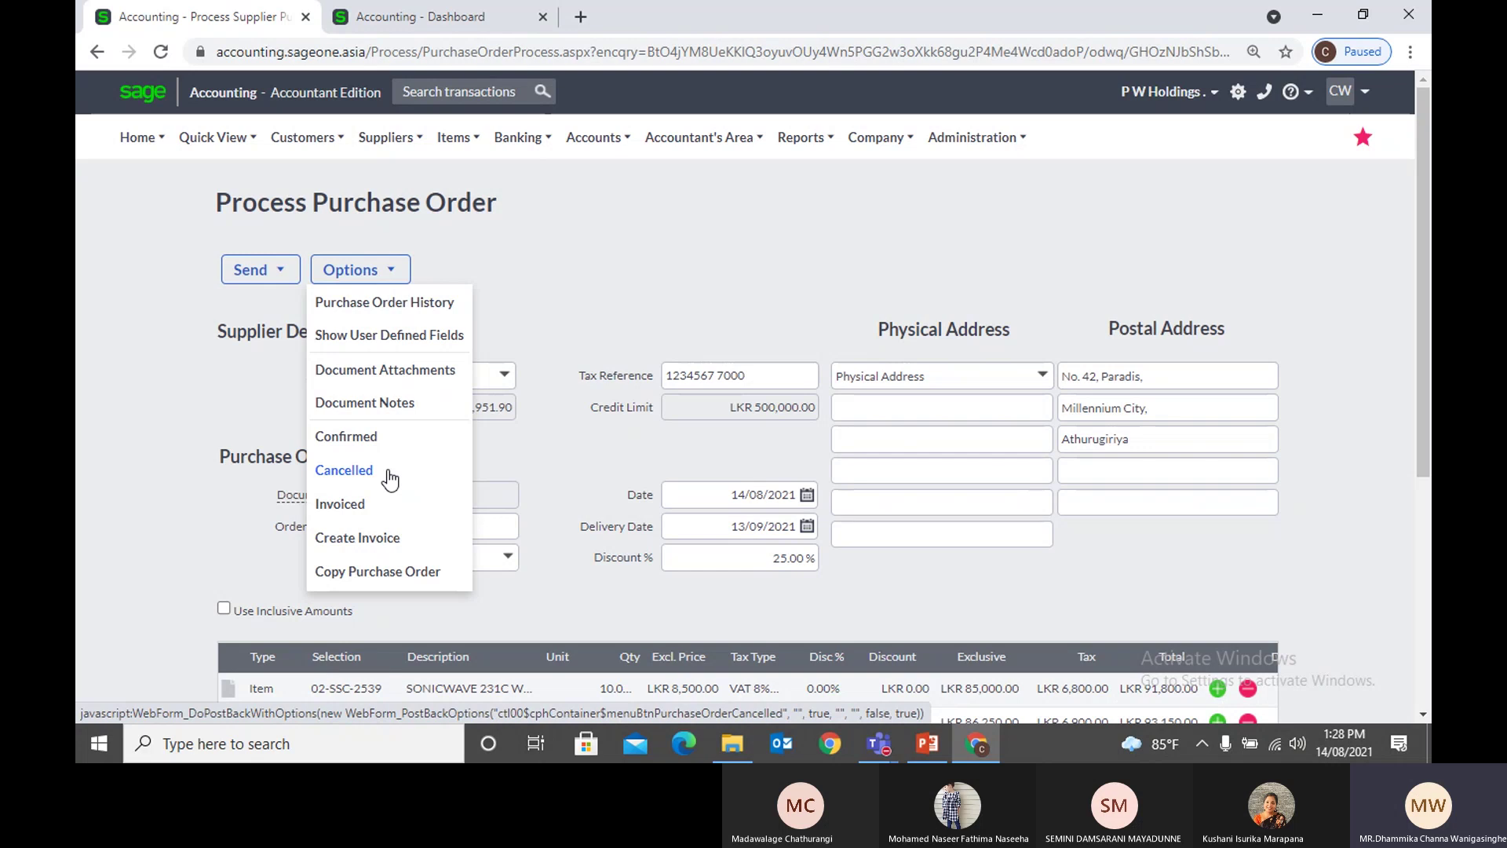
mouse_move(354, 278)
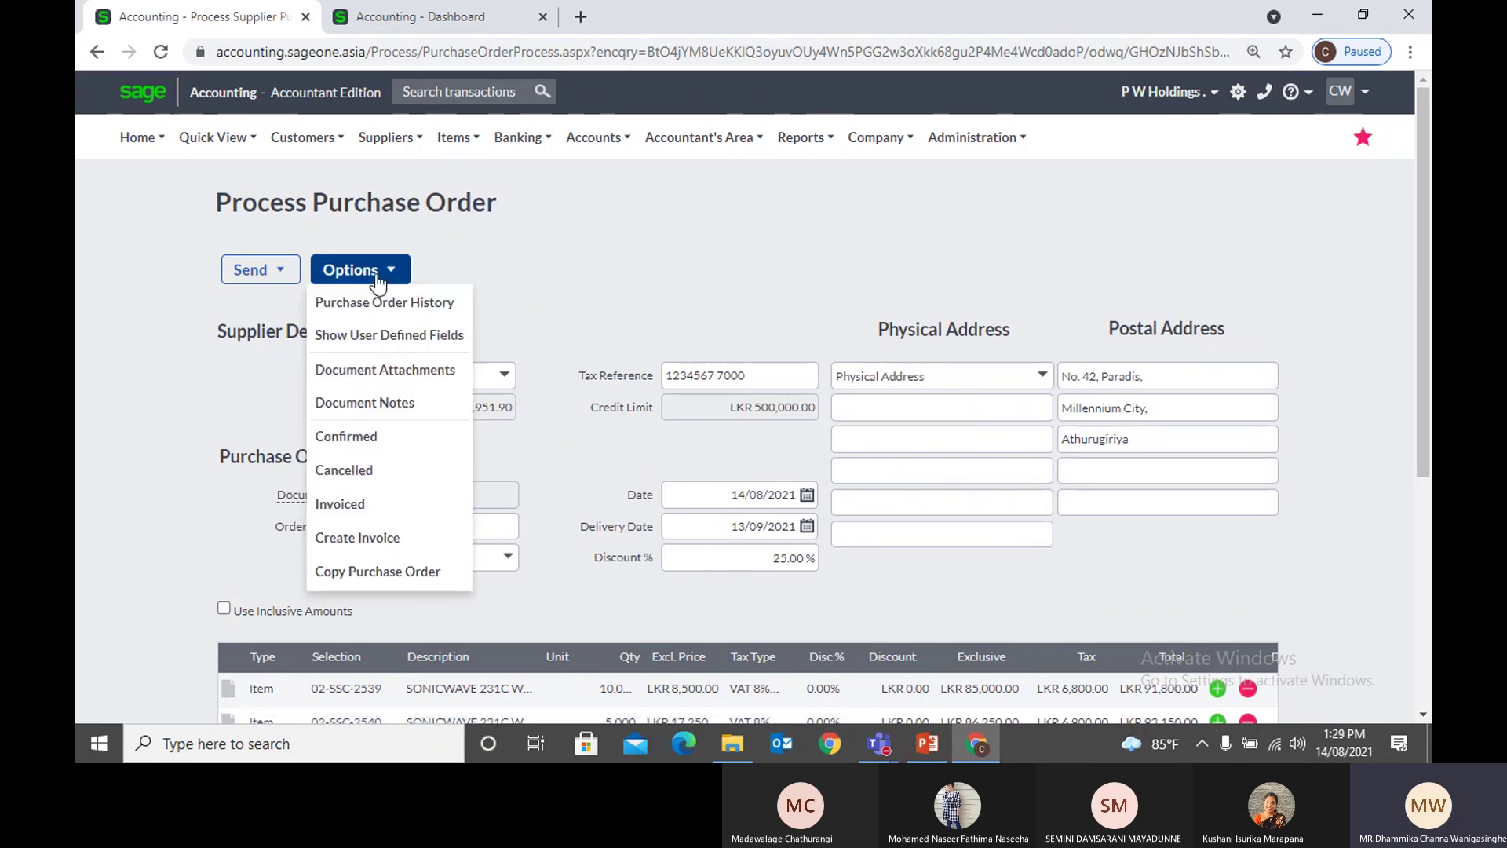
click(370, 573)
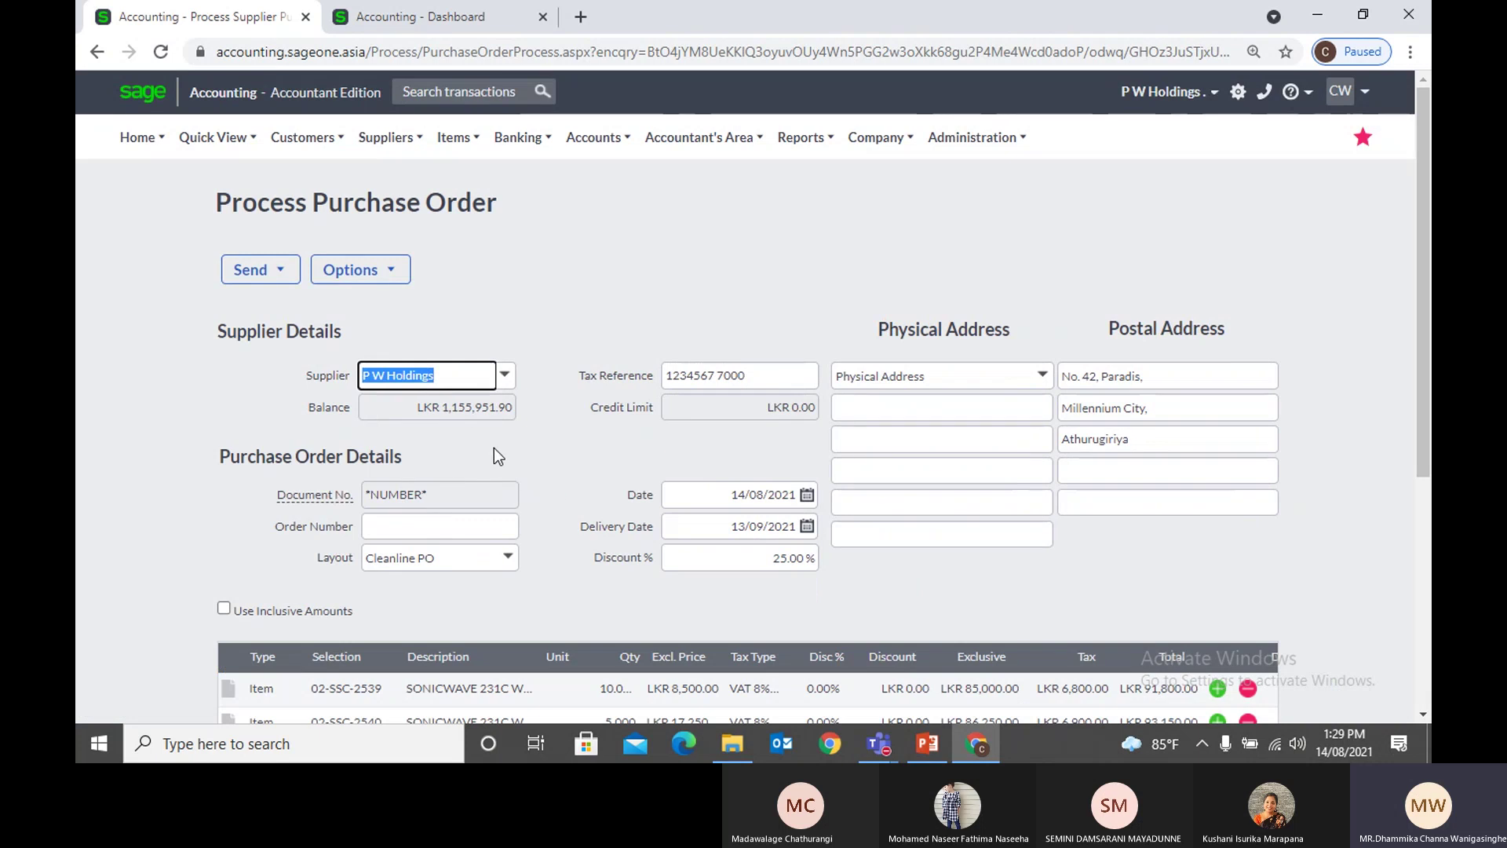
scroll(493, 452, down, 1)
scroll(532, 460, up, 1)
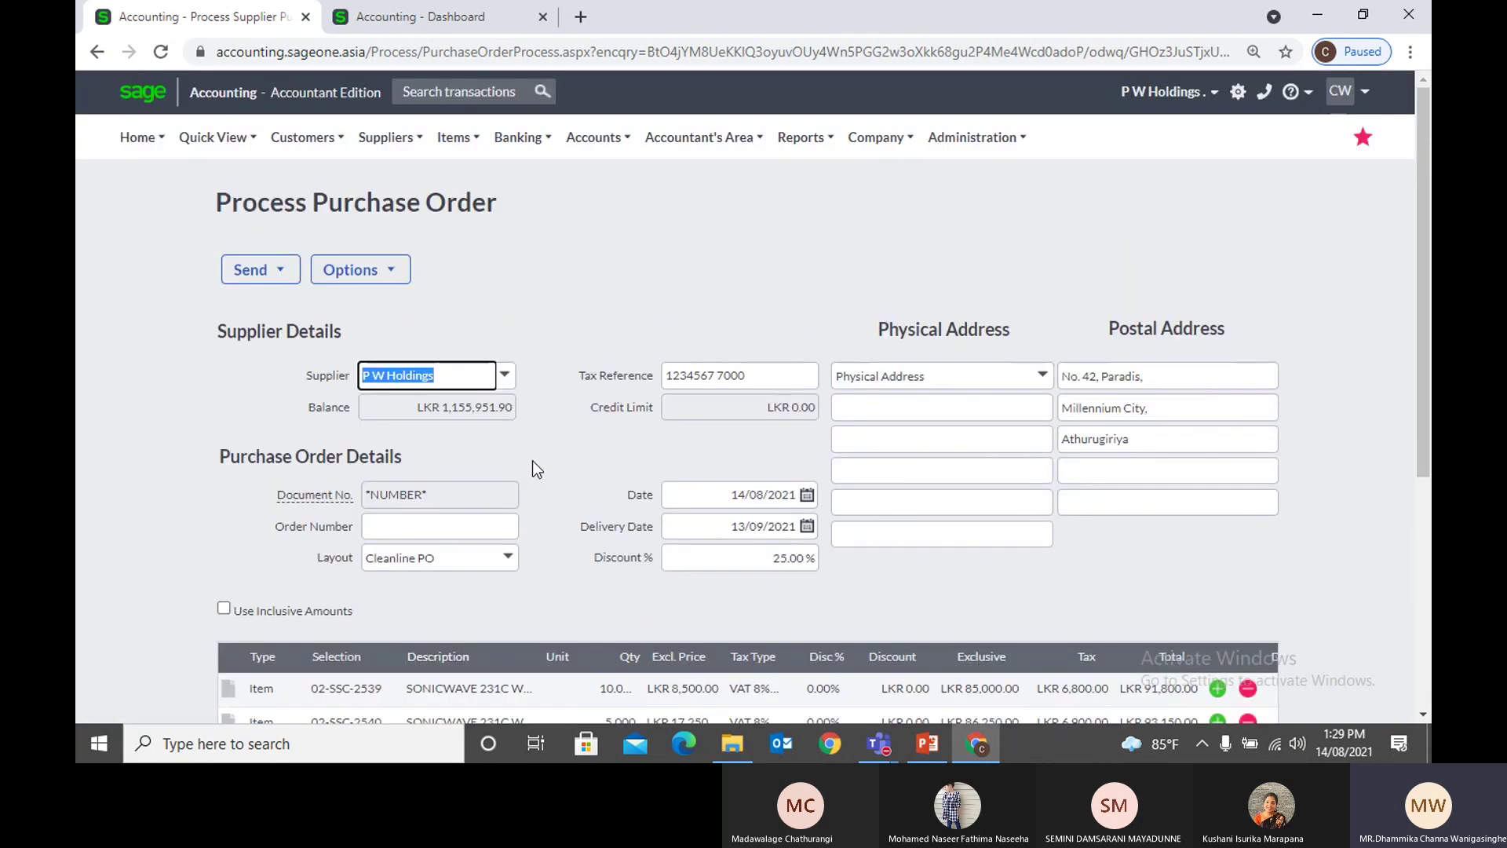
scroll(532, 460, down, 4)
click(581, 559)
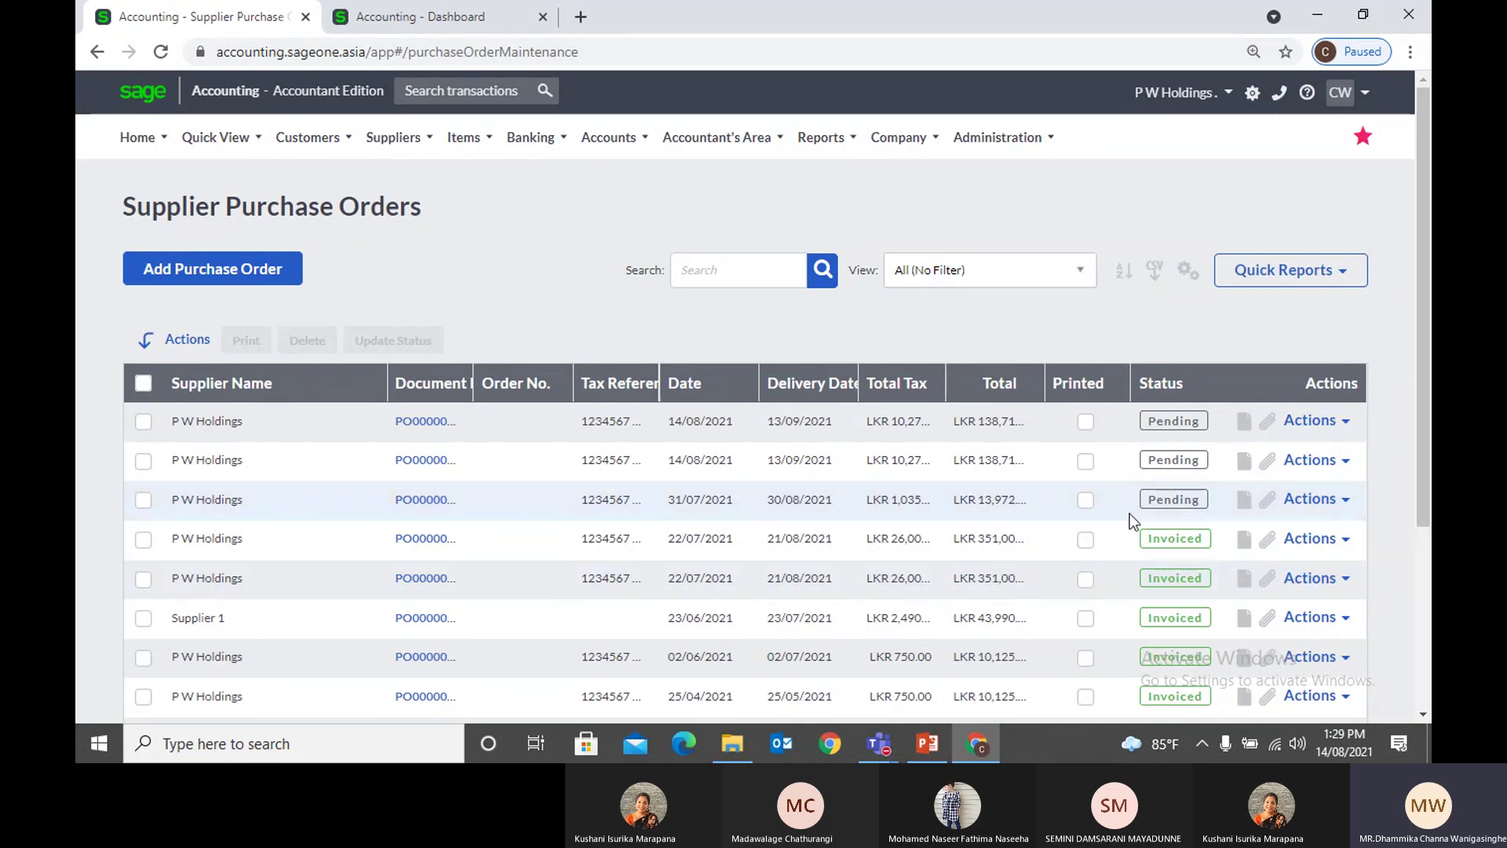
Step: Customise the purchase order list to show the Total Discount column and hide the Tax Reference column
click(1185, 270)
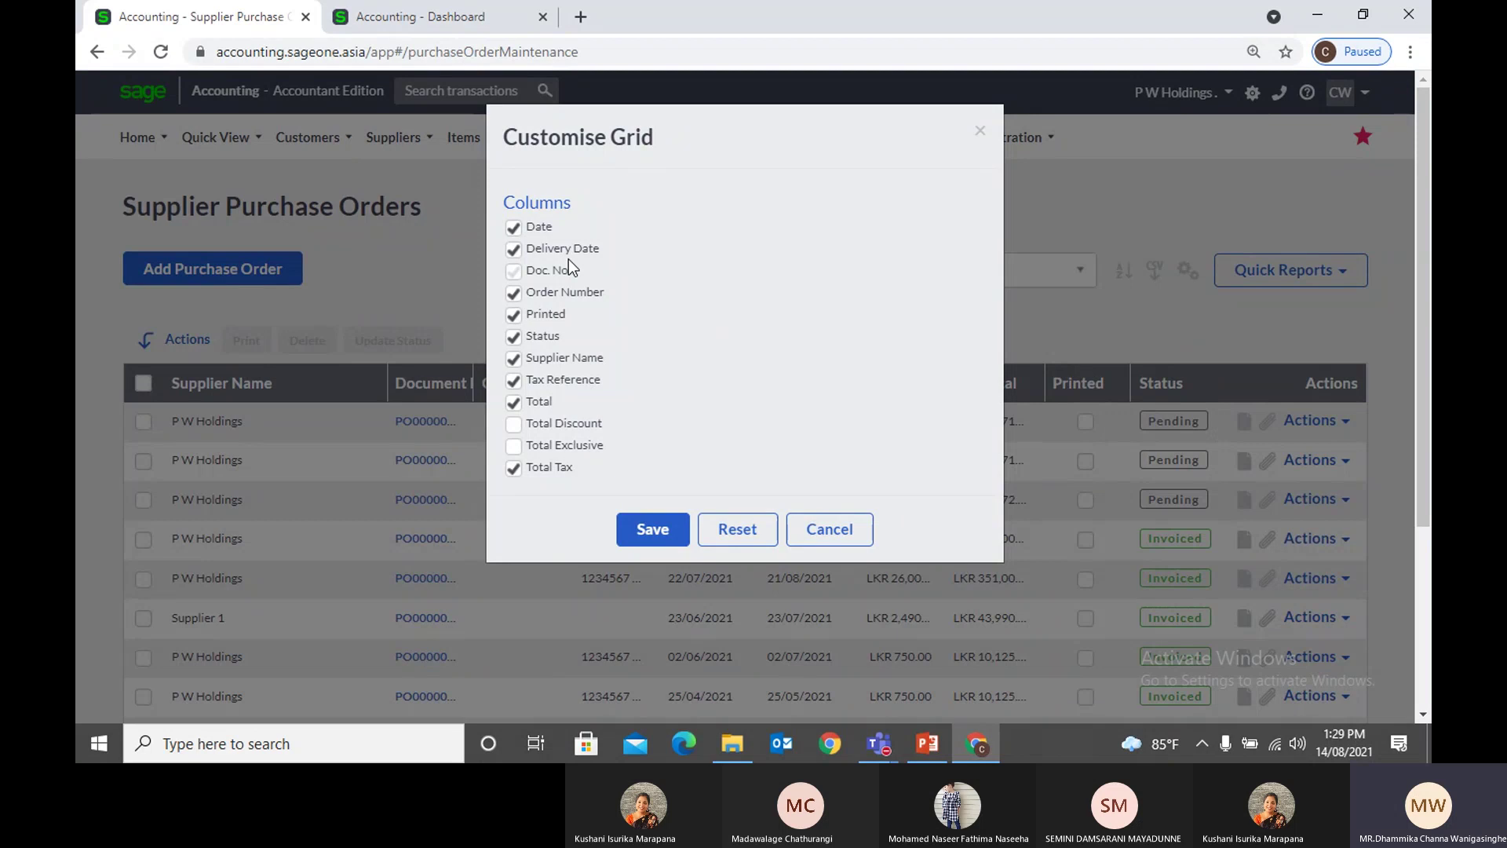
click(514, 424)
click(513, 467)
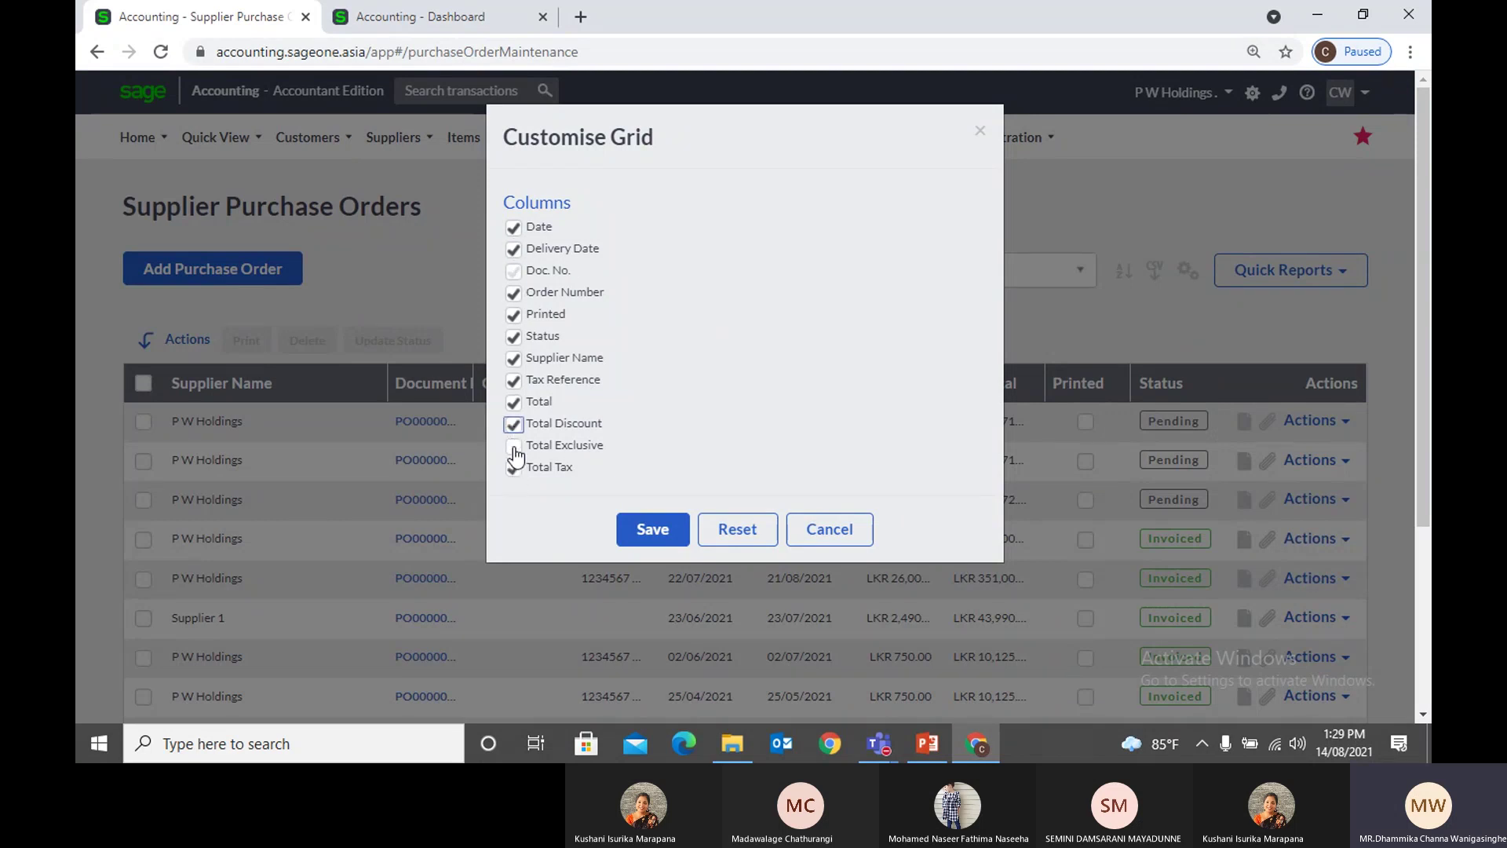
click(513, 381)
click(648, 527)
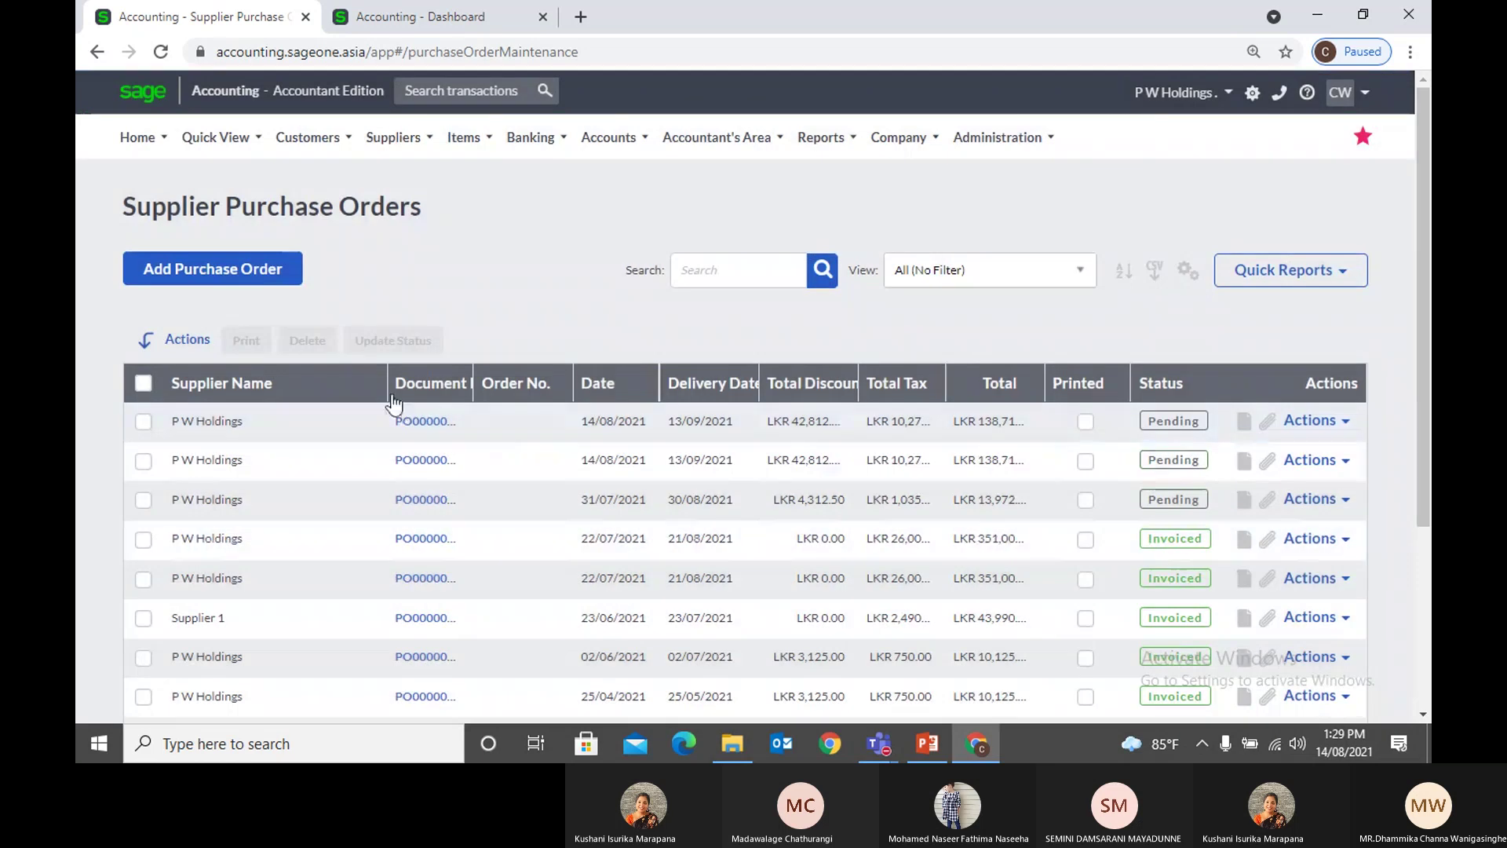
Step: Widen the Document Number column and sort the purchase orders by document number in descending order
drag(385, 386, 311, 386)
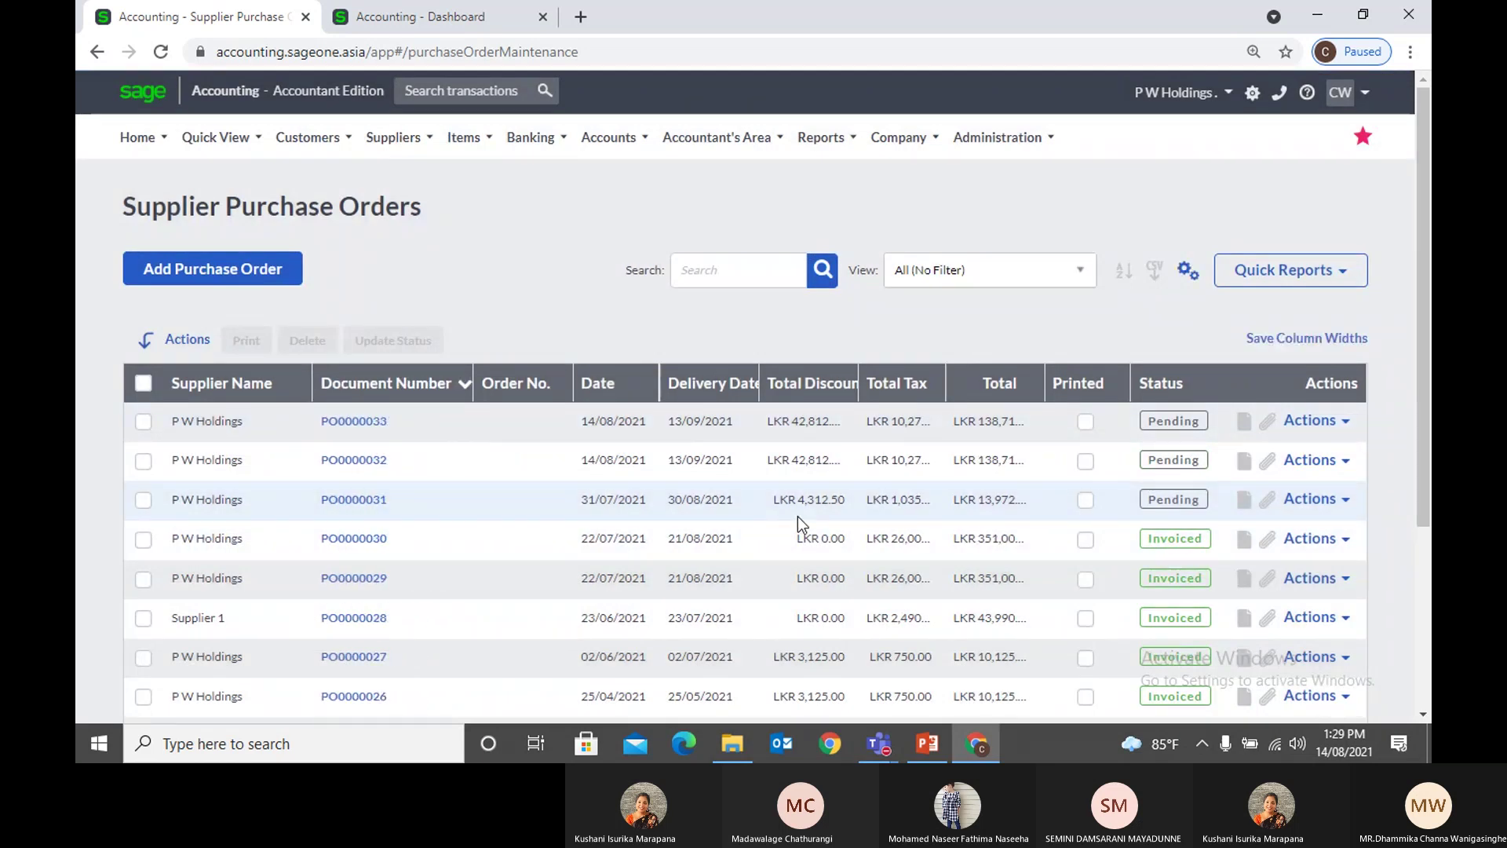
click(343, 390)
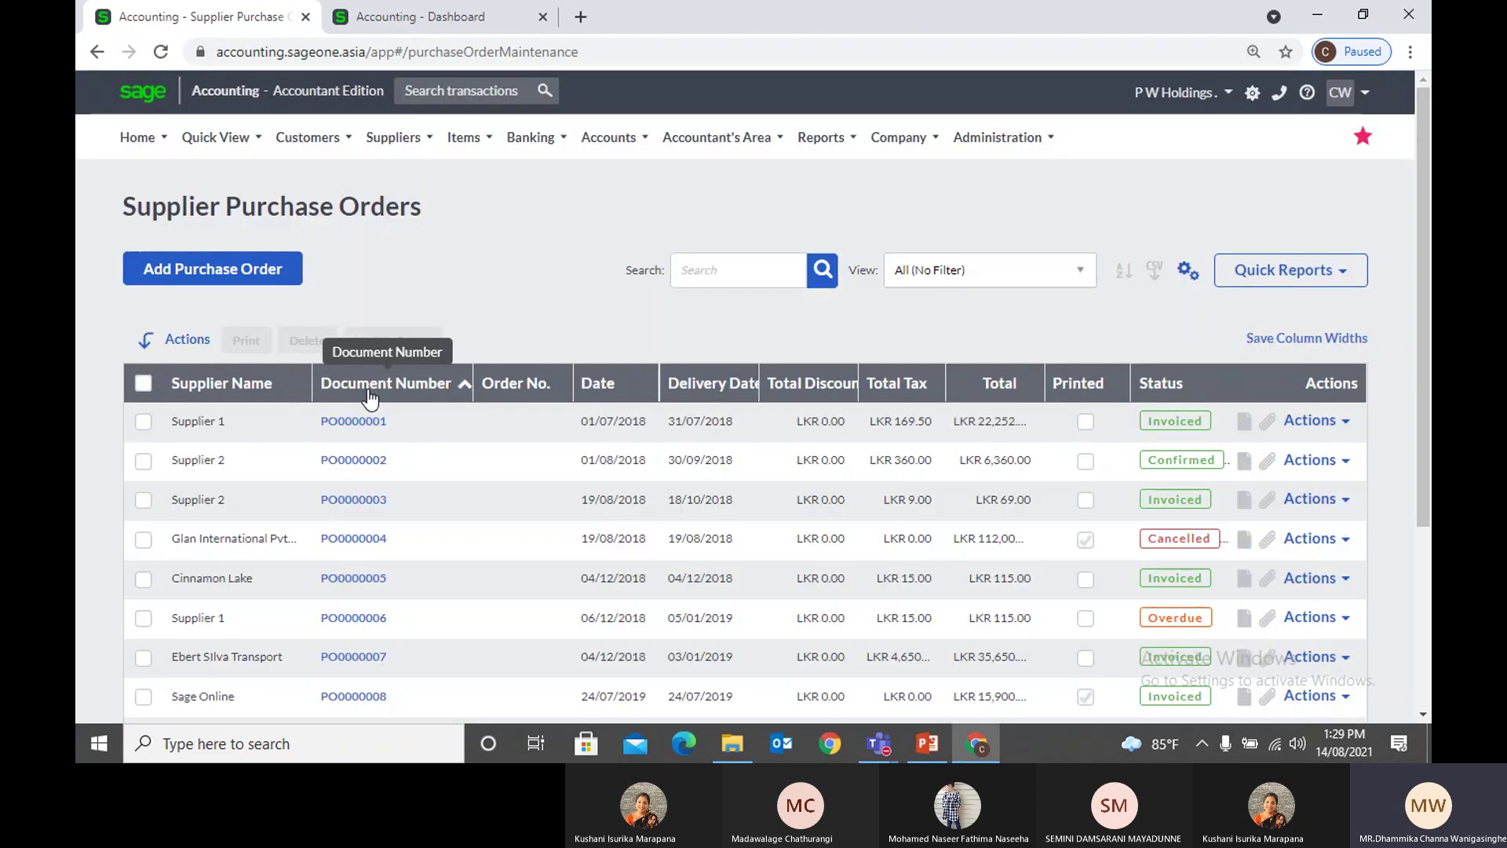
click(369, 393)
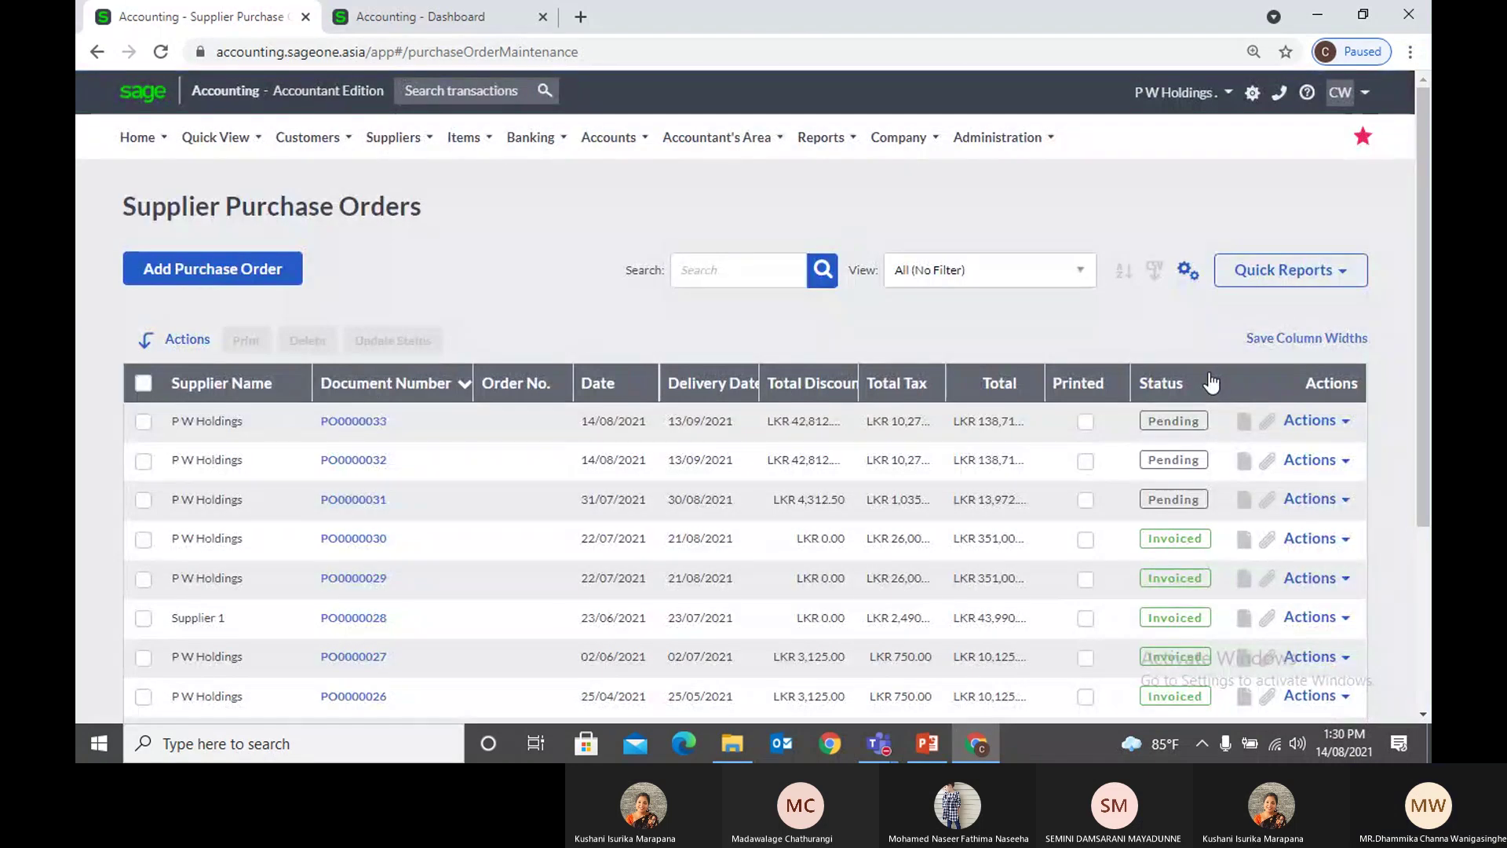
Step: Filter the supplier purchase orders to those dated today, then restore the unfiltered list
click(1077, 283)
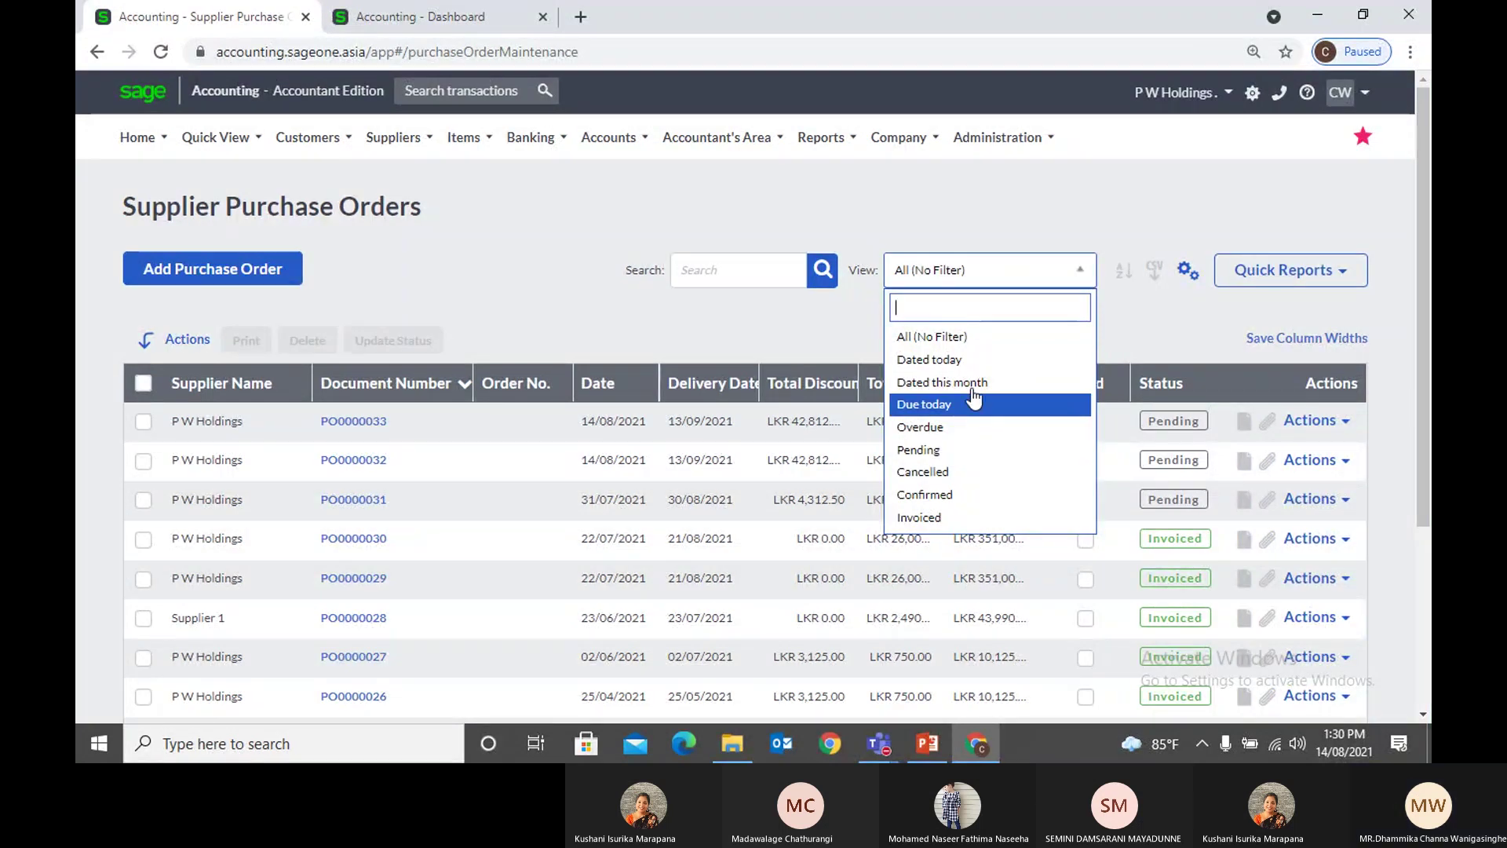
click(963, 359)
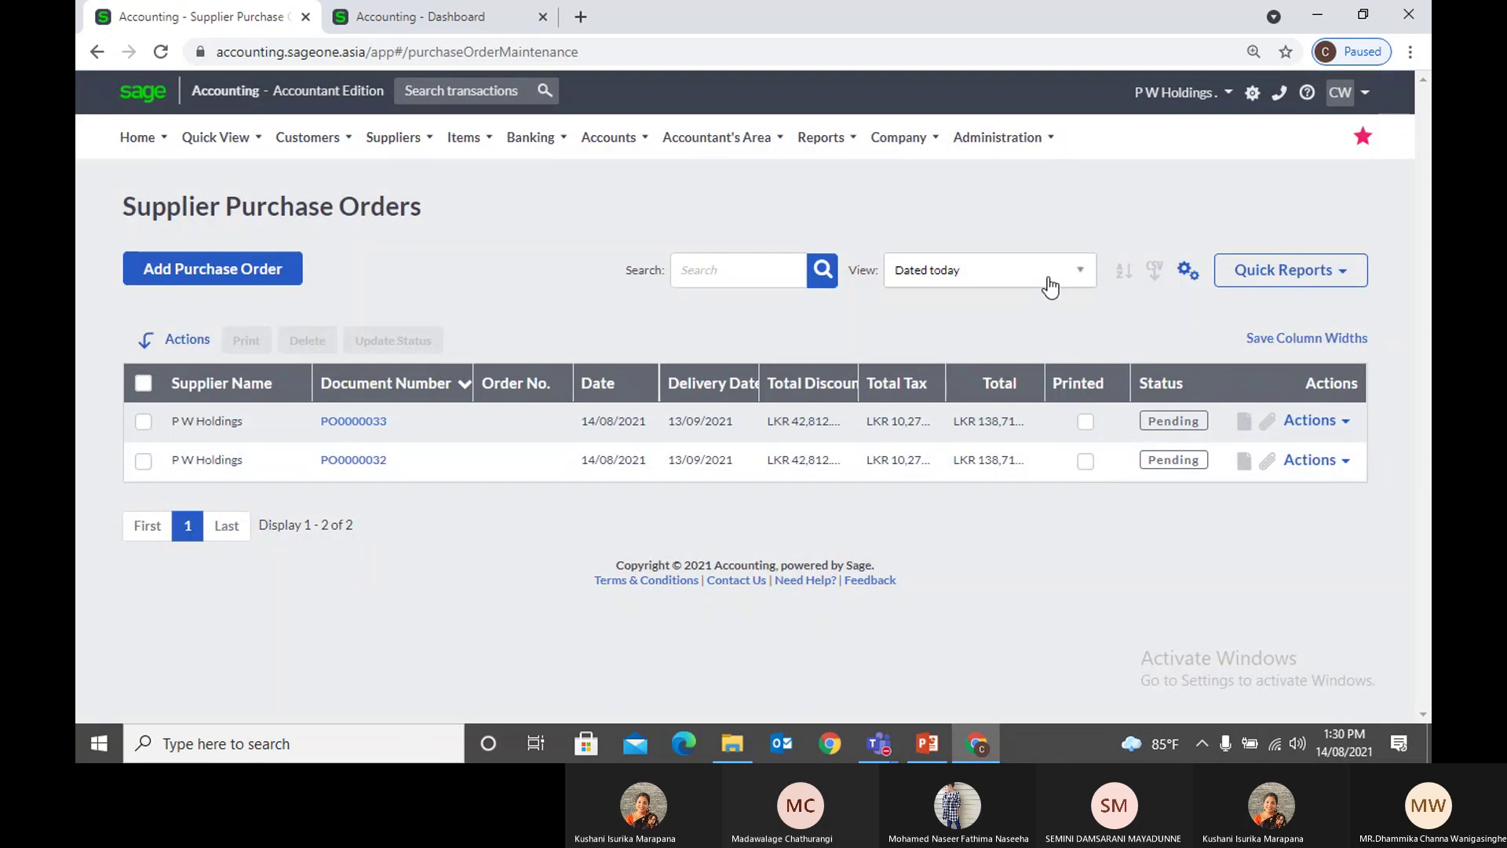
click(1048, 275)
click(958, 332)
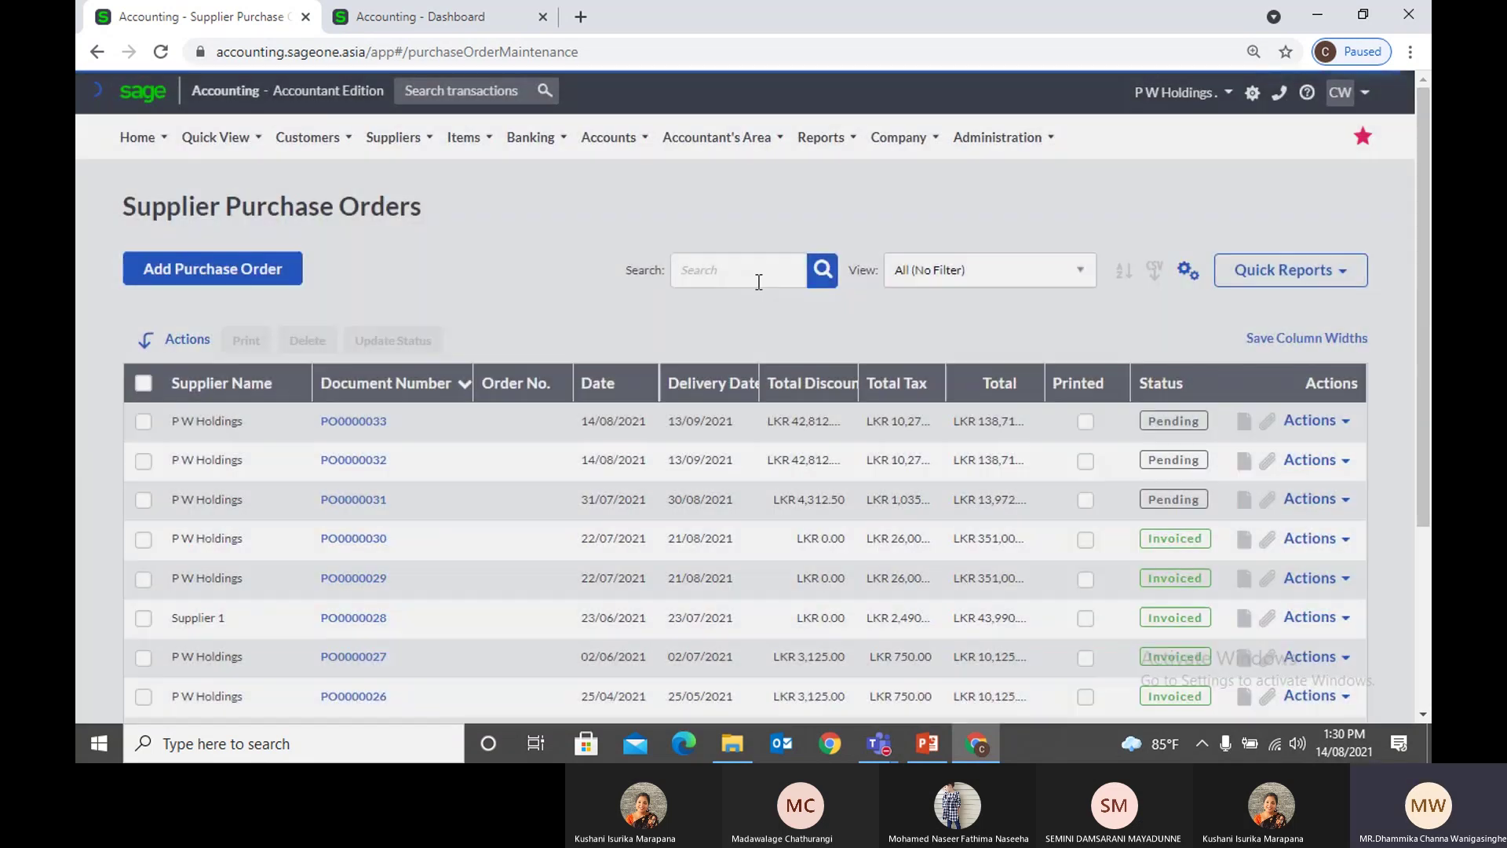
Step: Search the purchase orders for the last digits of the newest order's document number
click(758, 279)
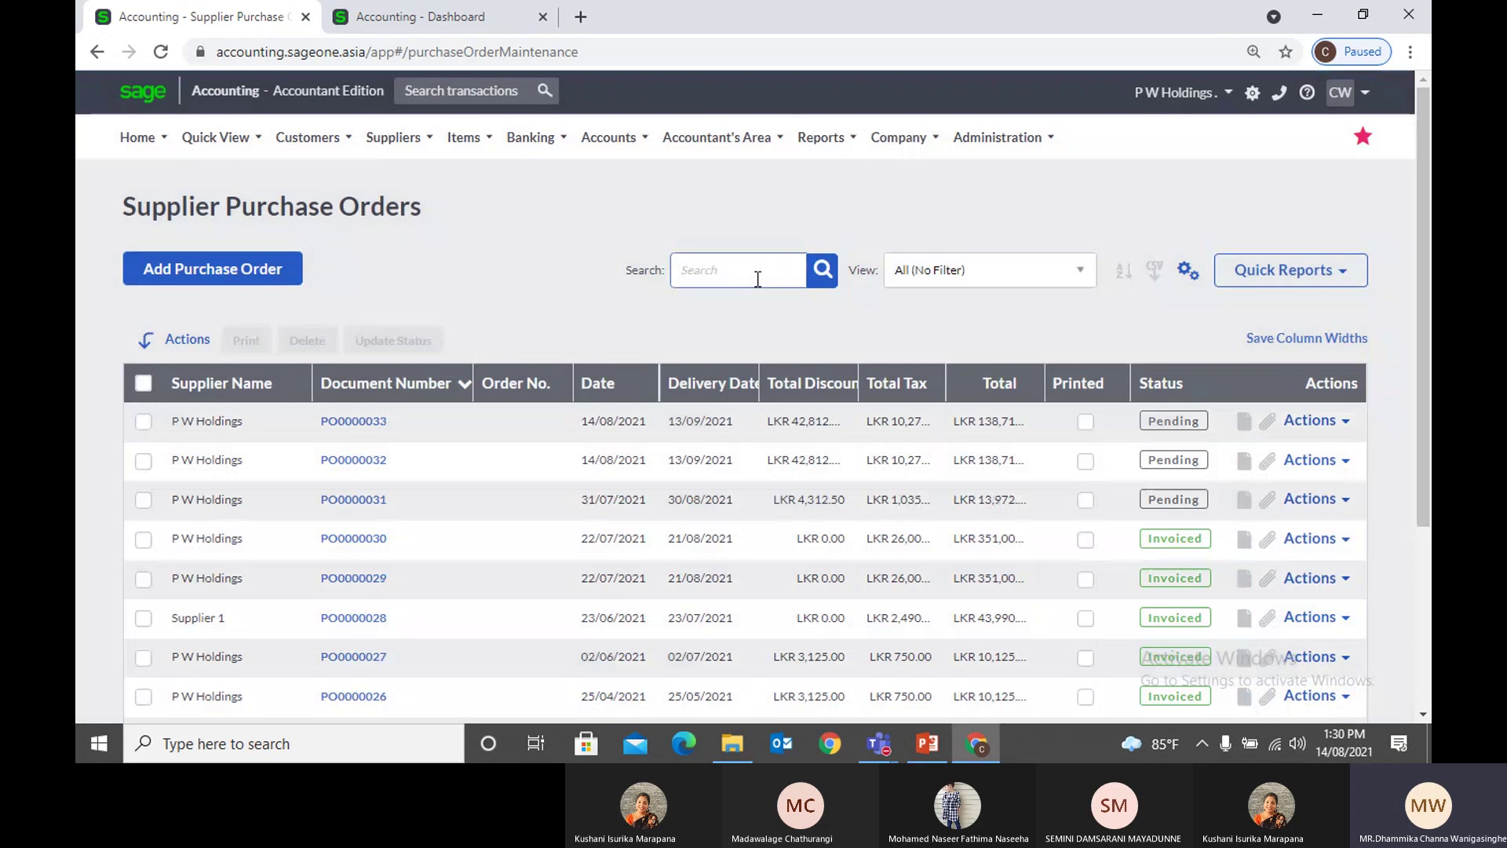
text(00033)
key(Return)
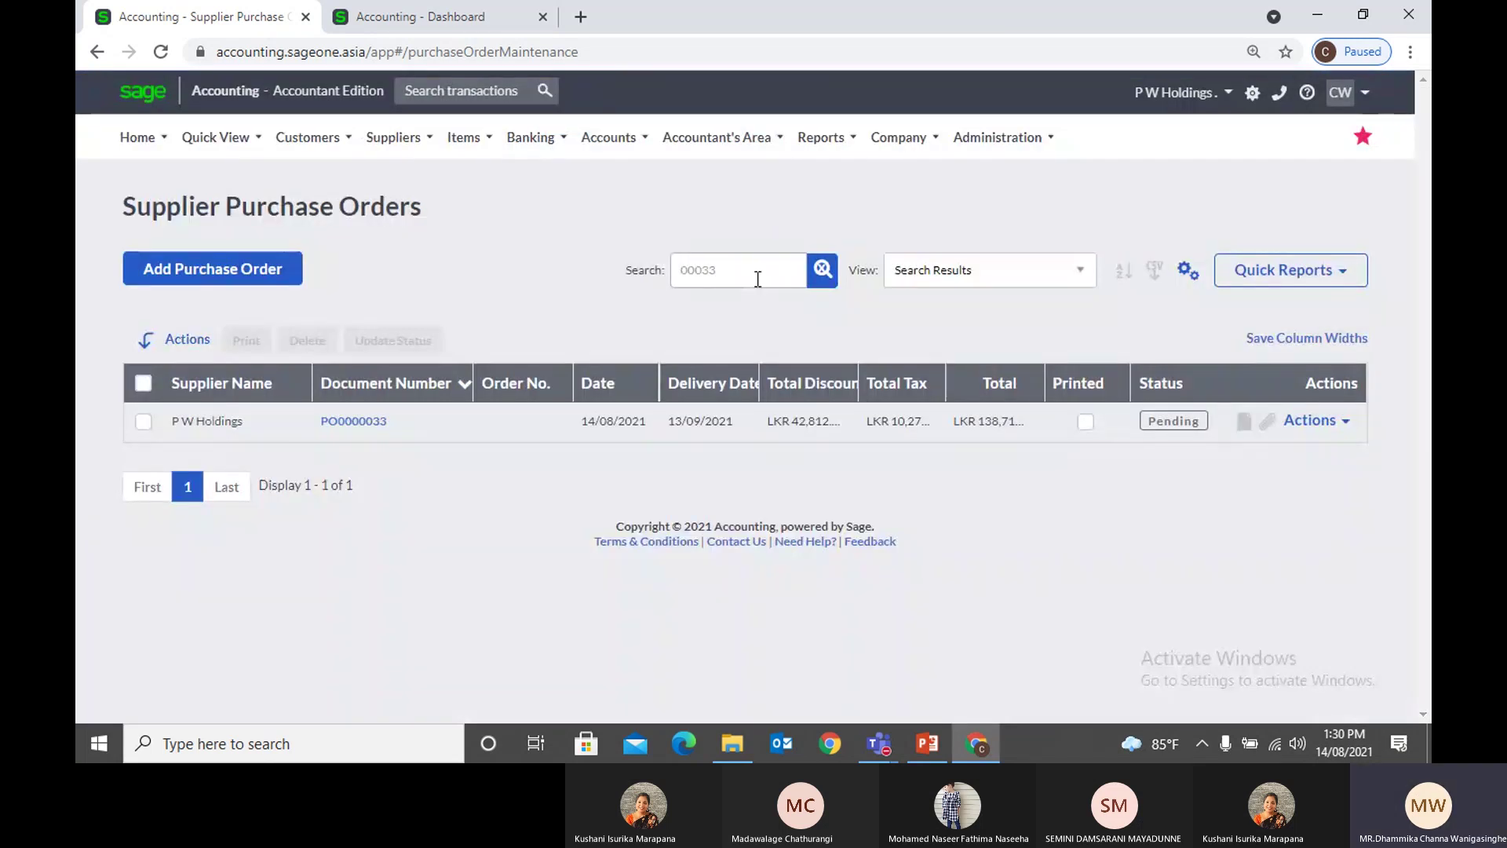
Step: Search the purchase orders for "P W H", look through the matching orders and clear the search
drag(758, 280, 675, 280)
text(P W H)
key(Return)
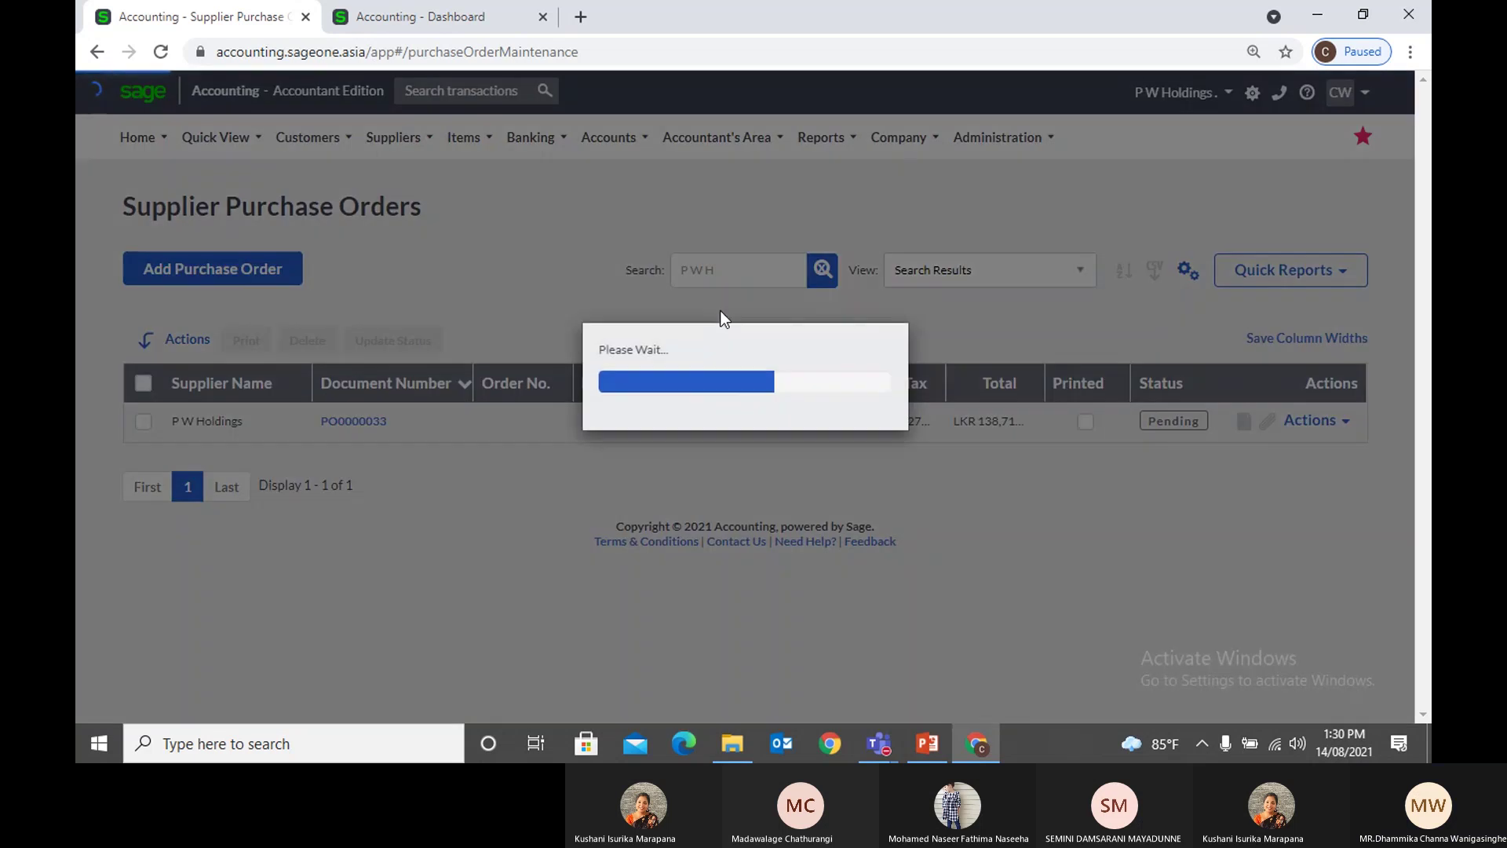
scroll(722, 318, down, 4)
scroll(695, 487, up, 3)
scroll(698, 480, up, 1)
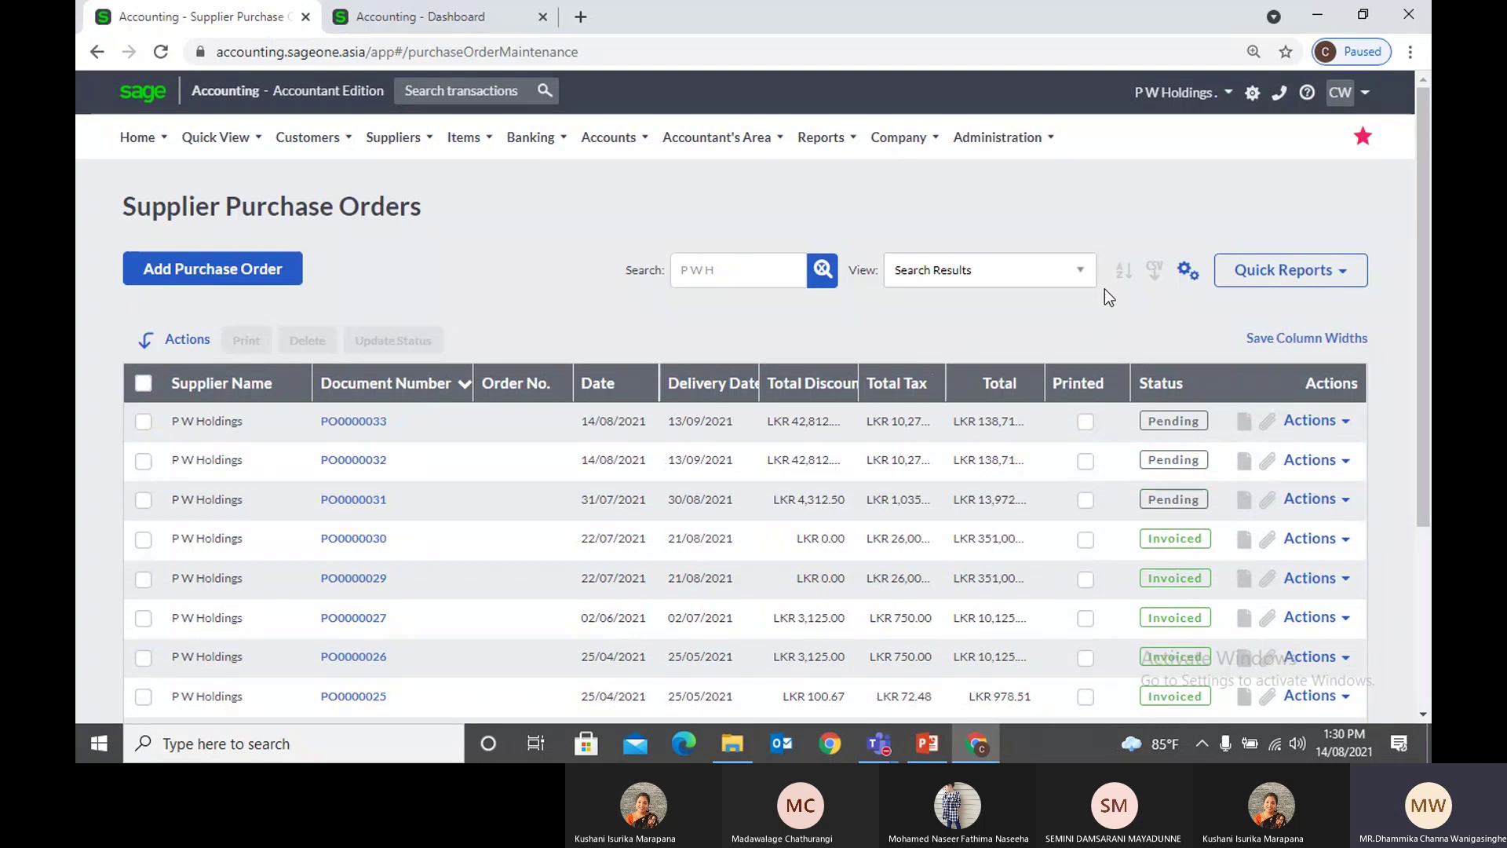
click(824, 280)
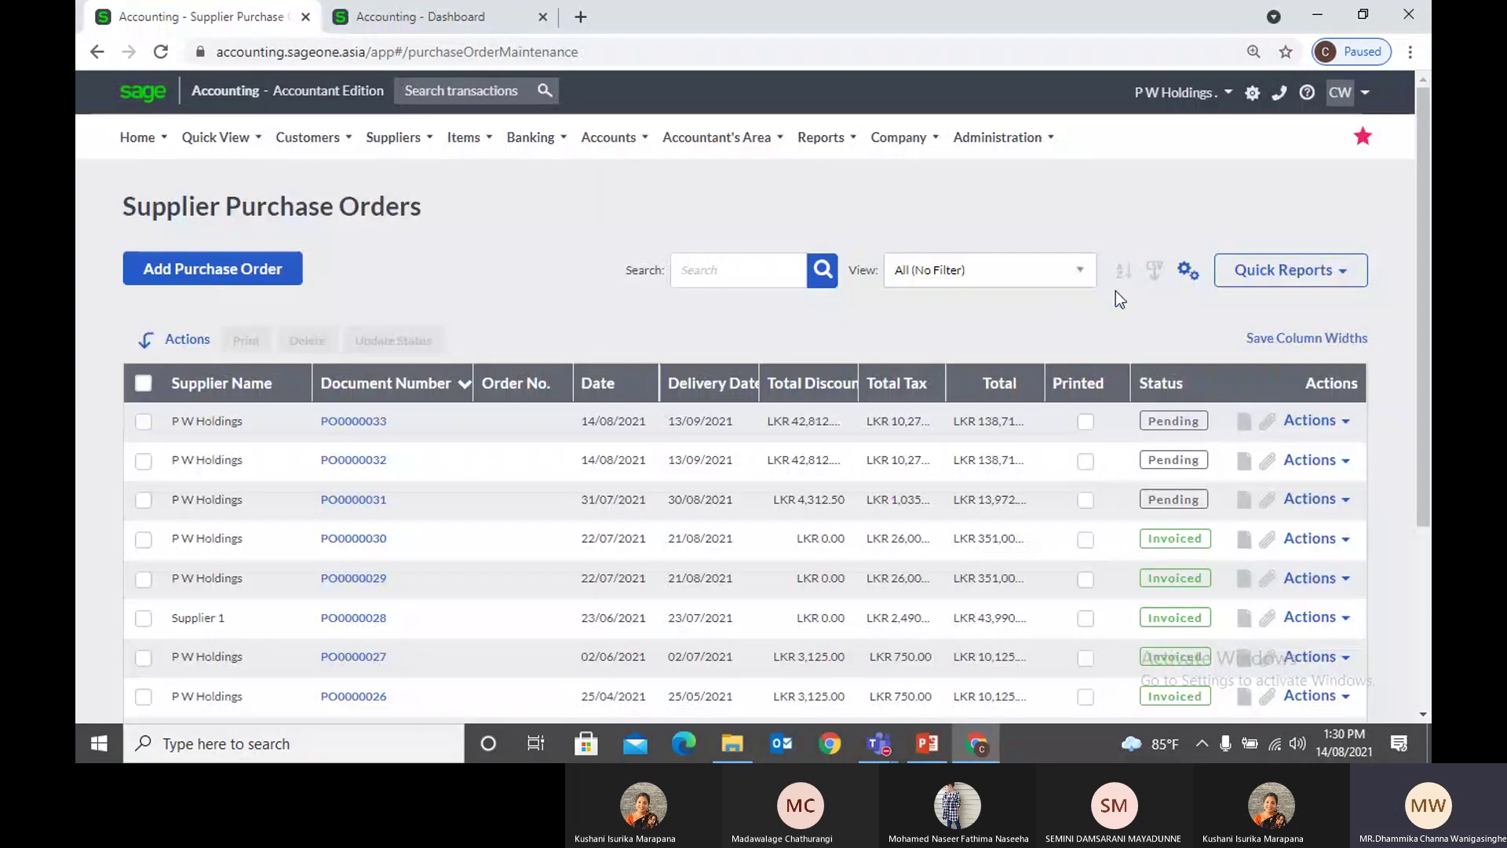
Step: Apply a two-level sort to the purchase orders: Supplier Name from A to Z, then Total from Smallest to Largest
click(1124, 271)
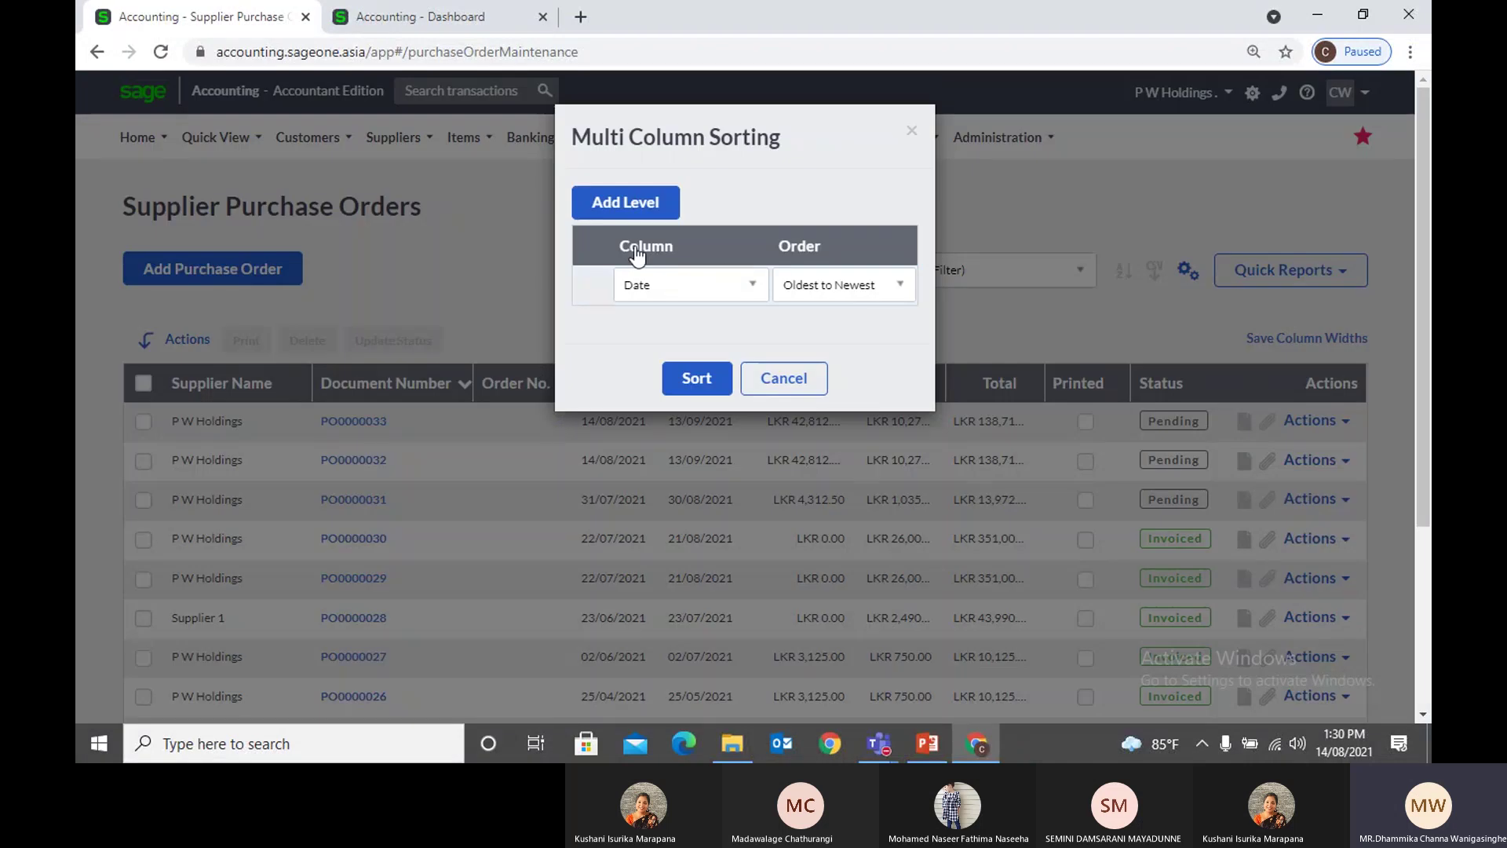
click(628, 206)
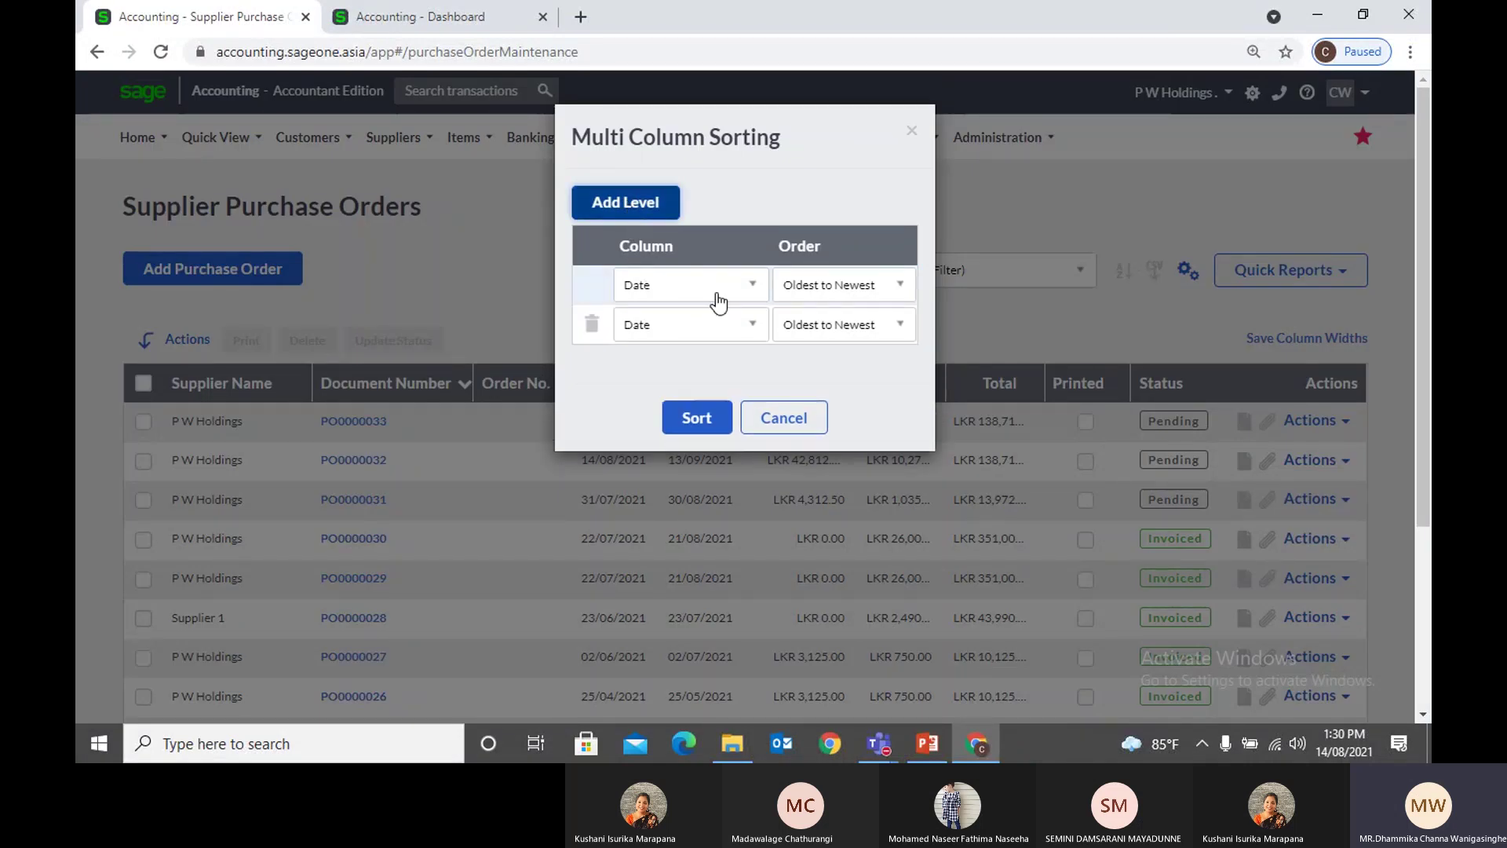
click(744, 290)
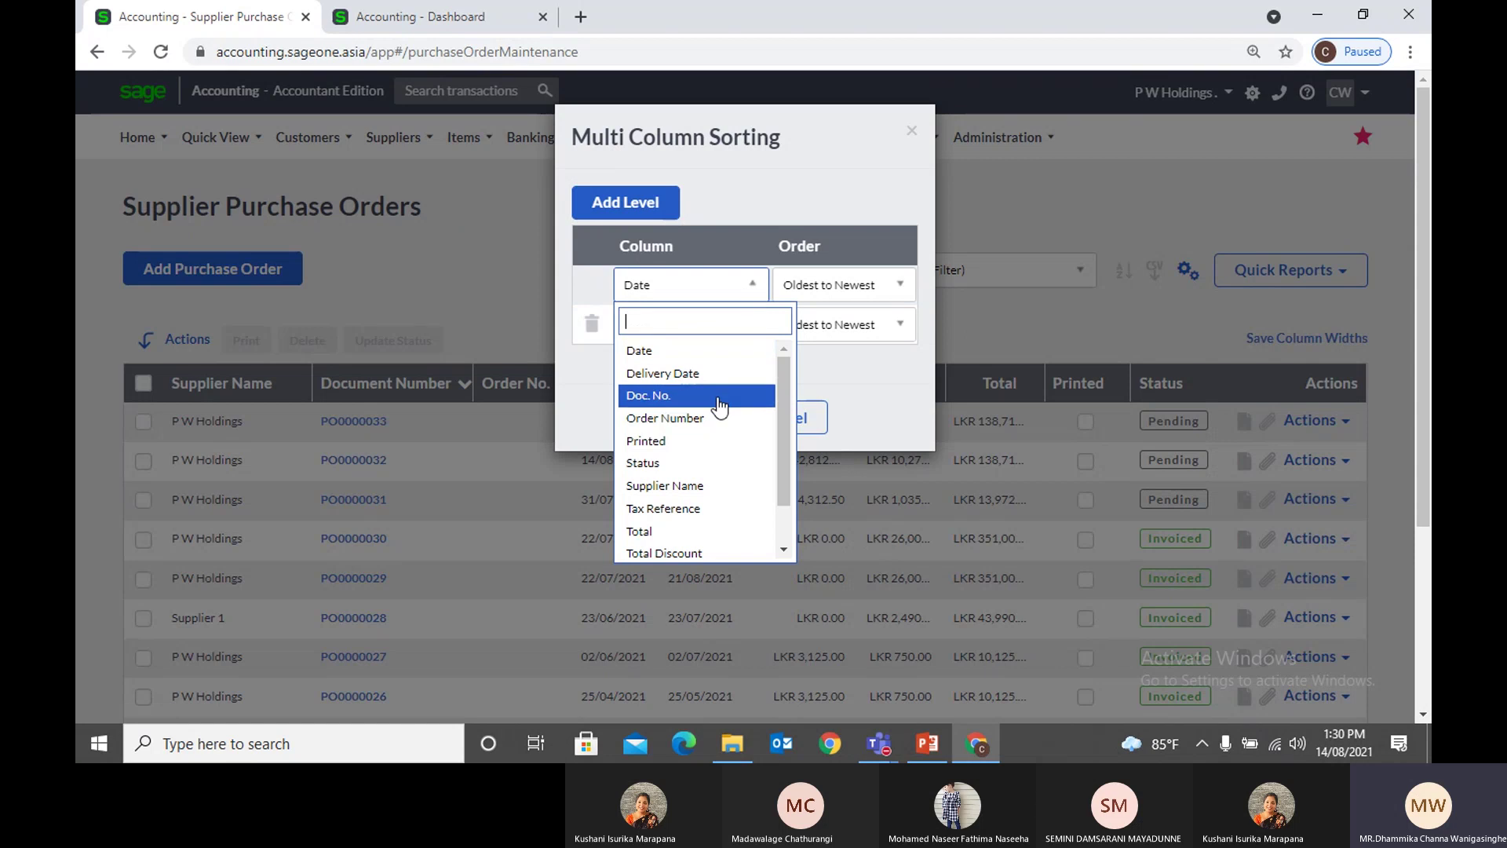
click(695, 498)
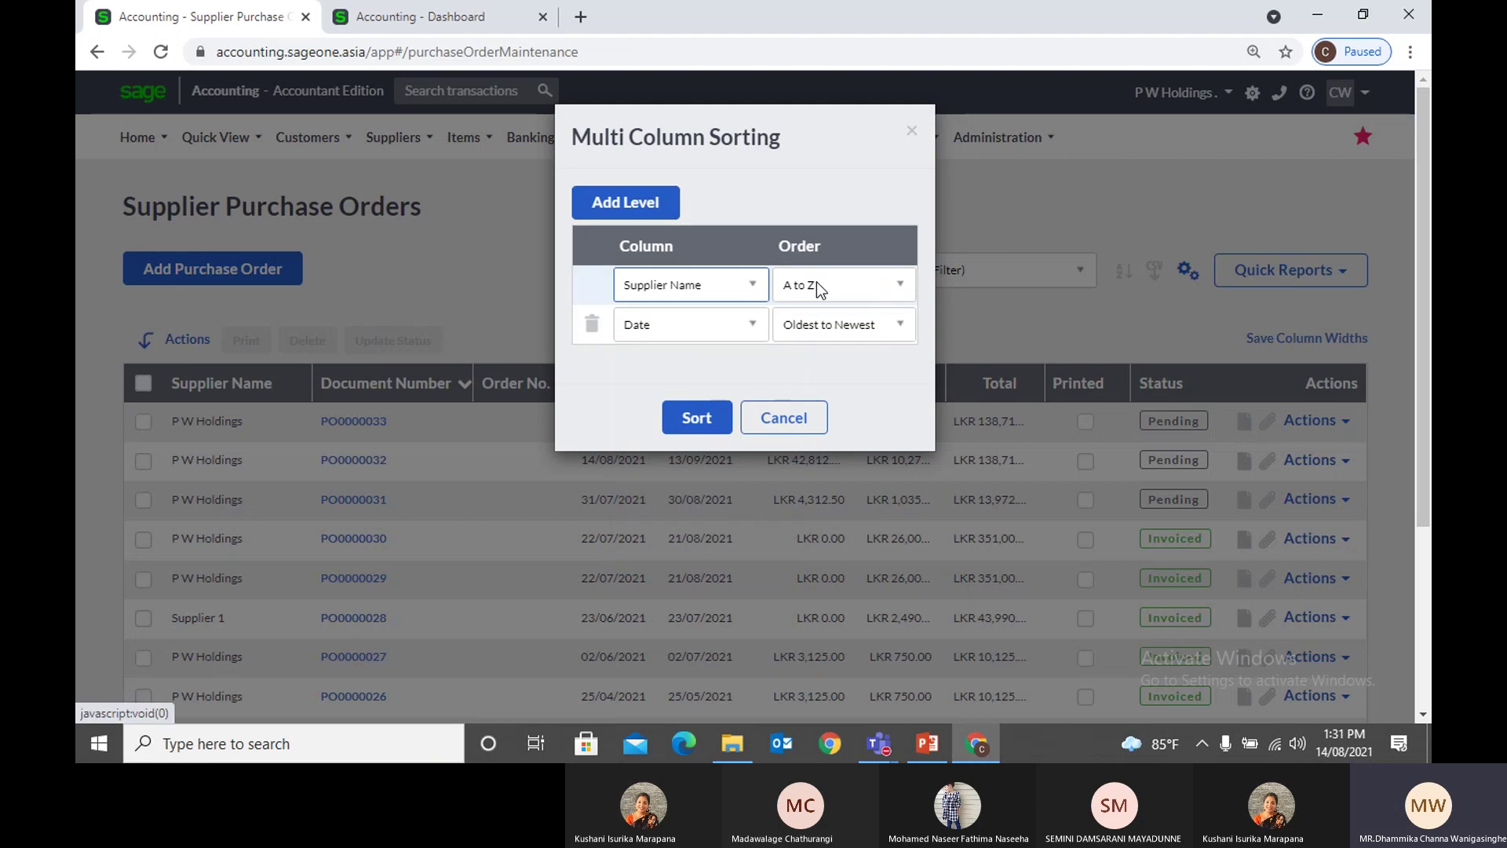
click(816, 281)
click(853, 350)
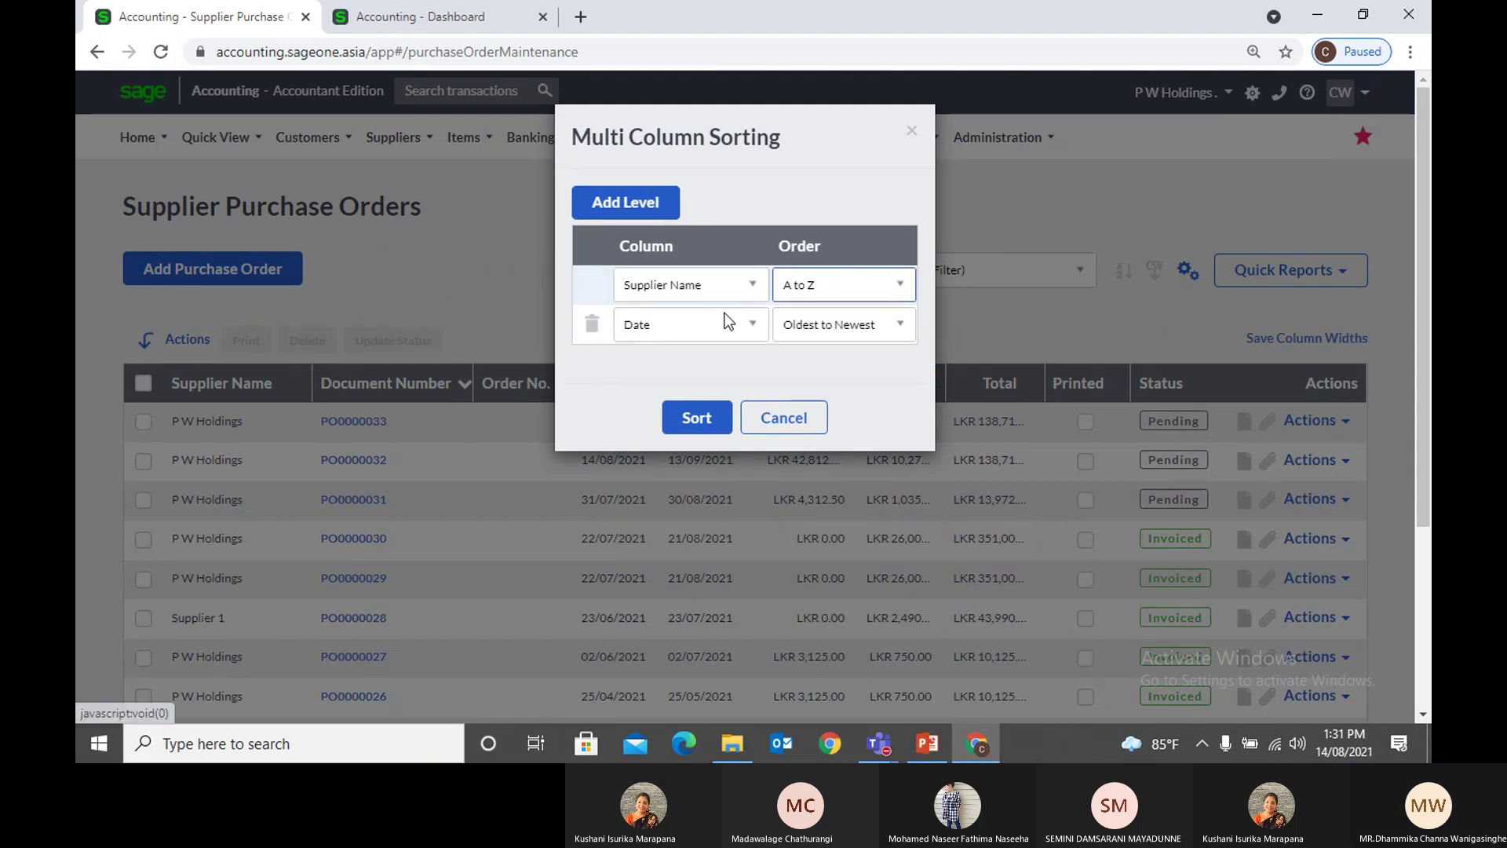
click(726, 323)
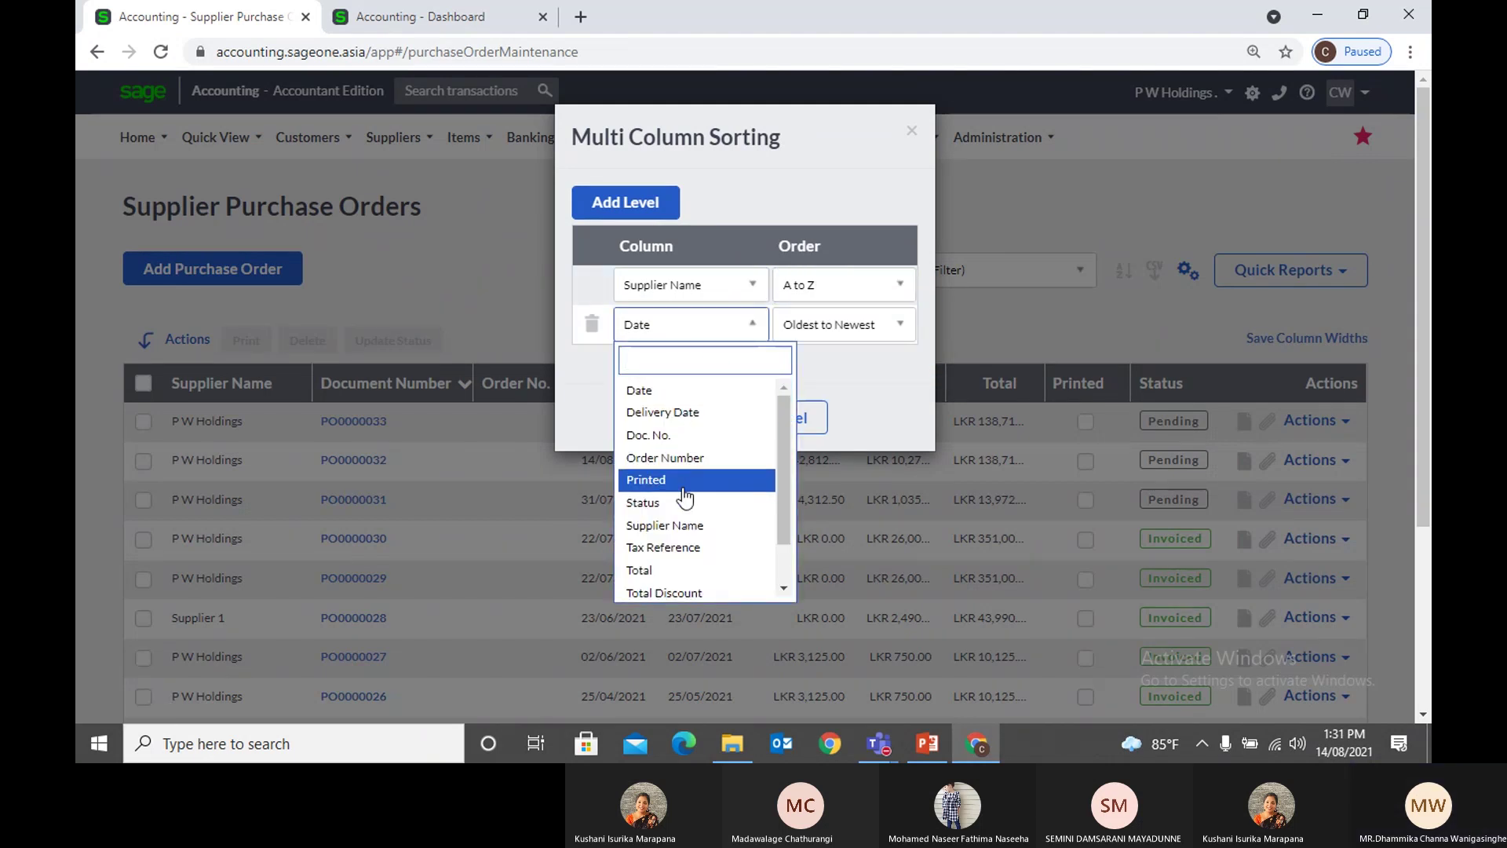
scroll(685, 496, down, 1)
click(675, 514)
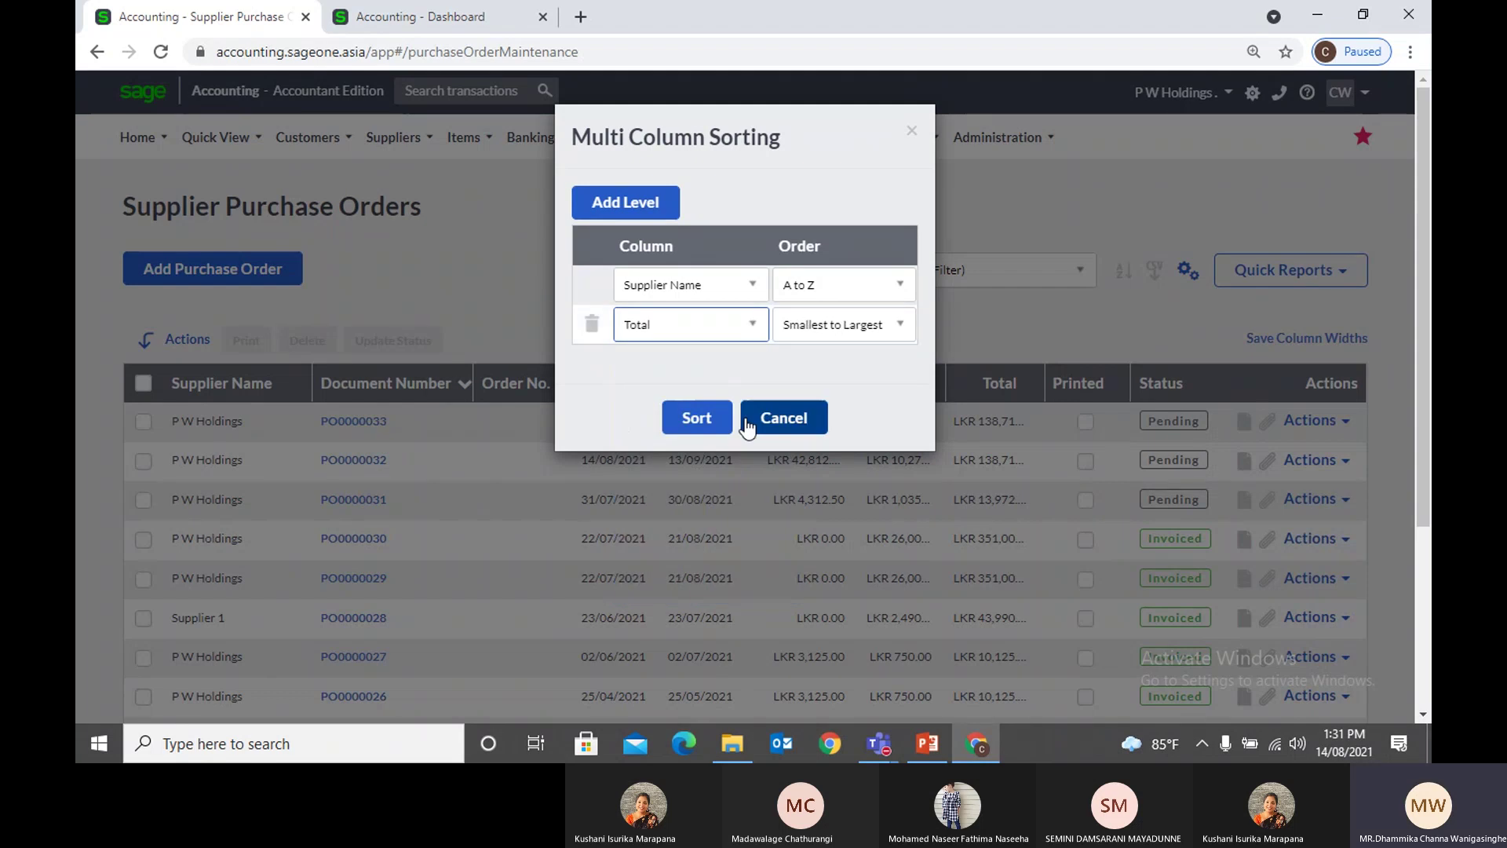
click(694, 417)
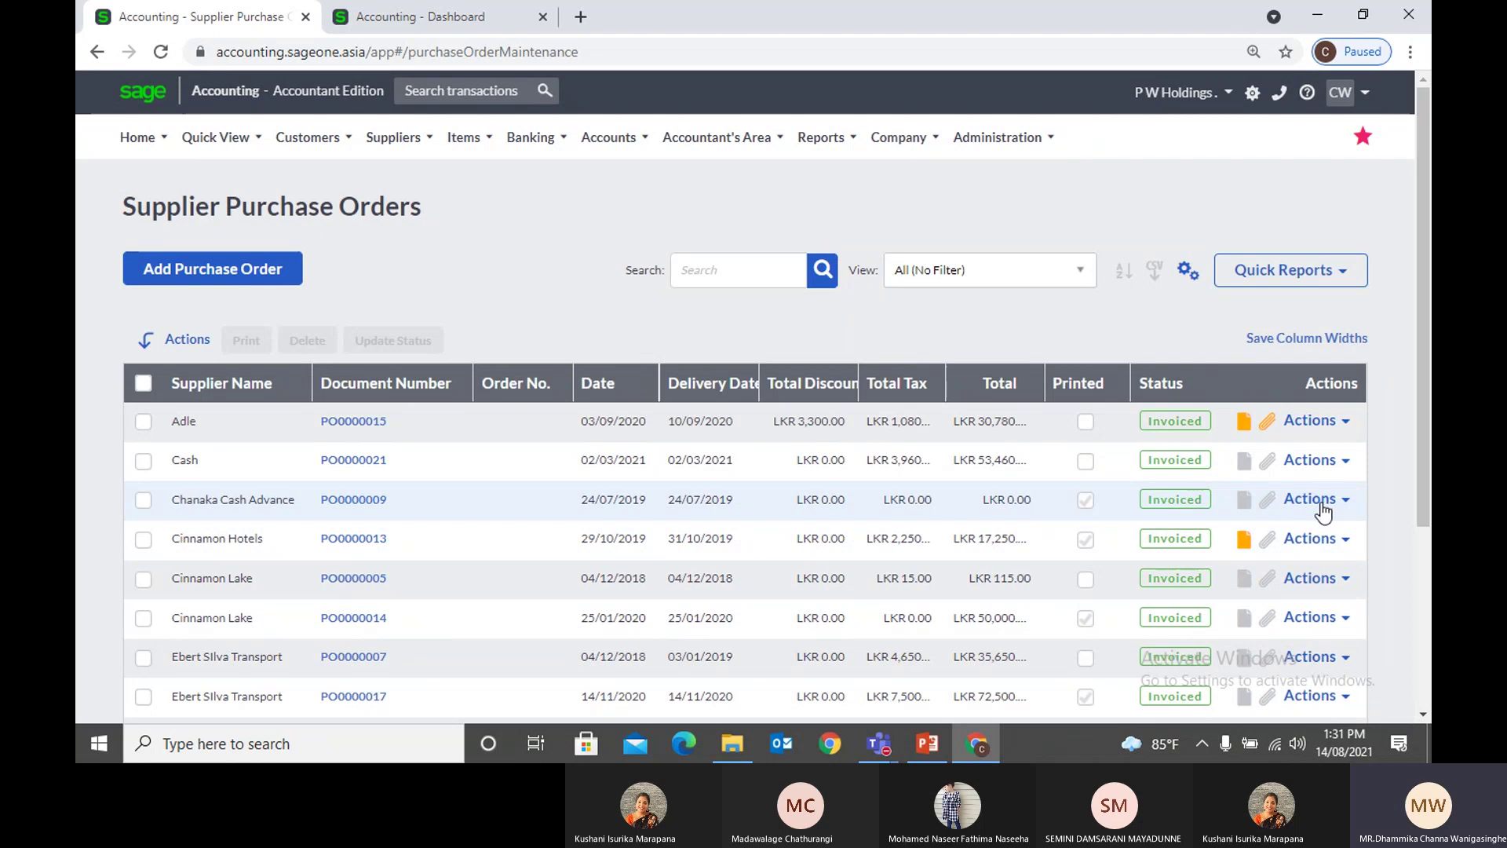
Step: View the document notes of the first listed purchase order, close them and look over the order list
click(1245, 426)
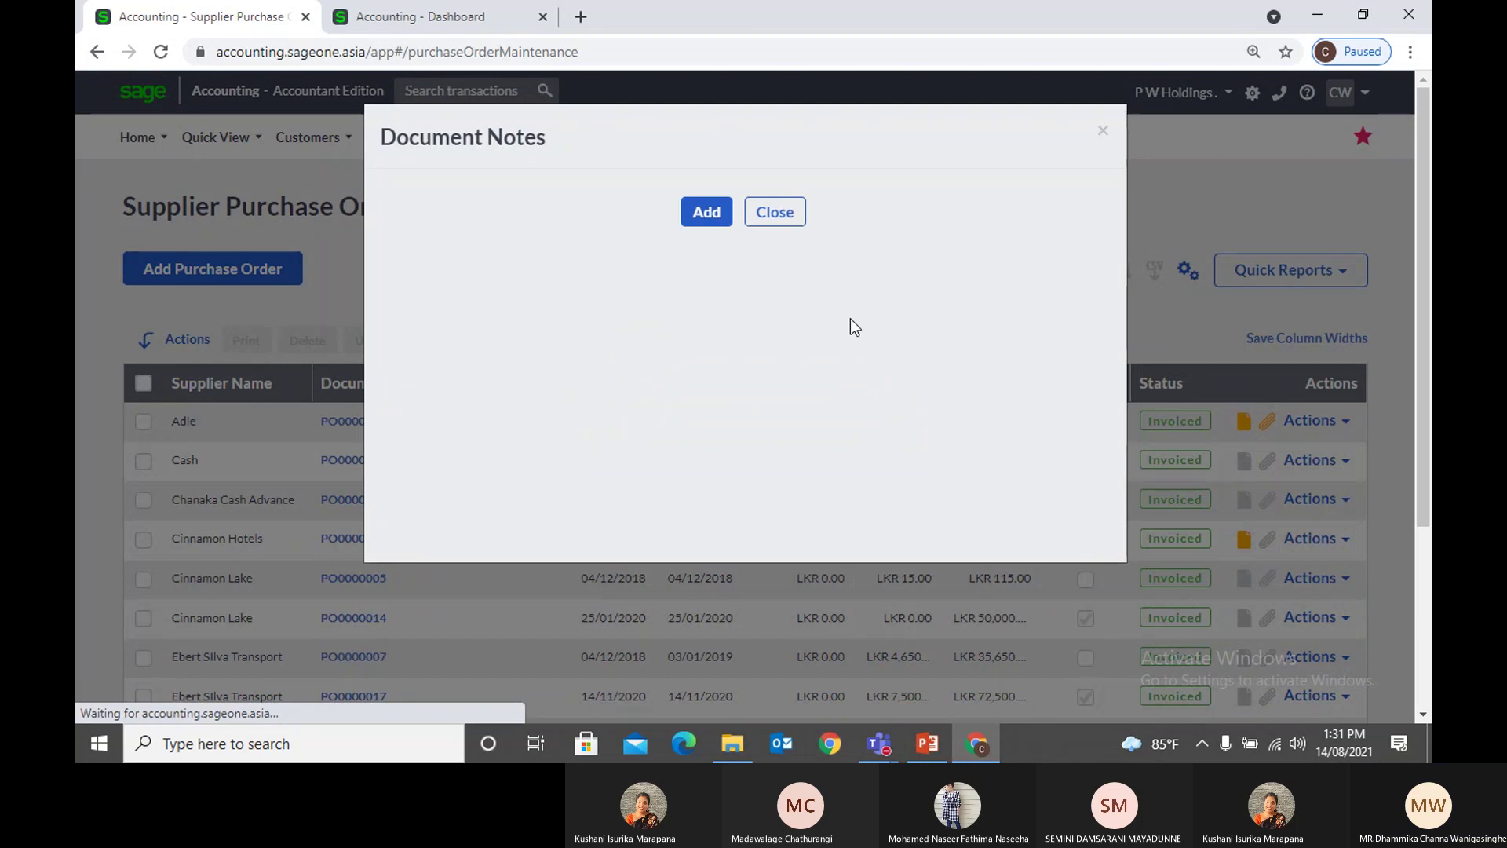
click(1101, 132)
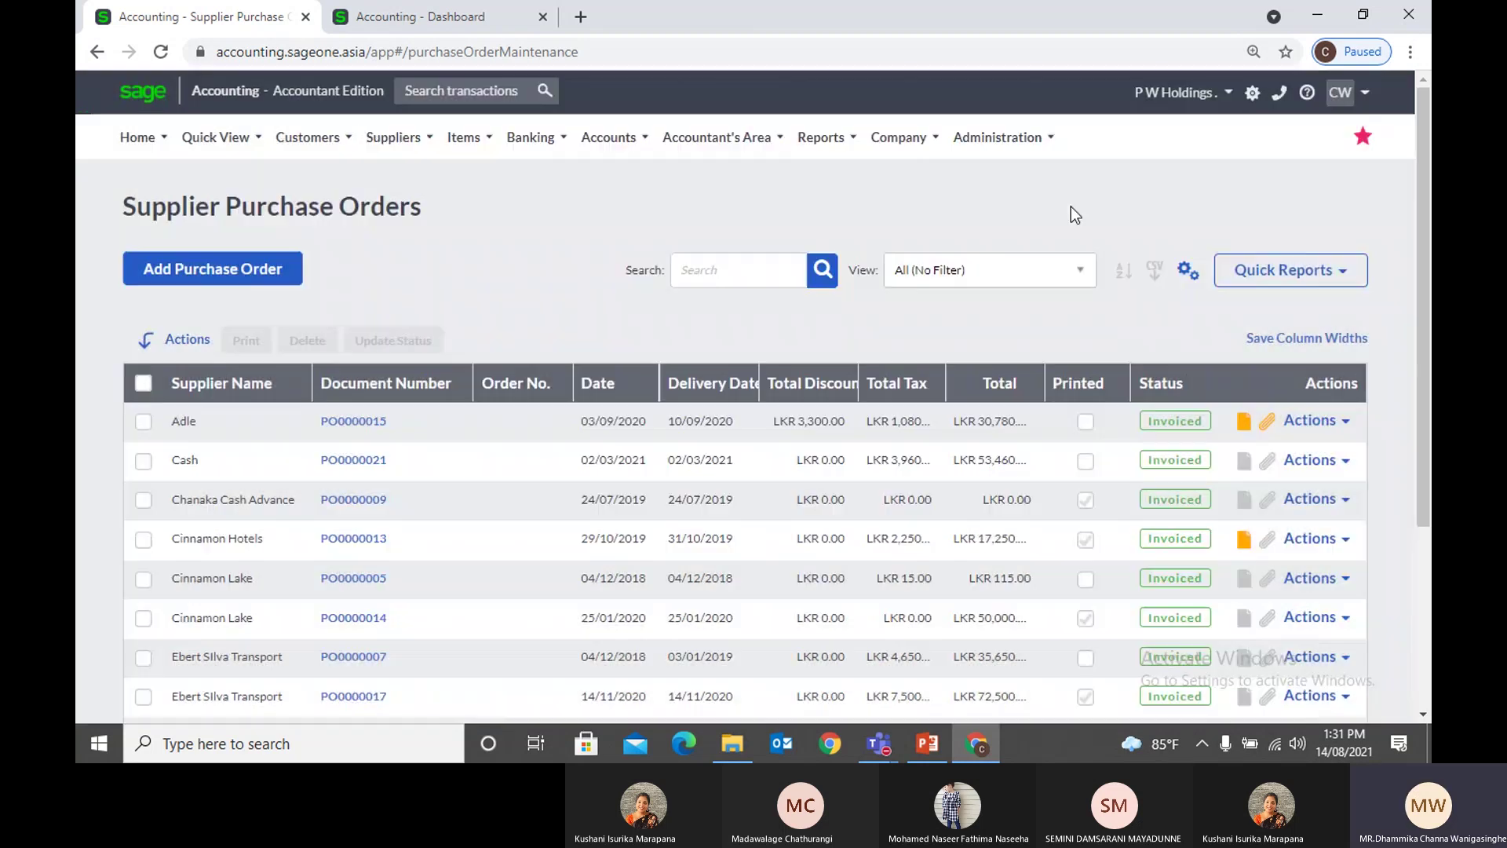
scroll(1145, 552, down, 3)
scroll(1134, 529, up, 3)
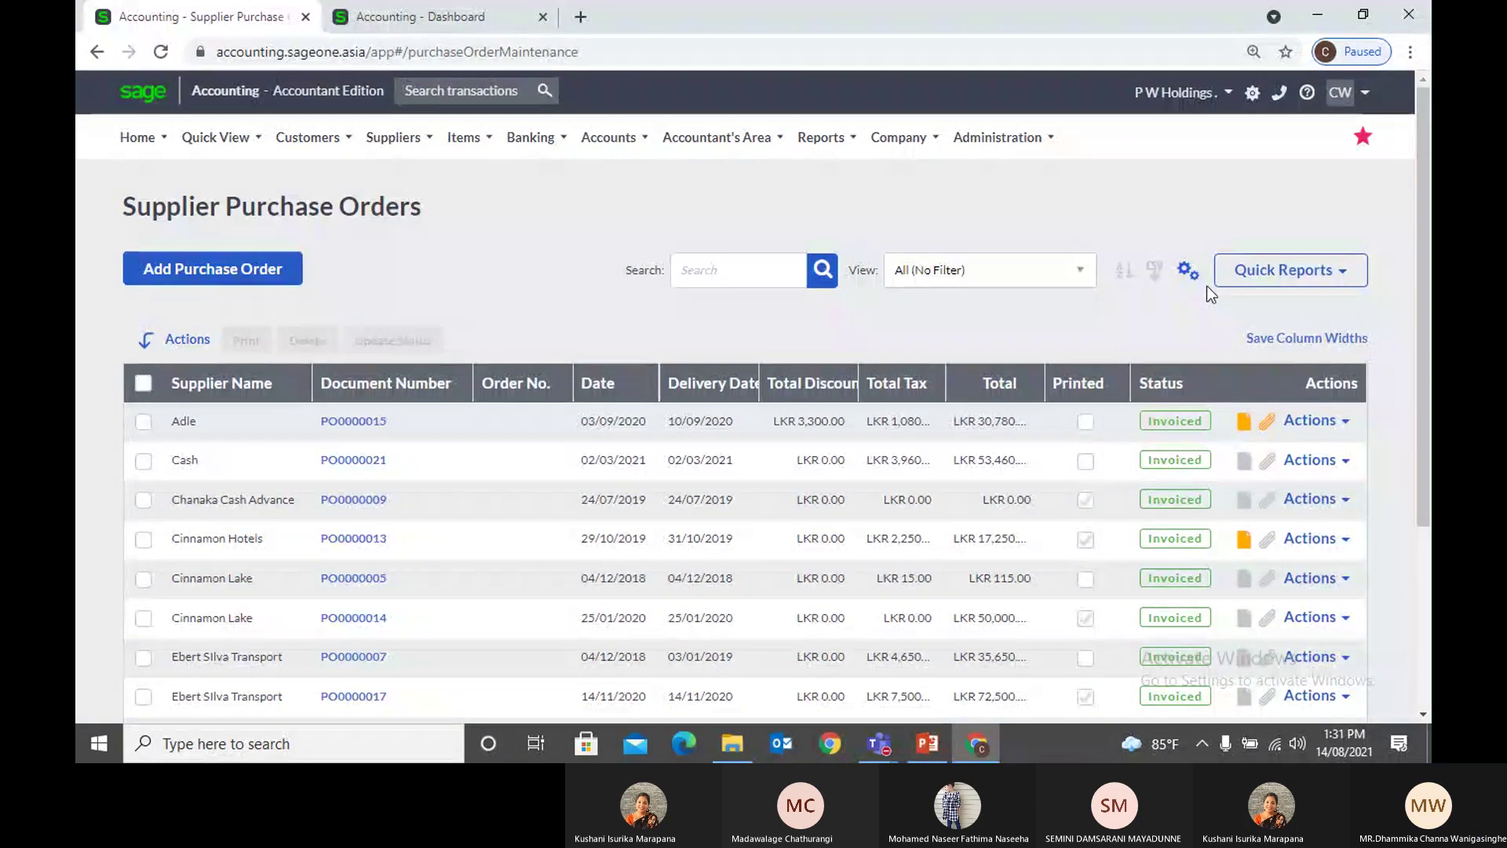
Step: Sort the purchase orders by supplier name, by document number and finally by status in ascending order, and review the statuses
click(222, 389)
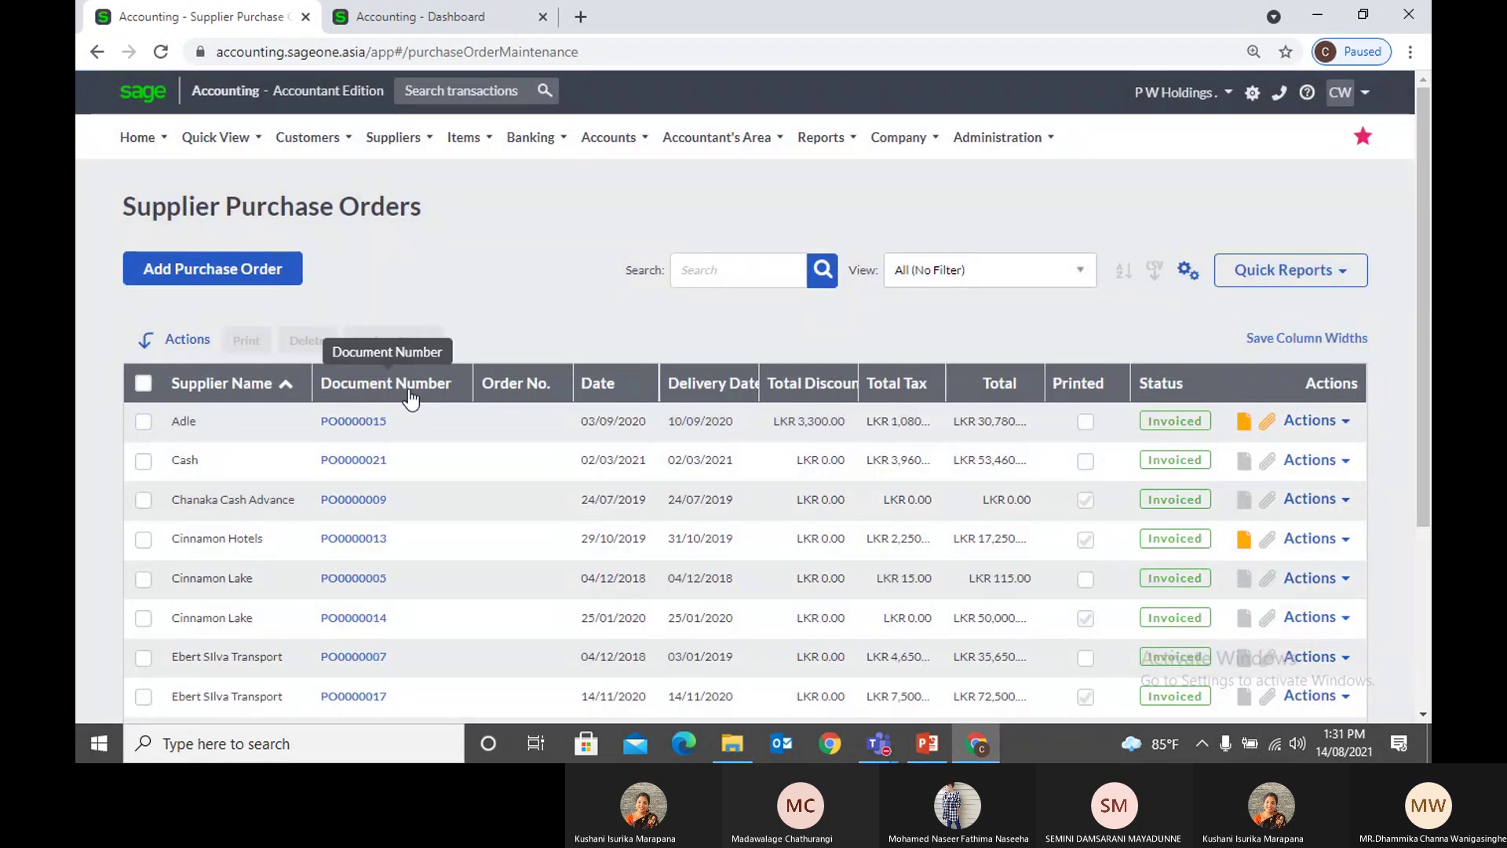
click(408, 389)
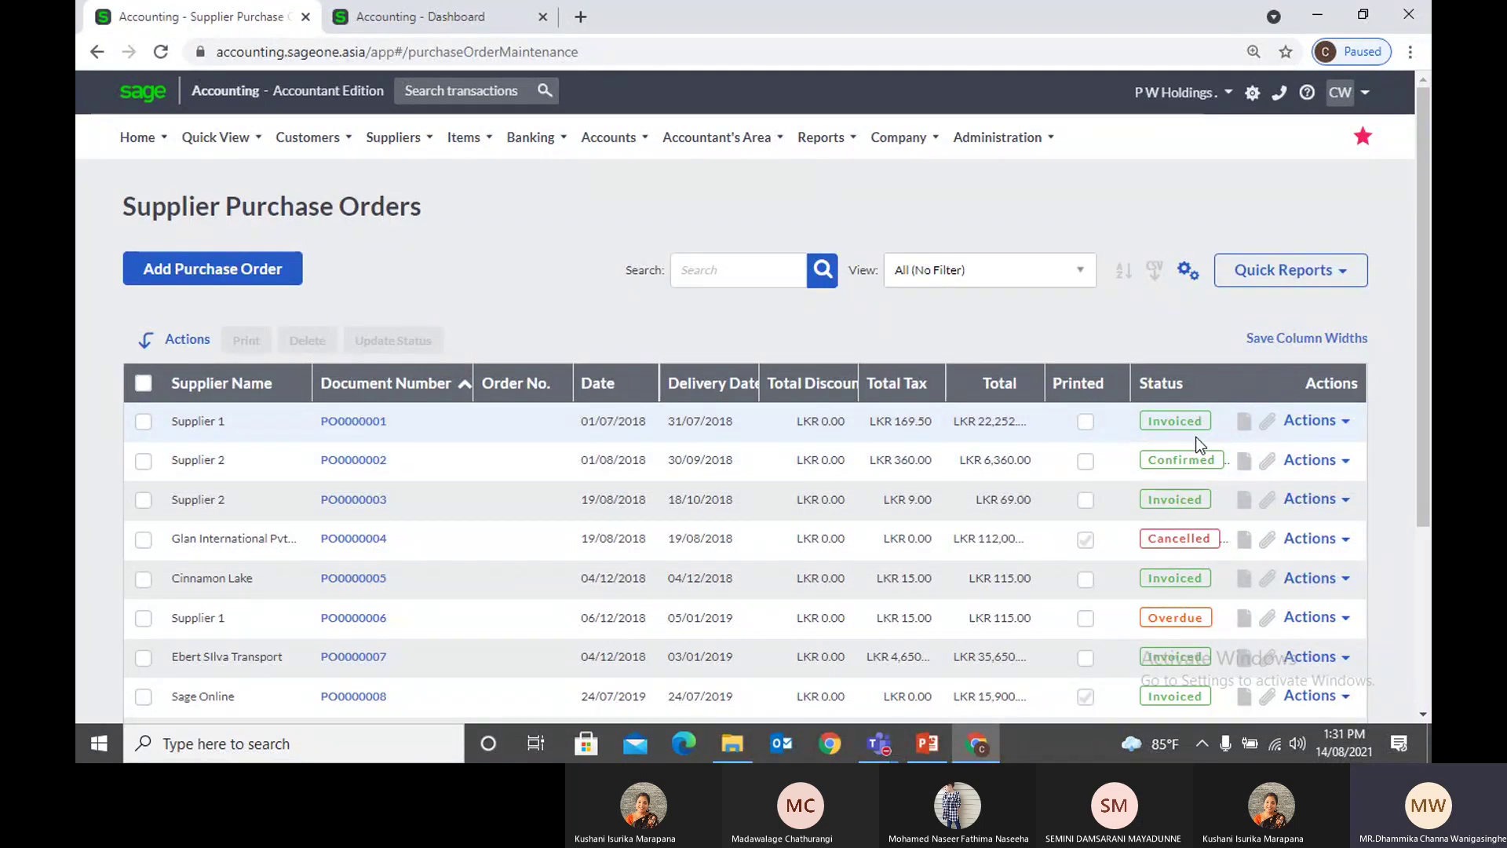
click(1180, 385)
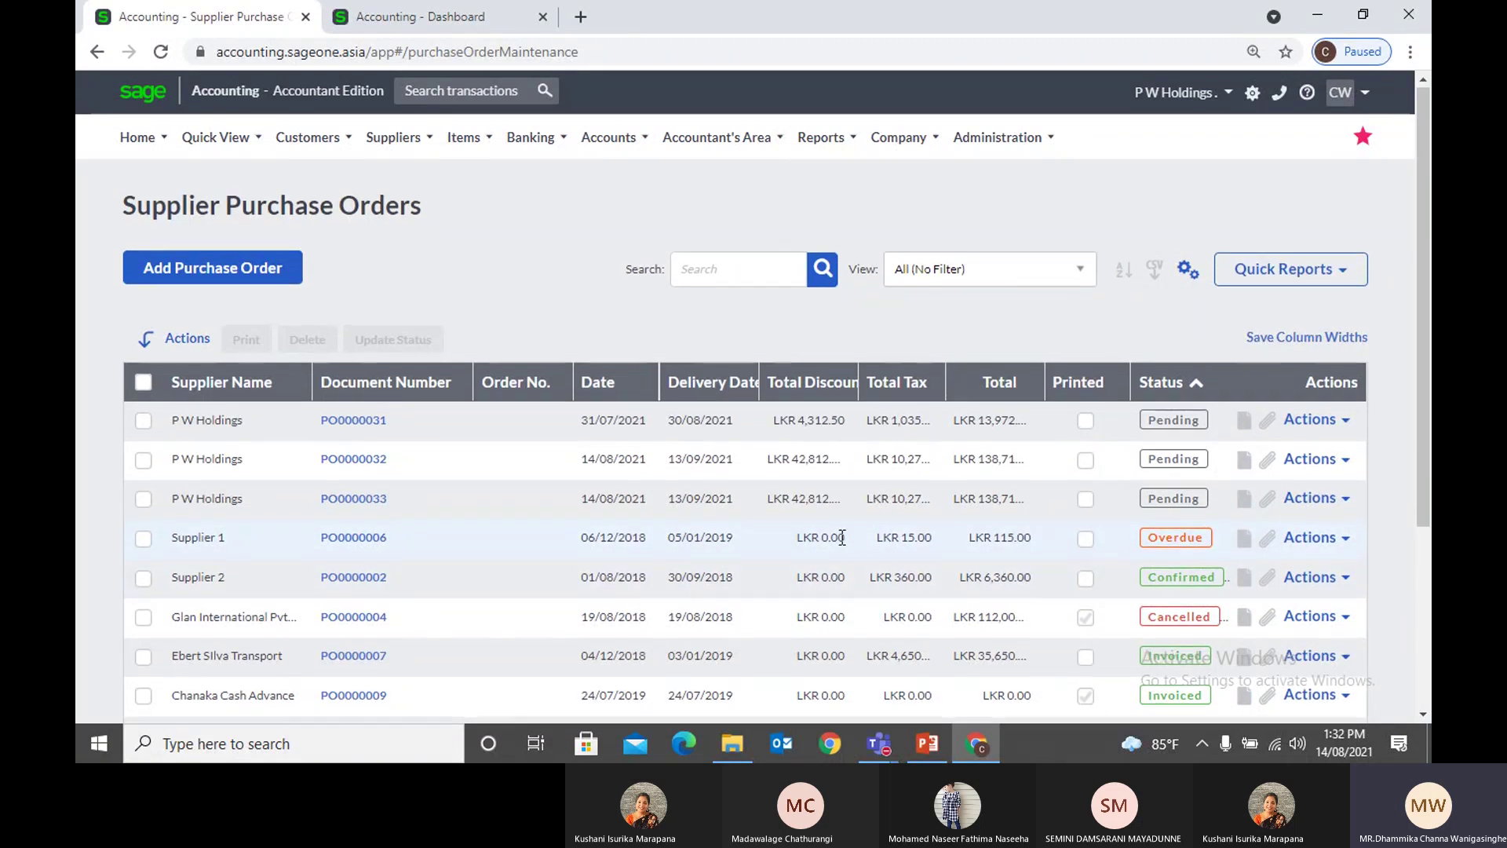
scroll(840, 542, down, 1)
scroll(838, 537, down, 2)
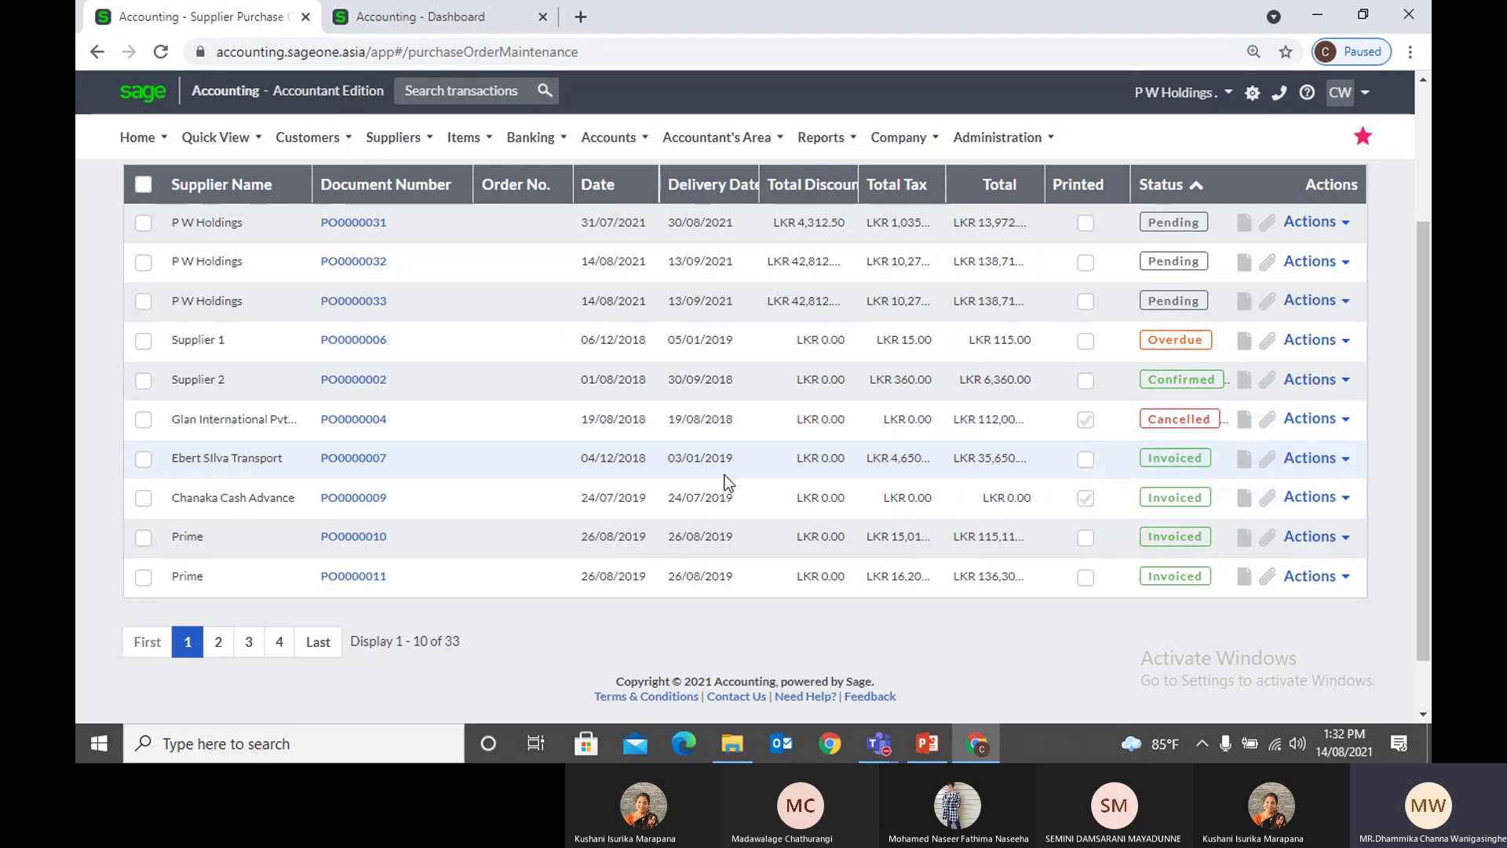
scroll(723, 481, up, 1)
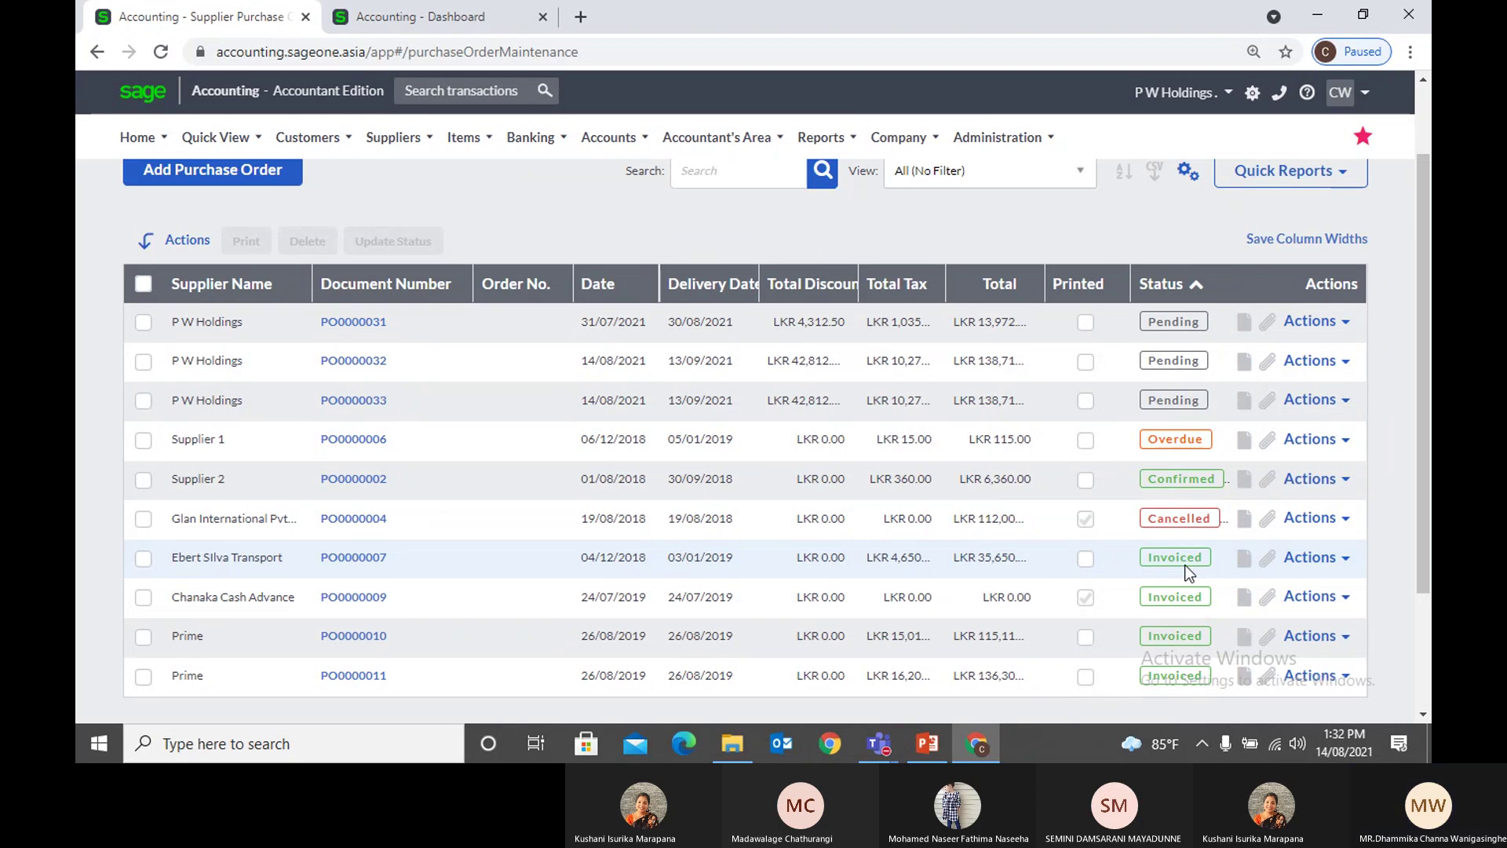
scroll(1184, 570, down, 2)
scroll(1184, 571, up, 2)
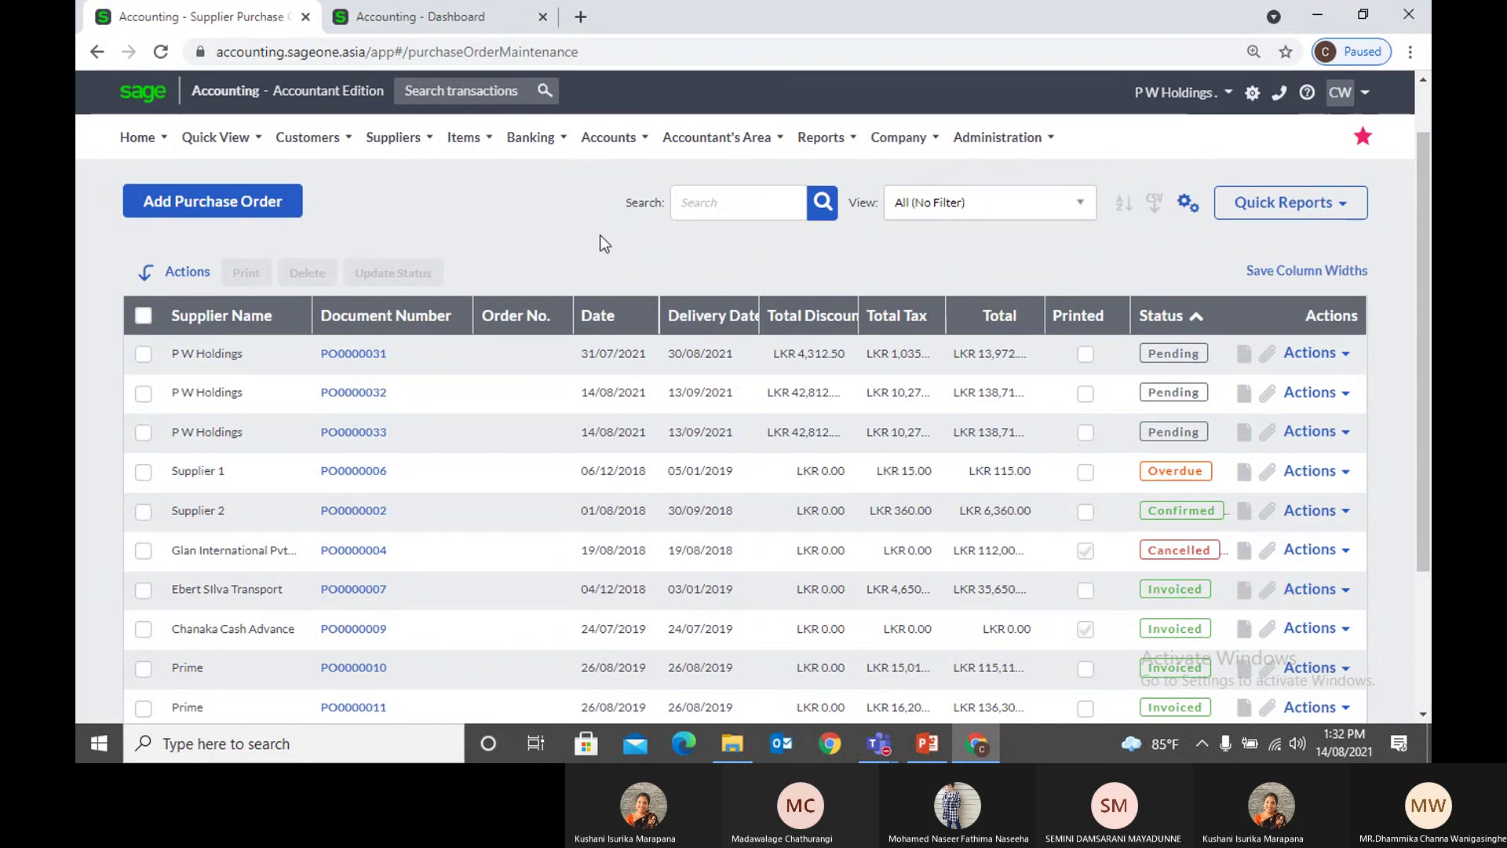
Step: Preview the pending P W Holdings purchase order dated 31/07/2021, then return to the order list
click(1342, 355)
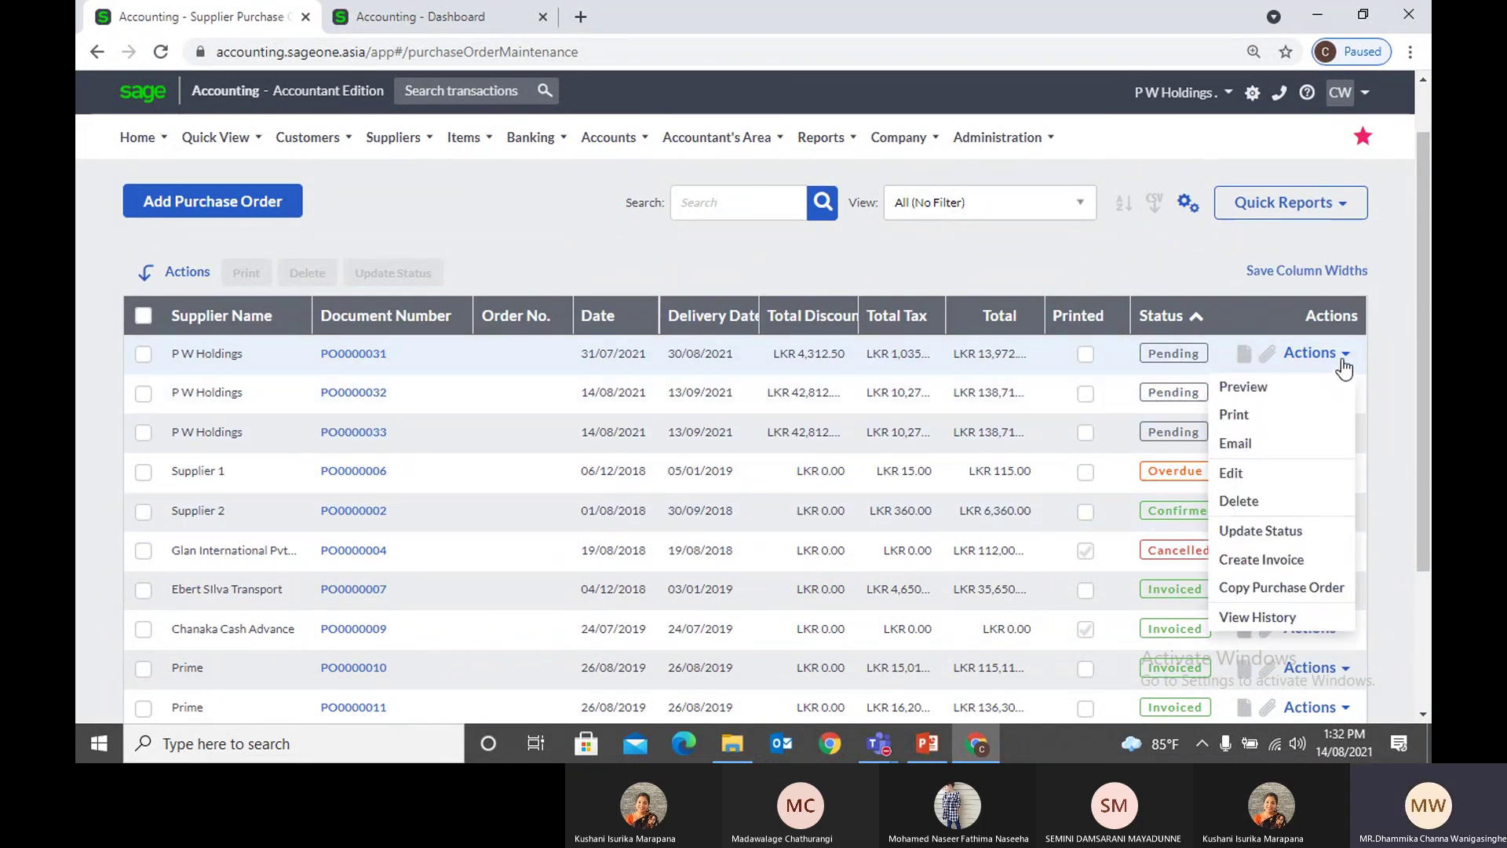
click(1242, 387)
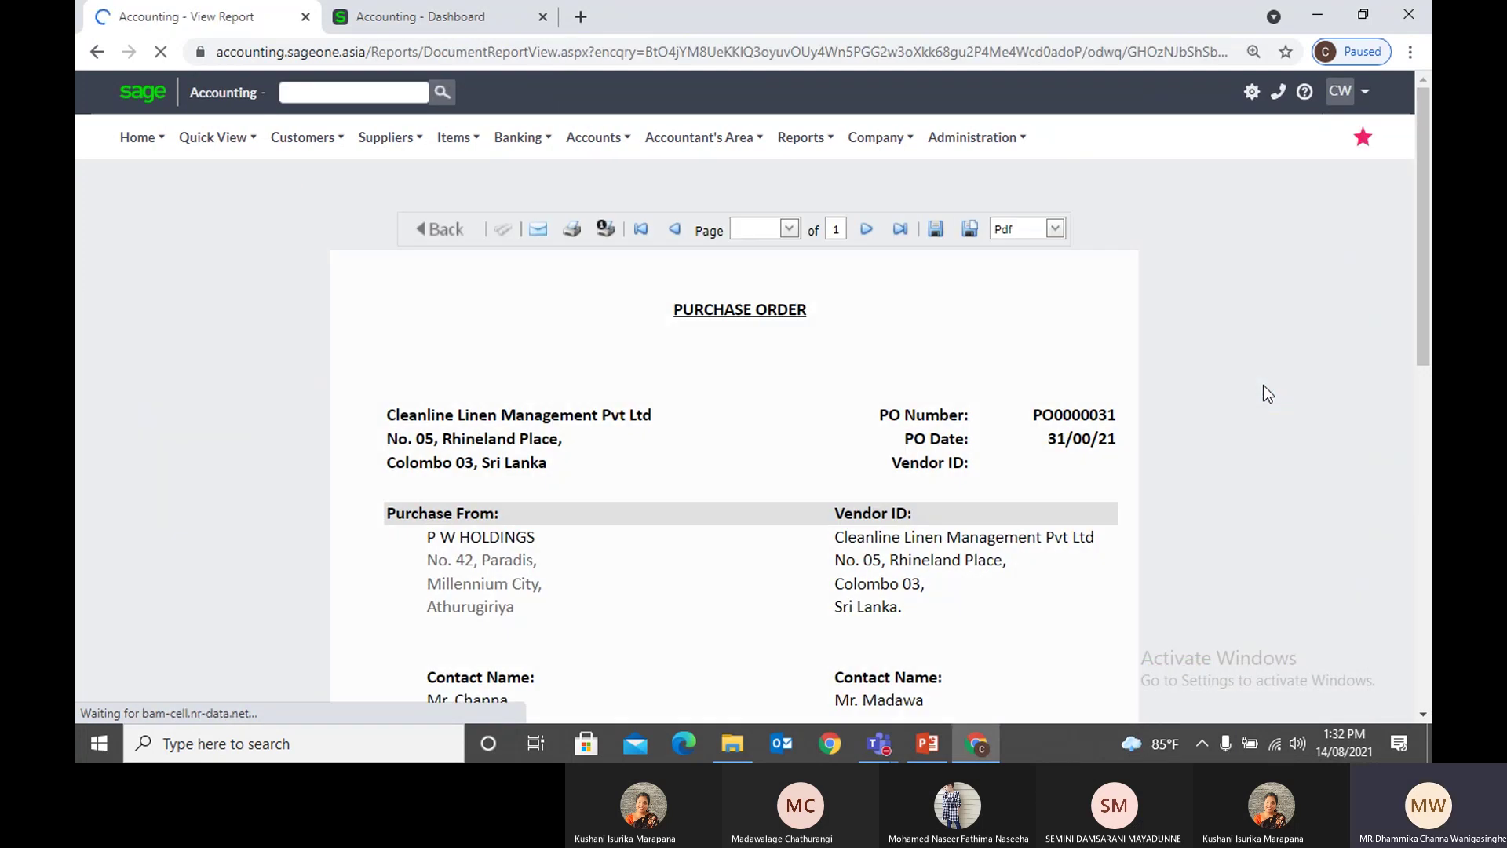
click(98, 53)
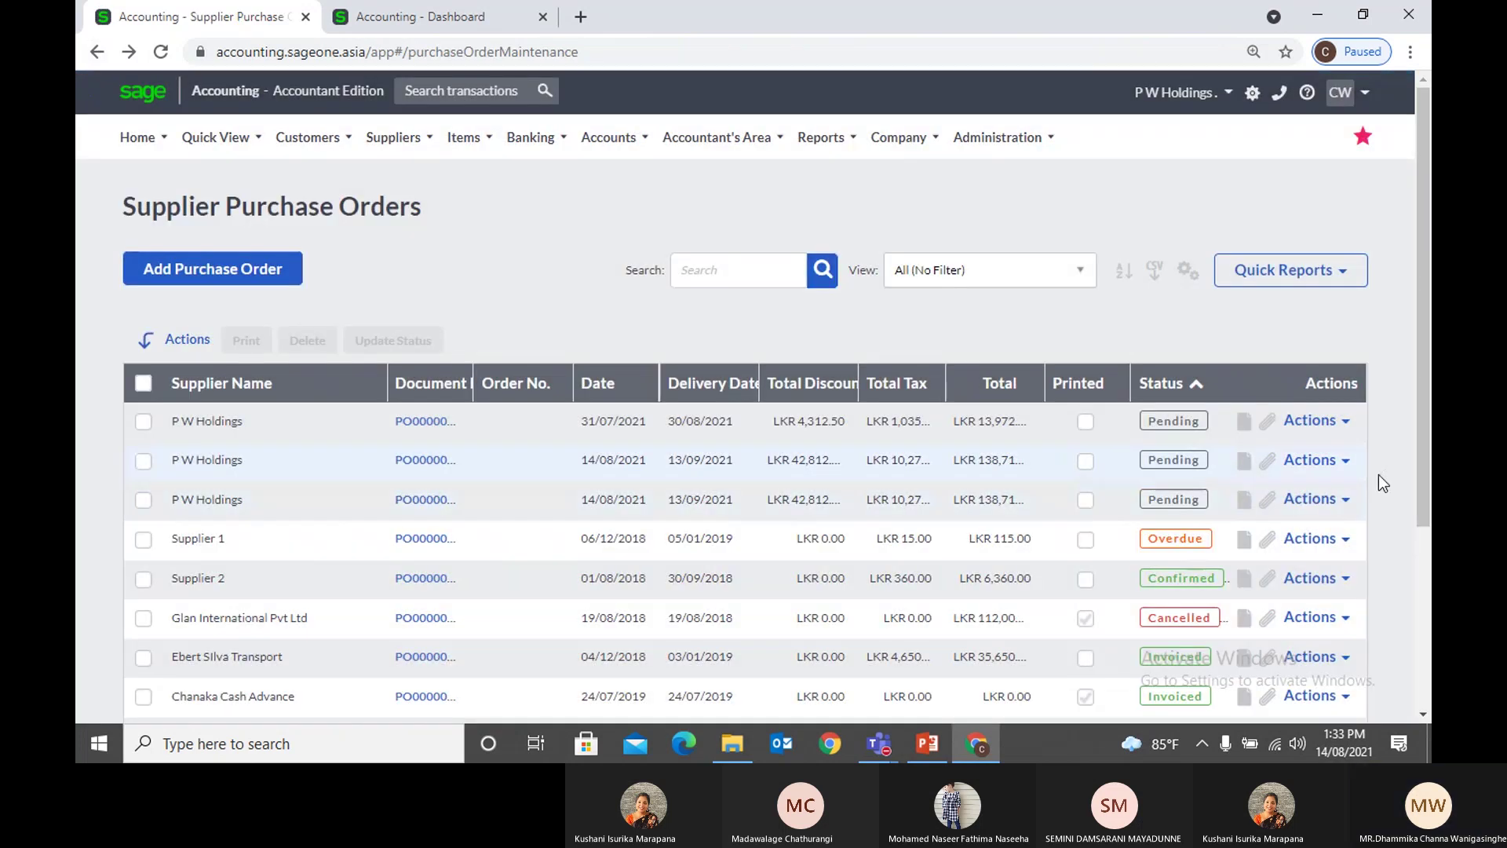
Step: Check the status options for updating the 31/07/2021 P W Holdings purchase order, and close the status dialog without saving
click(1313, 420)
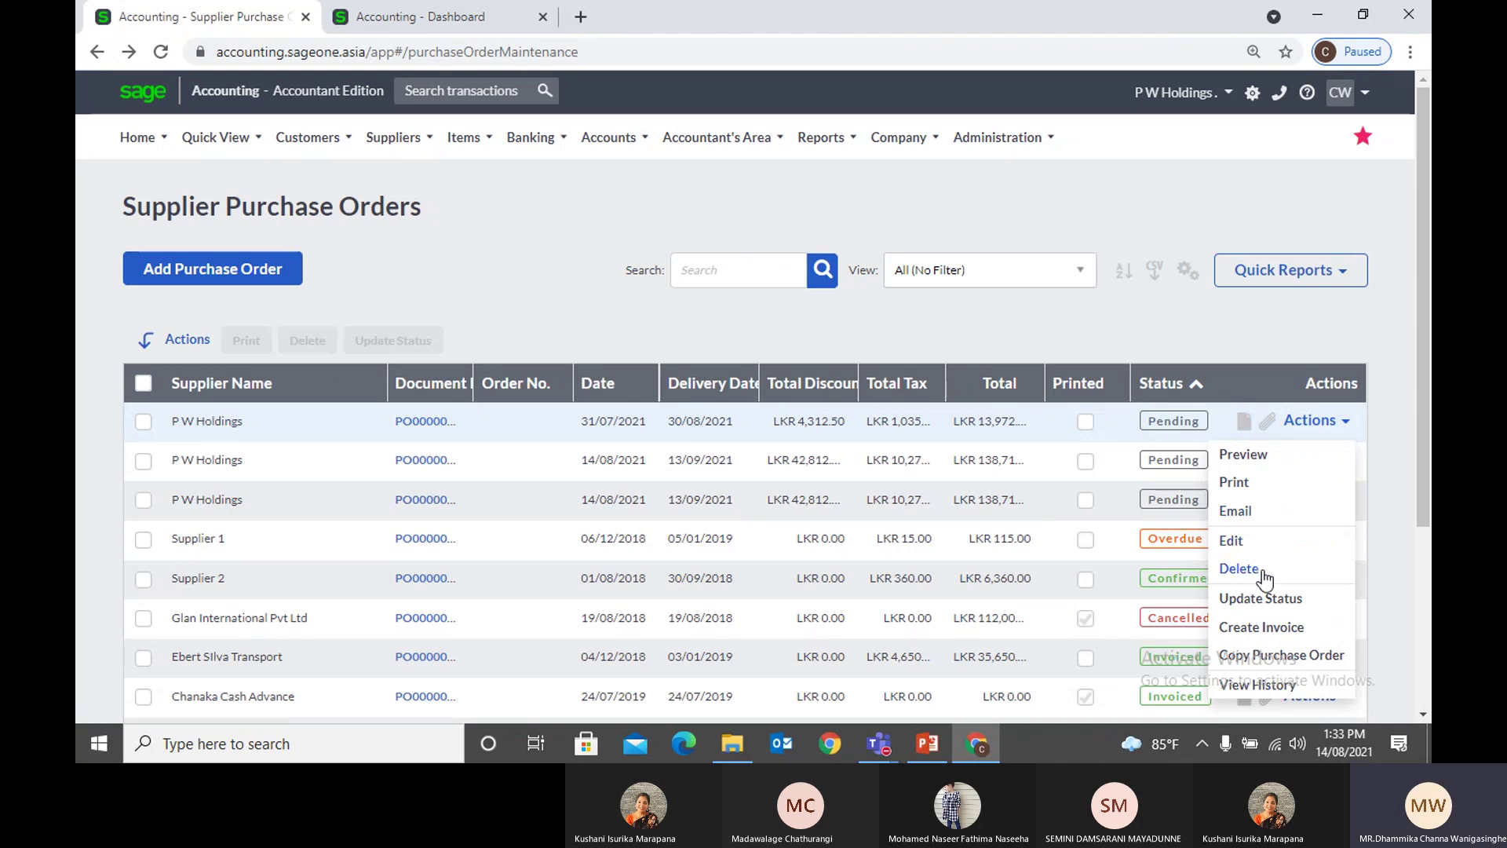
click(1315, 596)
click(869, 213)
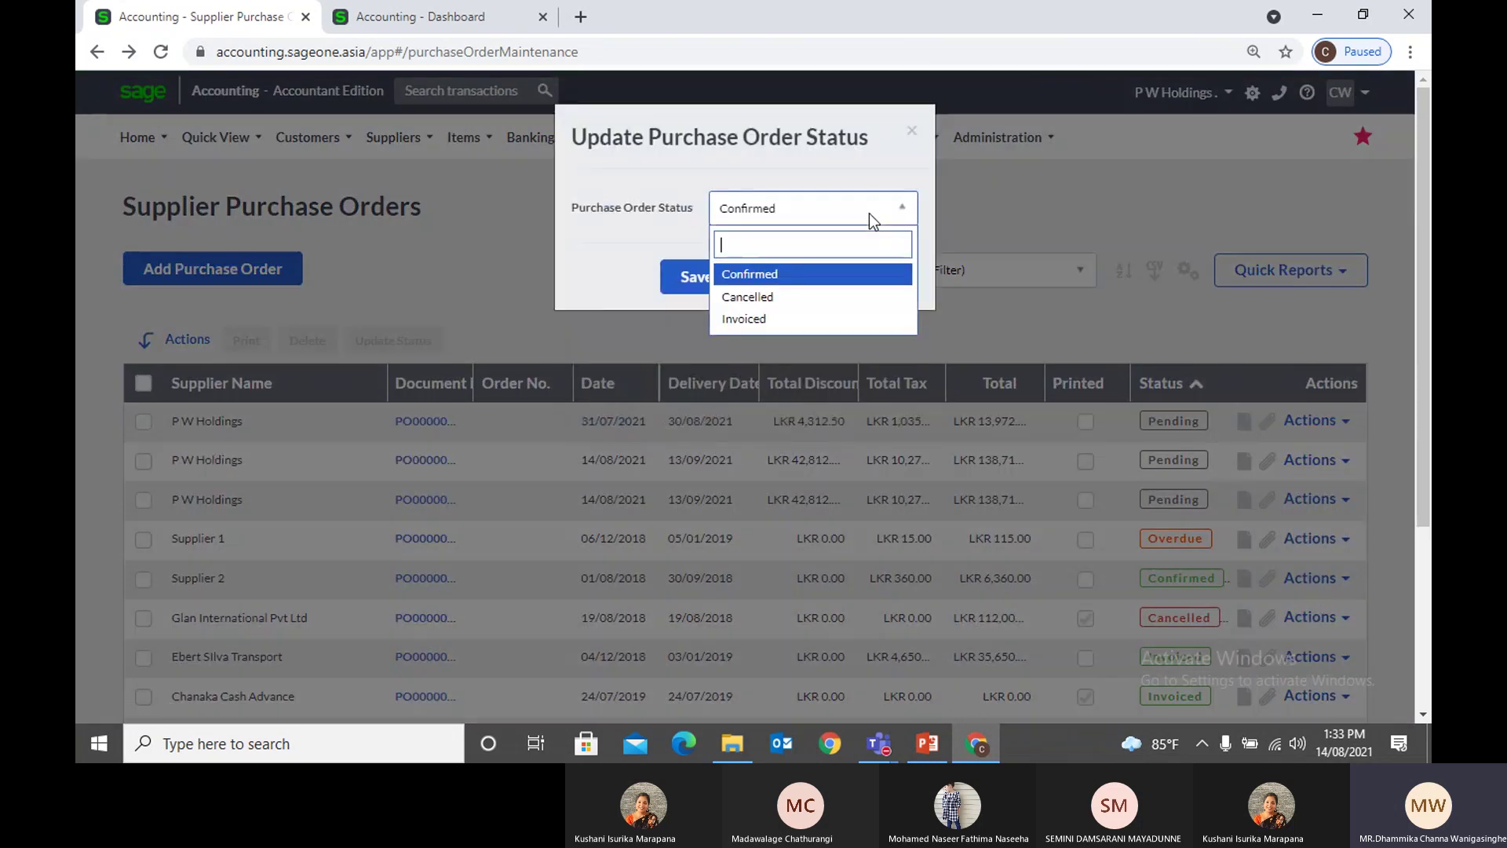
click(911, 132)
click(910, 132)
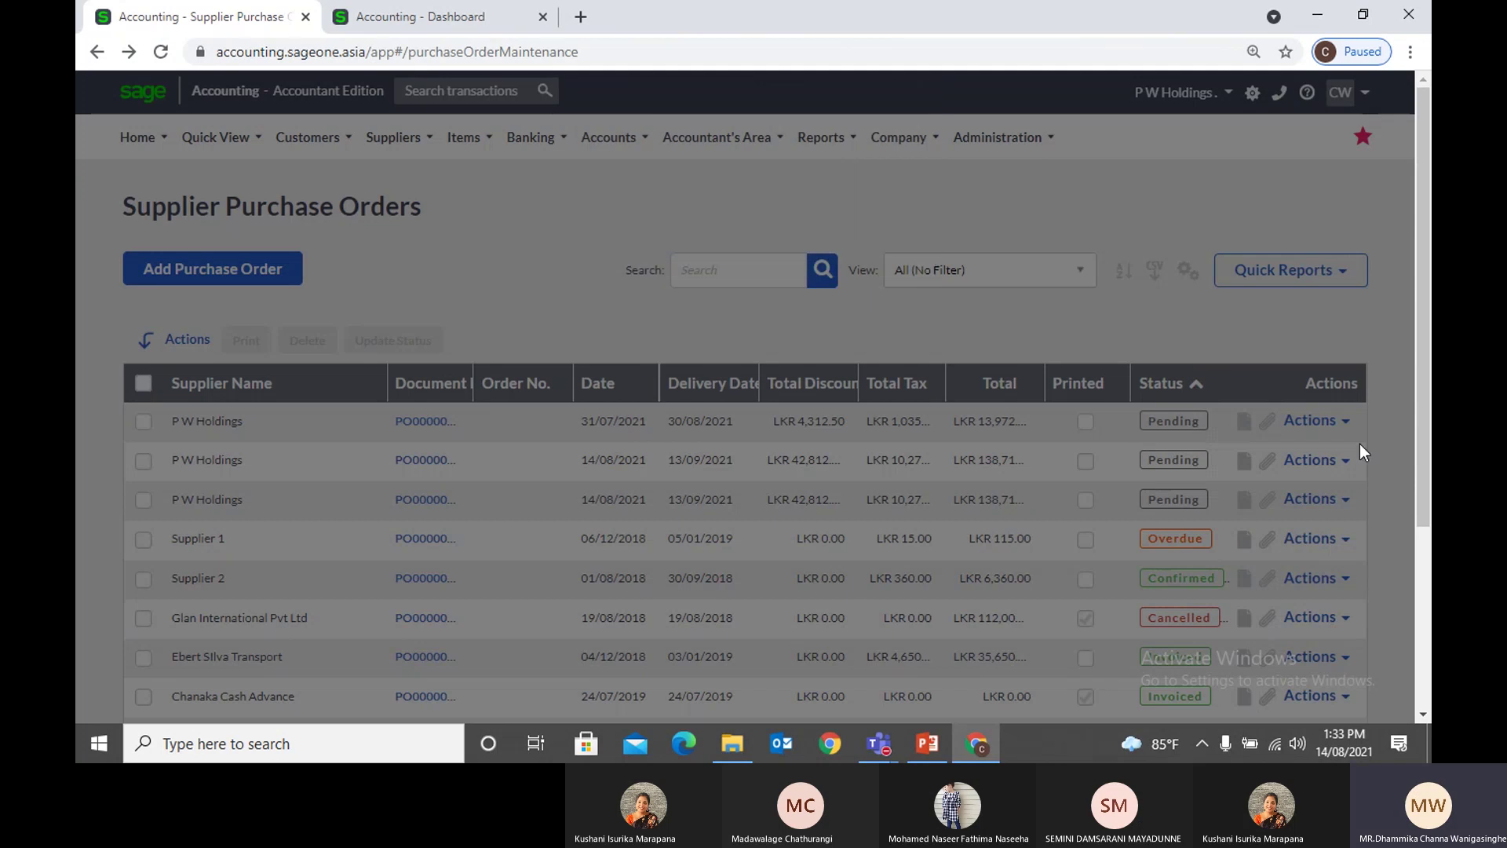
Step: View the history of the 31/07/2021 P W Holdings purchase order and close it
click(1334, 424)
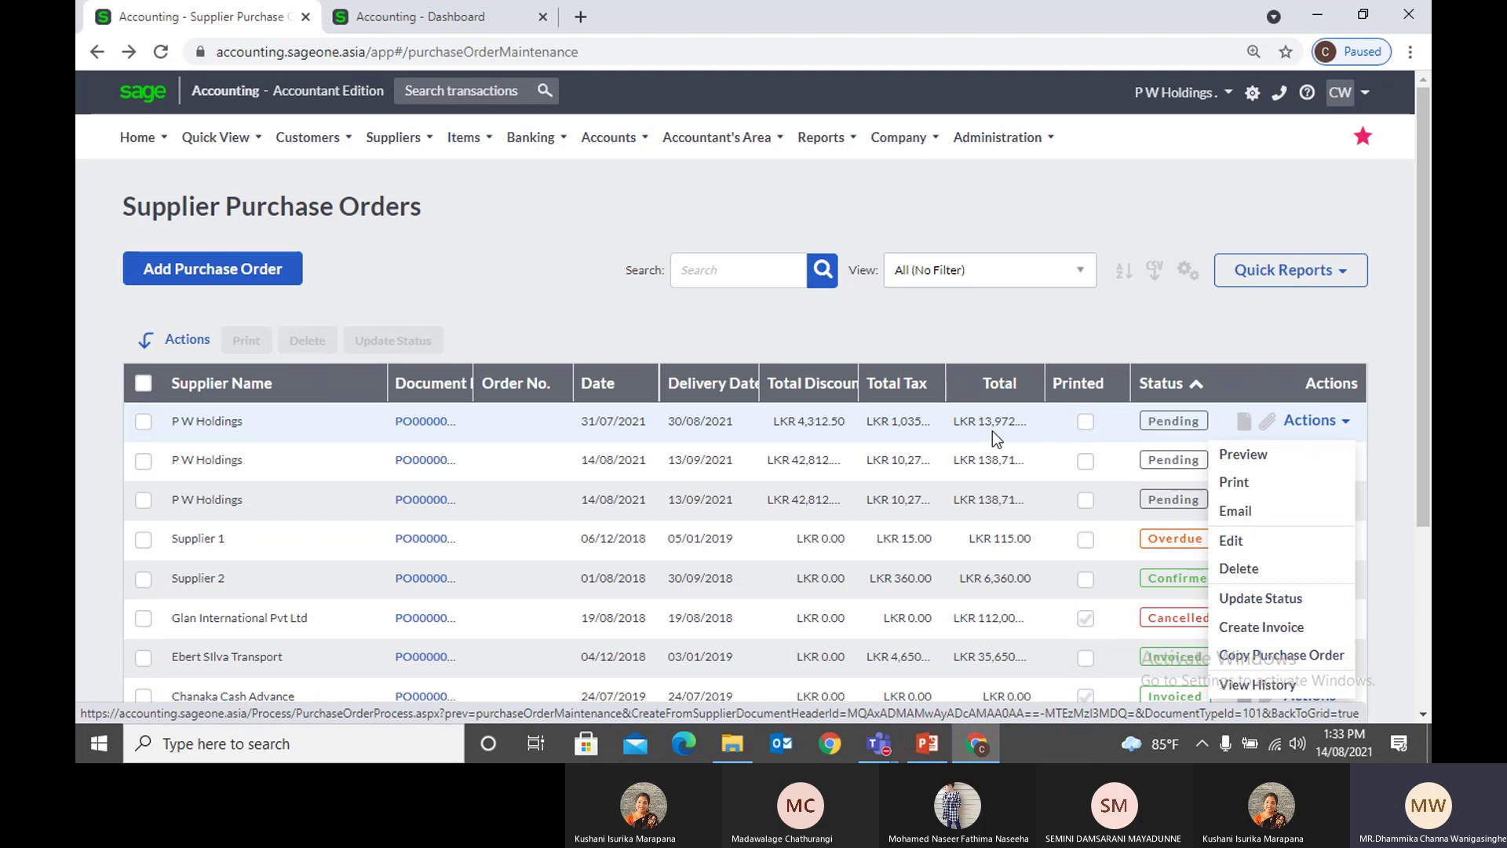
click(1280, 686)
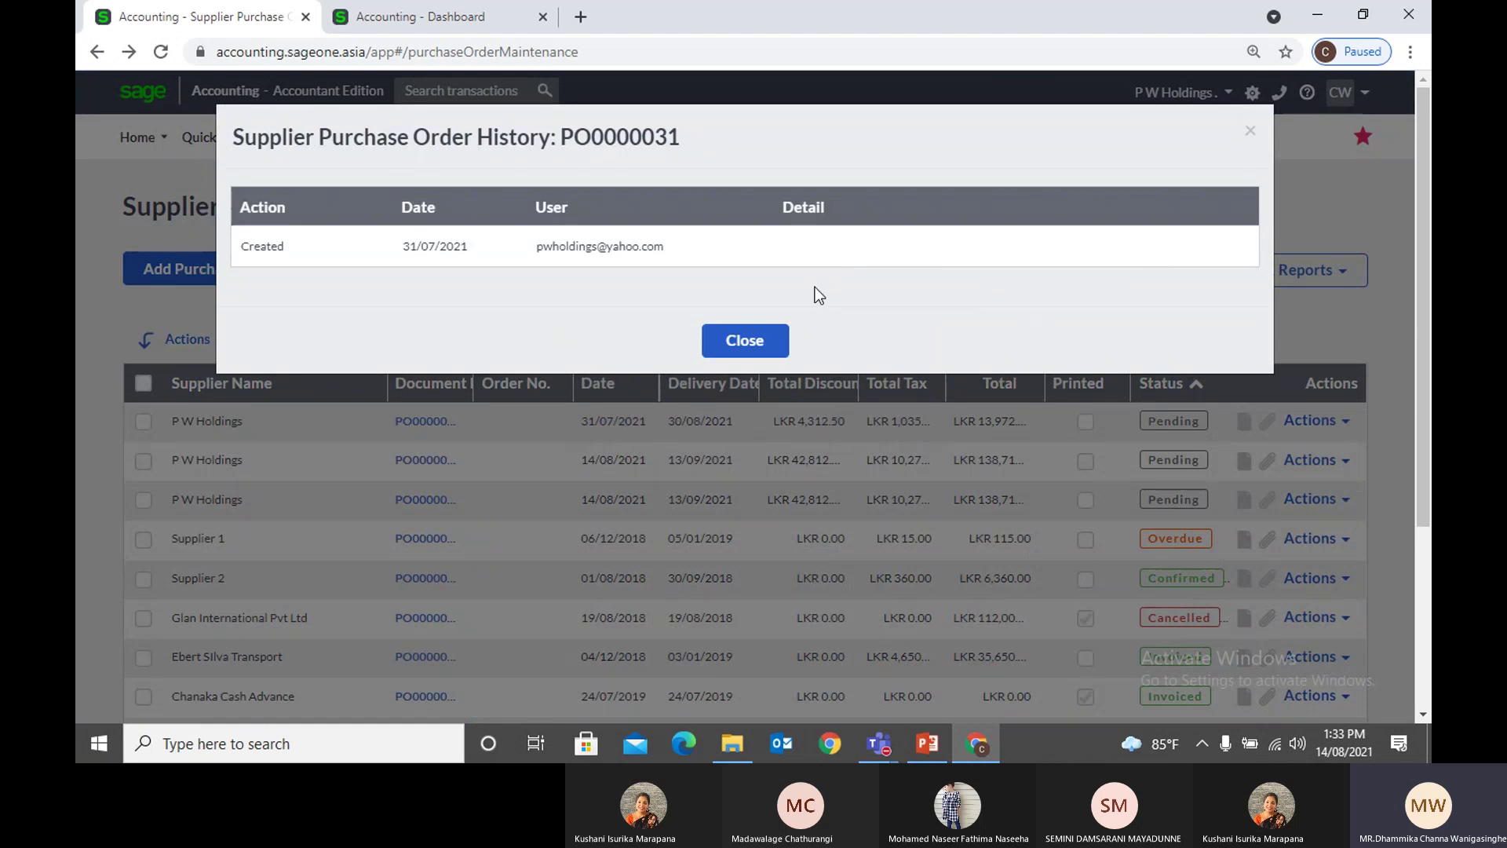
click(1254, 138)
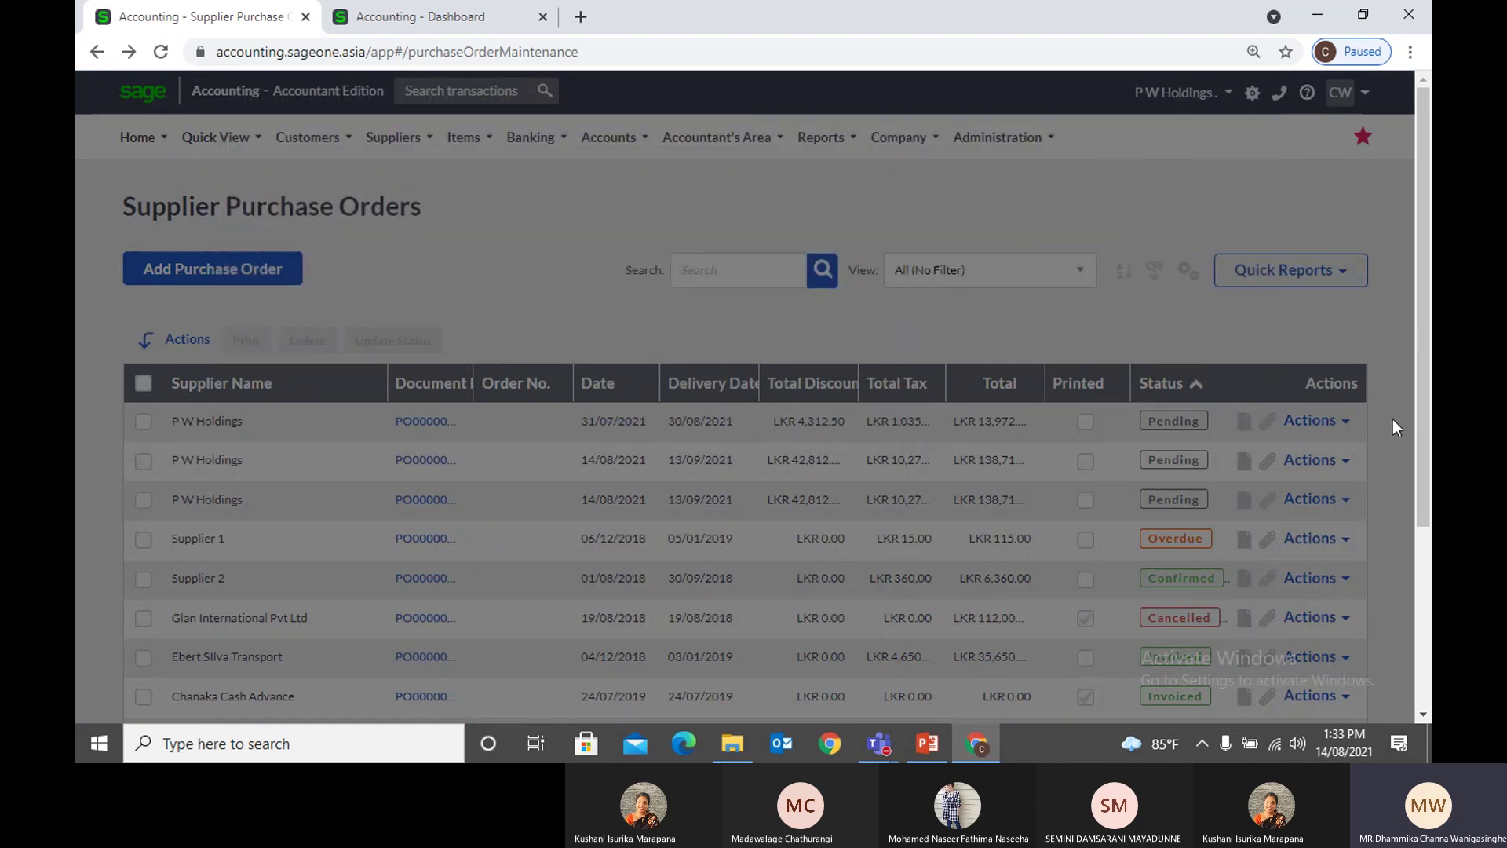
Step: View the history of the first P W Holdings purchase order dated 14/08/2021 and close it
click(1311, 460)
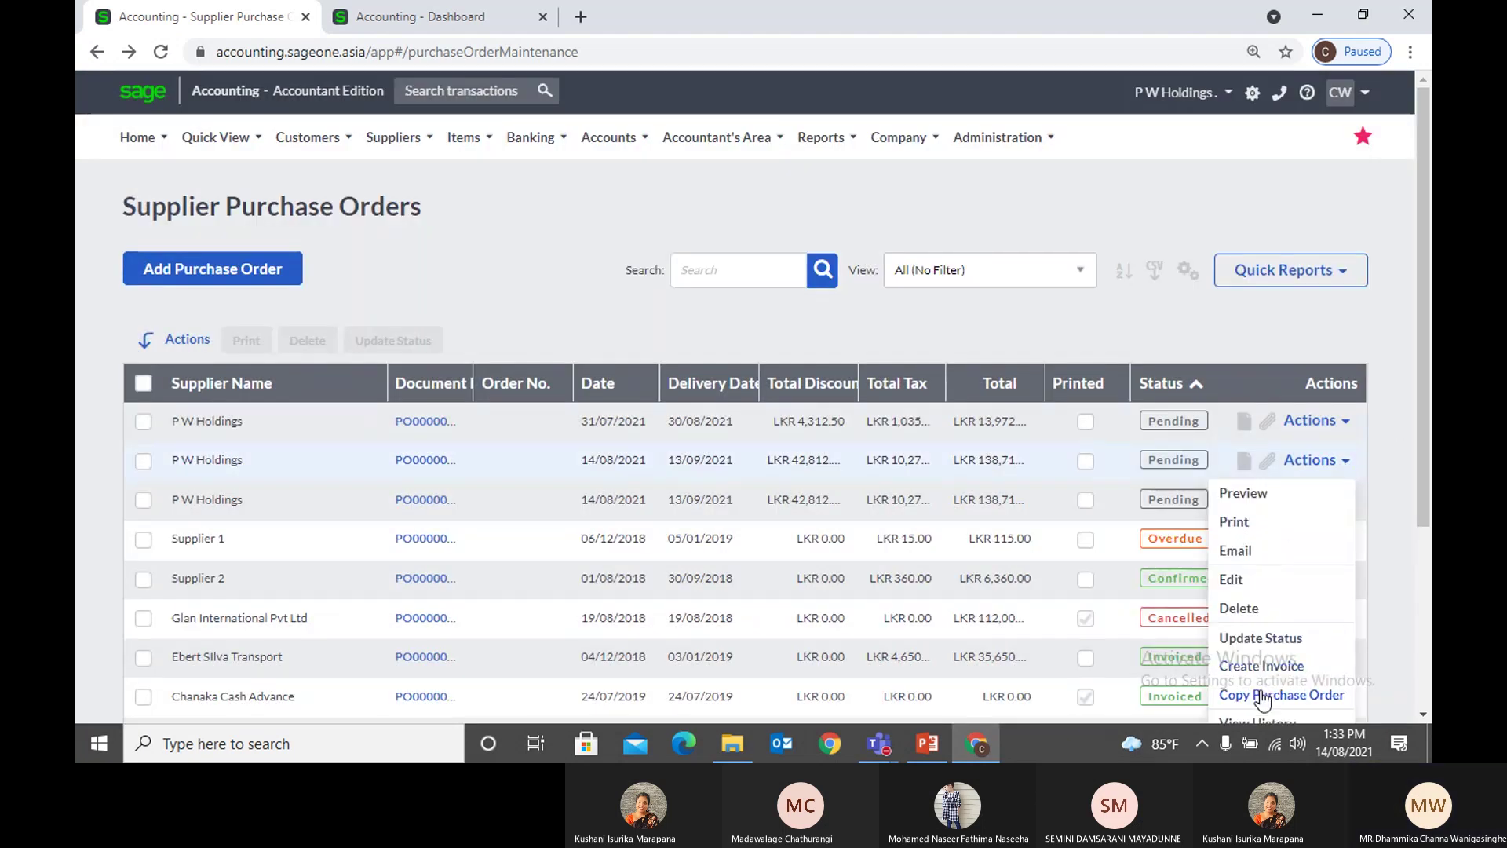
scroll(1260, 655, down, 1)
click(1269, 628)
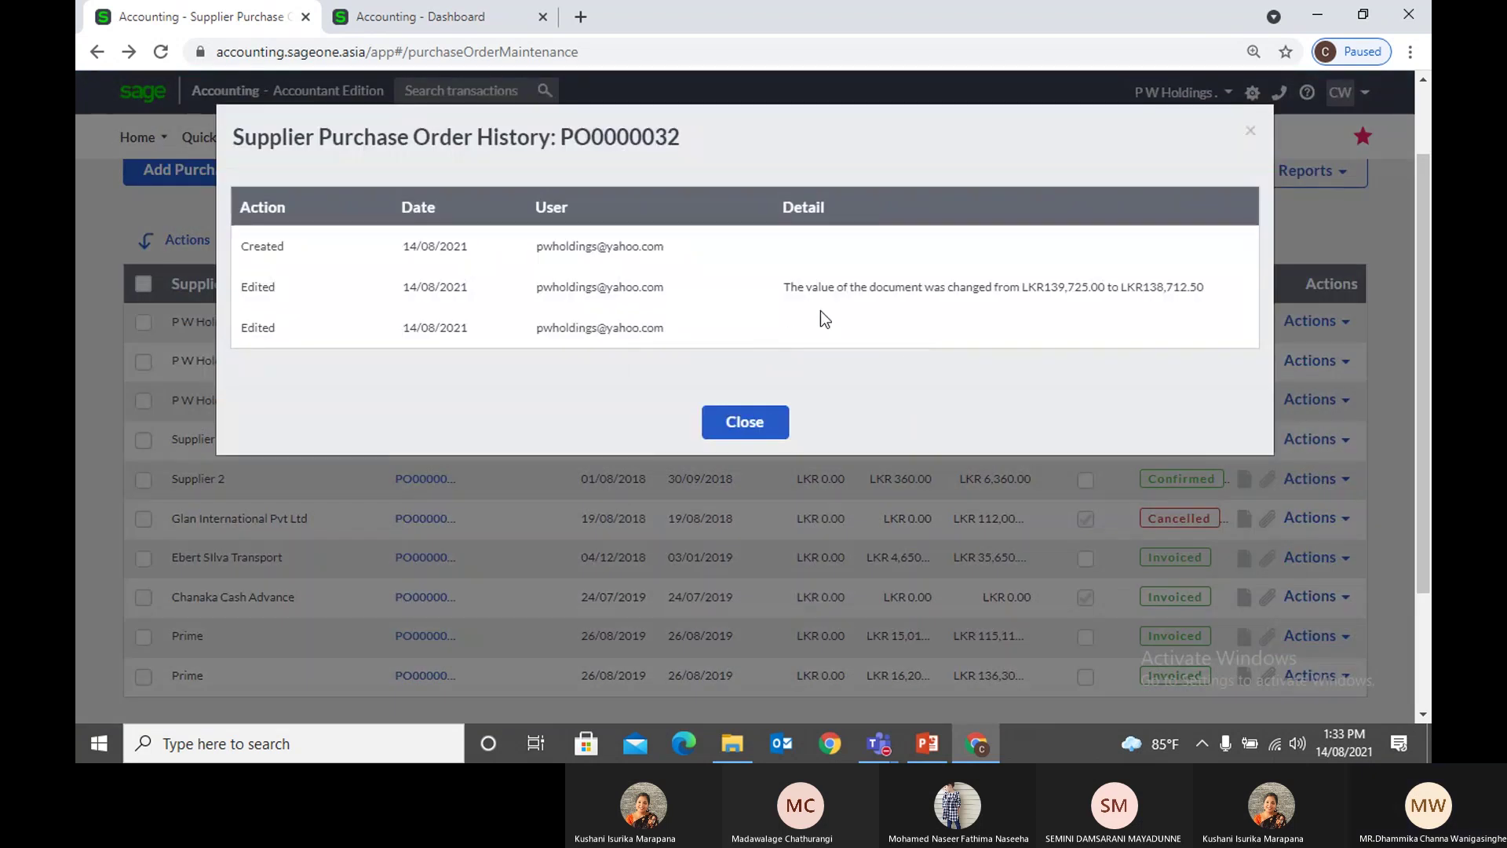
click(1249, 135)
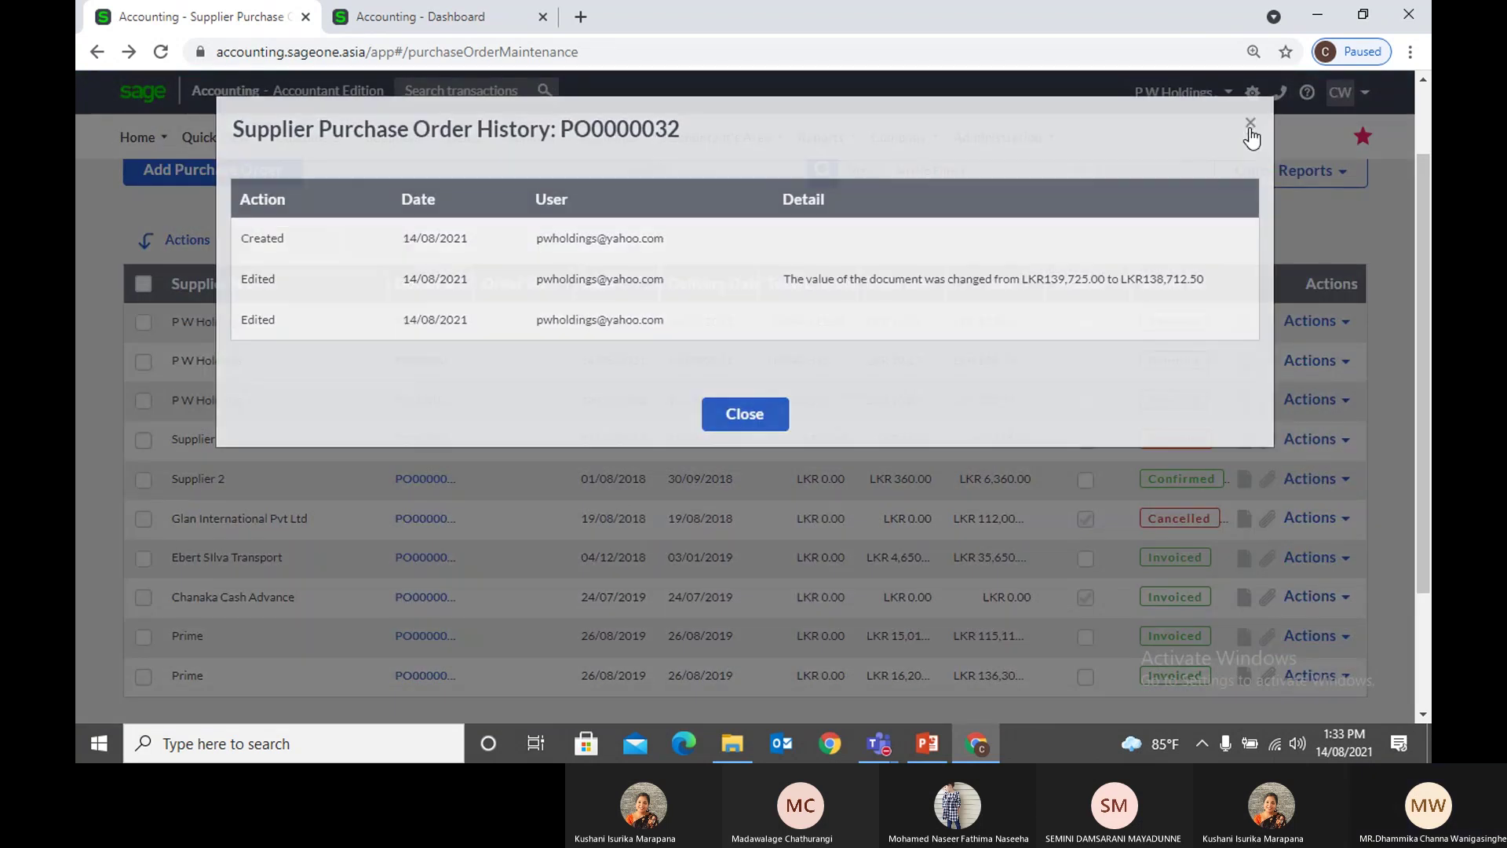
scroll(272, 377, up, 1)
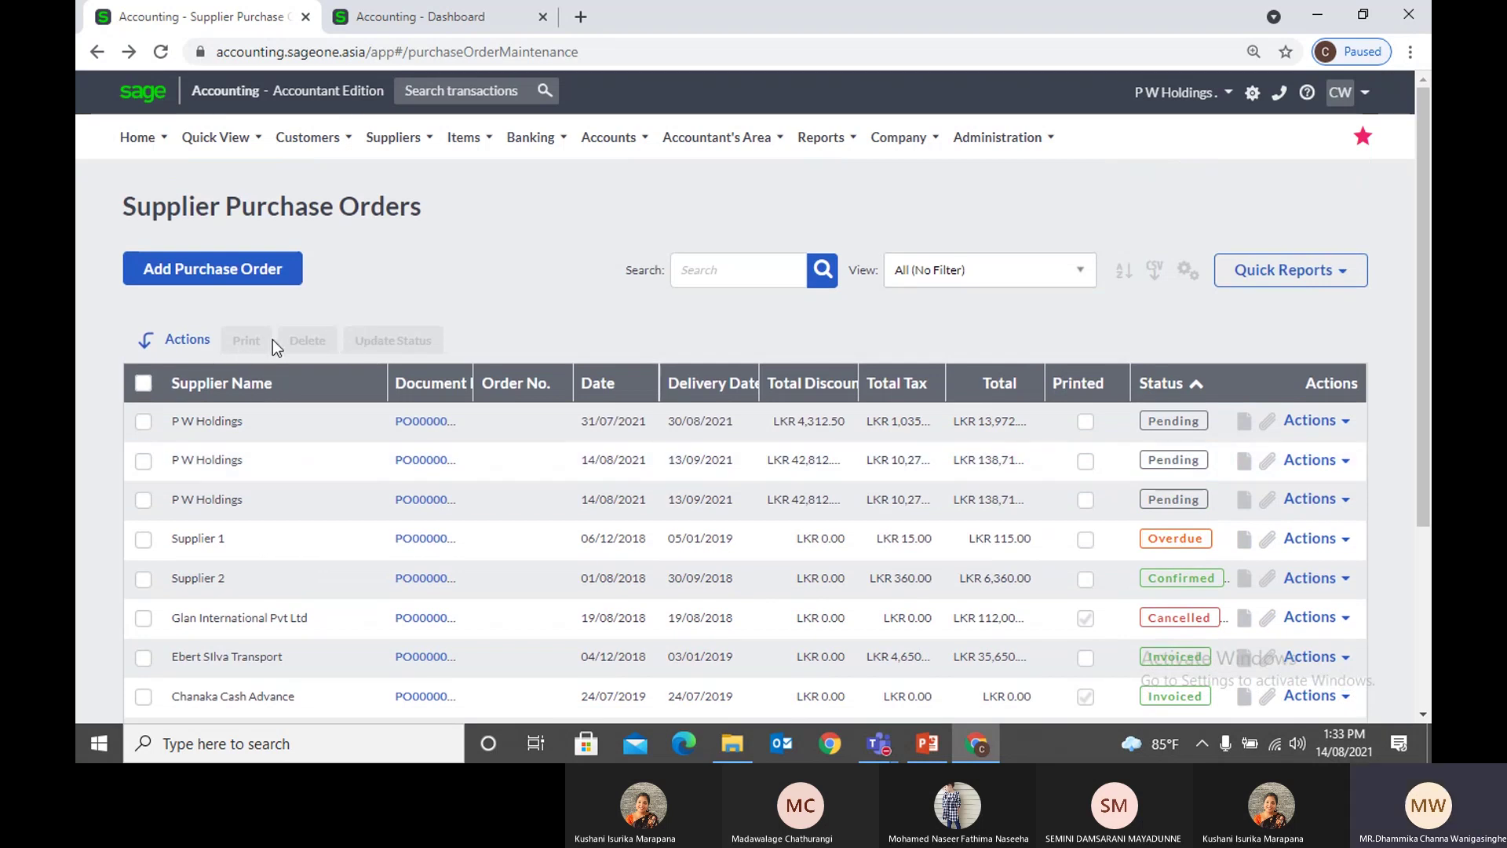
Step: Select the first six purchase orders, check the bulk status update dialog, and close it without saving
click(143, 423)
click(143, 460)
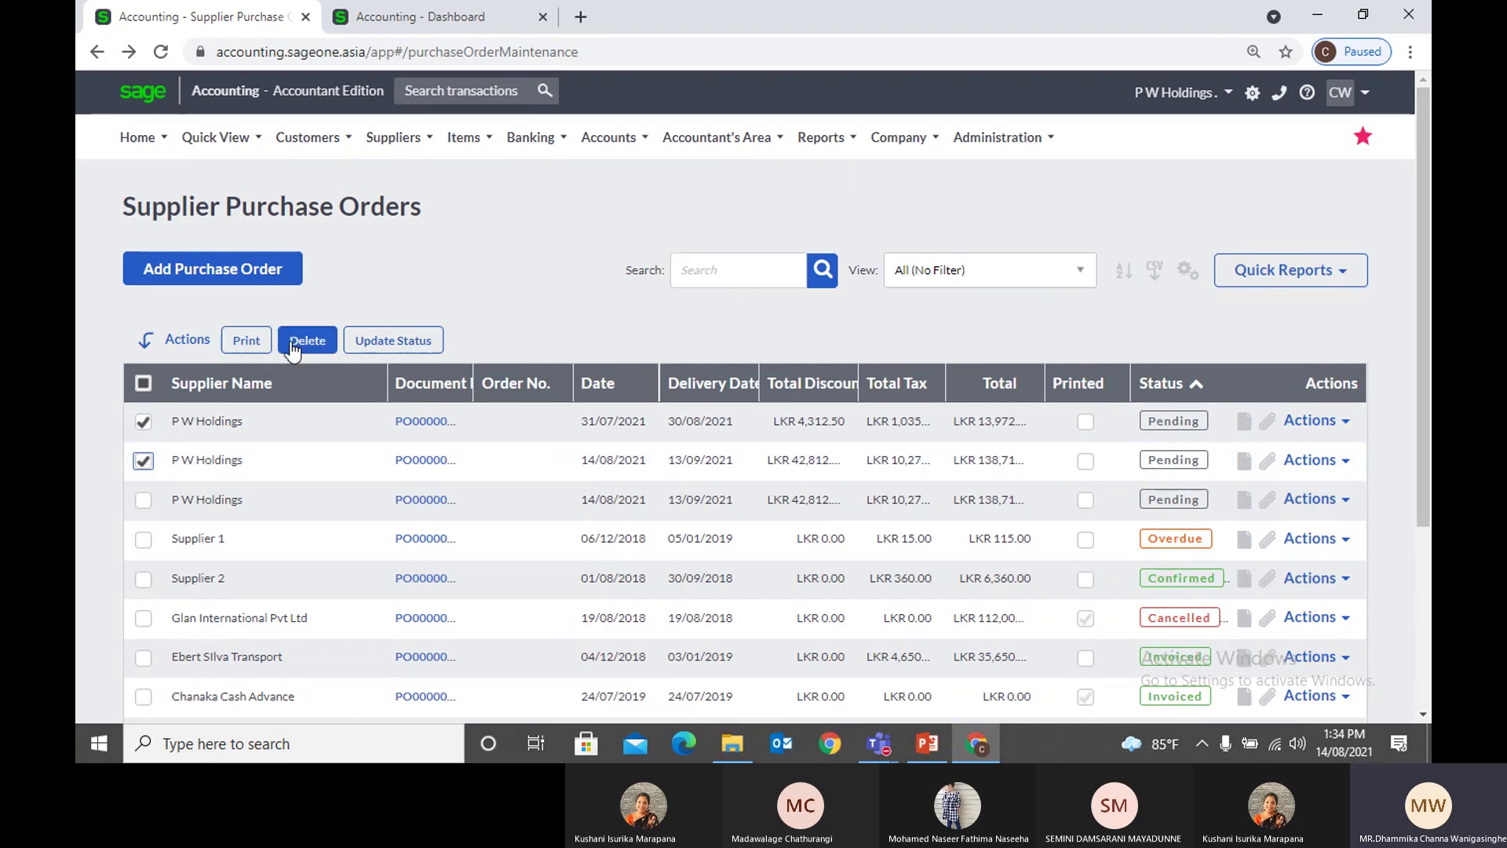
click(145, 503)
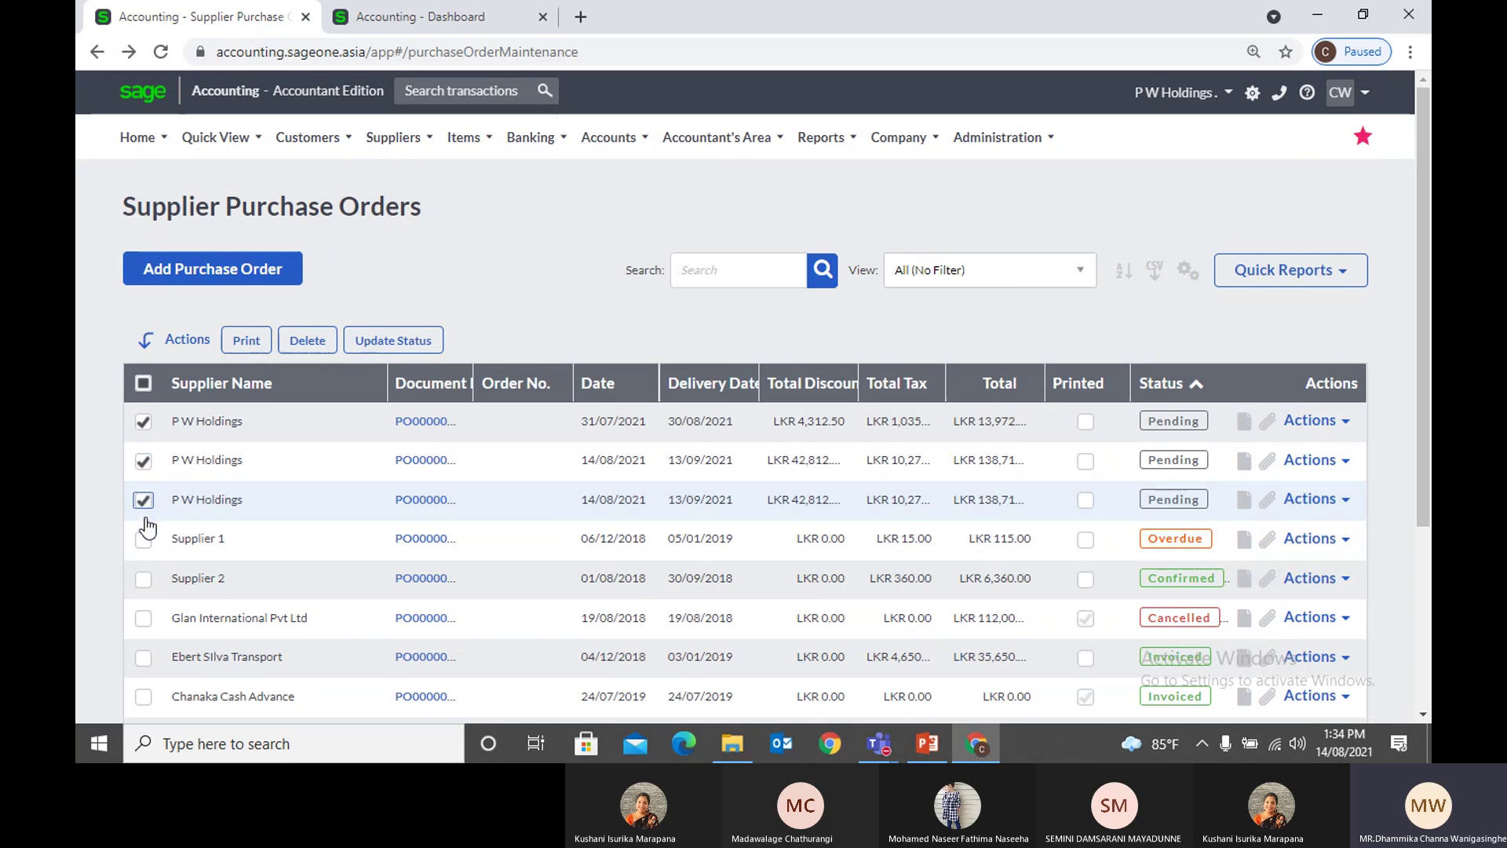
click(142, 540)
click(143, 592)
click(143, 617)
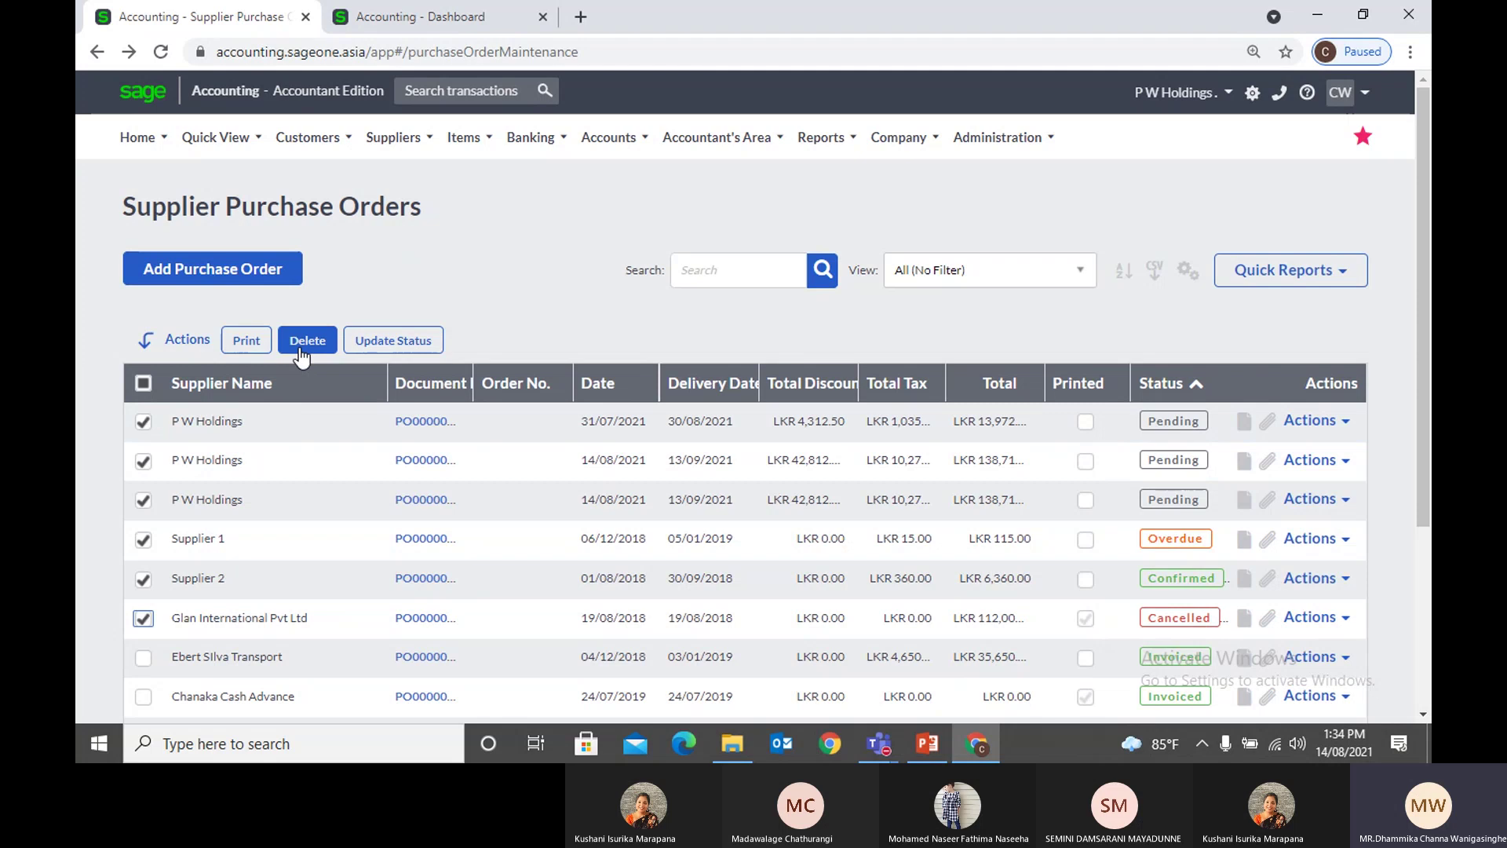
click(367, 343)
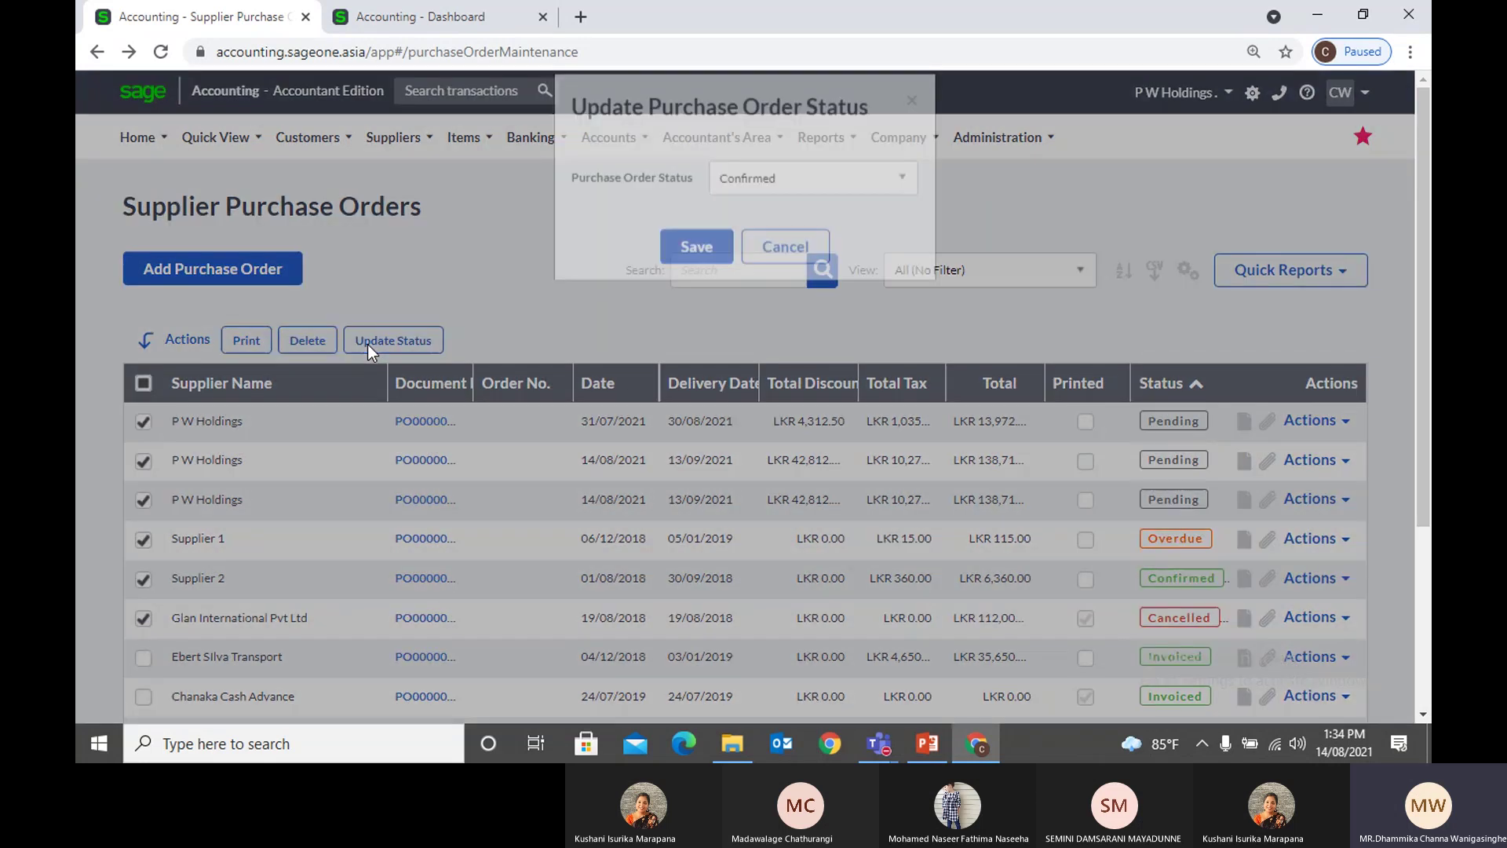
click(805, 215)
click(603, 206)
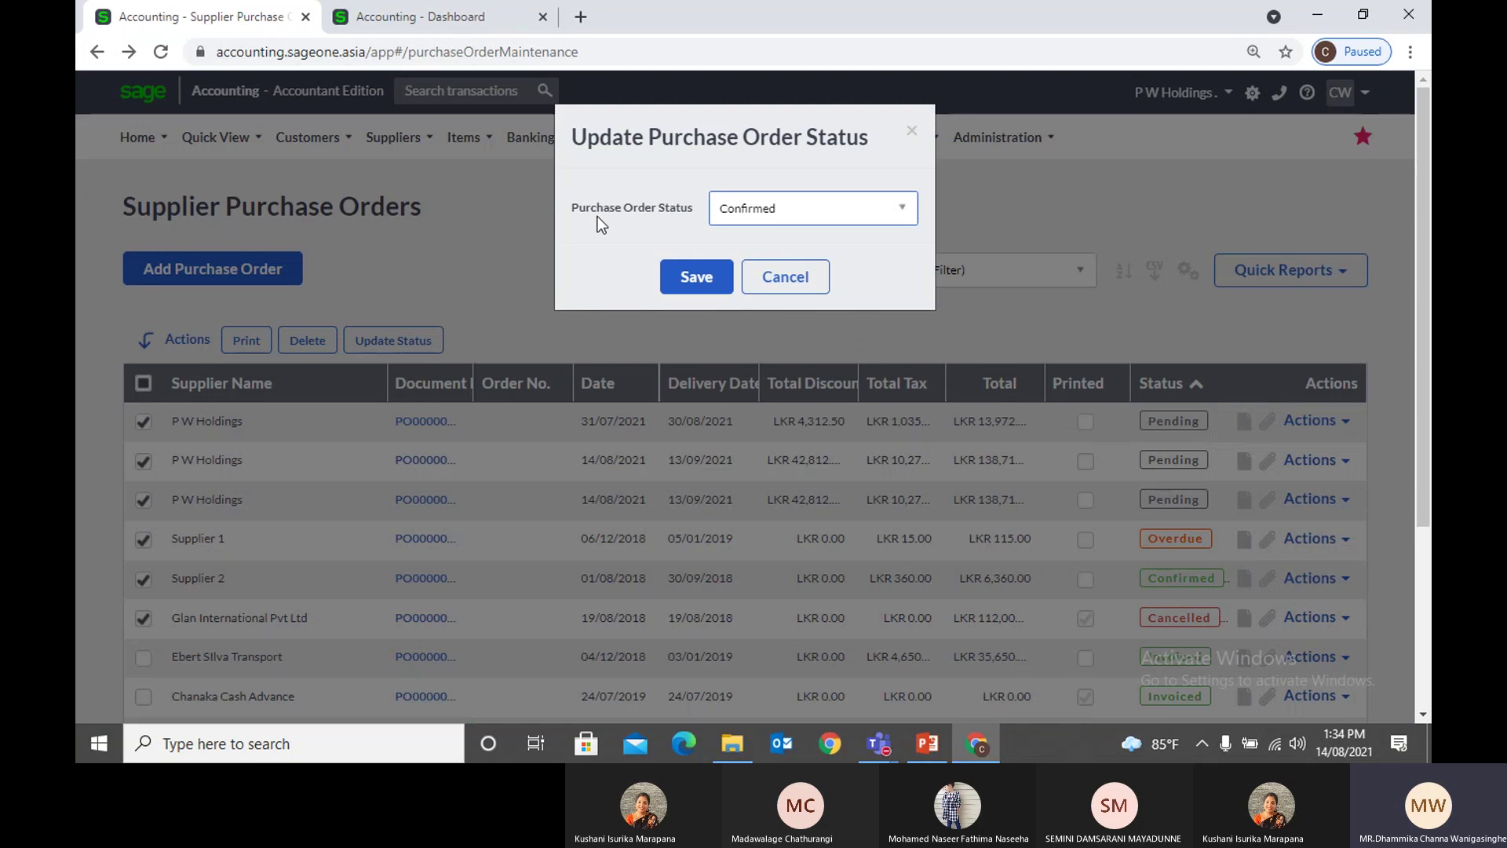
click(912, 135)
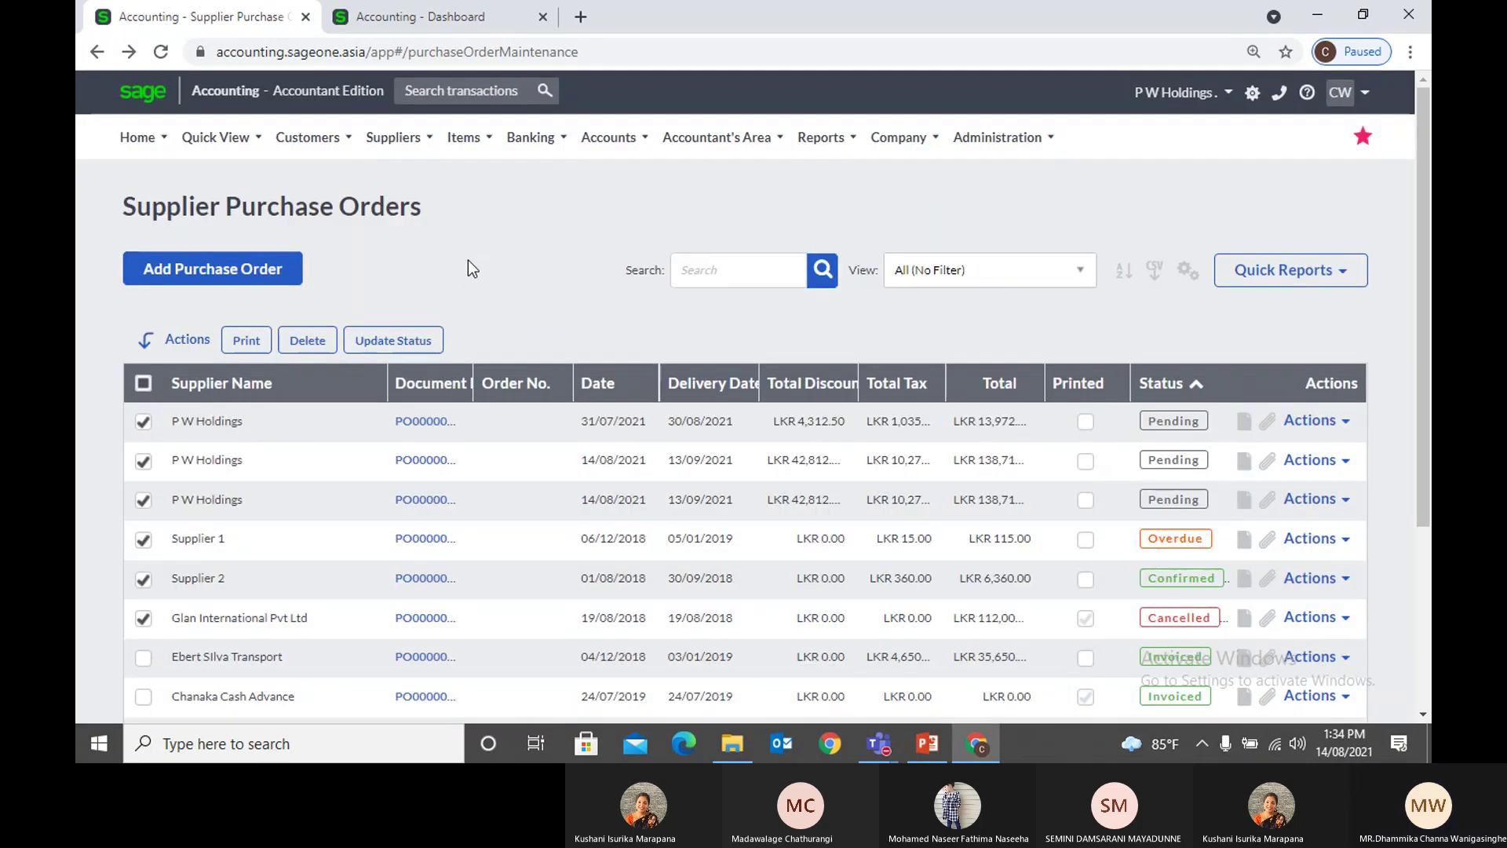
Step: Look over the rest of the purchase order list, then open the Supplier Invoices list
scroll(471, 227, down, 3)
scroll(487, 234, down, 1)
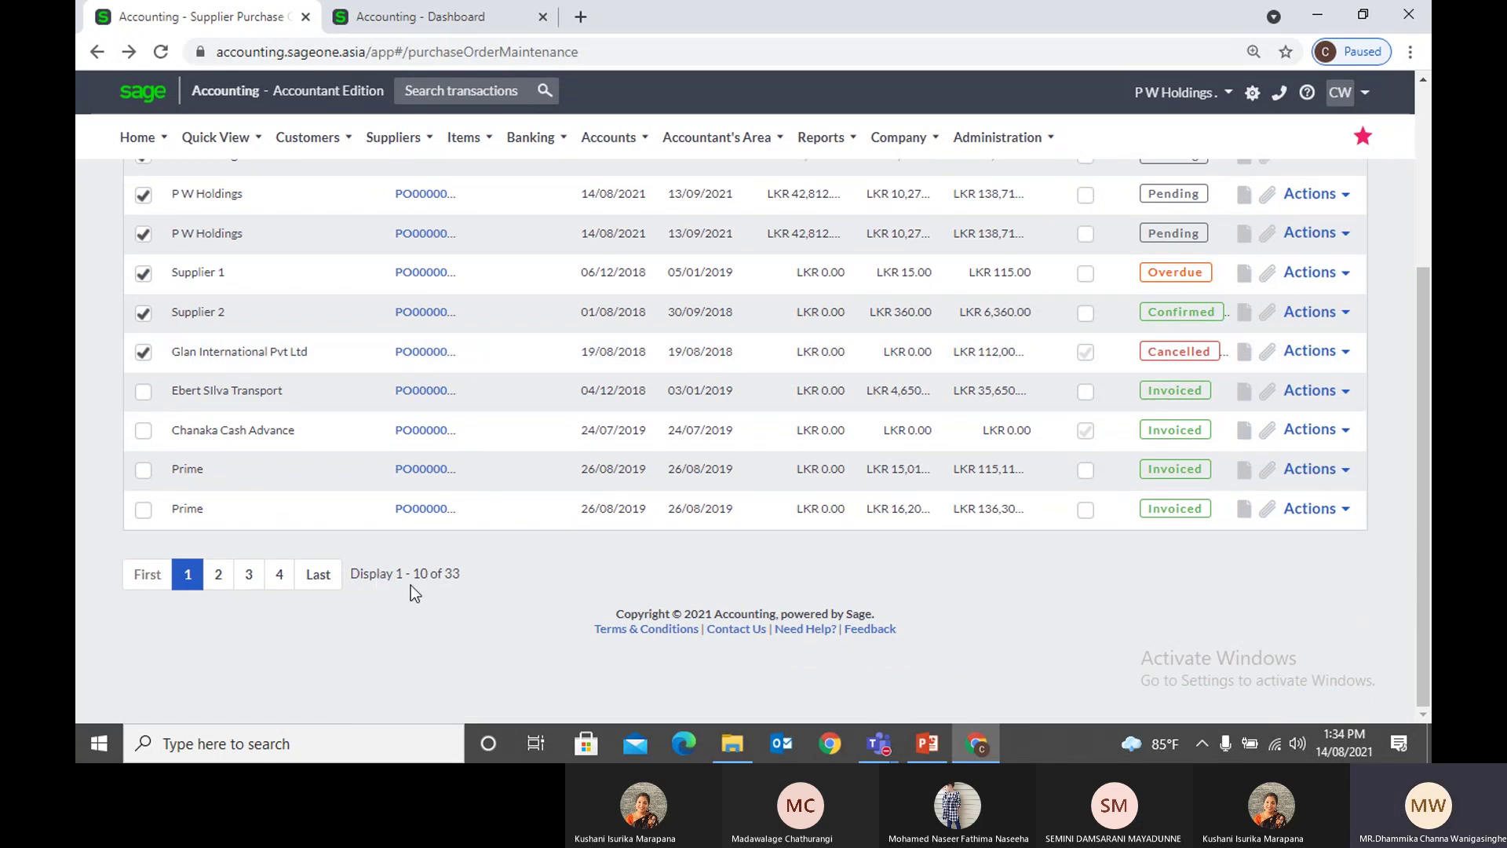
scroll(425, 598, up, 3)
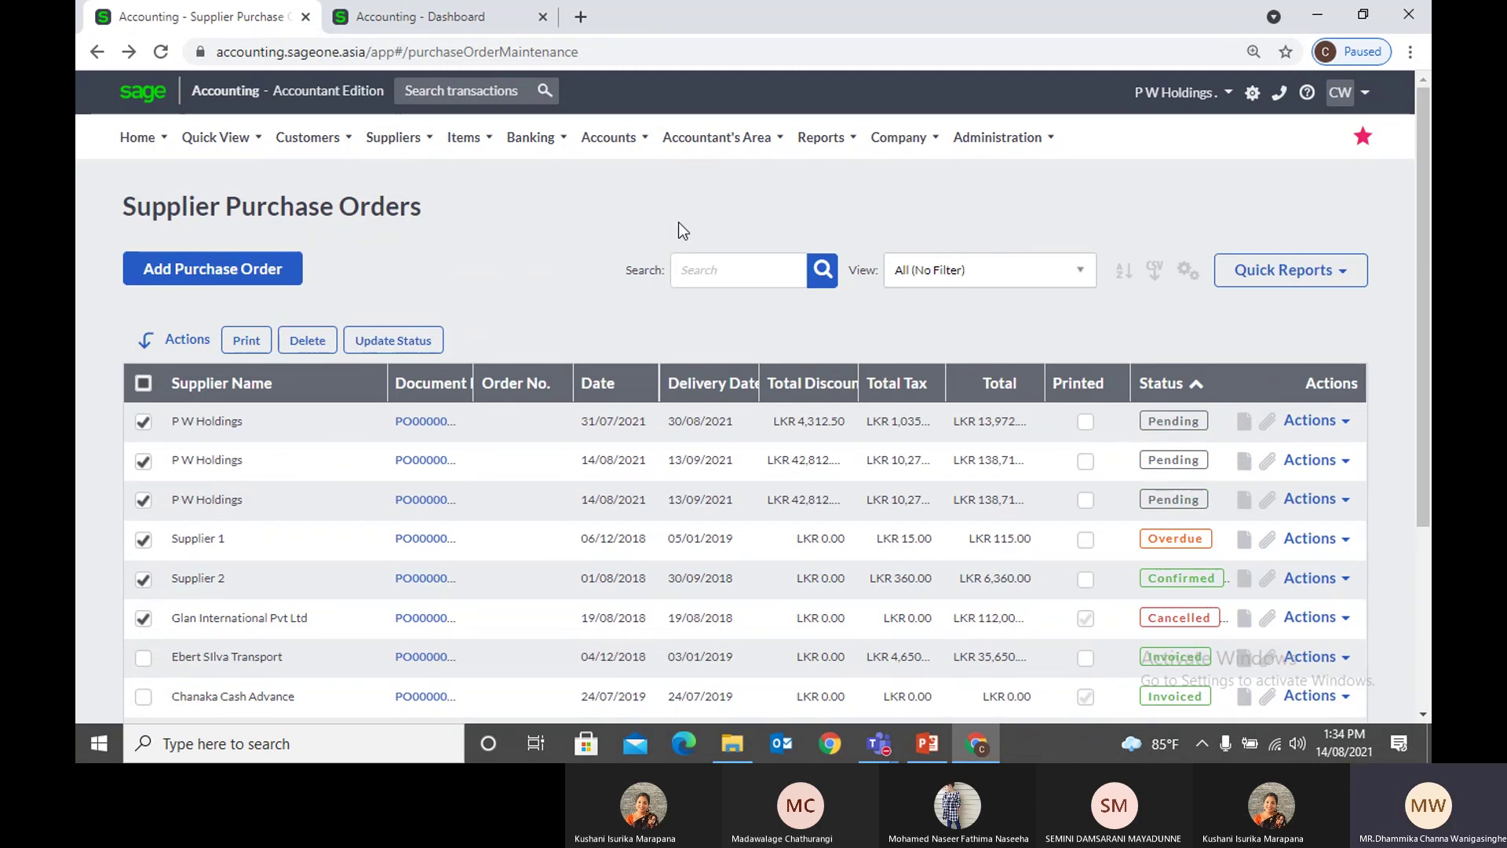
mouse_move(884, 748)
click(392, 138)
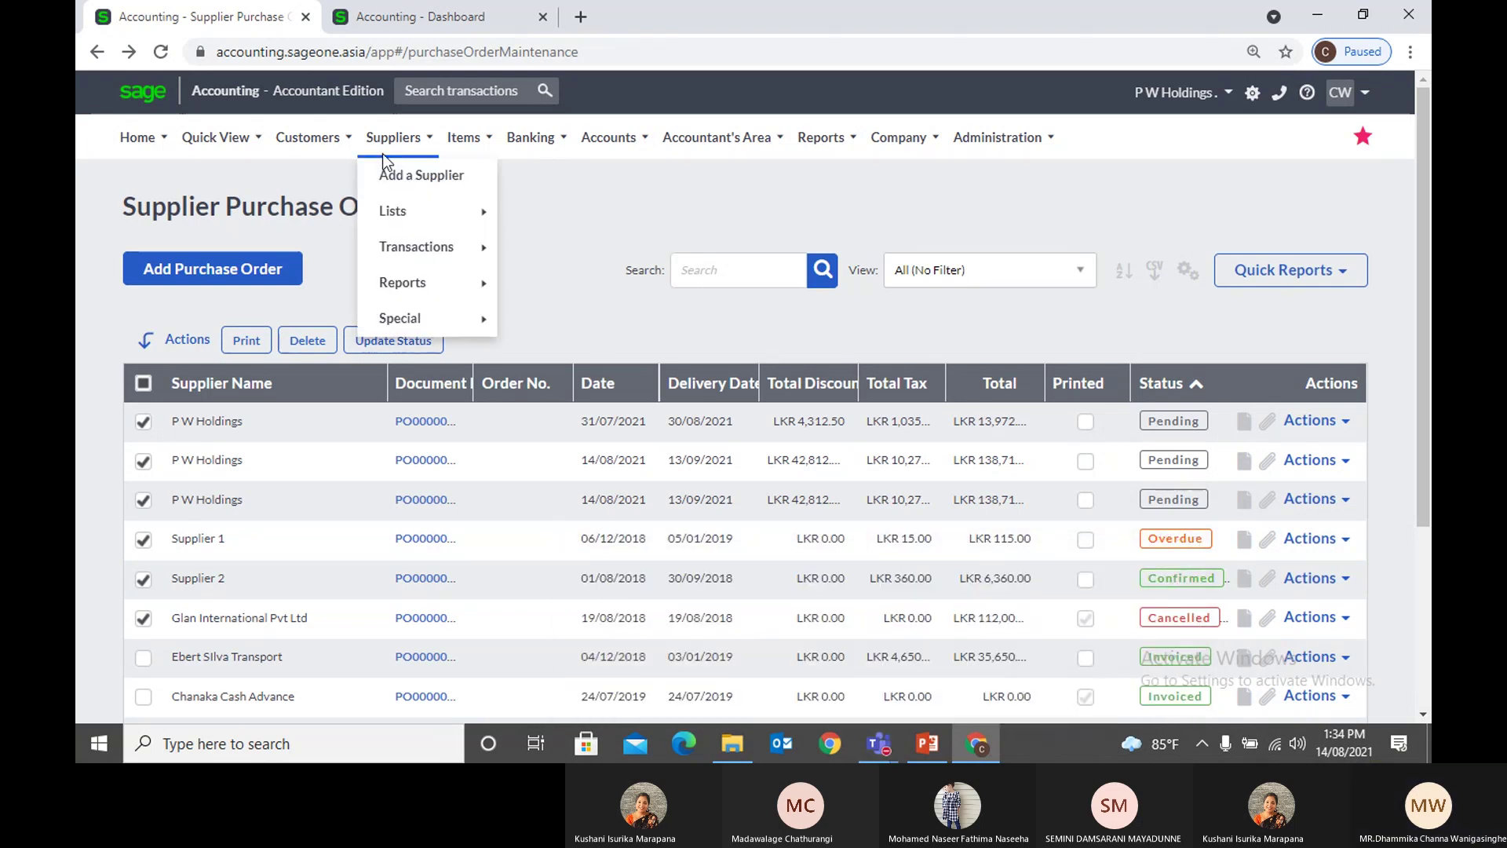
mouse_move(398, 226)
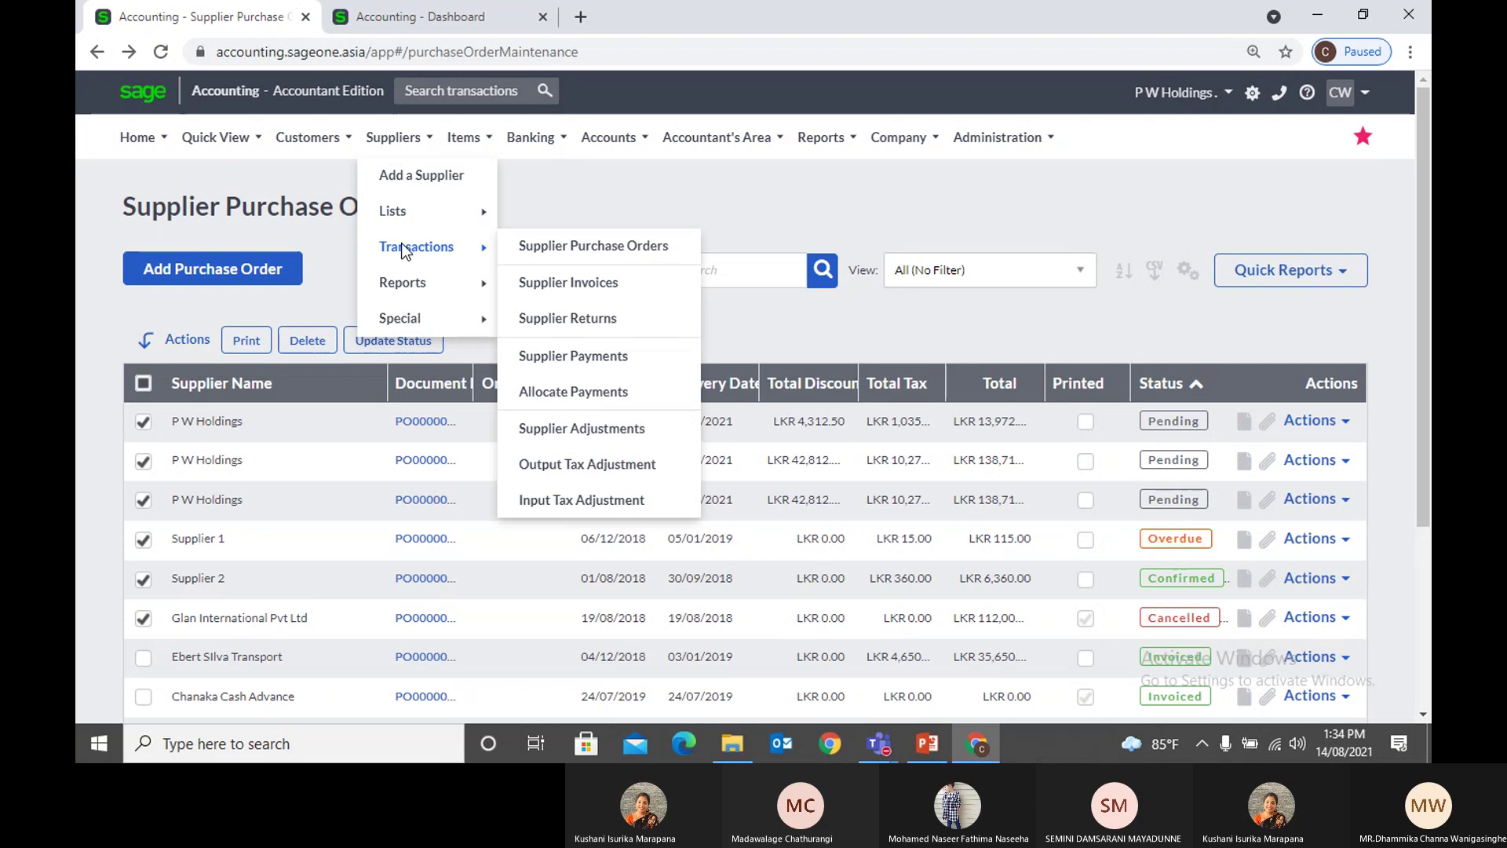
click(572, 284)
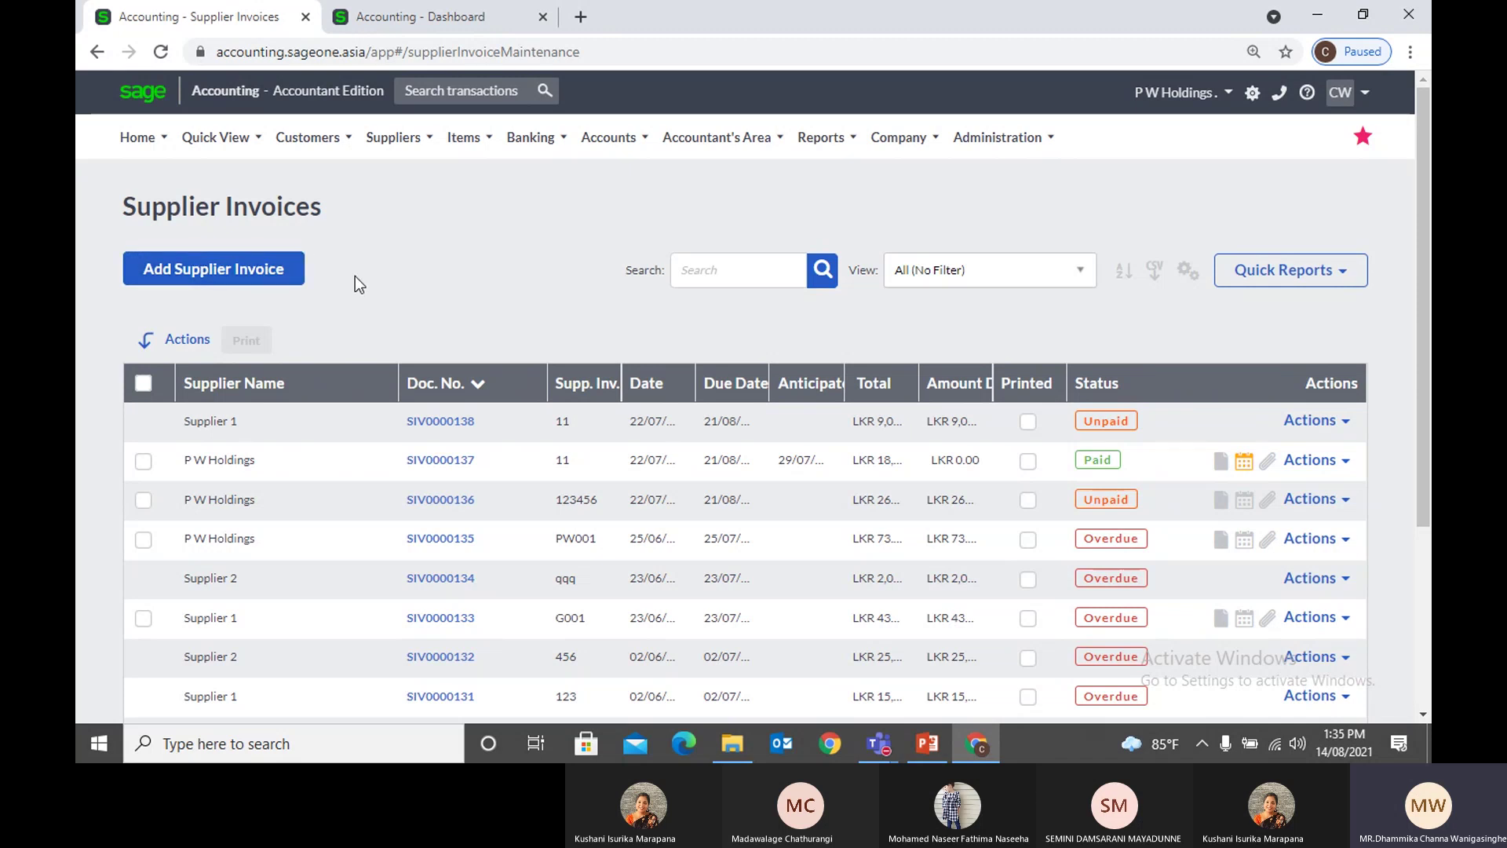
click(393, 138)
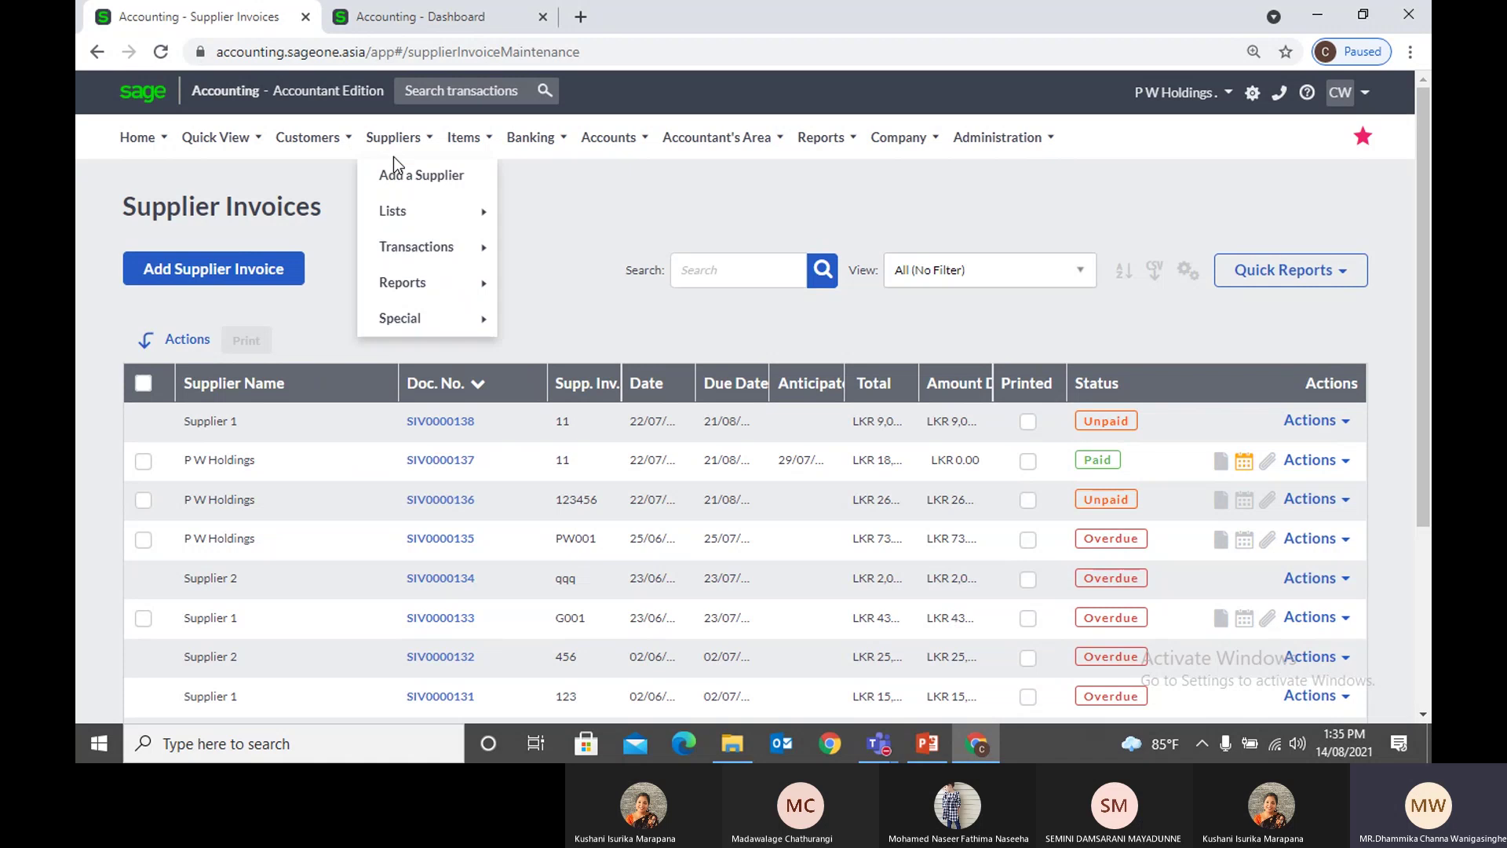
mouse_move(407, 246)
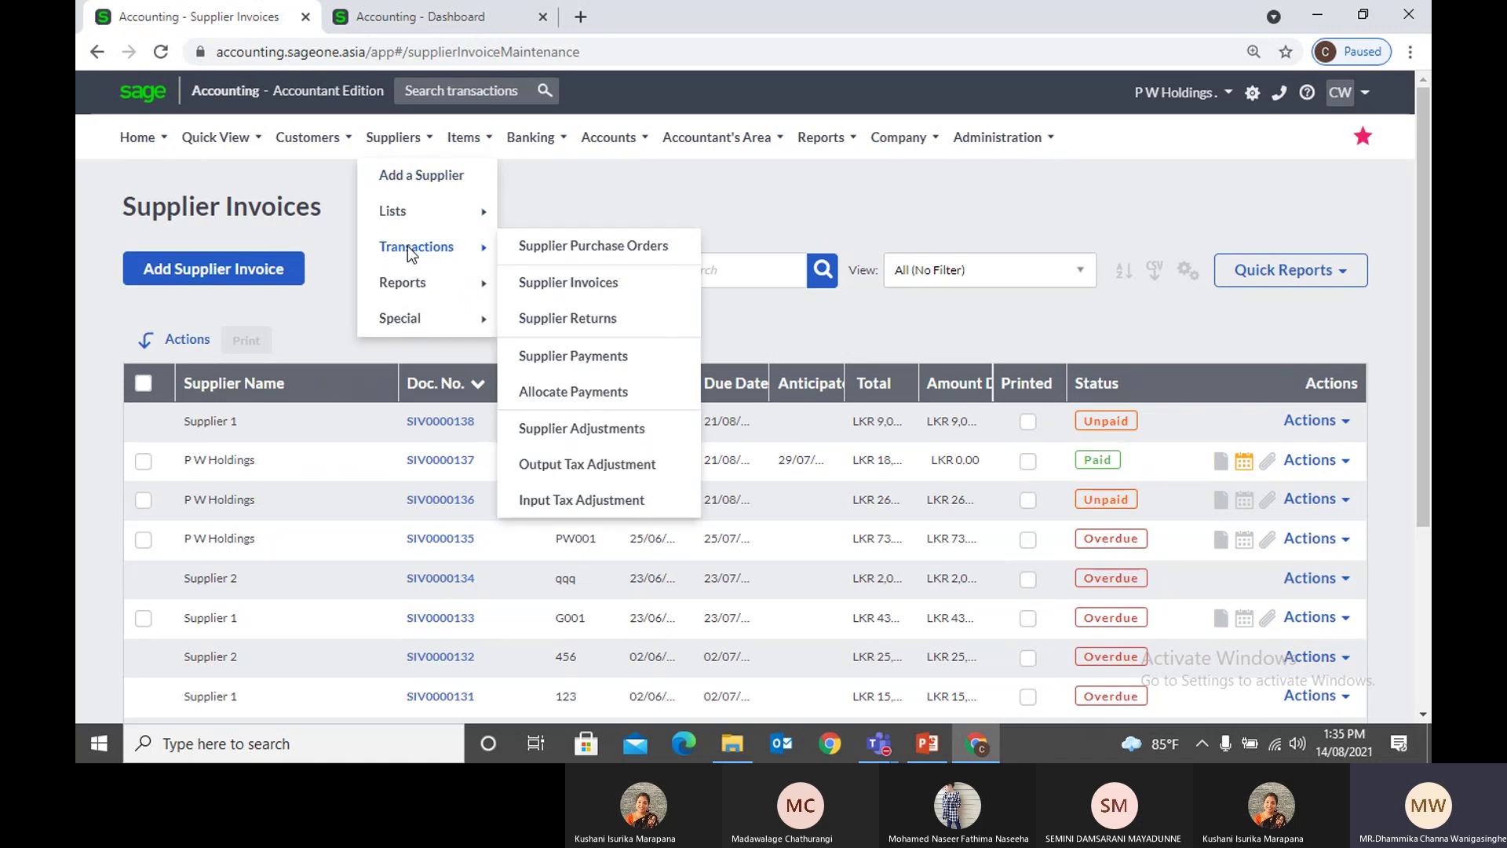
click(571, 284)
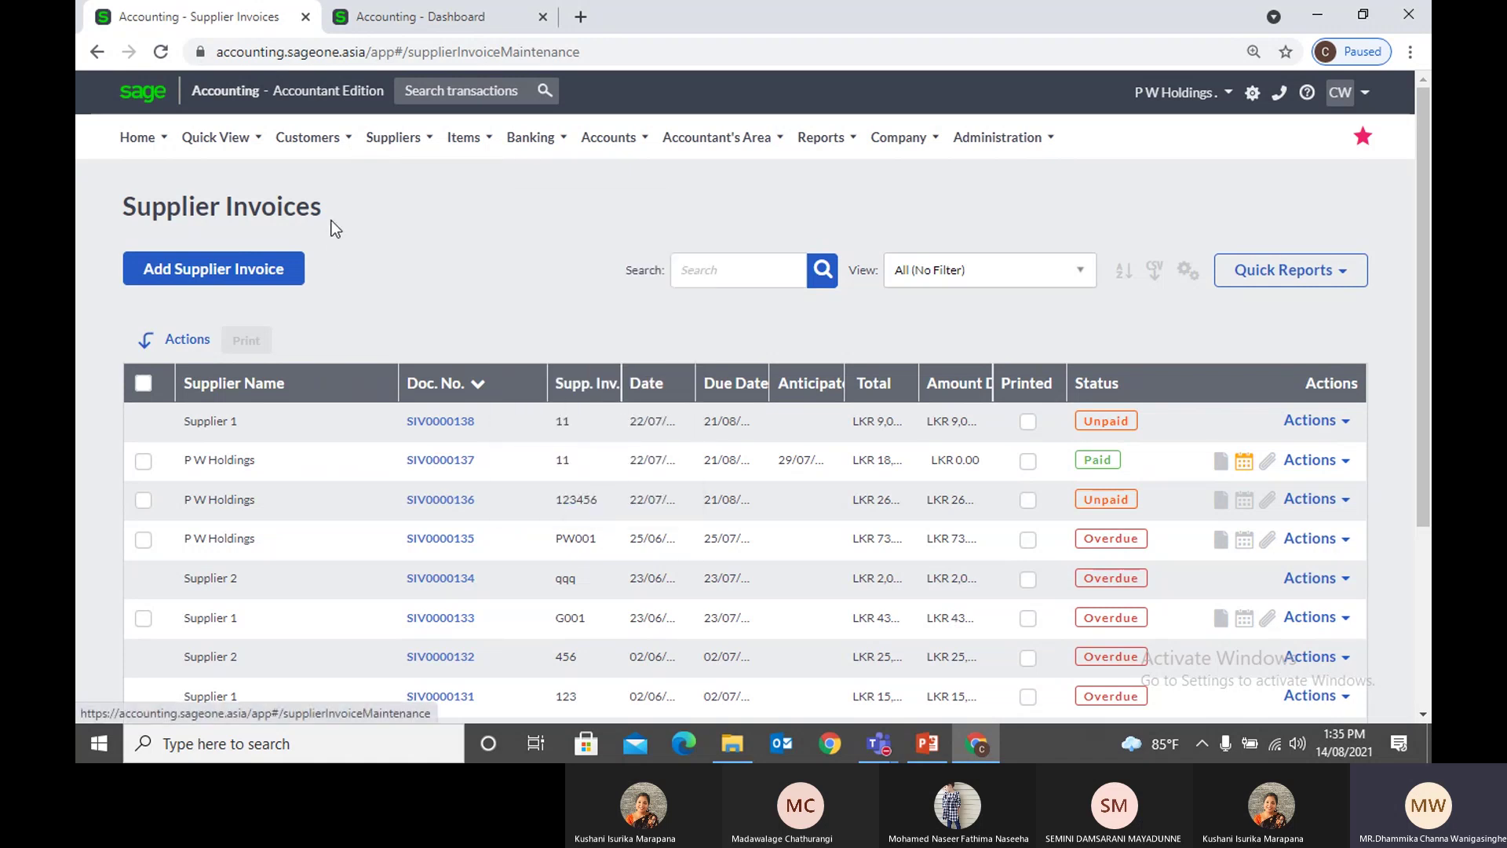
Step: Start a new supplier invoice and choose P W Holdings as the supplier
click(262, 277)
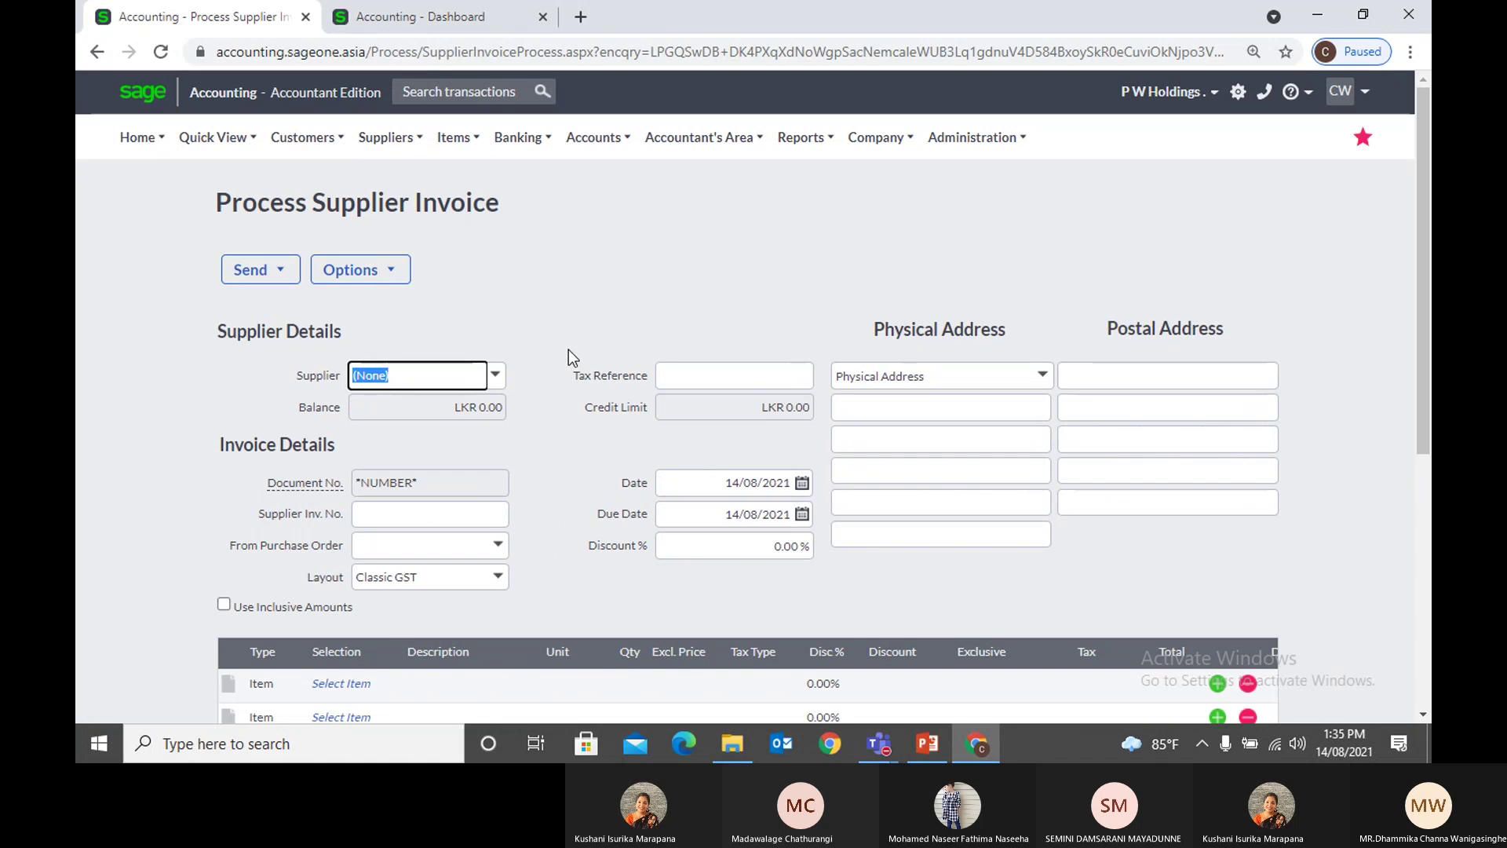
click(499, 378)
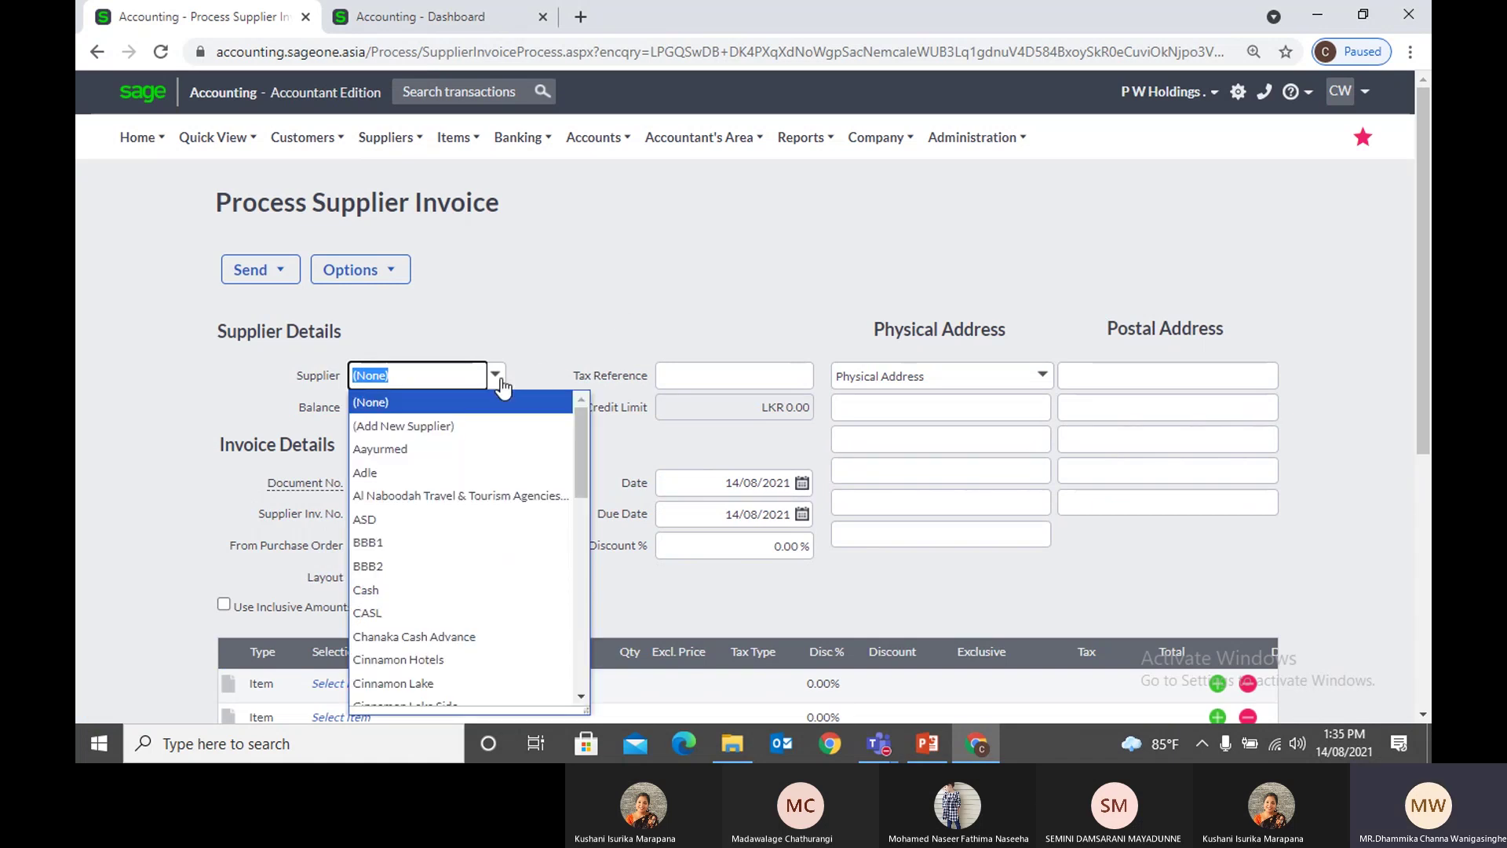
text(P W Holdings)
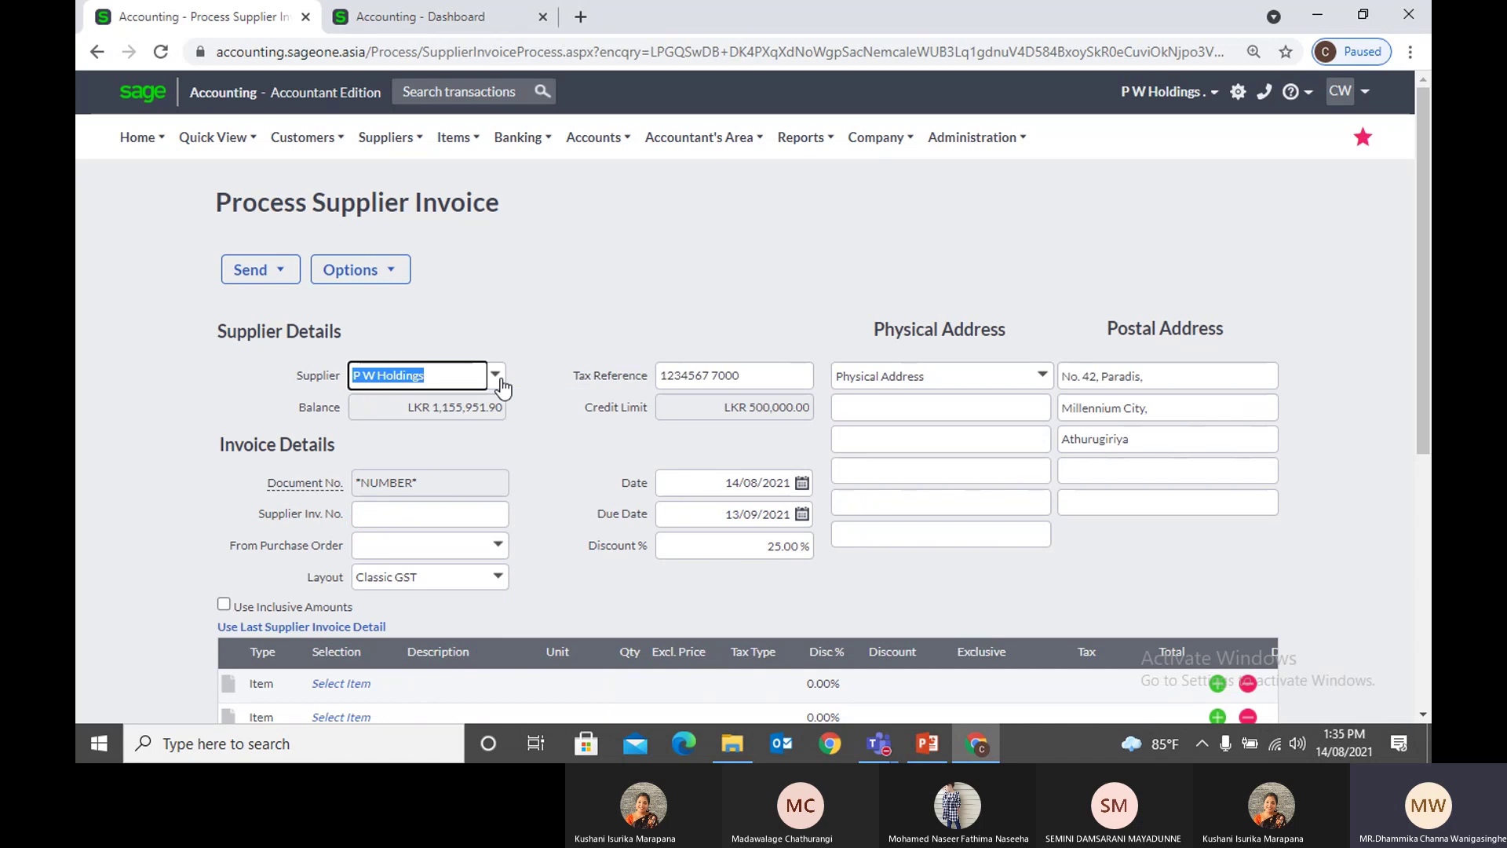
click(576, 327)
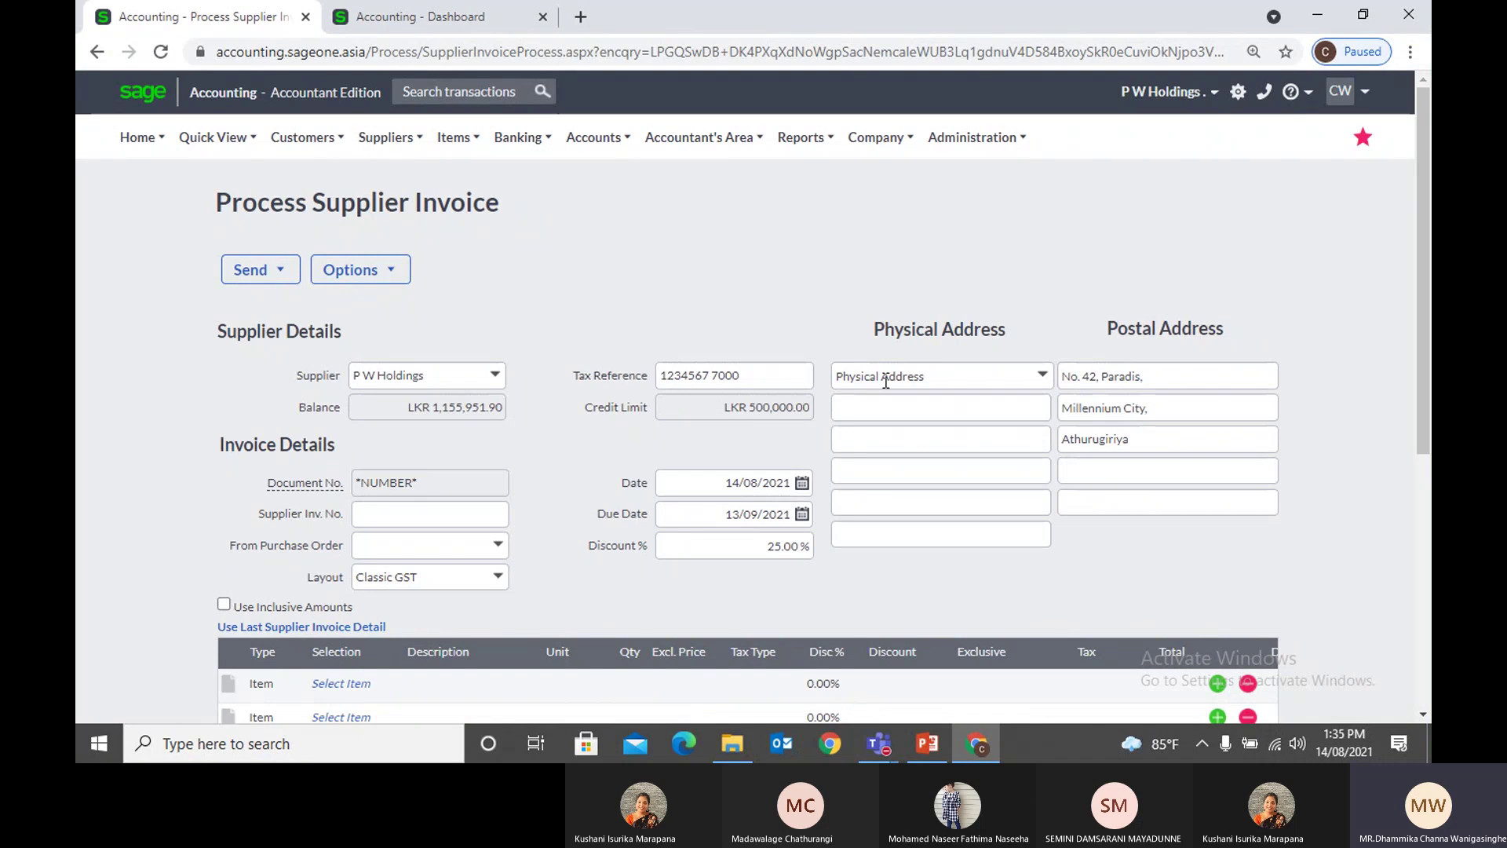
Step: Enter 1234561 as the supplier invoice number
scroll(416, 312, down, 1)
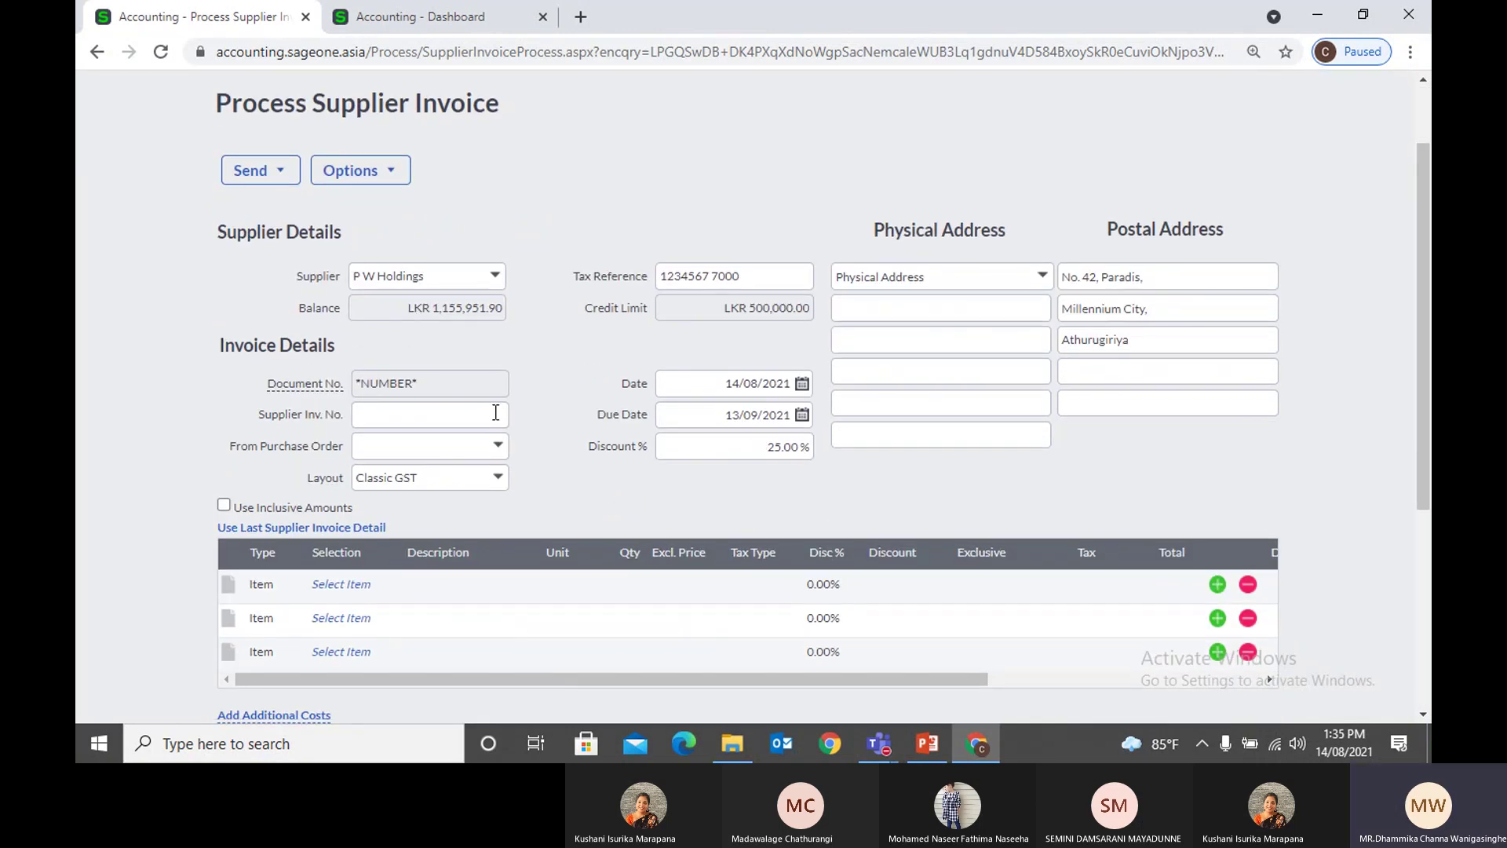
click(422, 421)
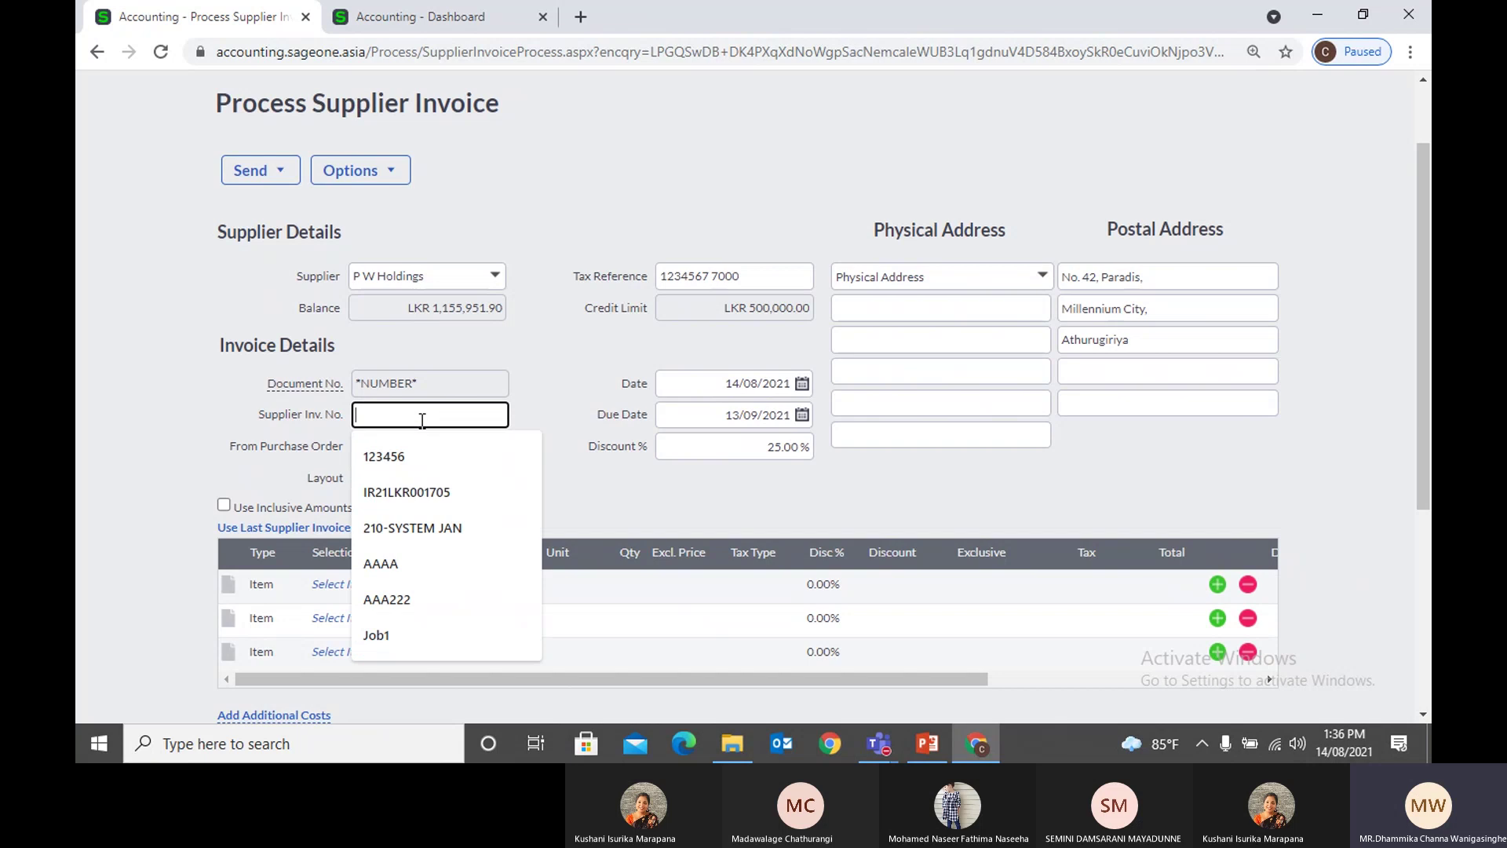
click(420, 454)
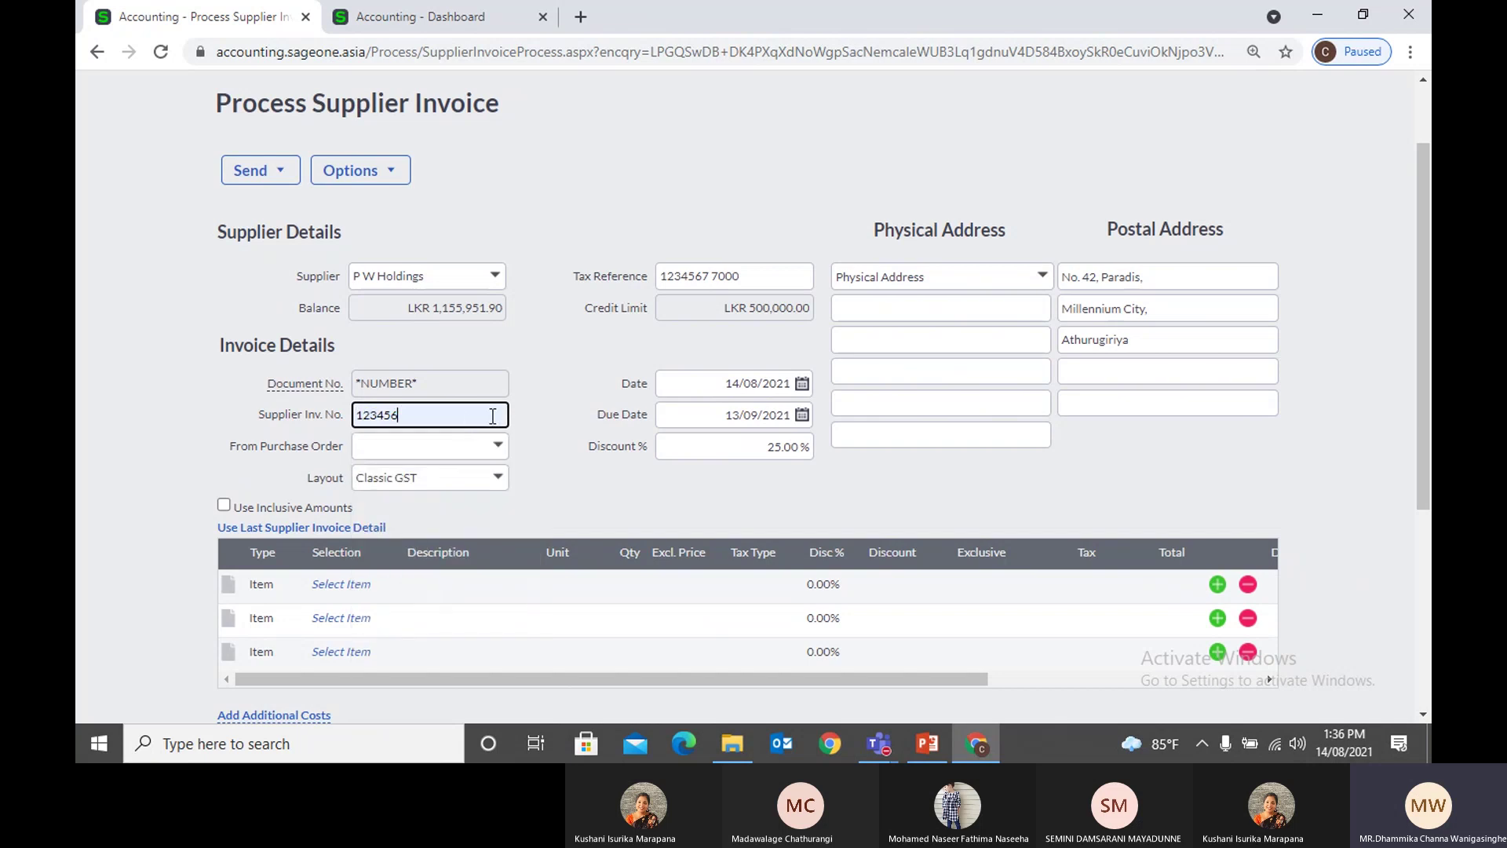
text(1)
click(581, 377)
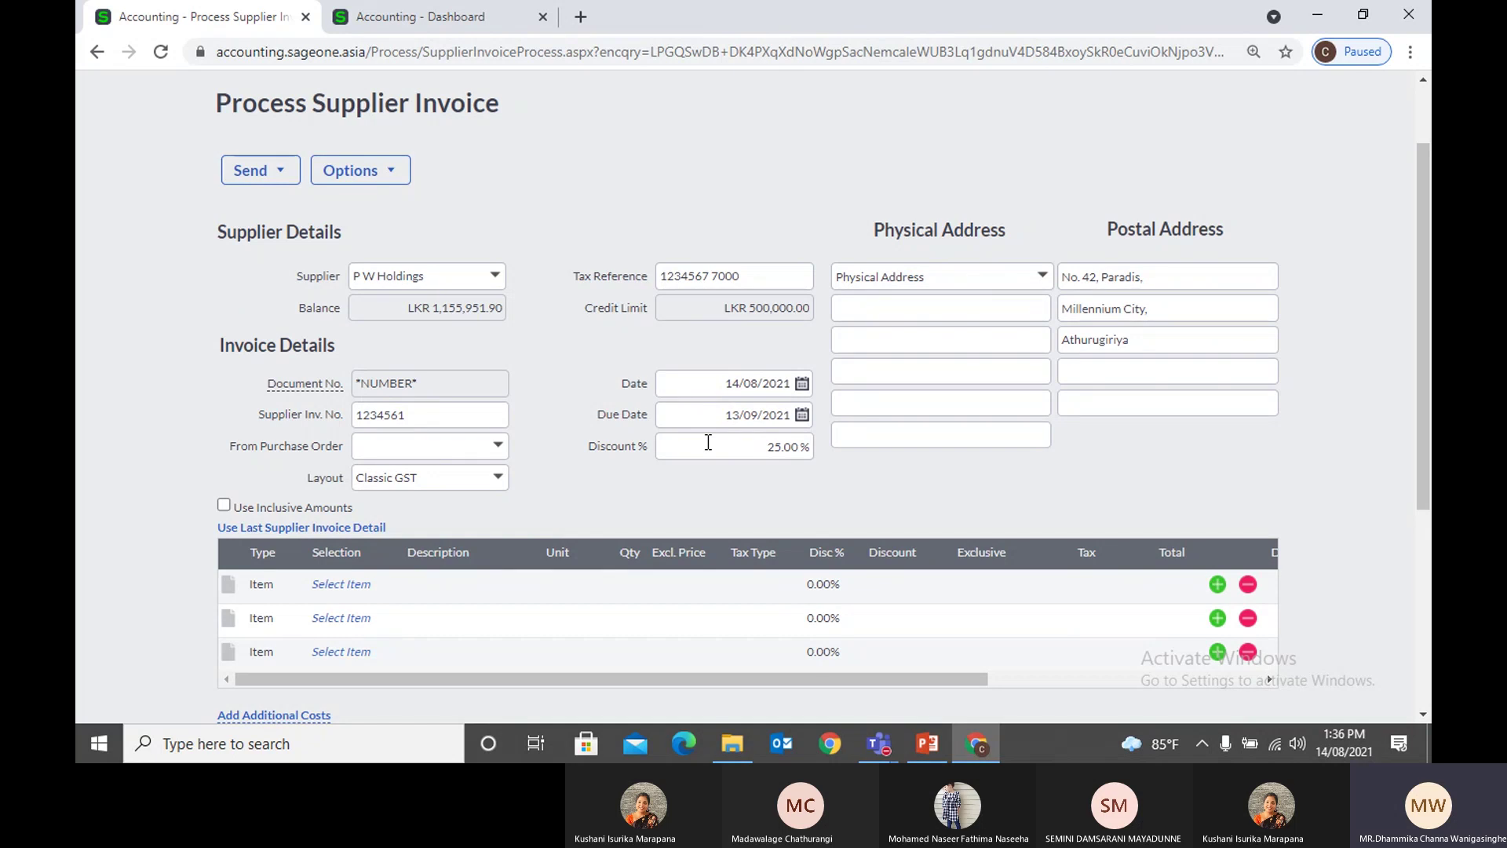
Step: Add item 202121280 PARACETAMOL SYRUP(PAED) on the first invoice line with a quantity of 10
scroll(663, 474, down, 3)
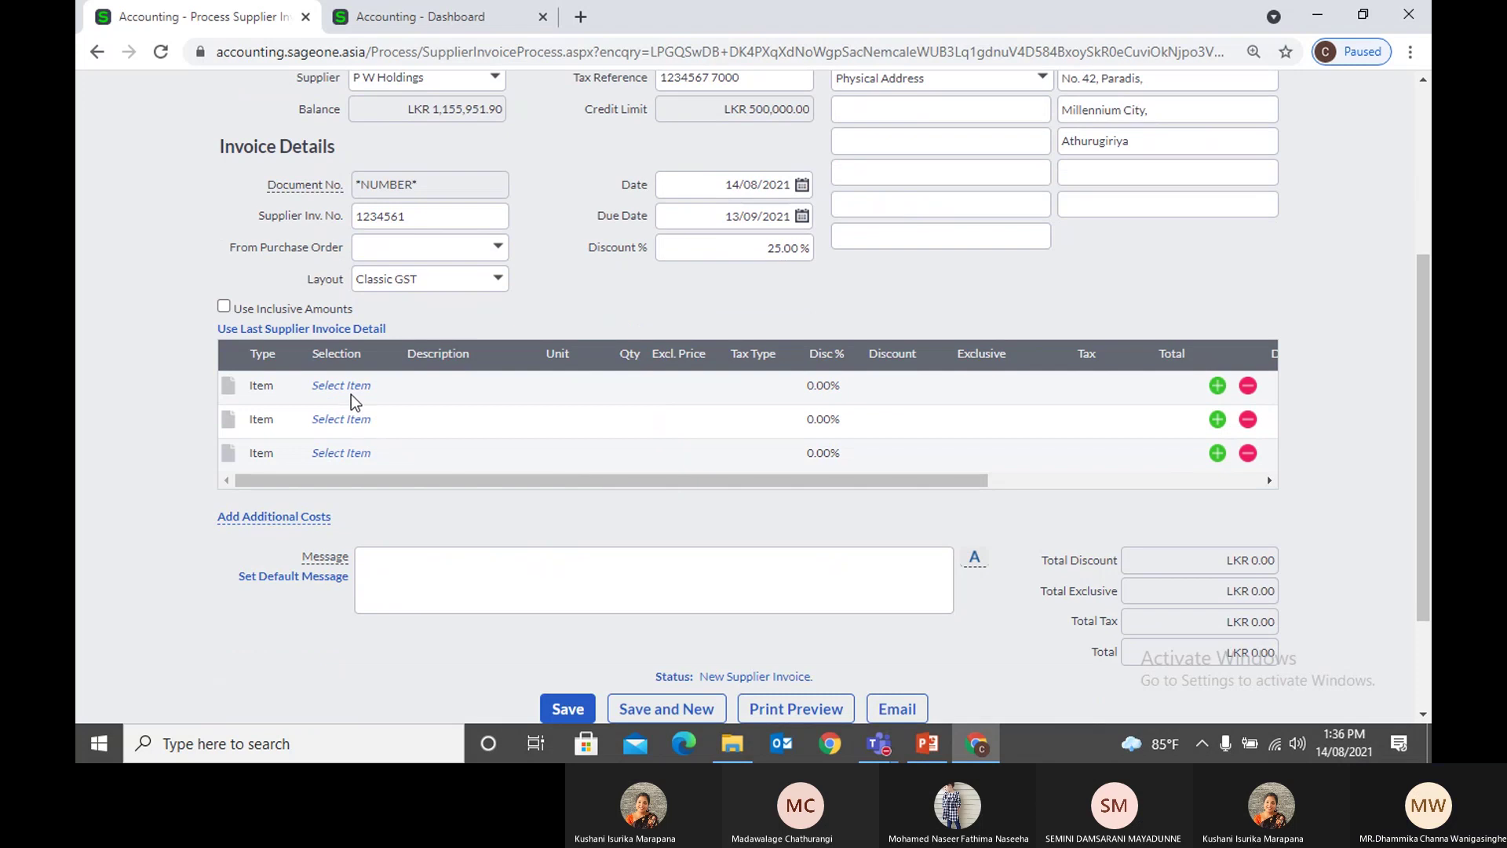
click(350, 394)
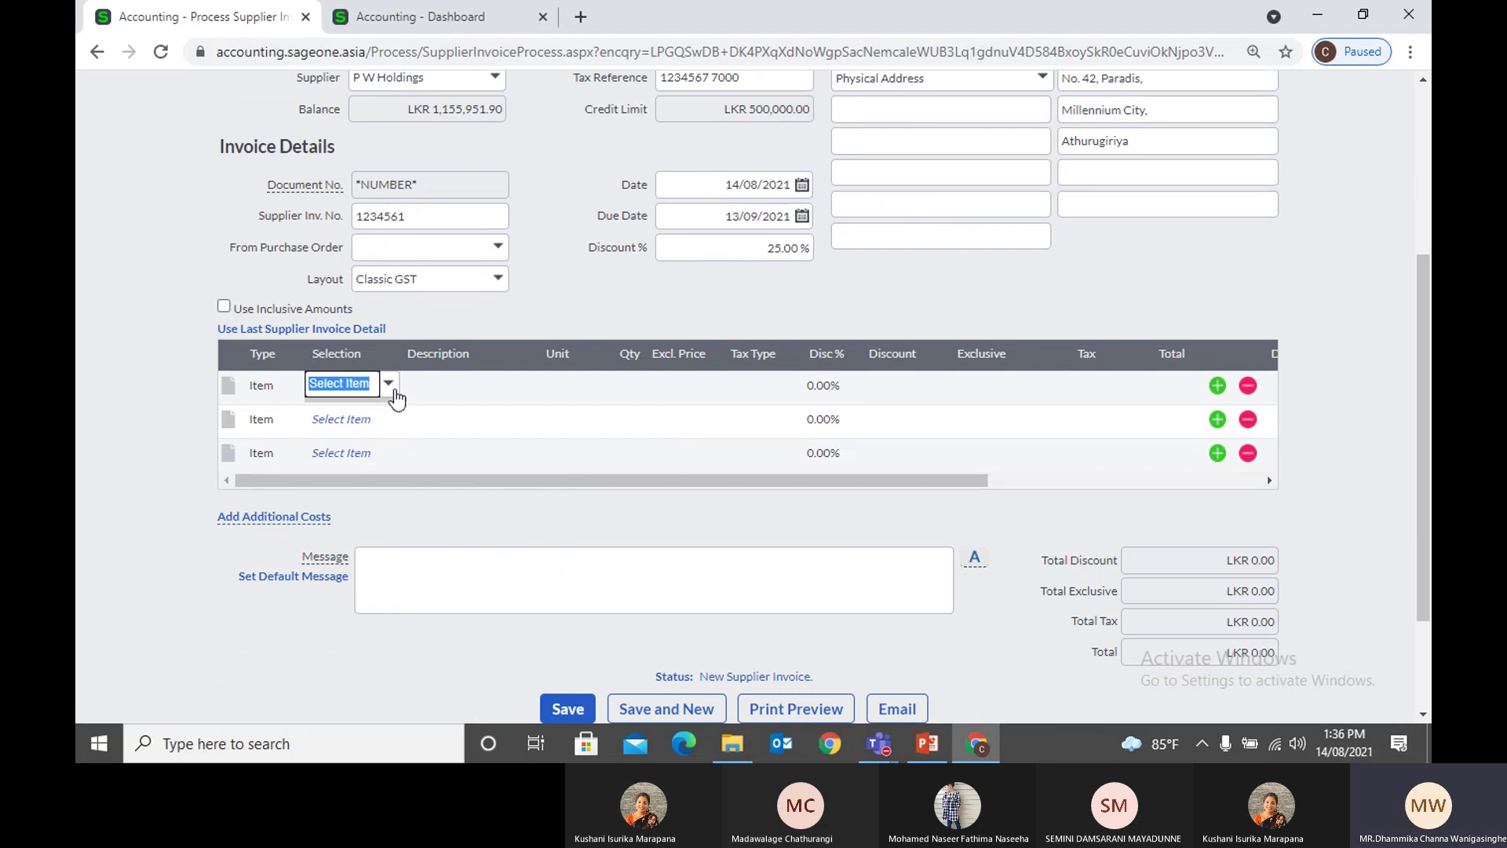
click(389, 385)
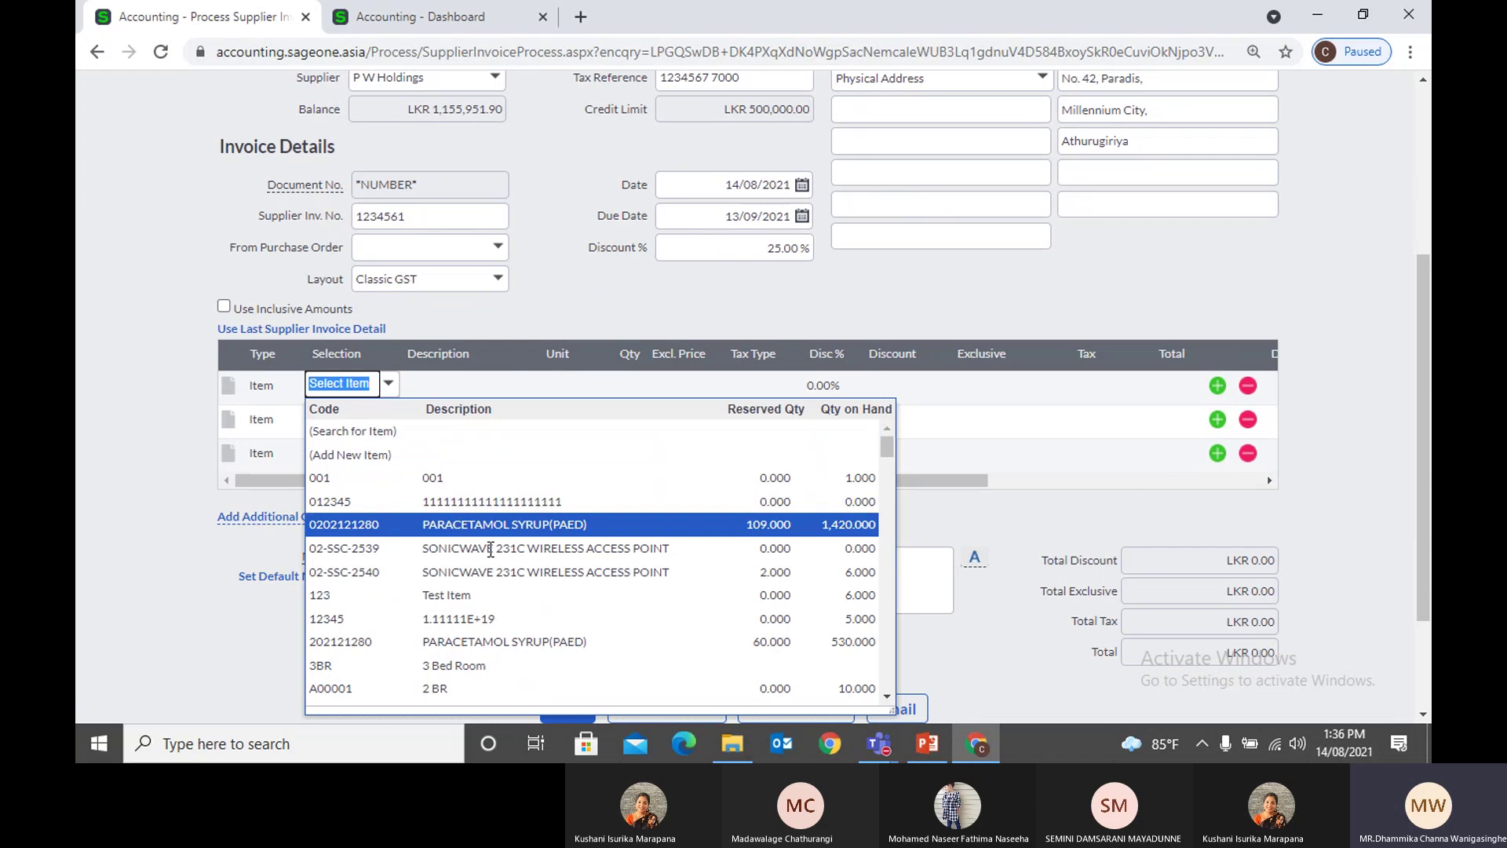
click(515, 640)
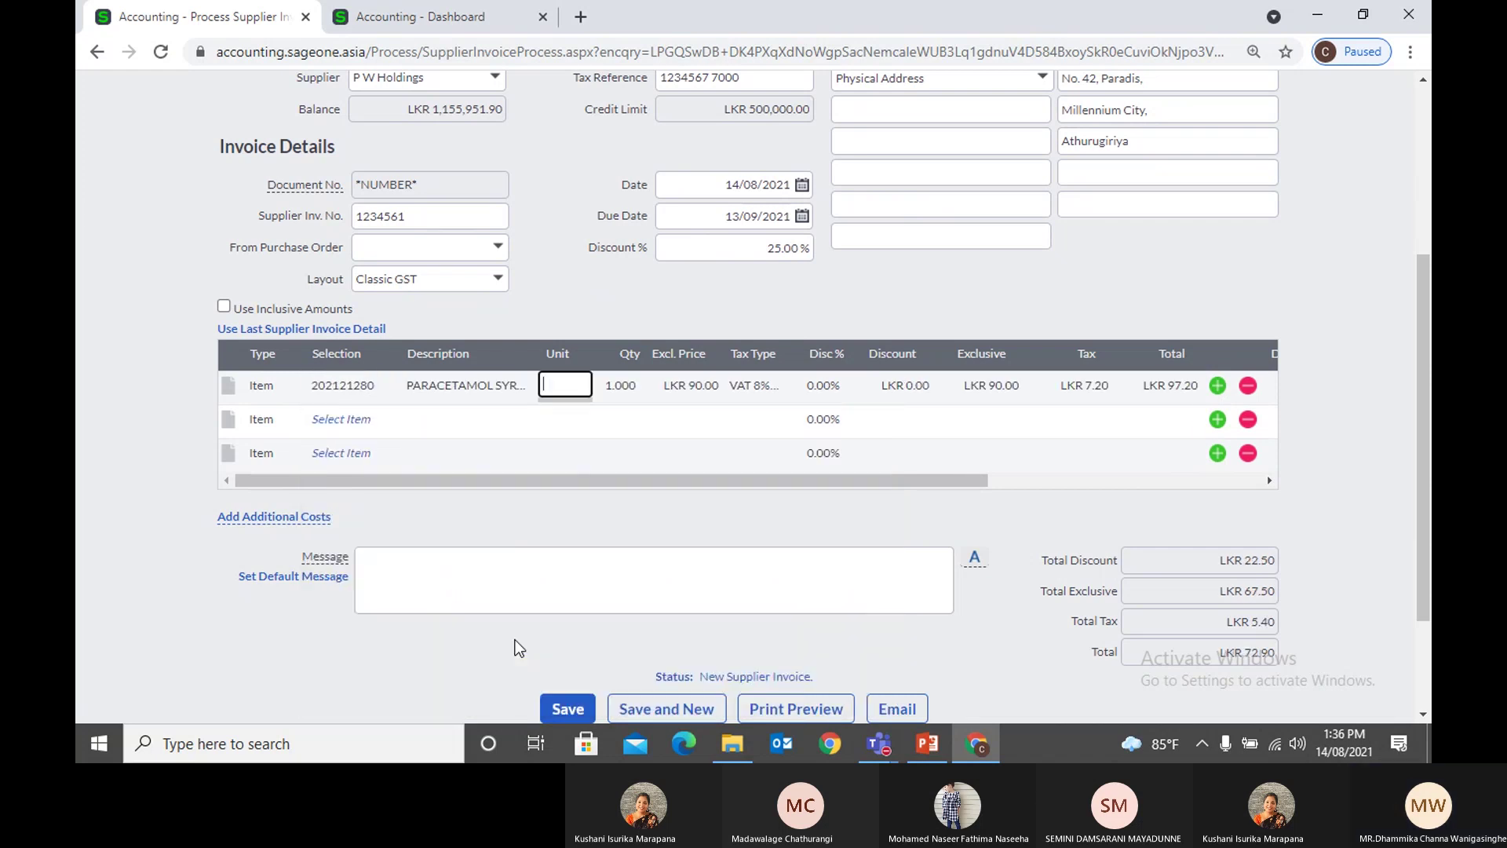
text(10)
key(Tab)
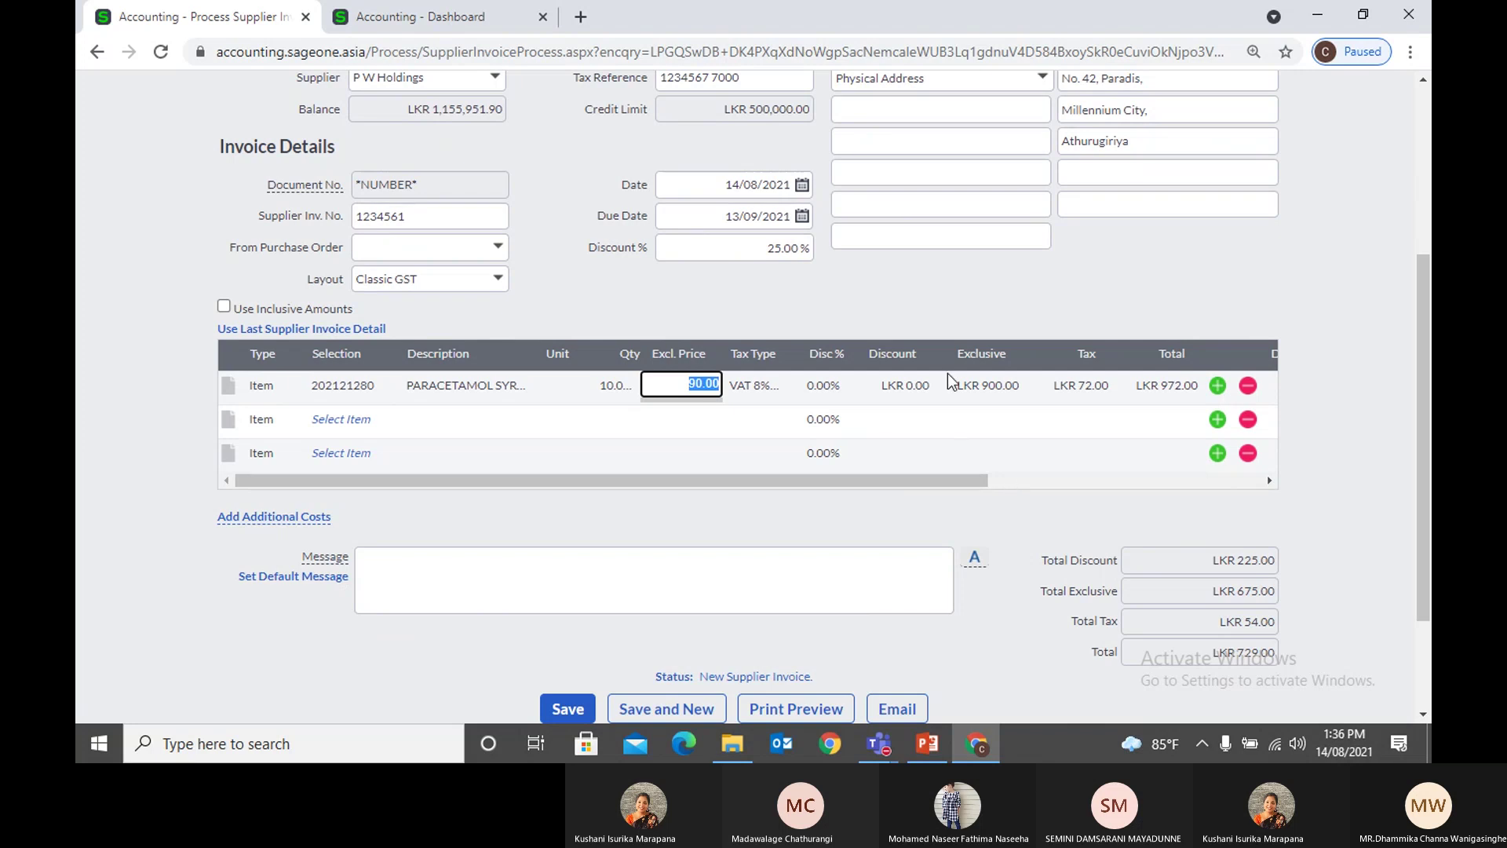
click(938, 314)
click(333, 424)
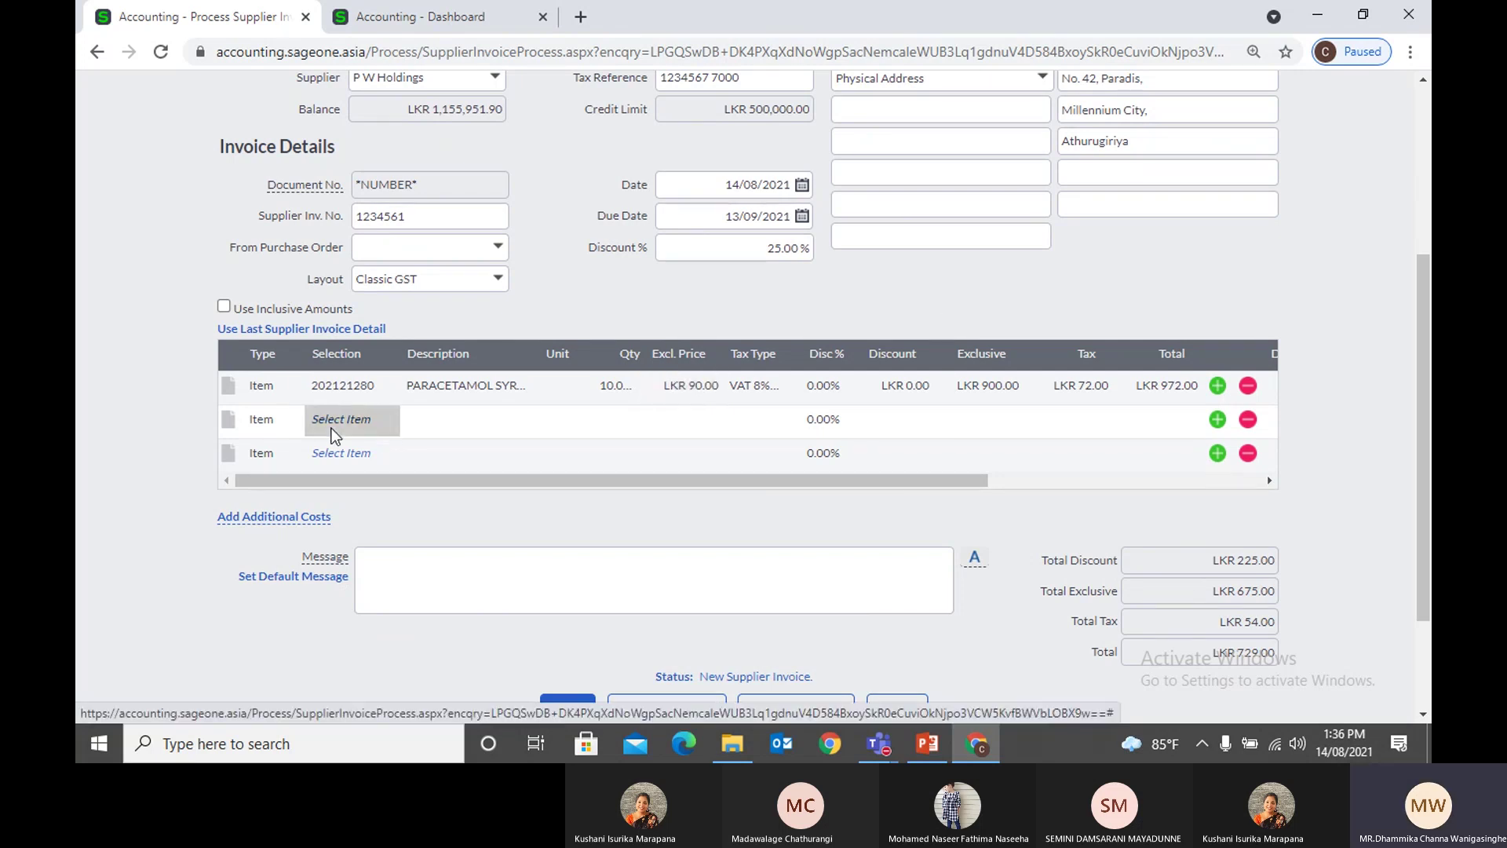
click(384, 424)
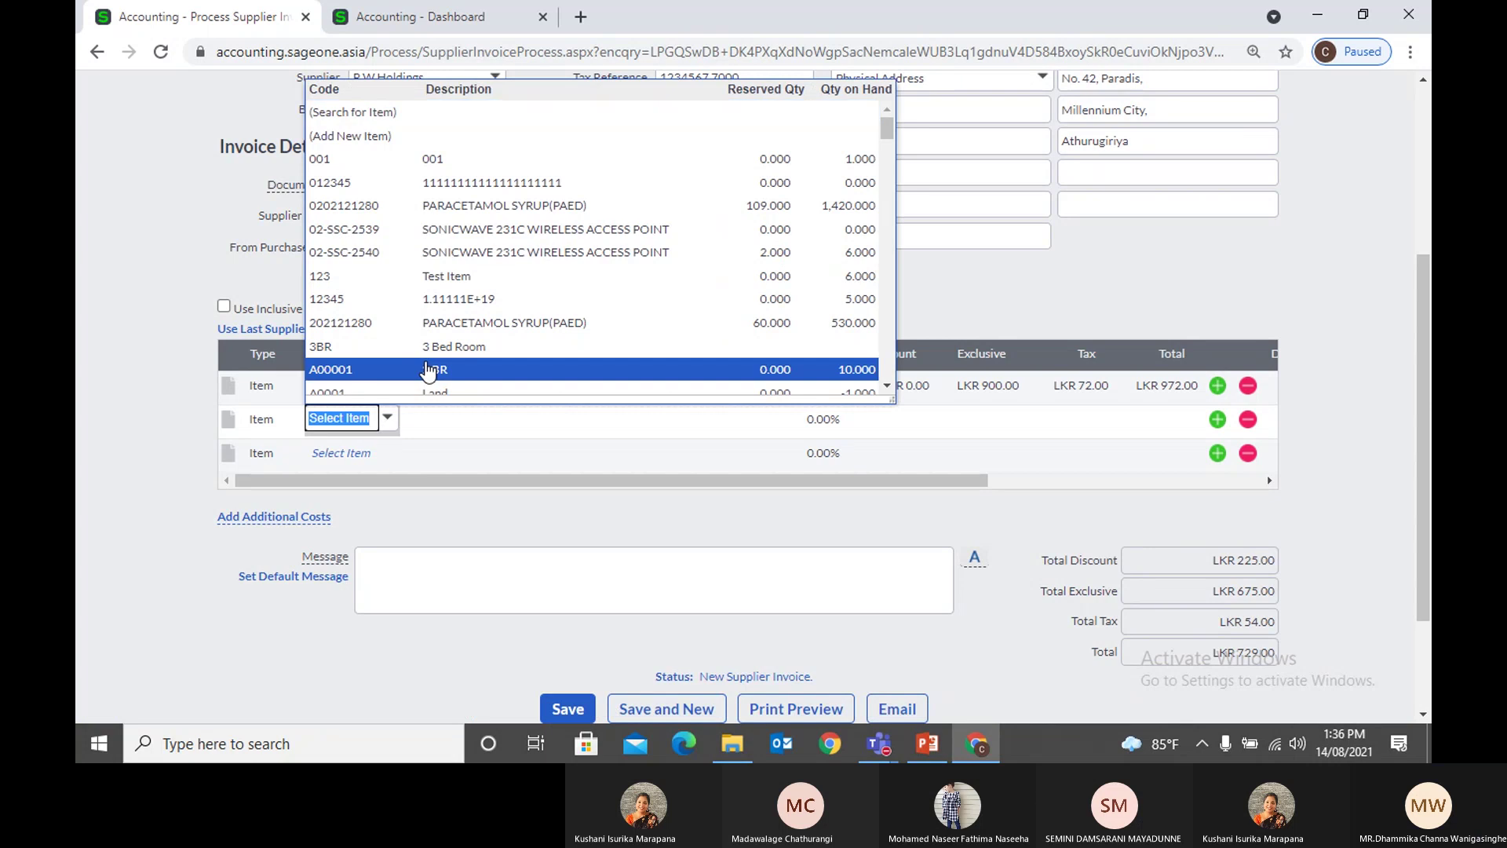
scroll(447, 341, down, 3)
scroll(448, 342, up, 3)
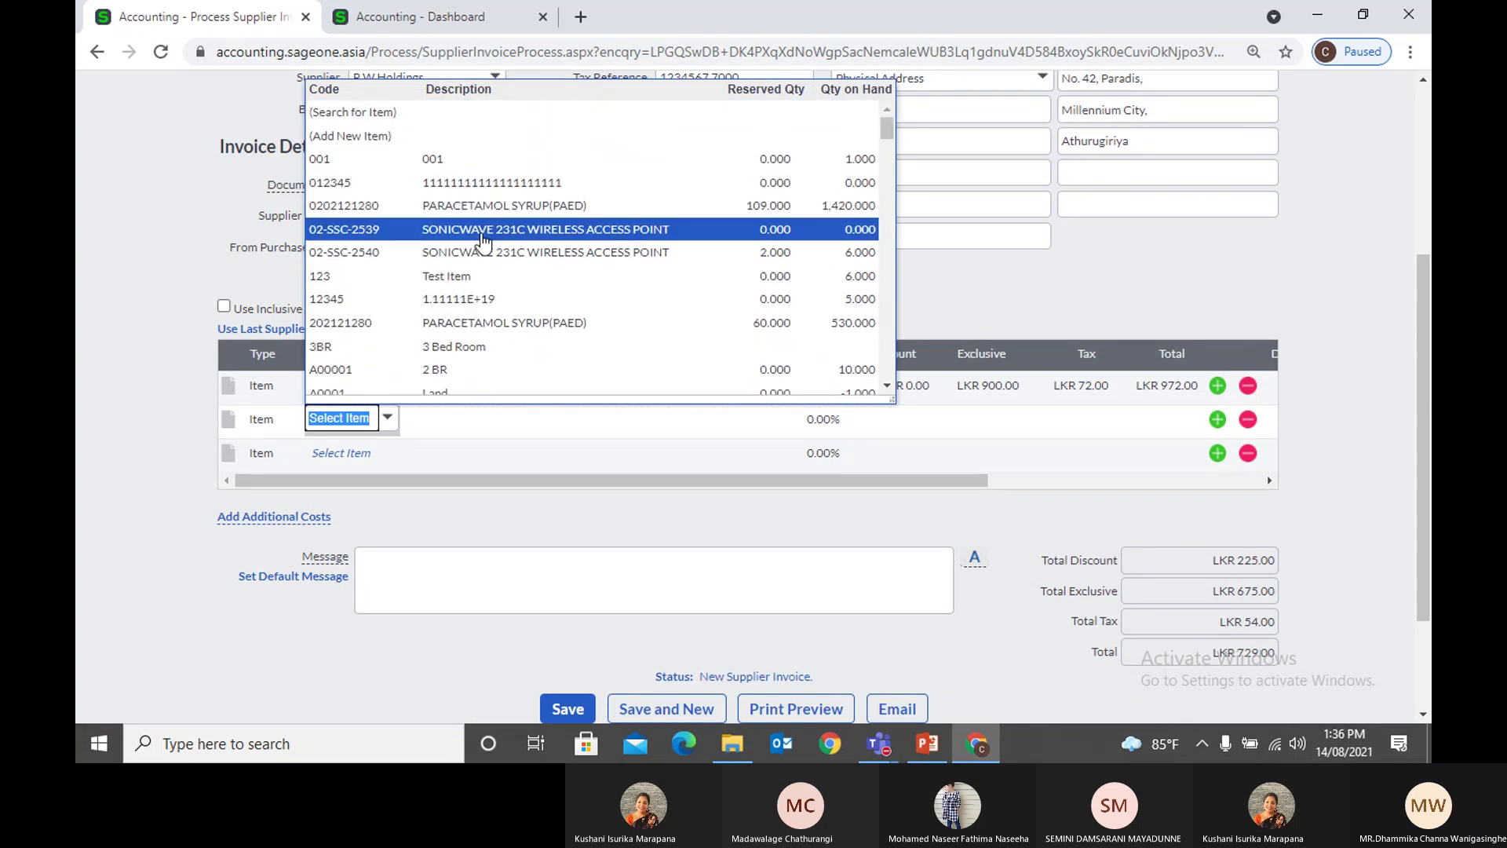
click(474, 206)
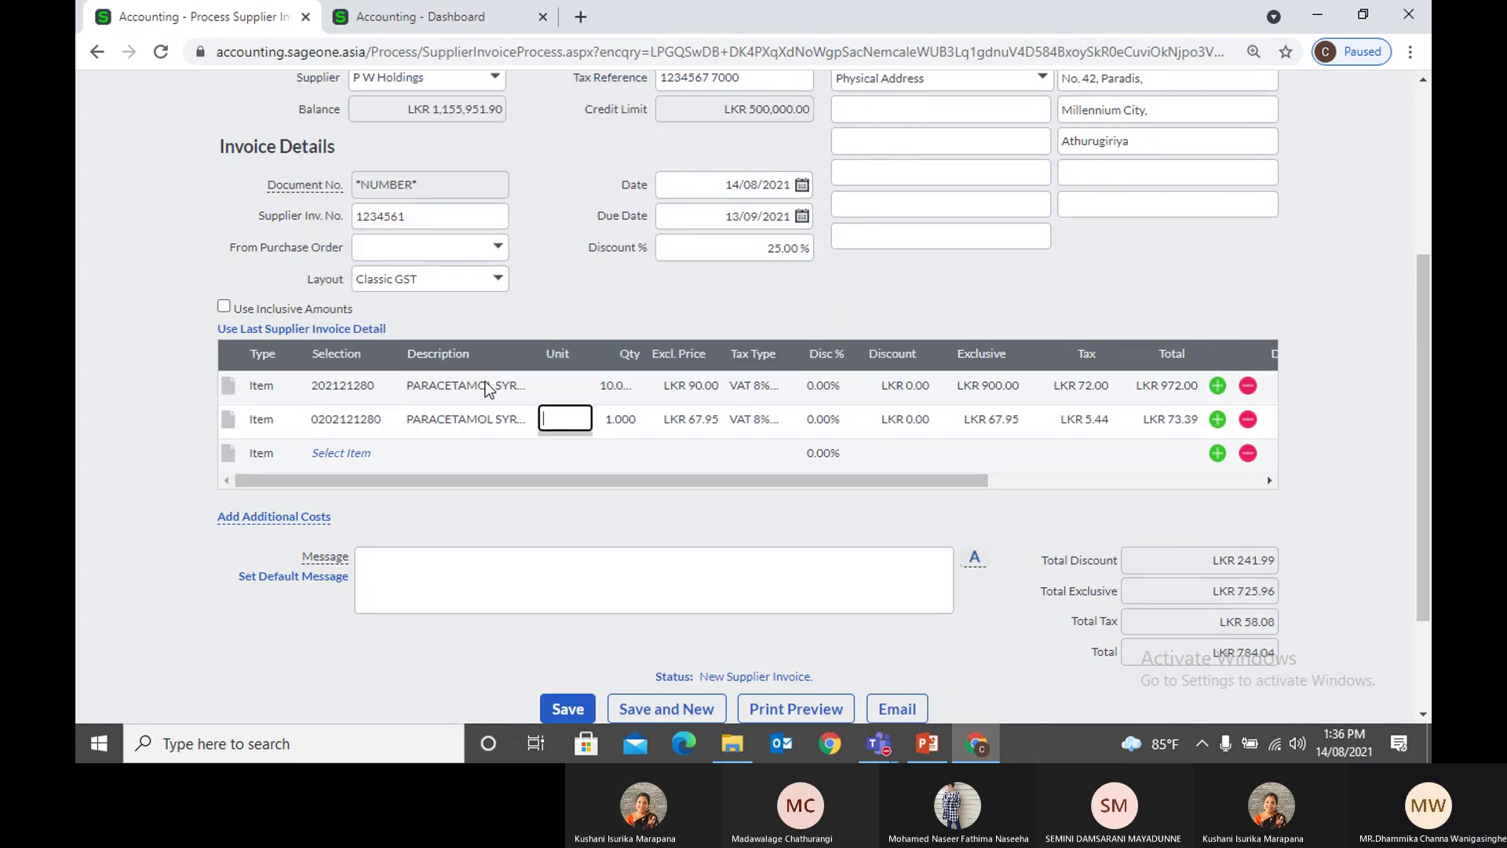
text(100)
key(Tab)
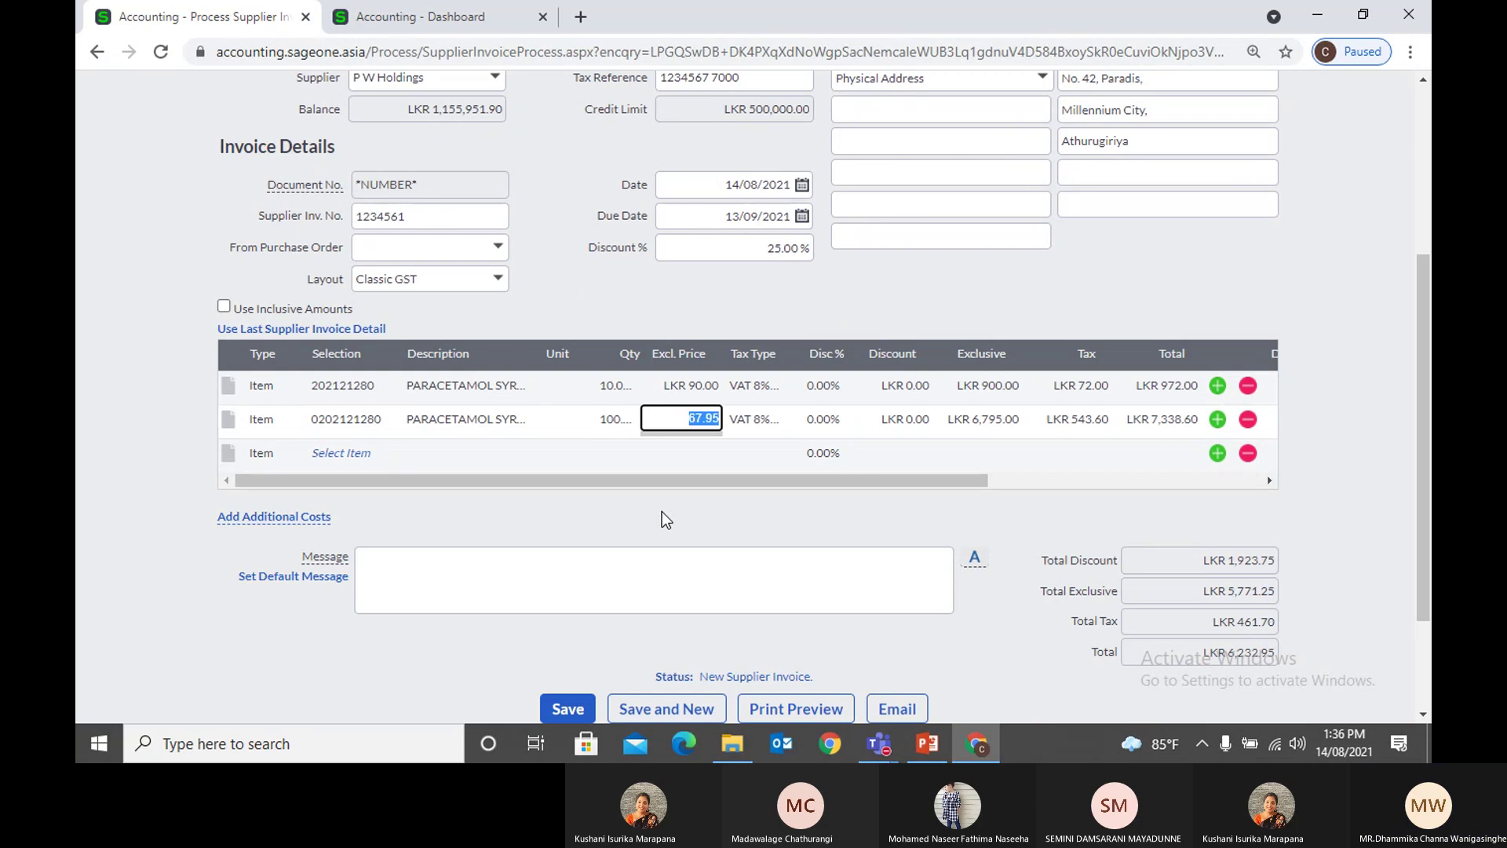
click(813, 285)
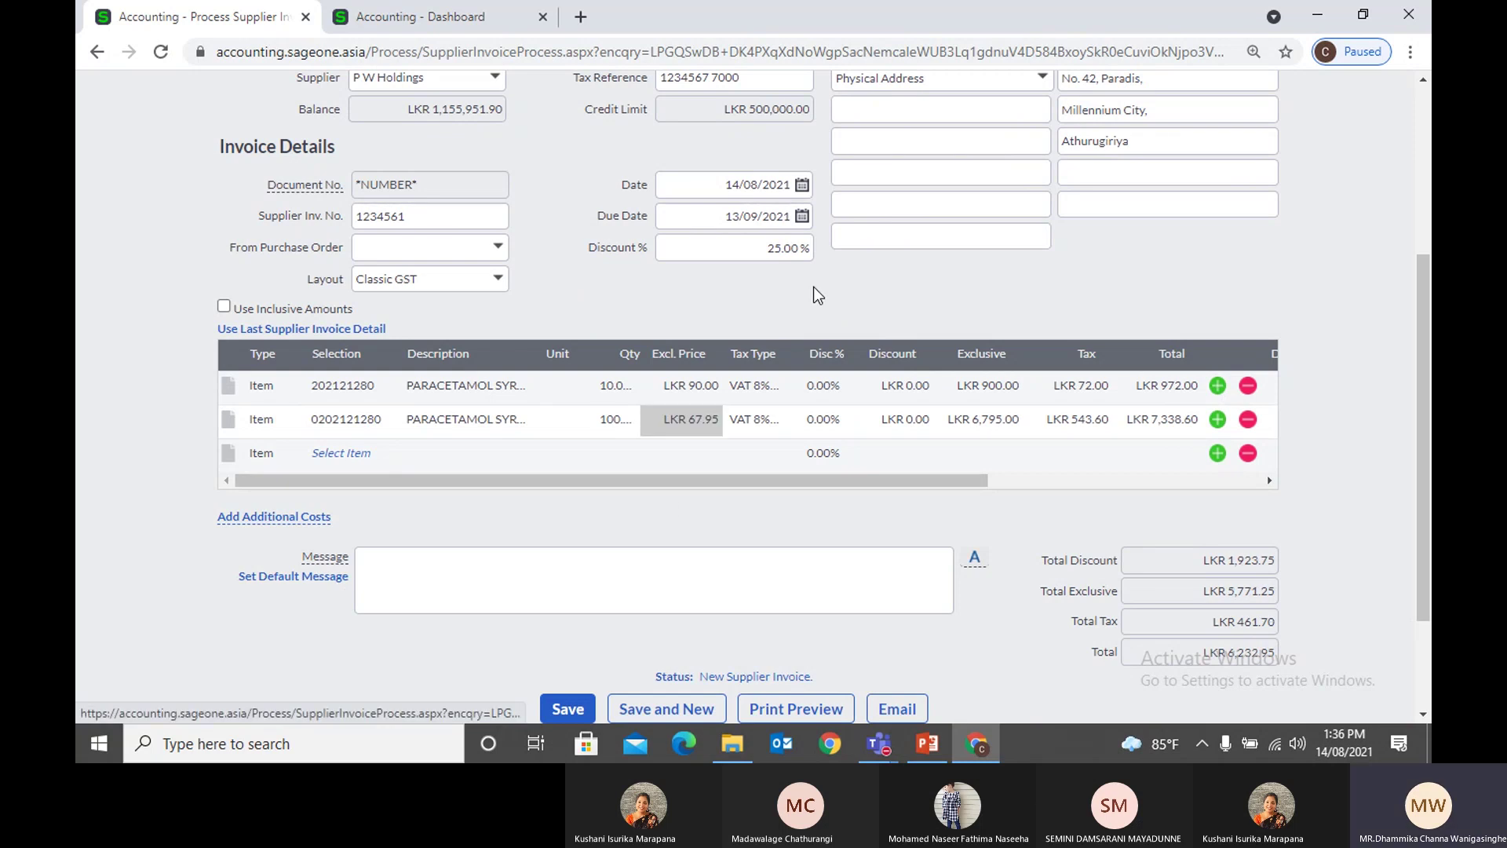
Step: Switch the invoice to inclusive amounts, check the line prices, and switch it back to exclusive amounts
click(274, 313)
click(278, 314)
click(279, 314)
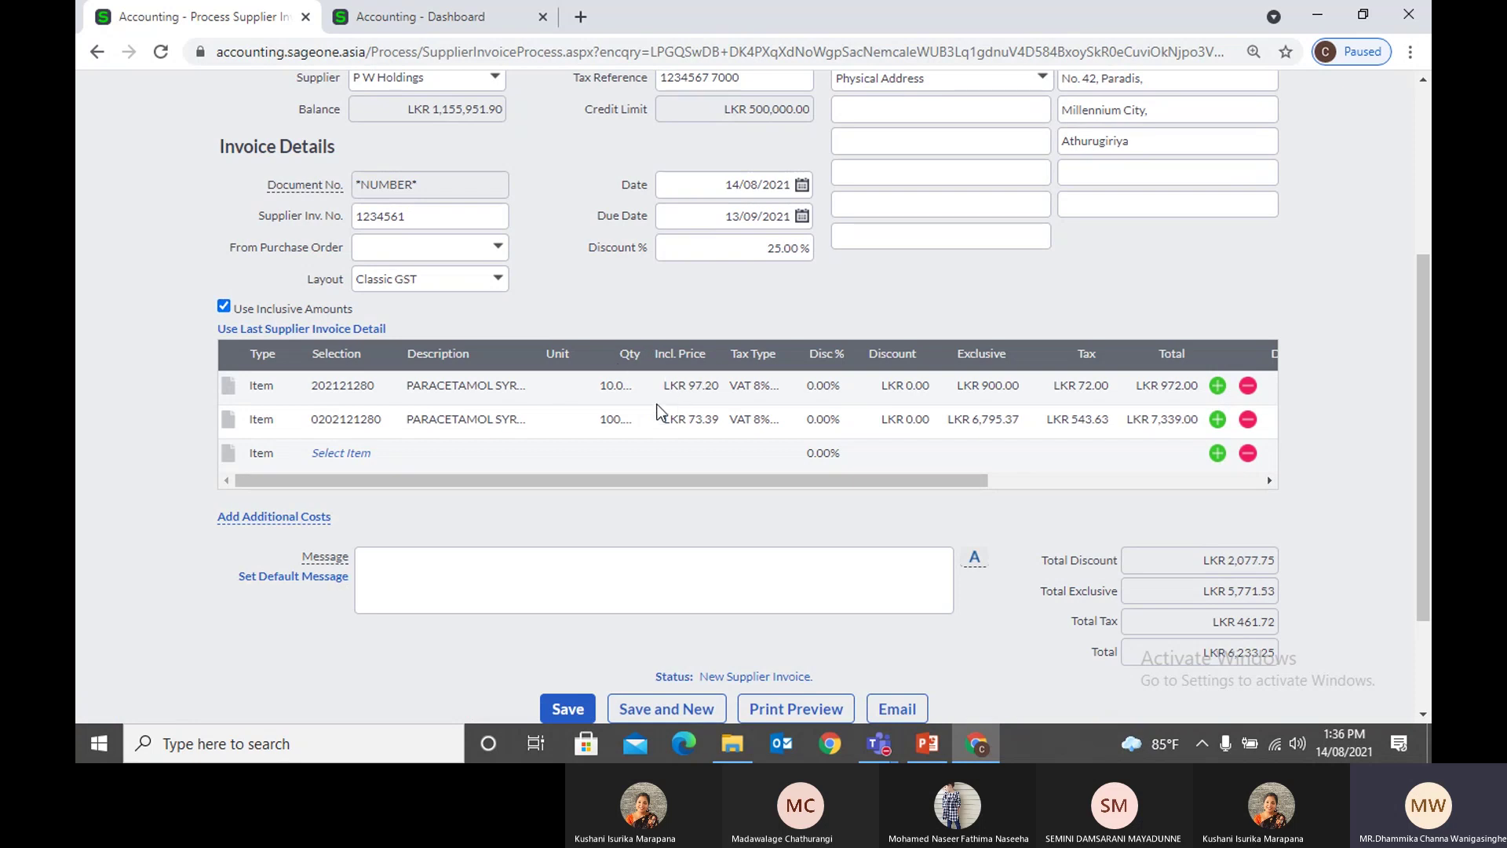
click(224, 307)
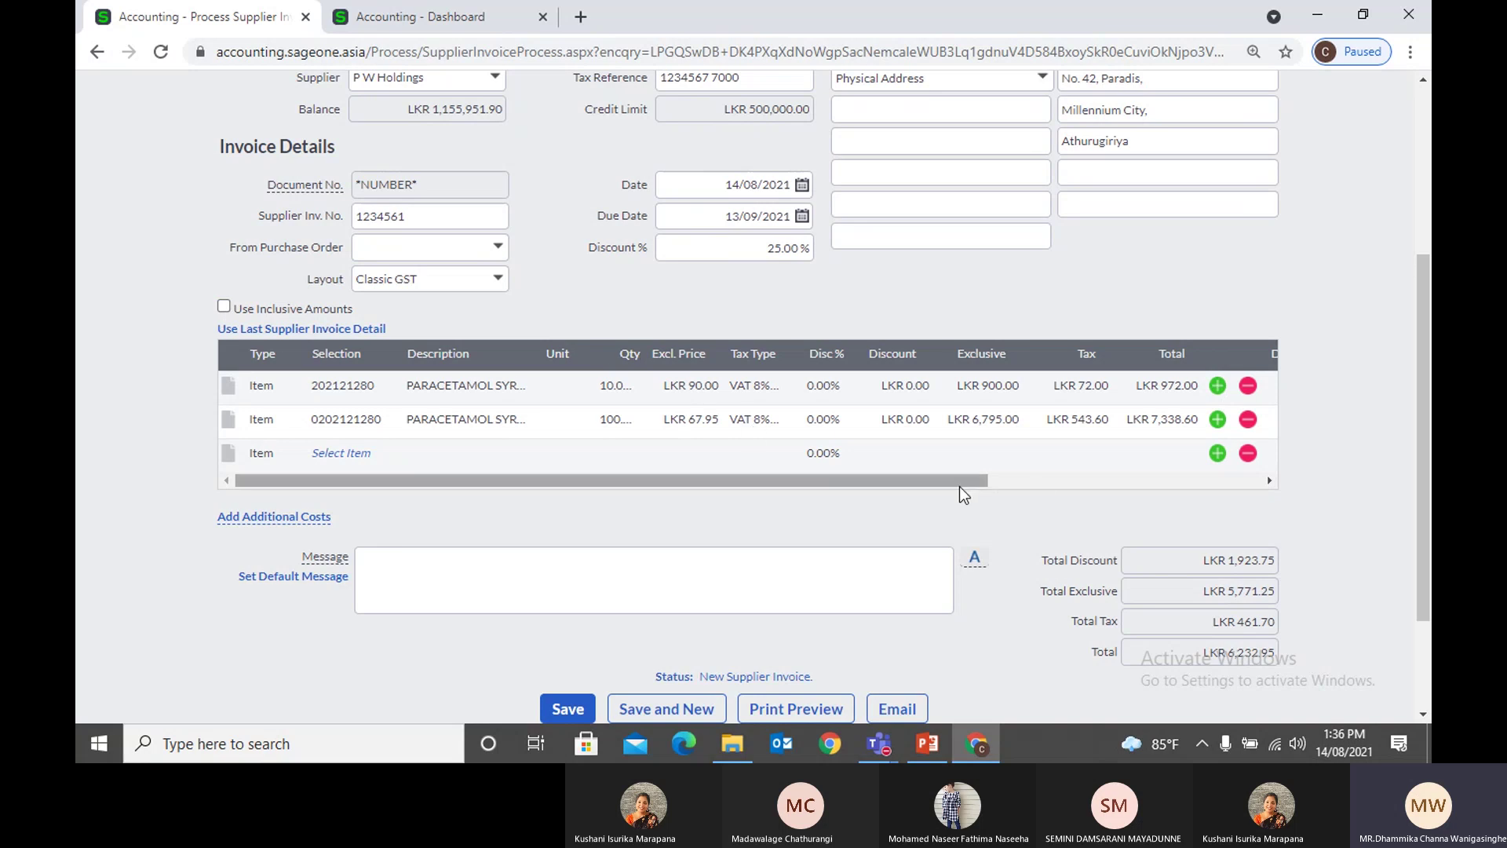
Step: Look through the Department, Job and Area choices for the first invoice line
click(1036, 482)
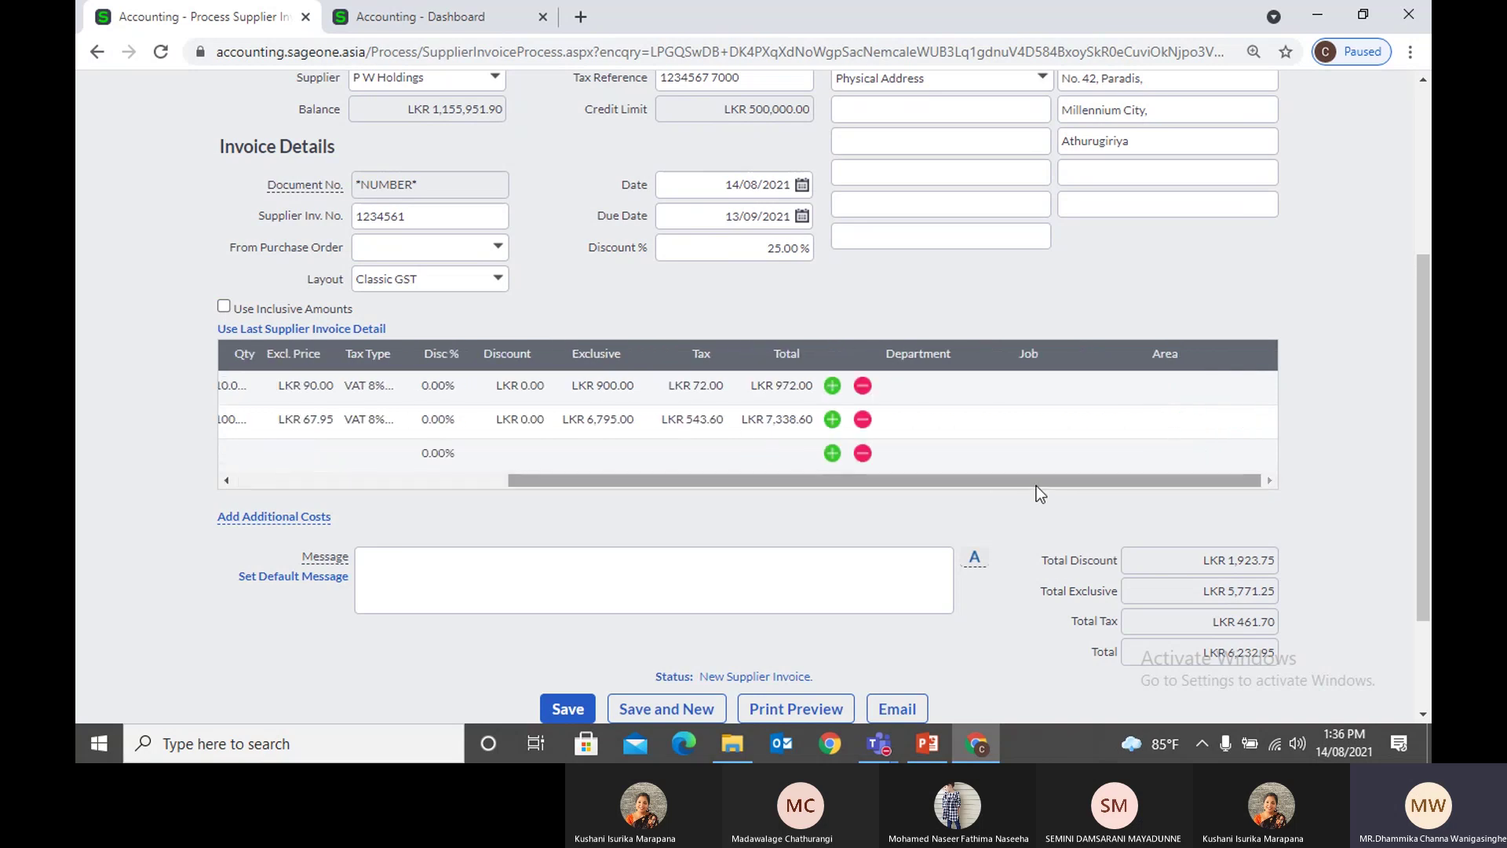
click(967, 385)
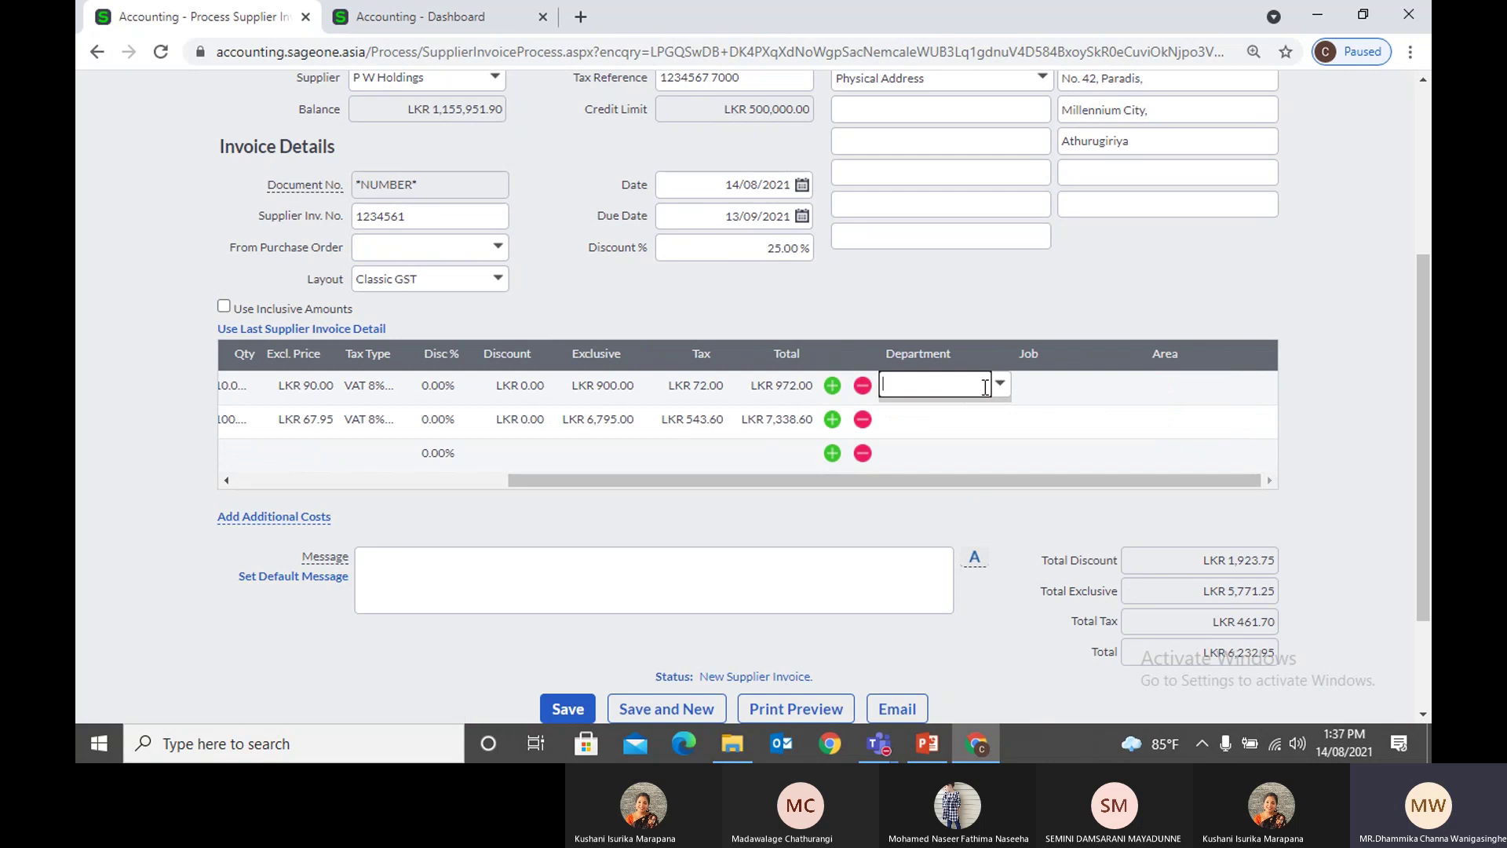
click(1001, 384)
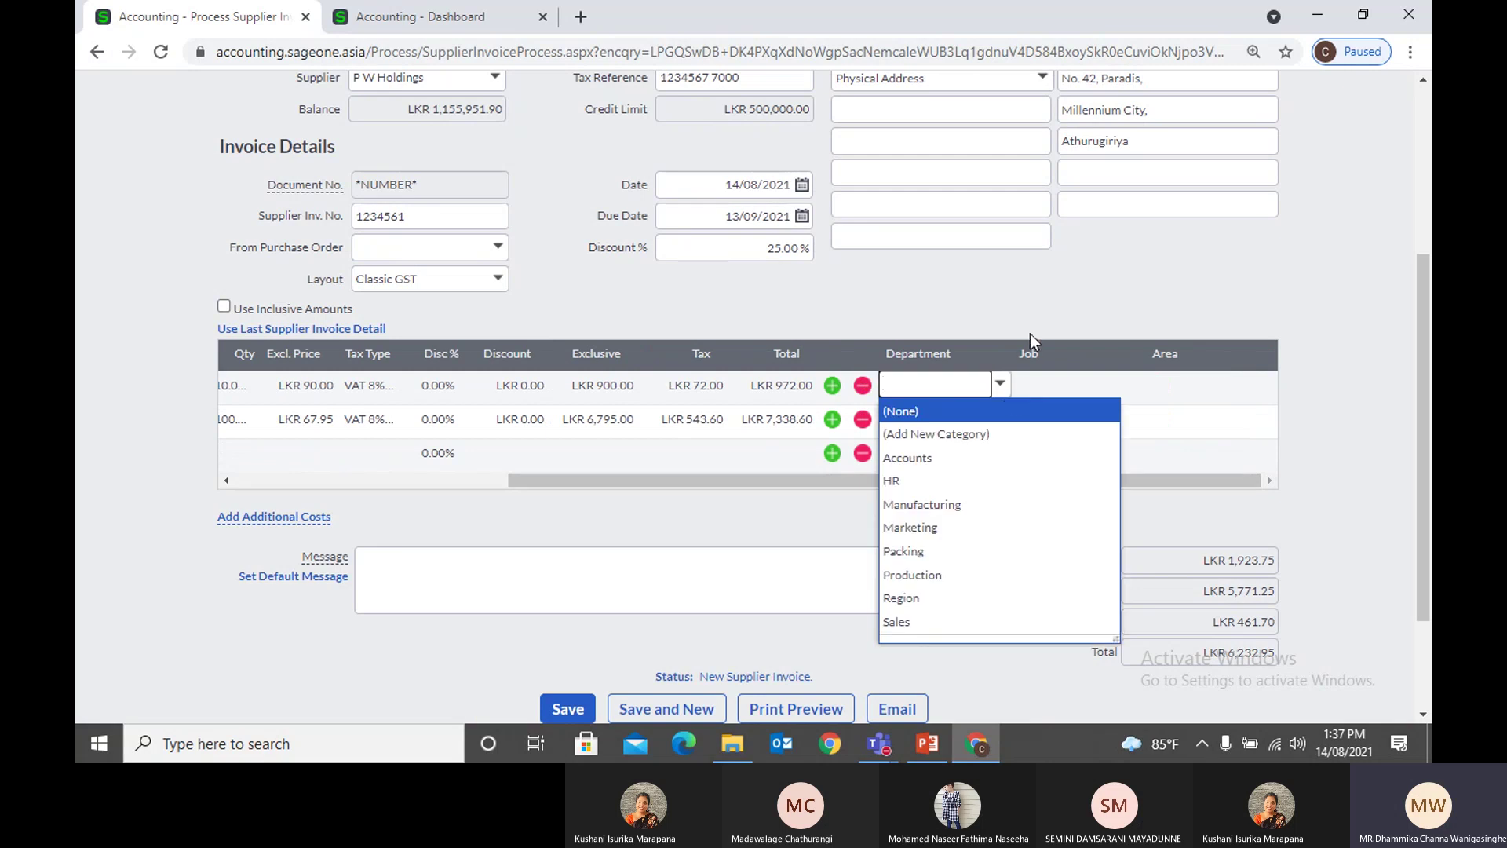
click(1043, 385)
click(1133, 387)
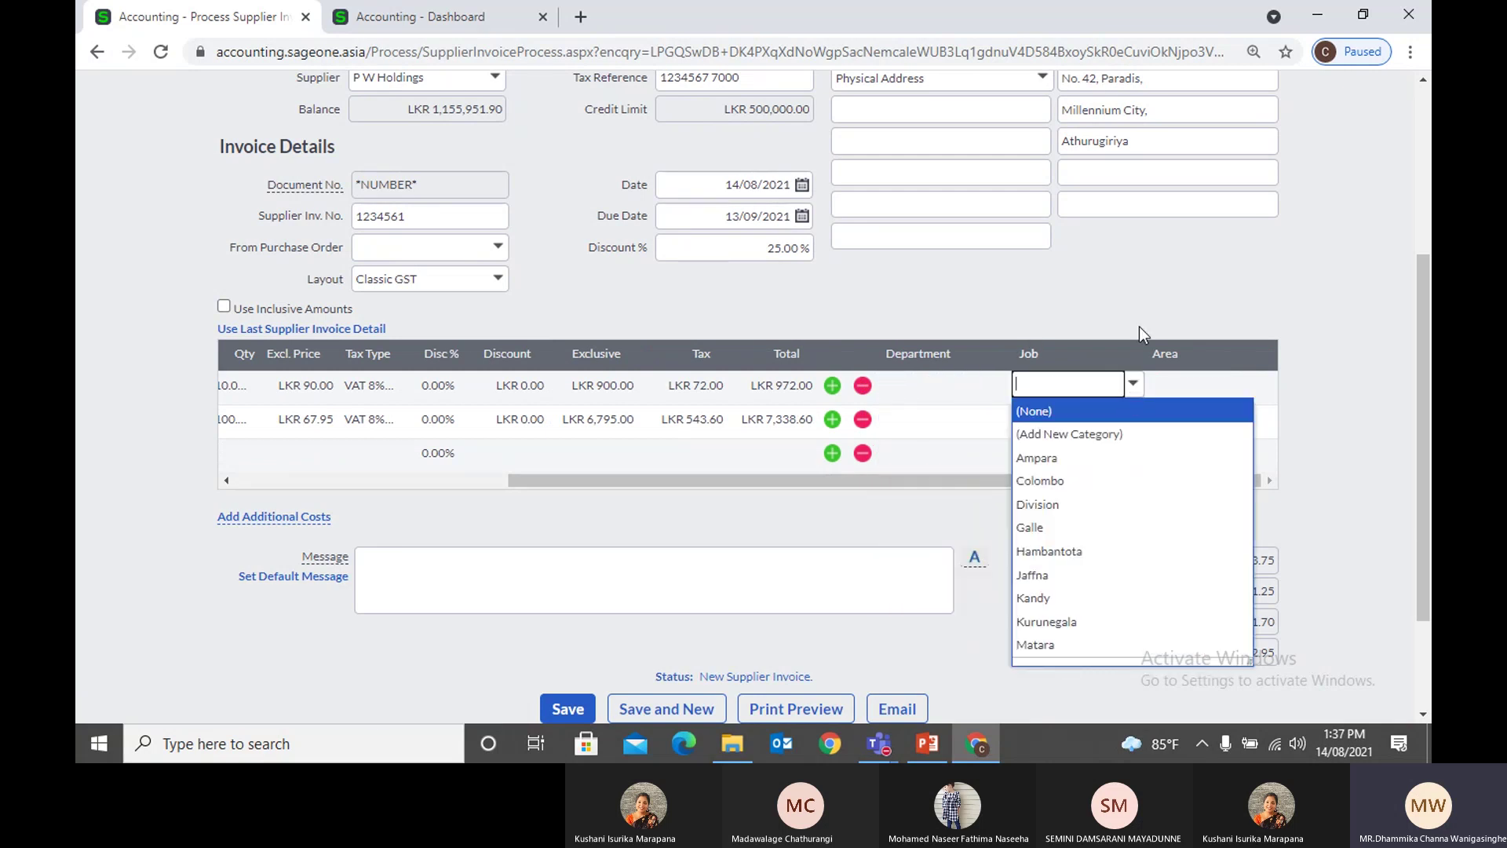
click(1185, 384)
click(1278, 392)
click(1270, 386)
Step: Set the Department of the first invoice line to Accounts
click(973, 389)
click(999, 384)
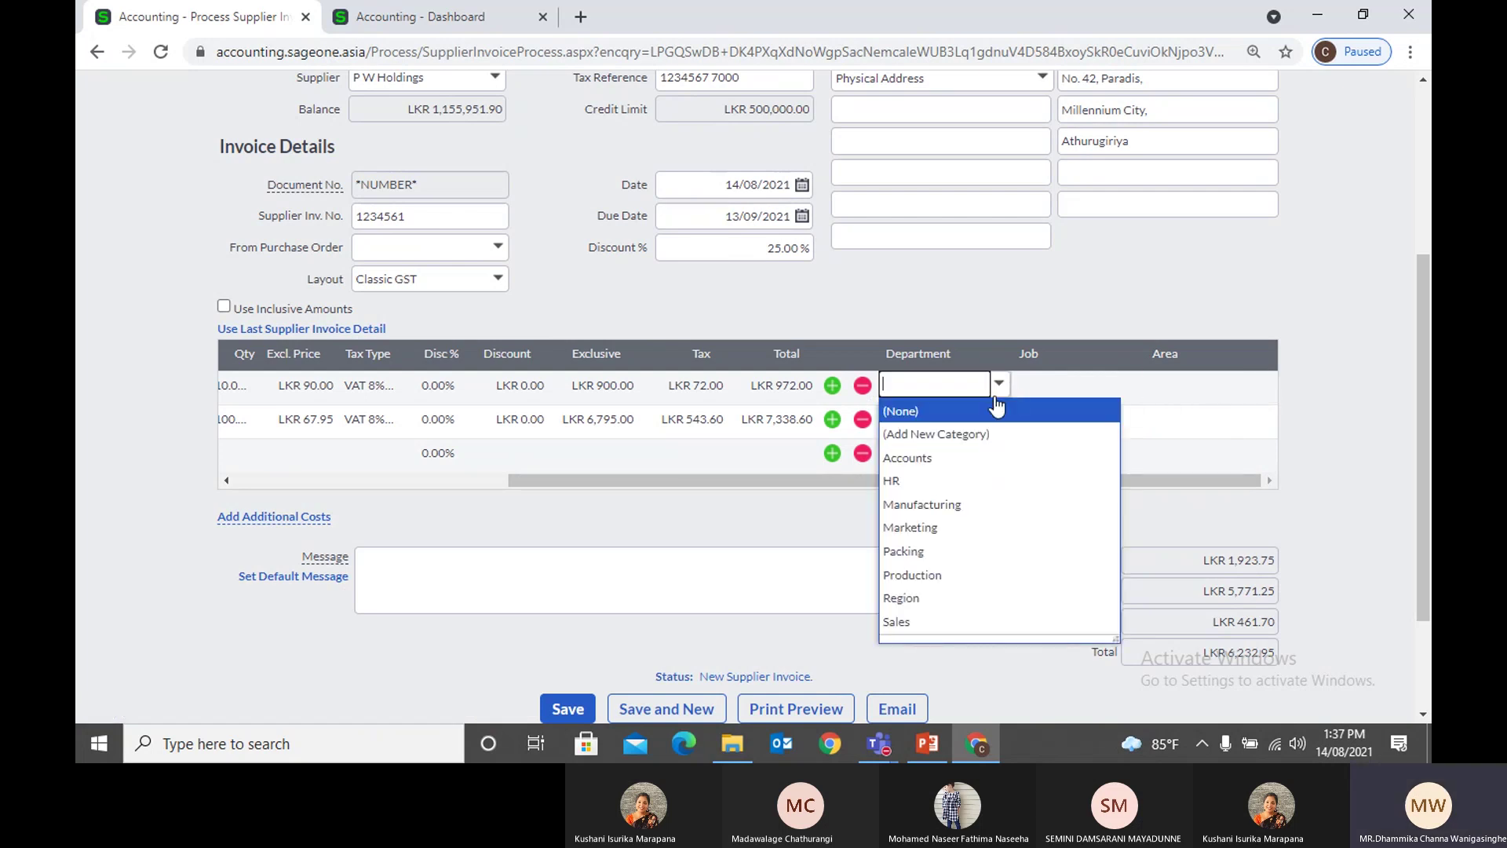
click(949, 457)
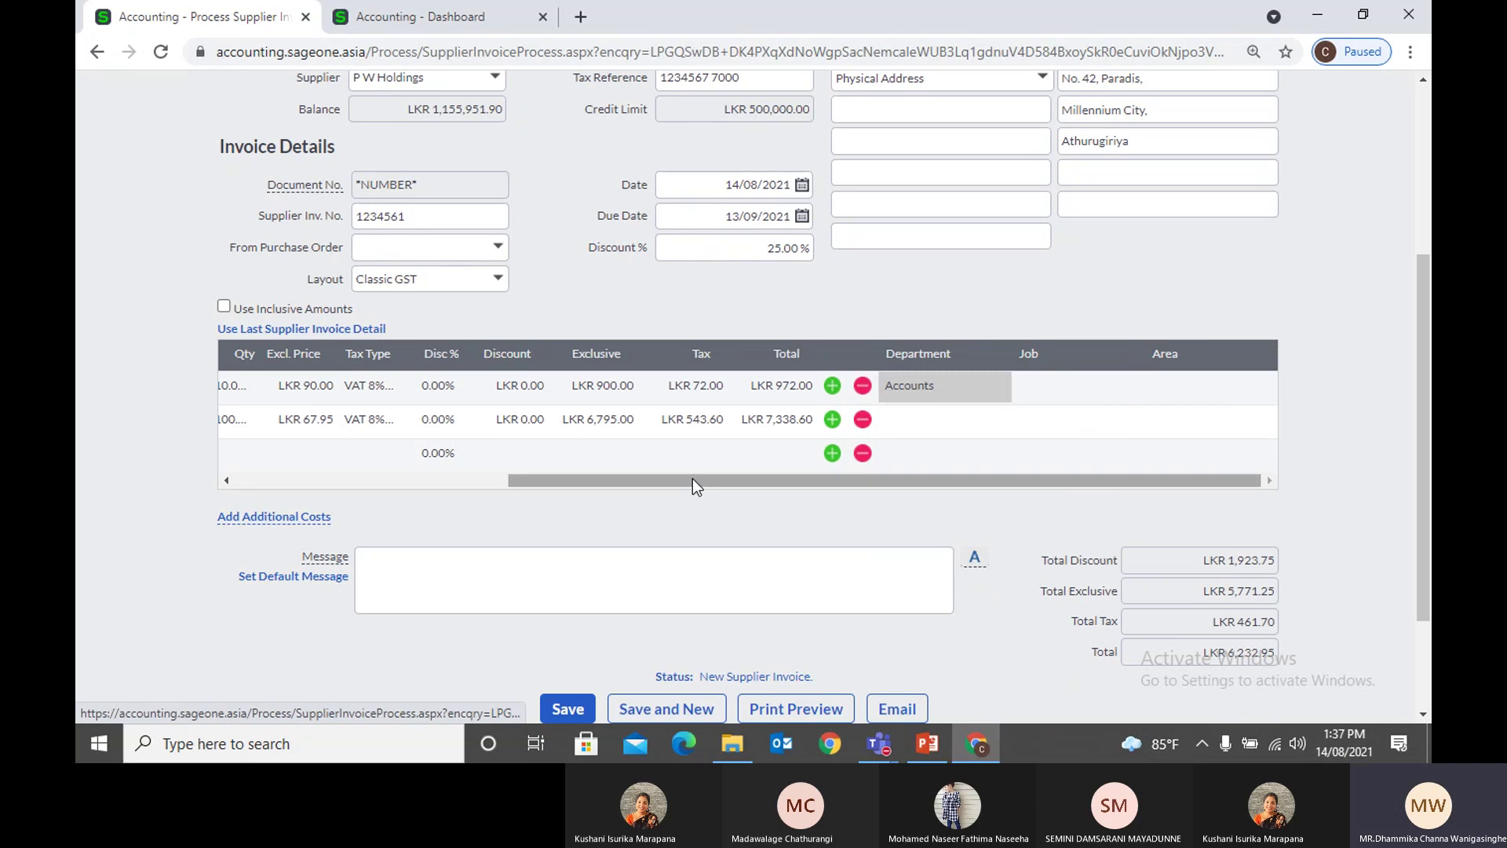
Step: Add item 02-SSC-2539 SONICWAVE 231C WIRELESS ACCESS POINT on the third invoice line
drag(663, 480, 389, 482)
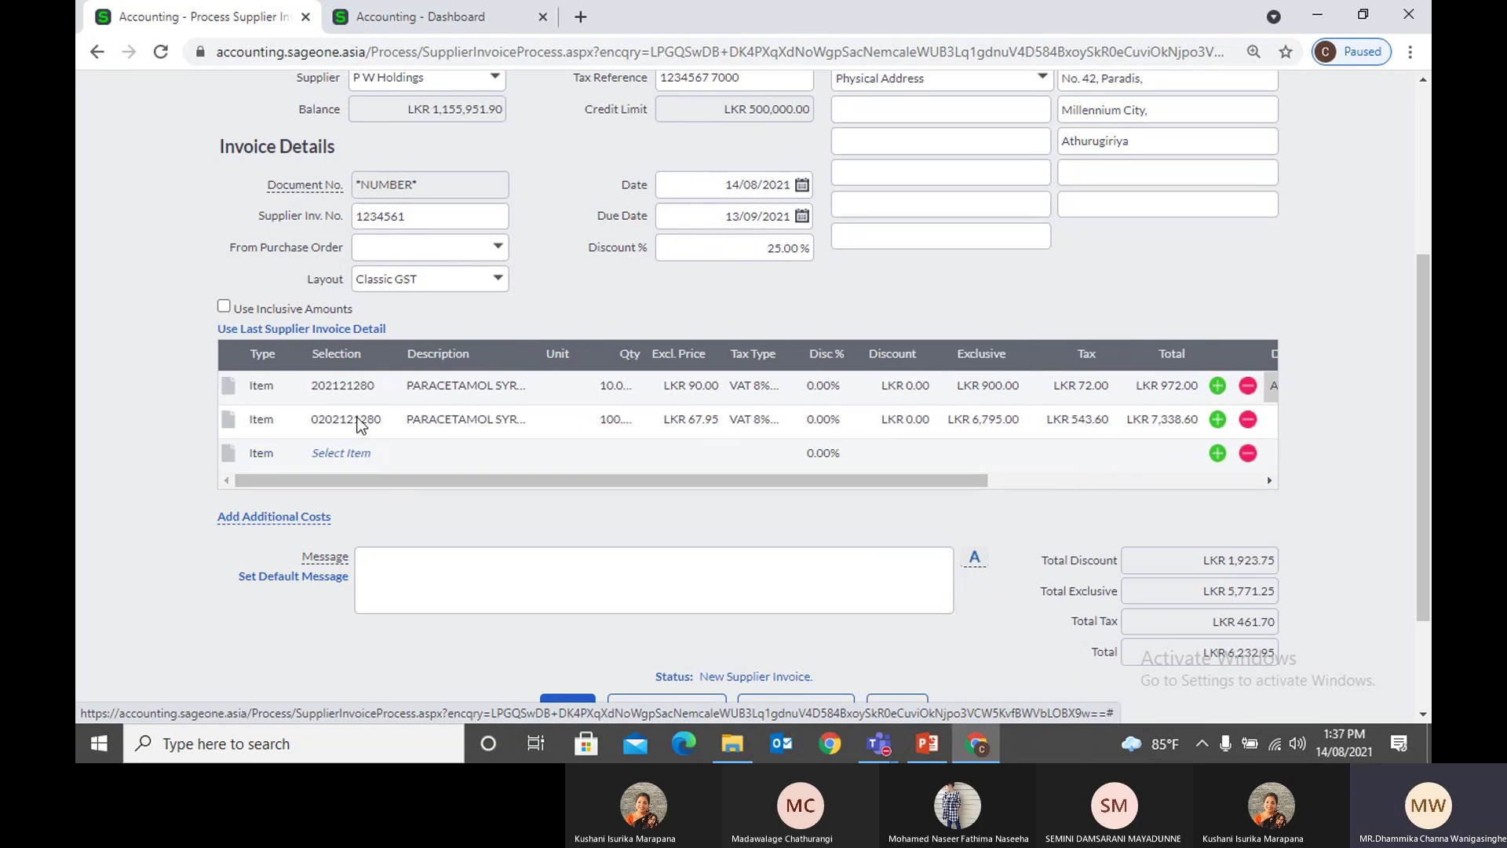
click(364, 454)
click(389, 458)
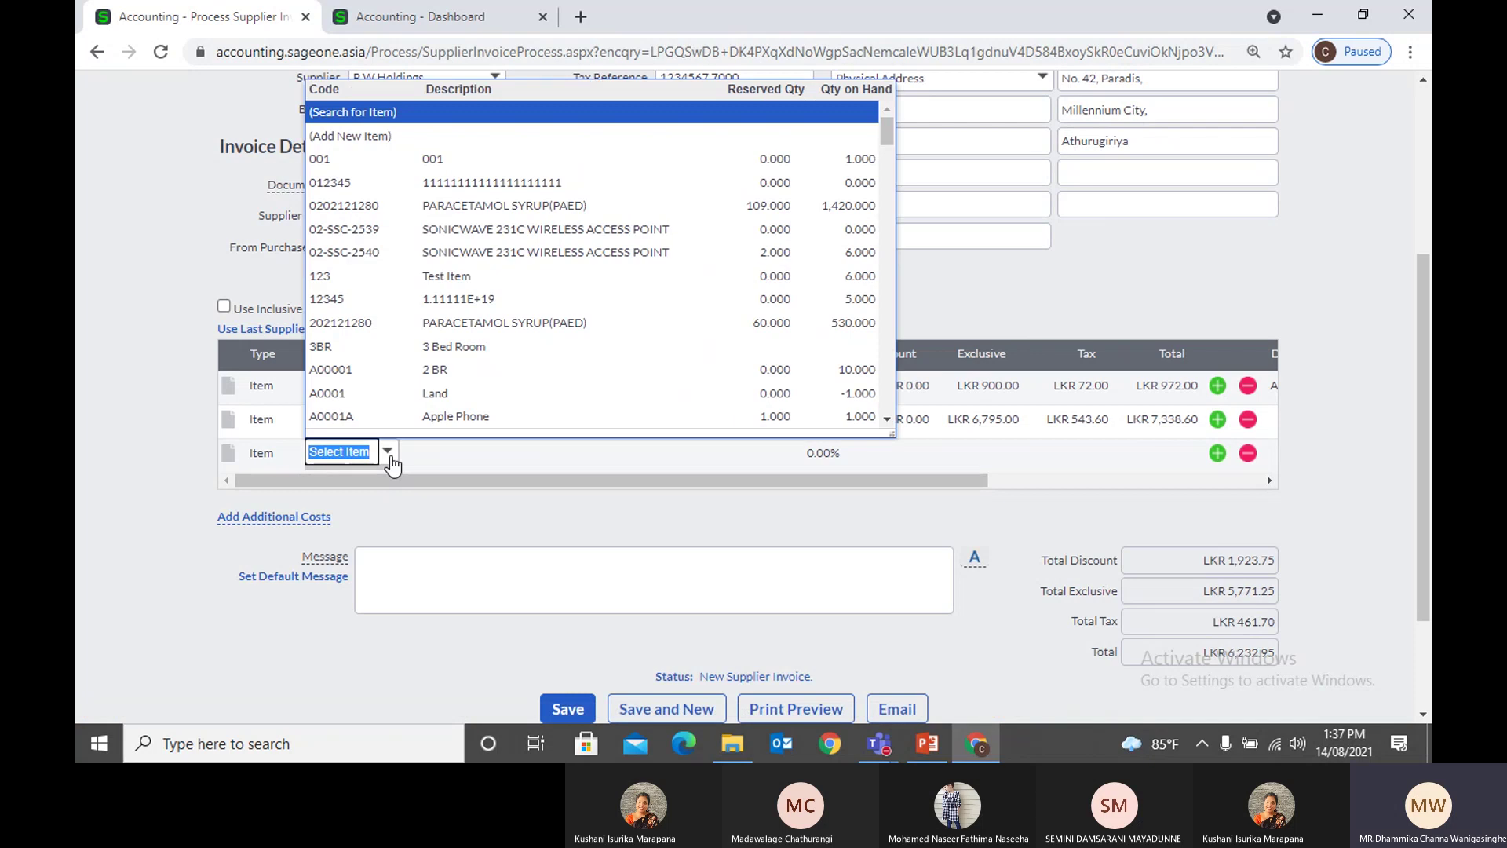
click(434, 231)
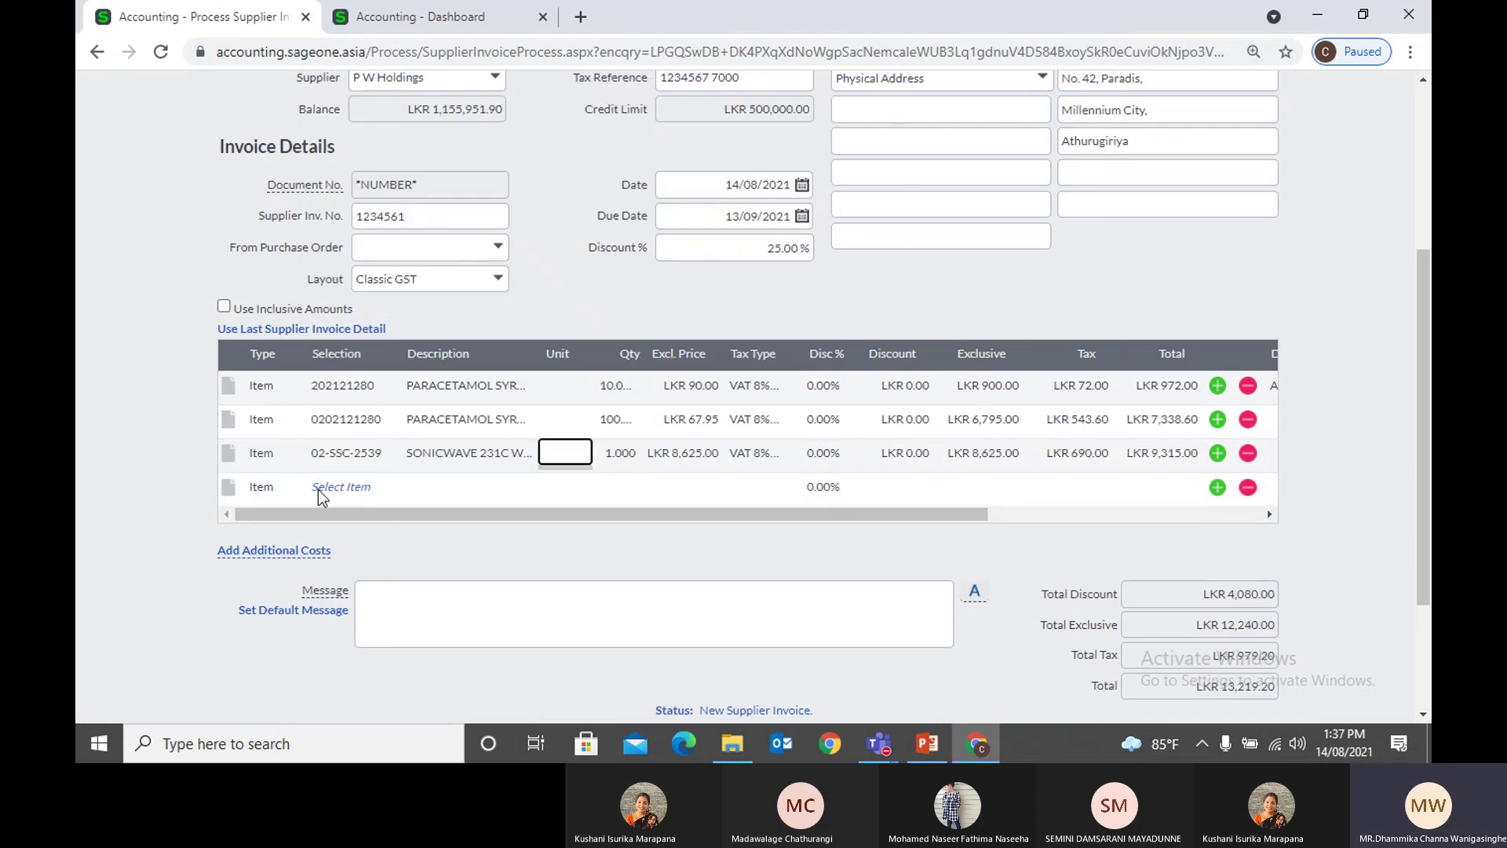
Step: Add the line comment S/N00001 to the SONICWAVE access point line
click(235, 458)
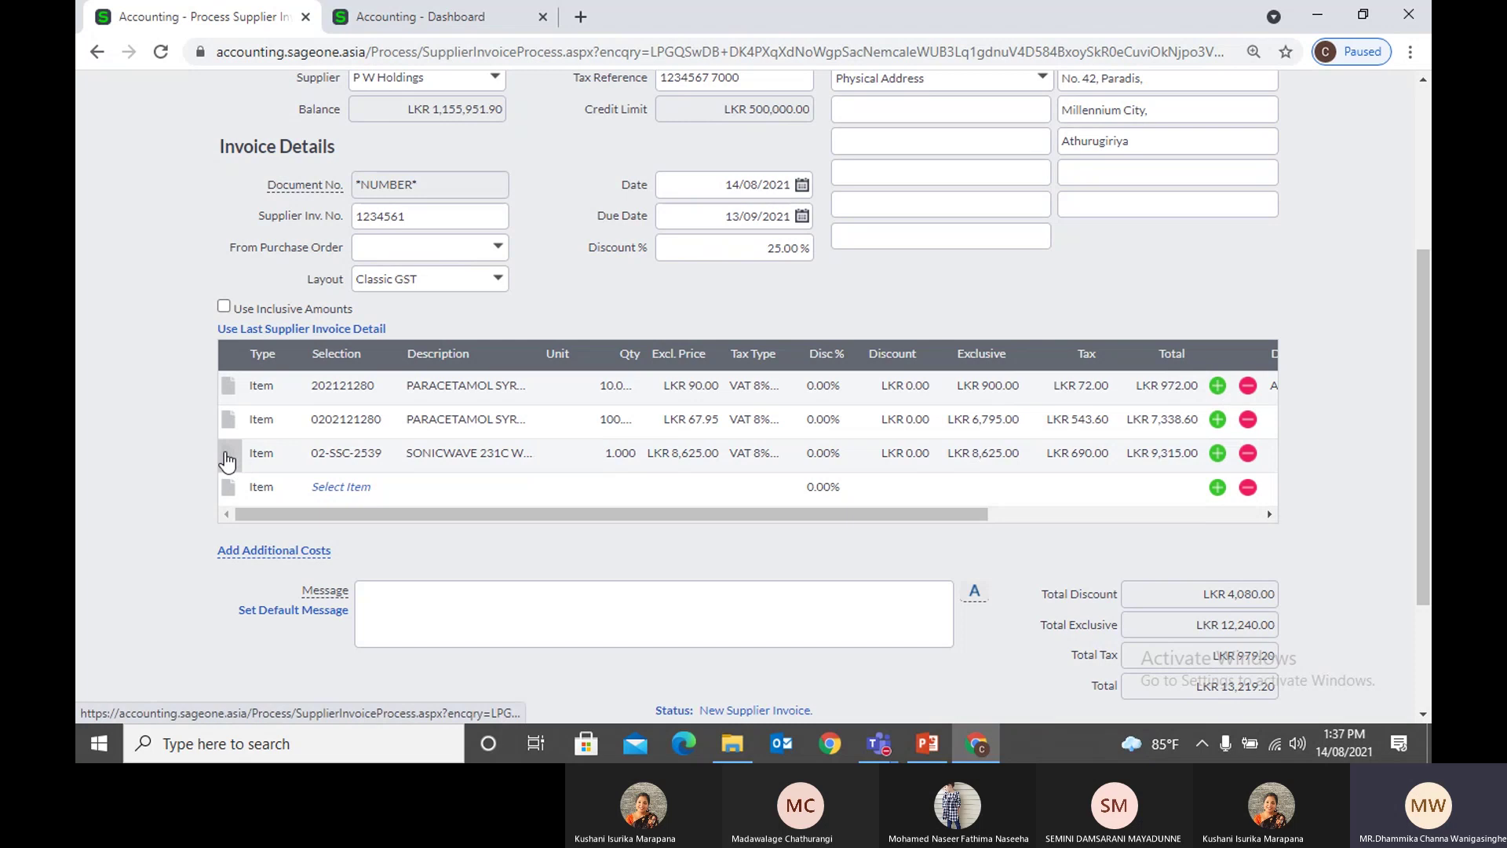
click(227, 460)
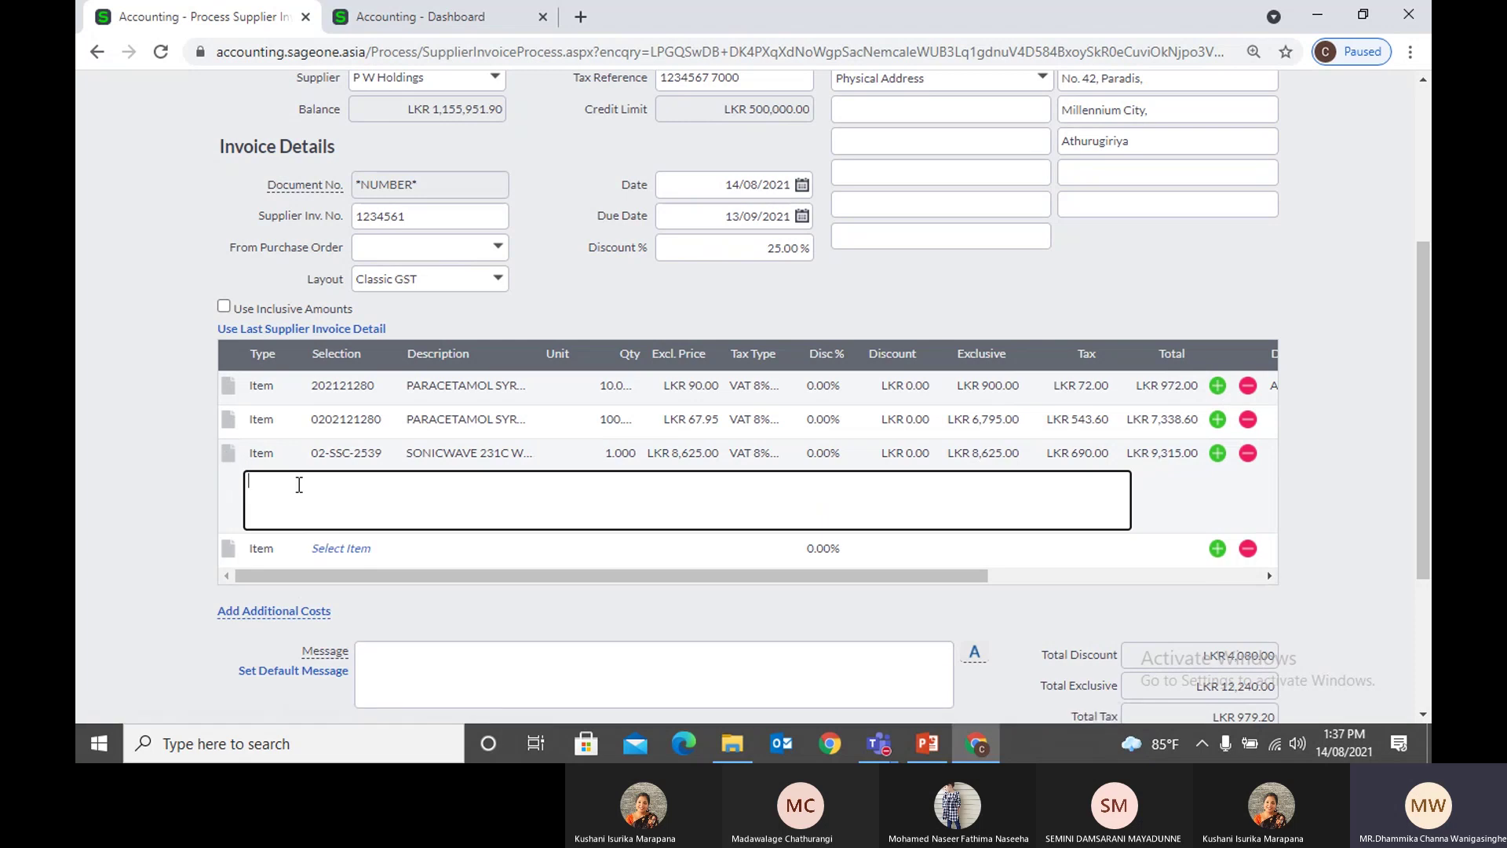
text(Se)
key(BackSpace)
text(?)
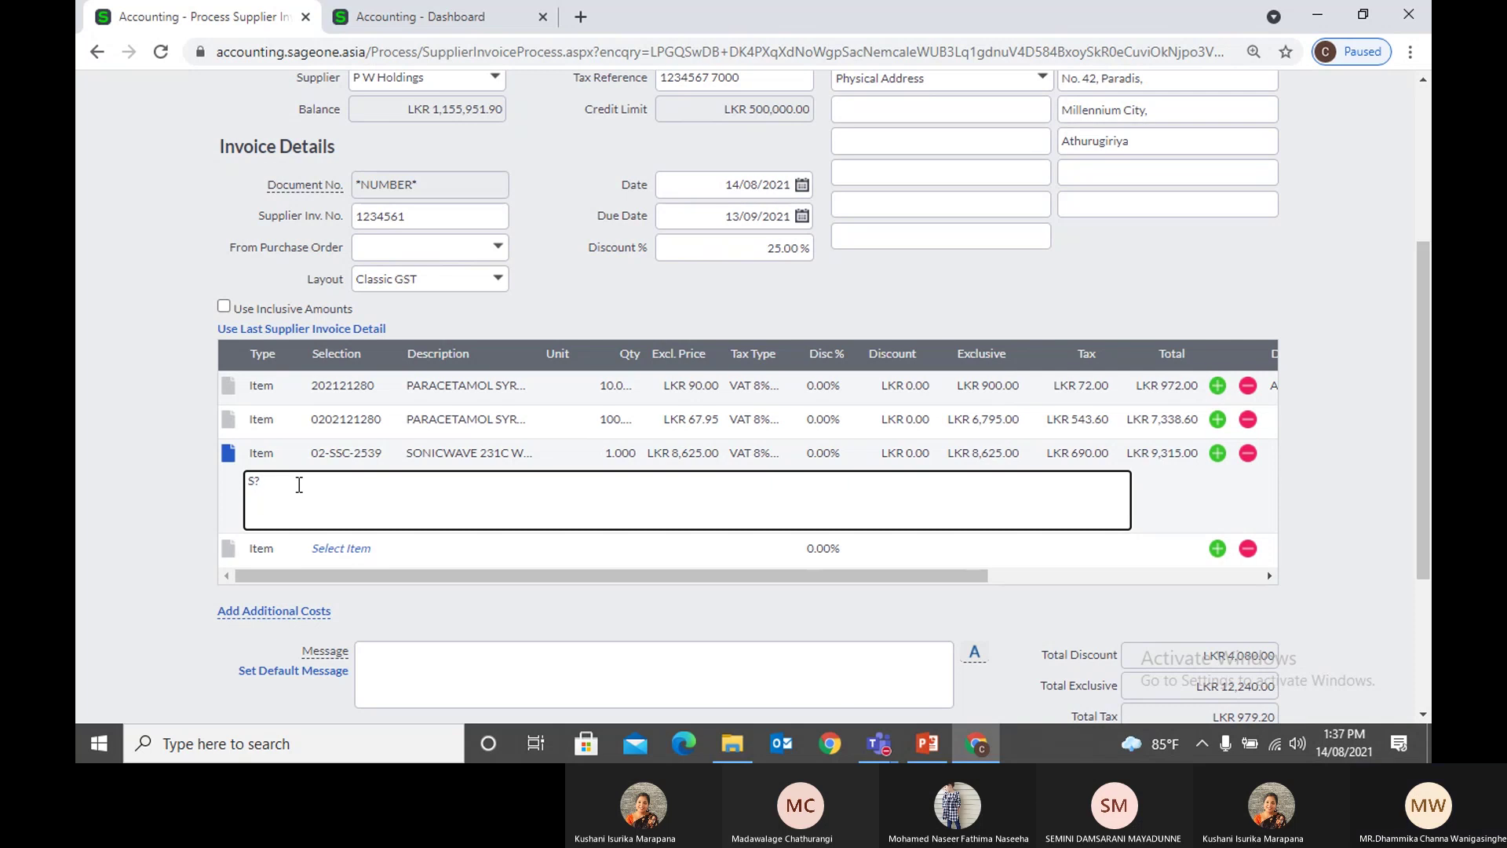
key(BackSpace)
text(/N00001)
click(592, 303)
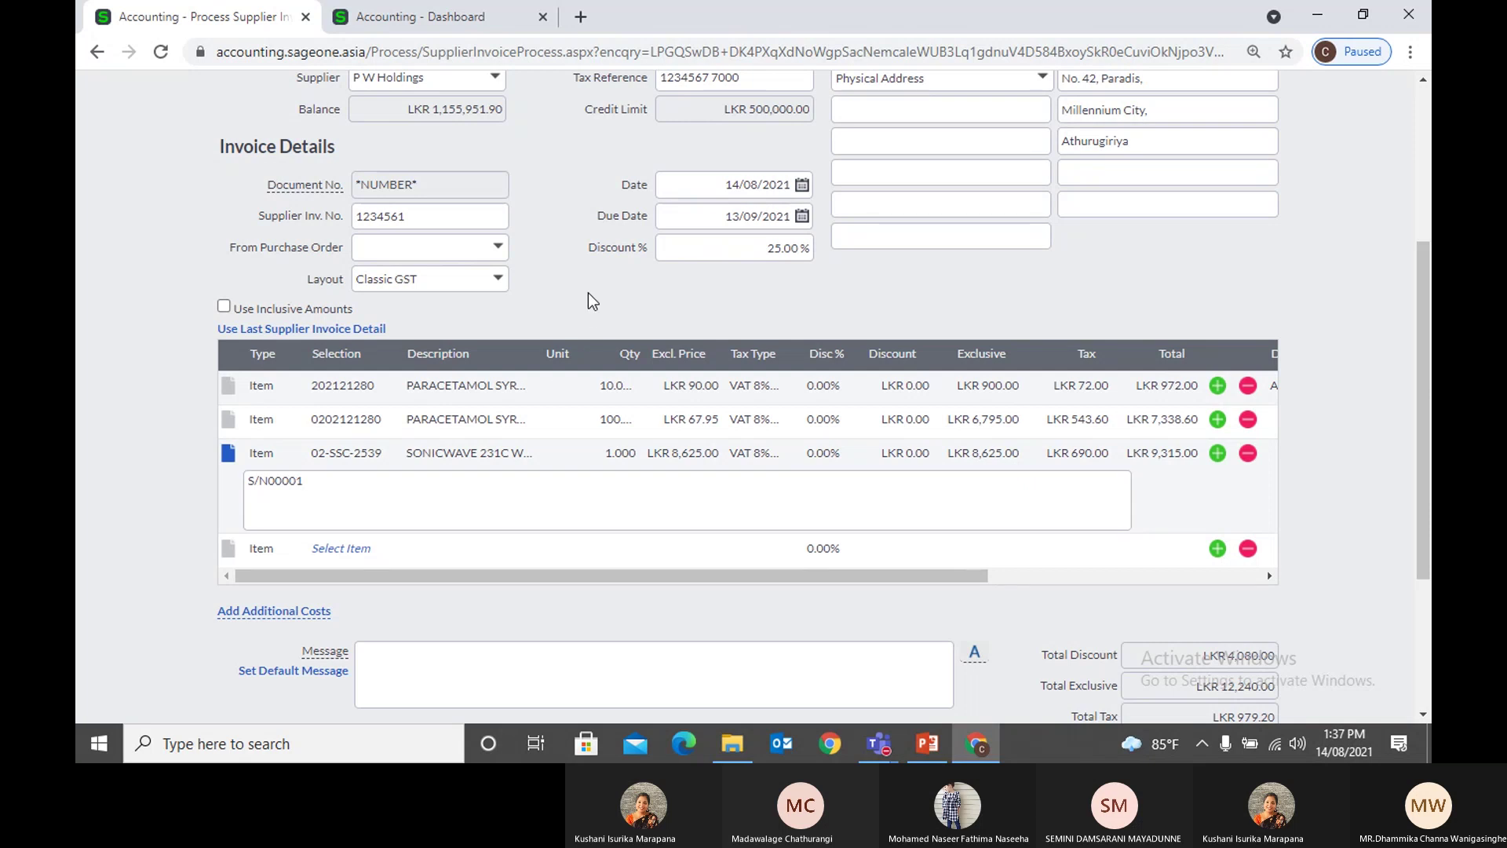
Step: Review the completed supplier invoice and save it, agreeing to exceed the credit limit
scroll(592, 303, down, 2)
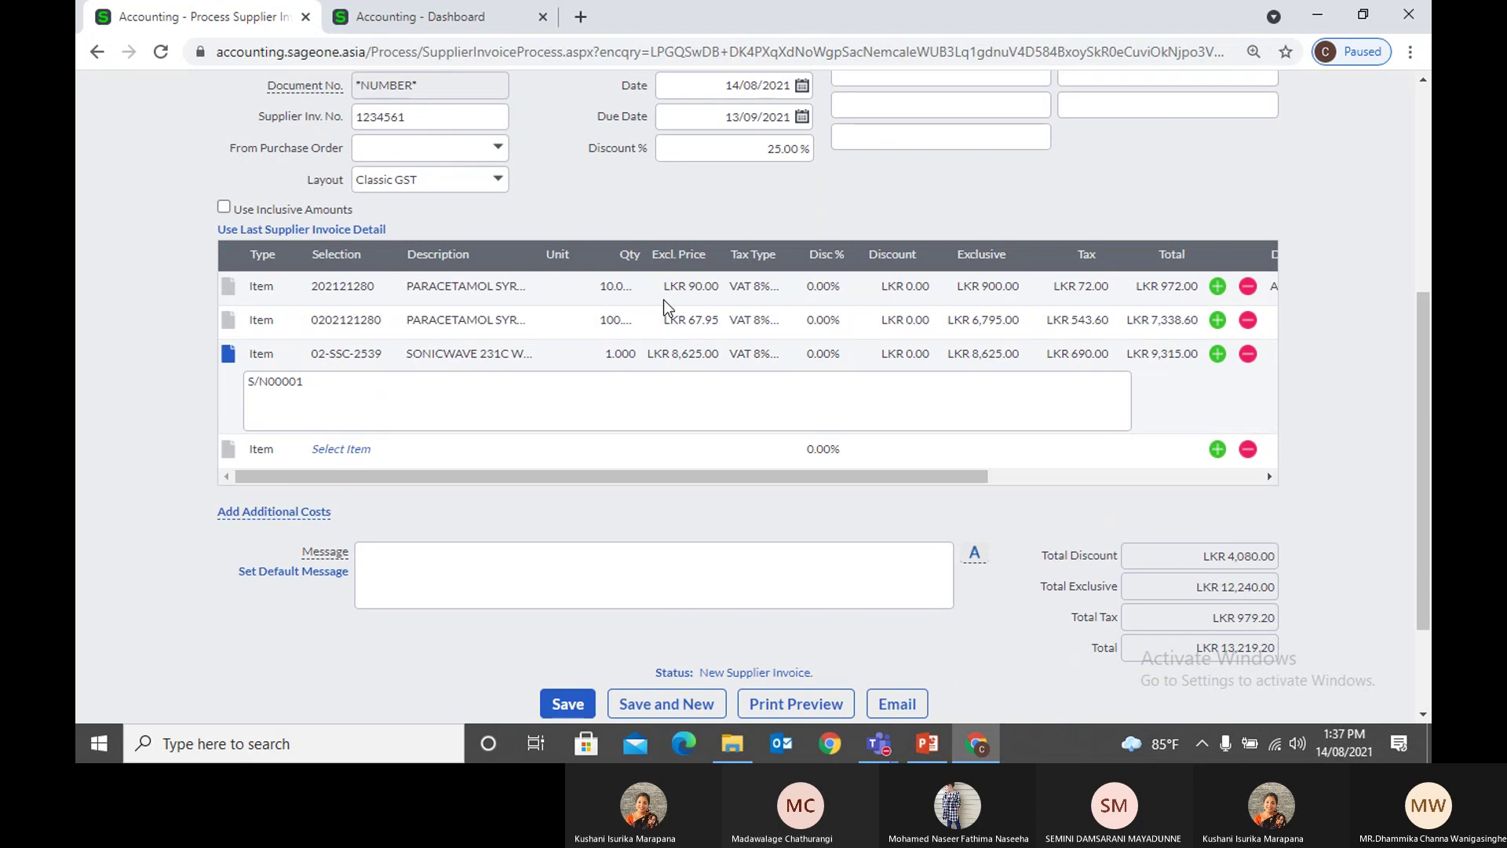
scroll(698, 388, down, 3)
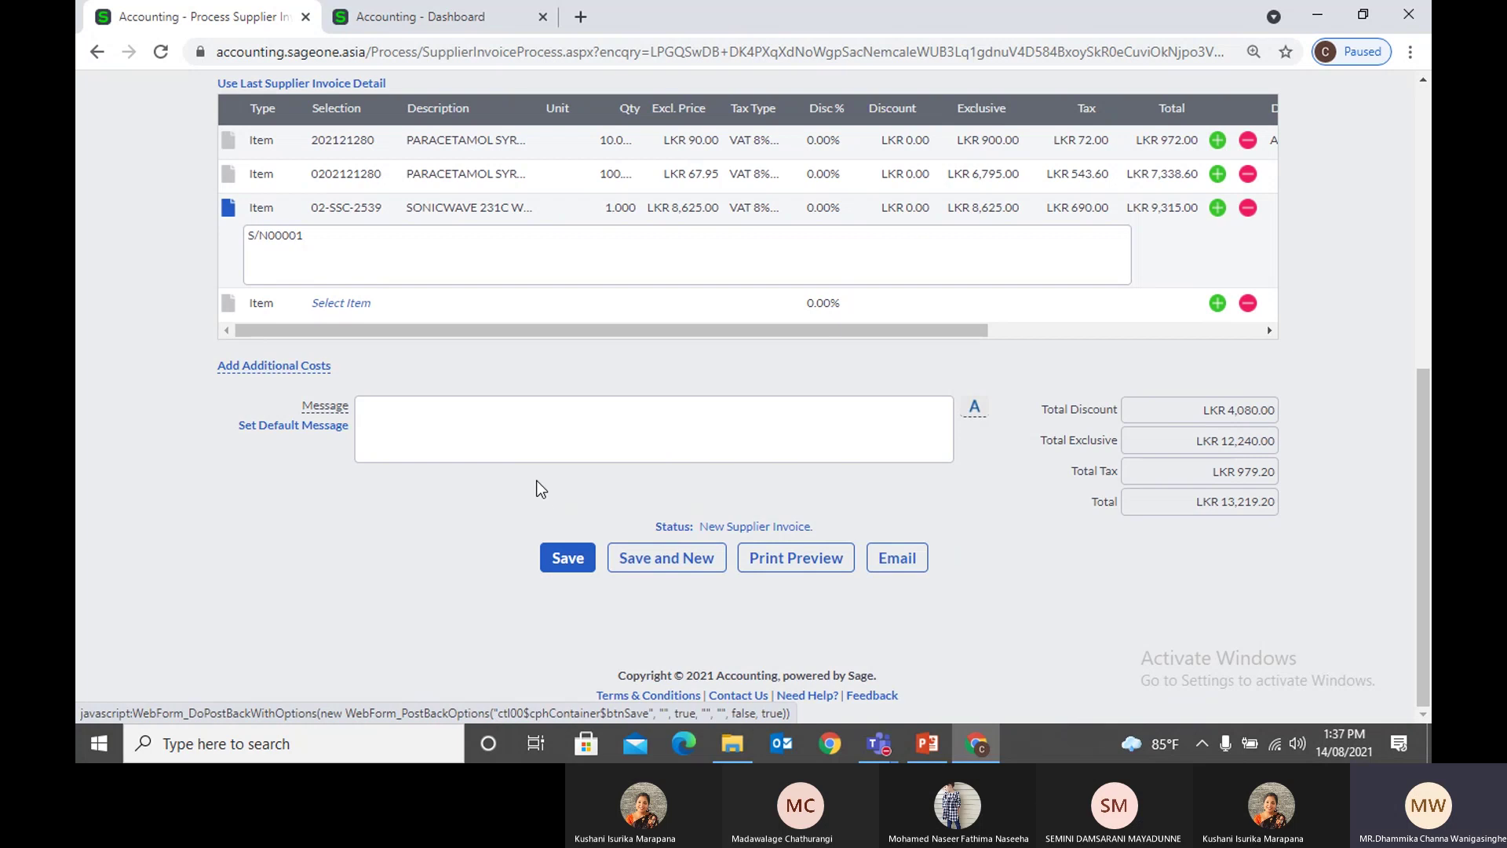
scroll(534, 487, up, 4)
scroll(535, 488, down, 4)
click(570, 571)
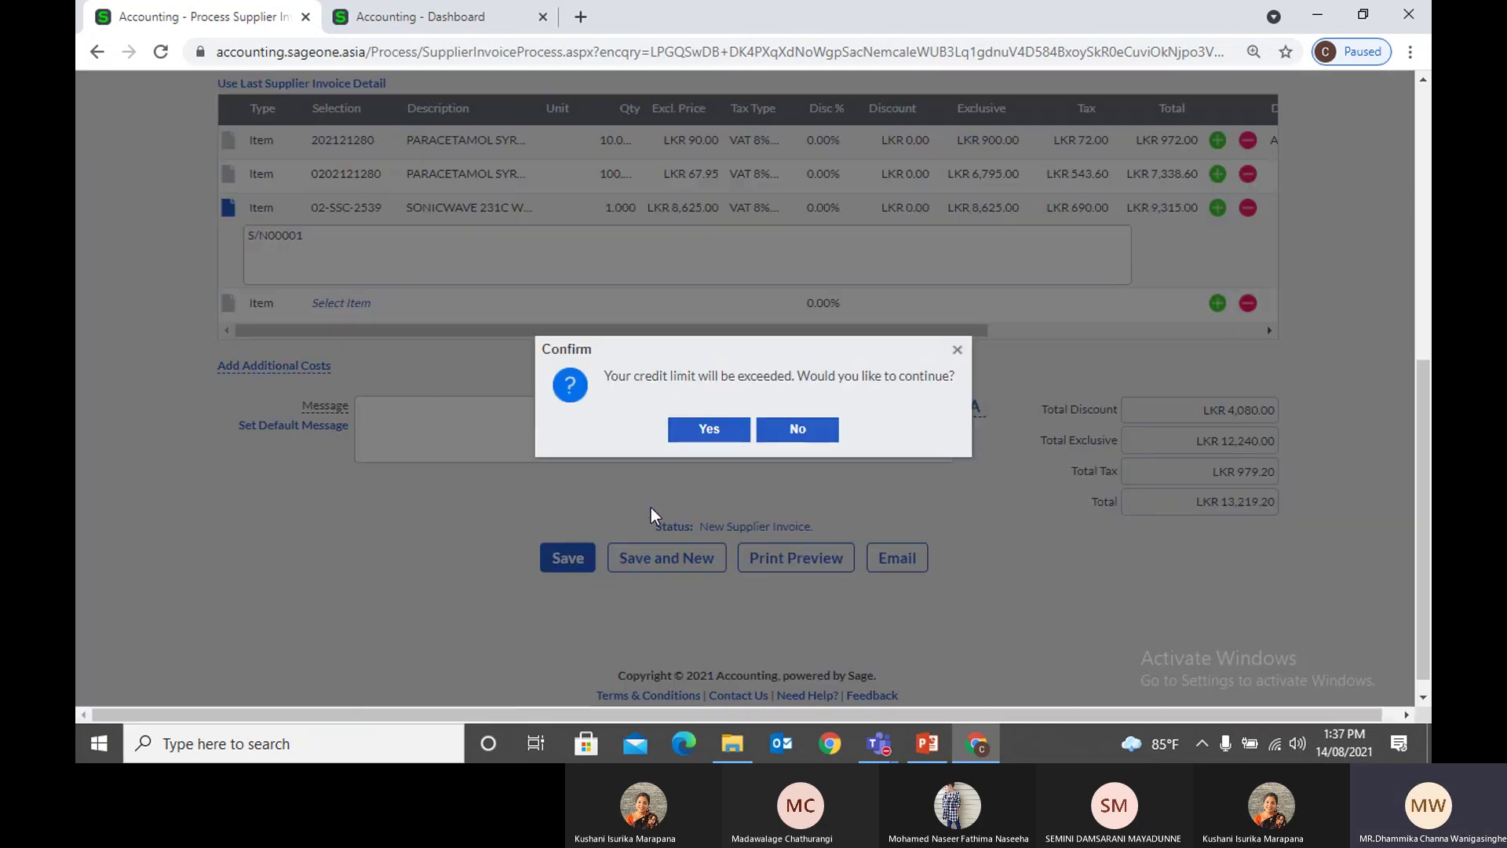
click(699, 440)
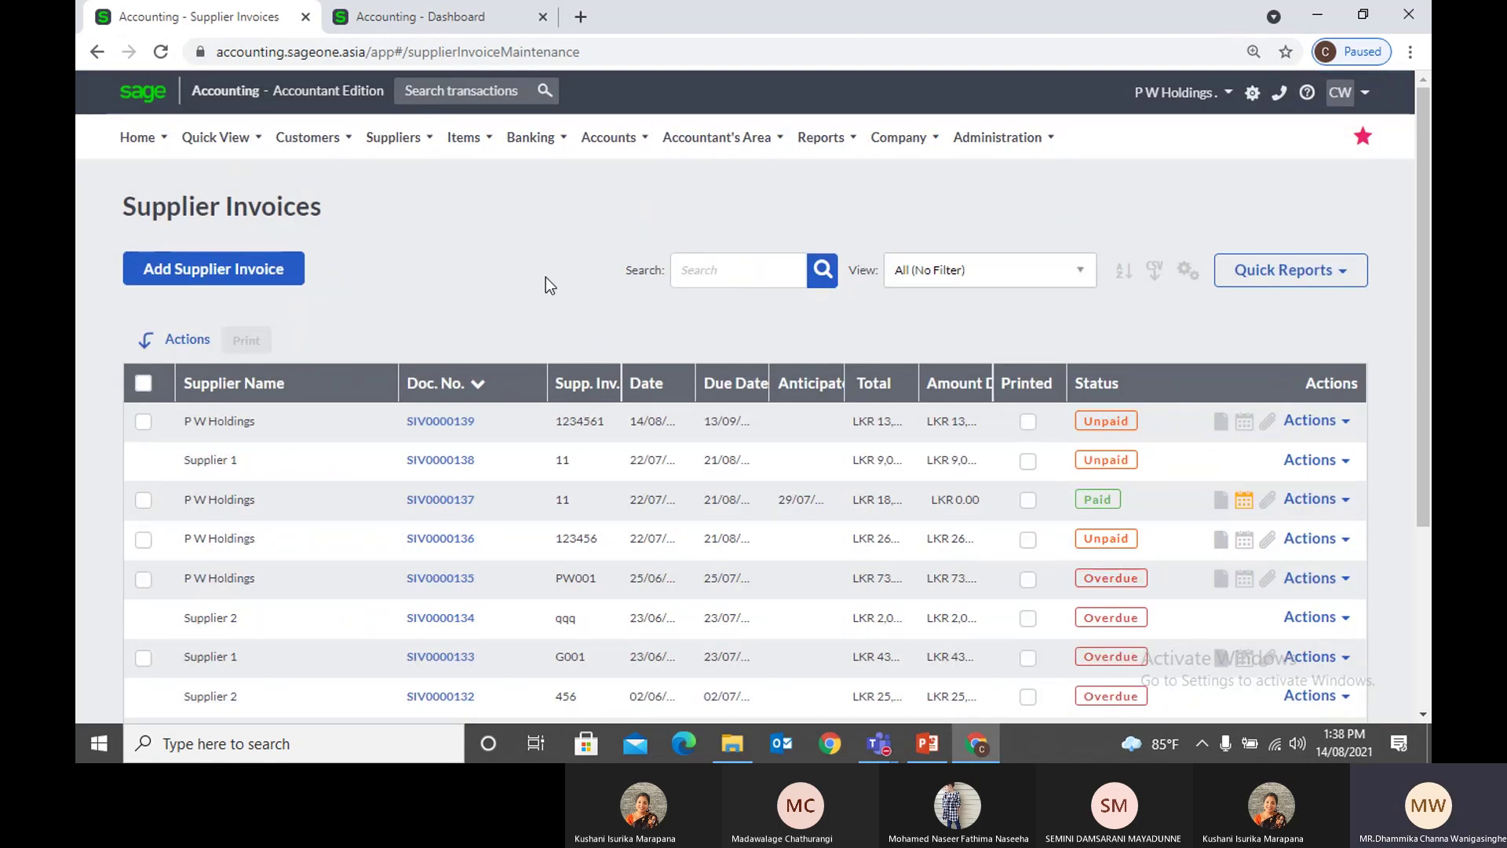
Step: Return to the supplier invoices and start another blank supplier invoice
mouse_move(412, 147)
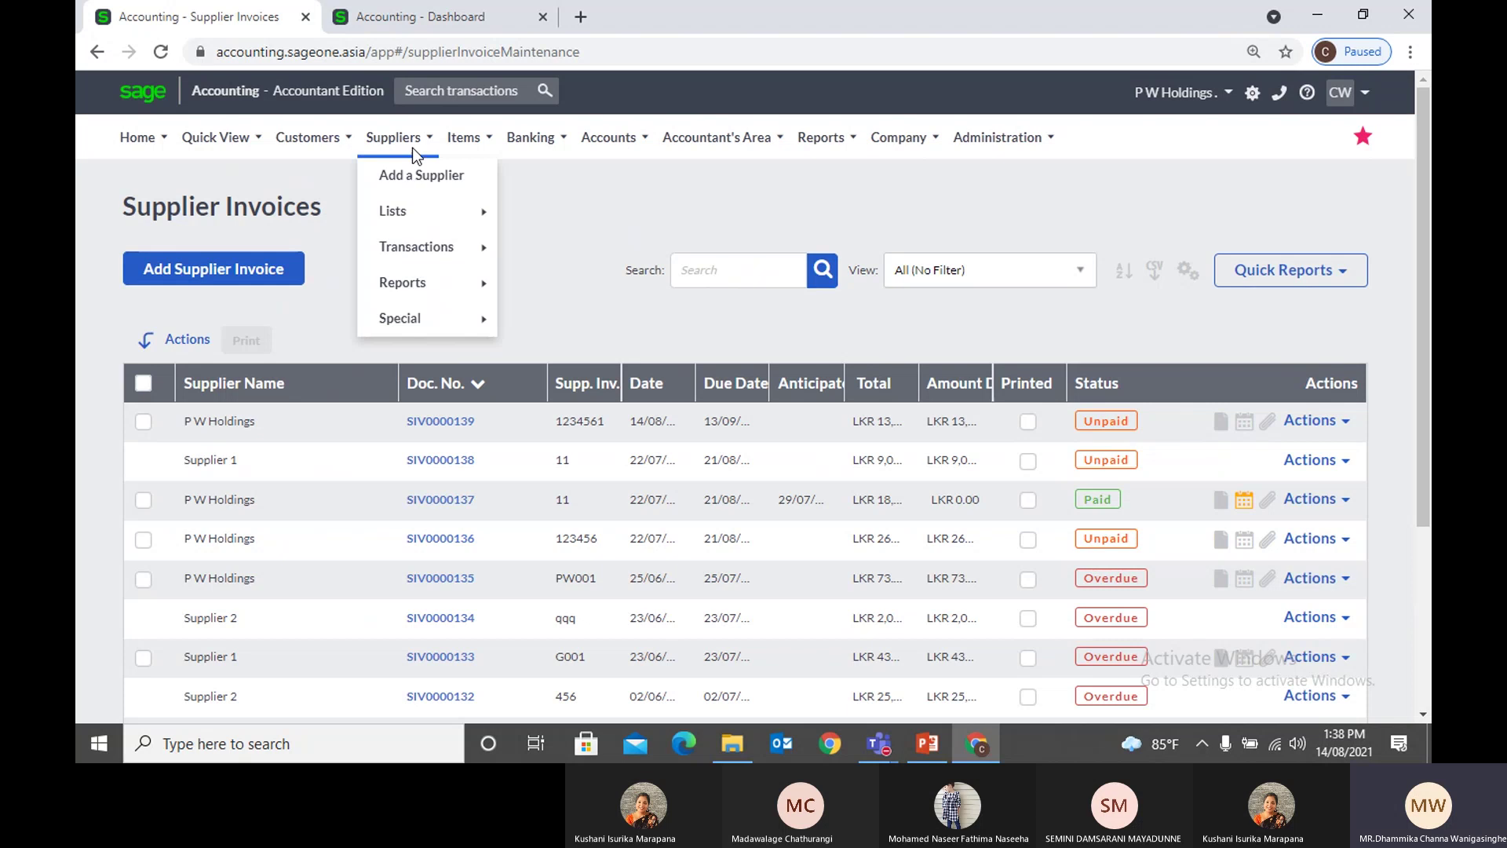
mouse_move(430, 248)
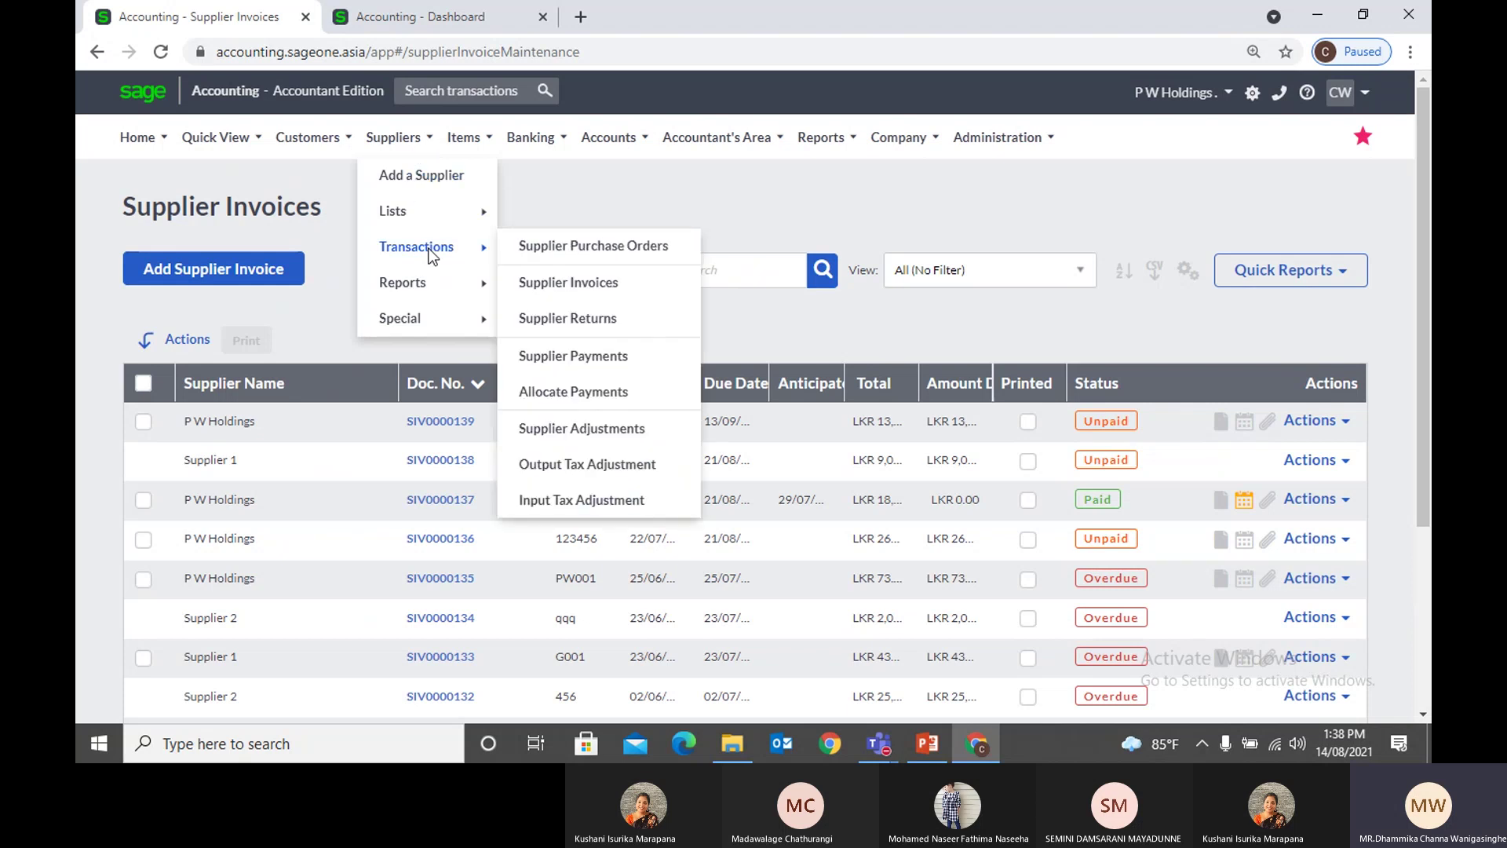
click(585, 292)
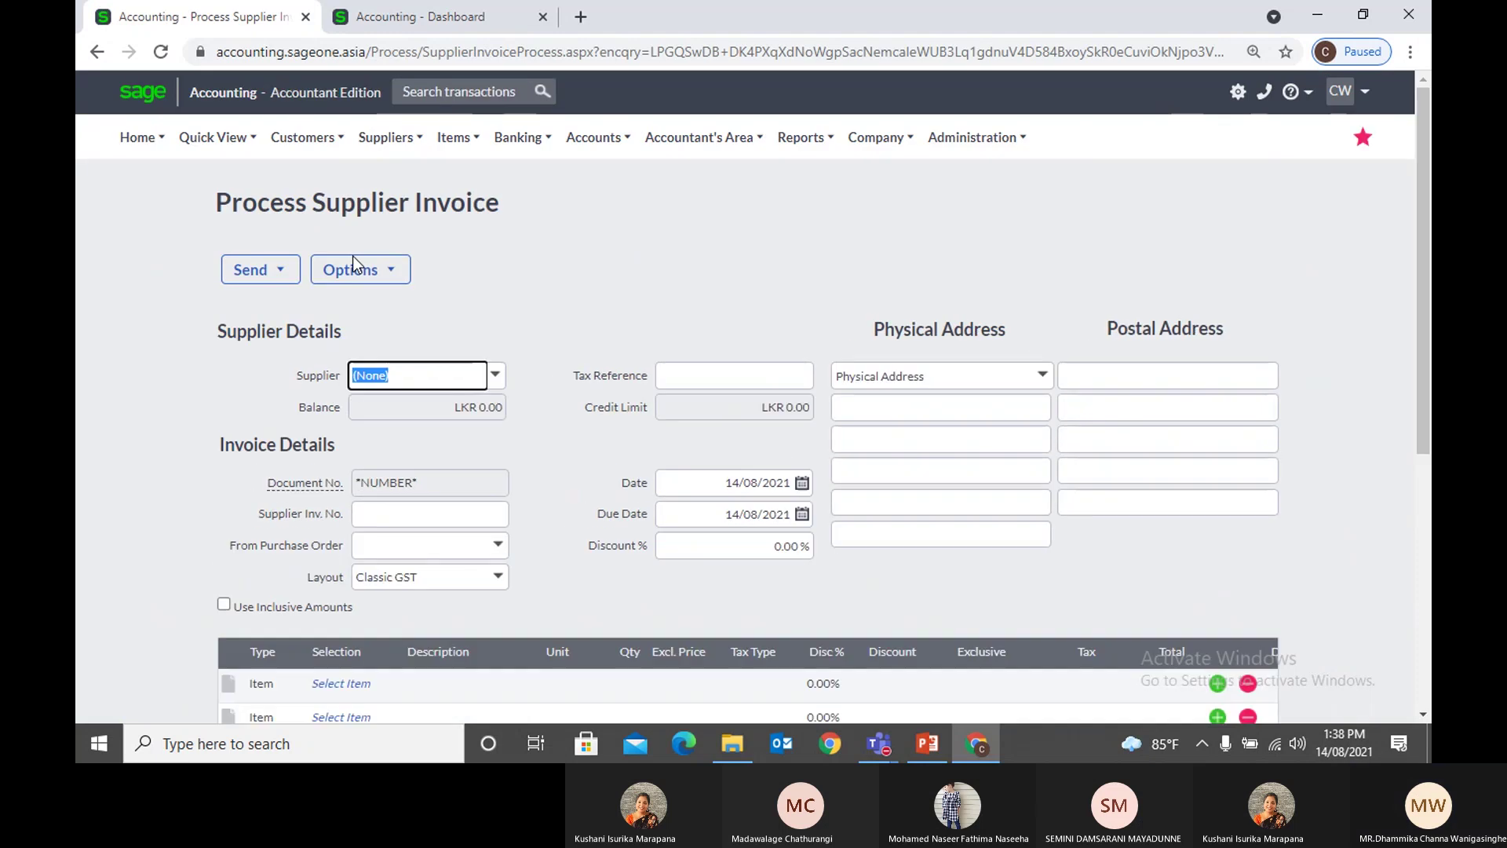
mouse_move(879, 744)
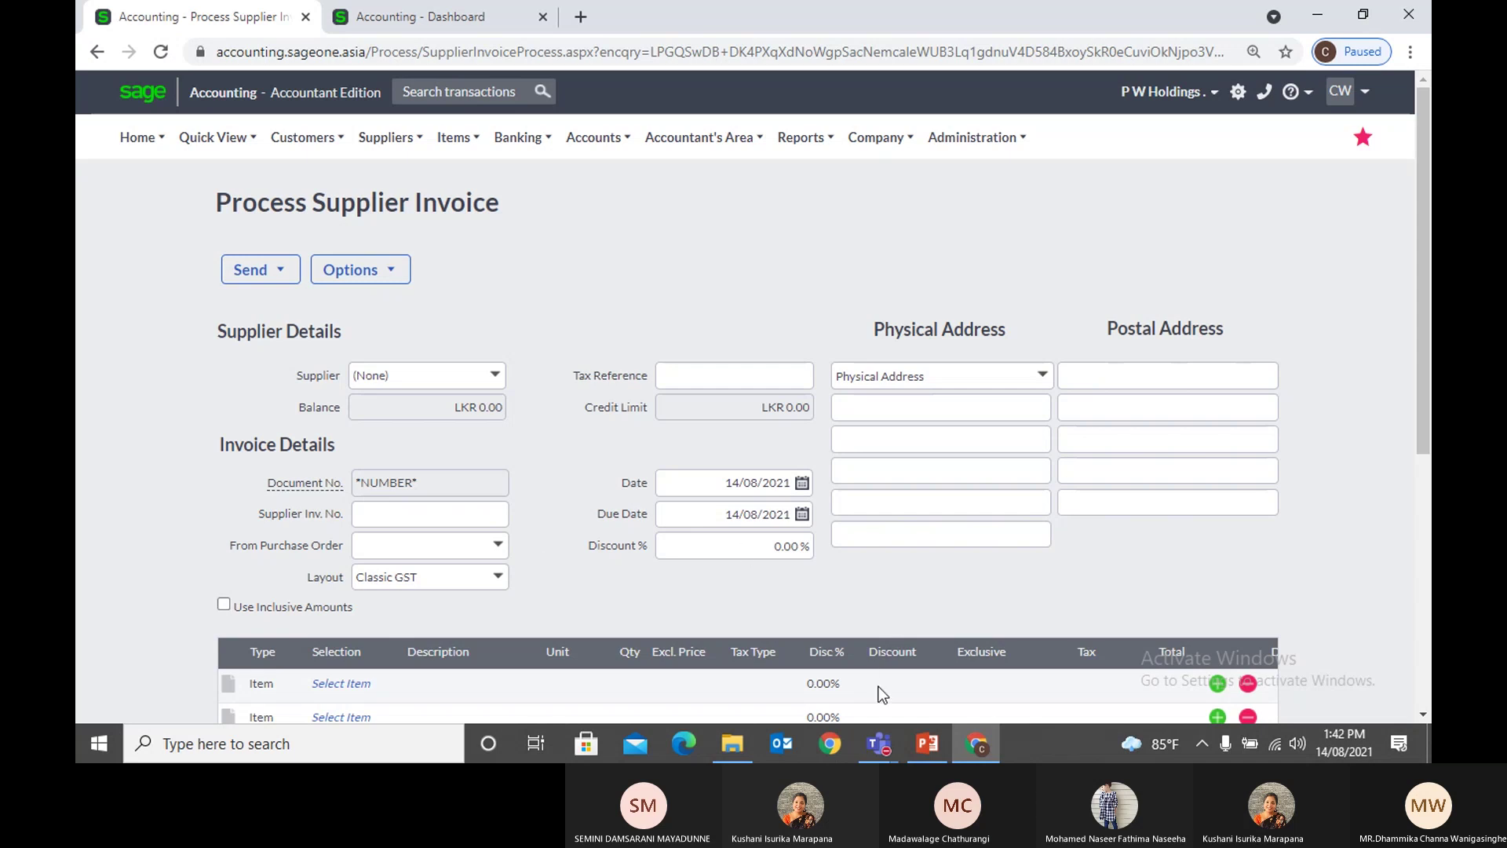
mouse_move(890, 738)
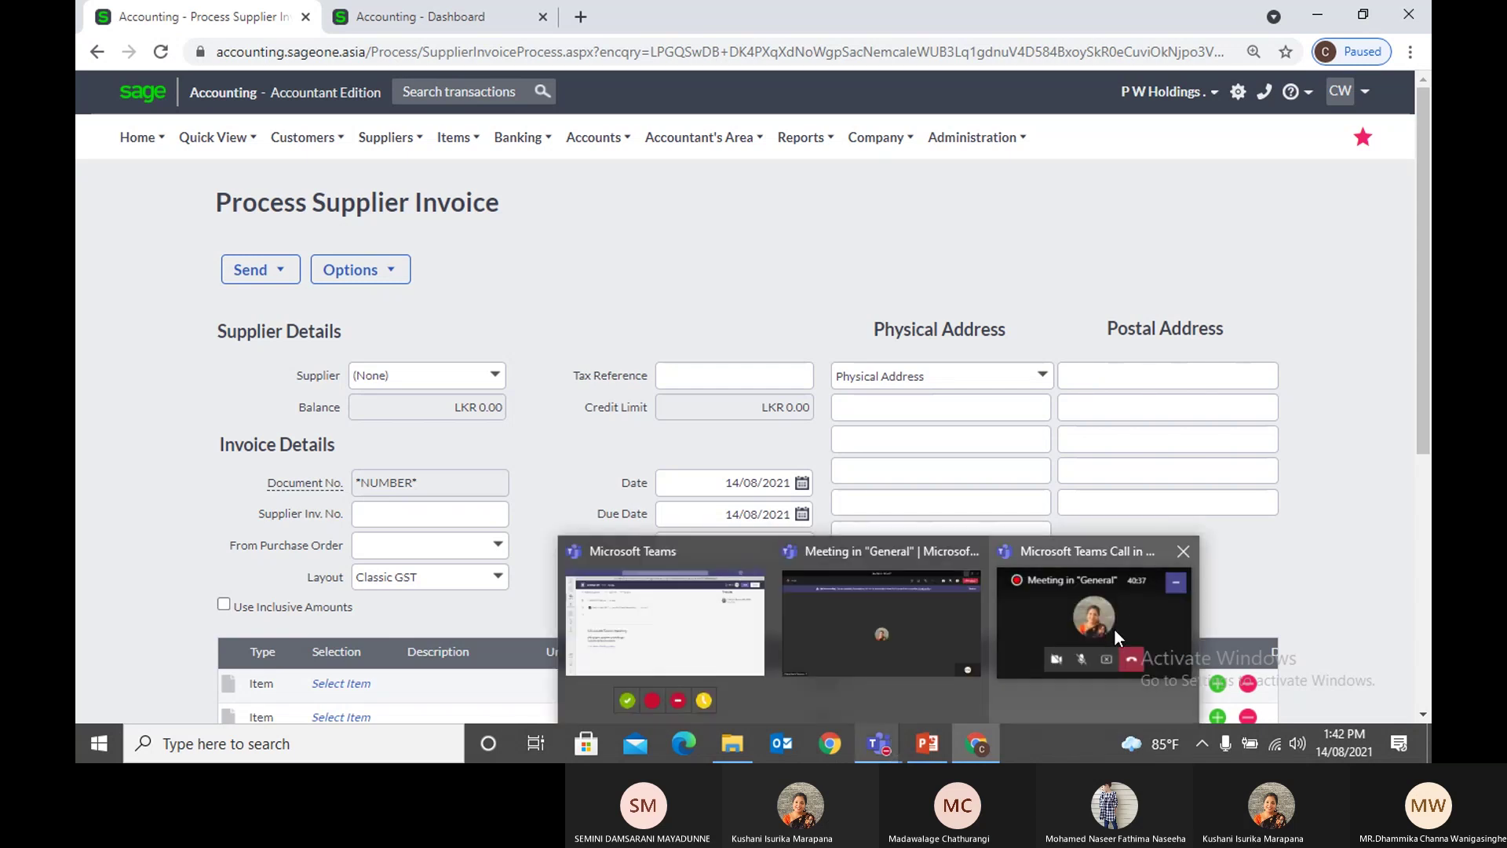
click(1334, 451)
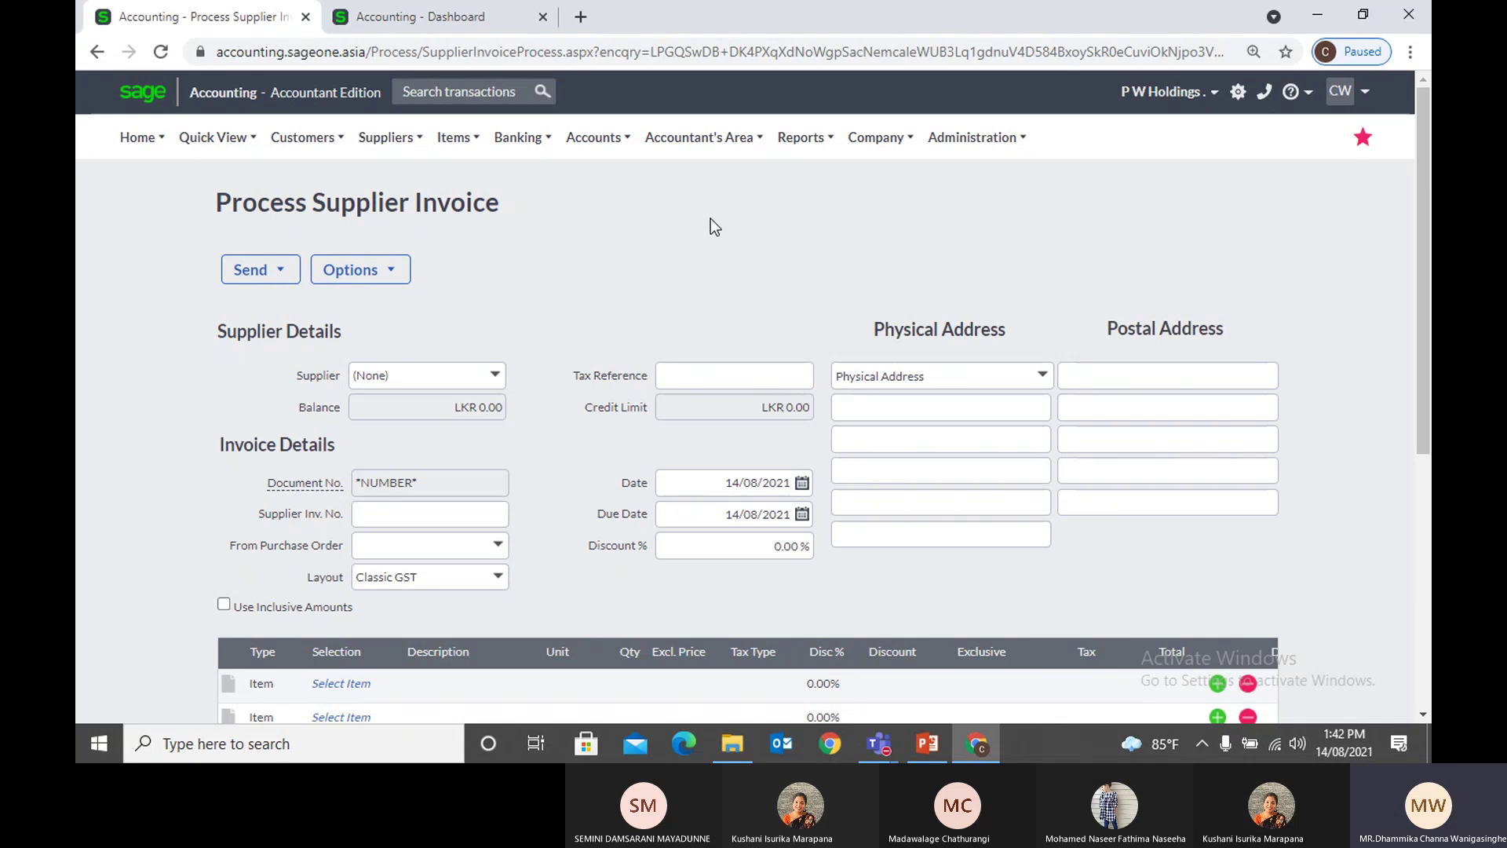
Step: Create a supplier invoice from the second pending P W Holdings purchase order in the supplier purchase orders, accepting the change of its status to Invoiced
mouse_move(390, 141)
mouse_move(397, 215)
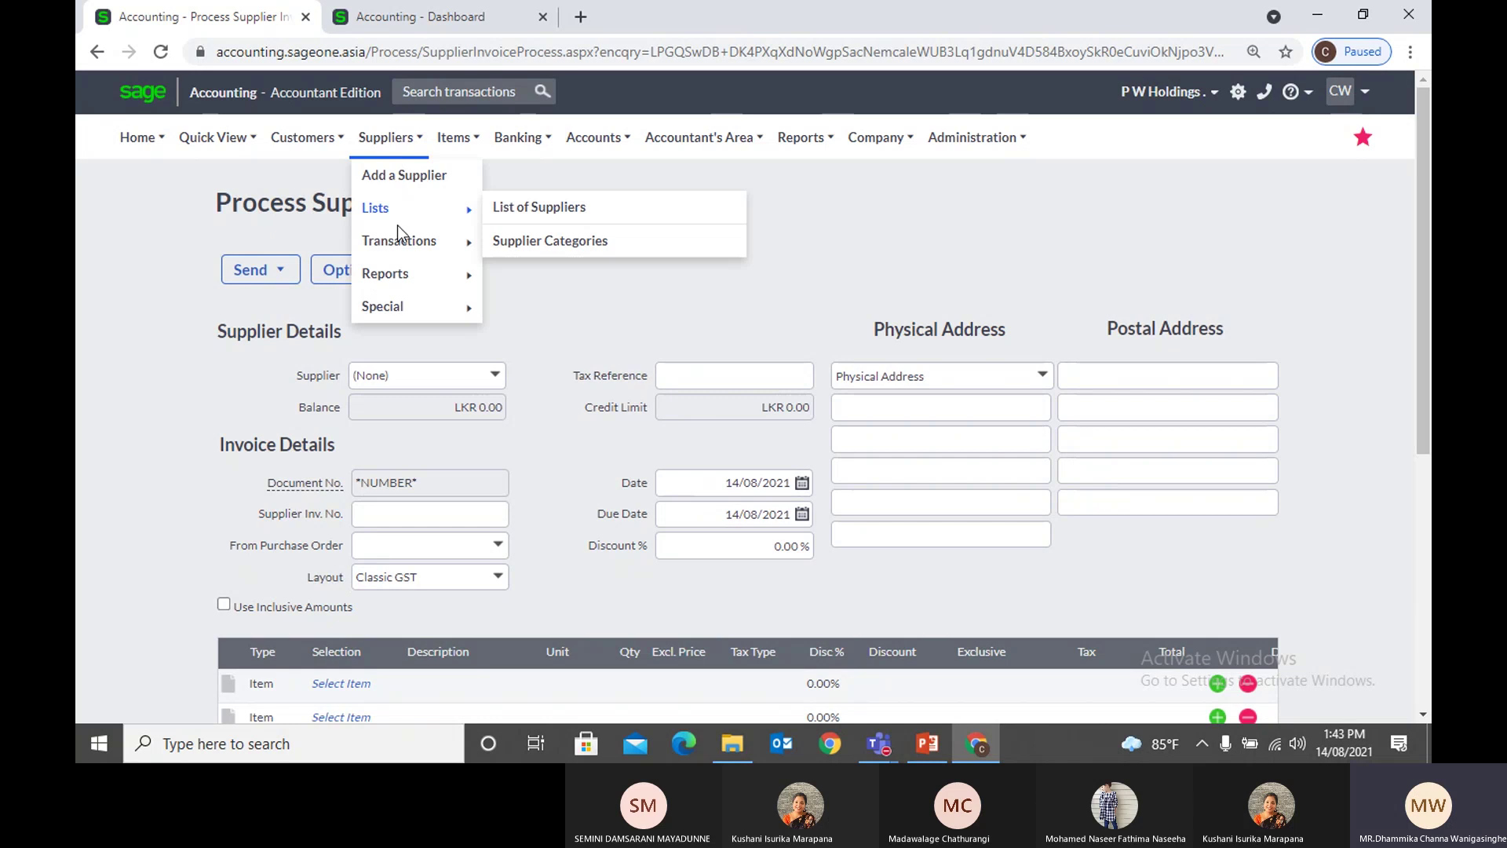
mouse_move(404, 248)
click(548, 247)
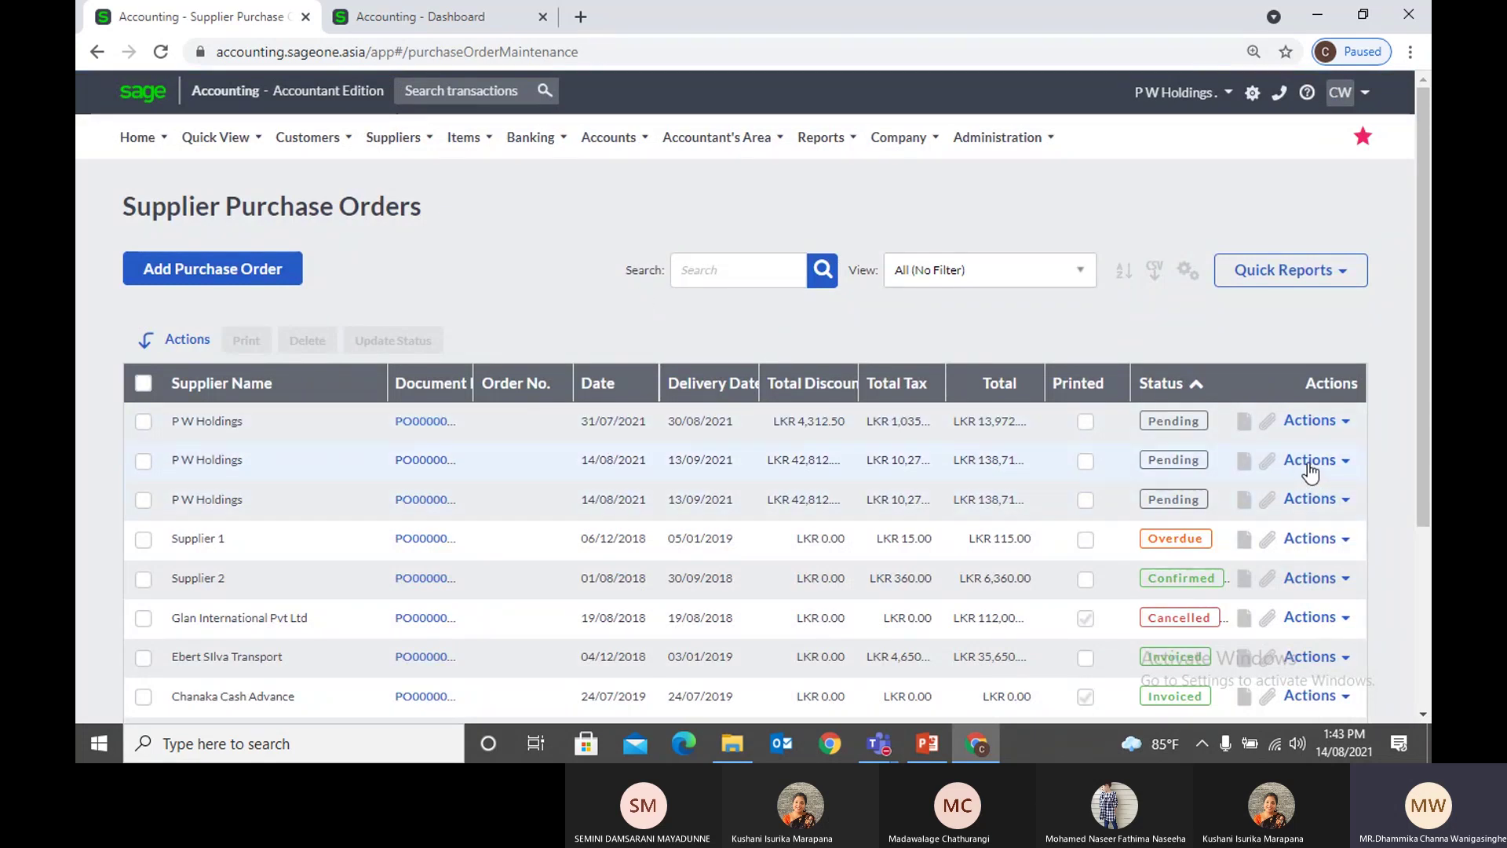
click(1345, 465)
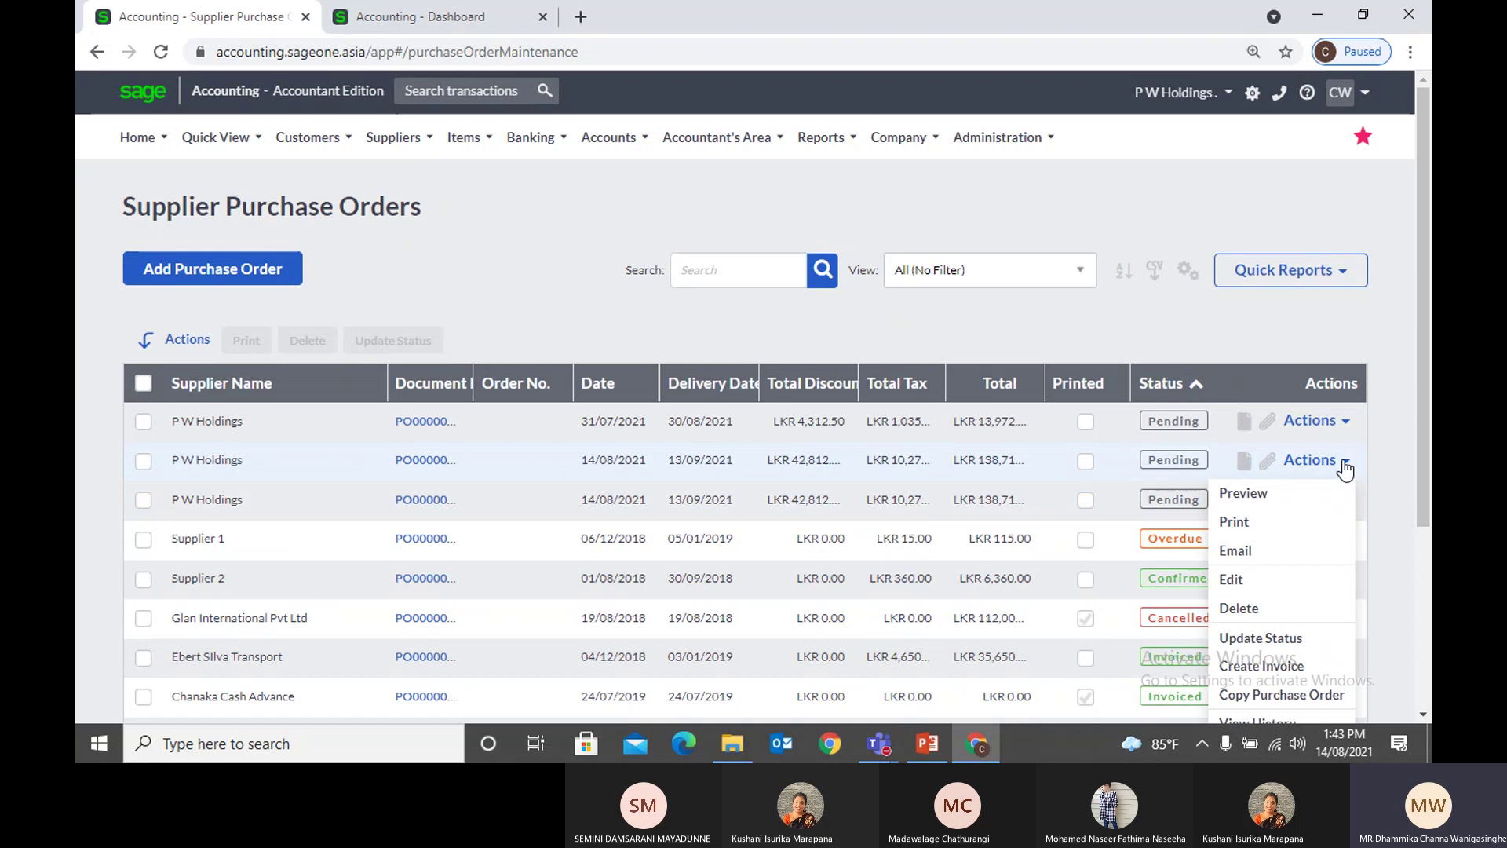
scroll(1273, 614, down, 2)
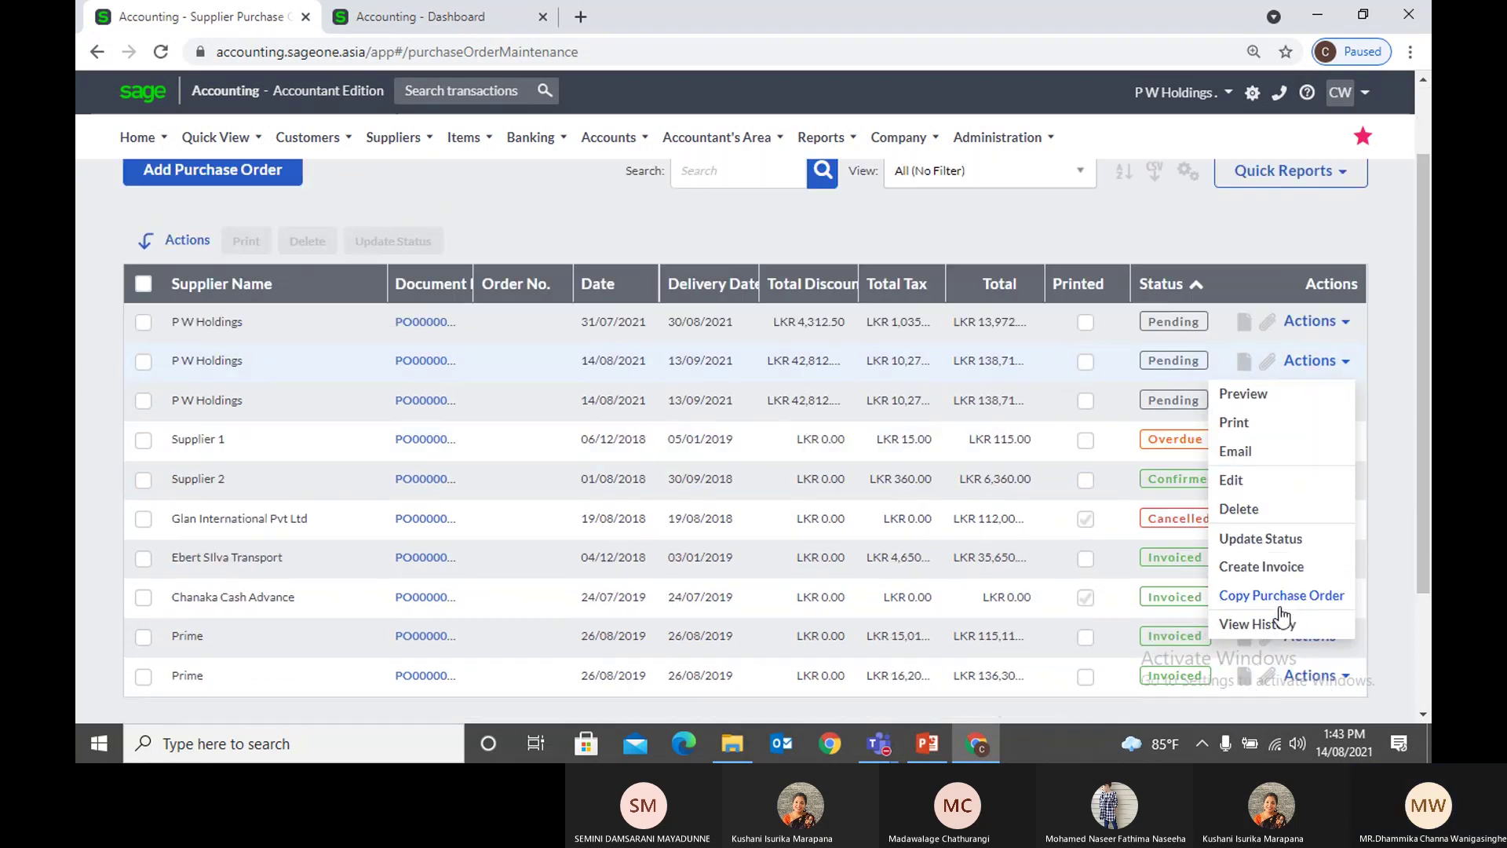
click(1283, 568)
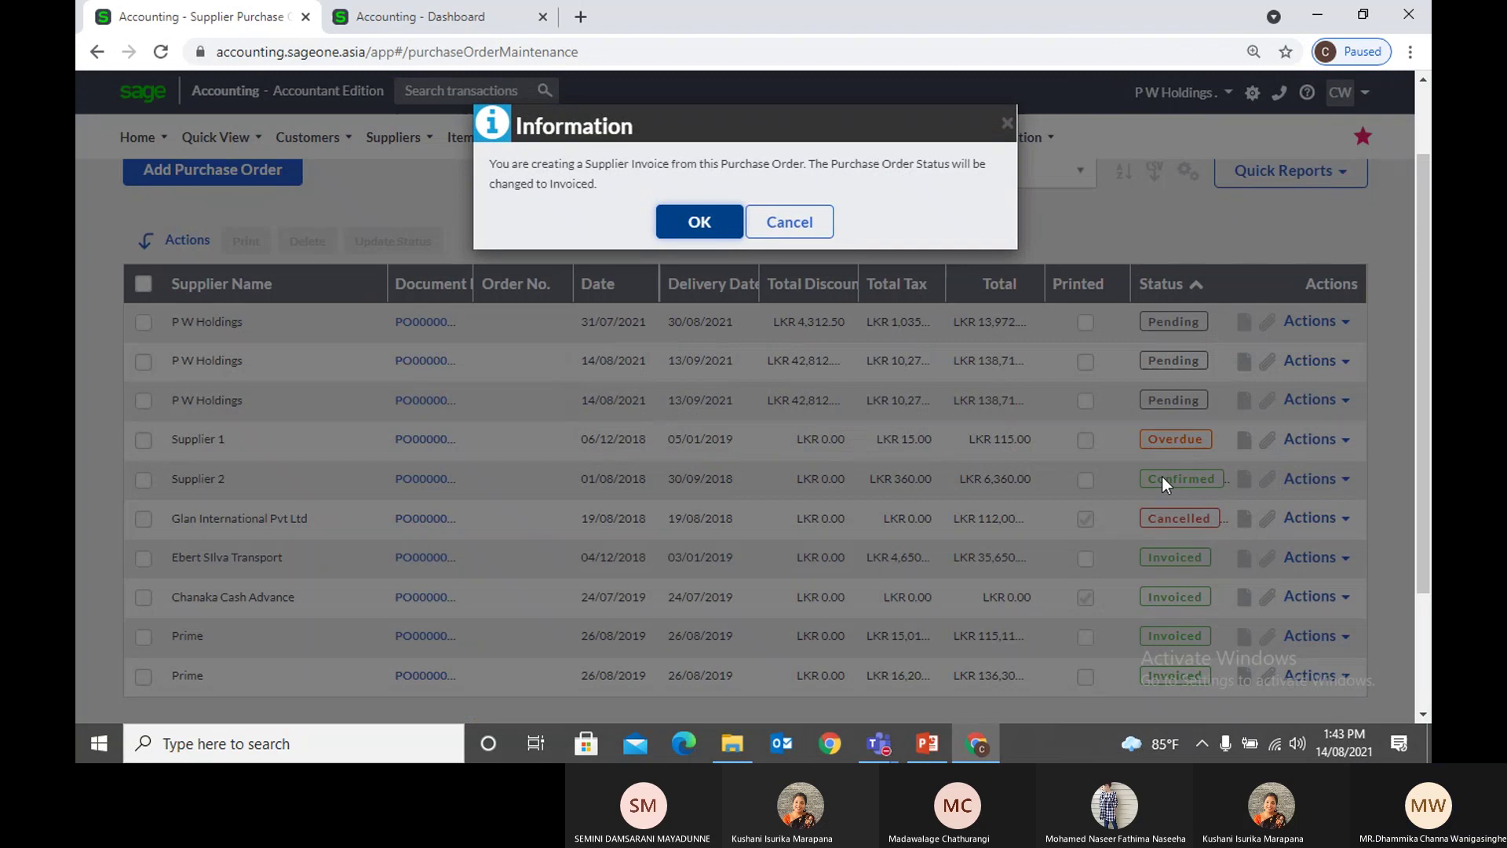
click(699, 221)
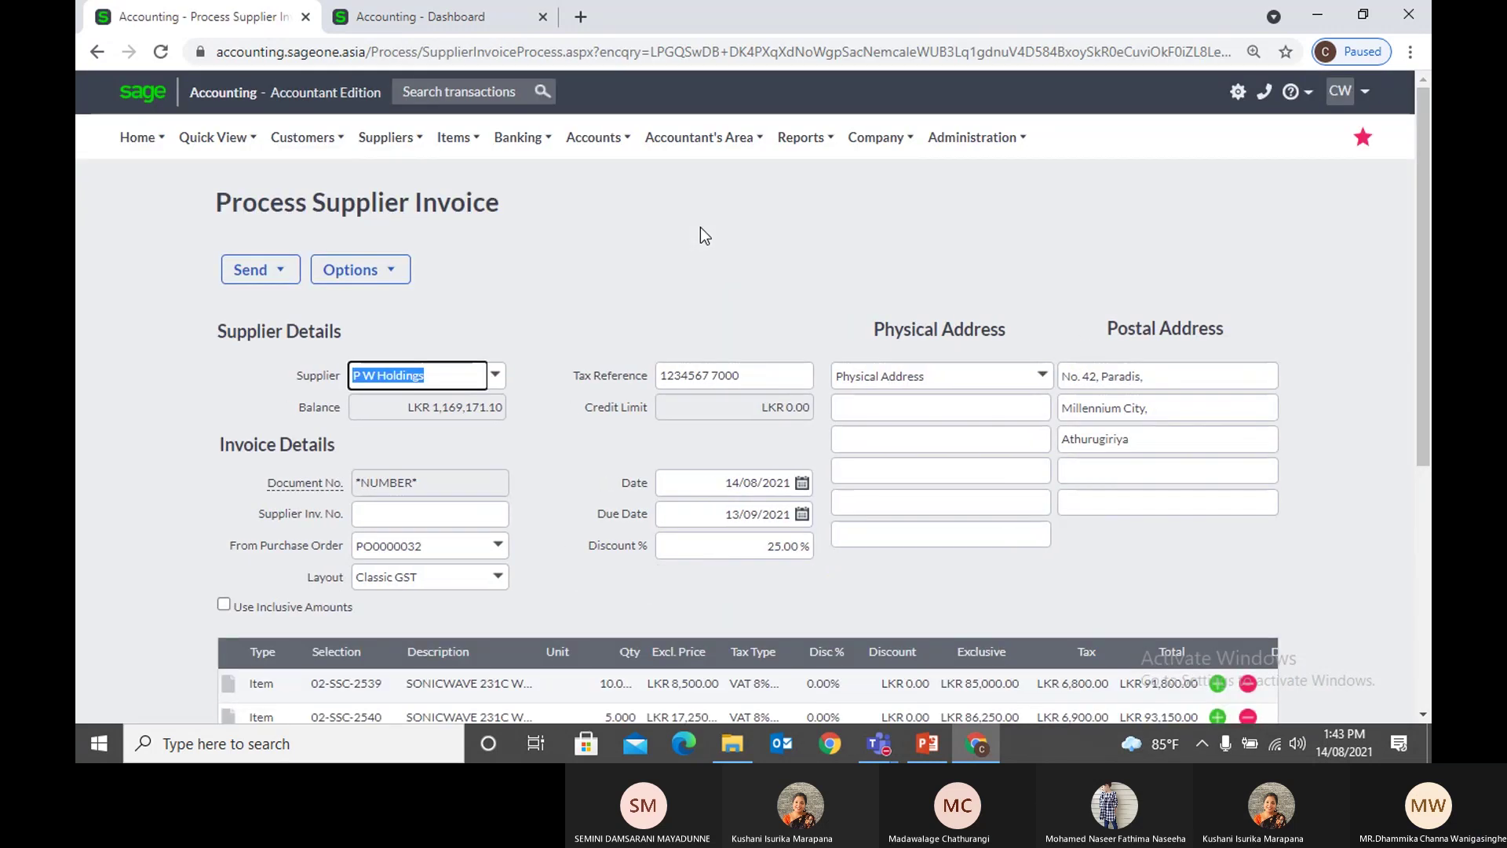
Step: Examine the invoice created from the purchase order, including its invoice details, supplier invoice number field, item lines and totals
scroll(657, 228, down, 1)
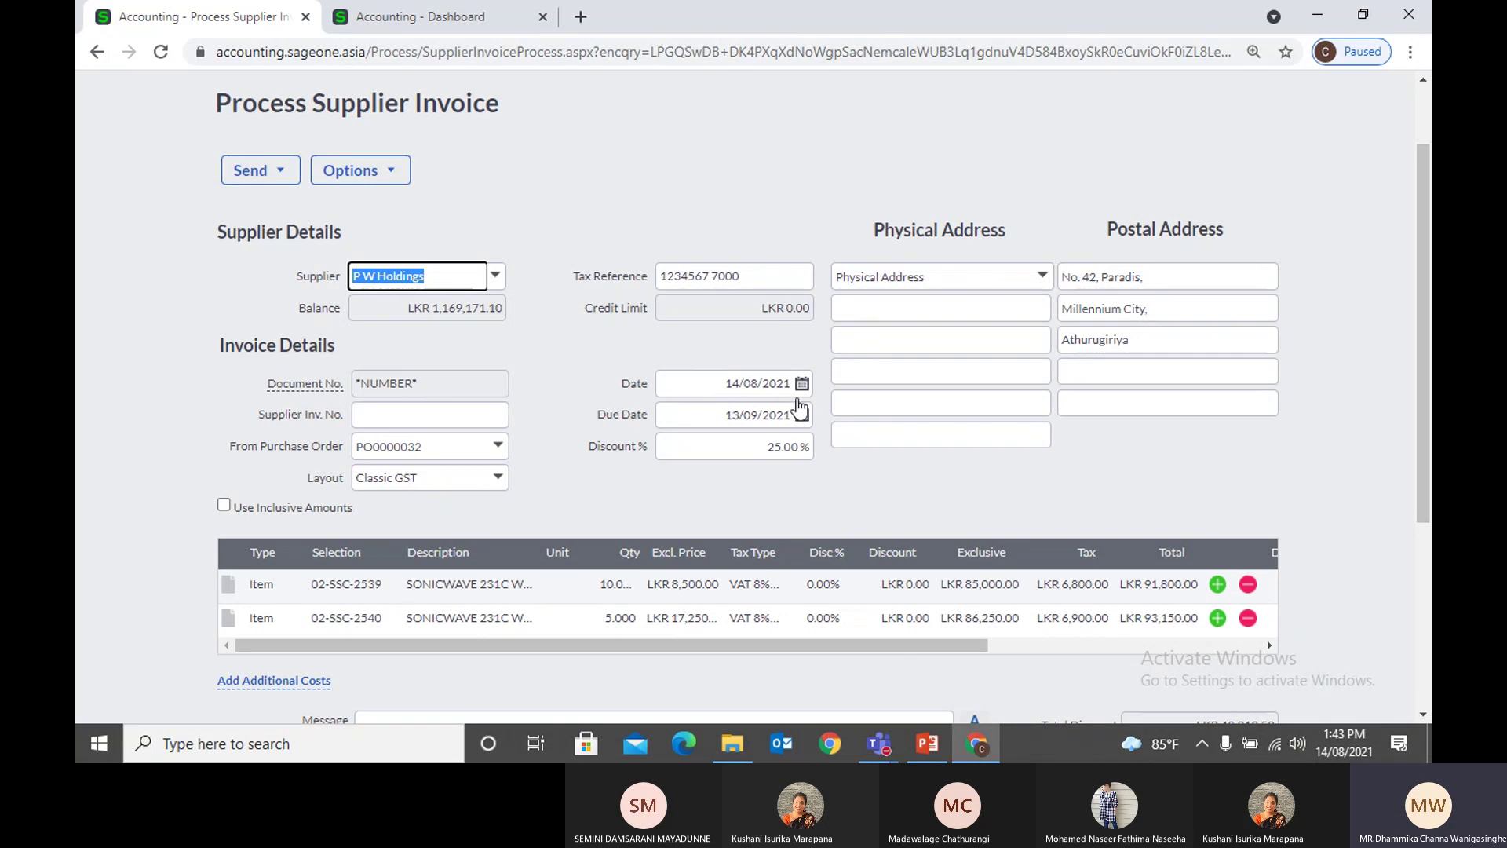
click(475, 414)
click(564, 383)
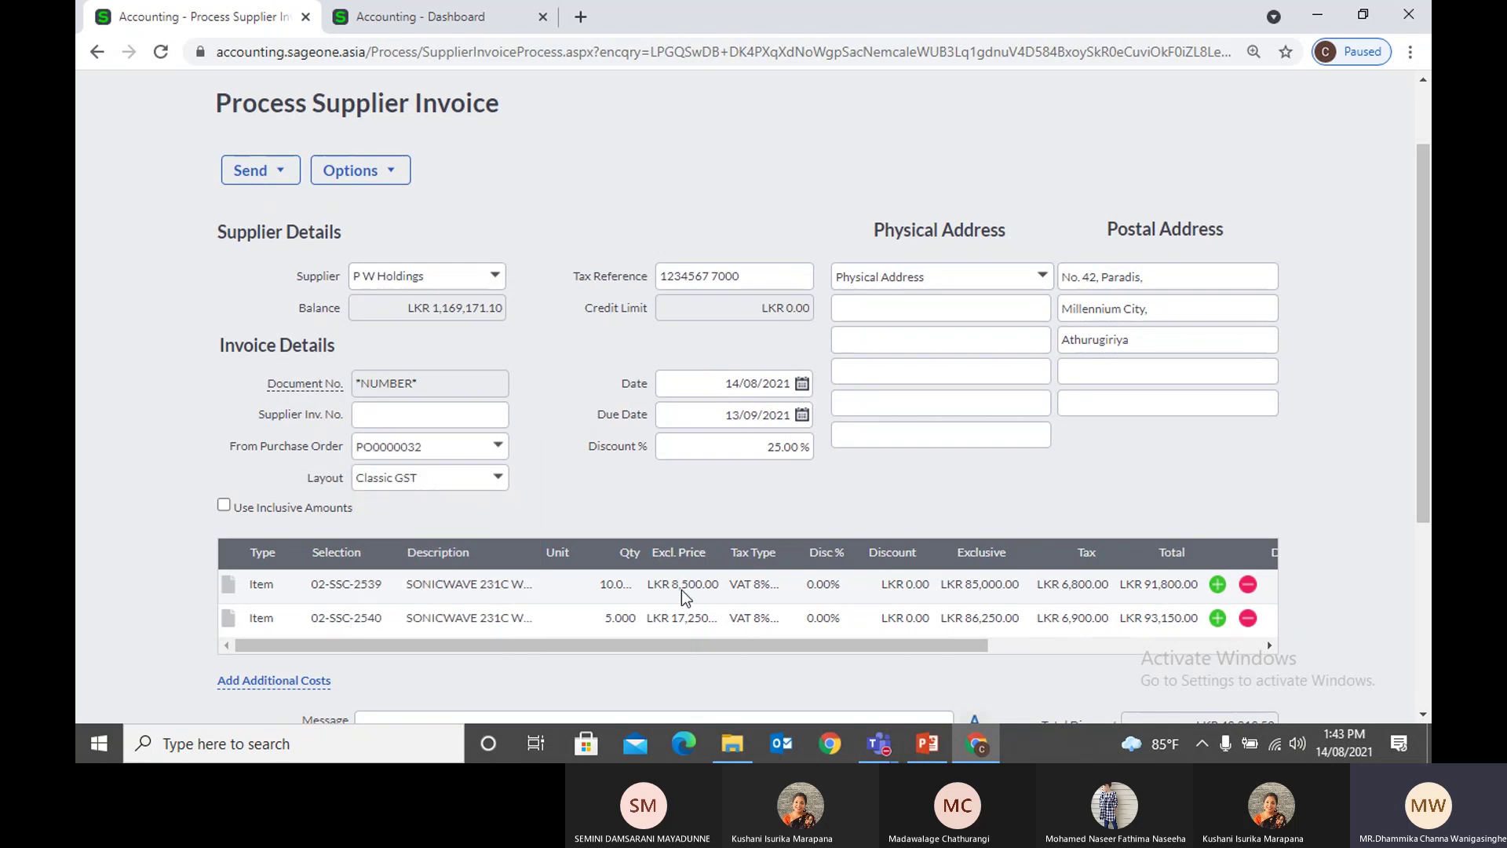
click(1042, 646)
drag(1043, 648, 622, 642)
scroll(703, 482, down, 3)
scroll(703, 483, up, 1)
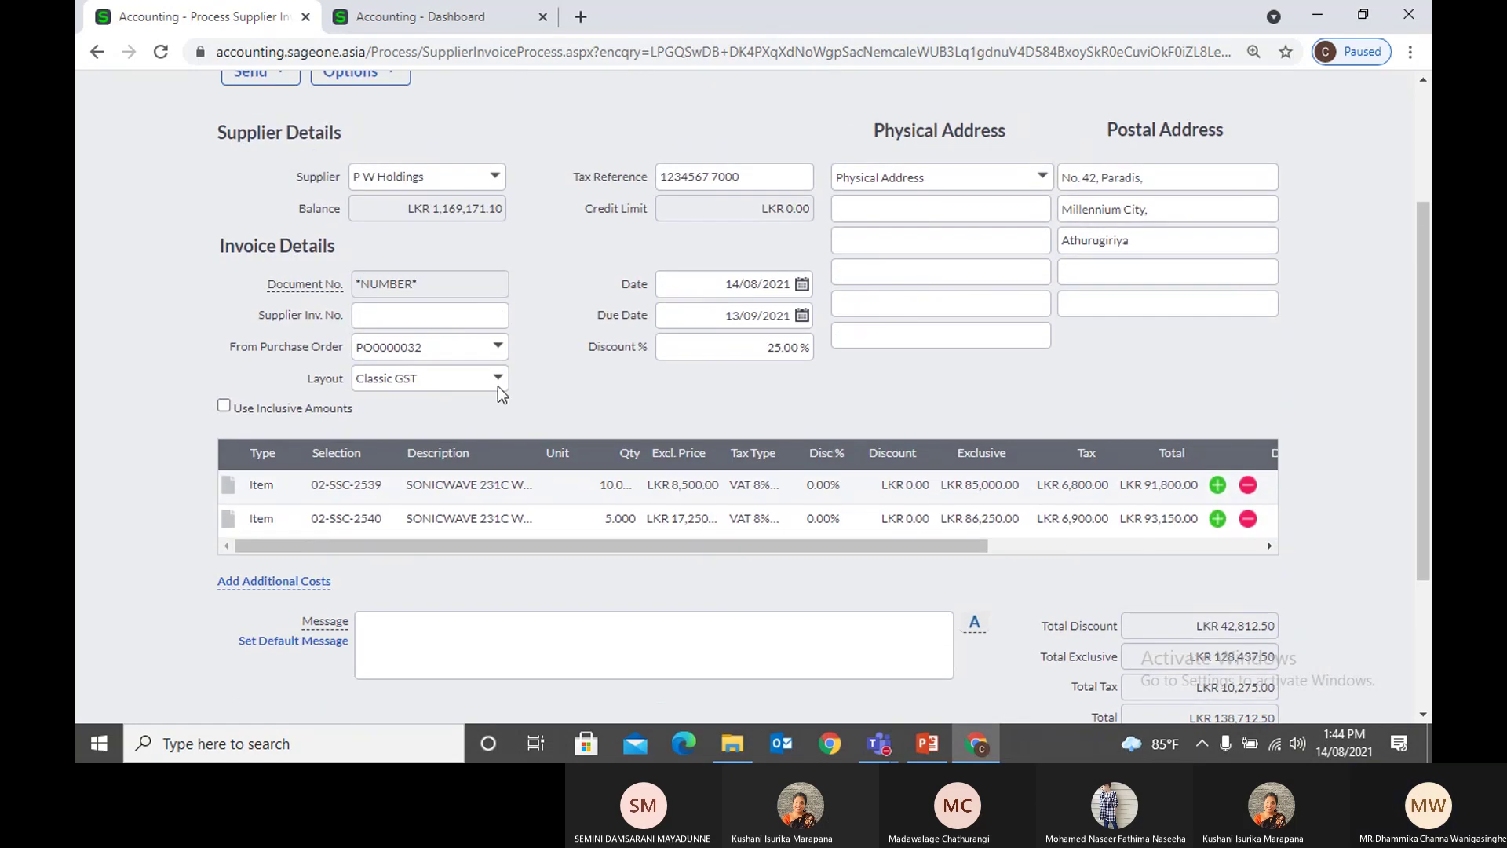
click(434, 320)
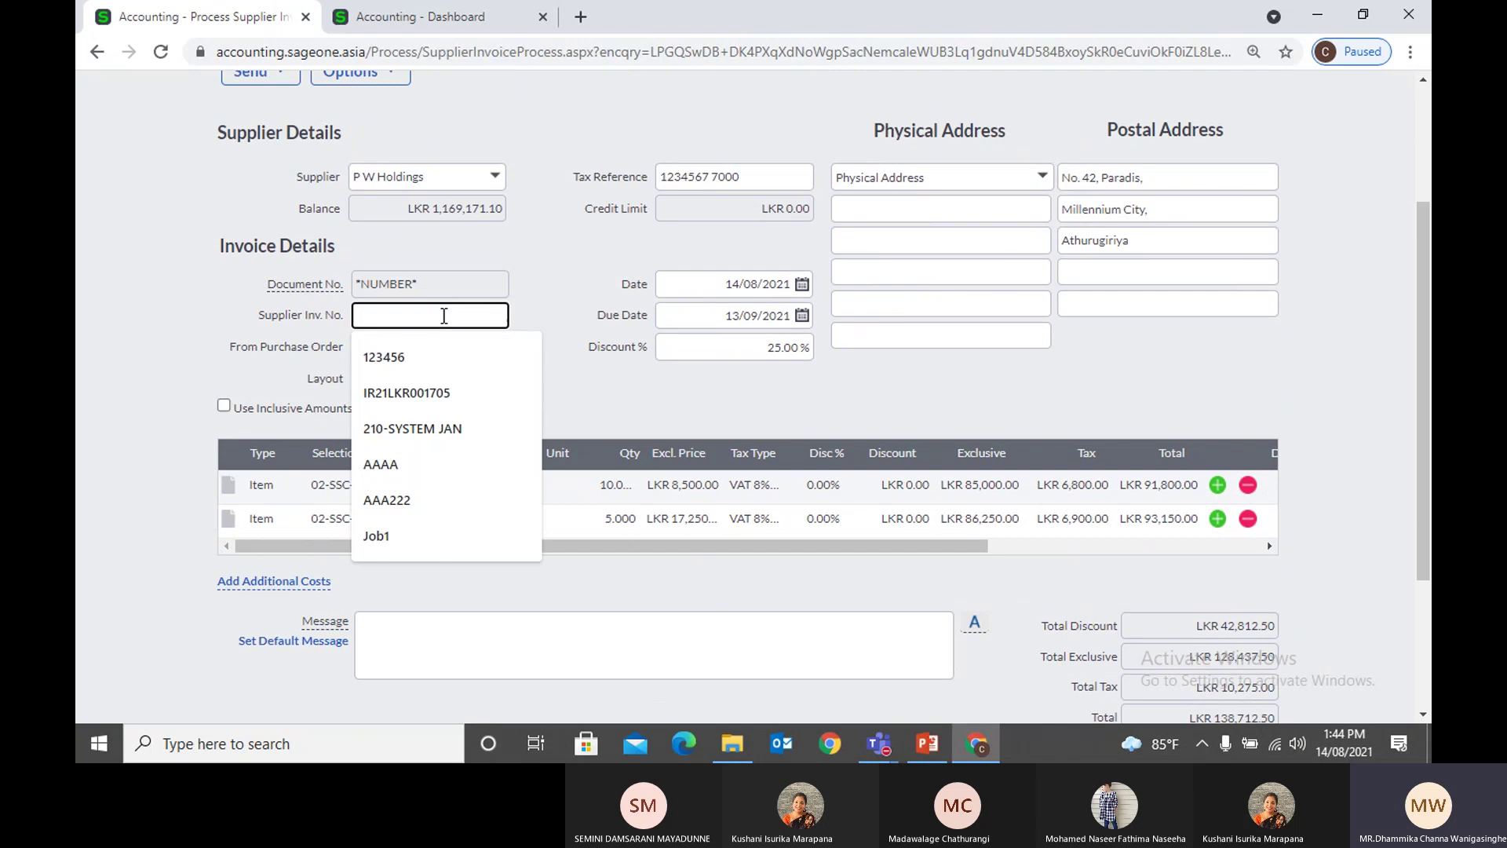
click(527, 303)
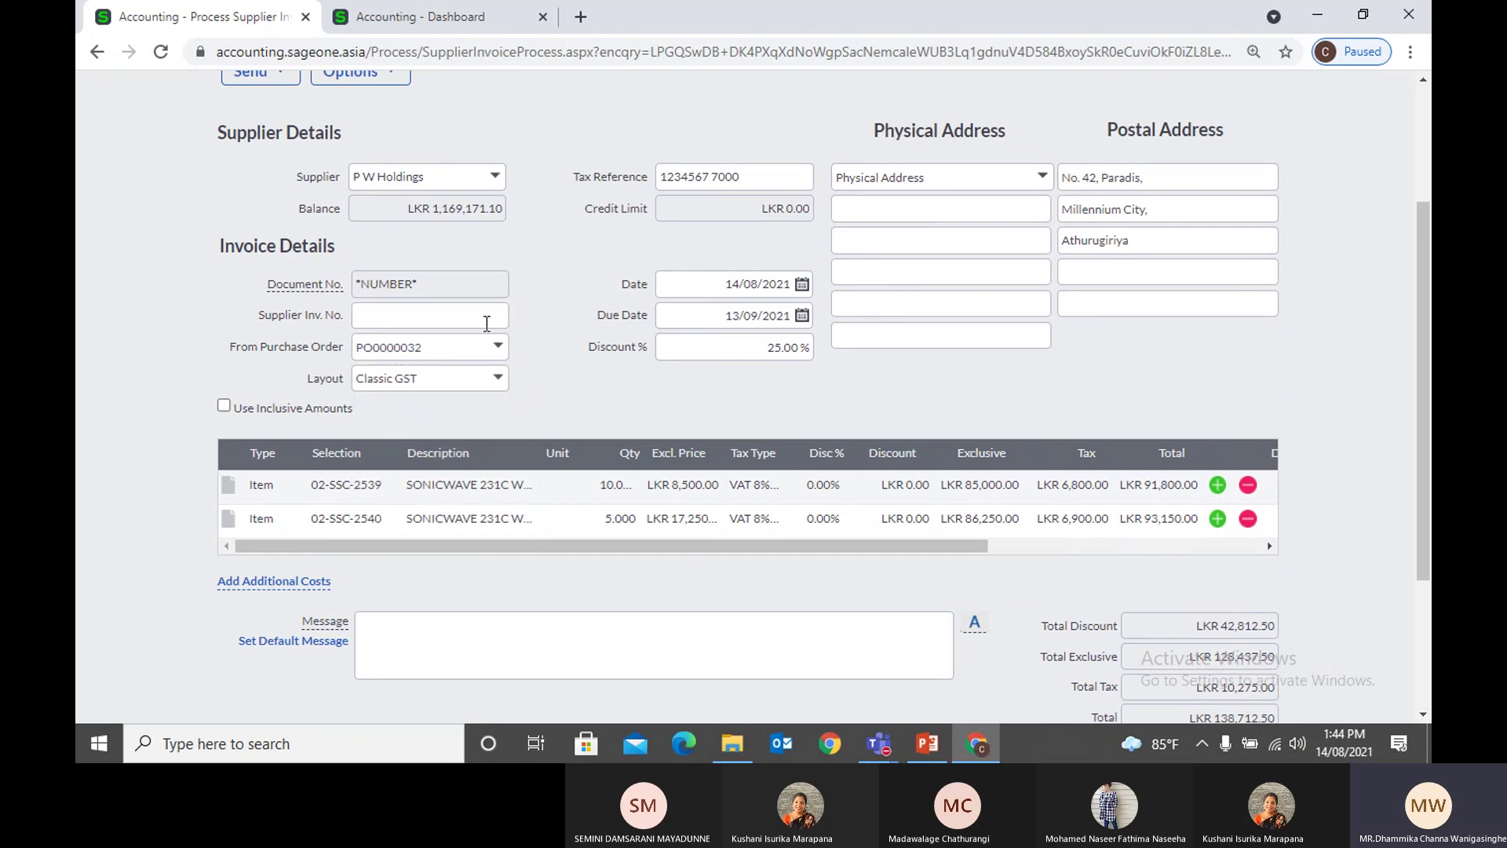
click(484, 317)
click(540, 297)
scroll(569, 329, down, 3)
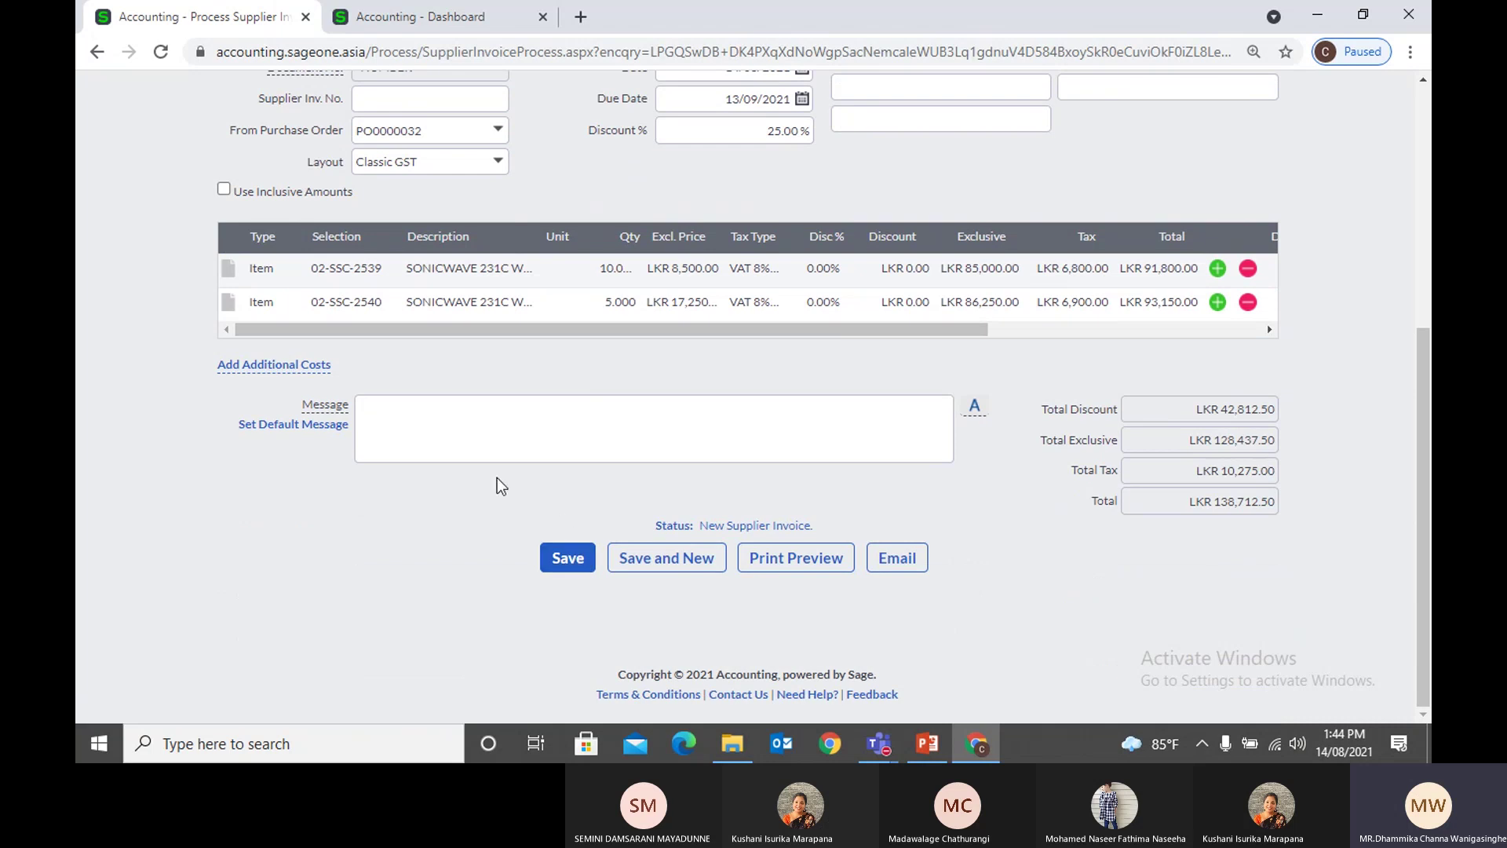
scroll(498, 484, up, 4)
scroll(282, 364, up, 2)
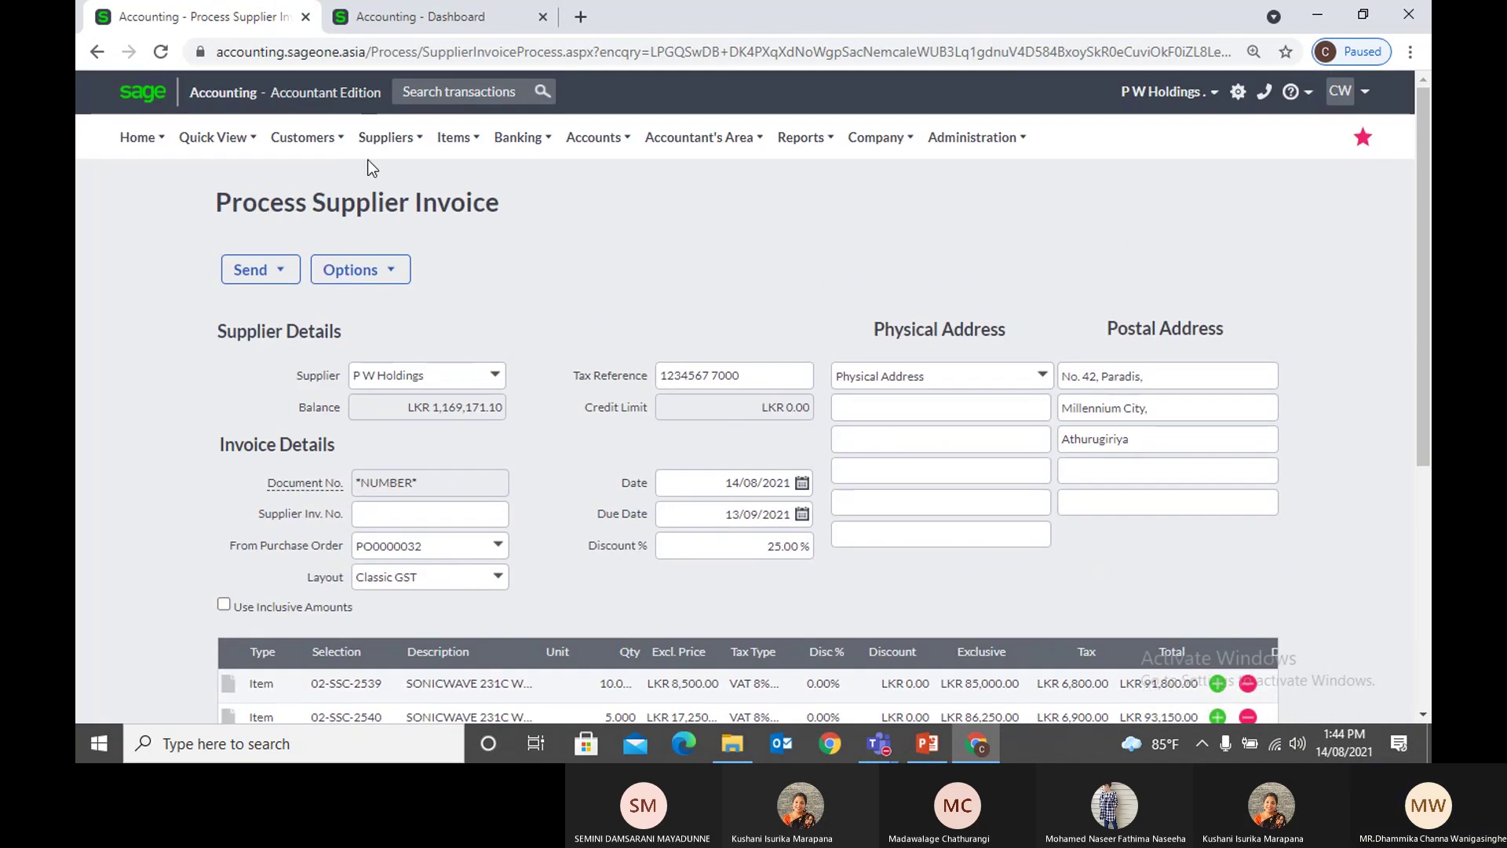
Step: Start a new supplier invoice from the supplier invoices list and set its supplier to P W Holdings
click(385, 137)
mouse_move(397, 241)
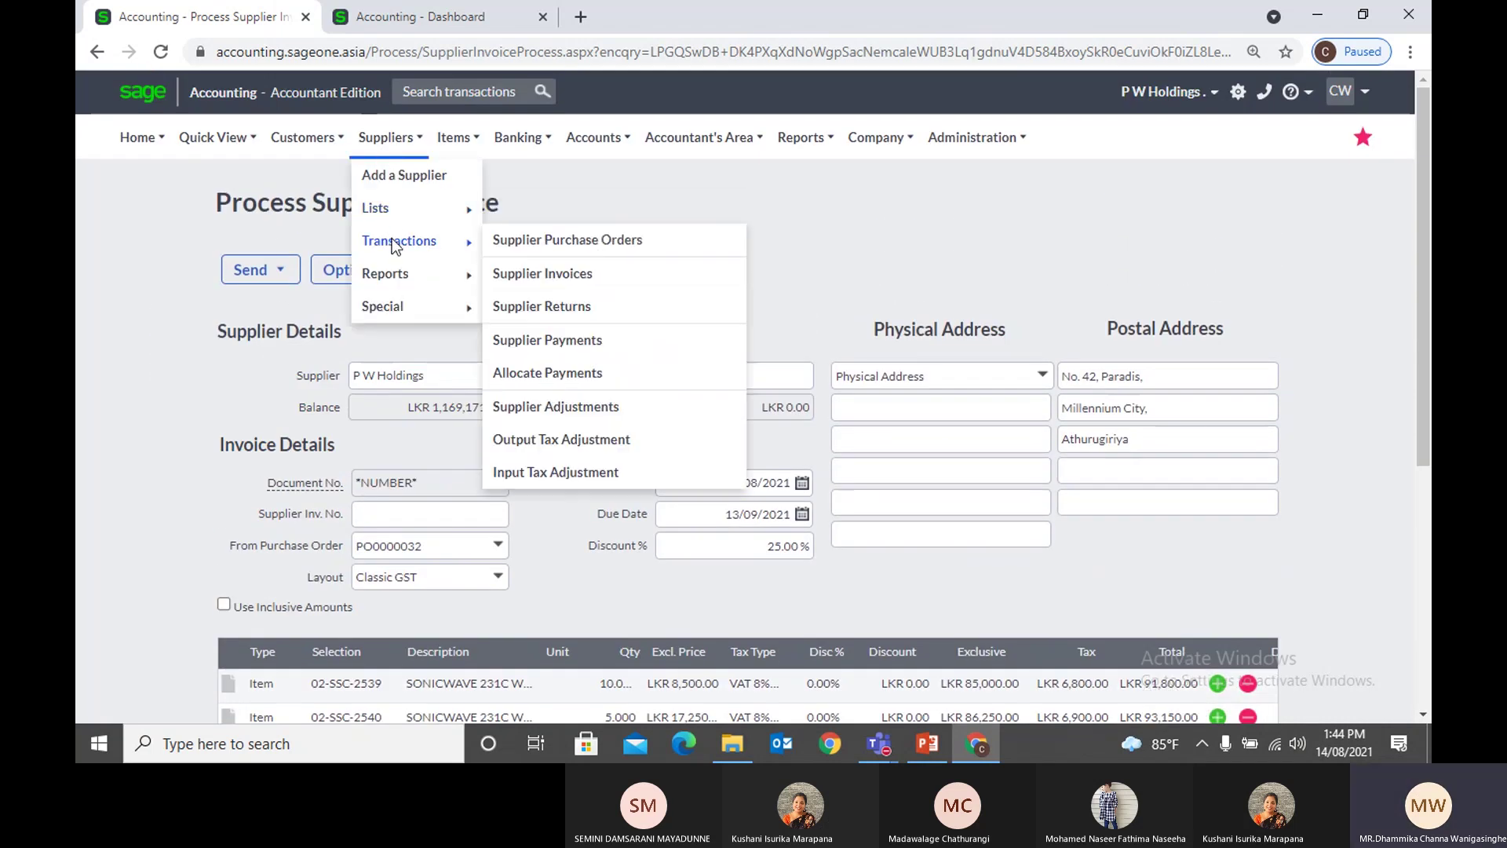
click(546, 272)
click(850, 164)
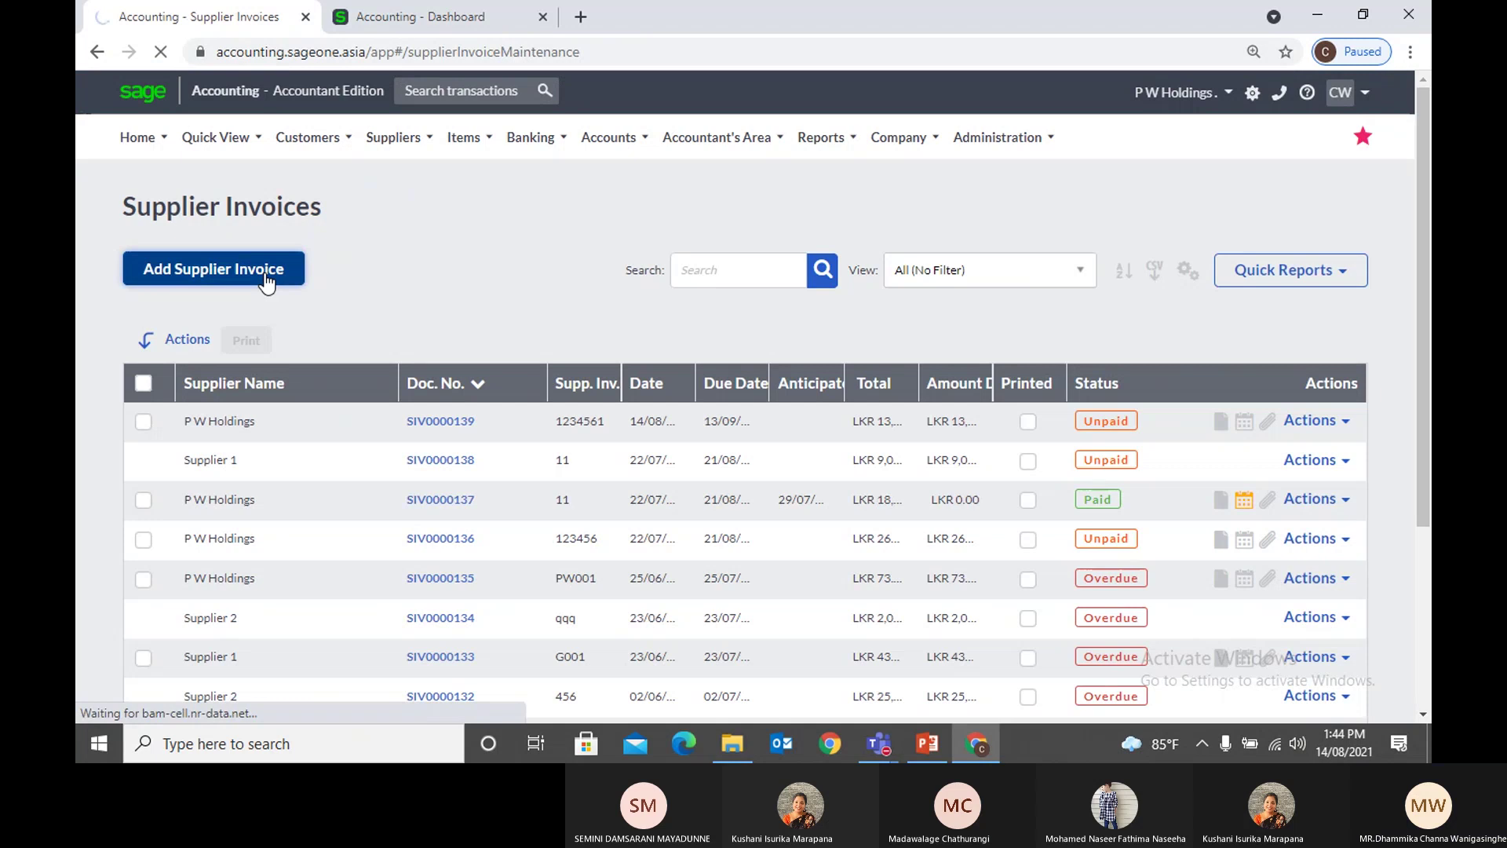
click(267, 280)
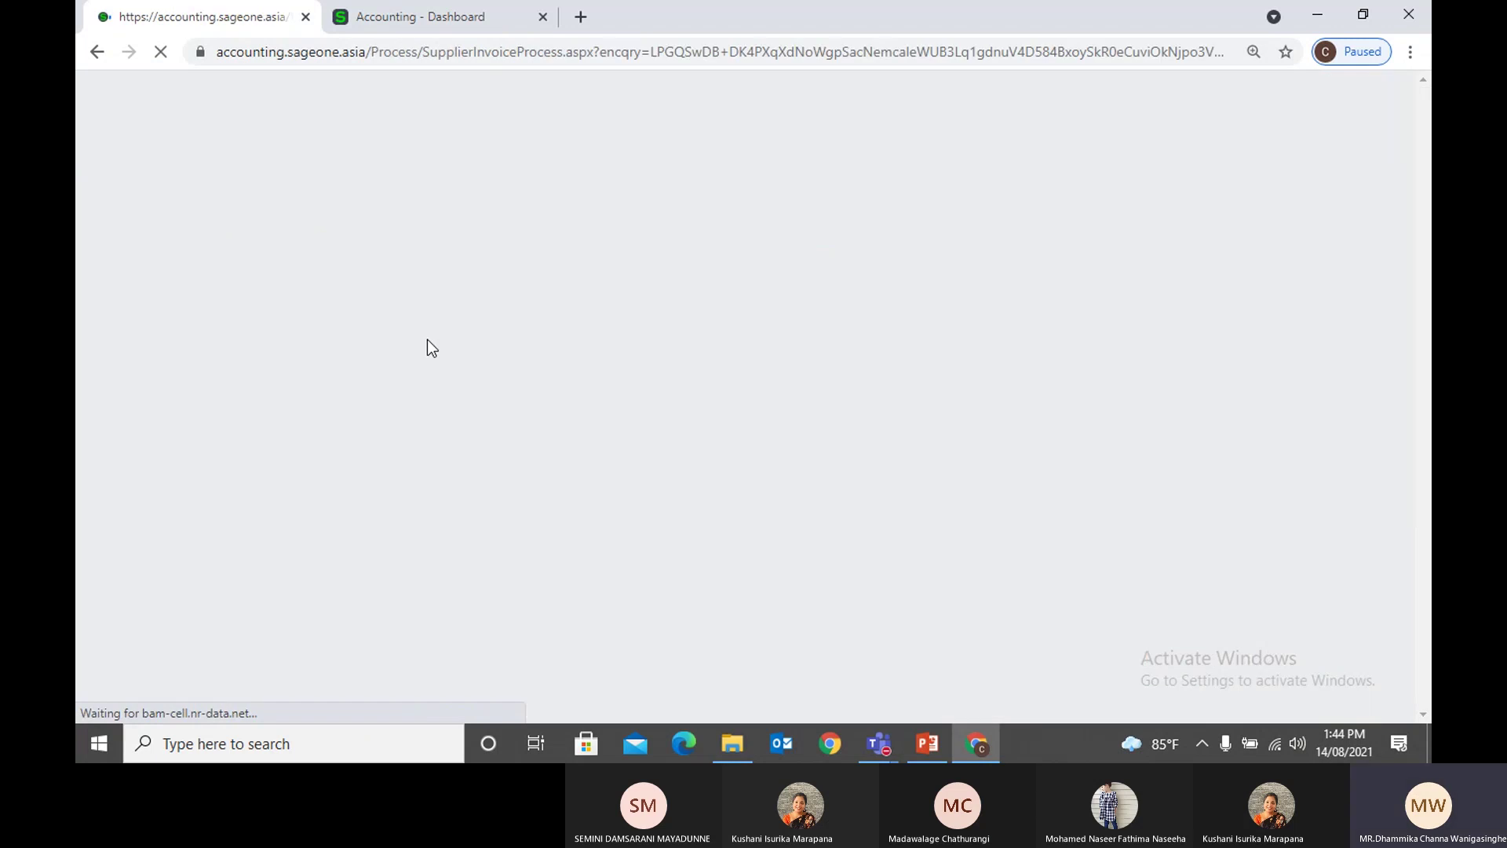
click(493, 375)
text(P W Holdings)
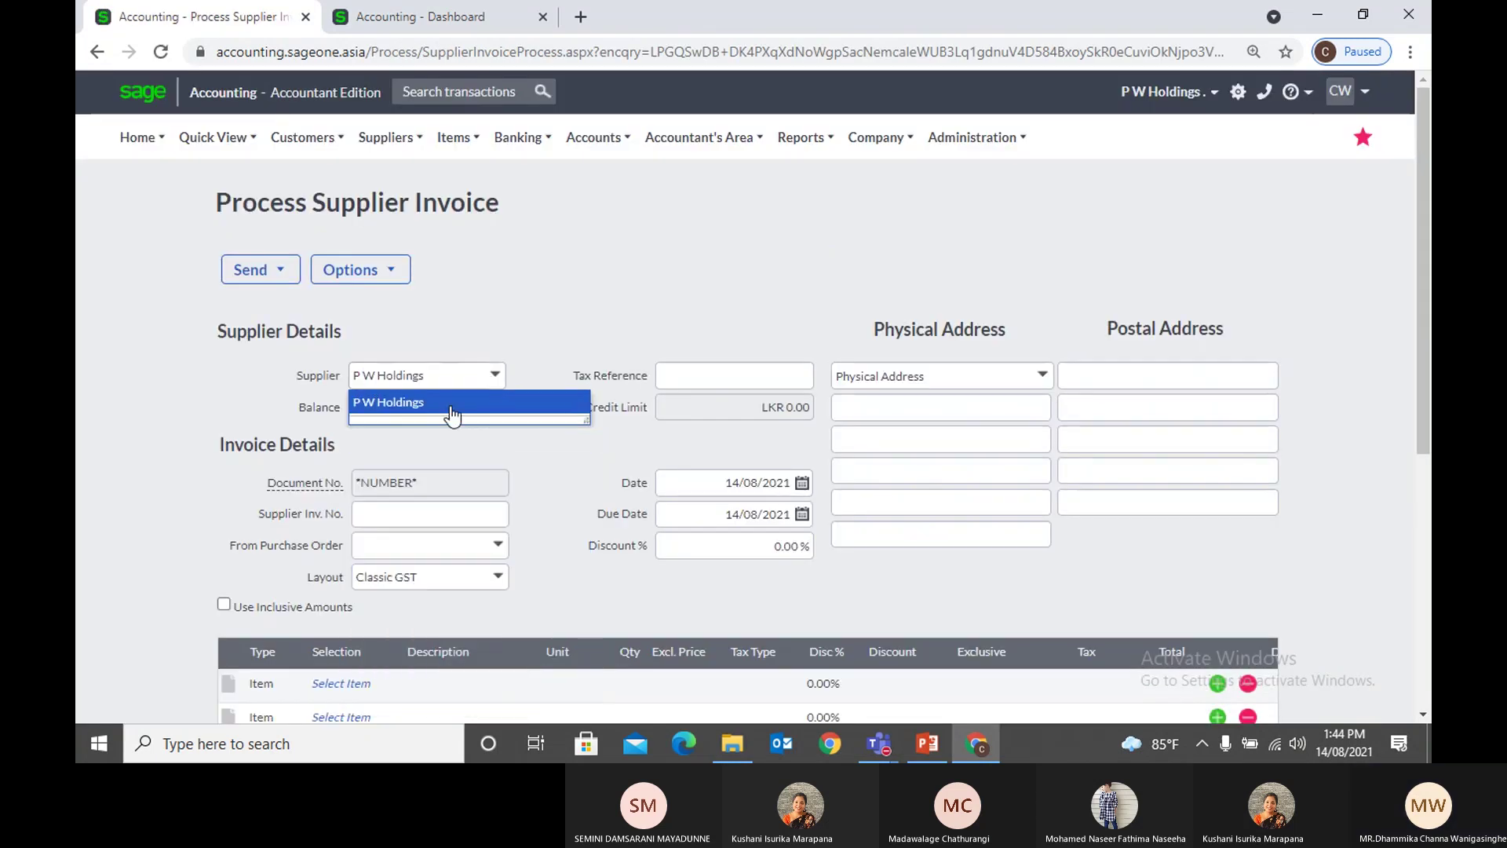
click(475, 407)
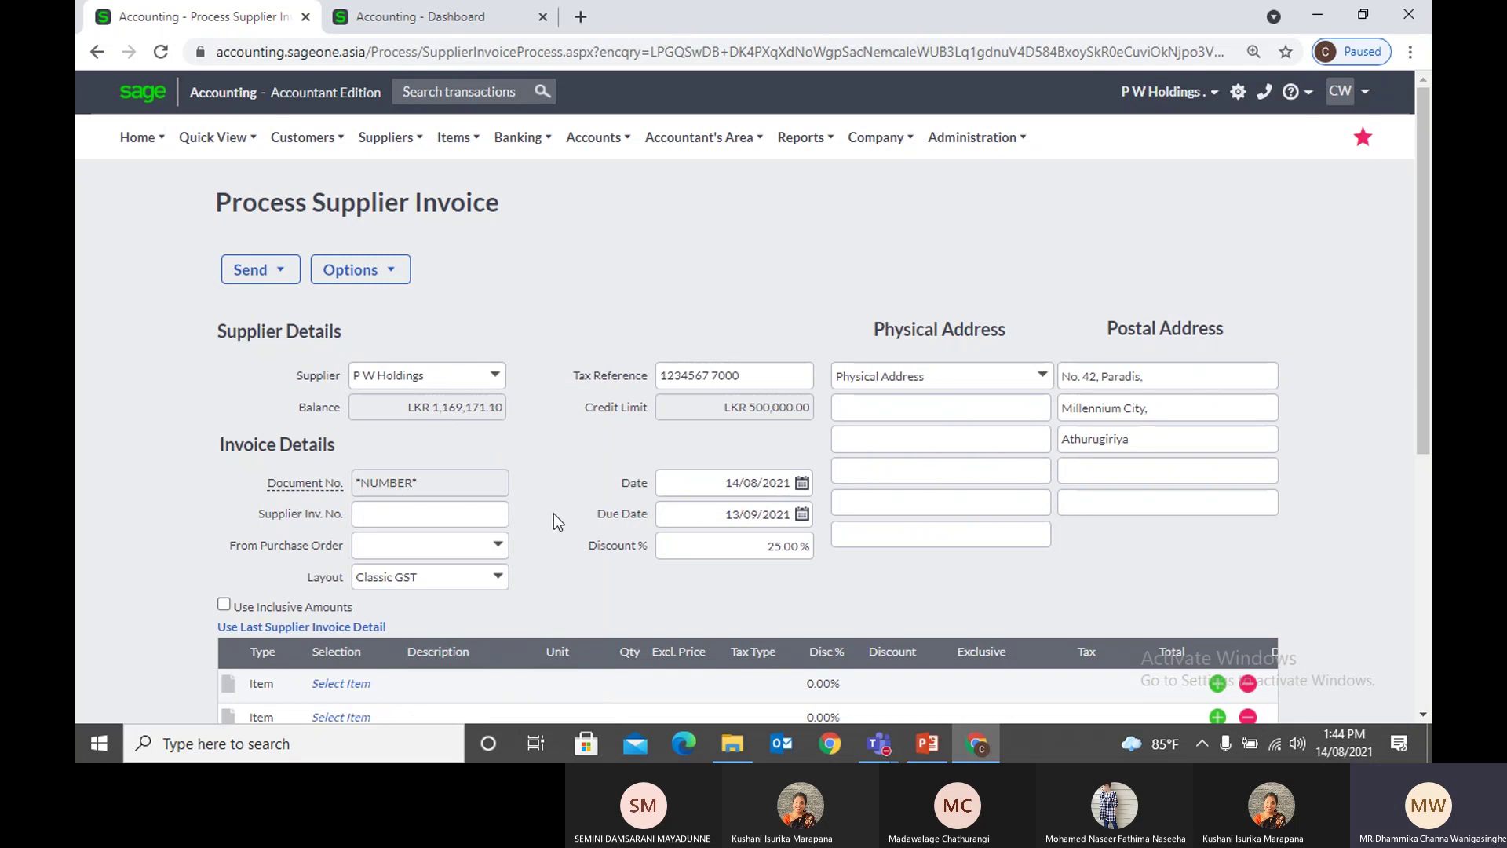
Step: Fill the invoice from the already invoiced purchase order dated 14/08/2021, agreeing to invoice it again, and check the copied lines
scroll(553, 514, down, 1)
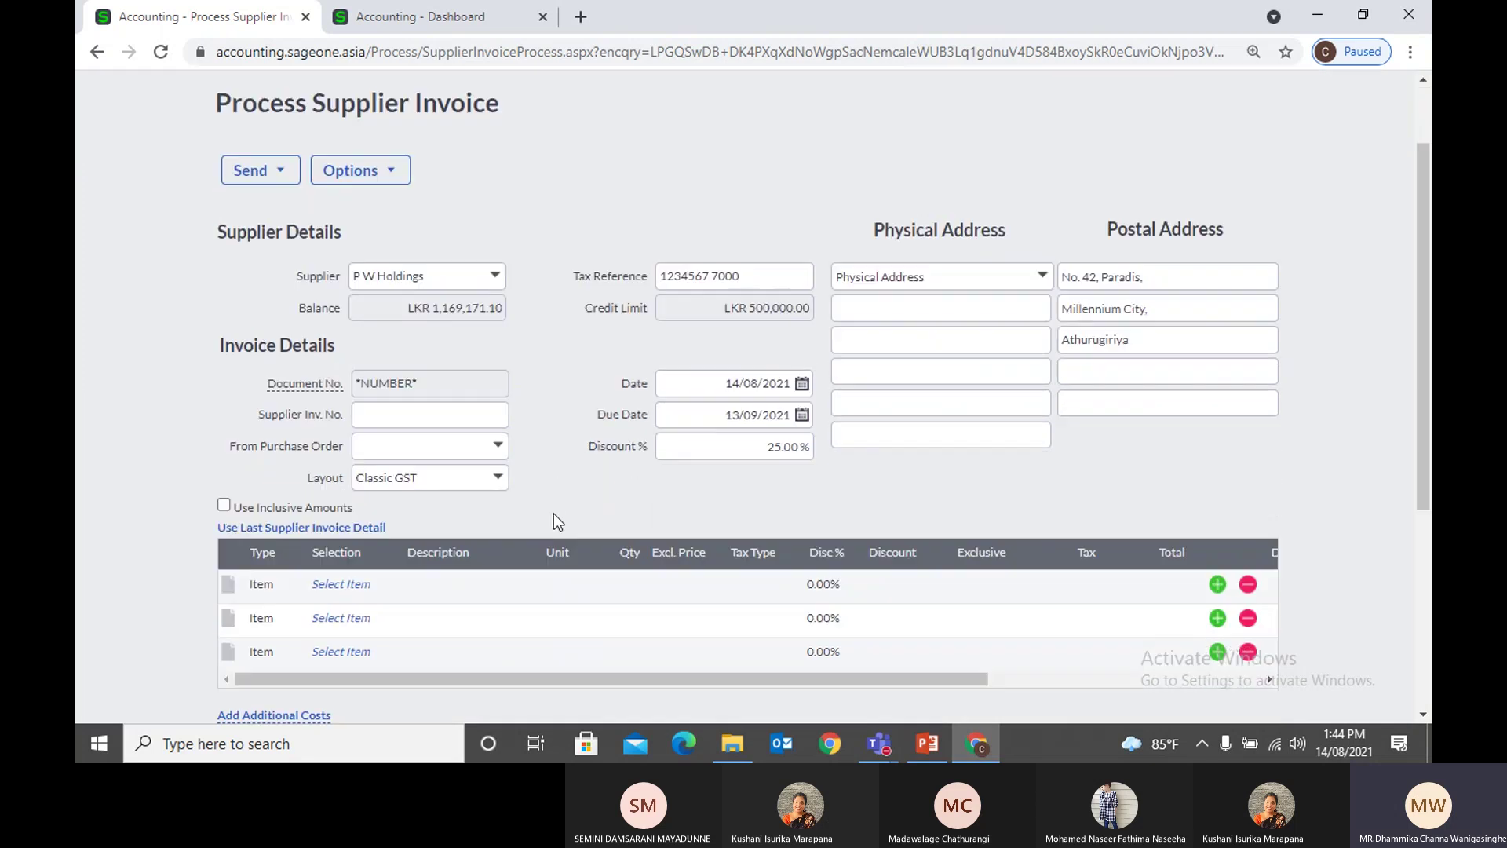
click(492, 449)
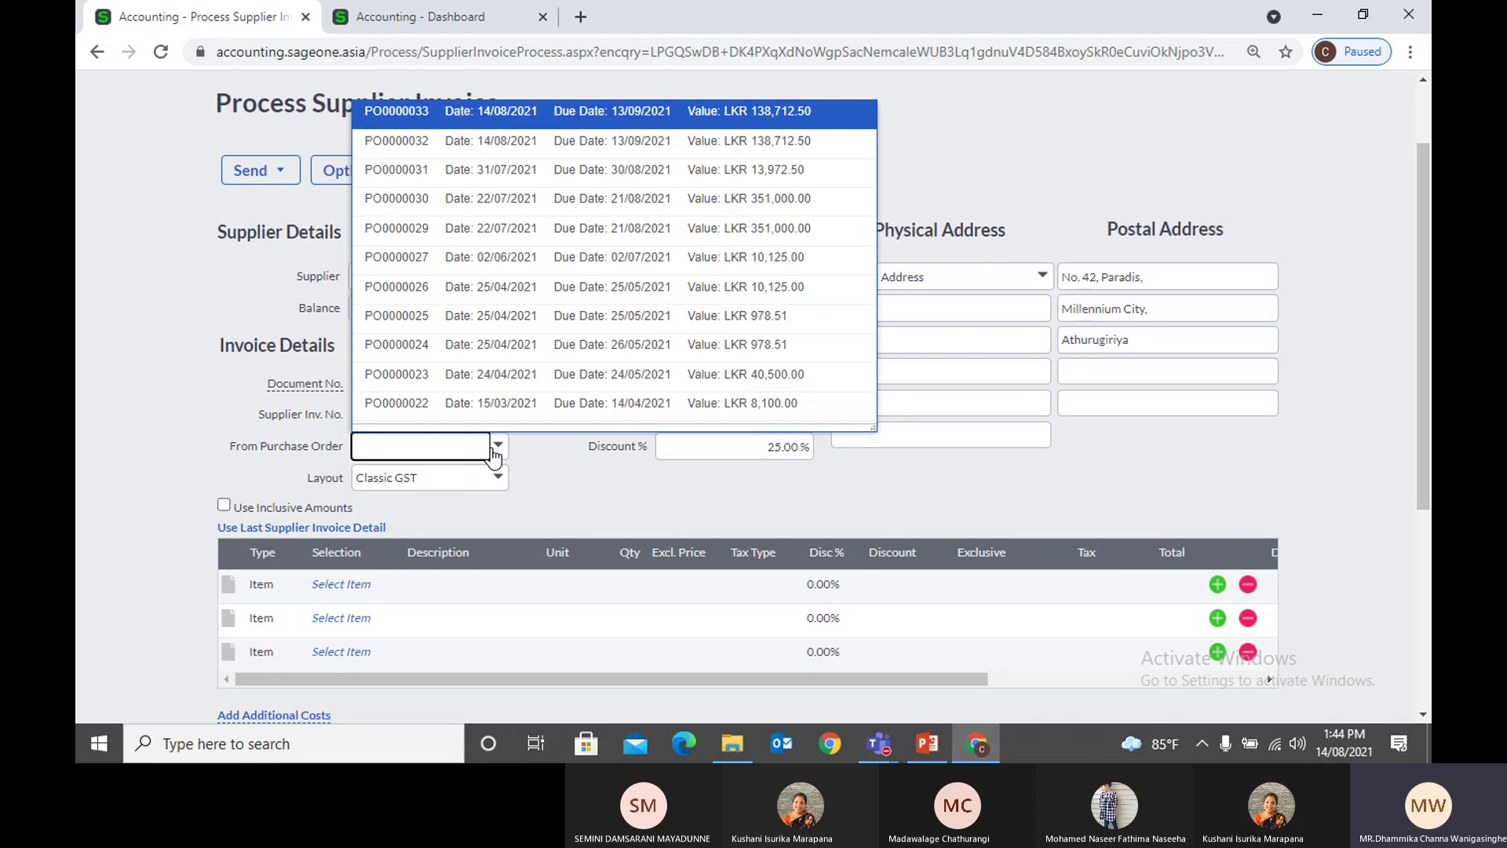
click(559, 149)
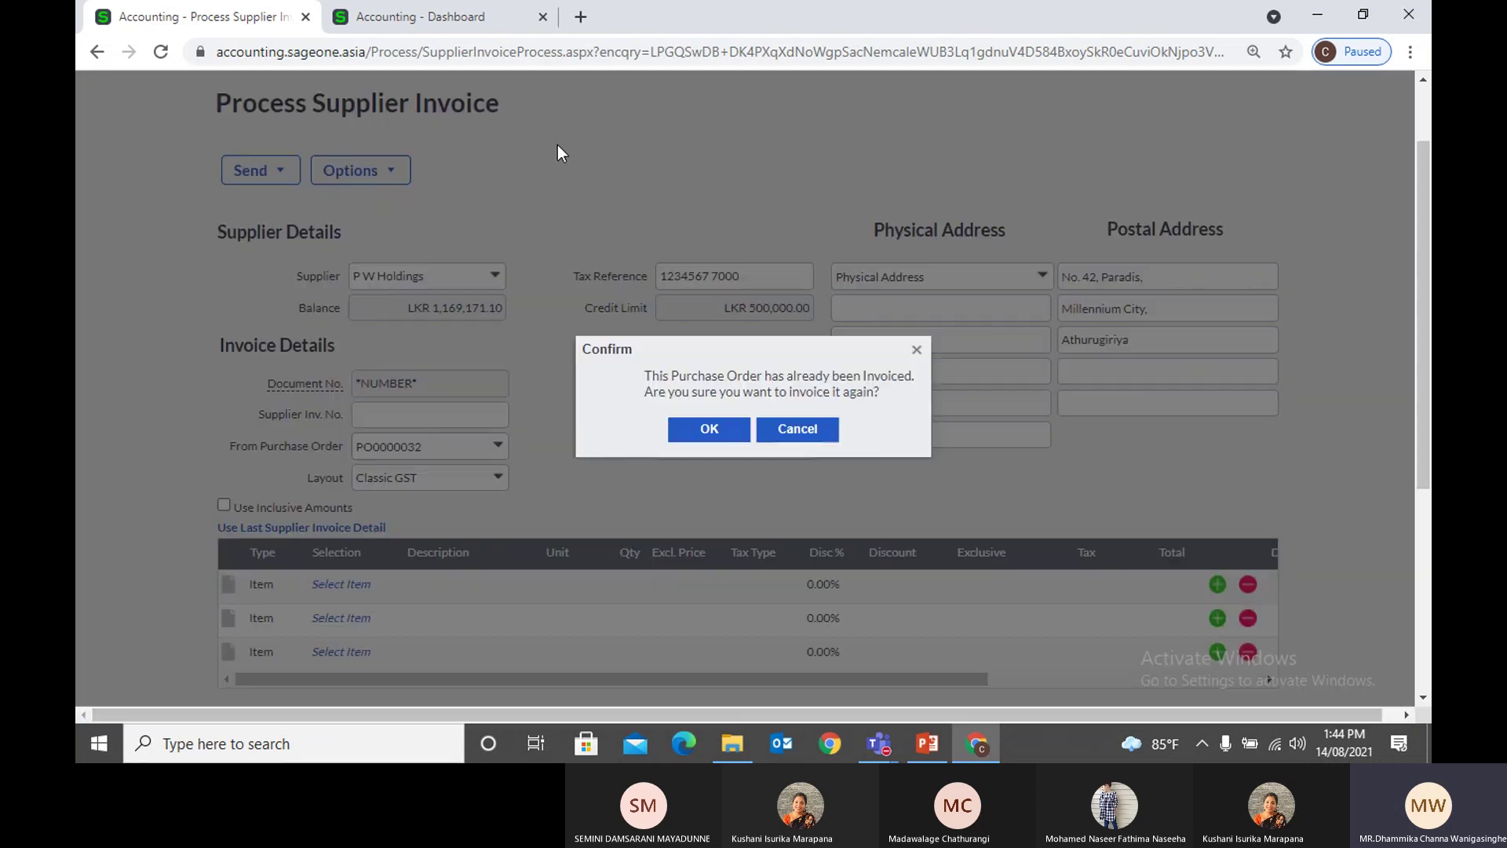
click(731, 430)
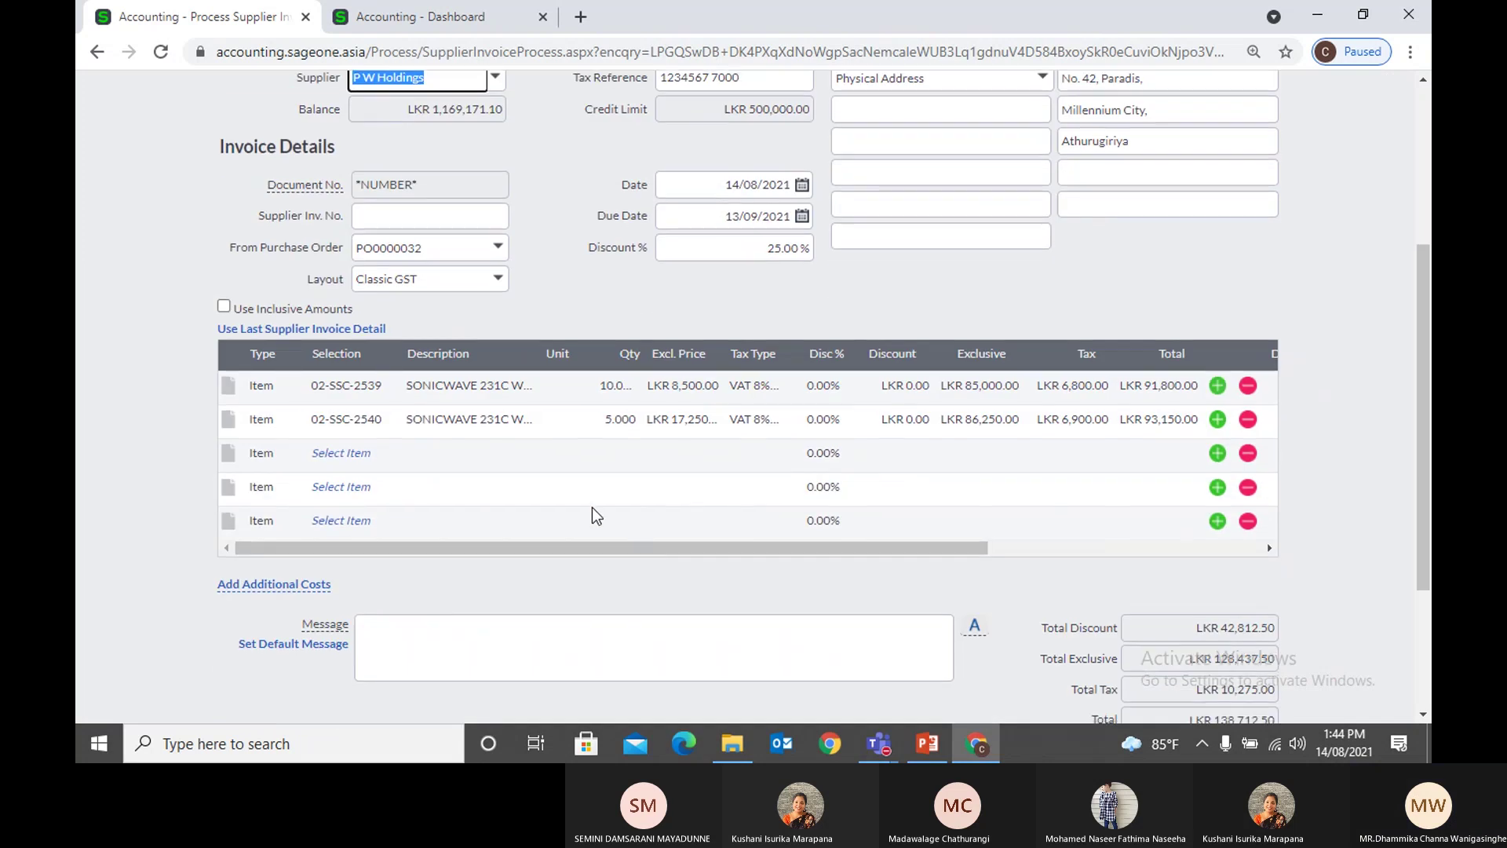
scroll(654, 583, down, 3)
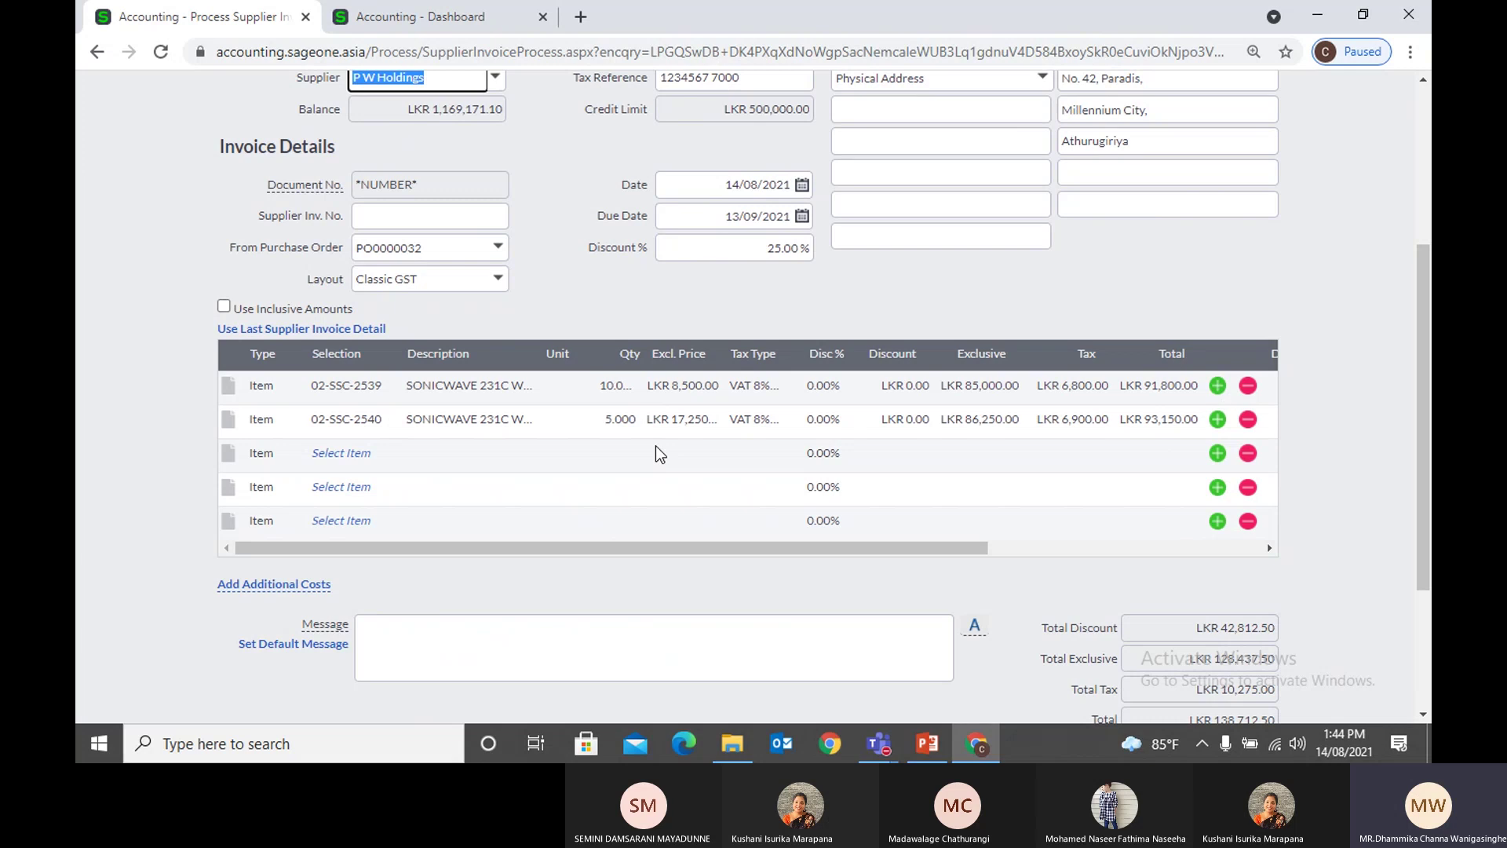
scroll(656, 446, up, 3)
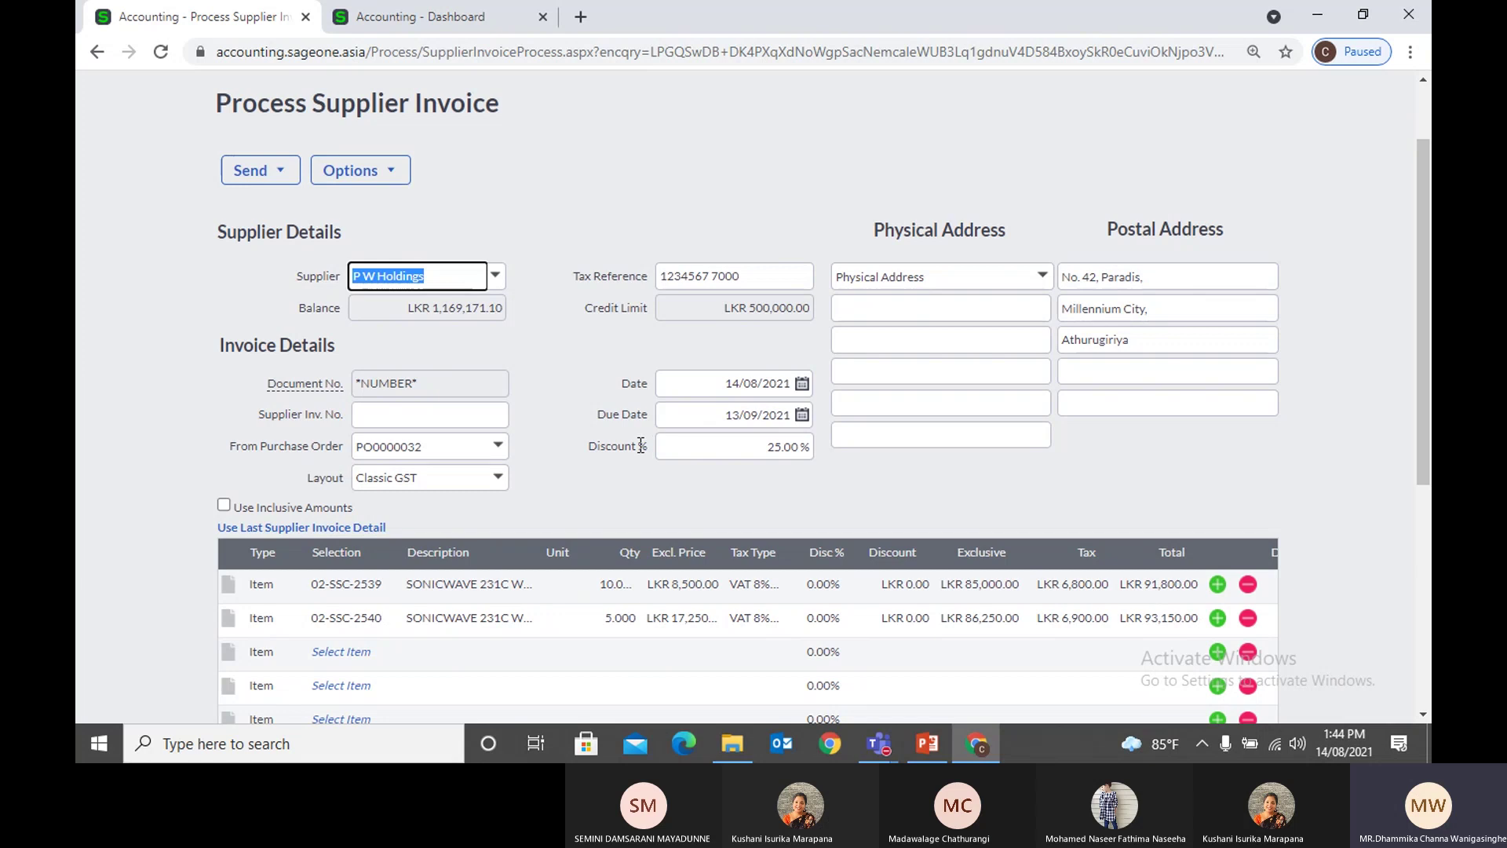
scroll(610, 464, up, 1)
mouse_move(377, 152)
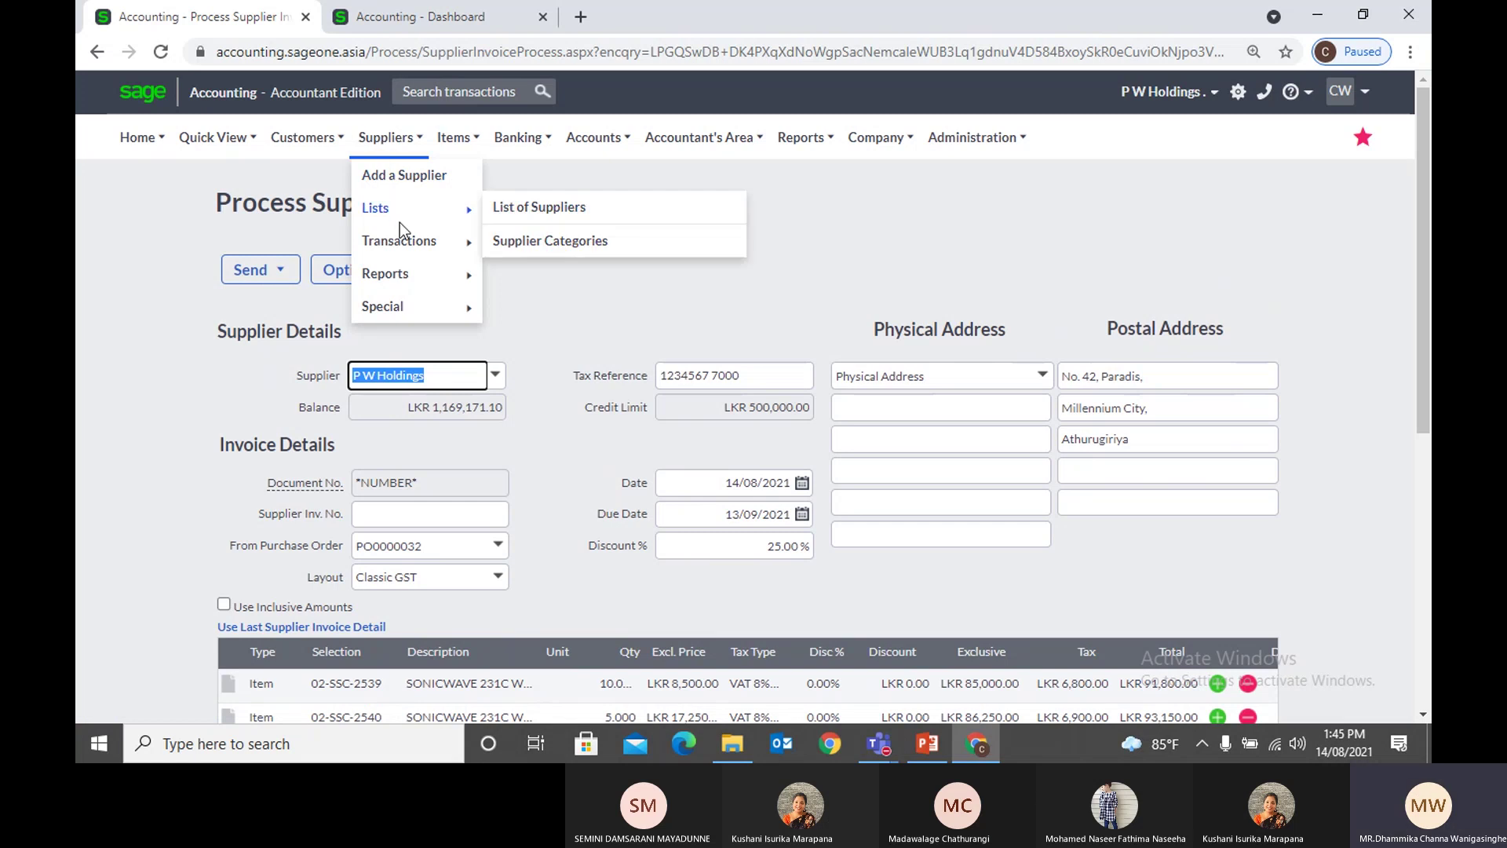
mouse_move(410, 243)
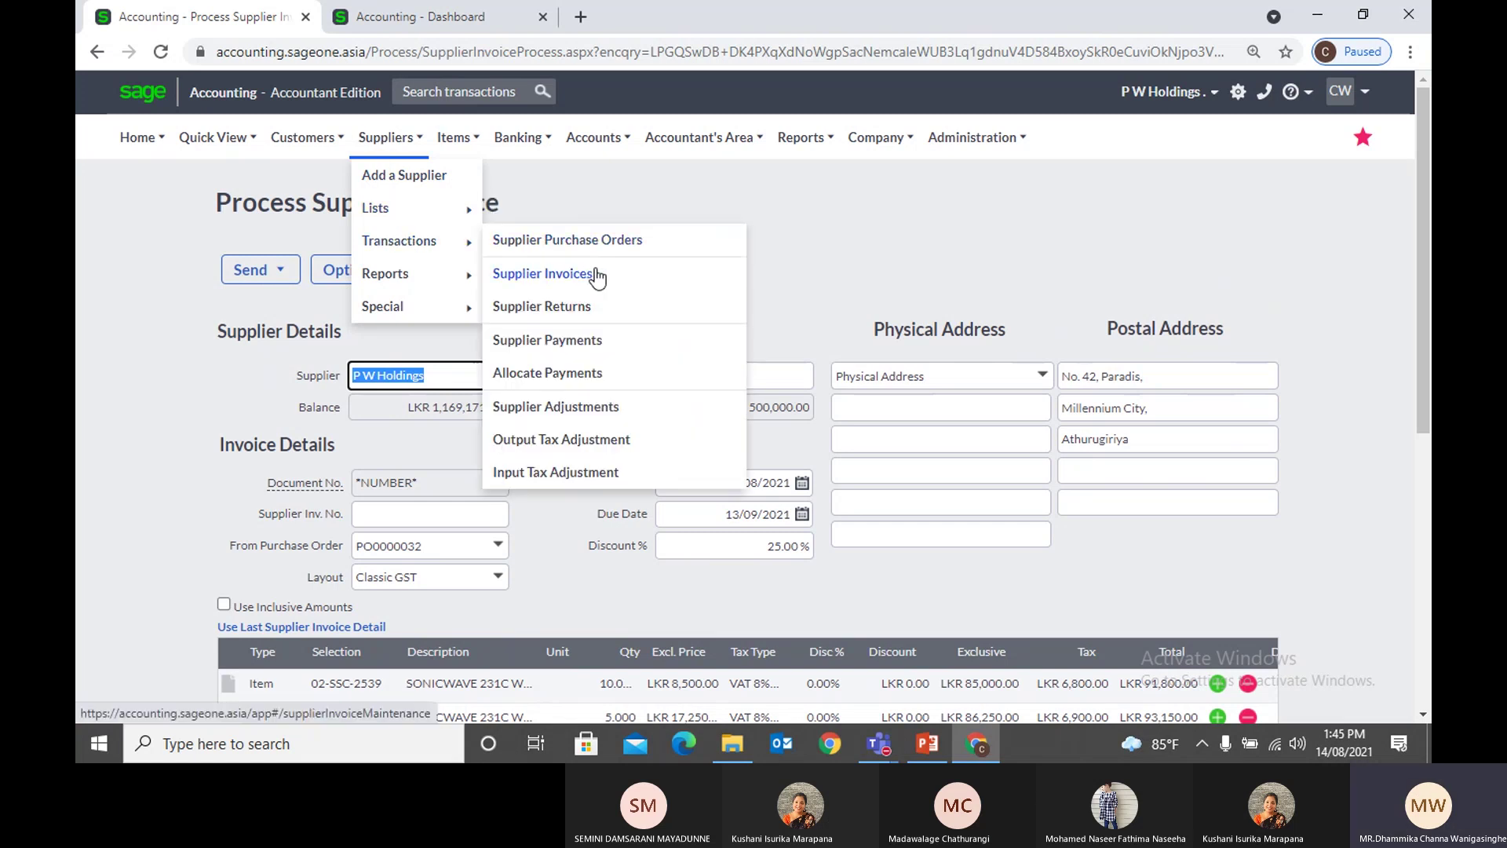
click(789, 253)
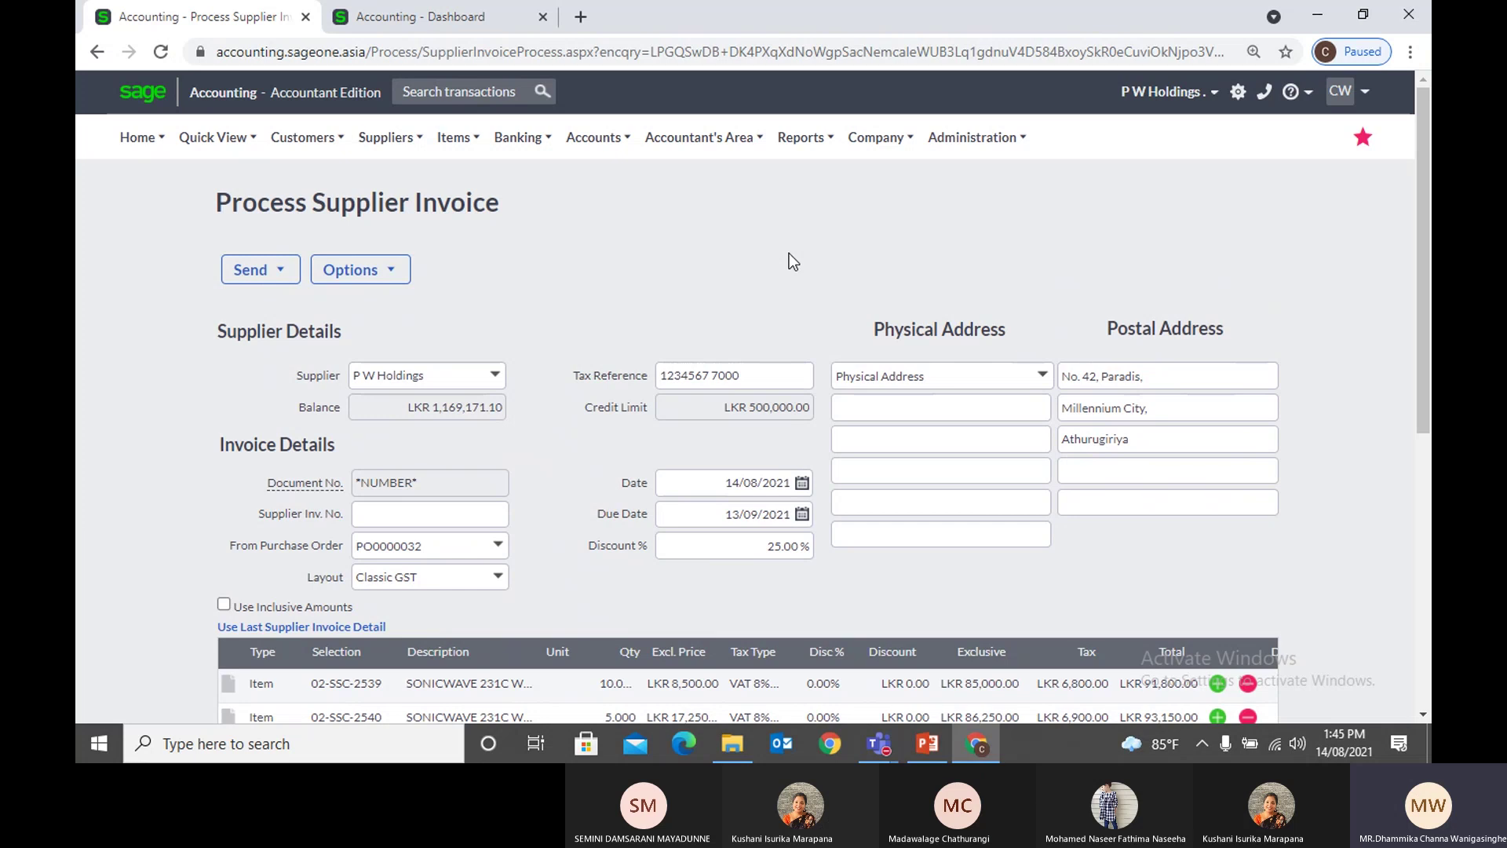
Step: Set the department of the first invoice line, item 02-SSC-2539, to Accounts
scroll(789, 262, down, 3)
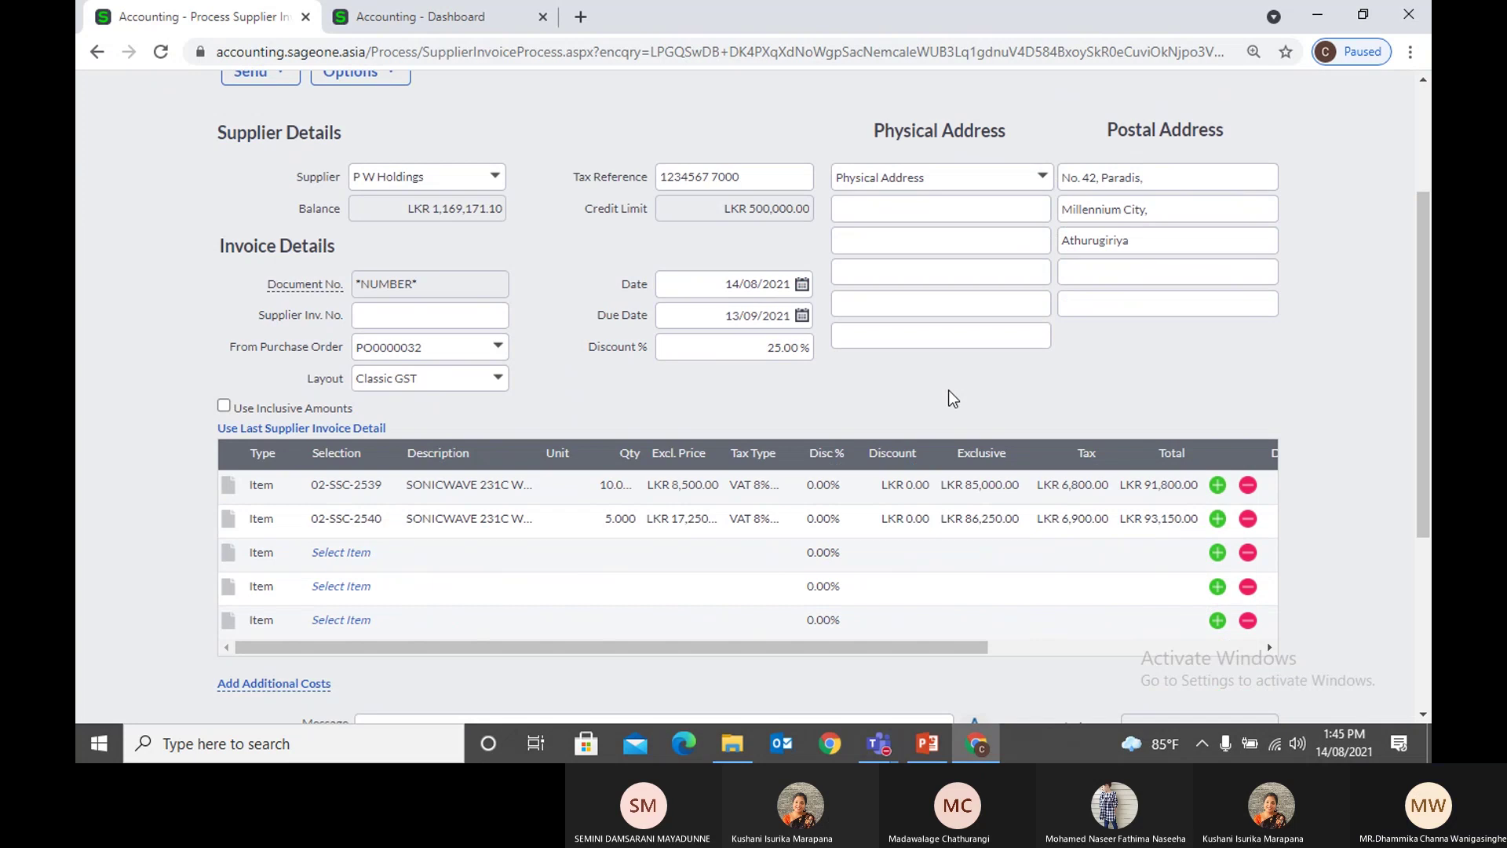
click(1019, 645)
click(957, 489)
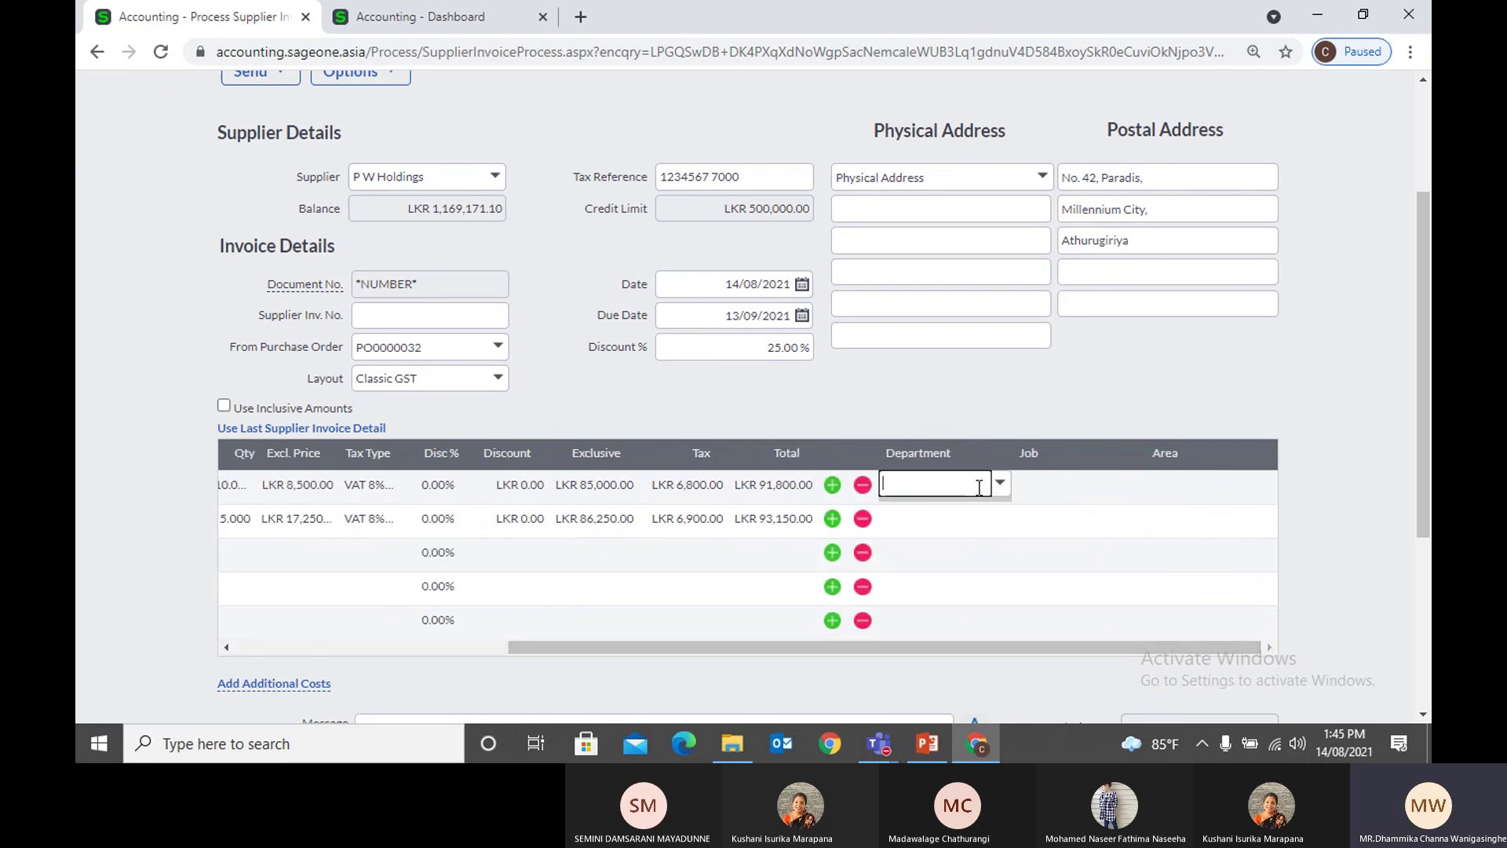
click(1000, 485)
click(907, 284)
Step: Examine all columns of the invoice's item lines together with its totals and invoice details
scroll(954, 465, down, 2)
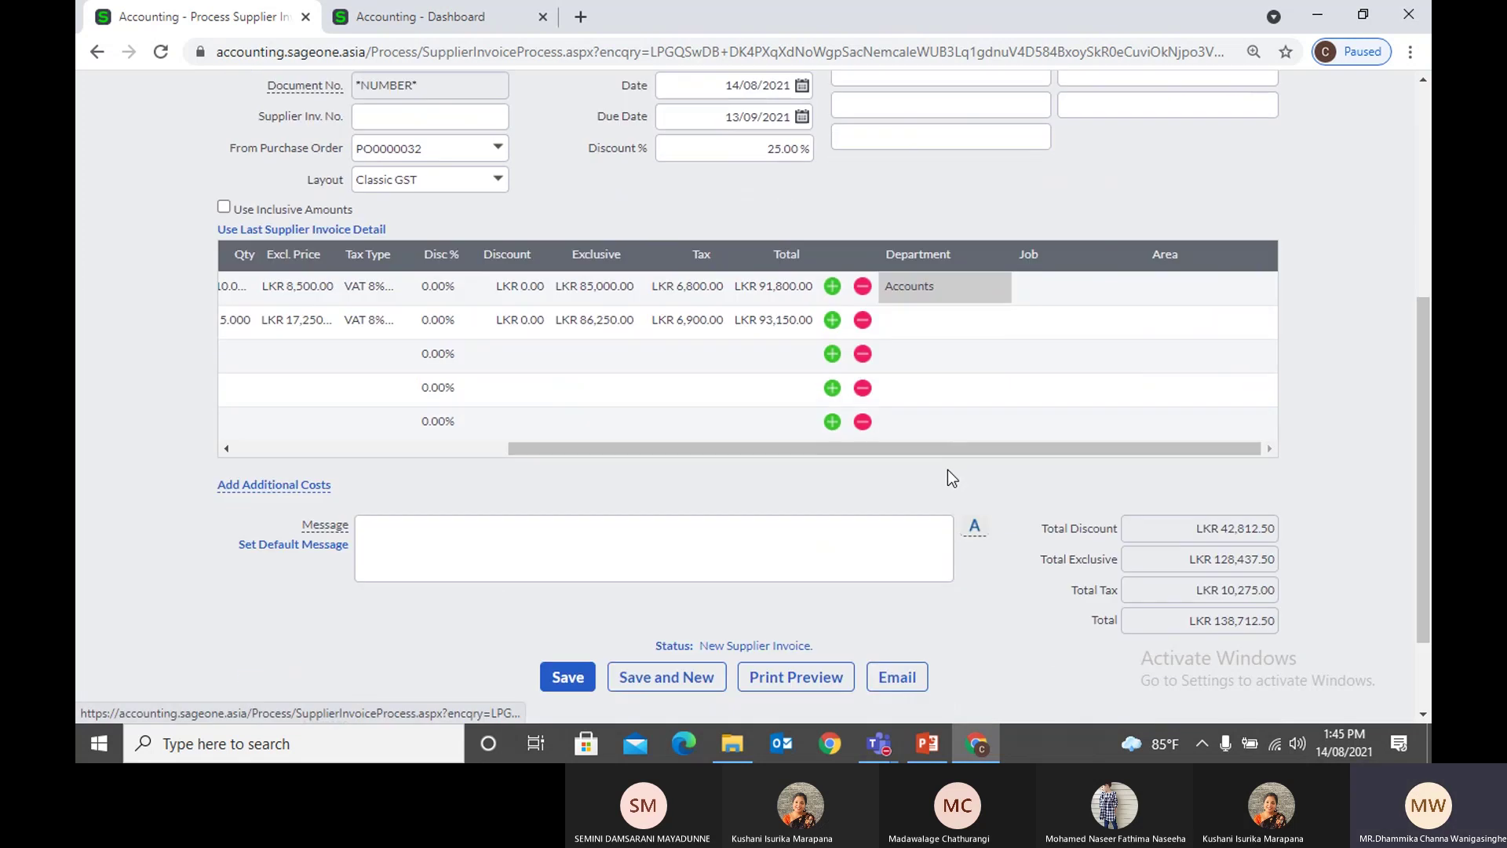
drag(777, 452, 496, 449)
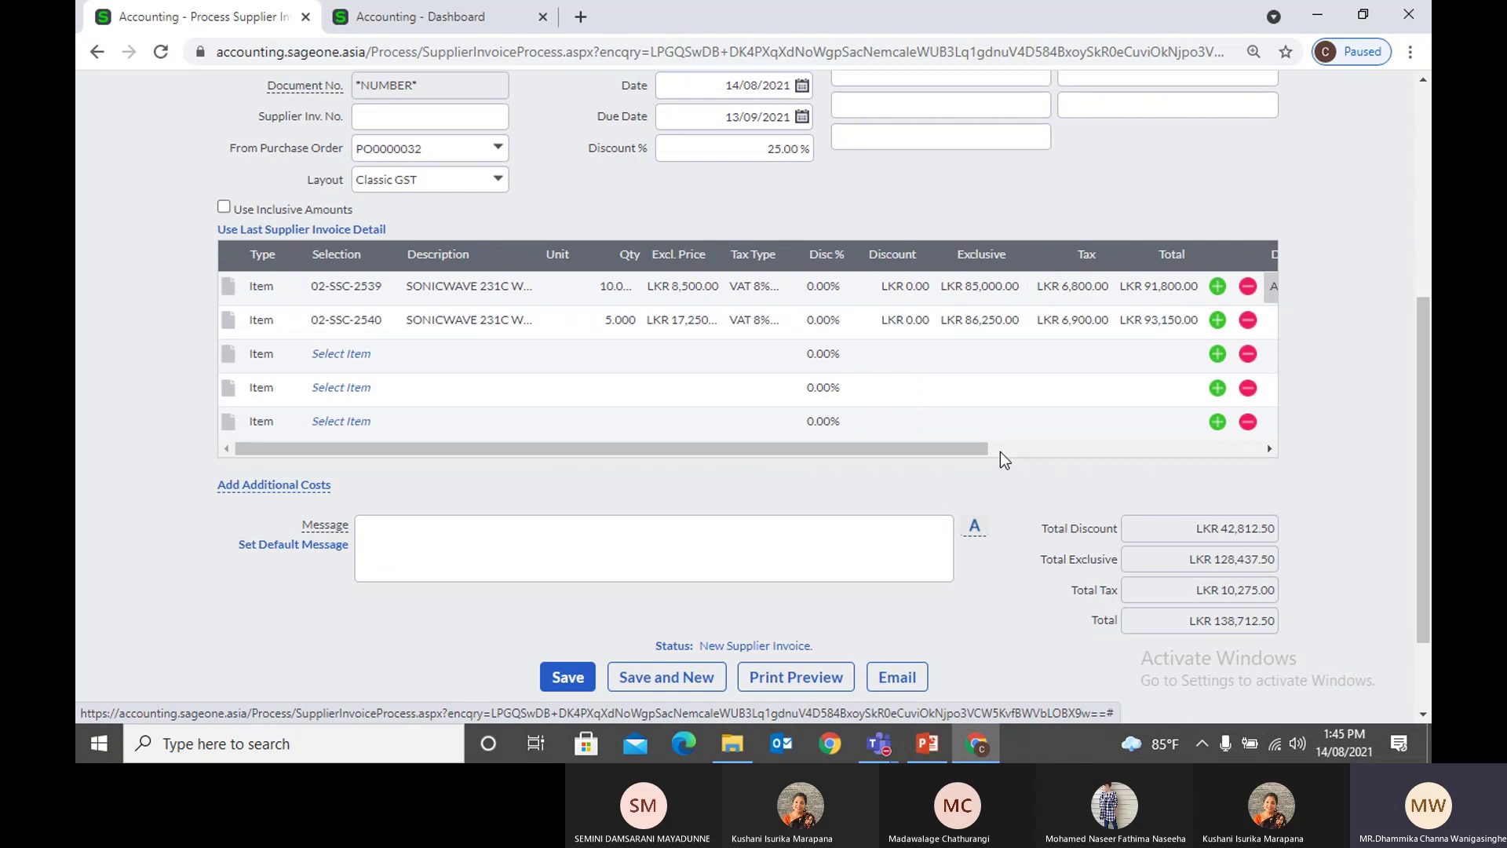
click(1000, 450)
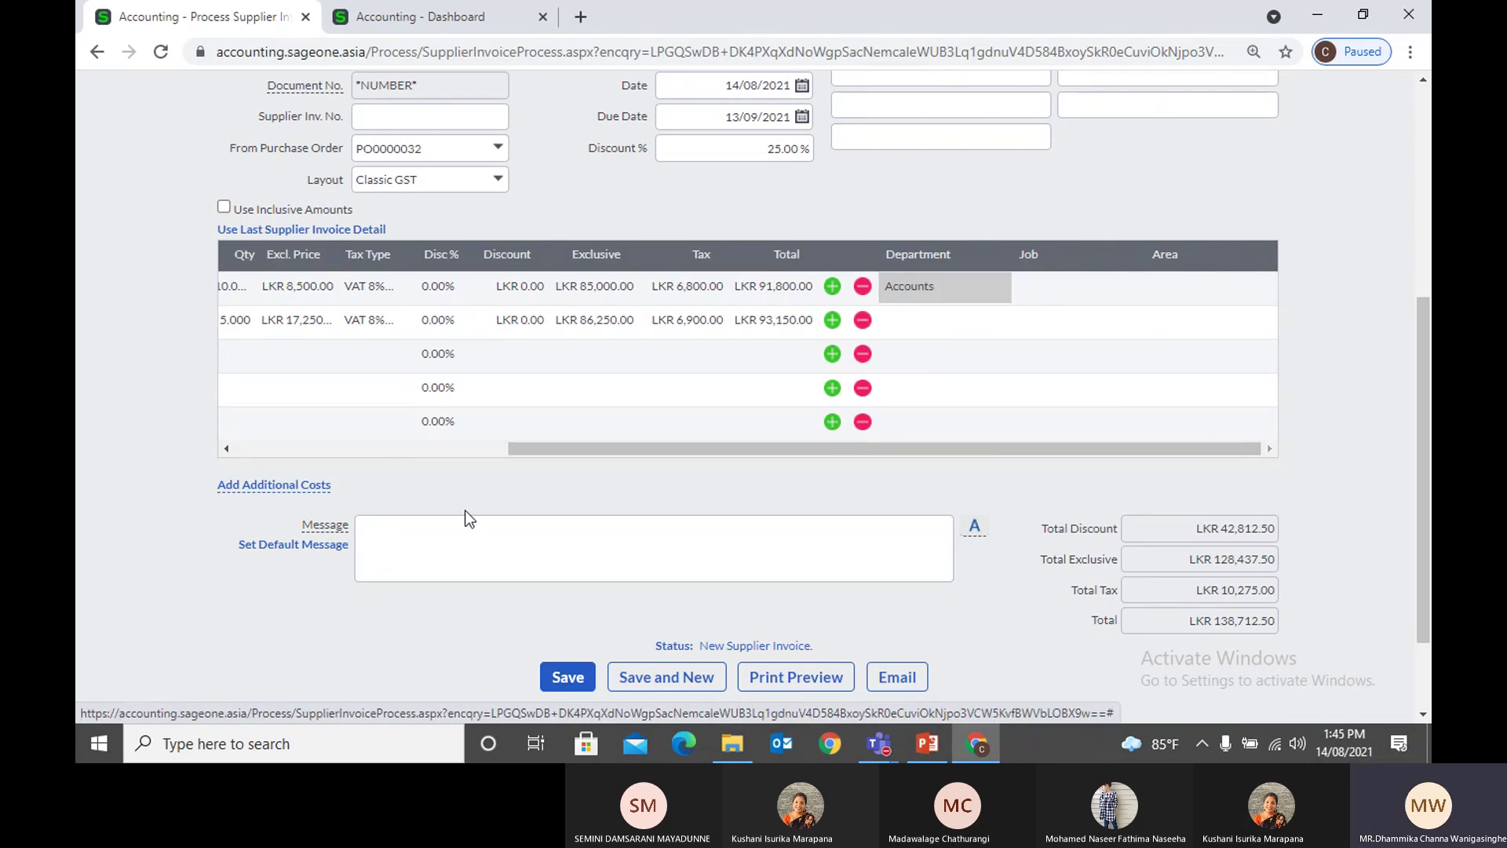
click(452, 449)
scroll(452, 459, up, 1)
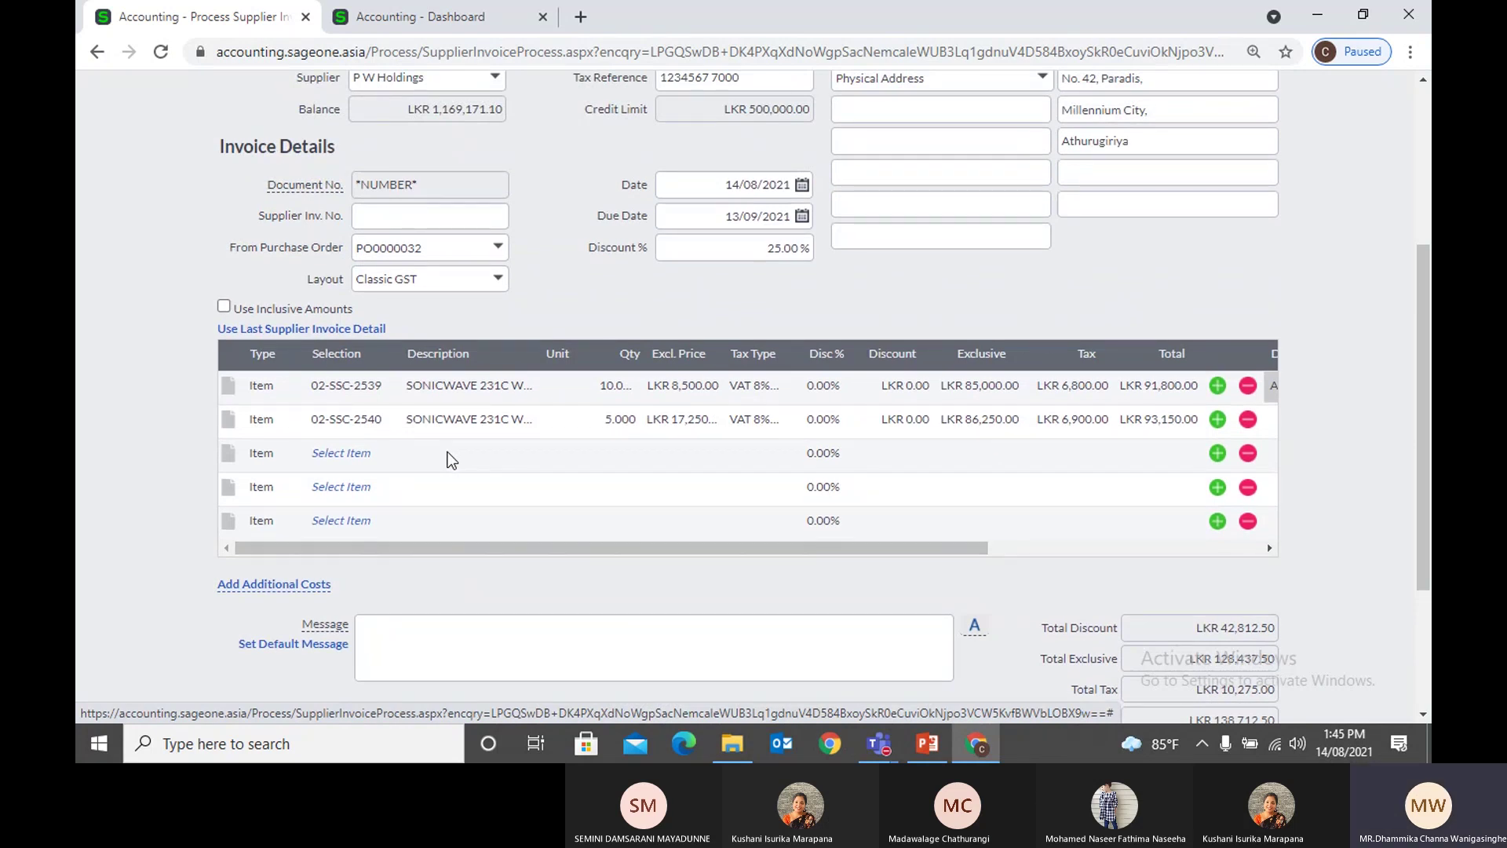
scroll(457, 472, up, 1)
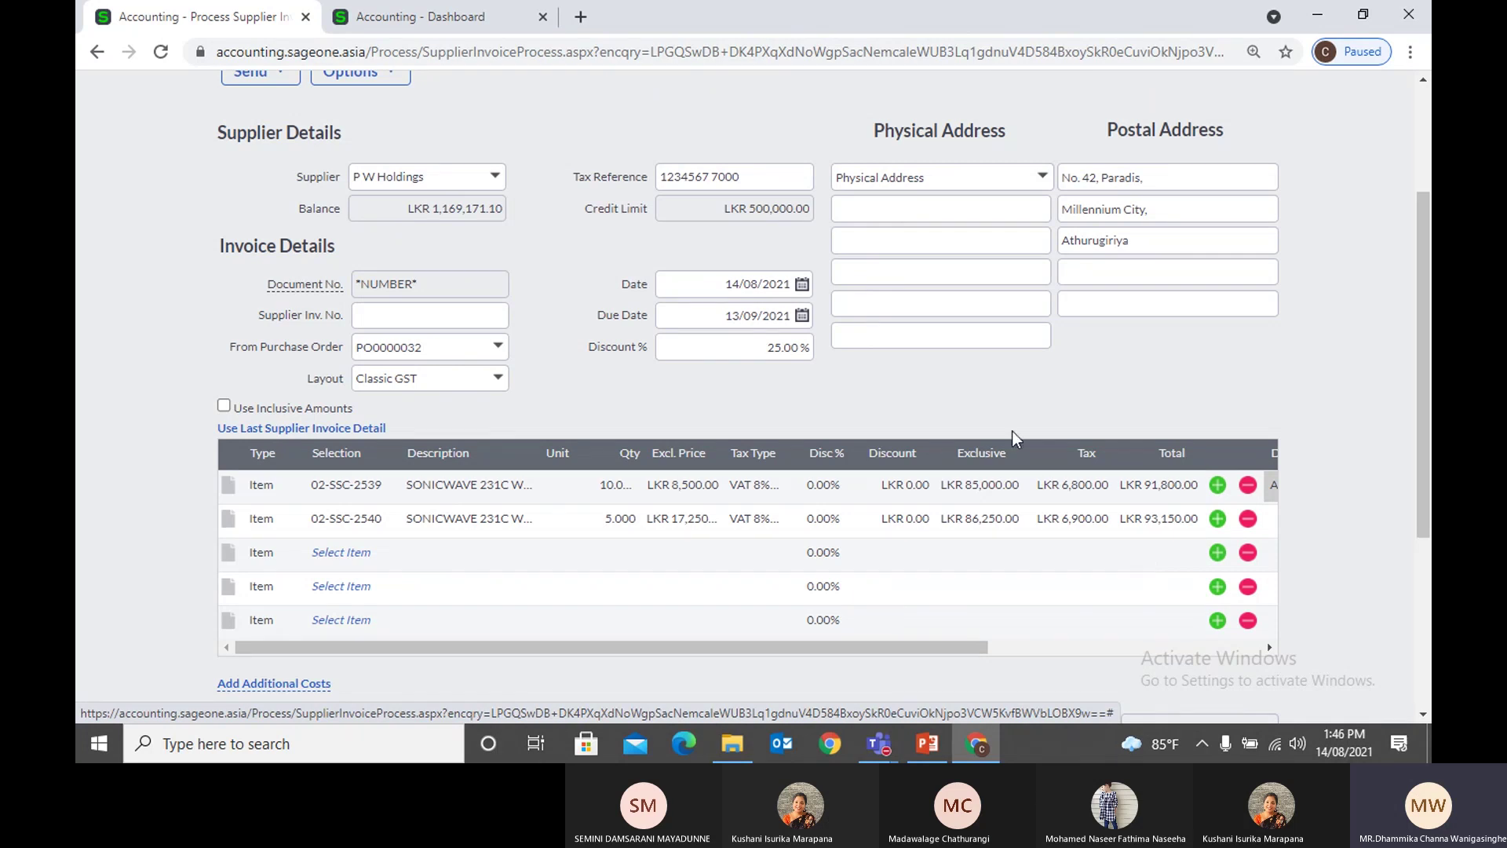
scroll(1013, 433, down, 1)
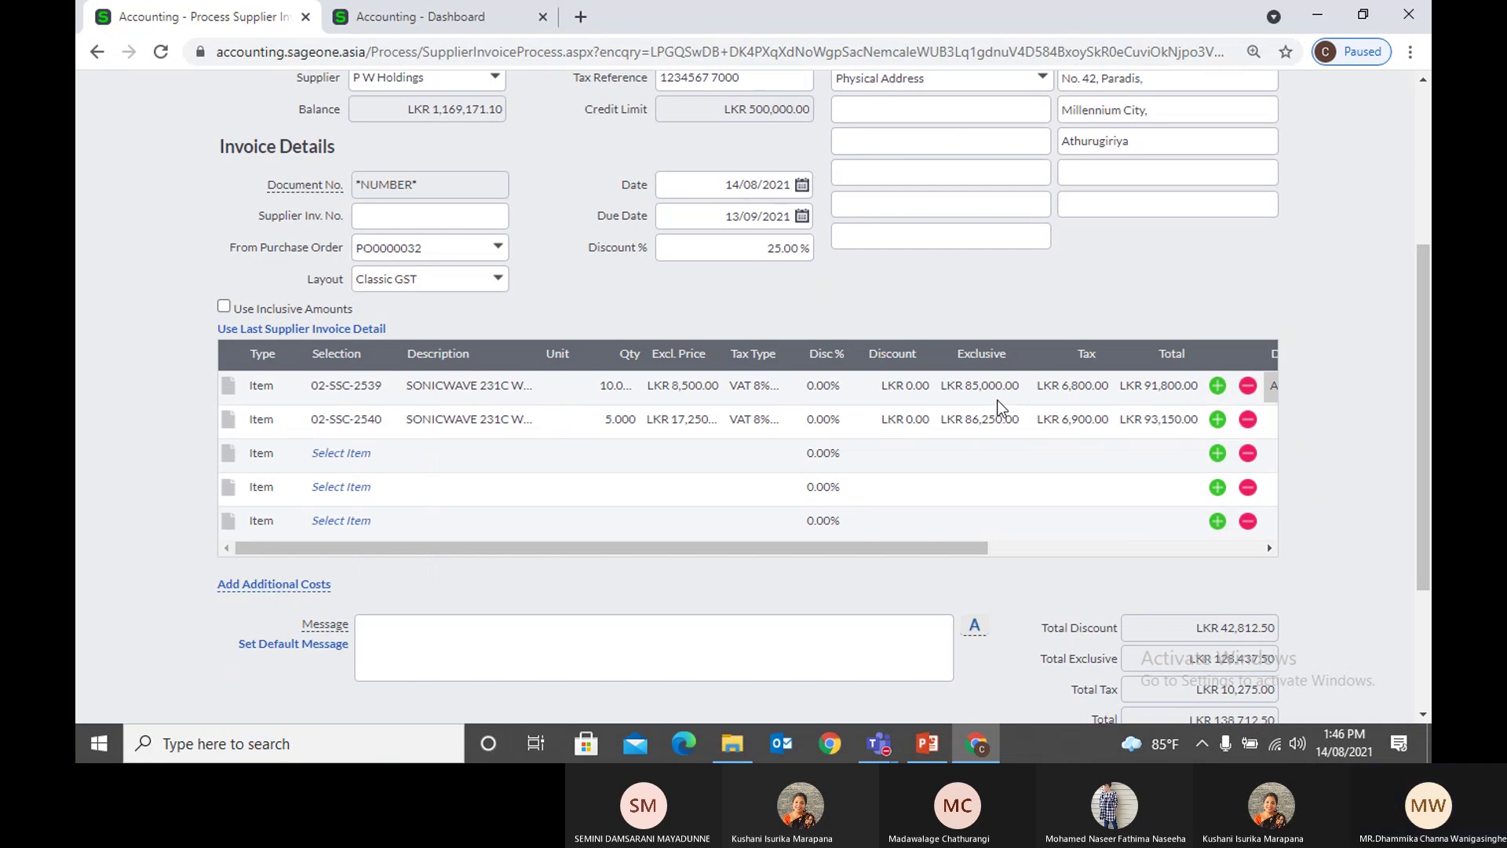
Step: Set the exclusive price of item 02-SSC-2539 to 10000 and that of item 02-SSC-2540 to 20000
click(675, 386)
text(10000)
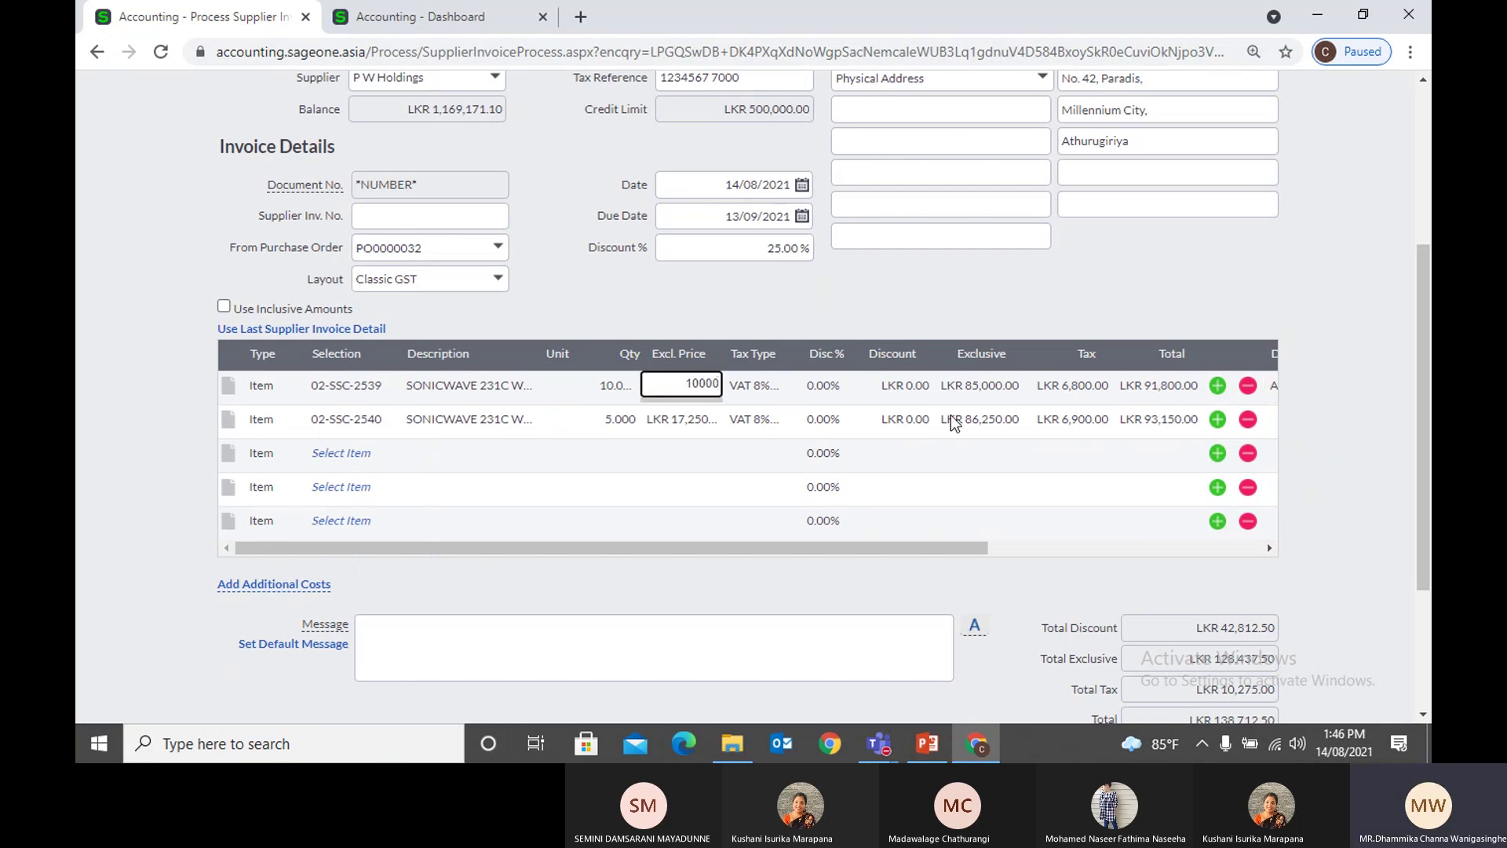
key(Tab)
click(665, 427)
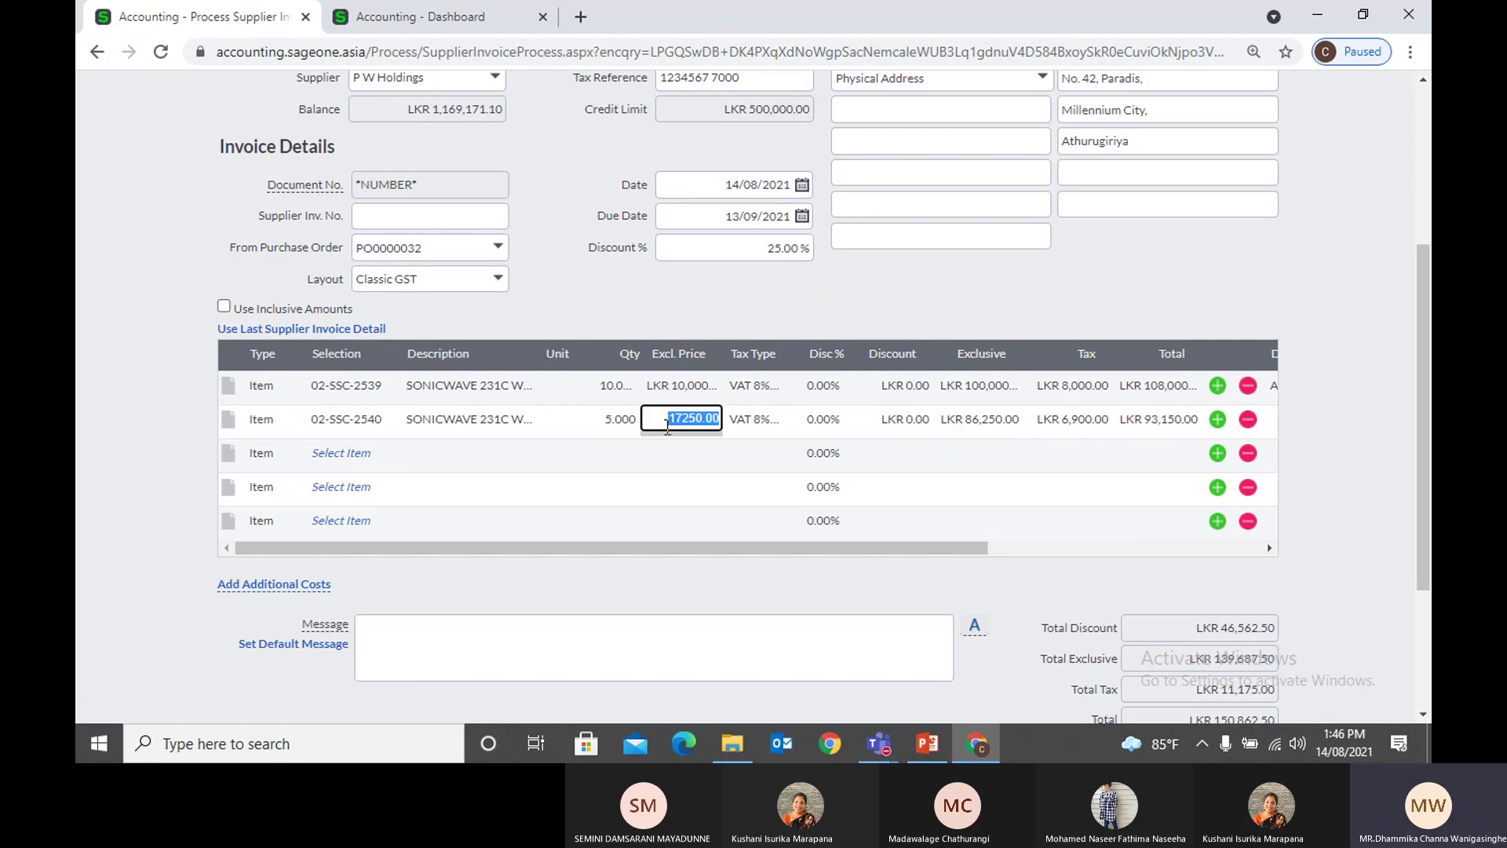
text(20000)
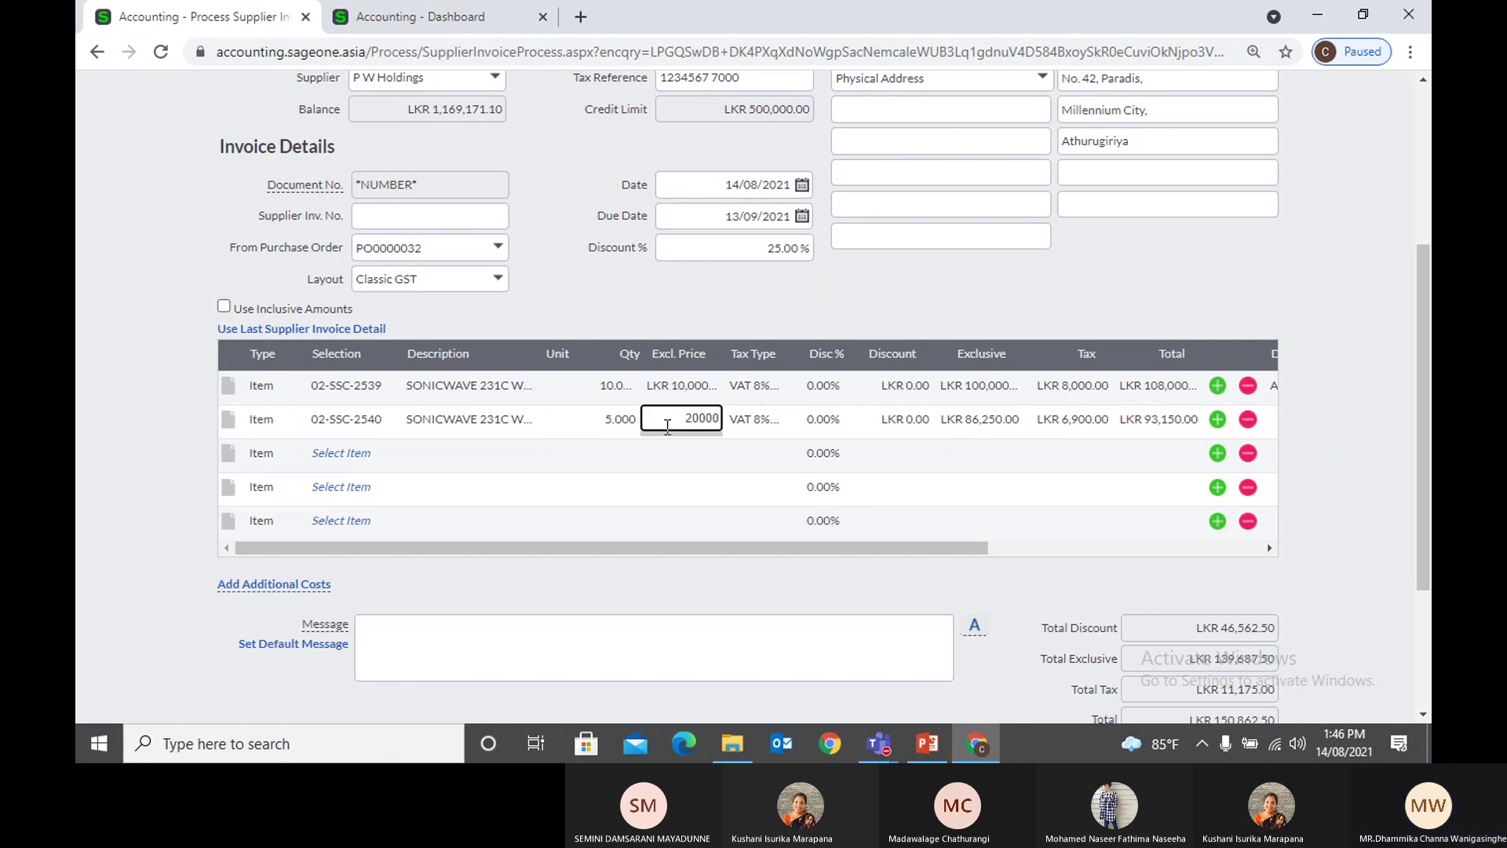
key(Tab)
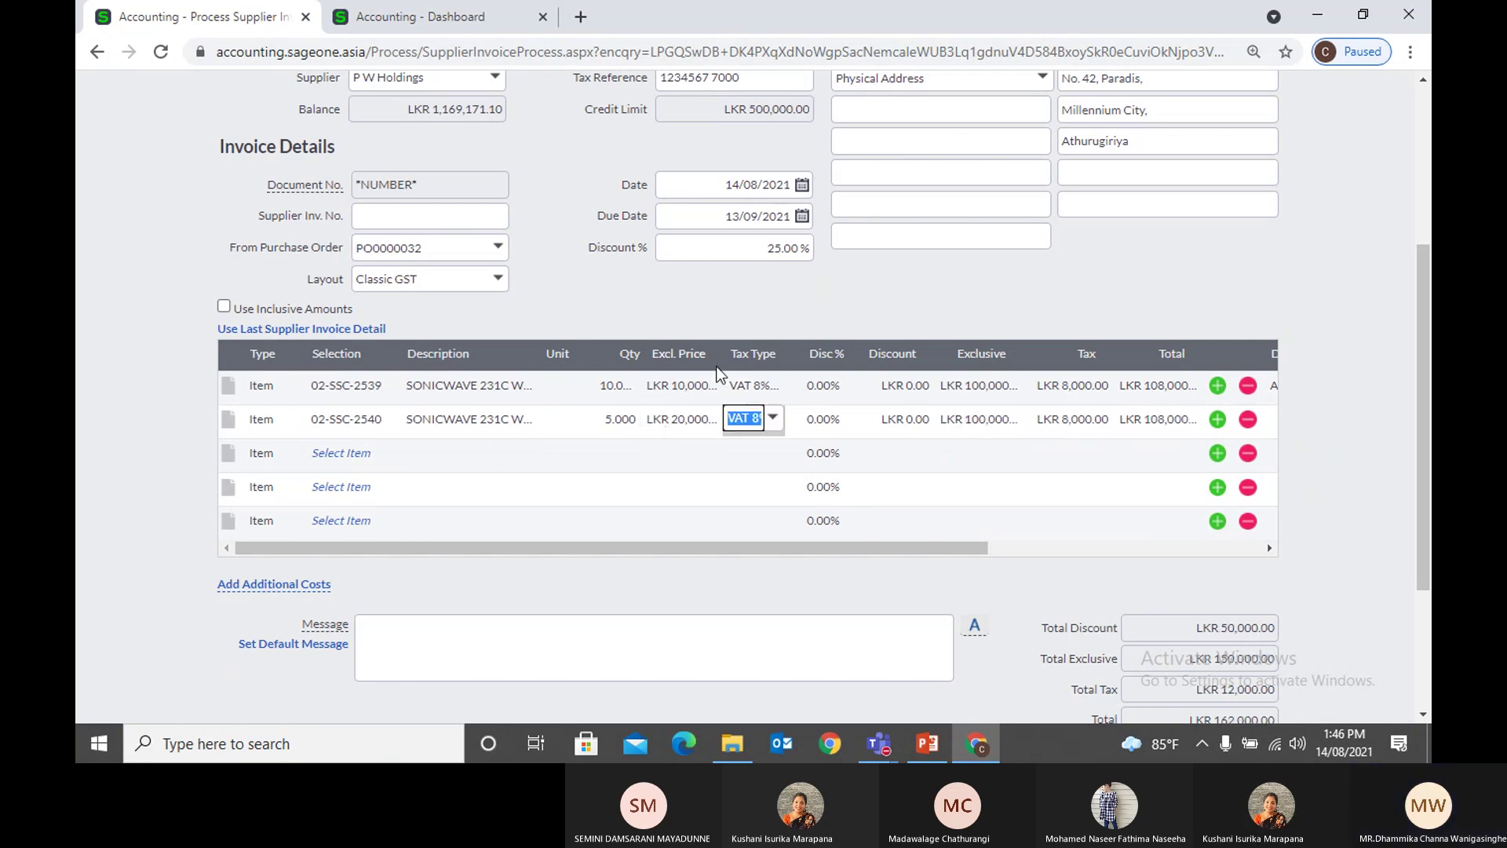
Step: Add additional costs to the invoice and set Supplier 1 as the supplier of the first cost line
mouse_move(285, 593)
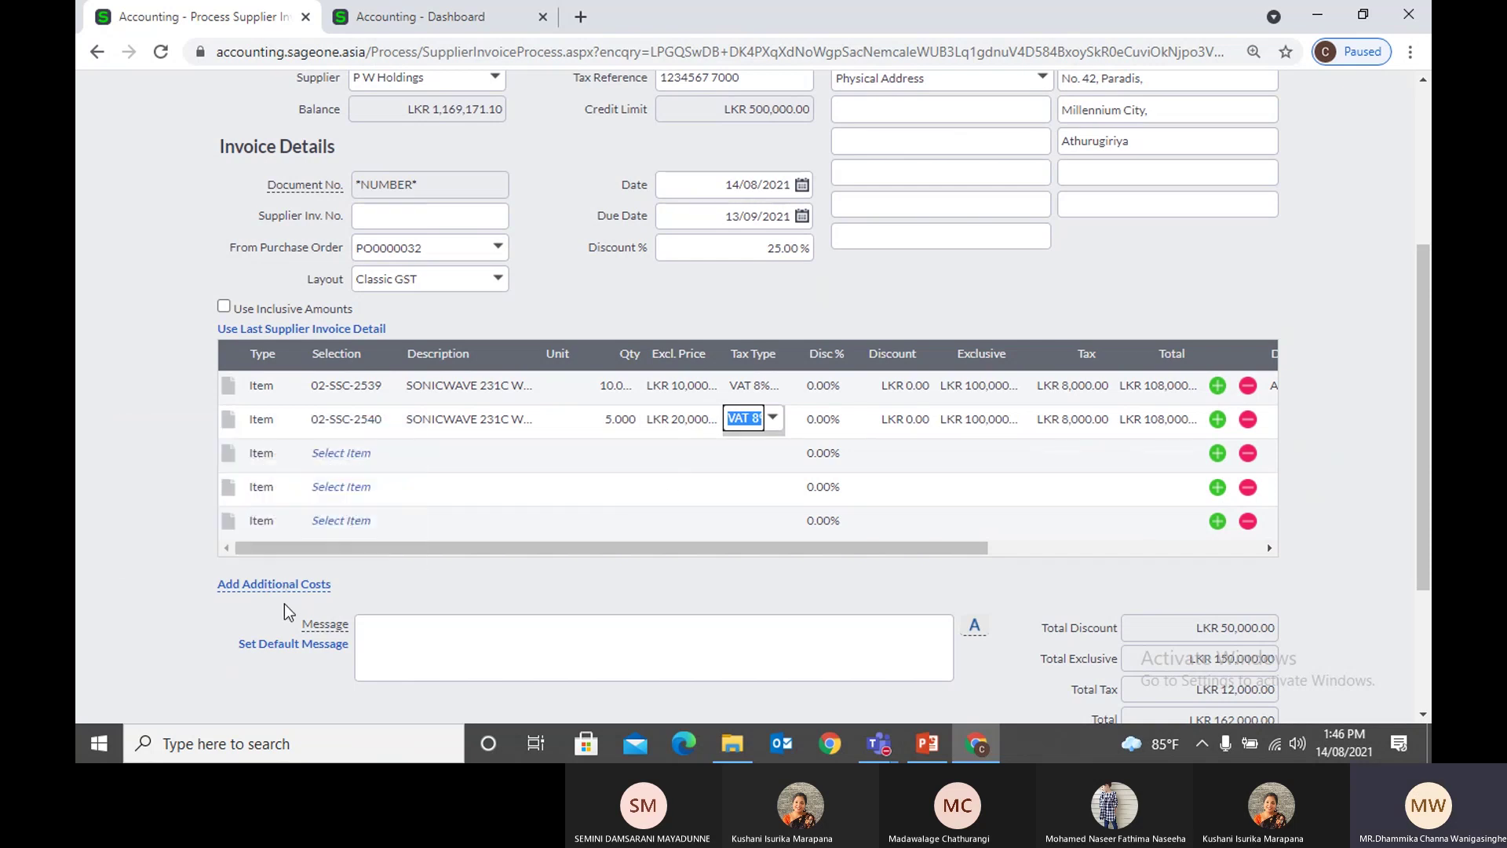
click(285, 588)
scroll(296, 602, down, 1)
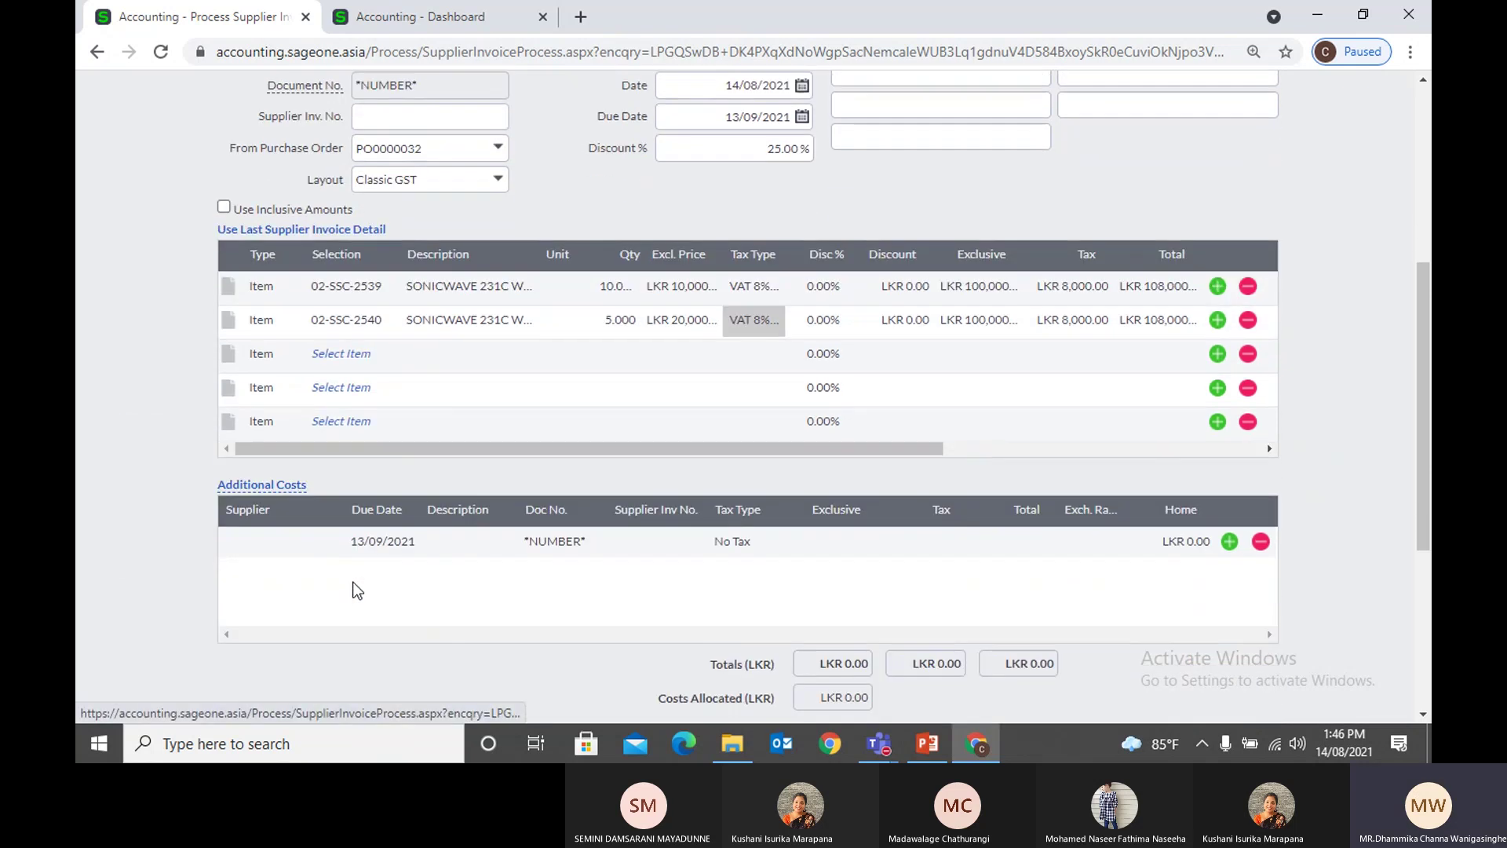
click(252, 541)
click(333, 549)
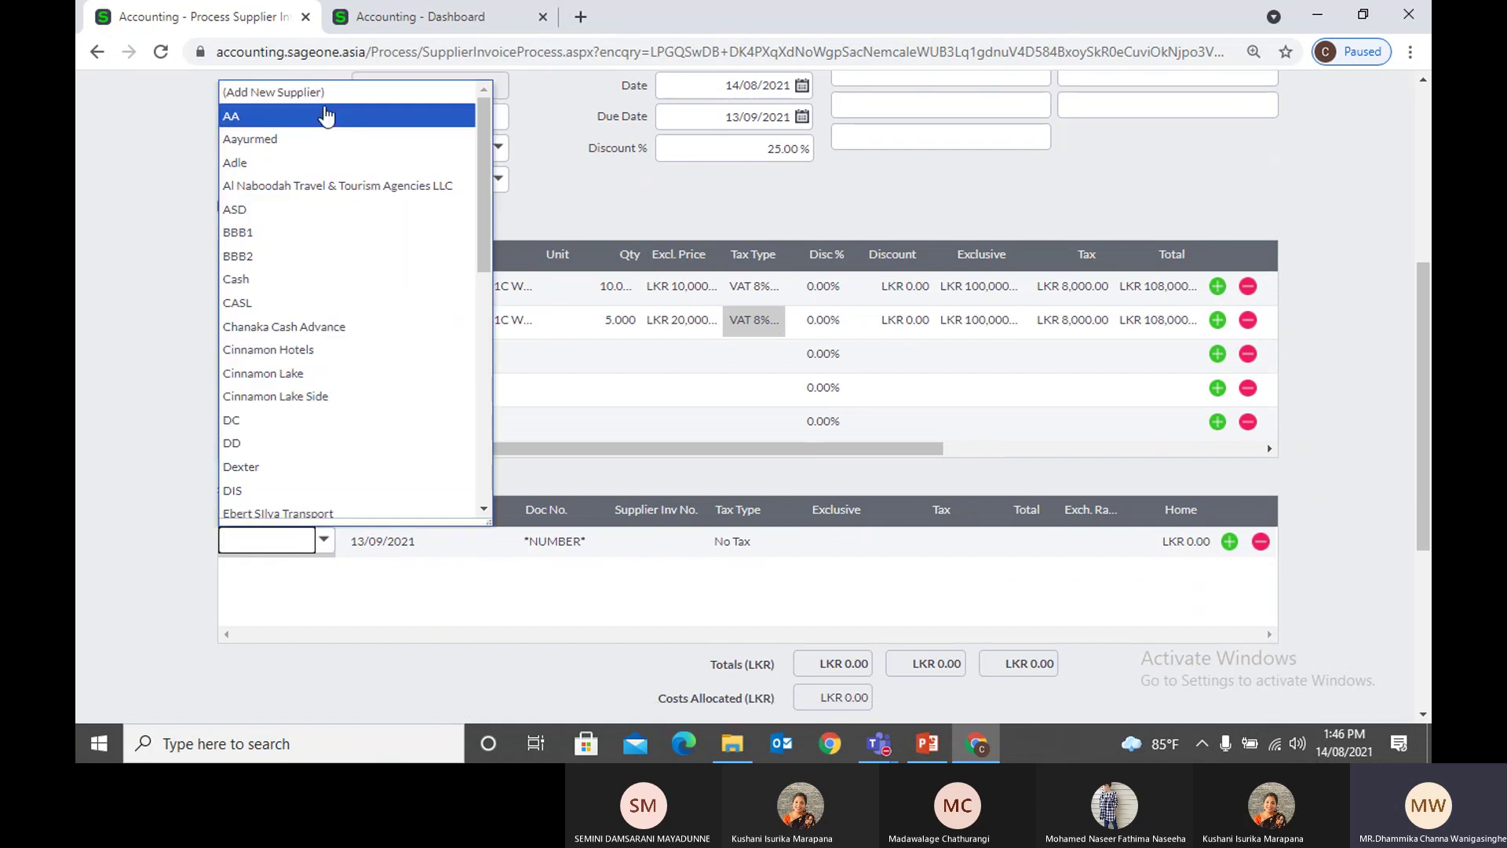
text(Su)
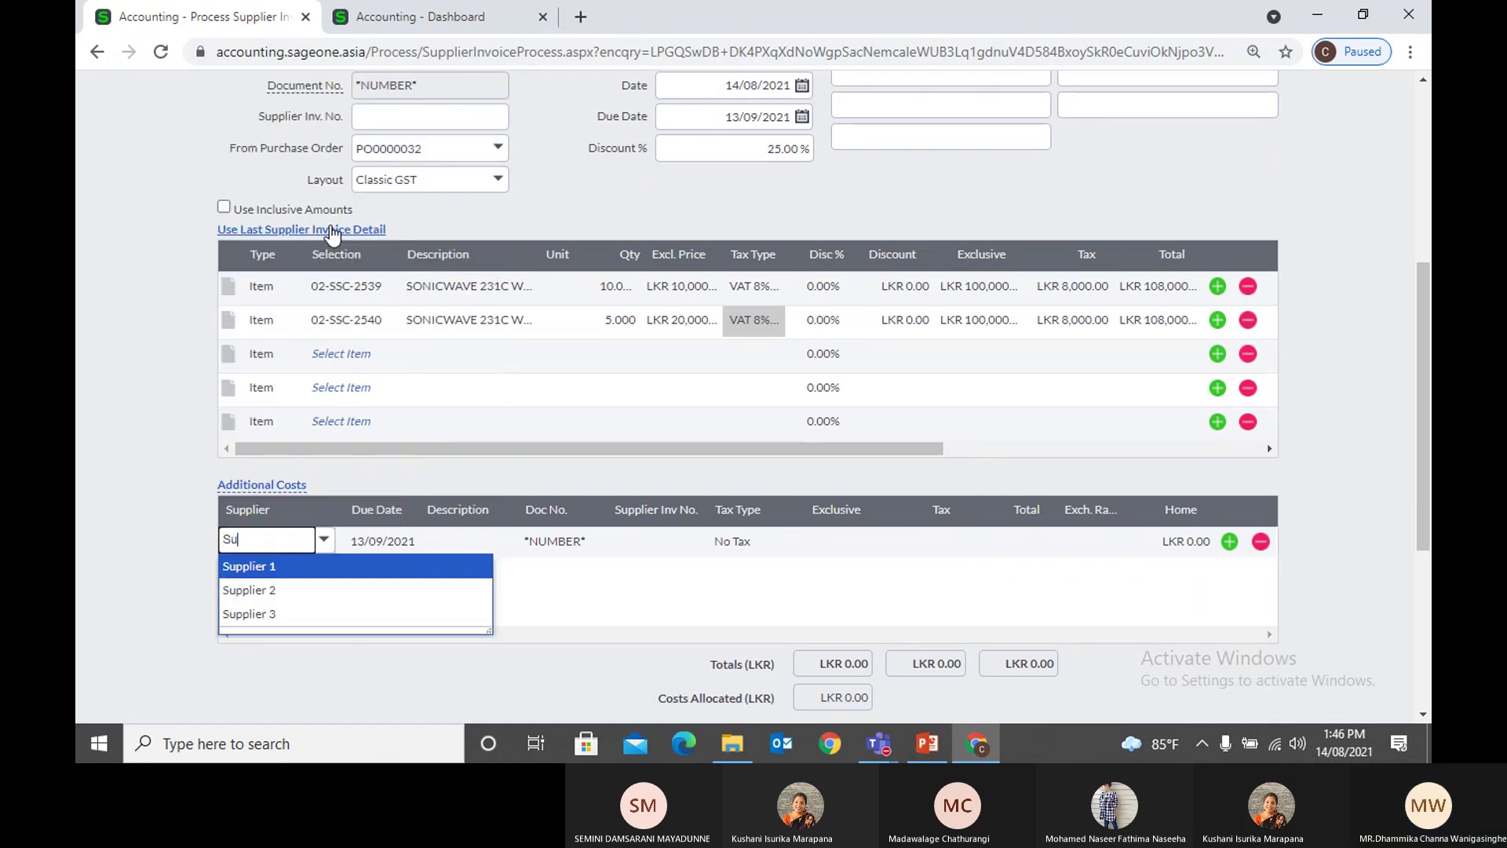
key(Tab)
key(Tab)
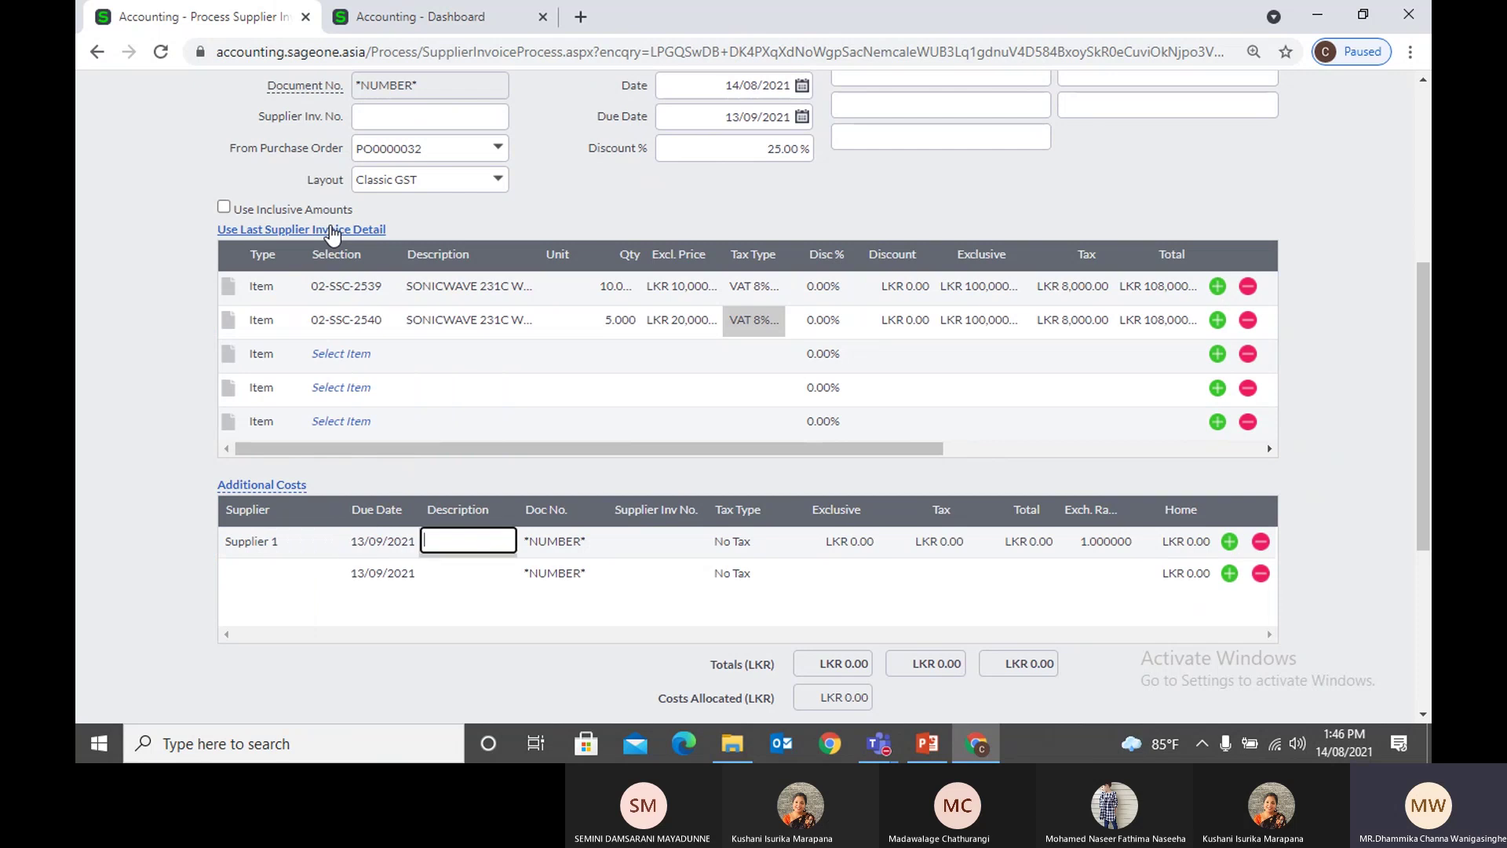
Step: Describe the Supplier 1 cost line as Transport and give it supplier invoice number T0001
click(645, 551)
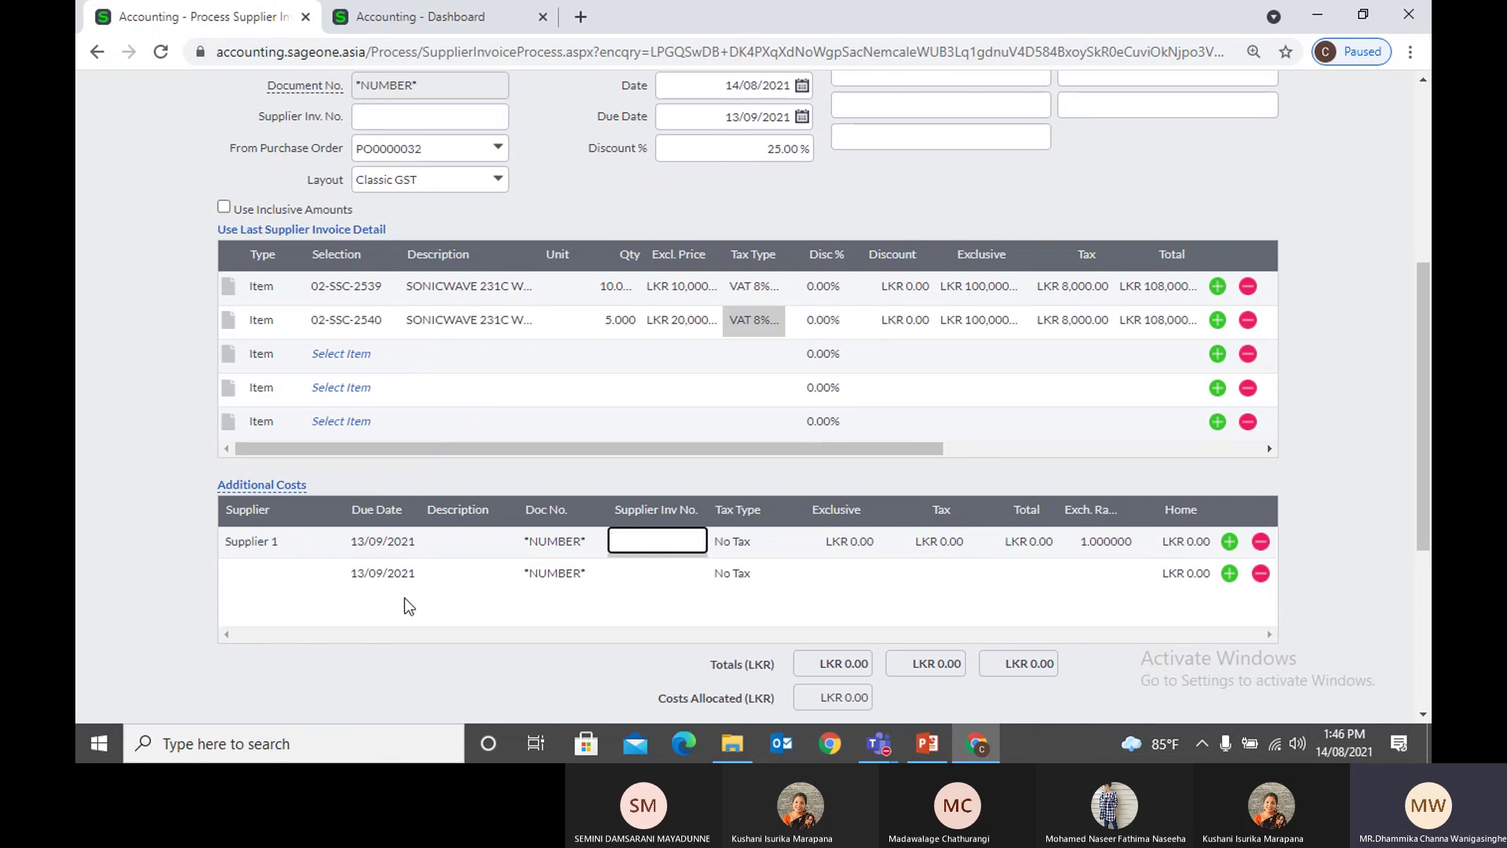
click(453, 546)
text(Tra)
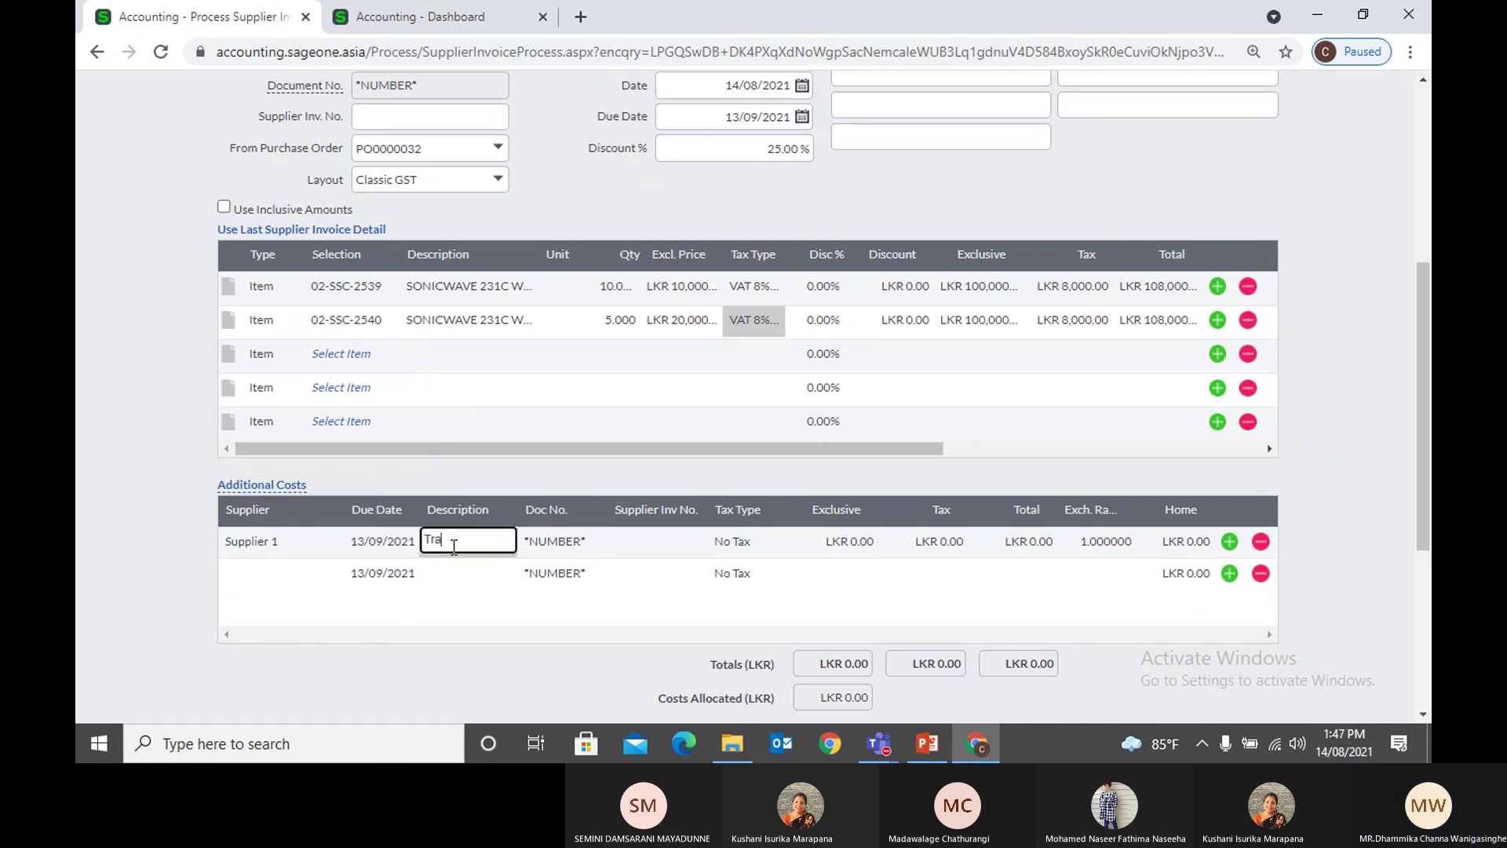
text(nsport)
key(Tab)
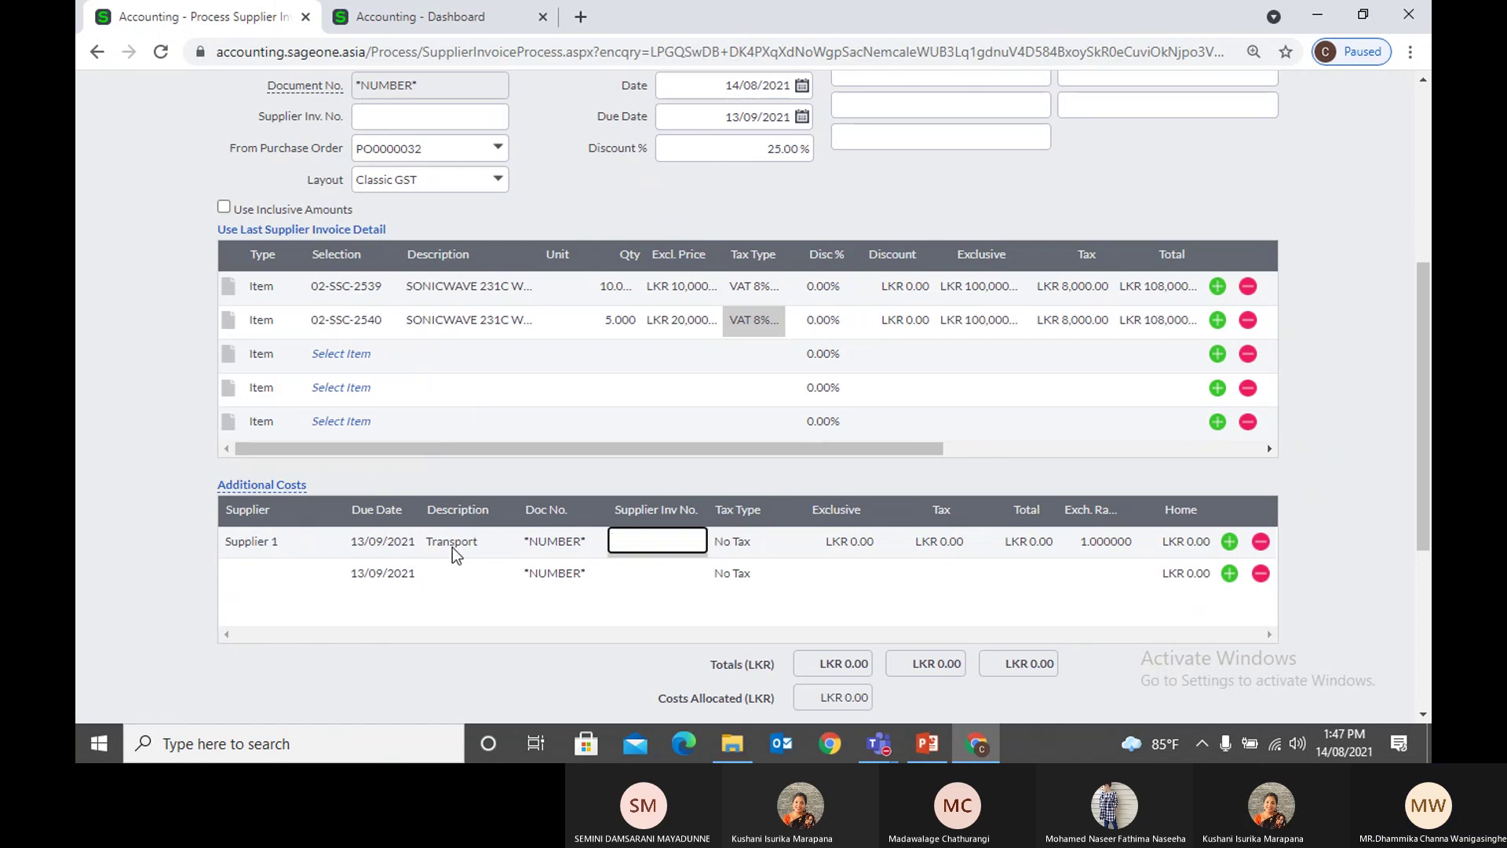
text(T0001)
key(Tab)
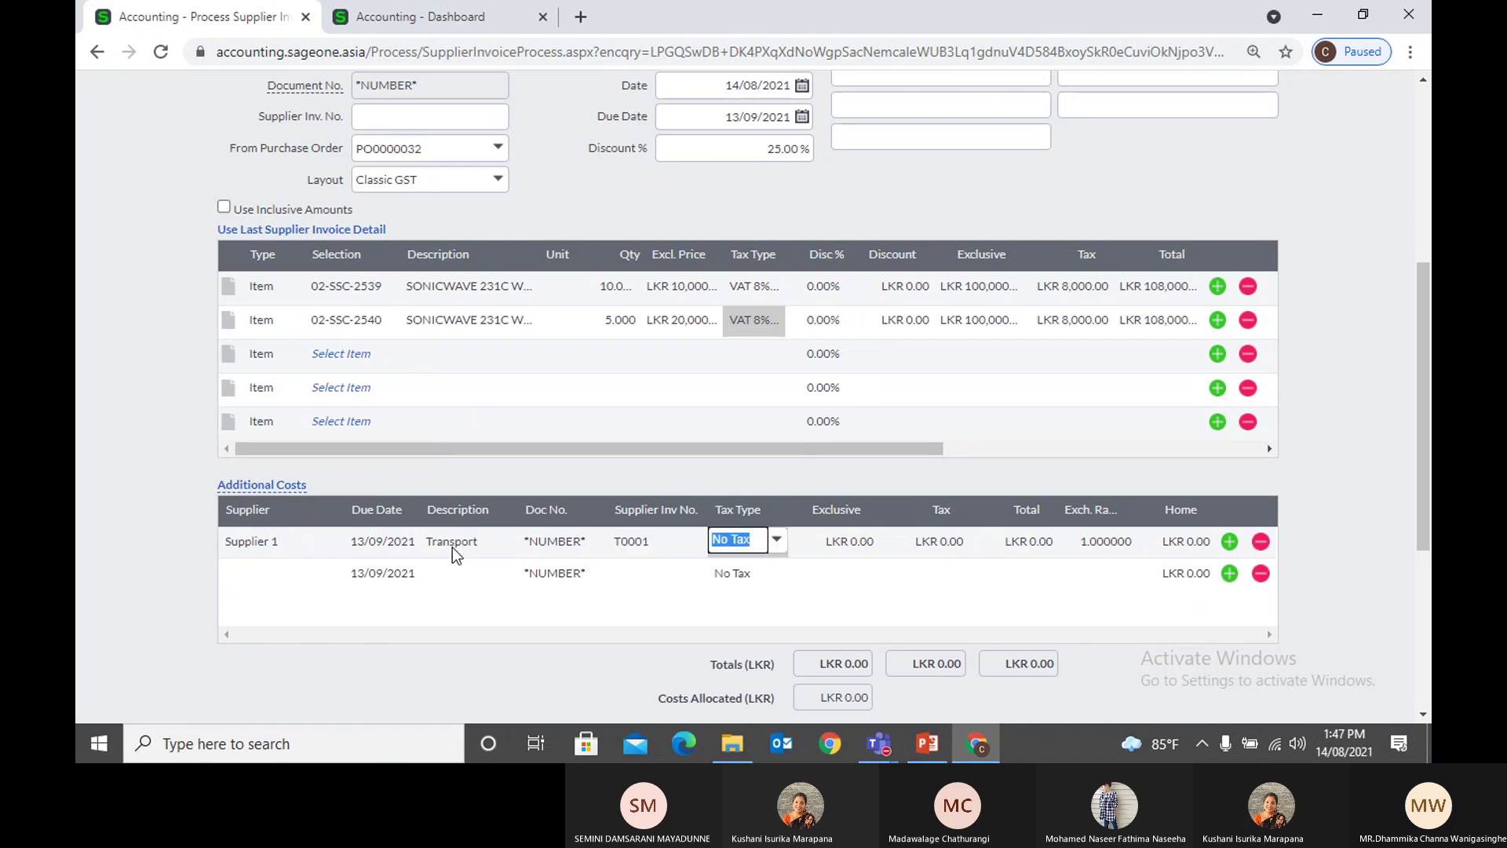
Step: Keep the Transport cost line at No Tax and set its exclusive amount to 10000
key(Tab)
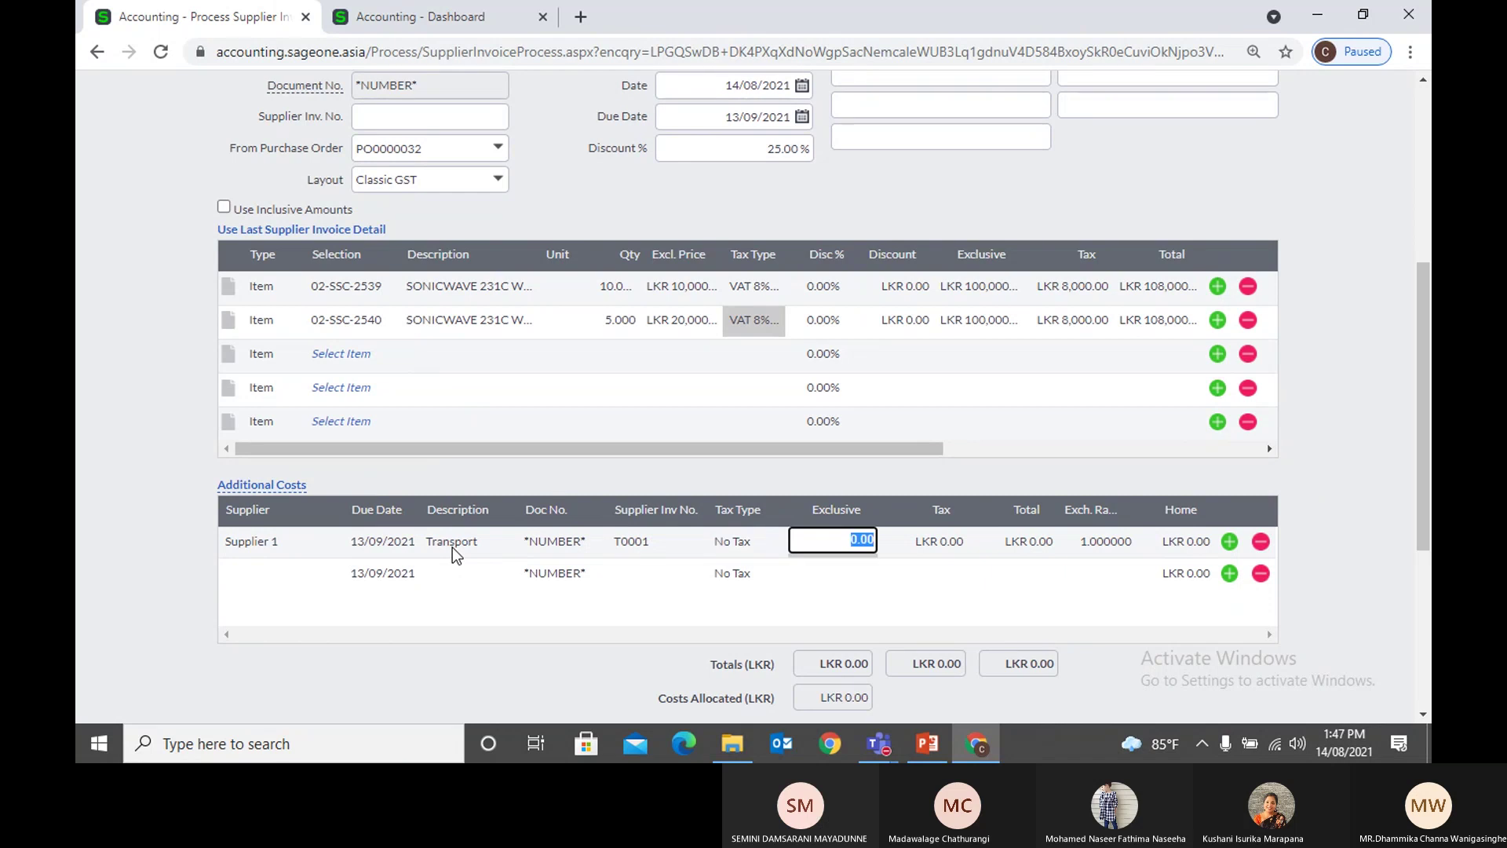
text(10000)
key(Tab)
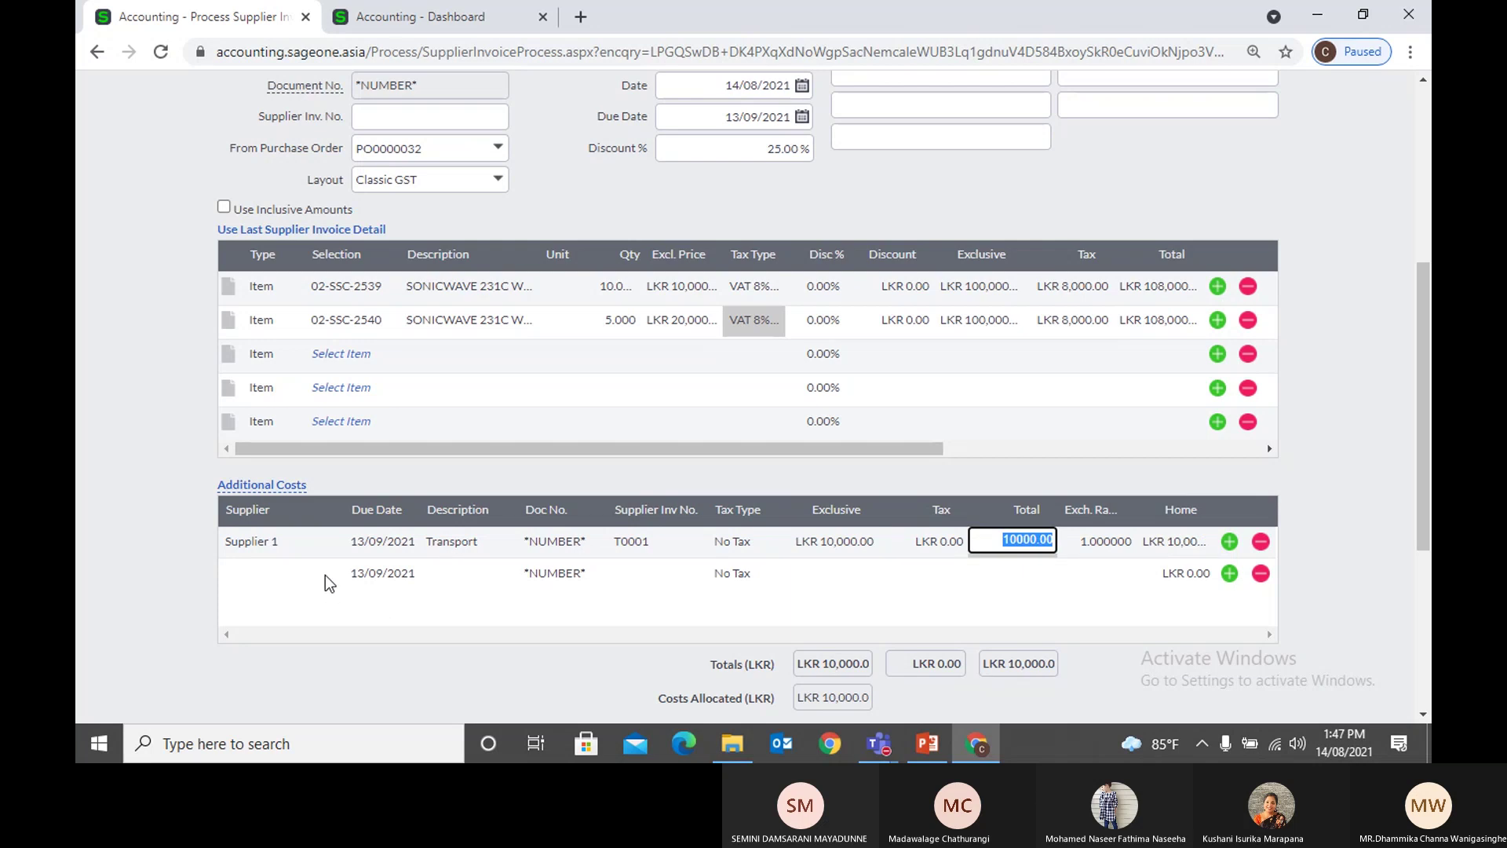
Step: Check how the transport cost is allocated across the item lines, and set the quantity of item 02-SSC-2540 to 4
drag(713, 448, 1017, 446)
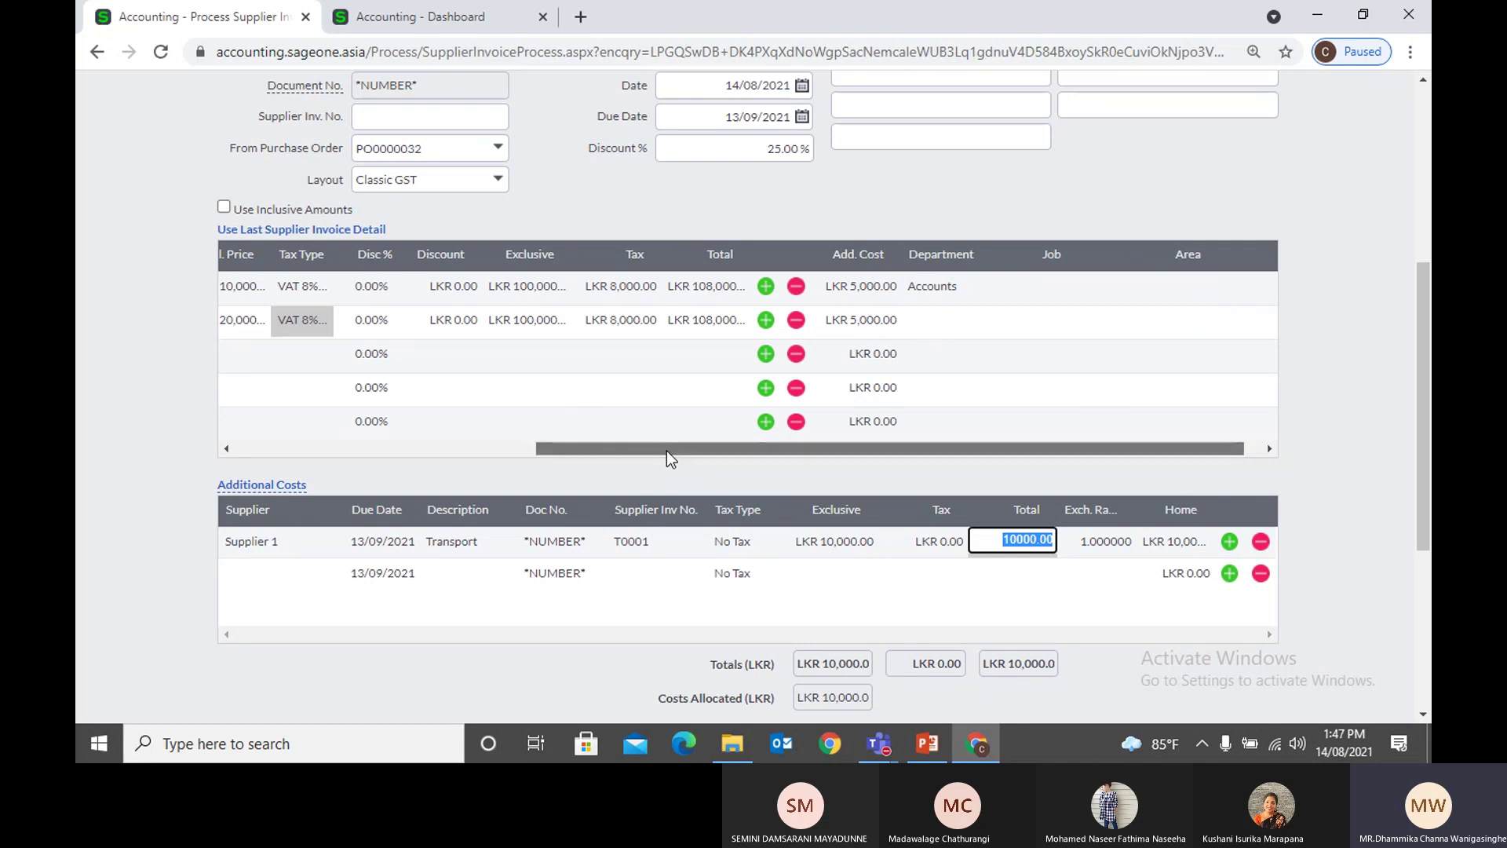
drag(666, 449, 625, 446)
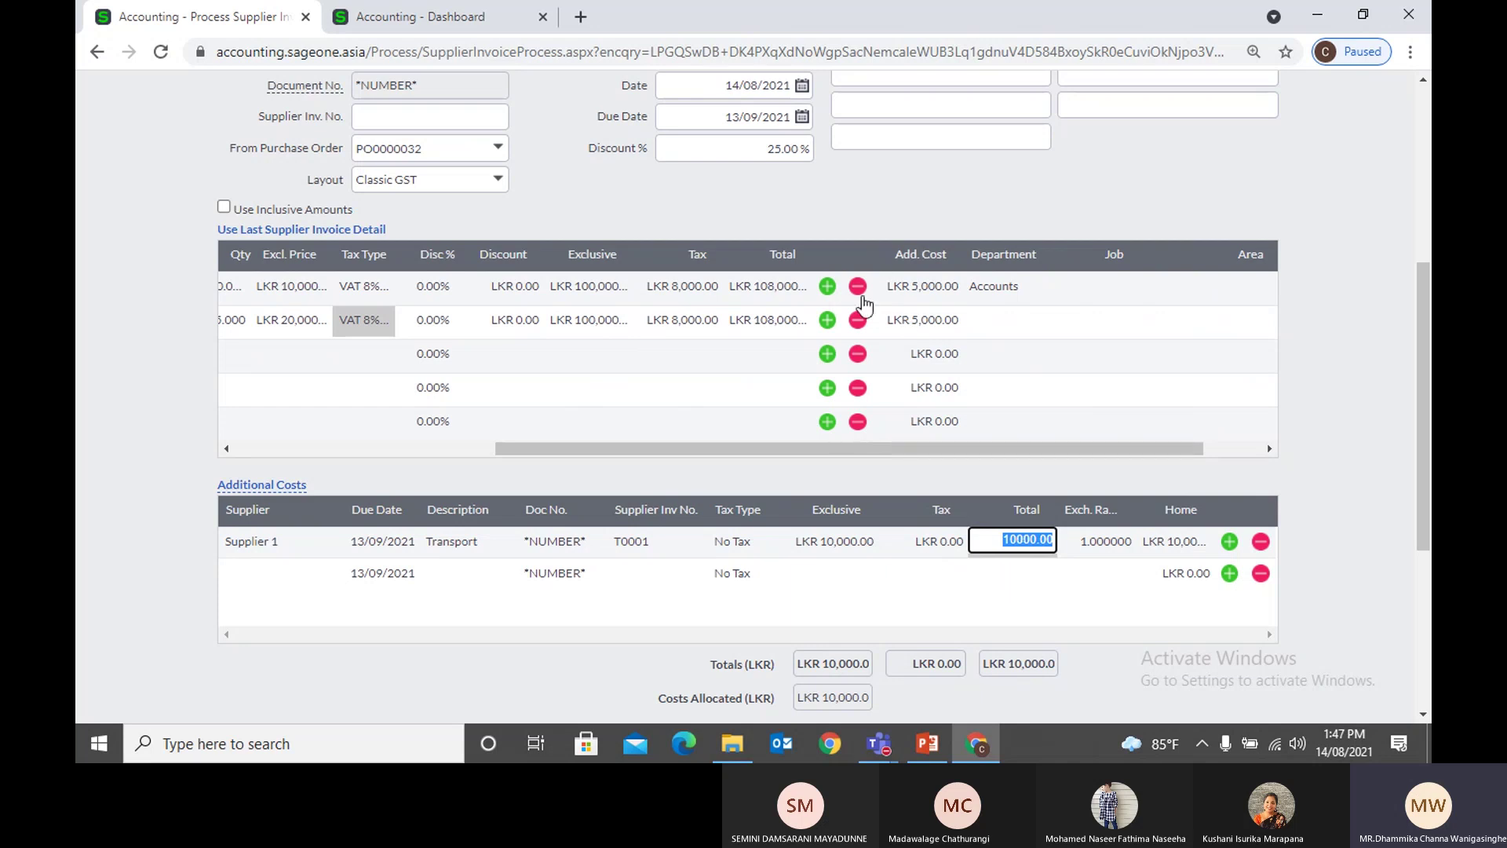
drag(732, 449, 543, 449)
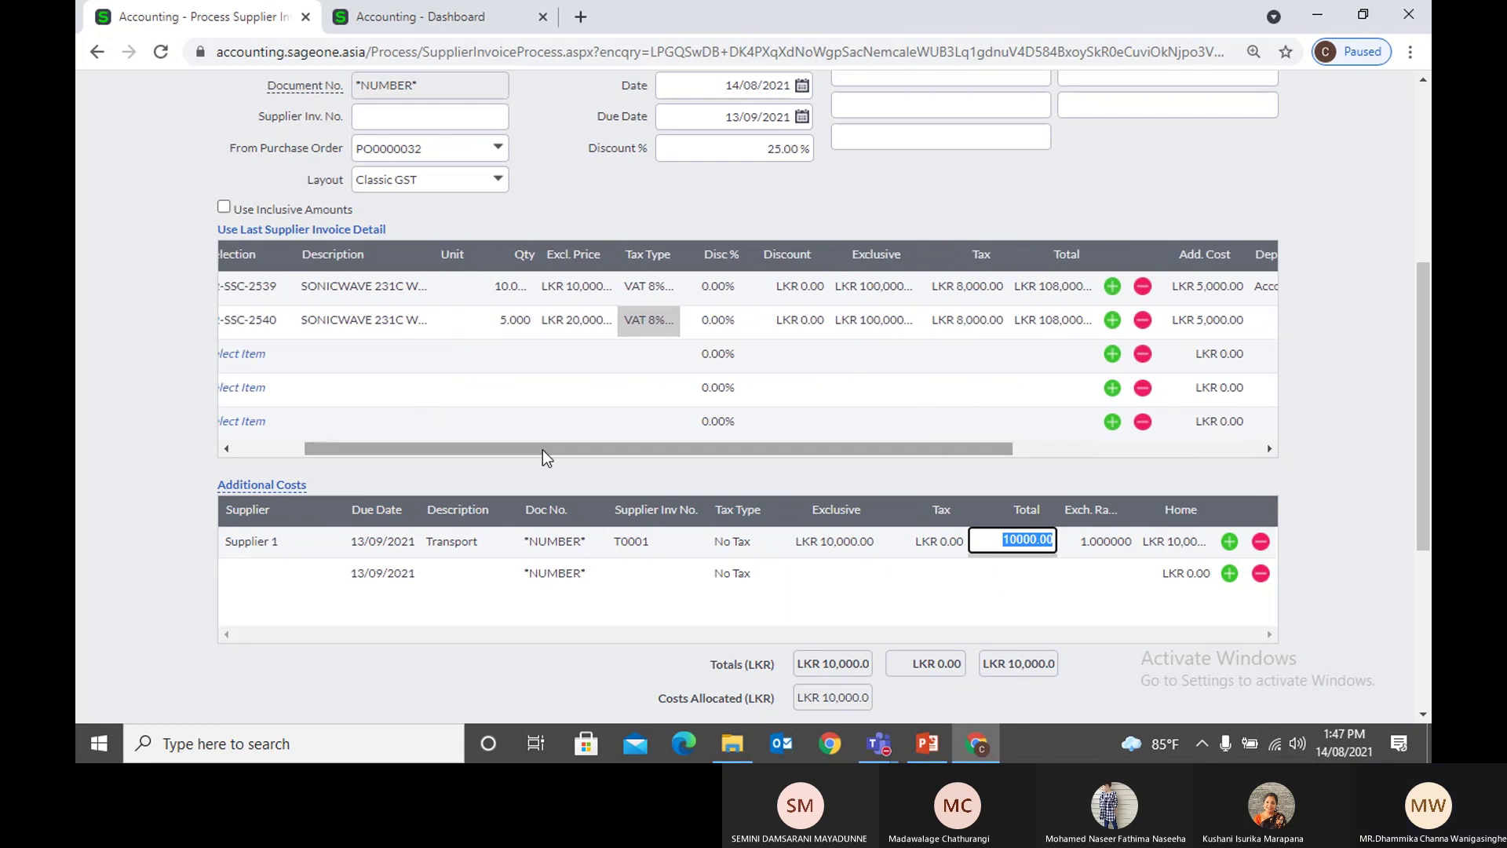
click(516, 330)
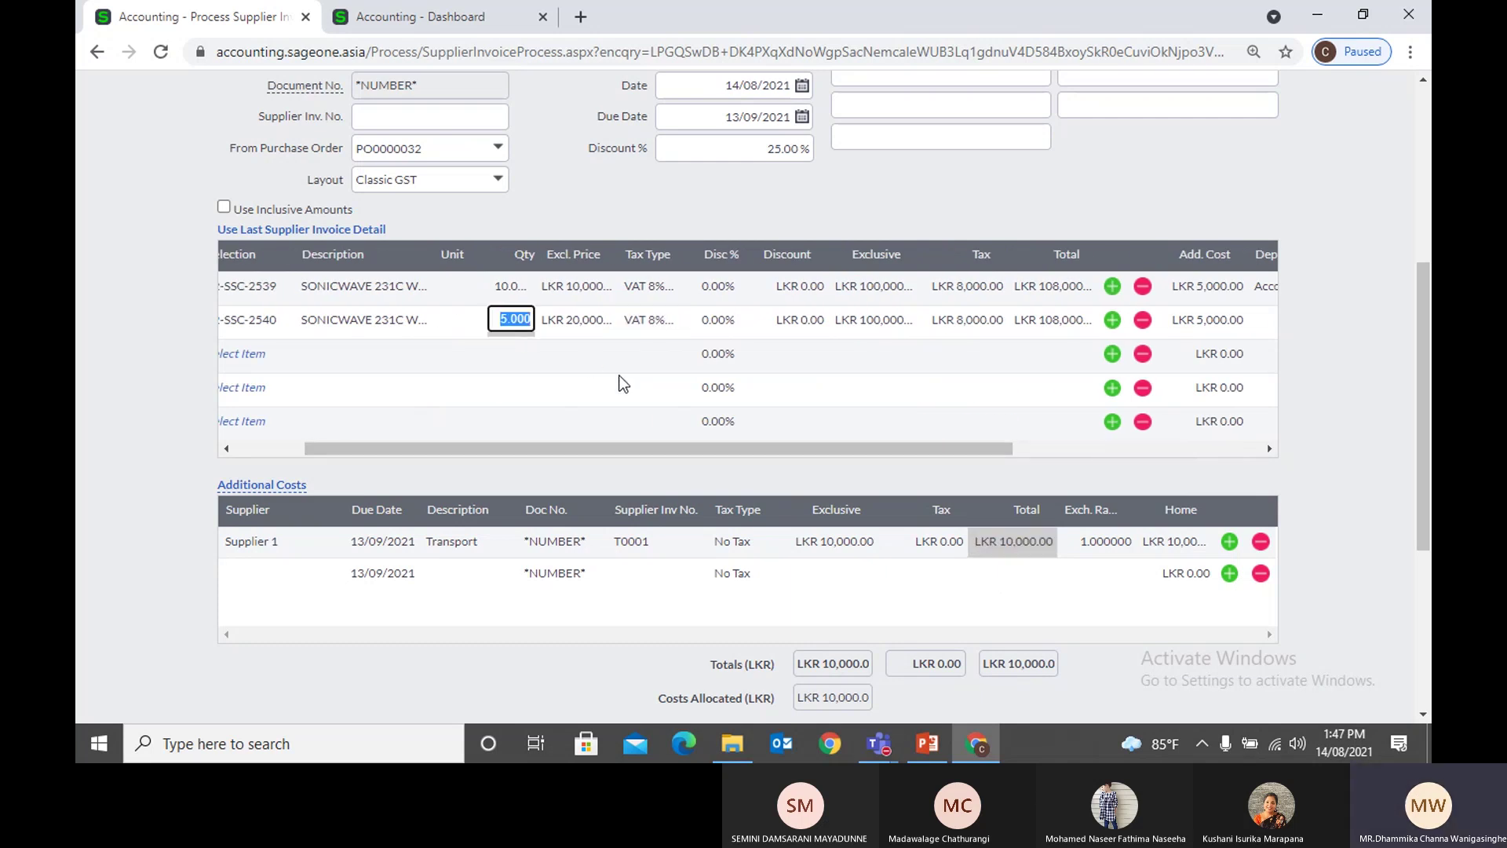
text(4)
key(Tab)
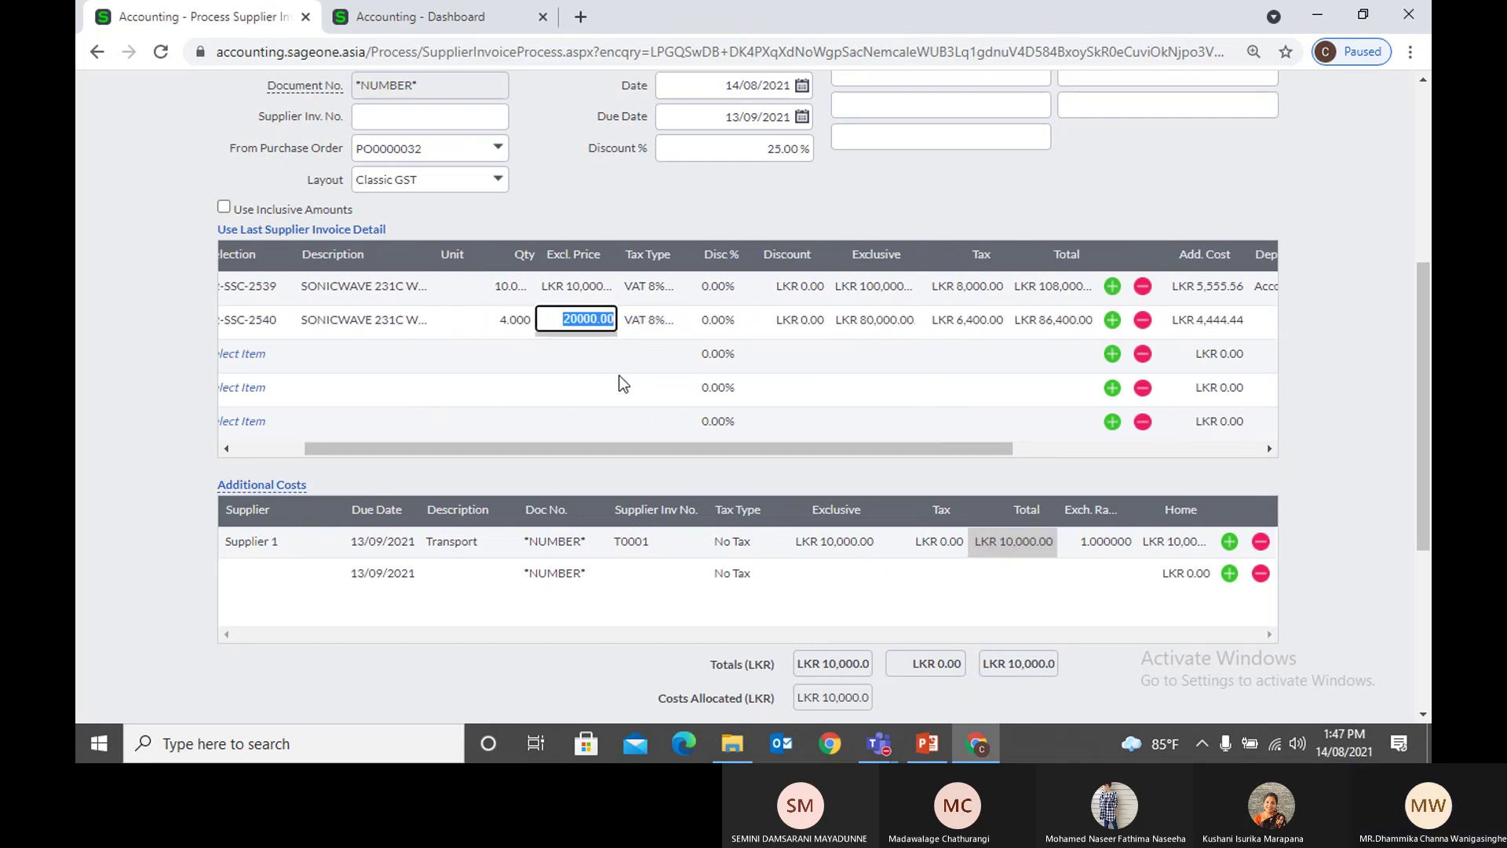
Step: Set the quantity of item 02-SSC-2540 to 3
drag(910, 451, 1033, 454)
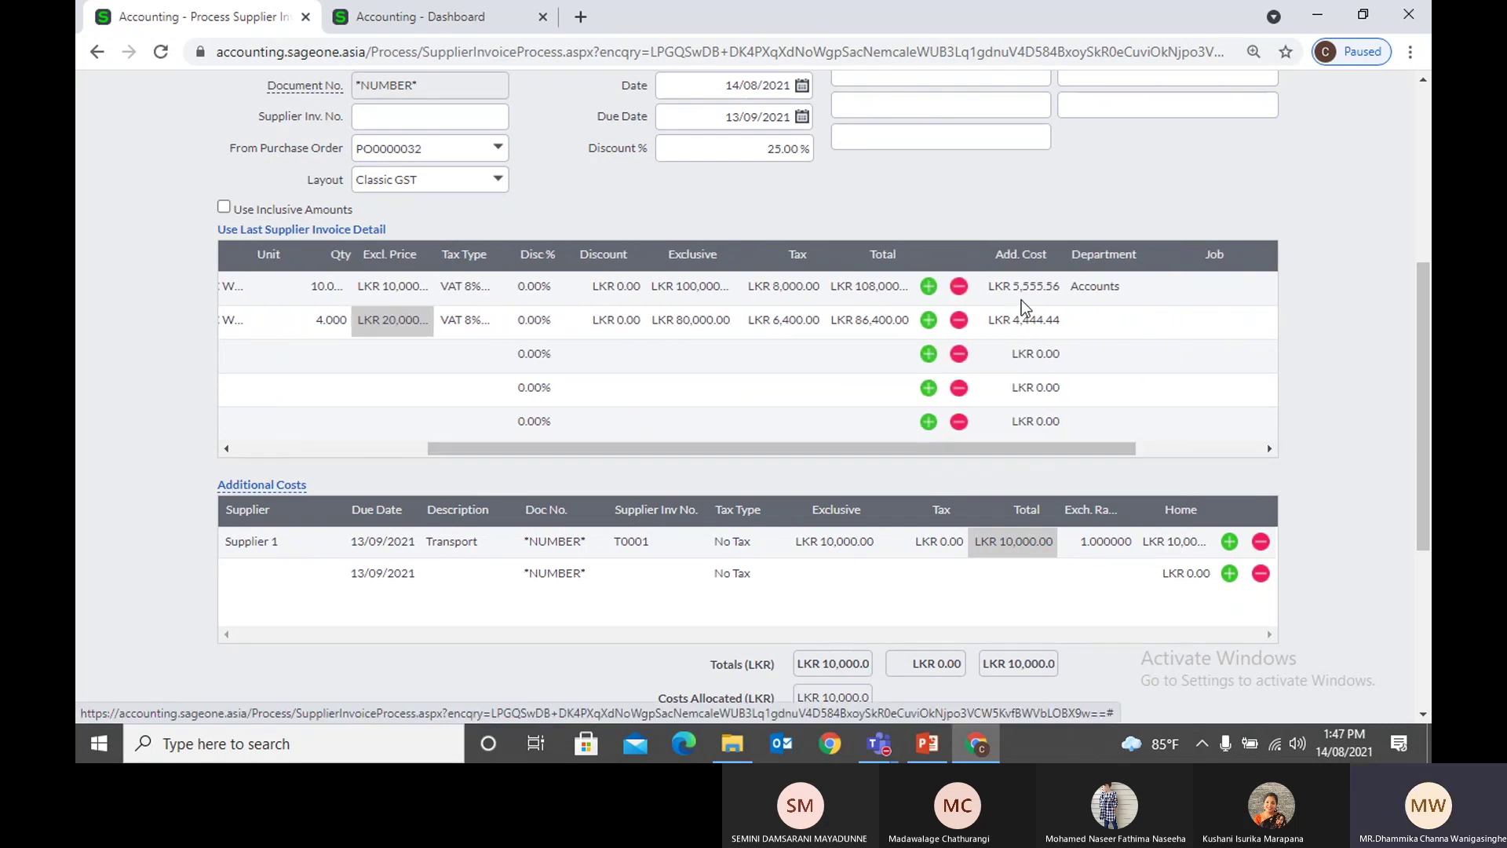
click(328, 321)
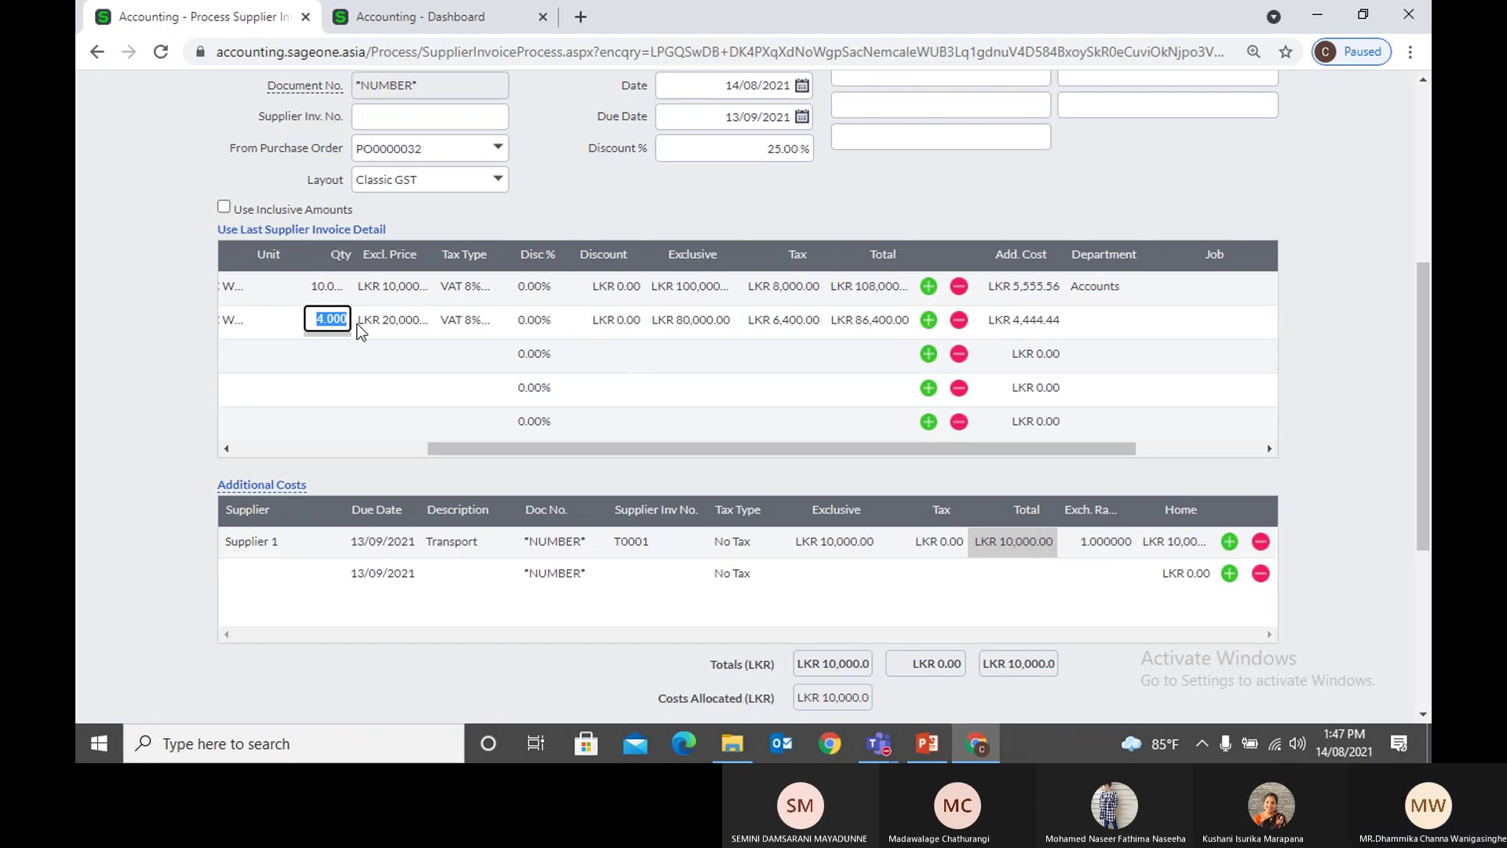
text(3)
key(Tab)
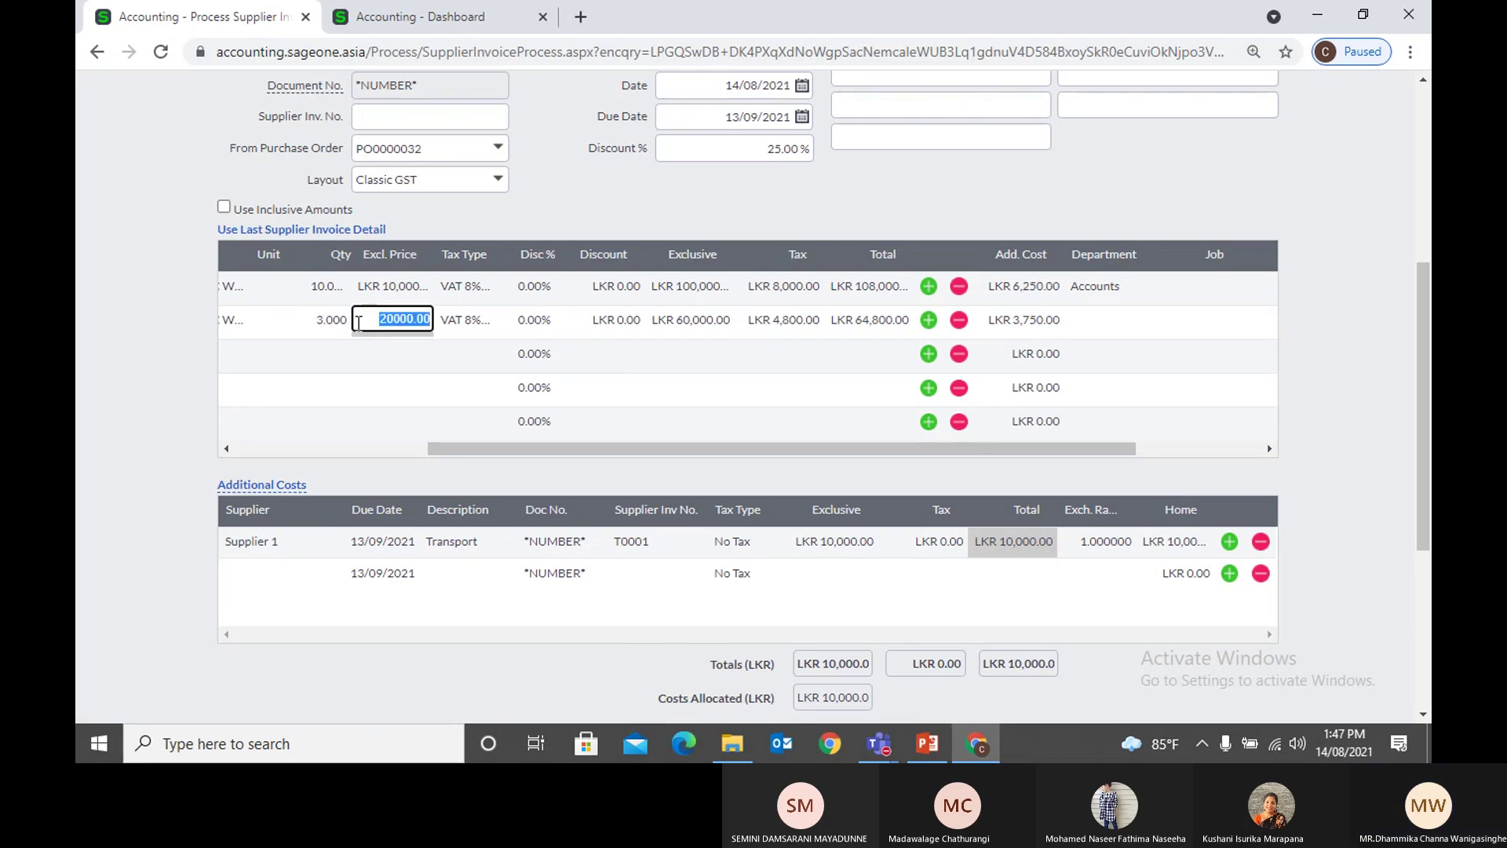
Step: Set the quantity of item 02-SSC-2540 to 5
click(342, 320)
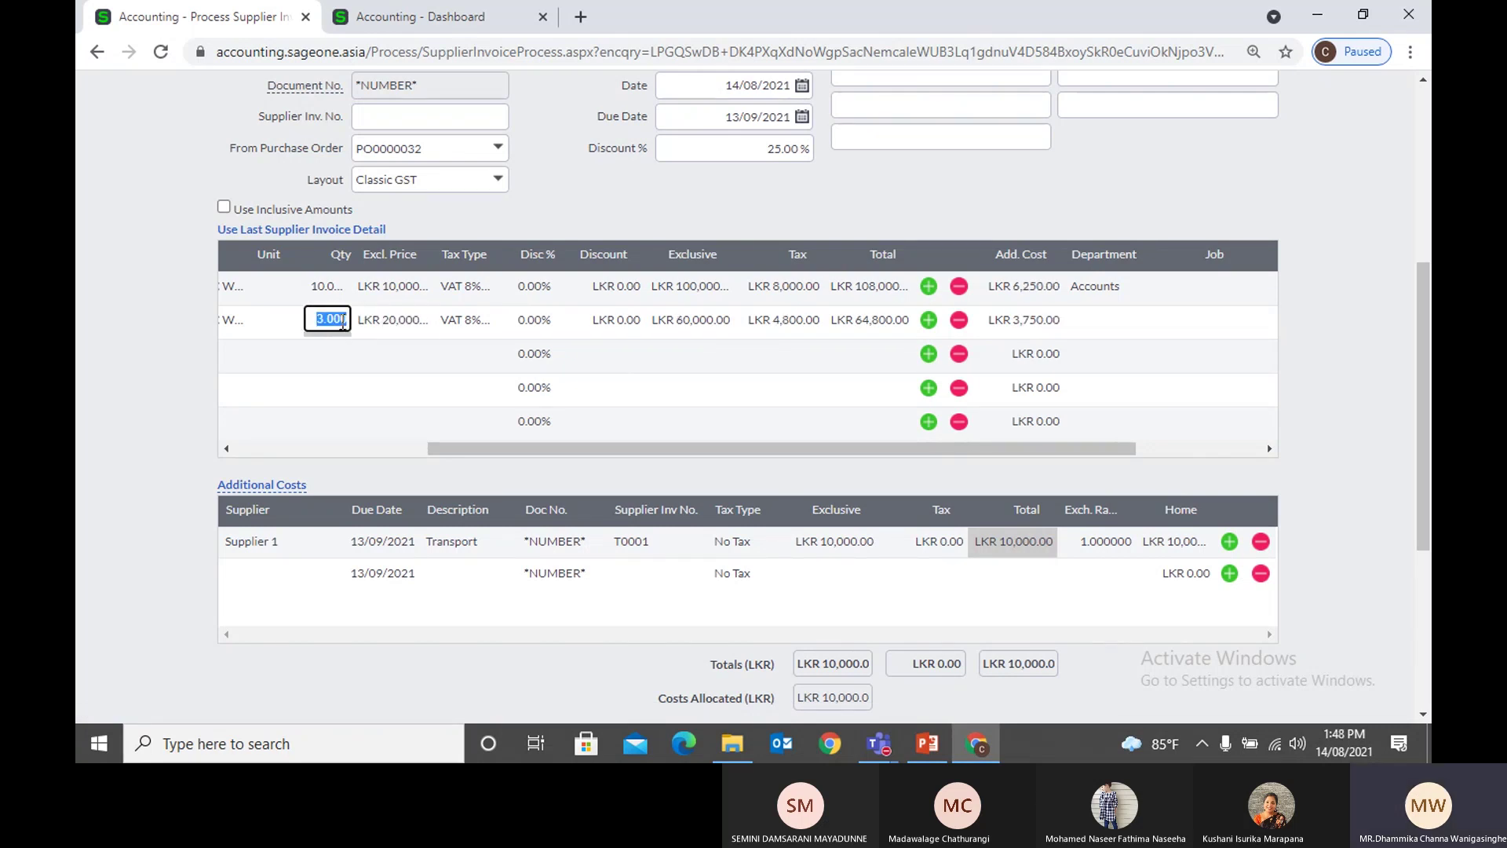
text(5)
key(Tab)
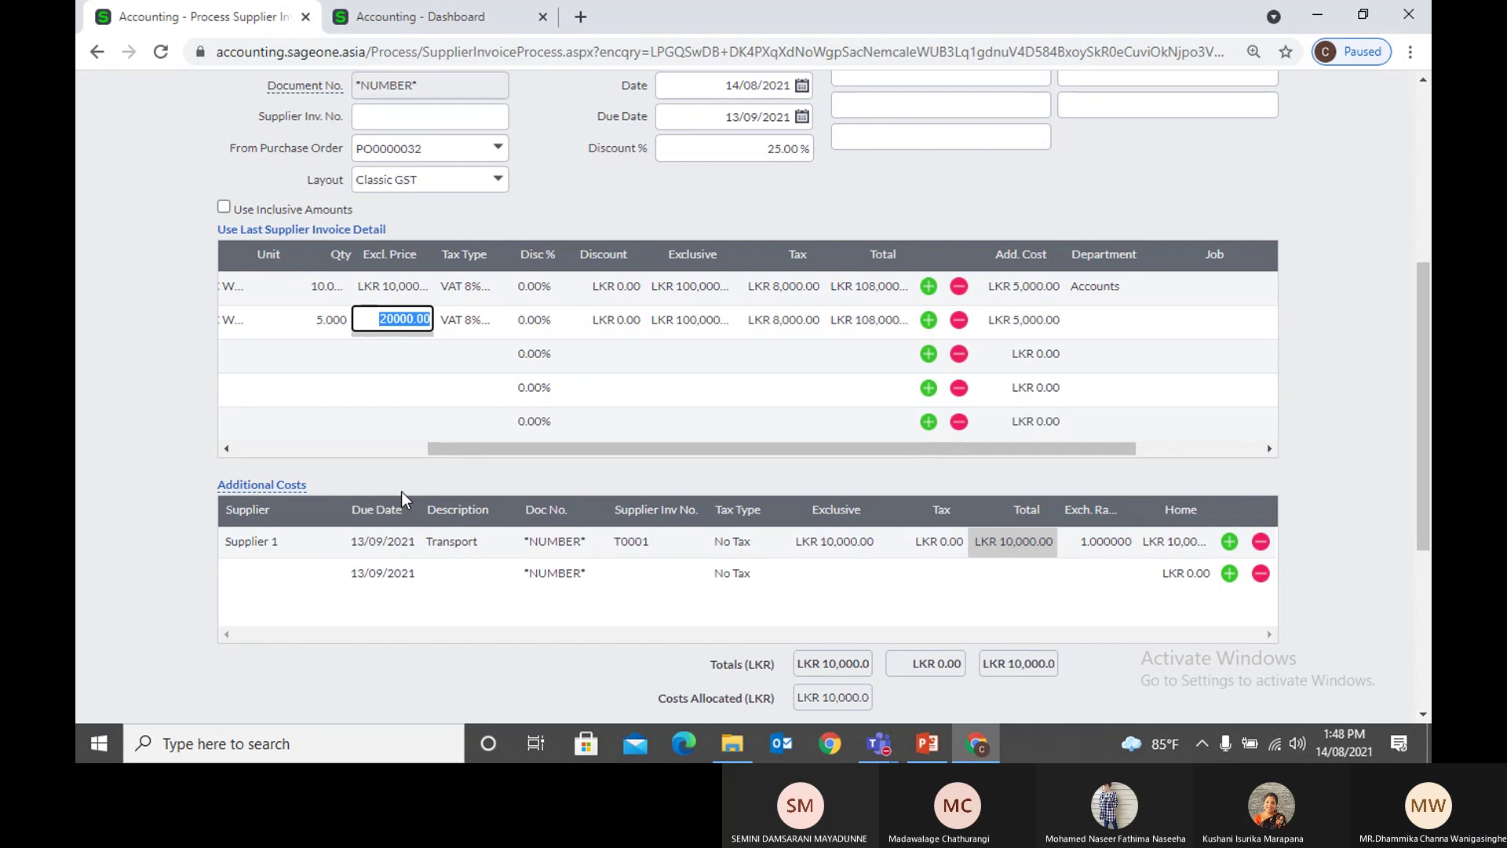
click(383, 444)
Step: Add a second additional cost line for Supplier 2 with the description Insurance
click(280, 575)
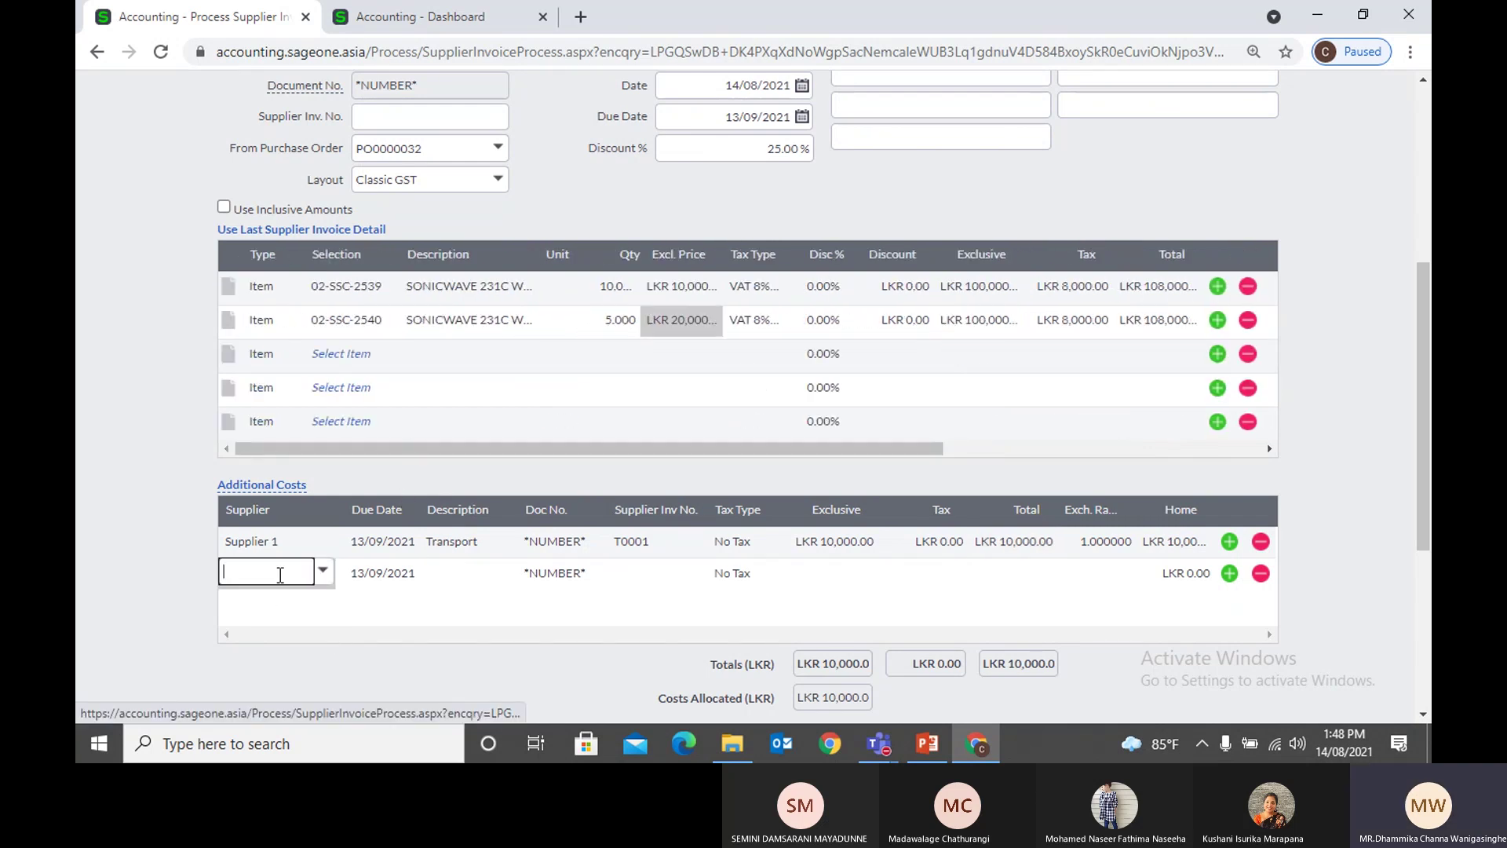
click(322, 572)
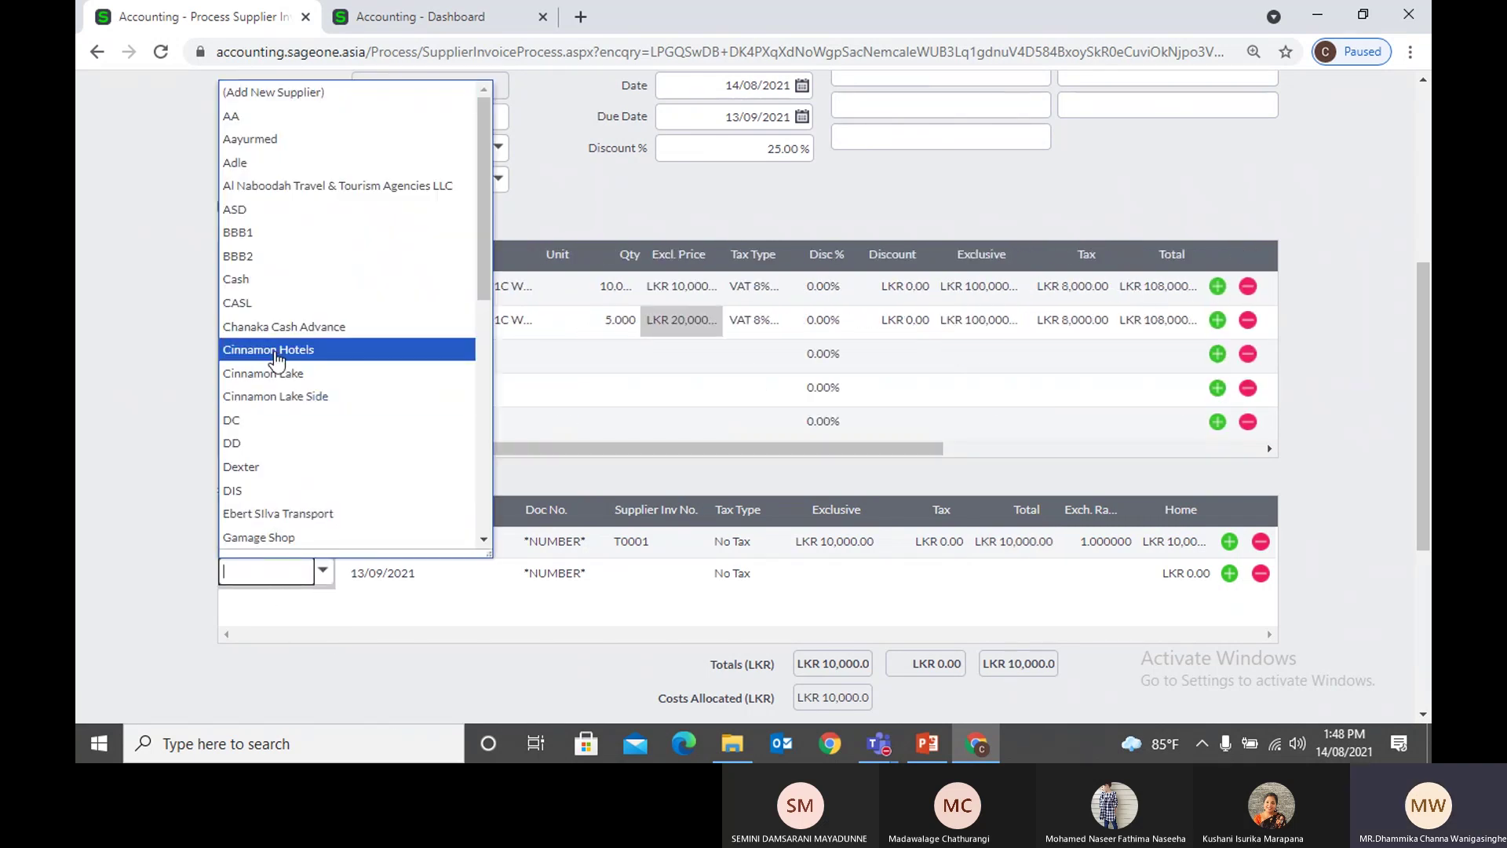
text(Supplier 1)
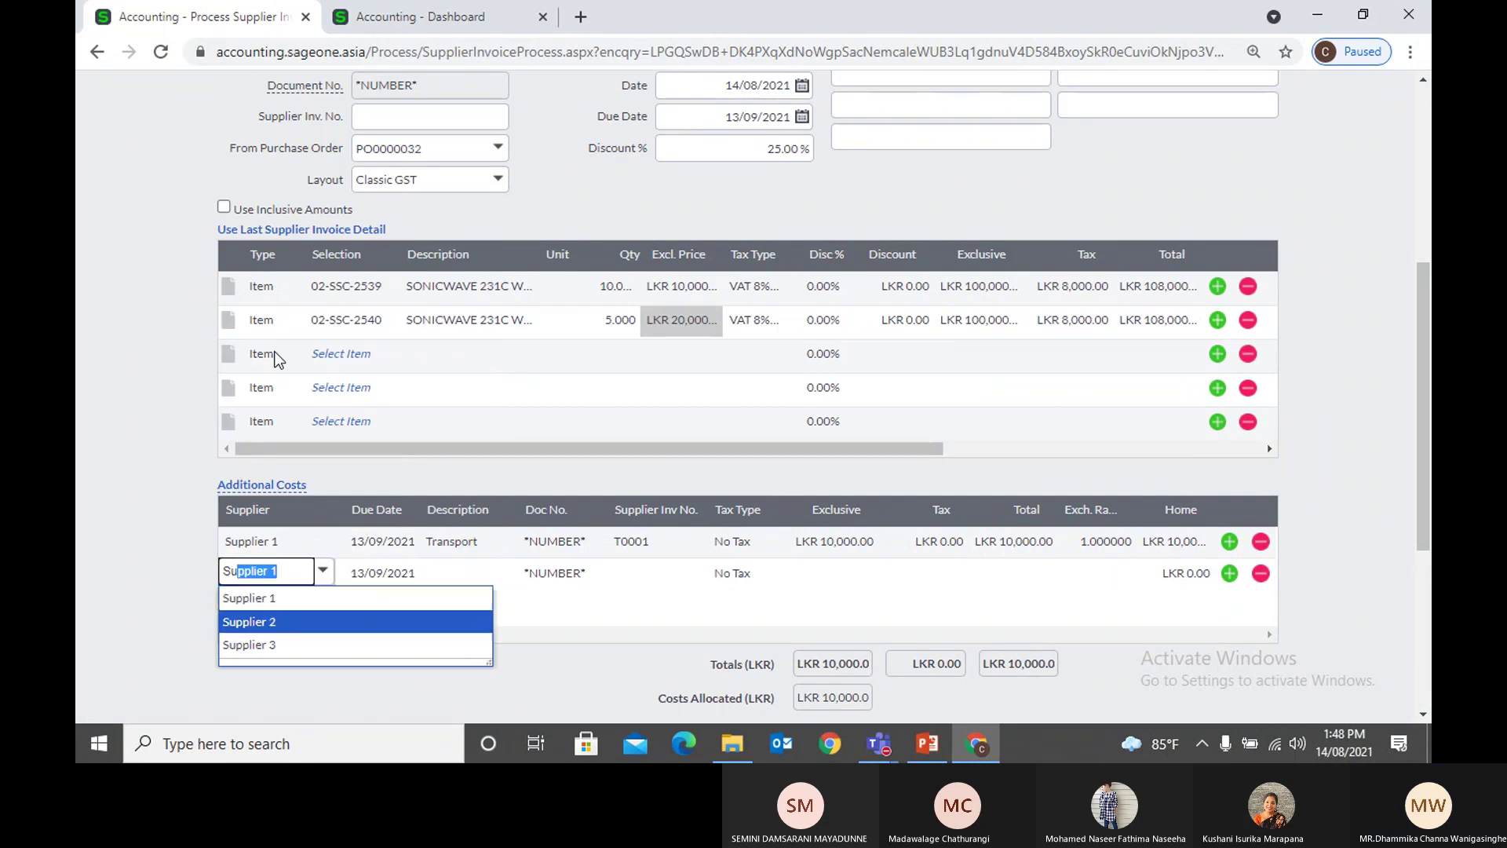
key(Tab)
key(Tab)
text(Insurance)
key(Tab)
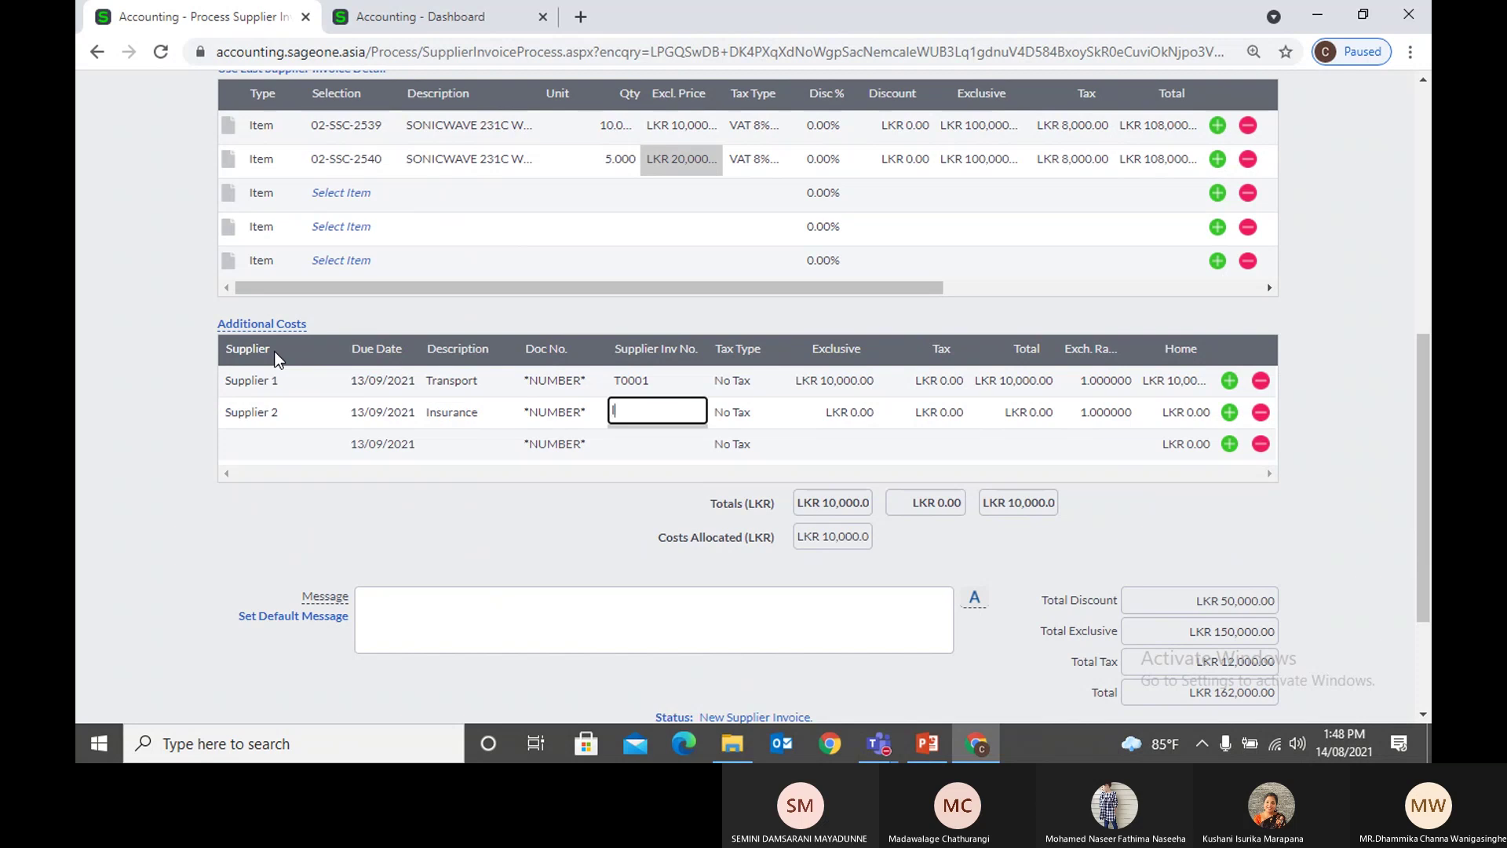
Step: Complete the Insurance cost line with supplier invoice number I0001 and an exclusive amount of 5000, keeping No Tax
text(I0001)
key(Tab)
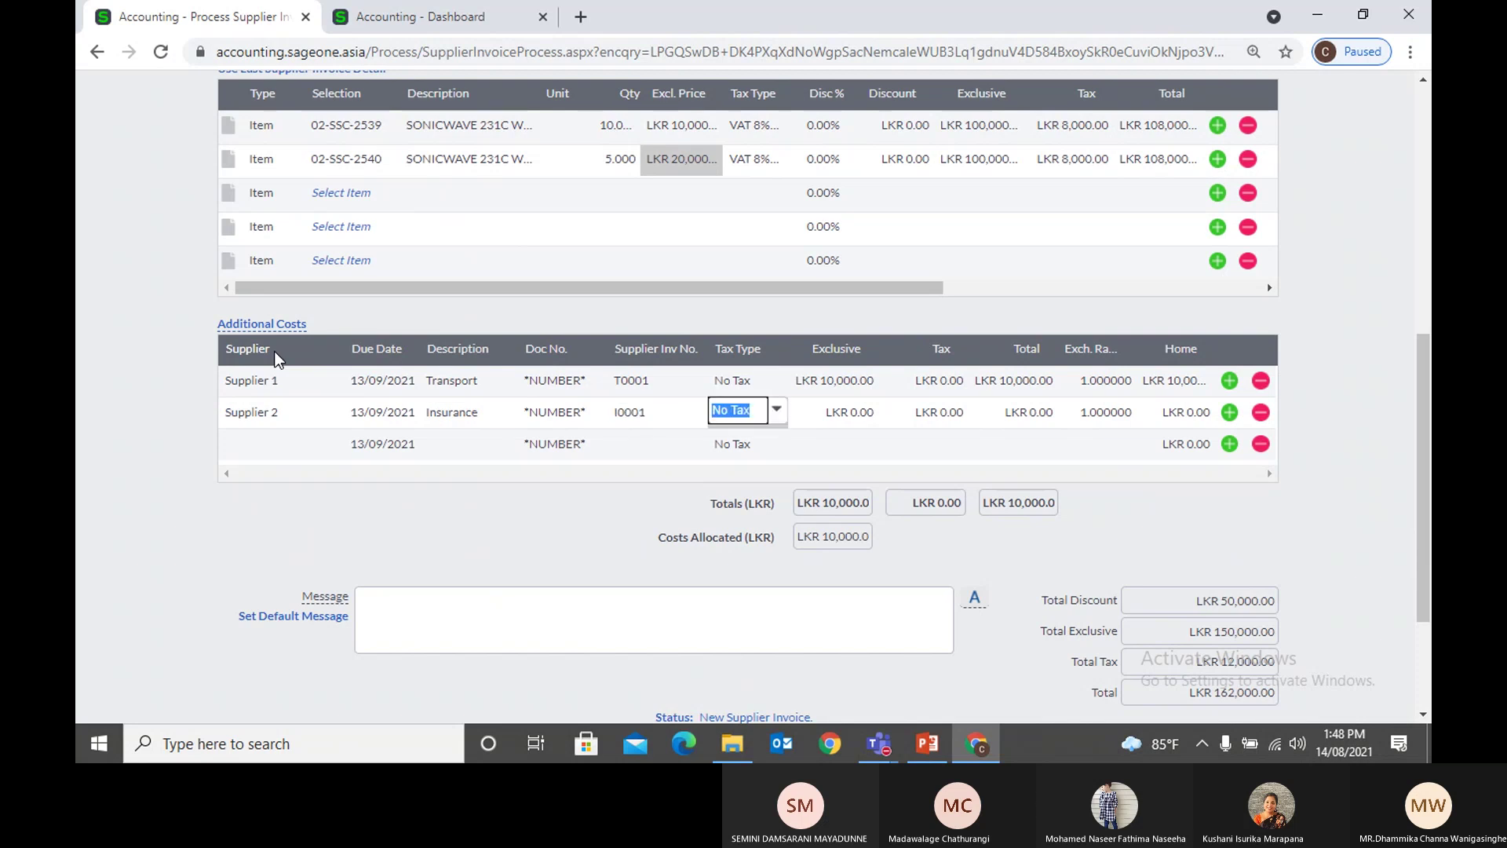
key(Tab)
text(5000)
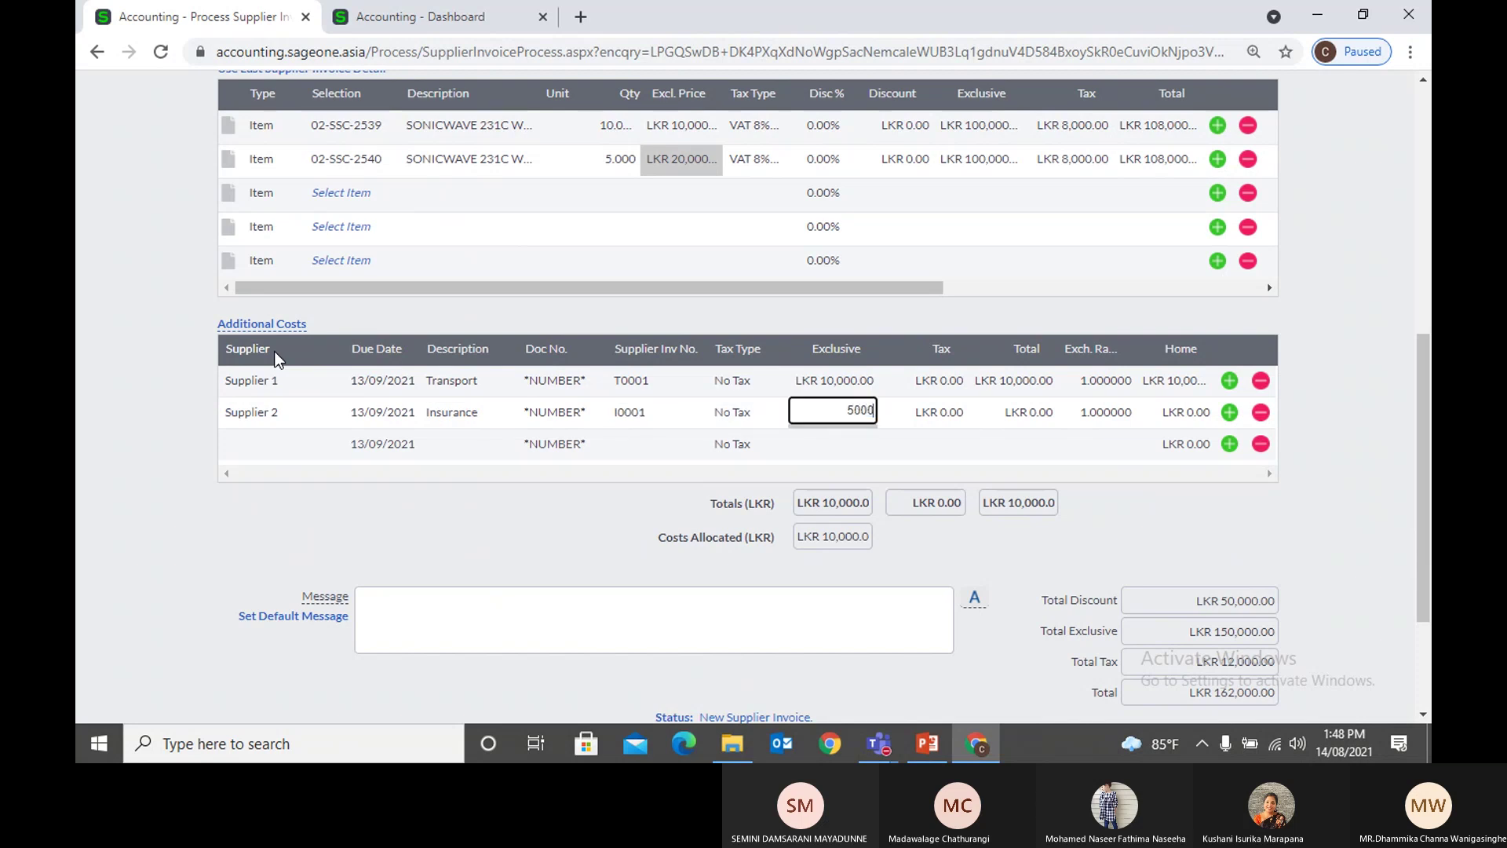
key(Tab)
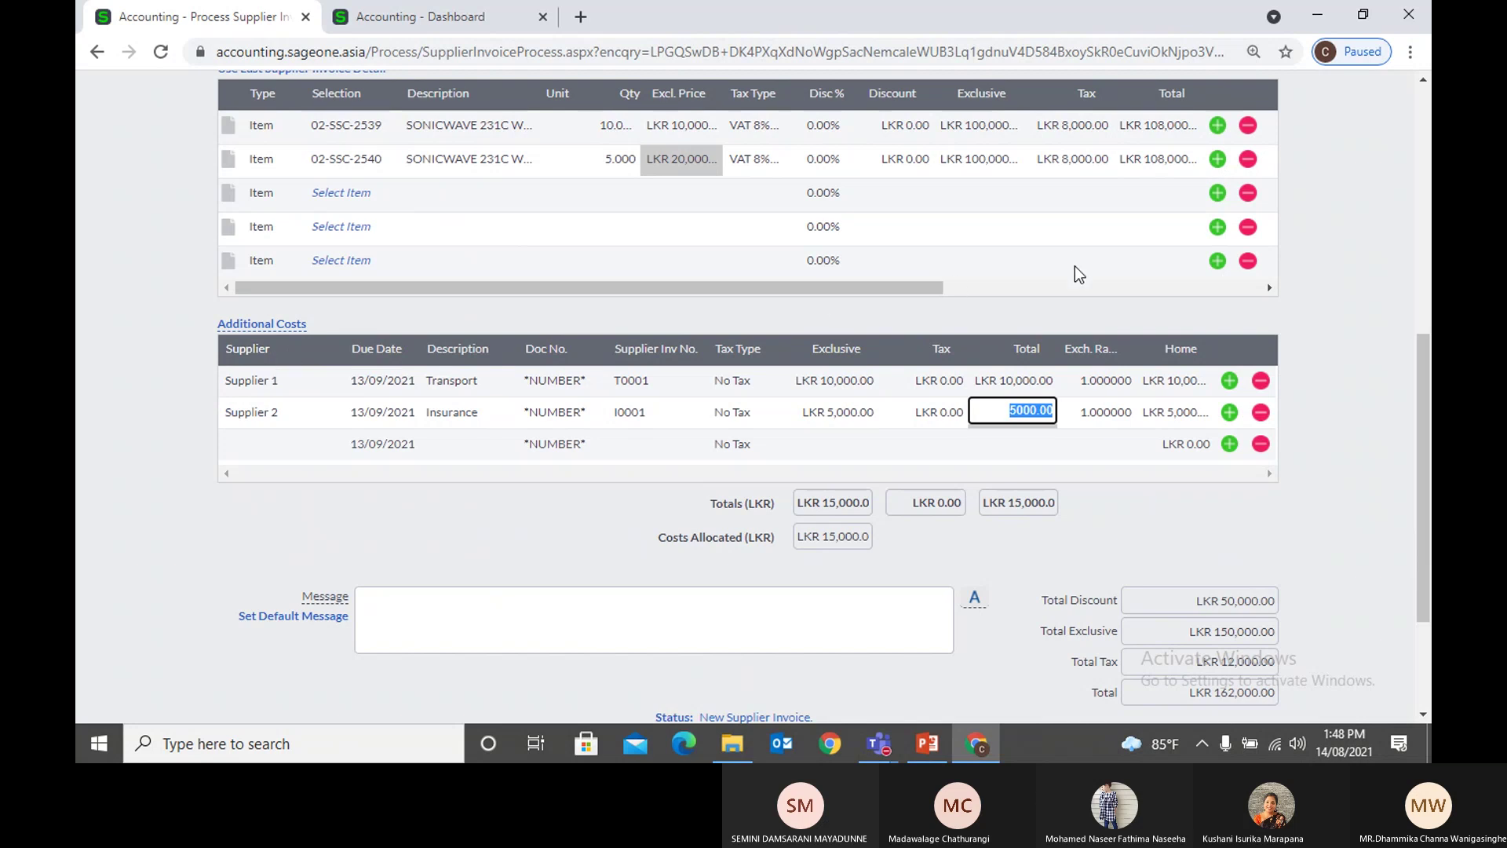
Step: Set the quantity of item 02-SSC-2539 to 20
click(1079, 287)
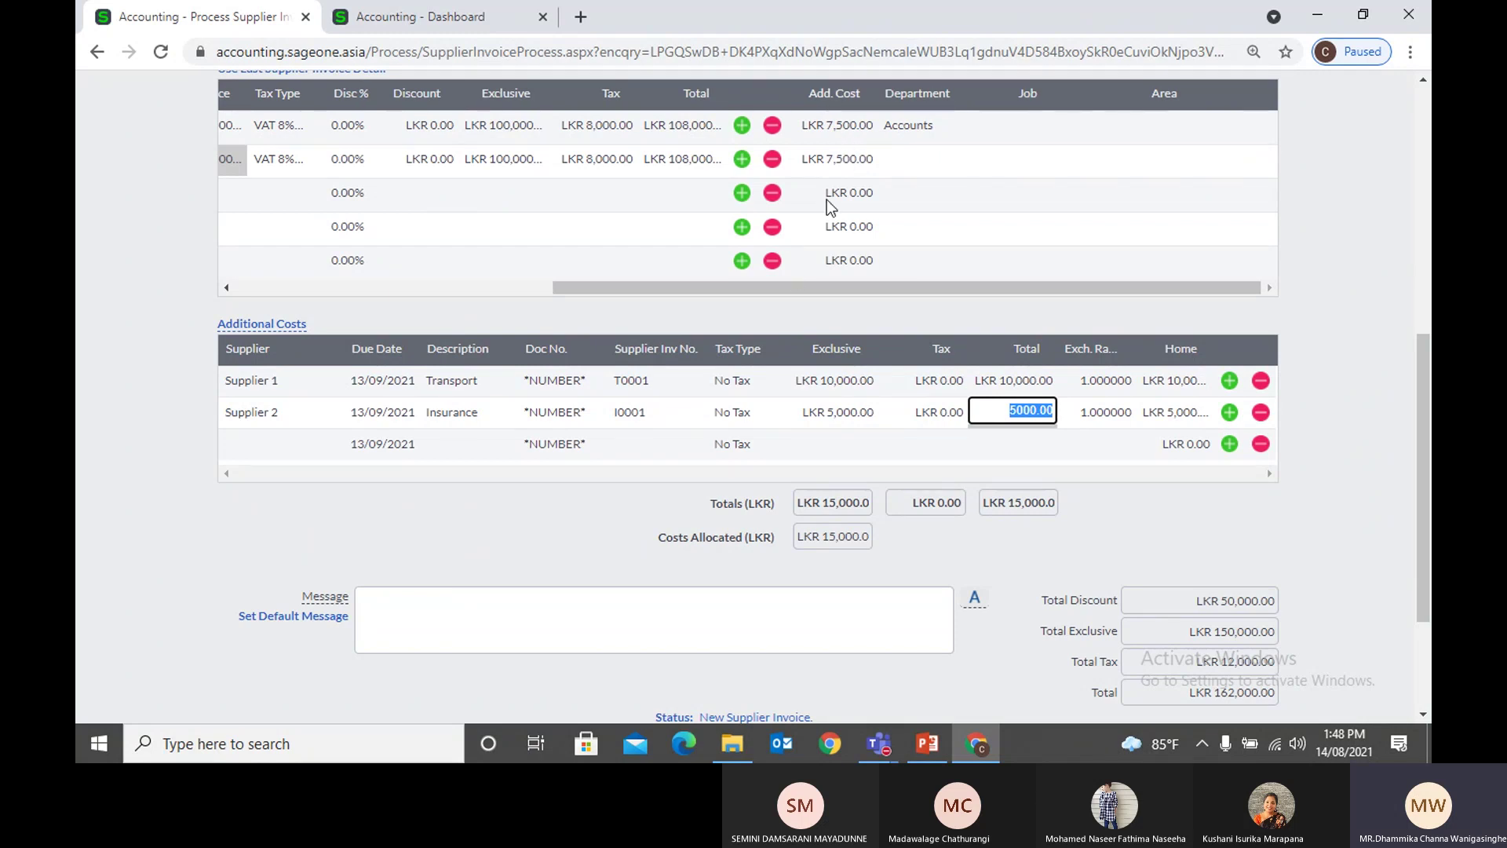
drag(779, 287, 558, 291)
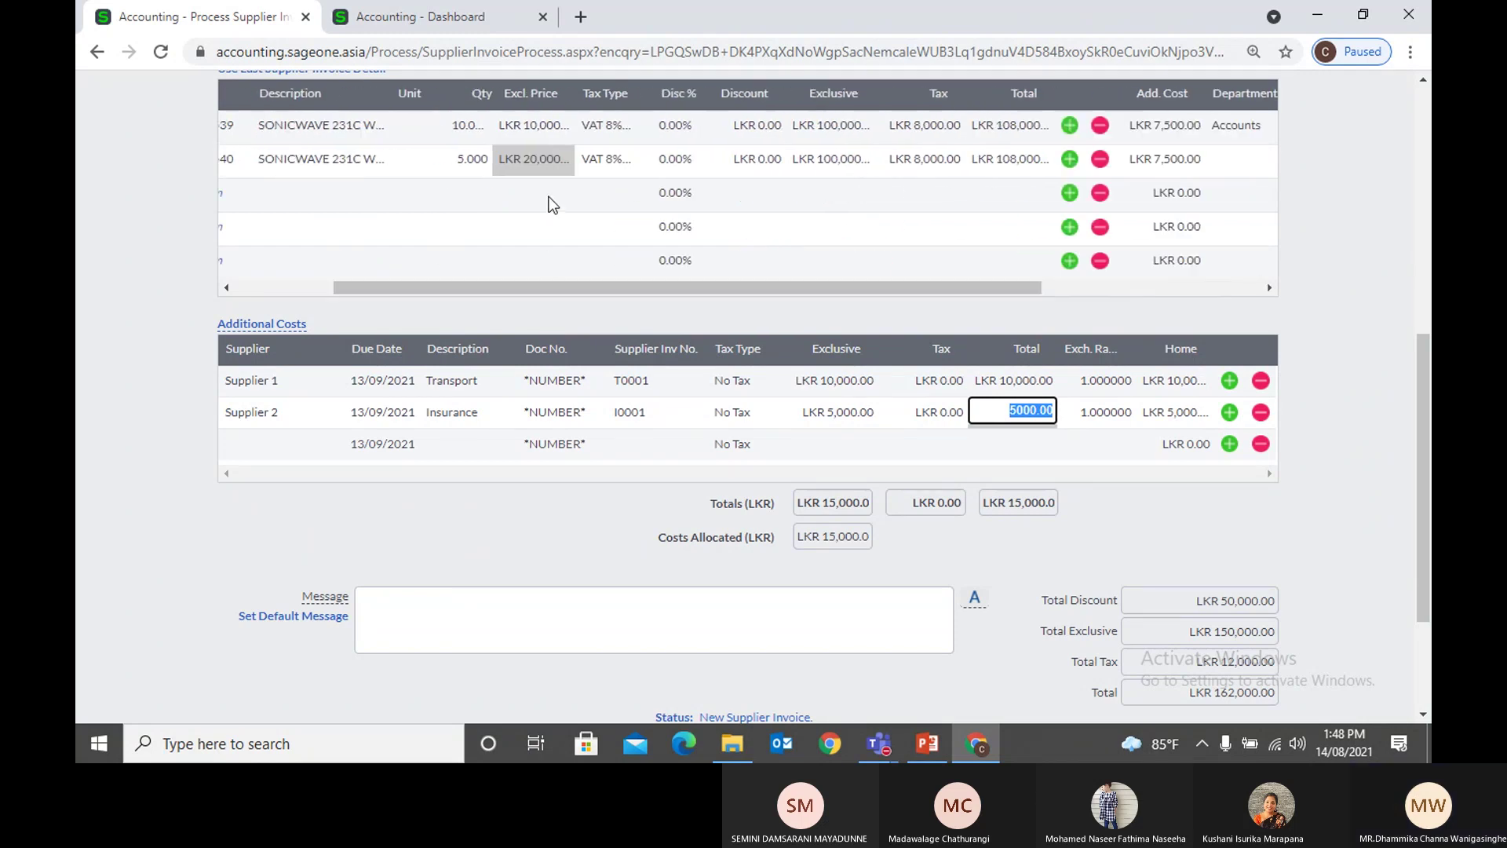
click(542, 130)
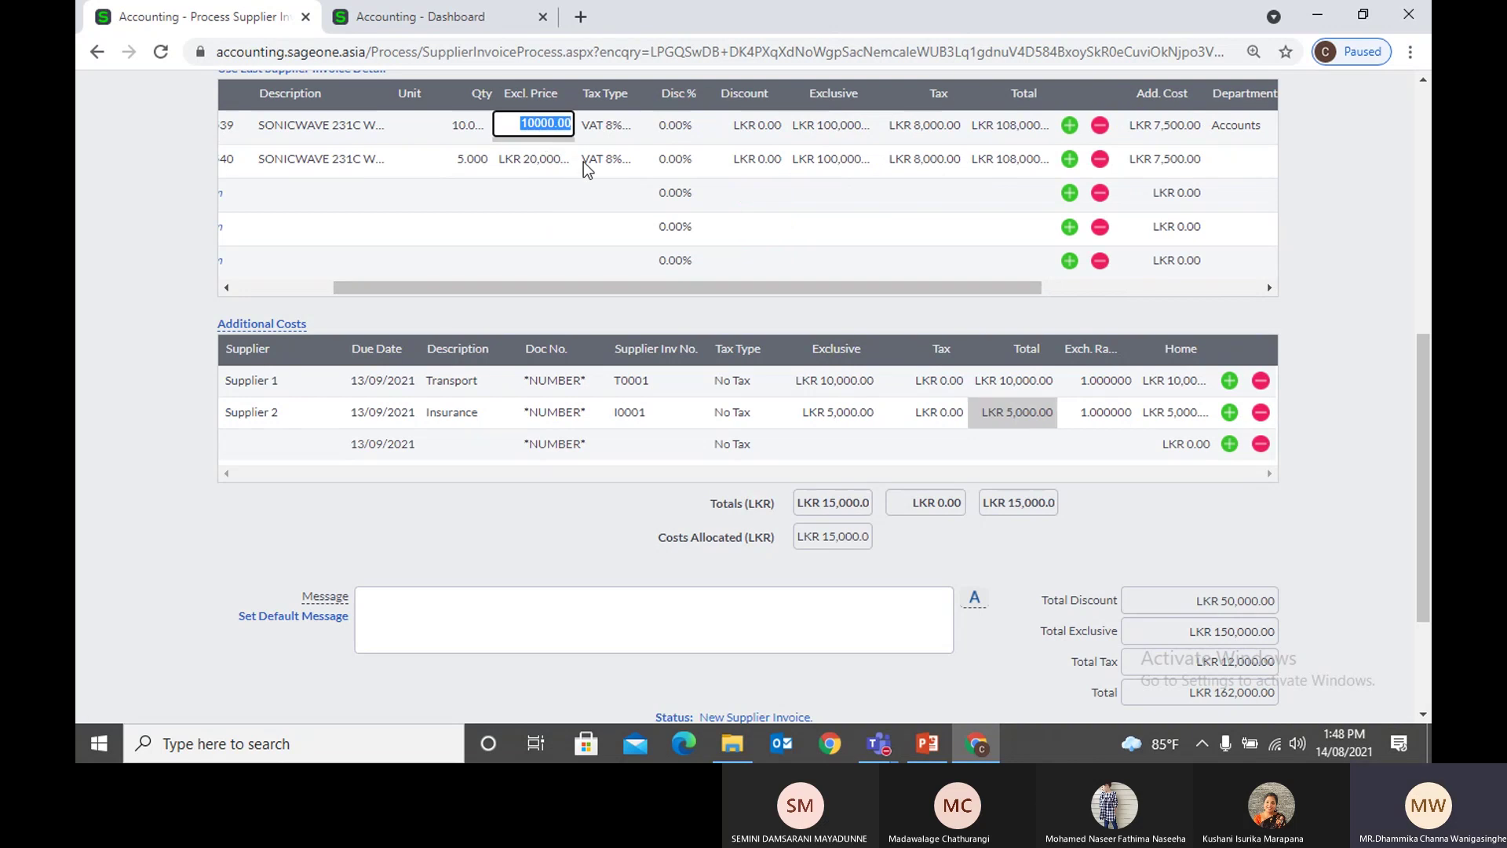
click(474, 129)
text(20)
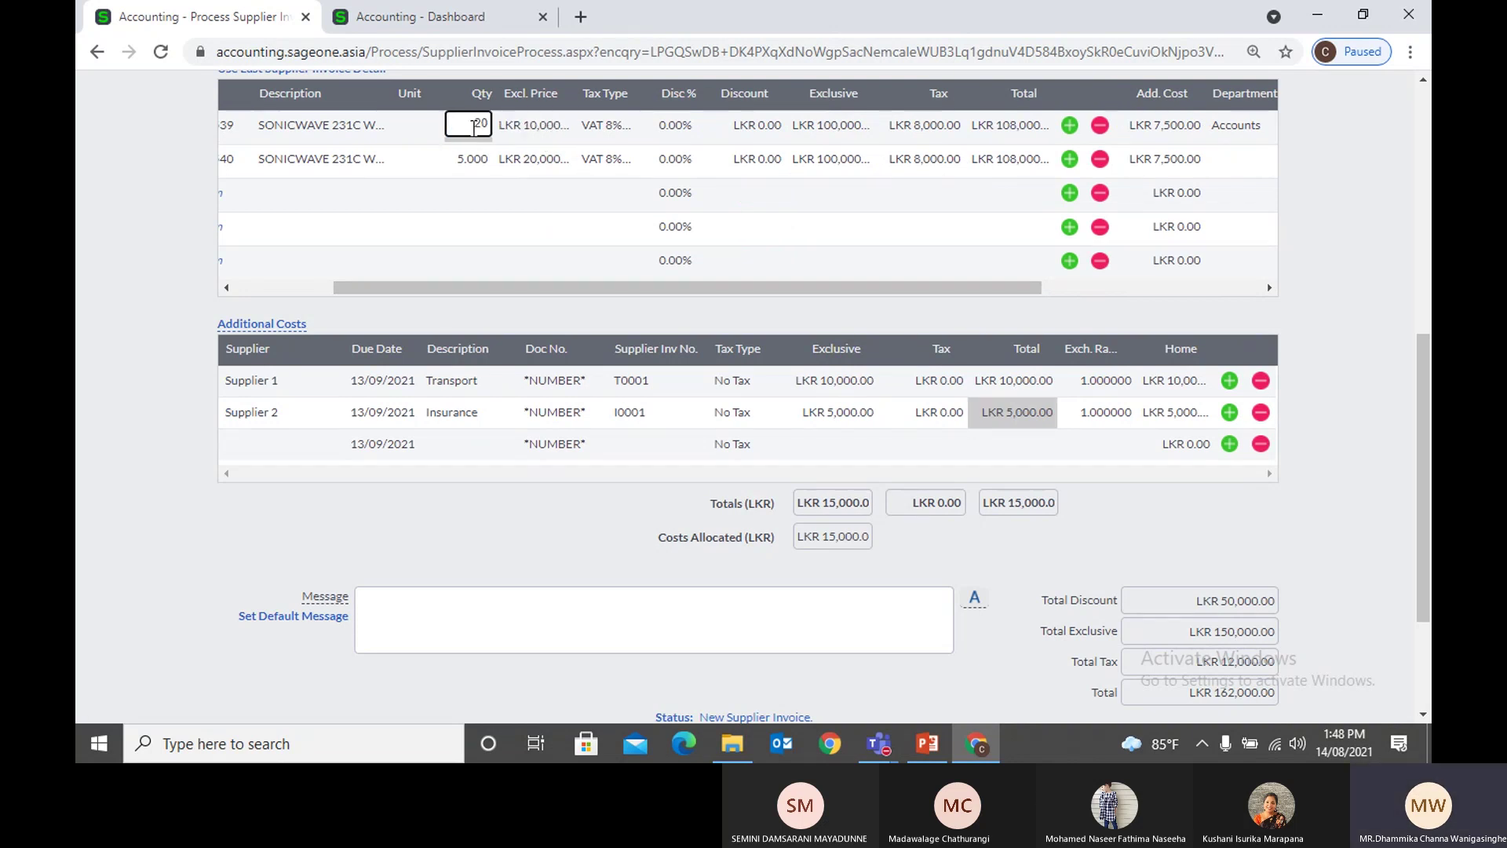
key(Tab)
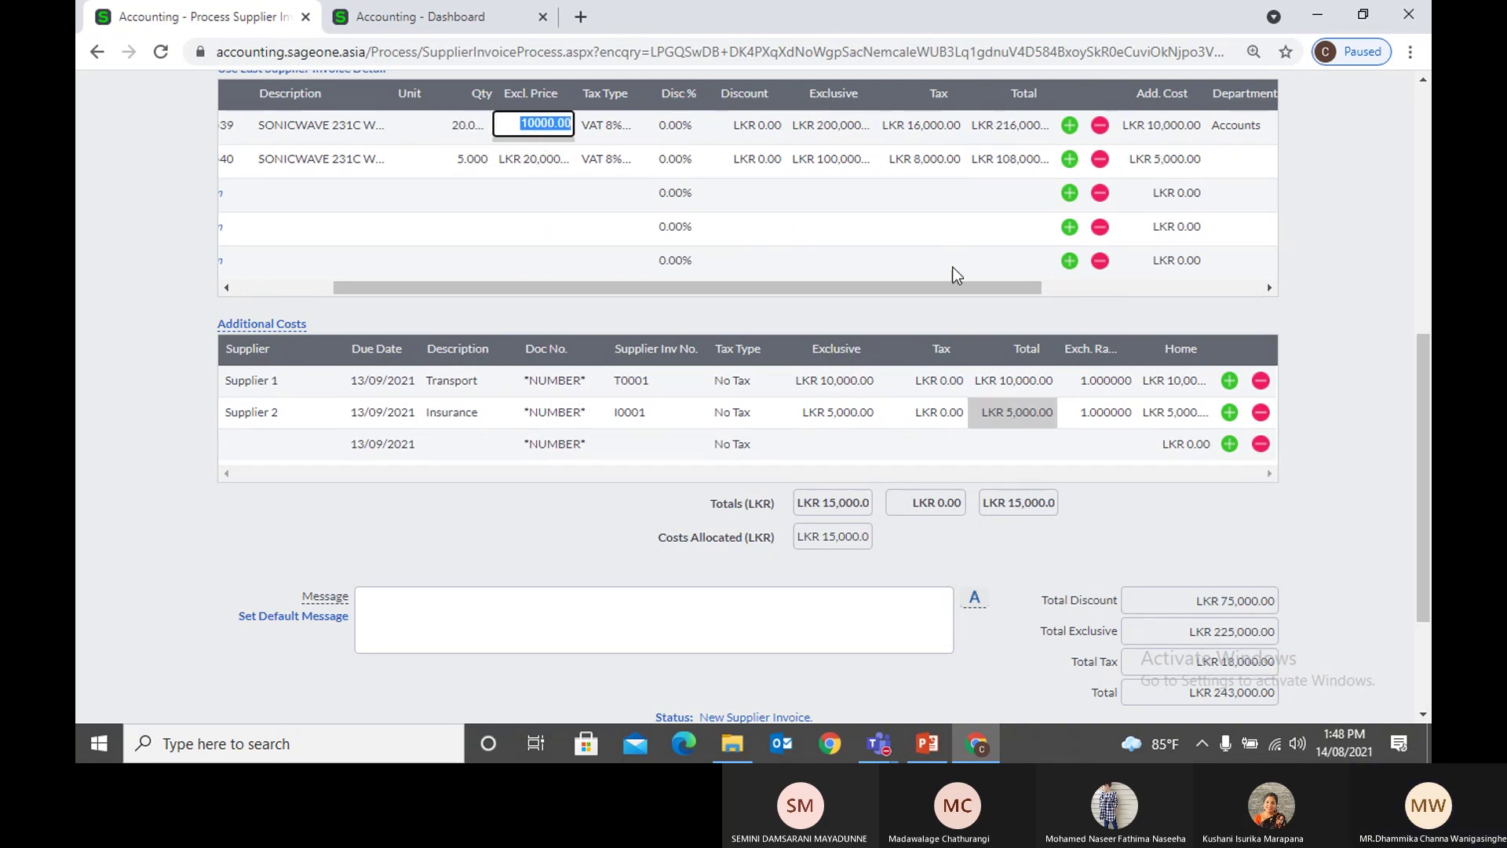
Step: Review the additional cost allocated to each item line and the invoice totals
click(1096, 287)
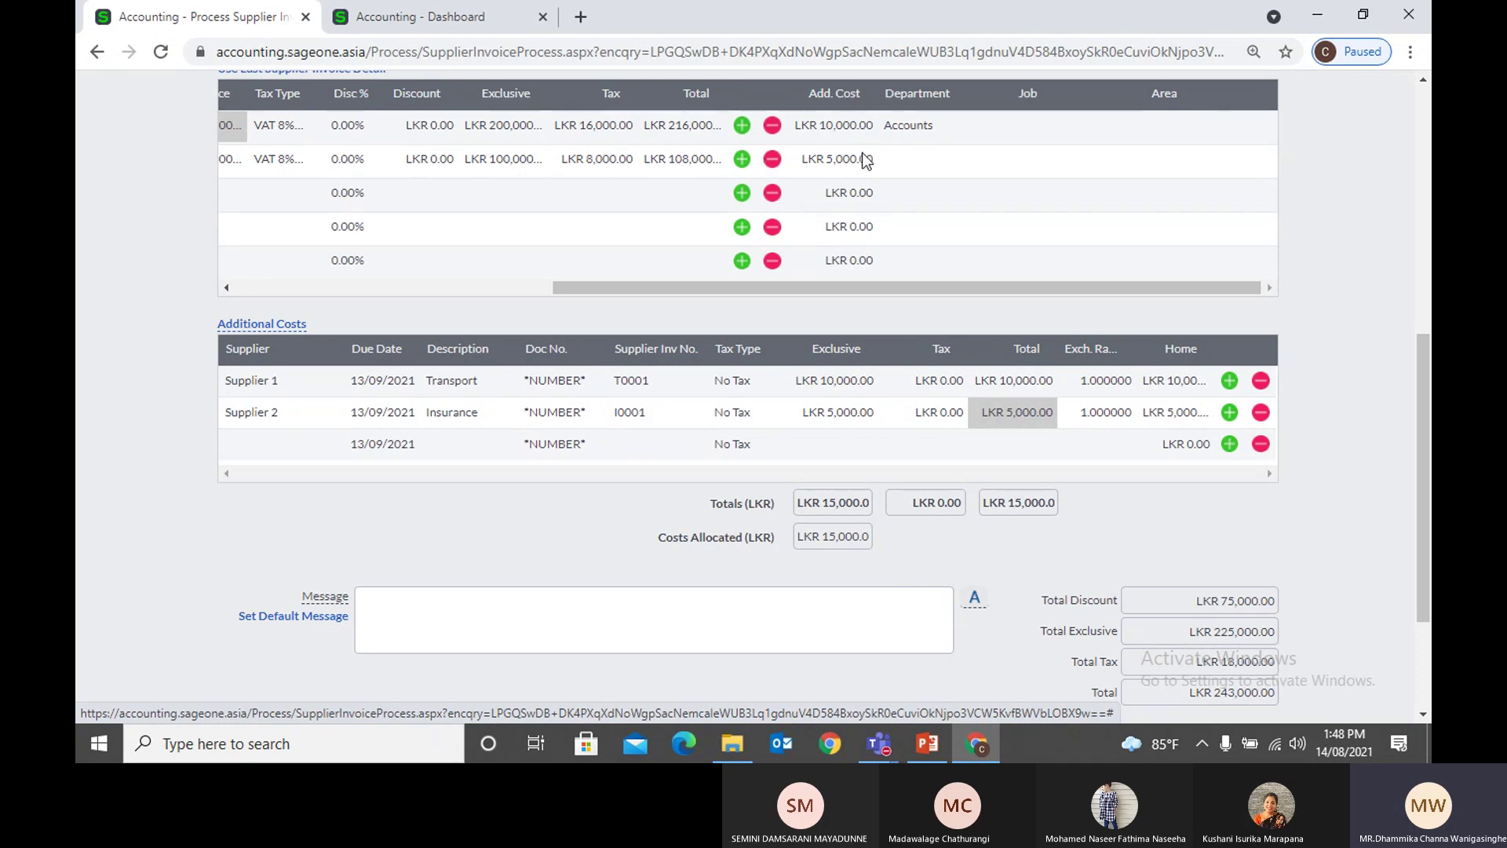
scroll(763, 175, down, 3)
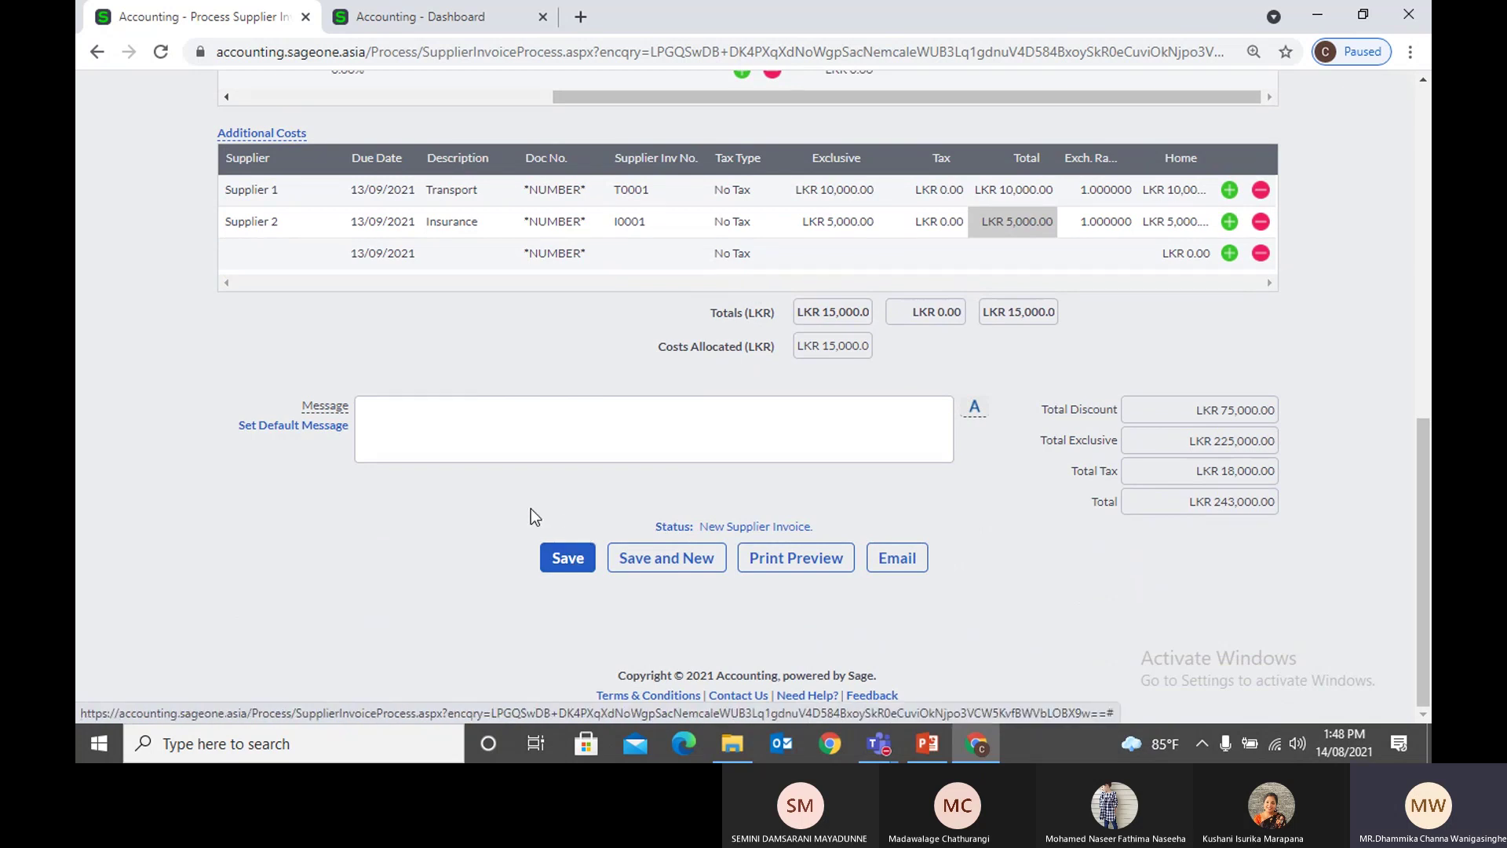
scroll(526, 507, up, 3)
scroll(517, 495, up, 1)
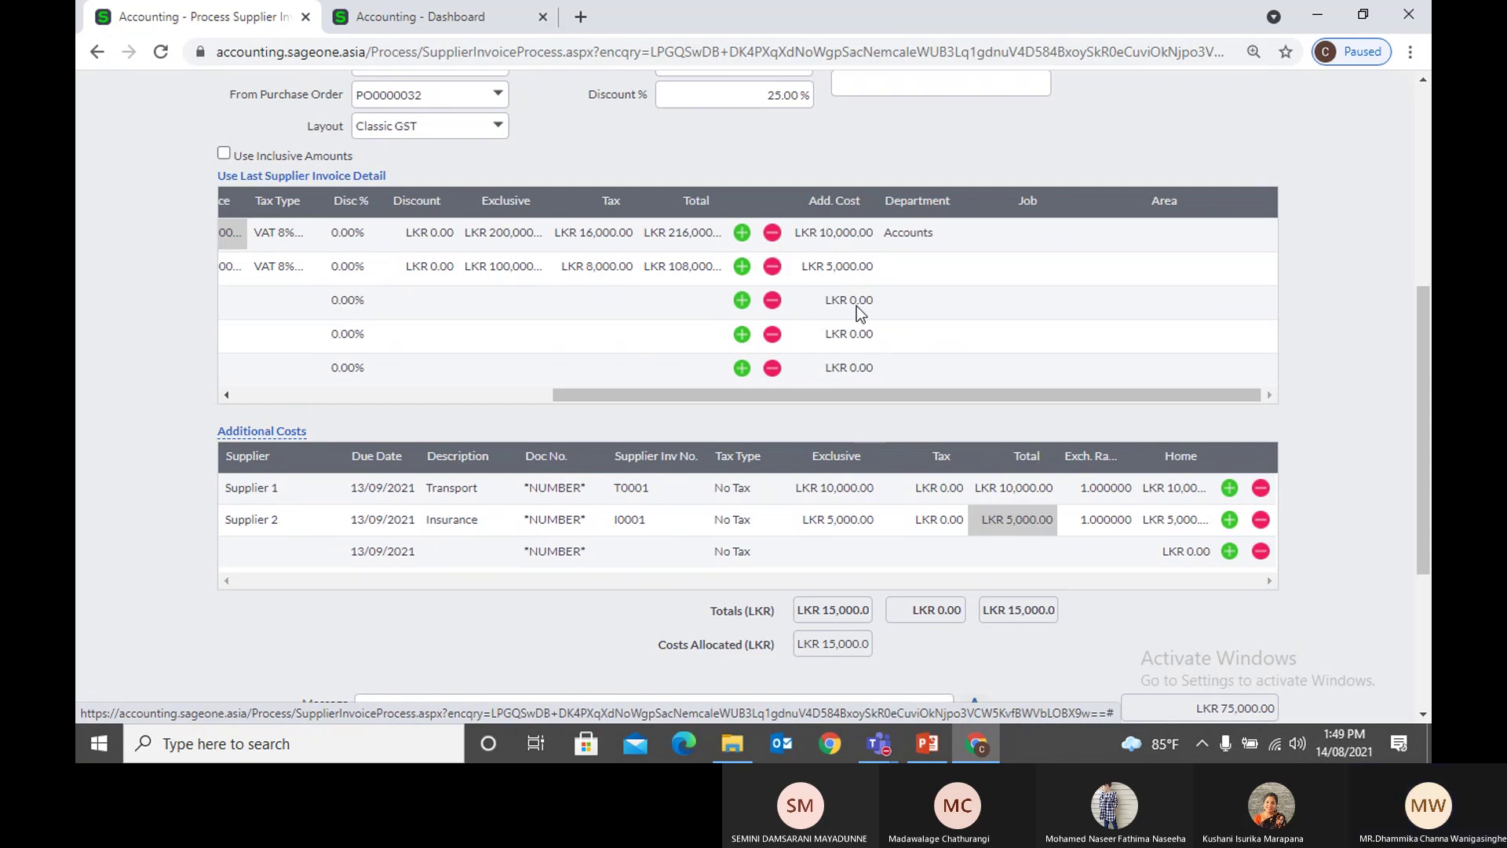
click(496, 395)
scroll(497, 391, up, 1)
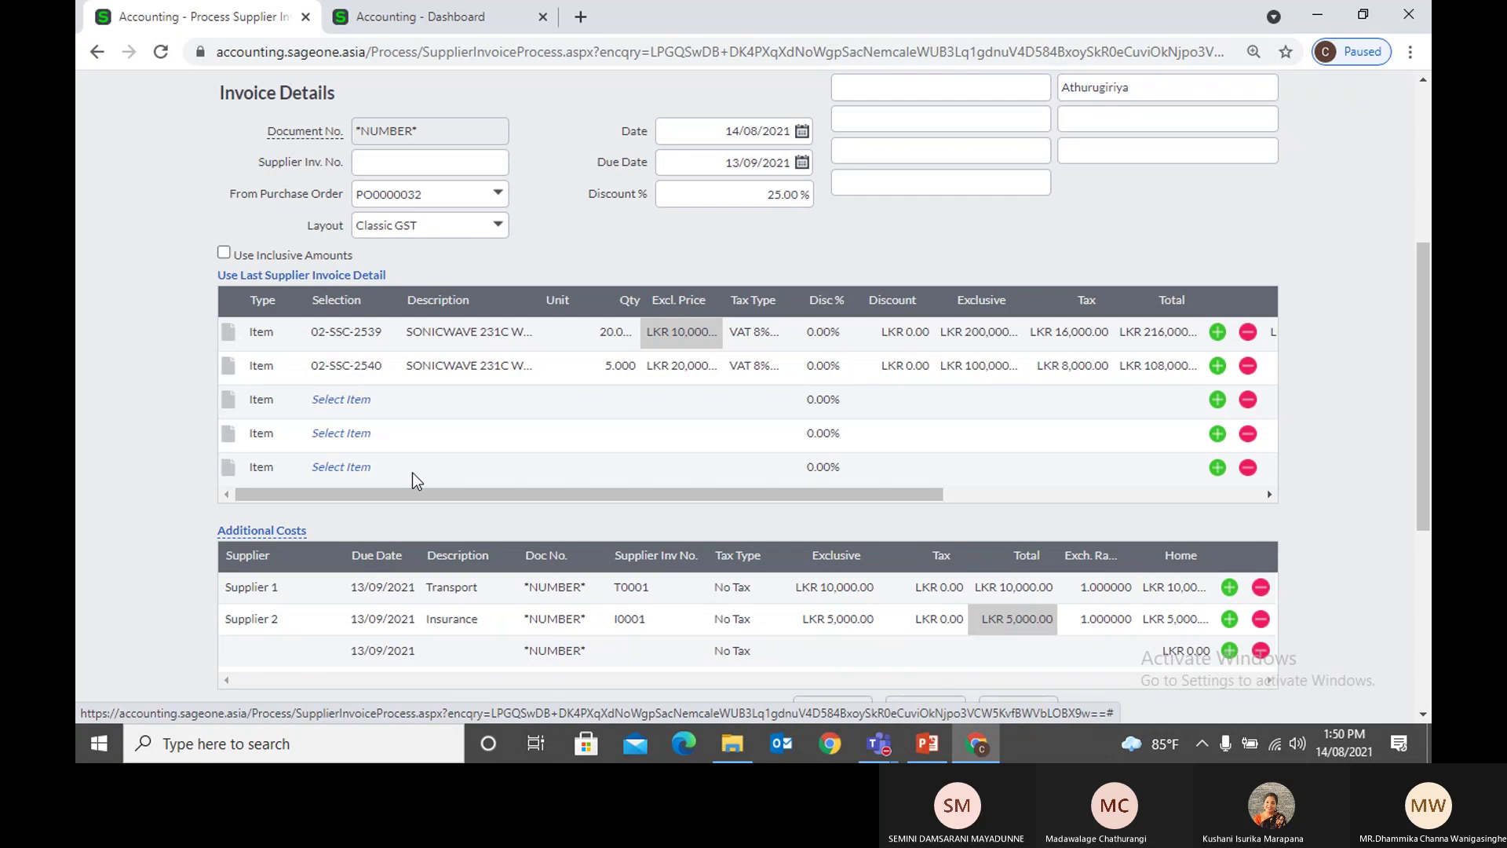
mouse_move(874, 752)
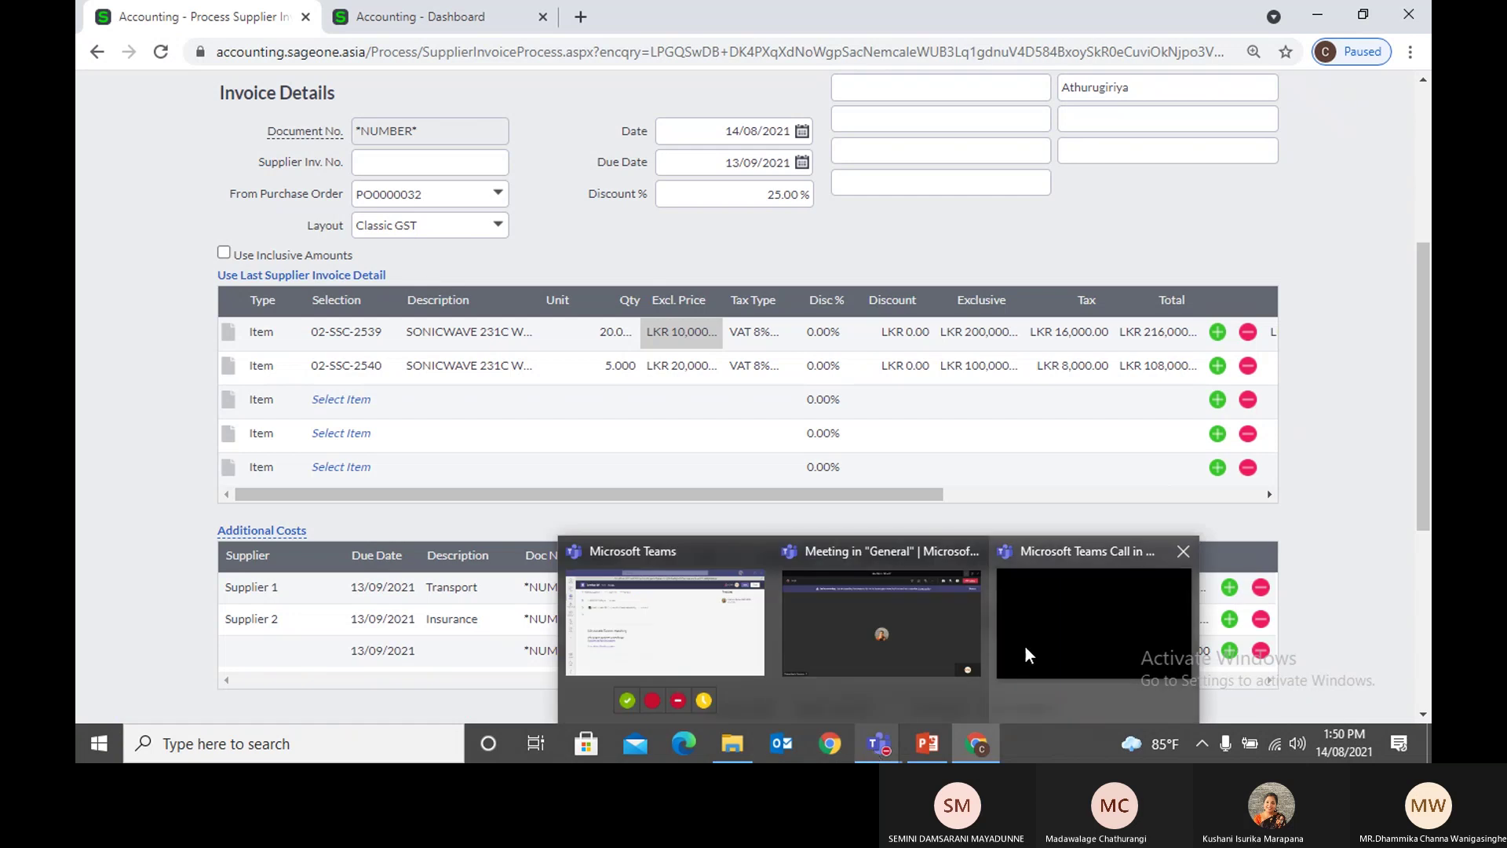
mouse_move(1077, 631)
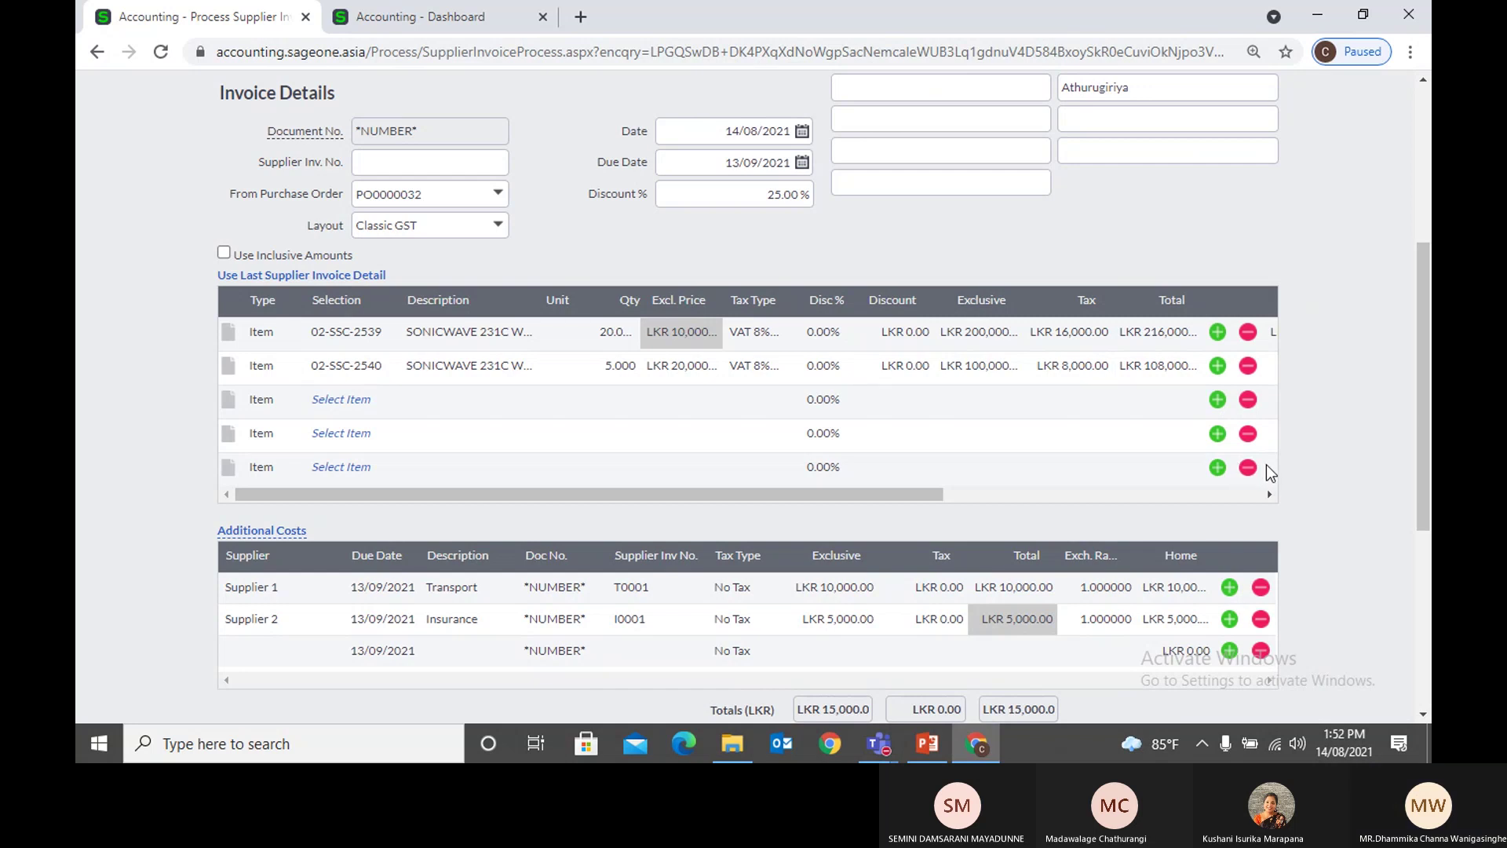
Step: Try to save the supplier invoice without a supplier invoice number
scroll(1281, 488, down, 1)
scroll(1283, 491, down, 1)
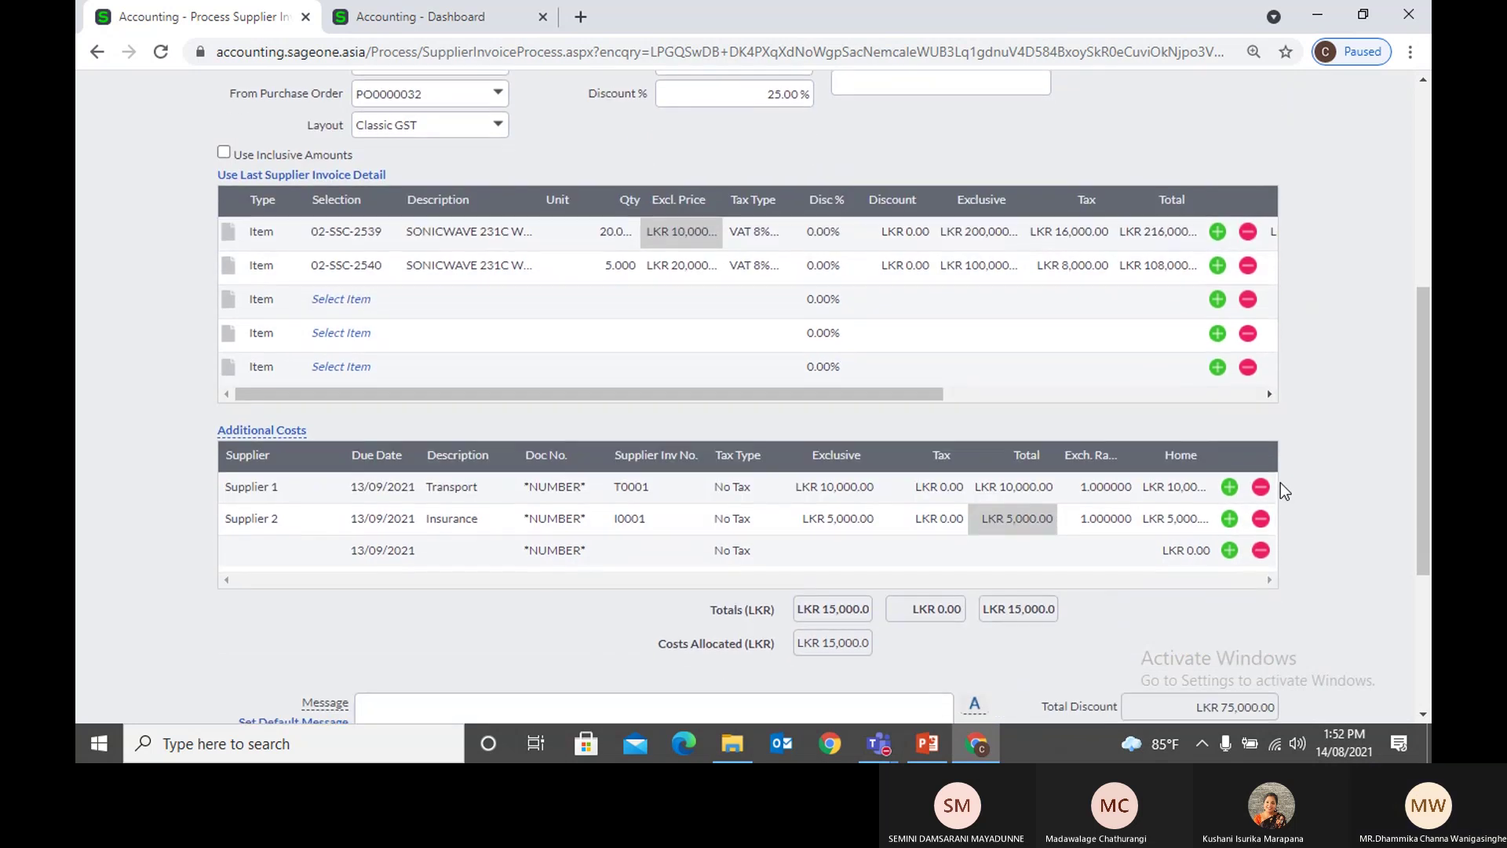
scroll(1279, 483, down, 4)
click(559, 565)
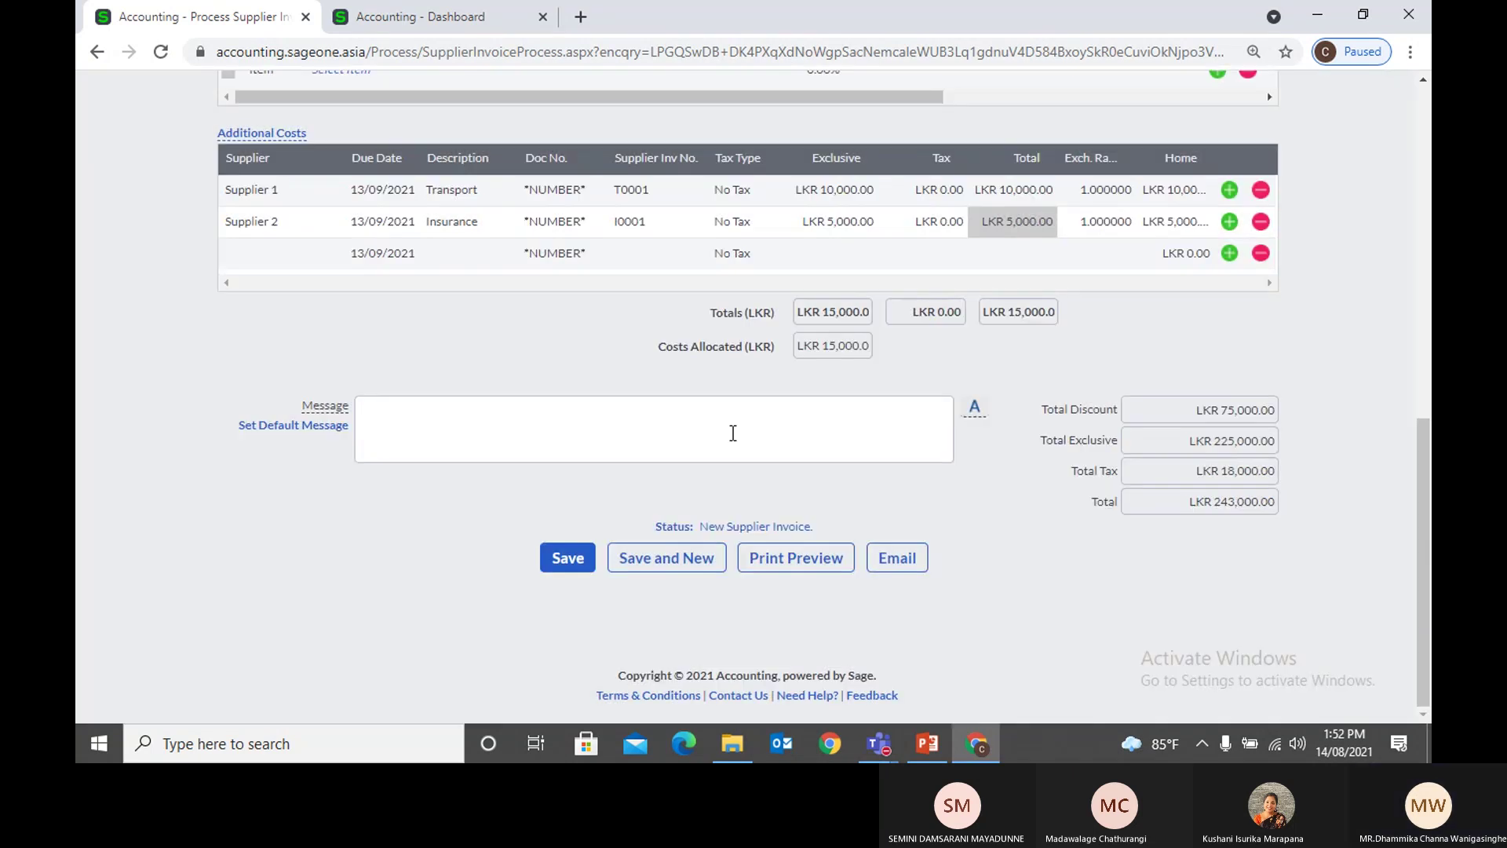
scroll(732, 433, up, 3)
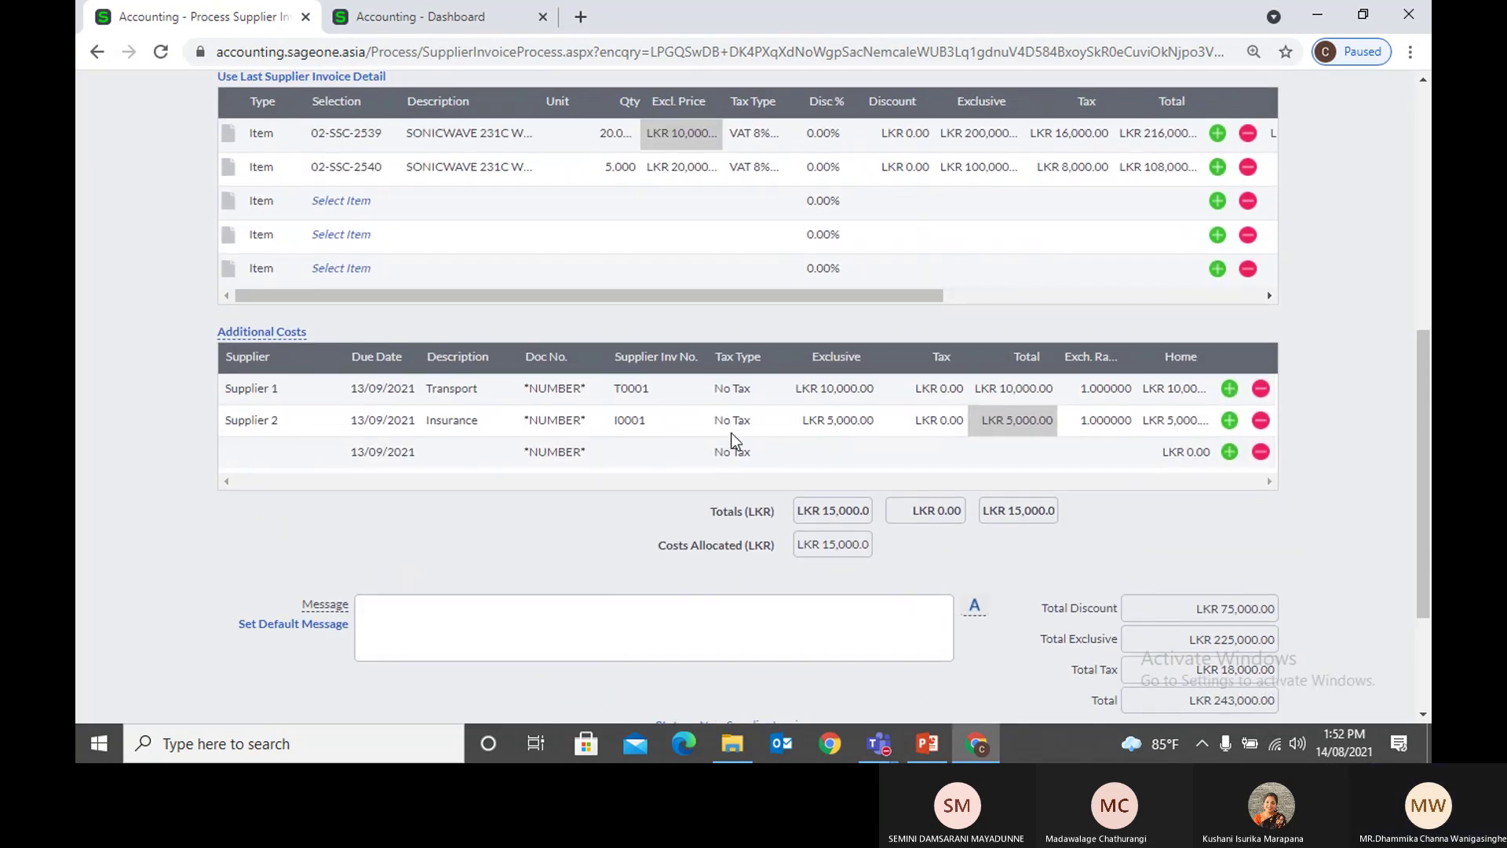
scroll(758, 518, down, 2)
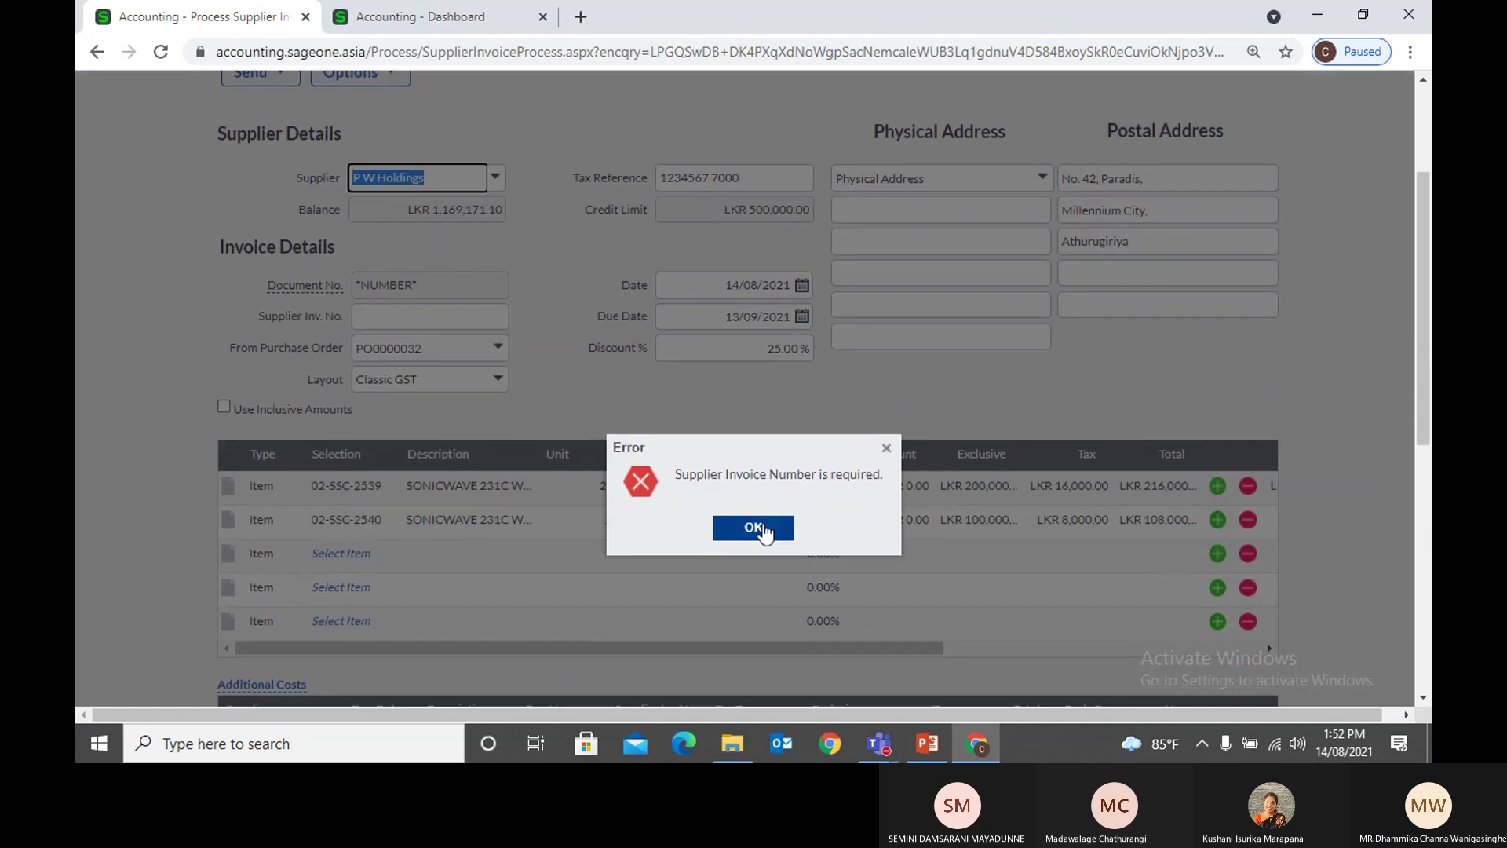
click(884, 451)
Step: Fill in the supplier invoice number with the suggested entry 123456
click(495, 317)
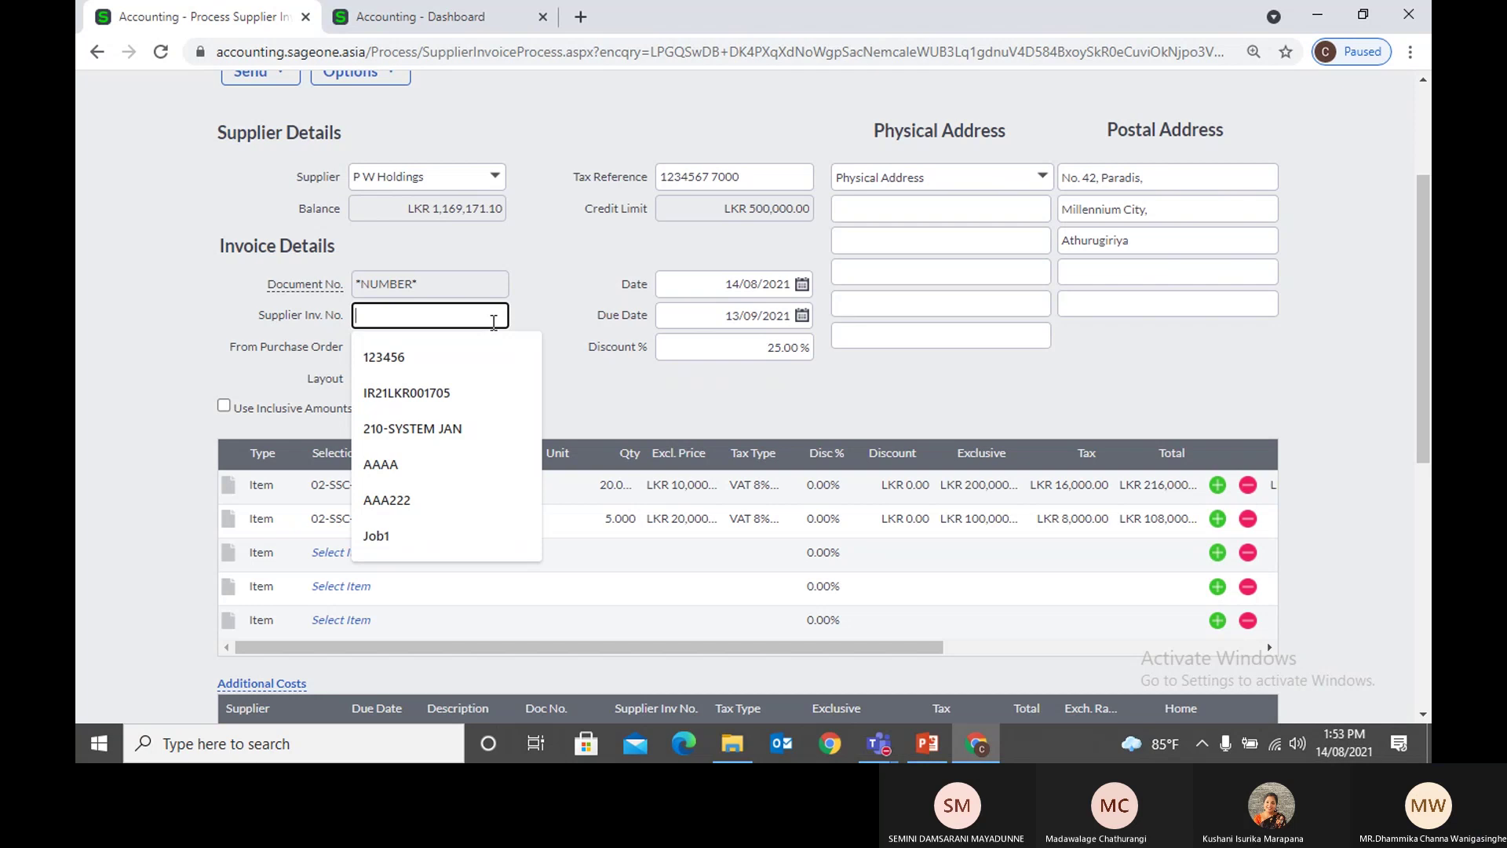
click(491, 355)
scroll(581, 471, down, 3)
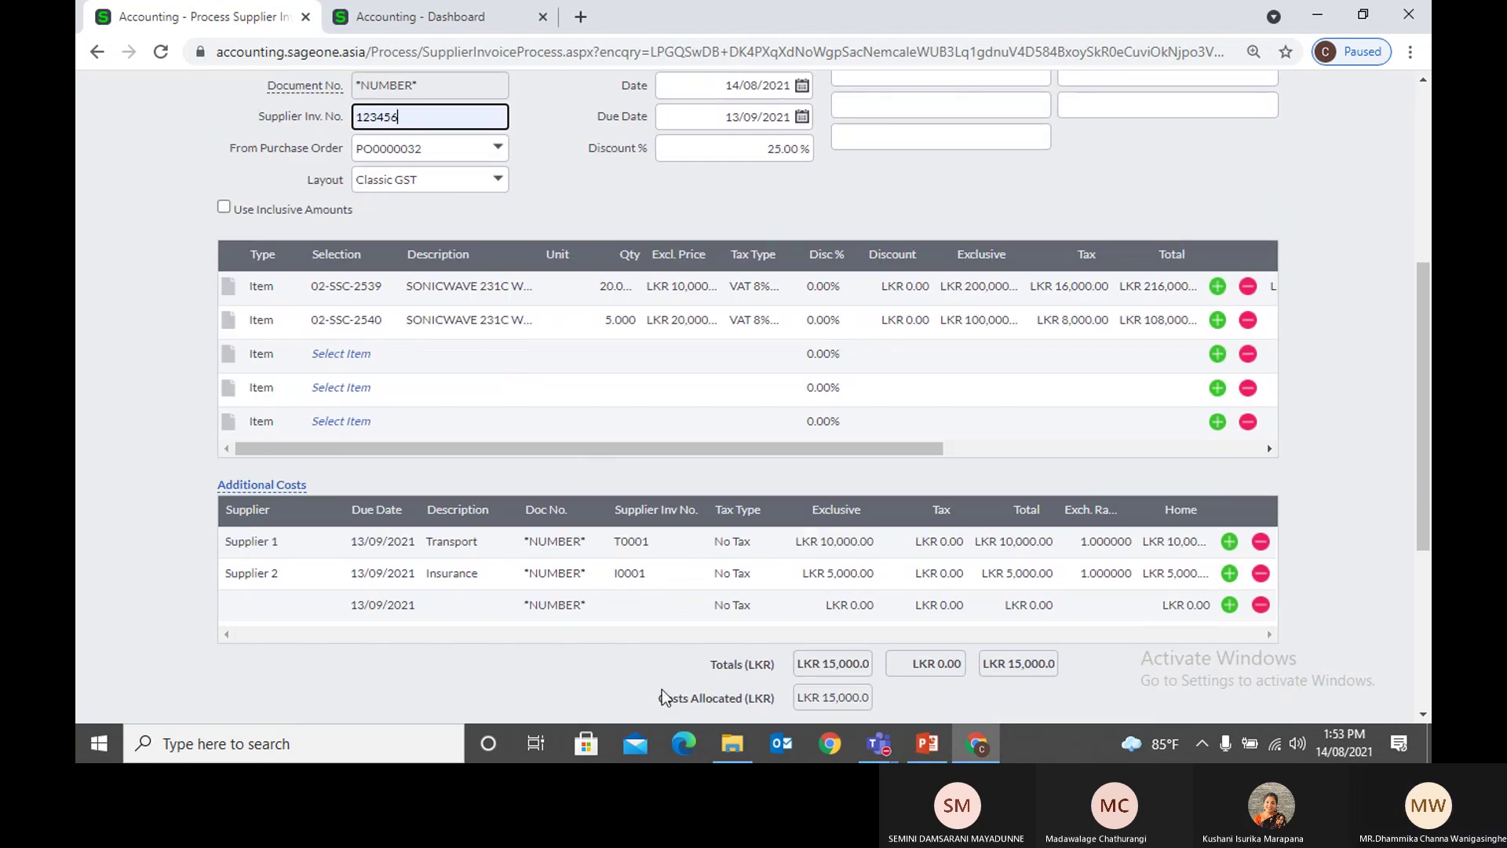
Step: Try to save the supplier invoice, accepting the exceeded credit limit but declining to reuse the supplier invoice number
scroll(597, 587, down, 5)
click(587, 609)
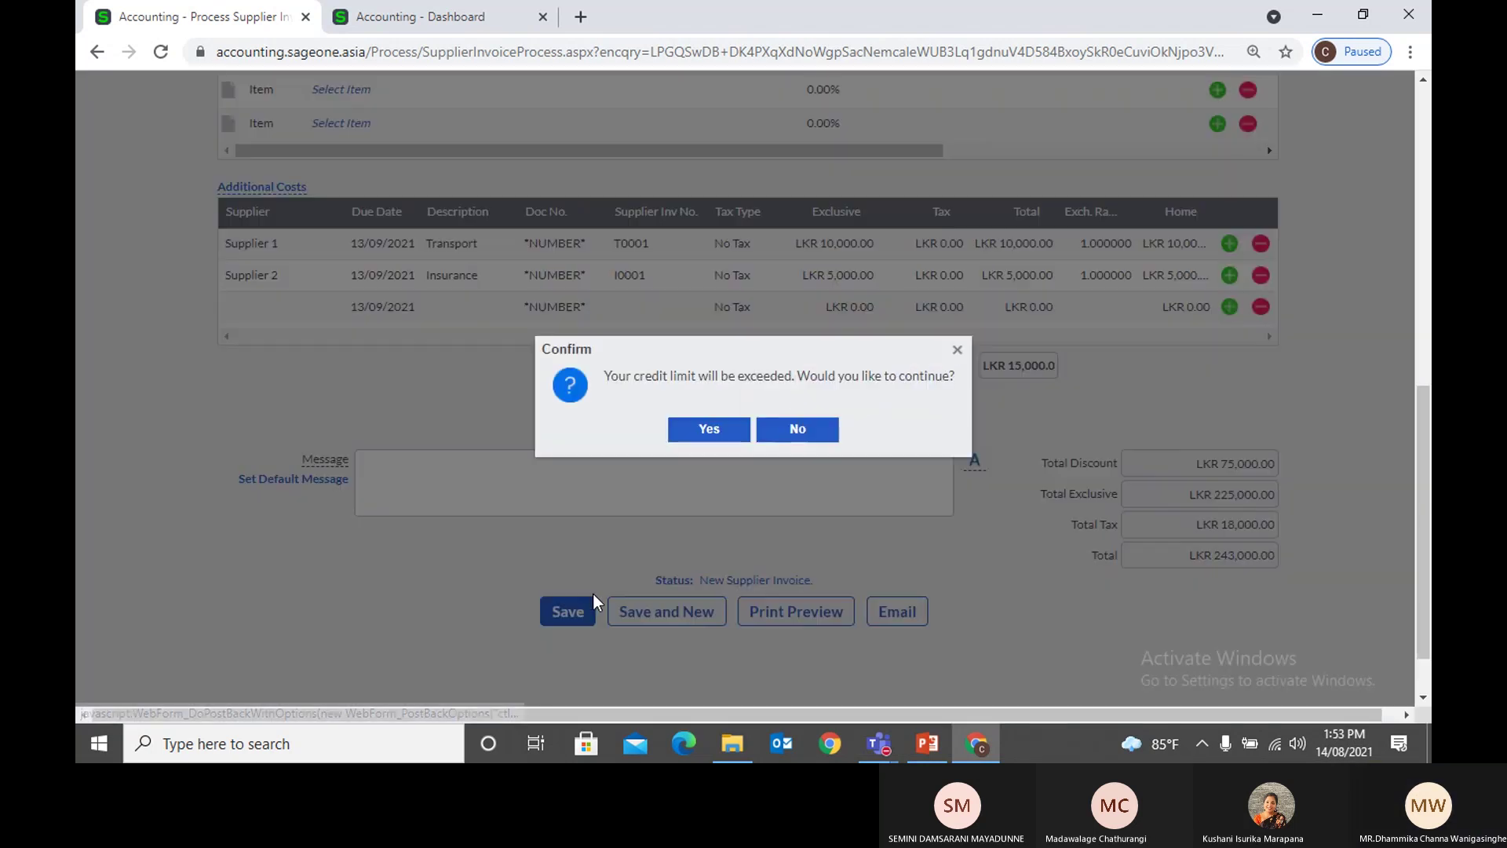
click(684, 434)
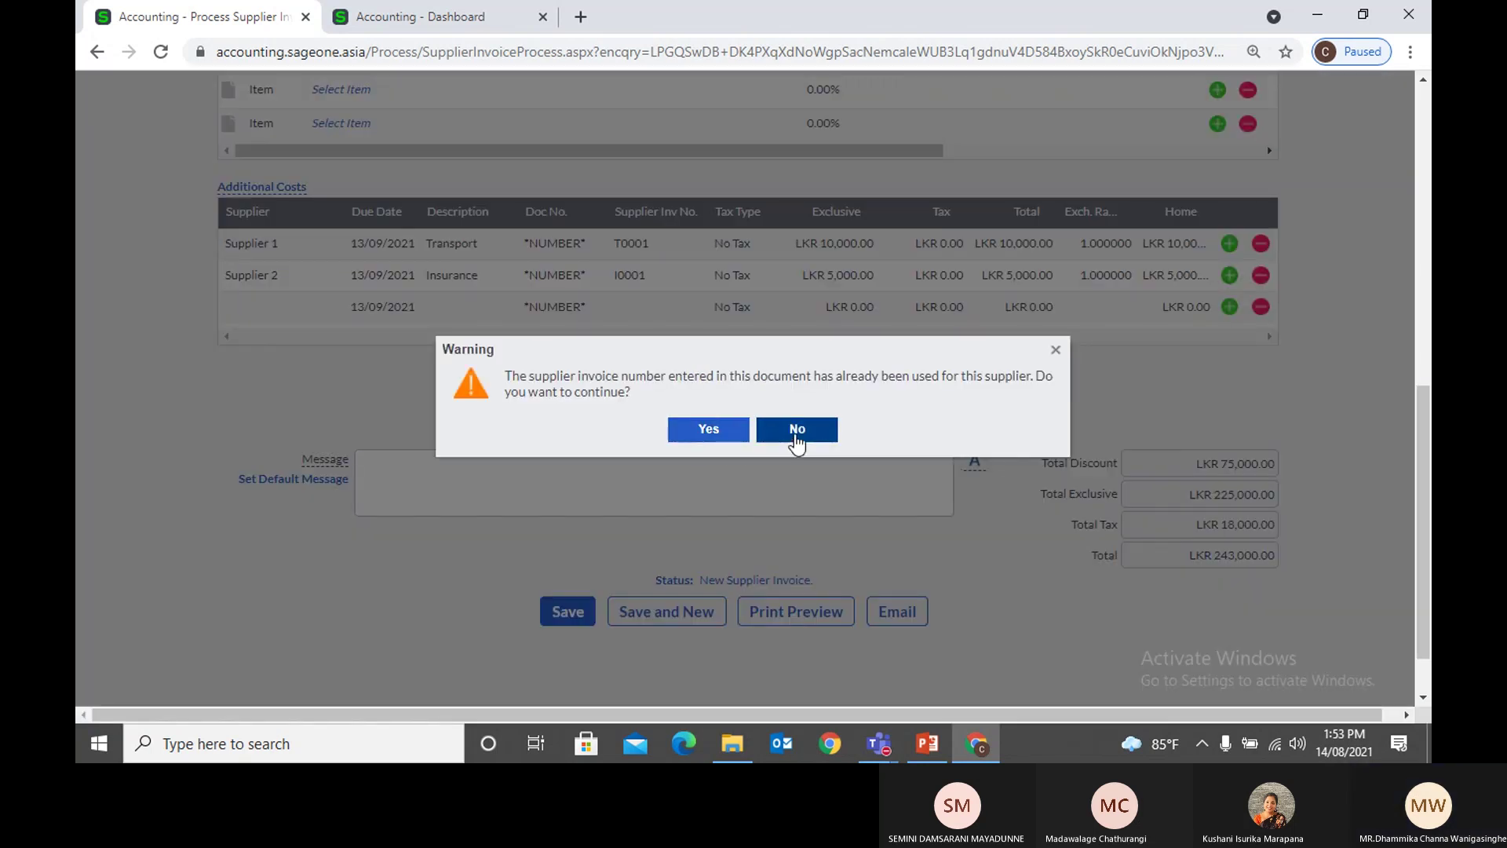
click(796, 431)
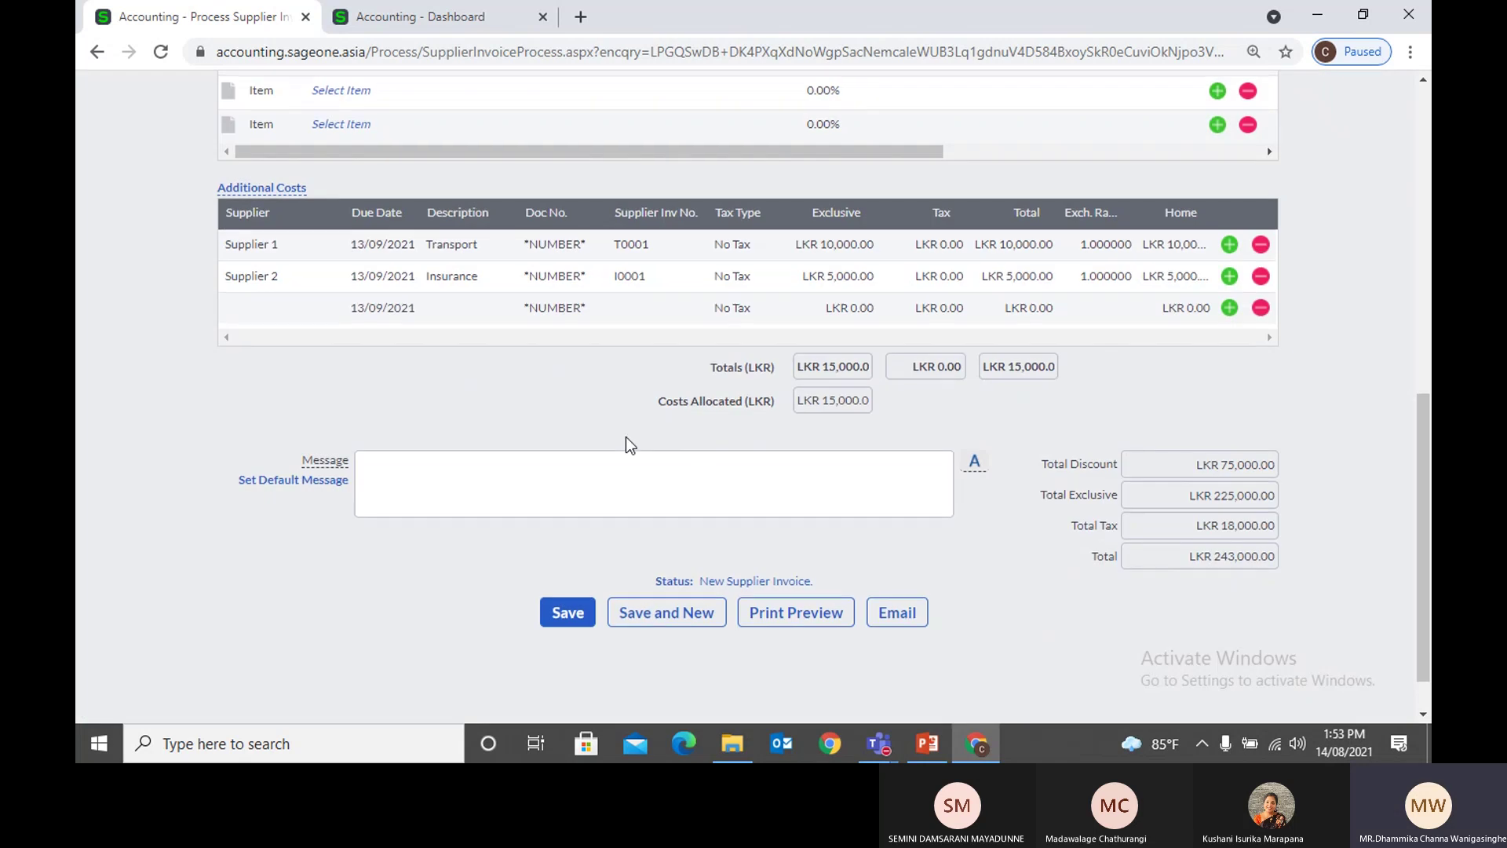
Step: Clear the supplier invoice number in the invoice details
scroll(625, 437, up, 1)
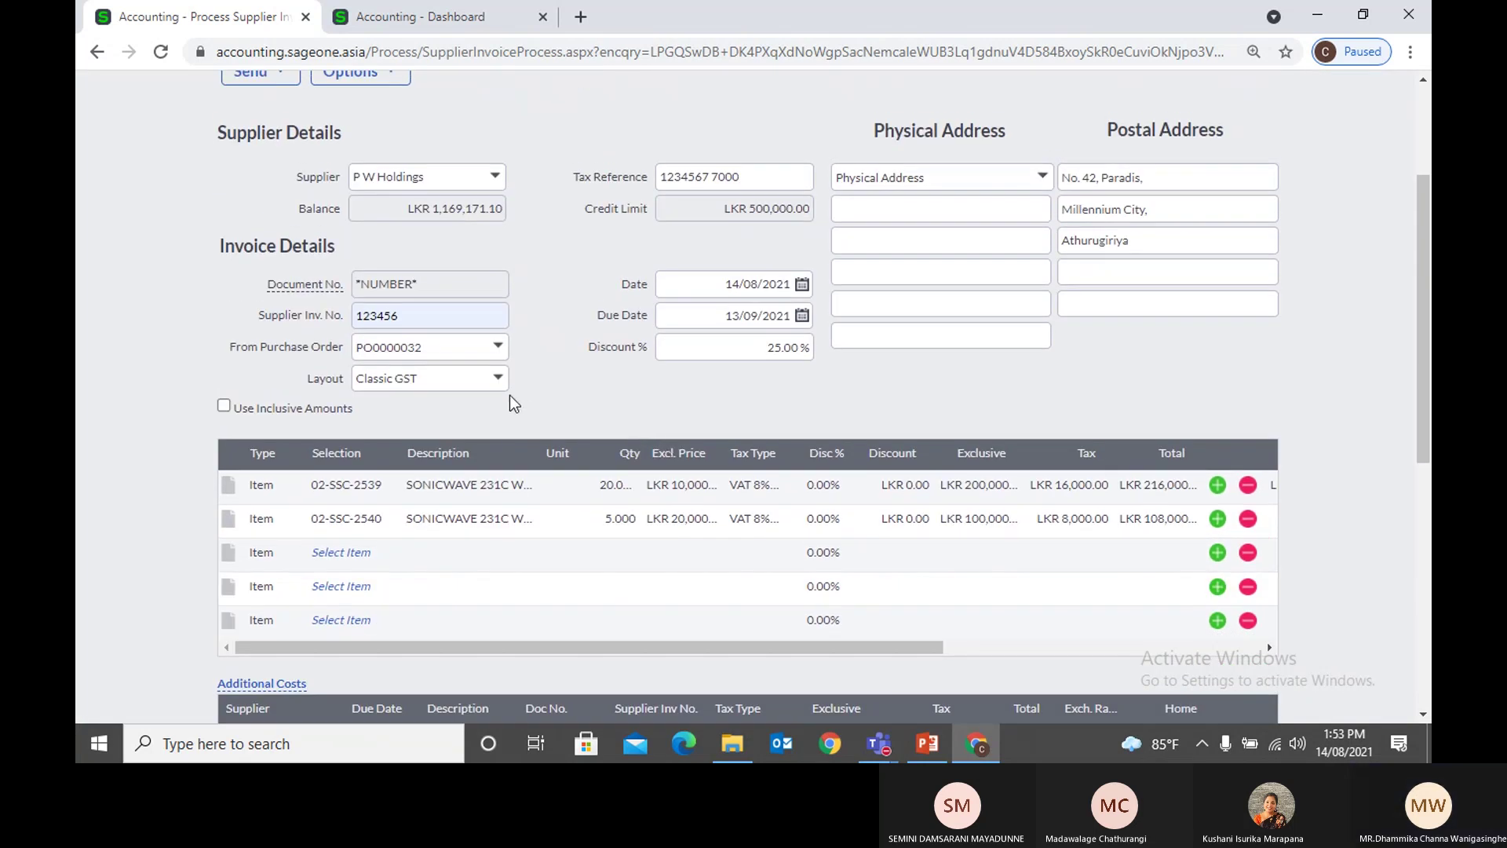
scroll(422, 334, up, 2)
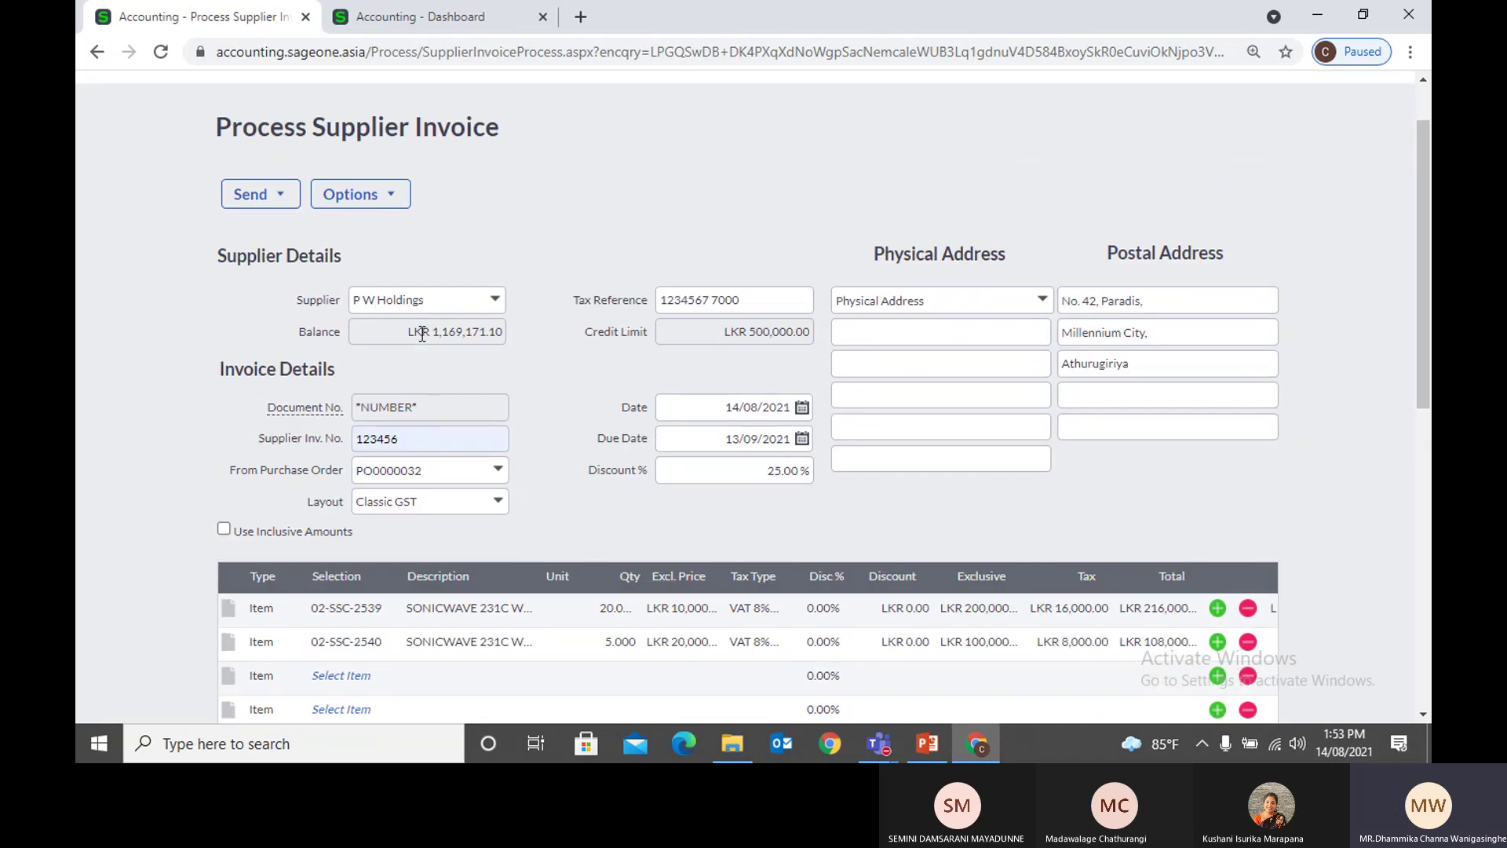
double_click(424, 517)
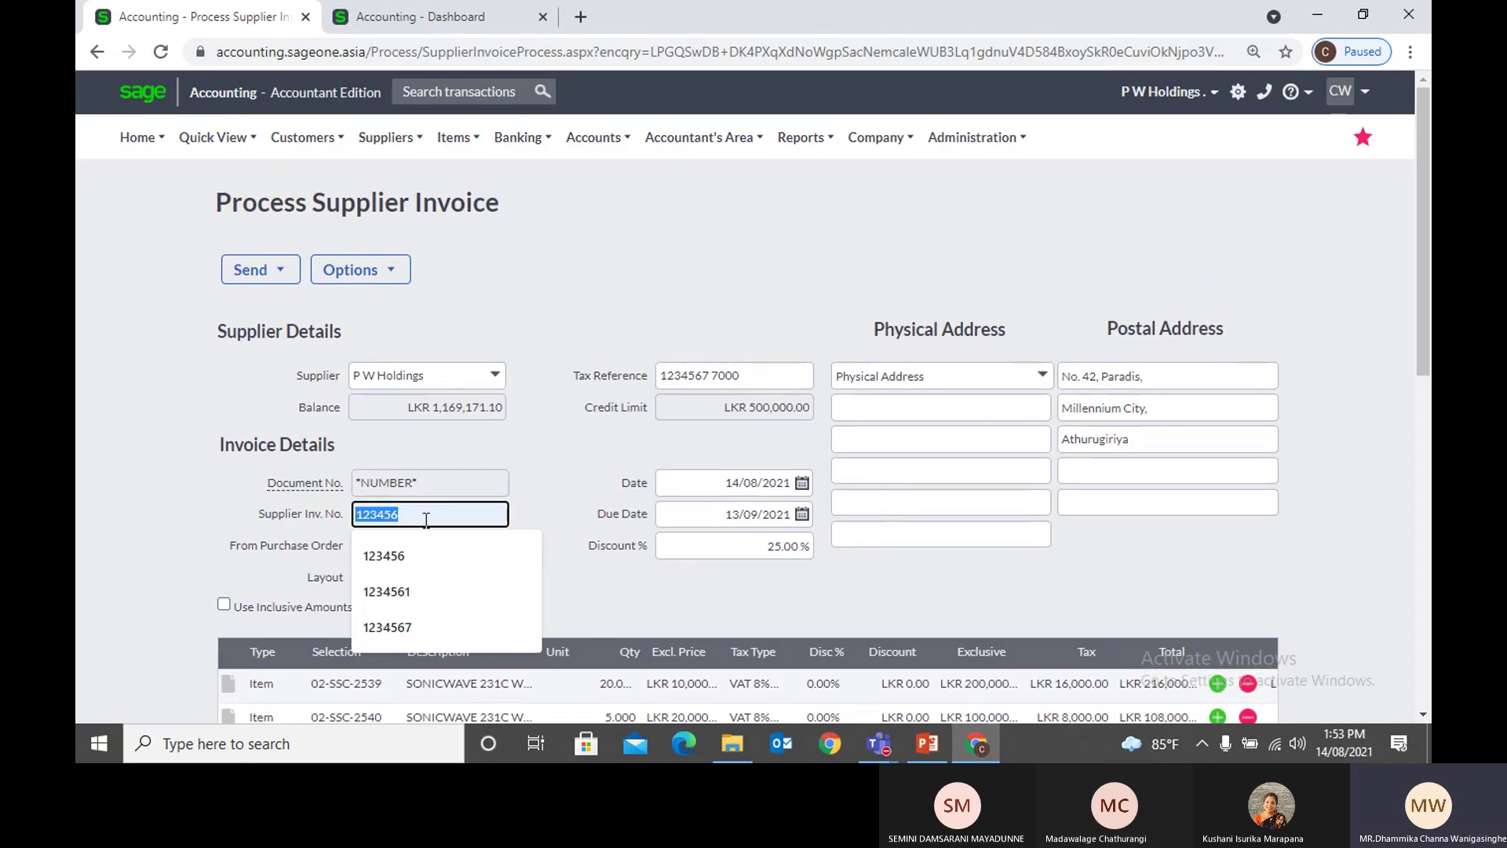
key(BackSpace)
click(620, 261)
Step: Try to save the supplier invoice, declining to exceed the credit limit
scroll(628, 439, down, 8)
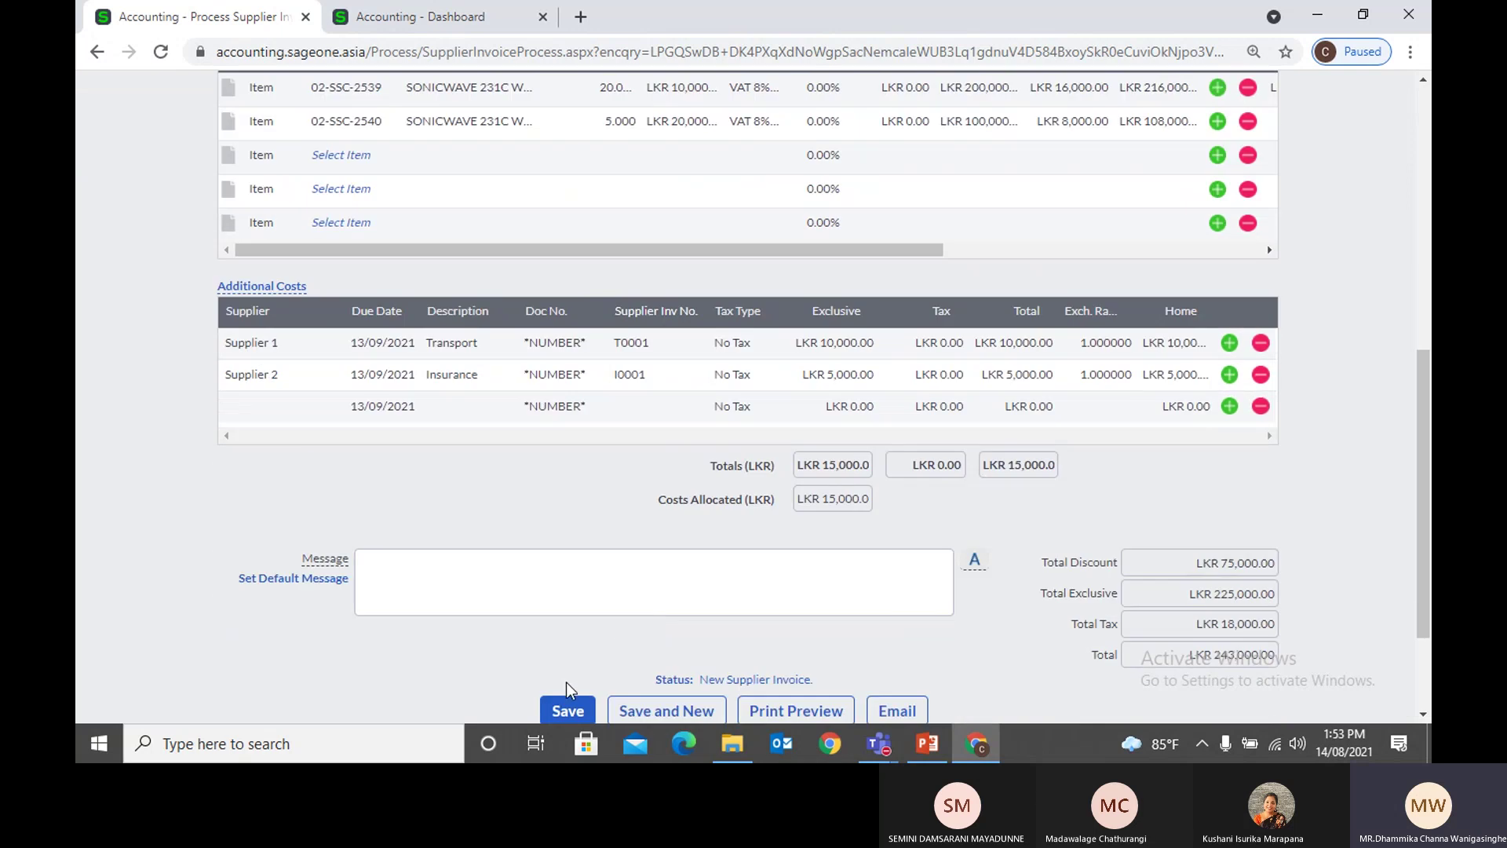
click(573, 711)
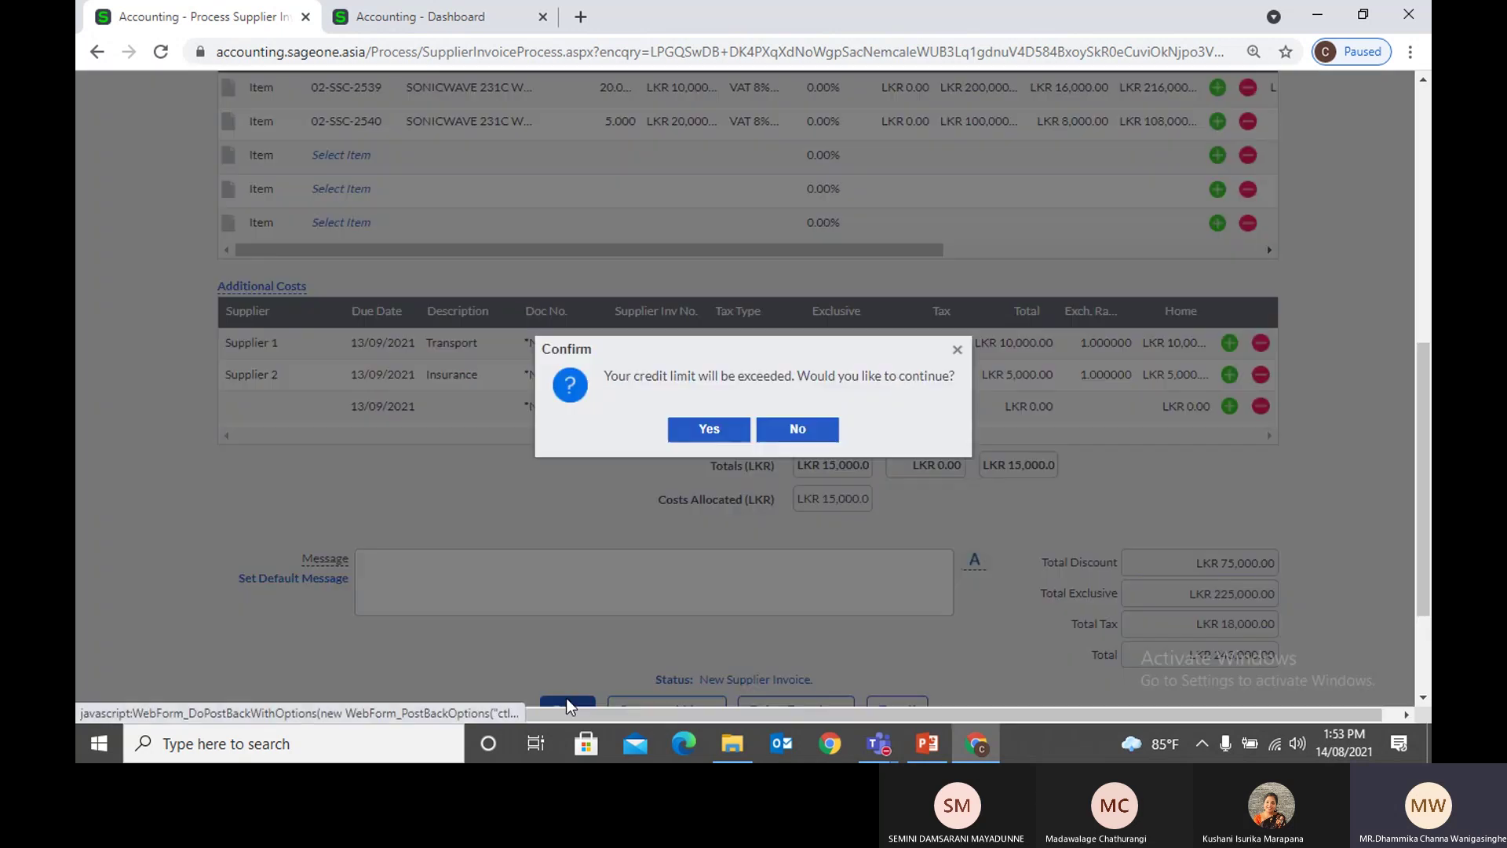
click(822, 430)
Step: Check the supplier's credit limit and try to save the invoice without a supplier invoice number, accepting the exceeded limit
scroll(479, 228, up, 3)
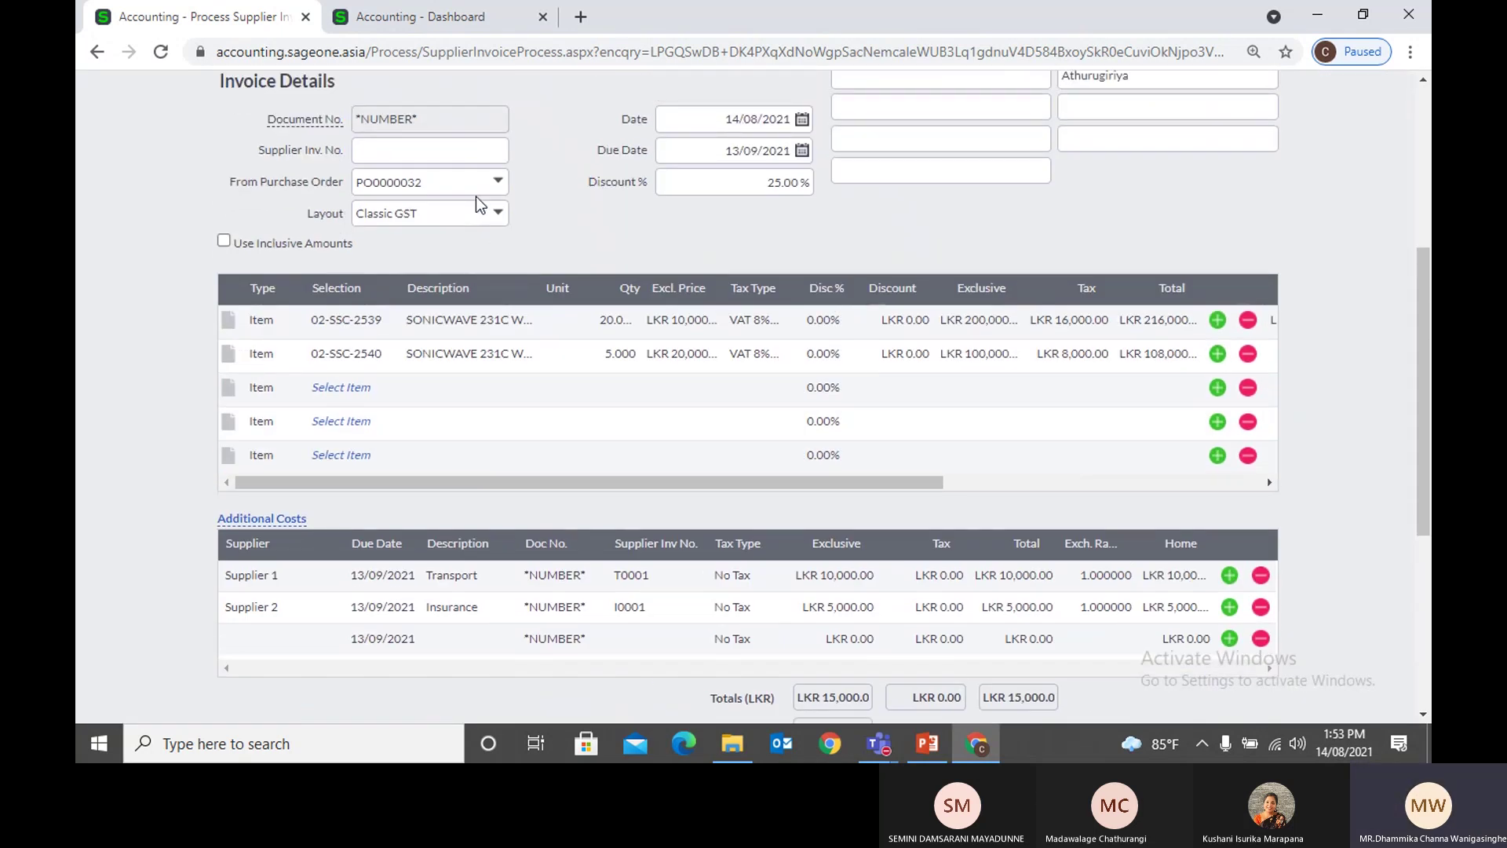
scroll(759, 317, up, 3)
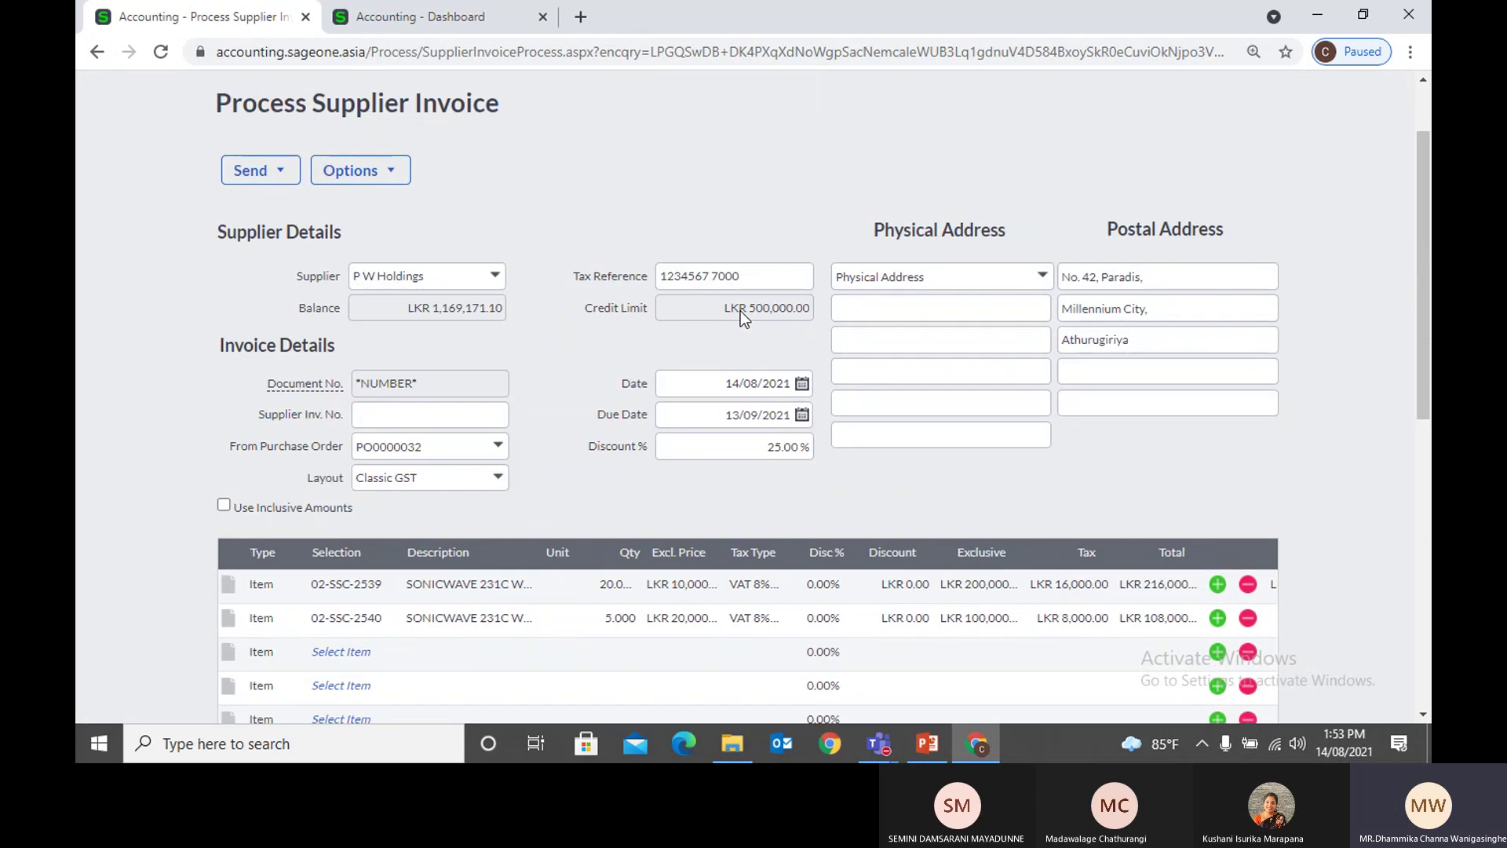
scroll(731, 318, down, 1)
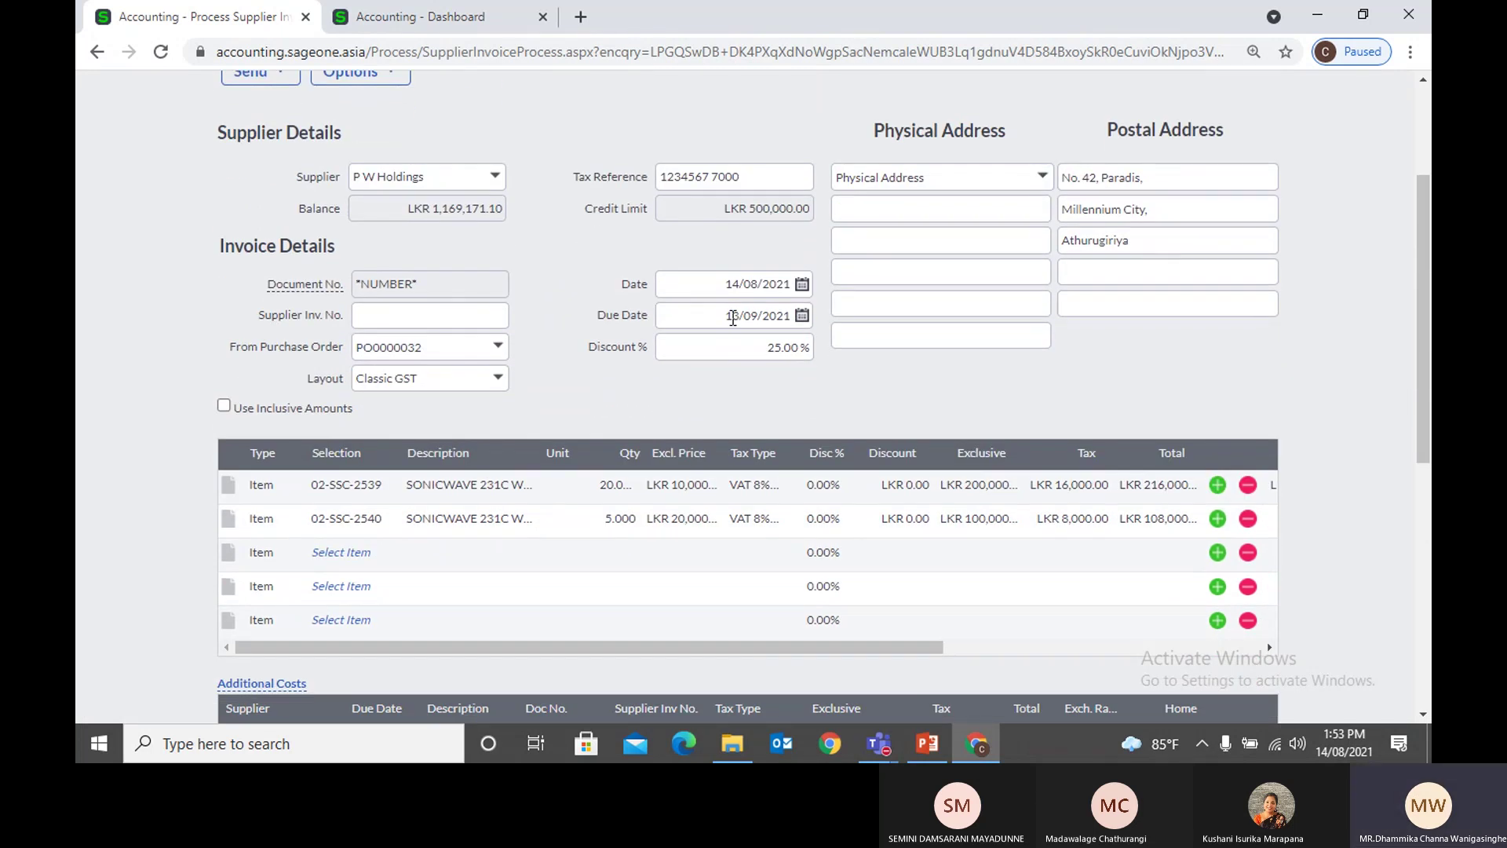
scroll(722, 344, down, 6)
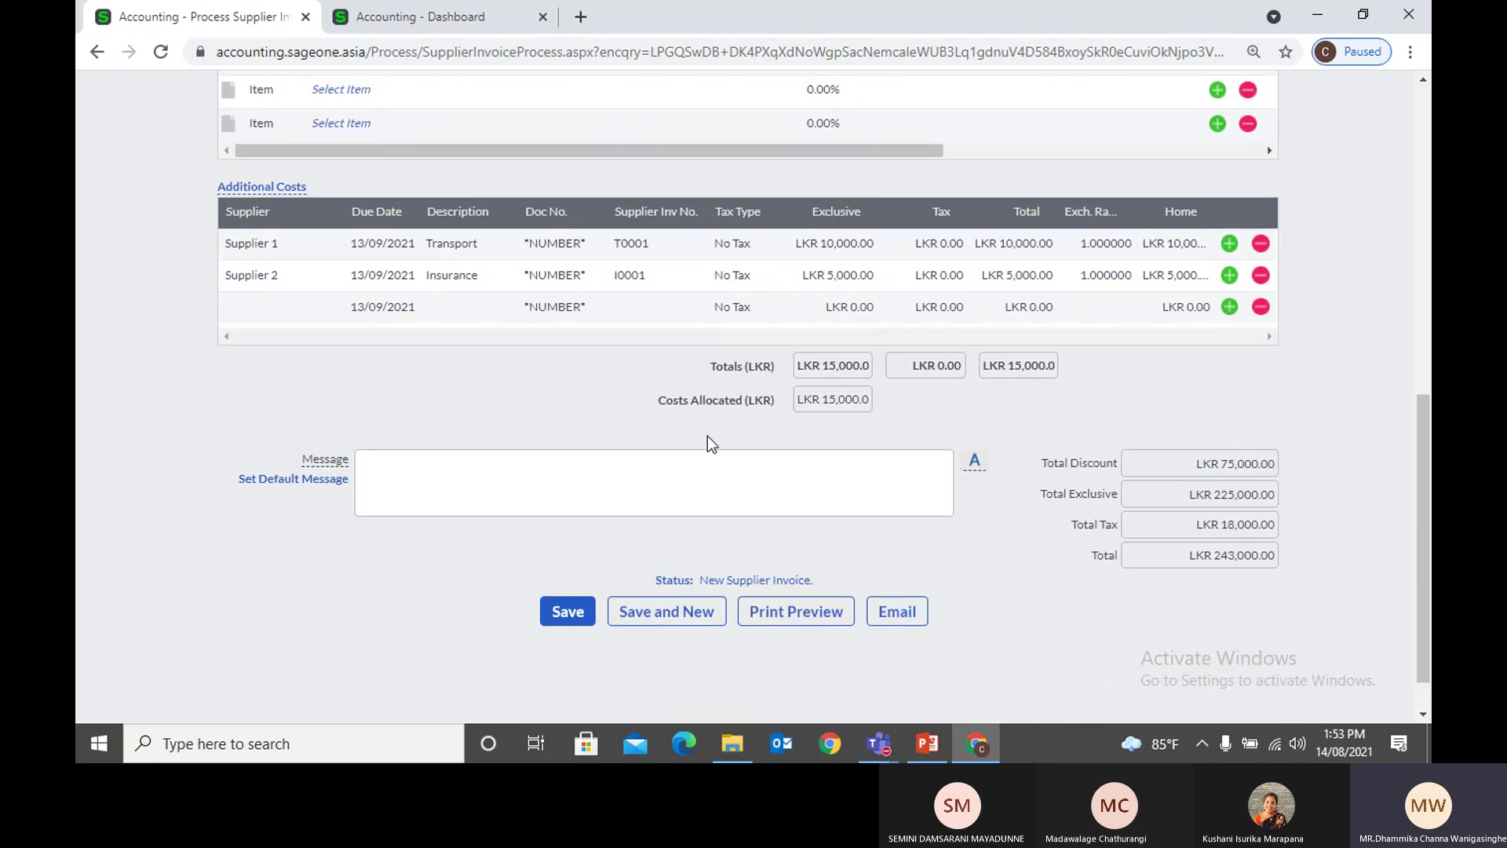
click(569, 614)
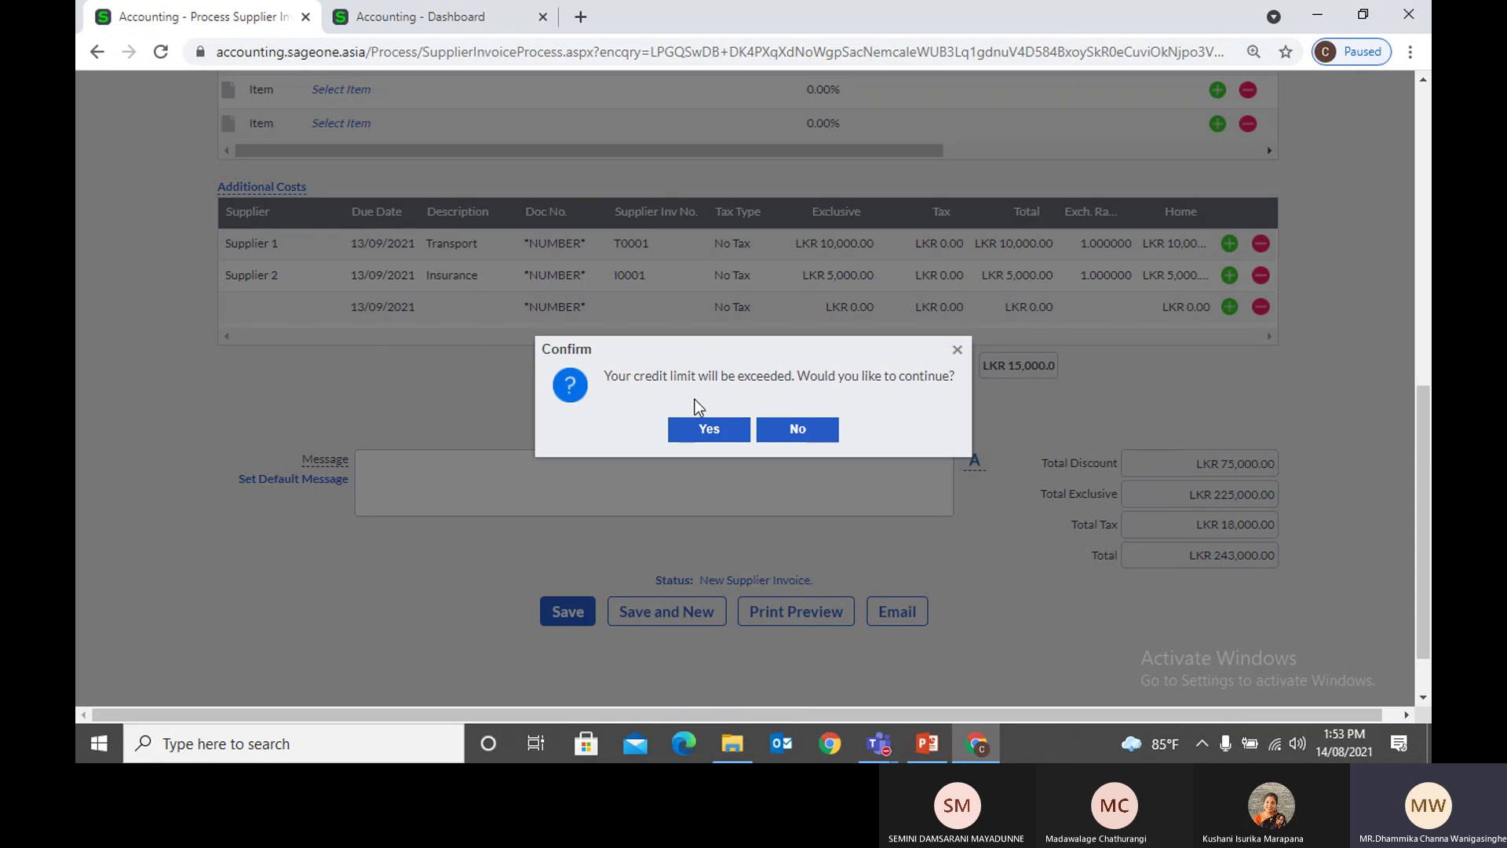
click(697, 430)
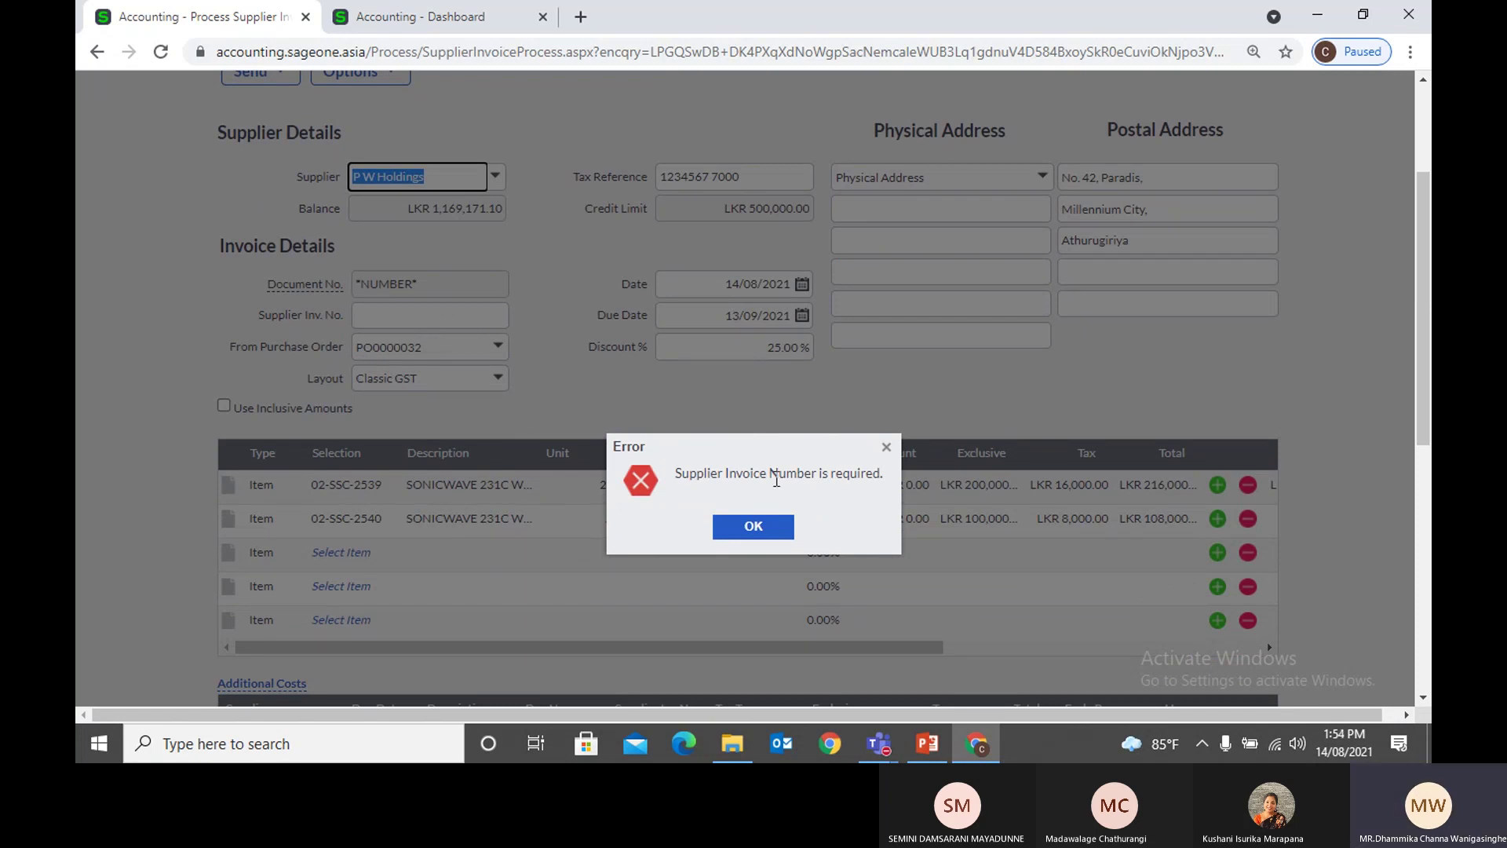
click(885, 448)
Step: Fill in the supplier invoice number with the suggested entry 123456 and try to save the invoice, accepting the exceeded credit limit
click(420, 315)
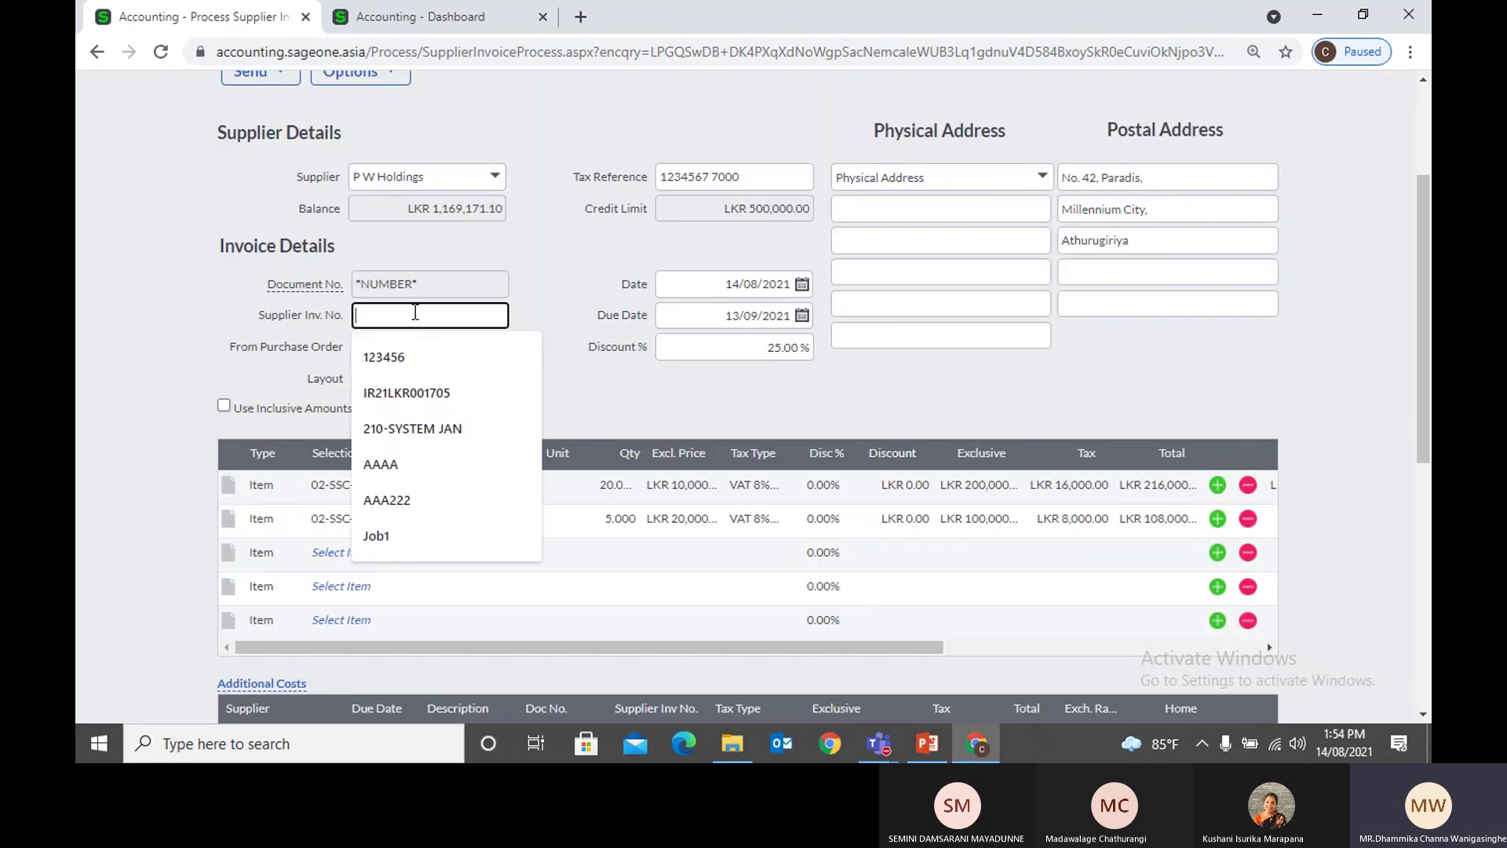
click(418, 363)
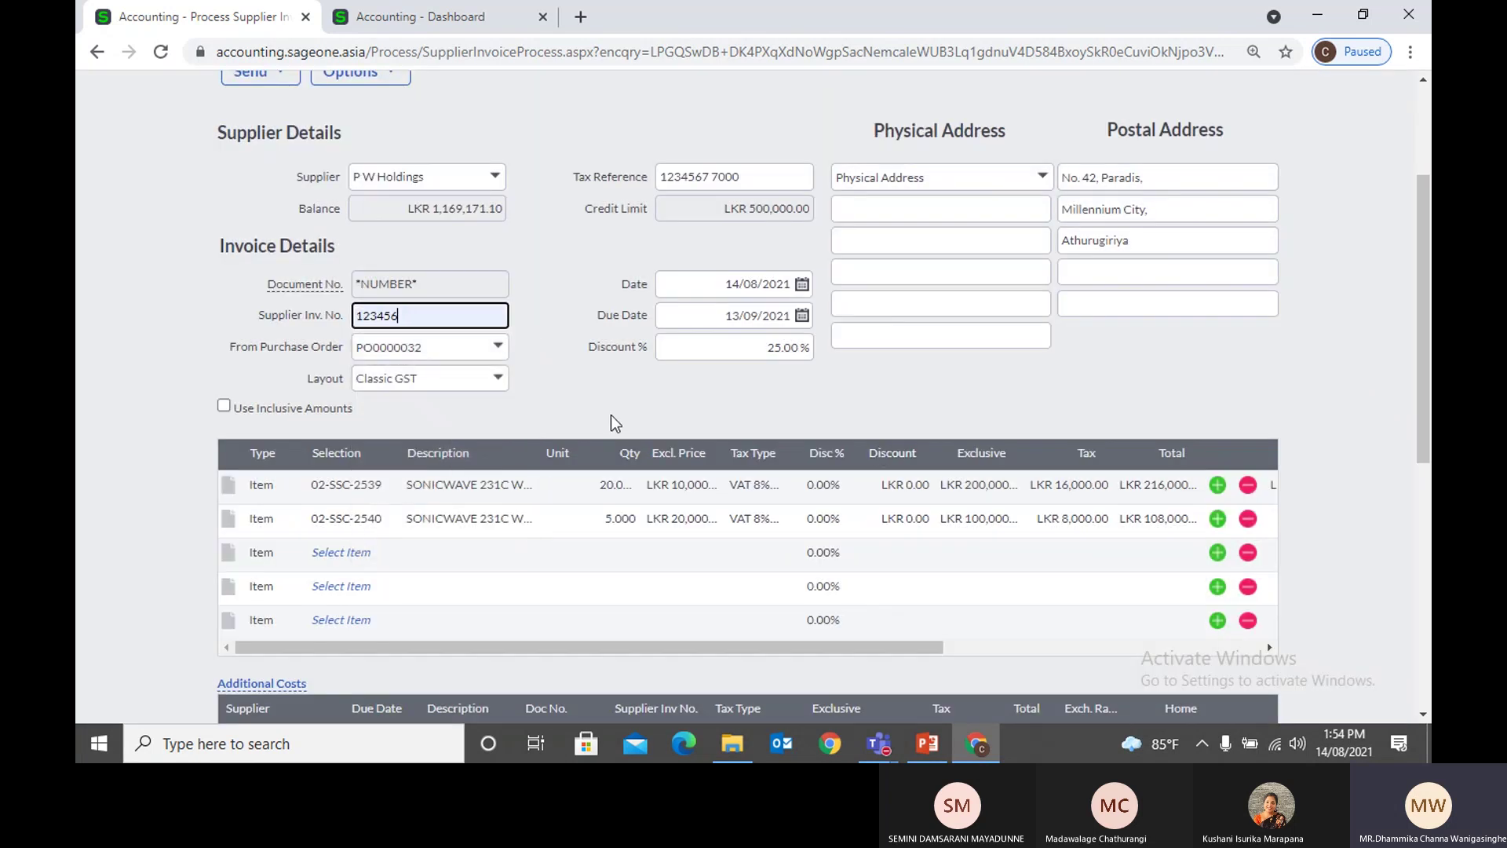
scroll(612, 421, down, 4)
scroll(612, 422, down, 3)
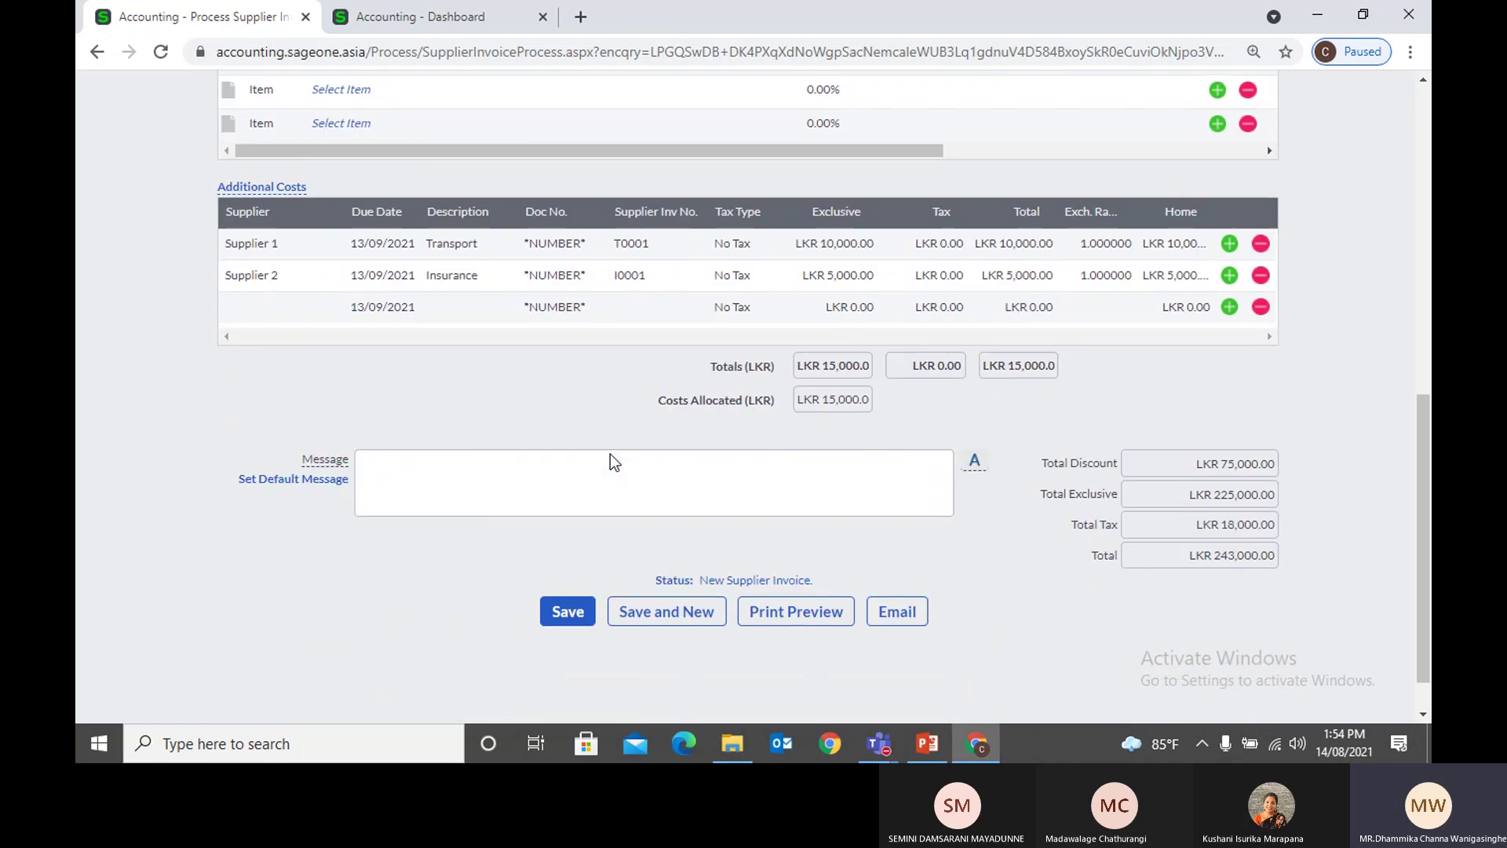
click(568, 612)
click(710, 431)
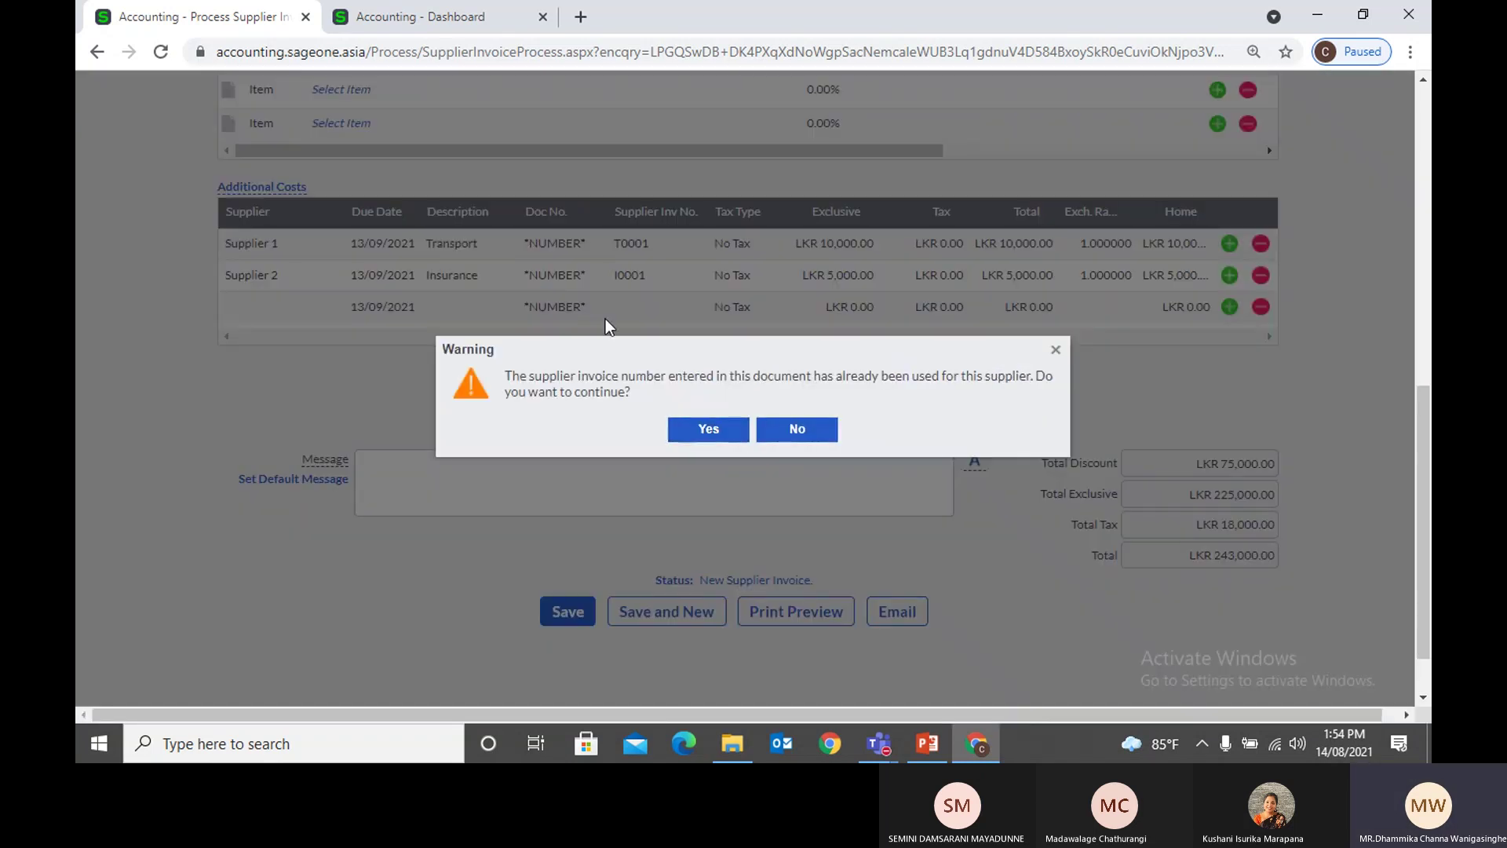
Step: Open the Customer and Supplier Settings in the company's general settings to examine the duplicate supplier invoice number warning option
click(437, 15)
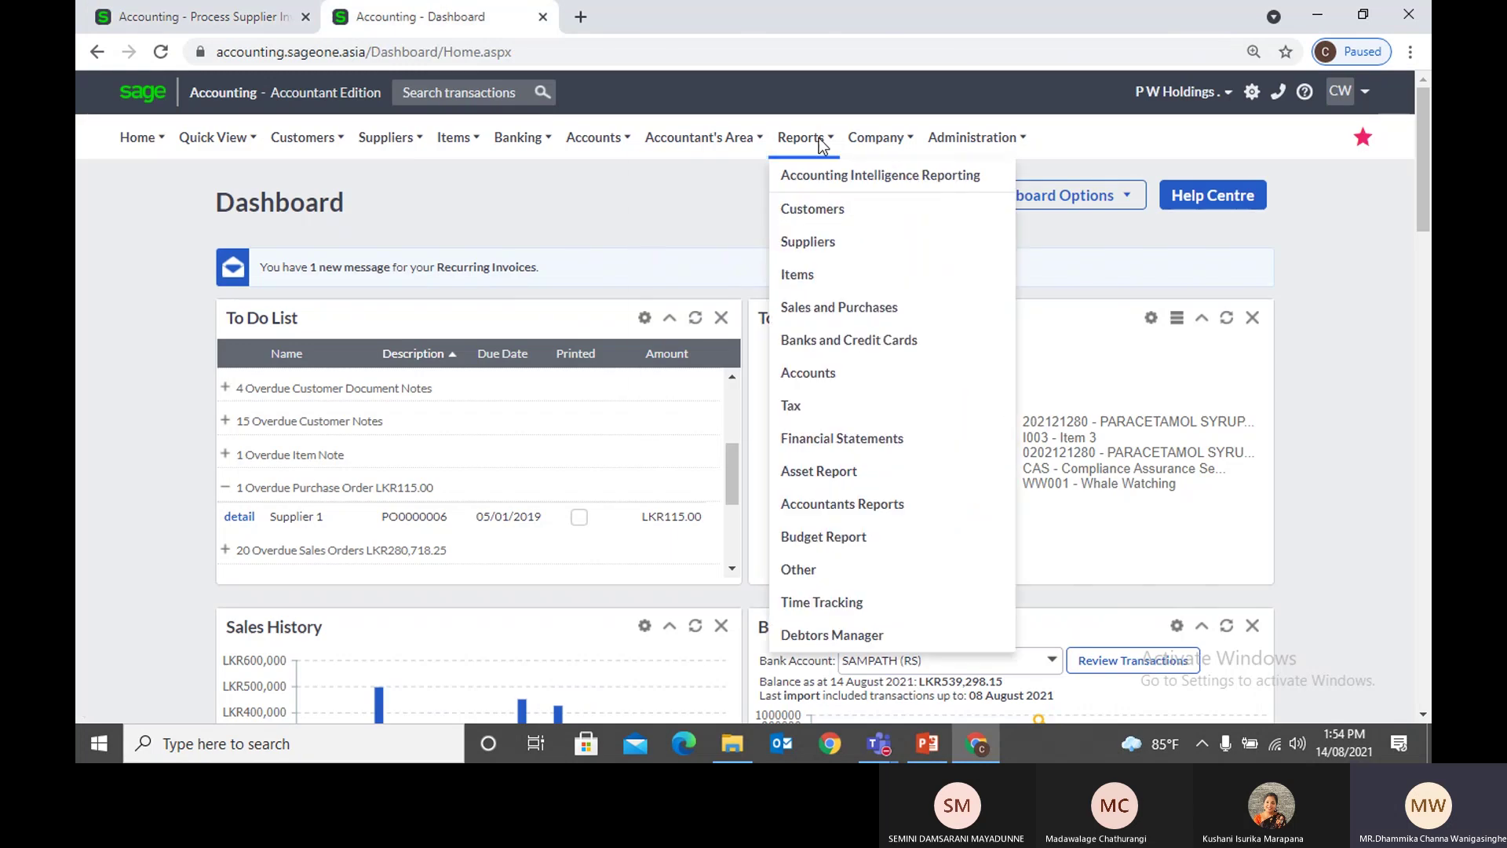
mouse_move(877, 140)
click(899, 208)
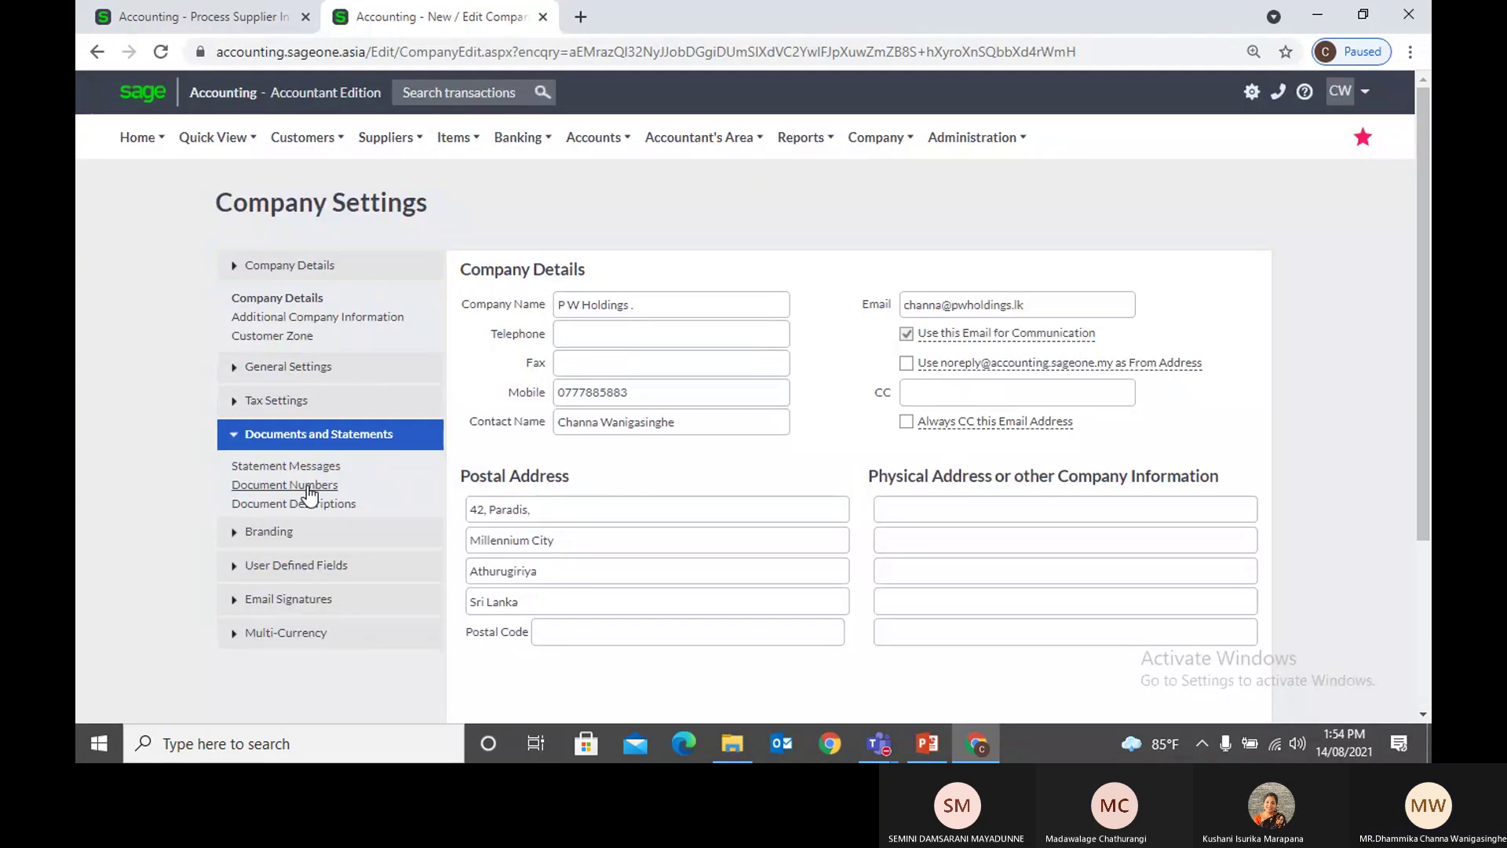
click(310, 430)
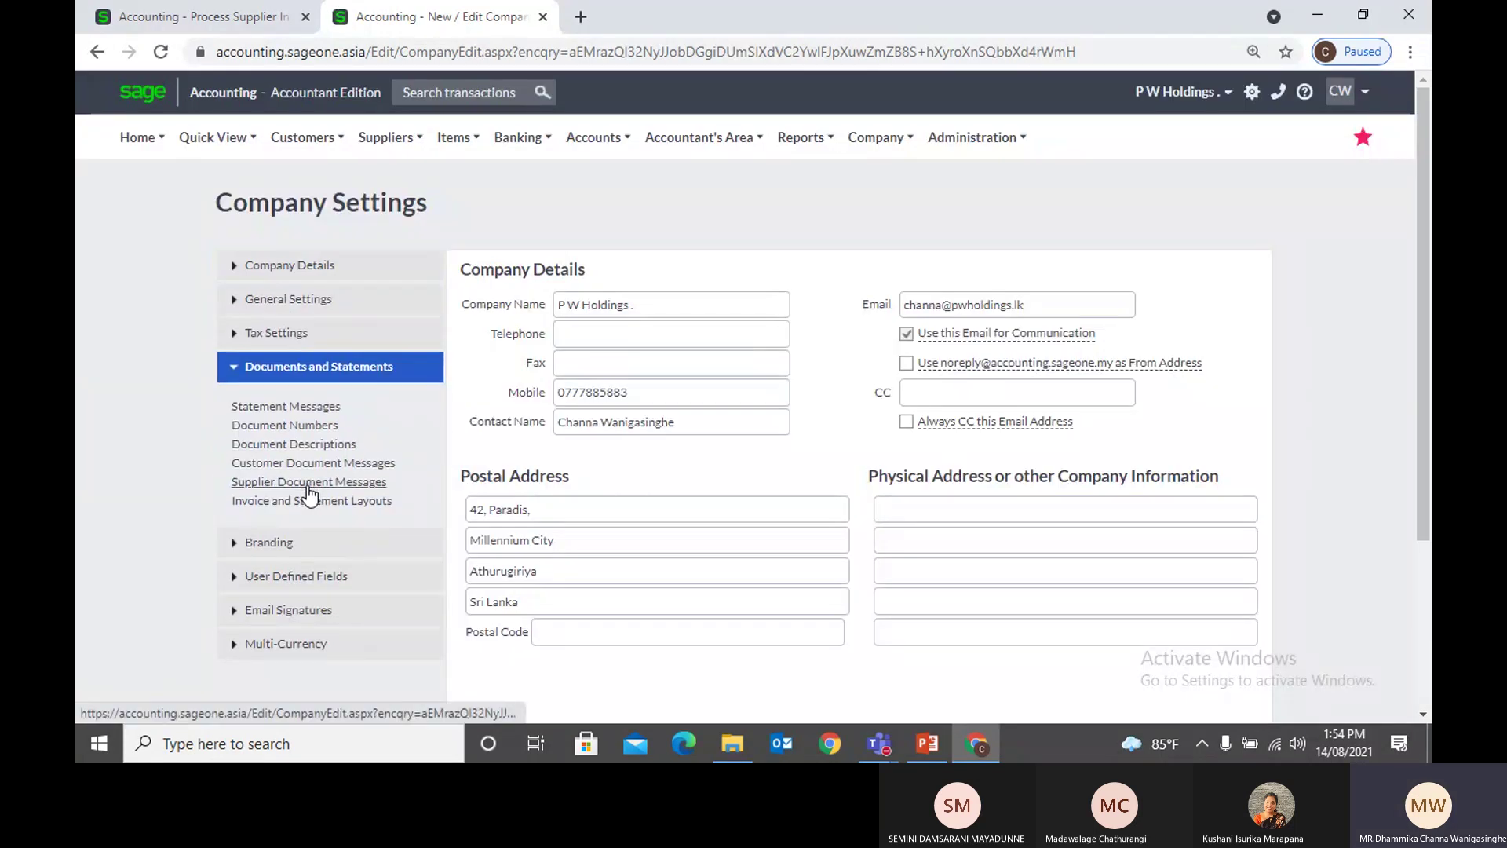
click(296, 302)
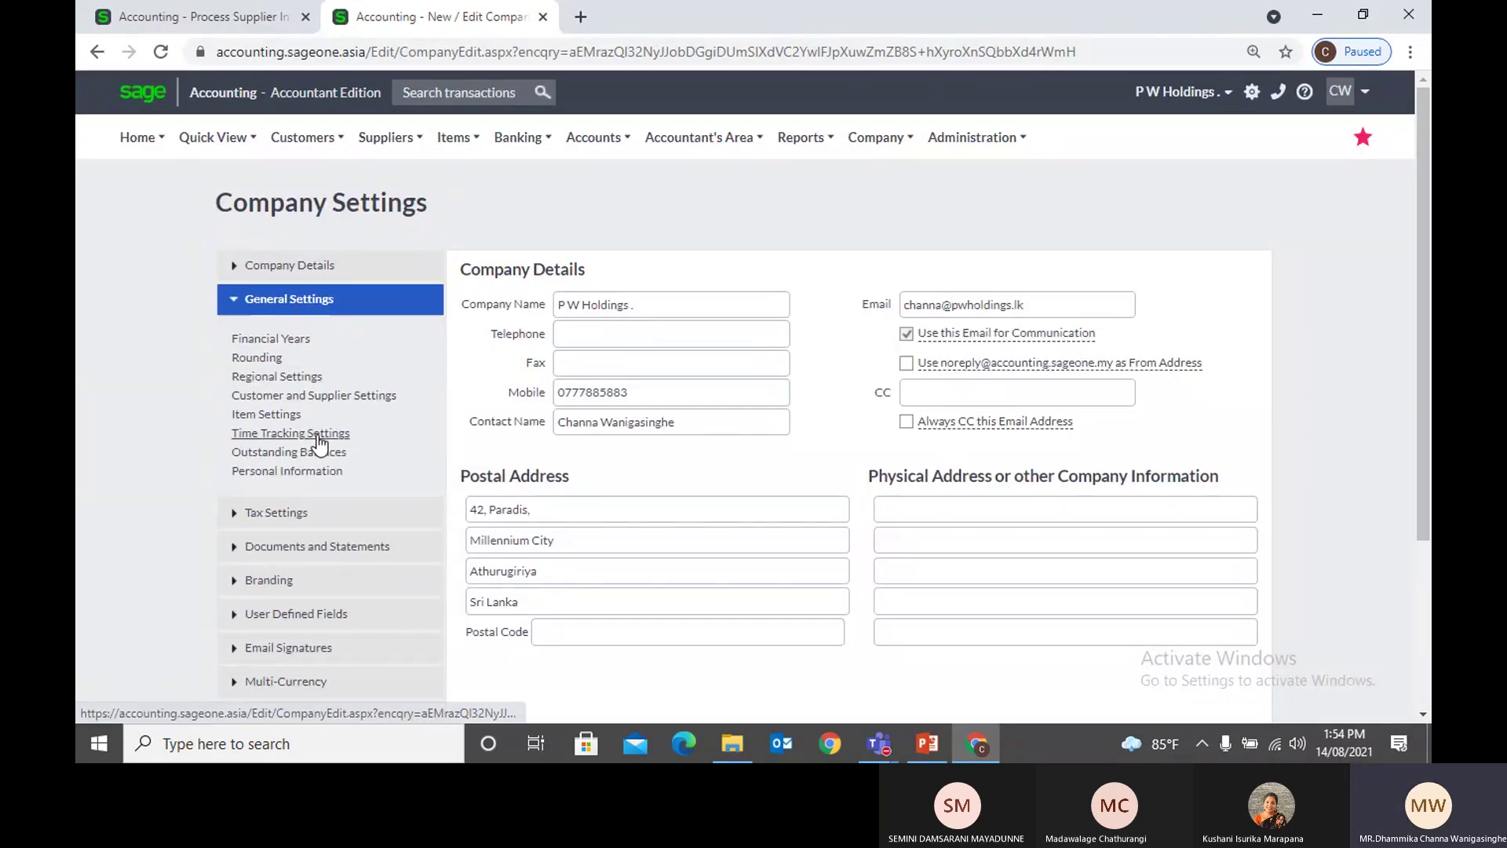
click(320, 400)
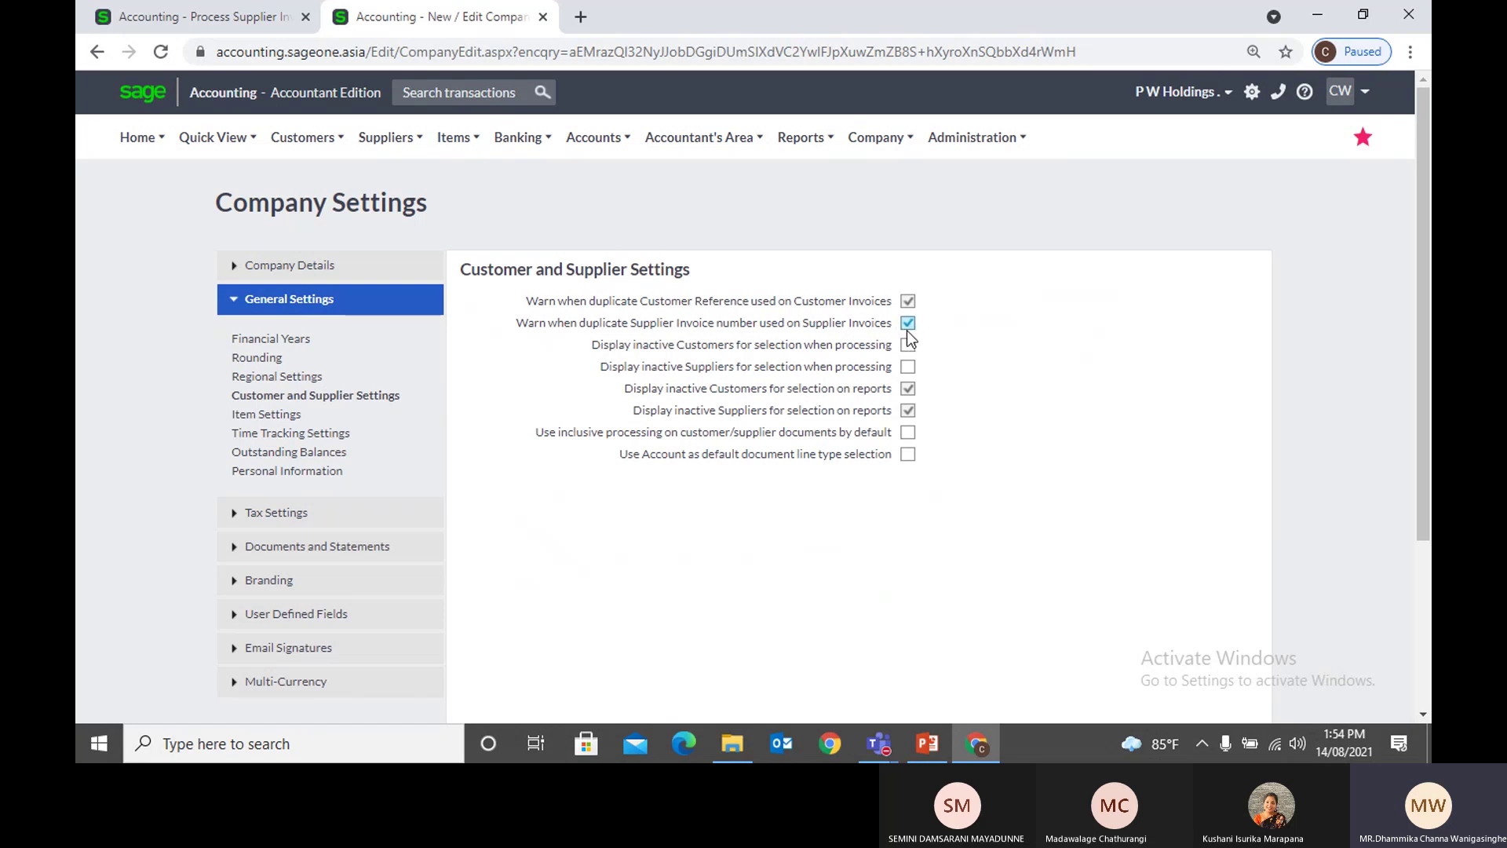
Step: Return to the supplier invoice being processed and decline to continue with the already used supplier invoice number
click(275, 31)
scroll(820, 491, up, 3)
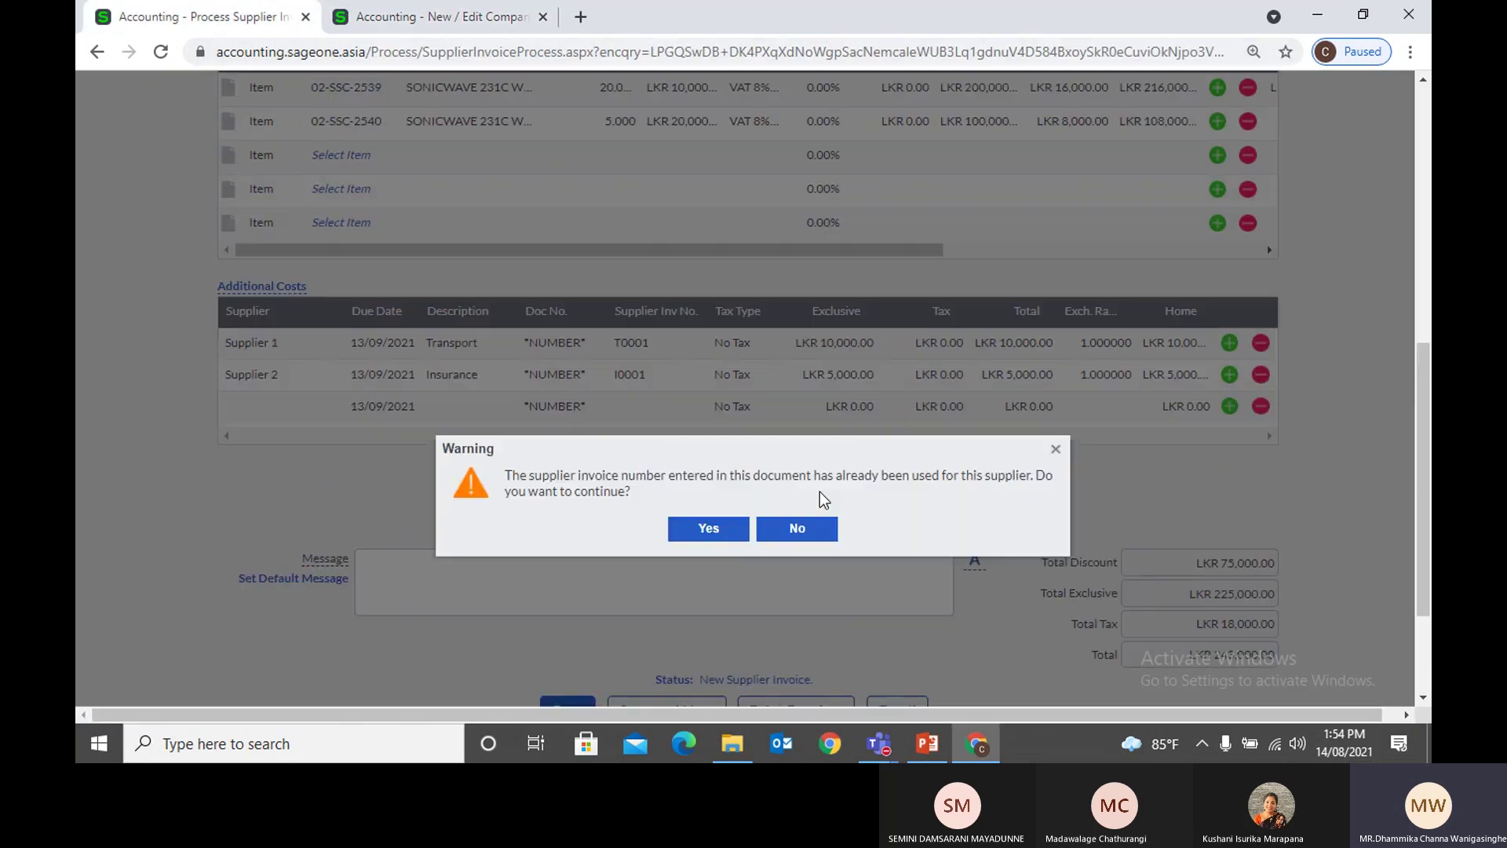
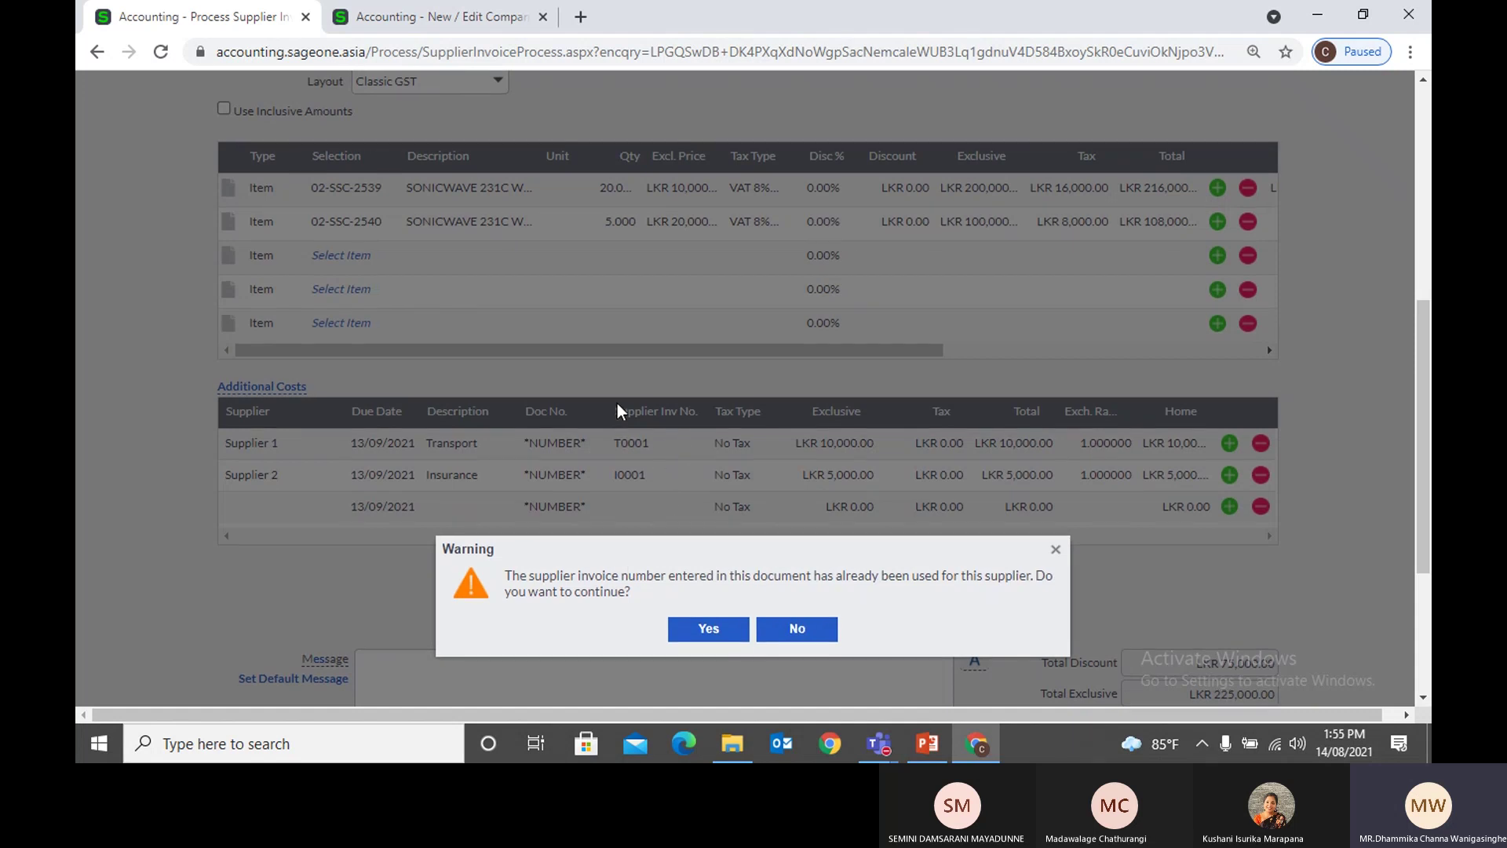
scroll(617, 403, up, 1)
scroll(624, 416, down, 2)
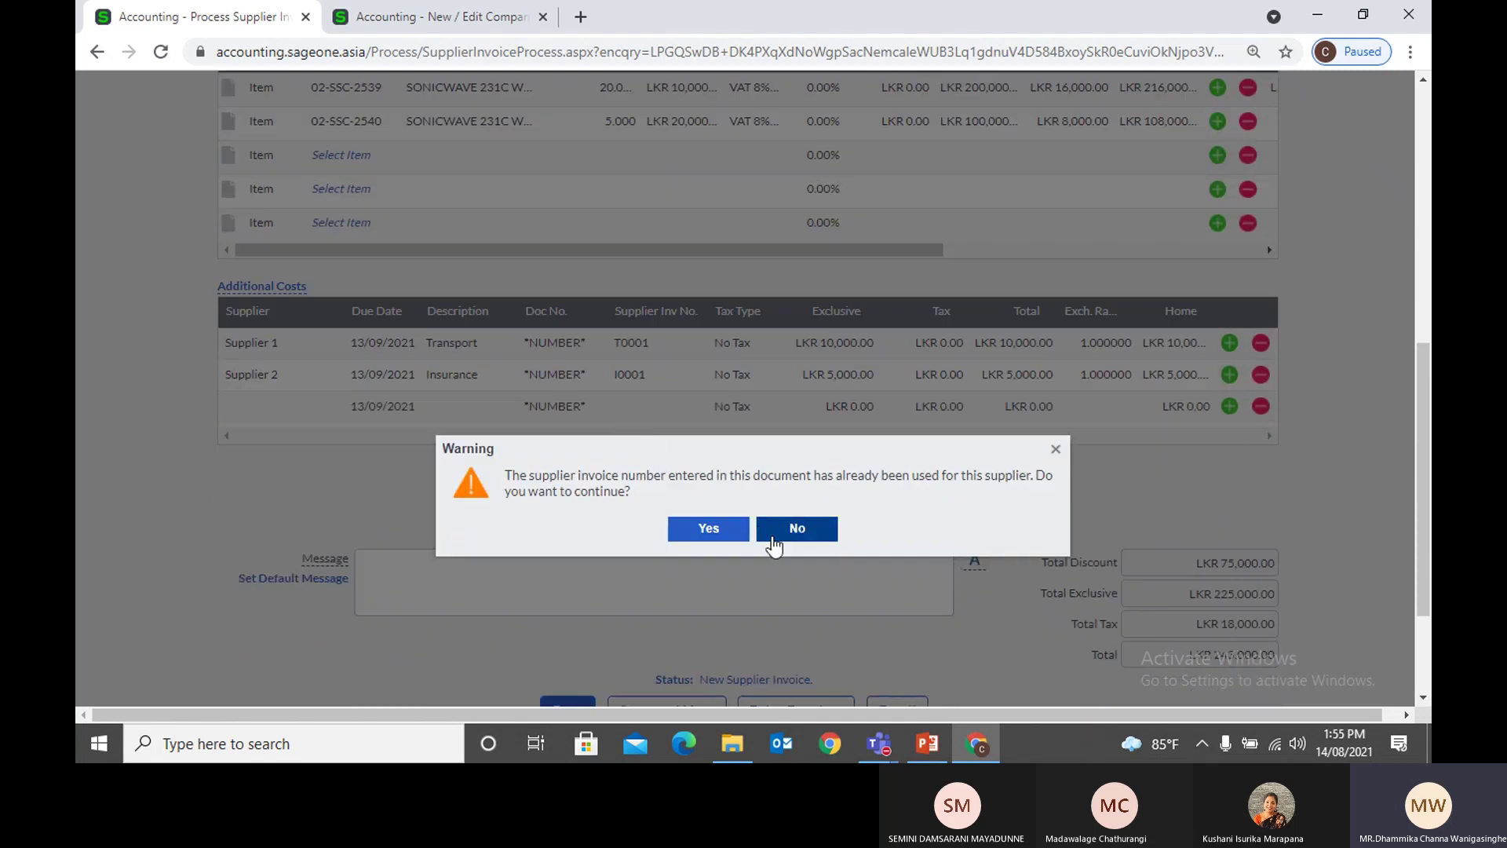
click(773, 538)
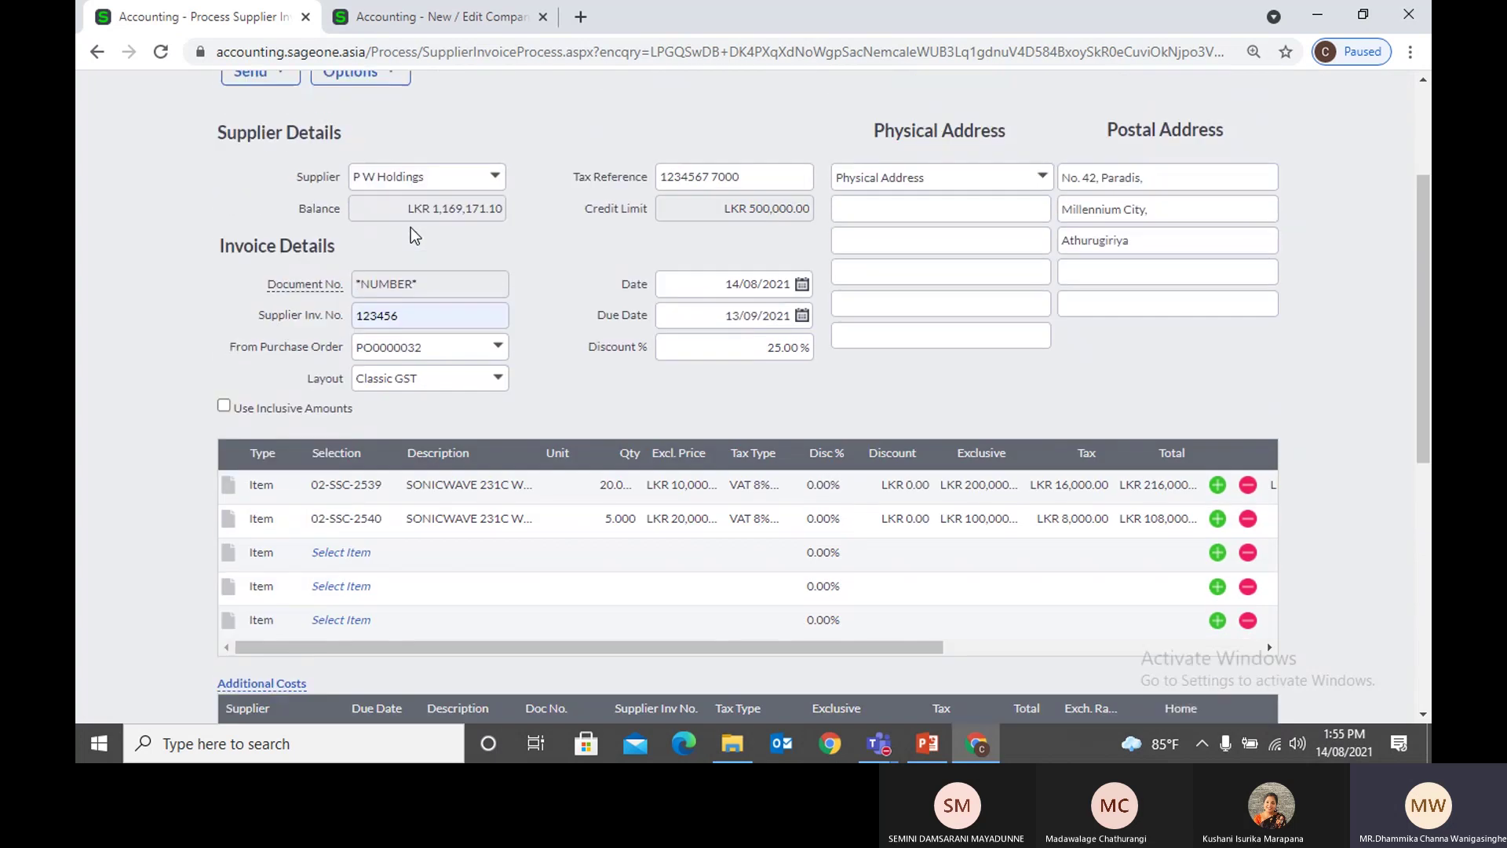
Step: Change the supplier invoice number to 1234561
click(445, 311)
click(445, 313)
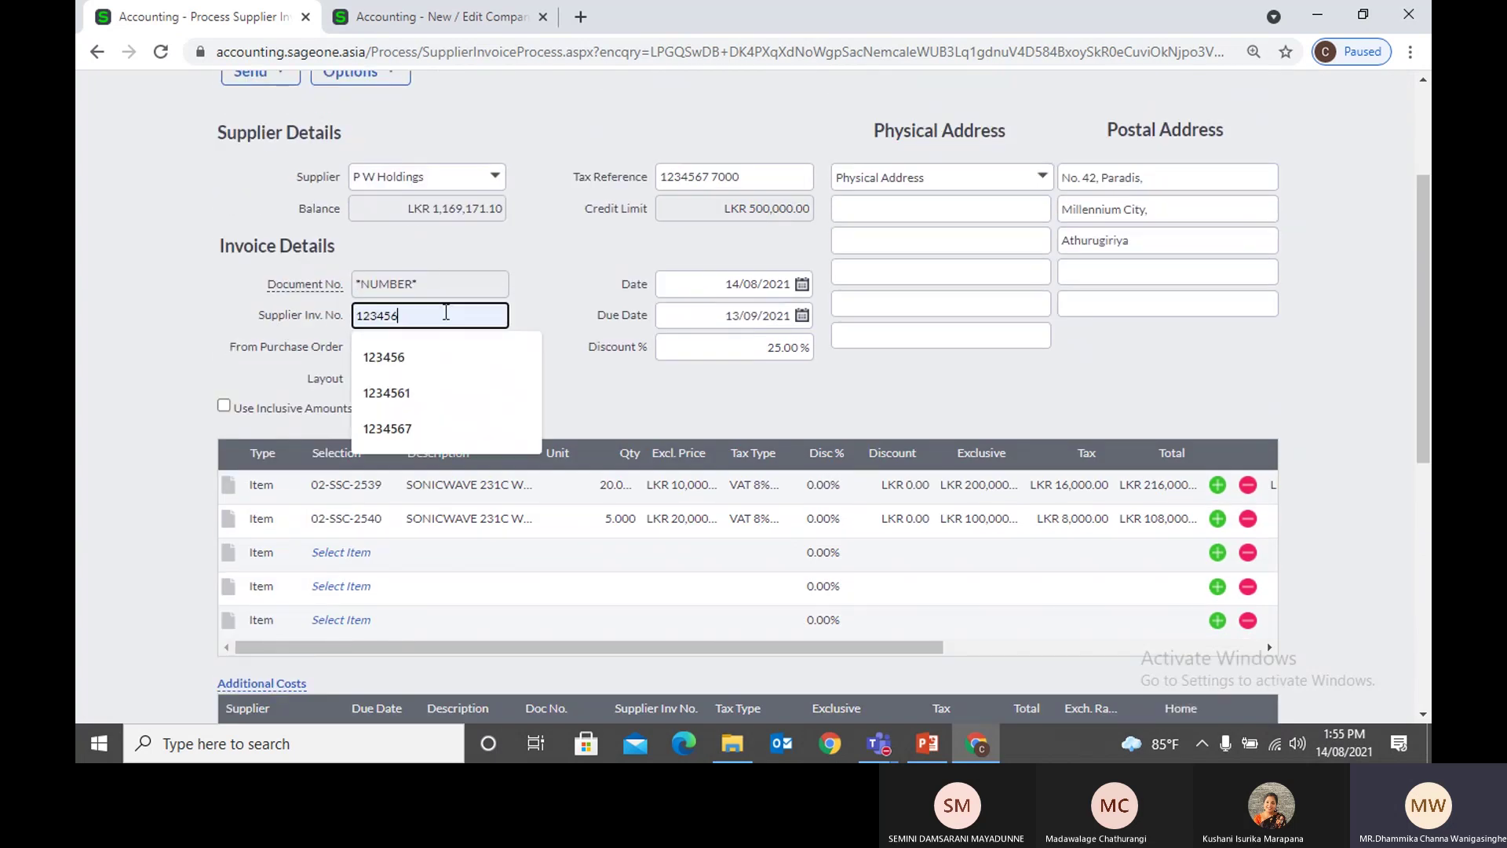
text(1)
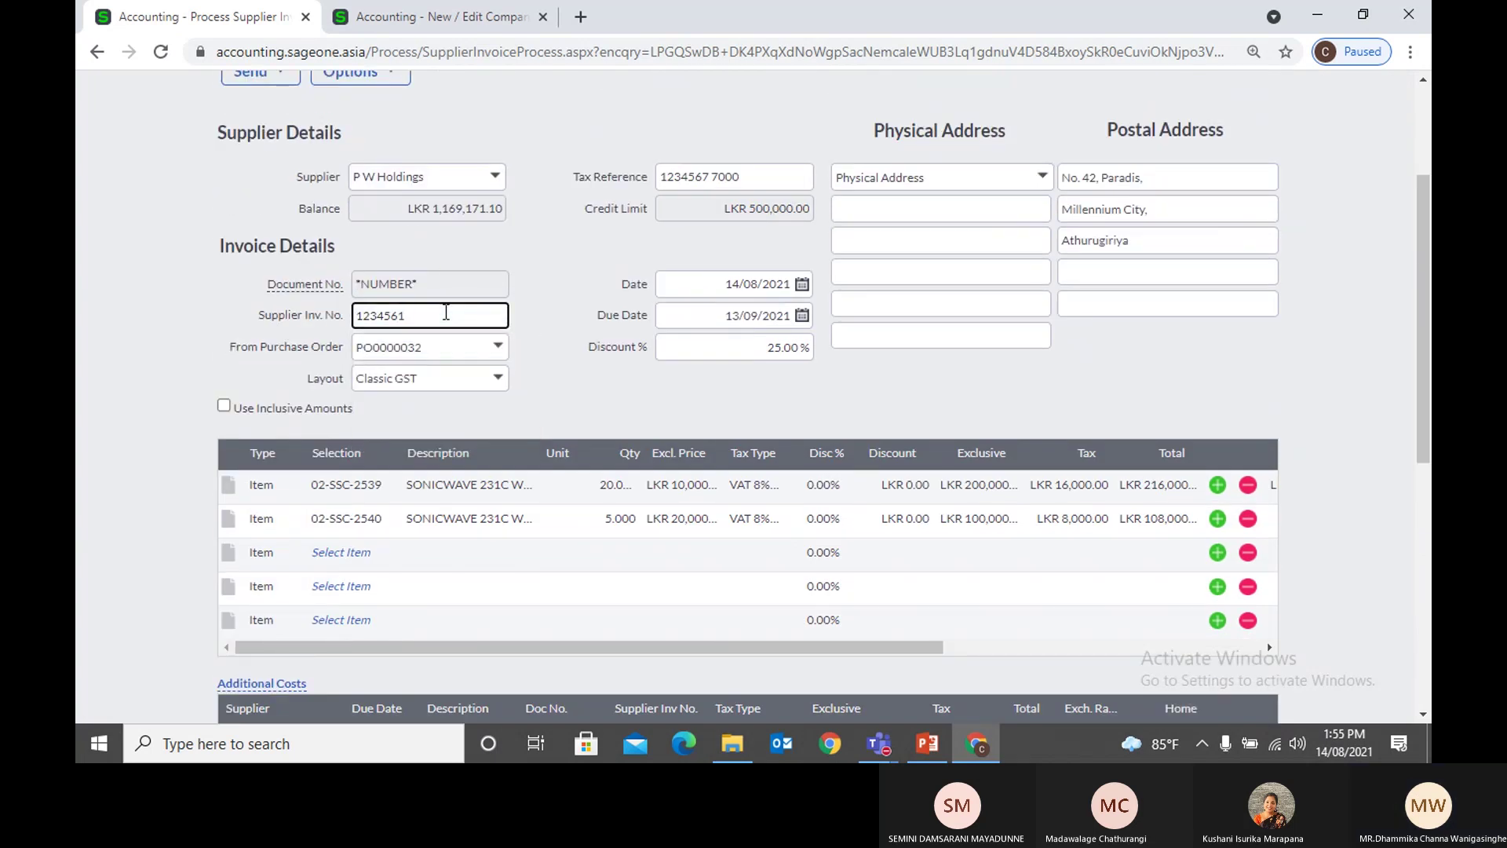
drag(445, 313, 289, 318)
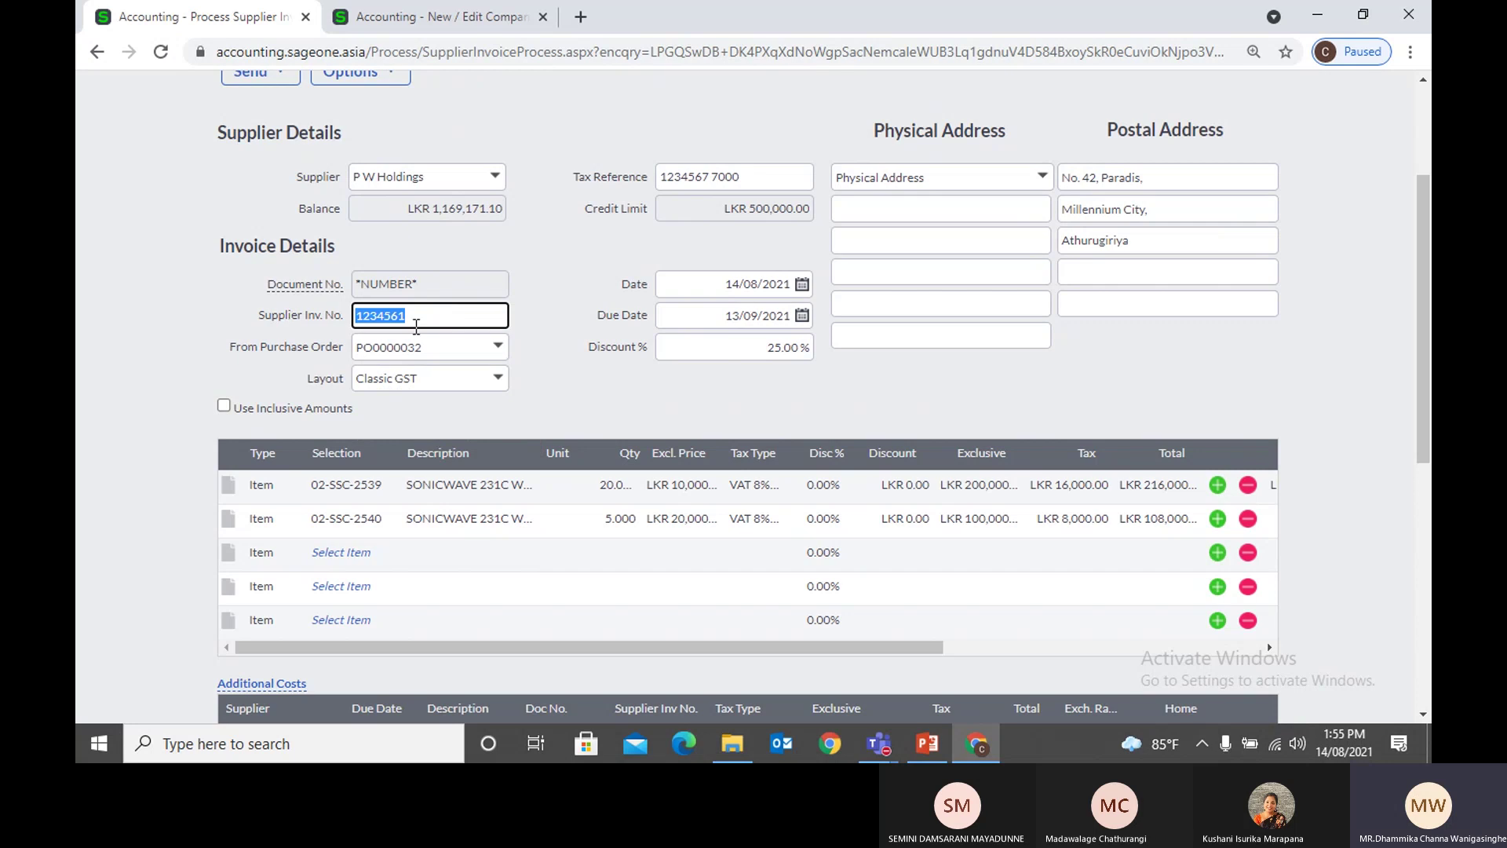
Step: Open the list of supplier invoices alongside the invoice entry and search it for 123456
click(454, 19)
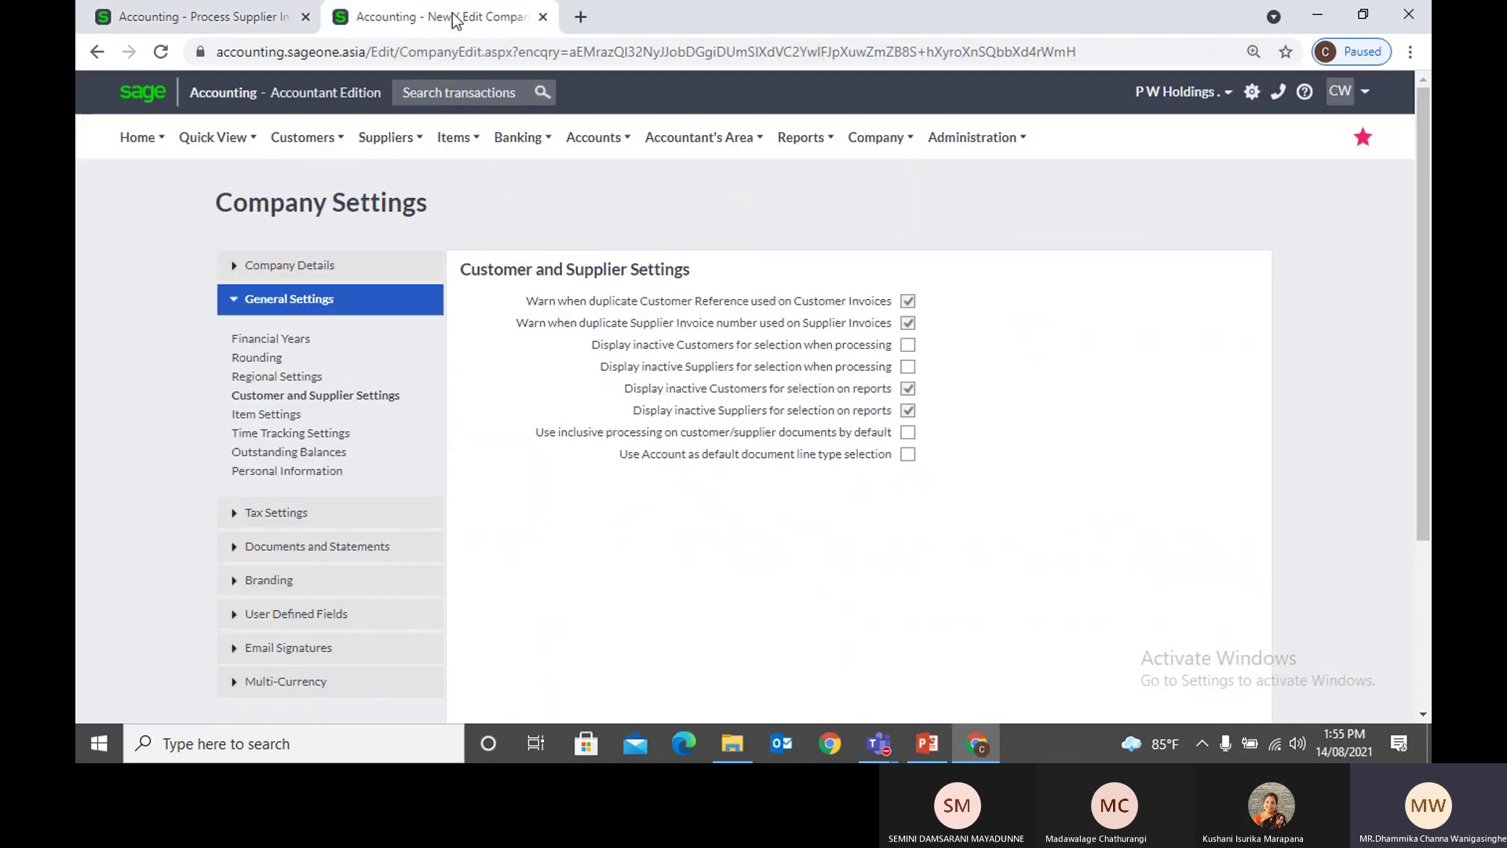
mouse_move(380, 161)
mouse_move(393, 205)
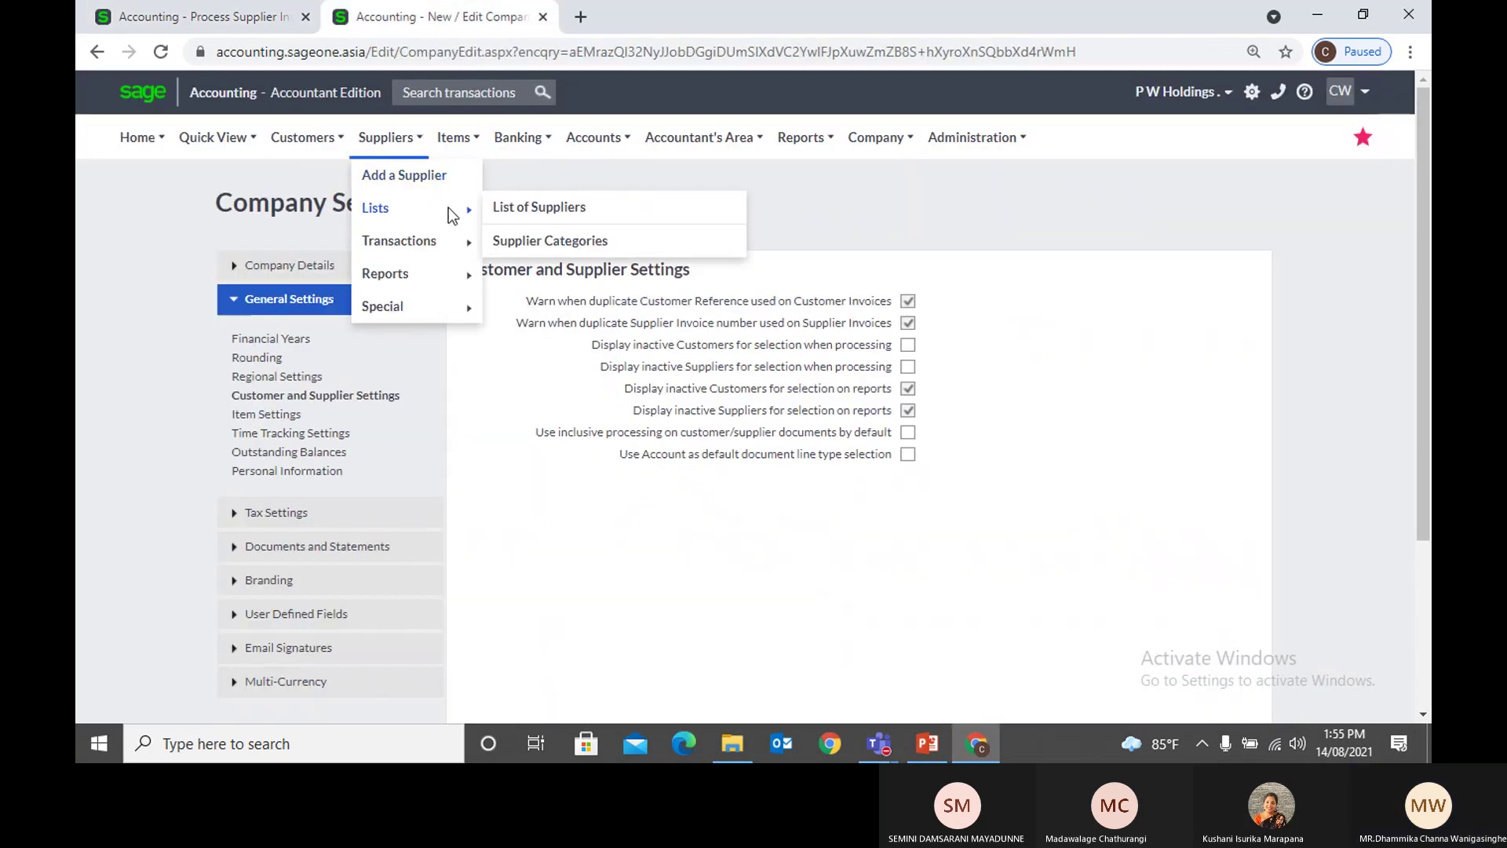
mouse_move(431, 240)
click(522, 275)
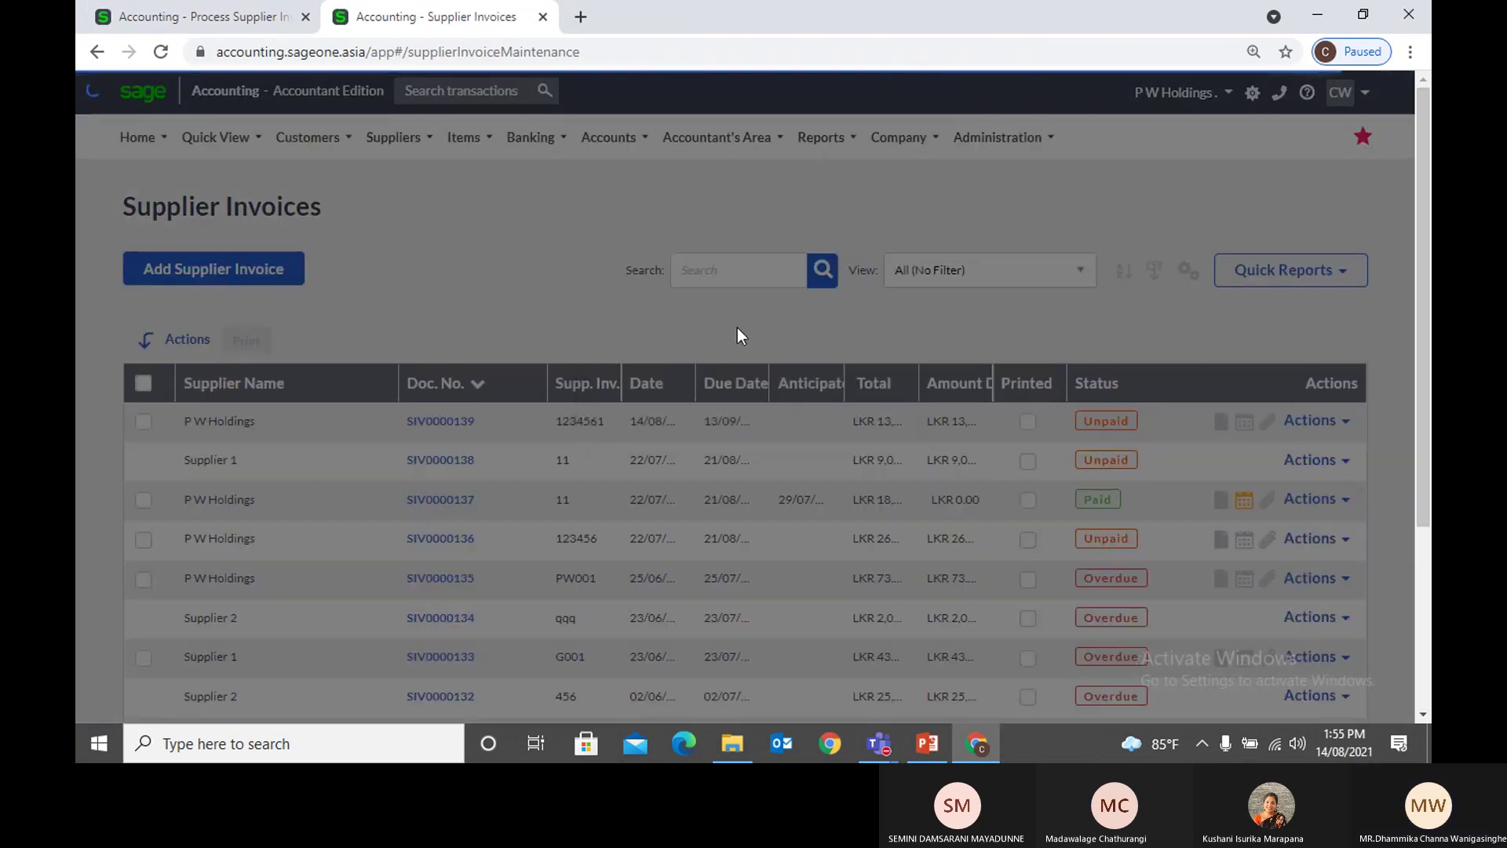
click(746, 284)
text(123456)
key(Return)
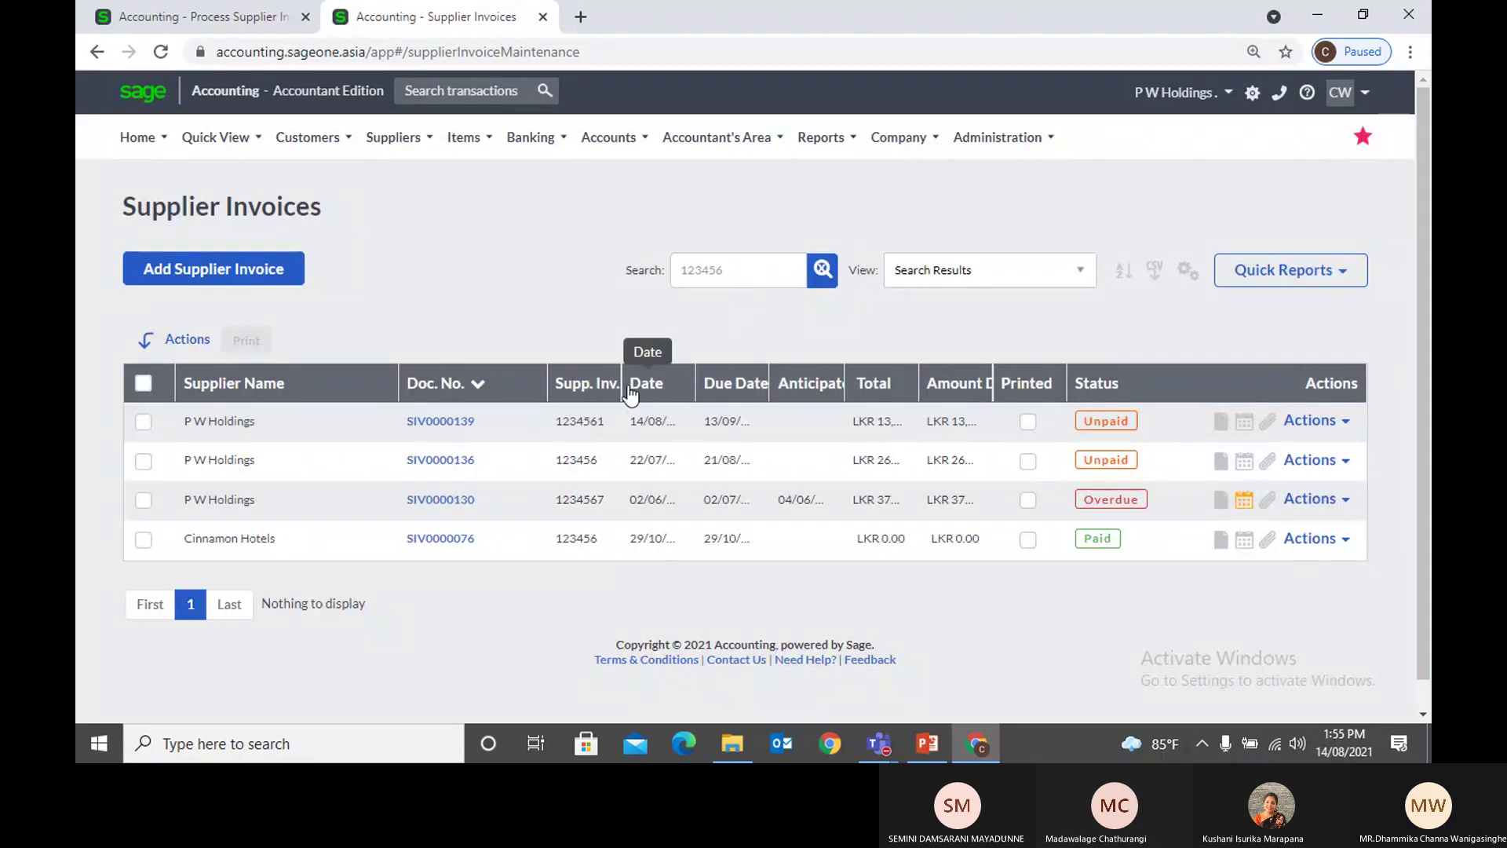
Step: Mark the P W Holdings invoice with supplier invoice number 123456 in the results, and return to the supplier invoice being processed
drag(624, 383, 667, 383)
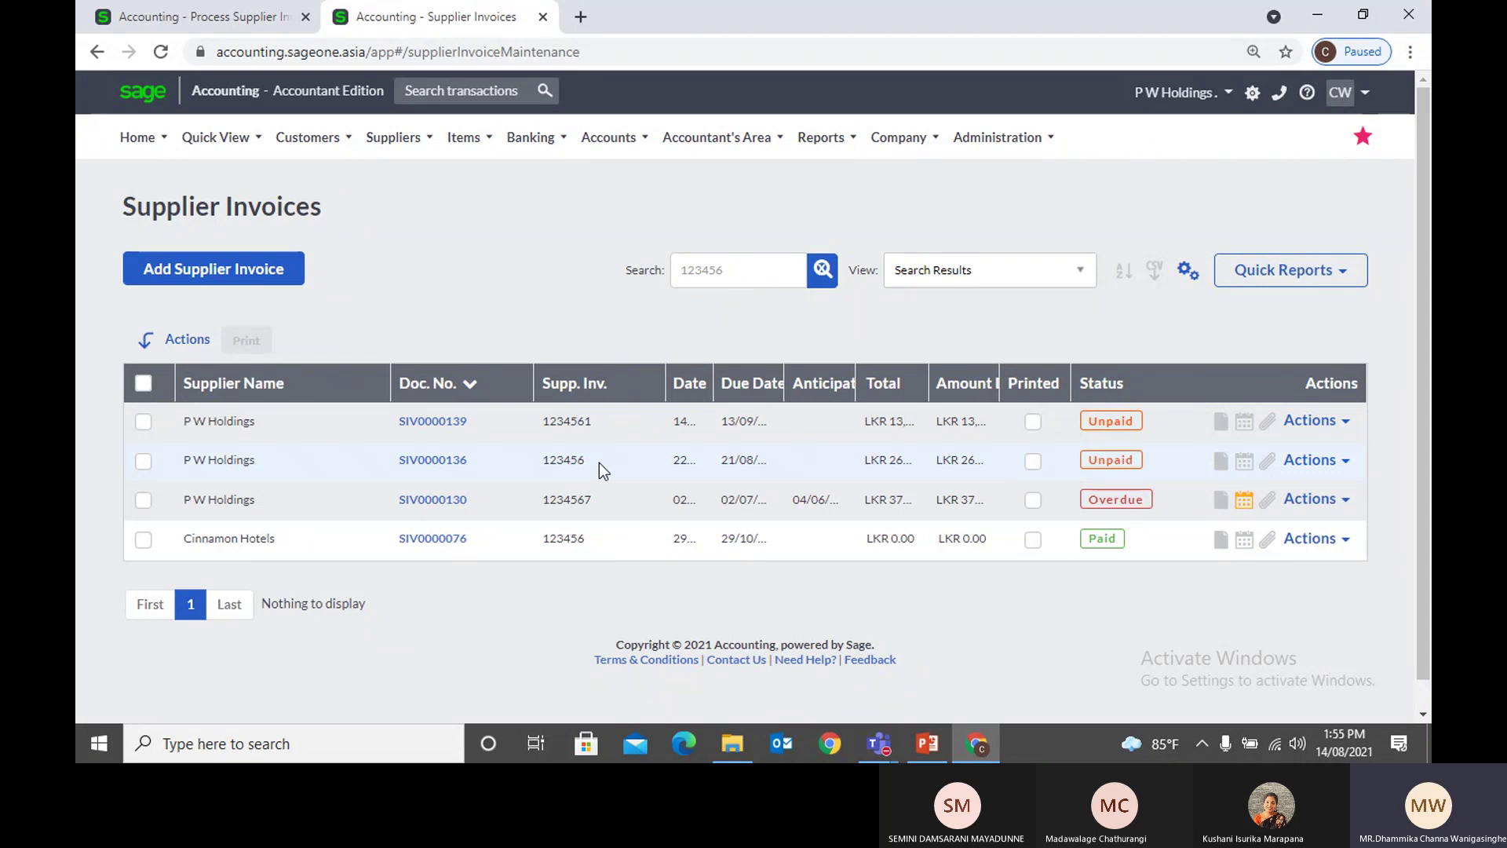
click(139, 465)
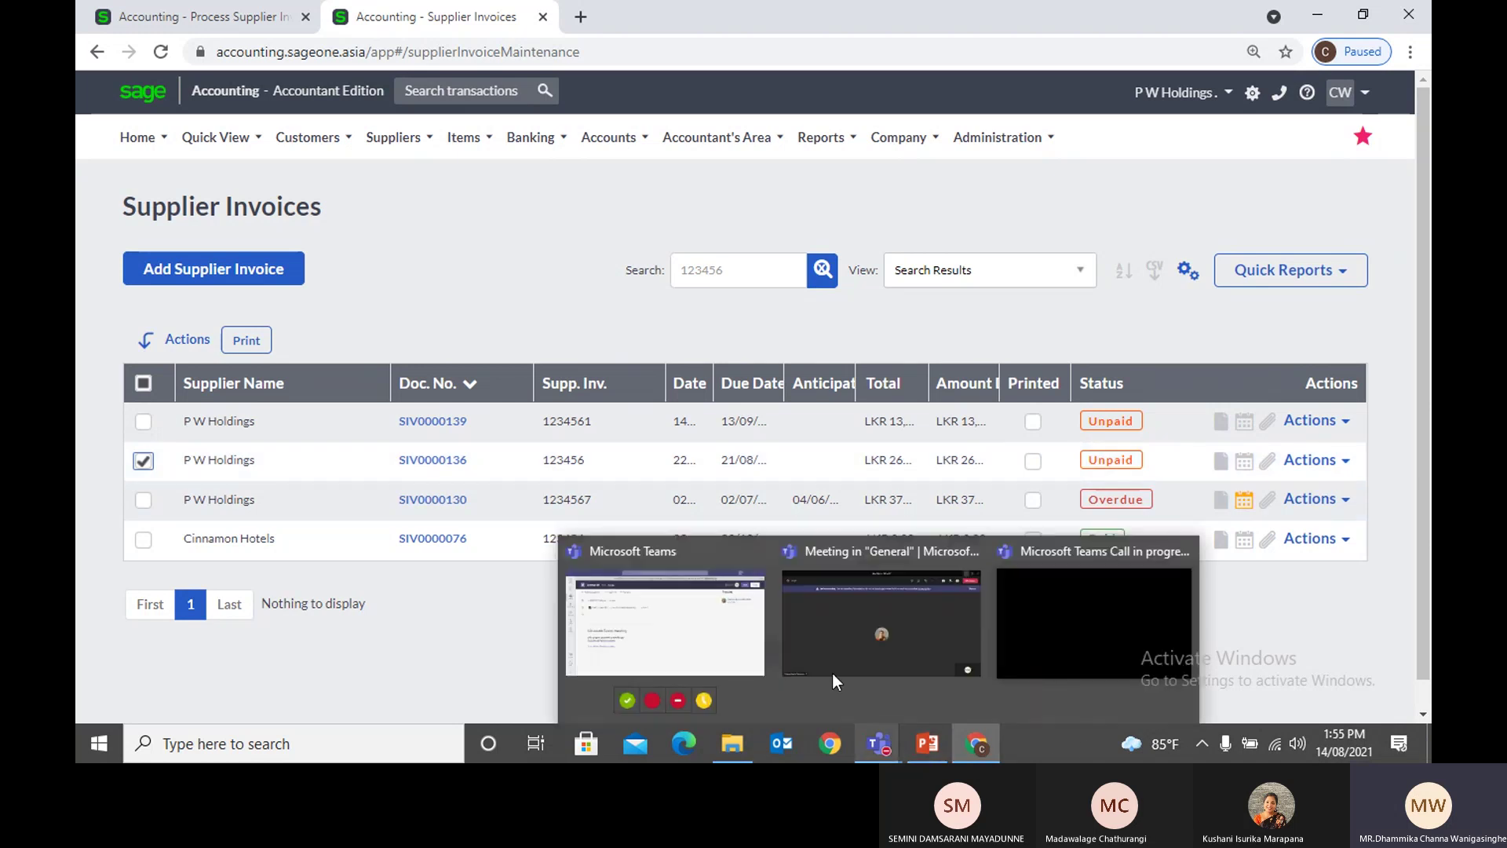
click(146, 12)
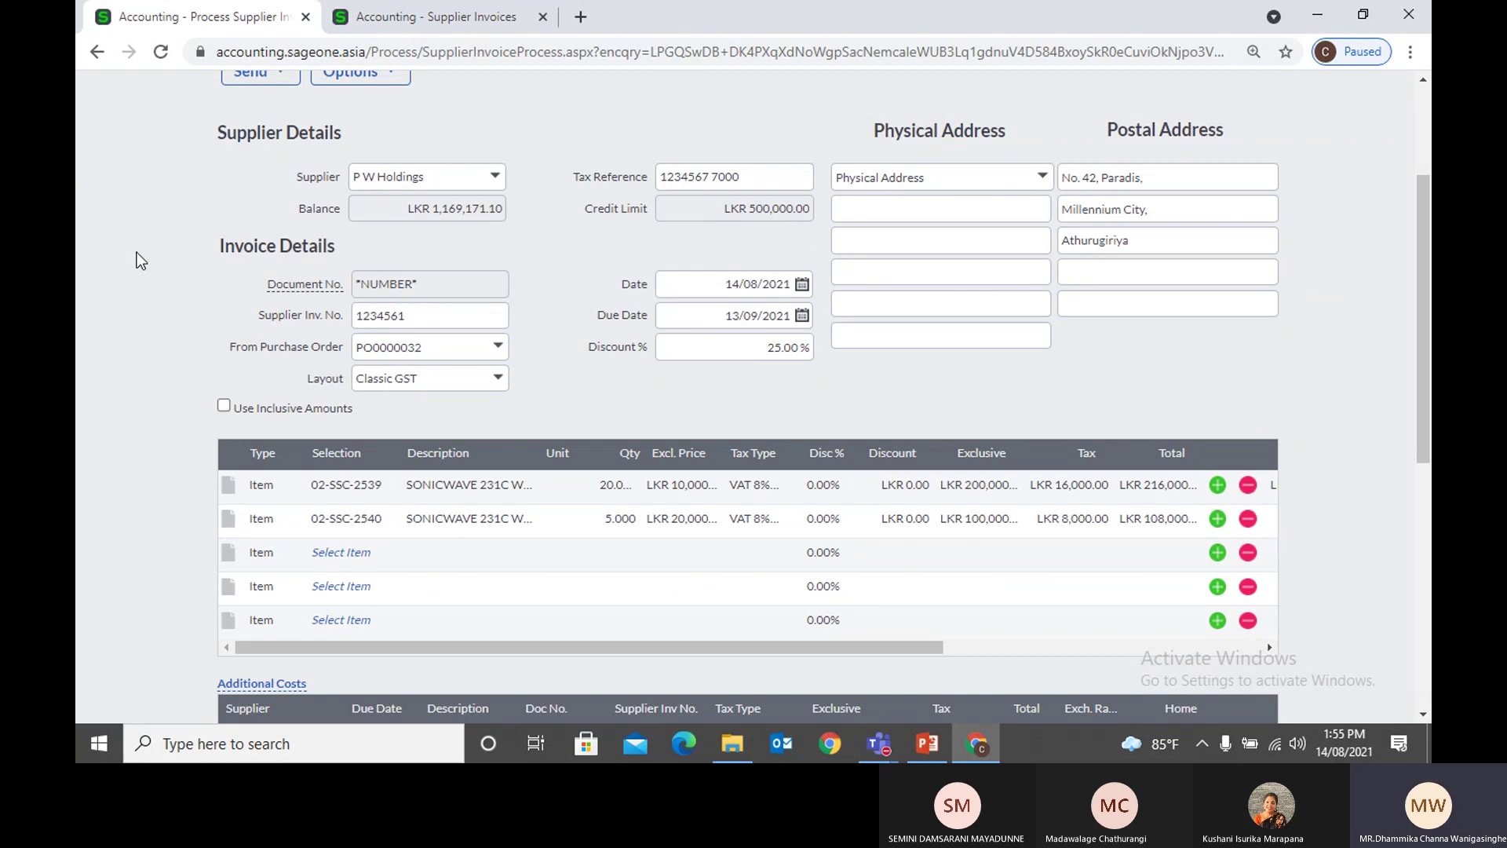
scroll(487, 289, up, 3)
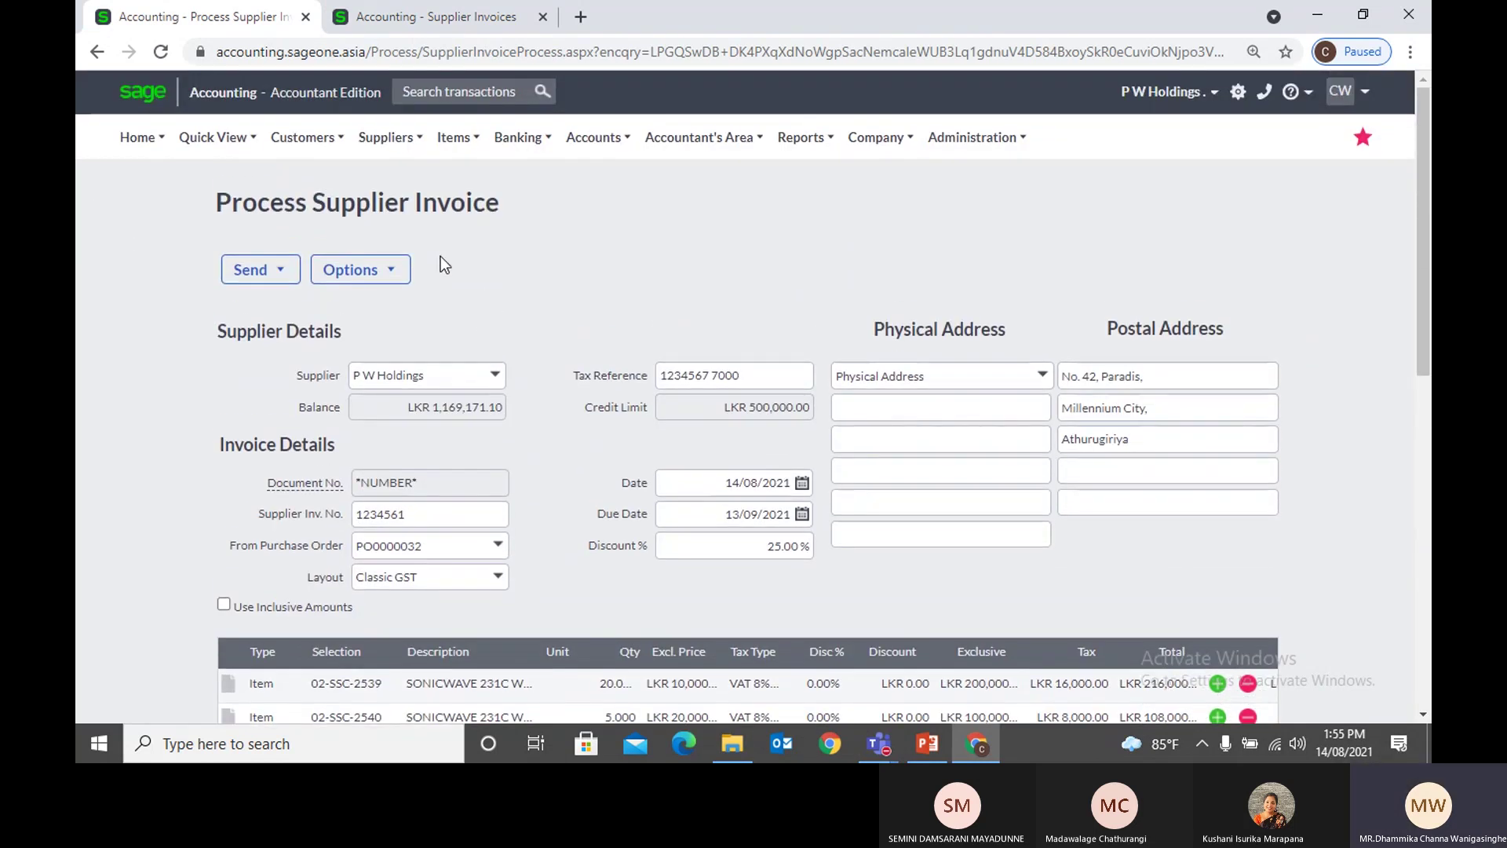
Step: Try to save the supplier invoice, accepting the exceeded credit limit but declining to continue with the already used supplier invoice number
scroll(587, 339, down, 7)
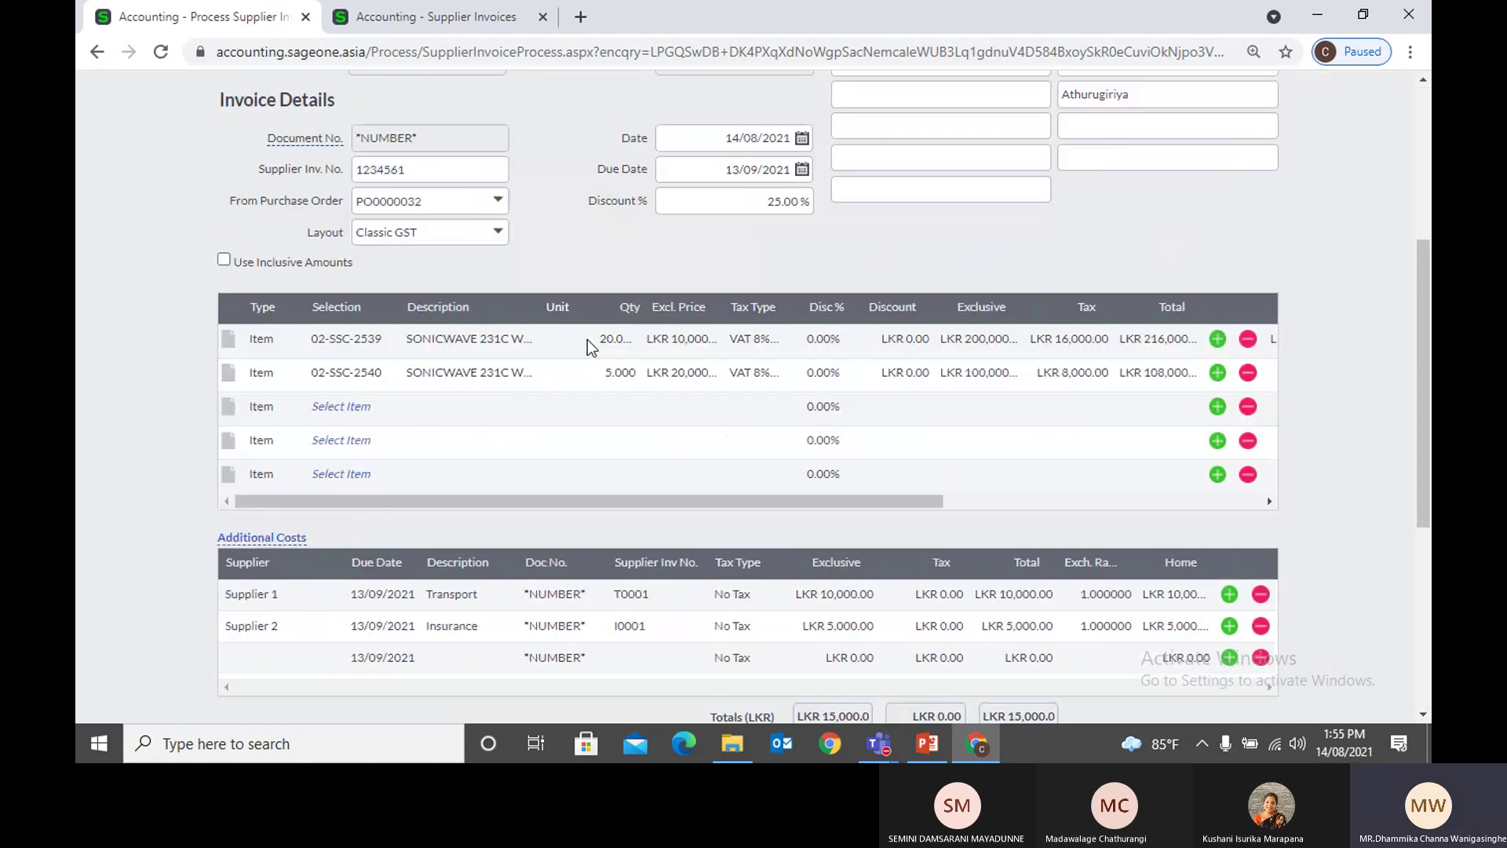
scroll(610, 629, down, 2)
click(567, 557)
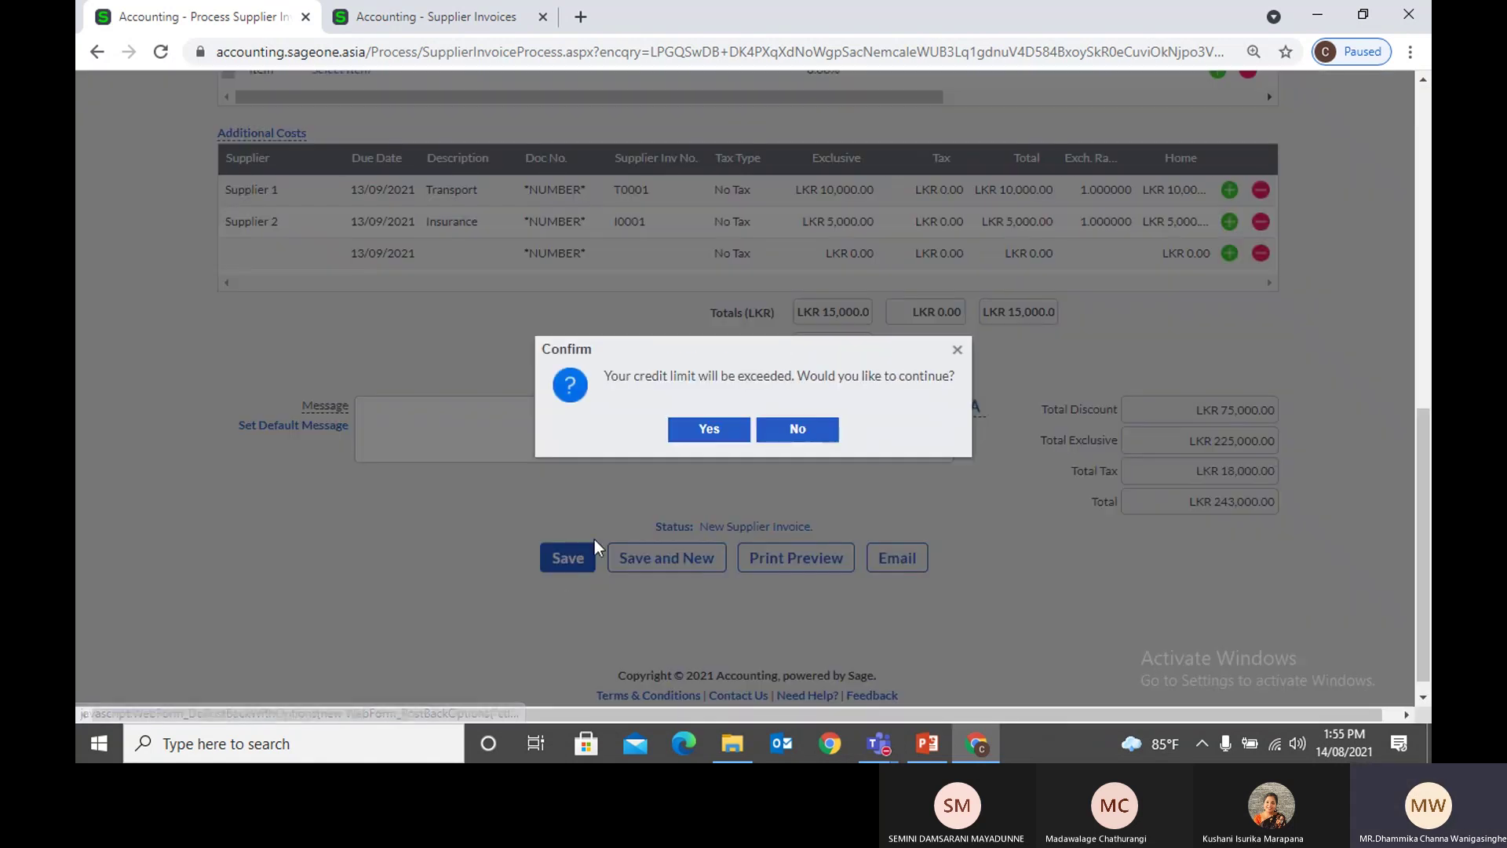
click(706, 428)
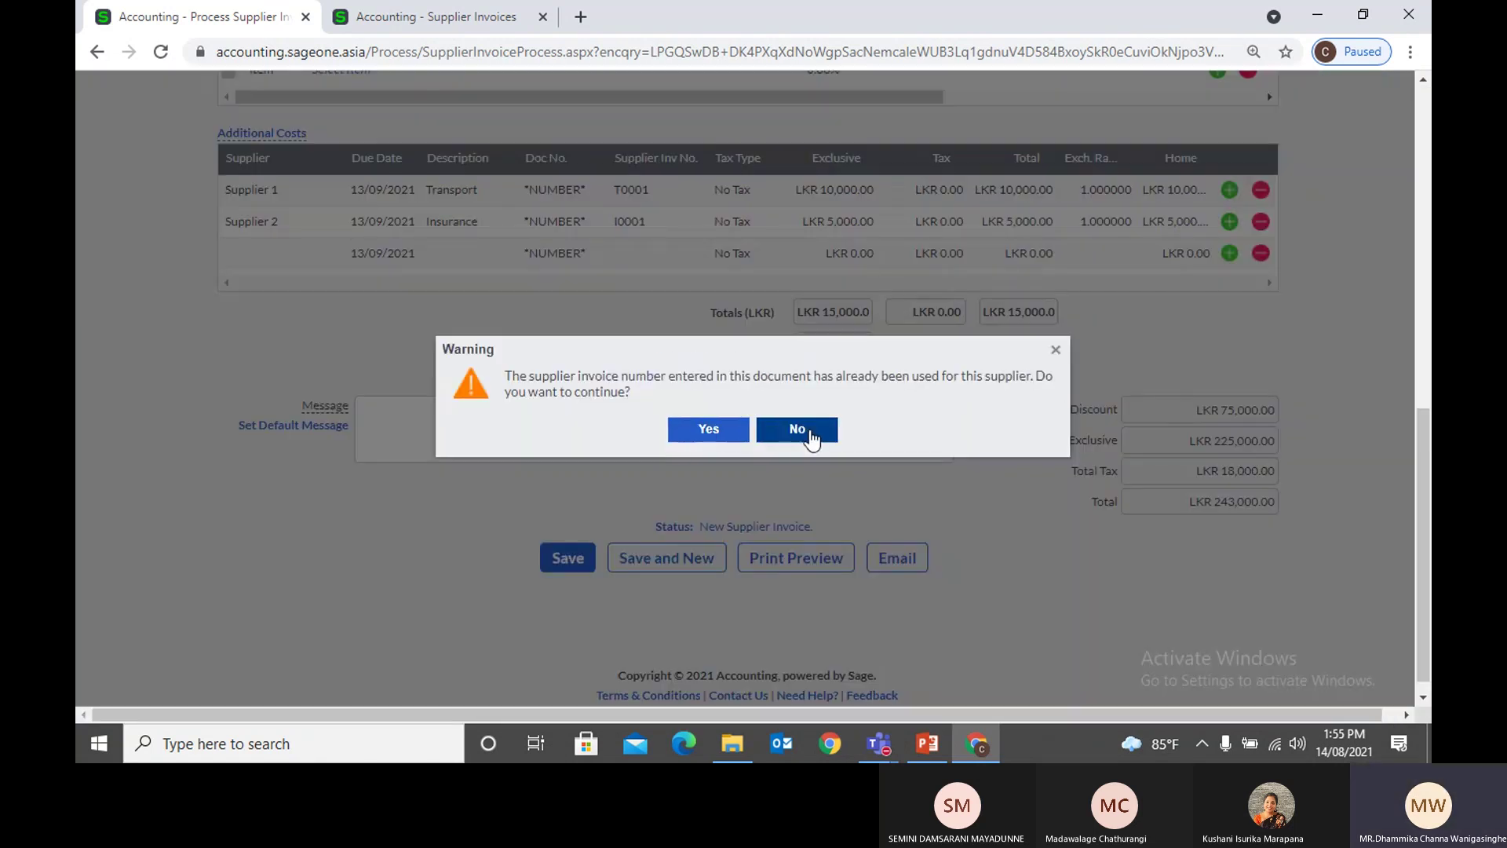
click(797, 429)
Step: Change the supplier invoice number to 12345612 and save the invoice, accepting that the credit limit is exceeded
scroll(468, 259, up, 5)
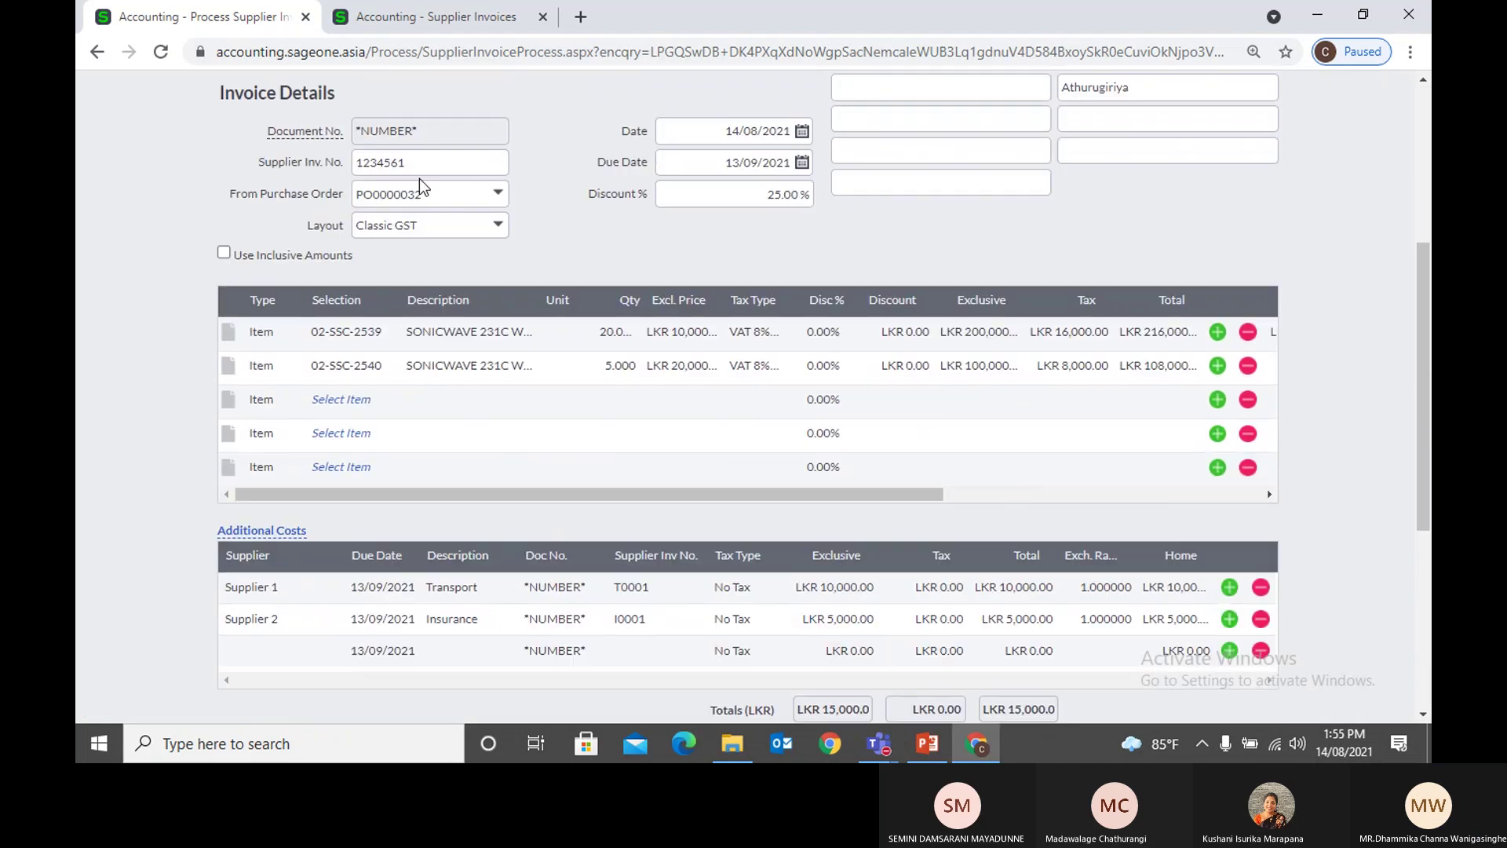
click(437, 159)
click(449, 162)
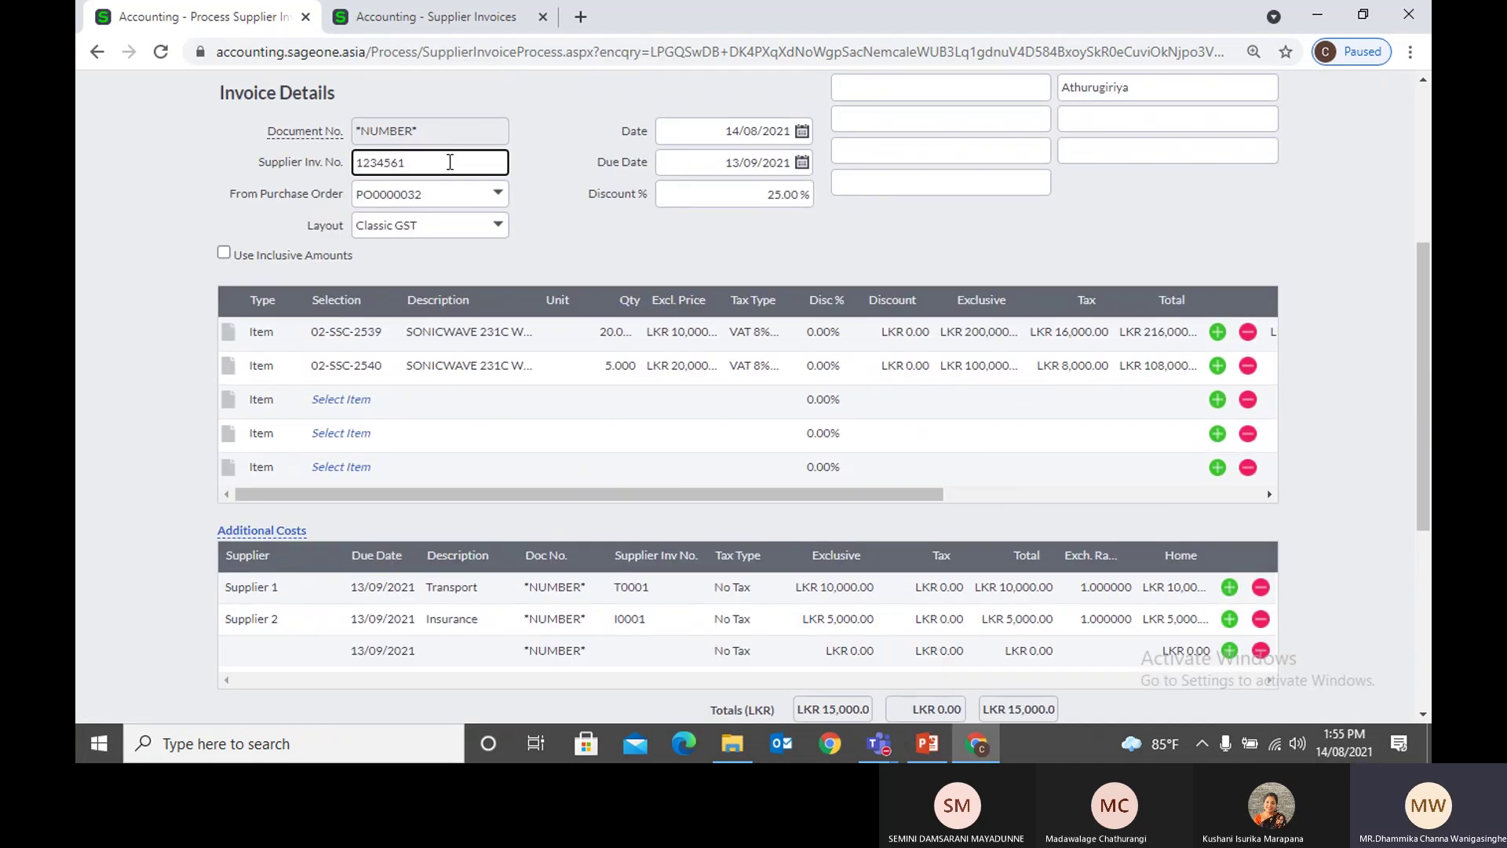
text(2)
scroll(625, 395, down, 5)
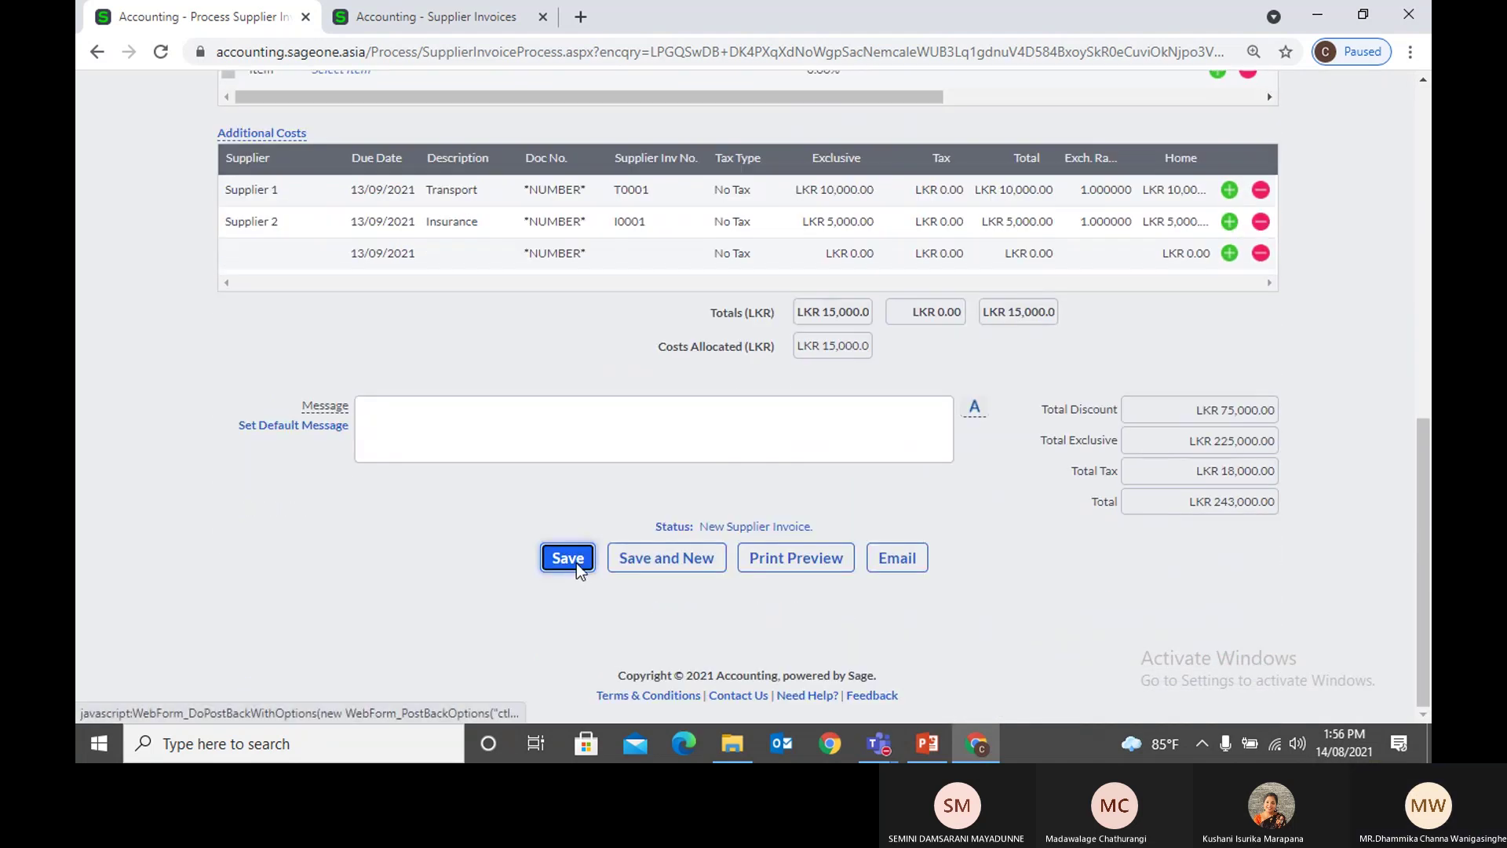
click(573, 564)
click(710, 431)
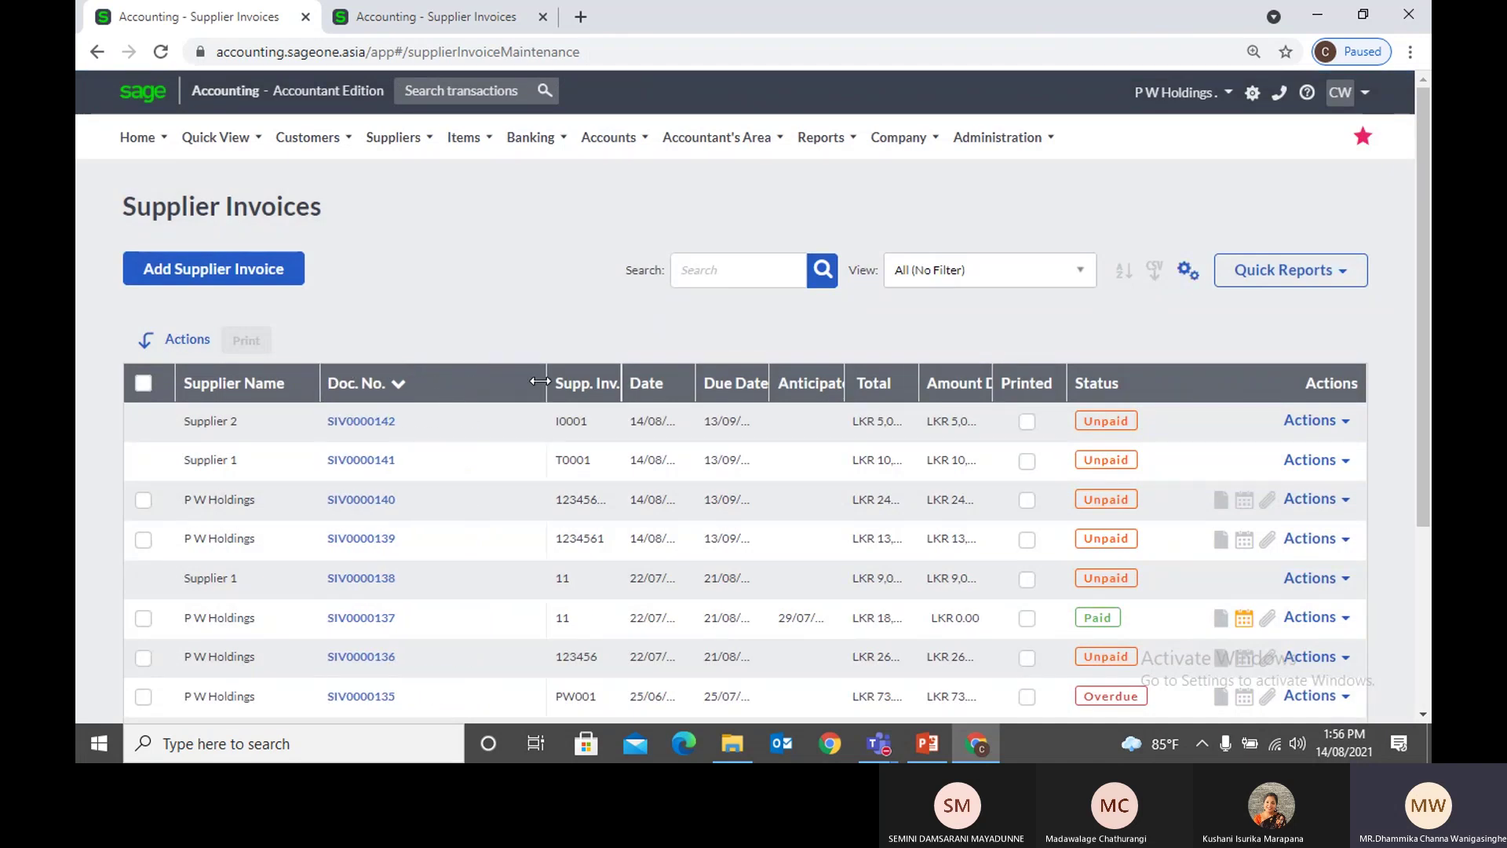
Step: Widen the Supp. Inv. column and review the columns offered for customising the grid, leaving the selection as it is
drag(536, 383, 463, 382)
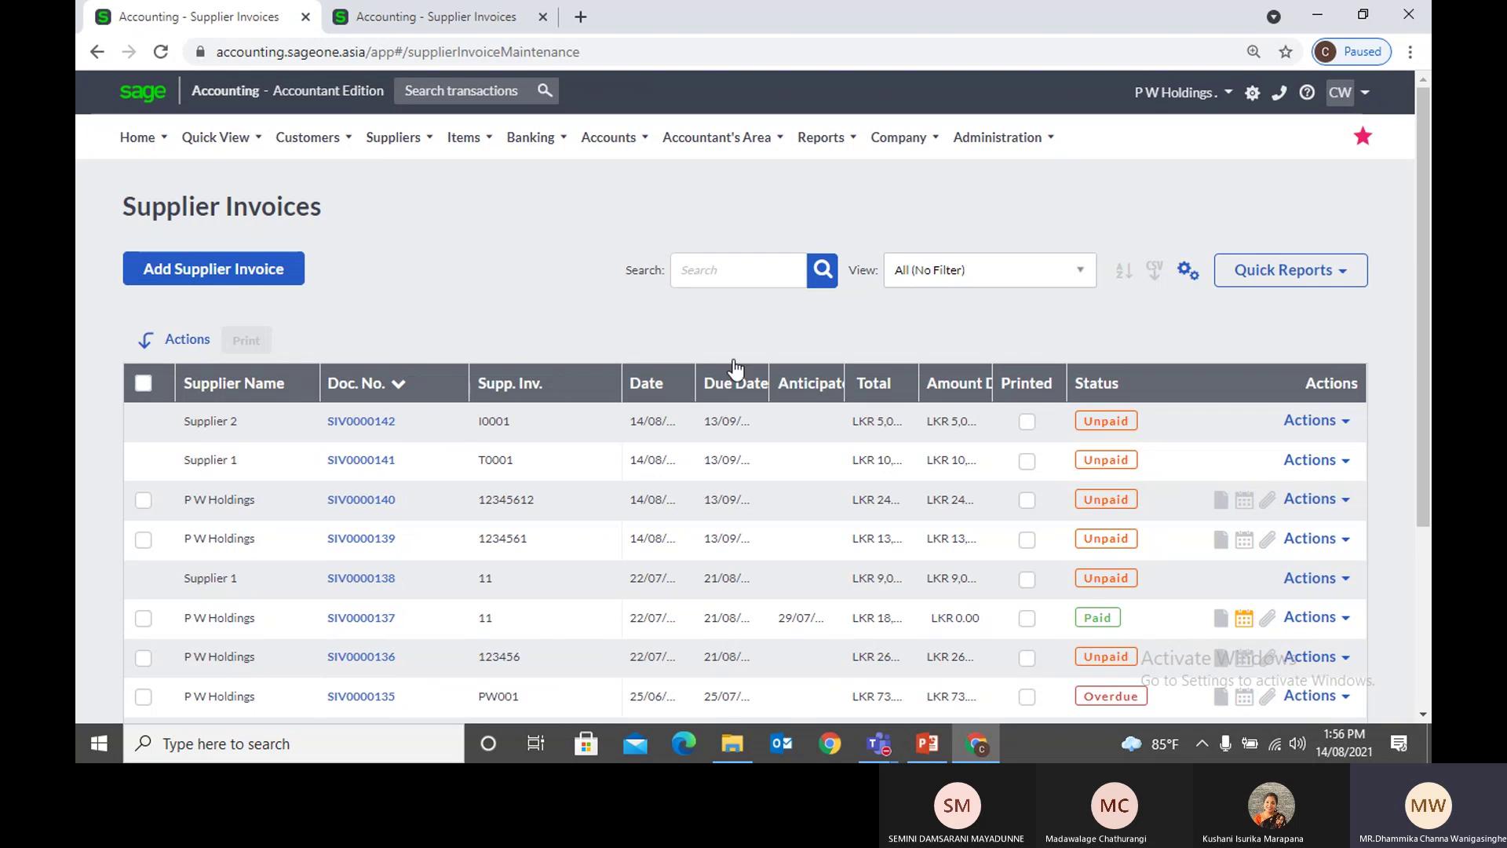
click(1188, 271)
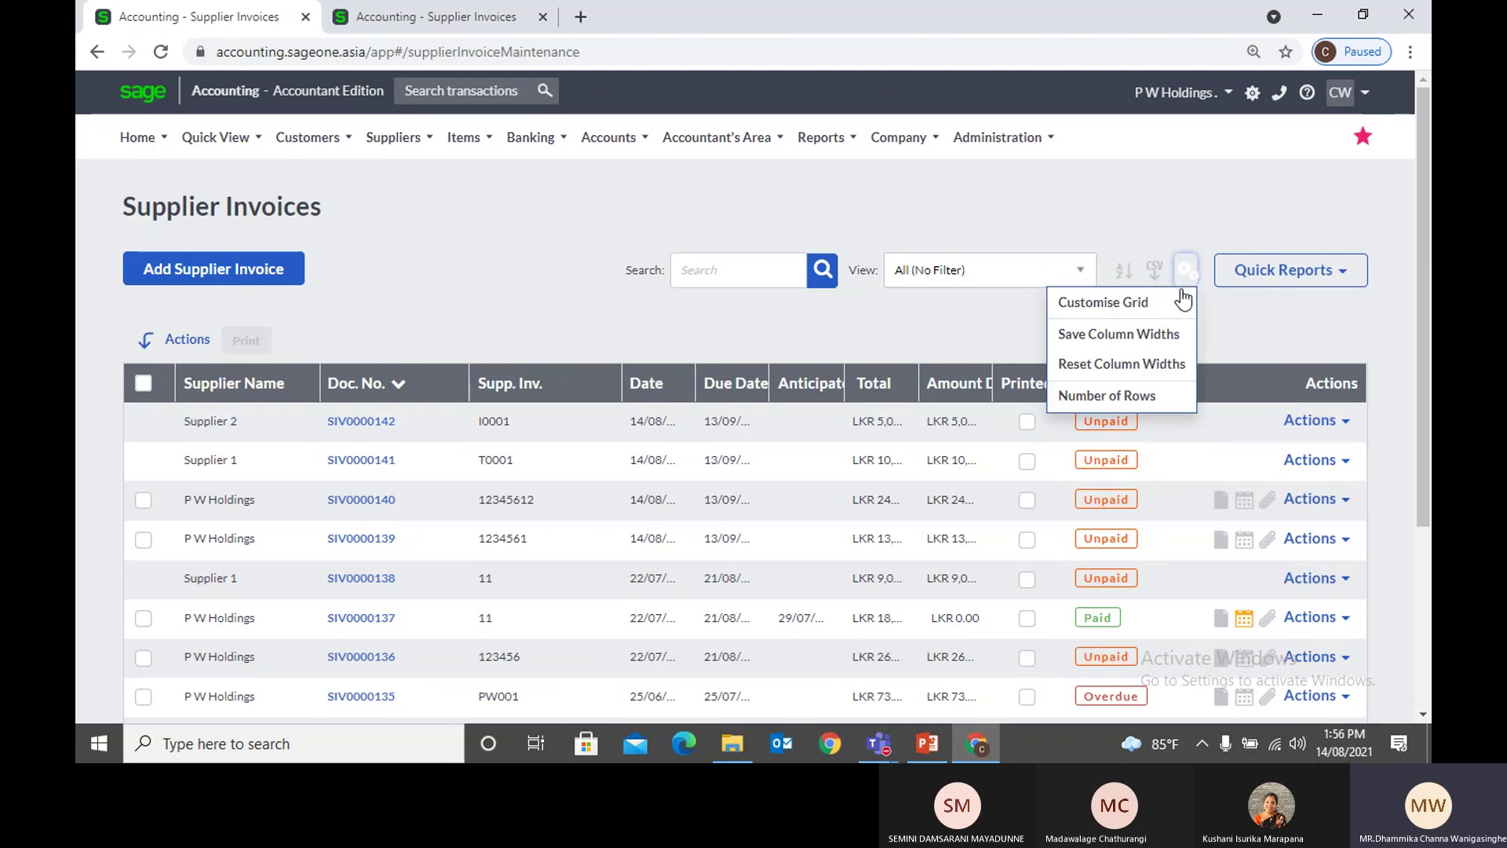
click(1179, 294)
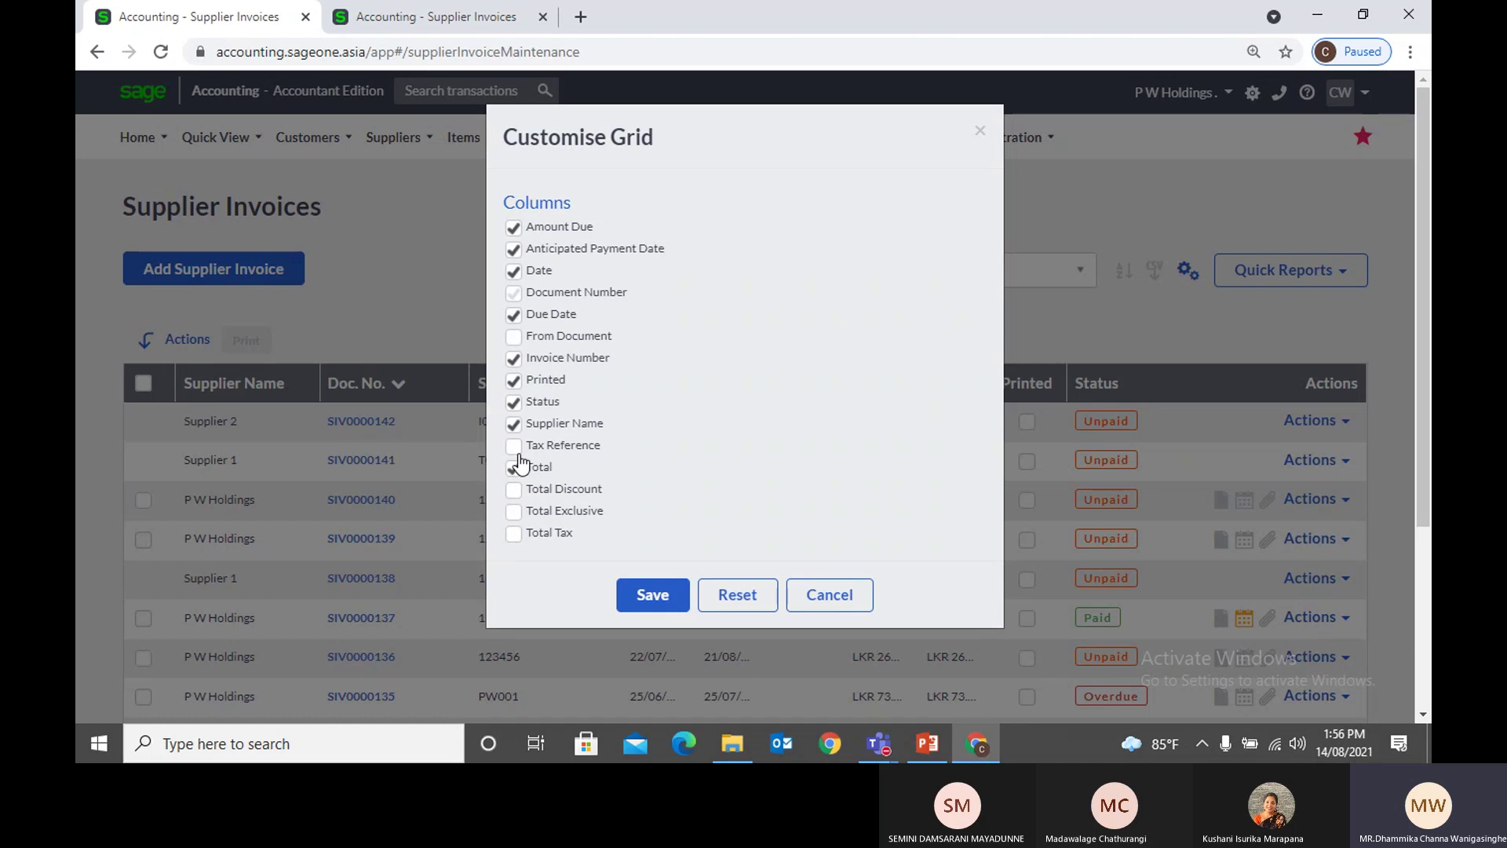
click(814, 595)
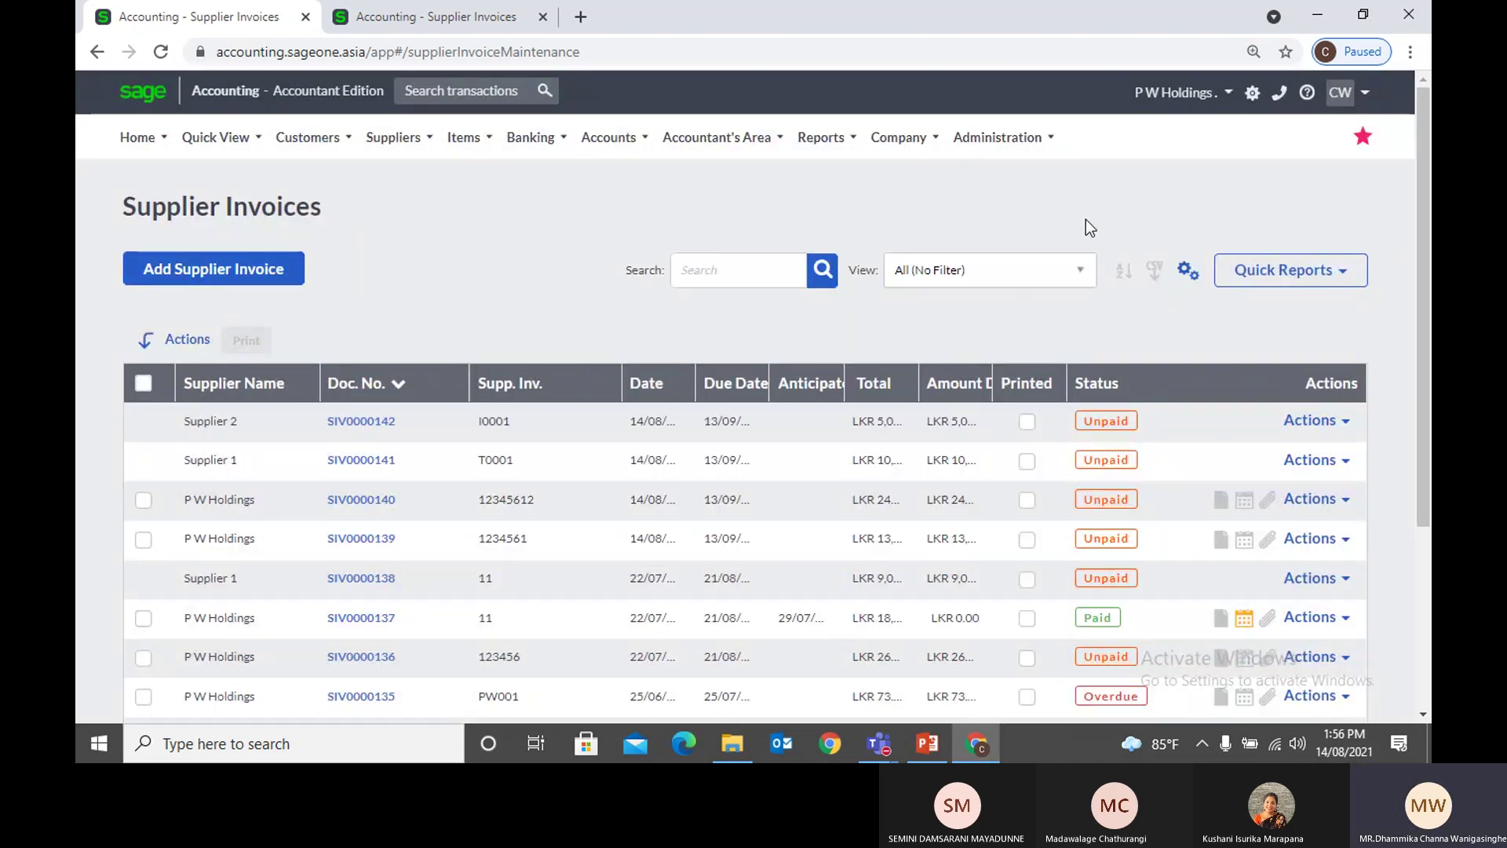
Step: Search the supplier invoices for "P w" and clear the search again
click(750, 275)
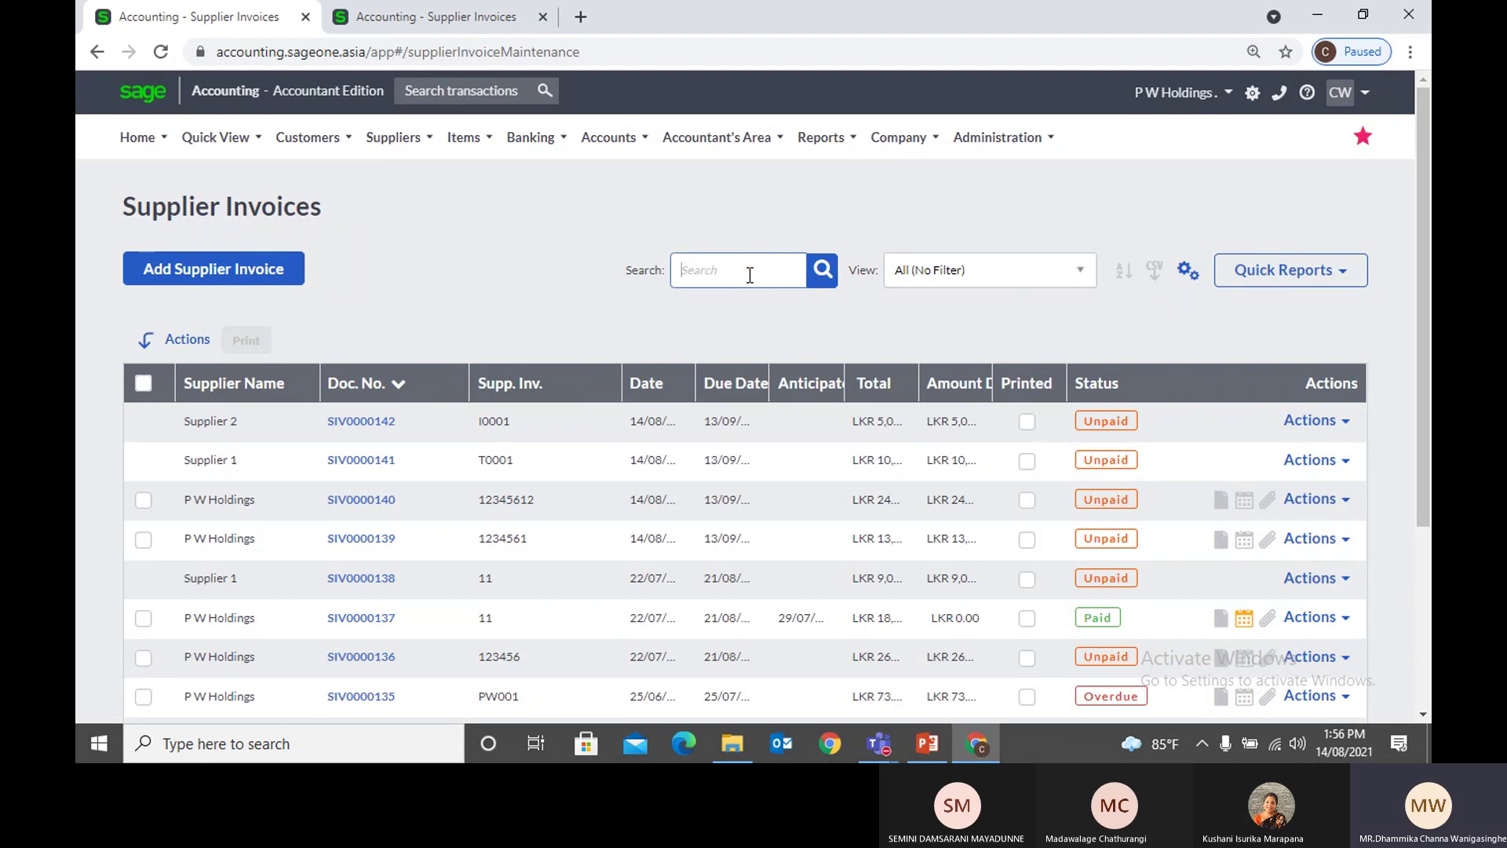
text(P w)
key(Return)
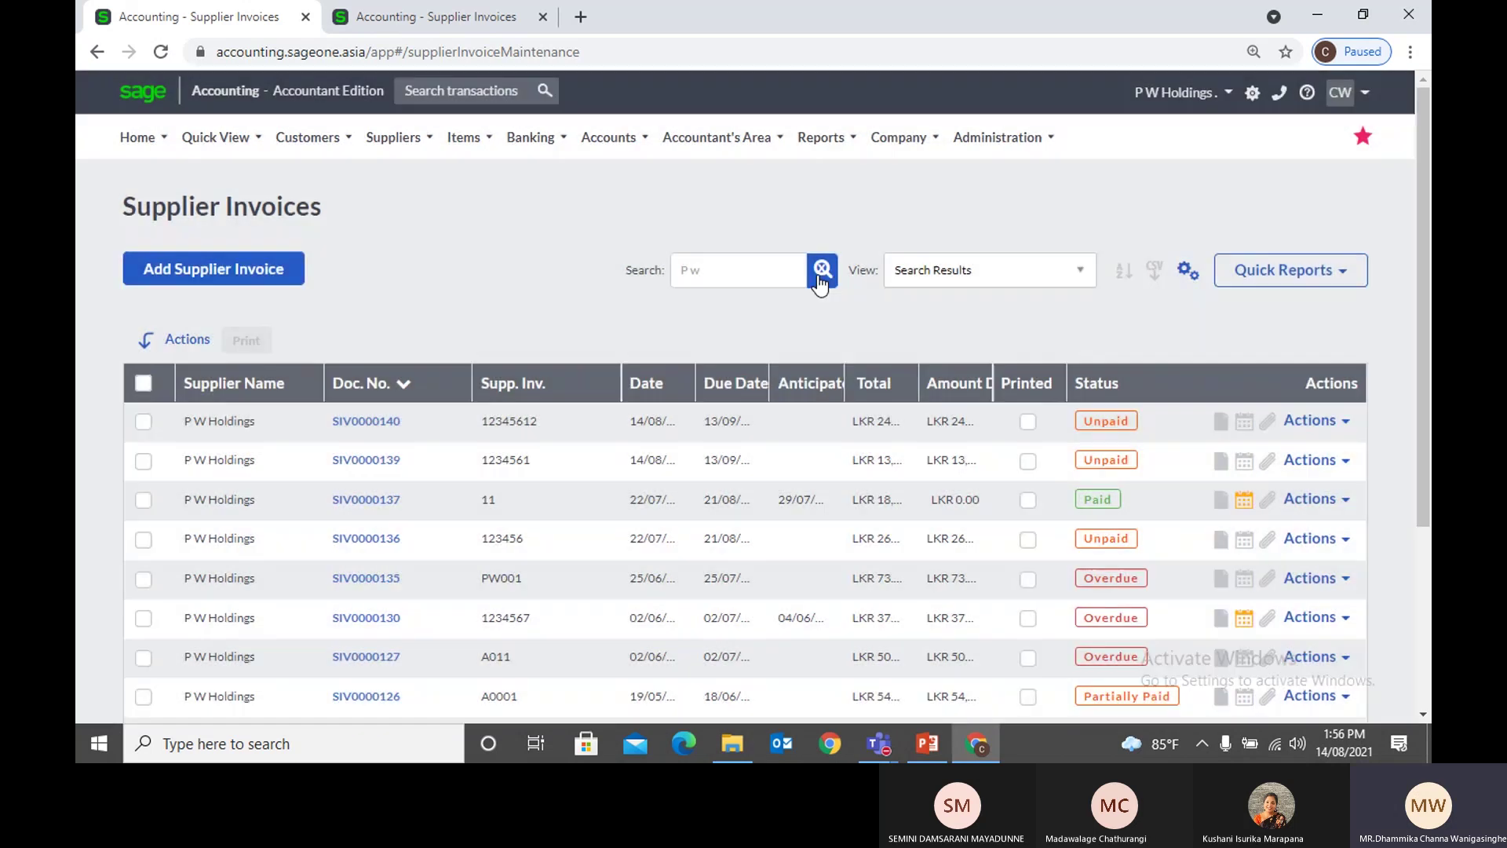
click(819, 274)
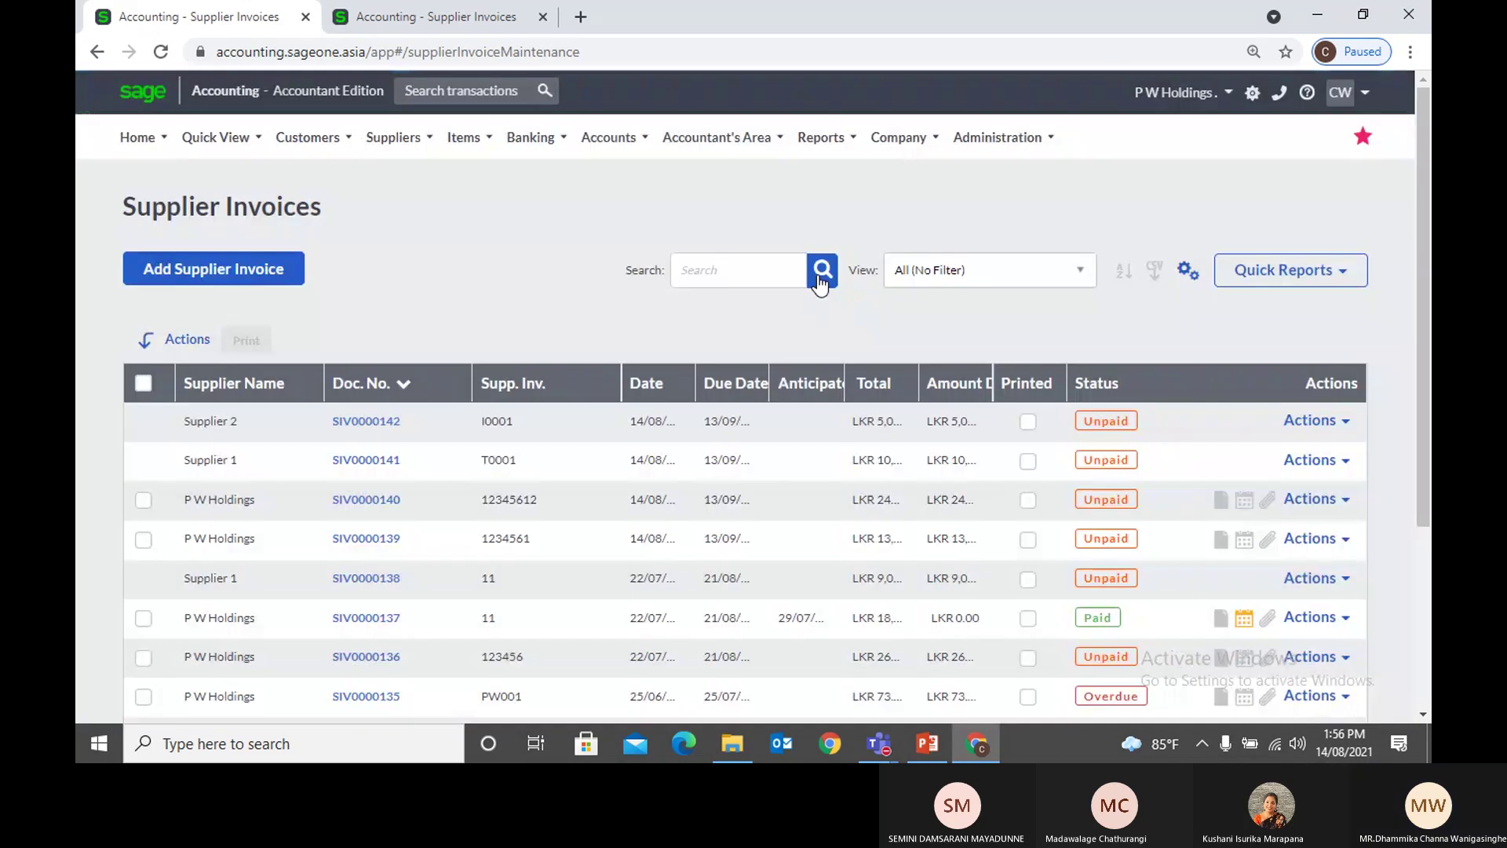
Step: Search the supplier invoices for 123456 and clear the search again
click(769, 261)
text(123456)
key(Return)
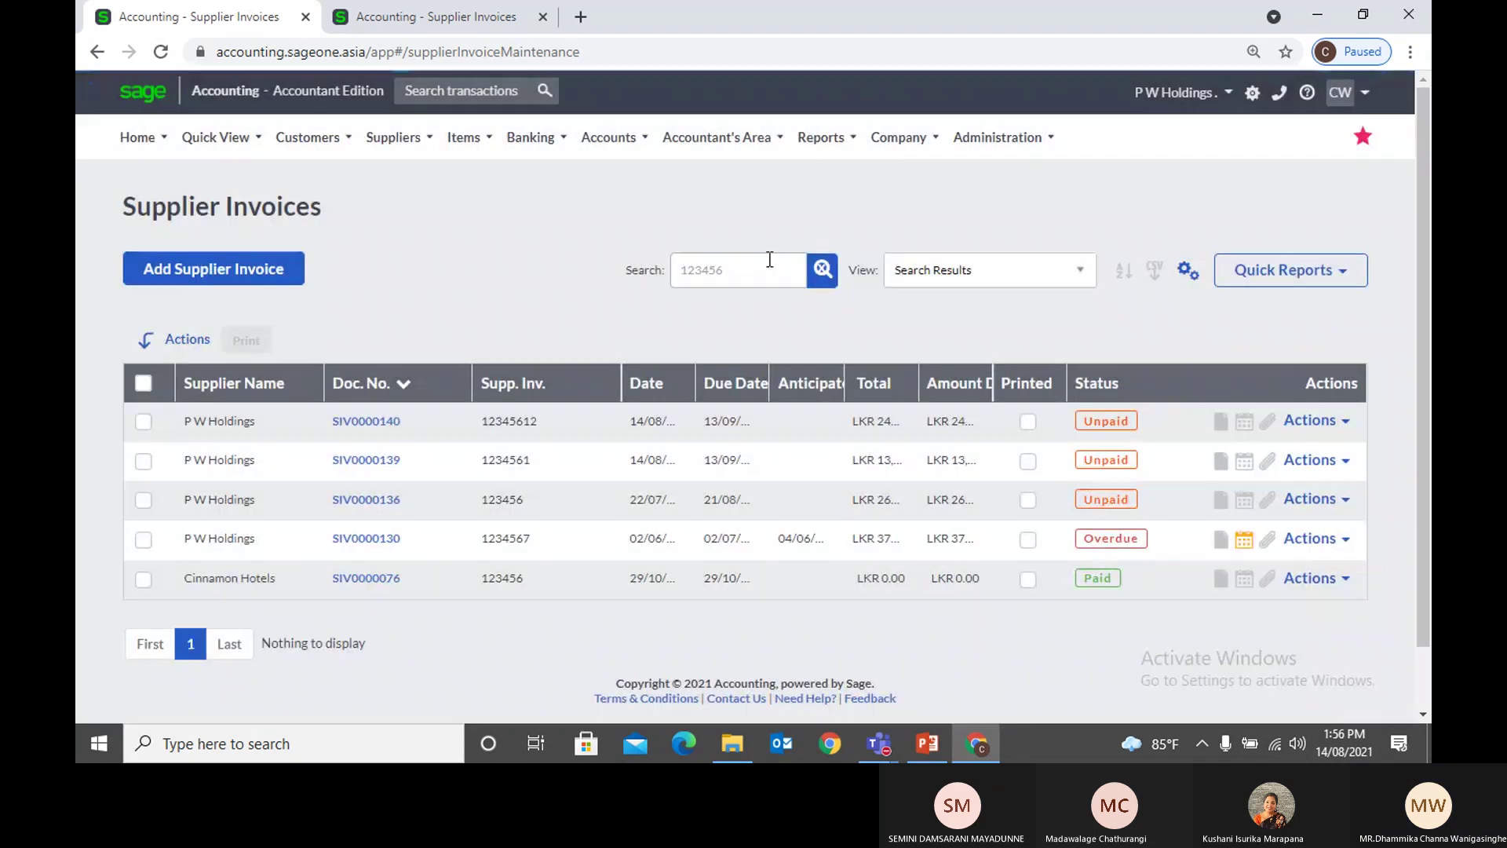
click(822, 275)
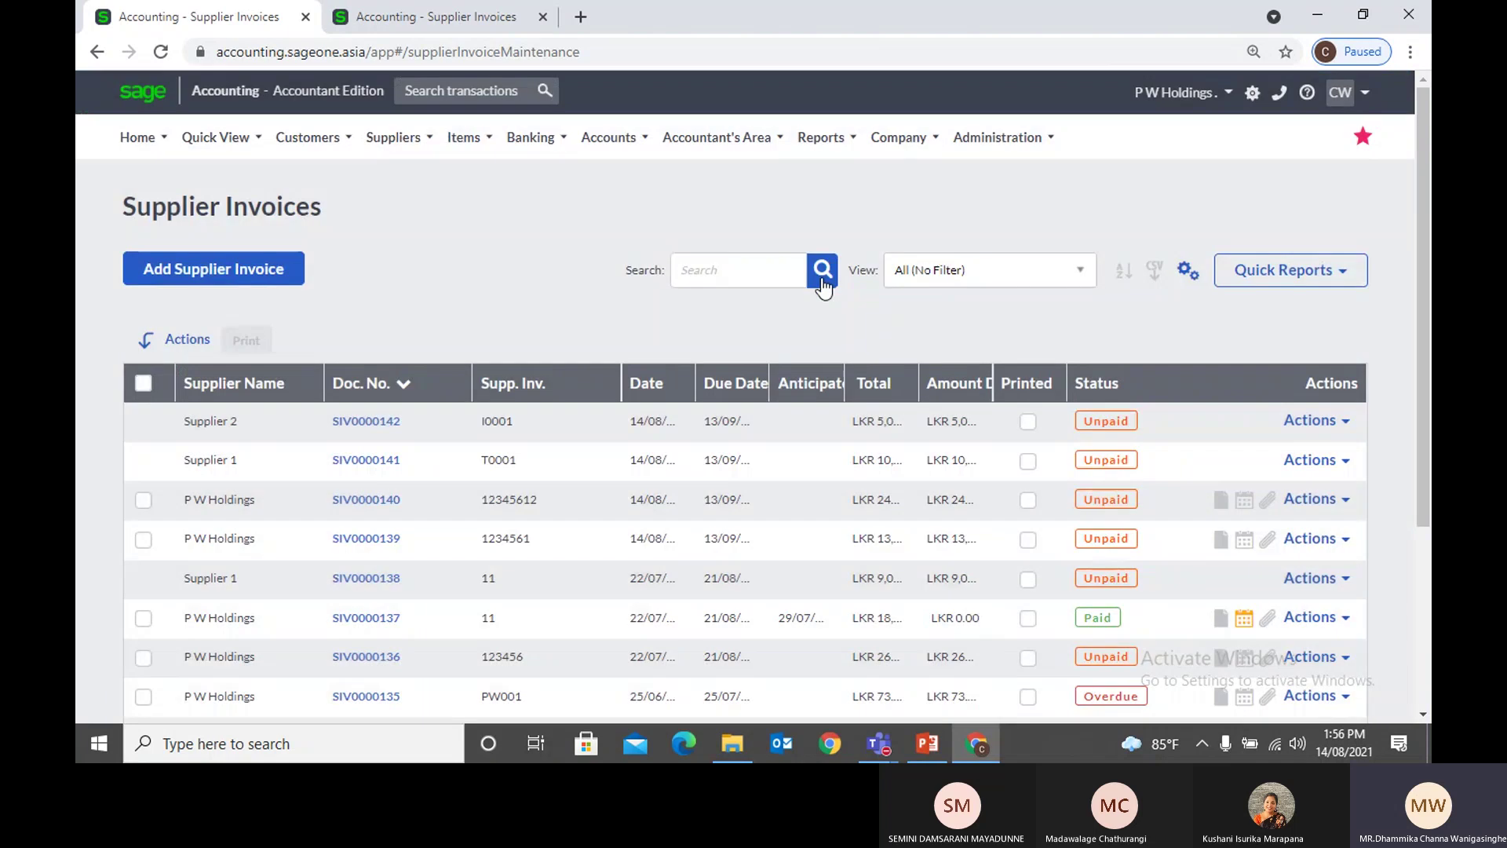
Step: Filter the supplier invoices to those dated today and sort them on two levels, with Supplier Name as the first
click(963, 278)
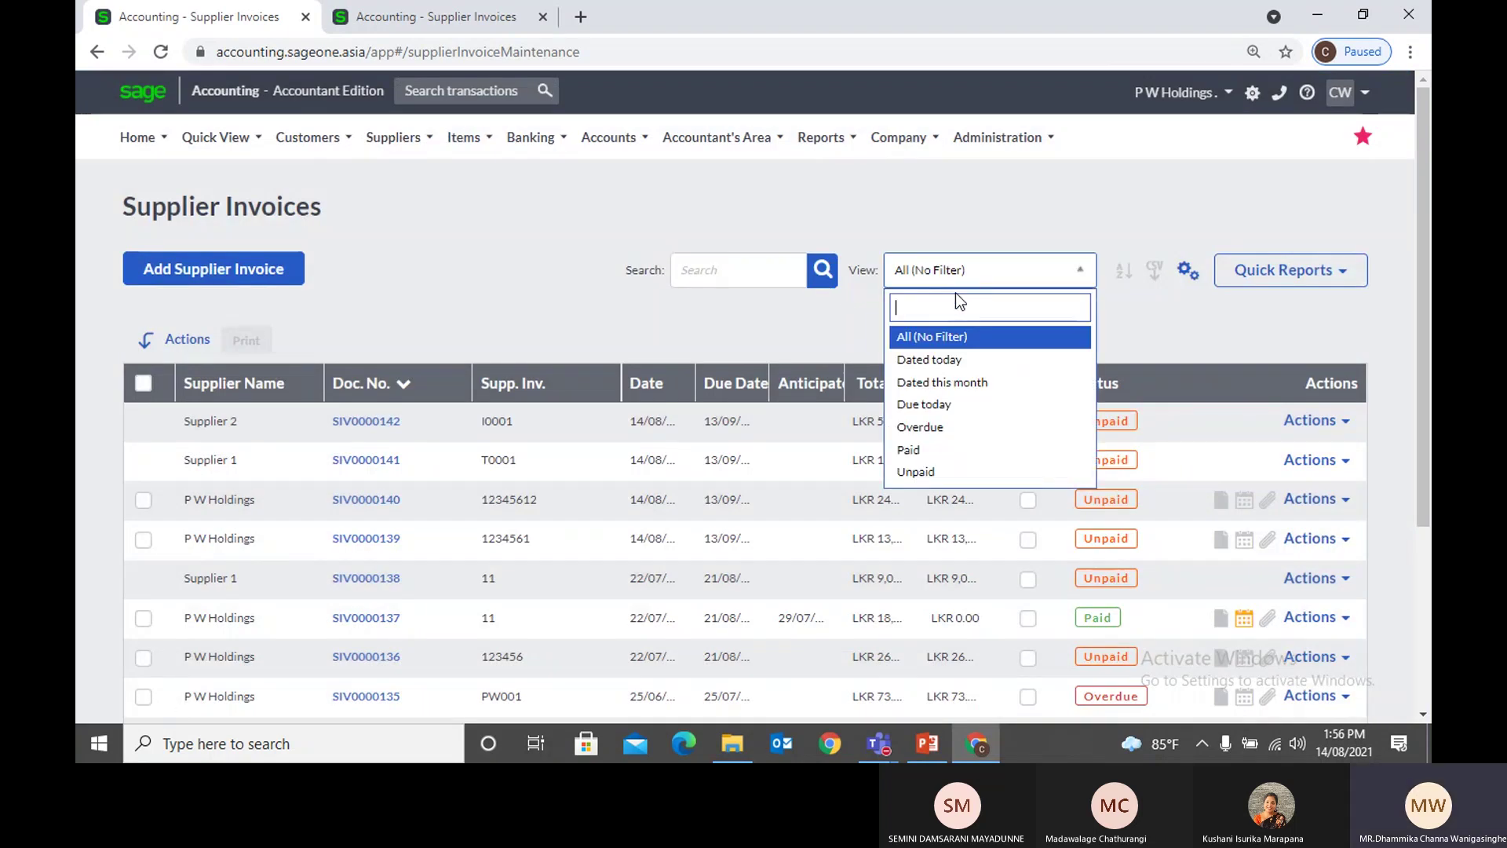
click(950, 360)
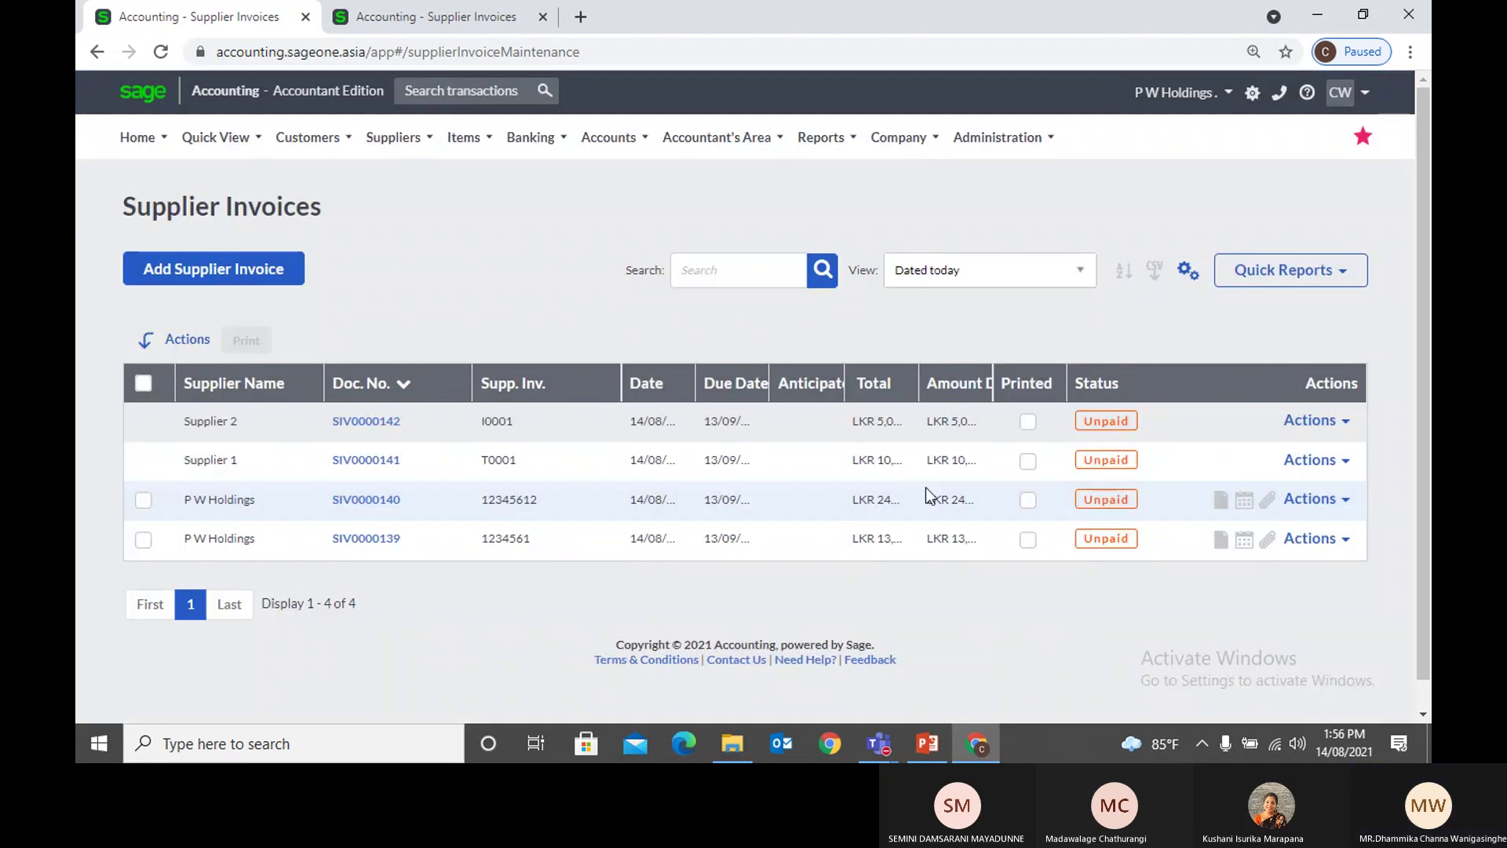
click(1121, 285)
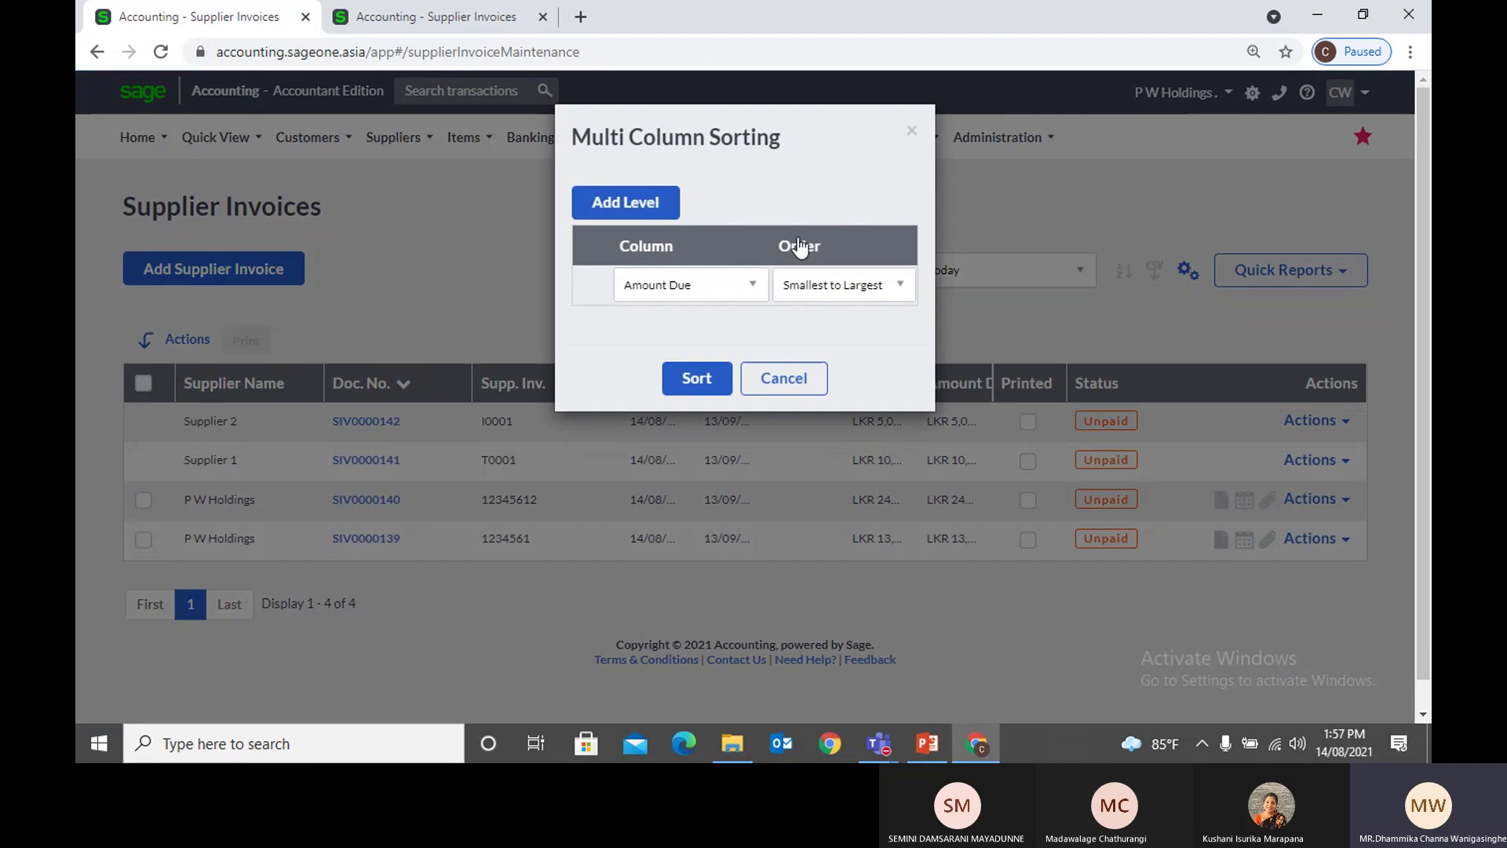
click(671, 203)
click(699, 285)
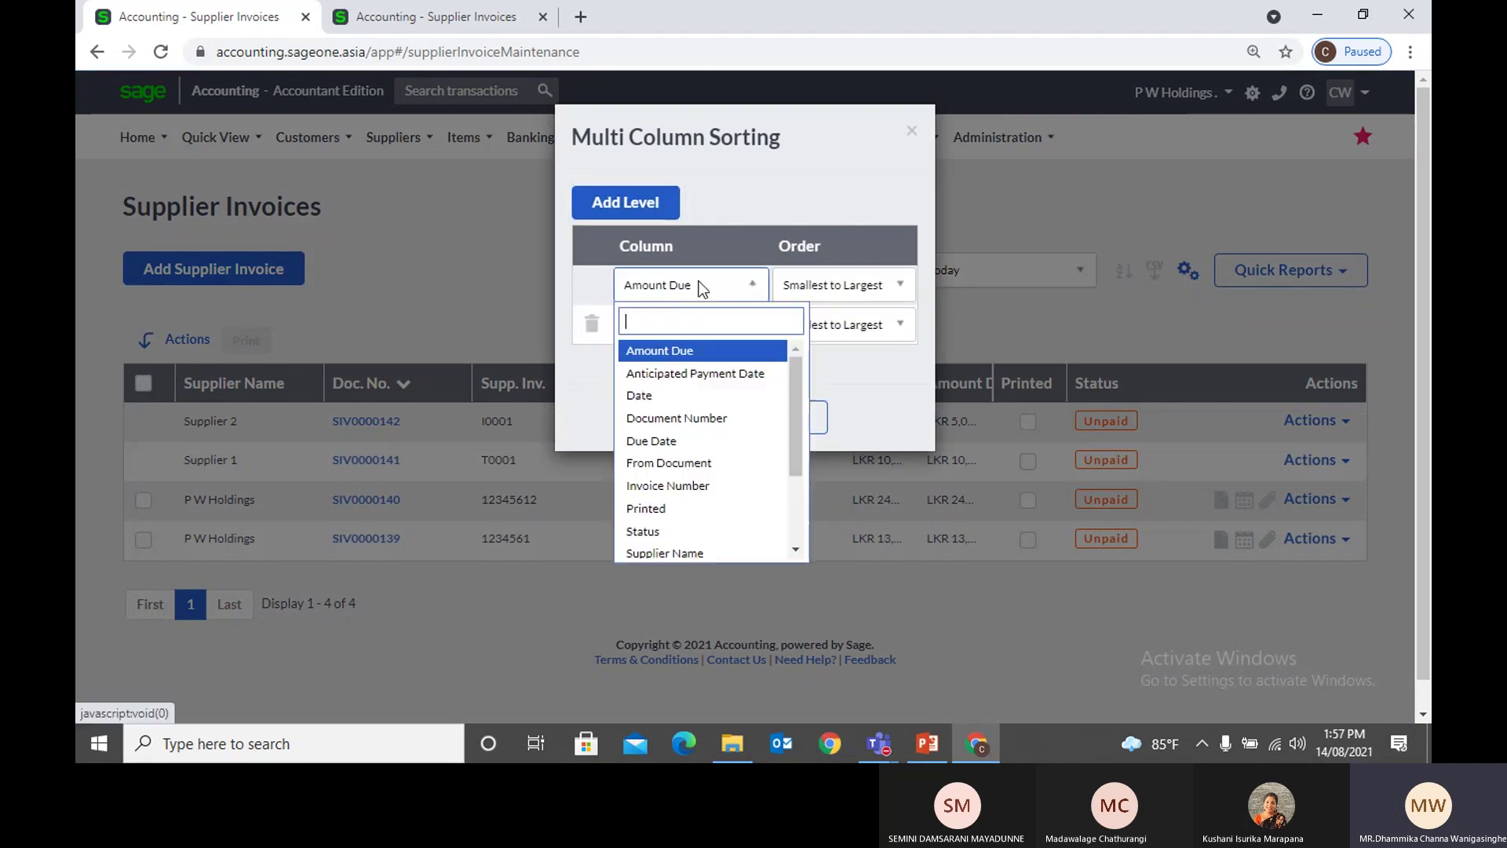
click(677, 553)
click(695, 417)
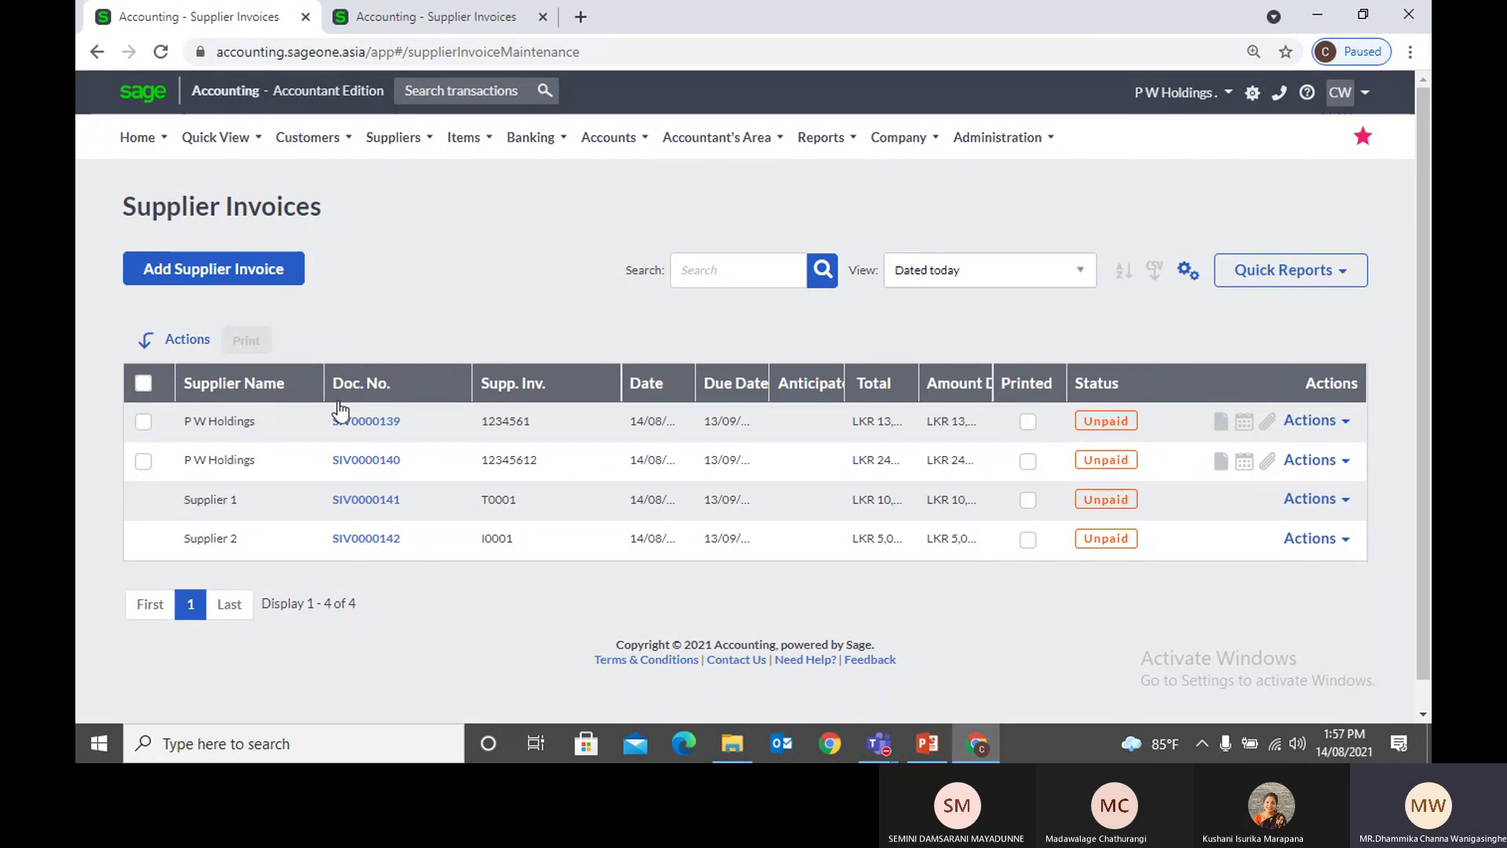
Step: Return the list to the All (No Filter) view and sort it by document number in descending order
click(978, 276)
click(952, 344)
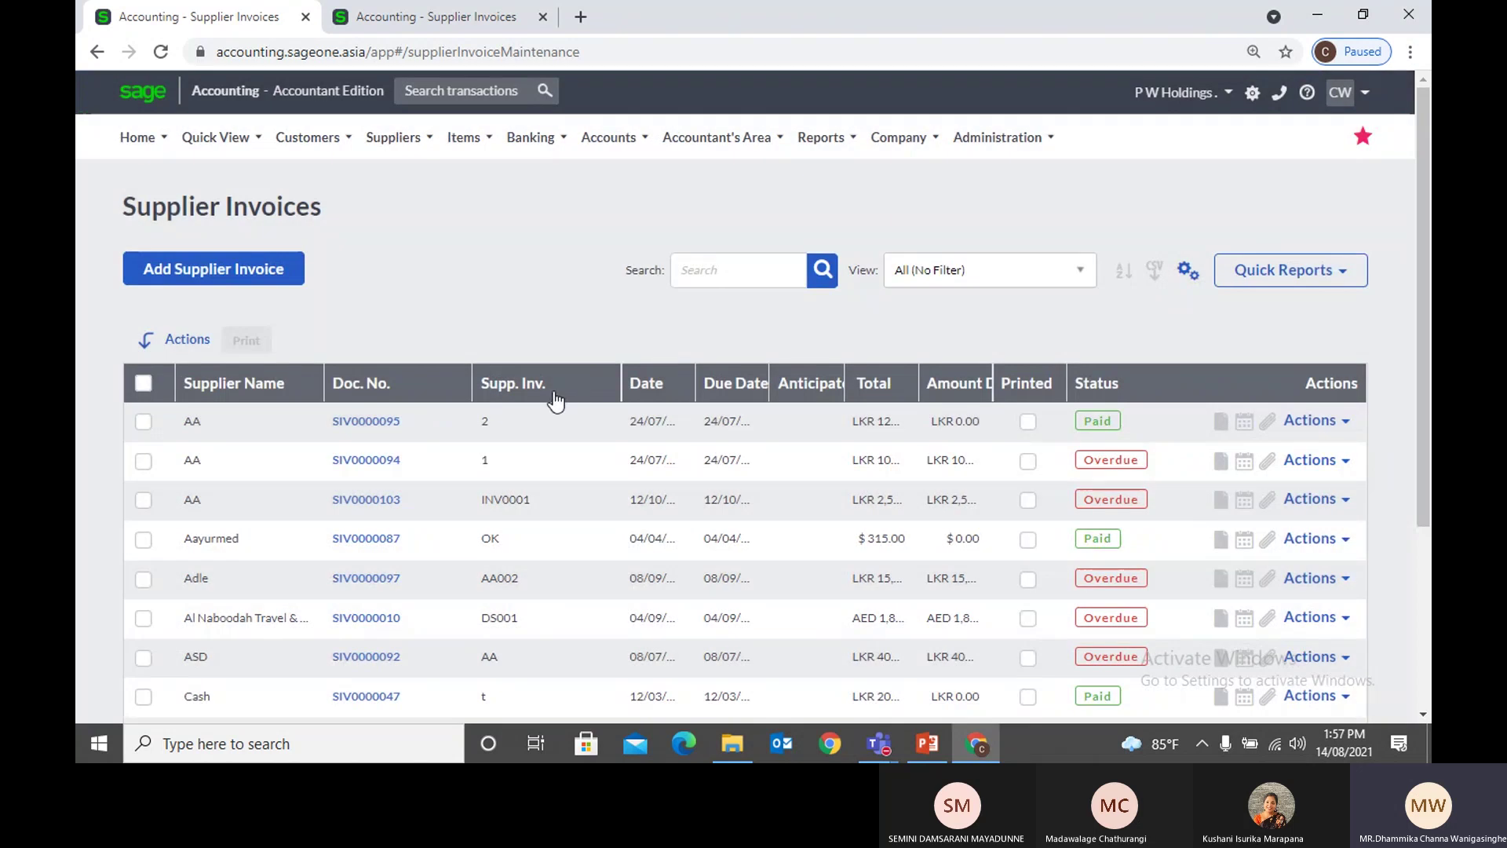
click(411, 390)
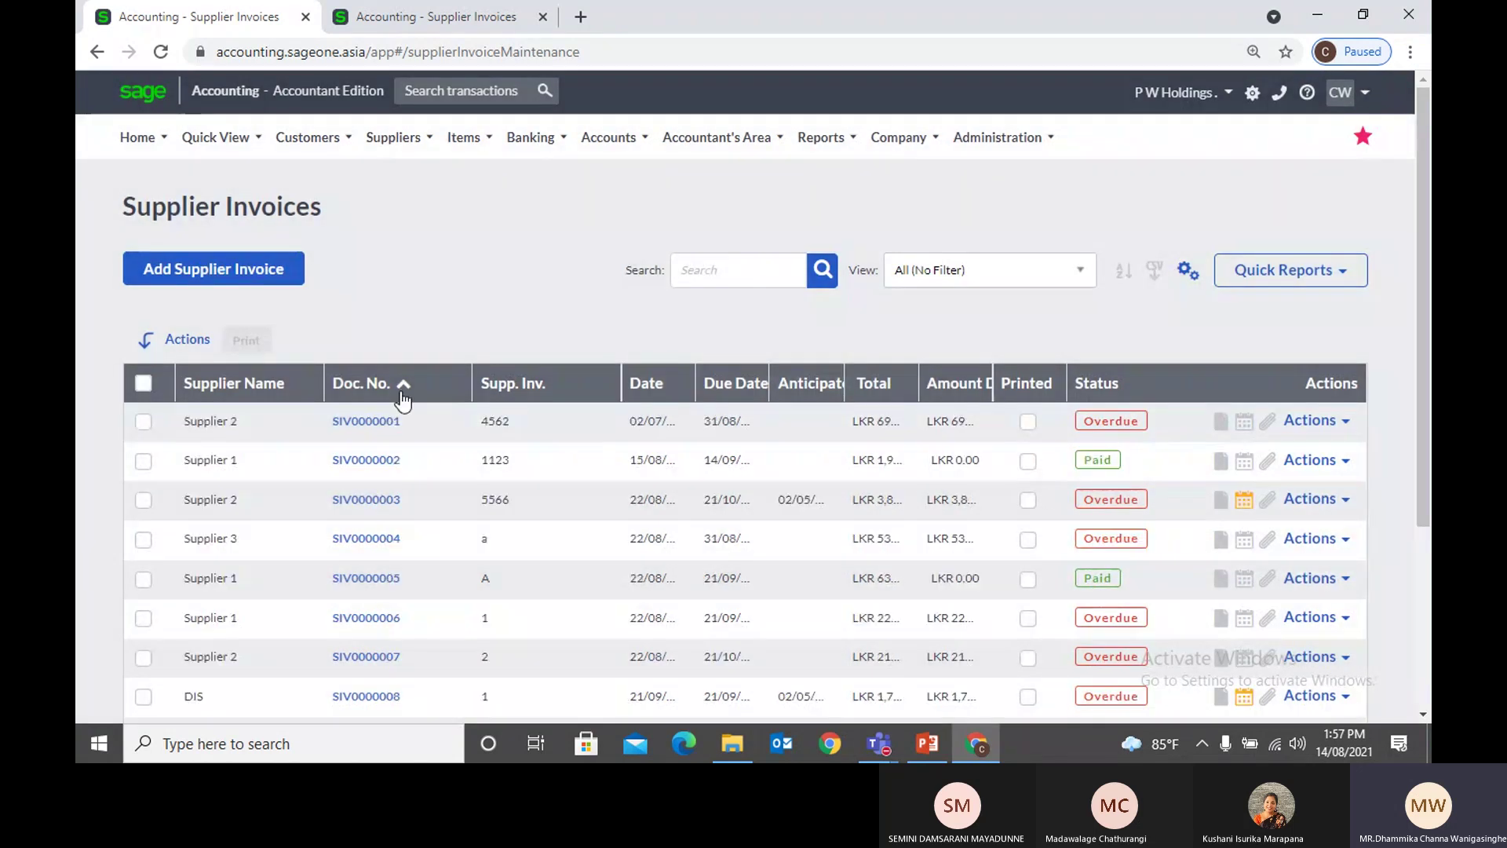
click(403, 397)
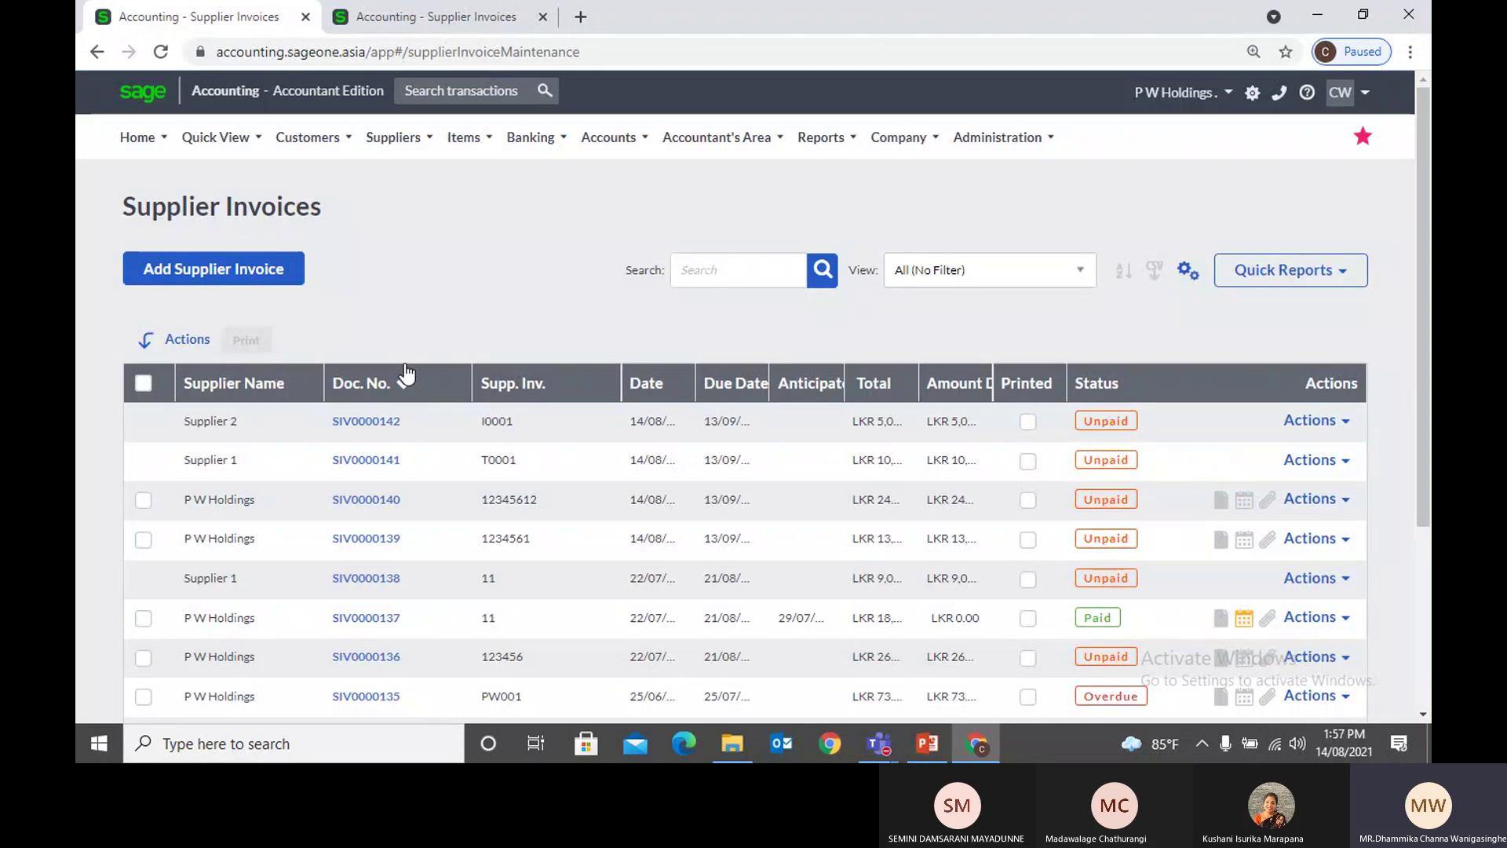
Step: Mark the P W Holdings invoice with supplier invoice number 12345612 and clear the mark again
scroll(405, 375, down, 2)
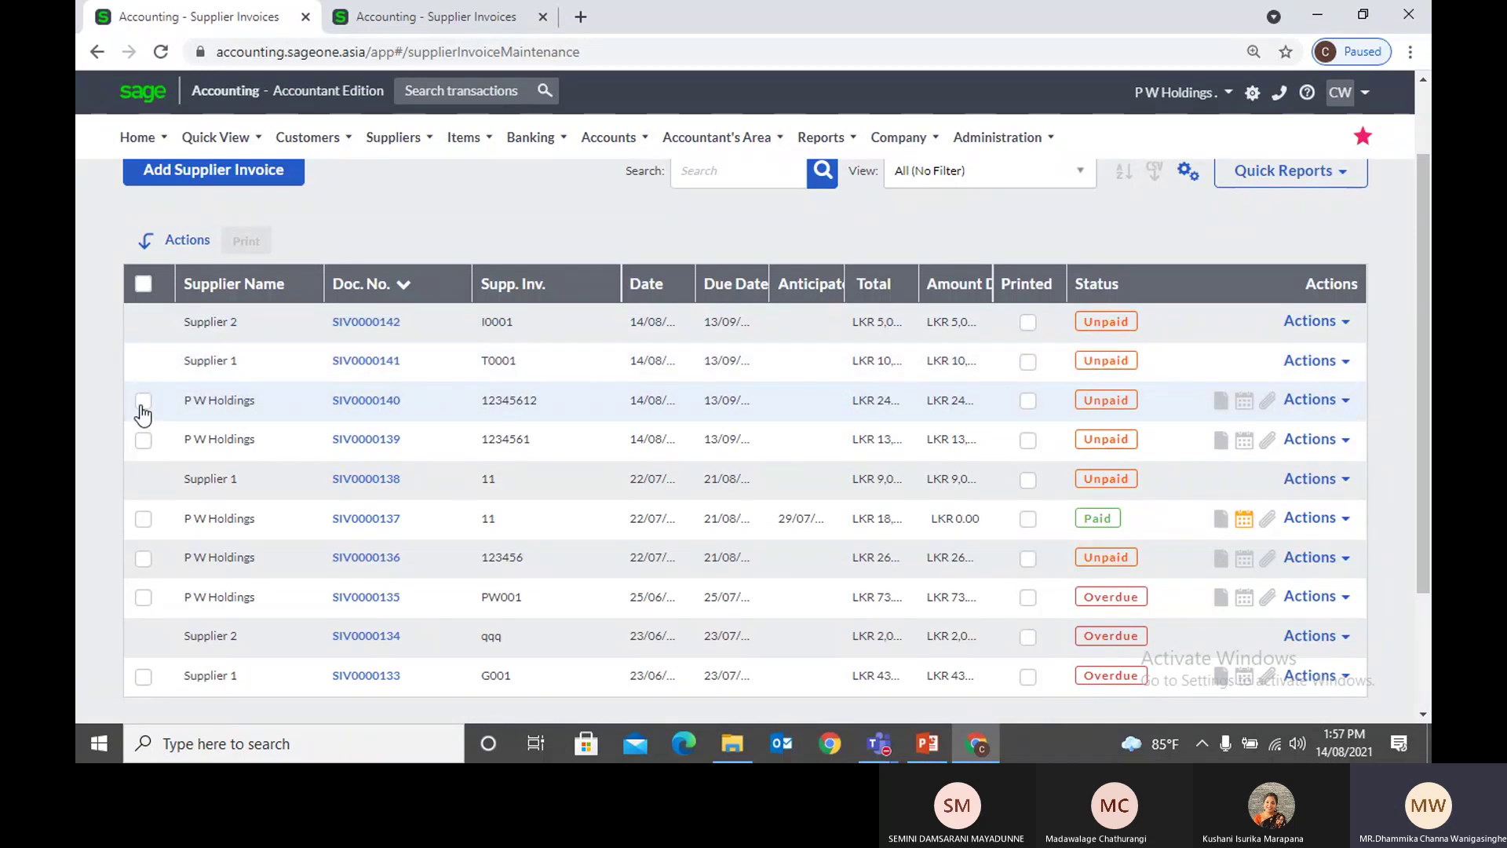
click(142, 401)
click(142, 402)
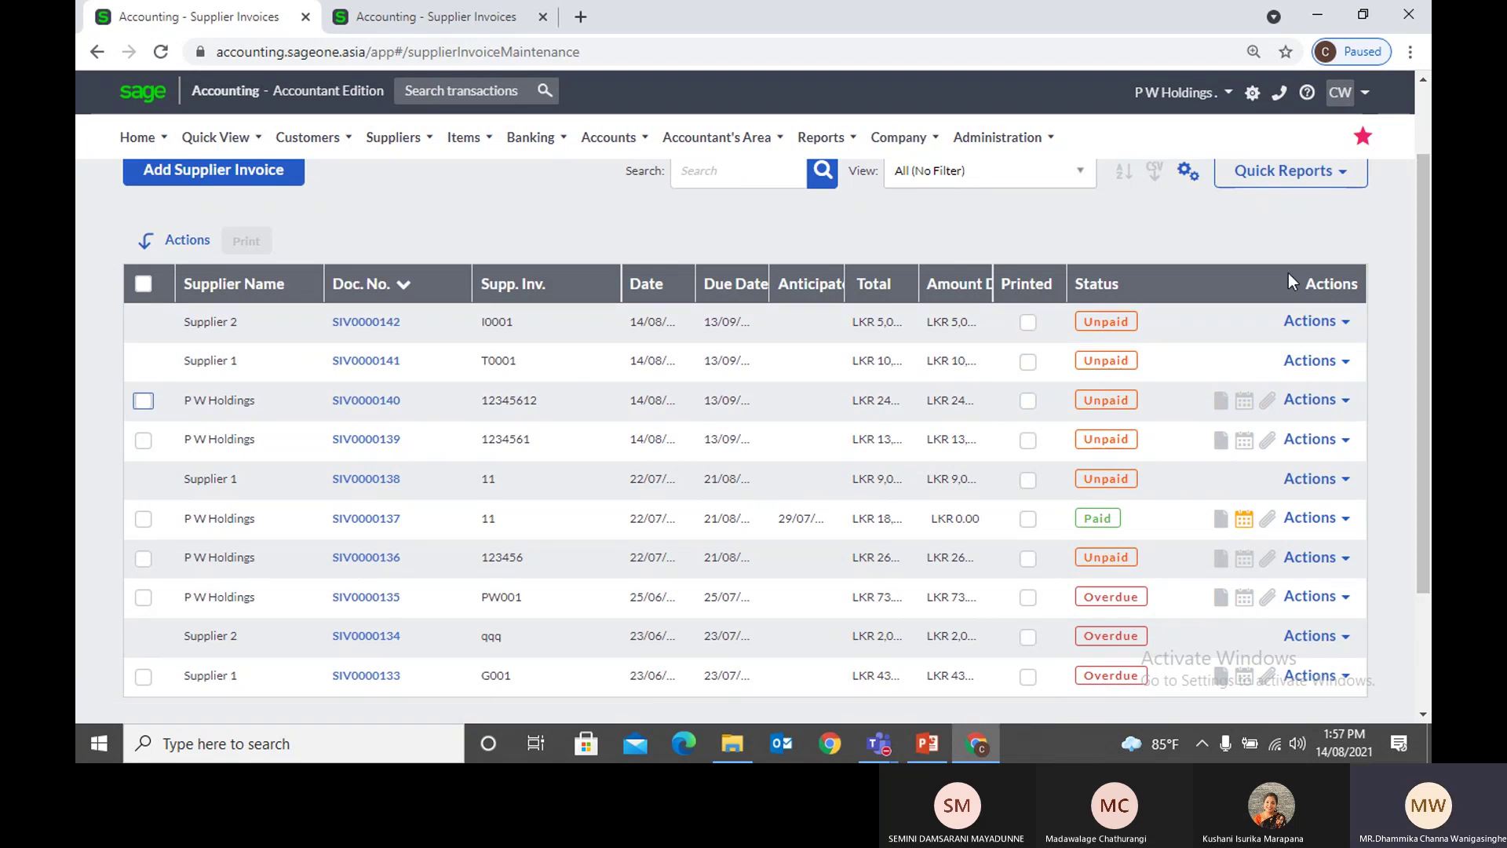
Step: Sort the supplier invoices by Status, alternating between ascending and descending order and ending with descending
click(1108, 284)
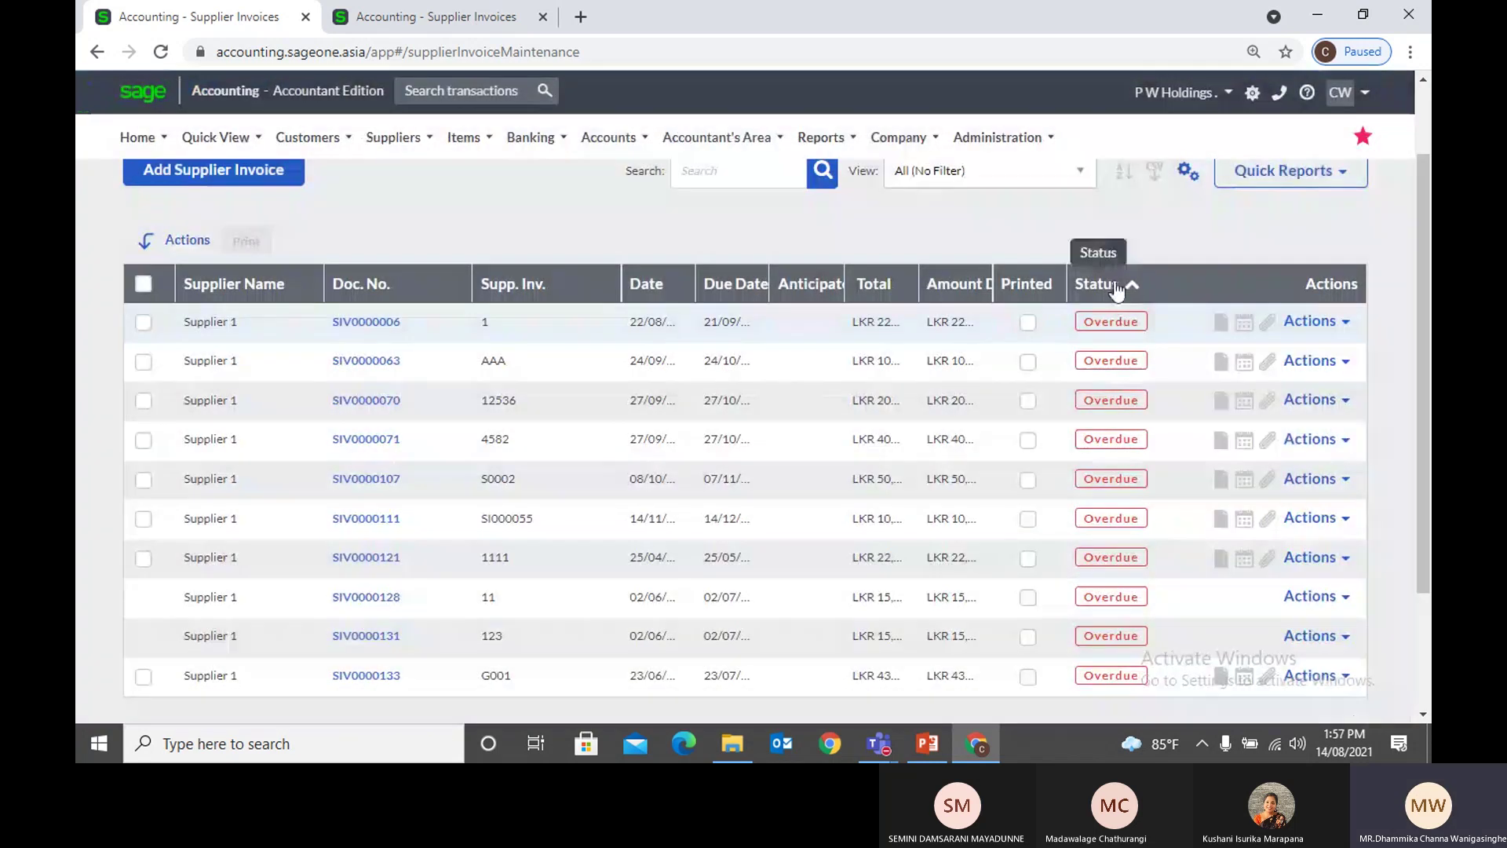
click(1115, 282)
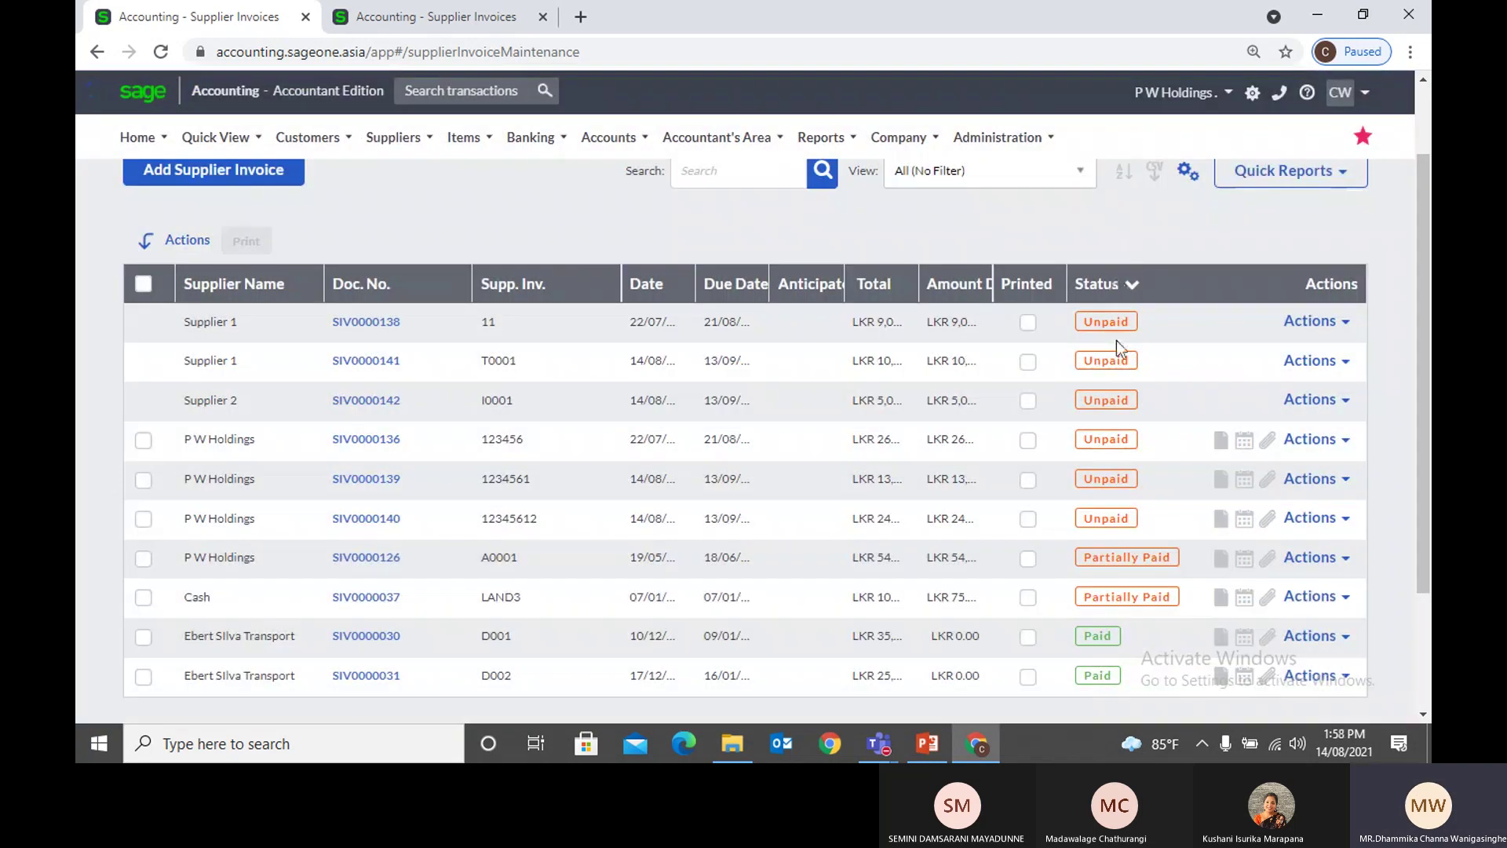
click(1115, 296)
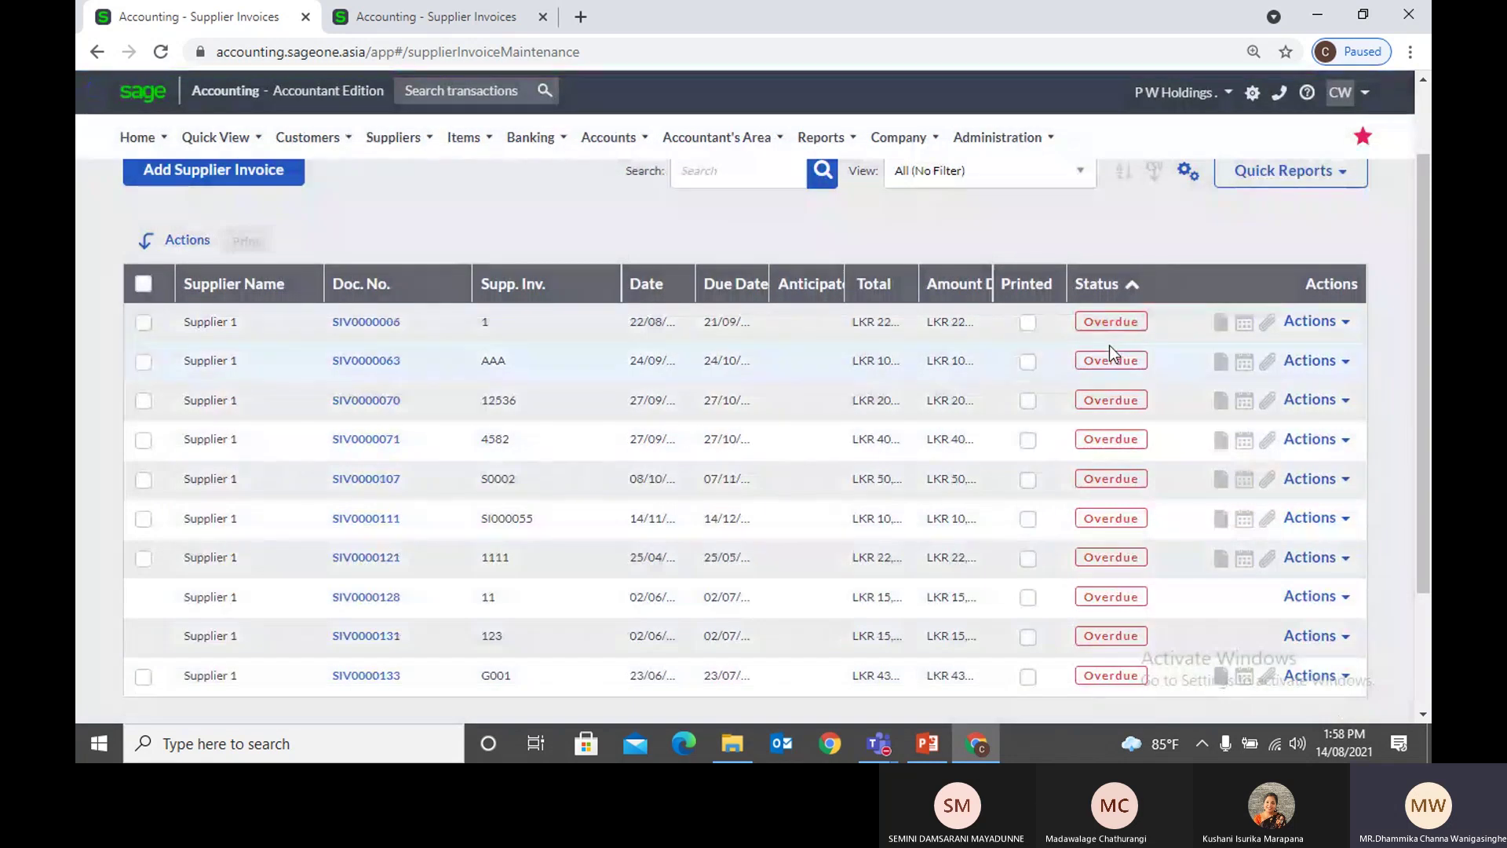
click(1103, 292)
Step: Widen the Total and Amount Due columns of the supplier invoice list
scroll(1093, 390, down, 2)
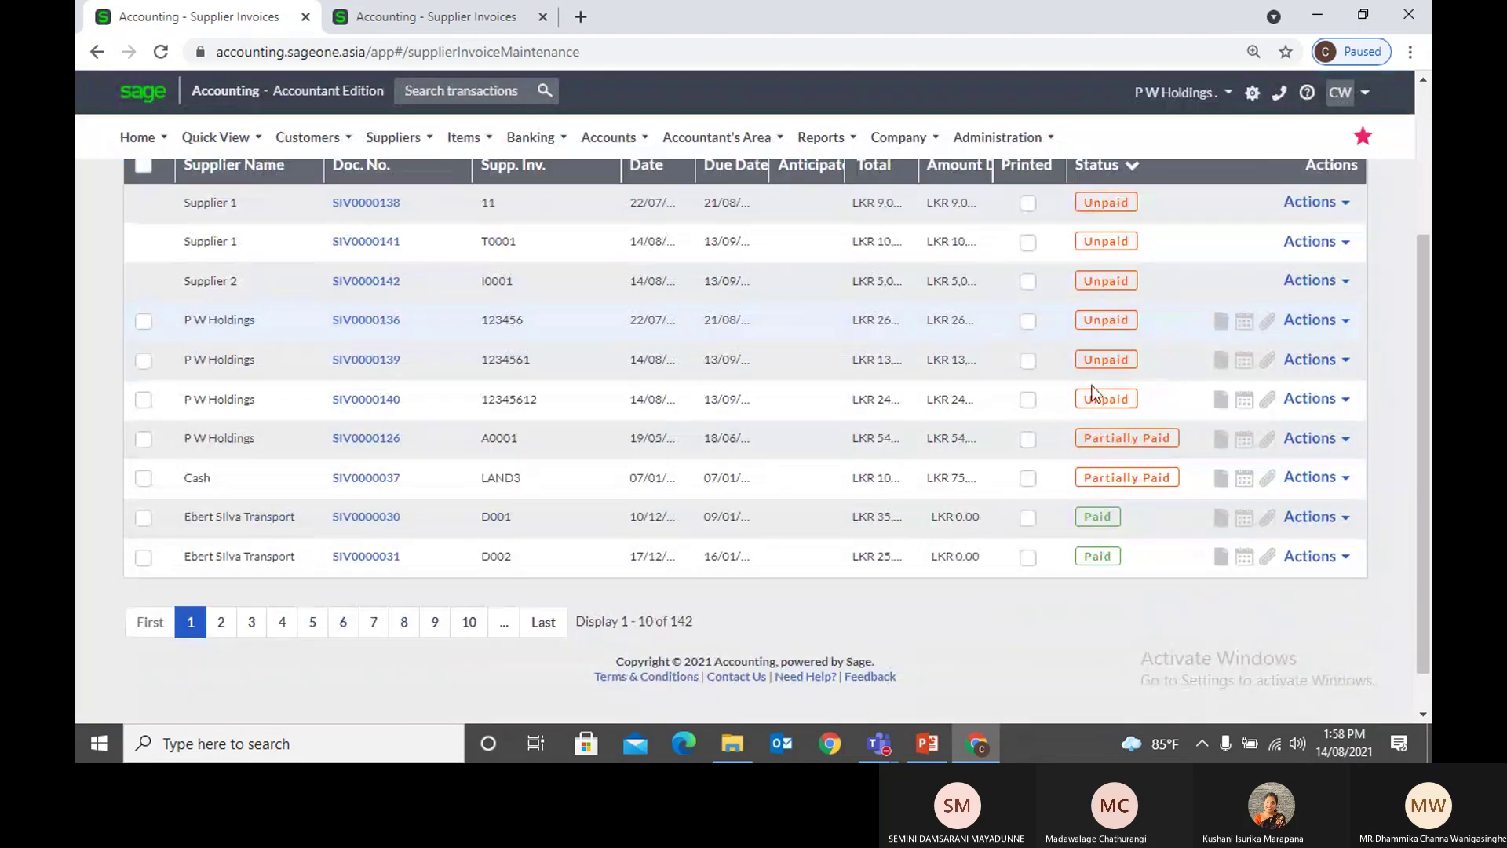
scroll(956, 329, up, 1)
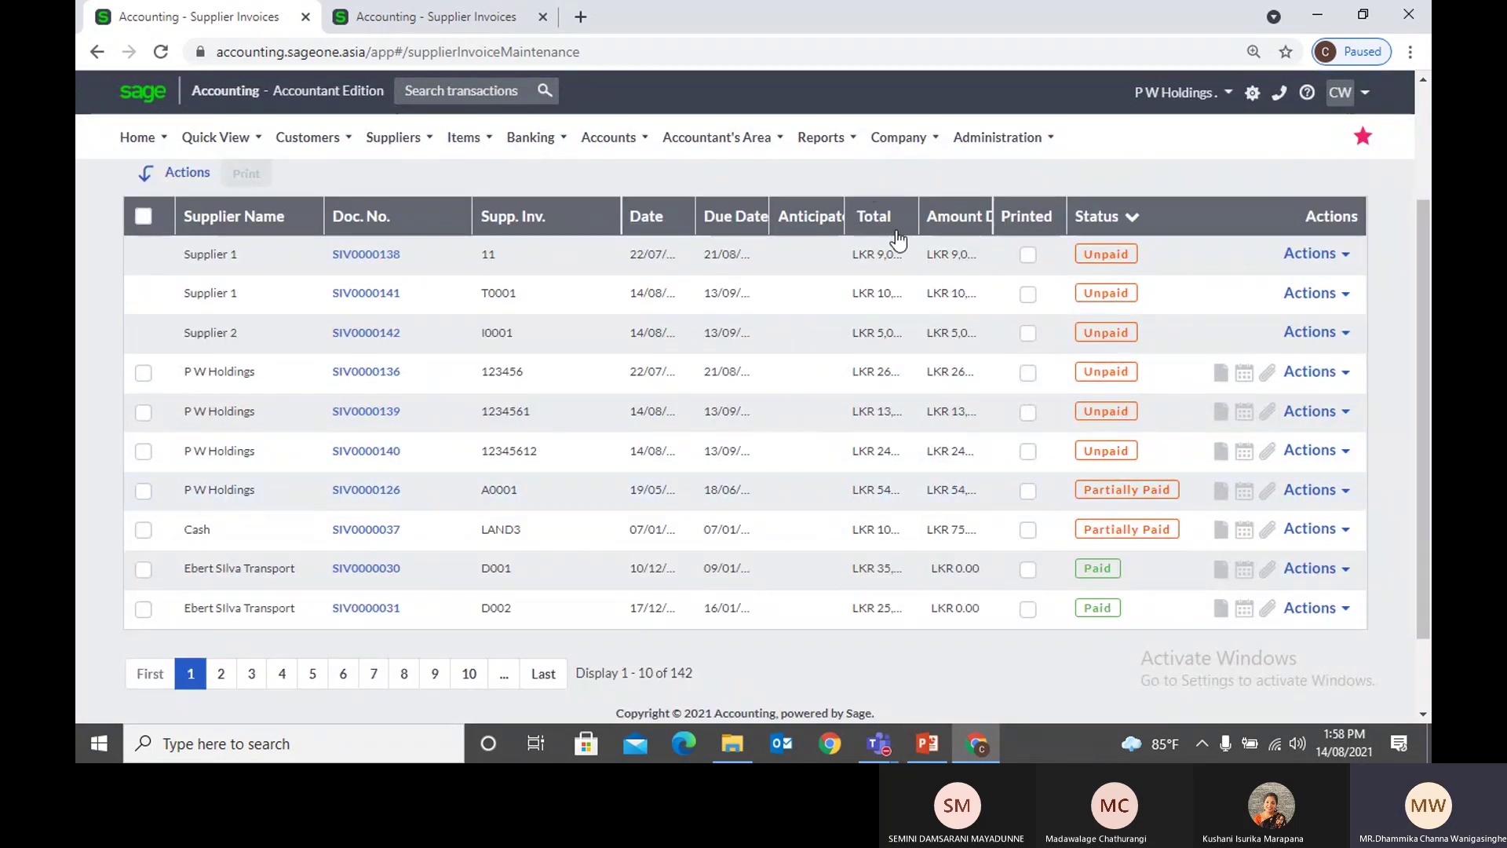
drag(842, 215, 820, 216)
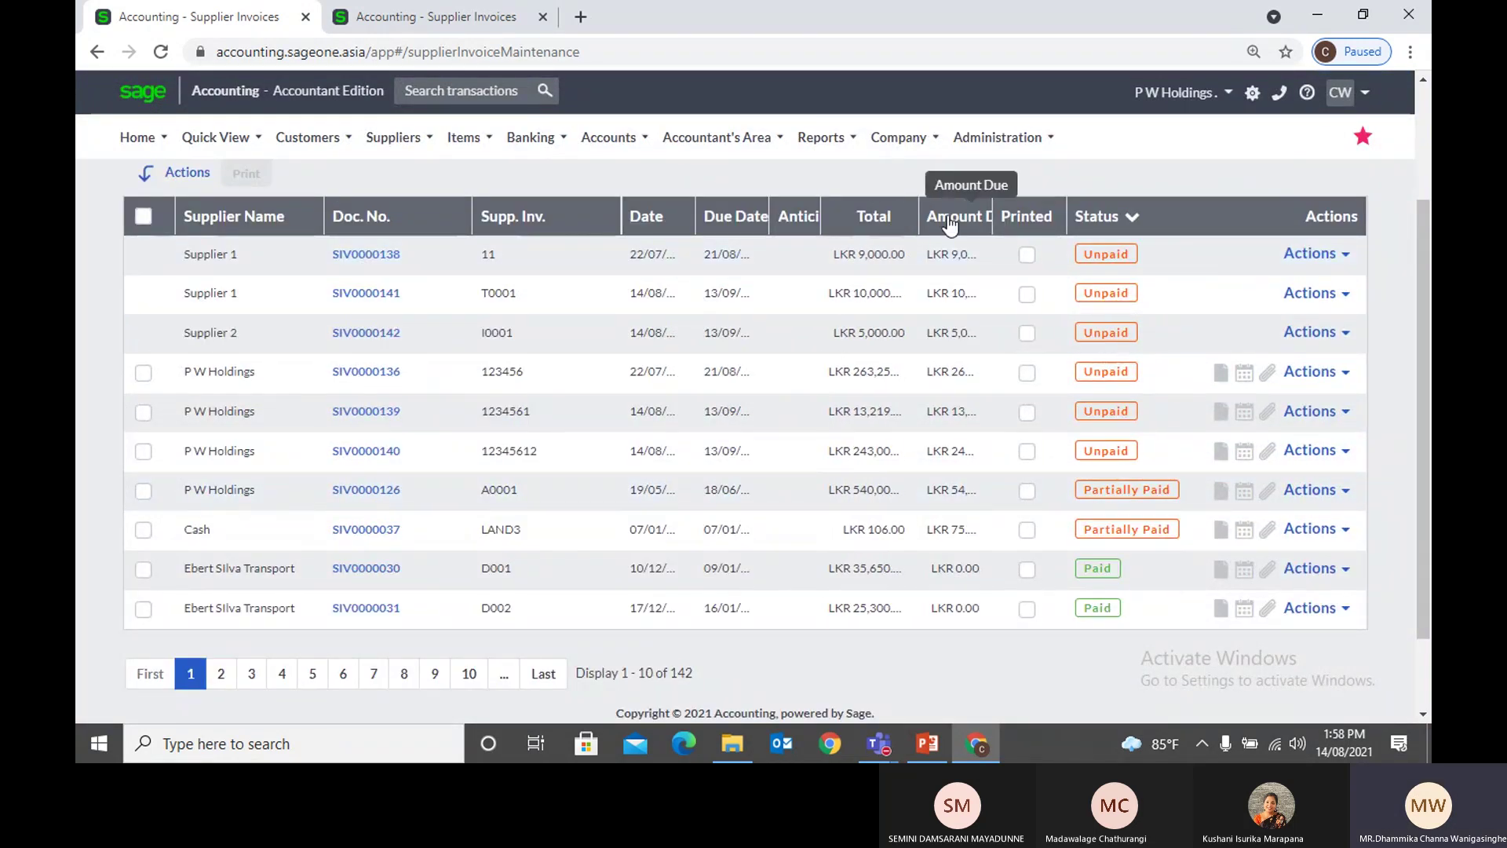
drag(994, 216, 1029, 220)
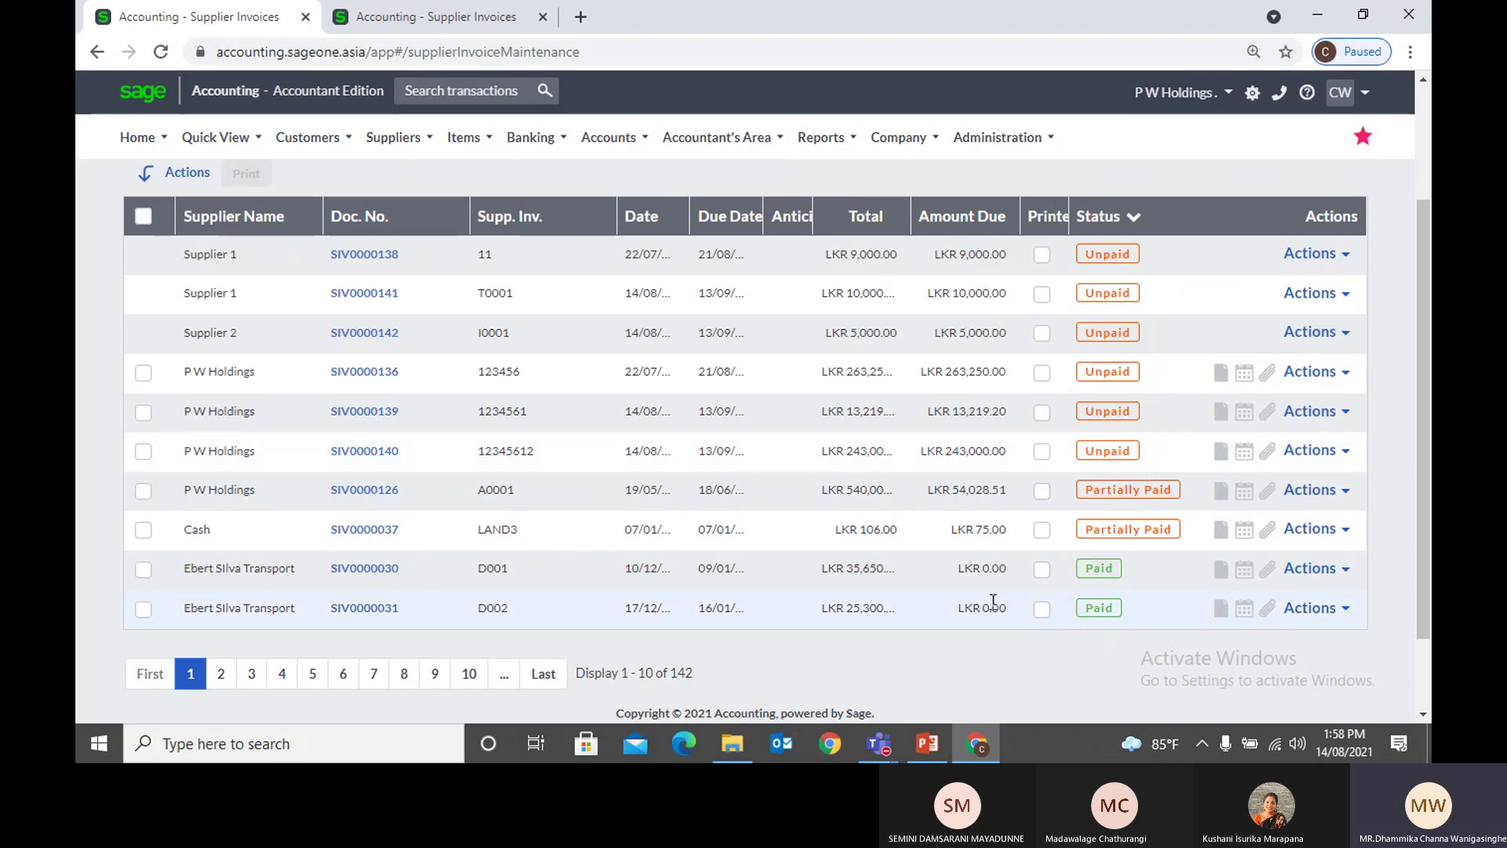
Step: Mark the Cash supplier invoice LAND3 and sort the list by Status in ascending order
click(143, 530)
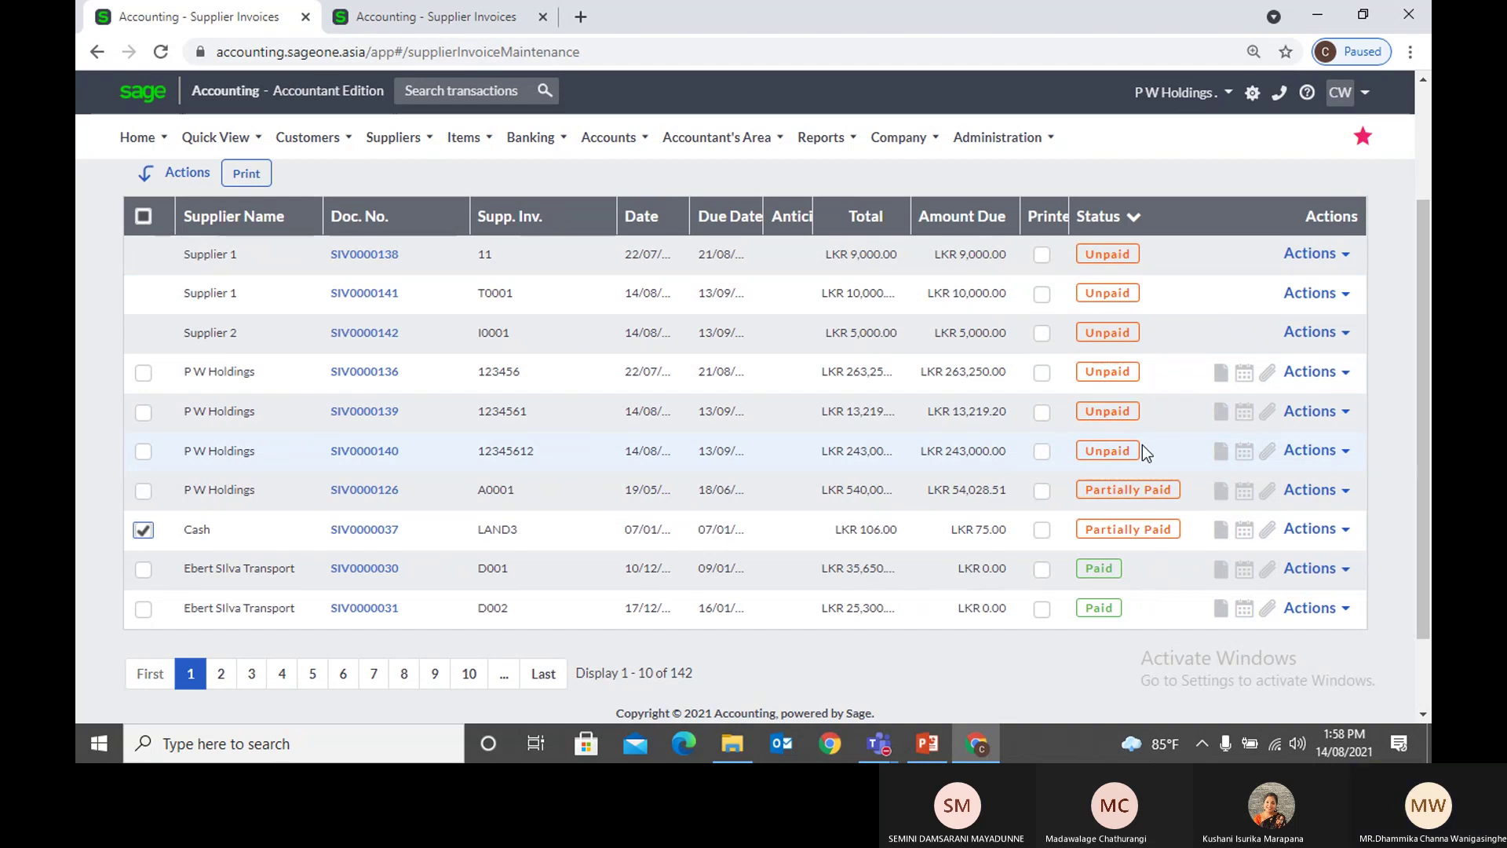
click(1119, 218)
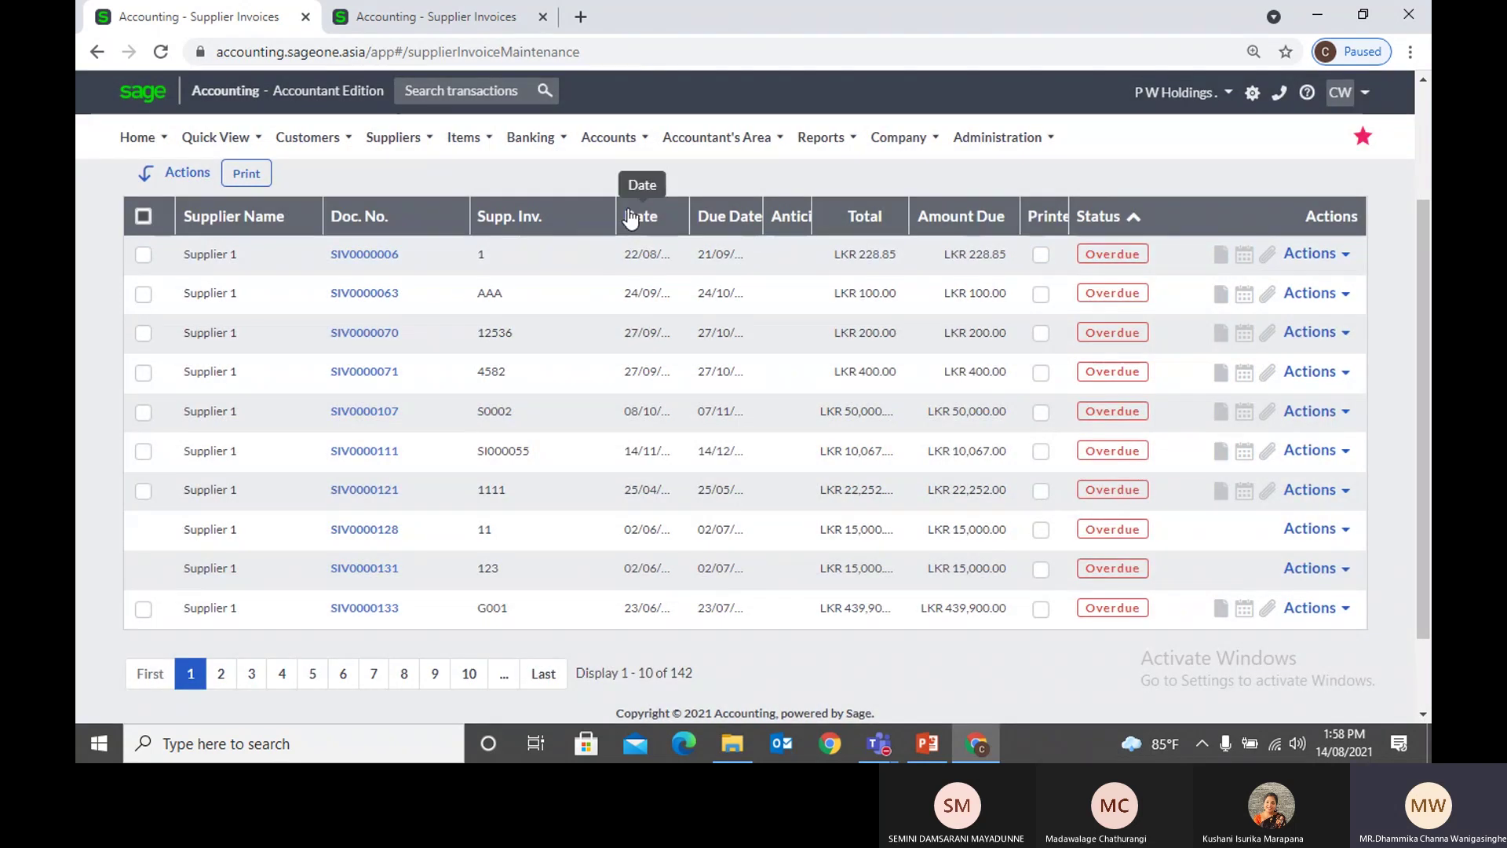
Step: Widen the Date and Due Date columns of the supplier invoice list and reverse the sort order of the Status column
drag(616, 216, 571, 212)
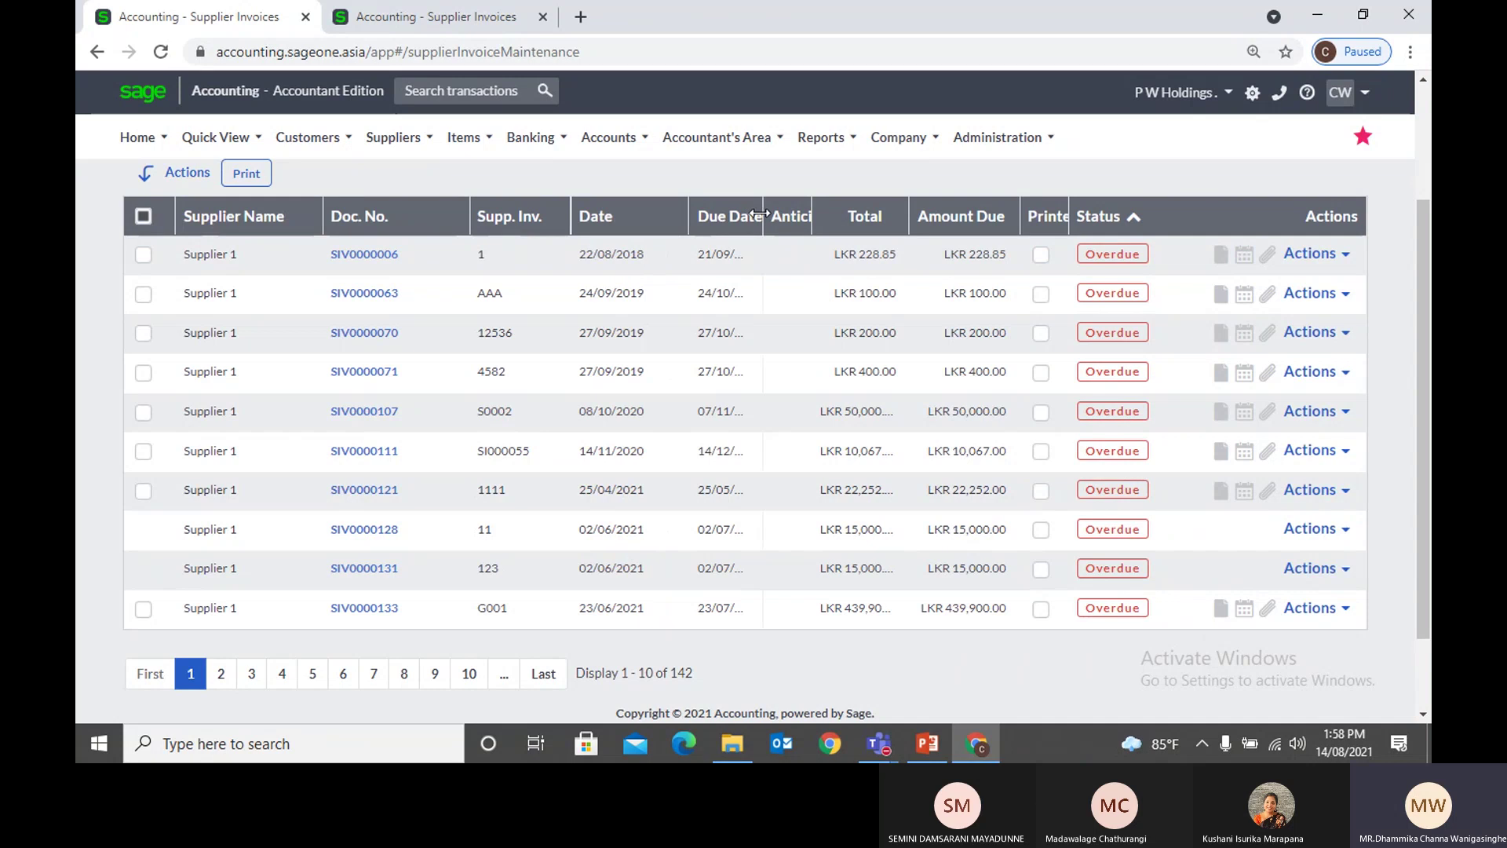
drag(760, 213, 782, 215)
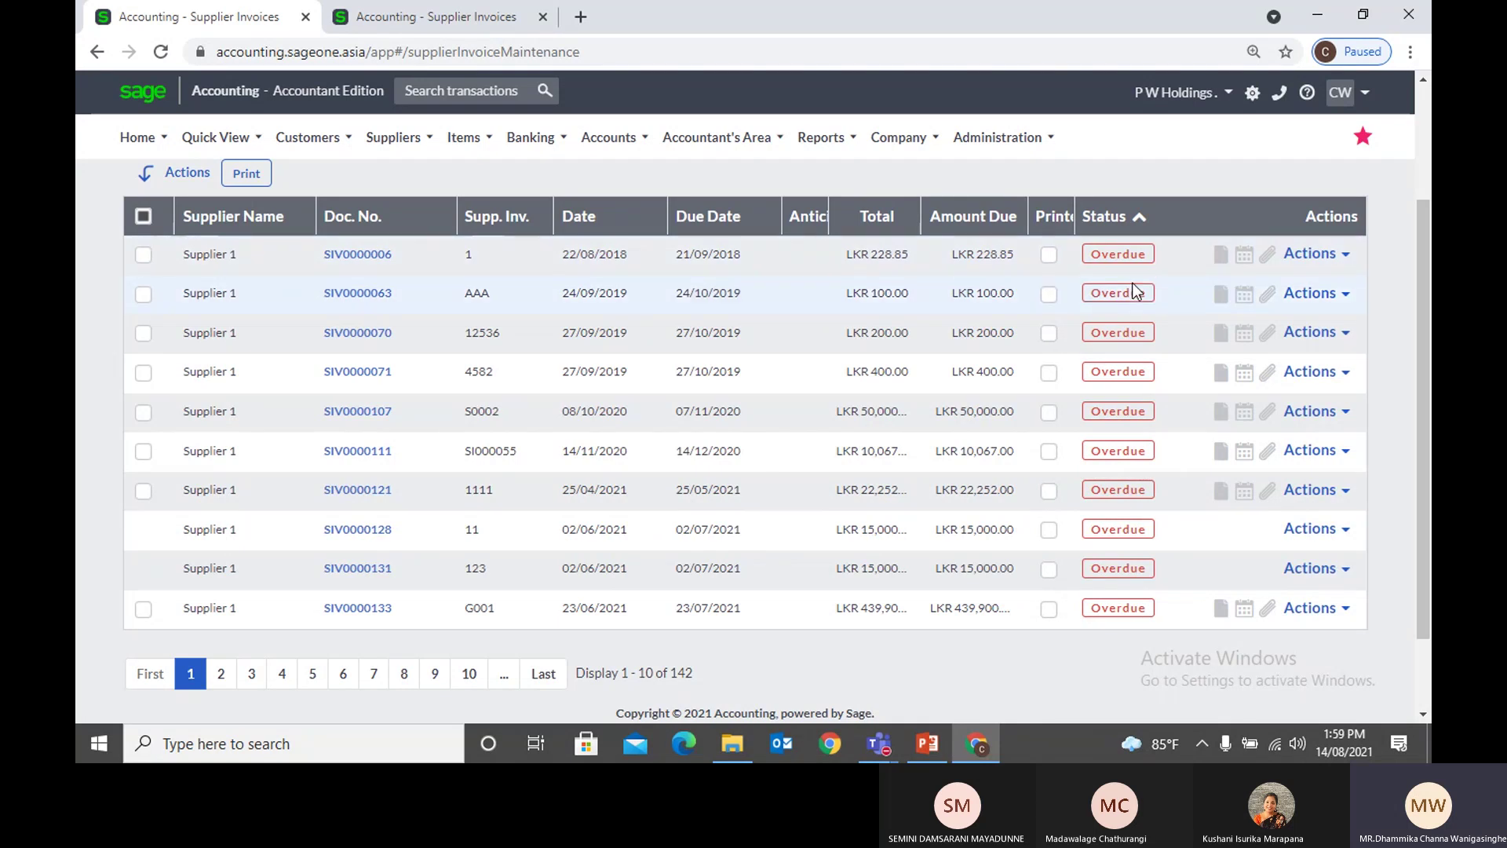
click(1122, 228)
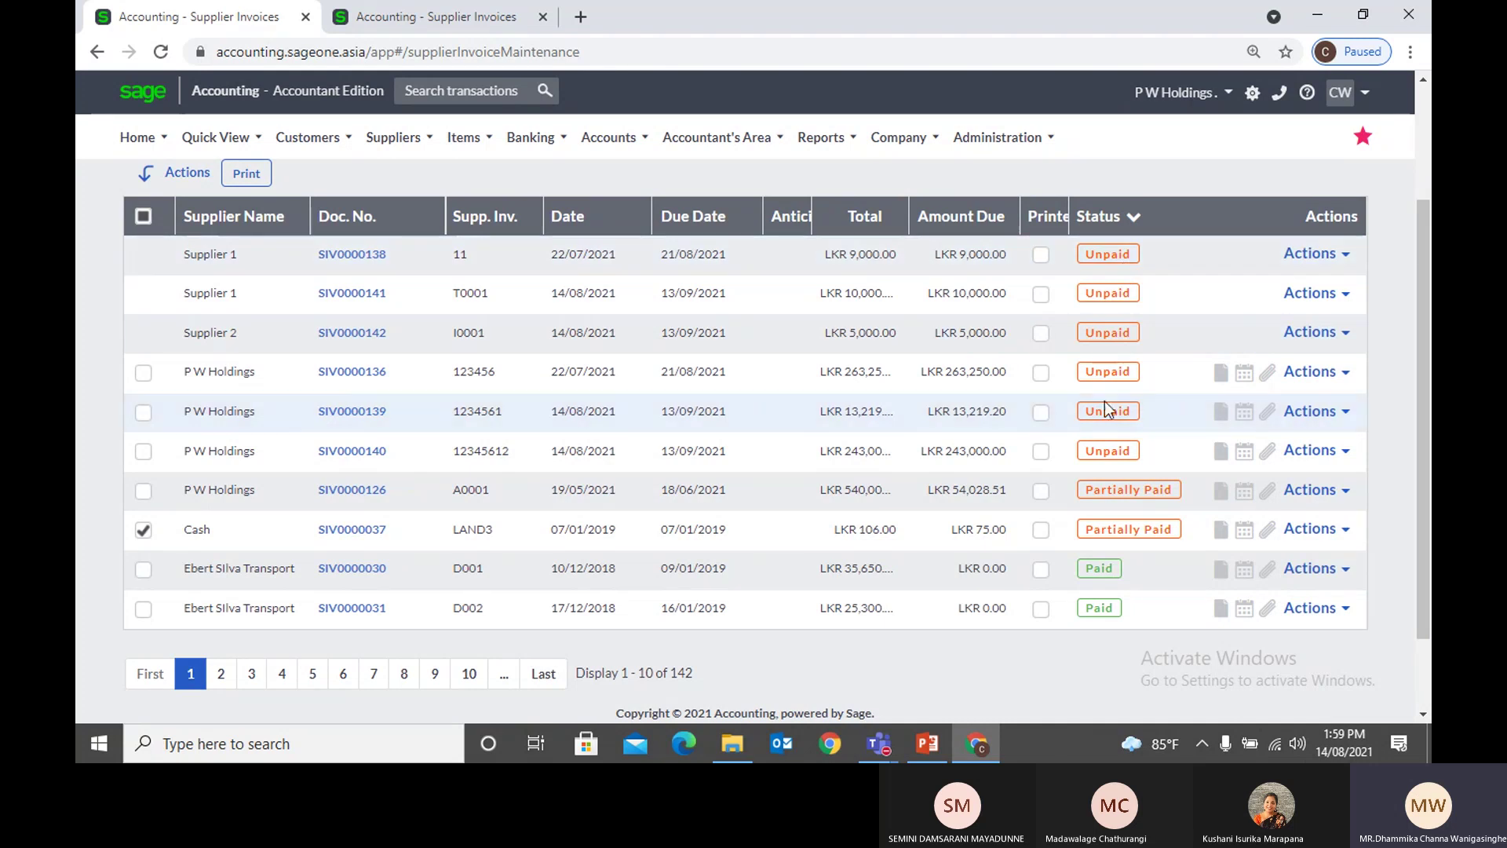
Step: Review the row actions offered for invoices SIV0000138 and SIV0000136, and the grid customisation options of the list
scroll(1100, 406, up, 2)
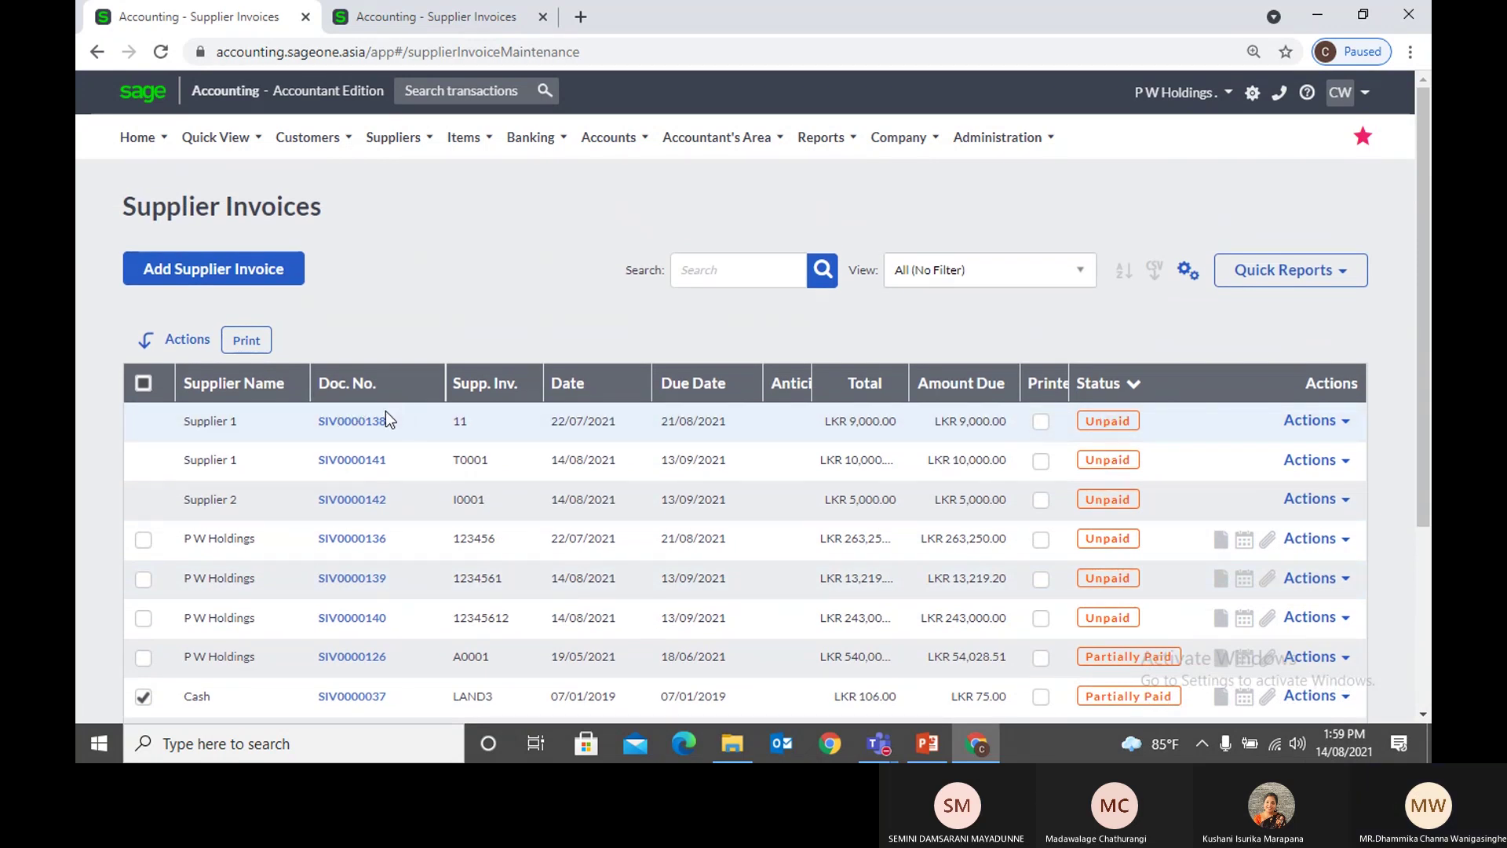
click(1335, 424)
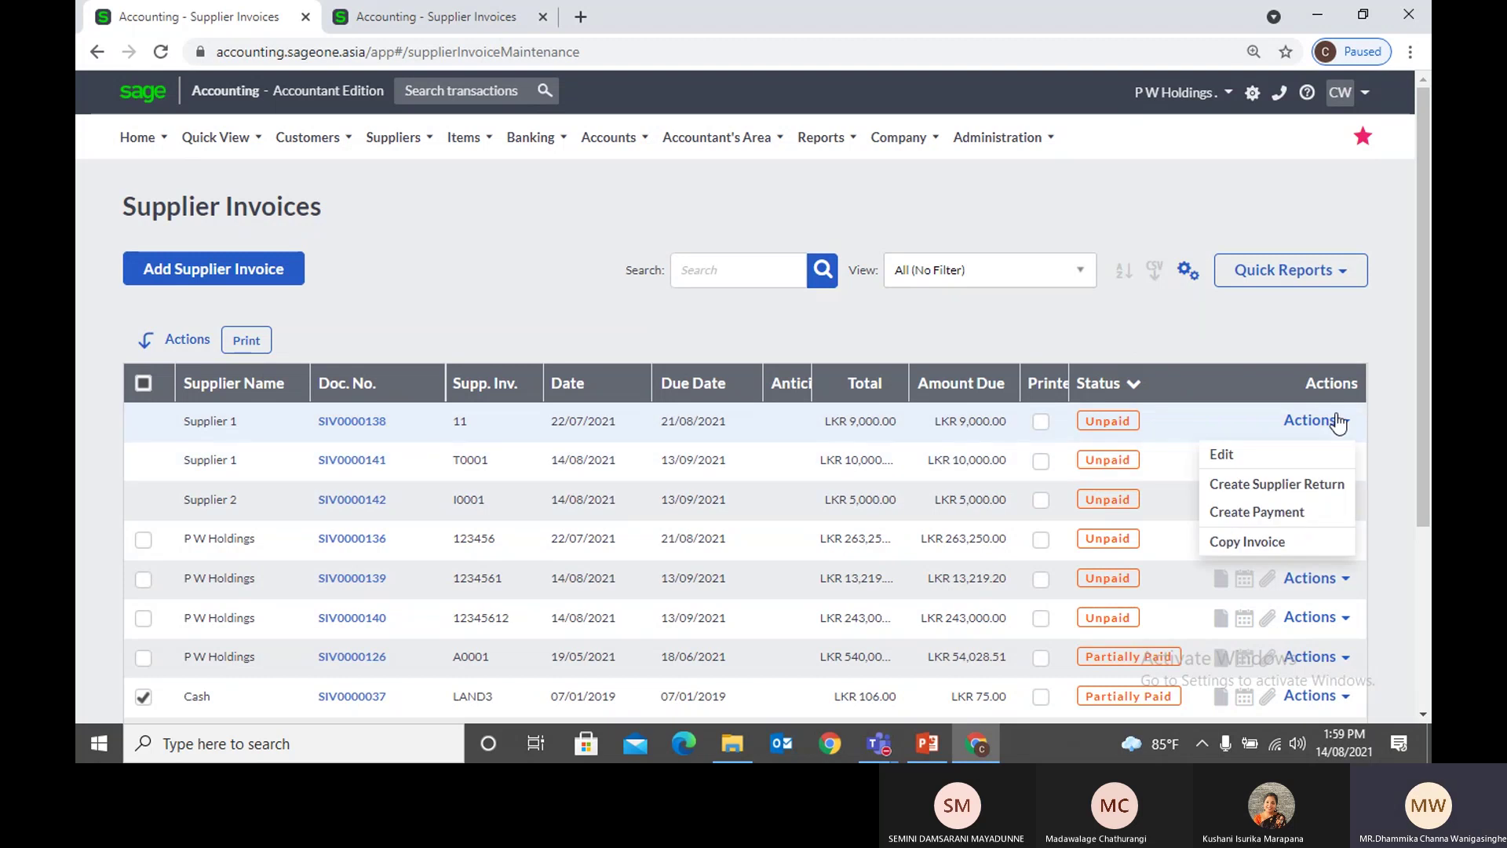
click(1187, 270)
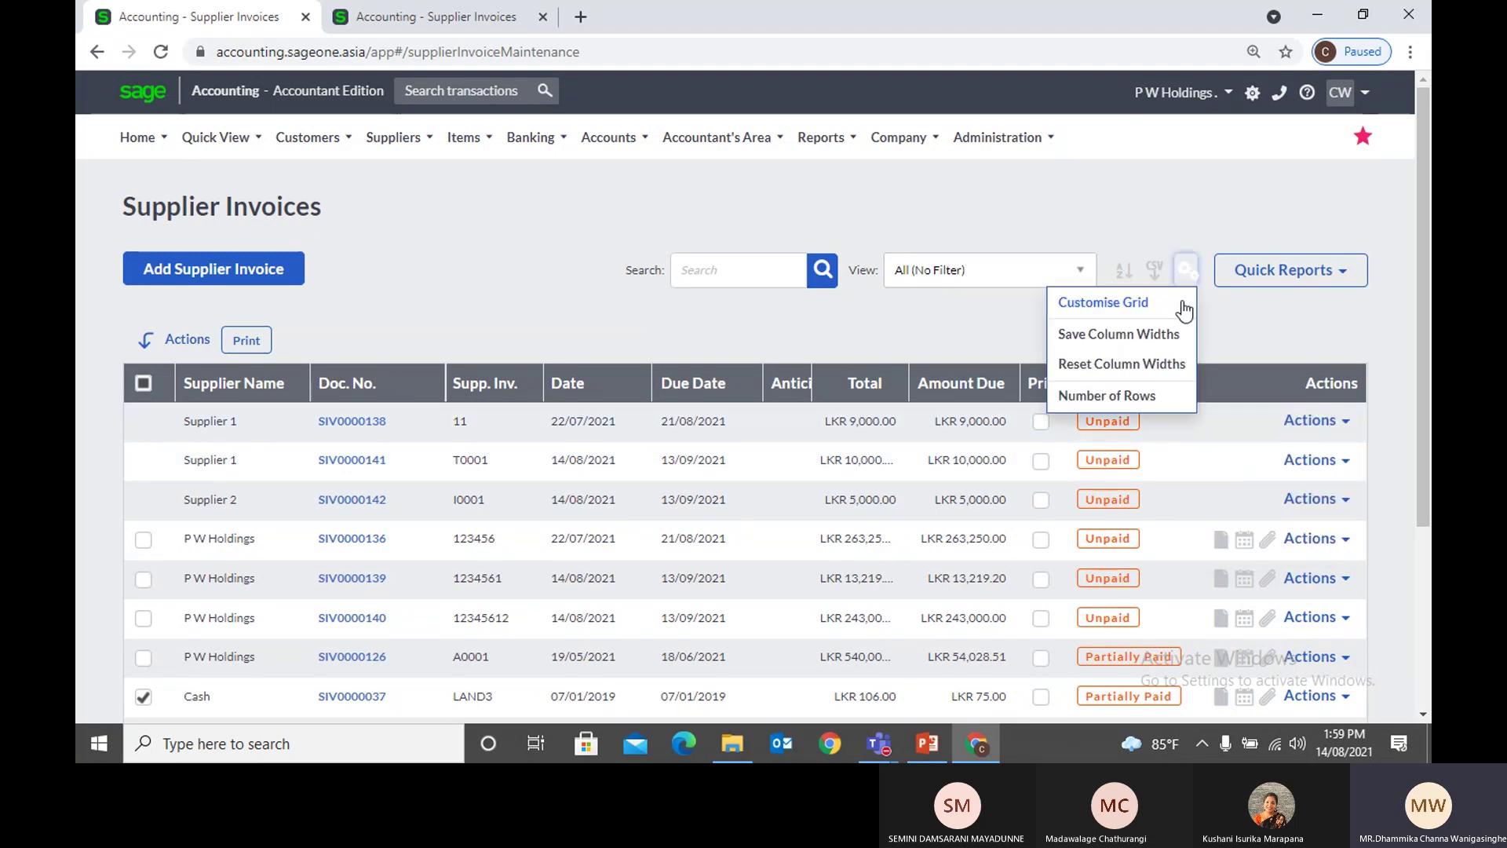
click(1334, 538)
scroll(1275, 577, down, 2)
scroll(1279, 576, down, 1)
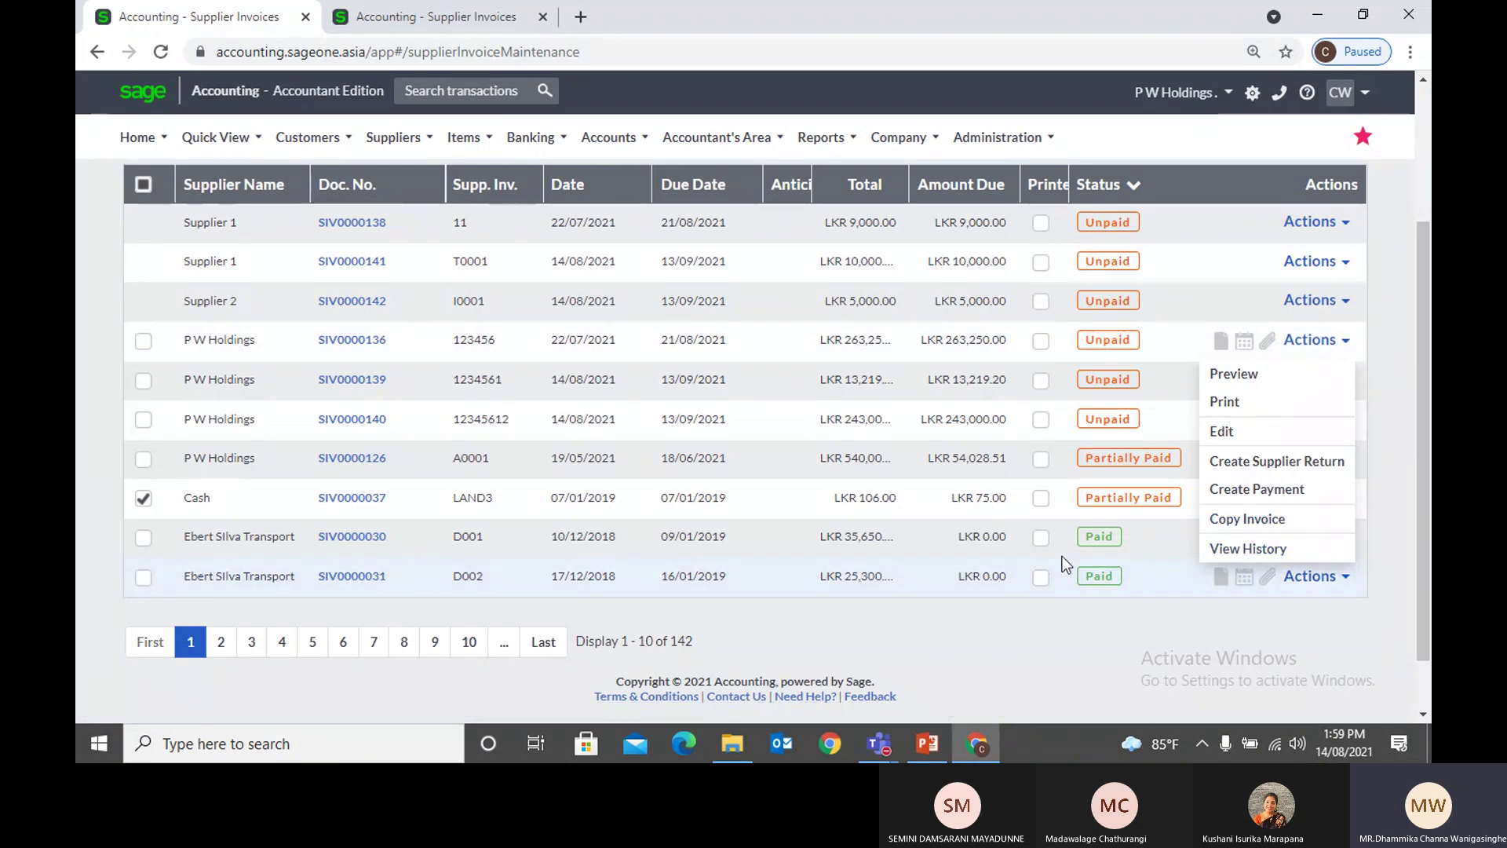
scroll(1066, 564, up, 3)
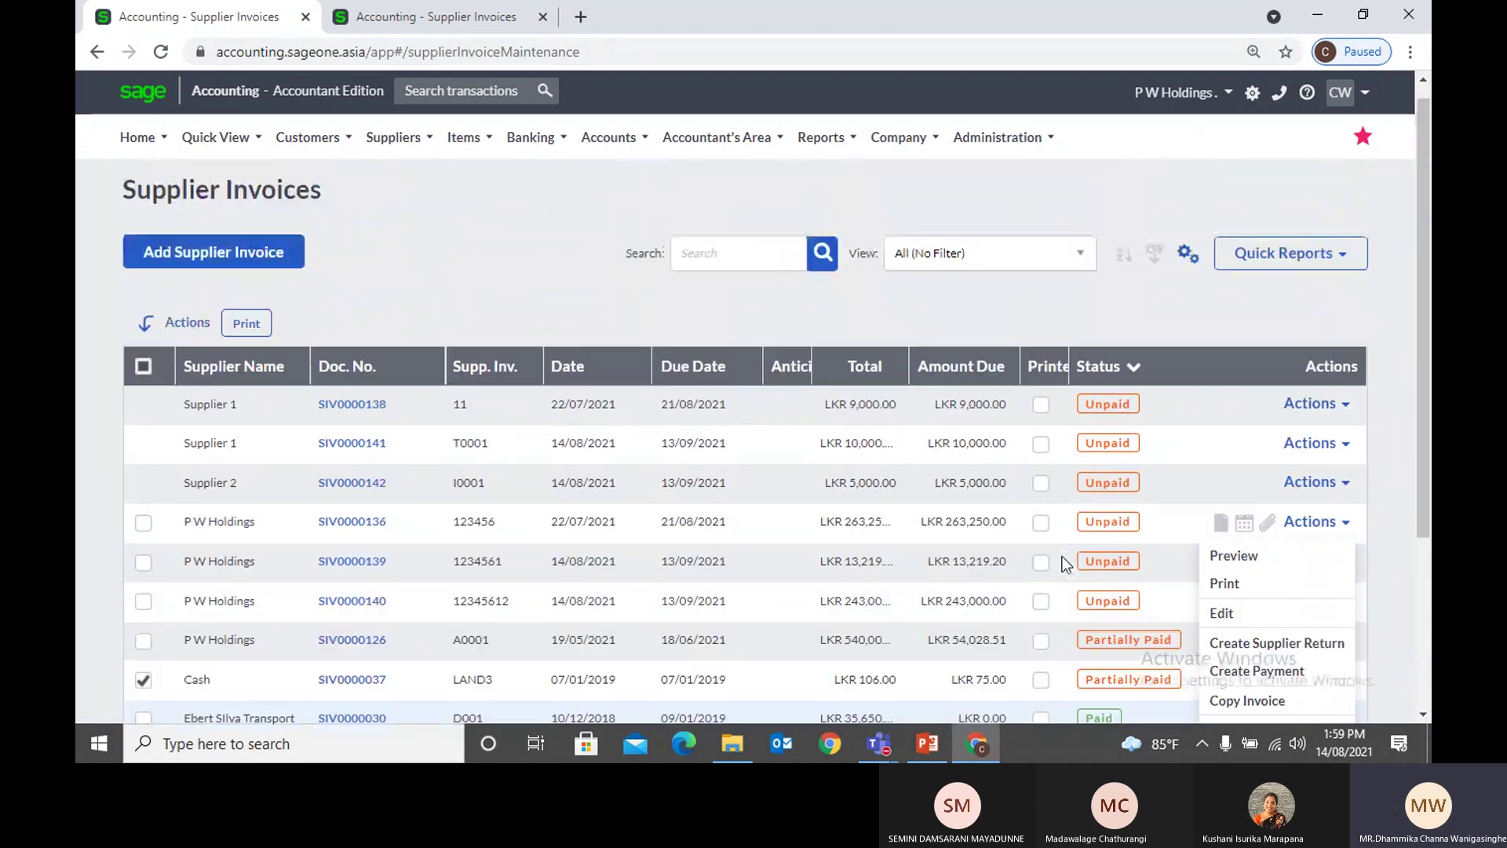
click(572, 292)
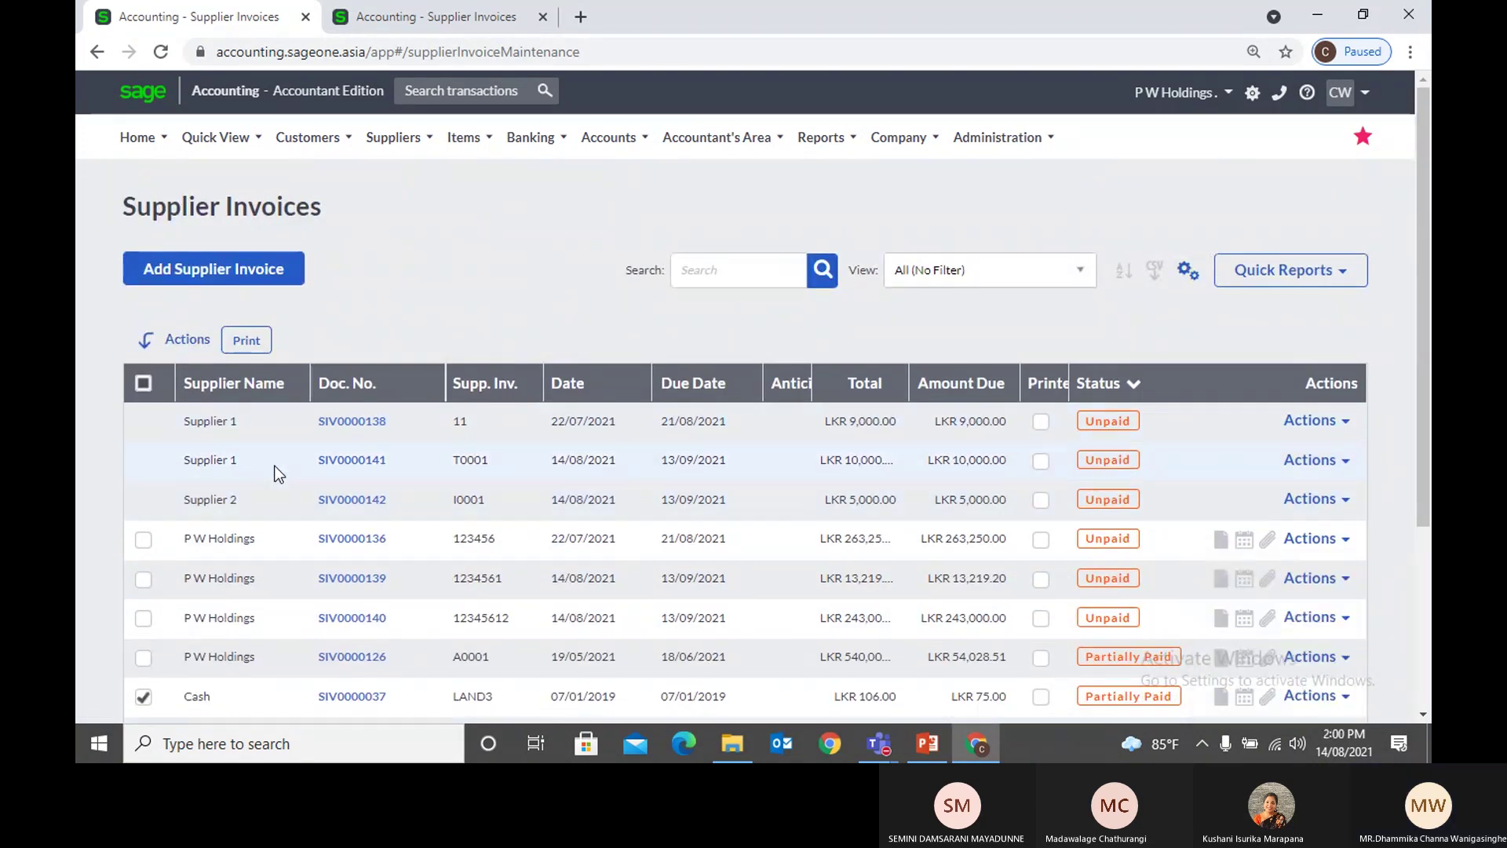
Step: Mark the Ebert Silva Transport invoices D001 and D002, and clear all marks in the supplier invoice list
scroll(248, 357, down, 3)
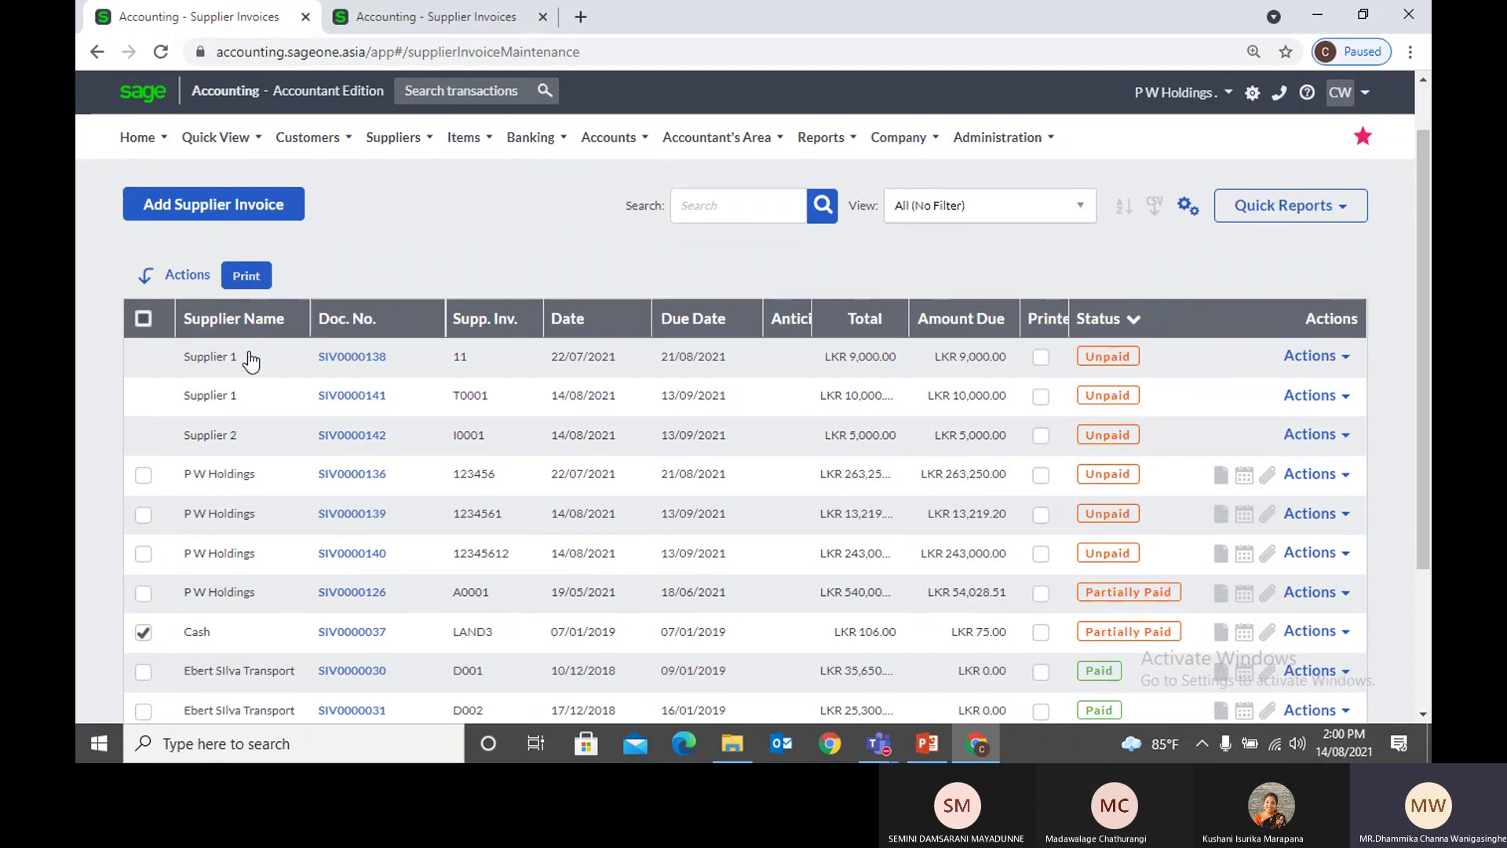
click(143, 537)
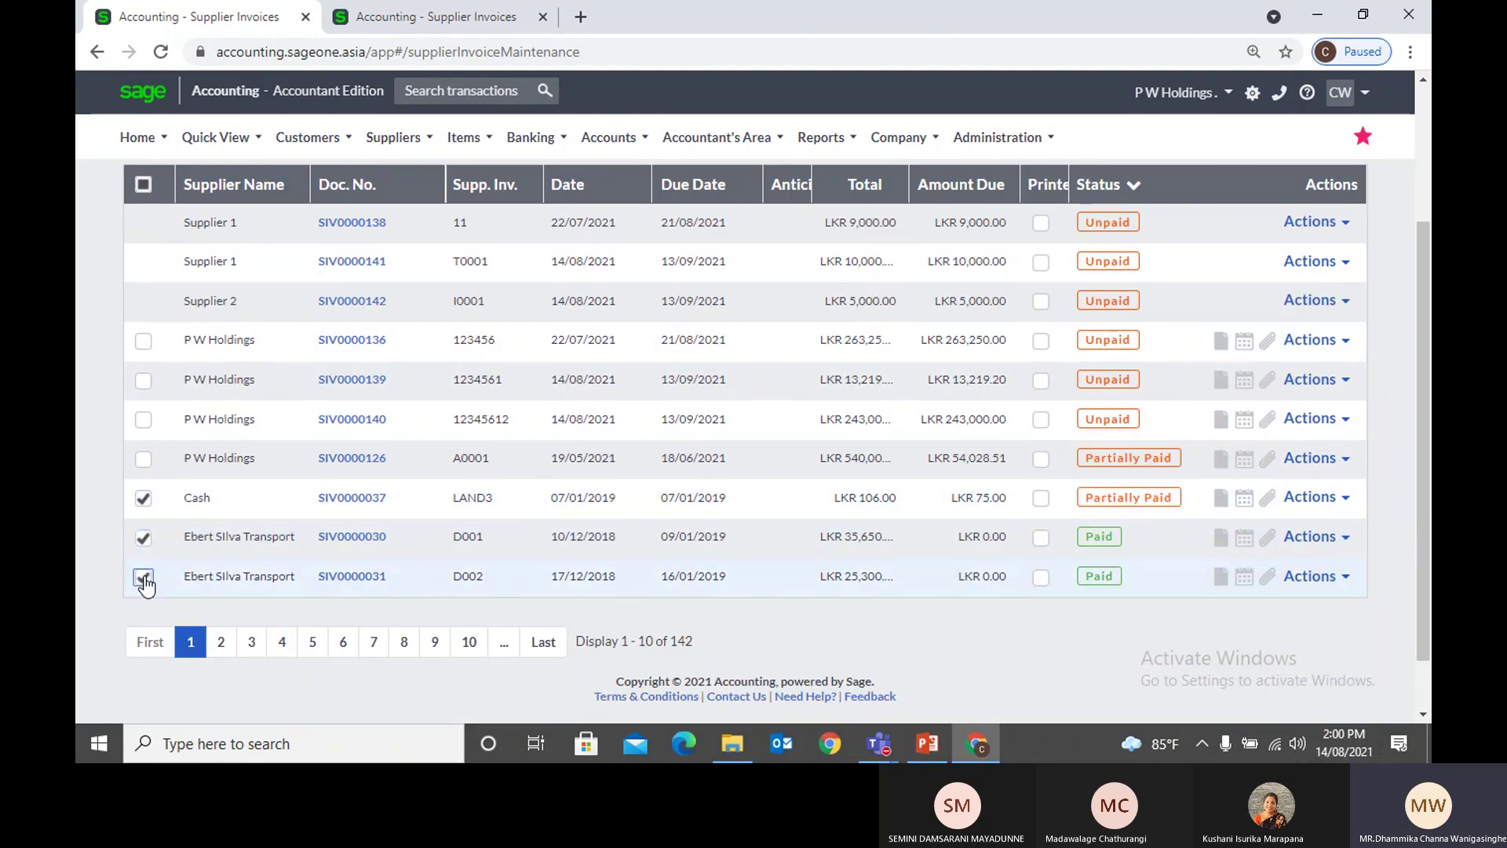
click(143, 576)
scroll(236, 330, up, 1)
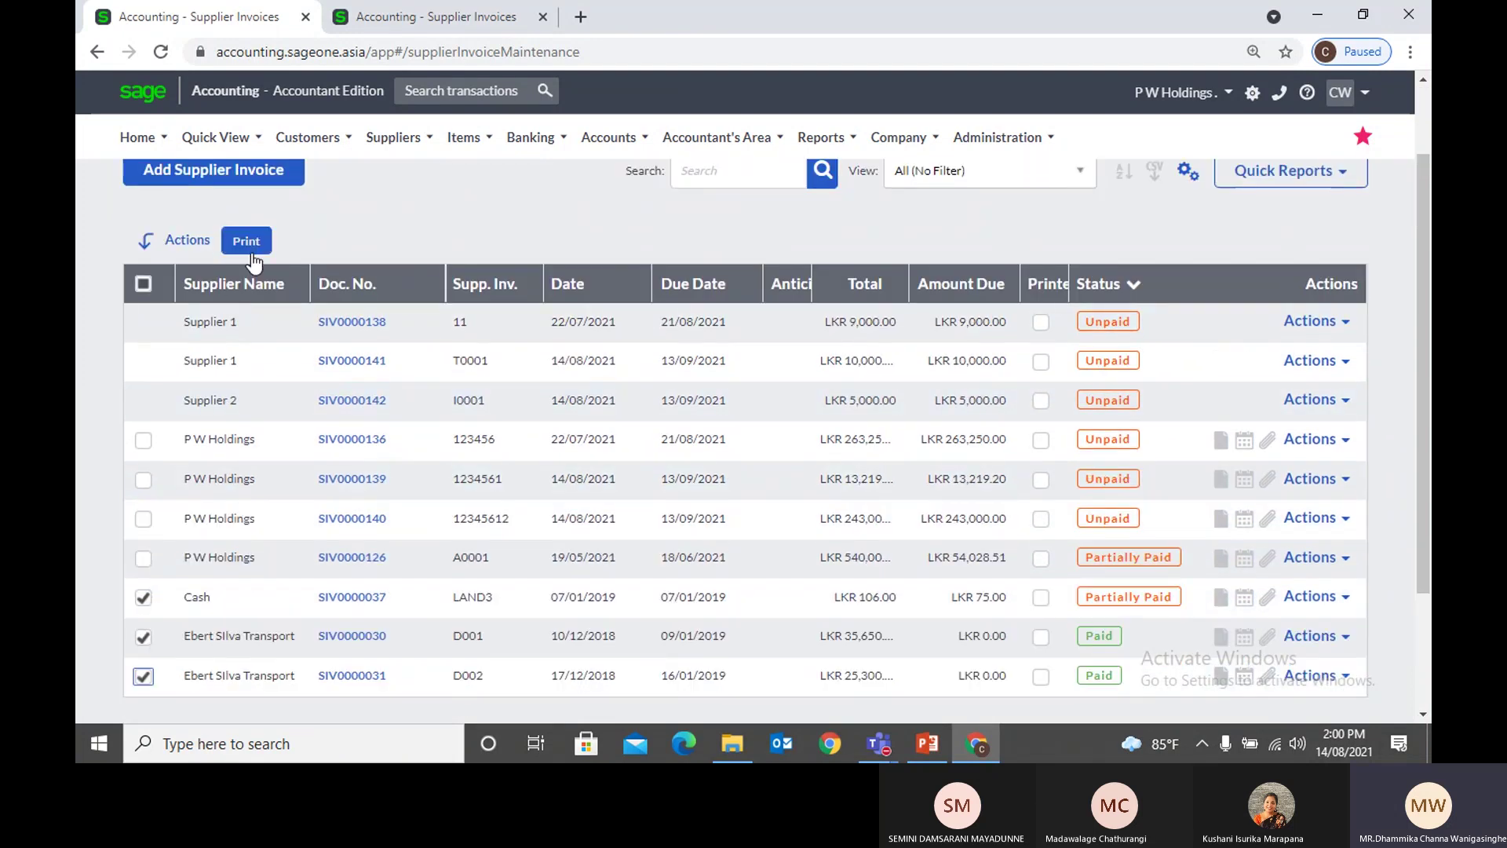
click(143, 286)
click(143, 286)
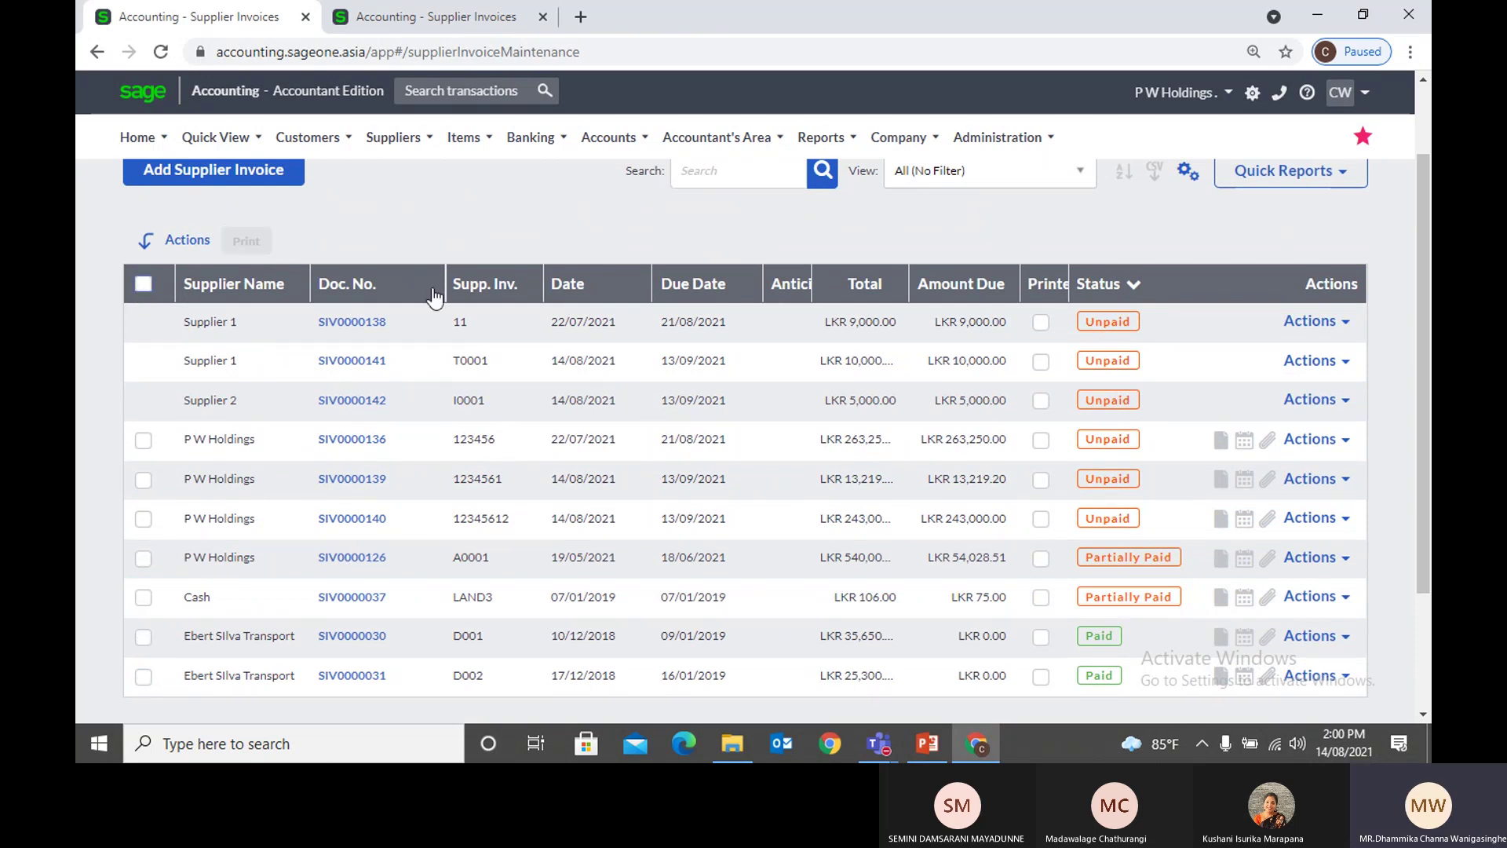
Step: Sort the supplier invoices by Doc. No. with the highest numbers first, and open P W Holdings invoice SIV0000140 to review its lines
click(377, 285)
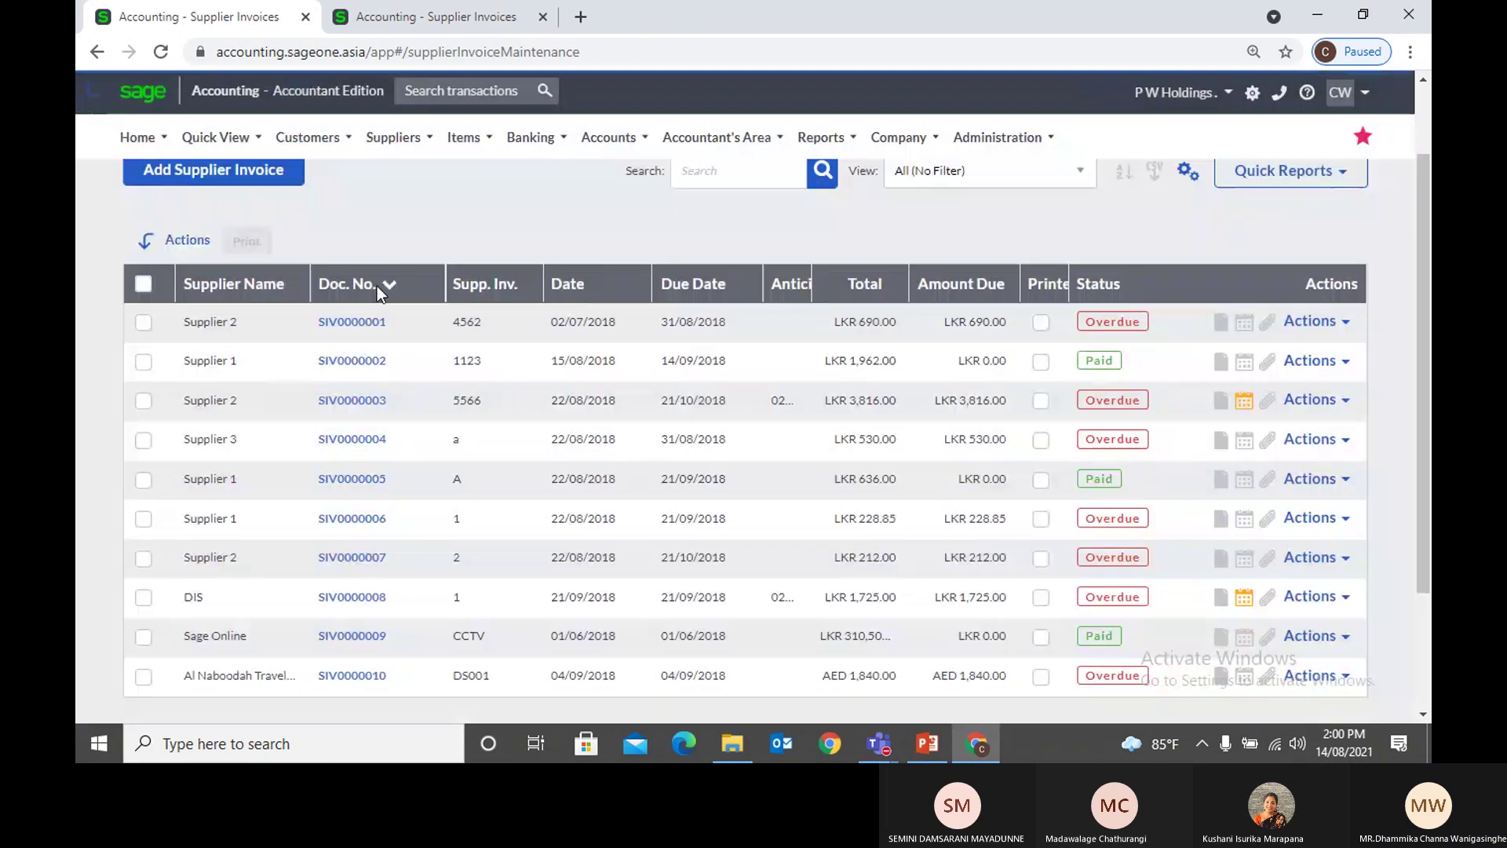
click(376, 286)
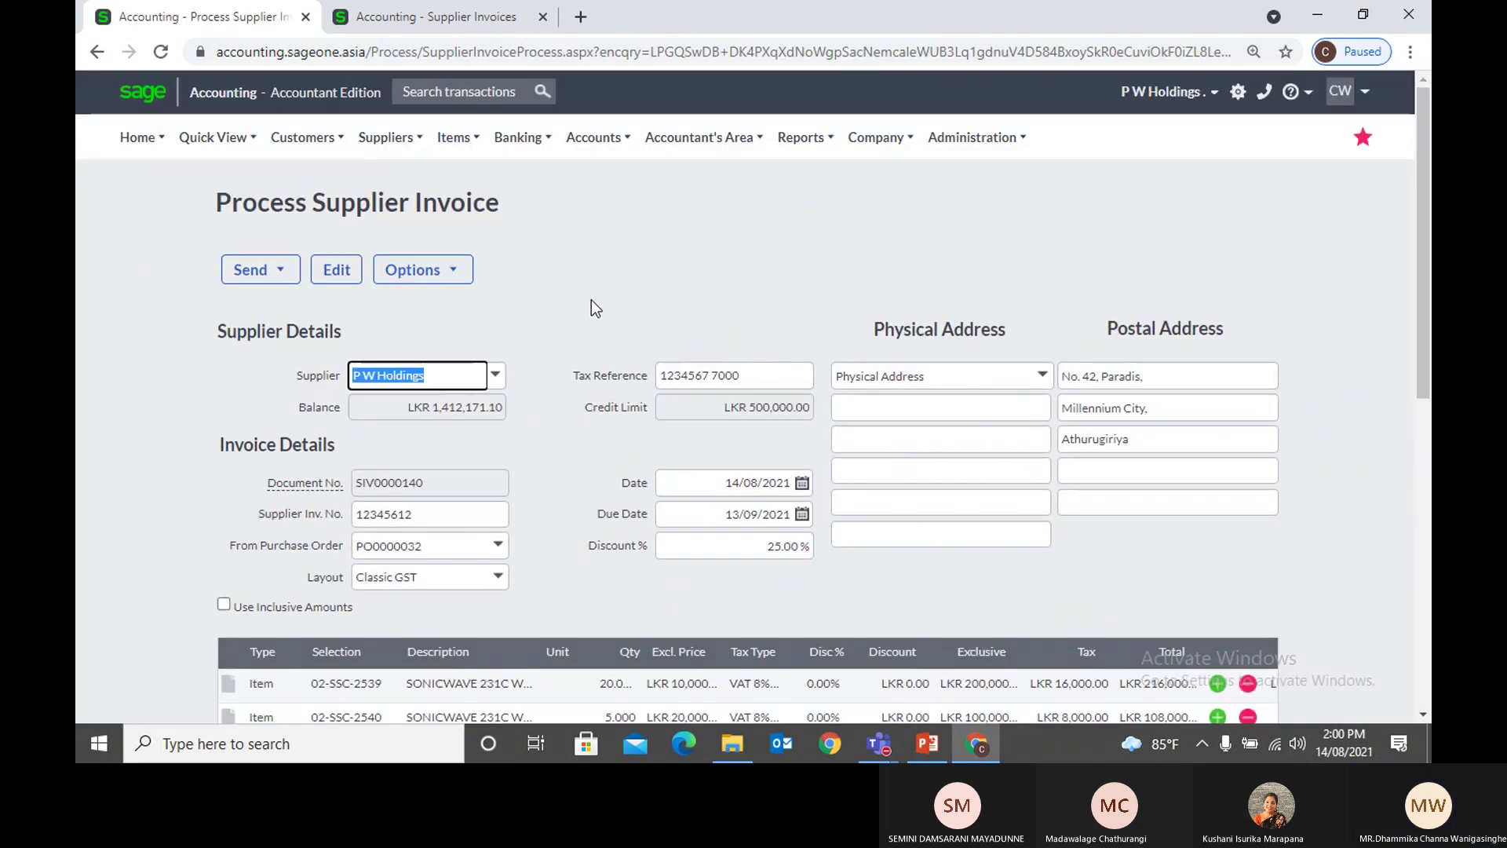
scroll(595, 299, down, 5)
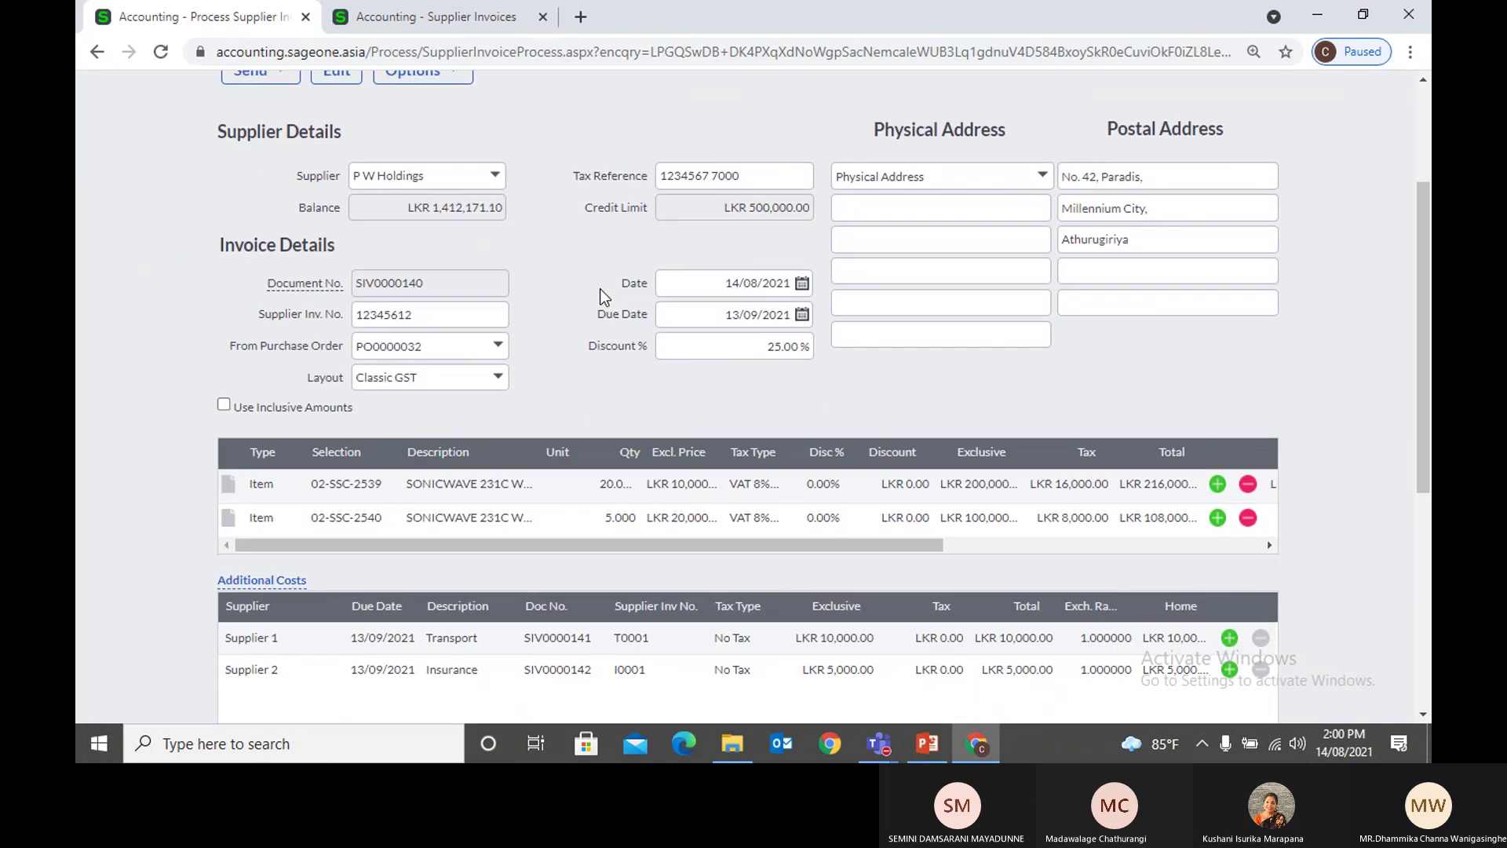
scroll(604, 295, down, 1)
scroll(604, 290, up, 6)
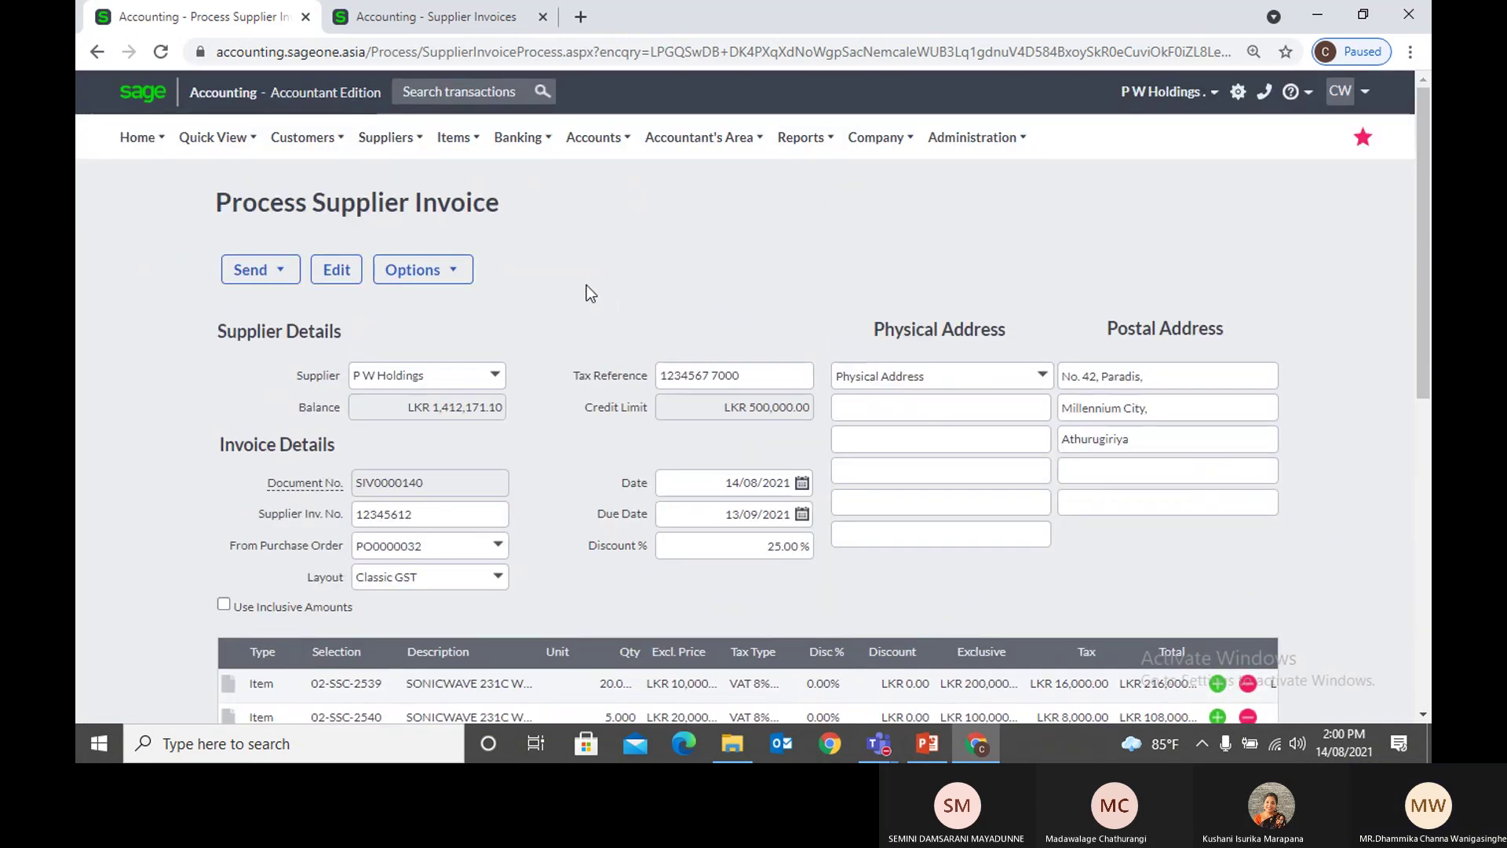
Step: View the invoice history and the user defined fields of supplier invoice SIV0000140, closing both without changes
click(462, 278)
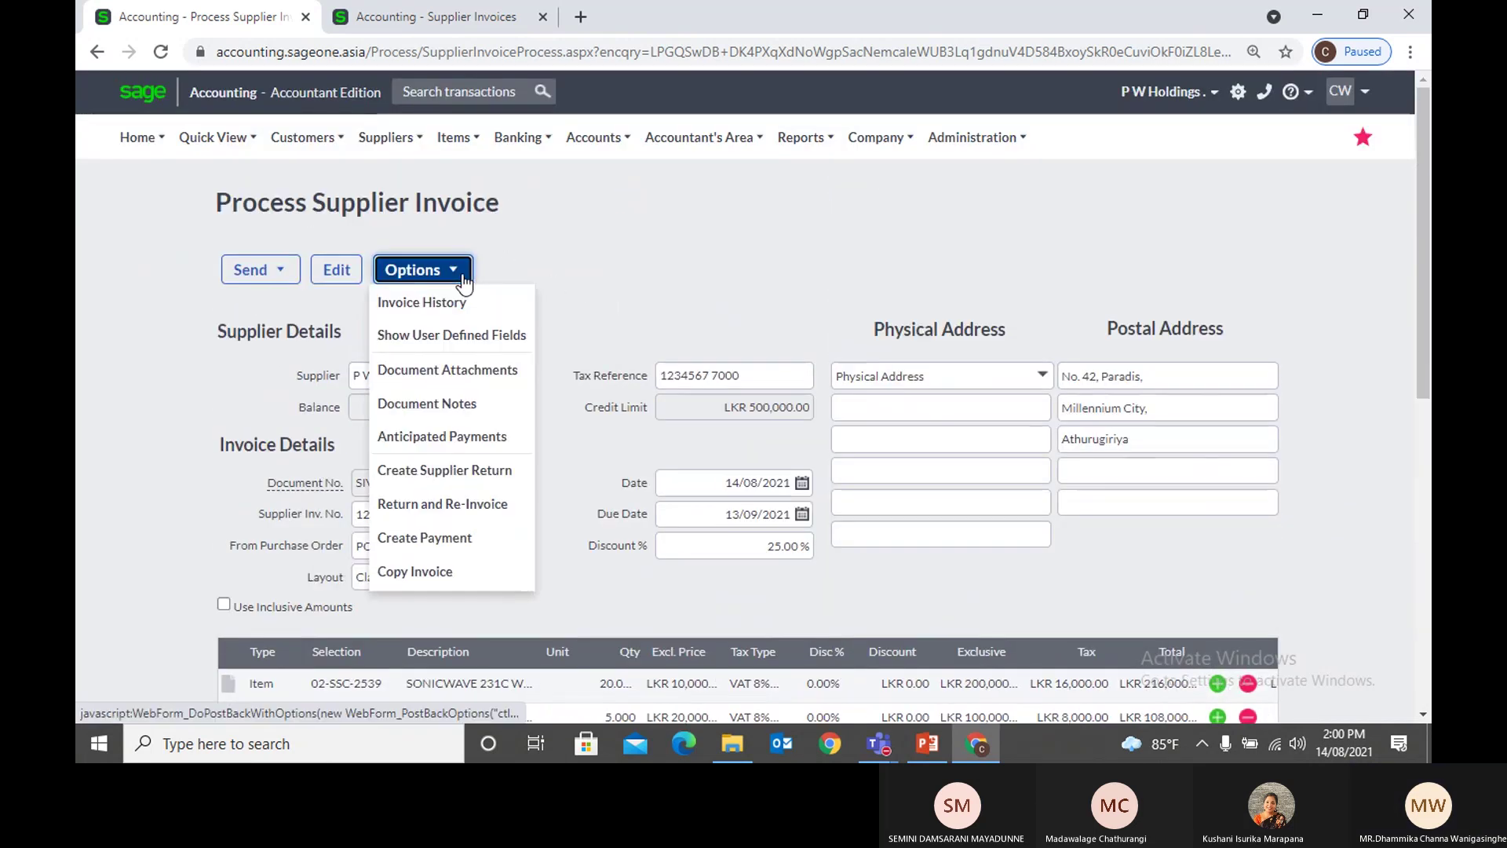
click(472, 303)
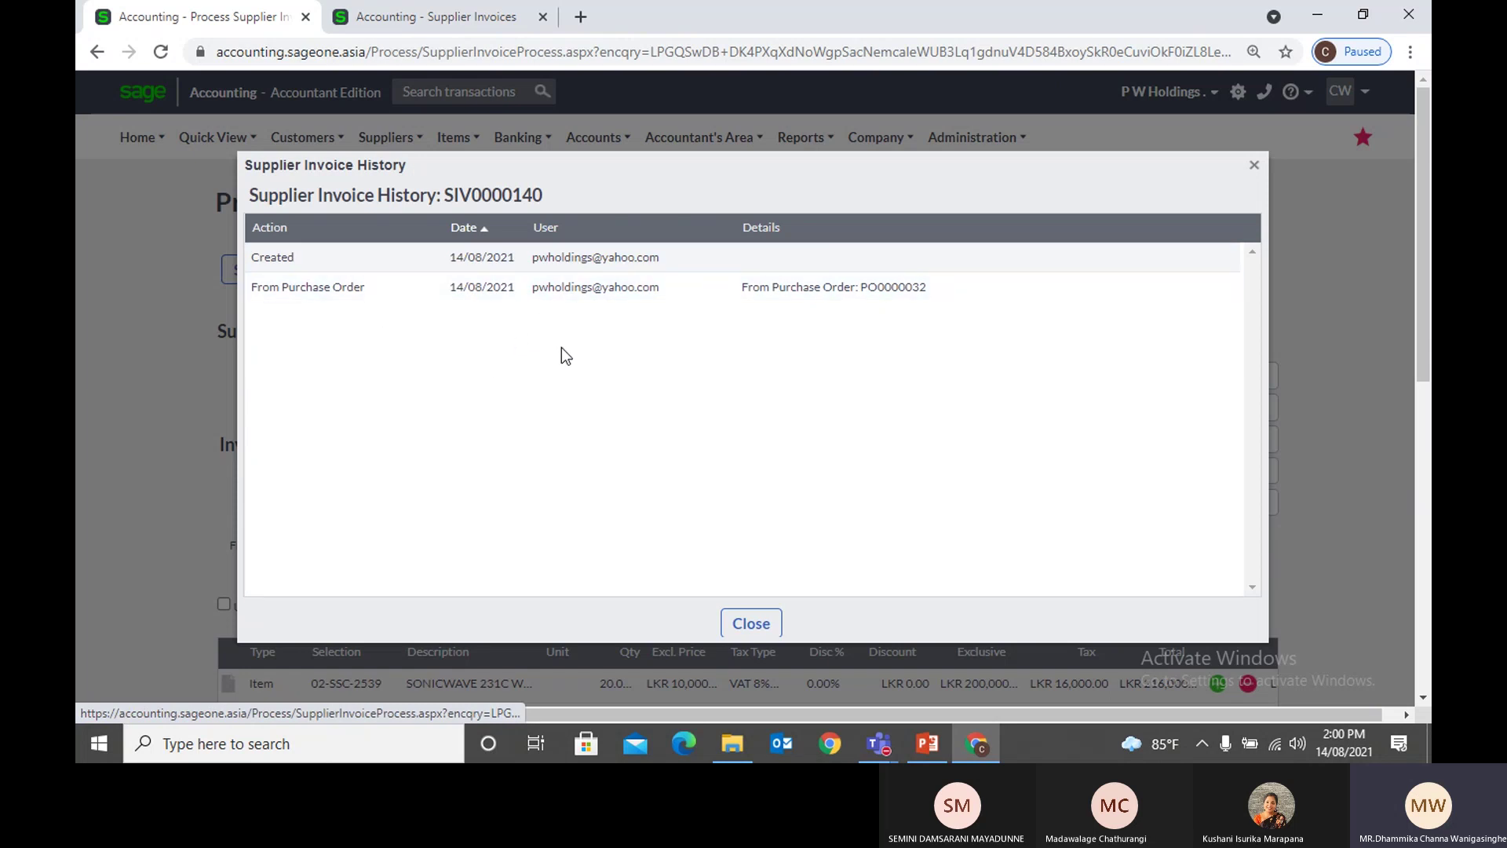
click(746, 623)
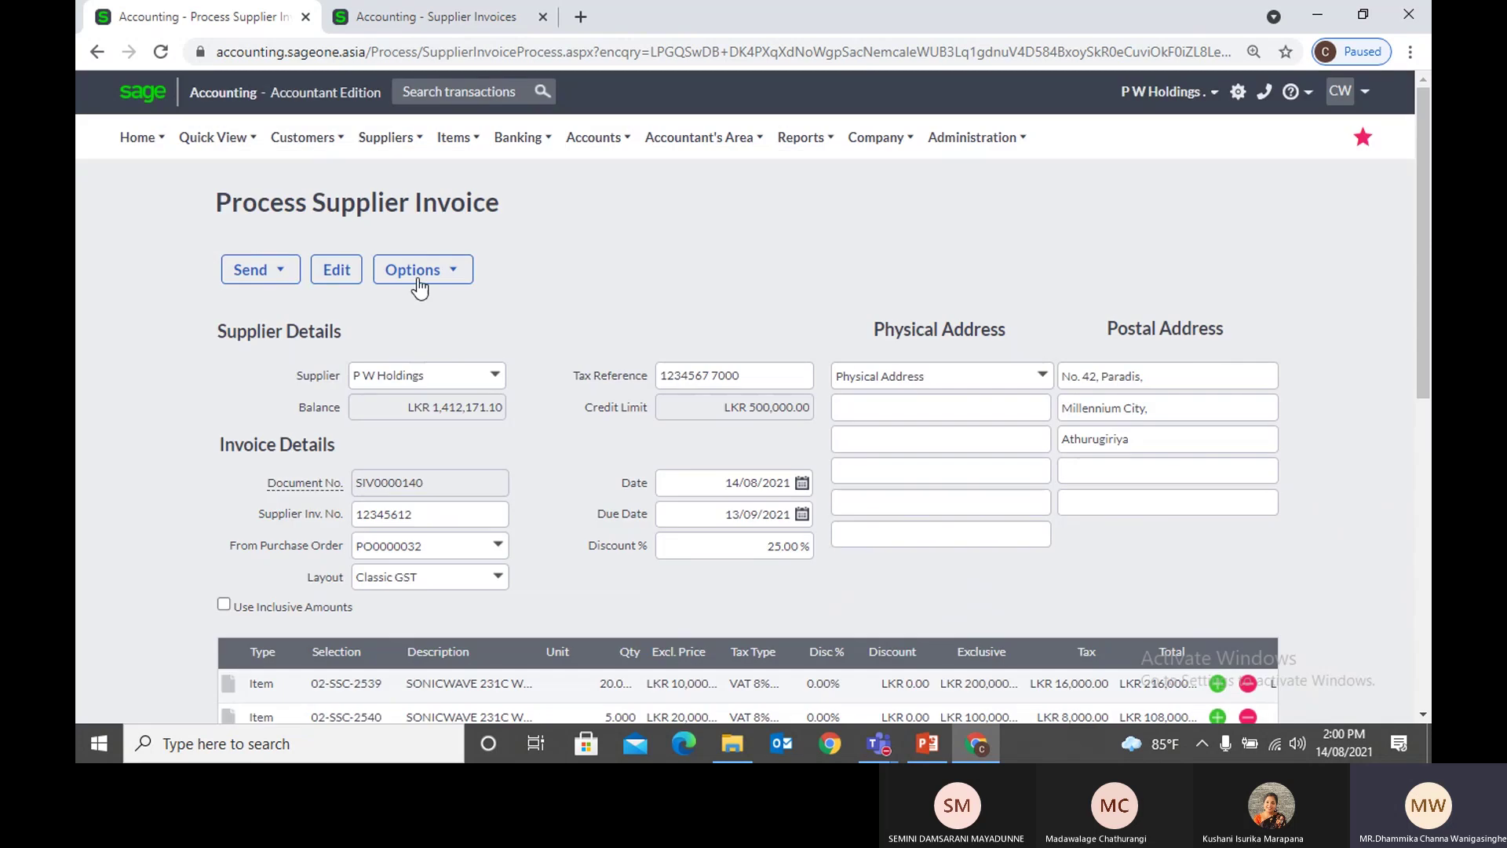
click(422, 269)
click(451, 343)
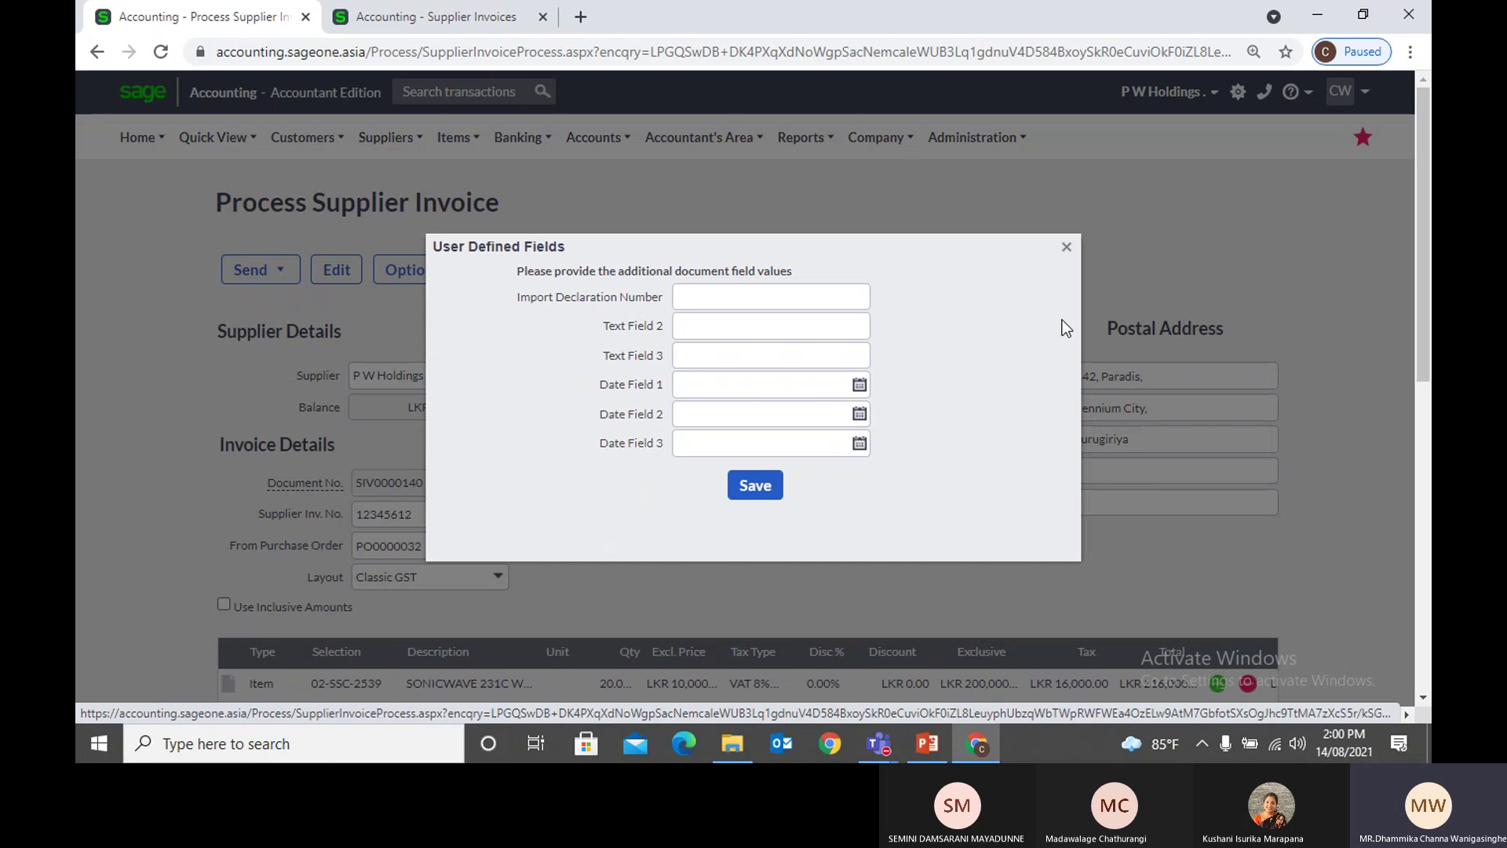
click(1066, 248)
Step: Check the document attachments window of supplier invoice SIV0000140 twice, closing it without adding a file
click(422, 269)
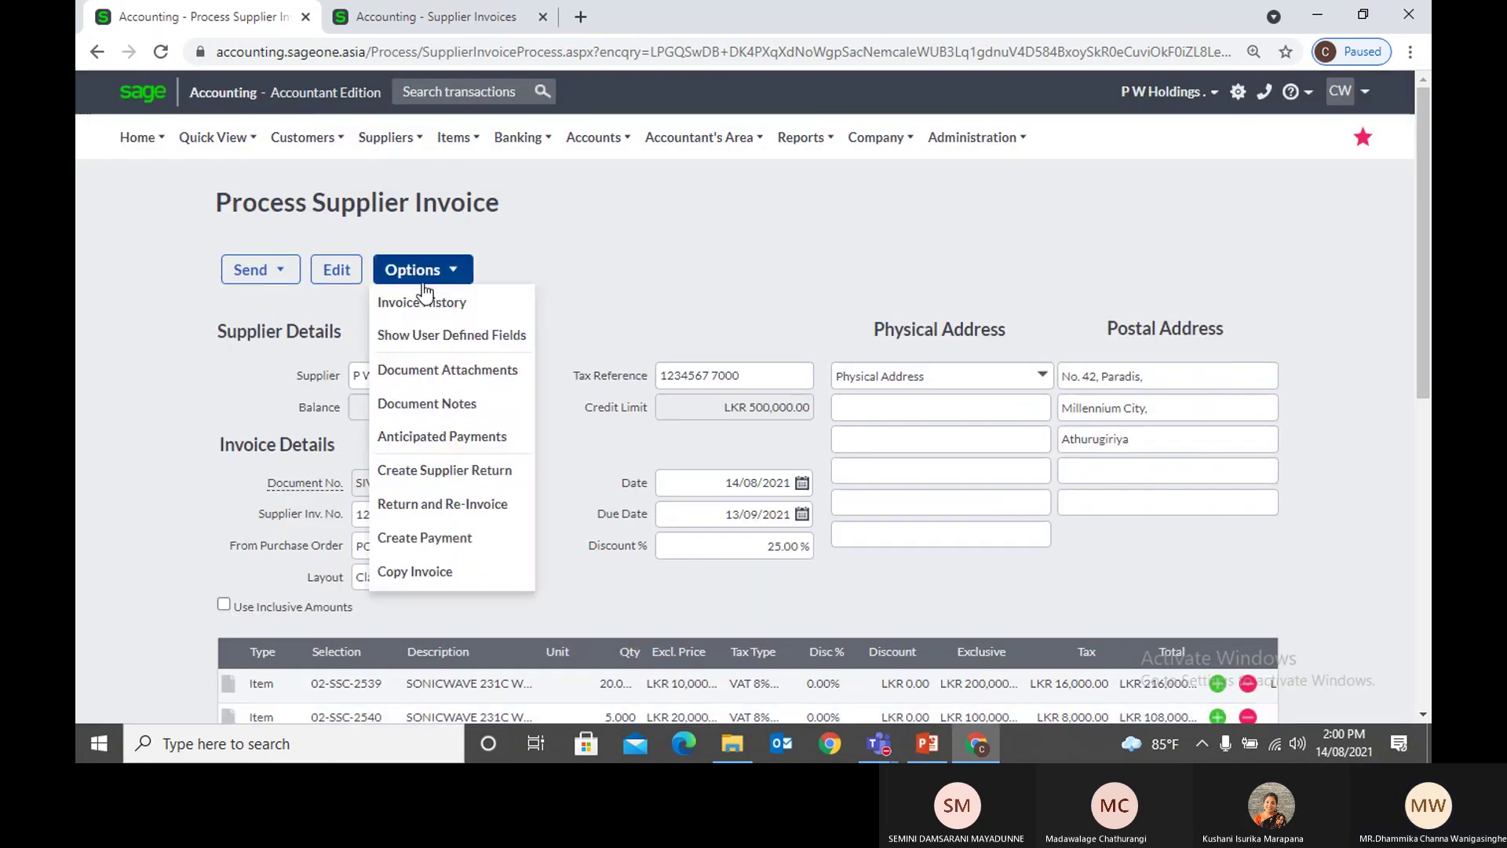
click(437, 377)
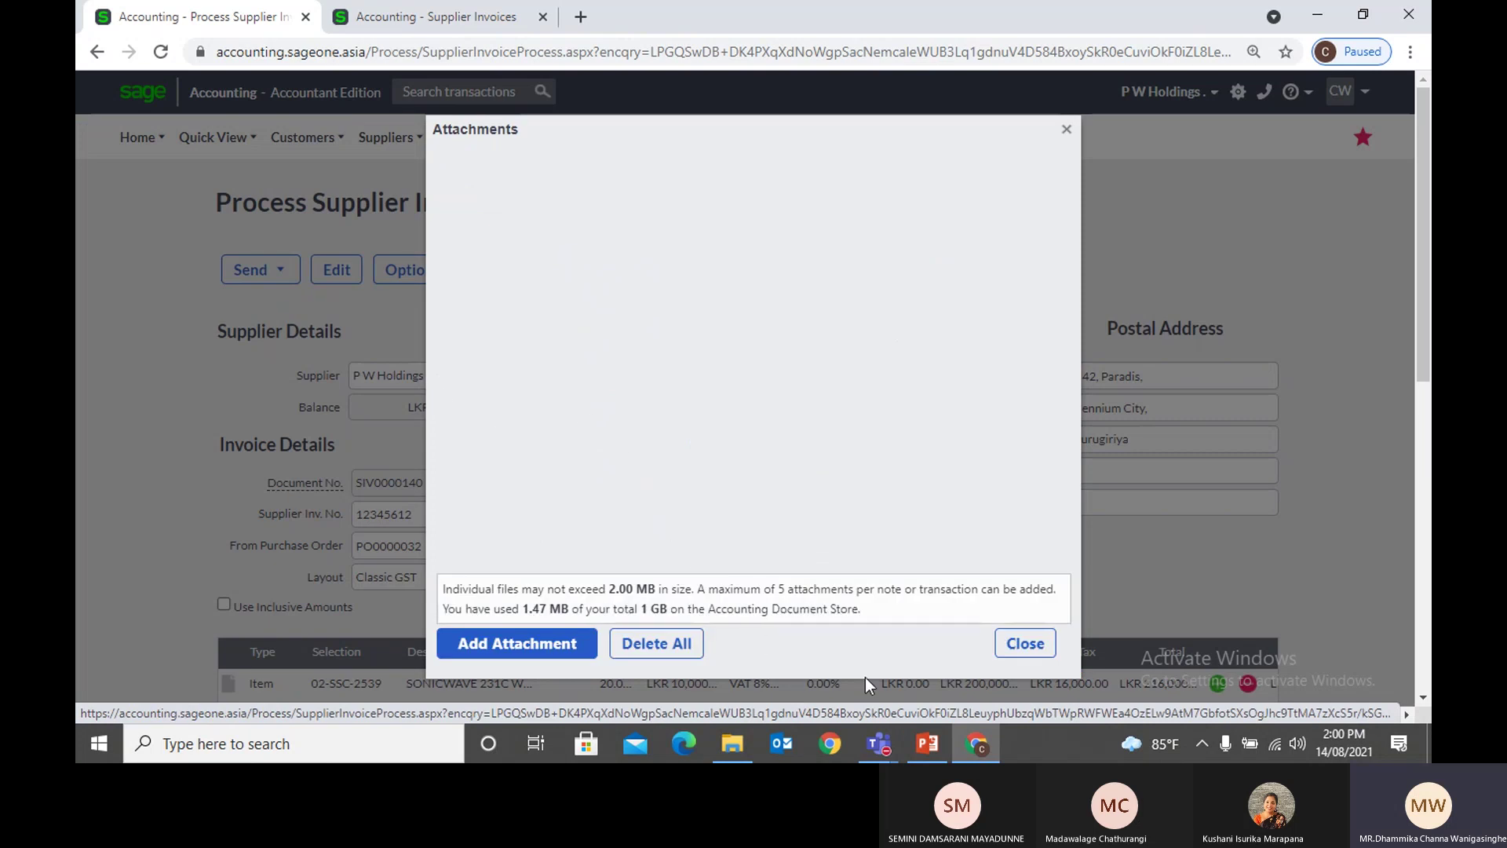
click(1024, 649)
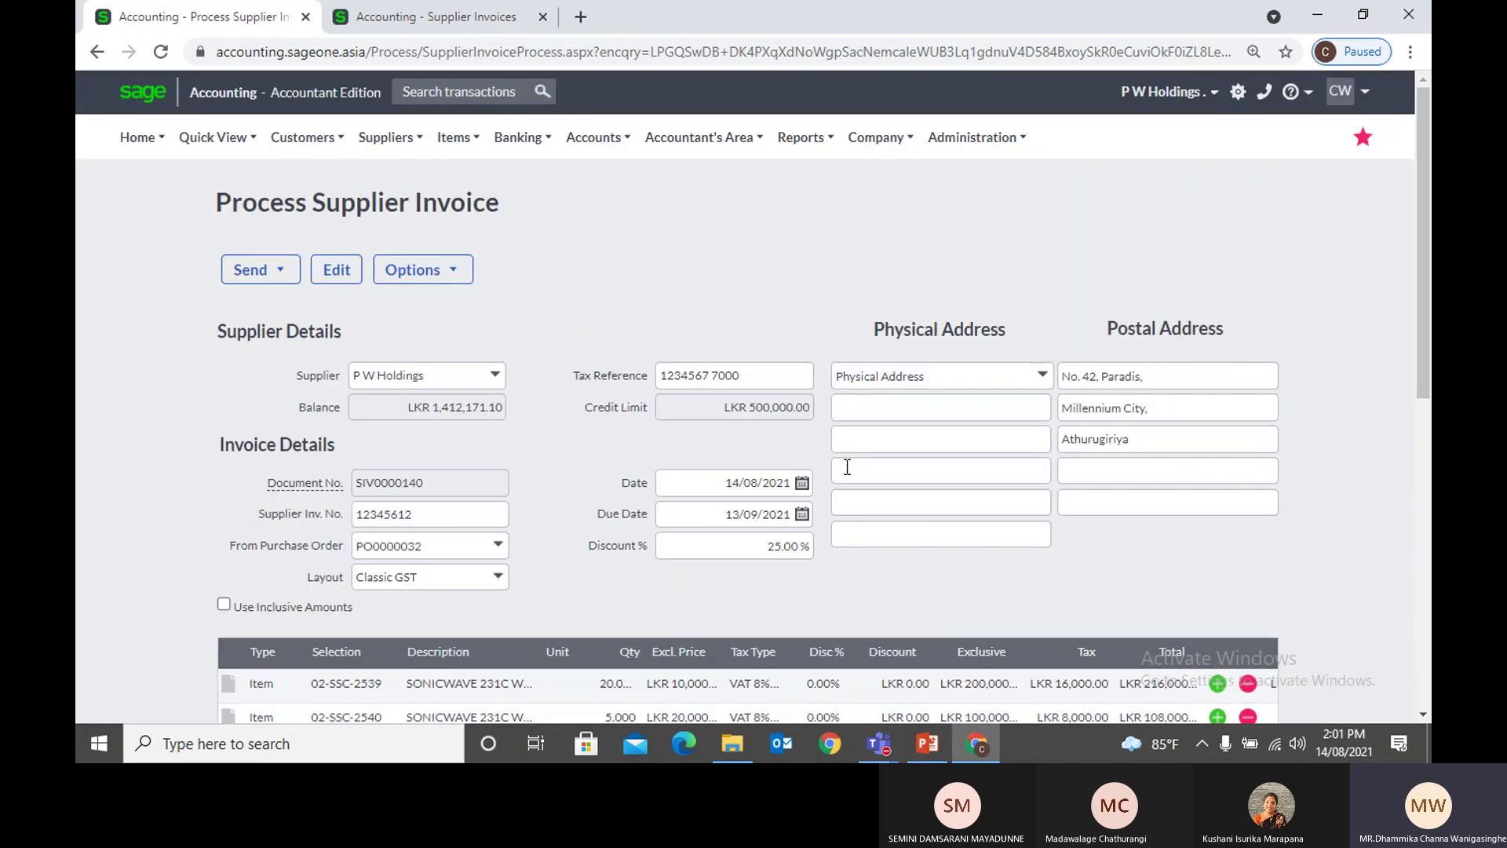
click(400, 276)
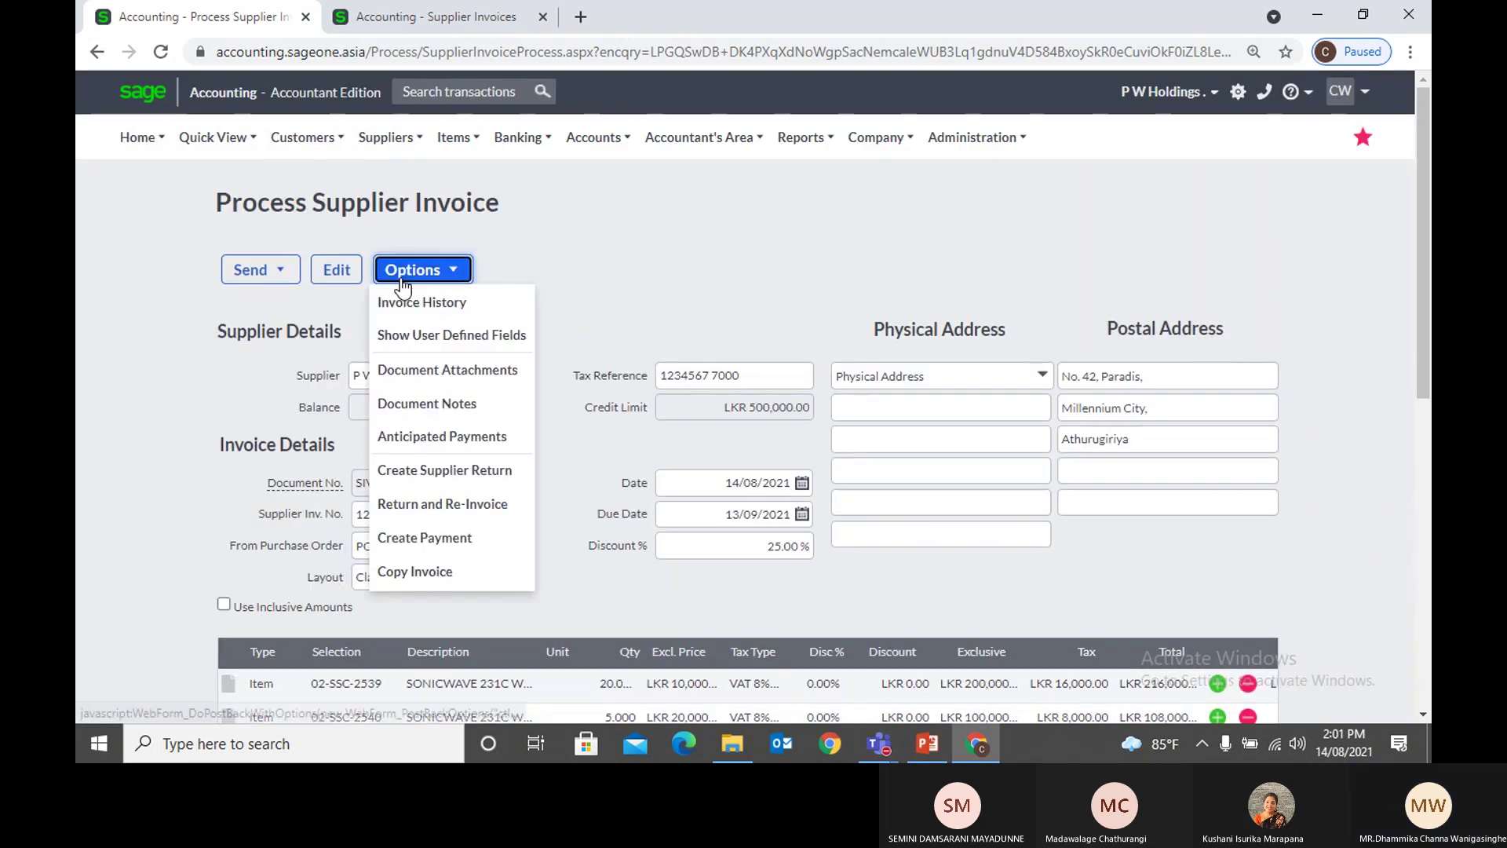
click(431, 368)
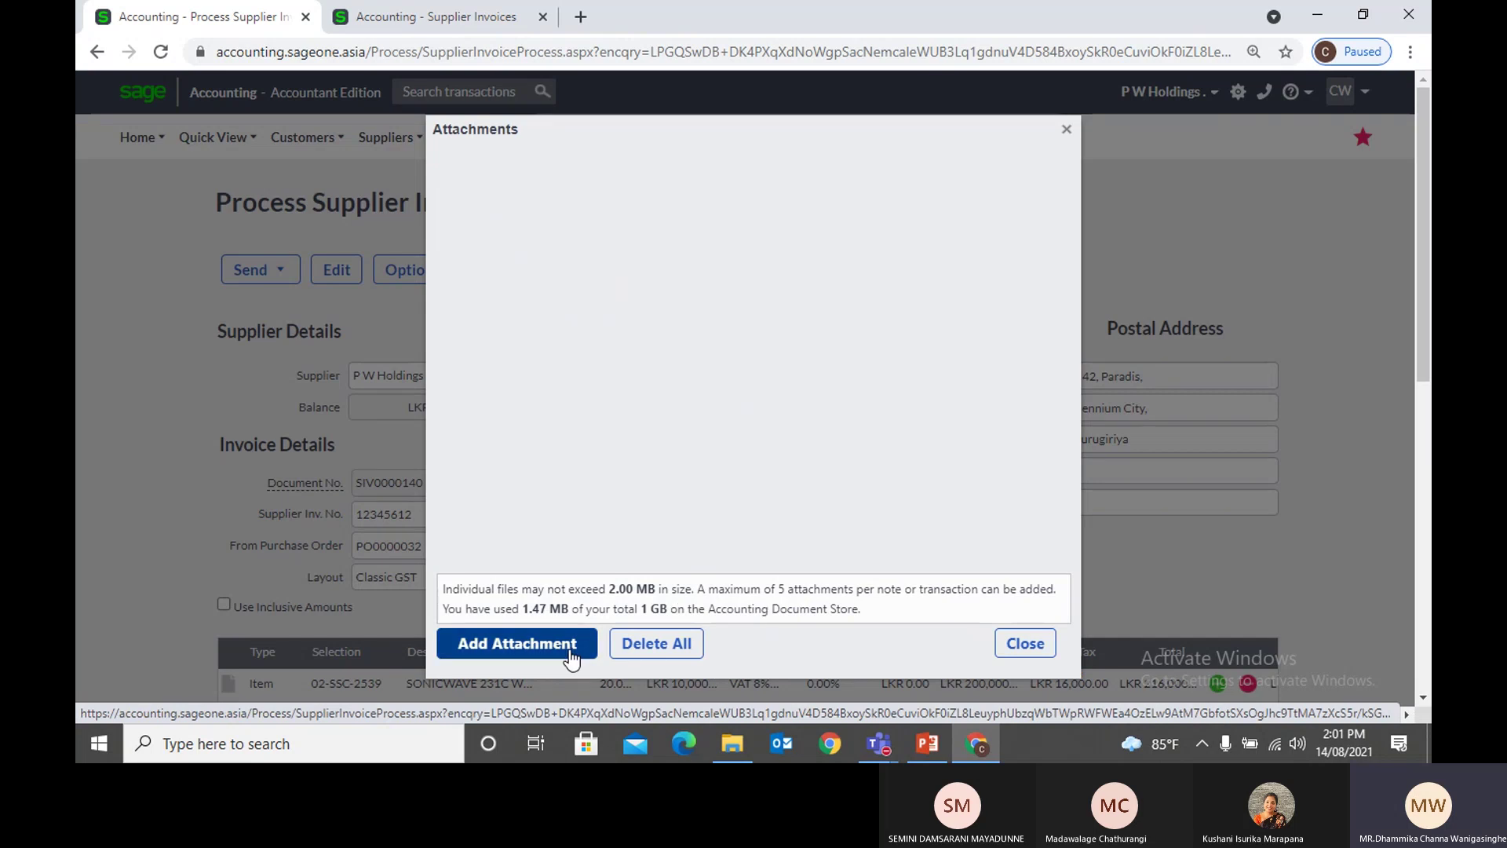
click(1052, 648)
Step: Examine the document notes of supplier invoice SIV0000140 and the blank new-note form, closing them without saving a note
click(424, 269)
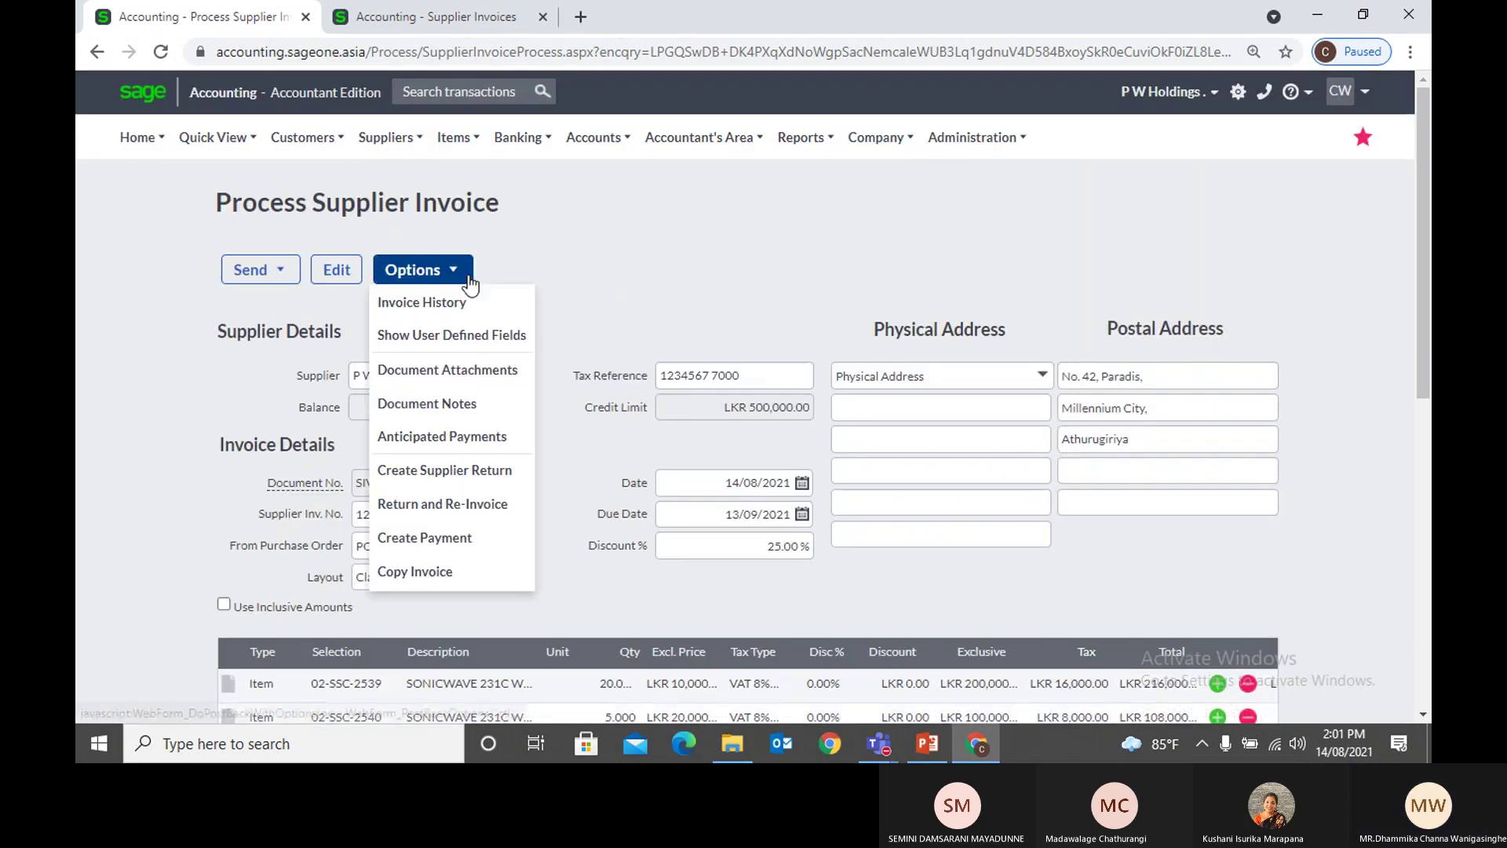
click(460, 407)
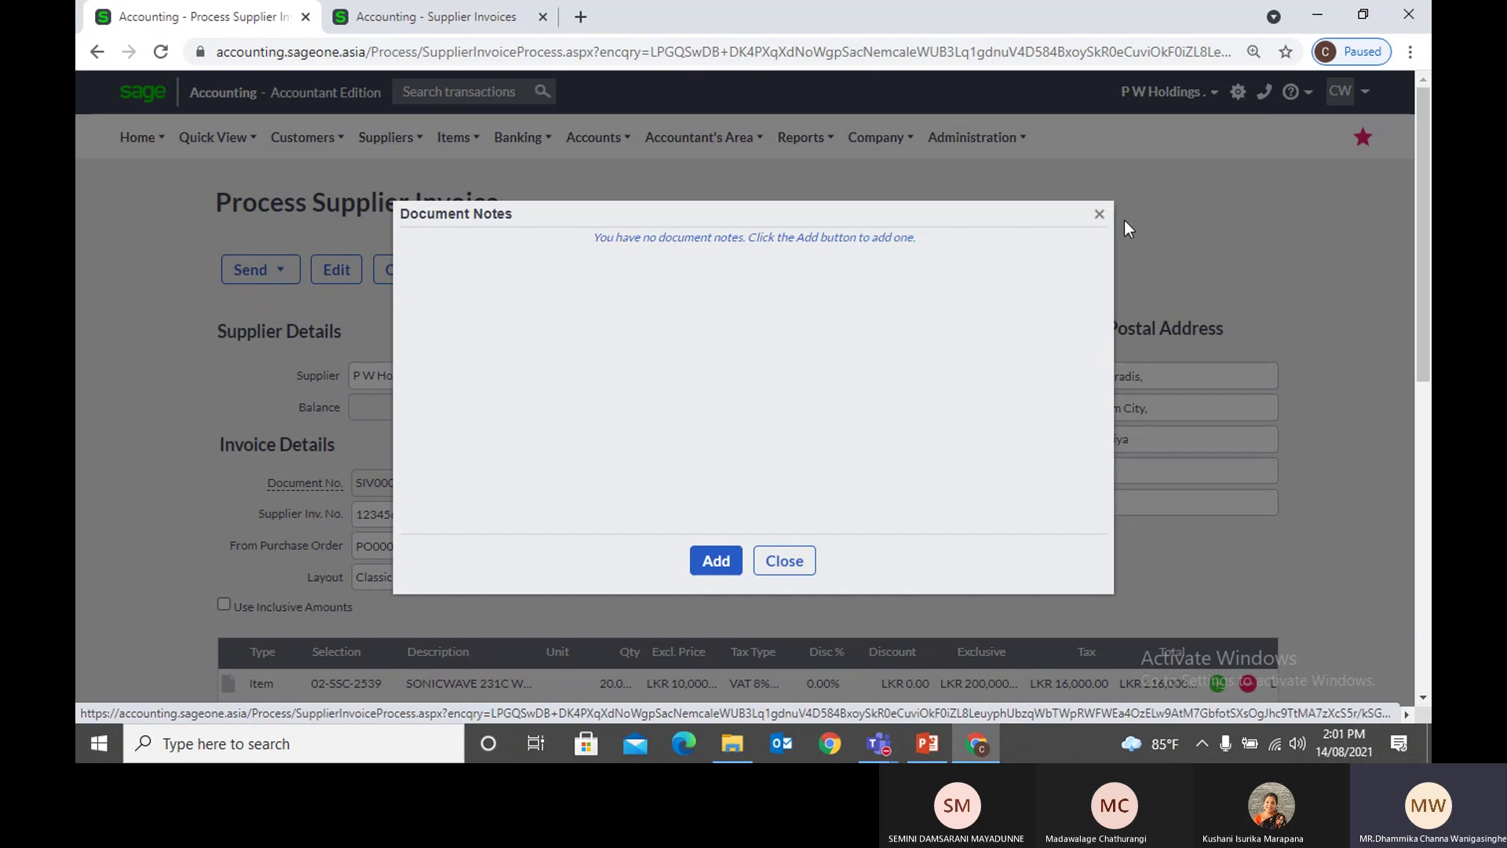
click(1099, 213)
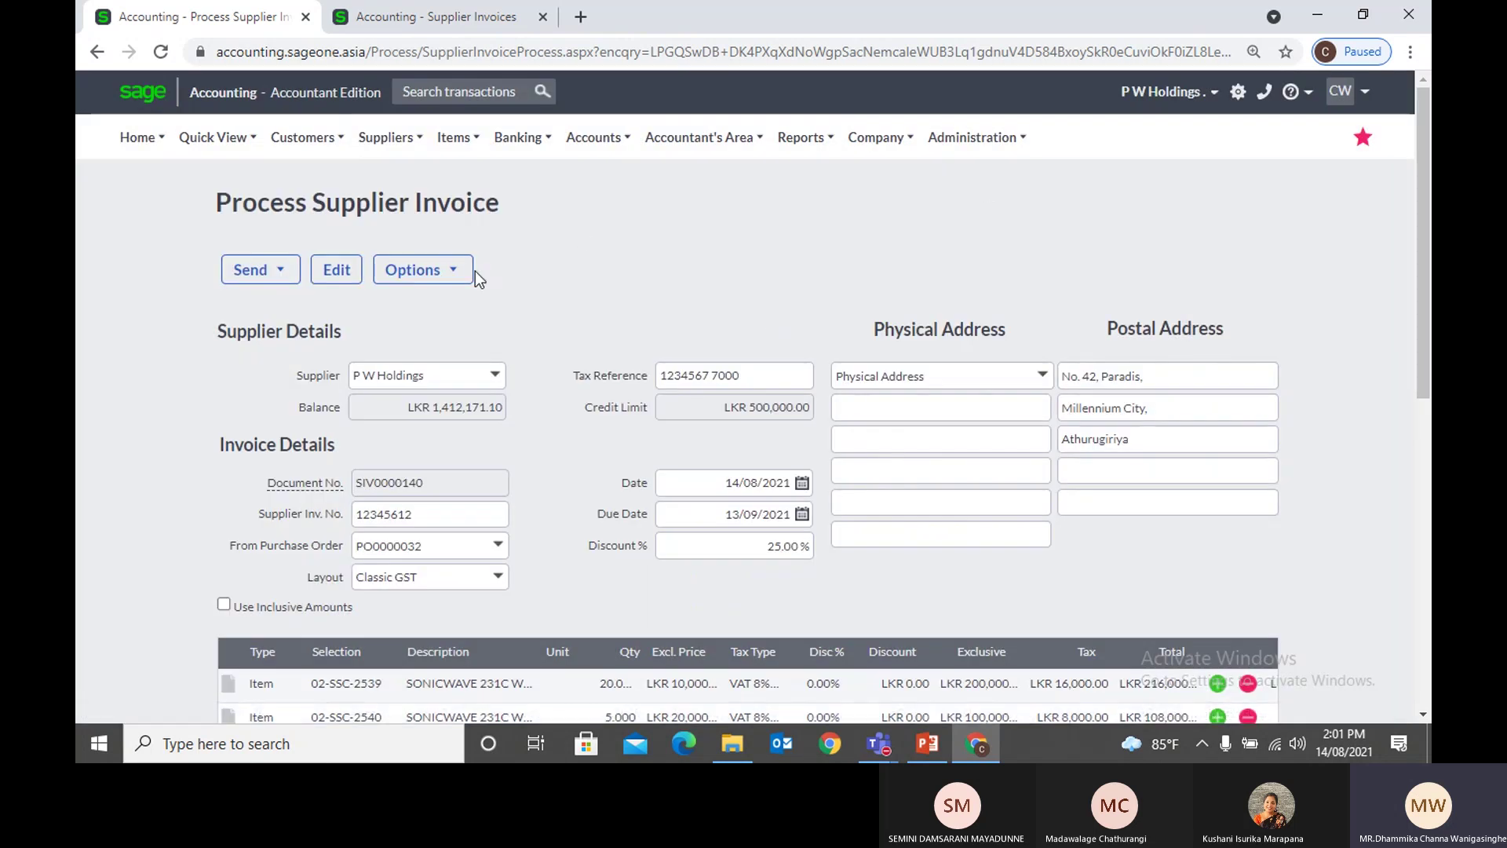
click(437, 270)
click(426, 404)
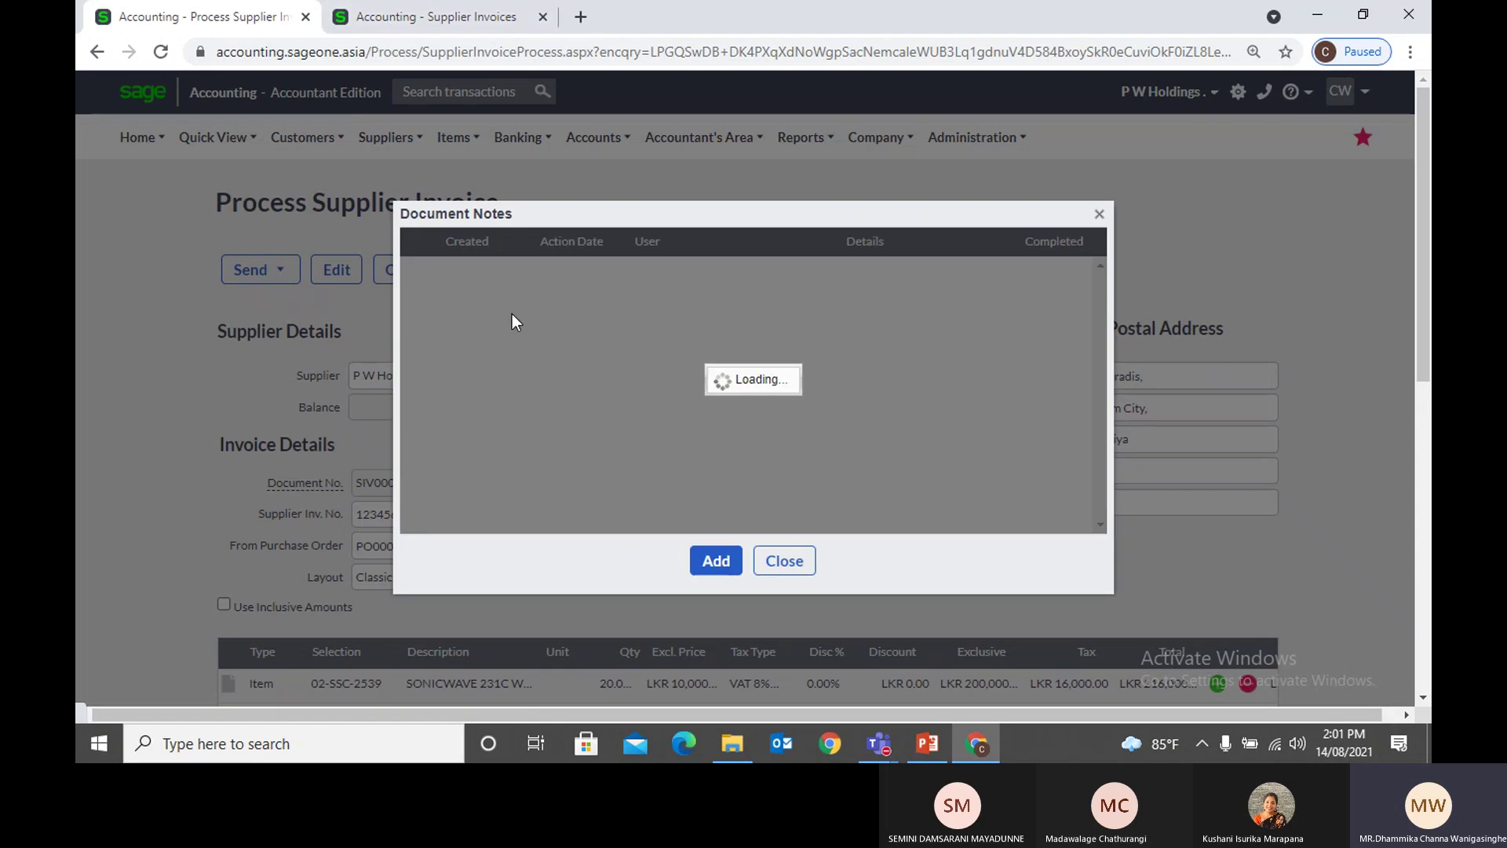
click(709, 565)
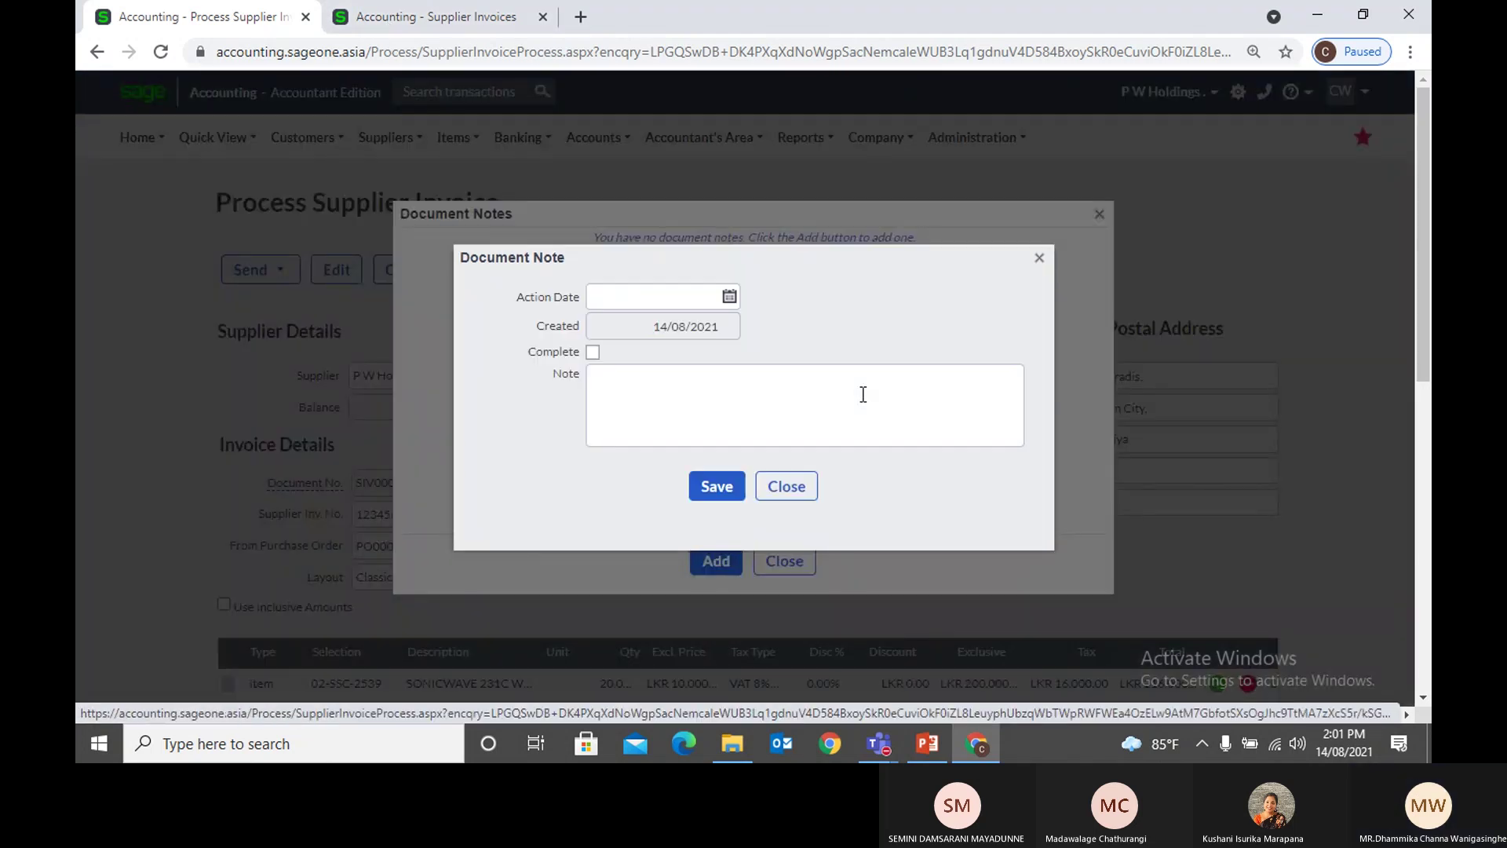
click(1040, 258)
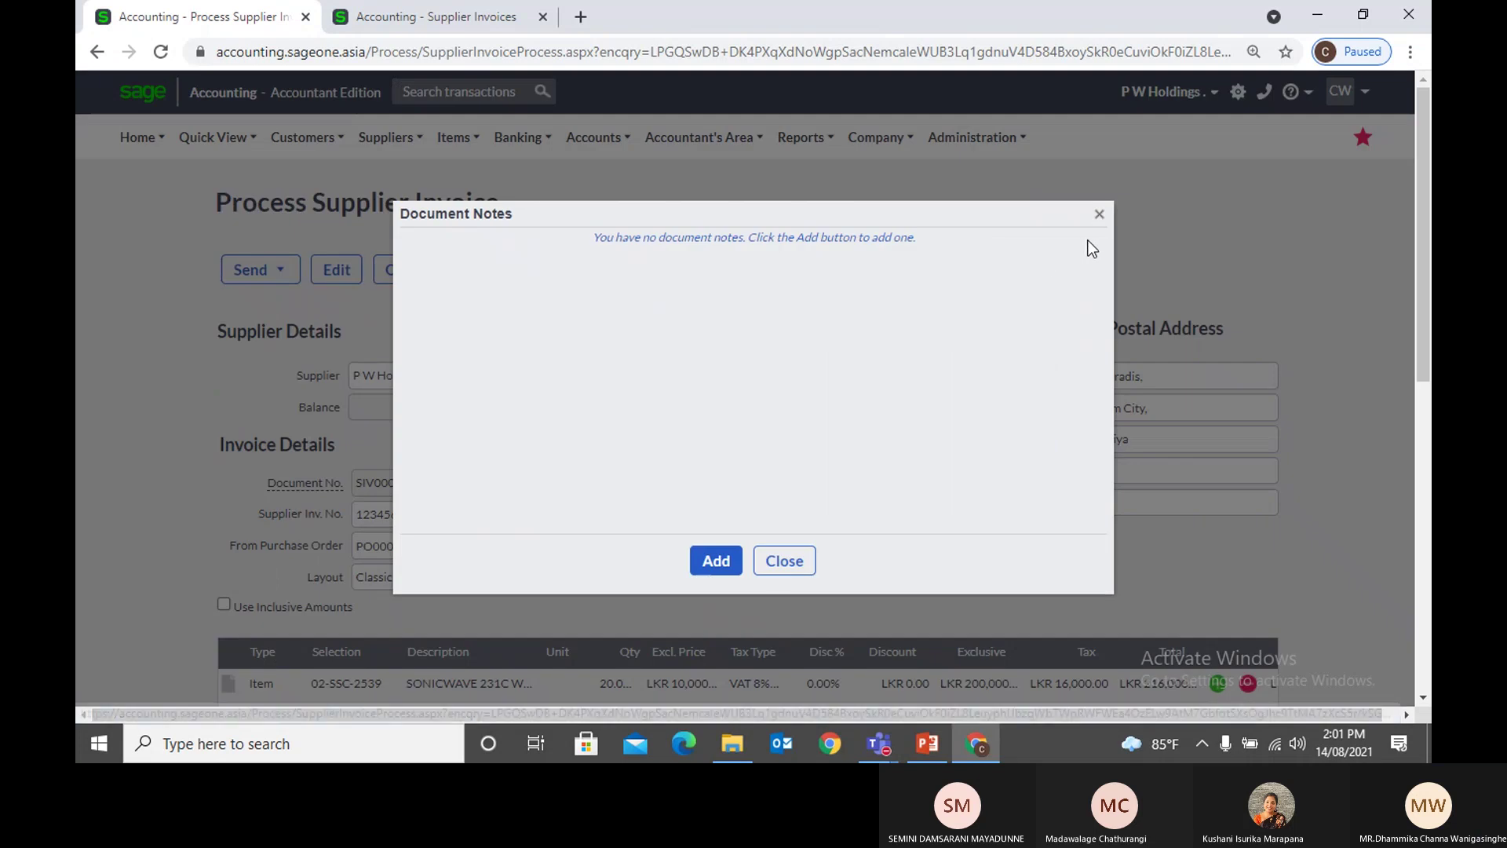
click(1097, 217)
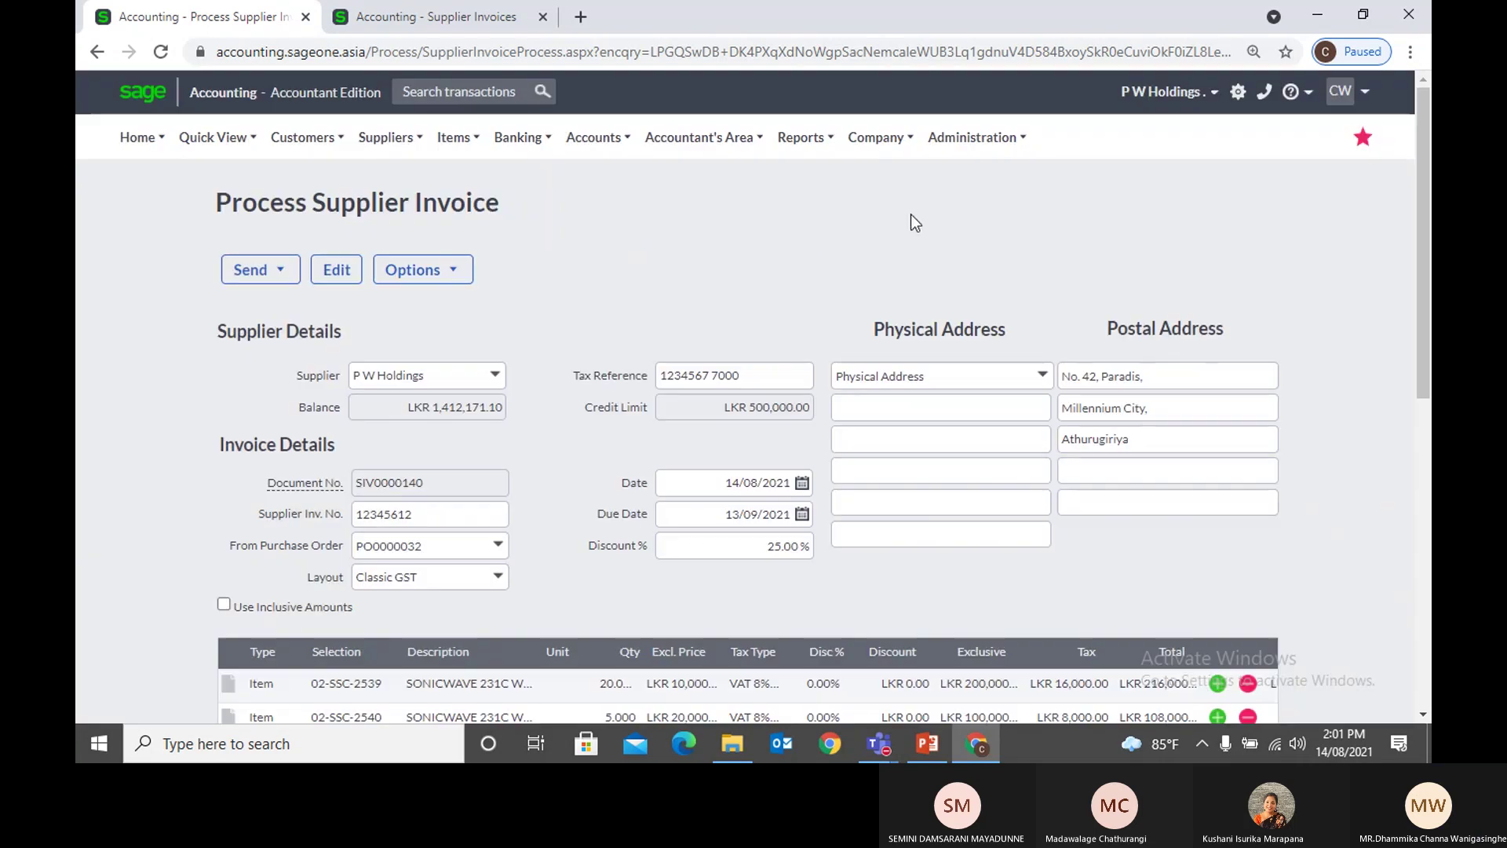
Step: Add an anticipated payment dated 16/08/2021 to supplier invoice SIV0000140 and save it without a note
click(427, 269)
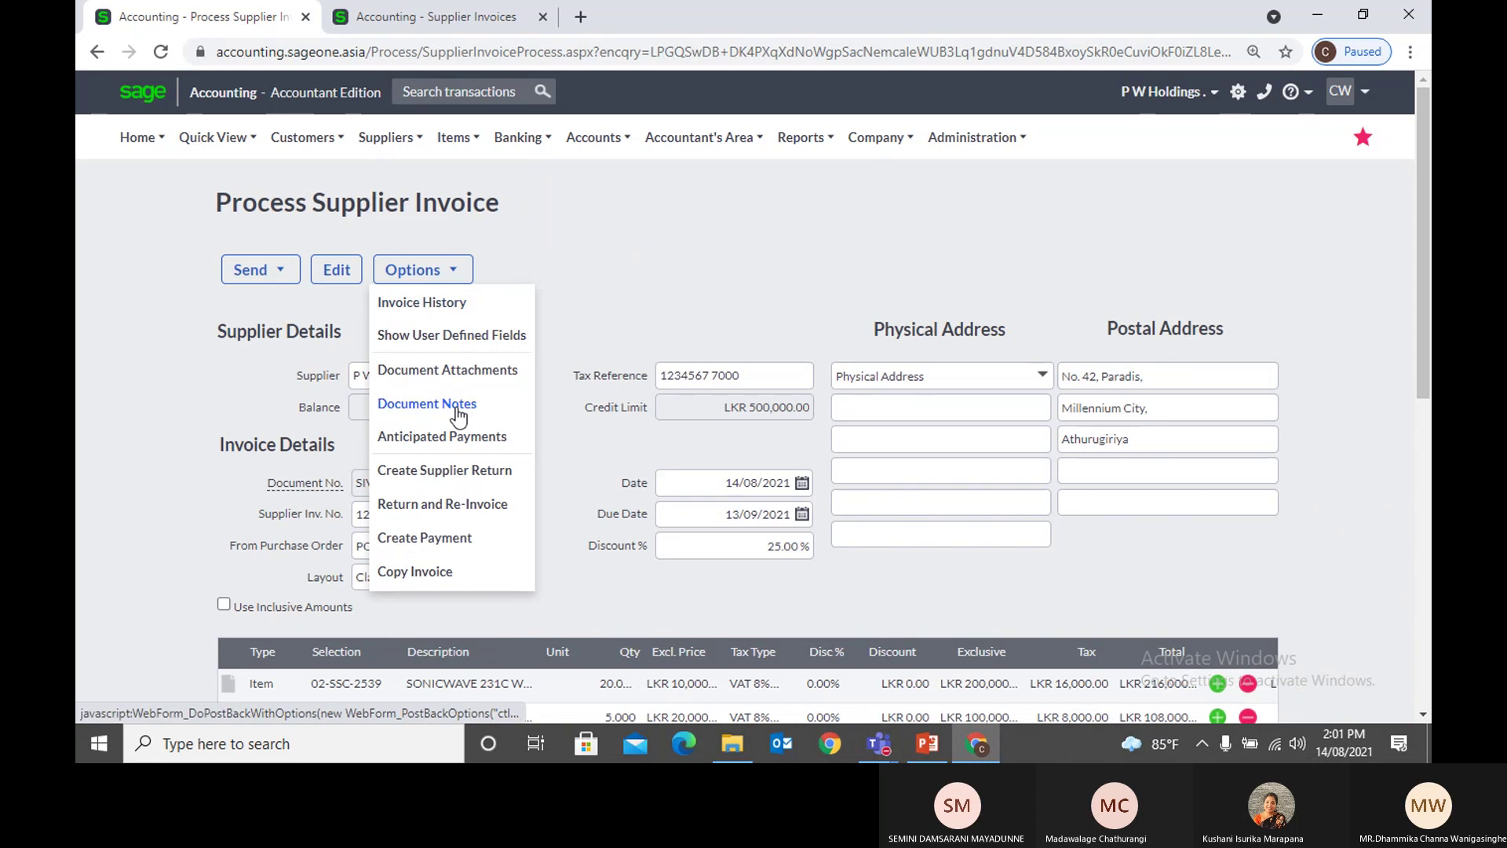
click(460, 436)
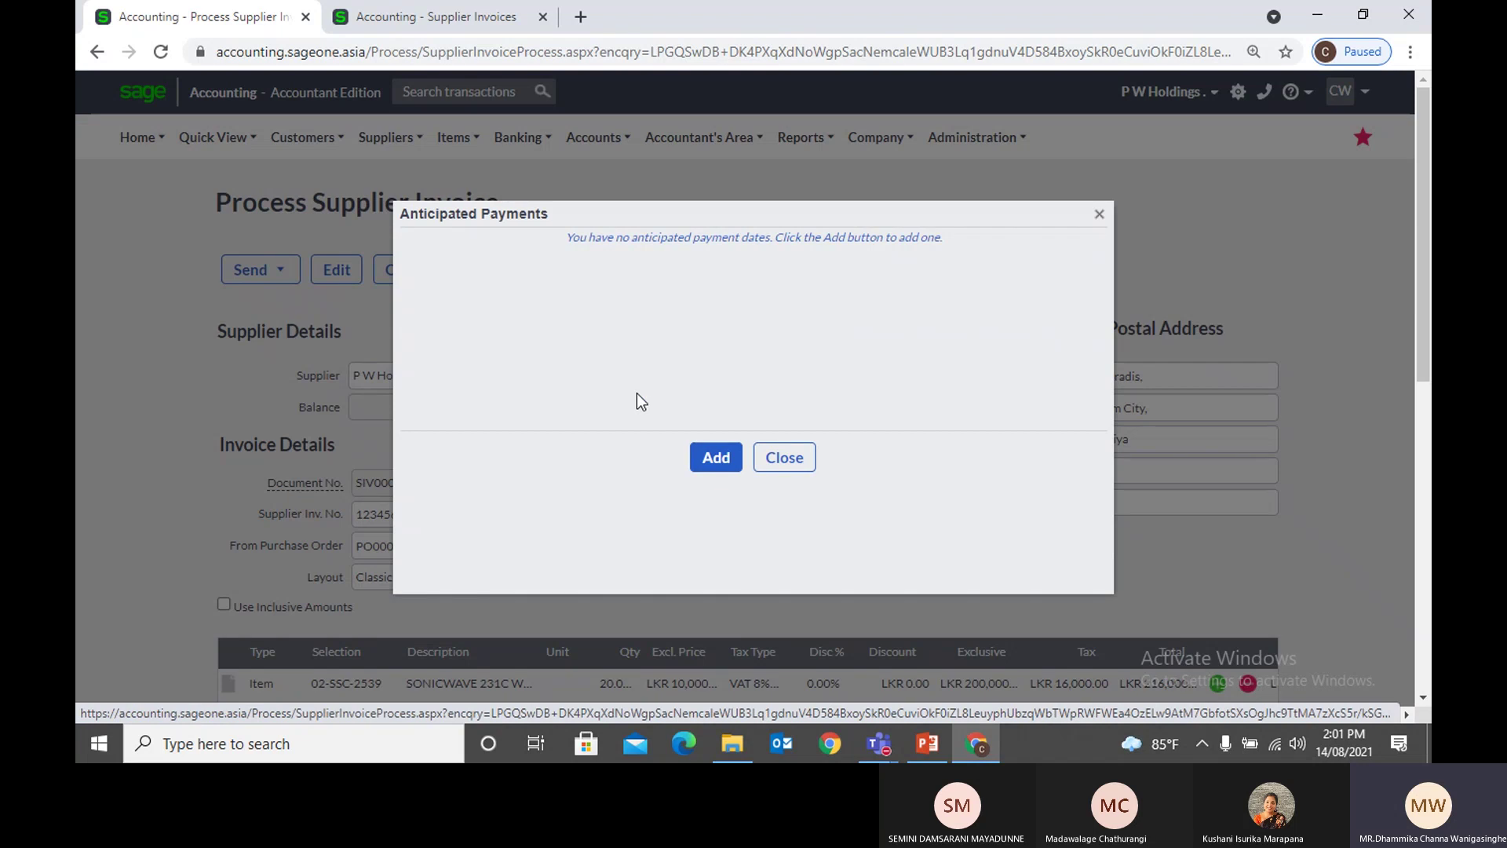
click(712, 459)
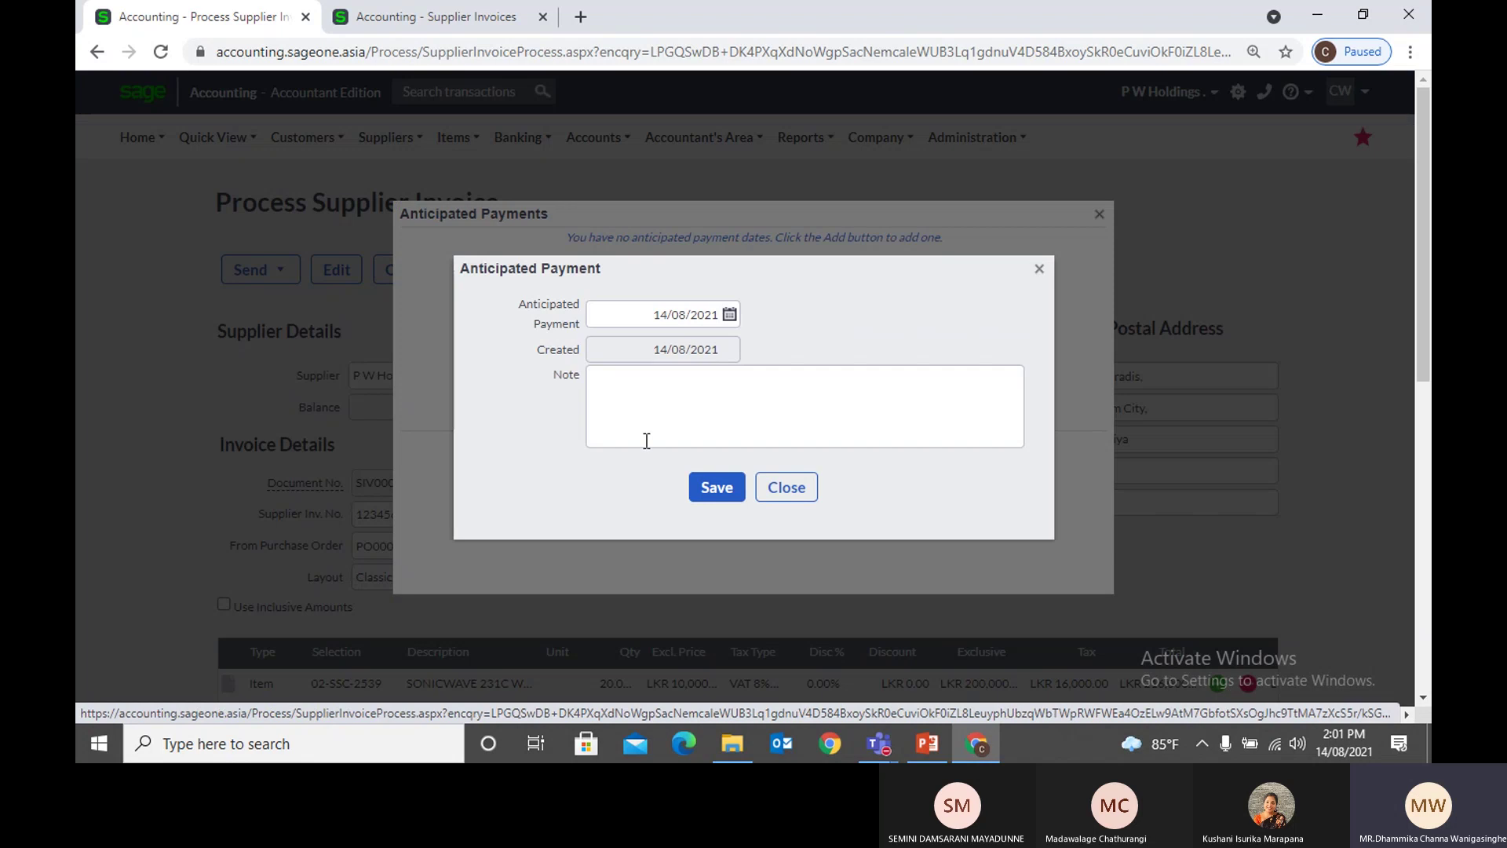
click(729, 314)
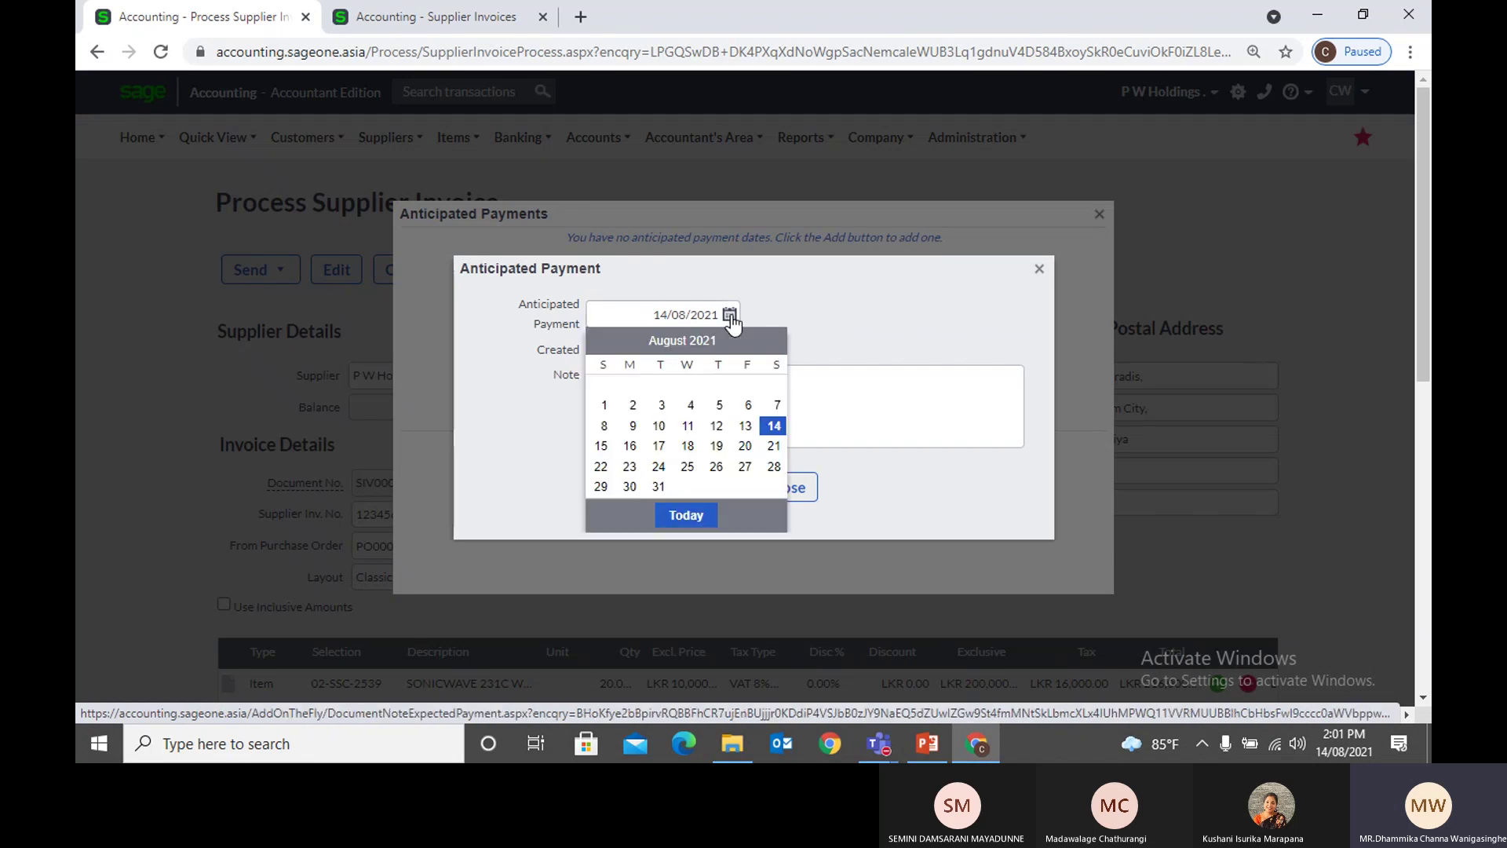
click(629, 446)
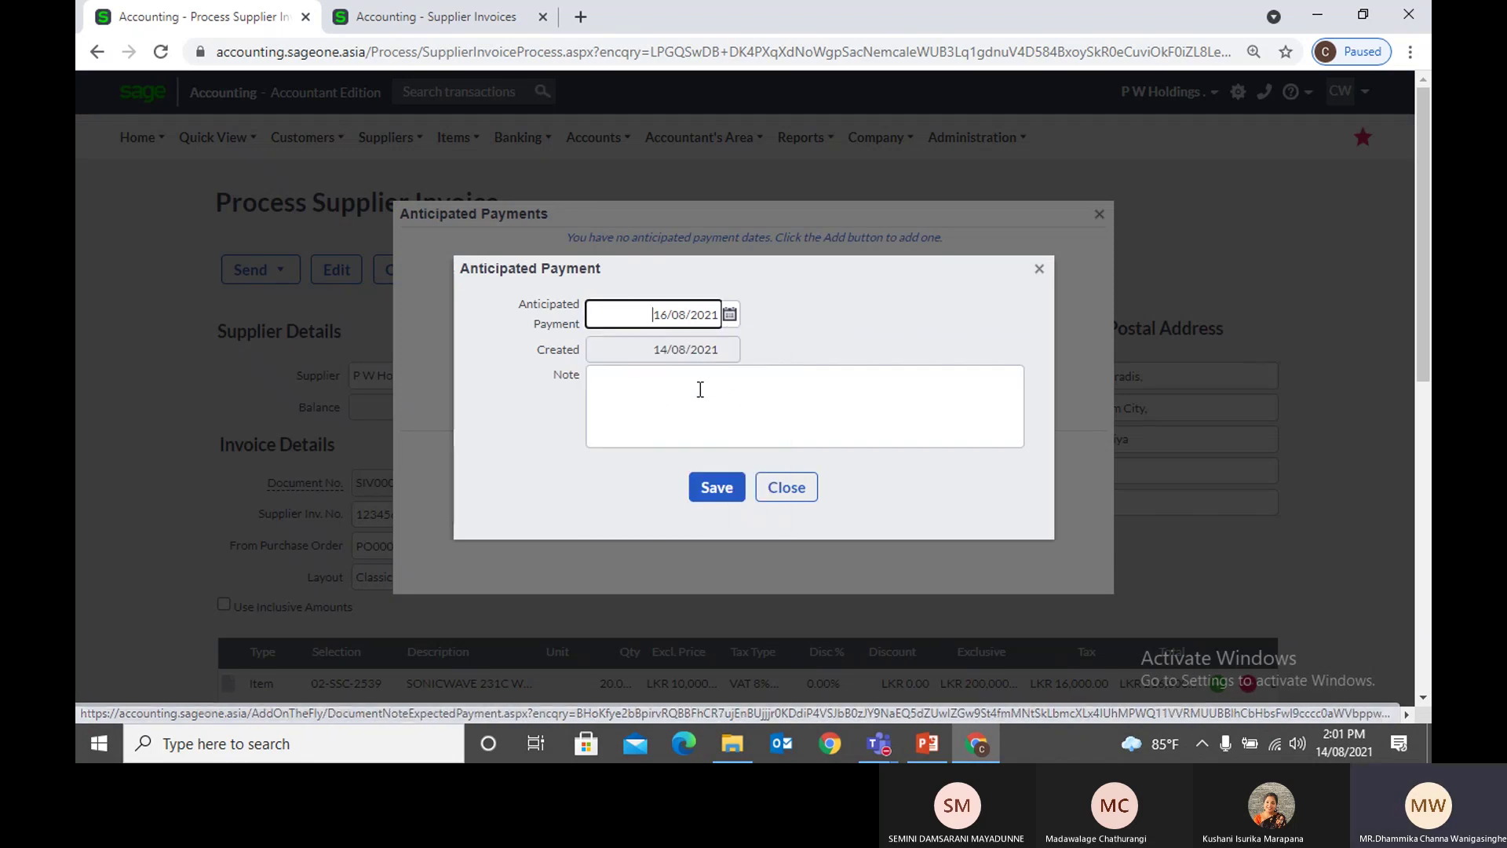
click(711, 490)
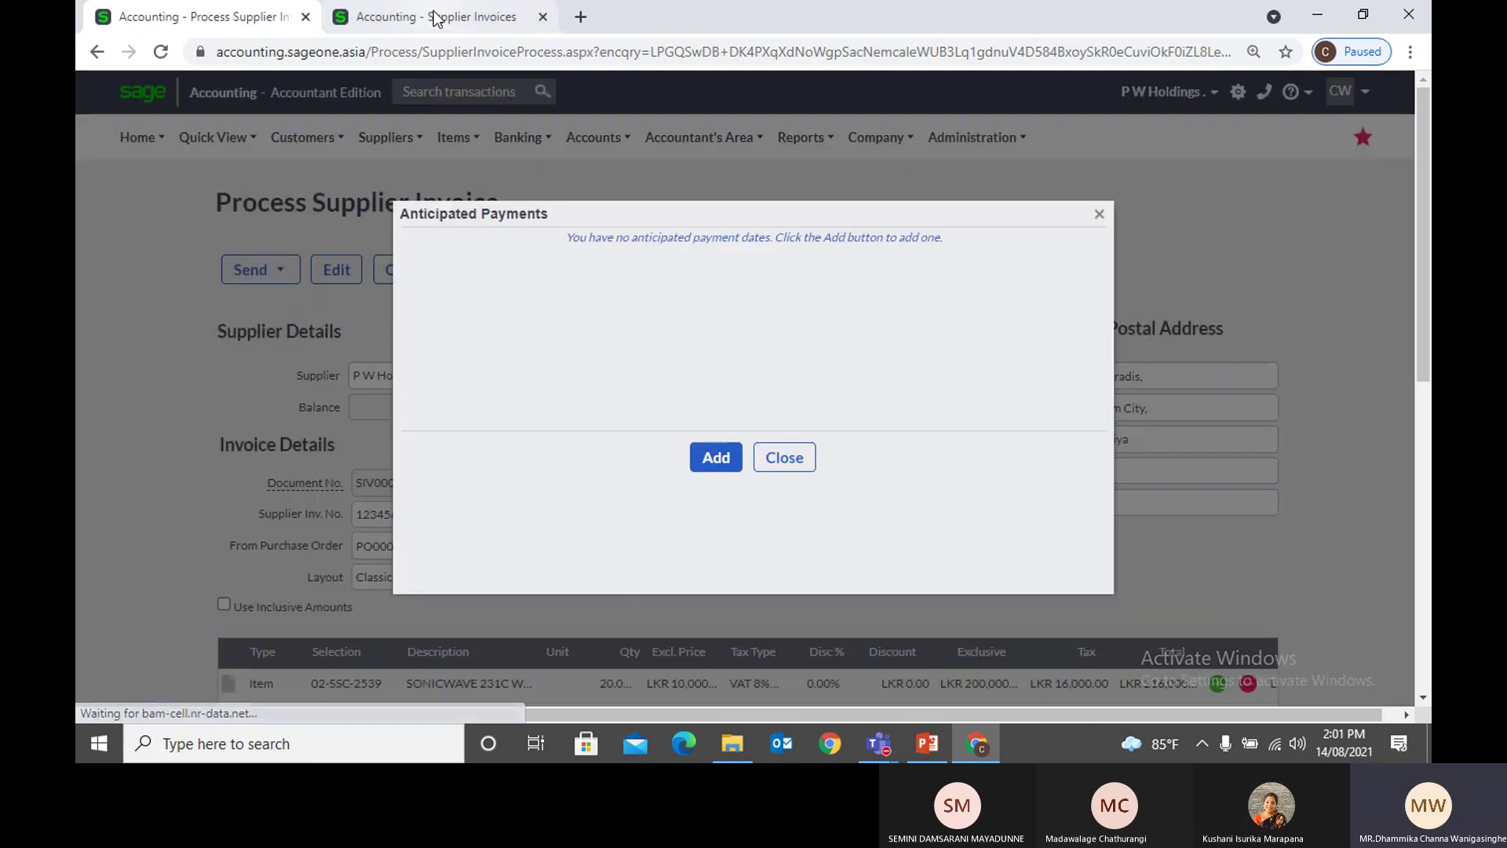
Step: Check the dashboard To Do List in the other browser tab and expand its supplier anticipated payments entry
click(434, 19)
click(146, 177)
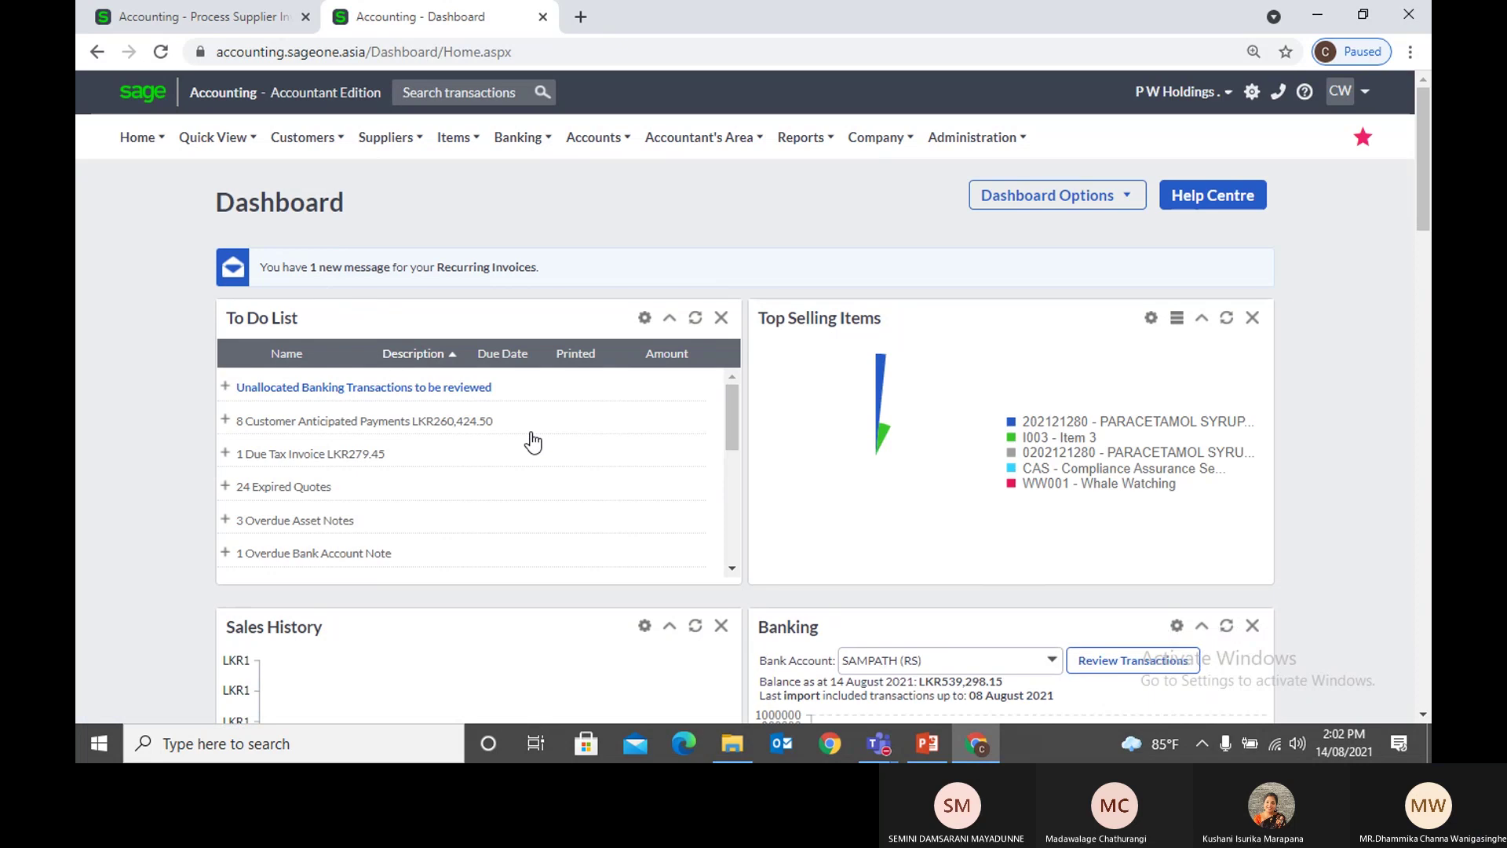
scroll(520, 442, down, 3)
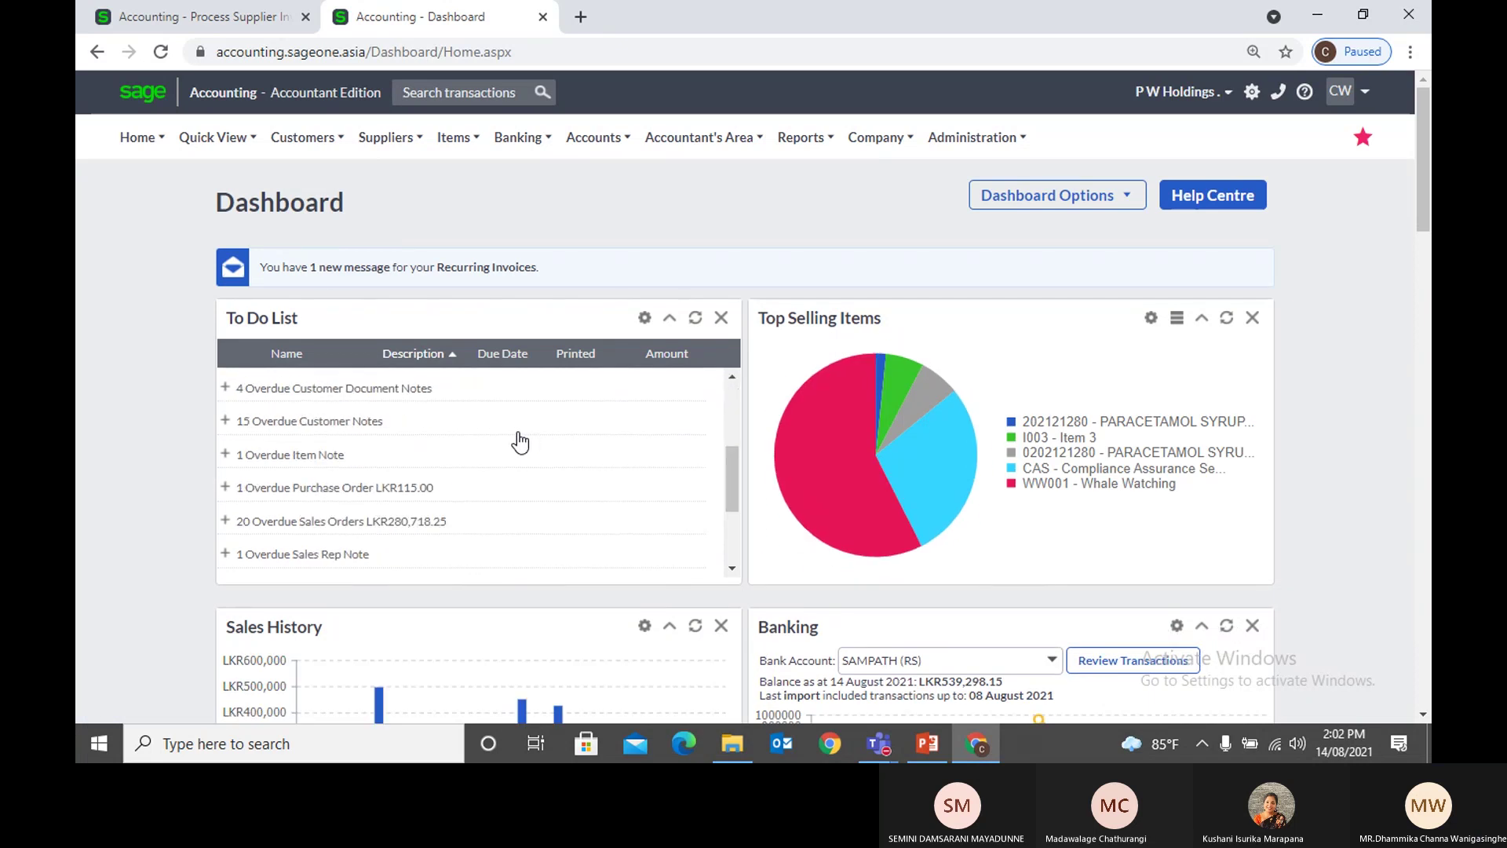
scroll(520, 442, down, 3)
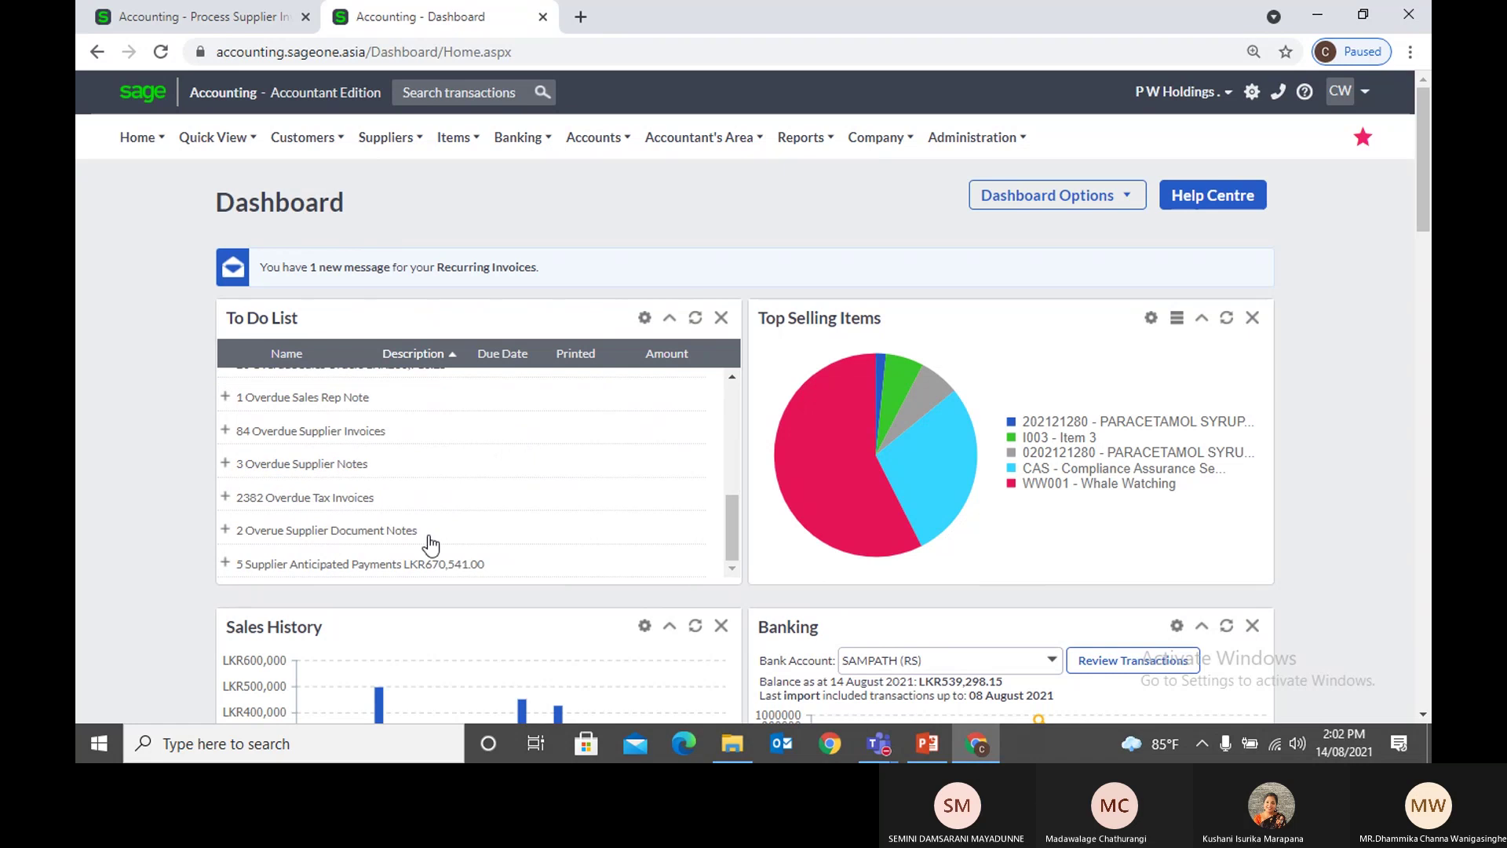
click(225, 564)
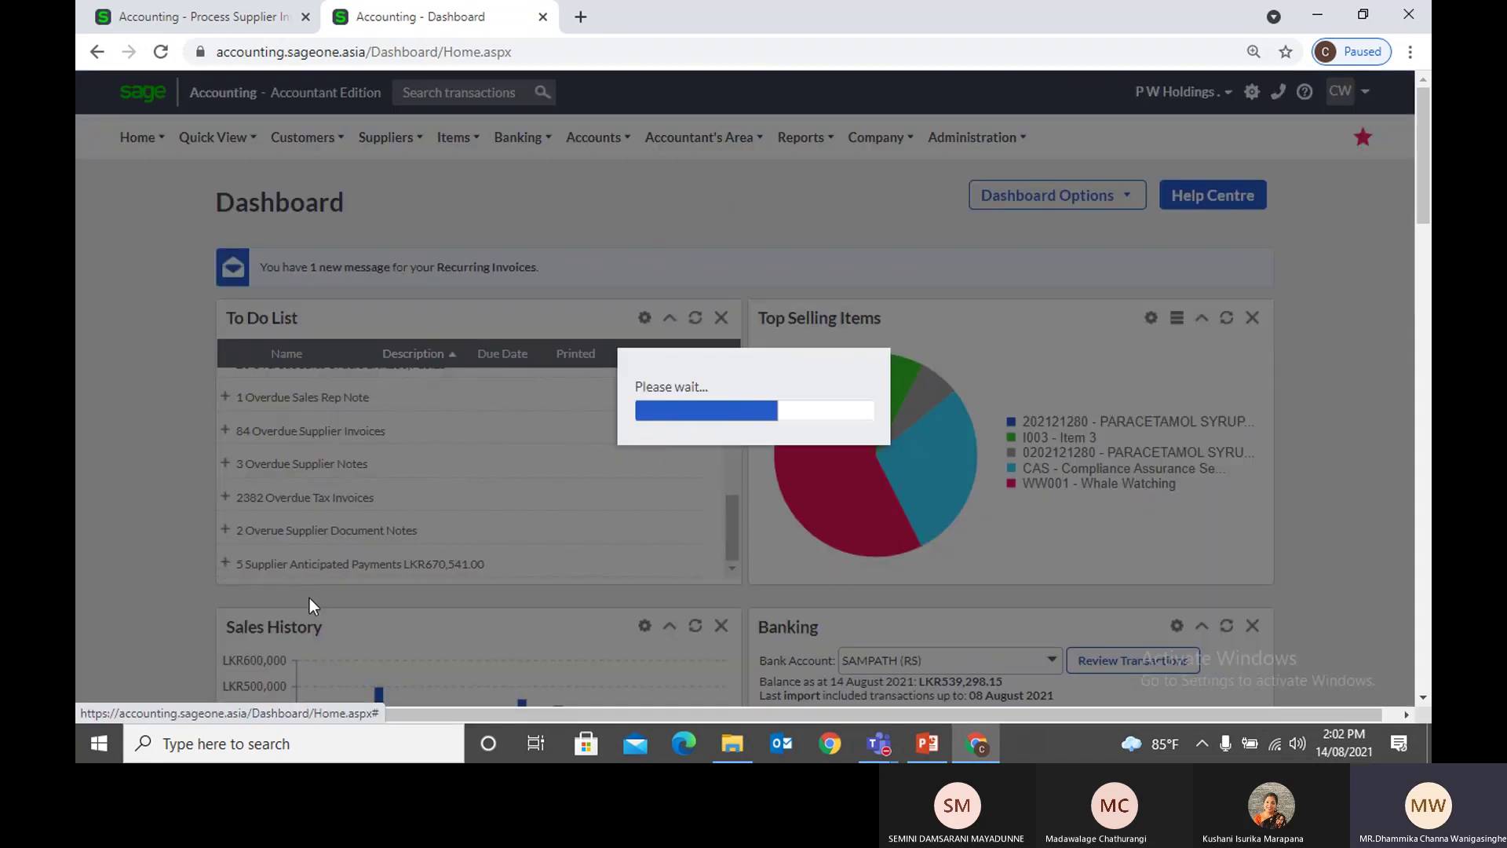
scroll(377, 577, down, 3)
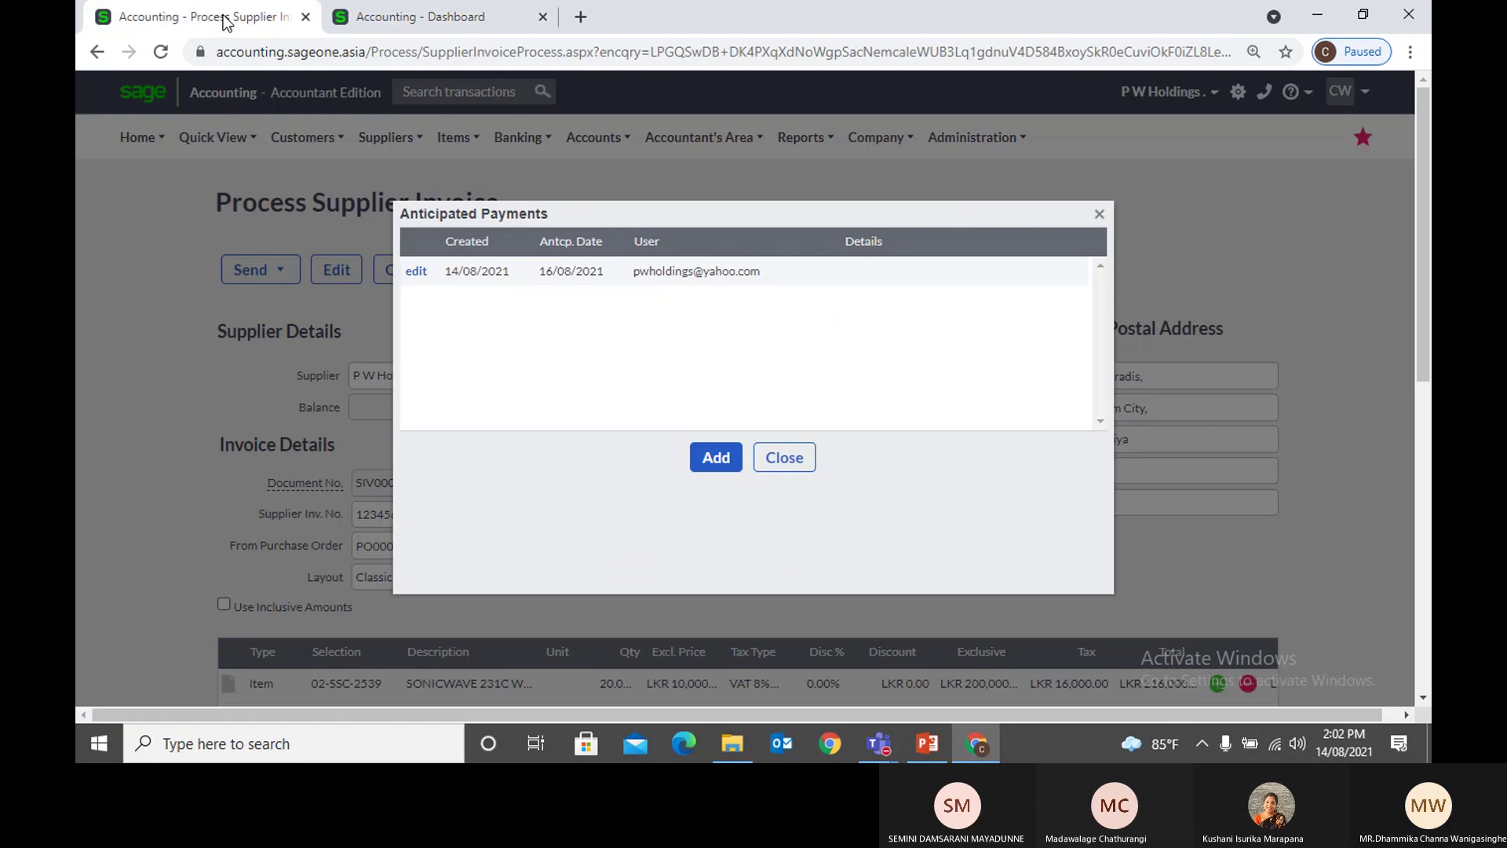
Step: Return to invoice SIV0000140, close its anticipated payments, and review its remaining options and its additional costs and totals
click(227, 17)
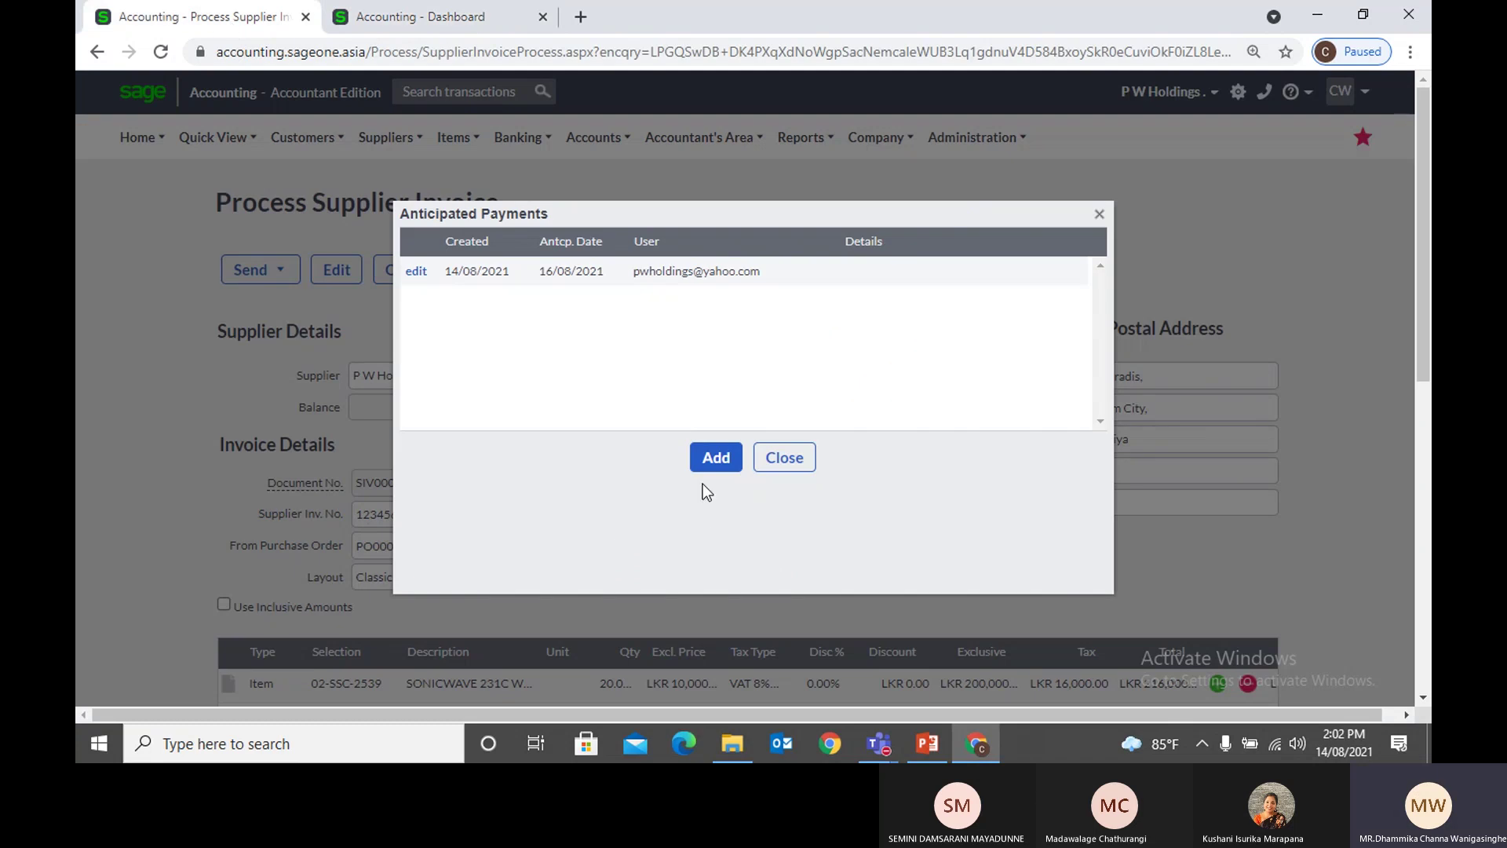
click(764, 460)
click(400, 276)
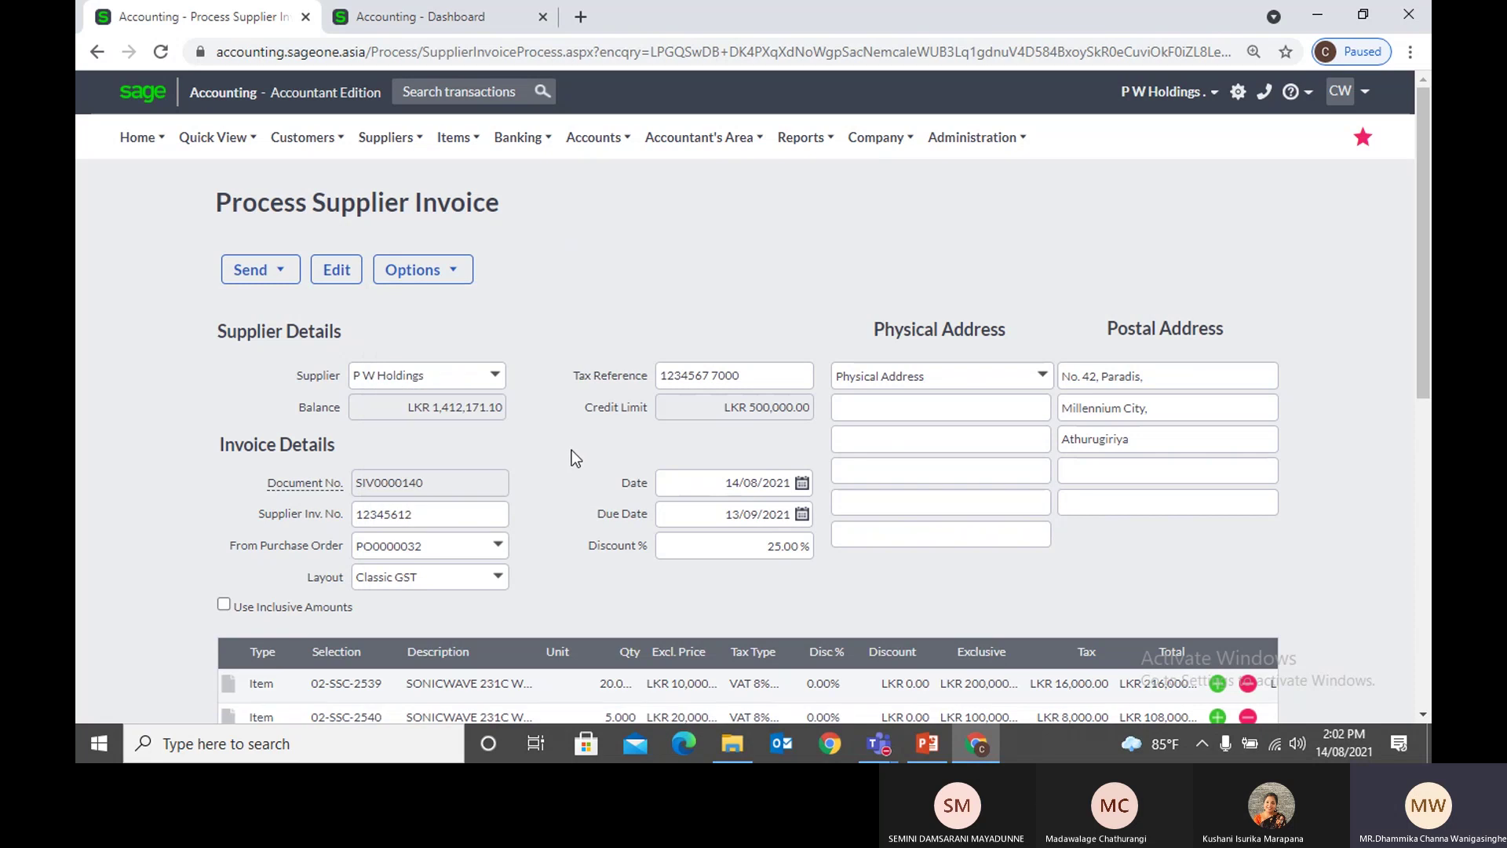
mouse_move(472, 281)
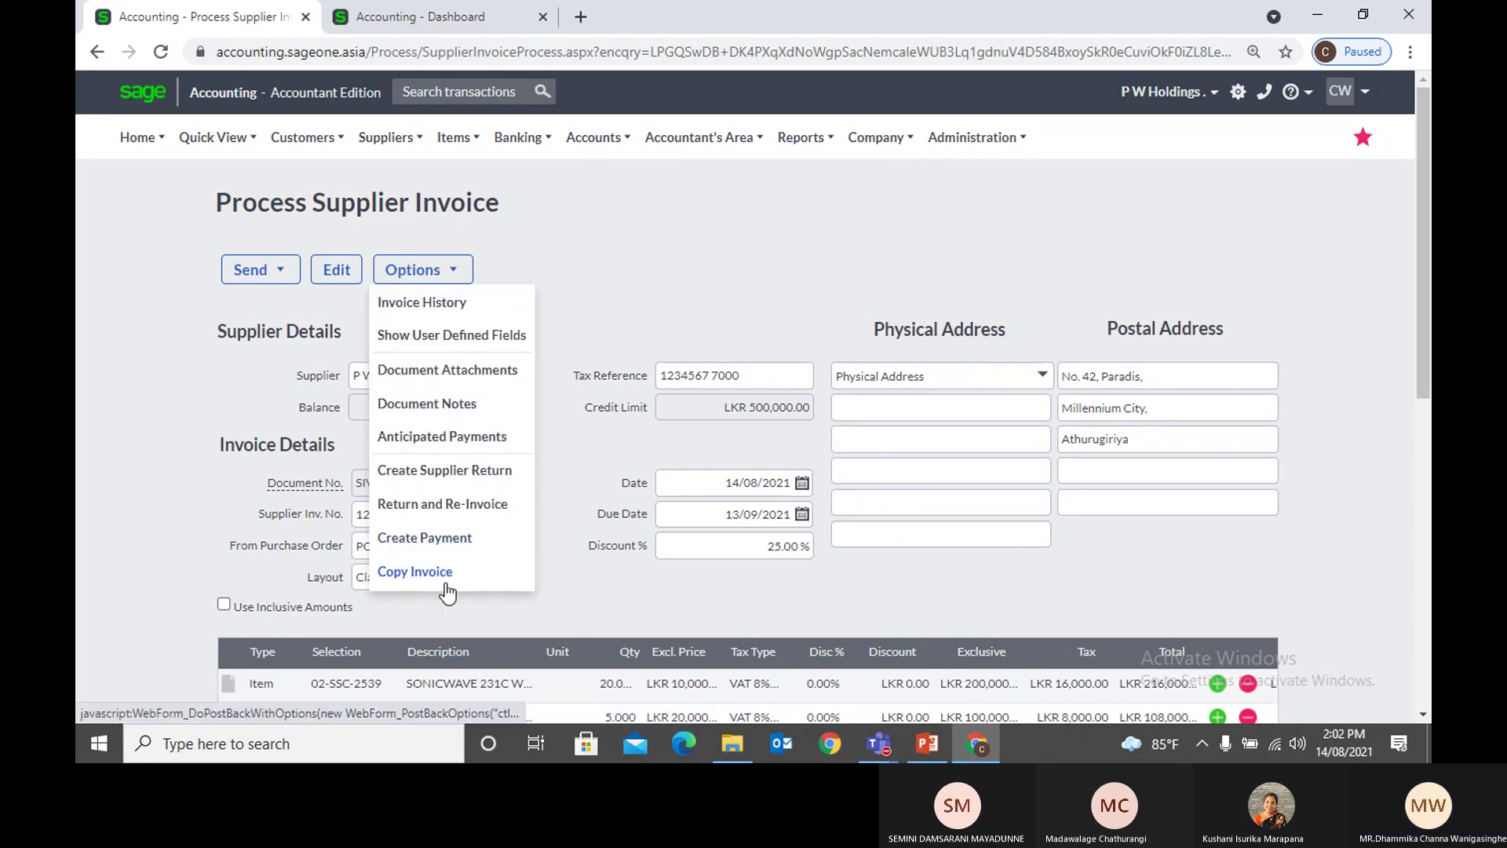
click(404, 573)
scroll(557, 484, down, 7)
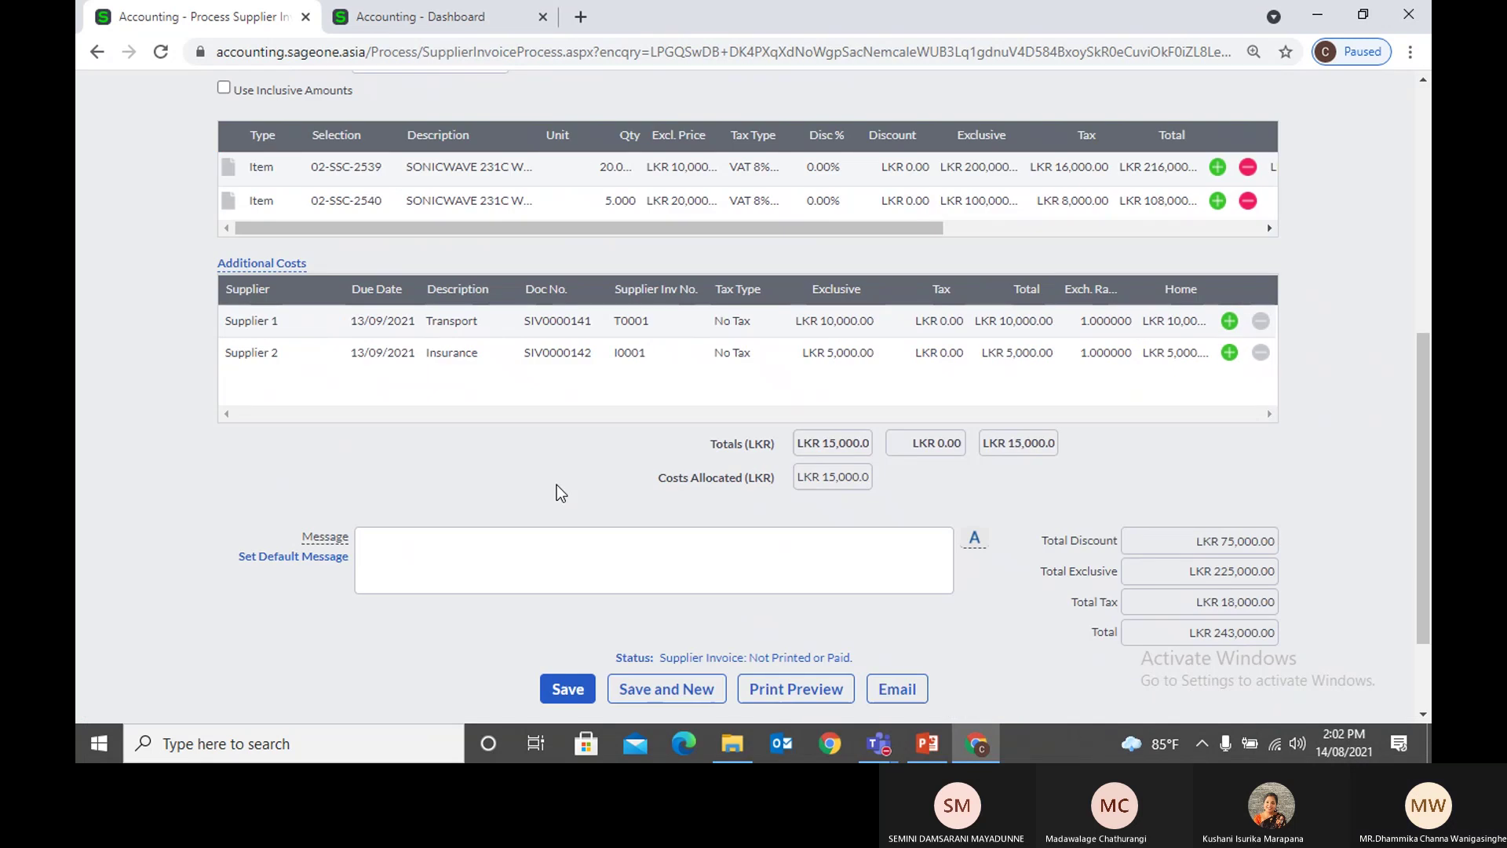
scroll(557, 483, up, 7)
Step: Open the list of suppliers to view it
mouse_move(372, 149)
mouse_move(379, 218)
click(504, 207)
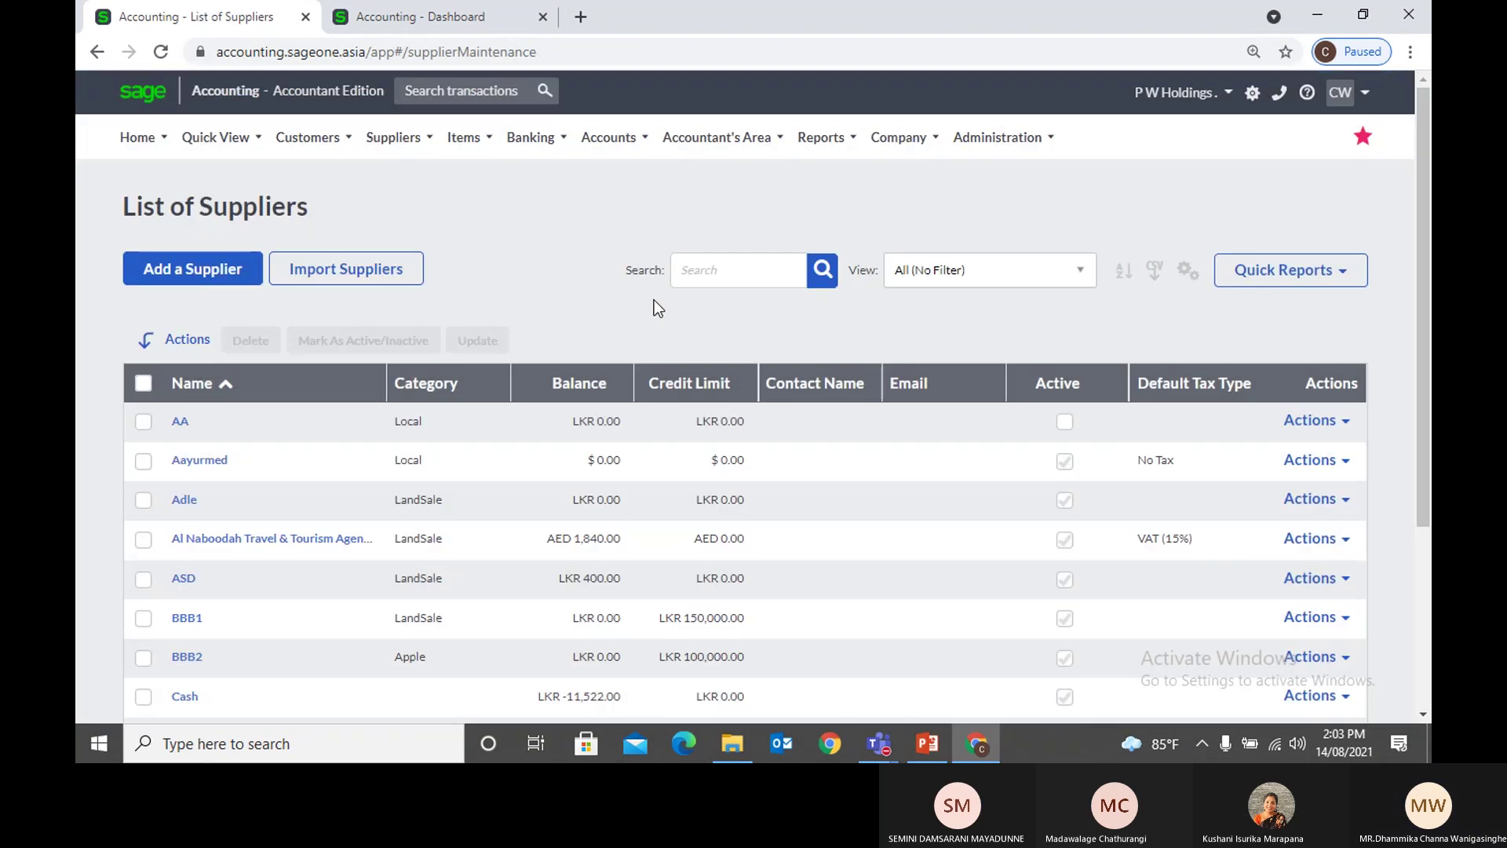
mouse_move(887, 738)
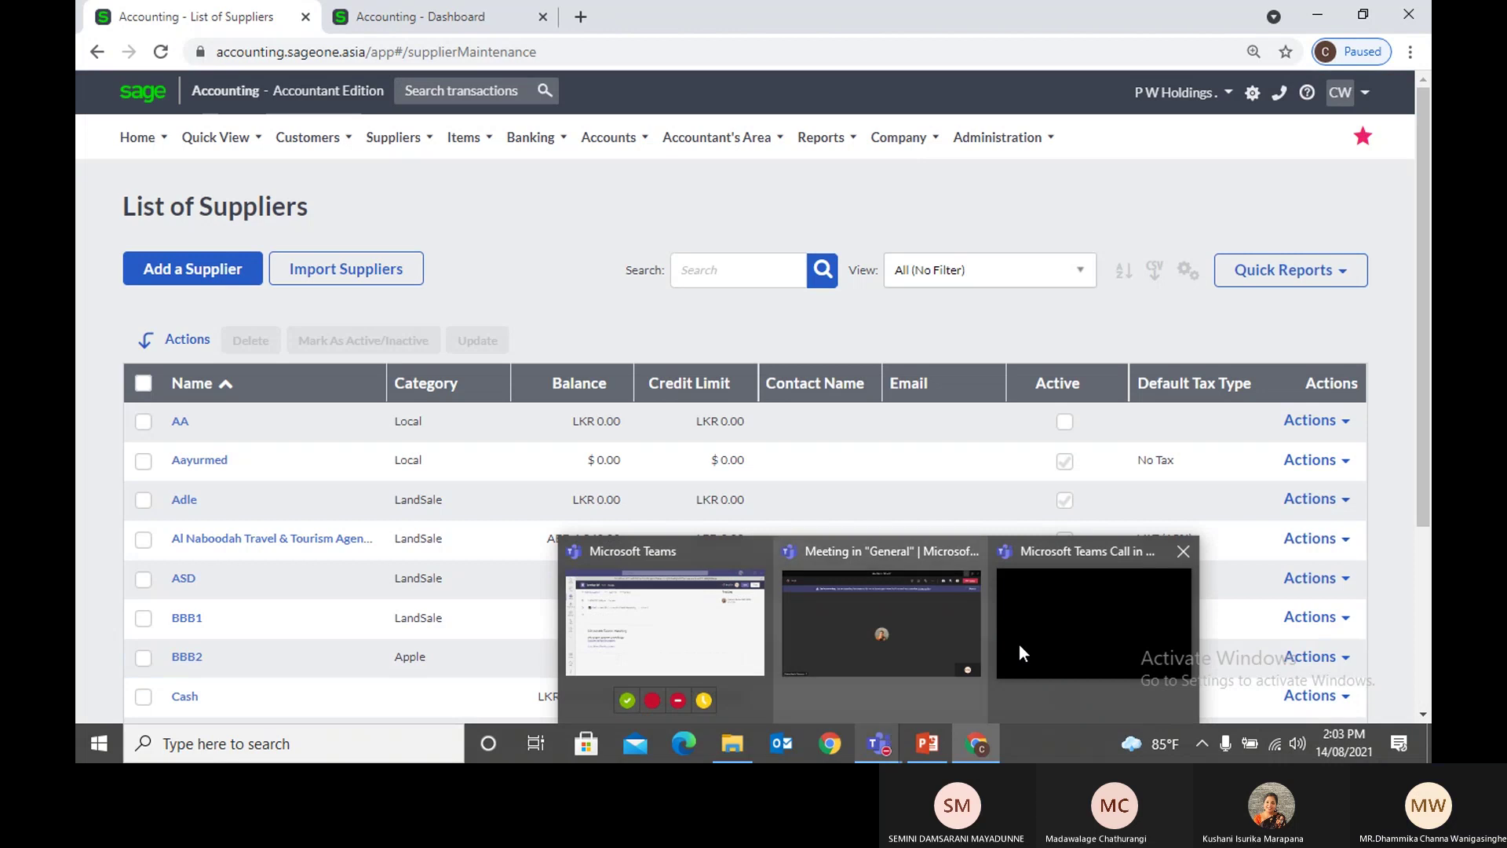
mouse_move(1058, 628)
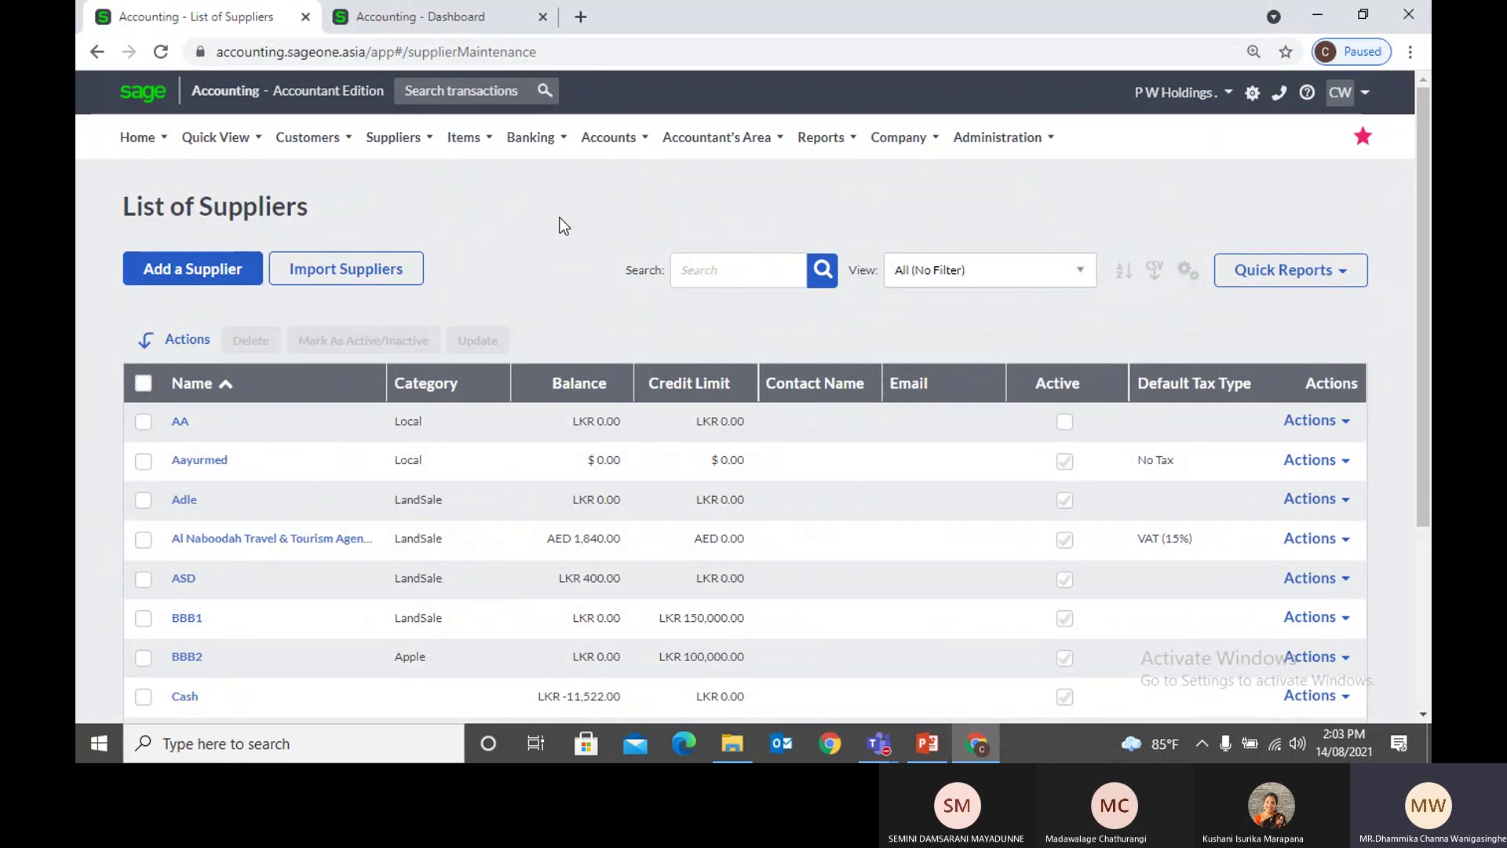
Step: View the supplier invoices list and the supplier purchase orders list, ending on the supplier invoices
click(393, 138)
mouse_move(419, 258)
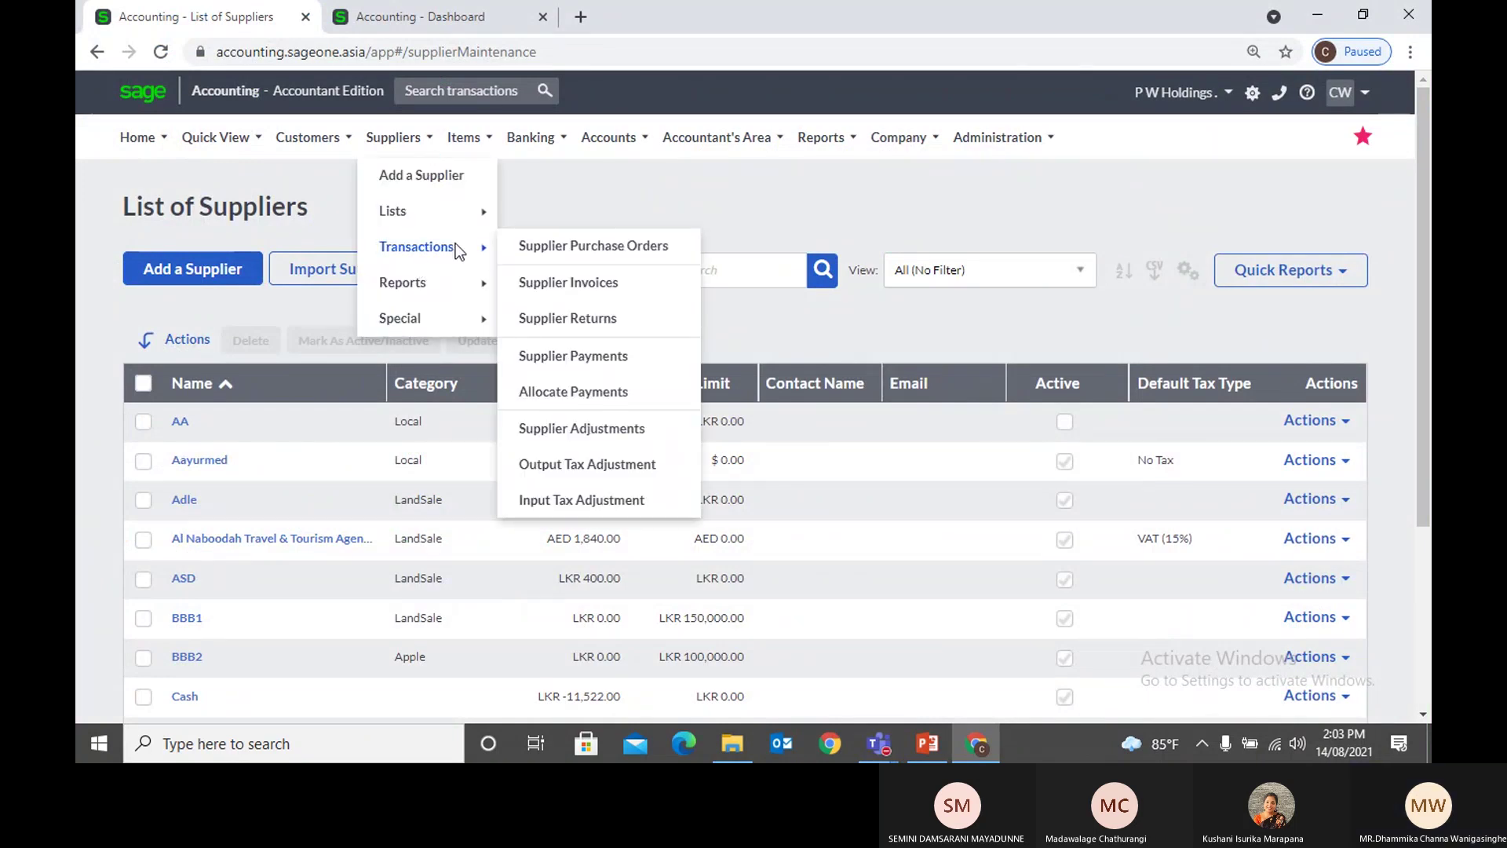
click(591, 279)
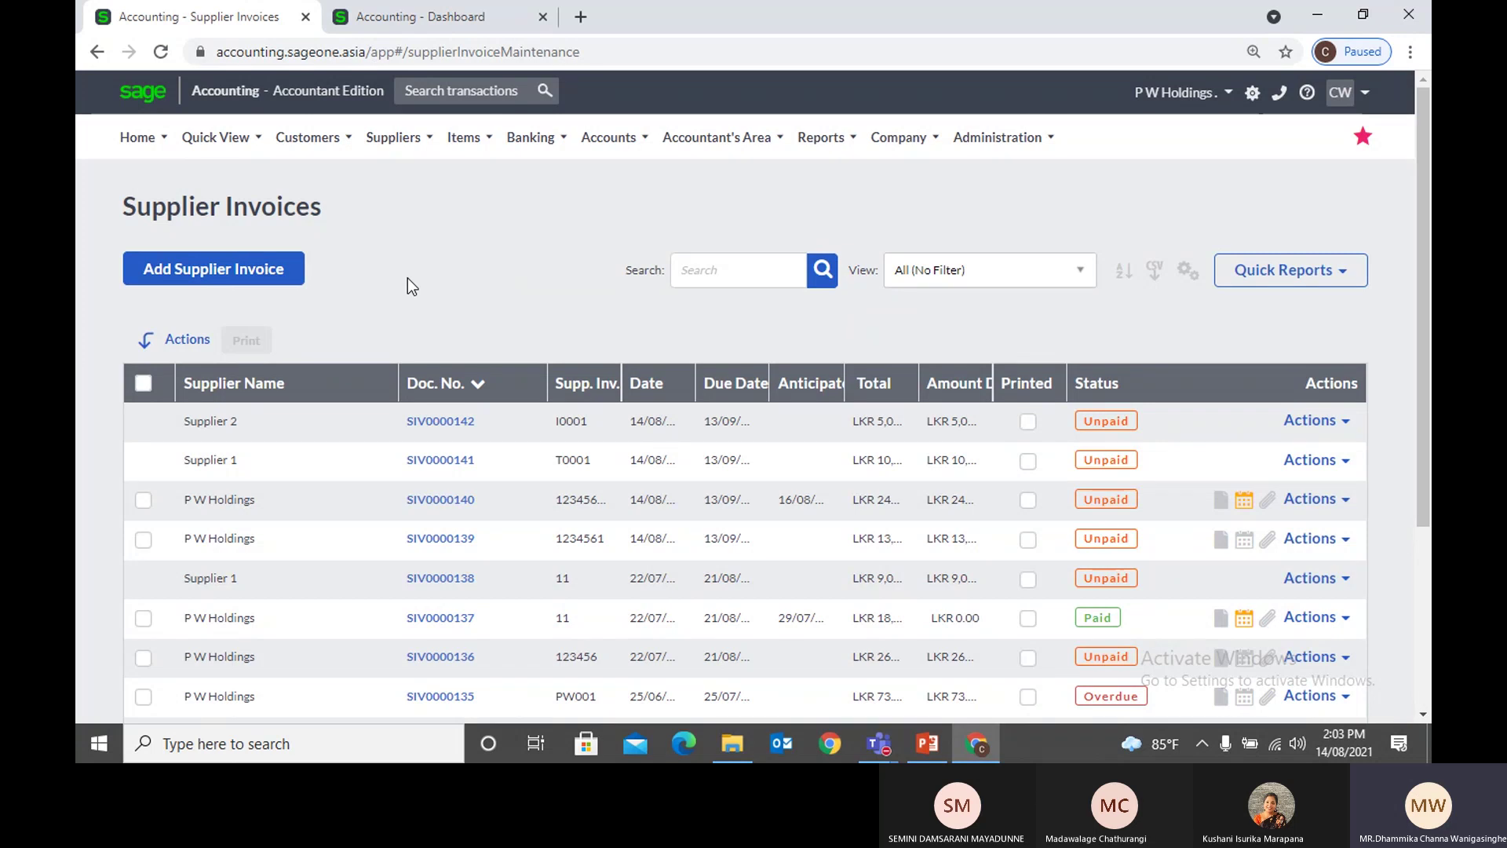
click(395, 138)
mouse_move(412, 248)
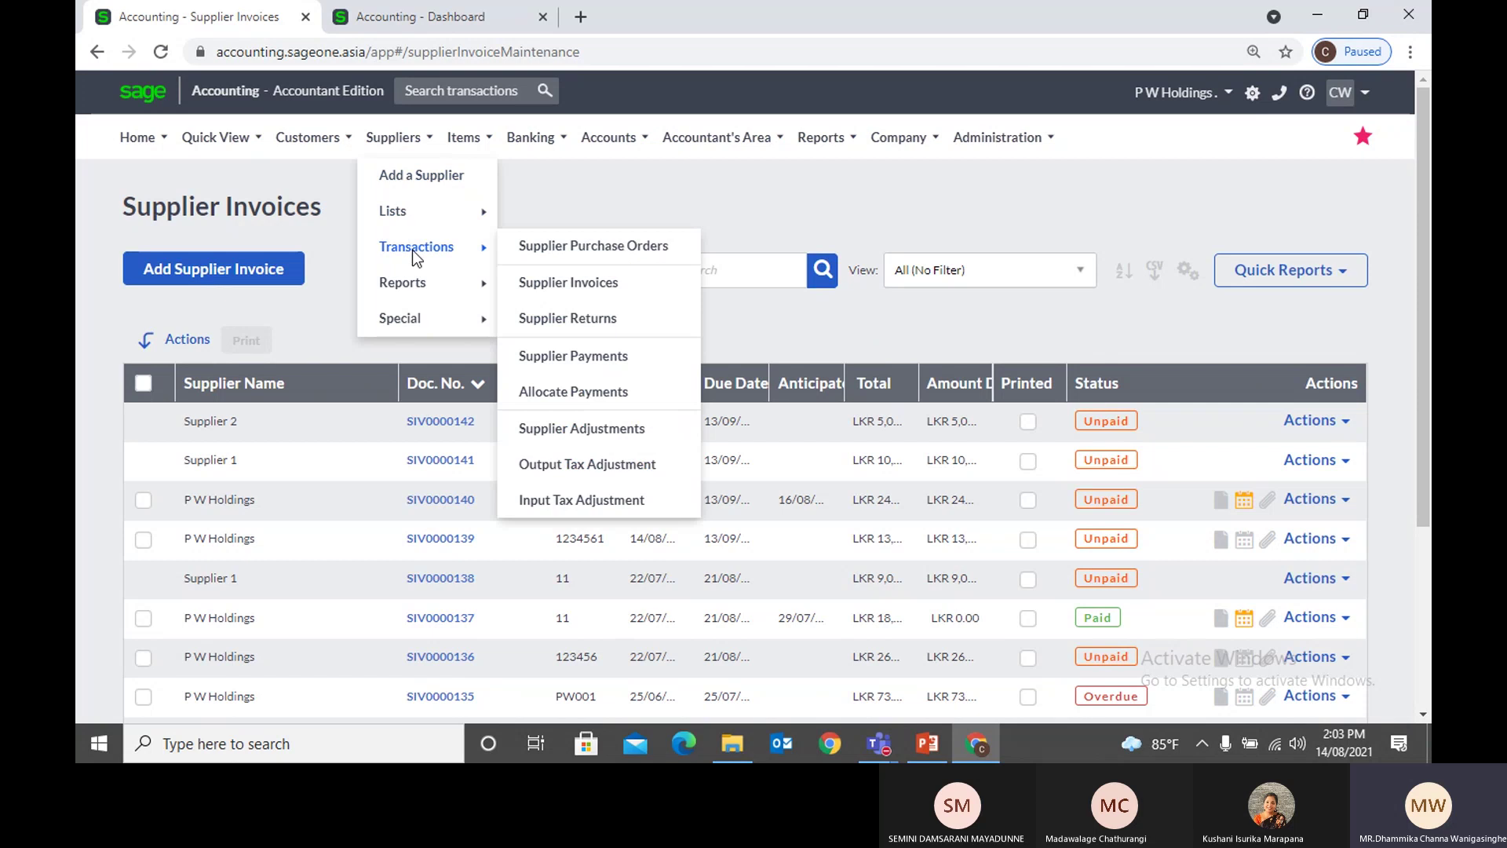
click(595, 250)
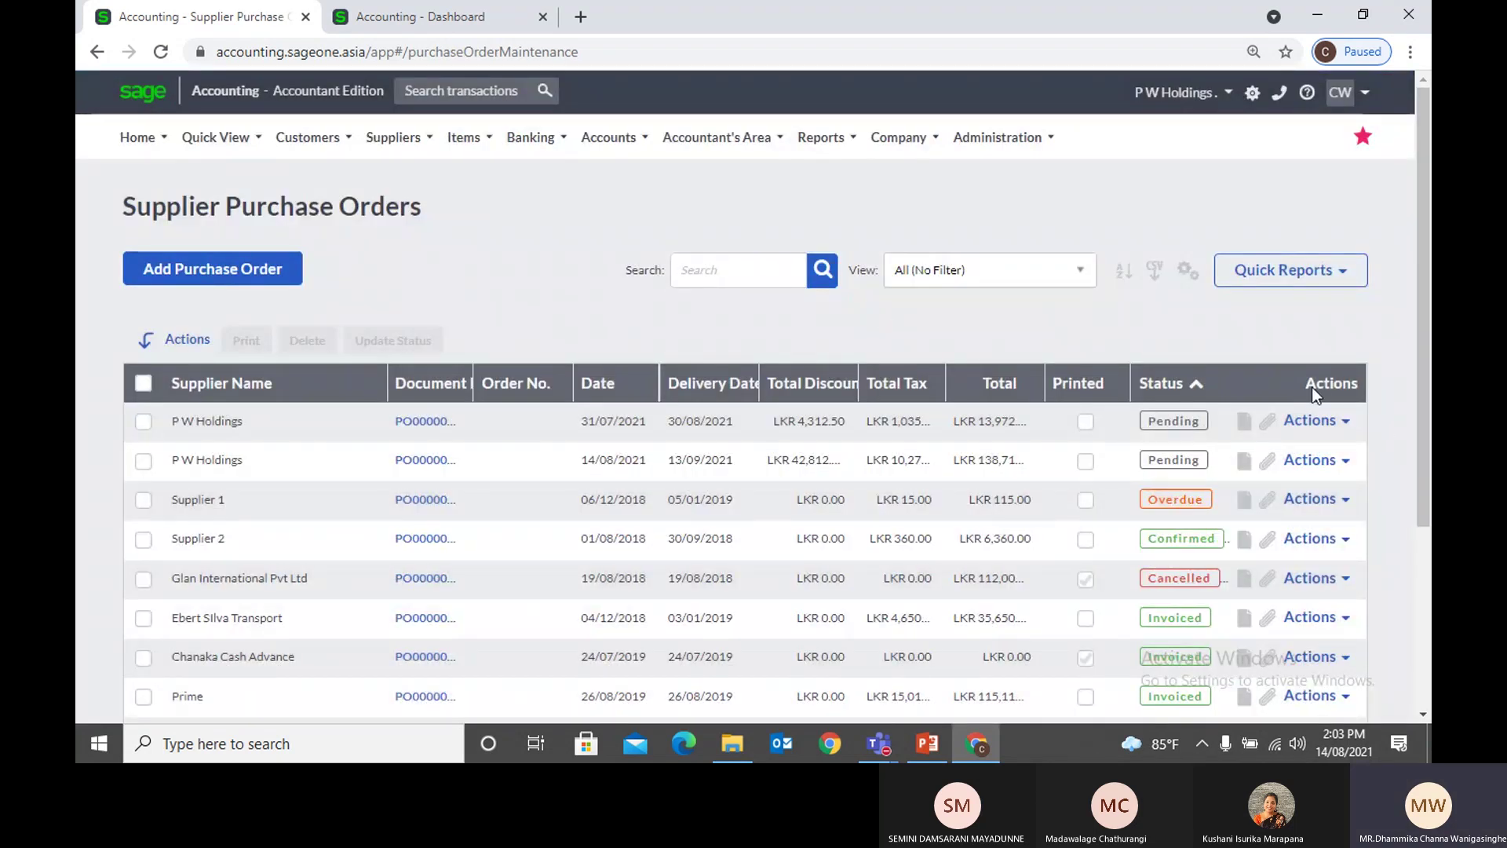
click(412, 140)
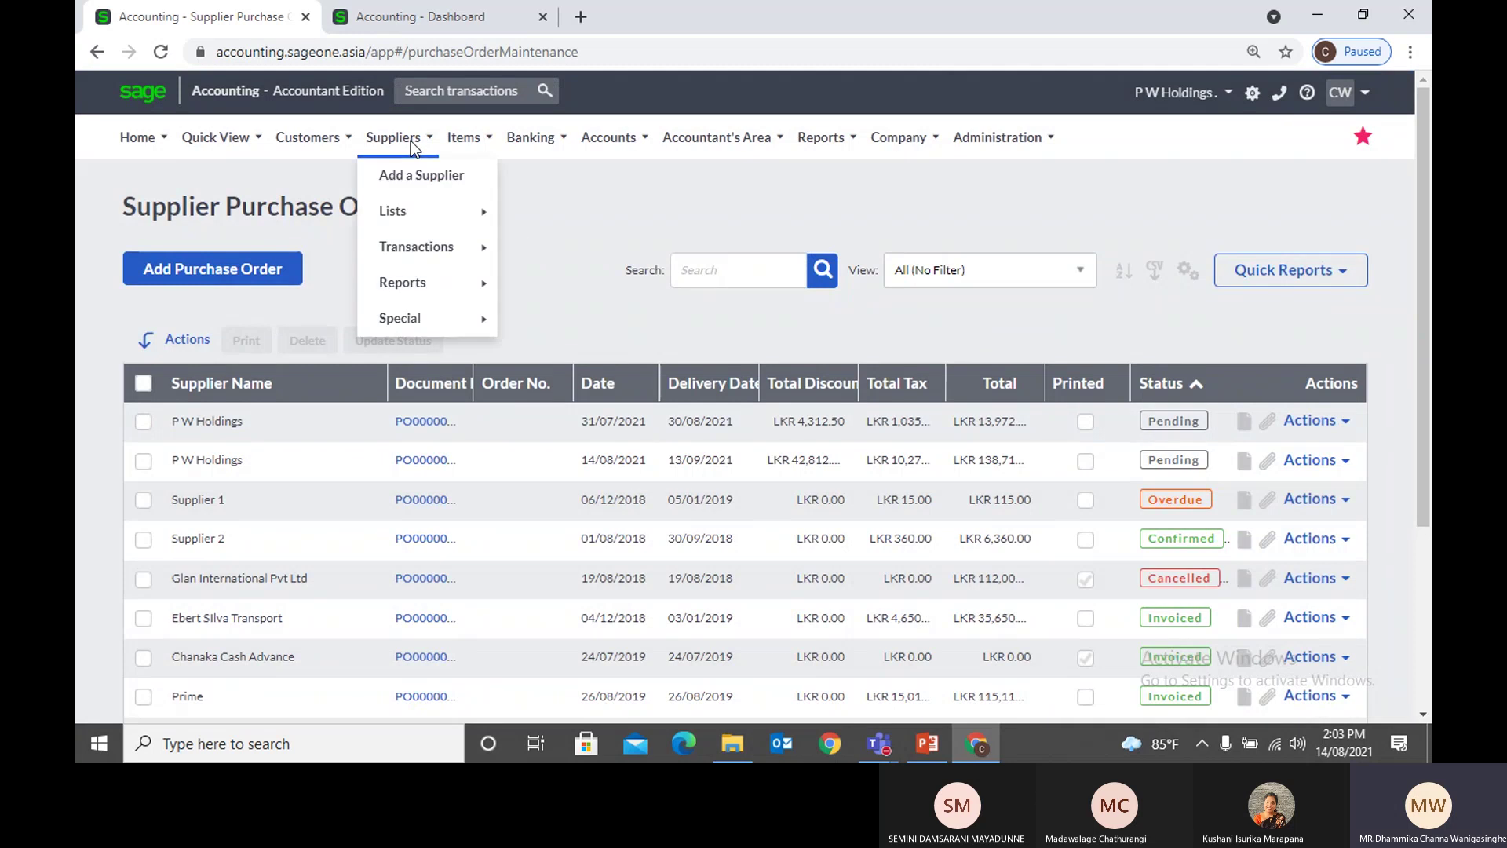
mouse_move(409, 246)
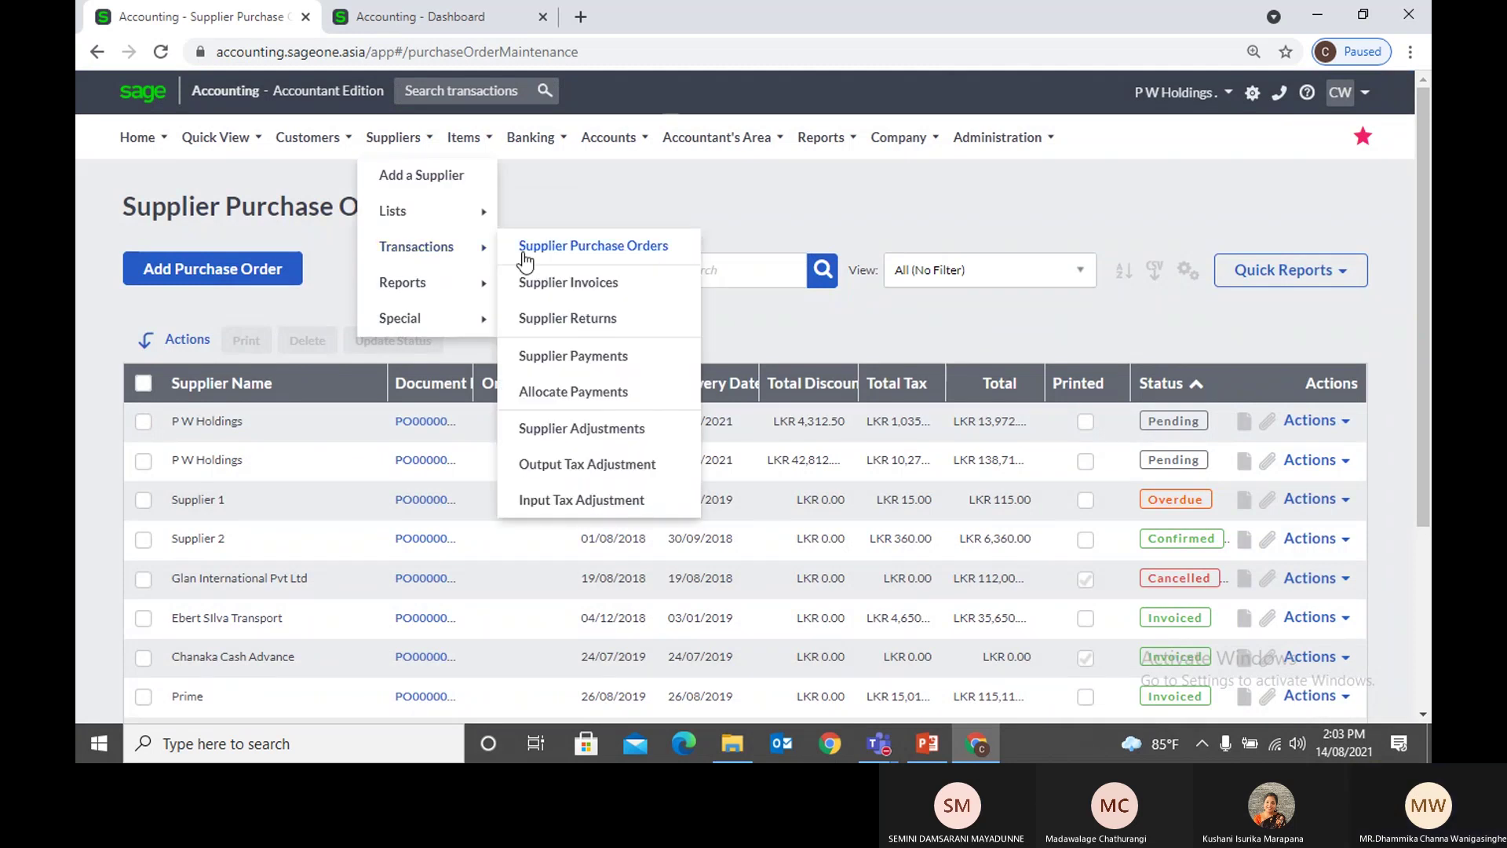
click(550, 284)
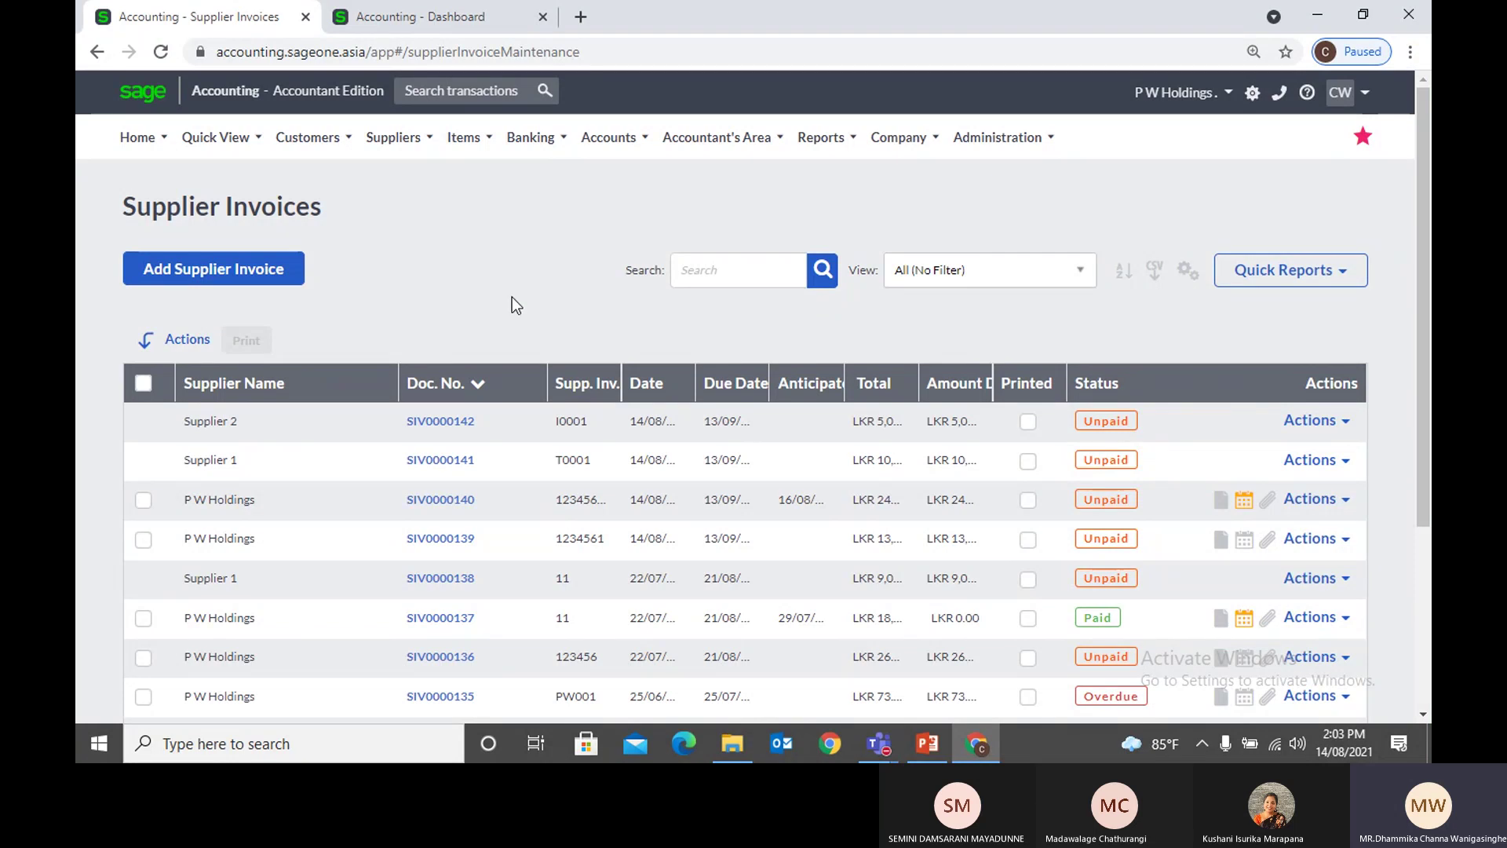
Step: Open the list of items to check the item costs
mouse_move(464, 139)
mouse_move(476, 223)
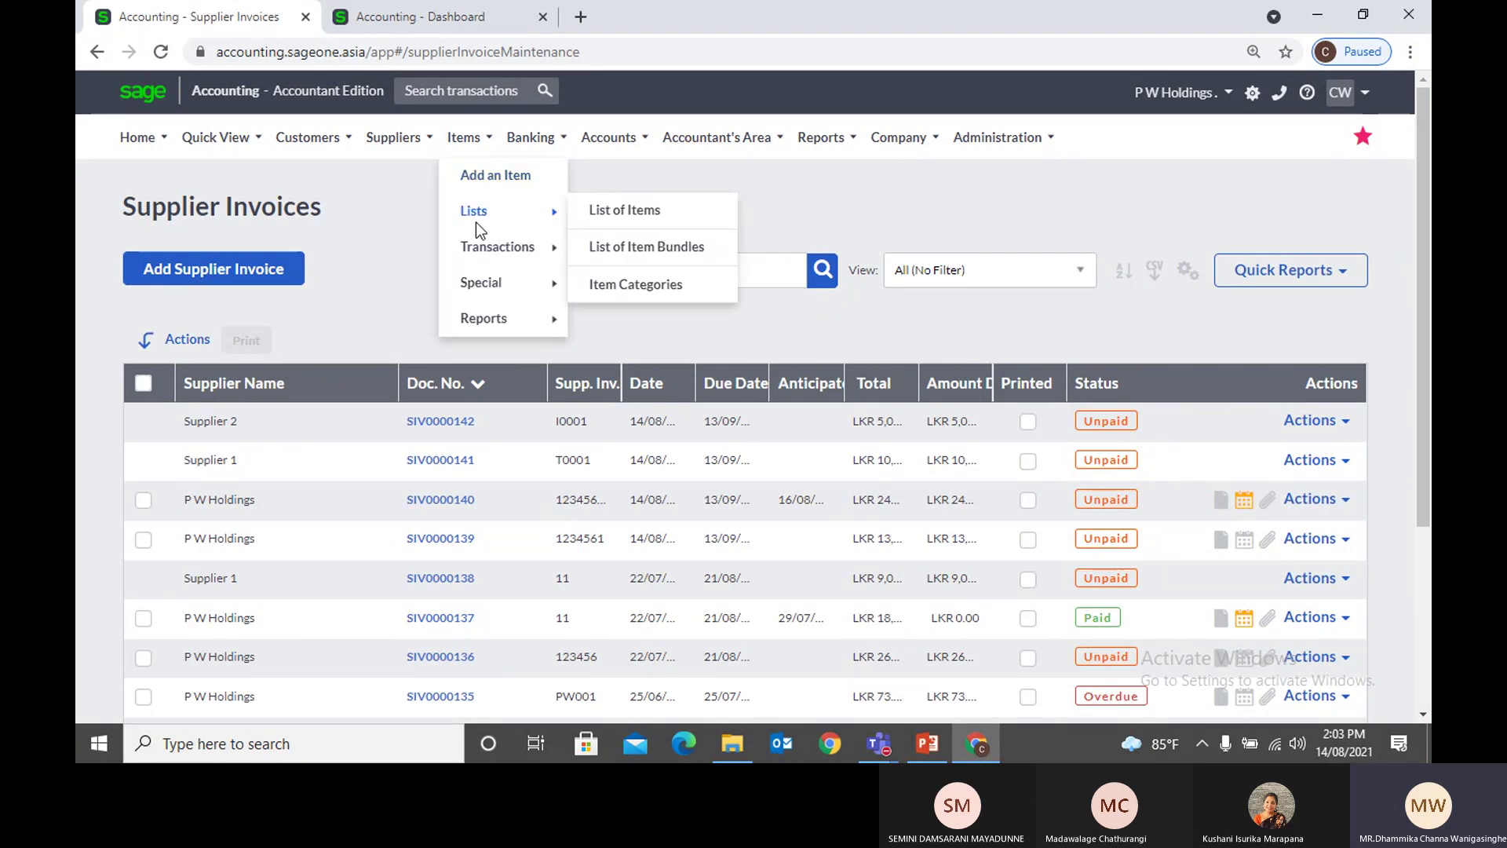
click(620, 204)
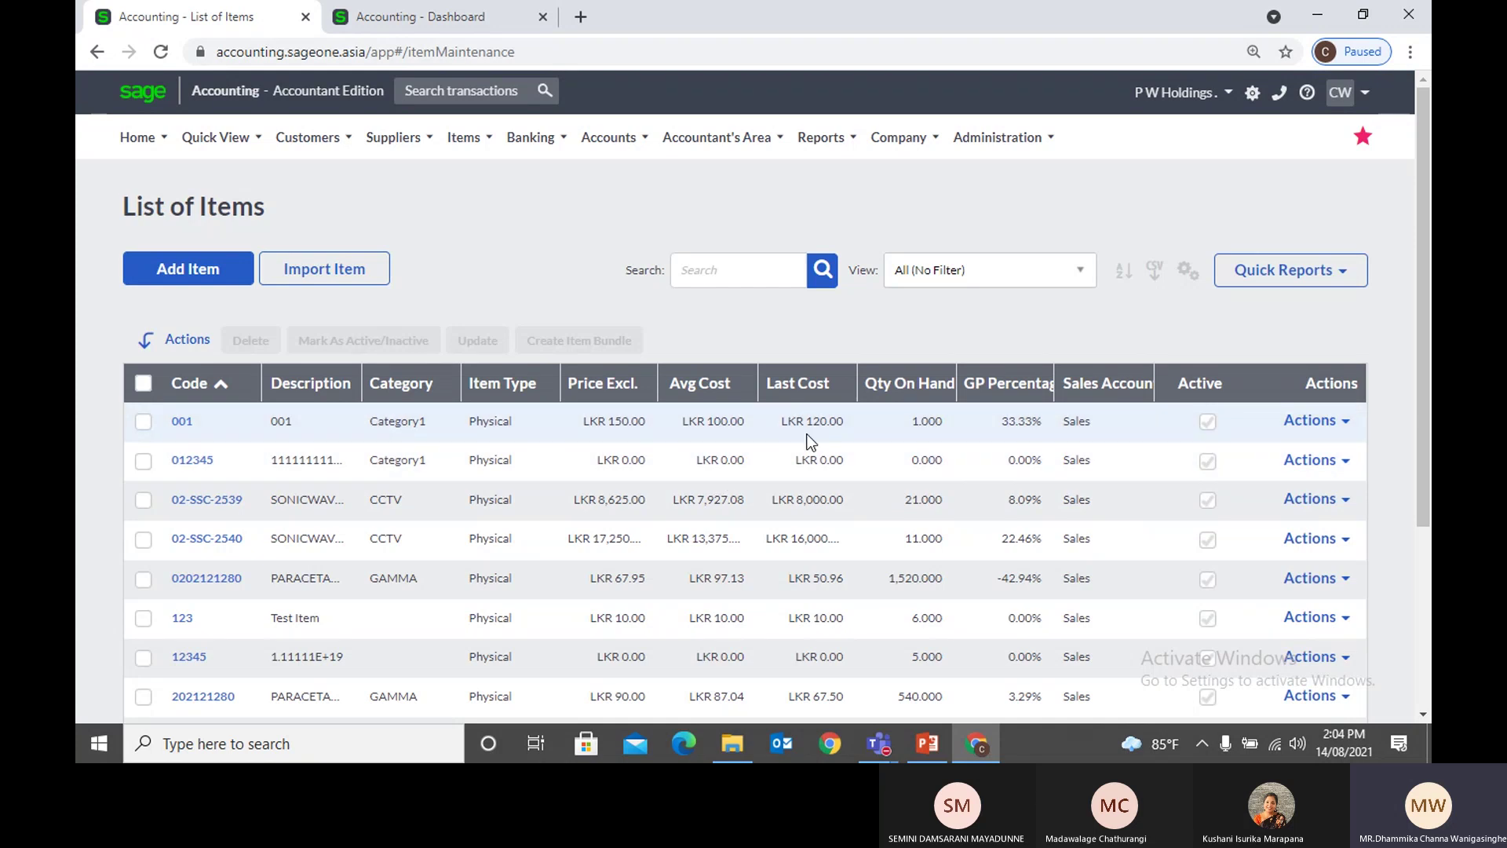
Step: Sort the items by average cost and last cost, and browse the first two pages with the highest last costs first
click(805, 394)
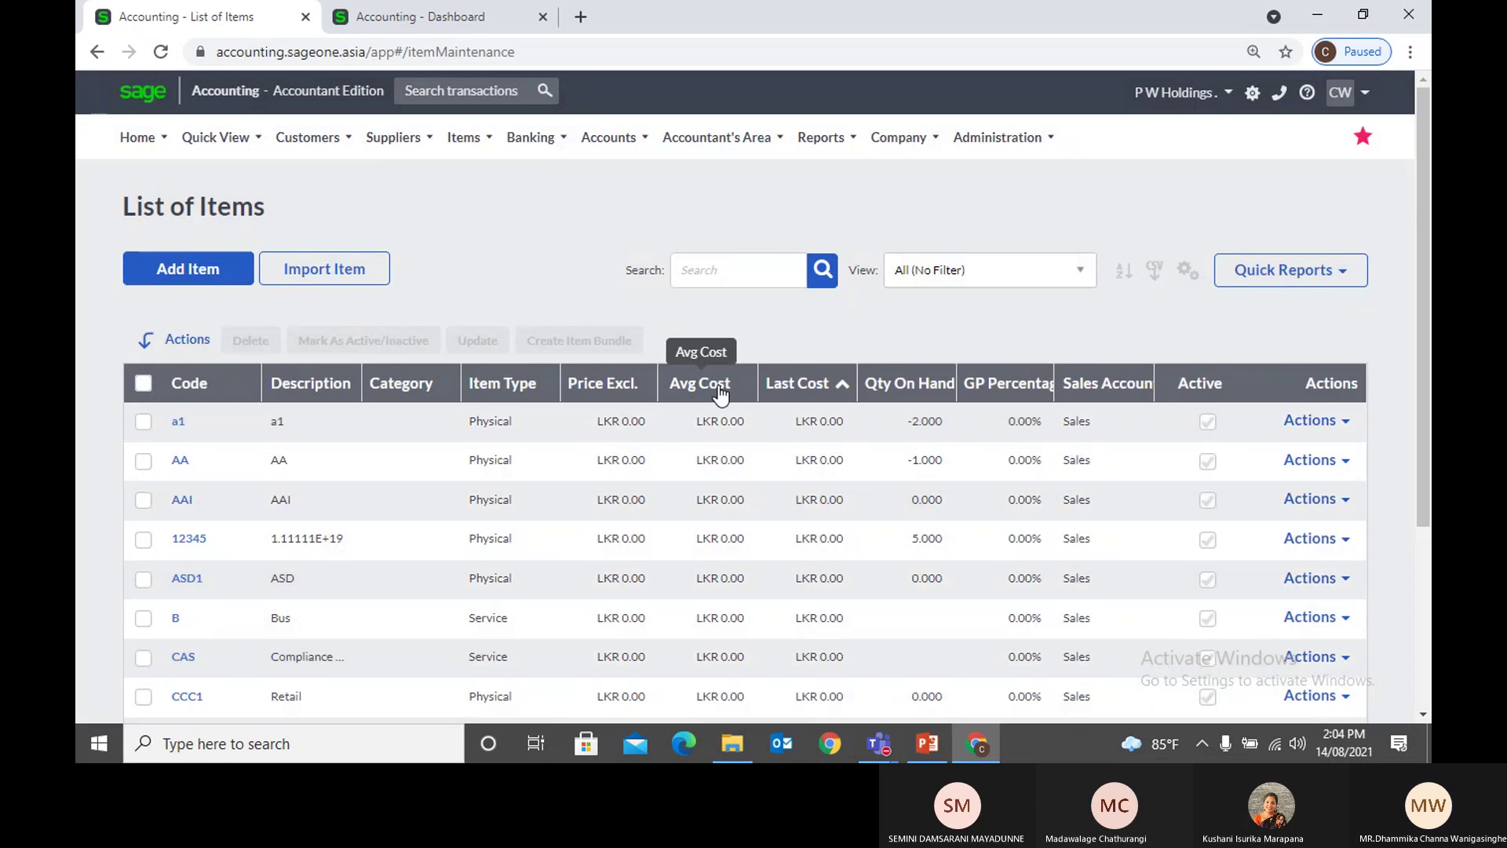
click(719, 392)
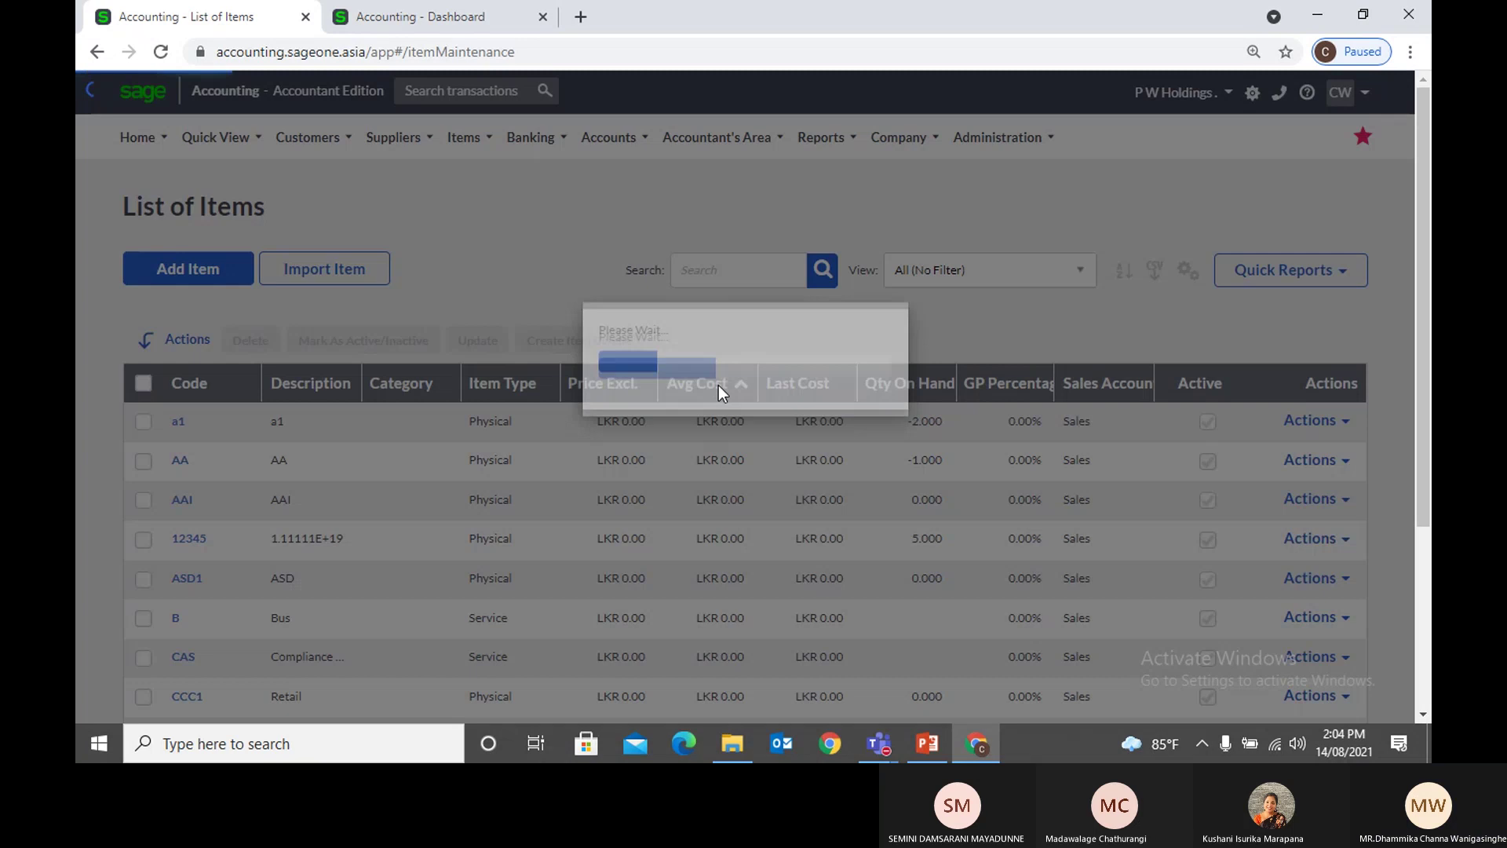
scroll(718, 385, down, 3)
click(221, 642)
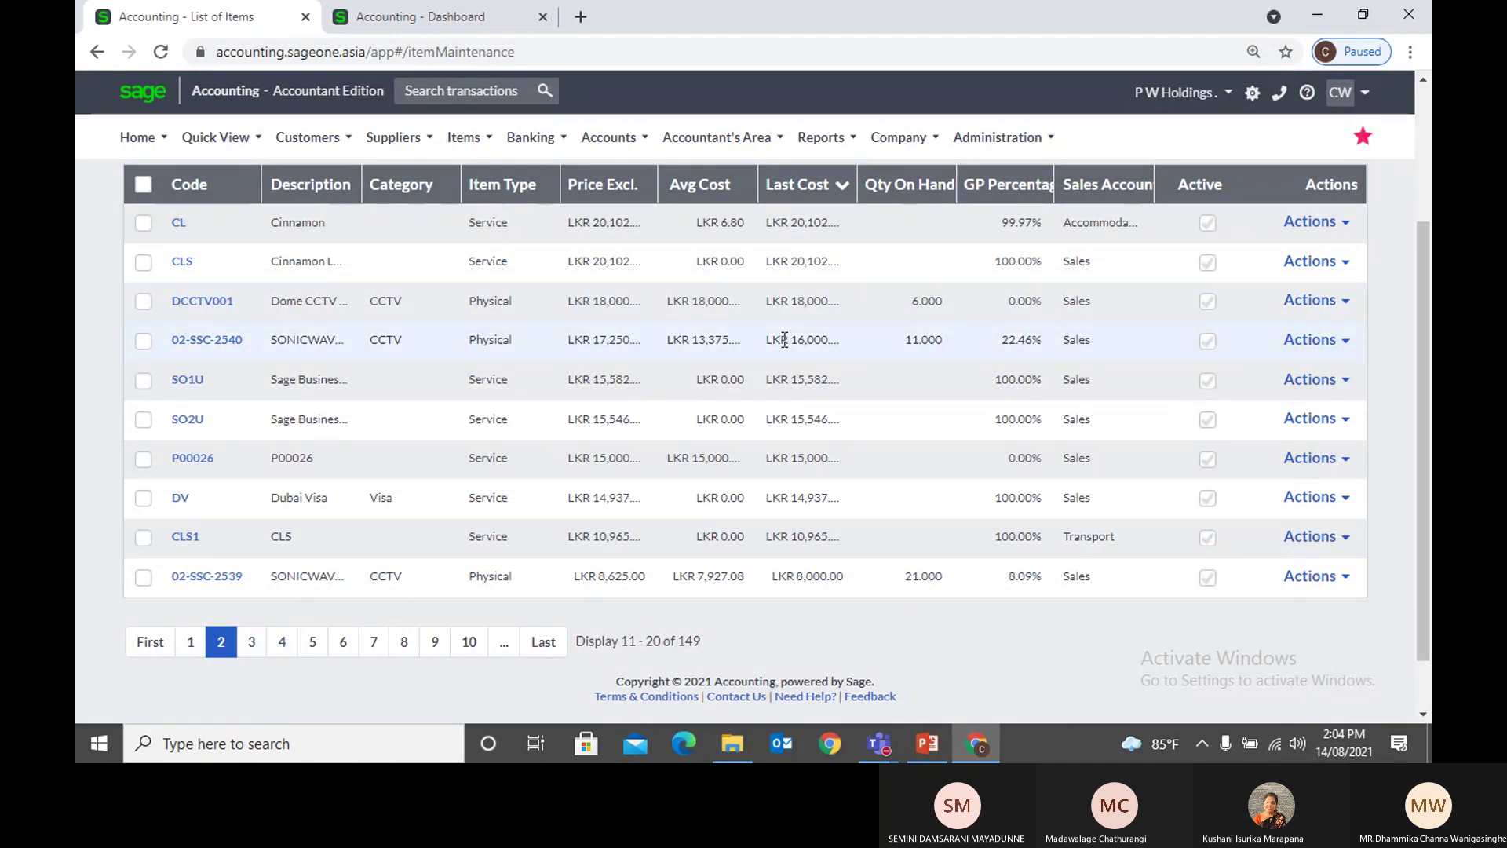
click(187, 642)
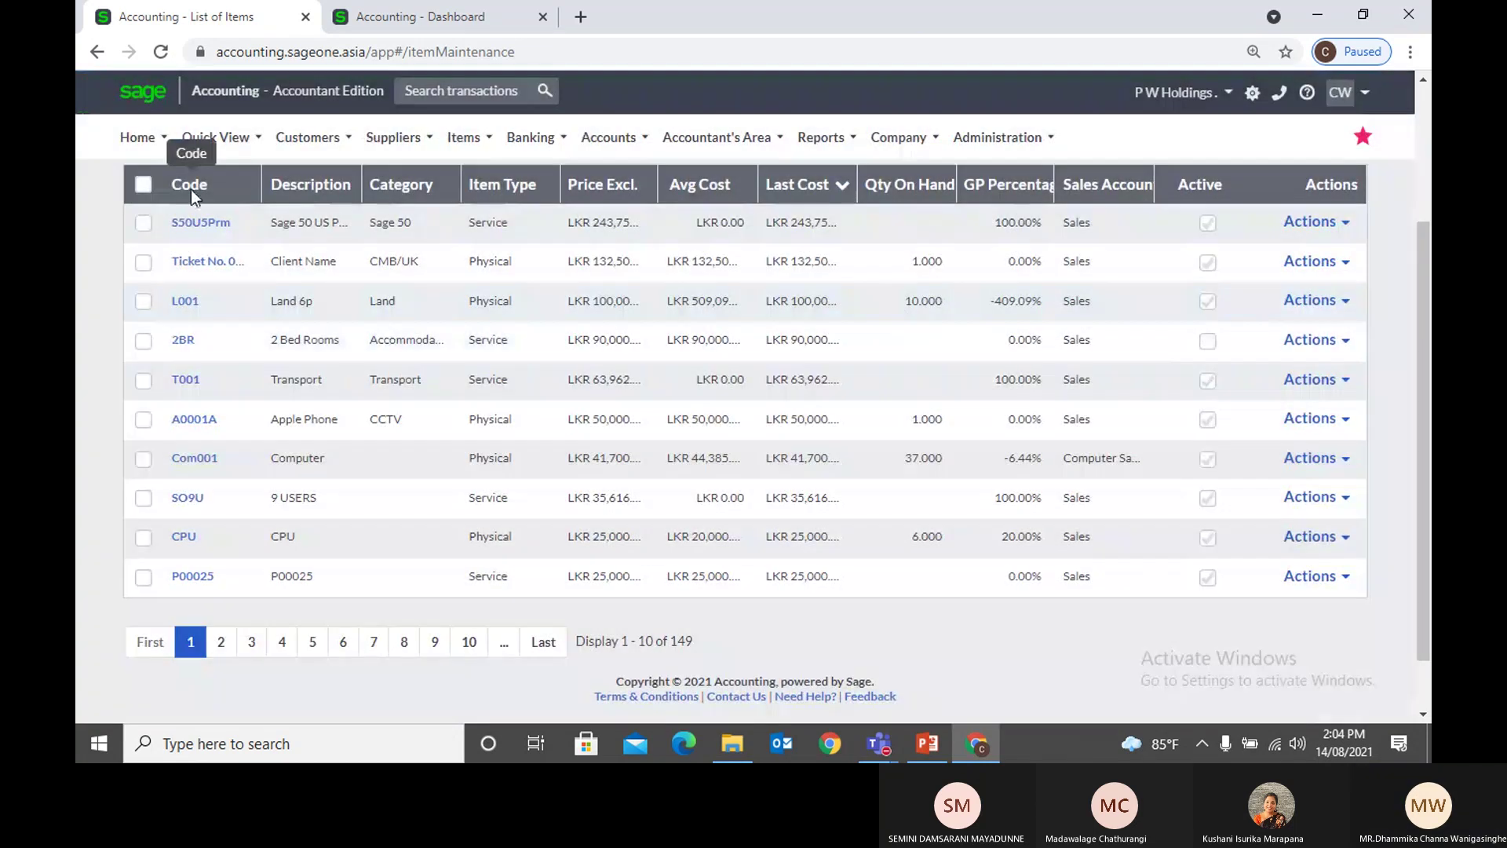
Step: Sort the items by Code in ascending order and widen the Last Cost column to show its full values
click(190, 187)
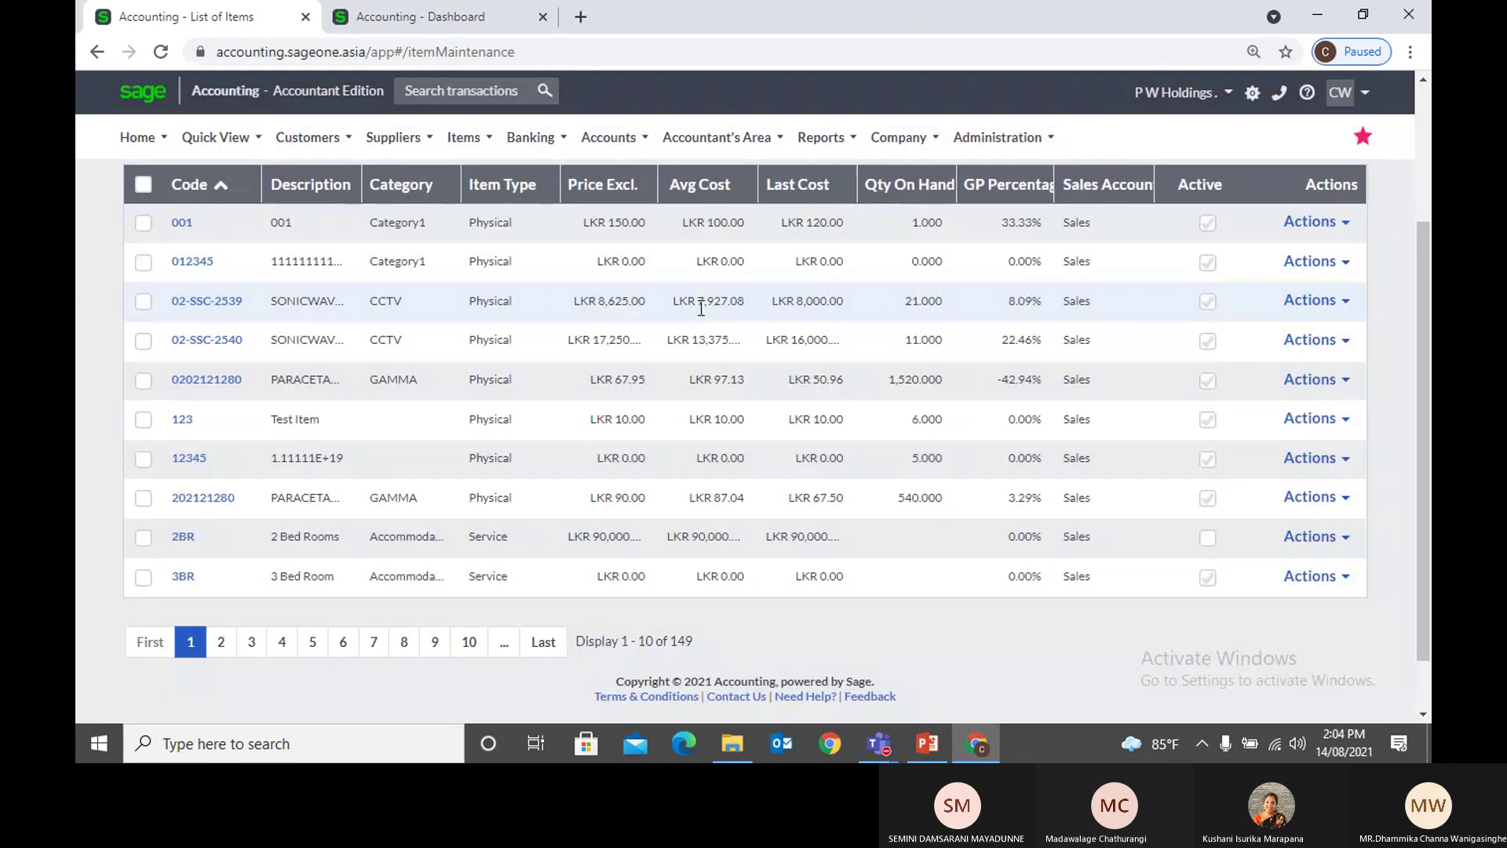
scroll(701, 309, up, 1)
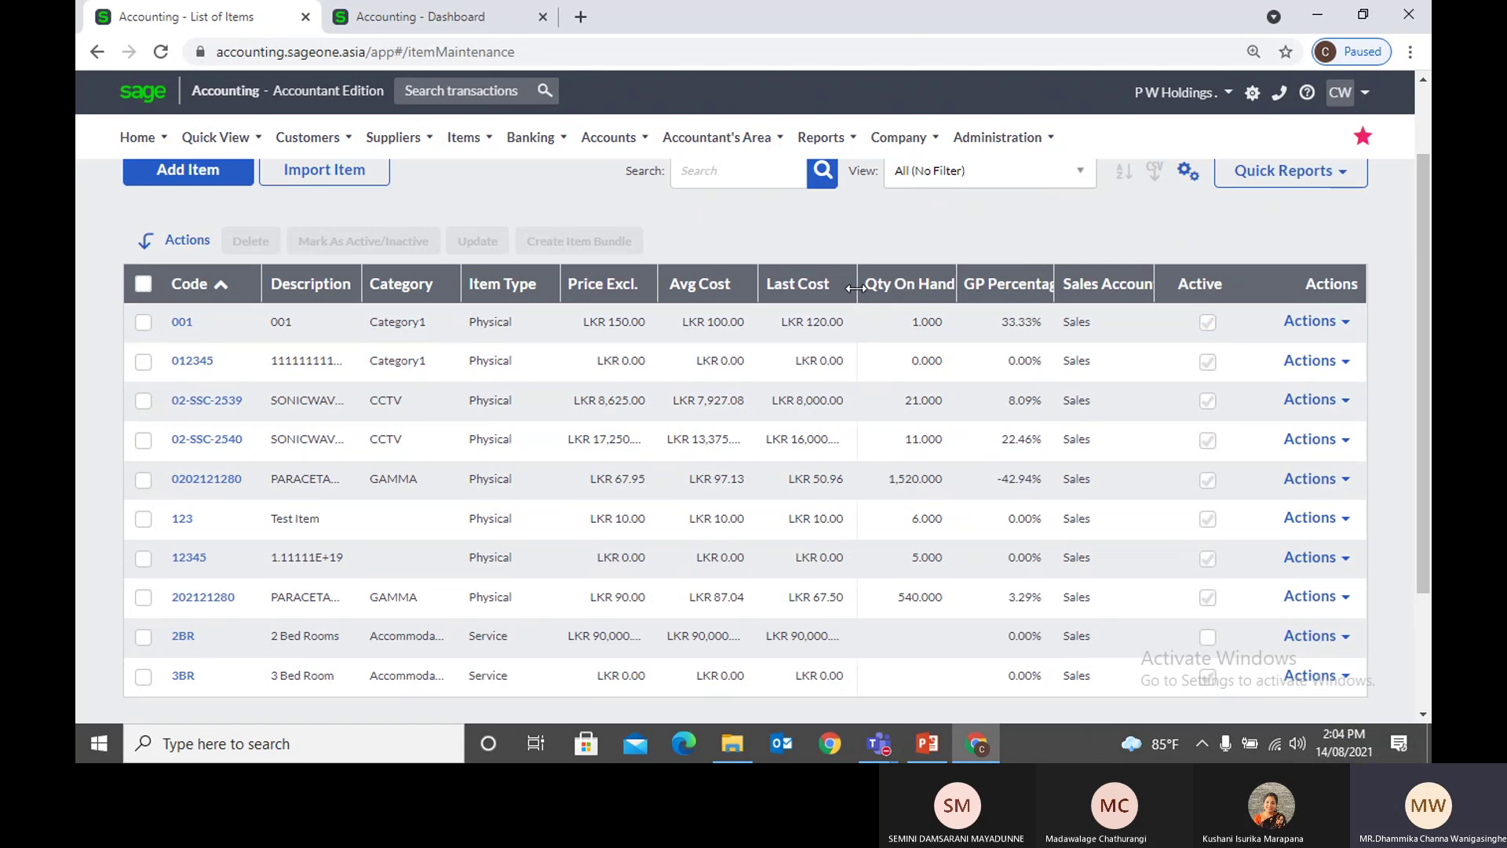
drag(856, 288, 874, 288)
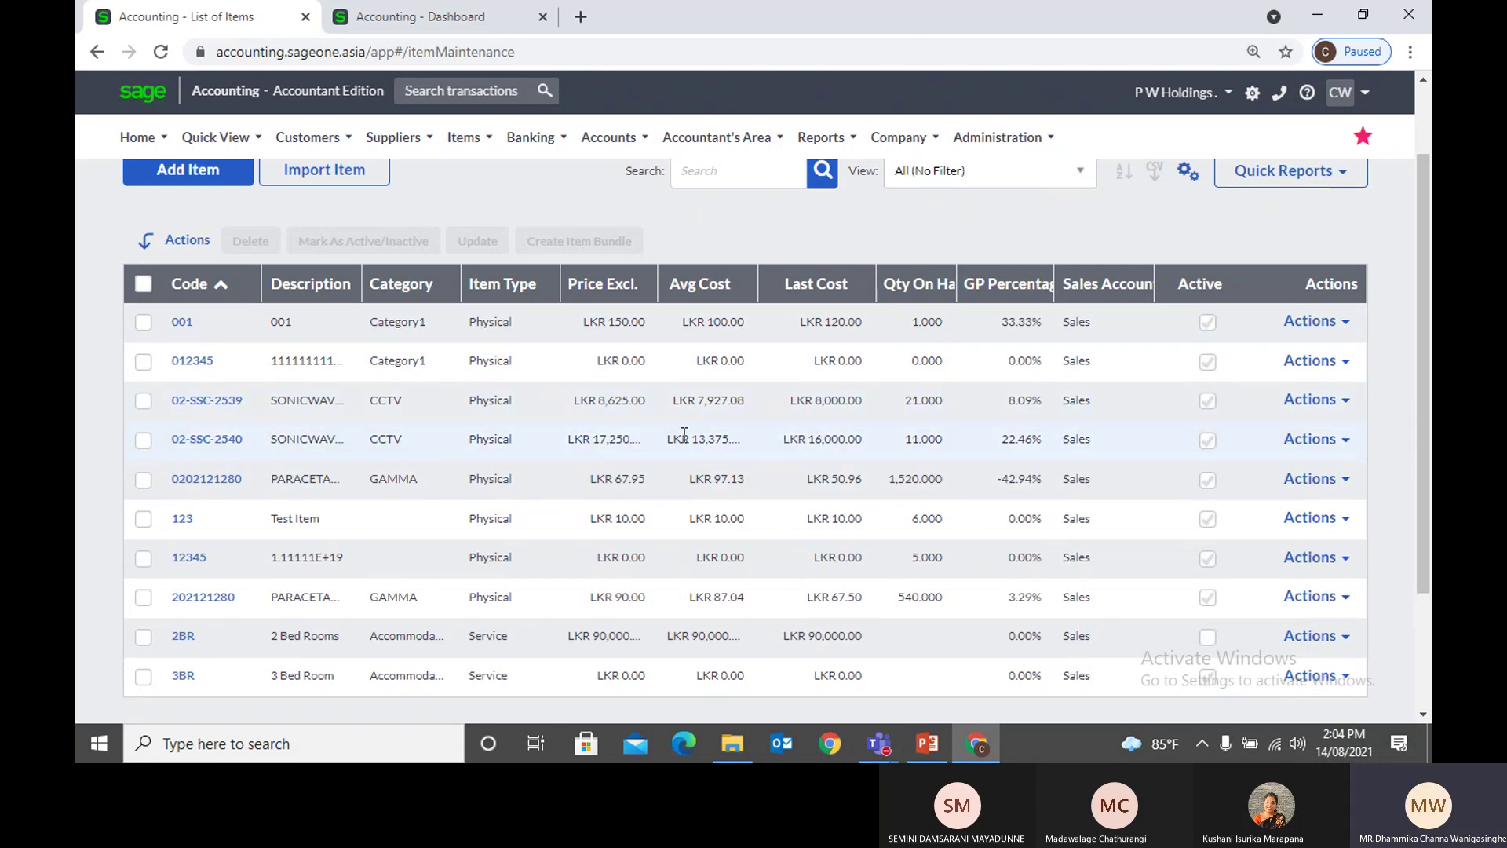
Step: Select items 02-SSC-2539 and 02-SSC-2540 in the list of items
click(143, 400)
click(144, 441)
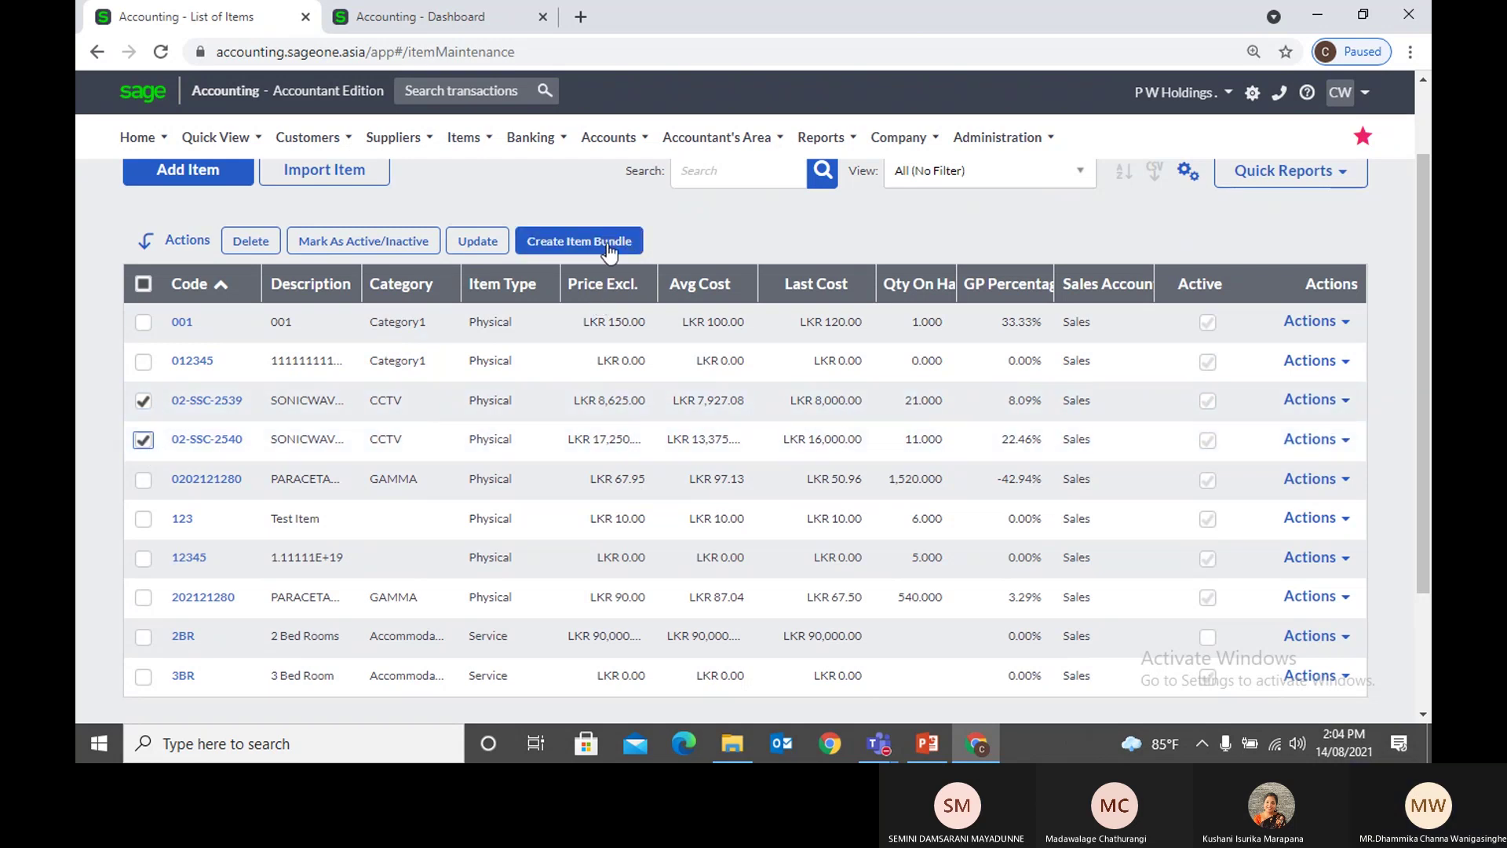
Step: Go to the supplier invoices list and open invoice SIV0000139
scroll(604, 243, up, 2)
click(393, 138)
mouse_move(397, 246)
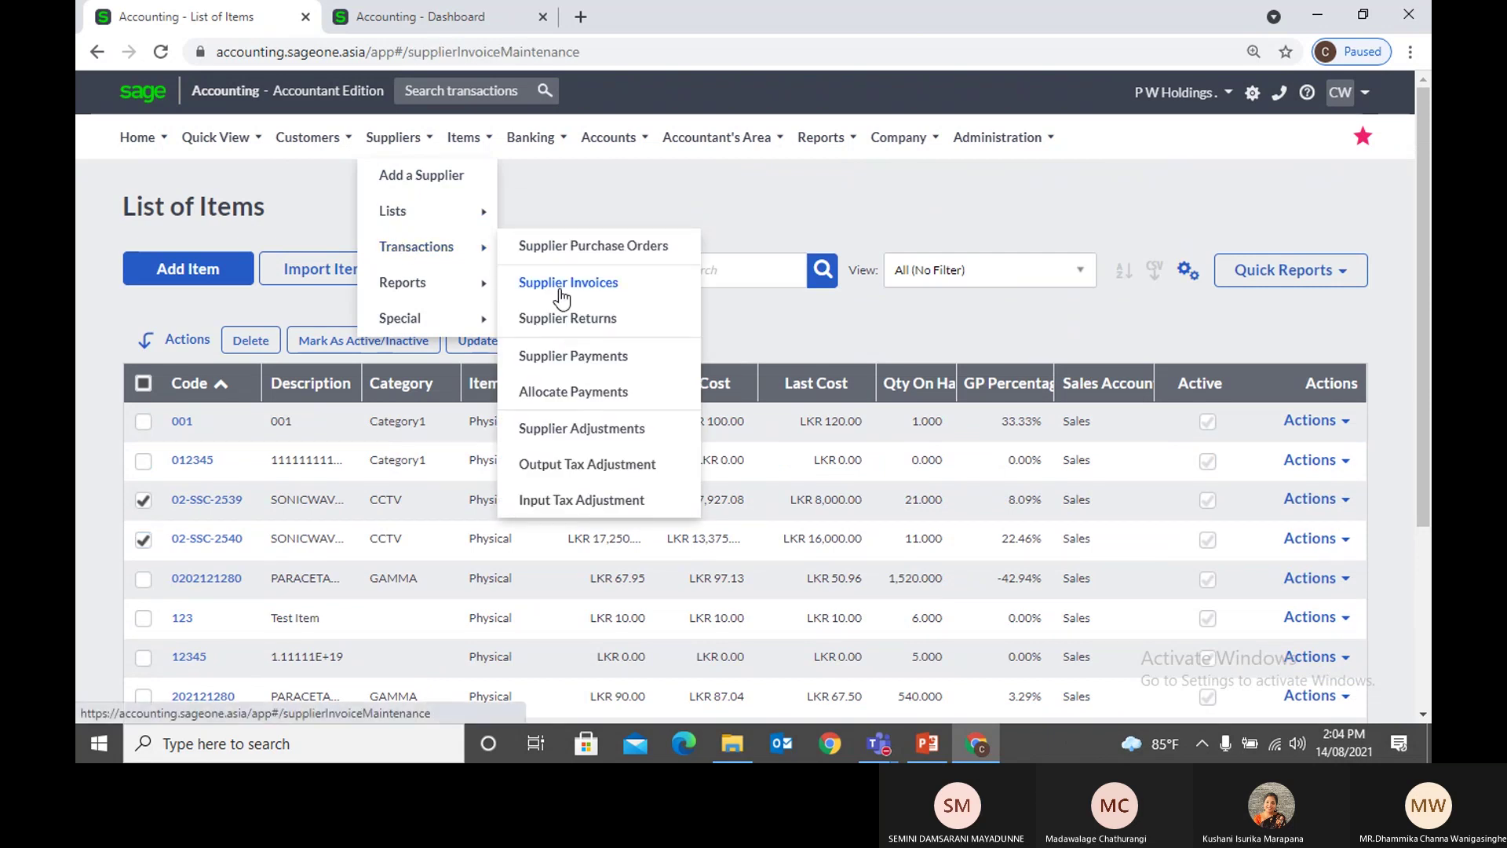
click(562, 290)
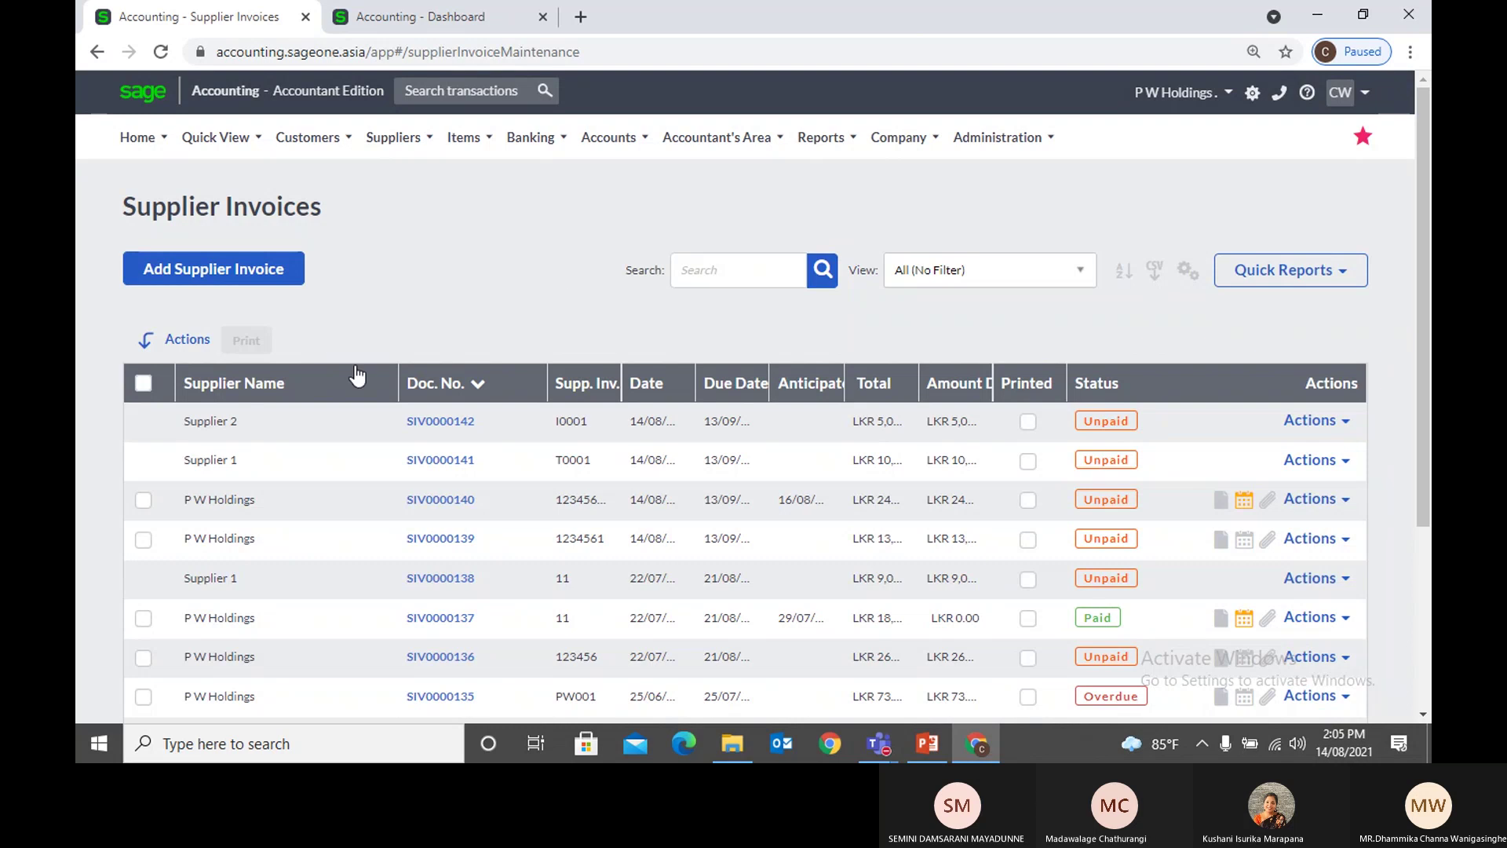
click(439, 542)
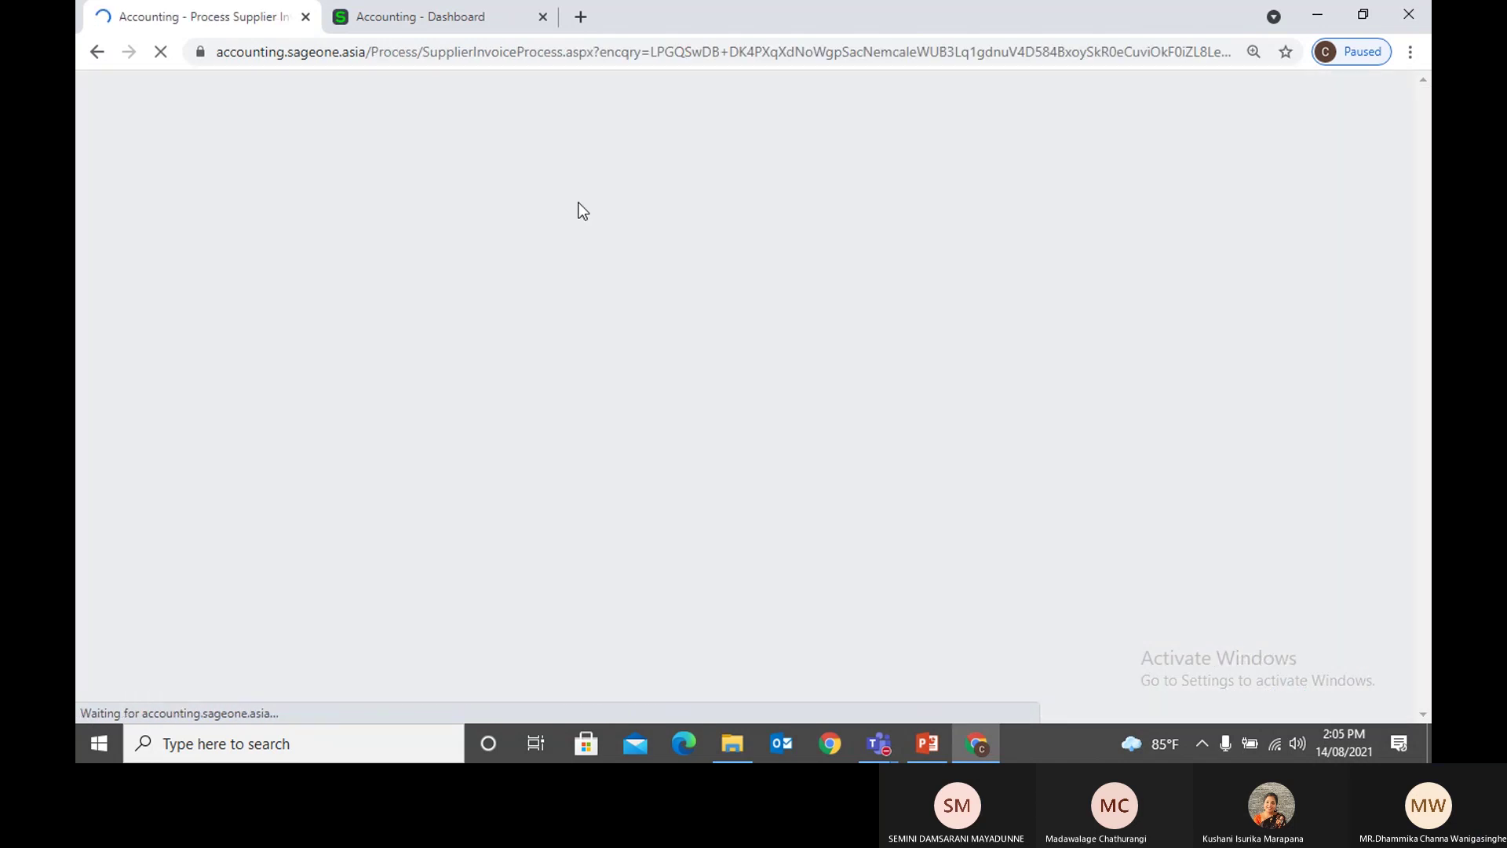
Step: Display the comment on the 02-SSC-2539 line of the invoice and copy its serial number S/N00001
scroll(439, 289, down, 3)
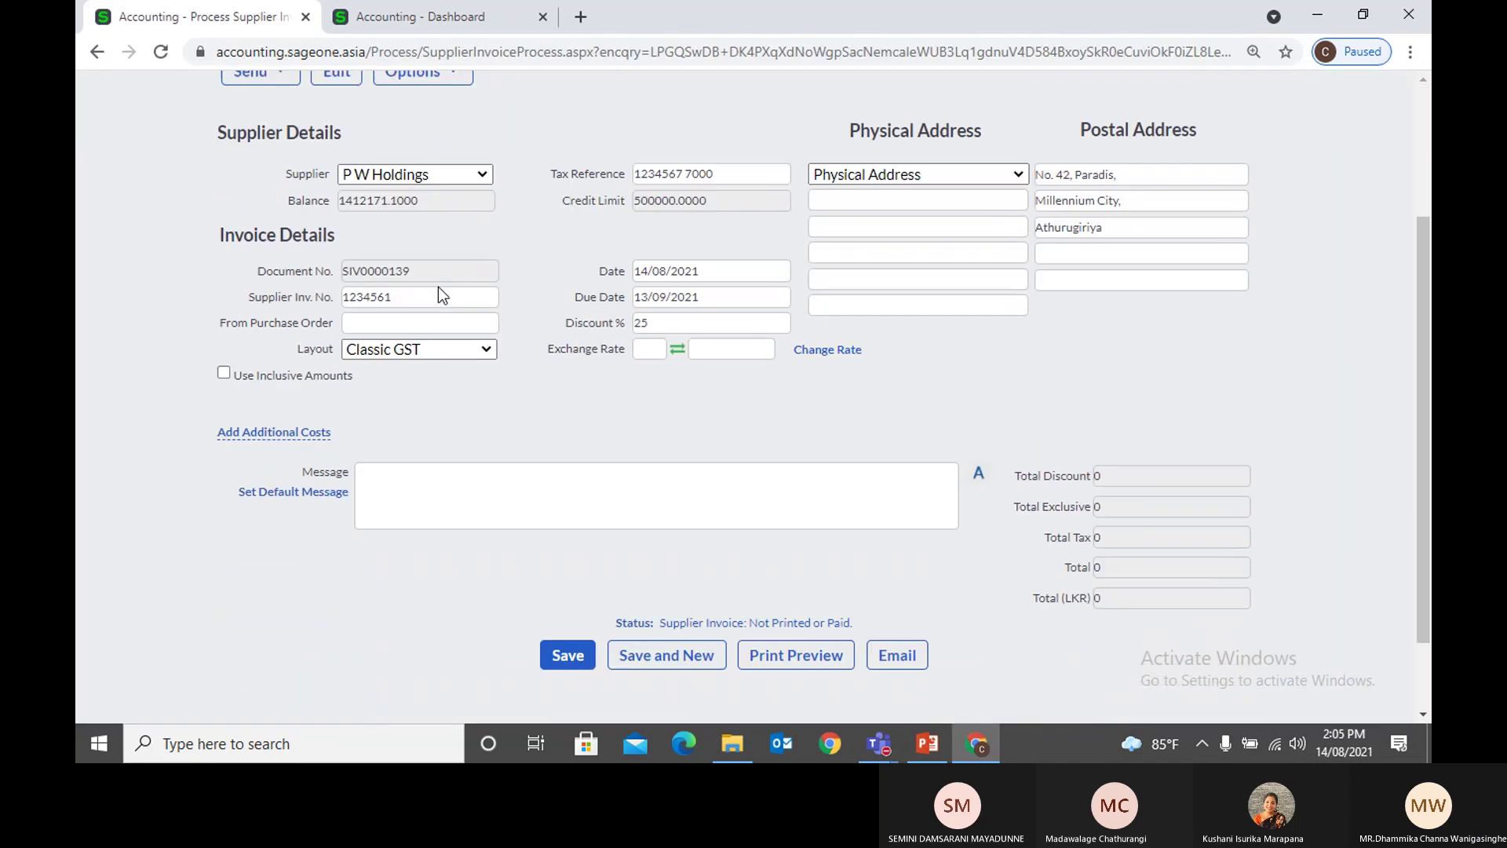
click(229, 554)
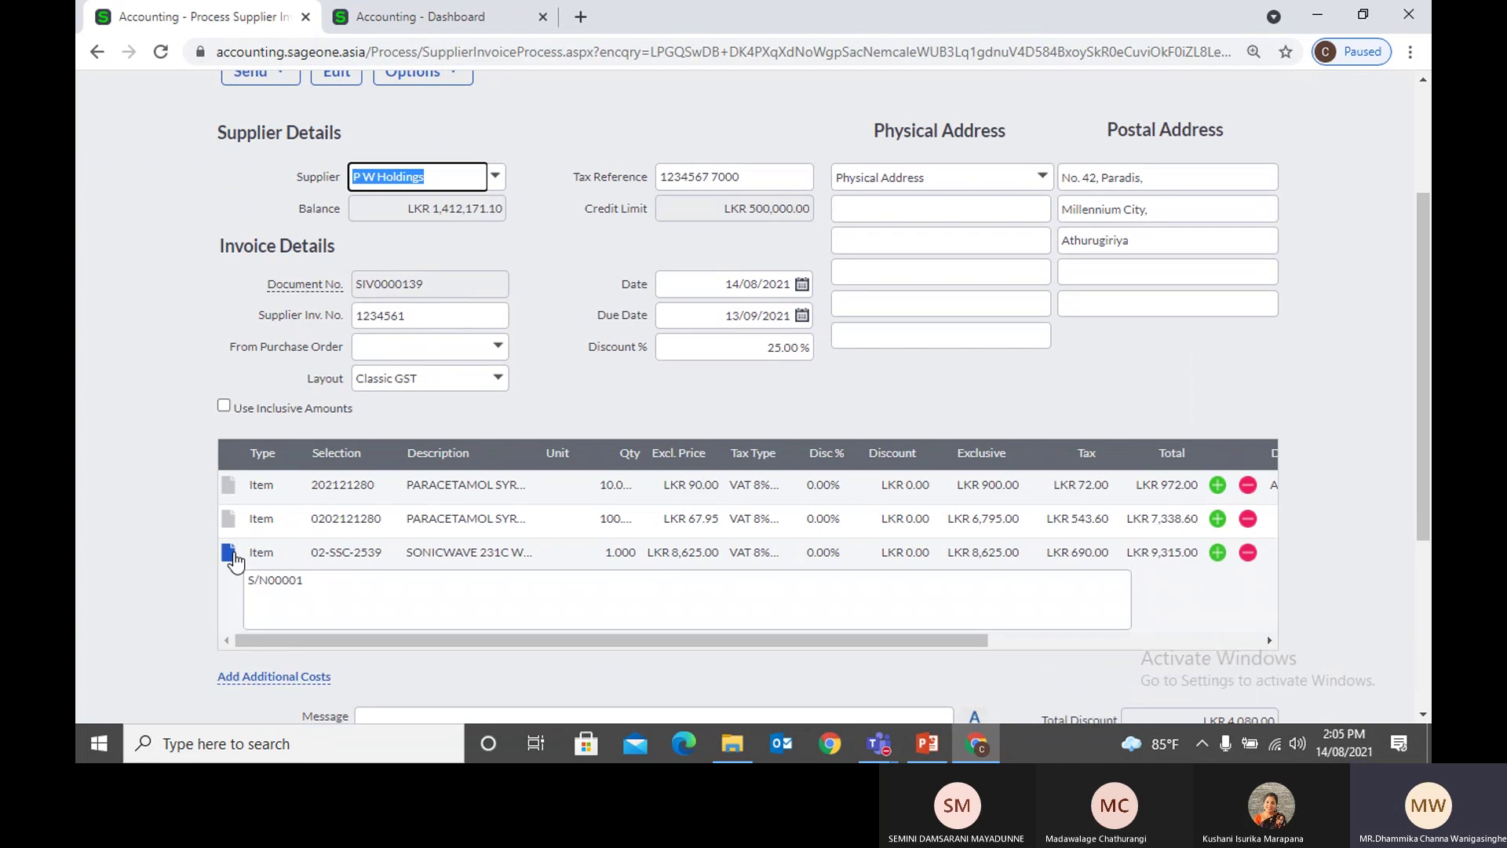
click(249, 585)
key(ctrl+c)
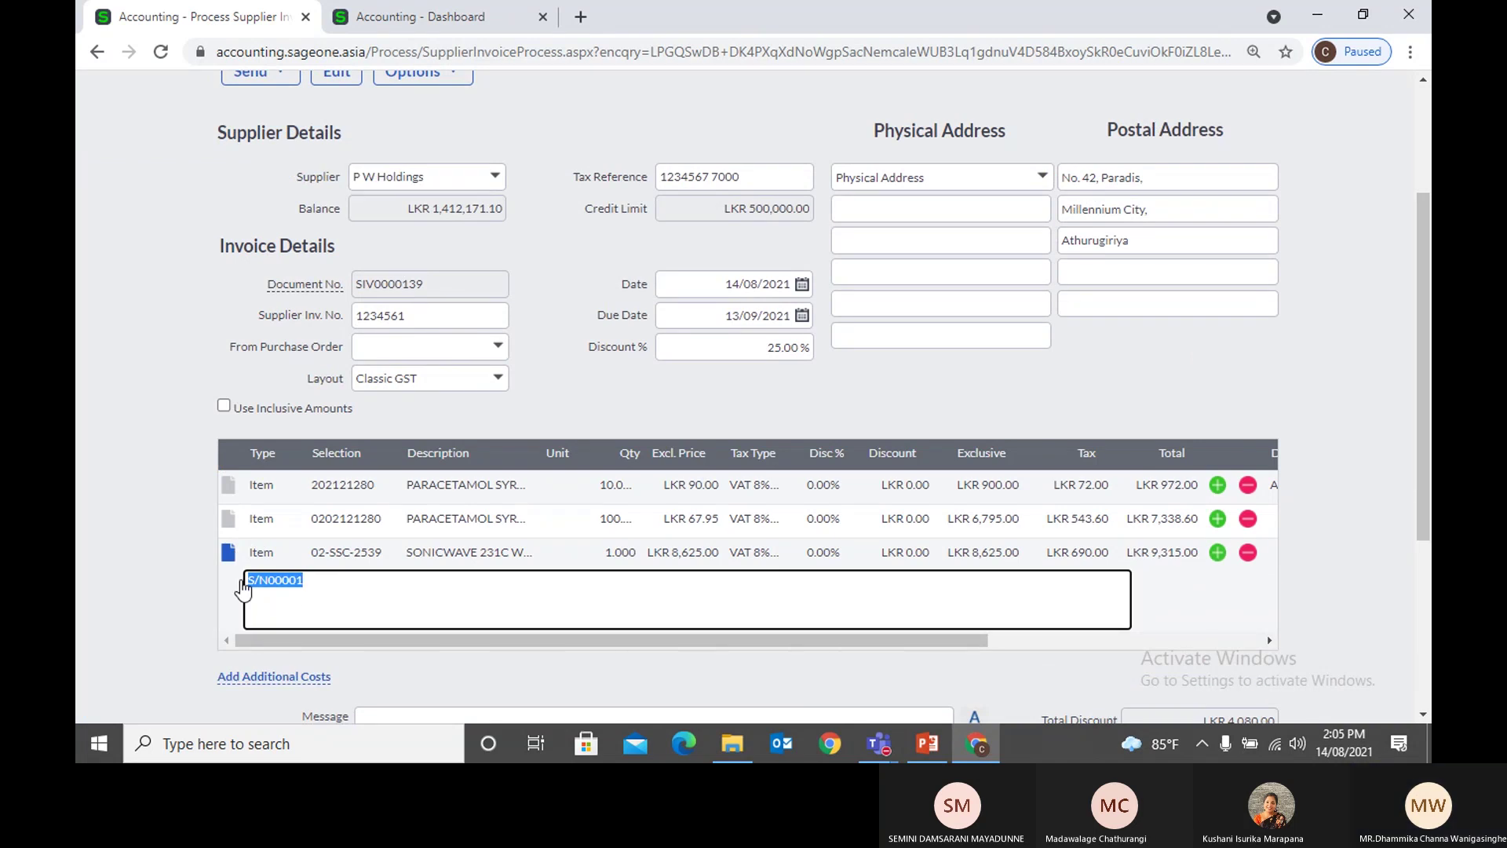
click(556, 185)
Step: Leave the supplier invoice without saving and go to the Dashboard
scroll(408, 149, up, 3)
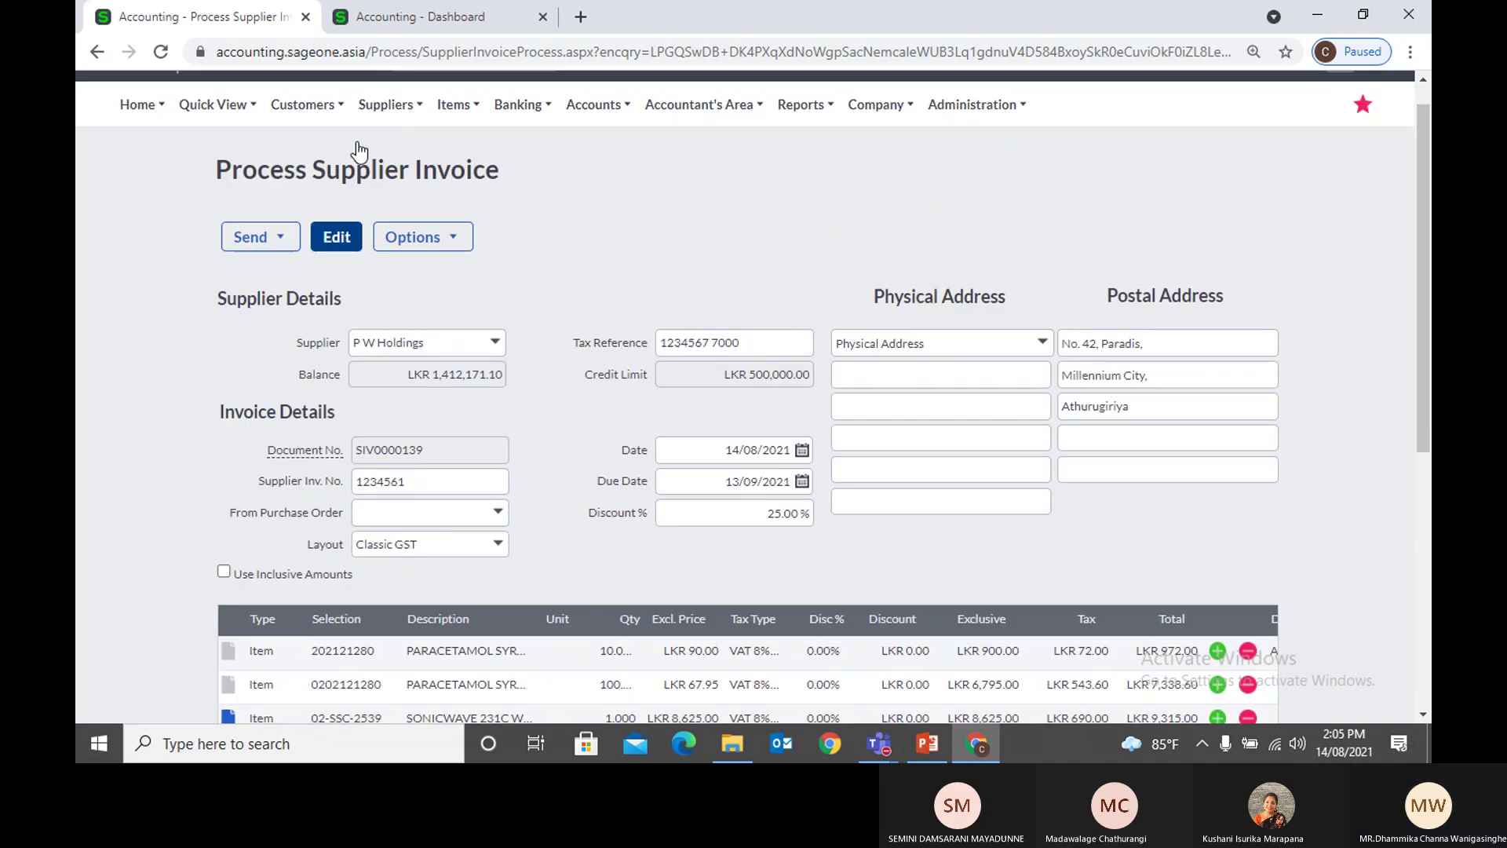
click(140, 140)
click(146, 173)
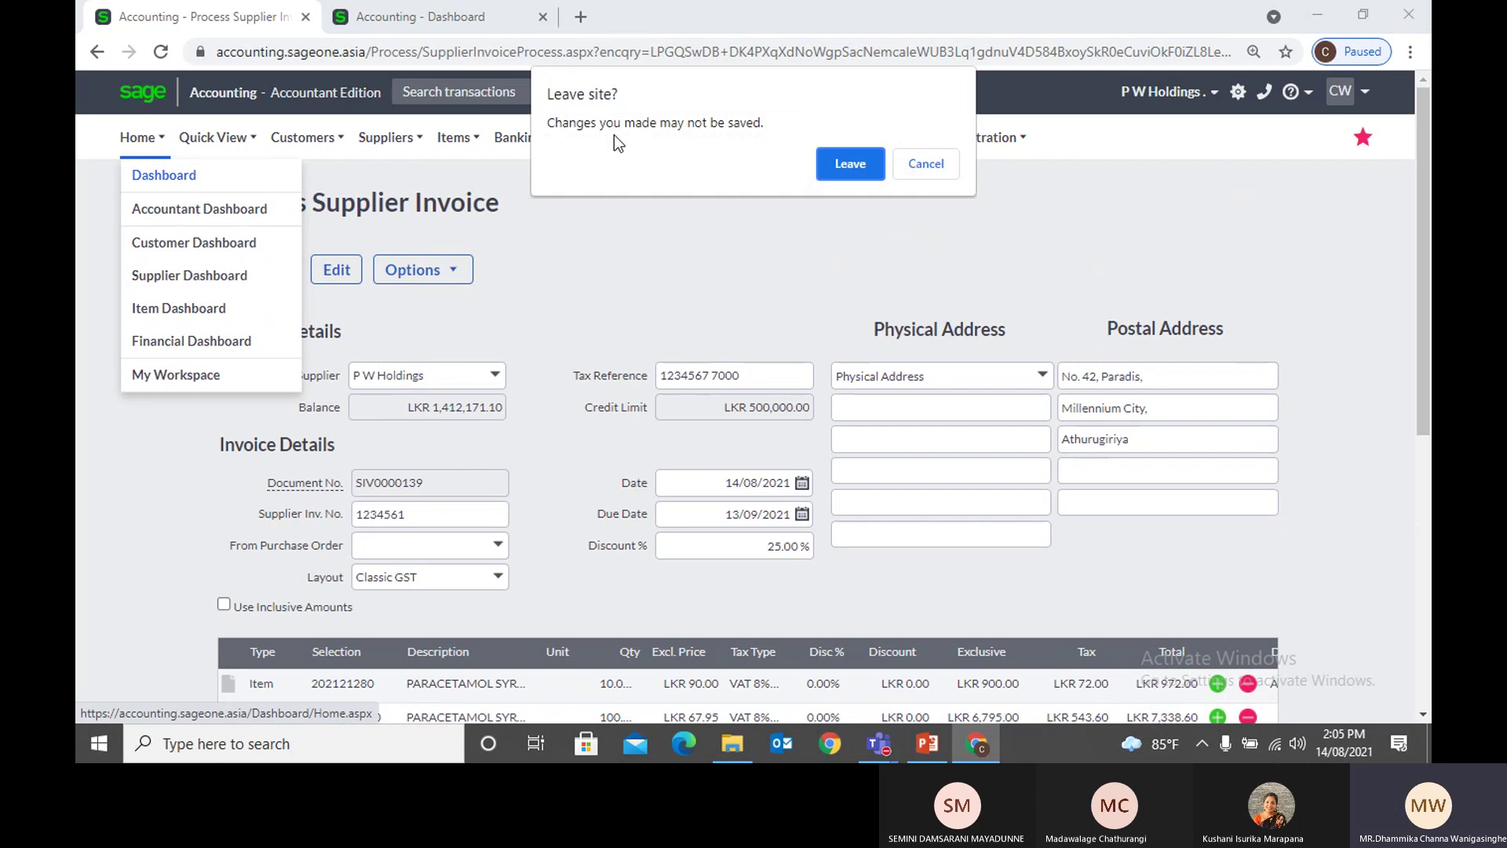
click(840, 163)
Step: Search all transactions for the copied serial number S/N00001, review the search results and close them
click(473, 92)
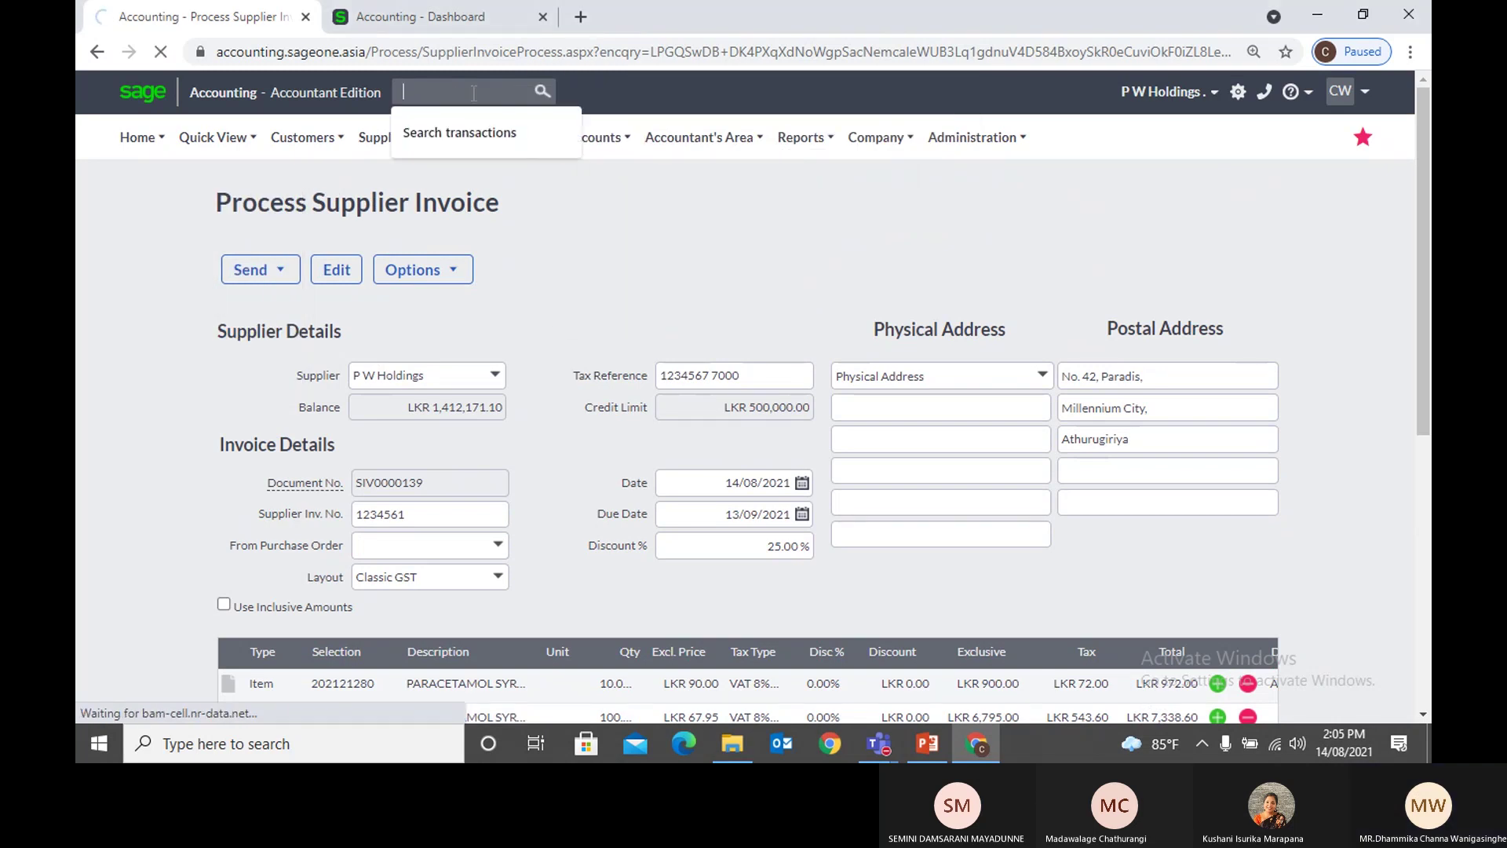
key(ctrl+v)
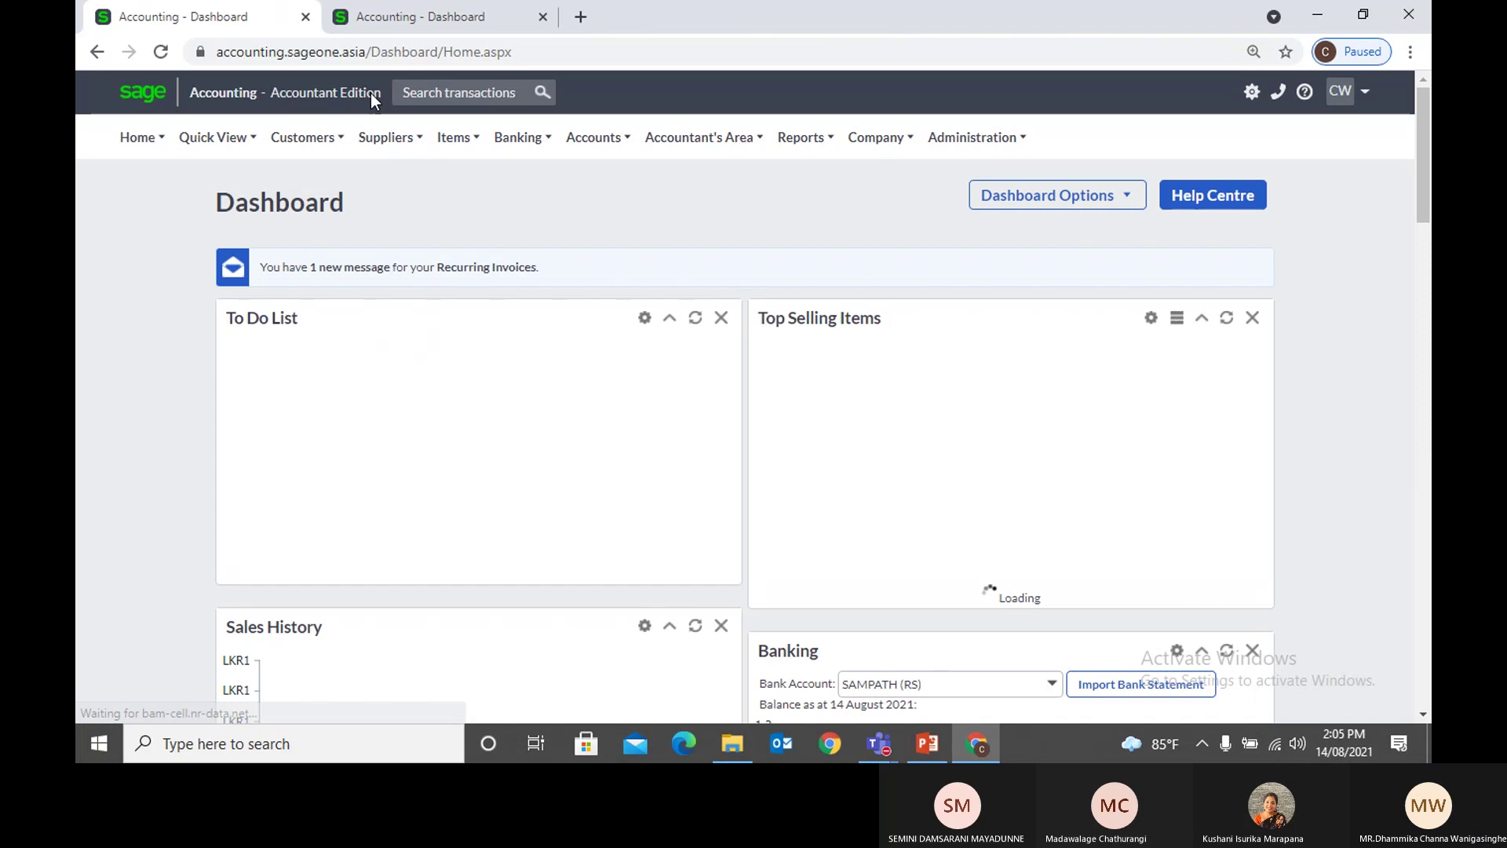
click(450, 93)
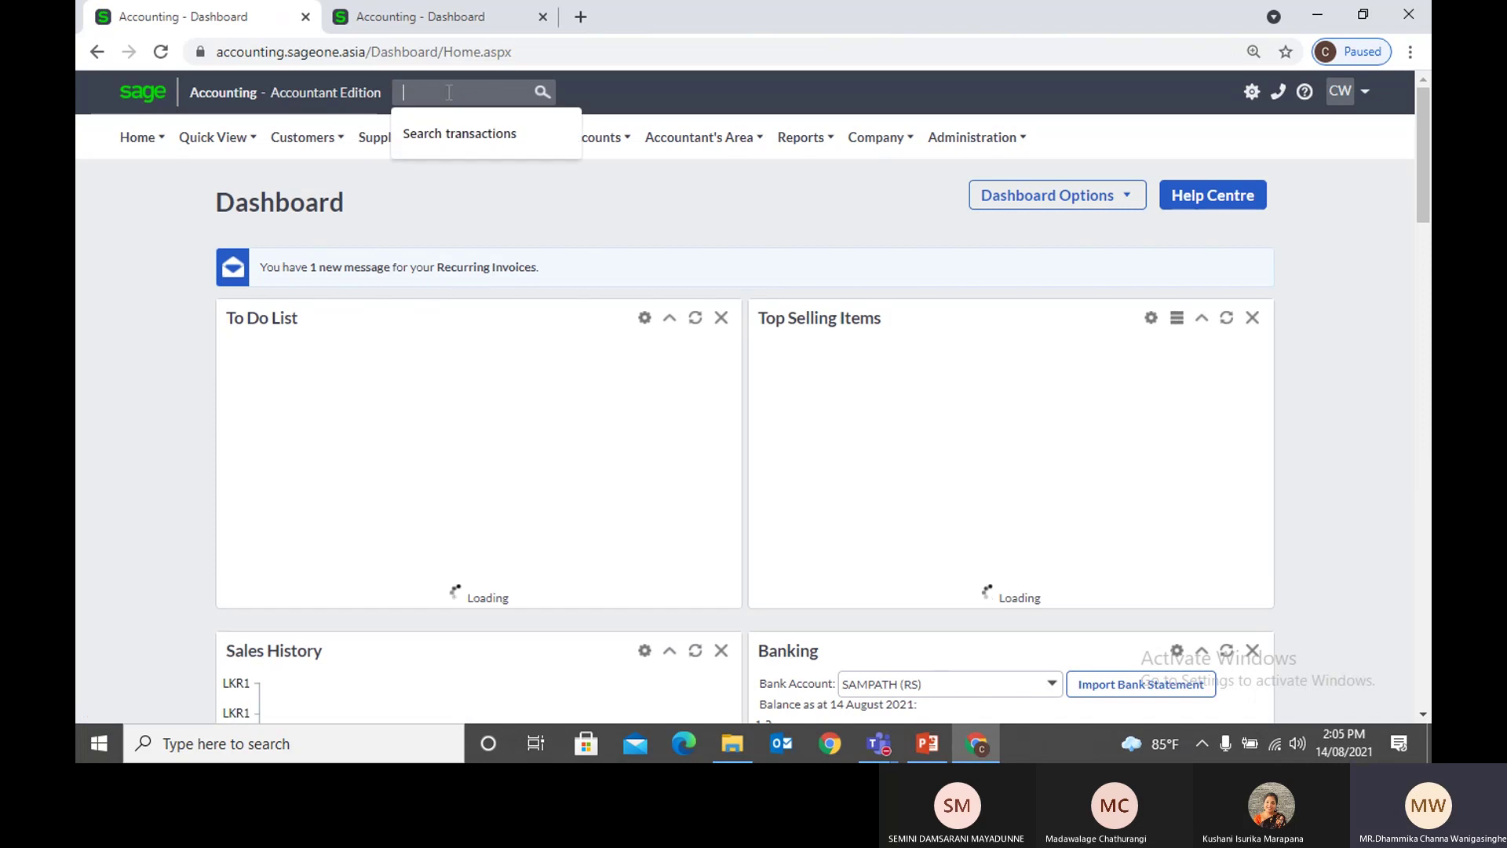
key(ctrl+v)
key(Return)
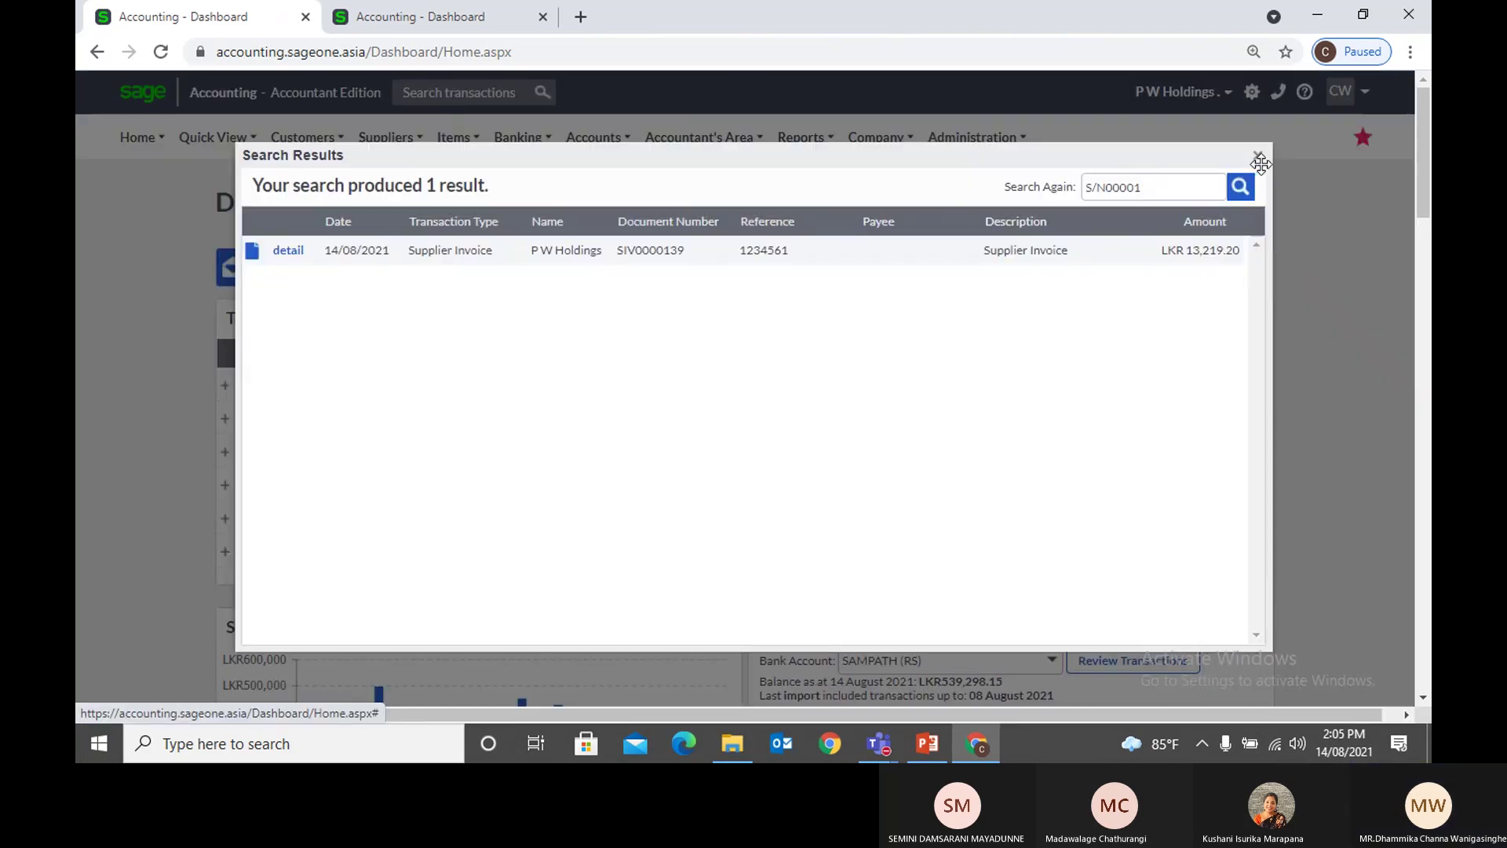
click(1258, 155)
Step: Return to the list of supplier invoices and reopen invoice SIV0000139
mouse_move(389, 143)
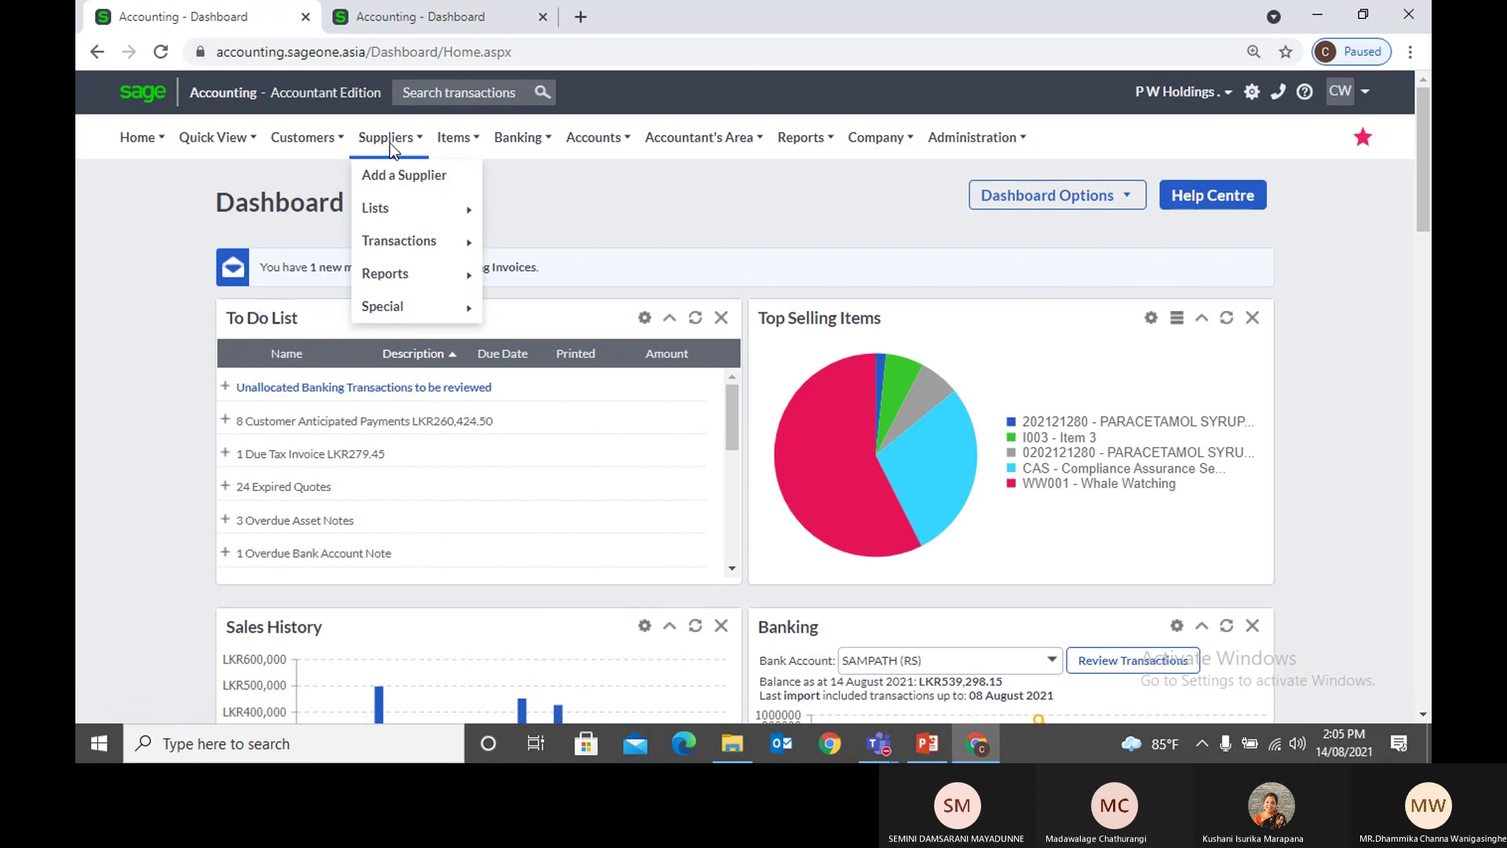
mouse_move(390, 244)
click(547, 275)
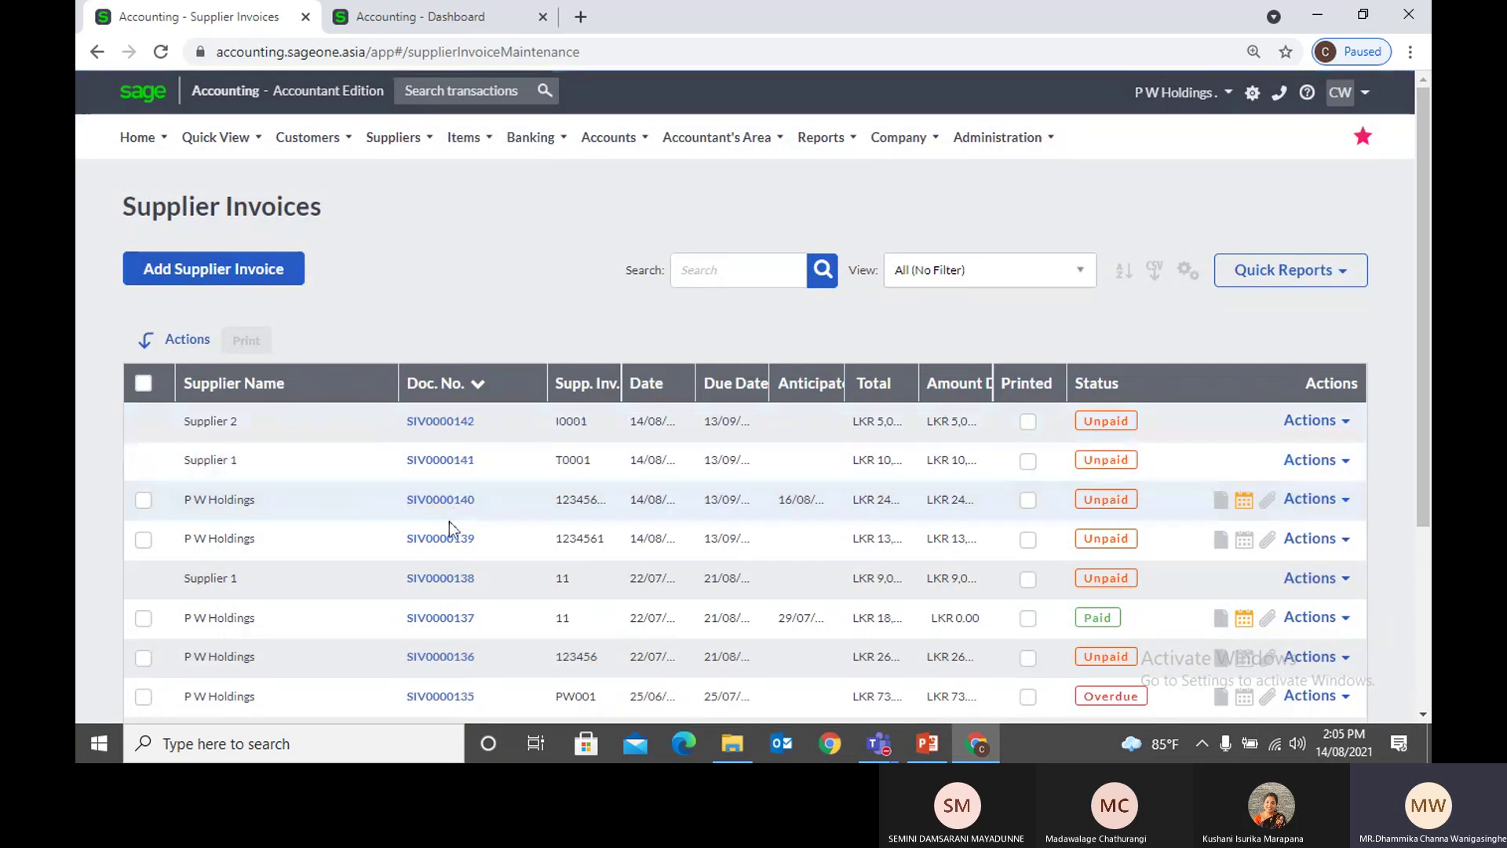
click(451, 538)
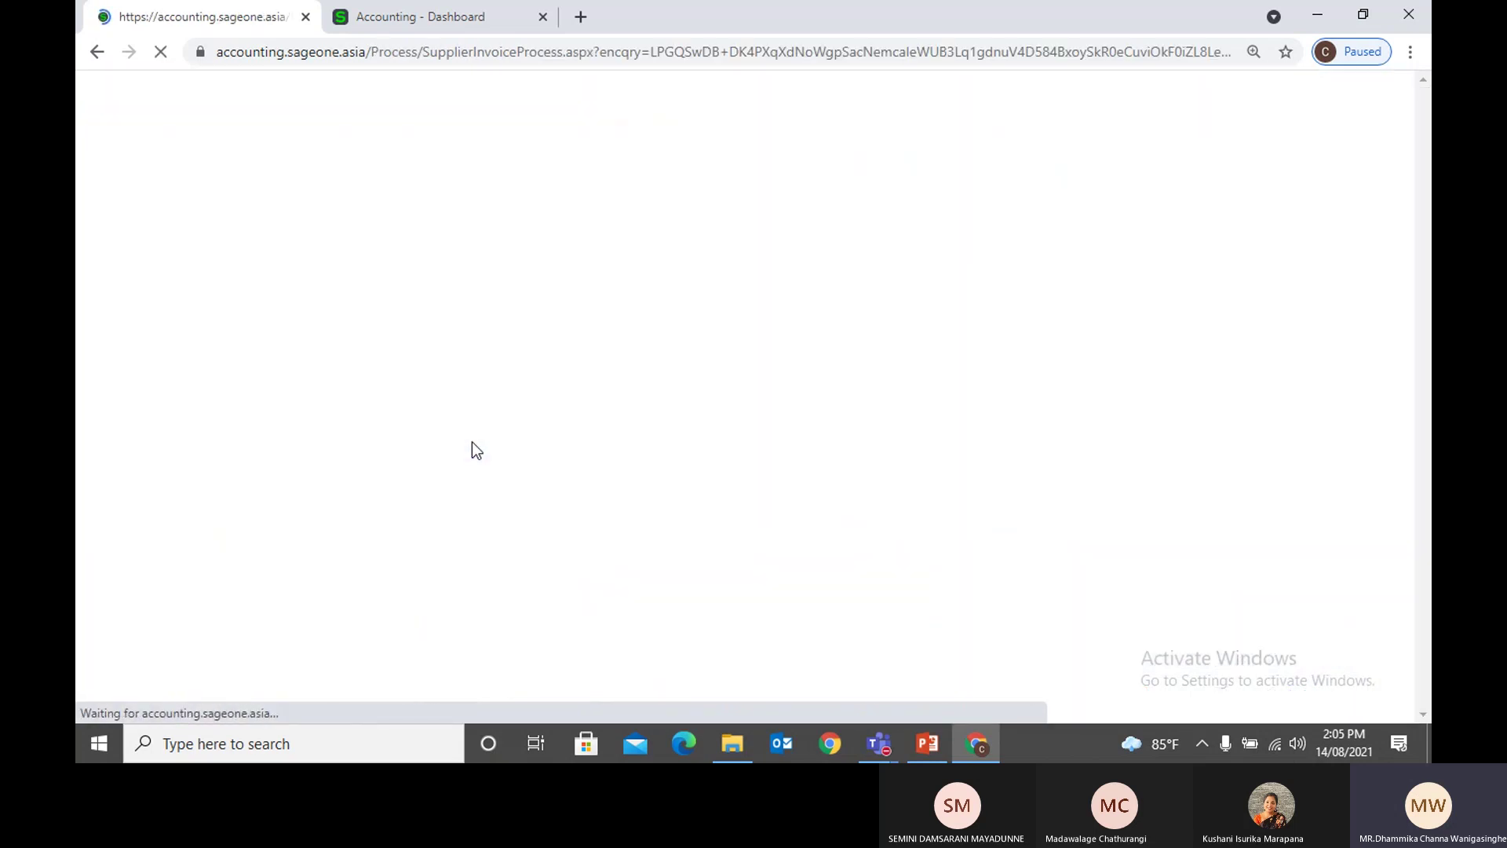
Step: Check the serial number comment on the 02-SSC-2539 line of the invoice
scroll(477, 440, down, 2)
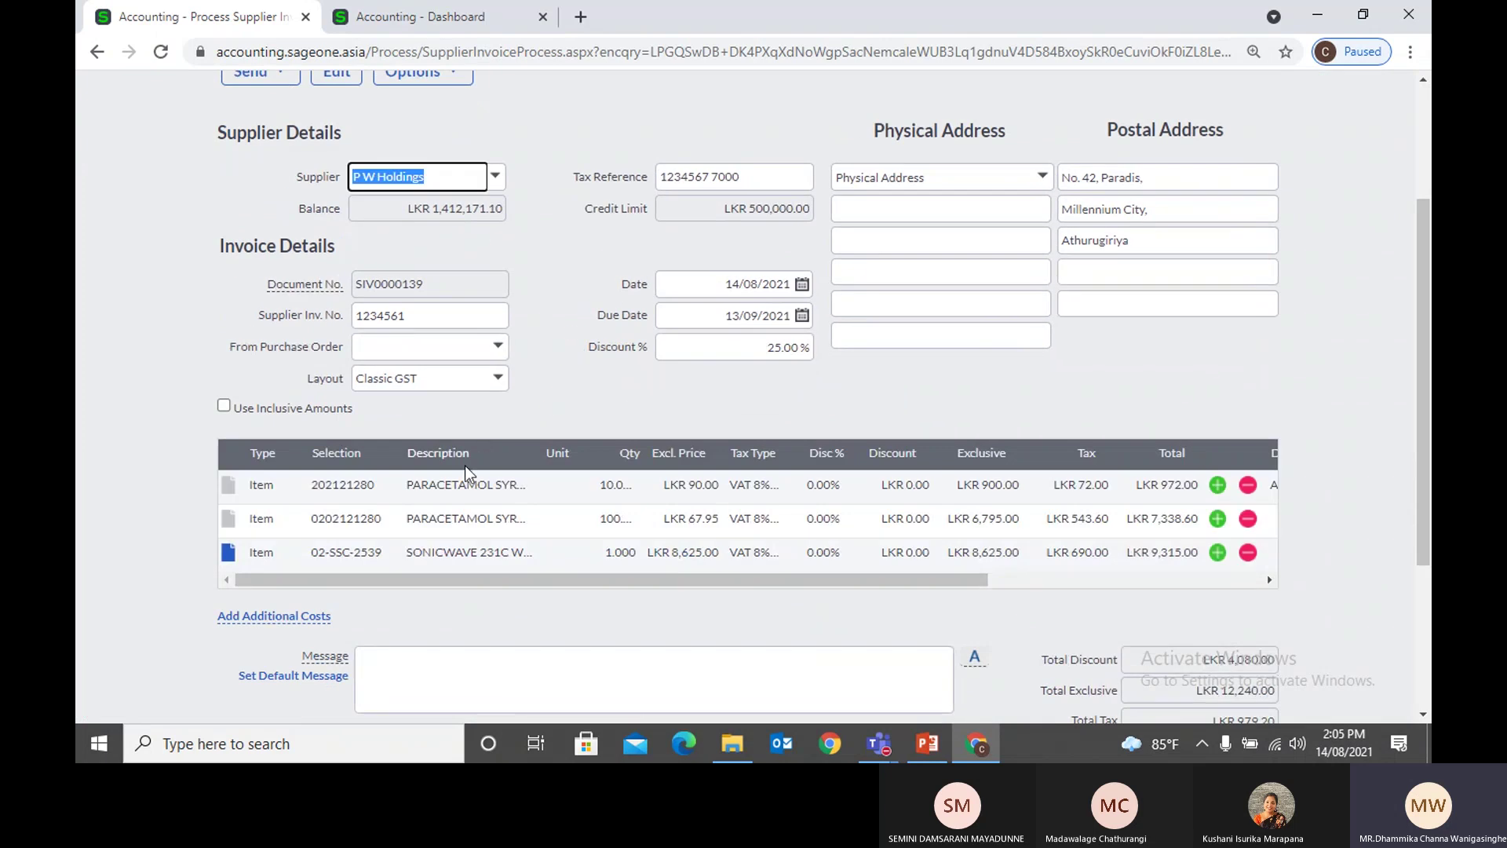
scroll(411, 407, down, 2)
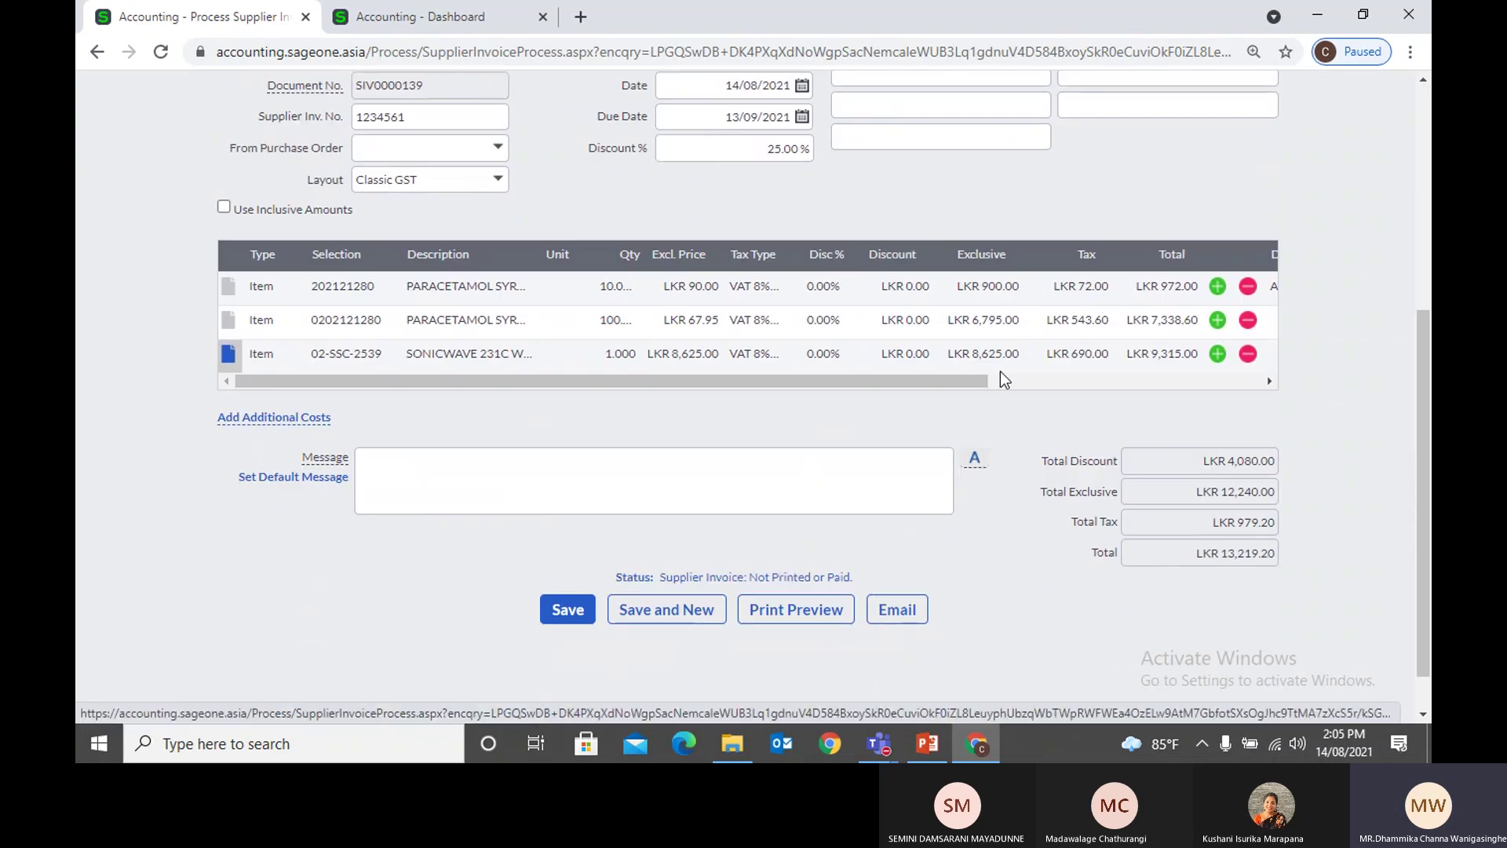
click(227, 354)
click(360, 393)
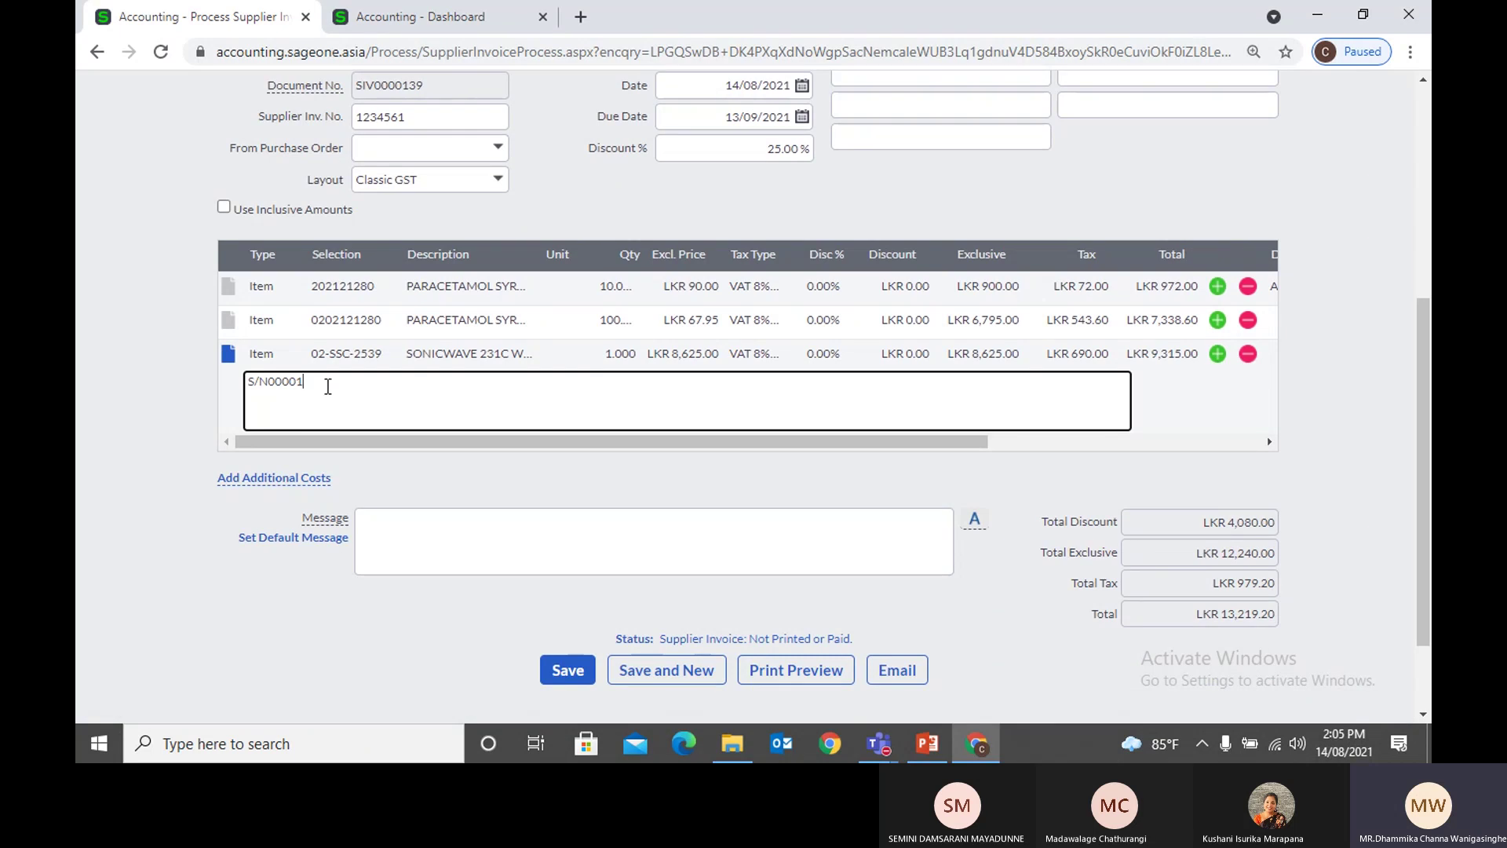
Step: Repeat the transaction search for S/N00001 from the invoice page, inspect the result's comment and close the results
scroll(198, 297, up, 4)
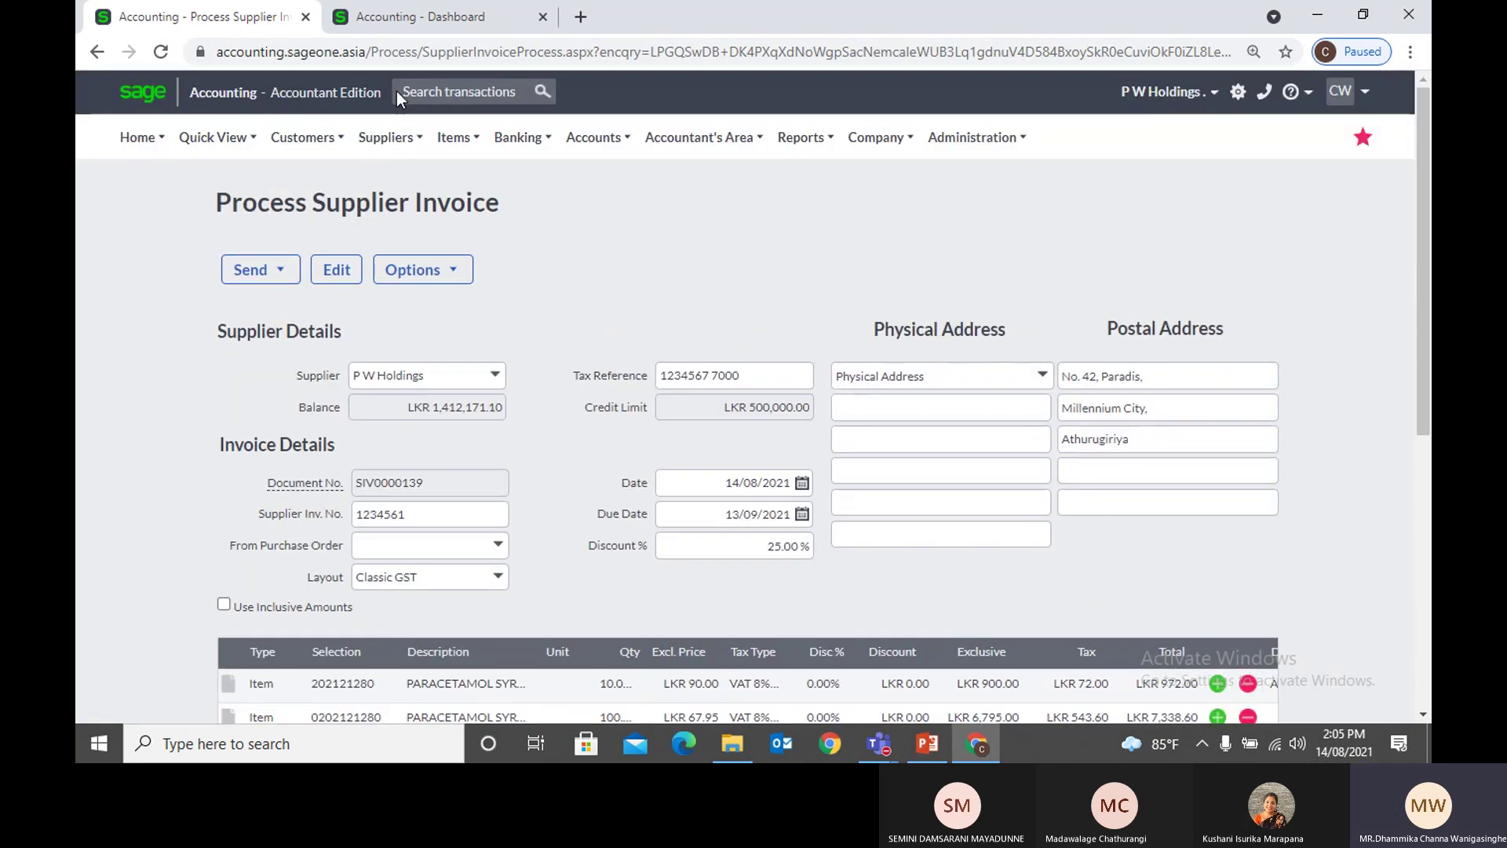
click(454, 93)
key(ctrl+v)
key(Return)
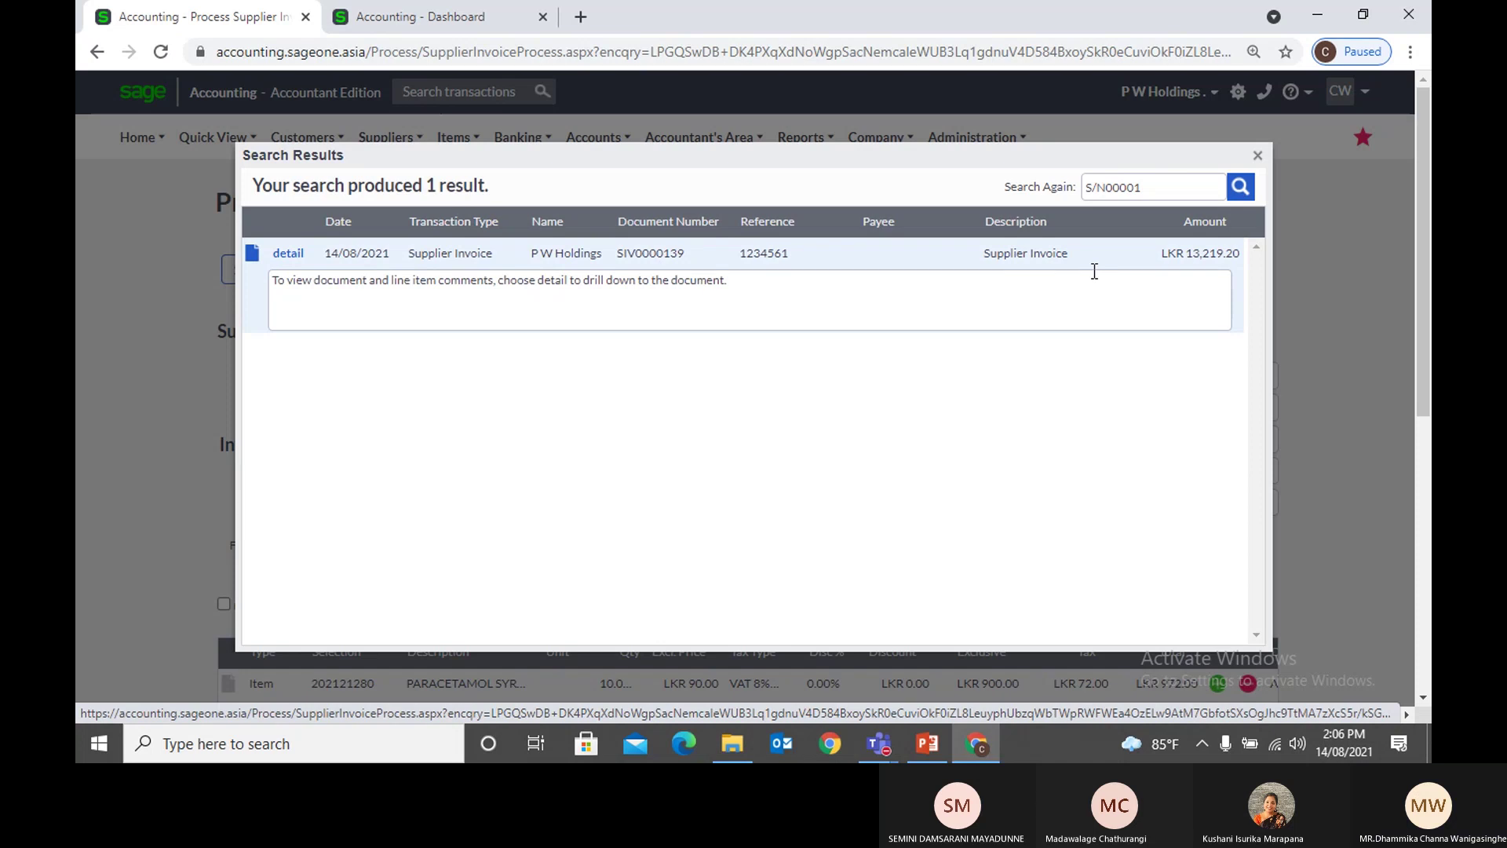
click(1257, 156)
scroll(1147, 276, down, 1)
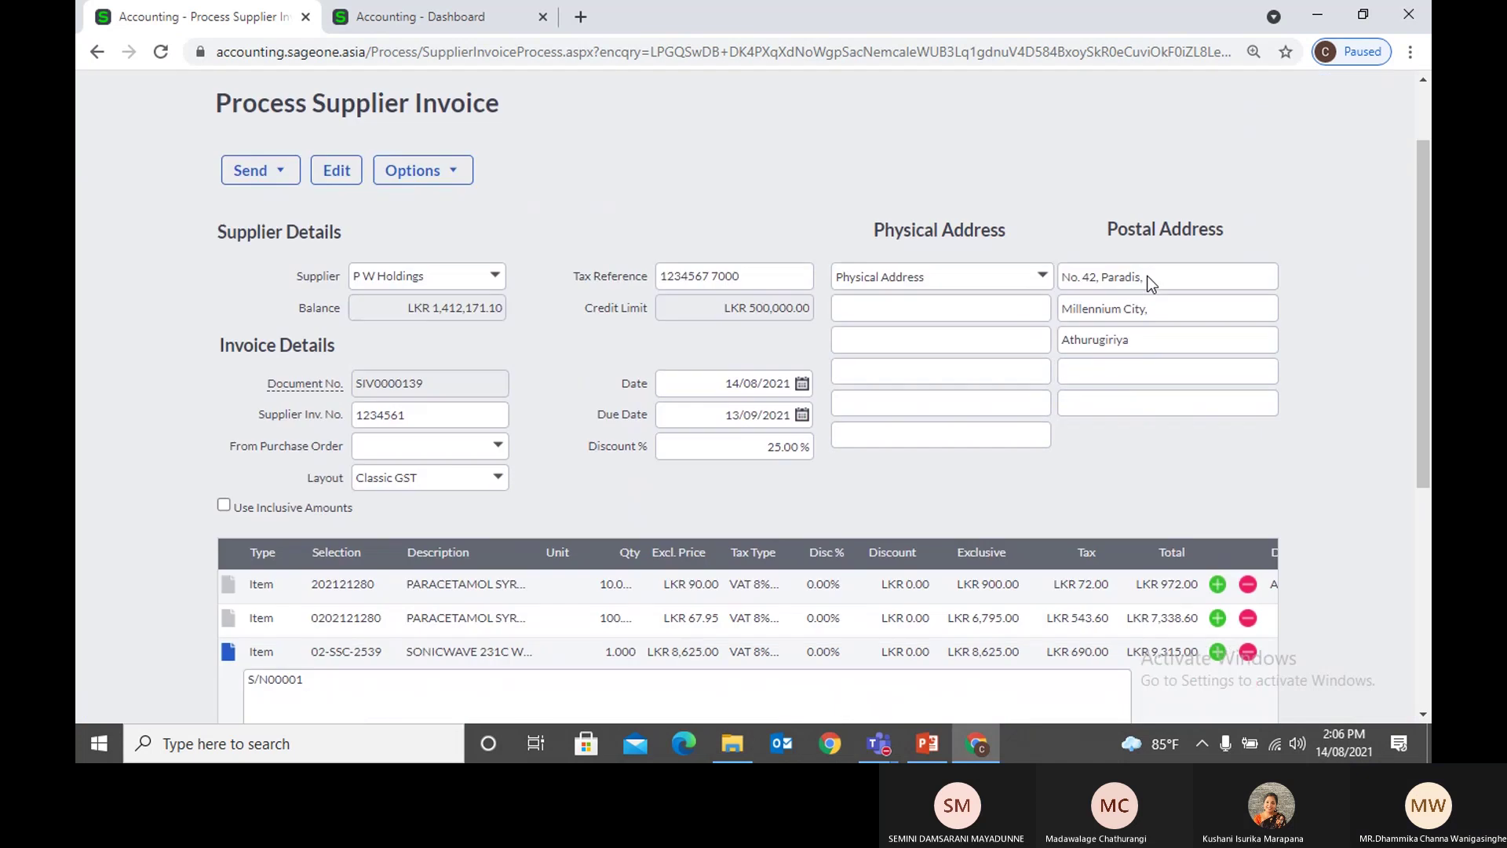
scroll(639, 234, up, 1)
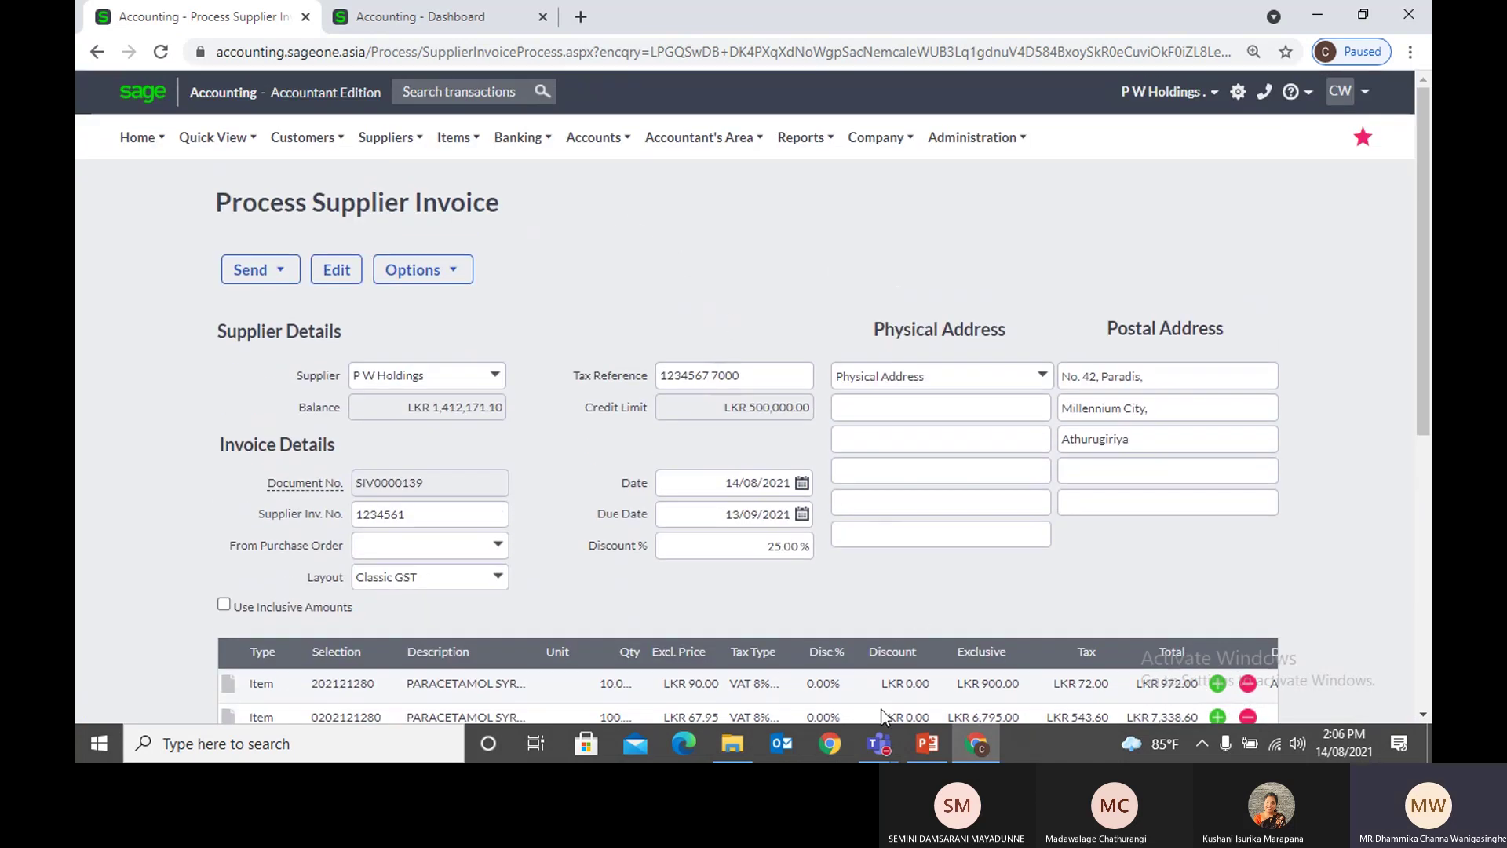
Step: Switch to the Microsoft Teams meeting, unmute the microphone and minimize the meeting window
mouse_move(884, 755)
click(917, 624)
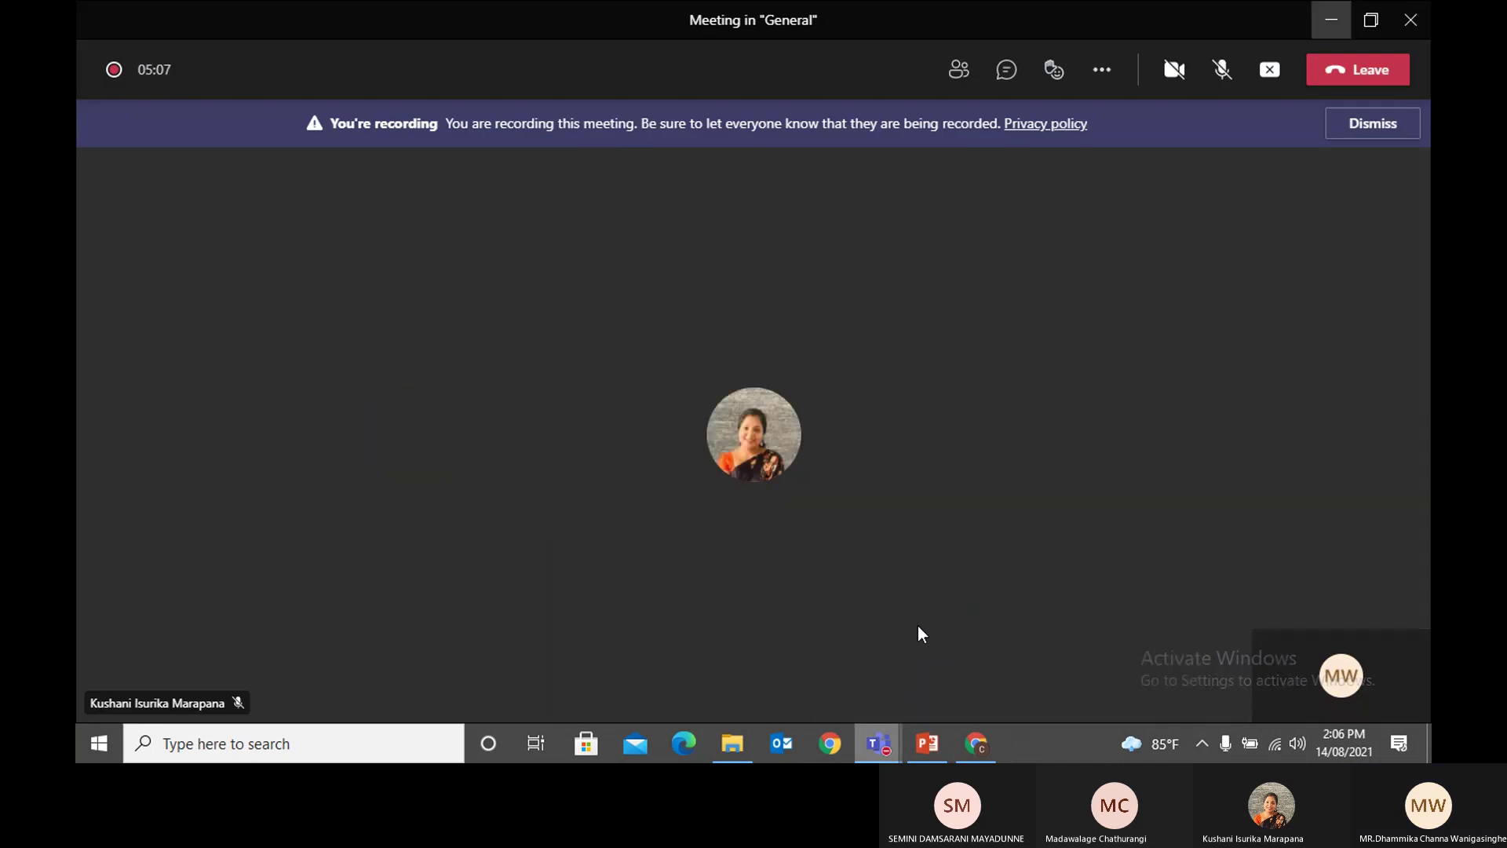
click(1221, 69)
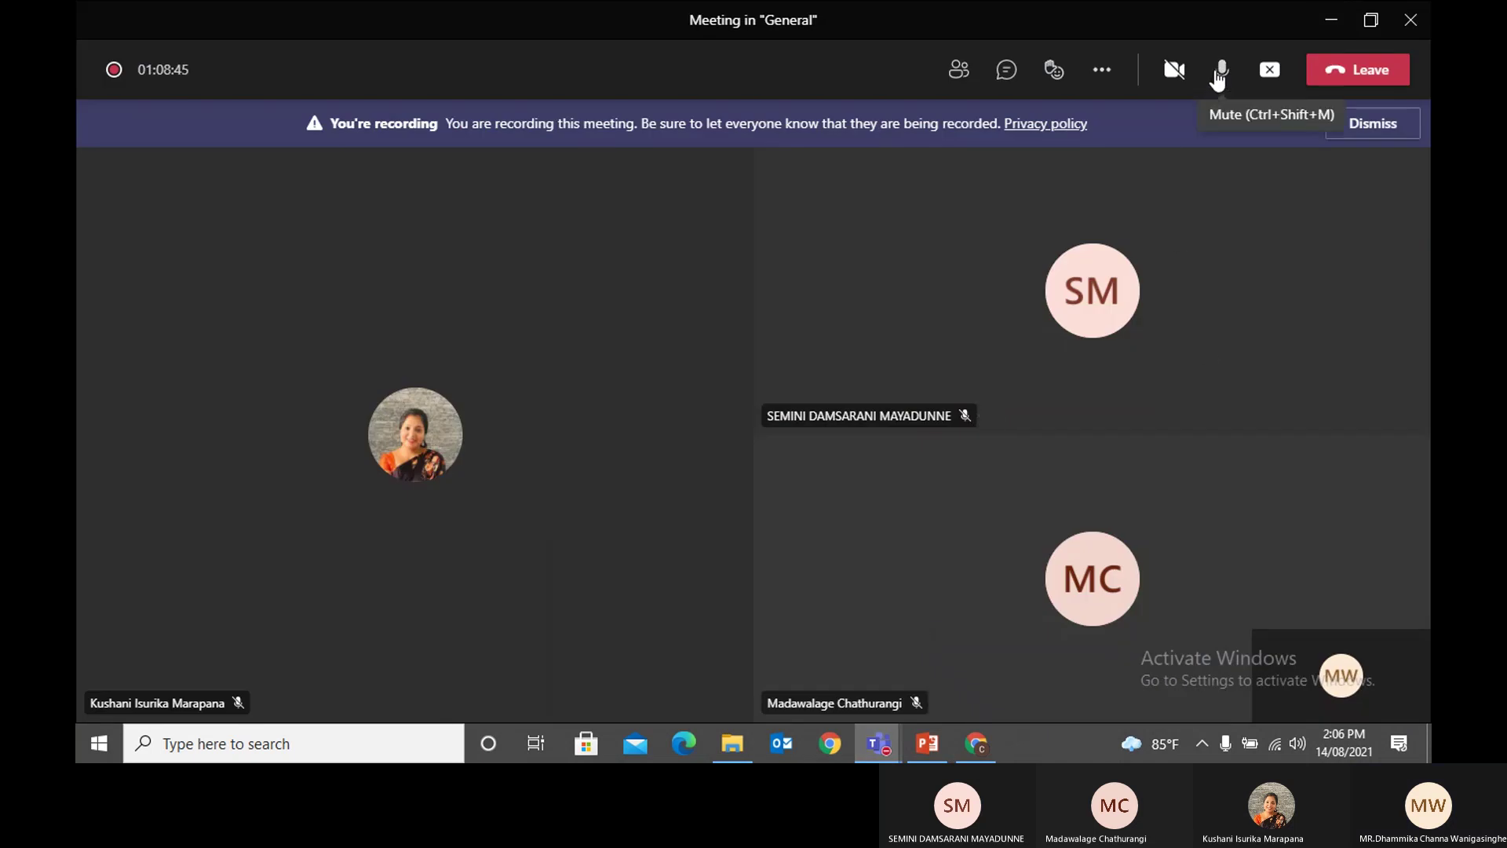
click(1330, 21)
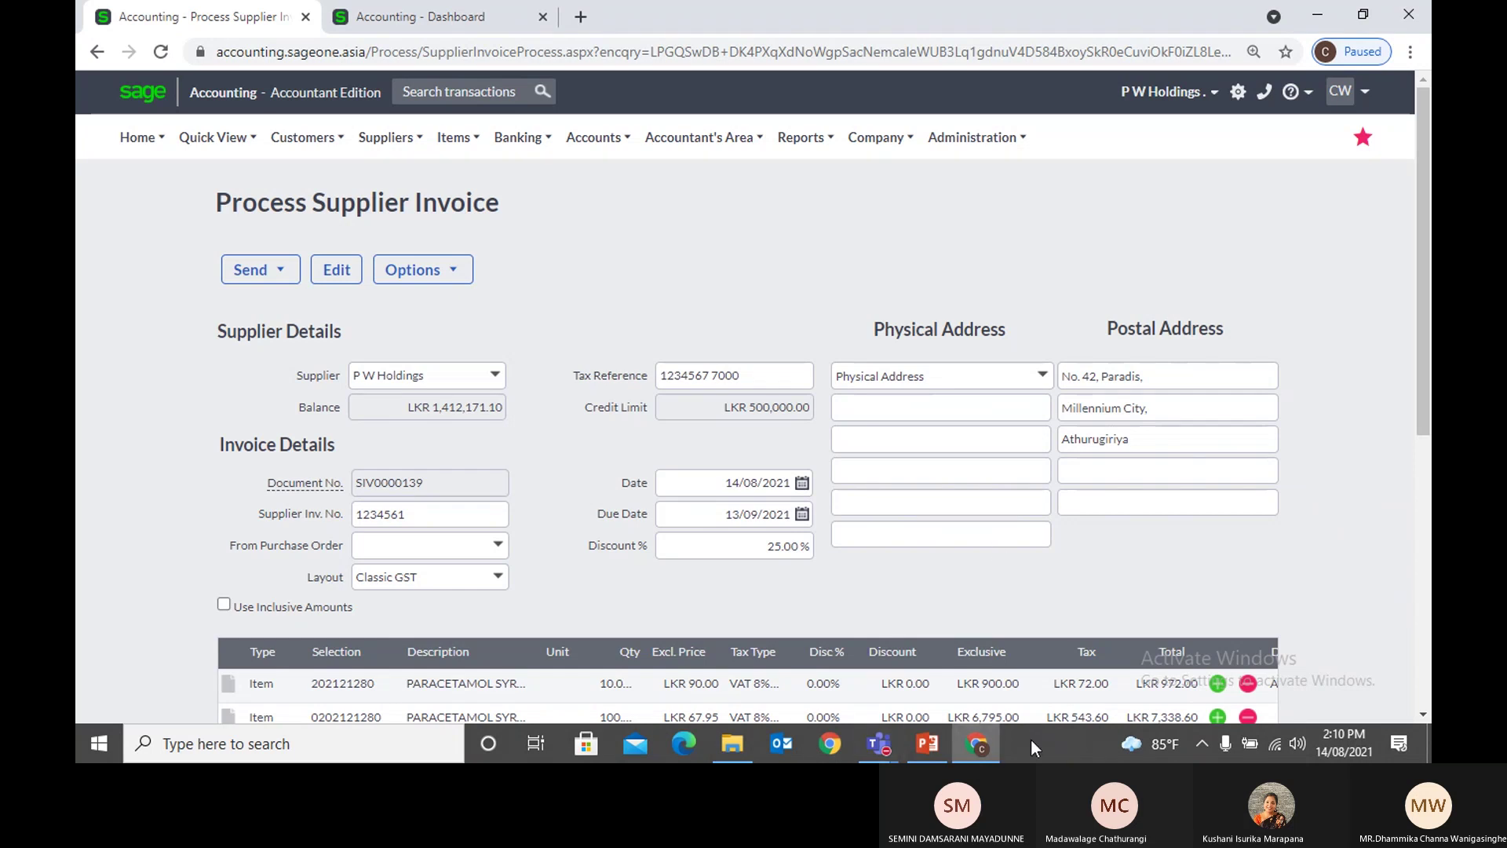
Step: Switch to the Microsoft Teams meeting again, mute the microphone and go back to the supplier invoice
mouse_move(876, 757)
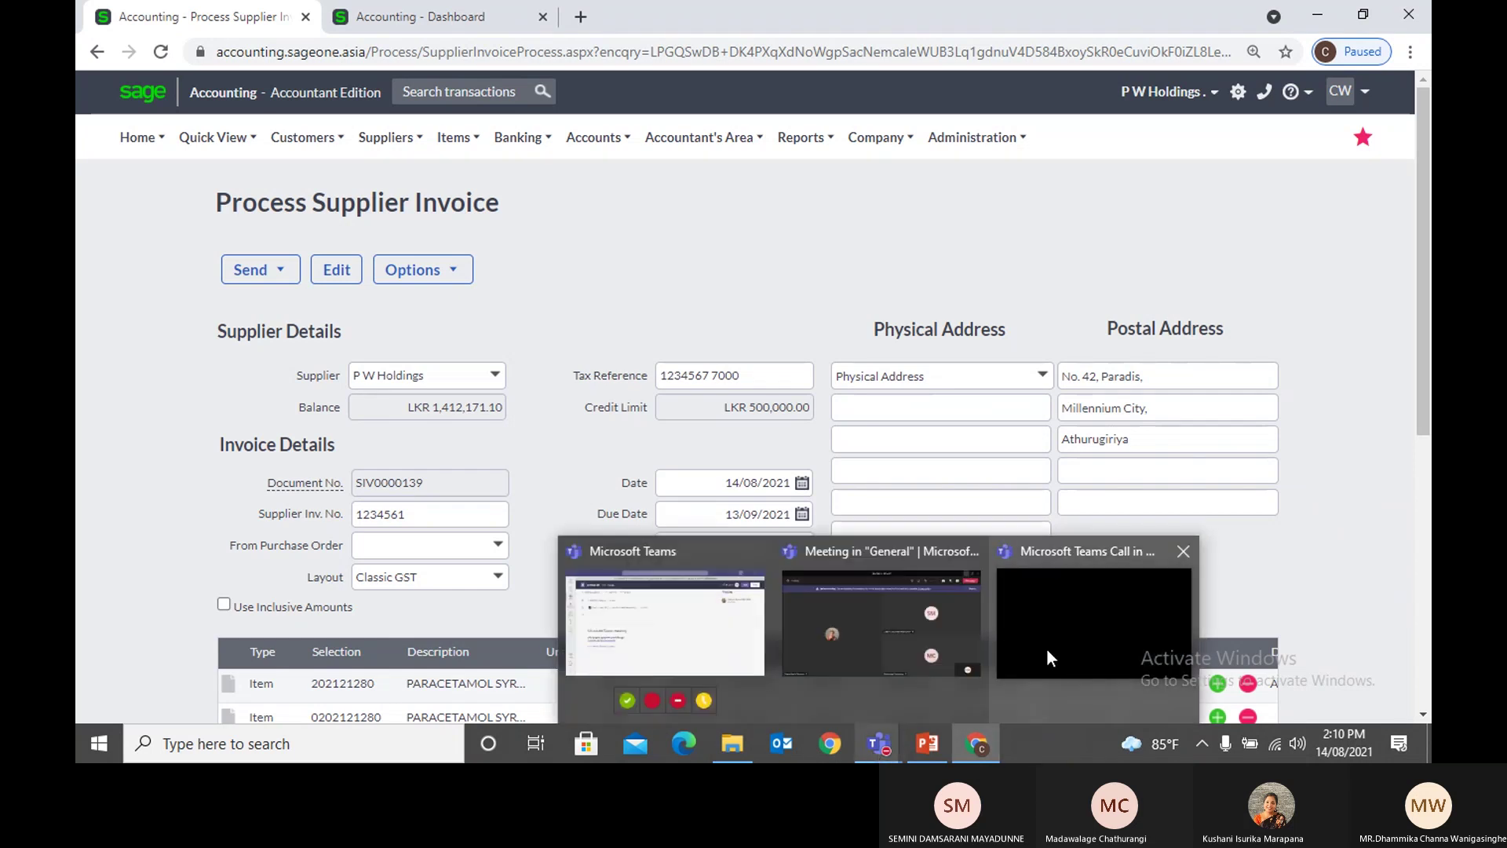
mouse_move(1048, 649)
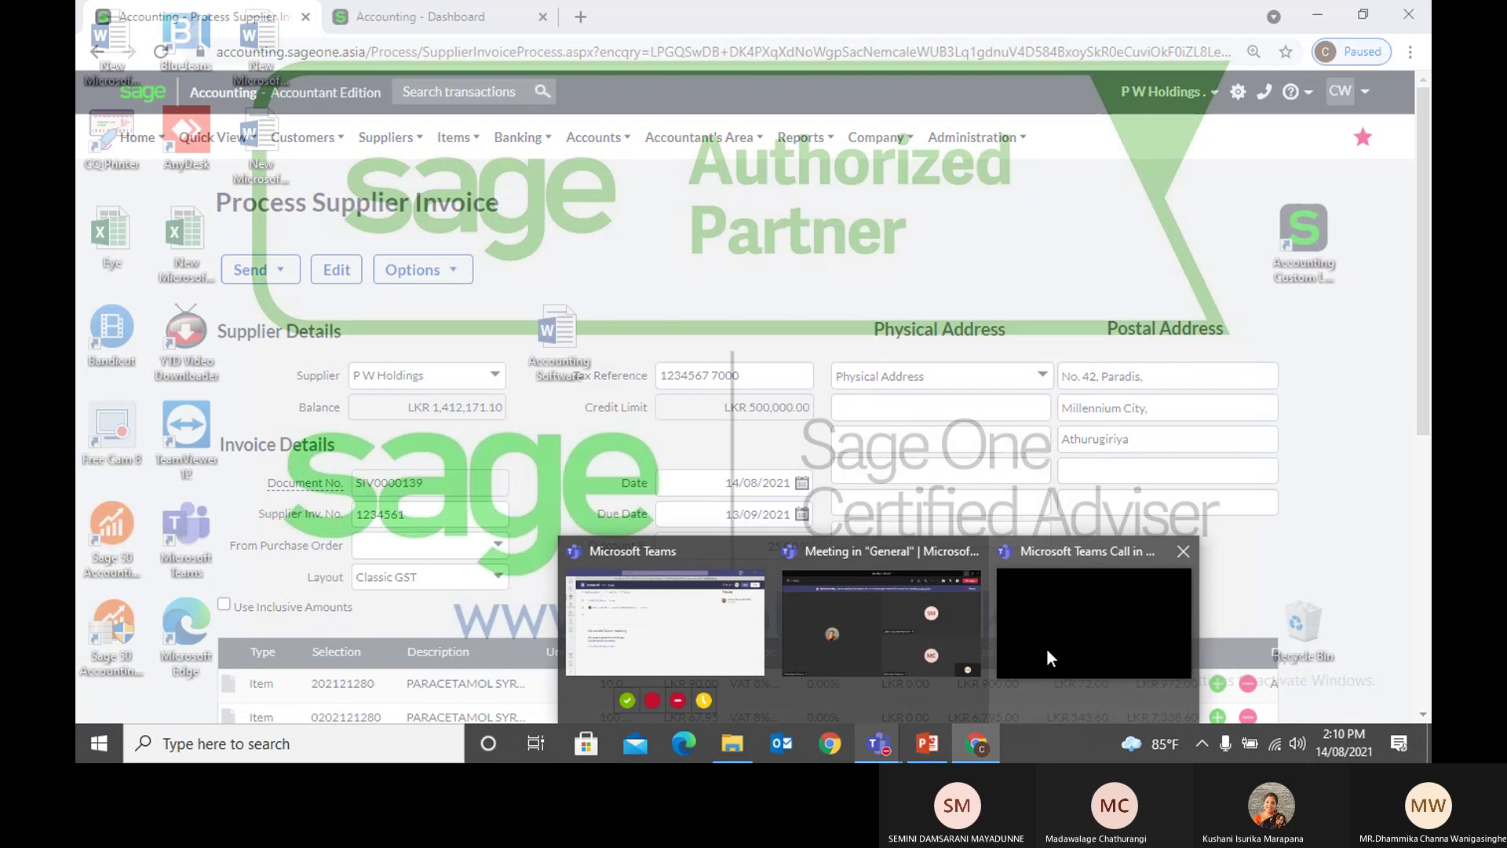
click(1047, 647)
click(1231, 74)
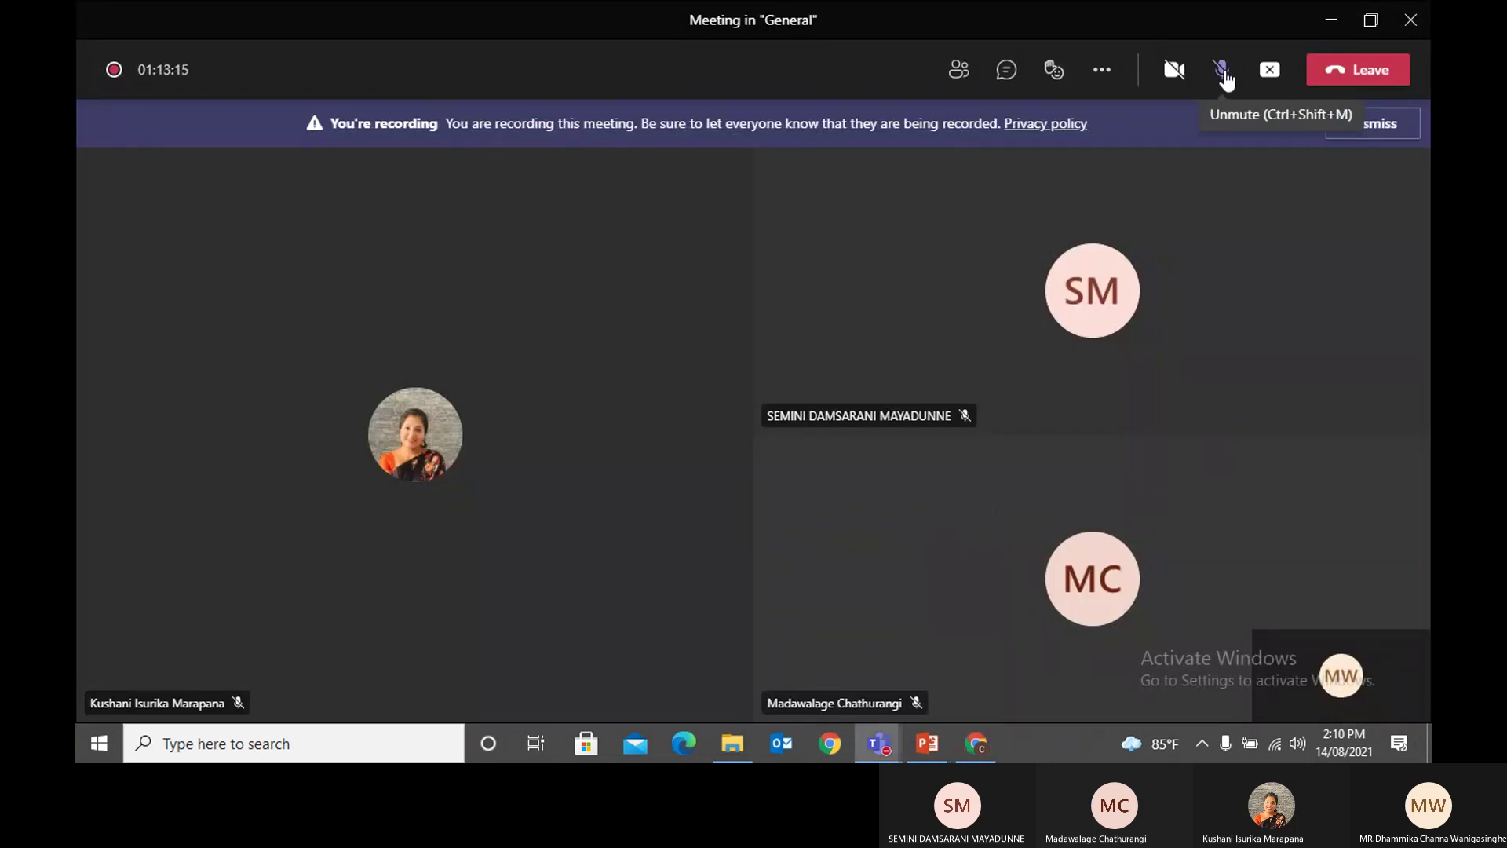
click(1326, 23)
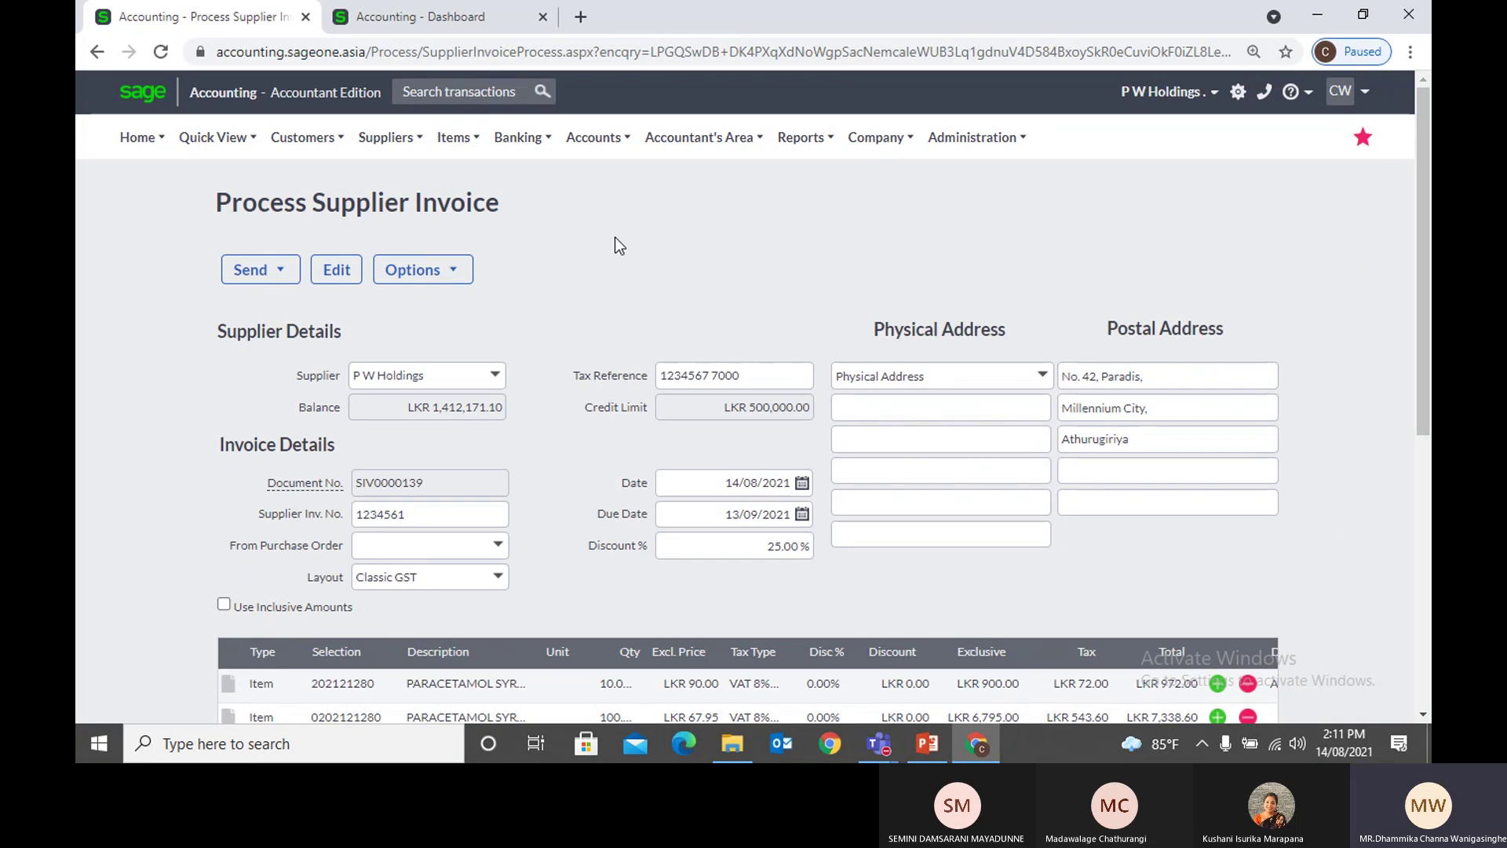
Step: Open the list of supplier returns, leaving the invoice without saving
click(386, 137)
mouse_move(380, 241)
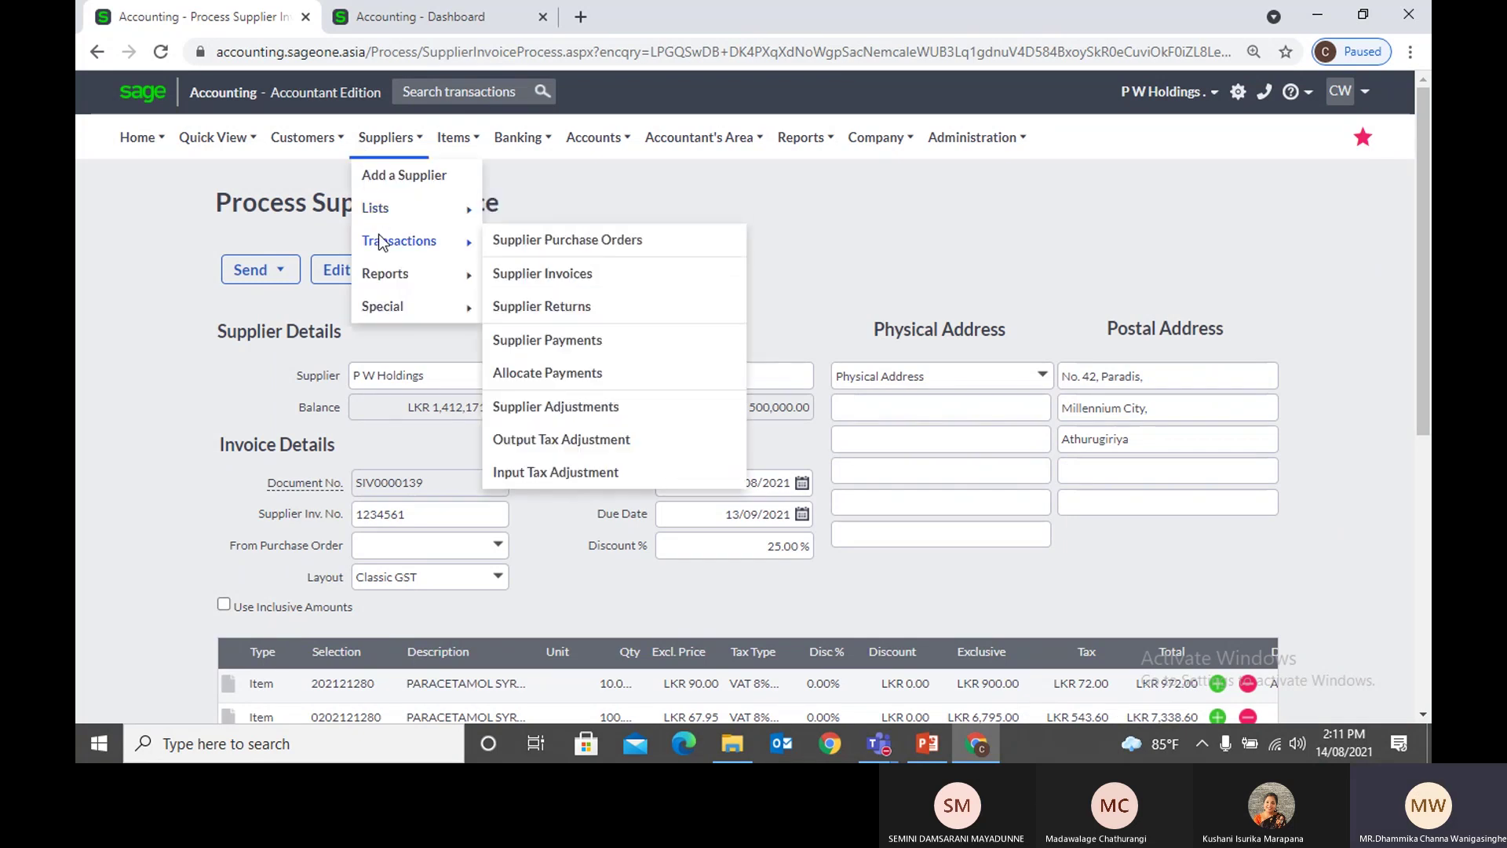
click(590, 306)
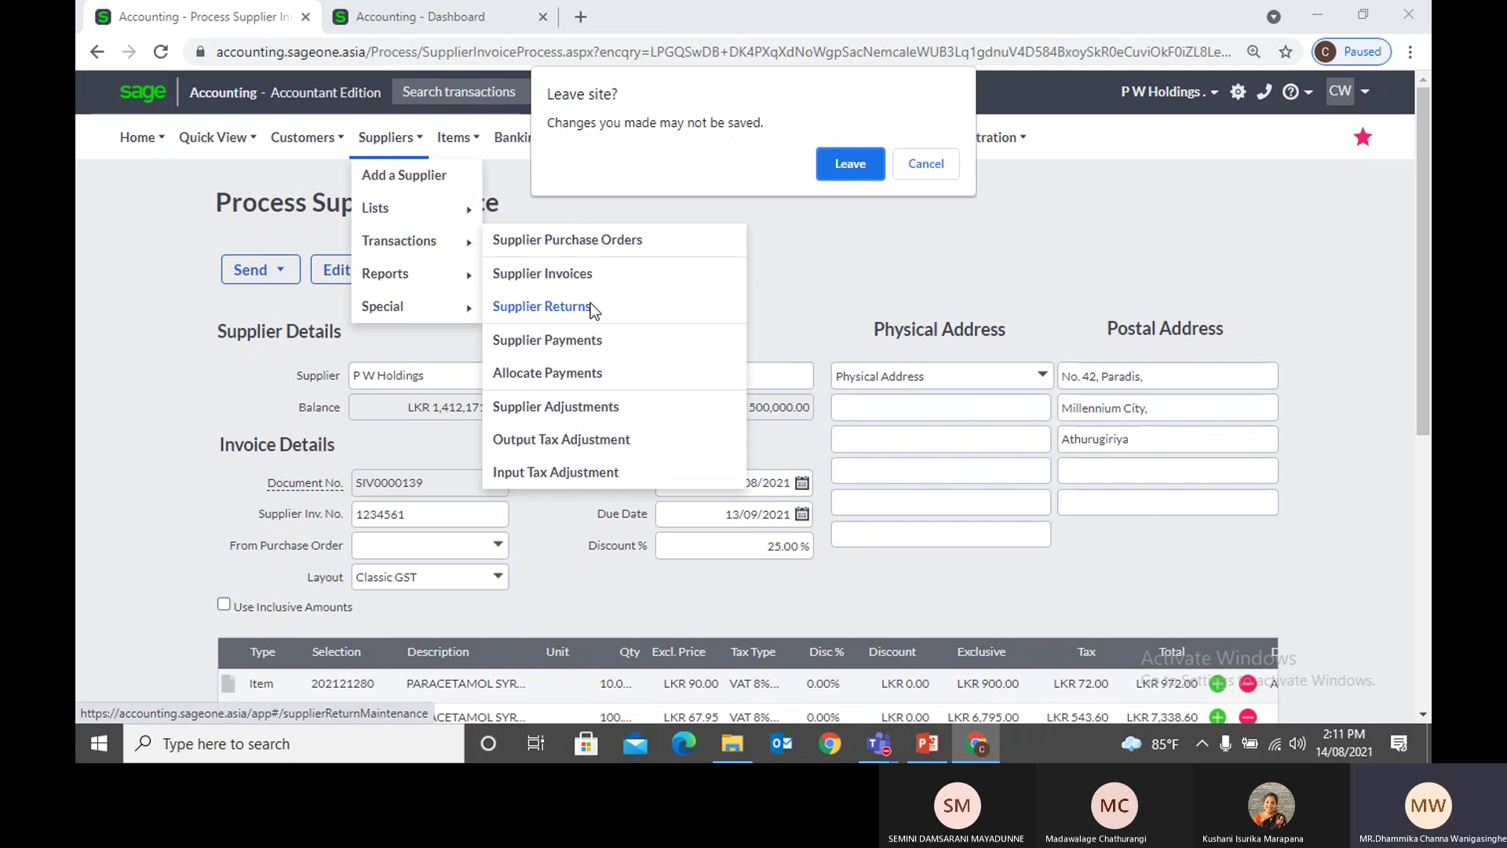
click(834, 158)
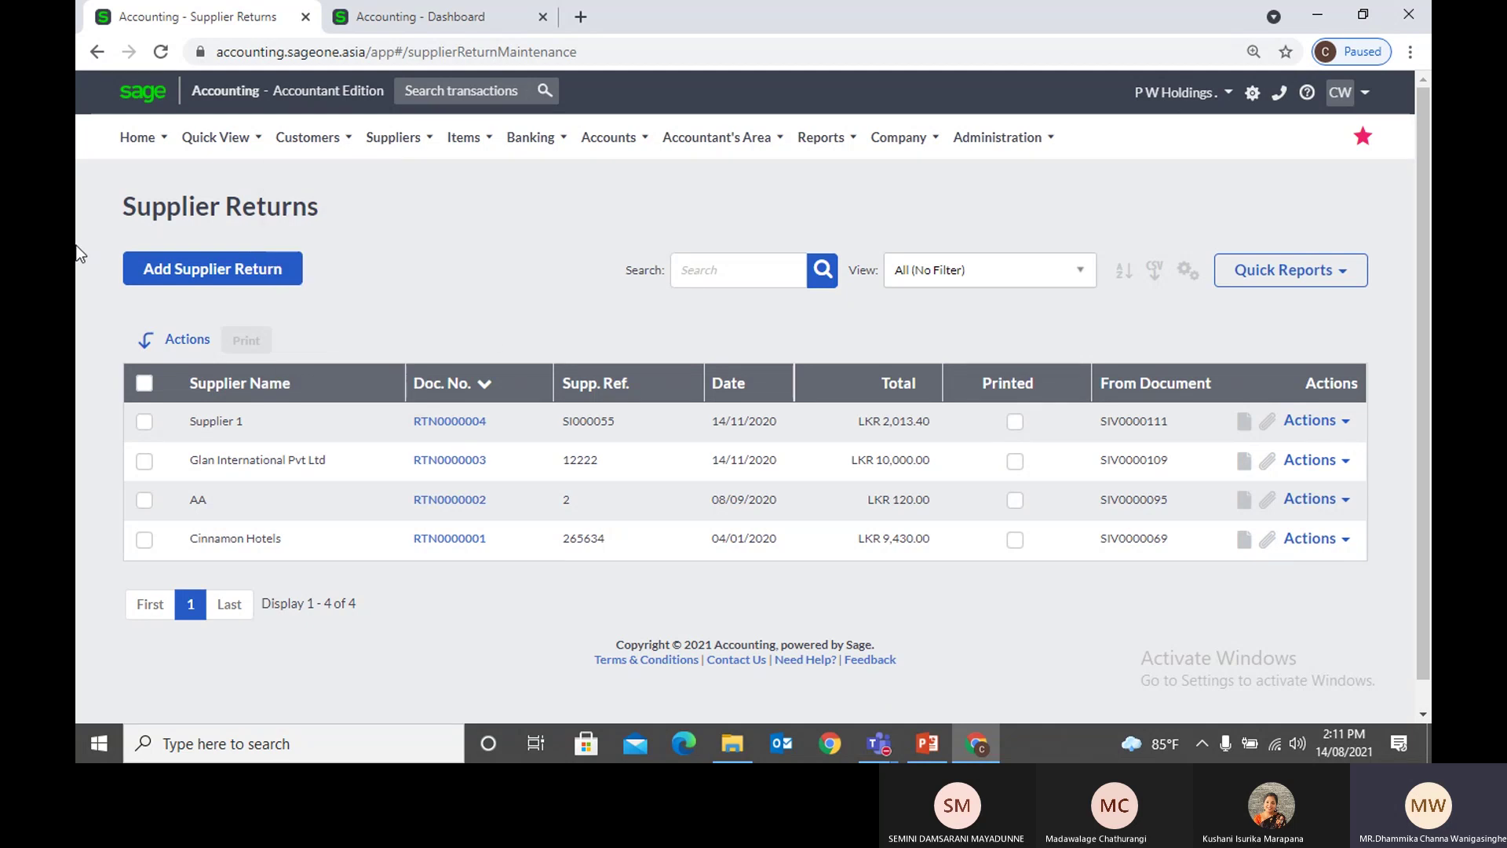
Step: Add a new supplier return and choose P W Holdings as its supplier
mouse_move(396, 142)
mouse_move(412, 249)
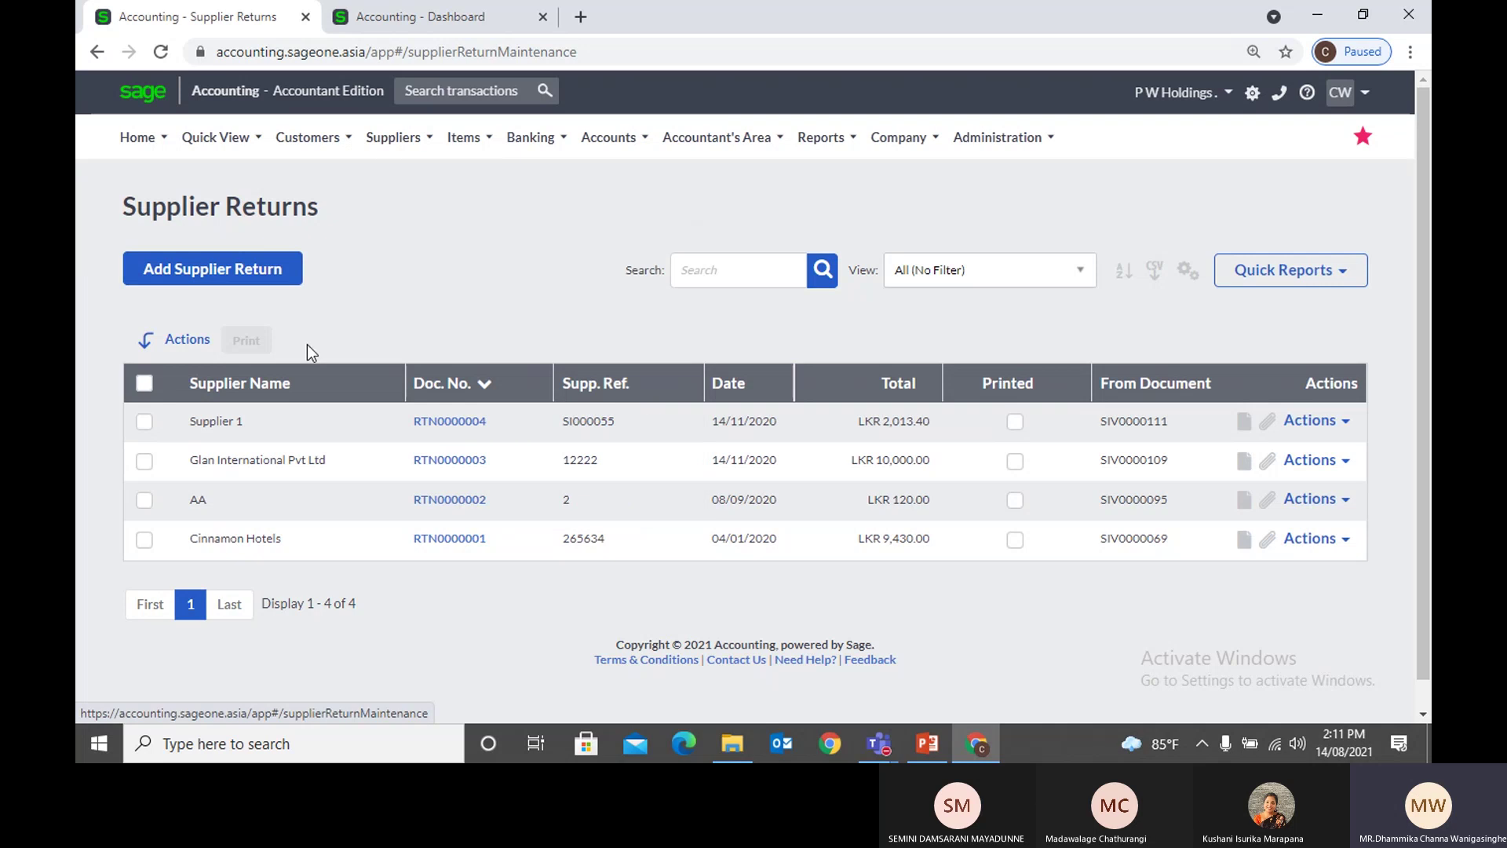
click(251, 287)
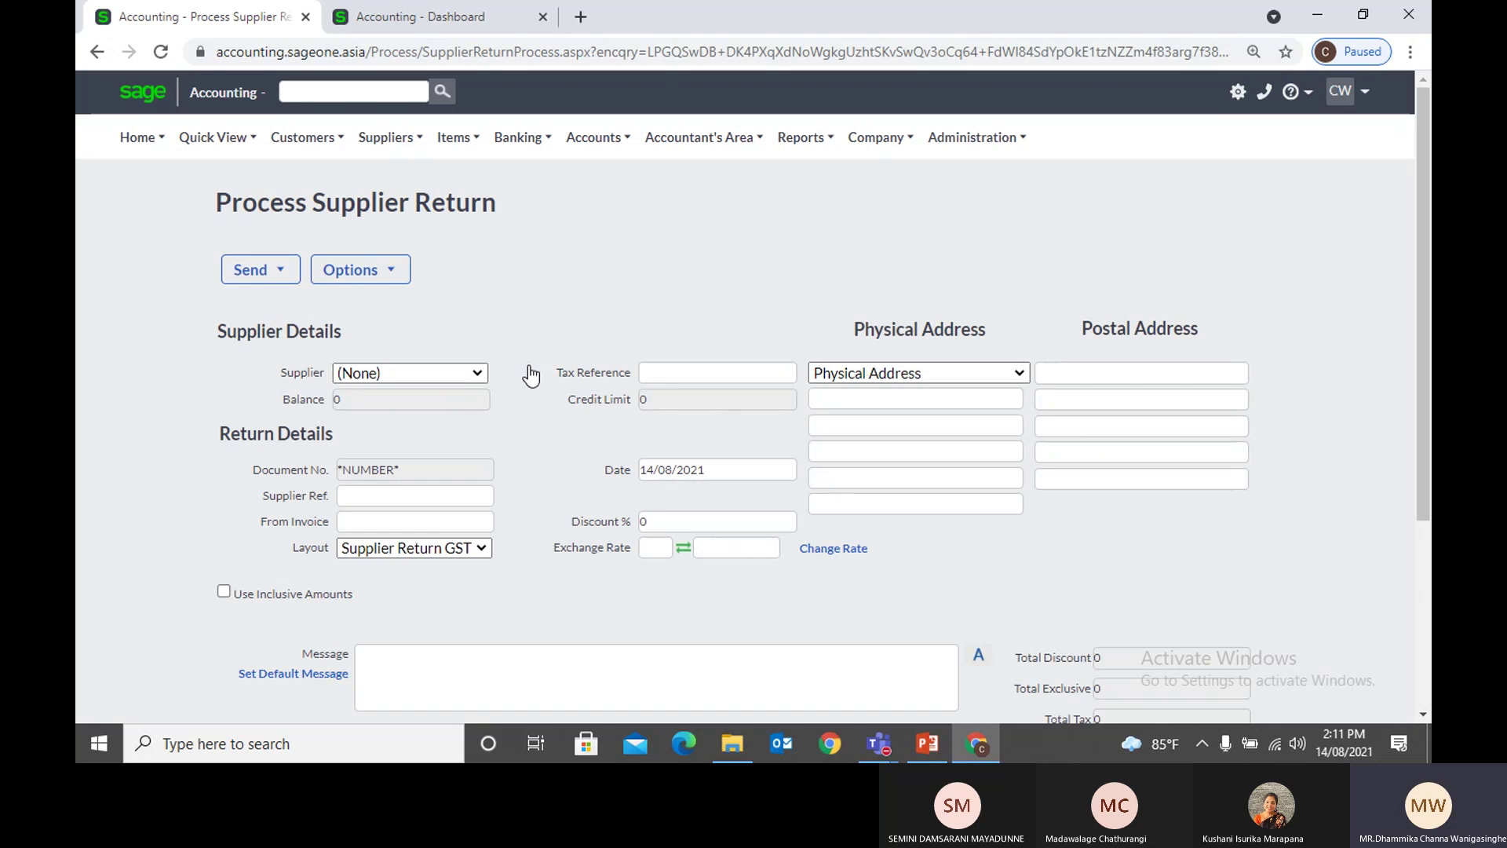
click(475, 377)
click(488, 377)
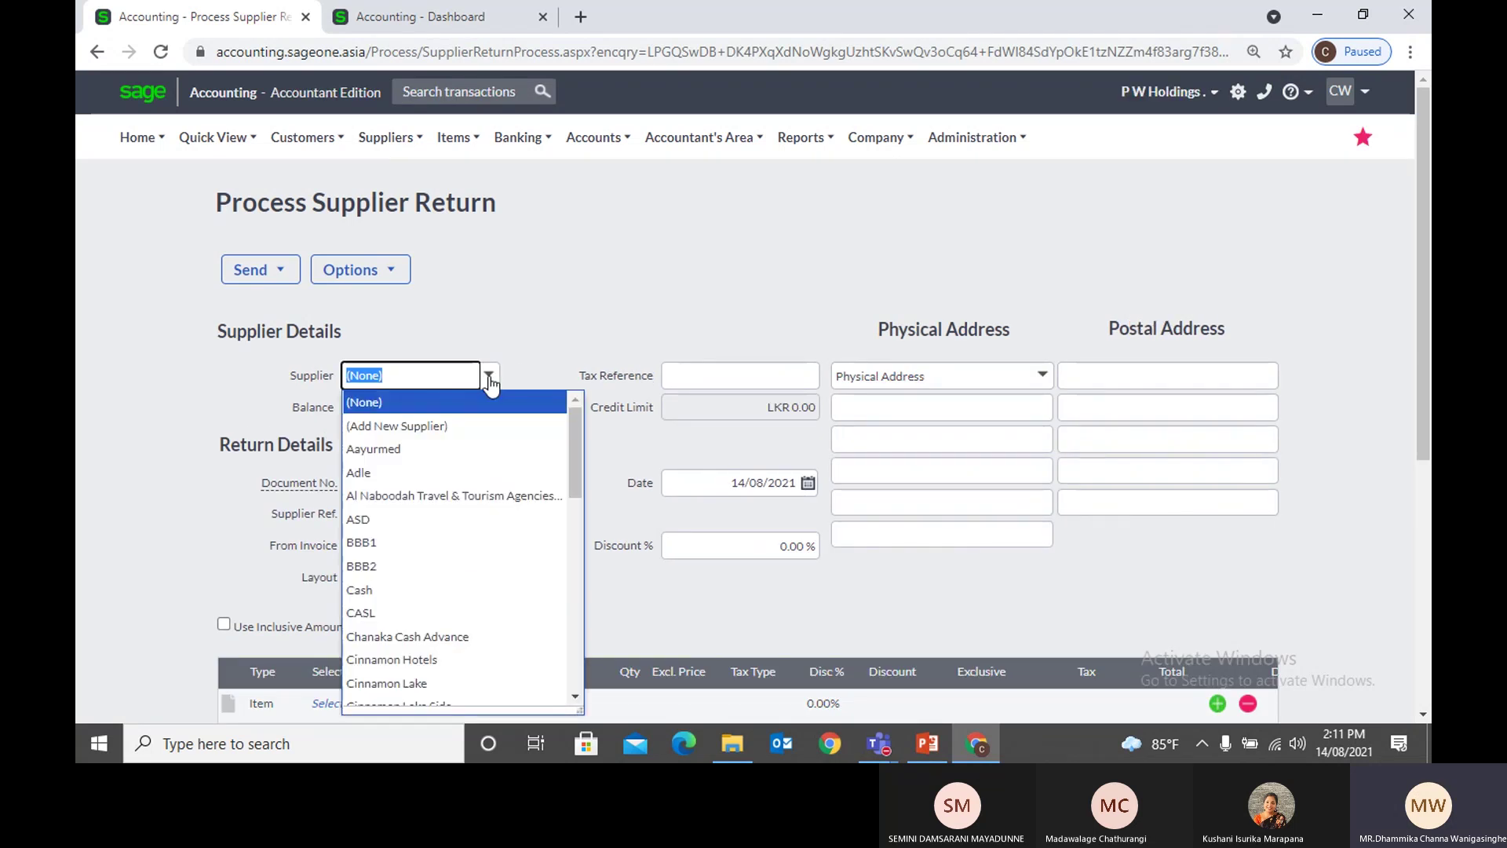
text(P W Holdings)
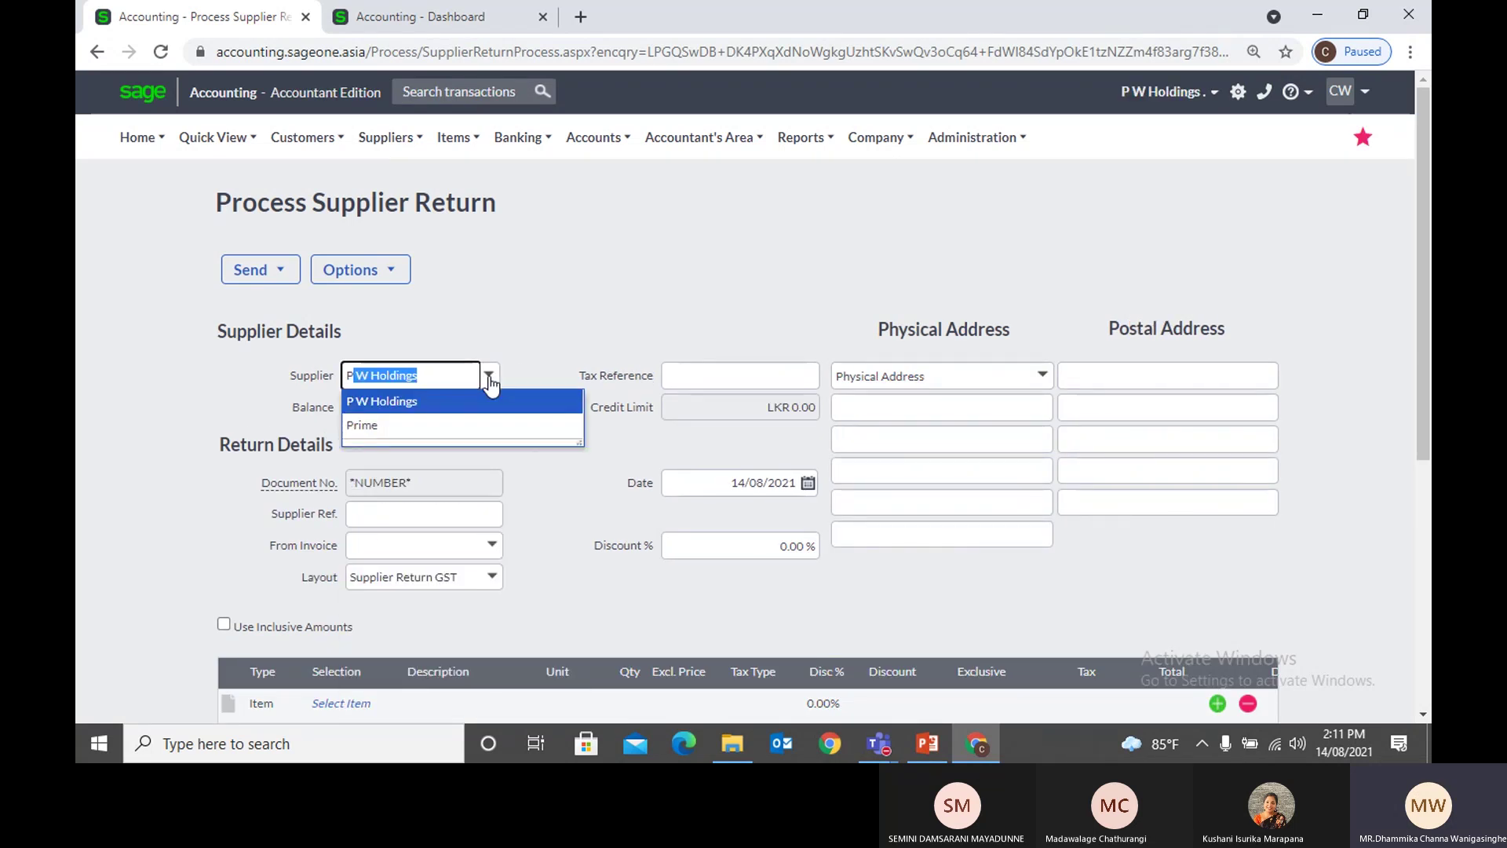
key(Return)
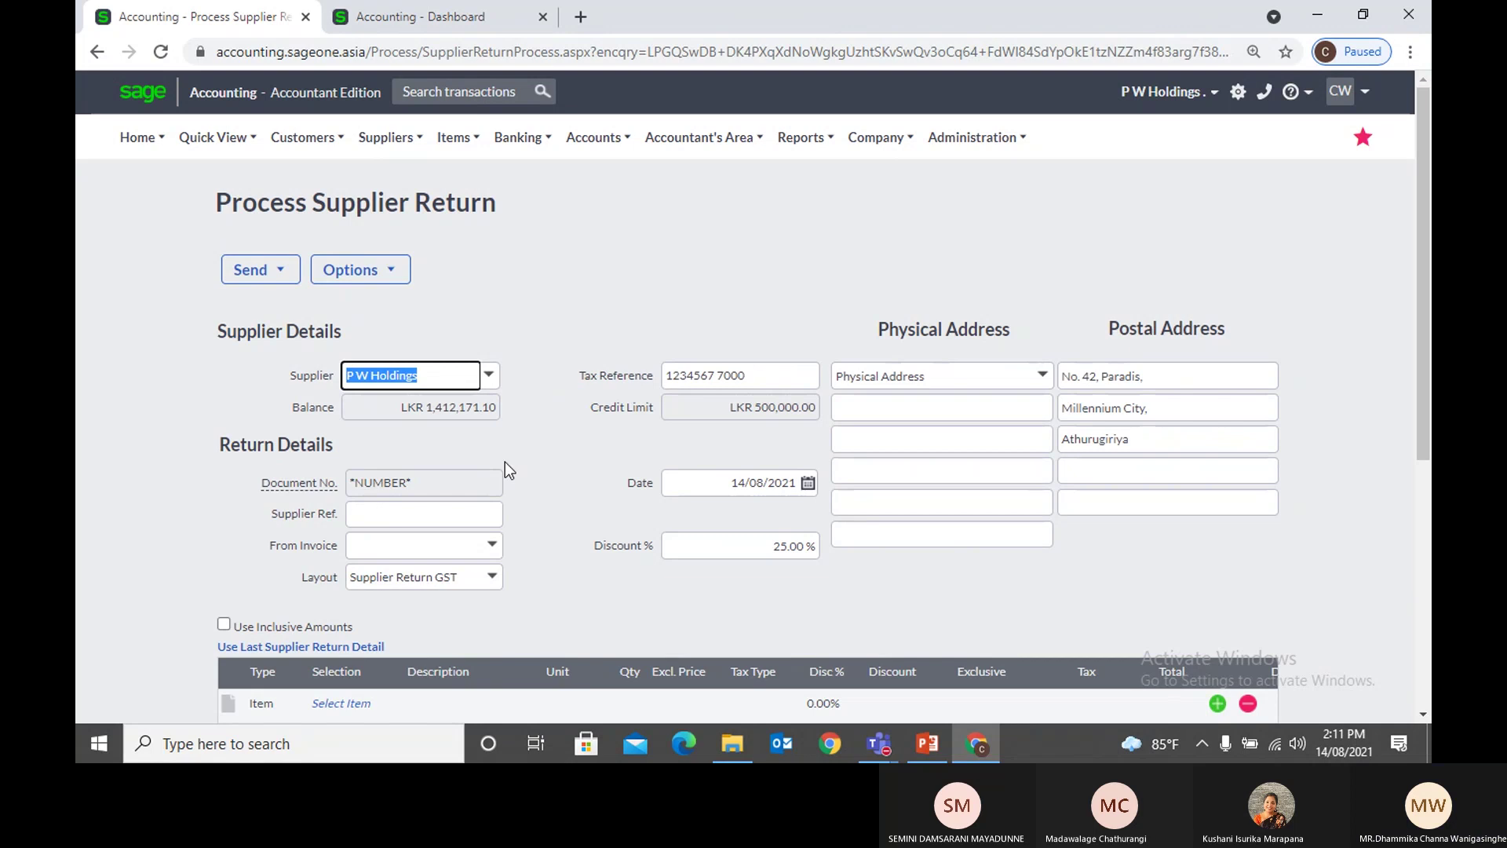
Step: Add item 02-SSC-2539 on the return's first line with a quantity of 2
scroll(595, 444, down, 2)
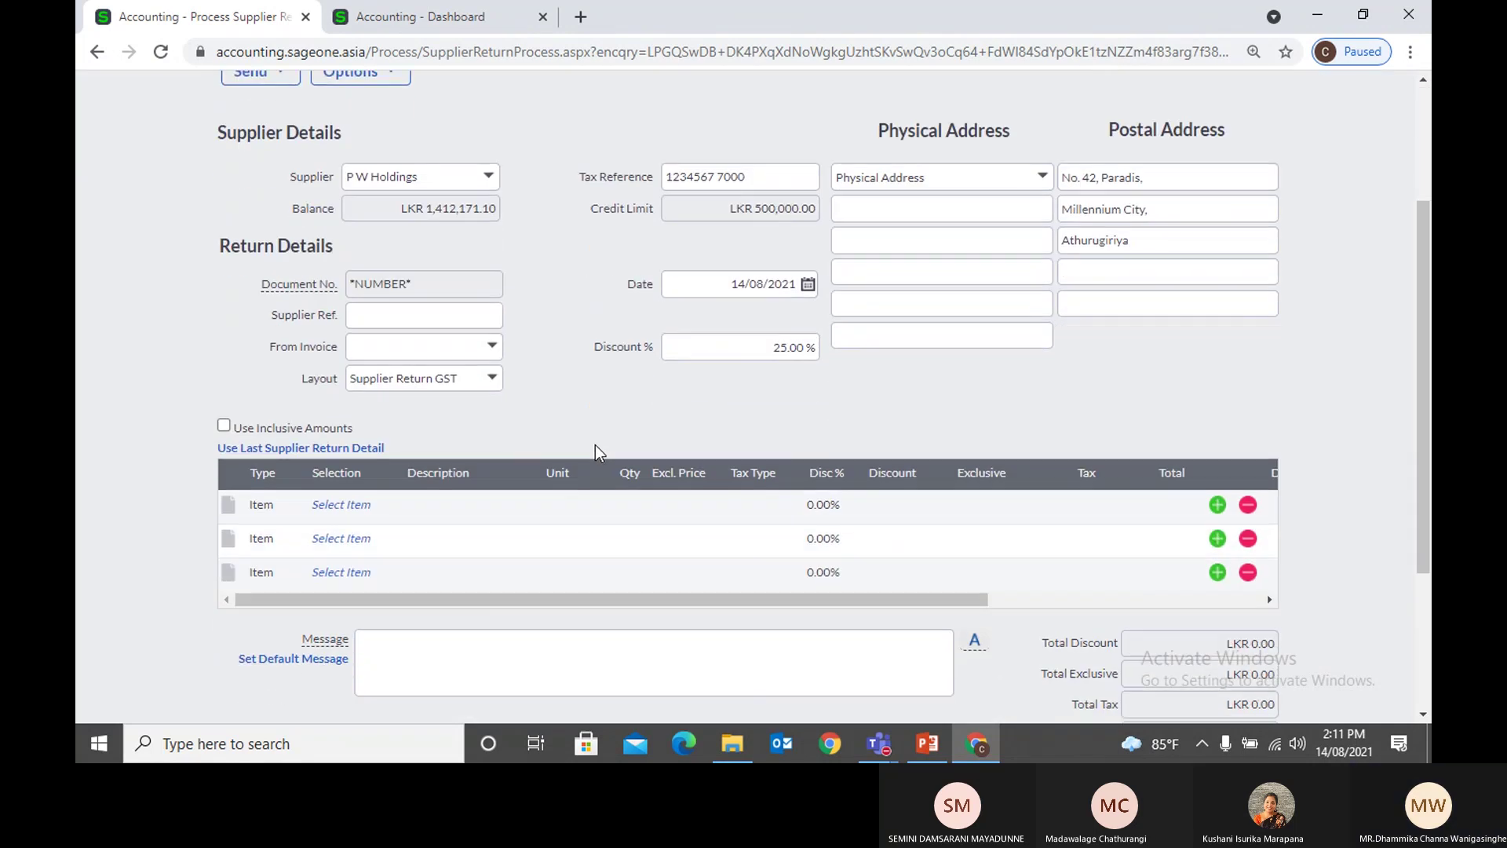
click(363, 508)
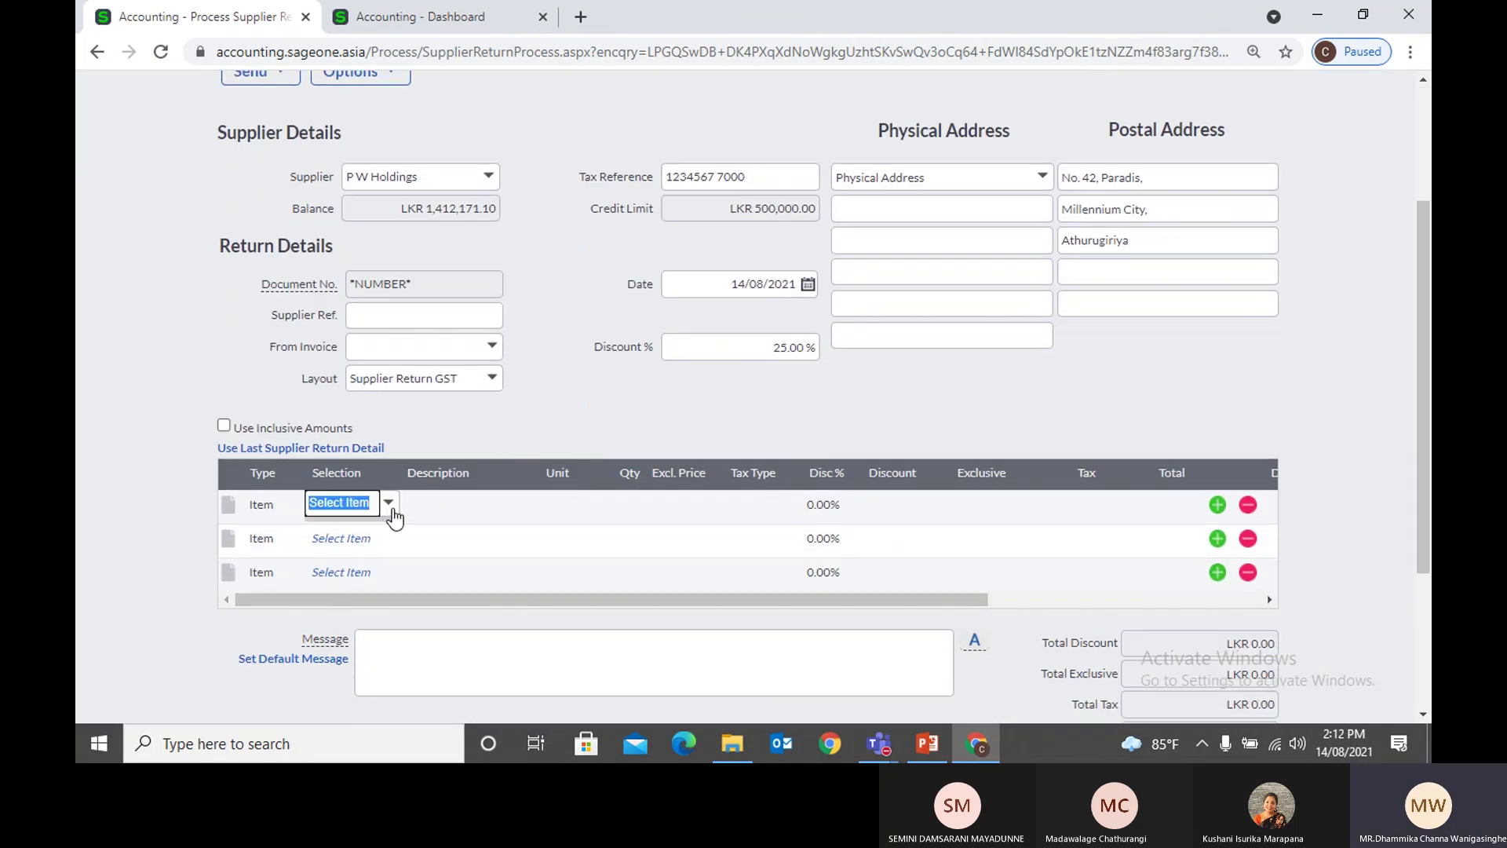
click(390, 509)
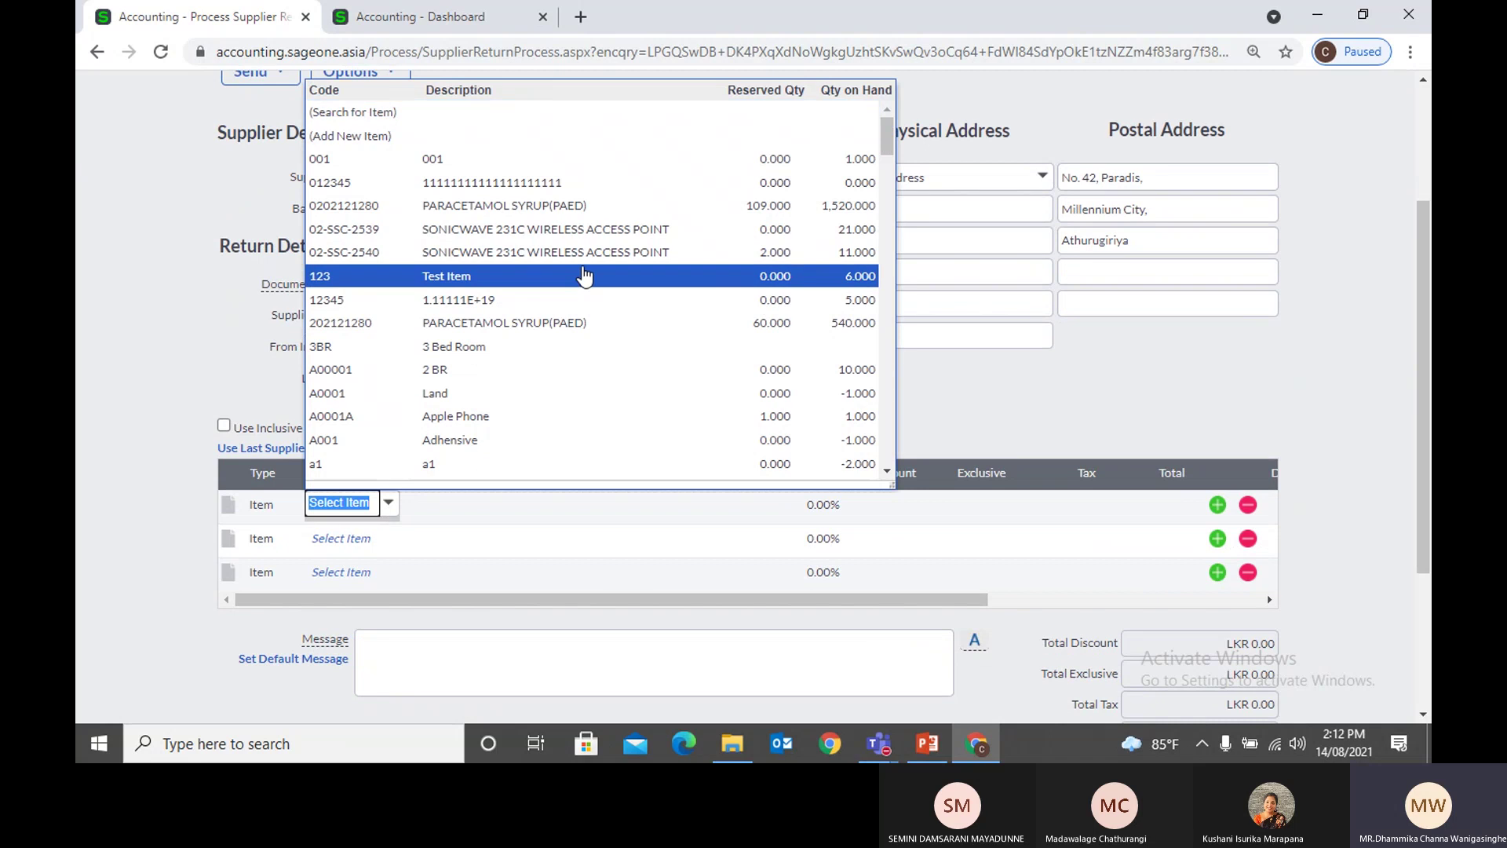
click(570, 229)
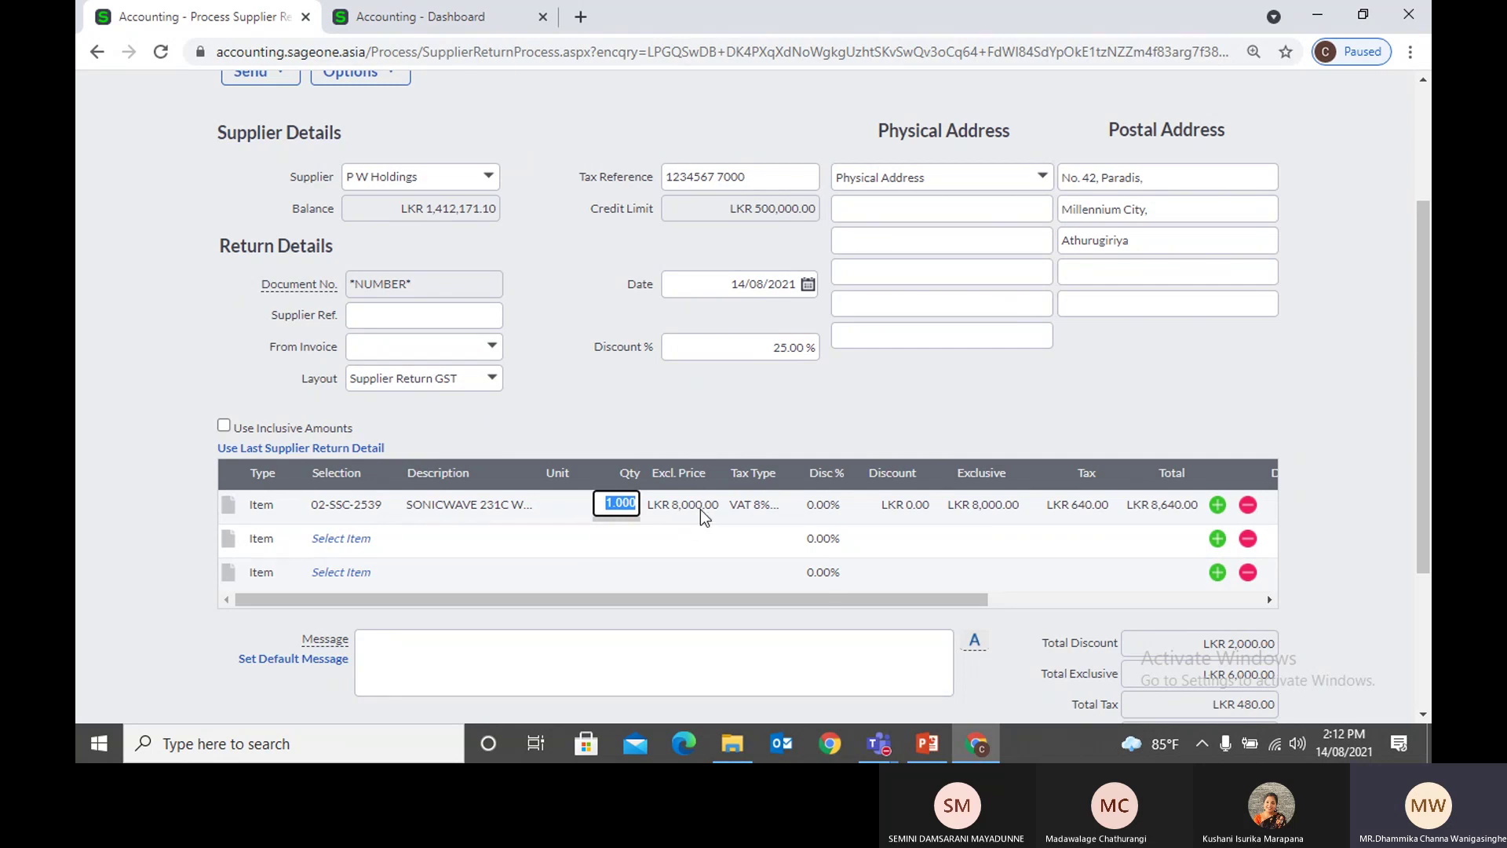
click(741, 396)
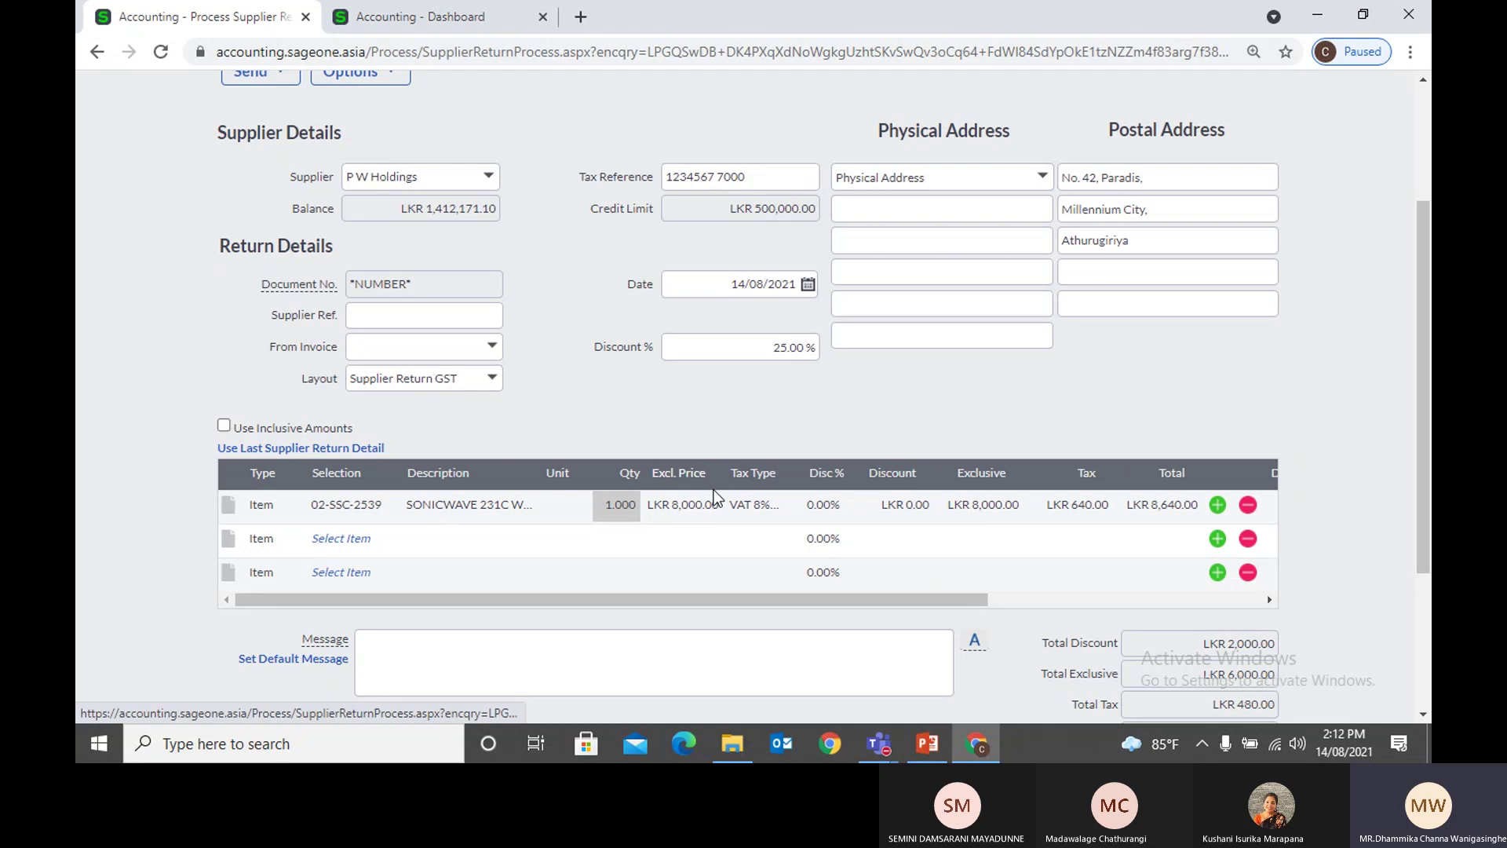
click(699, 510)
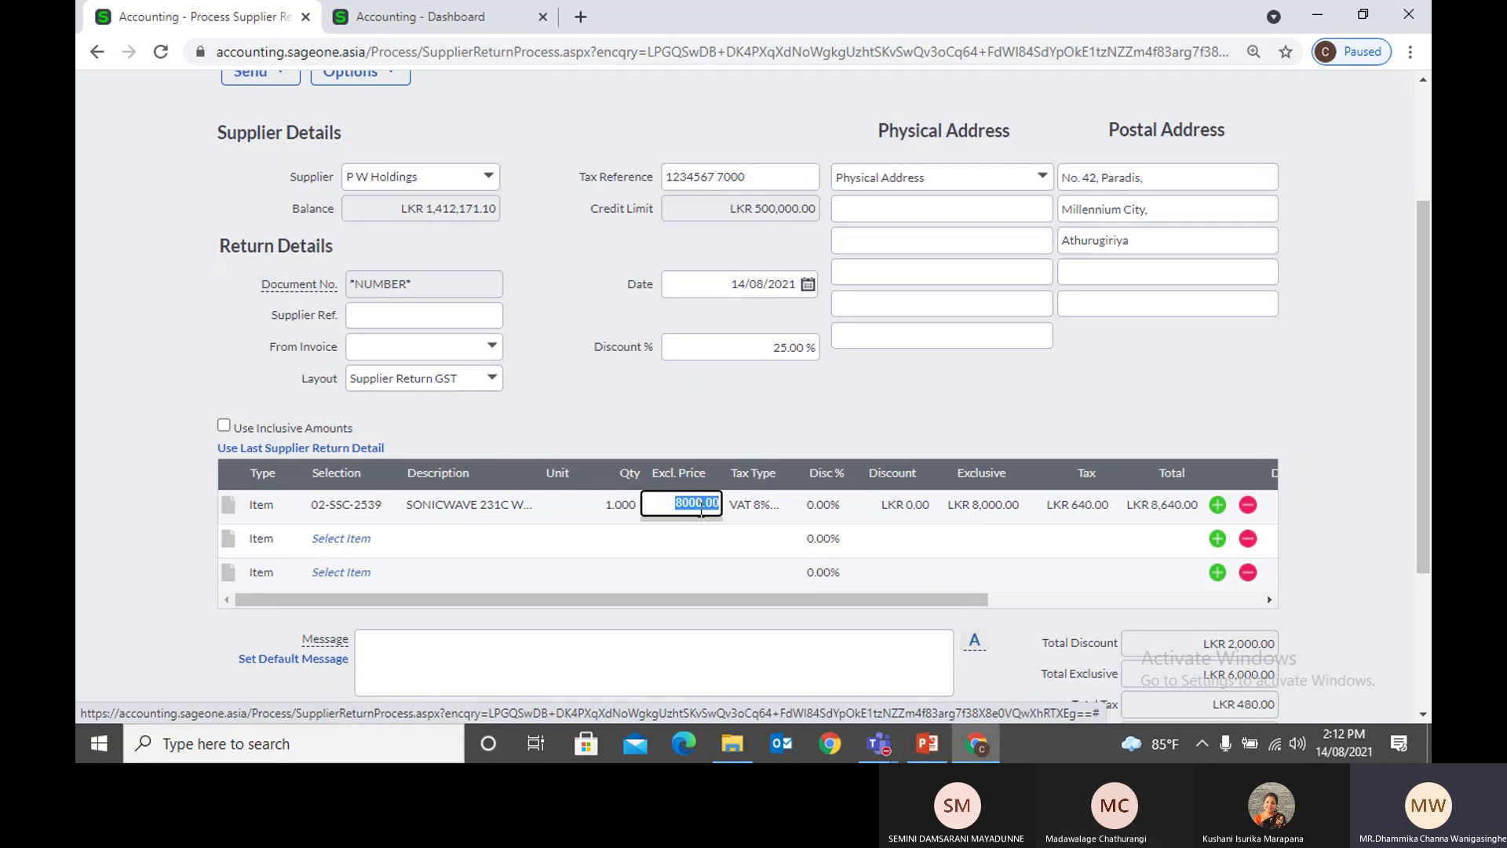
click(724, 416)
click(633, 507)
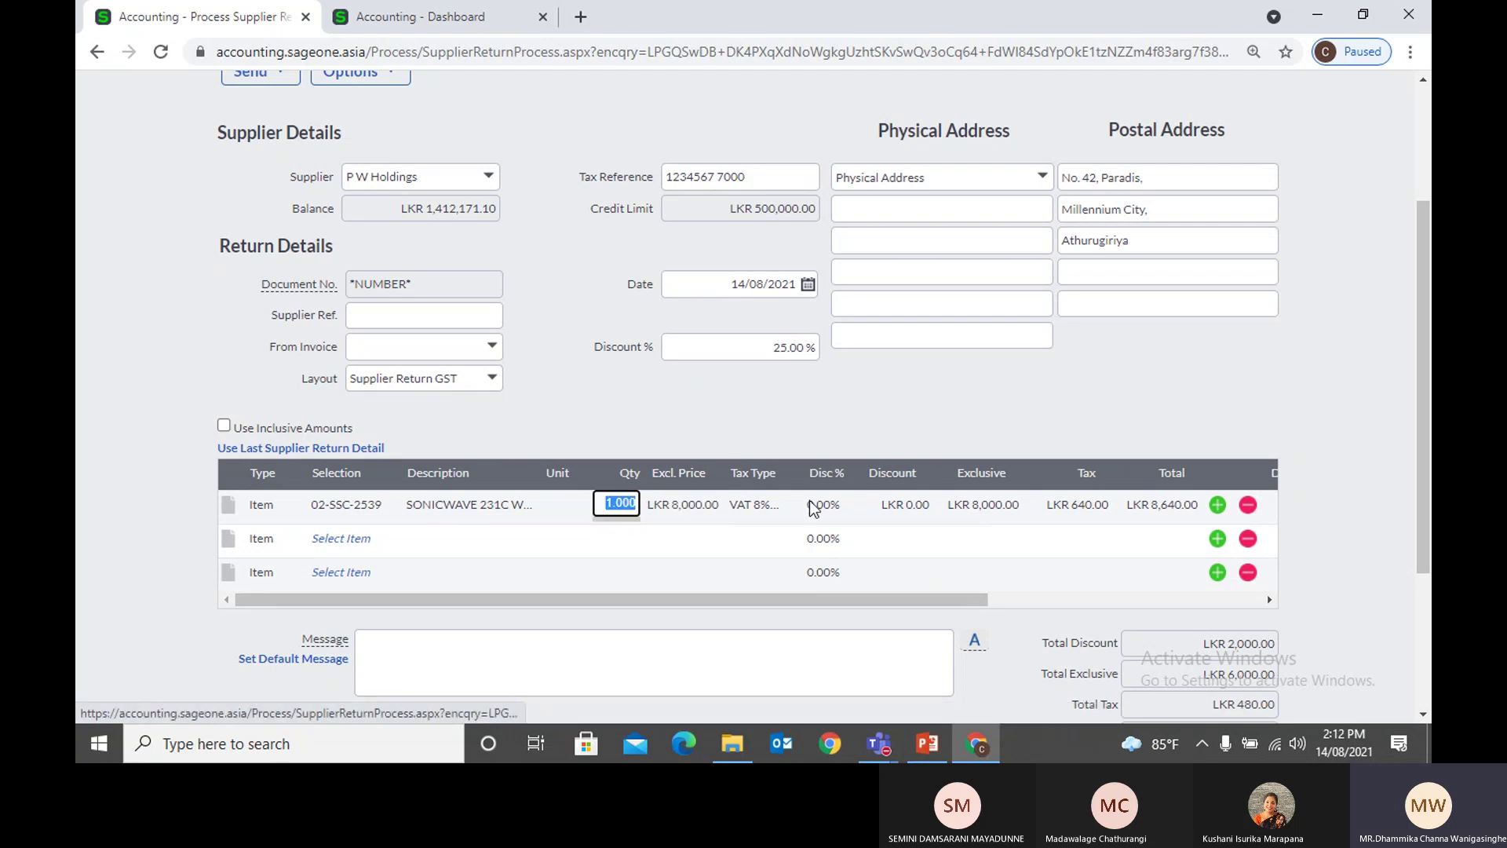
text(2)
key(Tab)
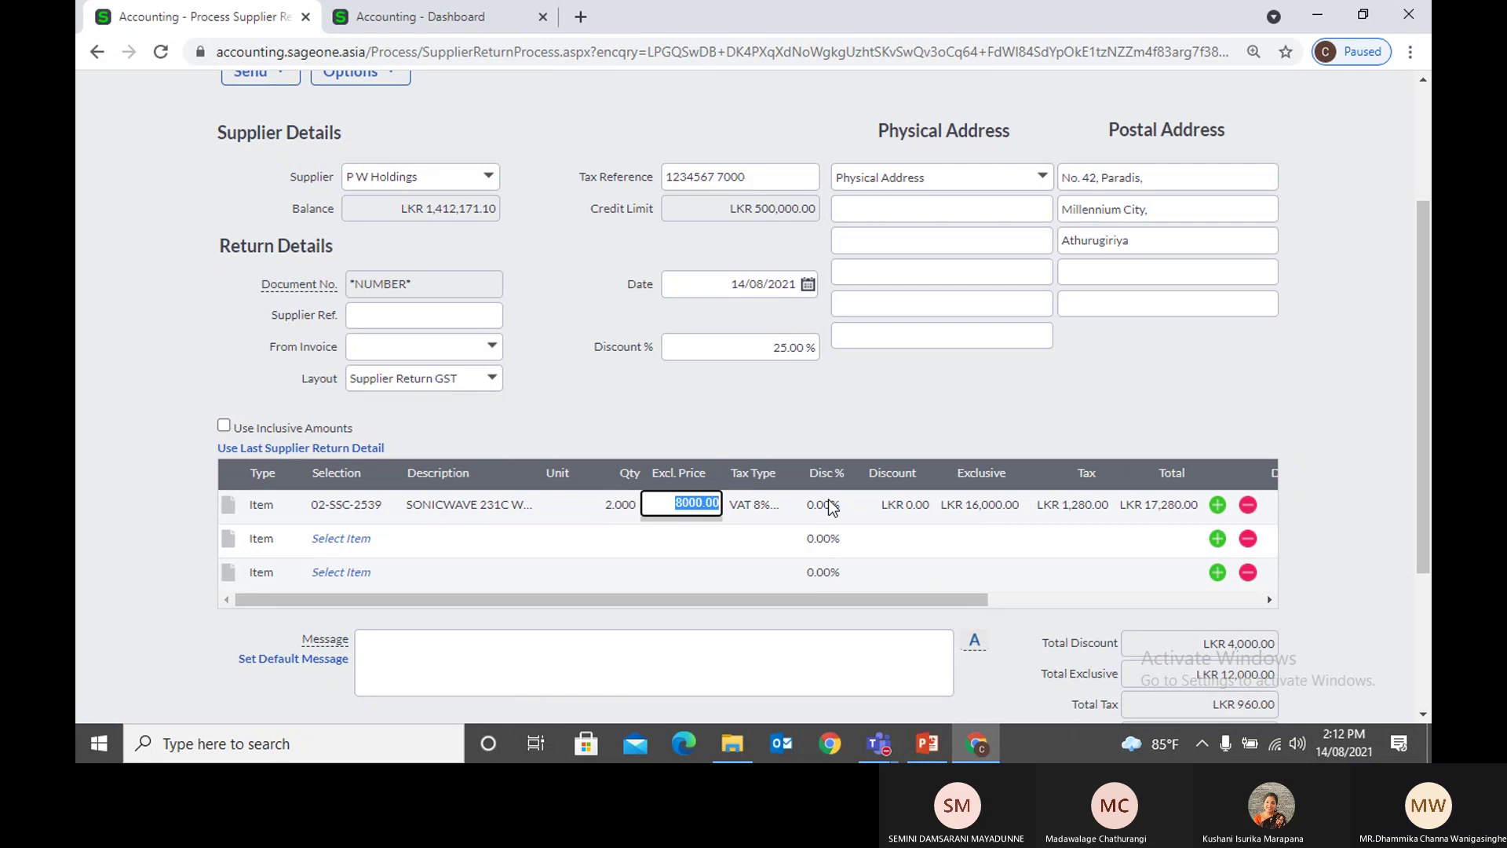
Step: Check the item line's department, job and area columns and review the return's totals and header details
click(941, 428)
click(990, 598)
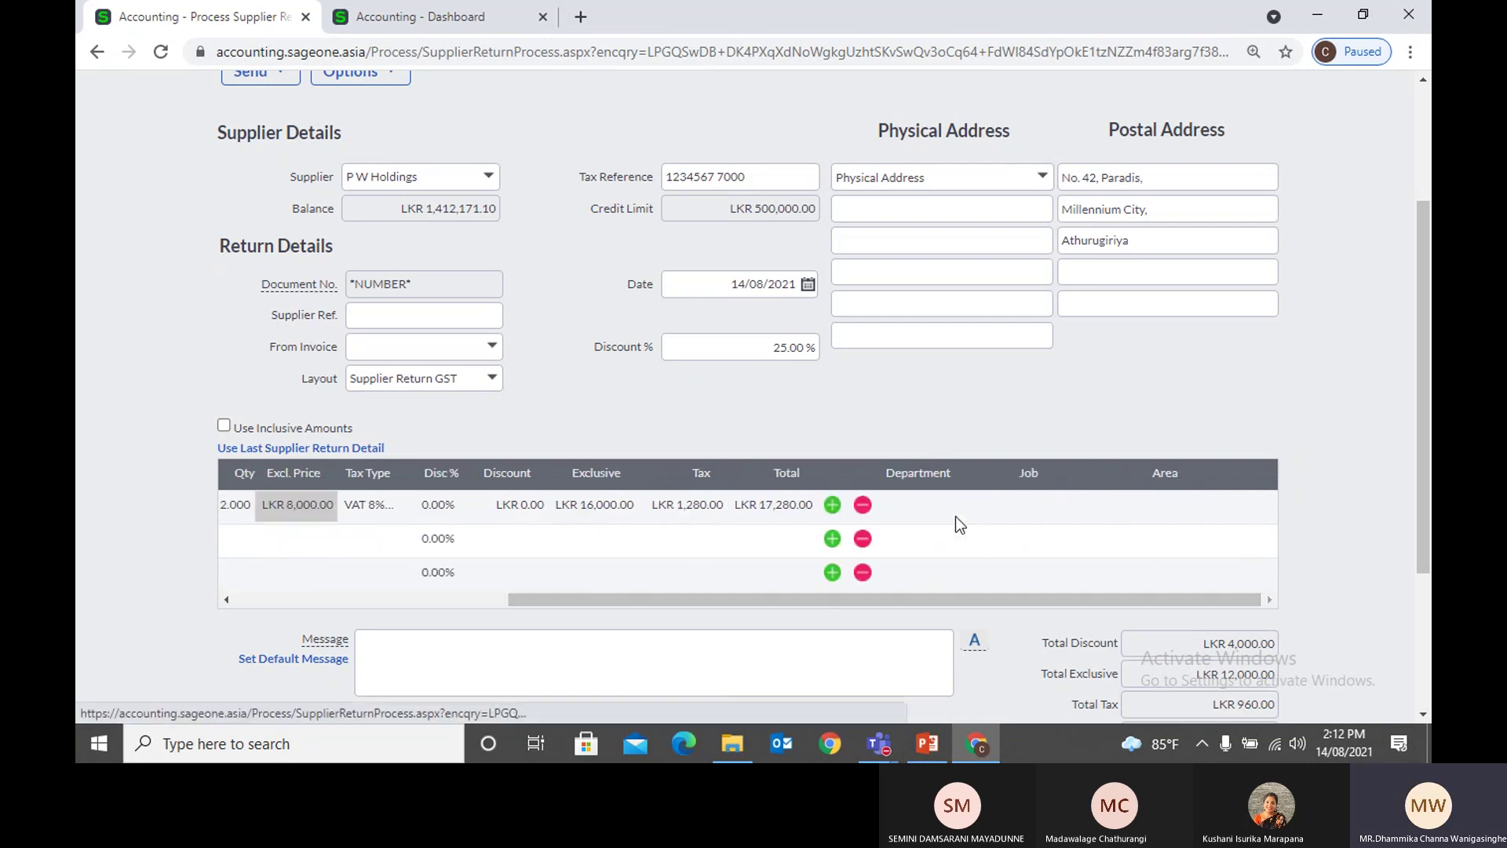
click(955, 507)
drag(999, 598, 572, 596)
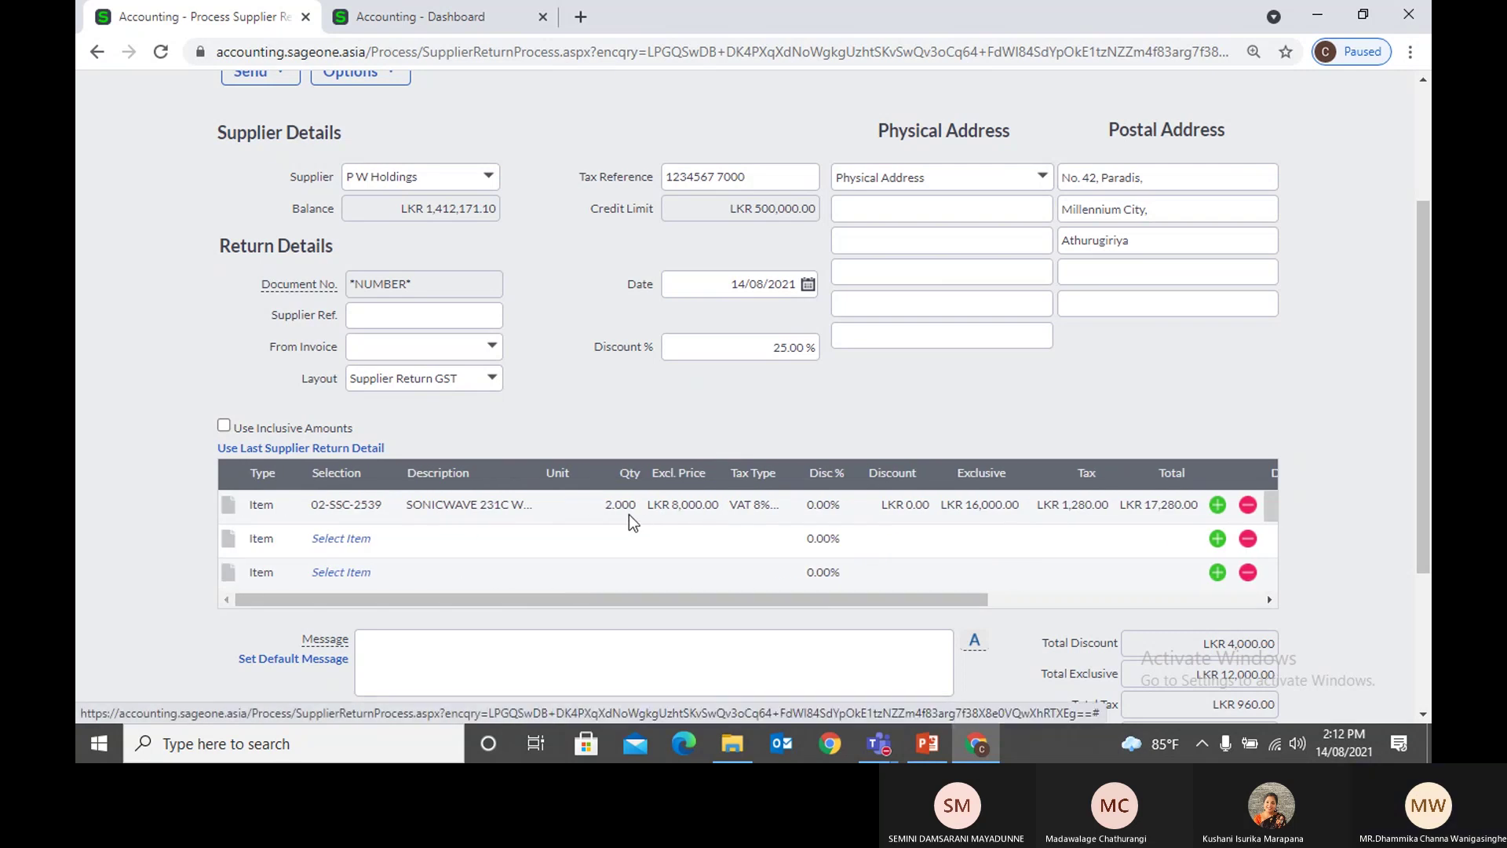
scroll(628, 550, down, 3)
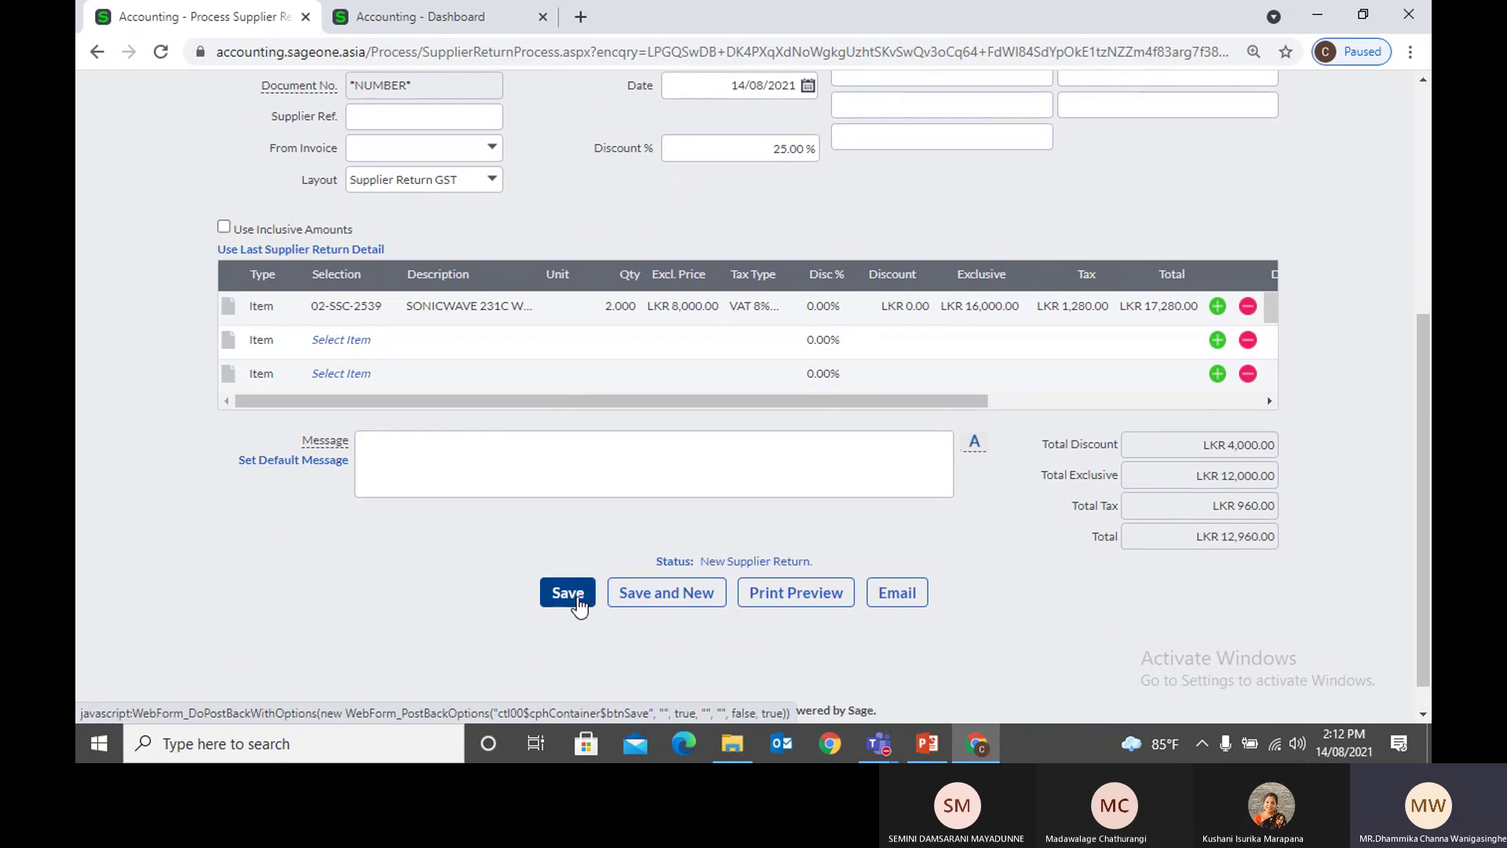
scroll(493, 610, up, 4)
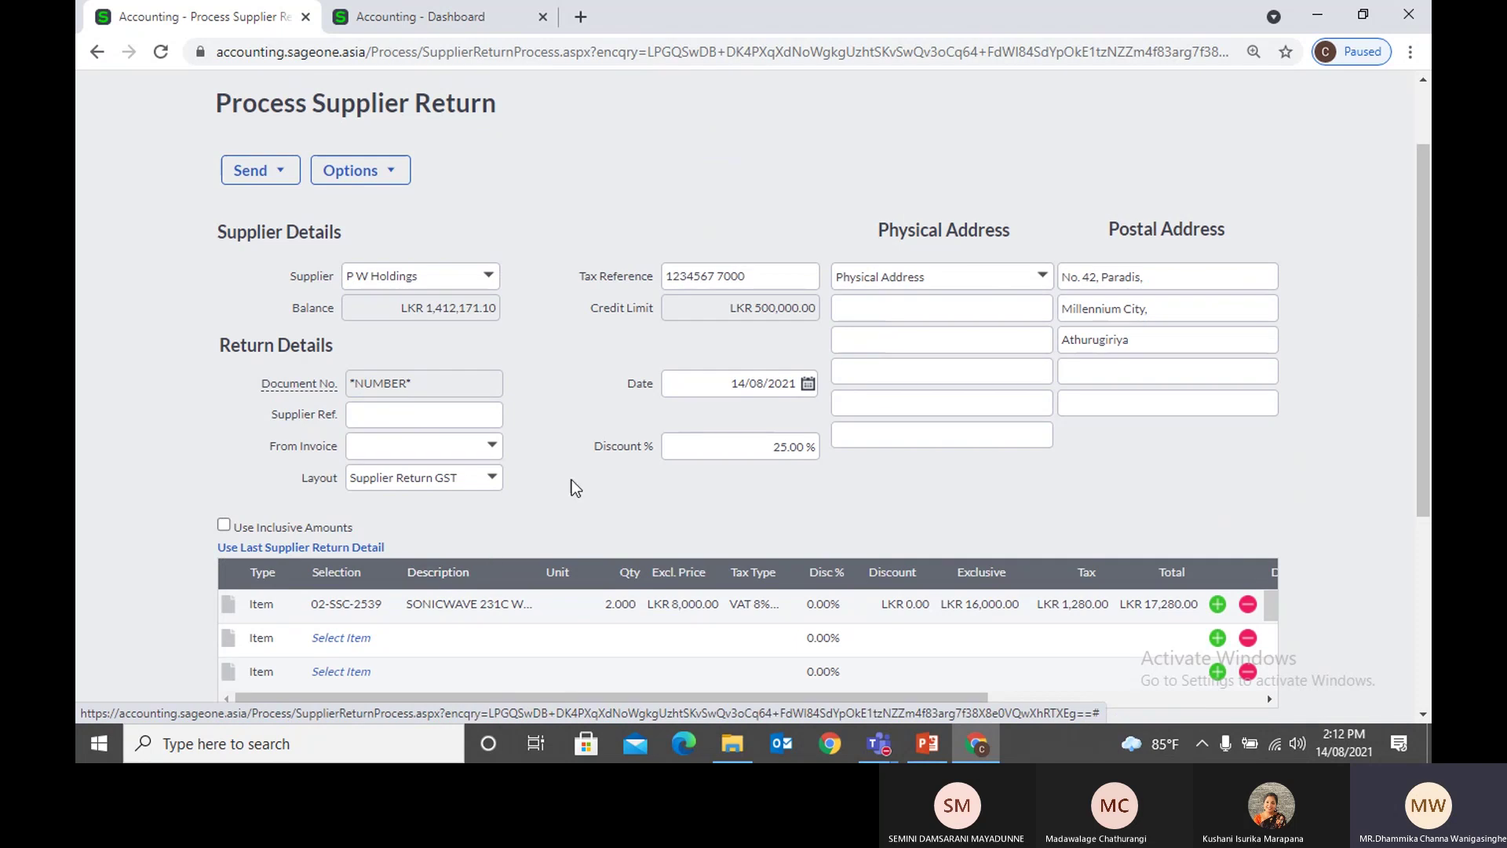
scroll(576, 470, up, 2)
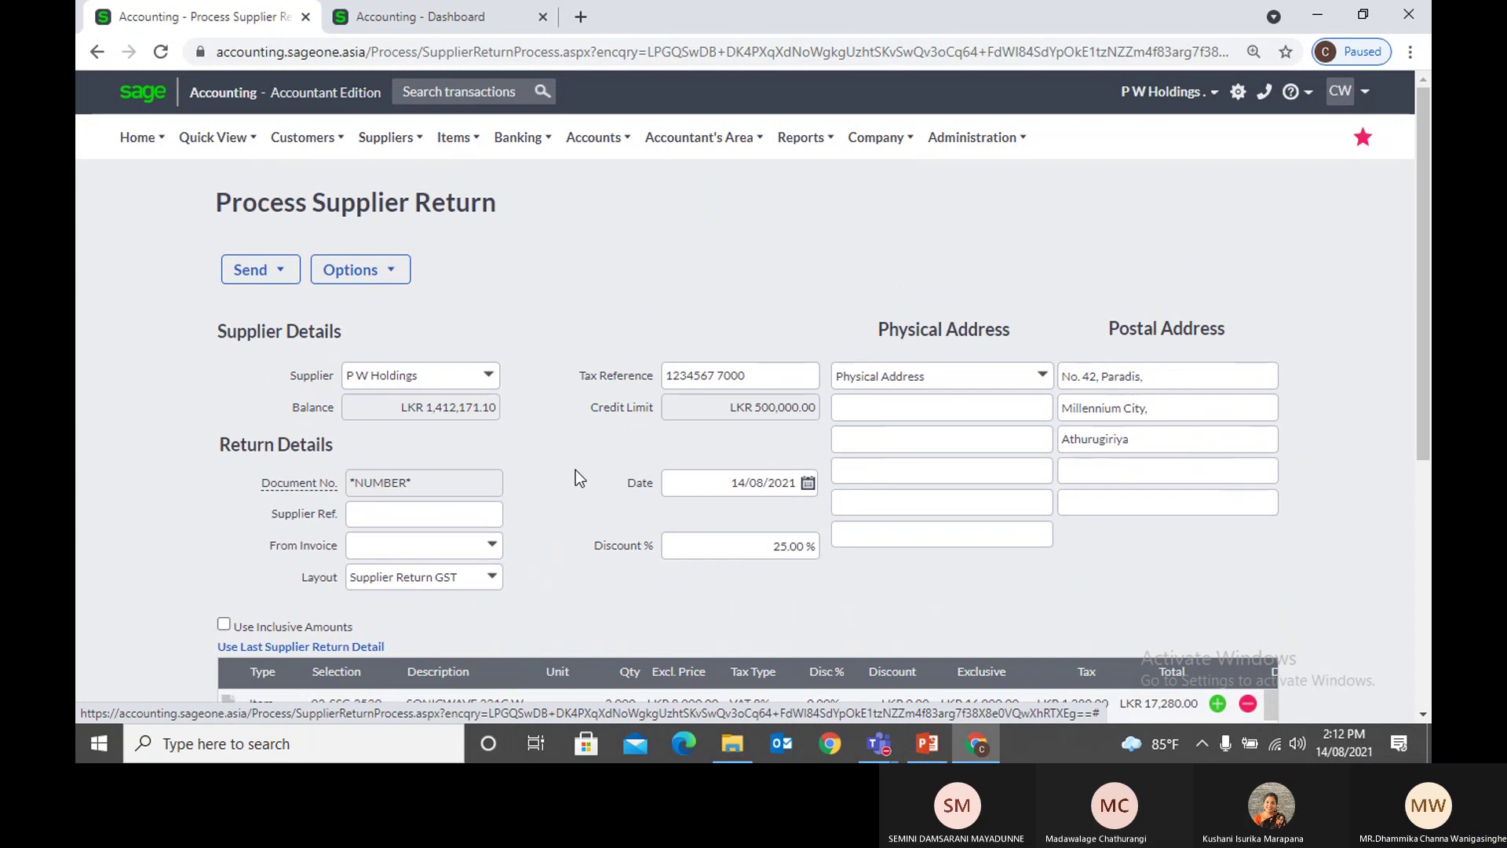
Step: Try to change the supplier on the return and answer the supplier change prompt
mouse_move(403, 141)
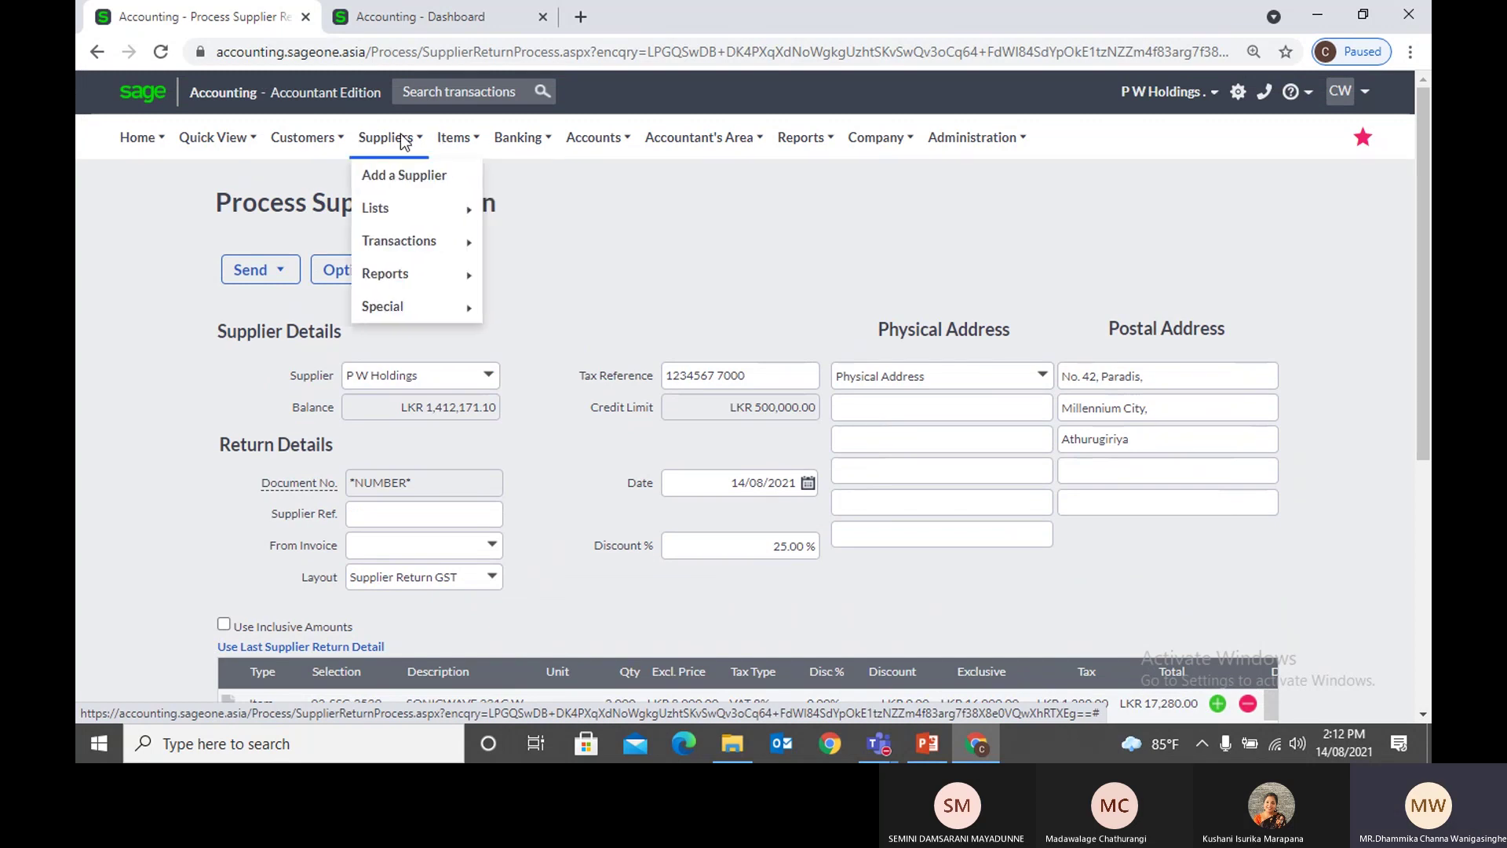
click(486, 383)
click(568, 493)
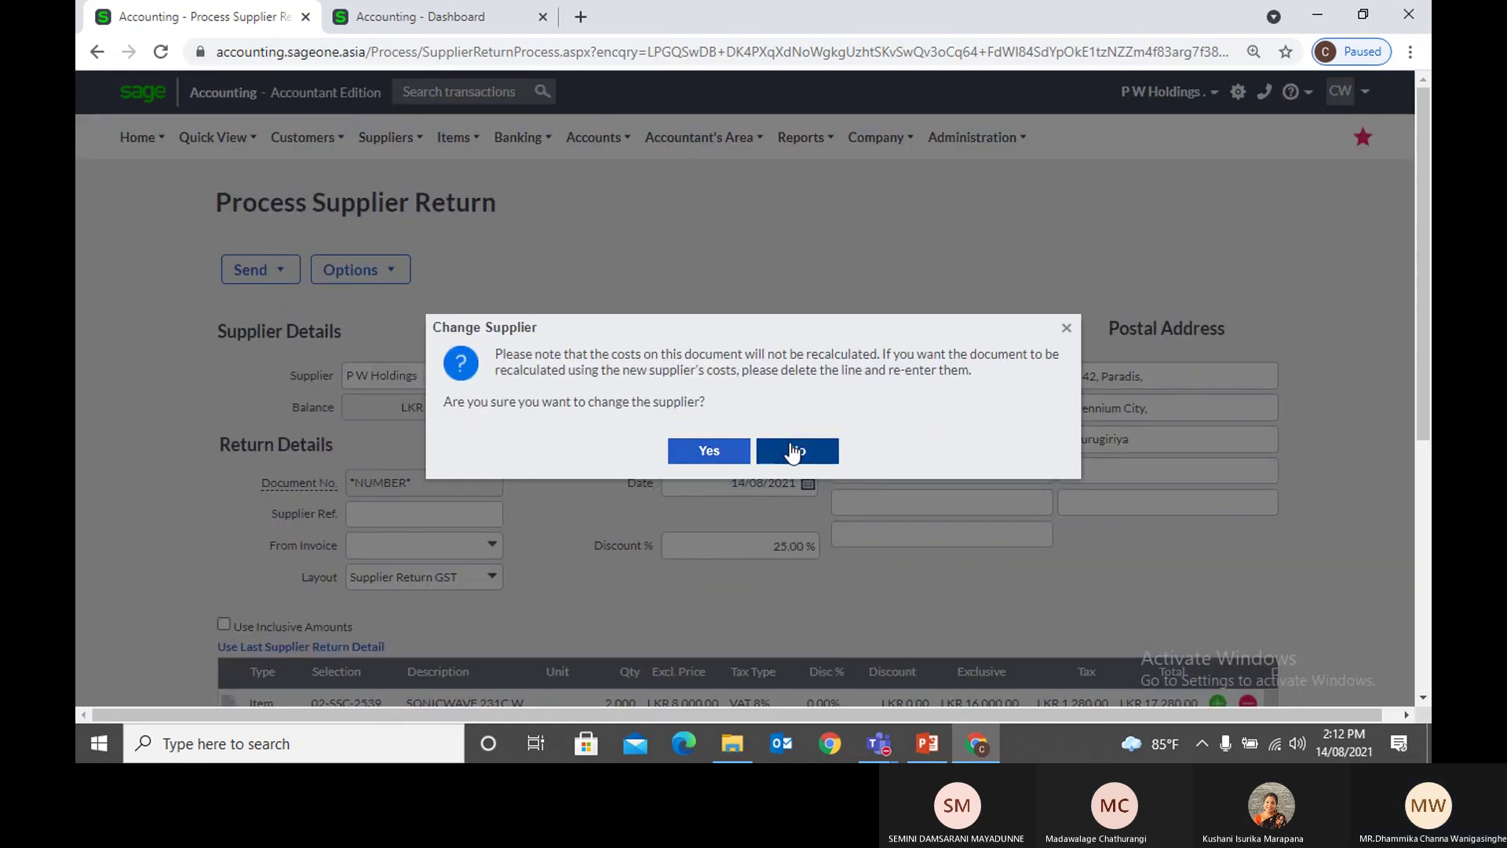
click(741, 450)
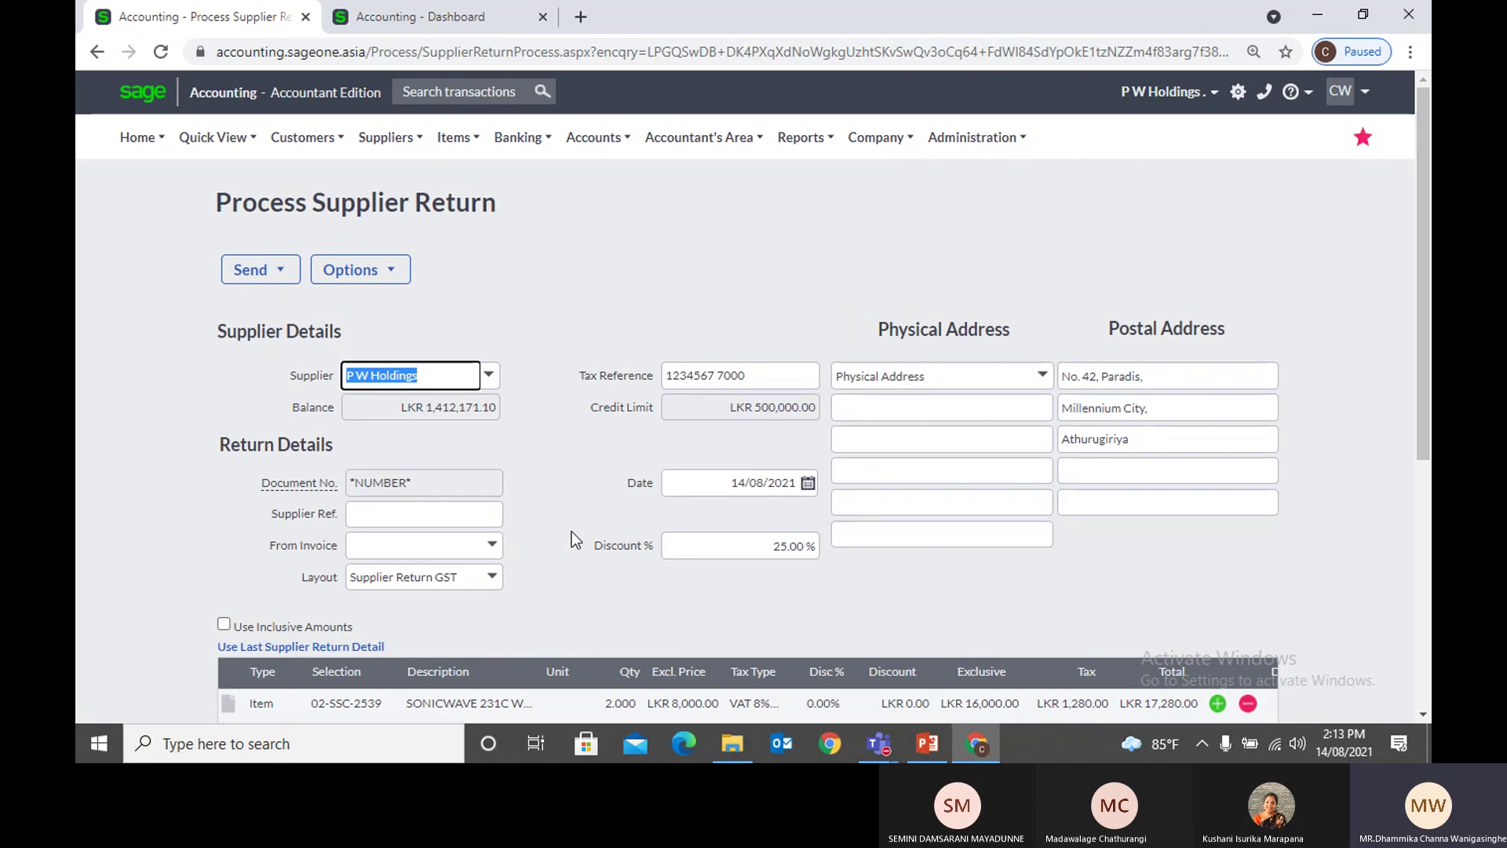
Step: Load source invoice SIV0000136 into the return and delete the item line it brings in
scroll(571, 530, down, 1)
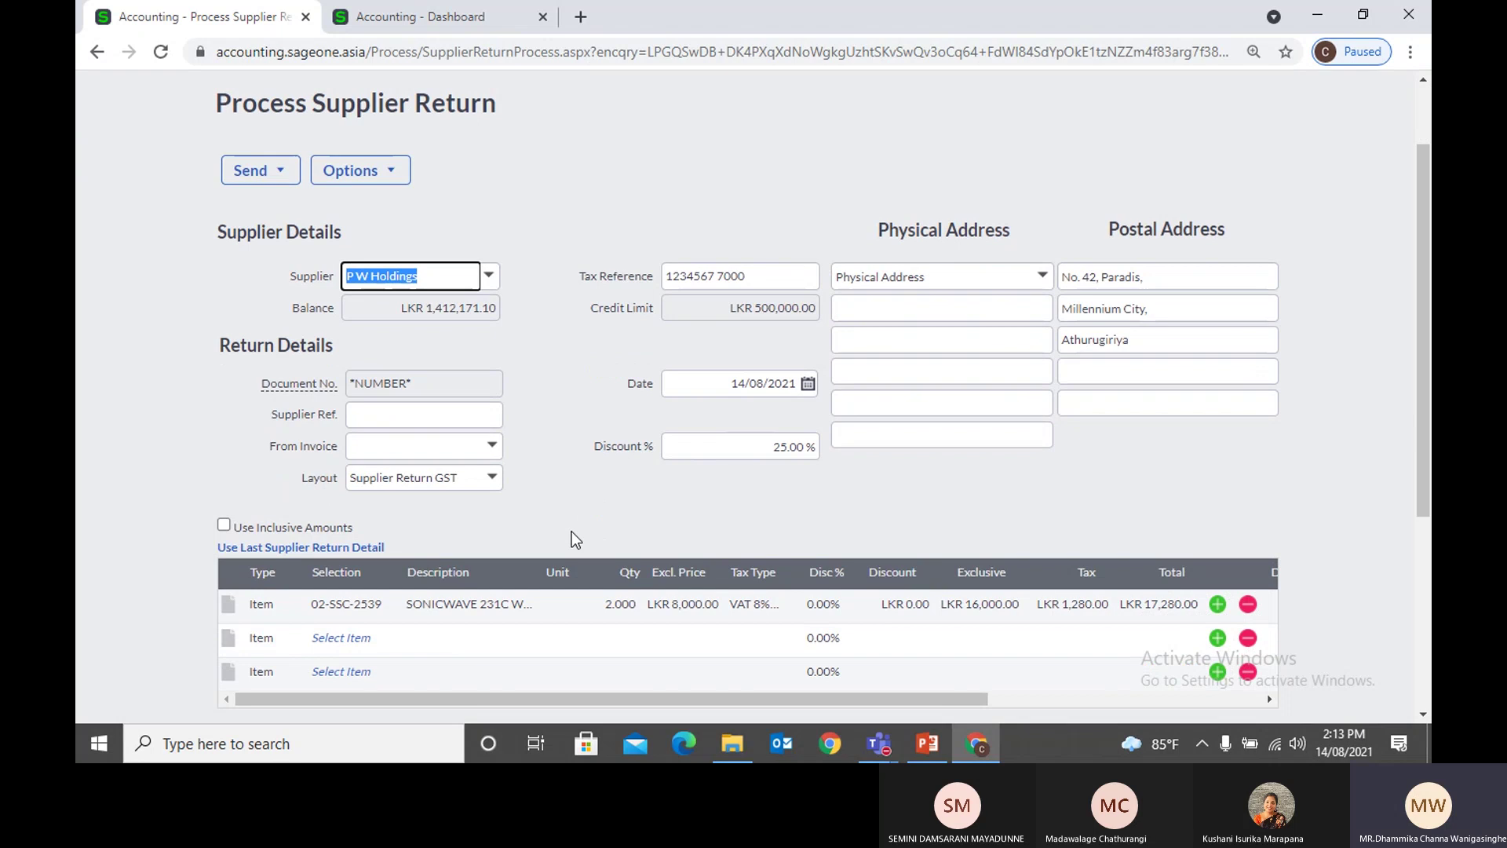
click(493, 446)
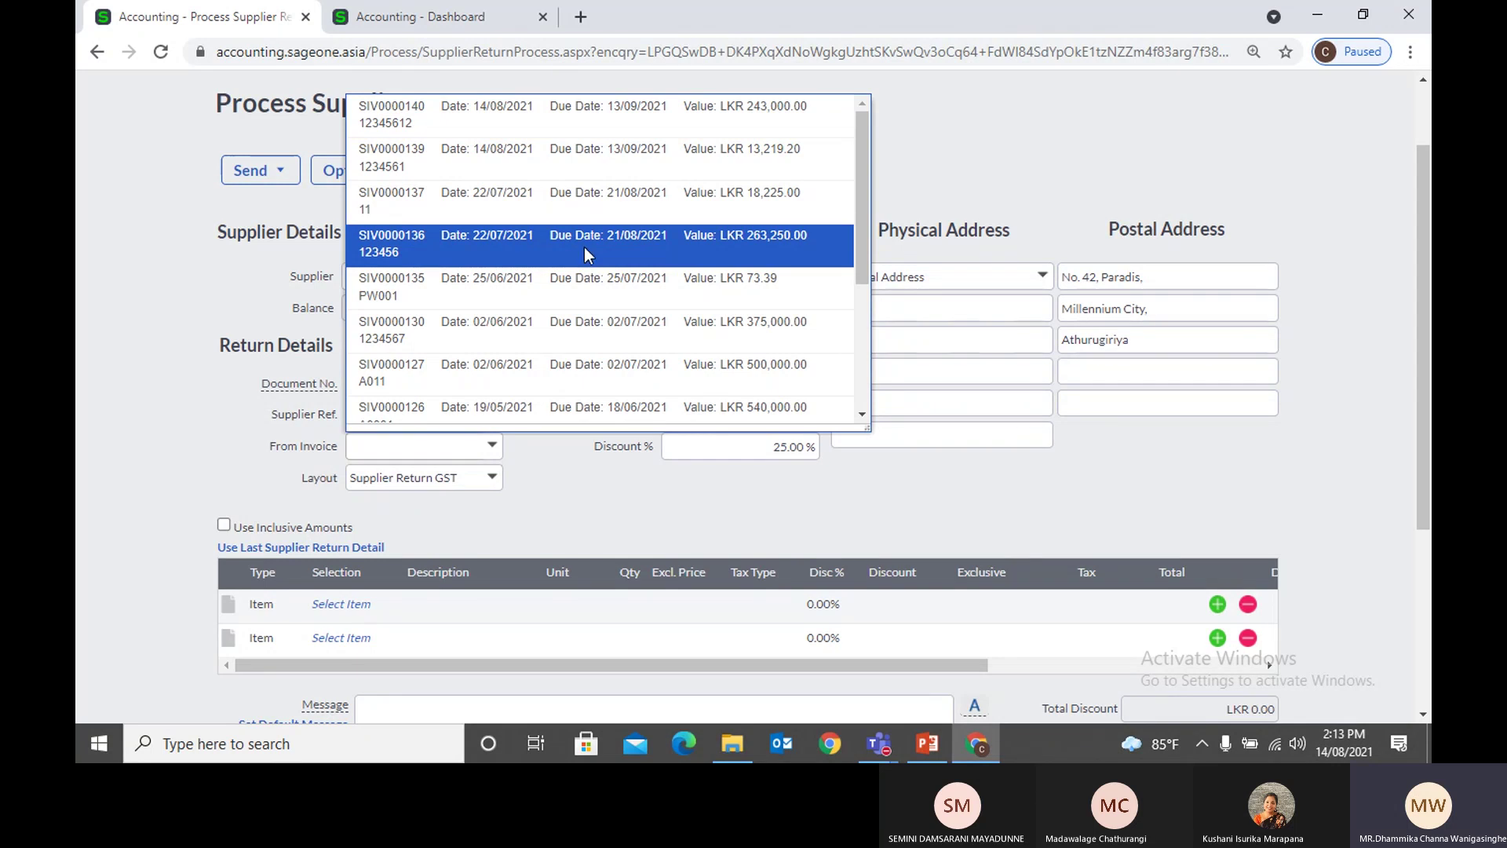
click(585, 250)
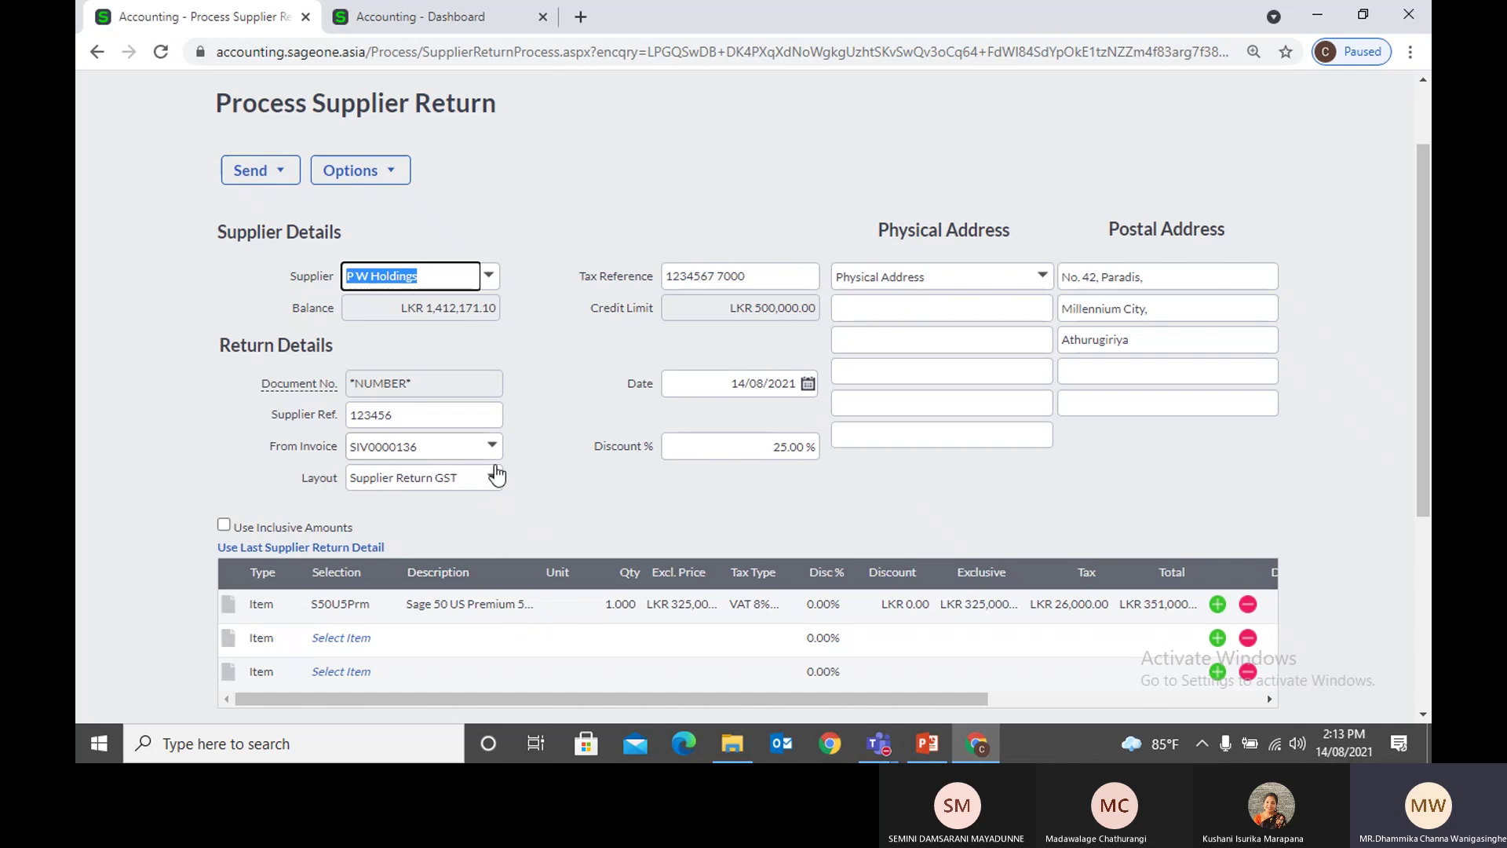
click(1248, 603)
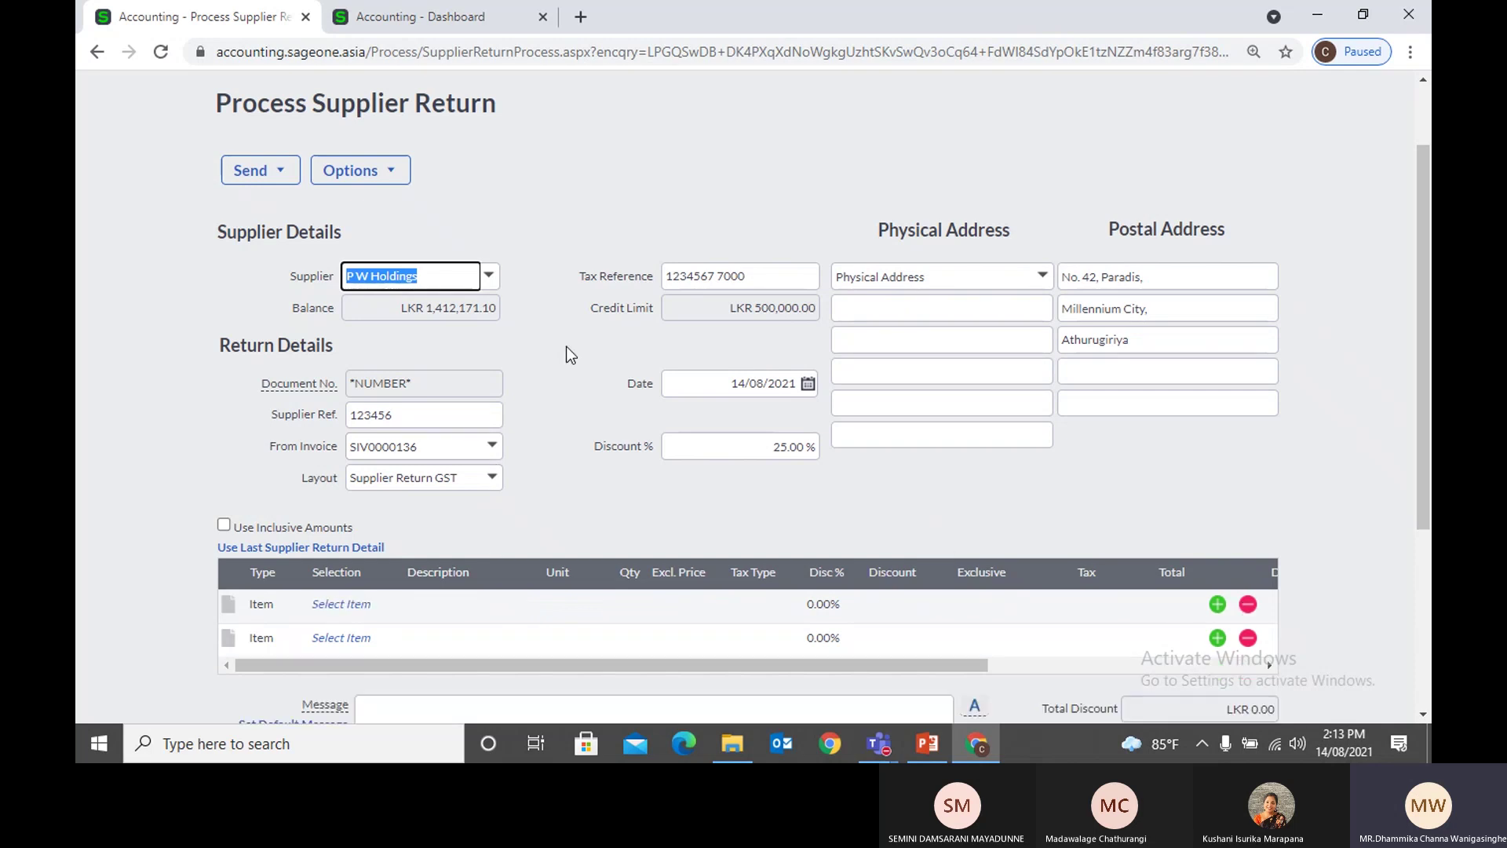
Step: Leave the unsaved return for the supplier returns list and start a new supplier return
click(374, 141)
mouse_move(390, 241)
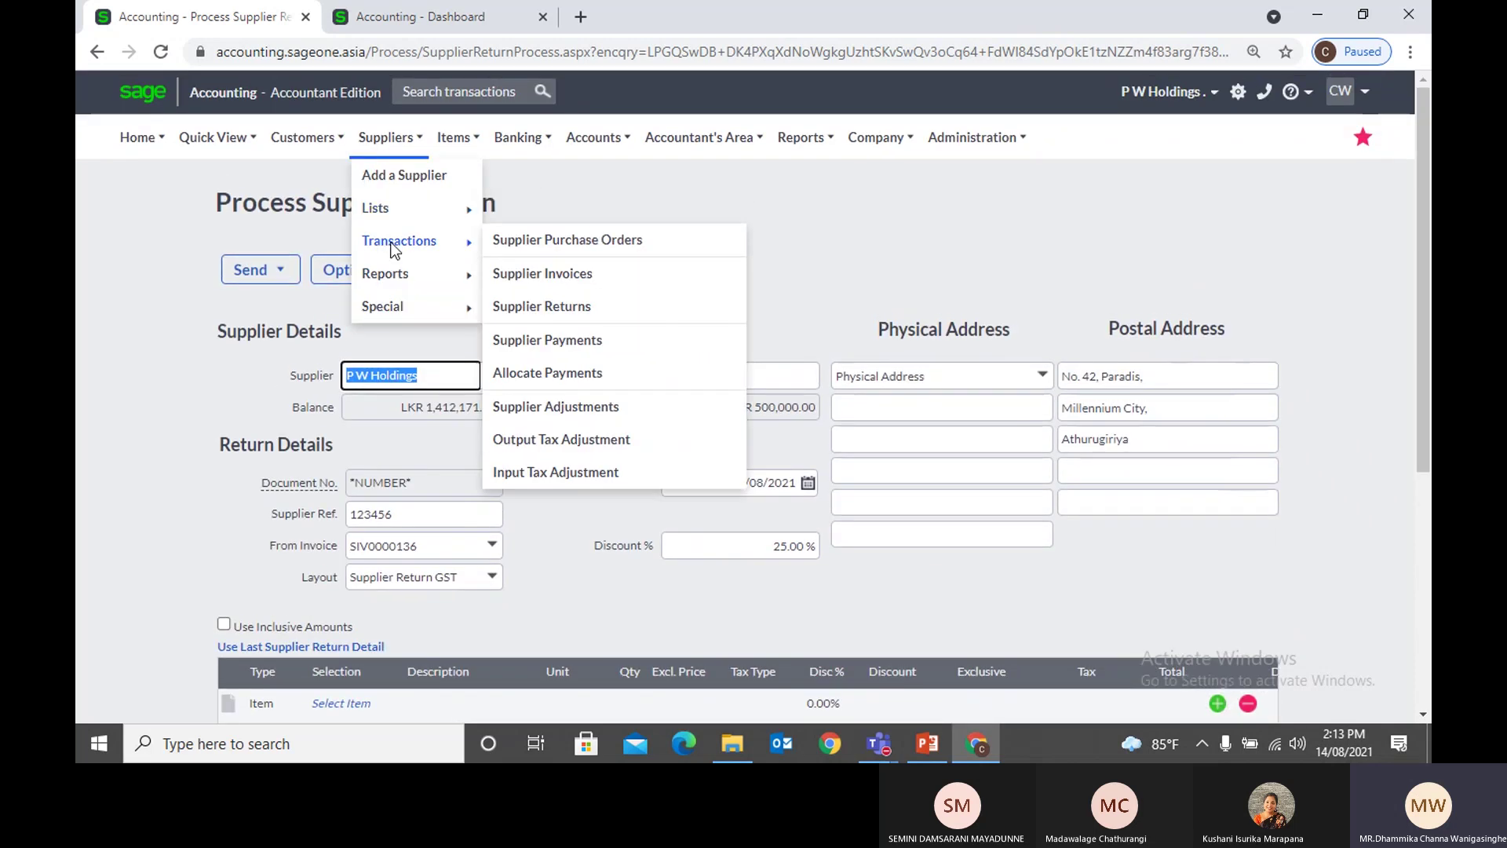
click(598, 275)
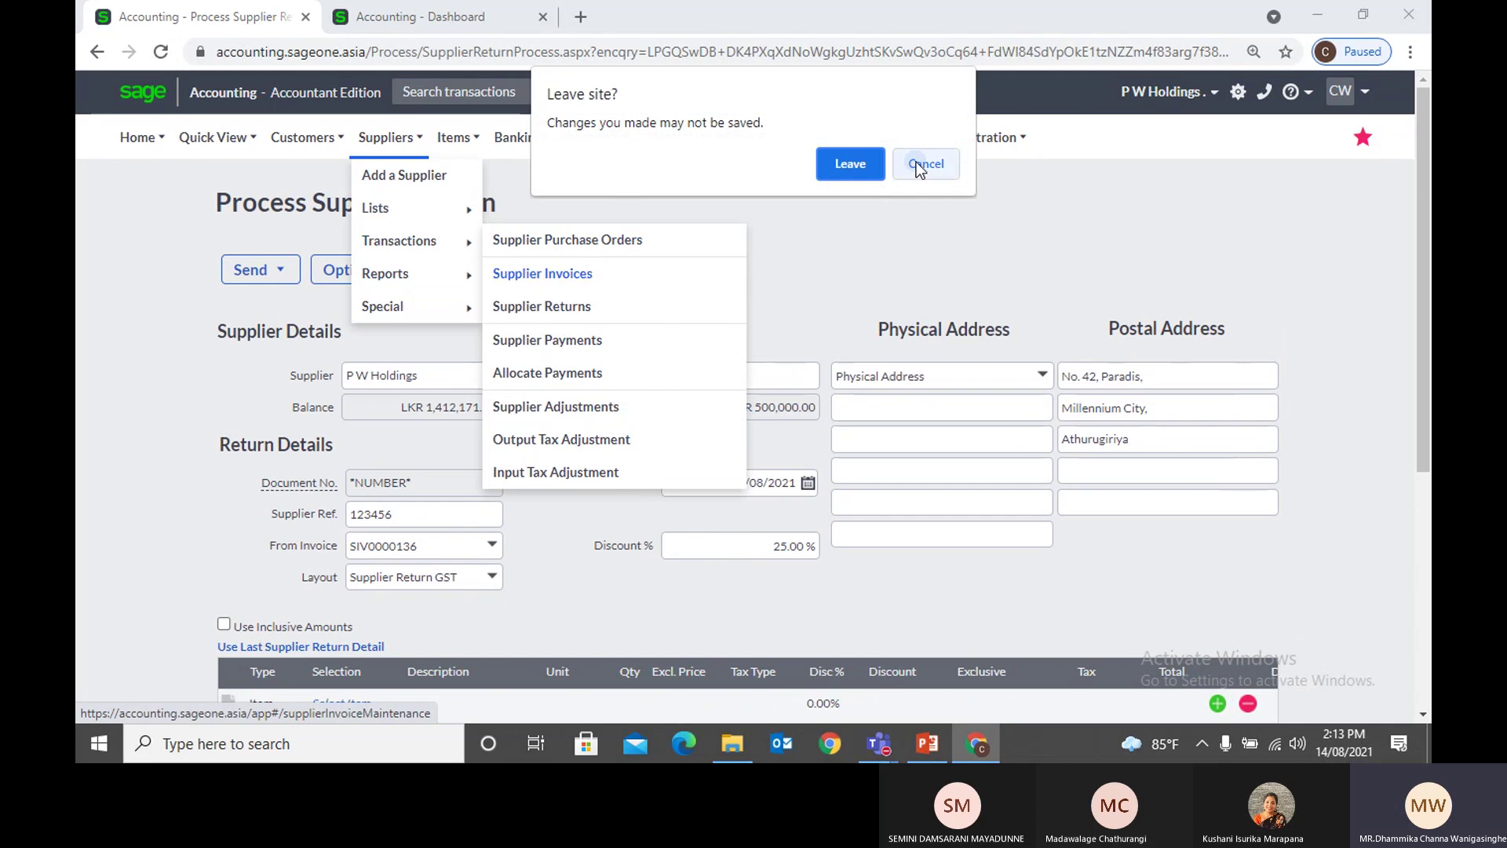
click(916, 162)
mouse_move(402, 240)
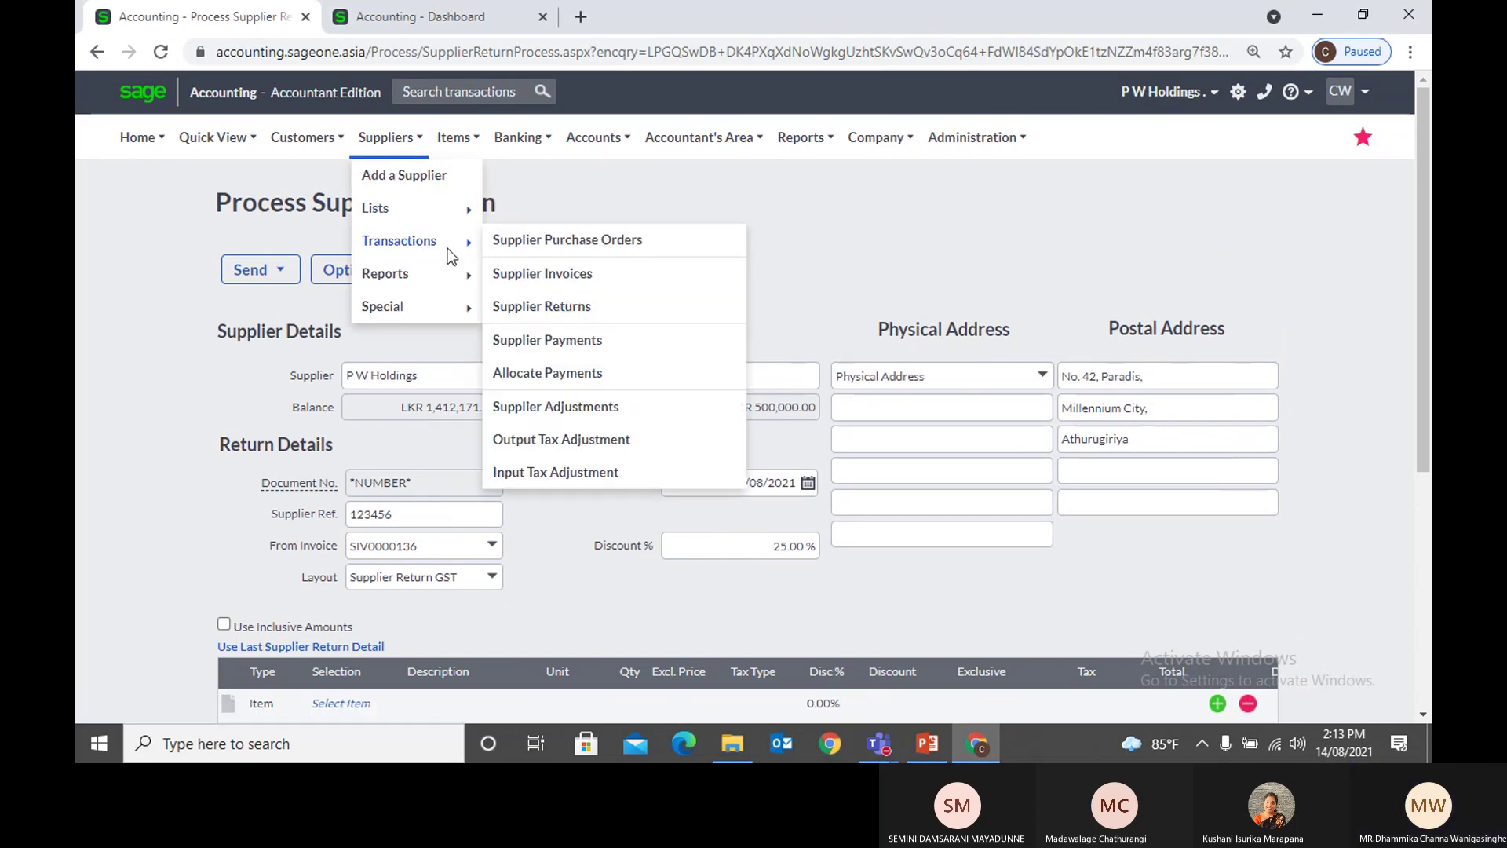
click(554, 307)
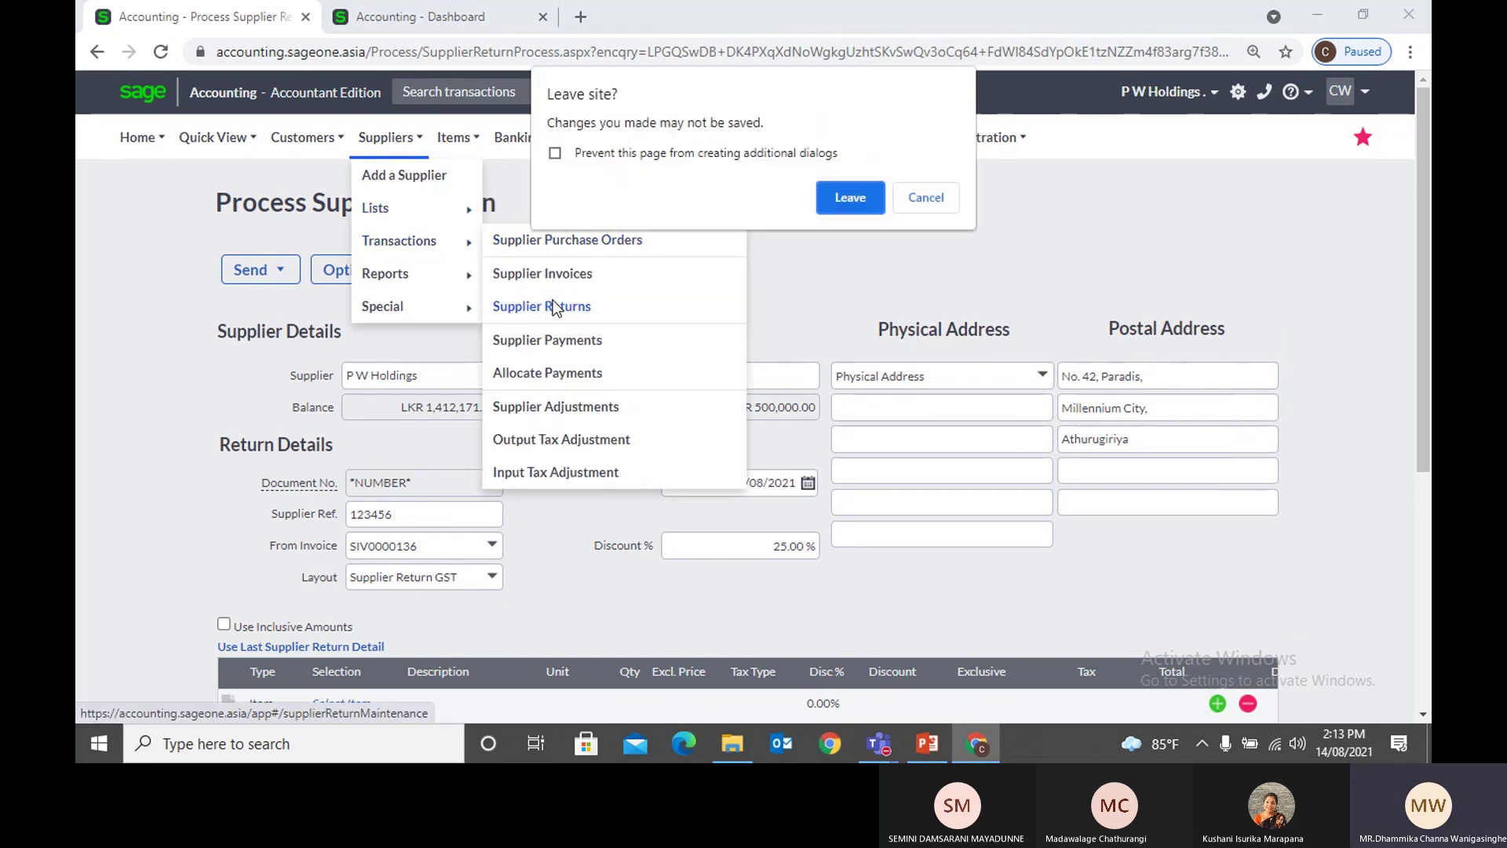
key(Return)
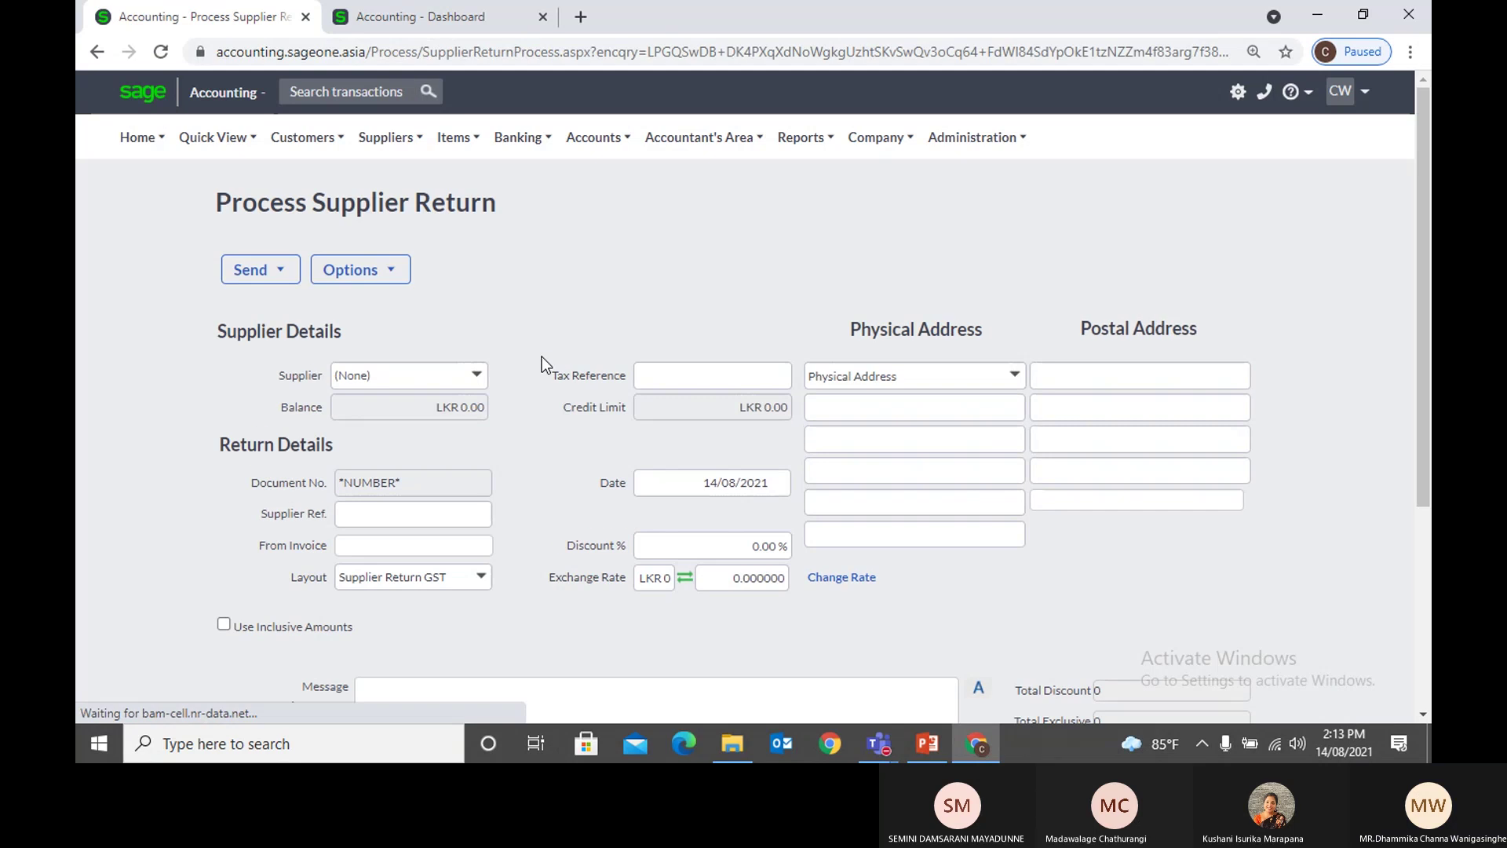
Step: Choose P W Holdings as the return's supplier and load source invoice SIV0000139
click(487, 377)
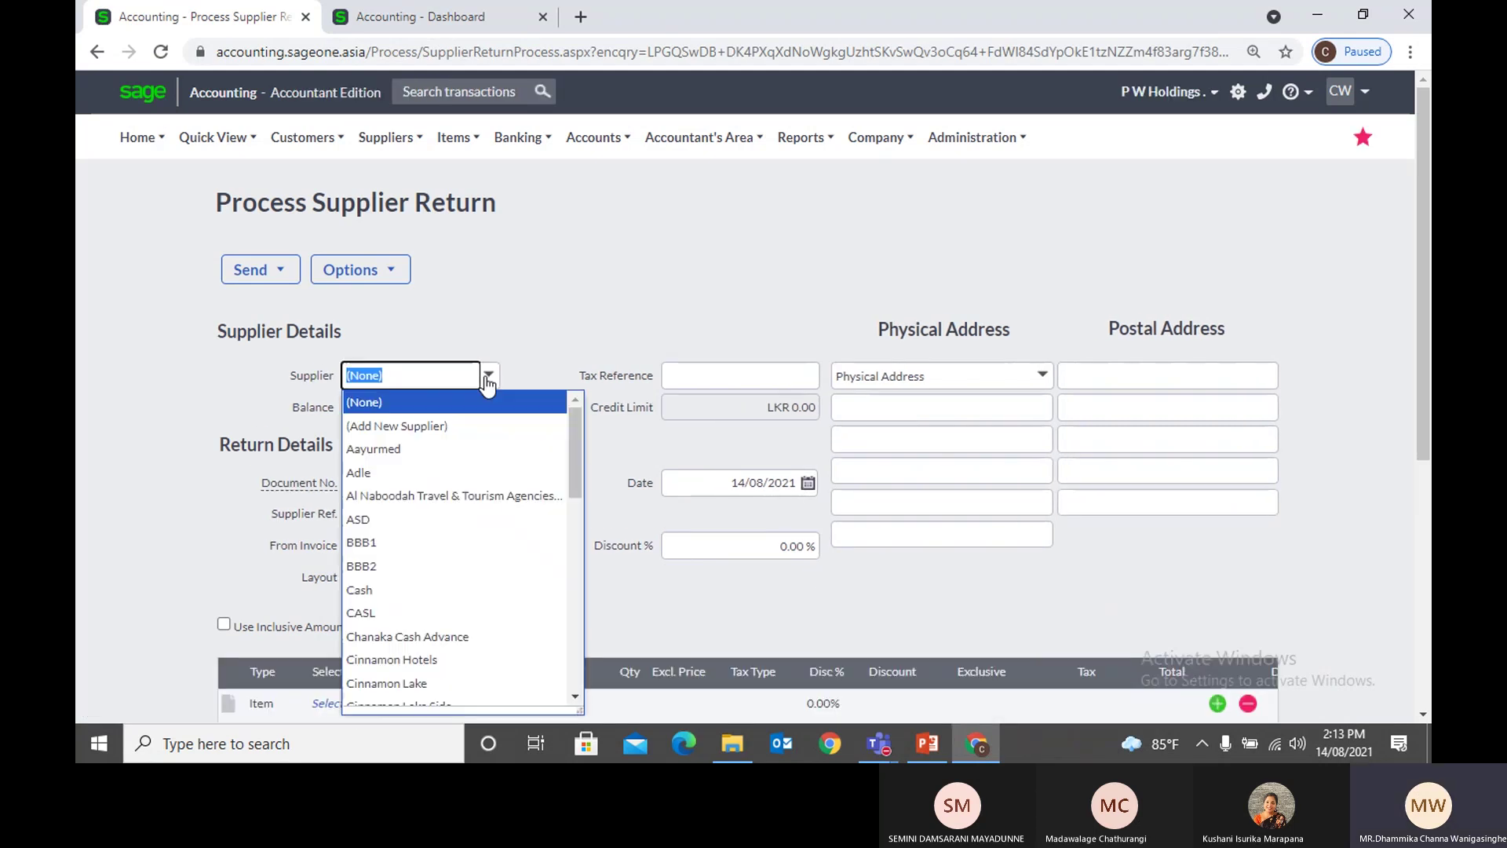
text(P w)
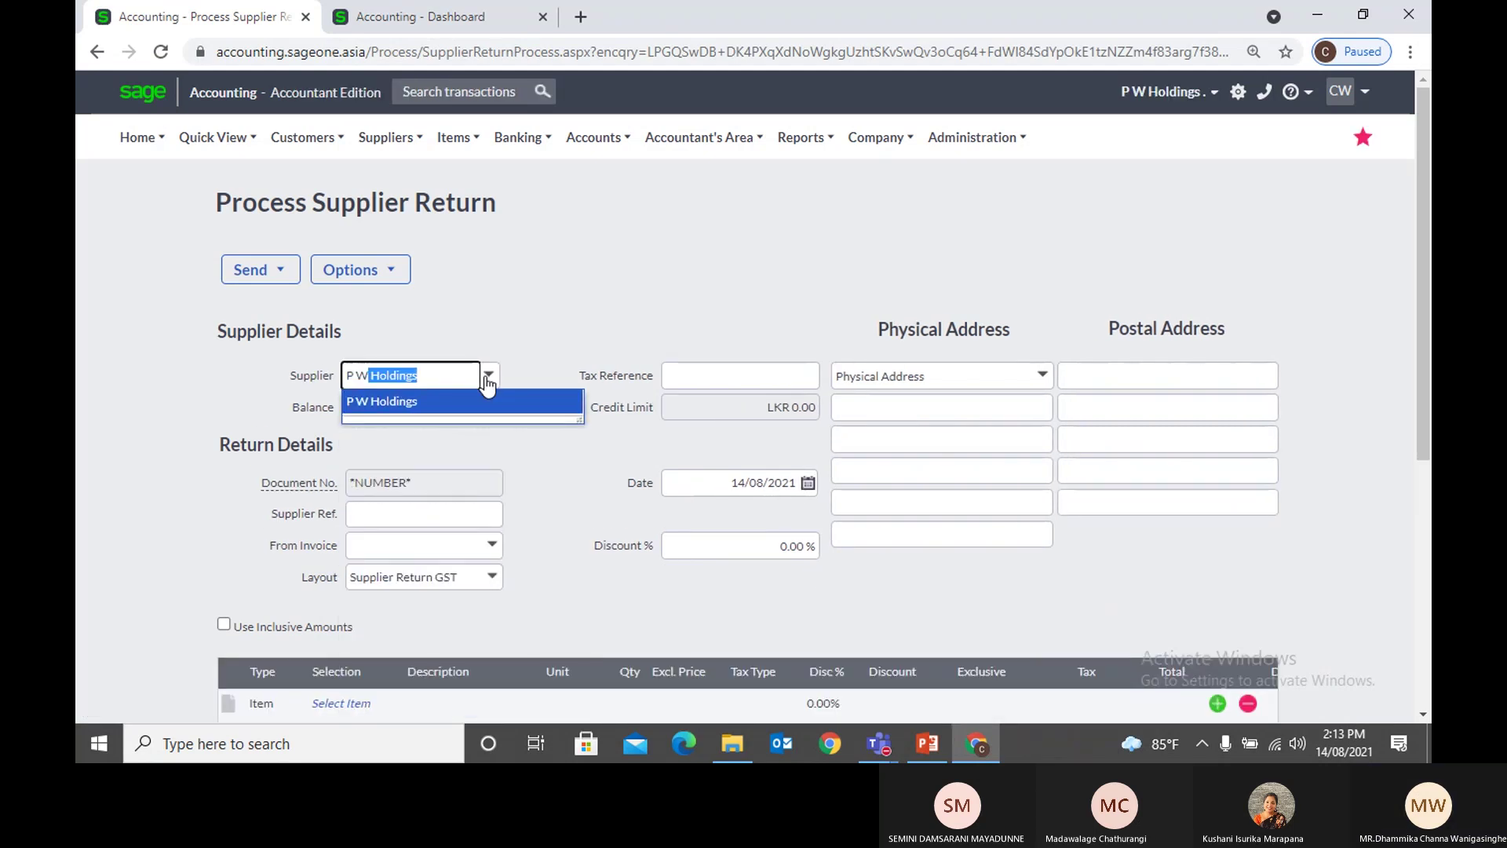
key(Return)
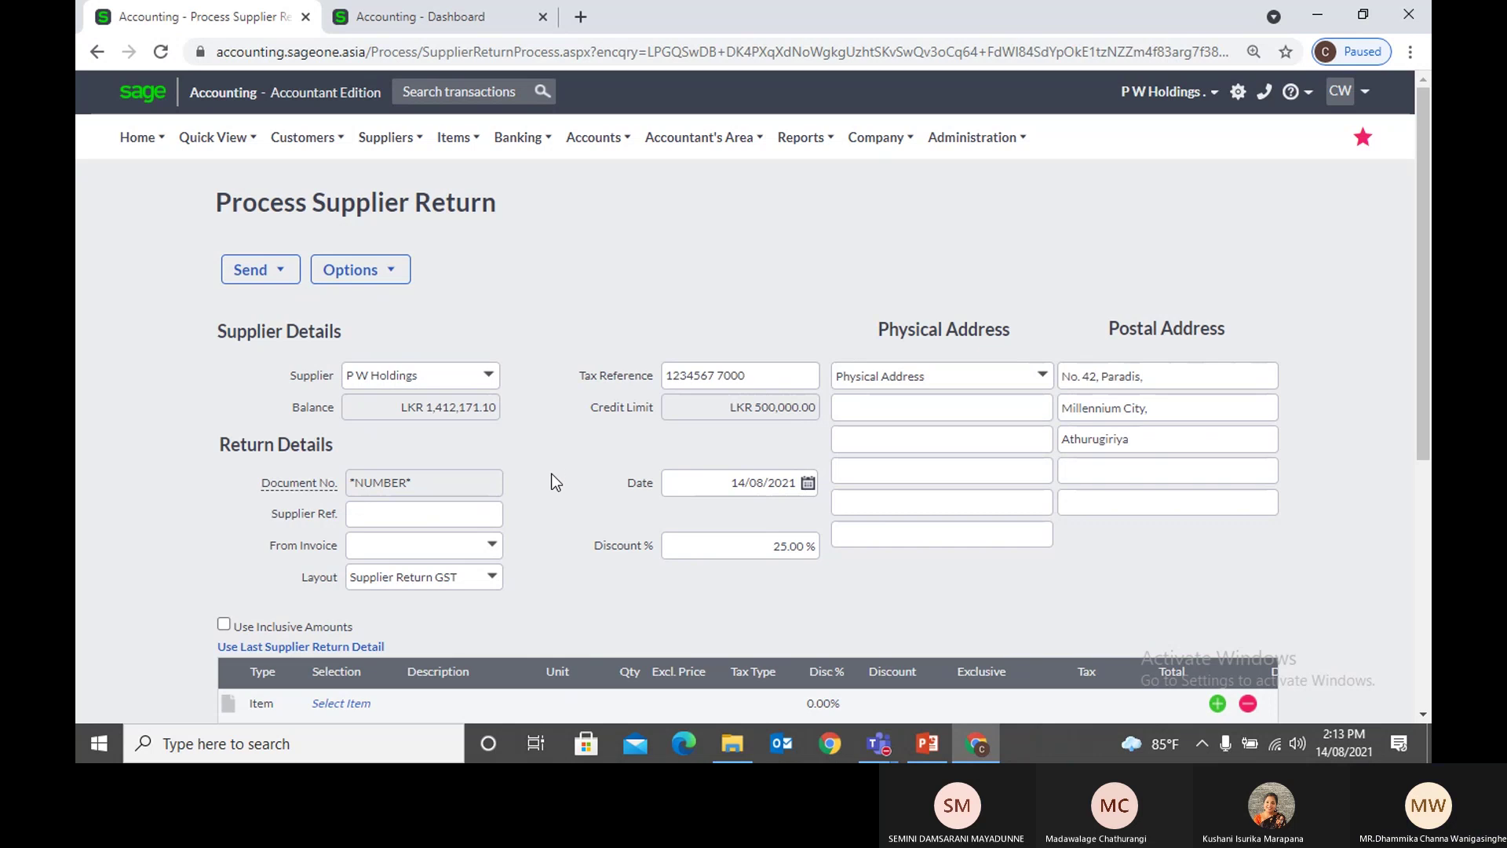
click(492, 545)
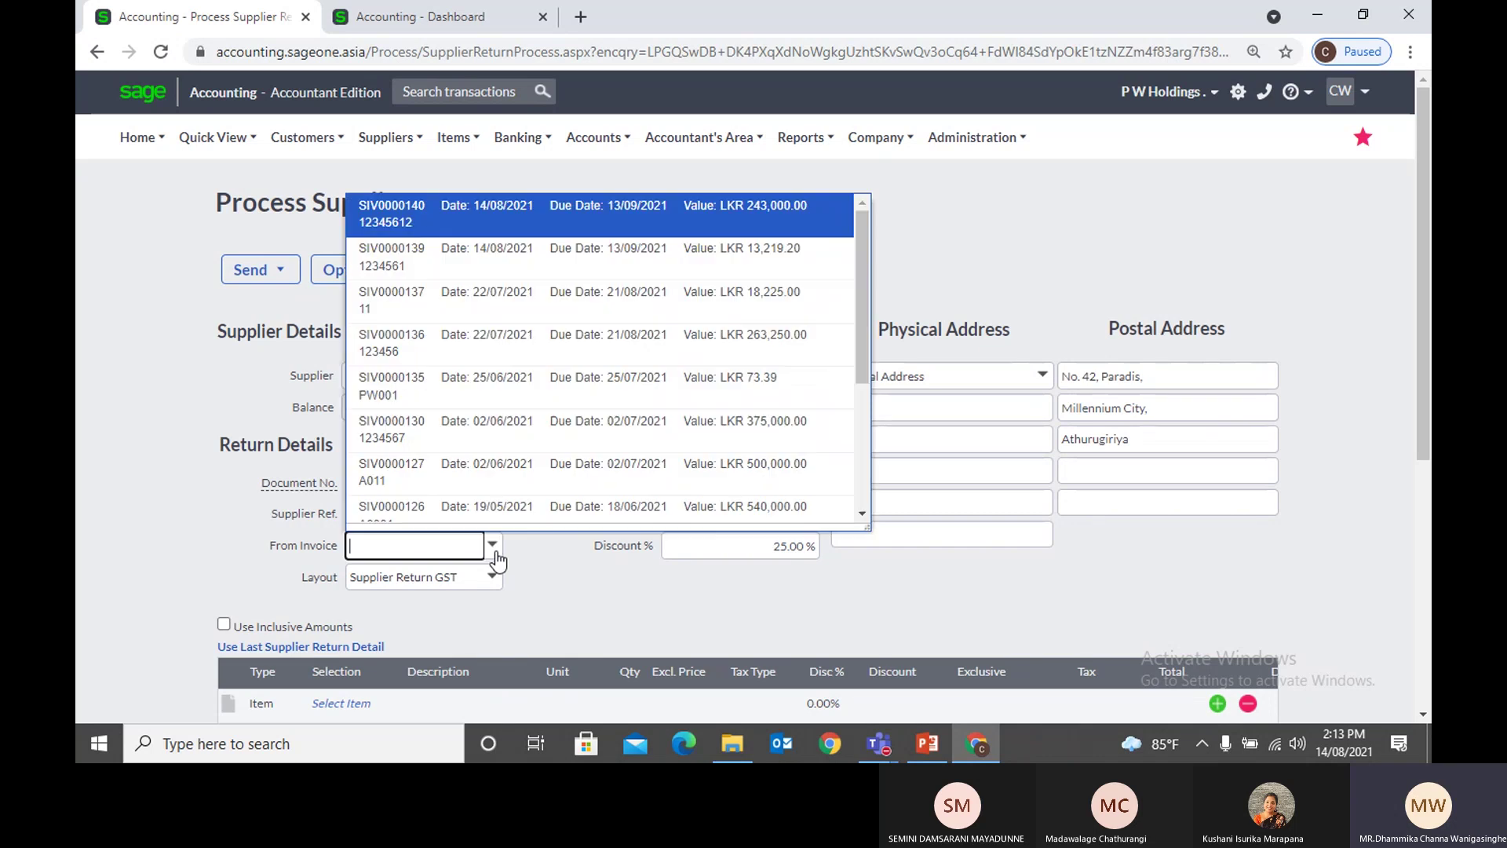
click(608, 266)
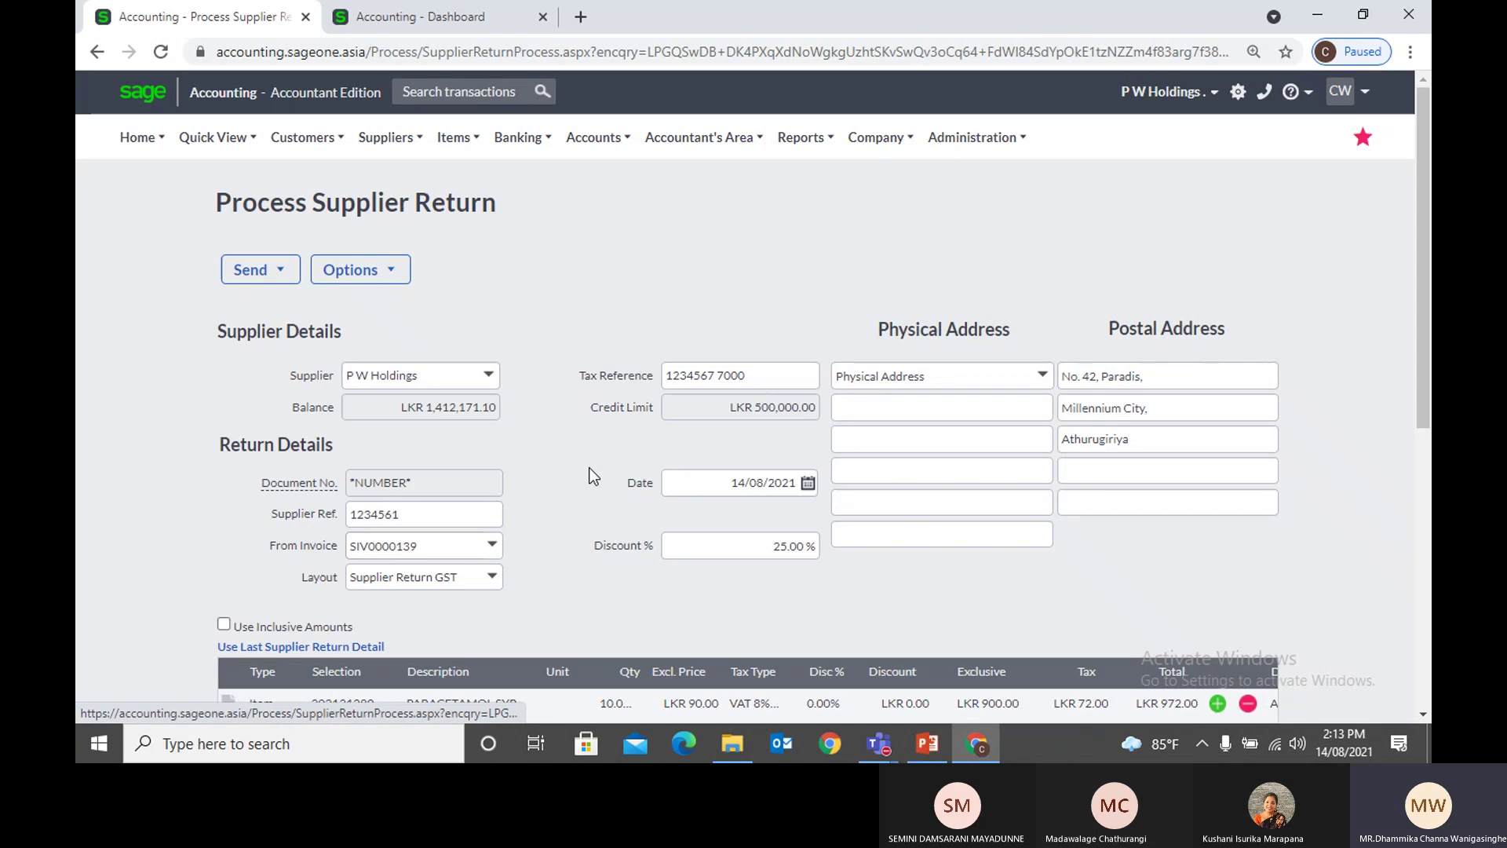
Step: Review the lines loaded from invoice SIV0000139 and set the return quantity of item 202121280 to 2
scroll(592, 476, down, 3)
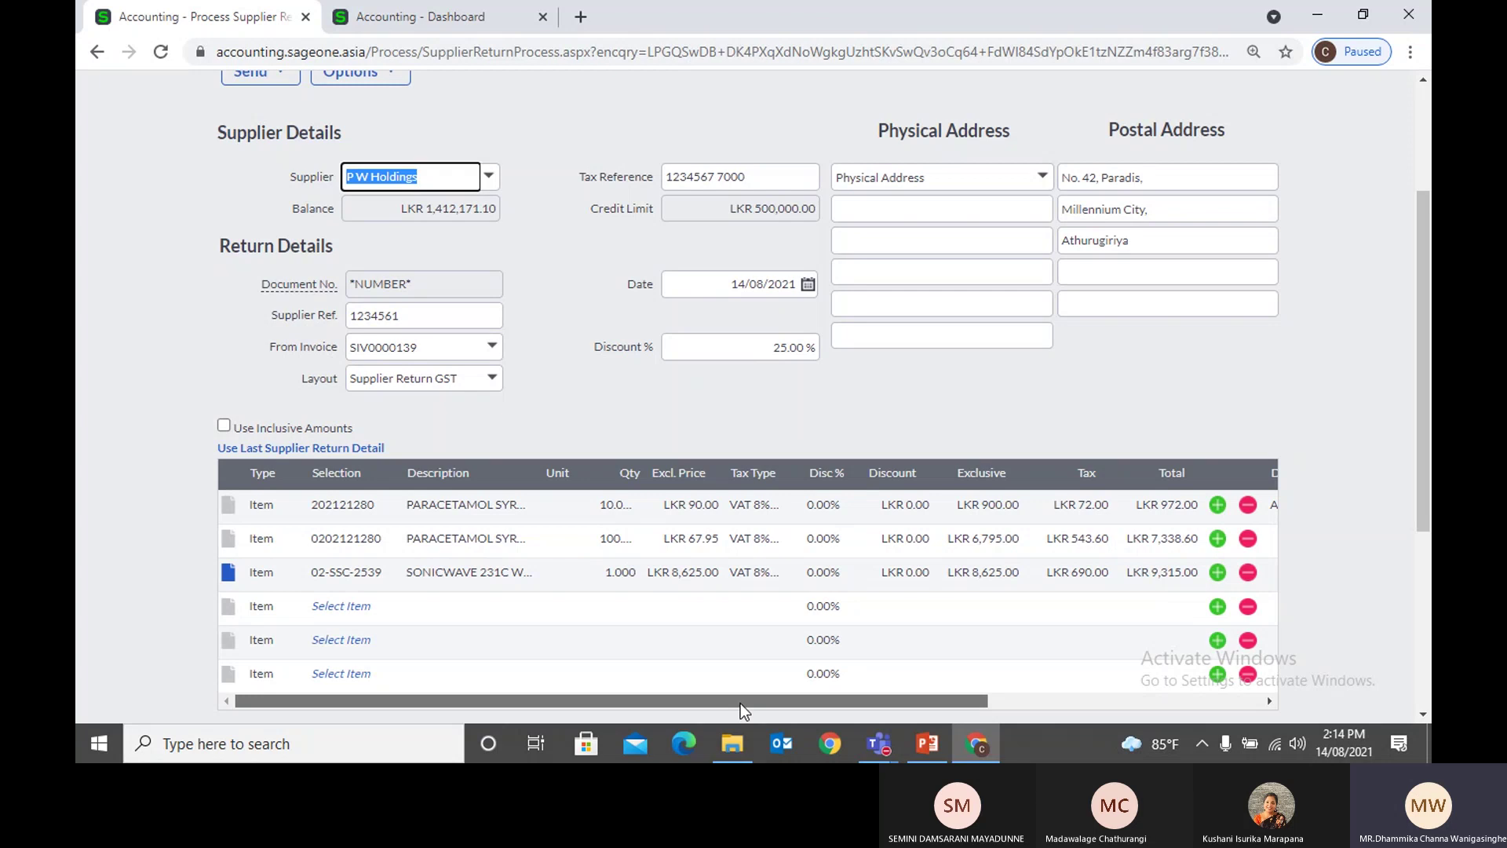
scroll(741, 703, down, 5)
scroll(501, 621, down, 1)
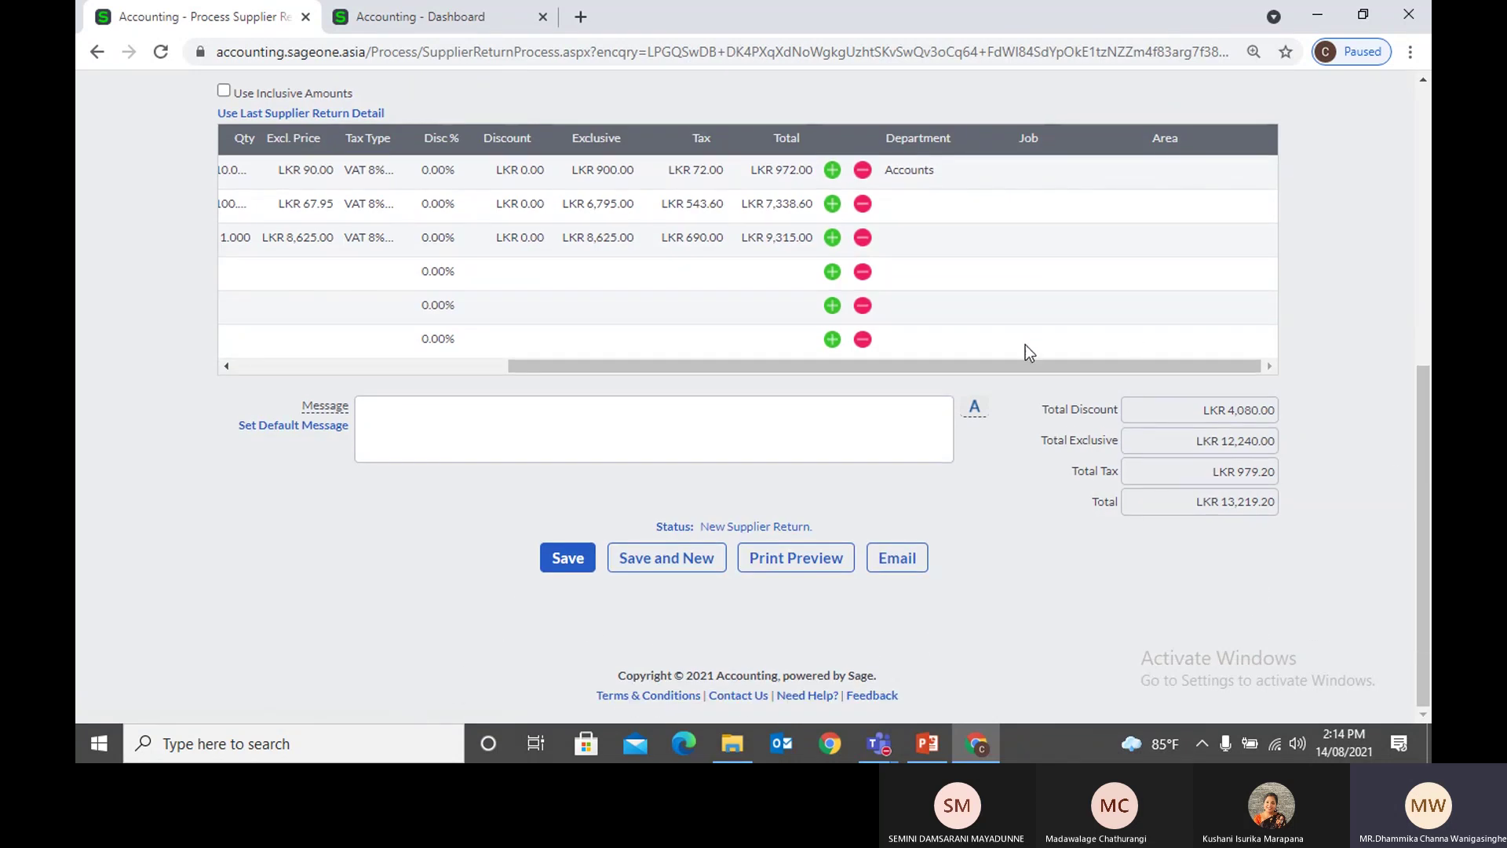
drag(1033, 358, 421, 405)
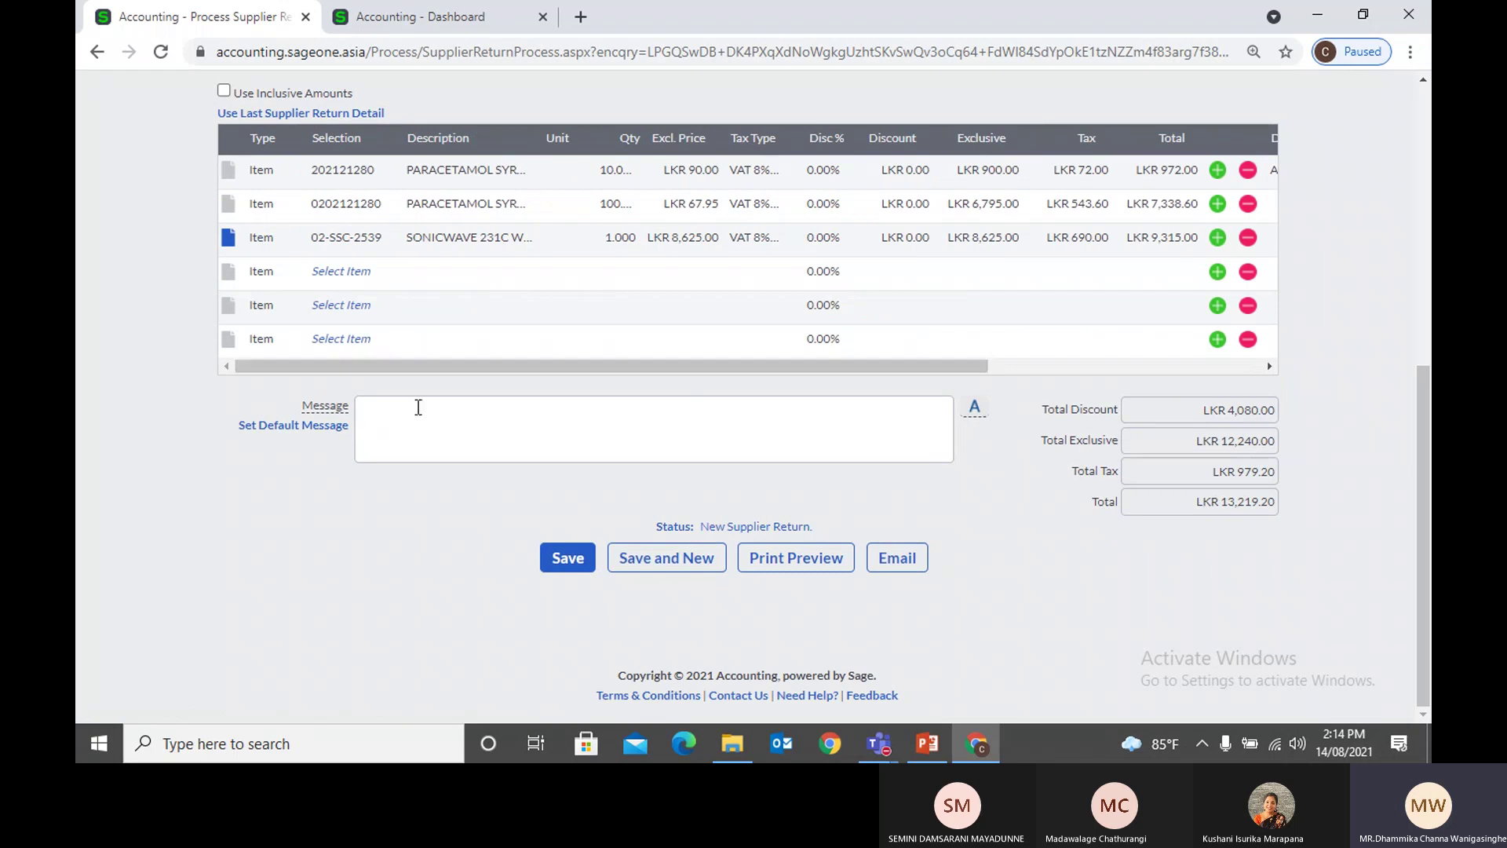
scroll(384, 538, up, 3)
scroll(476, 476, up, 3)
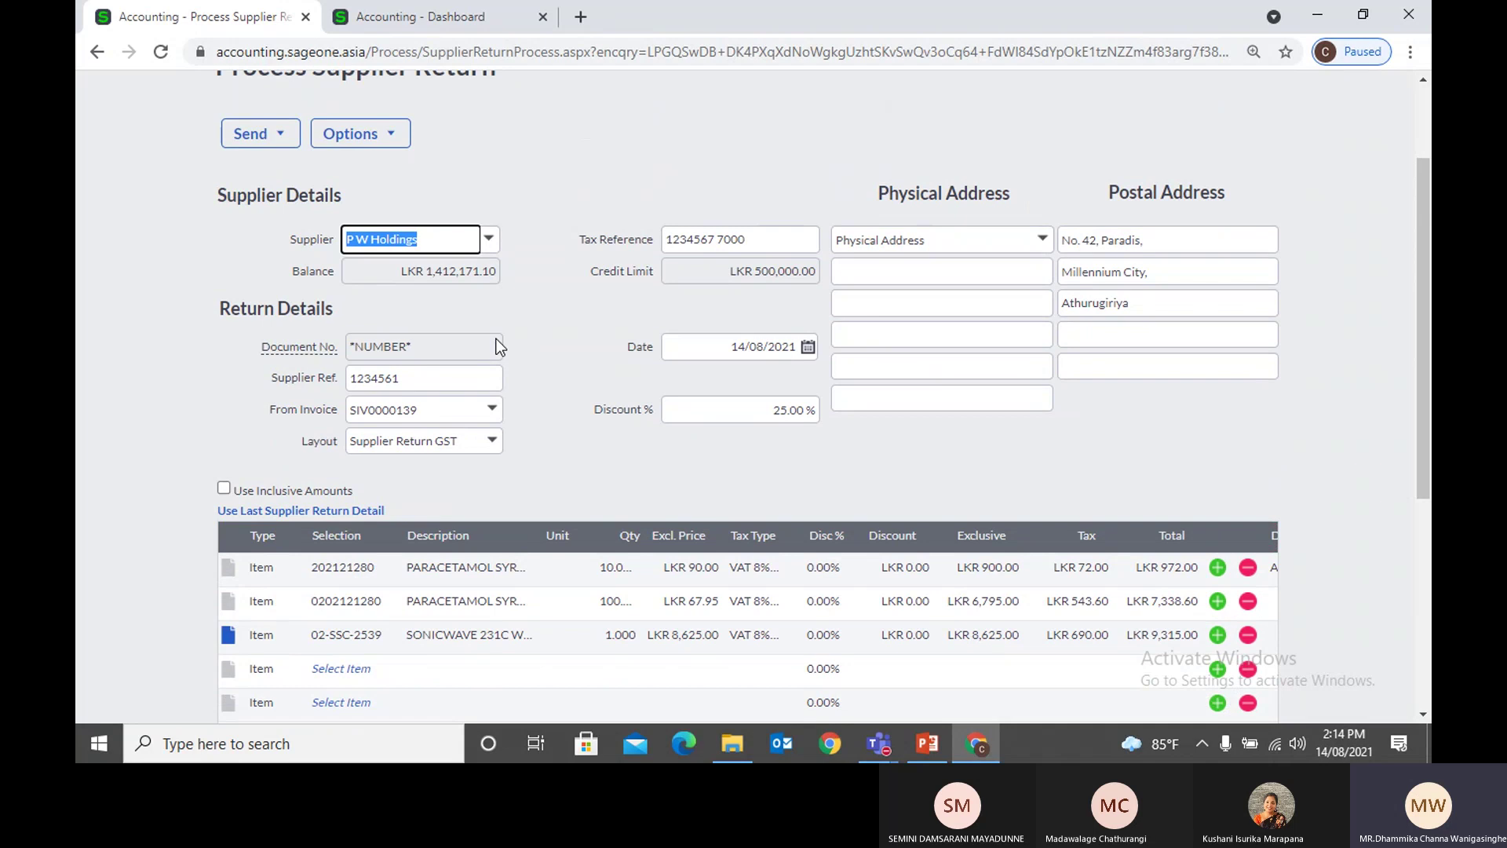
click(567, 446)
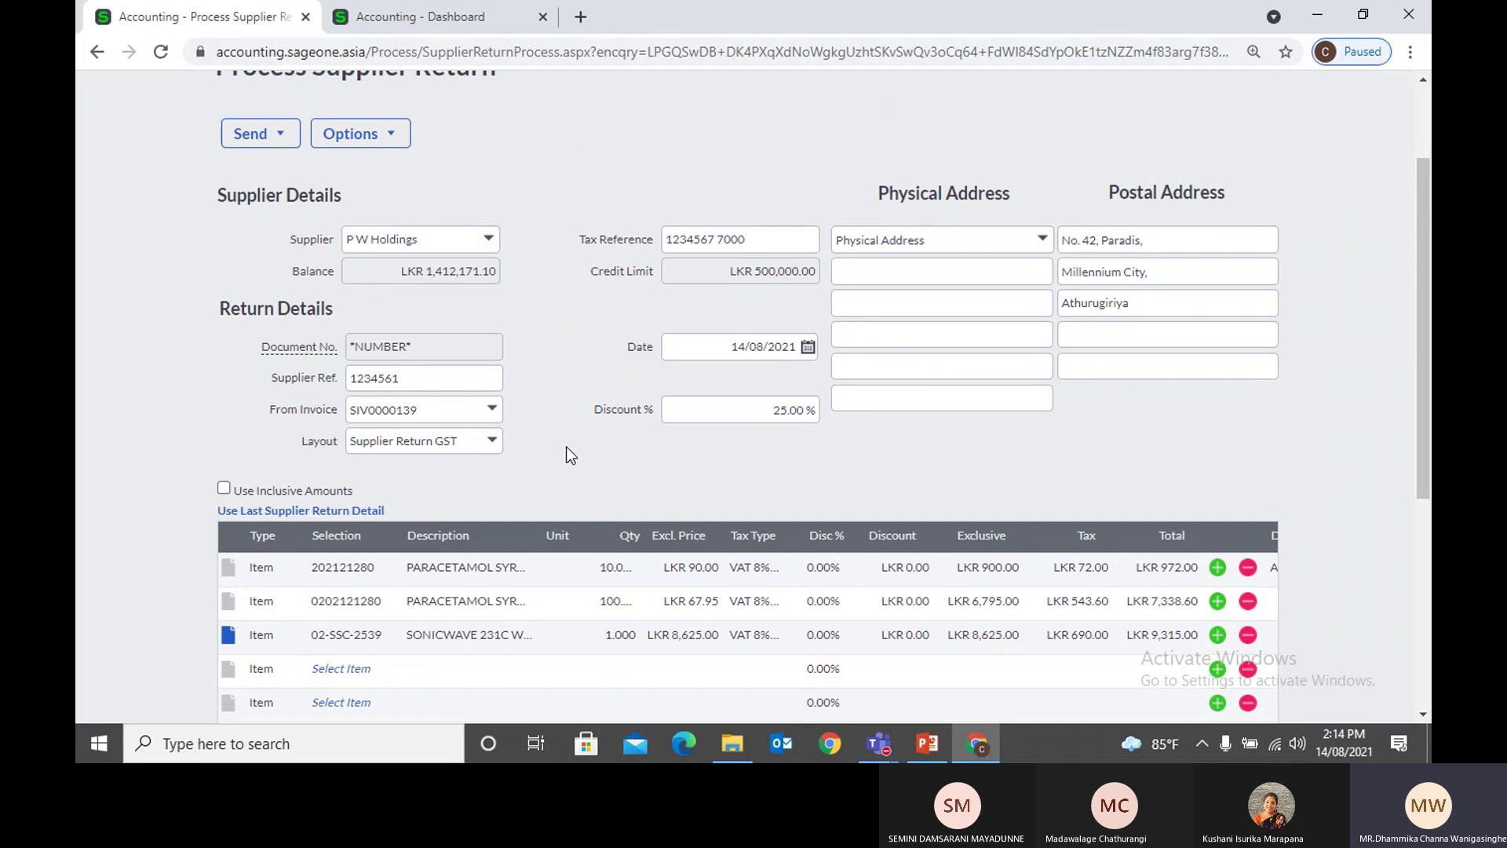
click(612, 569)
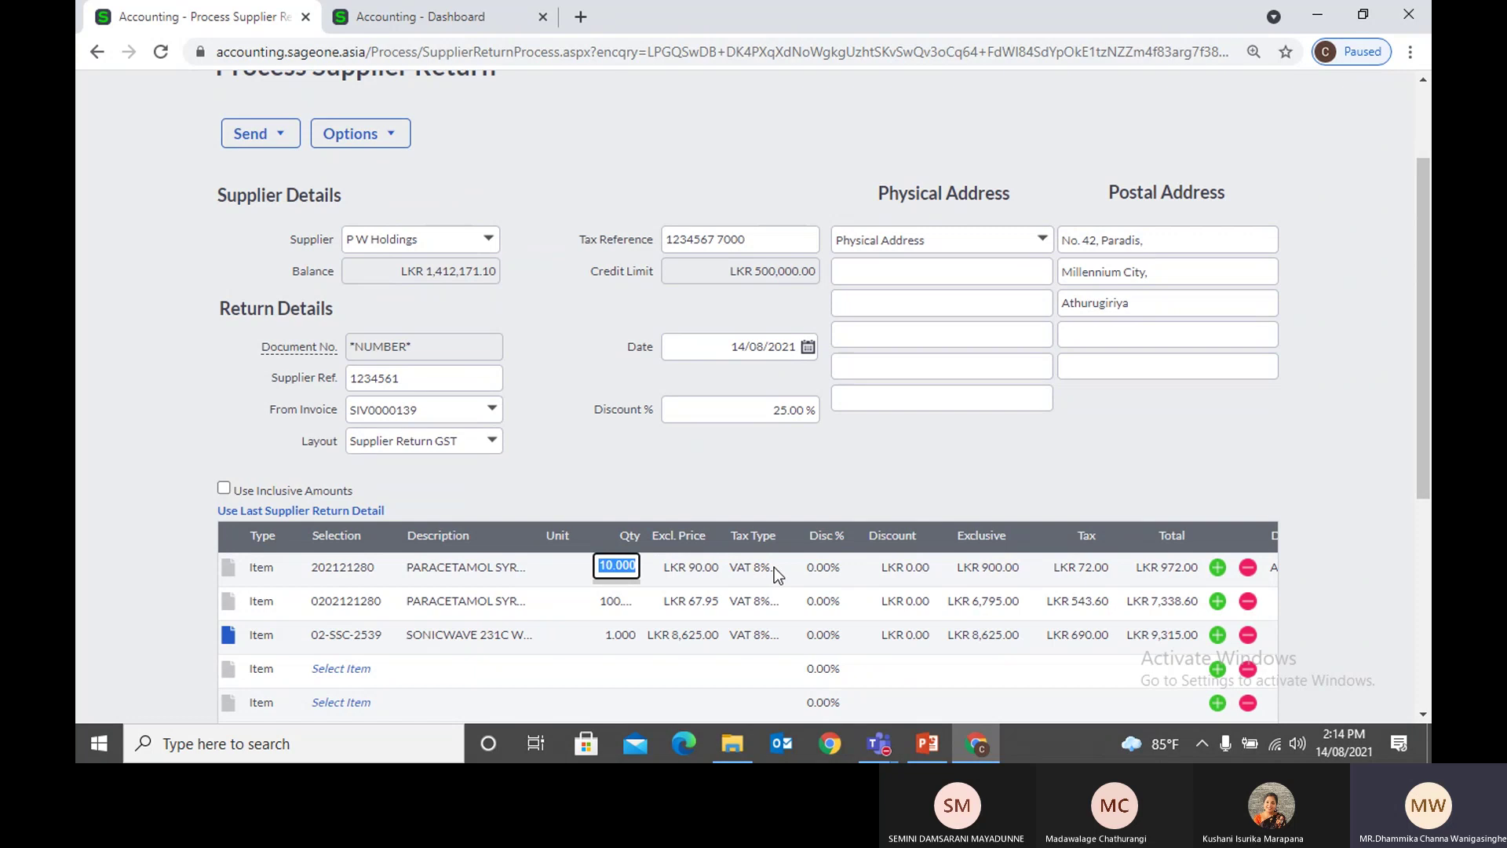
text(2)
key(Tab)
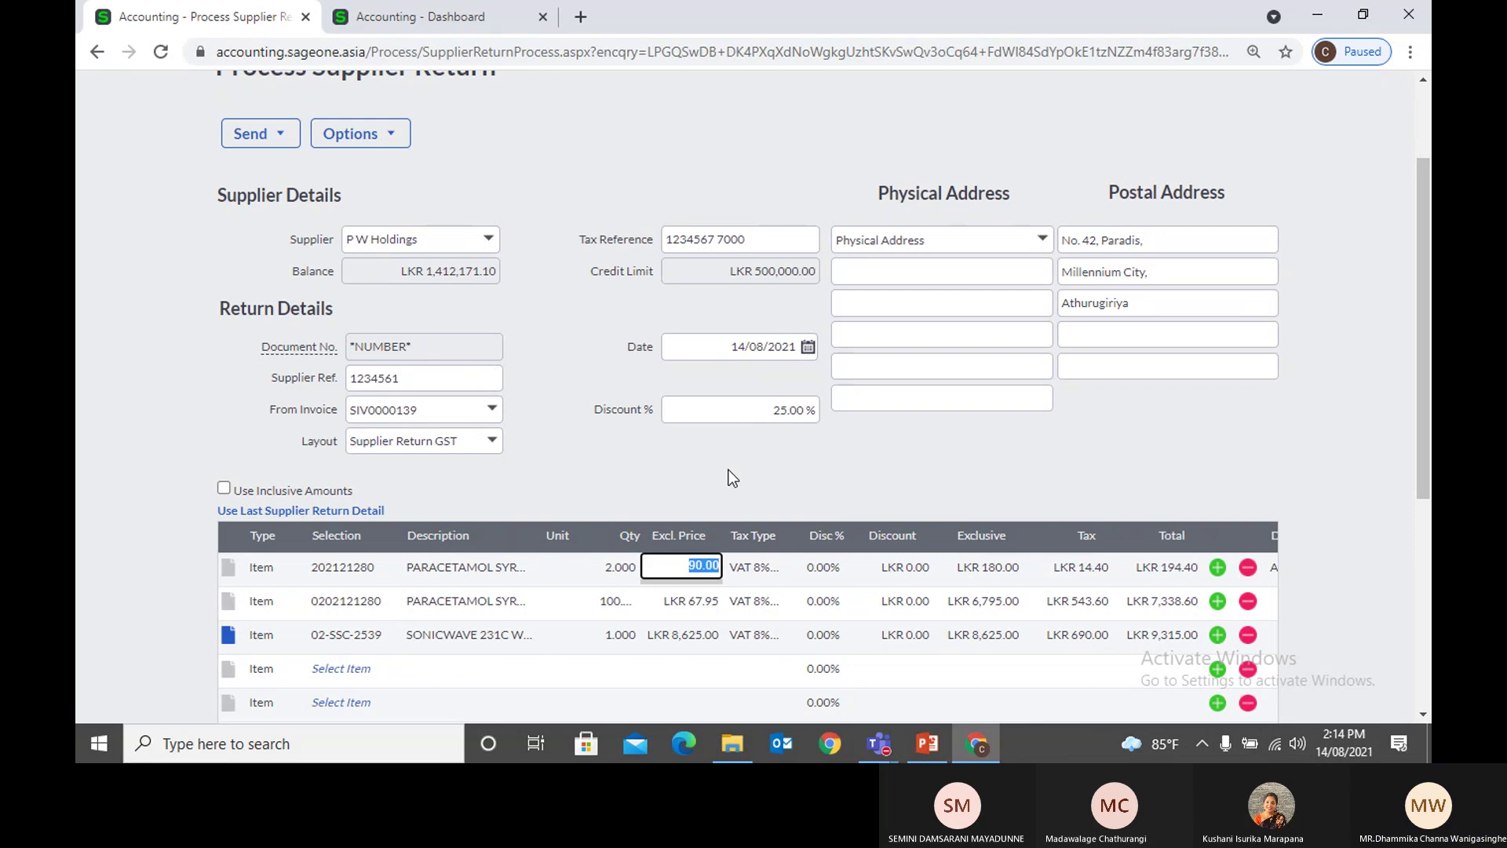
Step: Check the return details and totals, and save the supplier return
scroll(728, 477, down, 2)
scroll(728, 471, down, 2)
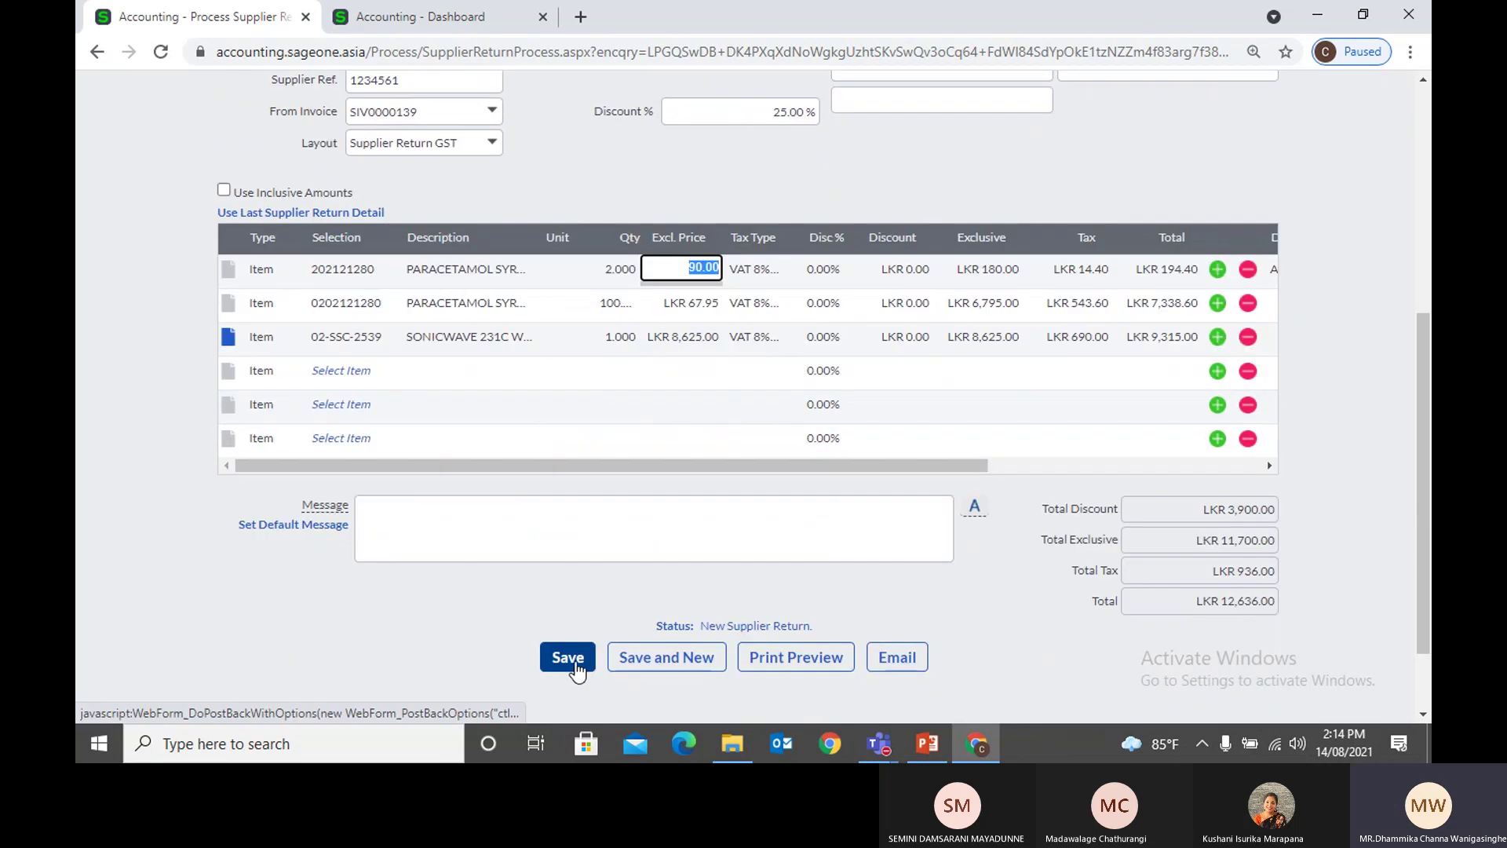
scroll(586, 533, up, 1)
scroll(586, 535, up, 4)
scroll(584, 539, down, 5)
click(567, 692)
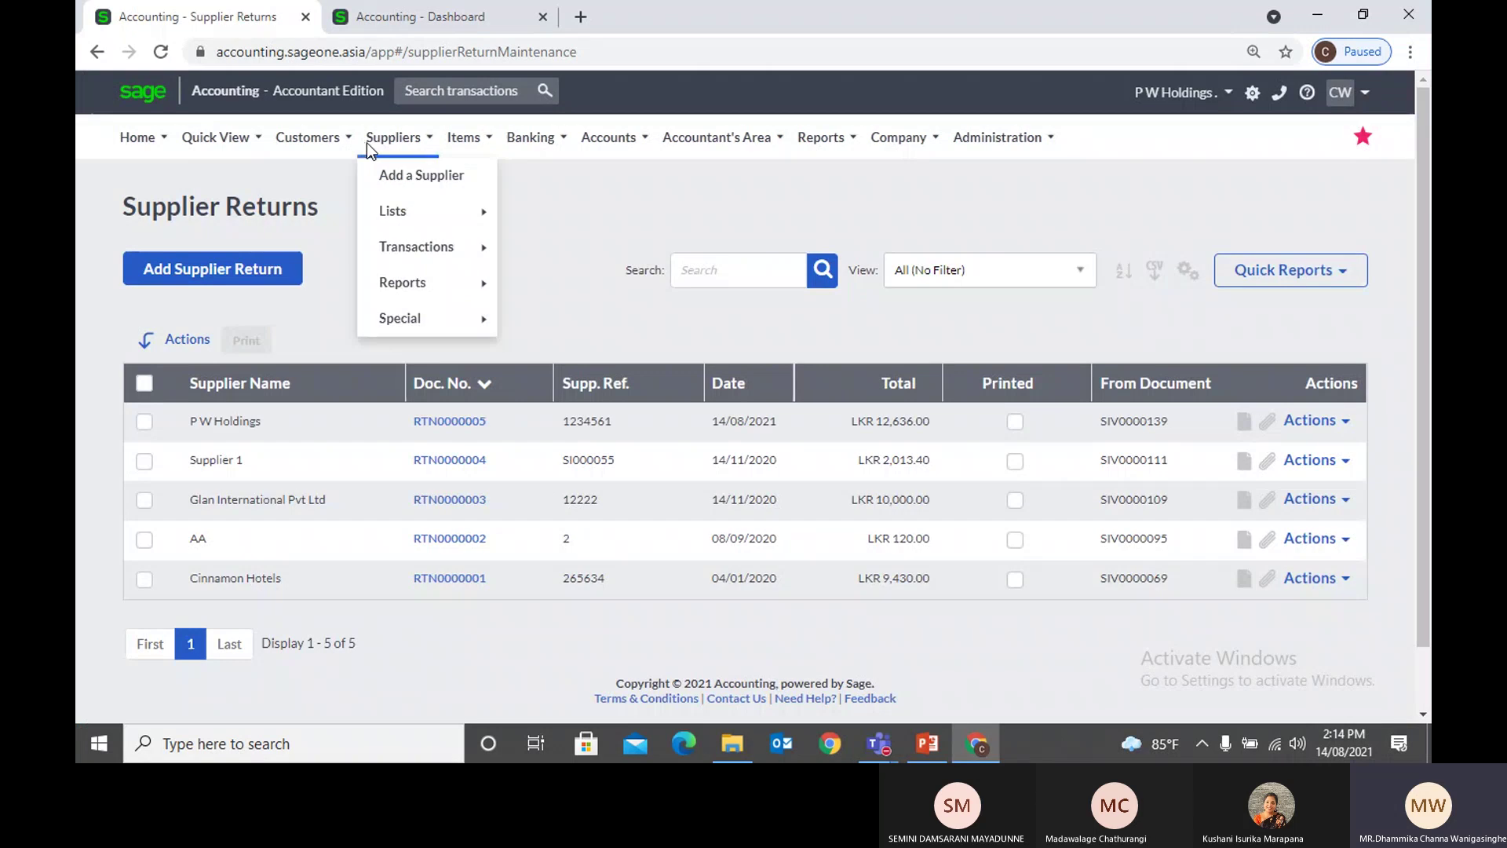
Step: Go to the supplier invoices list and create a supplier return directly from invoice SIV0000136
mouse_move(392, 137)
mouse_move(405, 255)
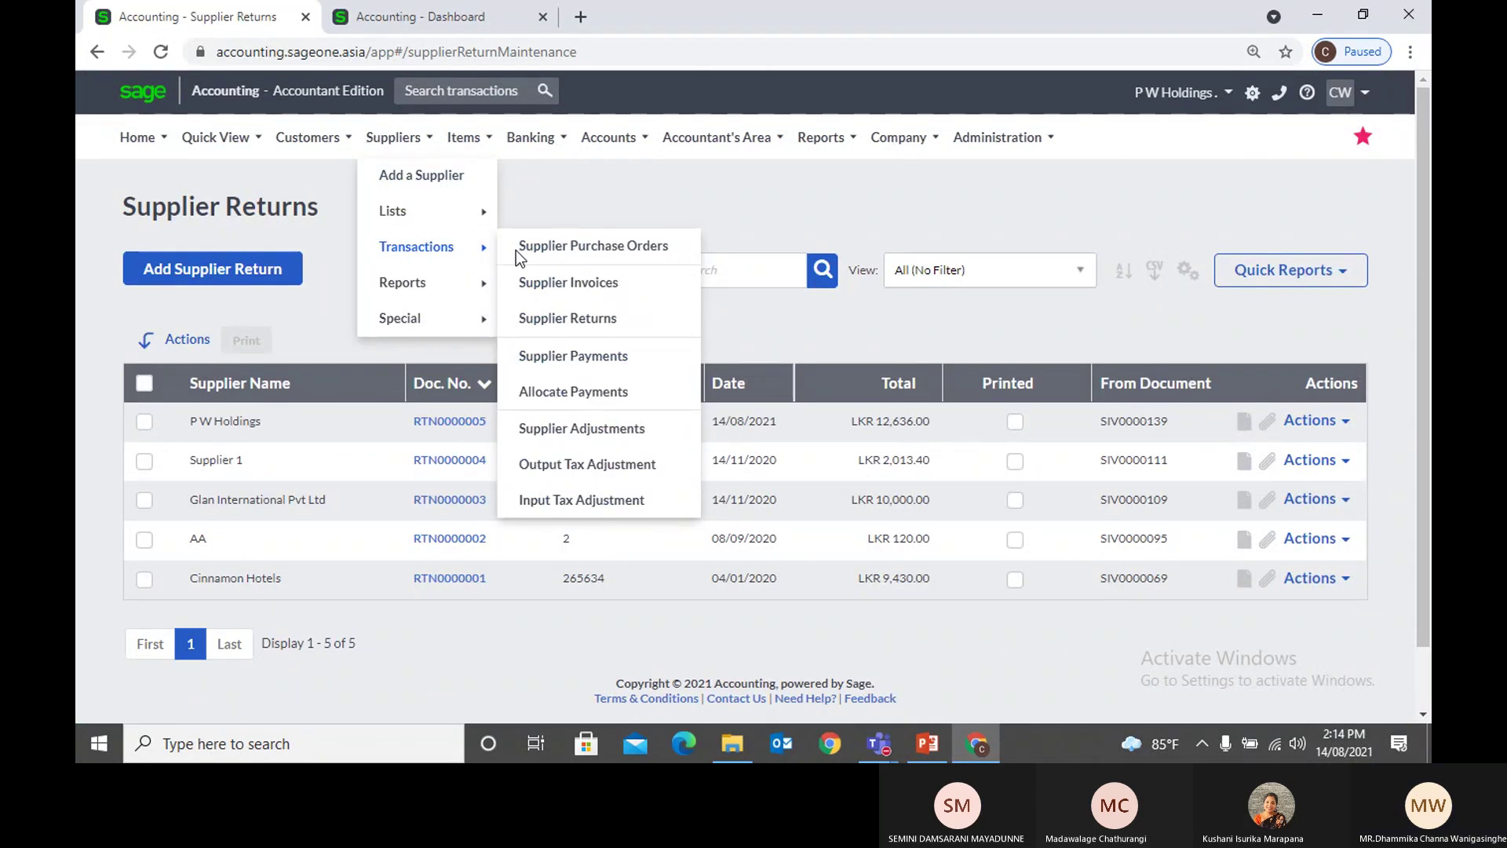
click(581, 274)
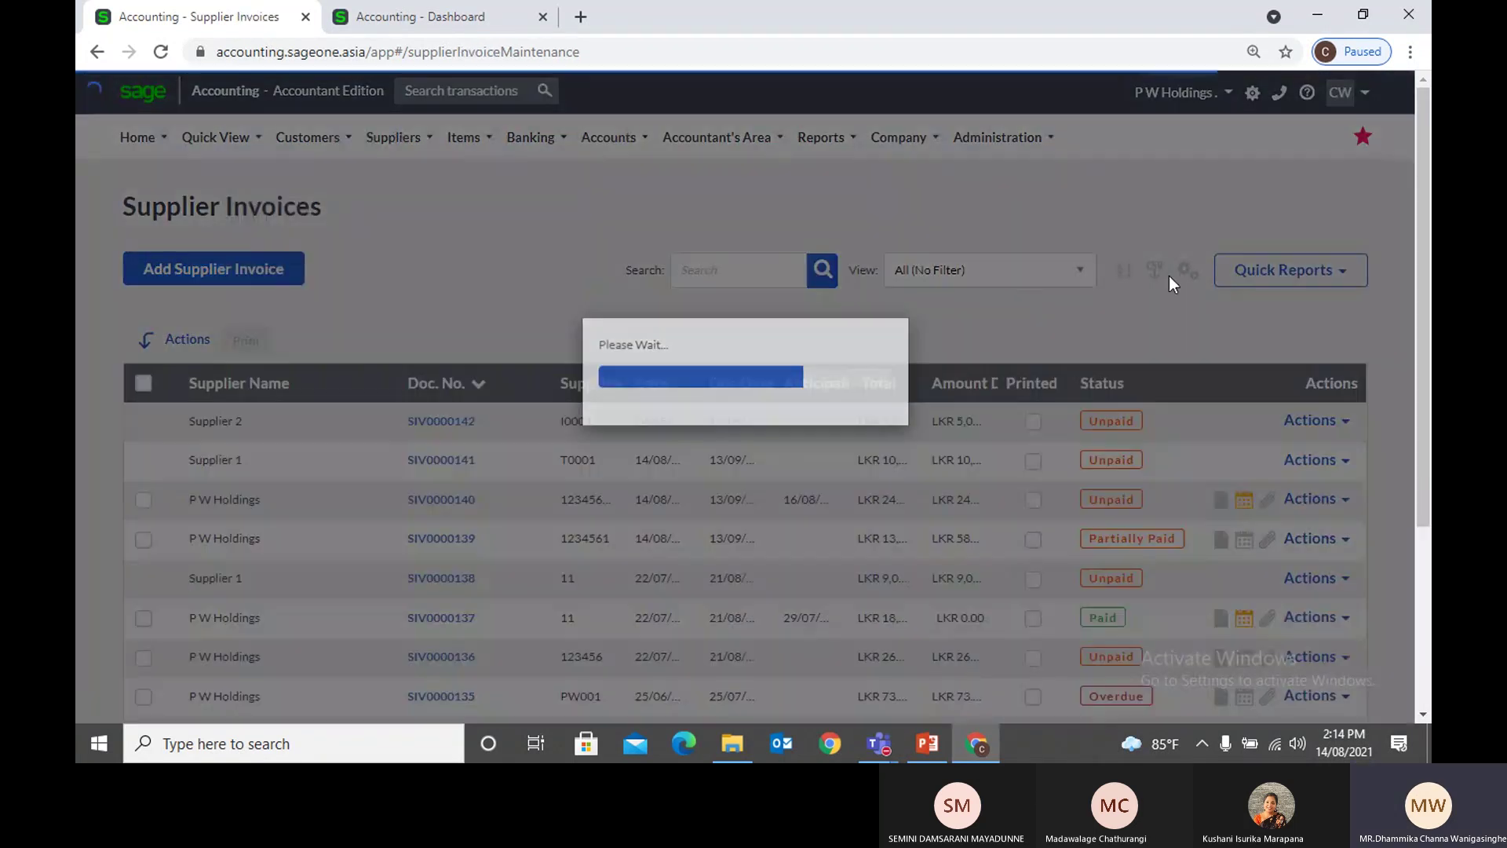
scroll(1335, 431, down, 3)
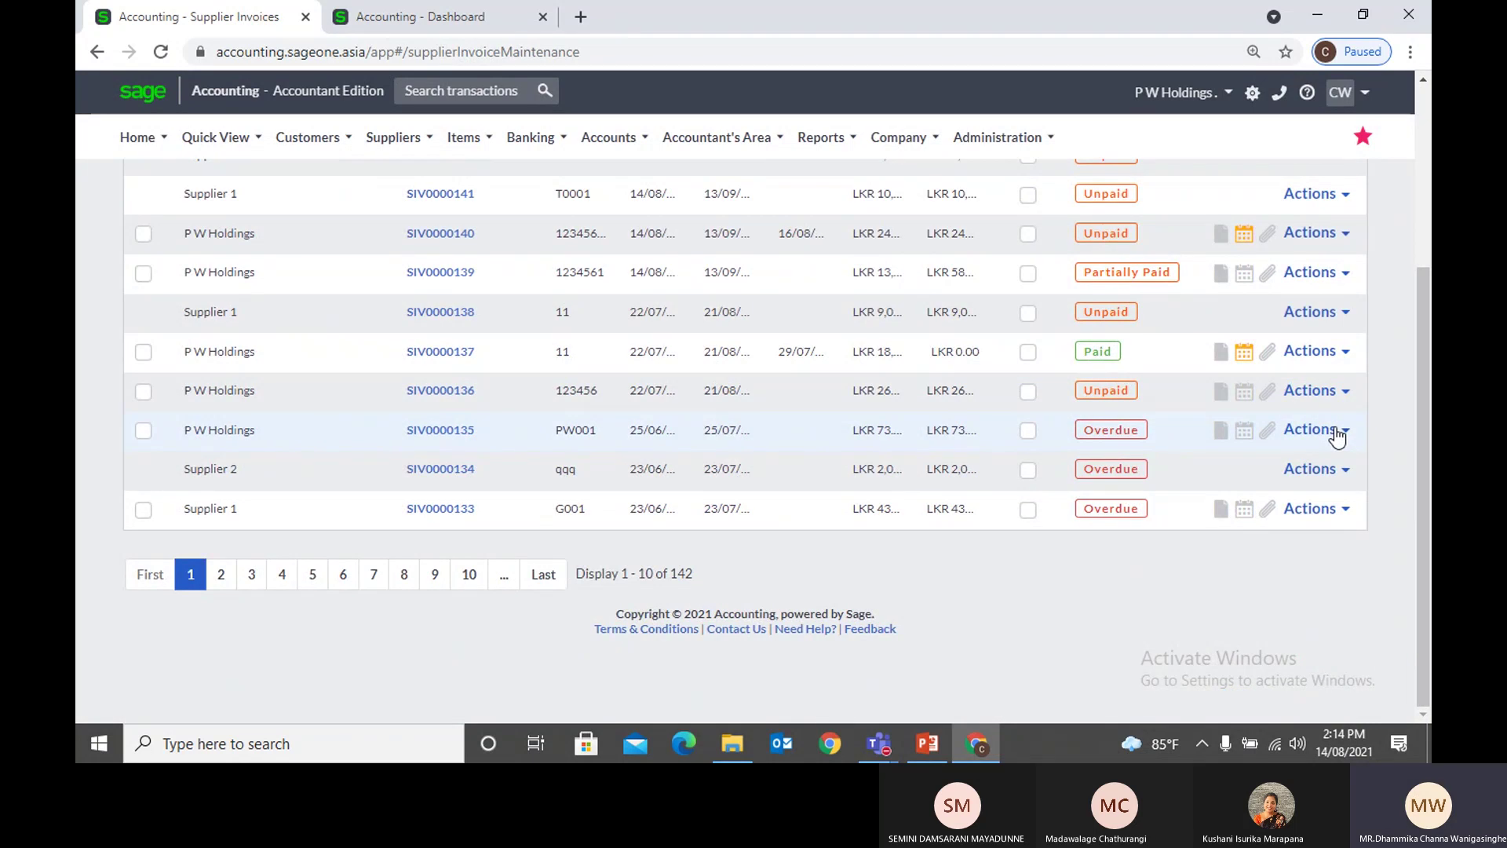
click(1337, 434)
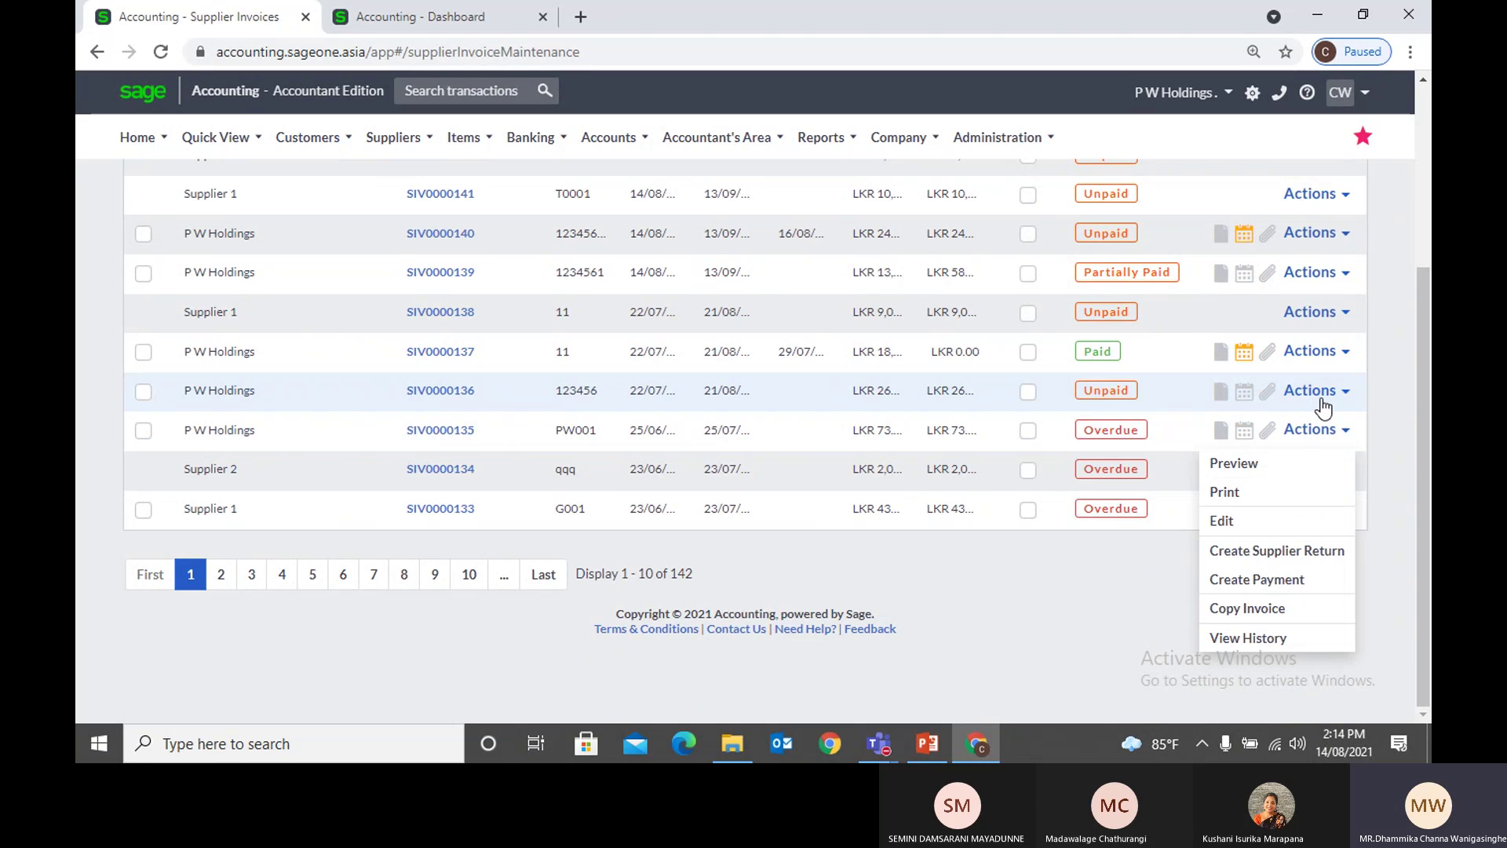
click(1341, 401)
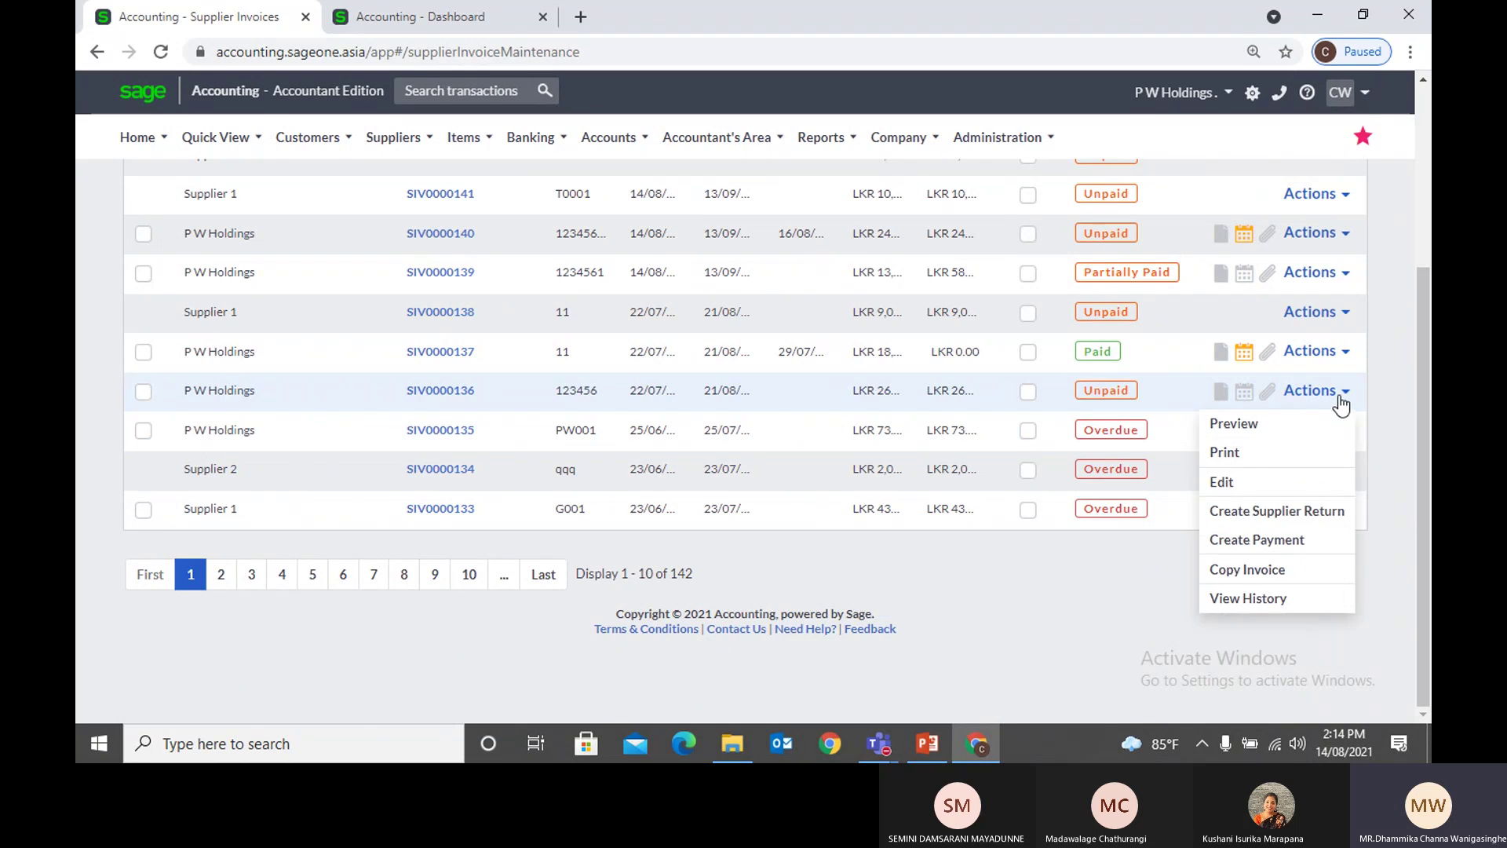
click(1312, 518)
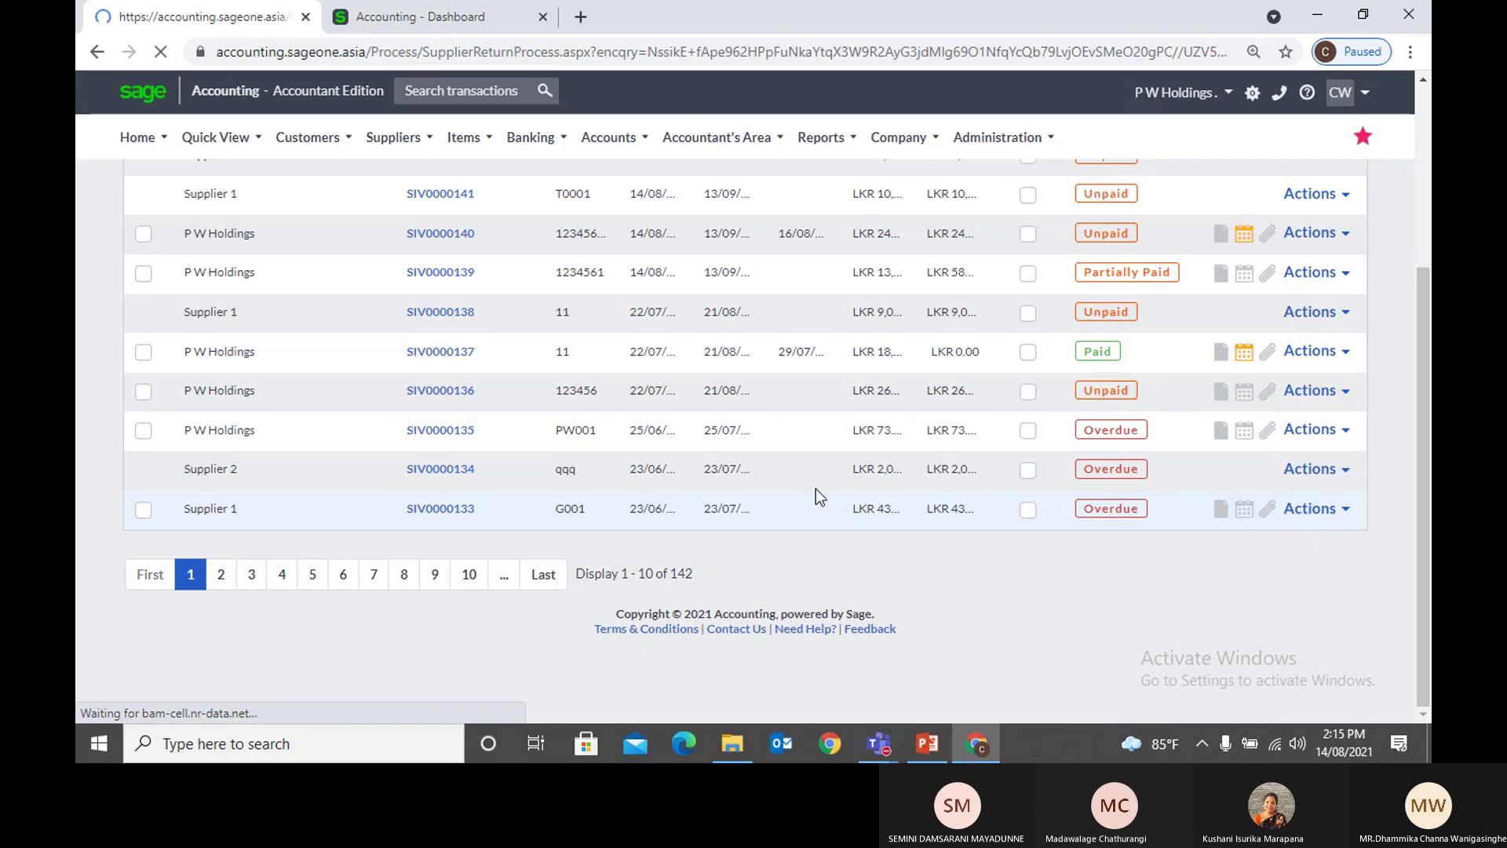
Step: Review the return drawn from SIV0000136 and leave it unsaved for the supplier returns list
scroll(614, 372, down, 3)
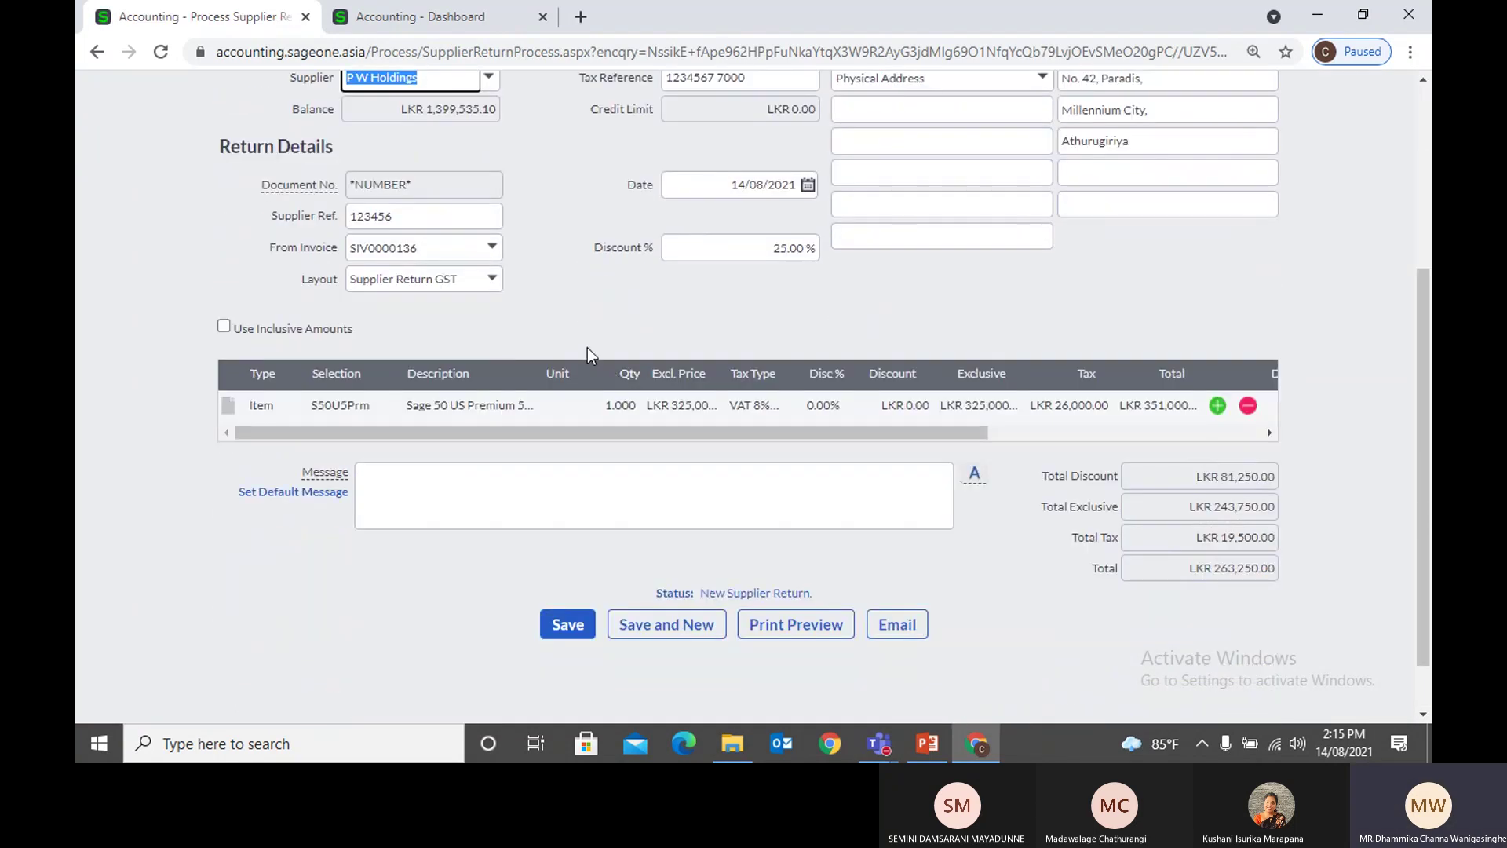
scroll(587, 347, up, 1)
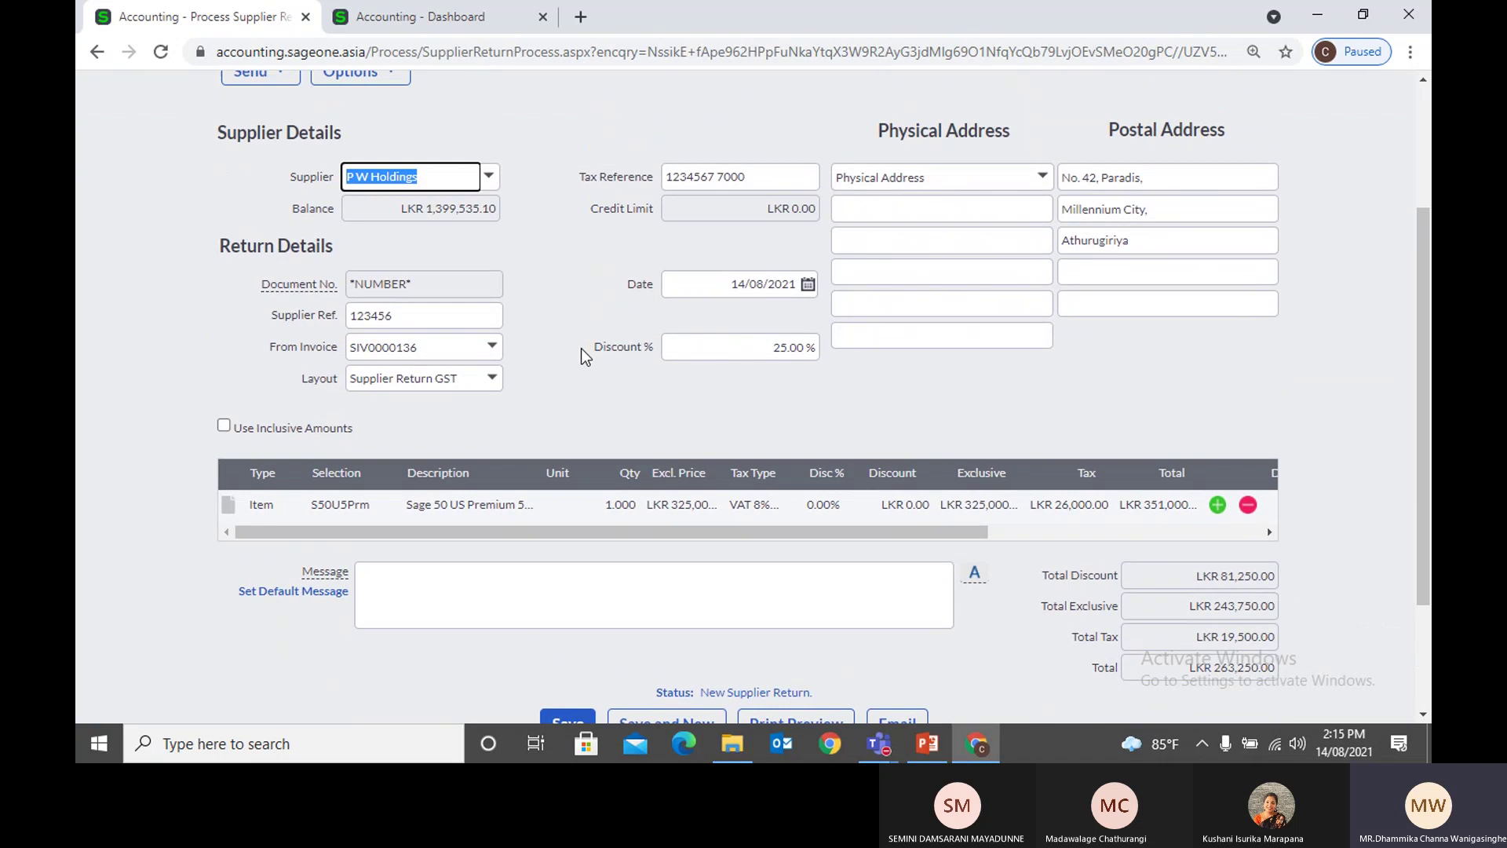
scroll(549, 400, down, 2)
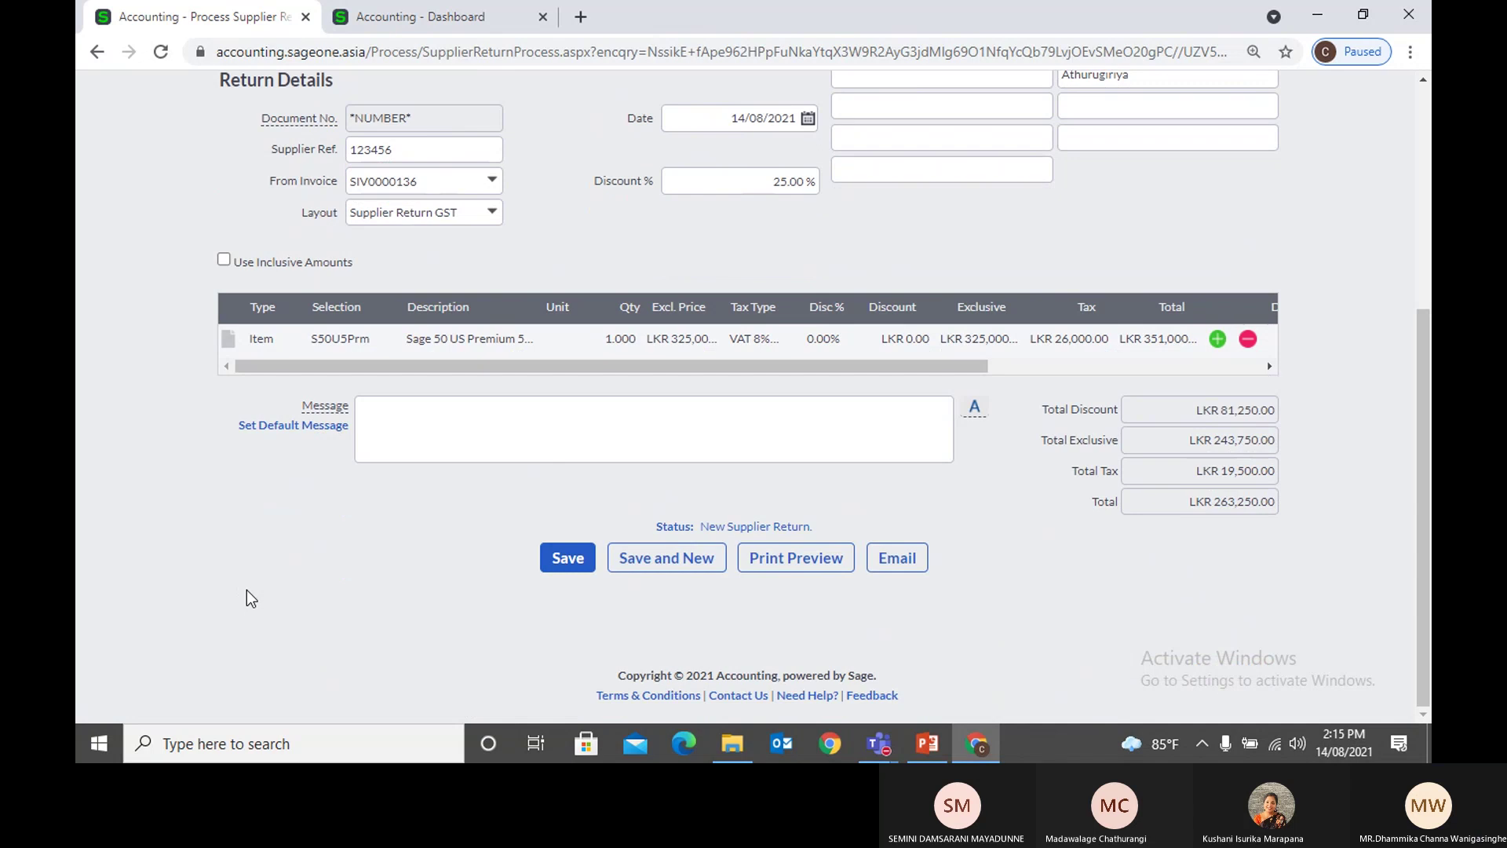
scroll(246, 585, up, 4)
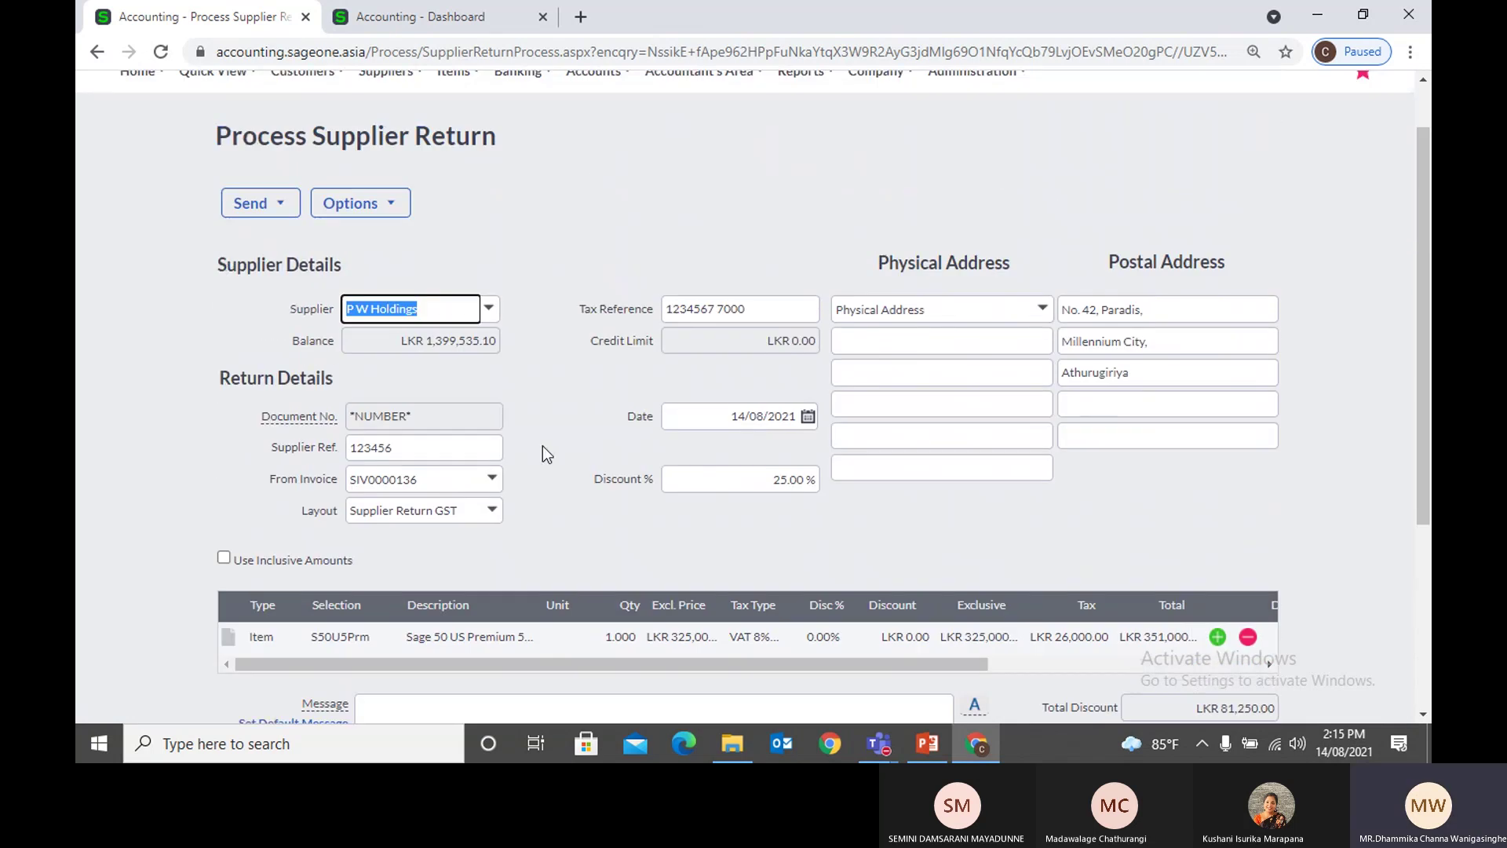
scroll(552, 372, up, 1)
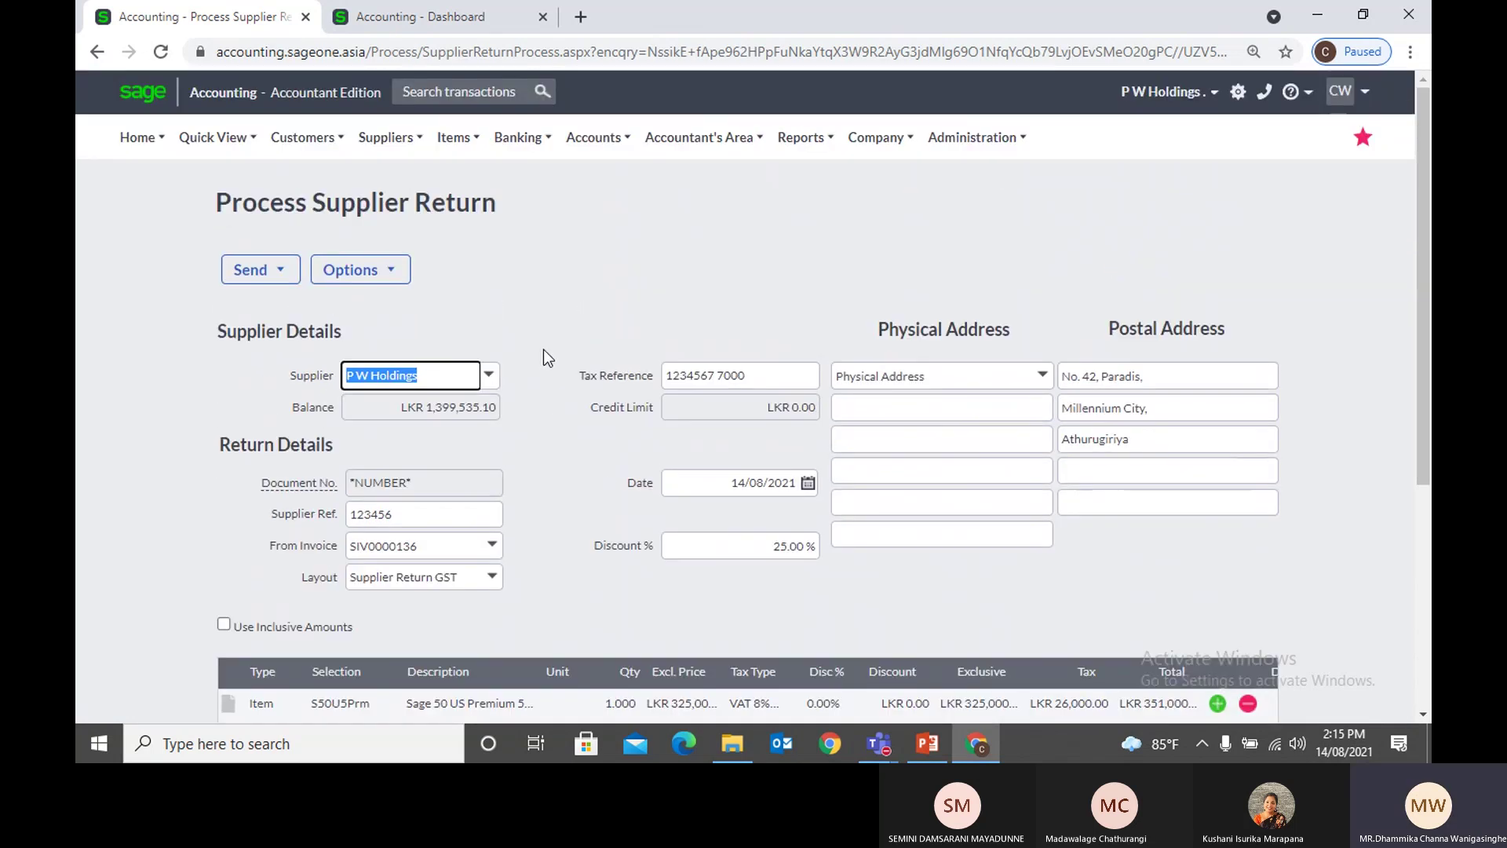
mouse_move(393, 148)
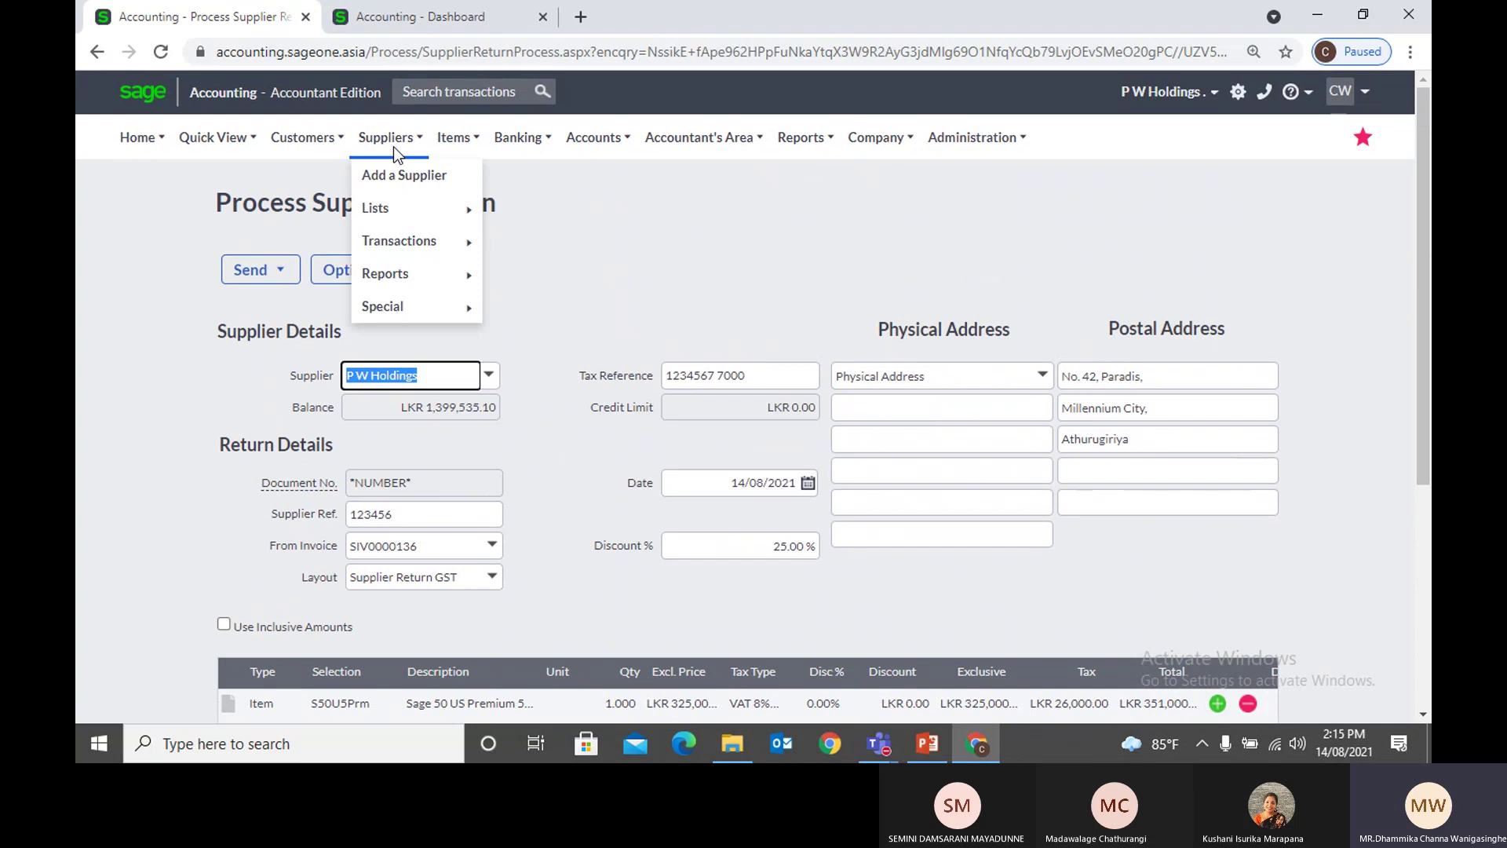
mouse_move(400, 241)
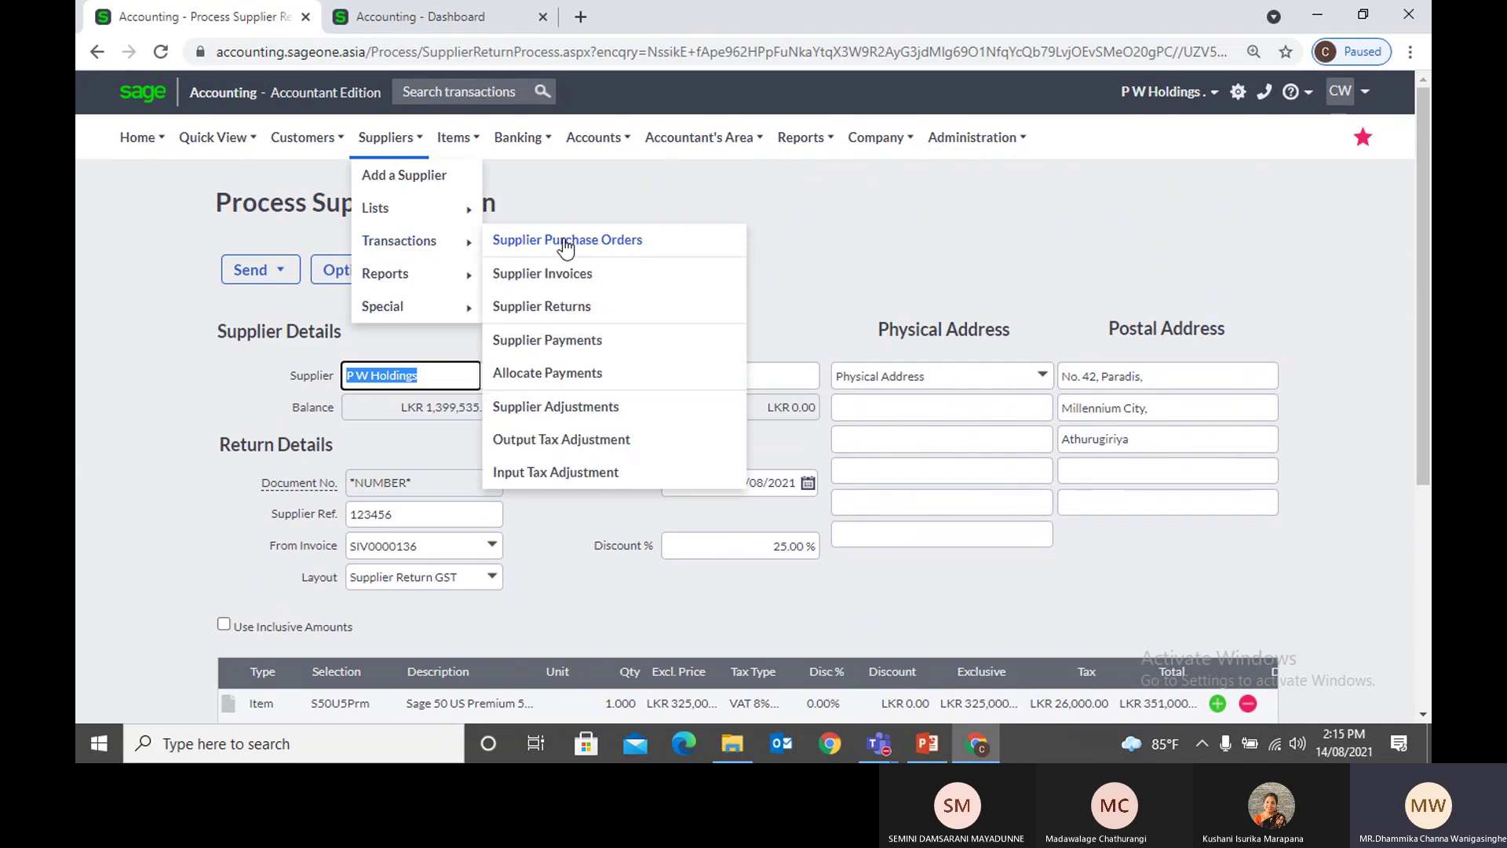
click(572, 308)
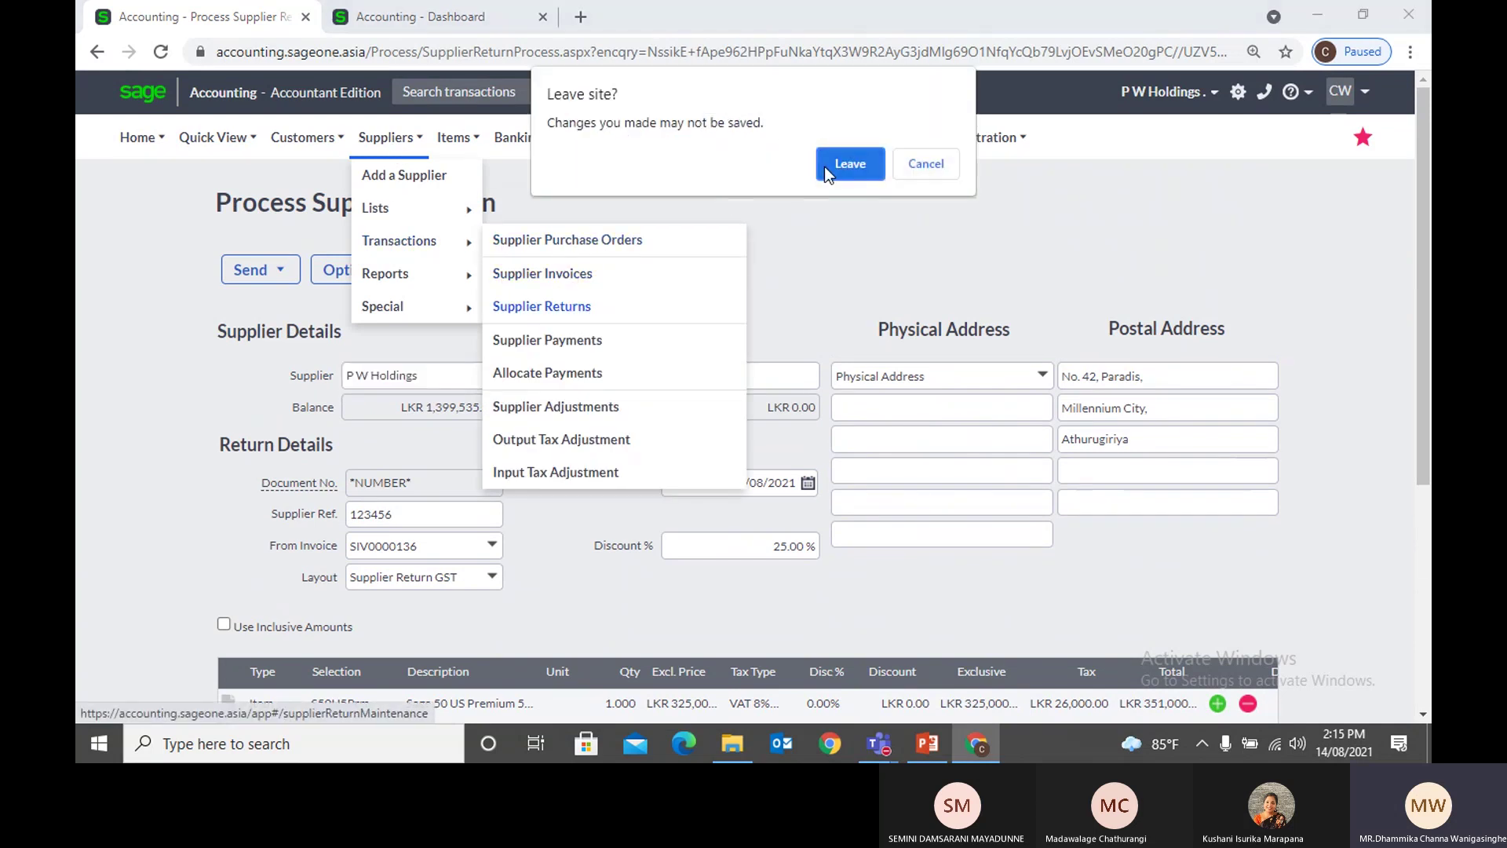
click(826, 166)
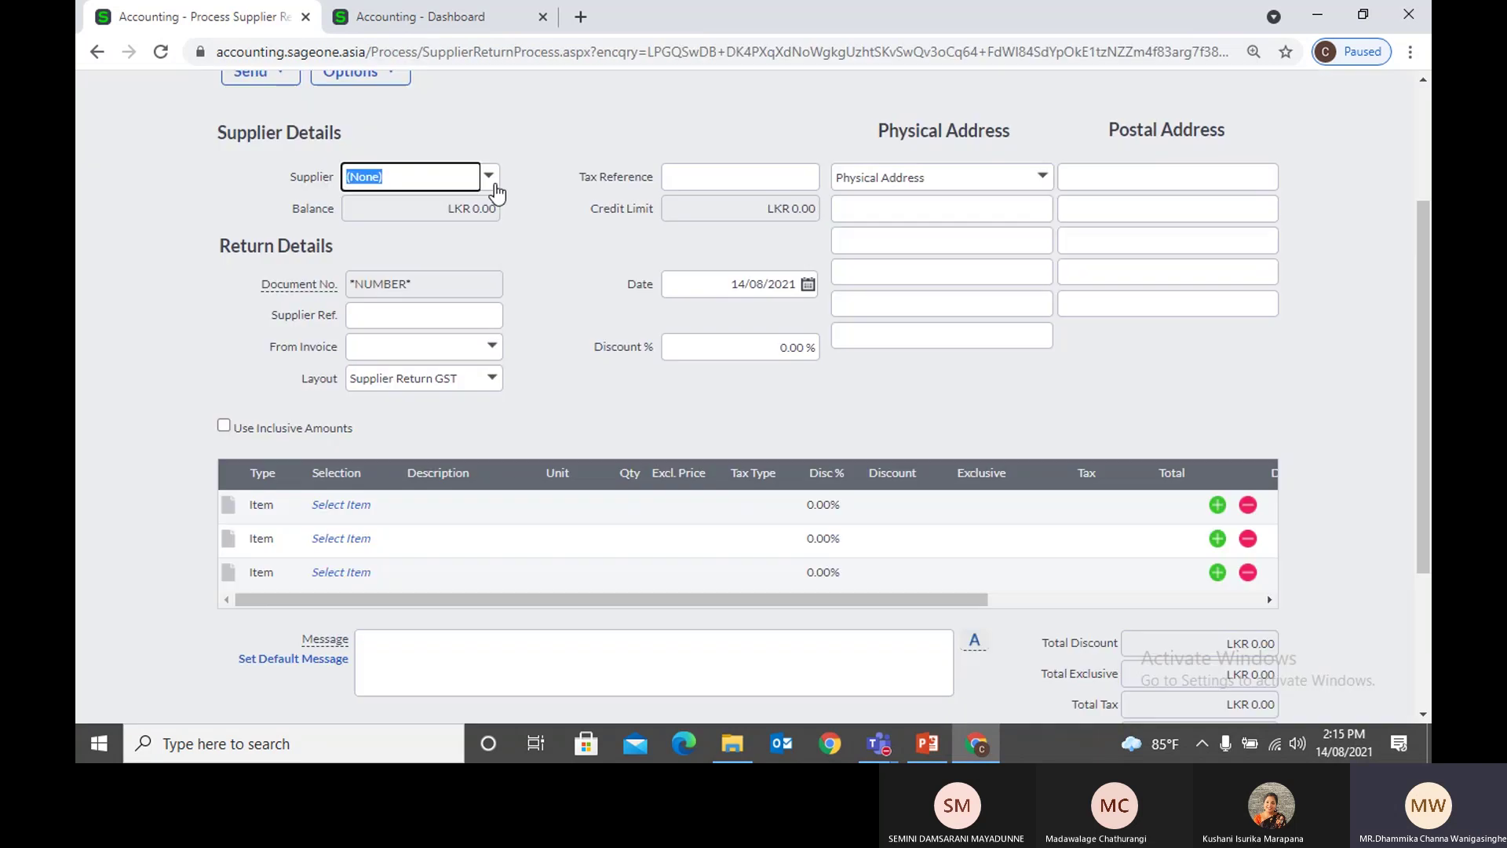
Step: Select P W Holdings as the supplier on a new return and load source invoice SIV0000139
text(P W Holdings)
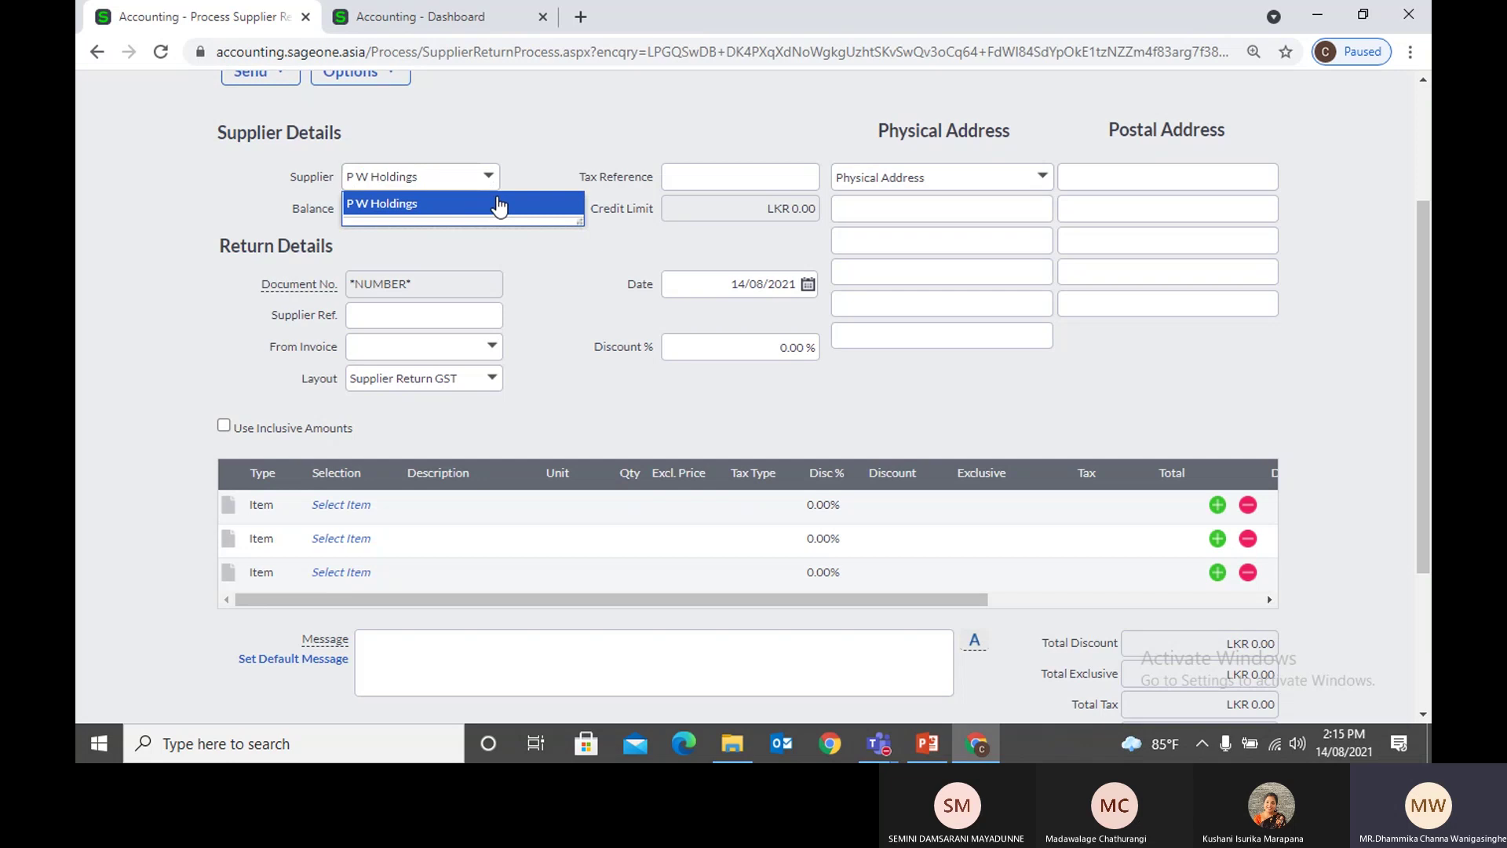
click(497, 202)
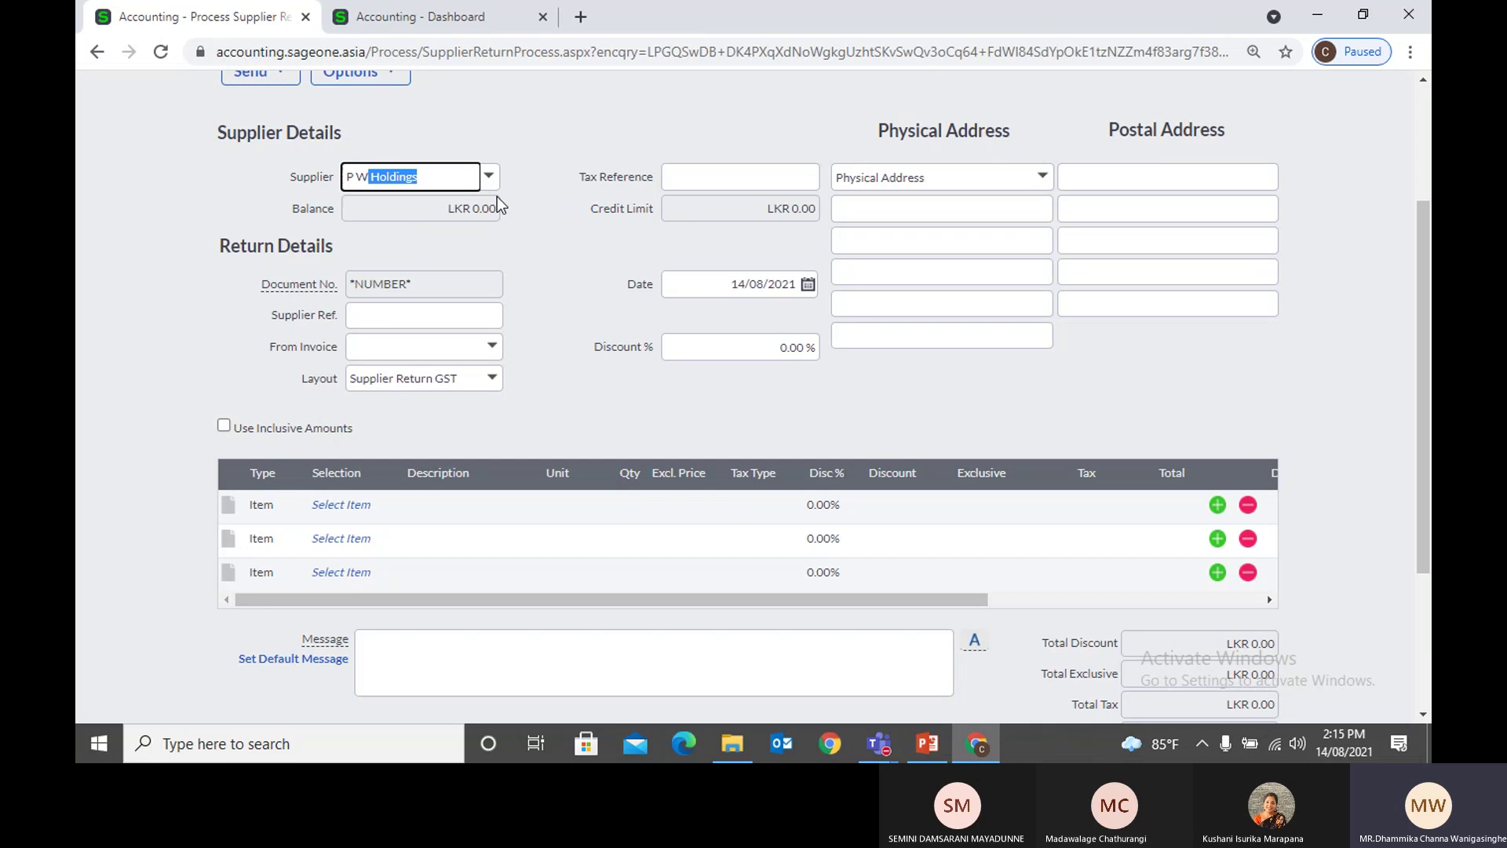
click(493, 348)
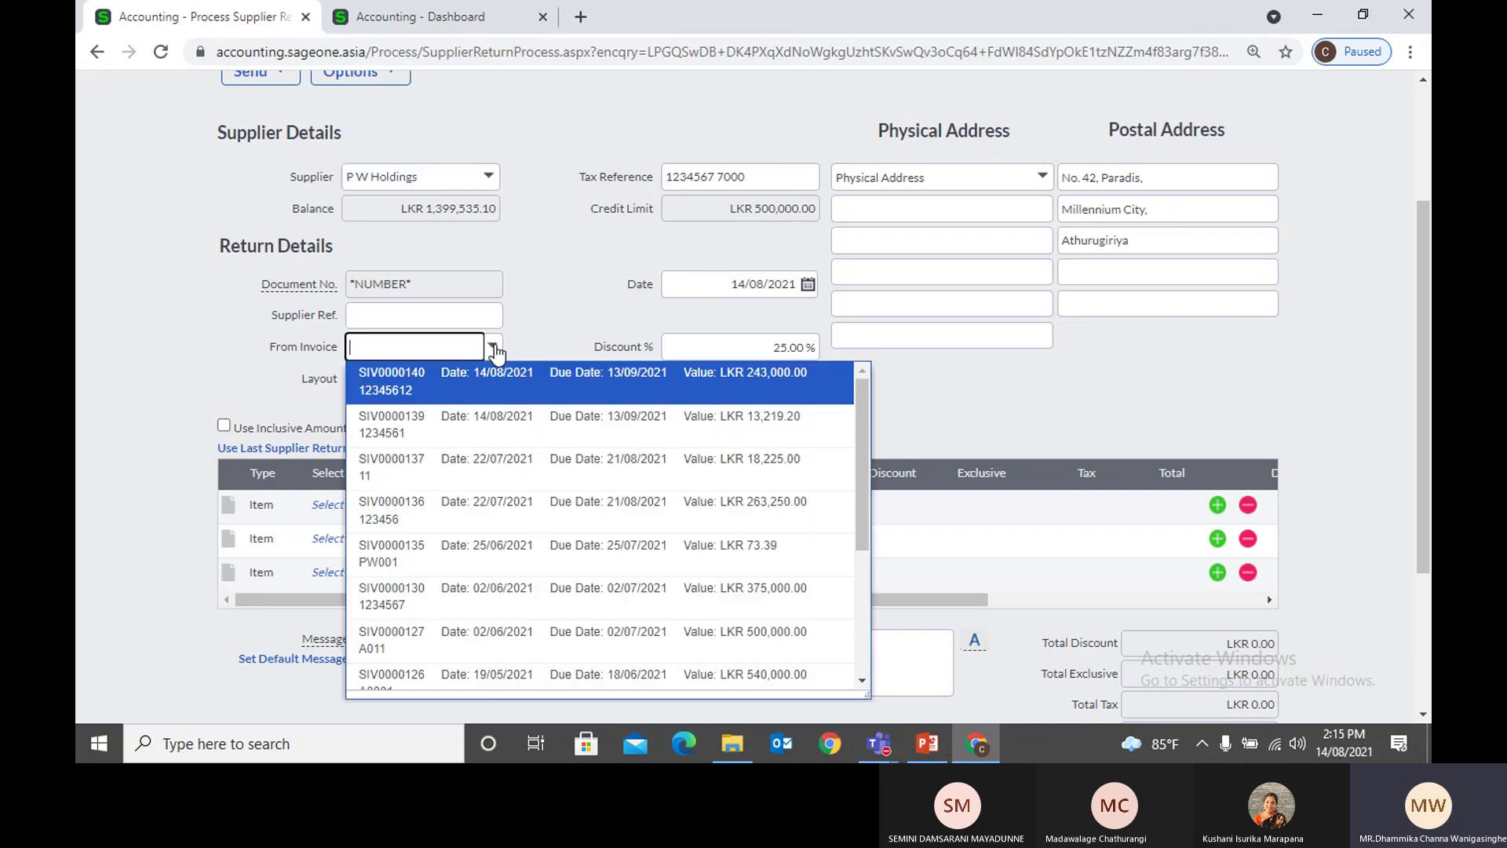
click(567, 423)
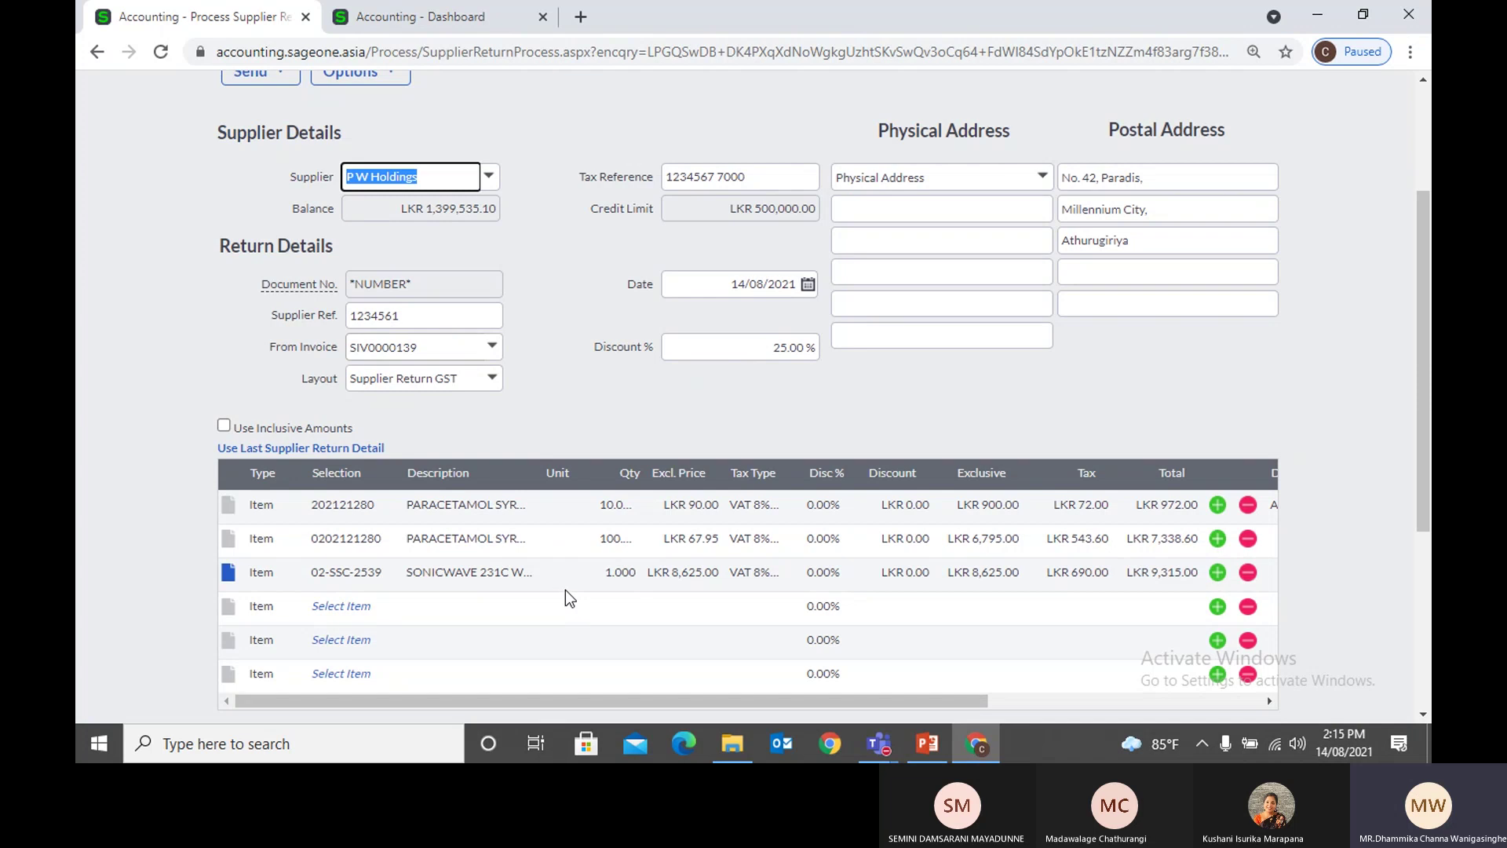
Step: Set the quantity of the first paracetamol line, item 202121280, to 2 on the new return
scroll(573, 578, down, 3)
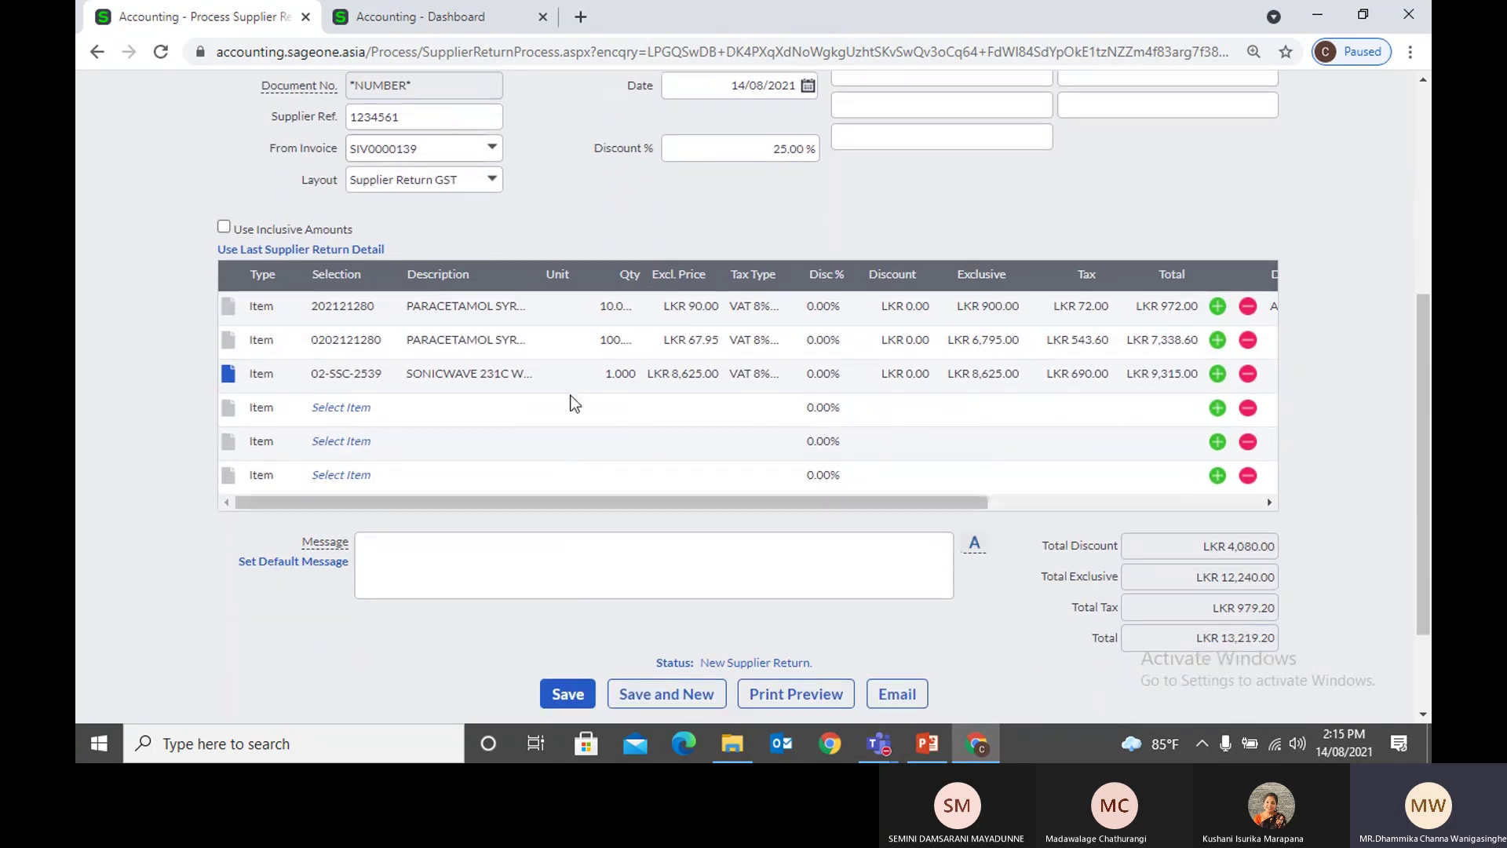
click(610, 314)
text(2)
key(Tab)
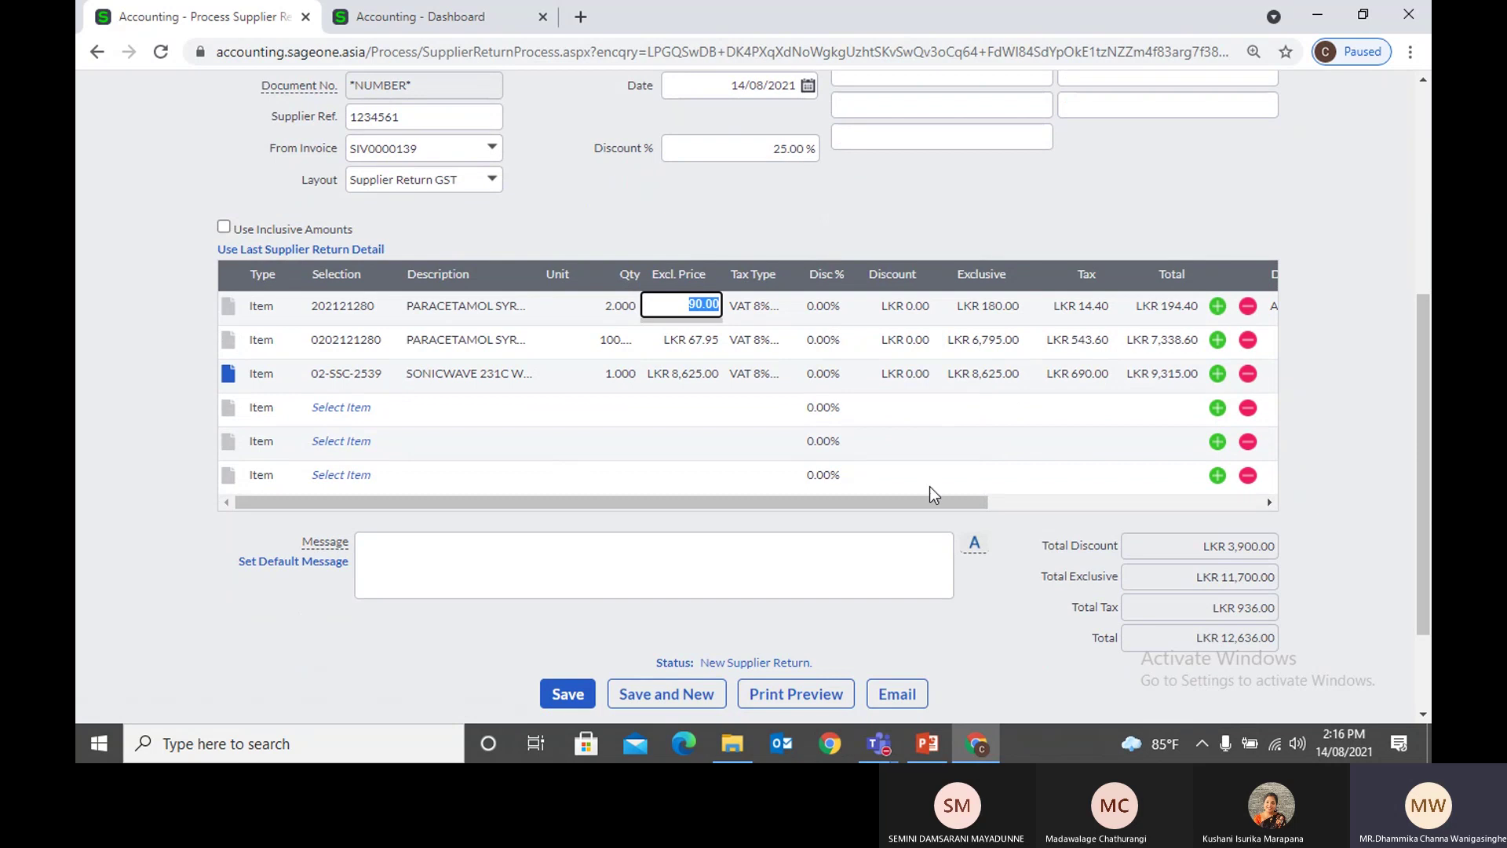
Step: Leave the unsaved return for the supplier invoices list and create a supplier return directly from invoice SIV0000140
scroll(516, 494, up, 5)
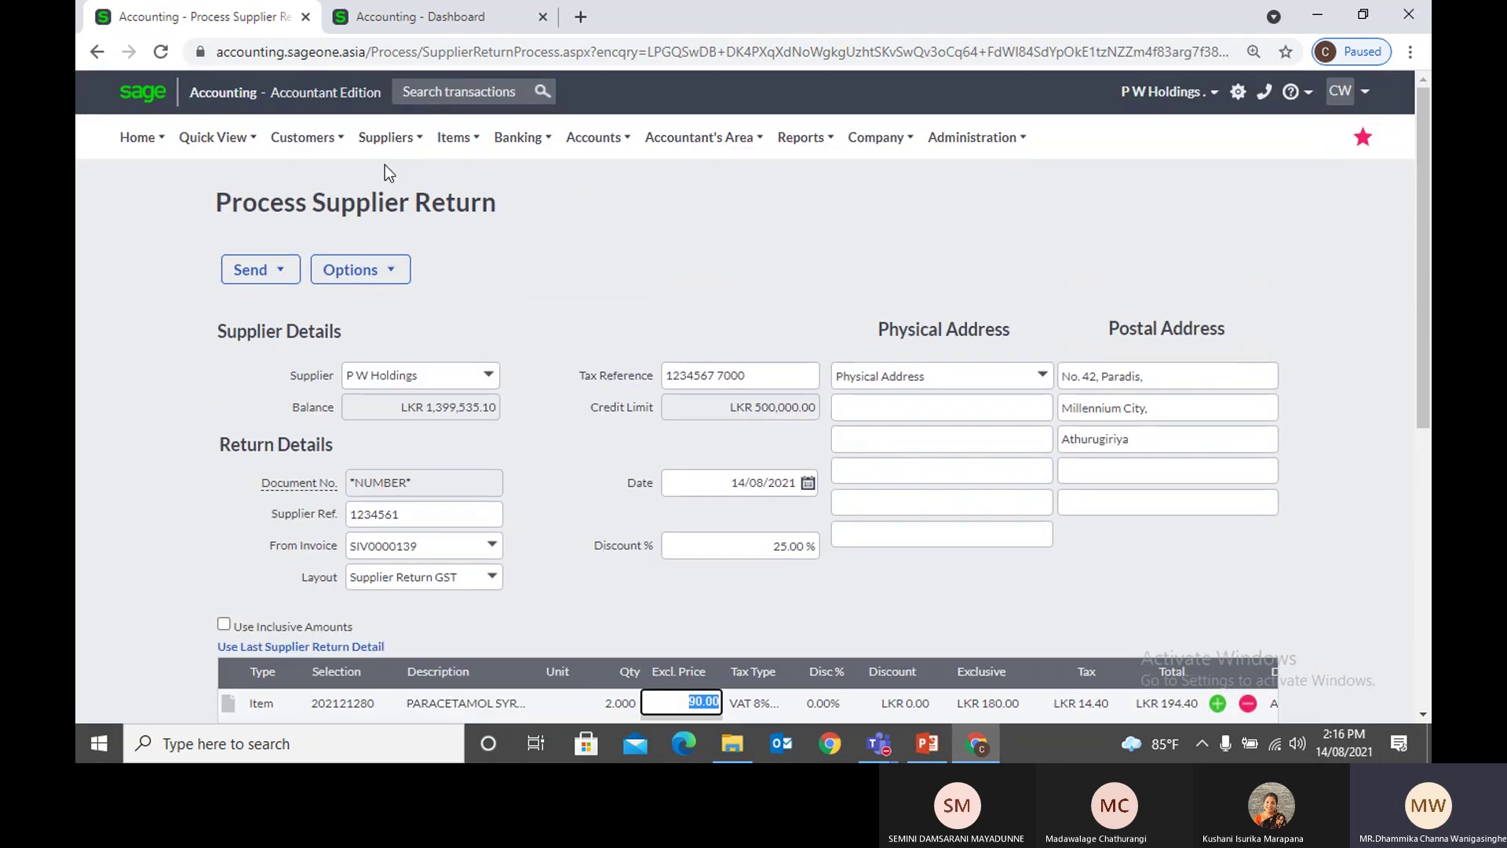
mouse_move(374, 148)
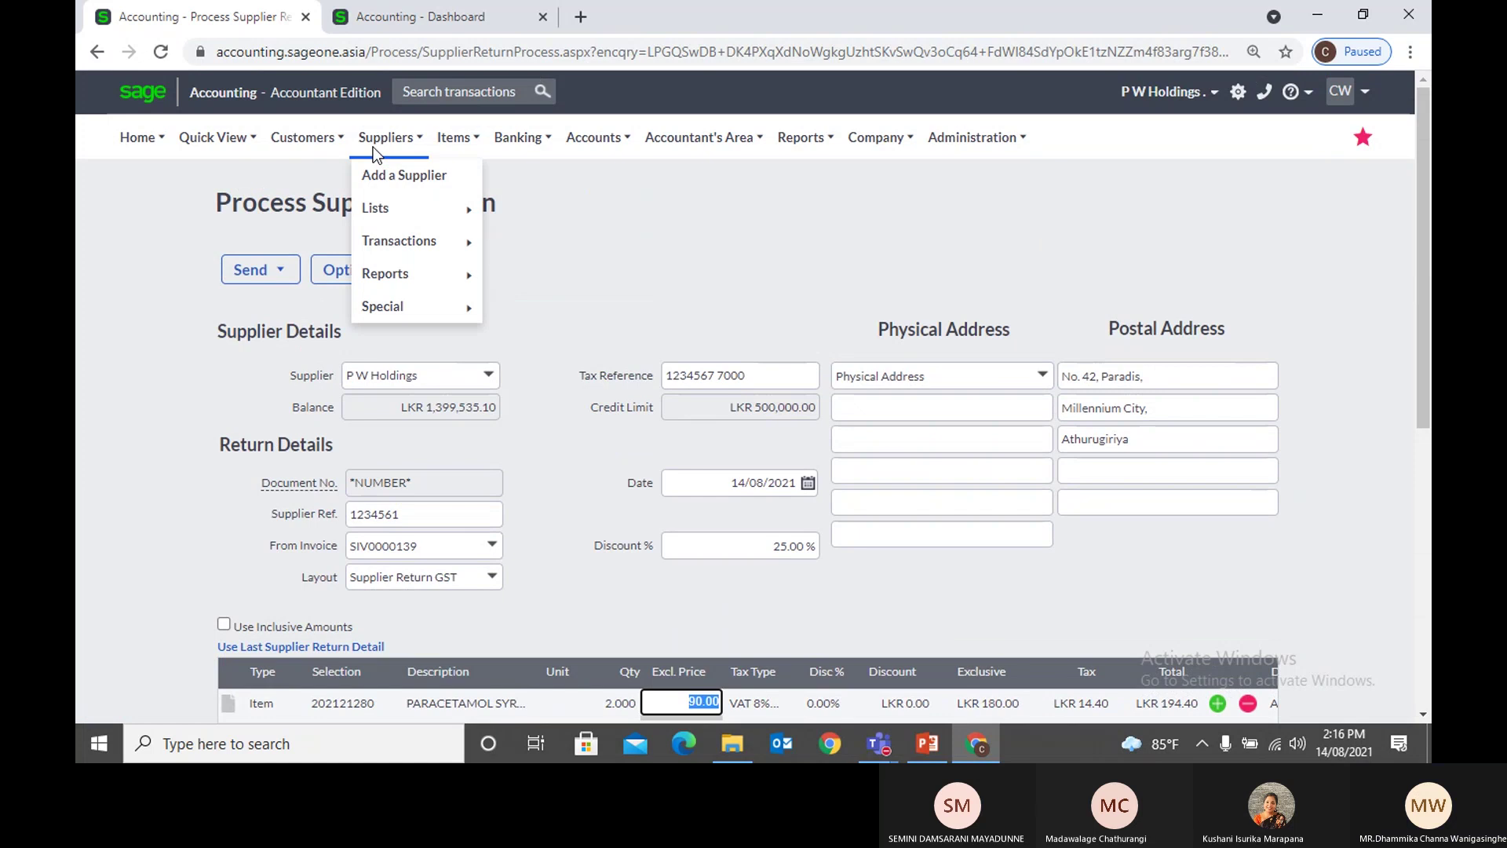
mouse_move(464, 241)
click(553, 283)
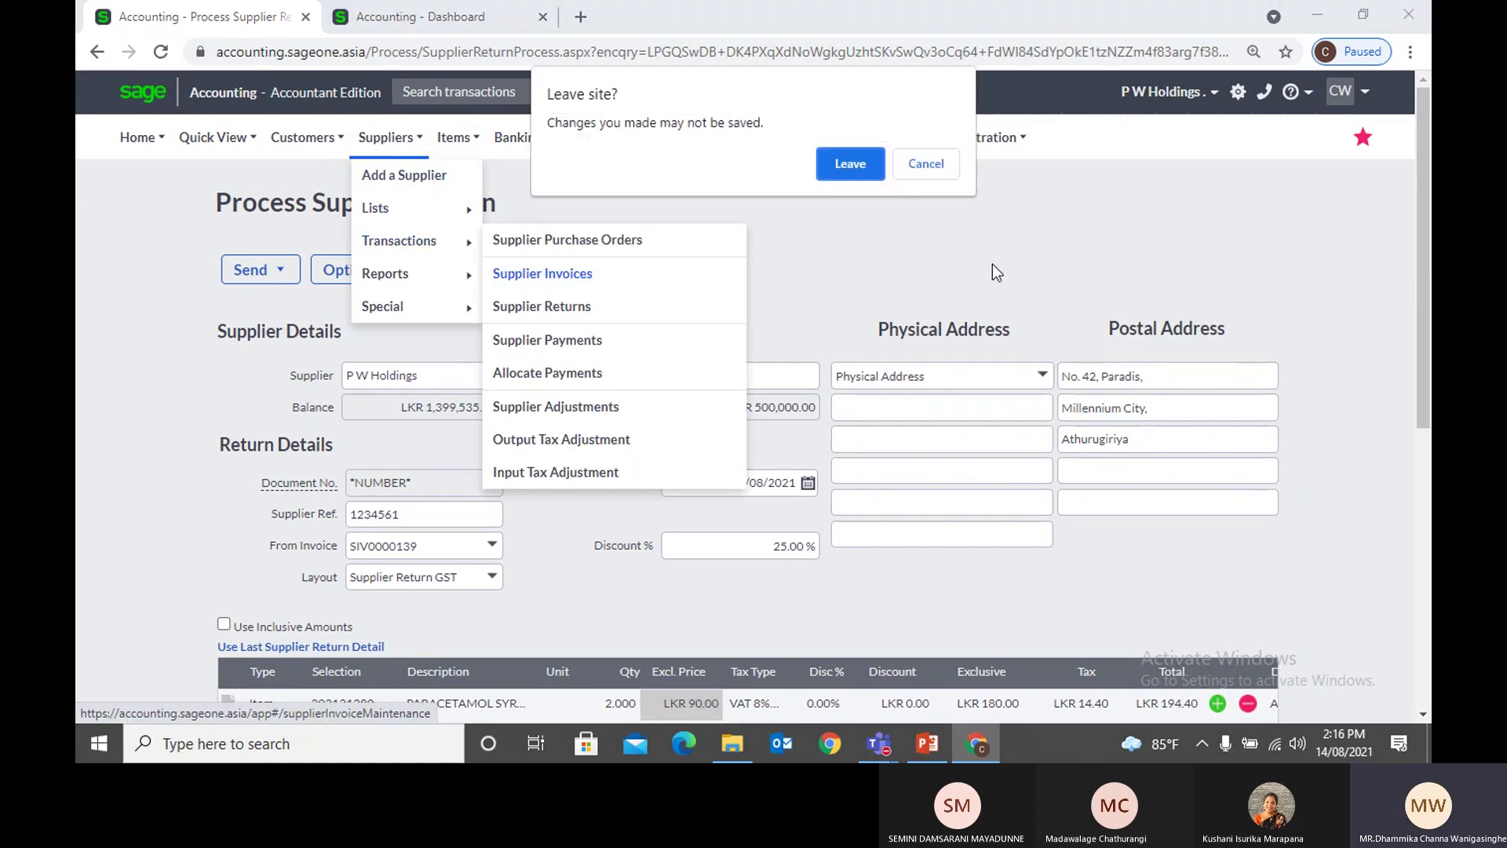
click(857, 167)
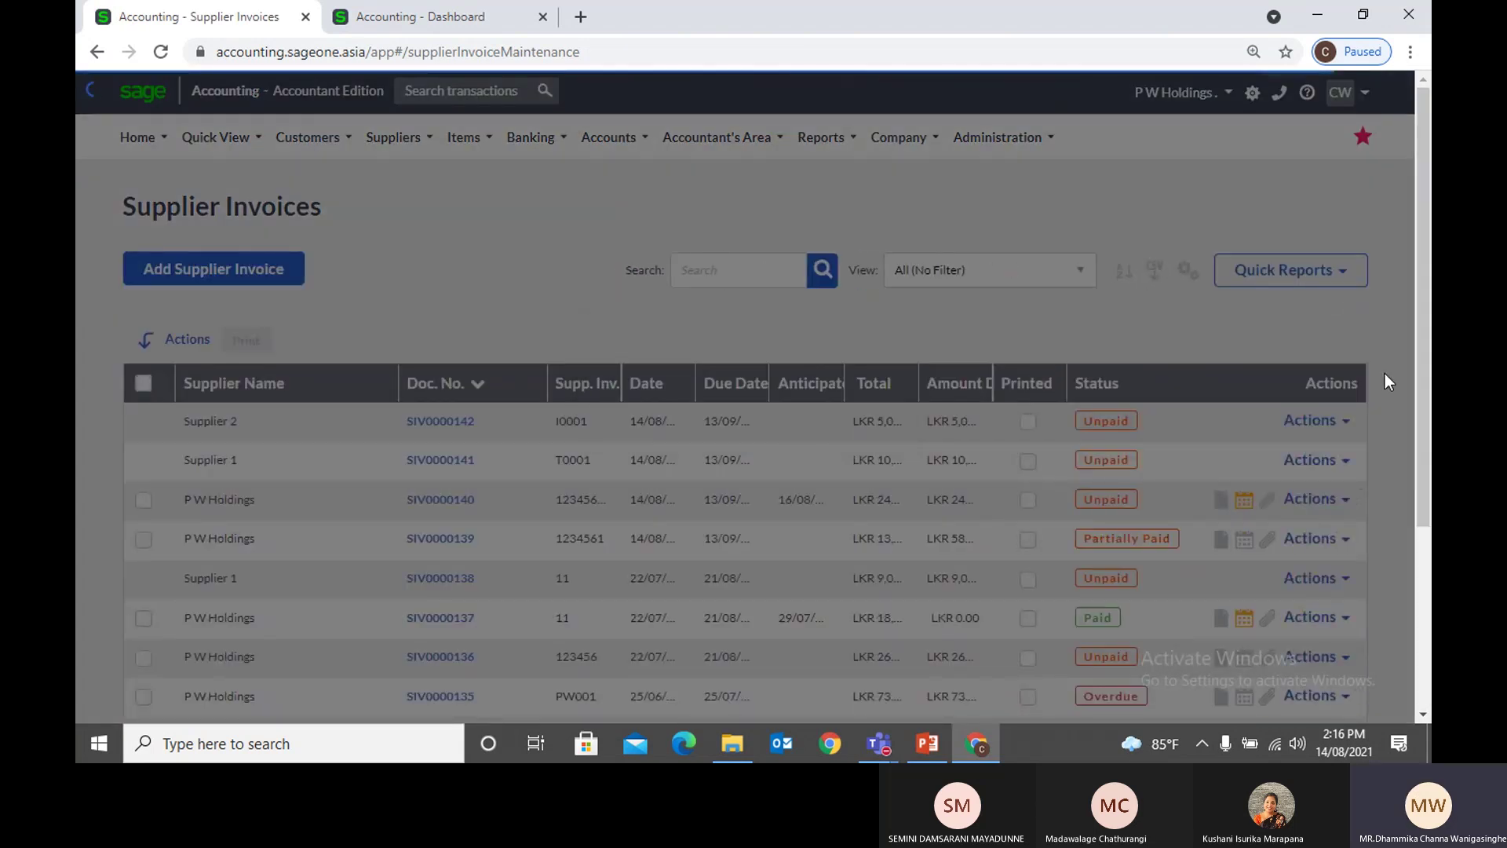
scroll(1384, 374, down, 1)
click(1317, 400)
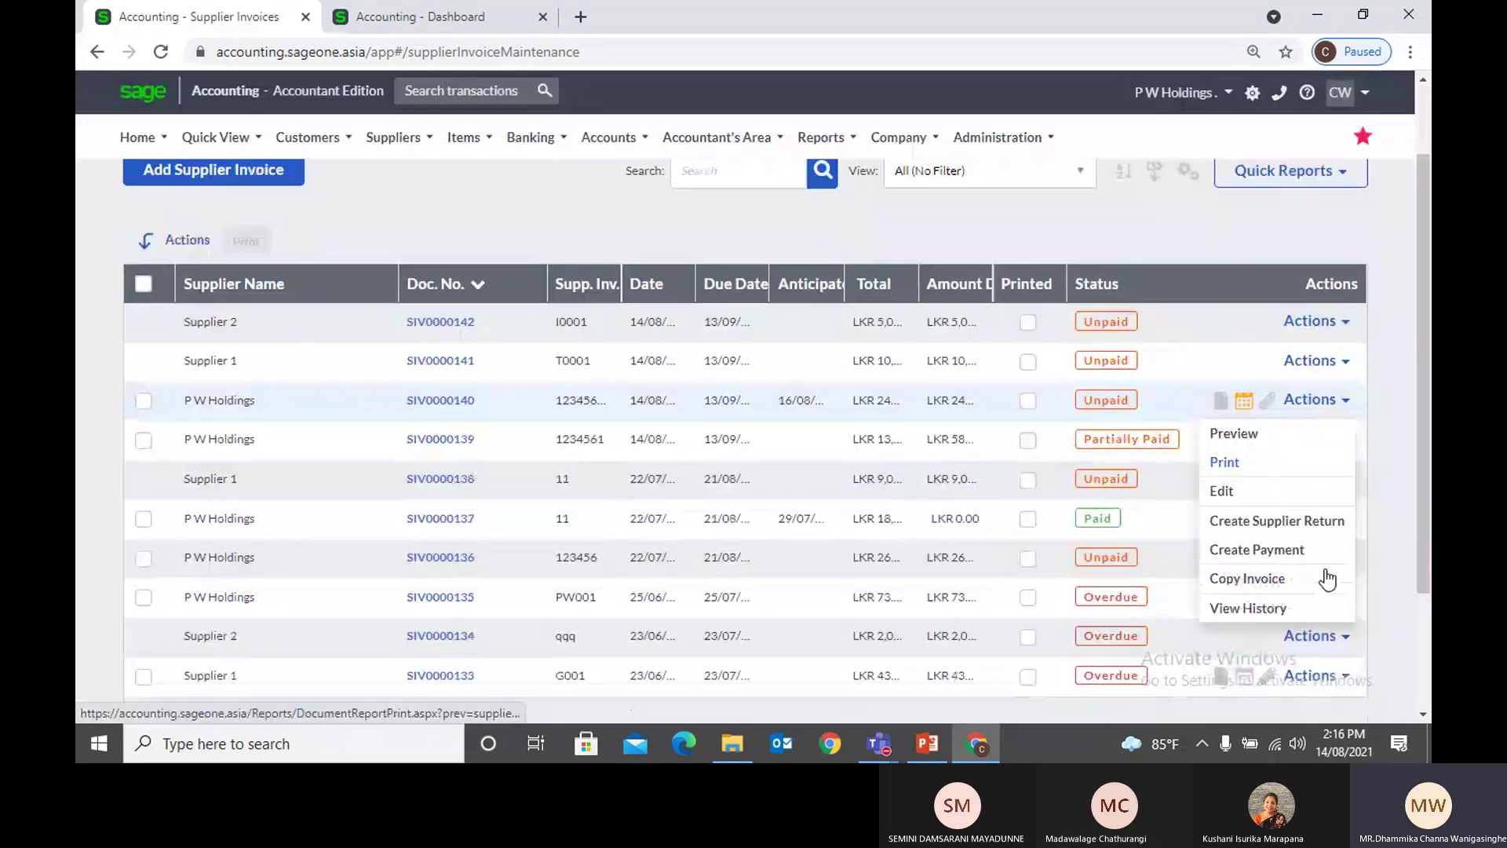
click(1325, 521)
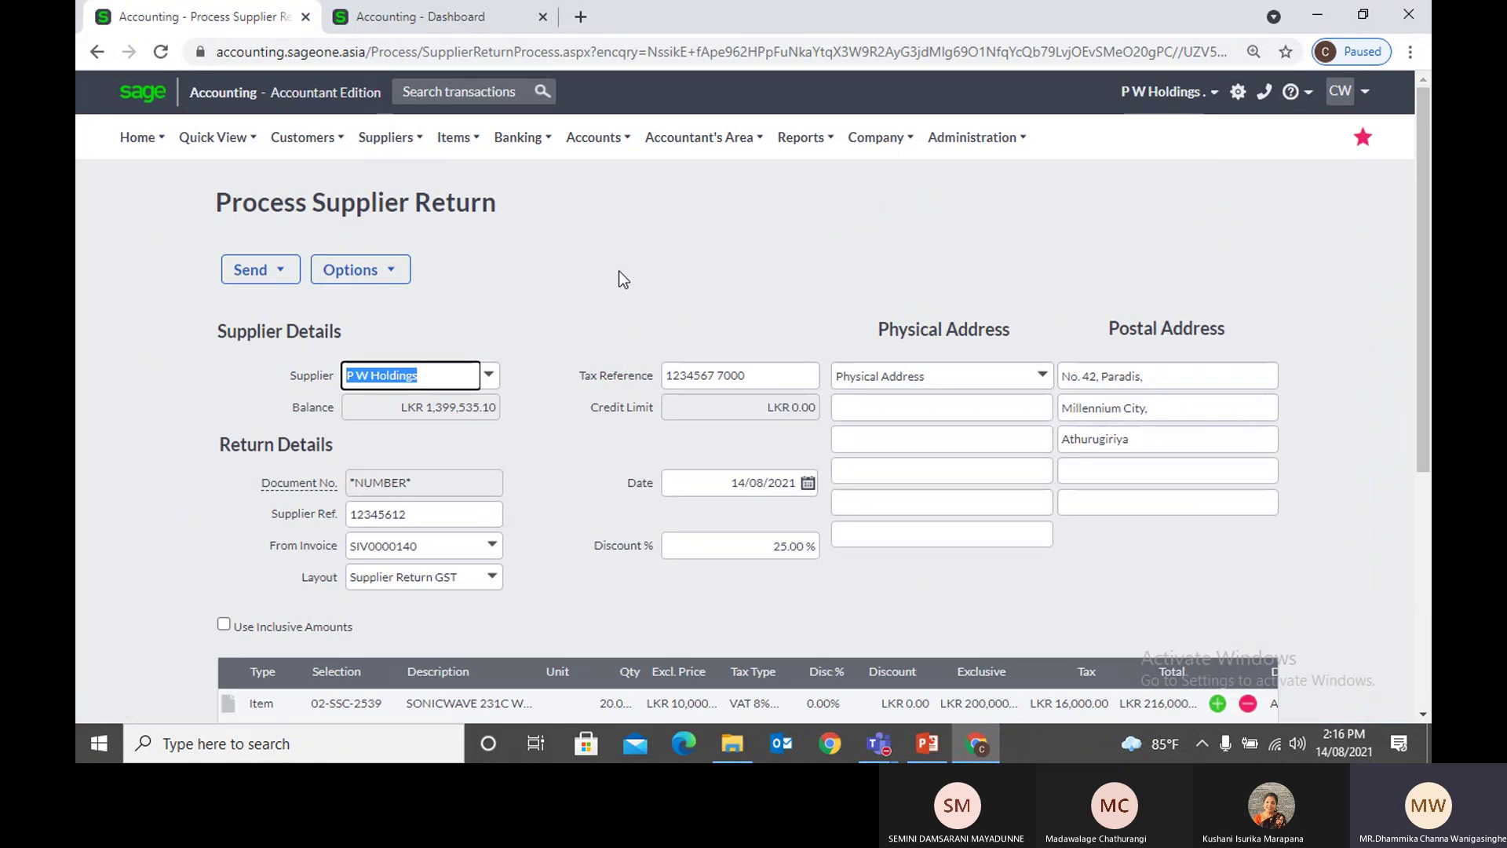
Step: Review the lines and totals of the return drawn from SIV0000140, and leave it unsaved for the supplier returns list
scroll(618, 275, down, 1)
scroll(620, 272, down, 3)
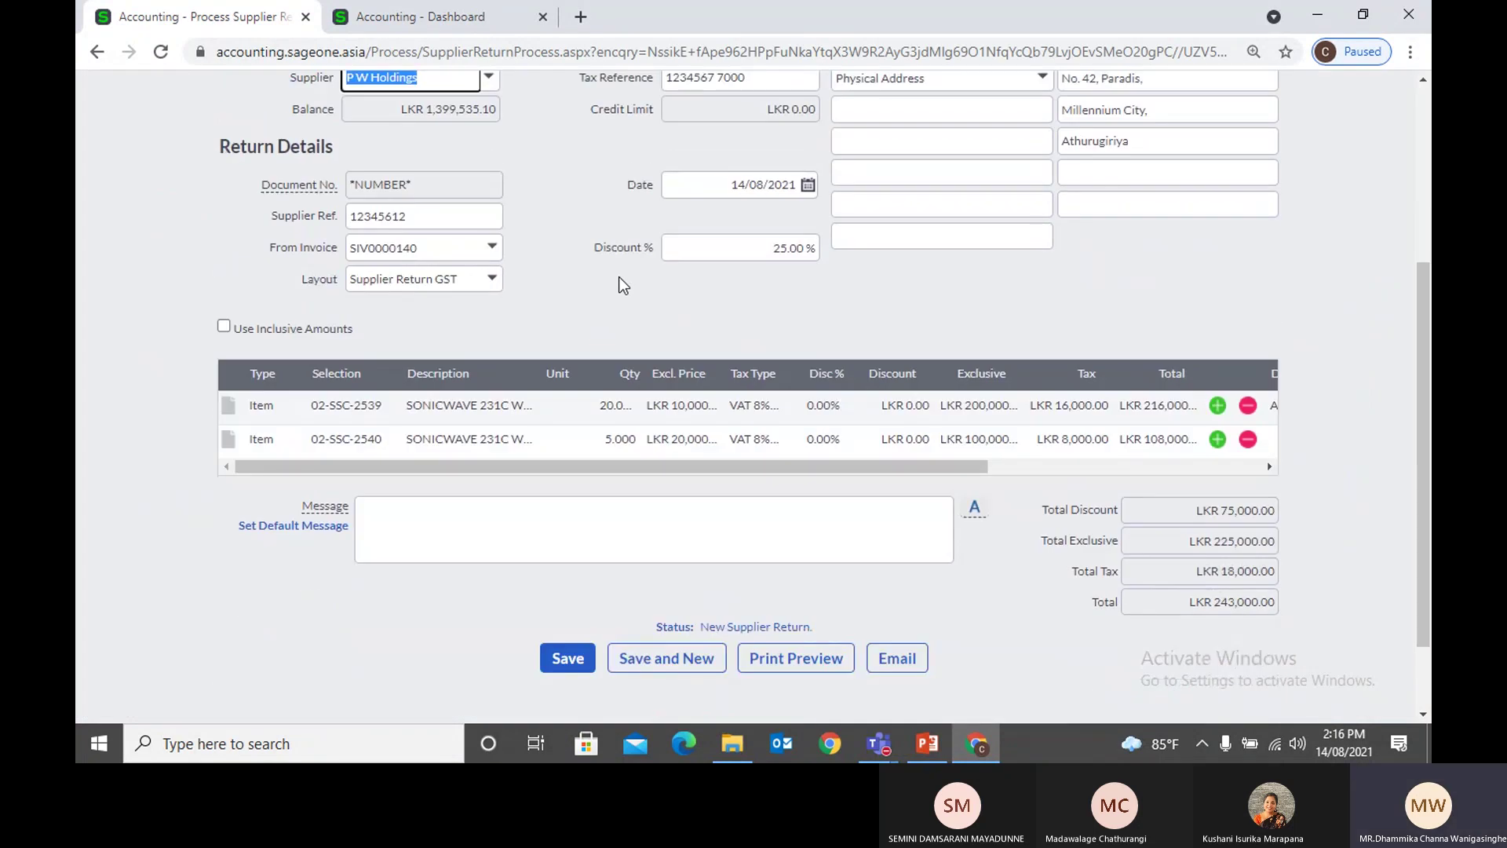
scroll(600, 606, up, 2)
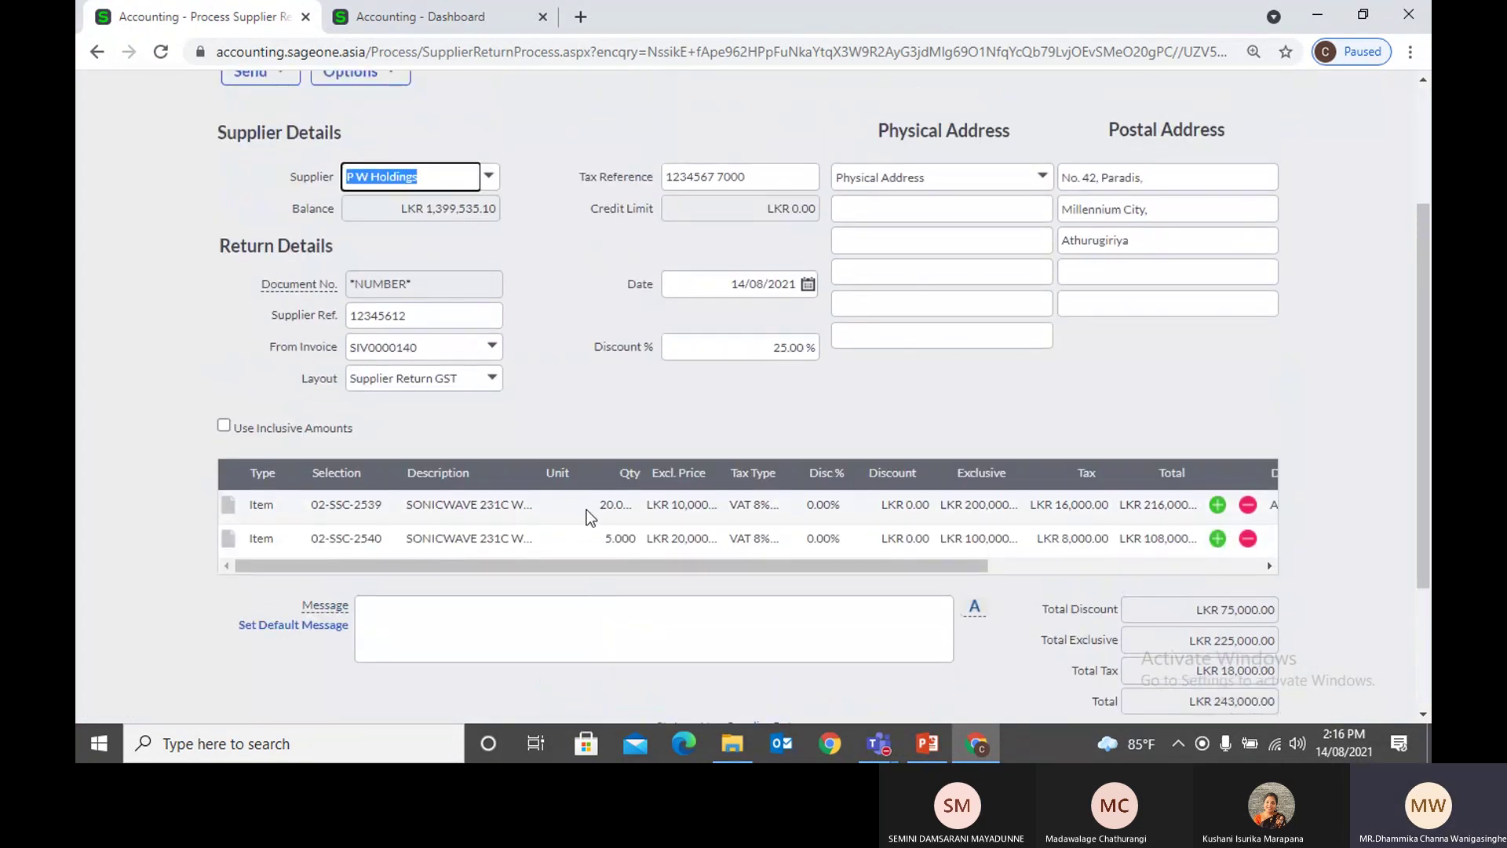
scroll(581, 454, down, 1)
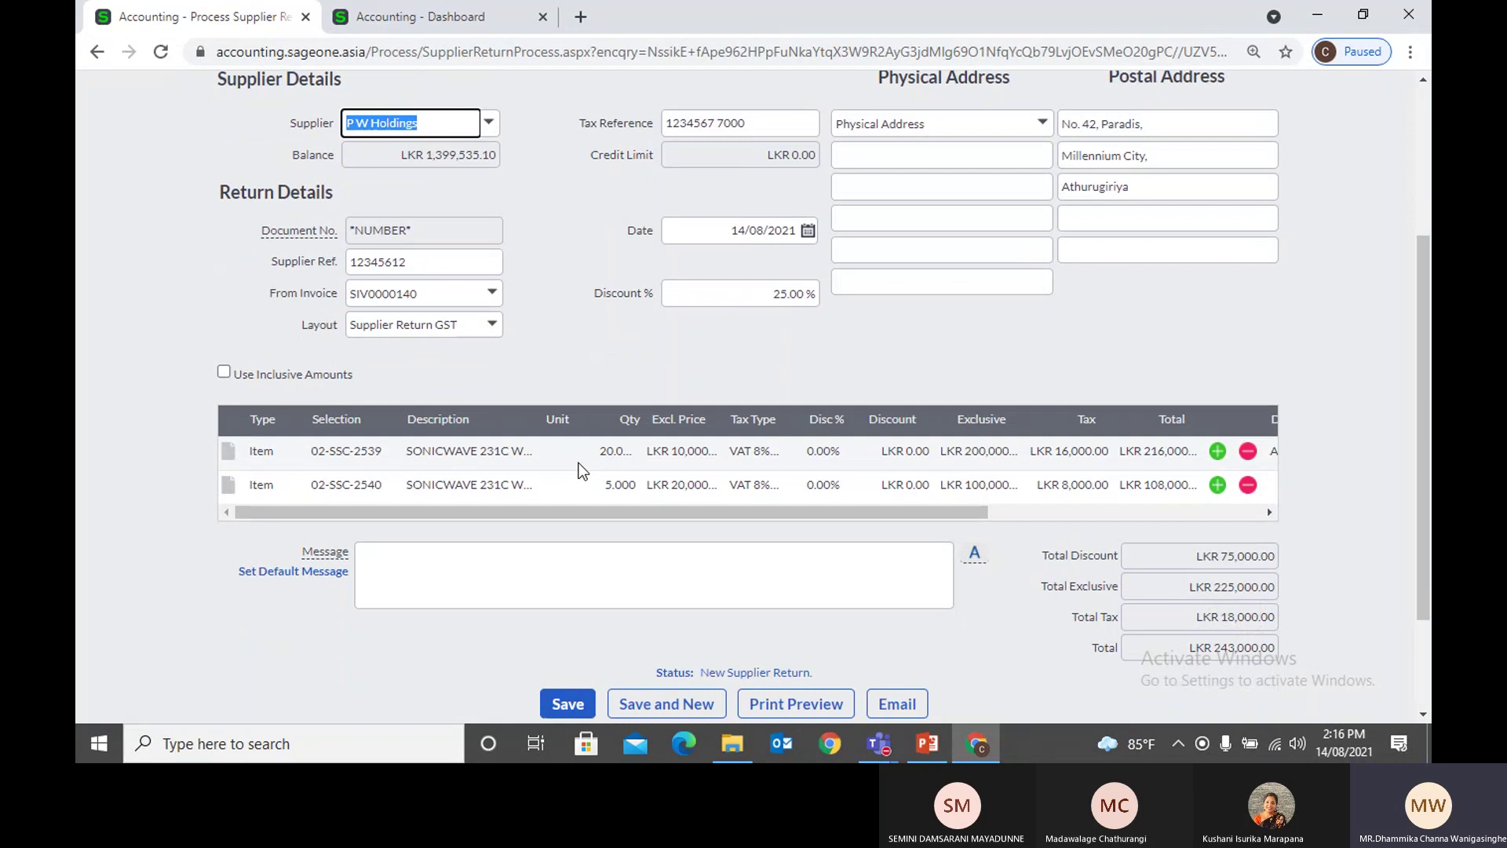
scroll(581, 471, up, 3)
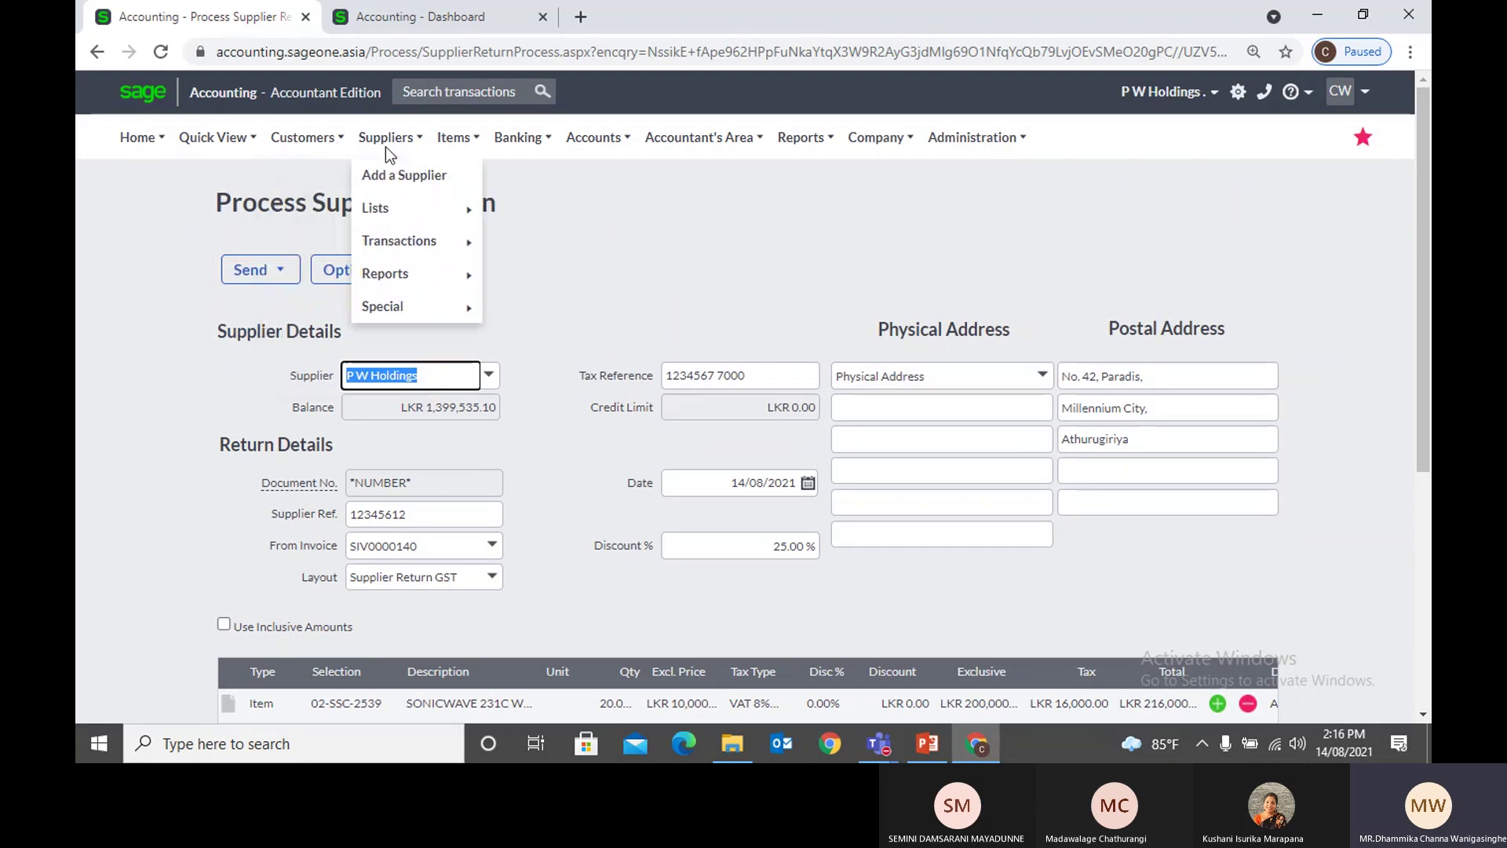
mouse_move(389, 139)
mouse_move(416, 242)
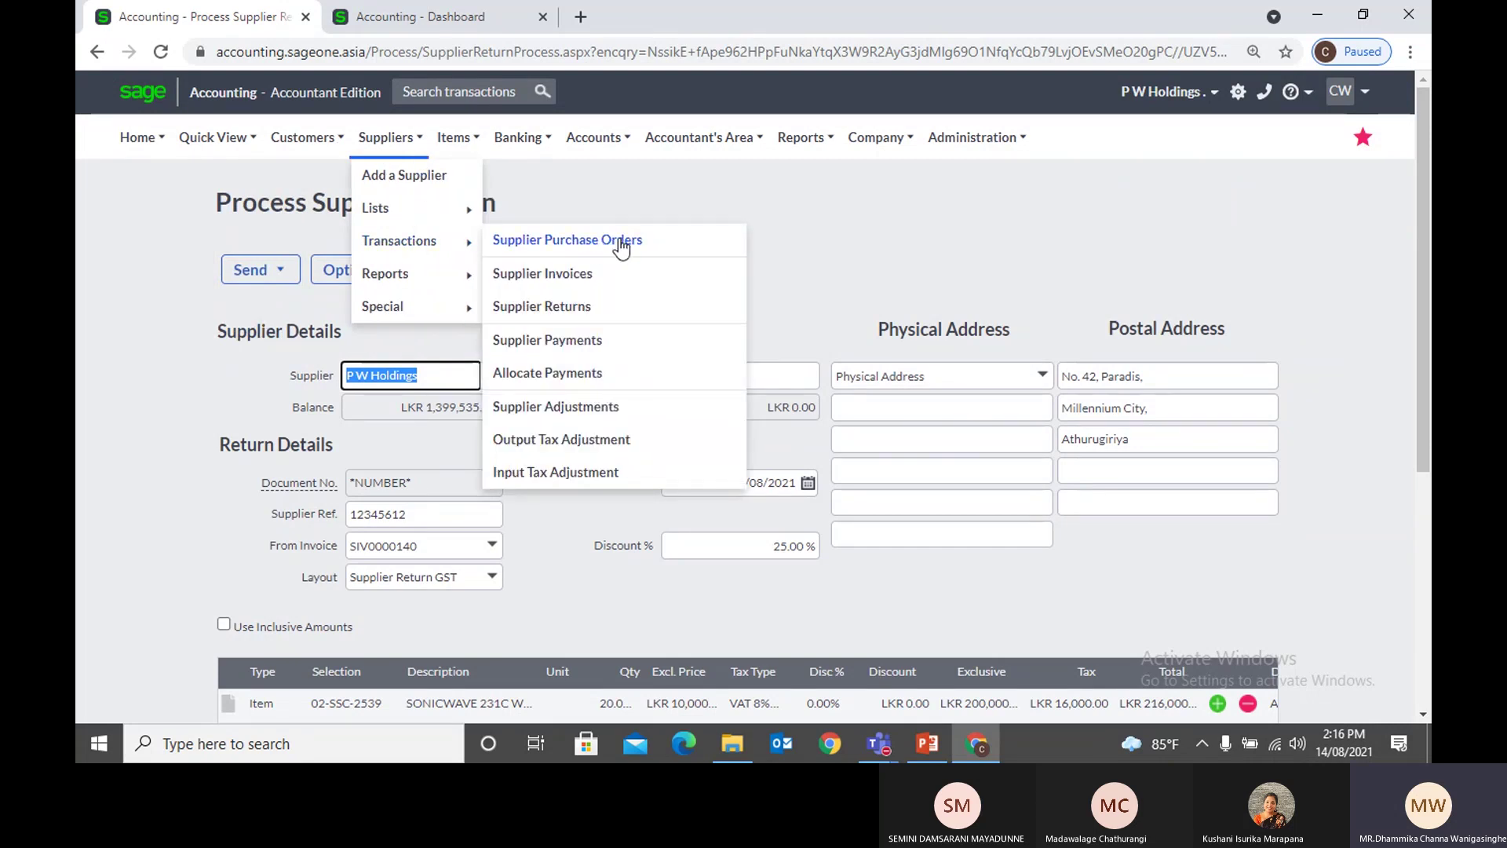
click(542, 306)
click(860, 161)
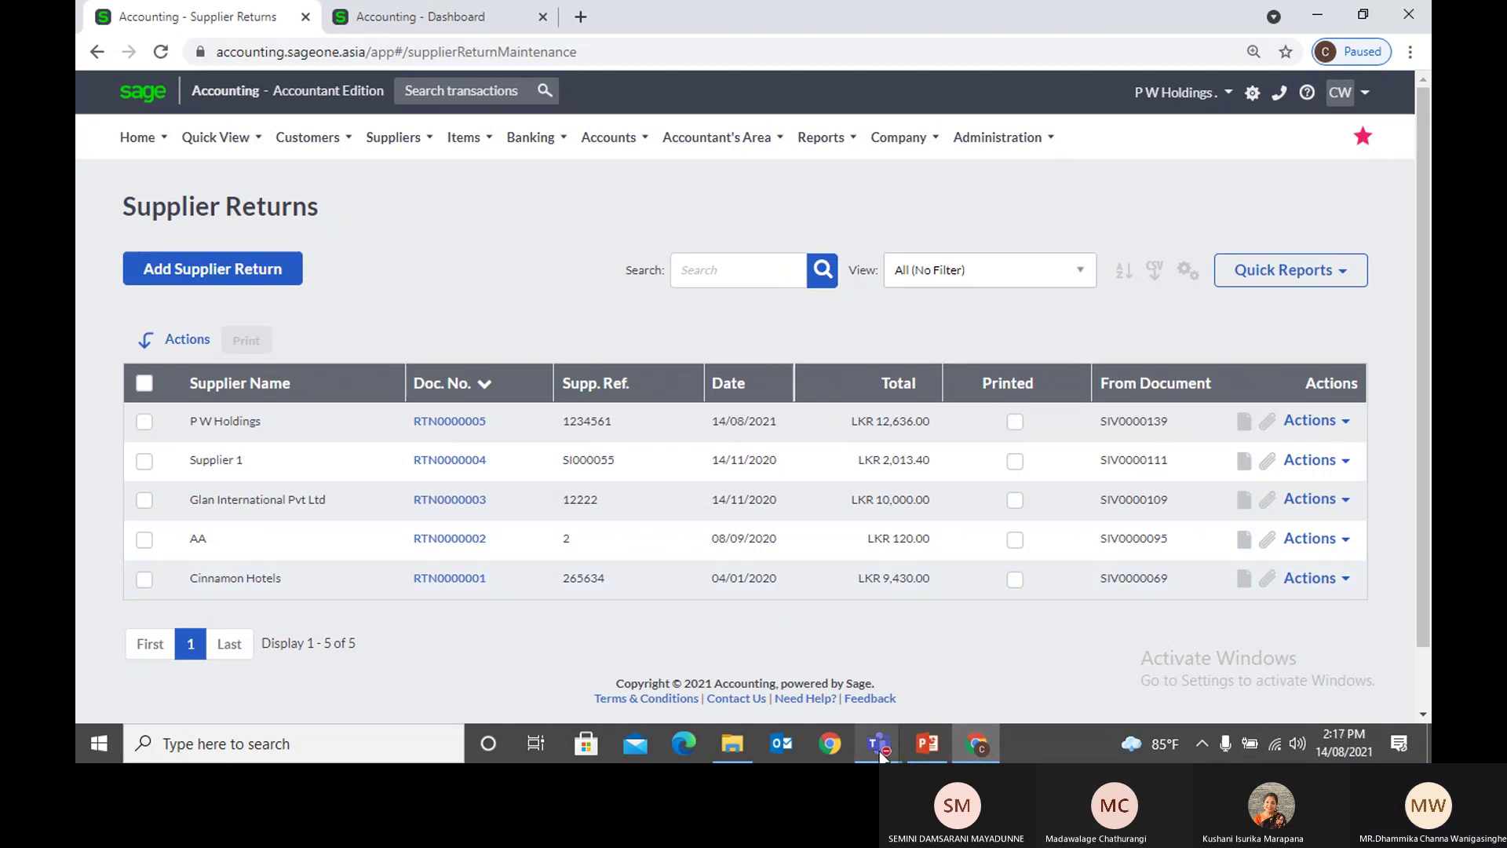
mouse_move(880, 752)
mouse_move(1038, 622)
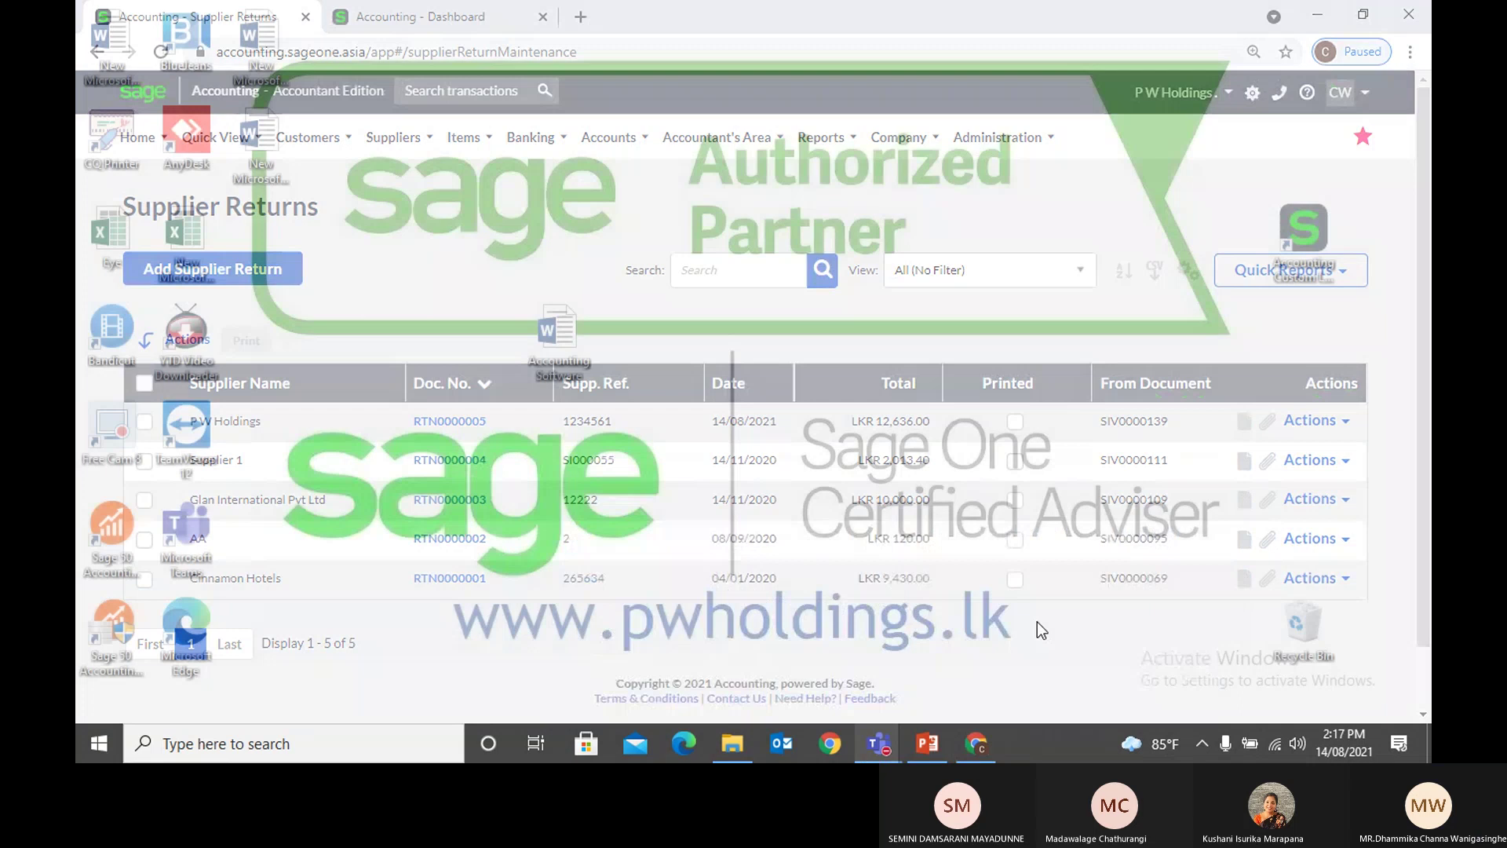
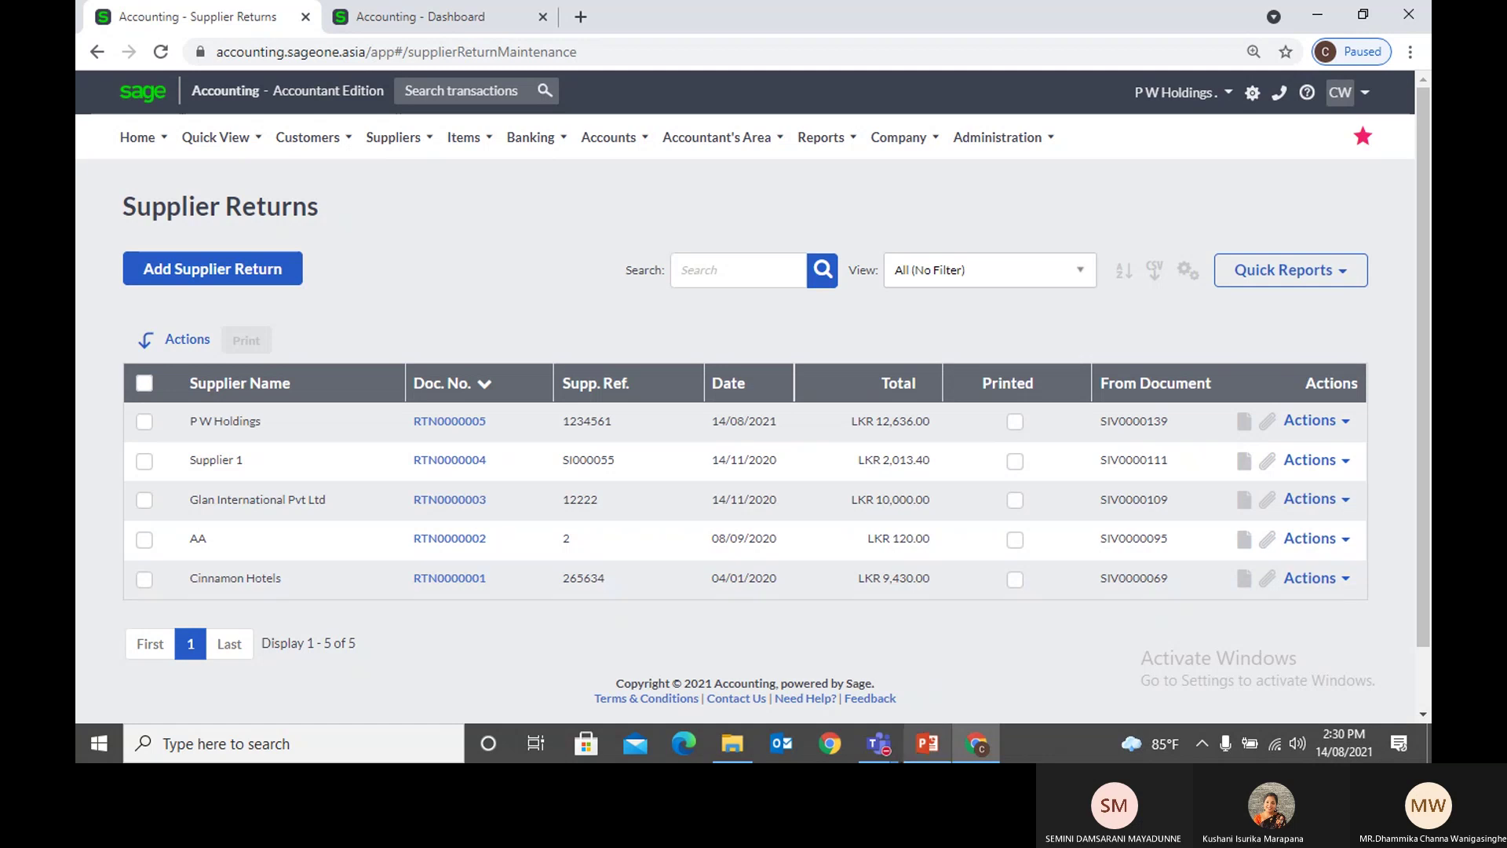
mouse_move(879, 743)
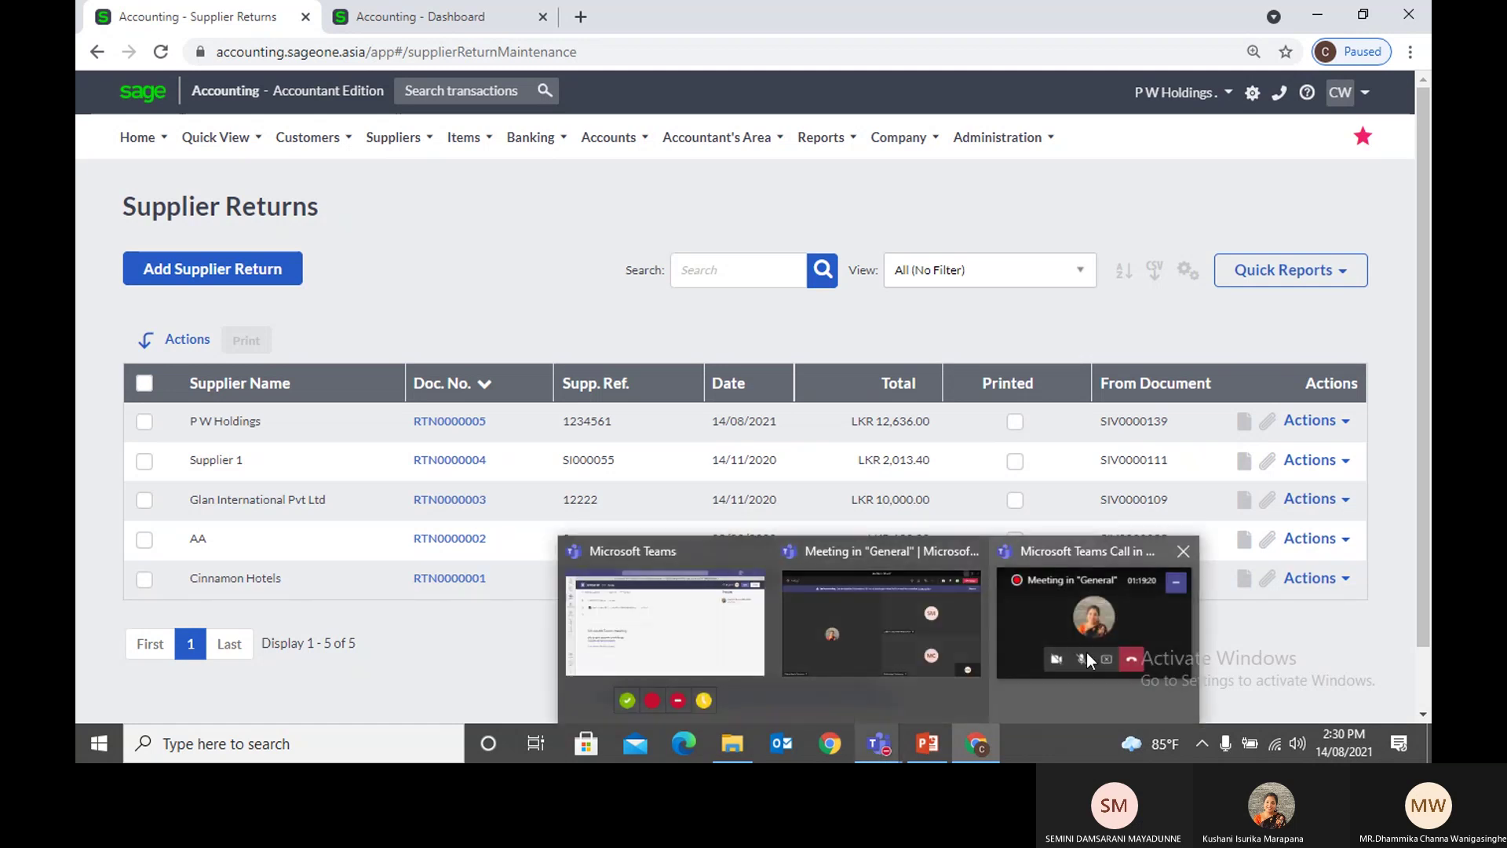
mouse_move(1085, 656)
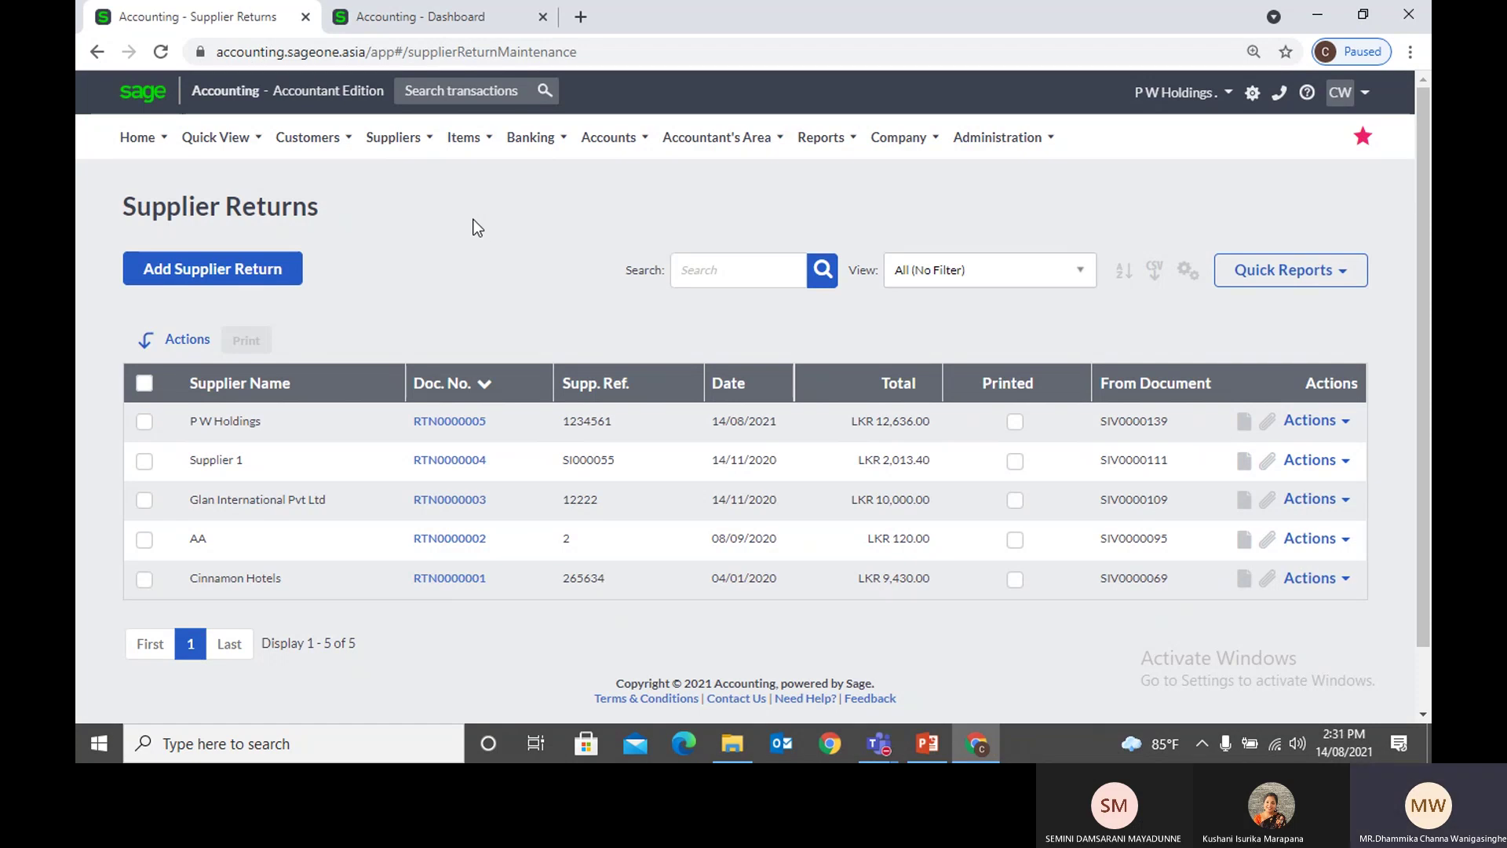
Step: Go to the supplier invoices list and start a new supplier invoice
mouse_move(414, 155)
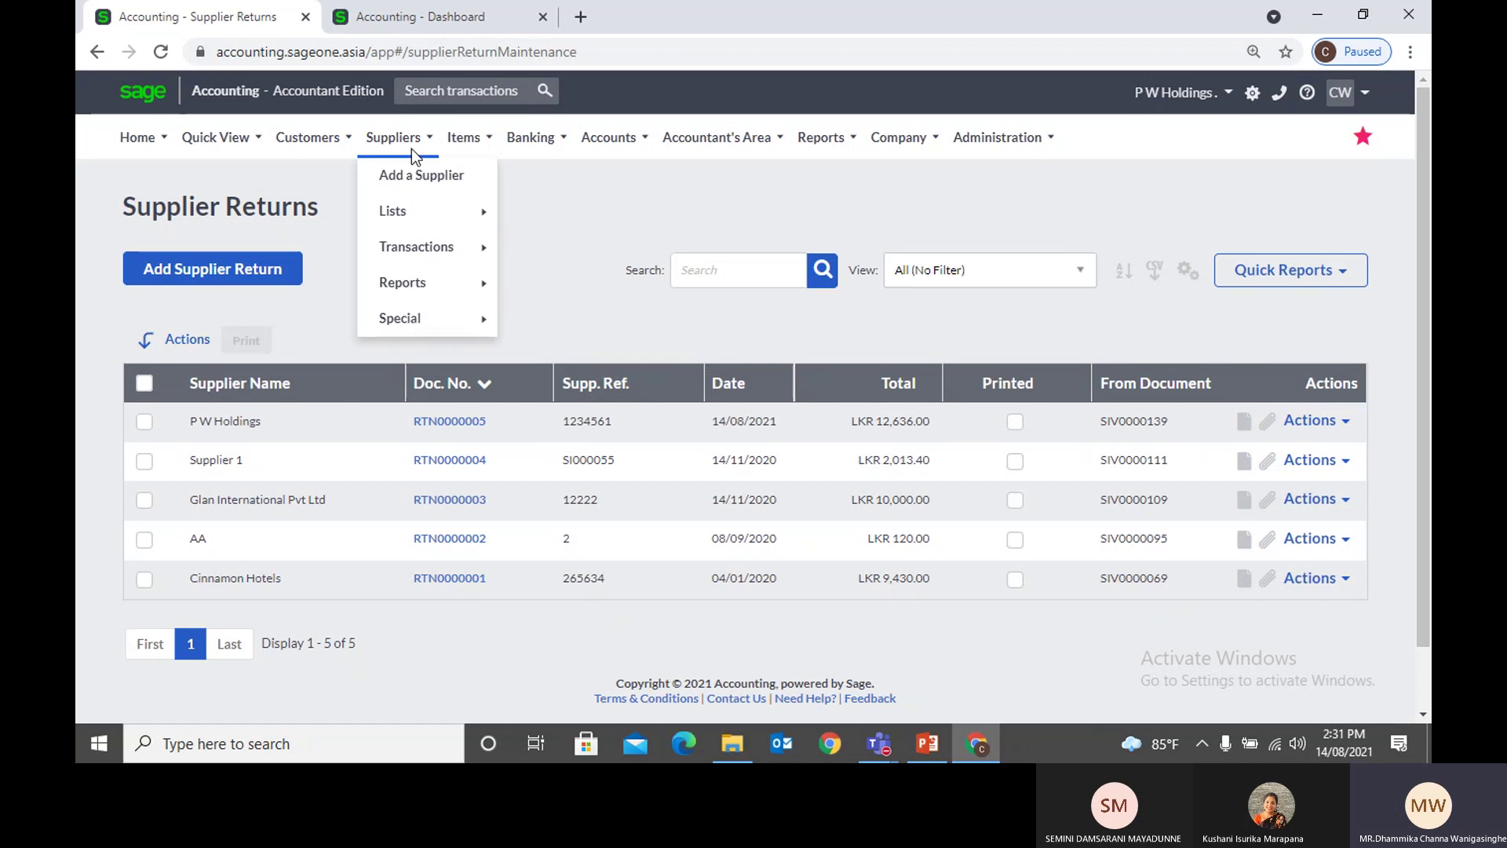
mouse_move(434, 250)
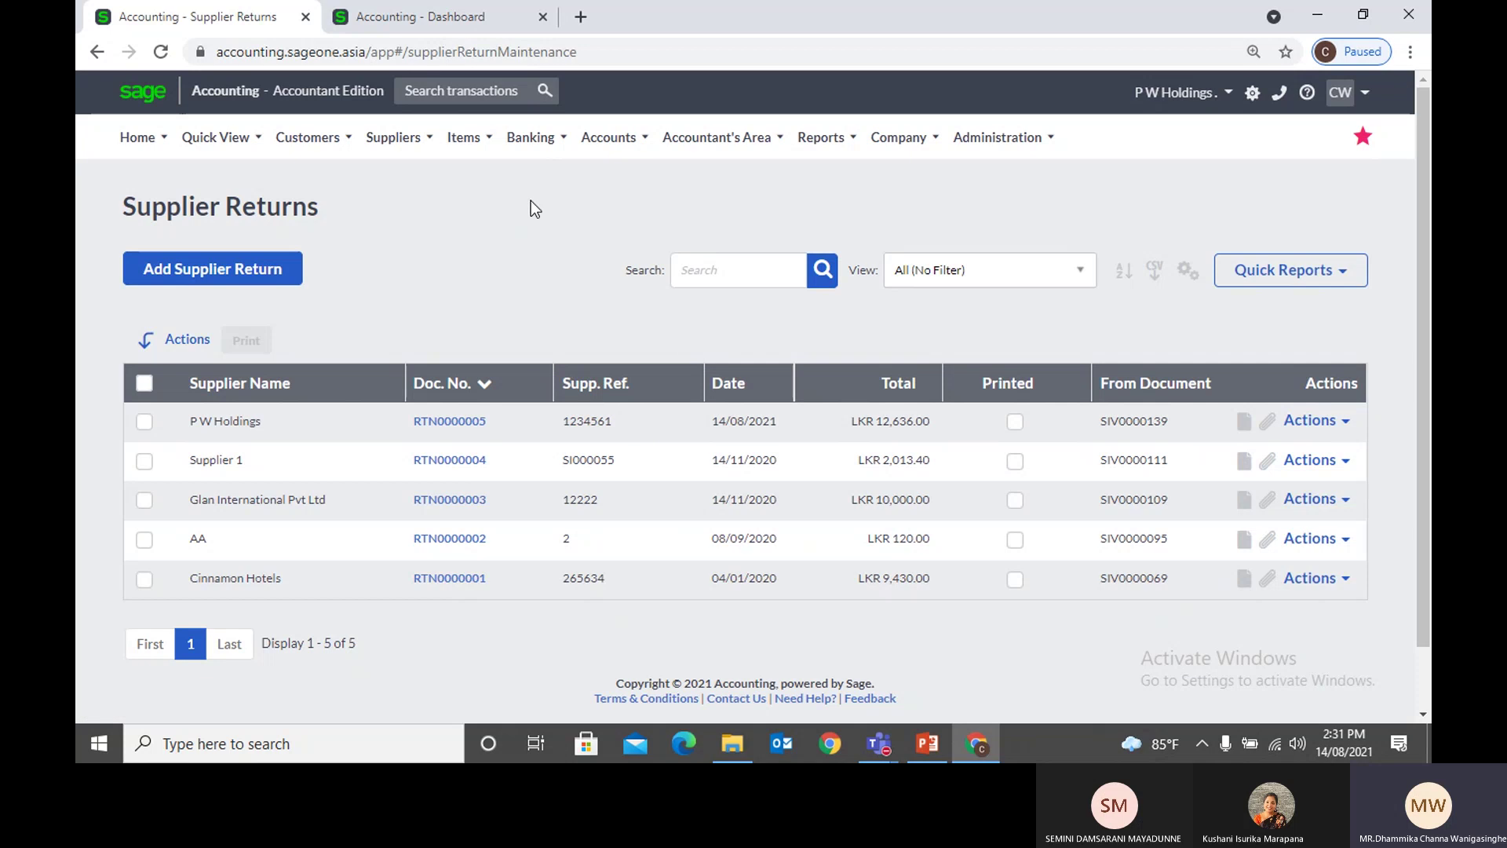
mouse_move(369, 153)
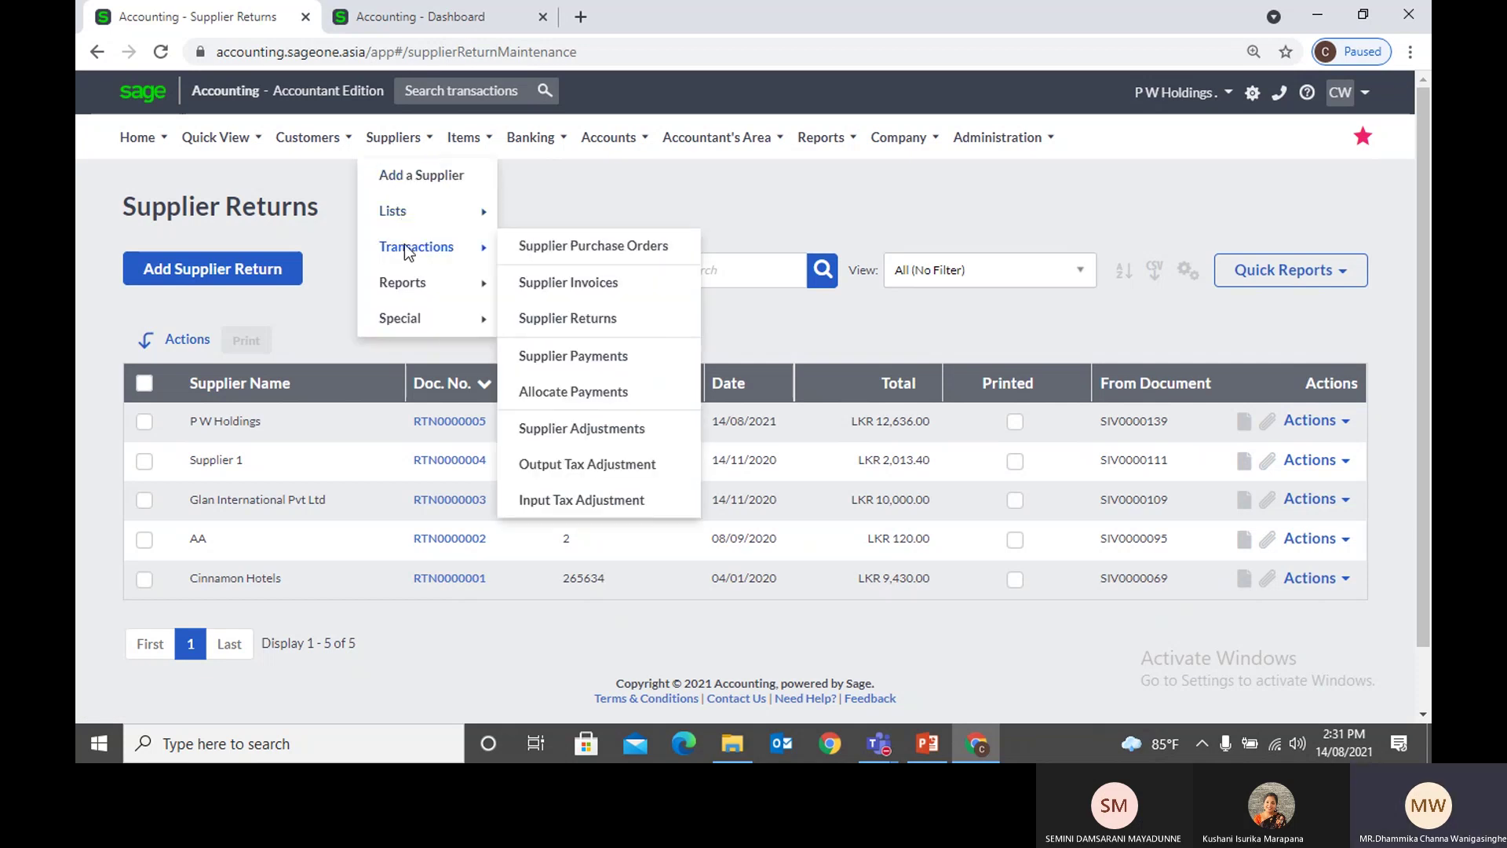
click(591, 284)
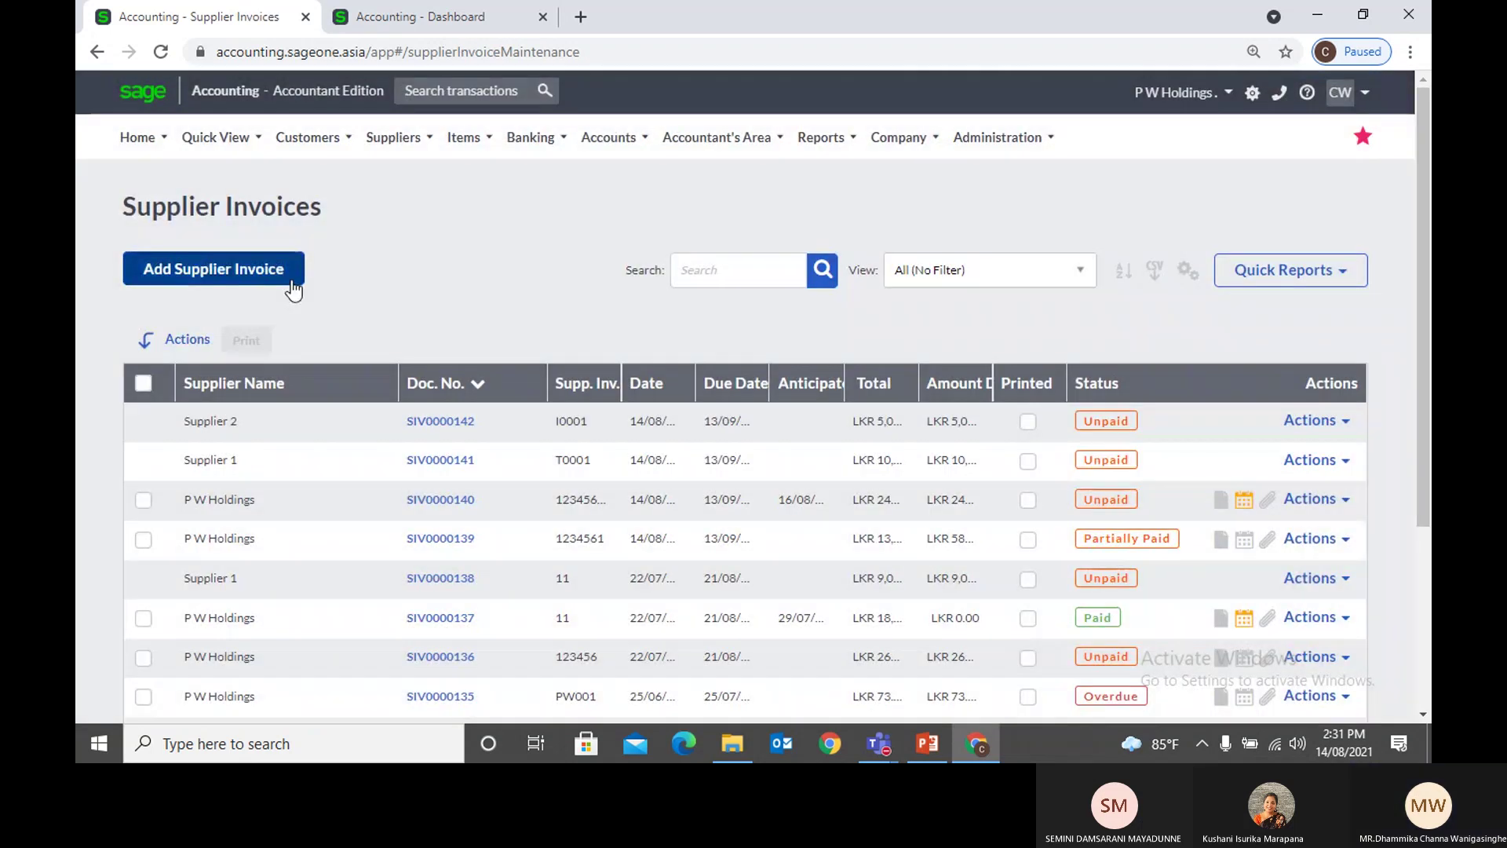
click(292, 271)
Step: View the available line types and the item list on the first line of the new supplier invoice
scroll(412, 318, down, 2)
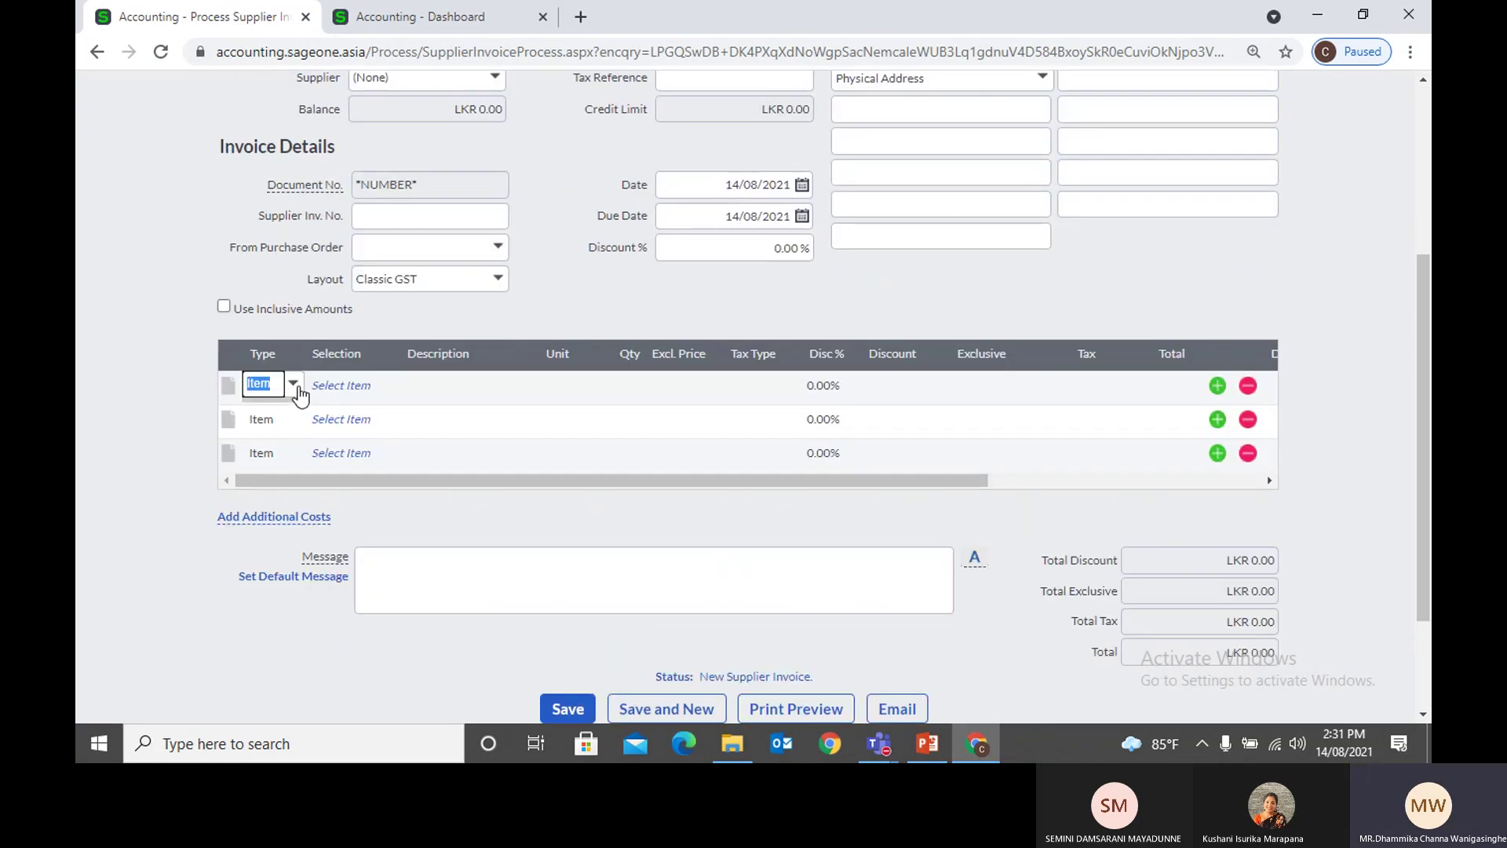
click(293, 384)
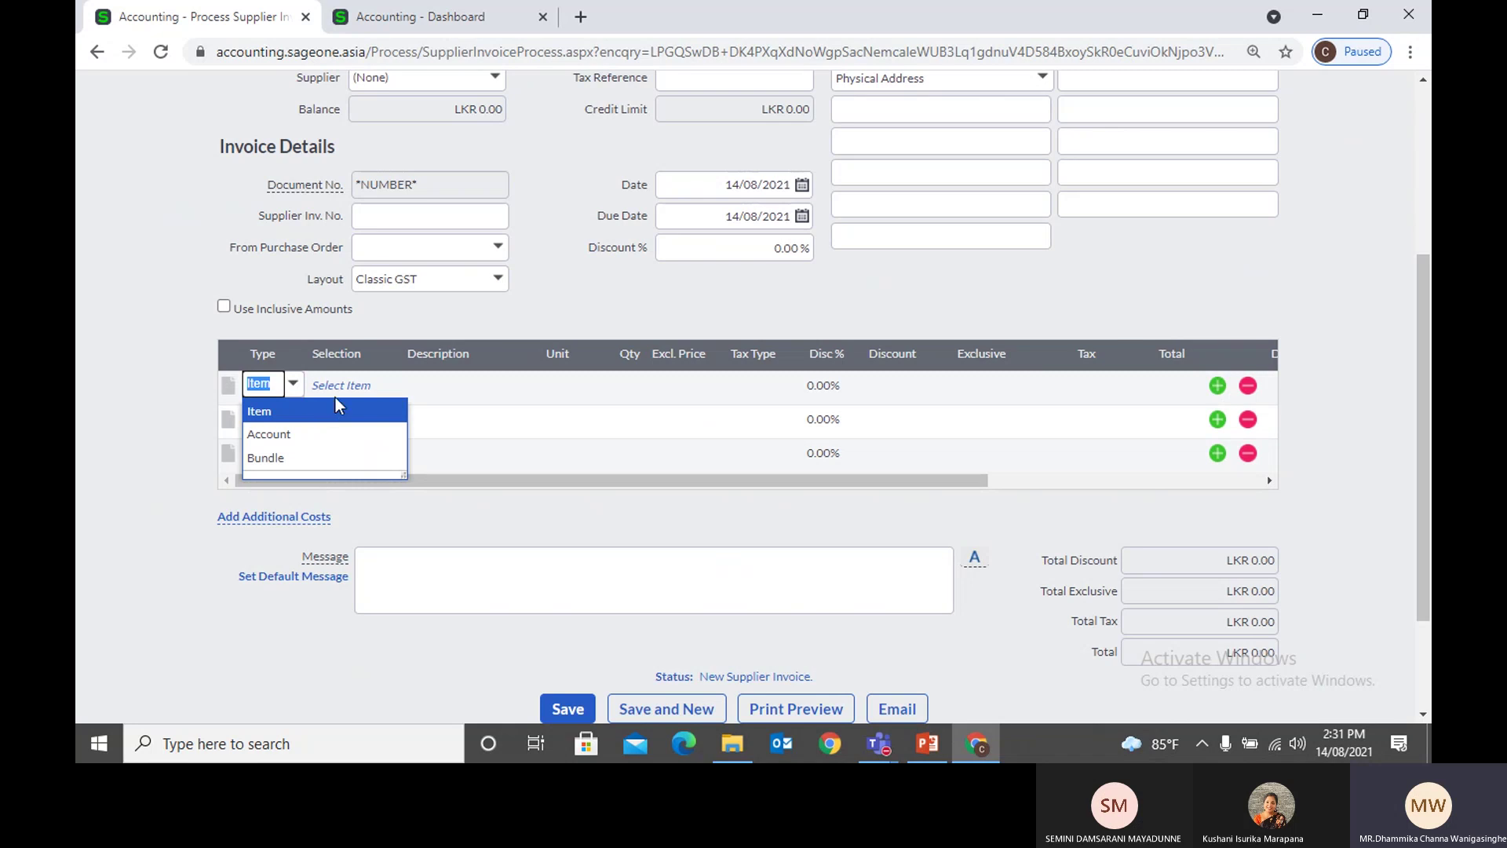
click(374, 392)
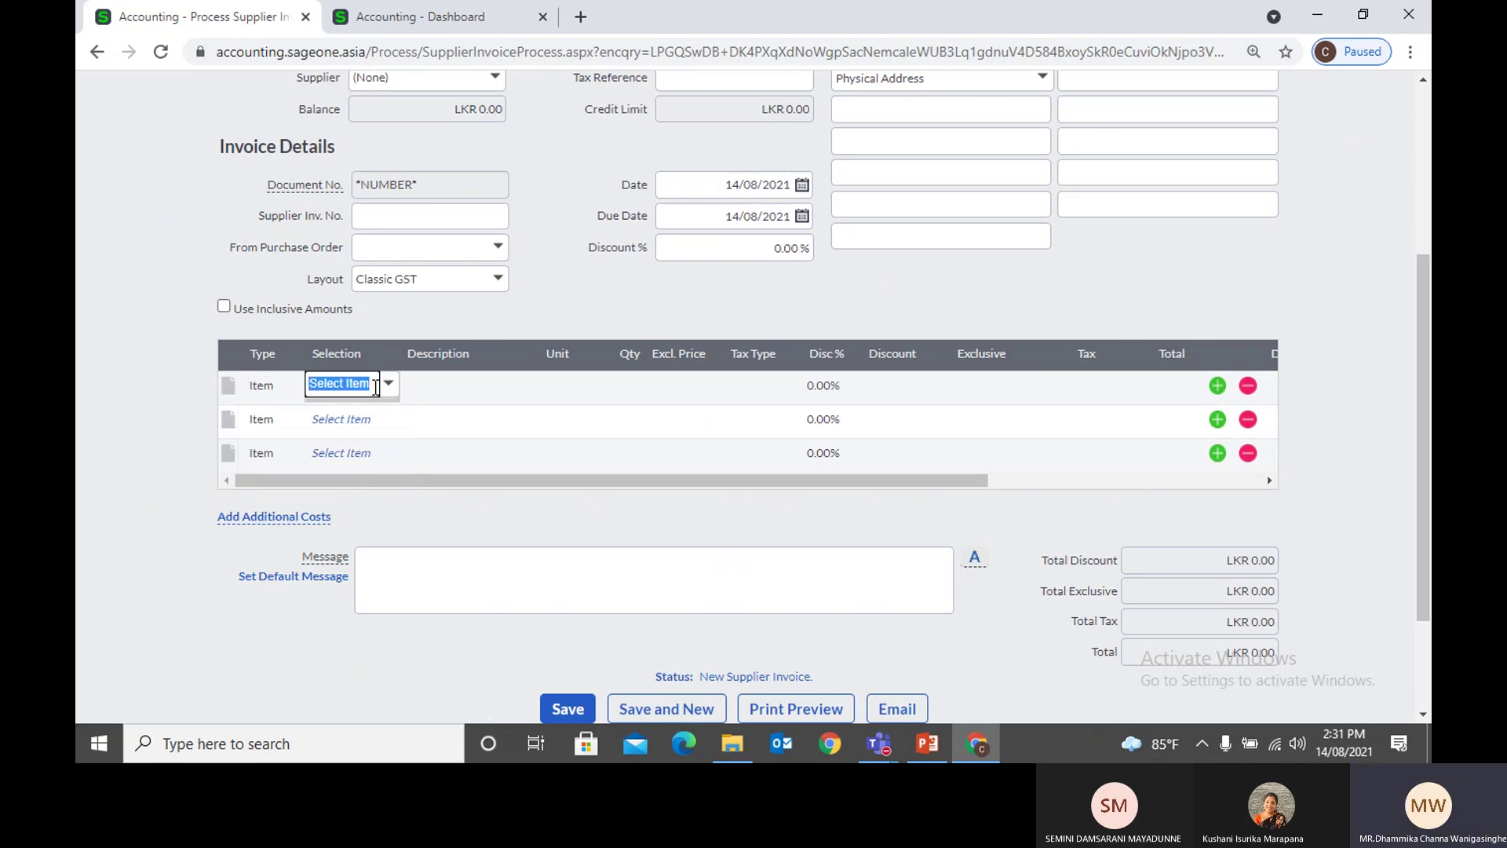
click(388, 384)
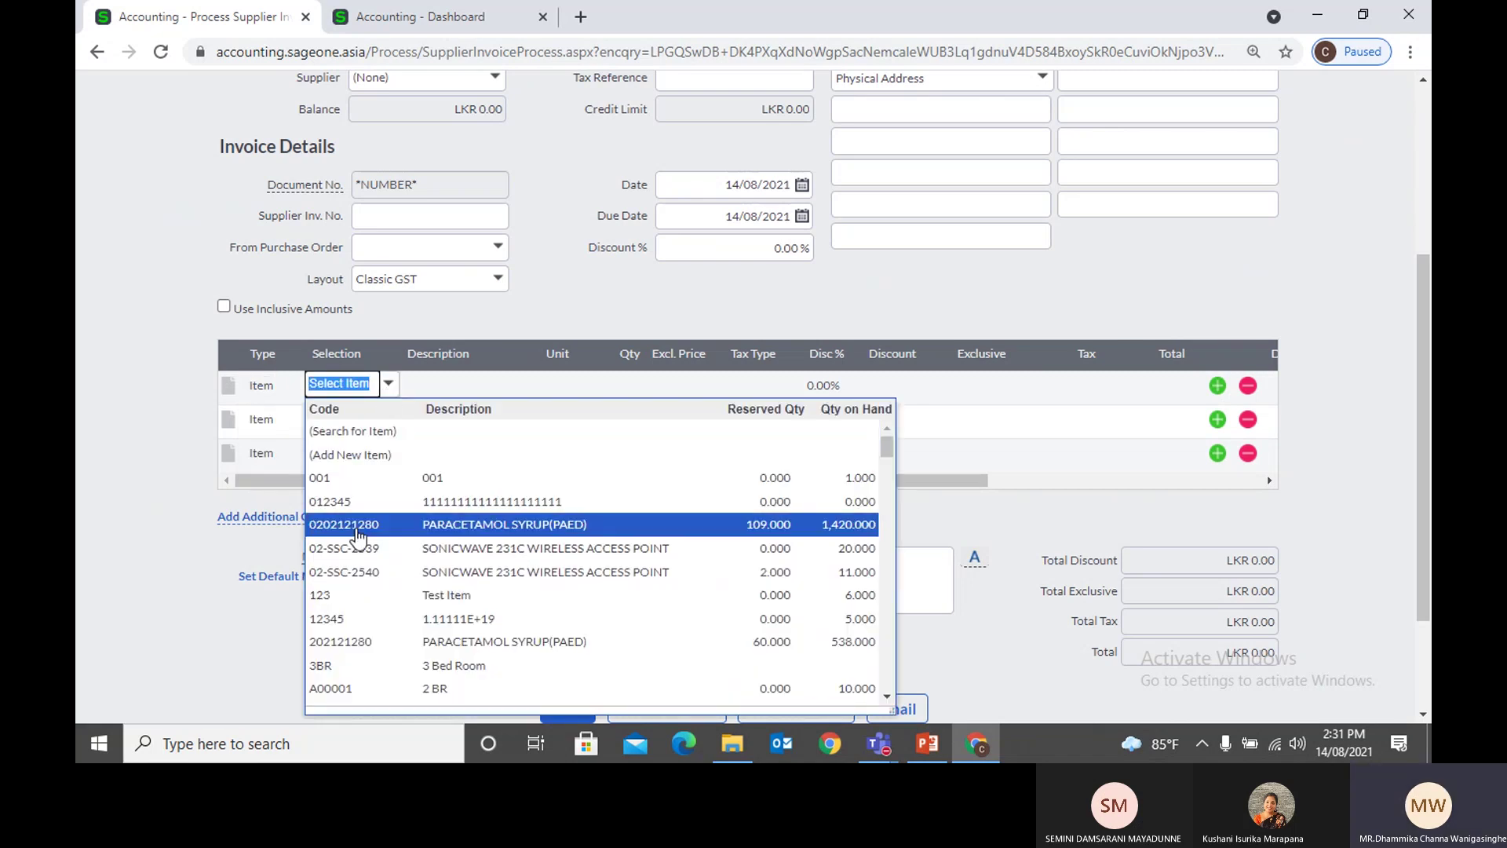
Step: Set the first invoice line's type to Account
click(261, 387)
click(292, 392)
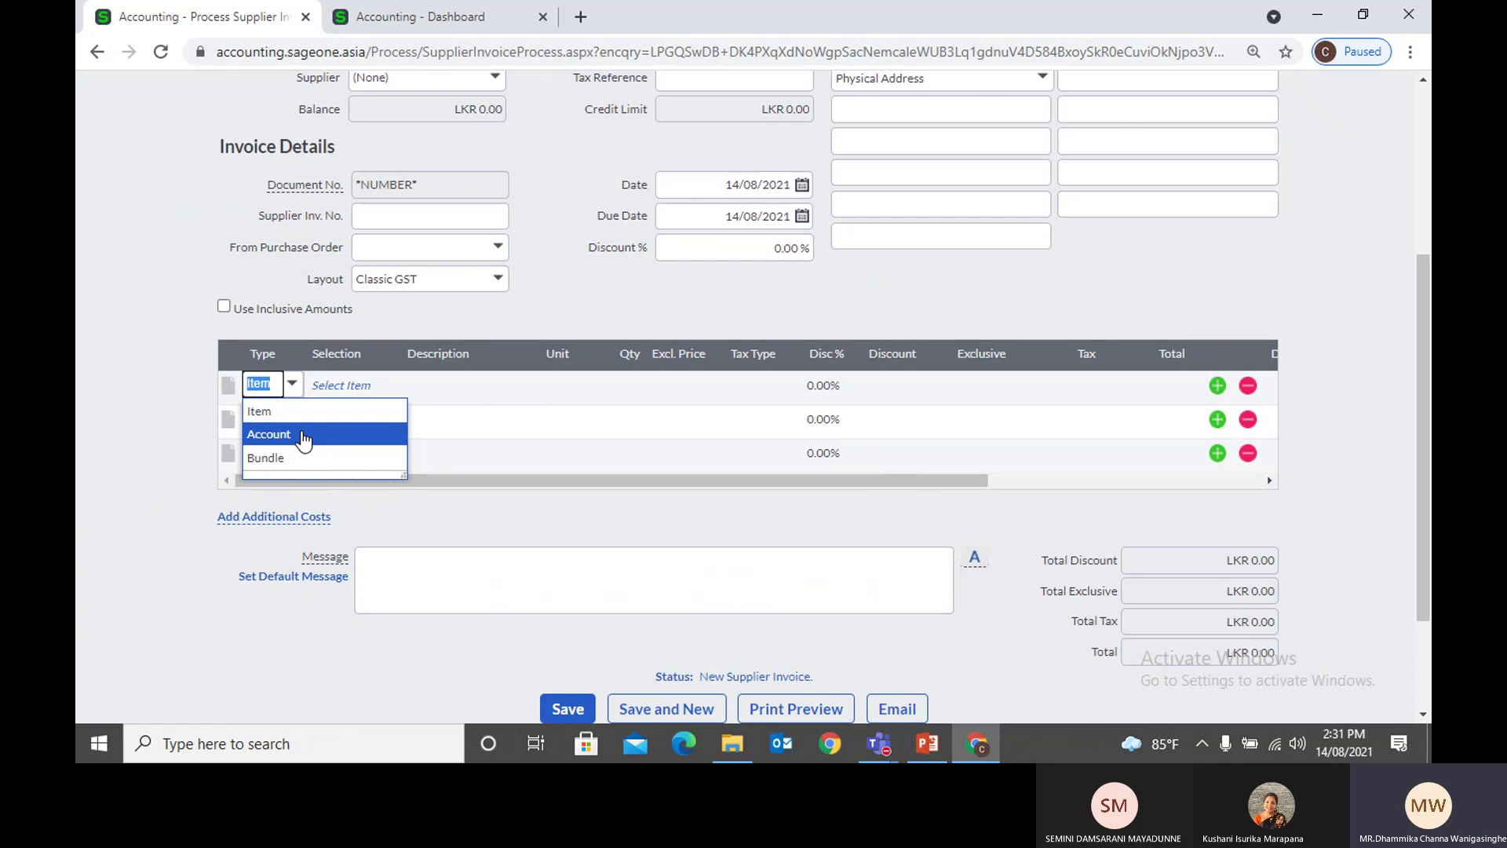
click(303, 438)
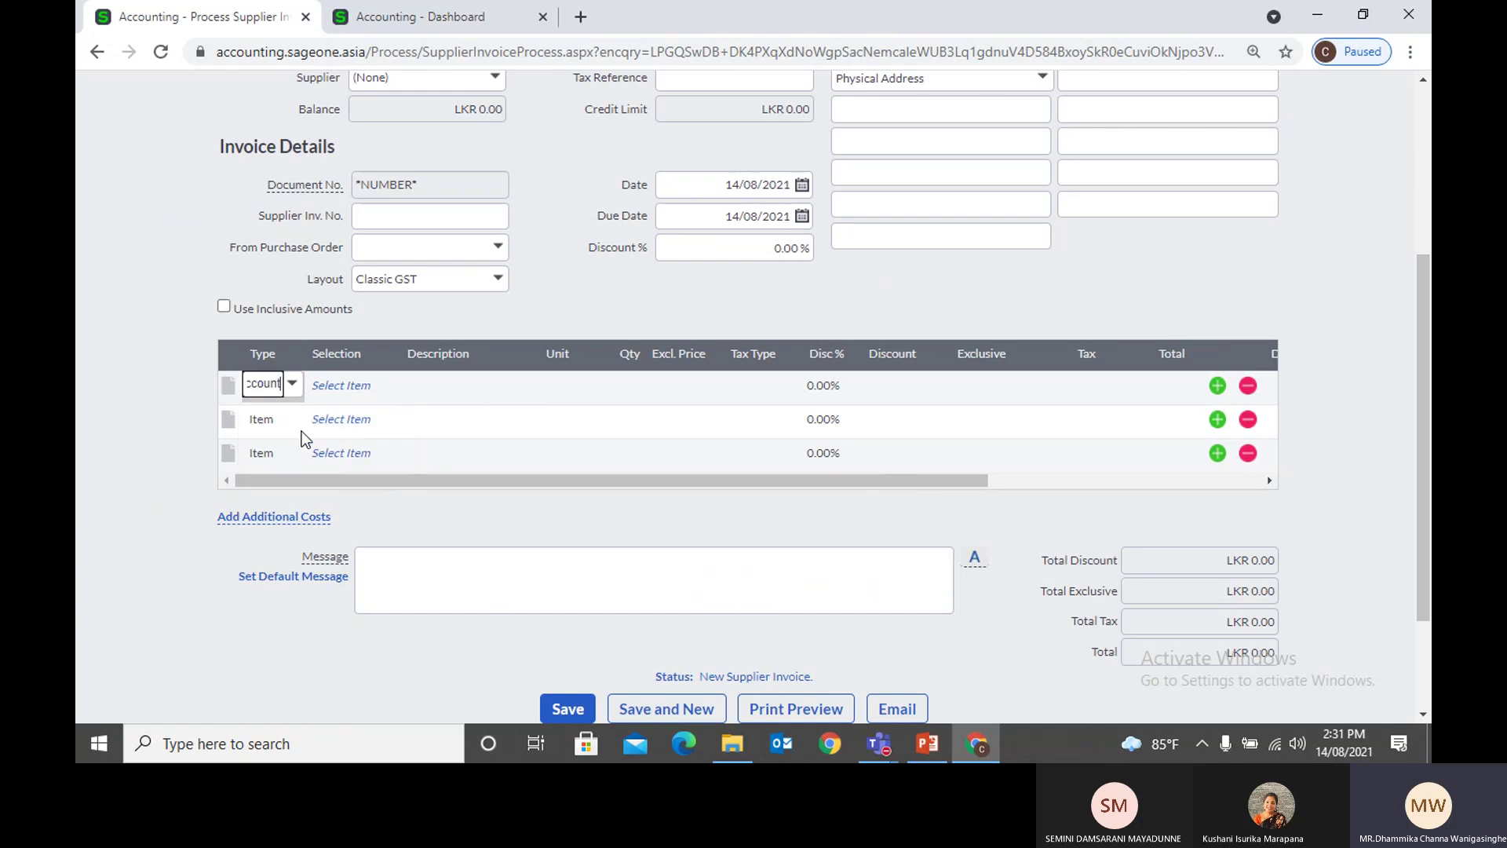
Step: Browse the account choices for the first invoice line and select the Electricity Expenses account
click(376, 394)
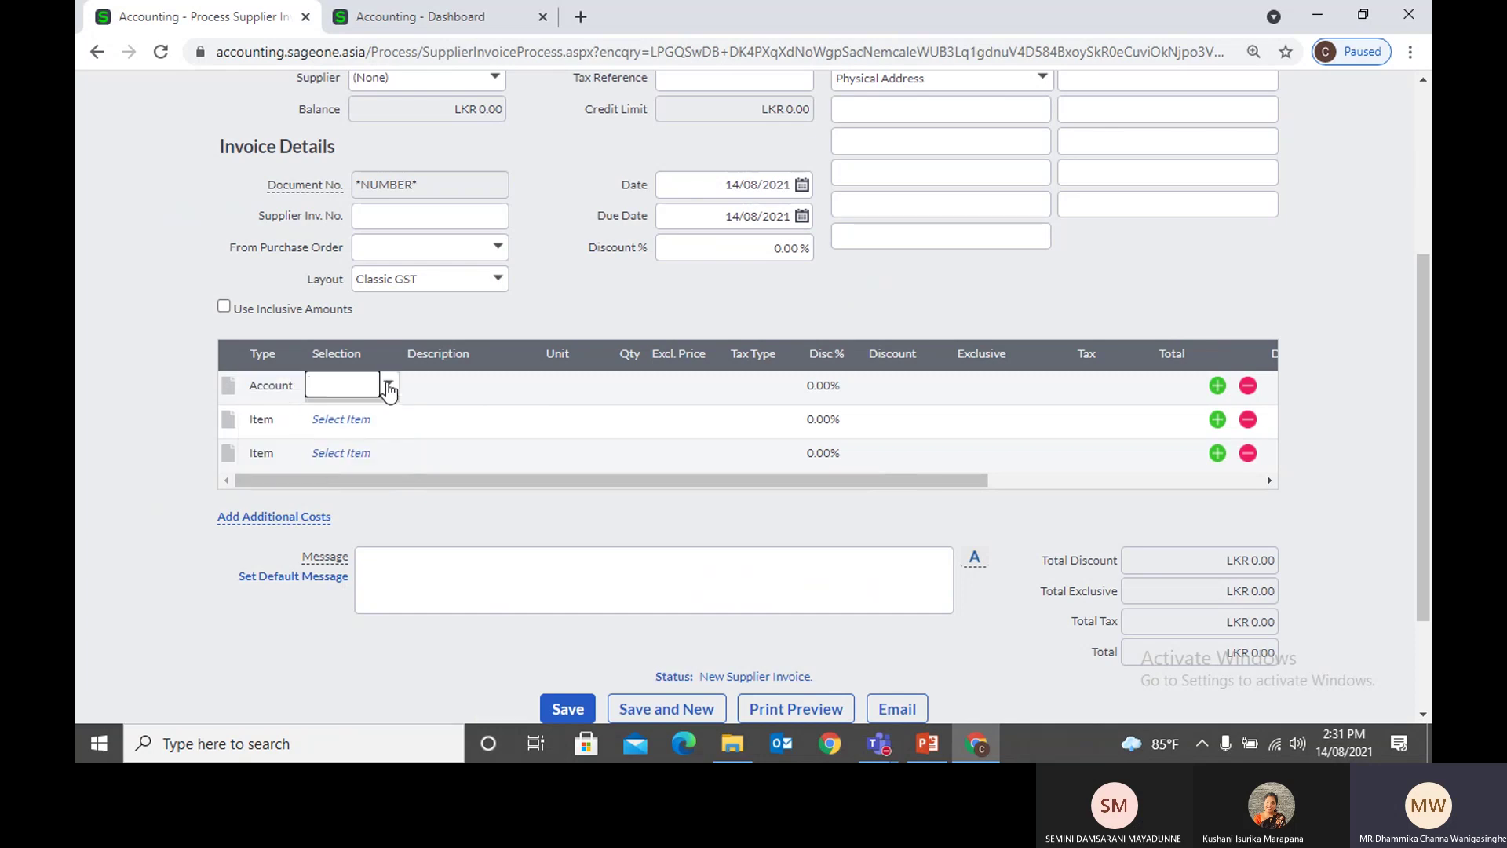
click(388, 386)
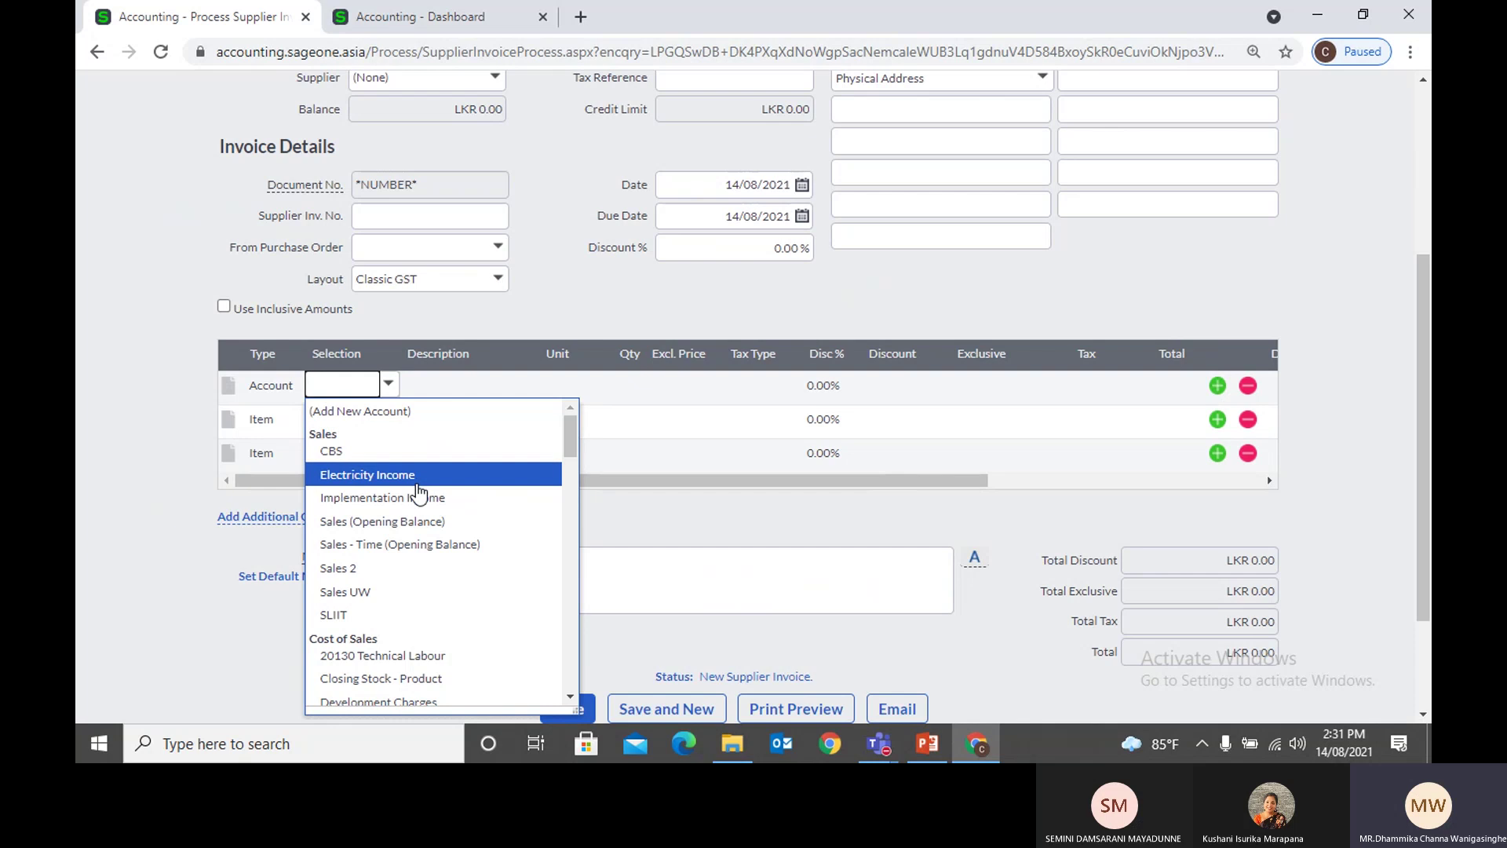
scroll(417, 493, down, 4)
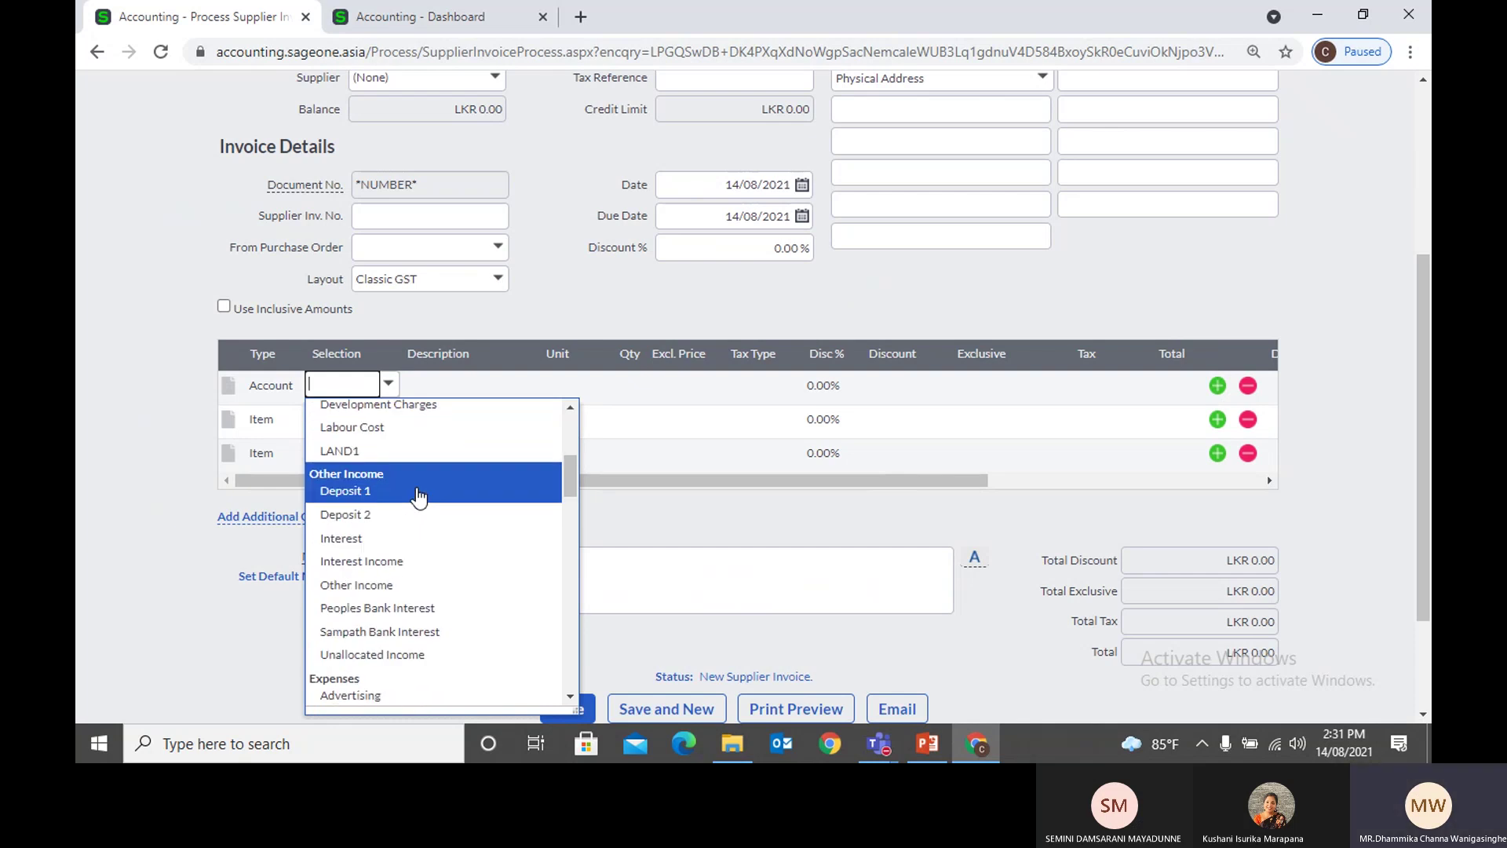
scroll(412, 518, down, 3)
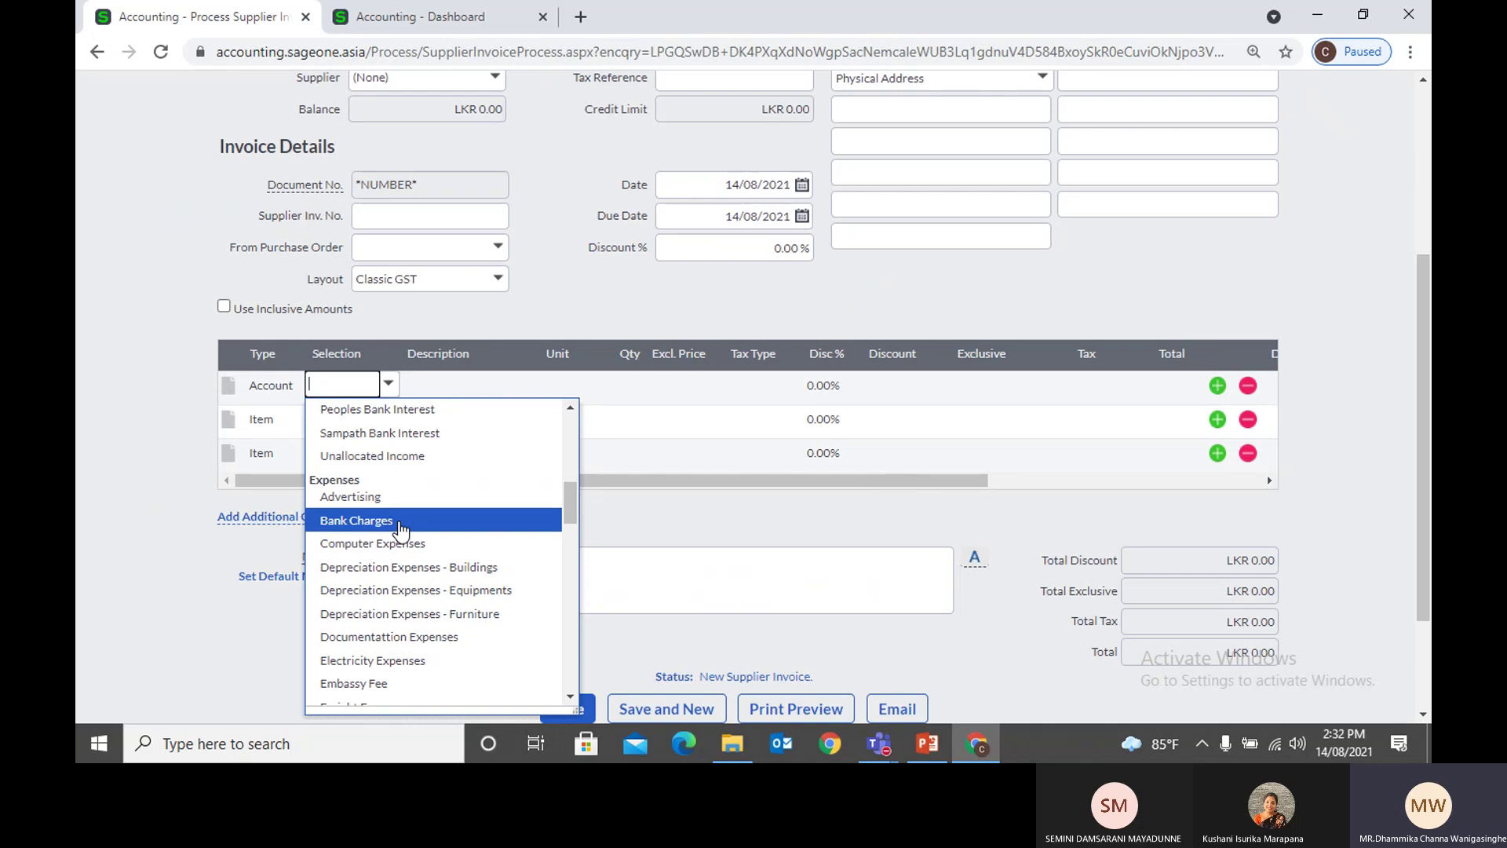
scroll(401, 530, down, 10)
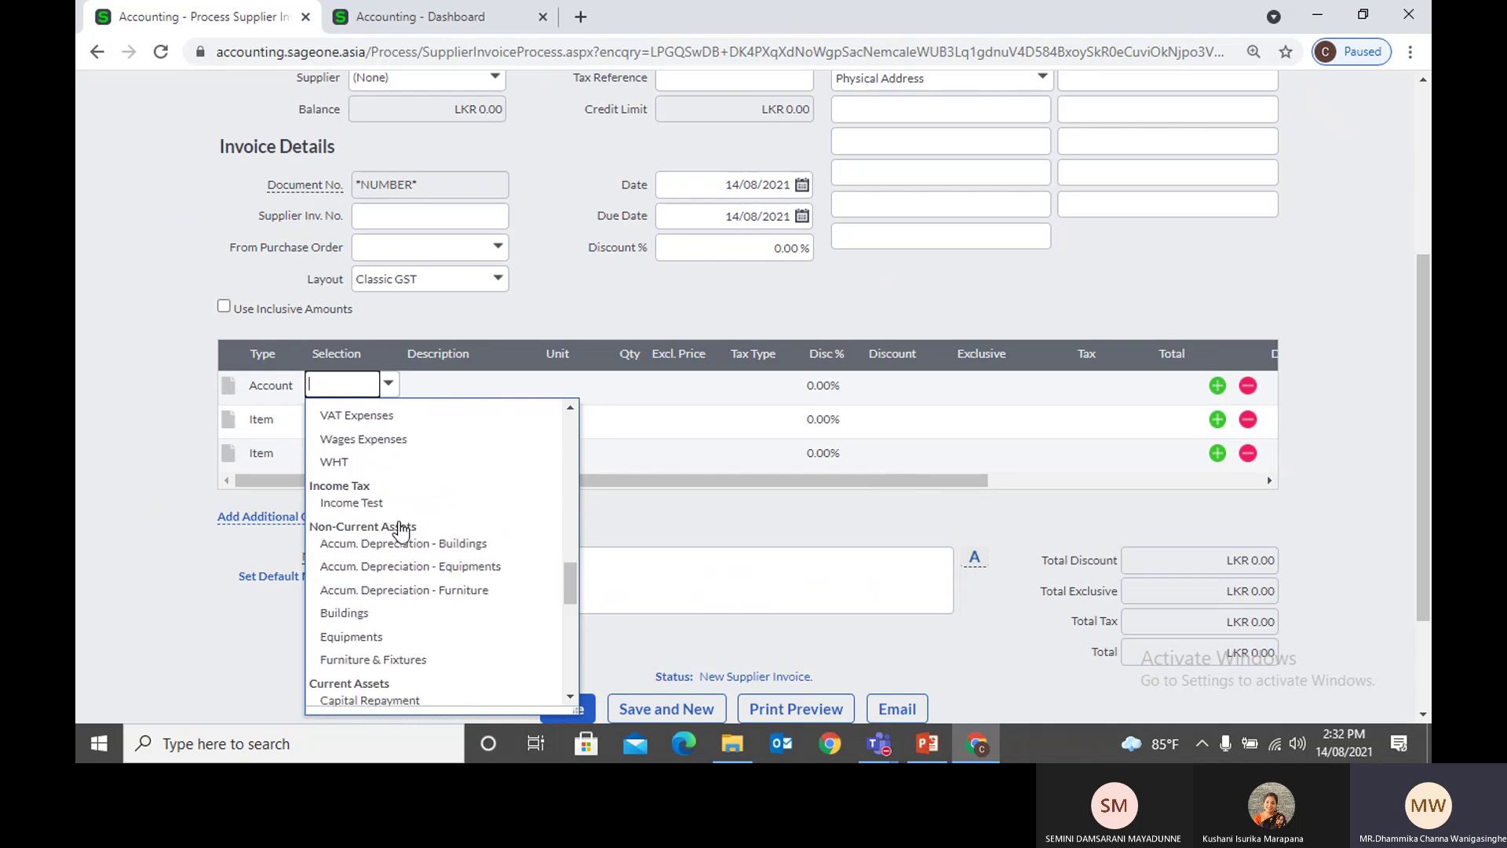
scroll(400, 529, down, 1)
scroll(400, 530, up, 6)
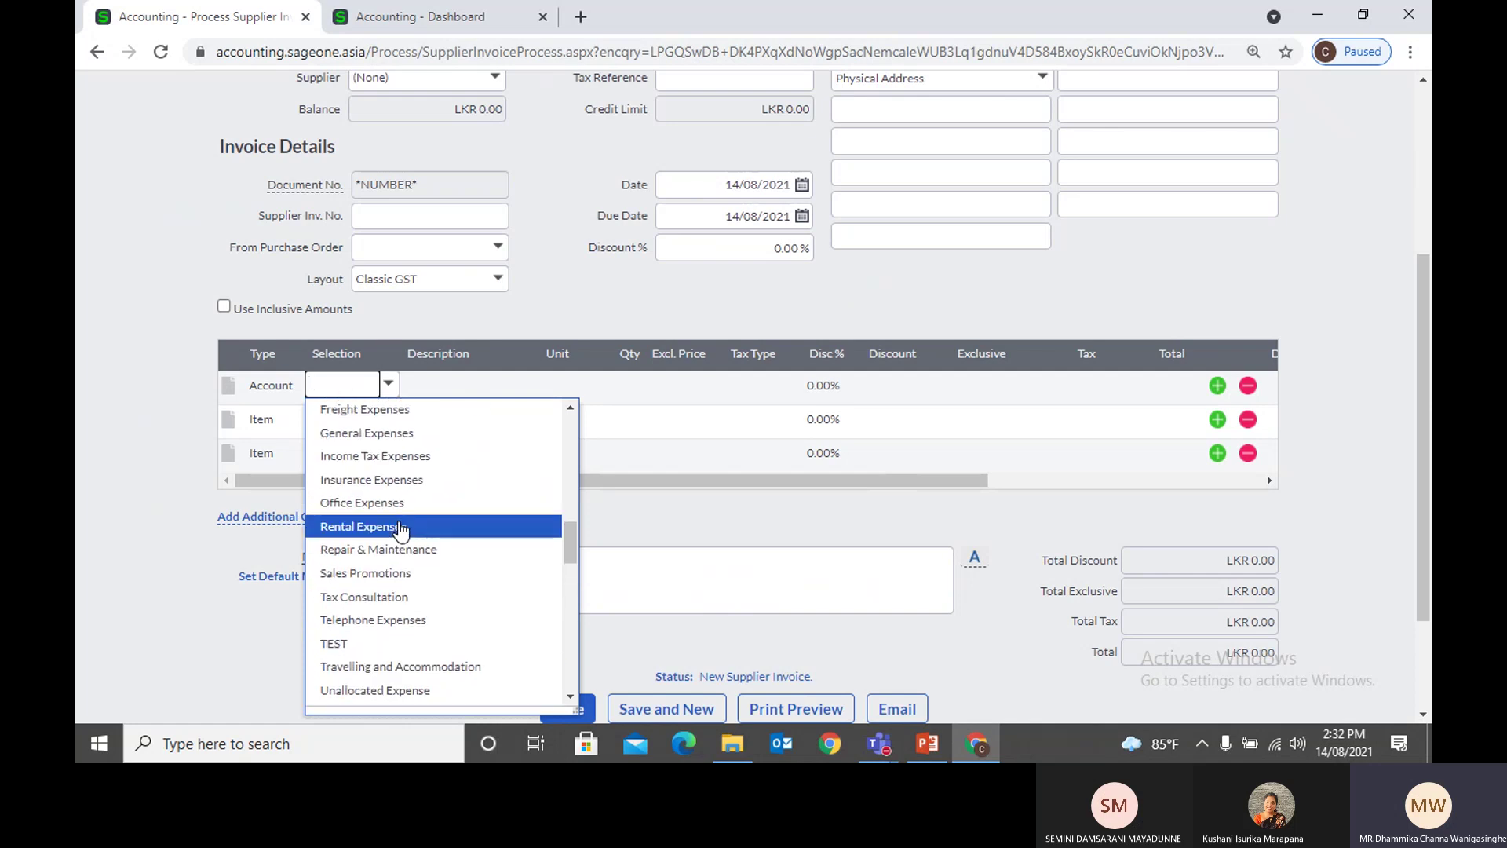
scroll(400, 530, up, 2)
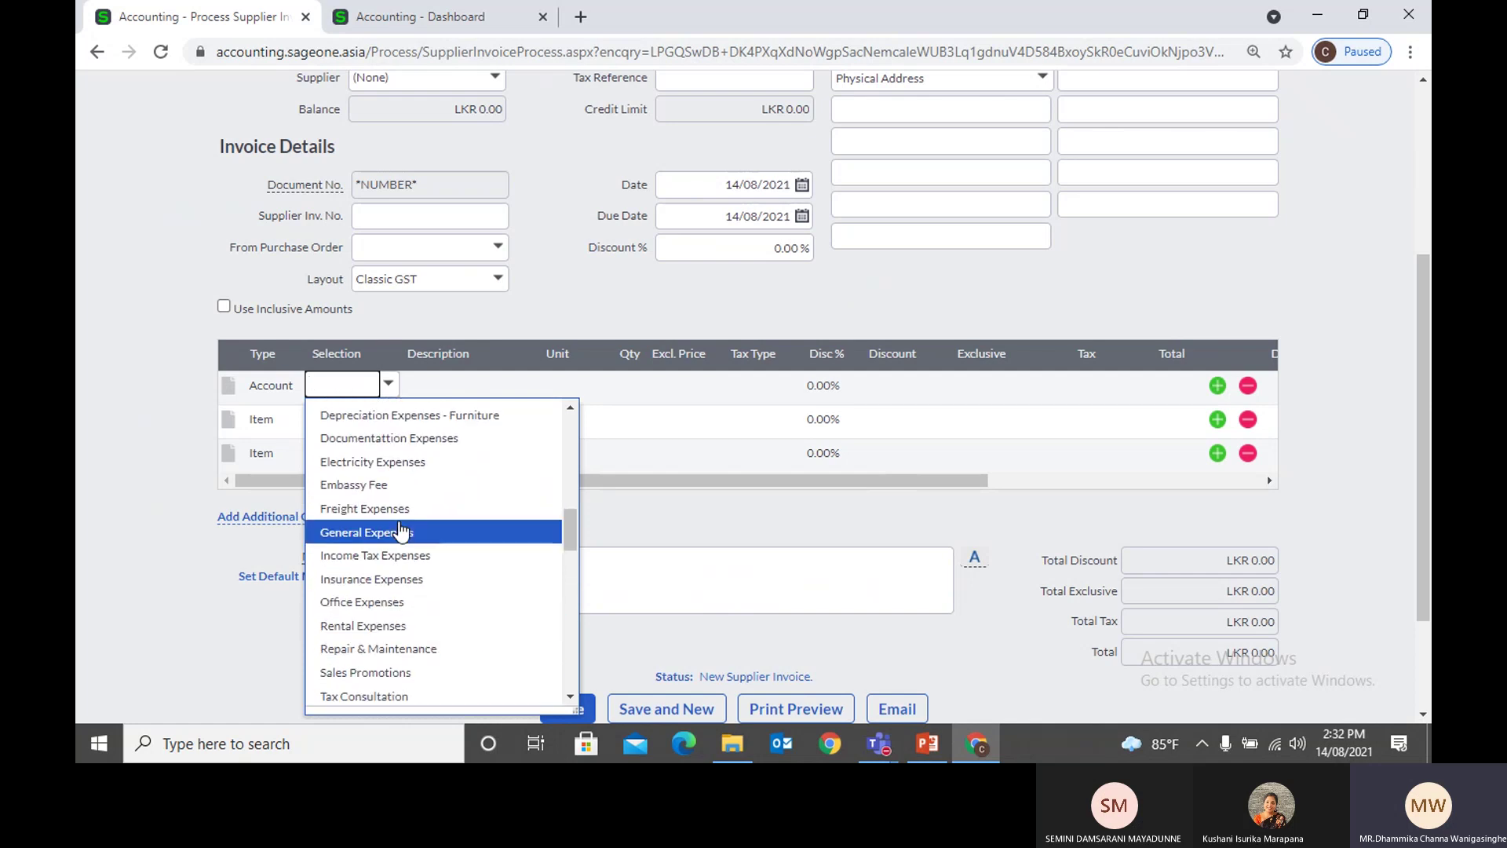
scroll(400, 529, up, 4)
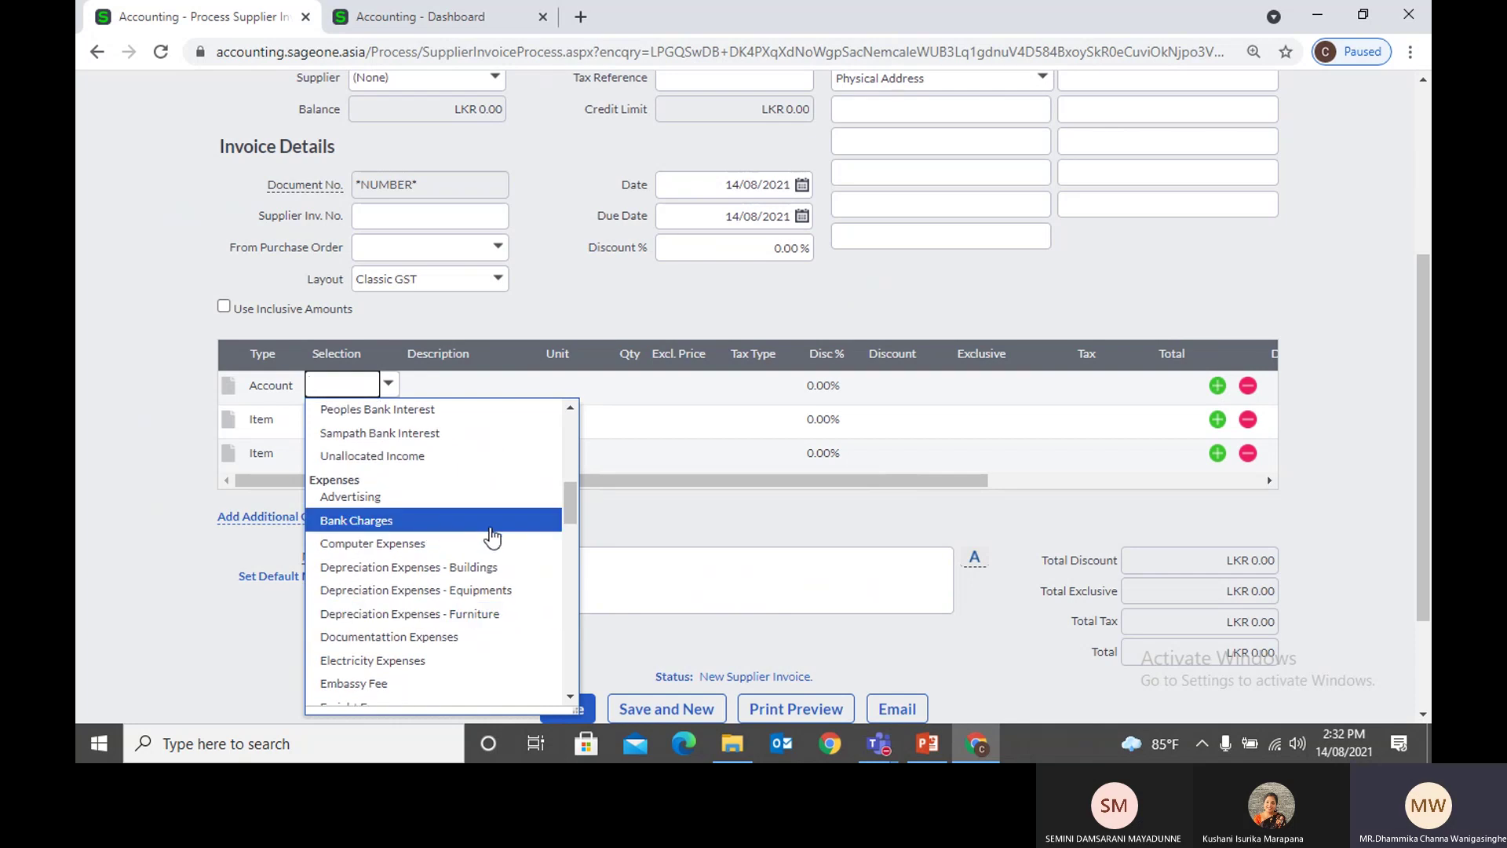
scroll(488, 532, down, 2)
click(464, 561)
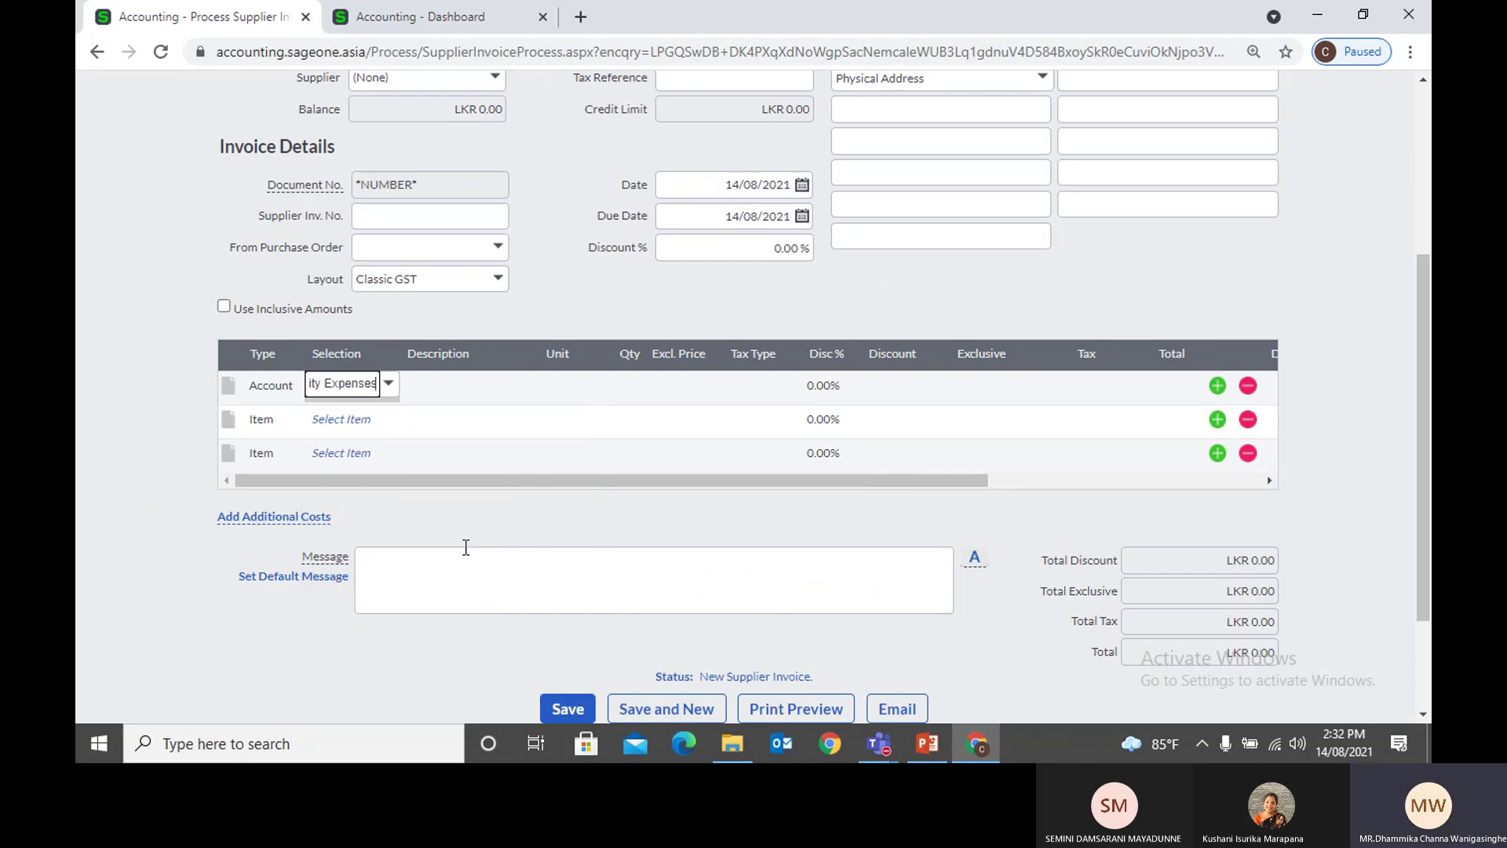
Step: Change the first invoice line's account to Advertising
click(395, 386)
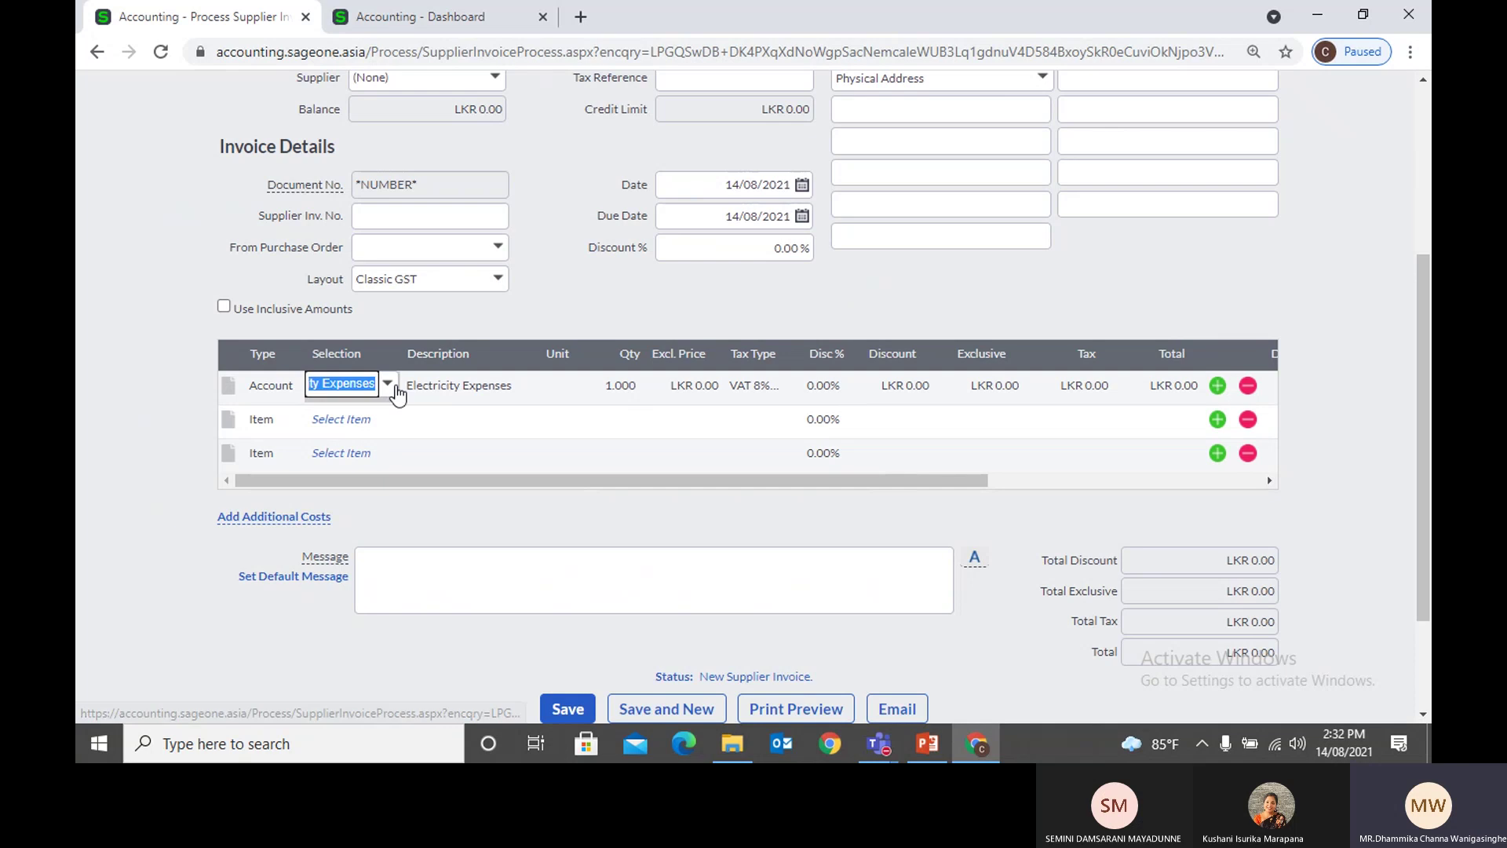
click(389, 384)
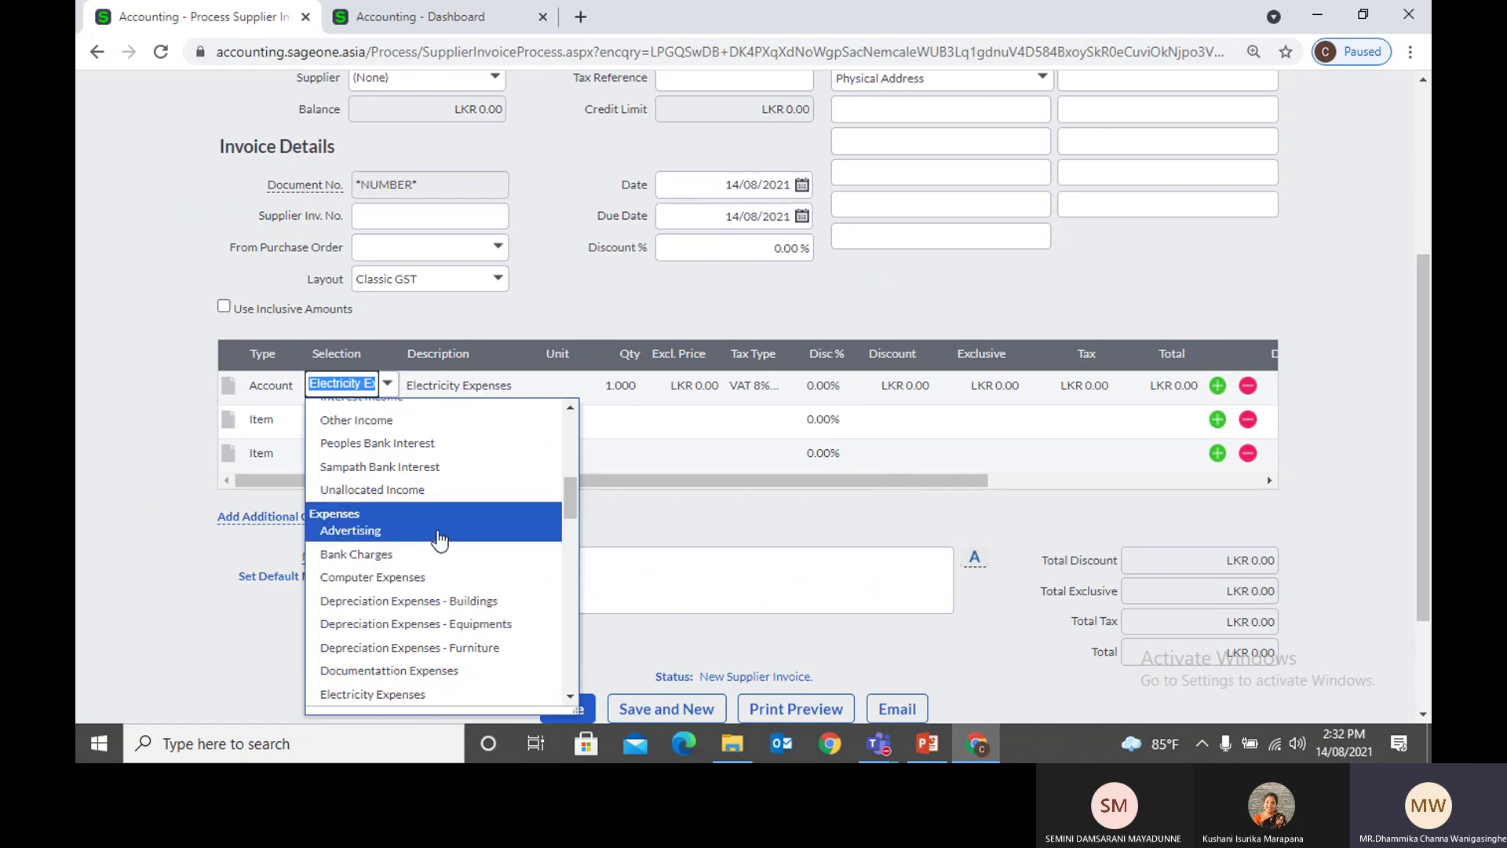
click(438, 539)
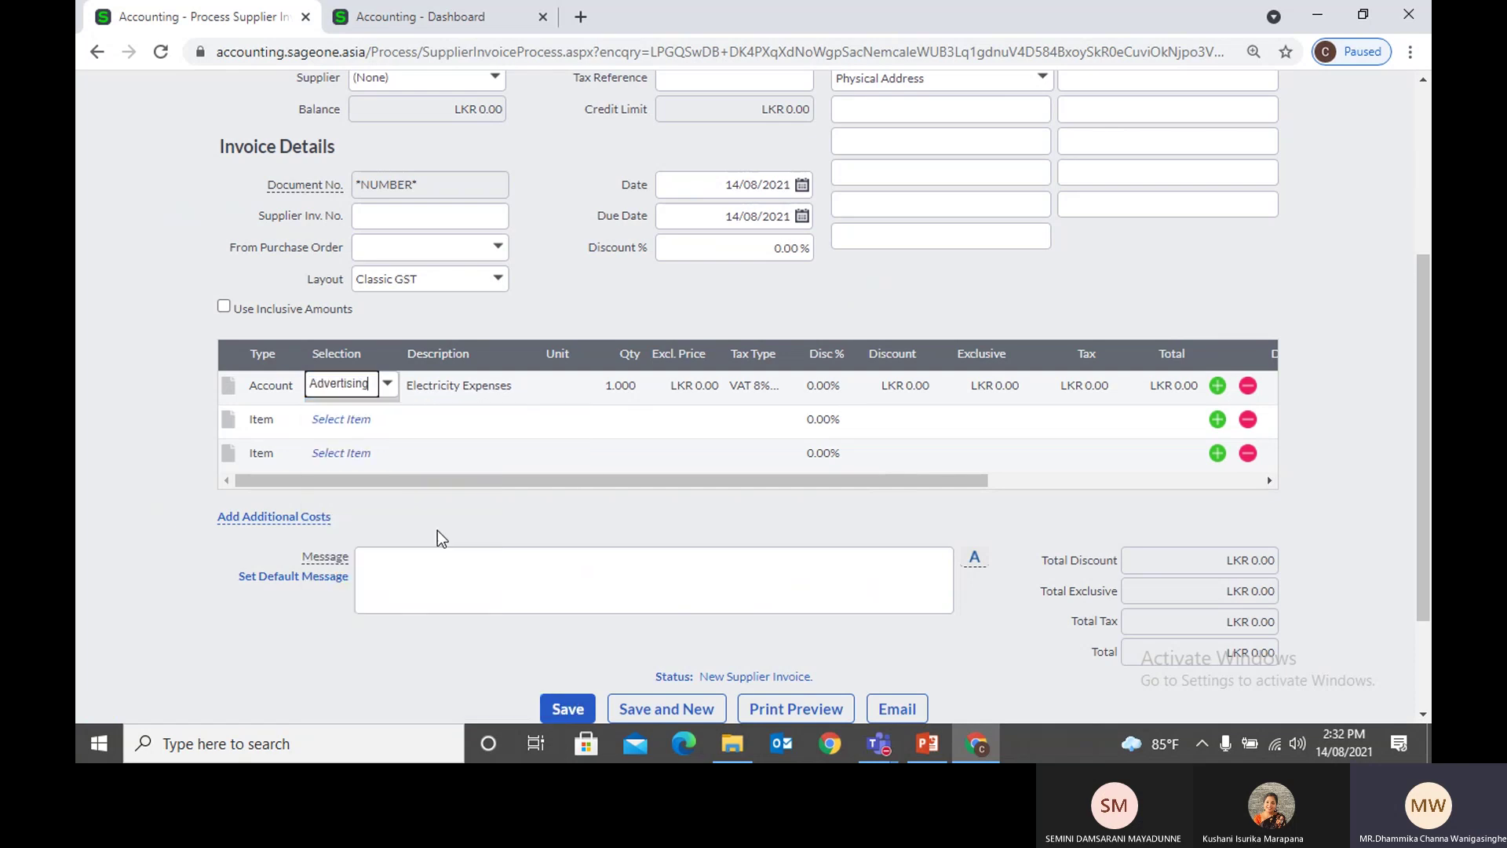
click(481, 380)
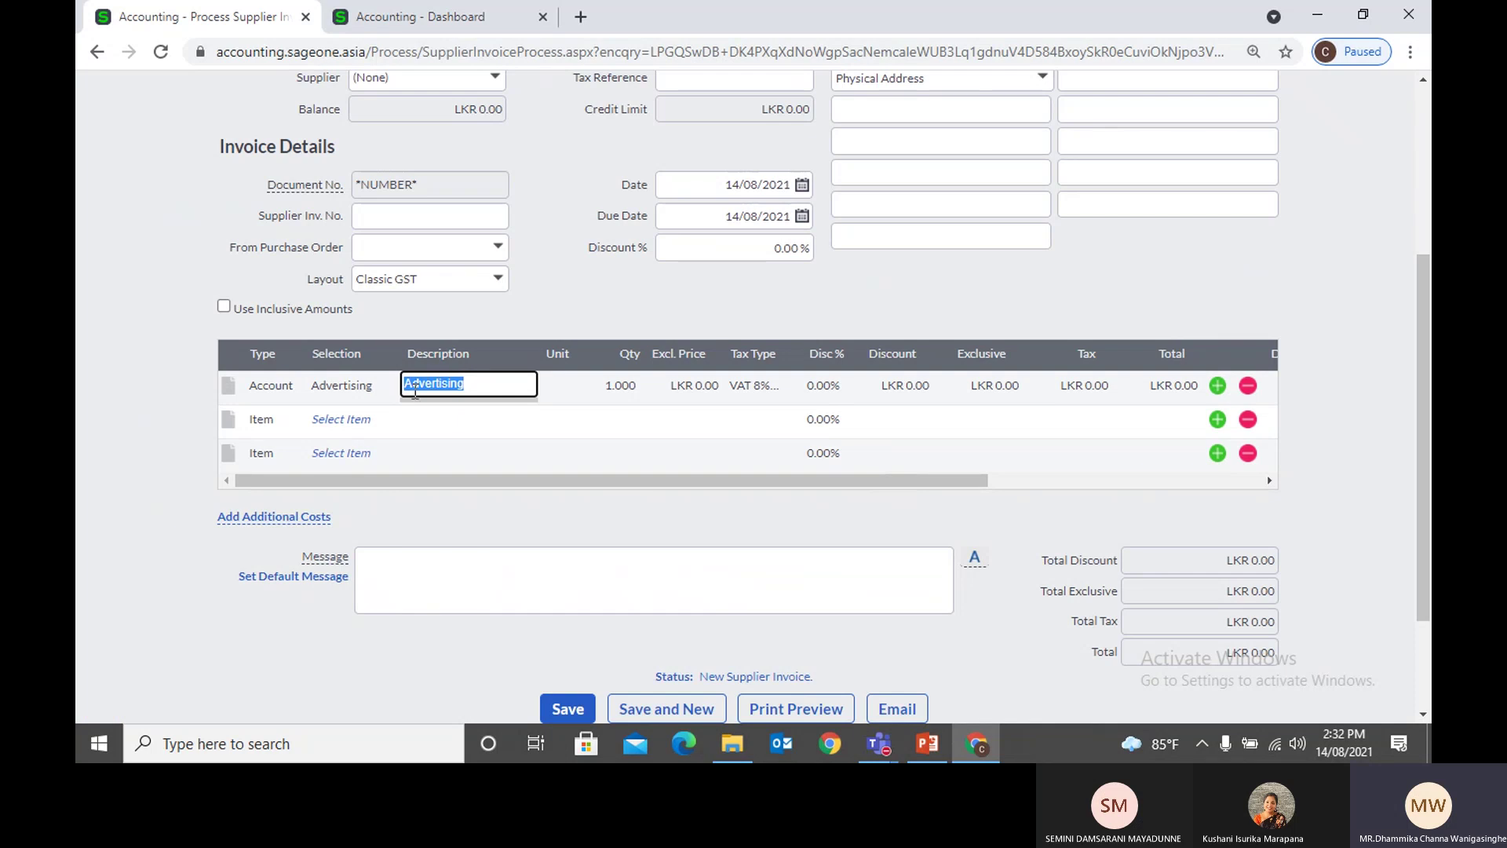
Step: View the line types on the first invoice line and set its type to Bundle
click(291, 389)
click(292, 386)
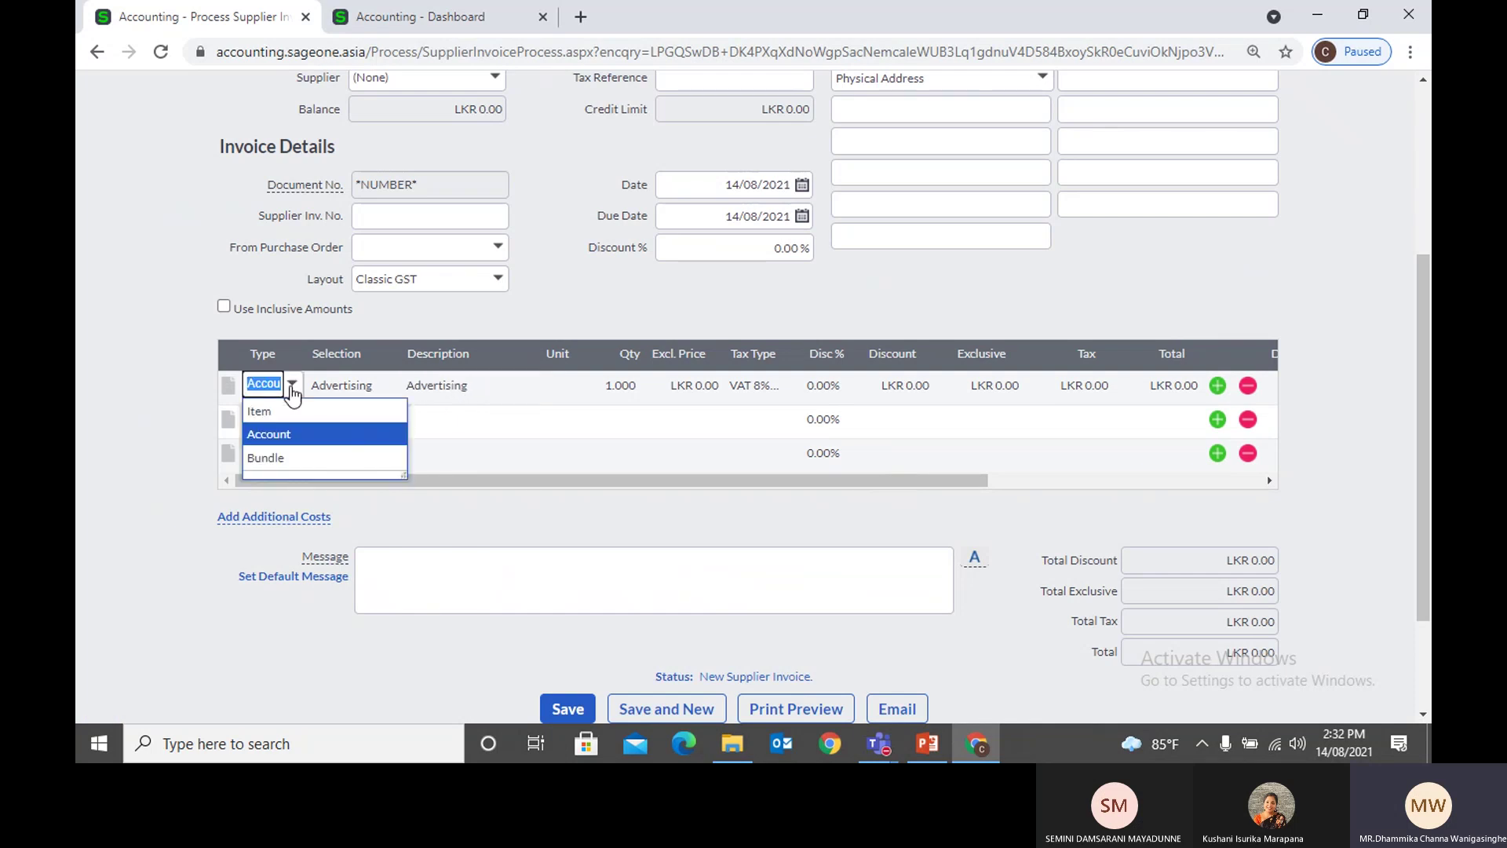
click(118, 334)
click(293, 387)
click(292, 387)
click(295, 457)
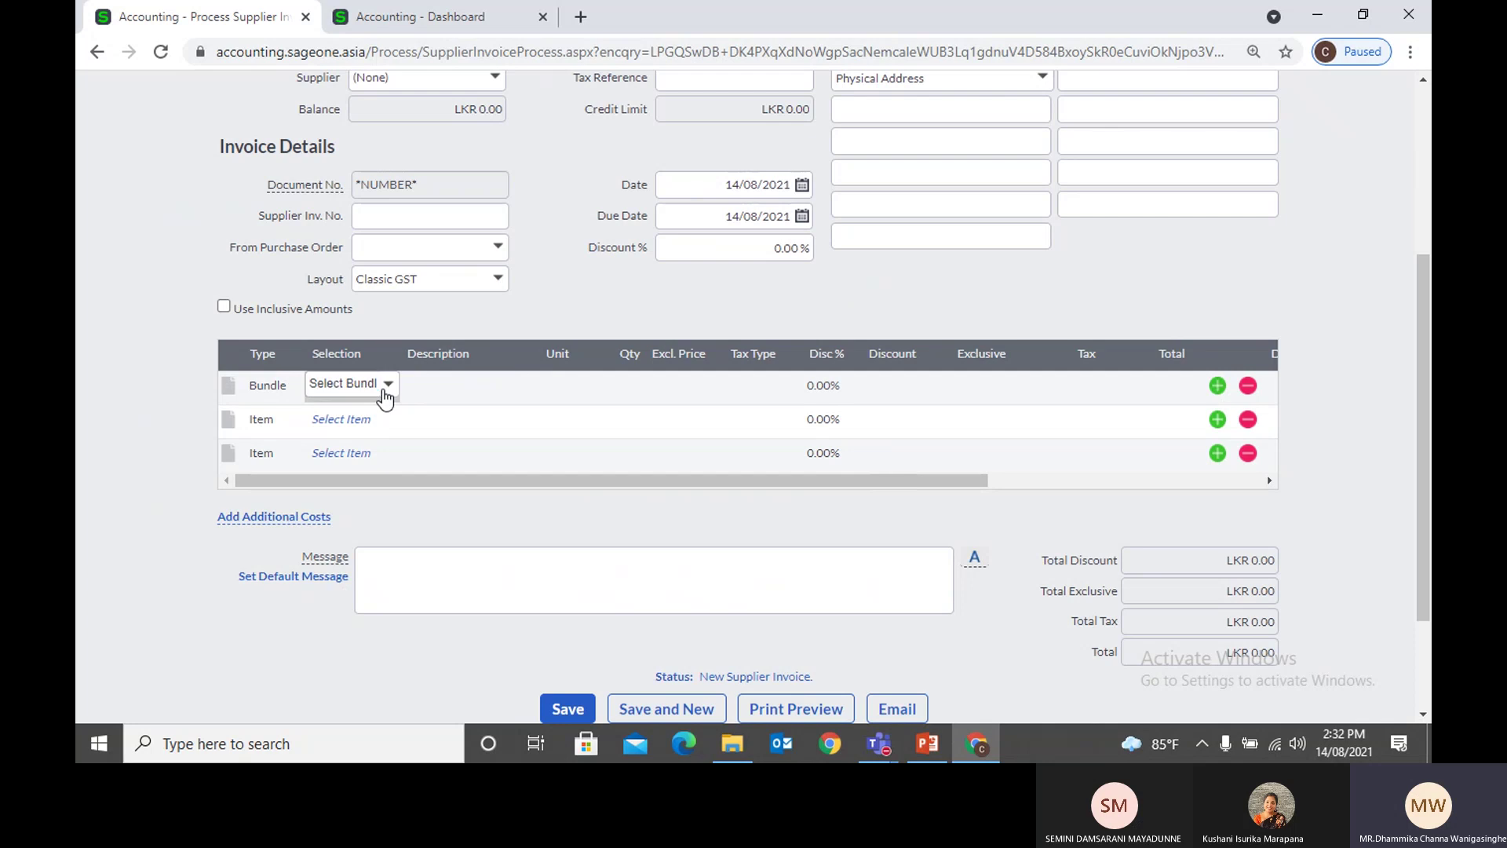
Step: Select the Computer bundle (COM001) on the first invoice line and set its quantity to 2
click(384, 391)
click(384, 425)
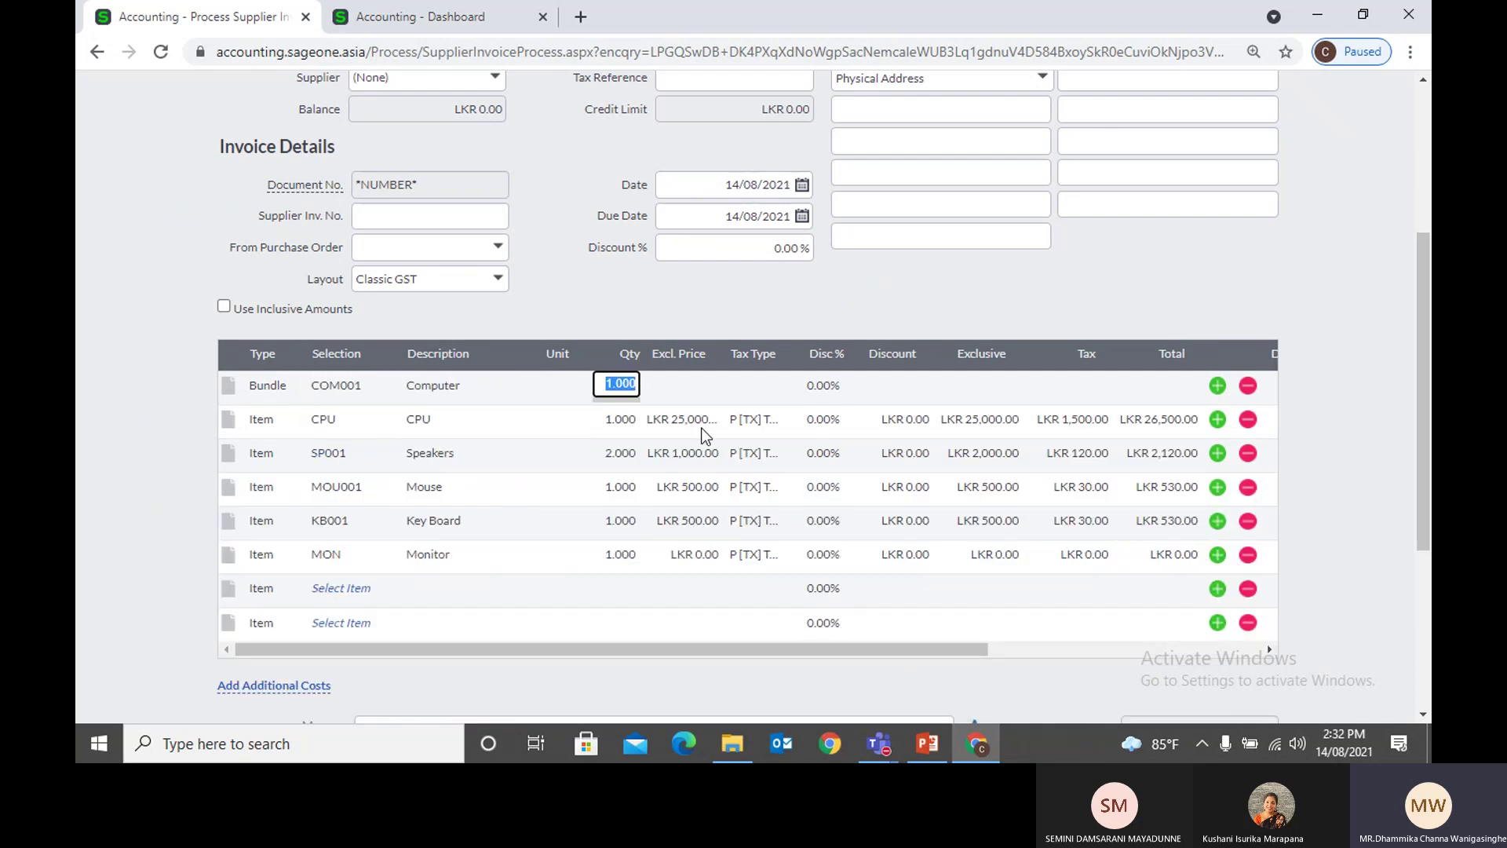
text(2)
key(Tab)
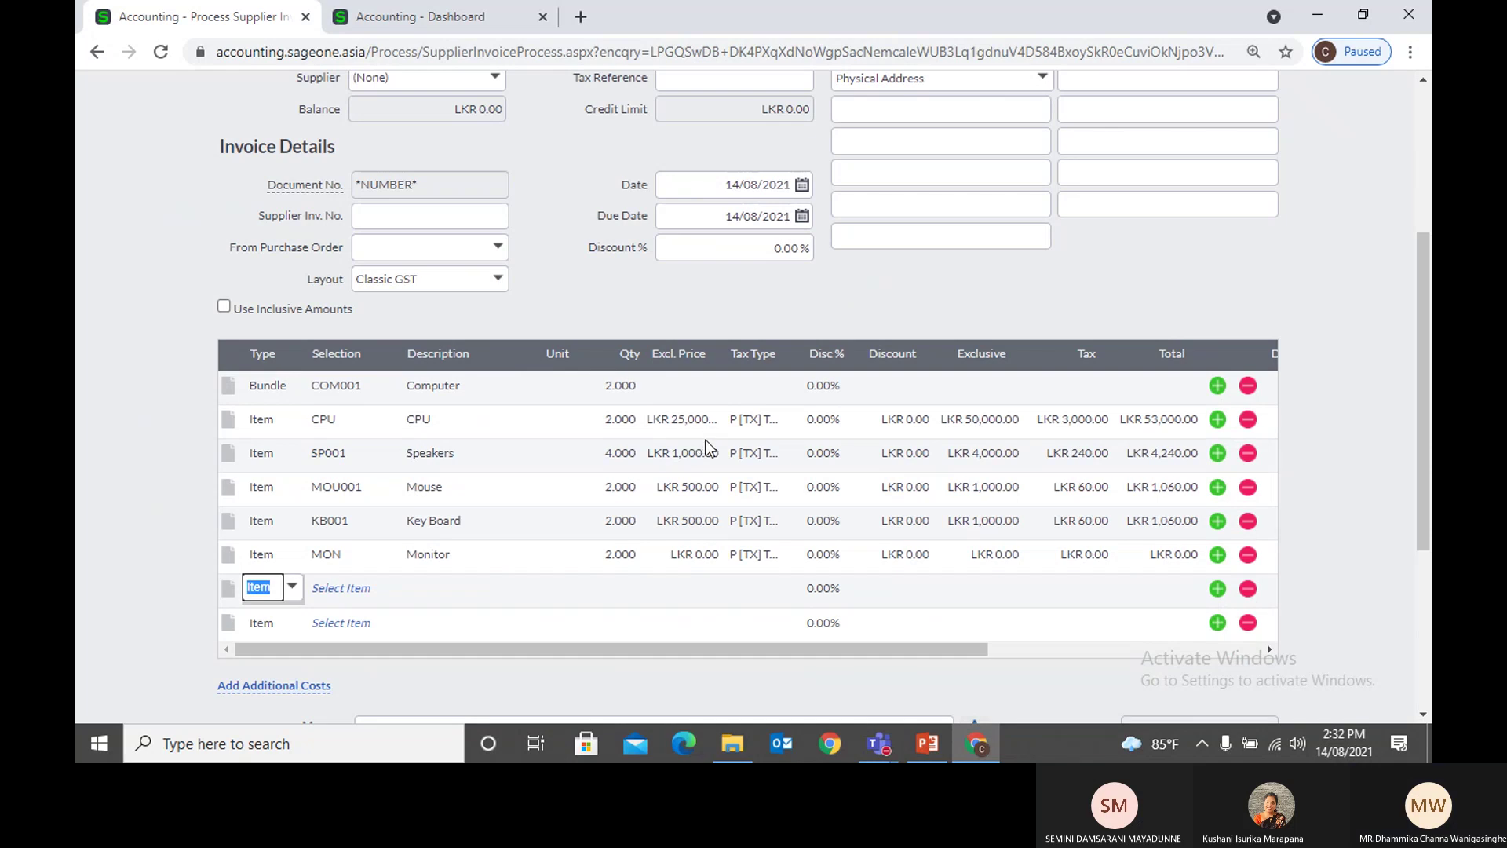
Step: Review the invoice with the bundle's component lines and check the line types offered for the next empty line
scroll(706, 441, down, 3)
scroll(706, 441, up, 3)
scroll(707, 441, up, 1)
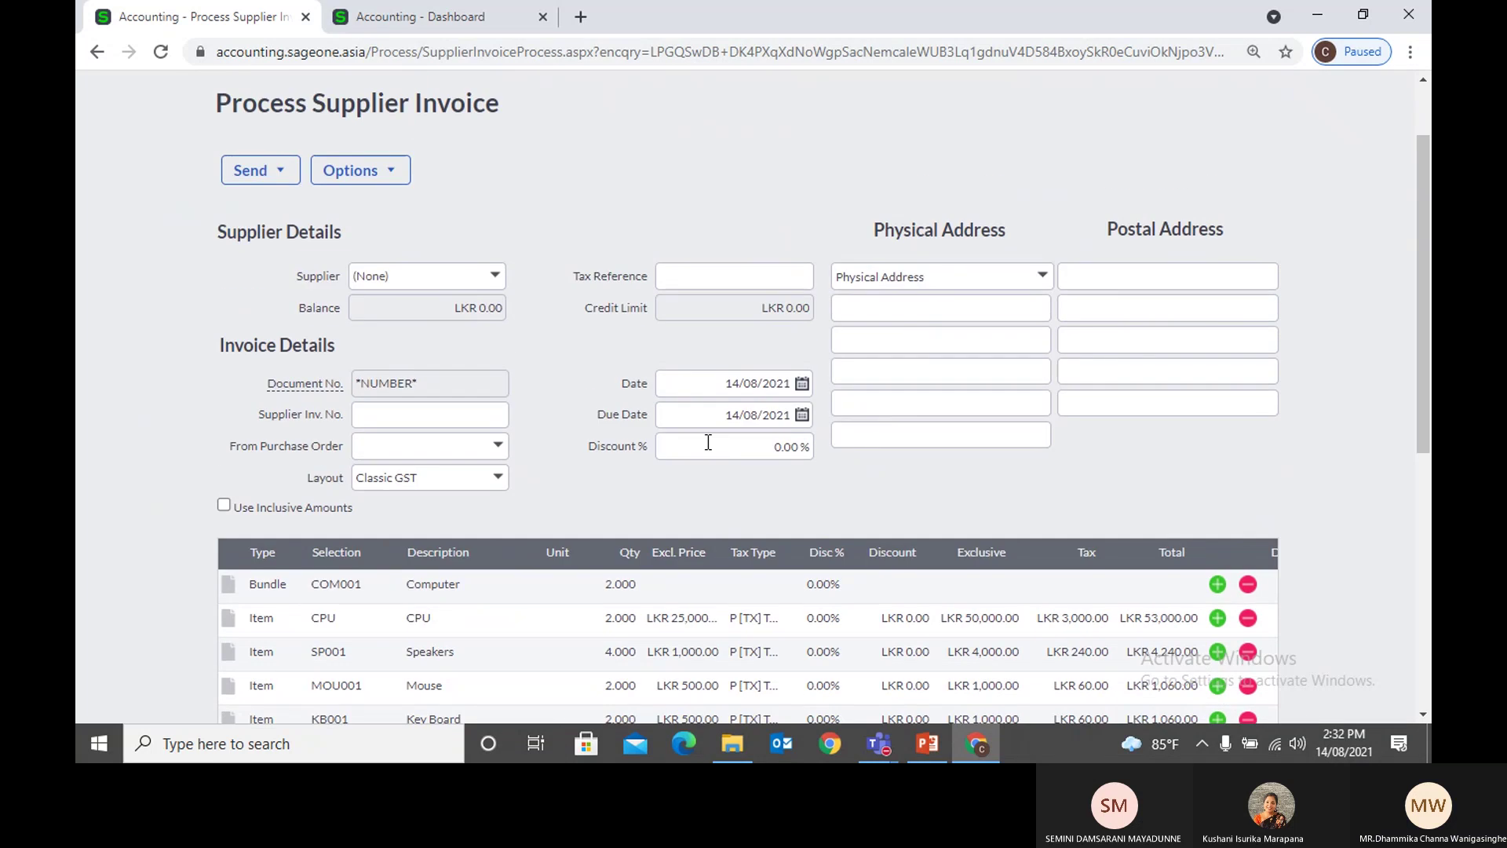
scroll(708, 442, down, 1)
scroll(707, 449, up, 2)
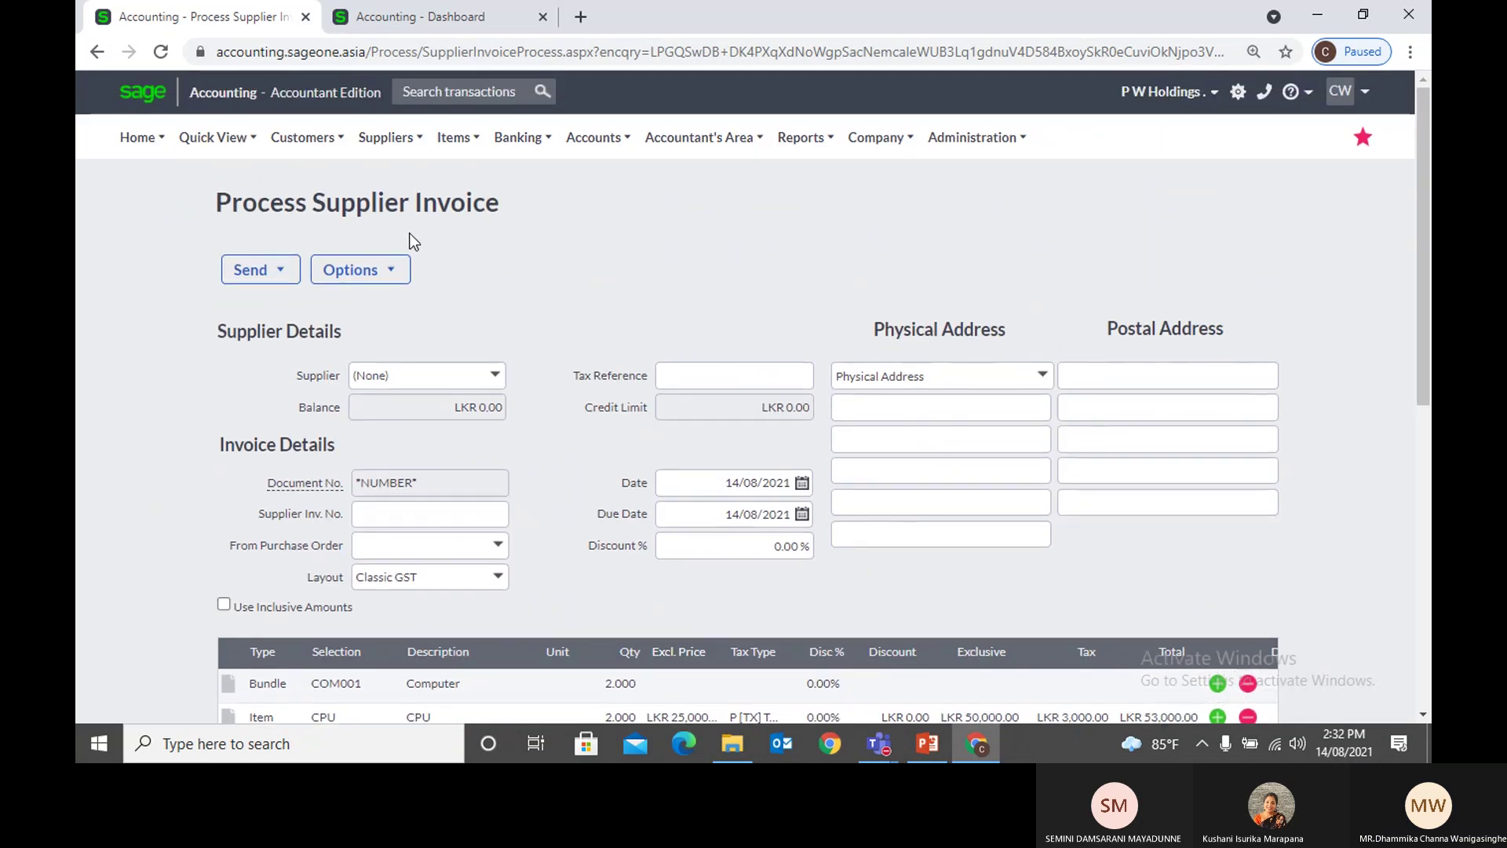
scroll(524, 335, down, 2)
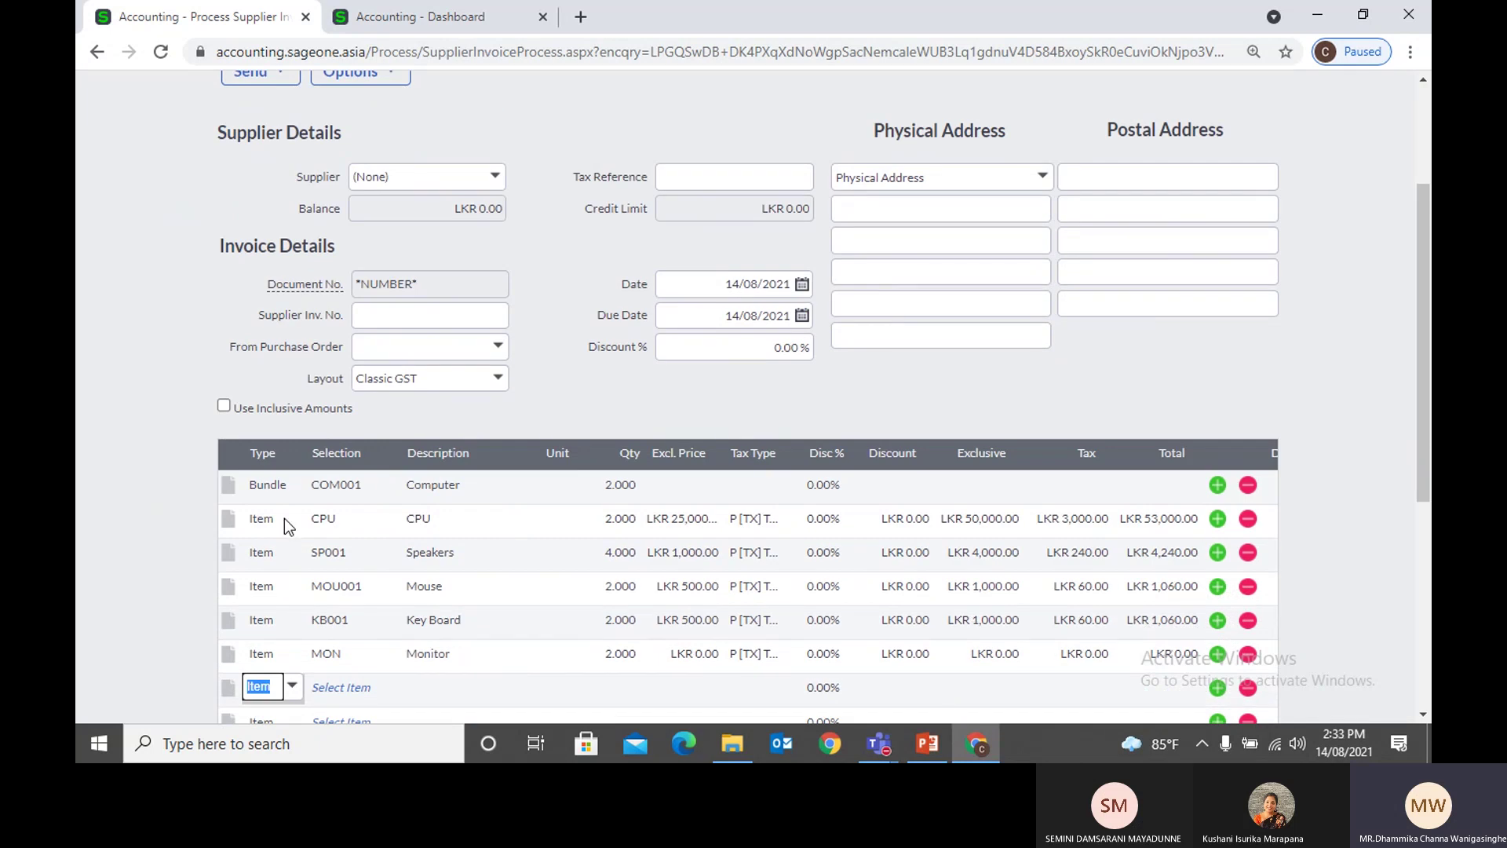
scroll(284, 519, down, 1)
click(289, 590)
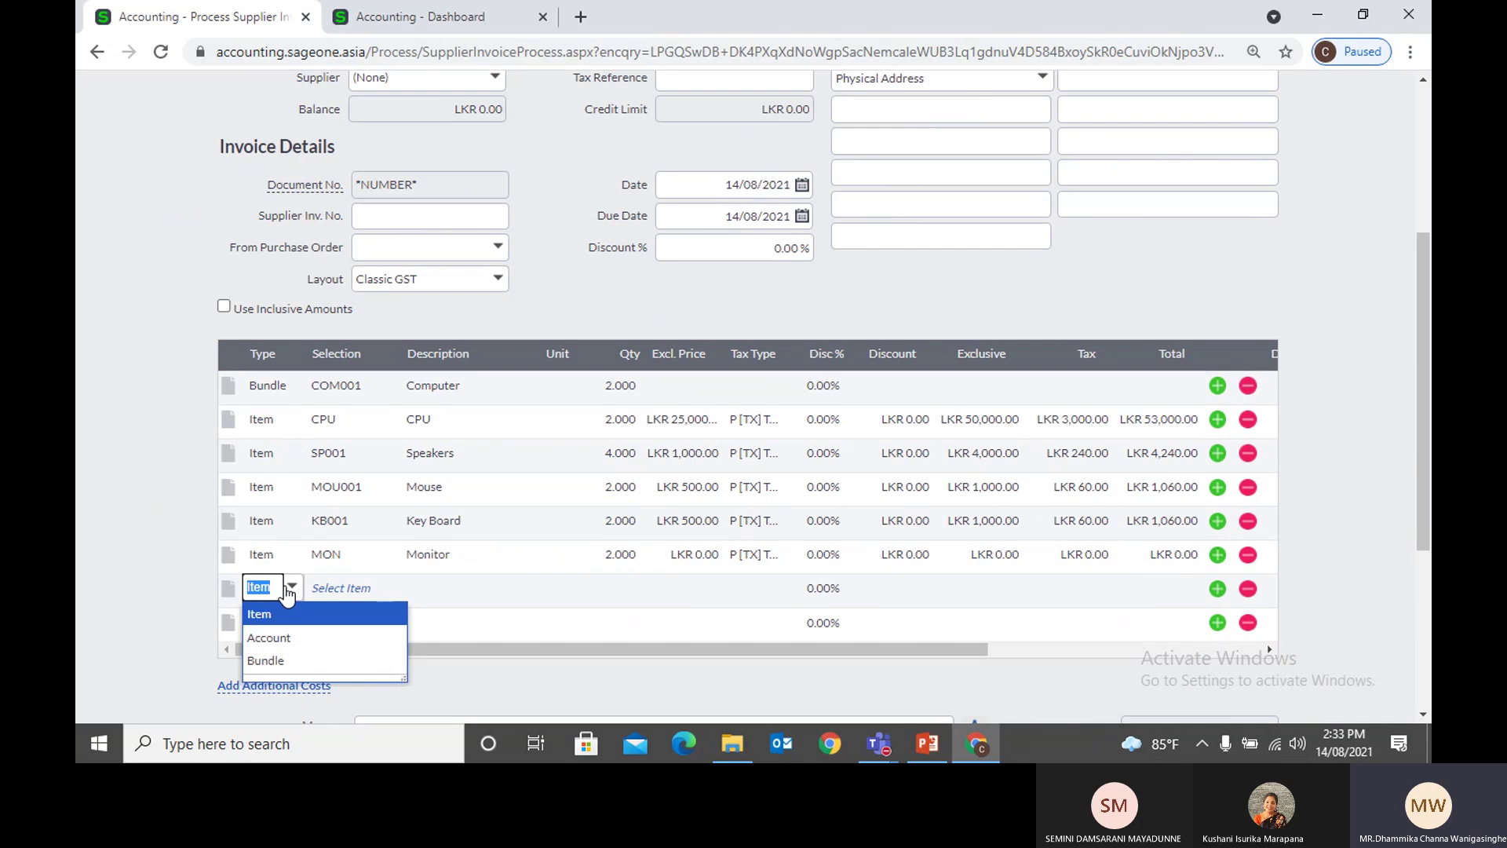
click(168, 575)
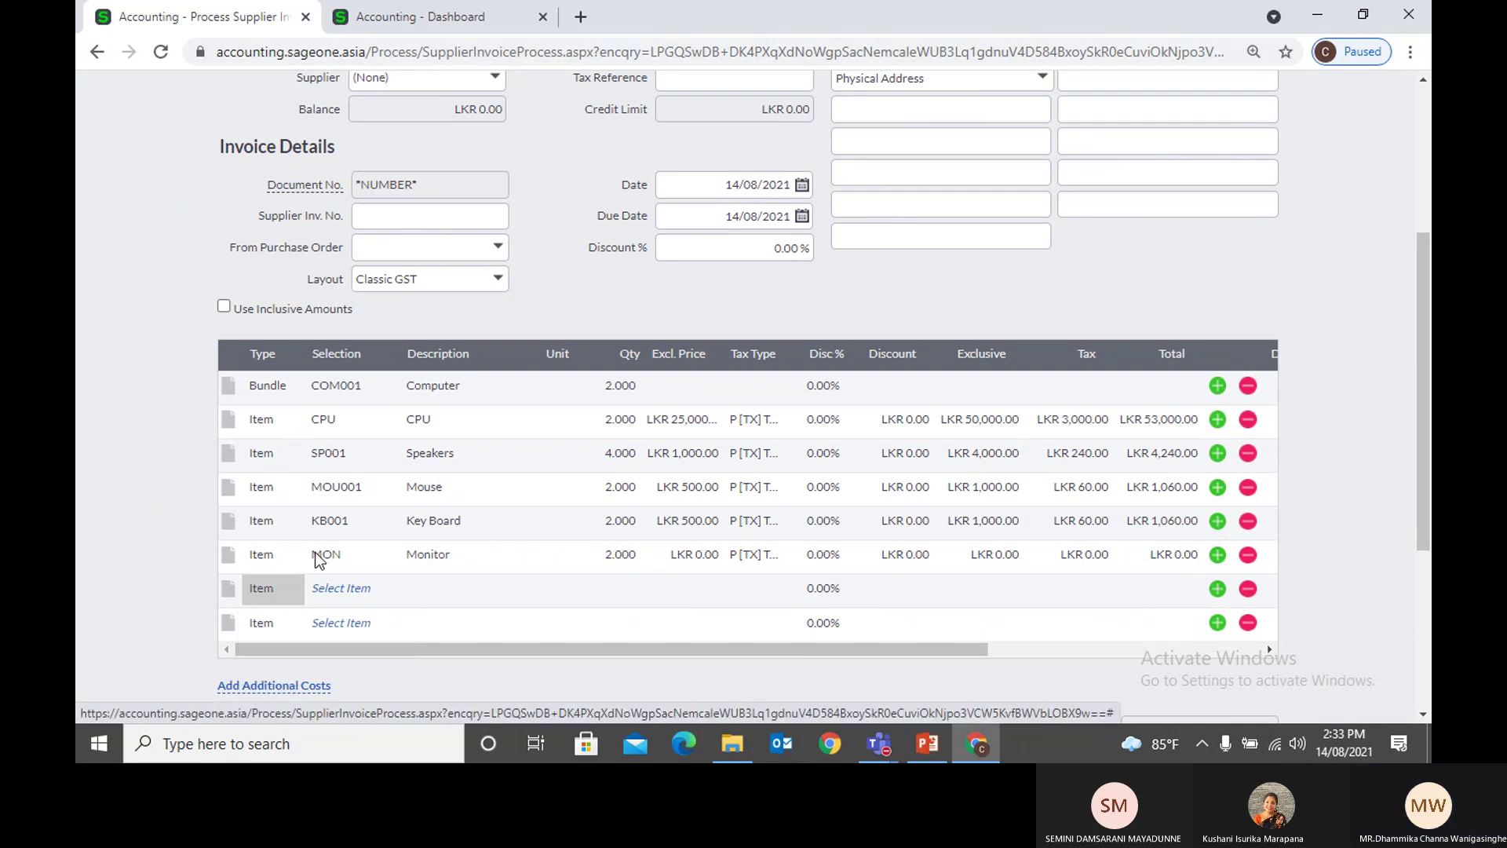
Step: Go to the supplier payments list and start a new supplier payment
scroll(347, 462, up, 4)
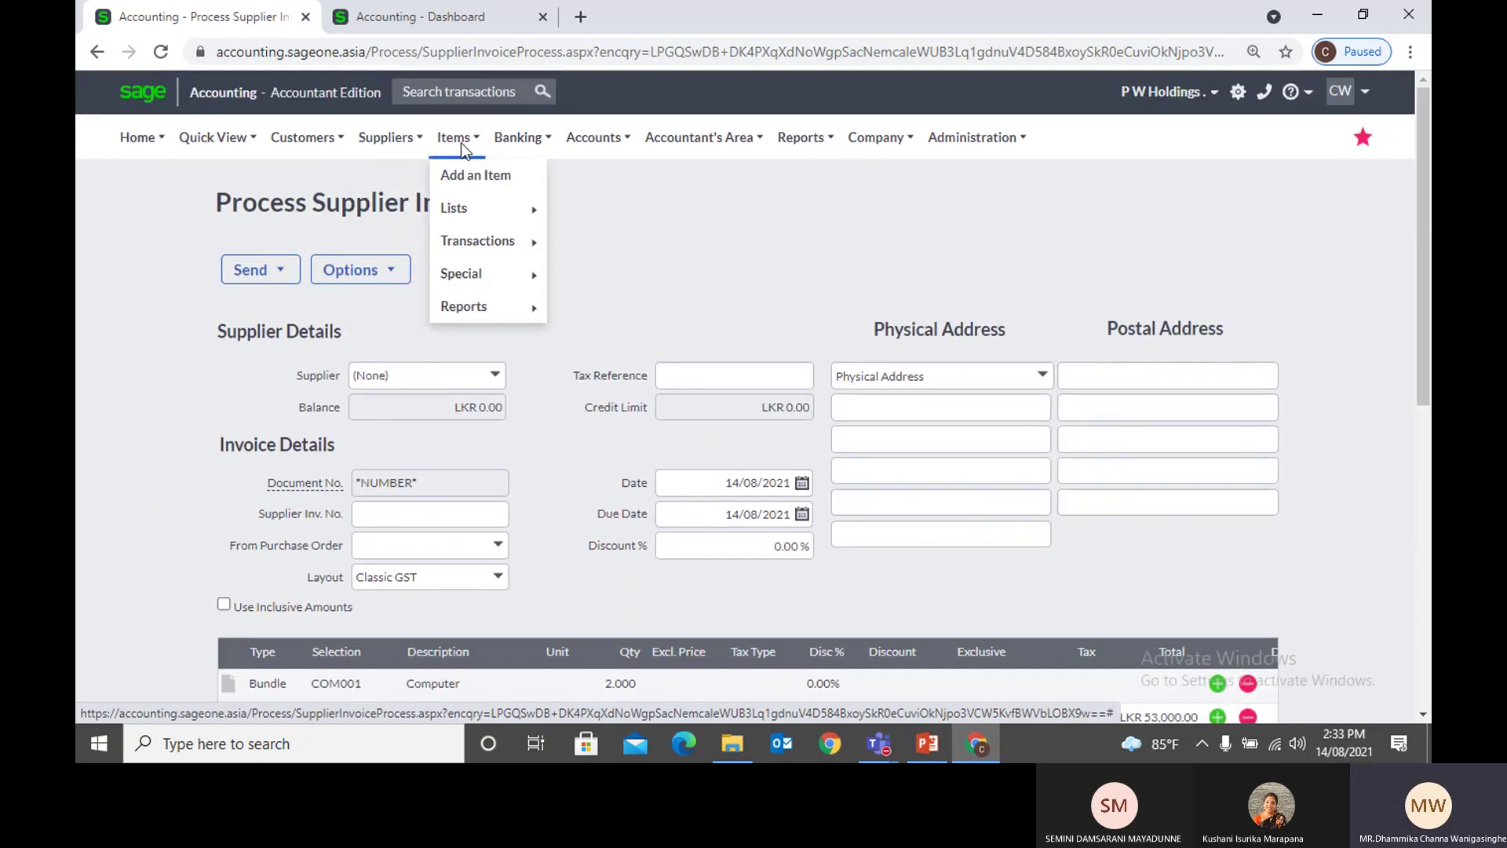
mouse_move(411, 219)
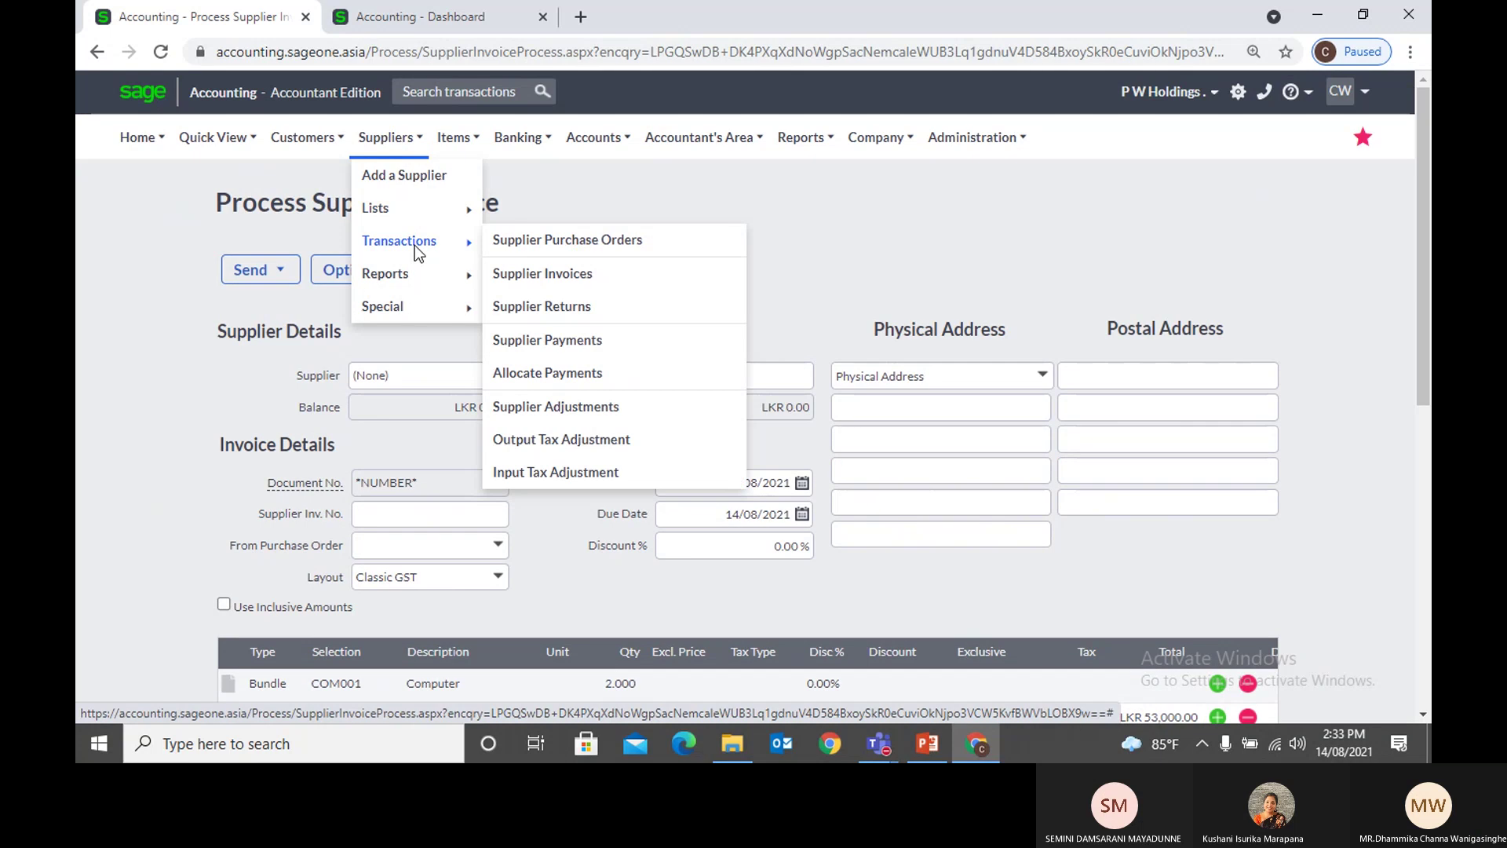
mouse_move(381, 156)
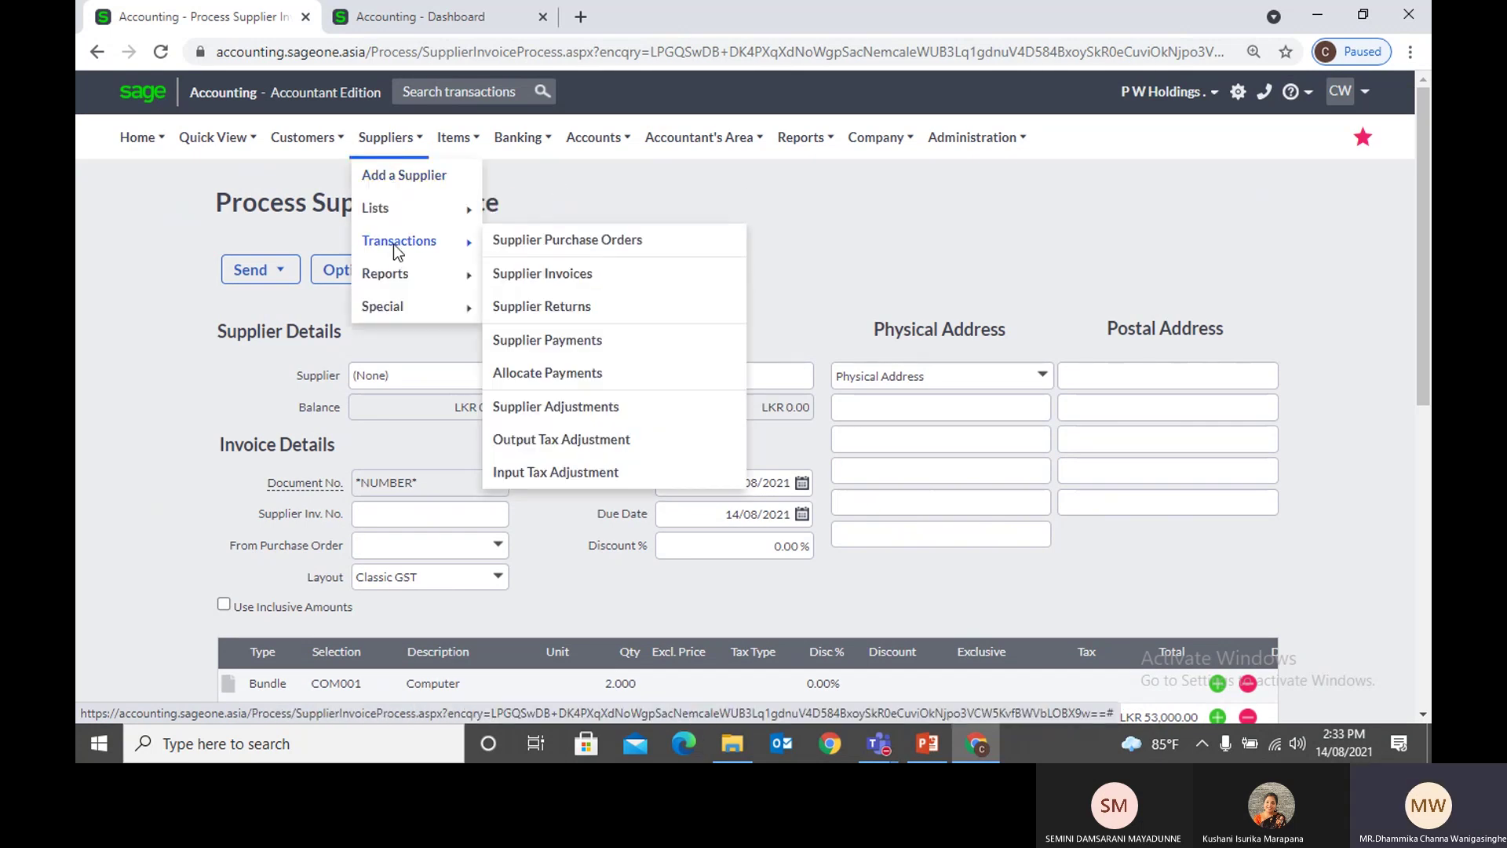
click(588, 343)
click(847, 165)
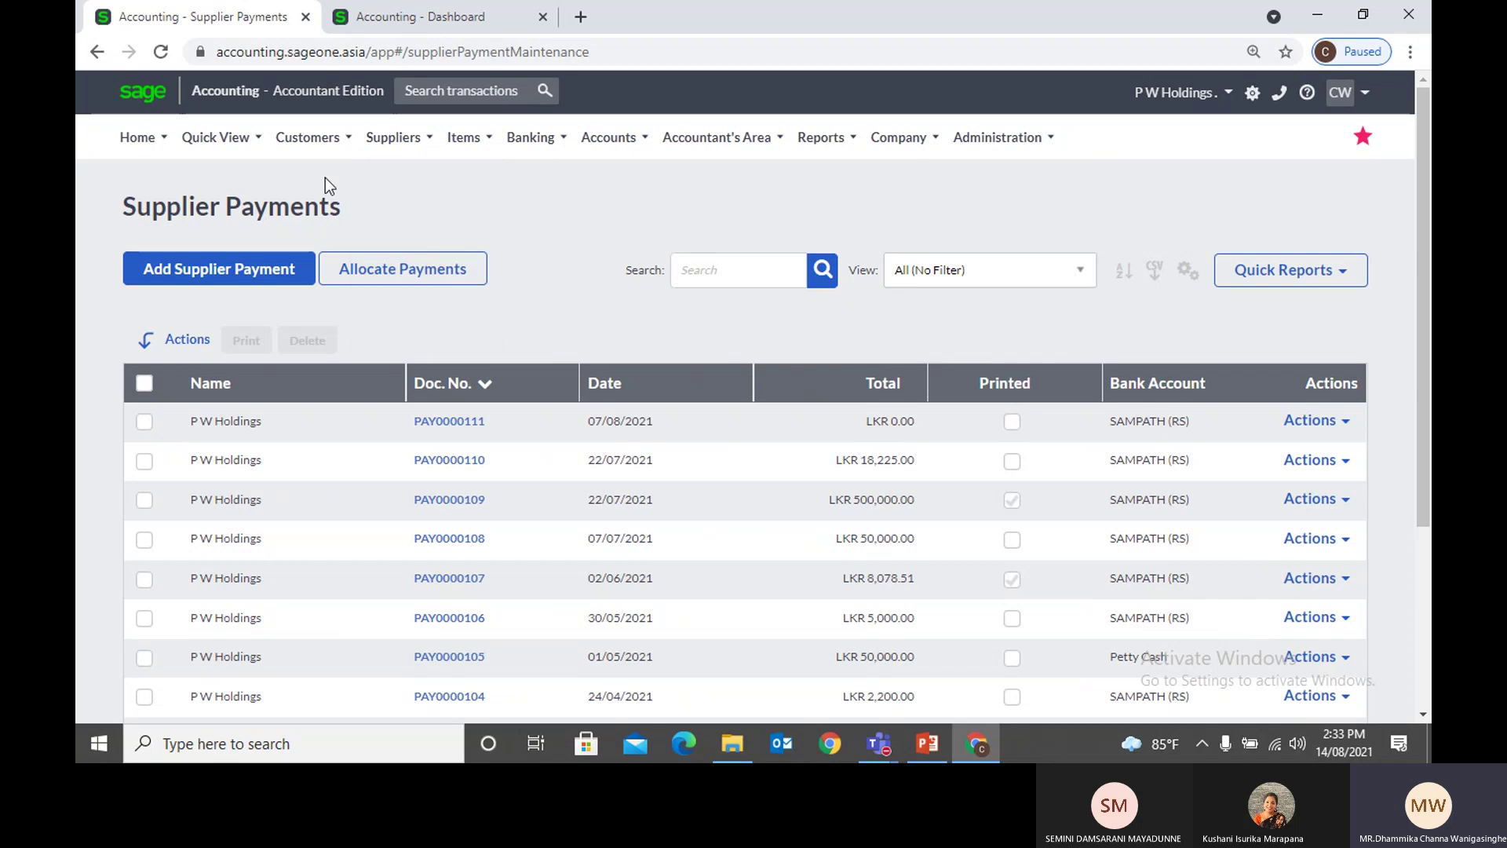
mouse_move(383, 151)
mouse_move(424, 246)
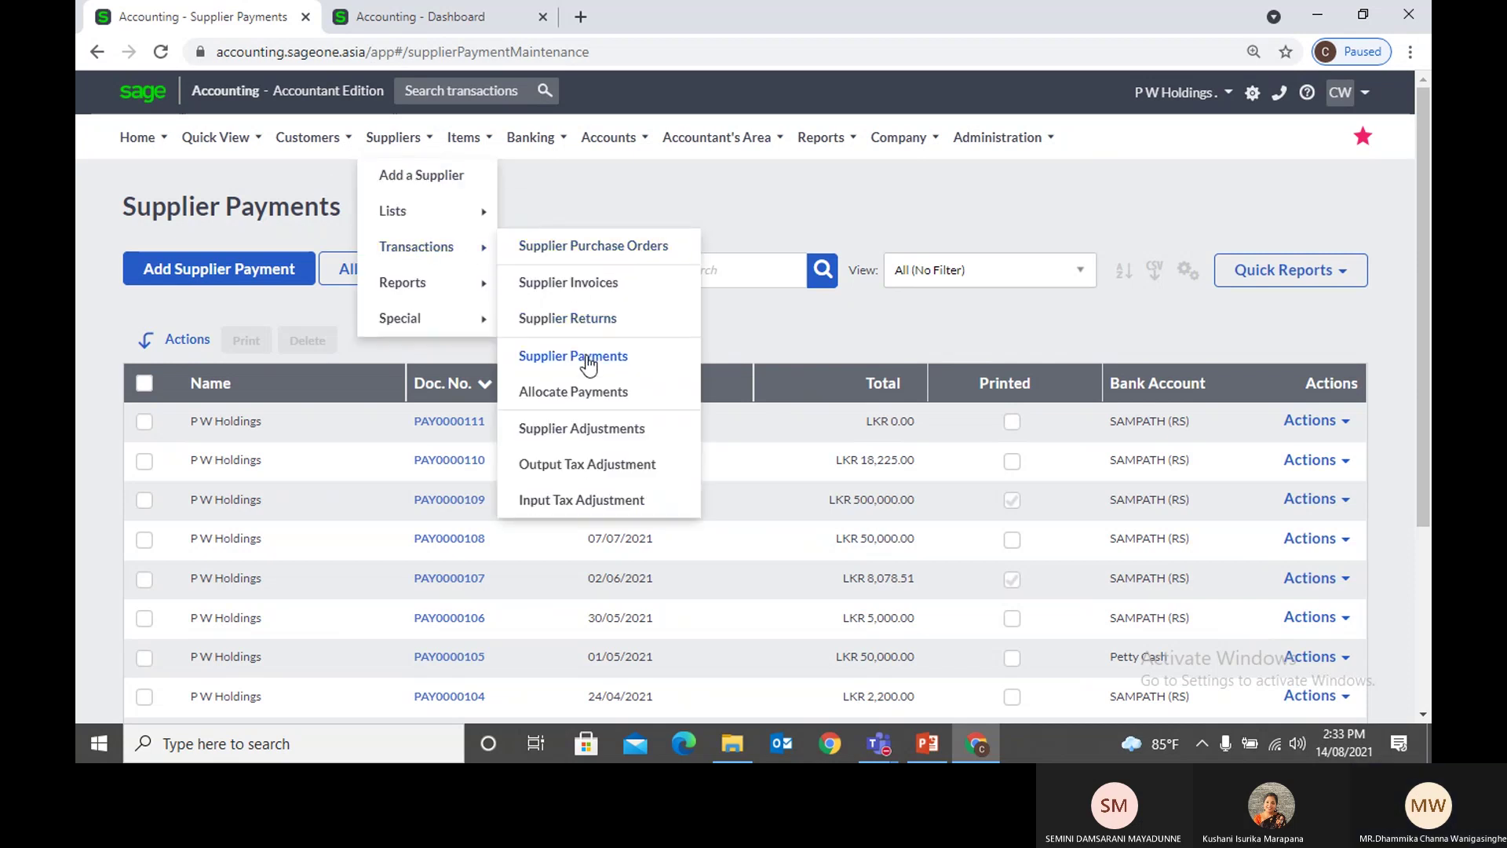
click(174, 296)
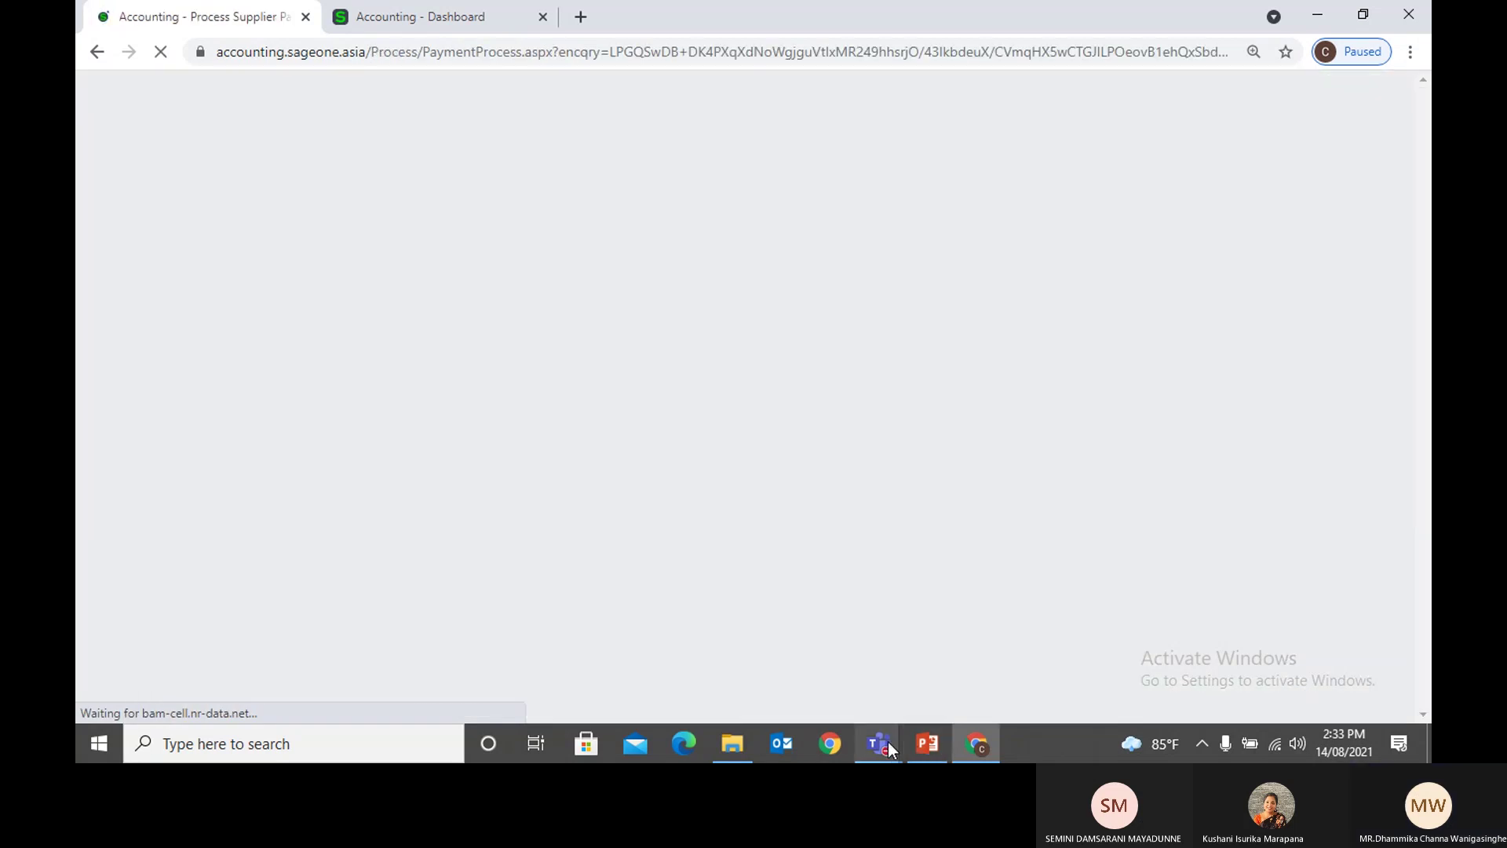
mouse_move(887, 742)
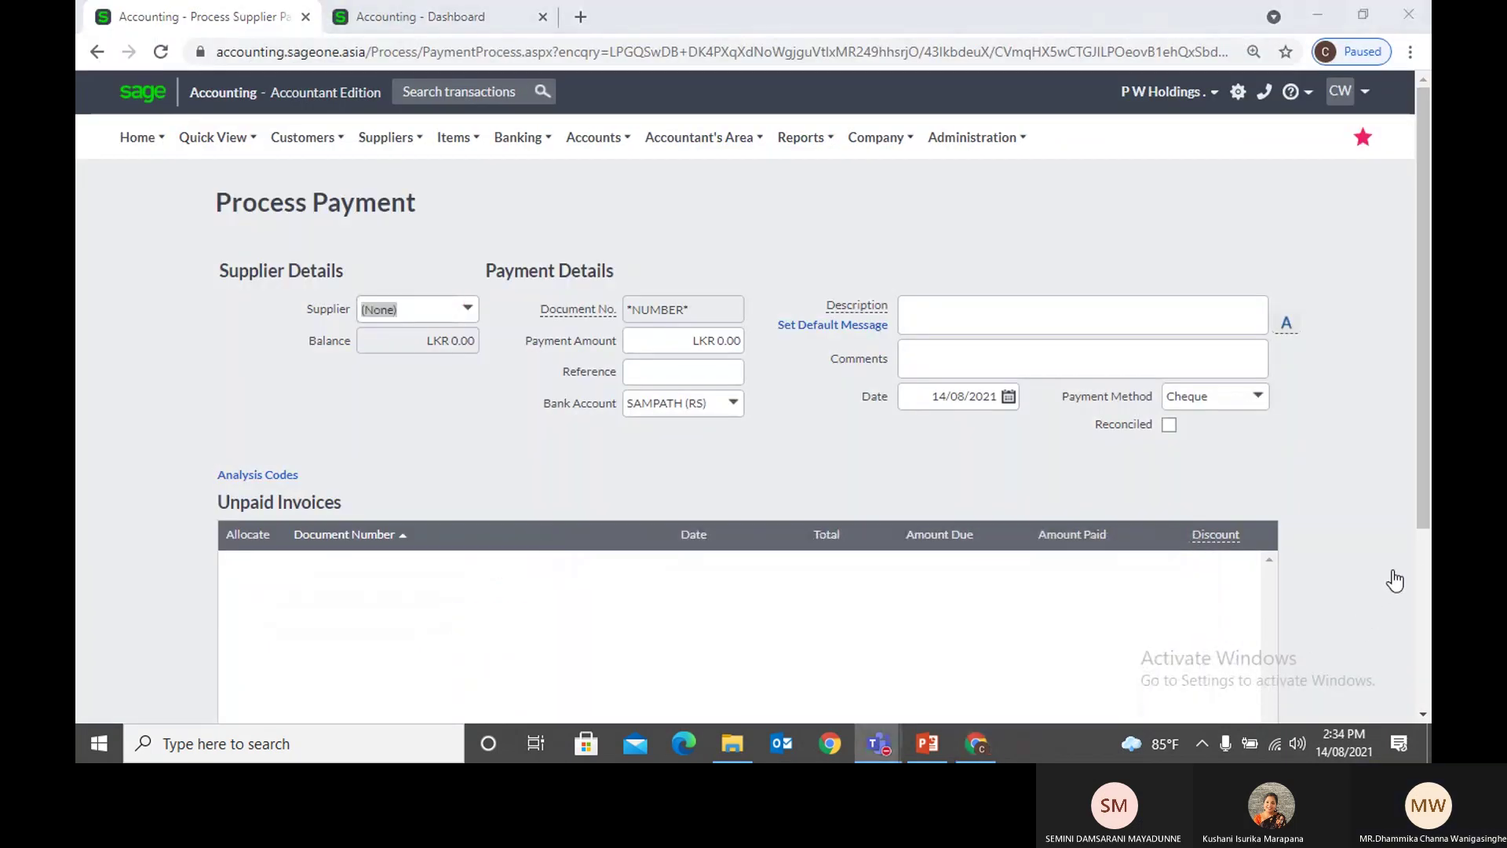
click(1396, 569)
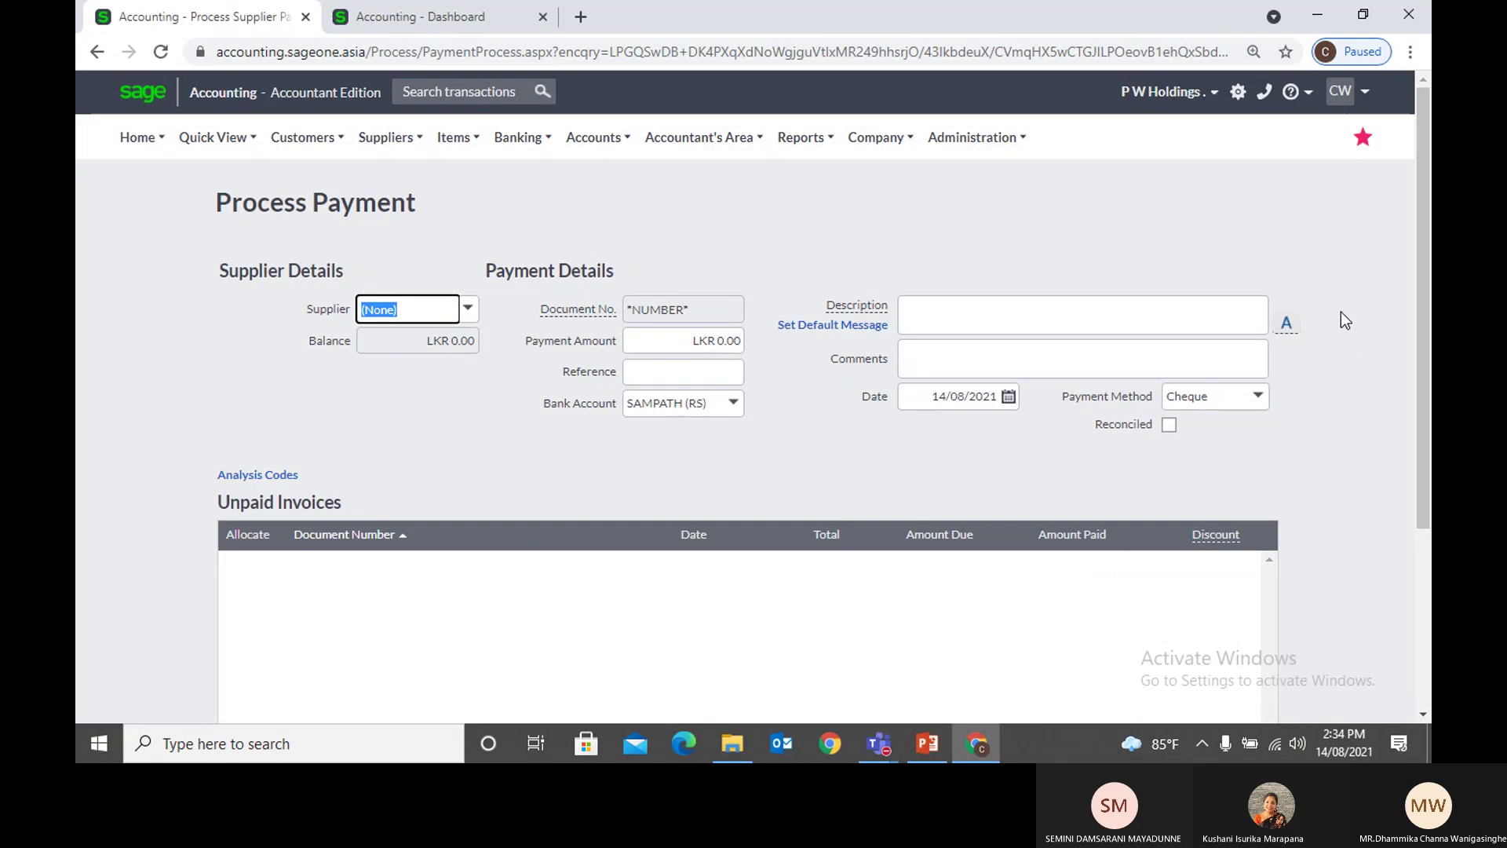
click(879, 744)
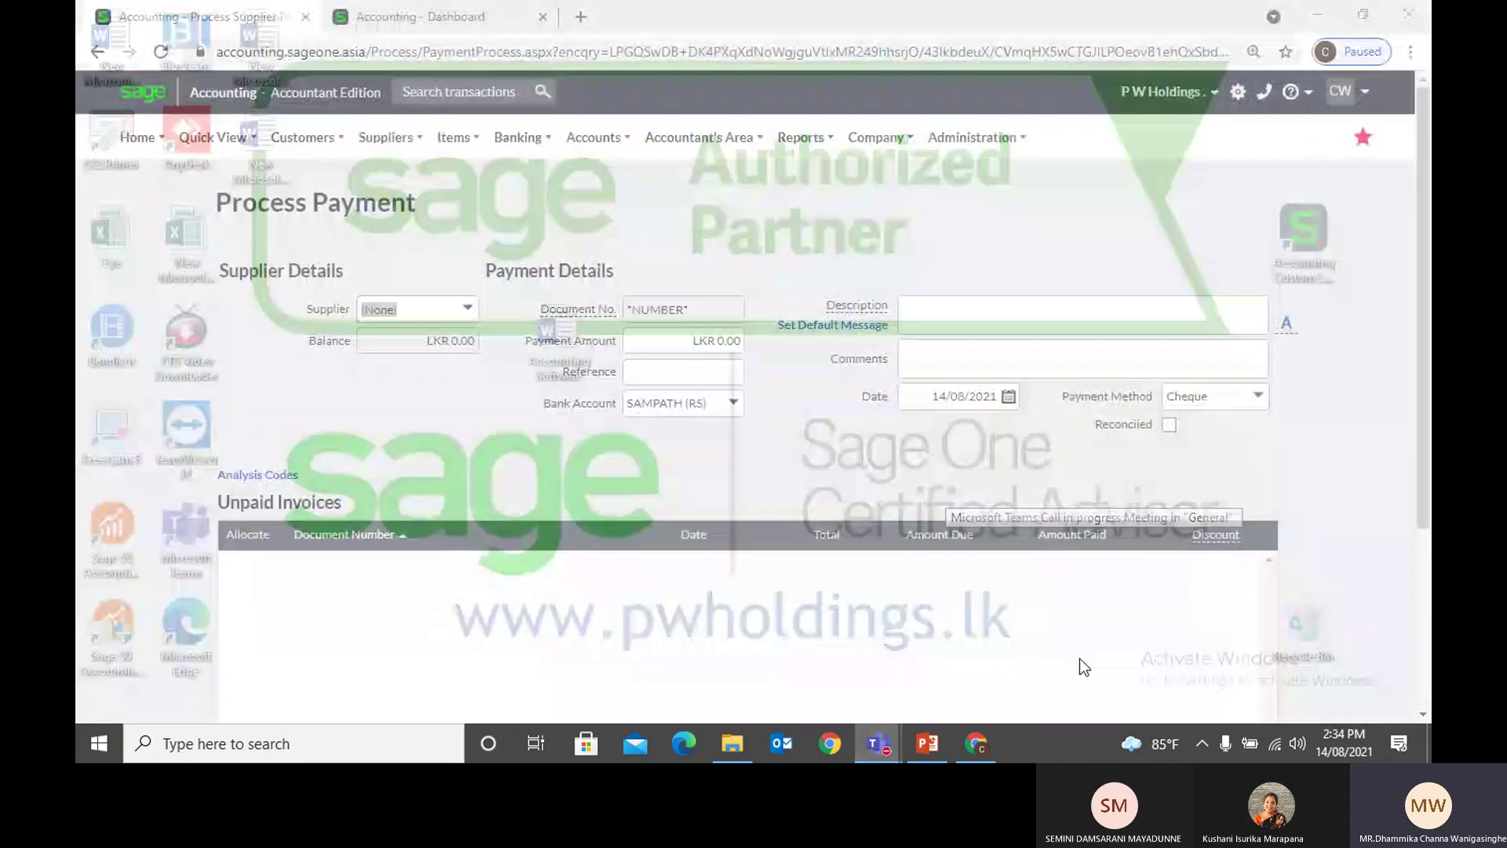
click(985, 203)
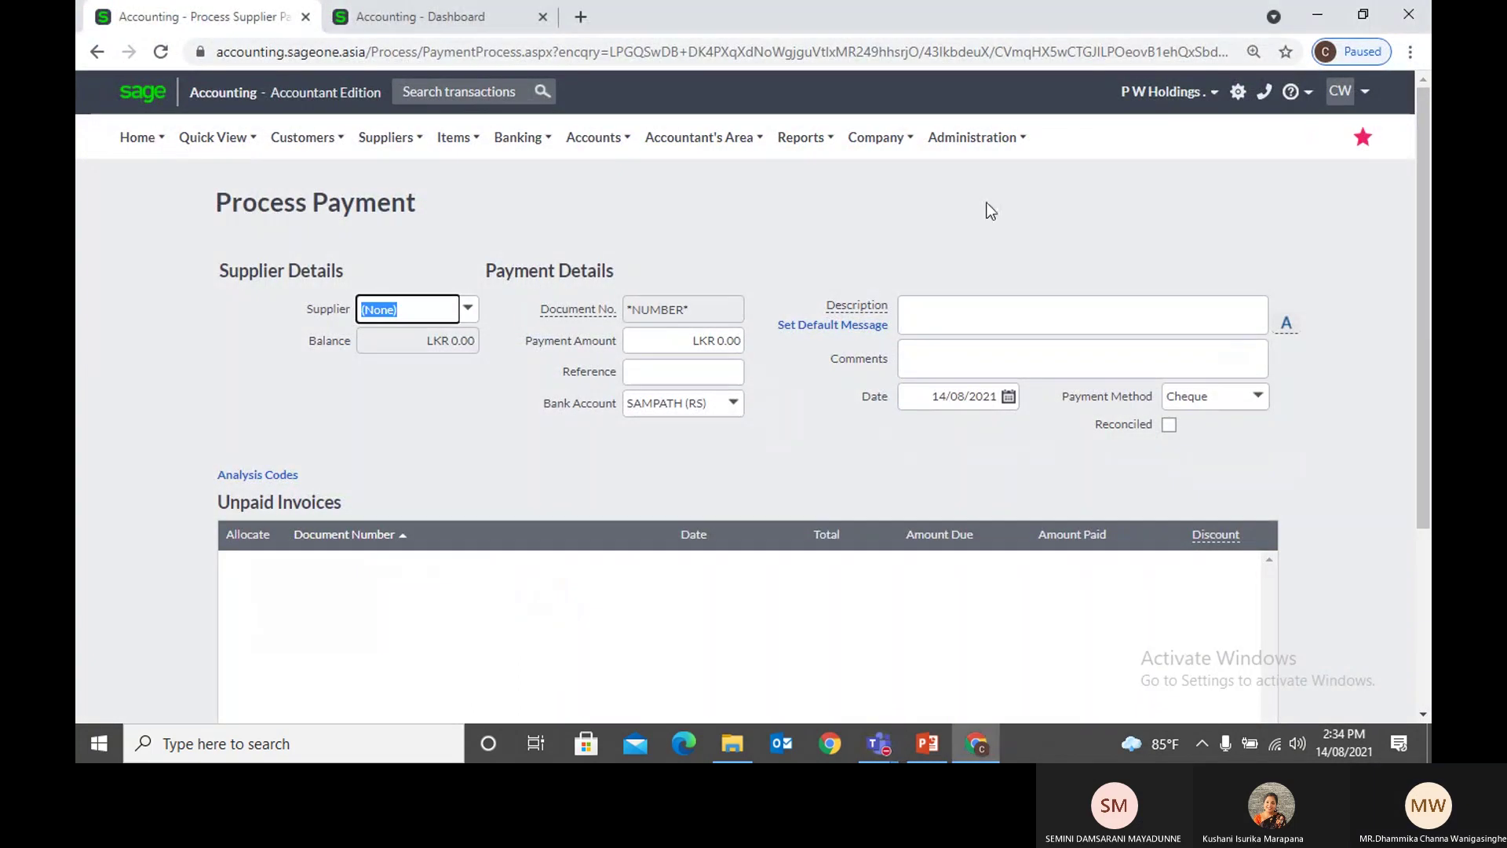
Step: Select P W Holdings as the payment's supplier and review its balance and unpaid invoices
click(469, 310)
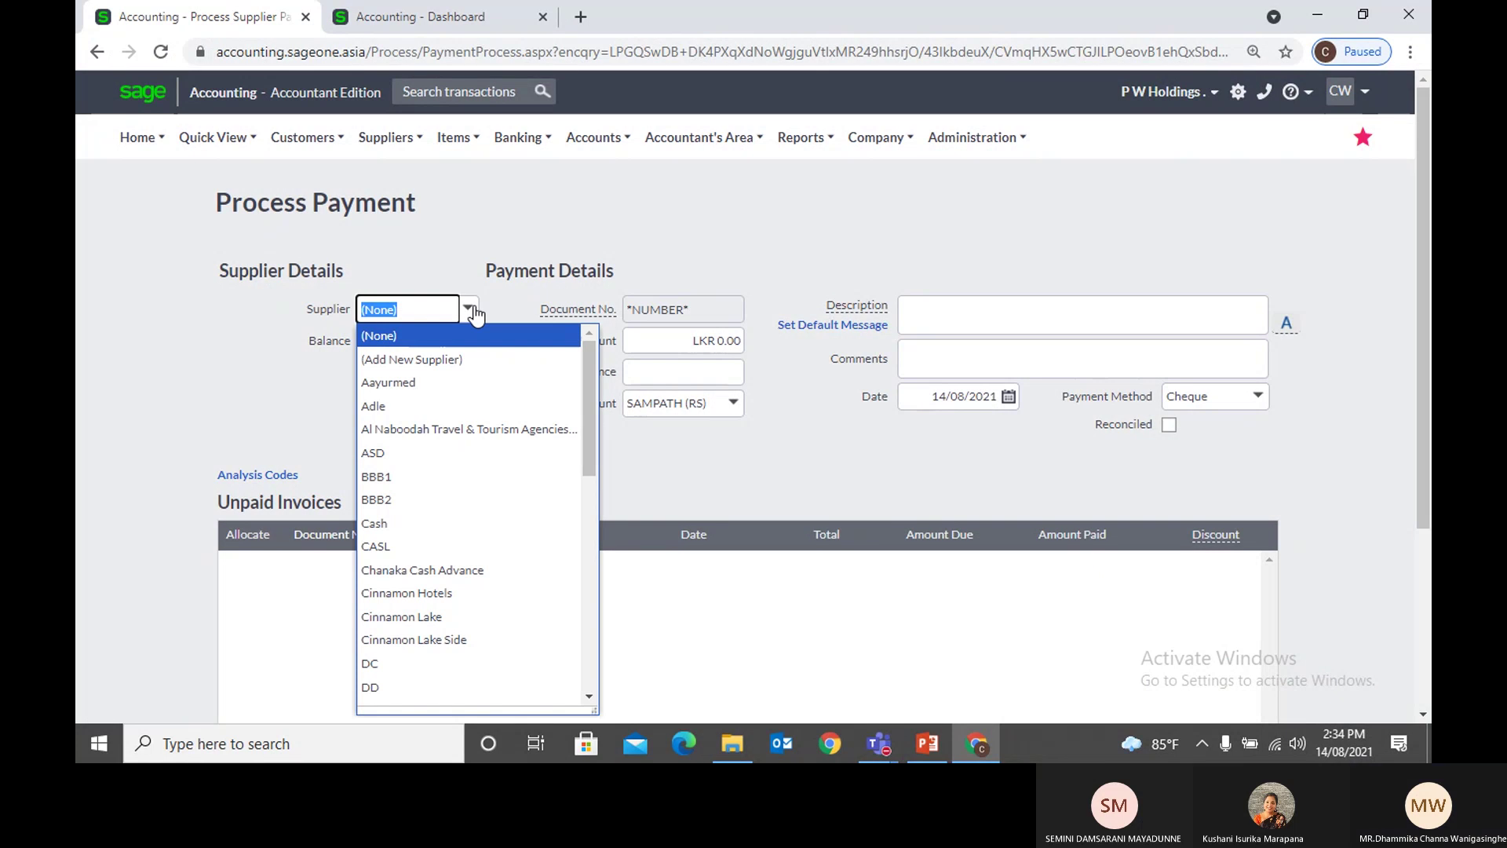
text(P W Holdings)
key(Return)
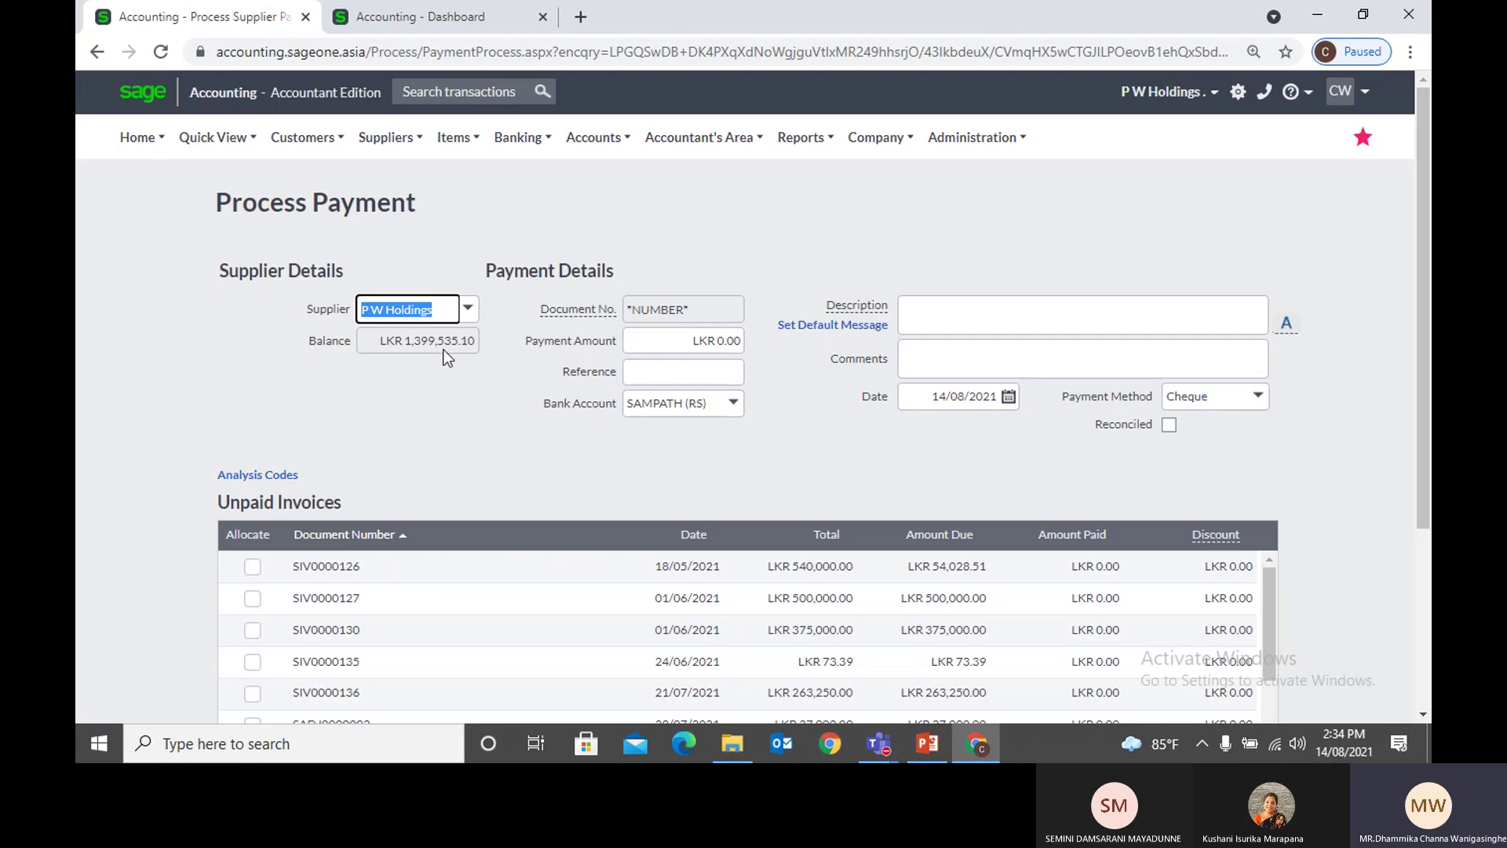
scroll(359, 557, down, 2)
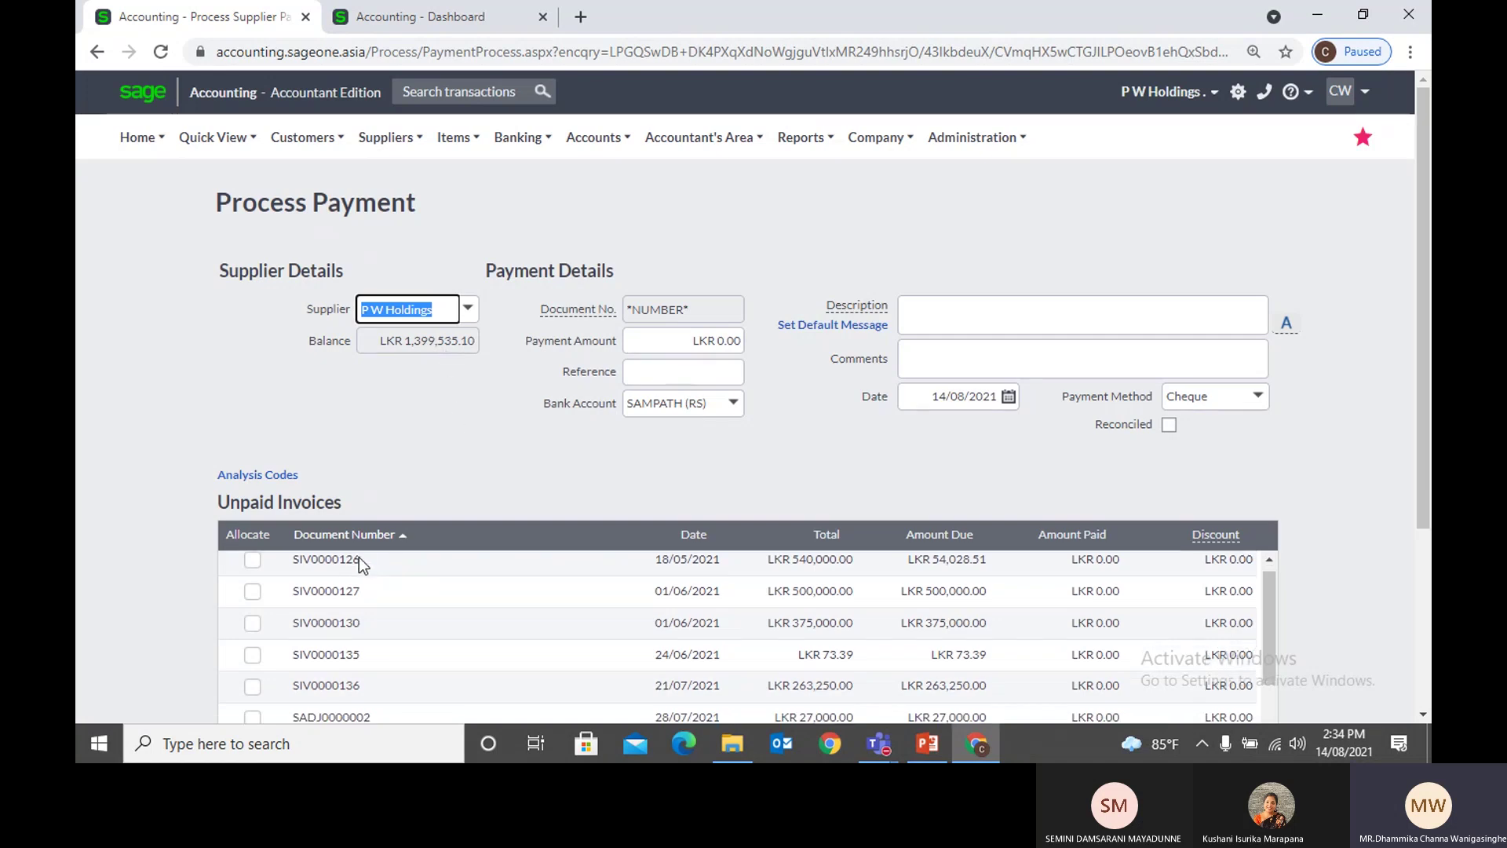
scroll(512, 600, up, 2)
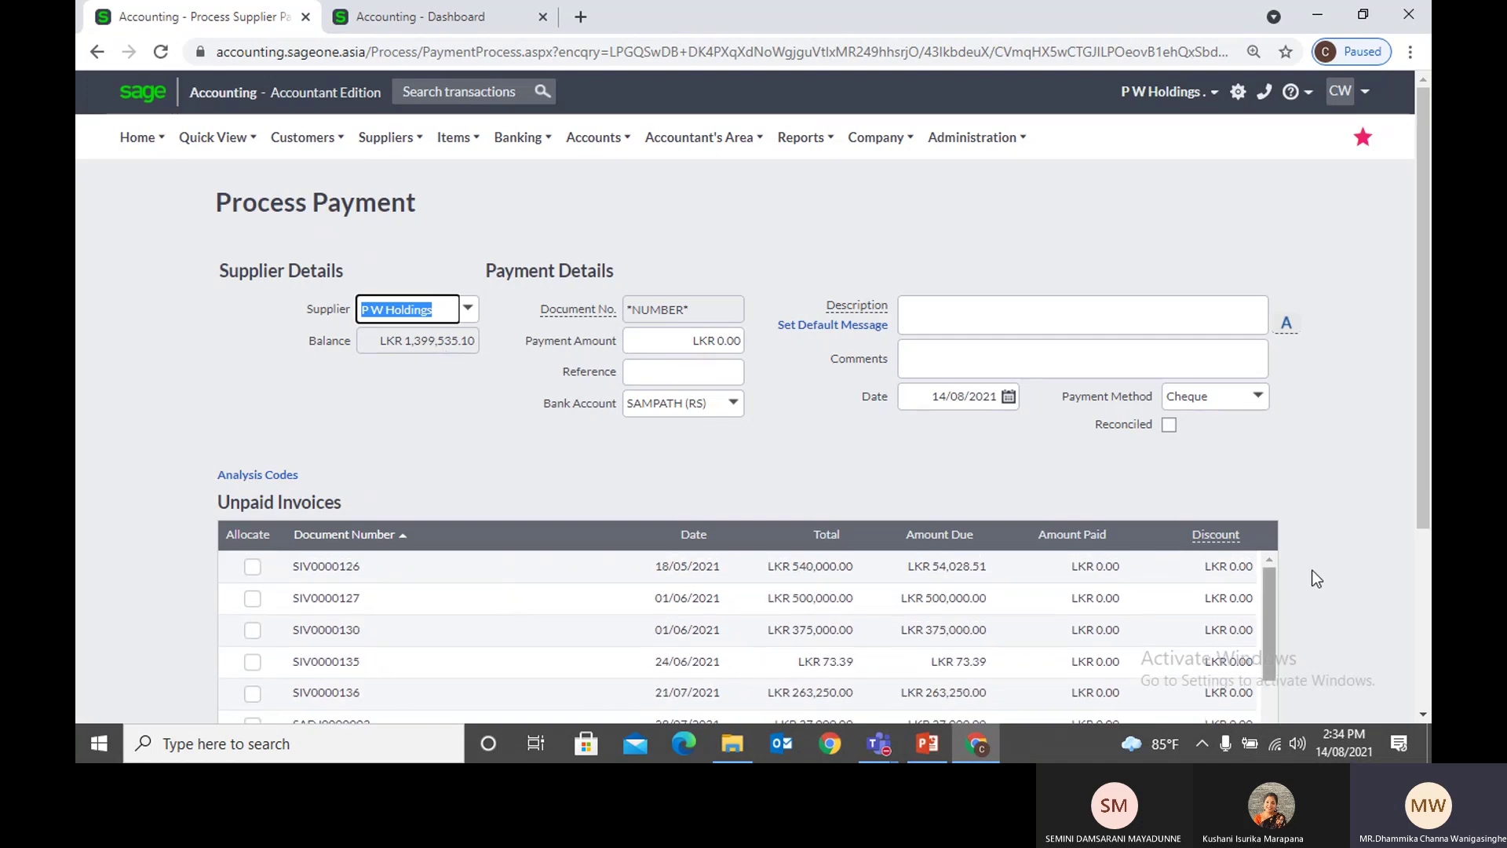
scroll(1423, 544, down, 1)
scroll(1422, 544, down, 2)
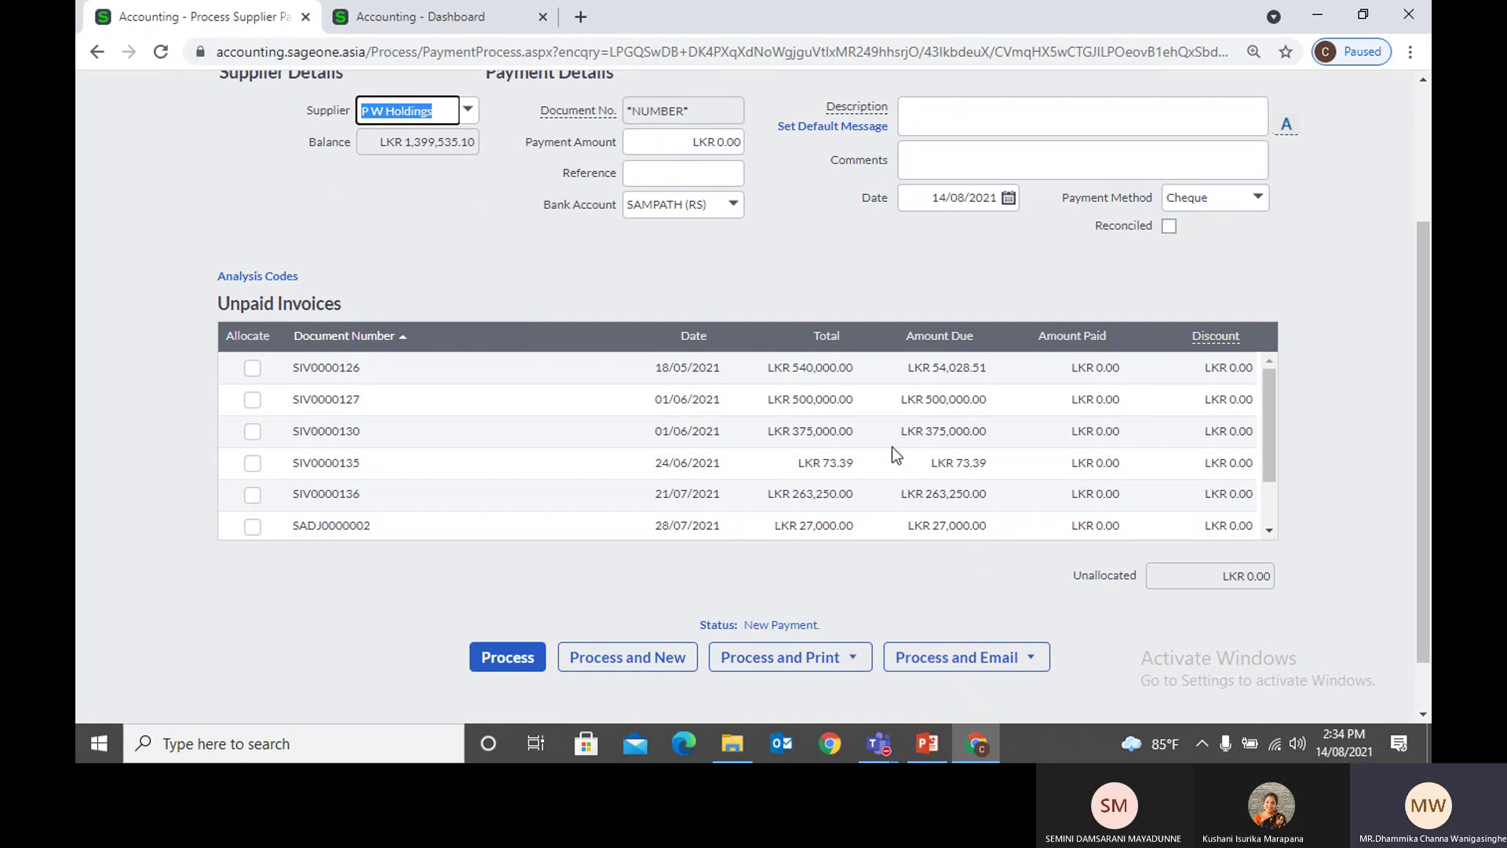
scroll(566, 426, up, 1)
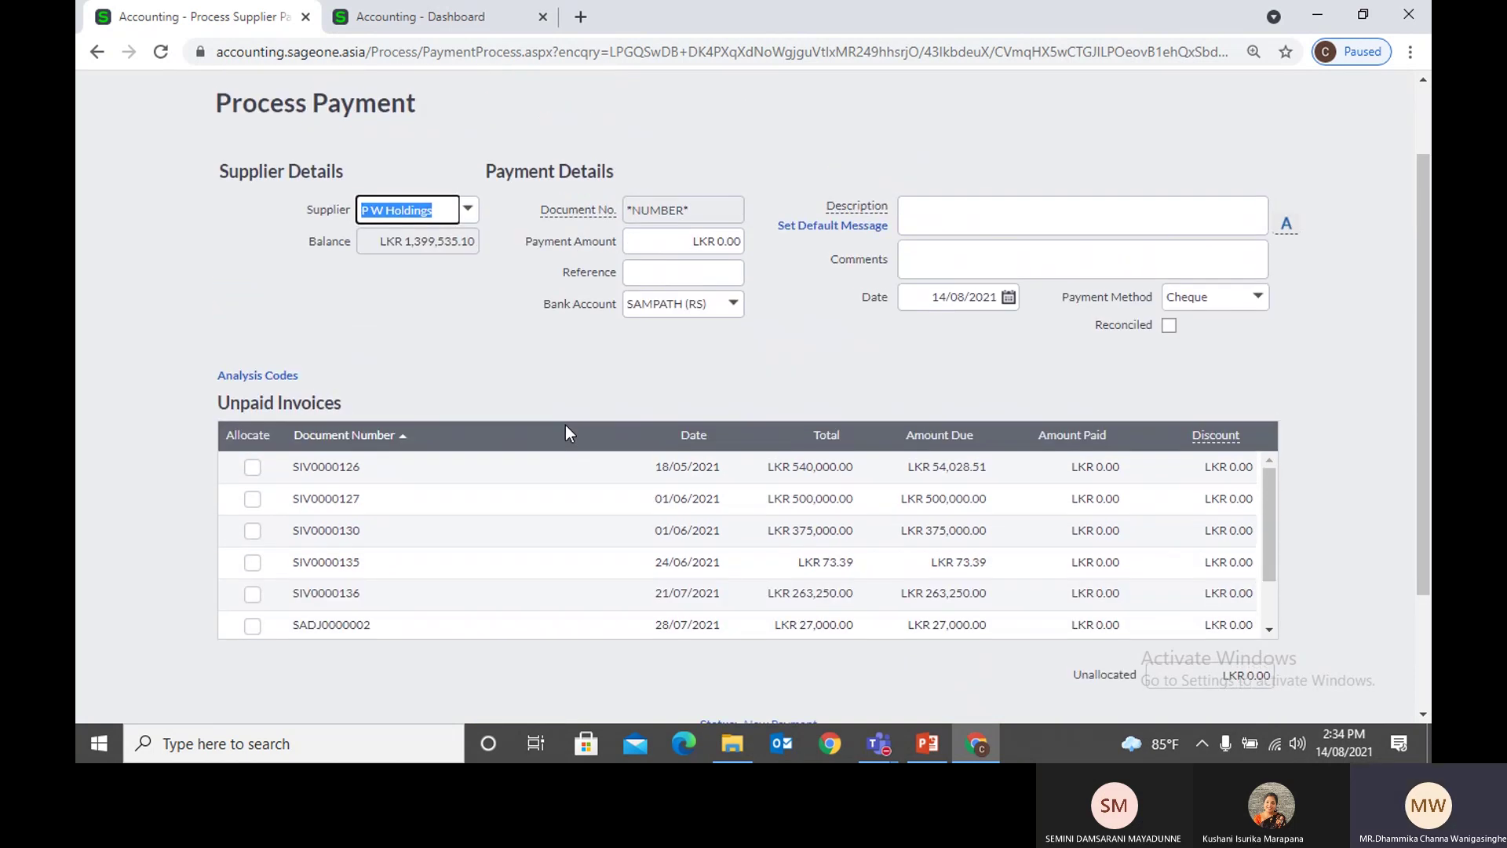
Step: Examine the Payment Amount and Reference fields of the payment and the reference entries offered
click(643, 249)
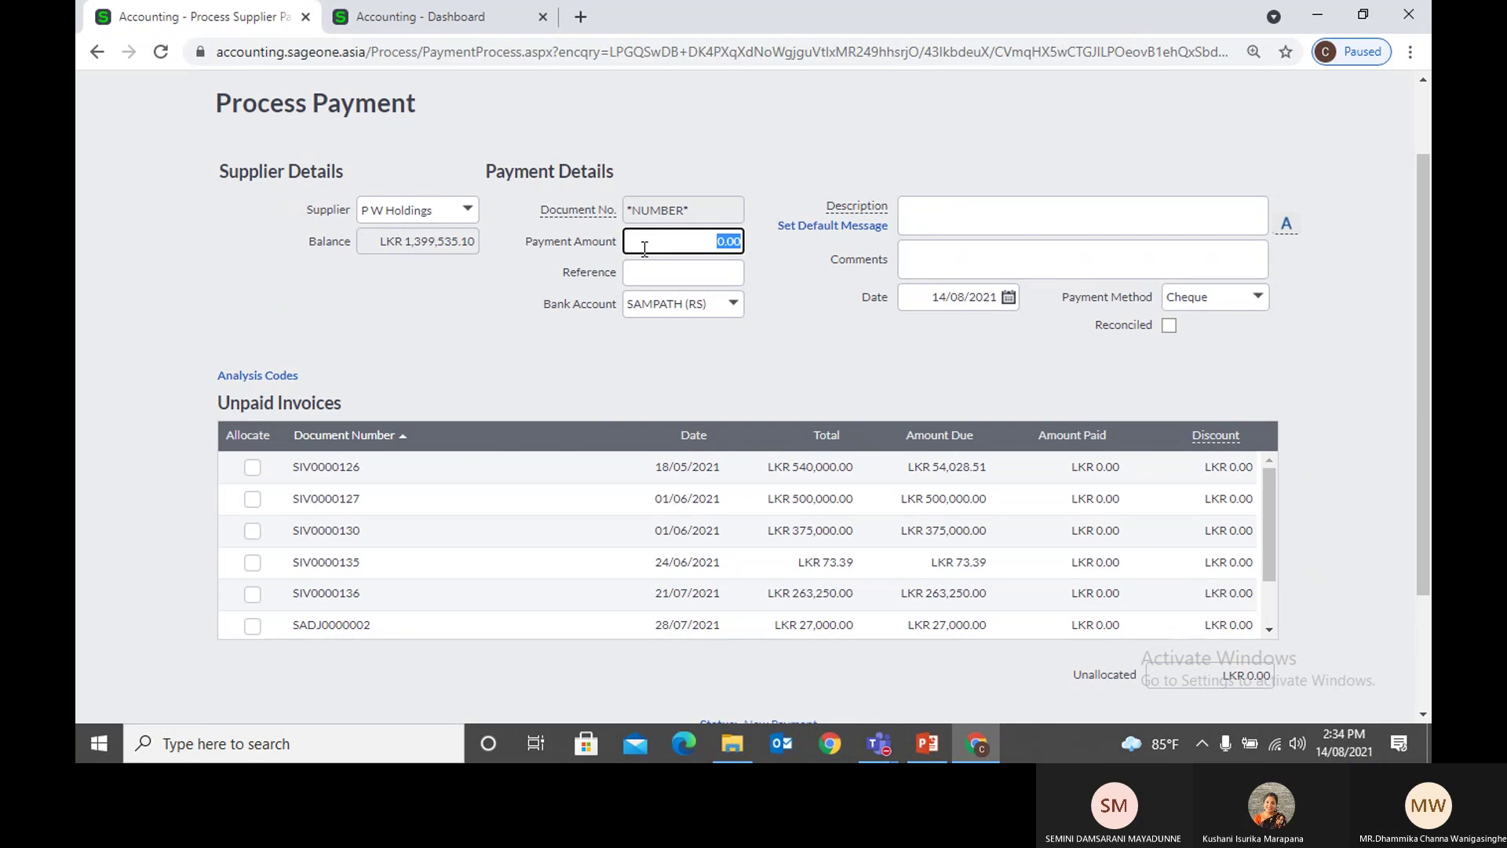
click(694, 269)
click(977, 386)
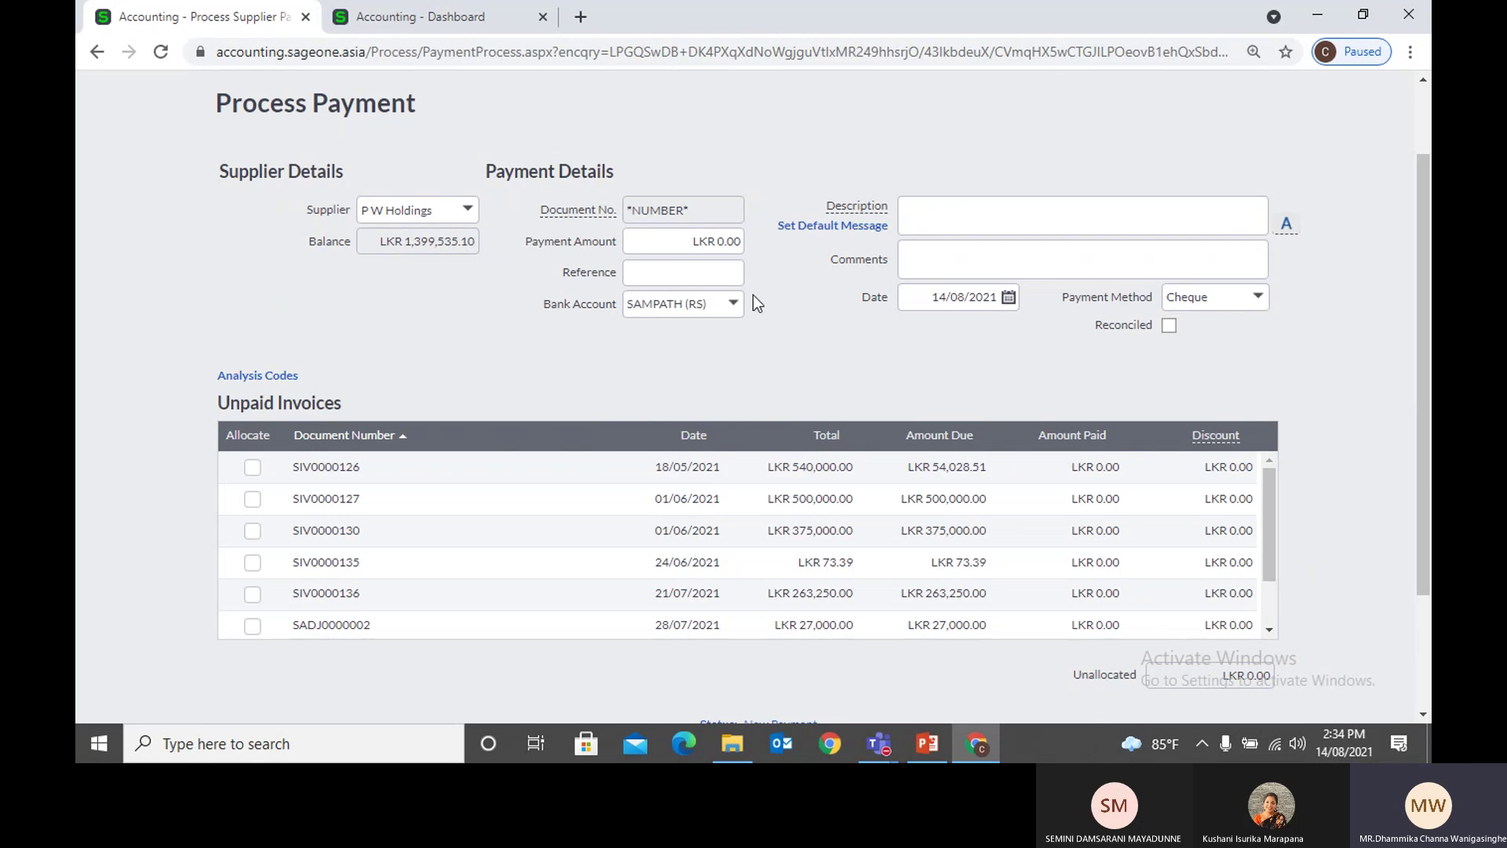
click(729, 275)
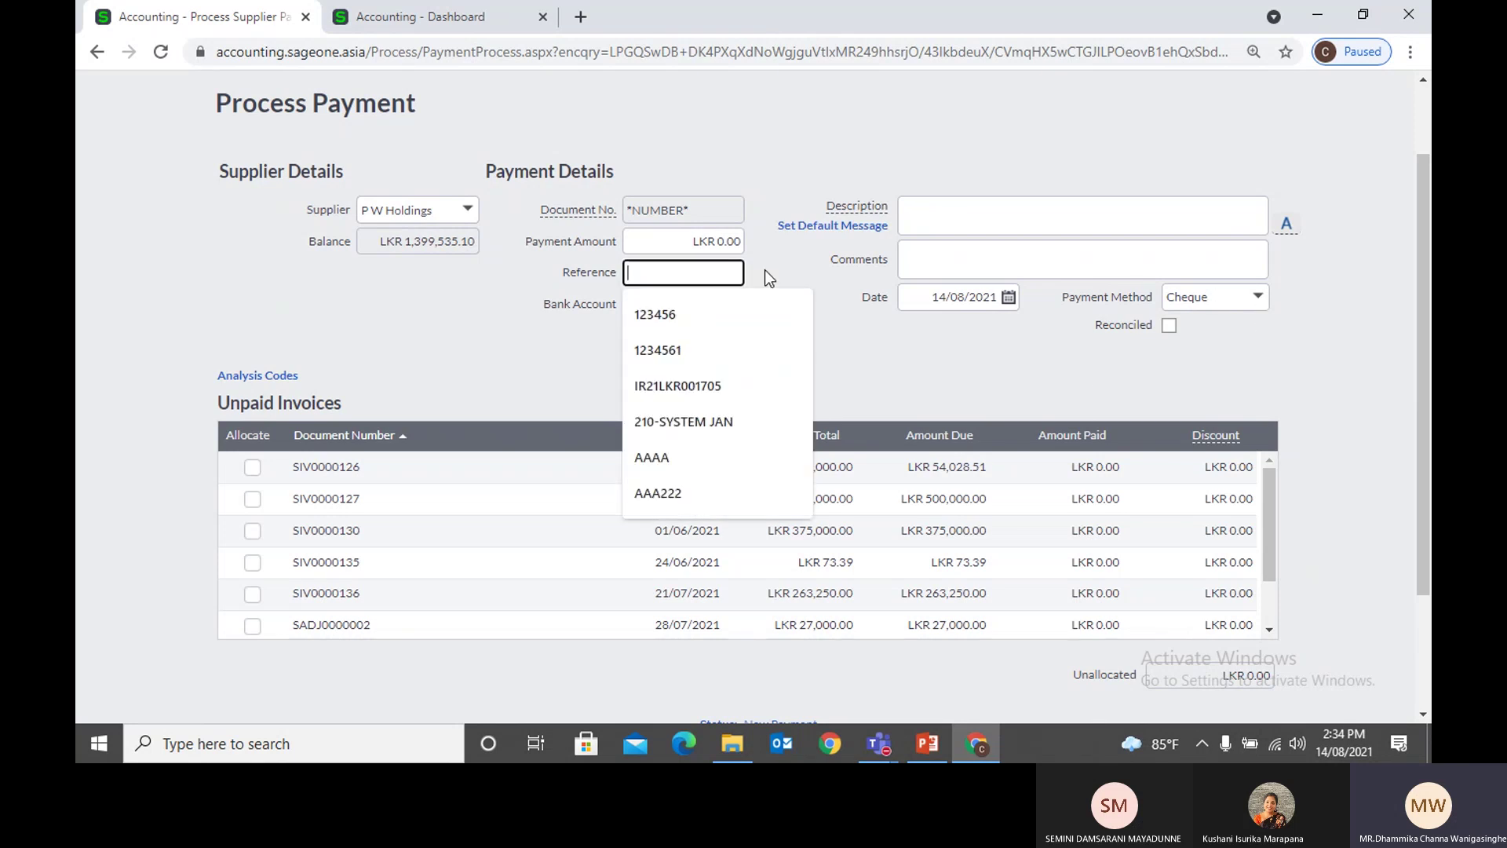
click(765, 270)
click(692, 269)
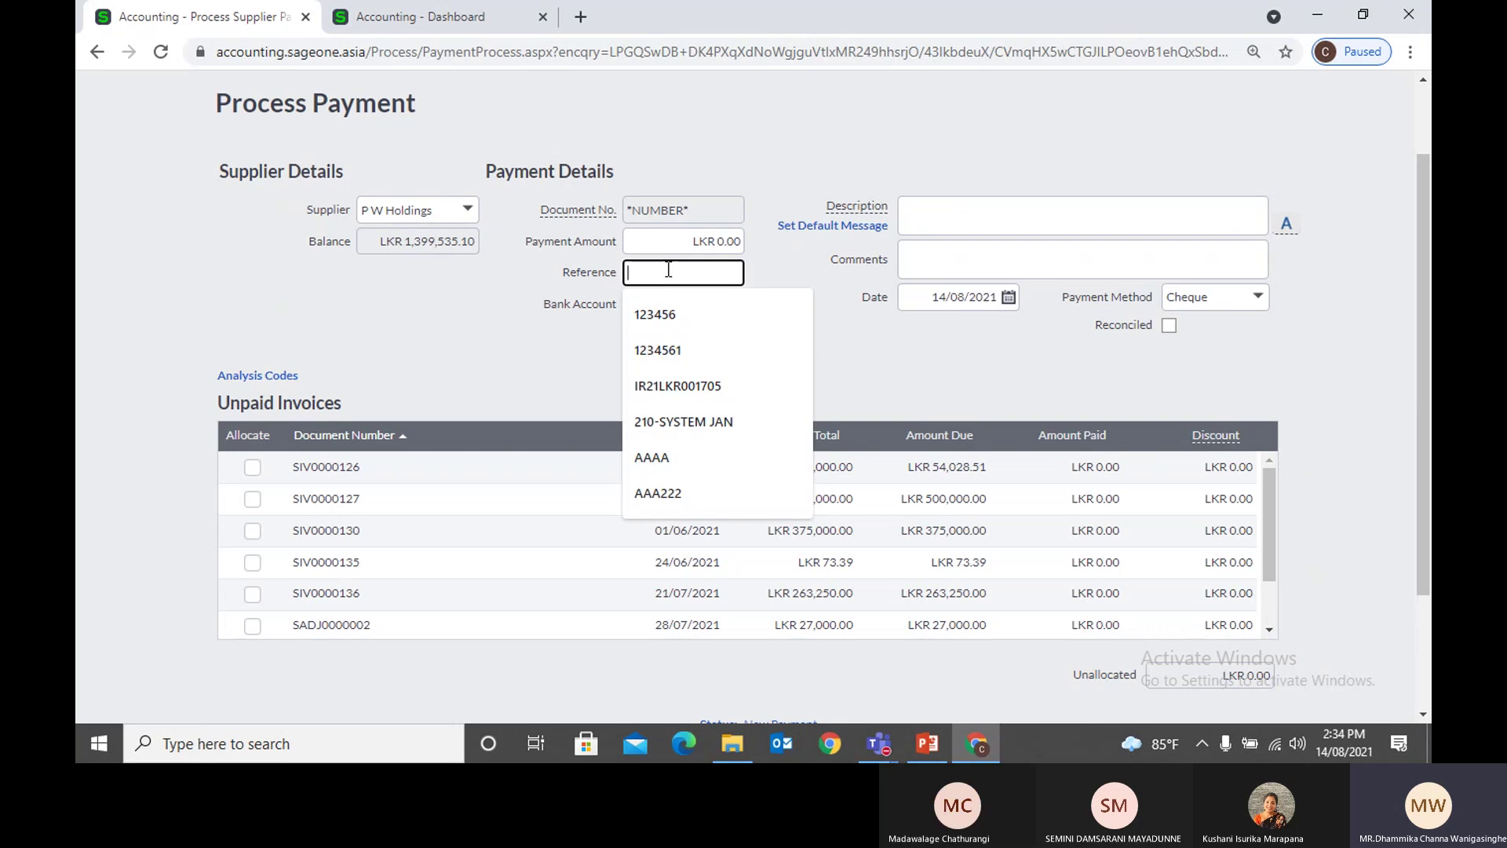
click(782, 267)
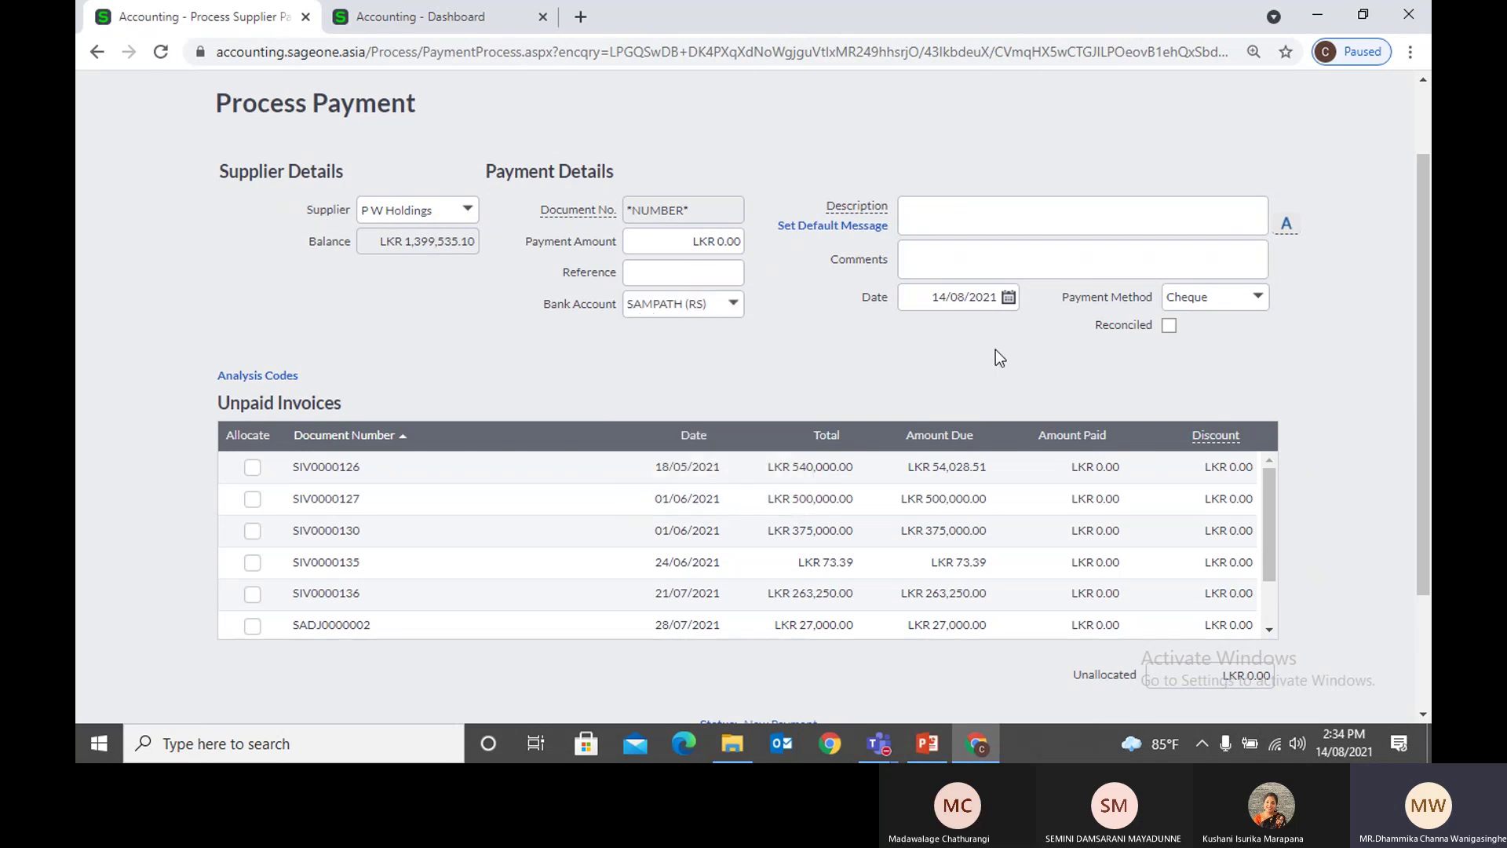
Step: Try Cheque and Credit Card as the payment method, checking the Reference field for each
click(1258, 303)
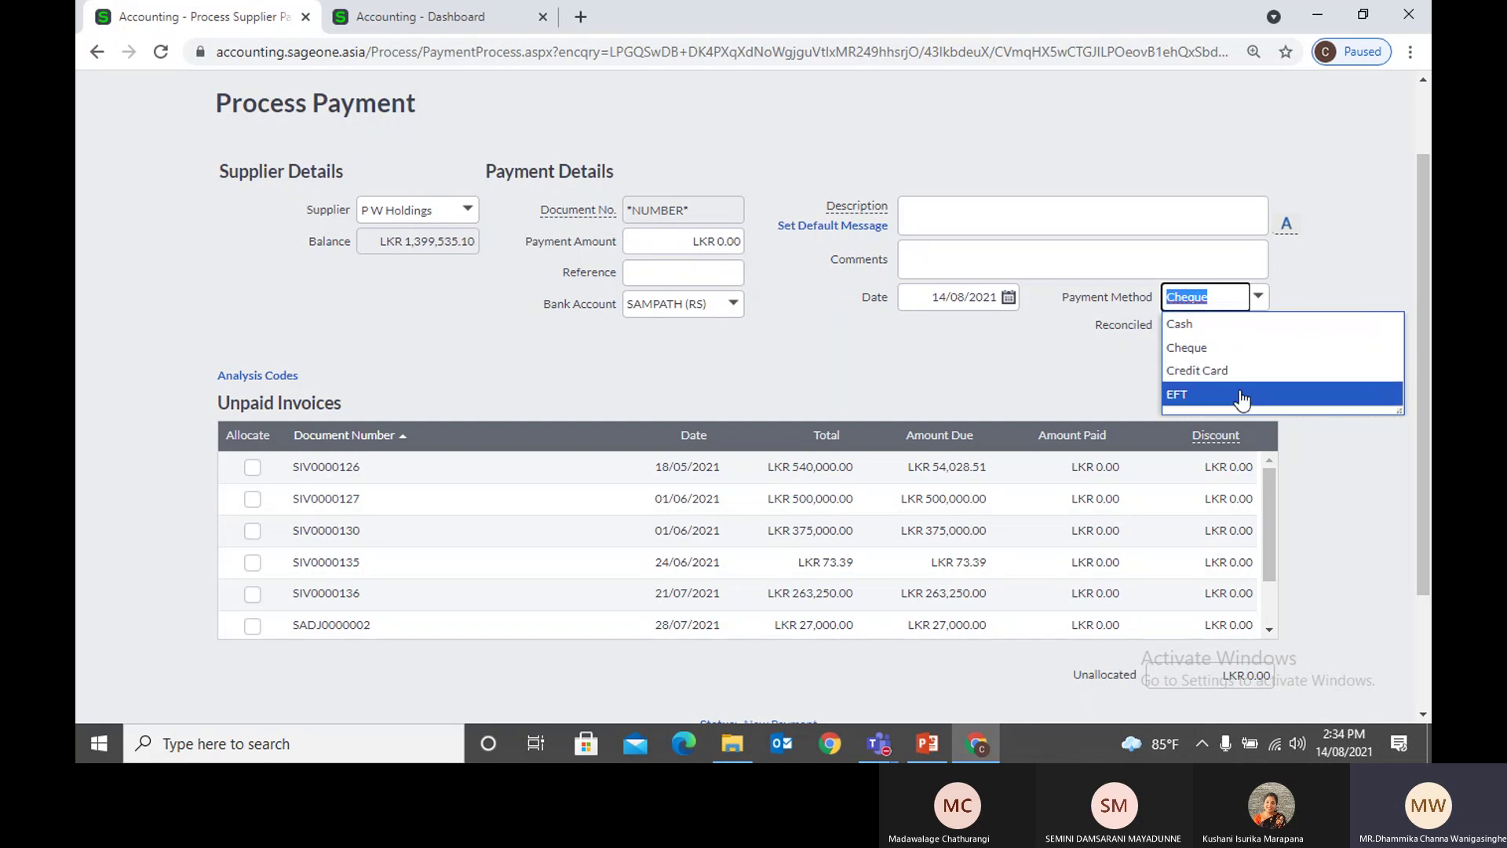
click(1241, 347)
click(693, 279)
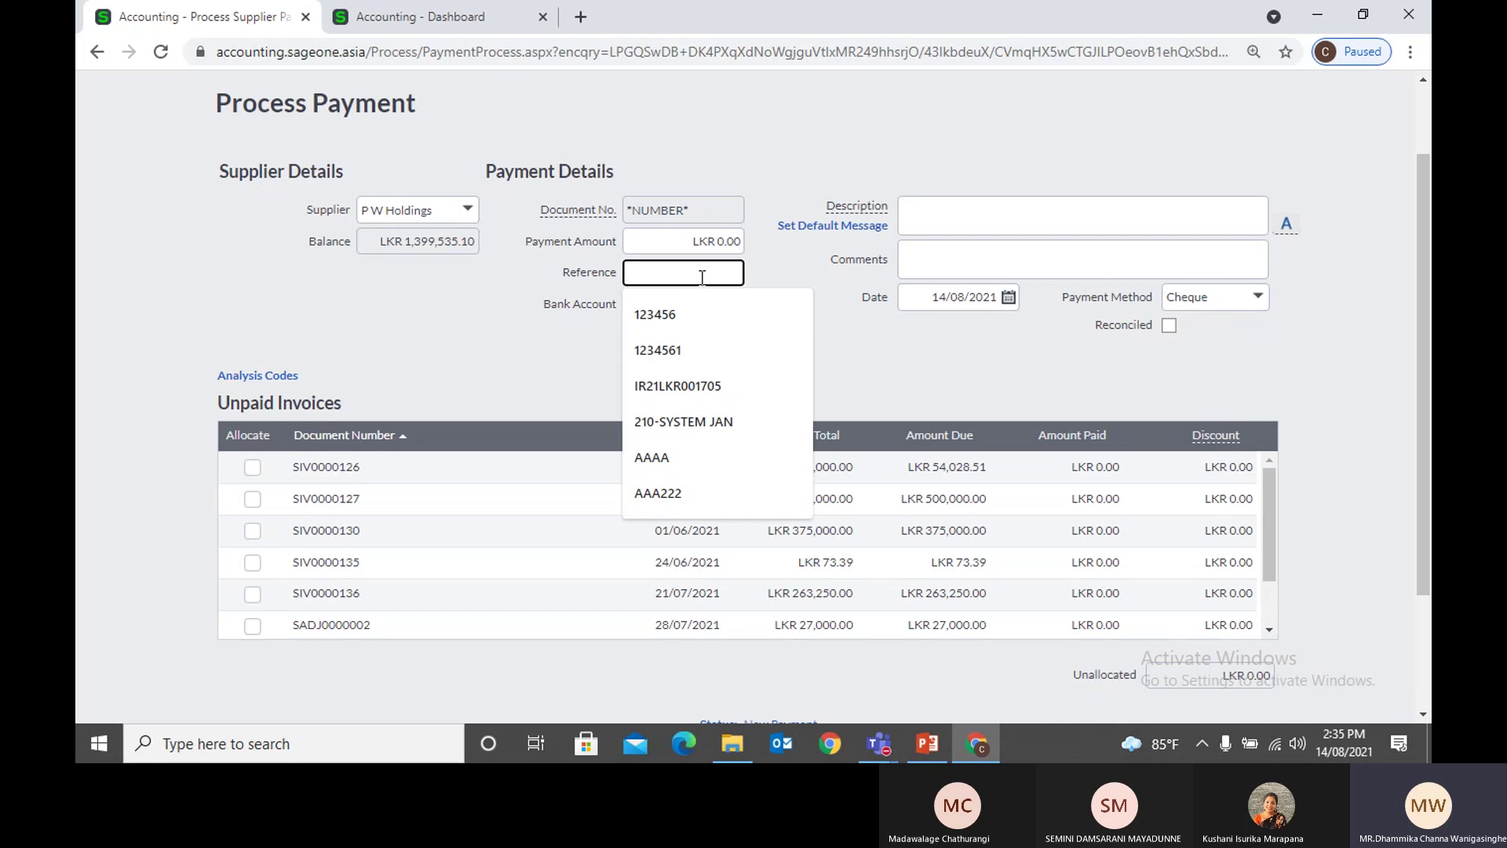
click(1242, 304)
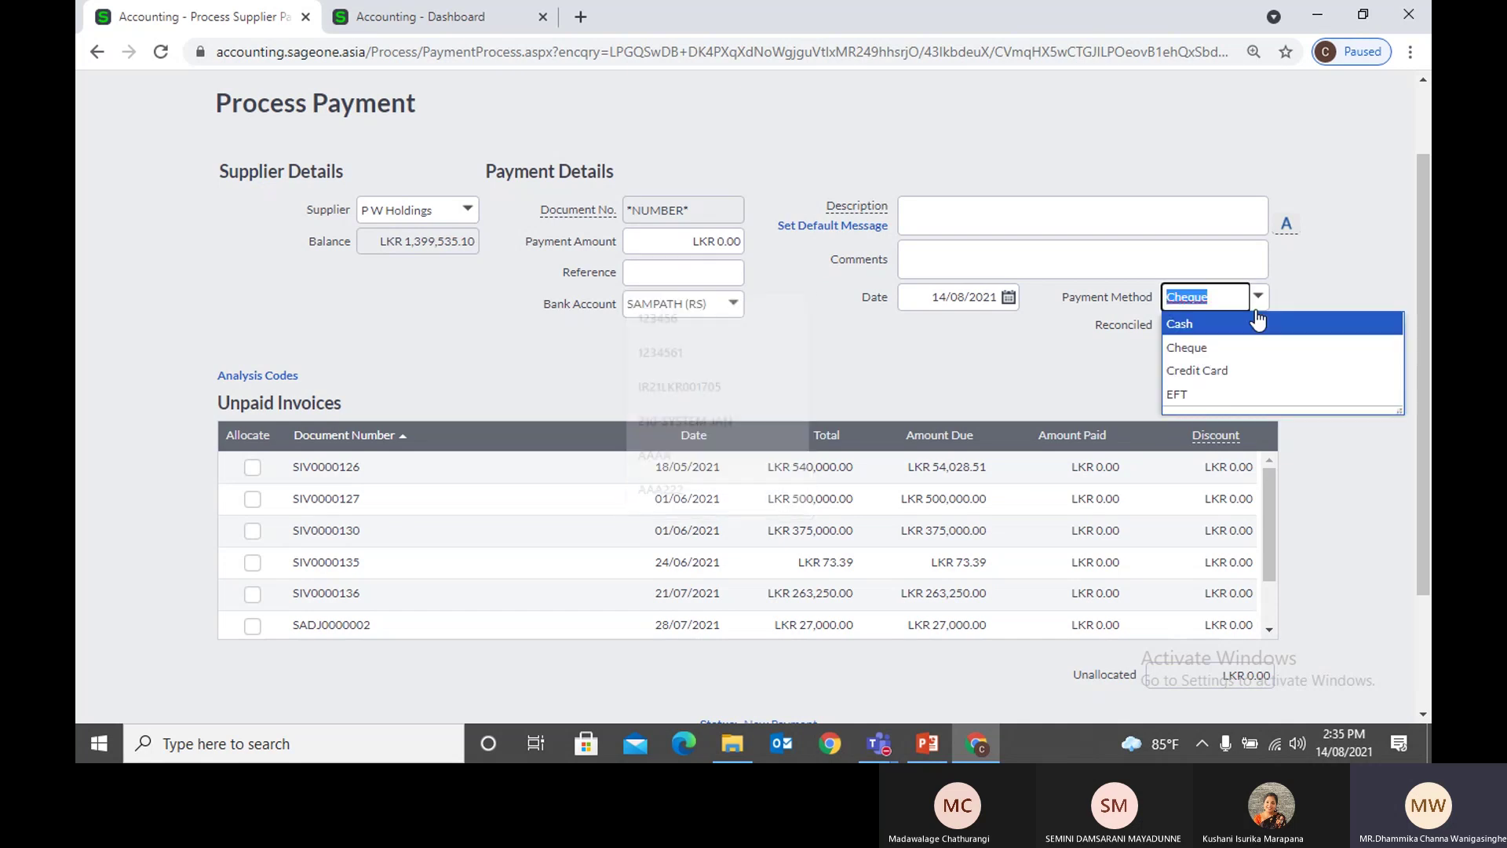
click(1257, 370)
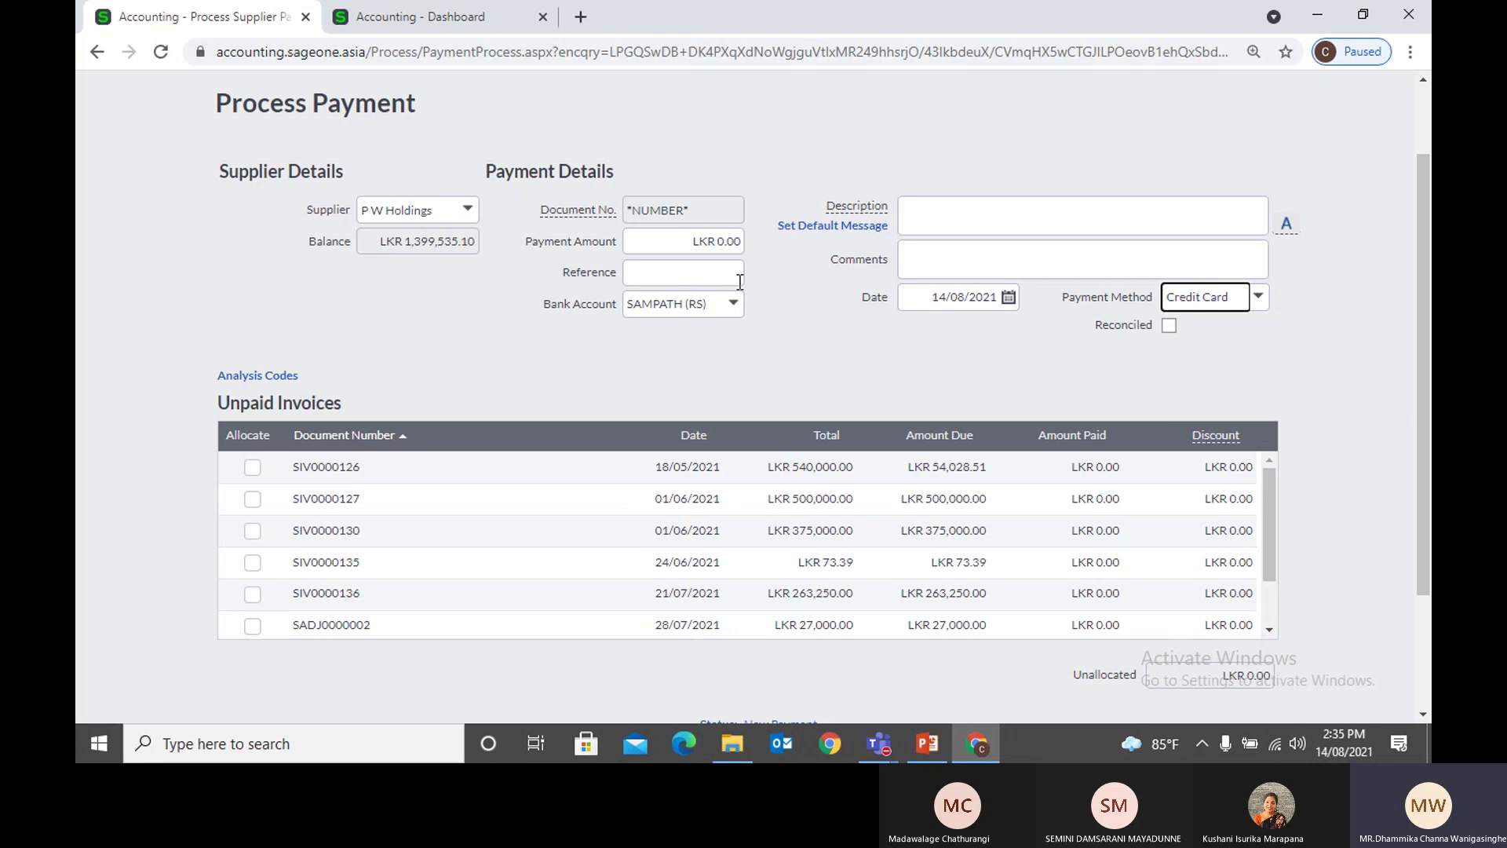
click(724, 277)
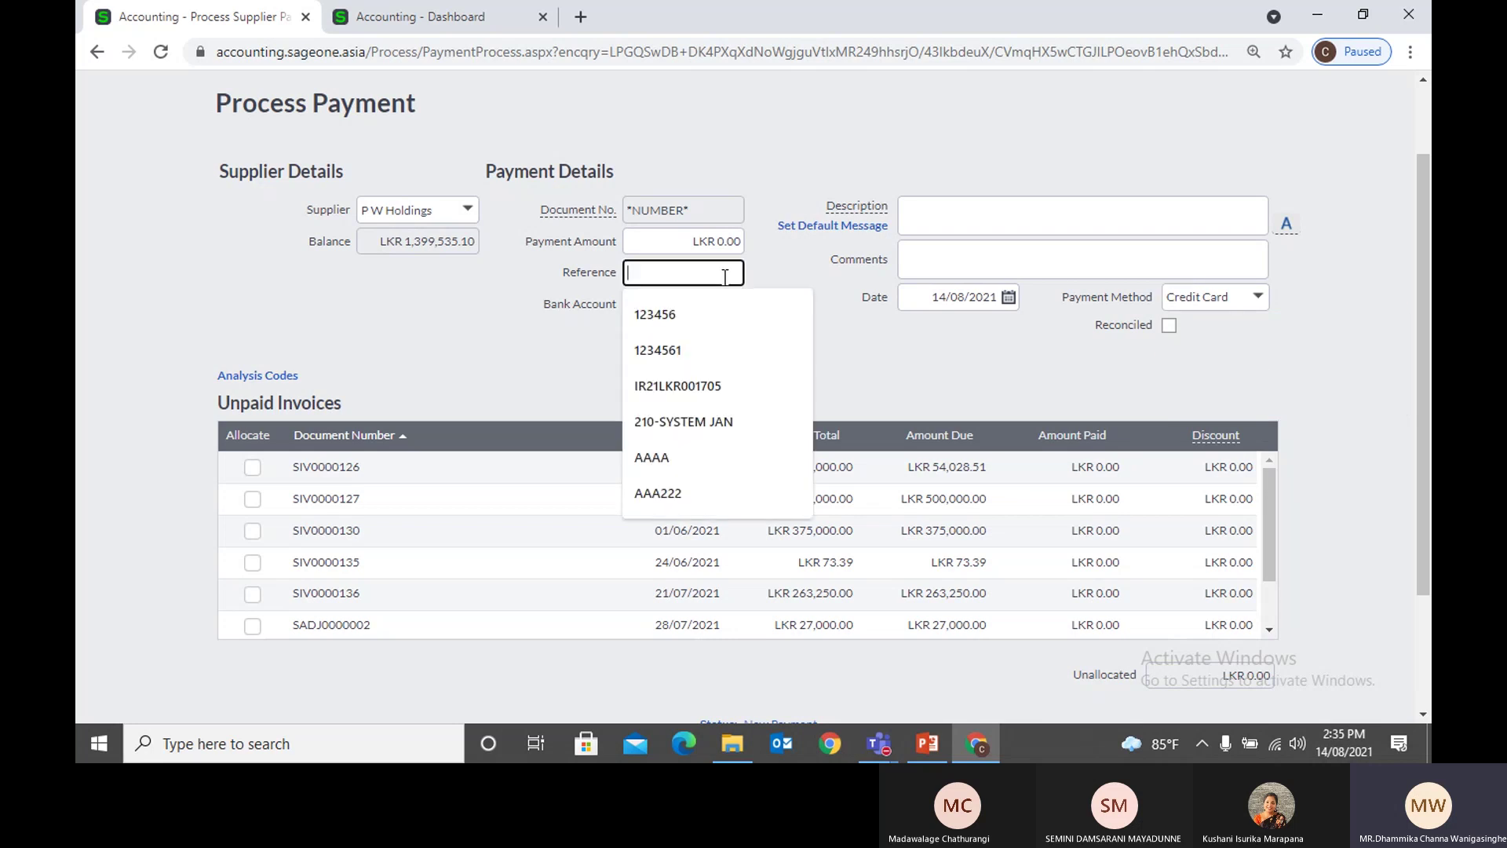
Step: Set the payment method to EFT and check the Reference field for it
click(1256, 306)
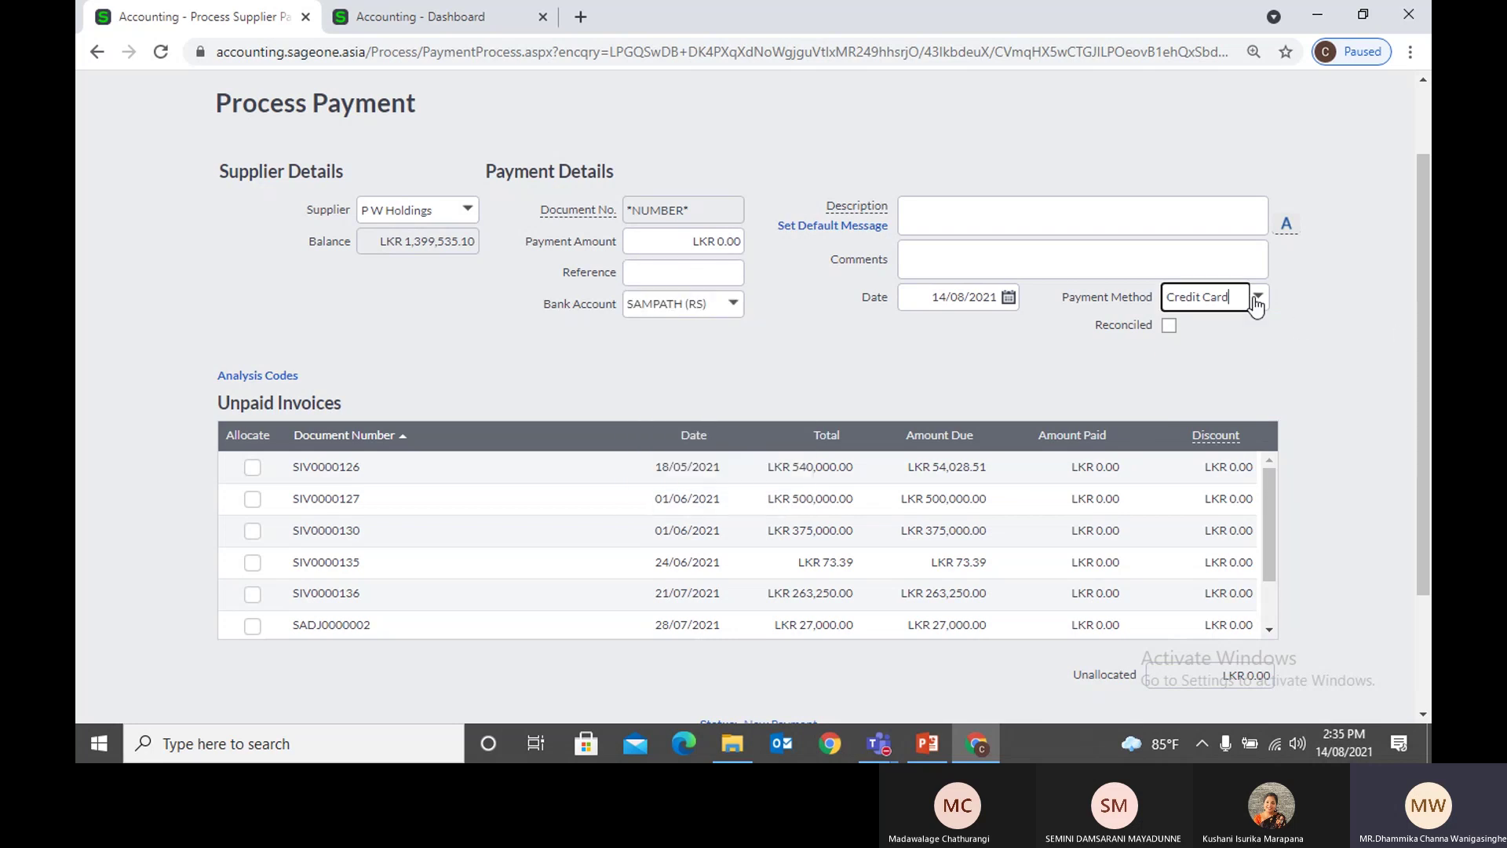
click(1257, 299)
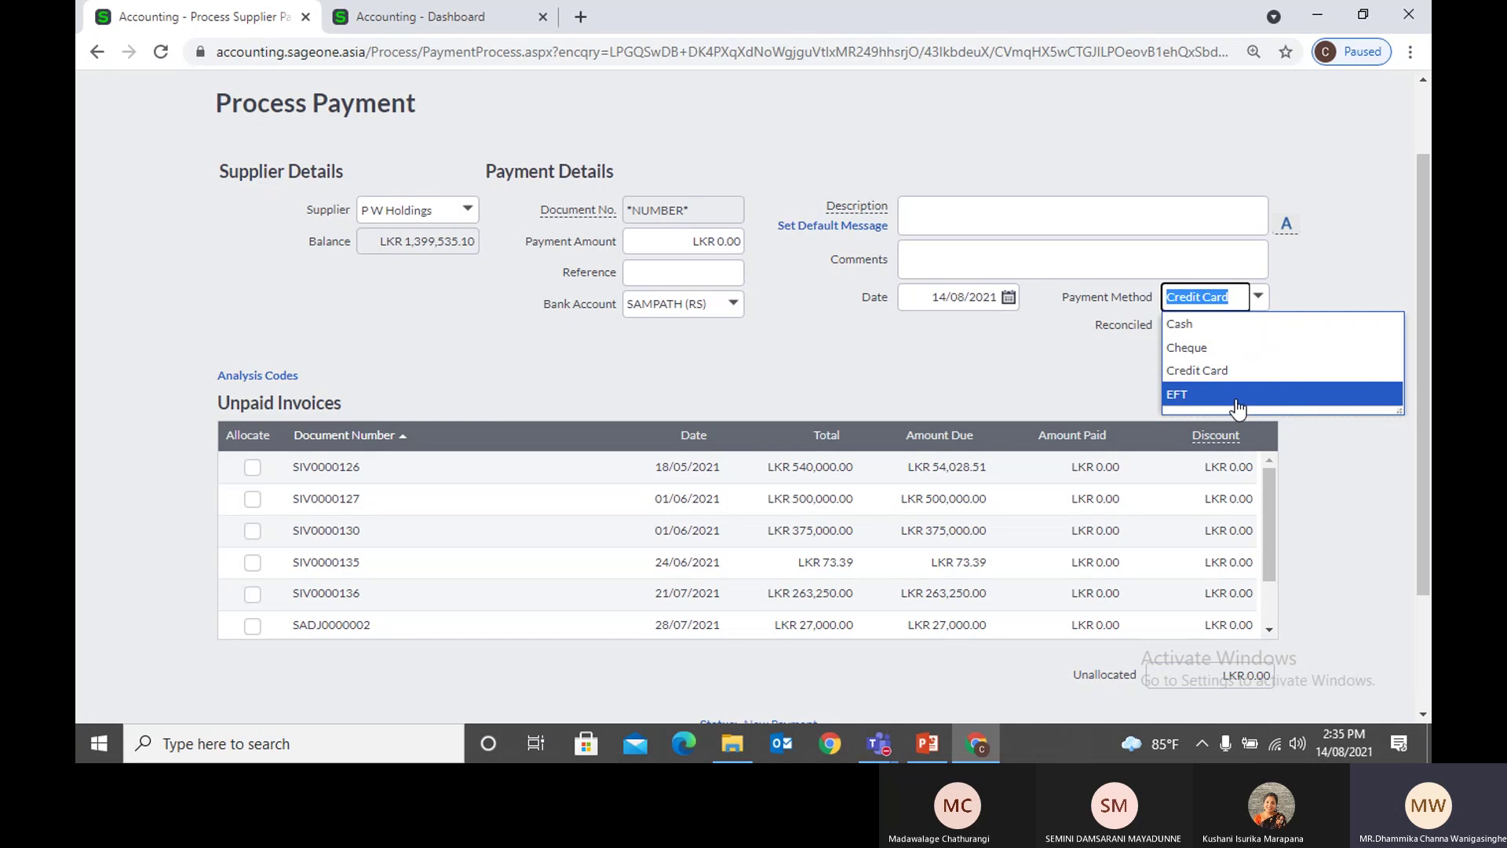
click(1198, 401)
click(667, 271)
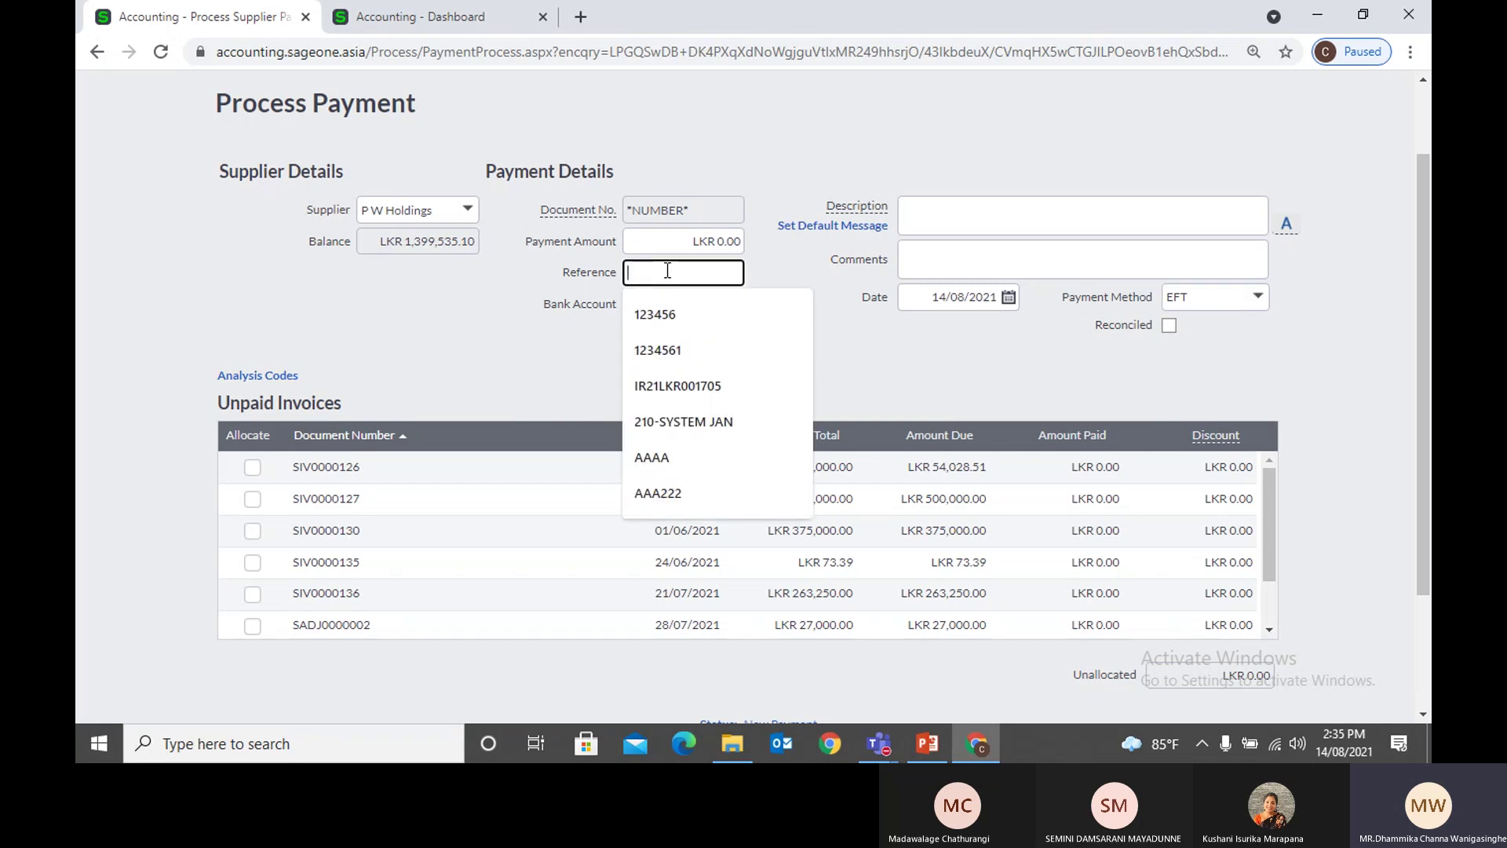
click(895, 379)
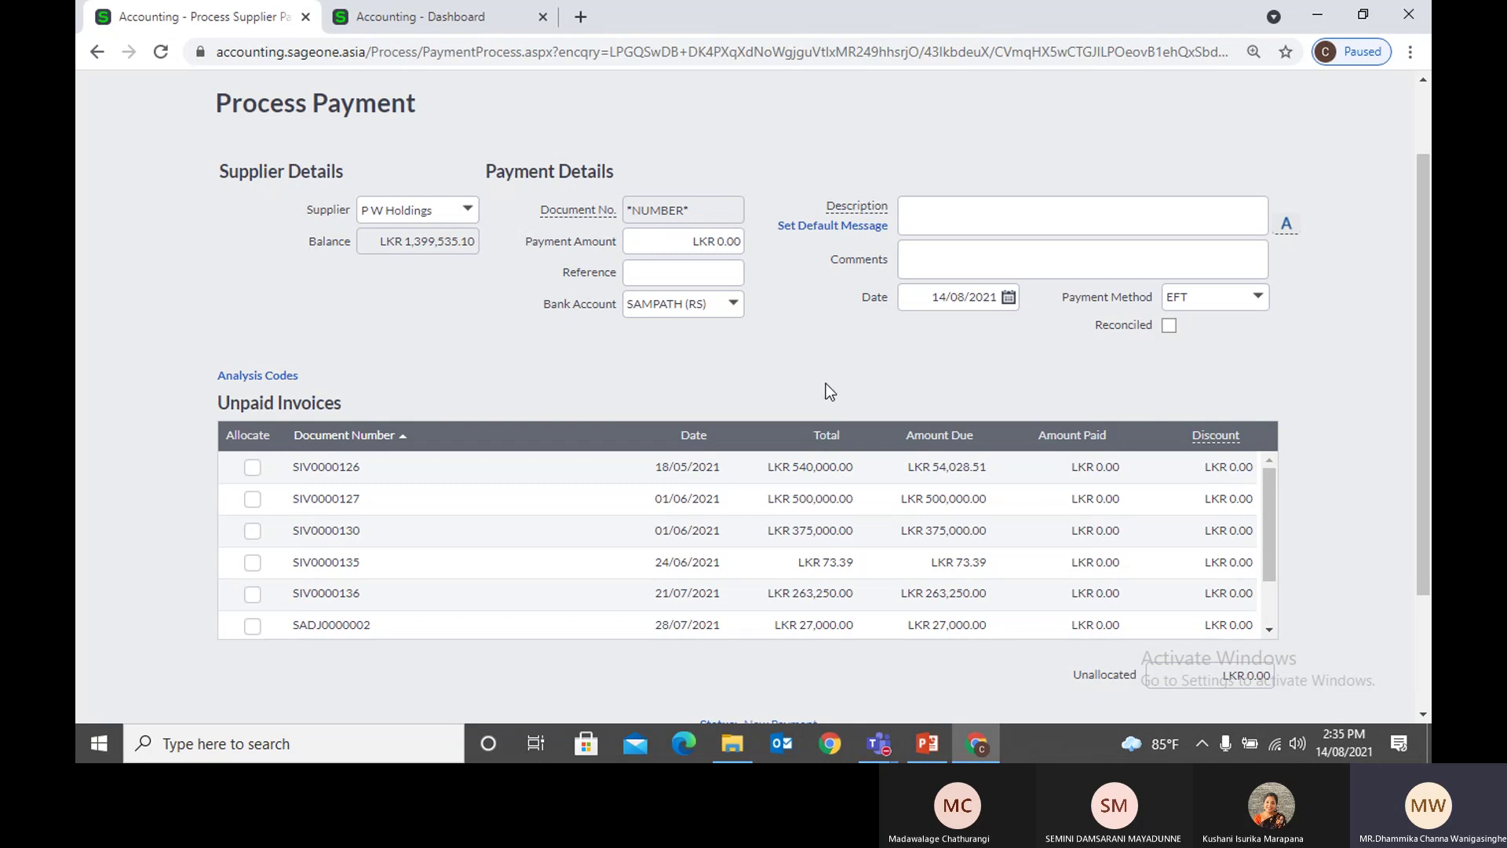
Step: Change the payment's supplier to Cash
click(689, 242)
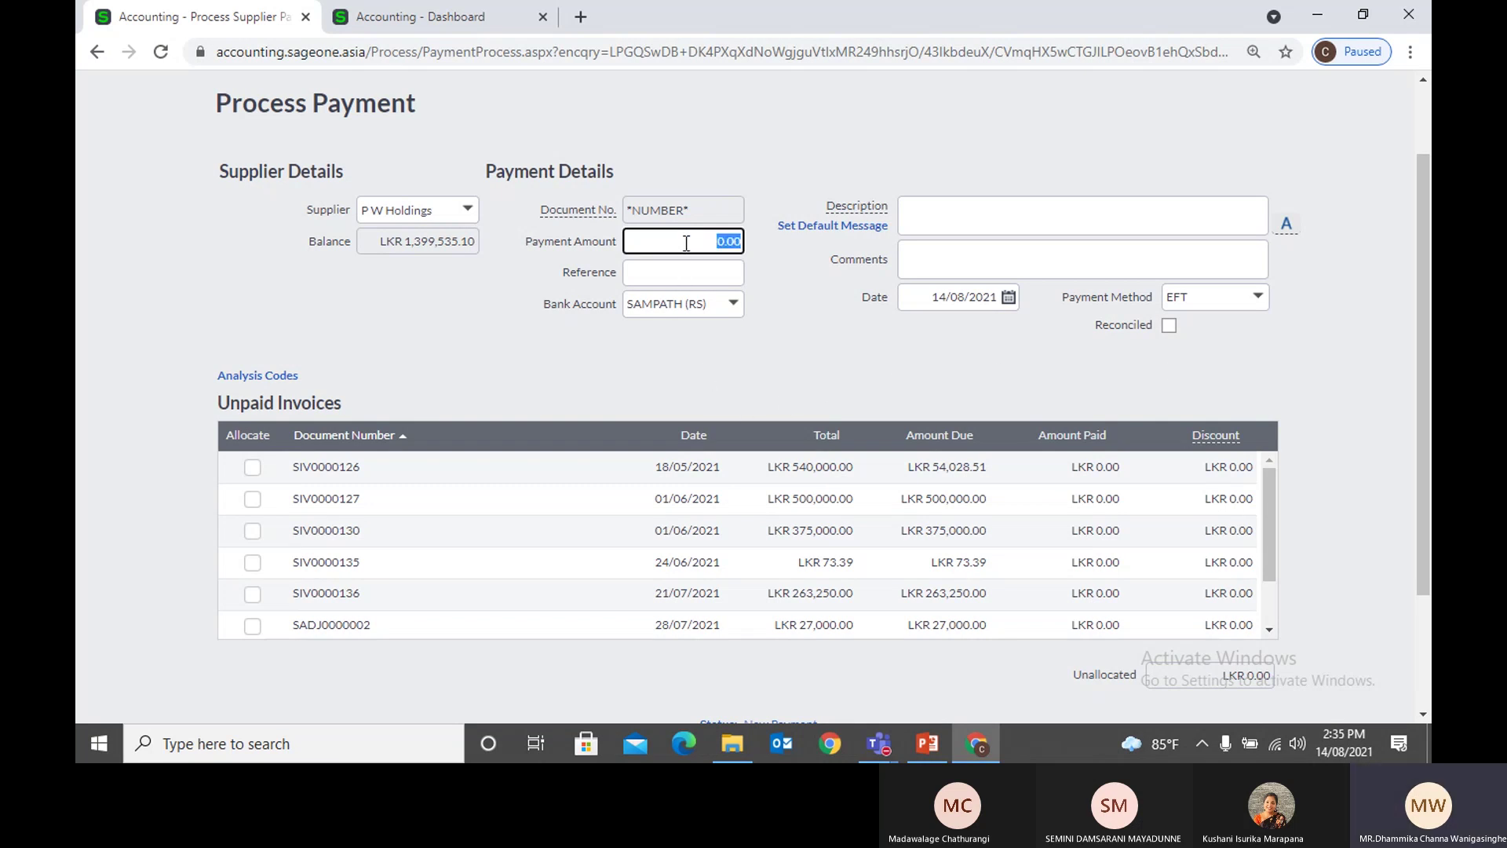
click(475, 212)
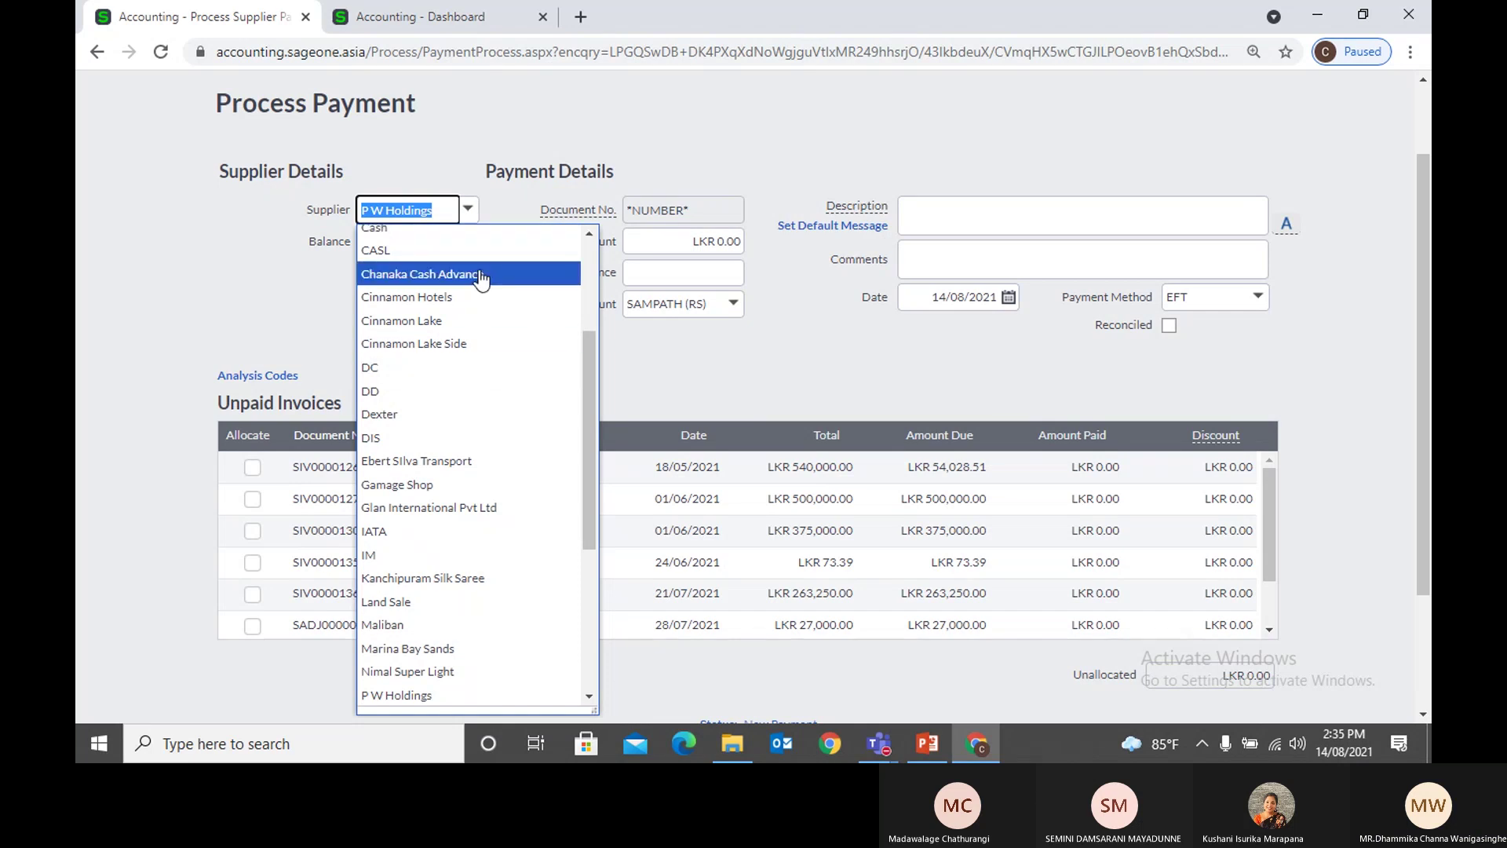
scroll(435, 425, up, 3)
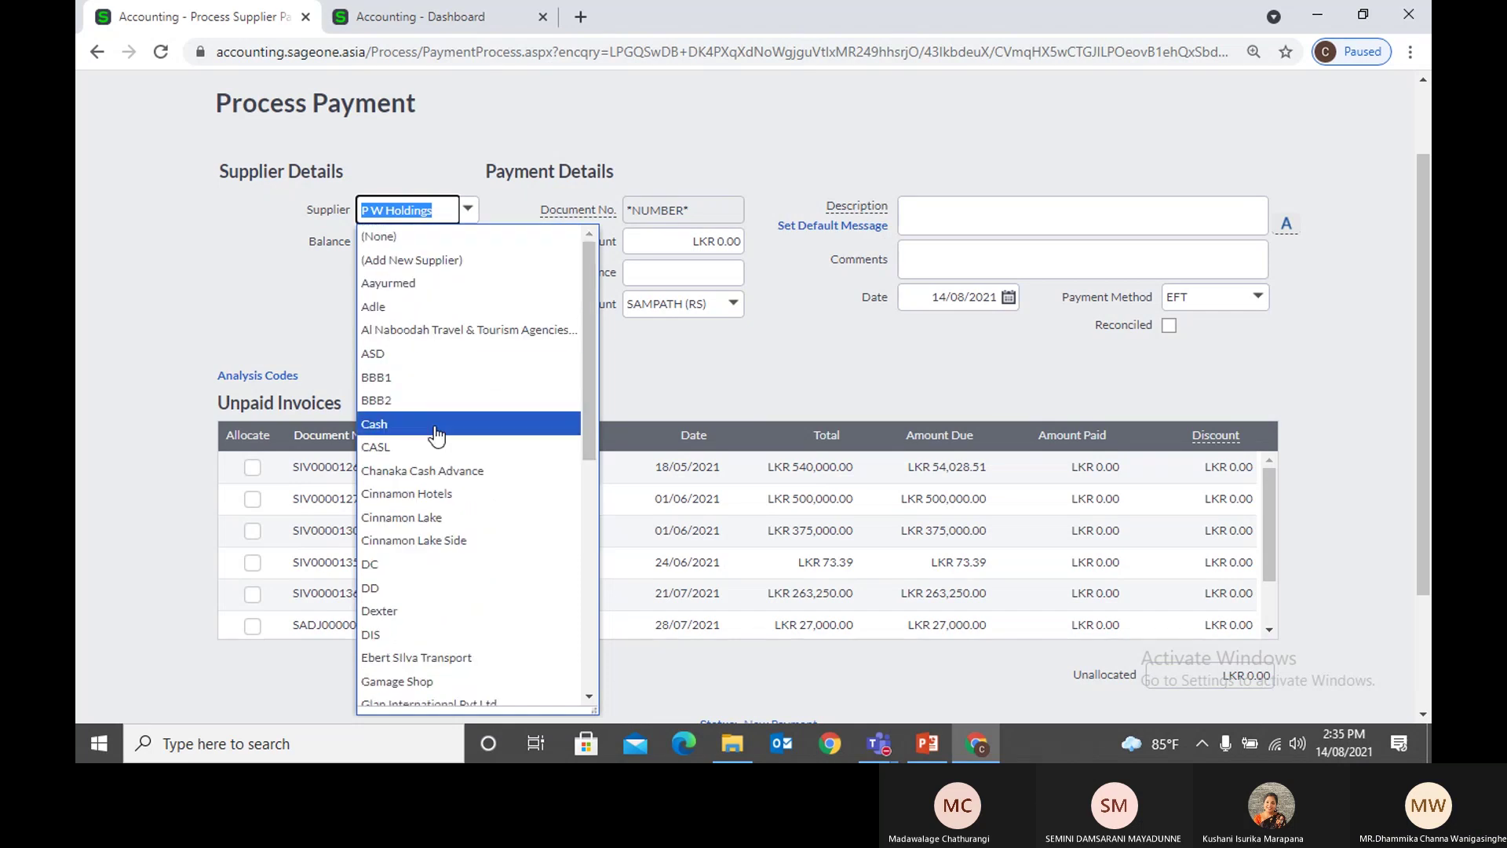
click(435, 425)
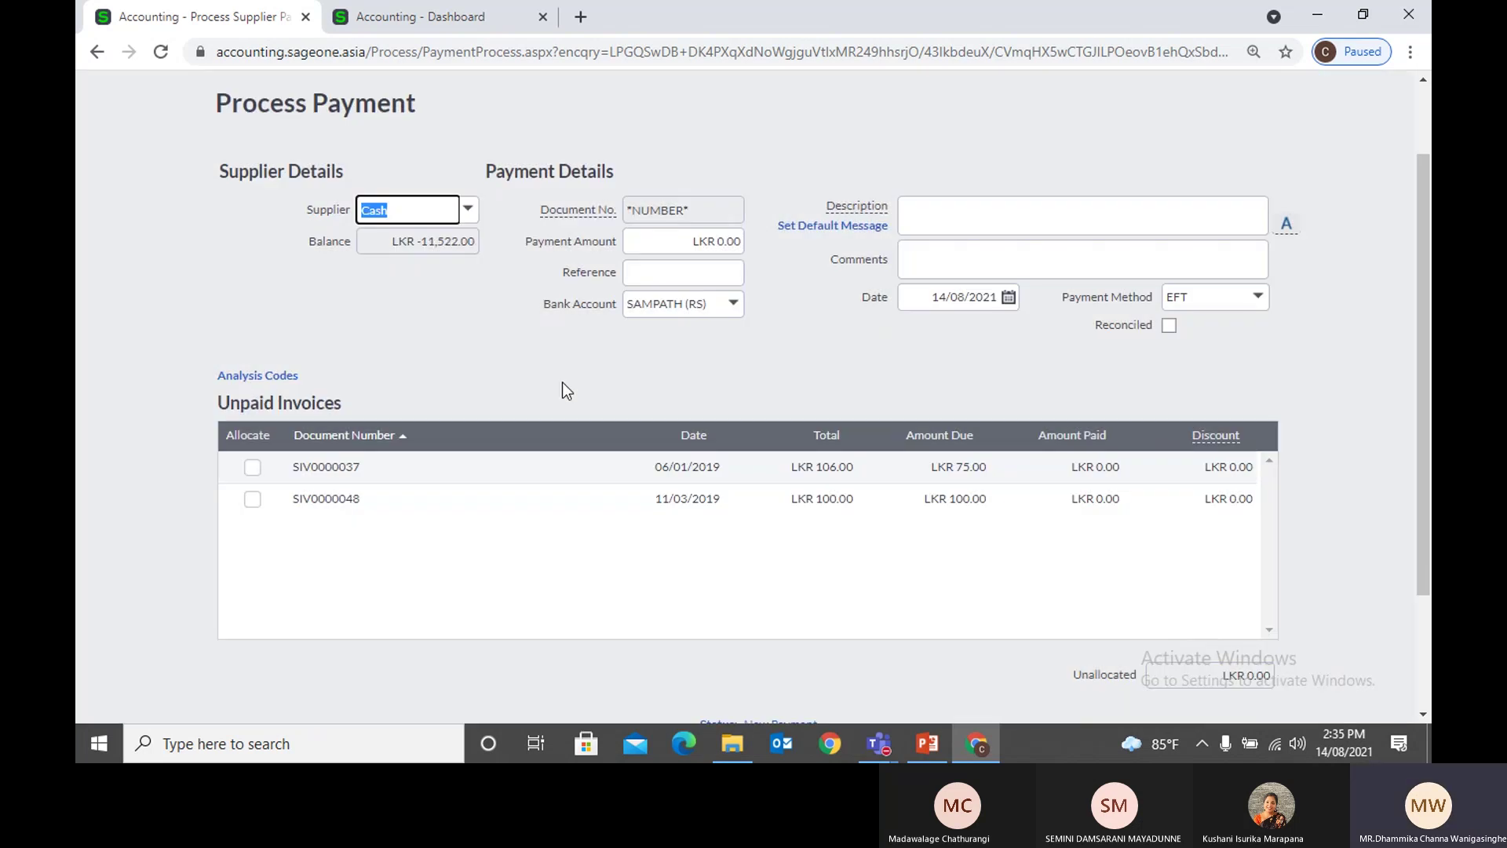
Step: Enter a payment amount of LKR 150.00 for the Cash supplier to allocate it to the unpaid invoices
click(675, 246)
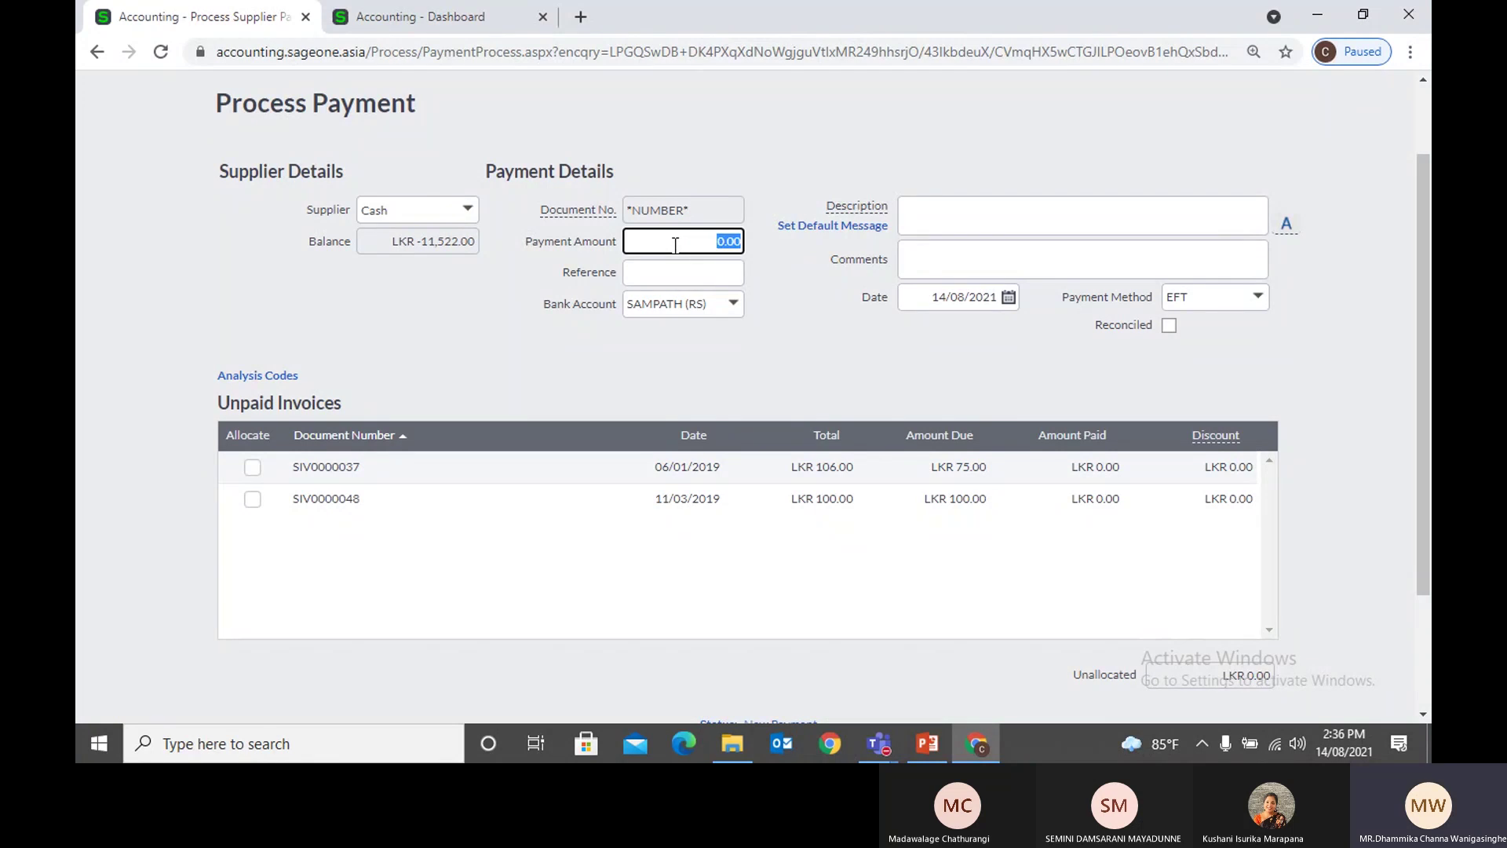
text(50)
key(BackSpace)
key(BackSpace)
text(150)
key(Tab)
Step: Switch the payment's supplier back to P W Holdings
click(473, 220)
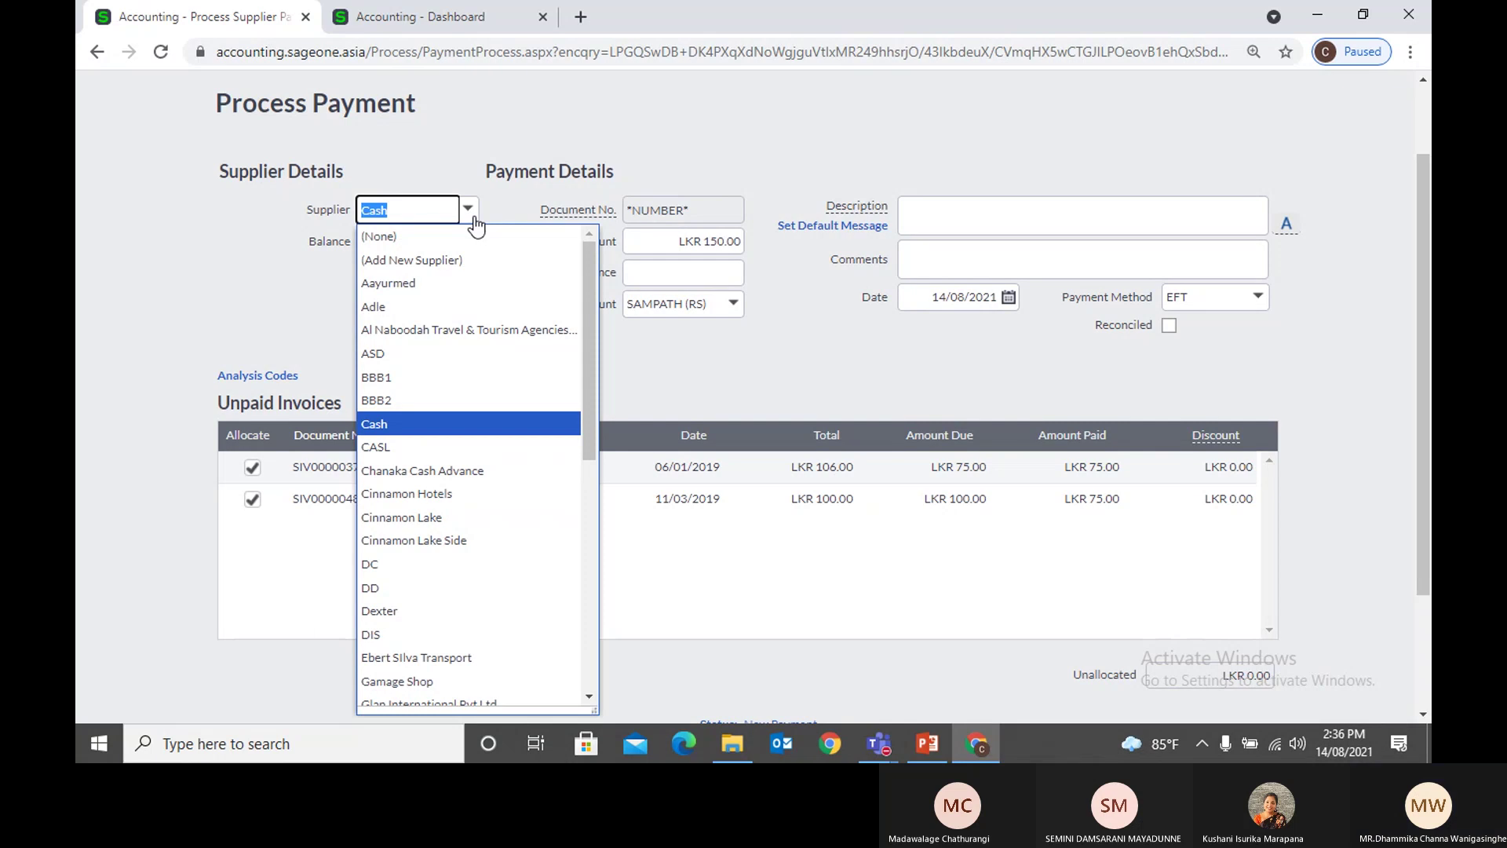
scroll(546, 389, down, 5)
click(546, 389)
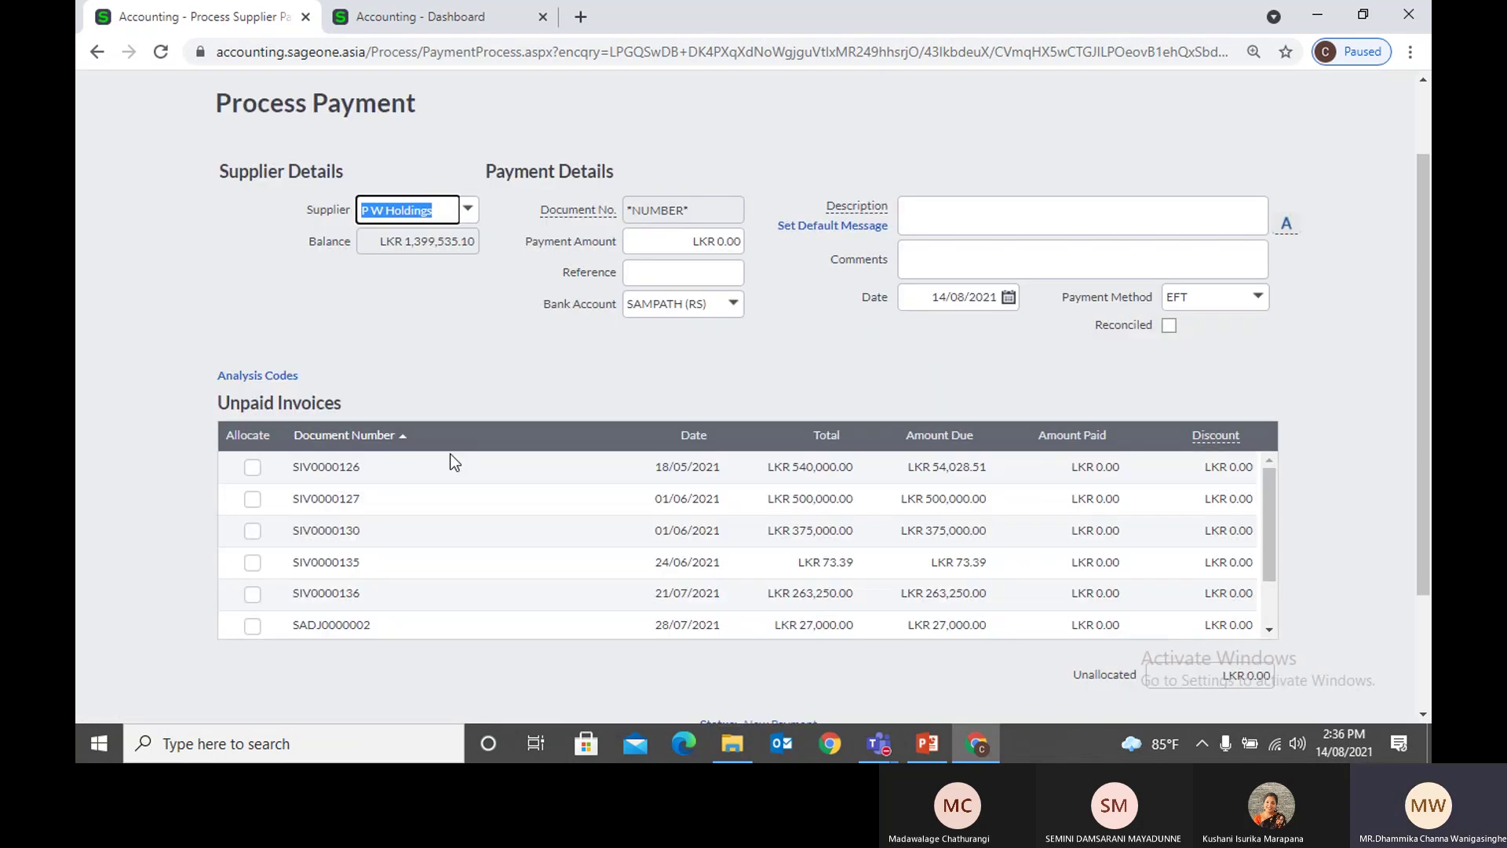
Step: Allocate the payment to invoices SIV0000126, SIV0000127, SIV0000130 and SIV0000135, and clear all four allocations again
click(251, 468)
click(252, 499)
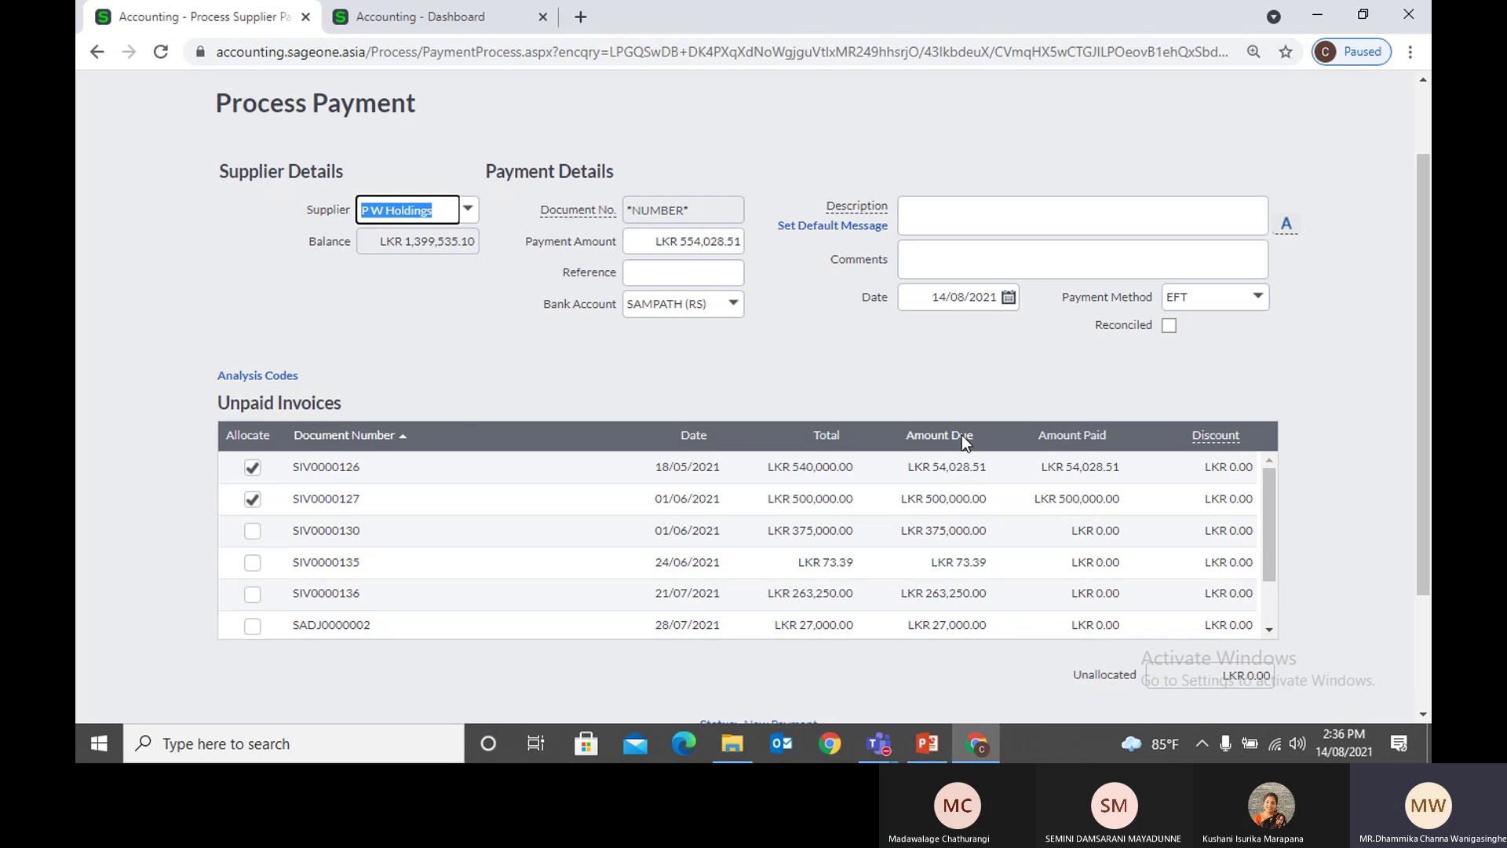
click(252, 531)
click(249, 564)
click(253, 468)
click(253, 499)
click(253, 532)
click(252, 562)
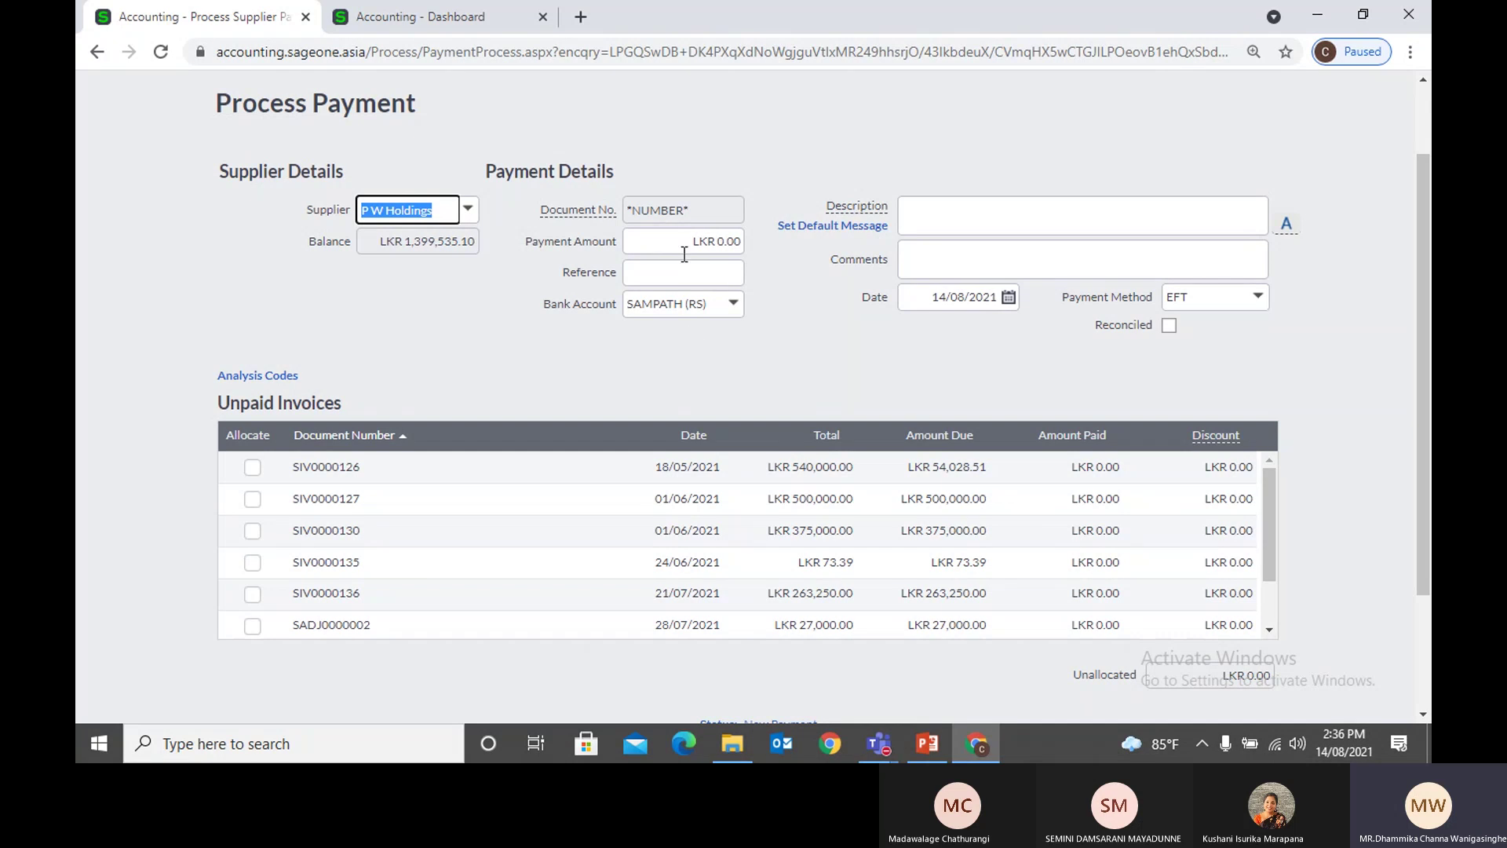
Step: Set the payment amount for P W Holdings to LKR 600,000.00
click(684, 238)
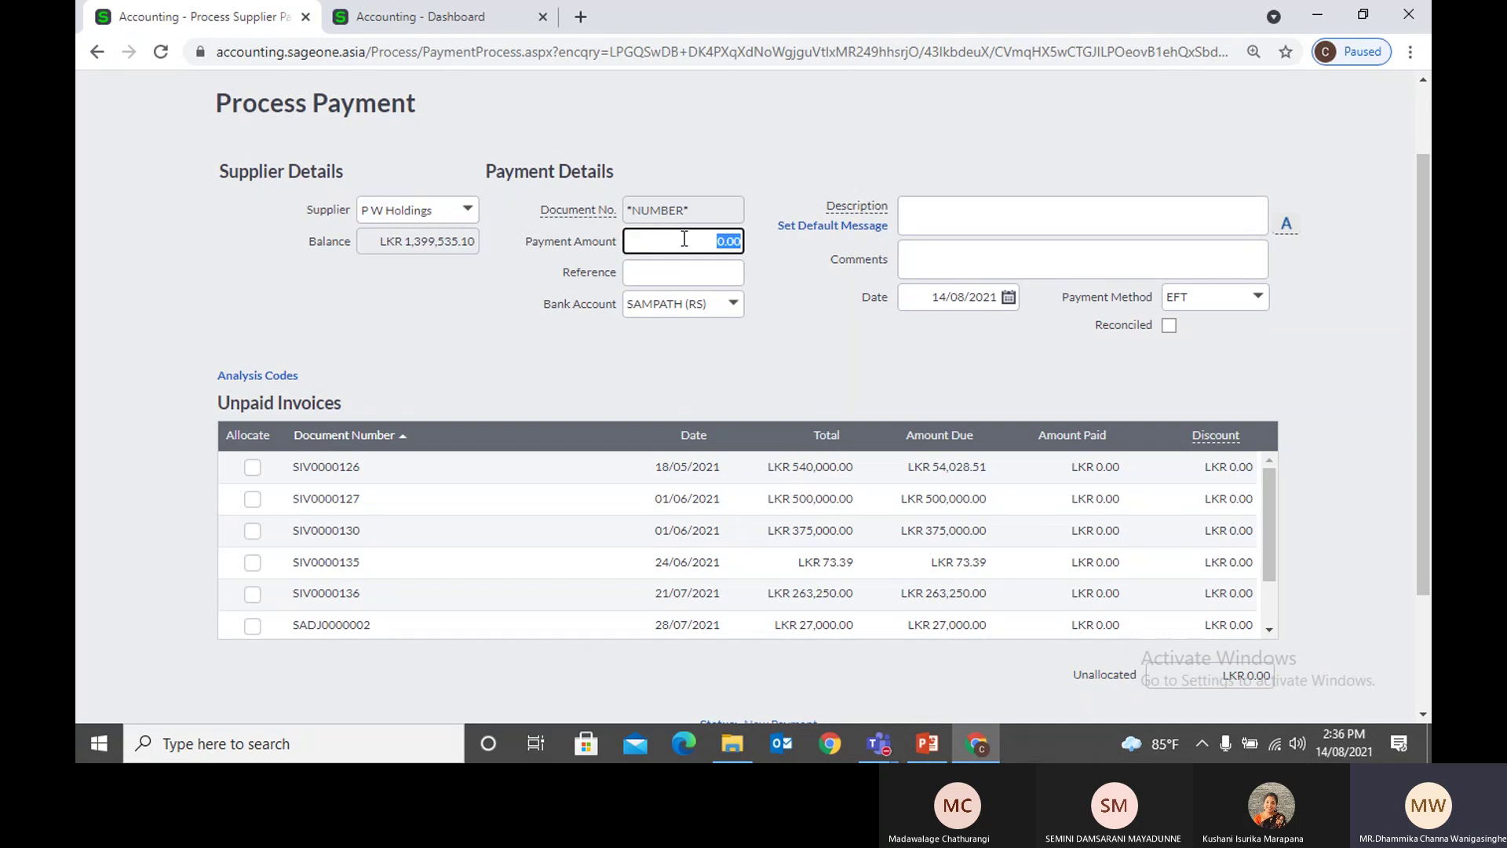
text(60000)
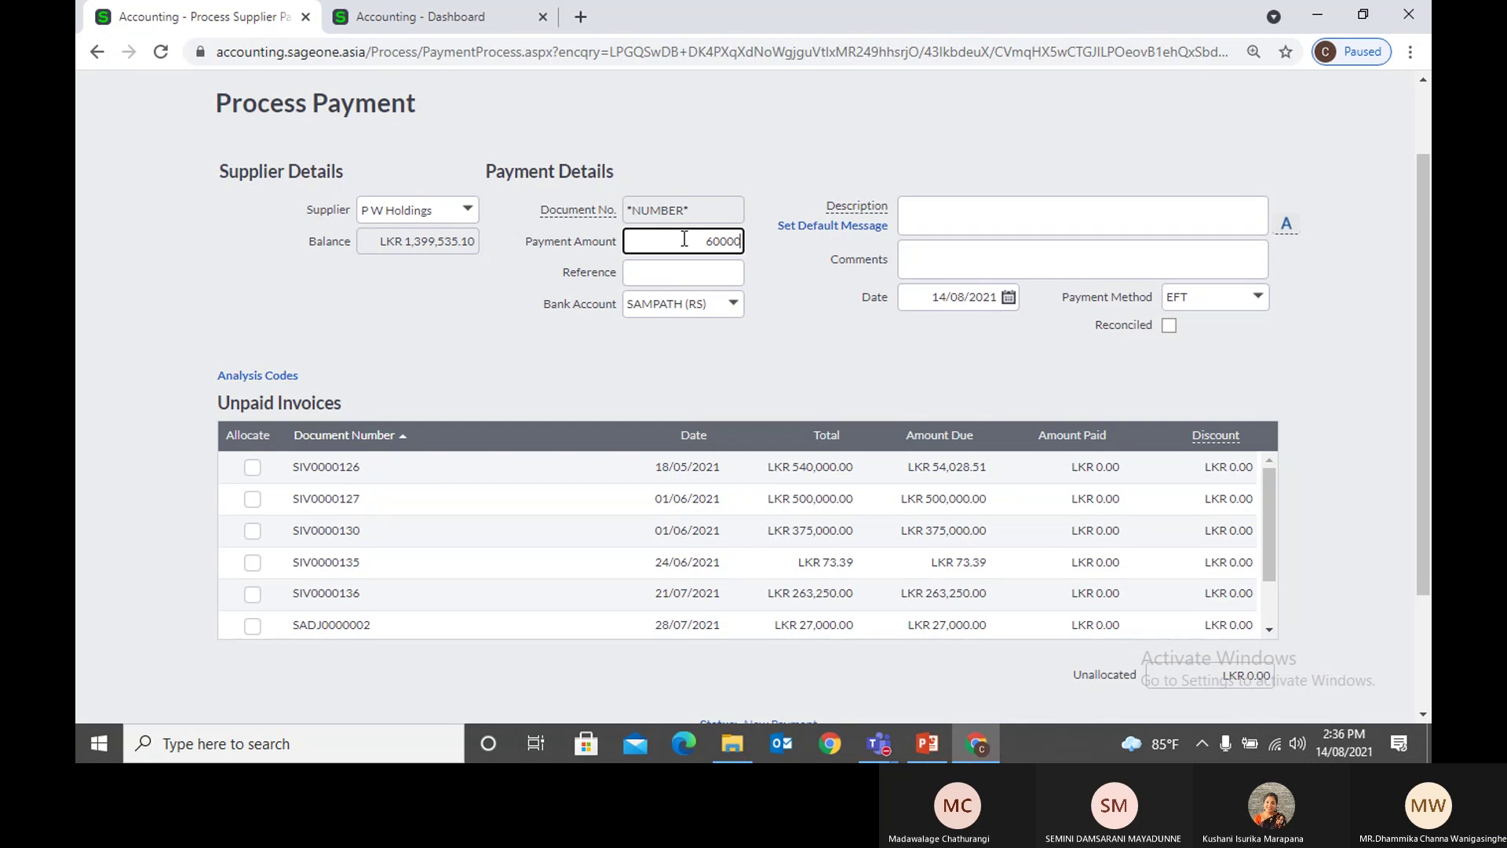
key(Tab)
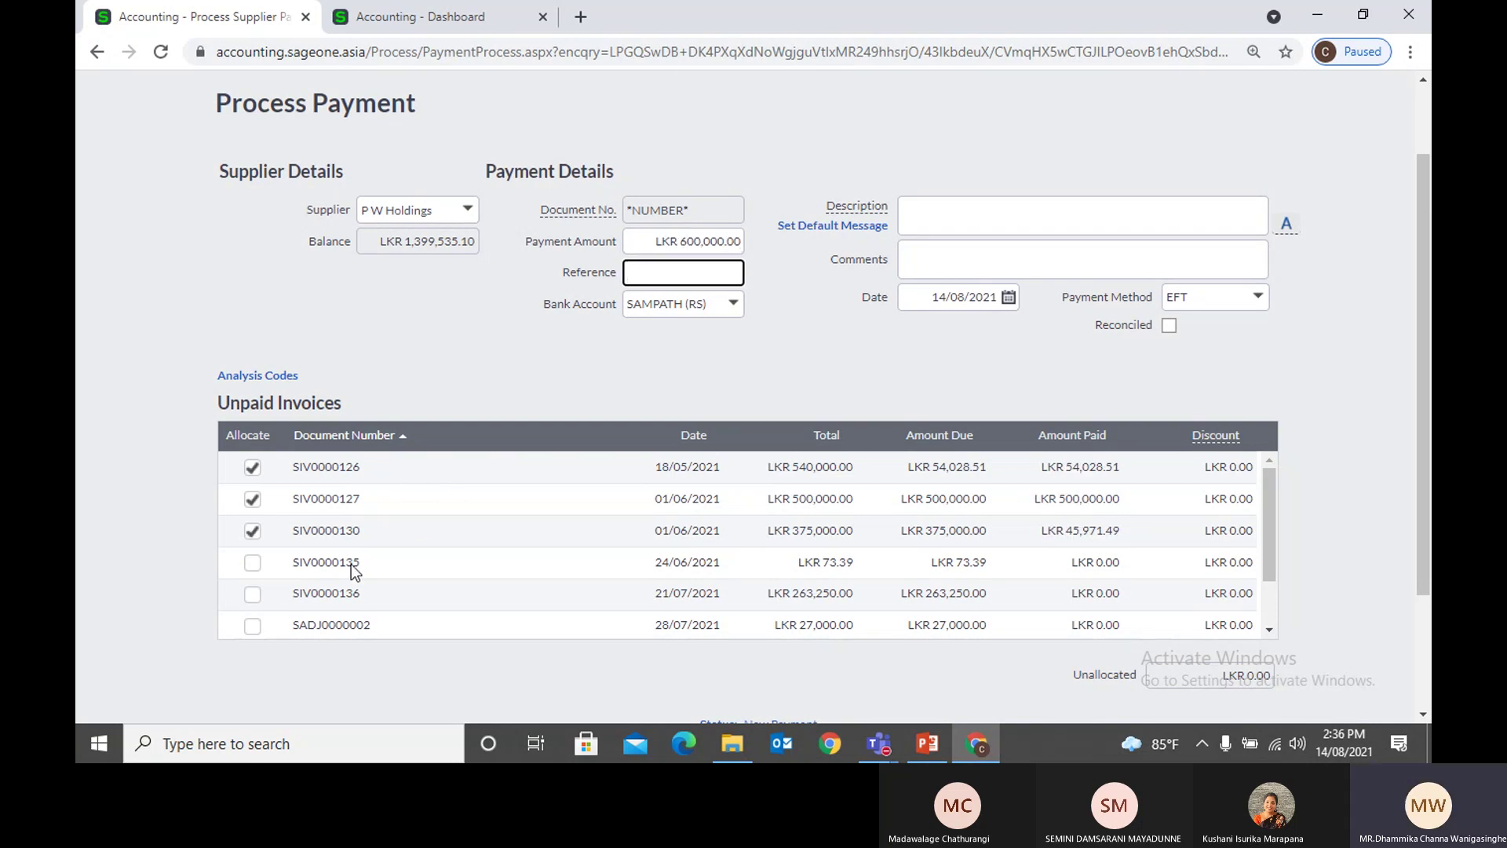
Step: Open a new supplier record from the dashboard and enable automatic allocation of payments to the oldest invoice
click(418, 16)
mouse_move(387, 138)
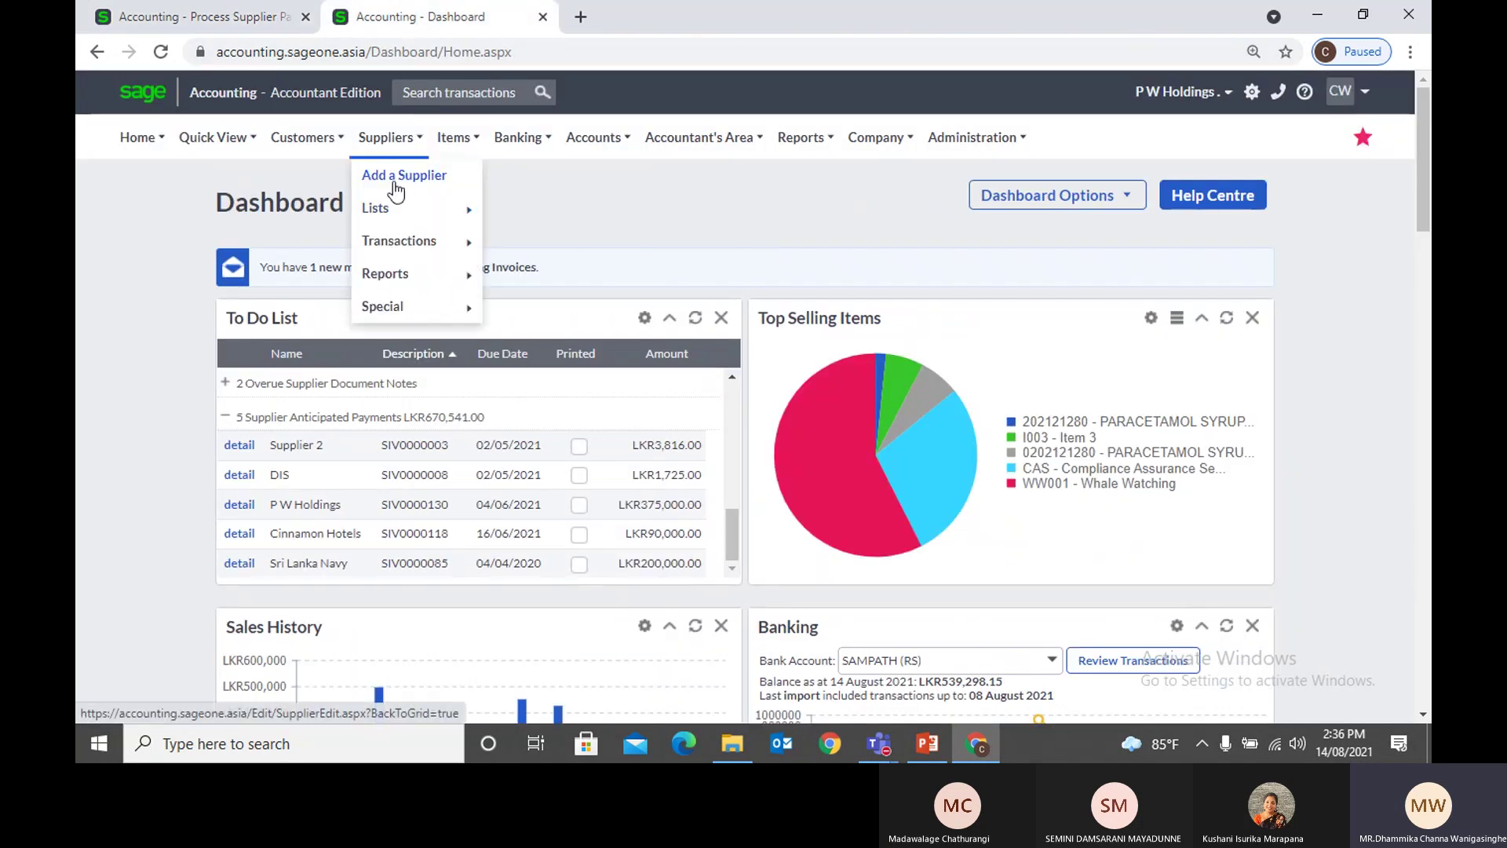
click(397, 191)
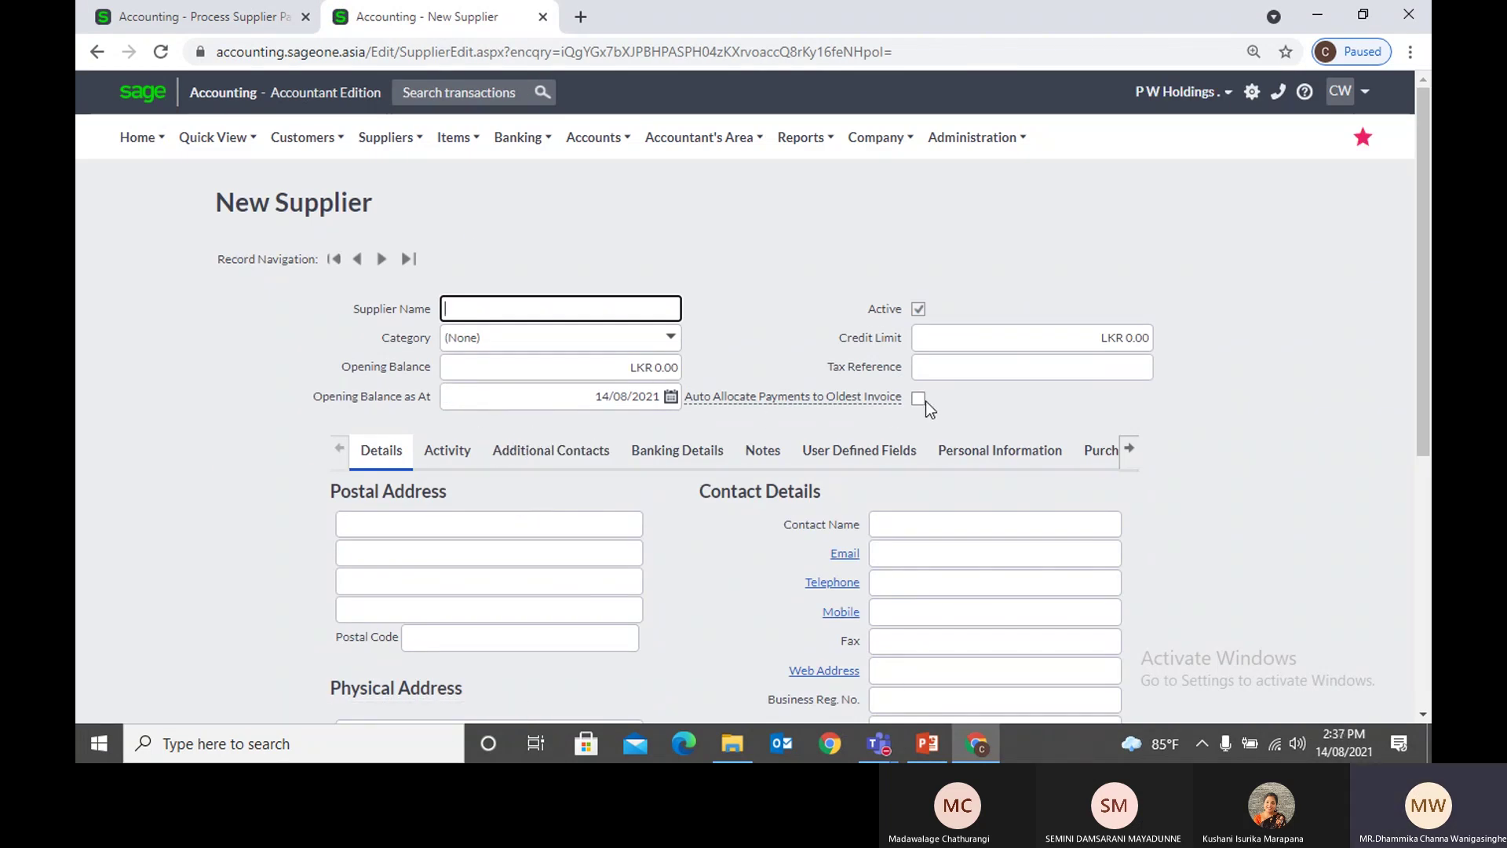
mouse_move(877, 401)
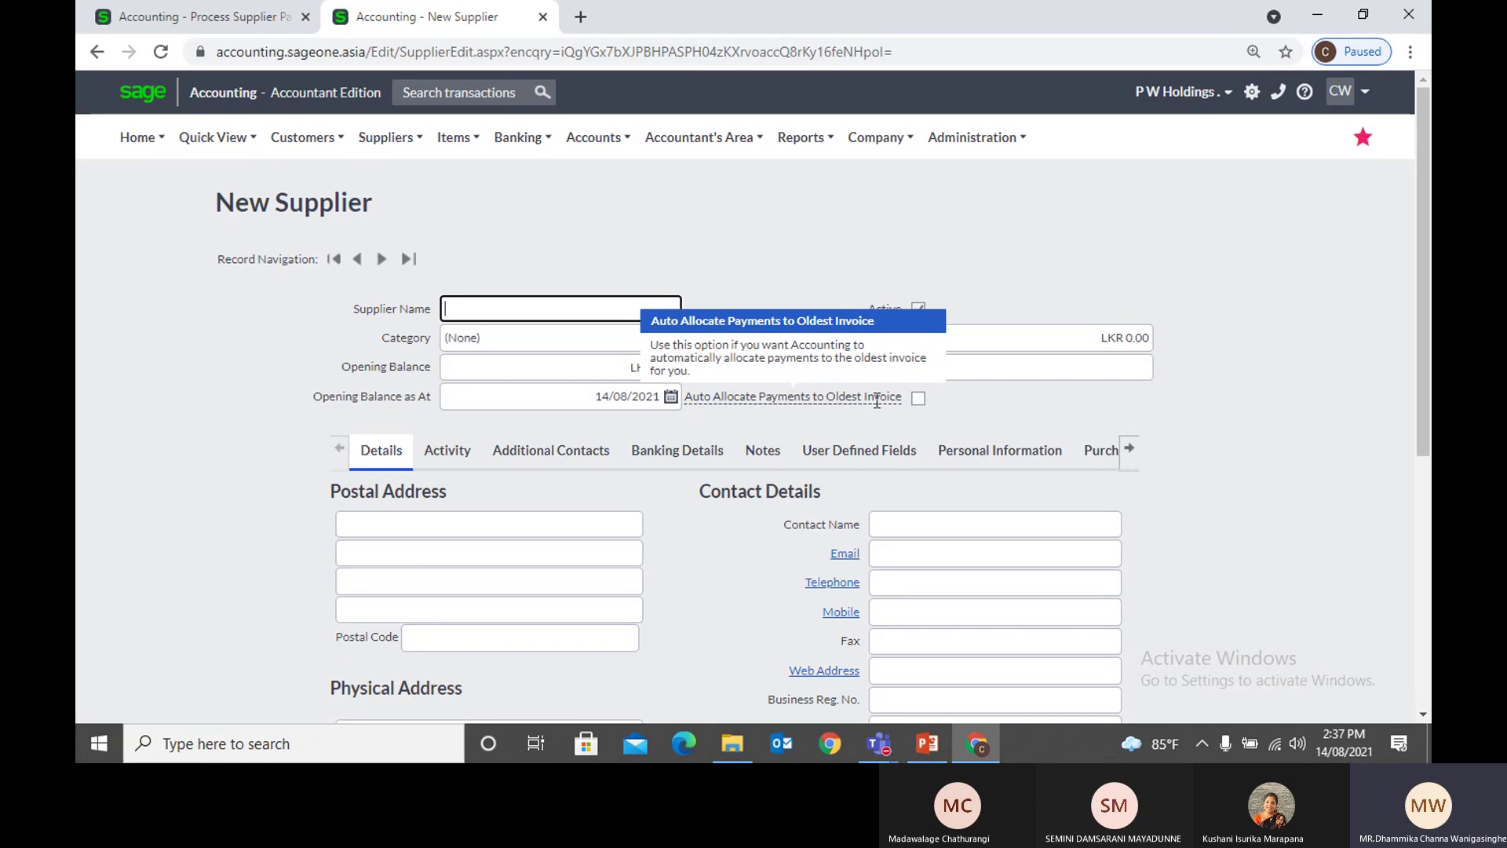
click(917, 398)
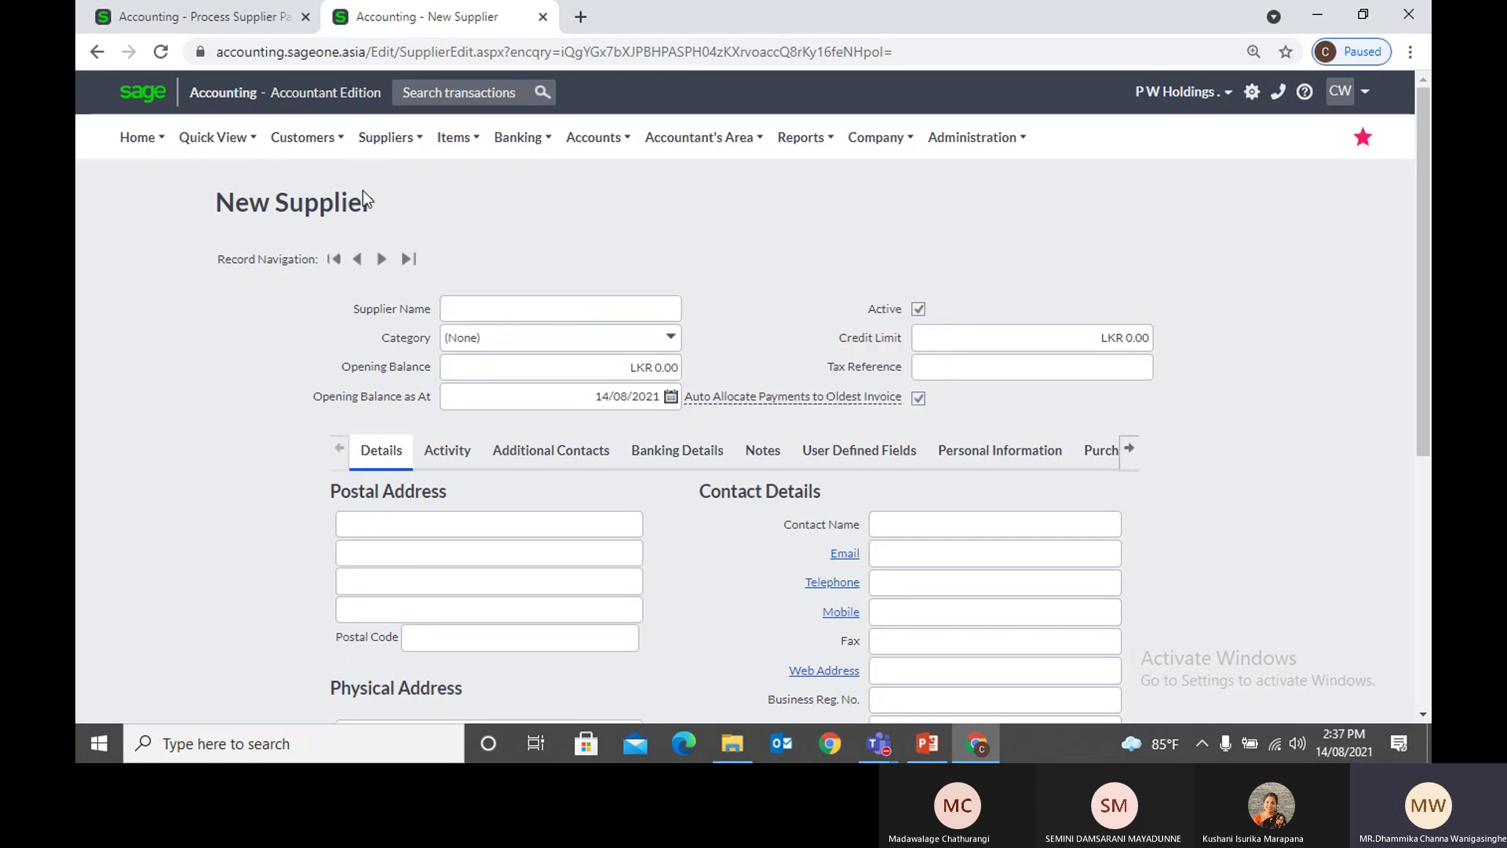
Step: Return to the P W Holdings payment, clear the three invoice allocations and allocate the payment to SIV0000130 only
click(224, 24)
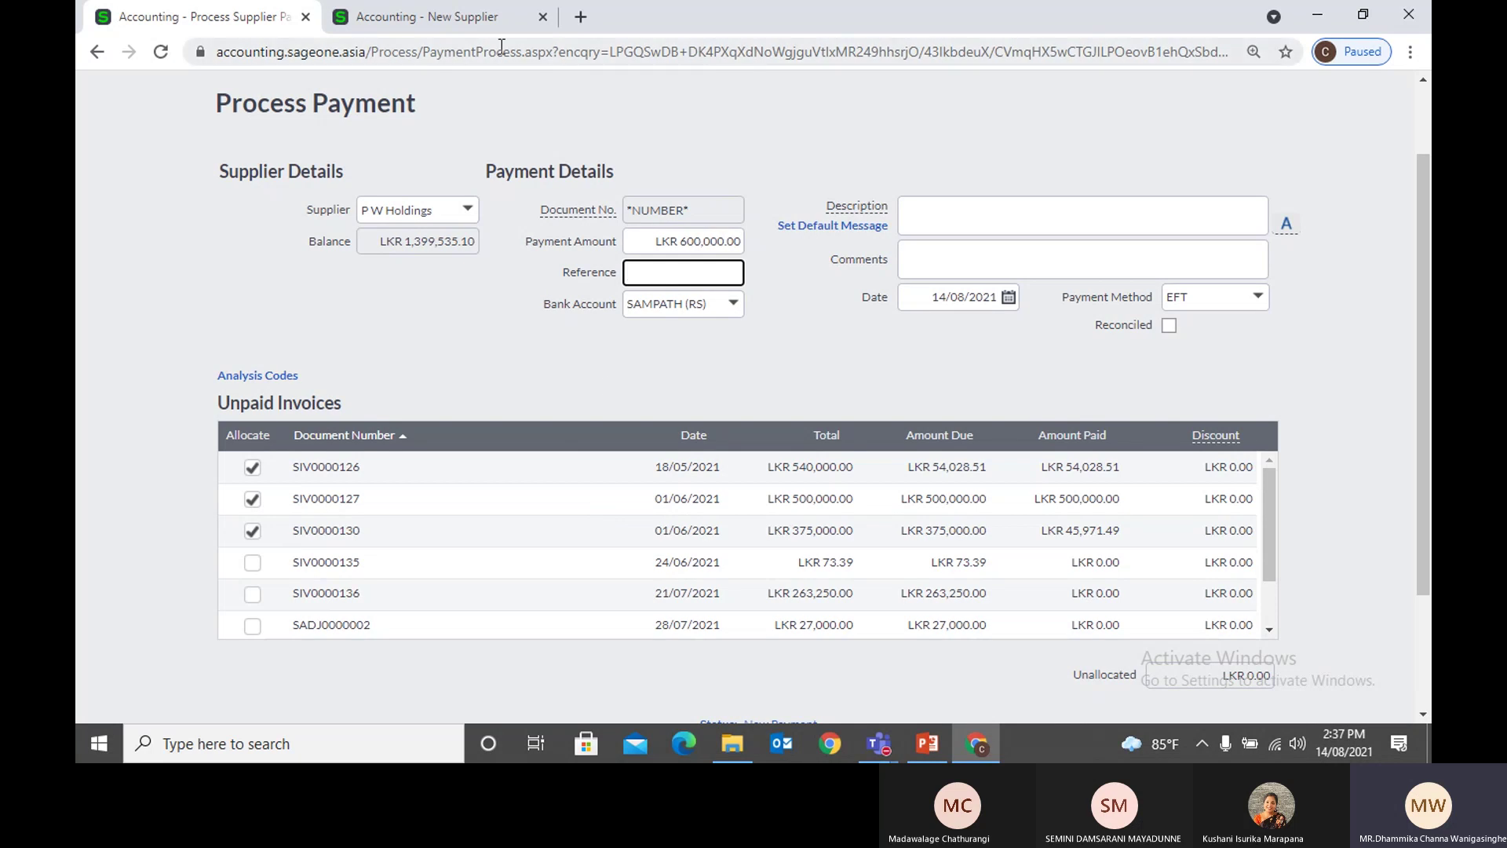
click(479, 21)
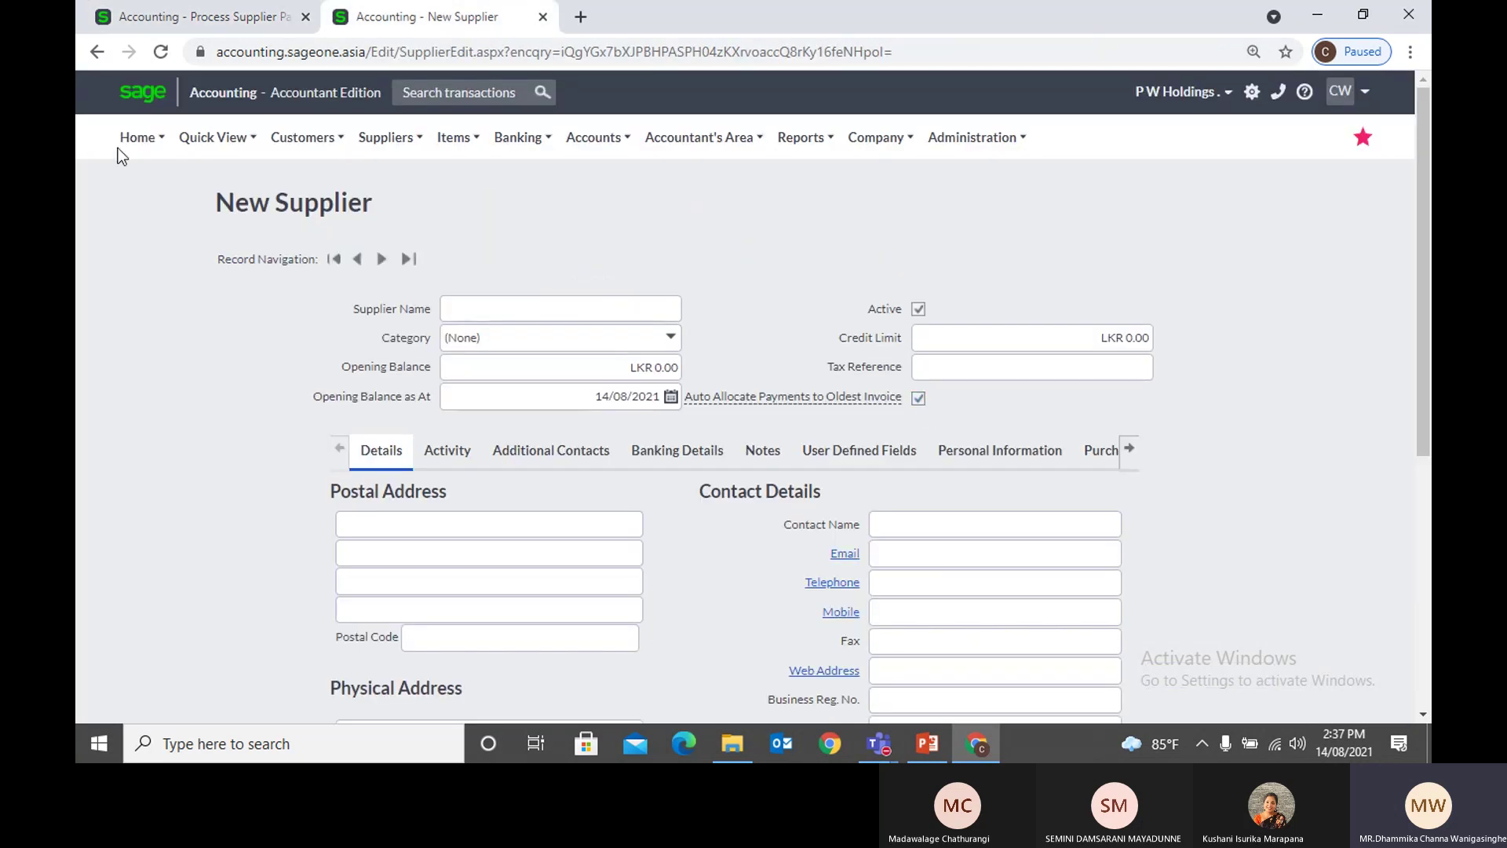
click(193, 14)
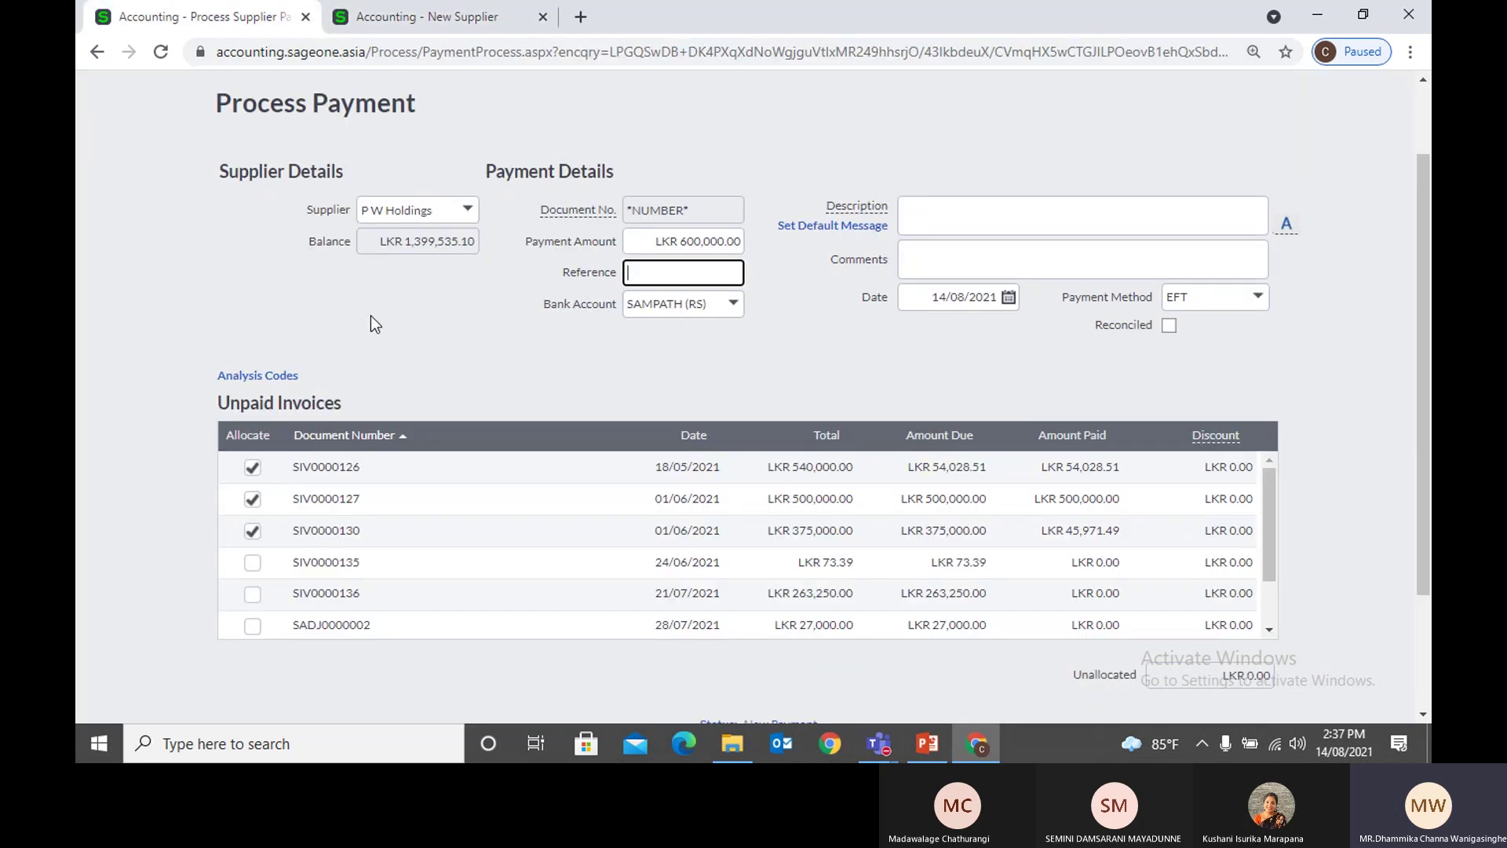
click(253, 469)
click(252, 499)
click(252, 530)
scroll(312, 365, down, 1)
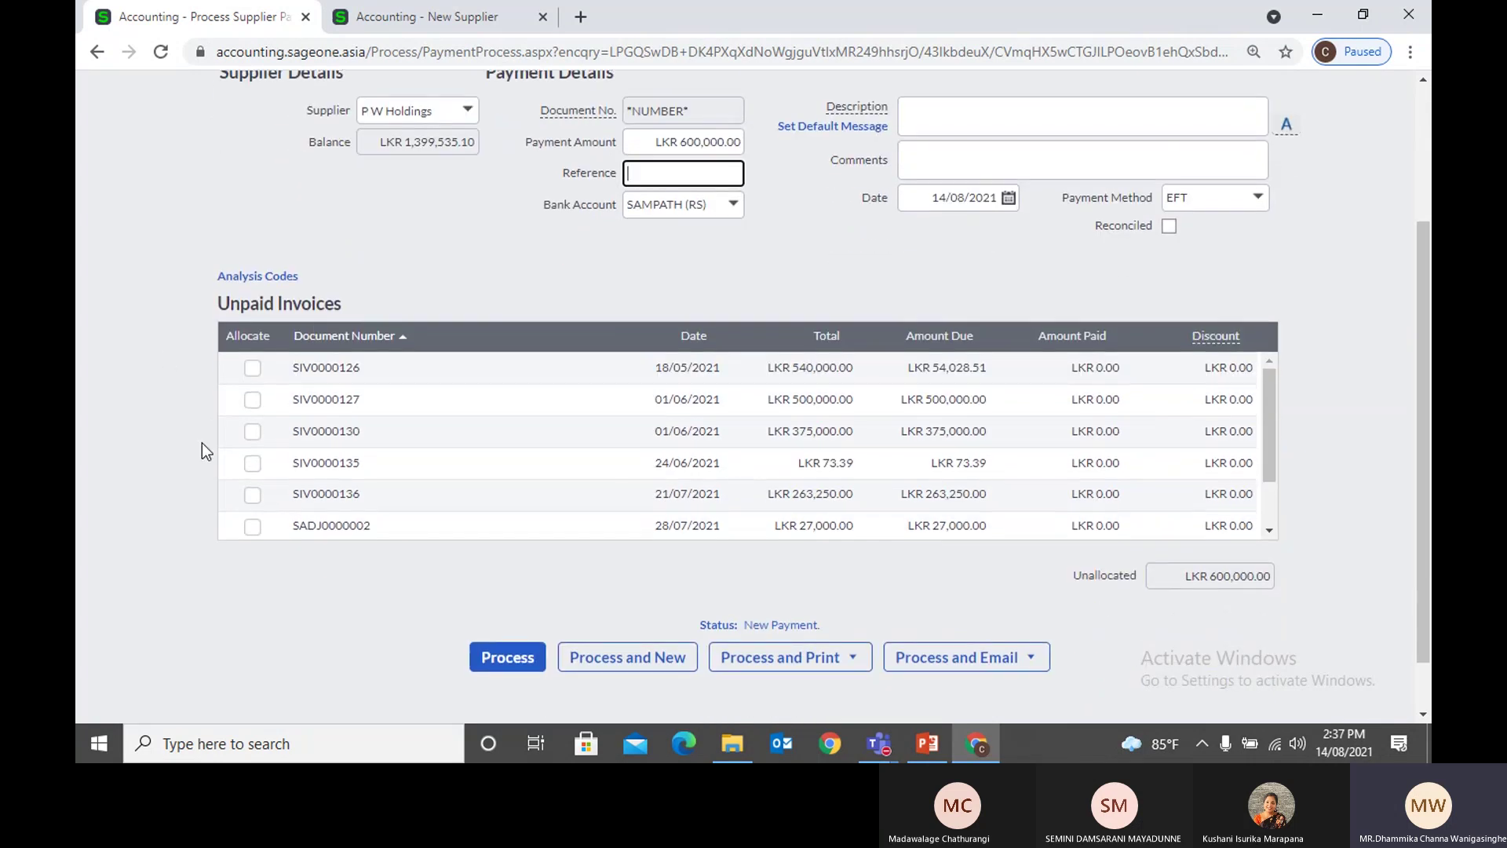
click(252, 432)
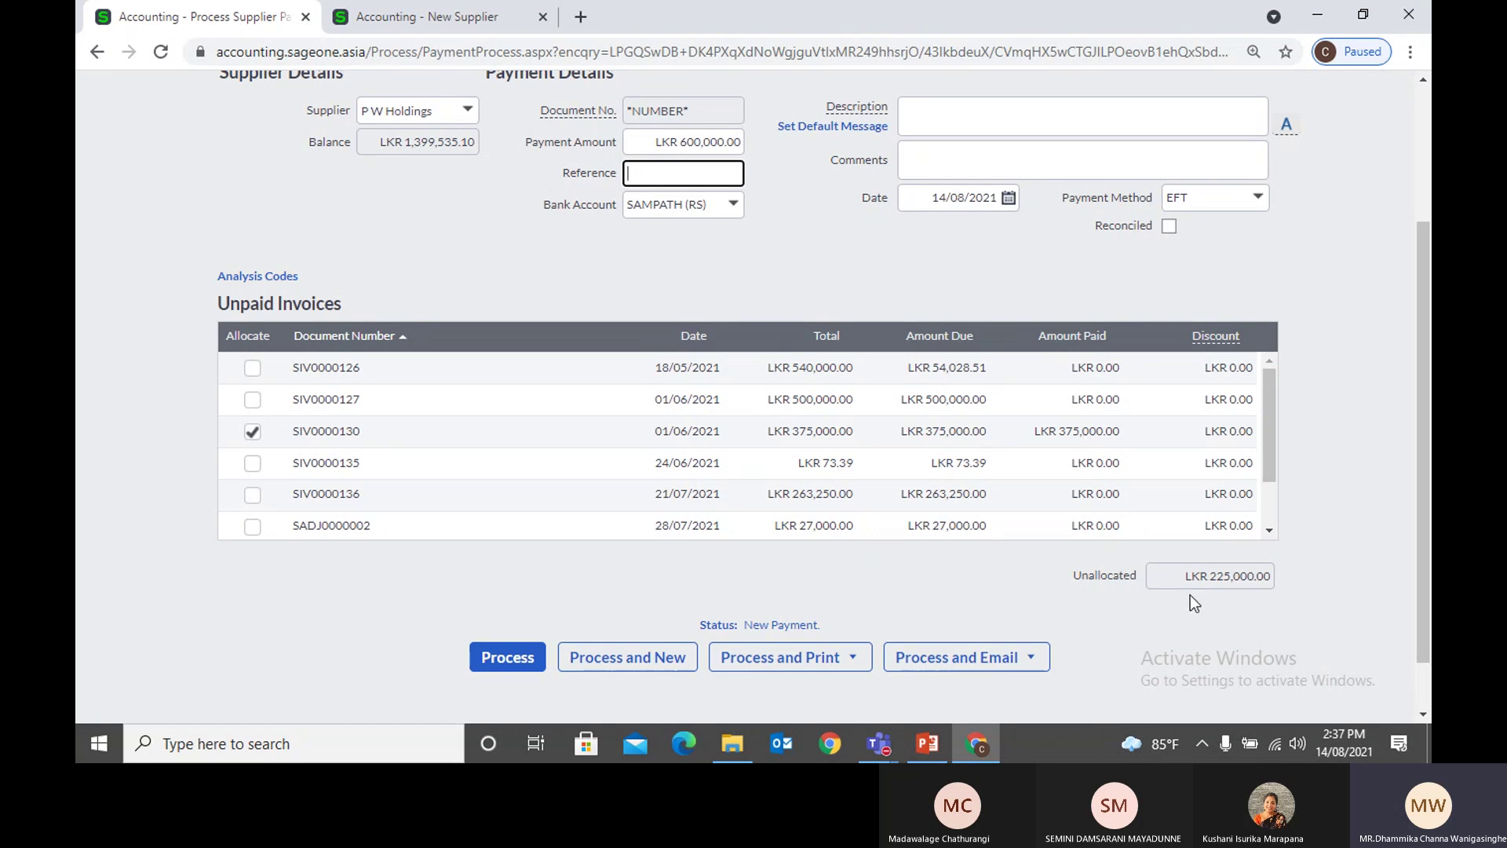
Step: Allocate the payment to invoices SIV0000135 and SIV0000136 as well, and clear the allocations of SIV0000130, SIV0000135 and SIV0000136
click(249, 467)
click(250, 497)
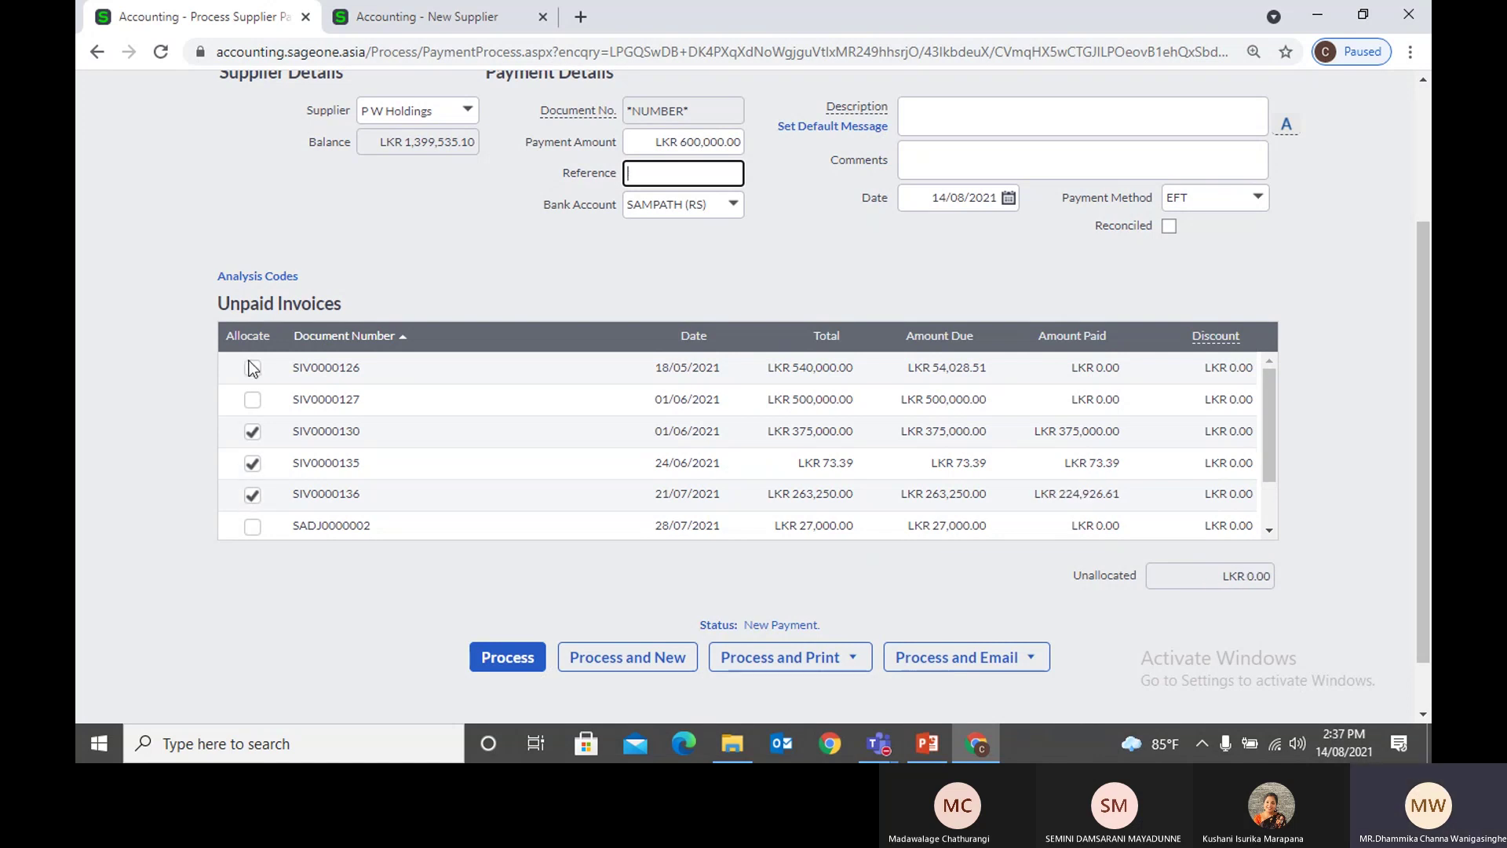
click(249, 435)
click(251, 465)
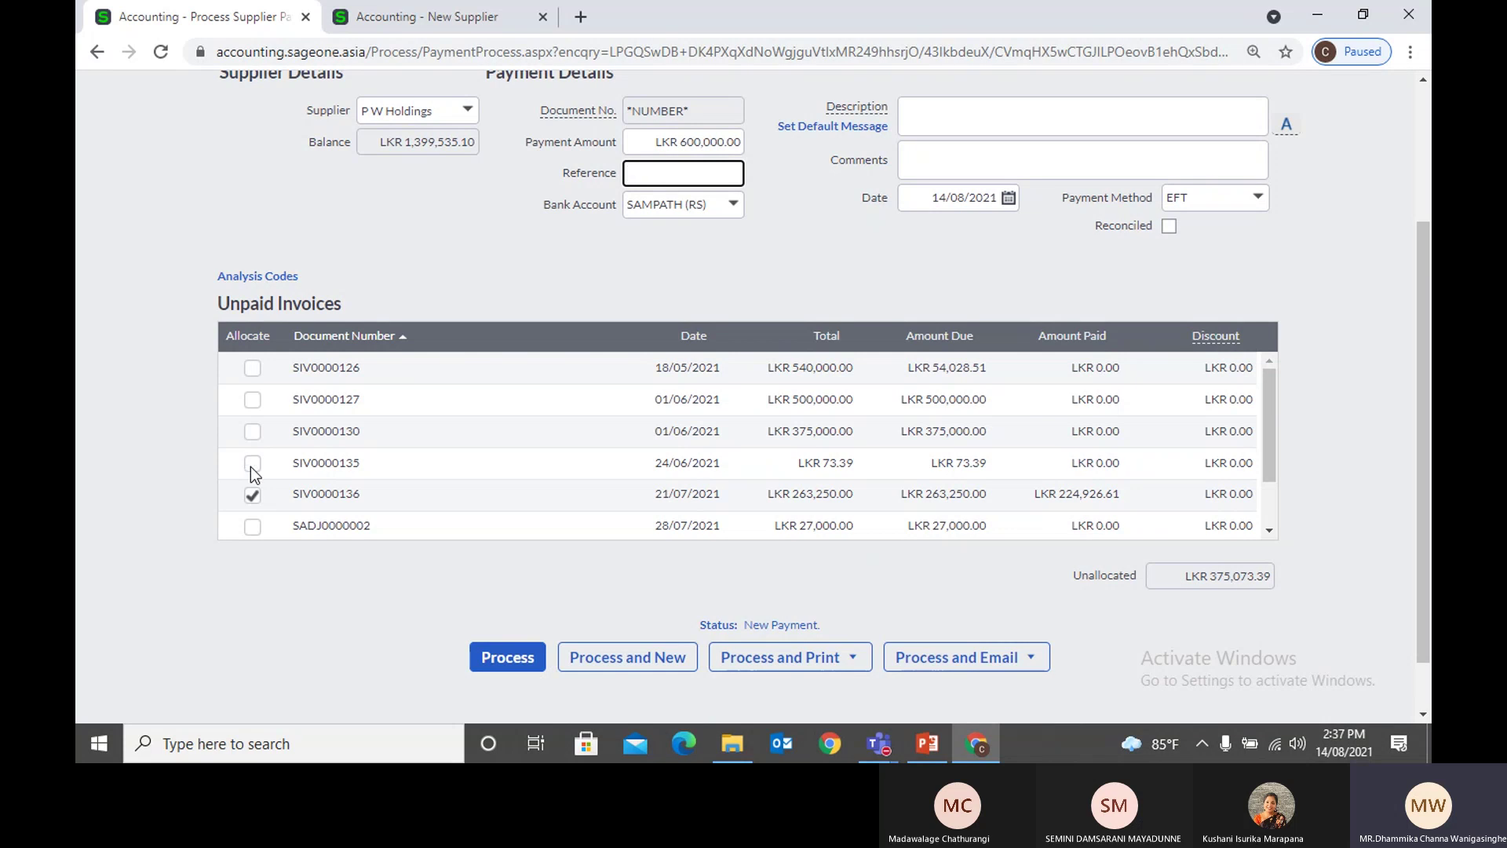
click(252, 497)
Step: Re-enter LKR 600,000.00 as the payment amount without changing the supplier
click(688, 145)
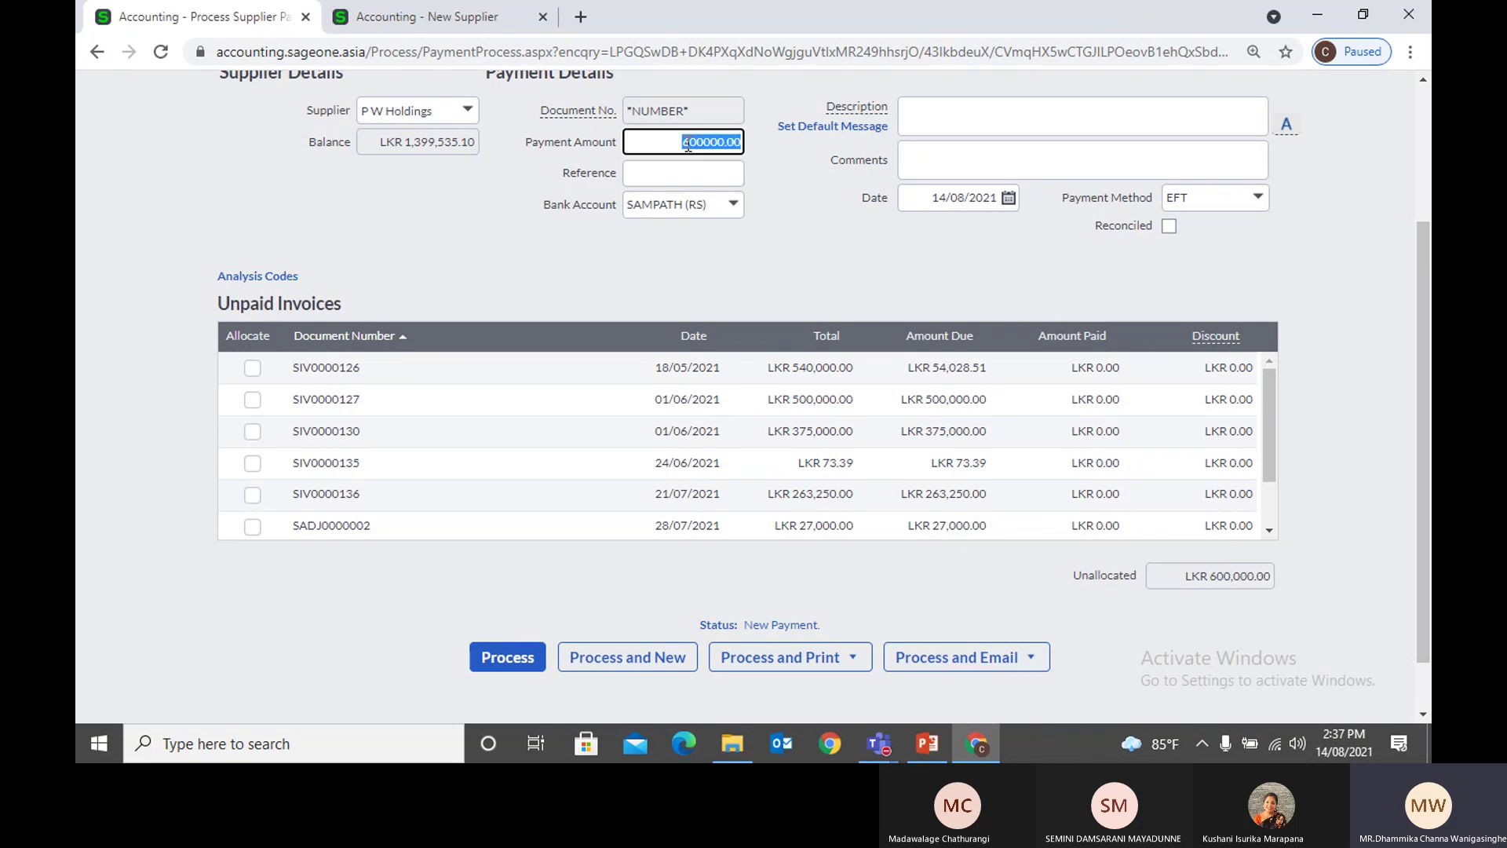
key(BackSpace)
text(600000)
key(Tab)
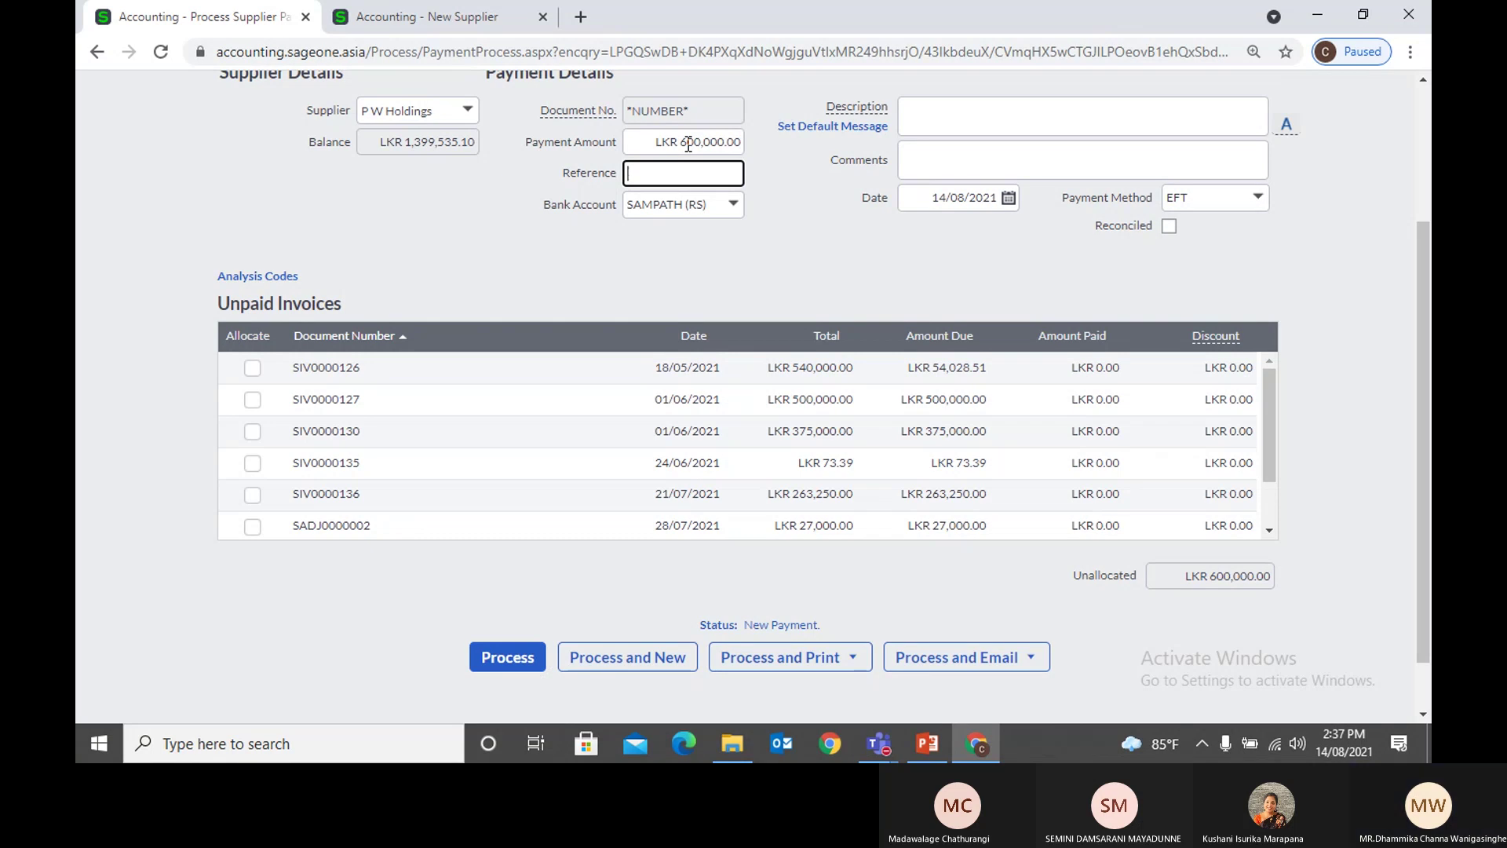
scroll(421, 455, up, 1)
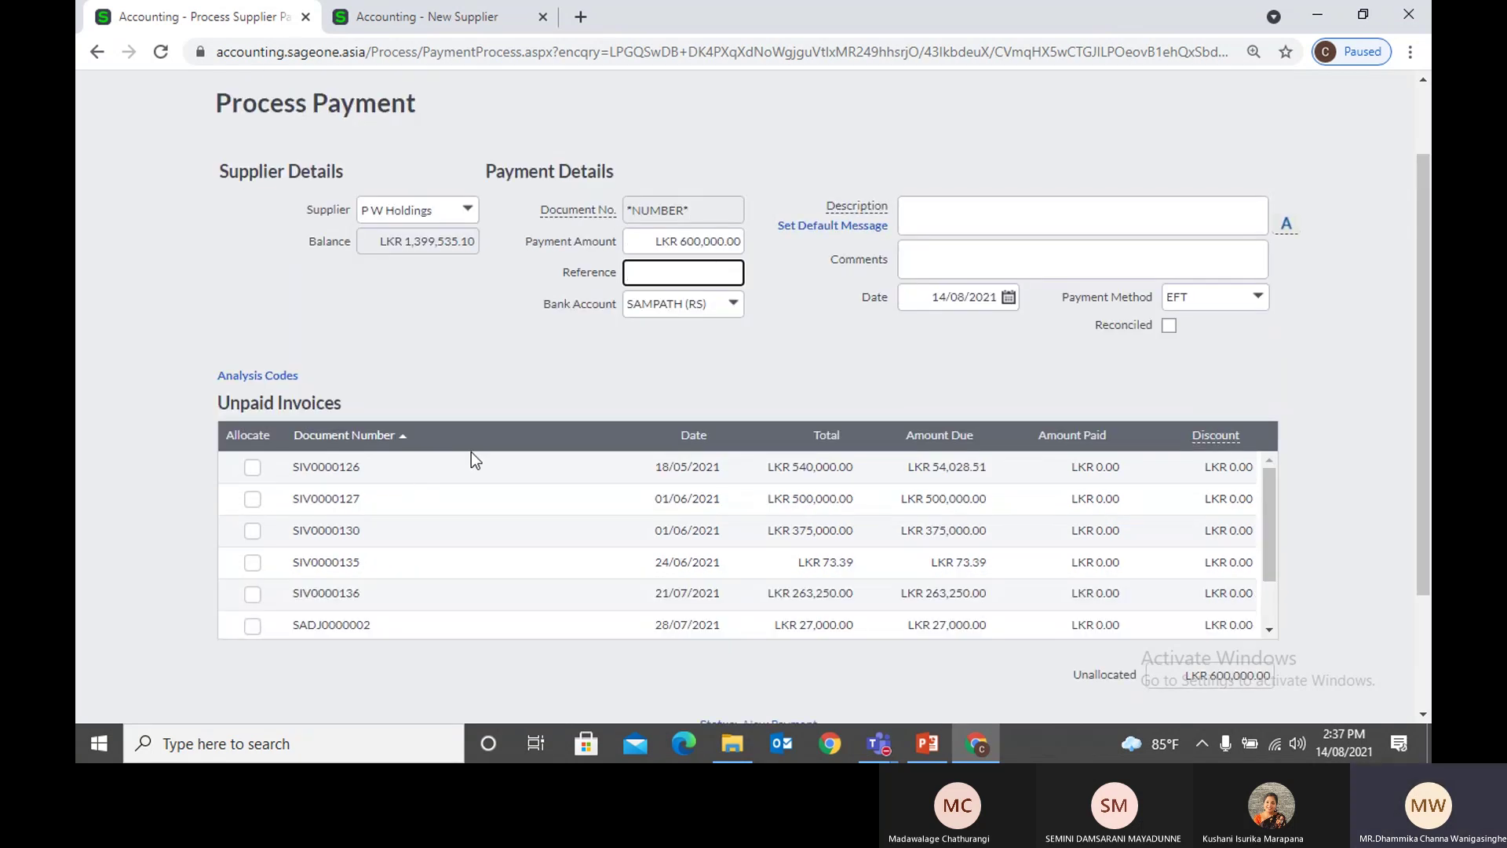
key(shift+Tab)
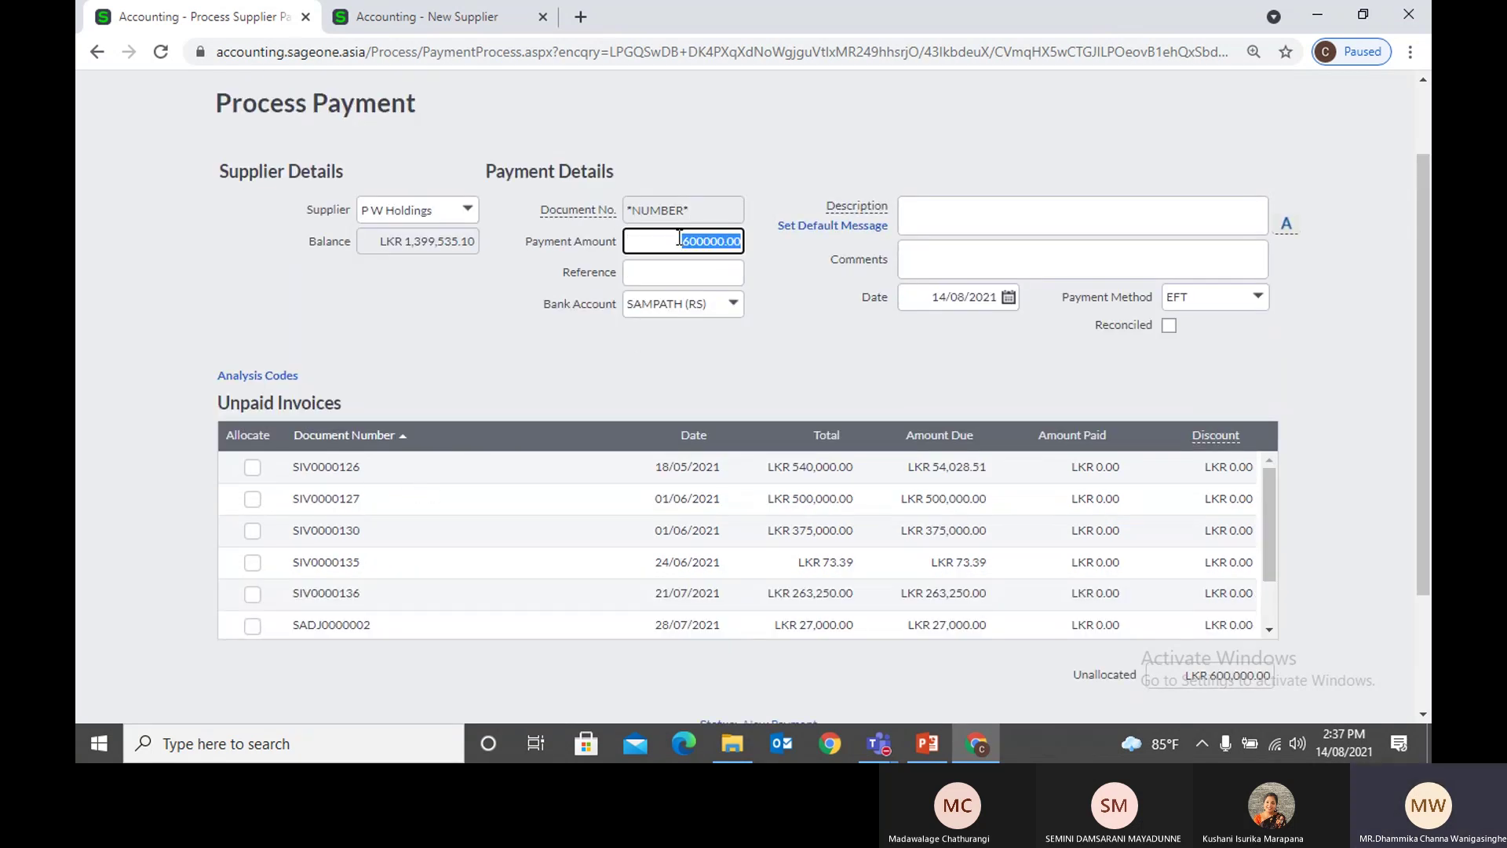
Step: Reselect P W Holdings as the supplier and set the payment amount to LKR 600,000.00 for automatic invoice allocation
click(468, 210)
text(p)
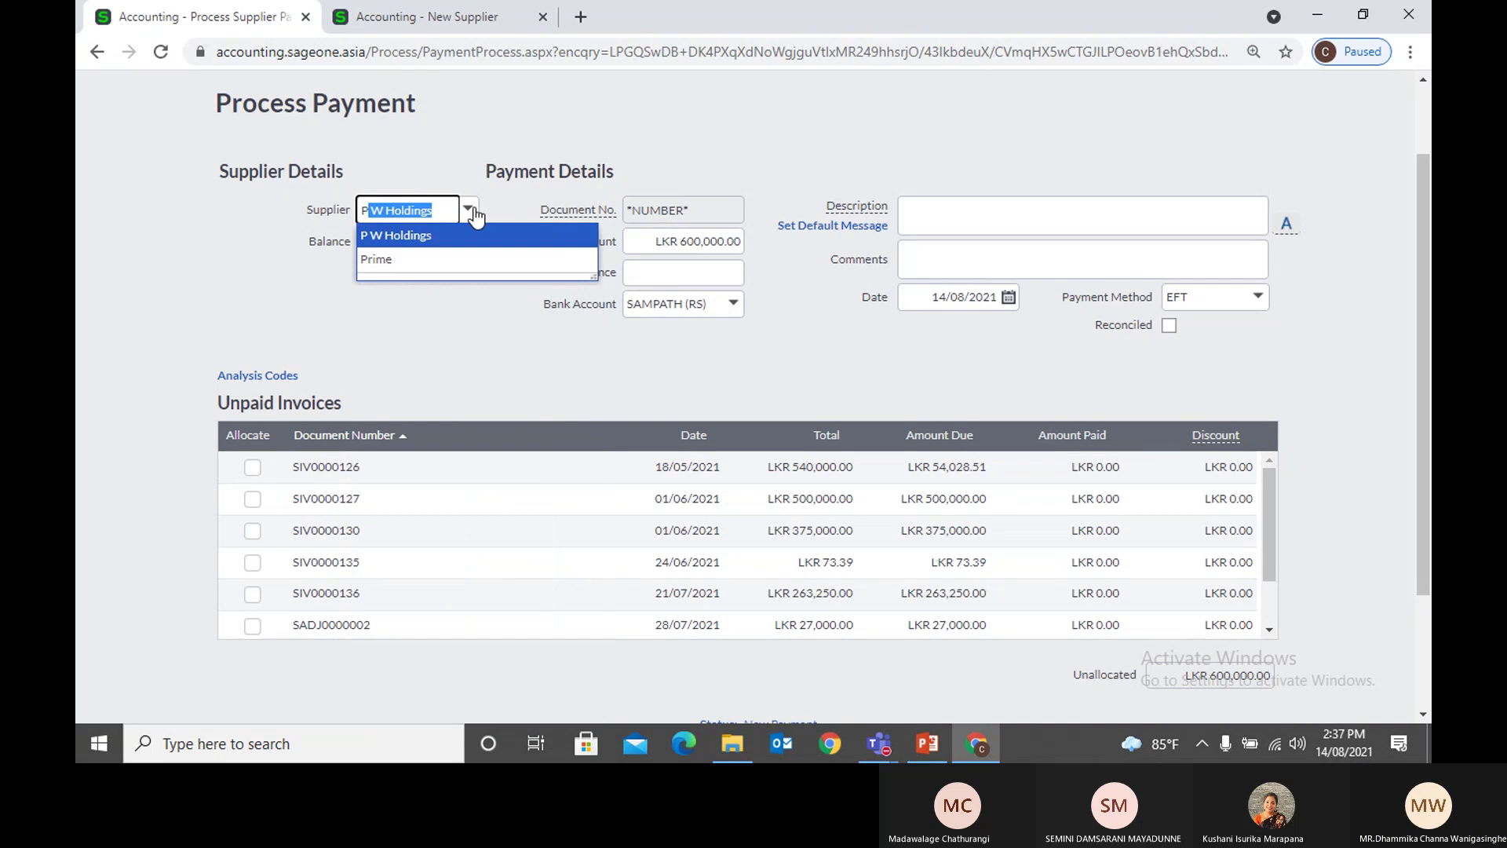
key(Return)
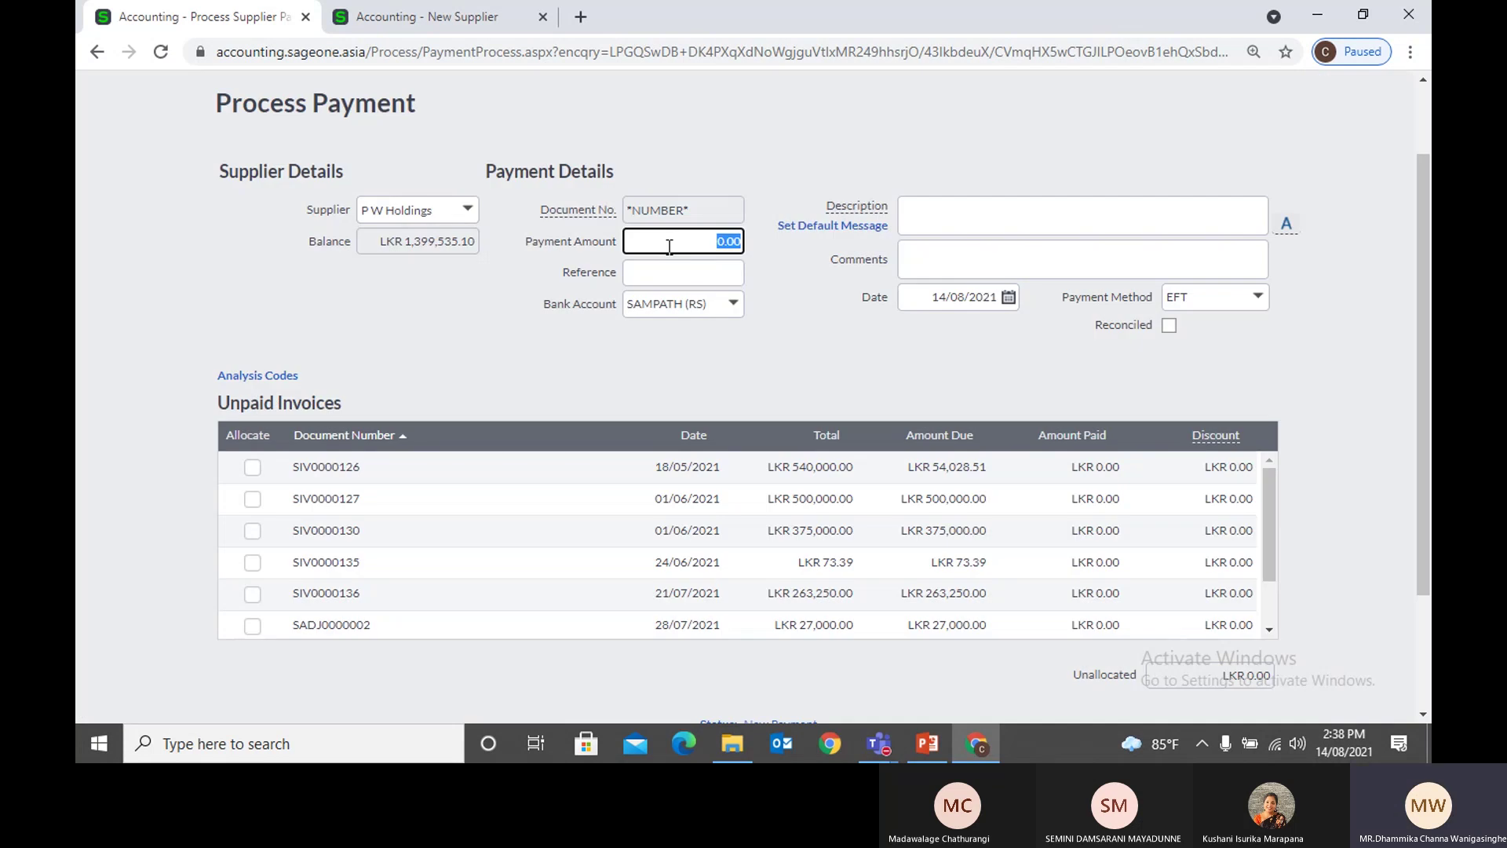
click(669, 246)
text(600)
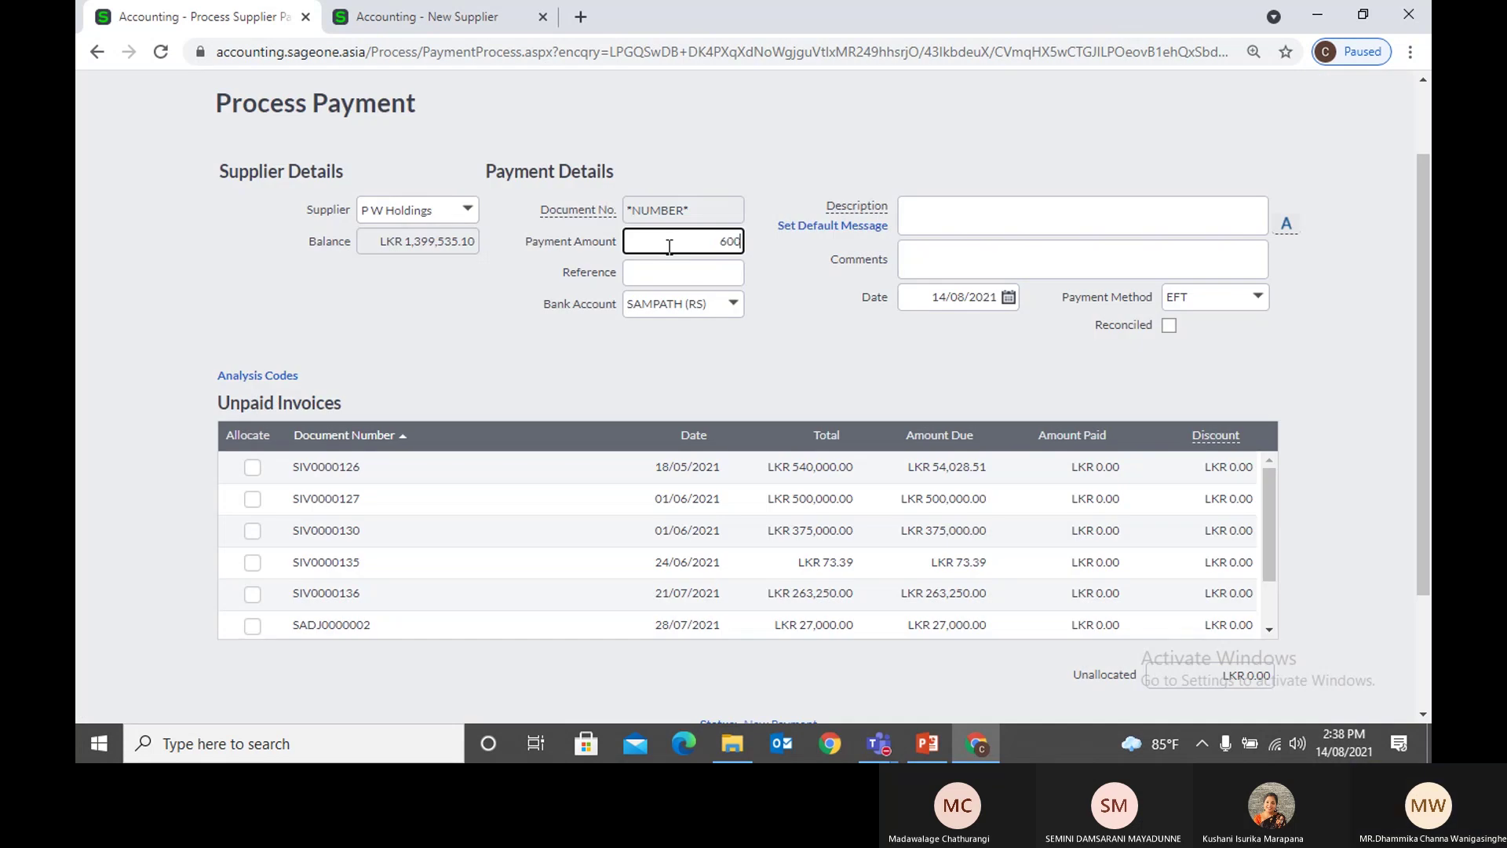
text(,000)
key(Tab)
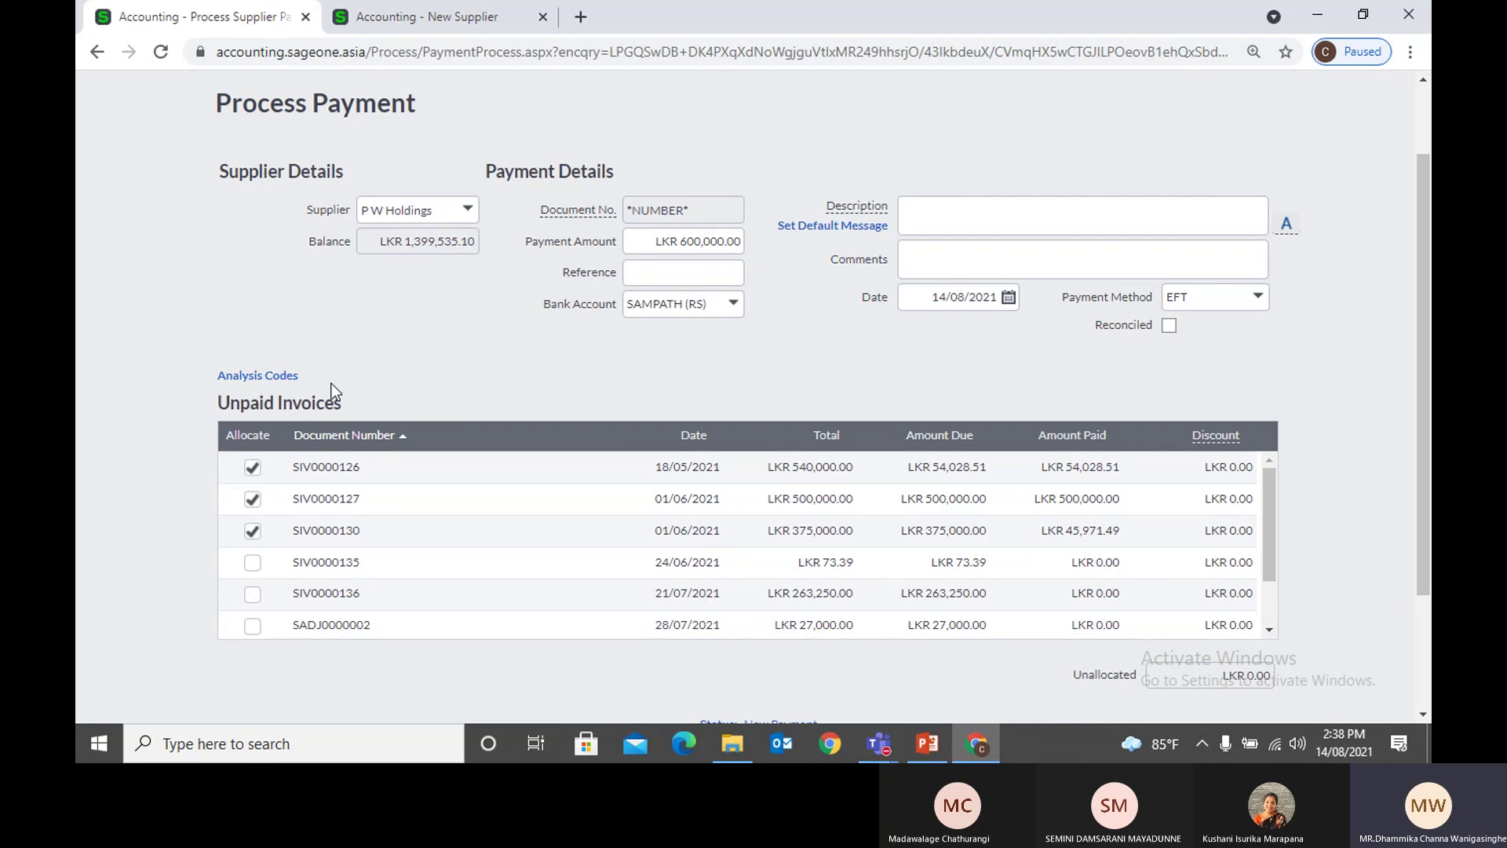
Step: Show the payment's analysis code fields, and process the payment with a detailed printout
click(284, 377)
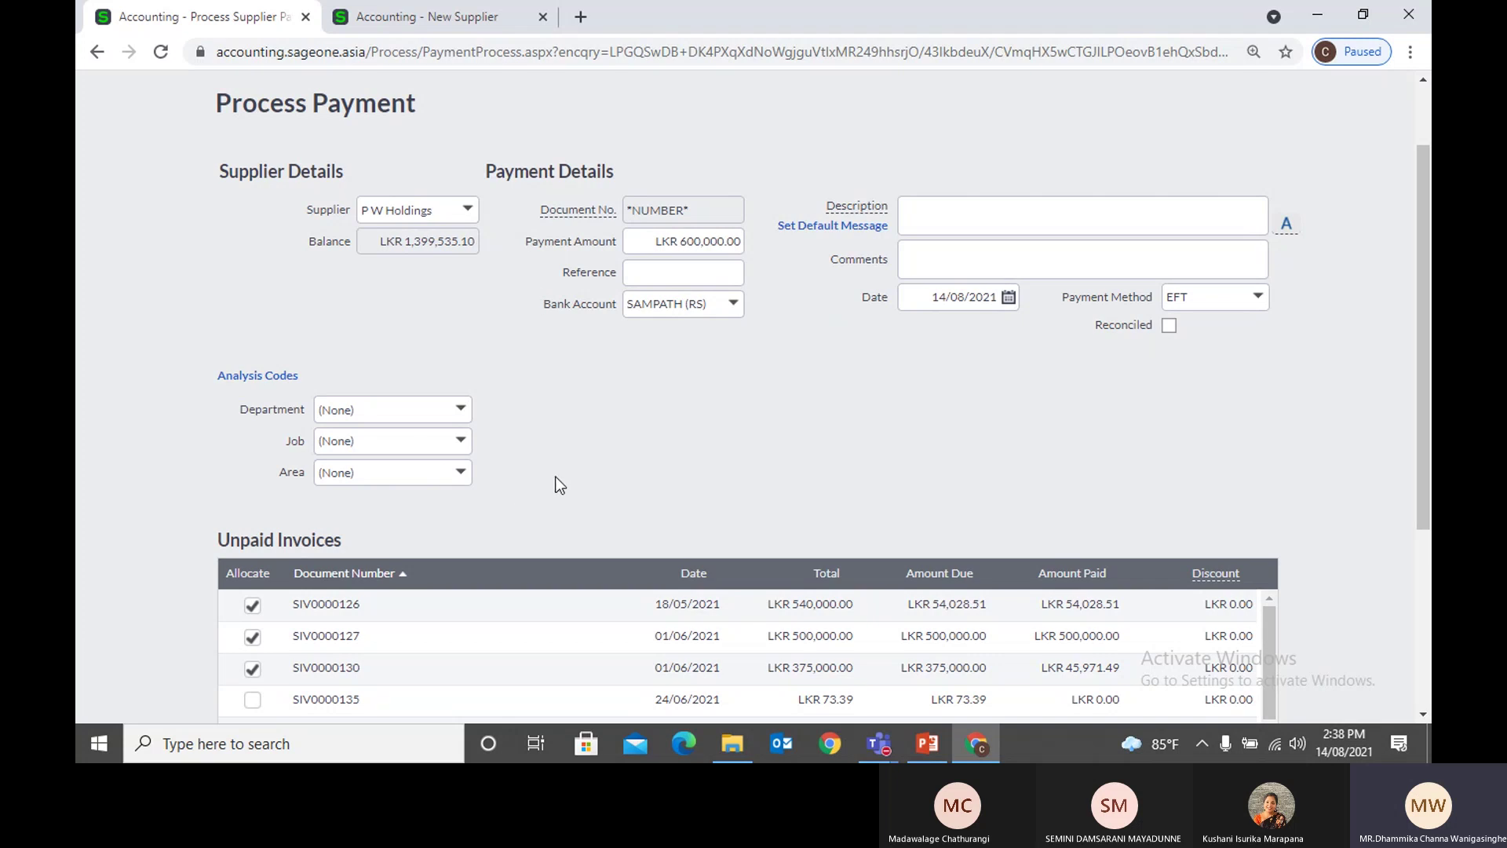
scroll(555, 481, down, 4)
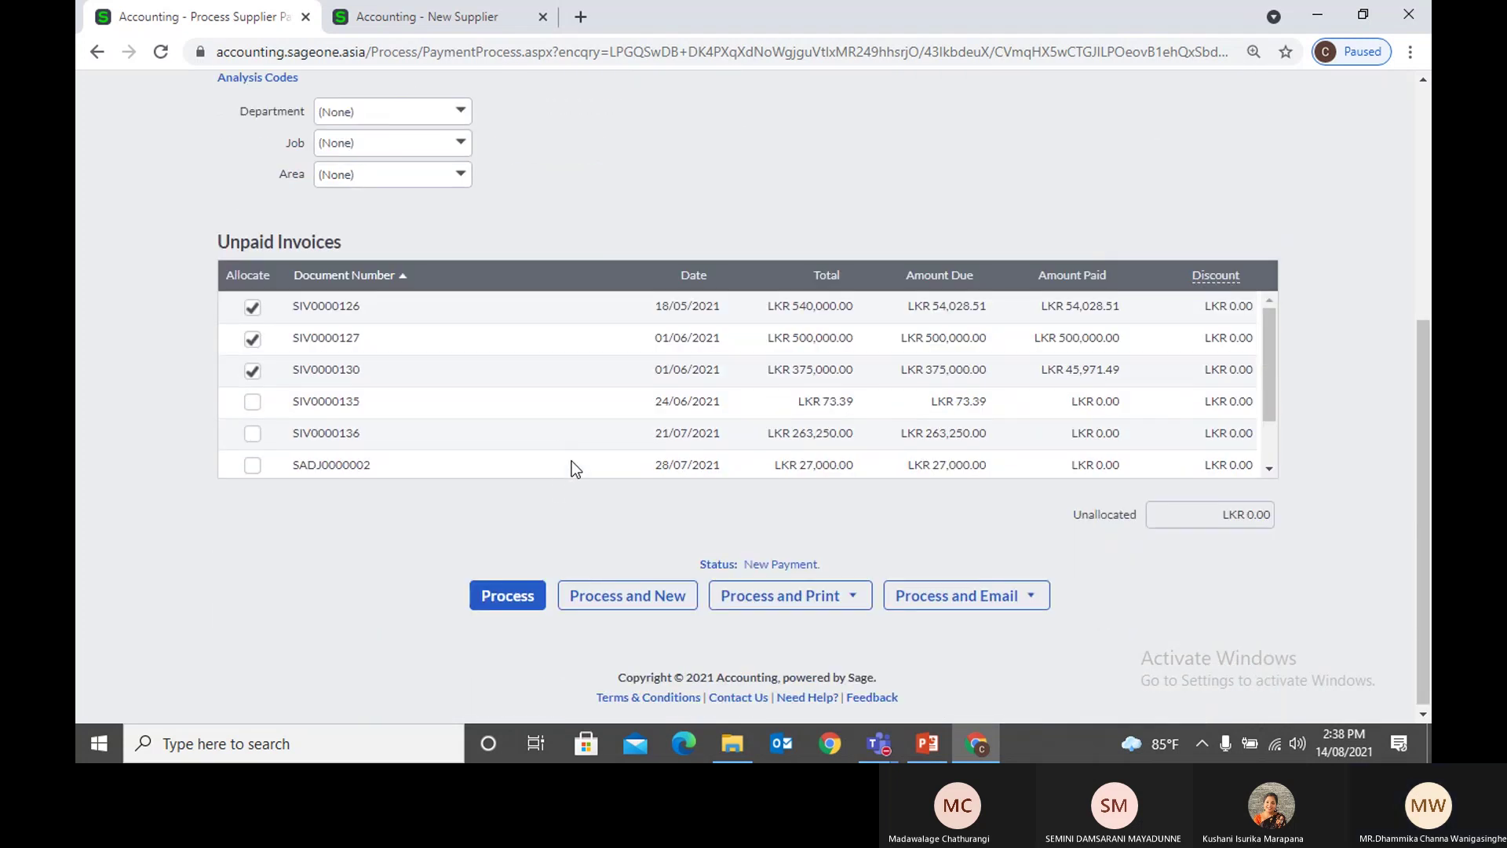
scroll(572, 461, up, 3)
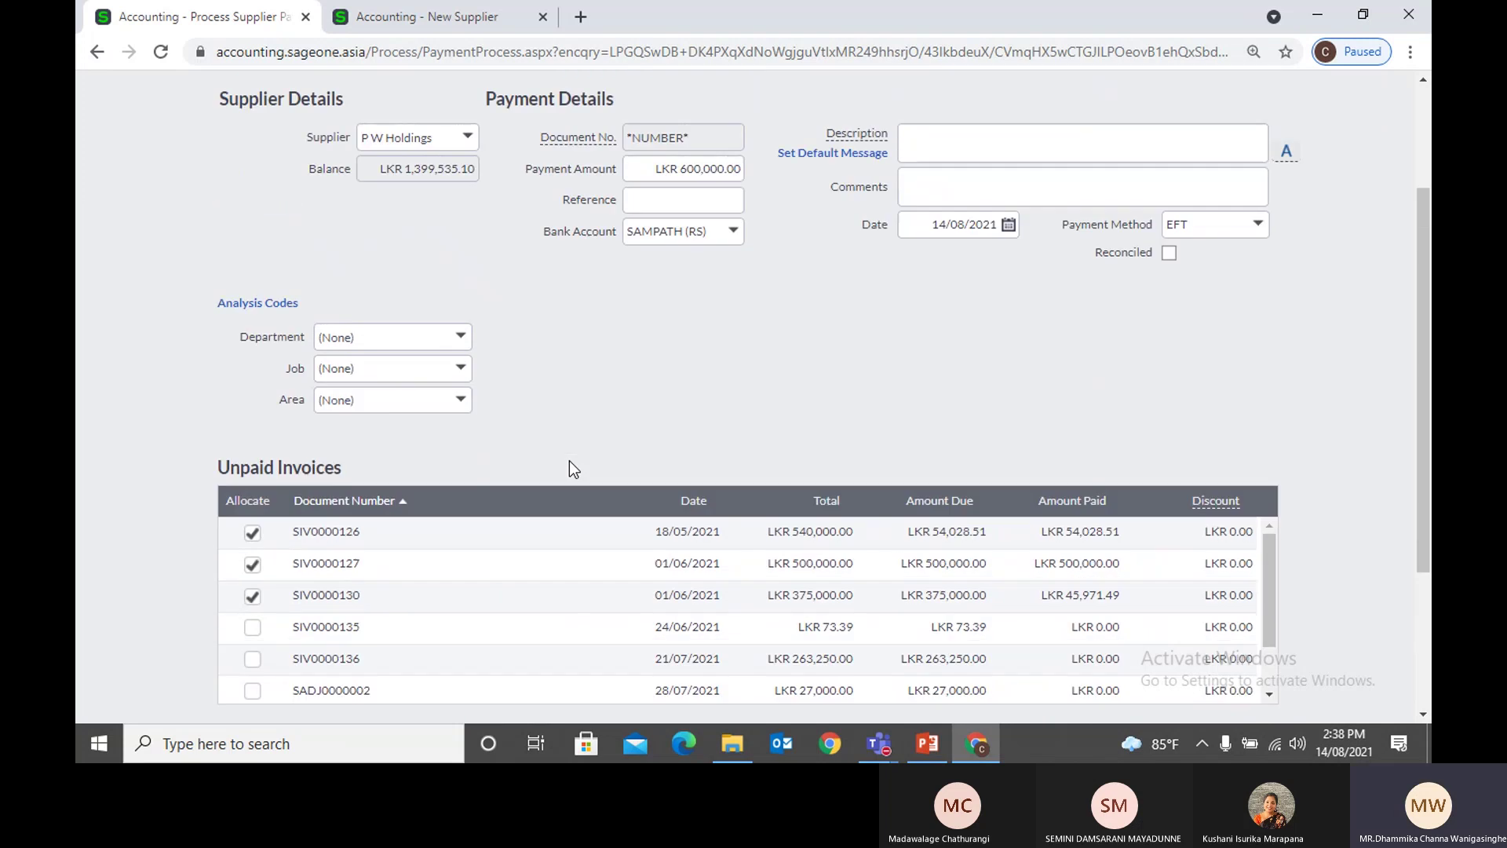
scroll(570, 463, up, 2)
scroll(716, 530, down, 5)
mouse_move(863, 599)
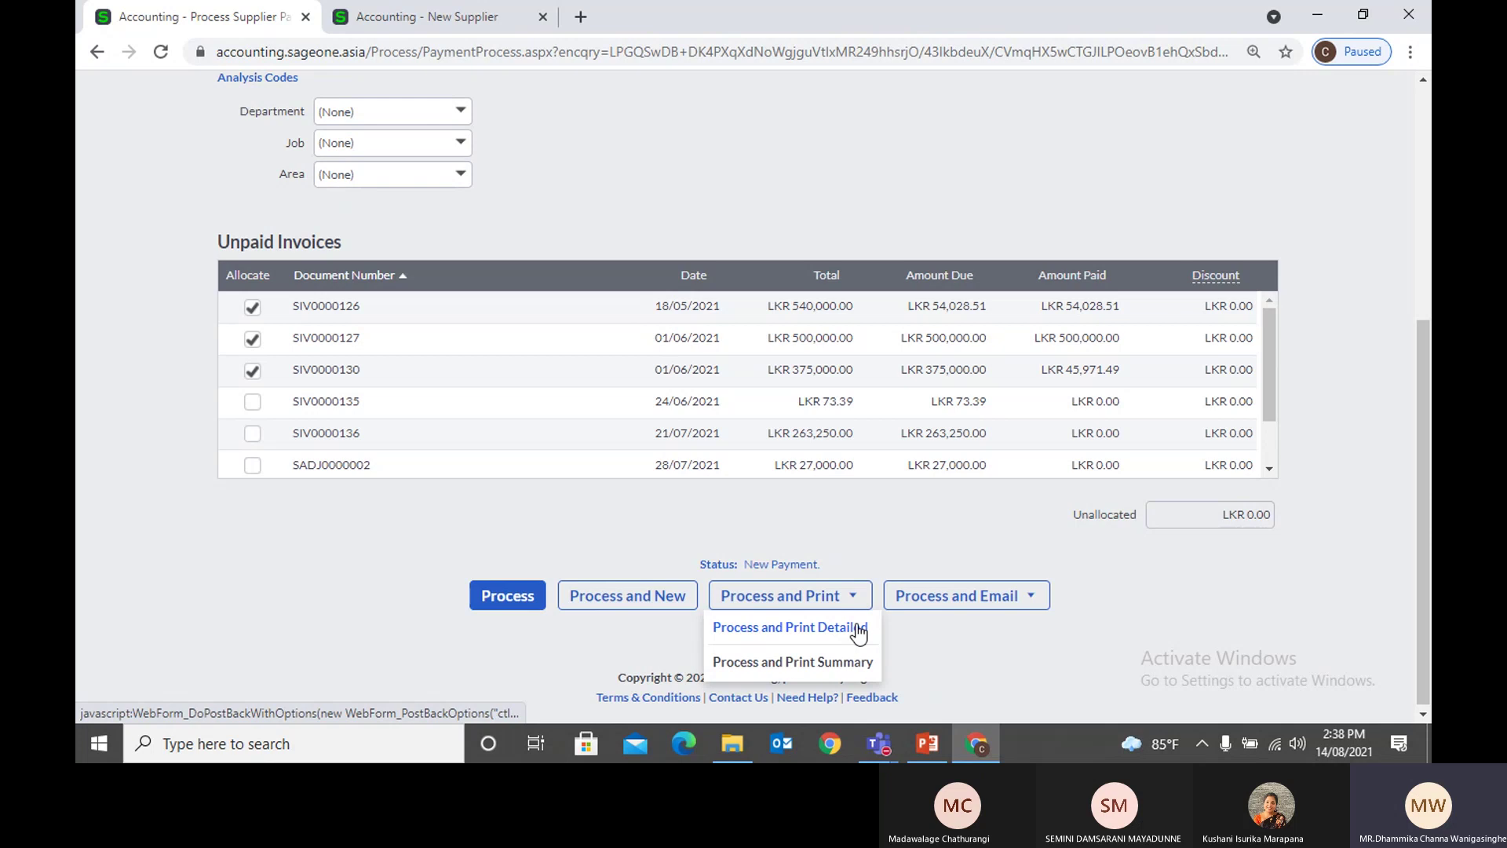
click(859, 632)
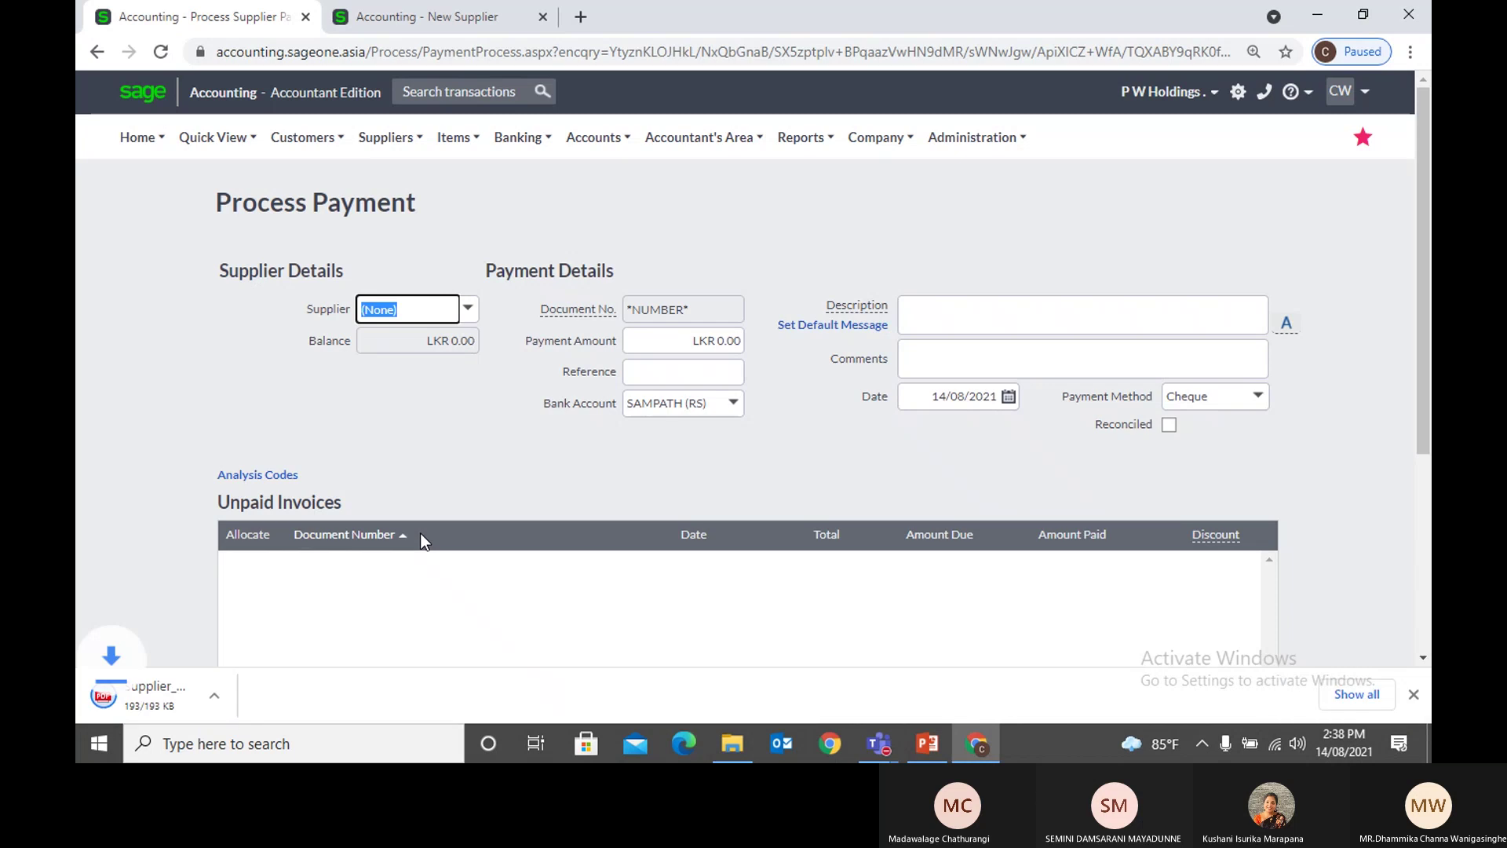
Step: Open the downloaded detailed payment PDF, review its allocated invoices and return to the payment page
click(197, 692)
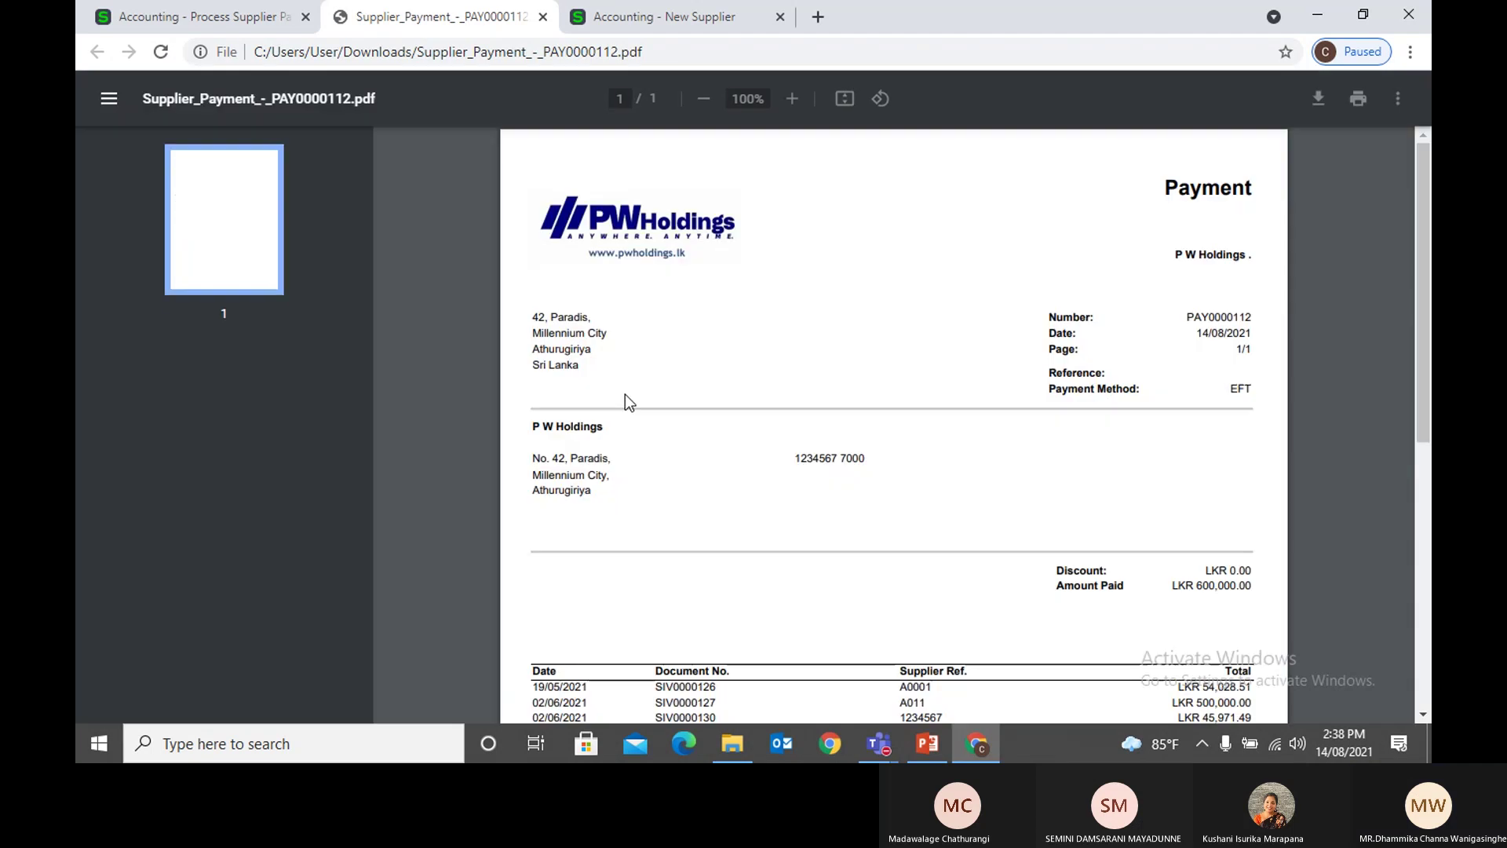
scroll(633, 510, down, 4)
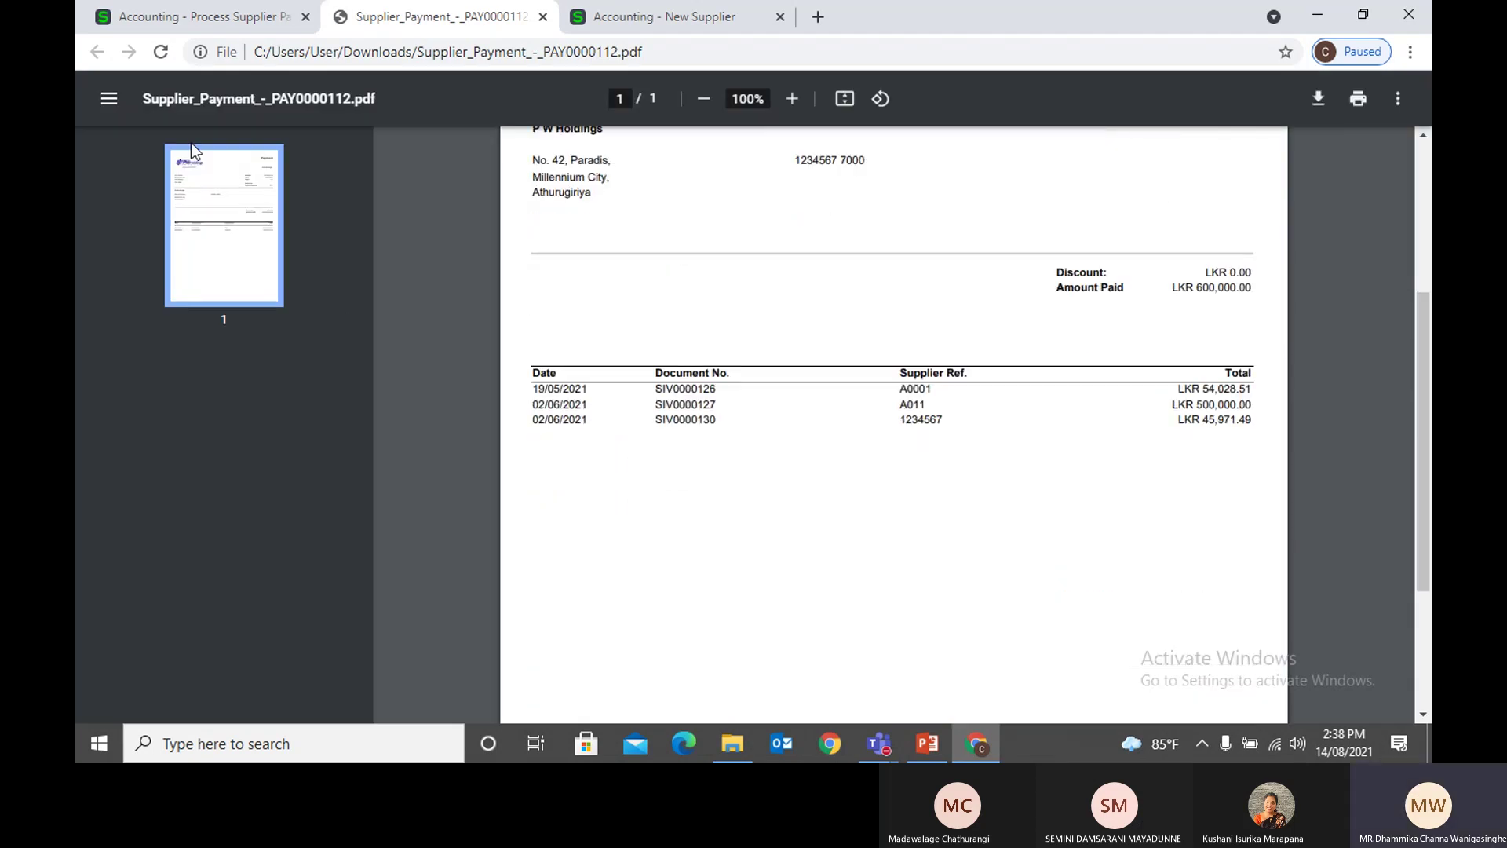
click(190, 19)
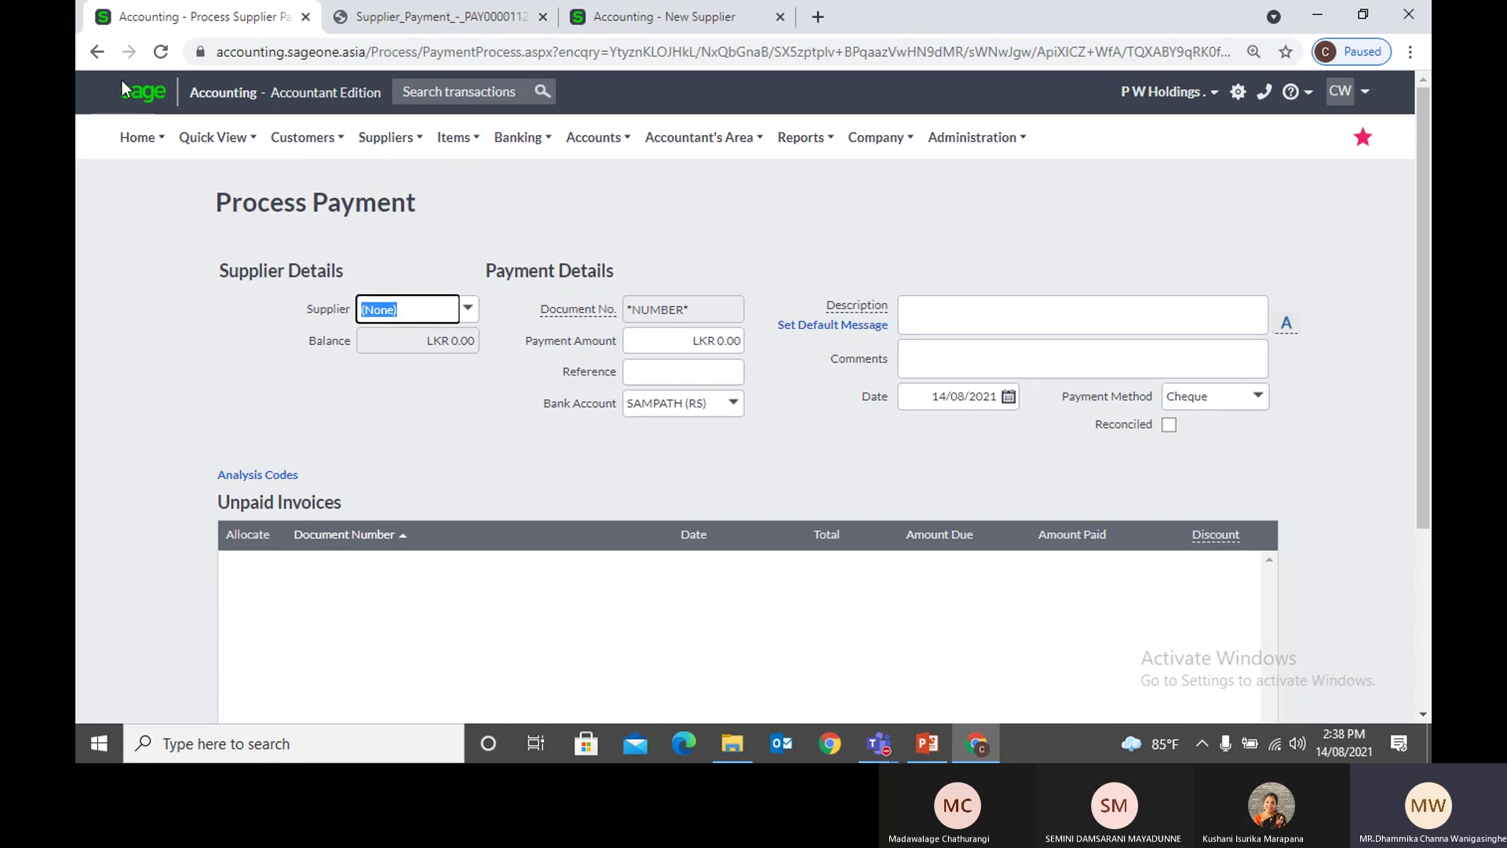
Step: Go back to the supplier payments list and print the summary of payment PAY0000112
click(96, 51)
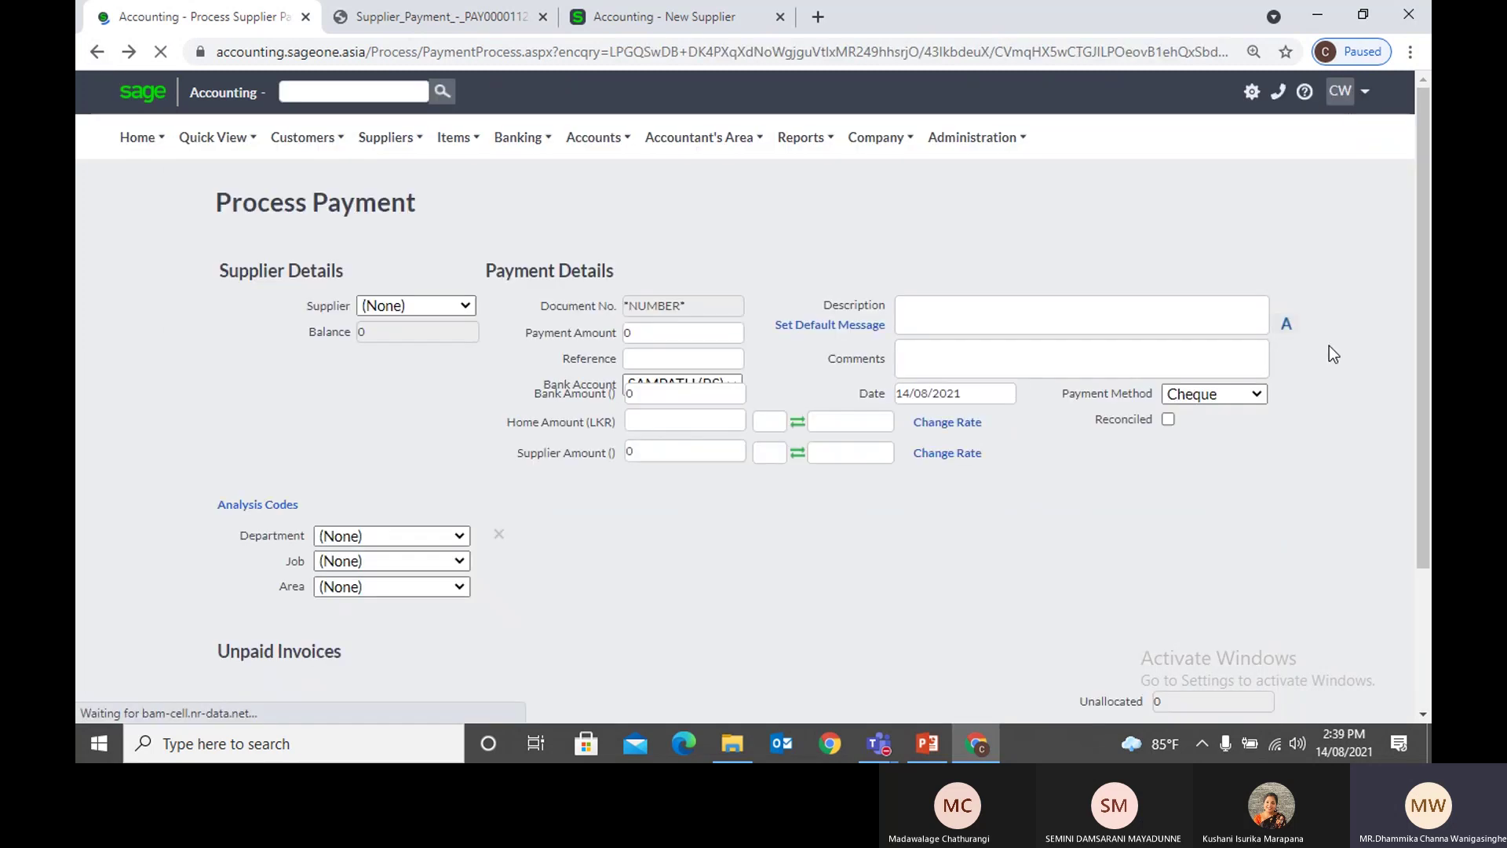
click(95, 52)
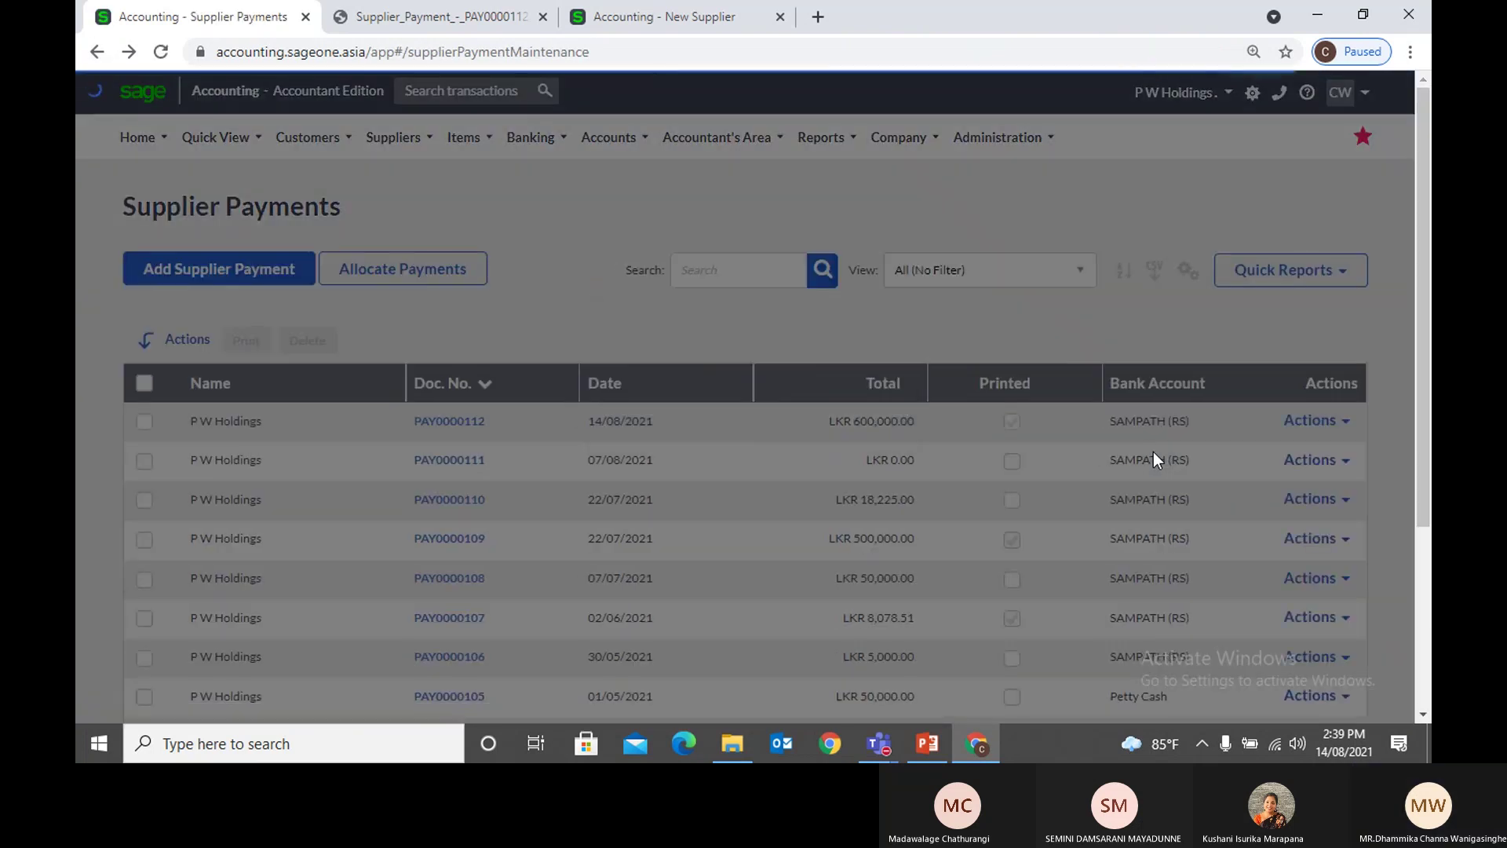
click(1315, 421)
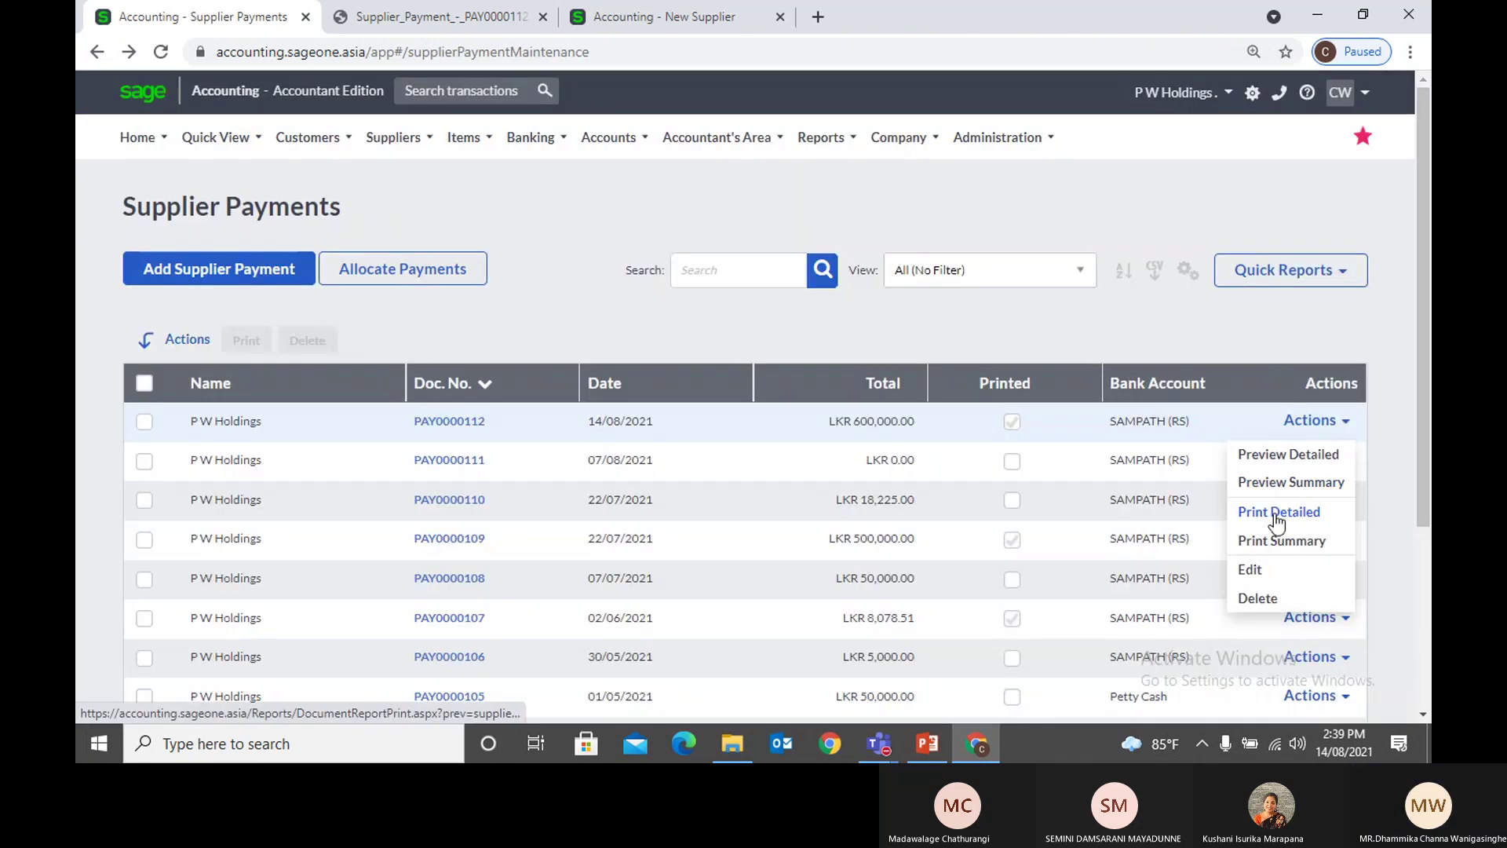
click(1280, 541)
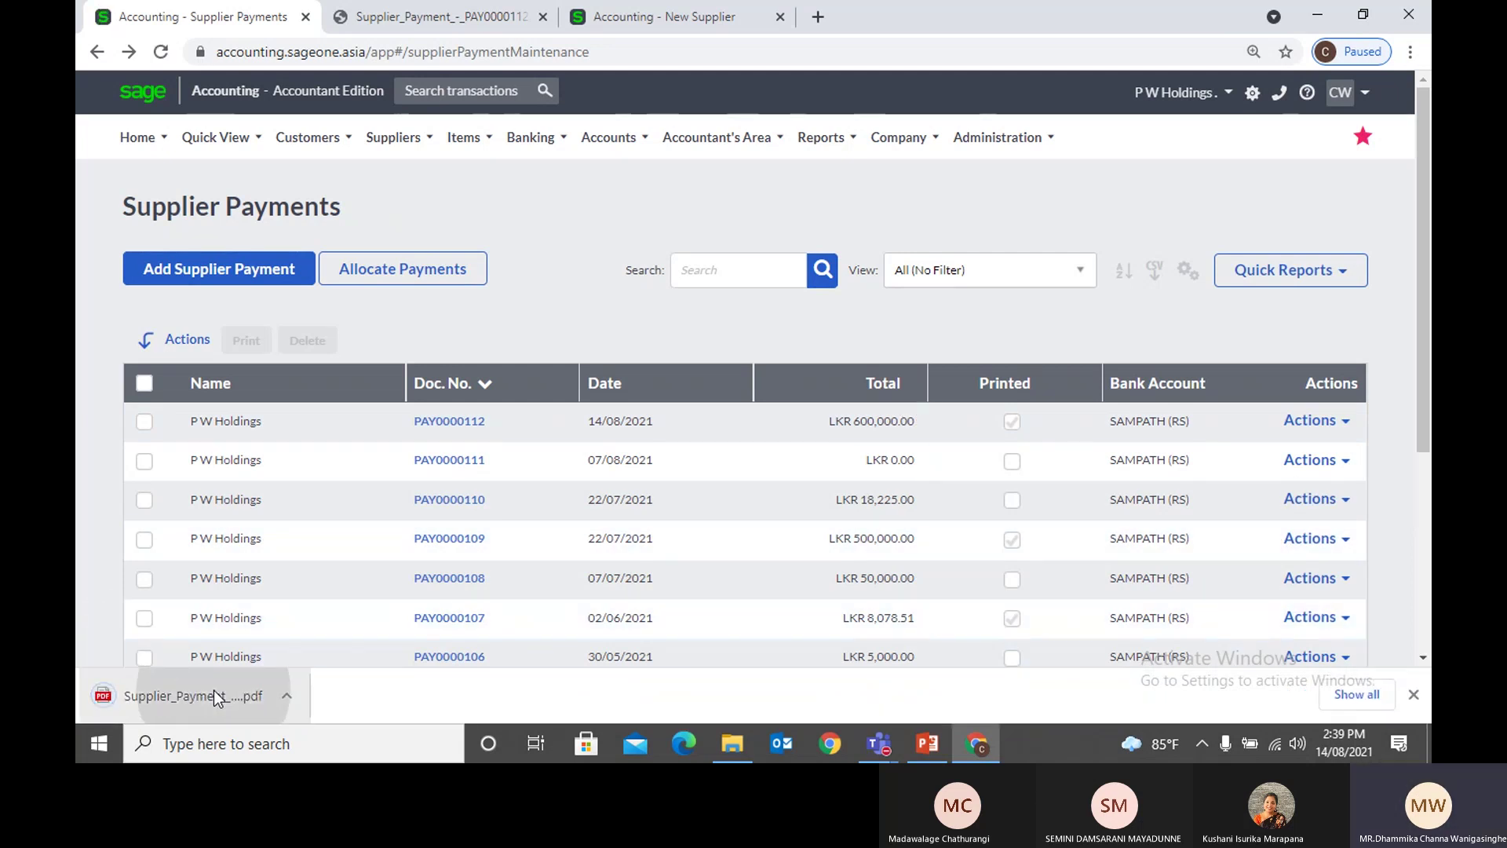
Step: Open the summary PDF, review its payment details and allocated invoices, and close both payment PDFs
click(213, 690)
scroll(1133, 463, down, 4)
scroll(1181, 380, up, 1)
click(672, 30)
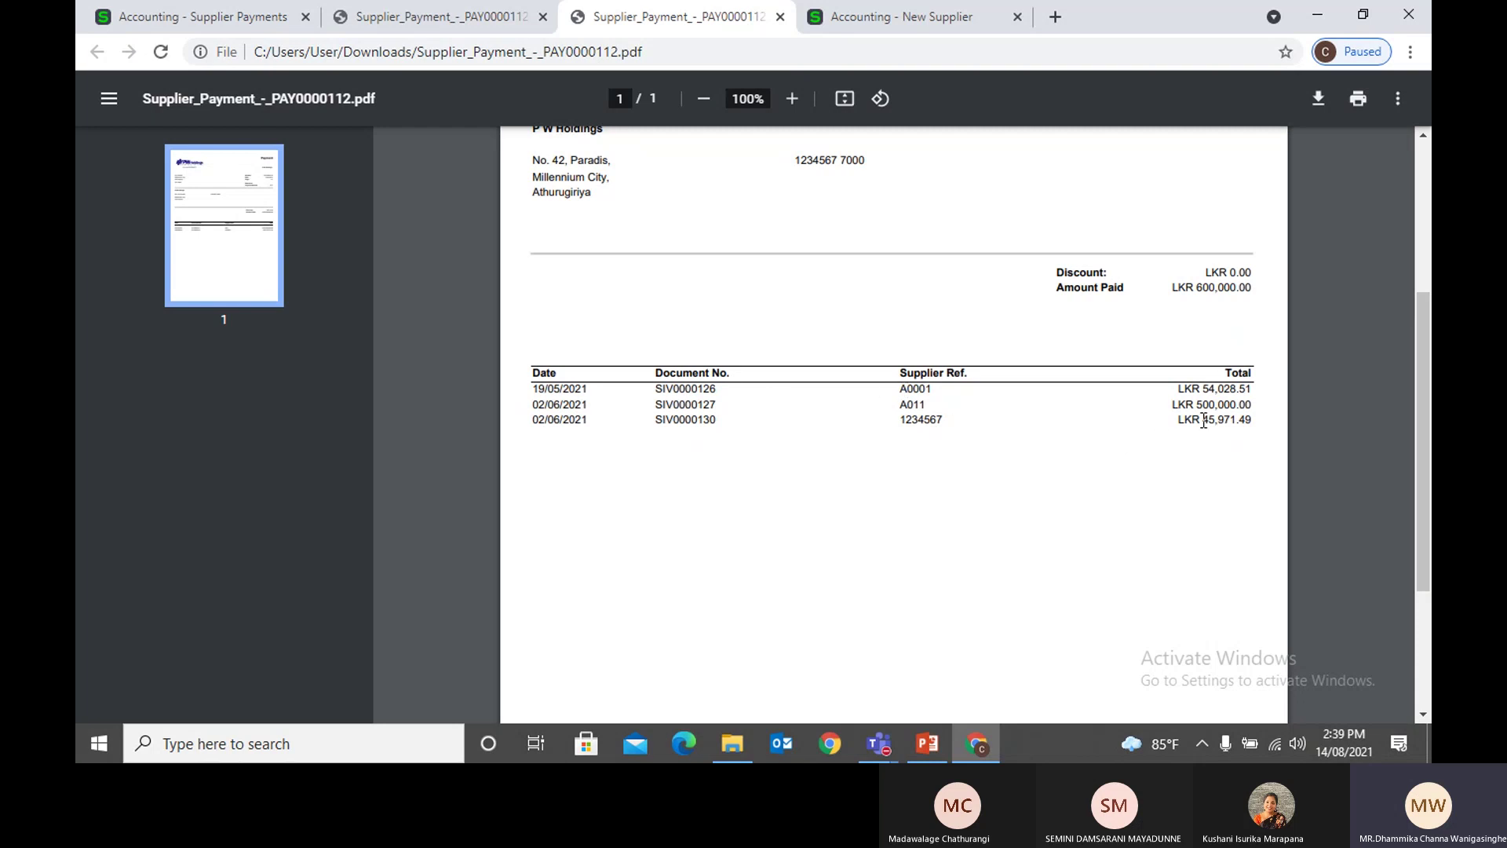
scroll(1203, 422, down, 3)
scroll(1203, 421, up, 7)
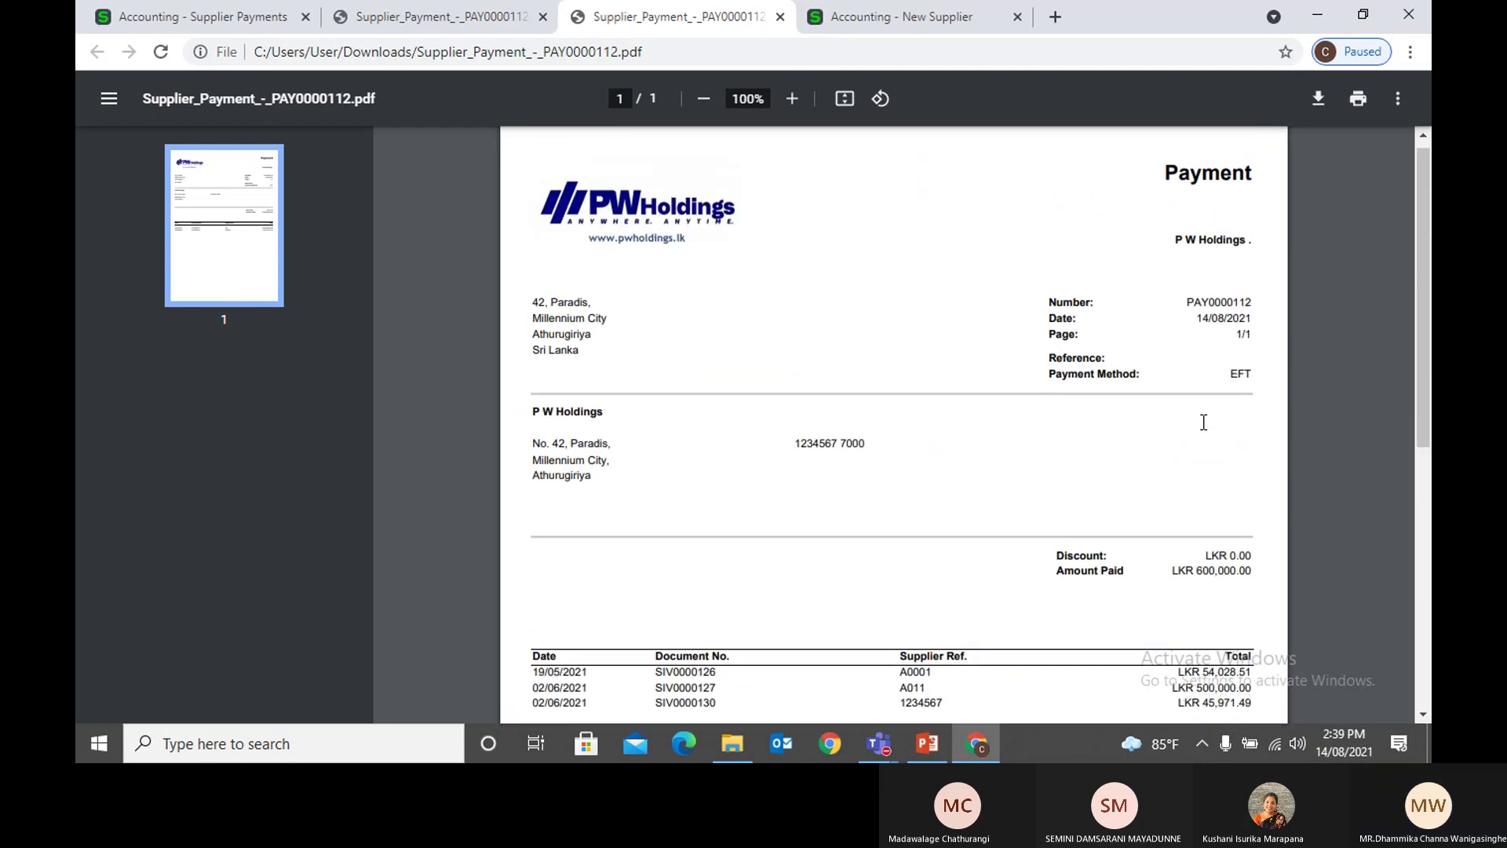
click(542, 16)
click(542, 16)
click(160, 13)
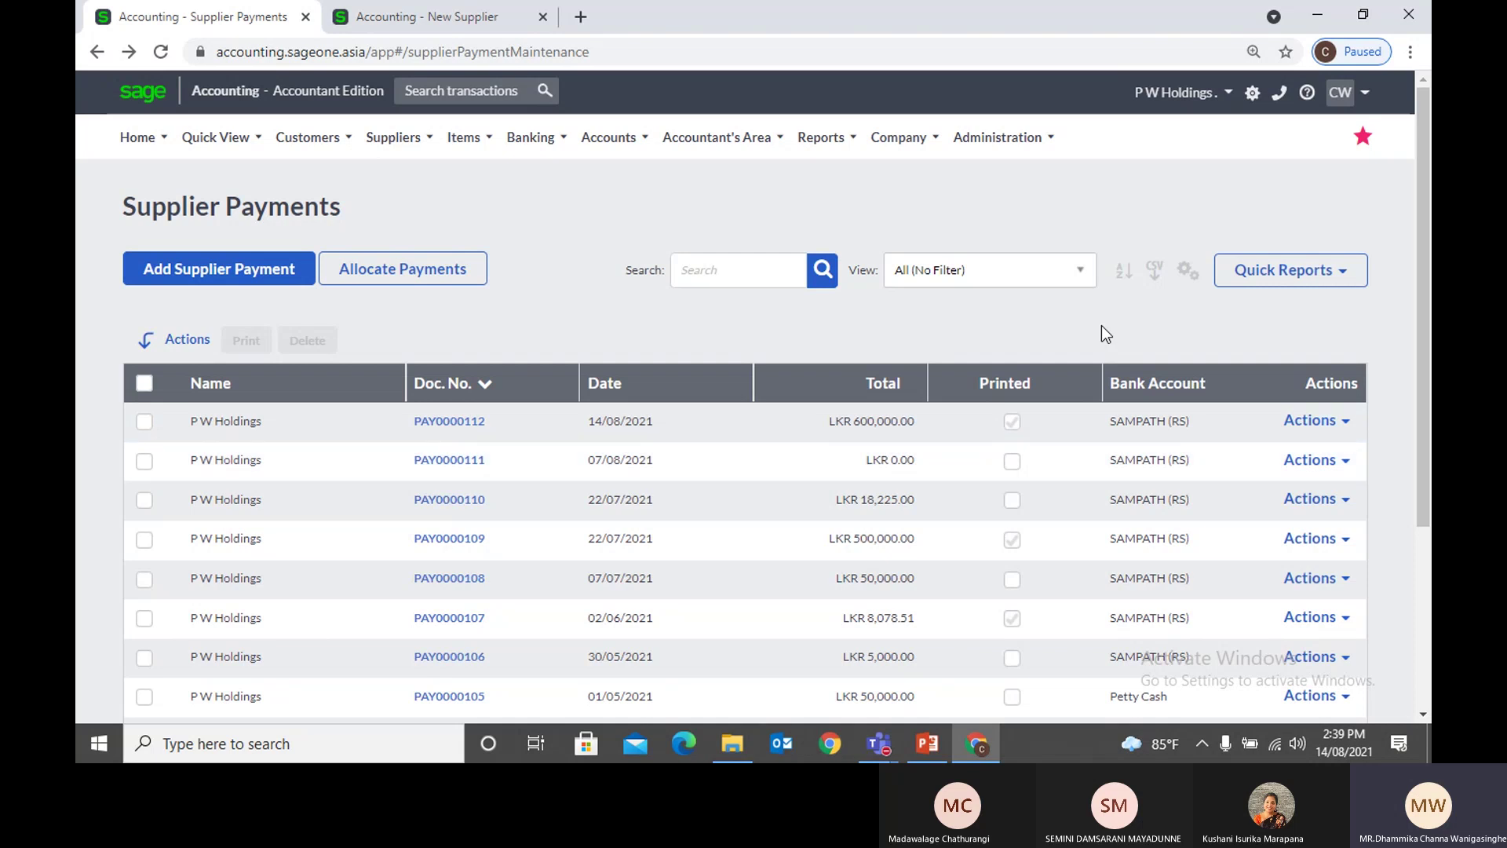
Step: View the available columns for customising the supplier payments grid and close the dialog without saving
click(1188, 270)
click(1143, 312)
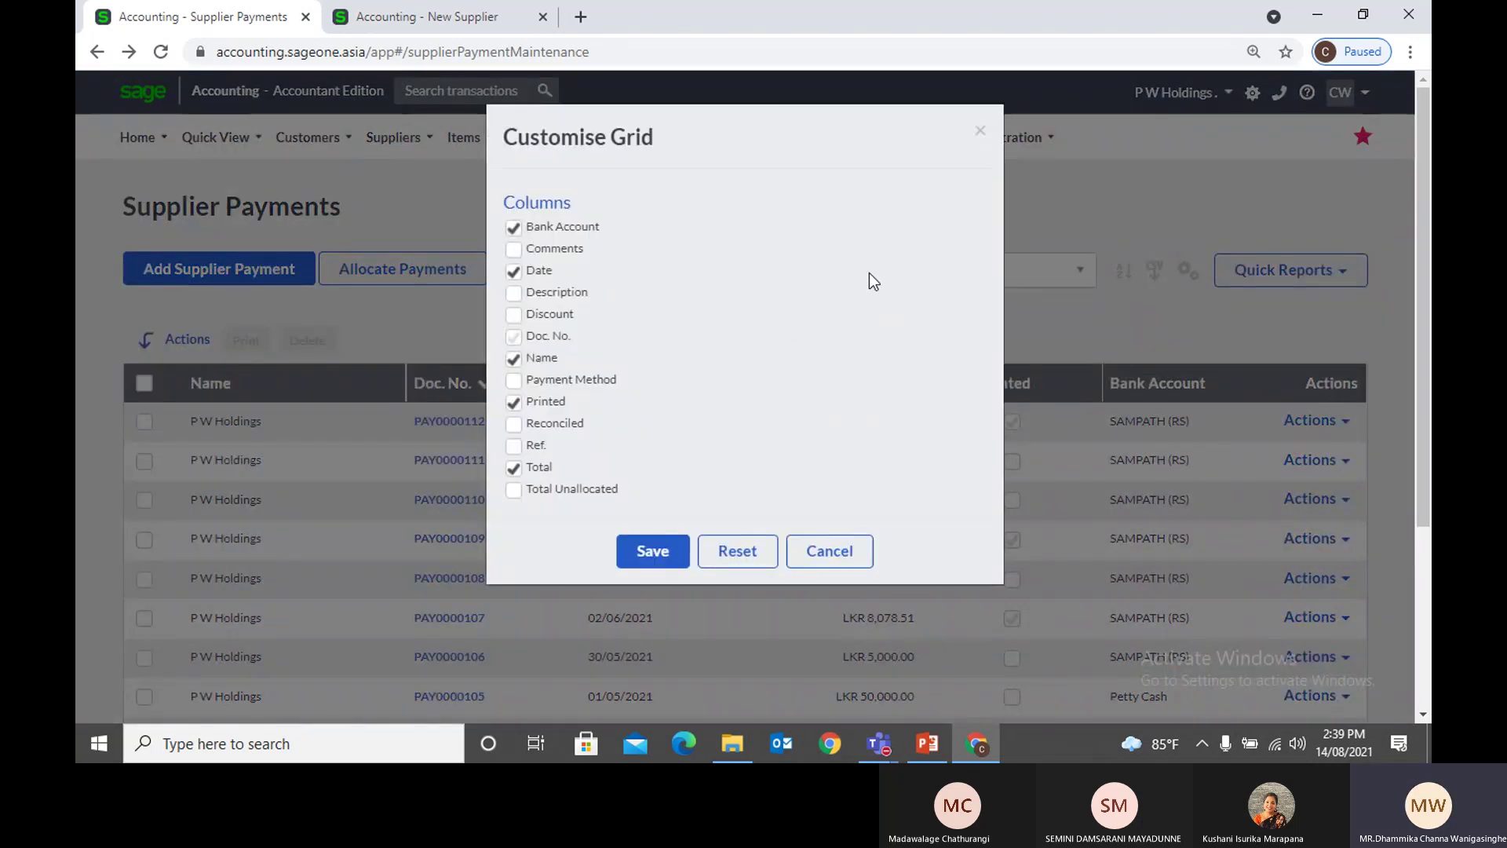
click(980, 131)
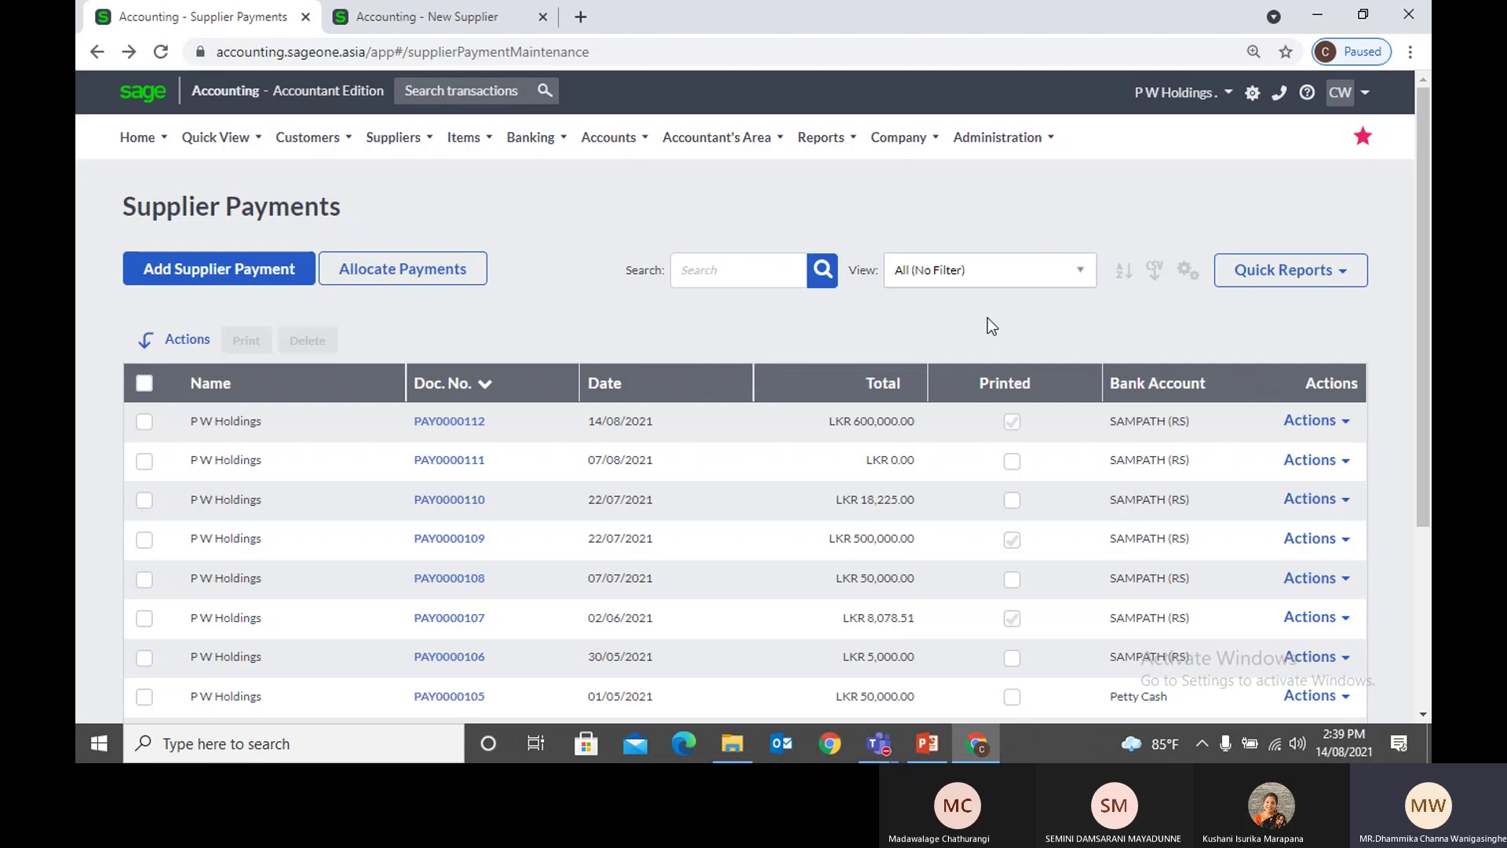
Step: Filter the supplier payments list to Dated today, and restore the All (No Filter) view
click(989, 270)
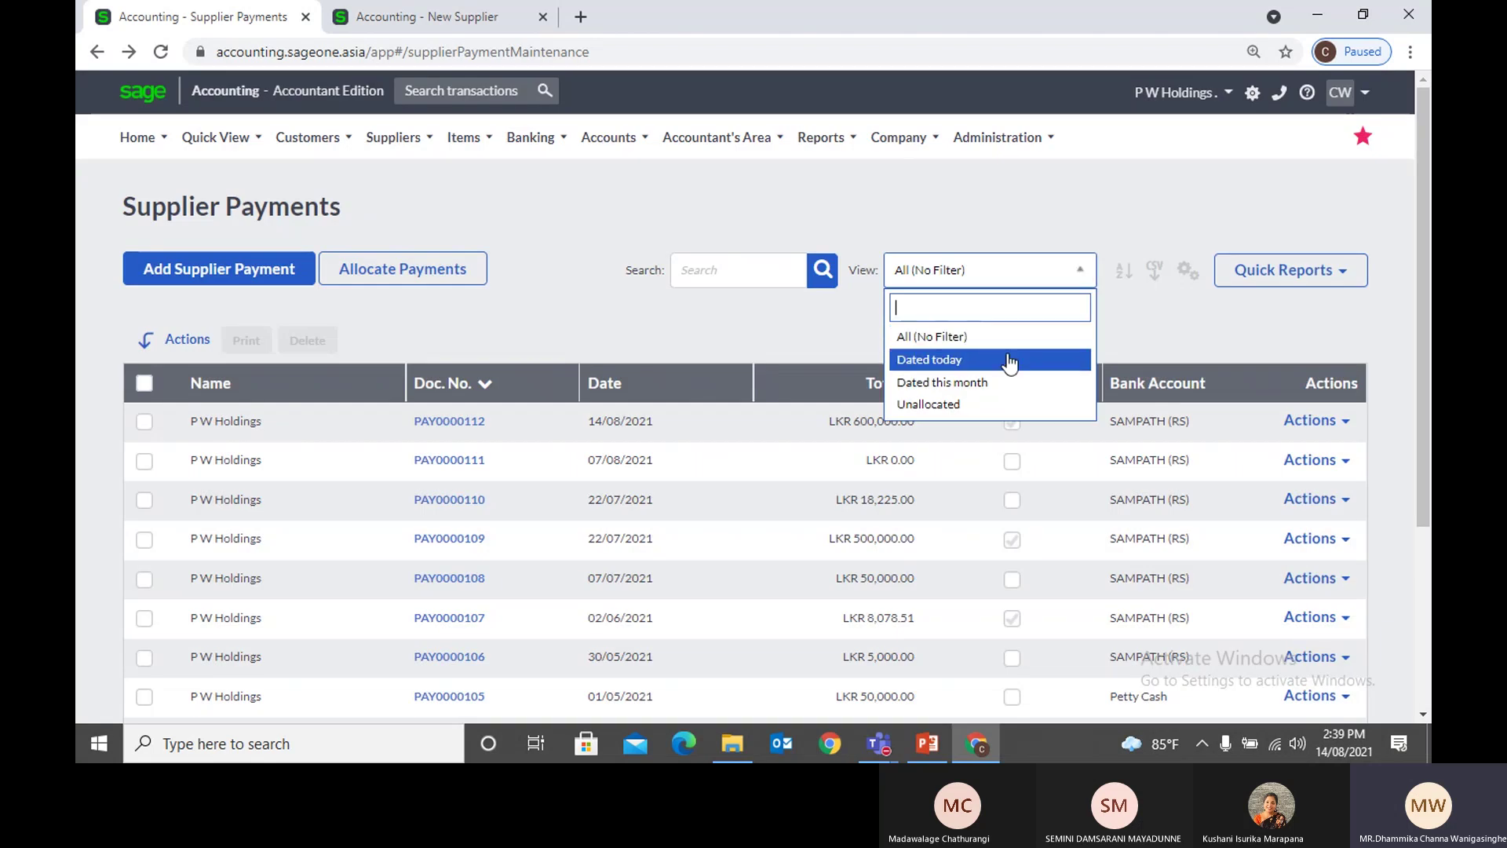
click(1008, 359)
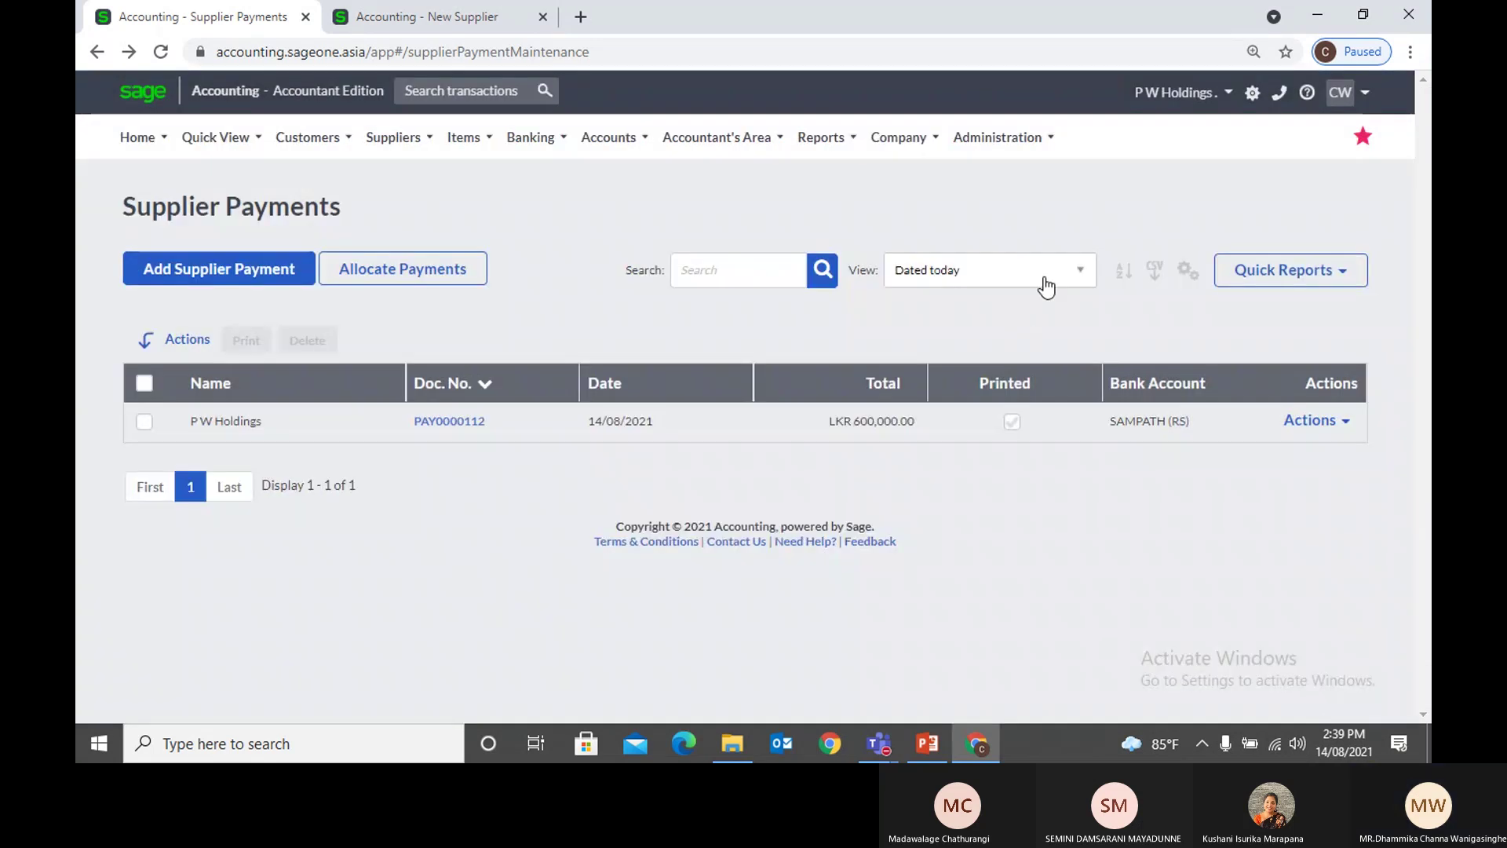
click(1046, 287)
click(959, 333)
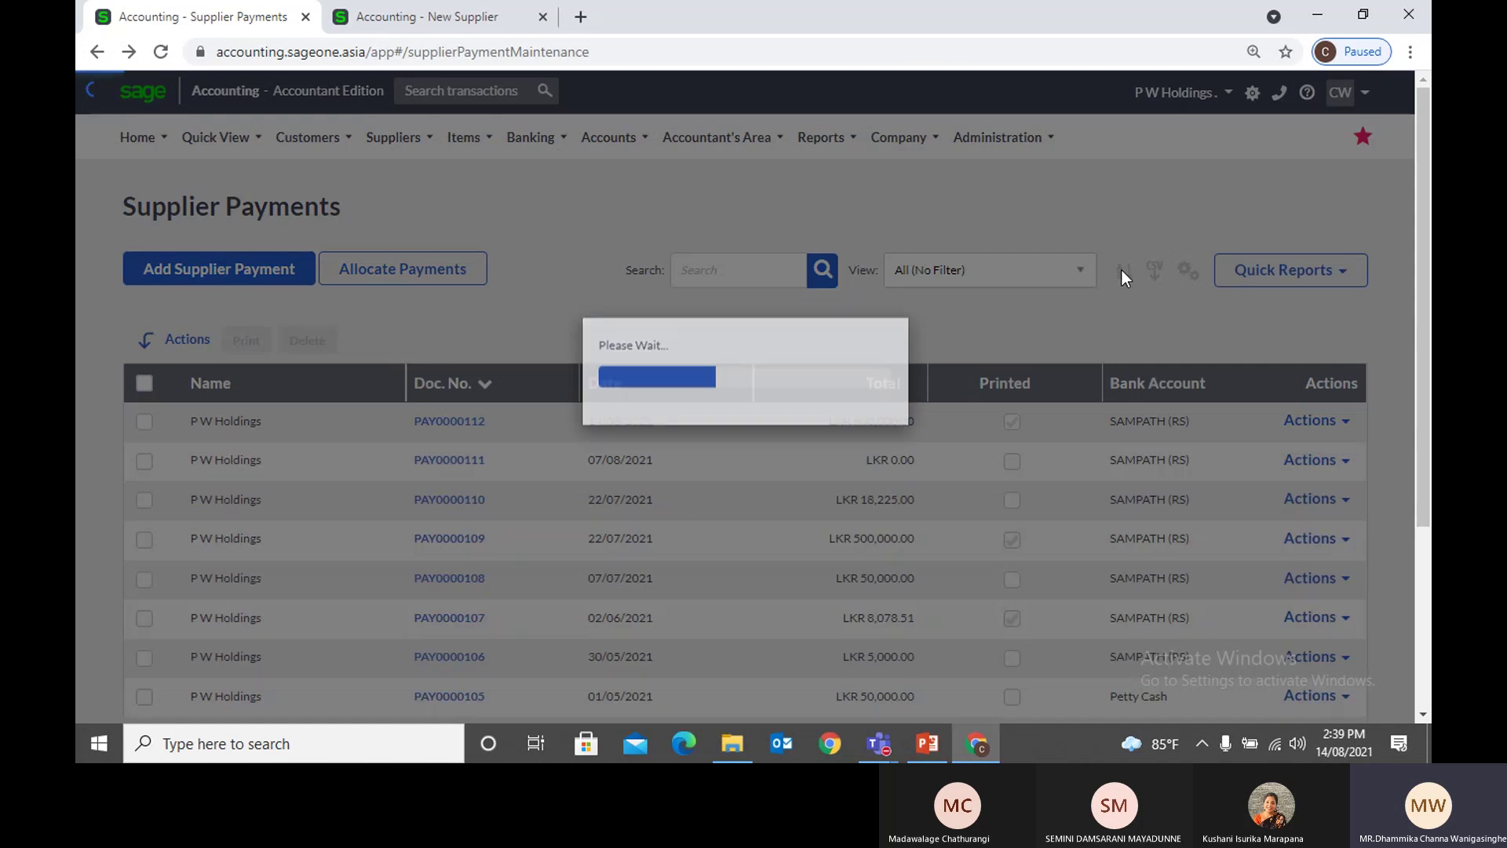
Step: Examine the multi-column sorting options for the supplier payments list without applying a sort
click(1123, 270)
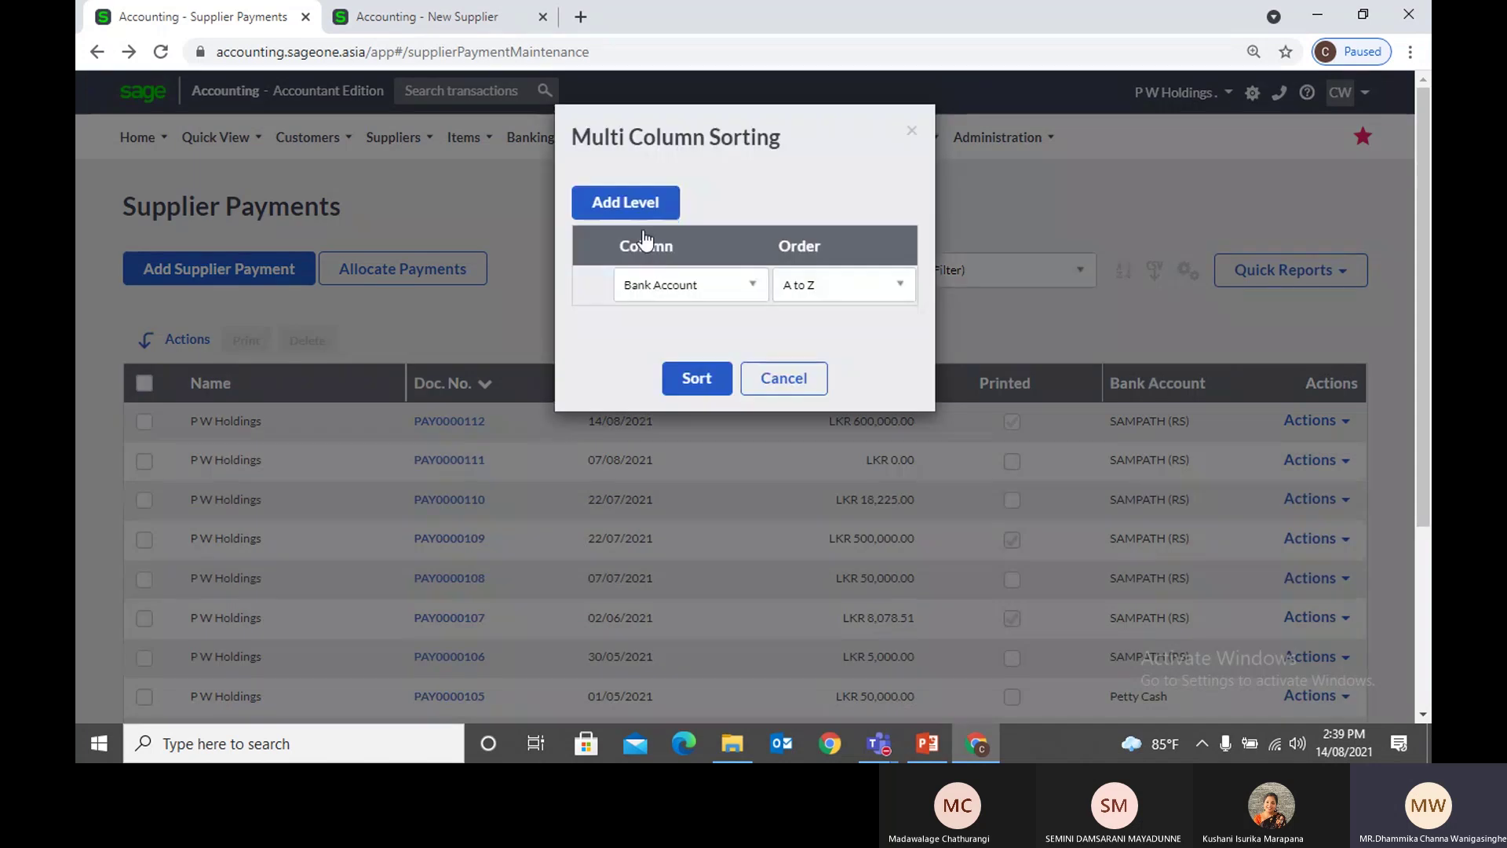
click(628, 202)
click(775, 418)
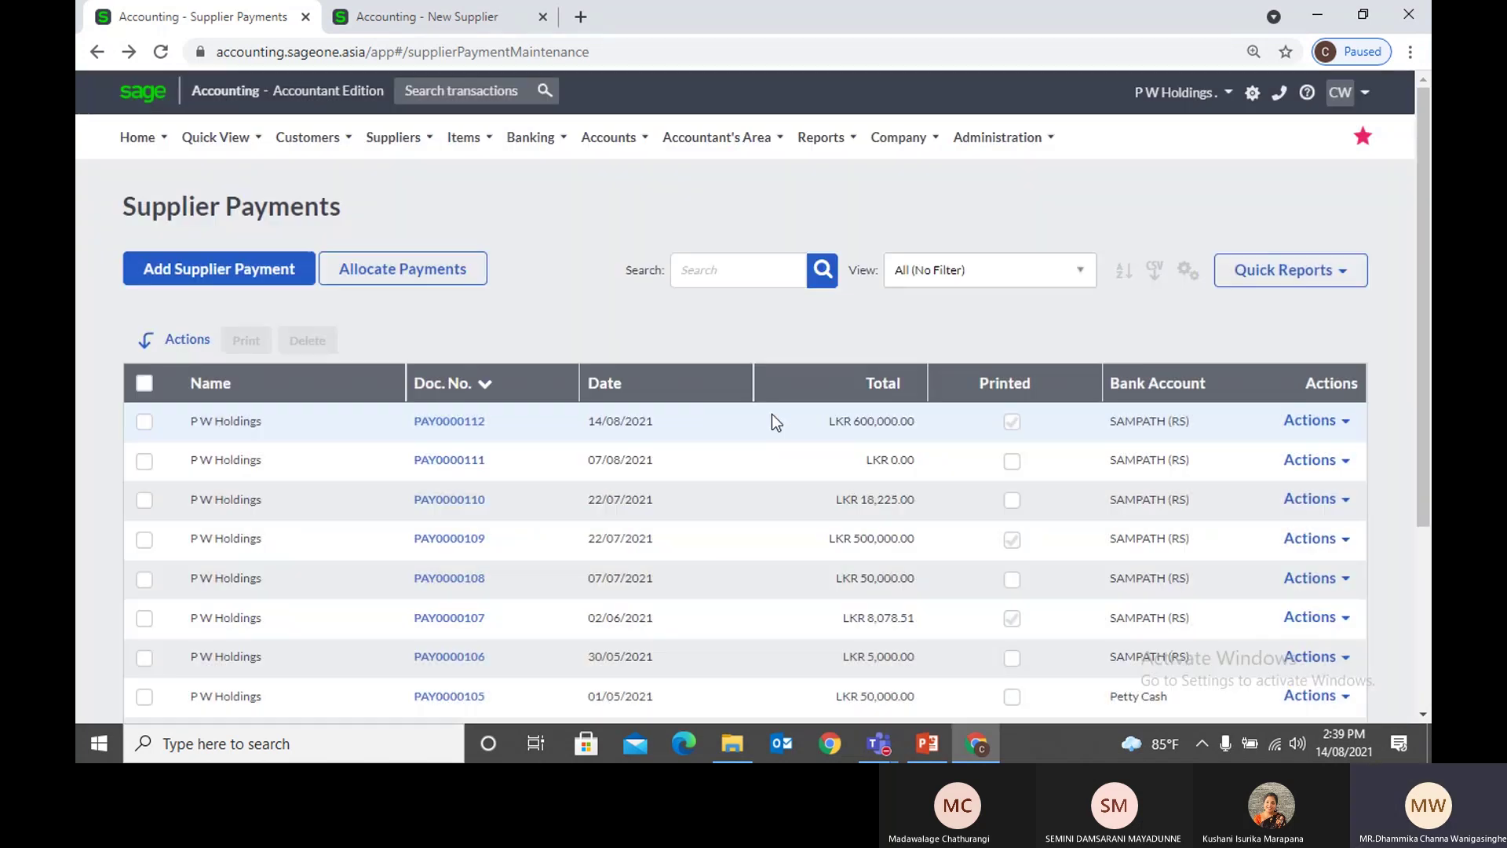
Step: Start a new supplier payment from the supplier payments list
click(686, 259)
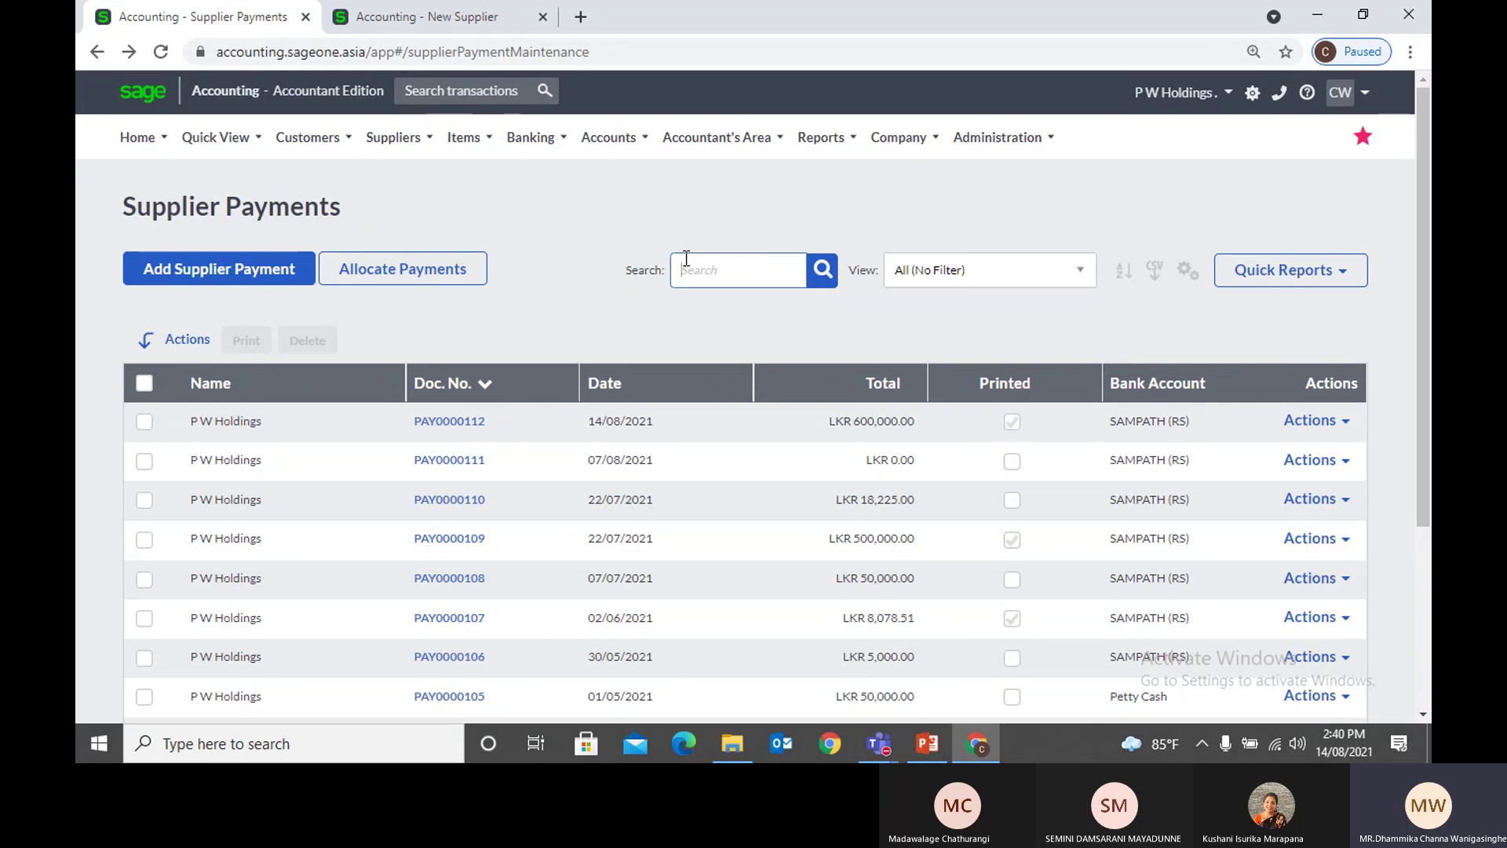
click(261, 281)
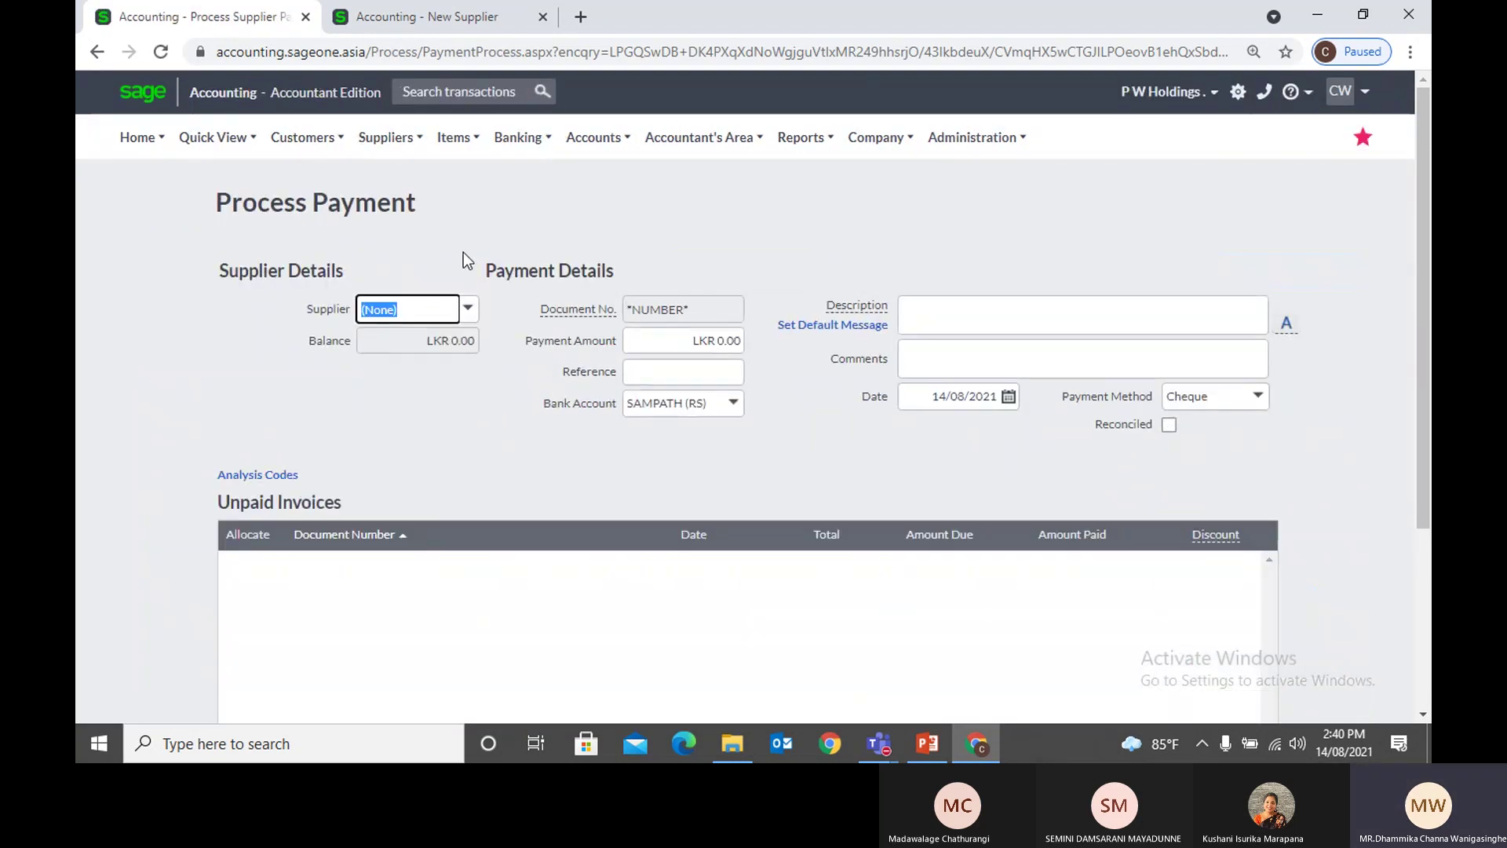
Step: In the other browser tab, view the new bank account form and open the SAMPATH (RS) record from the list of banks and credit cards
click(424, 17)
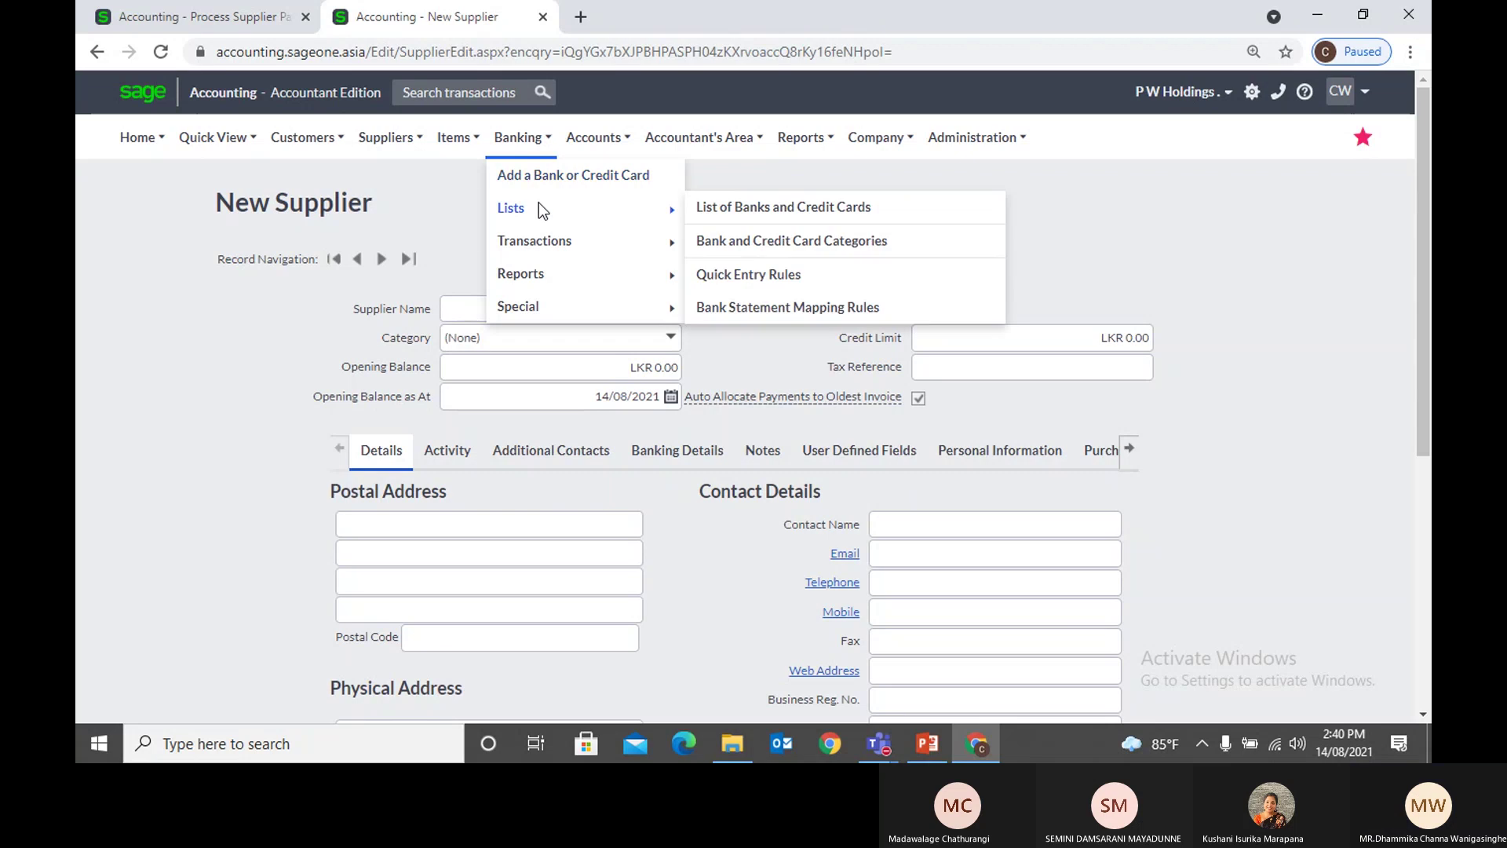
click(537, 187)
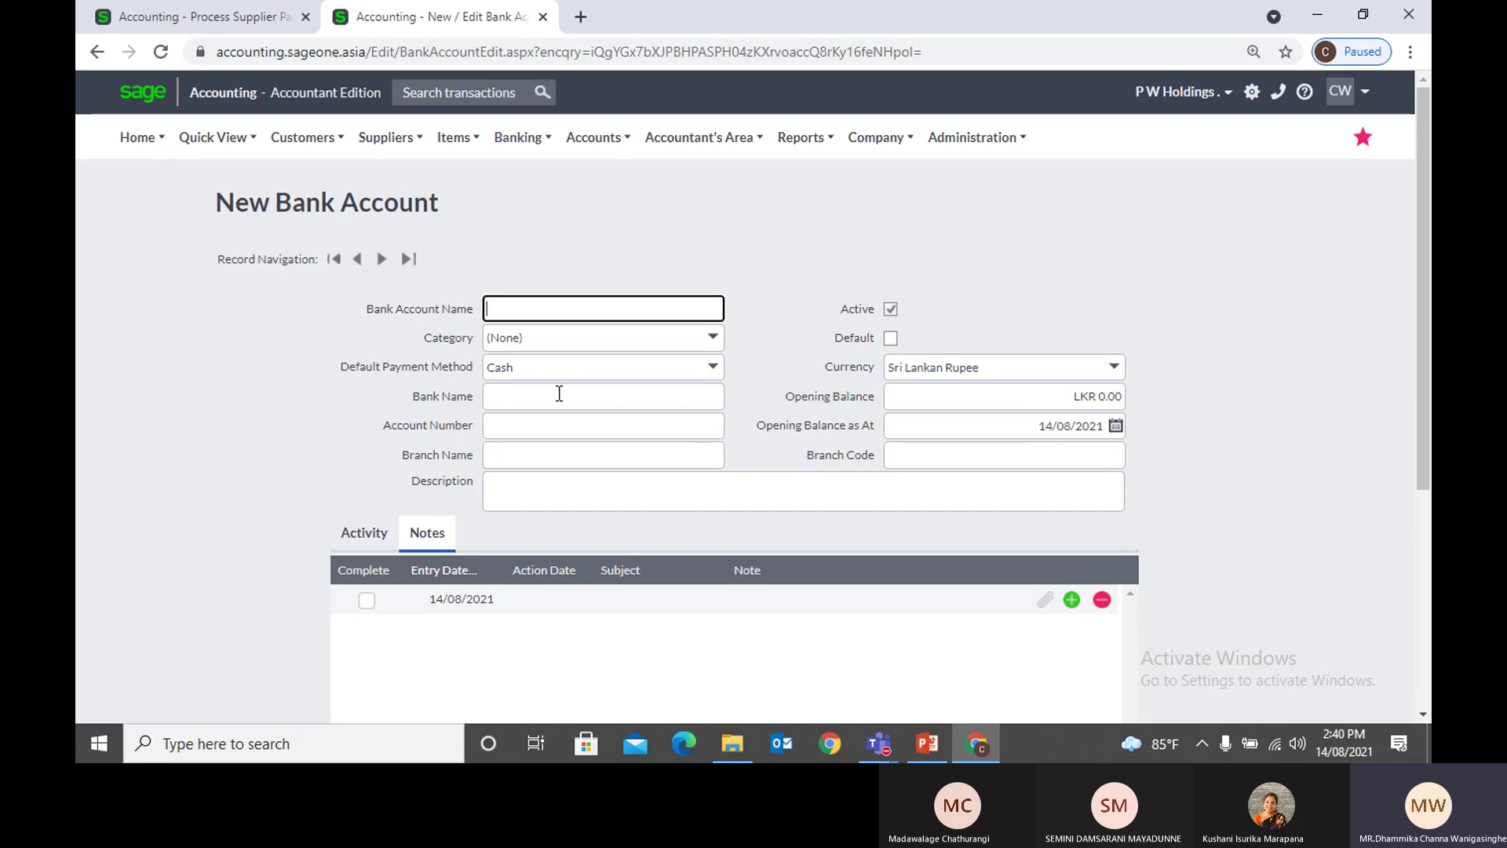
mouse_move(493, 153)
mouse_move(530, 218)
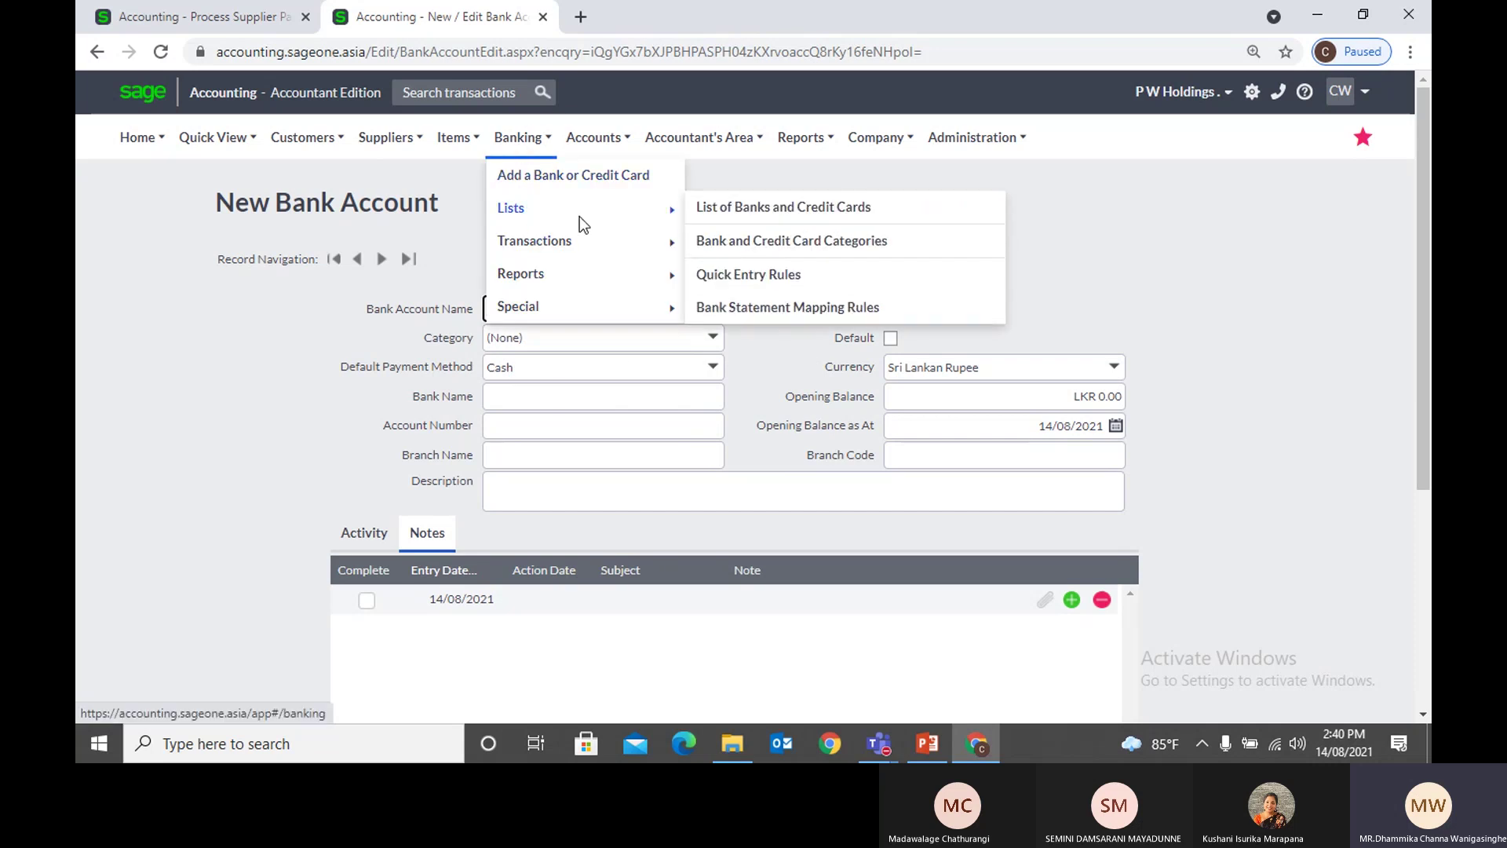
click(721, 210)
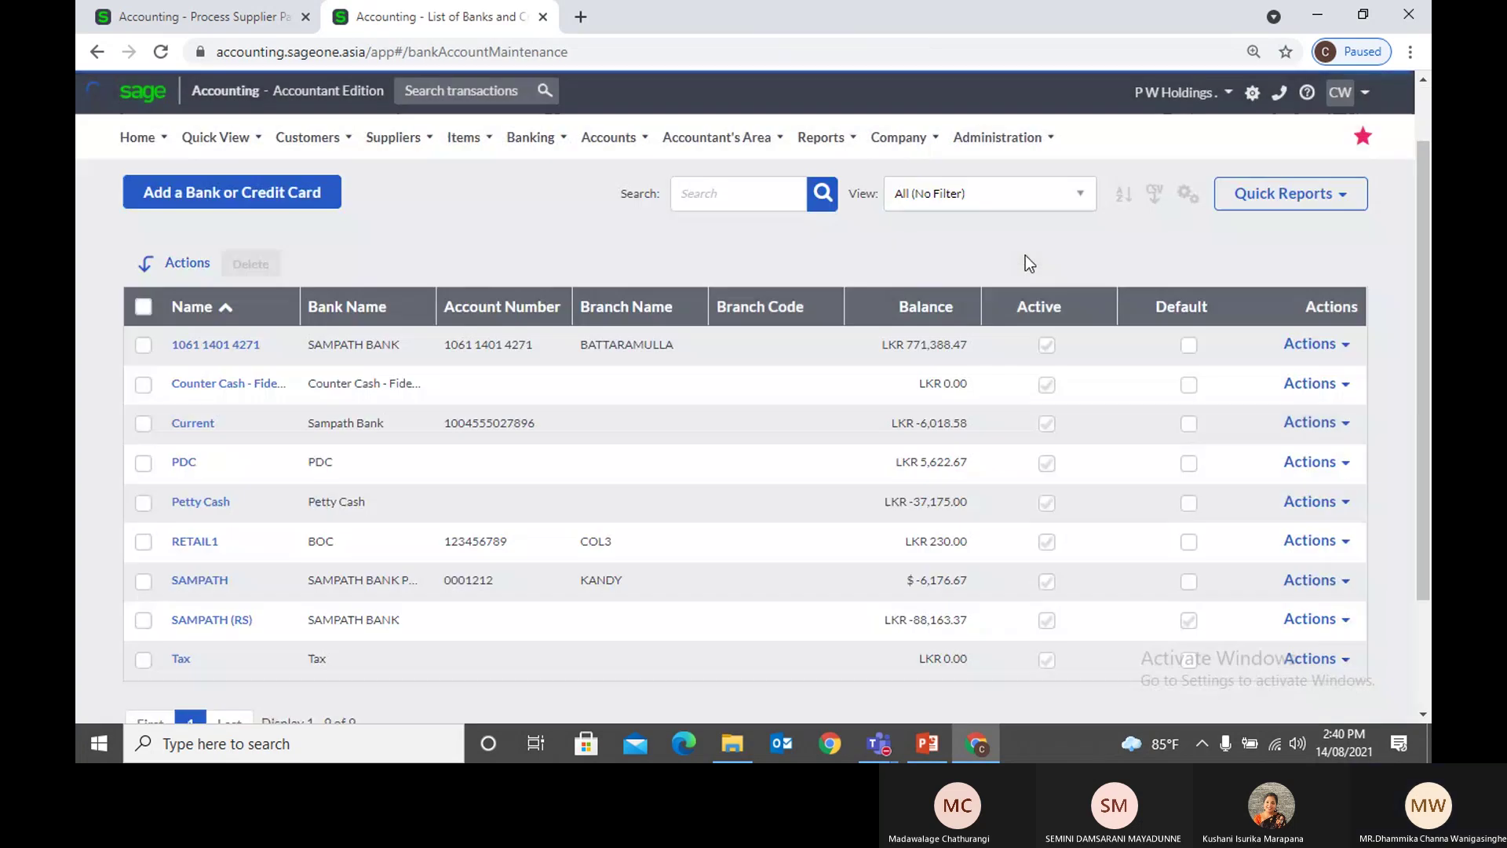
scroll(1026, 256, down, 2)
click(235, 497)
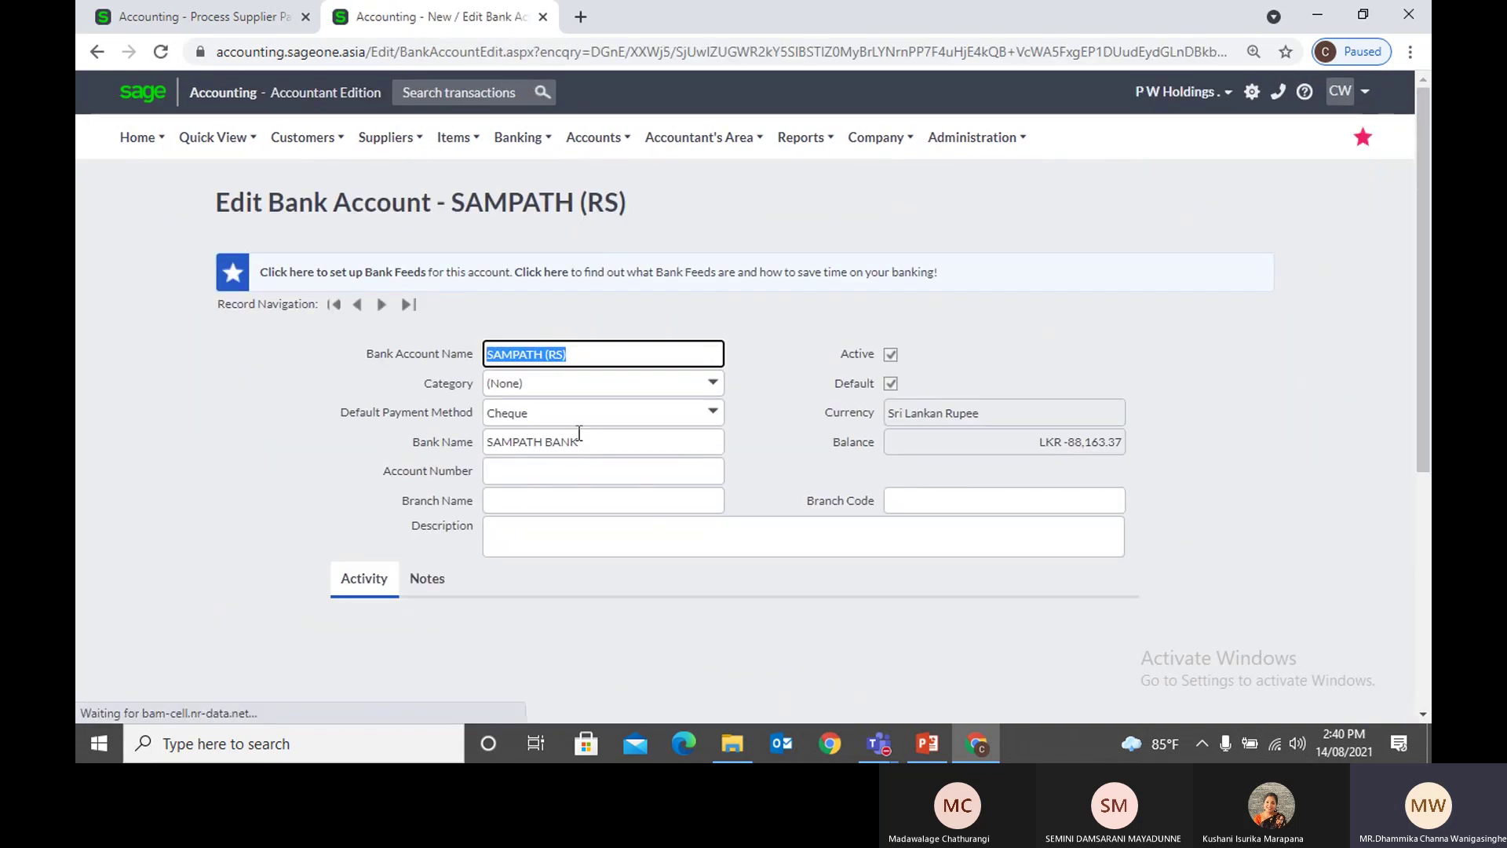
Step: On the supplier payment form, set the payment method to Credit Card and select the bank account that is named by its account number
click(212, 16)
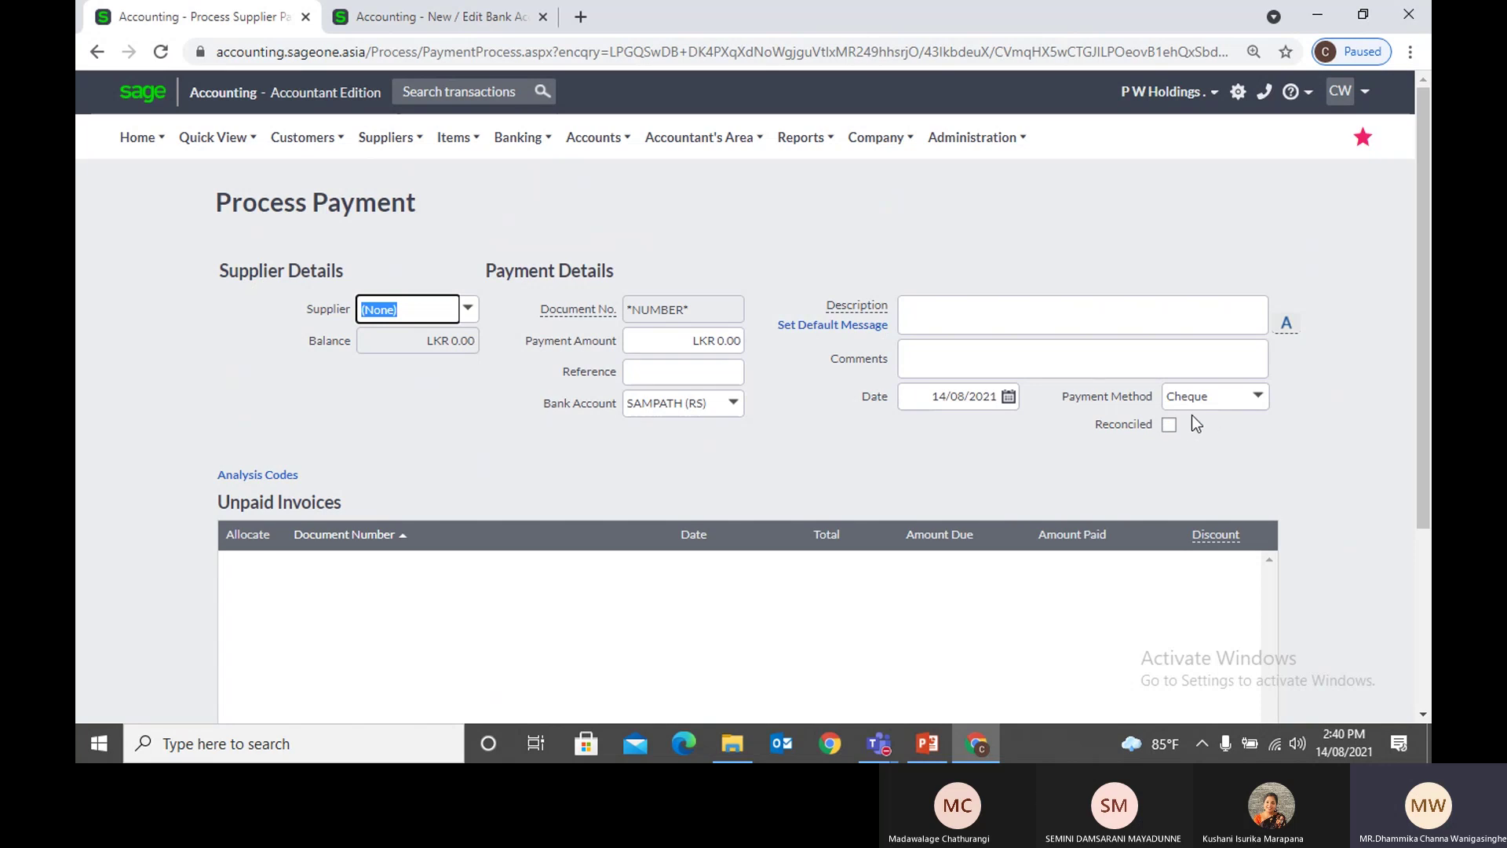
click(1259, 399)
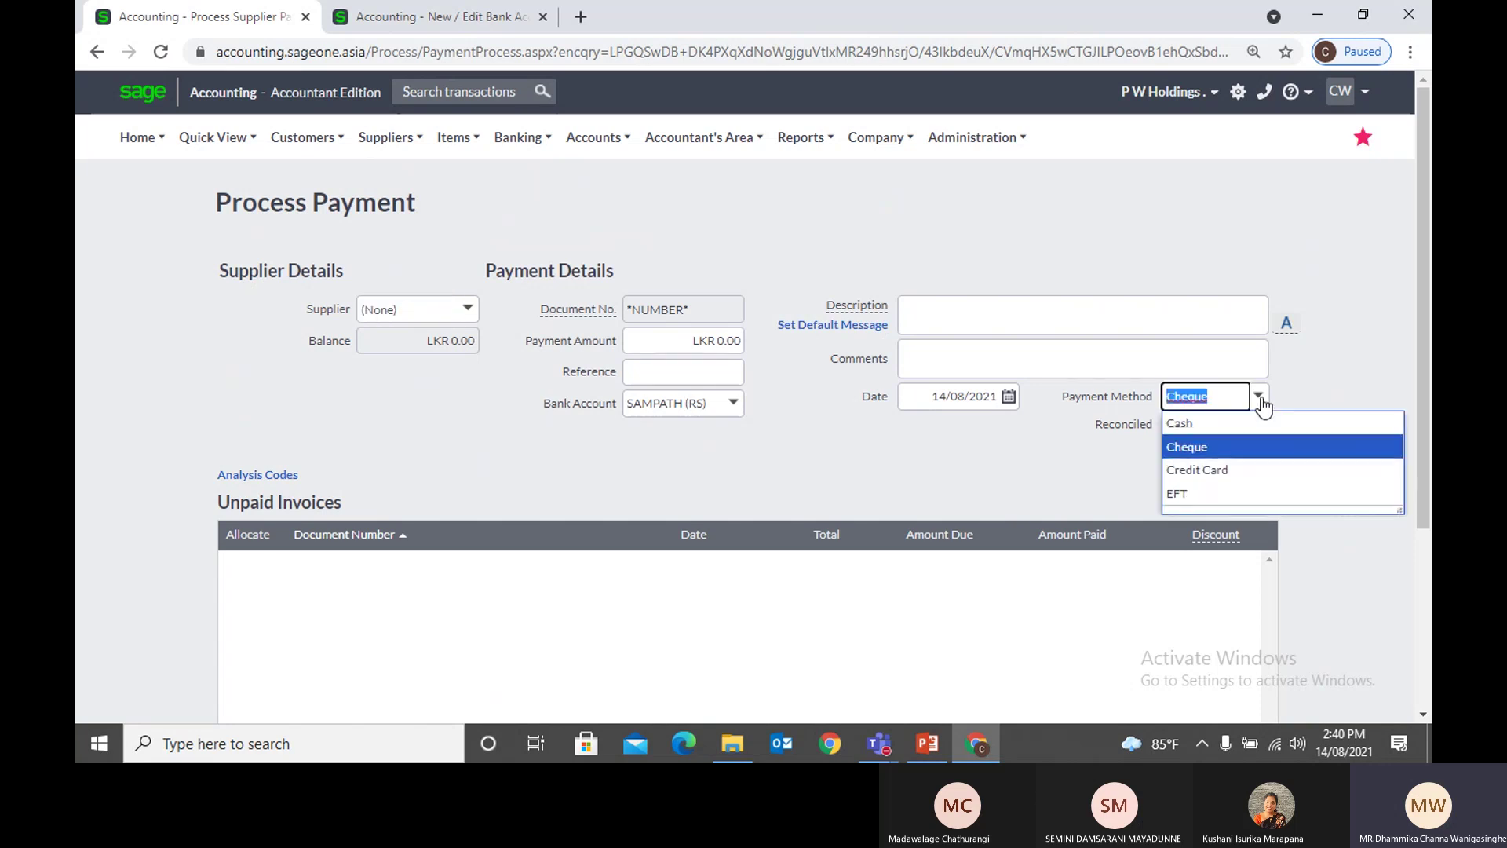
click(1262, 470)
click(1329, 414)
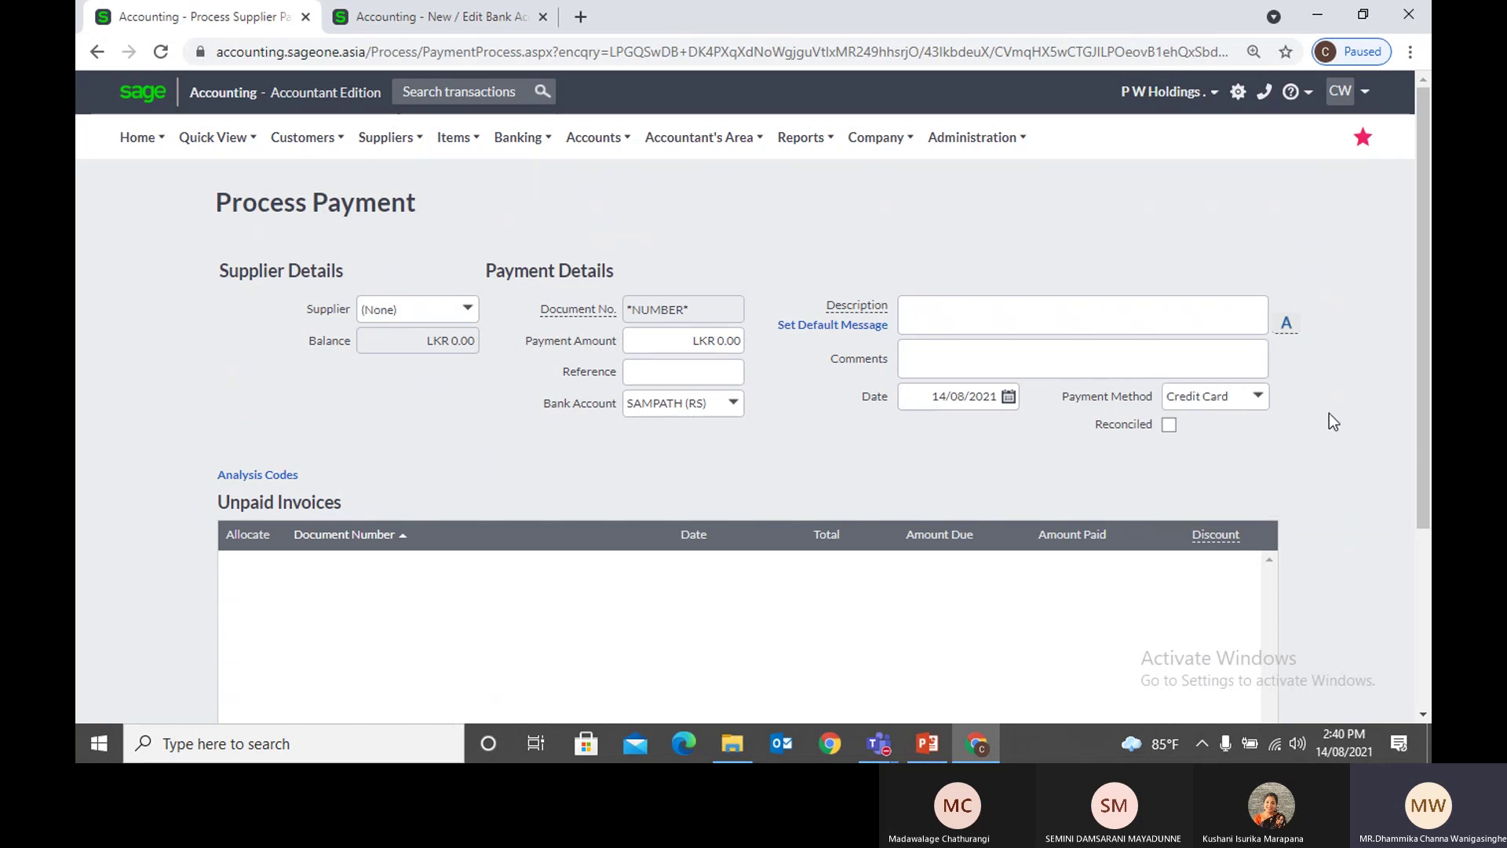
click(736, 403)
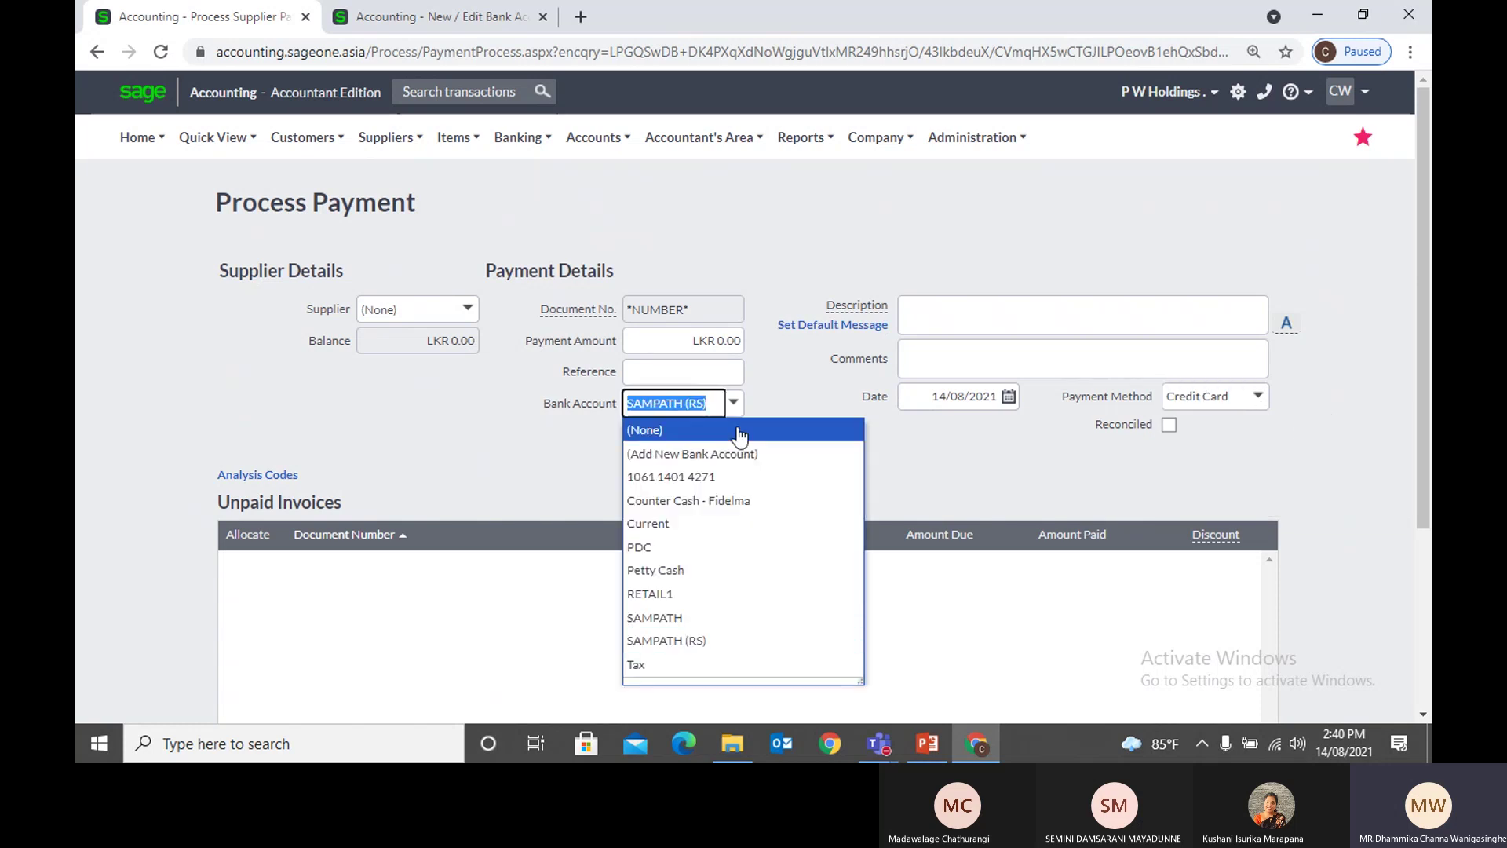
click(728, 476)
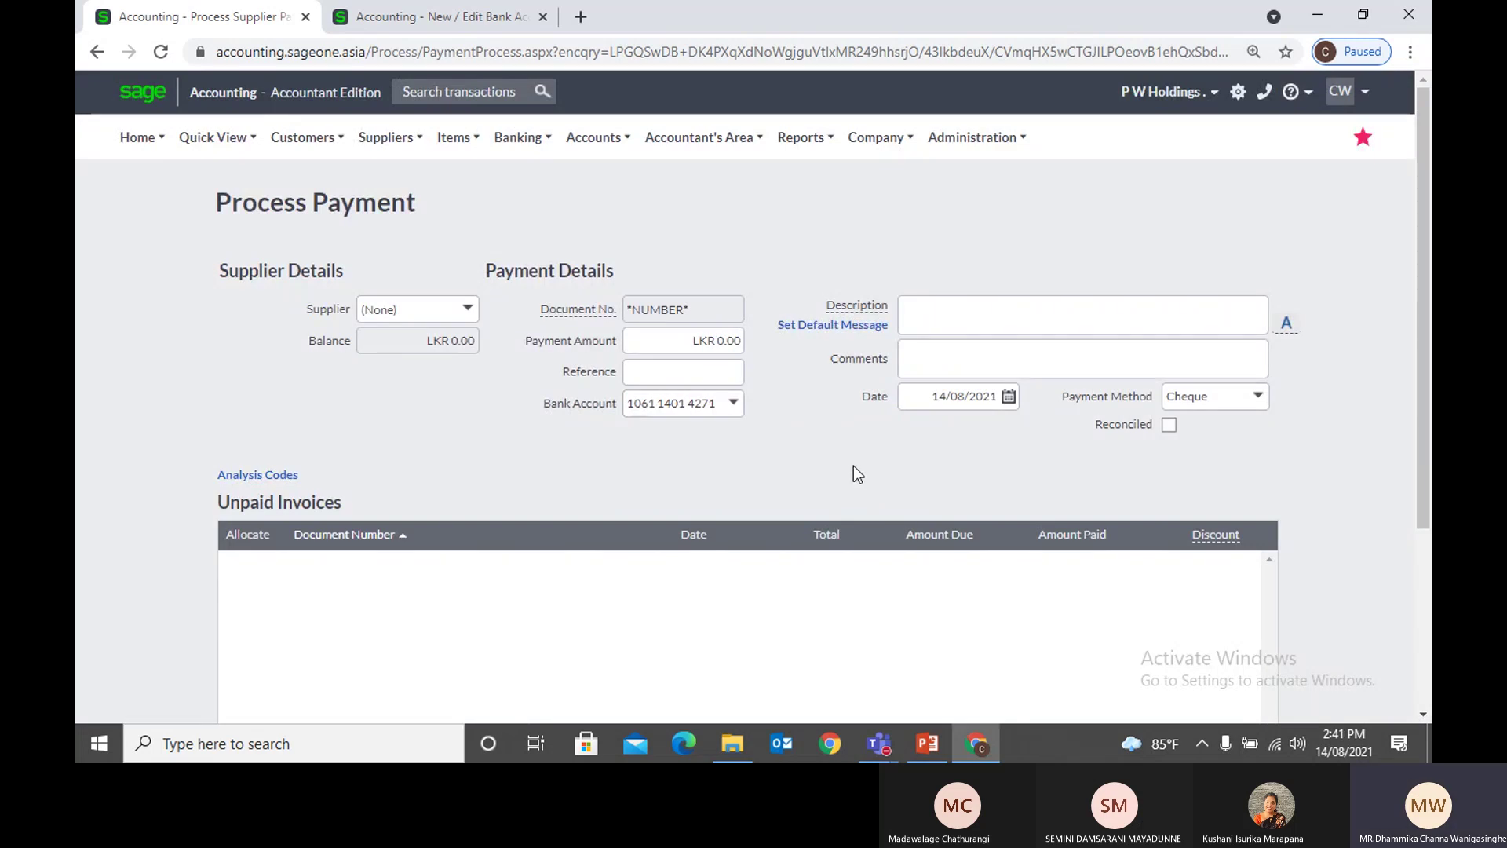
Step: Examine the payment form's Description and Comments fields, unpaid invoices area and processing options
click(931, 318)
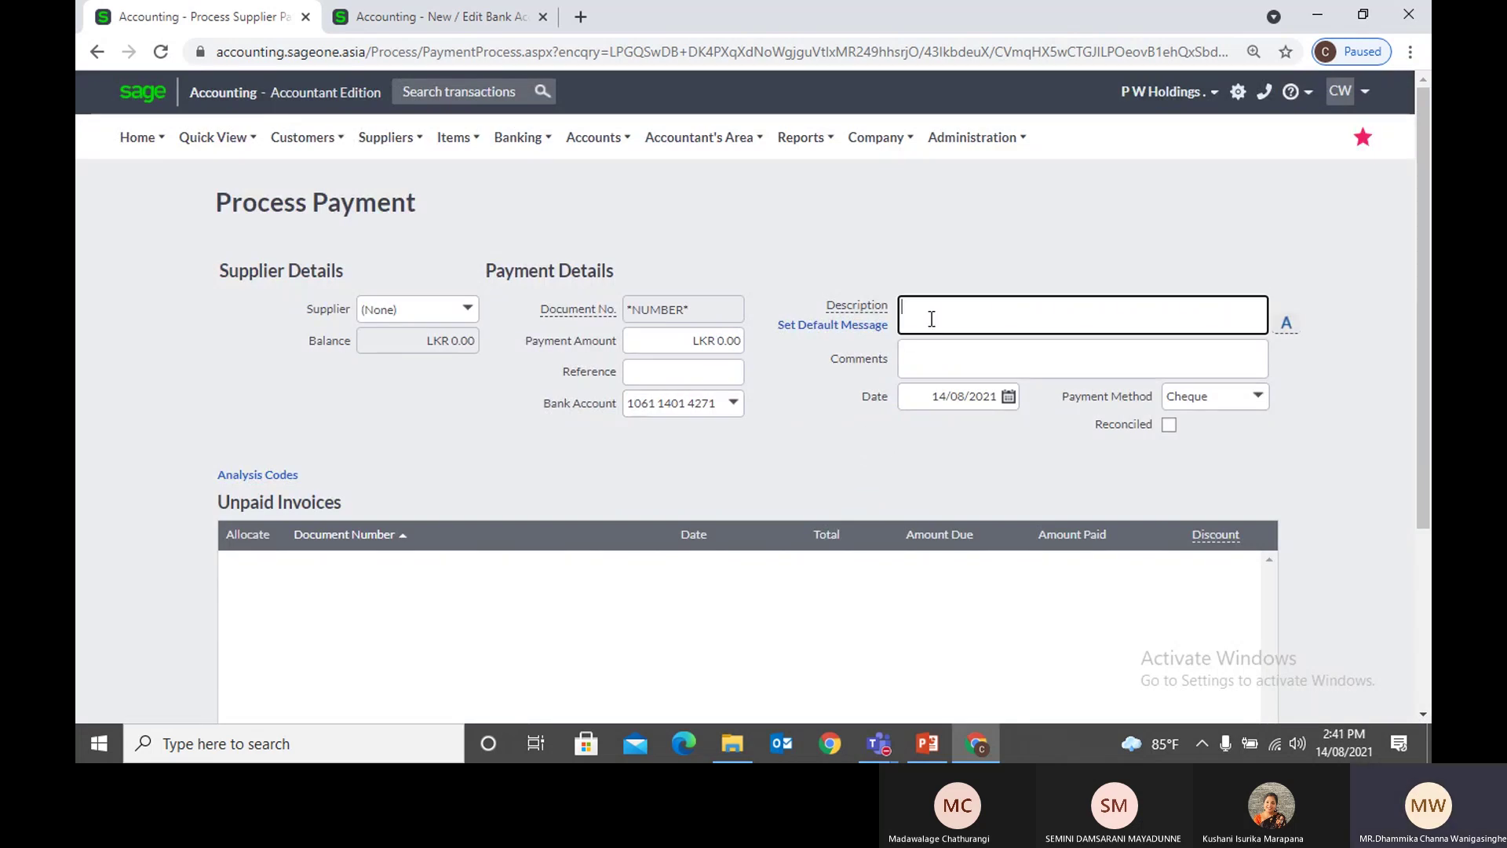
click(922, 361)
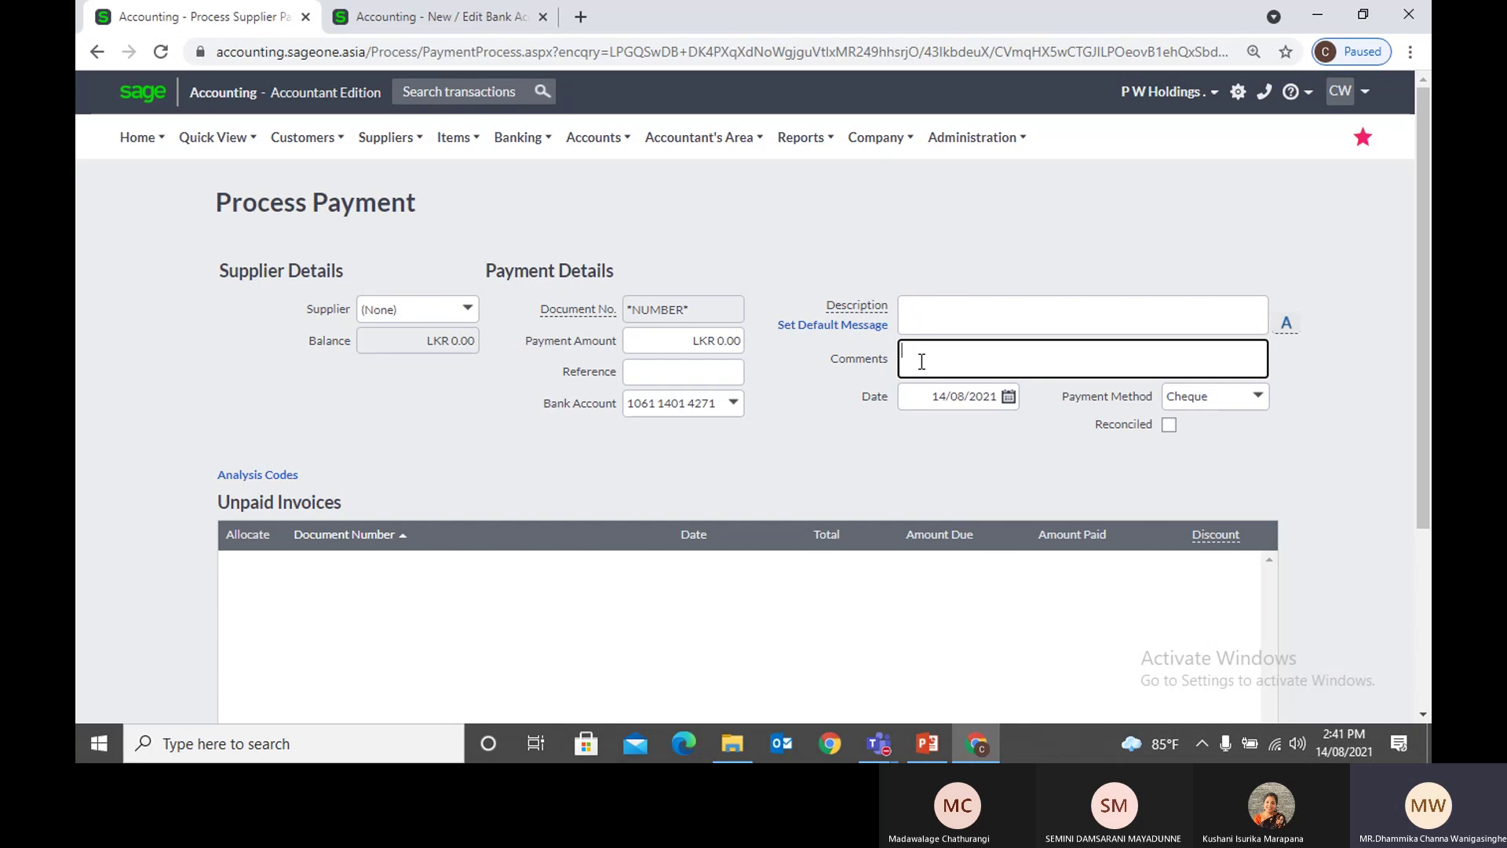
click(916, 316)
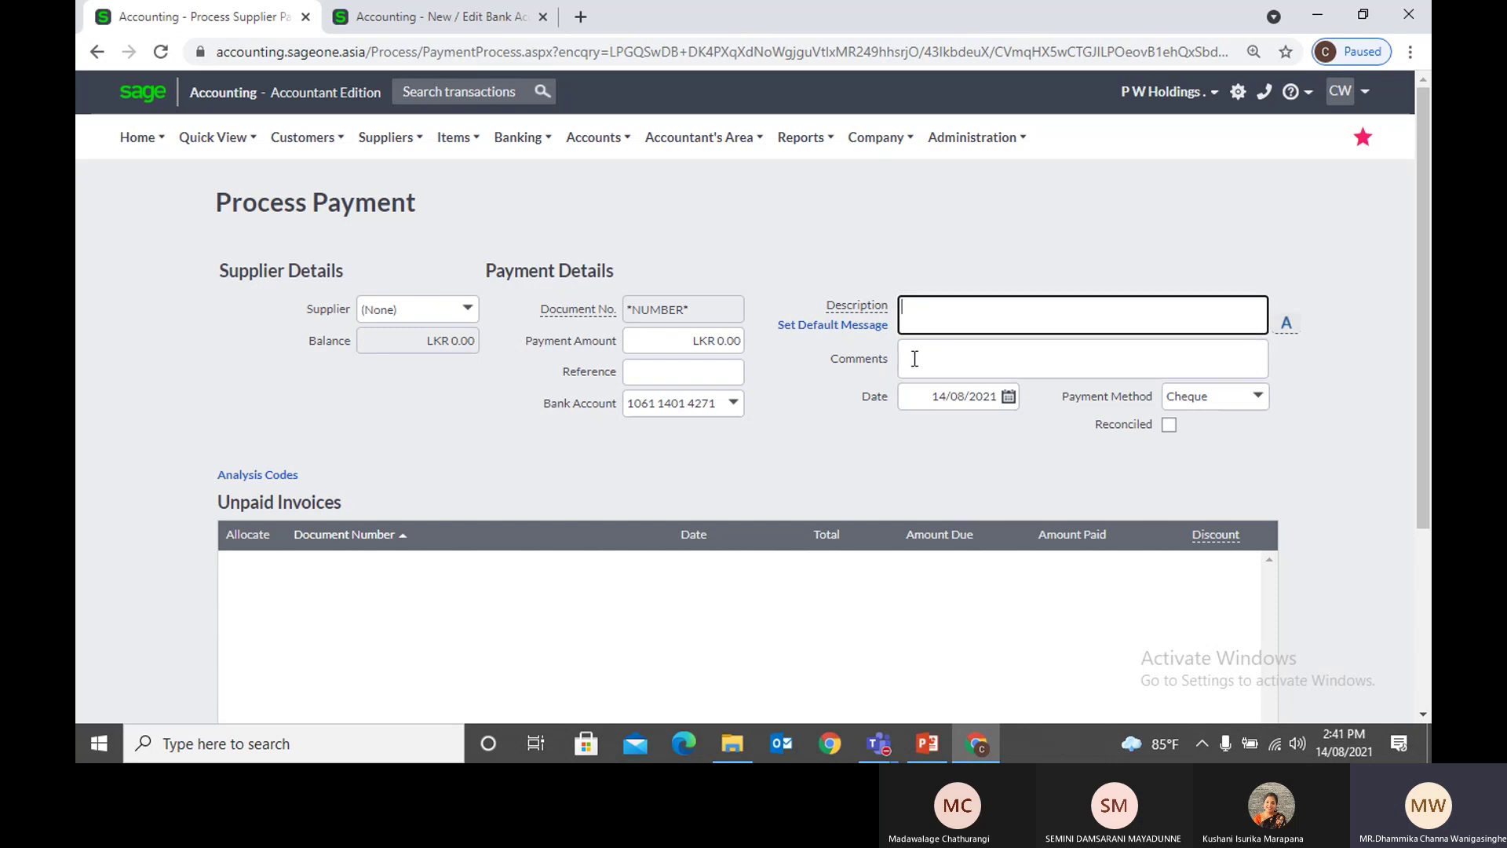
click(915, 358)
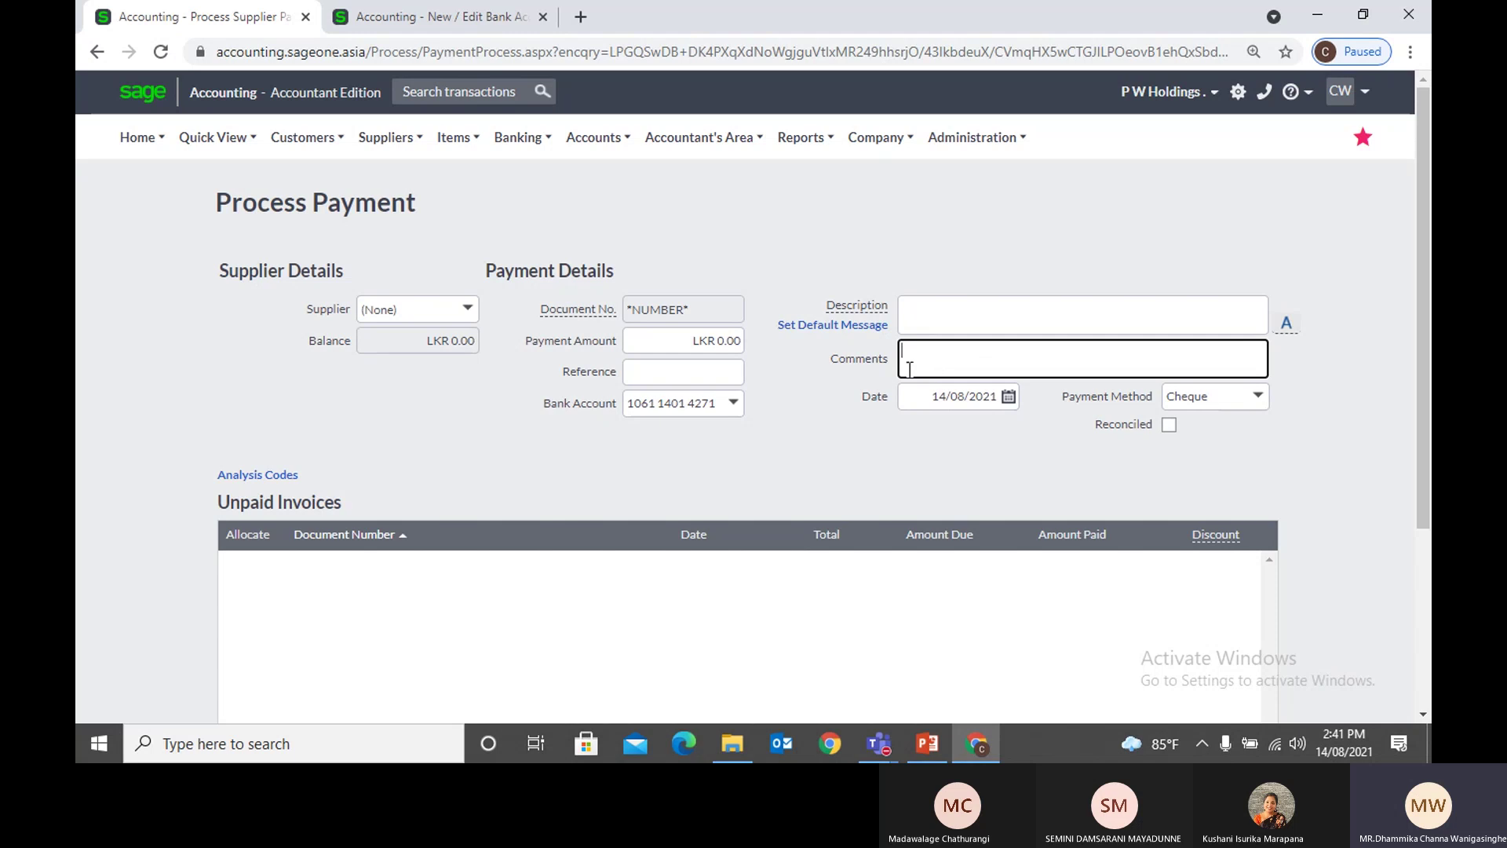
scroll(886, 403, down, 1)
scroll(883, 395, down, 3)
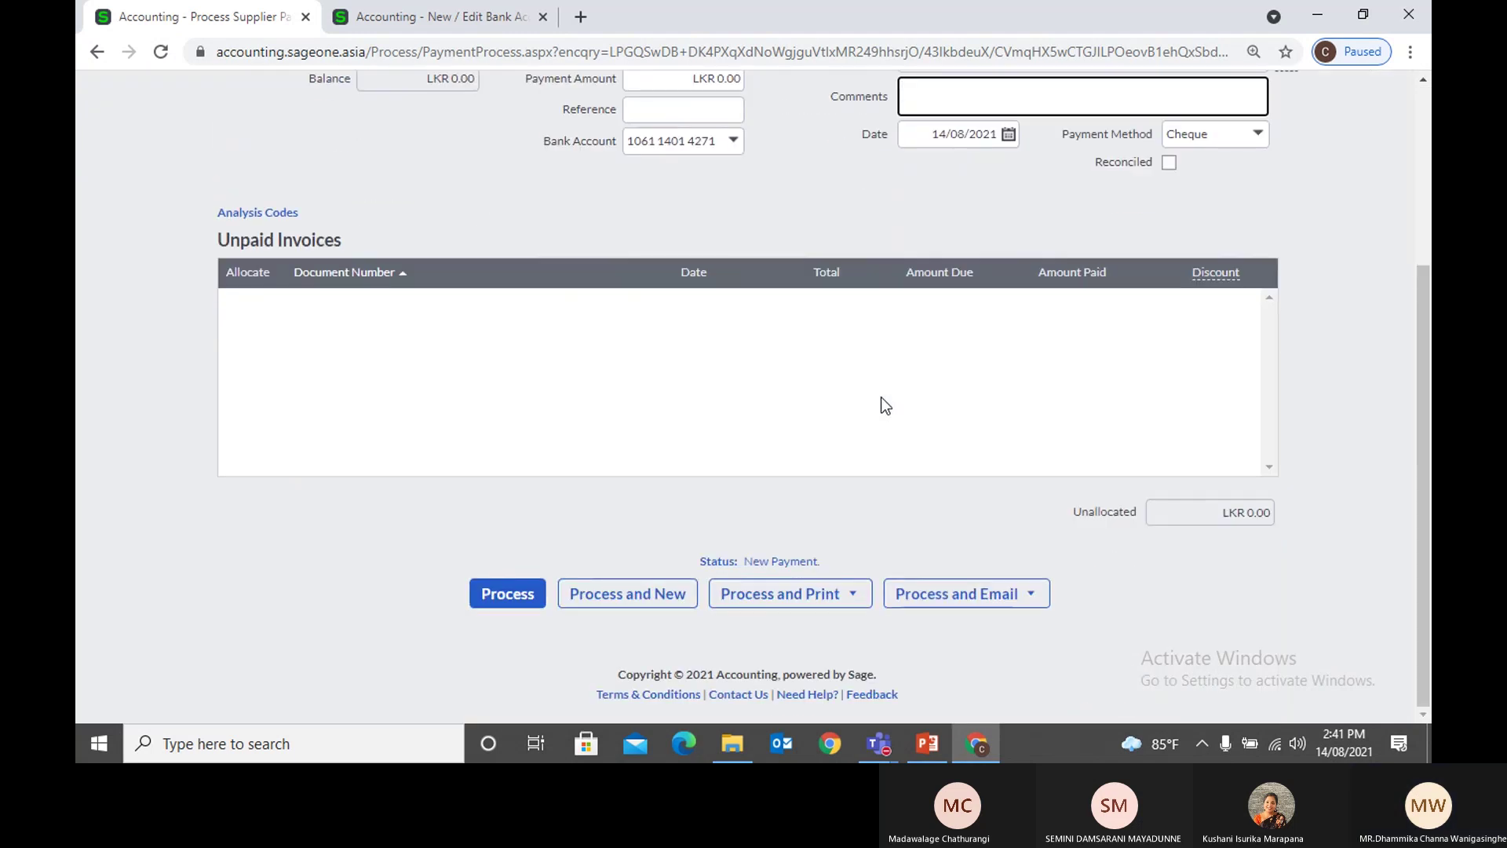
scroll(883, 405, up, 1)
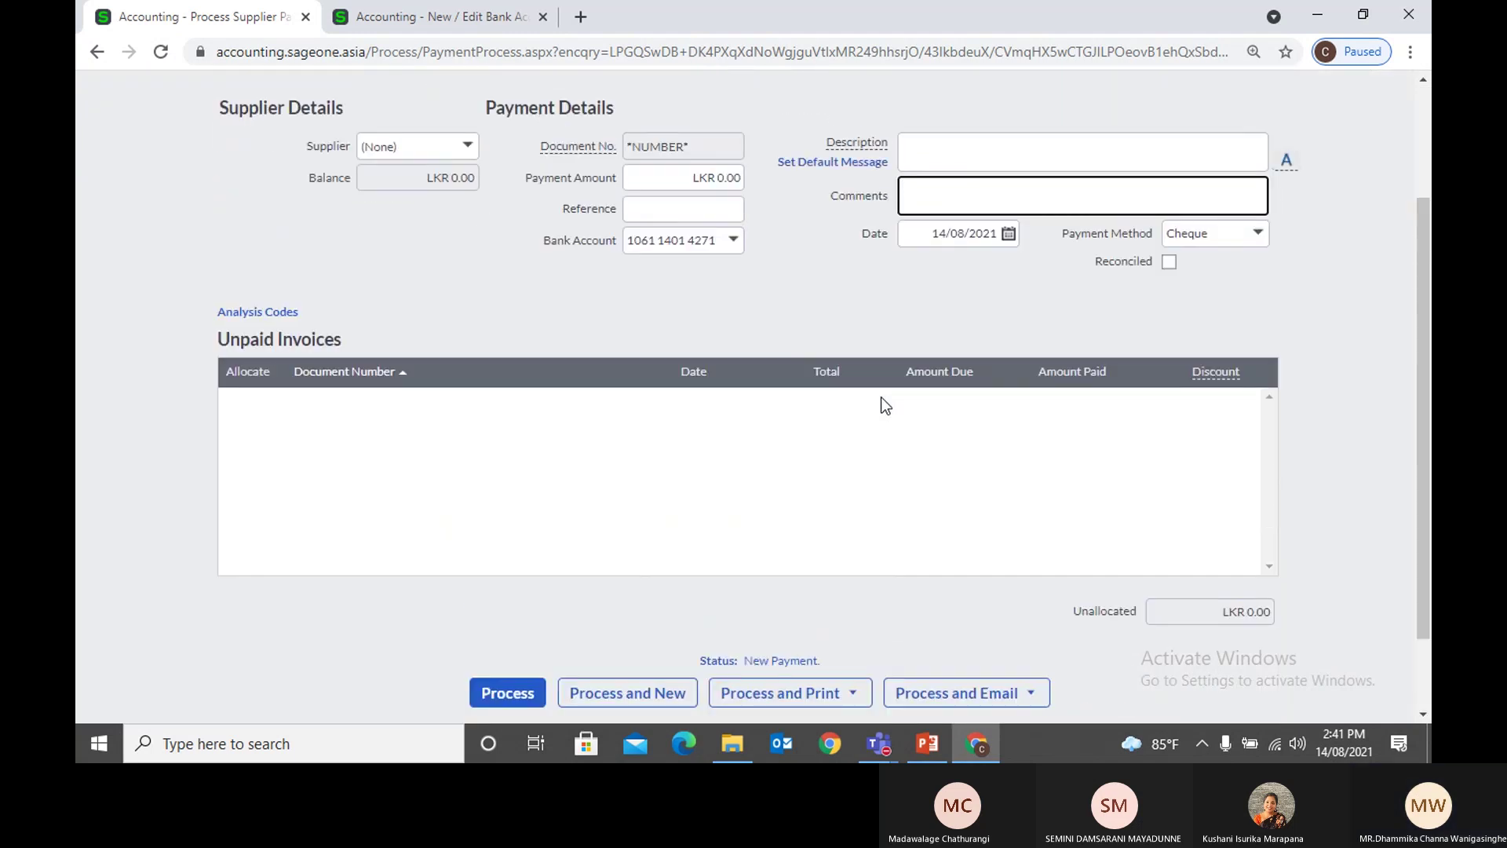
scroll(841, 372, up, 2)
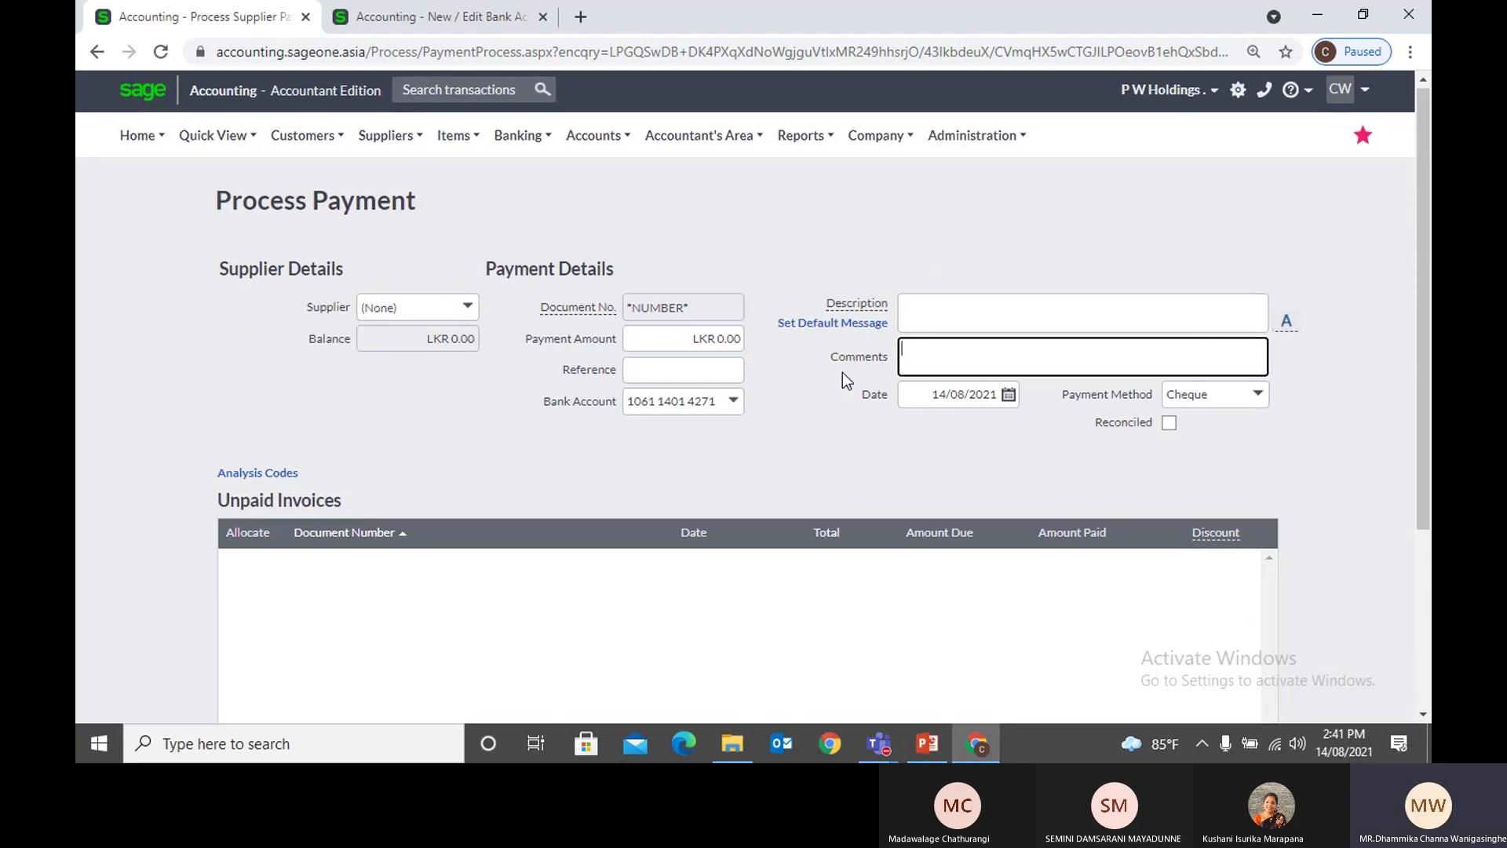
Step: Select P W Holdings as the supplier for the payment
click(469, 310)
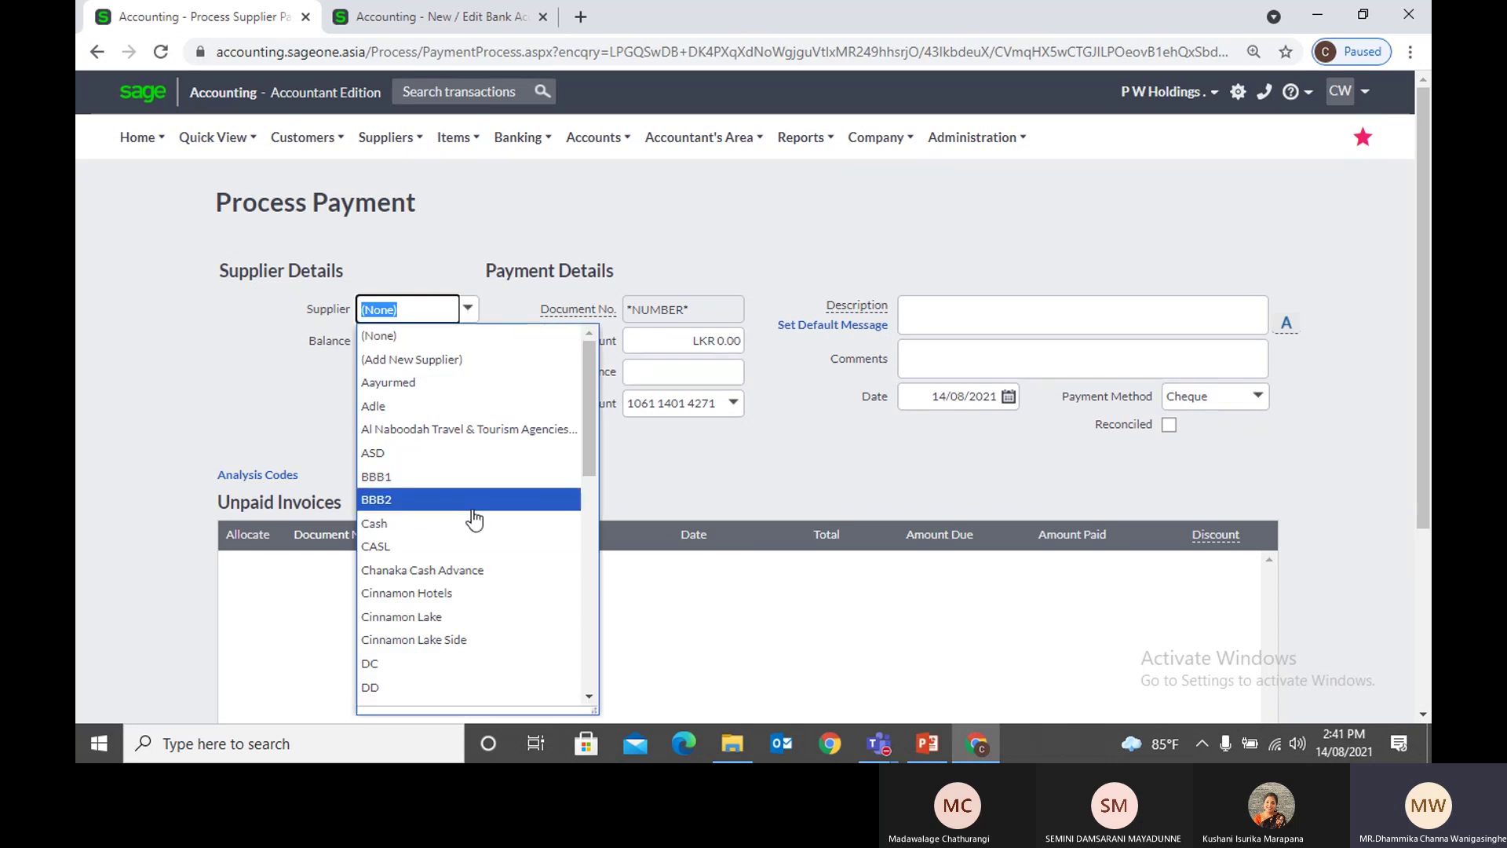
text(p)
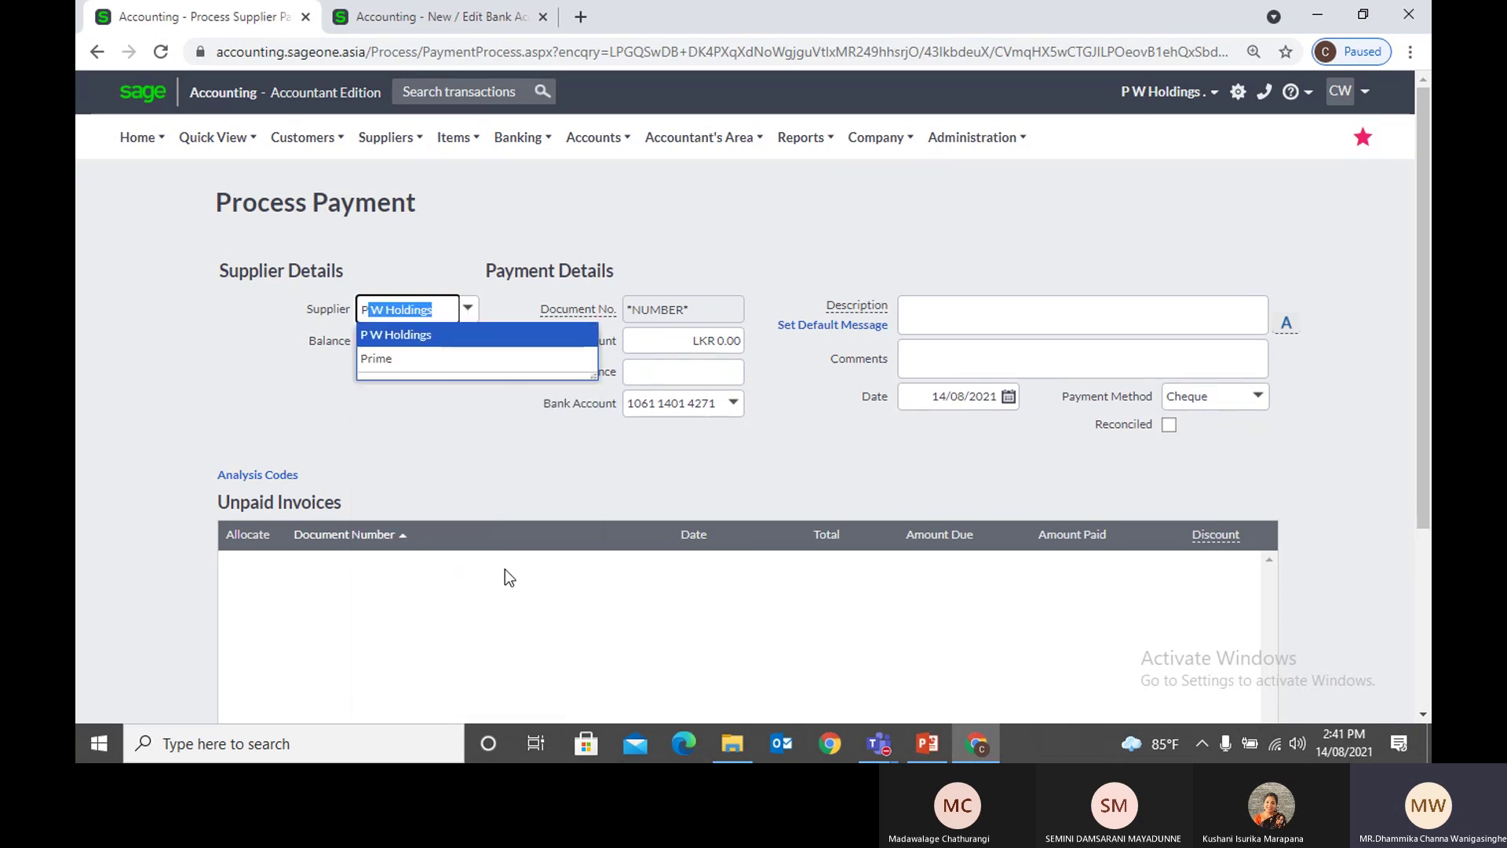
key(Return)
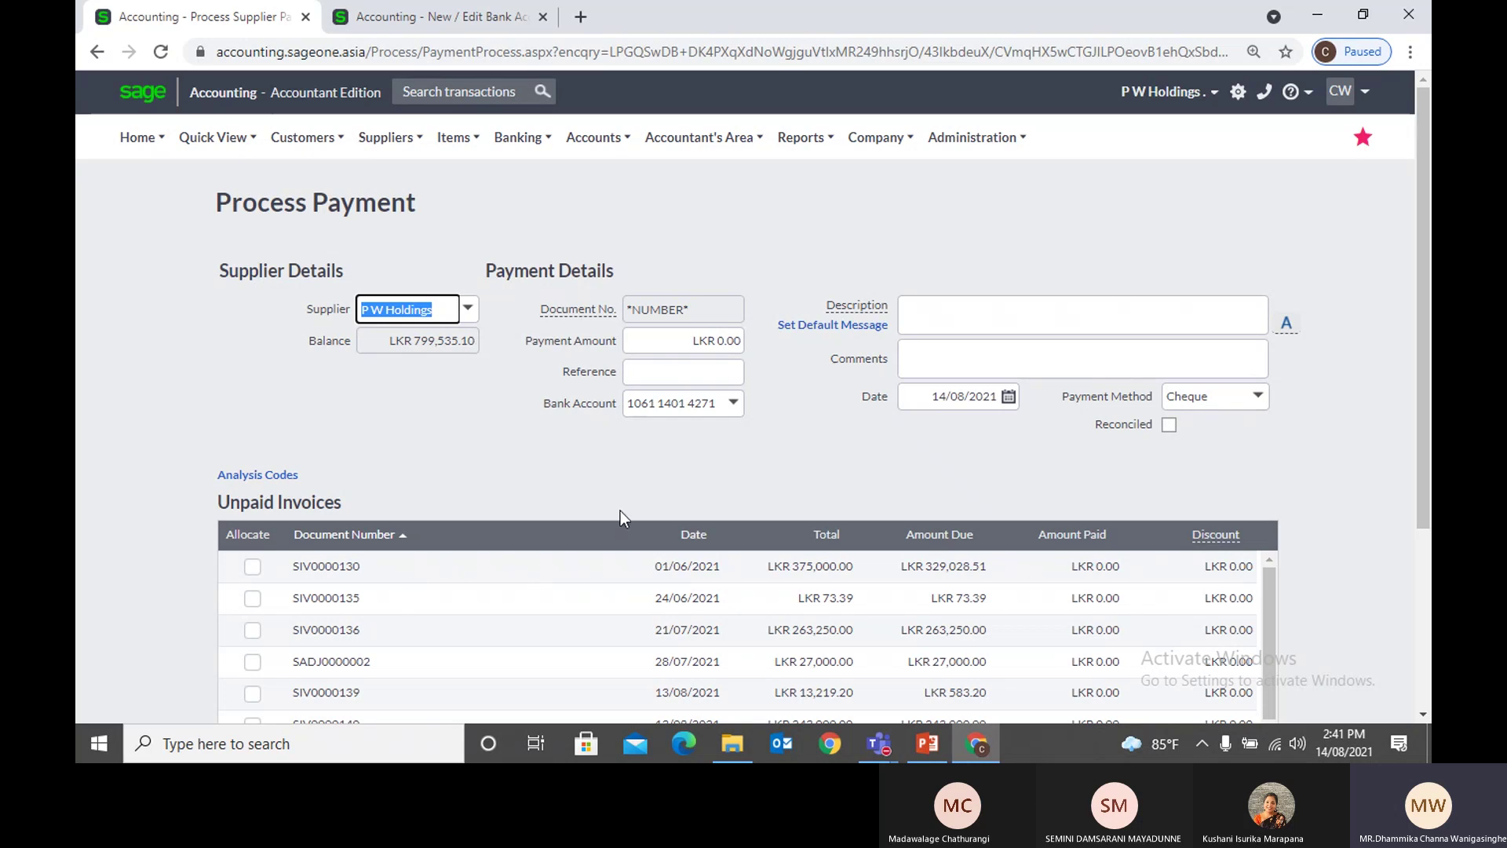
click(655, 339)
click(516, 438)
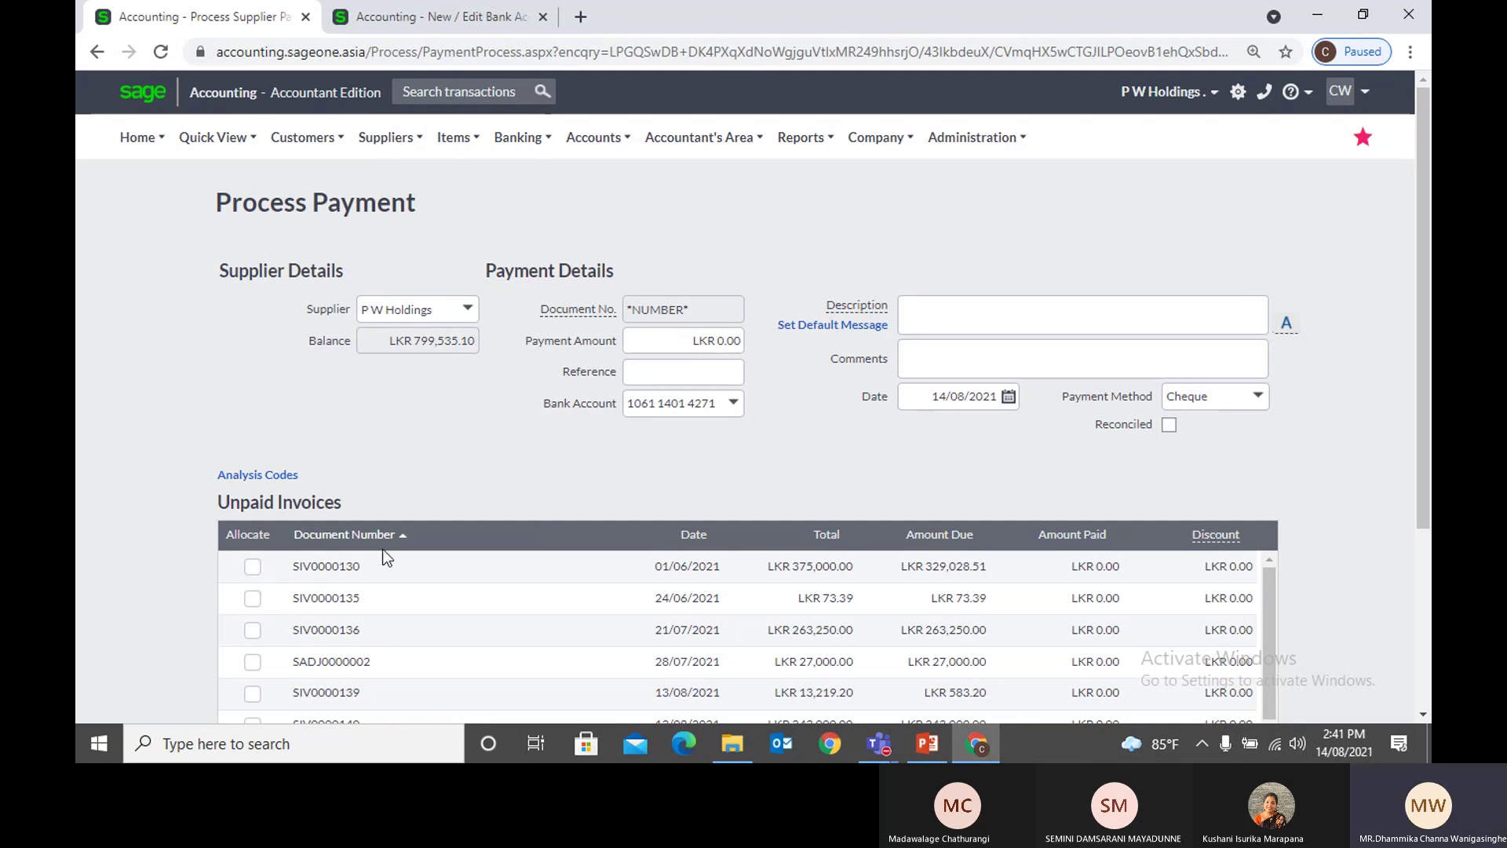
click(674, 341)
click(407, 449)
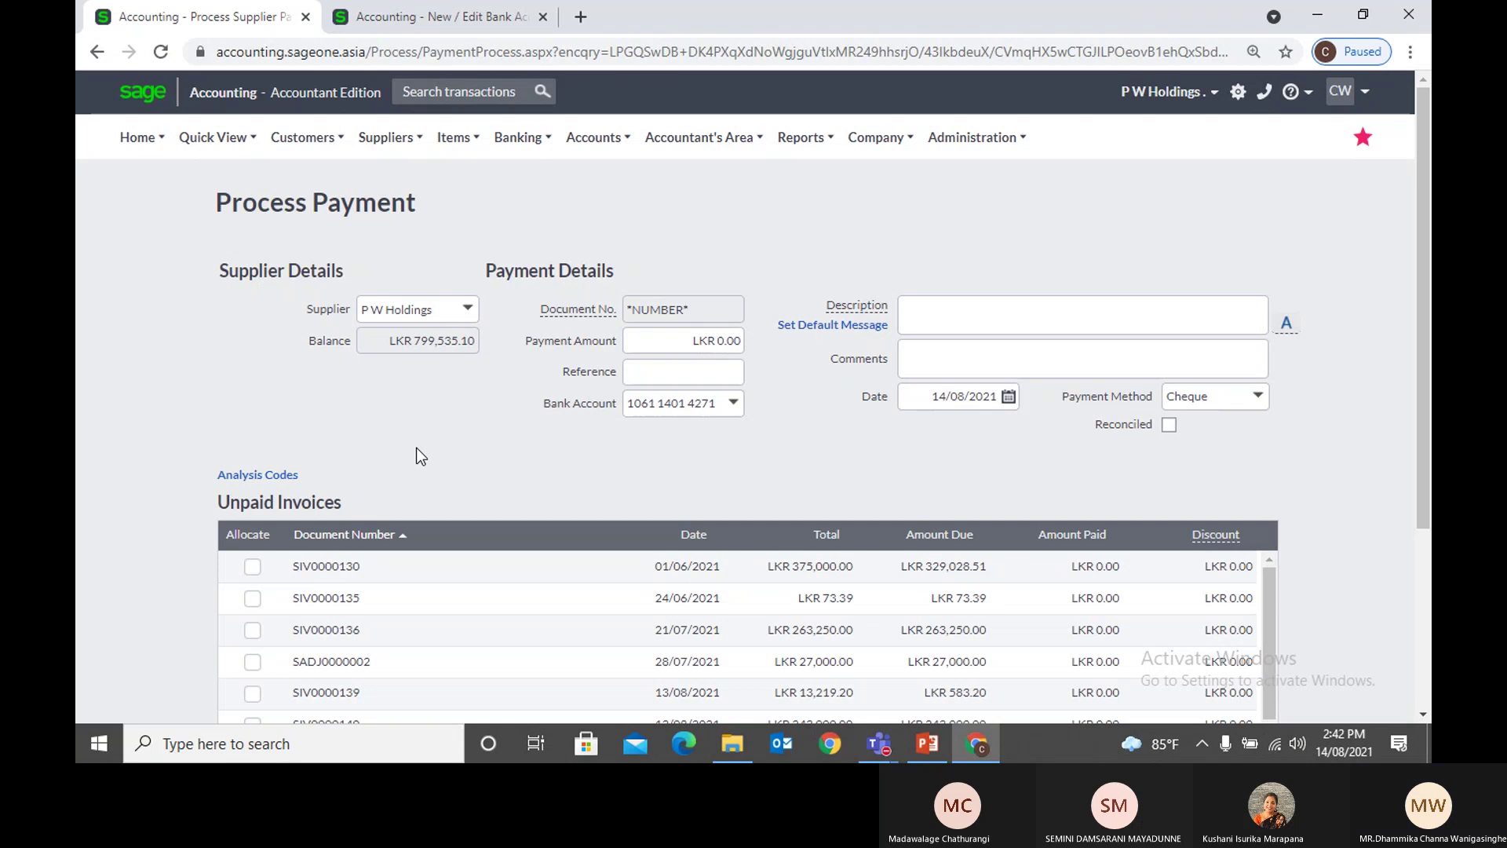
Step: Review the transaction types available for suppliers, such as purchase orders, invoices, returns, payments and adjustments
click(384, 138)
mouse_move(394, 247)
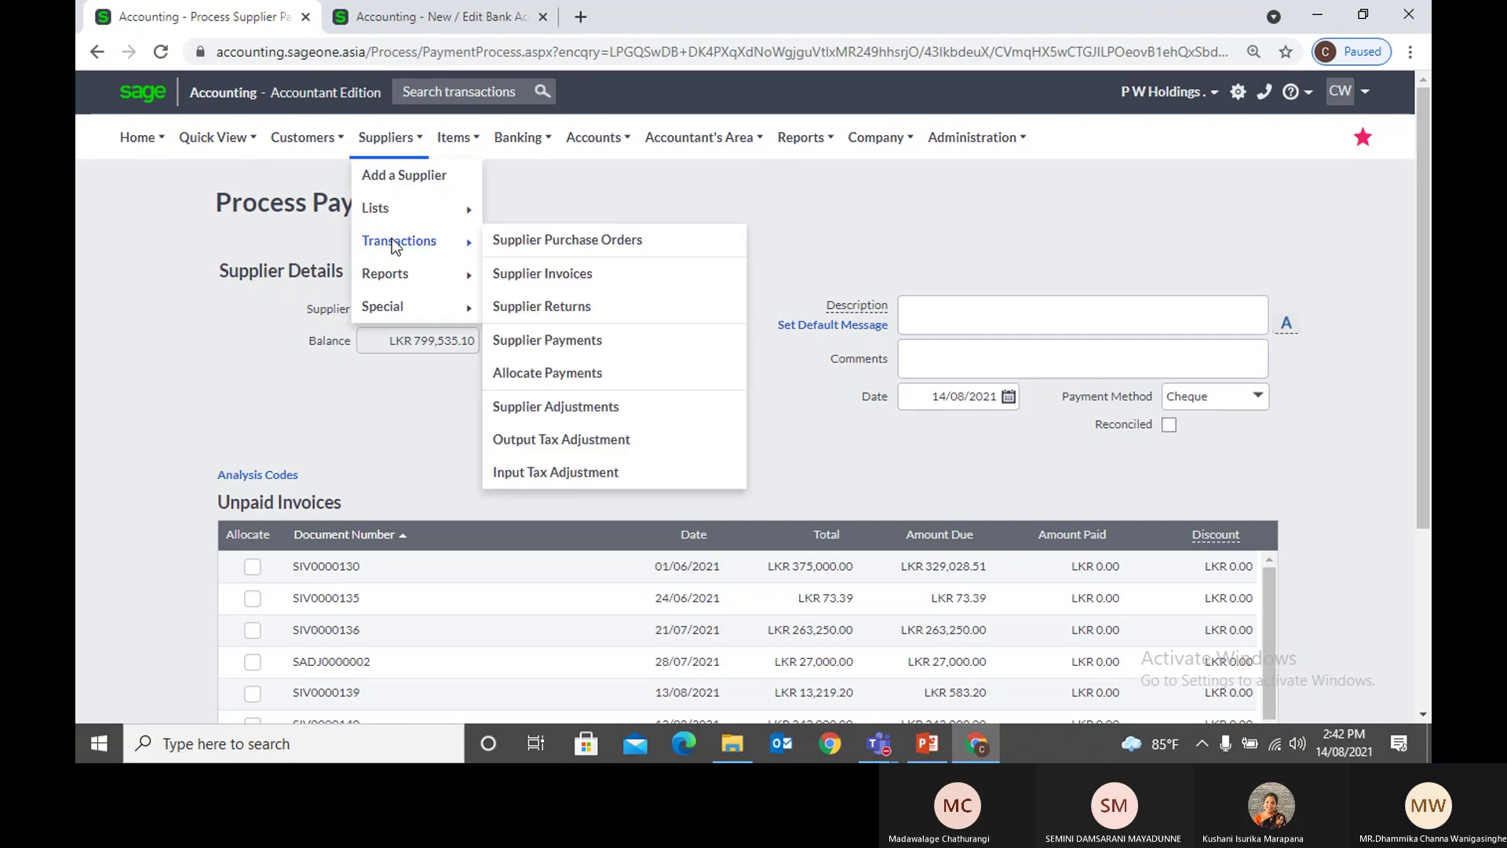
mouse_move(887, 753)
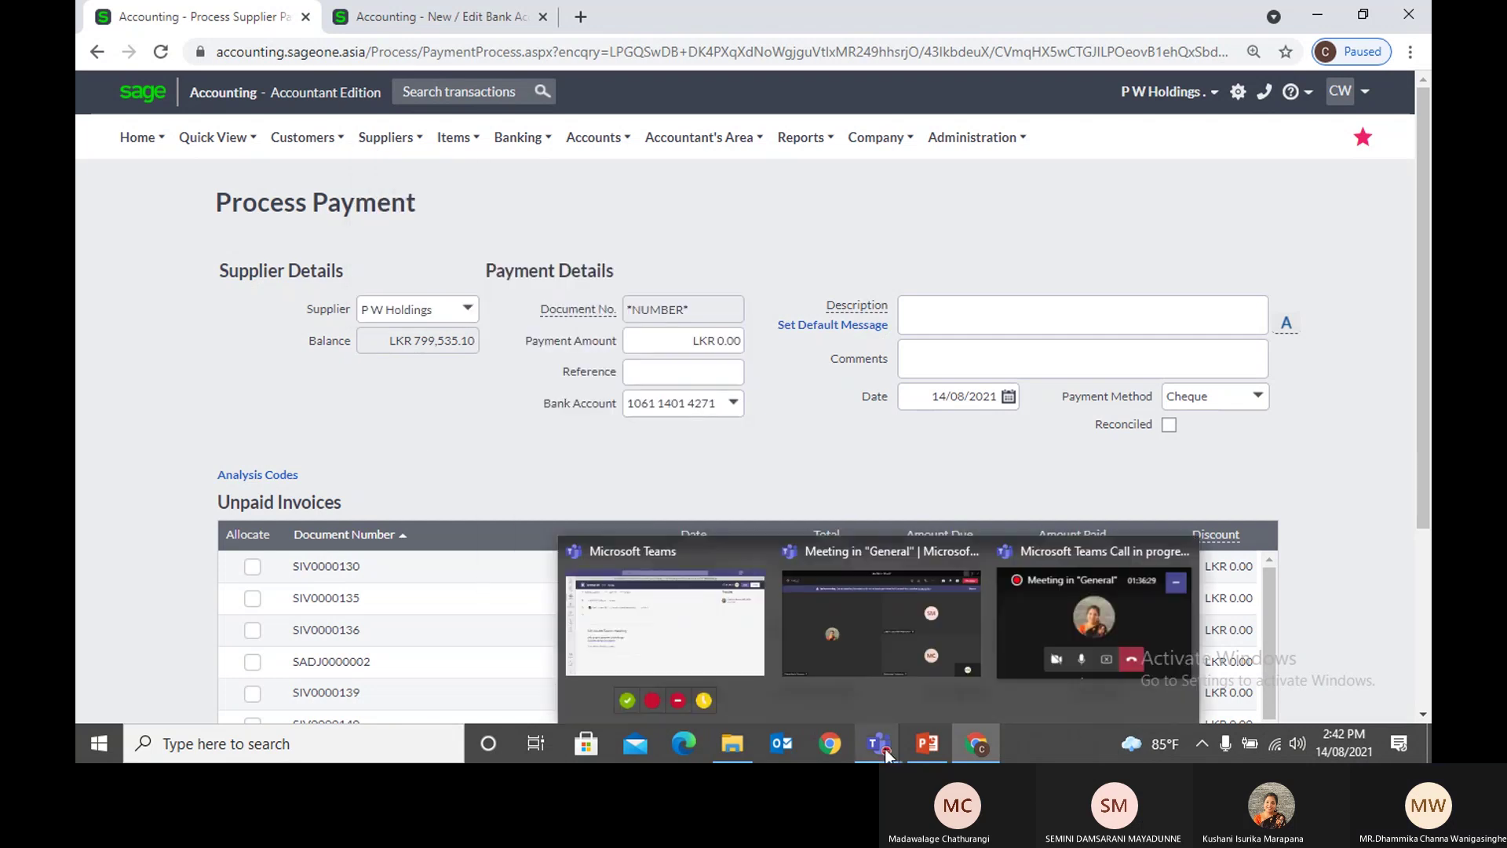
mouse_move(402, 140)
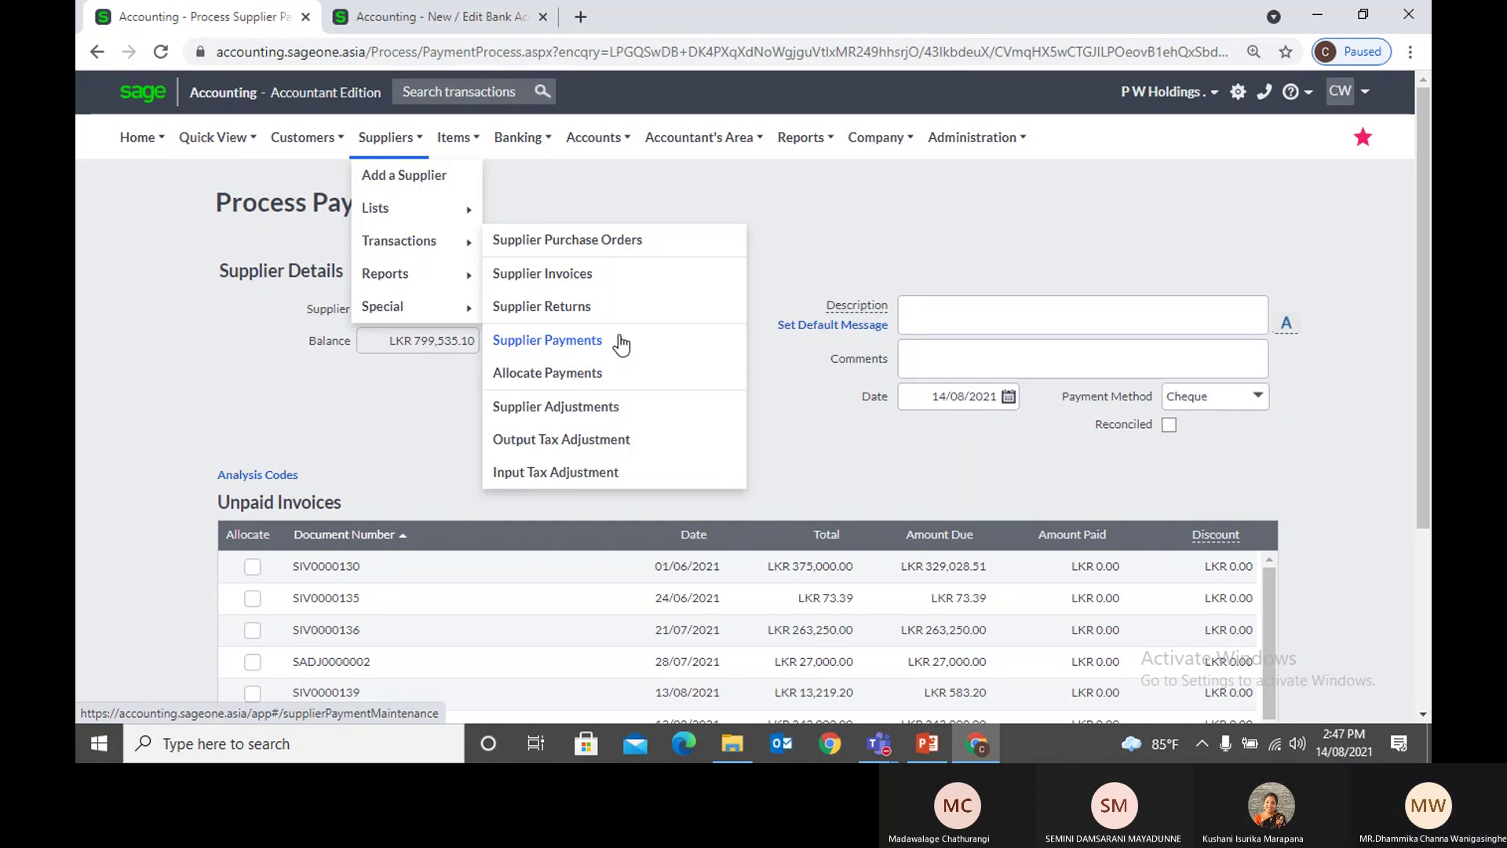
mouse_move(879, 743)
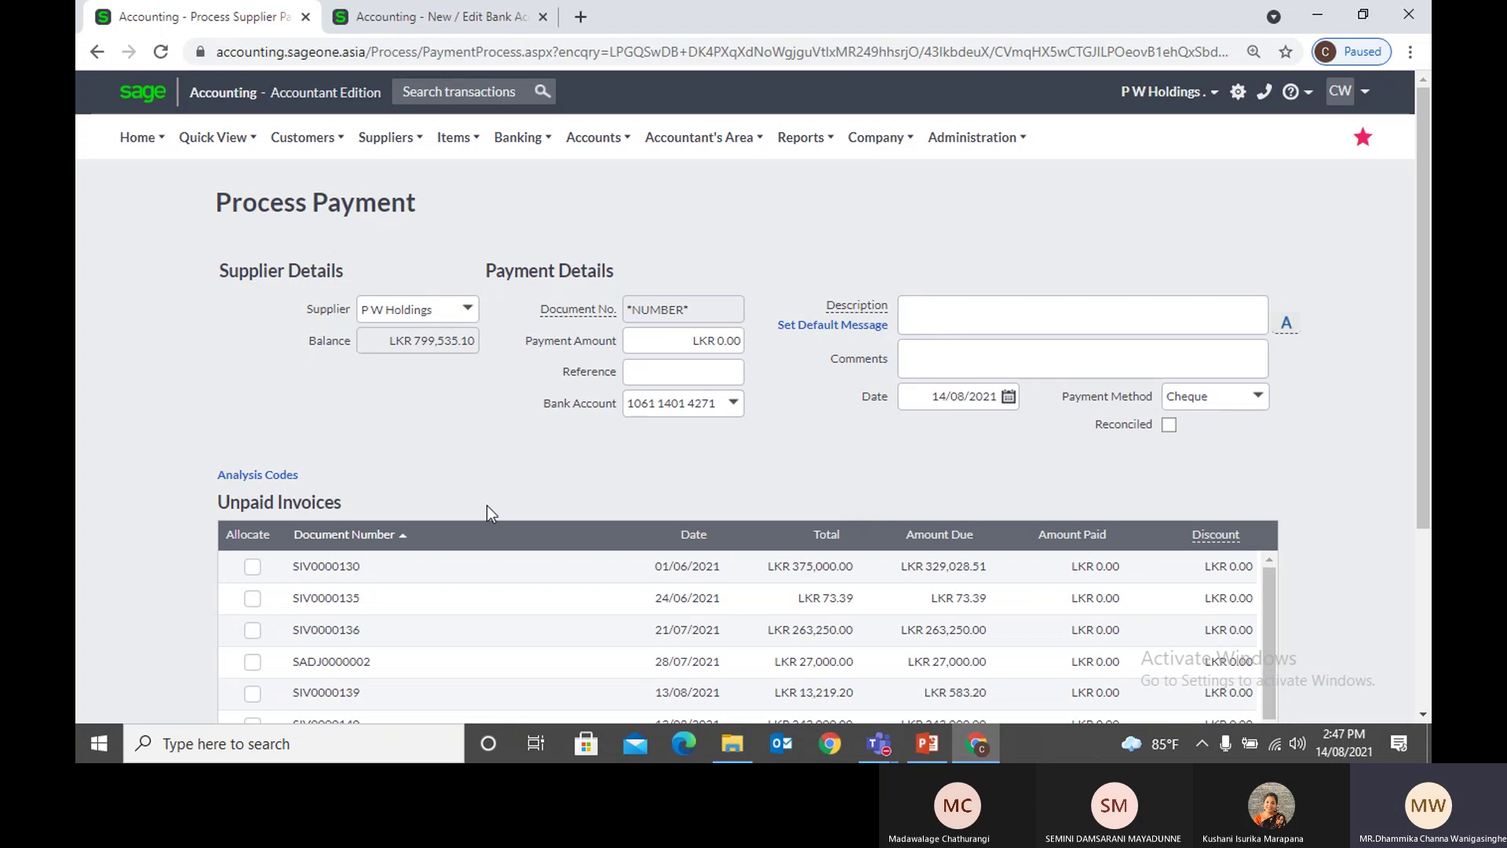
click(389, 140)
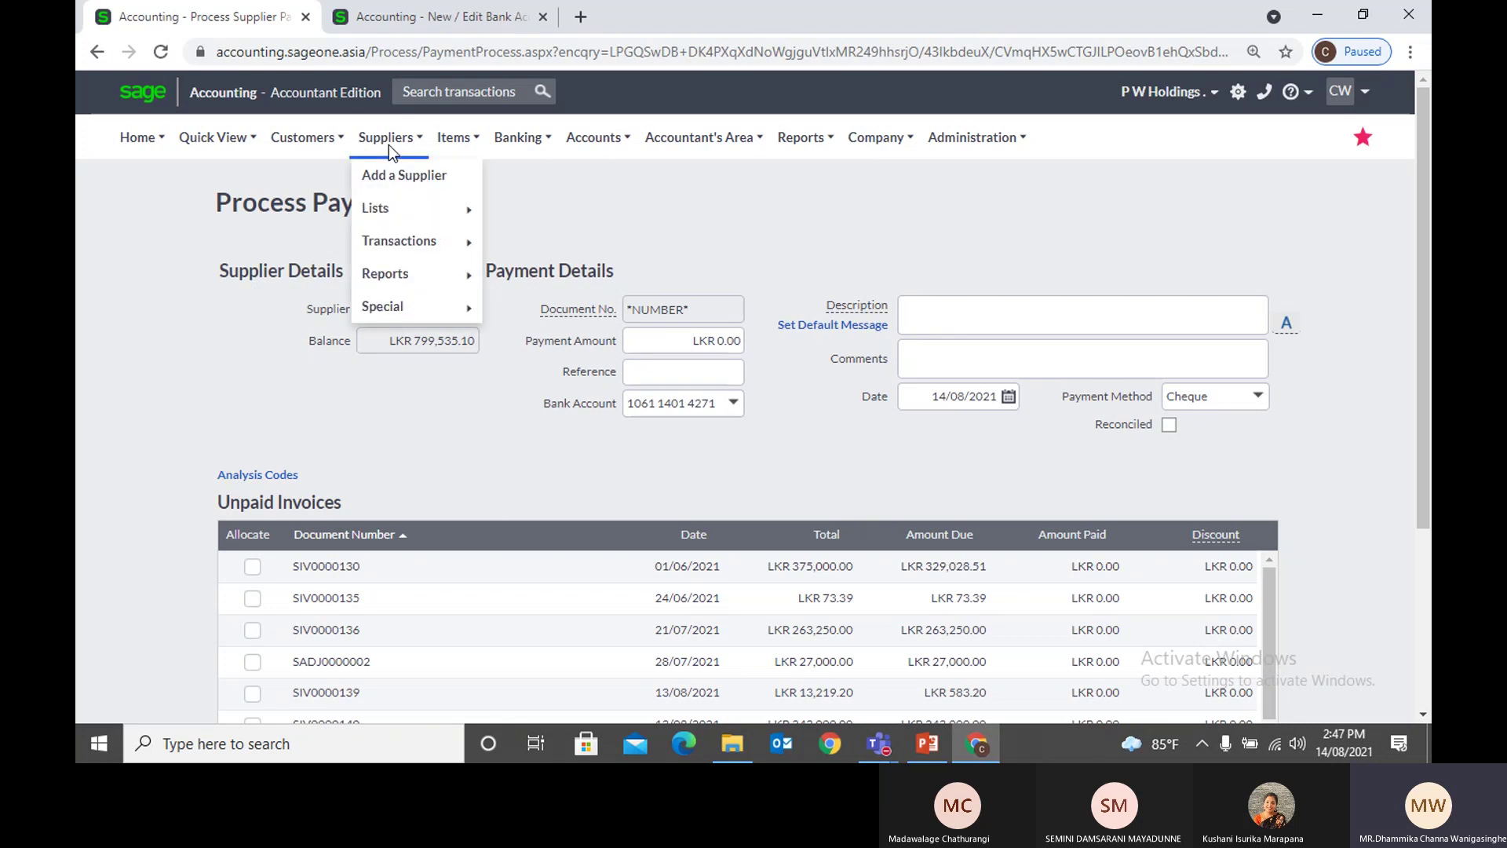
mouse_move(402, 211)
mouse_move(411, 241)
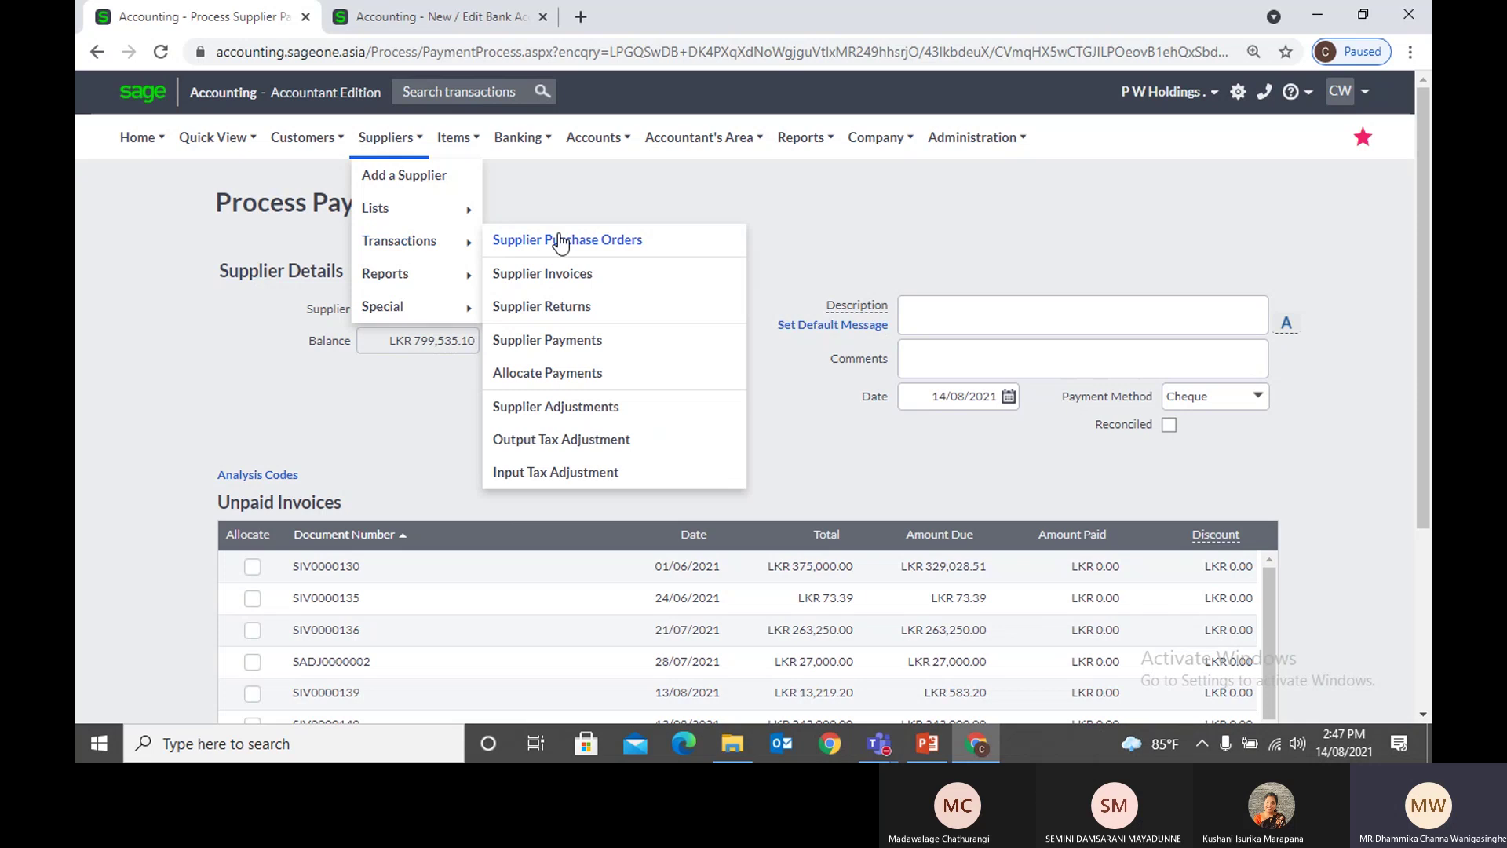
Step: Leave the payment form and create a payment from the overdue P W Holdings invoice SIV0000135 in the supplier invoices list
click(577, 271)
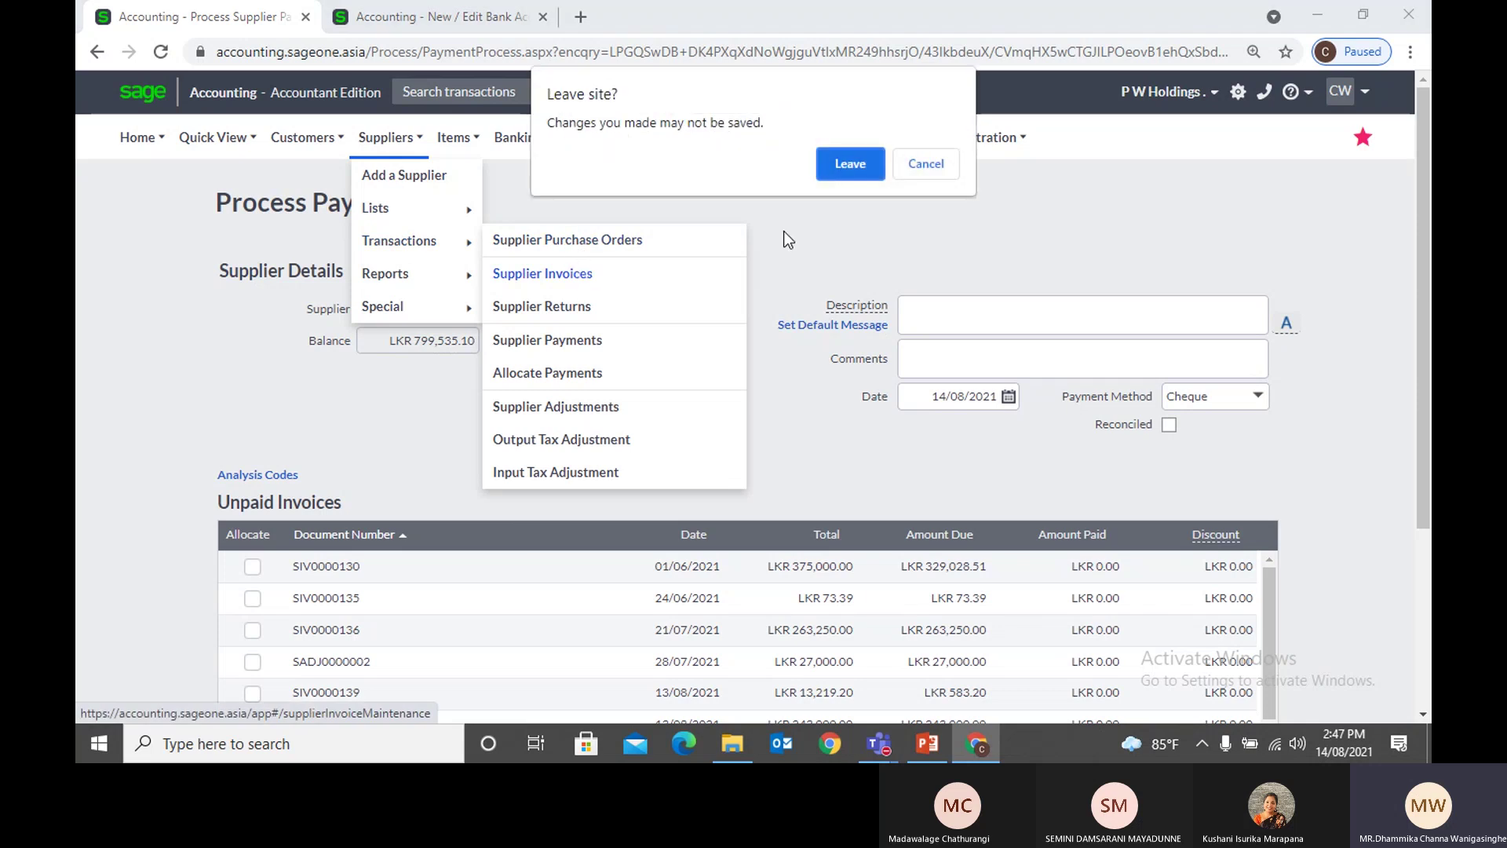
click(820, 165)
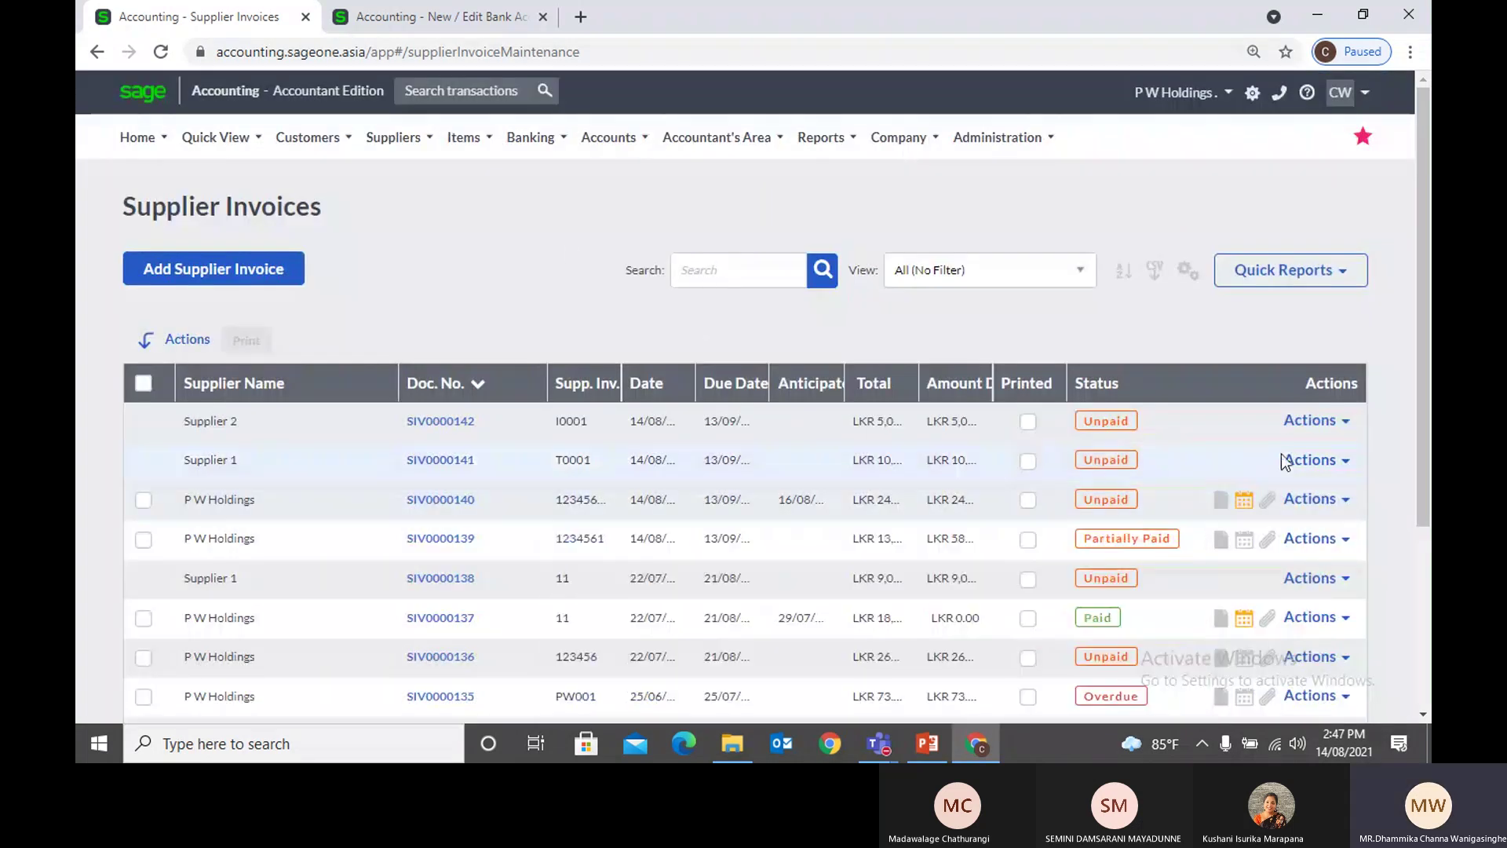
scroll(1284, 463, down, 1)
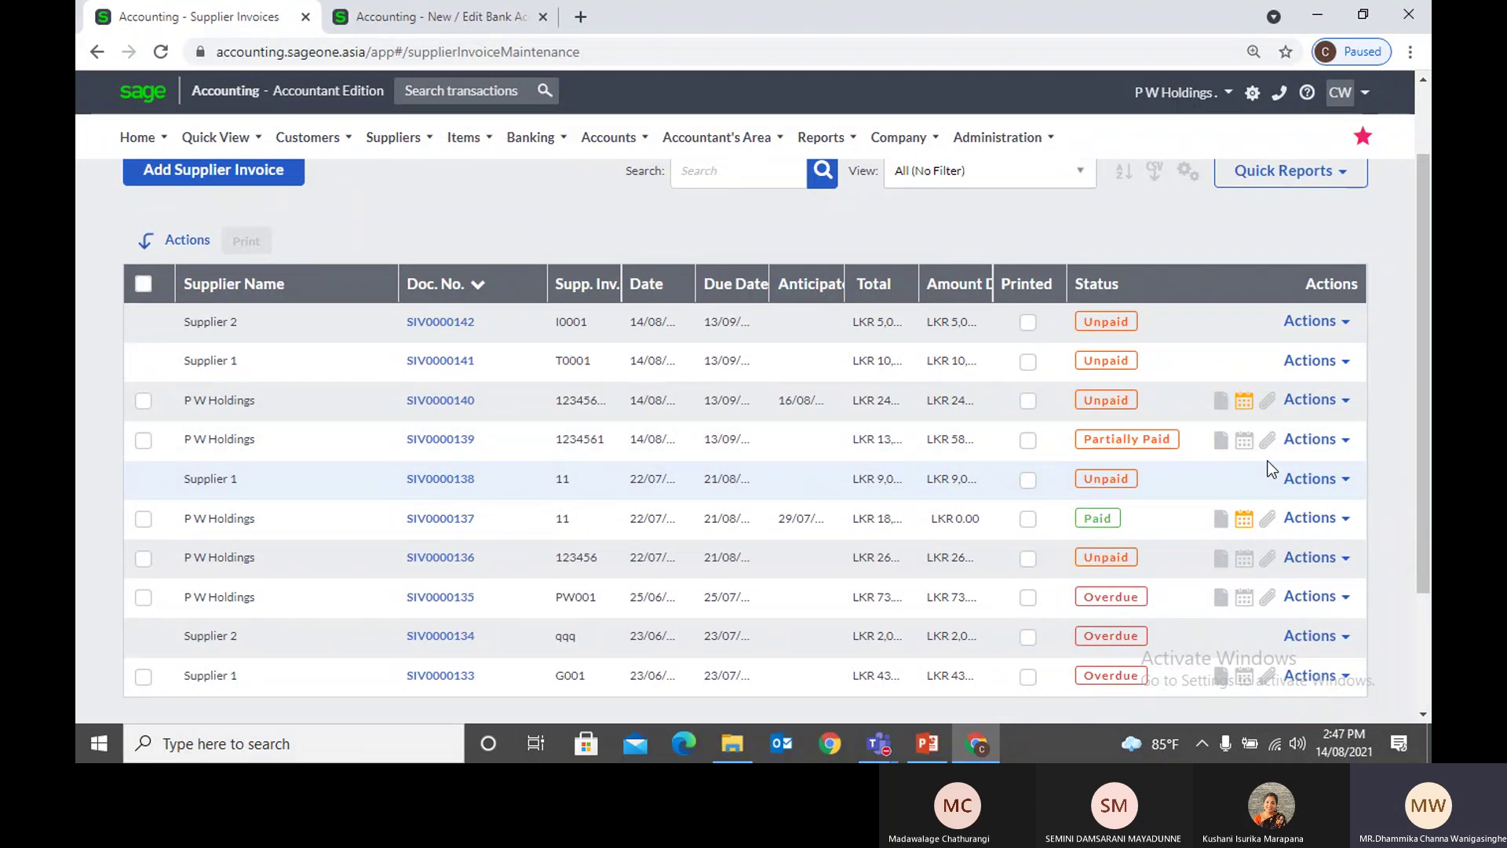
scroll(1276, 471, down, 1)
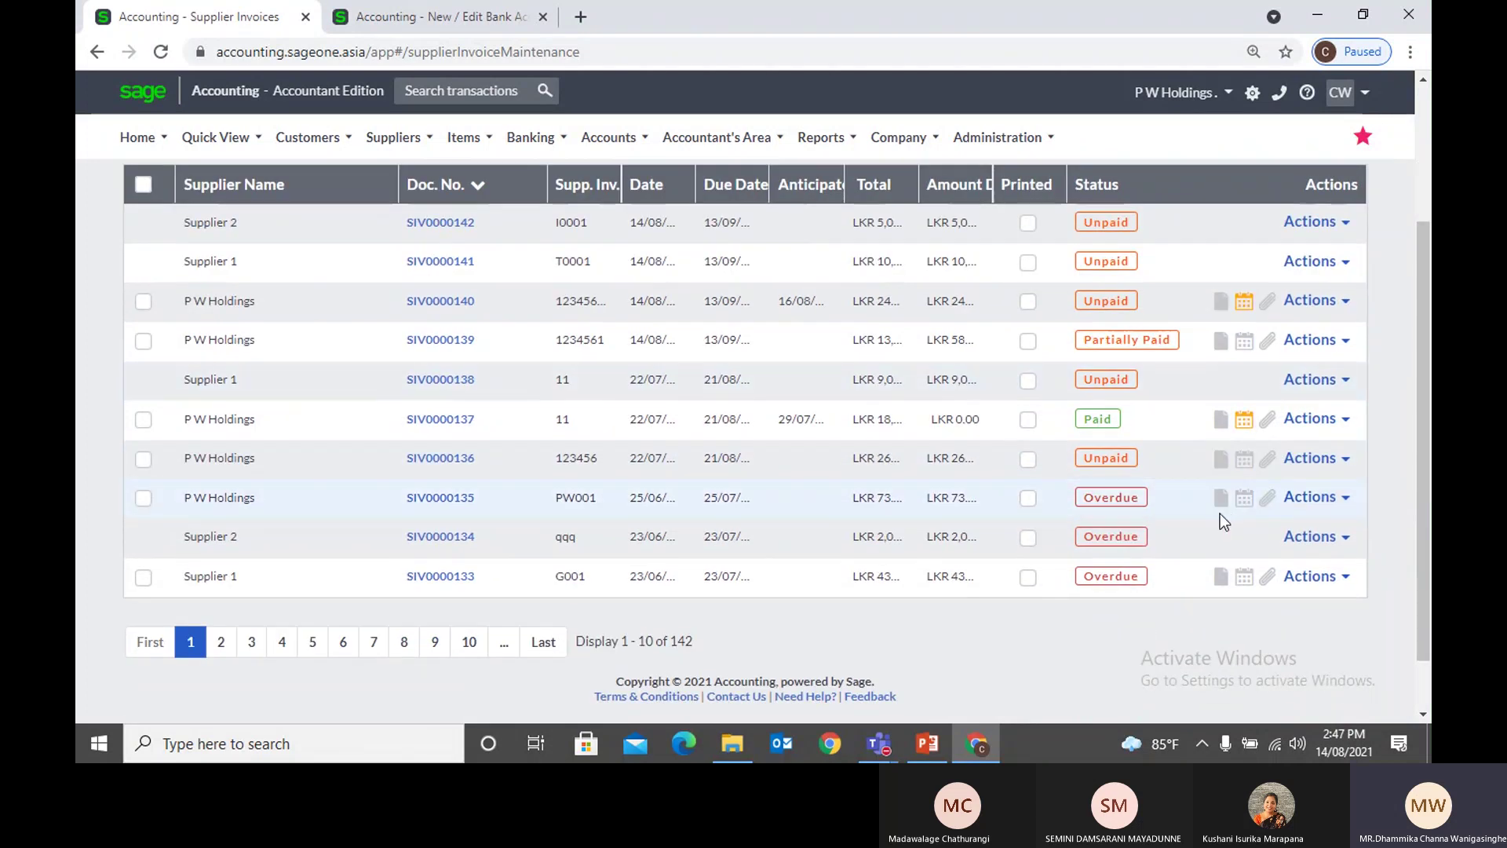
click(1339, 498)
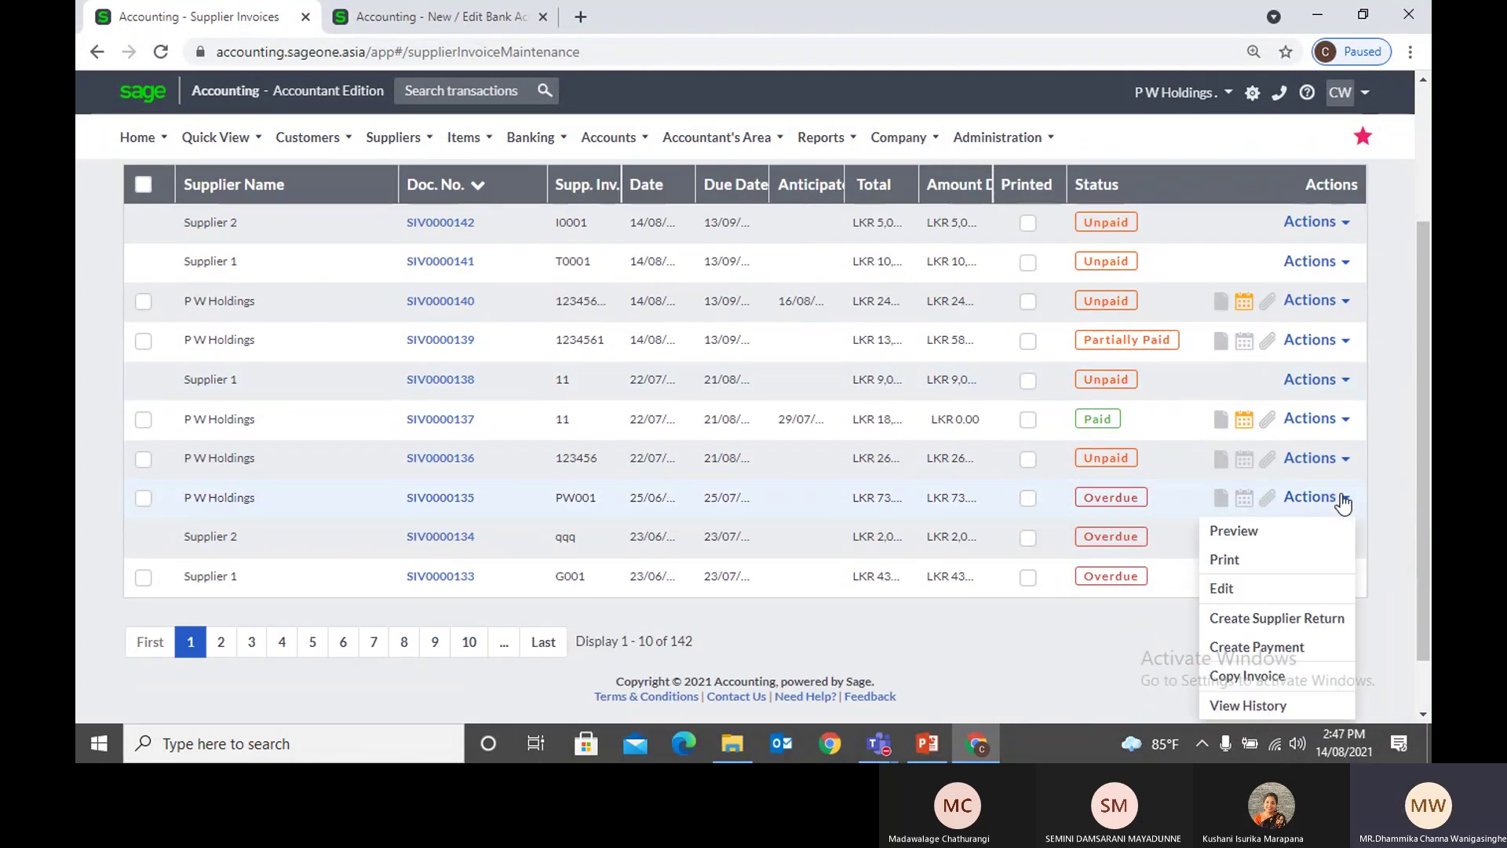
click(1270, 656)
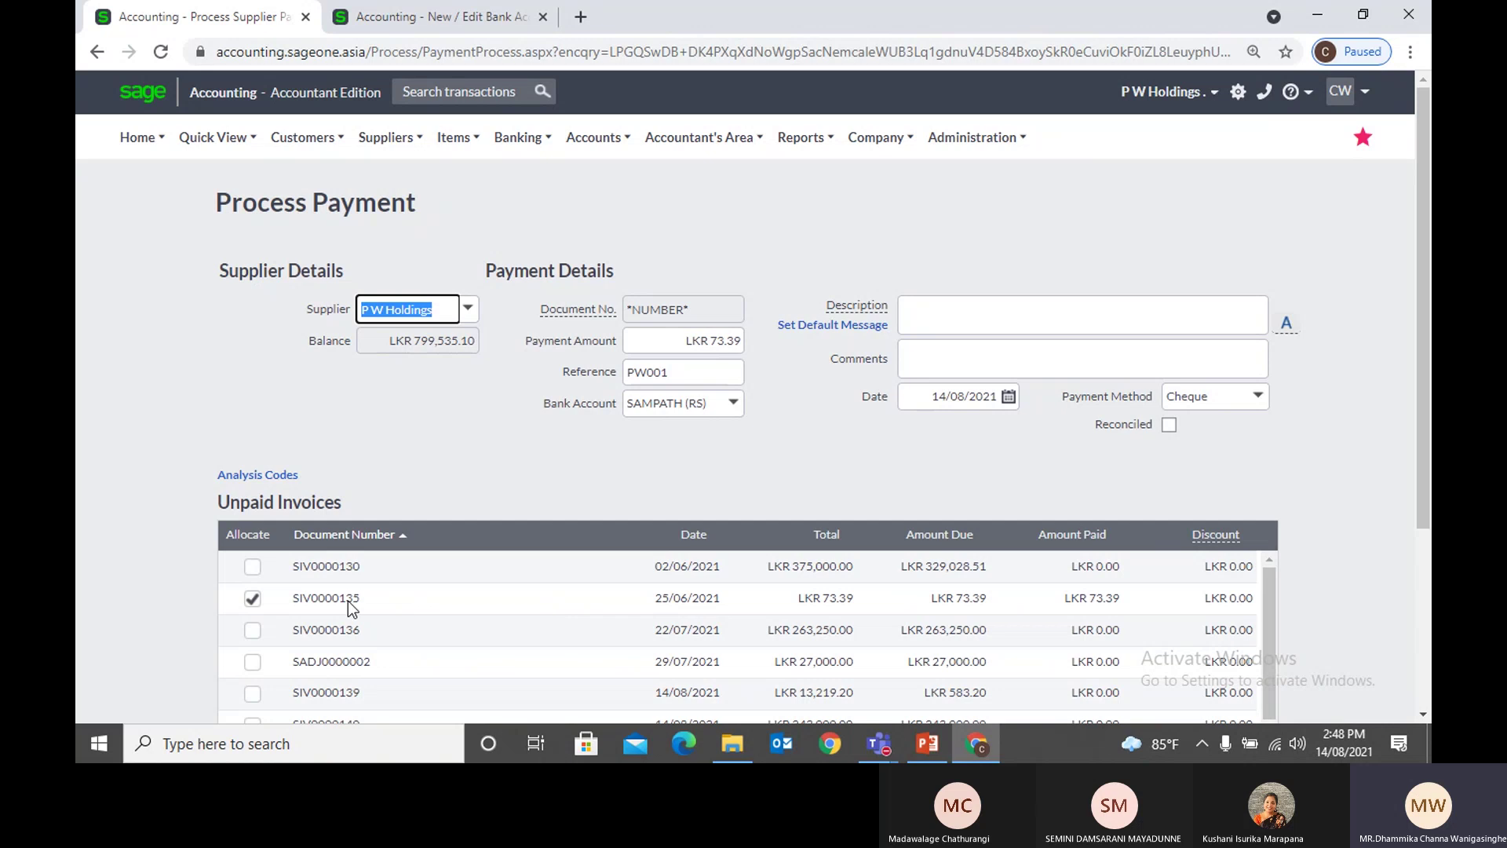
scroll(482, 578, down, 1)
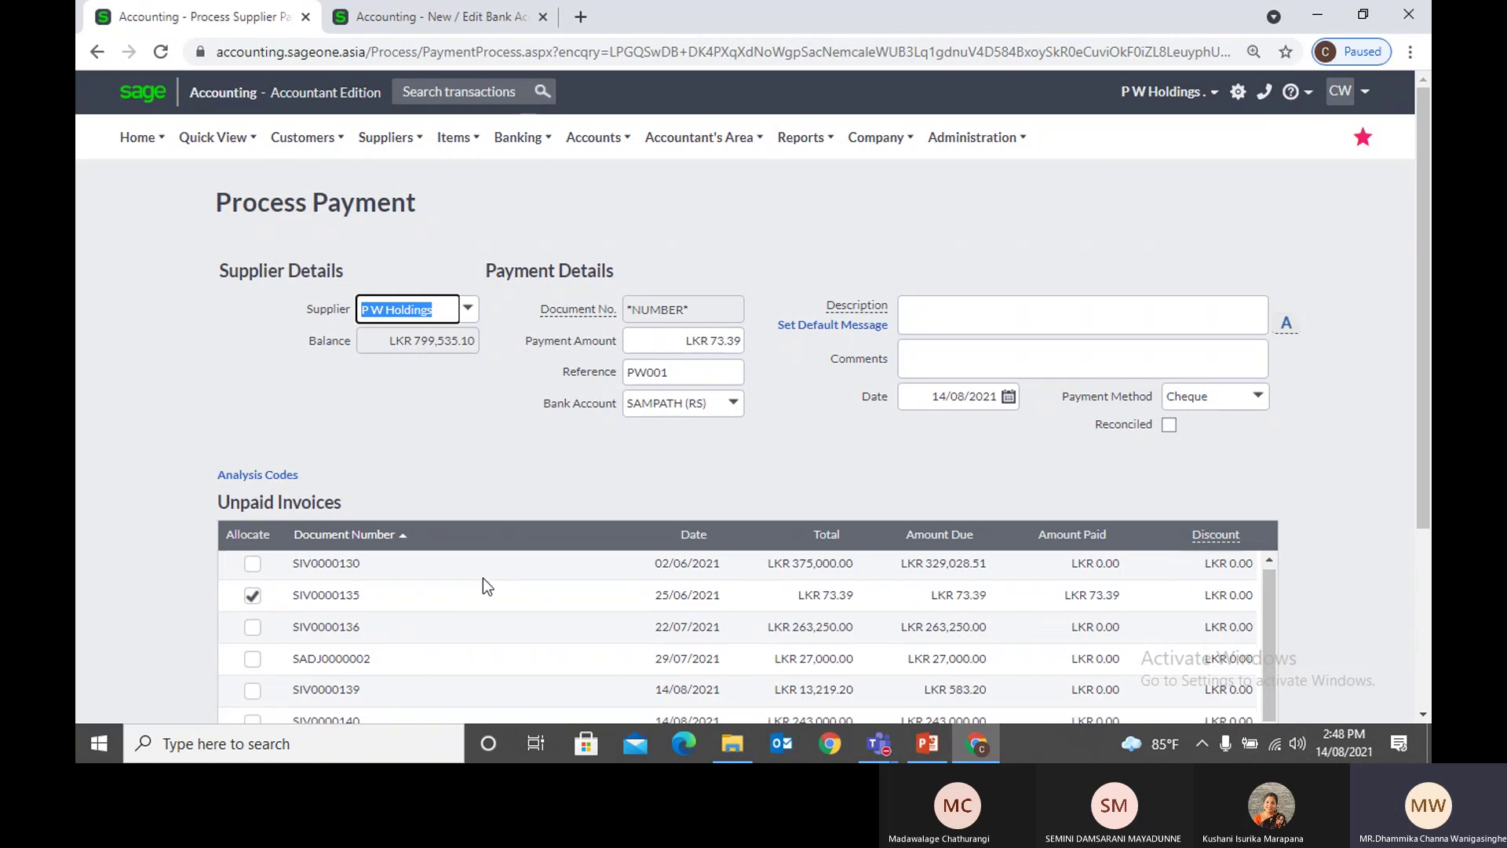
scroll(645, 543, down, 3)
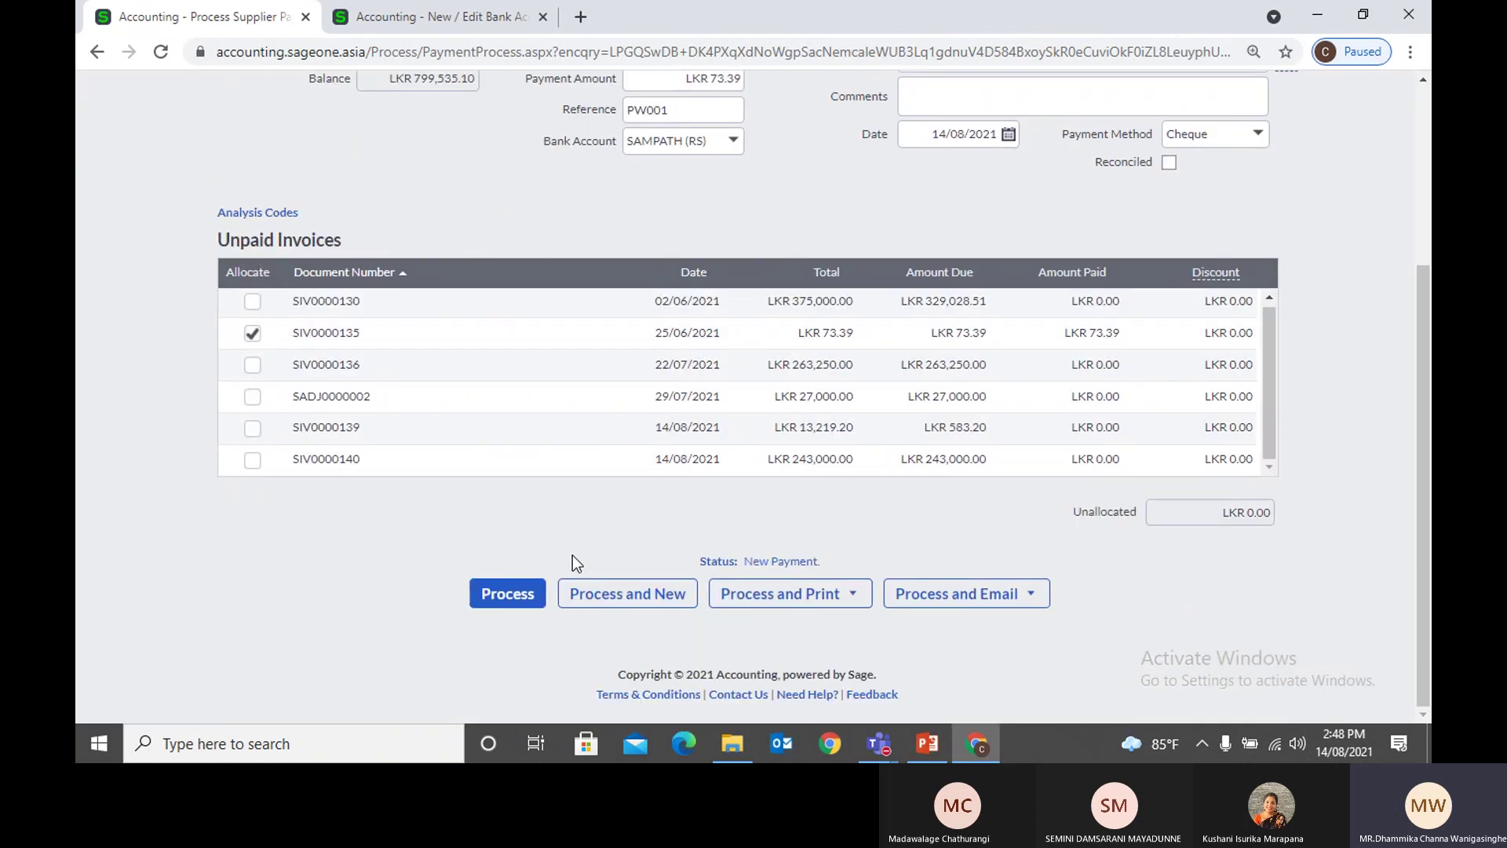
scroll(572, 554, up, 1)
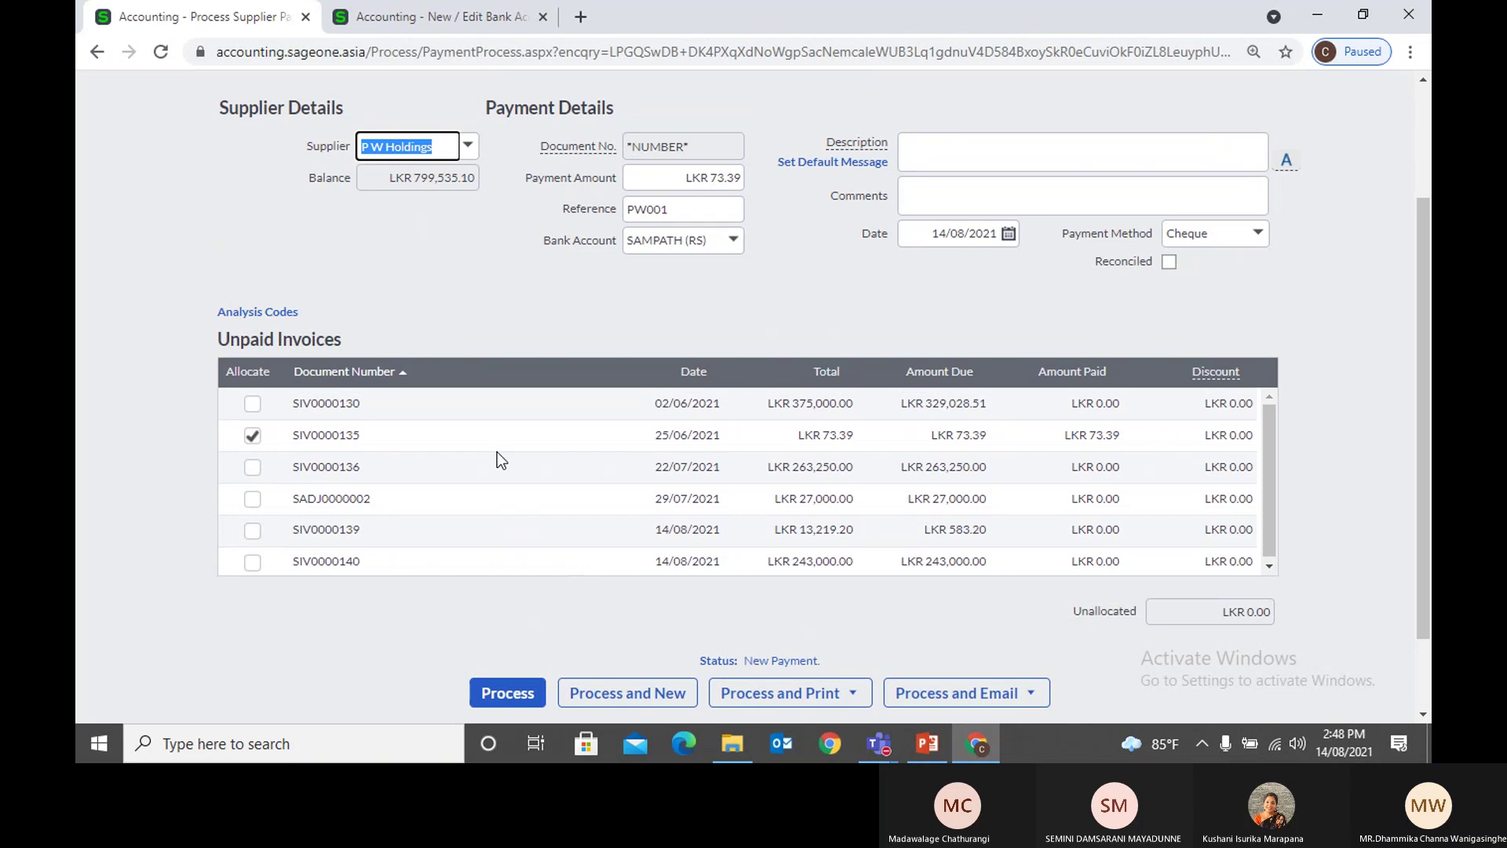
scroll(477, 325, up, 2)
Step: Return to the supplier invoices without saving and create a payment from the unpaid P W Holdings invoice SIV0000136
mouse_move(390, 145)
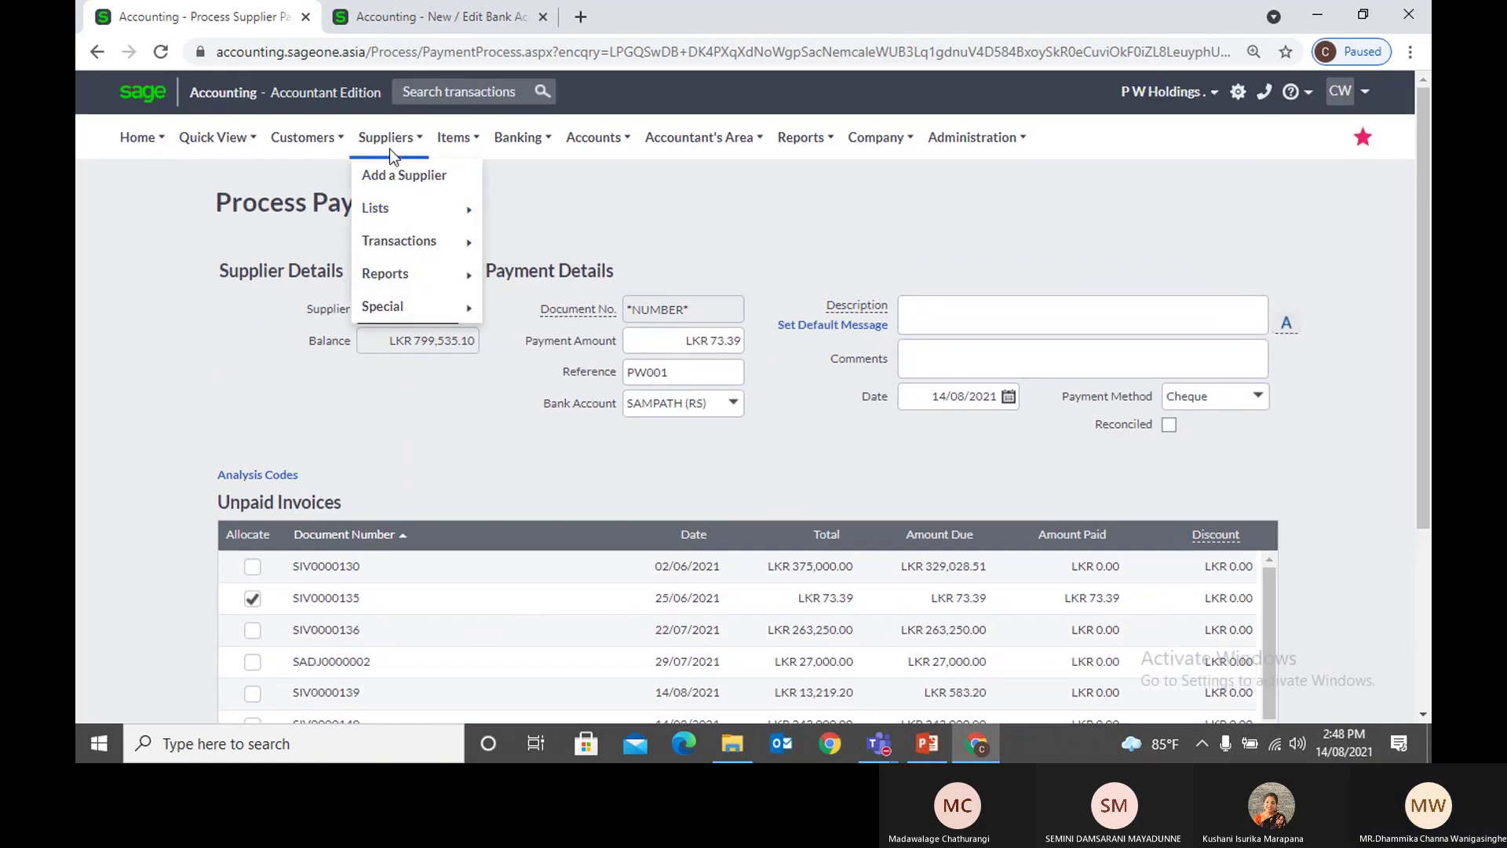
mouse_move(396, 219)
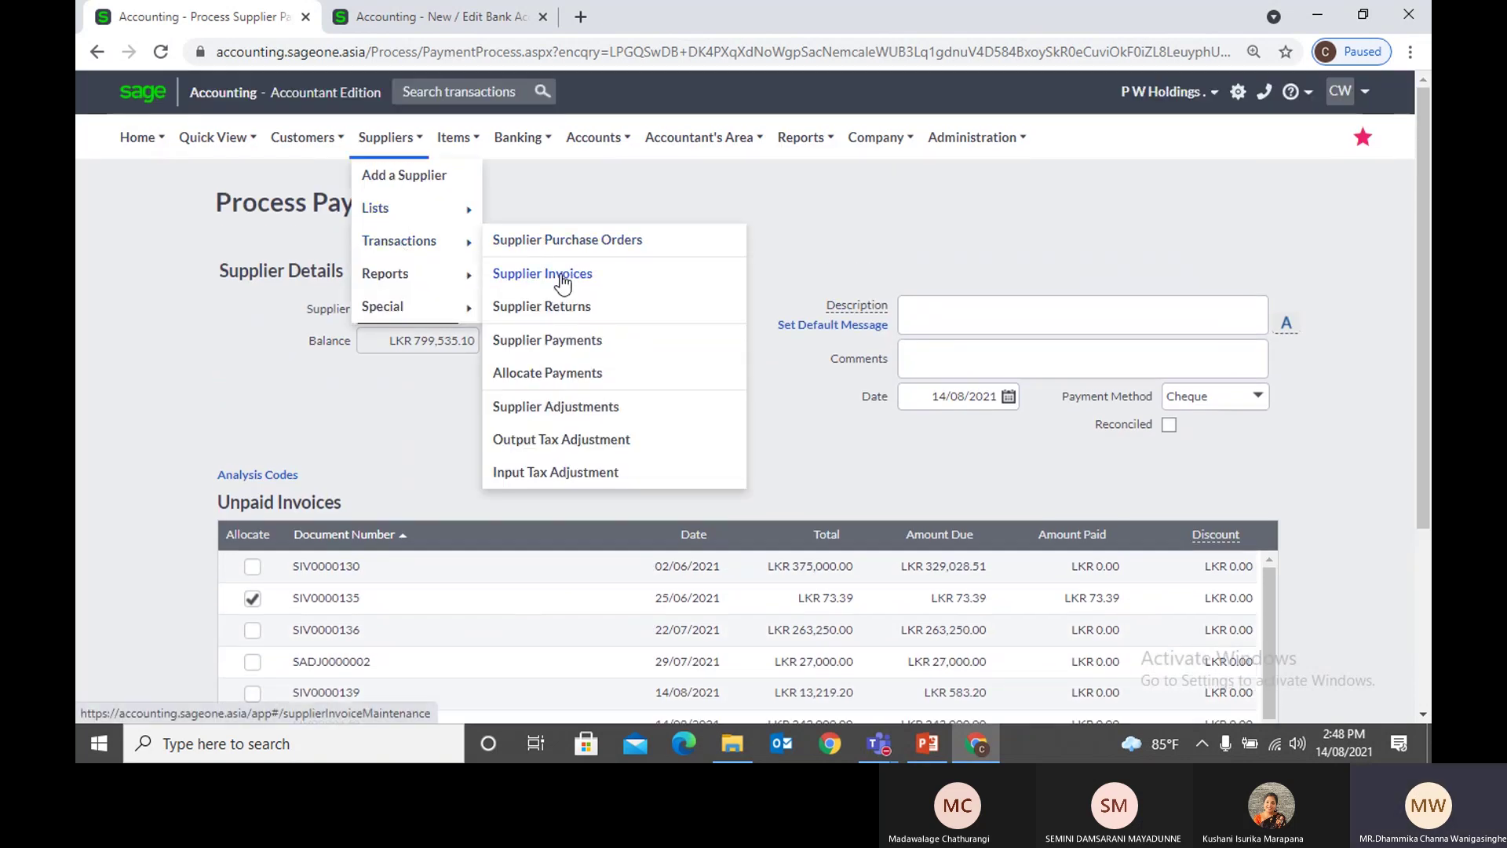
click(561, 275)
click(841, 167)
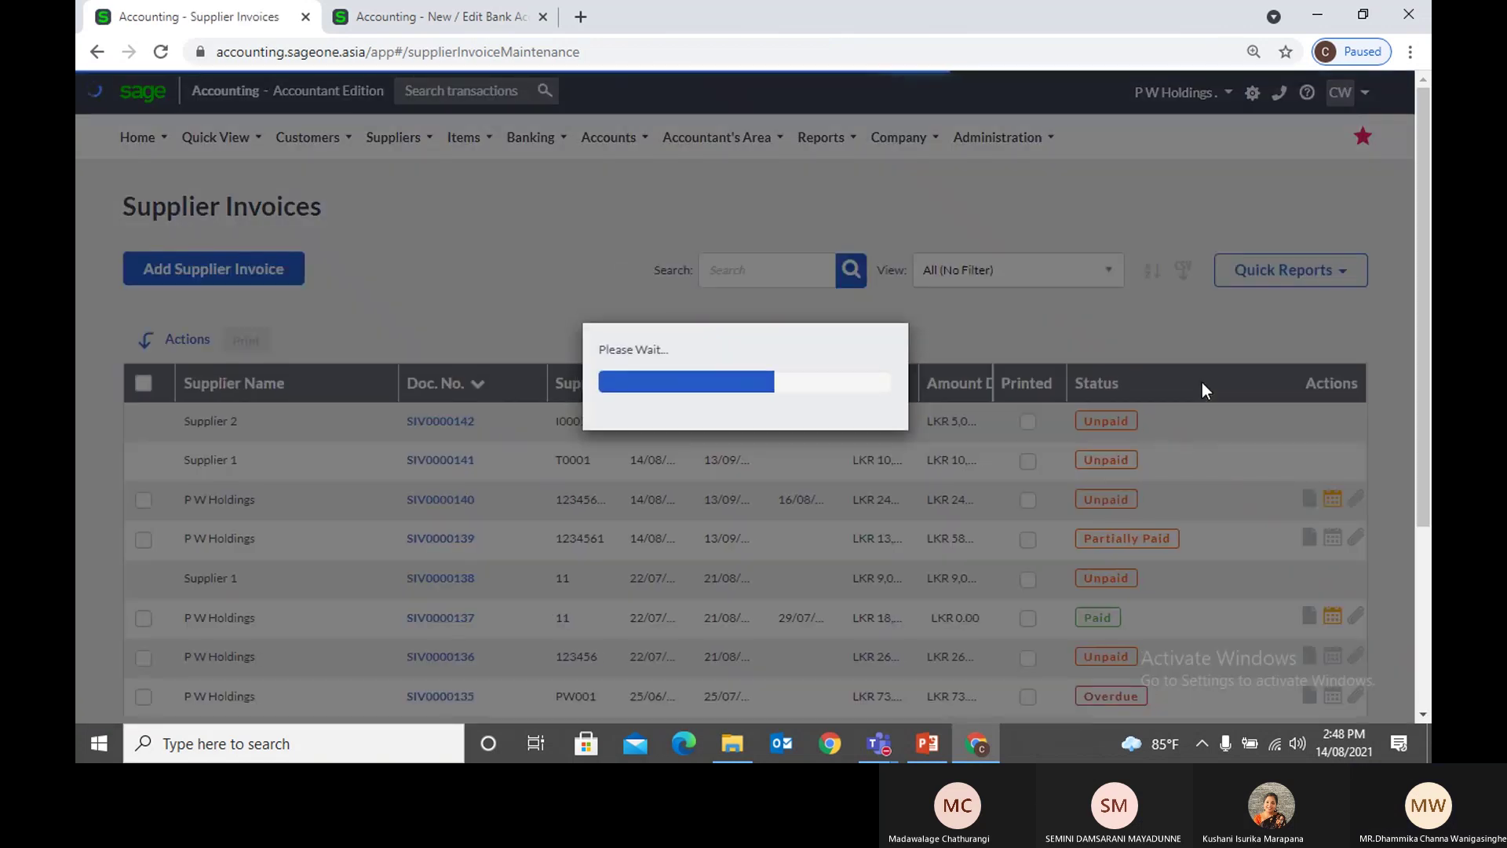
scroll(1203, 383, down, 1)
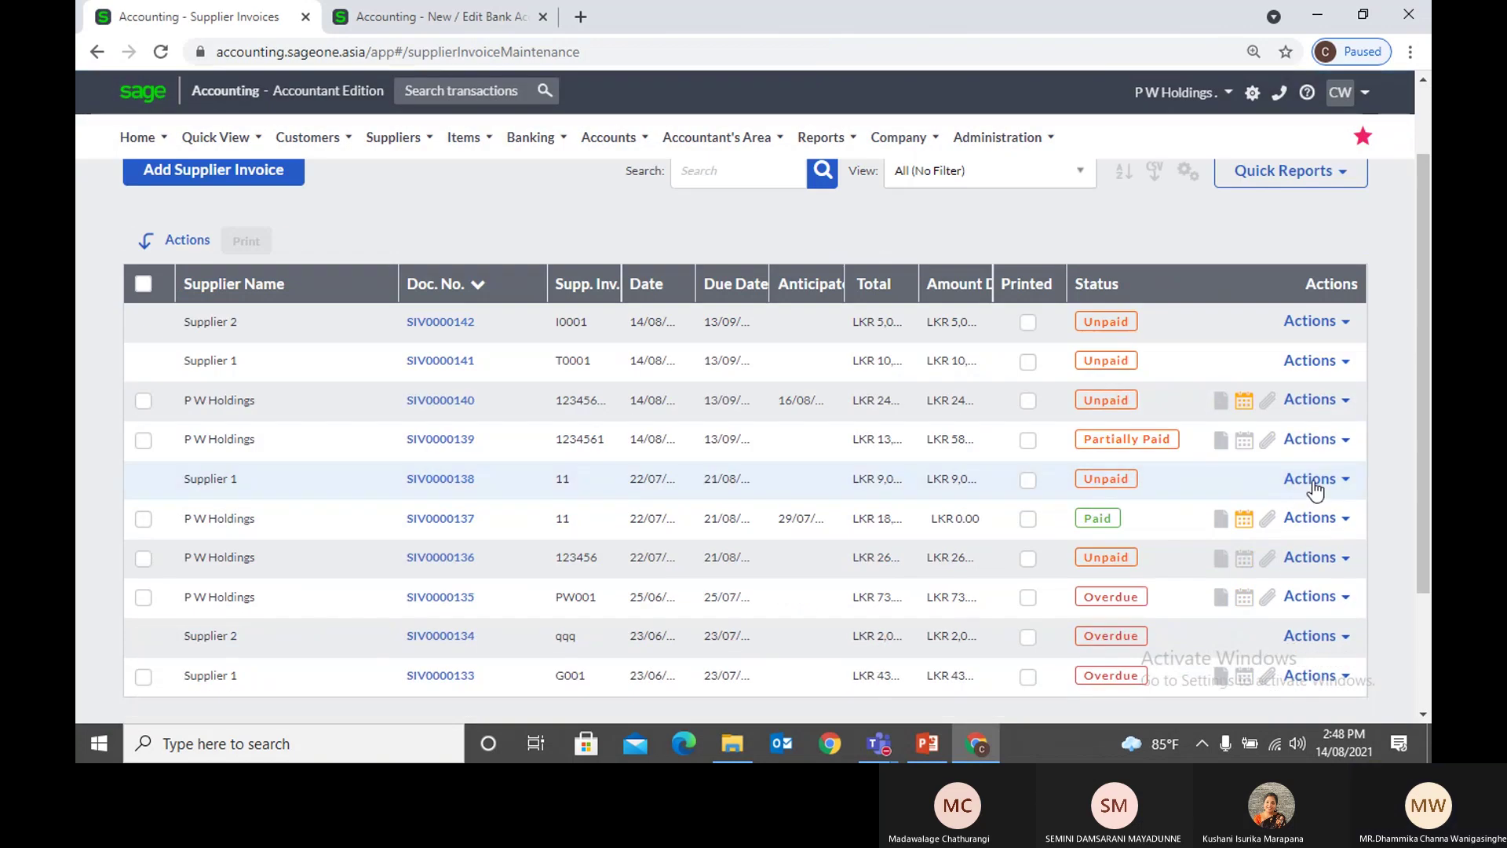
scroll(1370, 514, down, 1)
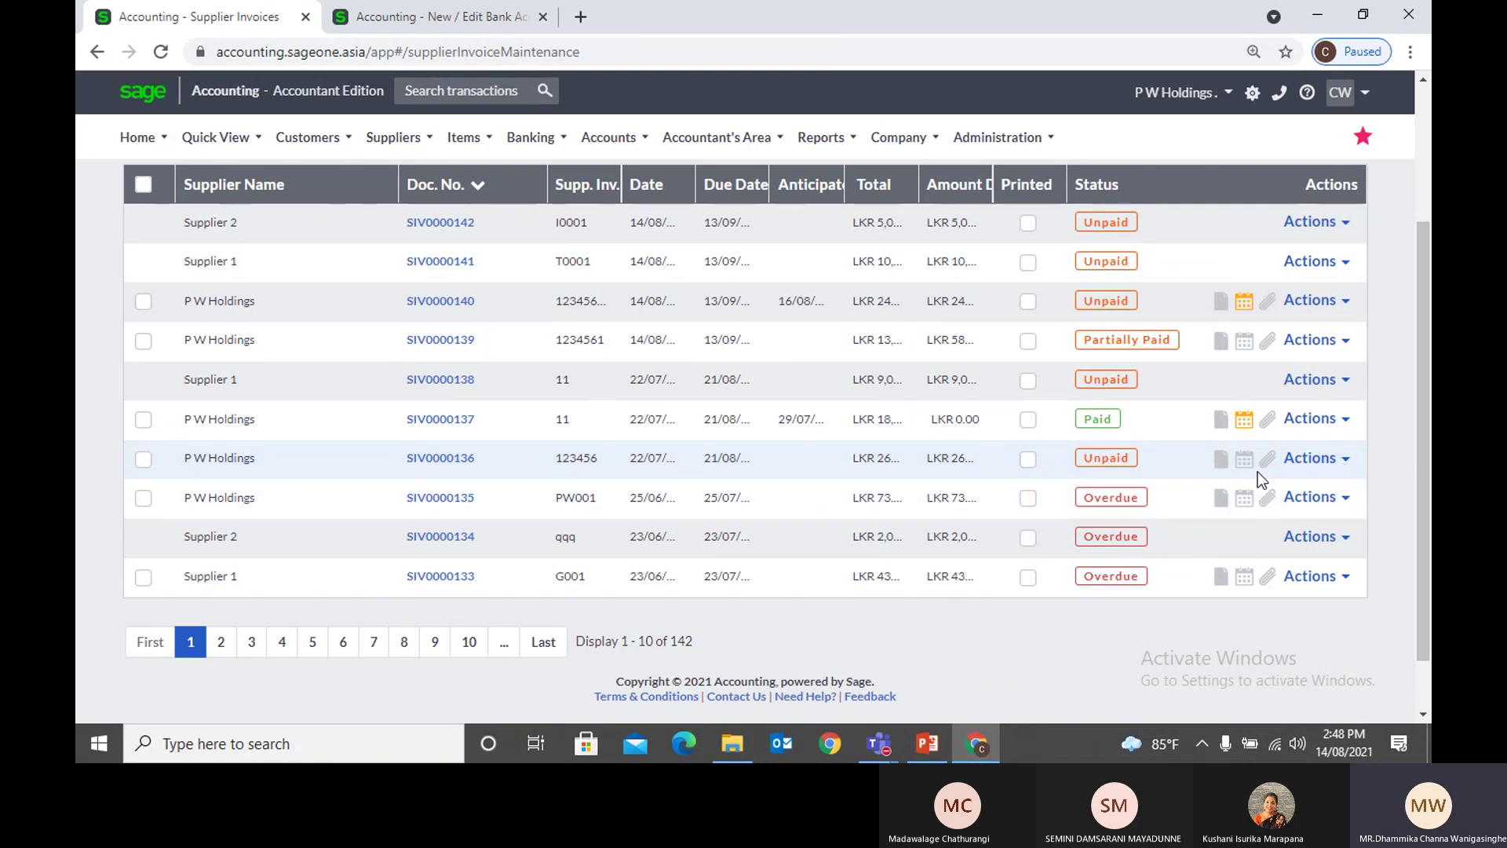
click(1319, 459)
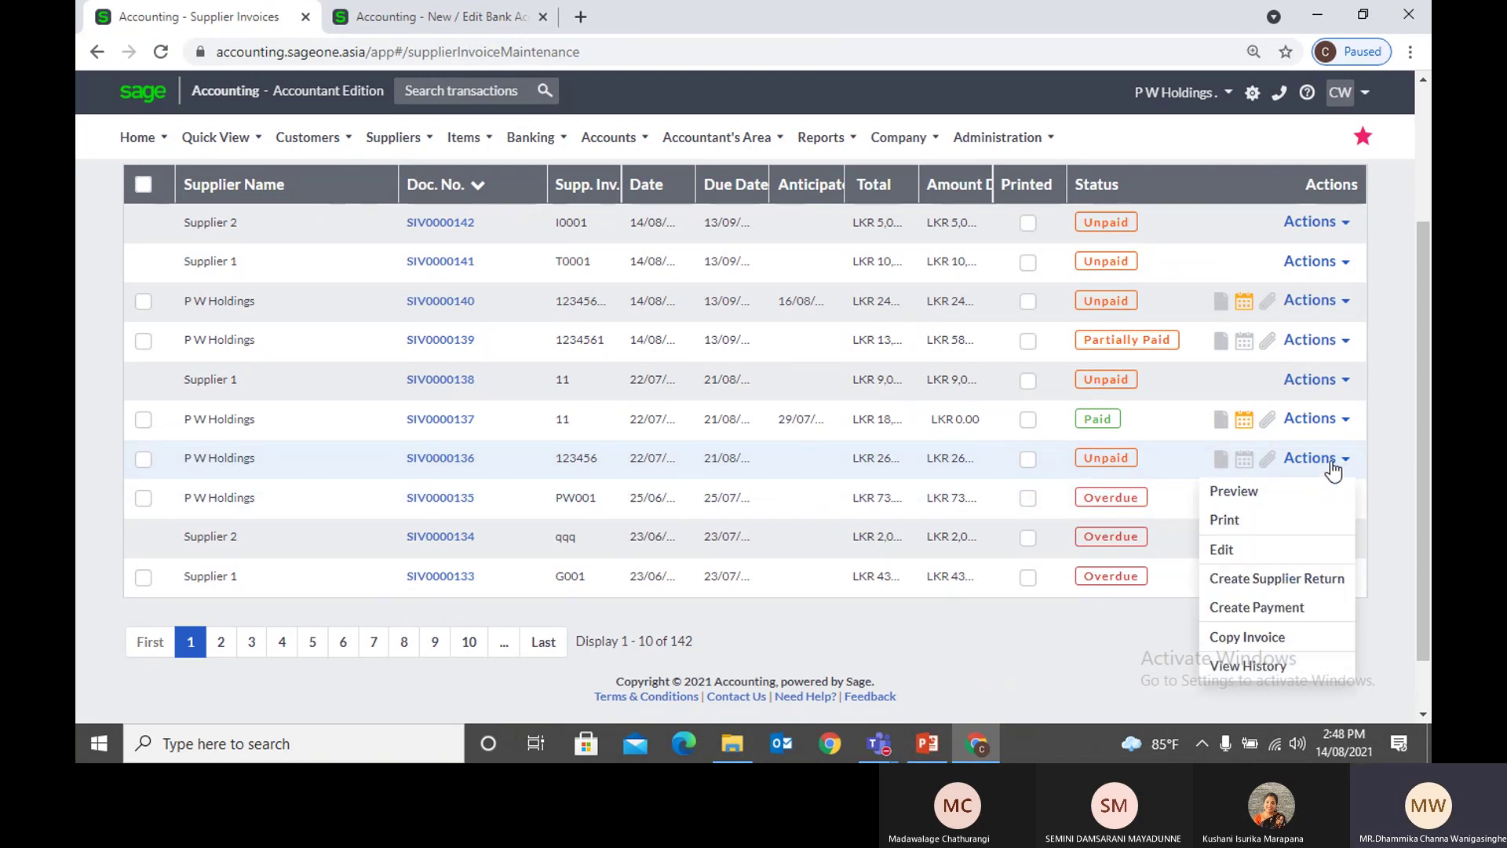
click(1279, 609)
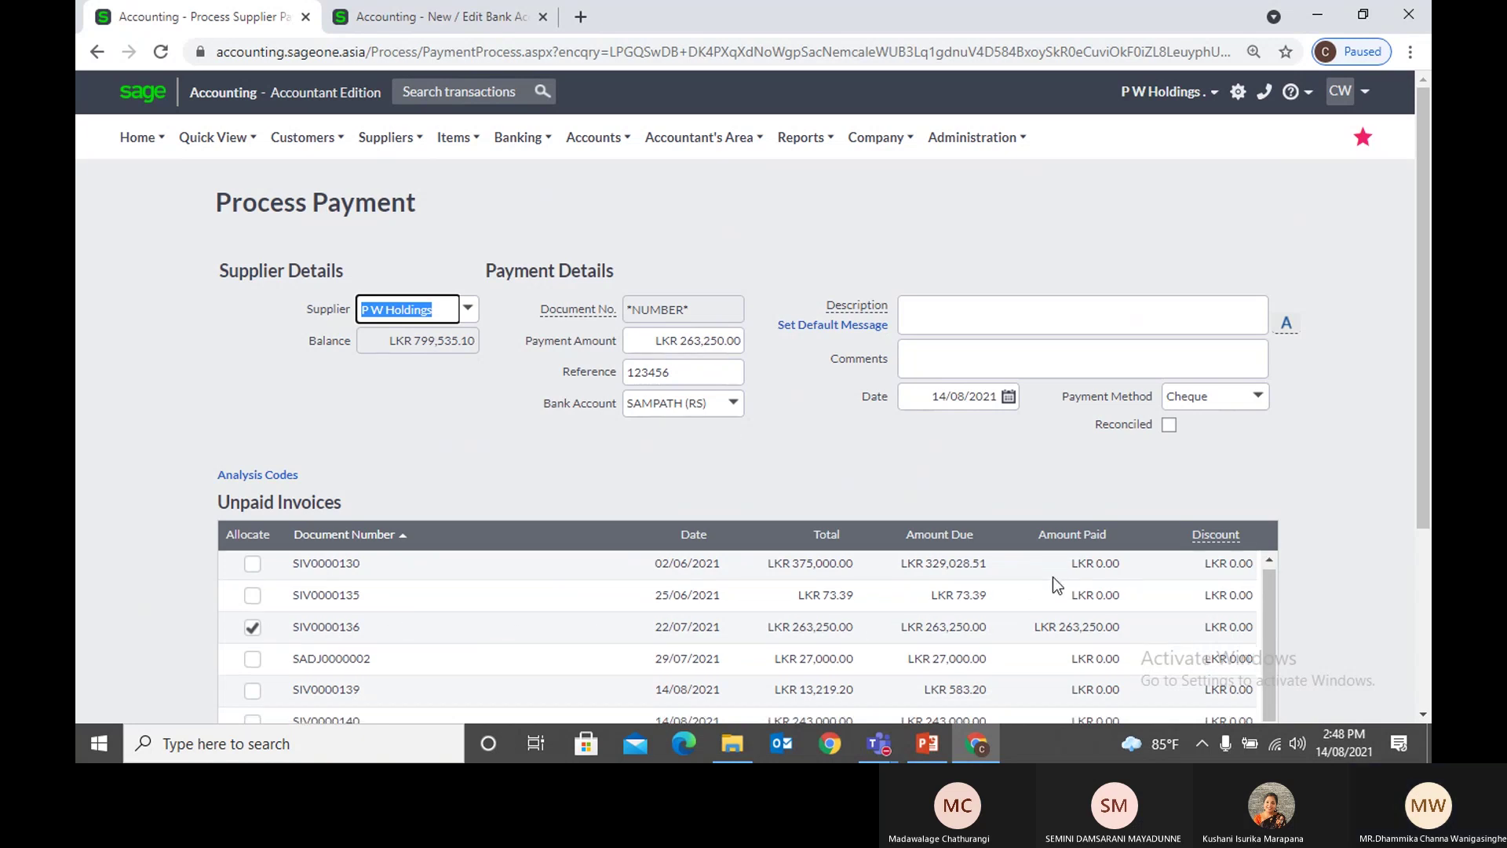
scroll(1321, 550, down, 3)
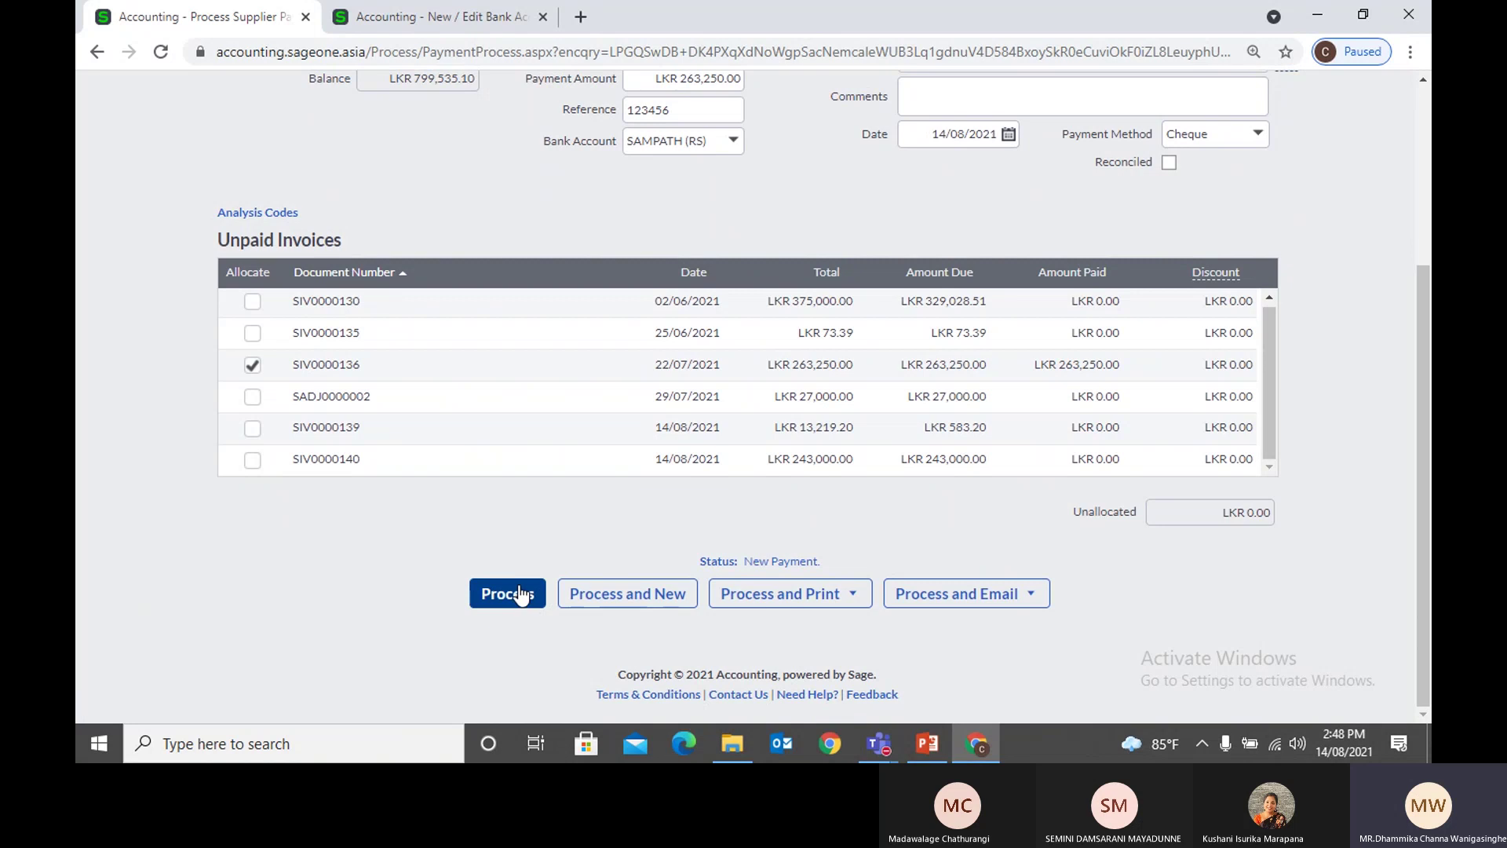
scroll(512, 605, up, 3)
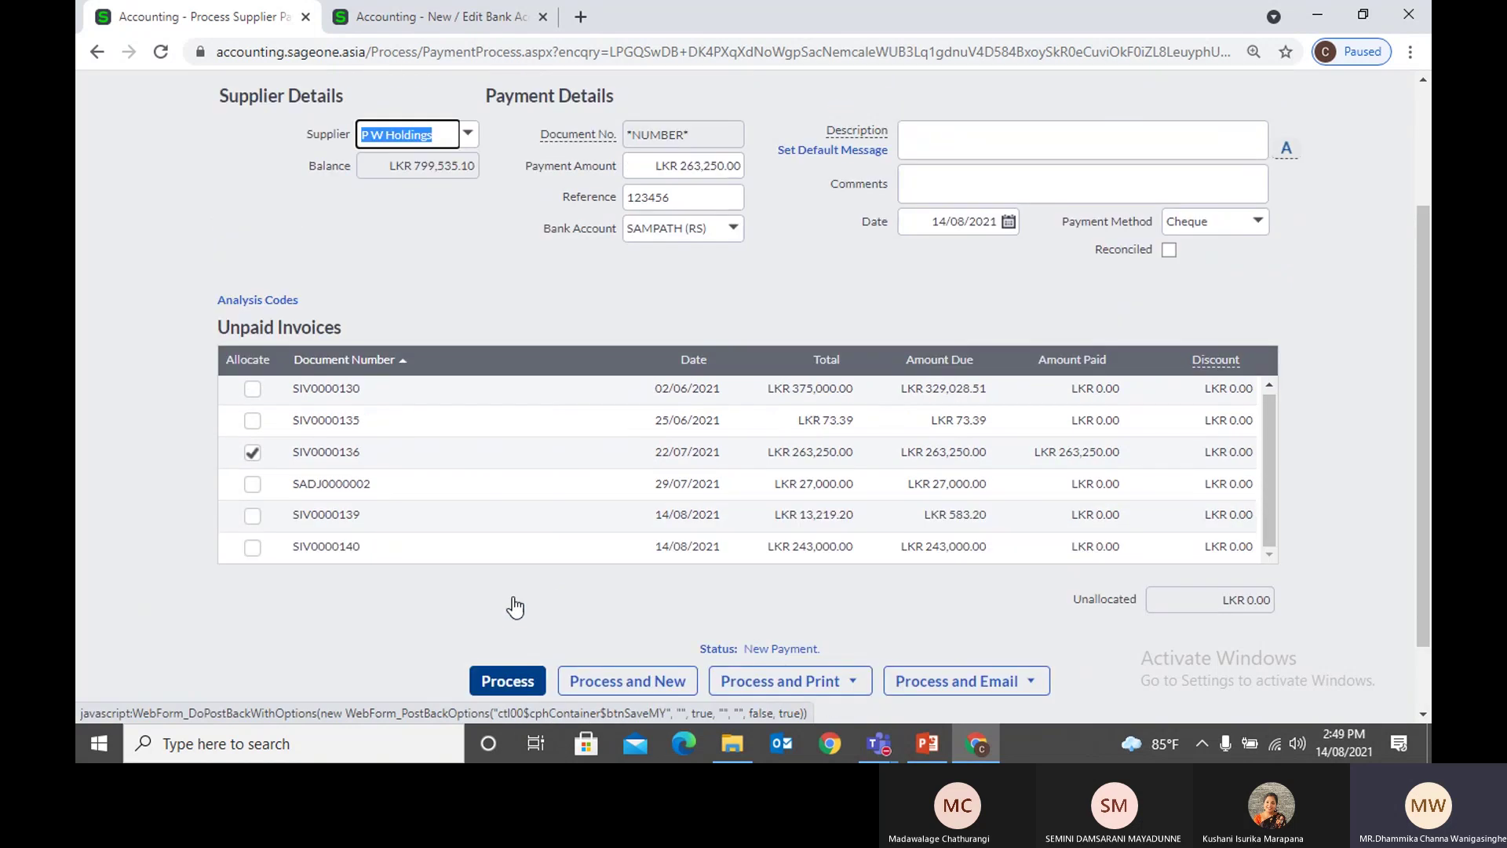
Step: Leave the unsaved payment and open the list of supplier payments
mouse_move(368, 138)
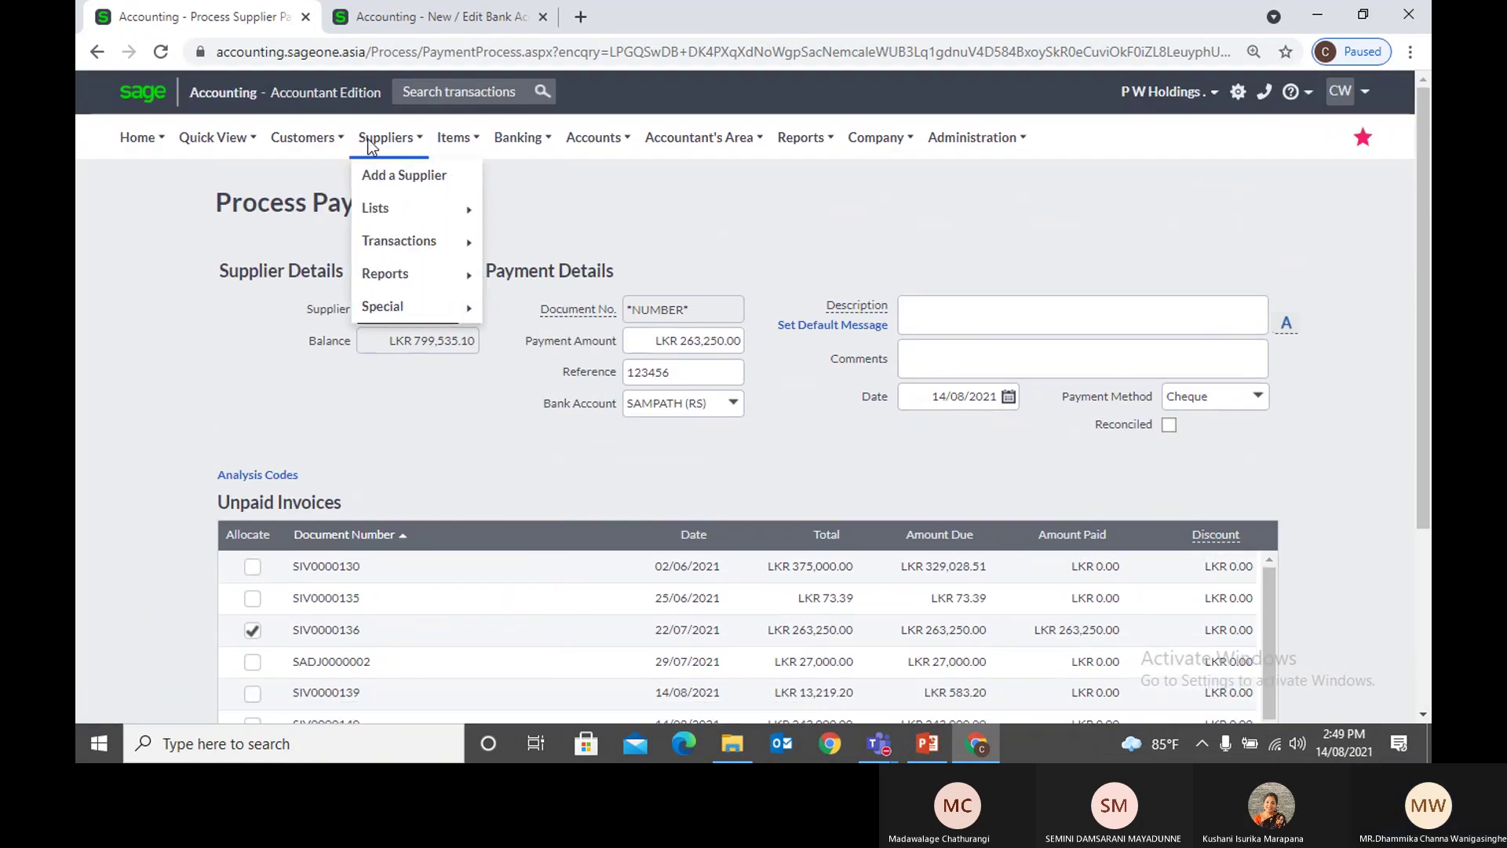
mouse_move(400, 236)
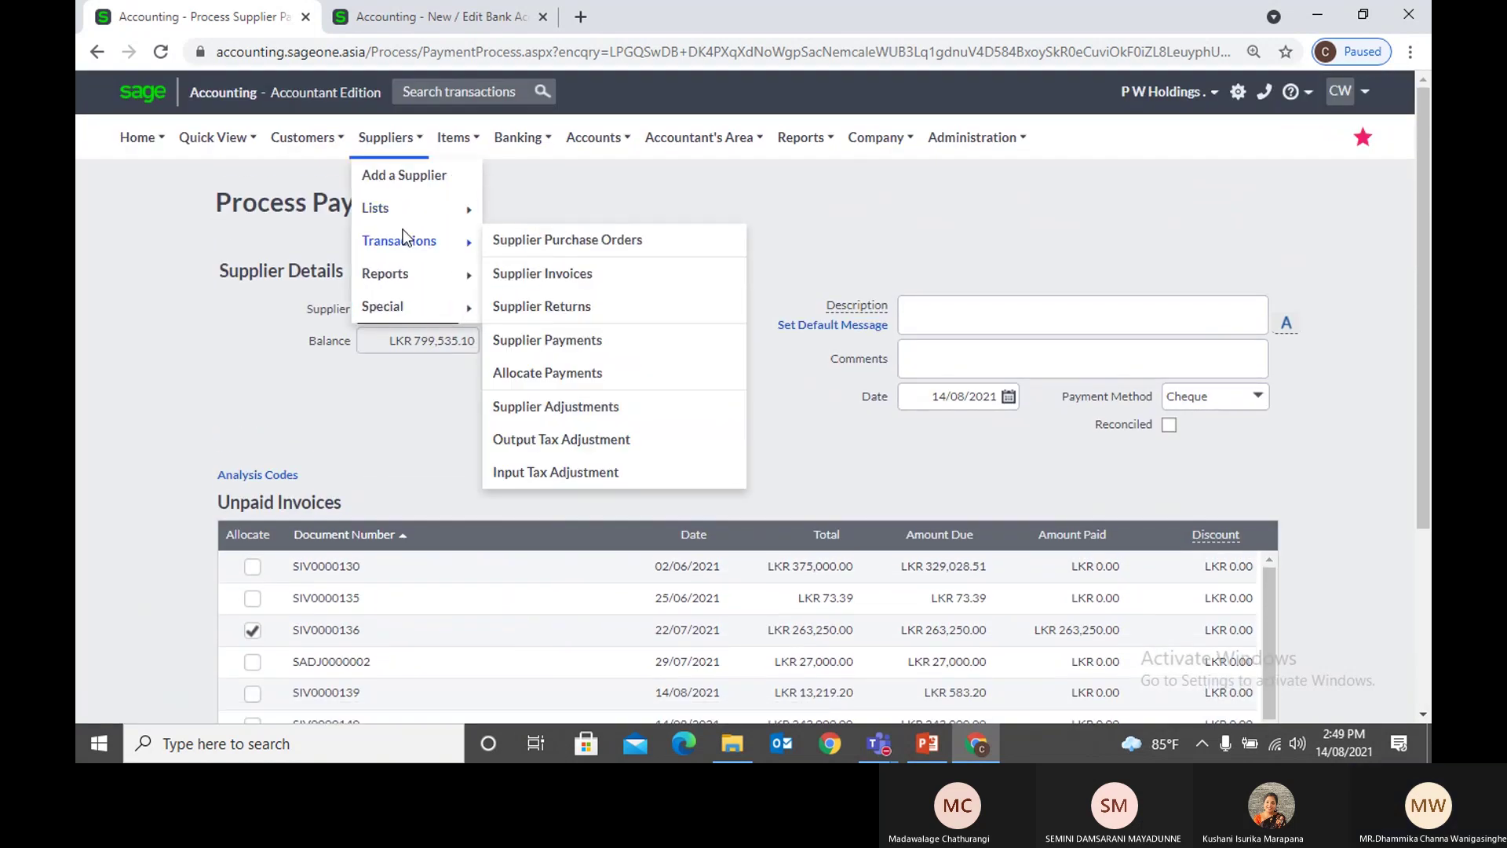
click(587, 340)
click(834, 166)
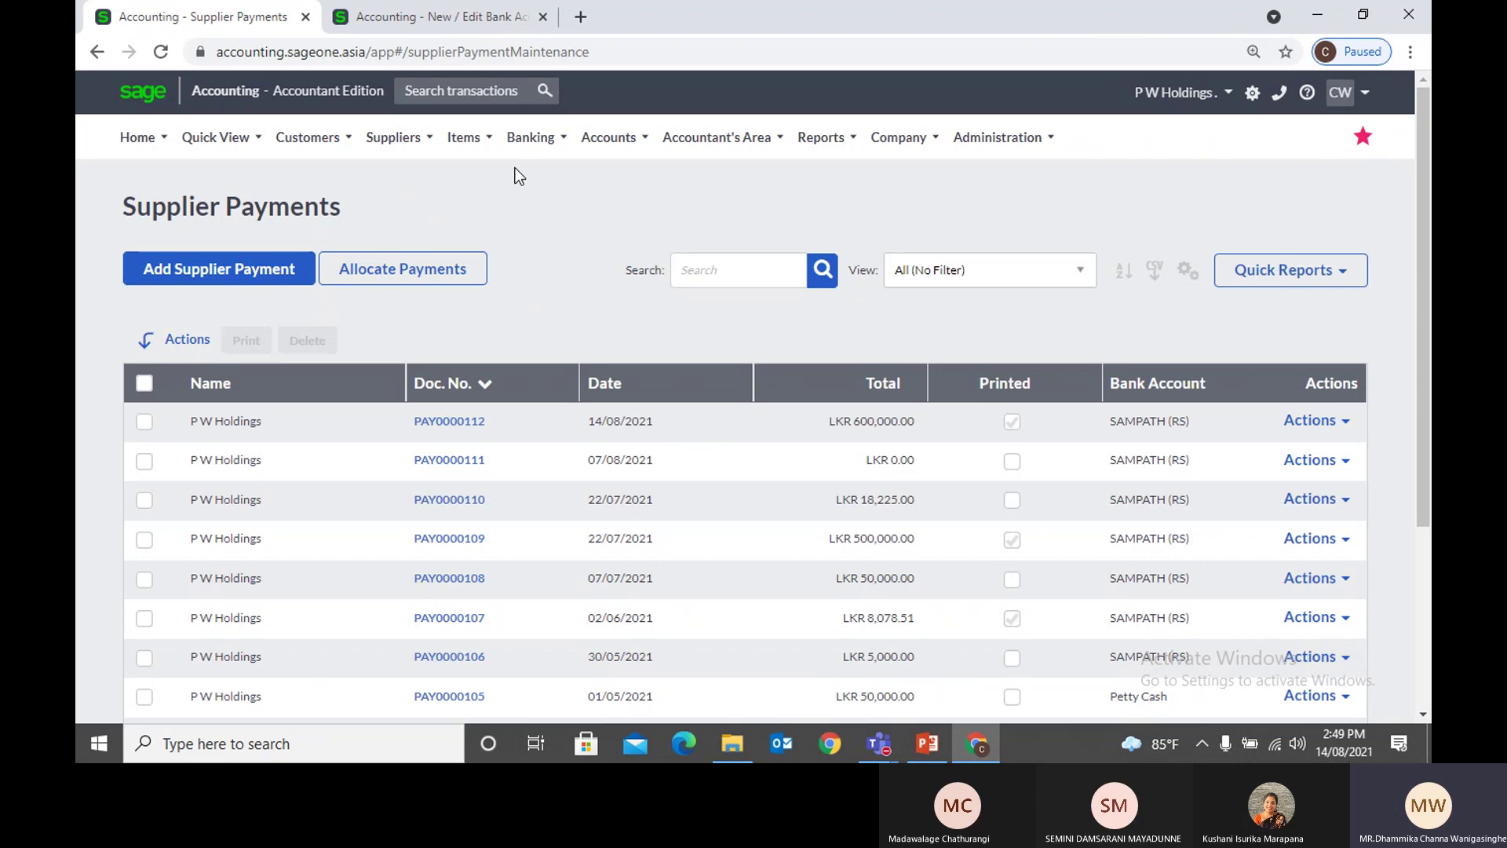
Step: Open the banking transactions for the SAMPATH (RS) account and set the new transaction line's type to Supplier
mouse_move(531, 139)
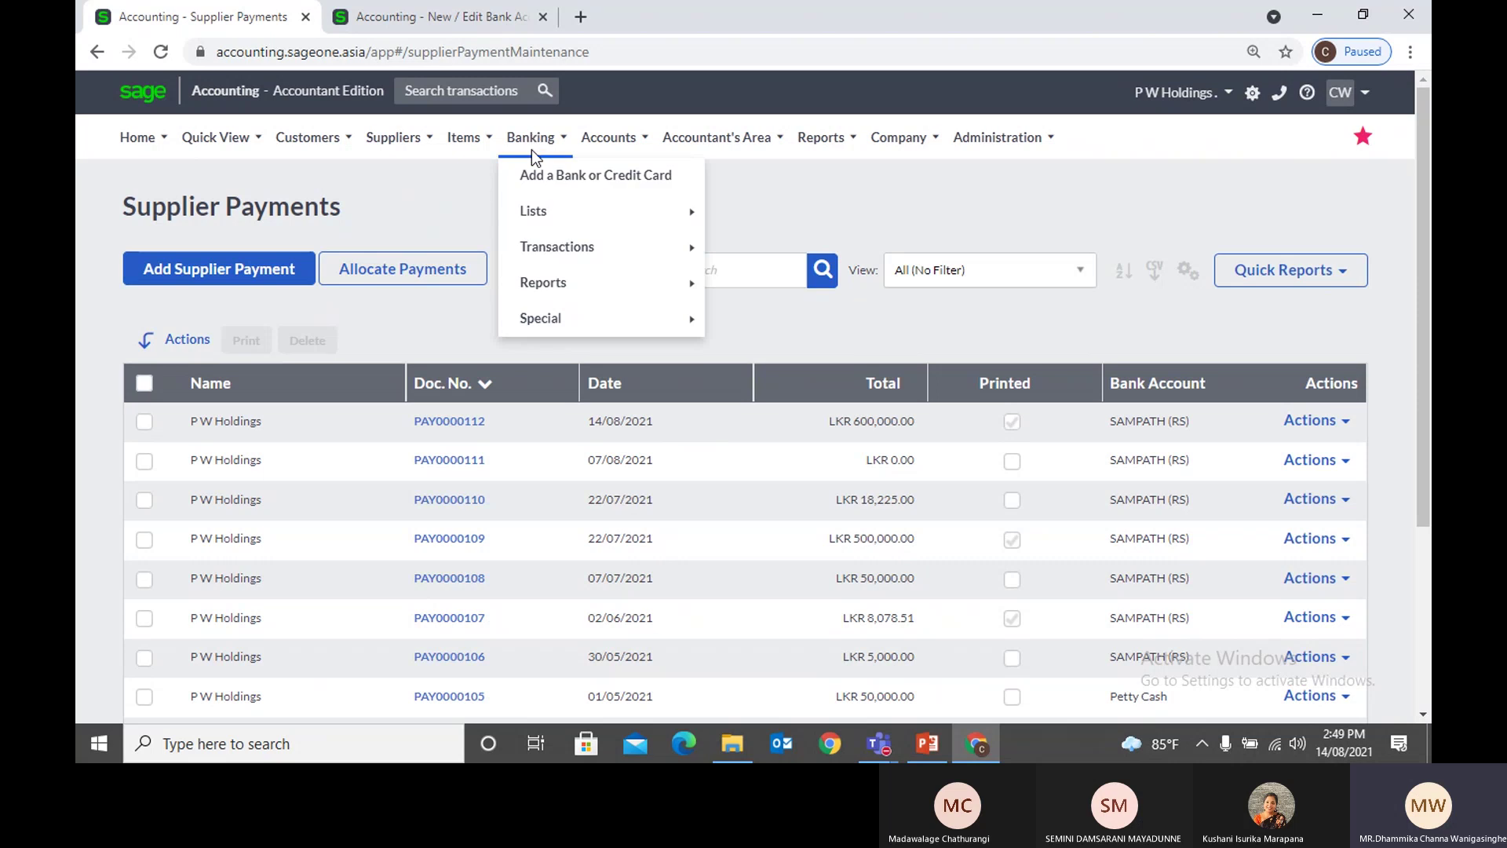
mouse_move(554, 250)
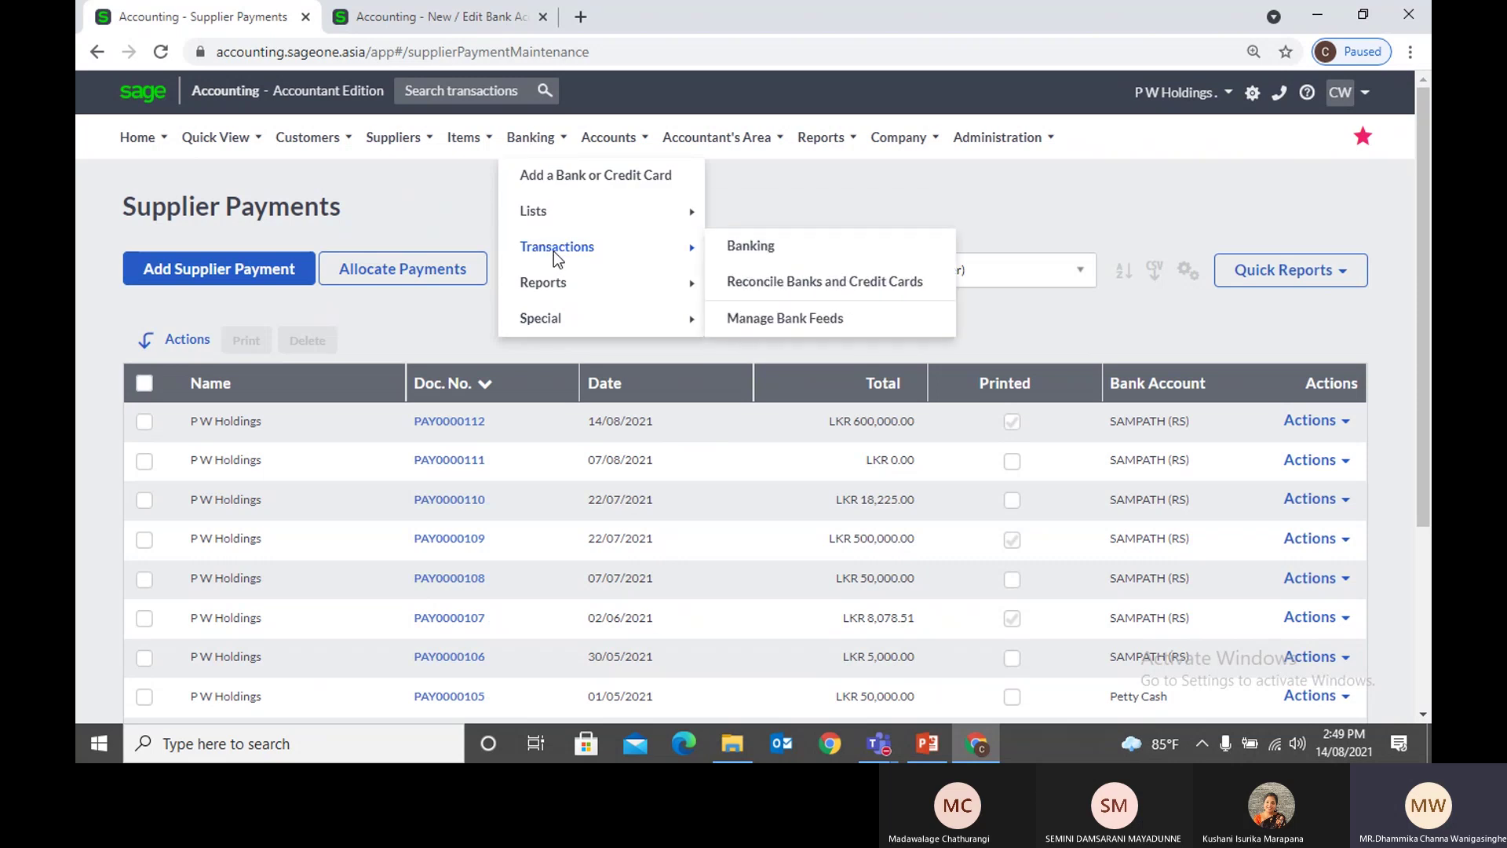
click(728, 248)
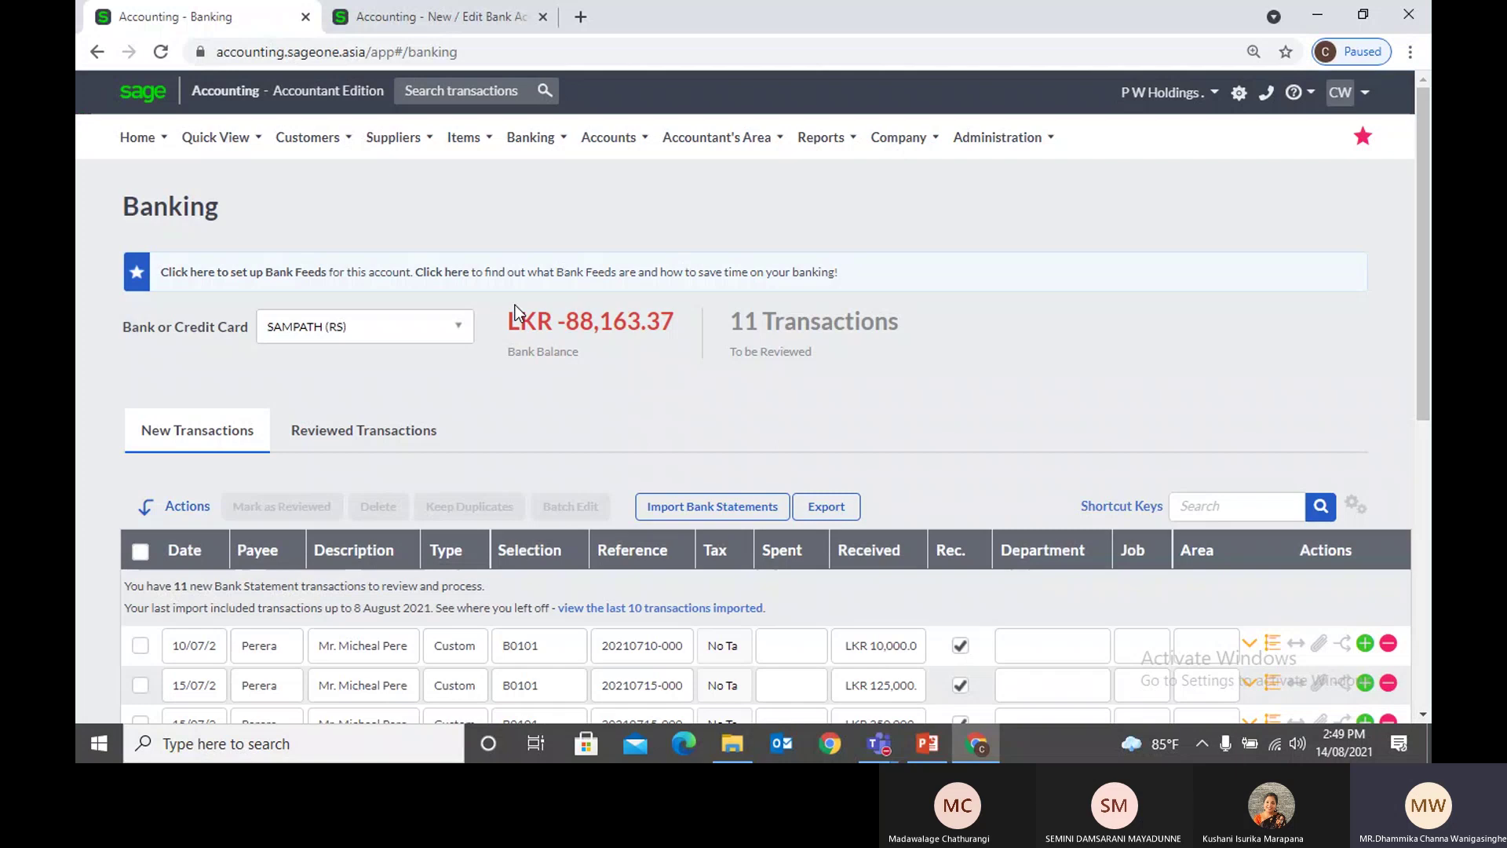
scroll(515, 305, down, 6)
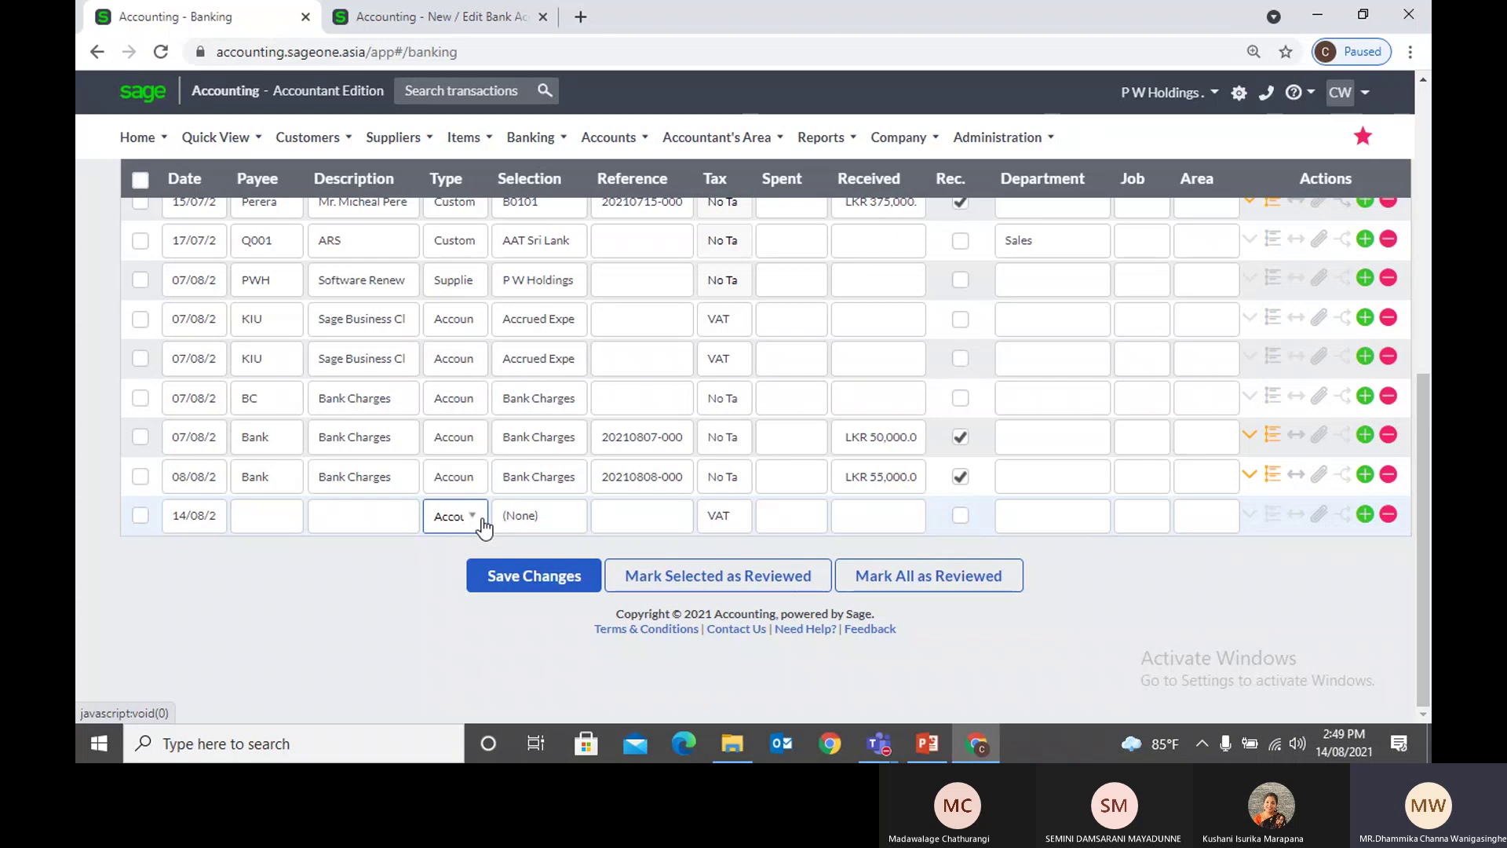
Step: Select P W Holdings for the new supplier line and enter 10000 as the spent amount
click(558, 525)
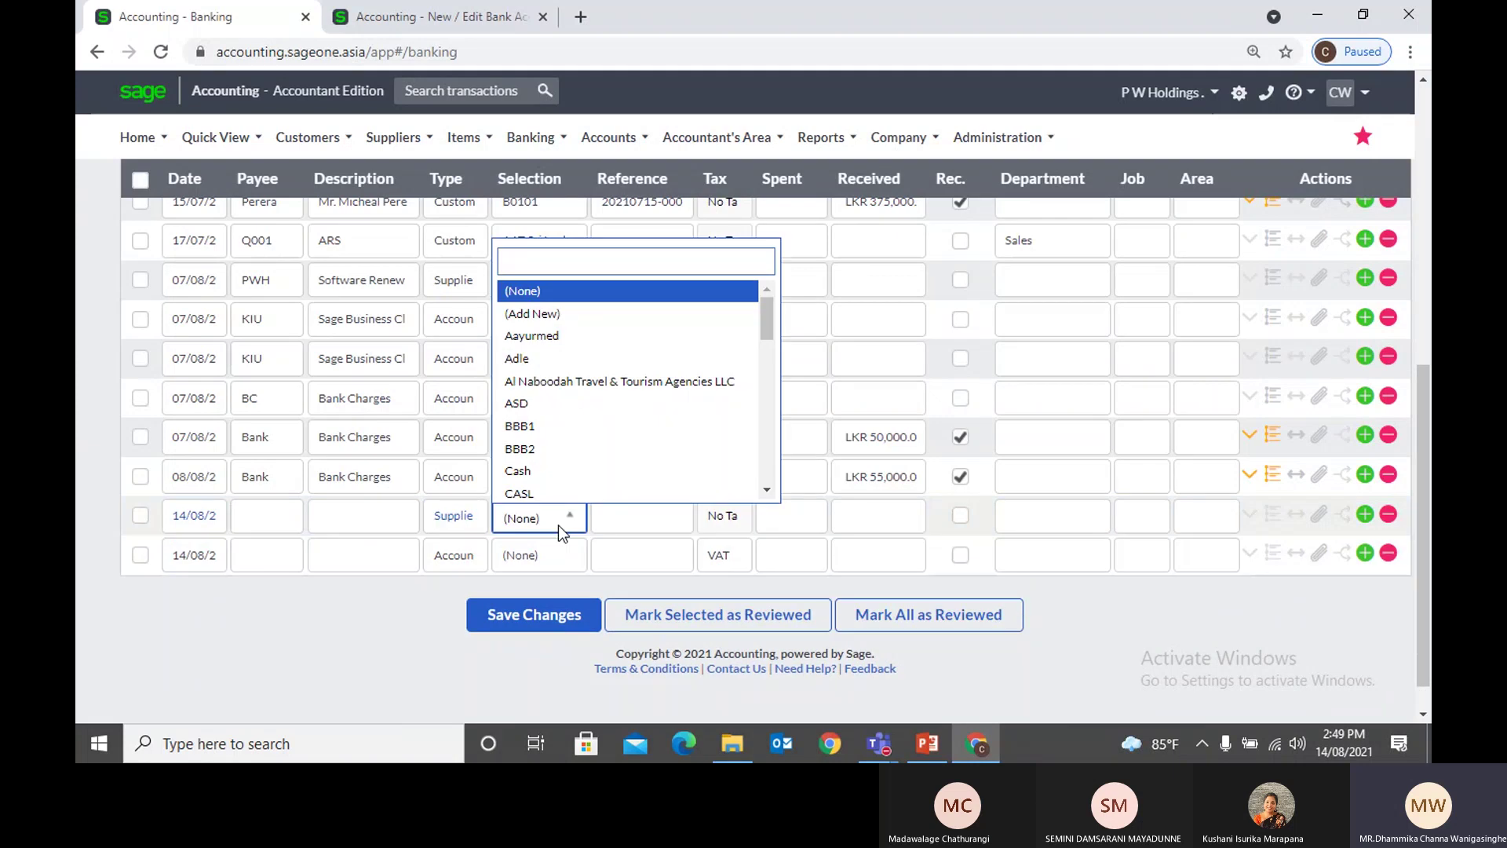
text(p)
key(Return)
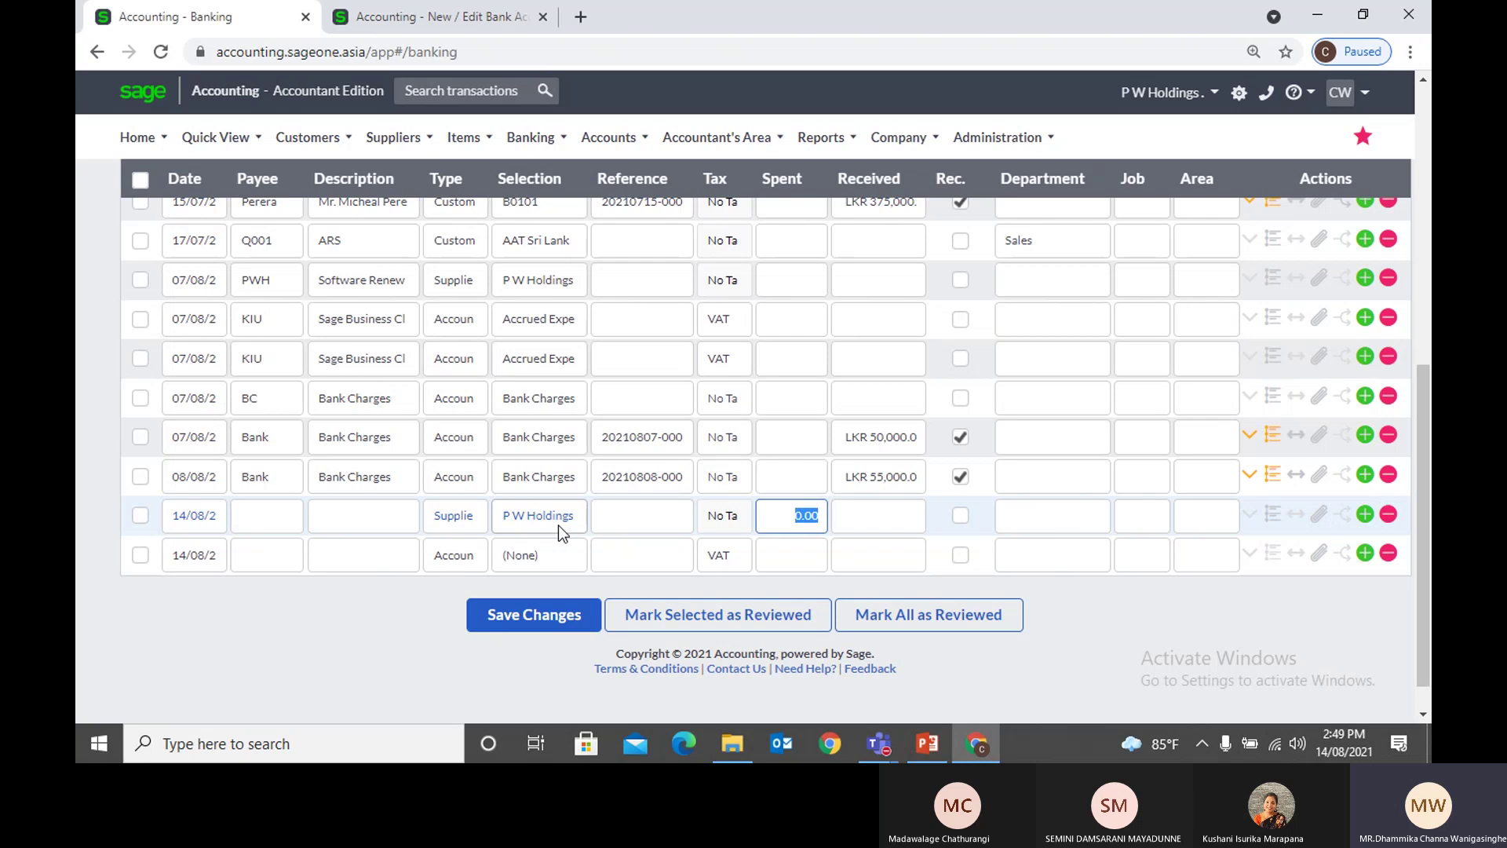
text(10000)
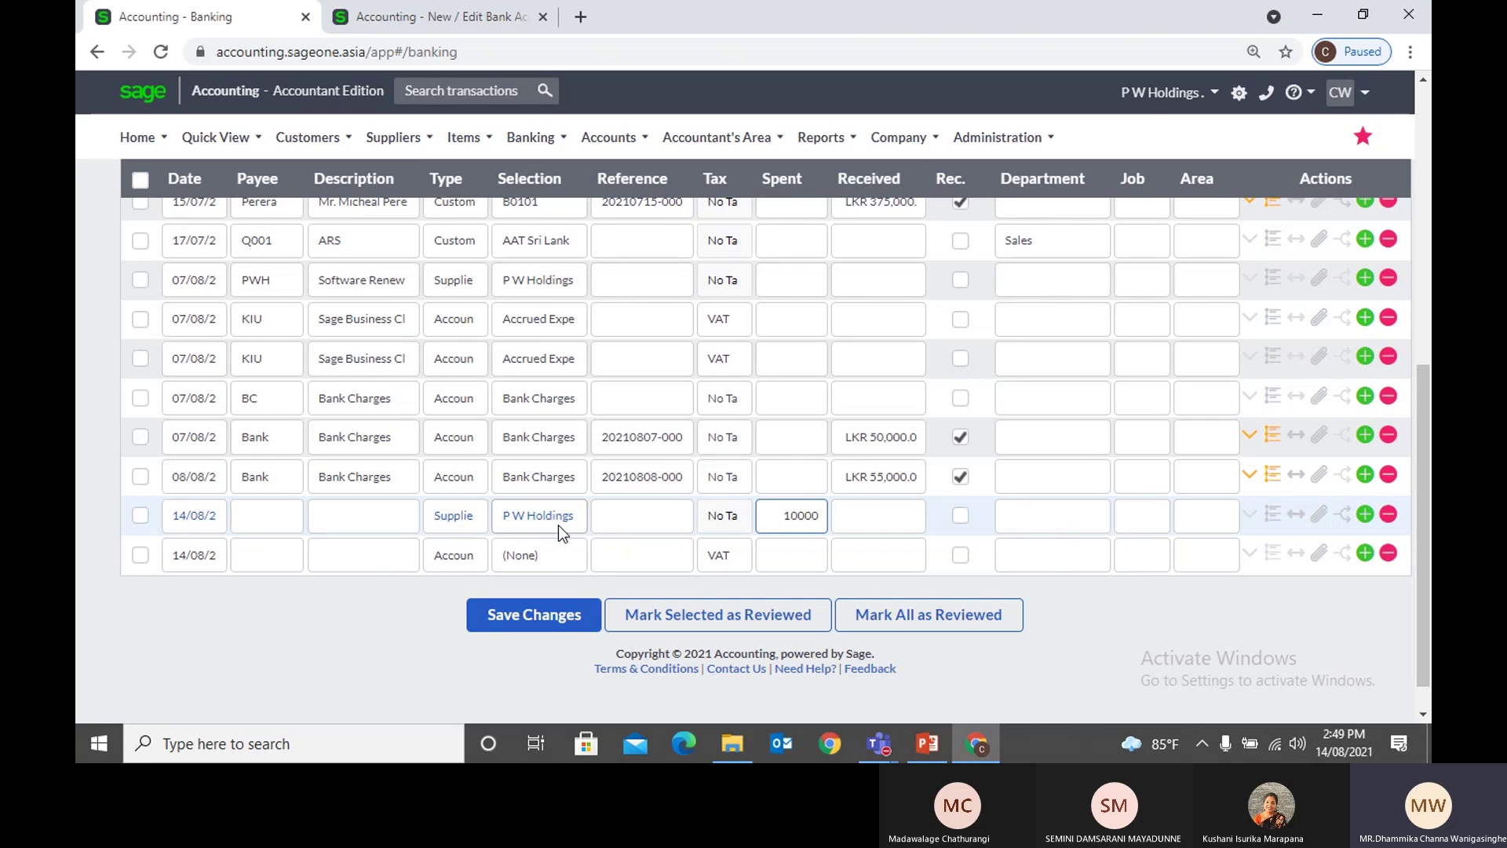
key(Tab)
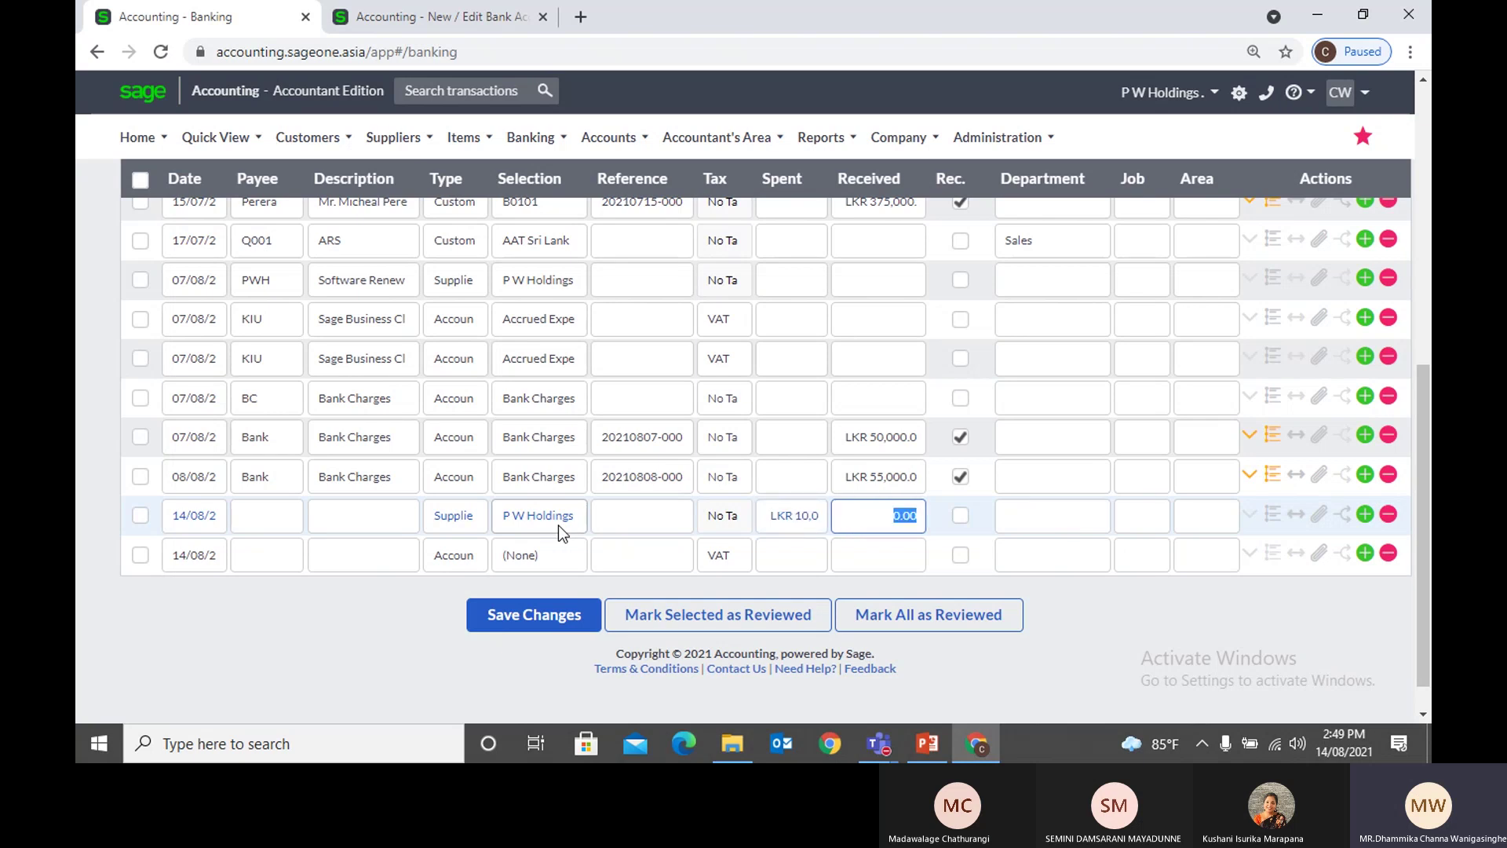
click(651, 526)
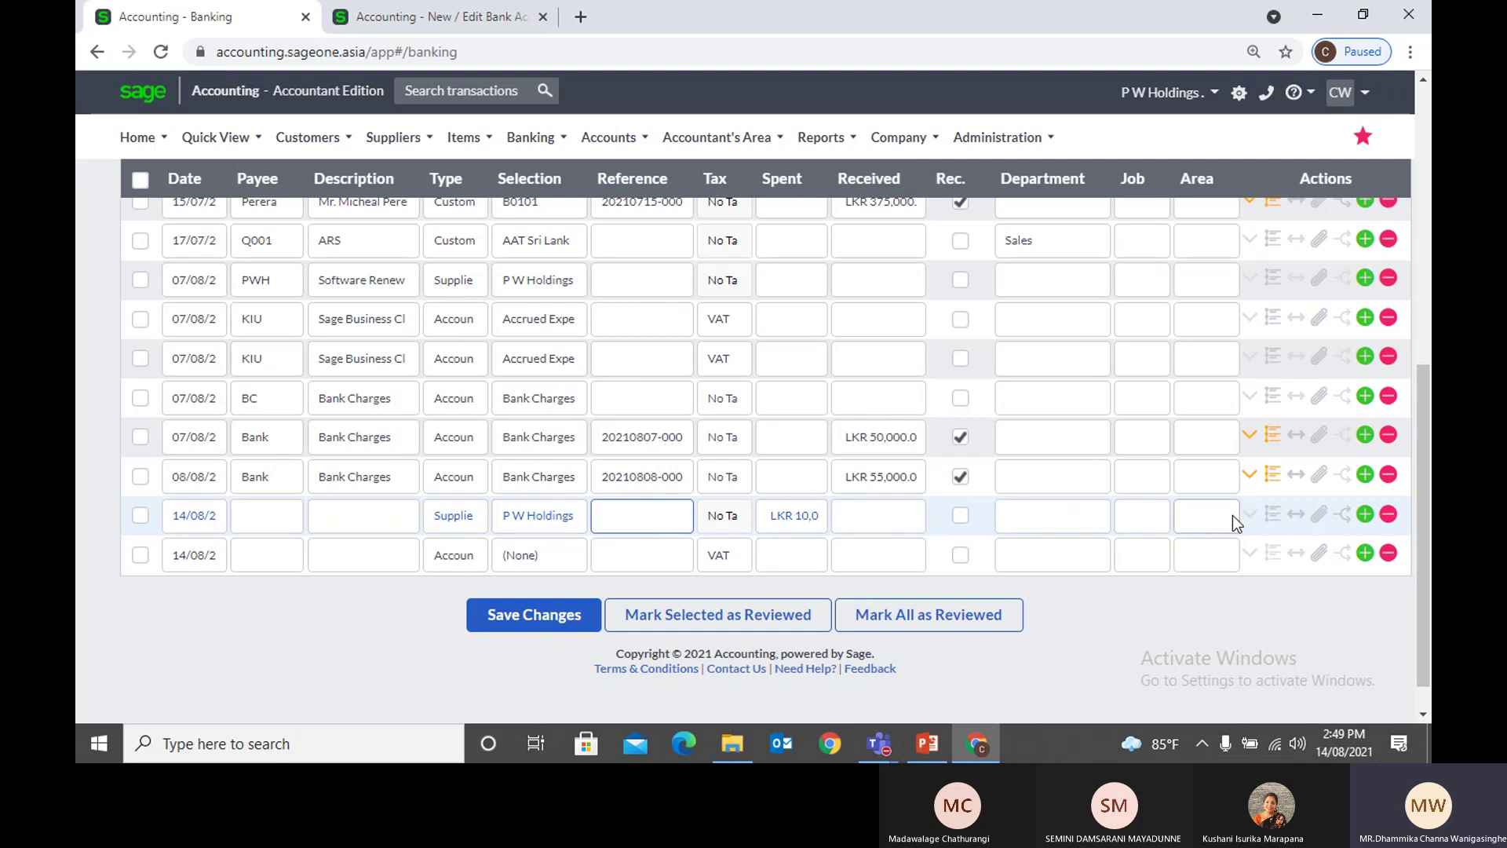
Step: Look at the split transactions of the P W Holdings line, close them without saving, and expand the line's transaction details
click(1297, 516)
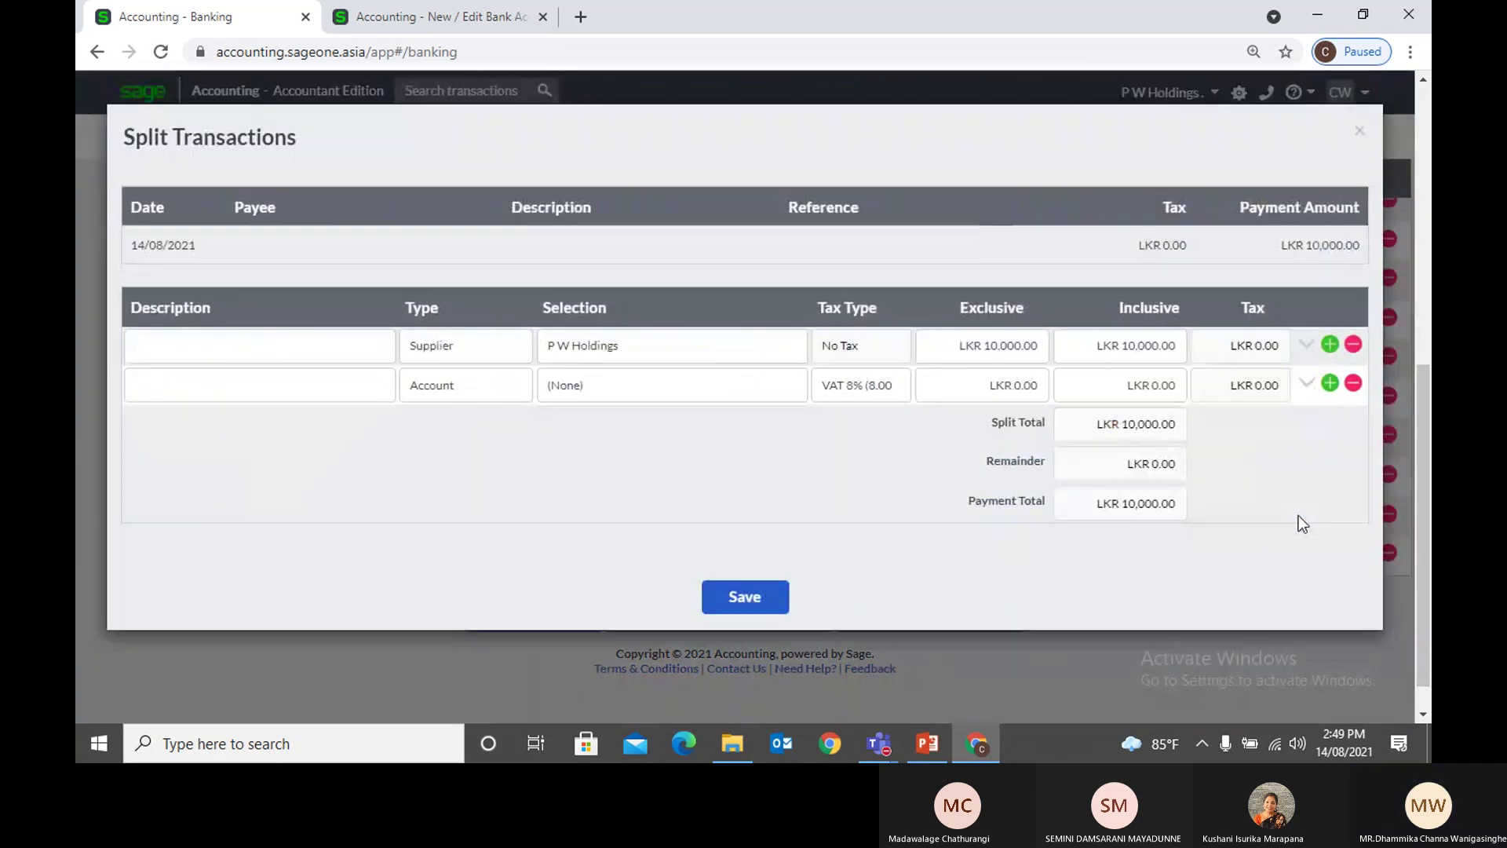
click(1359, 134)
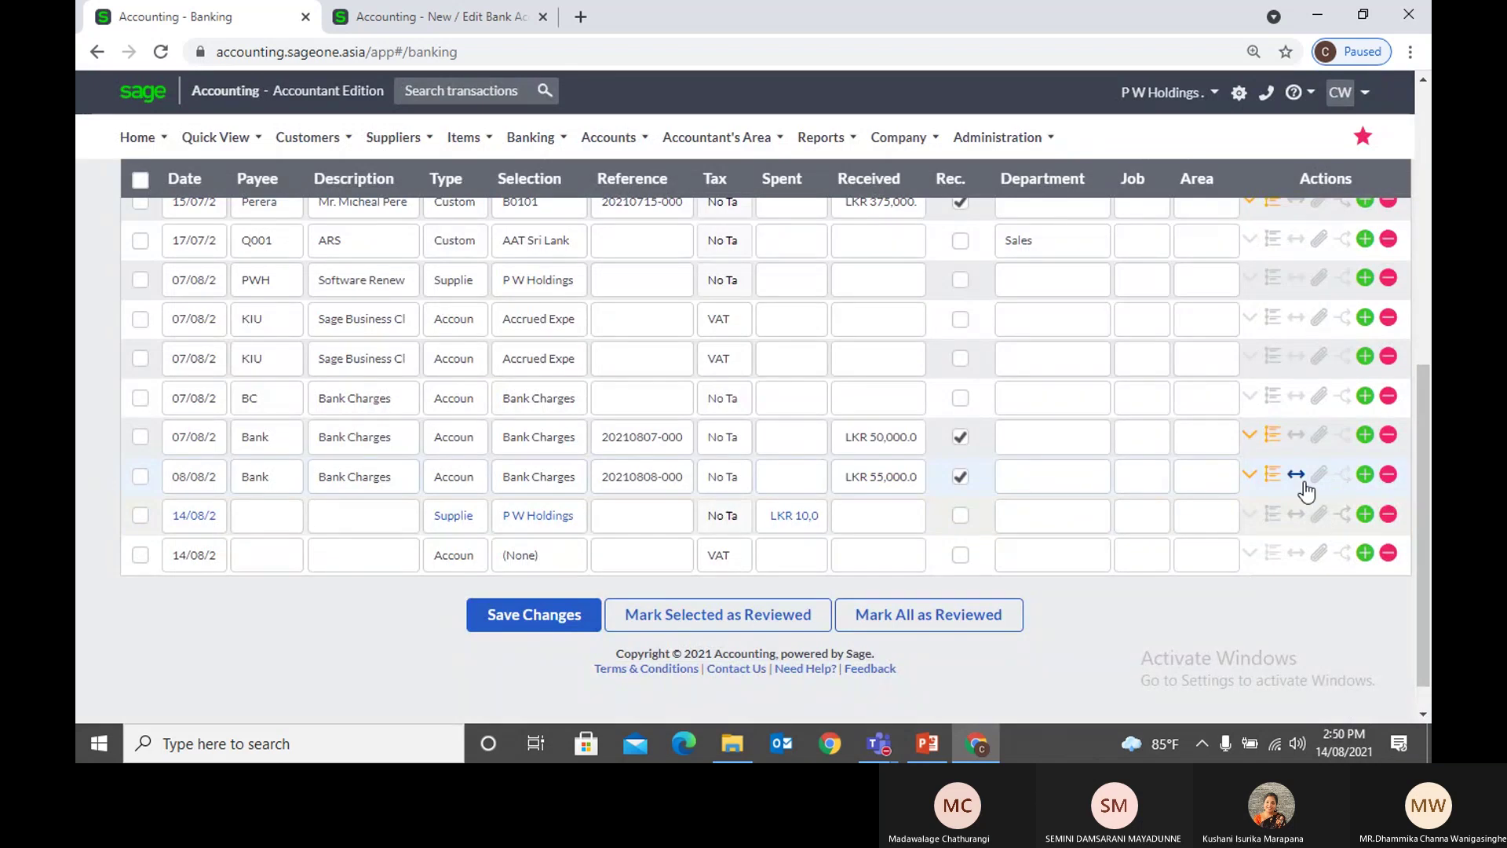
click(1249, 518)
scroll(428, 538, down, 1)
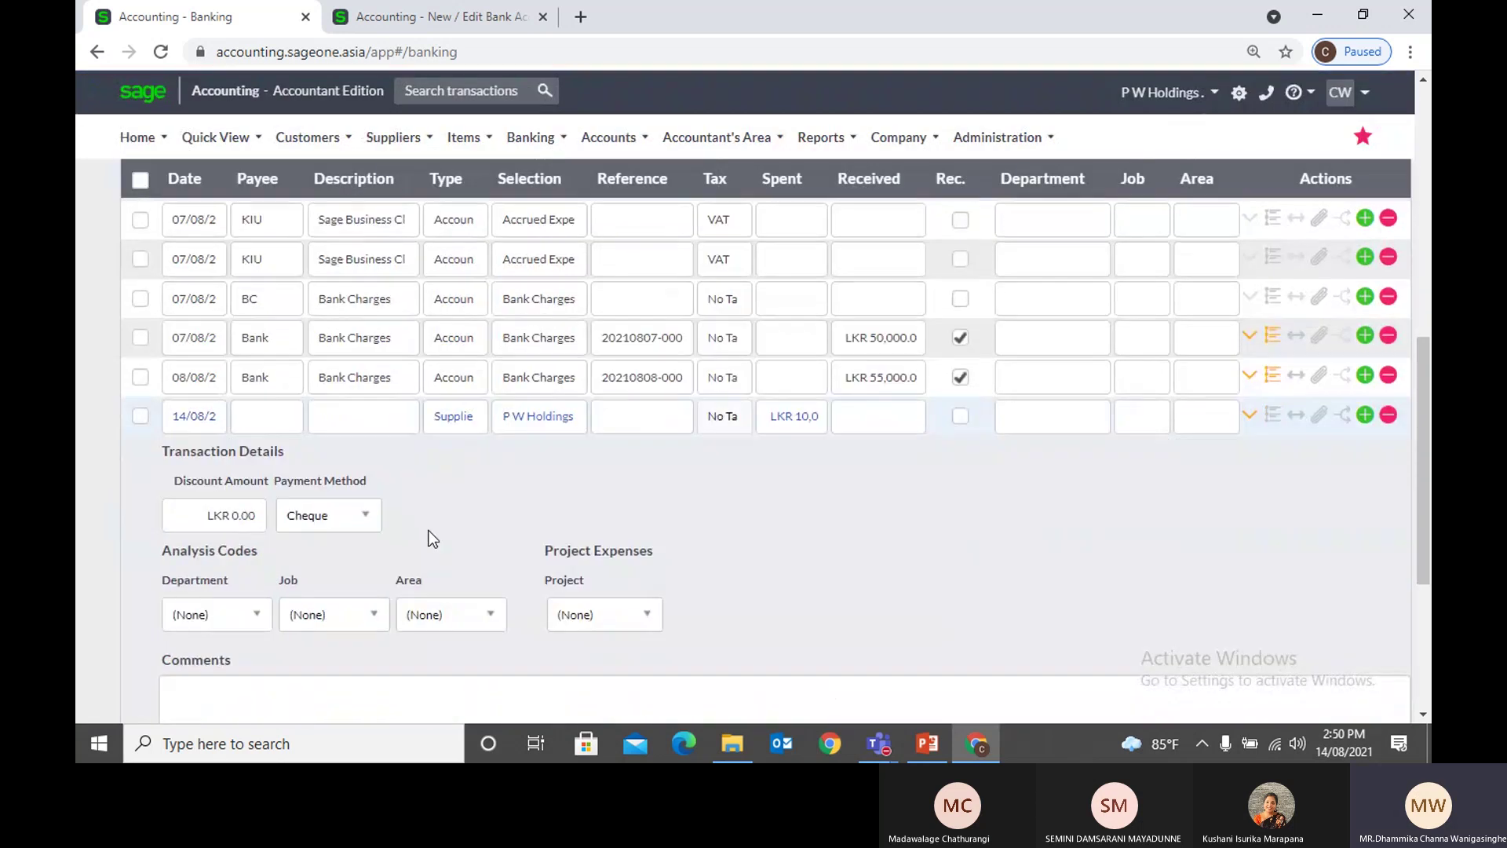
Step: Choose Cheque as the payment method in the P W Holdings line's transaction details
click(244, 615)
click(244, 615)
click(366, 516)
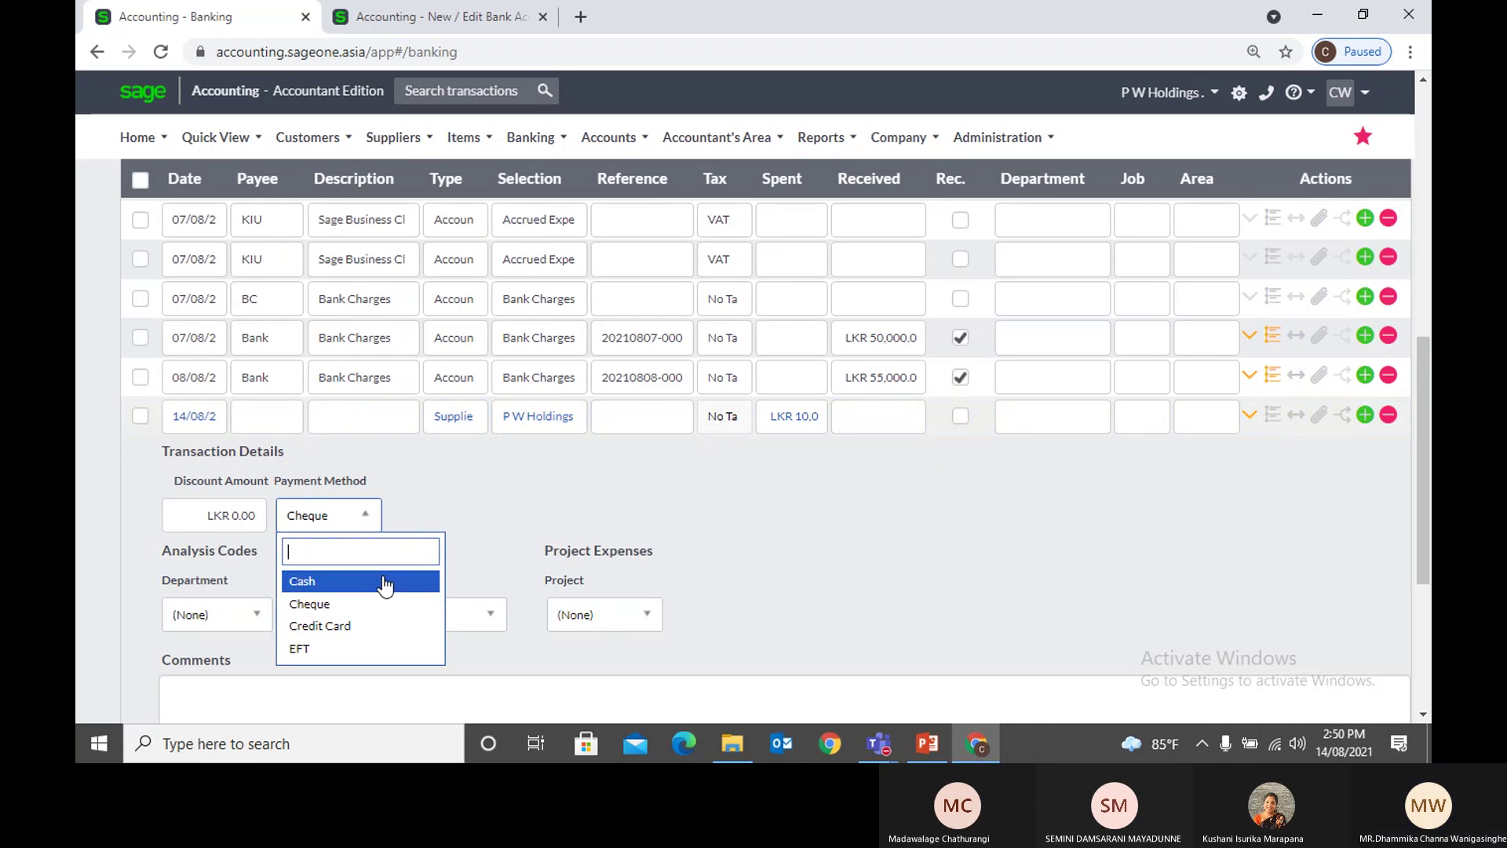
click(388, 611)
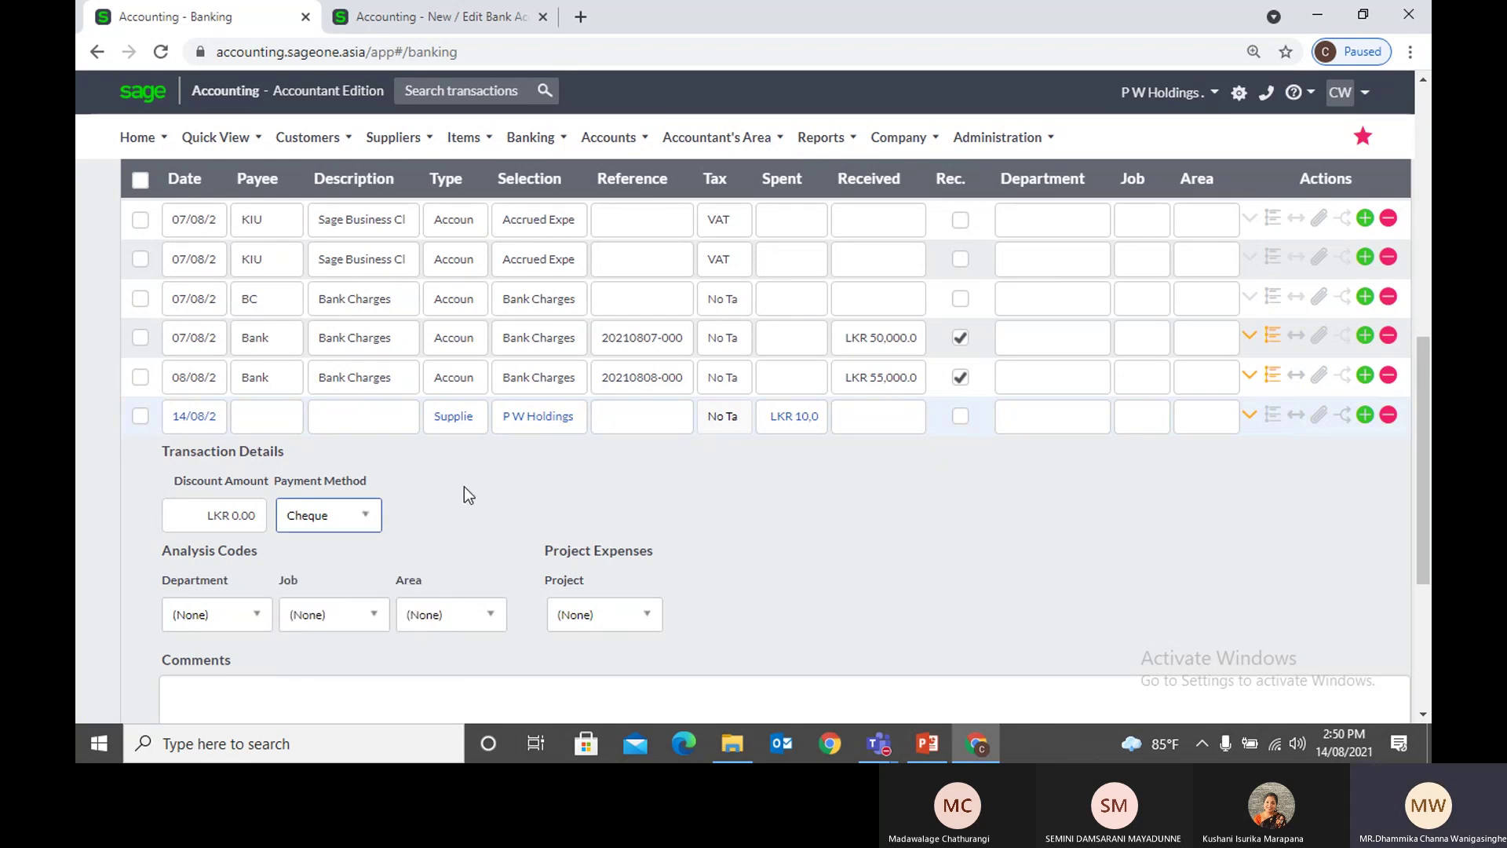
Step: Examine the paid and unpaid invoices in the P W Holdings line's invoice allocation, and close it without saving
scroll(464, 492, down, 1)
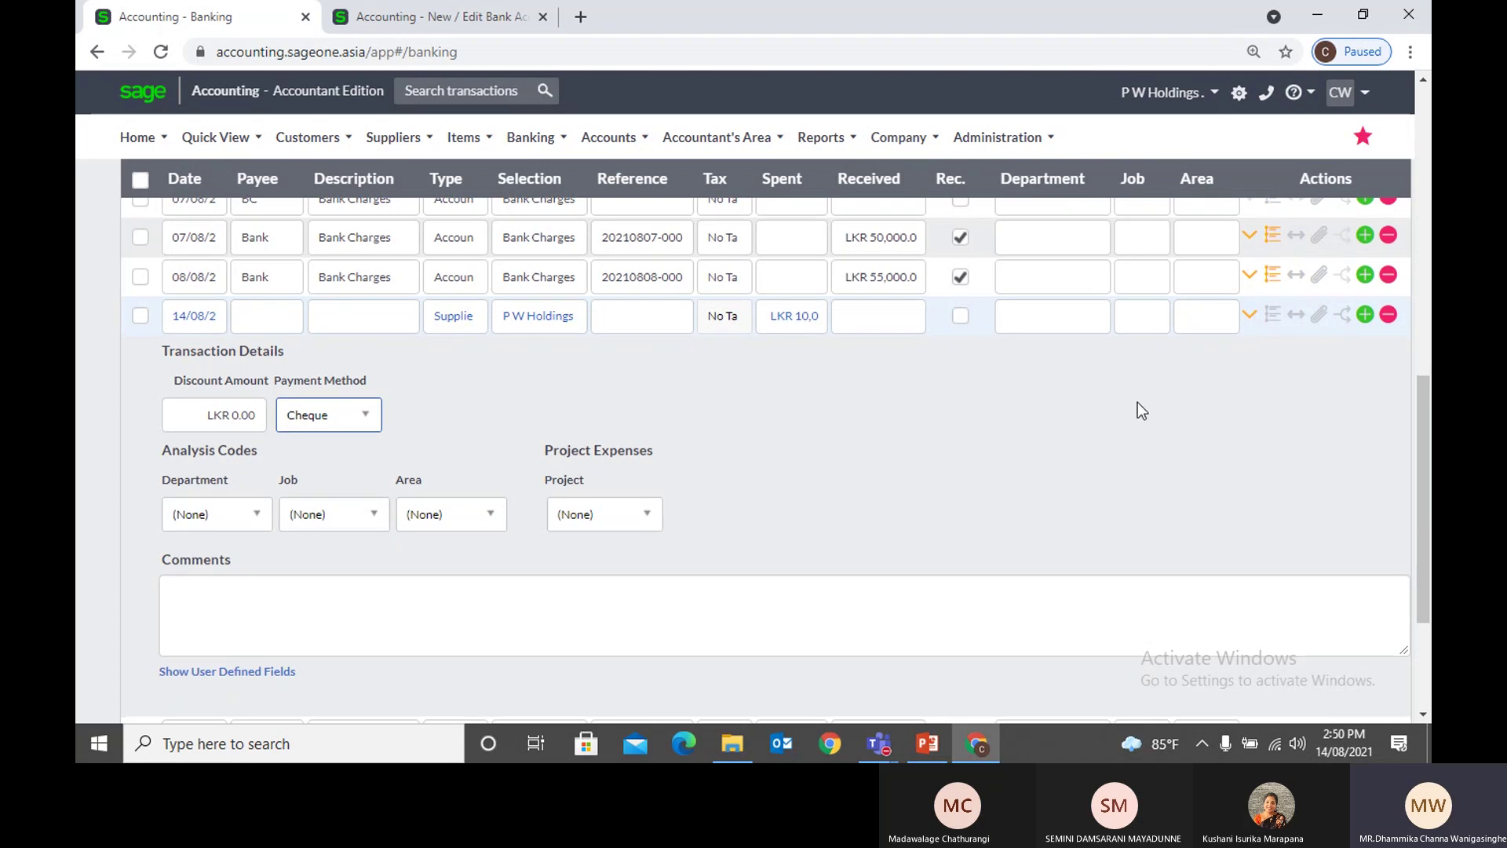
scroll(1138, 402, down, 3)
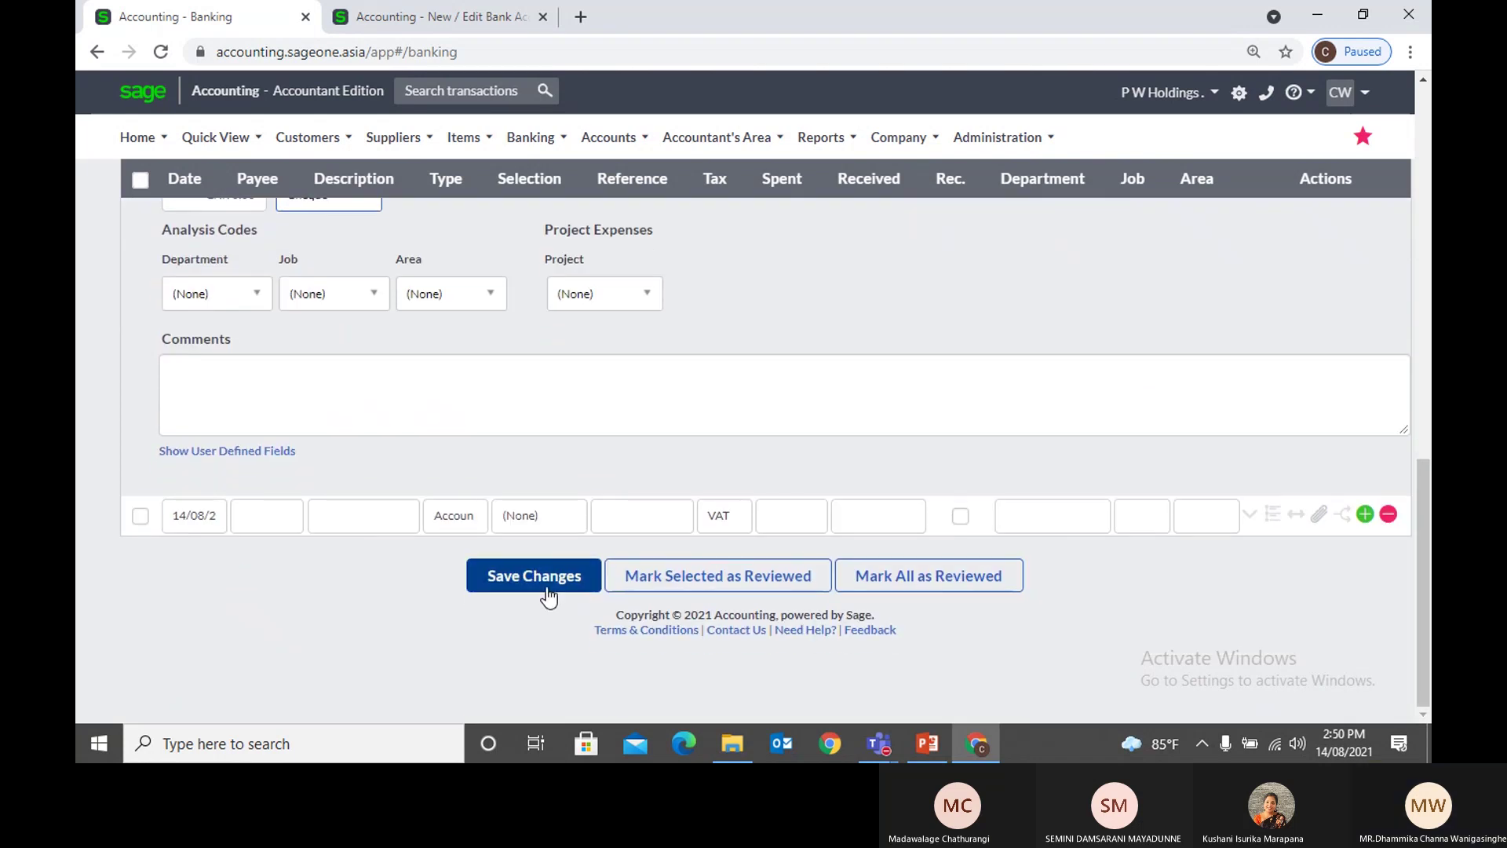
scroll(548, 592, up, 2)
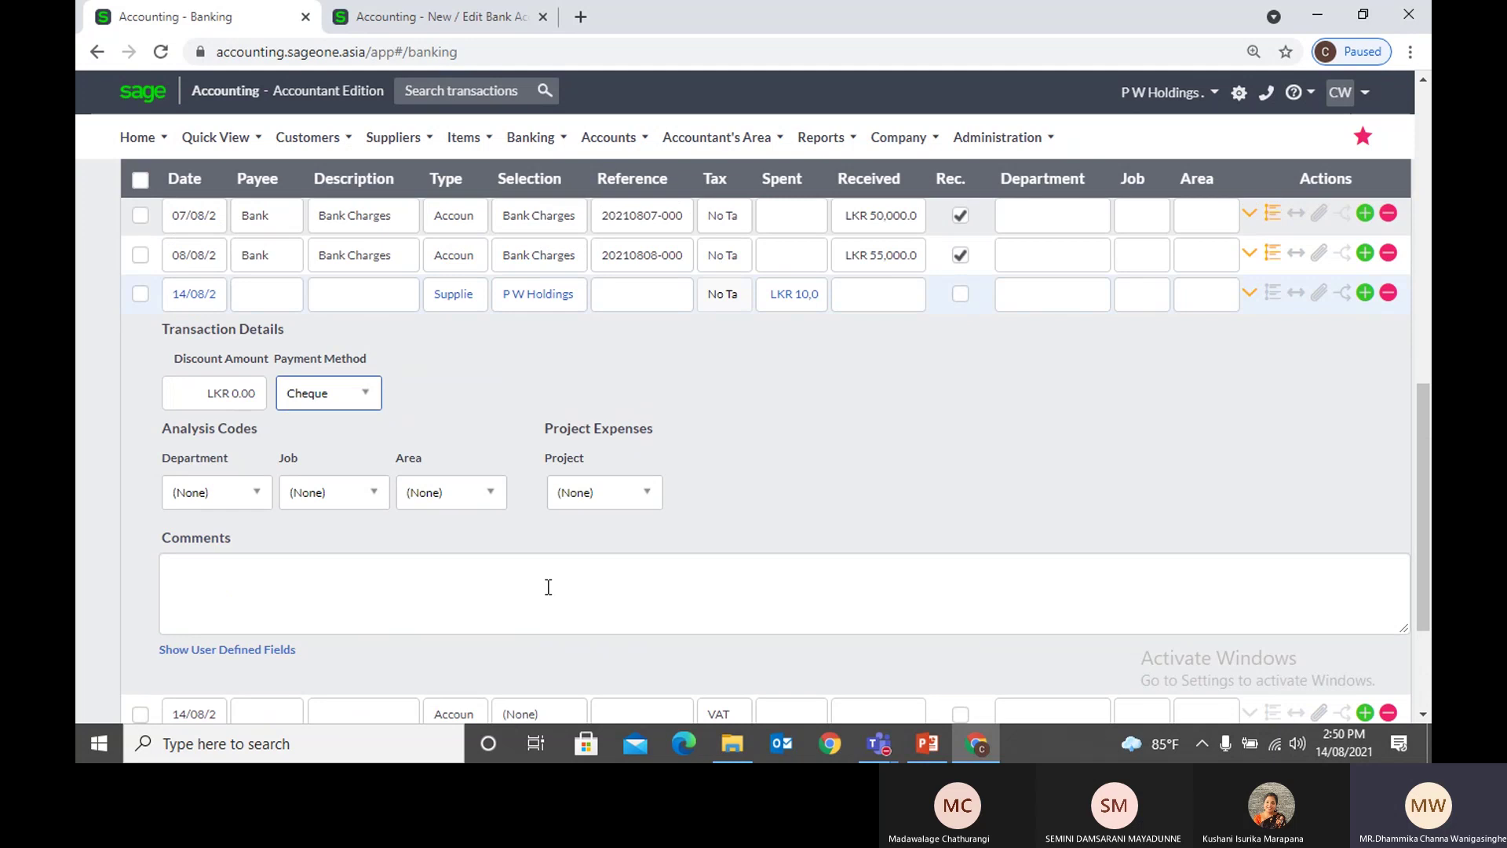
scroll(1116, 433, up, 1)
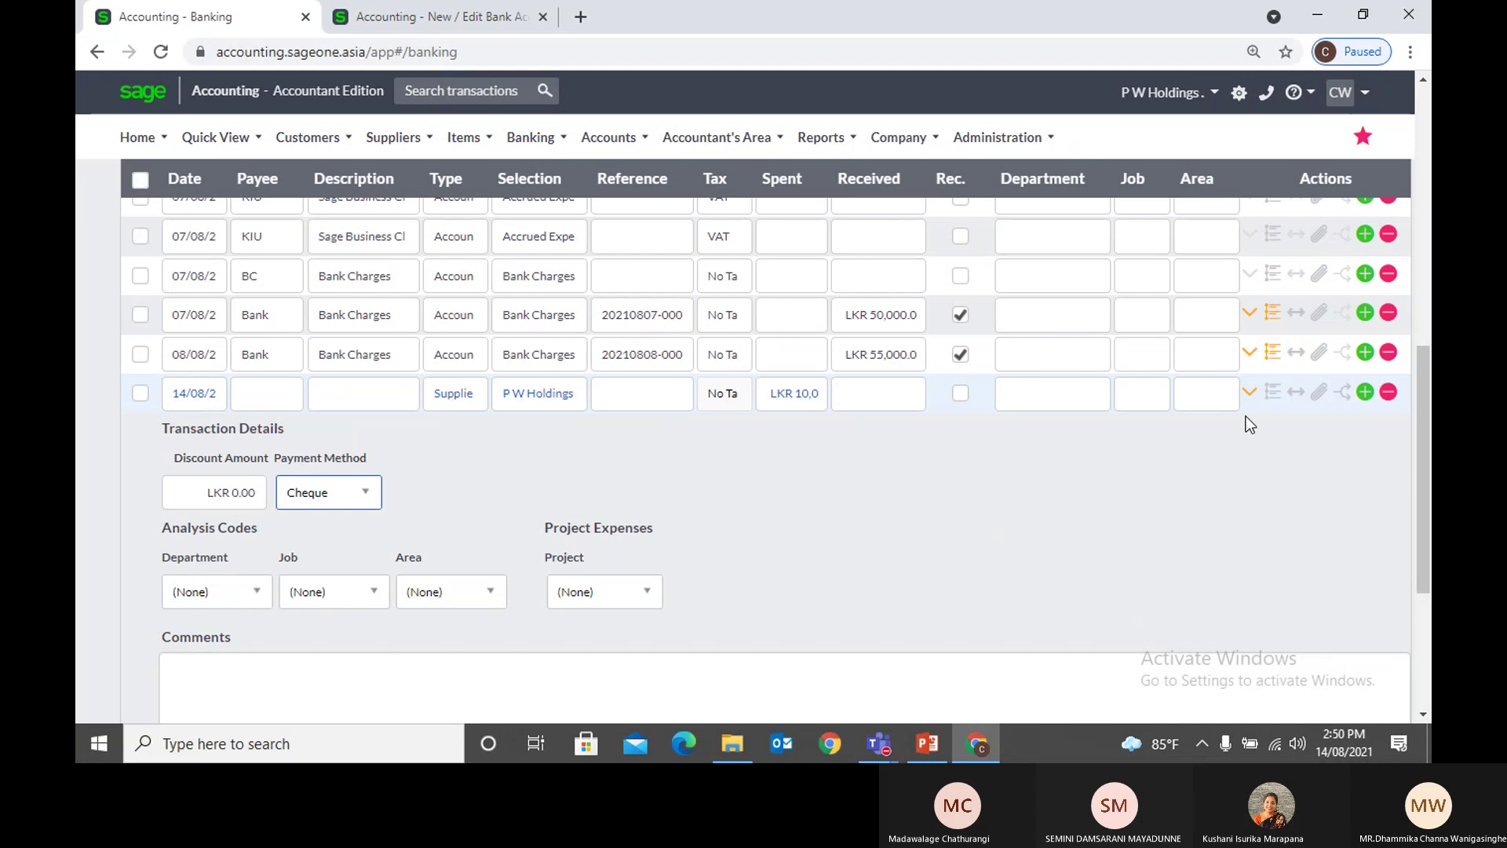
click(1327, 394)
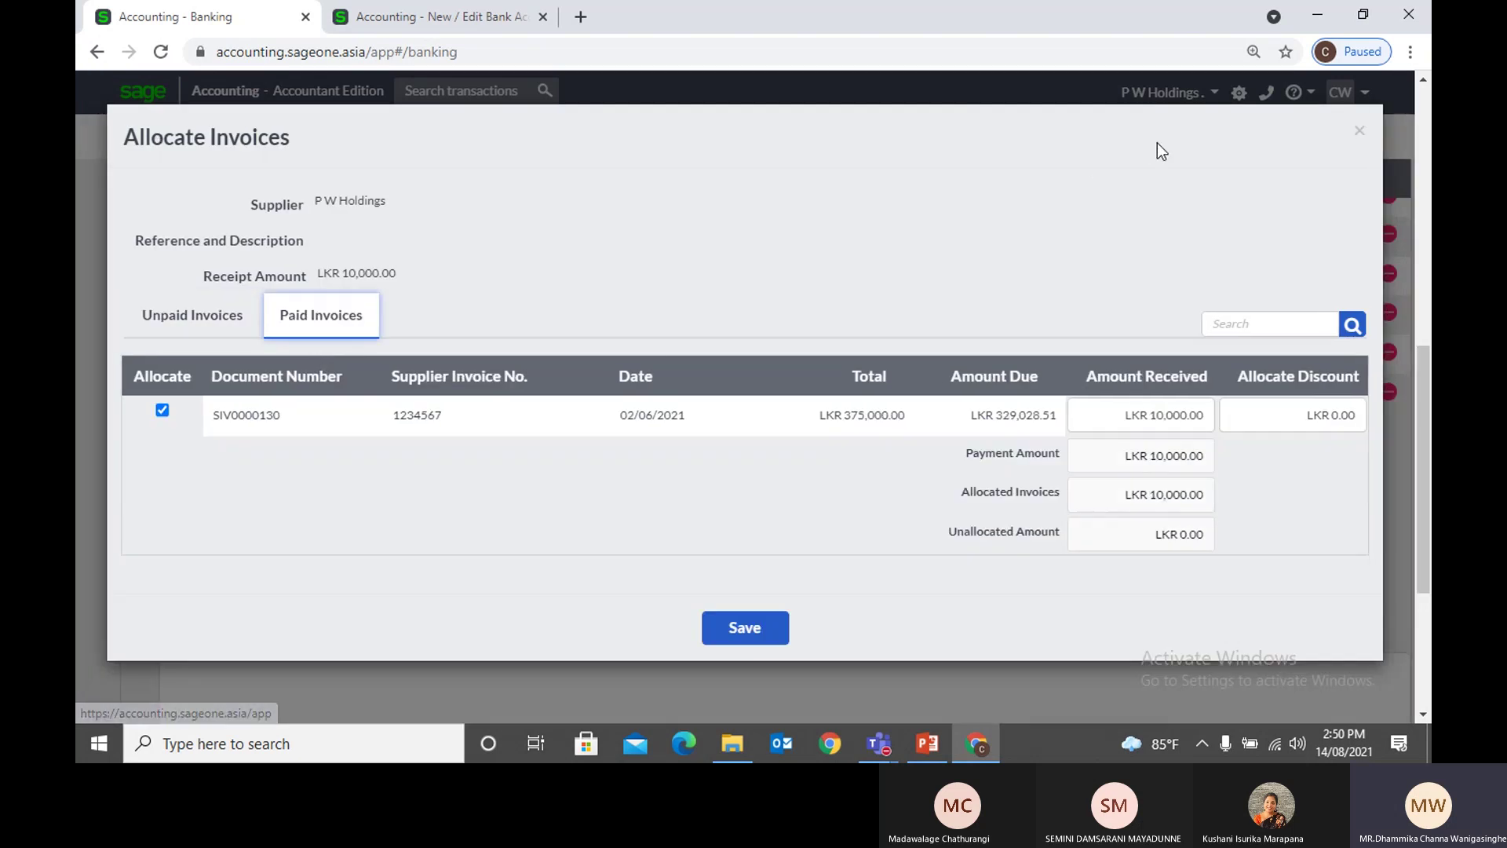
click(1358, 133)
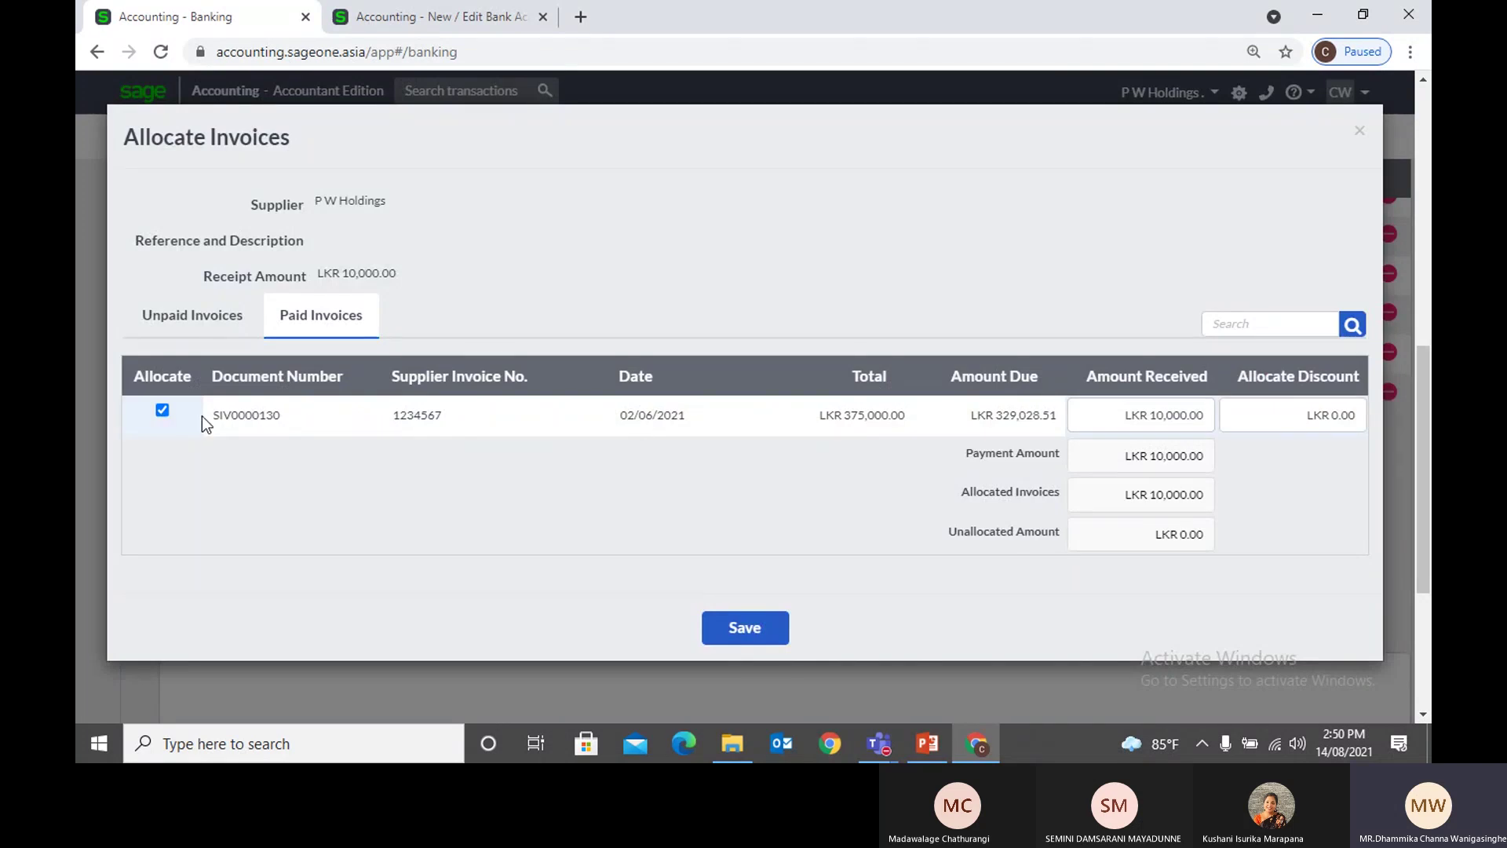
click(240, 317)
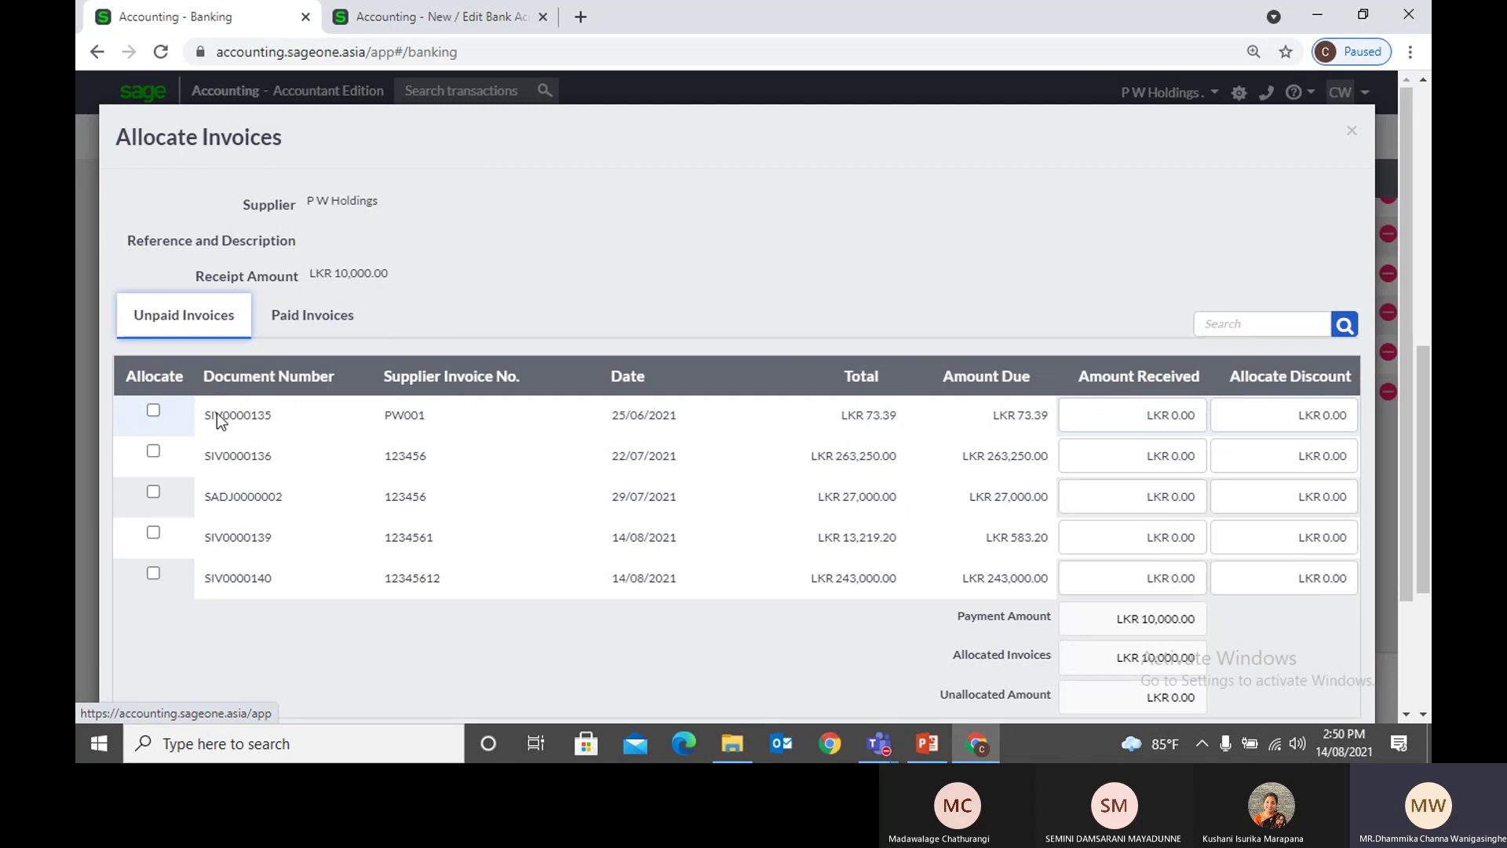
click(1349, 131)
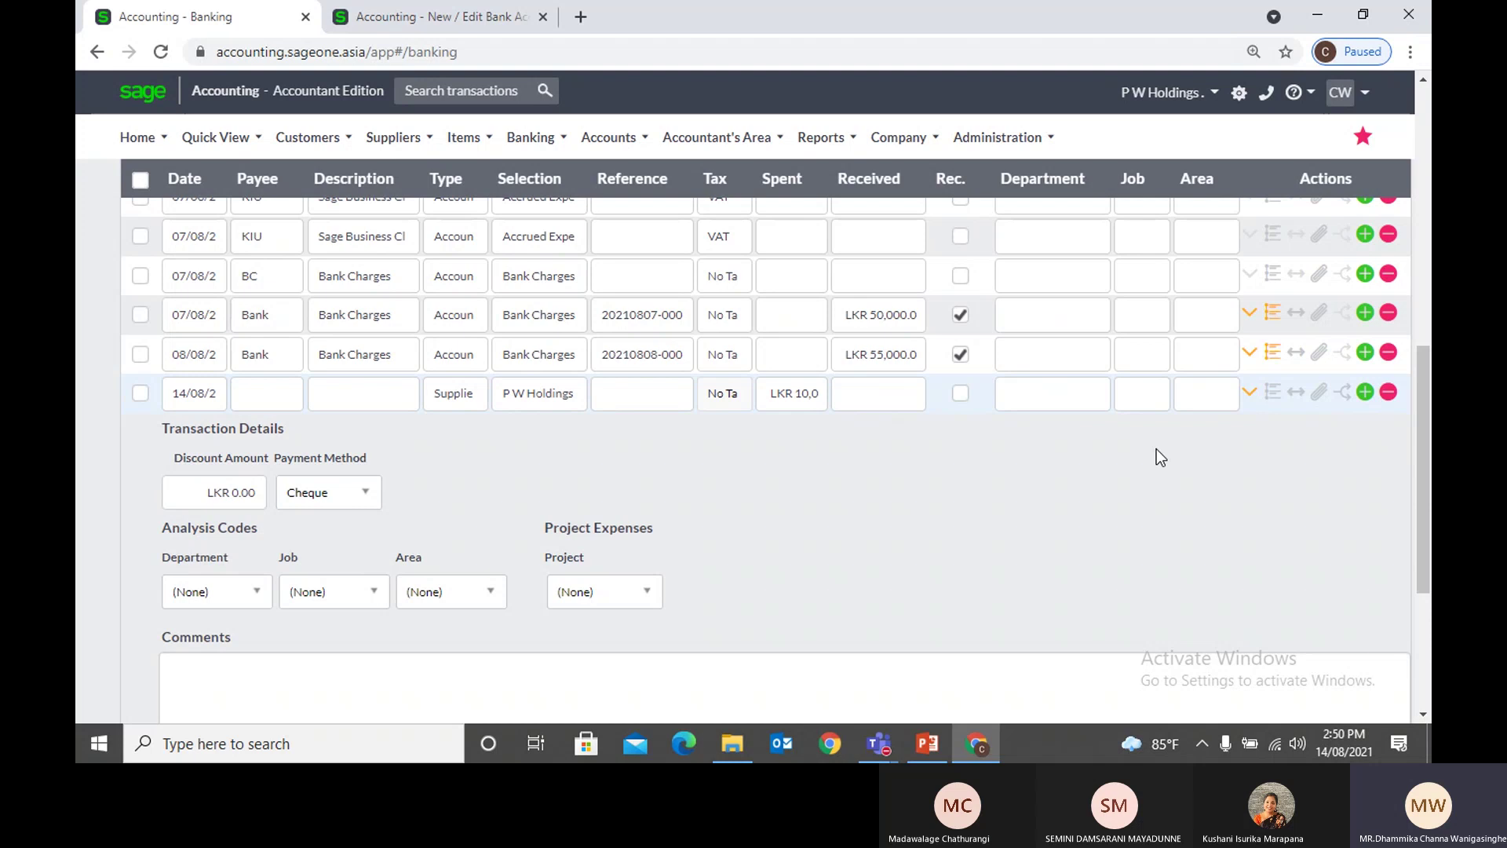
Step: Collapse the transaction details of the P W Holdings supplier line
scroll(799, 503, down, 1)
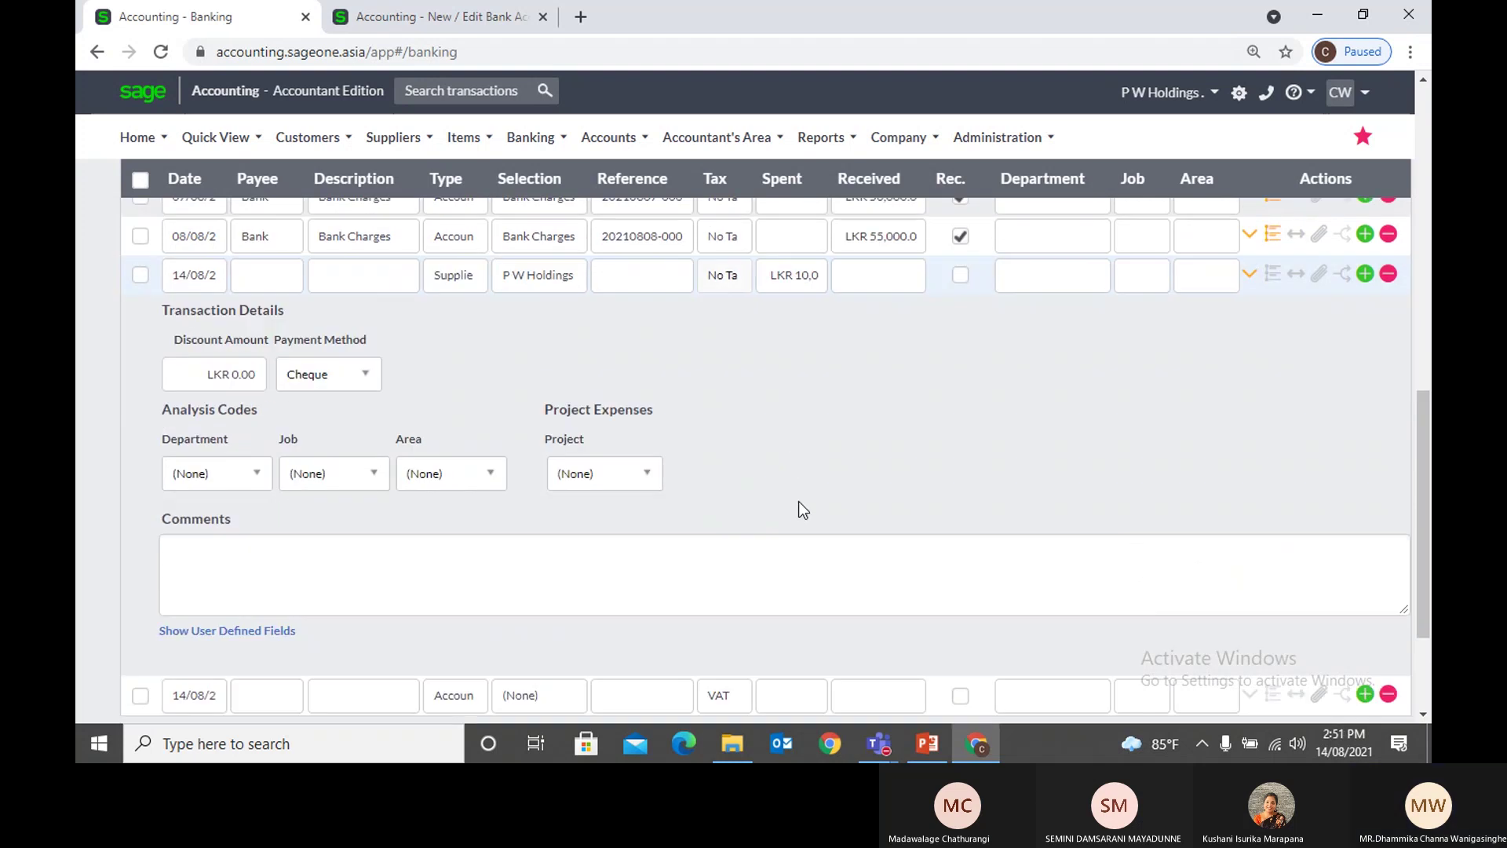
scroll(801, 509, down, 1)
scroll(334, 506, up, 3)
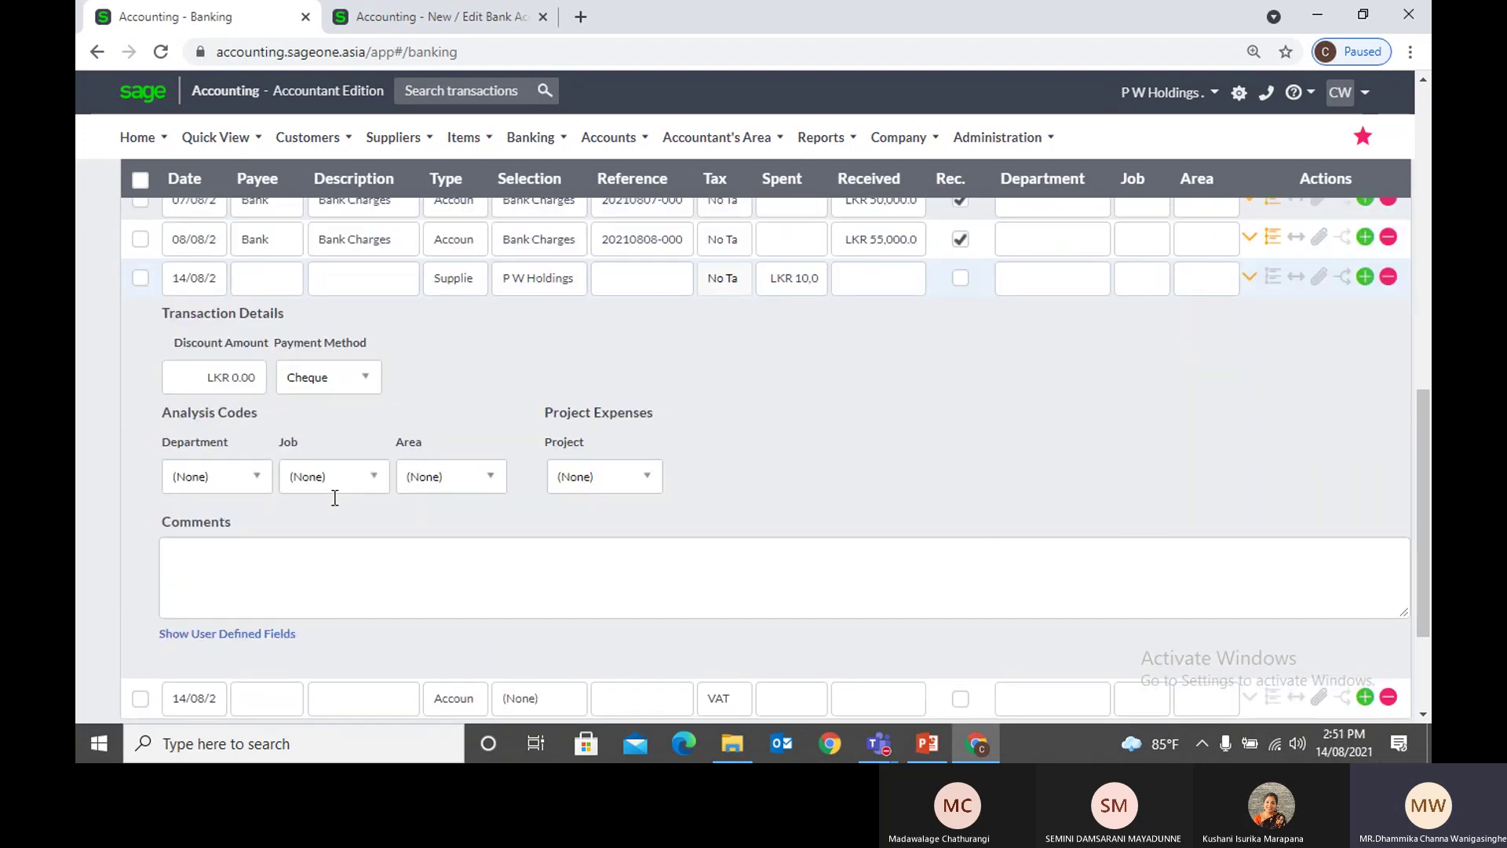
click(1175, 403)
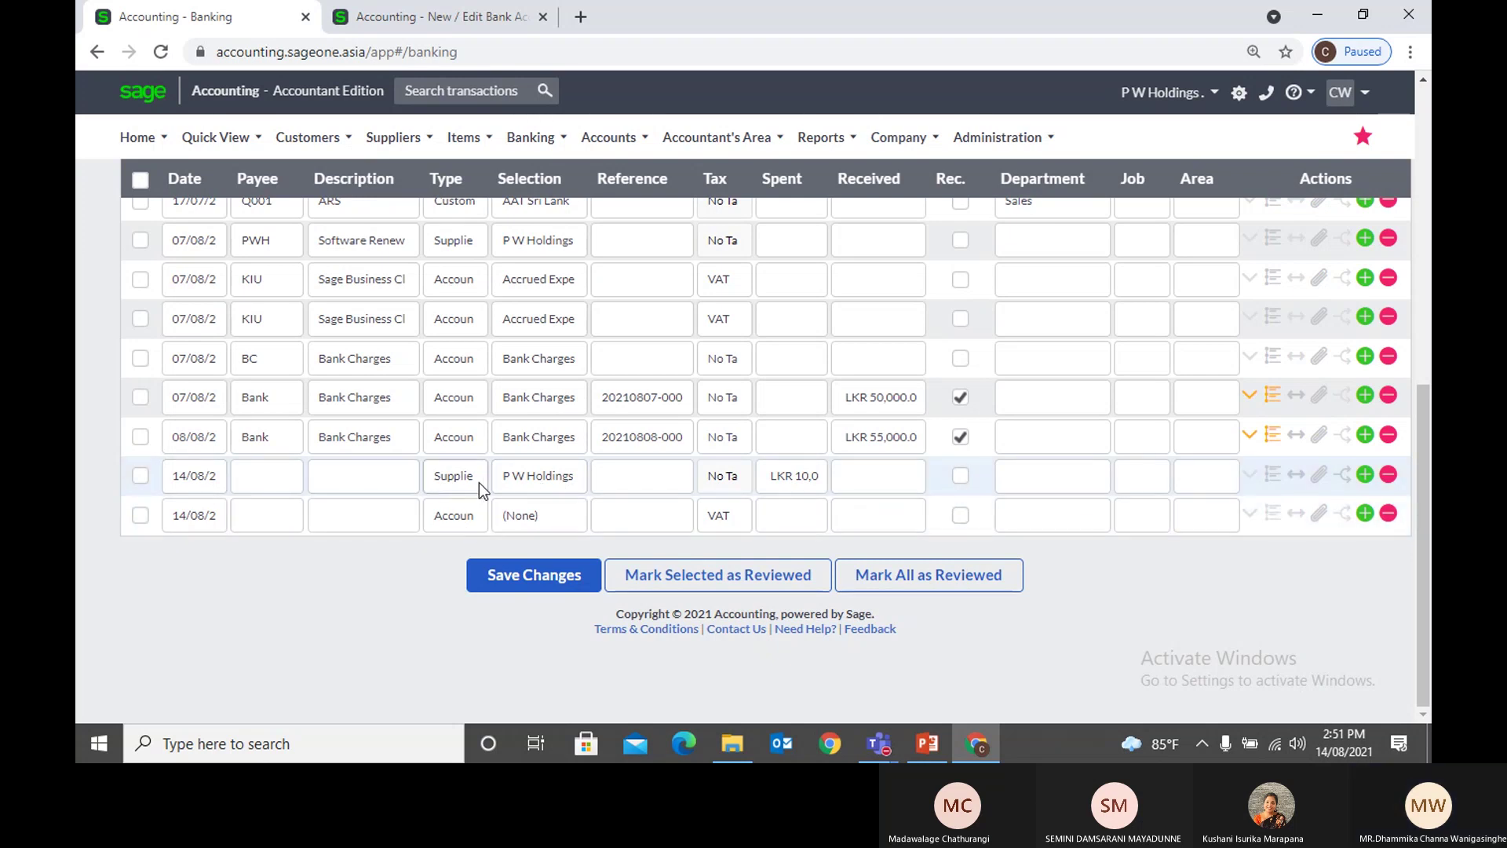
Step: Look at the form for adding a new supplier from the line's supplier selection, and close it without saving
click(554, 482)
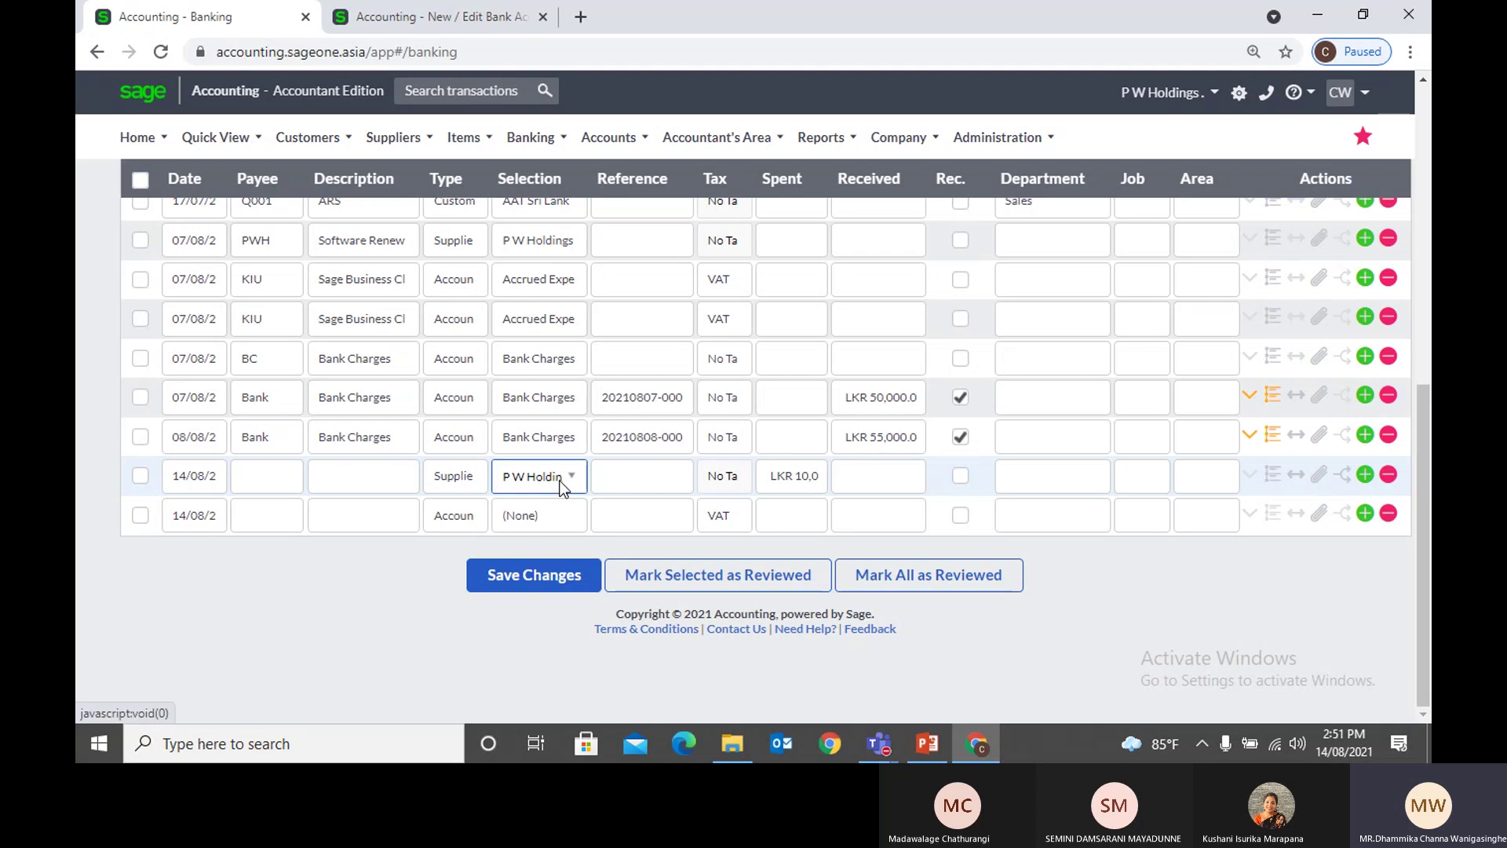
scroll(549, 298, up, 6)
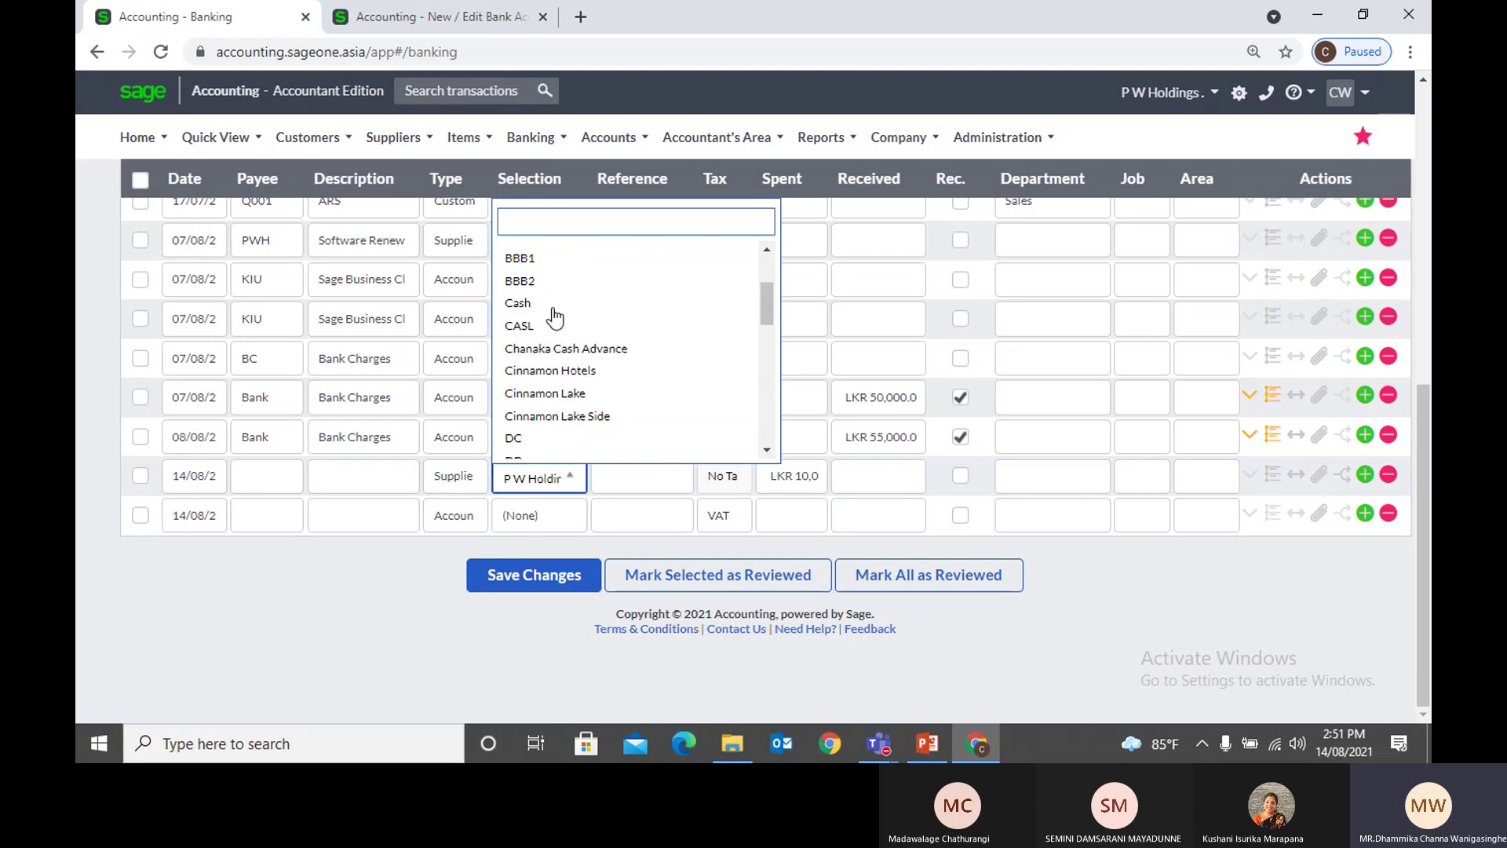
scroll(549, 292, up, 1)
click(548, 285)
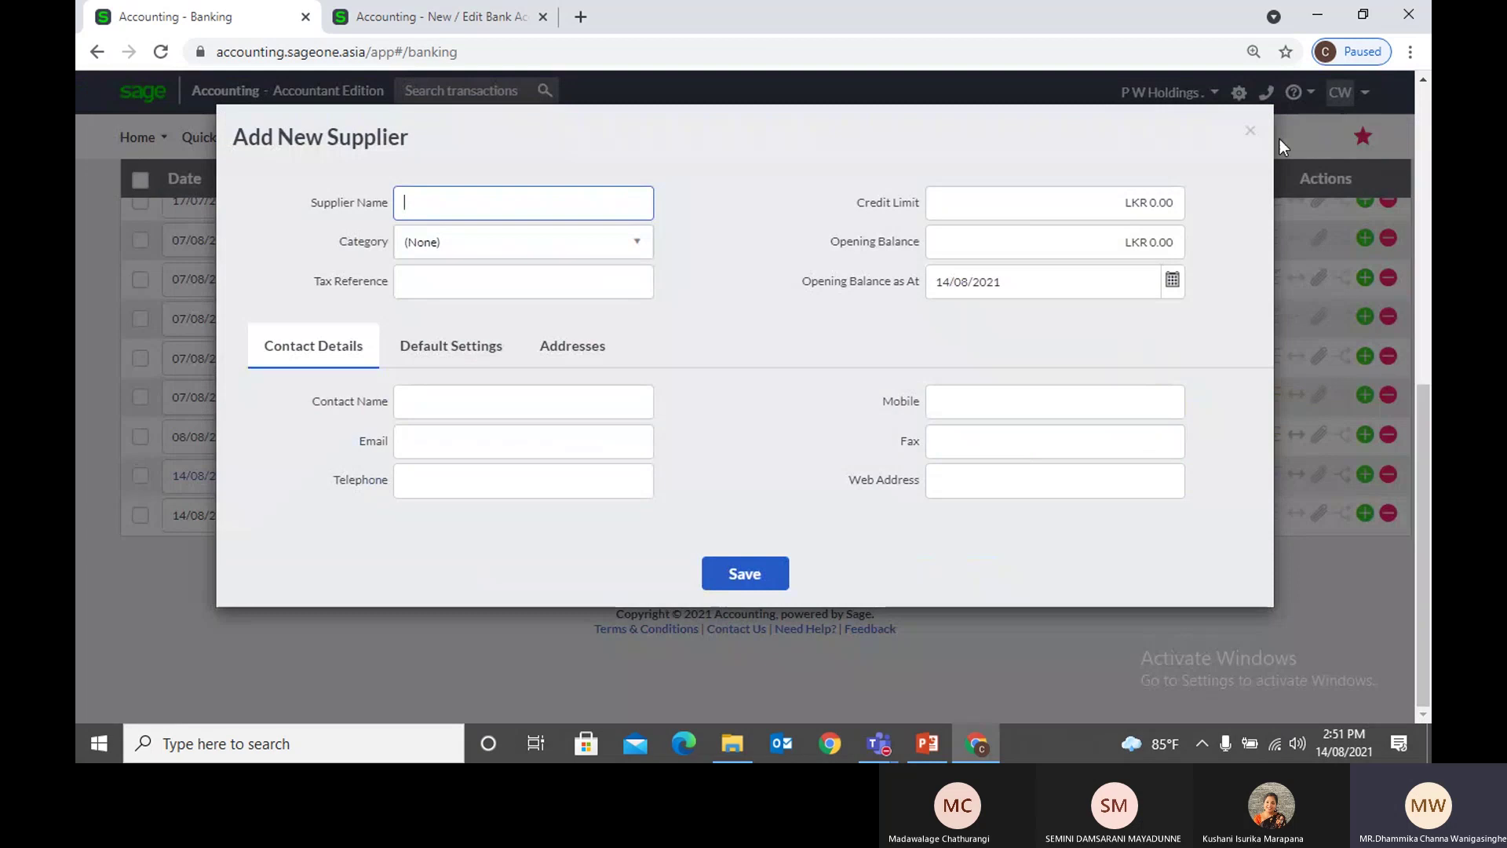
click(1254, 132)
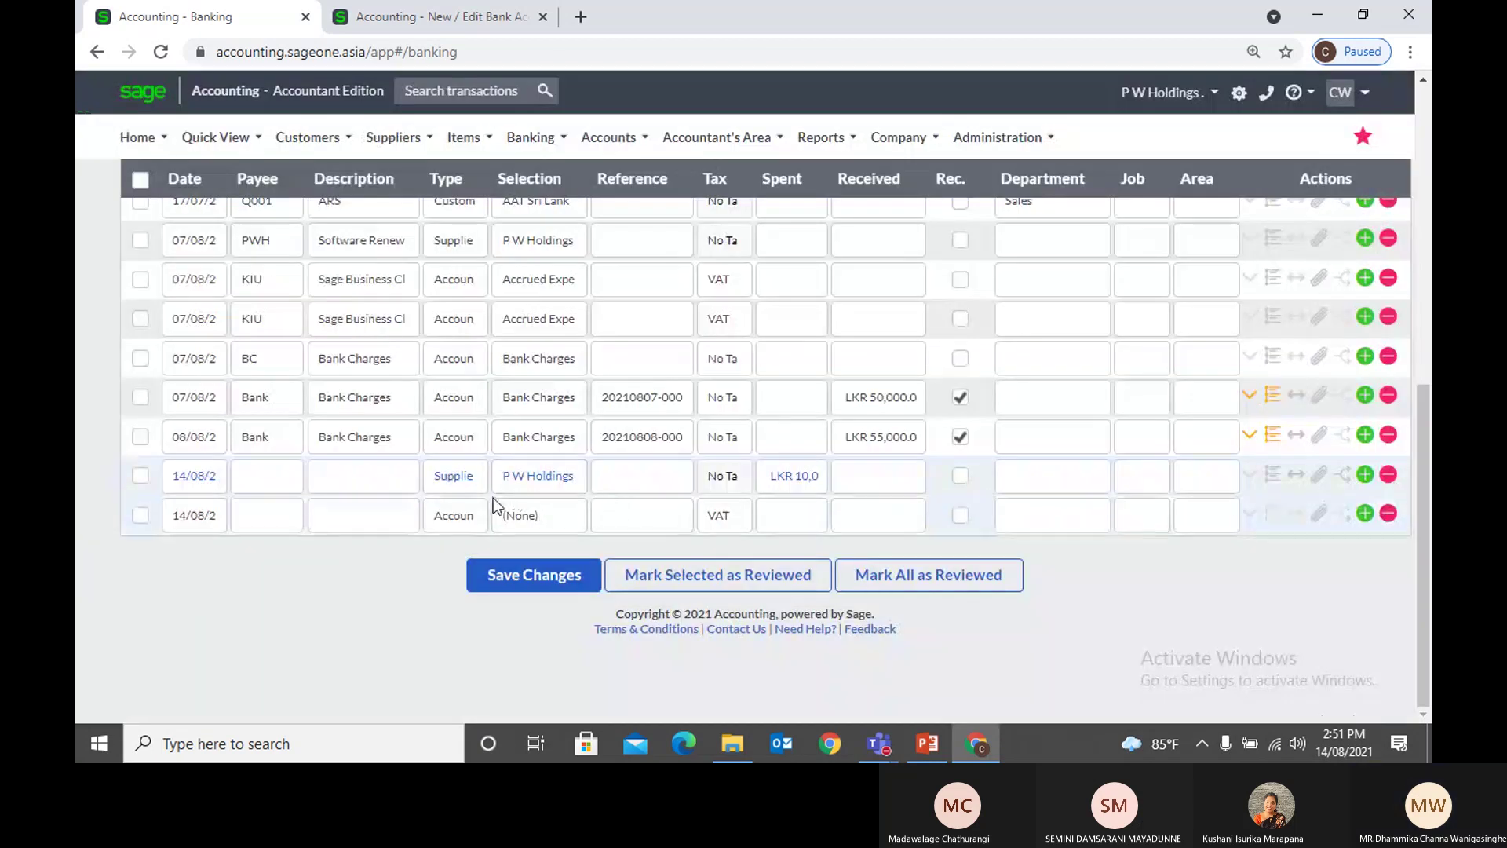
Step: Open the split transactions of the P W Holdings line and set the first split line's exclusive amount to 2500
click(1297, 476)
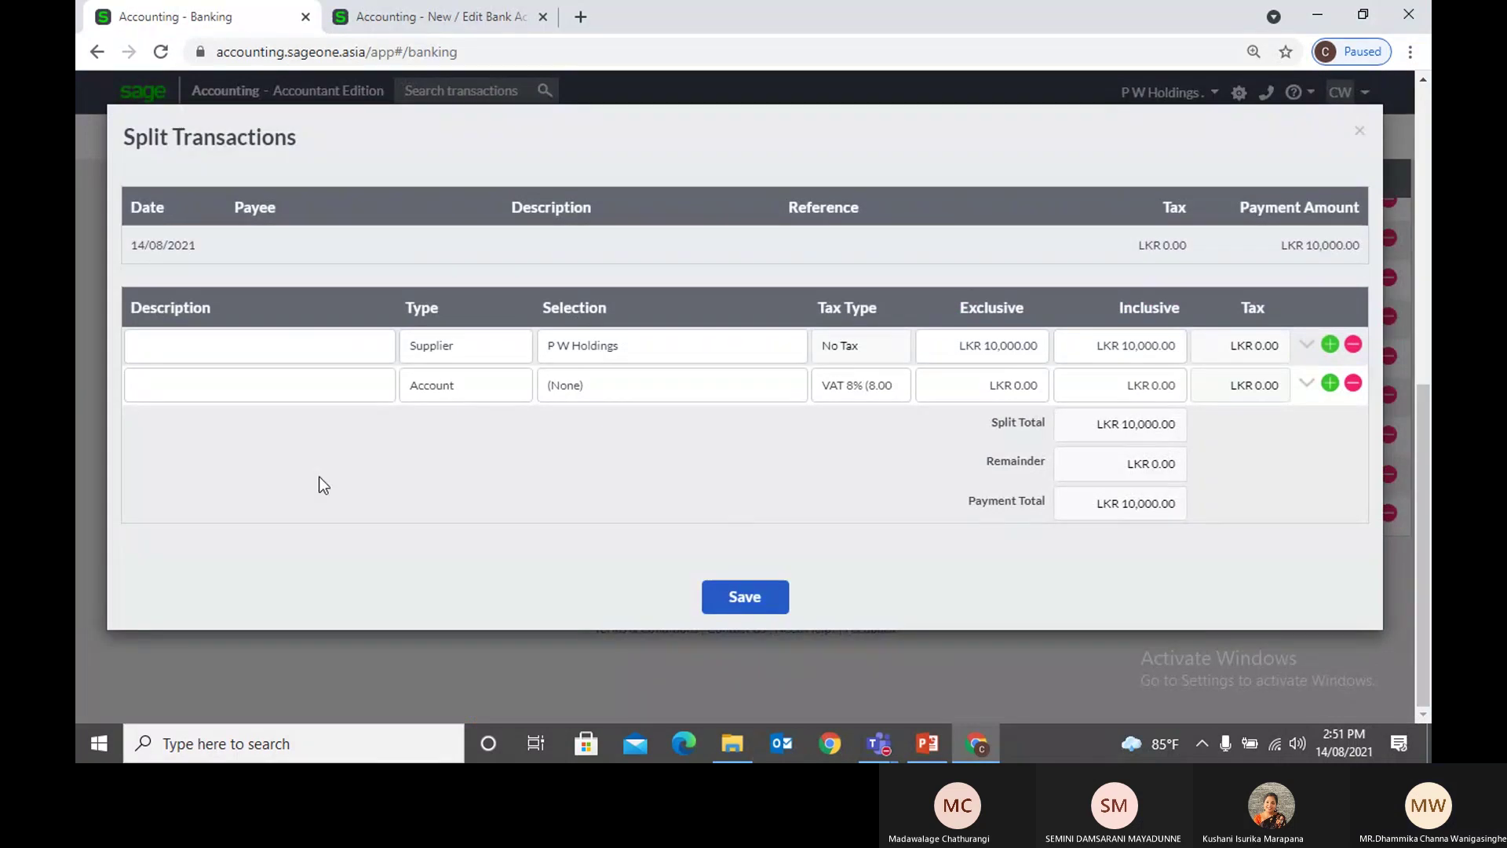
click(496, 348)
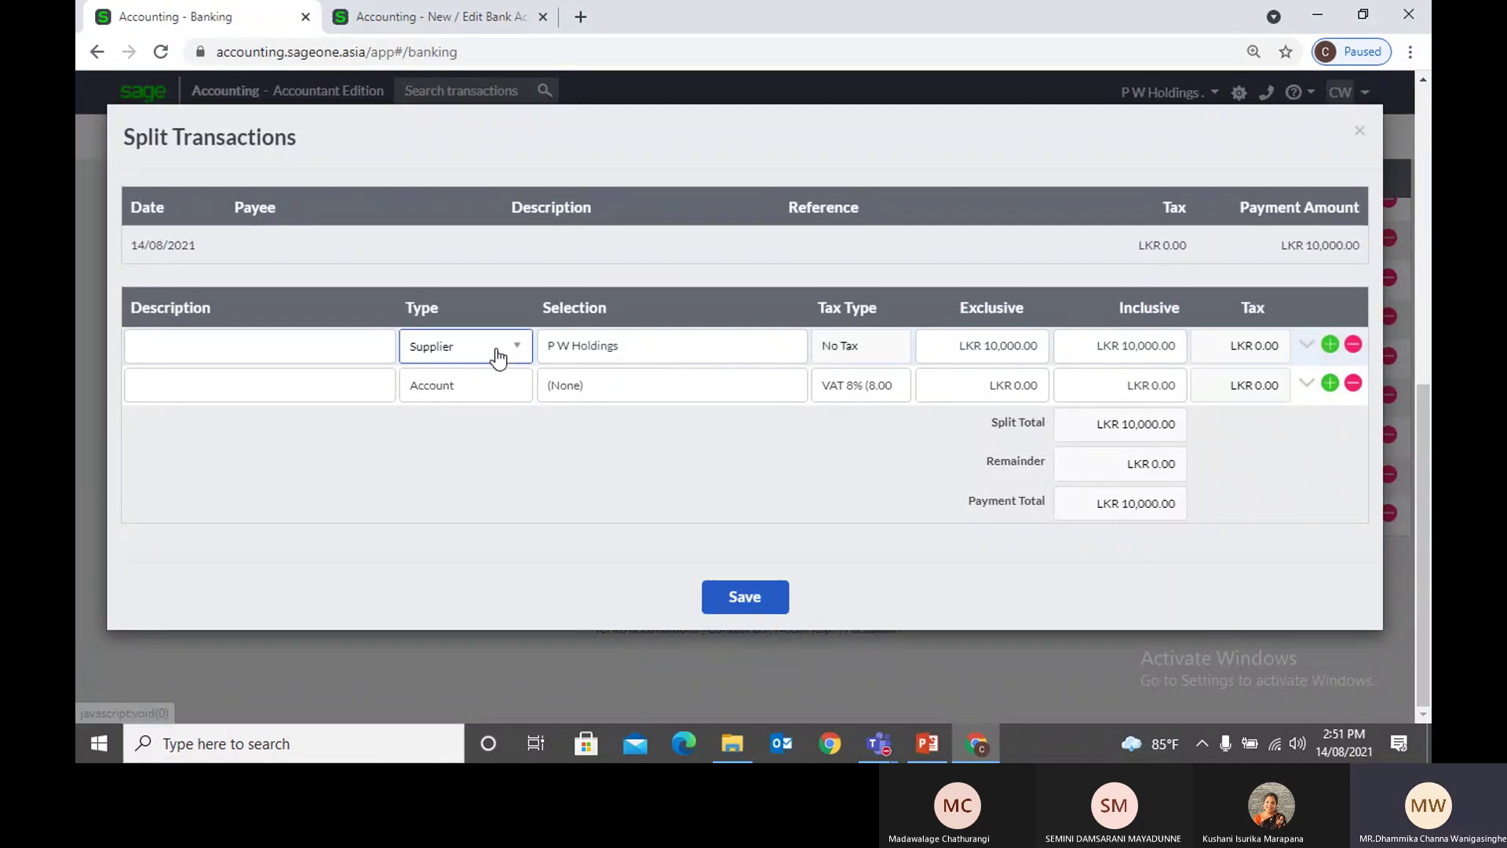
click(602, 347)
click(603, 345)
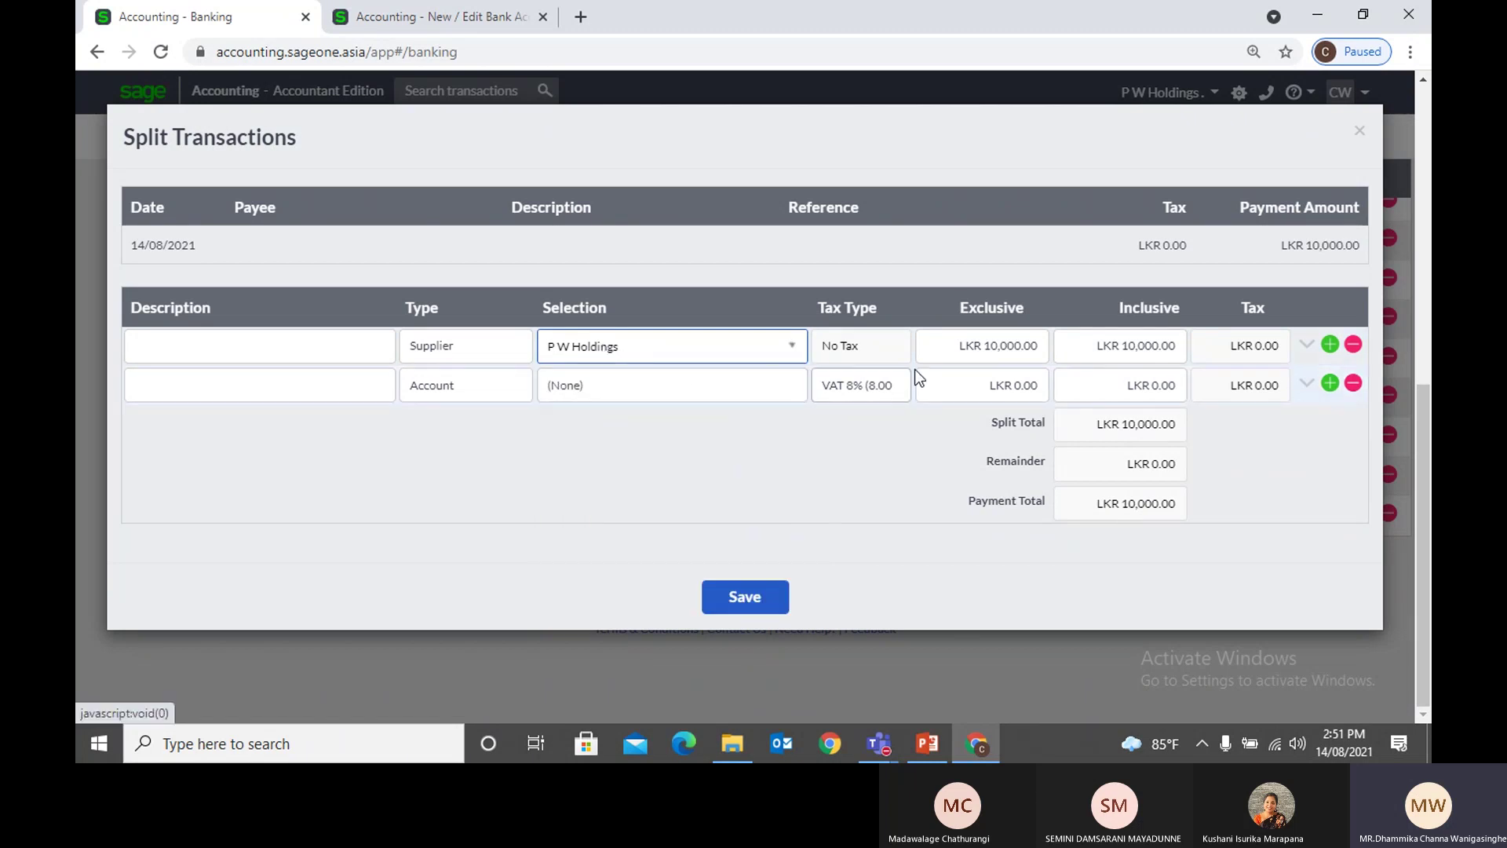
click(959, 346)
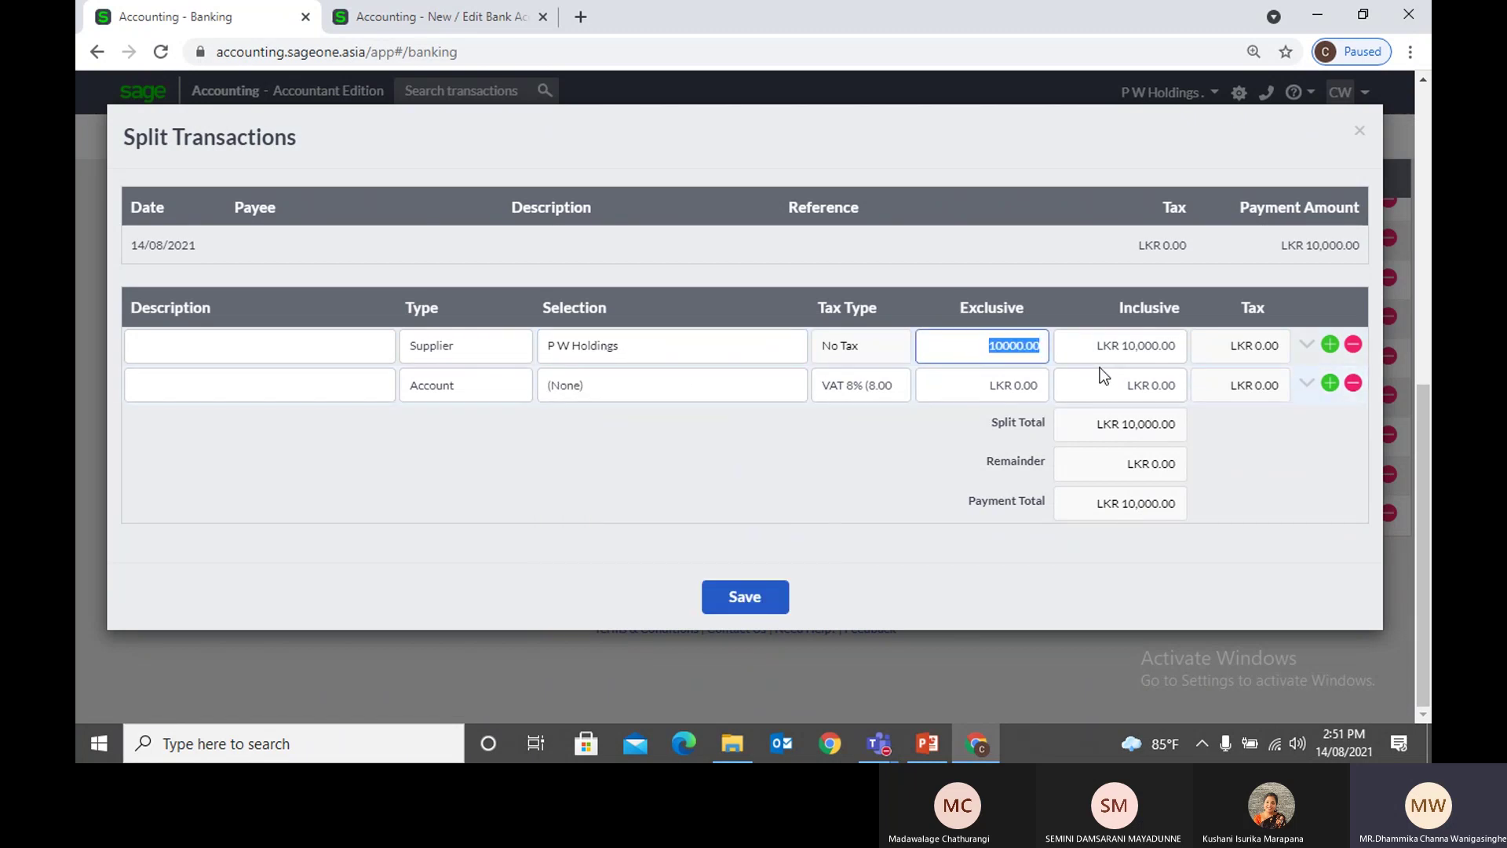
text(2500)
key(Tab)
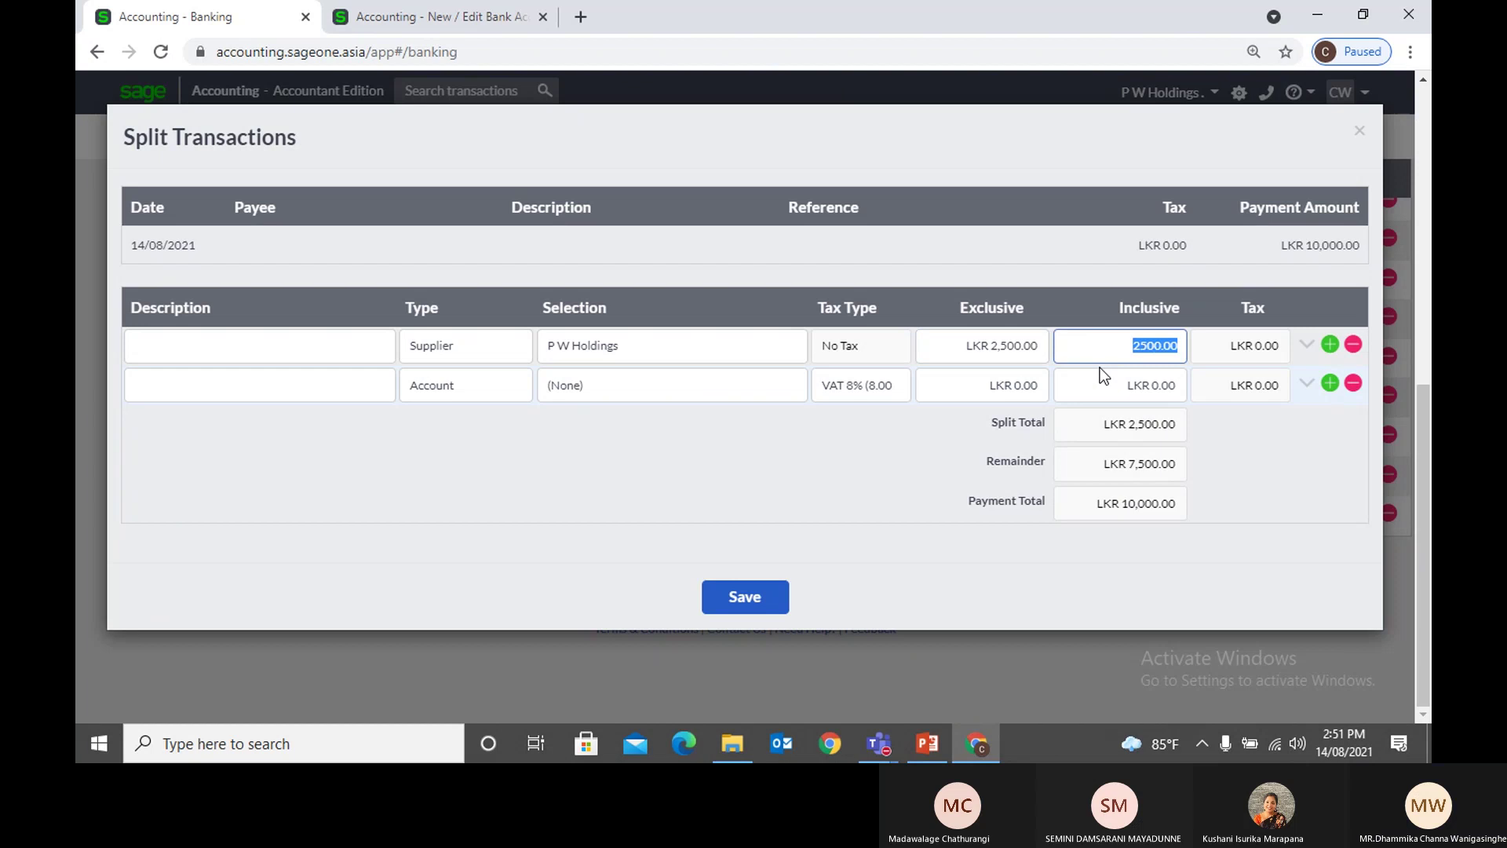
Step: Set the second split line's type to Supplier and select Cash as its supplier
click(487, 385)
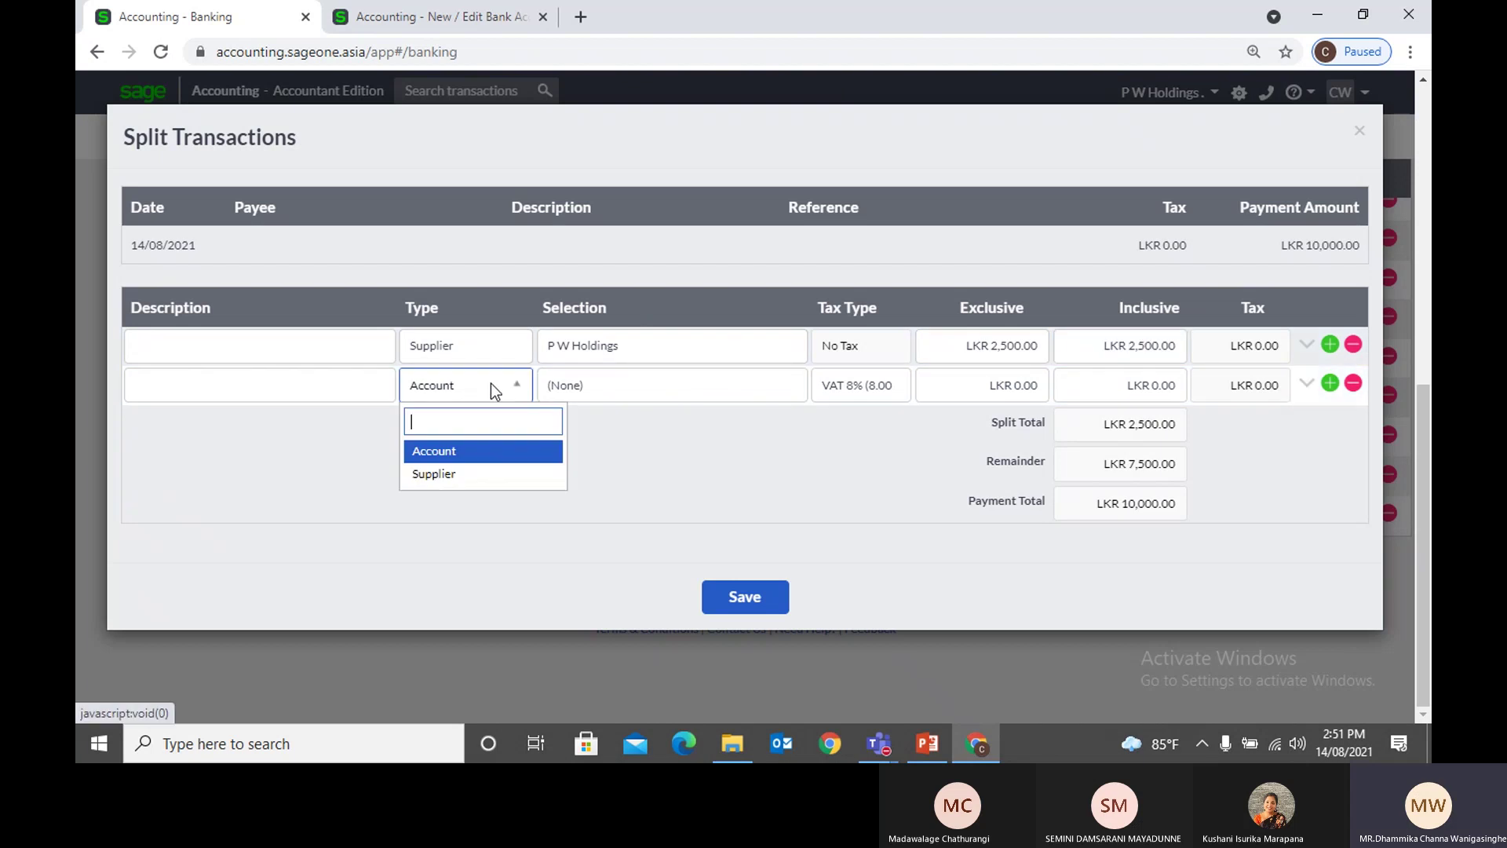
click(492, 473)
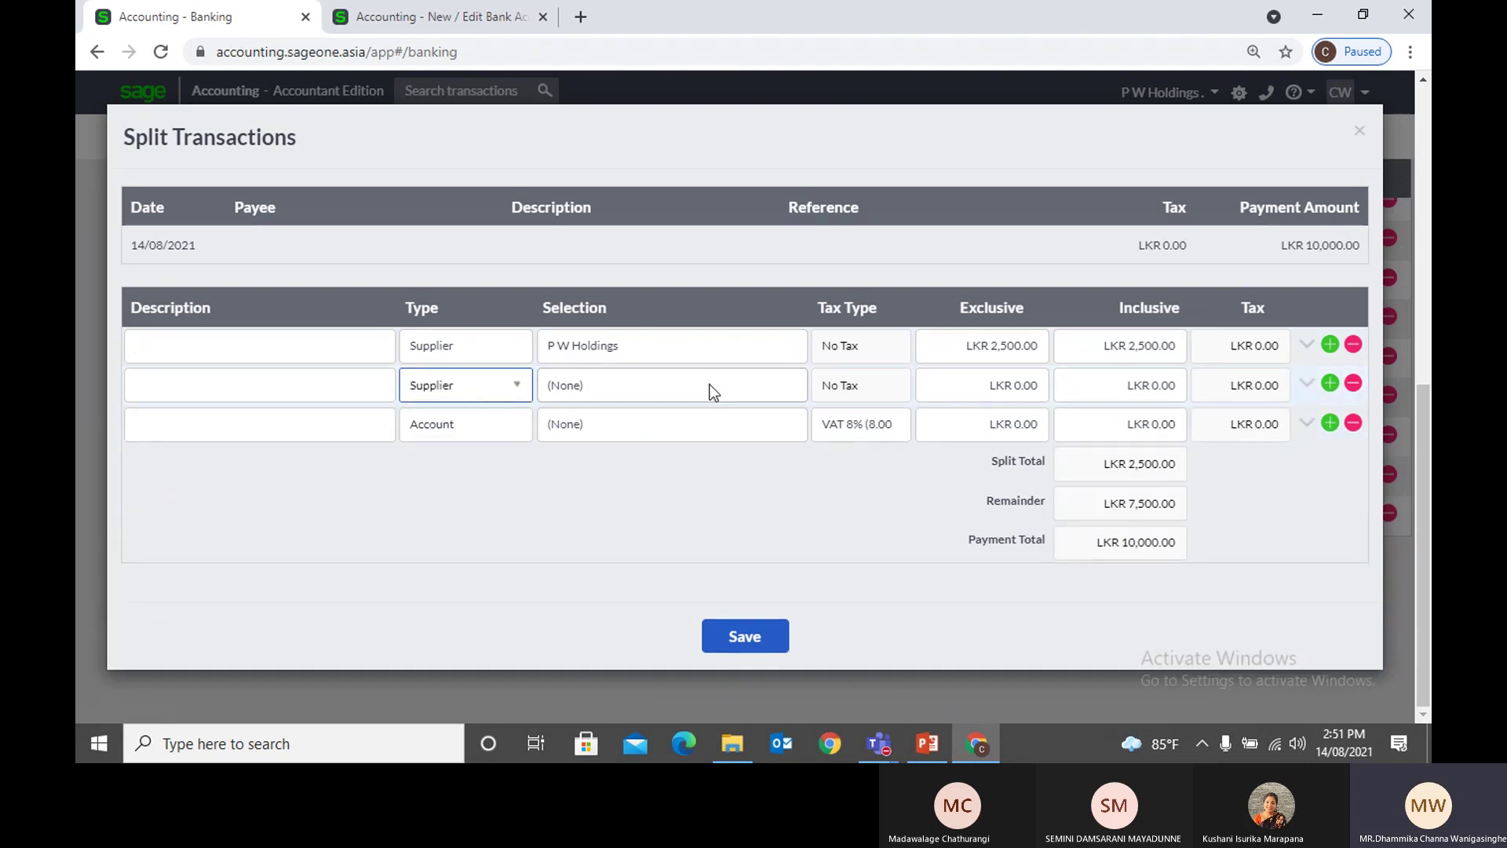
click(711, 390)
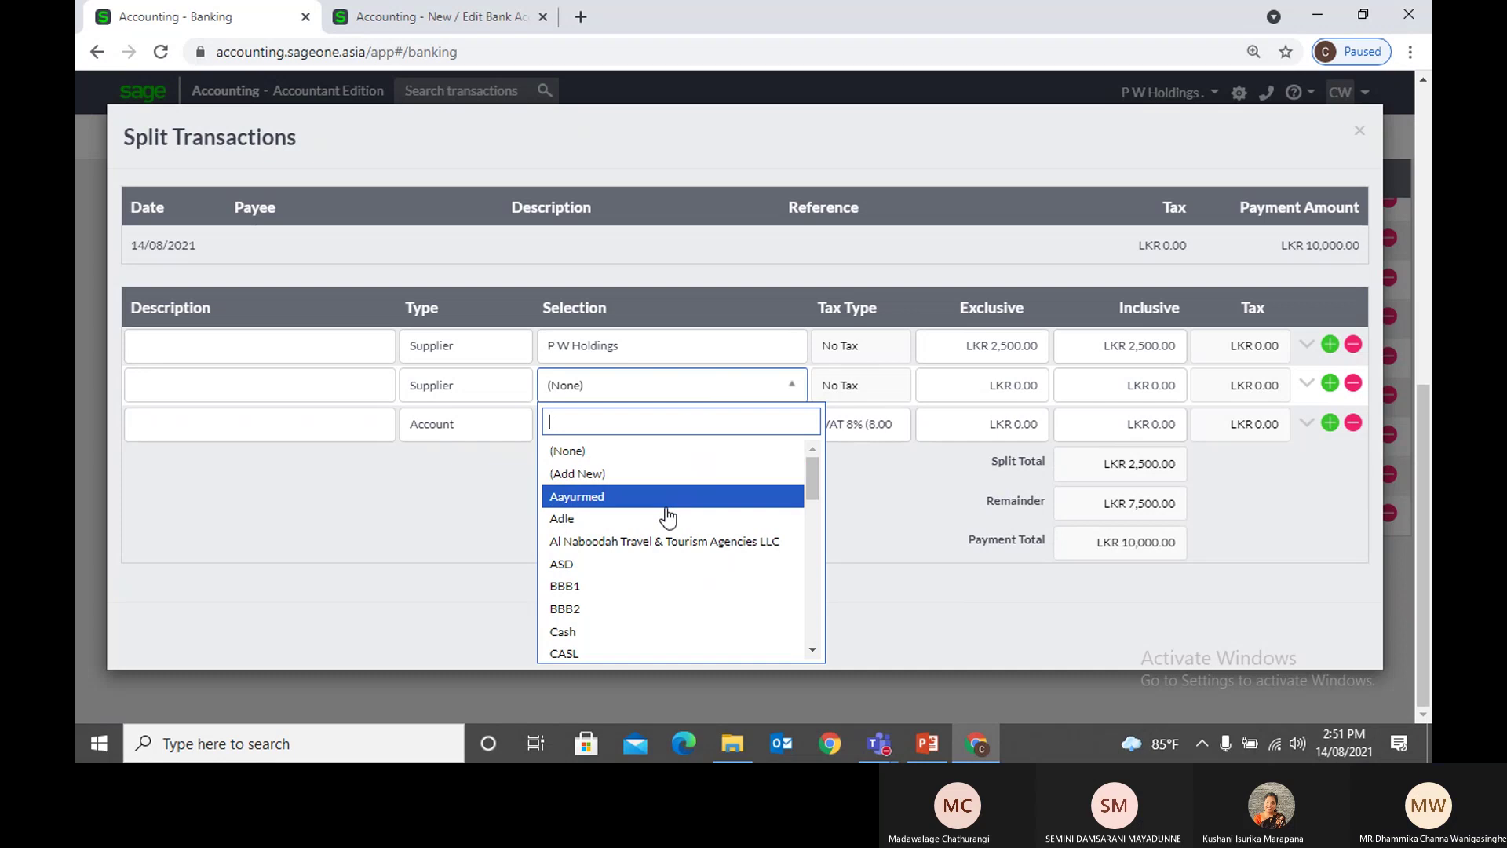
scroll(665, 576, down, 3)
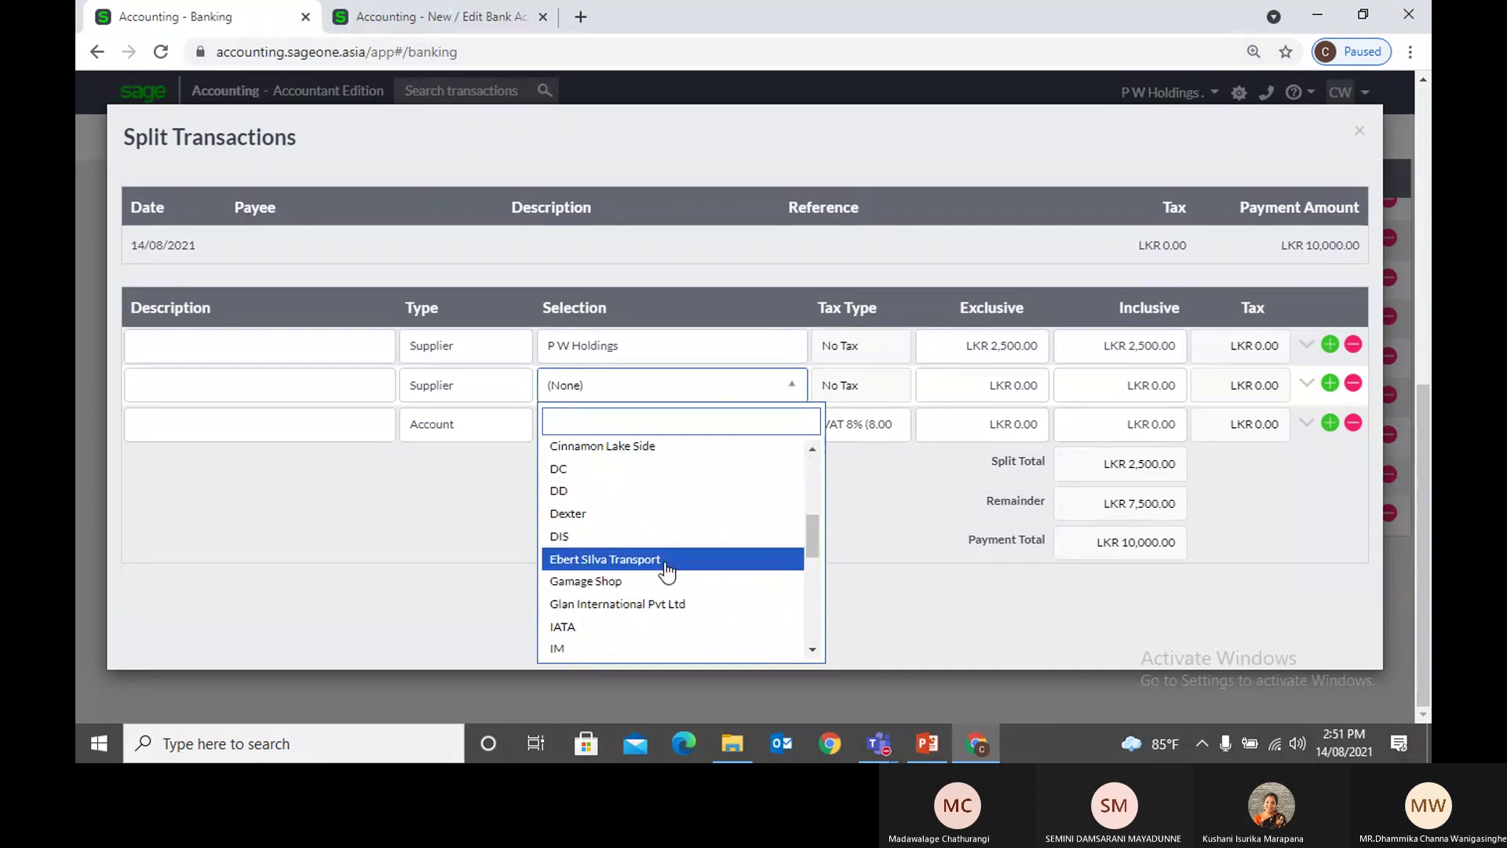
scroll(648, 512, up, 3)
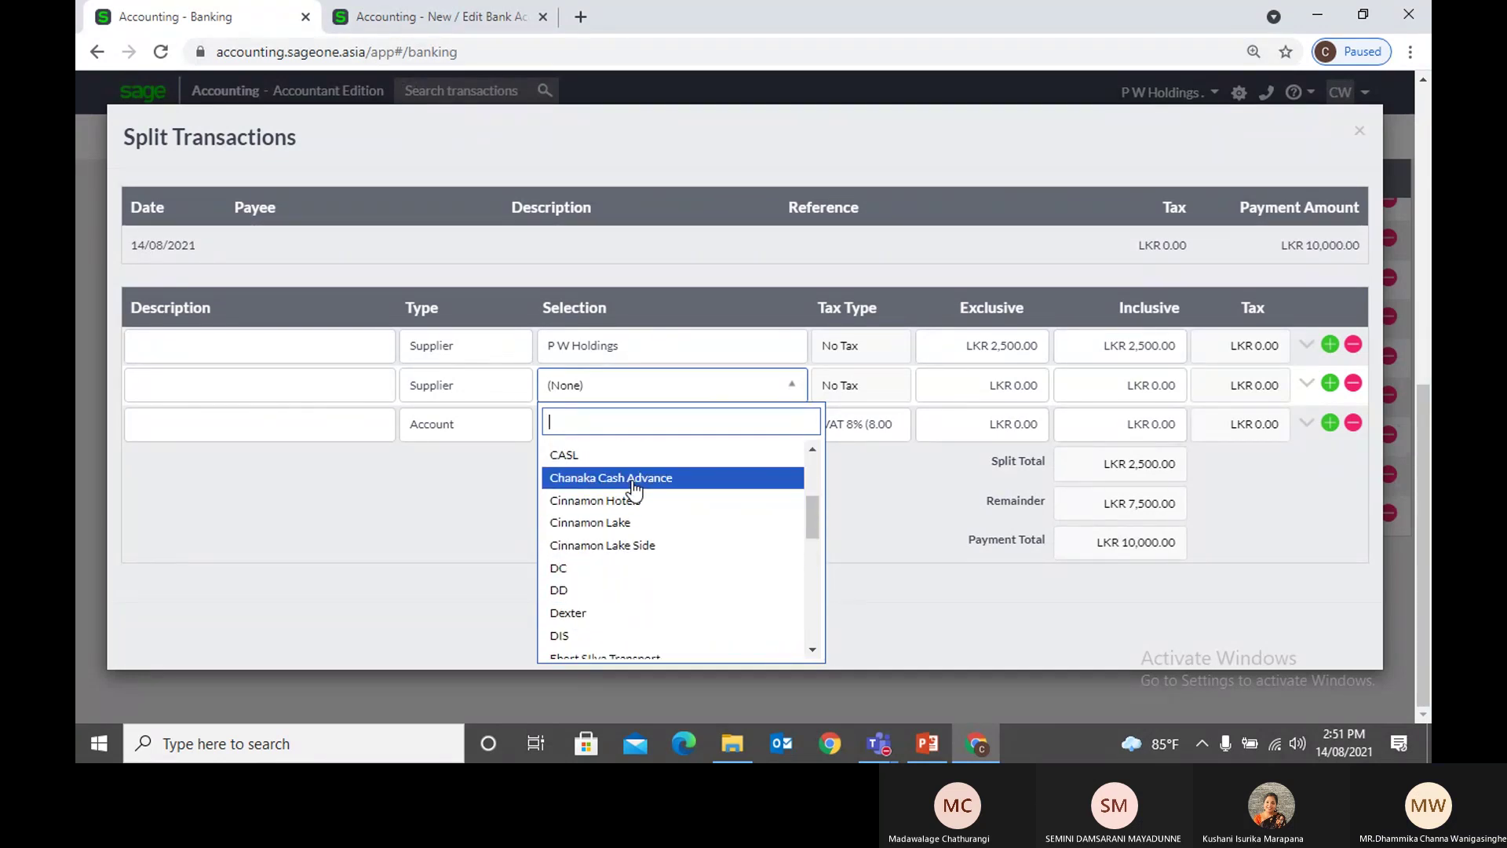
scroll(633, 495, up, 2)
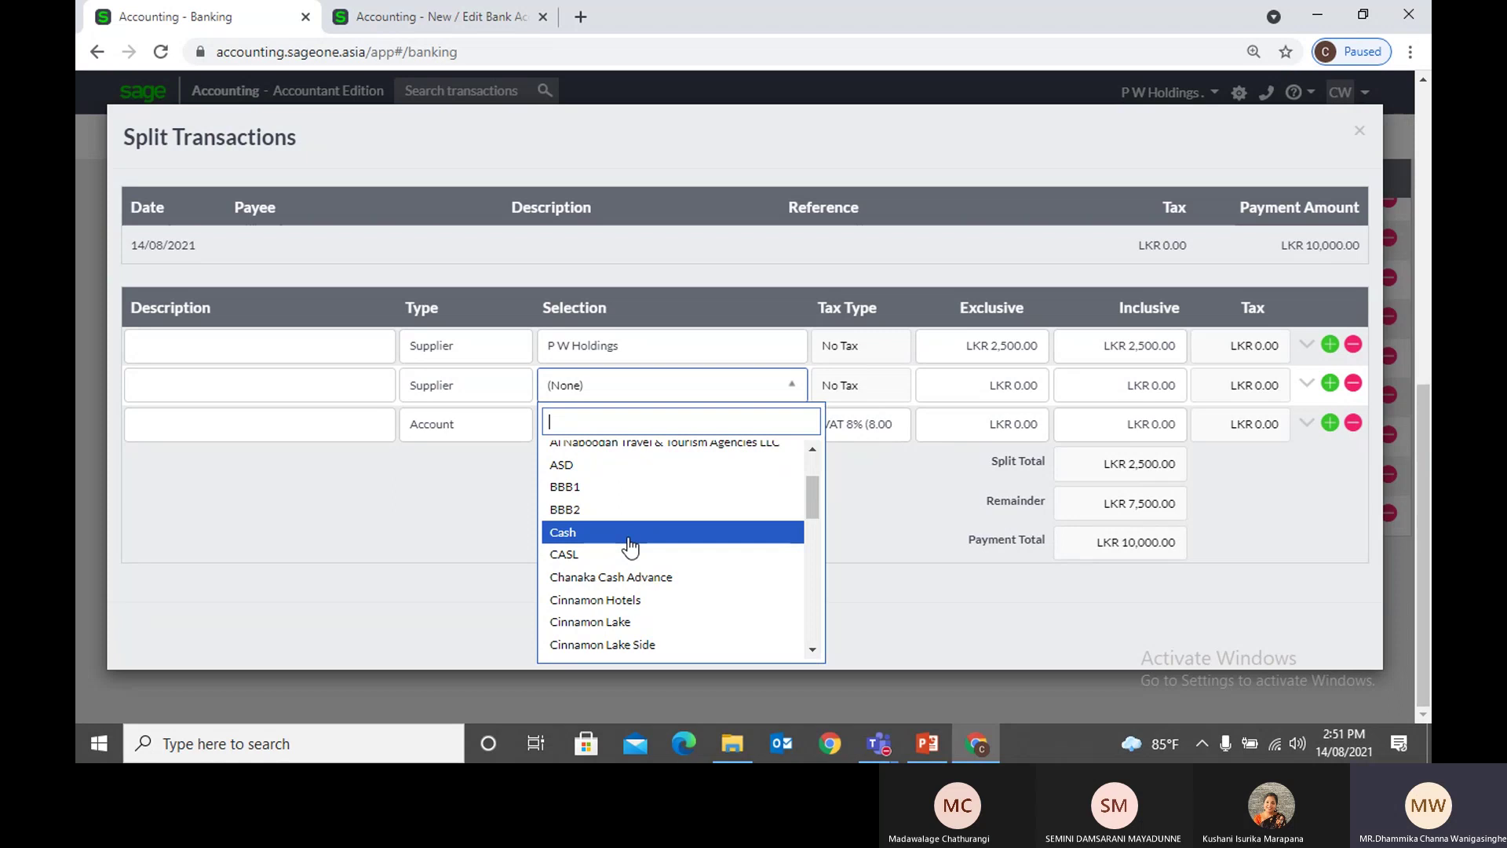
click(630, 540)
Step: Enter 5000 for the Cash split line, change its inclusive amount to 7500, and save the split
text(5000)
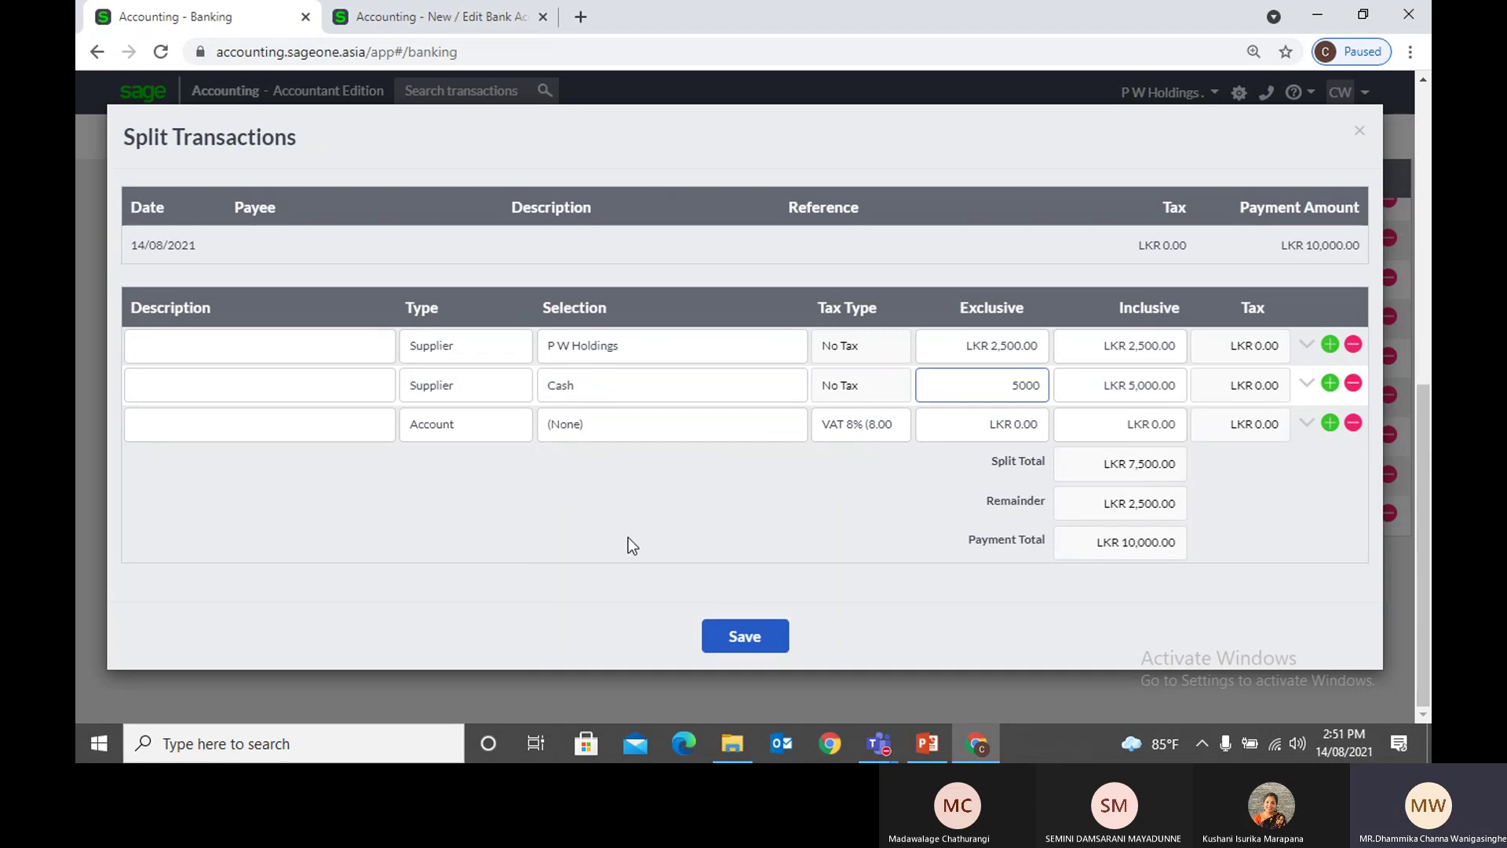
key(Tab)
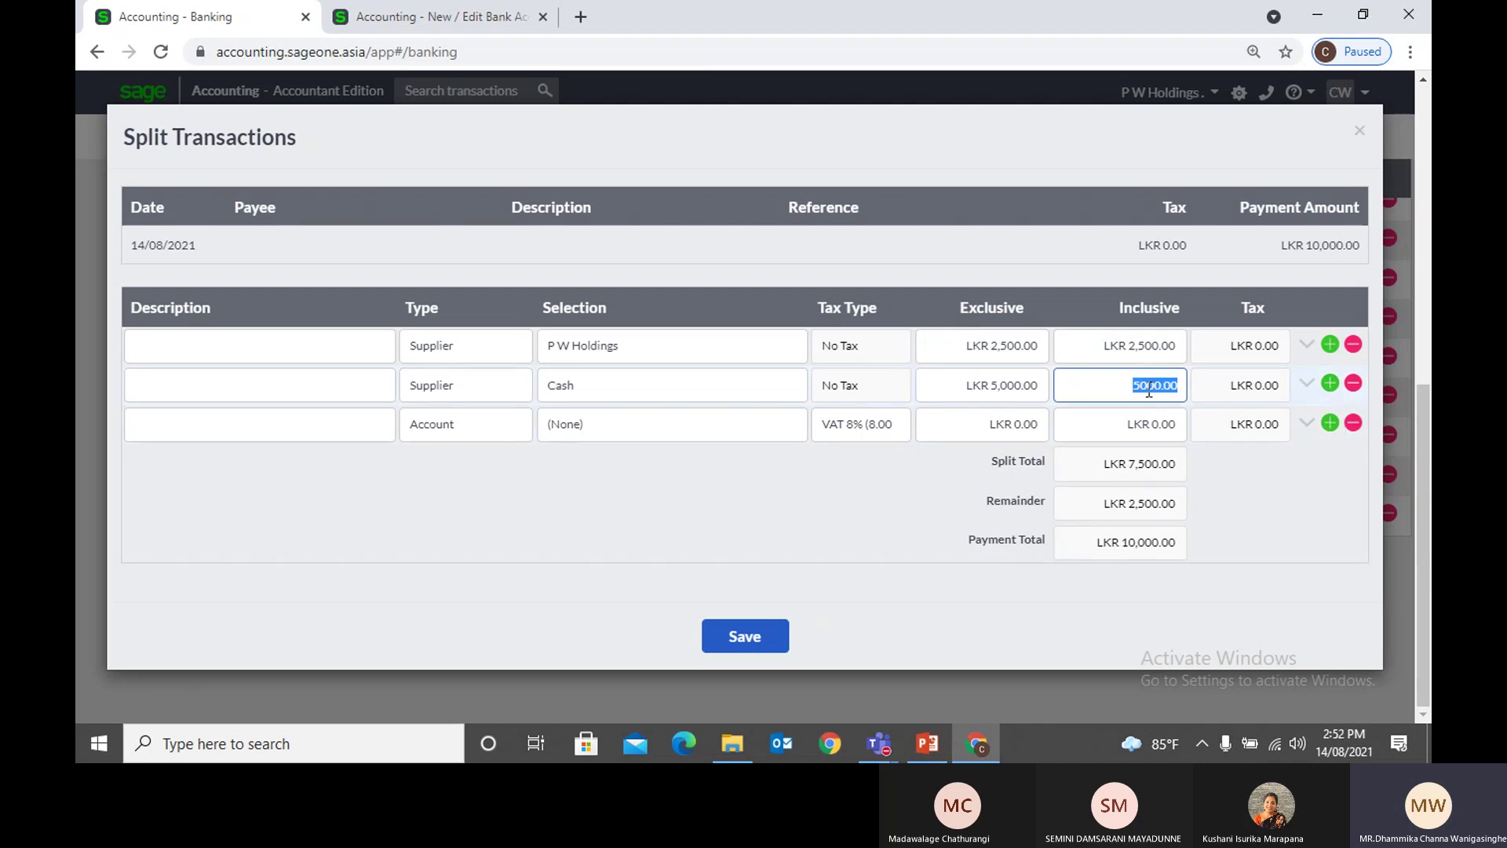
text(7500)
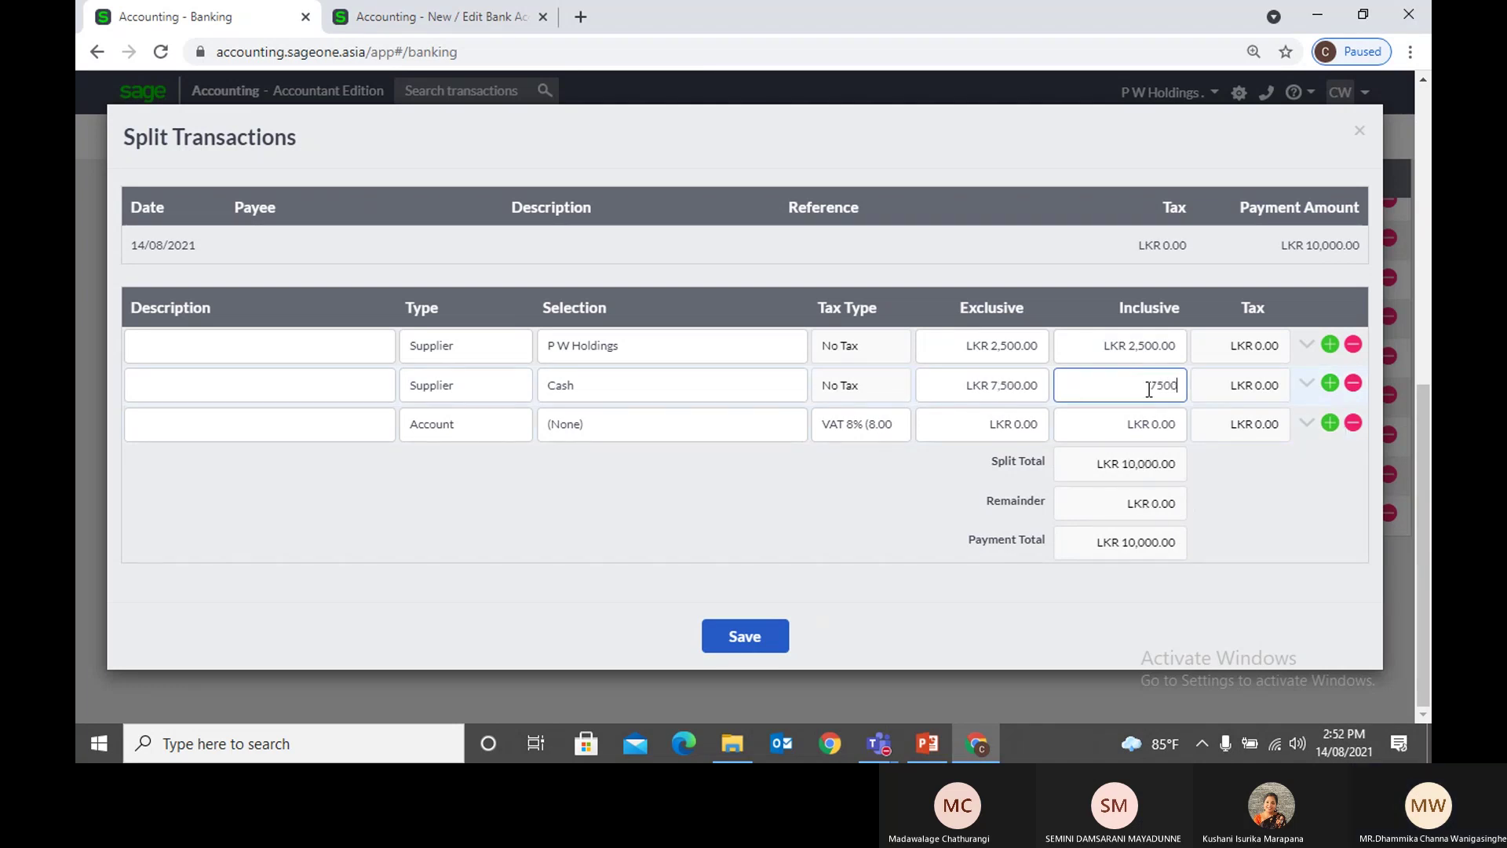
key(Tab)
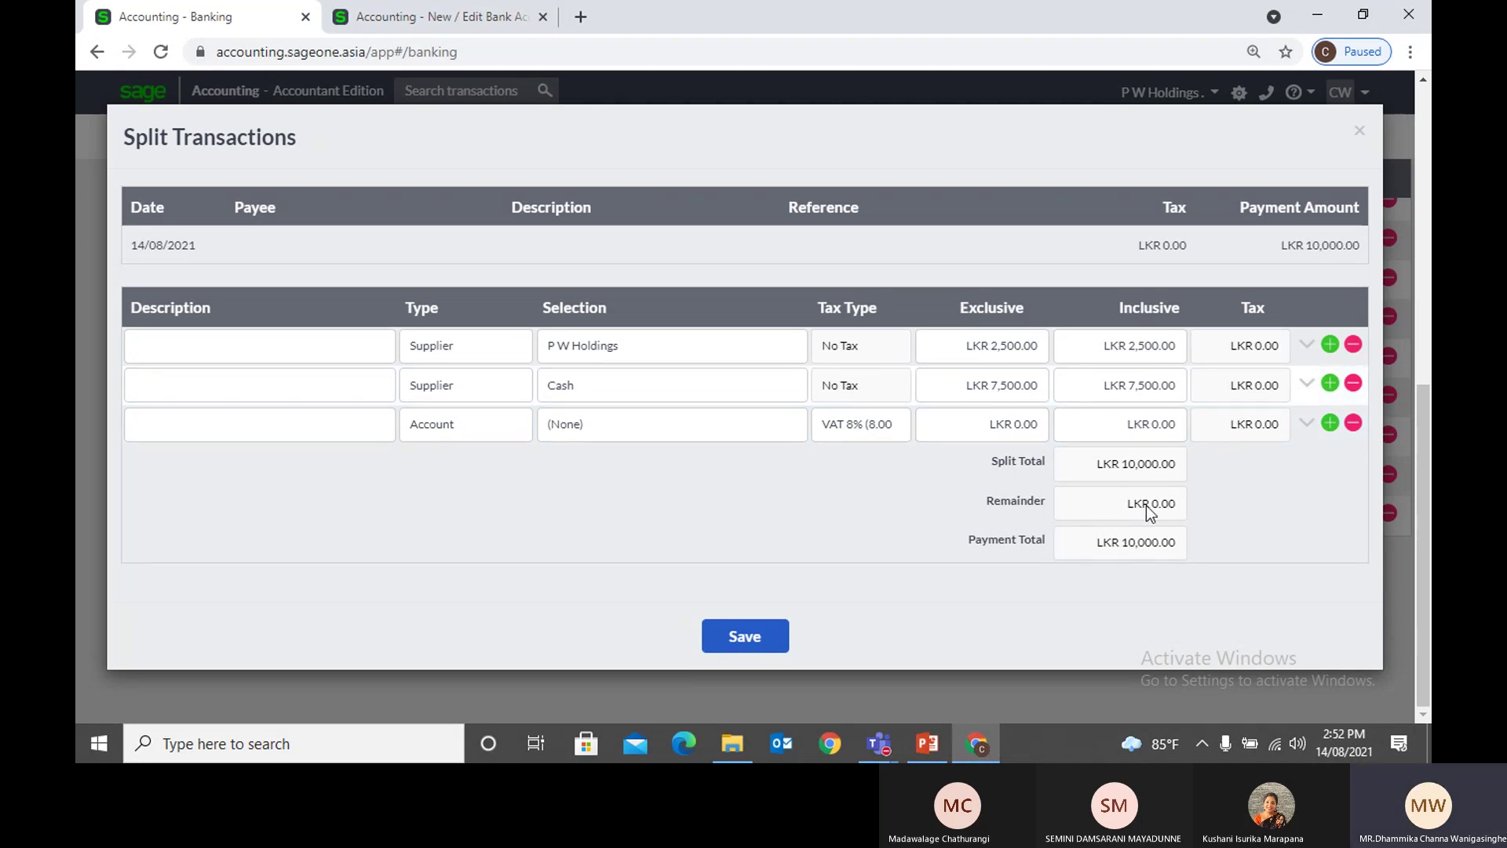
click(774, 638)
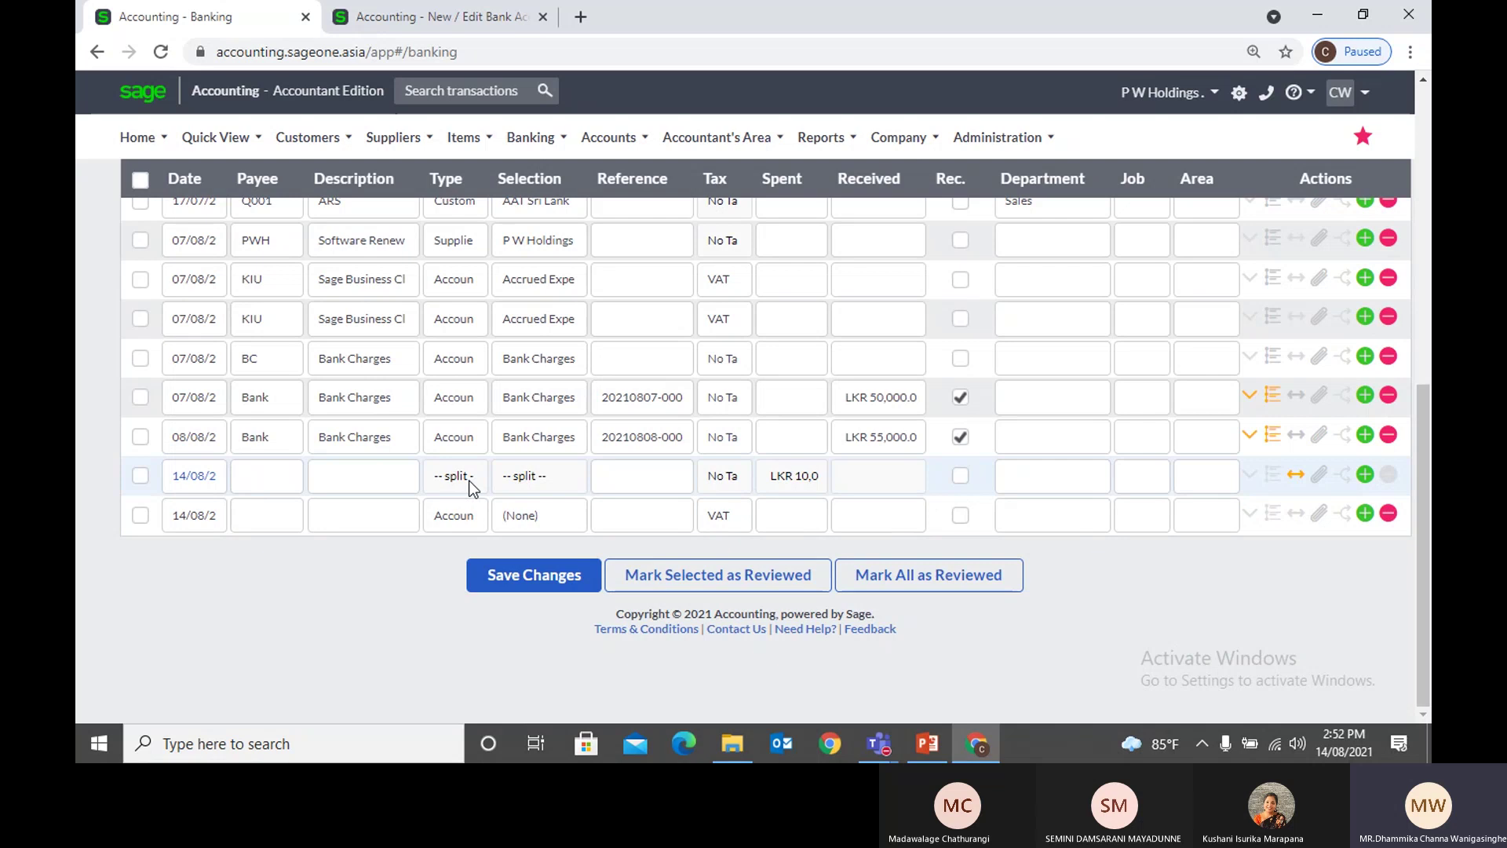
Step: Review the saved split transactions of the 14/08/2021 bank line and close them without changes
click(1297, 474)
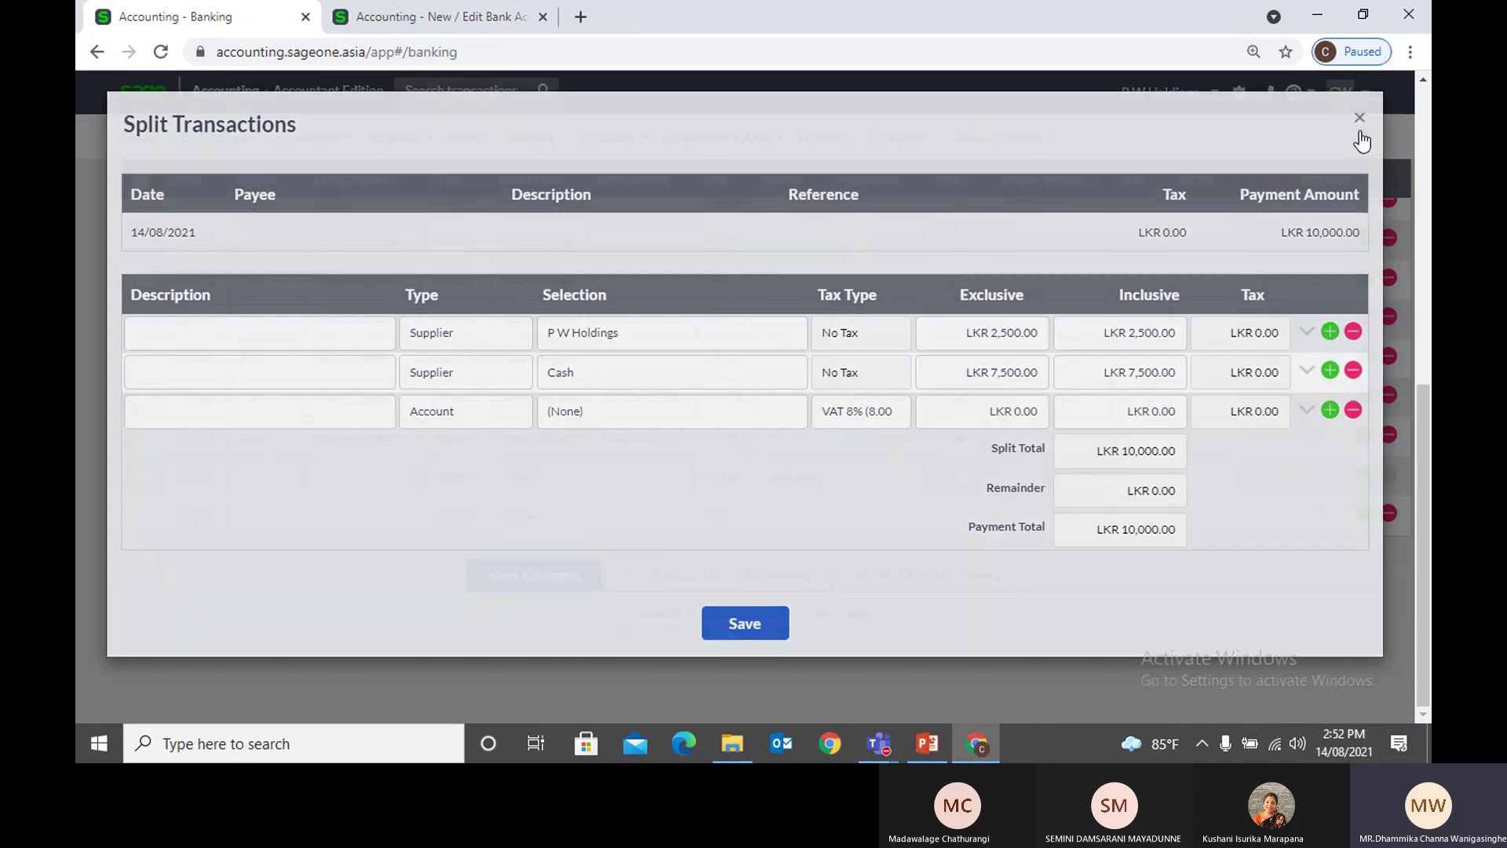
click(1360, 134)
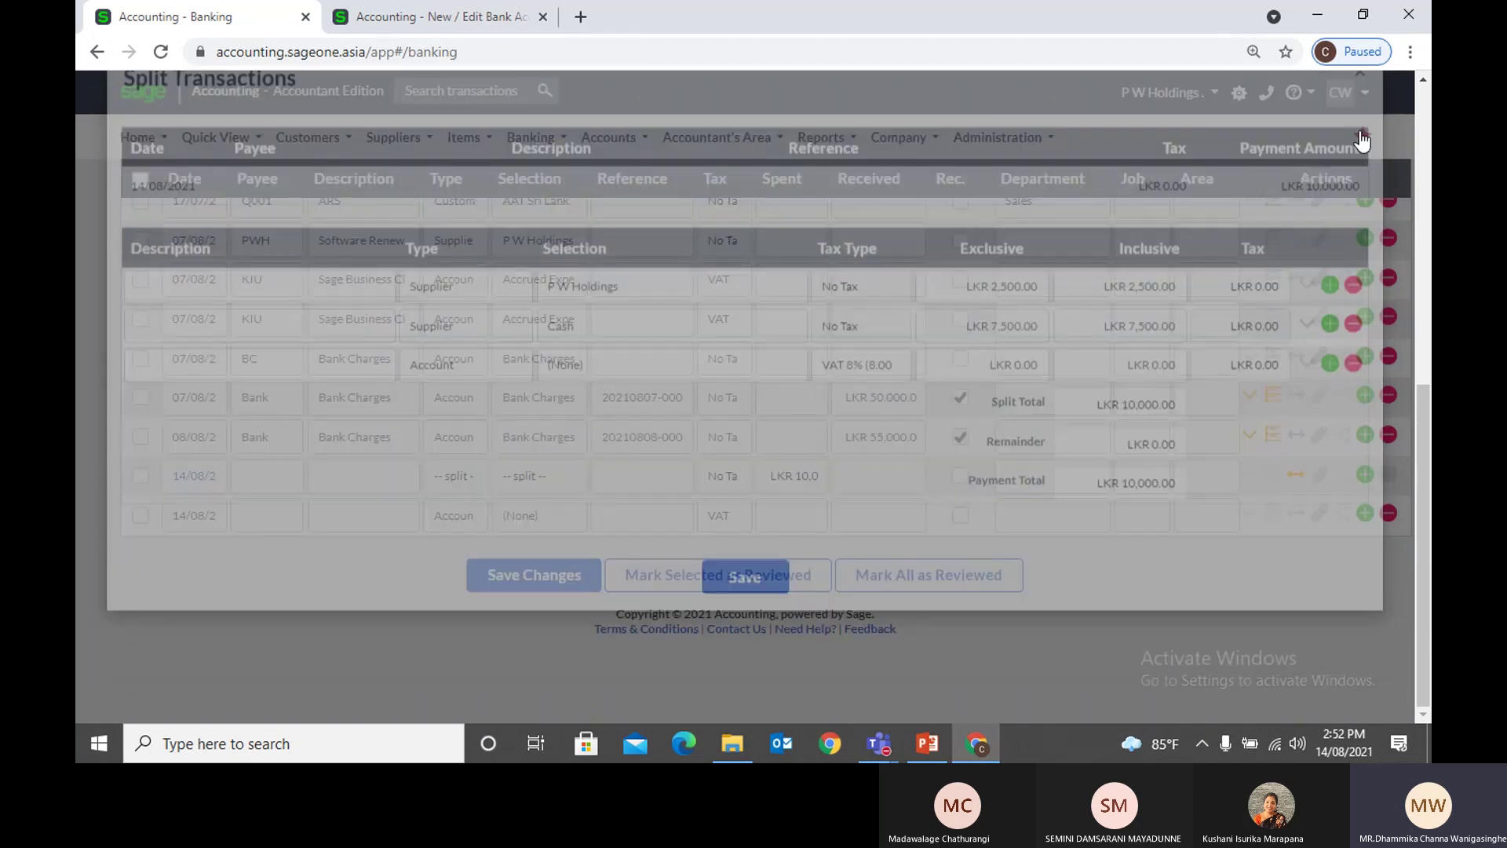
Step: Leave the Banking page without saving its changes, open the supplier payments list and start a new supplier payment
scroll(416, 480, up, 5)
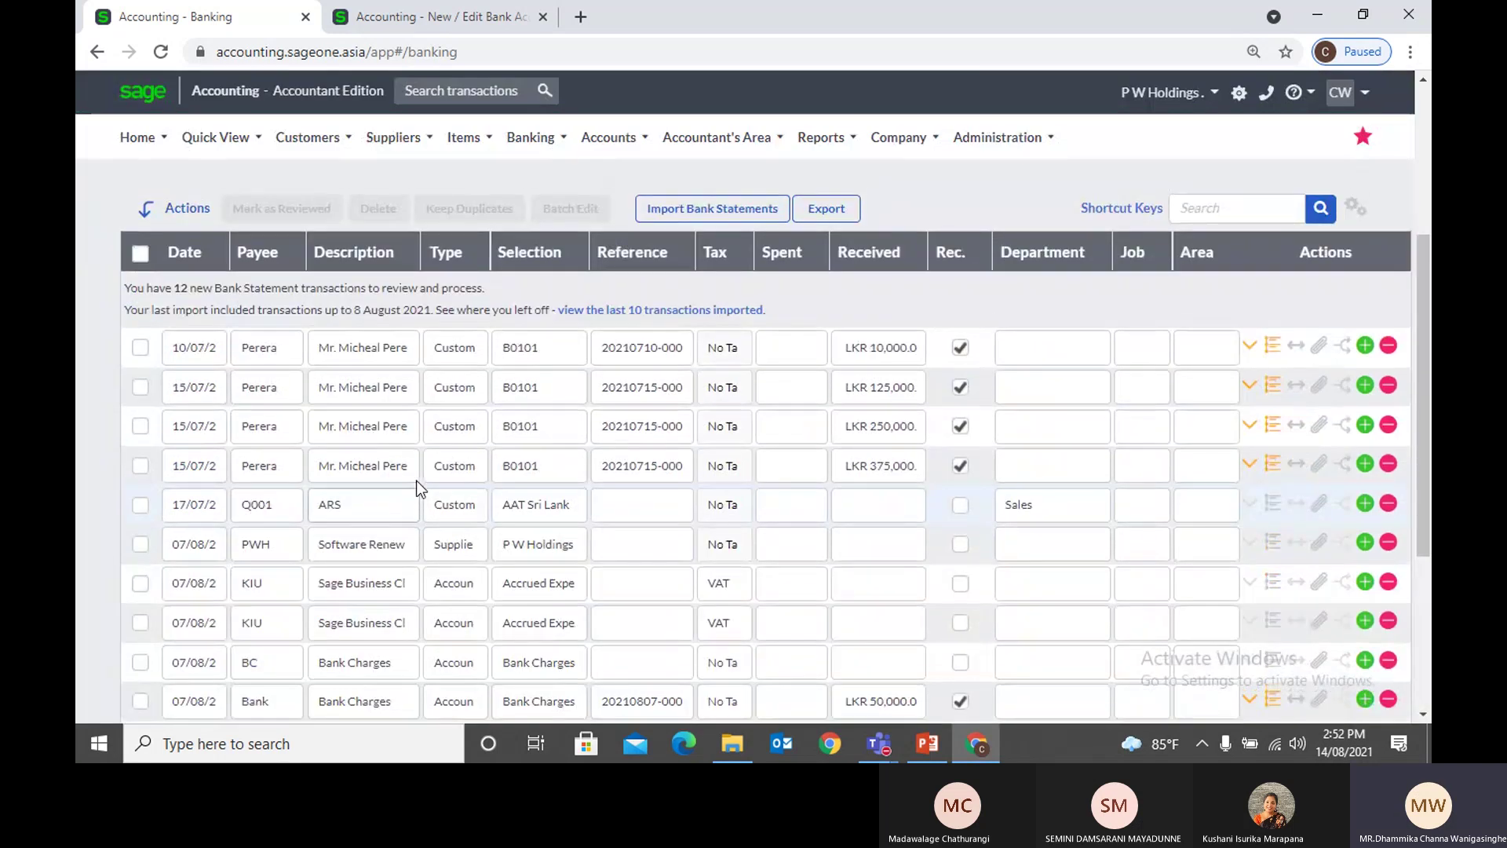
scroll(416, 481, up, 3)
mouse_move(399, 137)
mouse_move(417, 247)
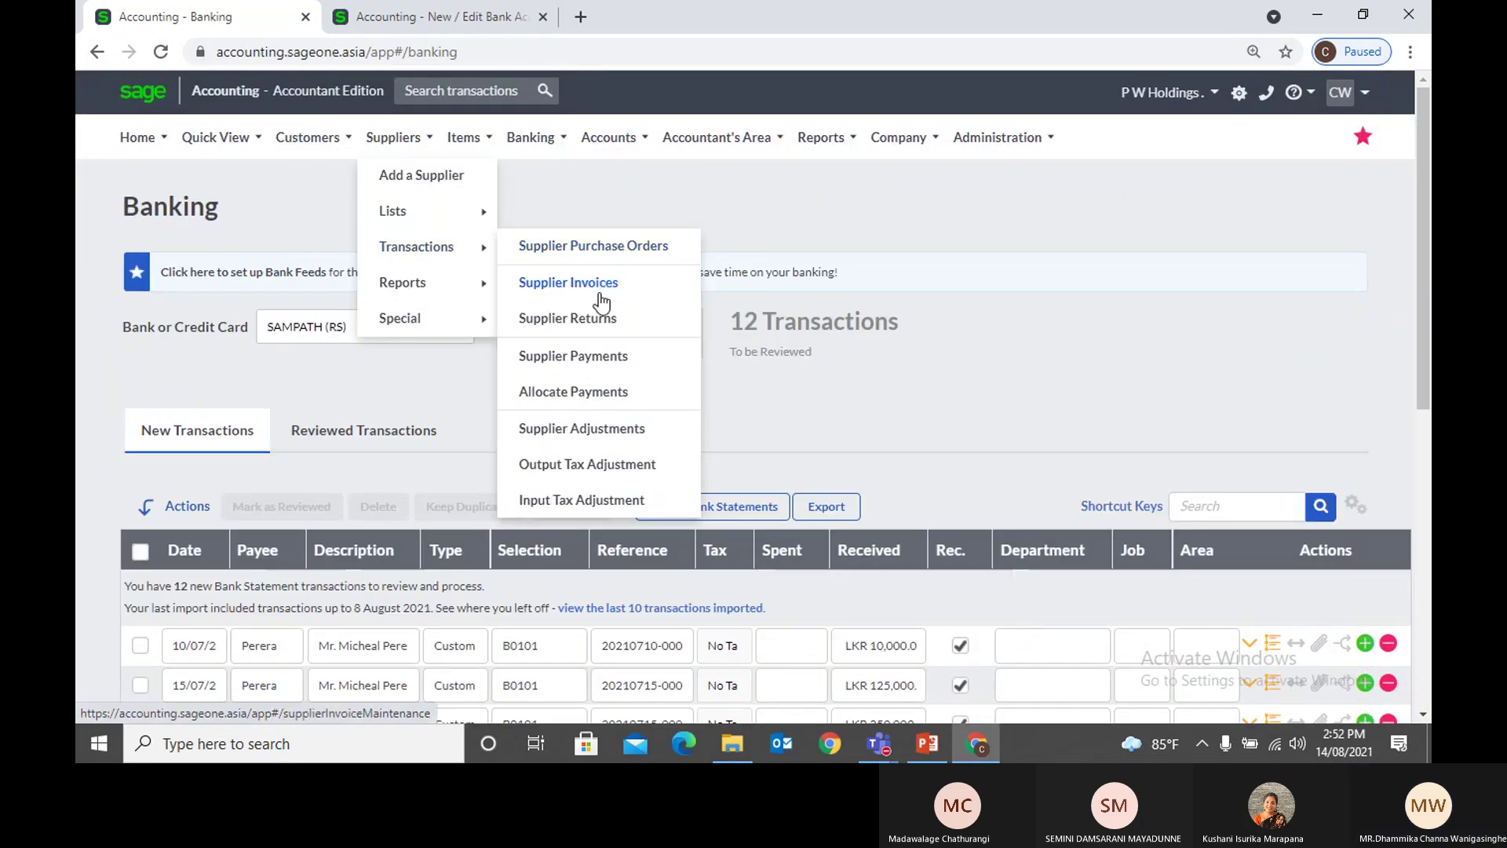
click(591, 363)
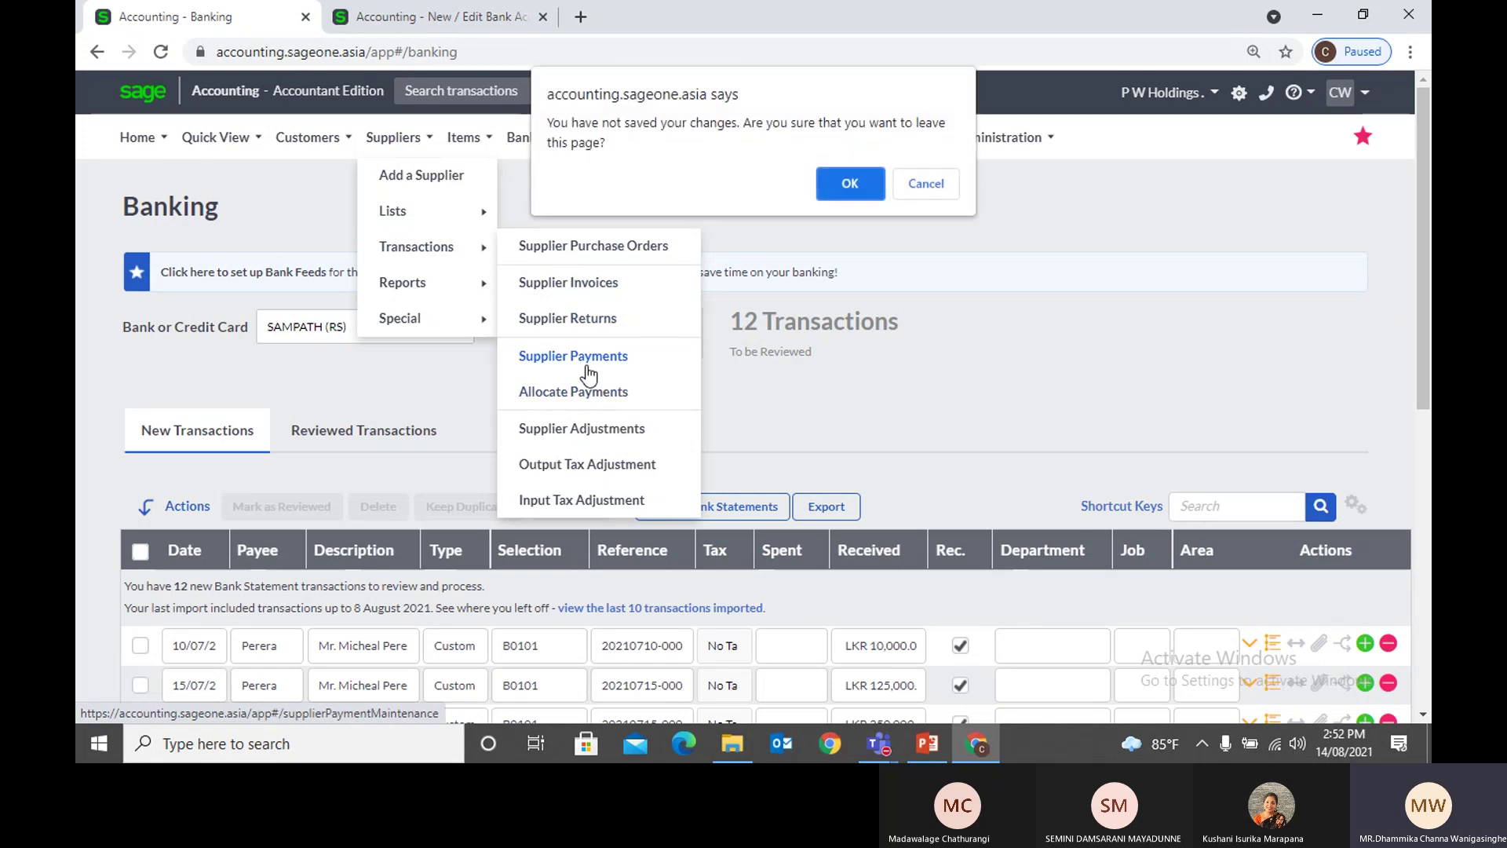
click(854, 187)
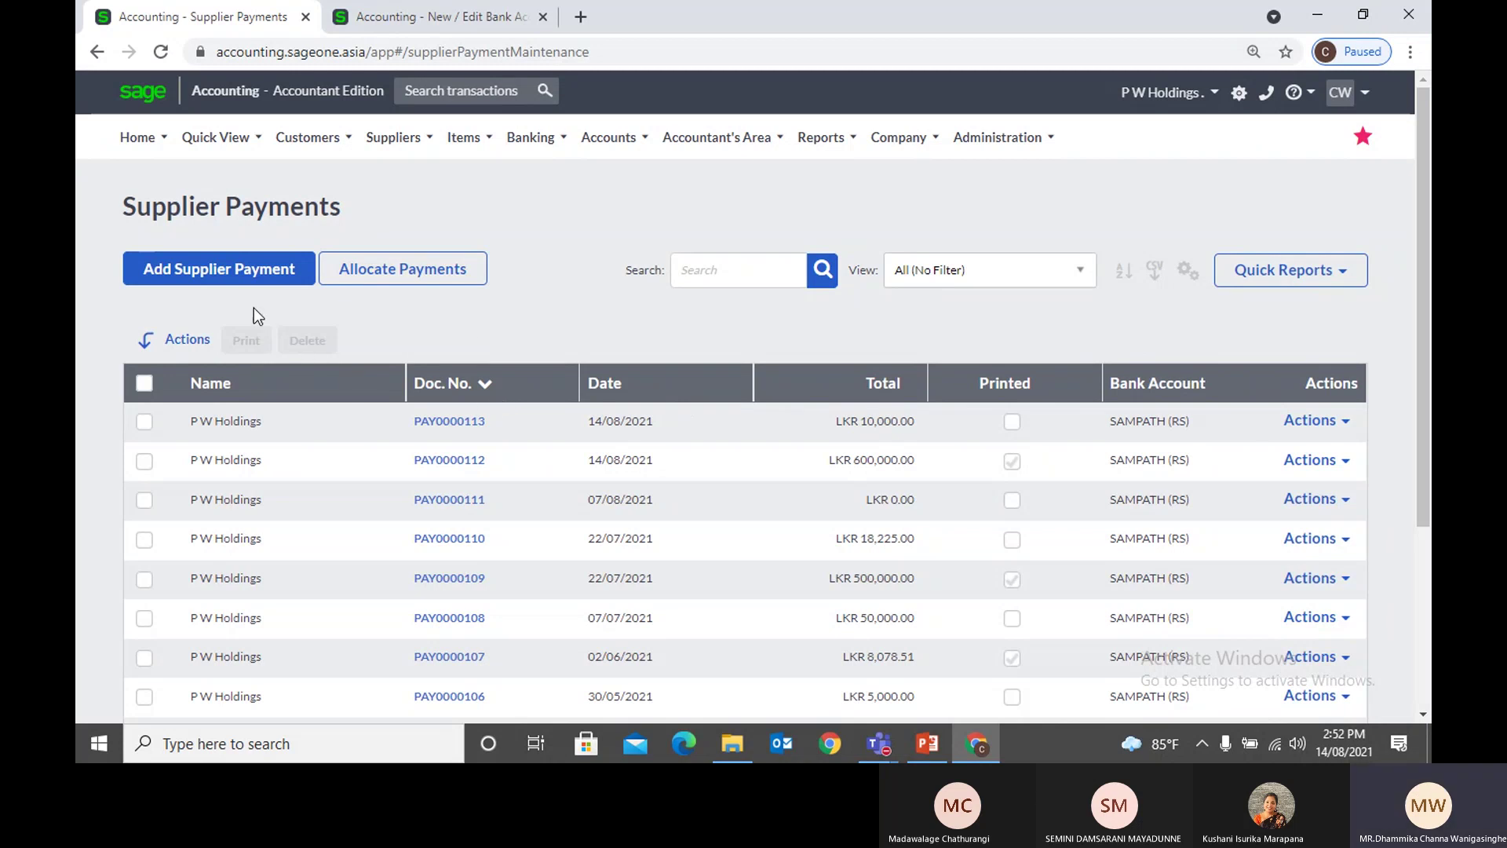
click(246, 288)
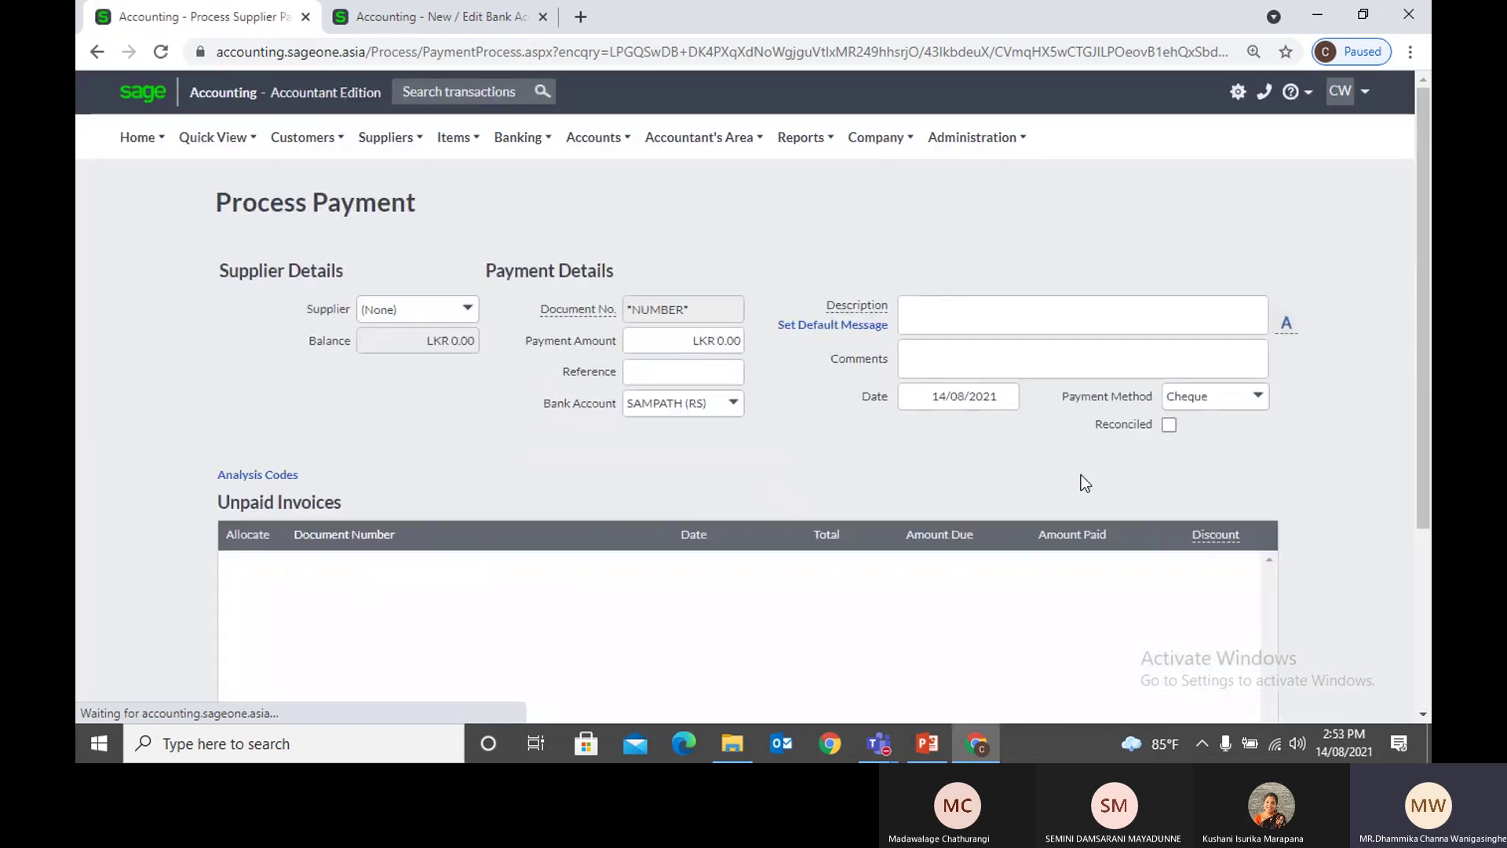
Step: Select P W Holdings as the supplier of the new payment
scroll(1099, 488, down, 1)
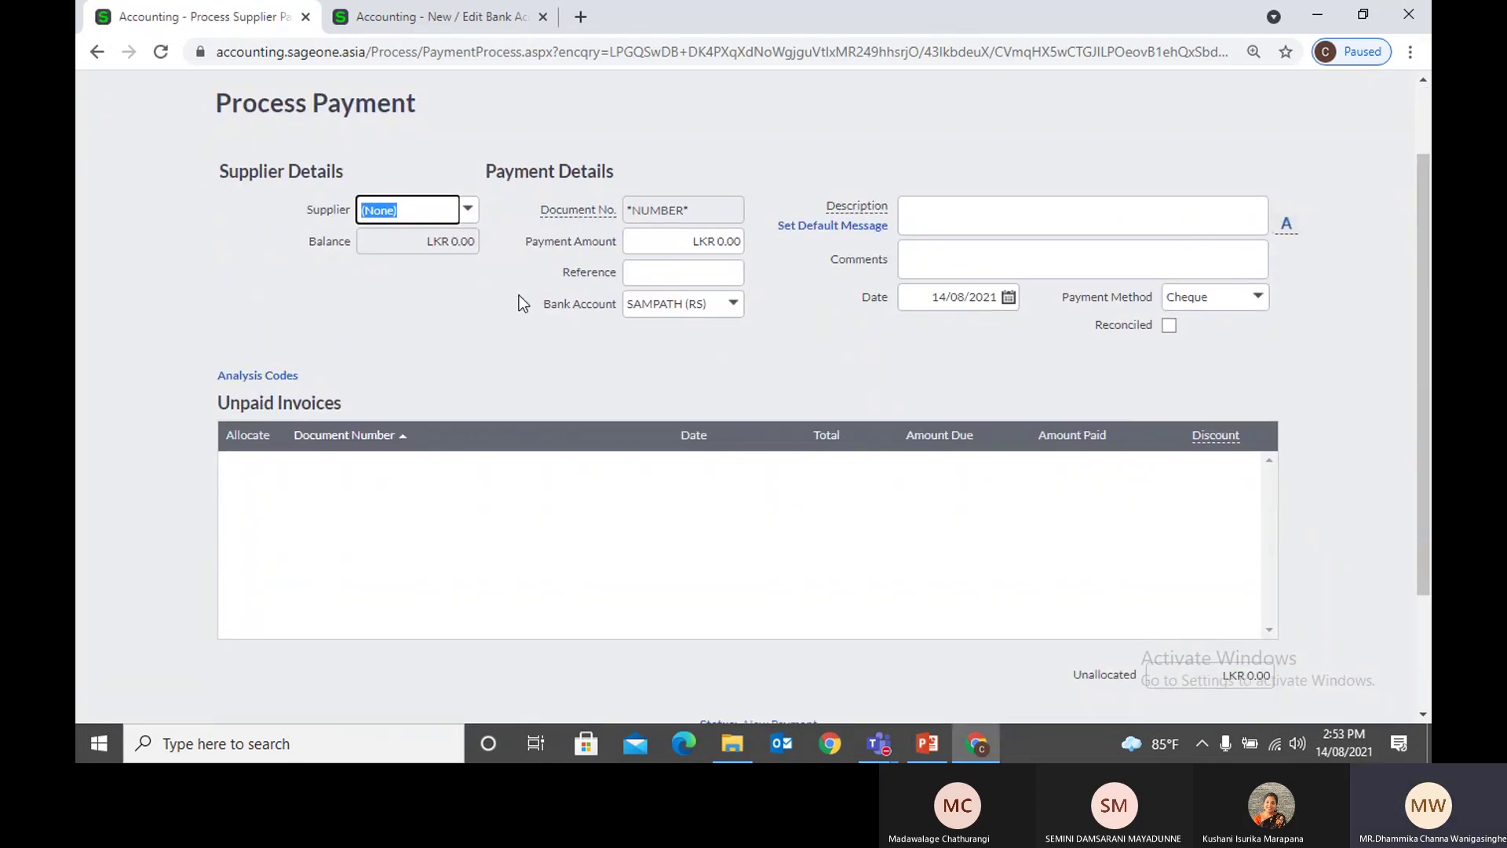
click(467, 218)
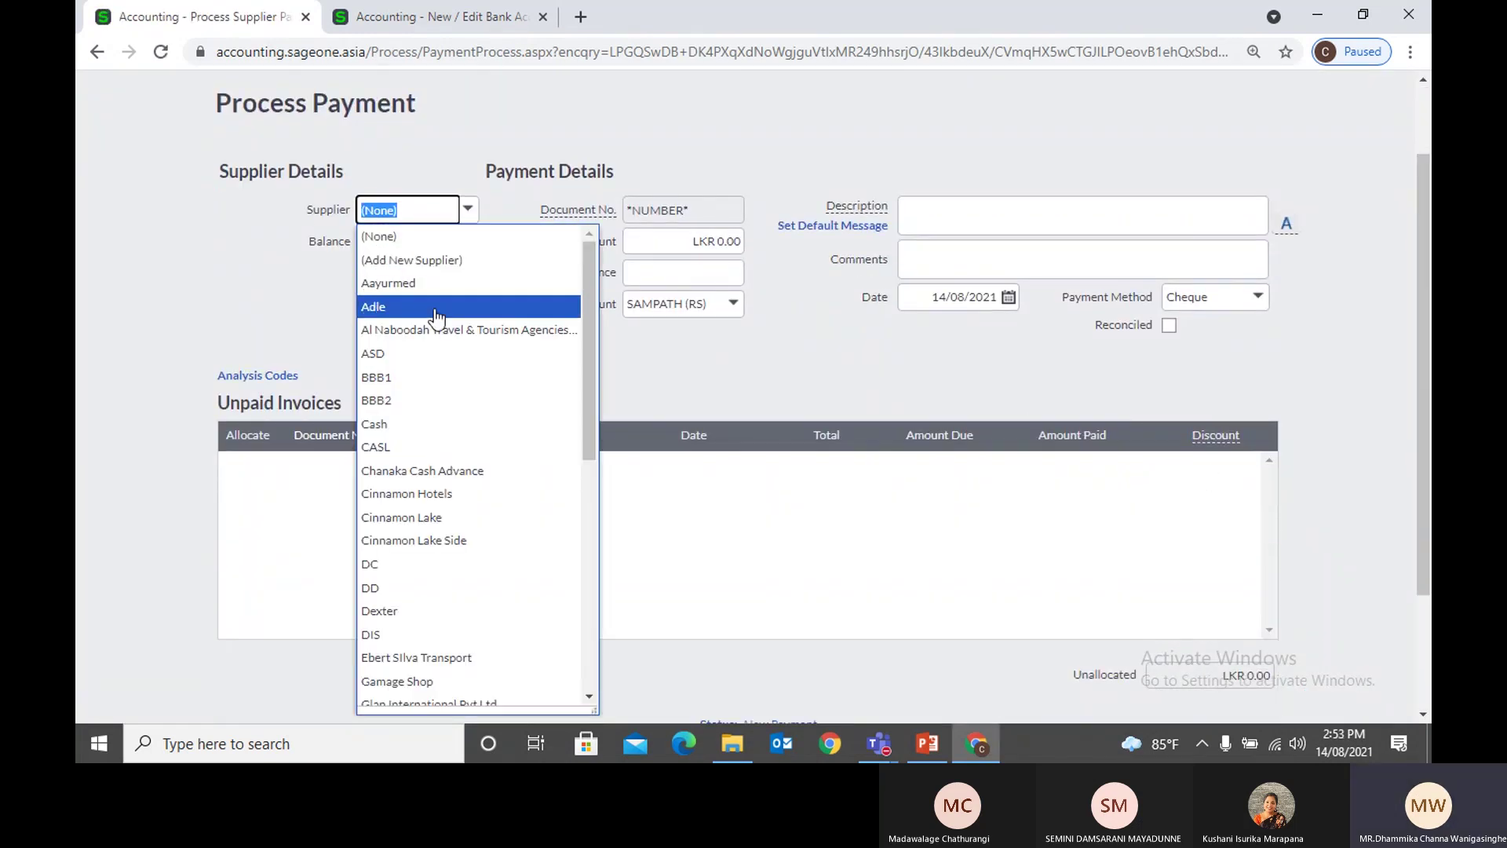
text(p)
key(Return)
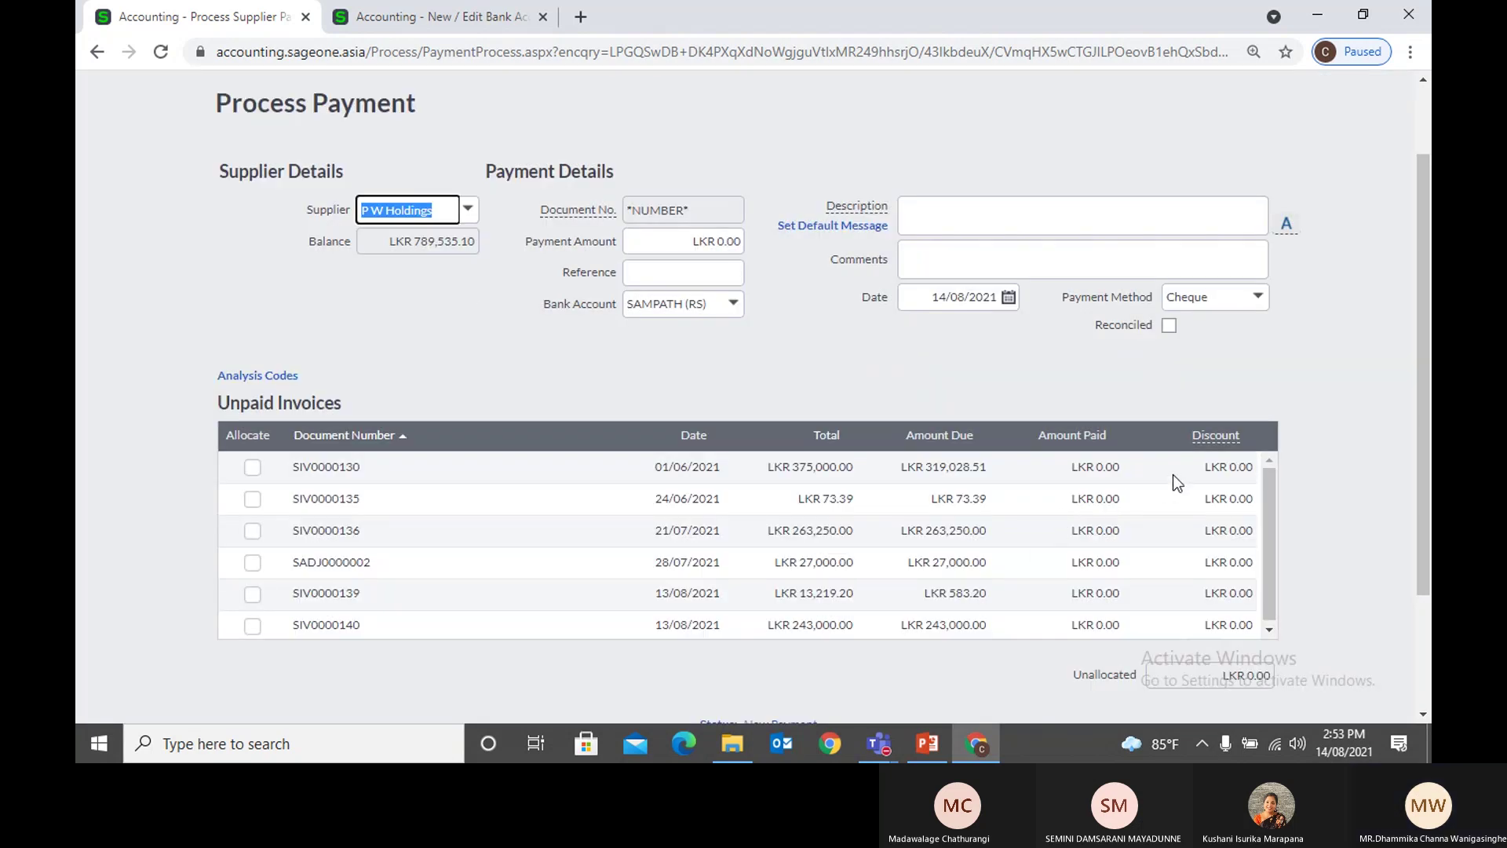
Step: Enter a discount of 20,000 for unpaid invoice SIV0000130
click(1209, 466)
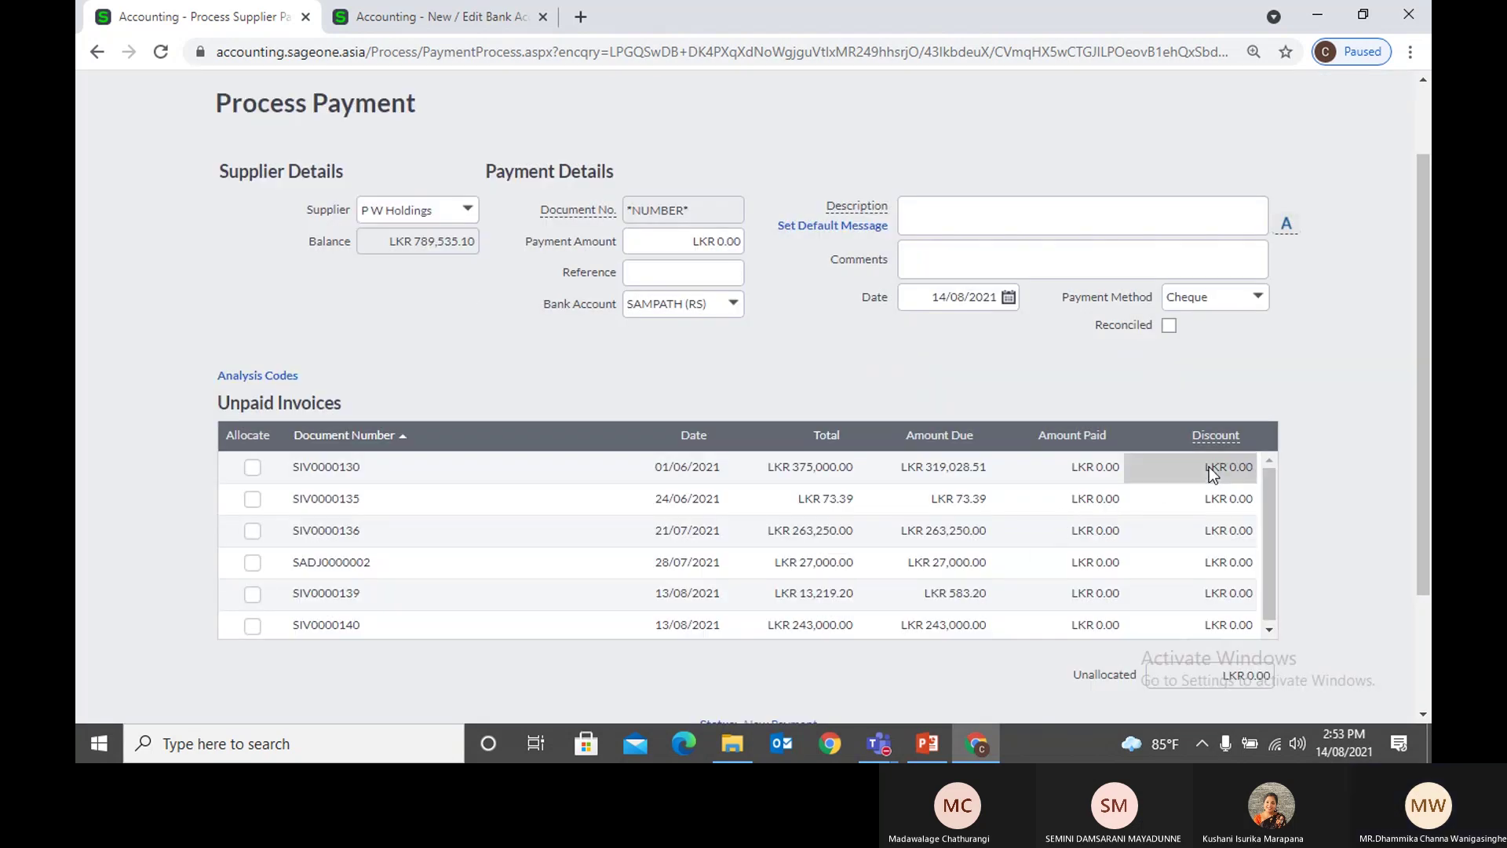
click(1209, 467)
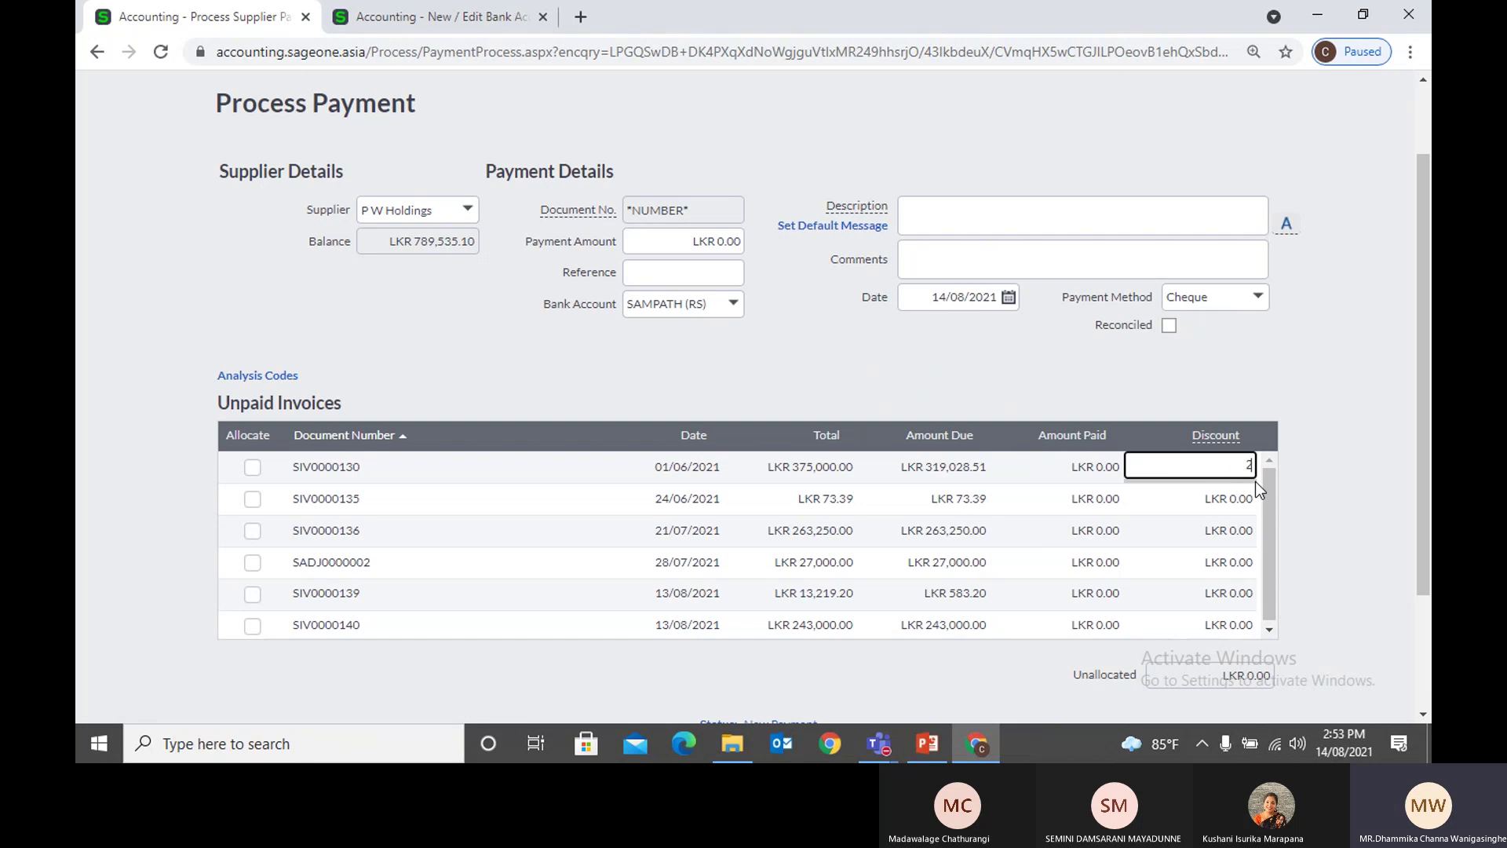
text(20,000)
key(Tab)
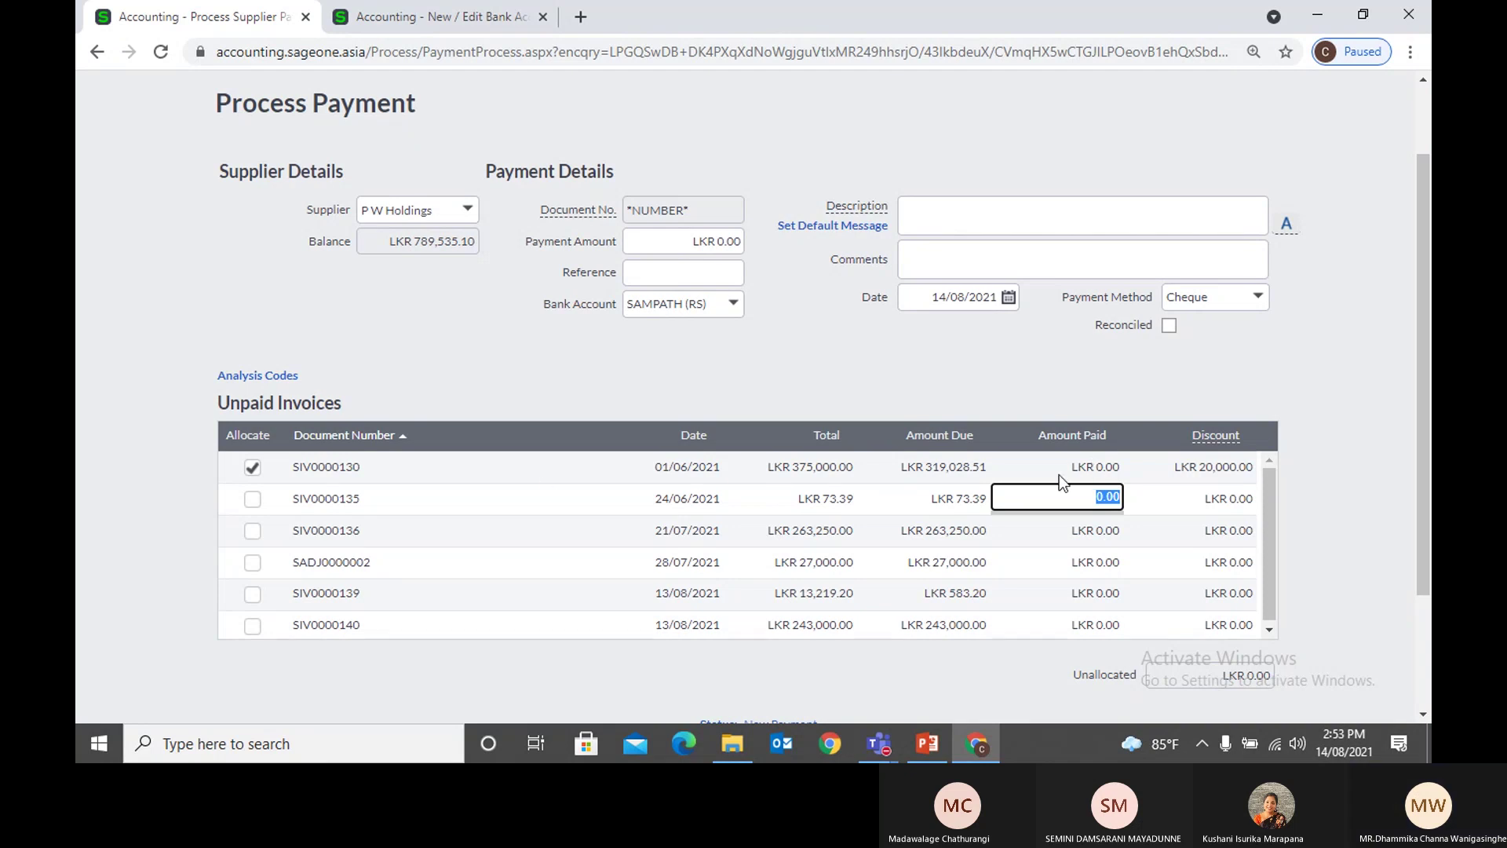
Step: Check how the discount works and set the amount paid for invoice SIV0000130 to 30000
click(1087, 468)
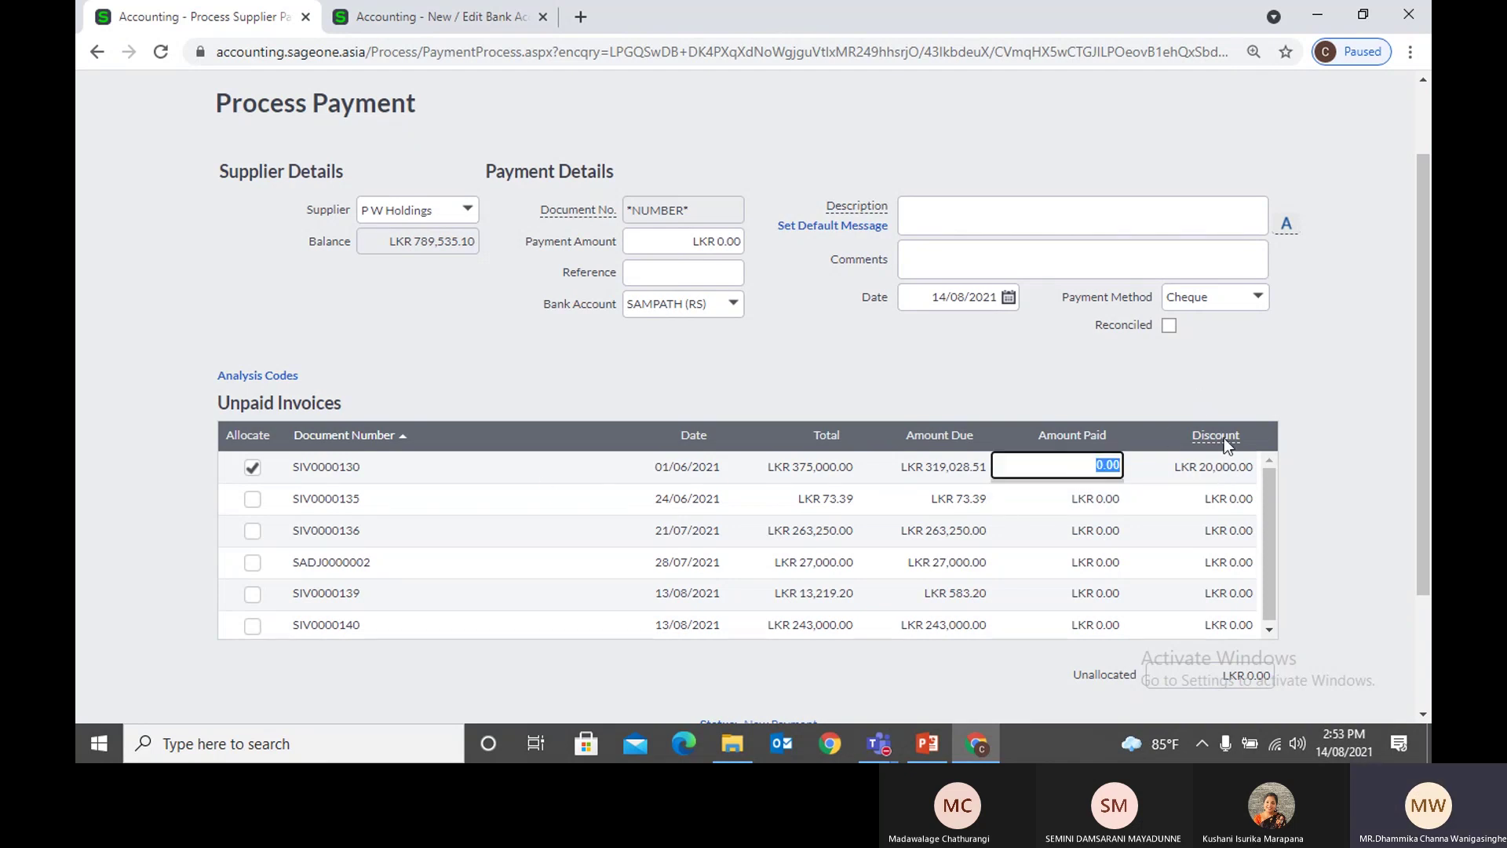
mouse_move(1223, 439)
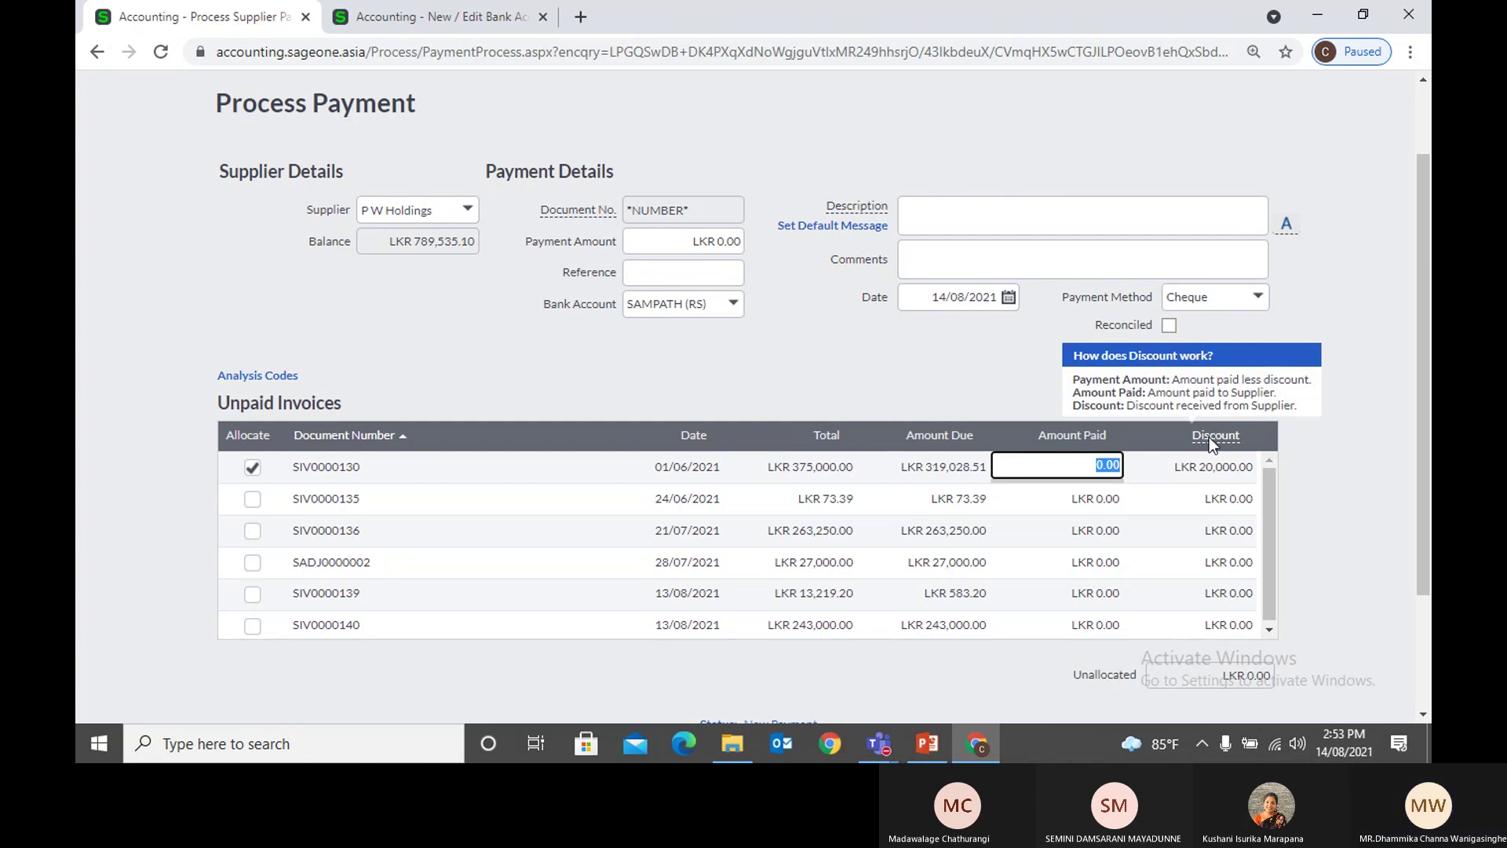
click(970, 413)
click(1066, 477)
text(30000)
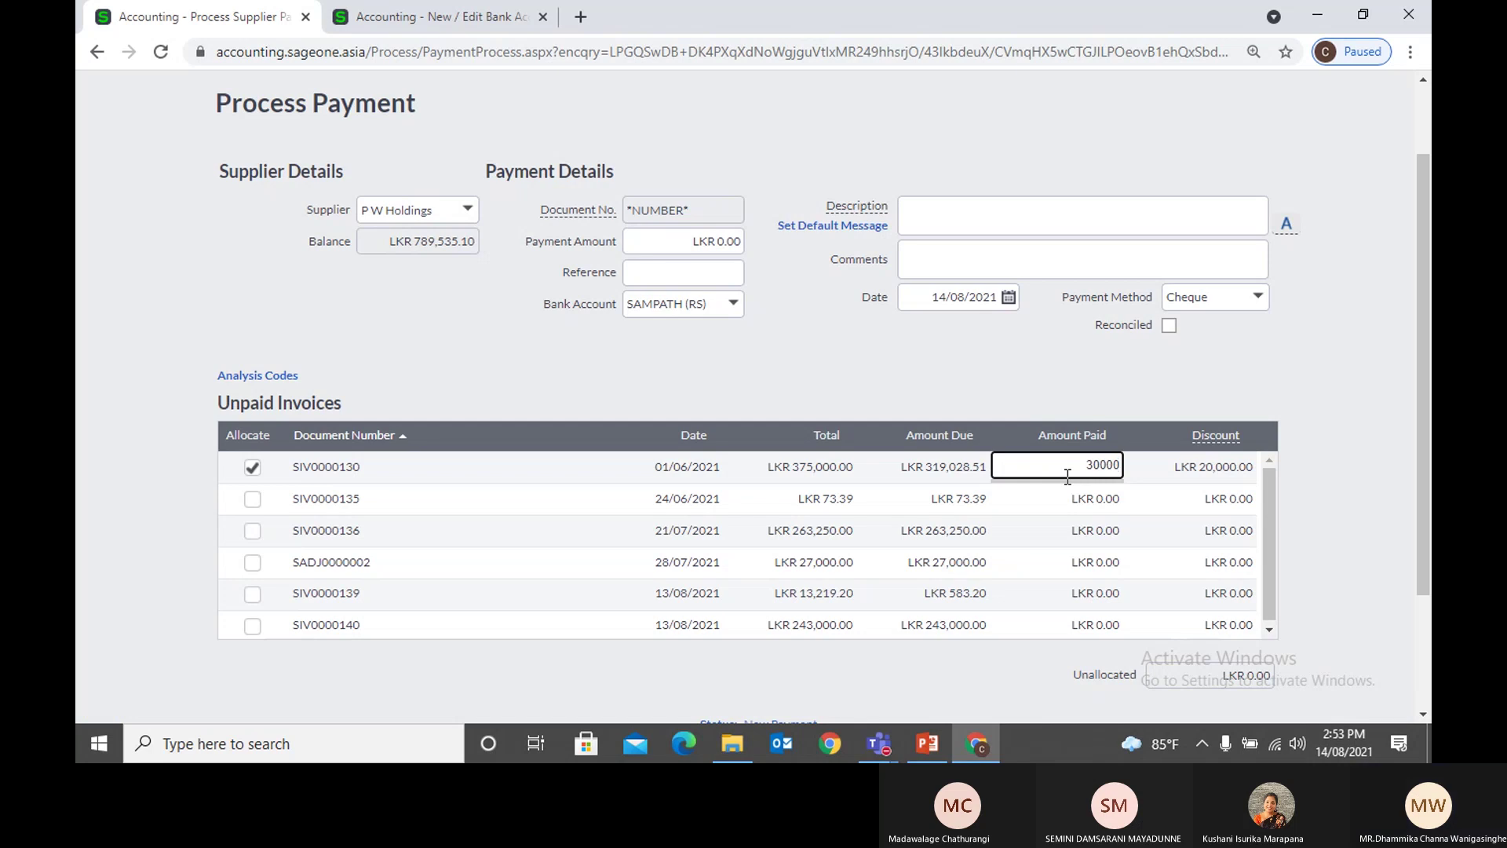
key(Tab)
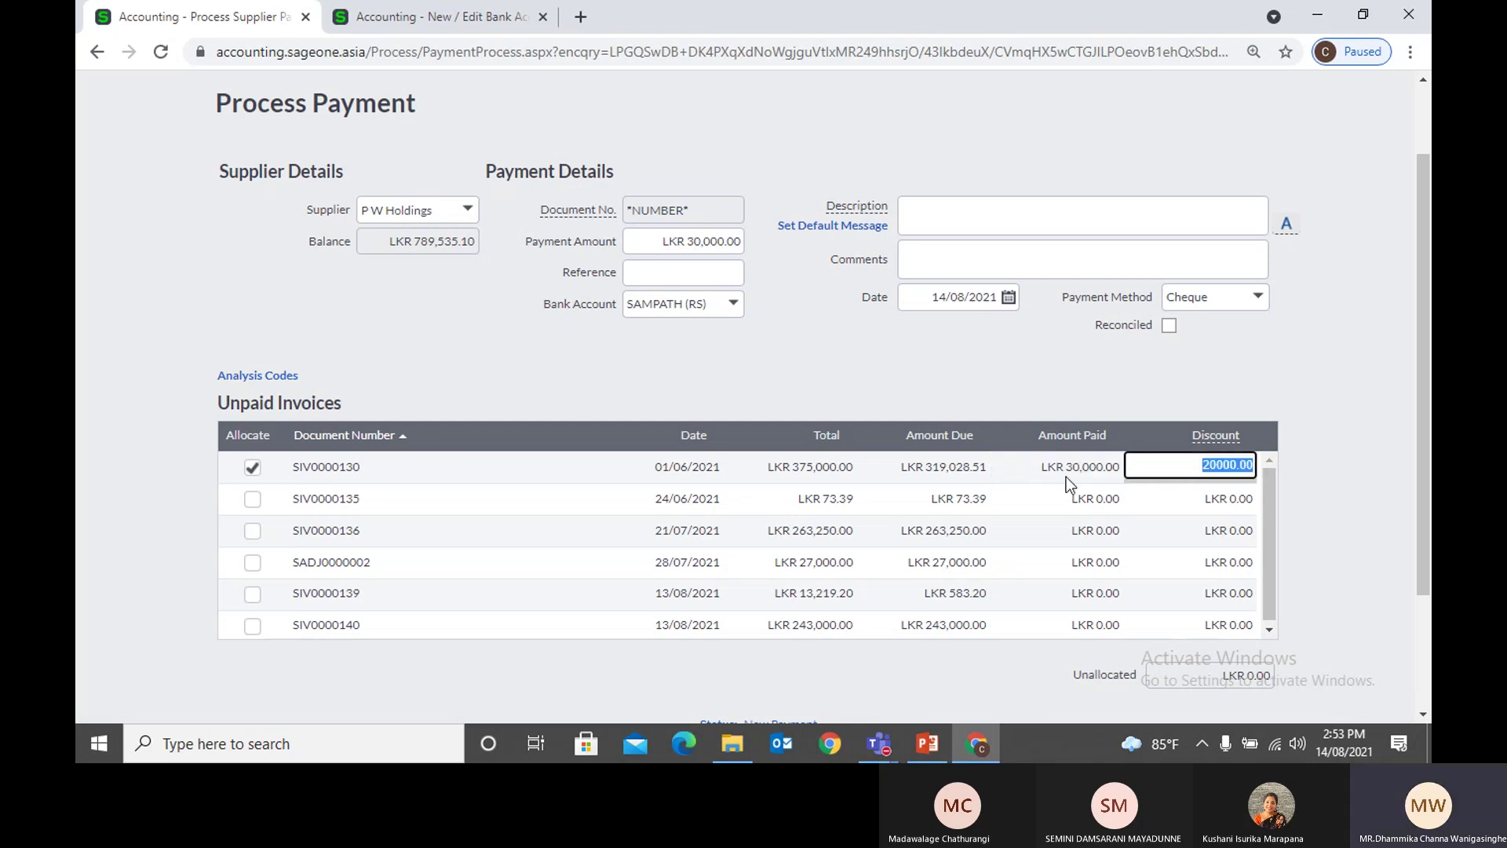
Step: Set the discount for invoice SIV0000130 to 19,028.51
click(1066, 477)
click(1066, 477)
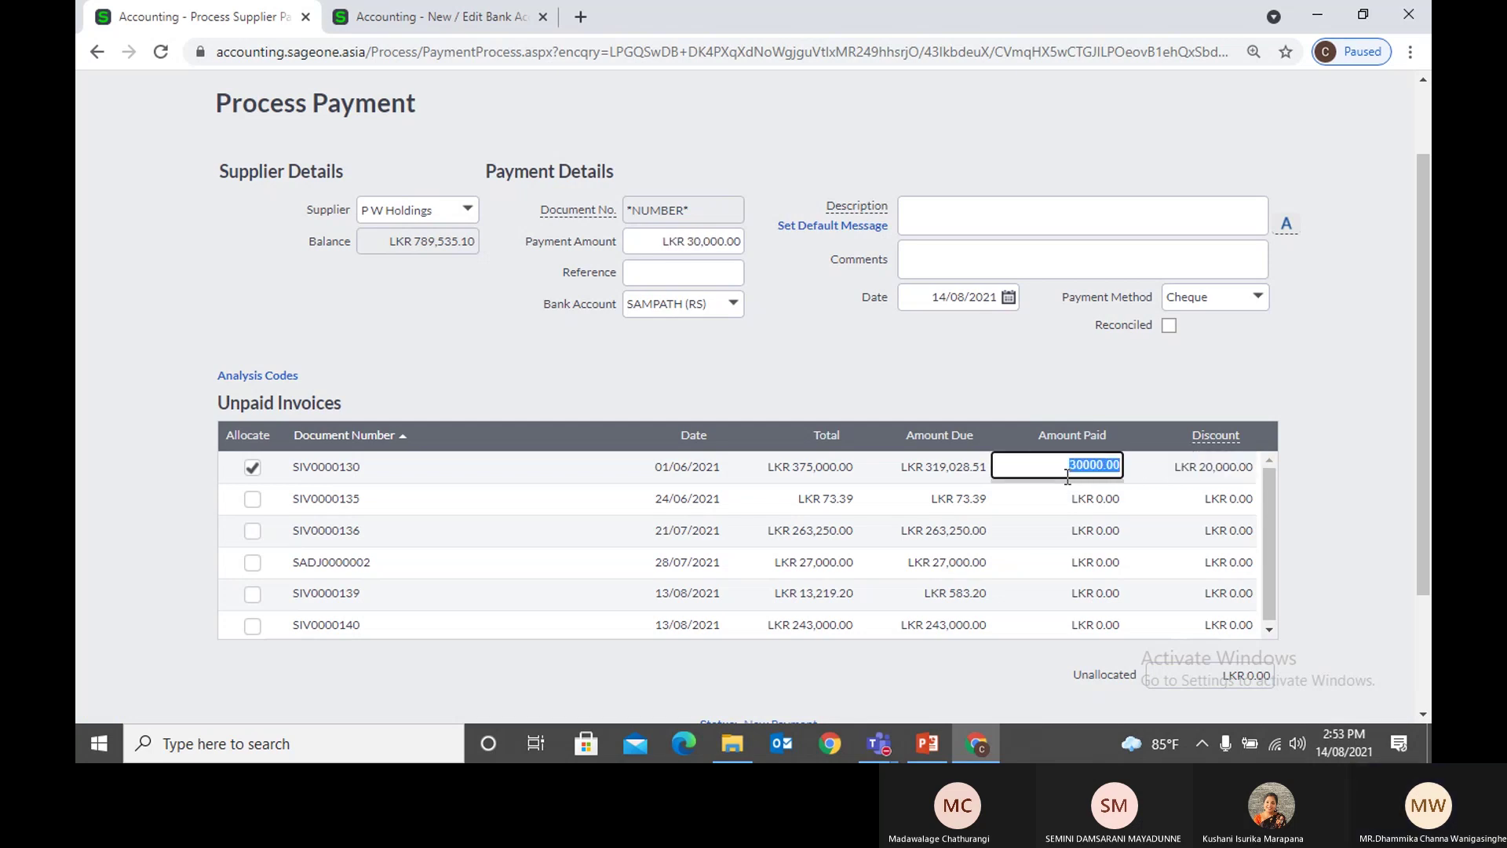
key(Tab)
text(19,028.51)
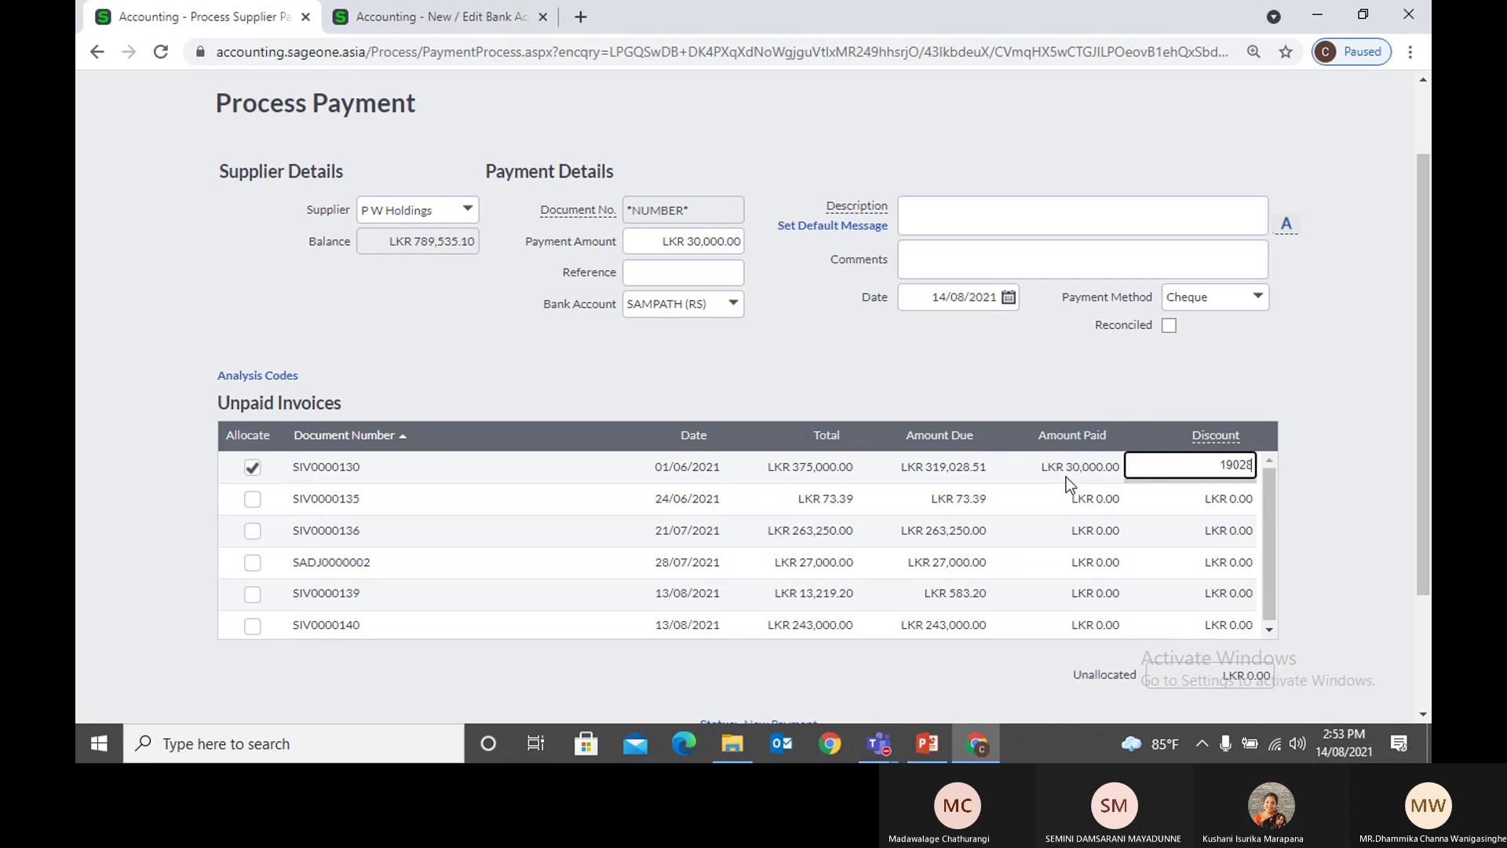
key(Tab)
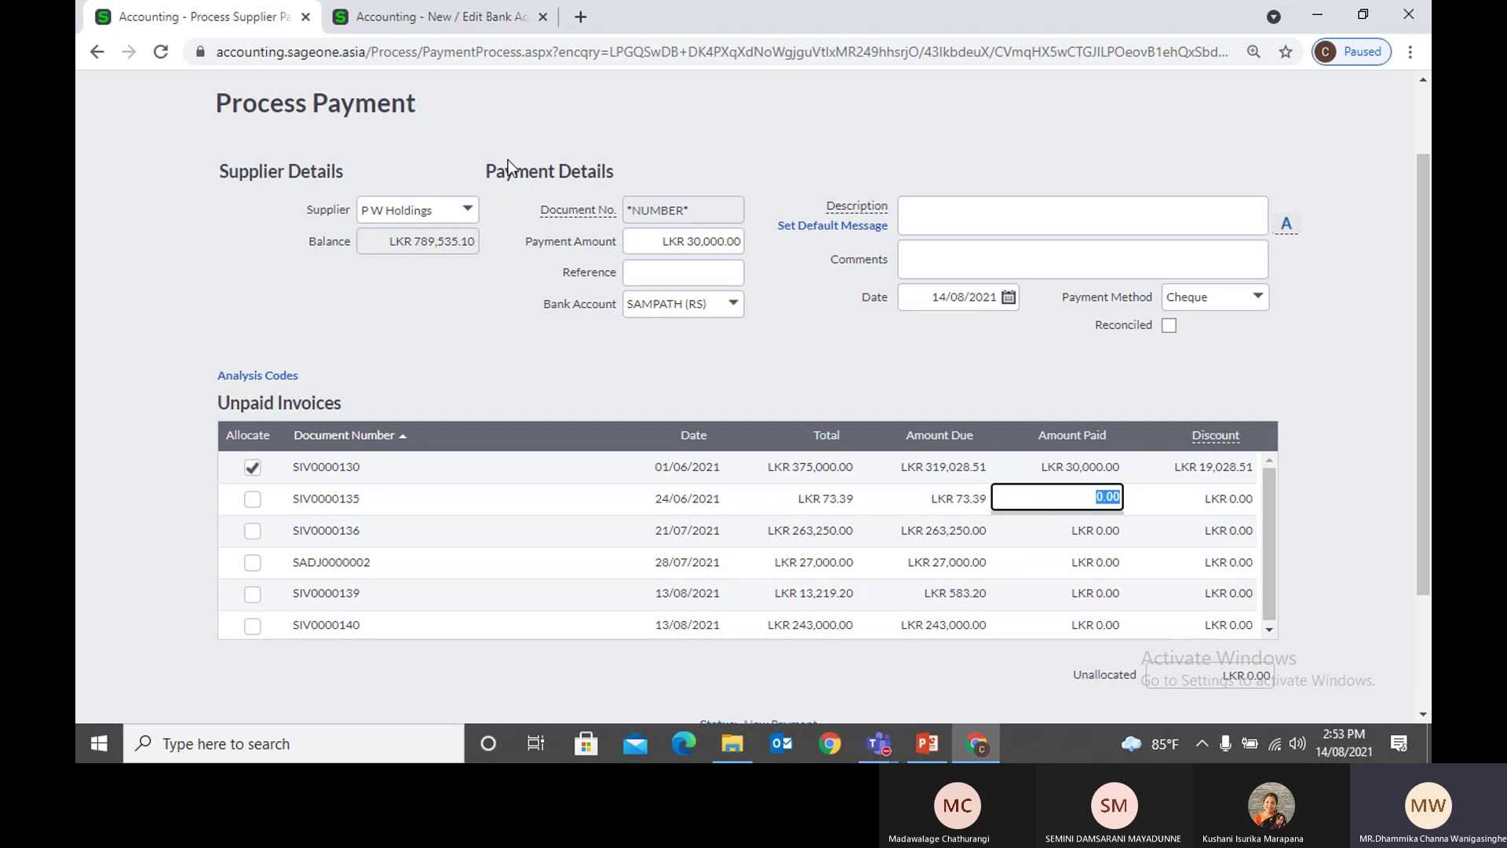
click(430, 19)
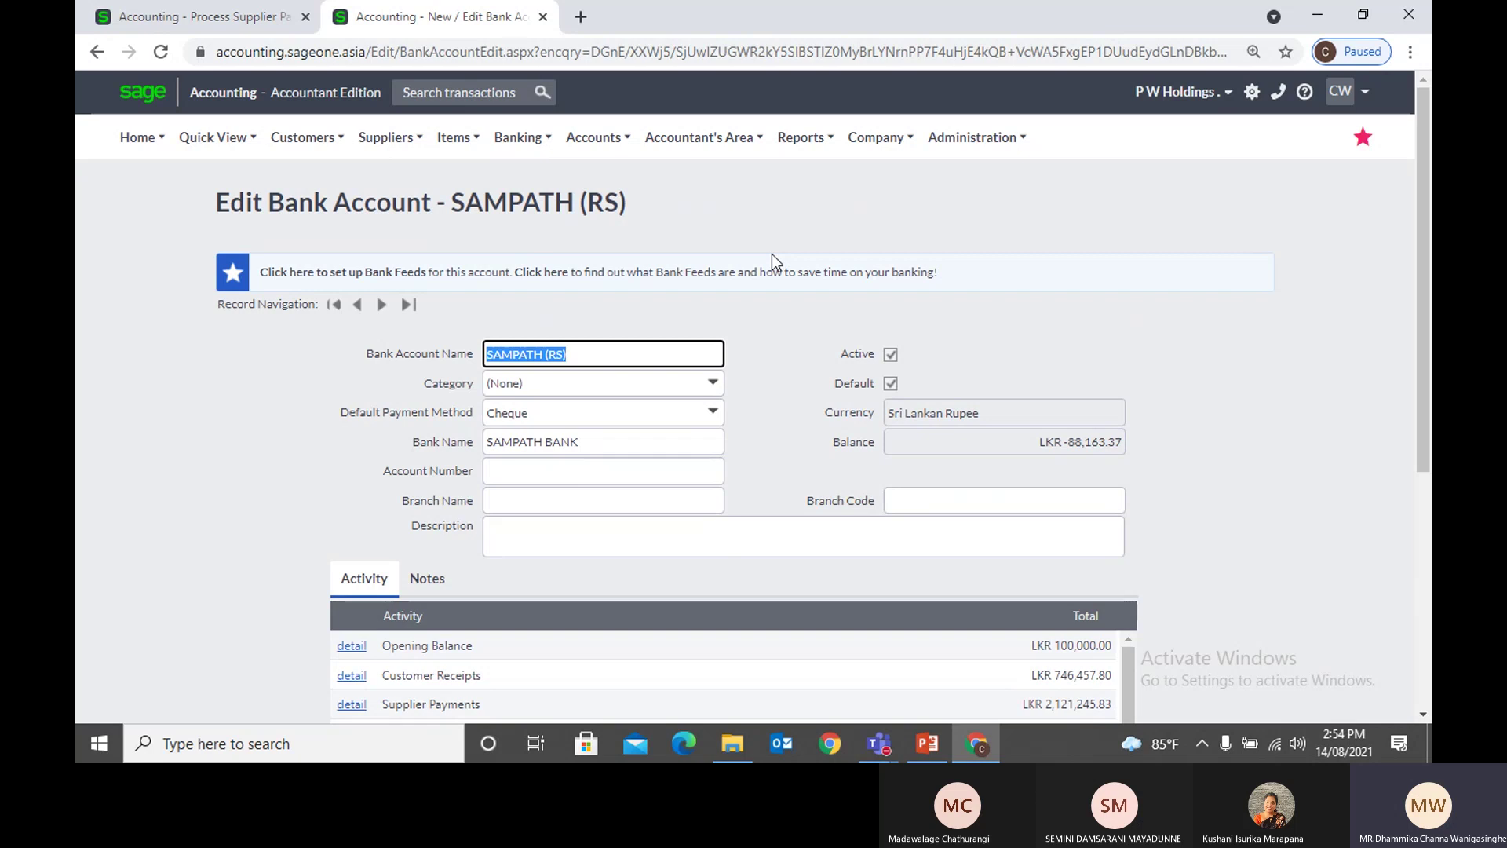
click(243, 25)
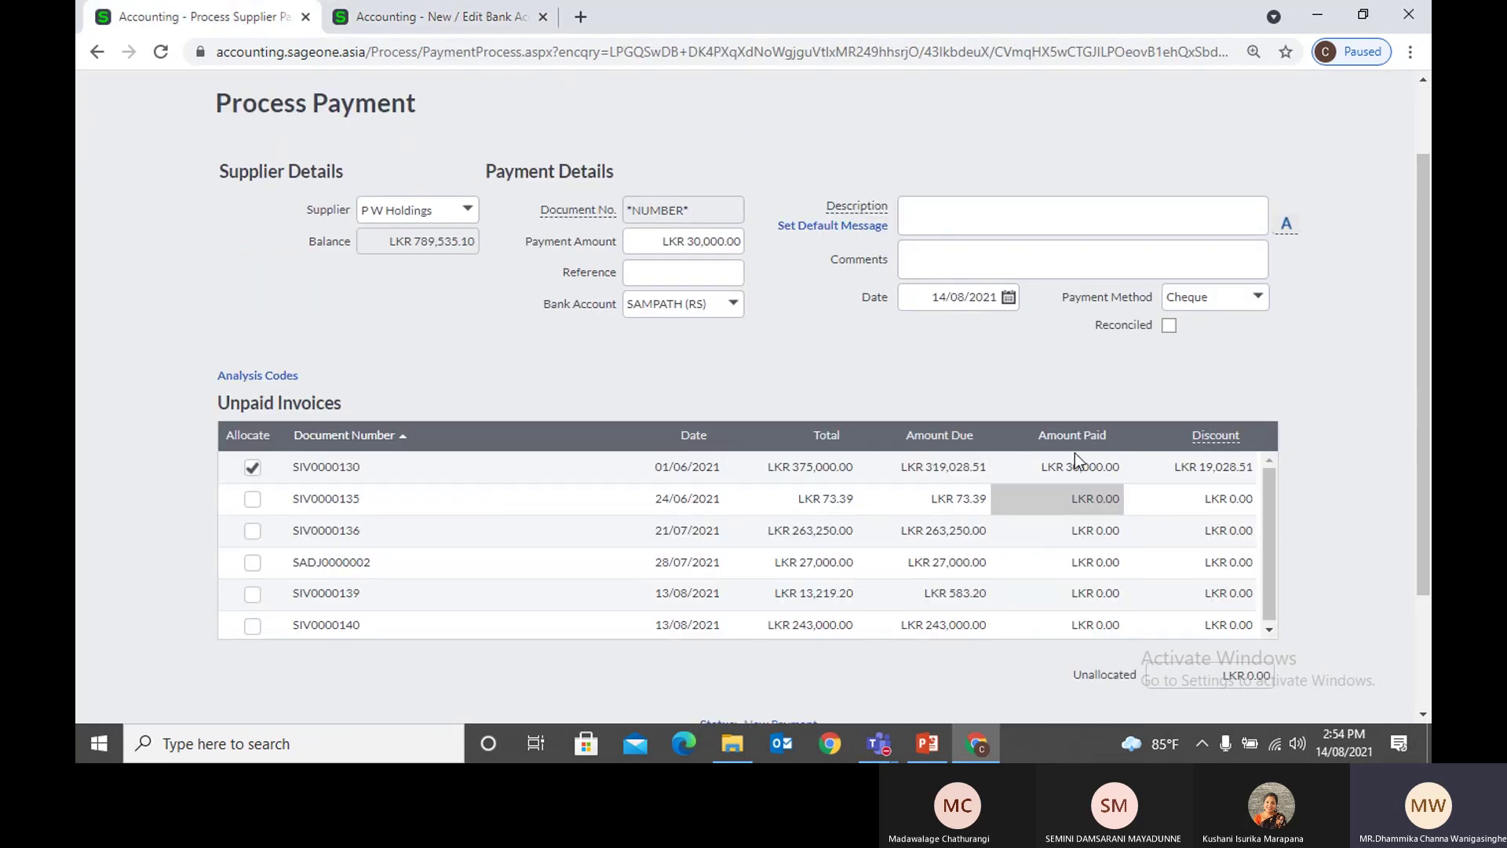
scroll(1075, 454, up, 2)
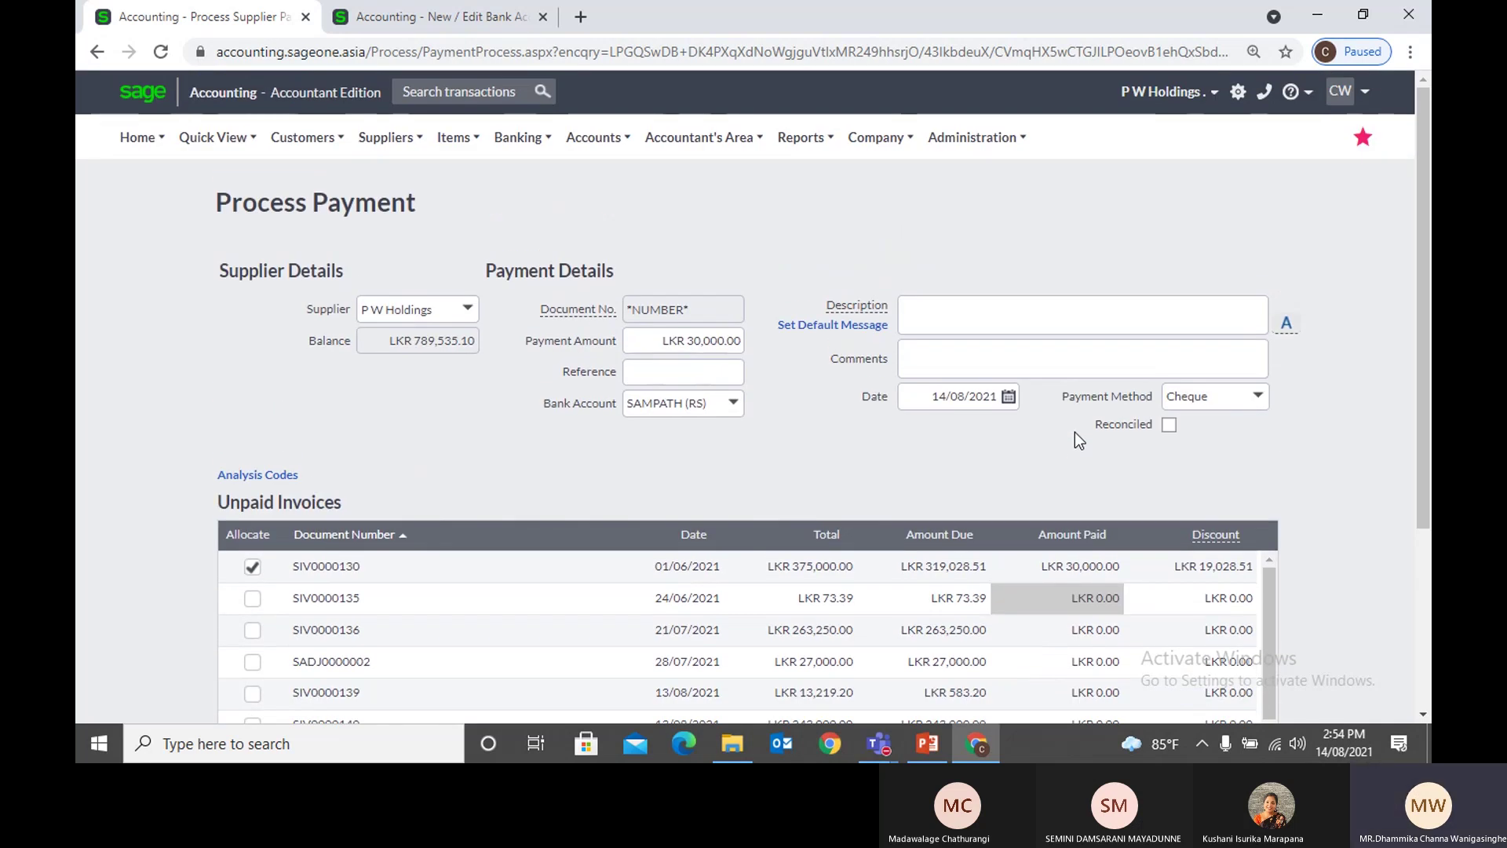
mouse_move(1151, 565)
mouse_move(374, 144)
mouse_move(384, 209)
mouse_move(422, 239)
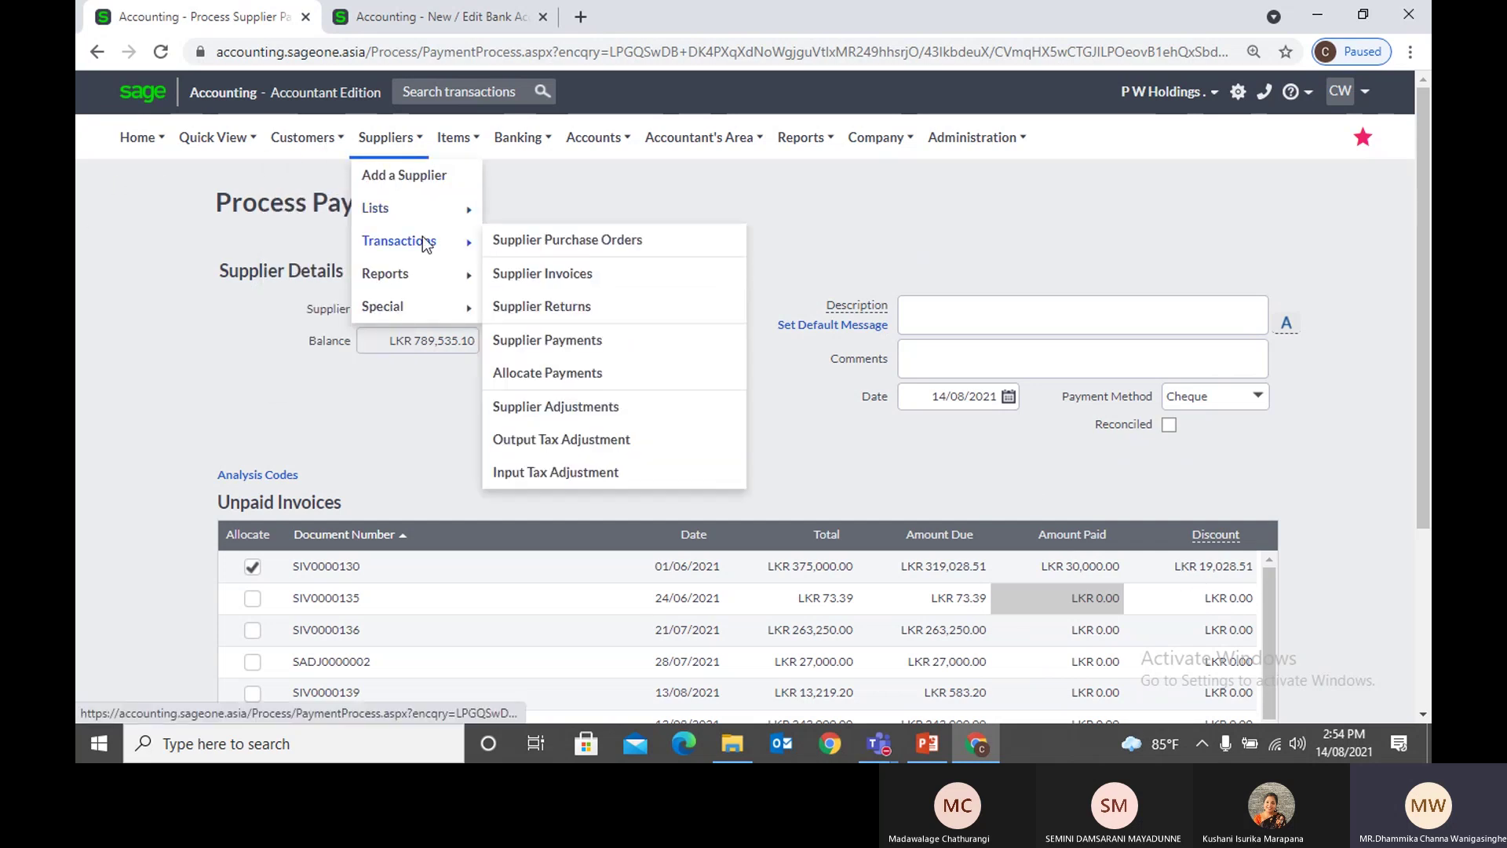
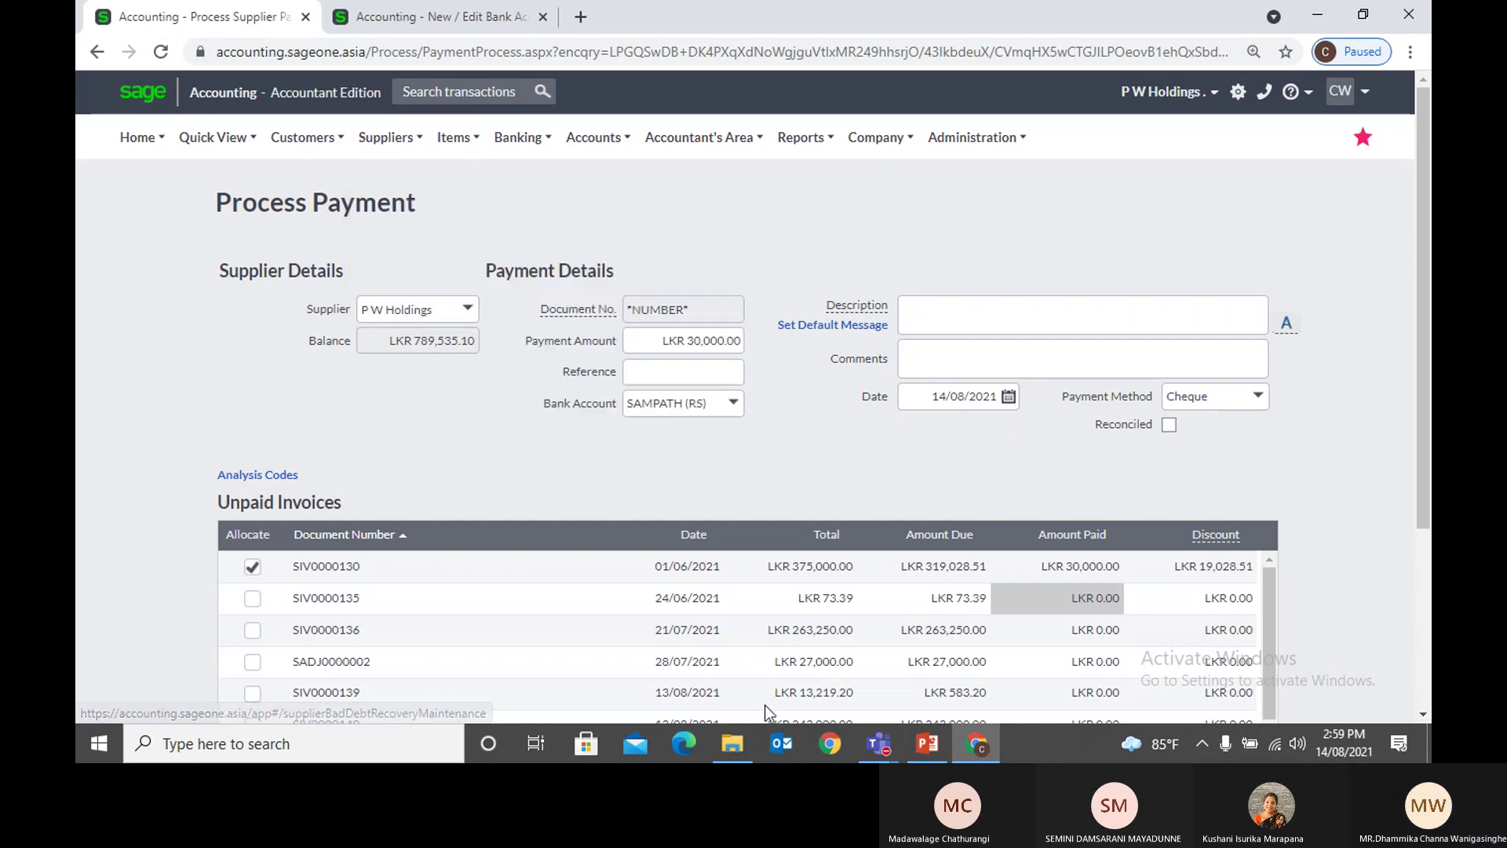
mouse_move(887, 746)
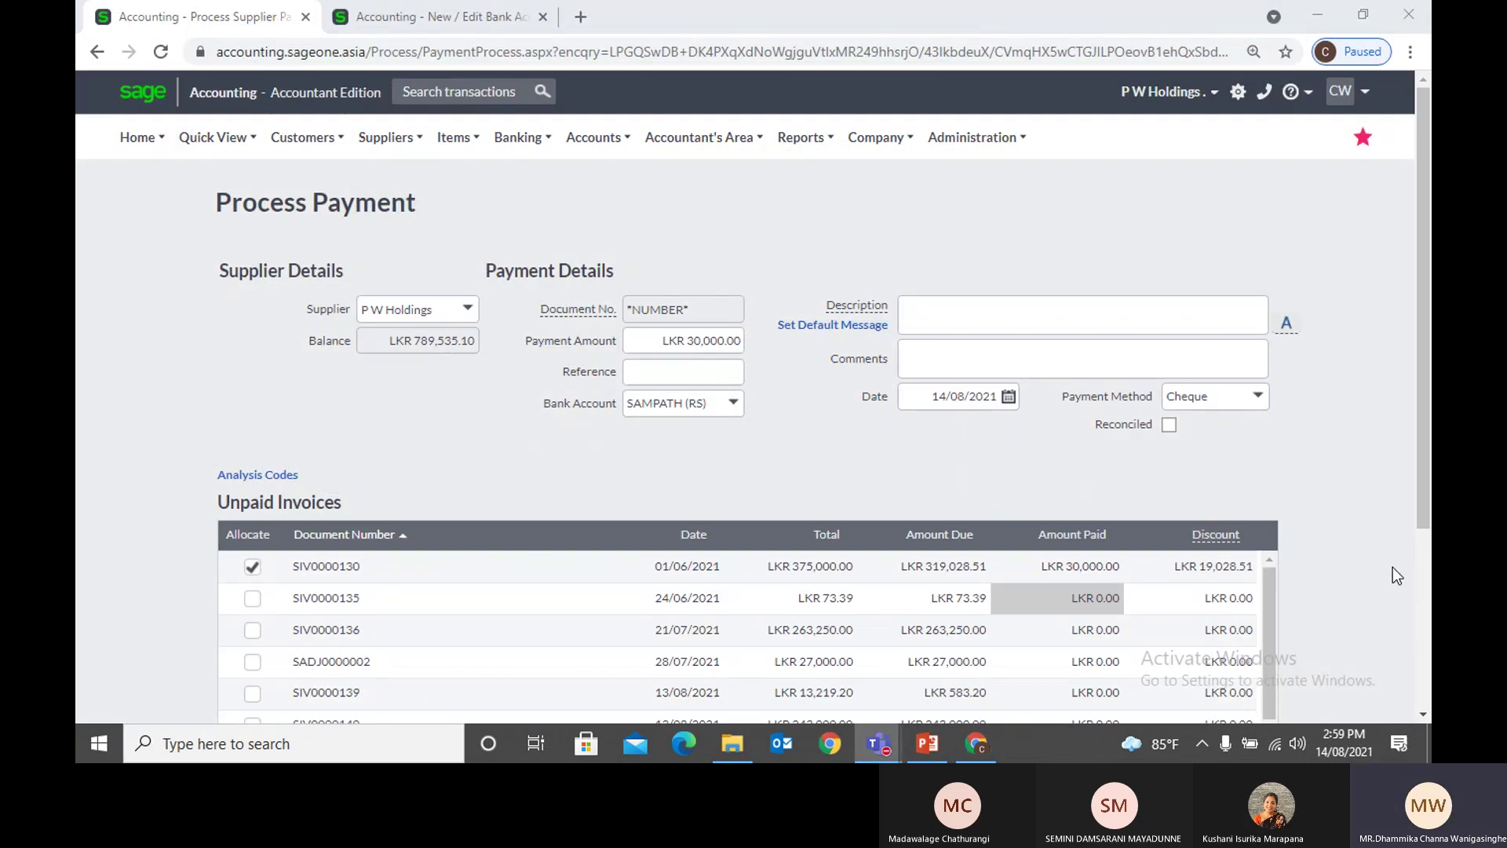
click(1367, 394)
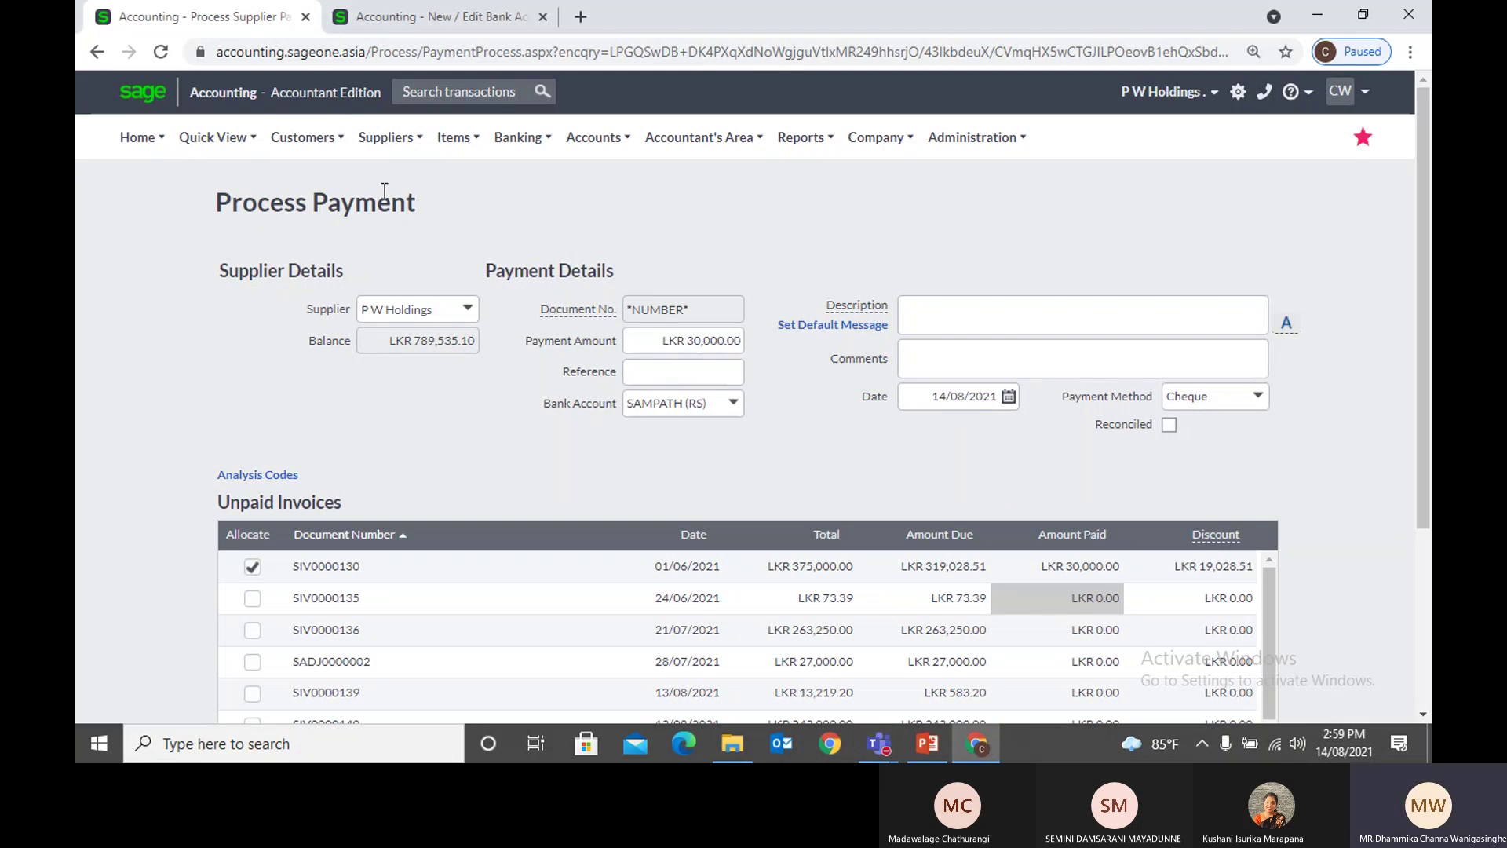
Step: Open the supplier payment allocations page, leaving the payment form without saving it
click(366, 149)
mouse_move(379, 252)
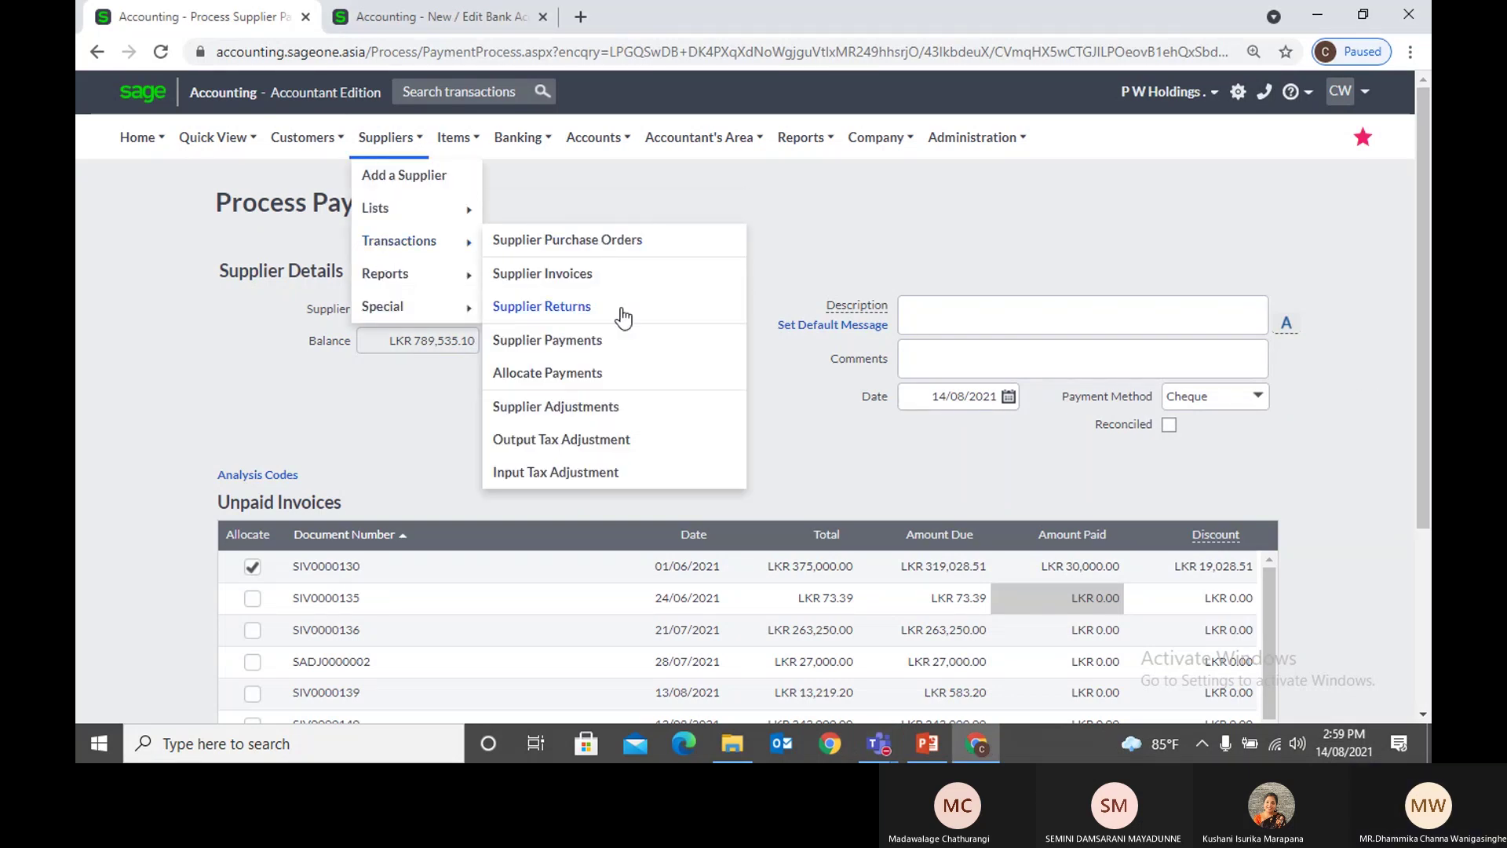
click(634, 375)
click(845, 163)
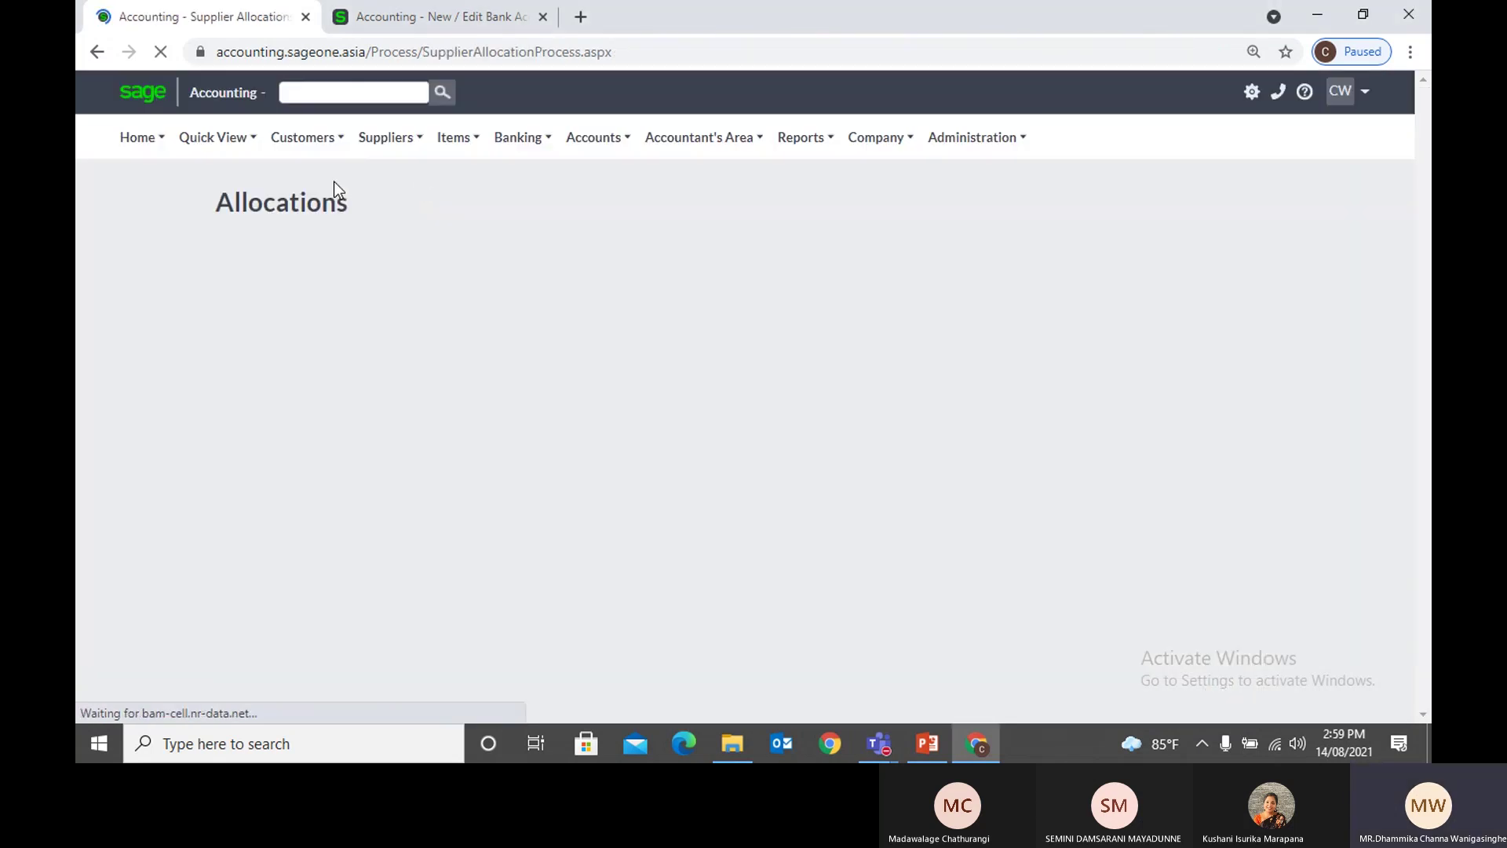
Step: Open the Supplier Balances - Days Outstanding report options in the browser tab showing the SAMPATH (RS) bank account
click(394, 17)
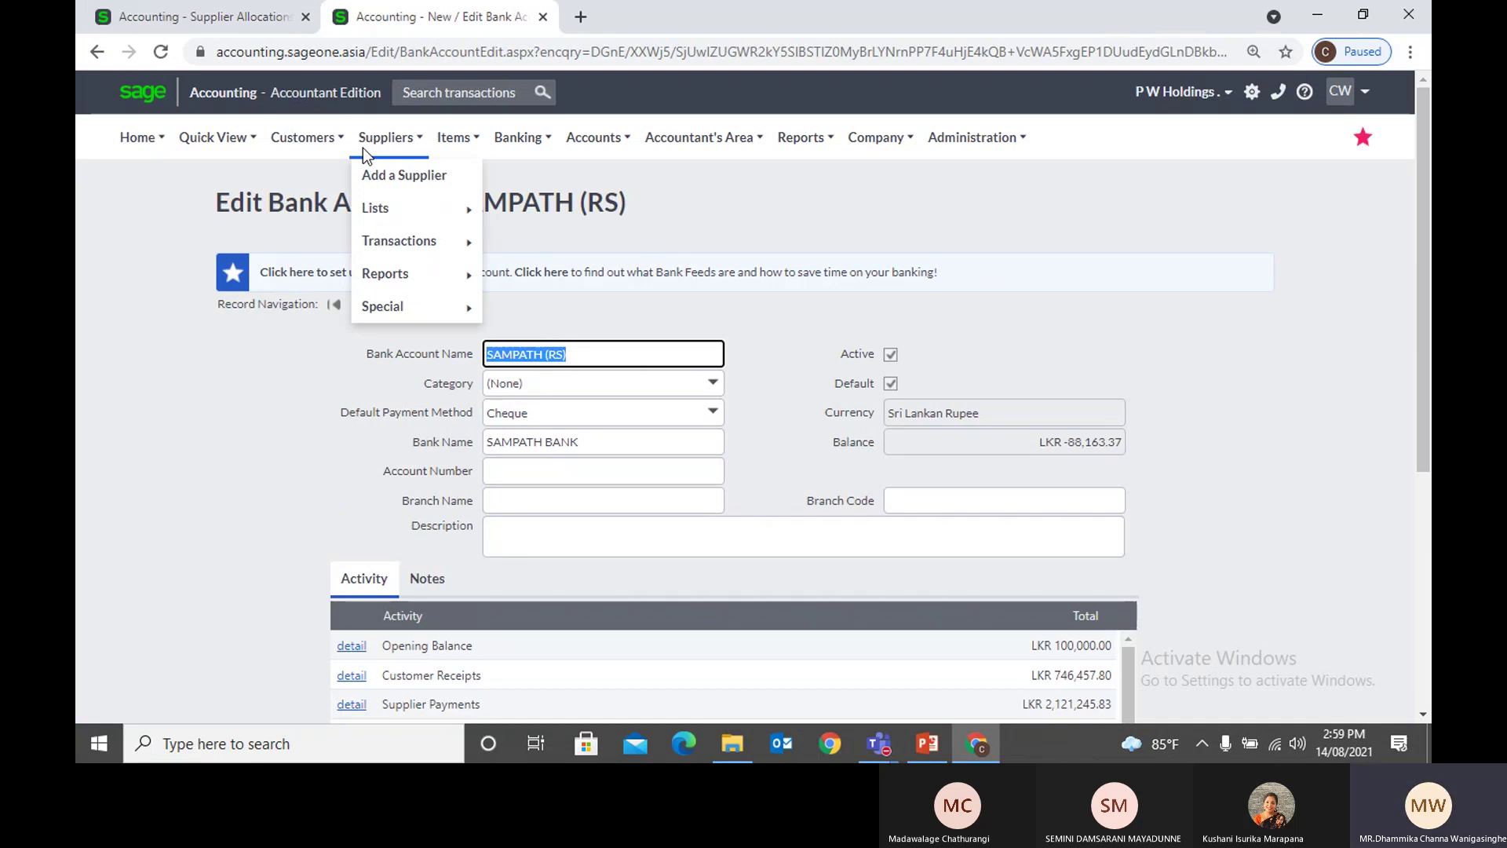
mouse_move(408, 273)
click(660, 336)
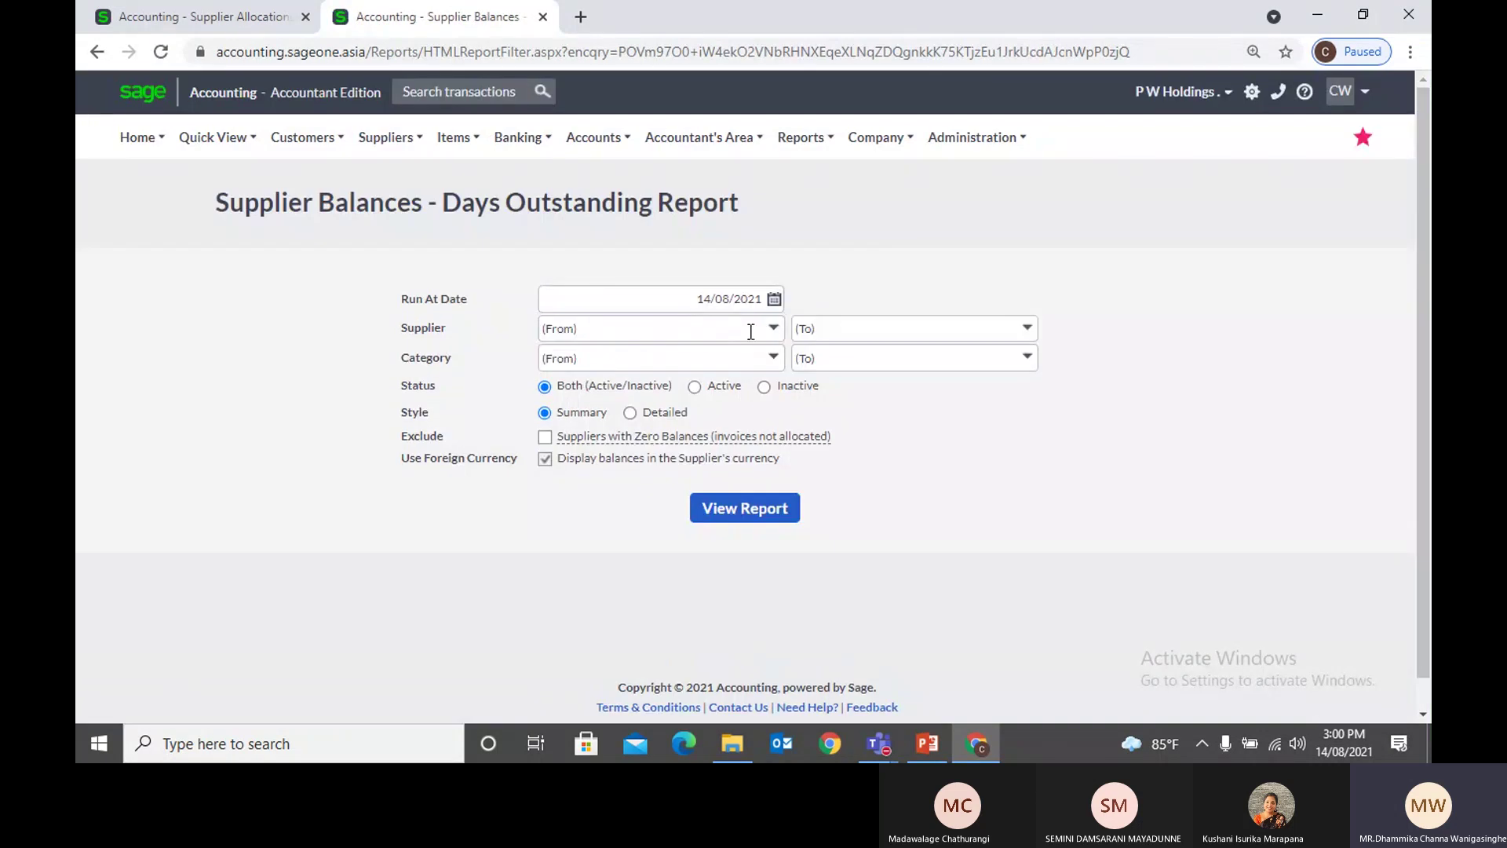
Step: Run the days outstanding report in Detailed style for supplier P W Holdings and review its outstanding transactions and total due
click(631, 414)
click(774, 328)
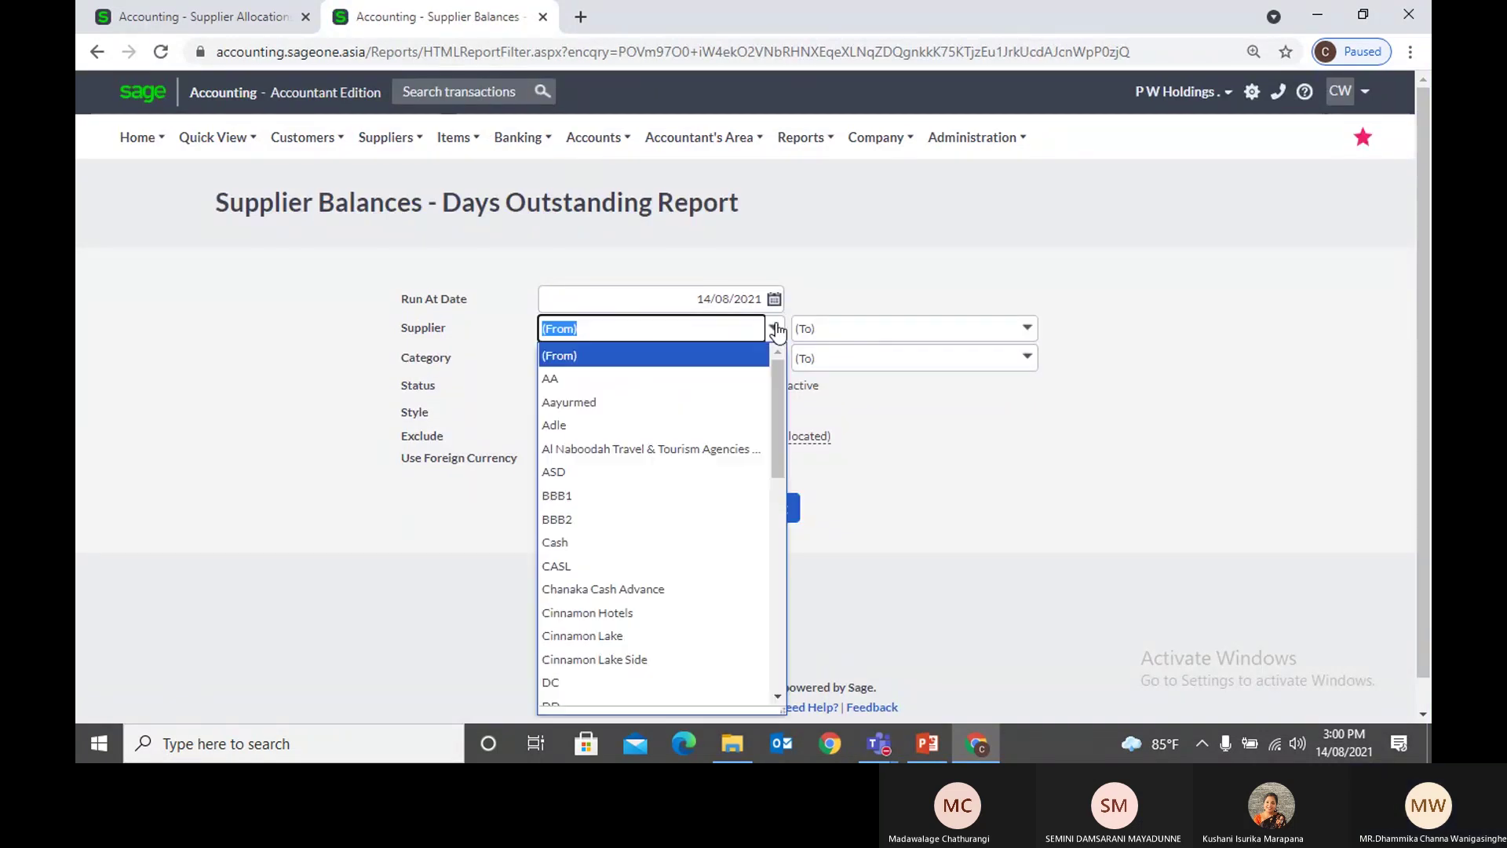
text(P)
key(Return)
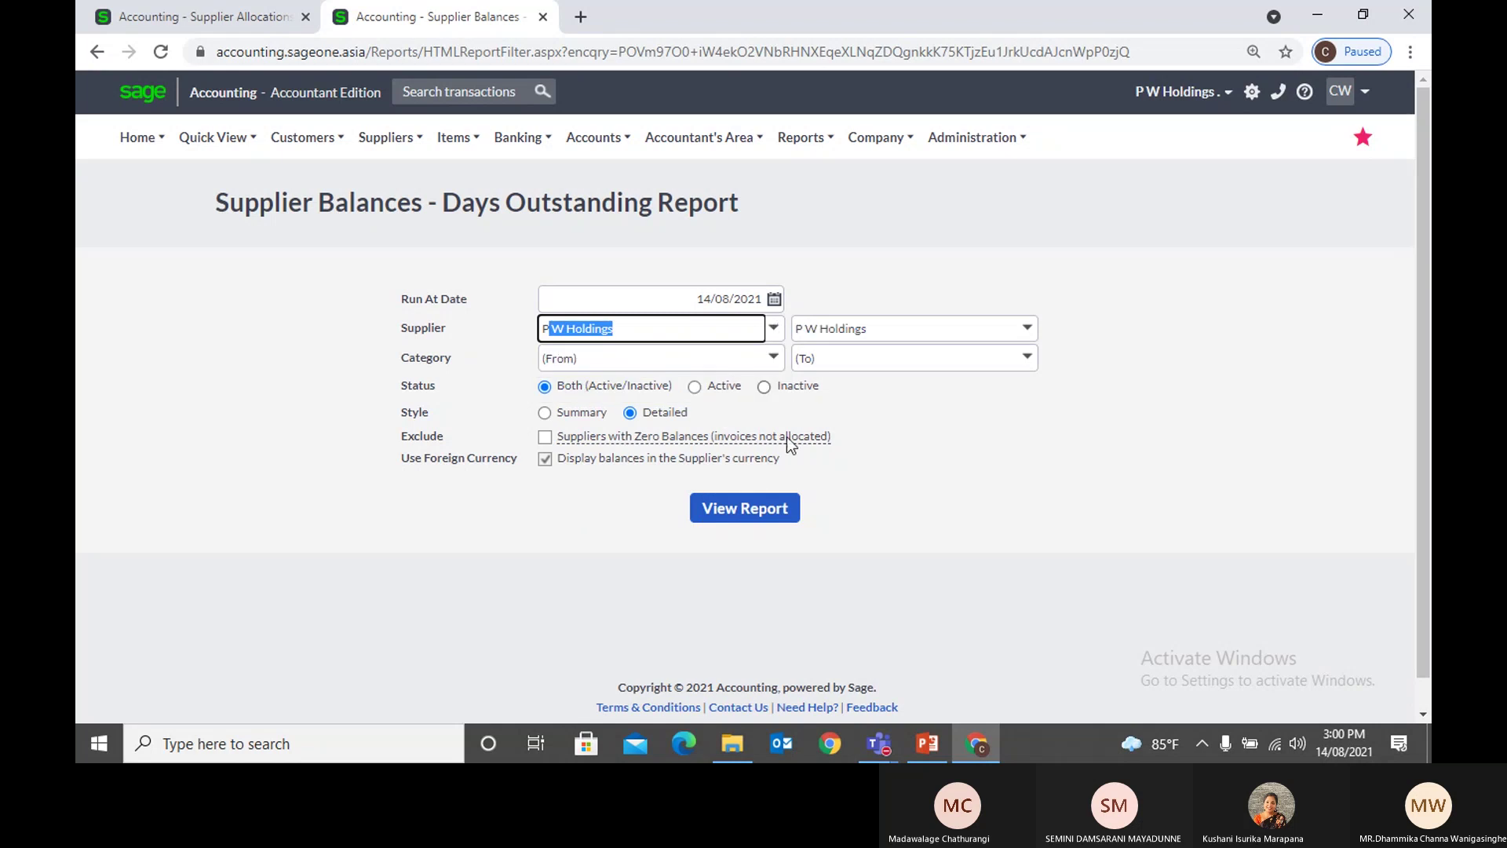
click(747, 508)
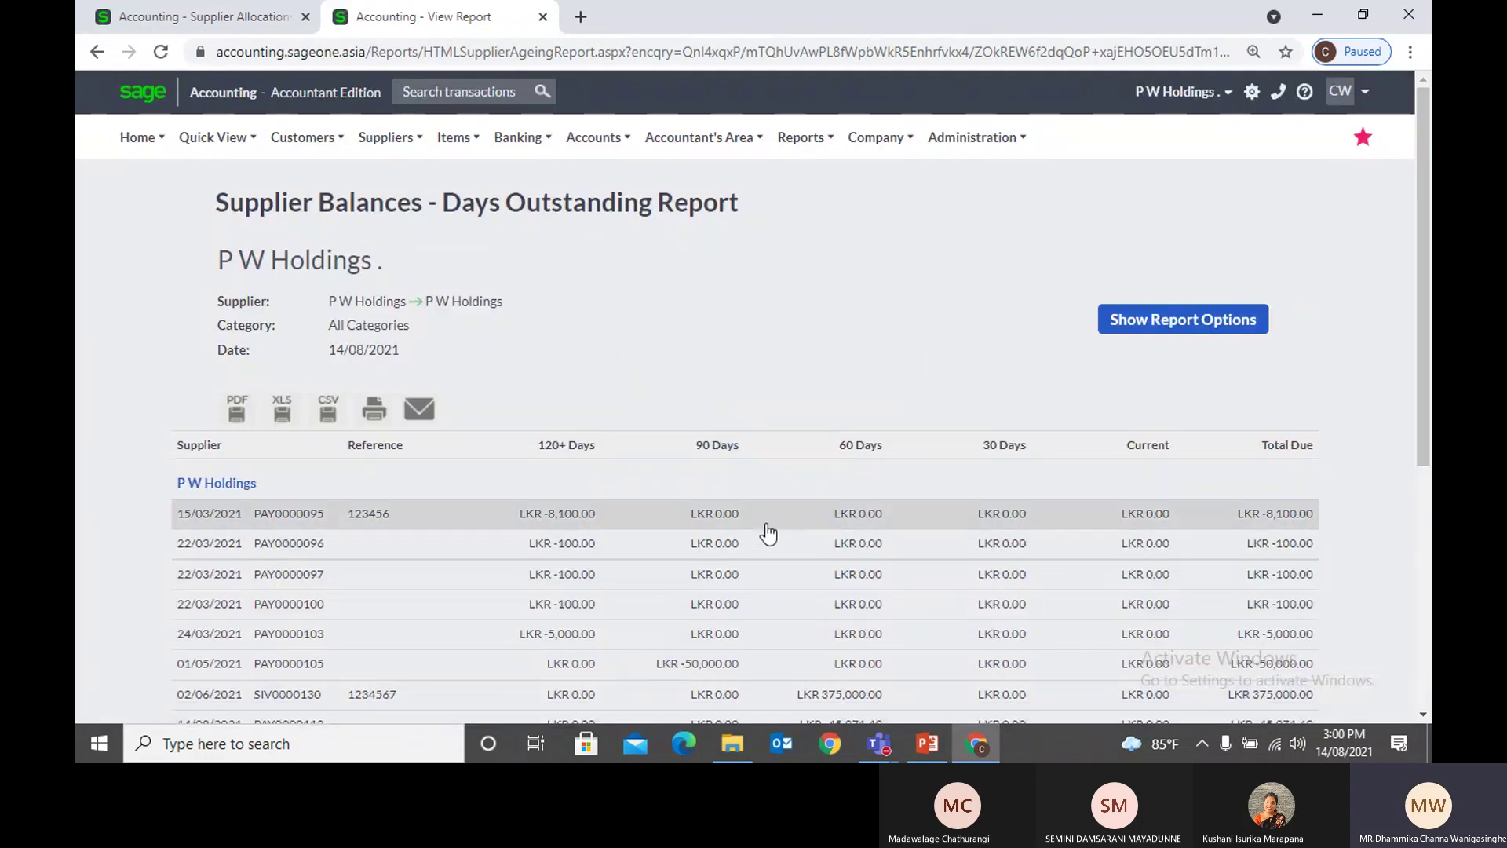
scroll(785, 522, down, 2)
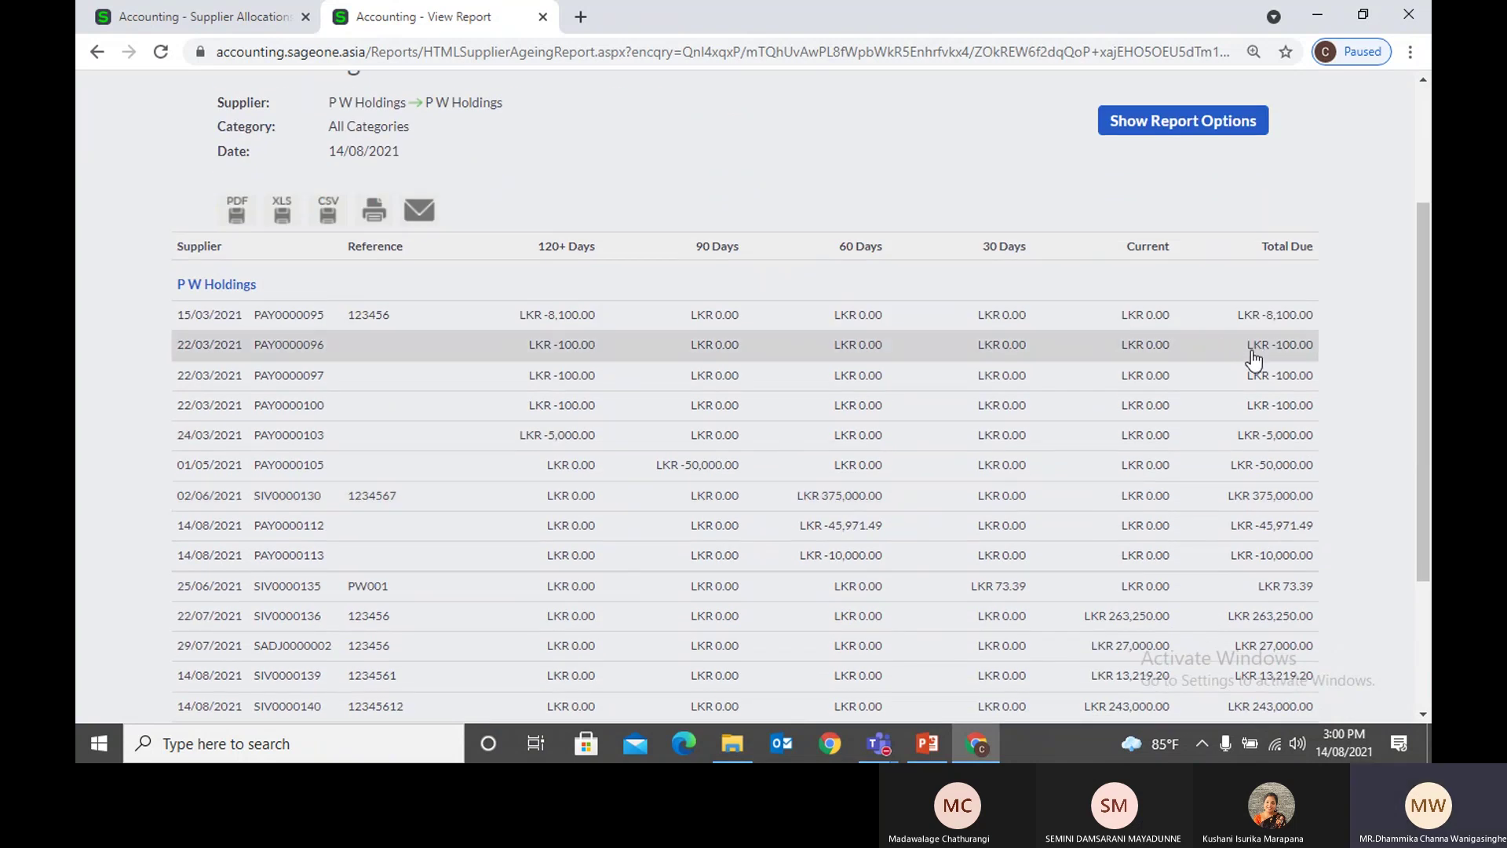
scroll(1278, 569, down, 3)
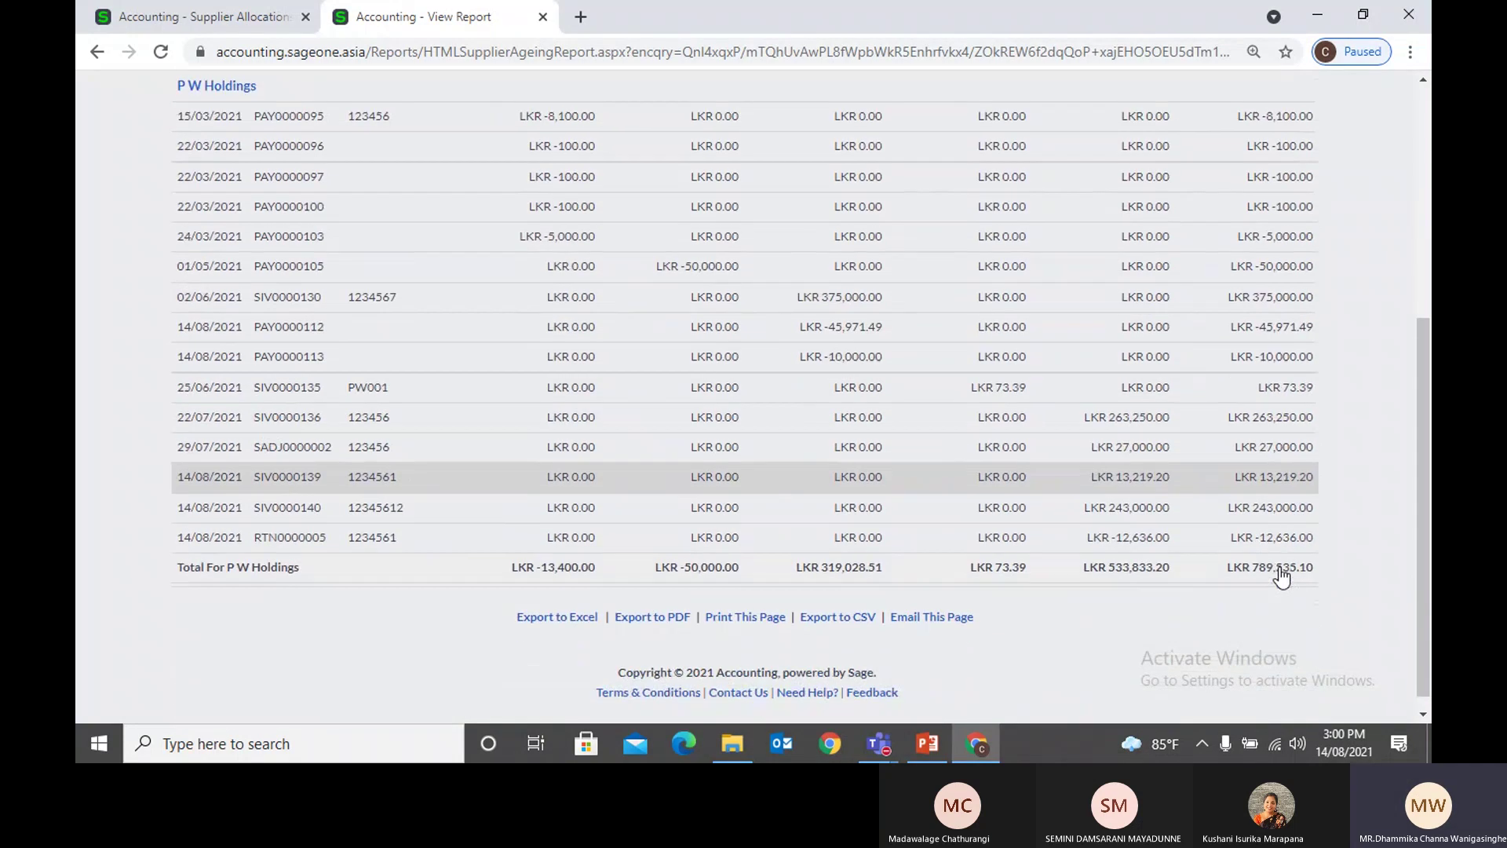
scroll(510, 459, up, 3)
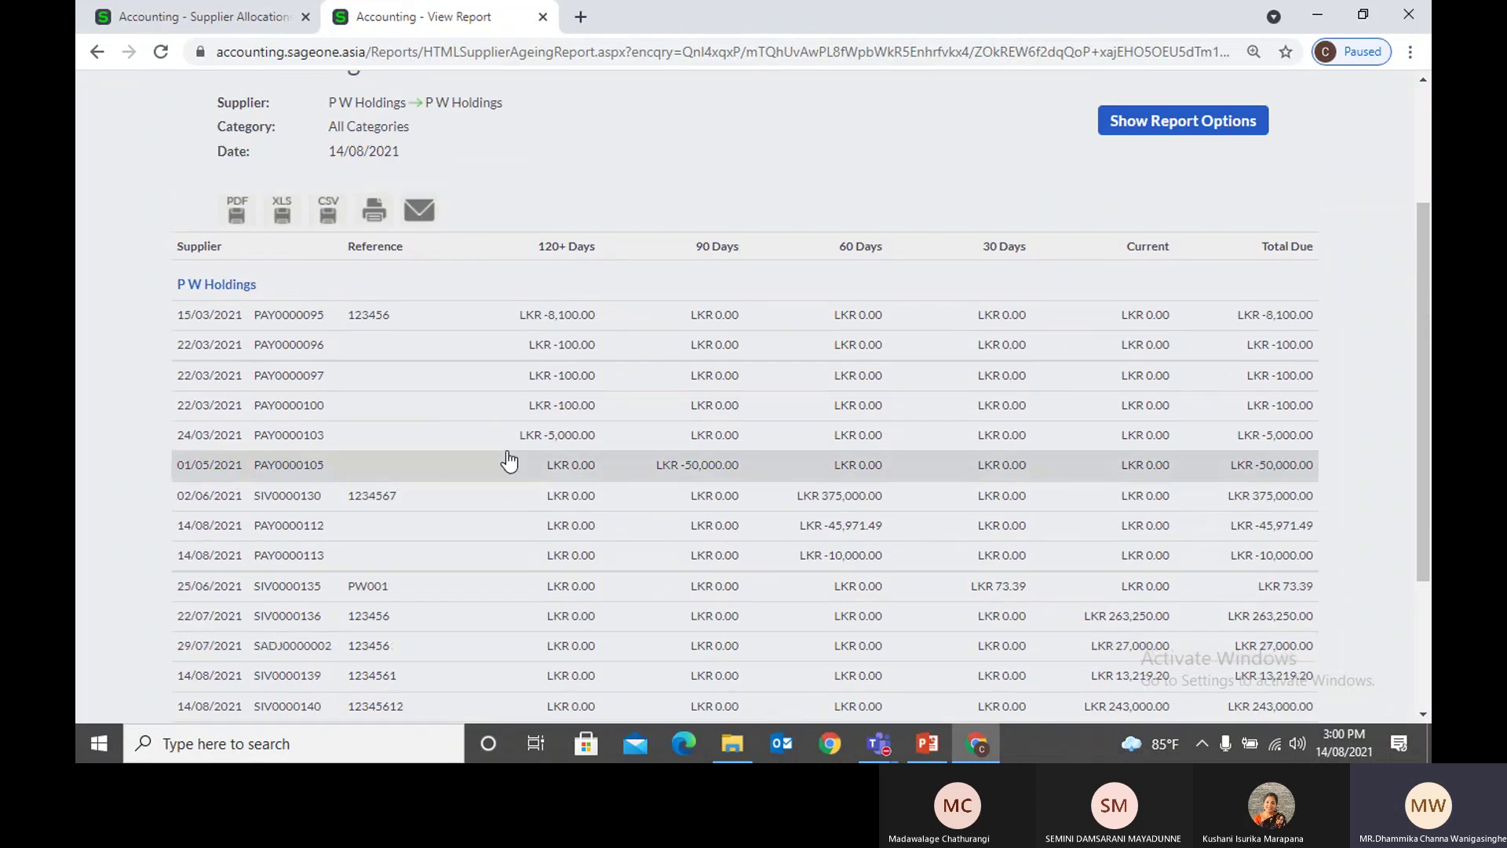
Step: Finish reviewing the P W Holdings balances, then rerun the Detailed days outstanding report for all suppliers and review it
scroll(1330, 424, down, 2)
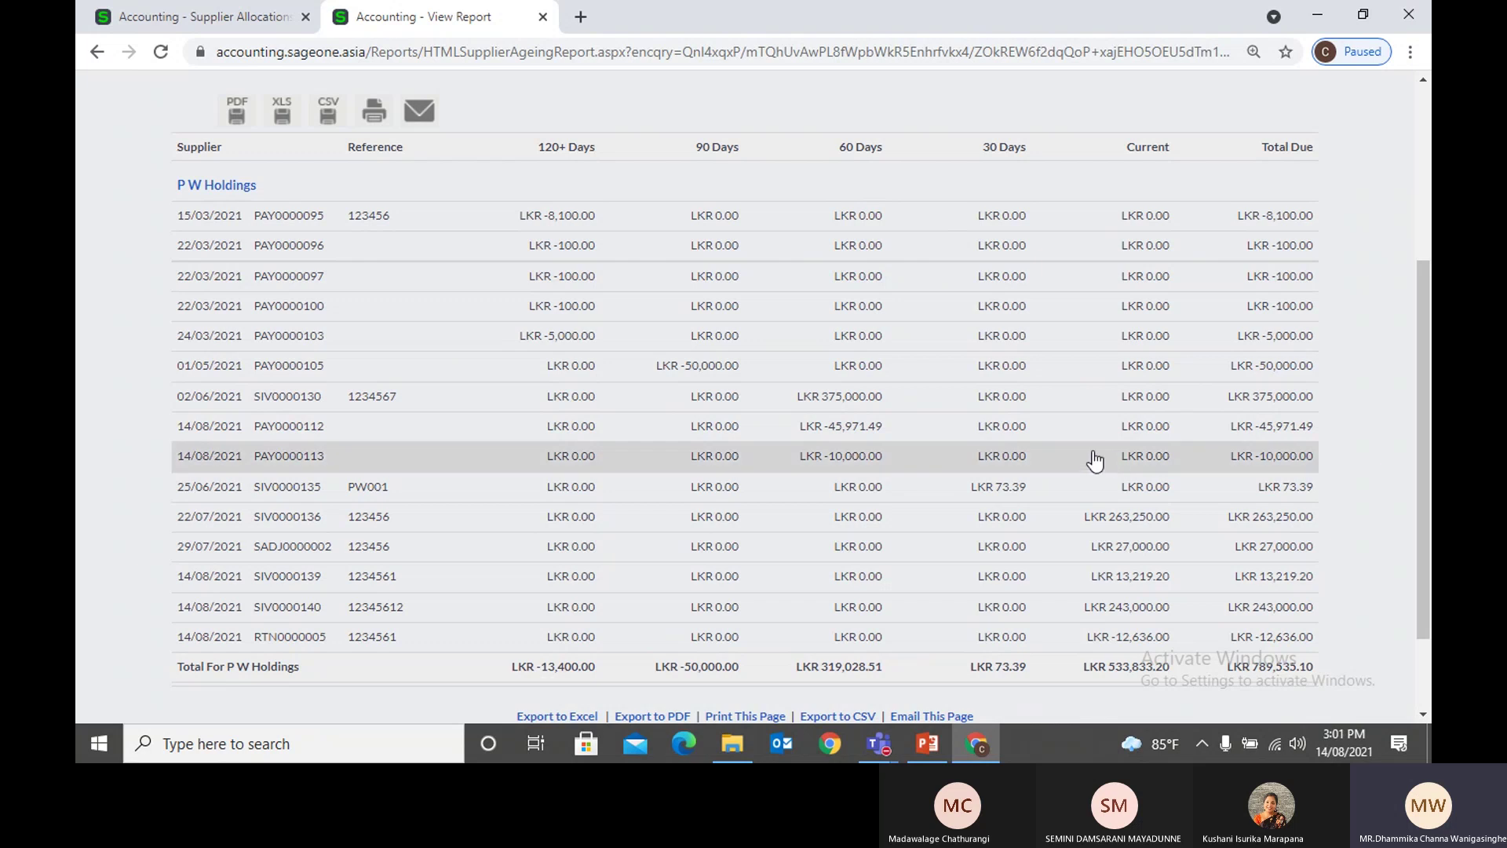
scroll(1094, 462, up, 2)
scroll(1094, 462, up, 2)
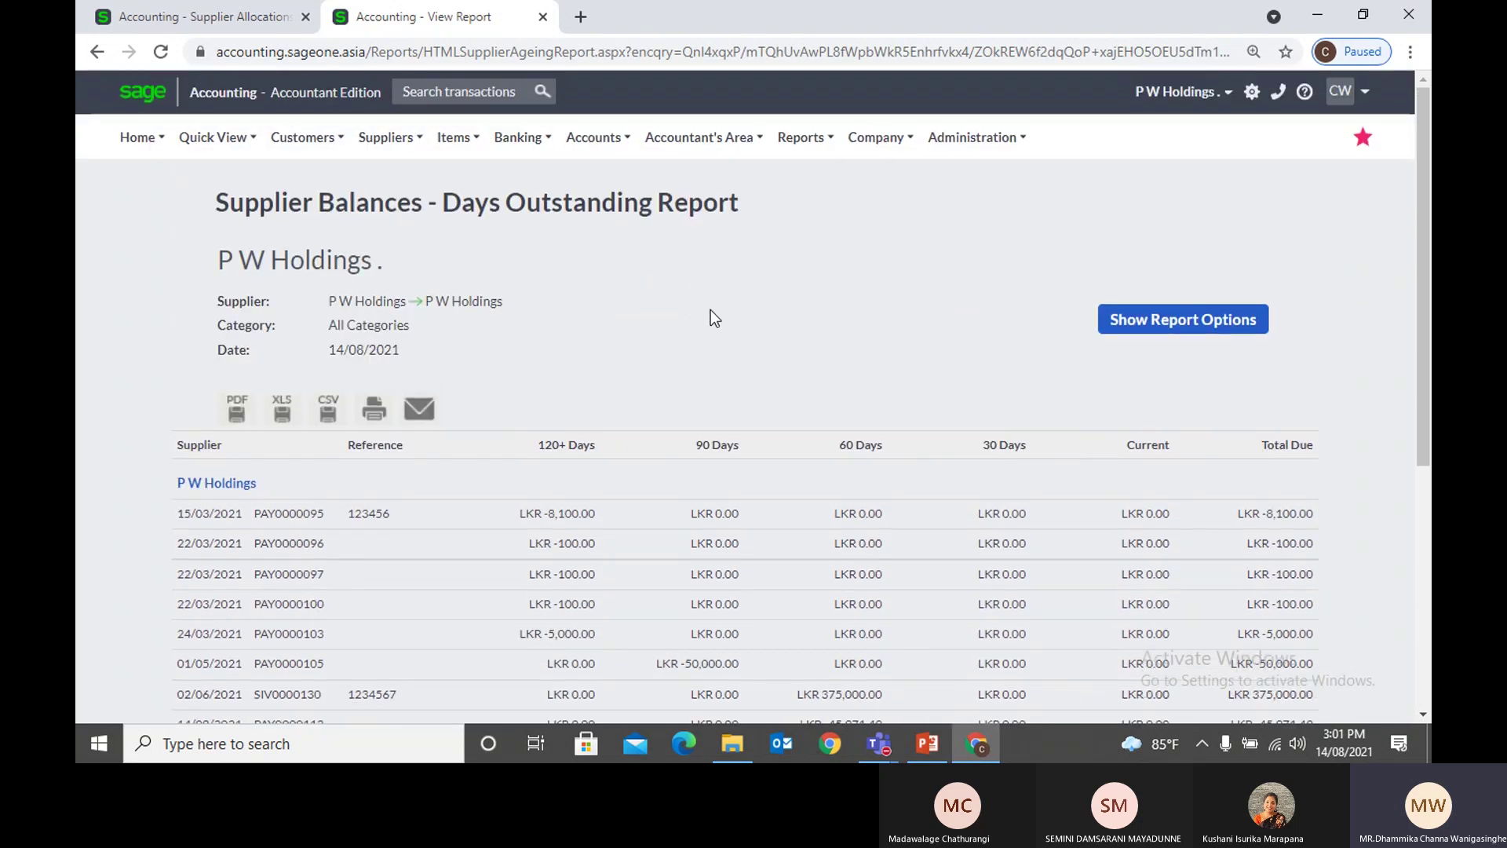
click(1128, 328)
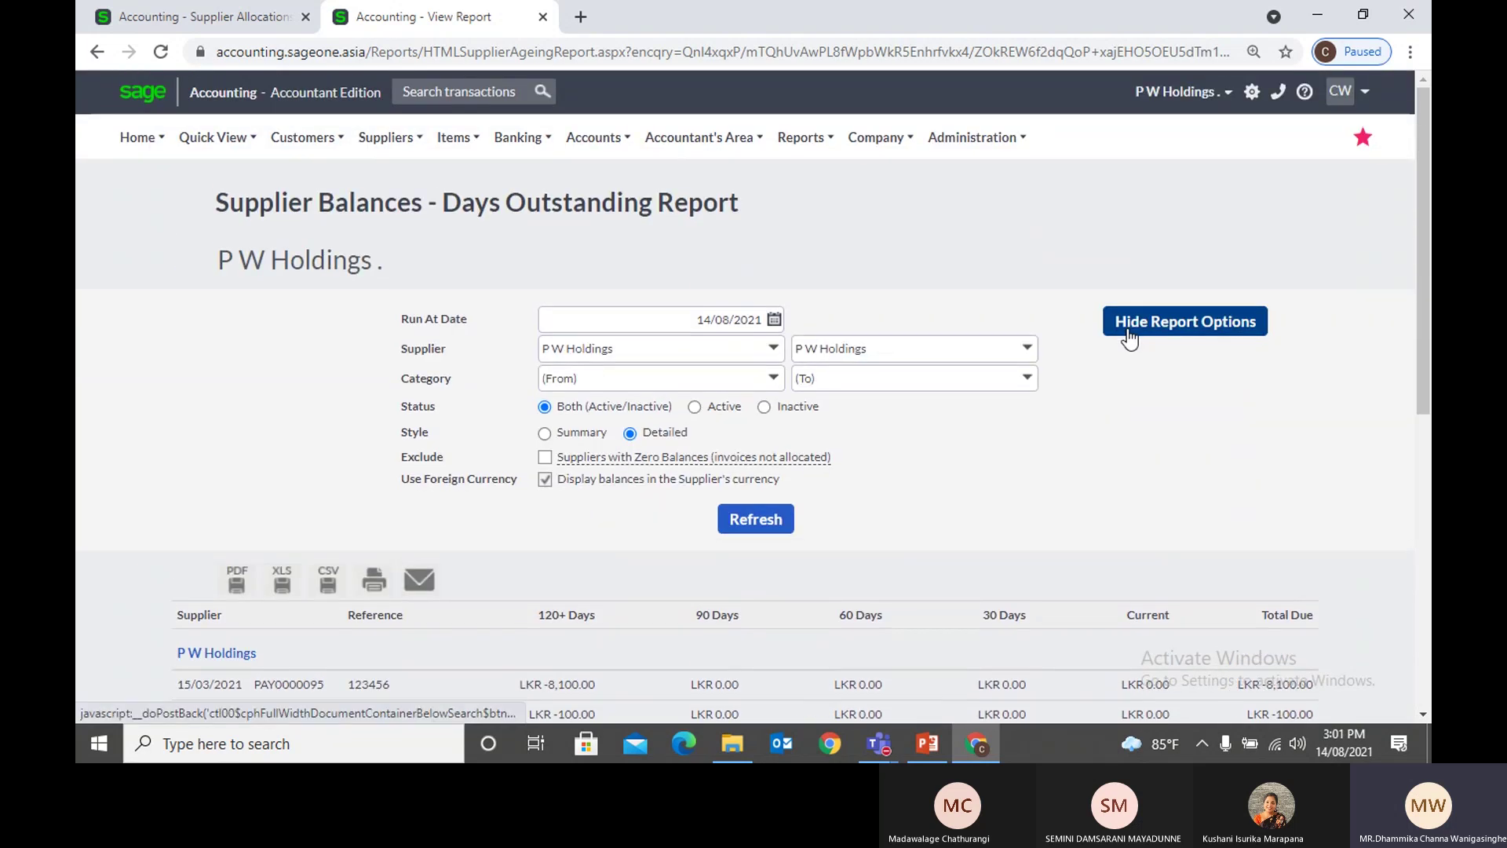
click(770, 350)
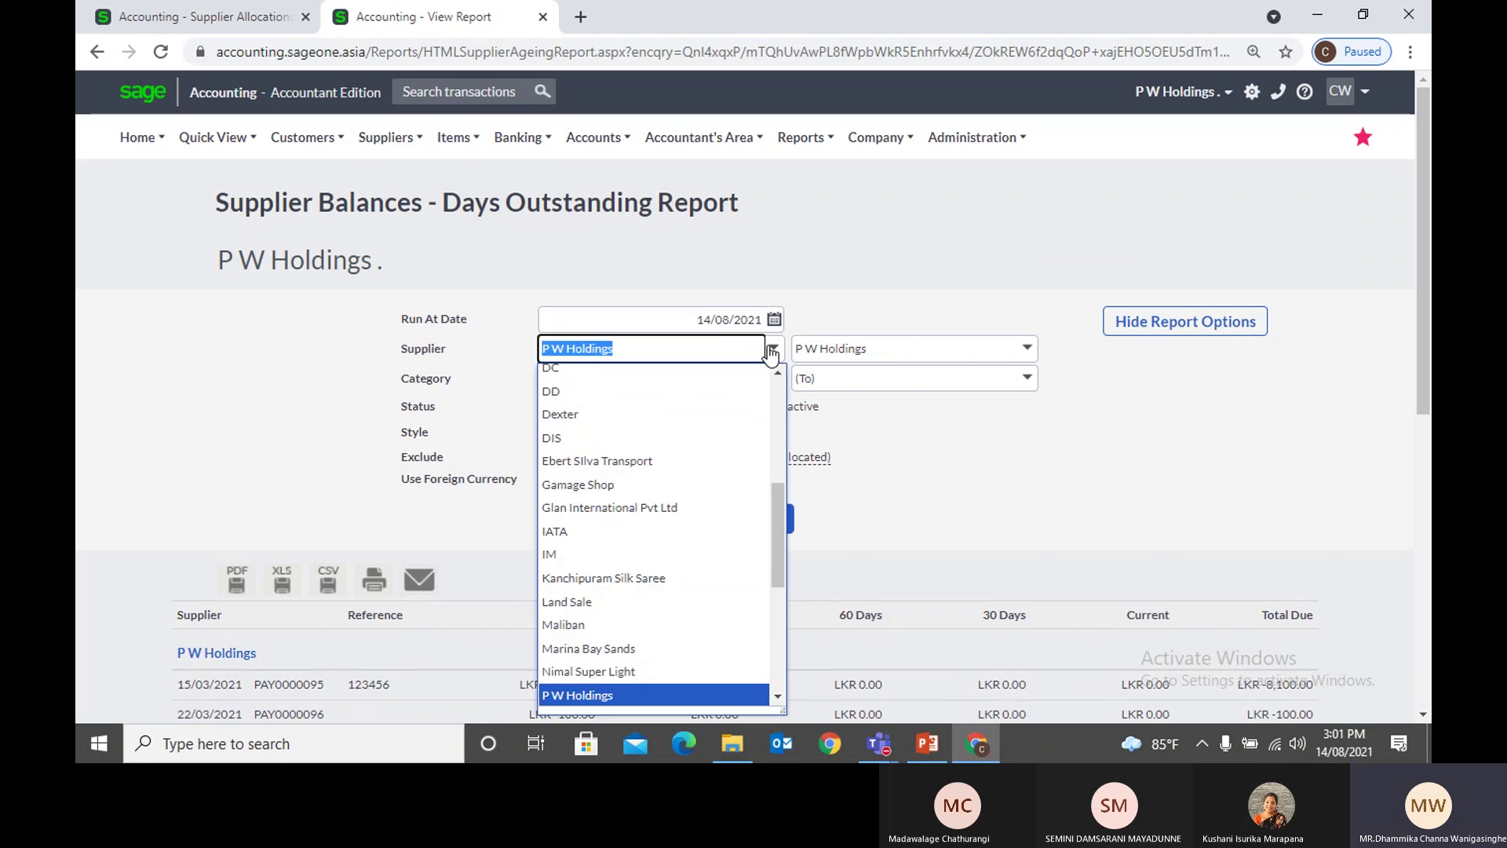
scroll(727, 437, up, 3)
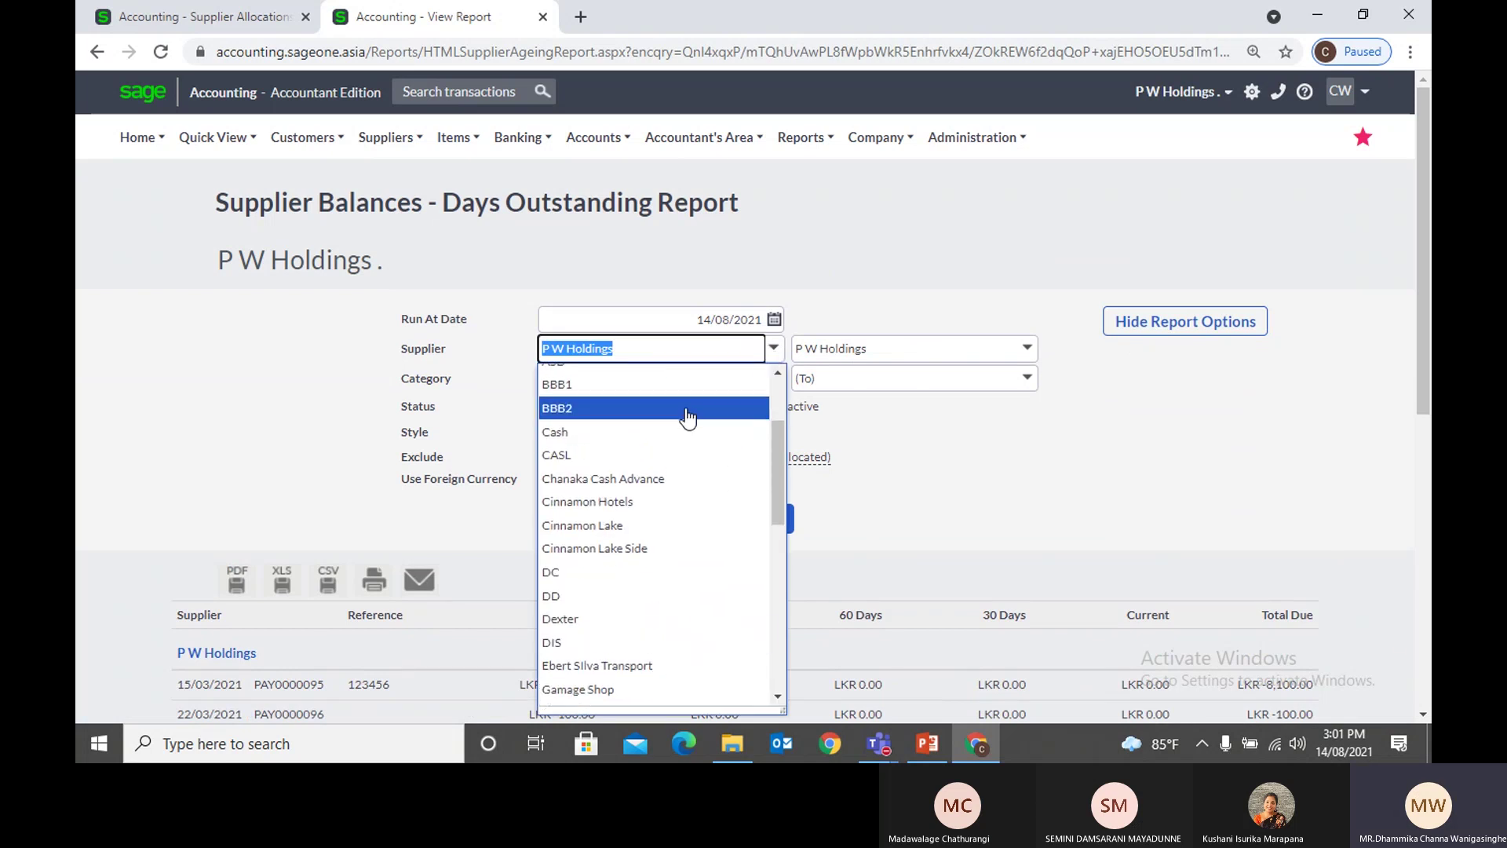
scroll(688, 418, up, 2)
click(635, 374)
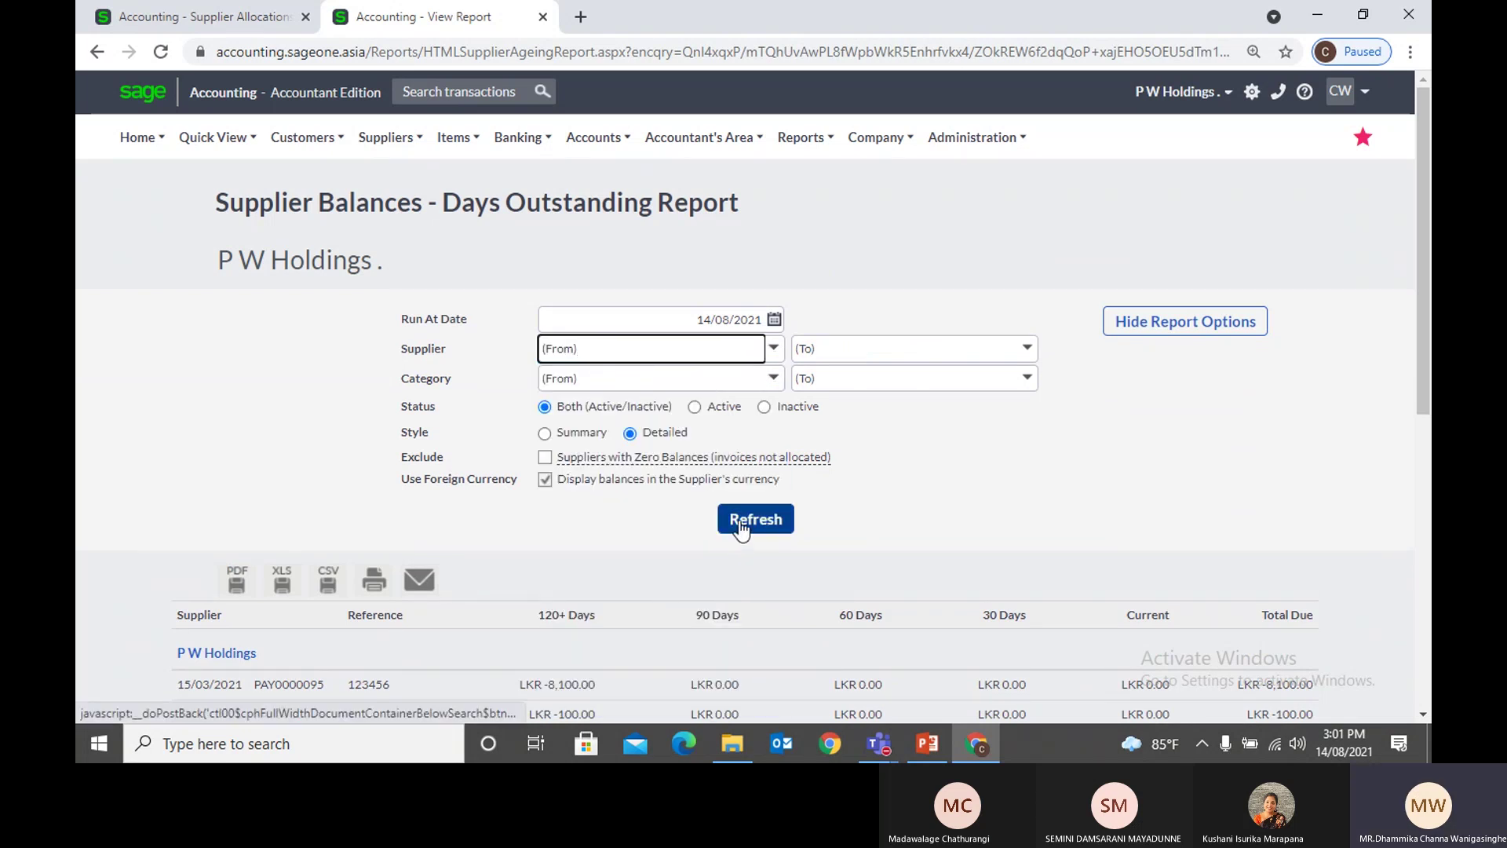
click(740, 522)
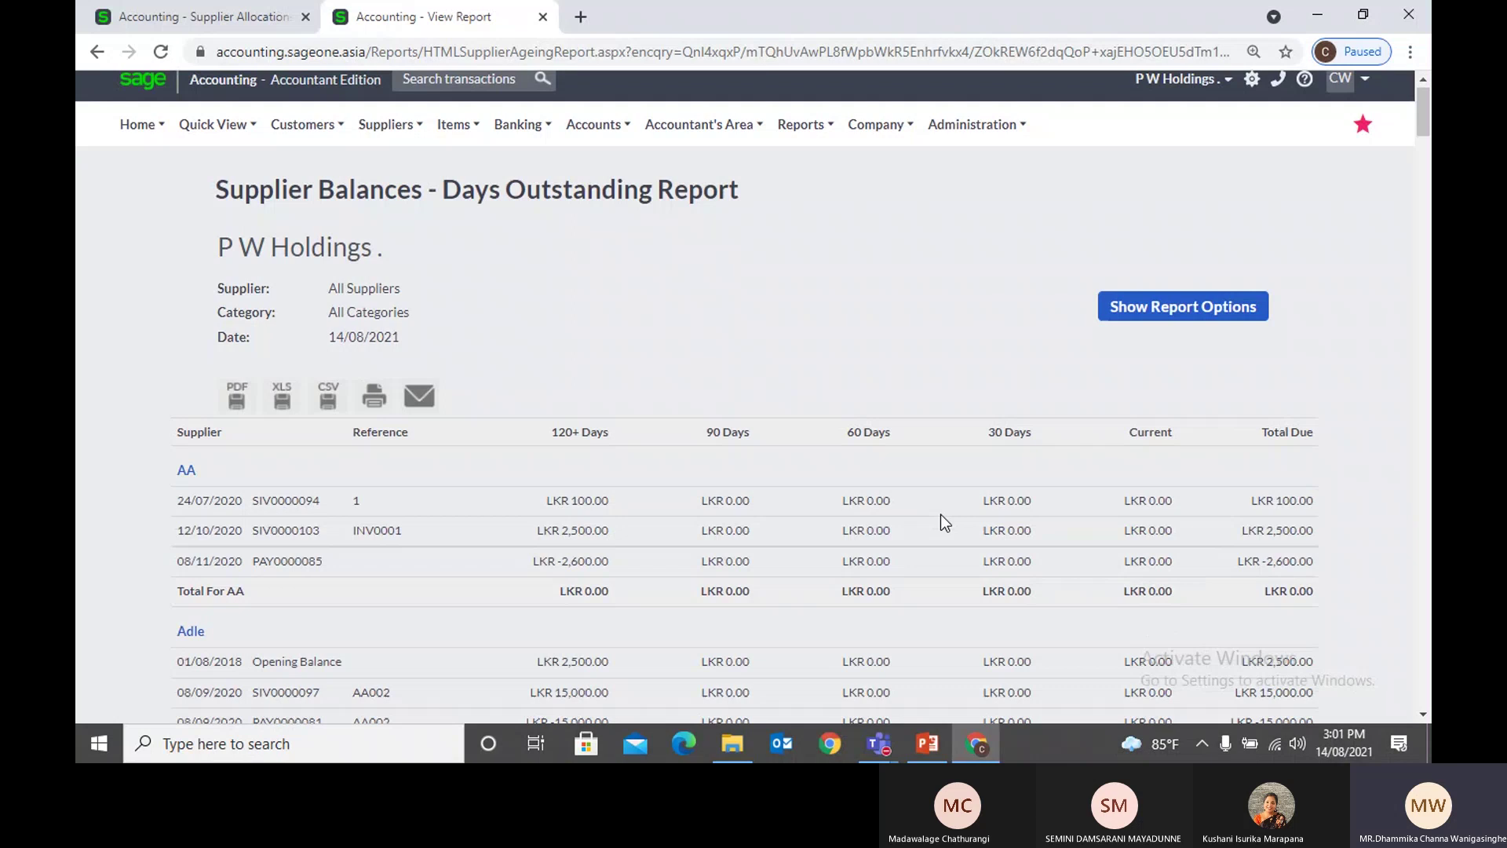
scroll(1319, 443, down, 1)
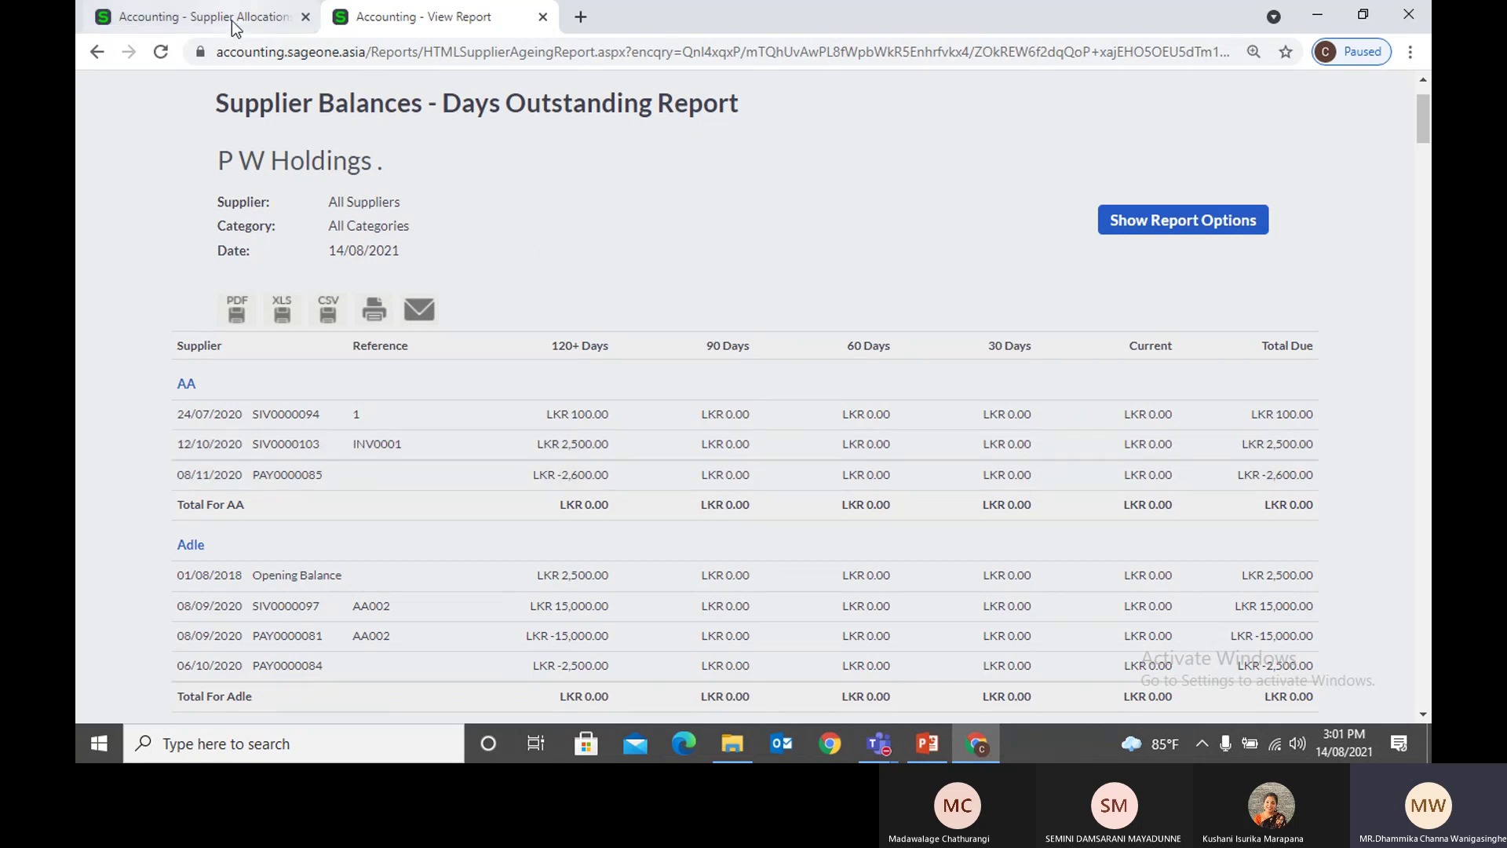
Step: In the supplier allocations page, load all outstanding invoices and unallocated items for supplier P W Holdings
click(204, 17)
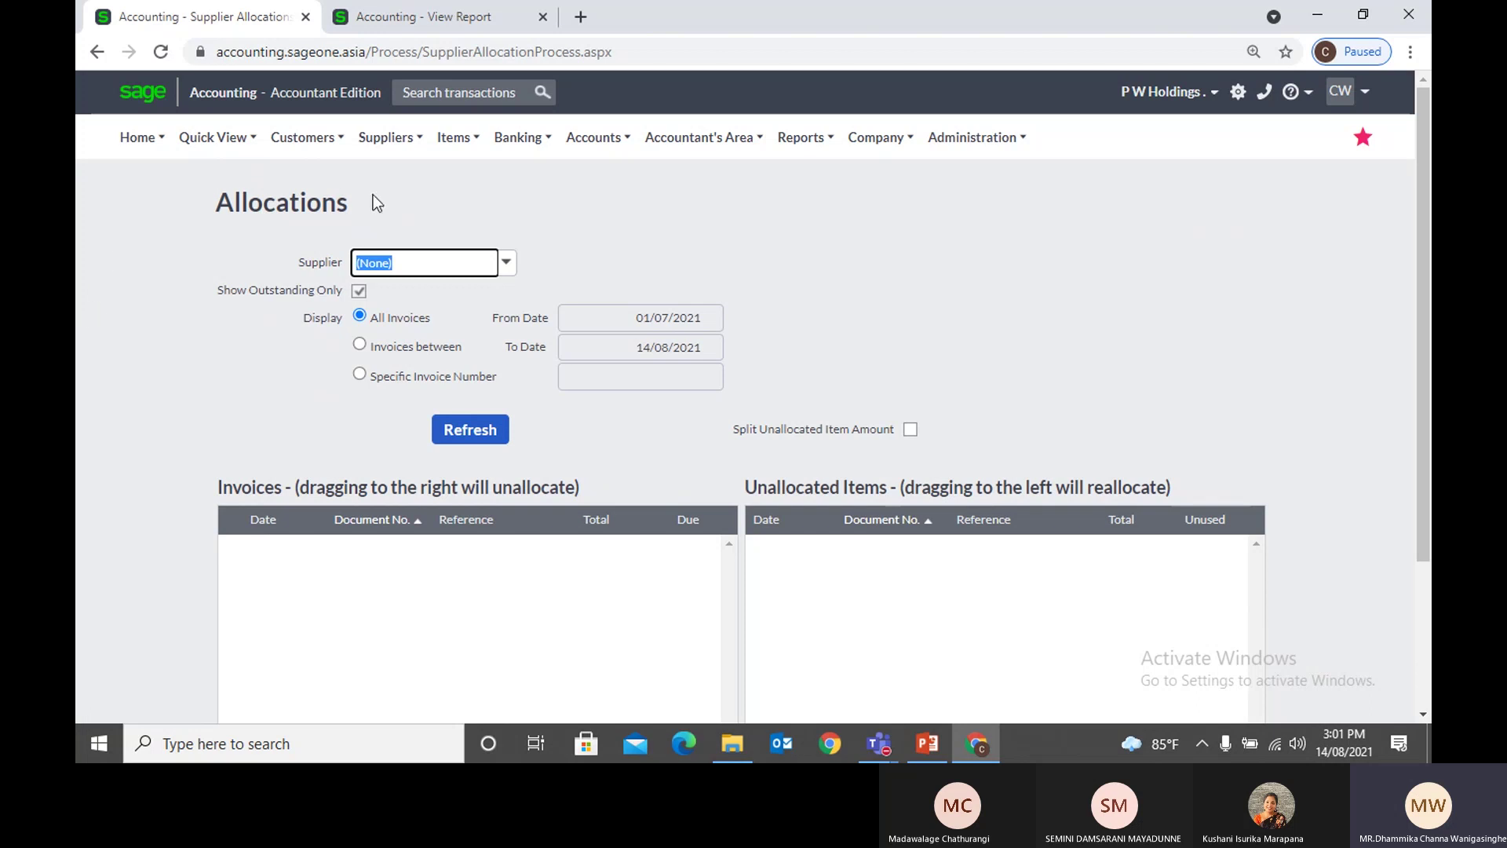
click(507, 262)
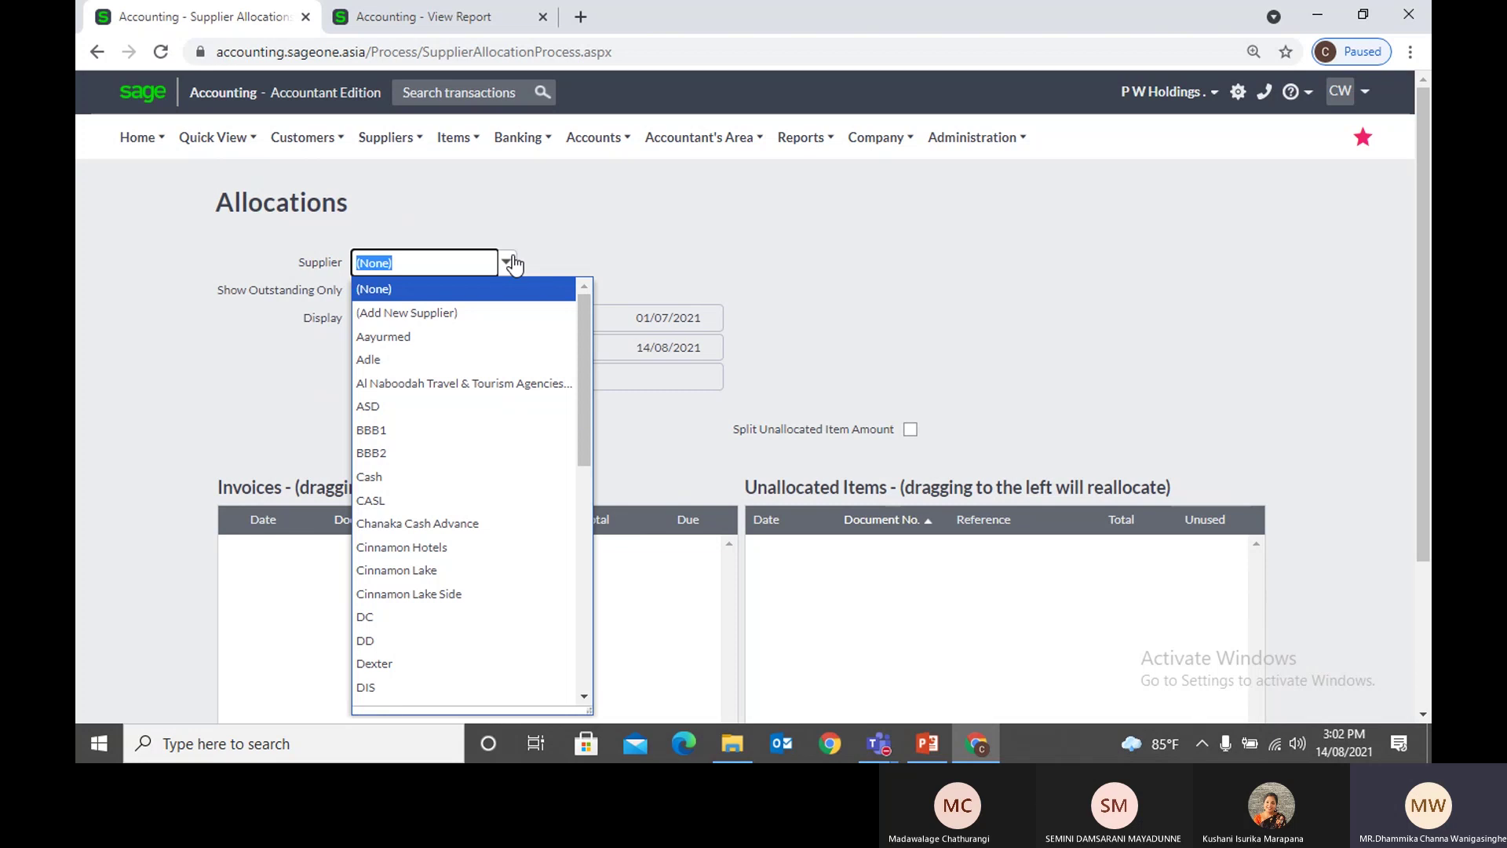
text(p)
key(BackSpace)
key(BackSpace)
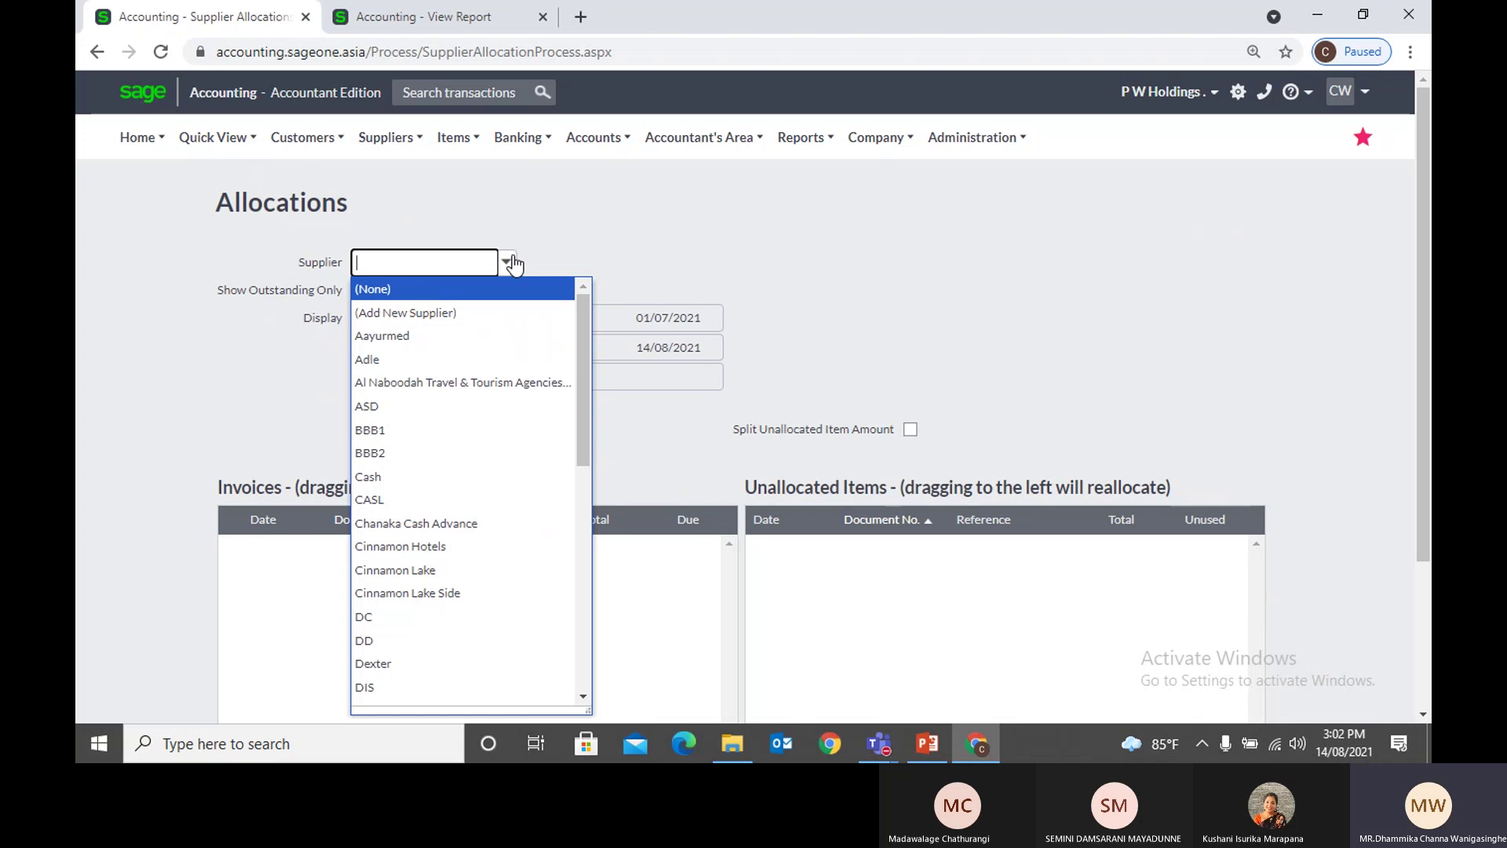
click(438, 19)
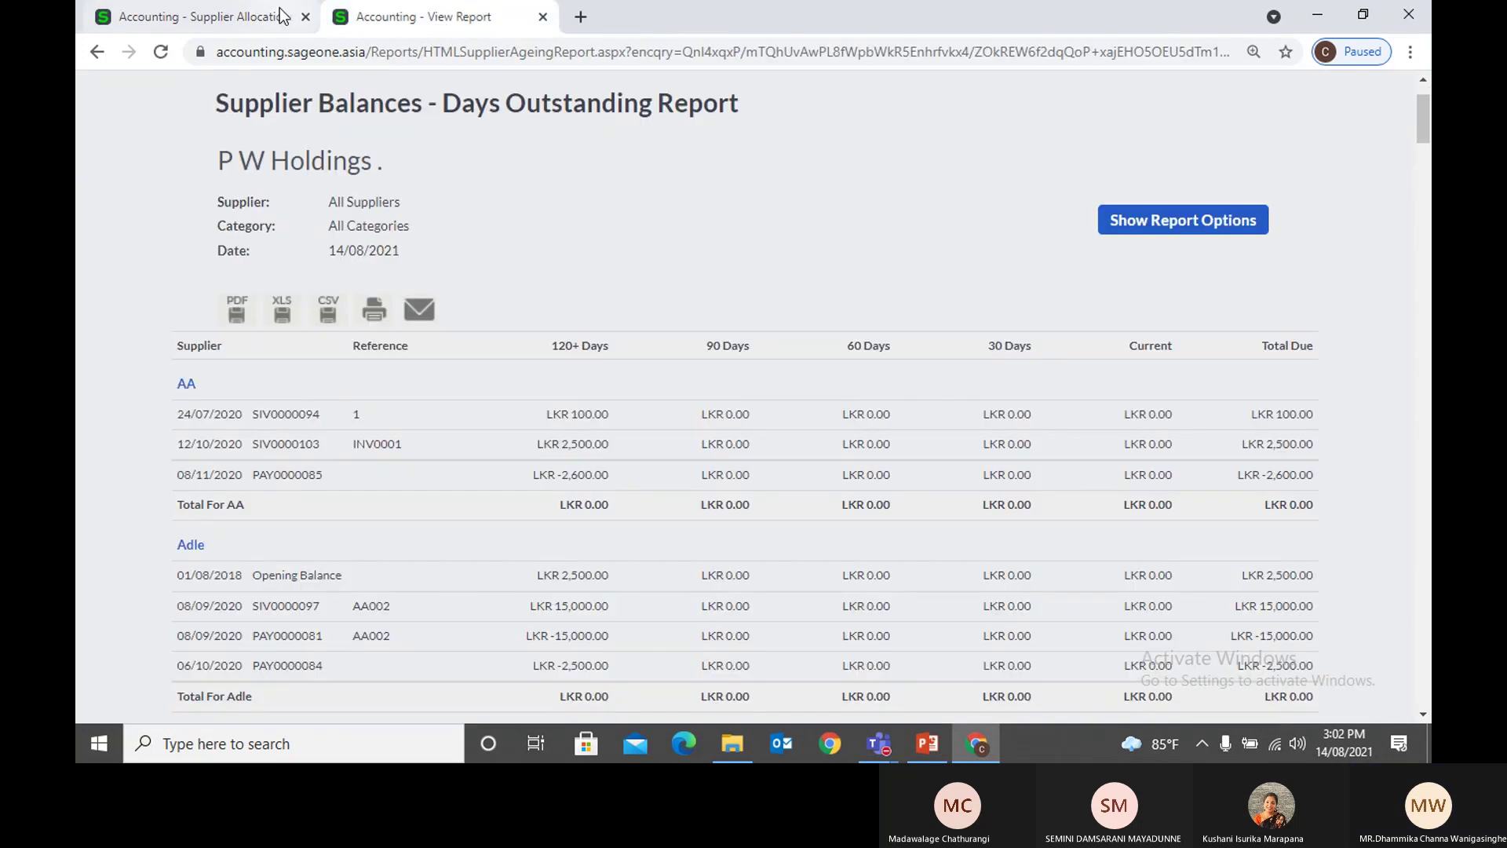
click(236, 16)
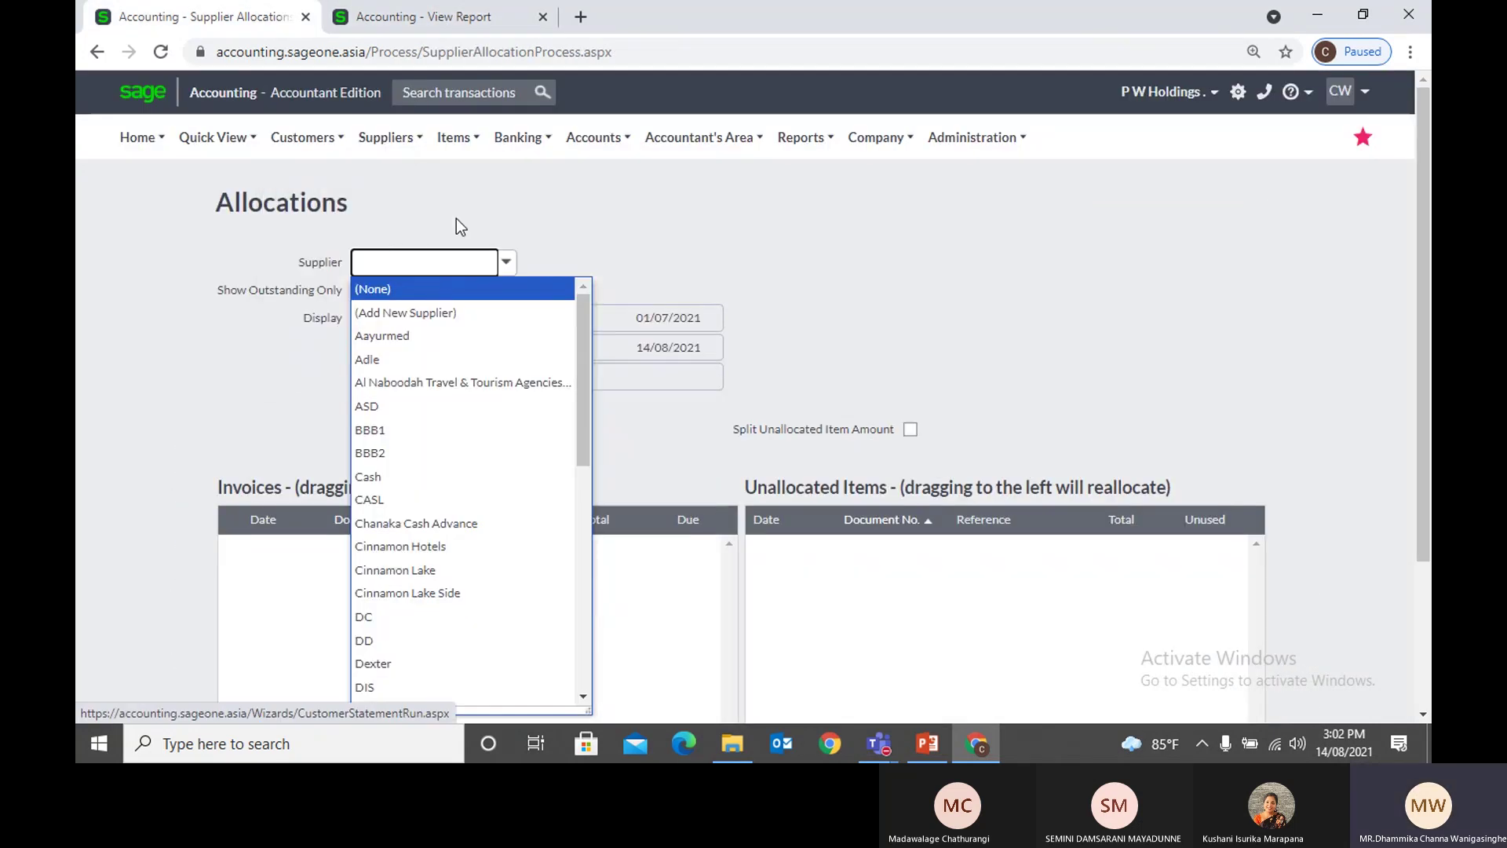
text(P W Holdings)
key(Return)
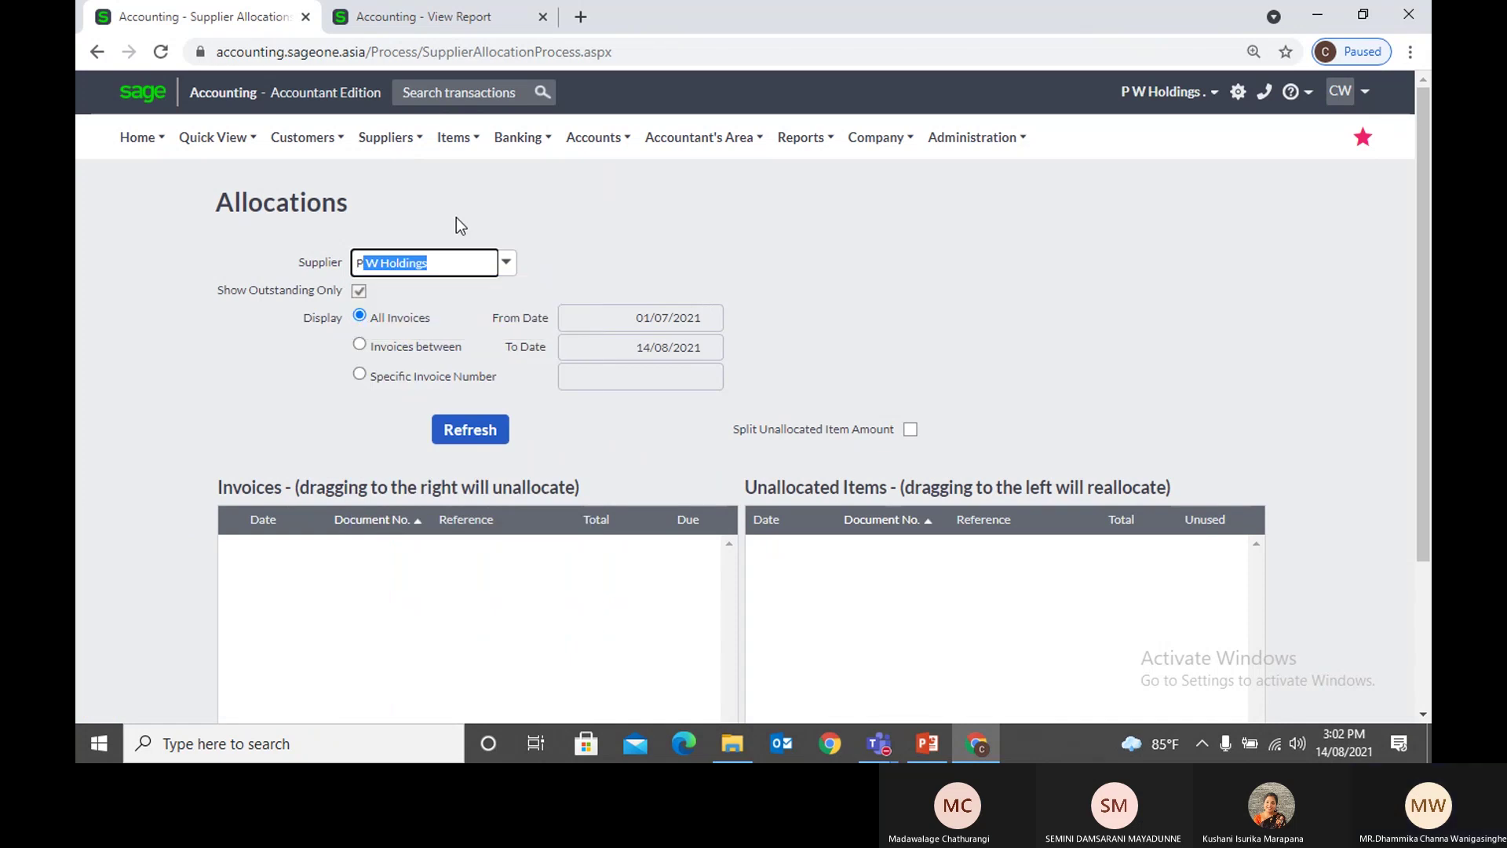
click(471, 428)
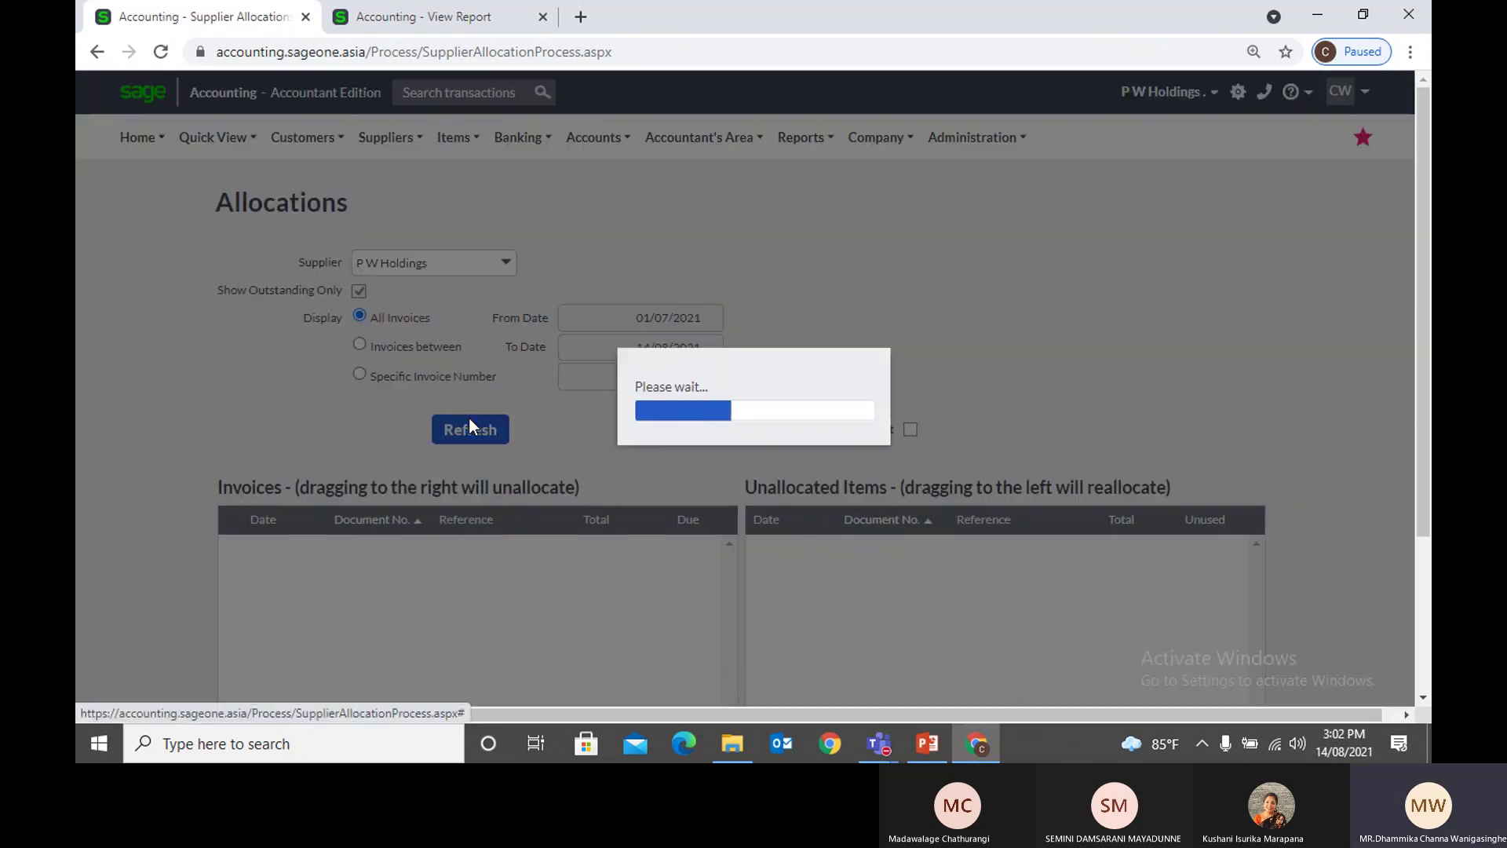
scroll(539, 486, down, 3)
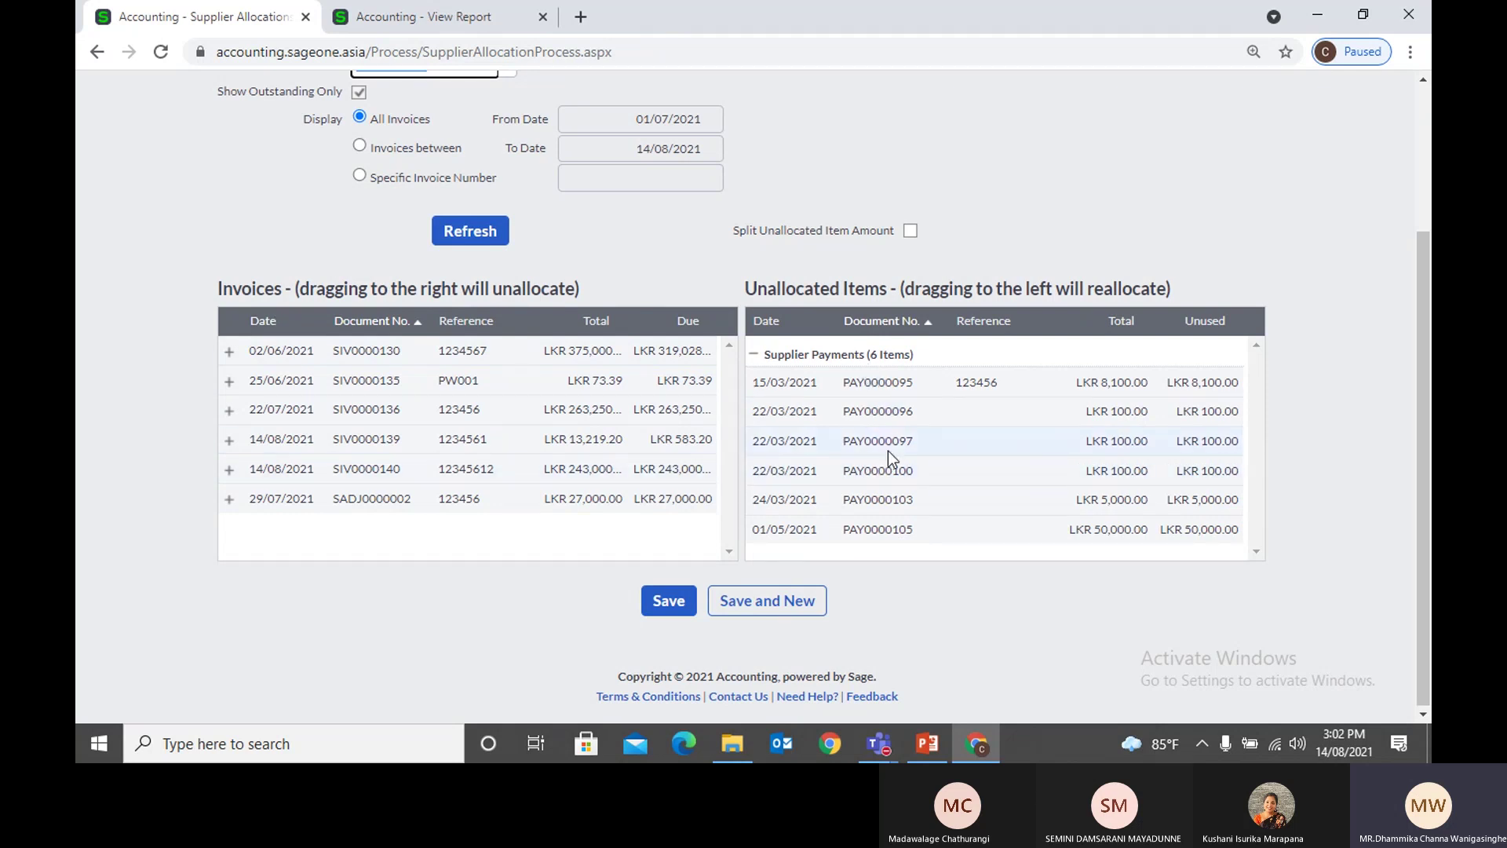
Step: Allocate payments PAY0000095, PAY0000105 and PAY0000103 to invoice SIV0000130
scroll(888, 451, up, 3)
drag(834, 583, 654, 545)
scroll(689, 497, down, 3)
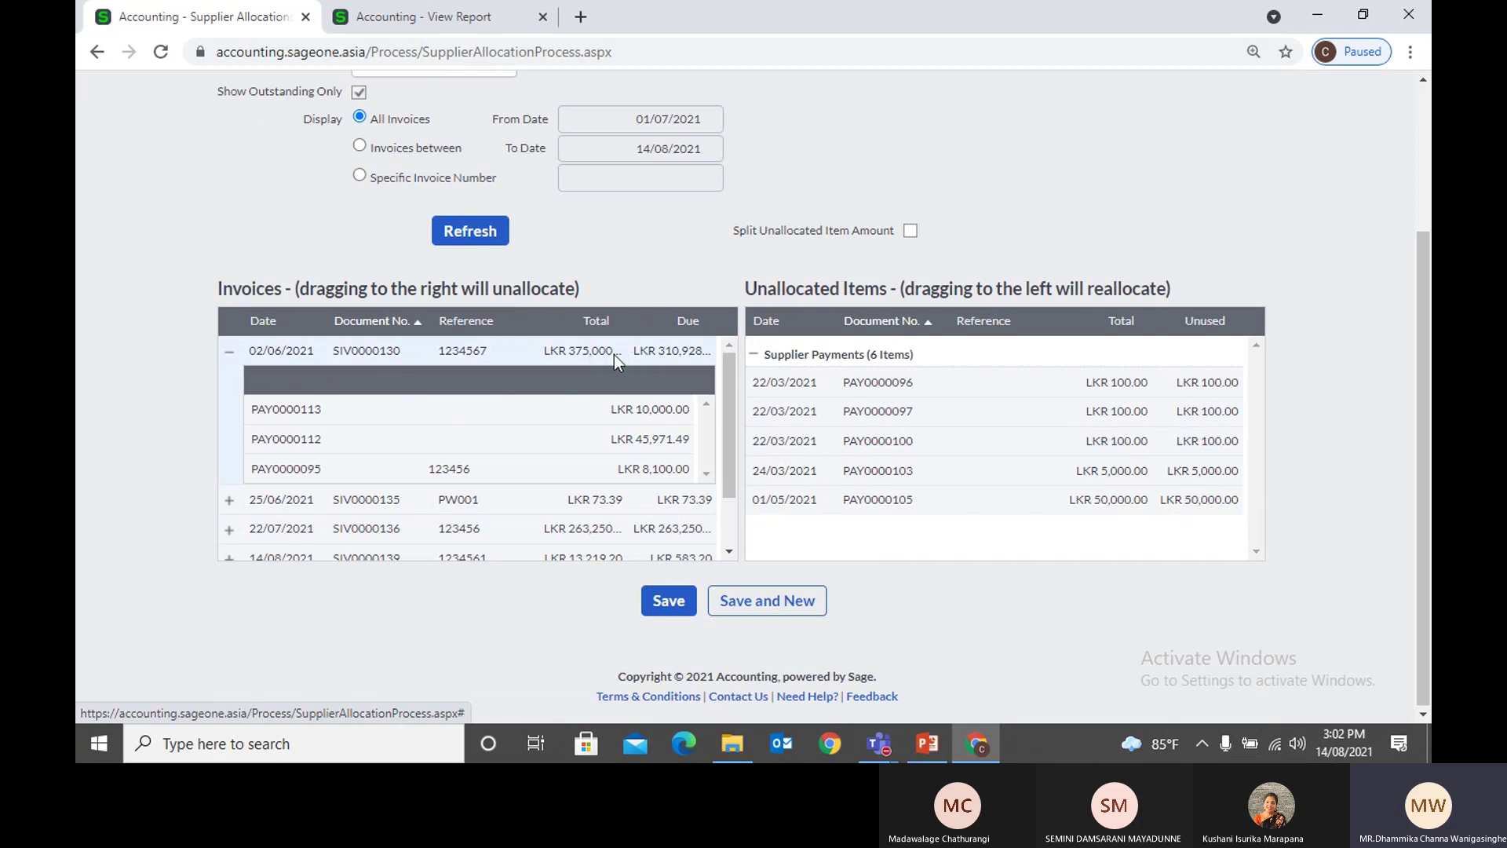
drag(978, 499, 681, 366)
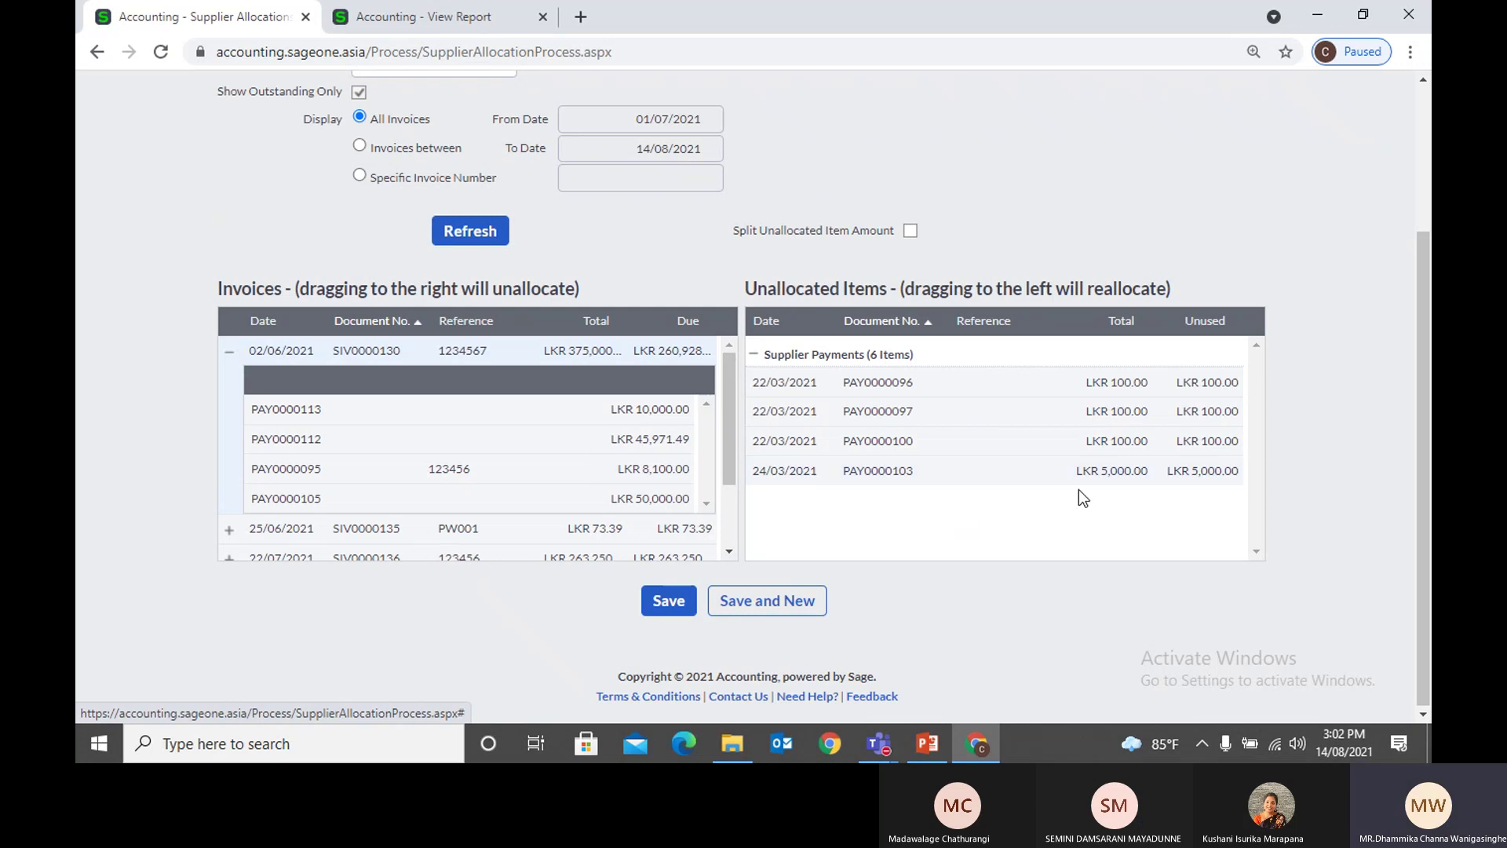
drag(948, 441, 652, 353)
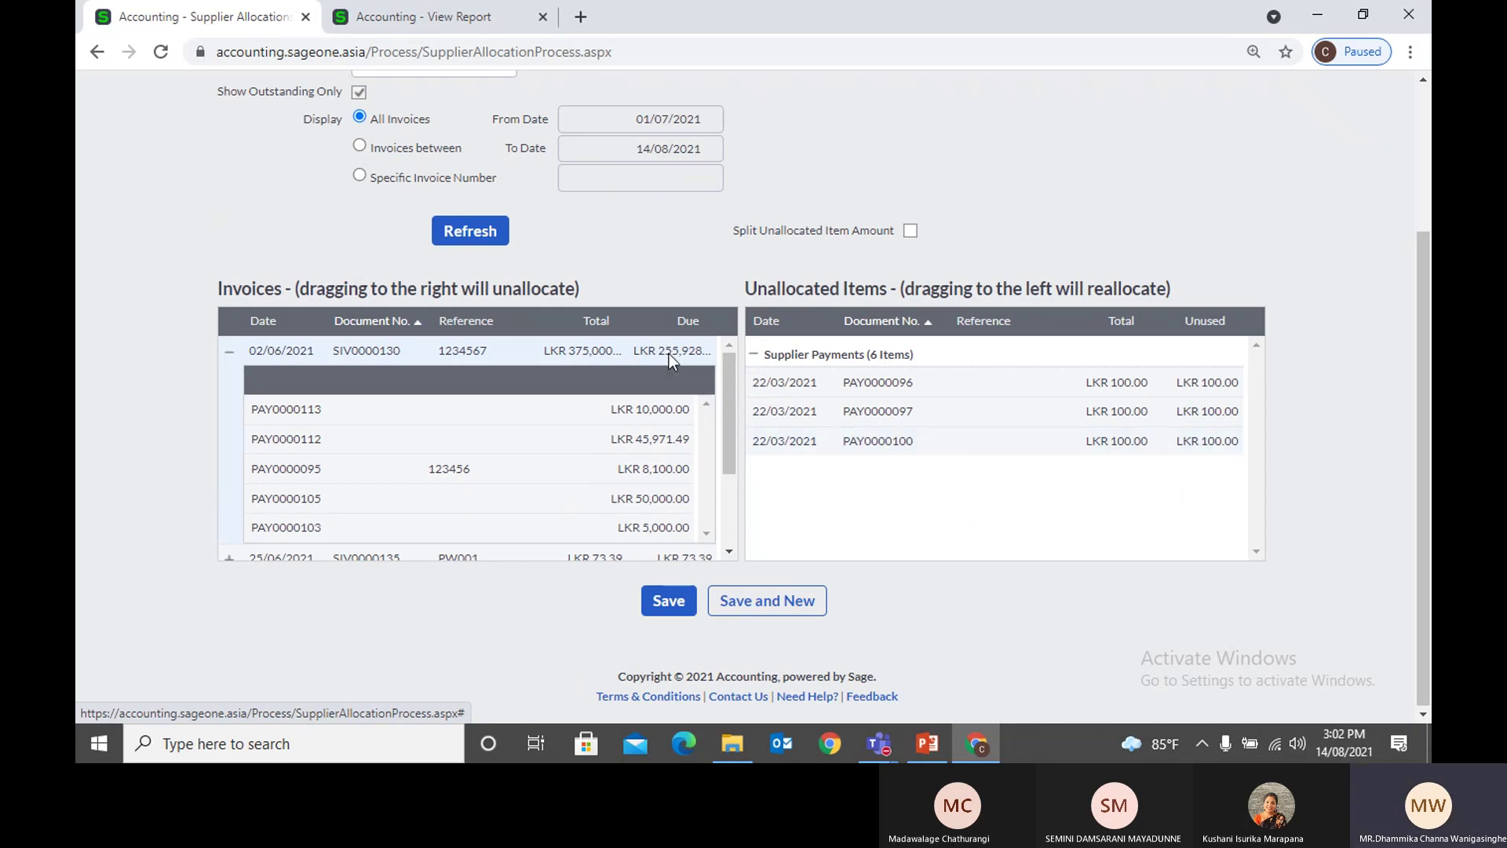
Step: Unallocate payments PAY0000103, PAY0000105 and PAY0000095 from invoice SIV0000130
drag(675, 527, 897, 499)
drag(667, 478, 963, 502)
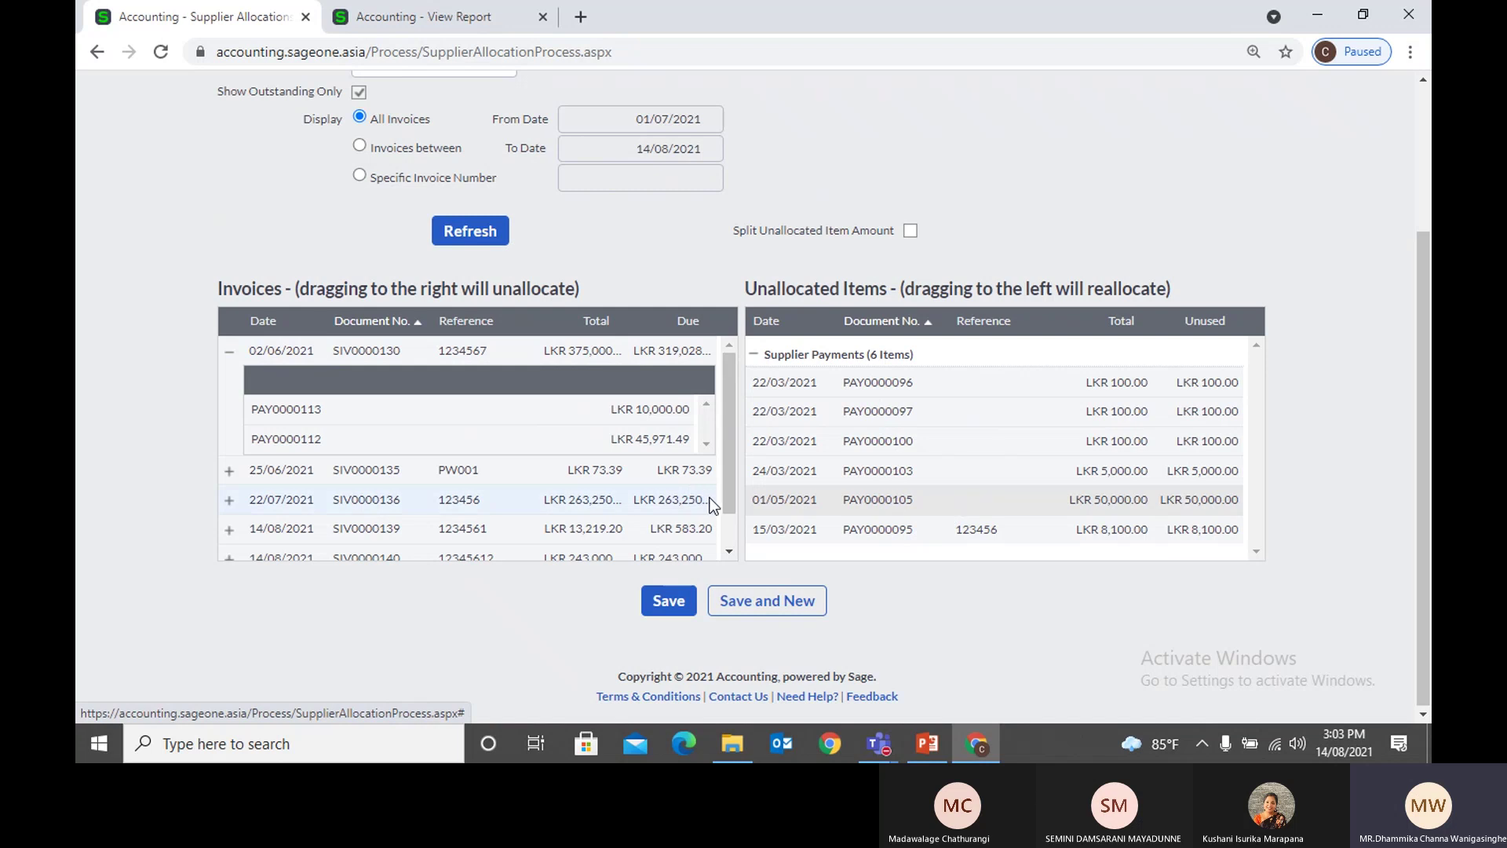
scroll(683, 485, up, 1)
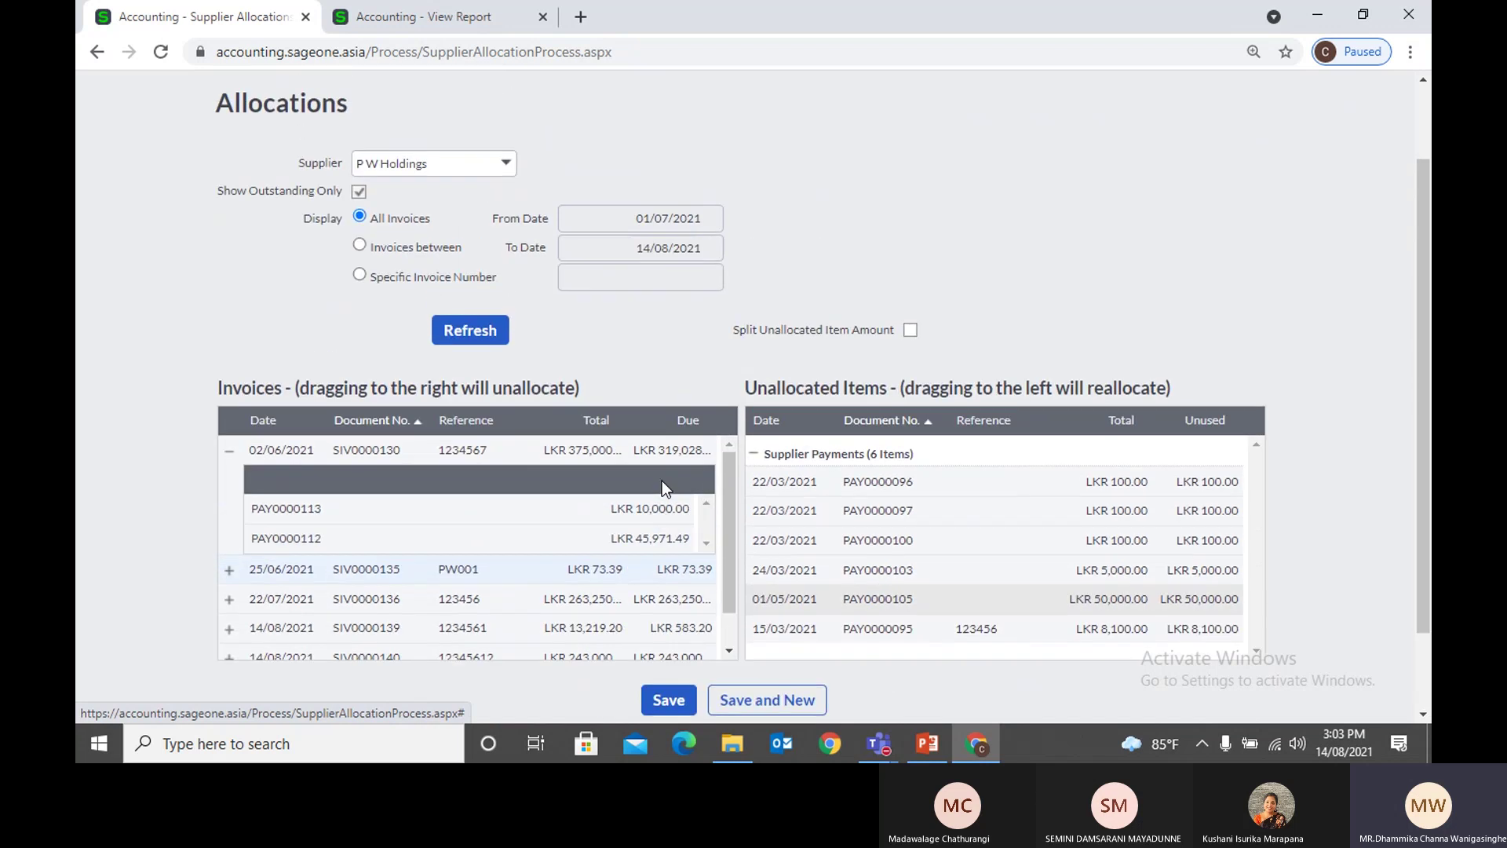
Step: Look back at the all-supplier days outstanding report, then return to the P W Holdings allocations
click(416, 16)
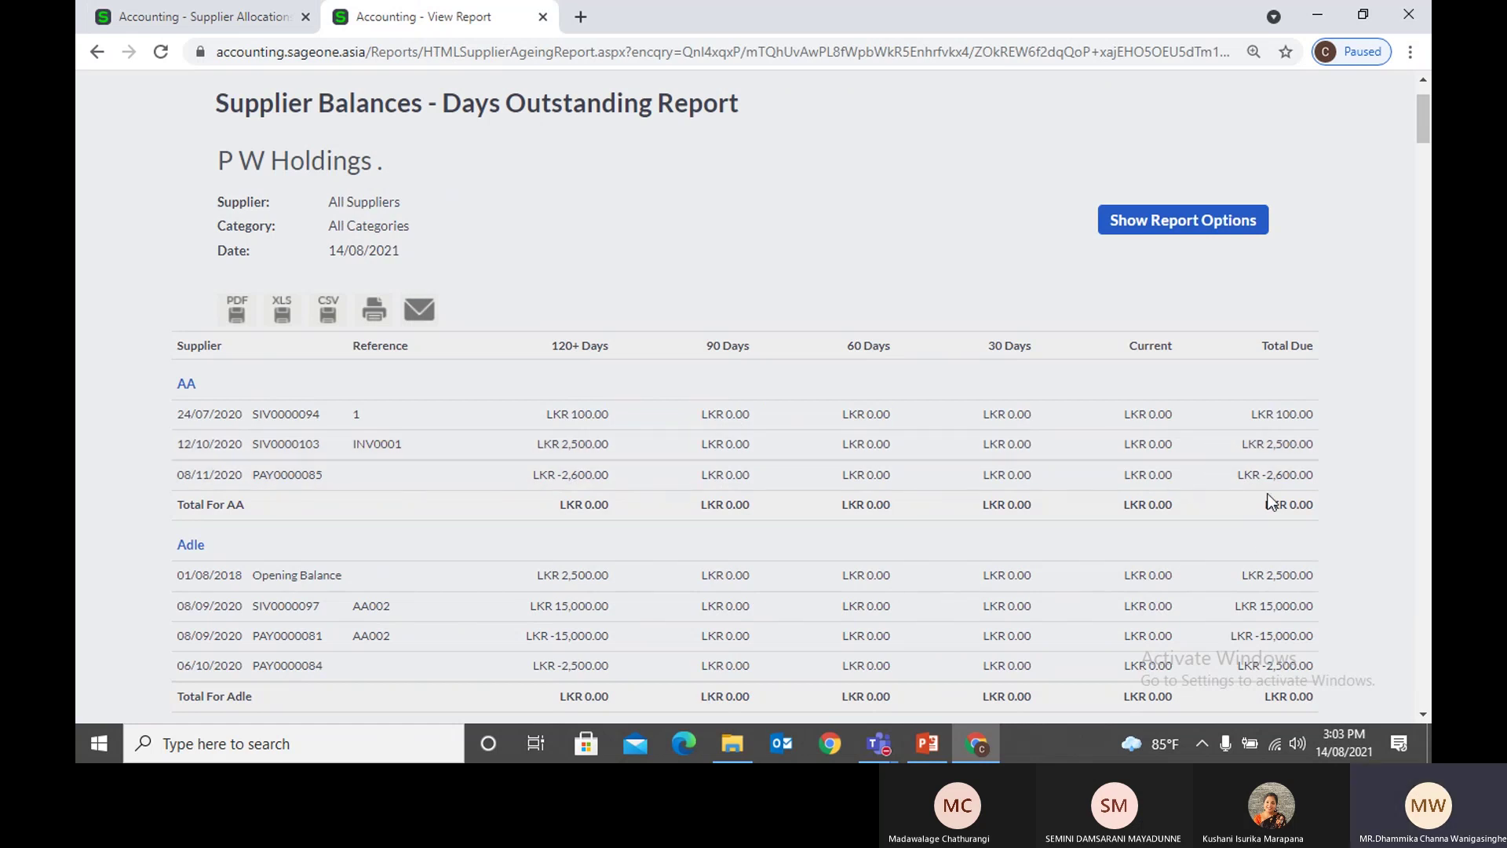
click(259, 19)
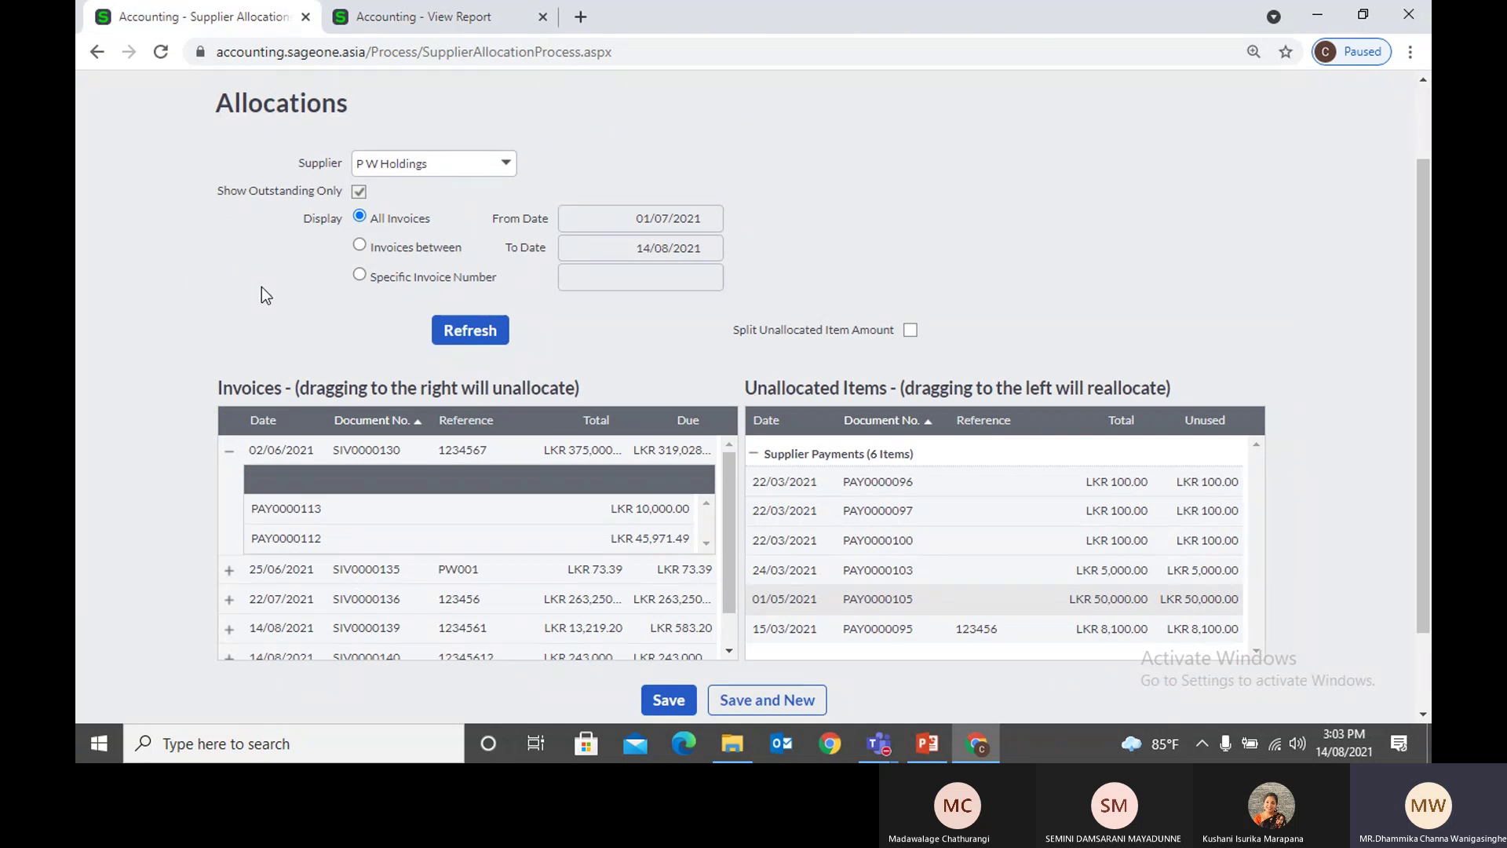
scroll(209, 340, up, 2)
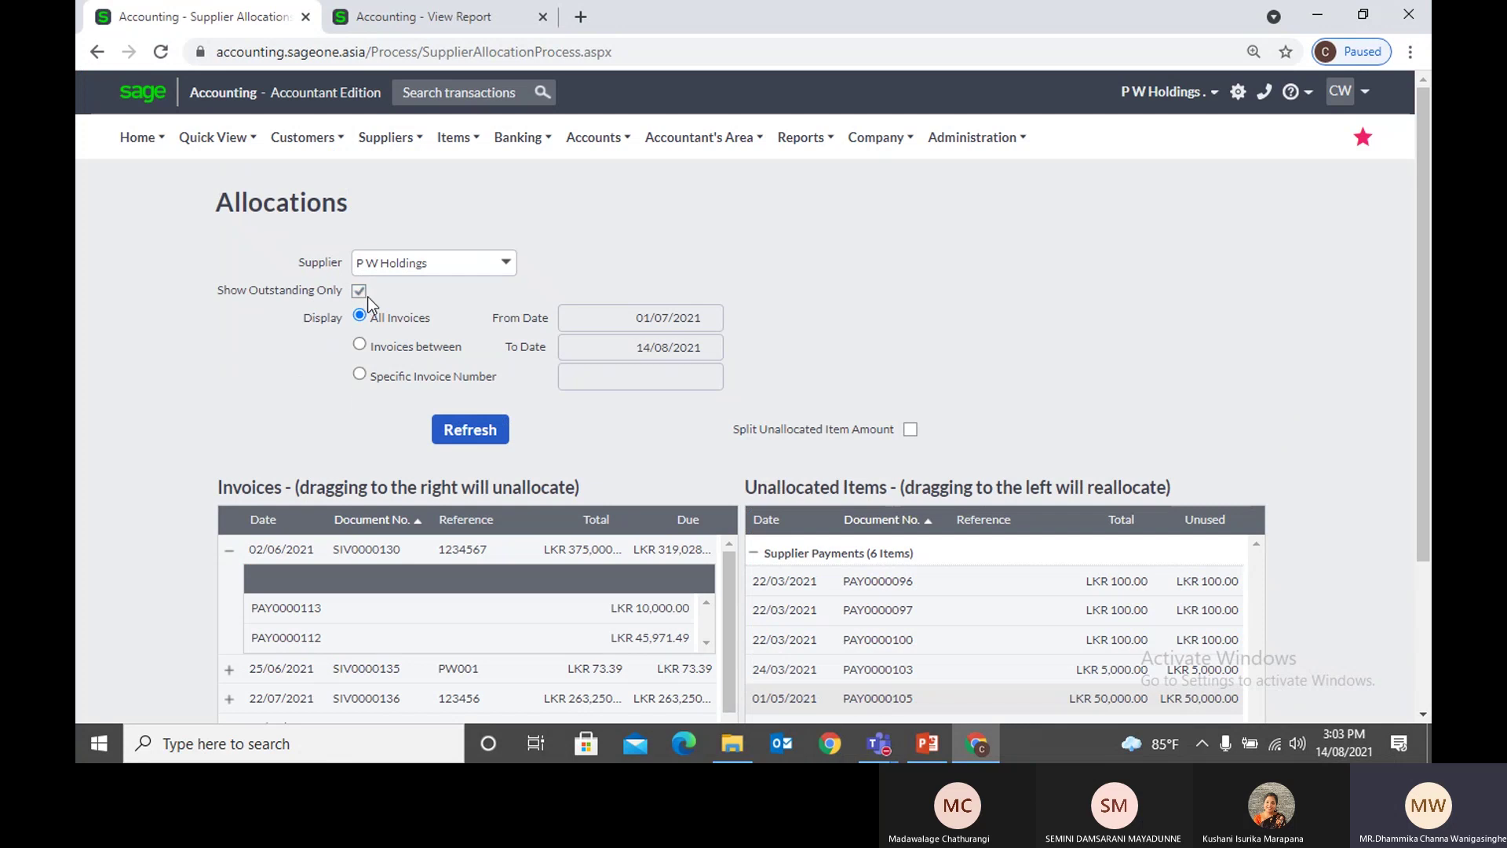
scroll(638, 520, down, 3)
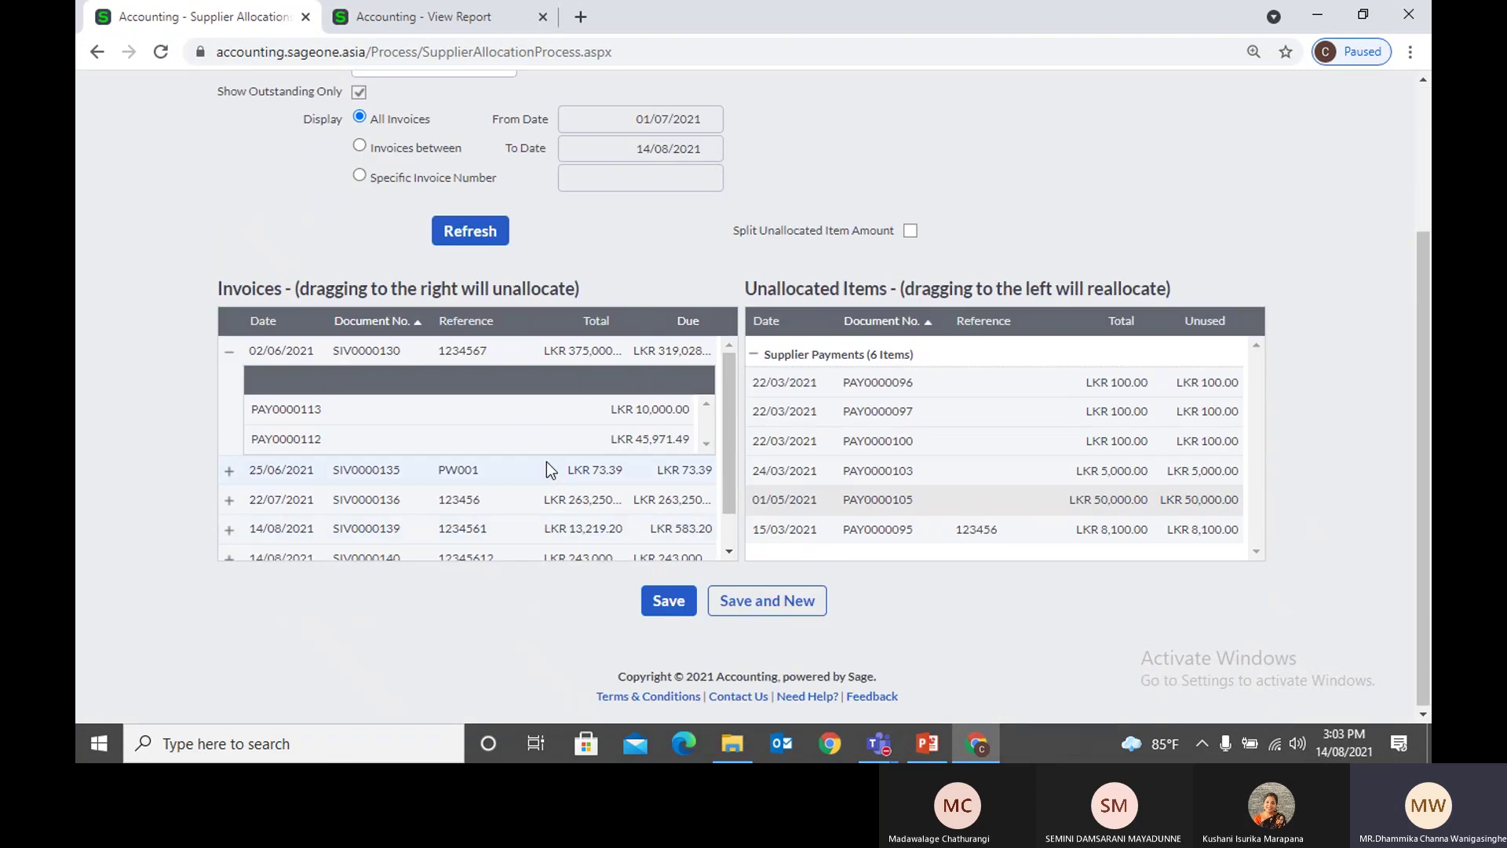
Step: Collapse the allocation details of invoice SIV0000130 and sort the invoices by due amount in ascending order
click(229, 351)
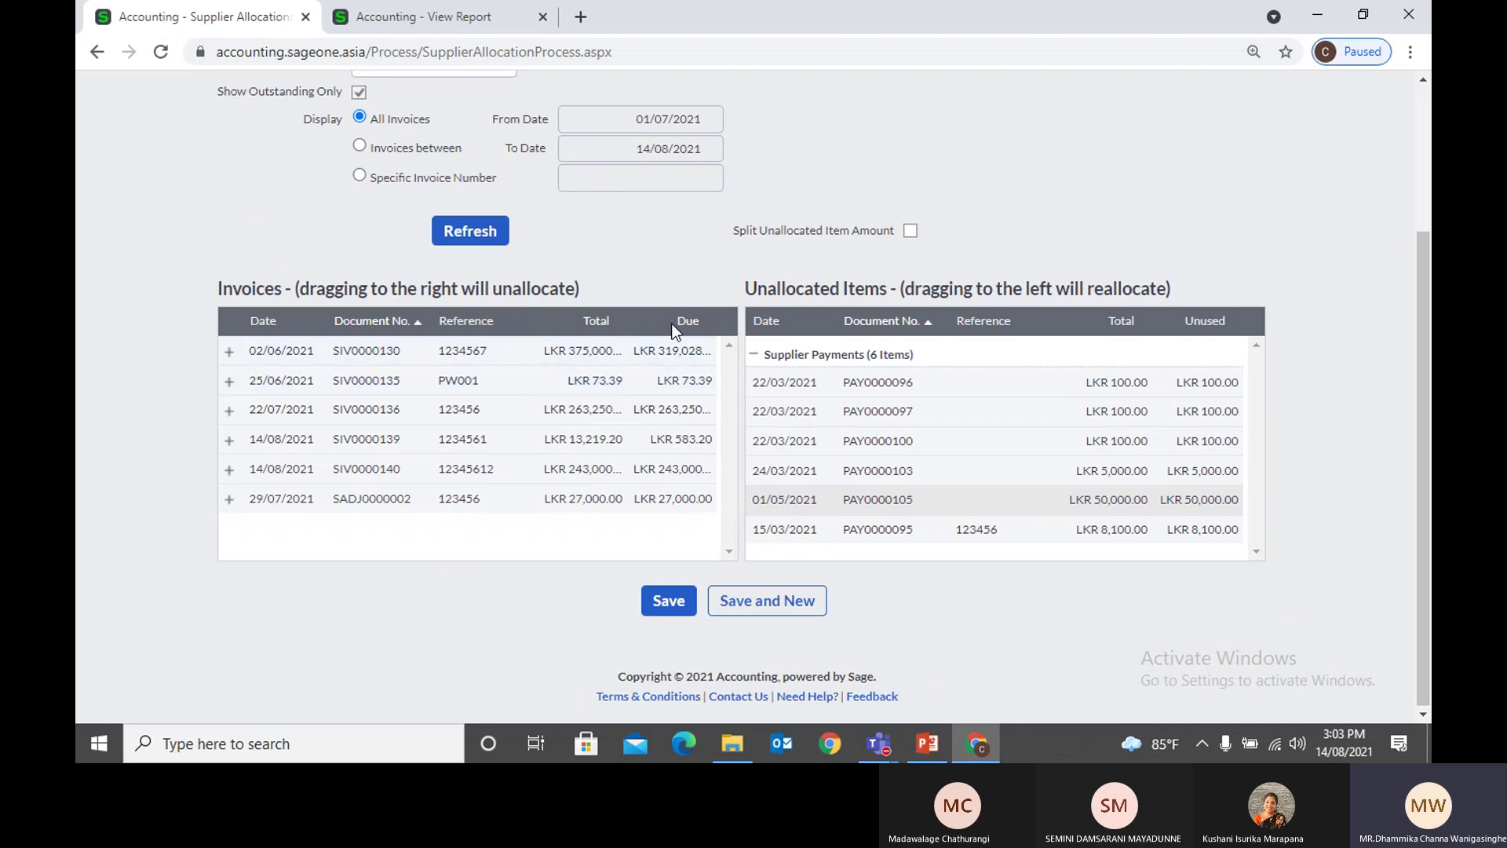
scroll(680, 386, up, 2)
click(680, 424)
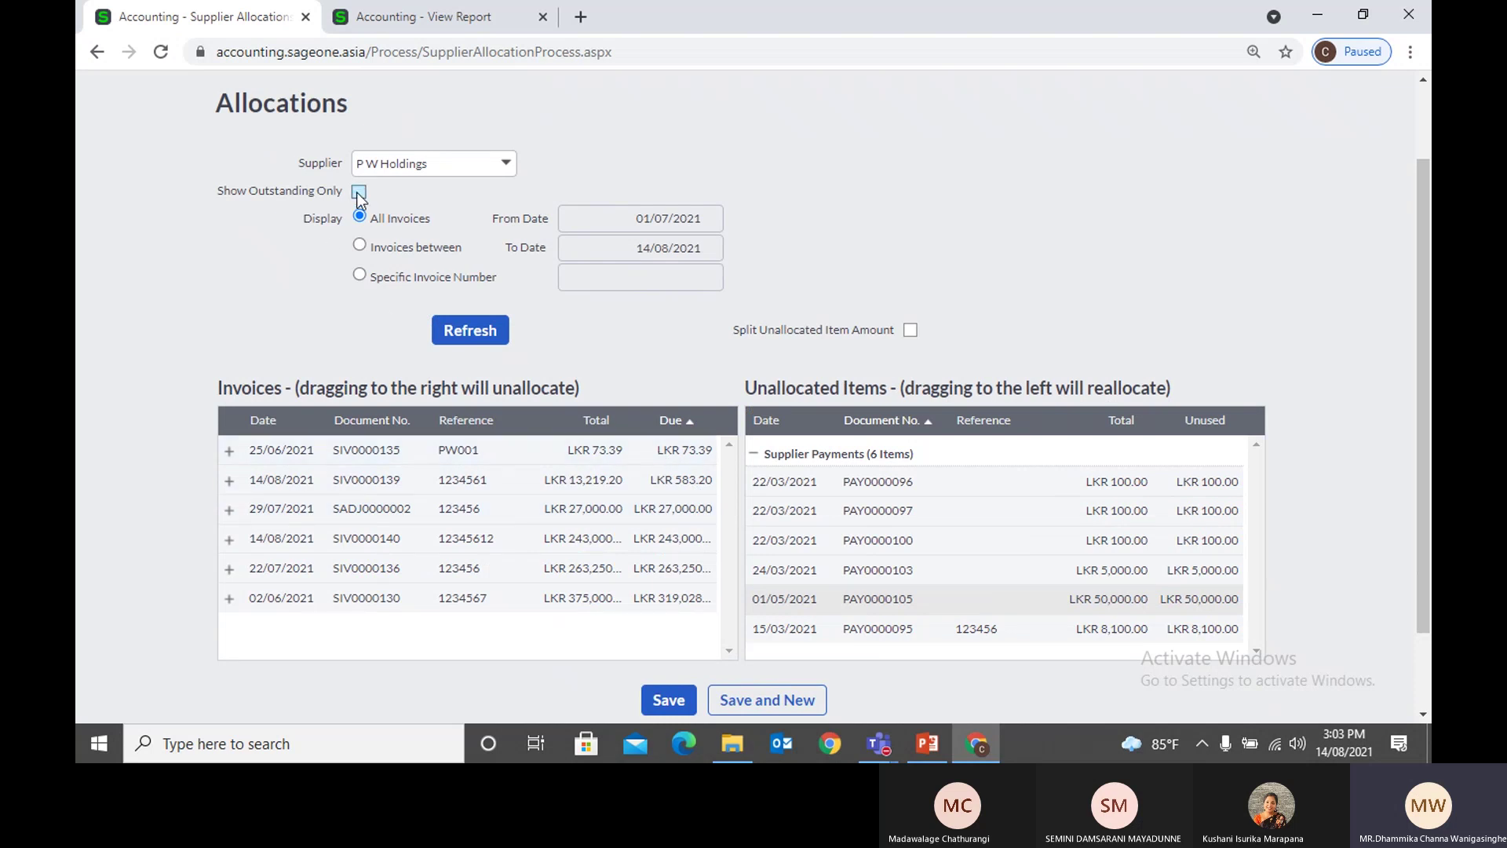
Step: Reload the invoices without the outstanding-only filter, discarding unsaved changes, and sort them by due amount in ascending order
click(487, 329)
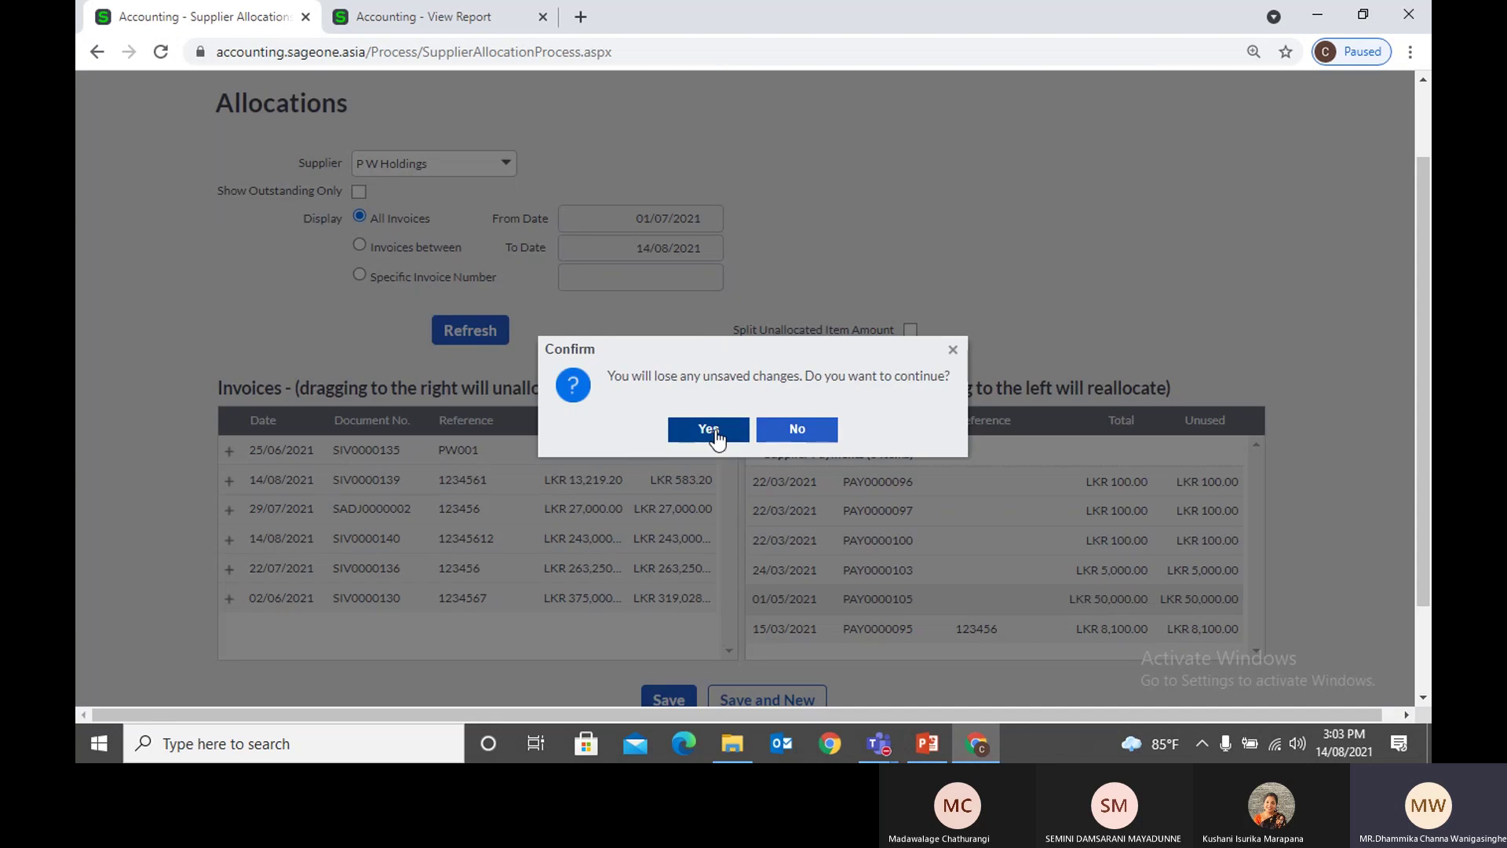
click(714, 432)
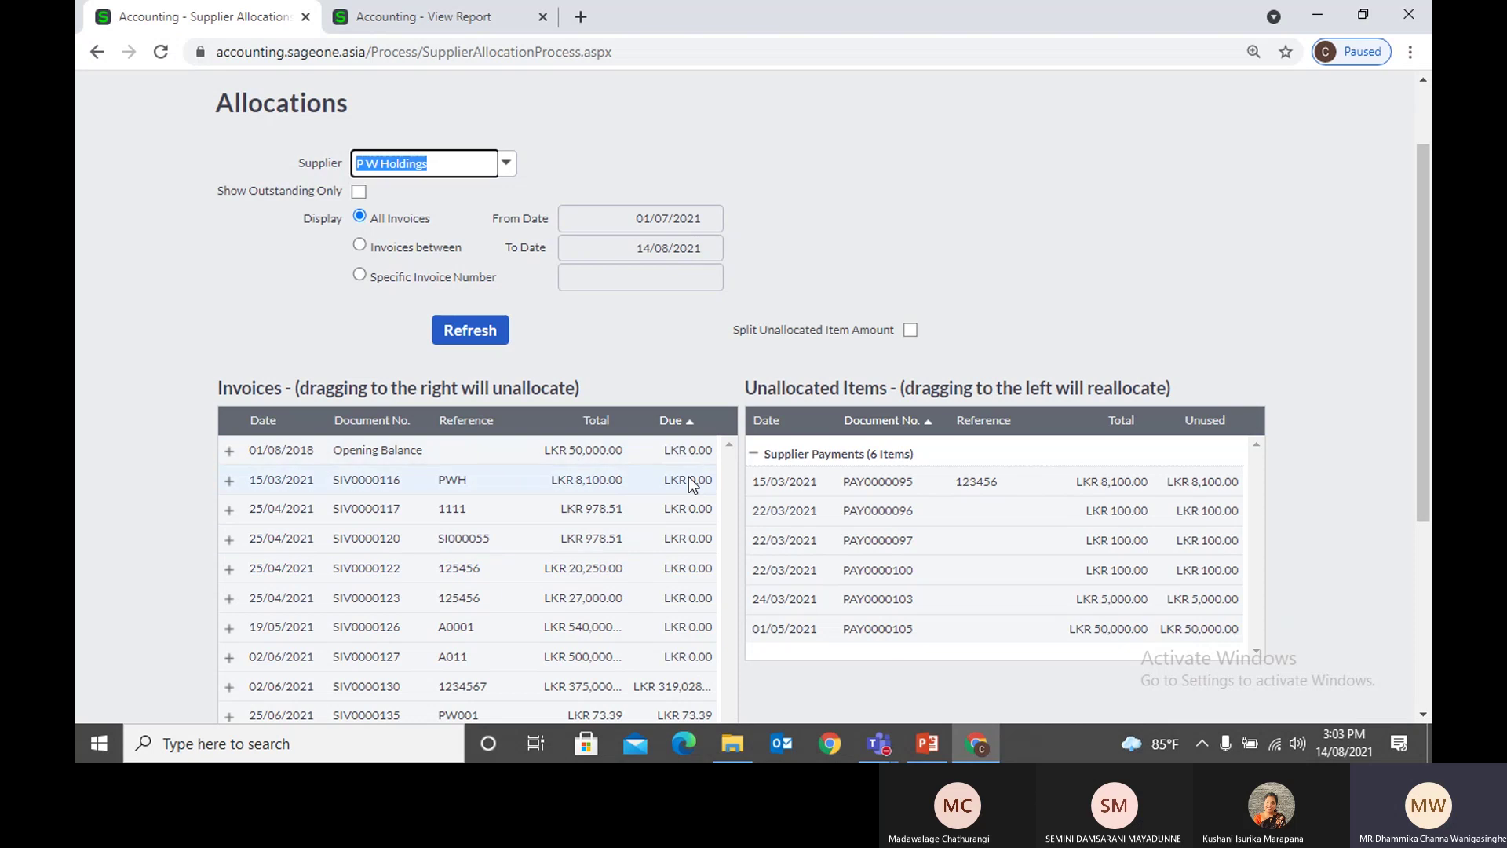
click(681, 419)
click(682, 419)
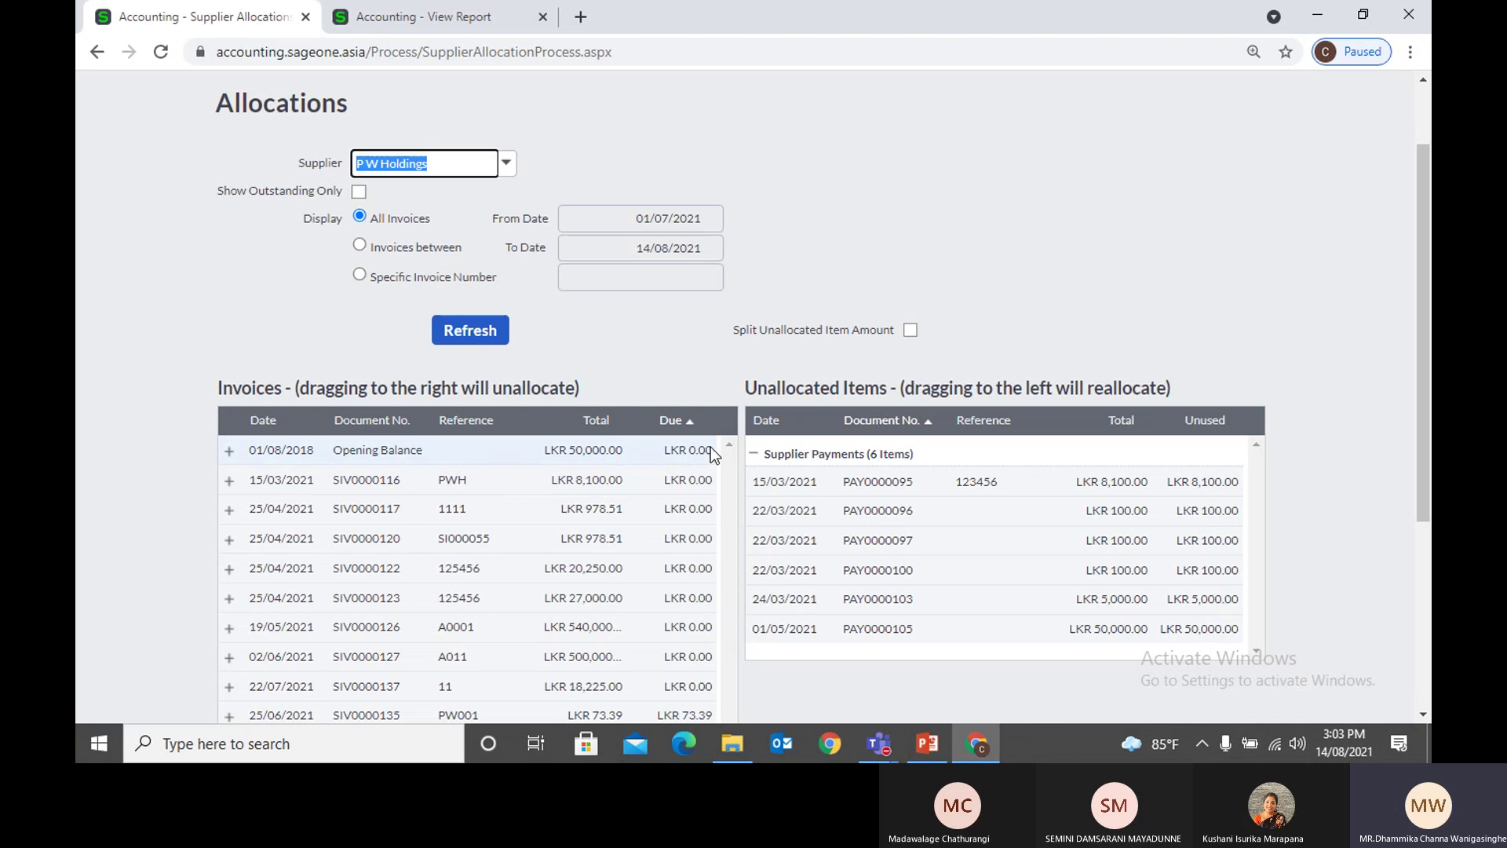
click(624, 360)
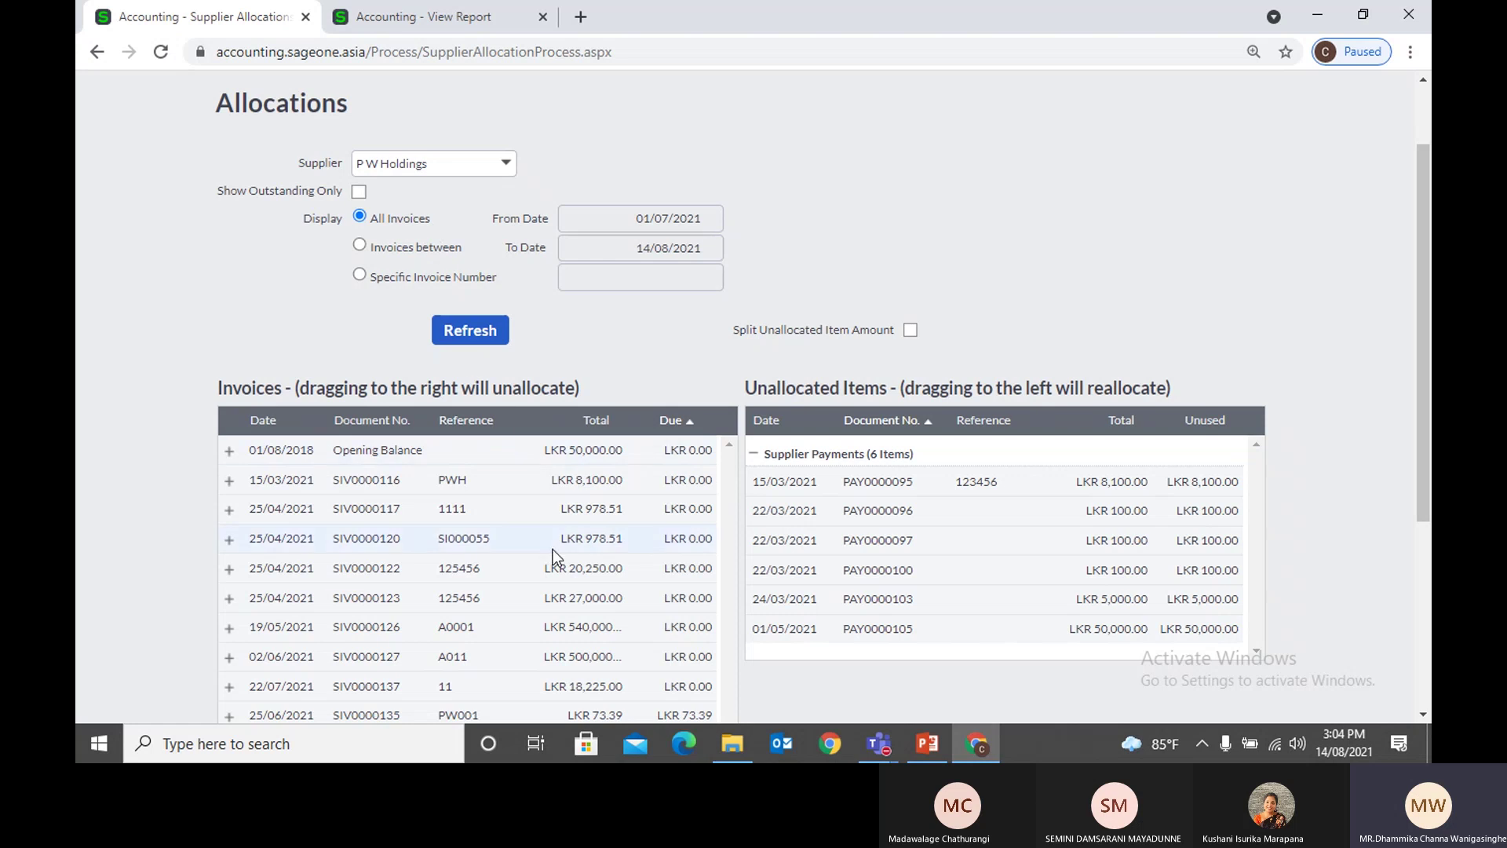
Step: Turn the outstanding-only filter back on and reload the P W Holdings invoices, discarding unsaved changes
click(359, 192)
click(459, 328)
click(709, 432)
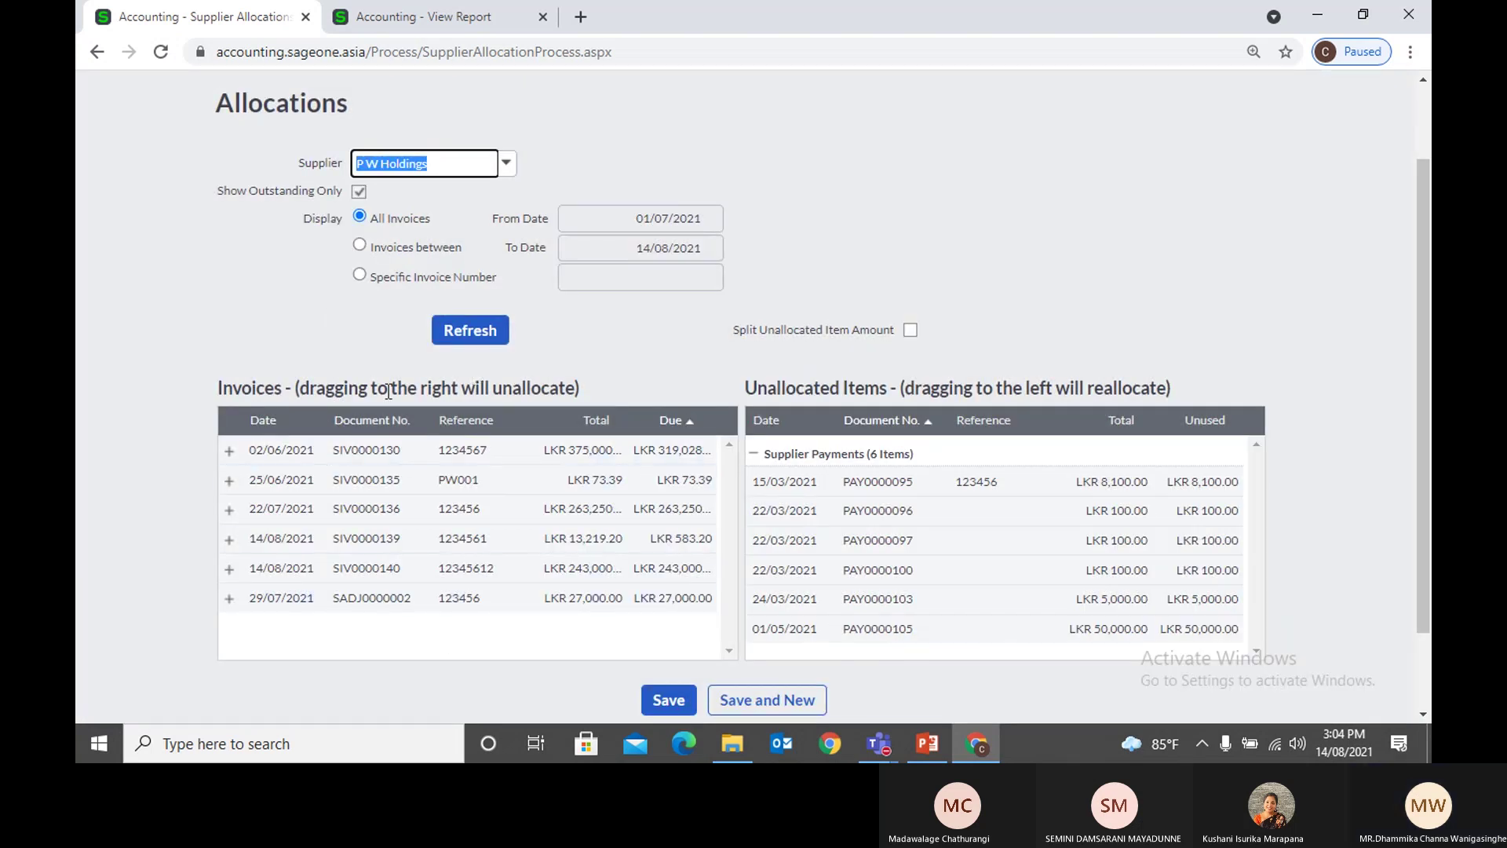
Step: Filter the outstanding invoices to those dated between 01/07/2021 and 14/08/2021, discarding unsaved changes
click(355, 247)
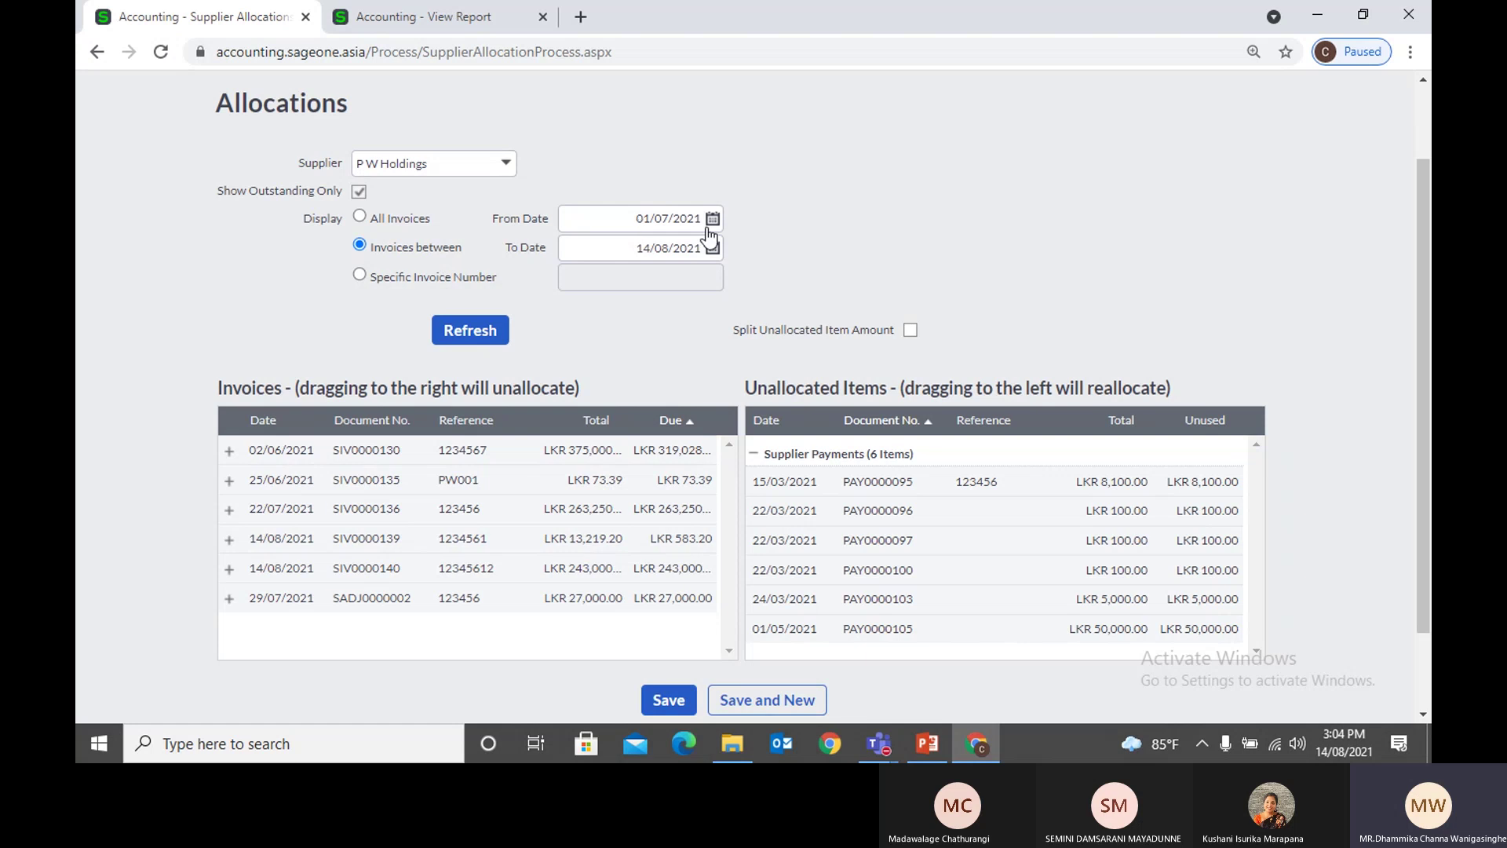
click(492, 329)
click(689, 430)
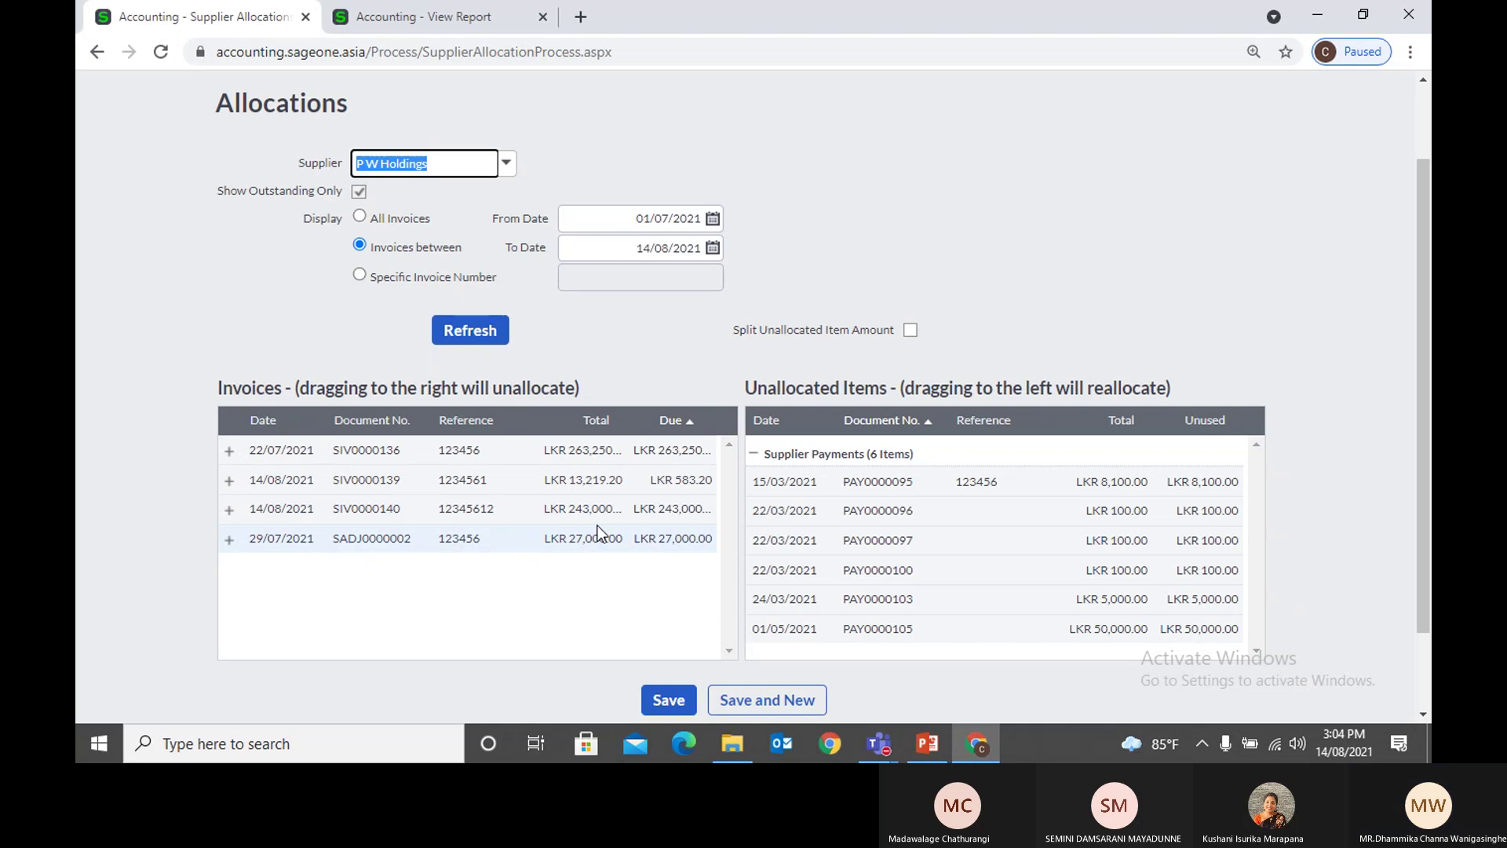
Step: Filter the P W Holdings invoices to the specific invoice number SIV0000140, discarding unsaved changes
click(359, 274)
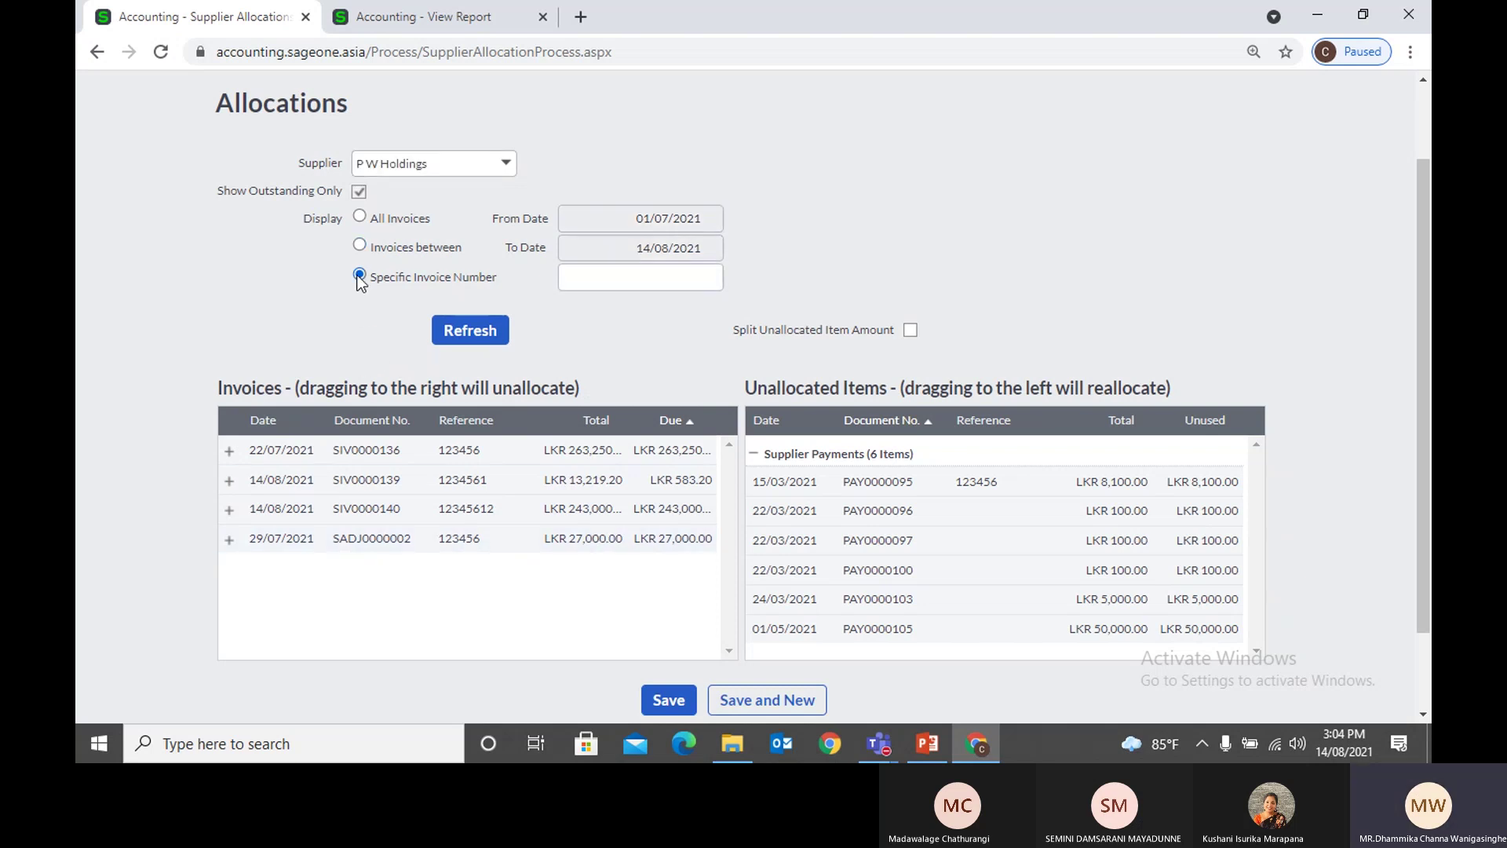
click(623, 288)
text(SI)
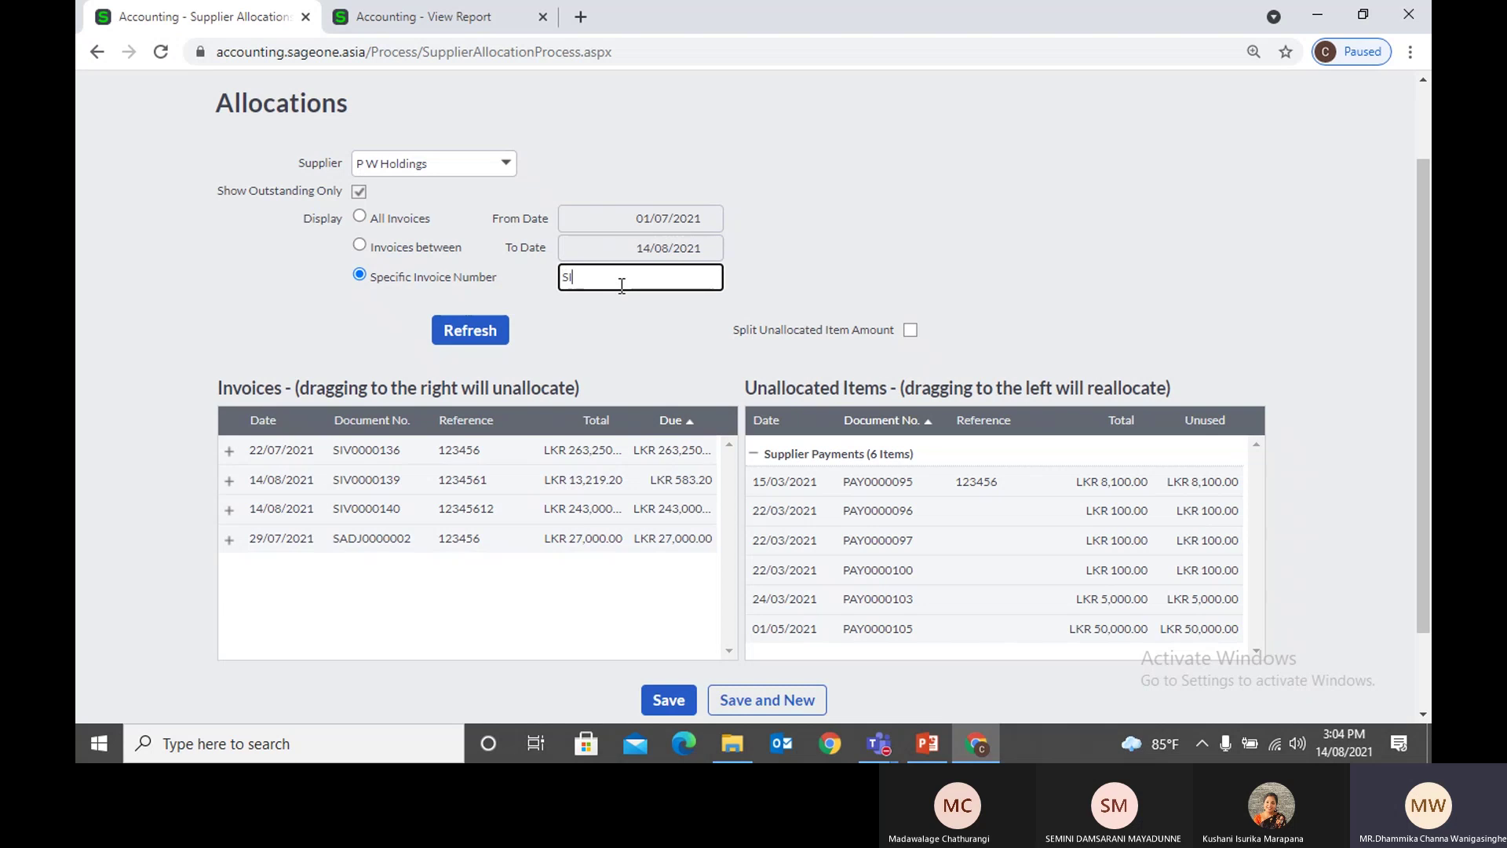
text(V0000140)
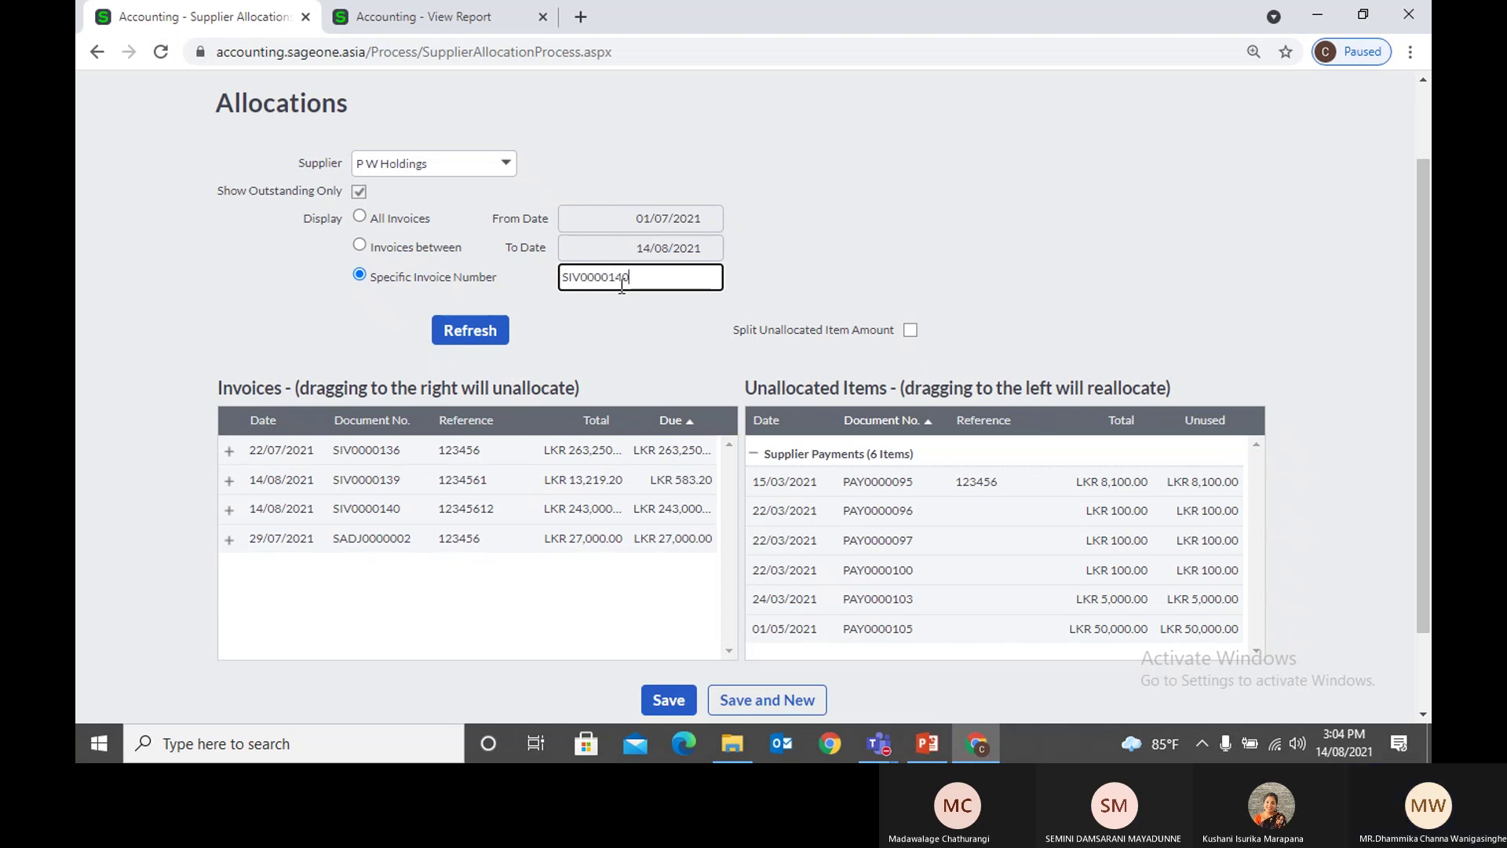
click(490, 319)
click(689, 428)
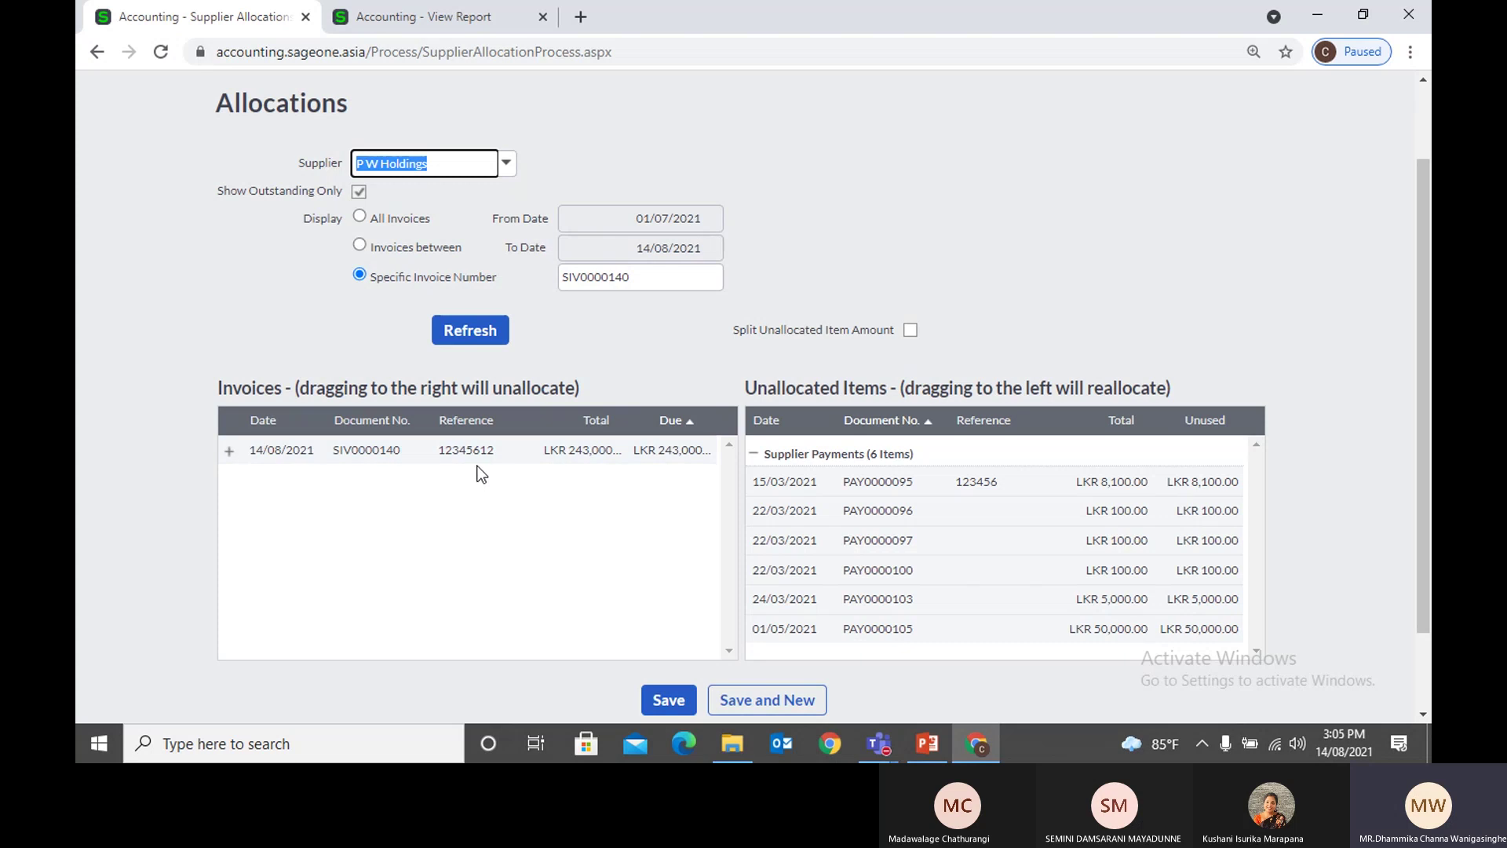
Step: Display all outstanding P W Holdings invoices again, discarding unsaved changes
click(361, 215)
click(470, 330)
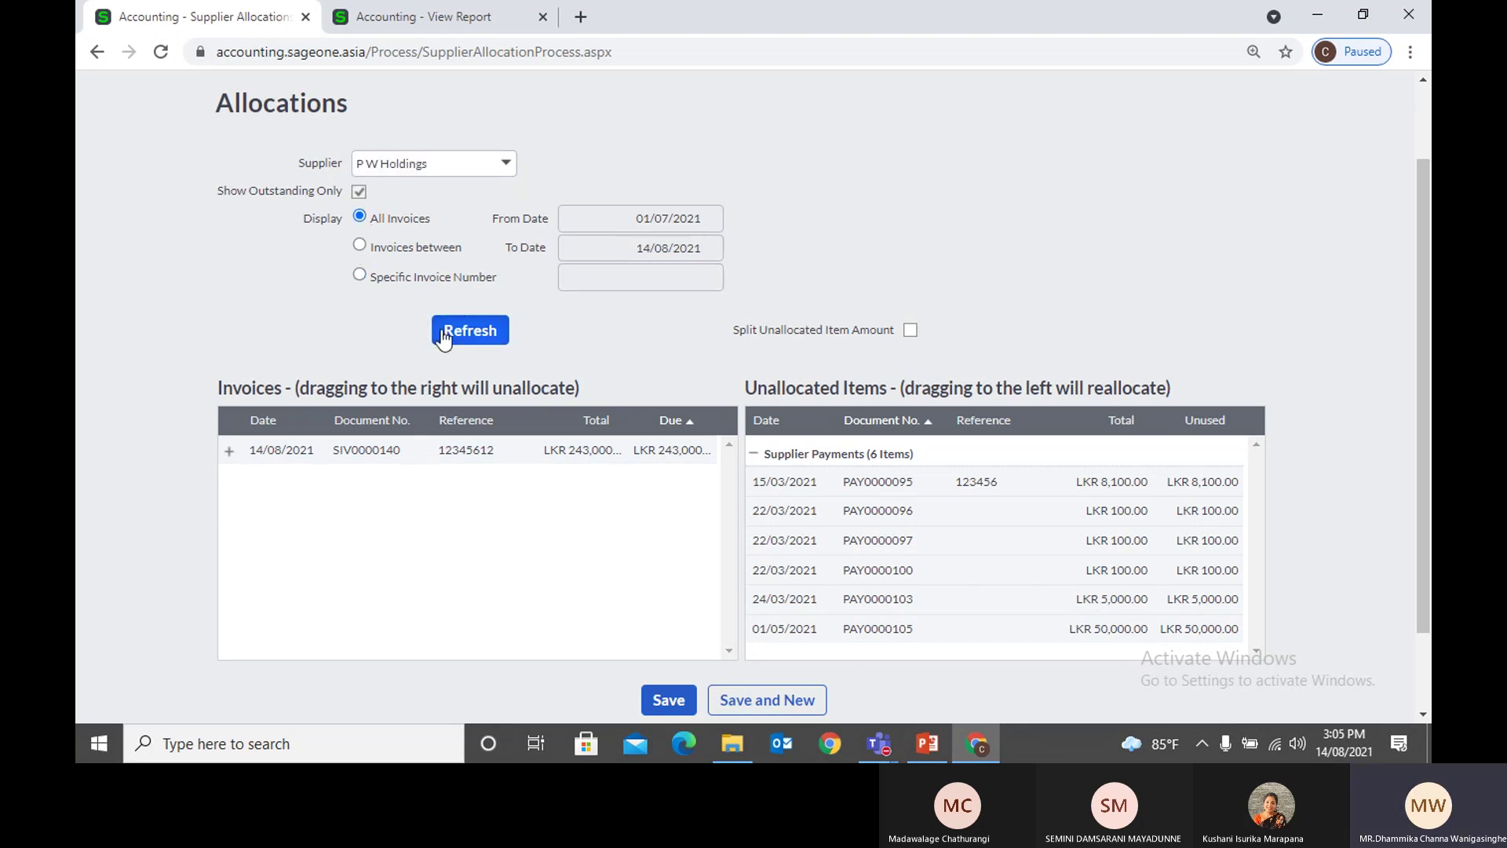
click(677, 426)
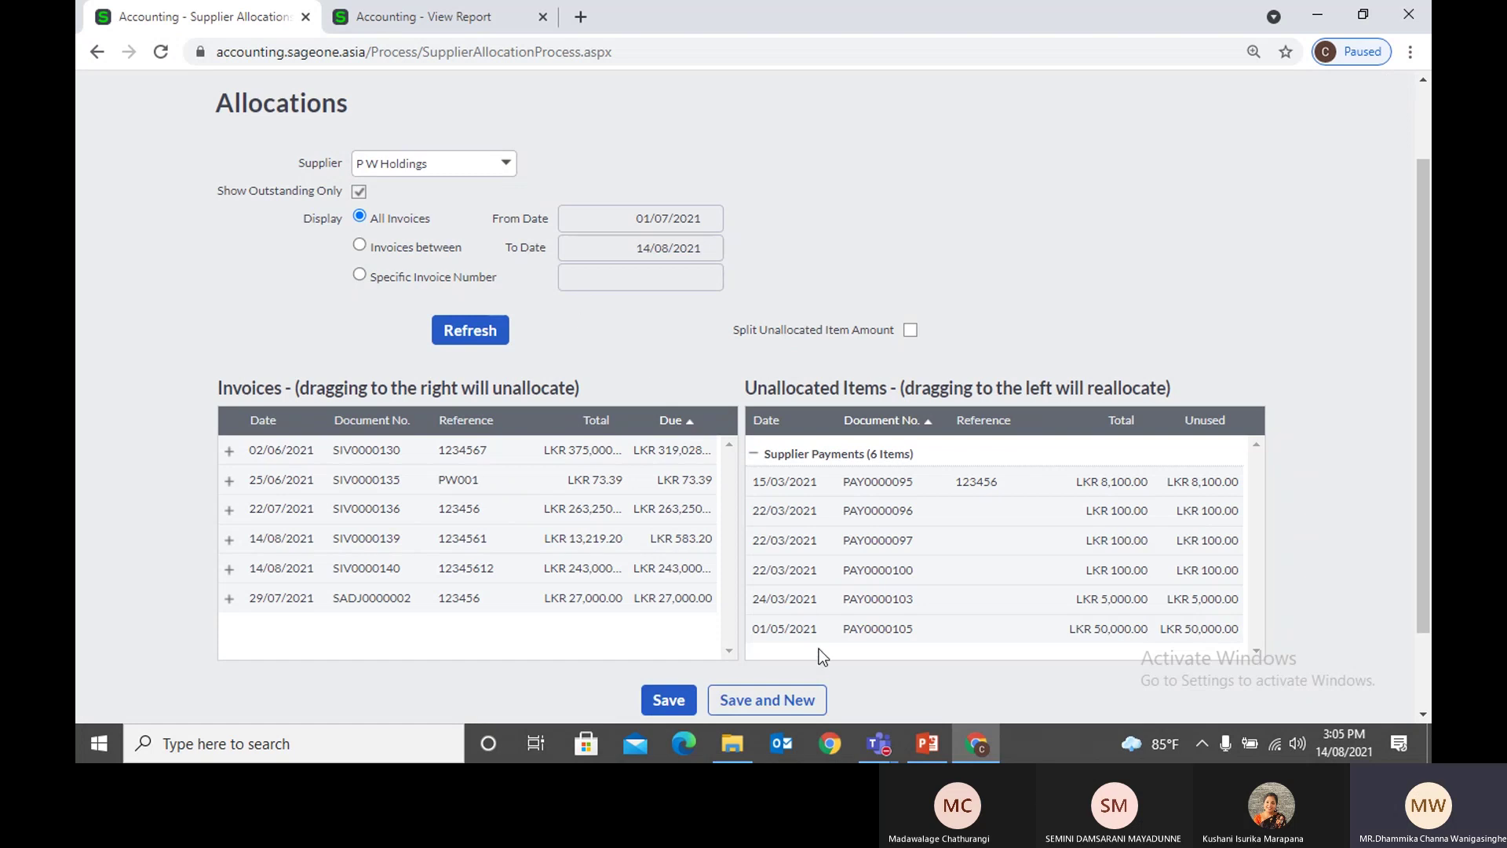
Step: Allocate supplier payment PAY0000103 to invoice SIV0000130, and leave that invoice's allocation details expanded
mouse_move(812, 634)
mouse_down()
mouse_move(727, 465)
mouse_move(830, 632)
mouse_up()
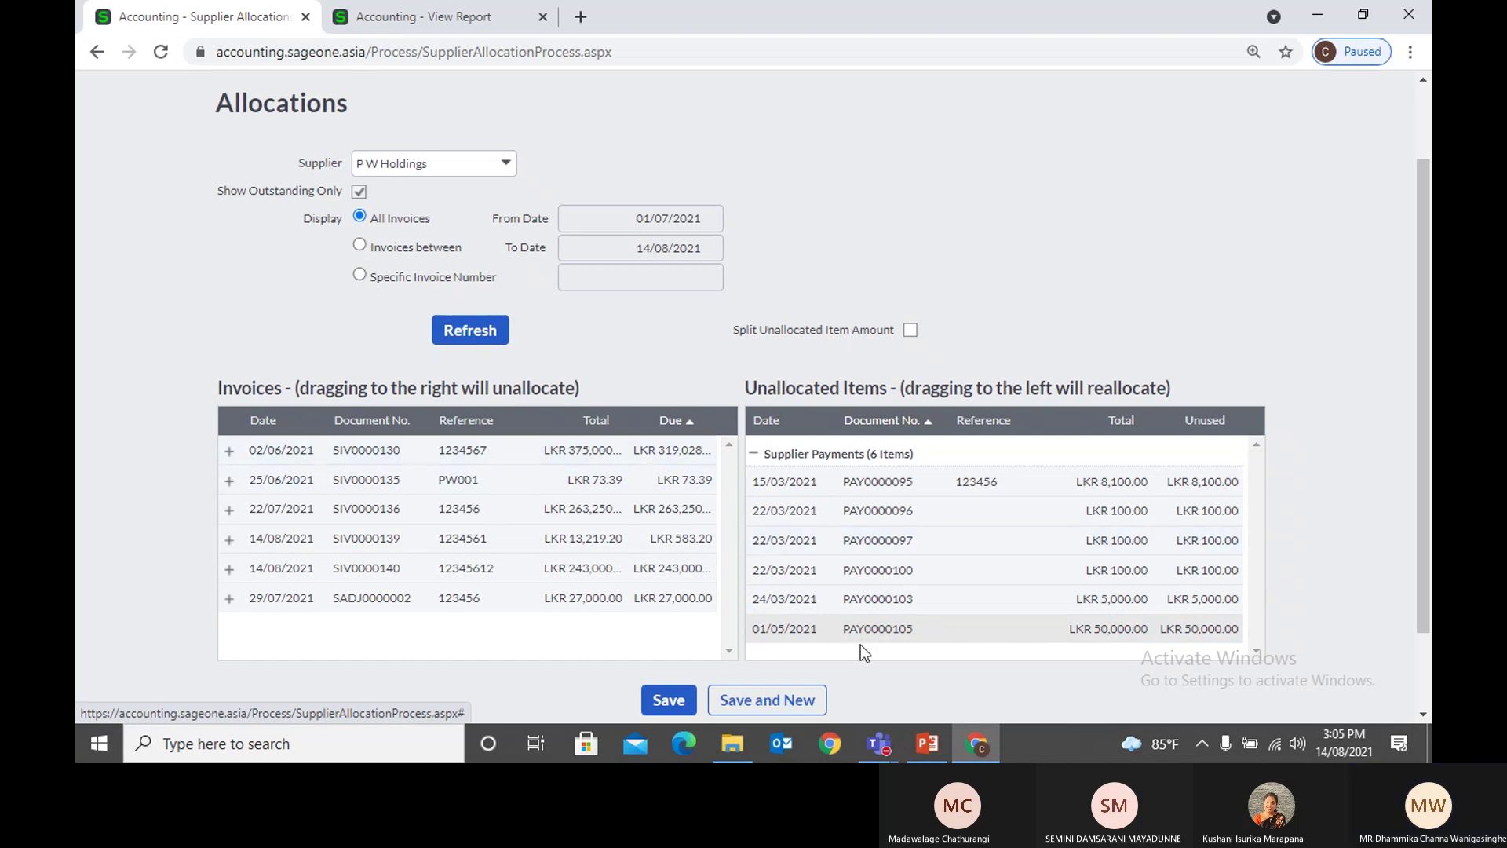
drag(856, 601, 818, 577)
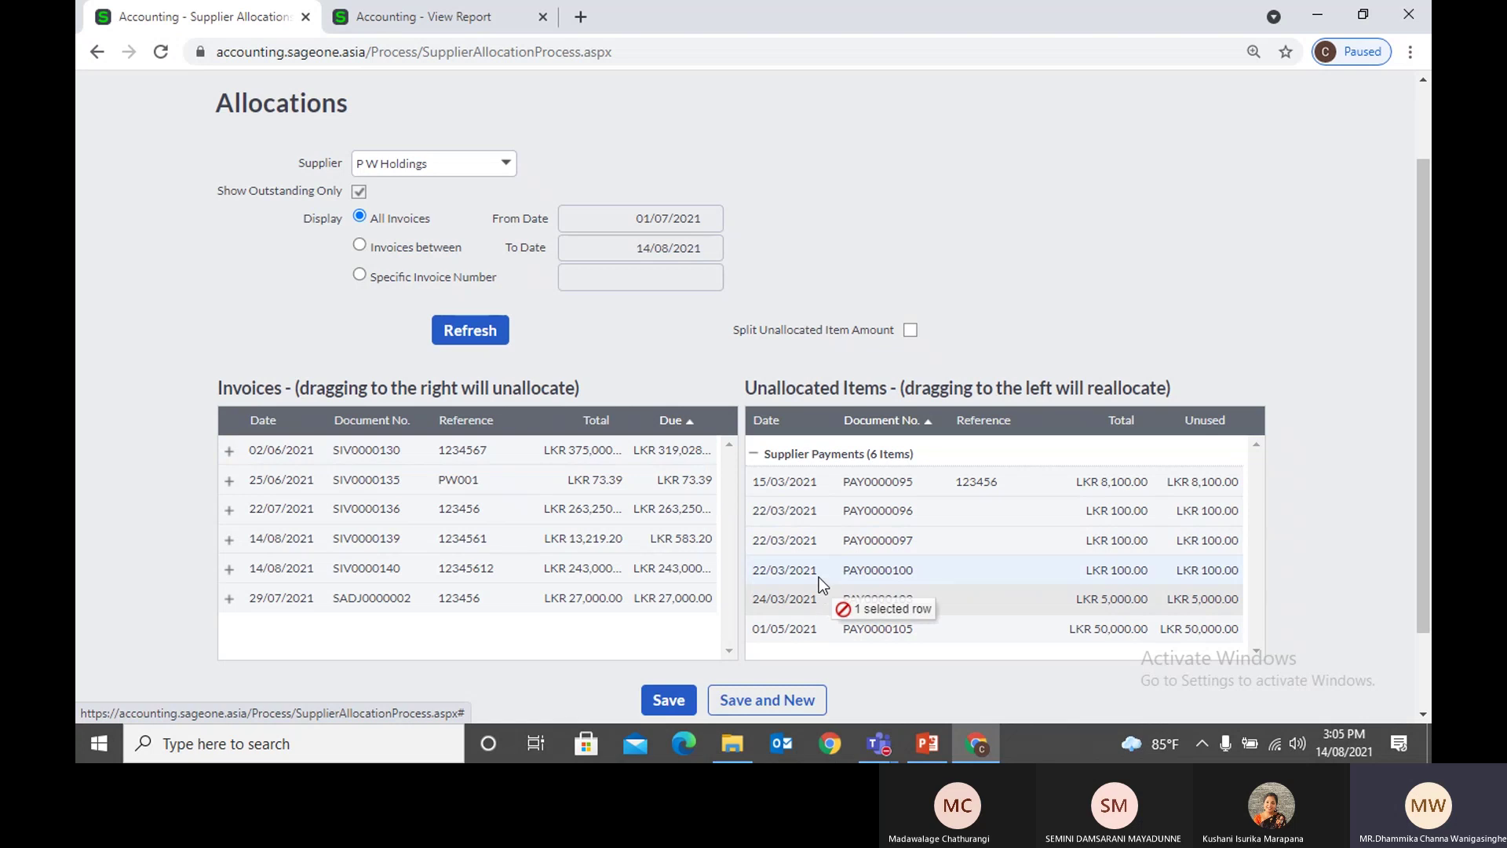
drag(817, 577, 693, 450)
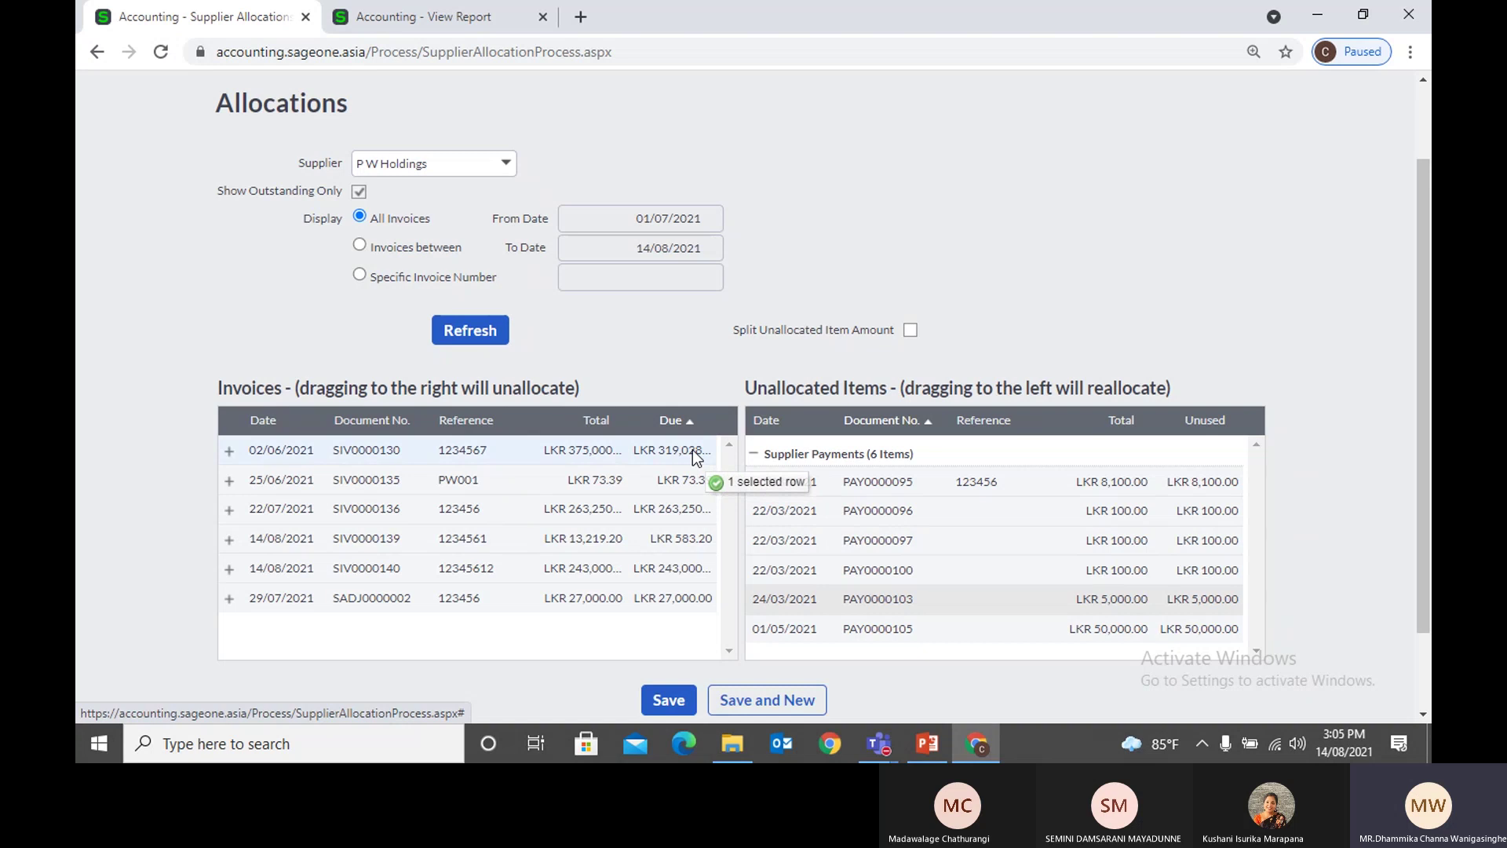
mouse_move(693, 450)
mouse_down()
mouse_move(760, 482)
mouse_move(722, 431)
mouse_move(681, 441)
mouse_move(750, 472)
mouse_move(700, 467)
mouse_move(749, 497)
mouse_move(703, 457)
mouse_up()
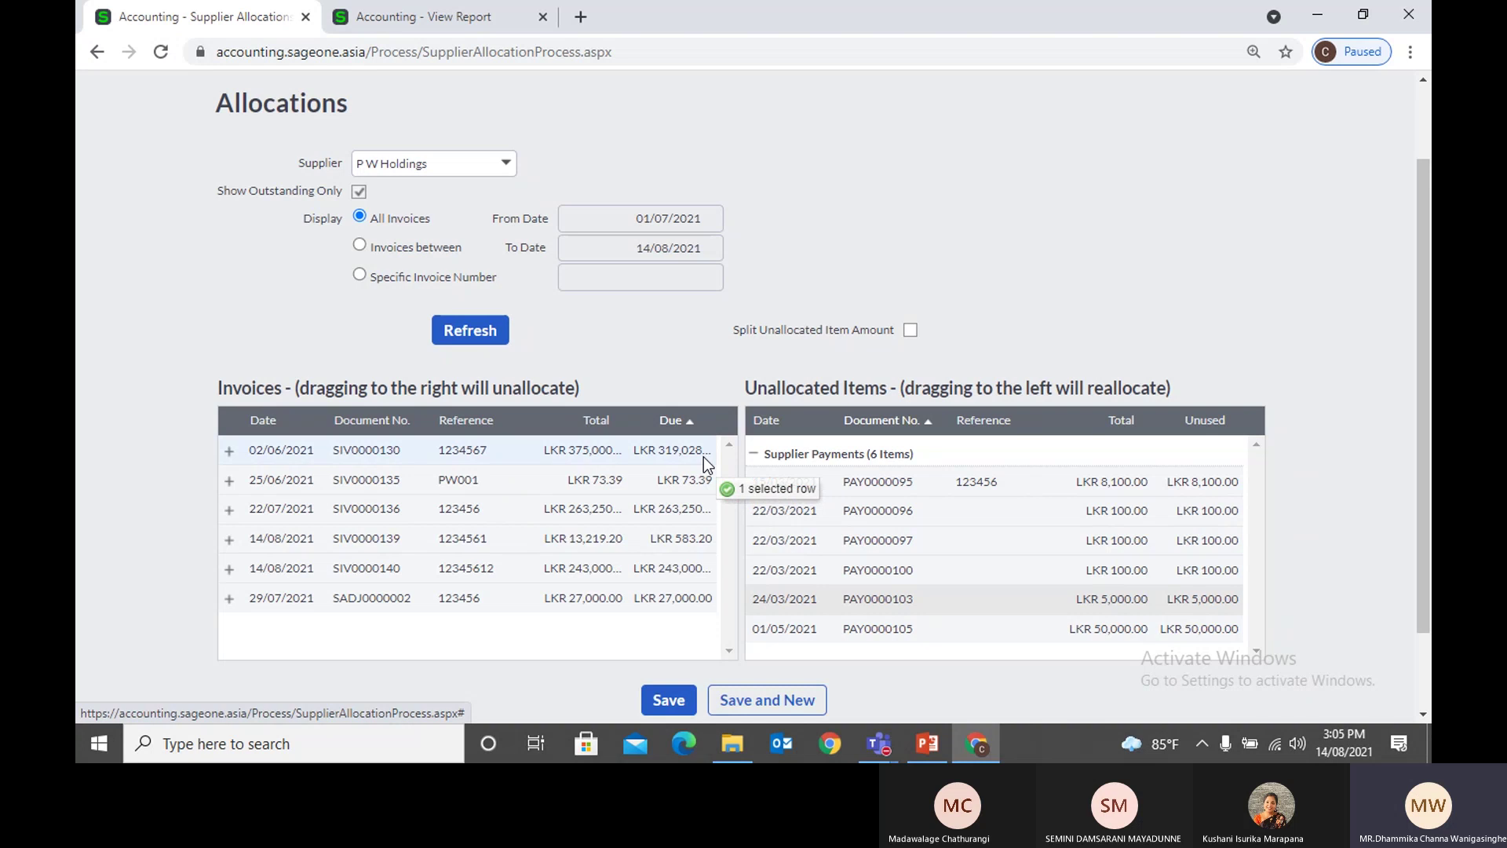
drag(703, 457, 700, 456)
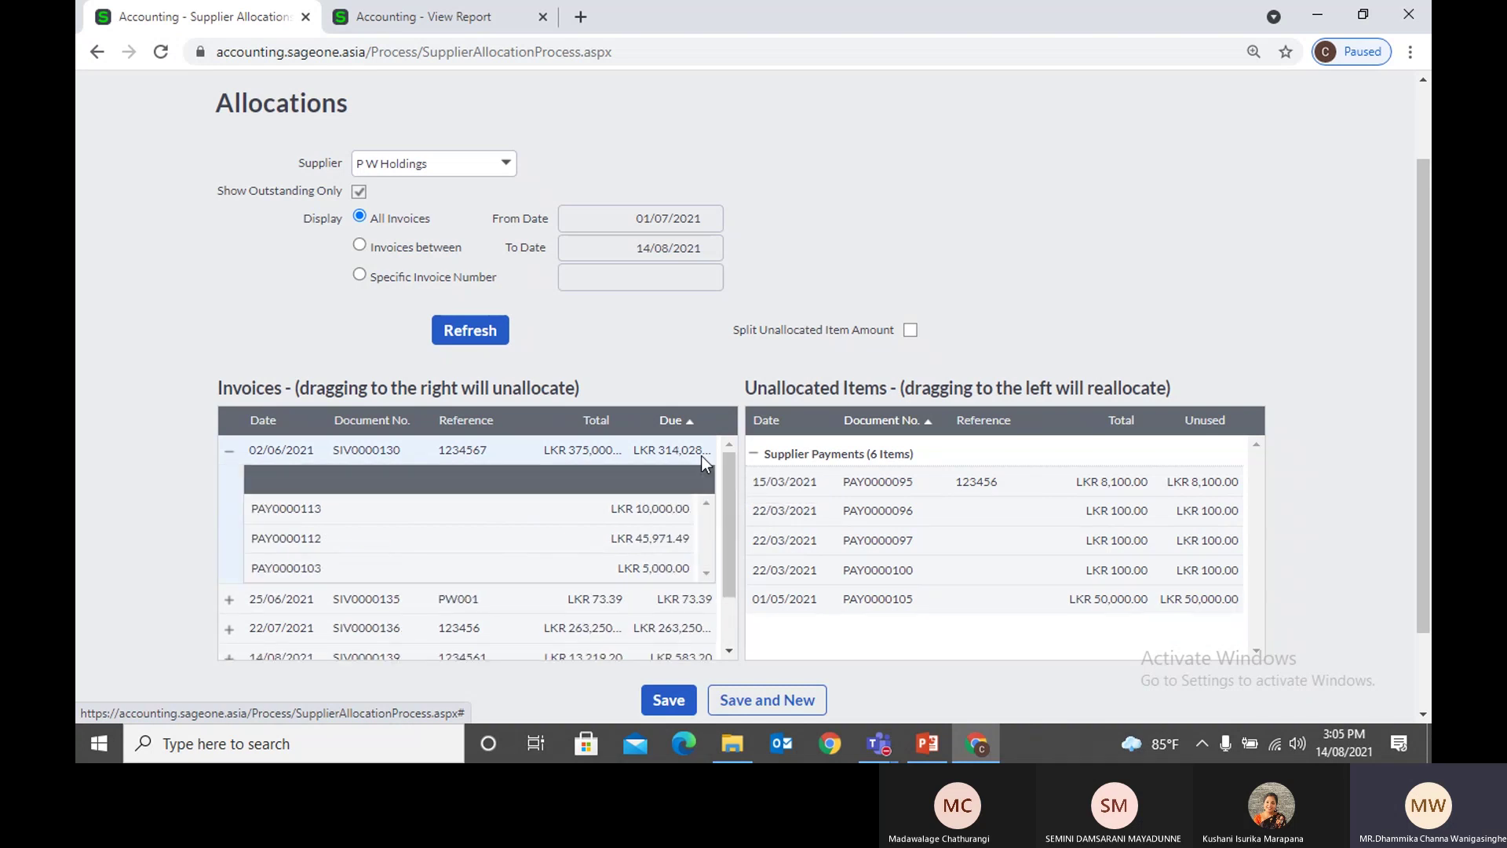
click(230, 451)
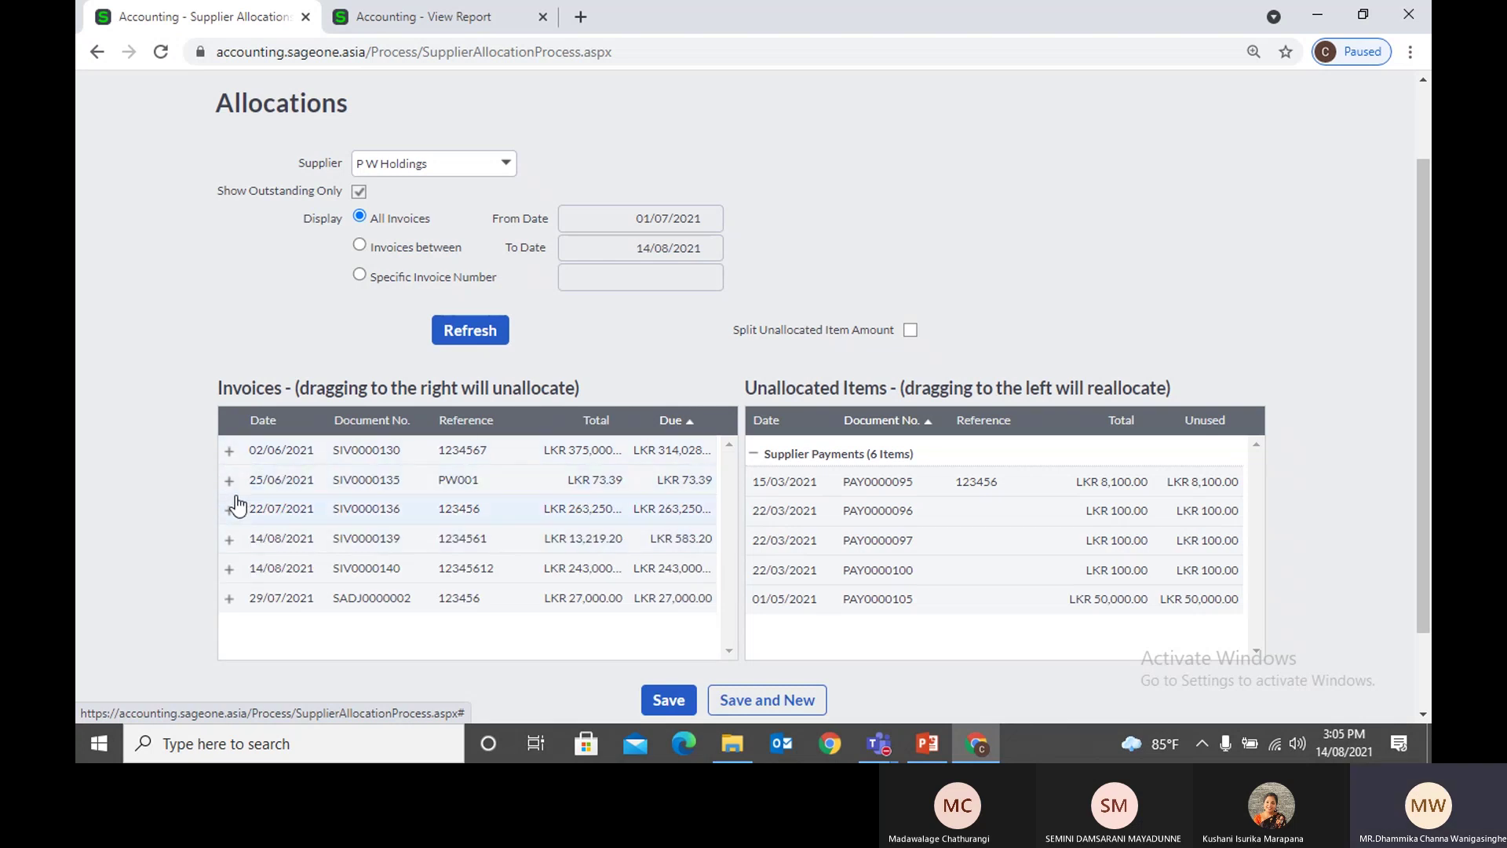
click(229, 451)
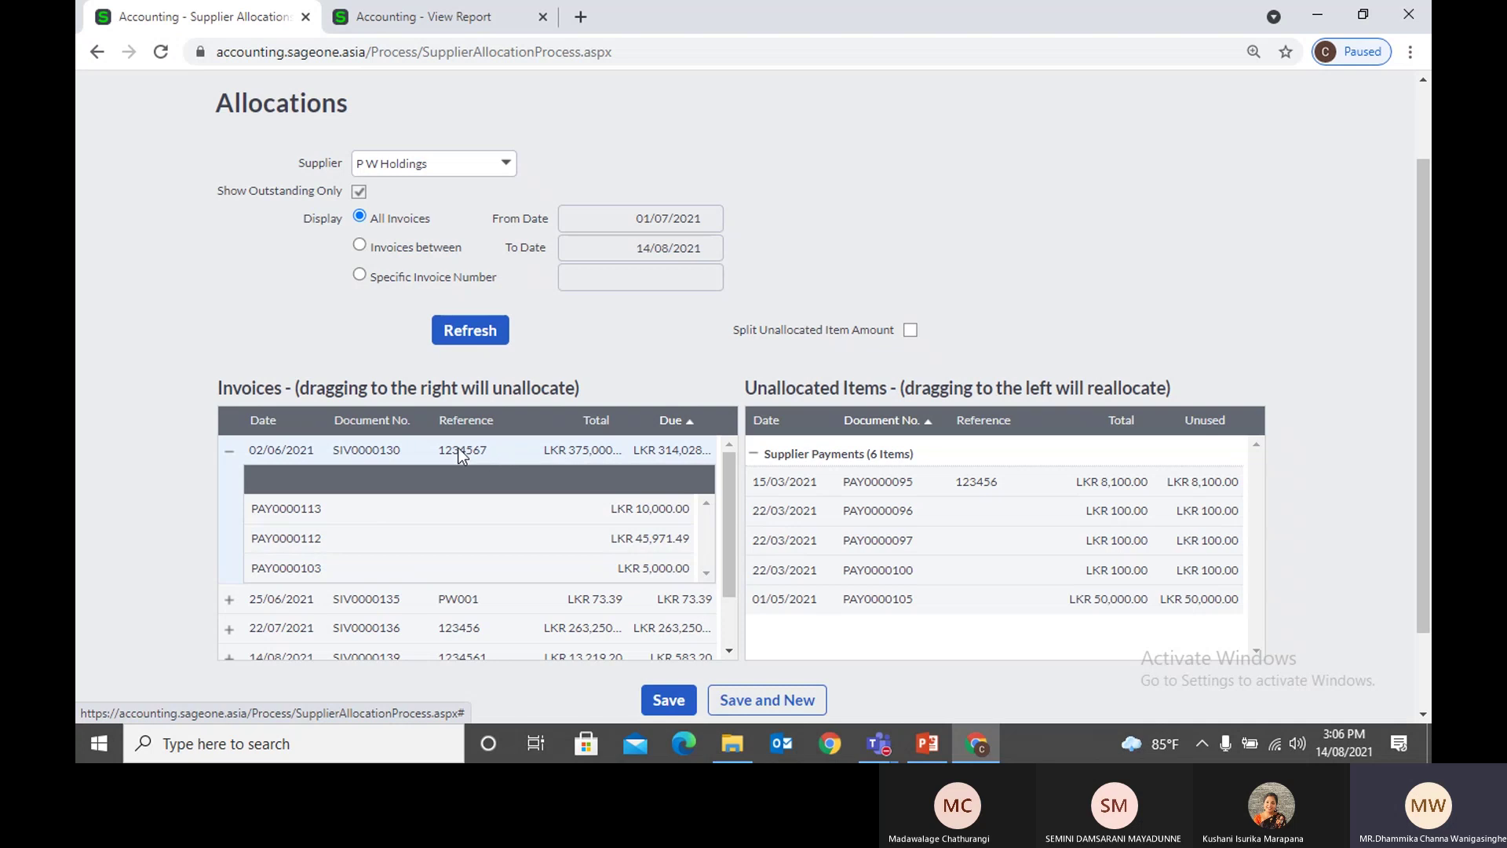
Step: Expand the allocations of invoice SIV0000139 and unallocate supplier return RTN0000005 from it
scroll(449, 455, down, 1)
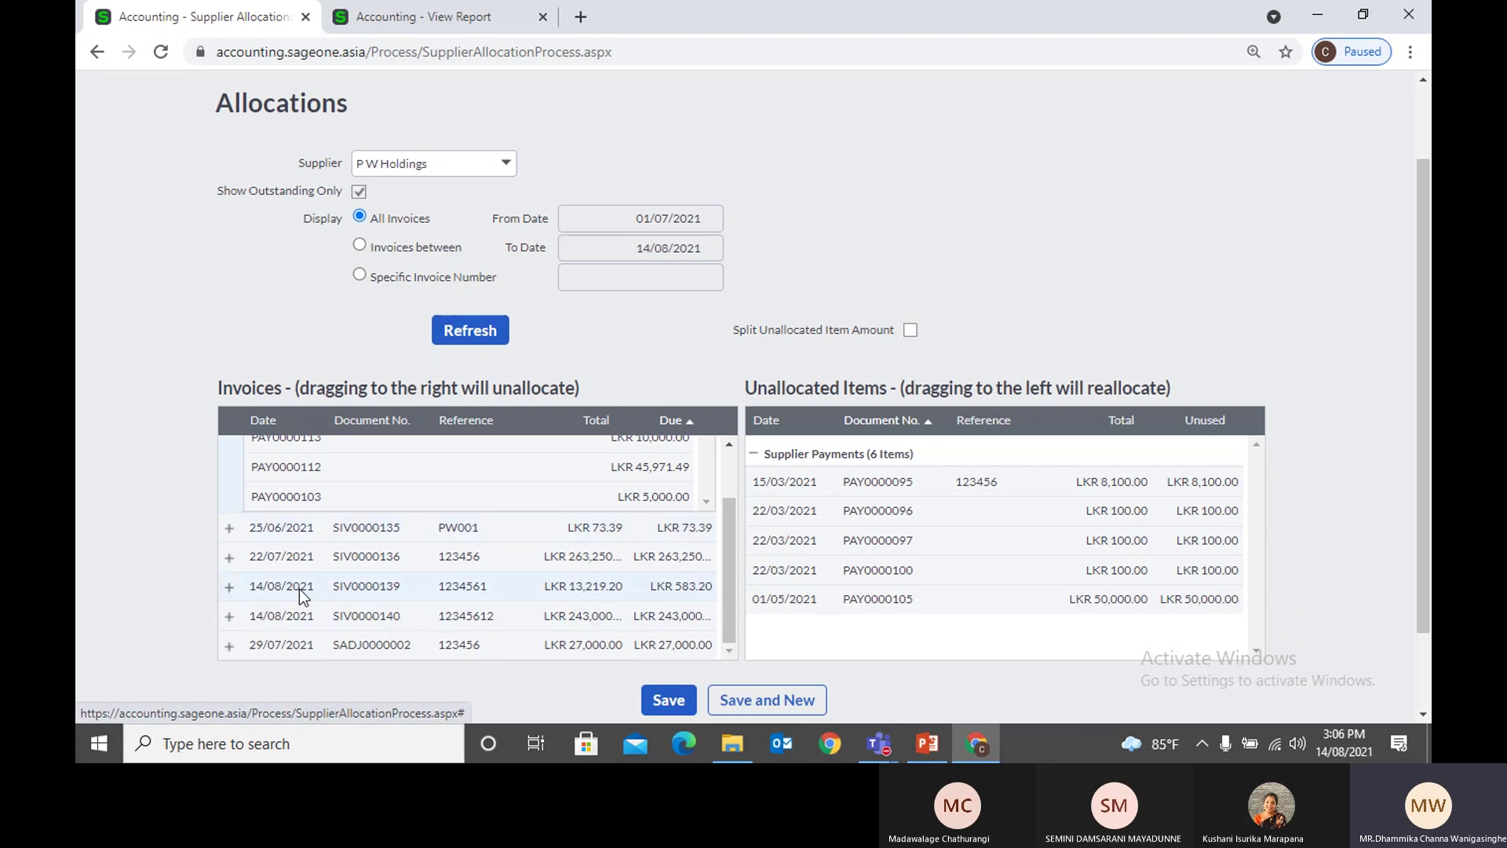
click(230, 586)
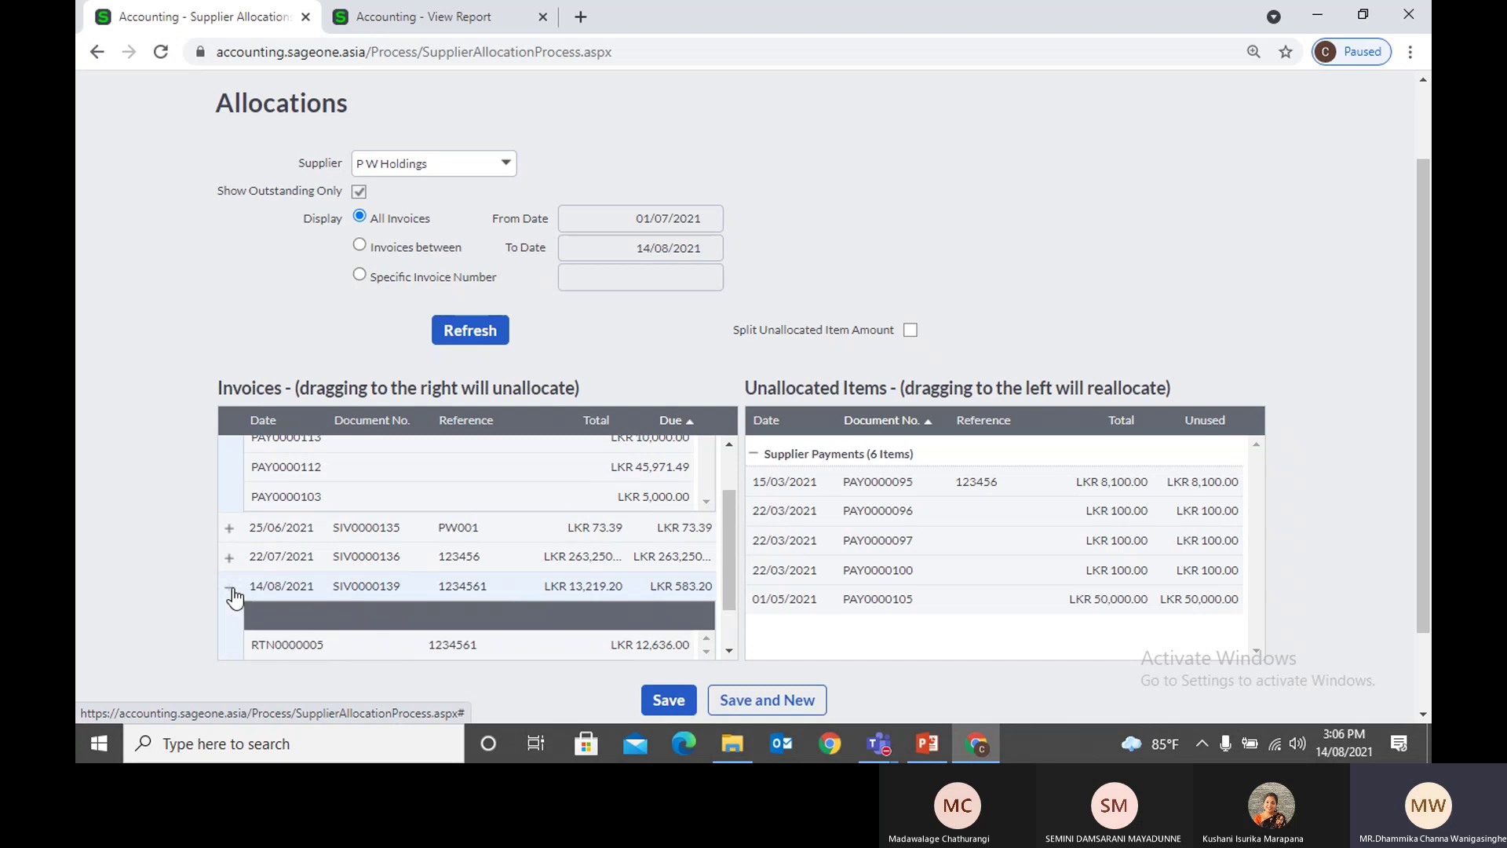
scroll(482, 551, down, 1)
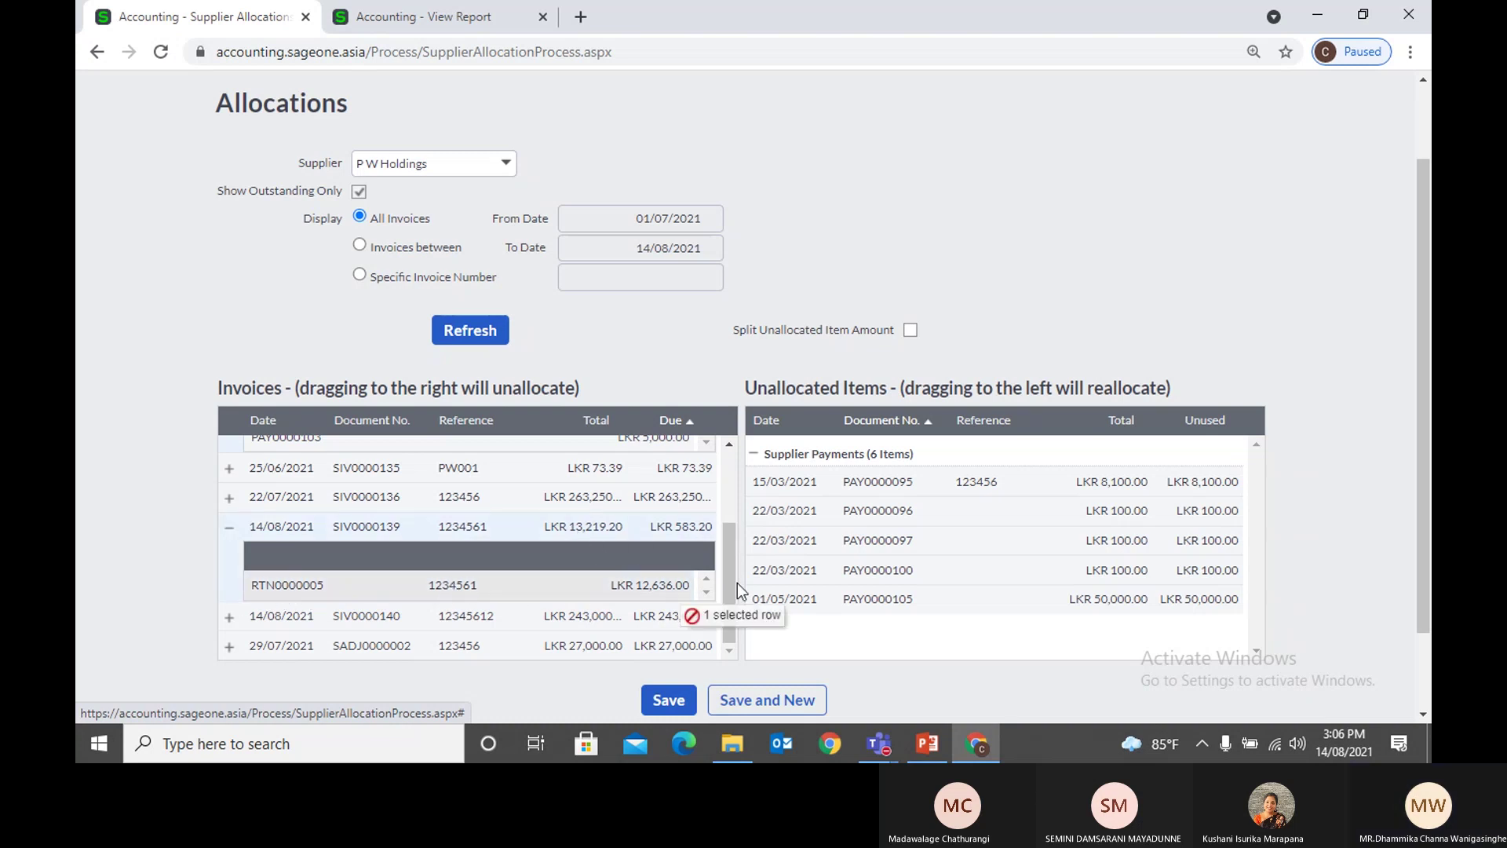
drag(464, 585, 926, 586)
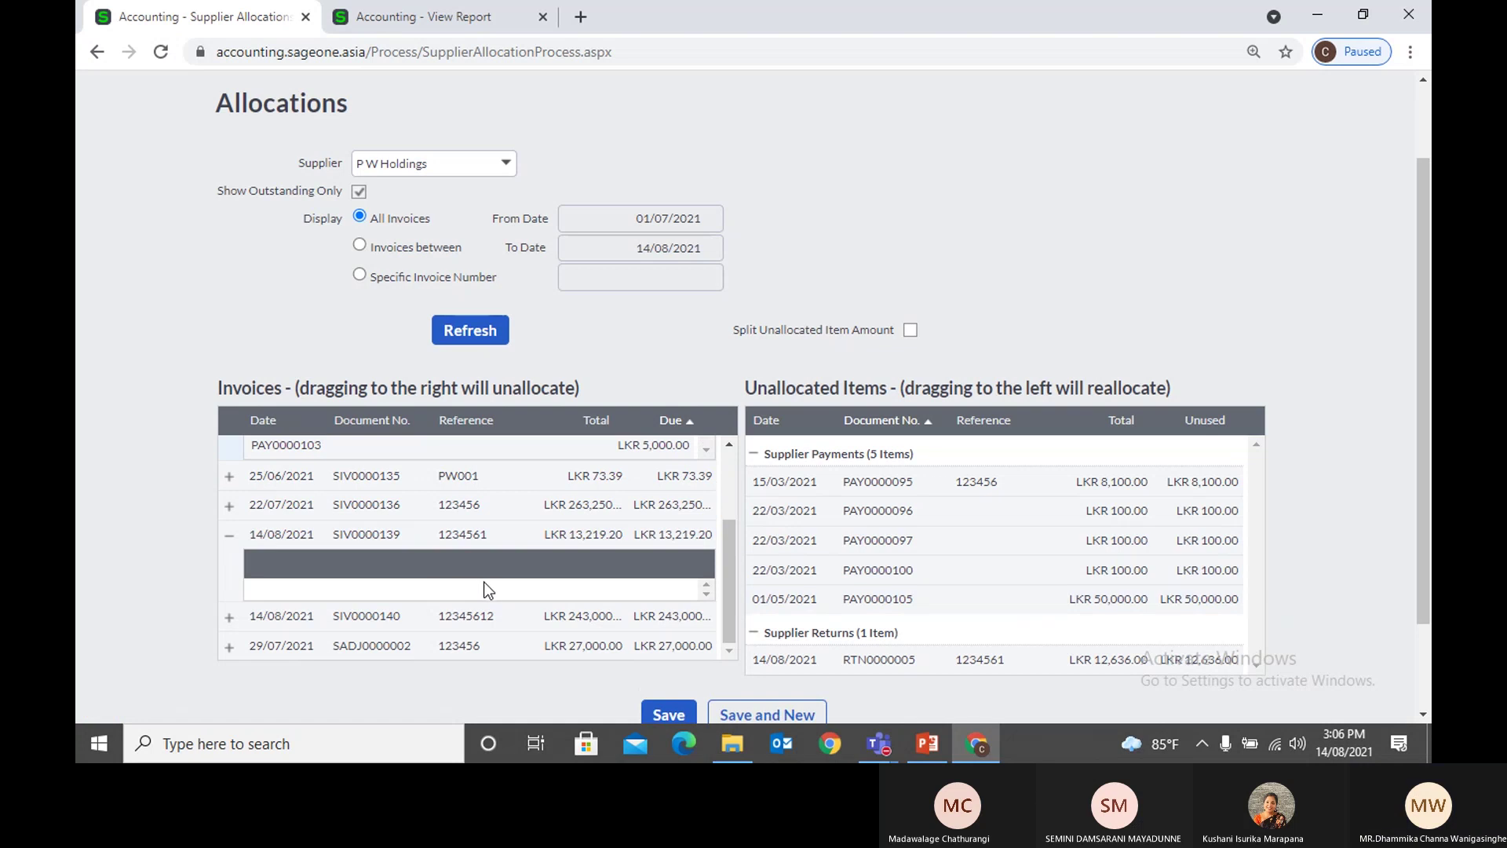
Step: Collapse the details of invoice SIV0000139 and adjustment SADJ0000002, and allocate supplier return RTN0000005 to SADJ0000002
scroll(484, 584, down, 2)
click(229, 531)
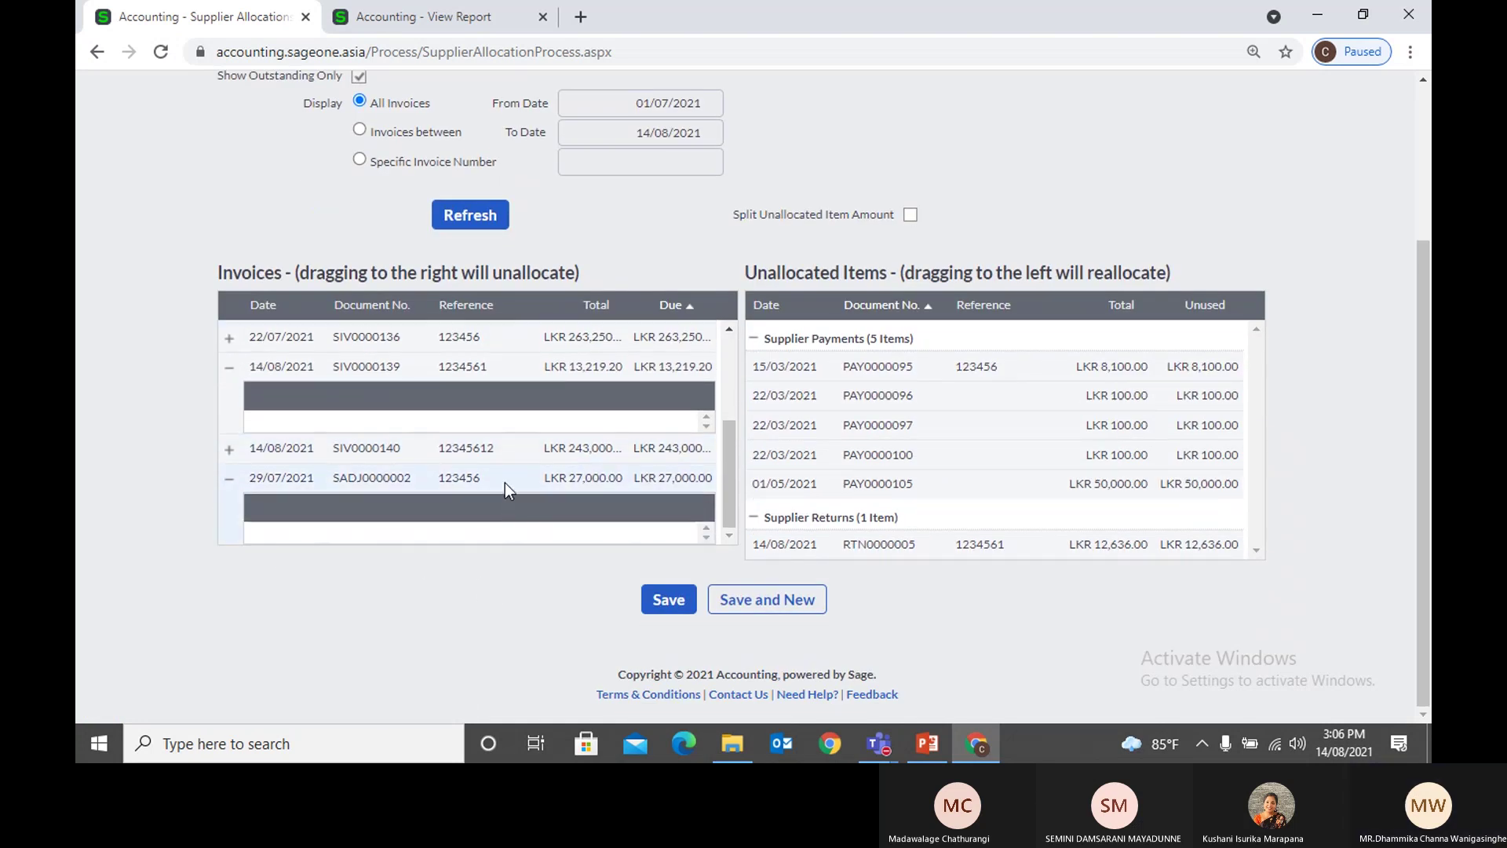
scroll(895, 440, up, 1)
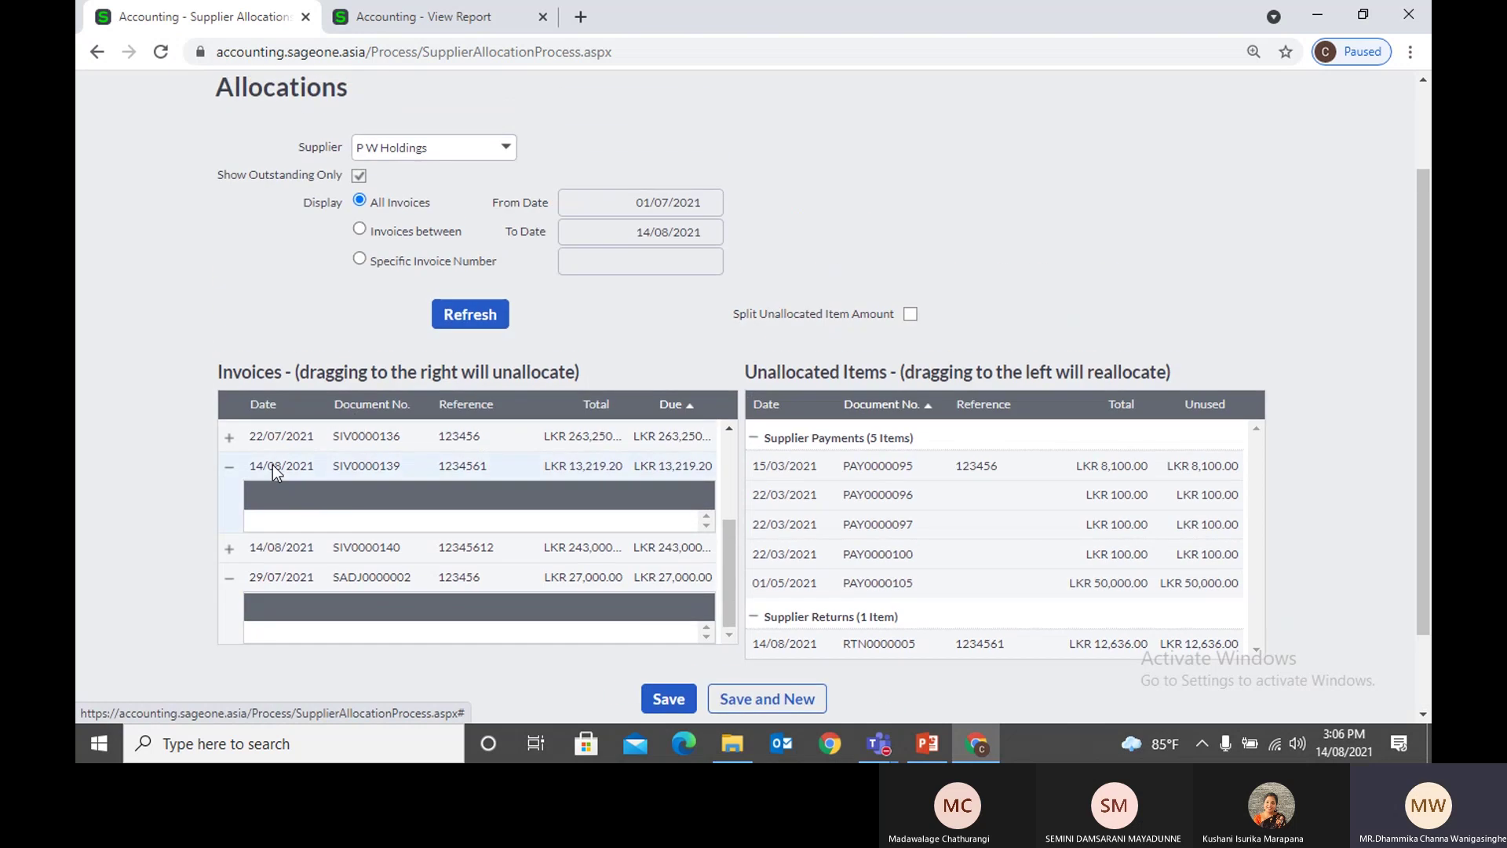
click(230, 466)
click(230, 579)
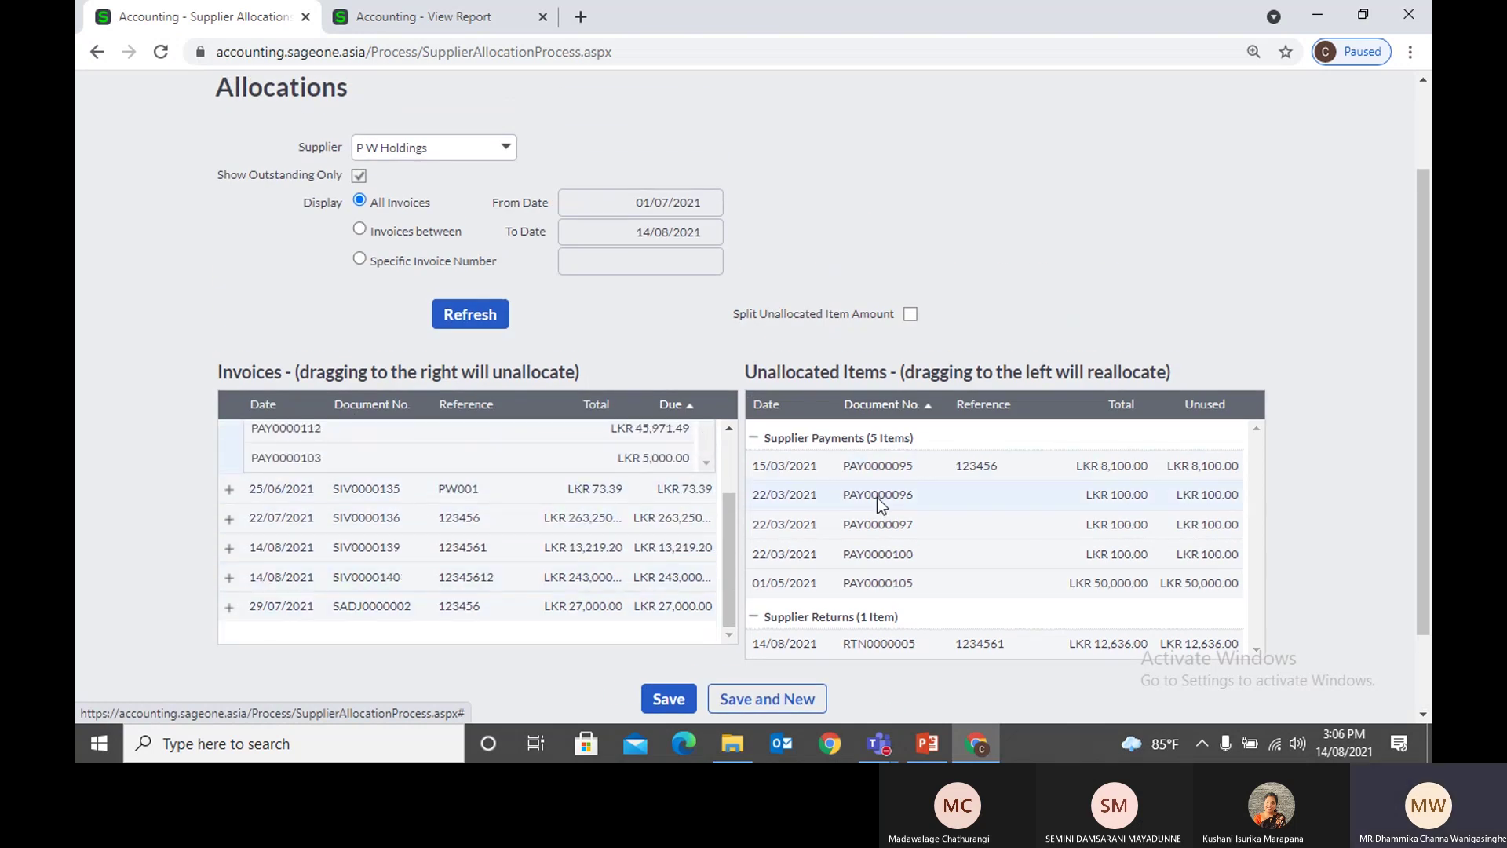
scroll(871, 487, down, 1)
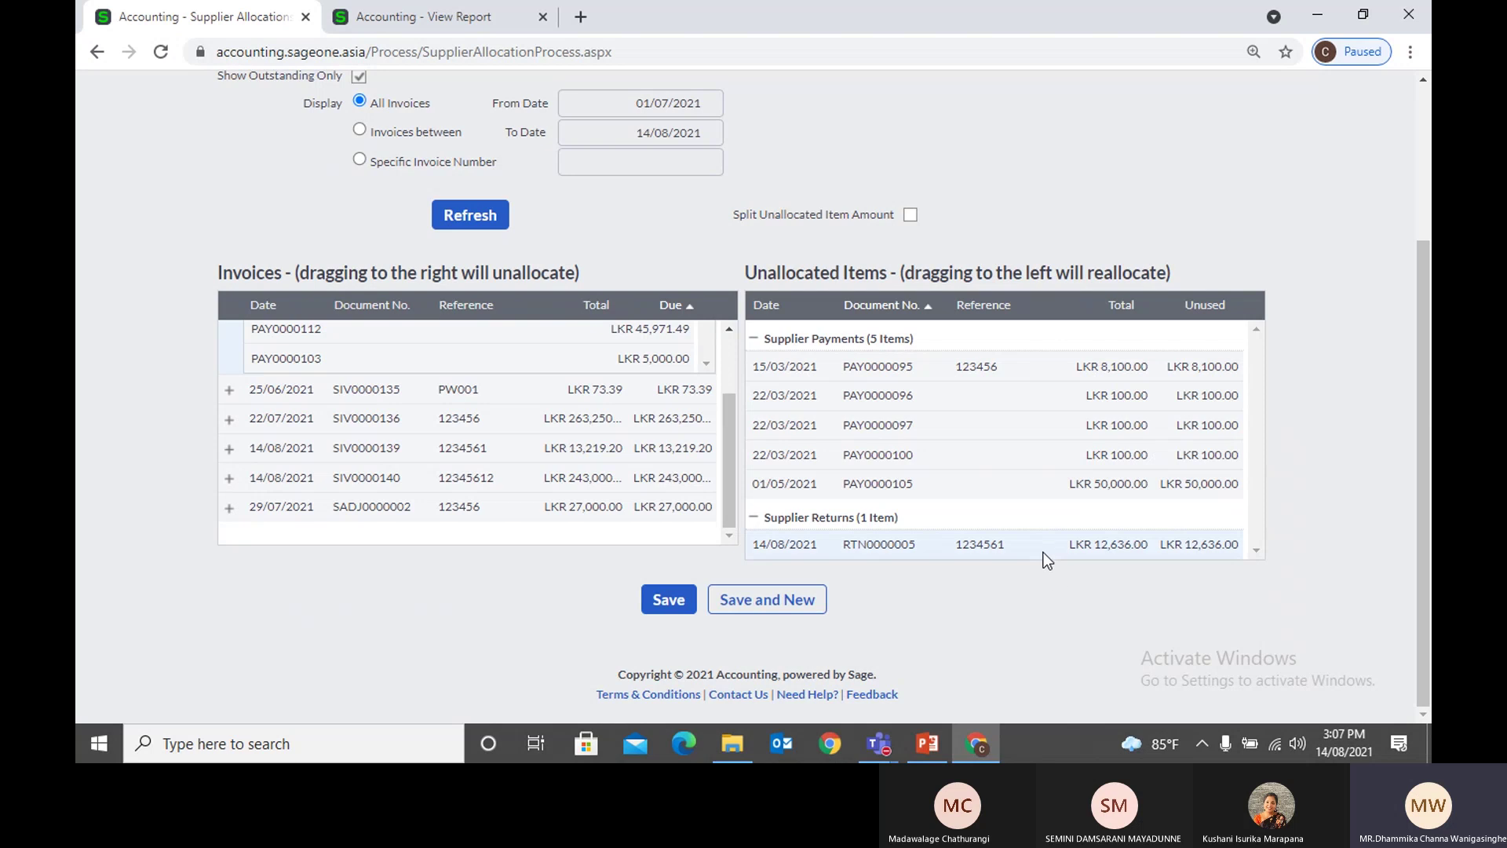
drag(797, 540, 675, 510)
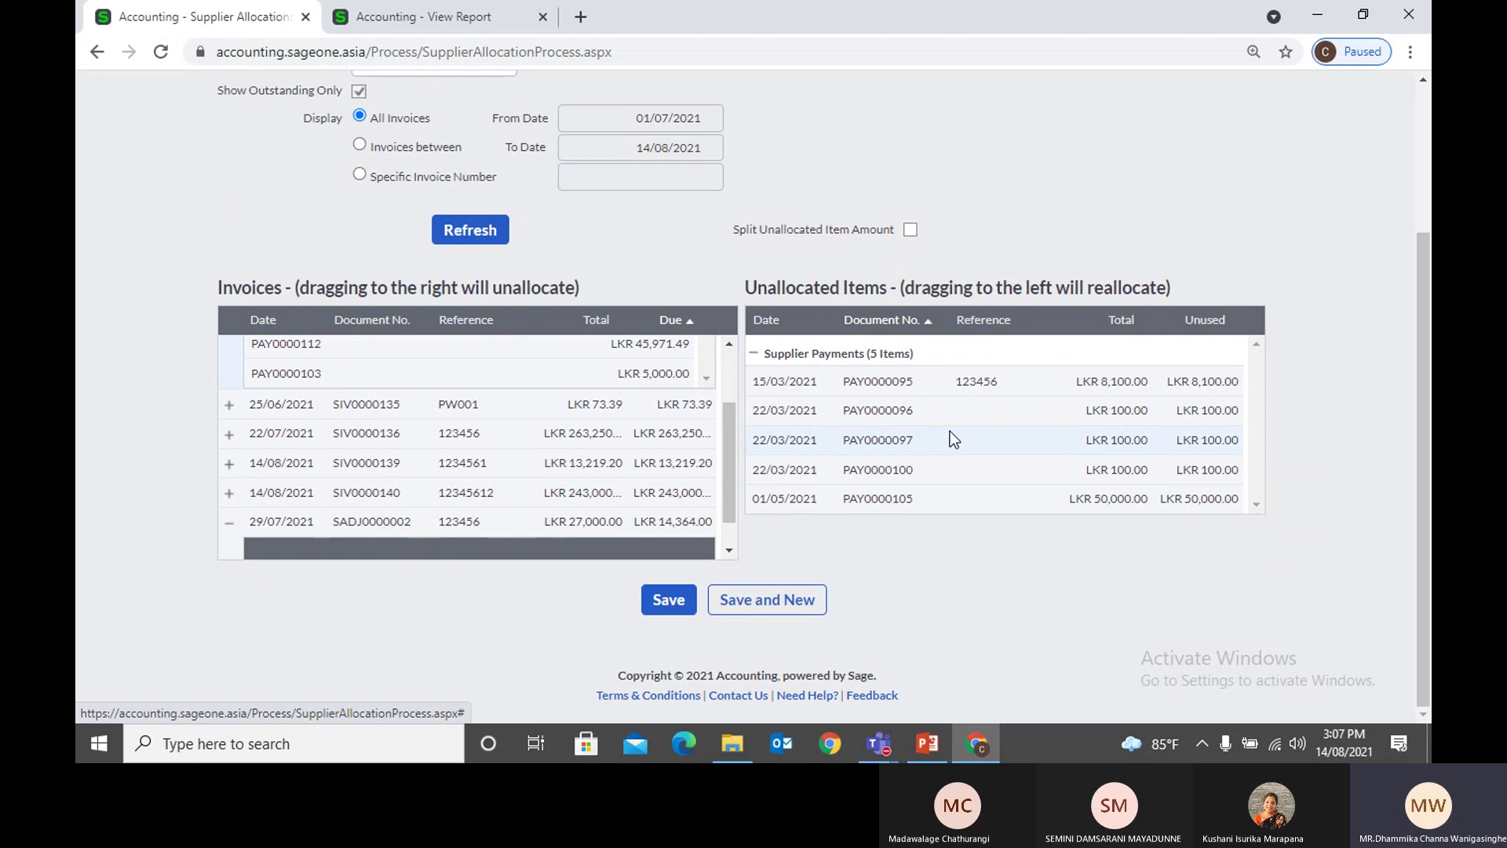
Step: Unallocate payment PAY0000113 from invoice SIV0000130 and allocate payment PAY0000096 to invoice SIV0000136
scroll(302, 459, up, 2)
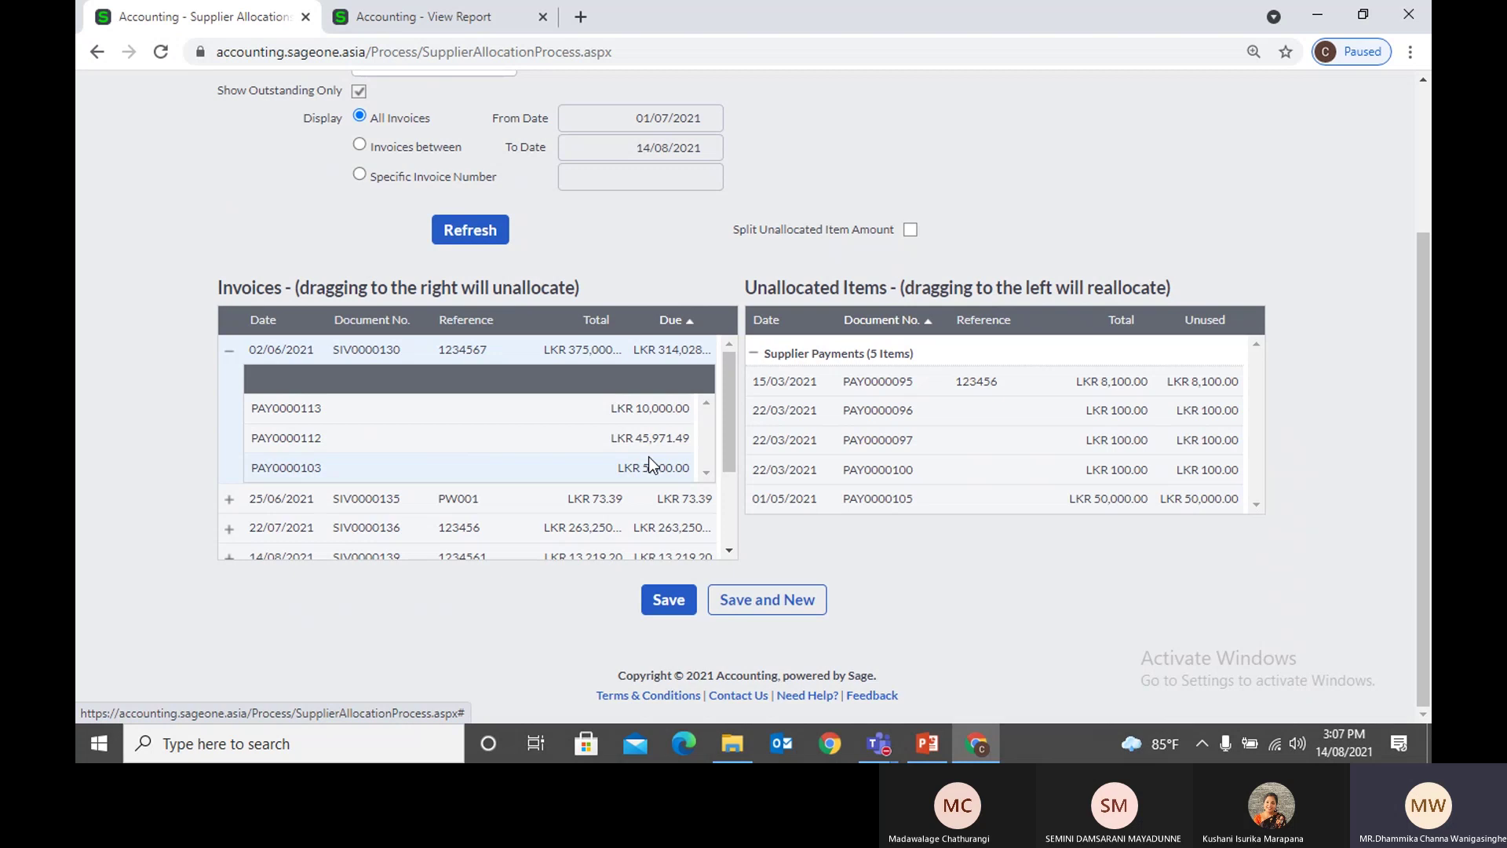
drag(633, 412, 909, 411)
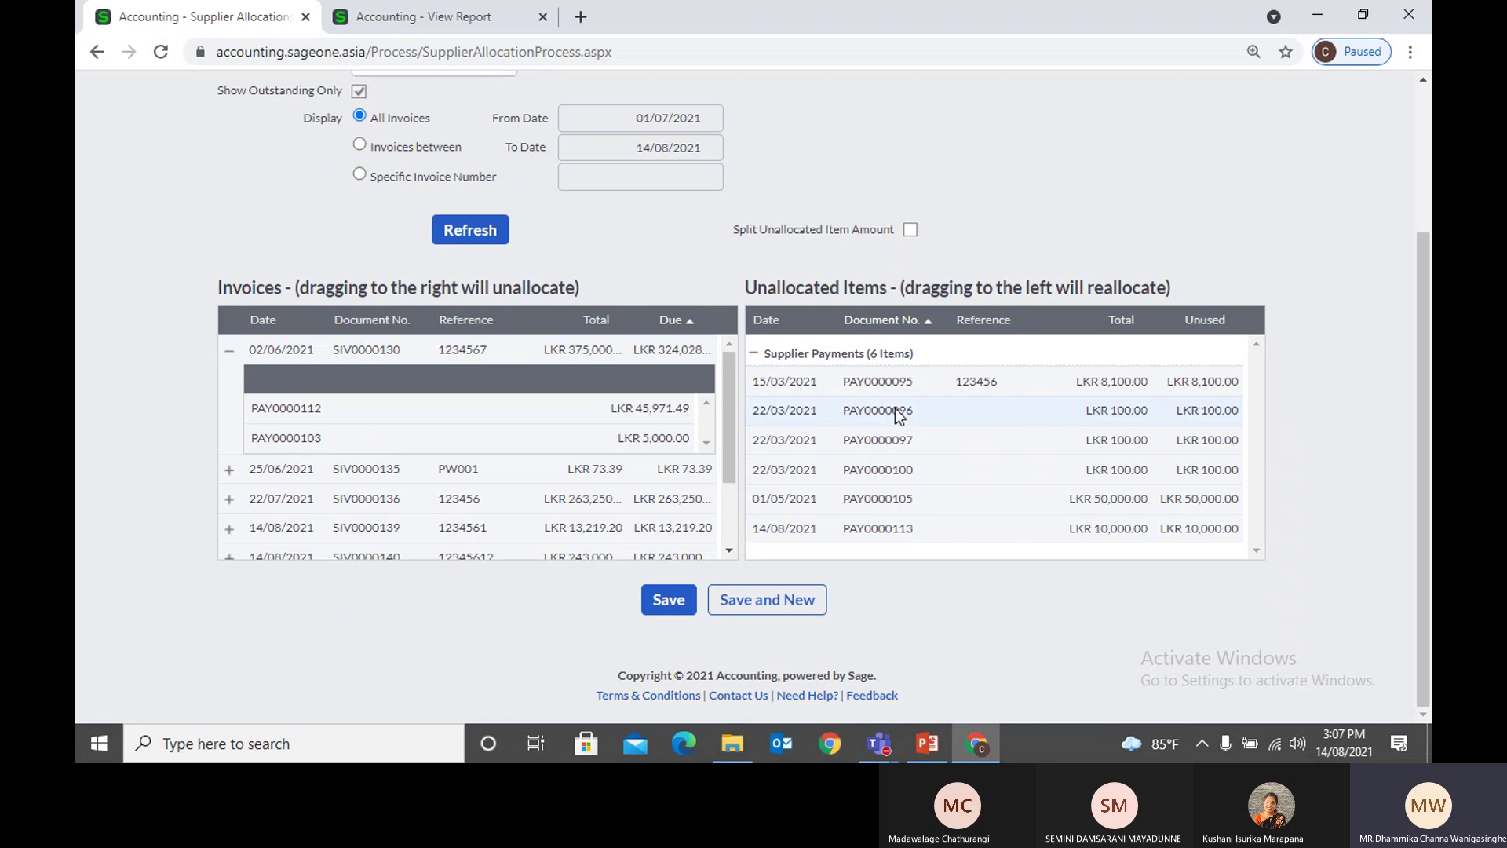
drag(898, 415, 662, 502)
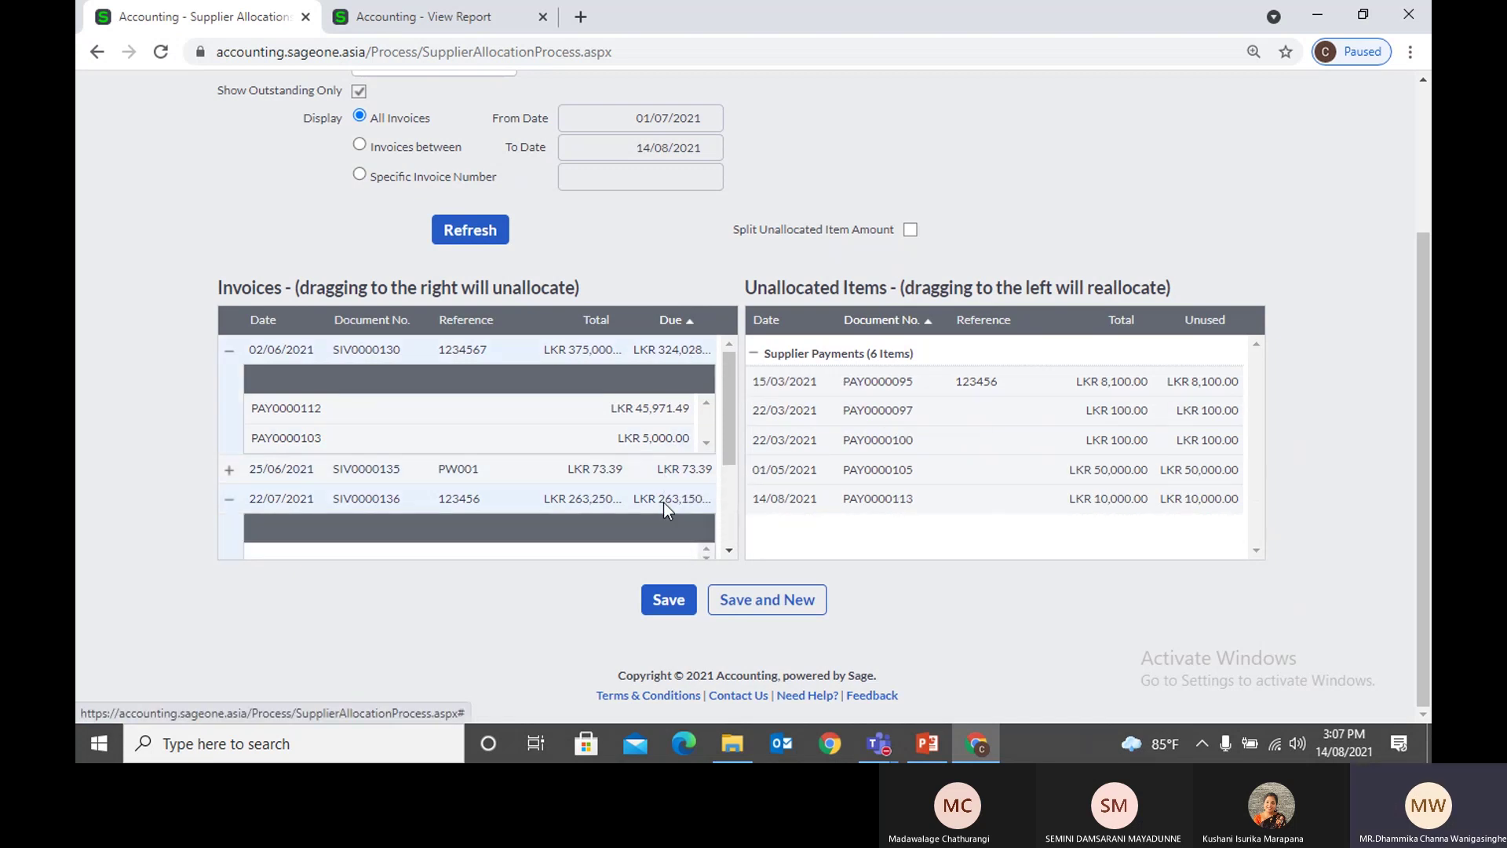
Step: Unallocate payment PAY0000112 from invoice SIV0000130 and allocate payment PAY0000095 to invoice SIV0000136
click(632, 412)
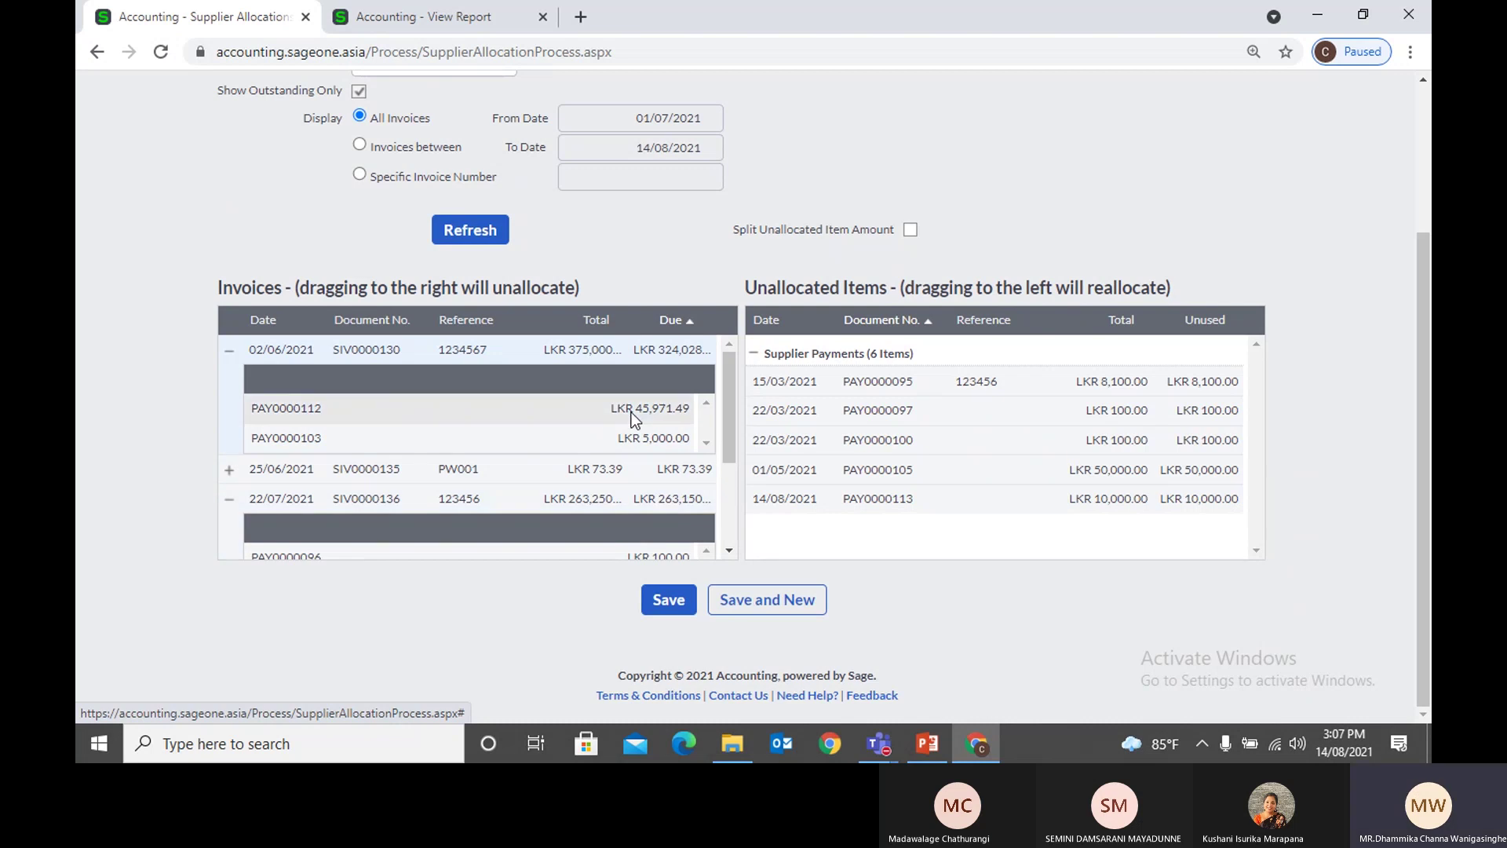
drag(631, 412, 982, 444)
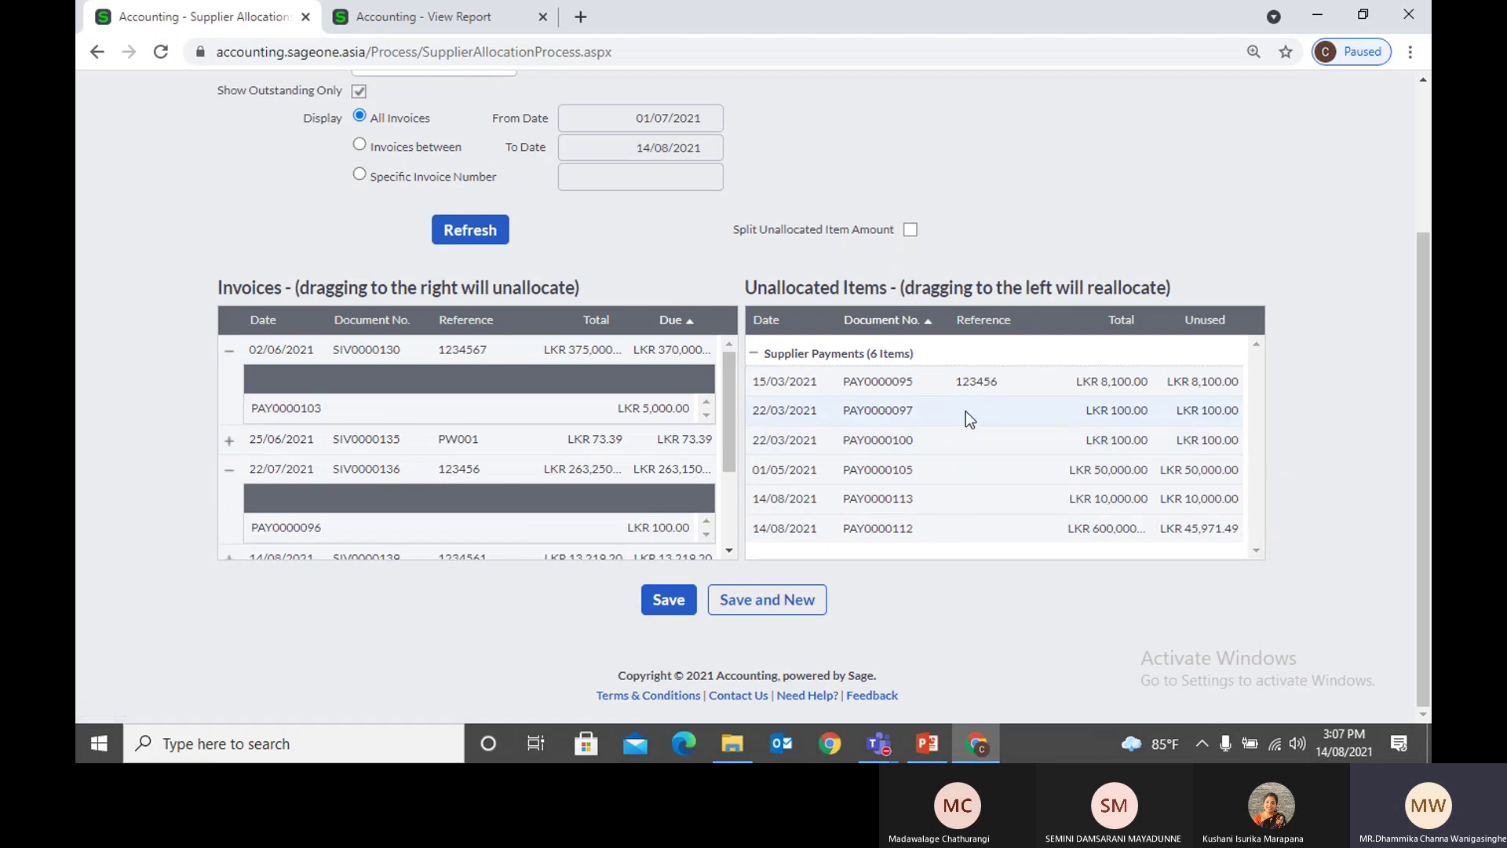
drag(970, 383, 667, 469)
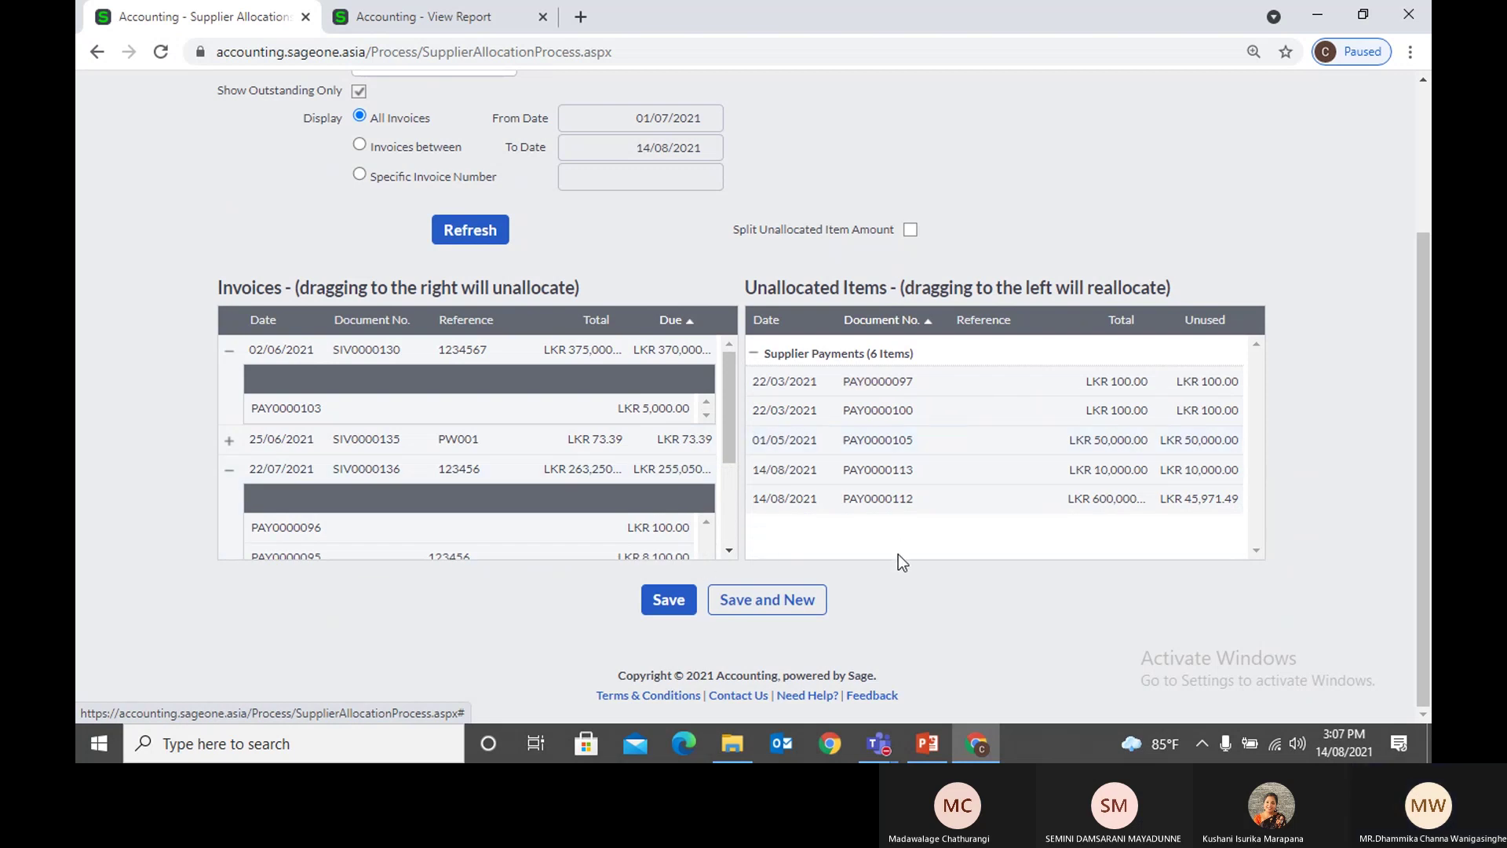
Step: Collapse the allocation details of invoices SIV0000130 and SIV0000136 and of adjustment SADJ0000002
scroll(873, 563, up, 3)
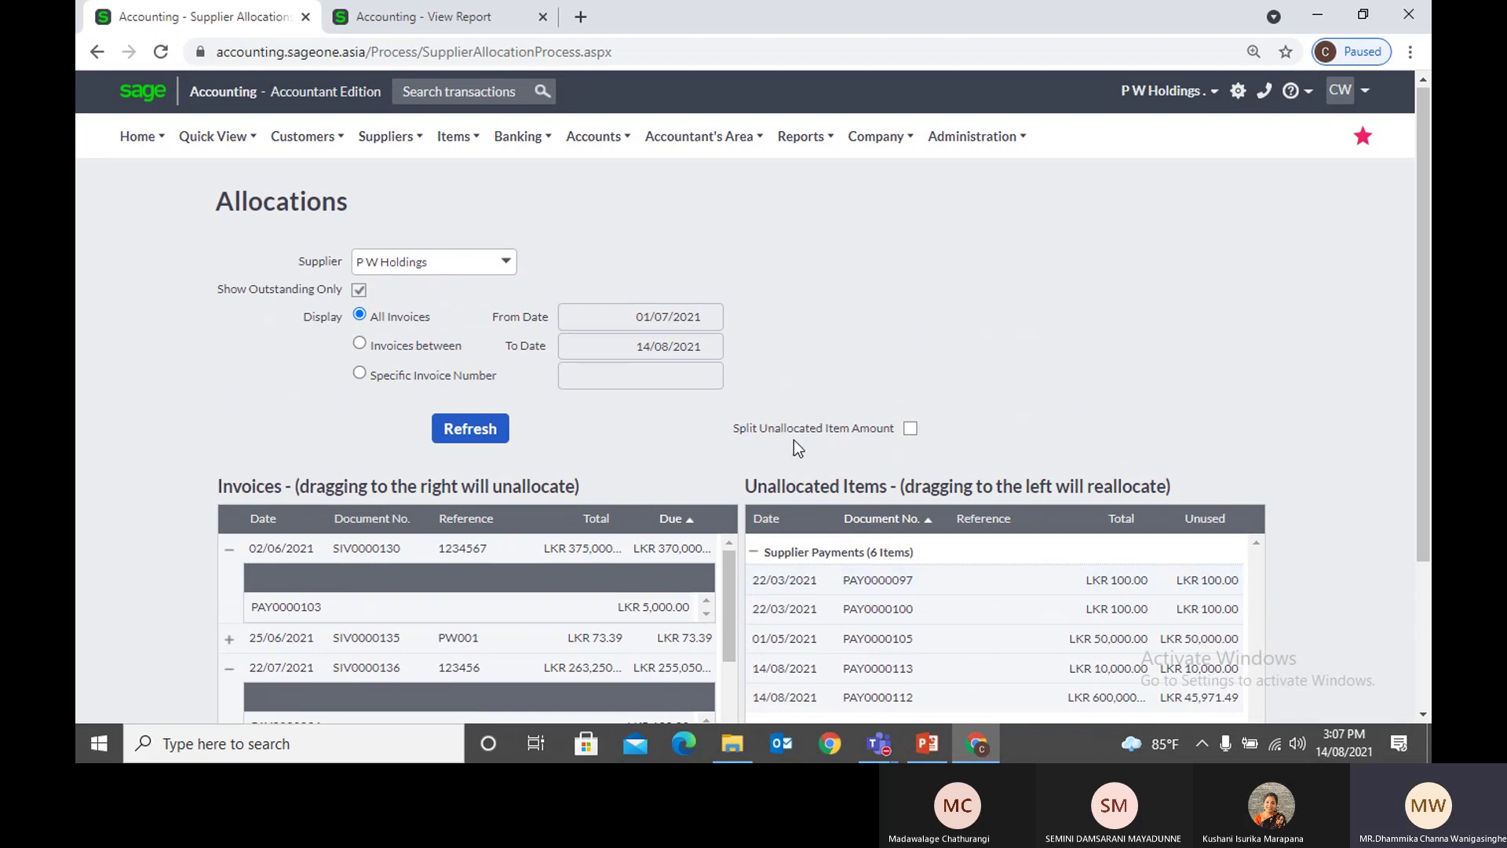
click(228, 549)
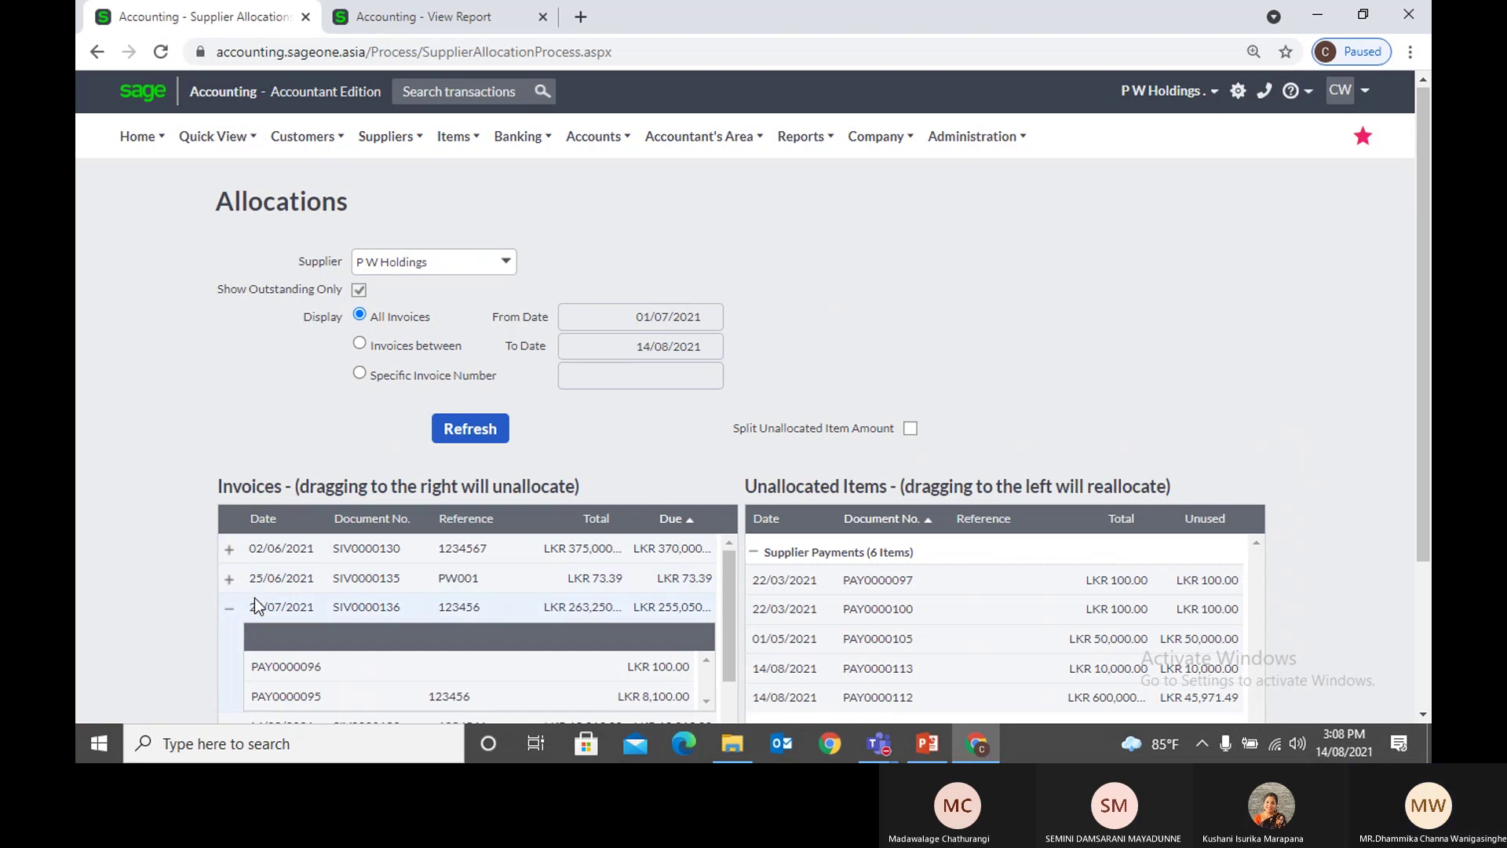
click(228, 608)
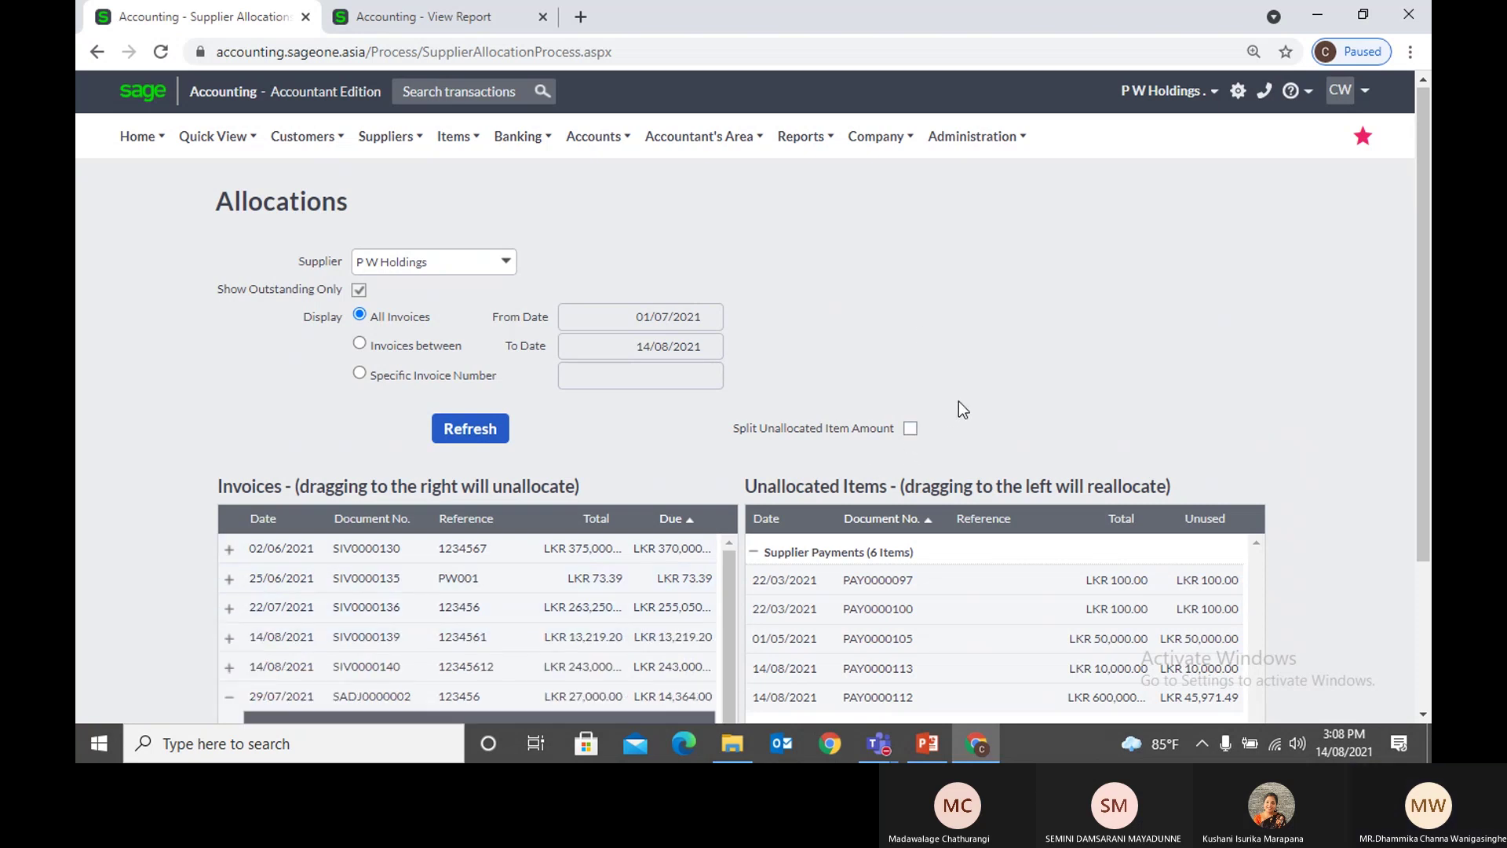
scroll(955, 416, down, 3)
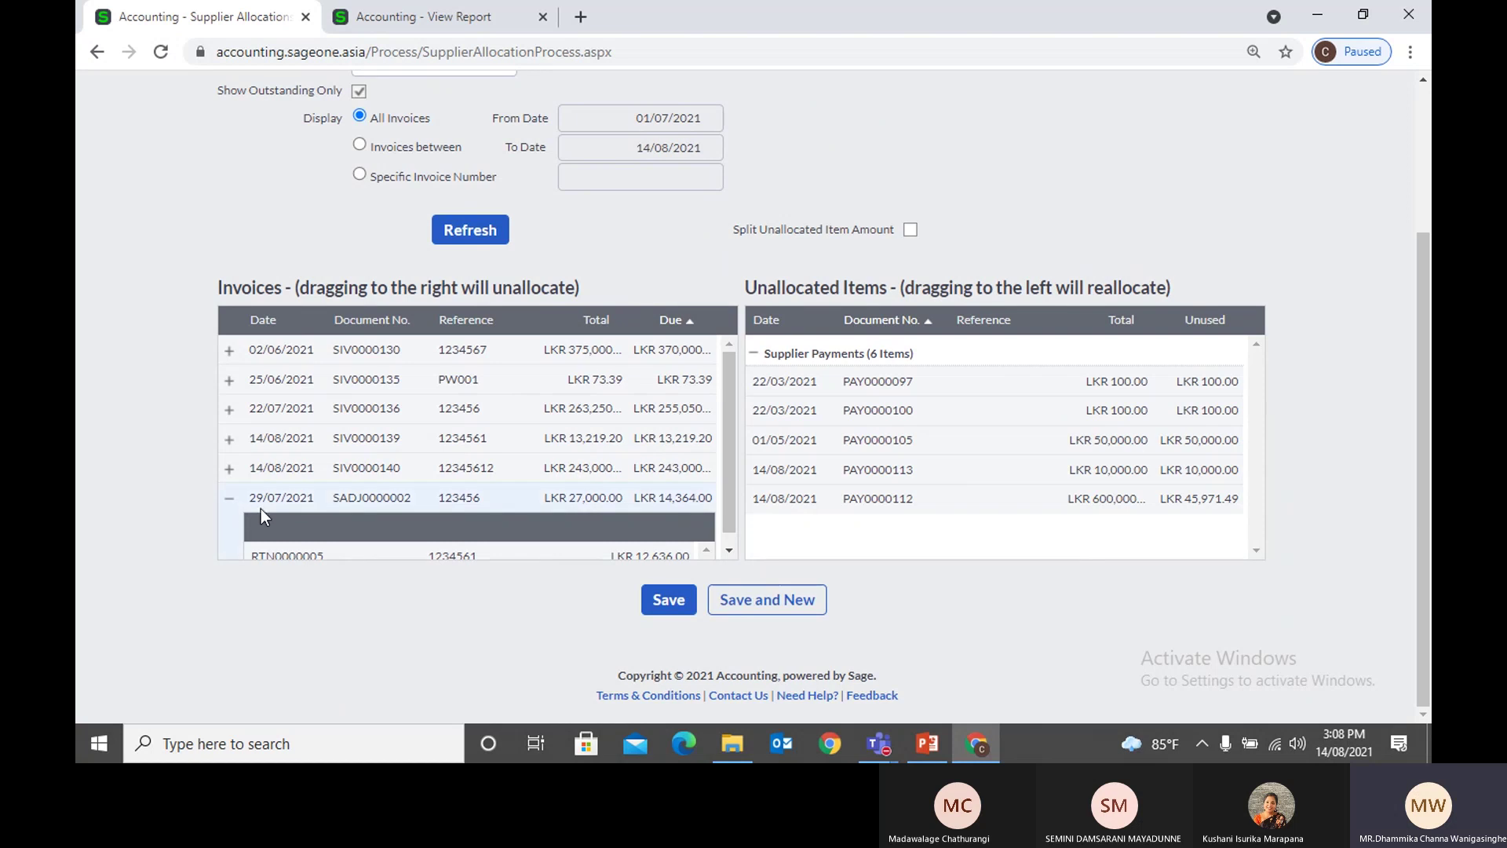
click(229, 498)
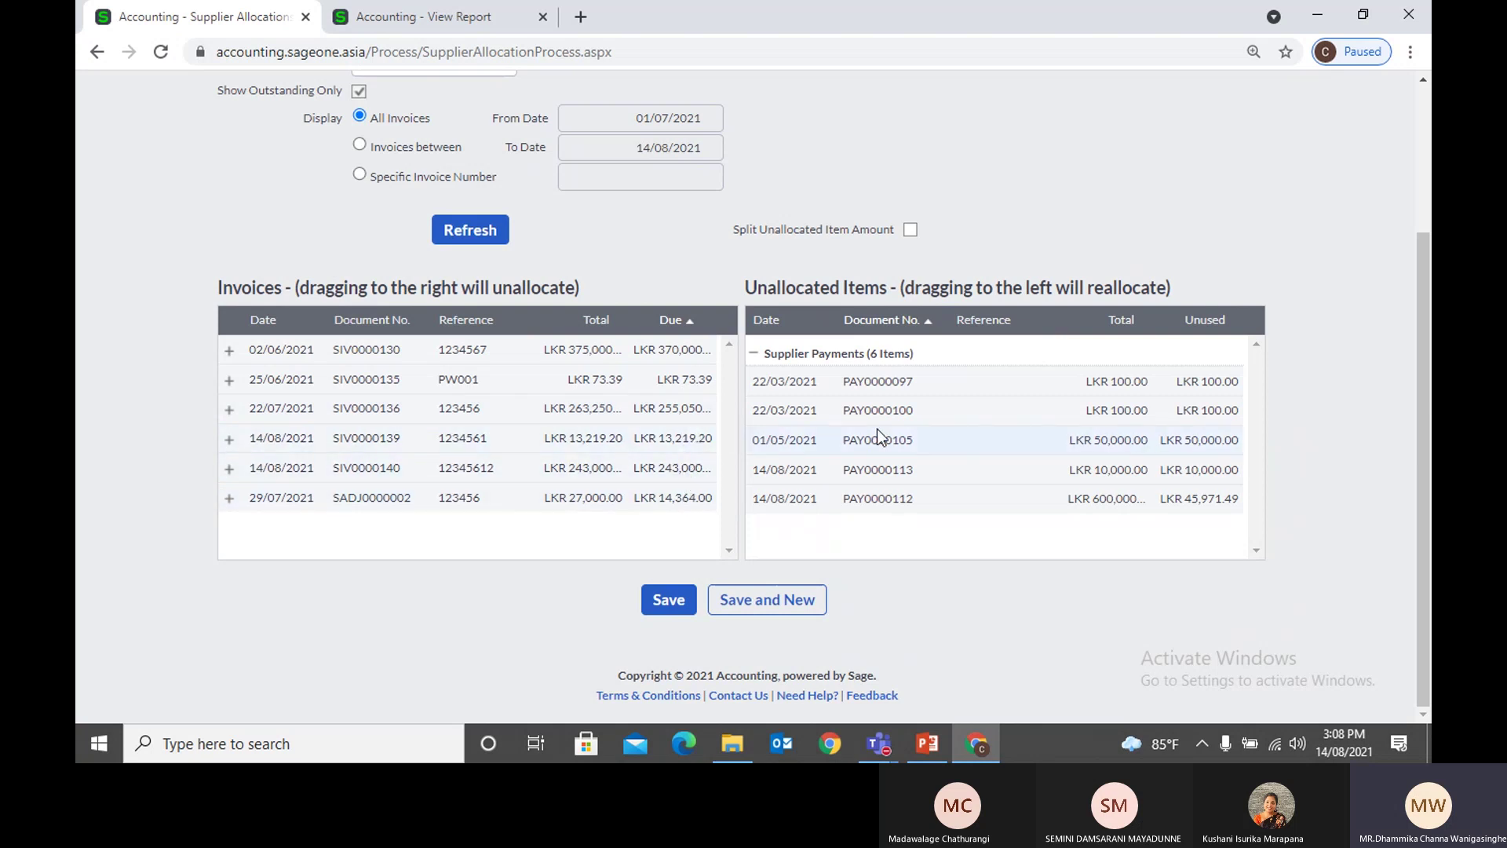
Step: Allocate supplier payment PAY0000105 to adjustment SADJ0000002
click(1179, 445)
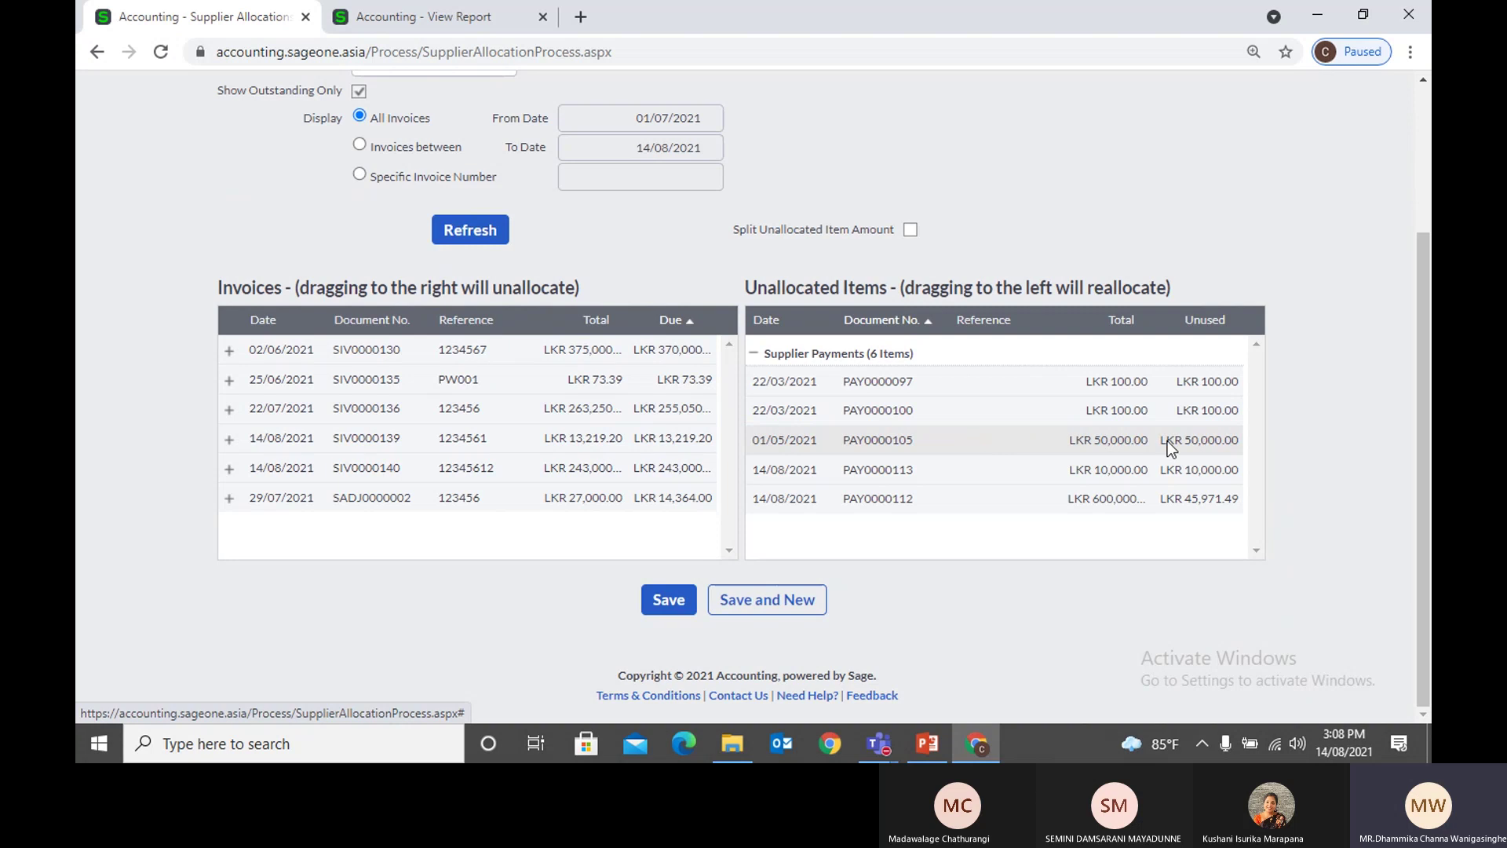
drag(1167, 440, 685, 499)
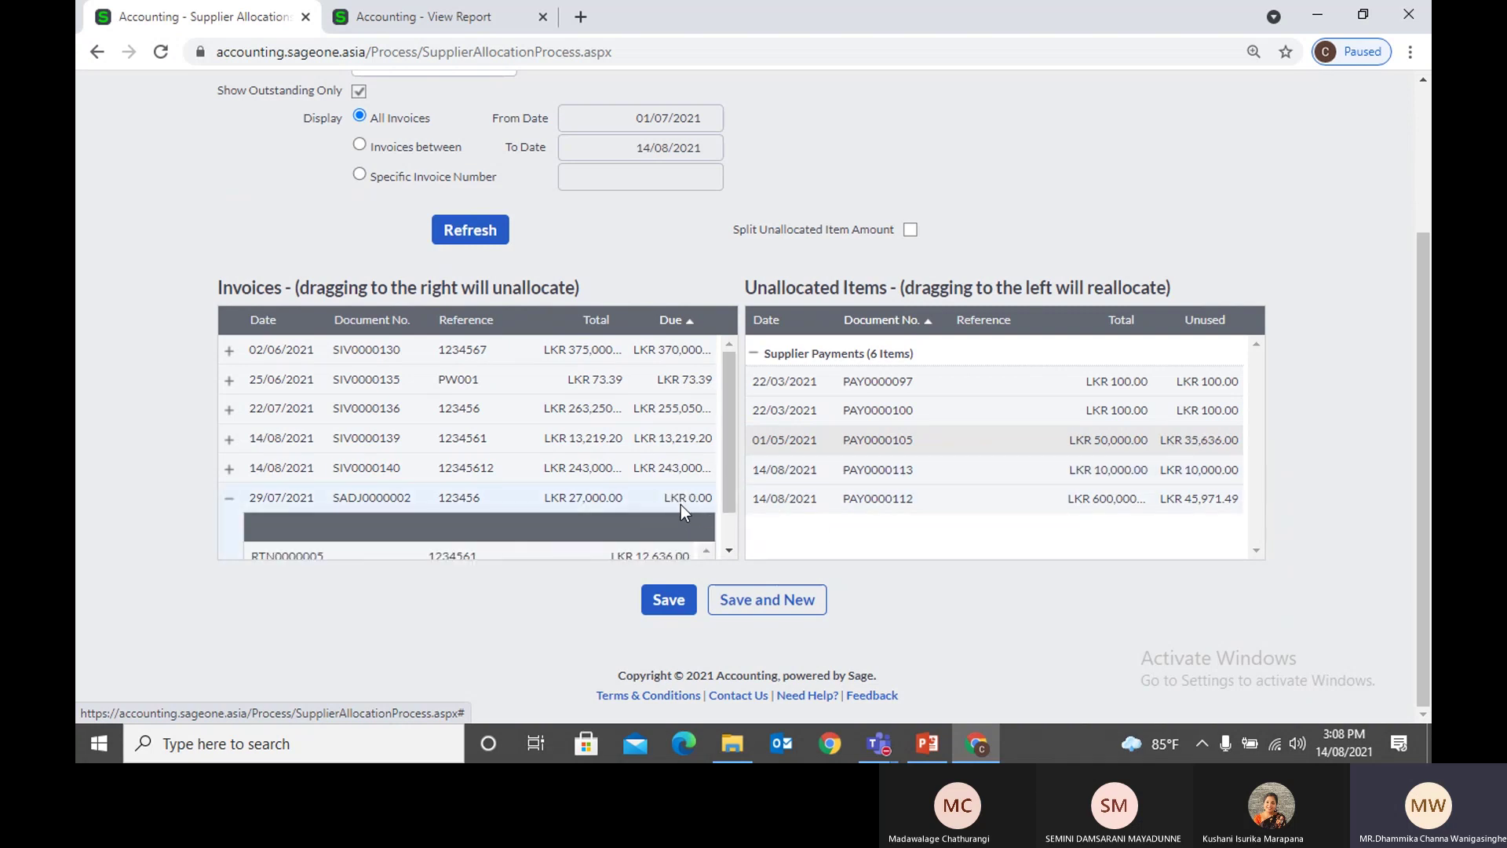
Step: Unallocate payment PAY0000105 from adjustment SADJ0000002 and collapse the adjustment's allocation details
scroll(681, 502, down, 1)
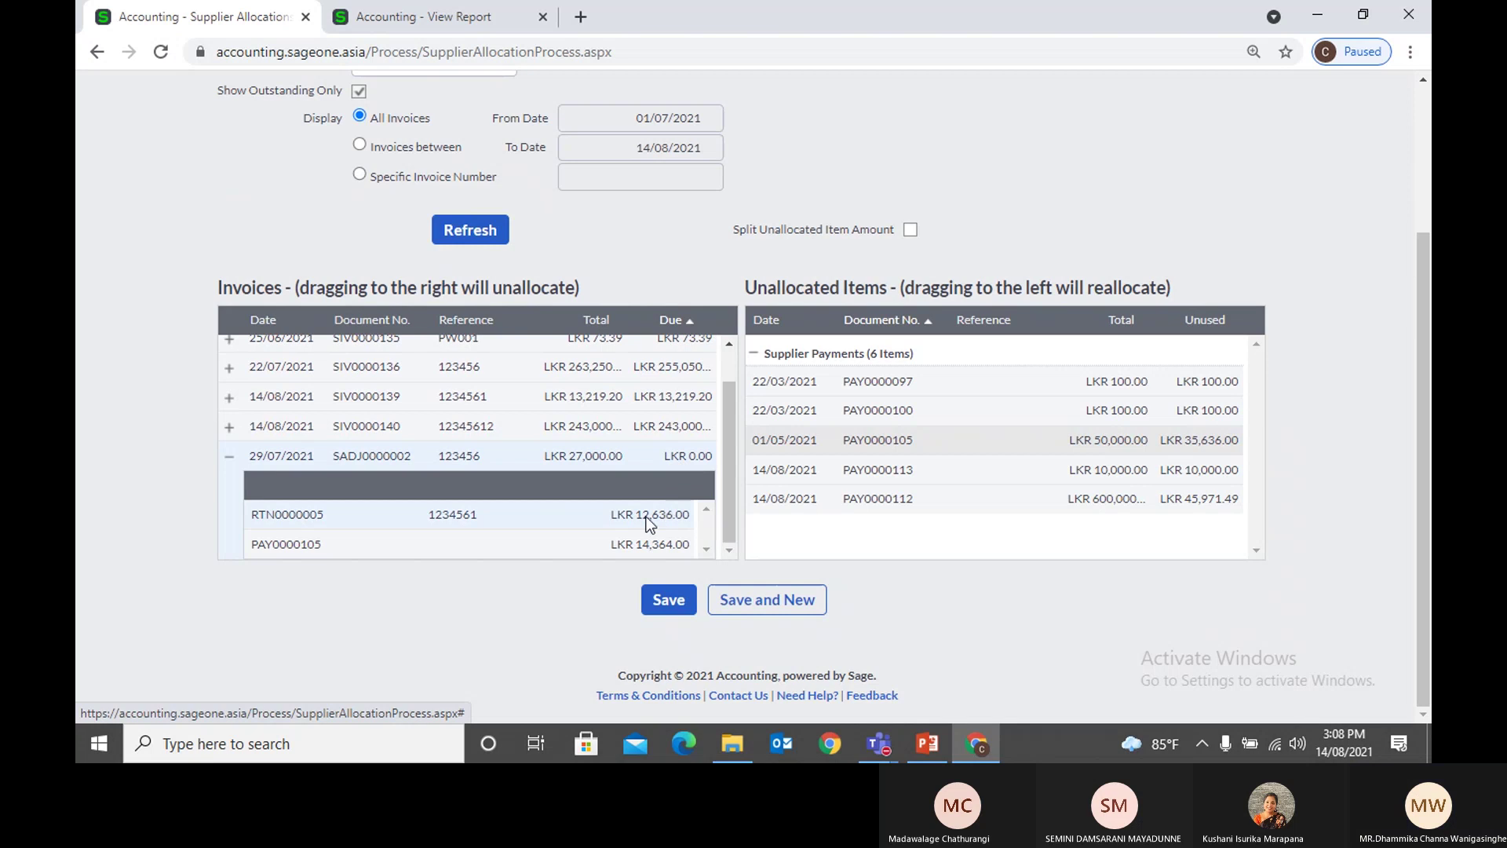
drag(626, 544, 896, 414)
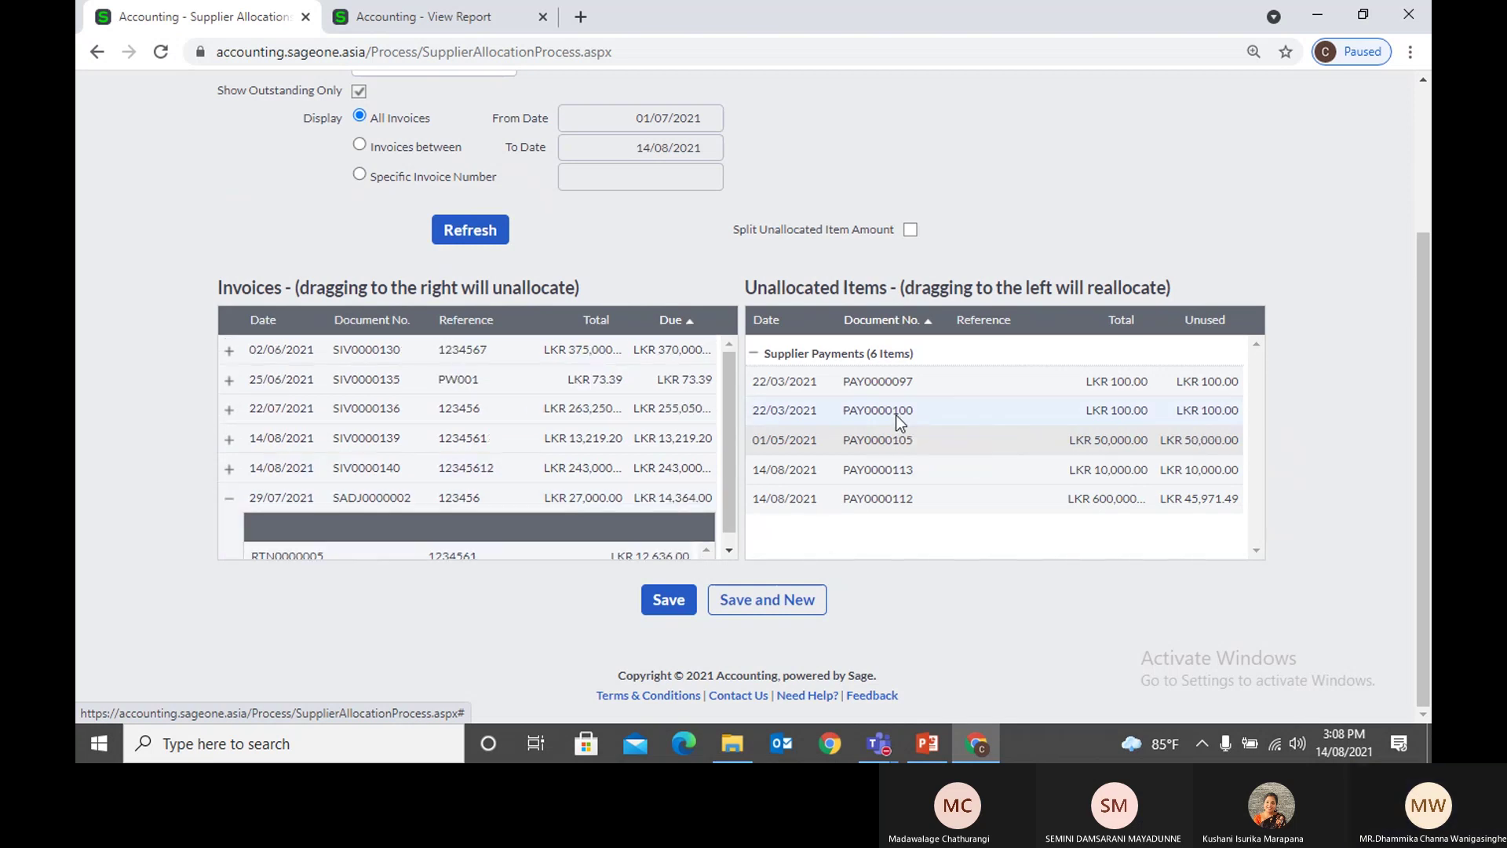
scroll(606, 482, down, 1)
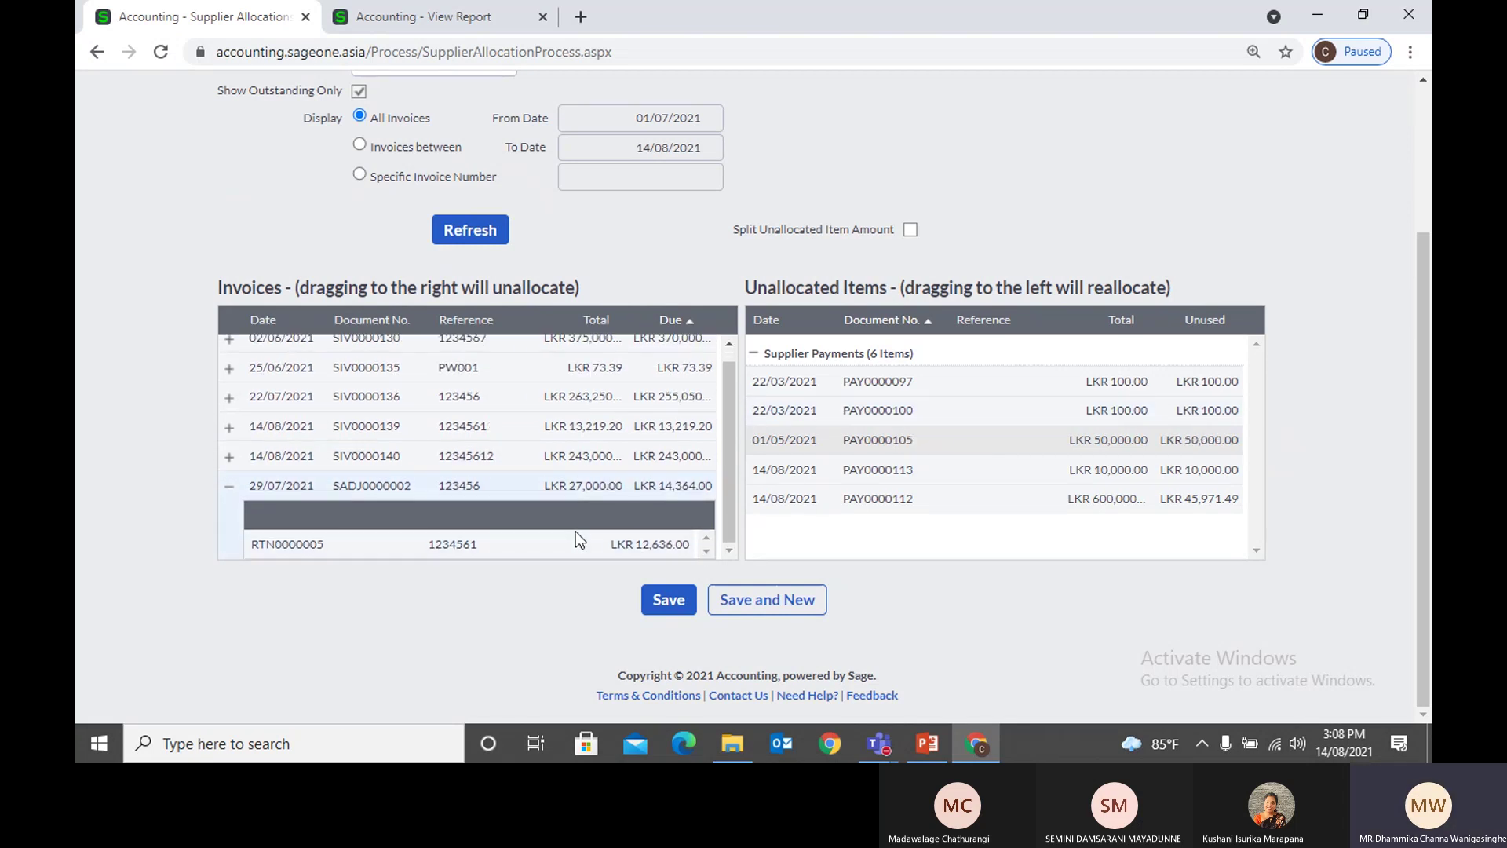
click(230, 490)
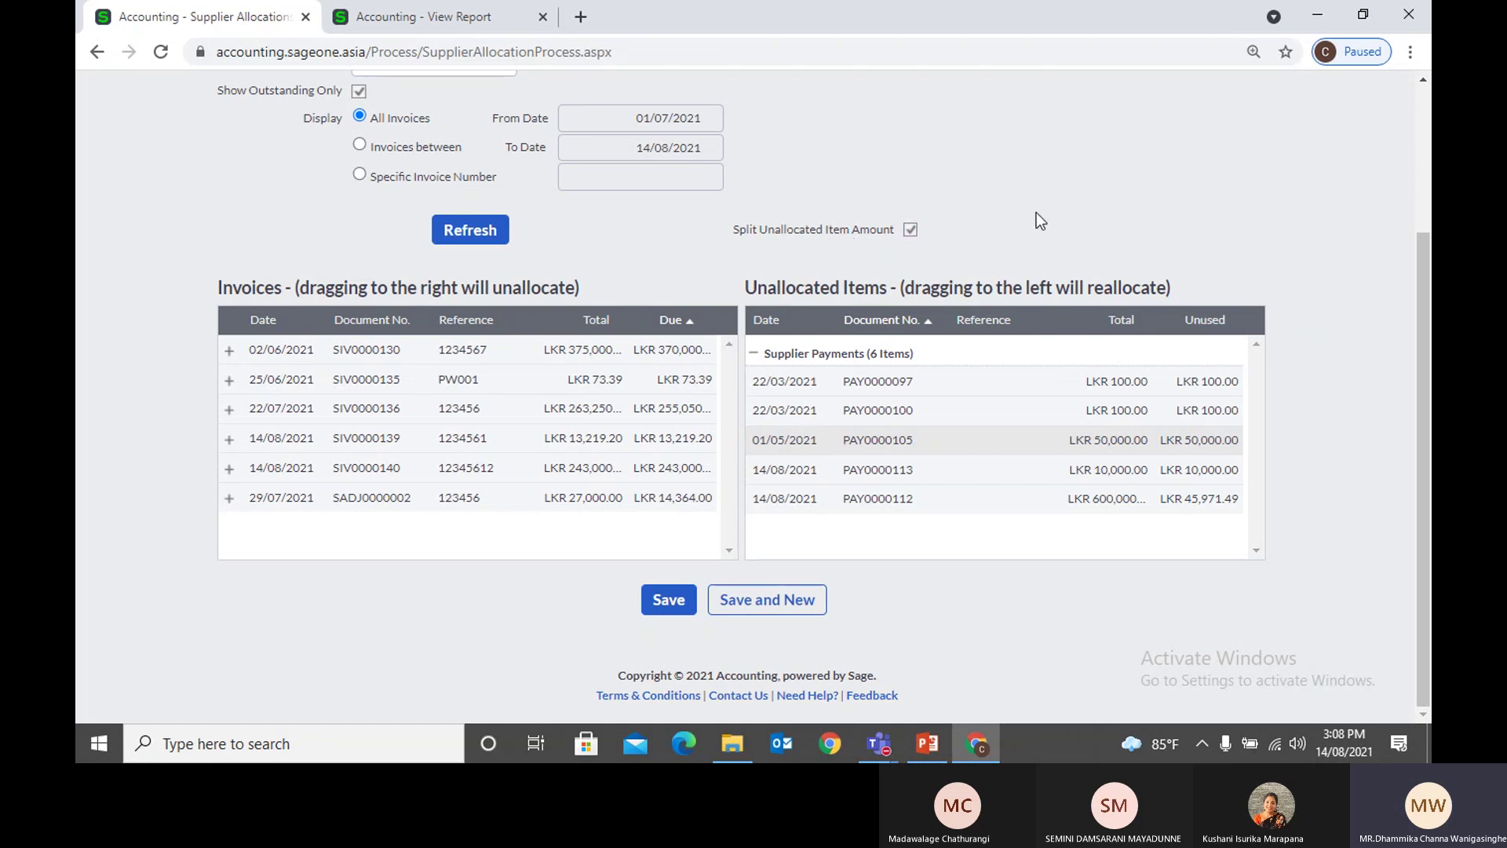
Step: Allocate a split amount of 12500 from payment PAY0000105 to adjustment SADJ0000002
drag(1062, 439, 643, 498)
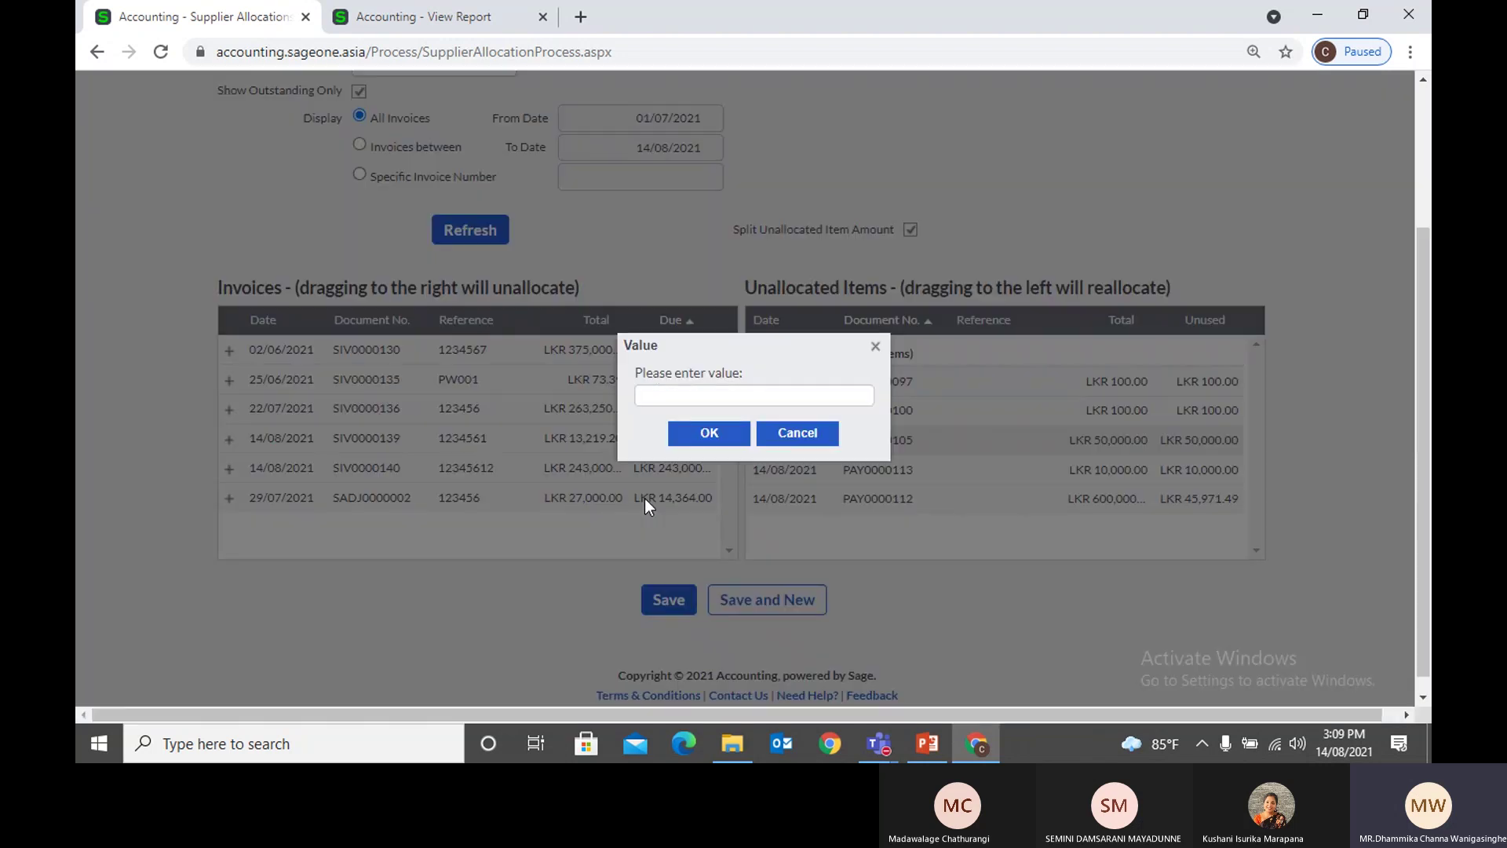
click(876, 346)
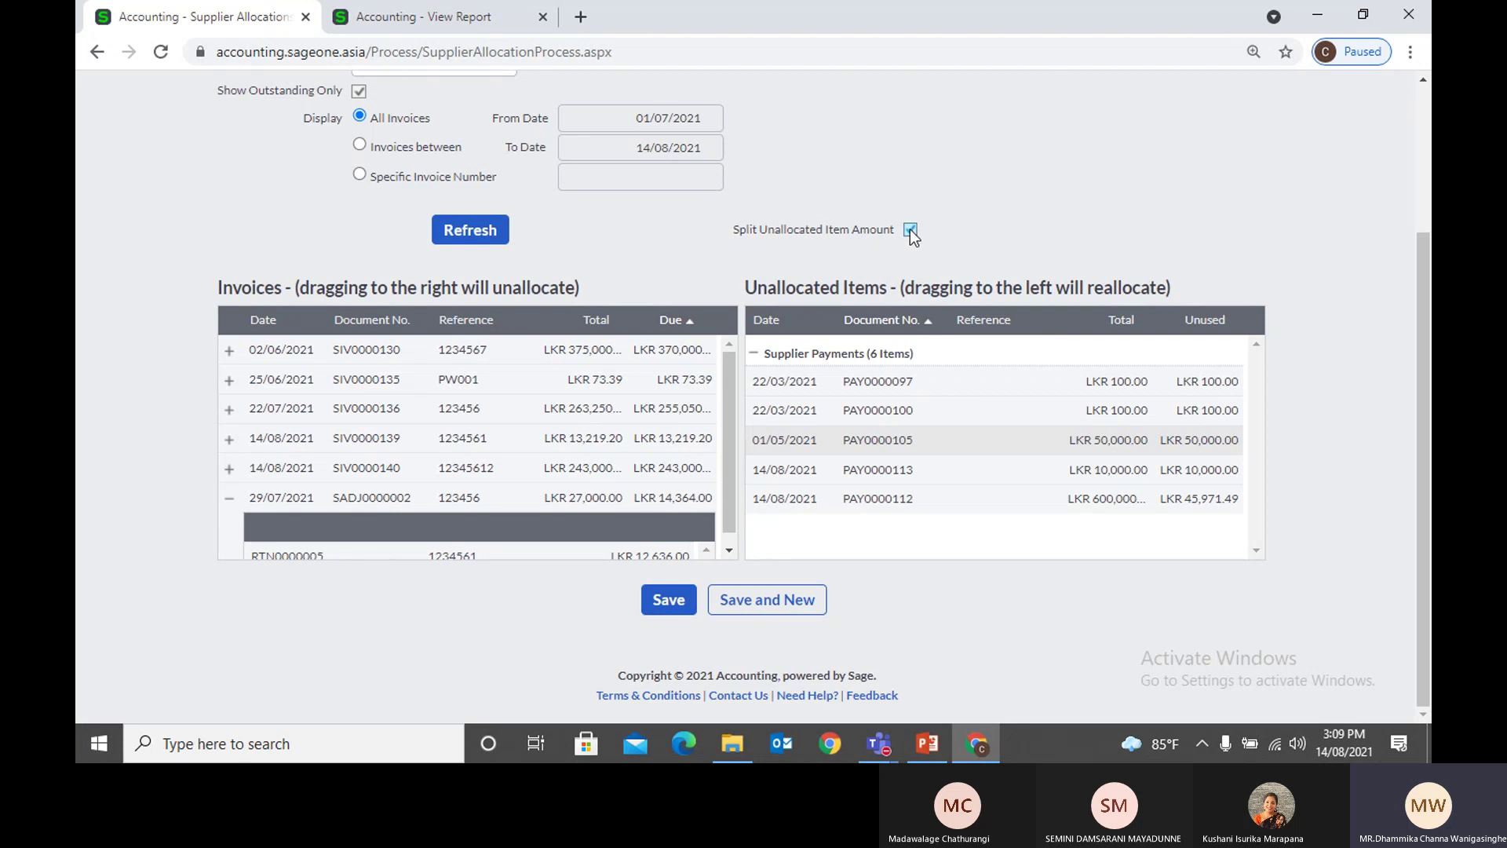
click(228, 498)
drag(1108, 439, 695, 501)
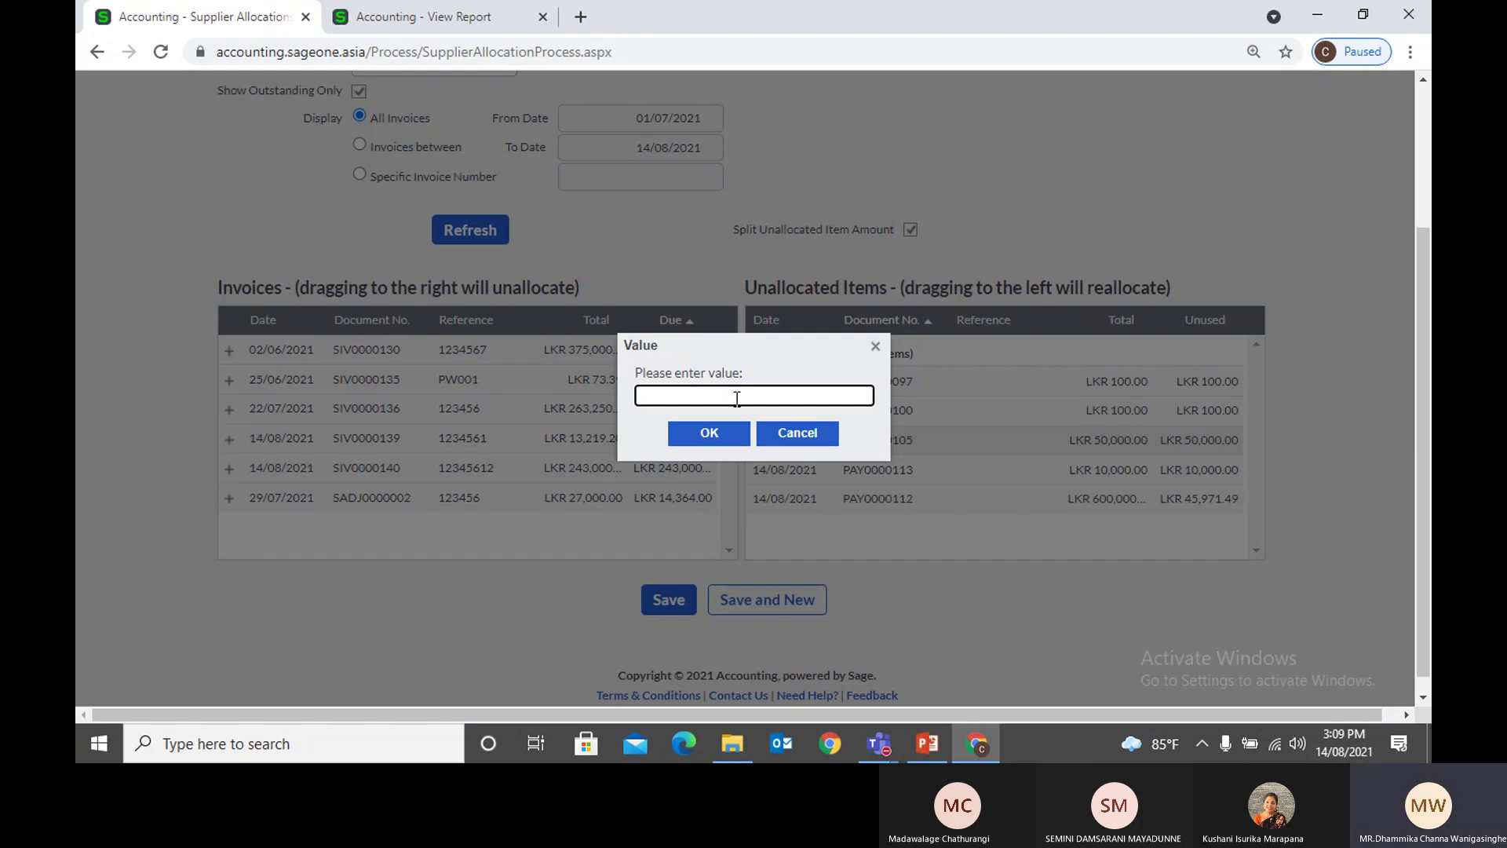
text(12500)
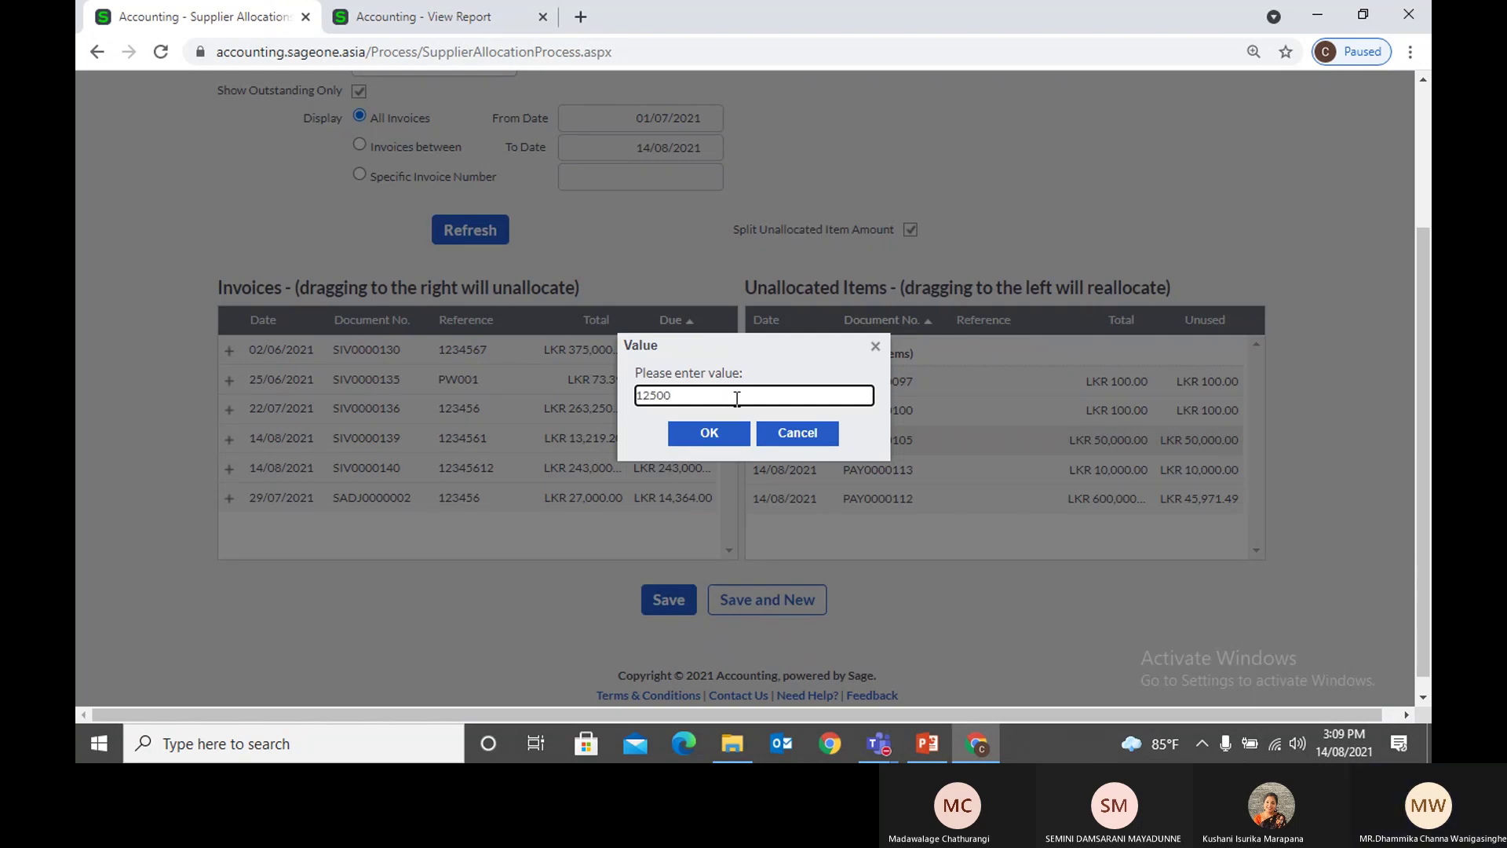
click(729, 436)
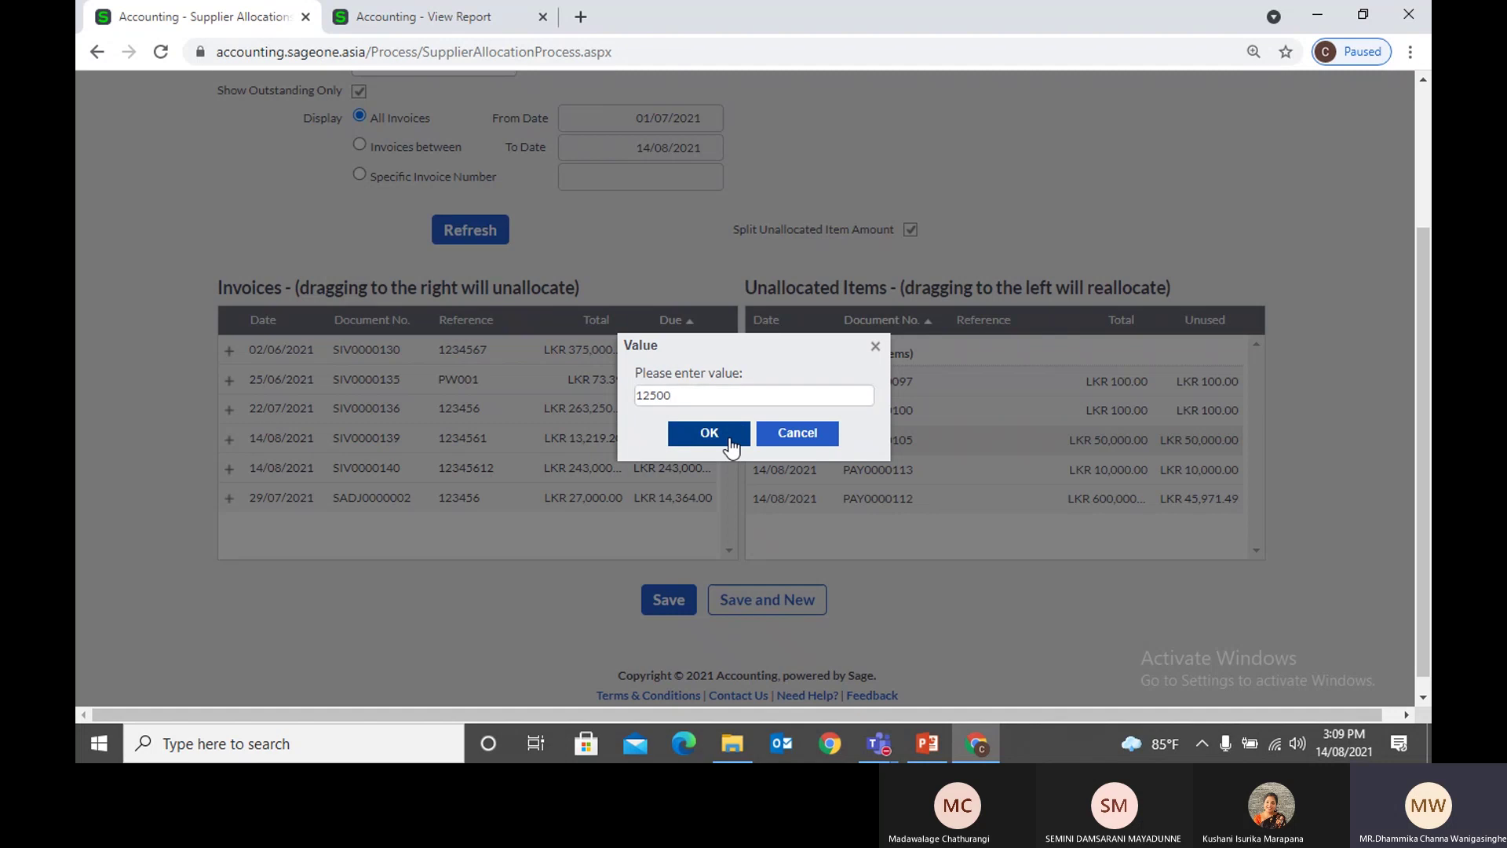
scroll(699, 473, down, 1)
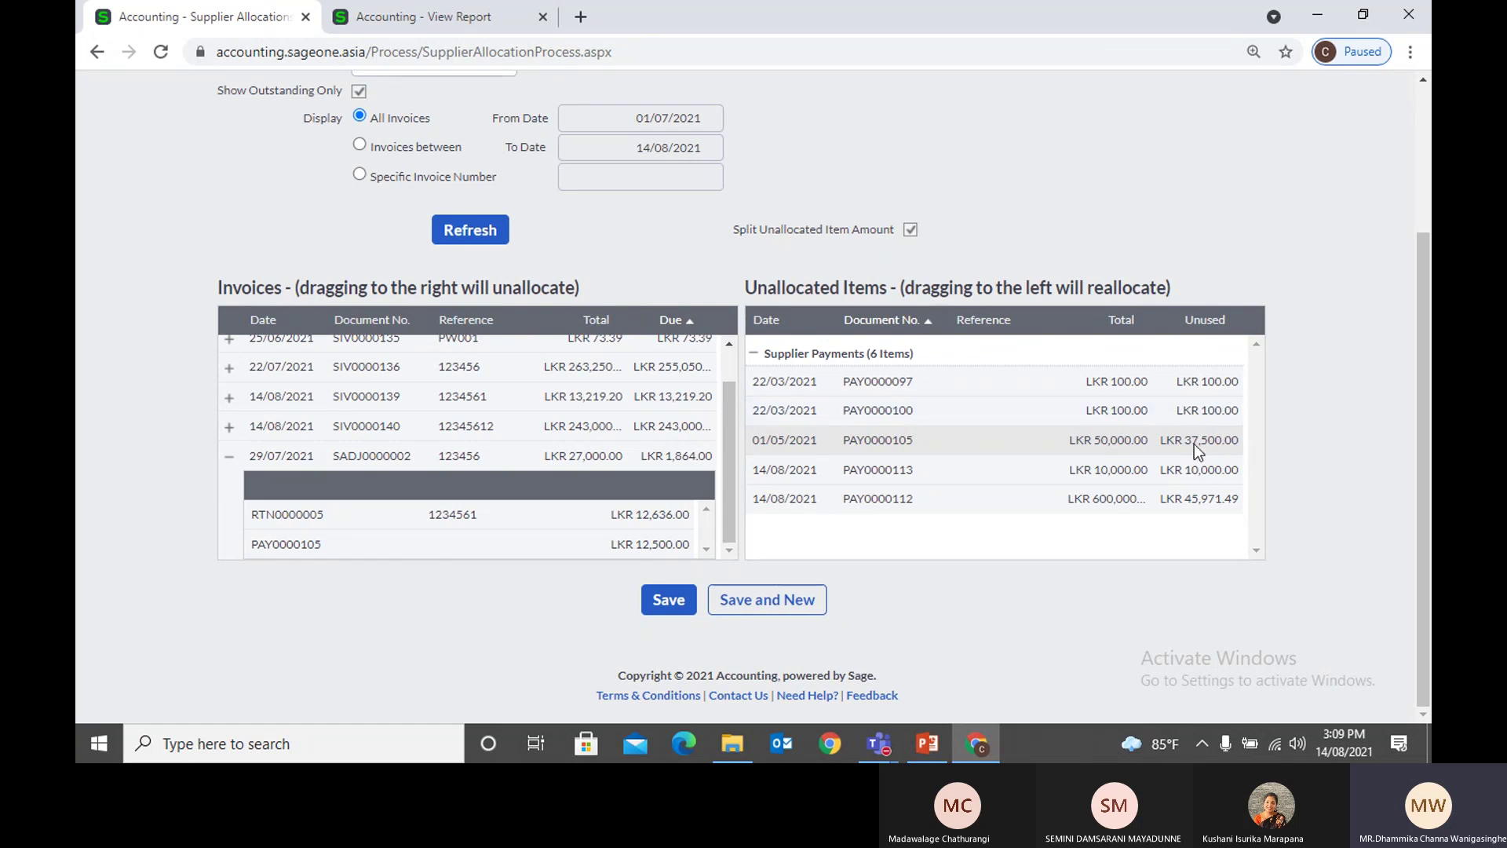
Step: Allocate 12500 of payment PAY0000105 to invoice SIV0000140
drag(1194, 444, 688, 437)
drag(958, 437, 681, 433)
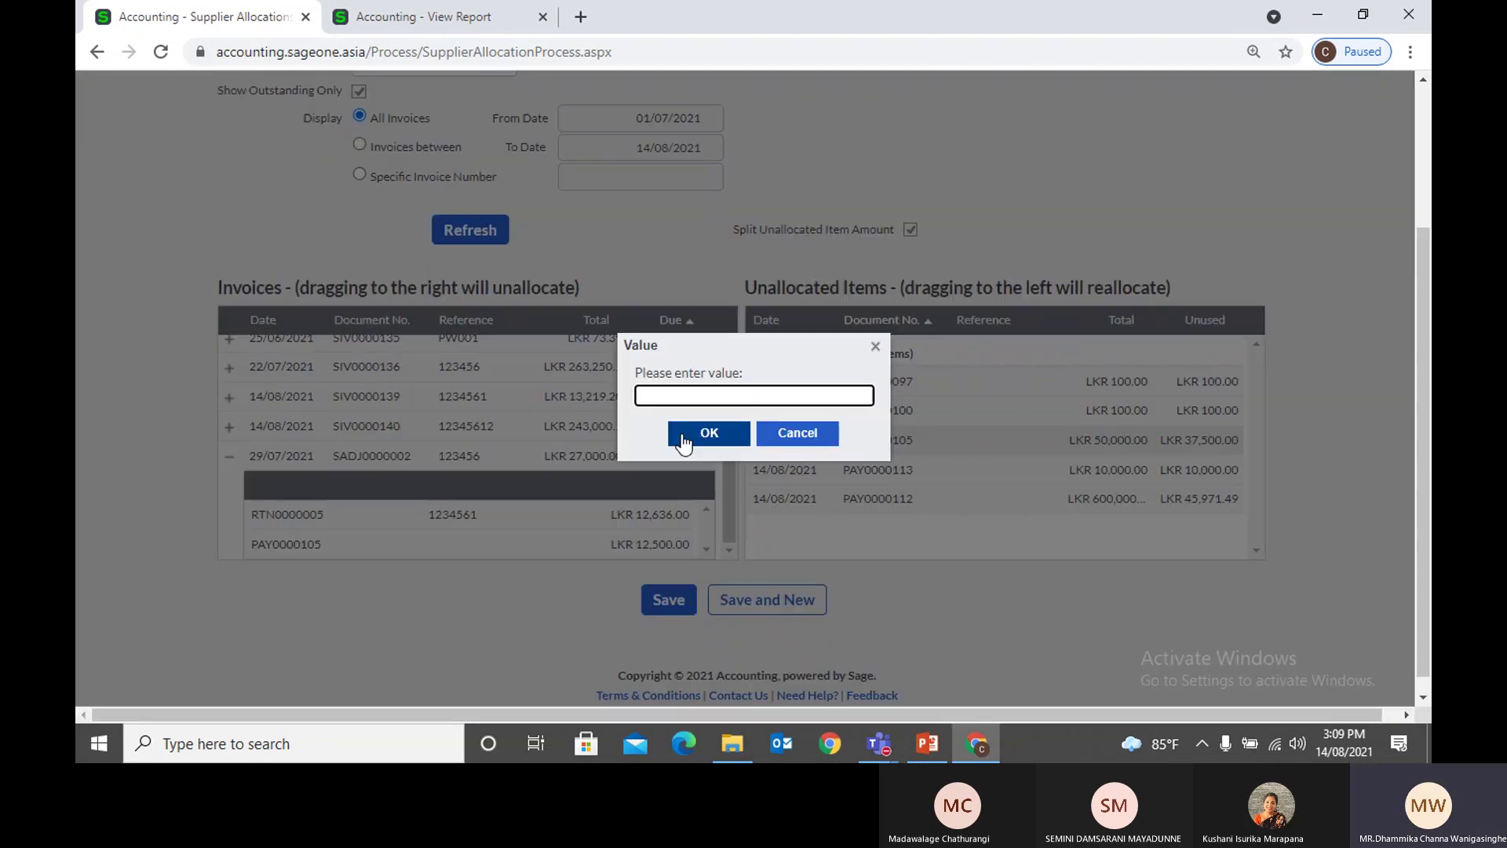
text(12500)
click(691, 433)
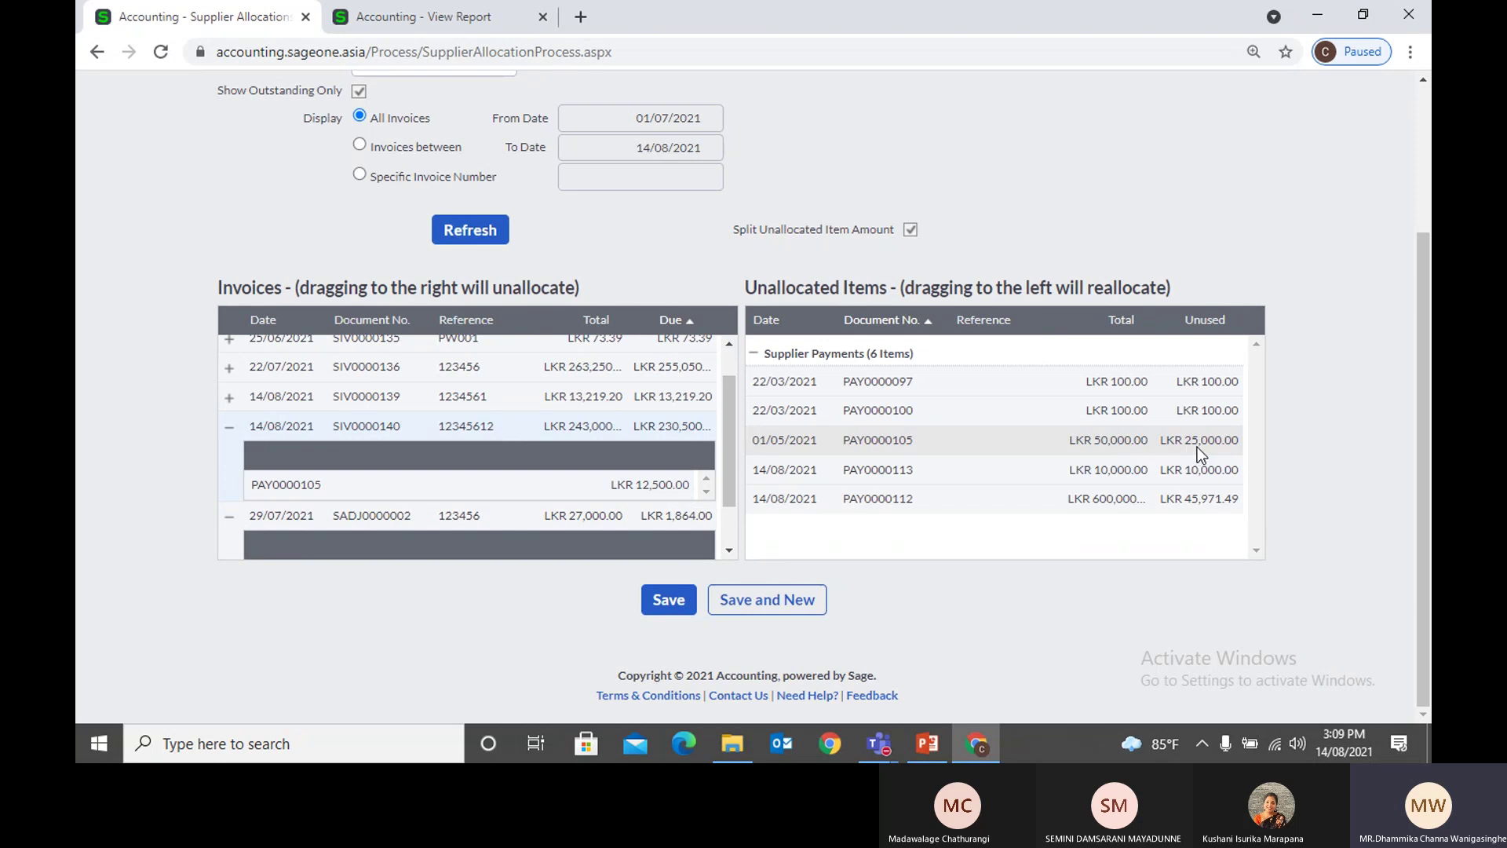
Step: Allocate 12500 of payment PAY0000105 to invoice SIV0000139 and another 12500 to invoice SIV0000136
drag(1190, 444, 733, 393)
text(12500)
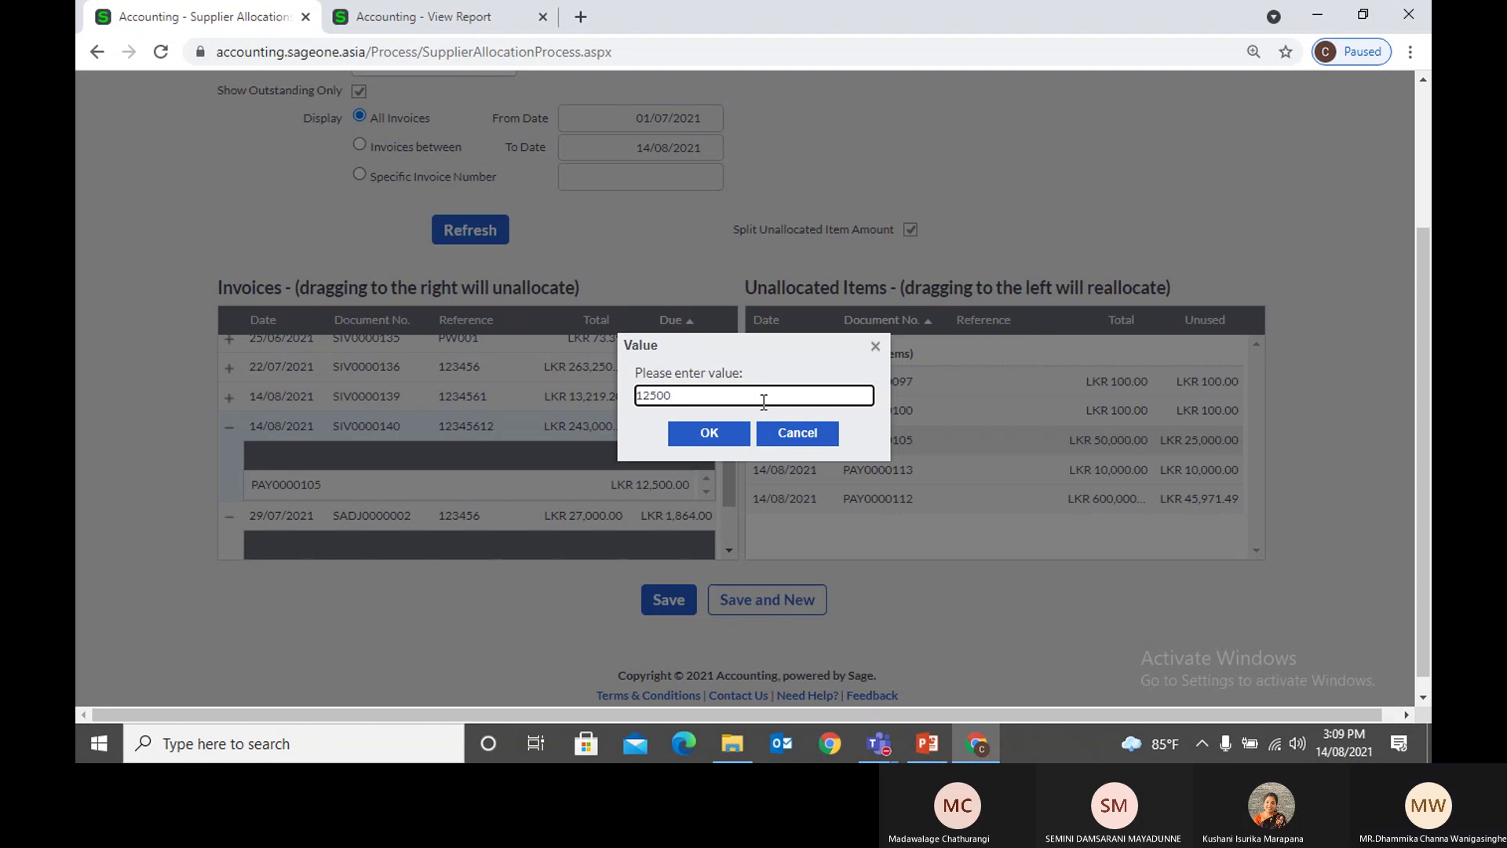
click(708, 432)
drag(1127, 458, 732, 397)
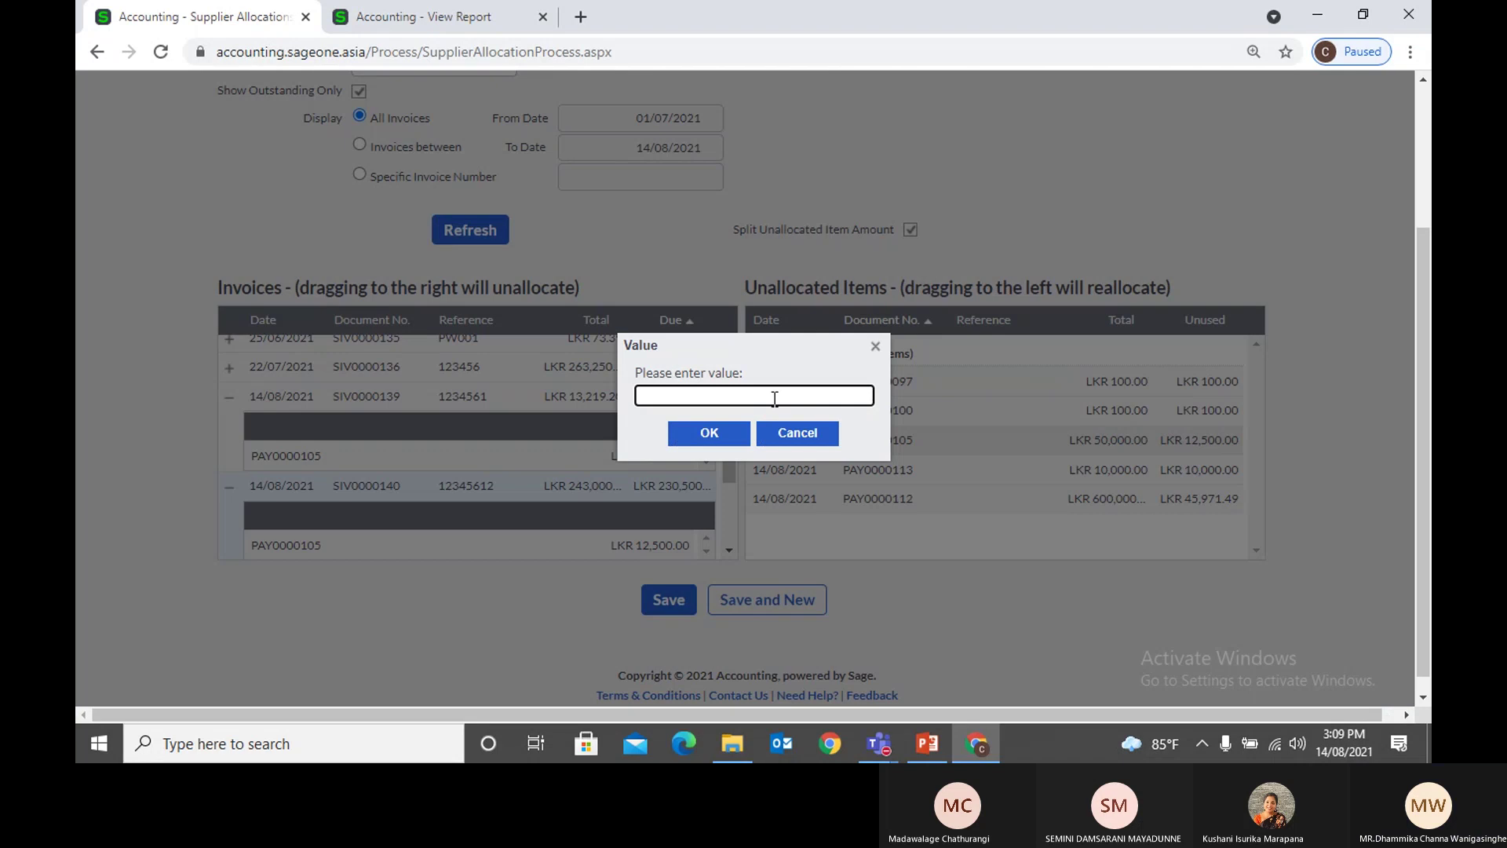
text(12500)
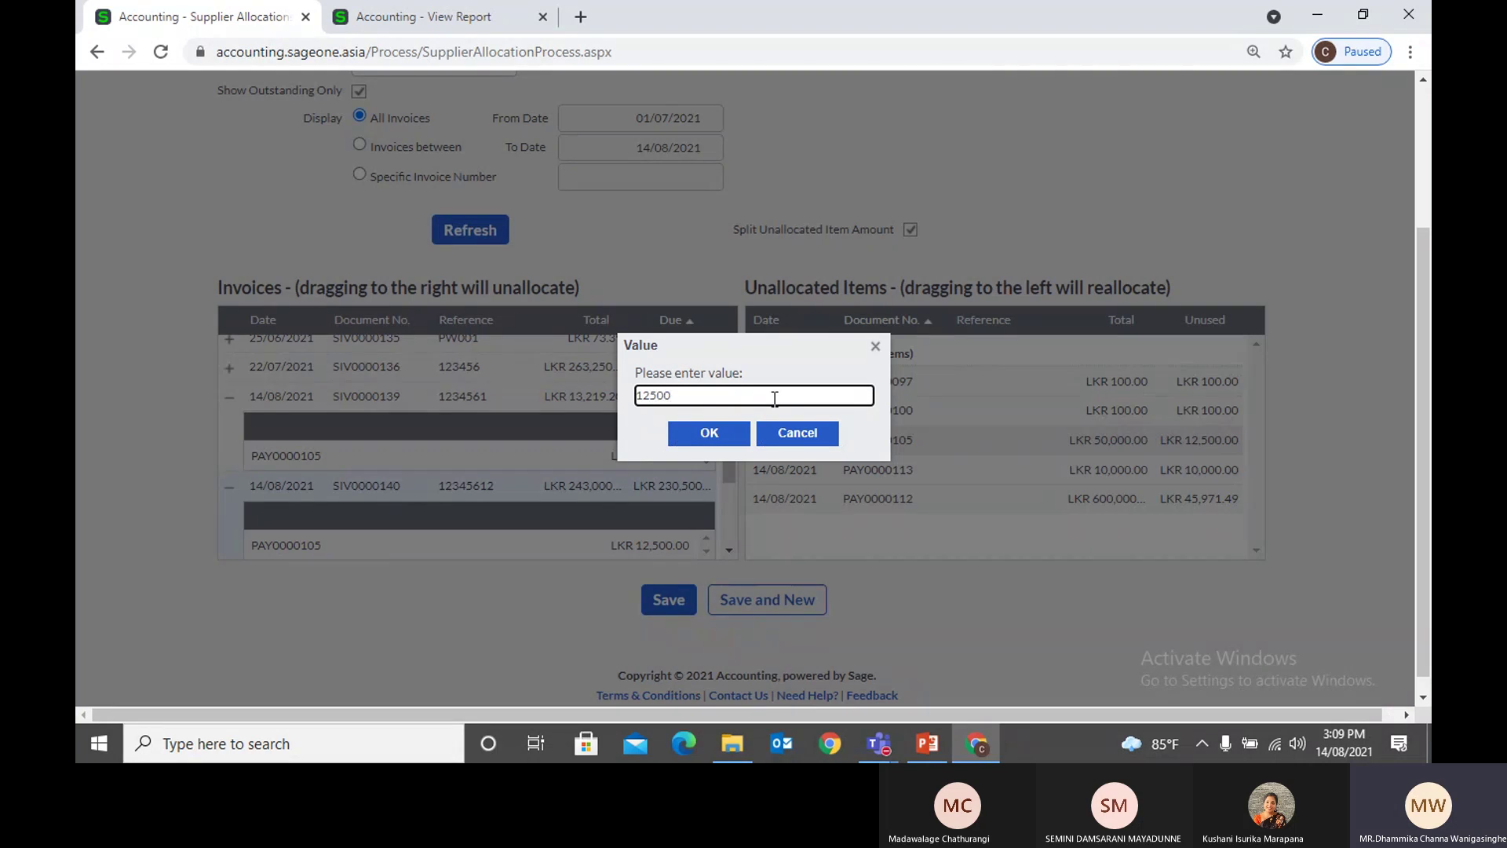
click(725, 441)
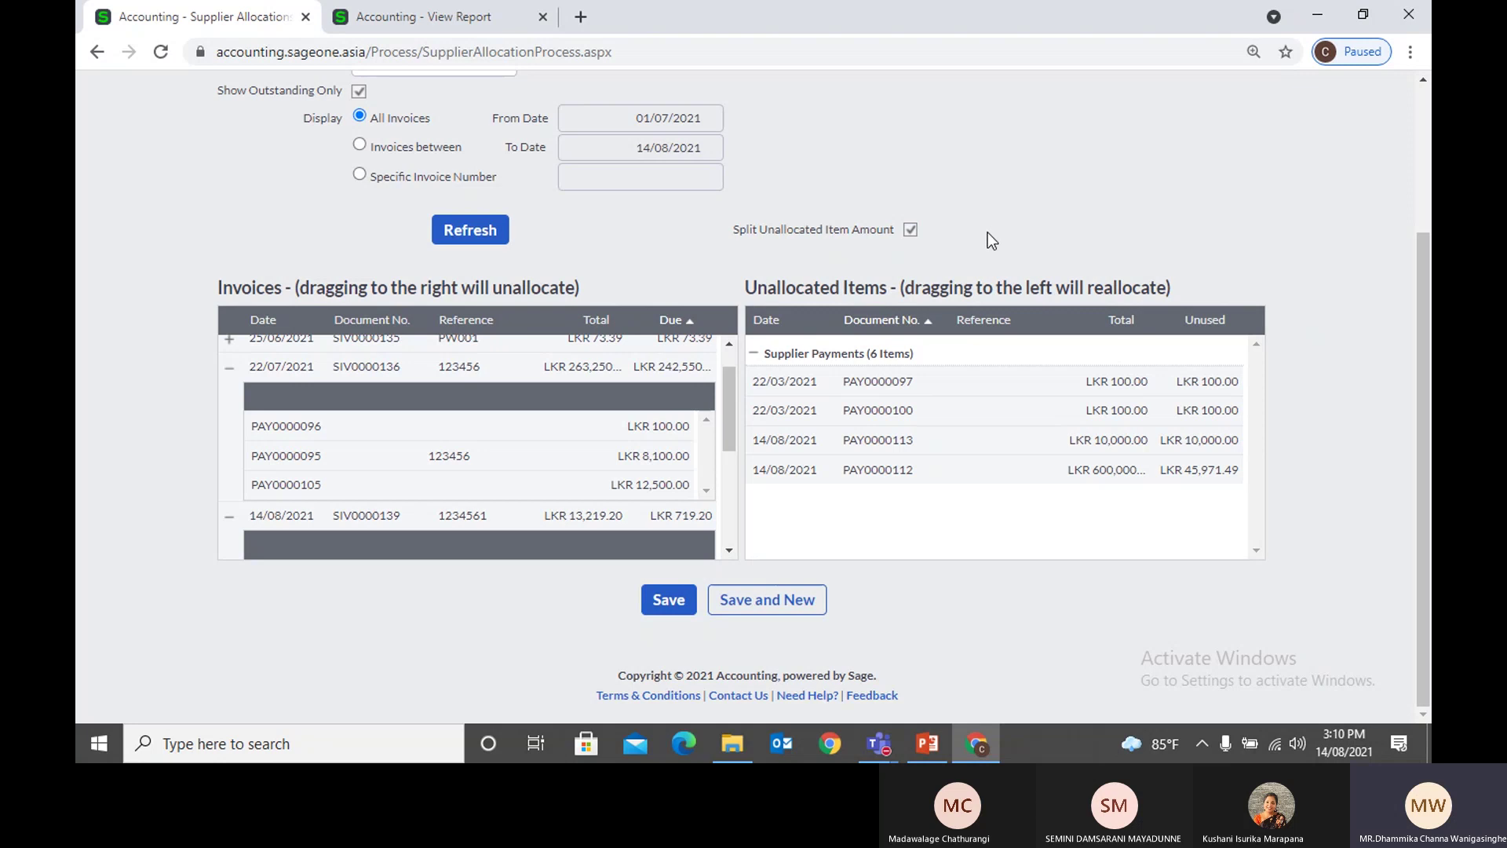
scroll(987, 232, up, 1)
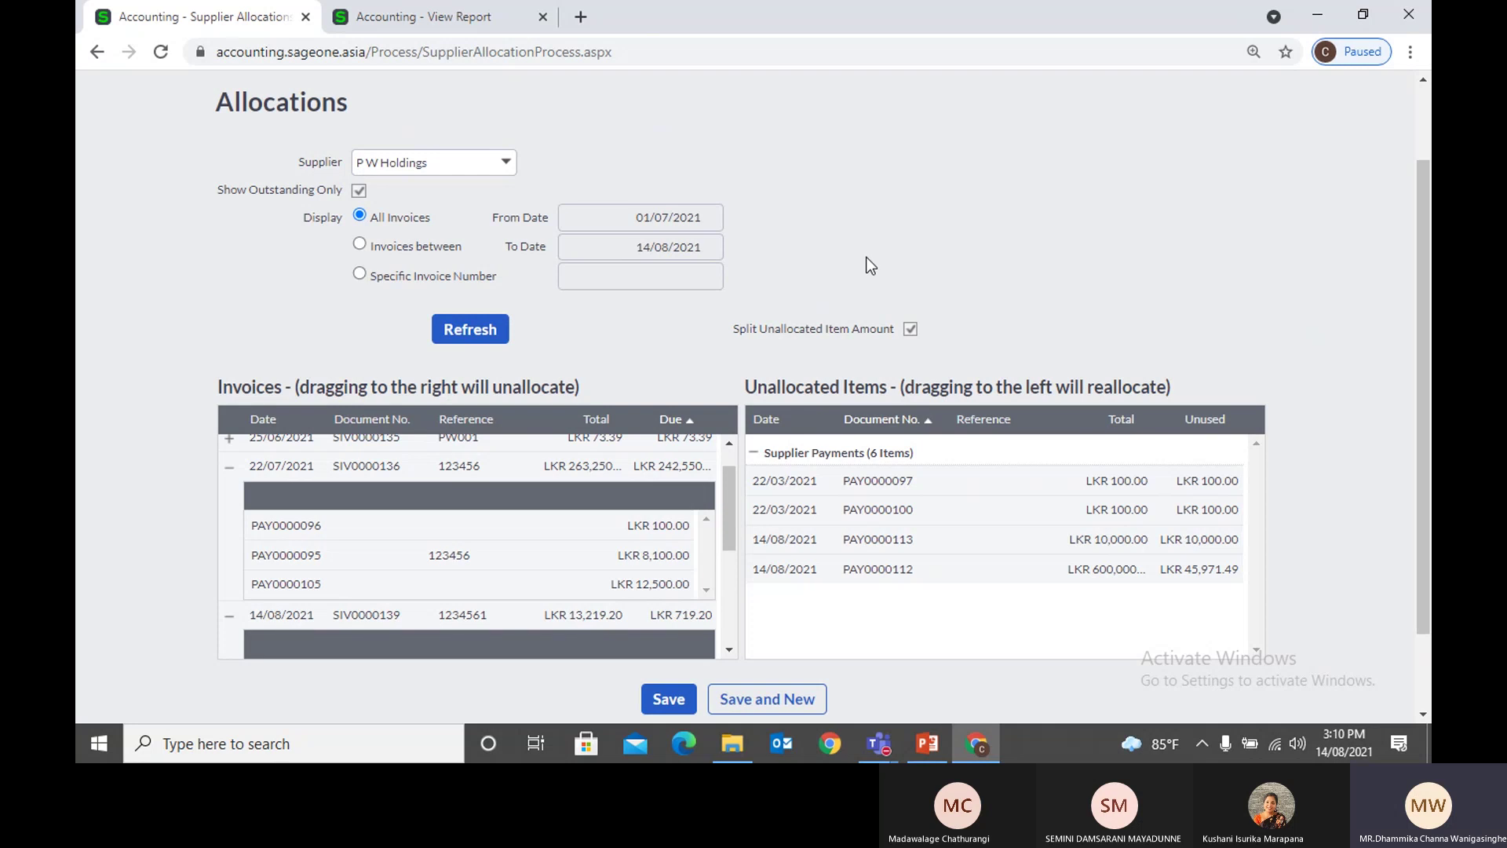
scroll(865, 265, up, 1)
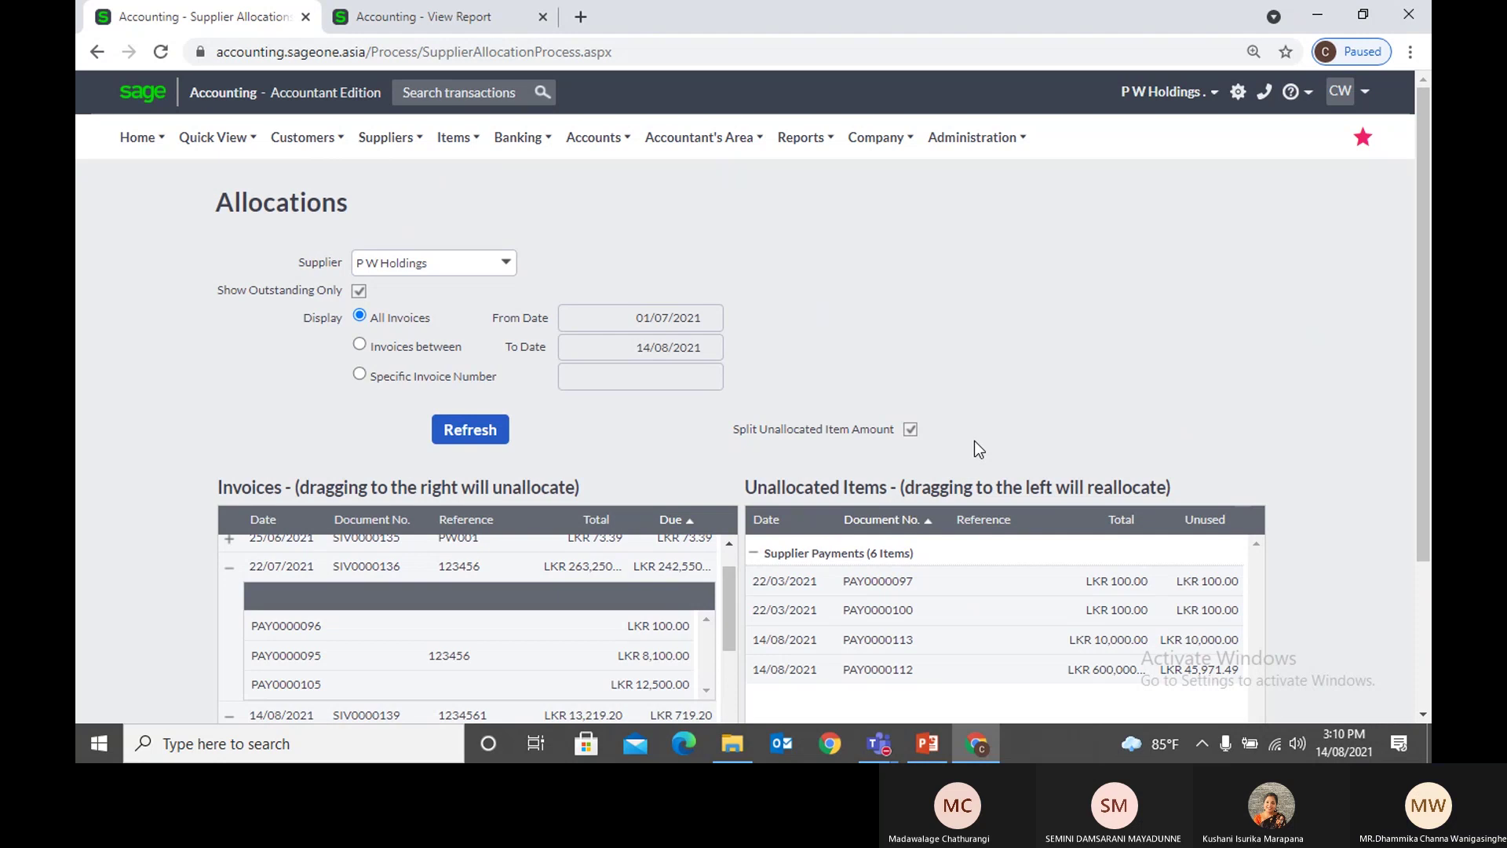
click(385, 138)
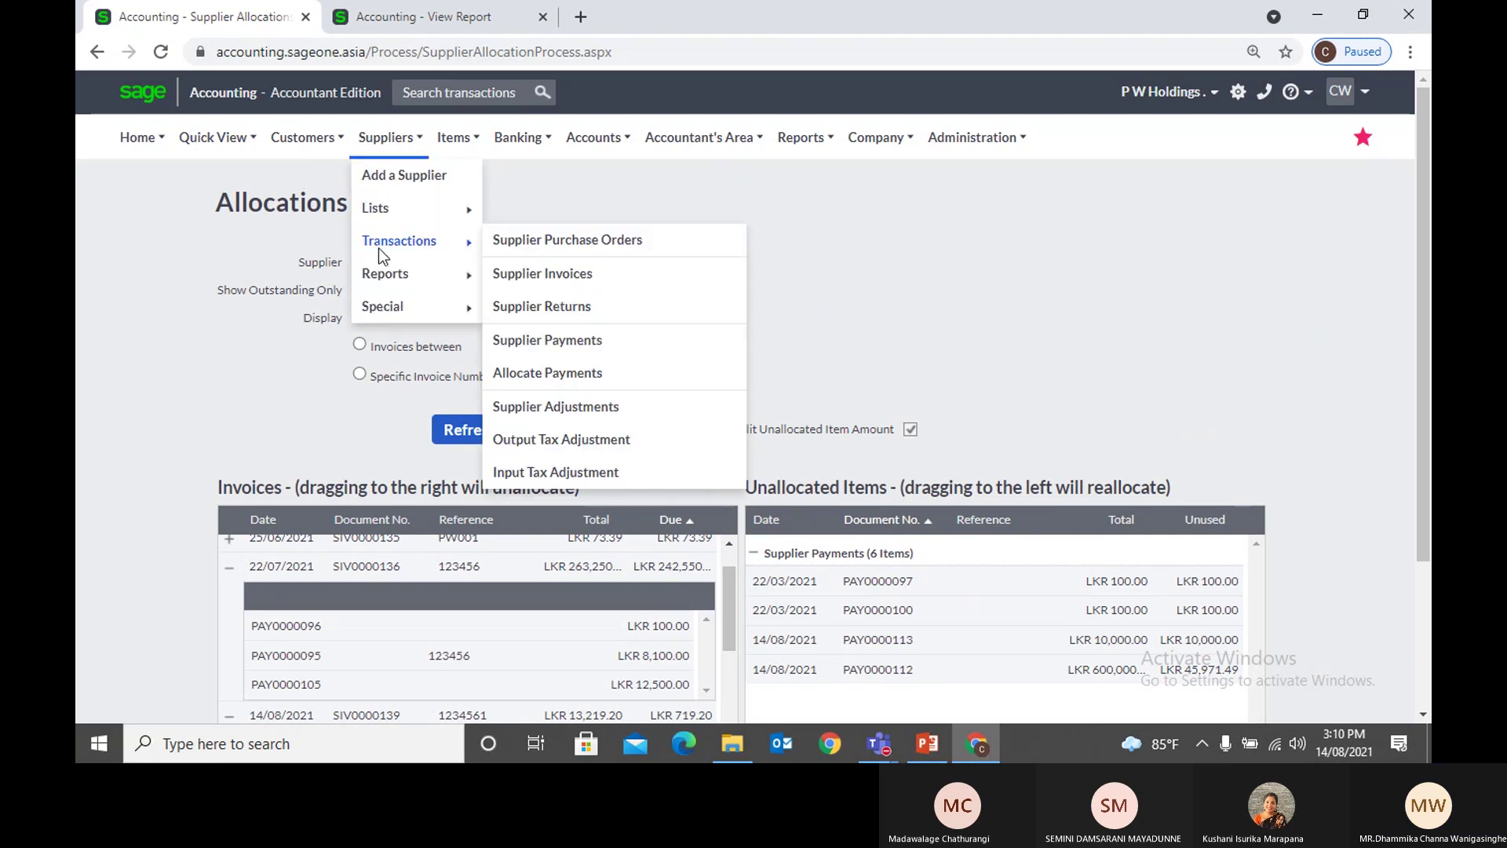
mouse_move(387, 245)
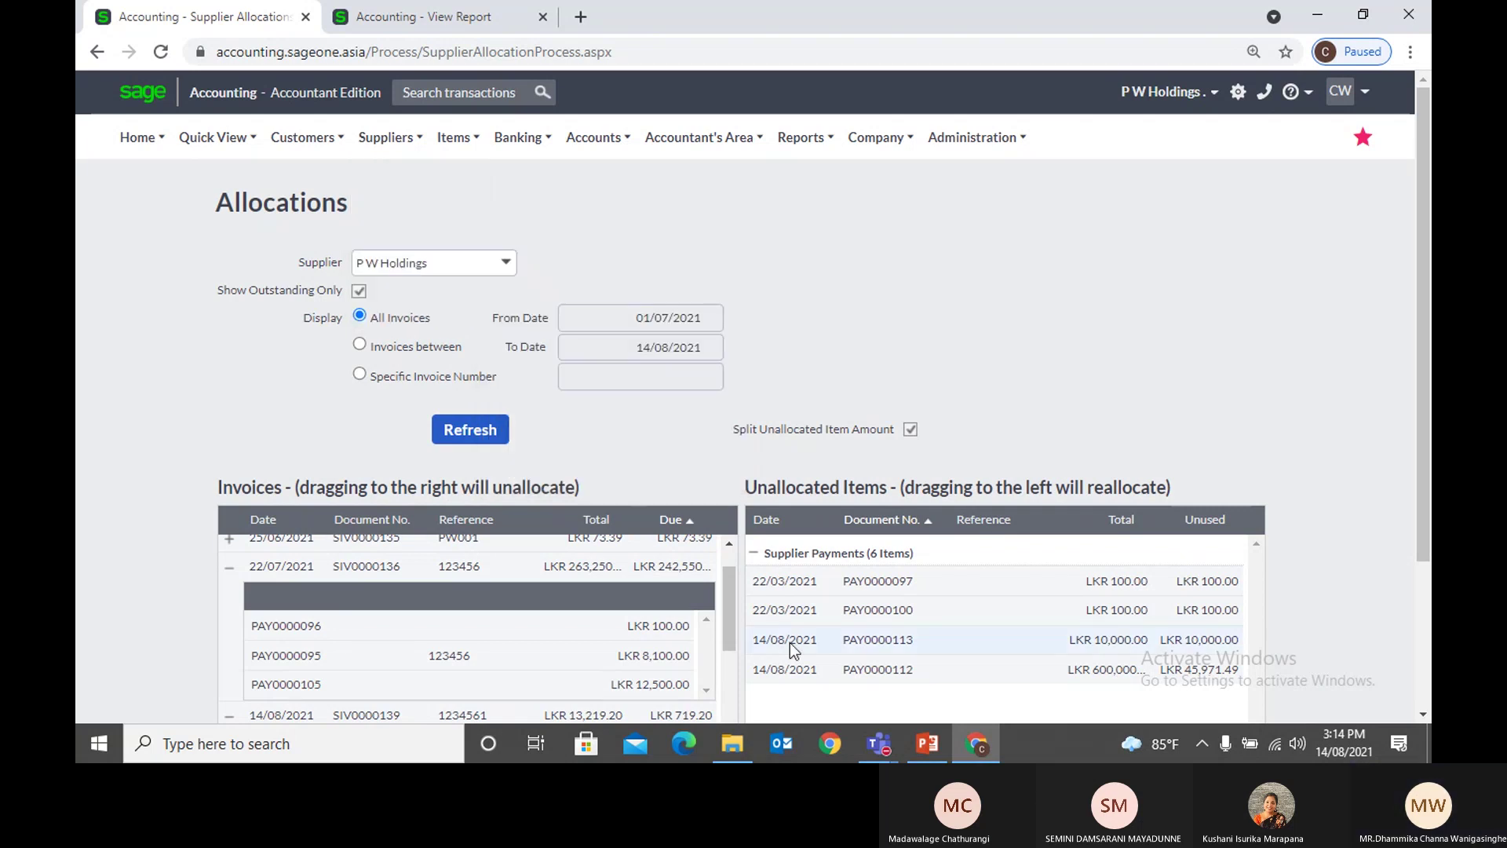
Step: Go to the supplier adjustments and start a new adjustment for supplier P W Holdings
mouse_move(883, 754)
click(386, 138)
mouse_move(414, 224)
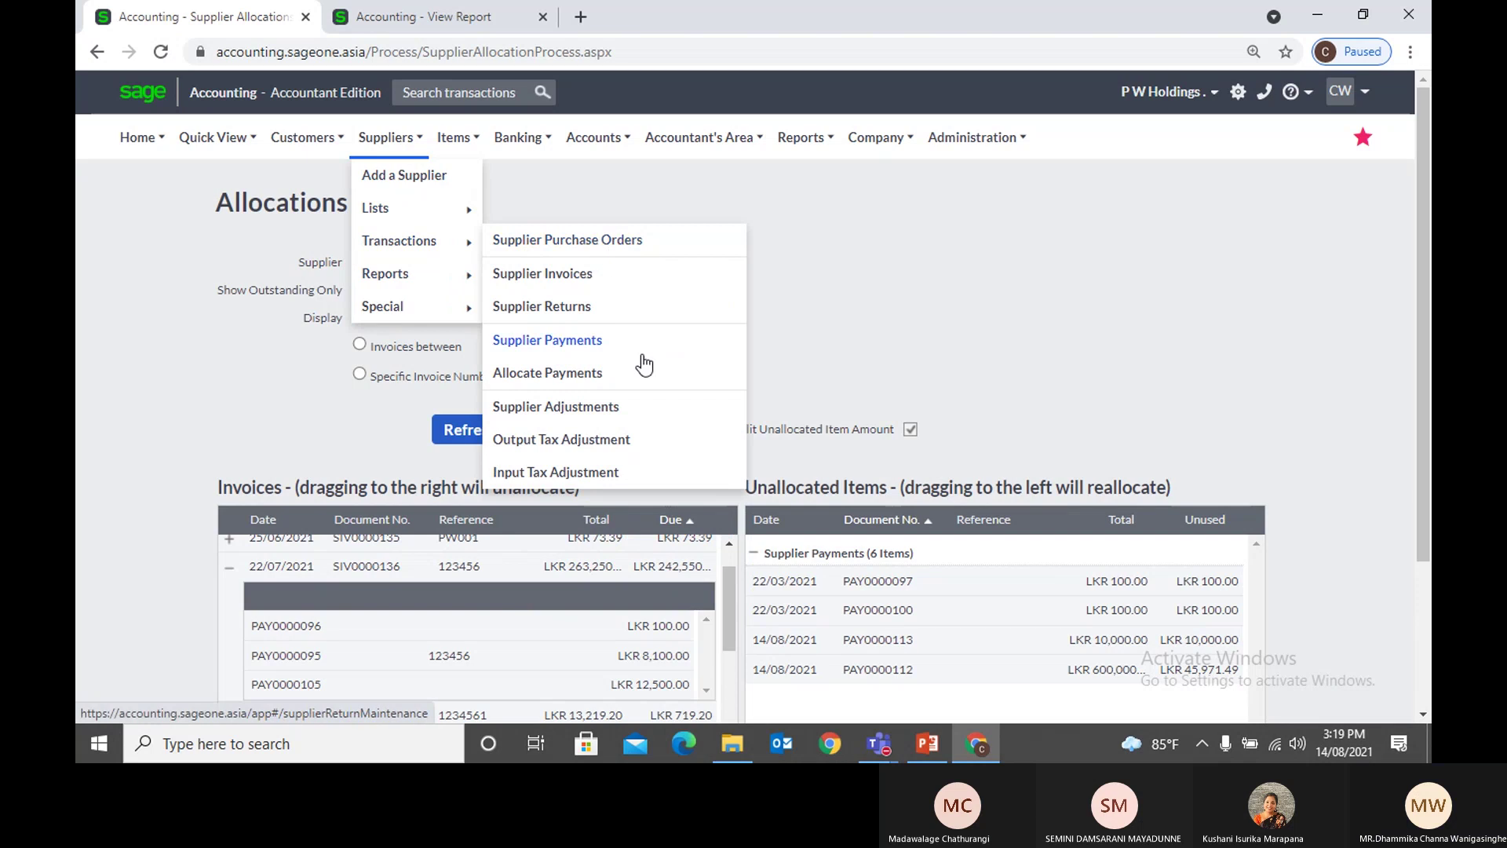
click(650, 408)
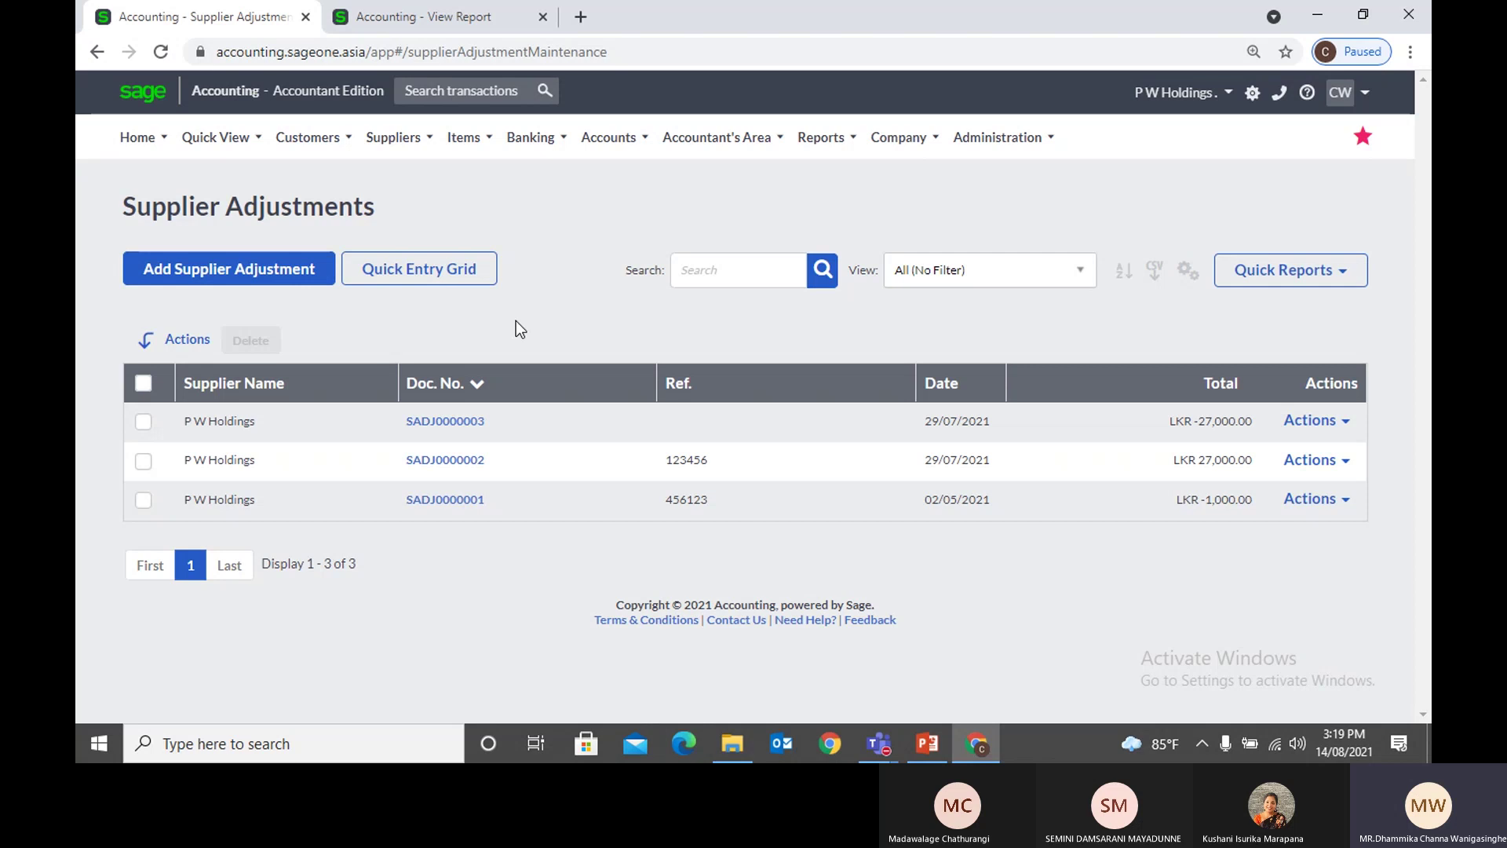
click(282, 281)
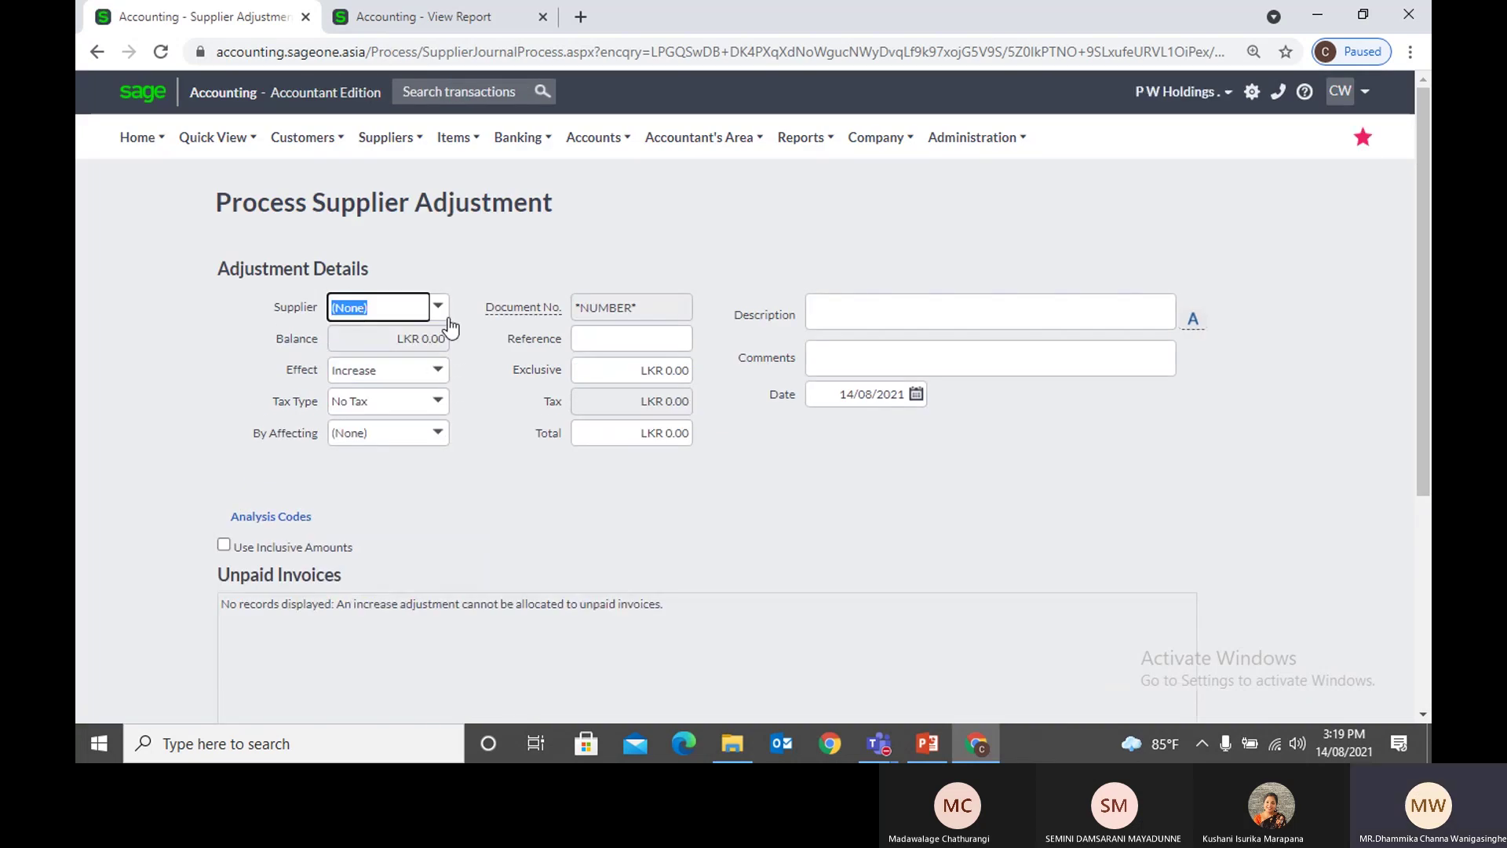
text(P W Holdings)
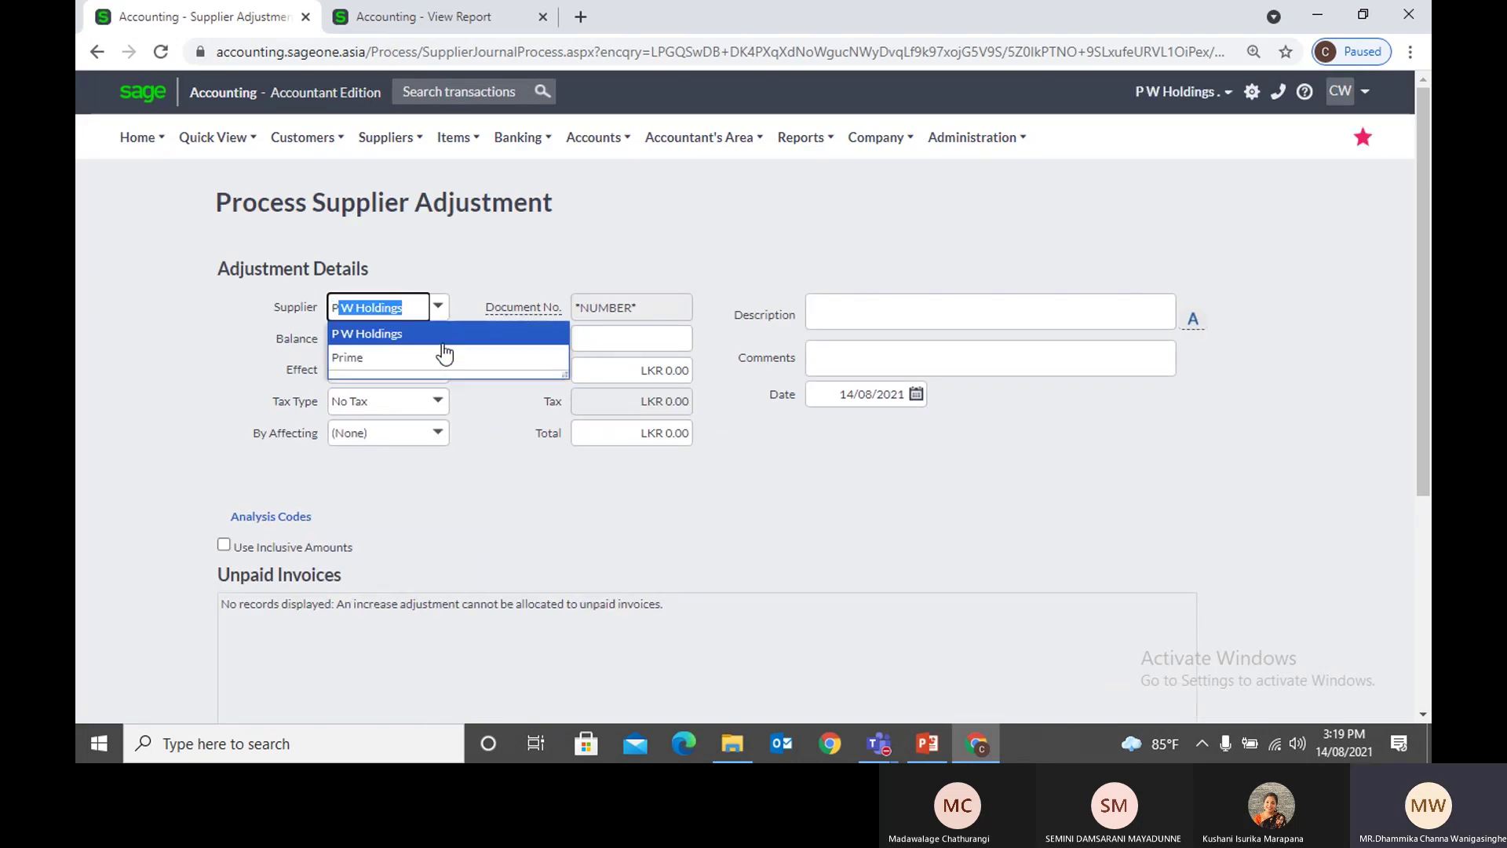
click(442, 335)
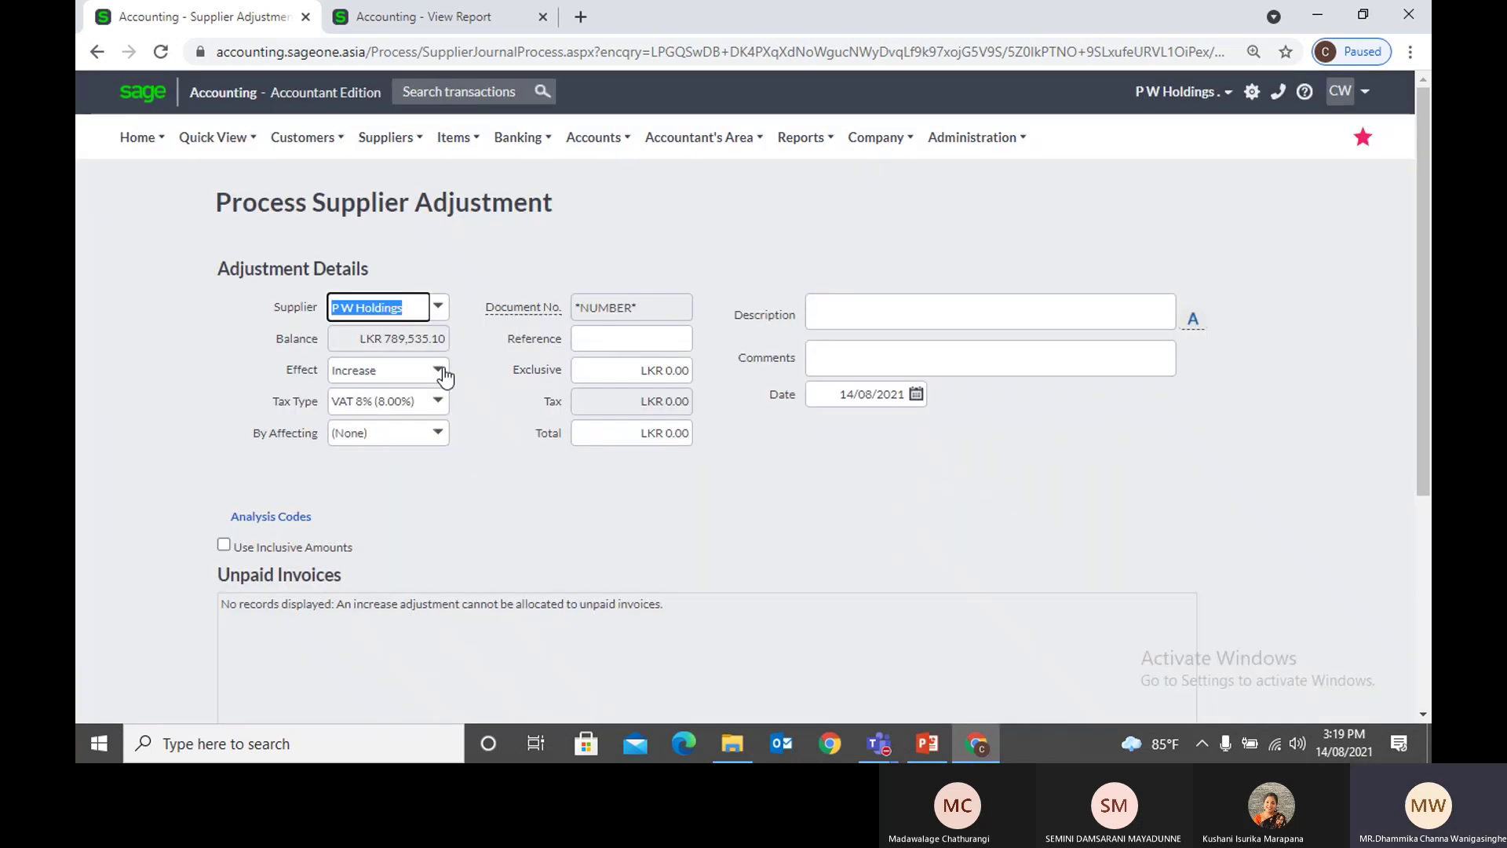
Step: Switch the adjustment's effect to Decrease and back to Increase
click(440, 371)
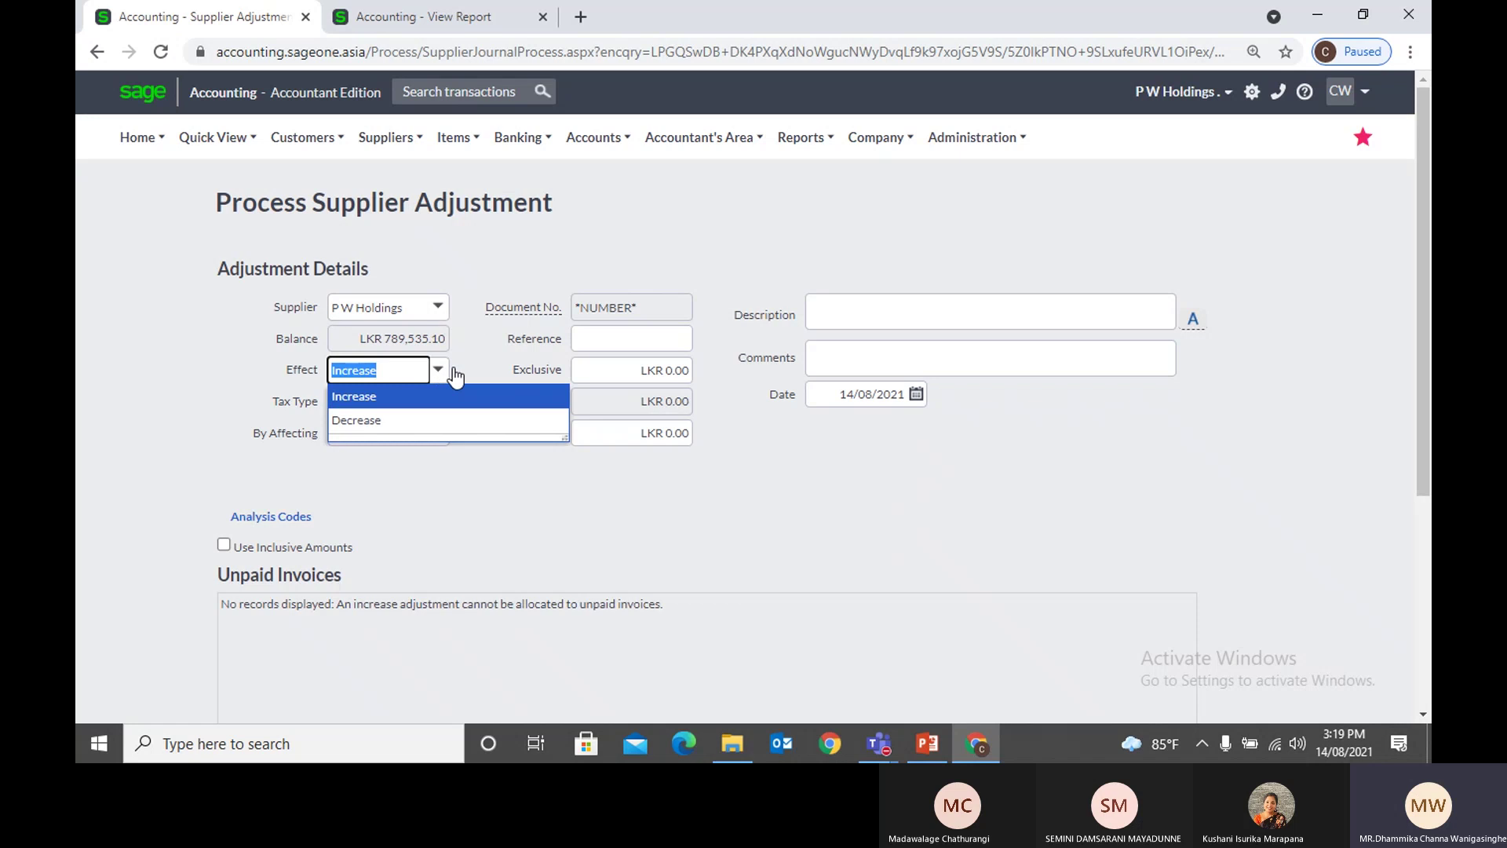
click(498, 357)
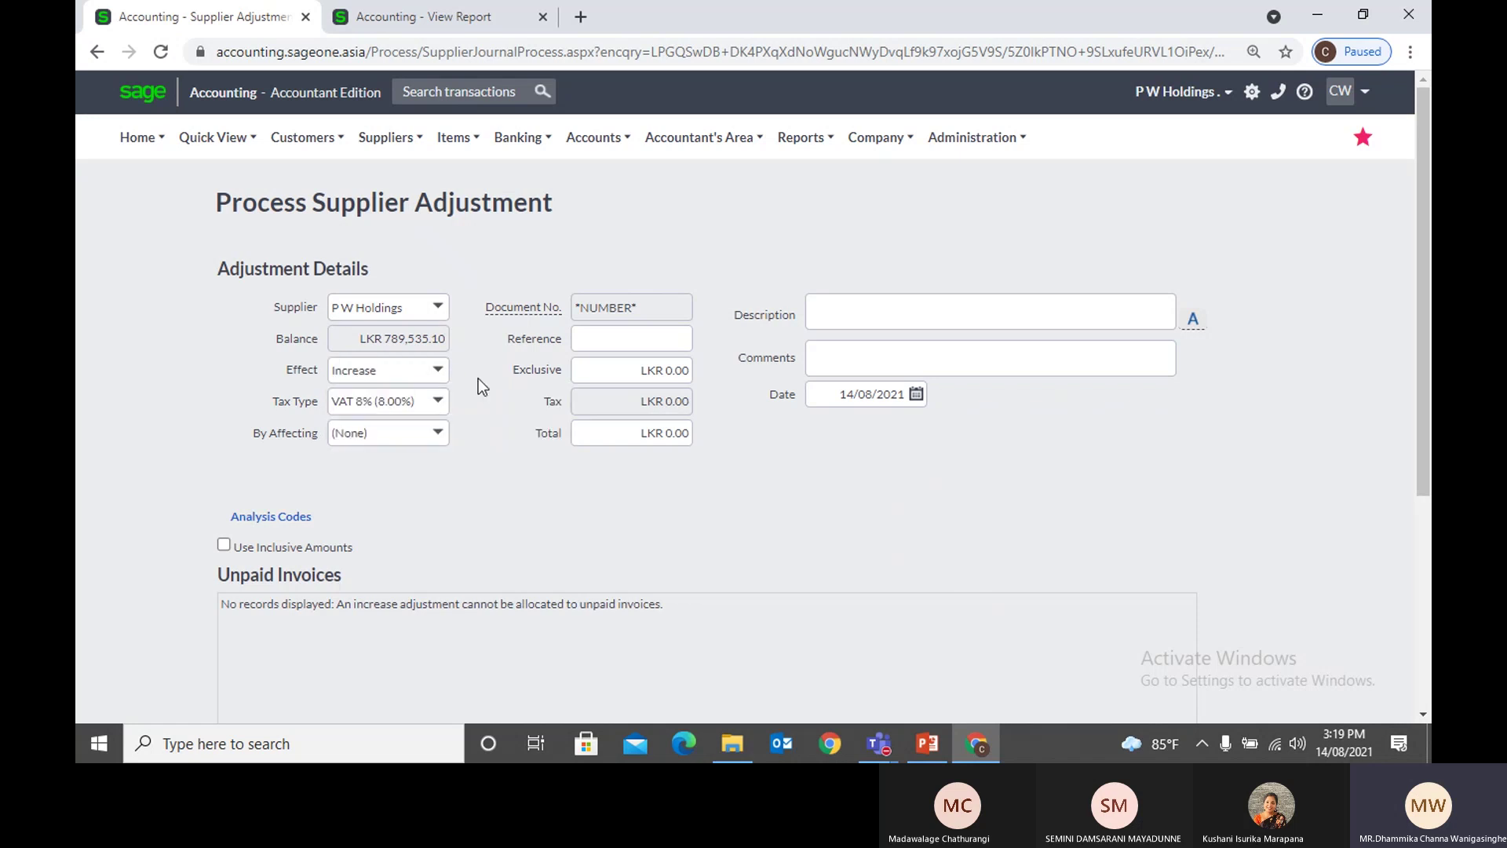
click(436, 372)
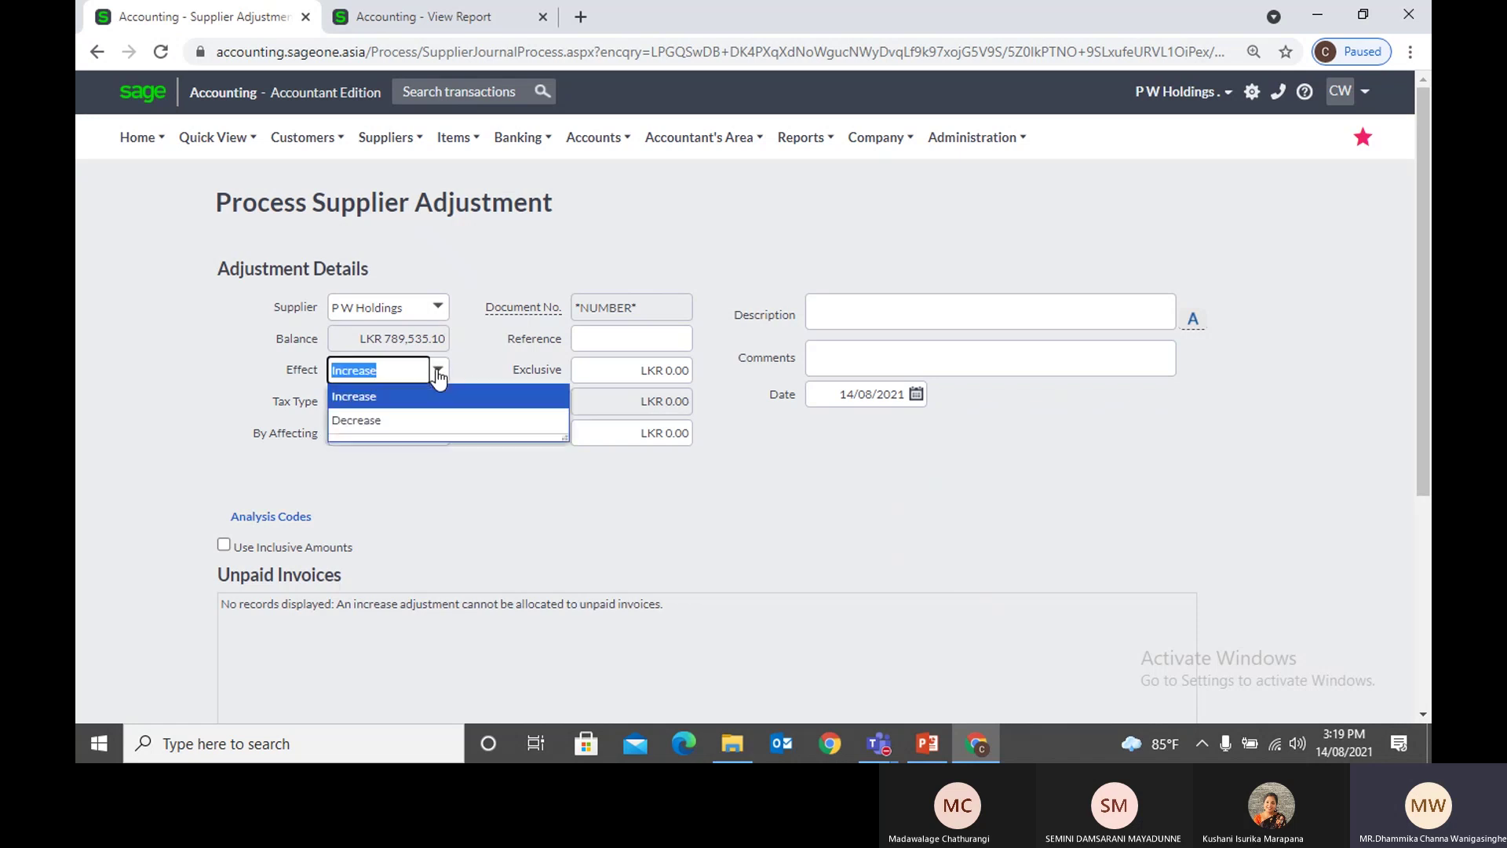
click(437, 420)
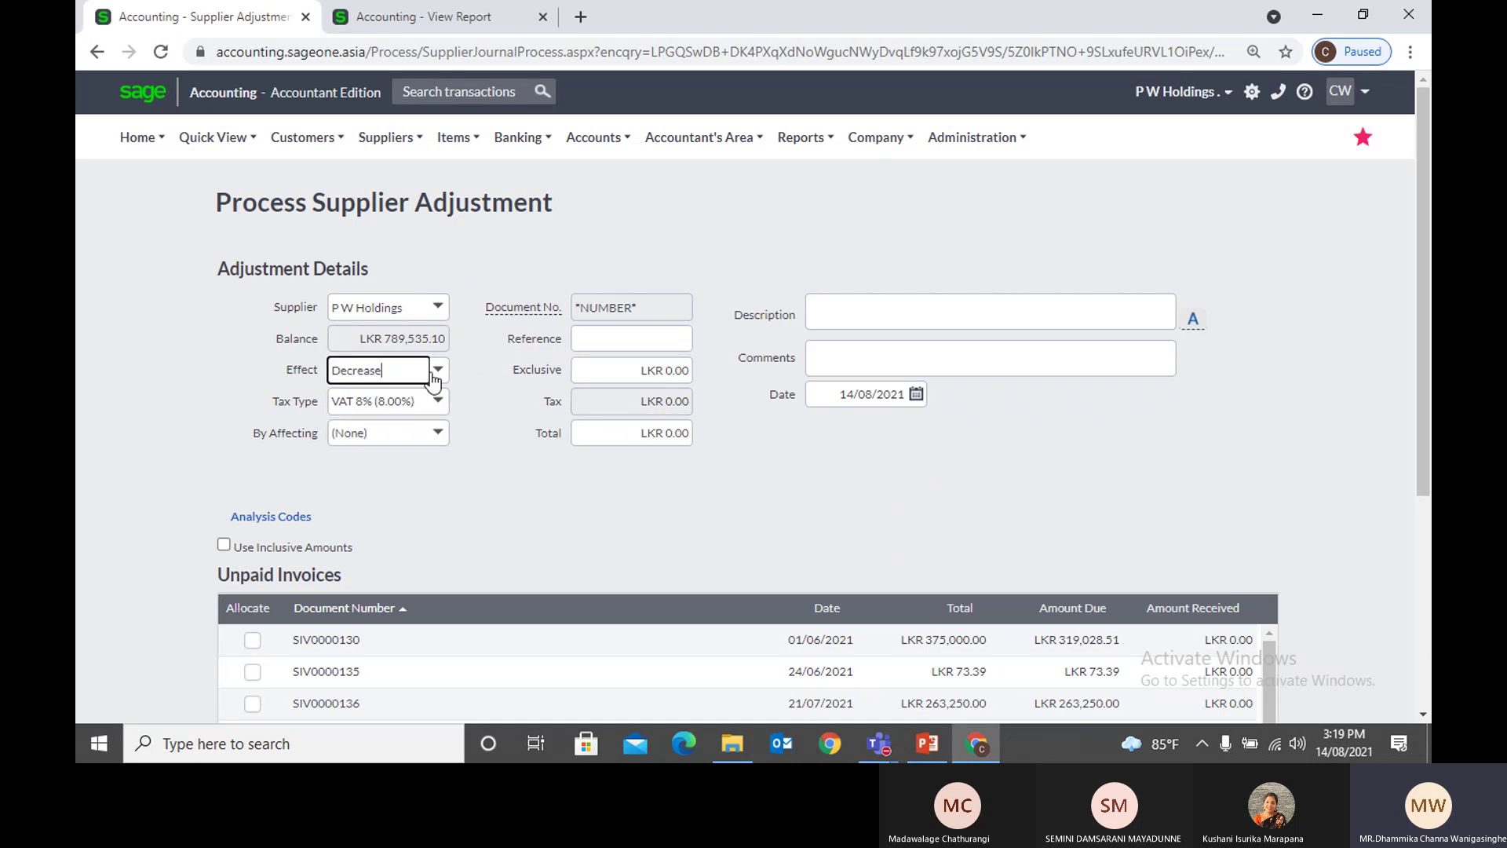
click(435, 370)
click(424, 394)
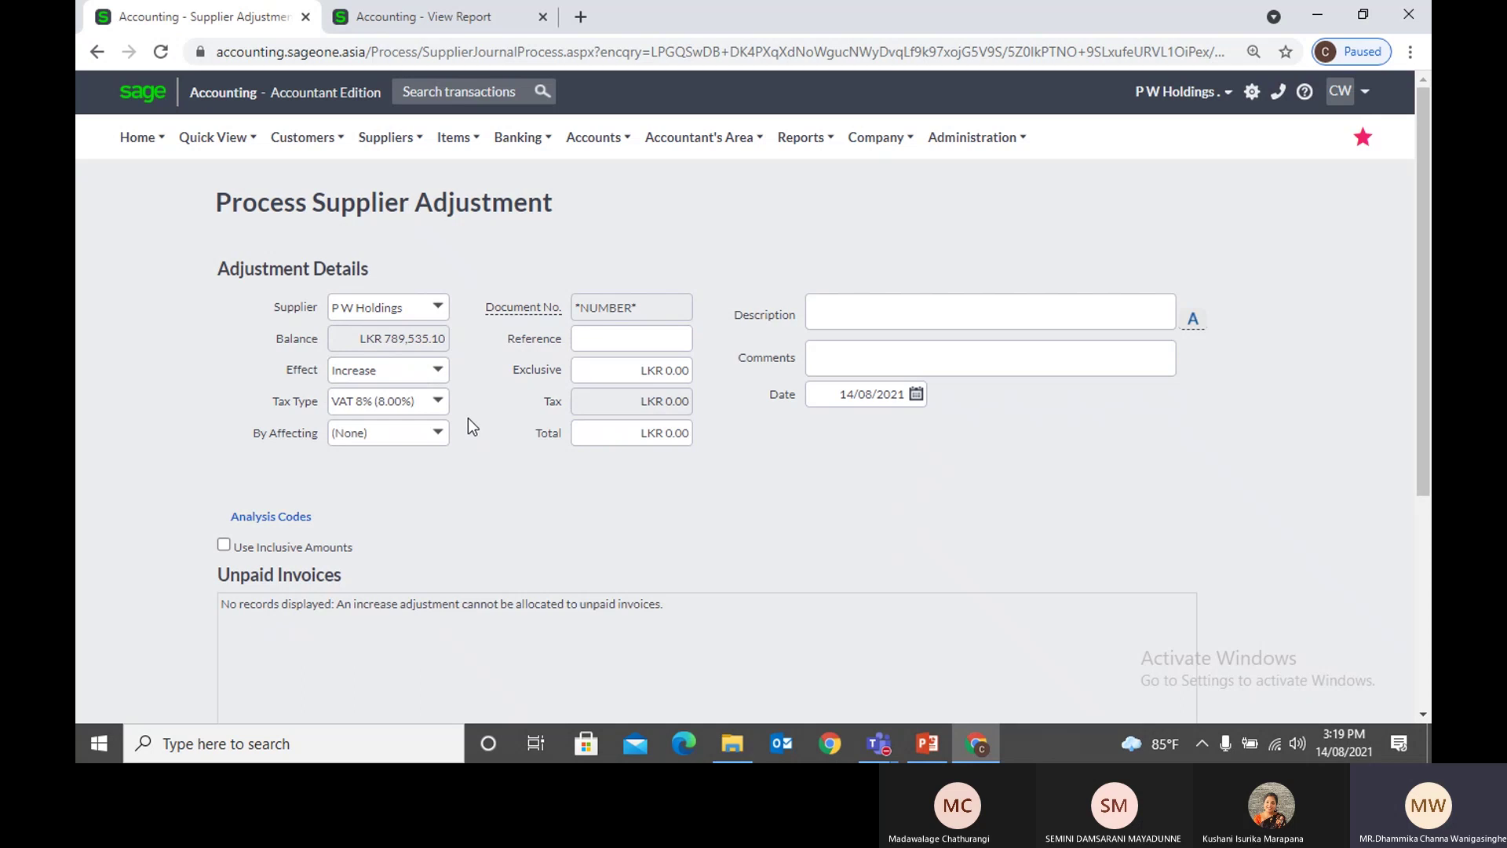
Step: Set the adjustment to affect the Advertising expense account
click(444, 411)
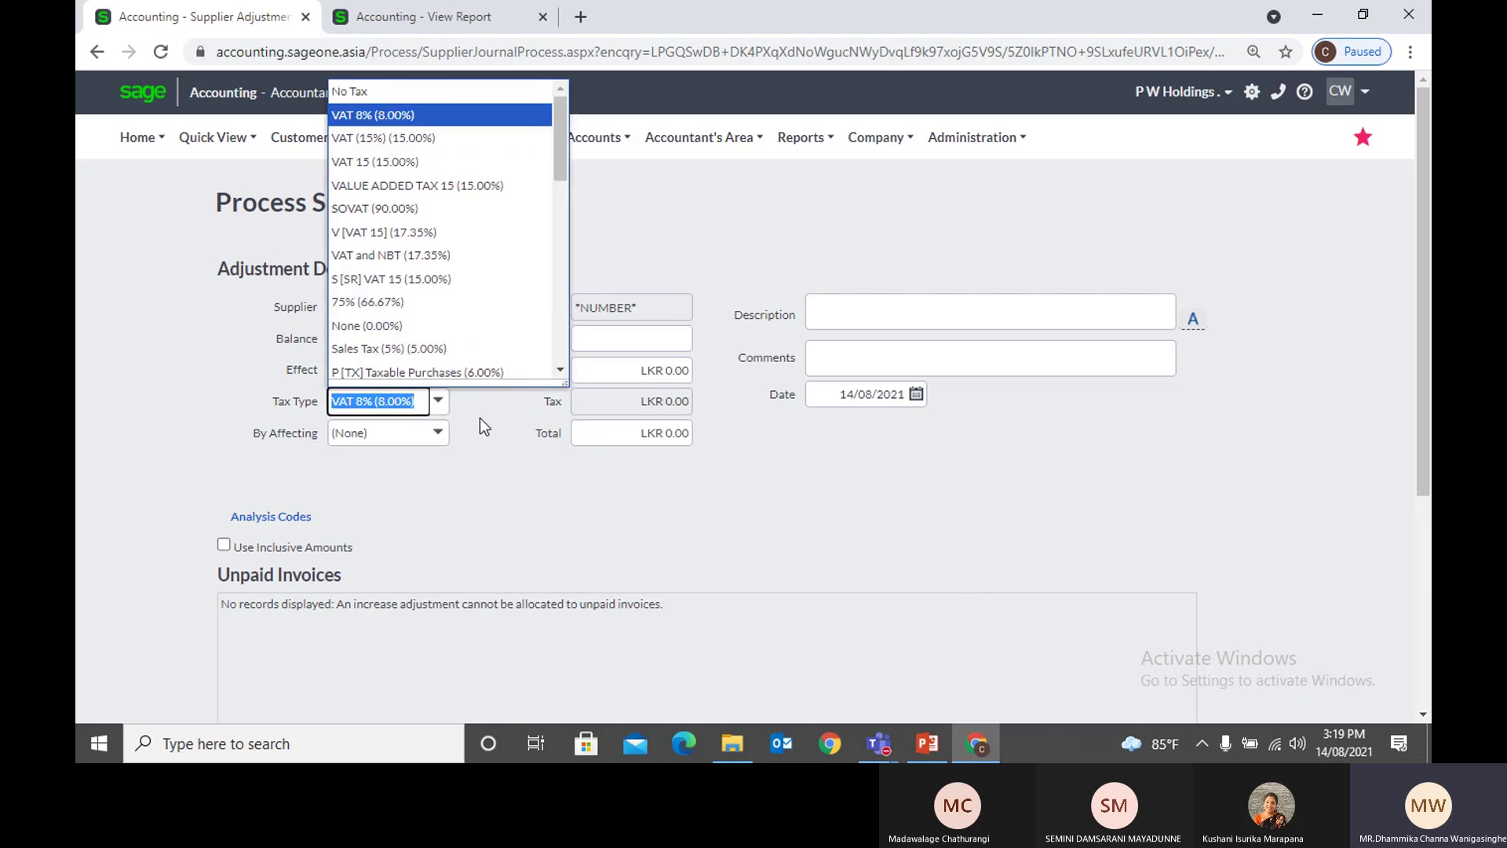
click(480, 420)
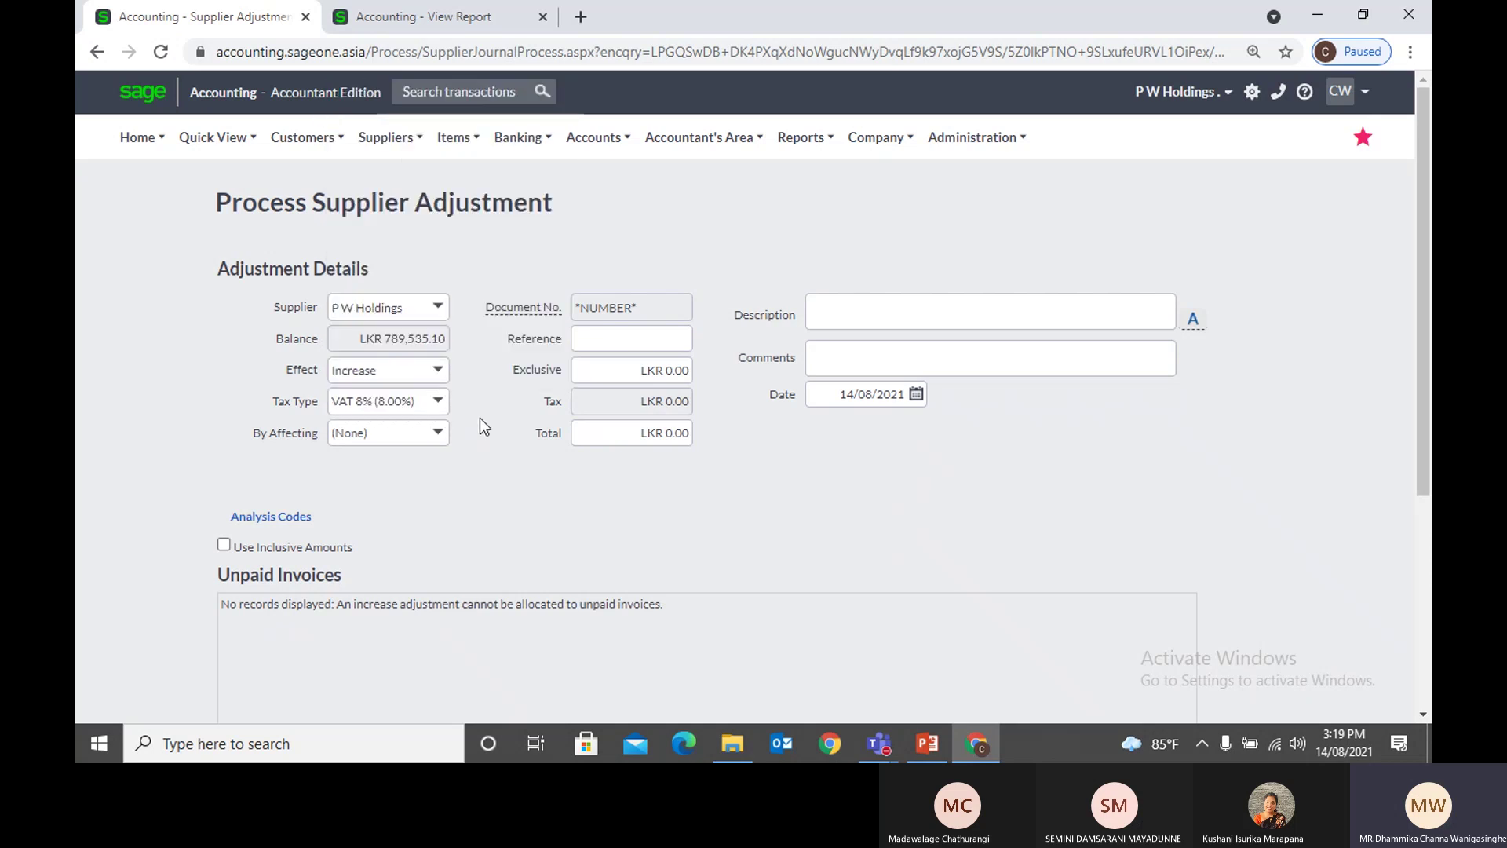
click(438, 437)
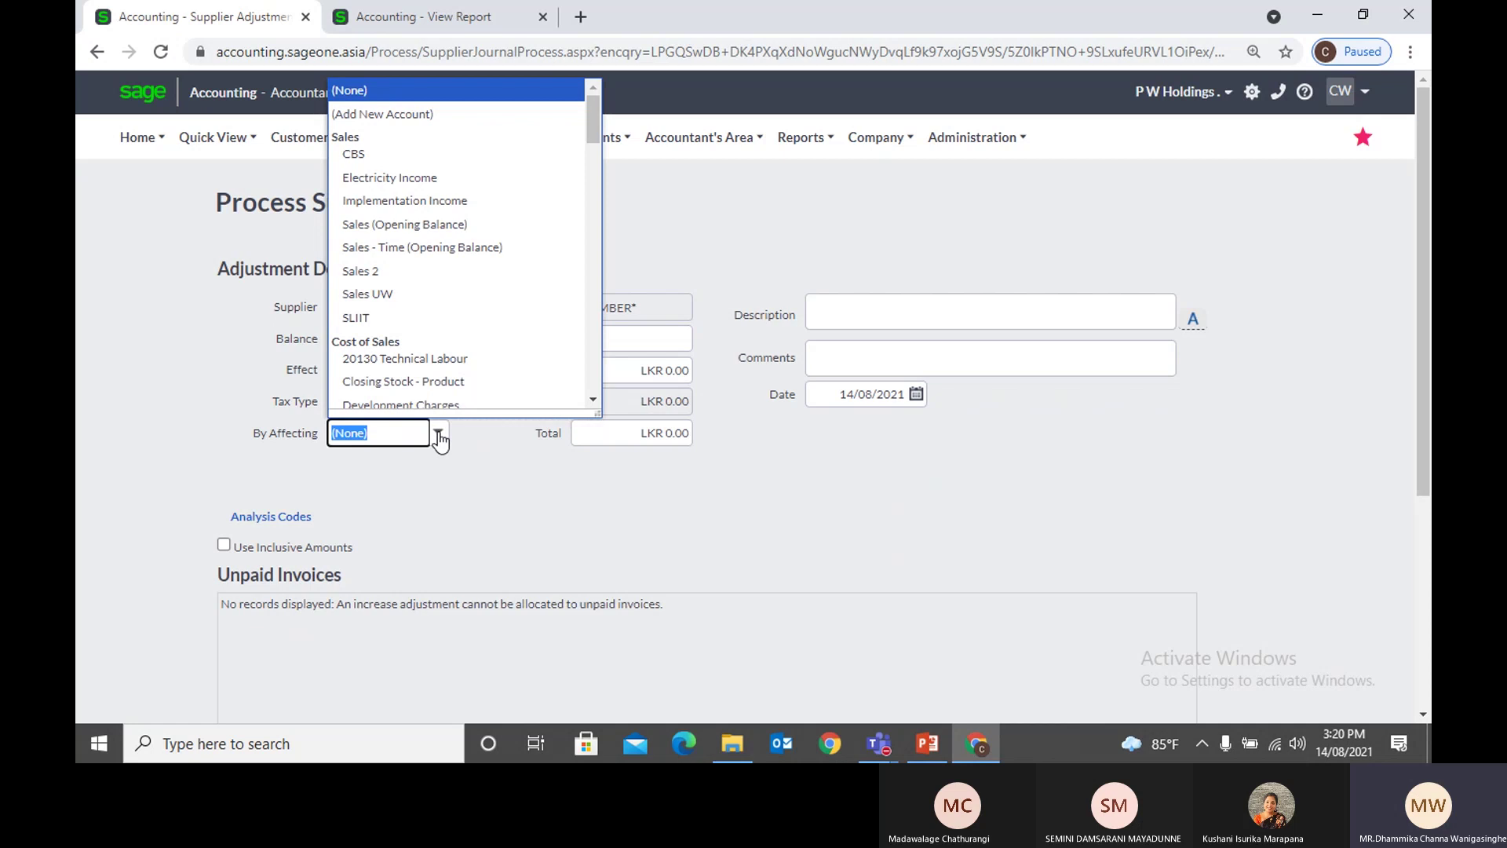
text(a)
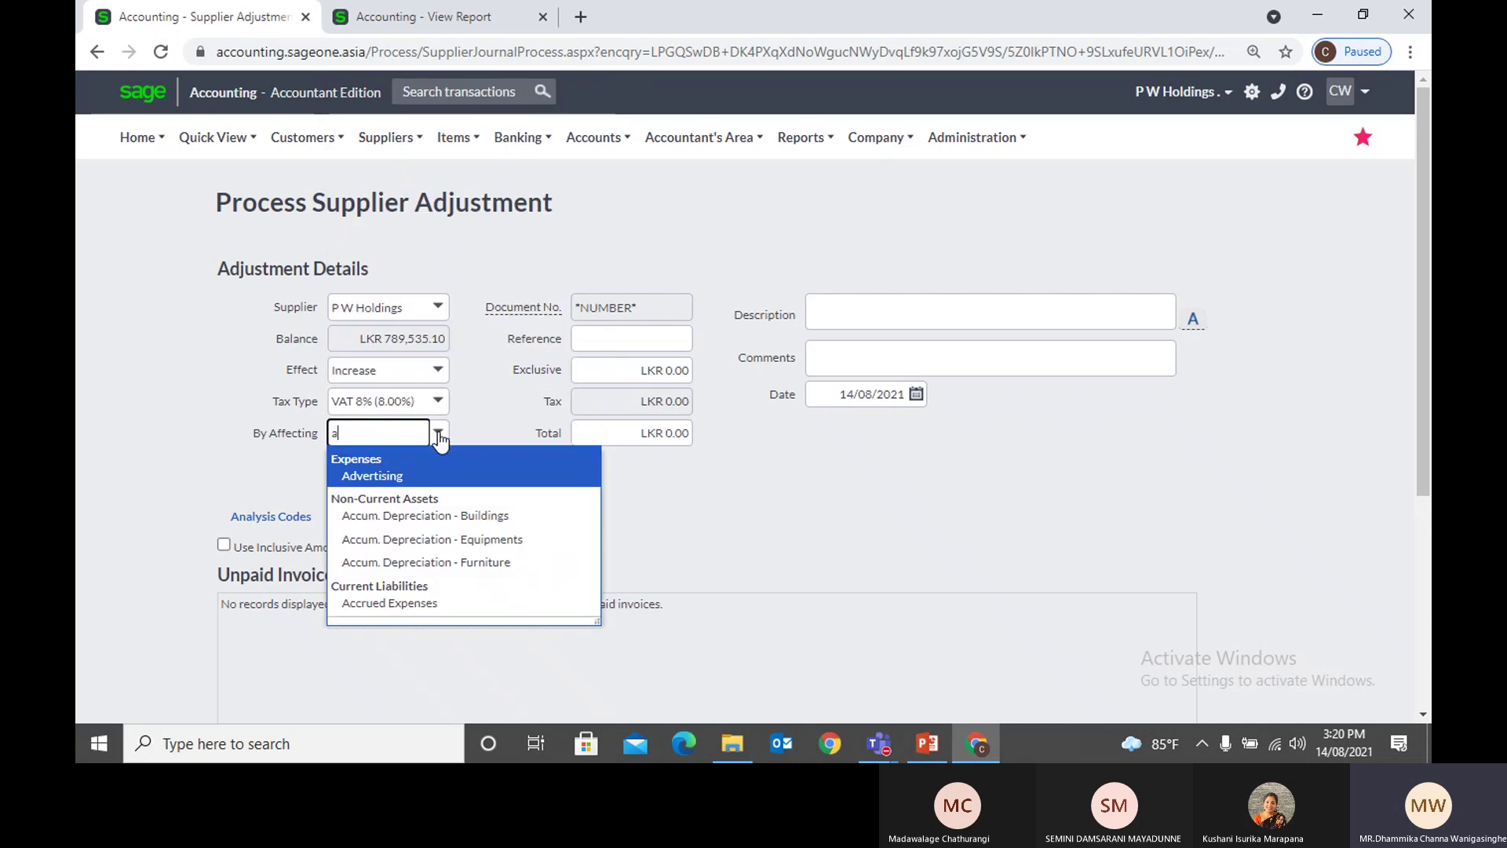
click(495, 469)
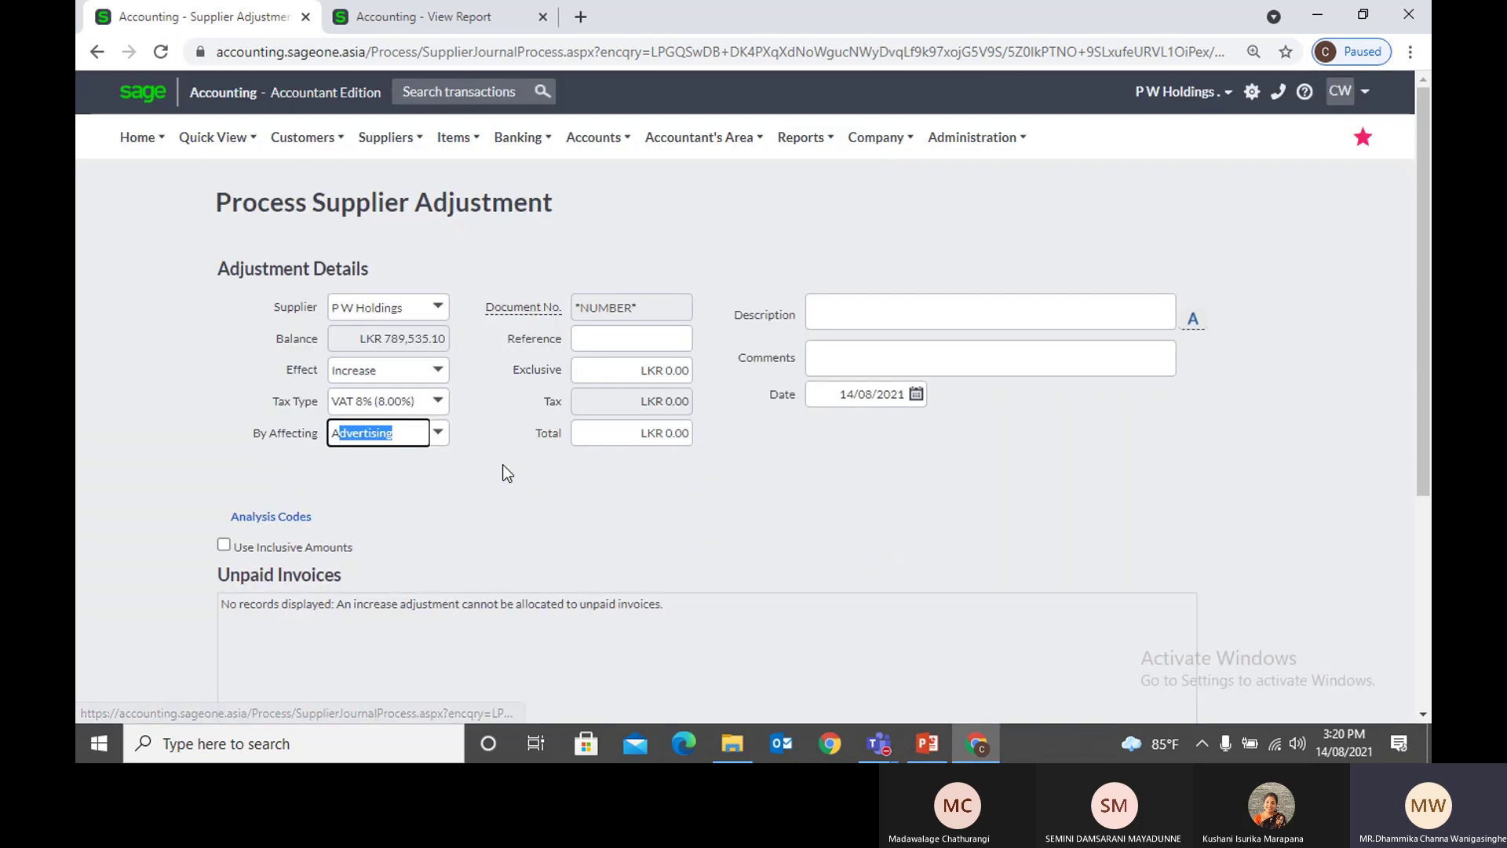
Step: Look through the expense accounts available for the adjustment without changing the selected account
click(503, 465)
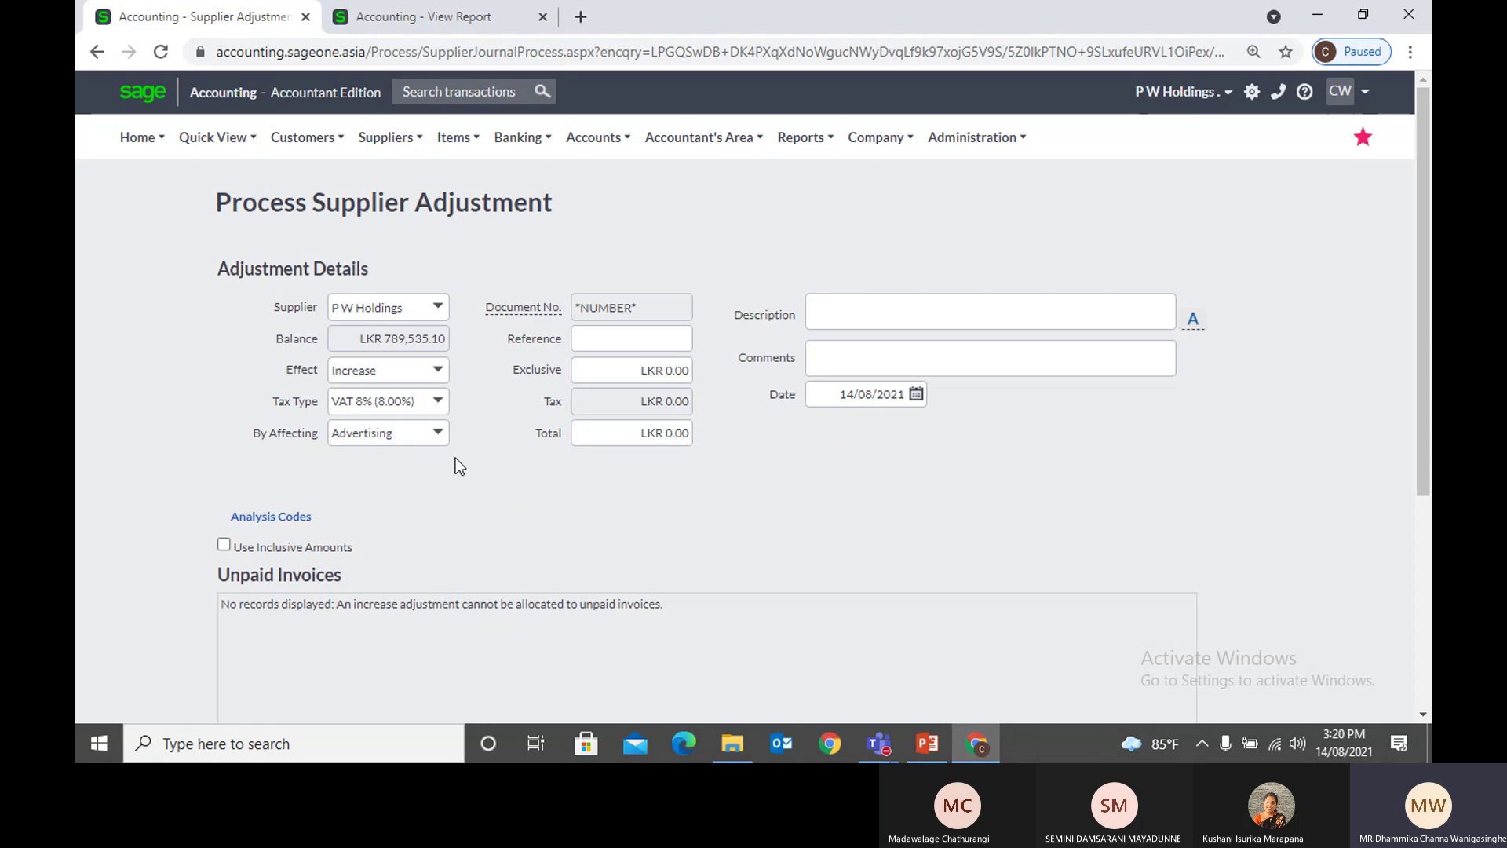
click(439, 444)
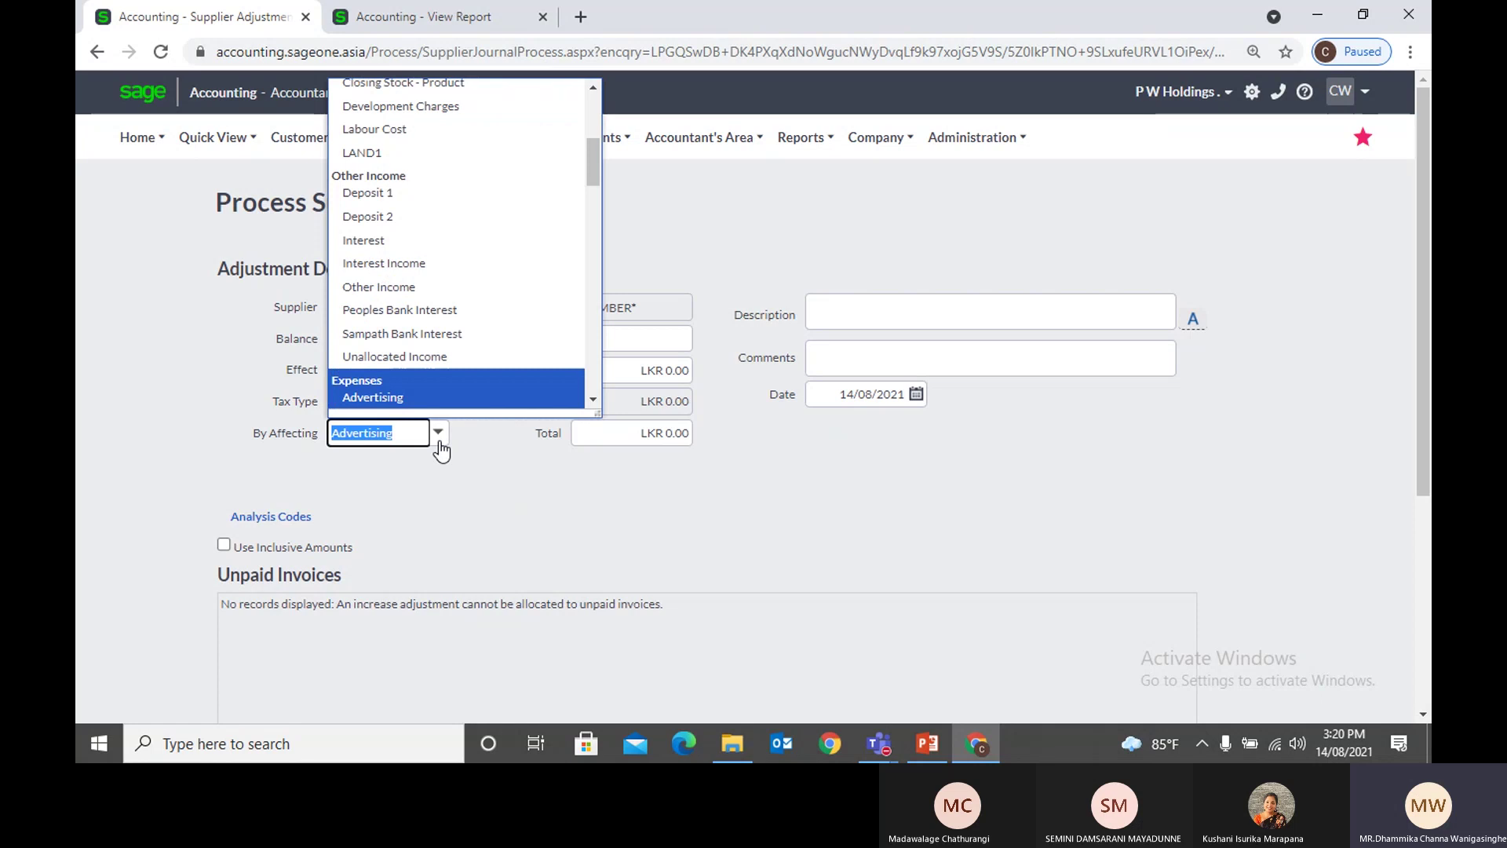
scroll(449, 355, down, 3)
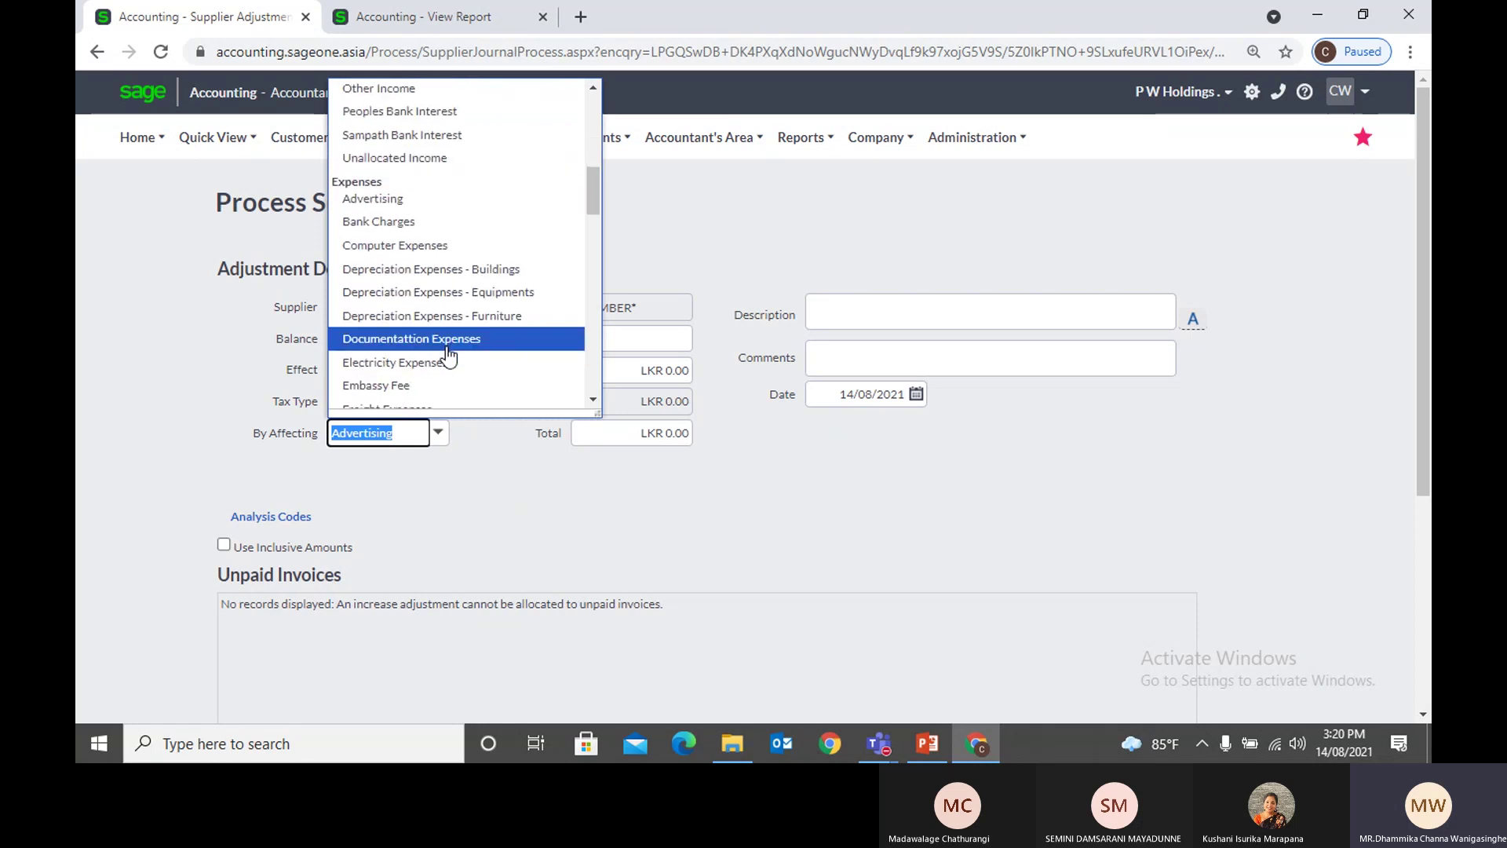
click(490, 494)
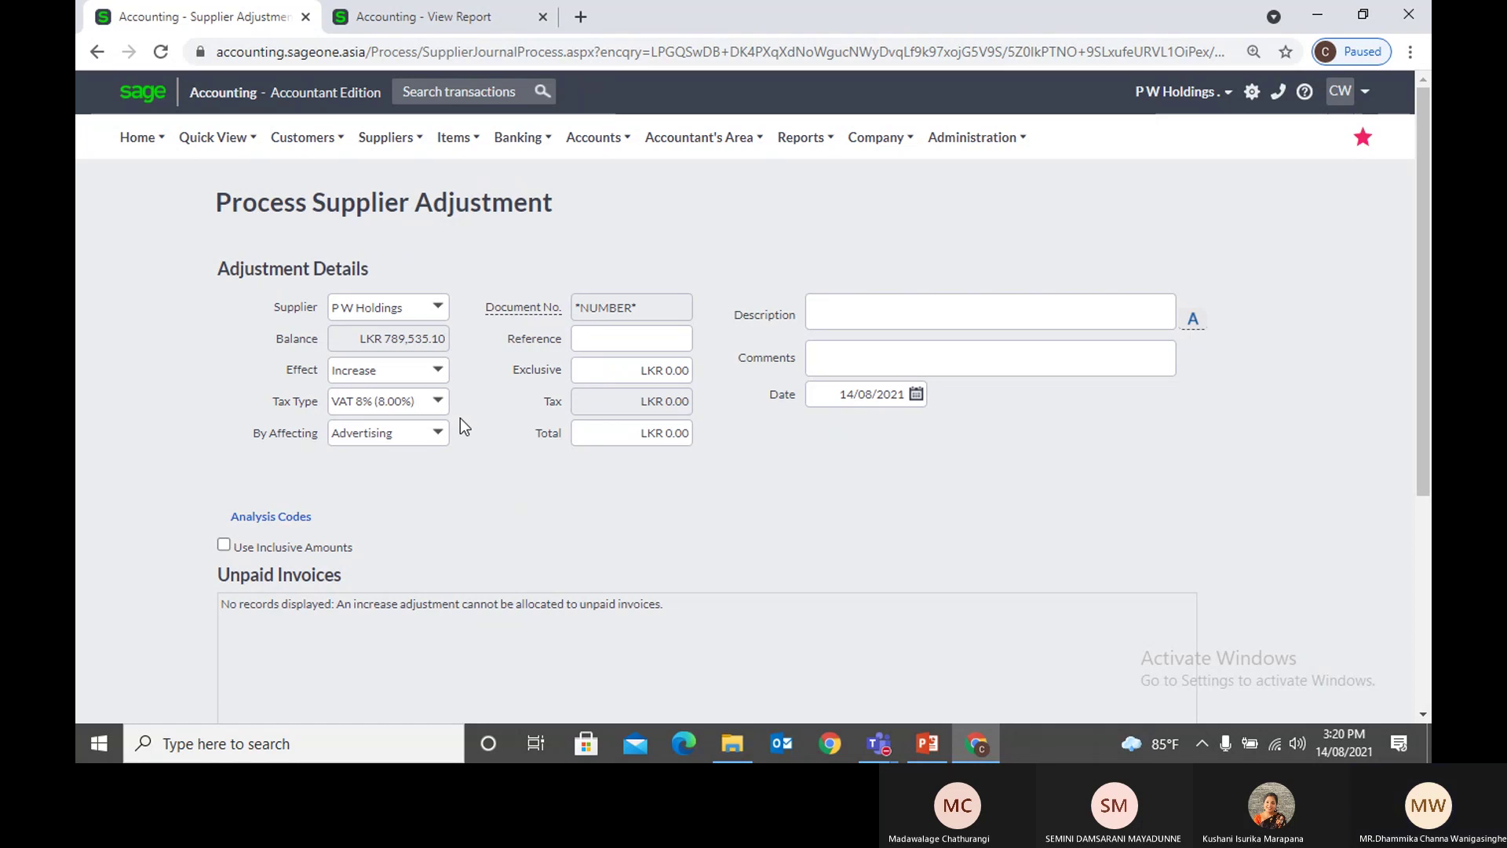
Step: Set the exclusive amount of the increase adjustment to 10,000
click(583, 338)
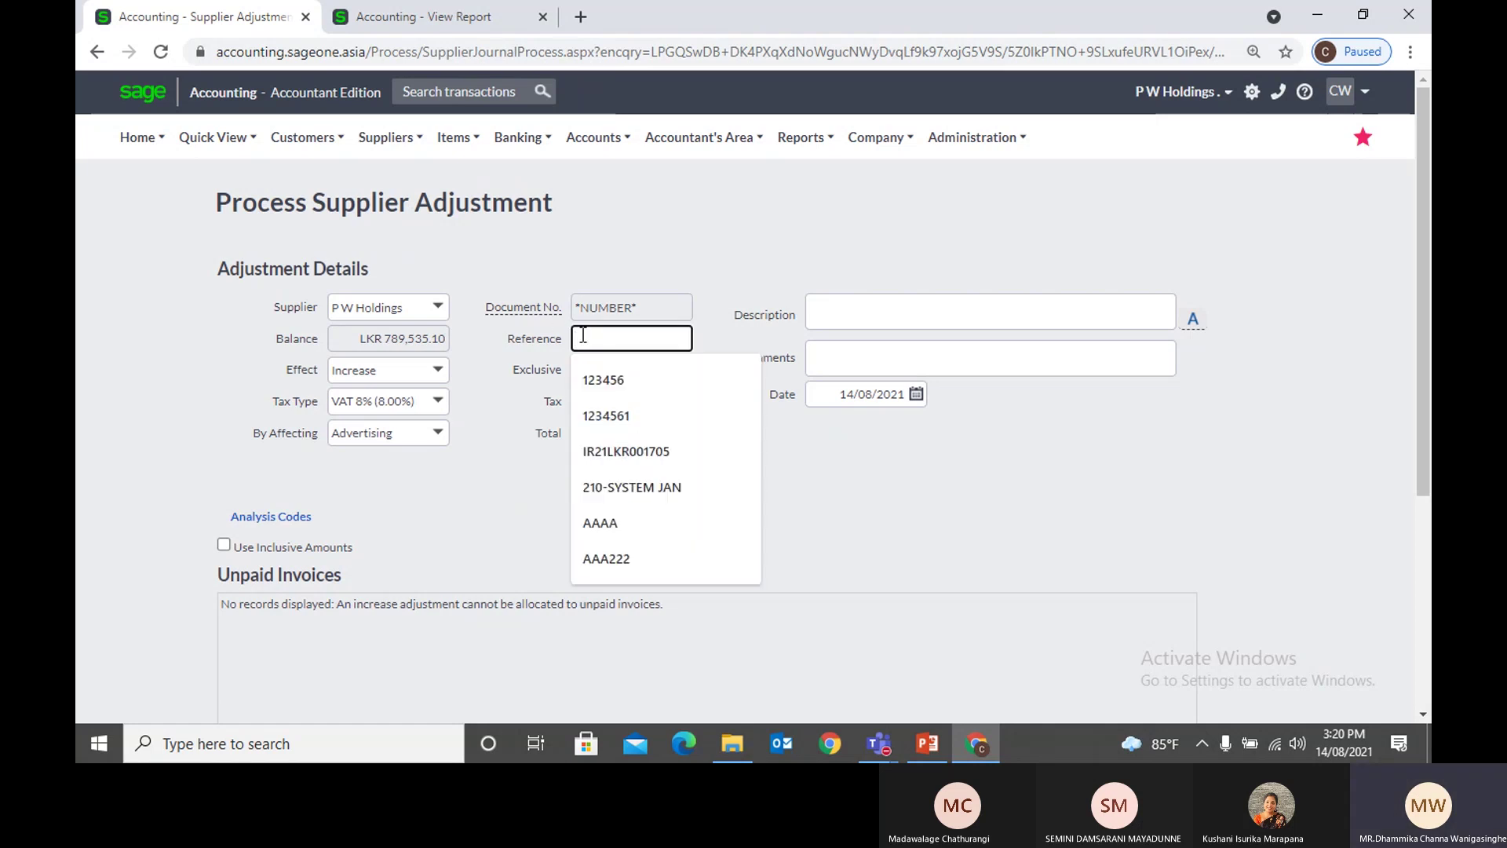
click(514, 380)
click(587, 371)
text(10,000)
key(Tab)
click(775, 520)
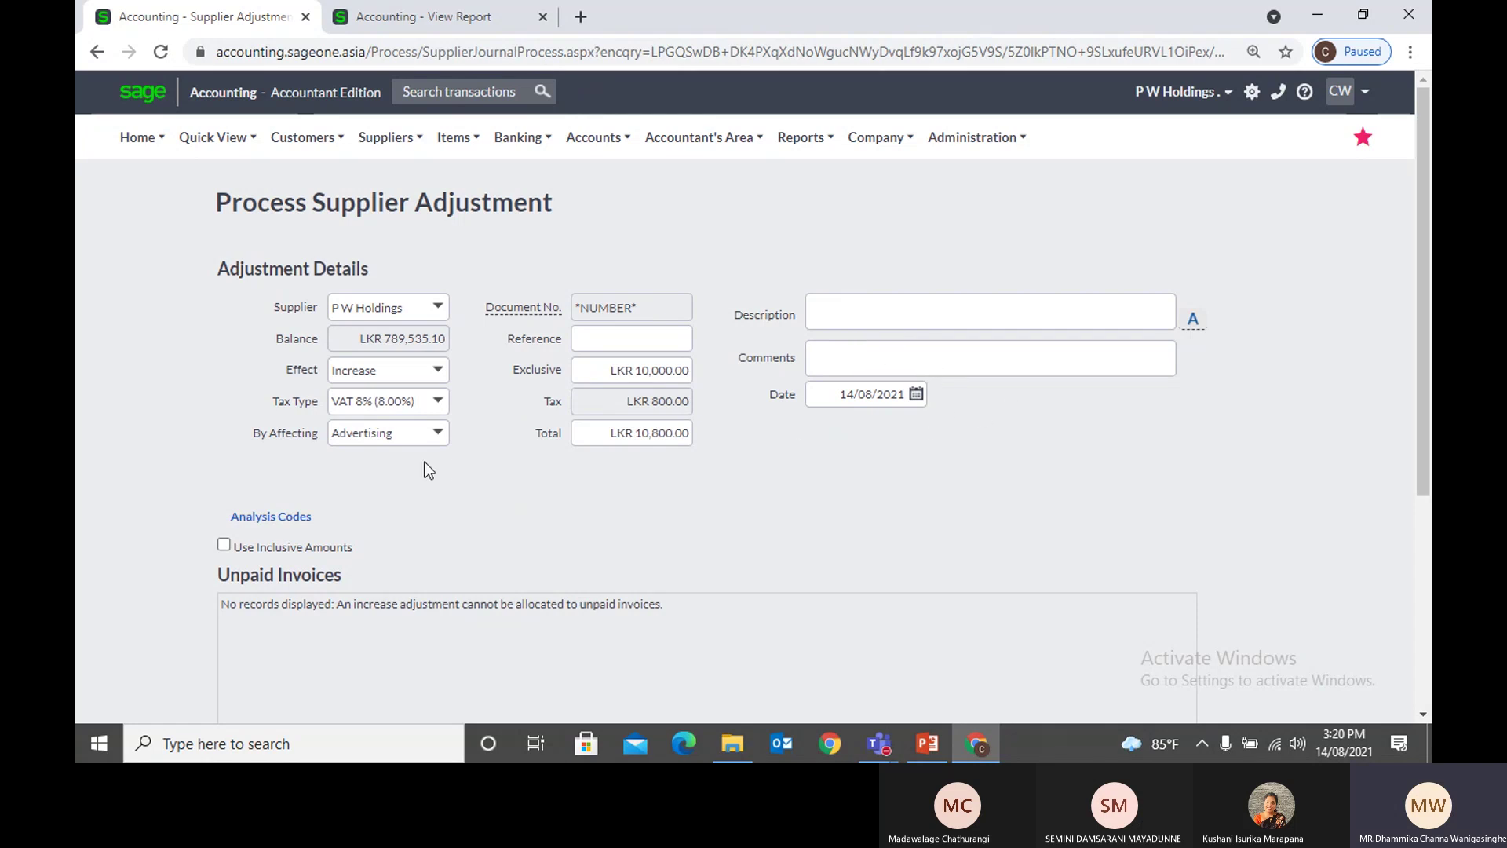
Step: Change the adjustment's effect to Decrease and review the unpaid invoices it can be allocated to
click(432, 378)
click(431, 416)
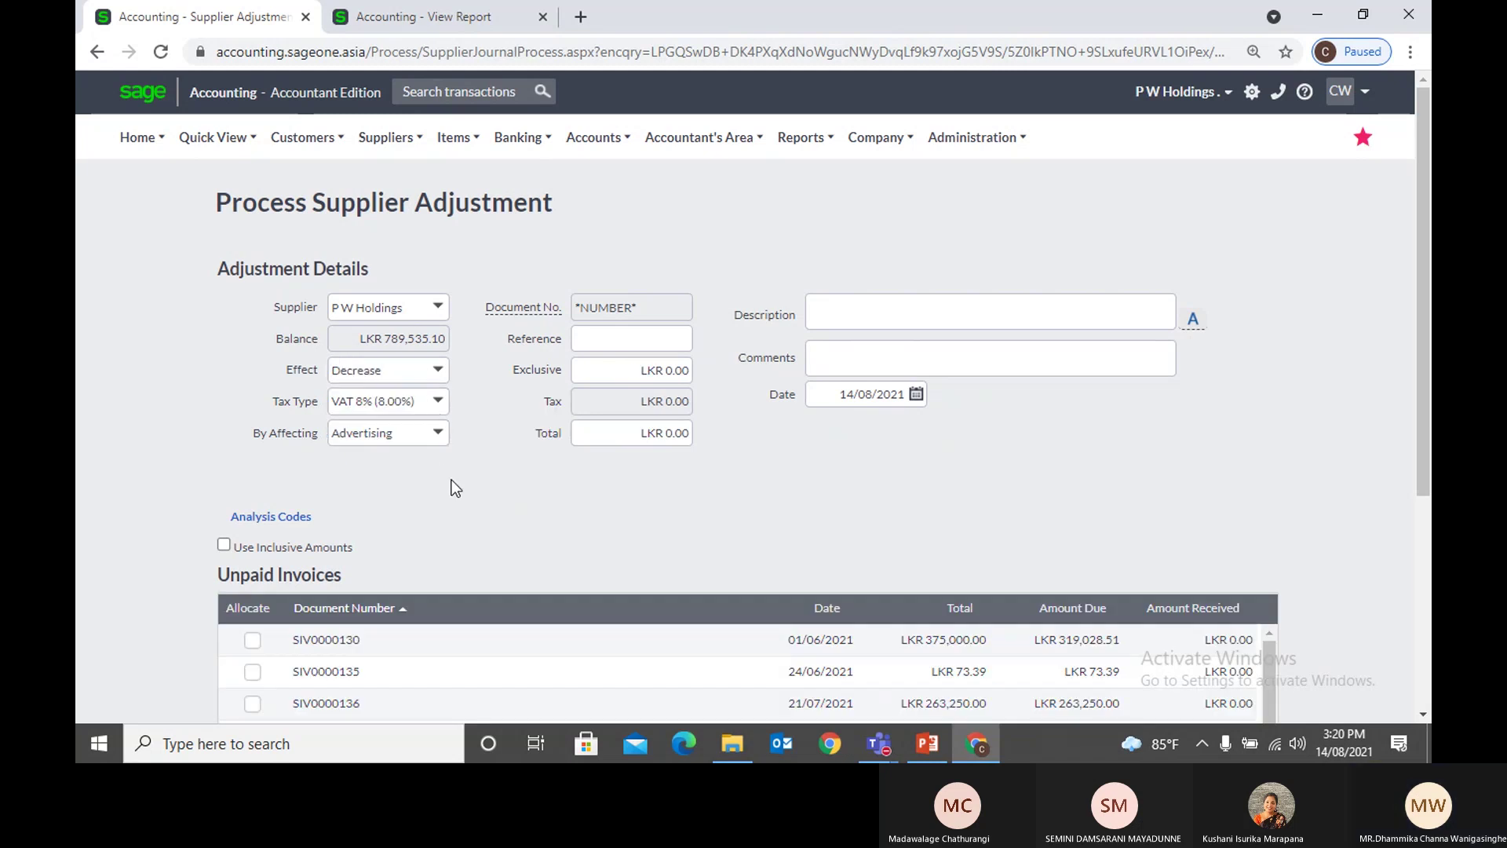
scroll(451, 489, down, 4)
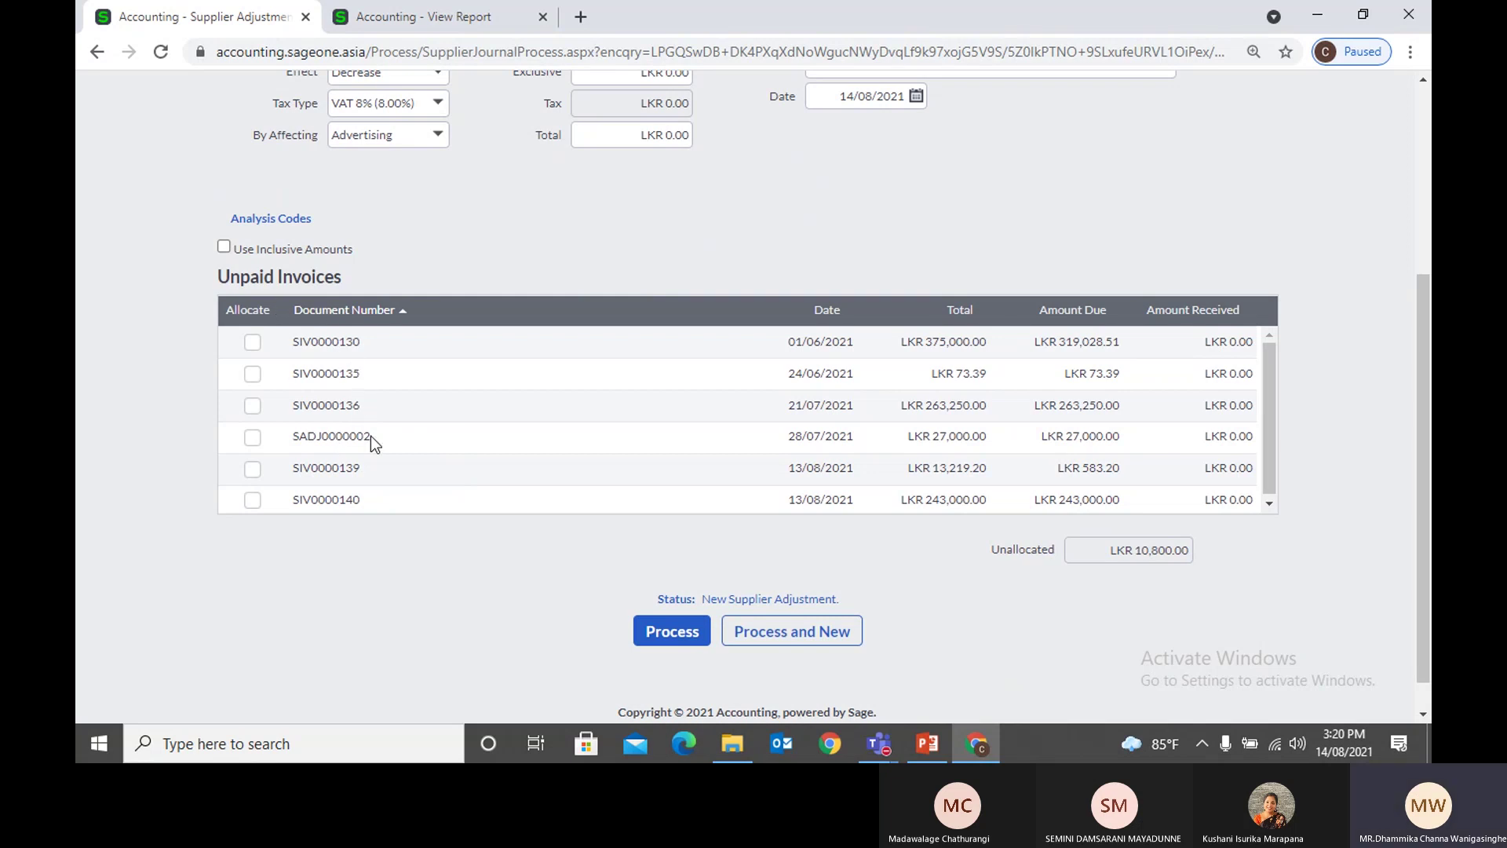
scroll(370, 436, up, 1)
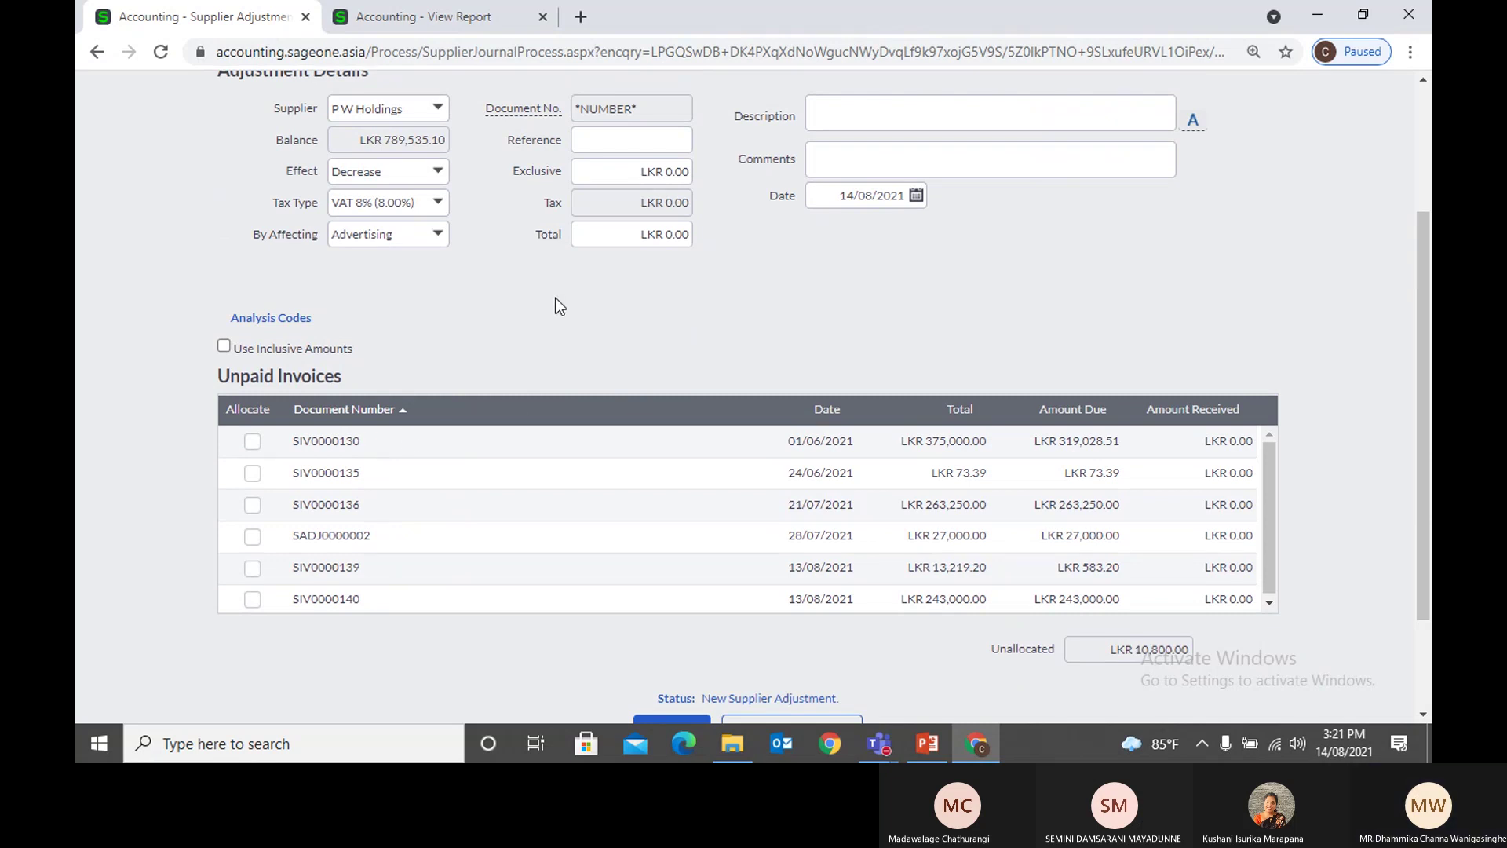
scroll(575, 250, down, 1)
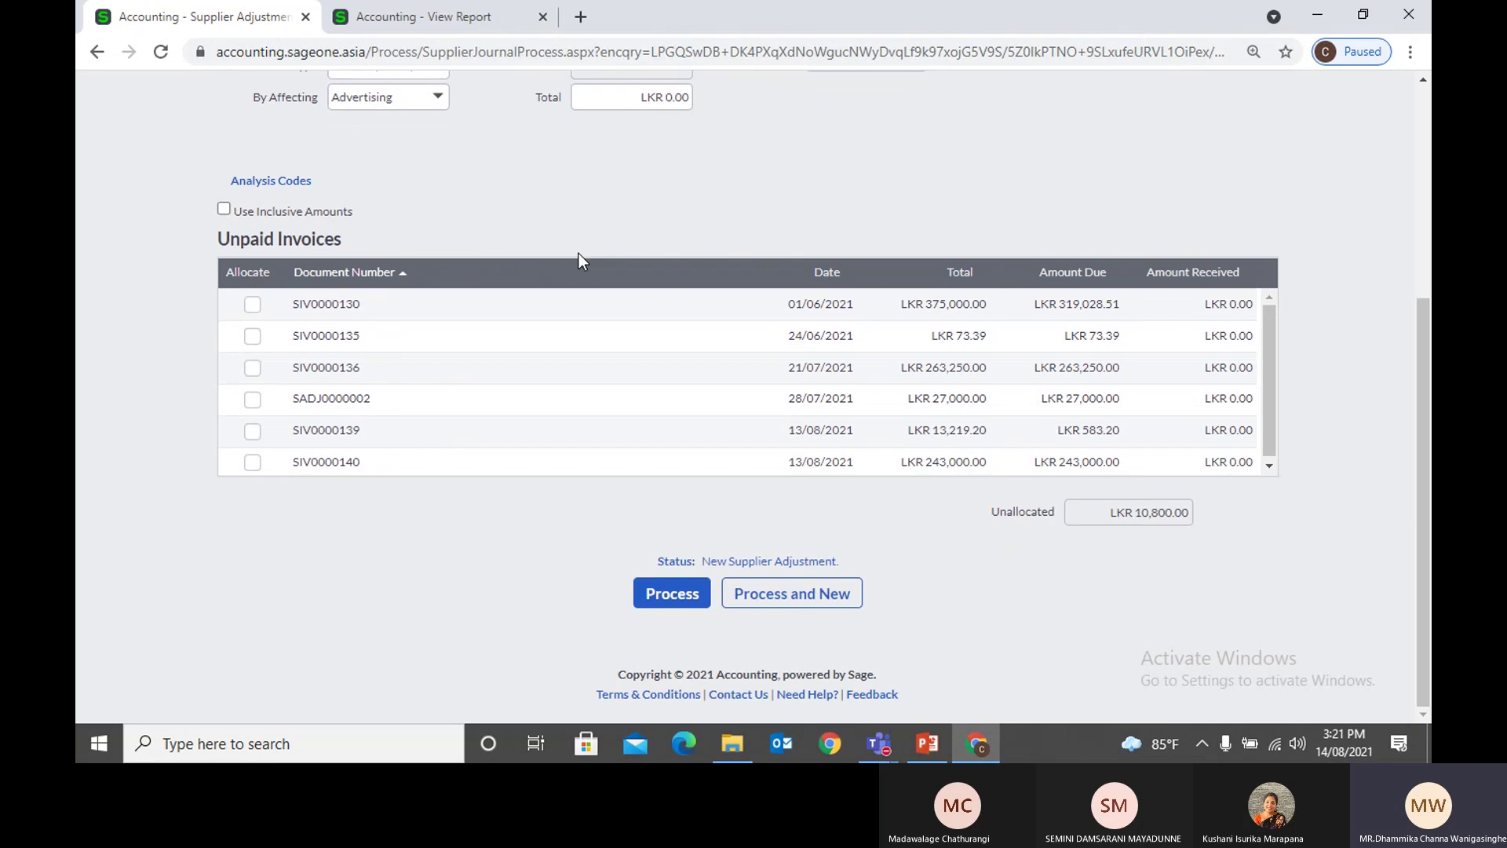
Step: Set the exclusive amount of the decrease adjustment to 1000 and allocate it to invoice SIV0000130
scroll(578, 256, up, 2)
scroll(581, 261, up, 1)
click(603, 240)
text(1000)
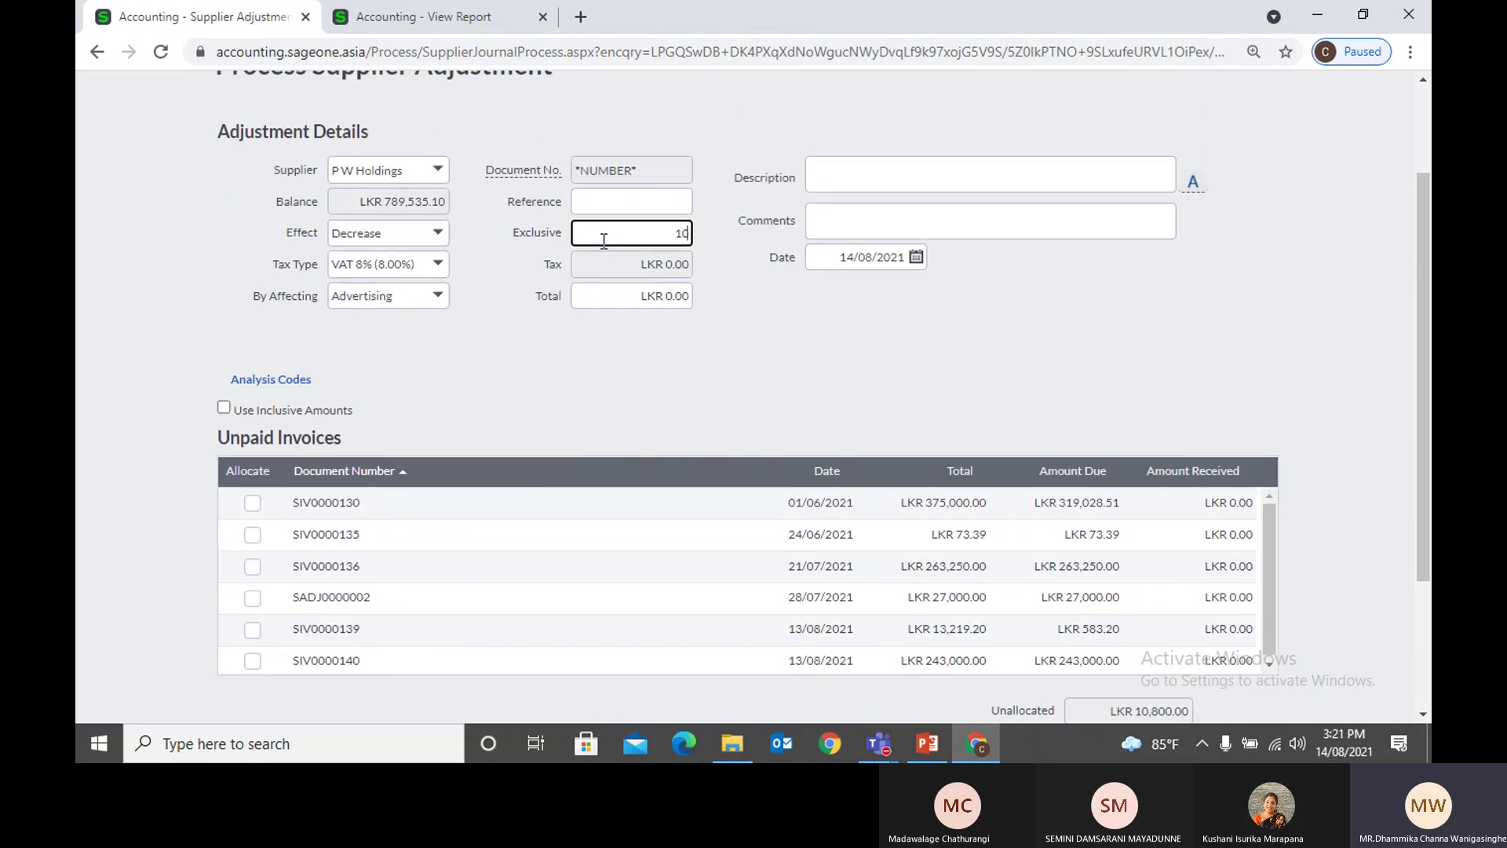
click(699, 374)
scroll(698, 374, down, 3)
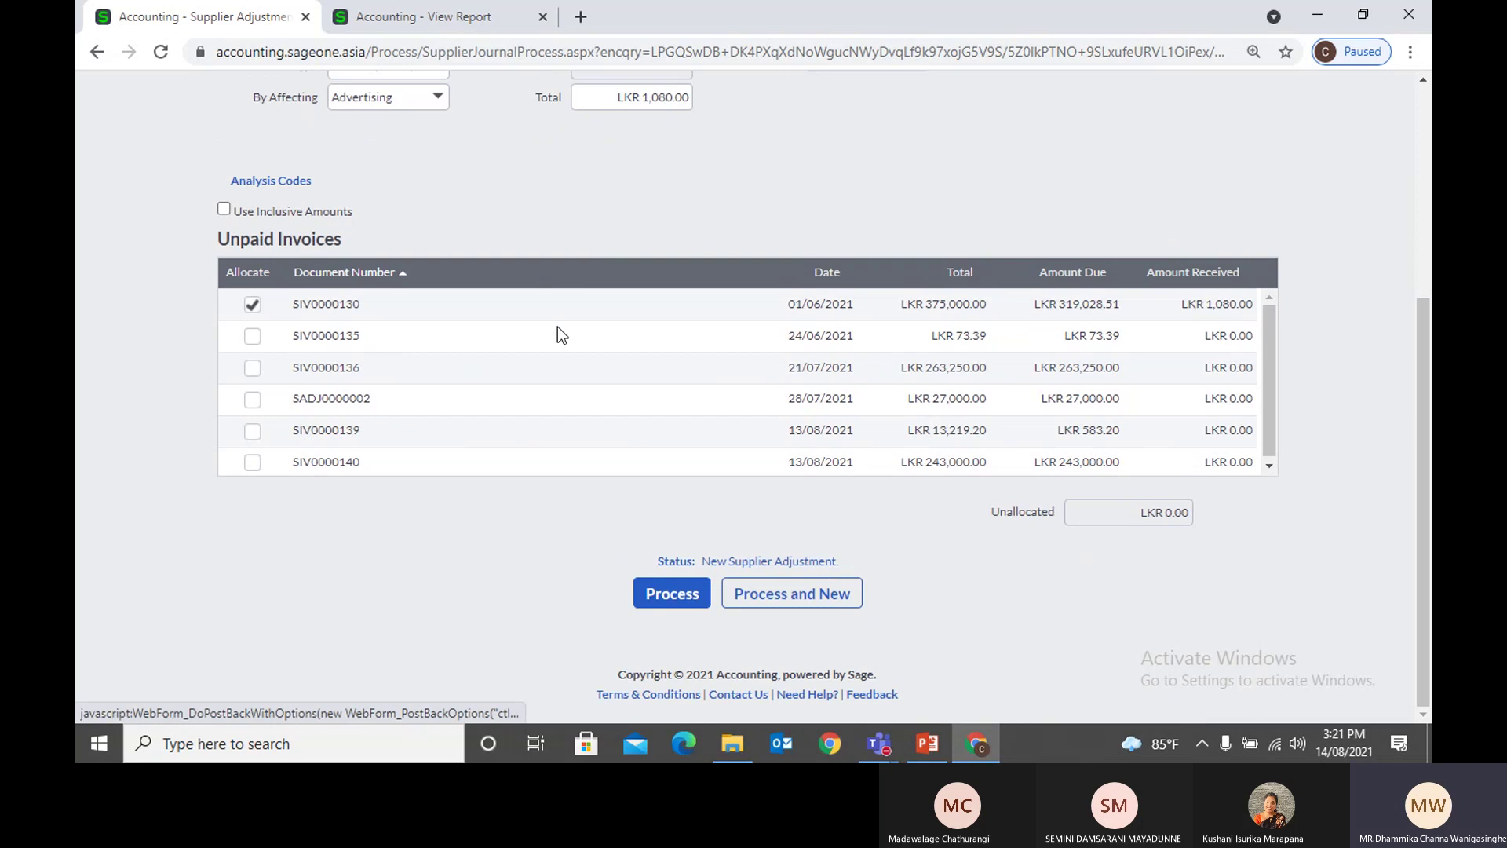
Step: Show the adjustment's analysis codes and review the Department, Job and Area fields
scroll(493, 224, up, 1)
scroll(493, 220, up, 1)
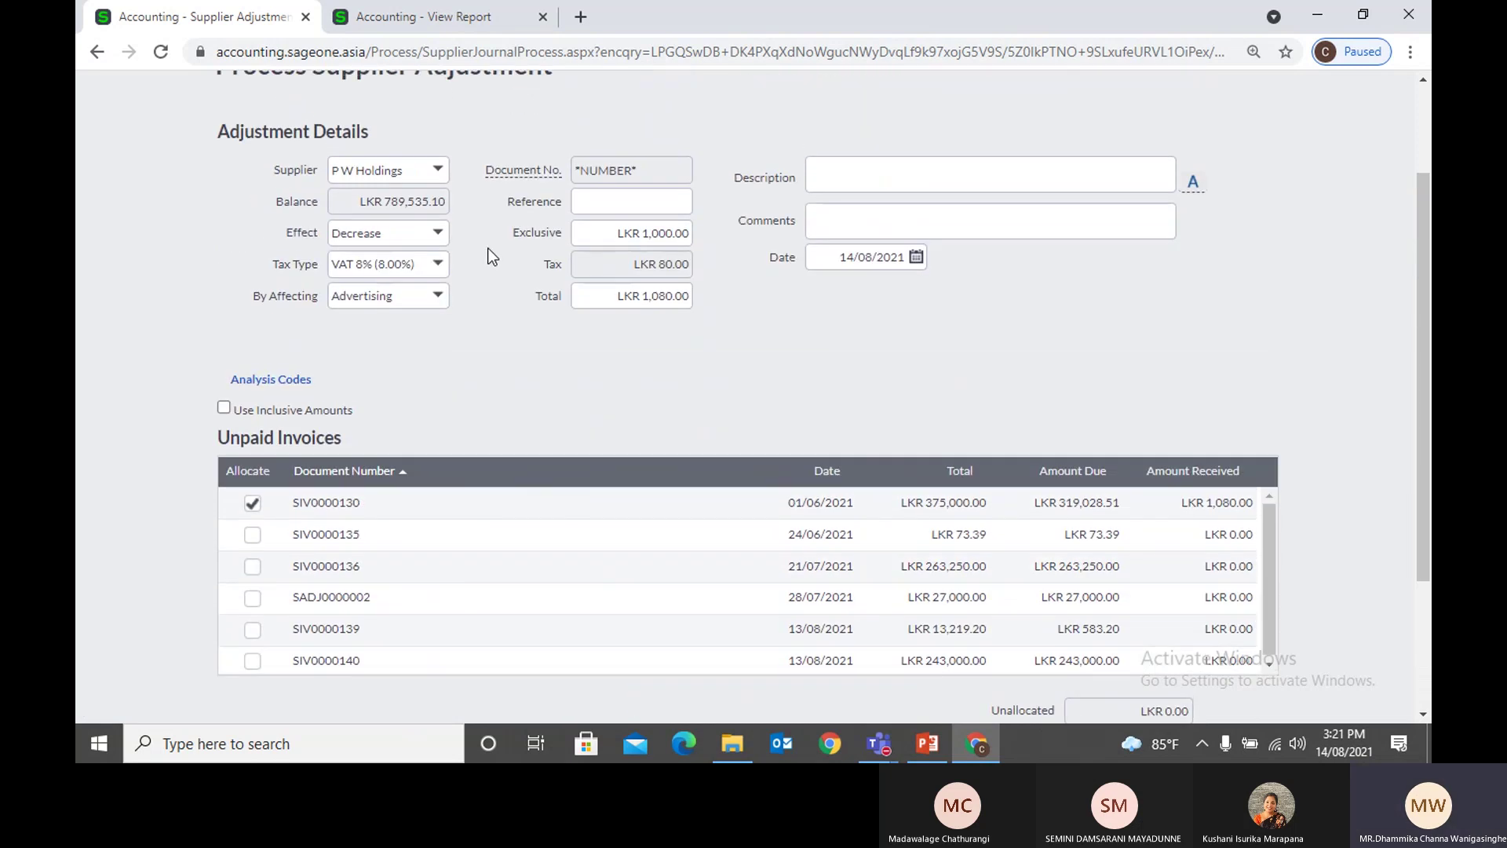
click(270, 380)
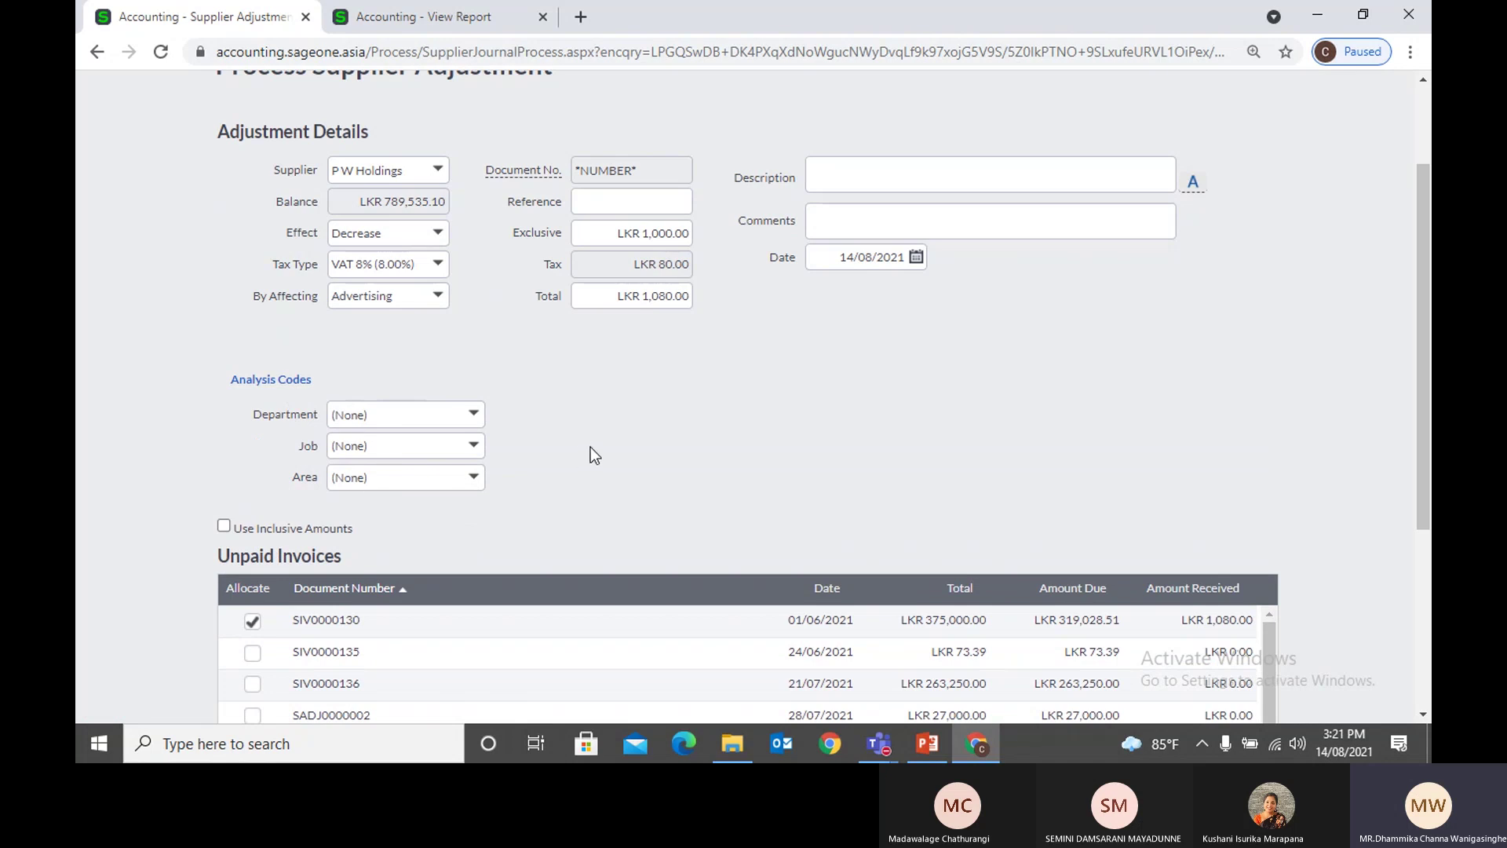
scroll(590, 451, up, 2)
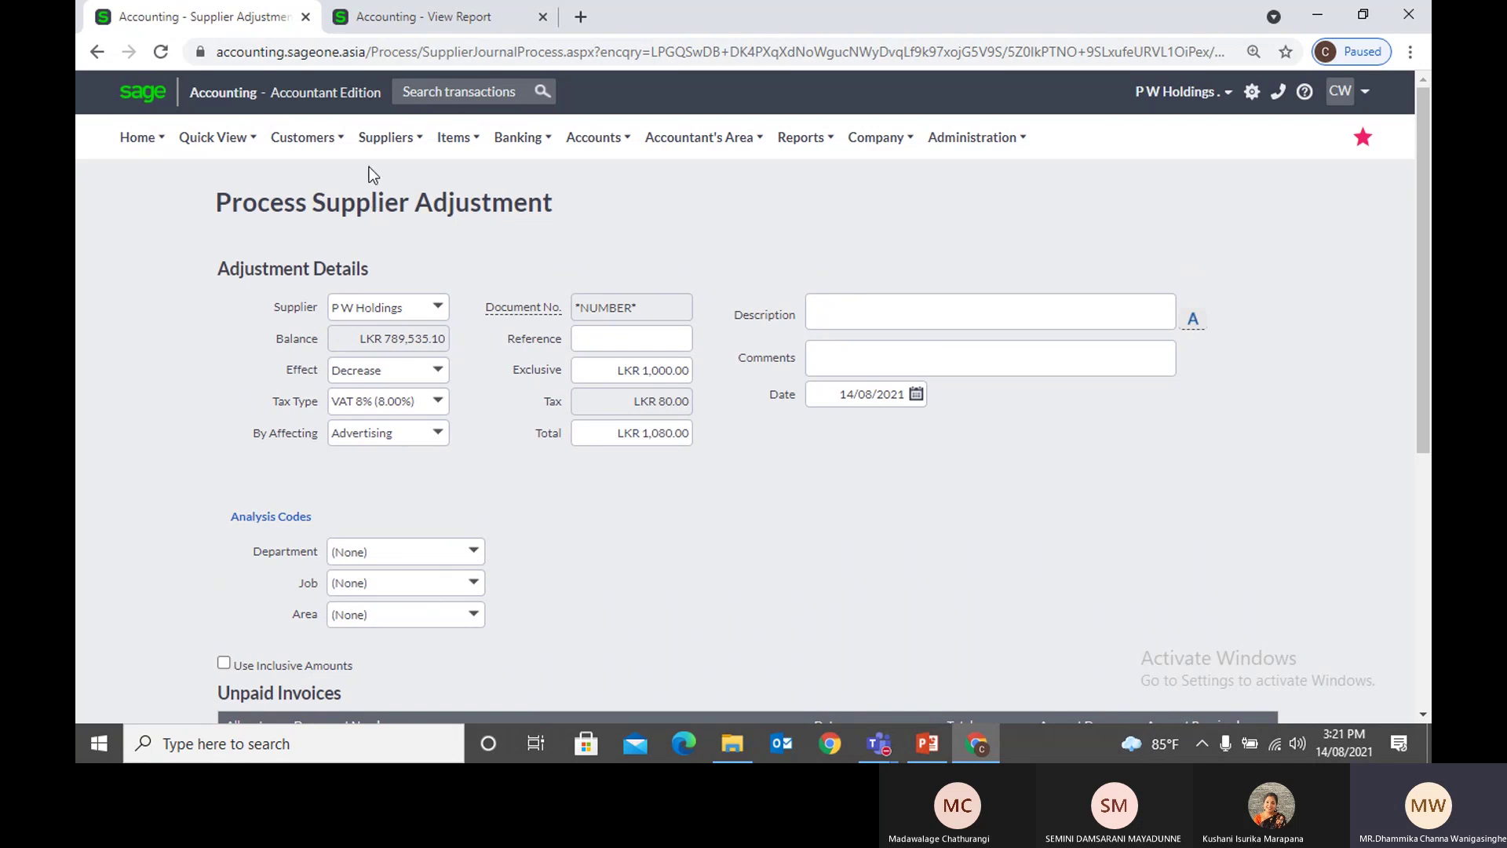
Step: Return to the supplier adjustments, start a new adjustment and view the accounts it can affect
mouse_move(377, 146)
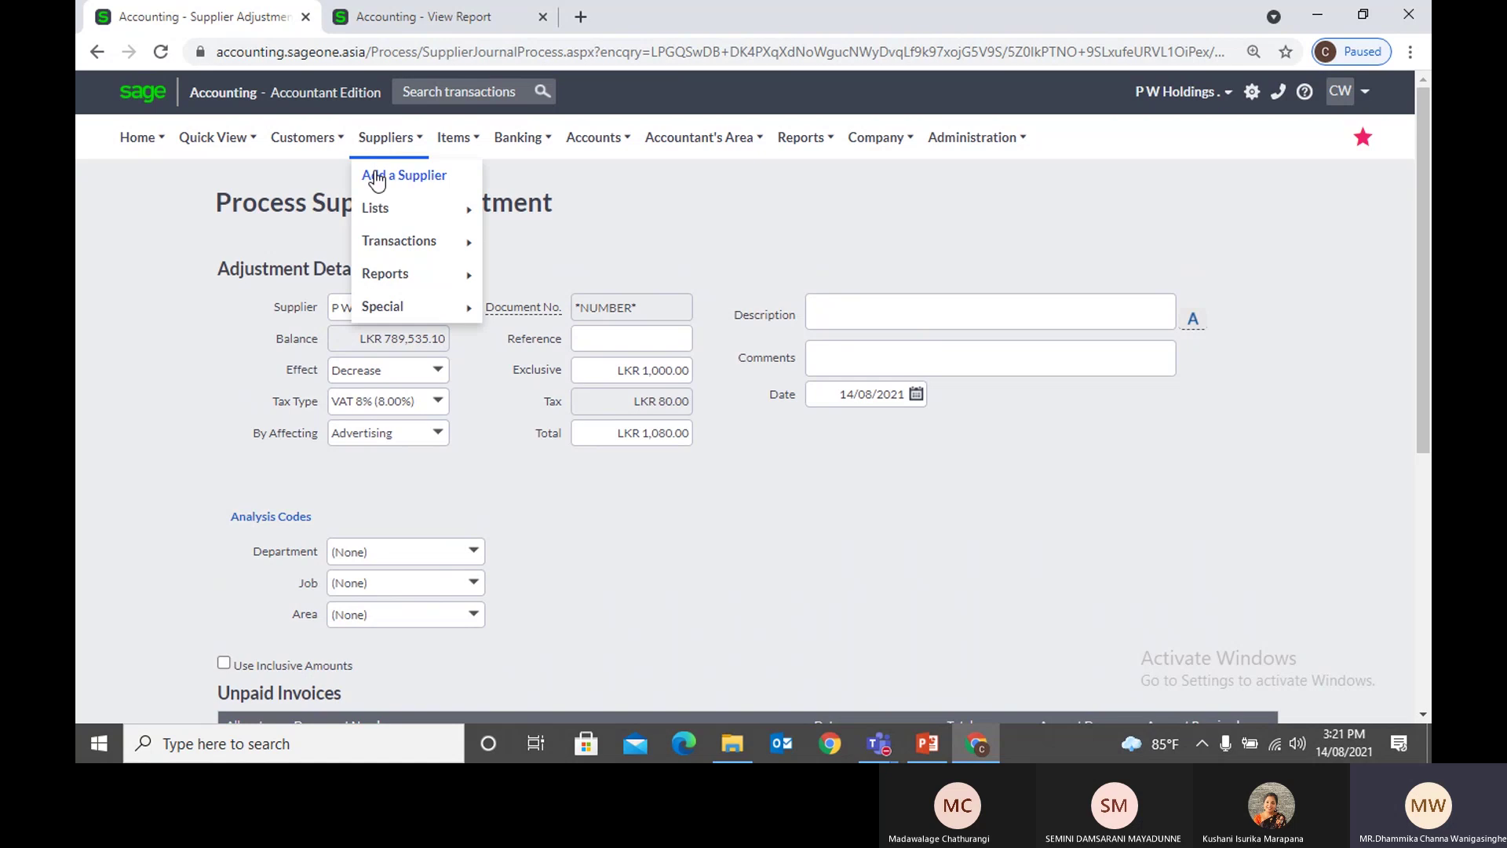
mouse_move(404, 245)
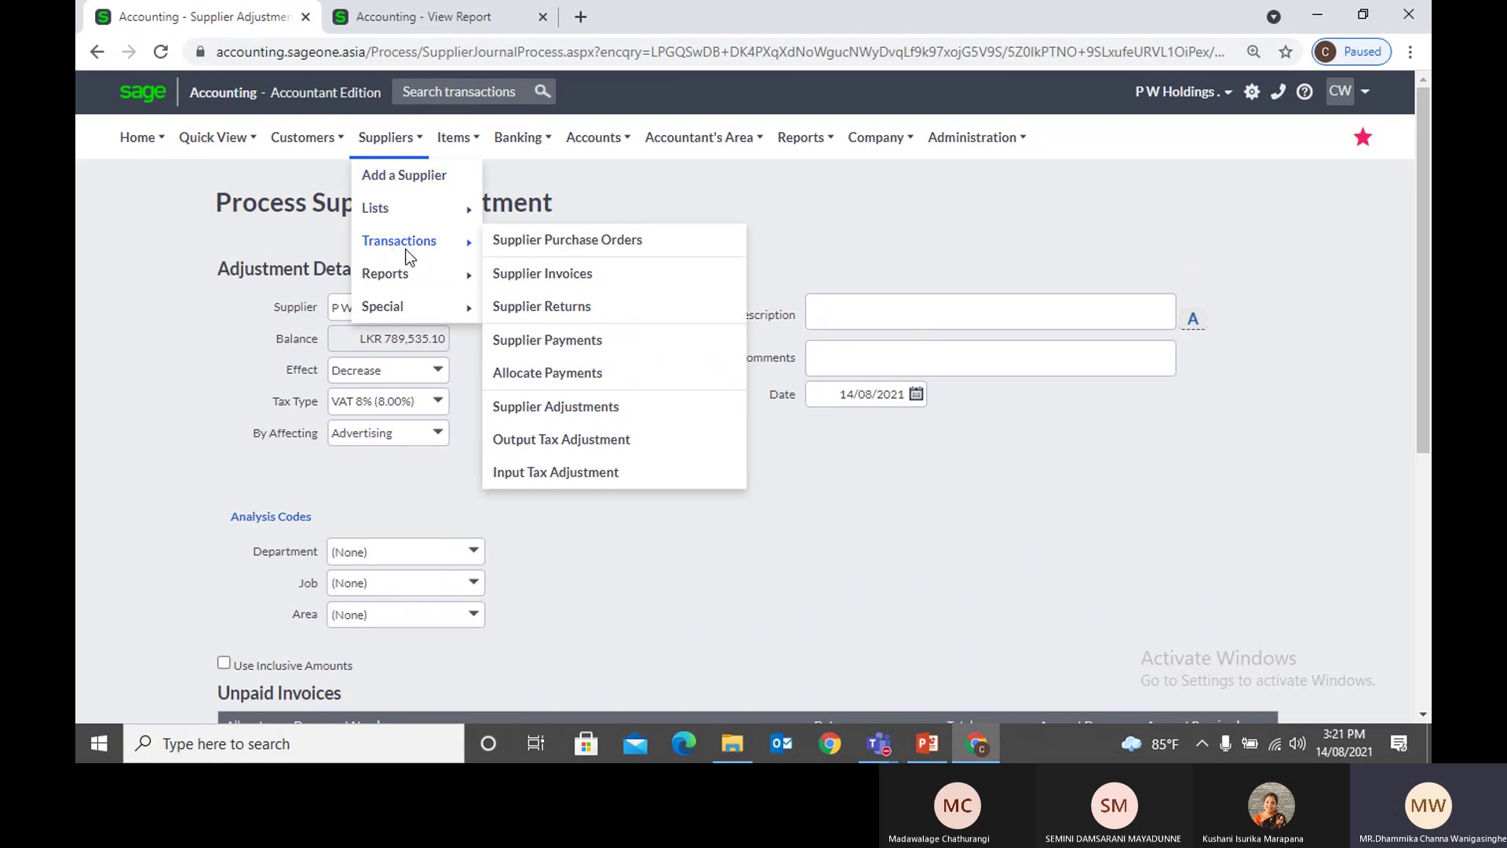
click(557, 407)
click(849, 164)
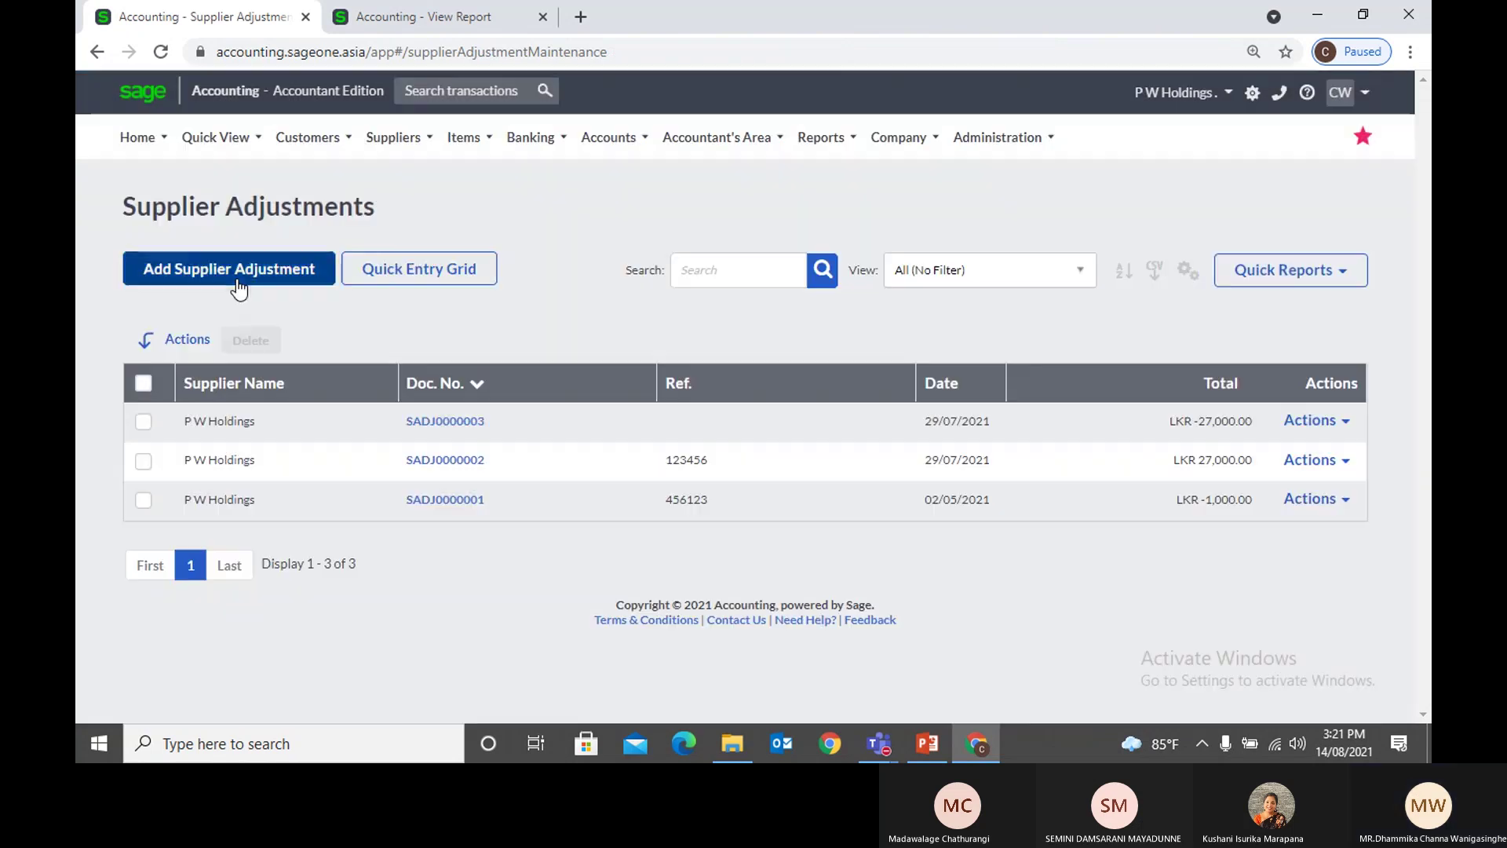
click(234, 278)
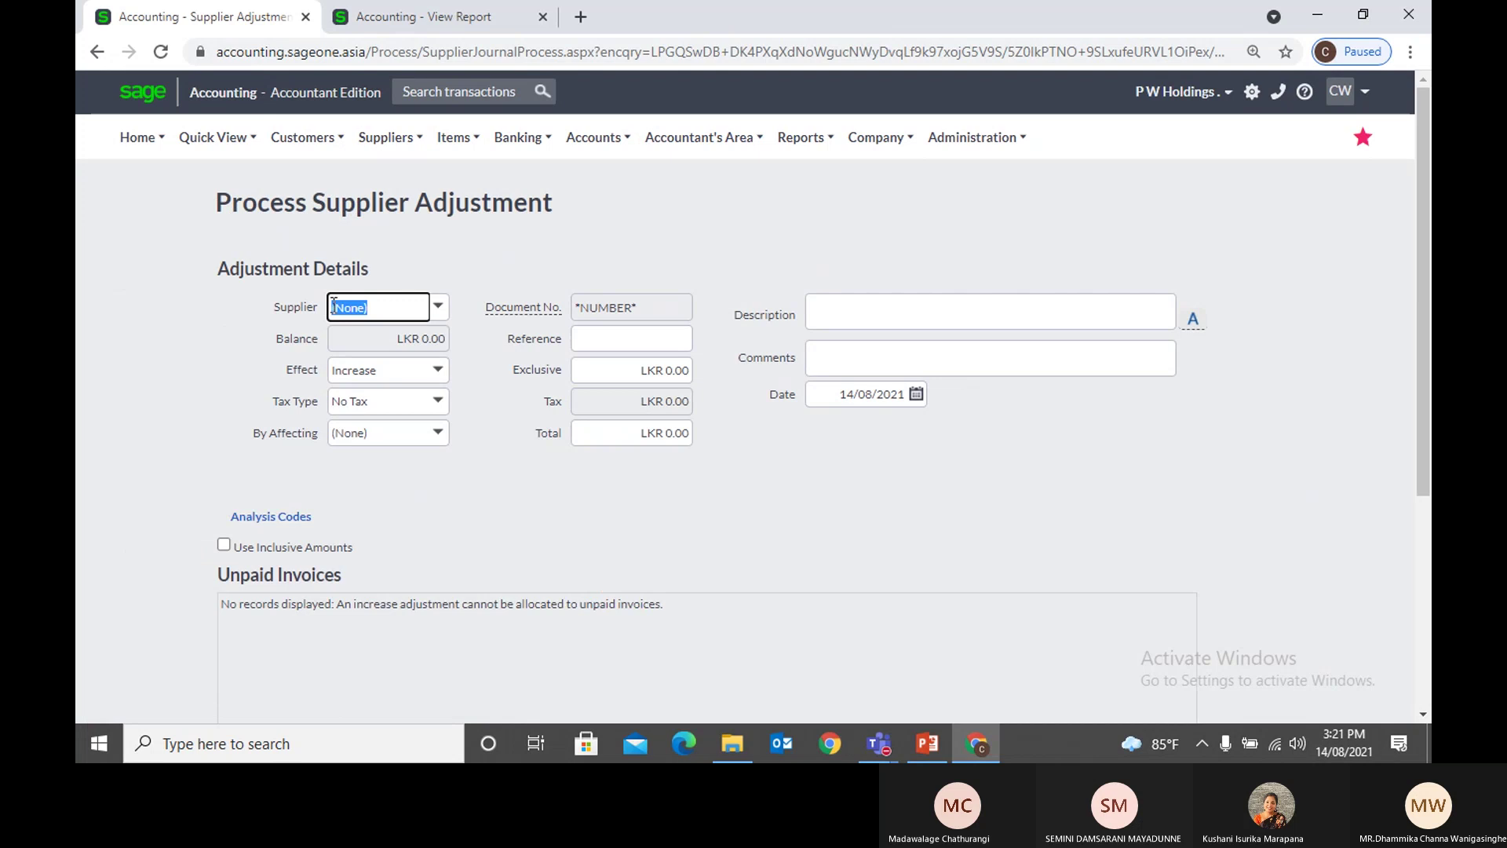
click(438, 433)
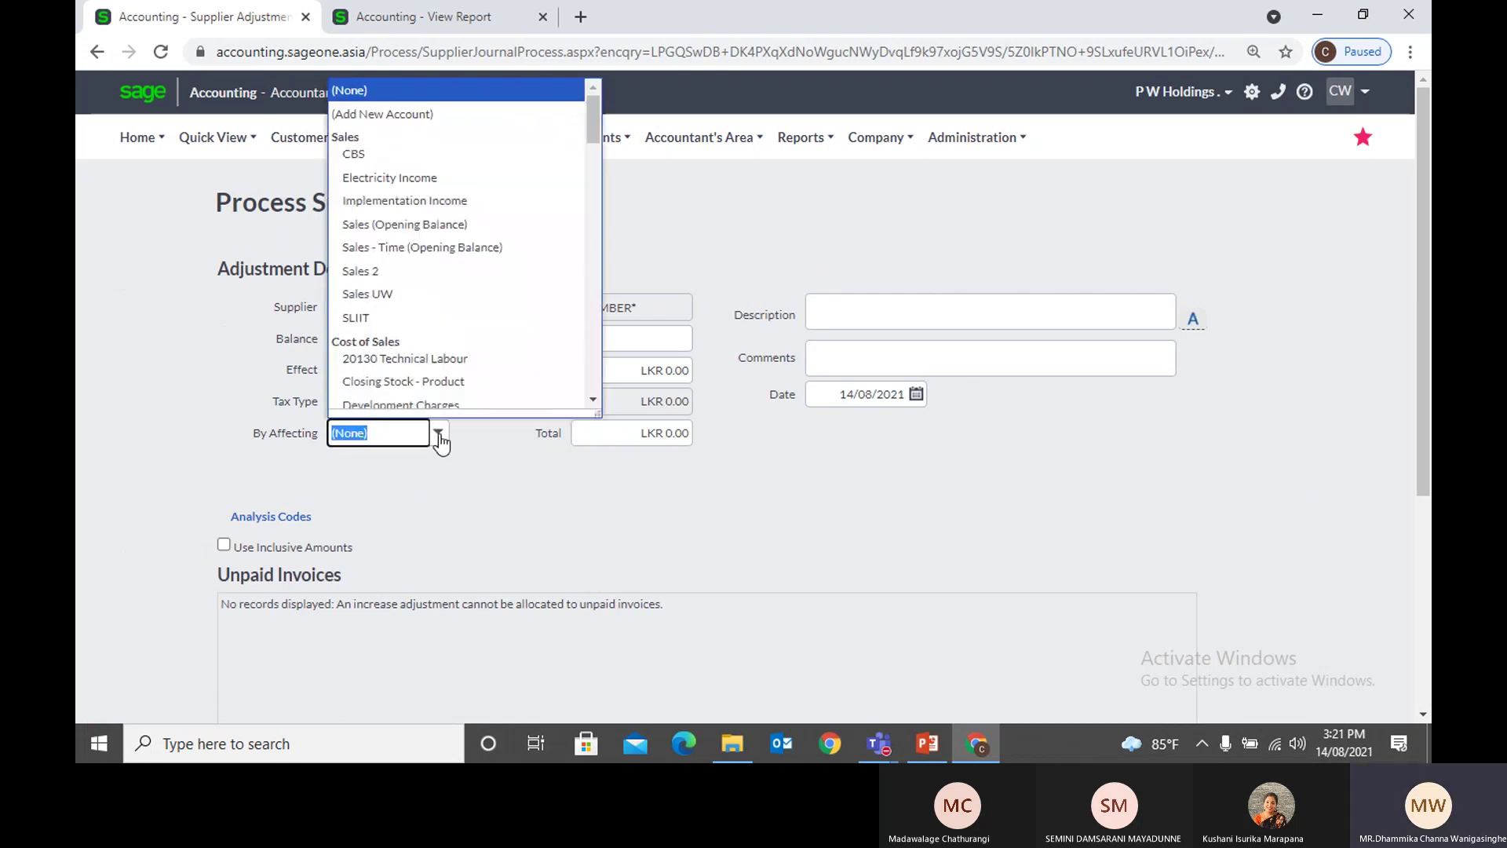
click(498, 454)
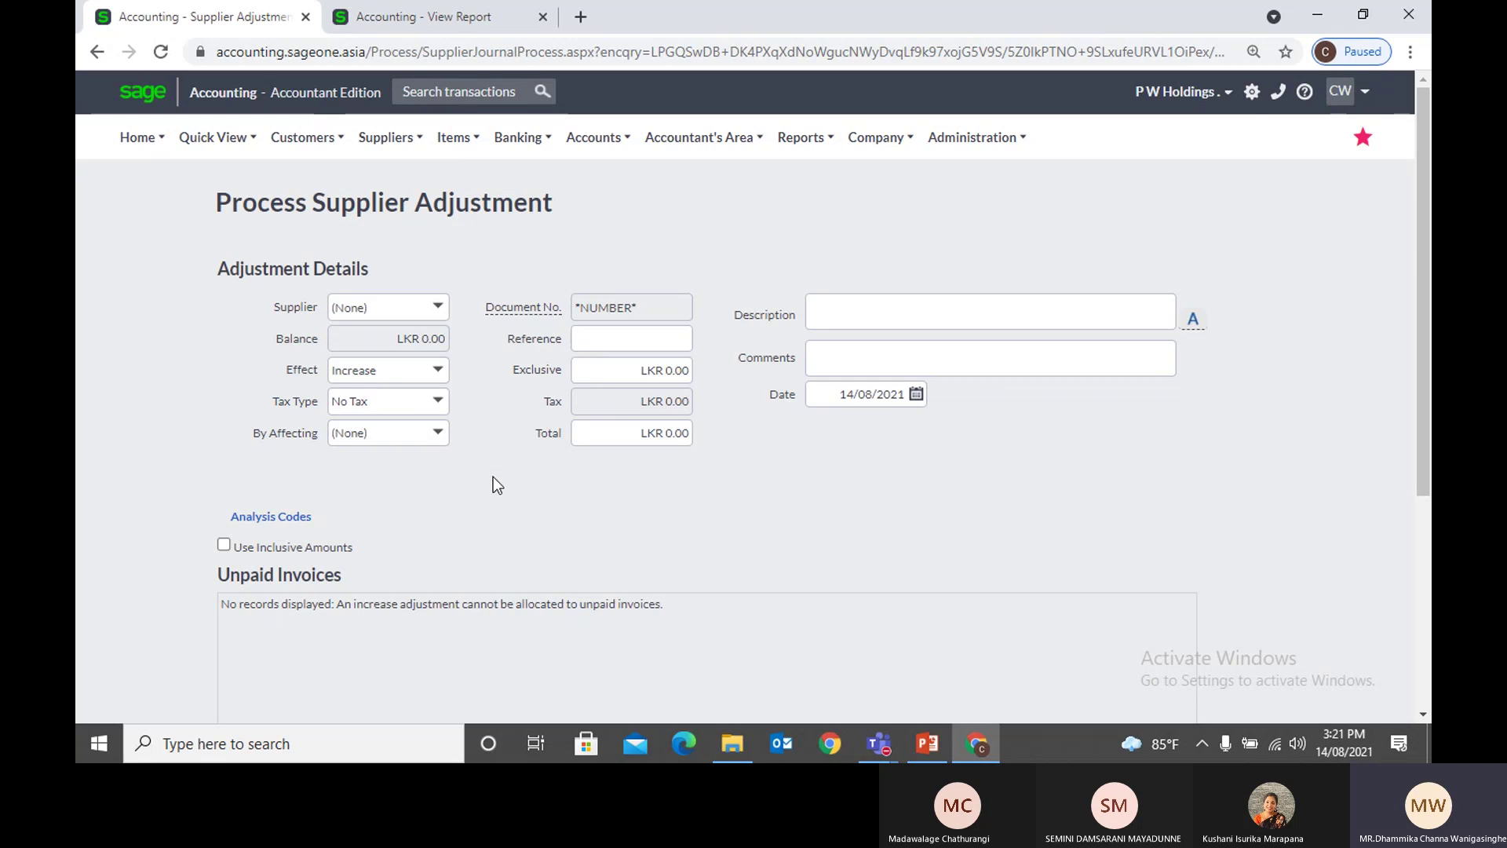
click(374, 137)
mouse_move(421, 246)
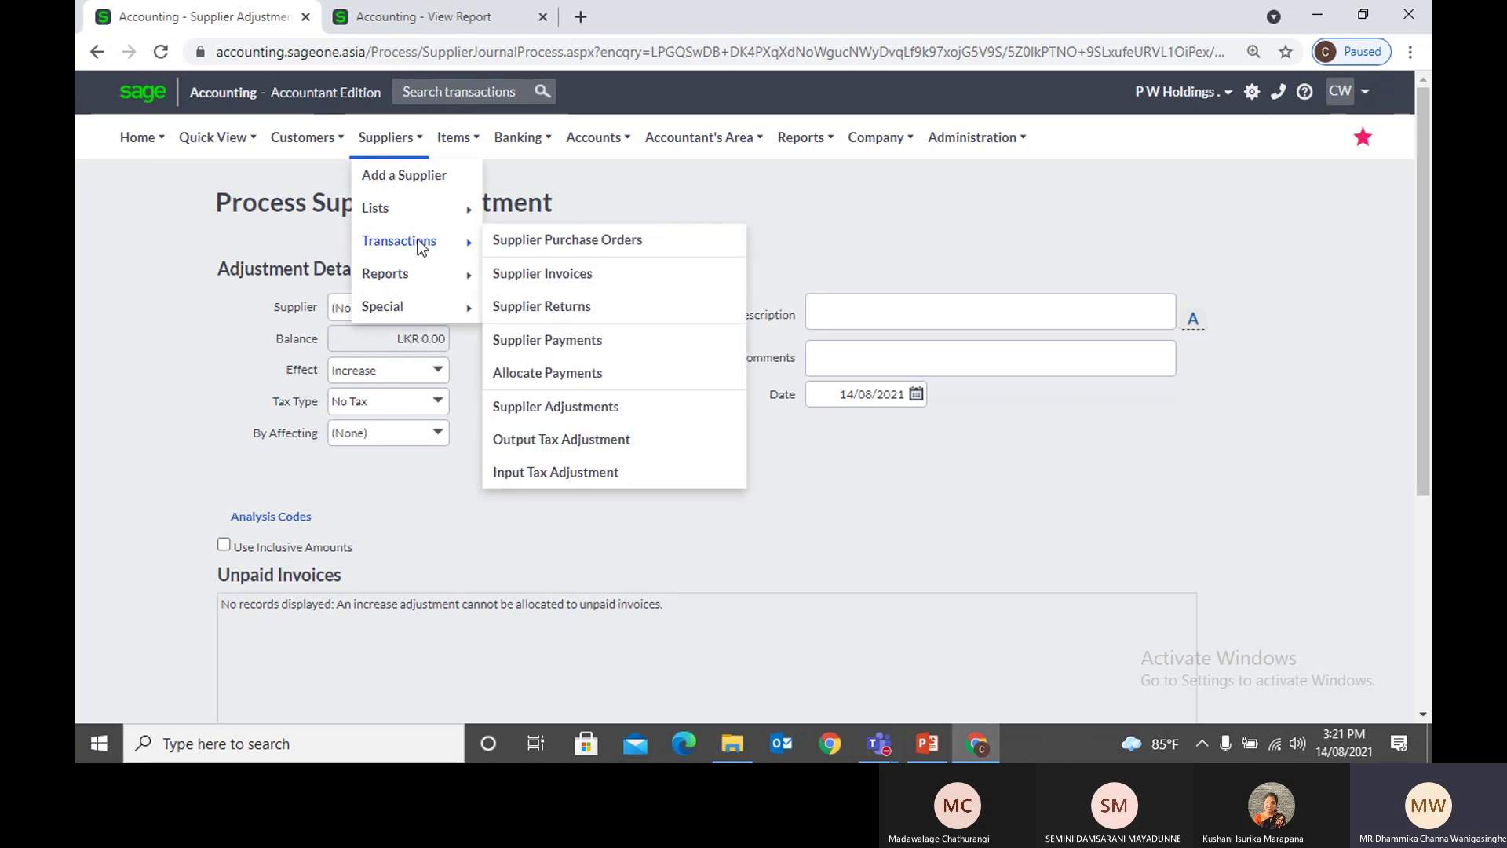
click(607, 408)
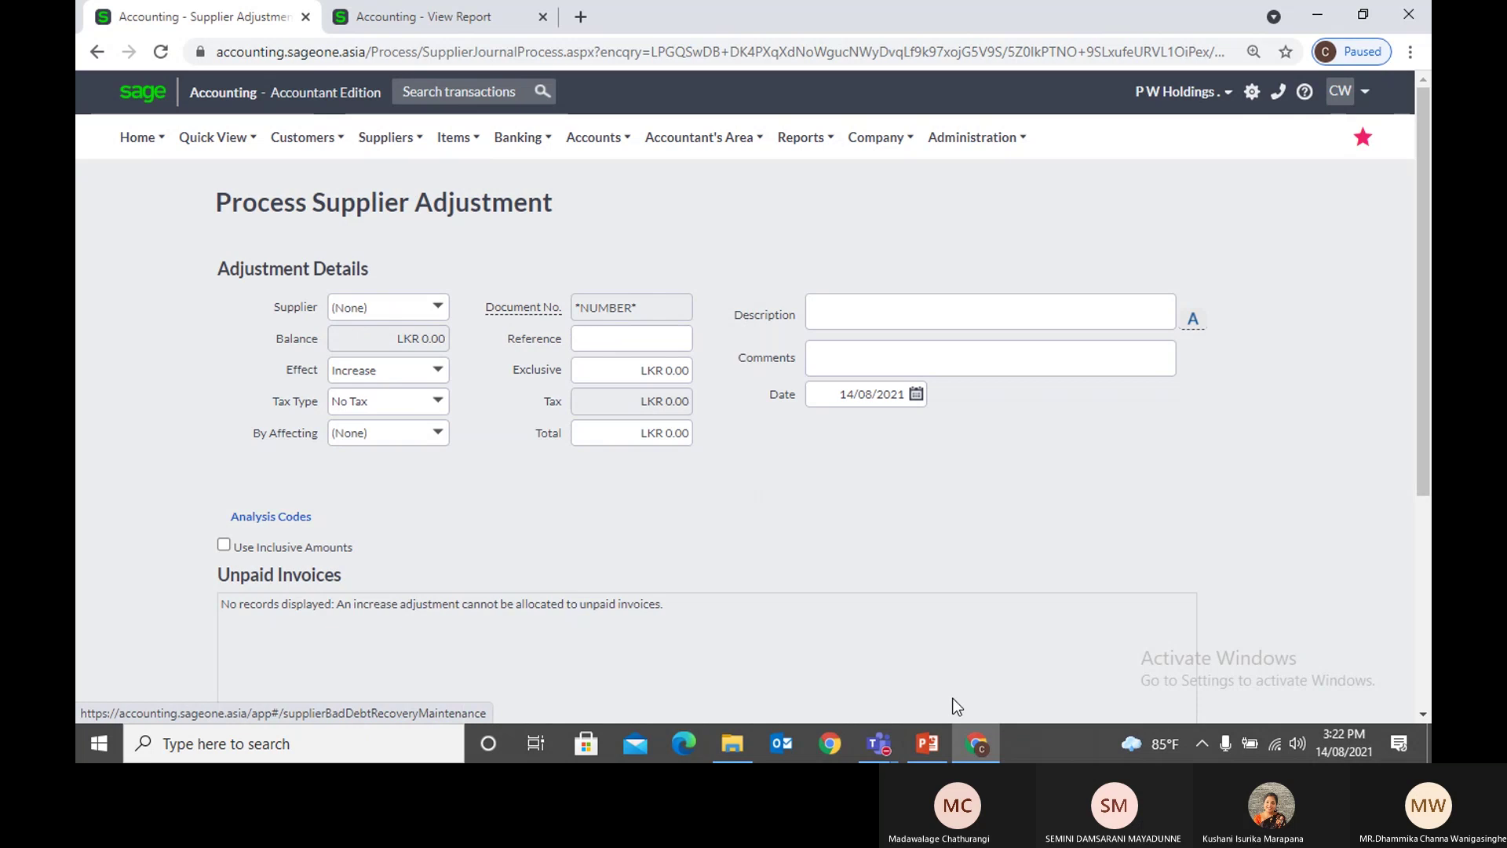
Step: Switch to the Microsoft Teams meeting window and stop sharing the screen
mouse_move(888, 736)
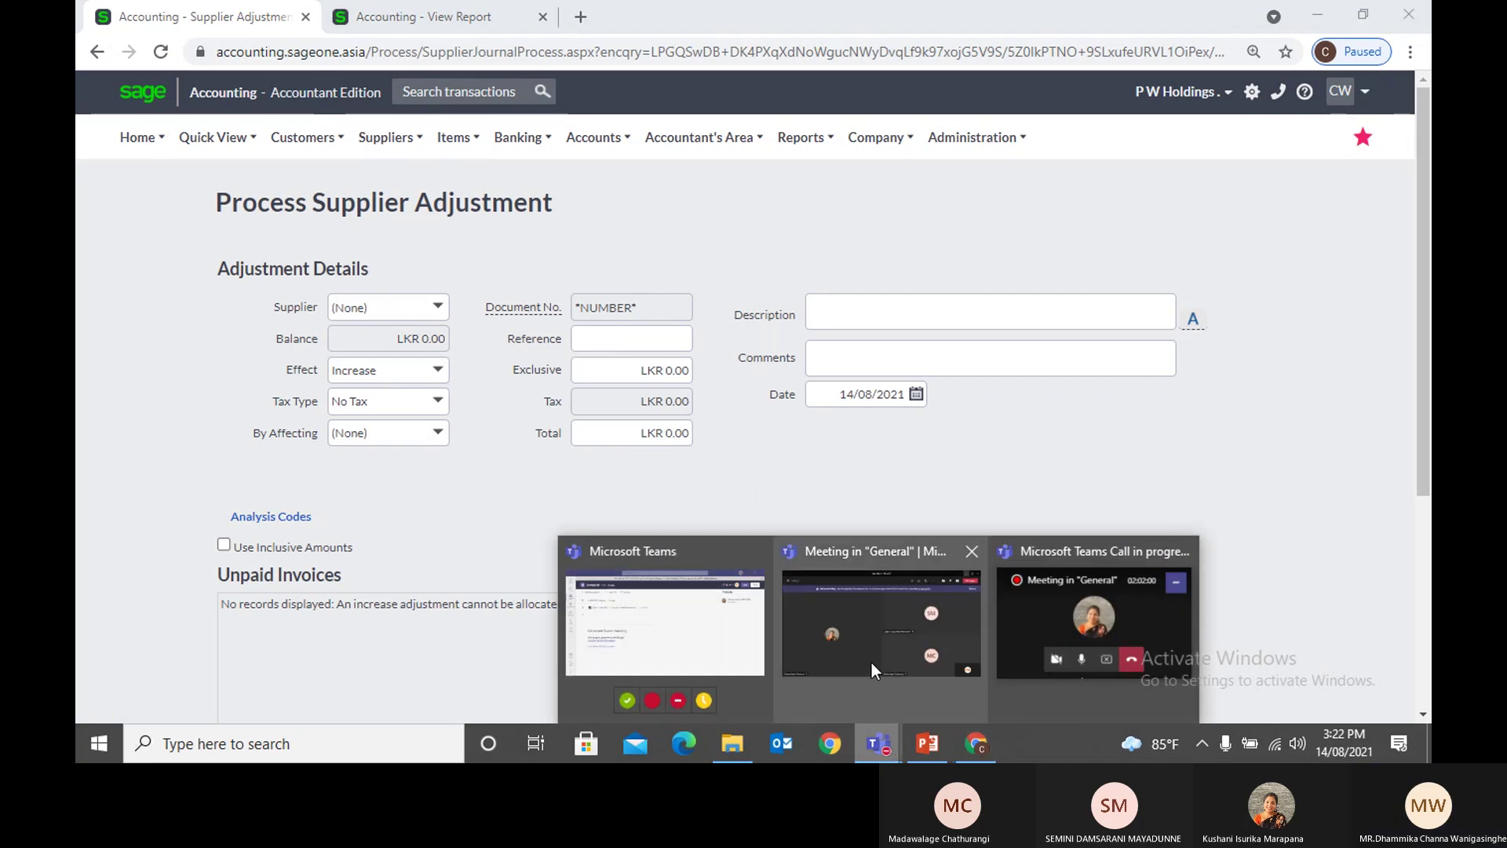
click(871, 662)
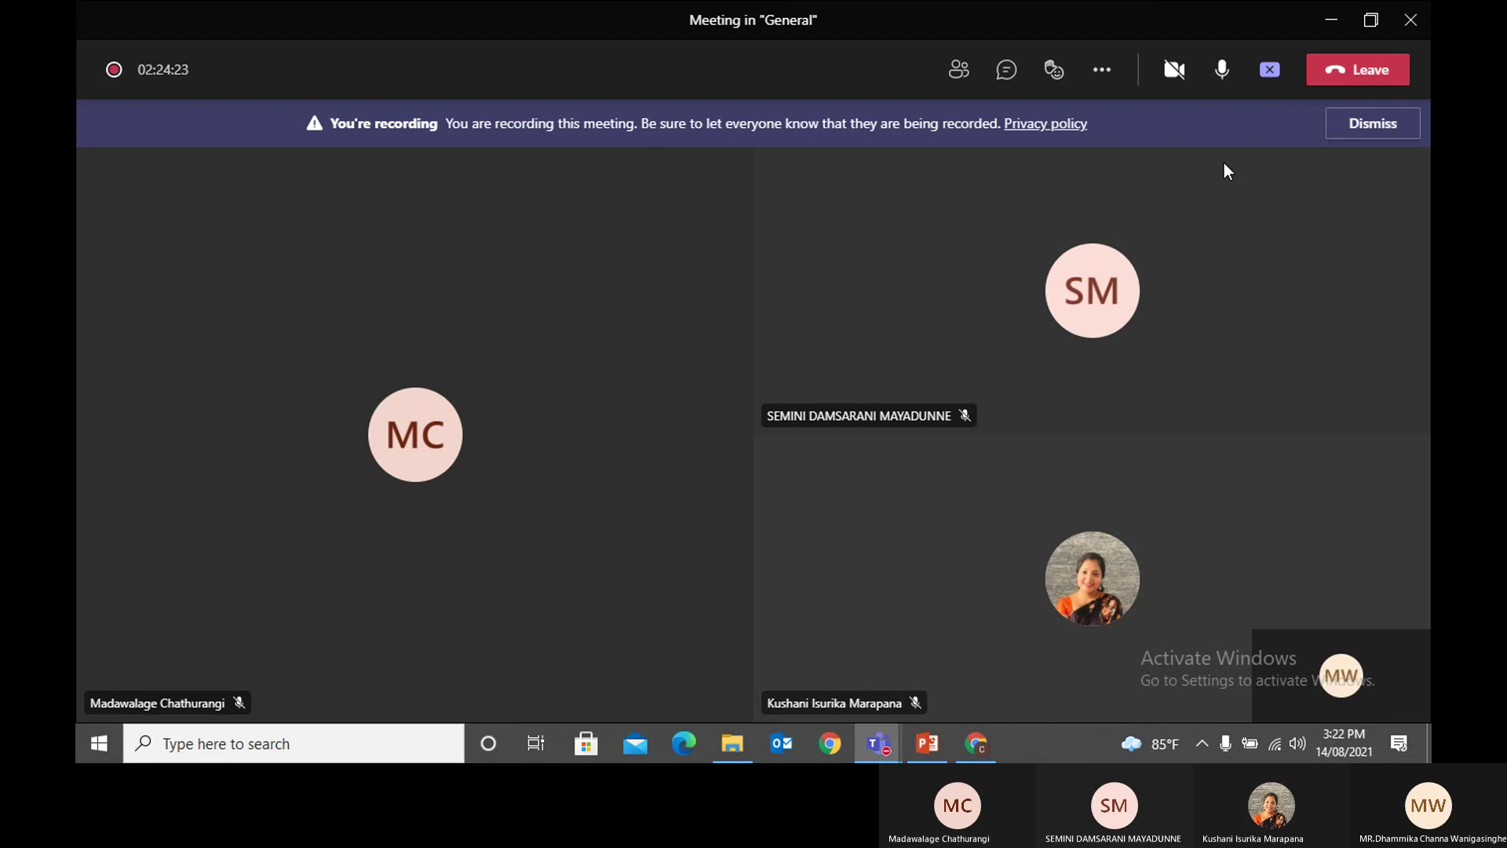
click(1273, 75)
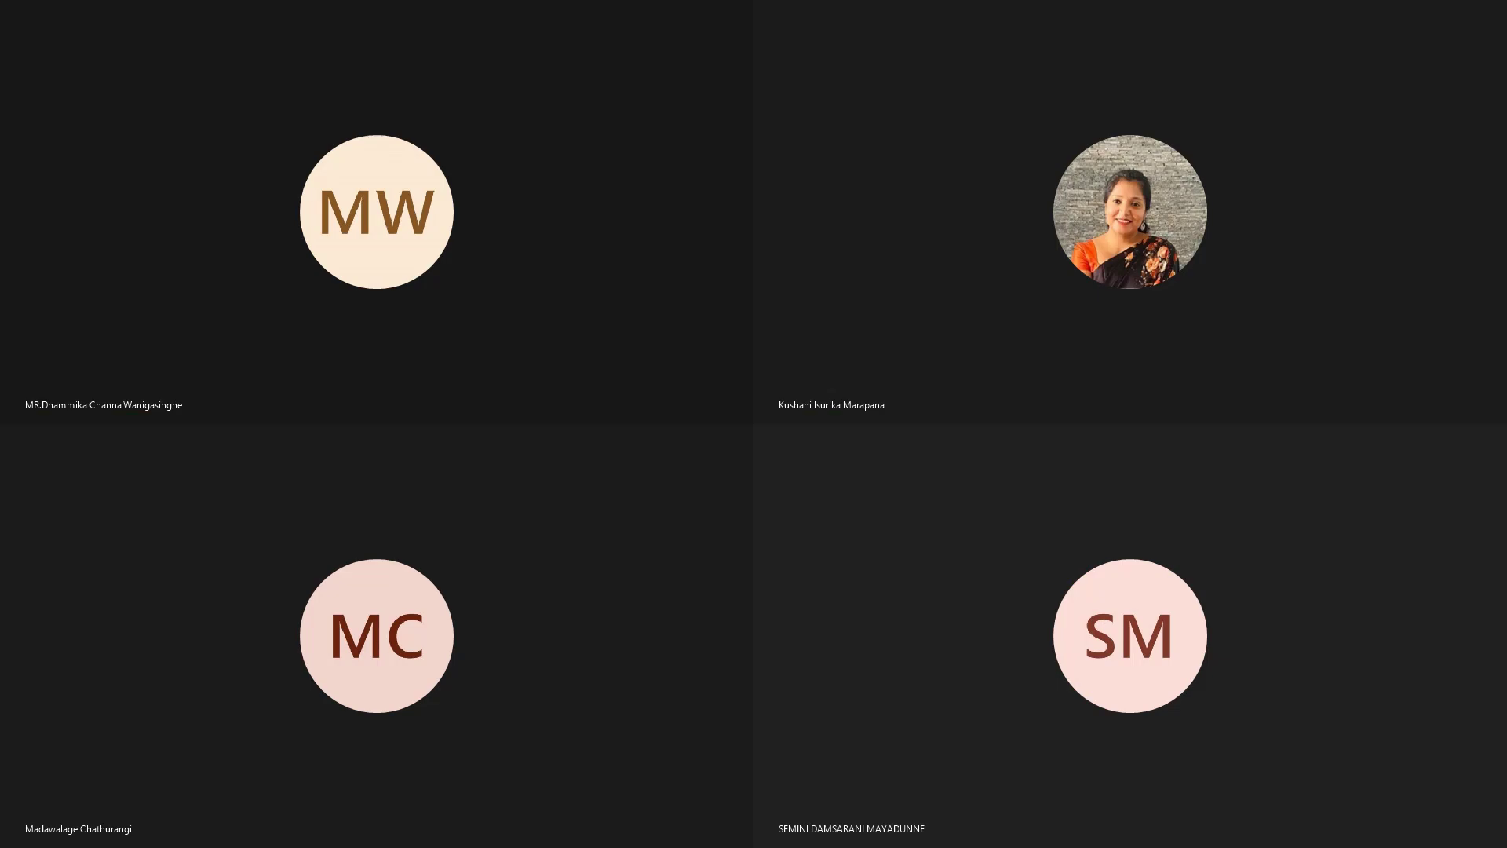
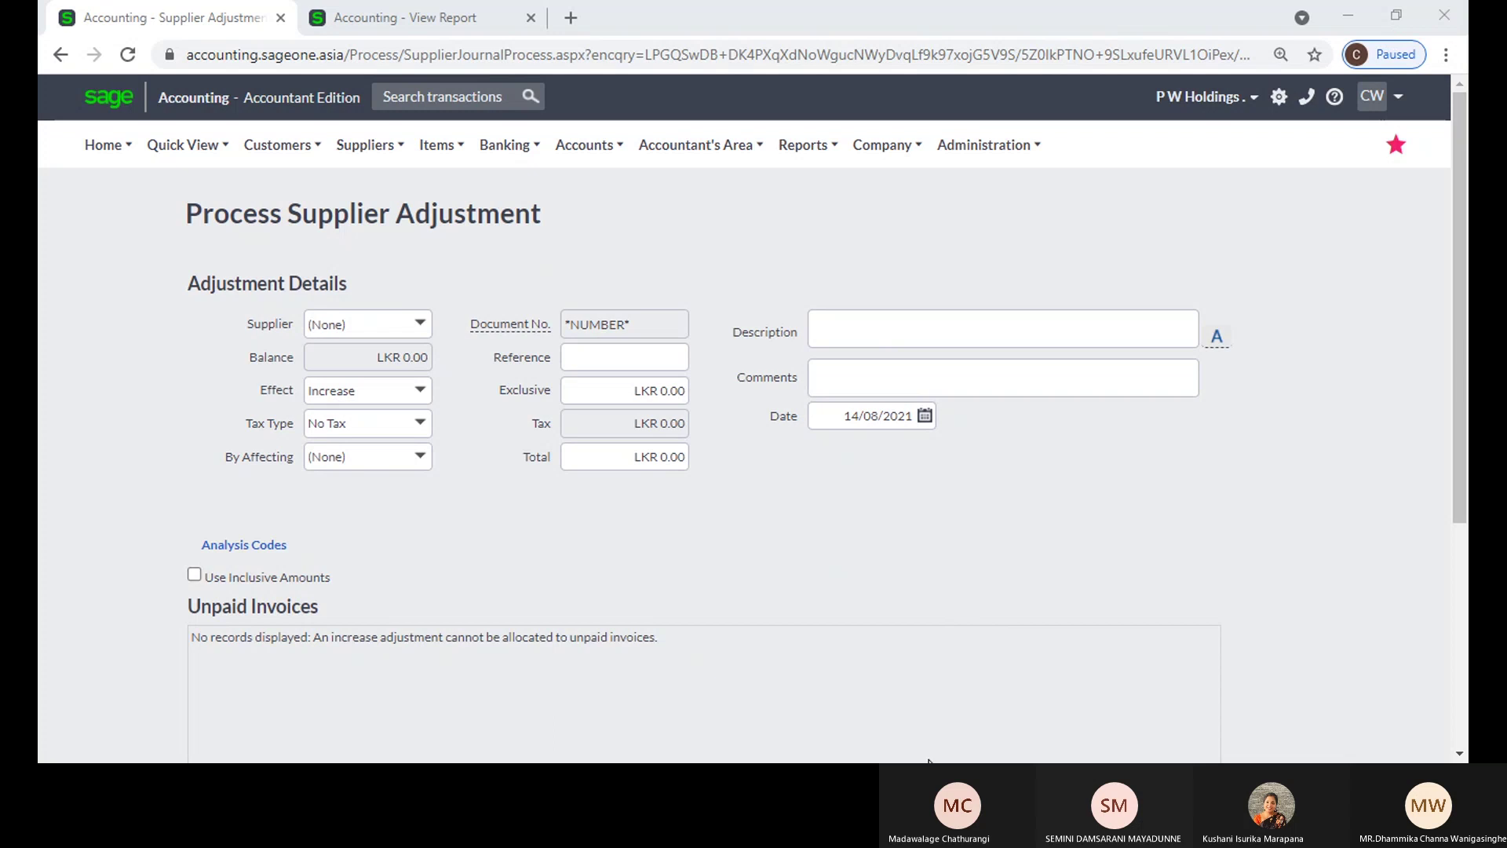
click(420, 401)
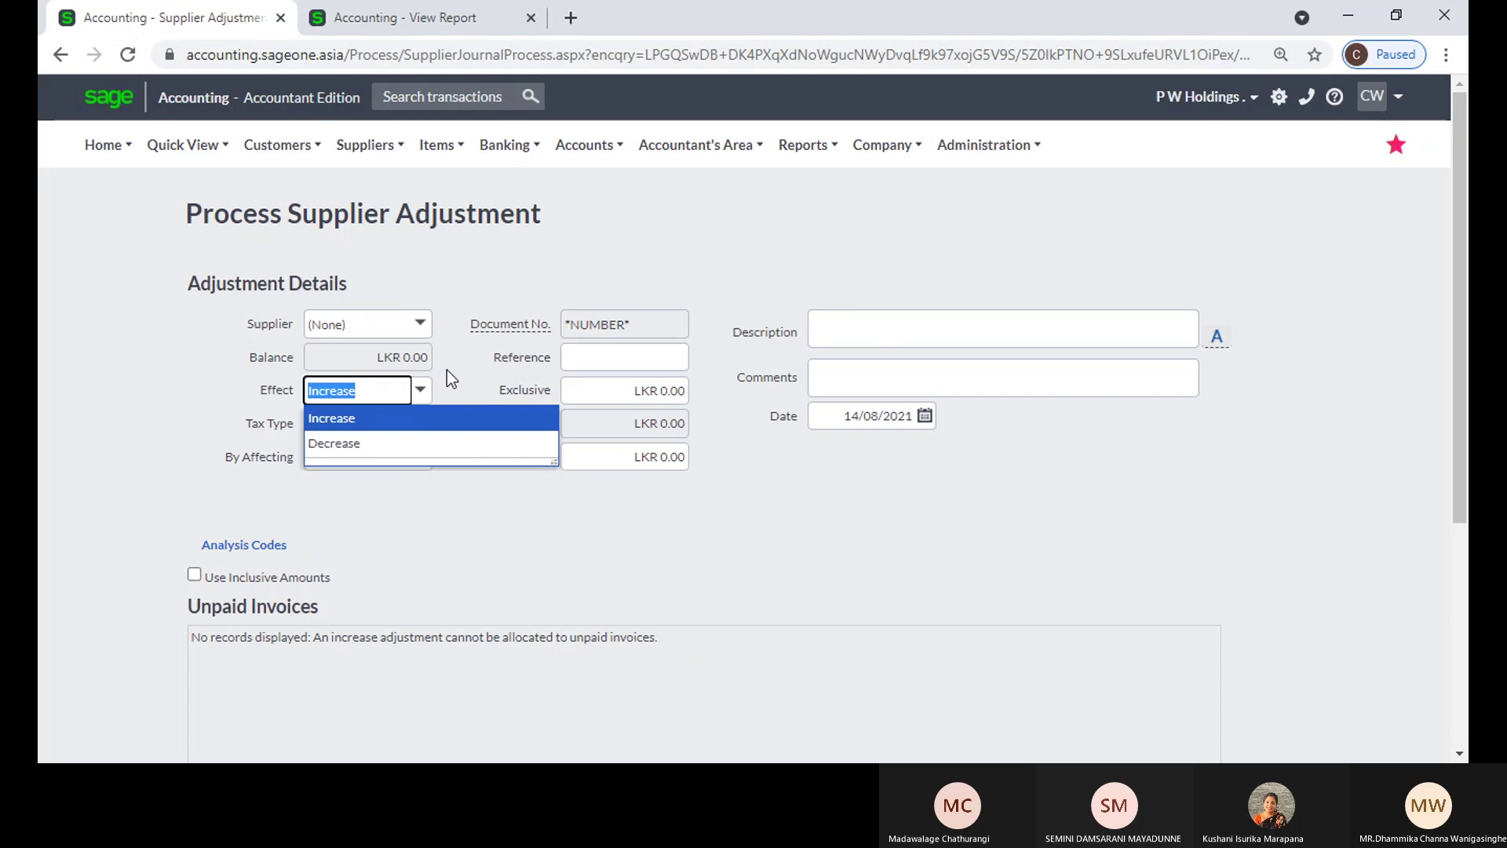
click(446, 370)
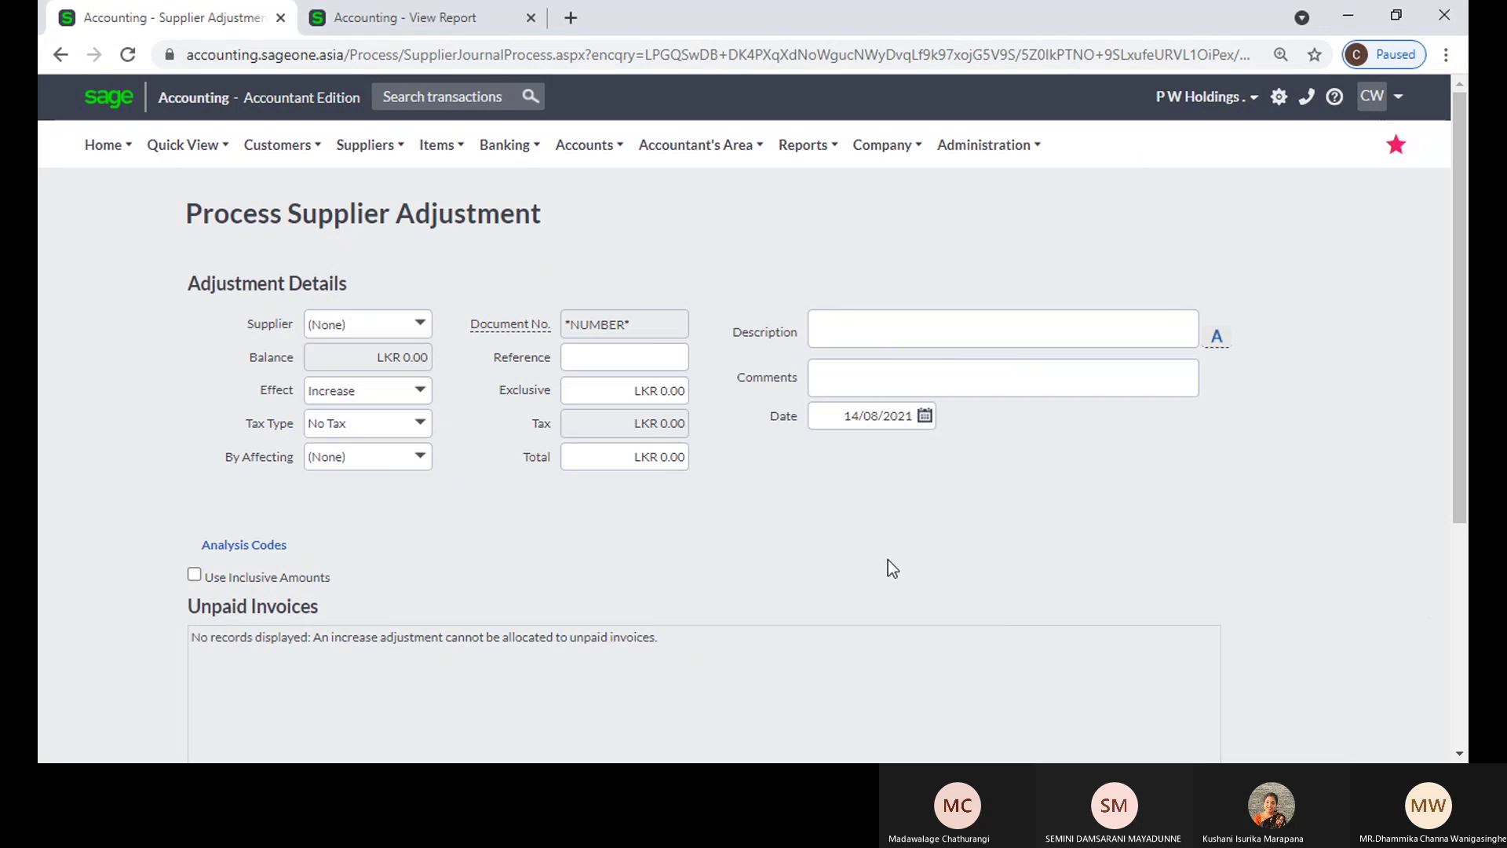
scroll(888, 561, down, 1)
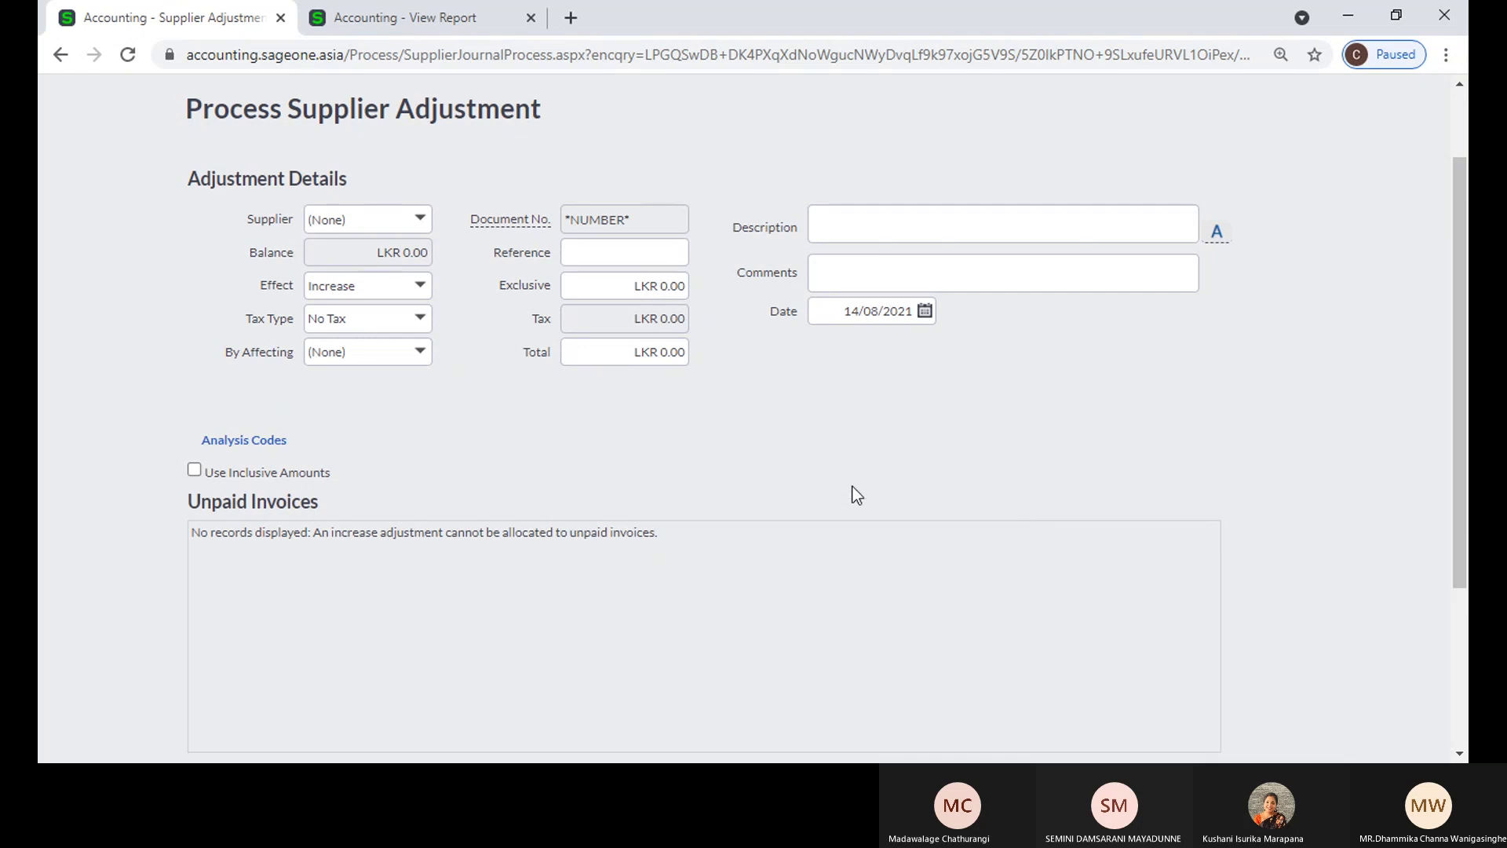
scroll(852, 491, up, 2)
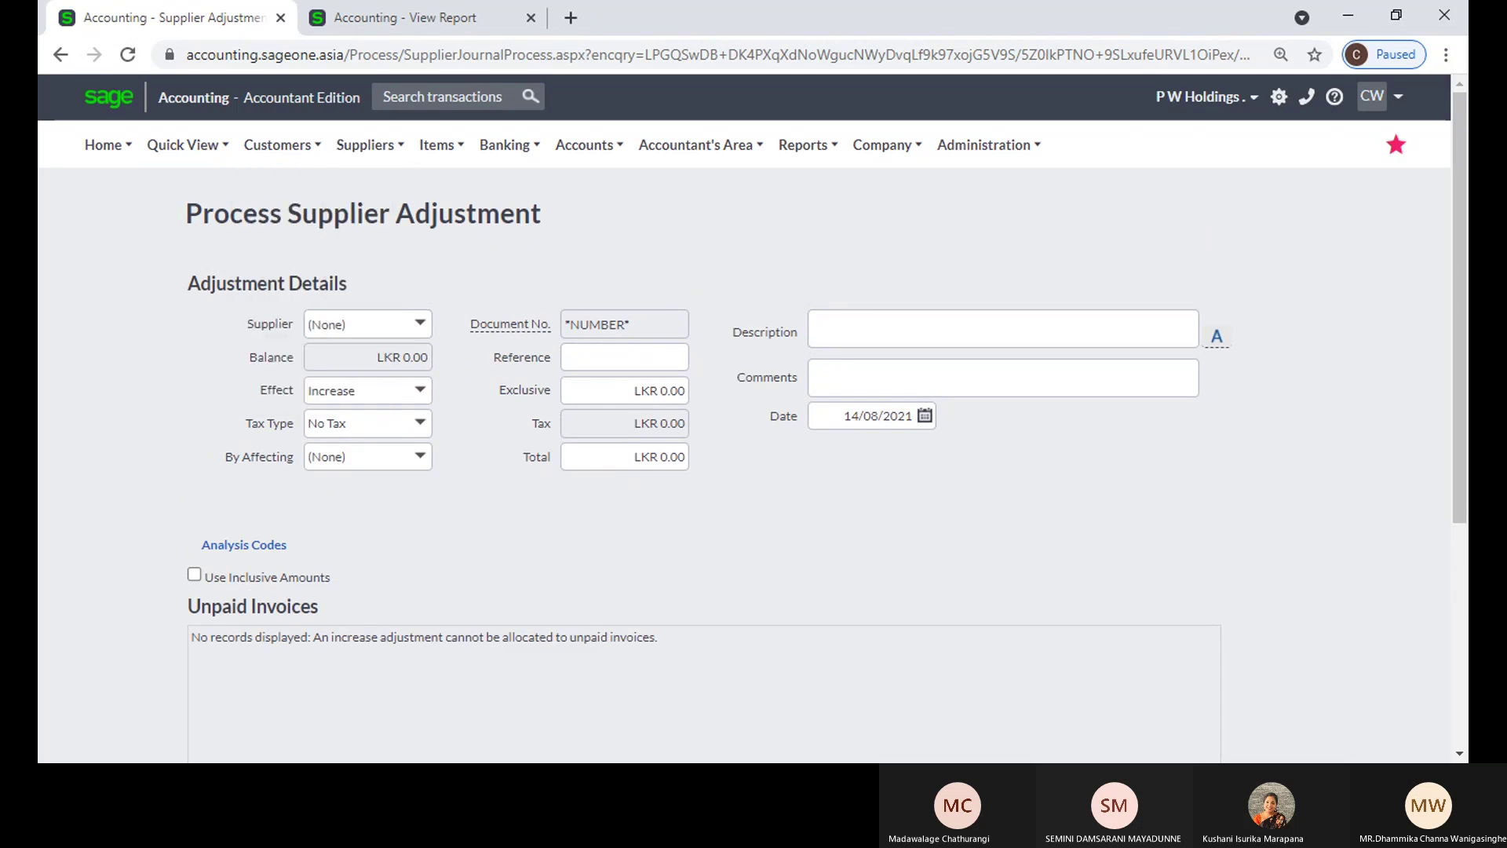
click(1447, 605)
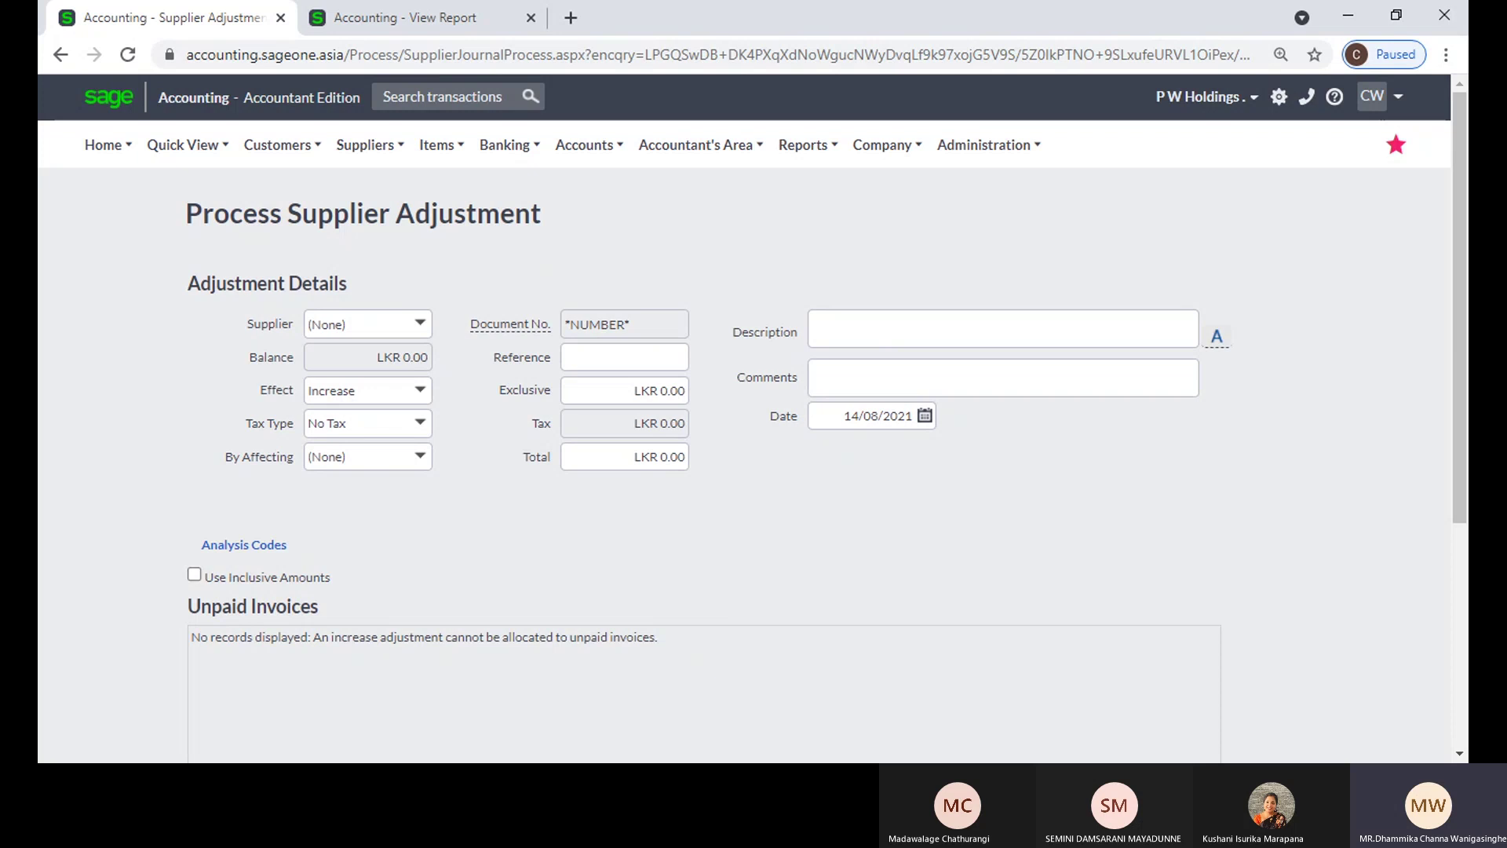
Step: Go to the suppliers' output tax adjustments and start a new output tax adjustment
click(365, 144)
mouse_move(370, 262)
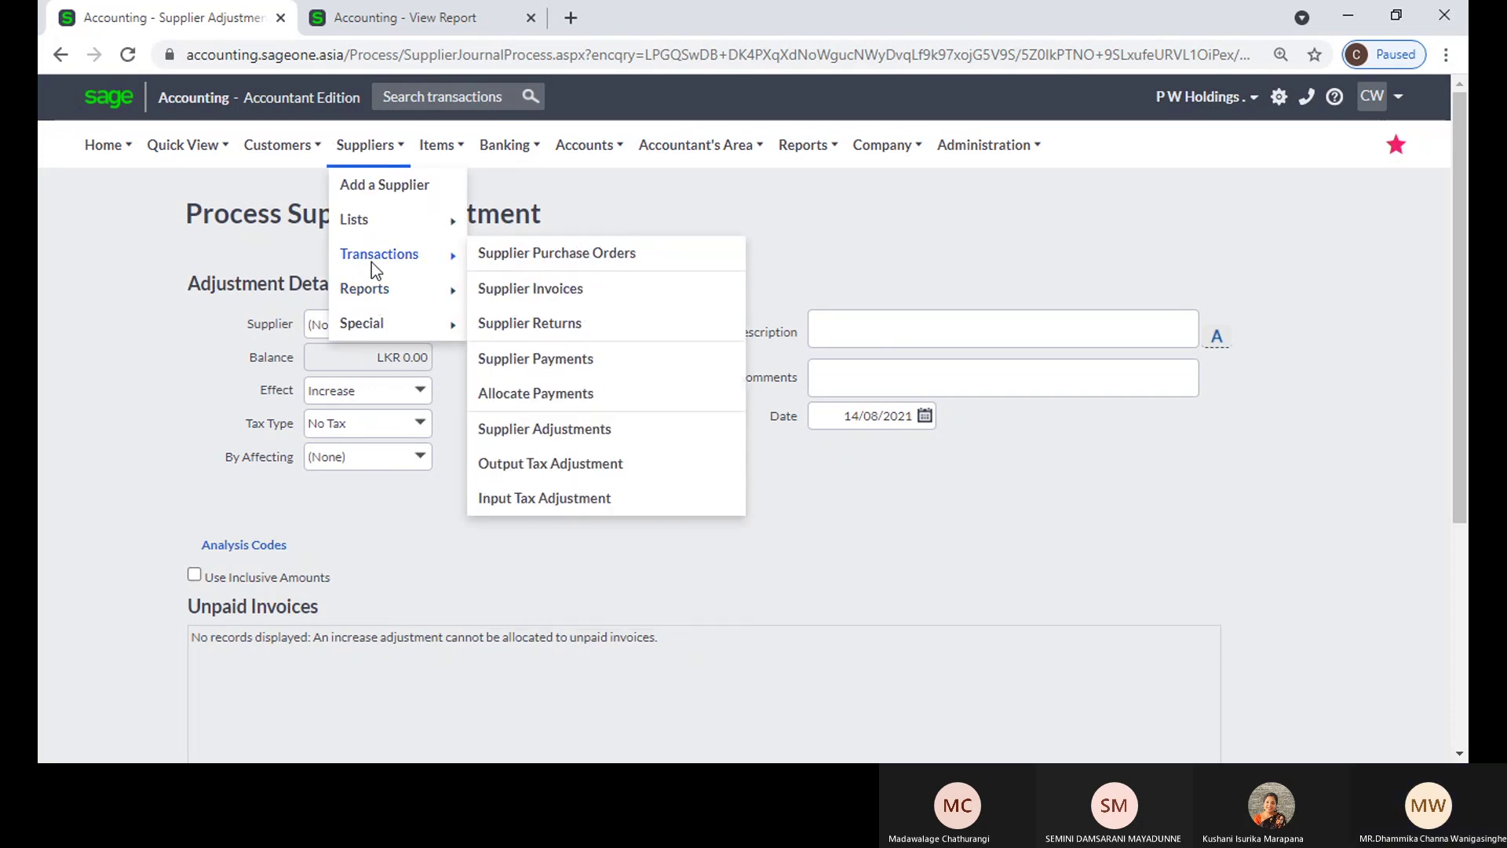
click(609, 475)
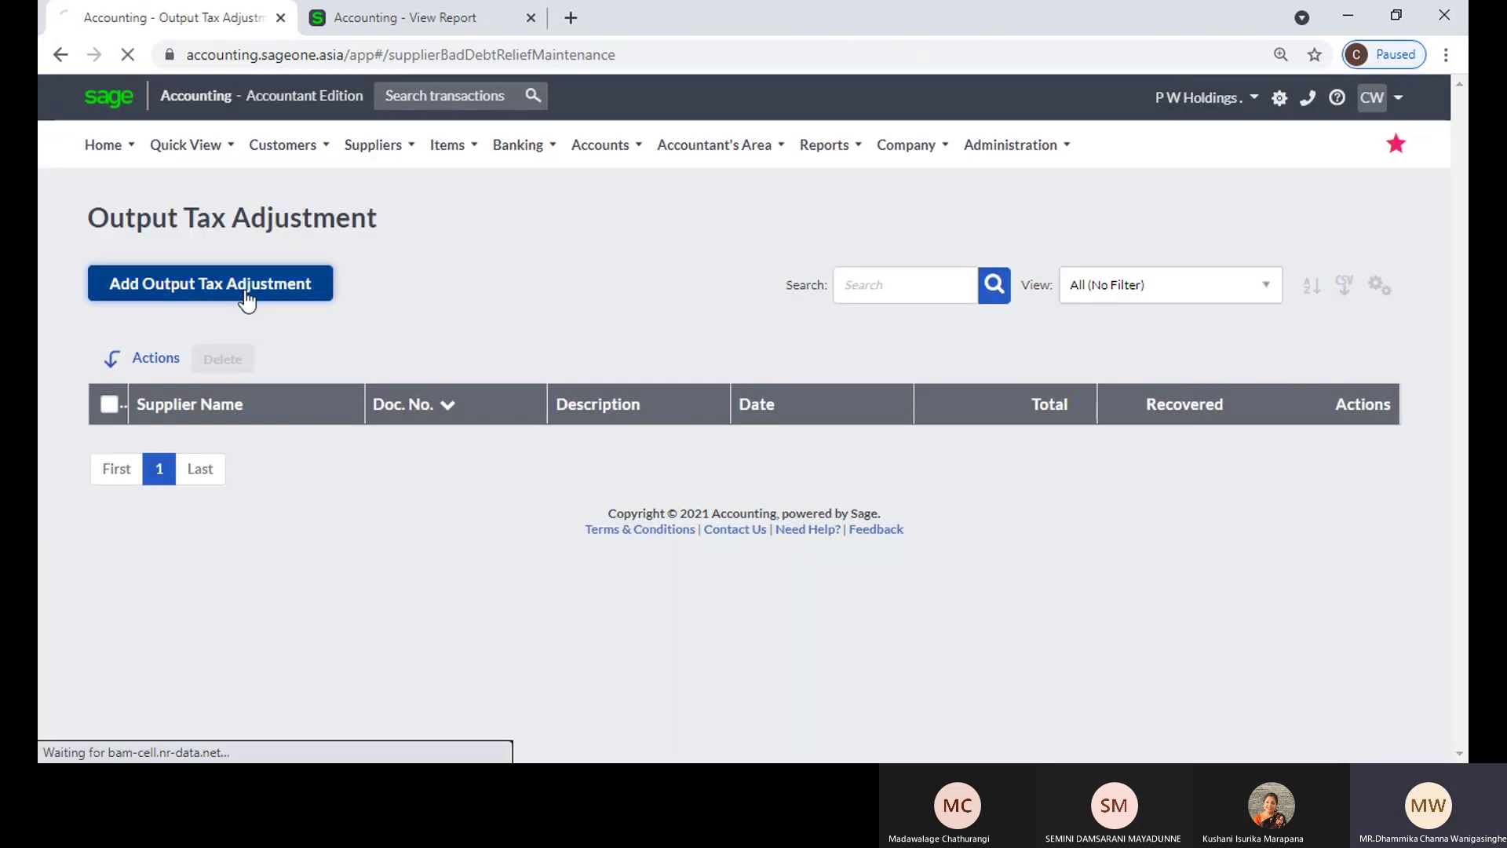
click(247, 296)
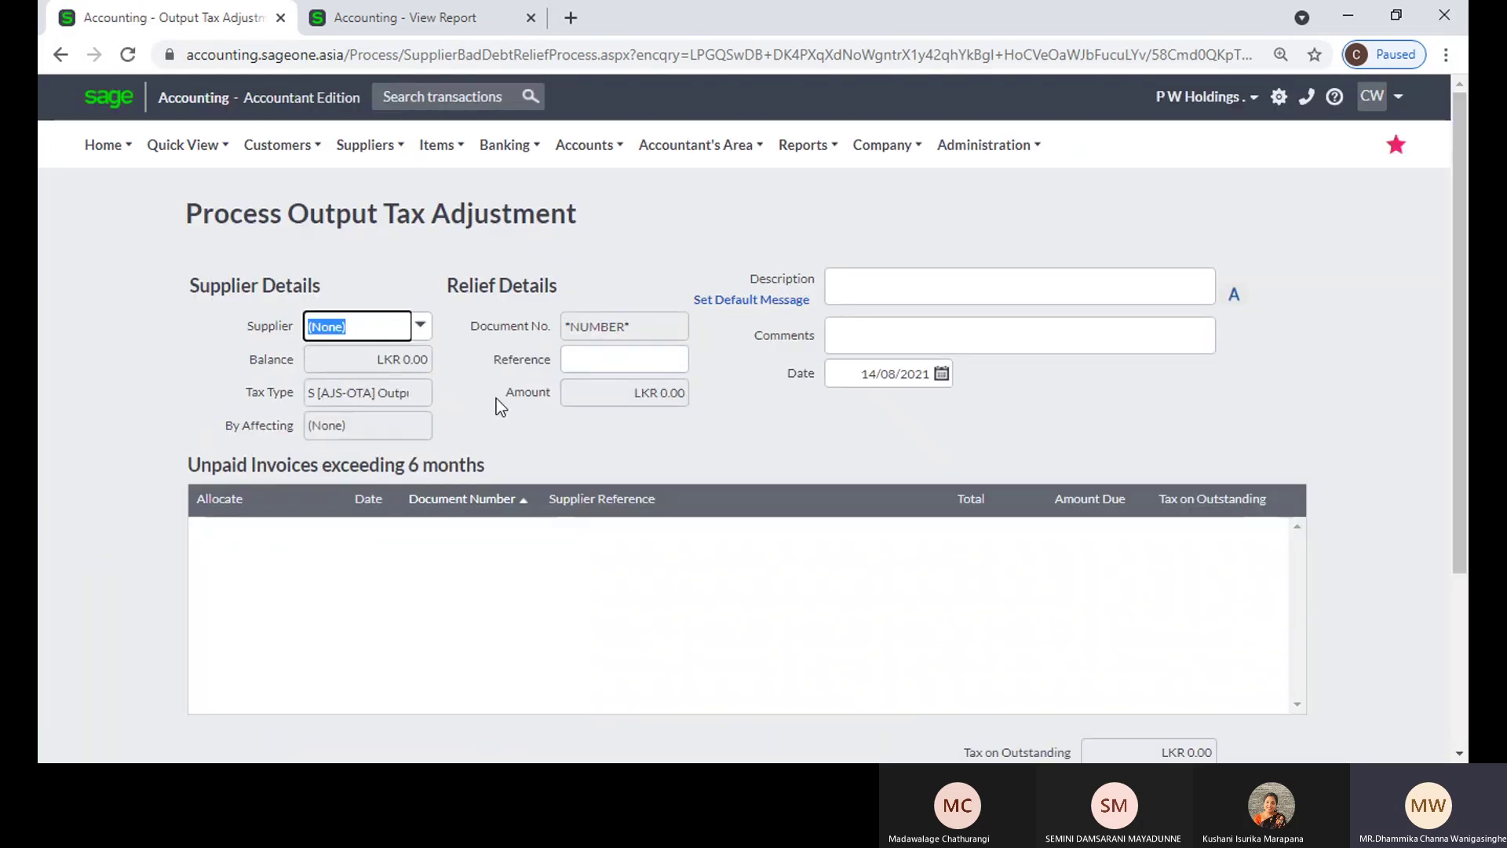
Step: Go to the suppliers' input tax adjustments and start a new input tax adjustment for the supplier Aayurmed
click(422, 325)
click(409, 279)
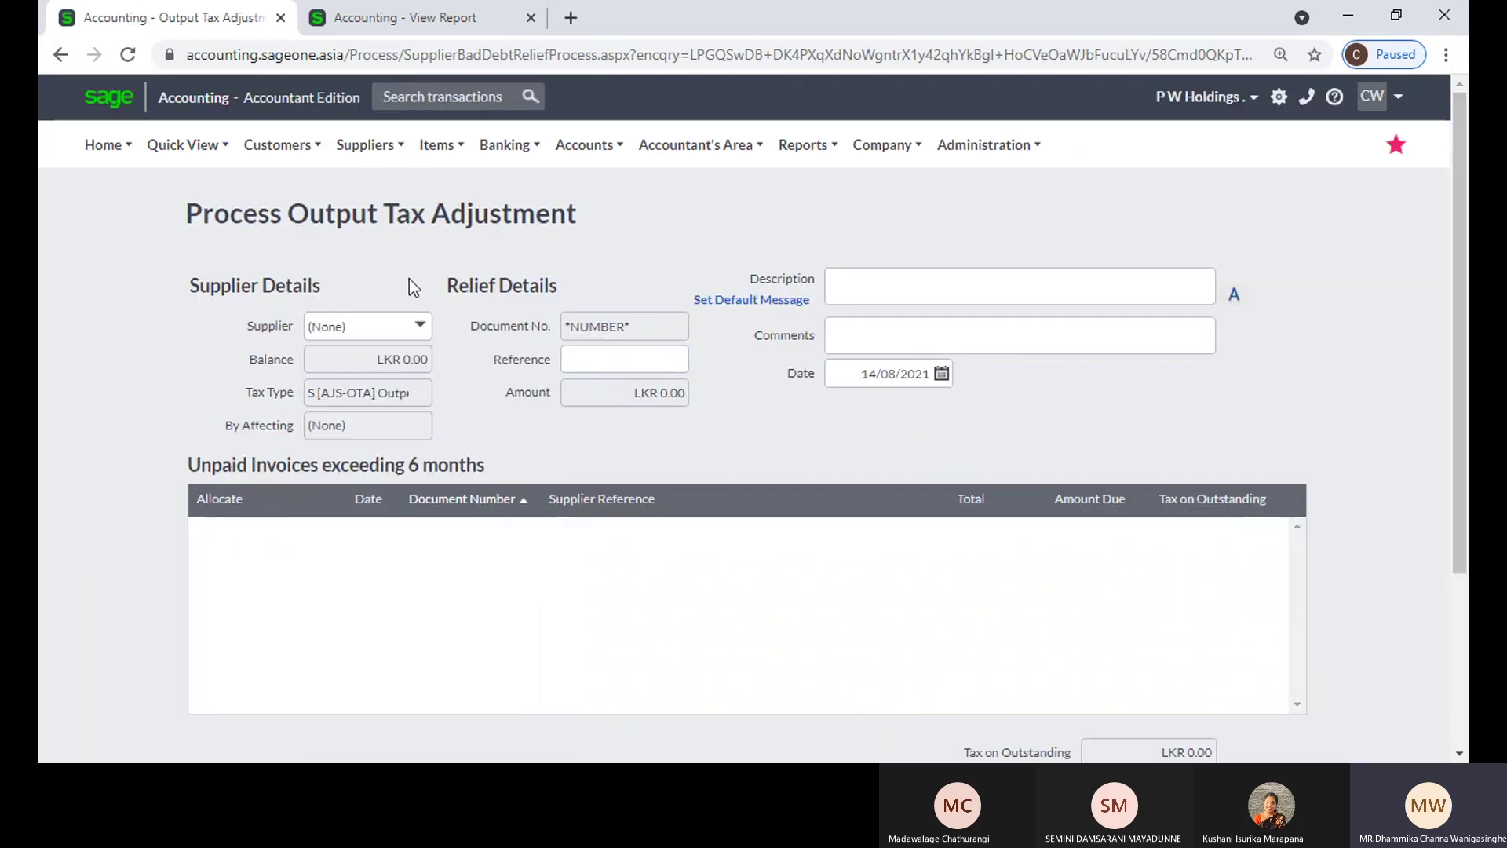
click(383, 154)
mouse_move(401, 294)
mouse_move(458, 262)
click(570, 497)
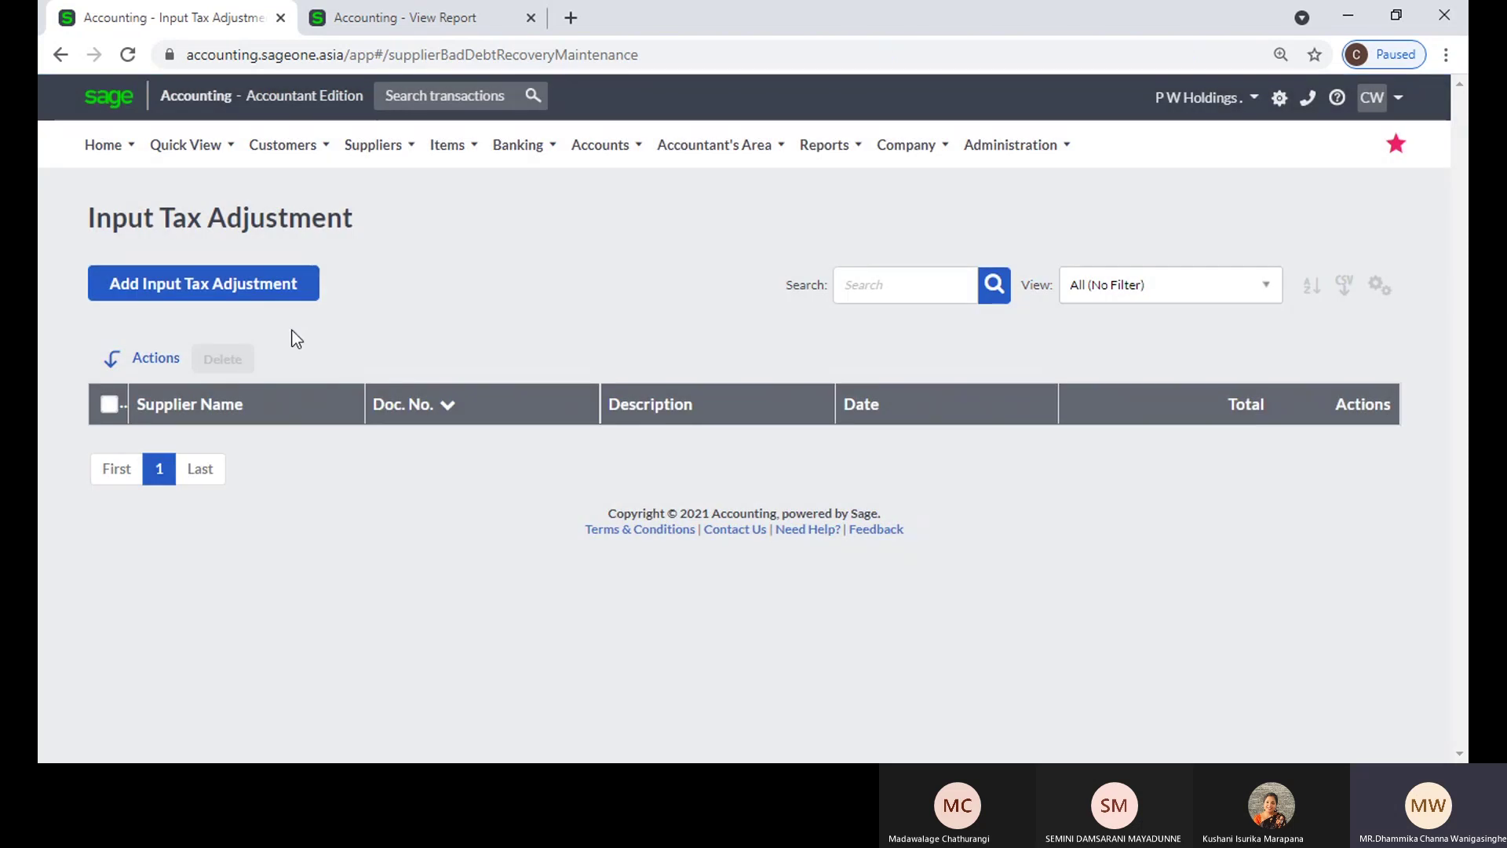
click(274, 286)
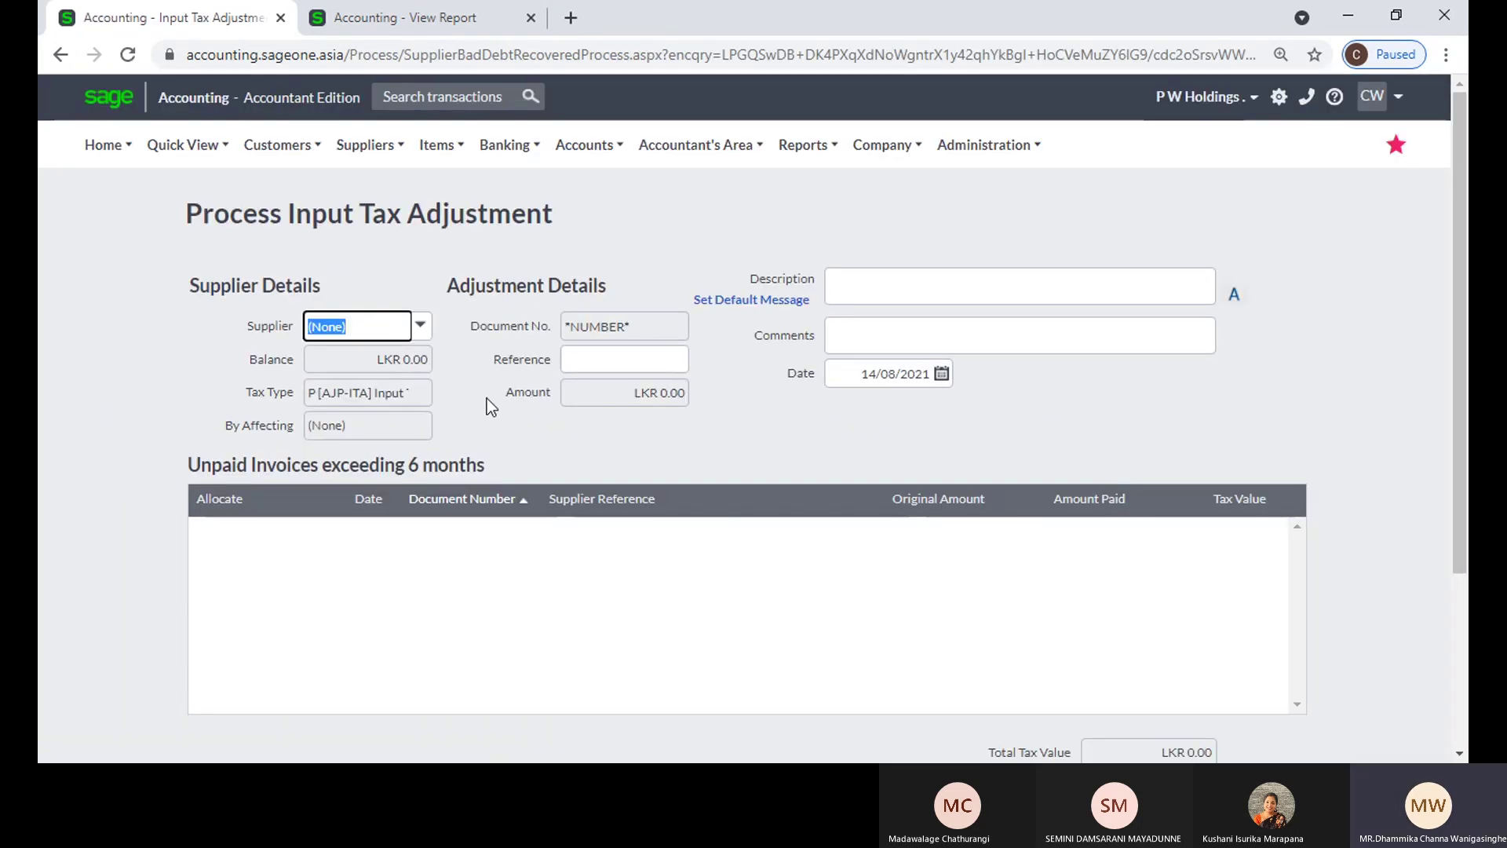
click(421, 325)
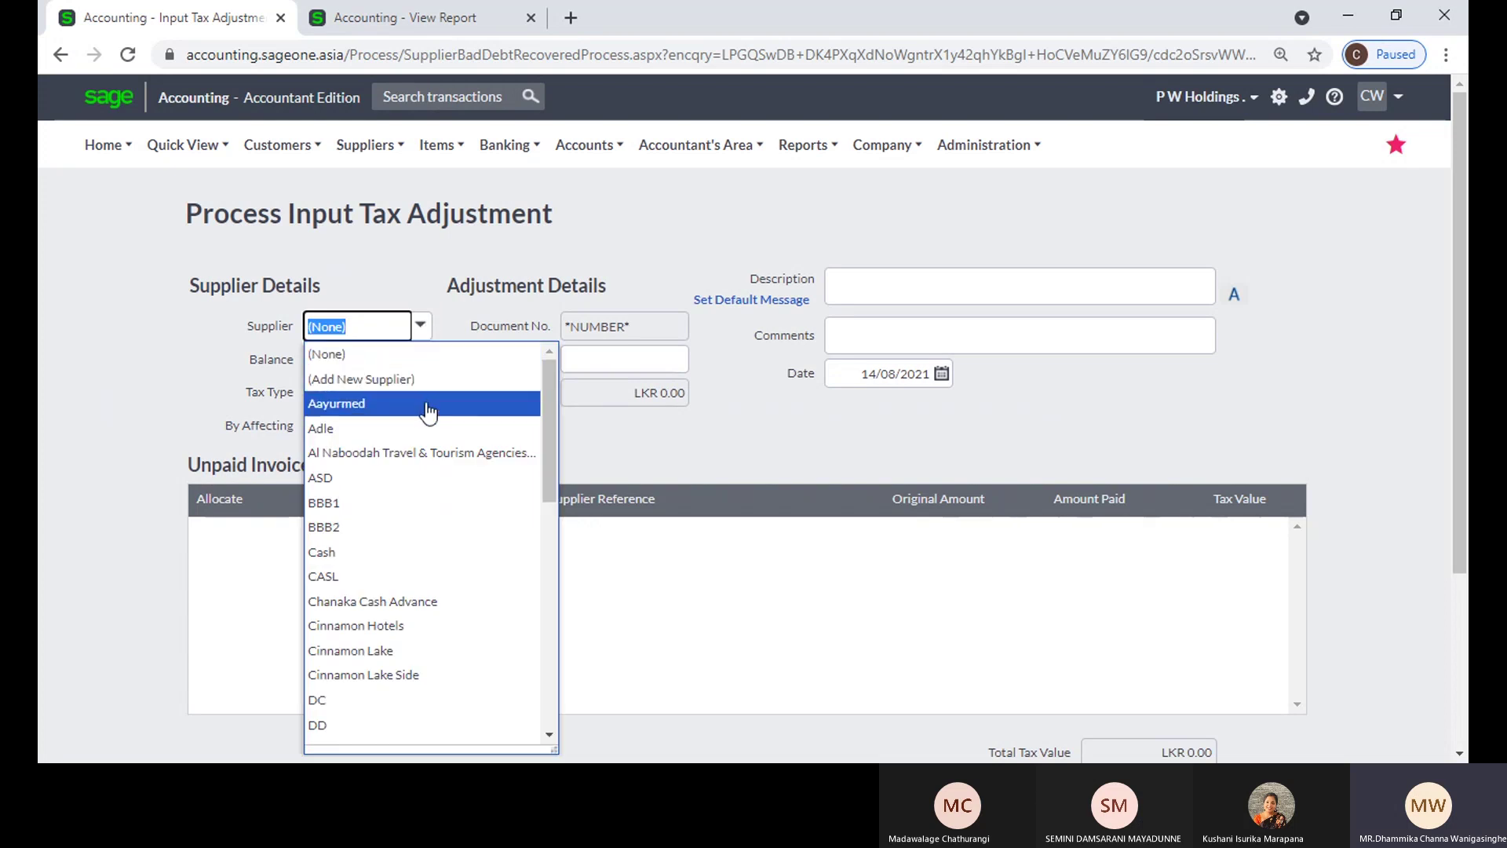
click(469, 393)
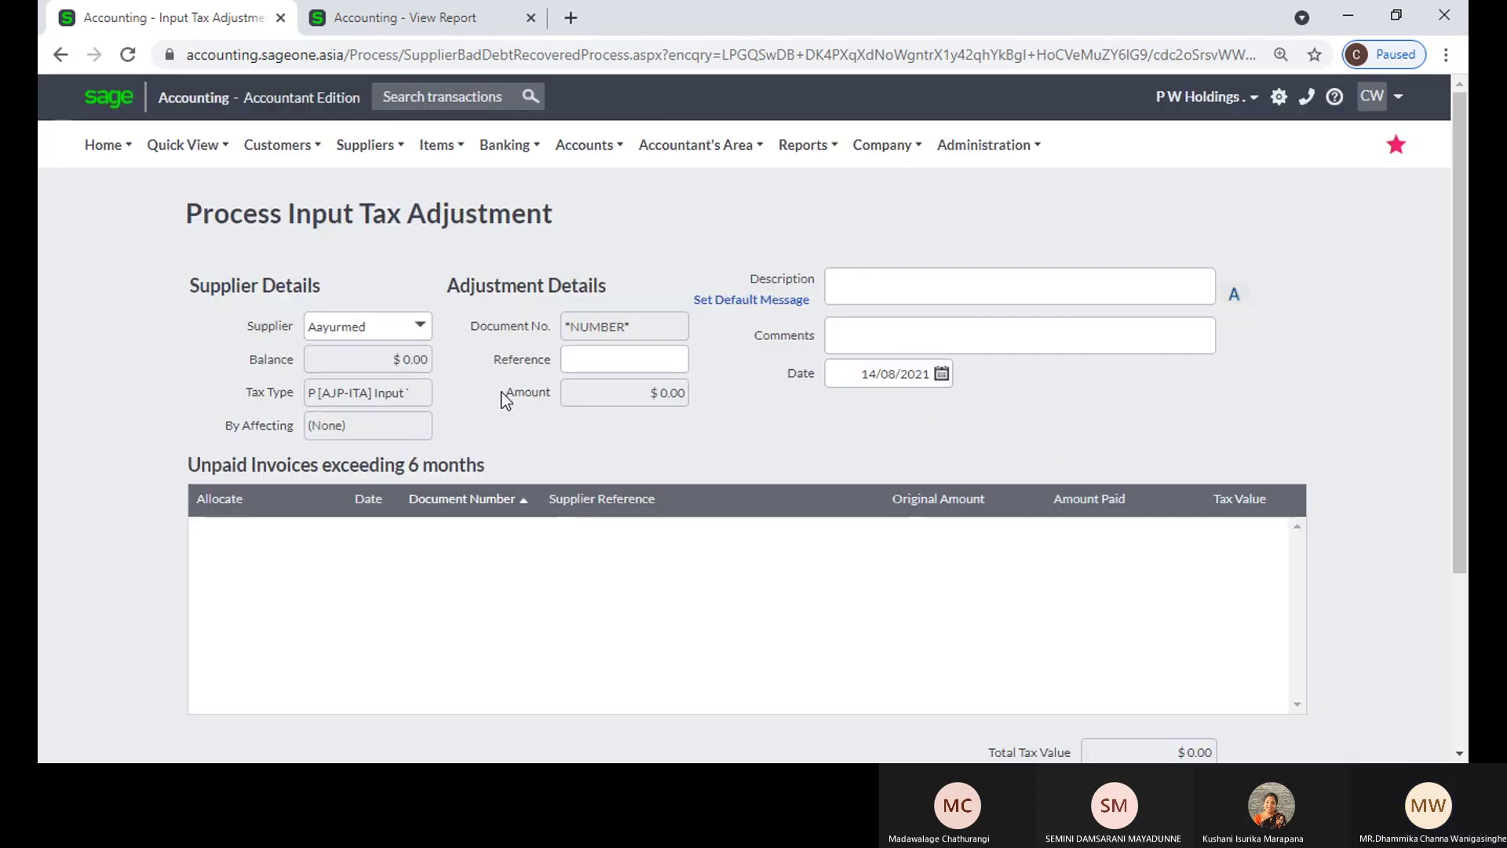
Step: Discard the unsaved input tax adjustment, open a new supplier form and view its currency options
click(366, 148)
mouse_move(376, 257)
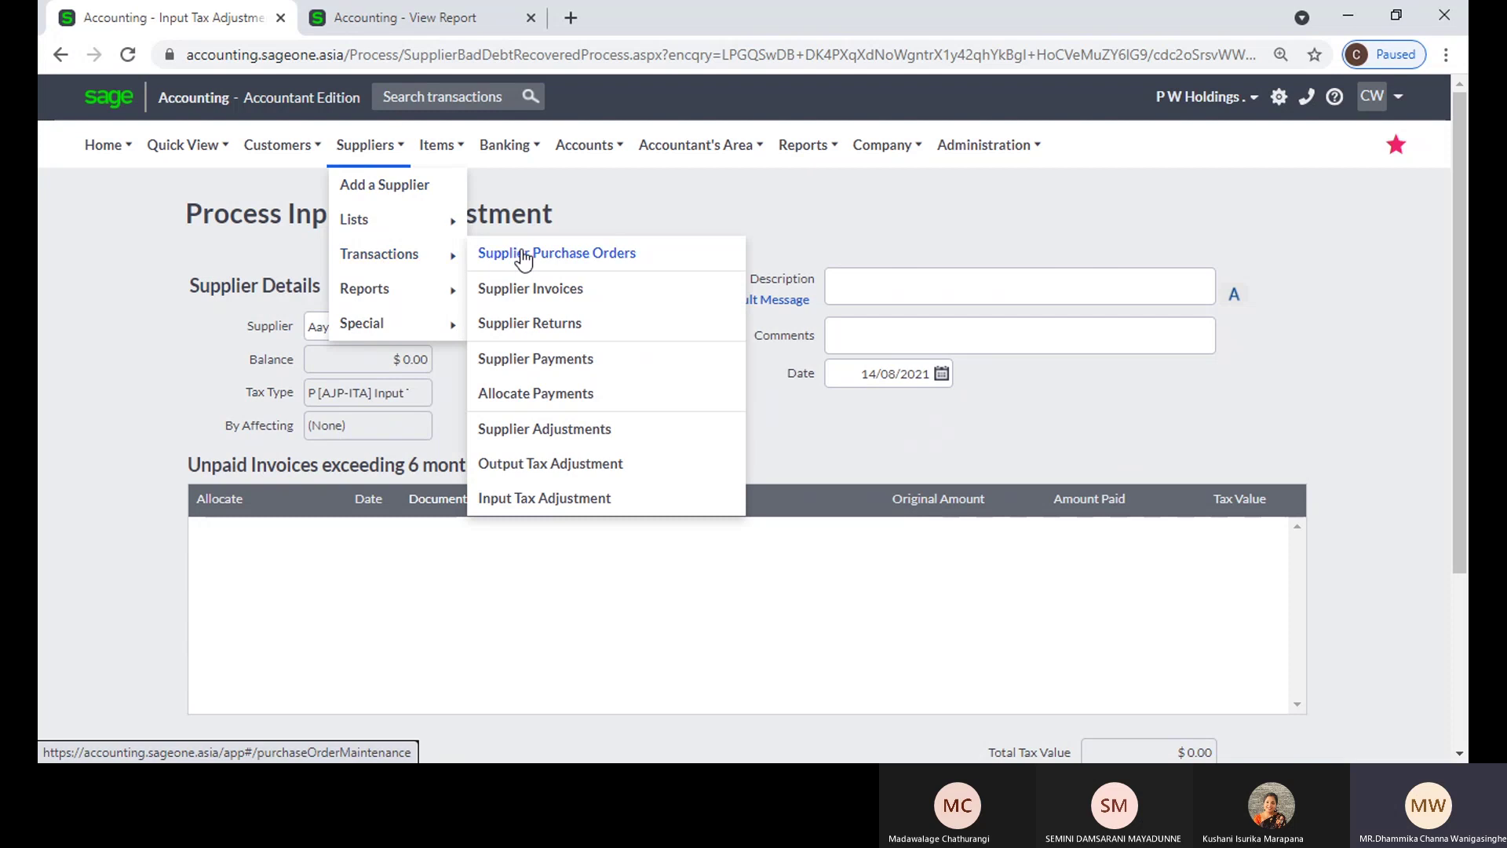
mouse_move(387, 147)
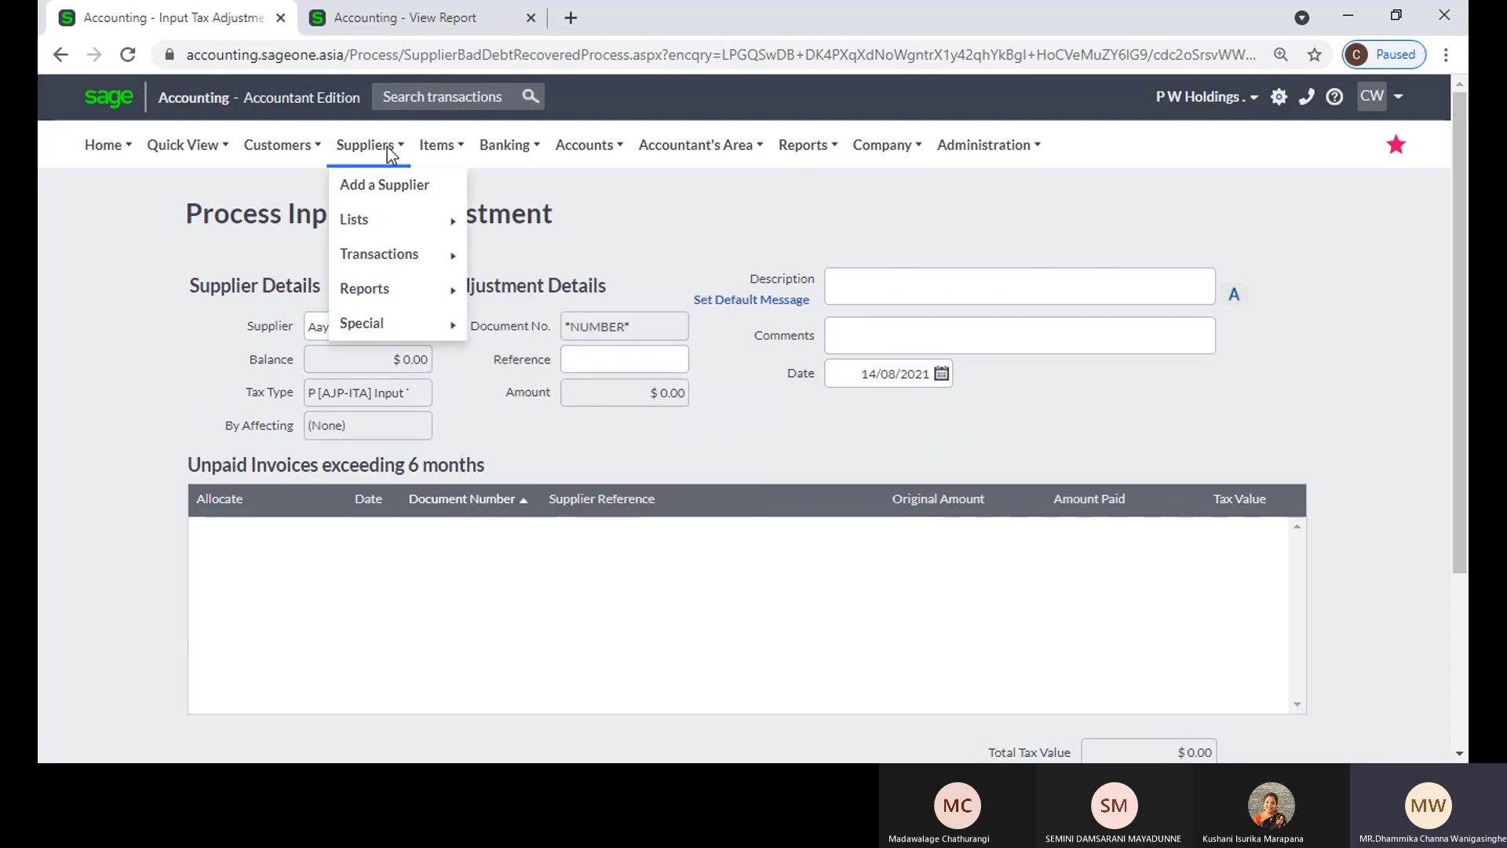
click(393, 188)
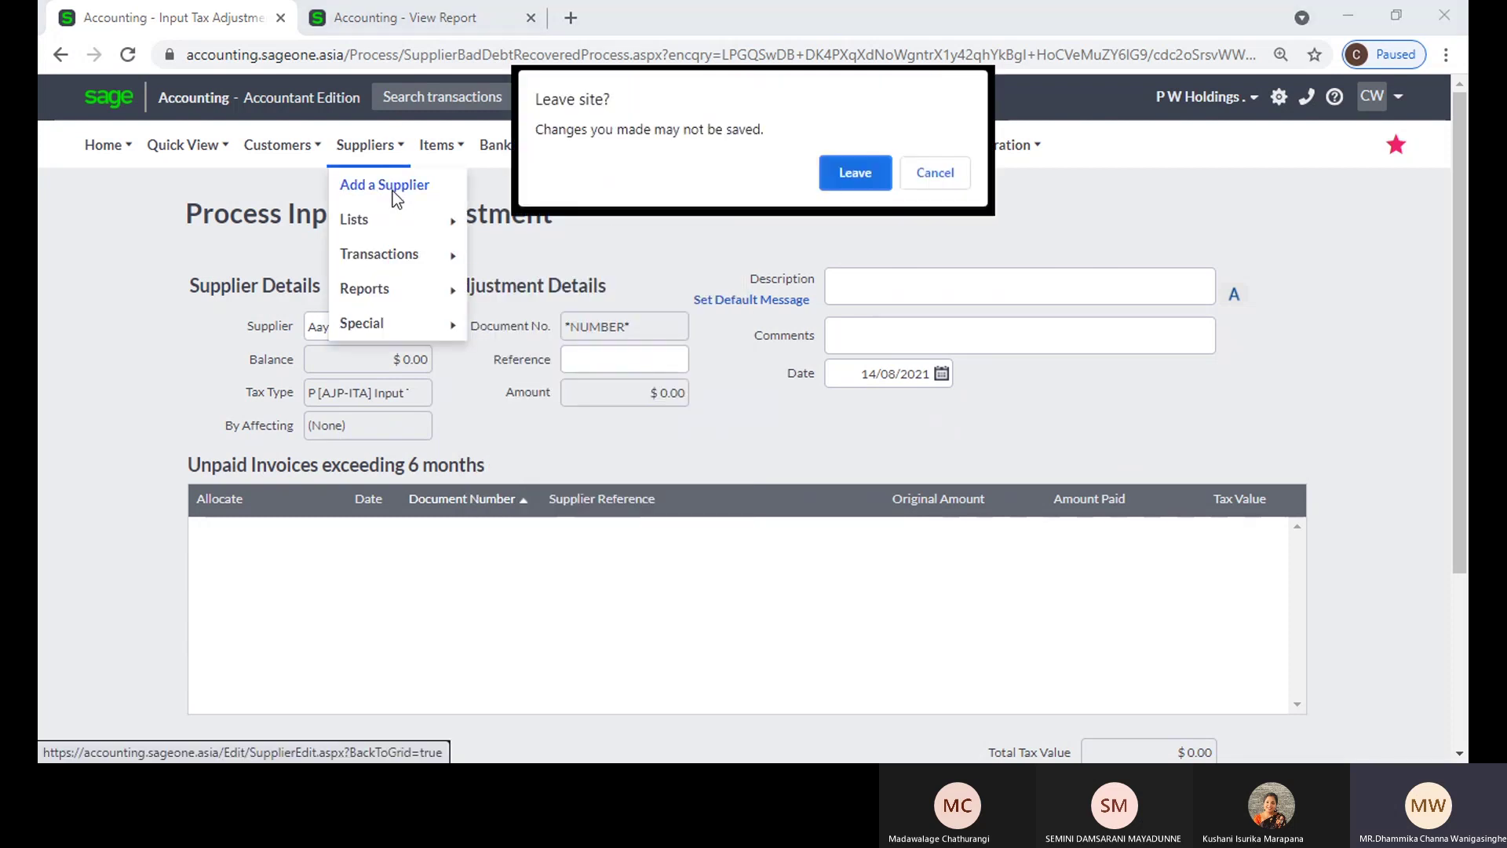
click(832, 185)
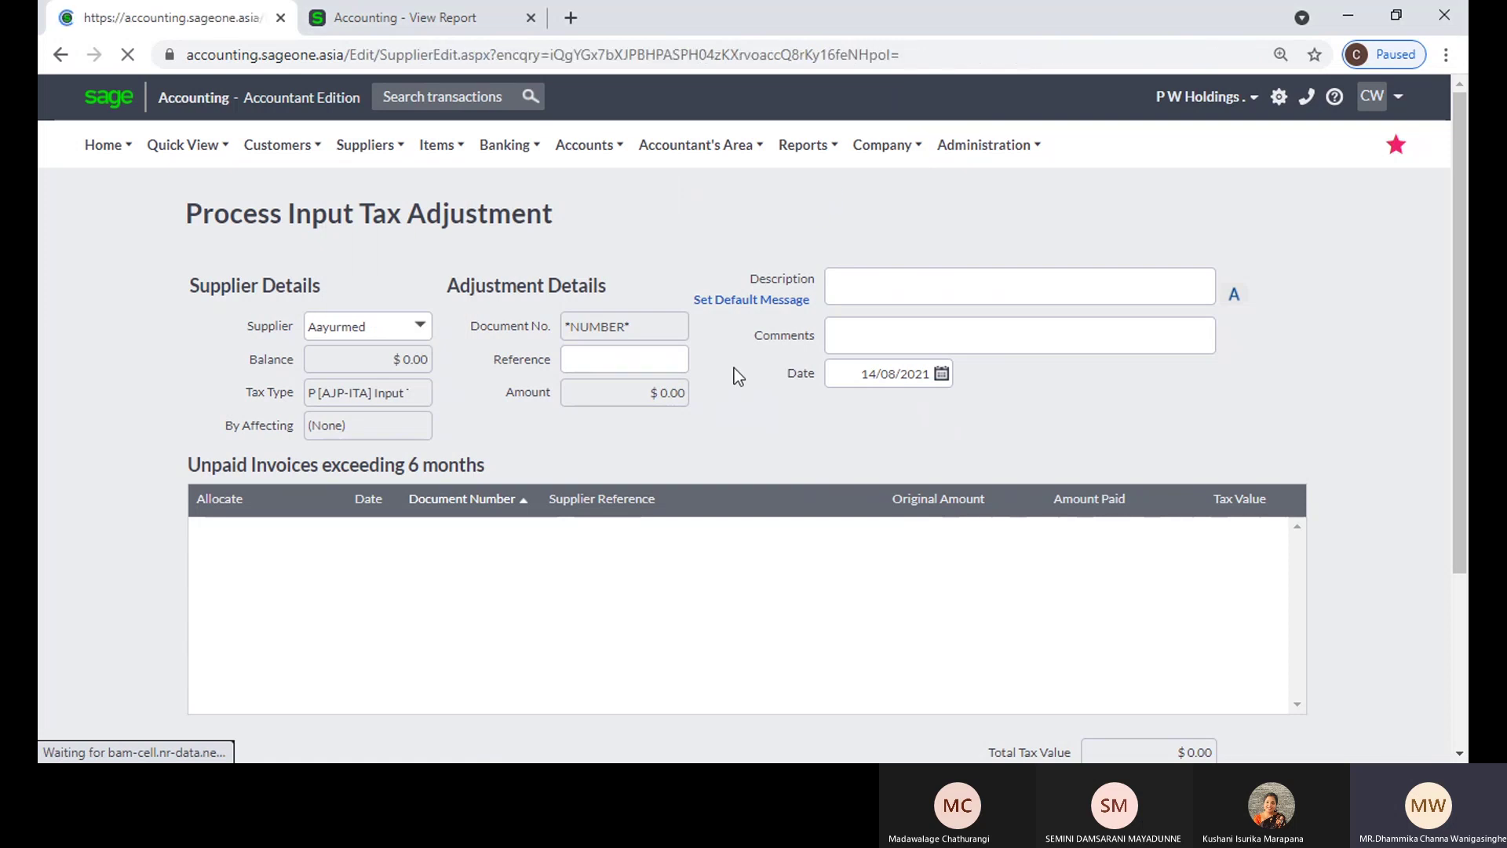
scroll(1010, 539, down, 5)
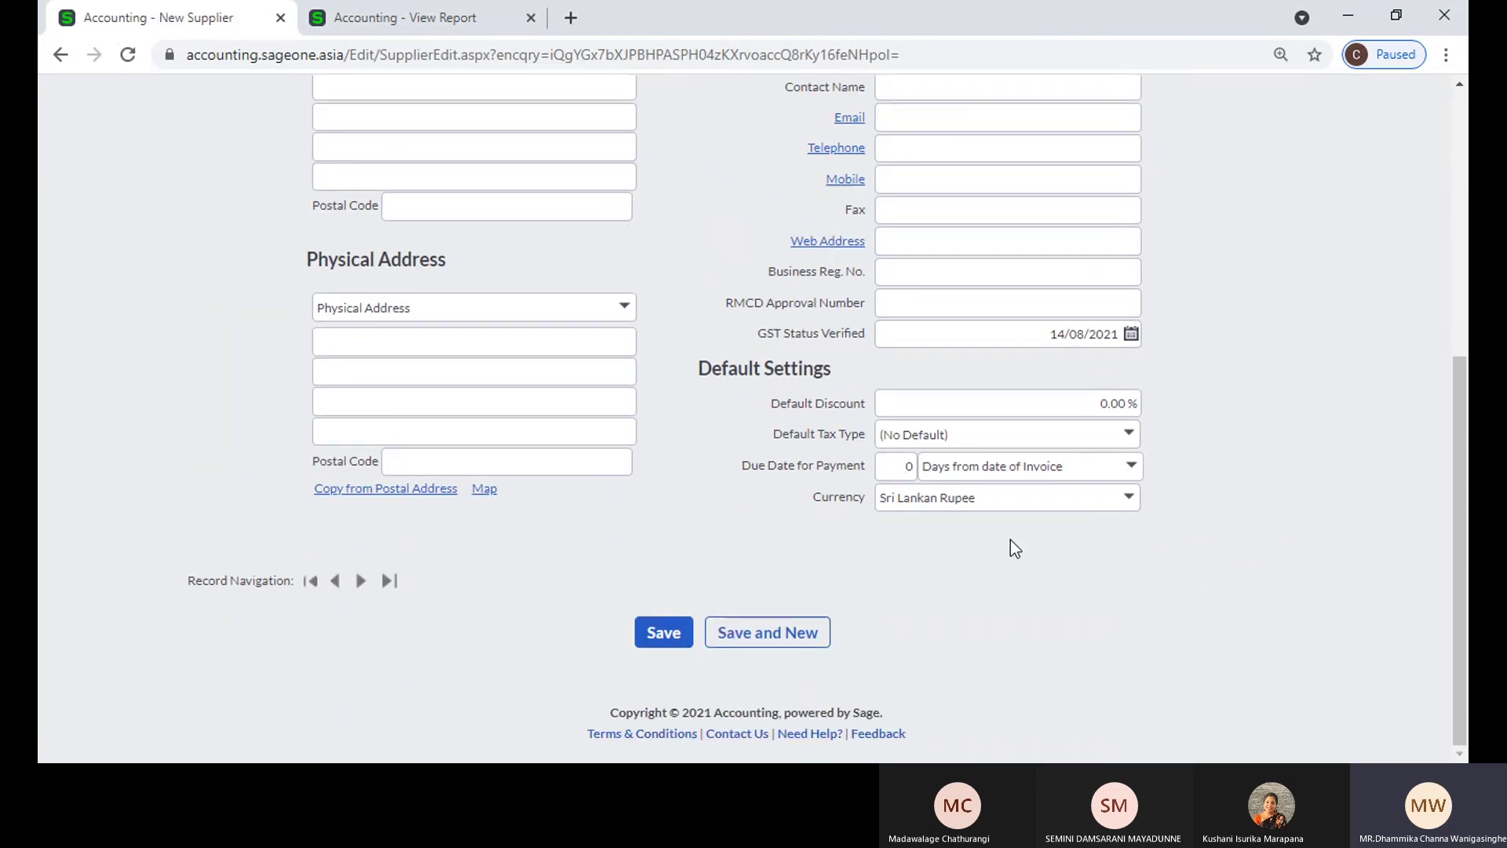
click(1130, 501)
click(1226, 493)
scroll(774, 435, up, 5)
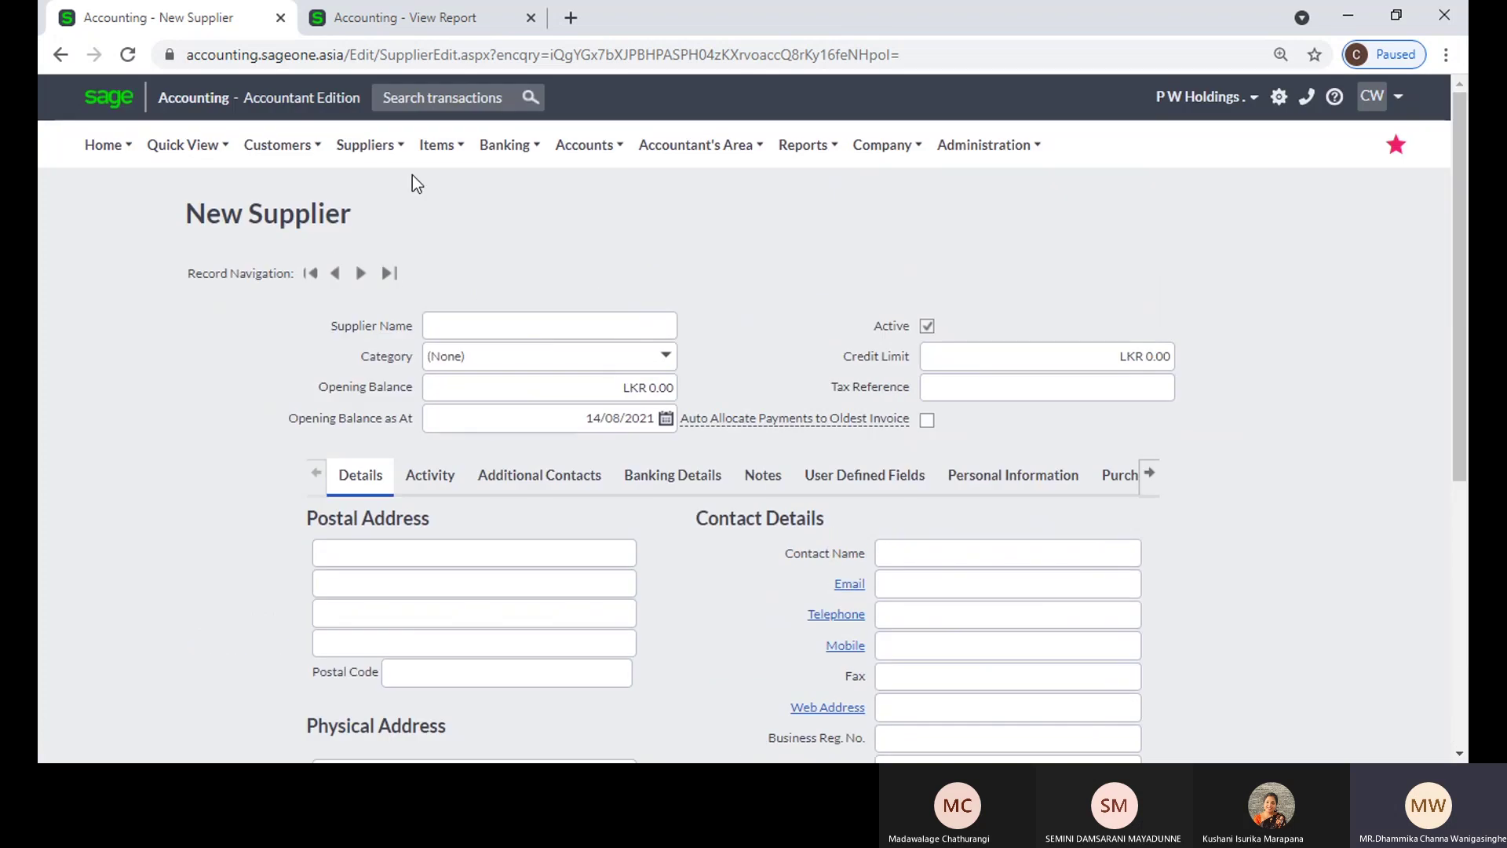
Step: Leave the new supplier form and show the list of suppliers
click(381, 149)
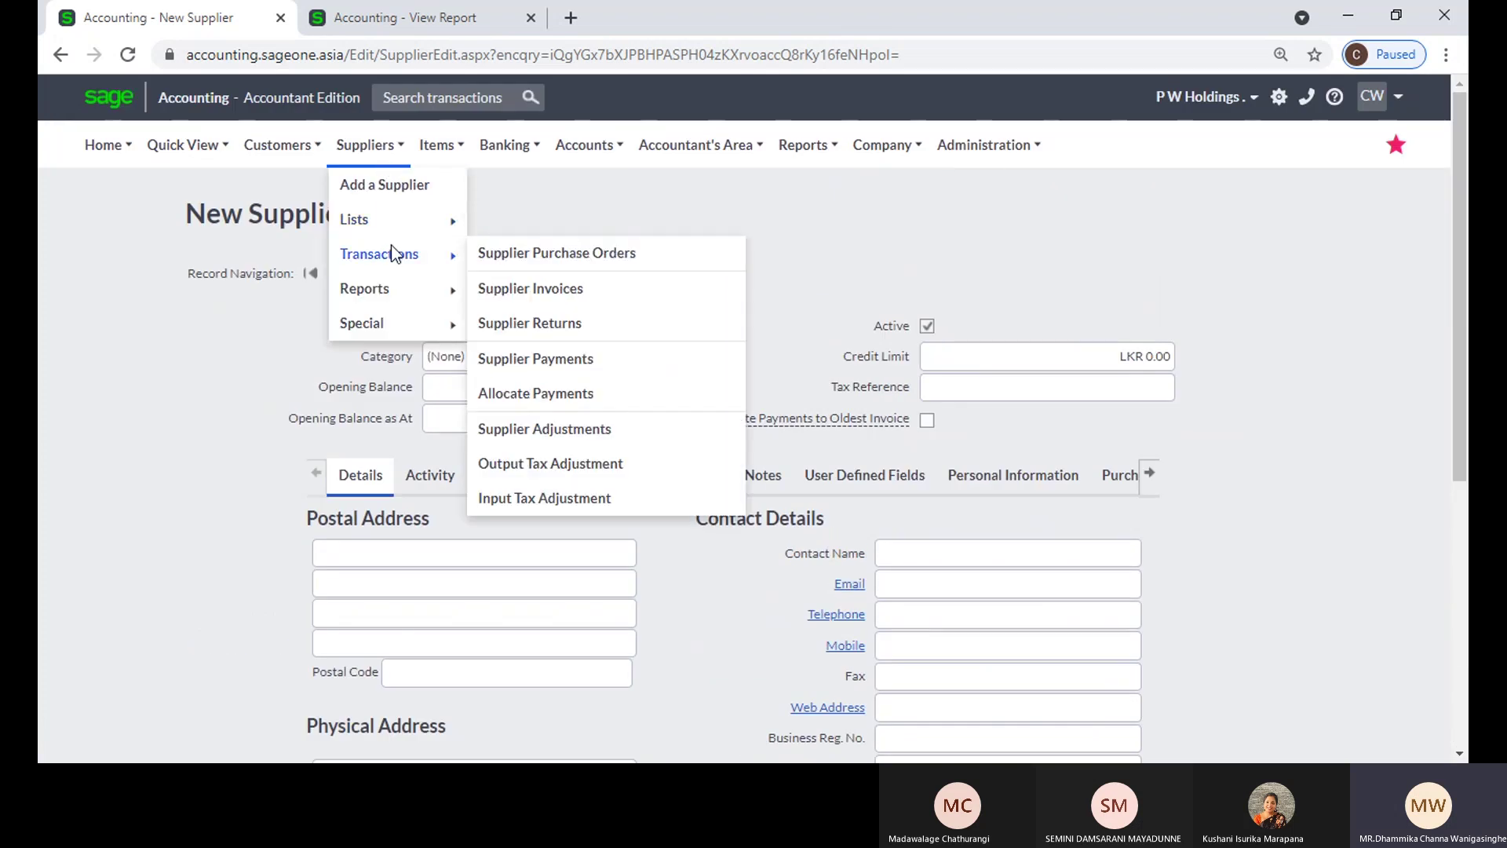
mouse_move(392, 218)
click(518, 220)
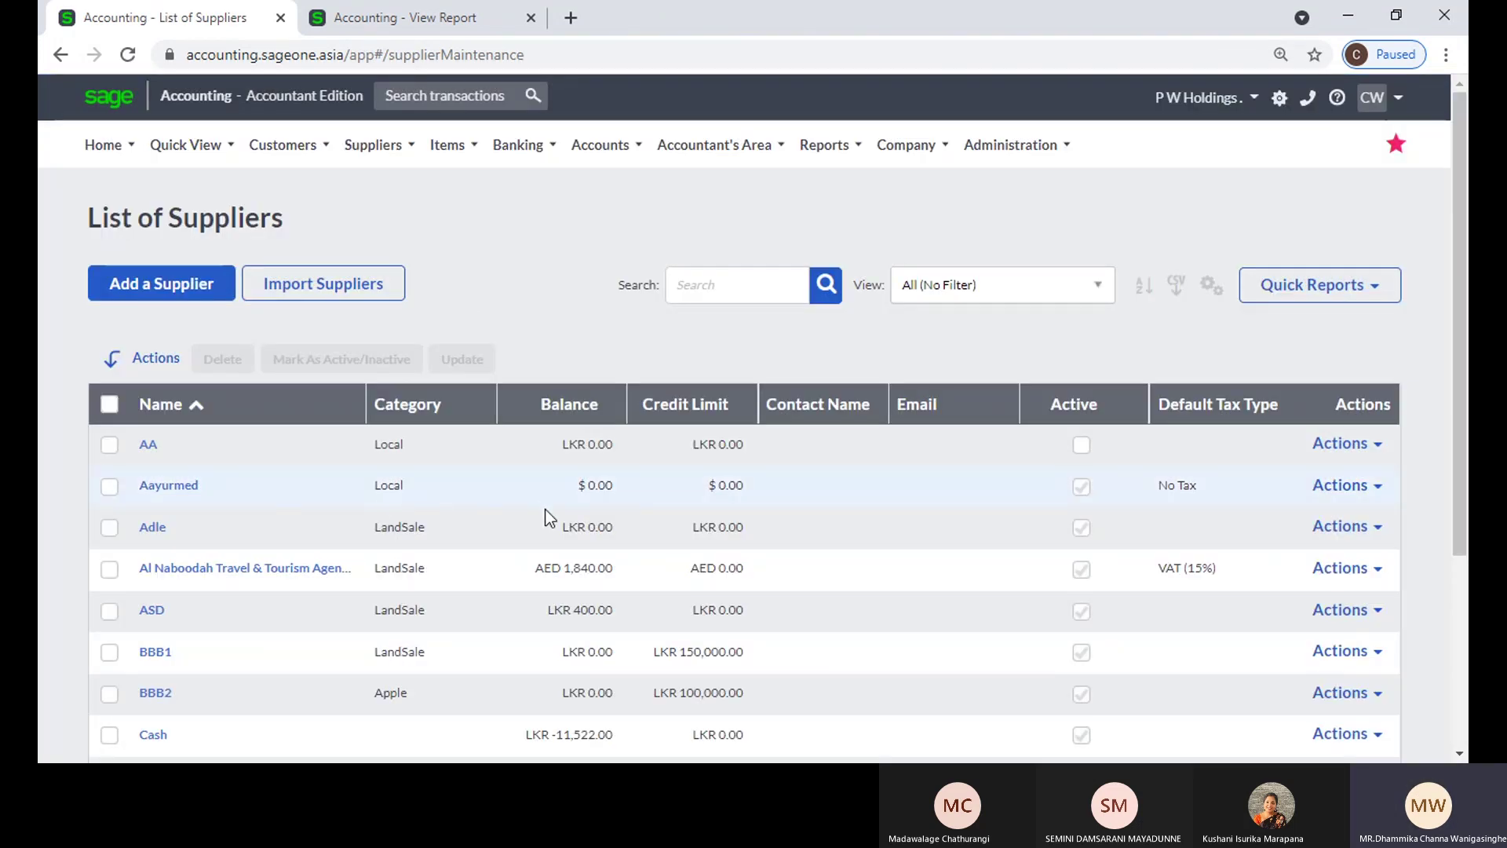
Step: Go to the supplier purchase orders and start a new purchase order for the supplier Aayurmed
click(373, 144)
mouse_move(380, 228)
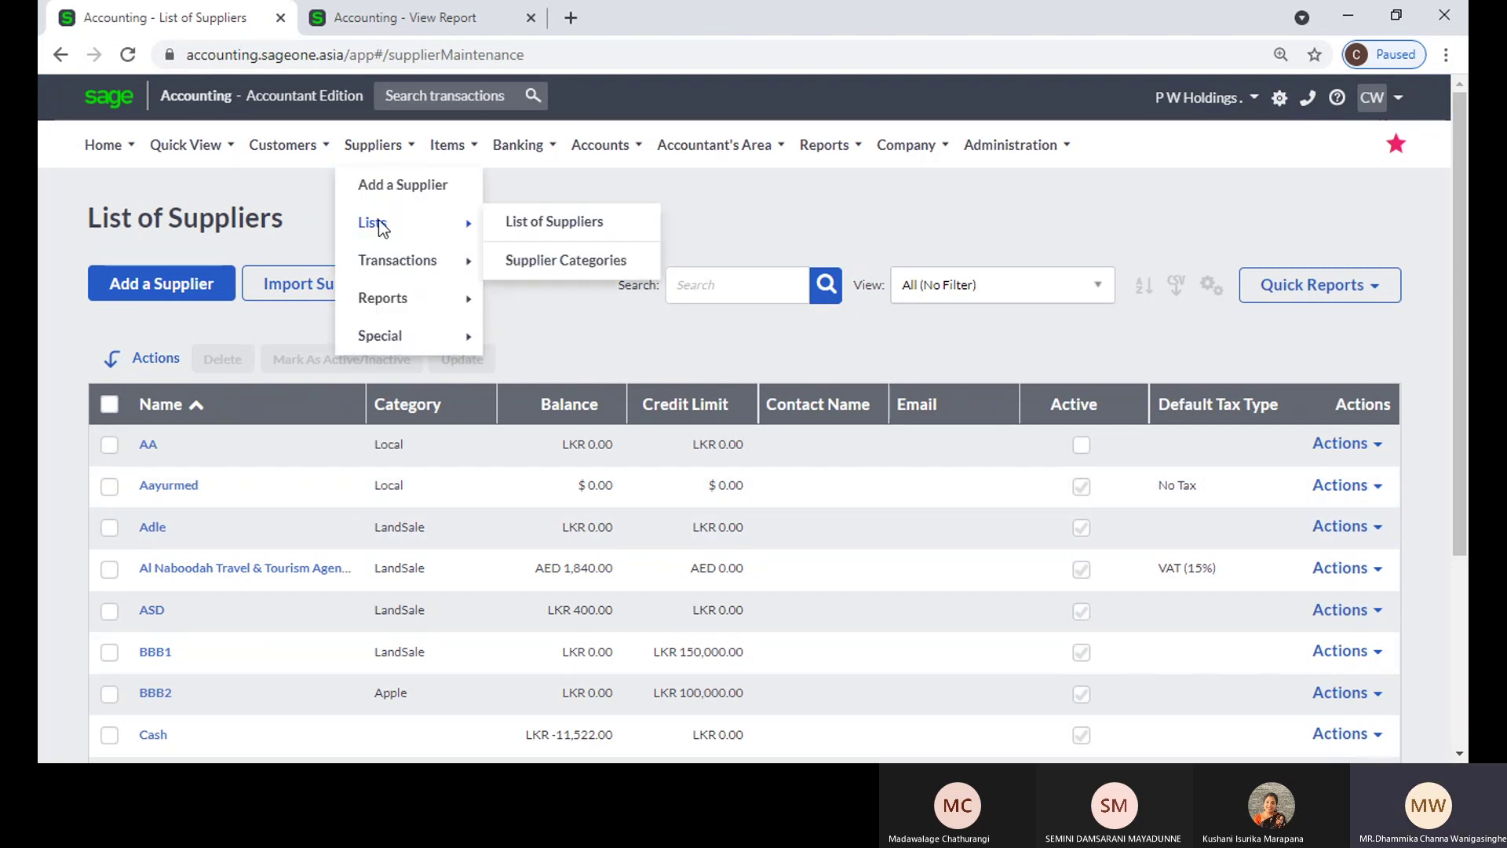
mouse_move(387, 260)
click(559, 261)
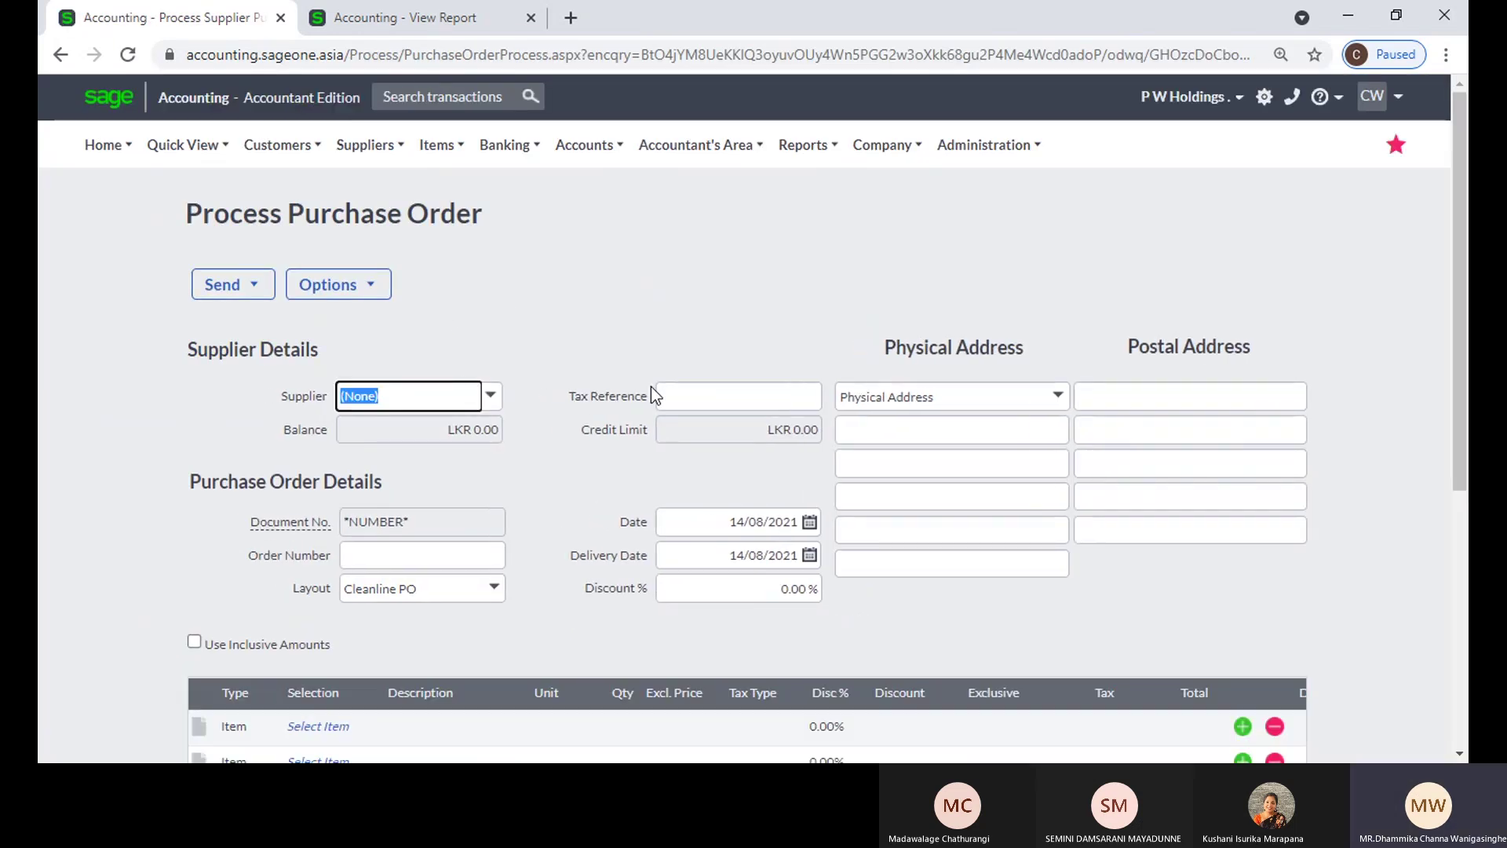
text(Ay)
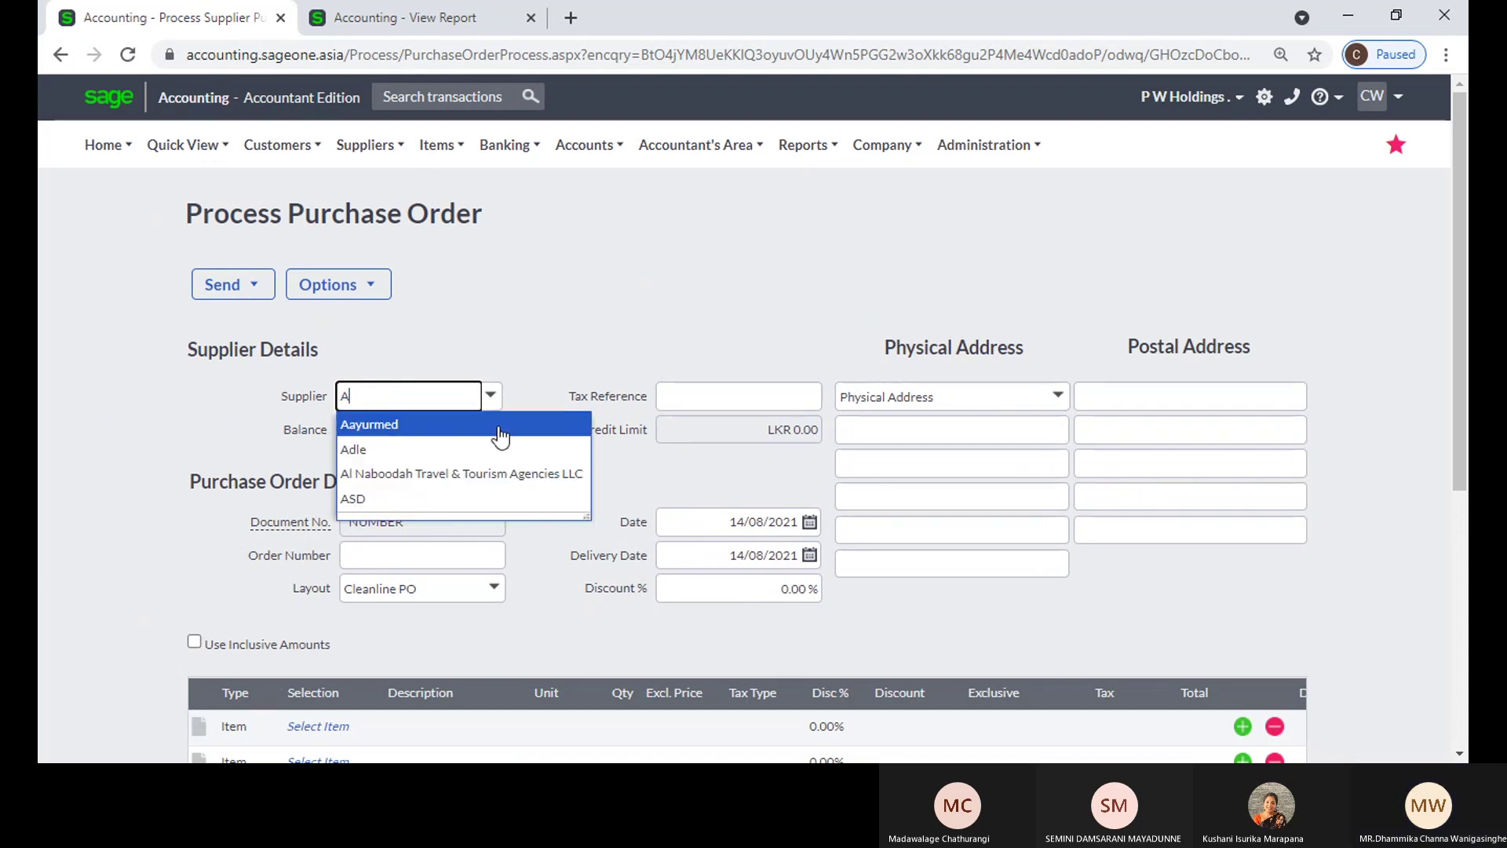
click(502, 431)
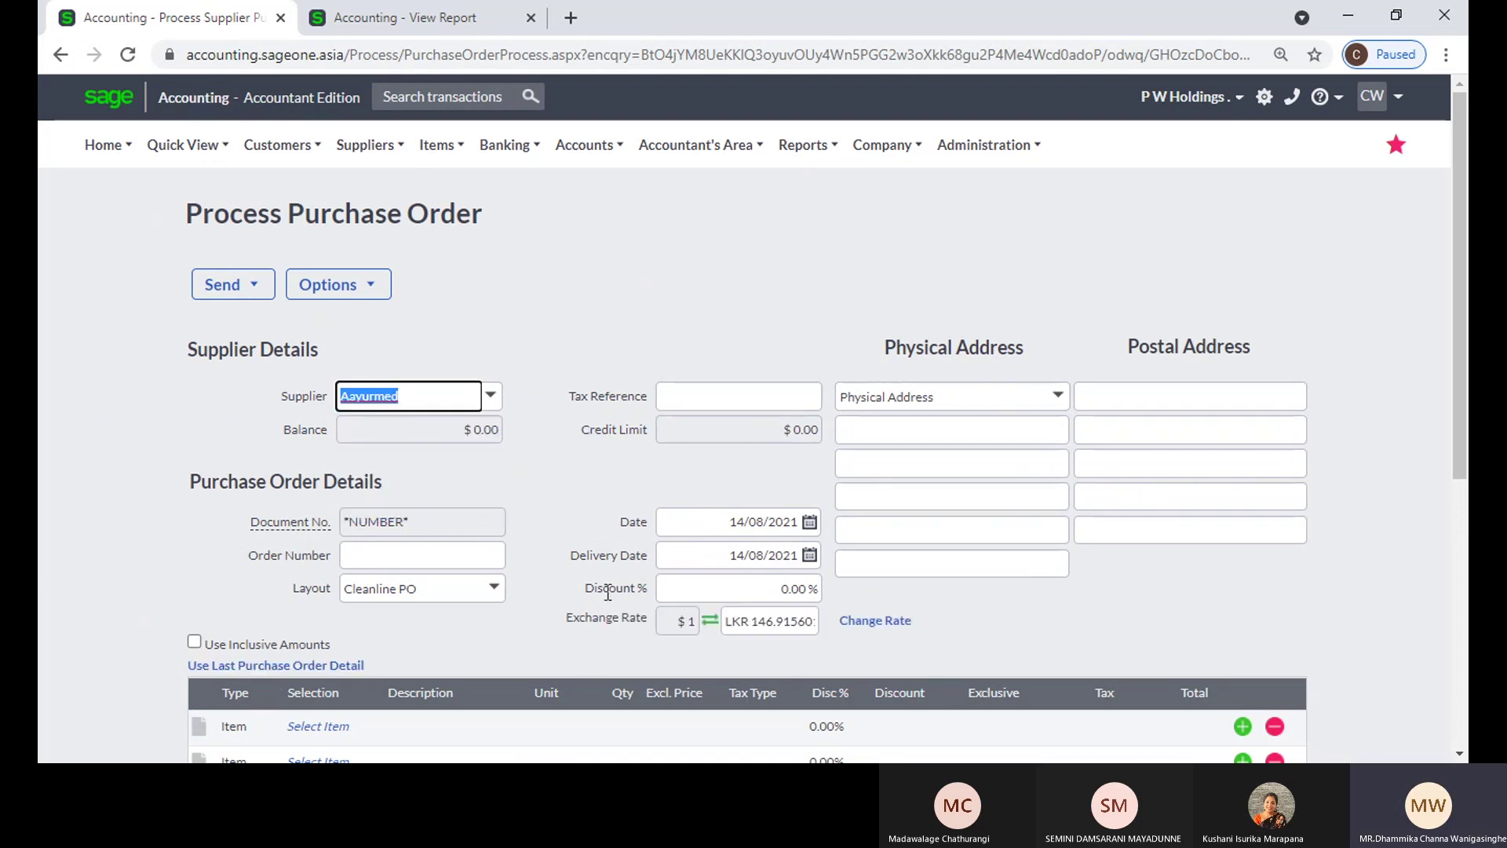
Step: View the latest and custom exchange rate options for the purchase order, leaving the rate as it is
scroll(609, 594, down, 1)
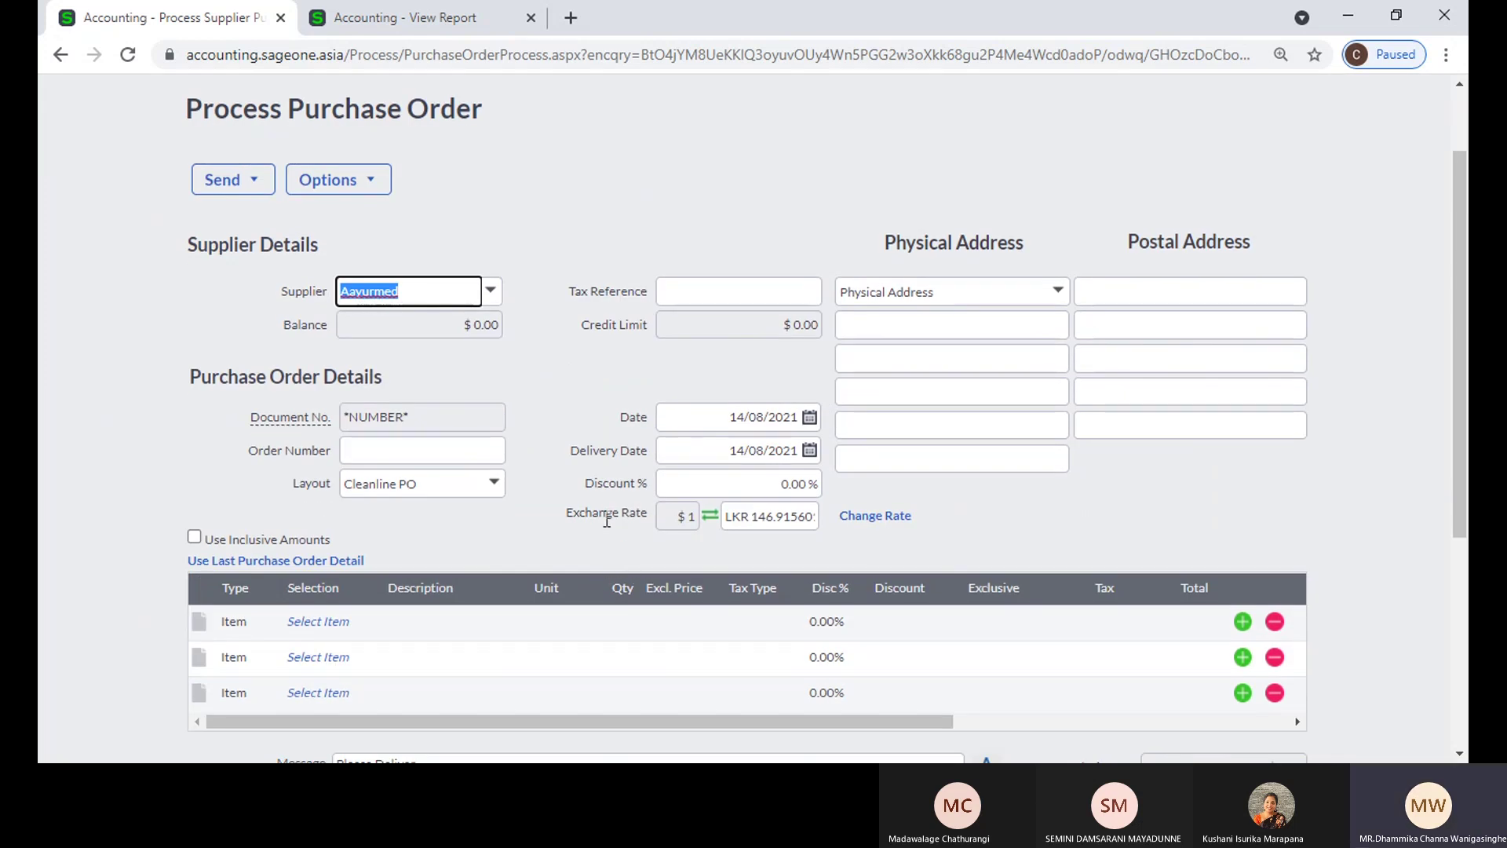
click(868, 517)
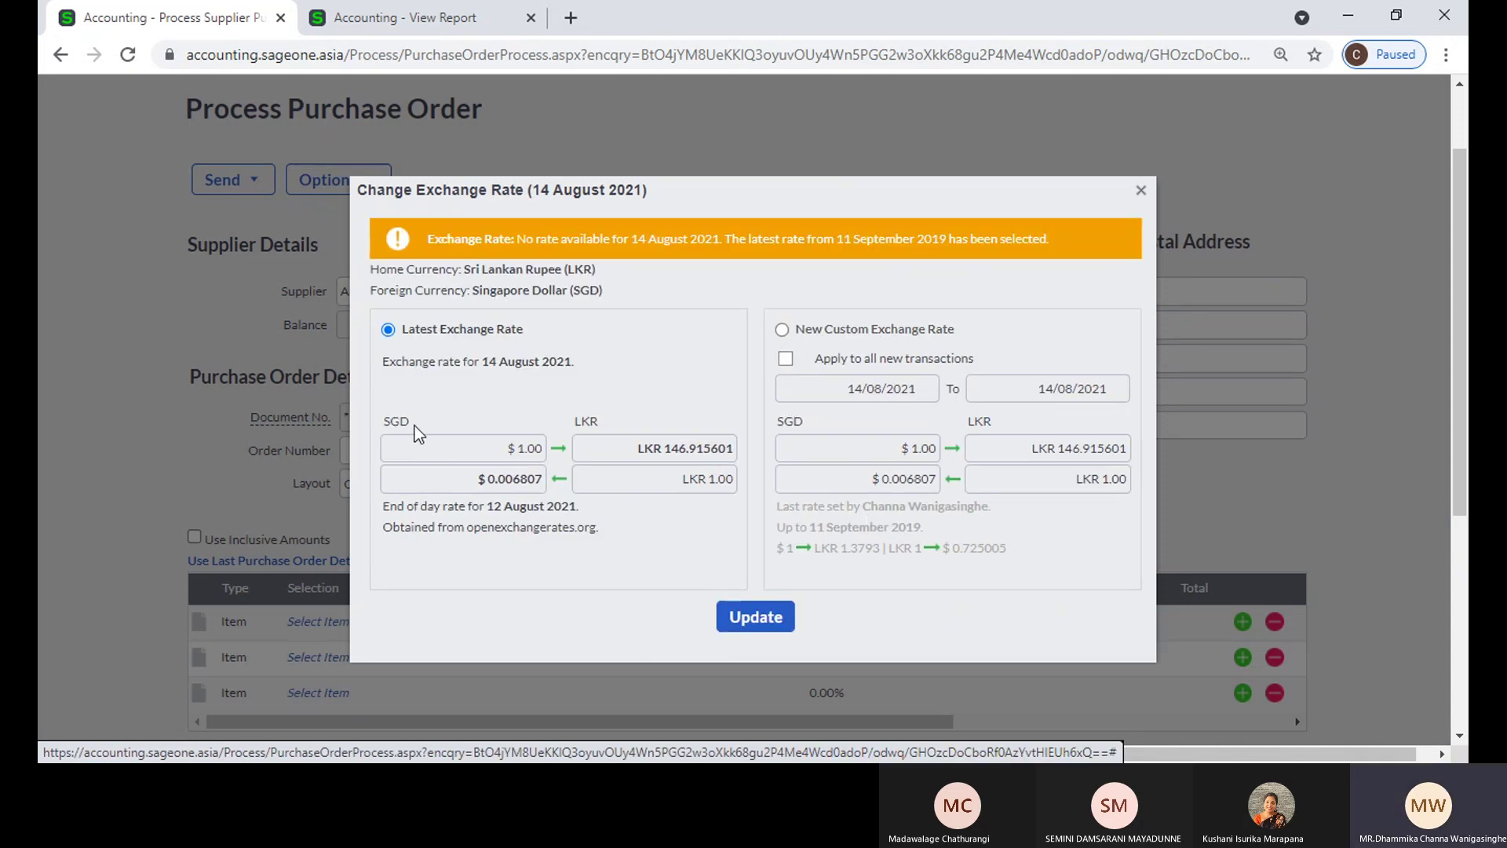
click(1142, 192)
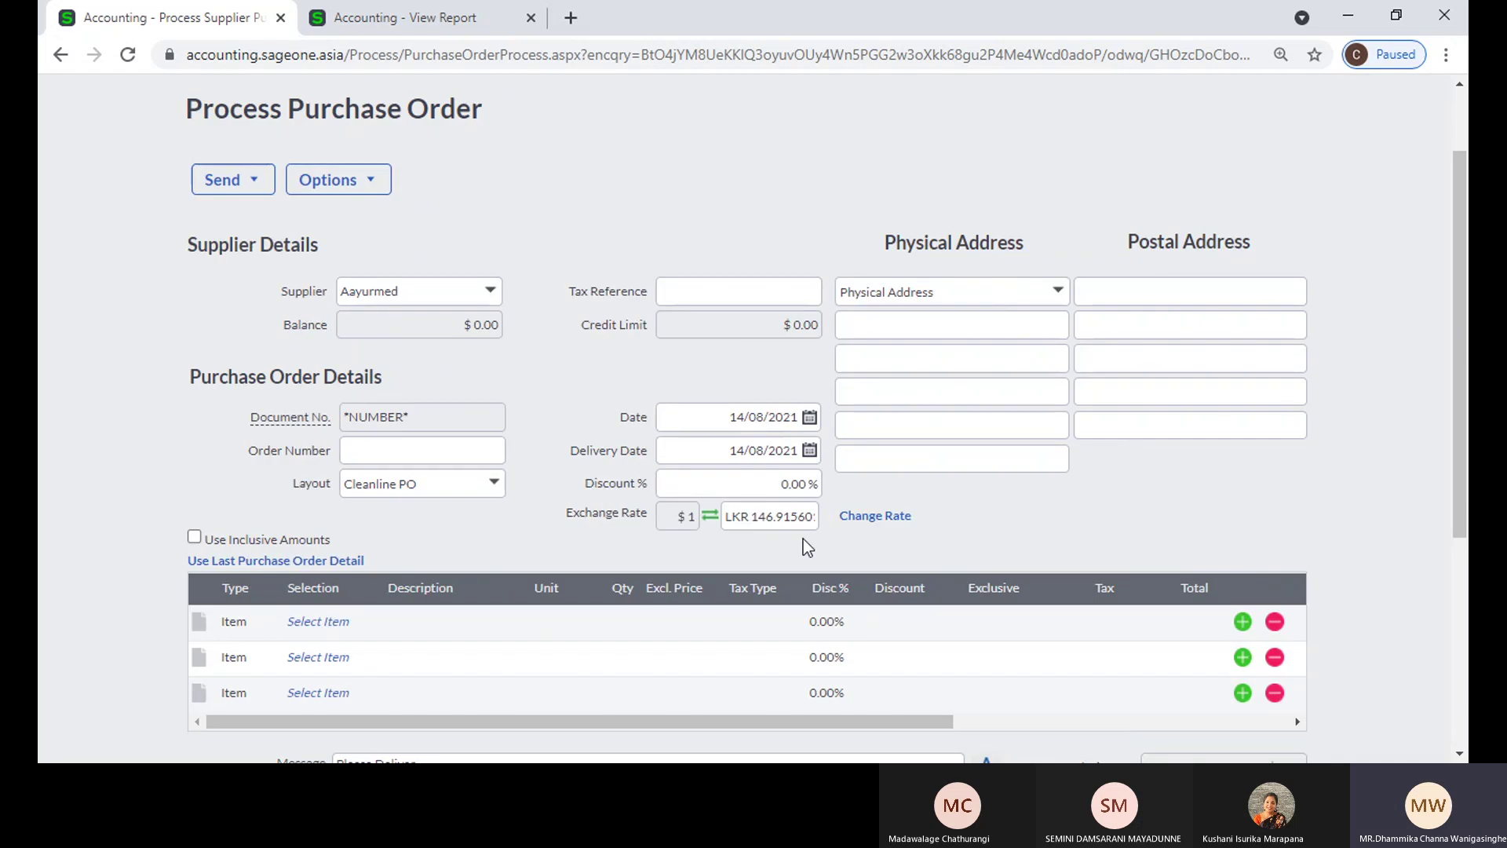
Step: Add item 02-SSC-2540, SONICWAVE 231C WIRELESS ACCESS POINT, to the first line of the purchase order
click(314, 624)
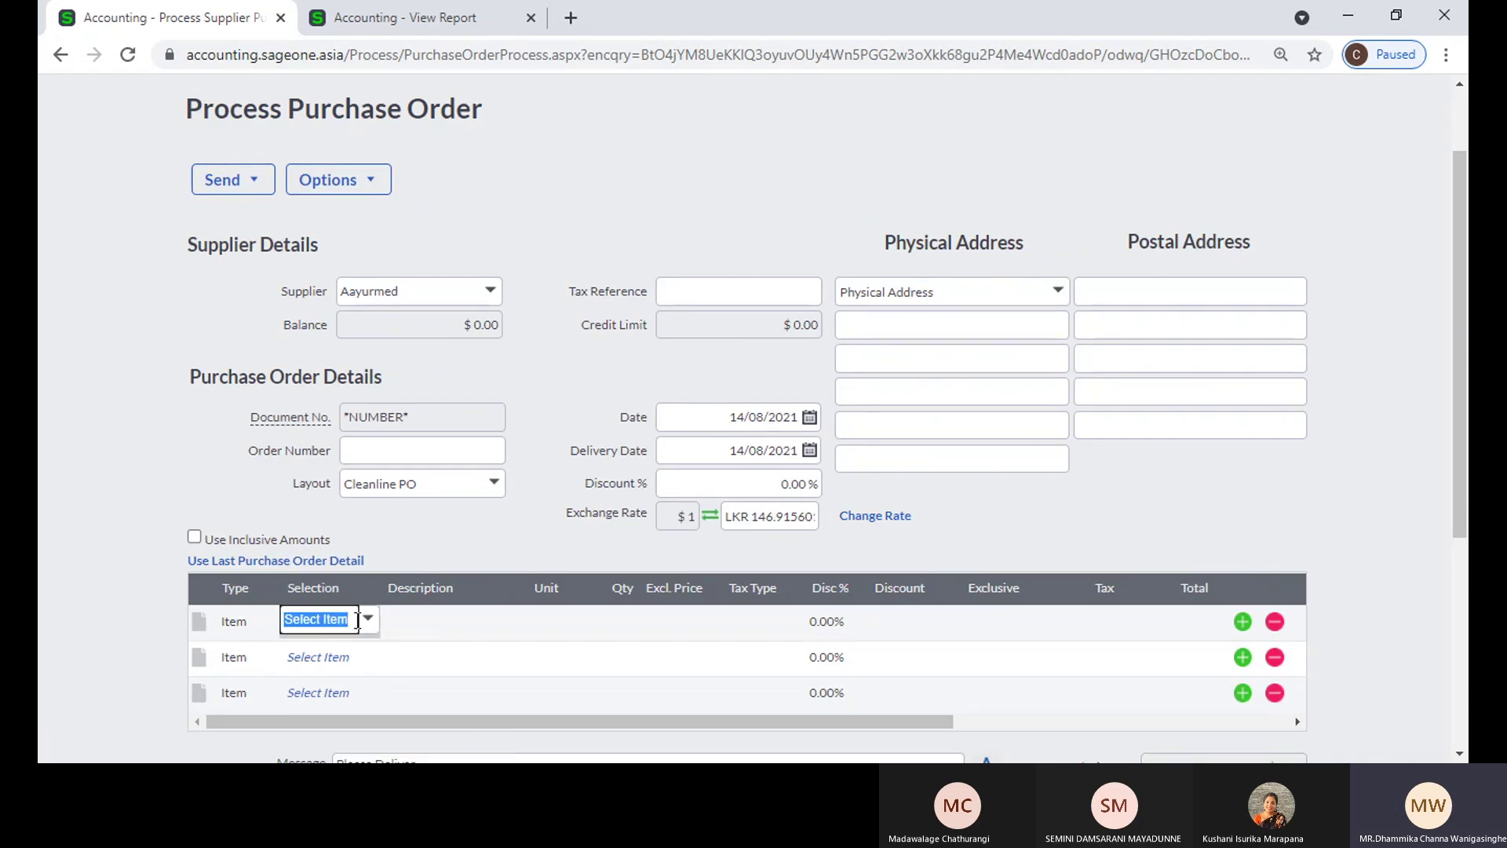
click(367, 620)
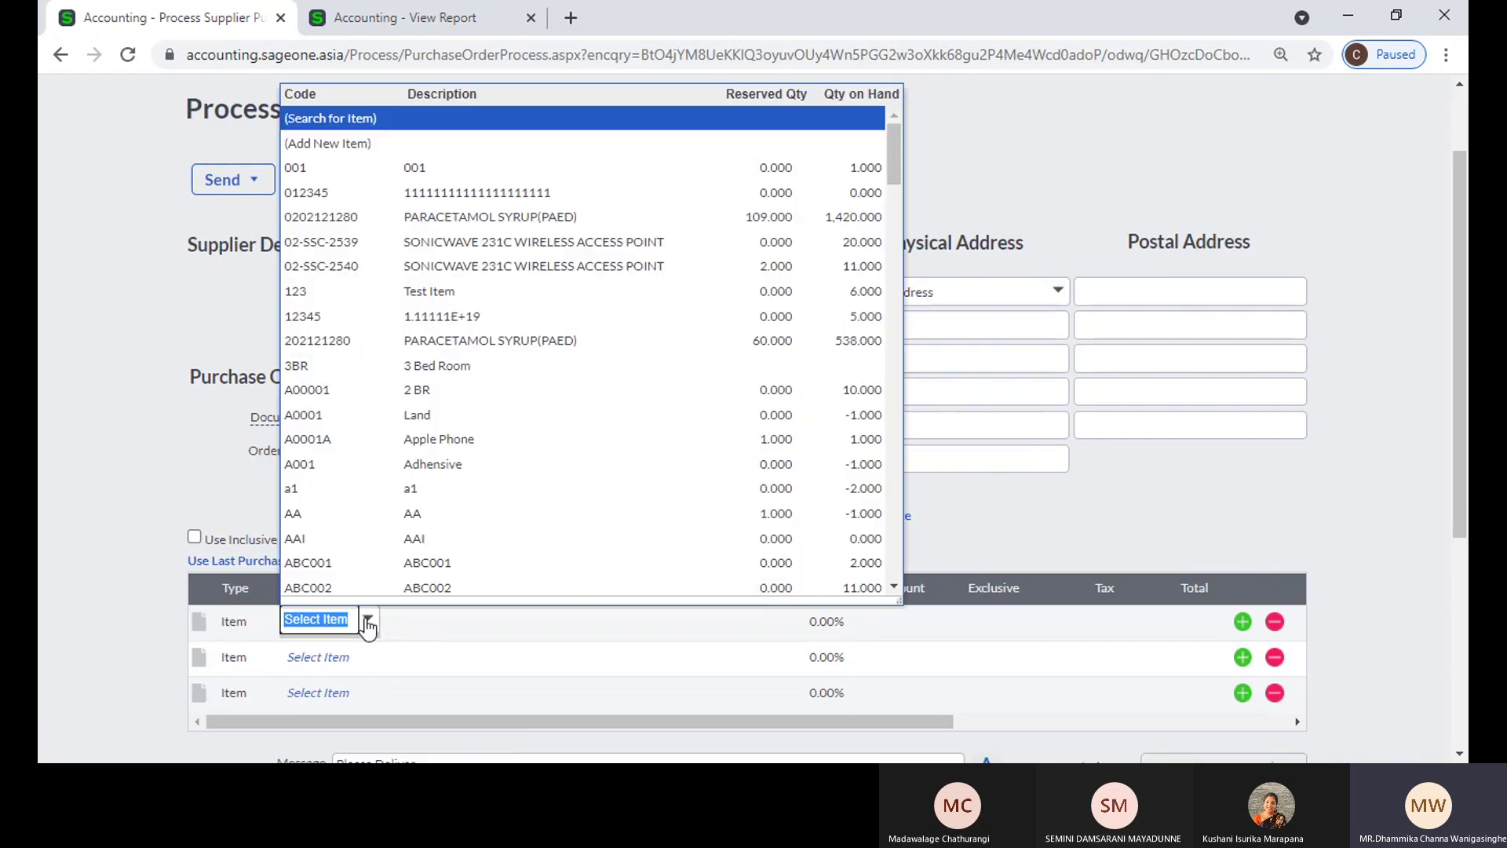
click(524, 268)
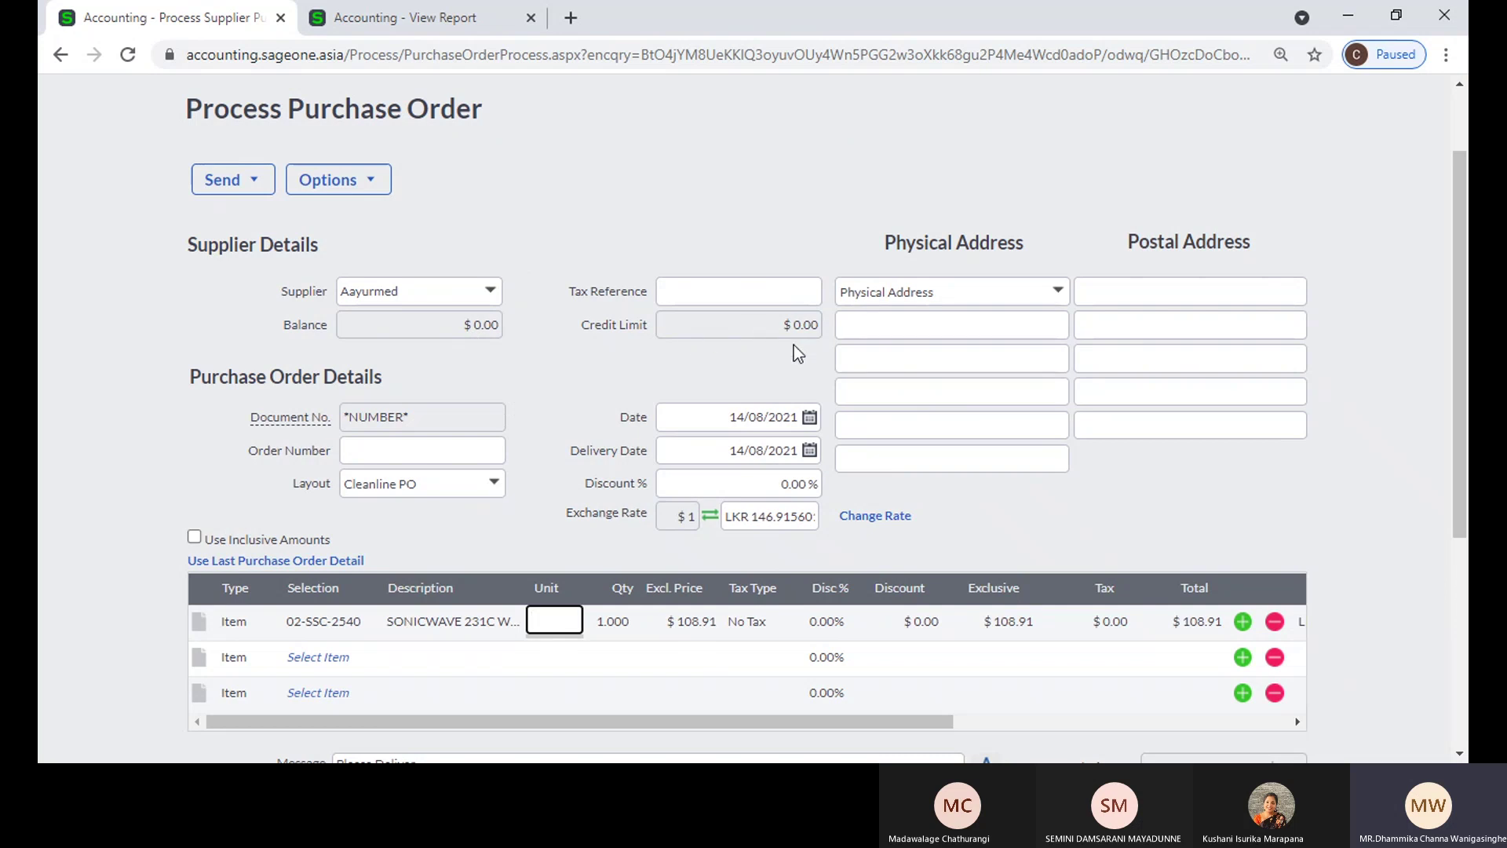
key(Tab)
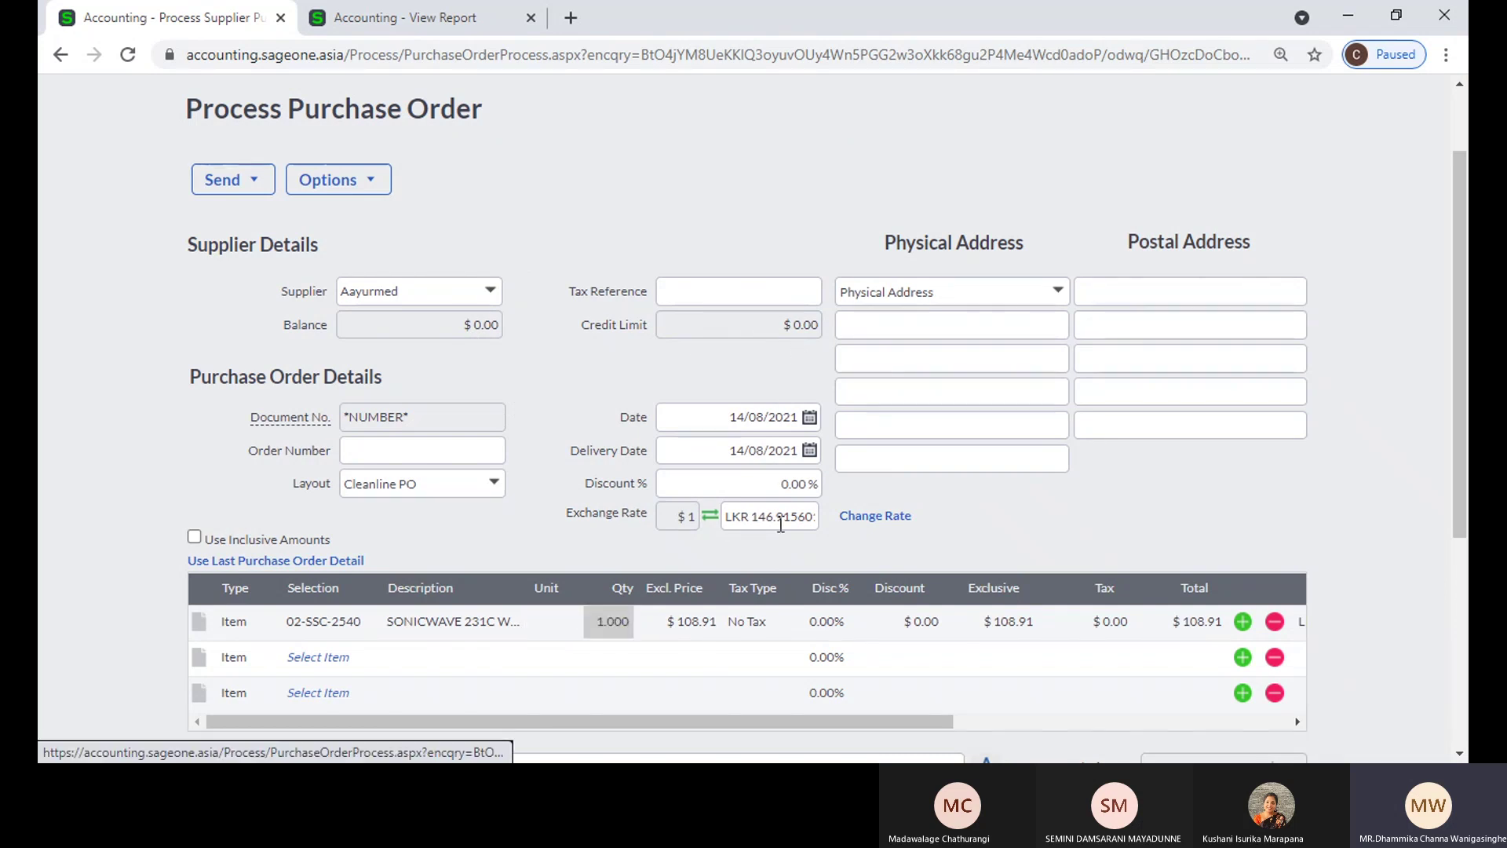
Step: Recheck the purchase order's exchange rate options and review the item line's exclusive price and tax type
click(781, 521)
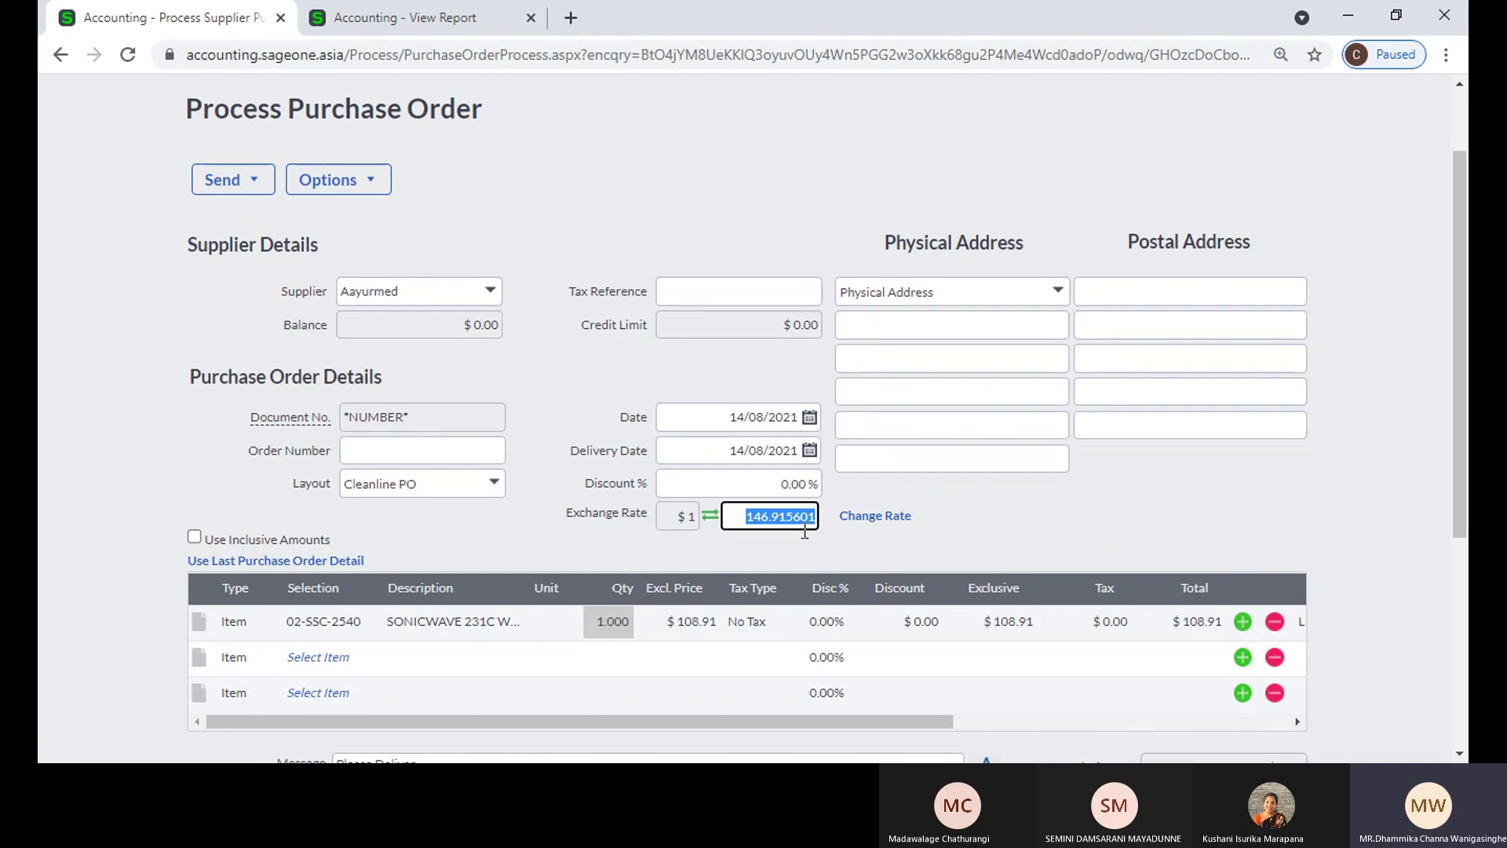
click(885, 527)
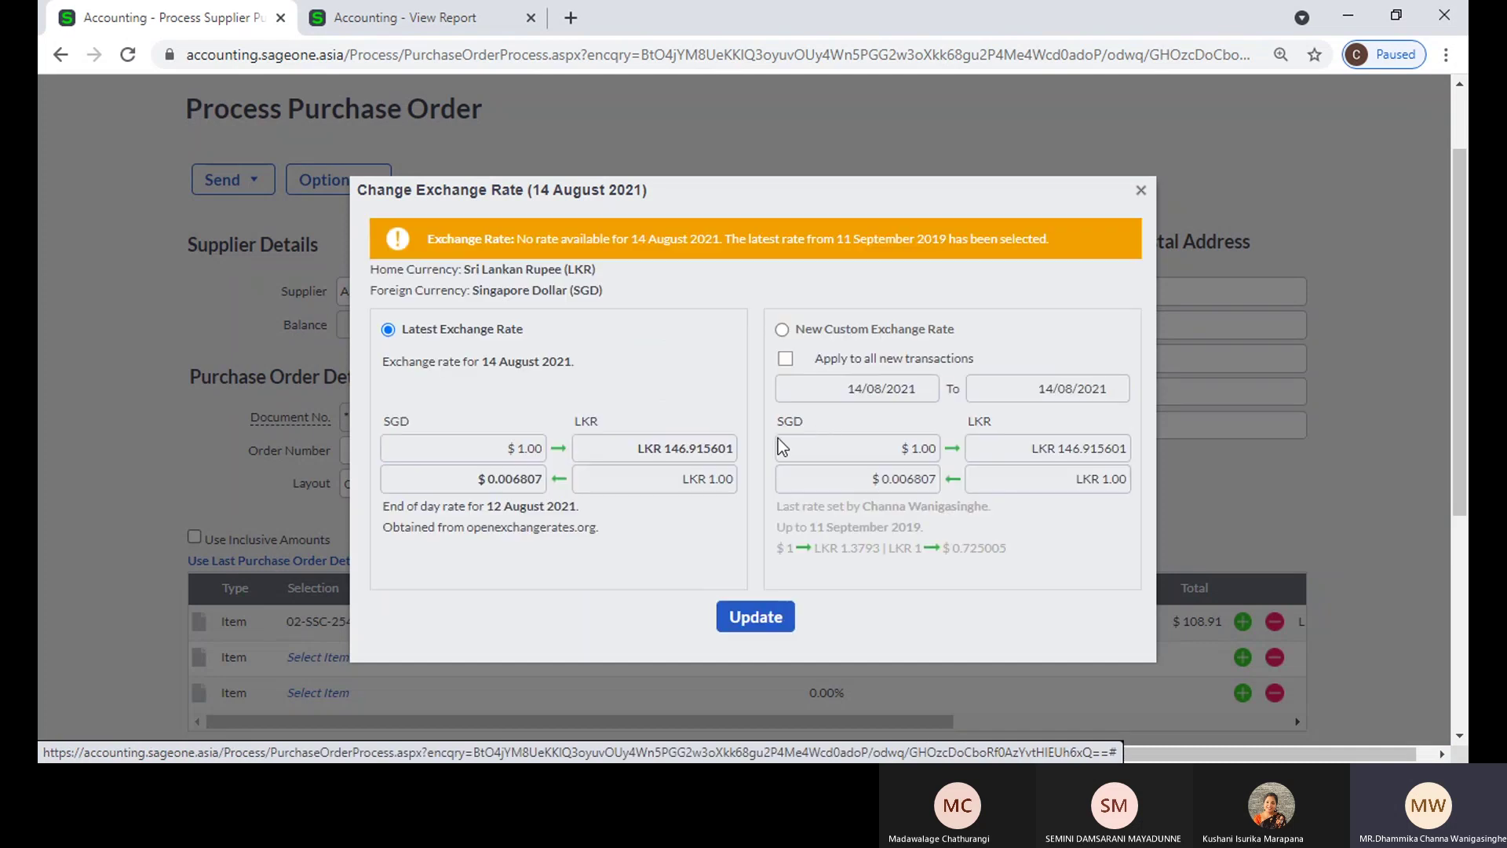
click(1139, 191)
click(662, 625)
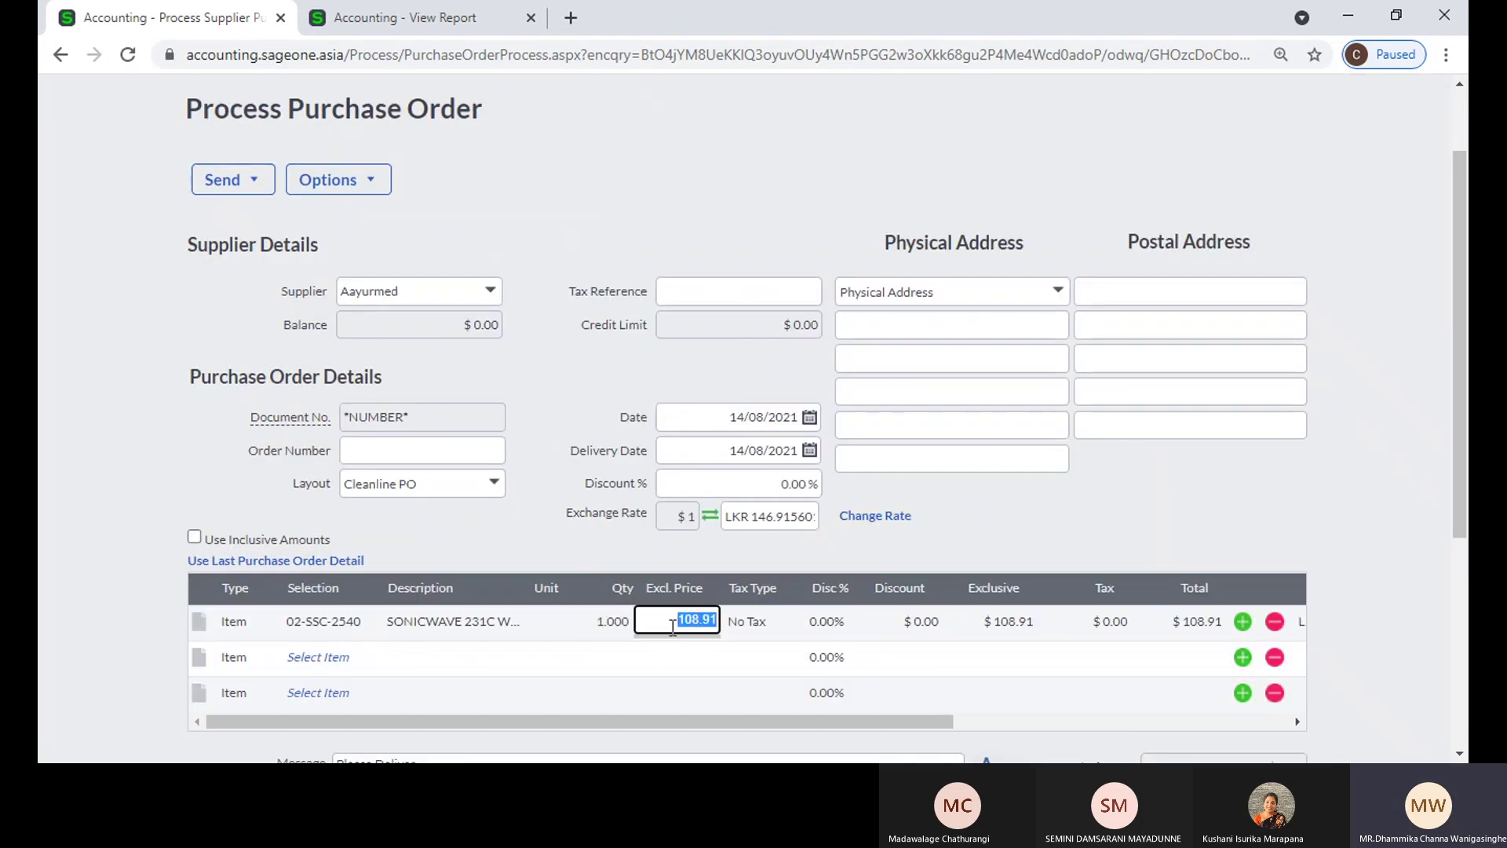
key(Tab)
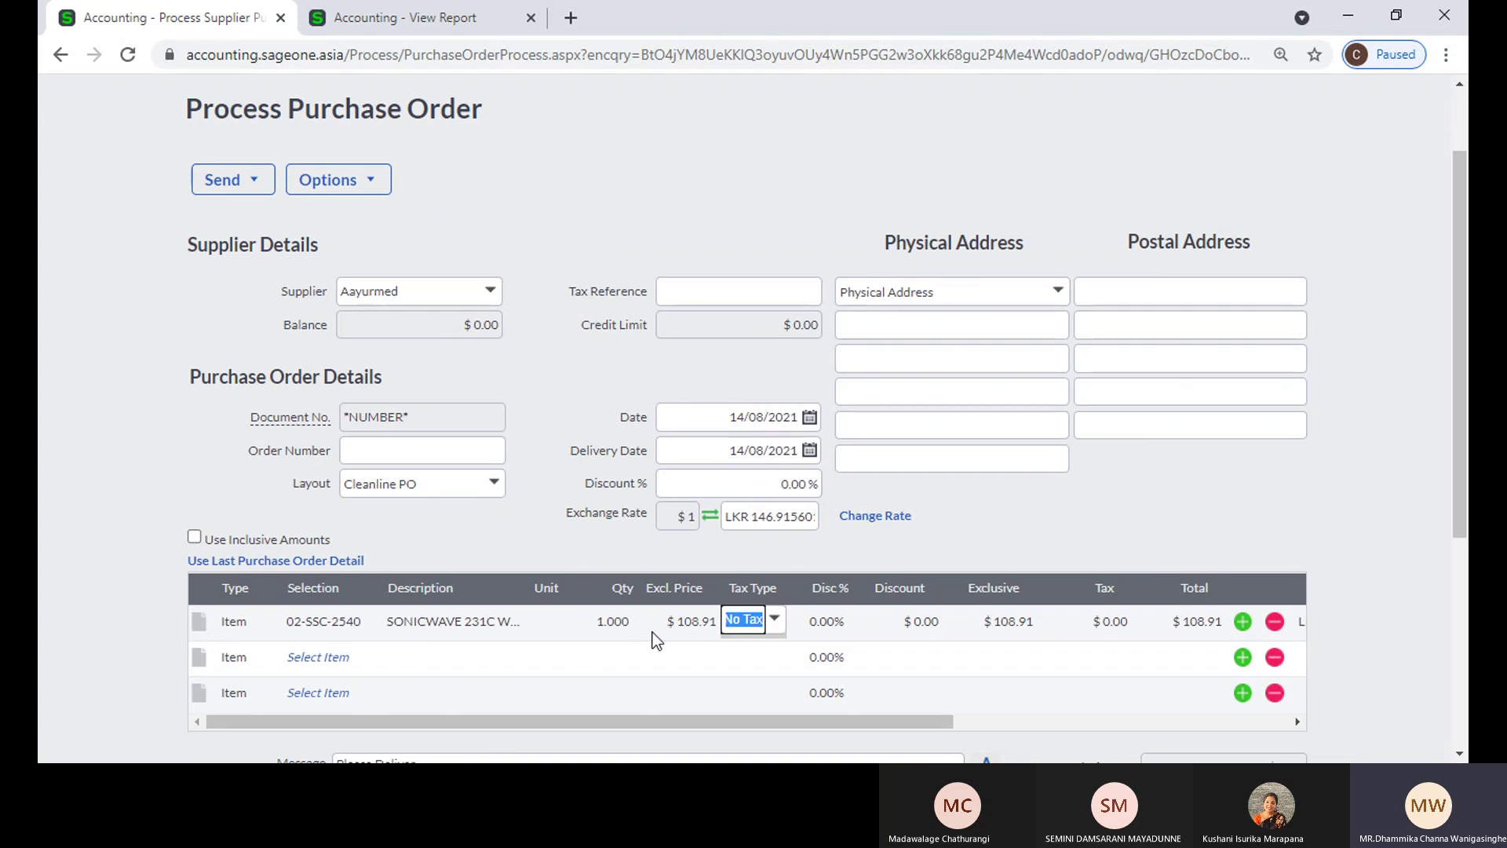
Step: Discard the unsaved purchase order, go to the supplier invoices and start a new supplier invoice
scroll(543, 398, up, 2)
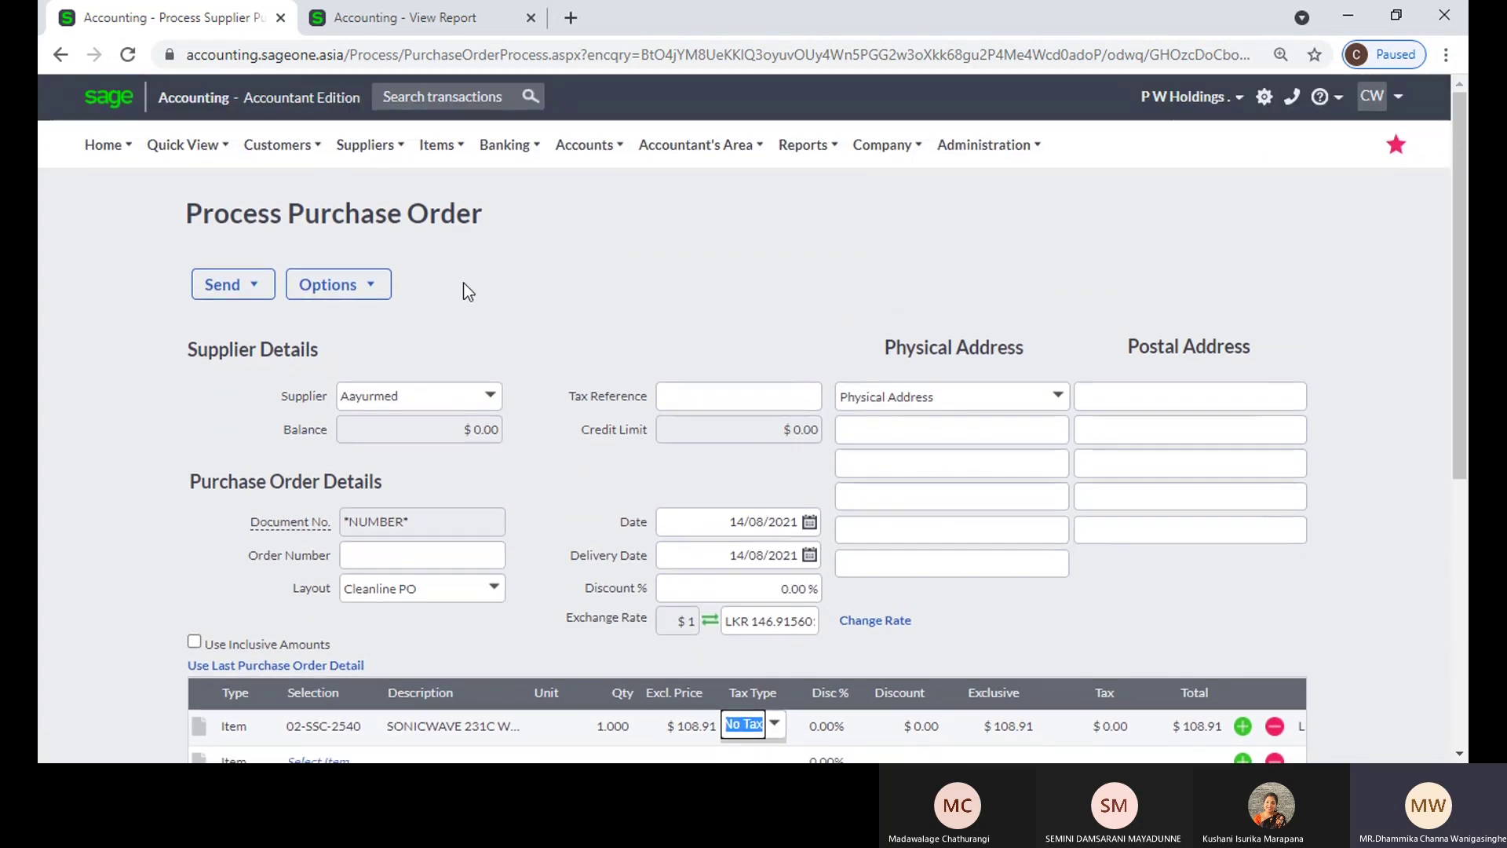
click(365, 144)
mouse_move(379, 254)
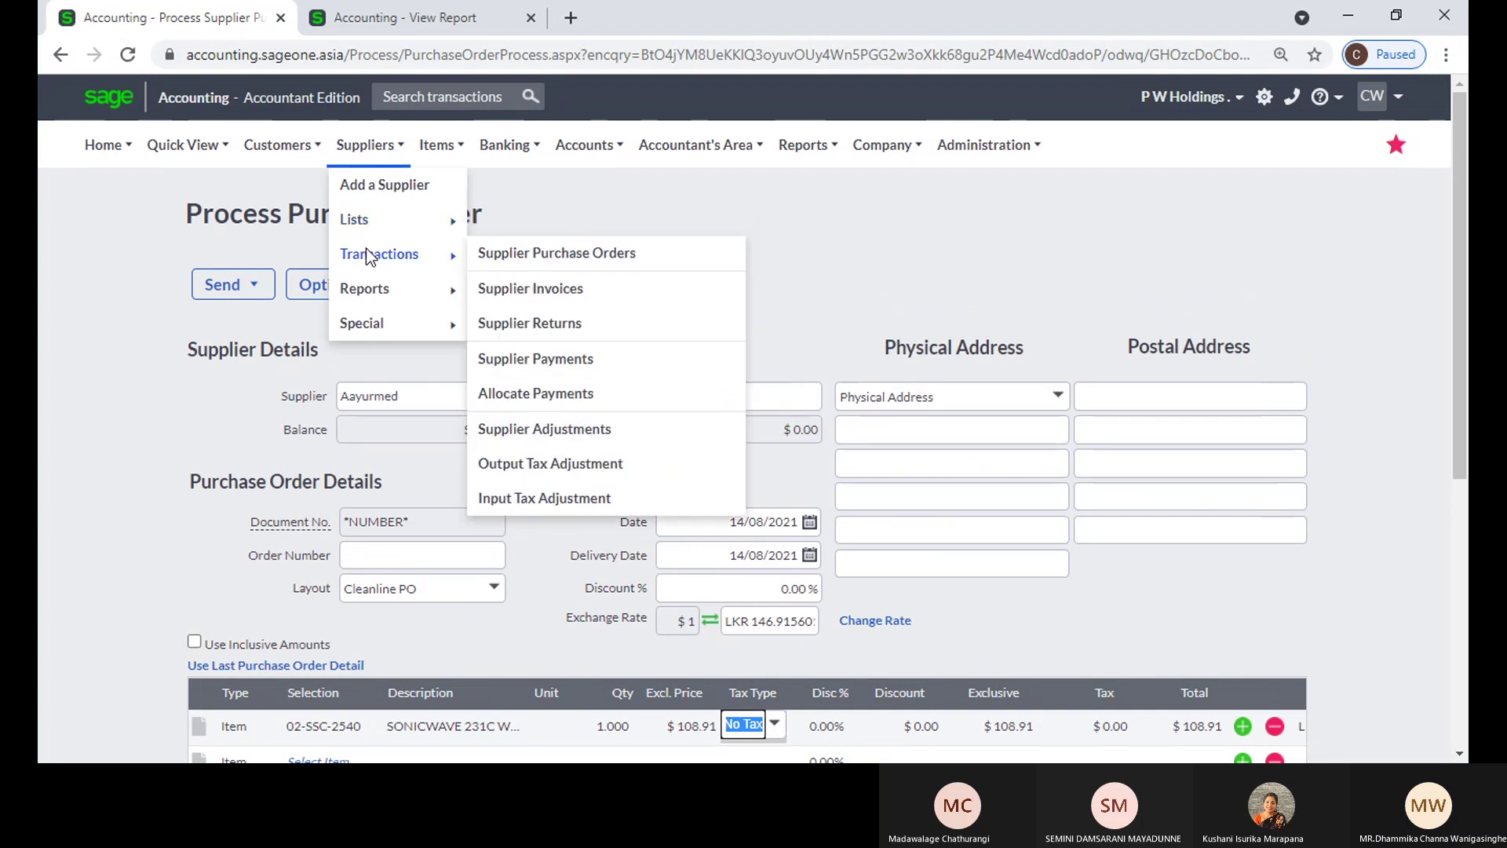
click(529, 287)
click(854, 172)
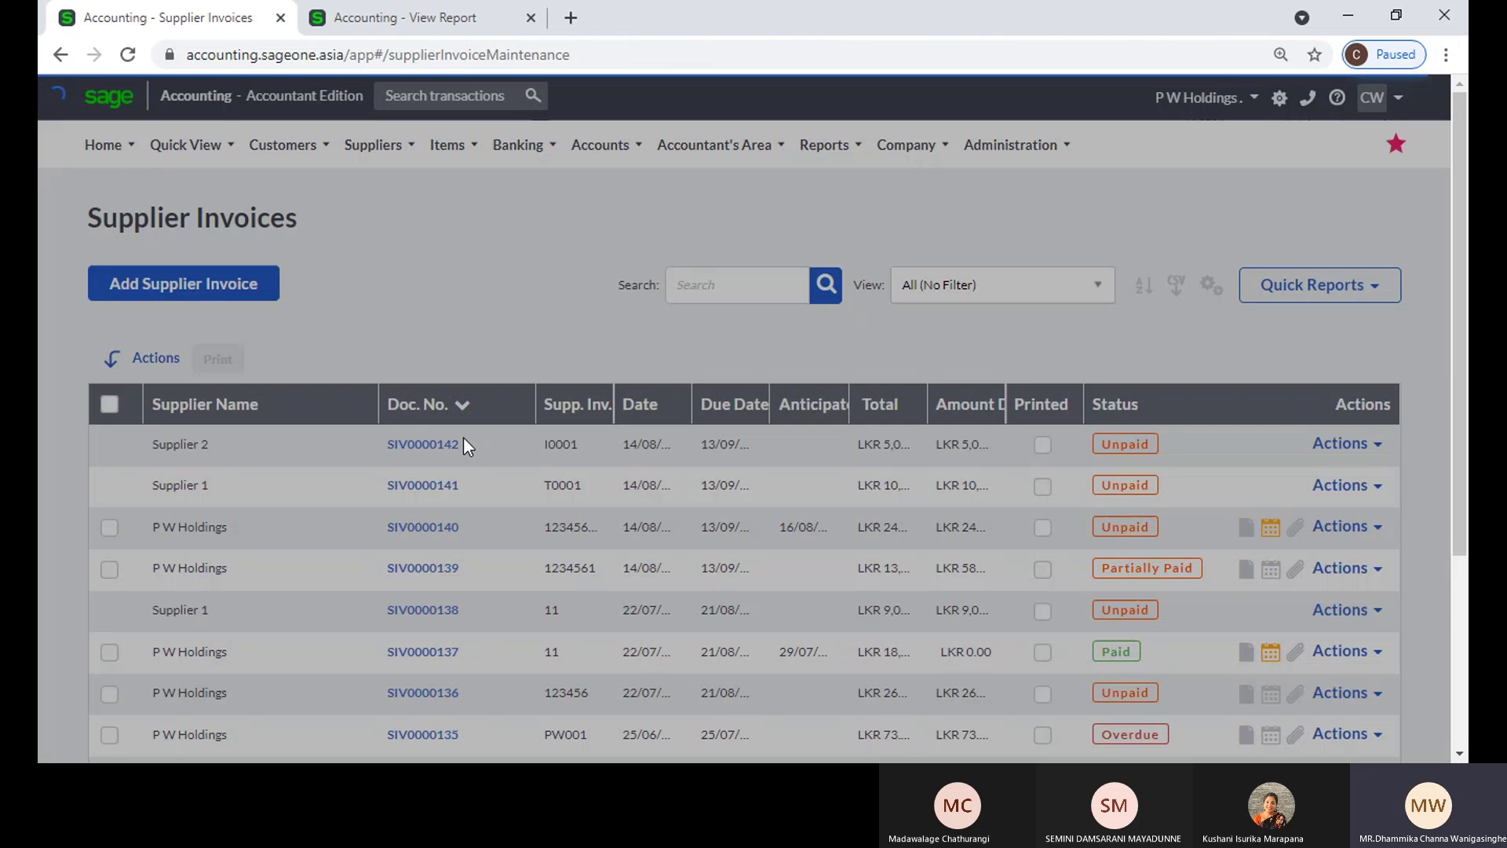
Step: Set the invoice's supplier to Al Naboodah Travel & Tourism Agencies LLC and show its exchange rate options
scroll(637, 449, down, 1)
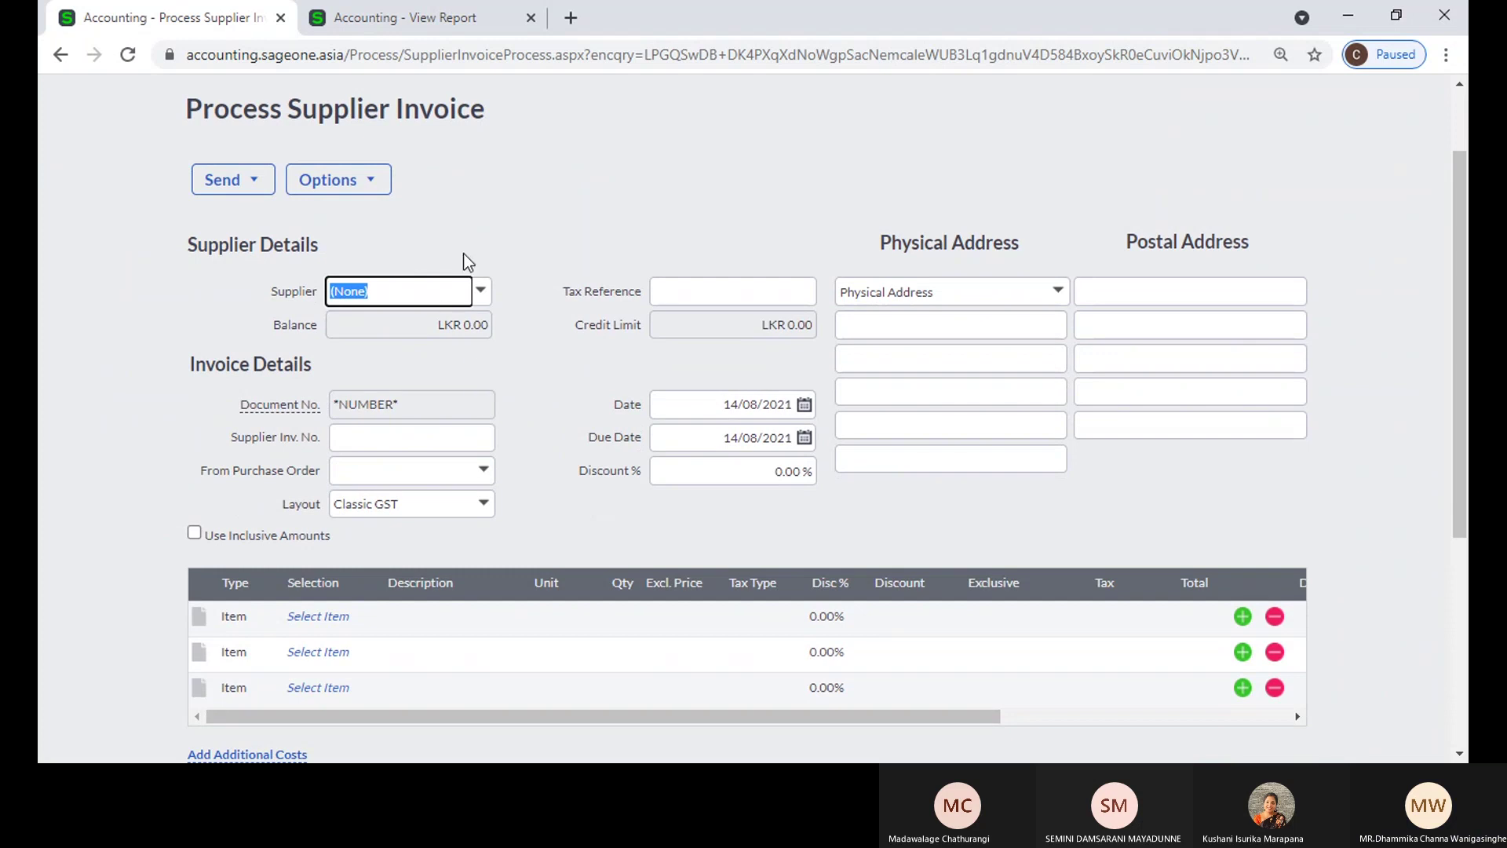
click(480, 291)
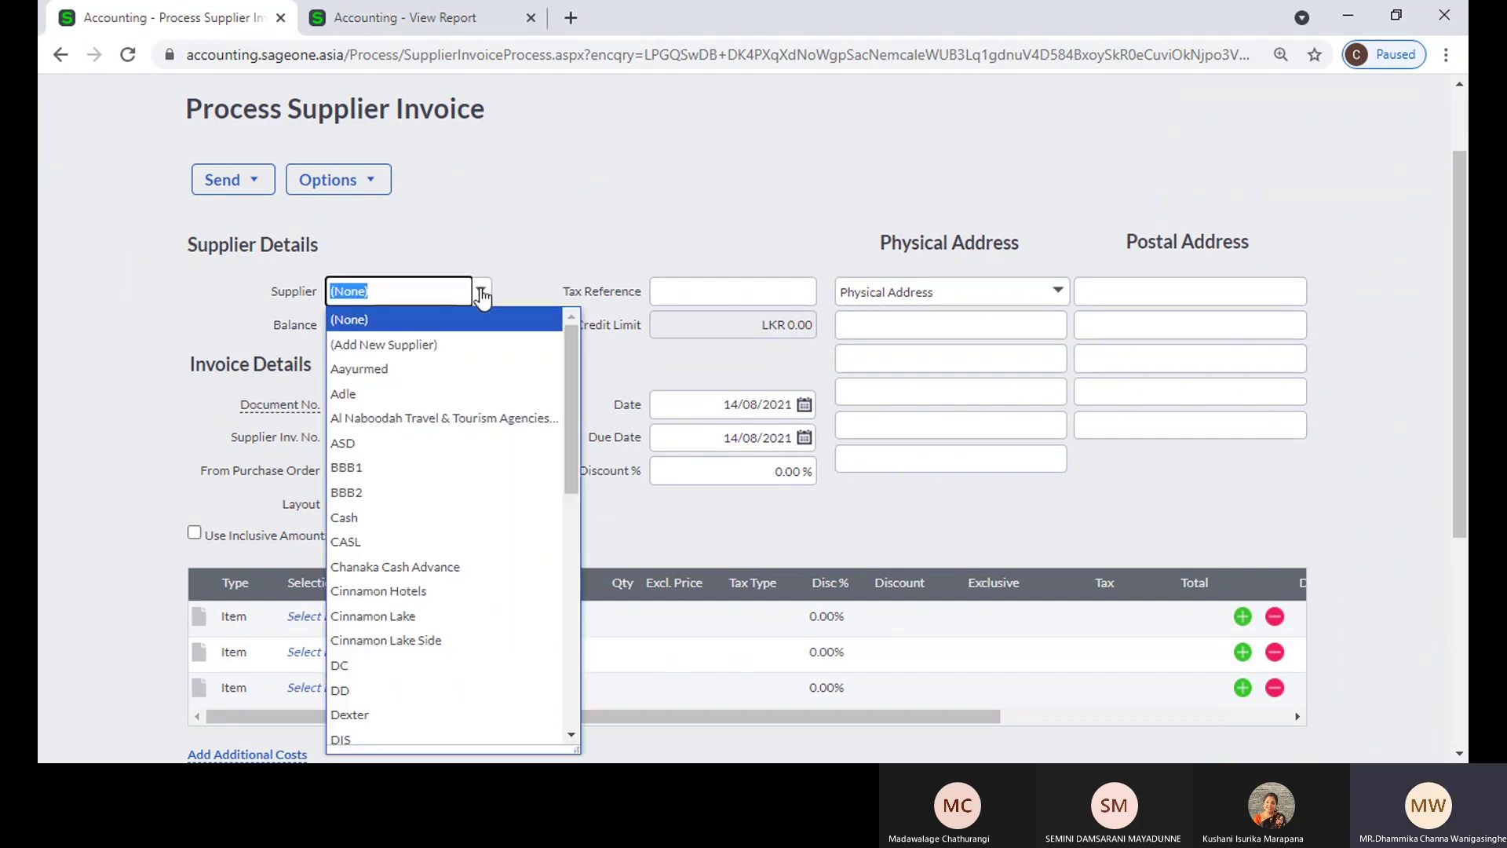
click(458, 418)
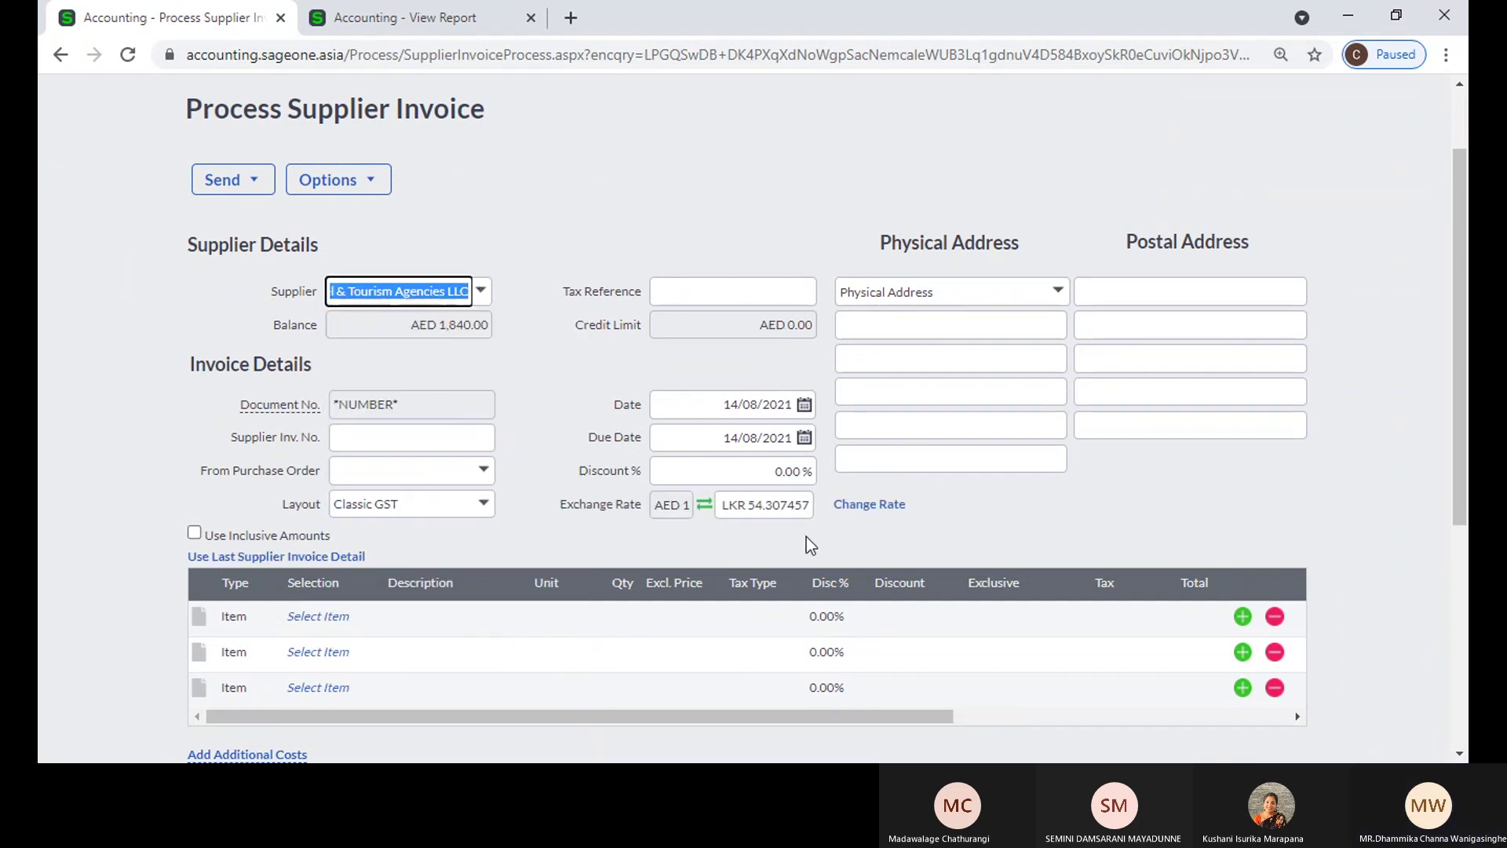
click(844, 507)
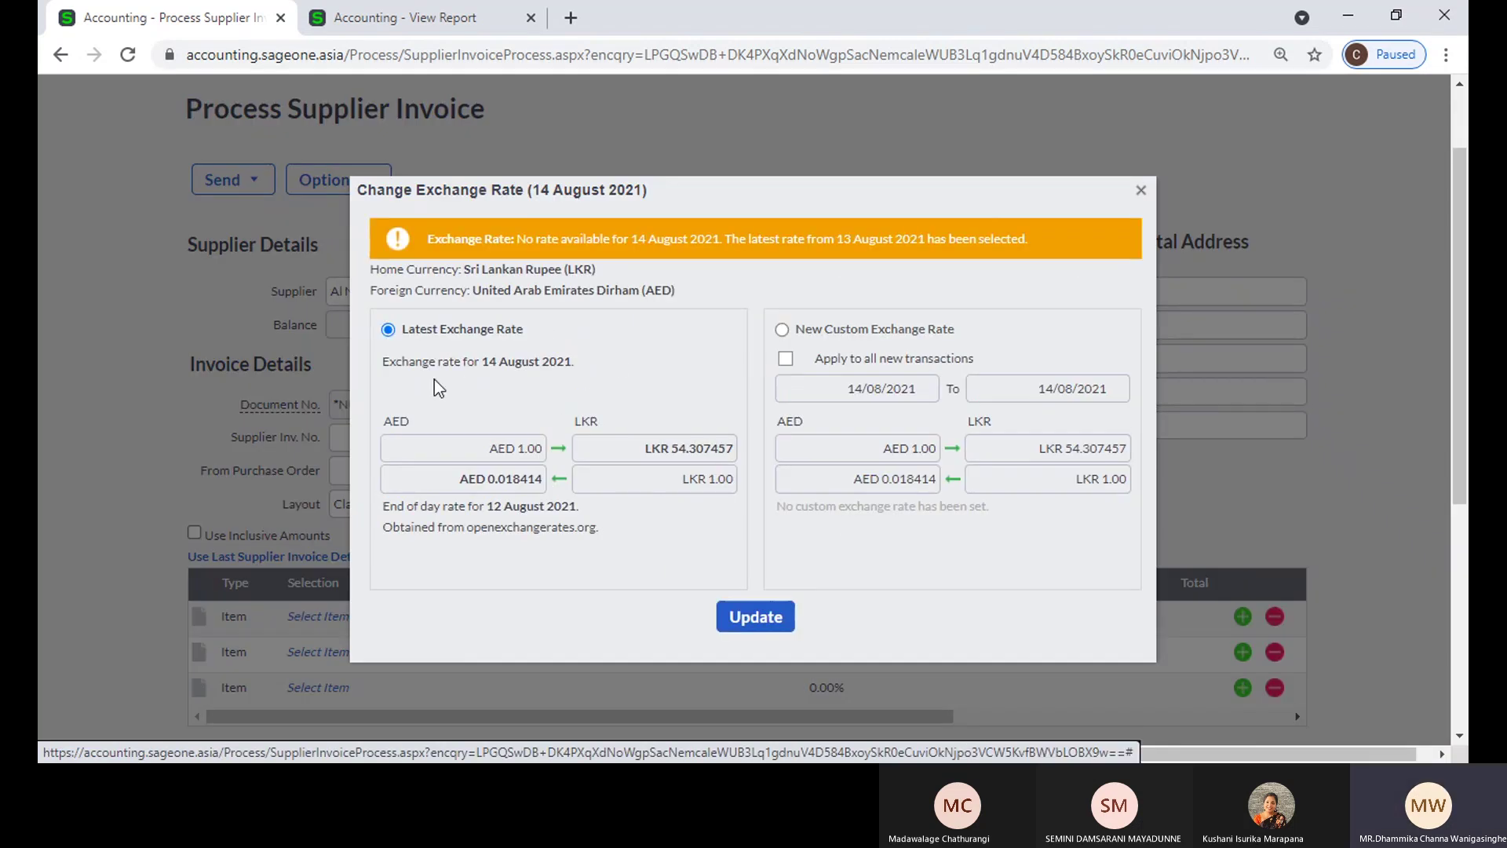
Step: Close the exchange rate options and add item 02-SSC-2540, SONICWAVE 231C, to the supplier invoice's first line
click(1141, 191)
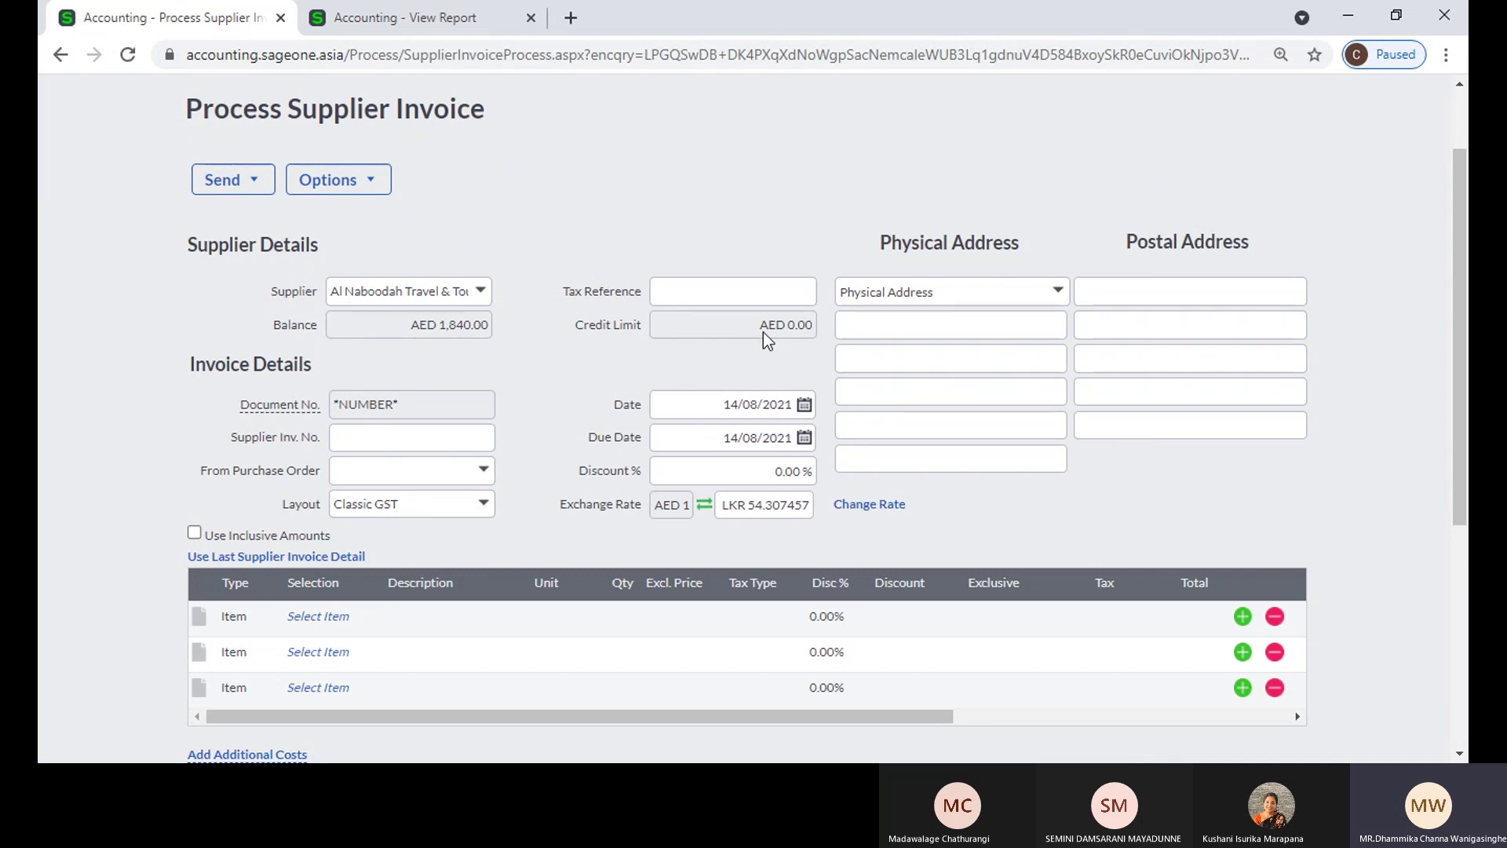
click(308, 624)
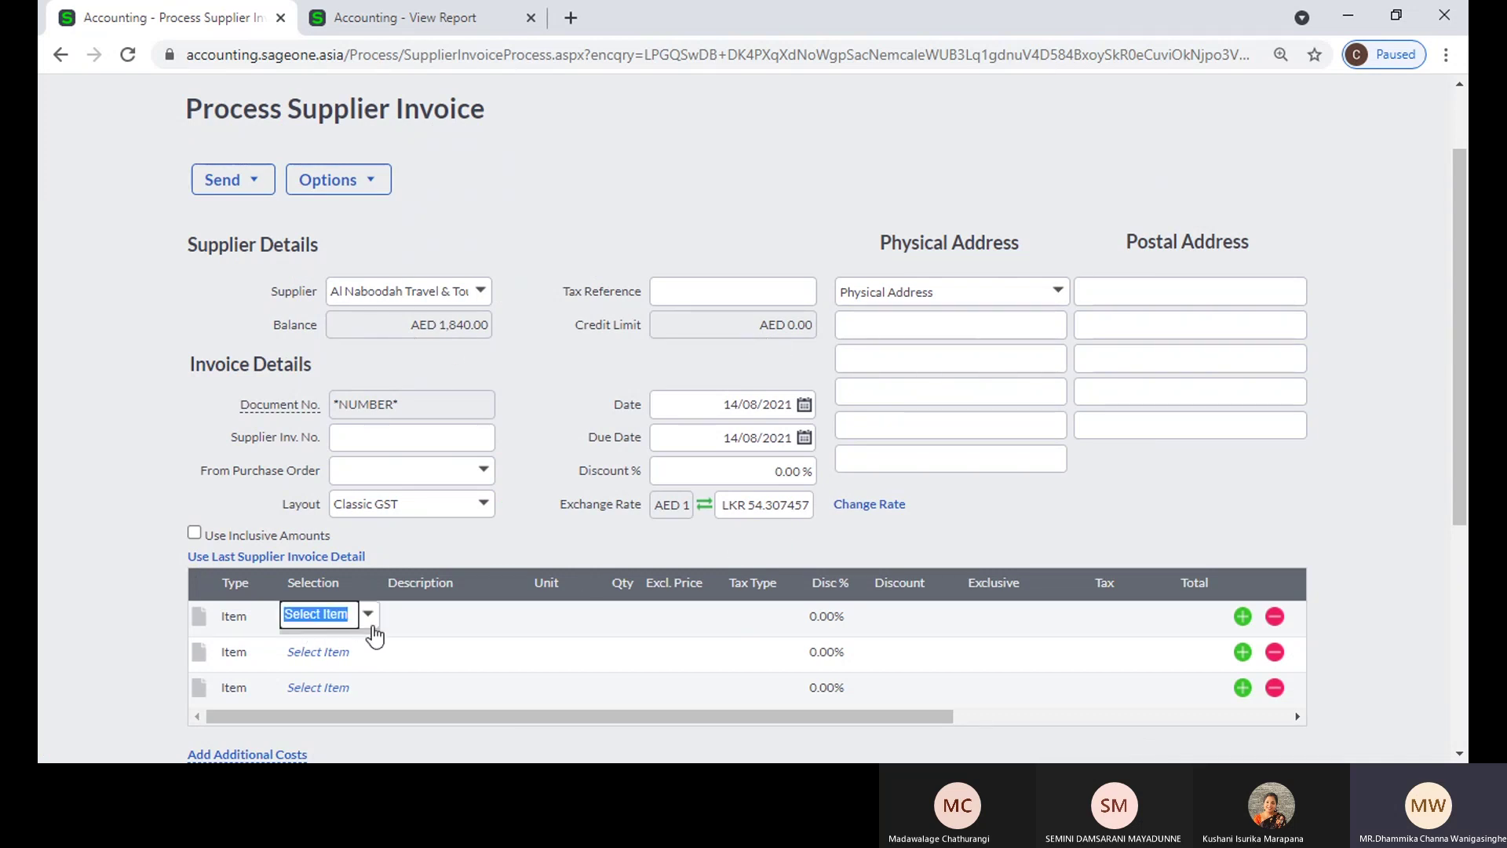
click(366, 620)
click(449, 267)
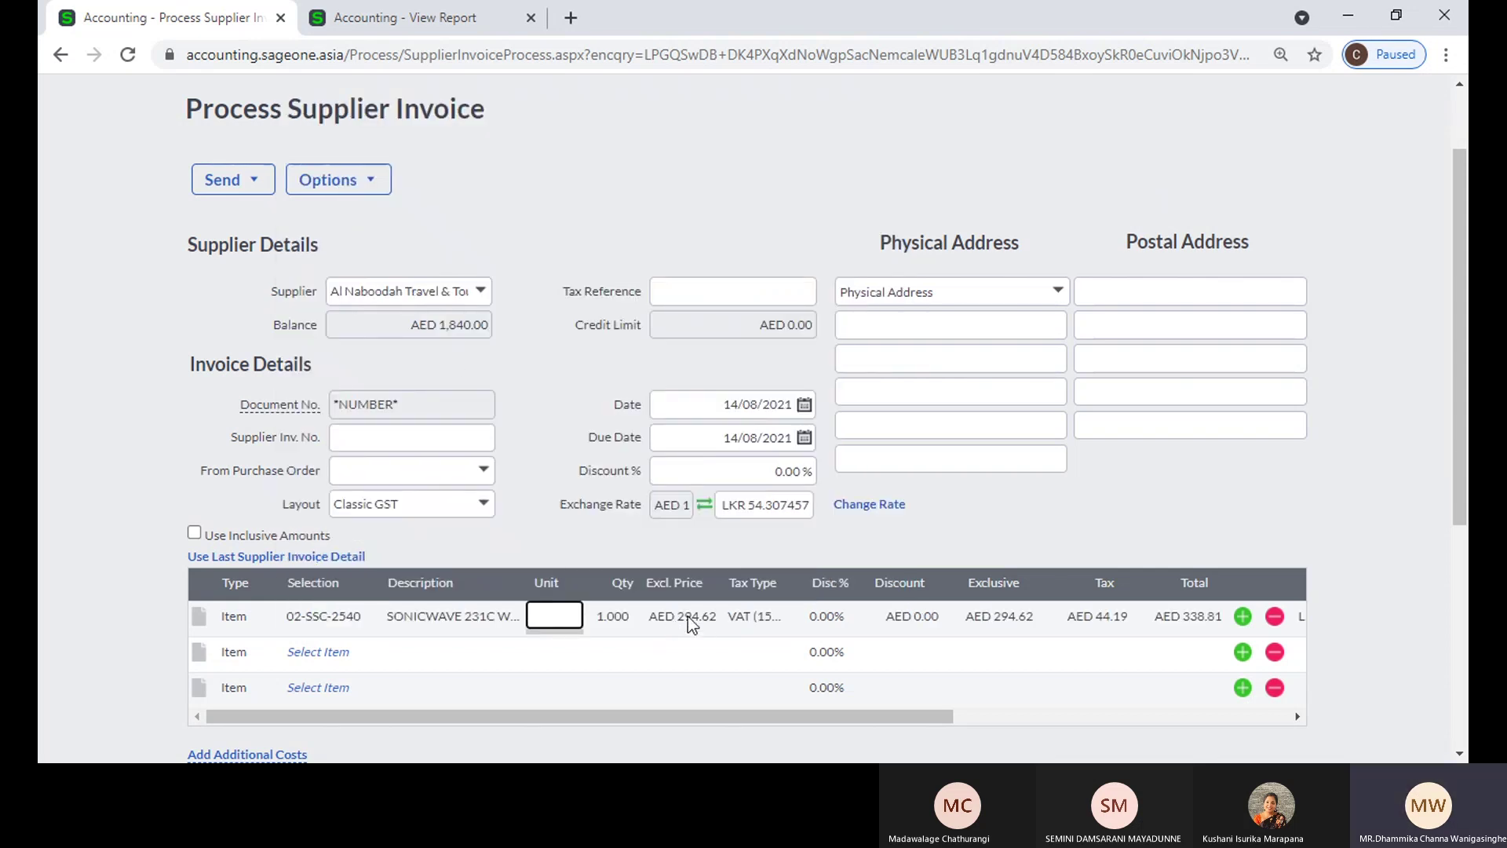
scroll(690, 633, down, 2)
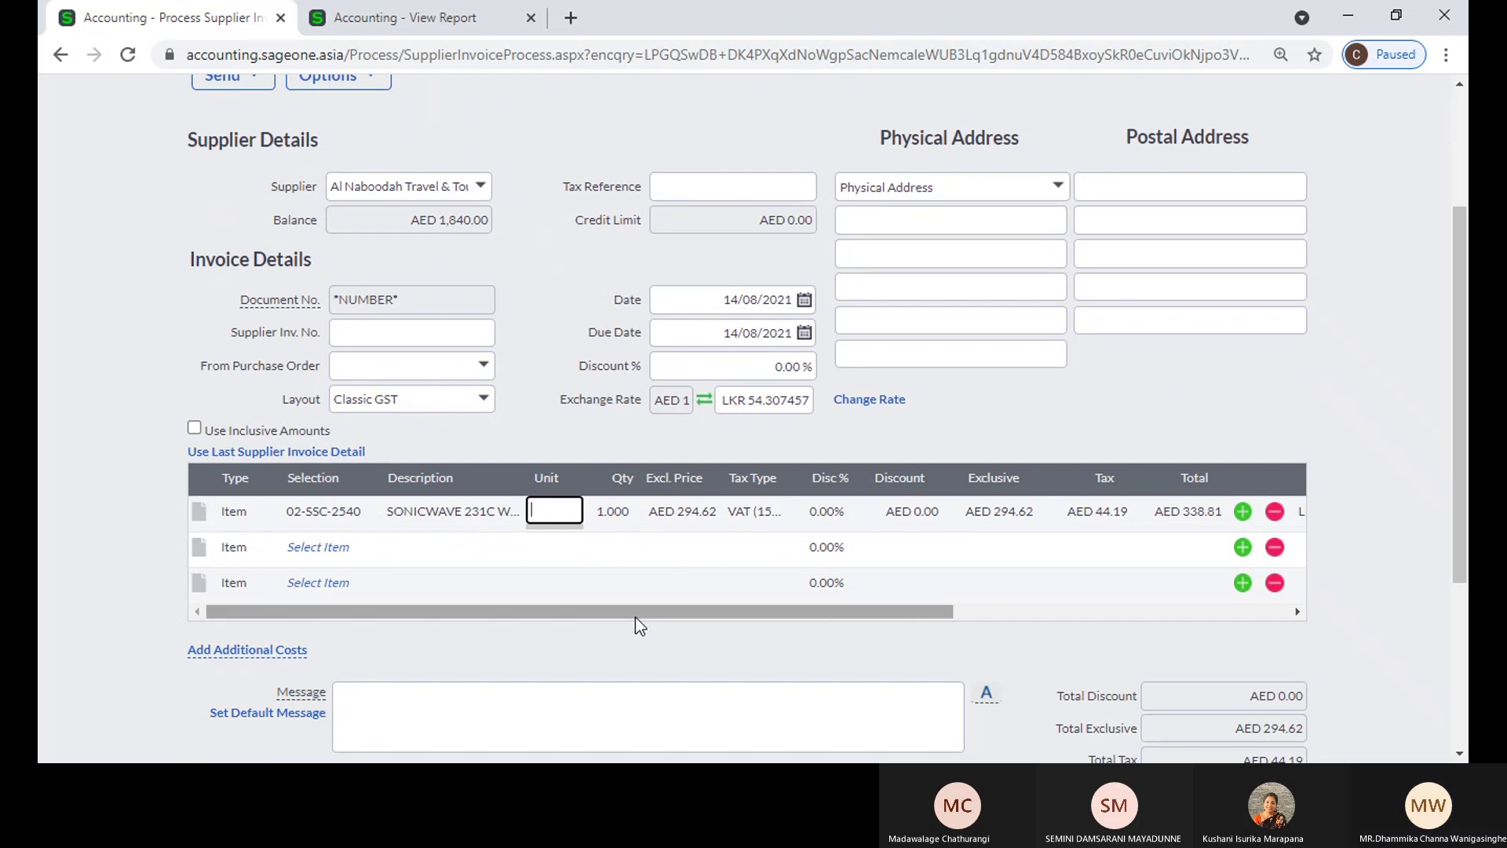
scroll(635, 615, up, 4)
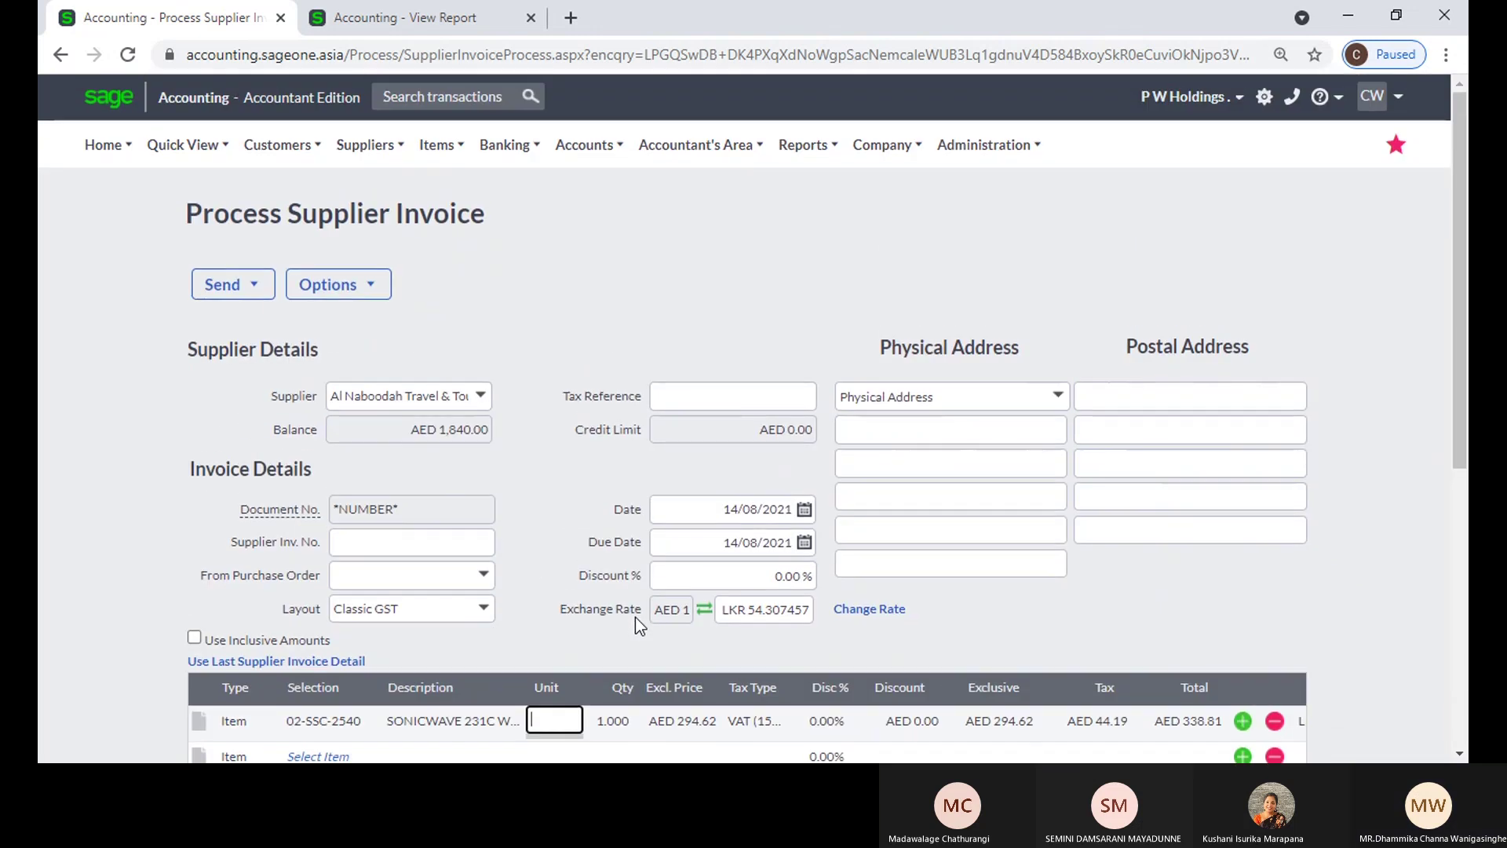
Step: Discard the unsaved supplier invoice, go to the supplier payments and start a new supplier payment
click(365, 145)
mouse_move(383, 255)
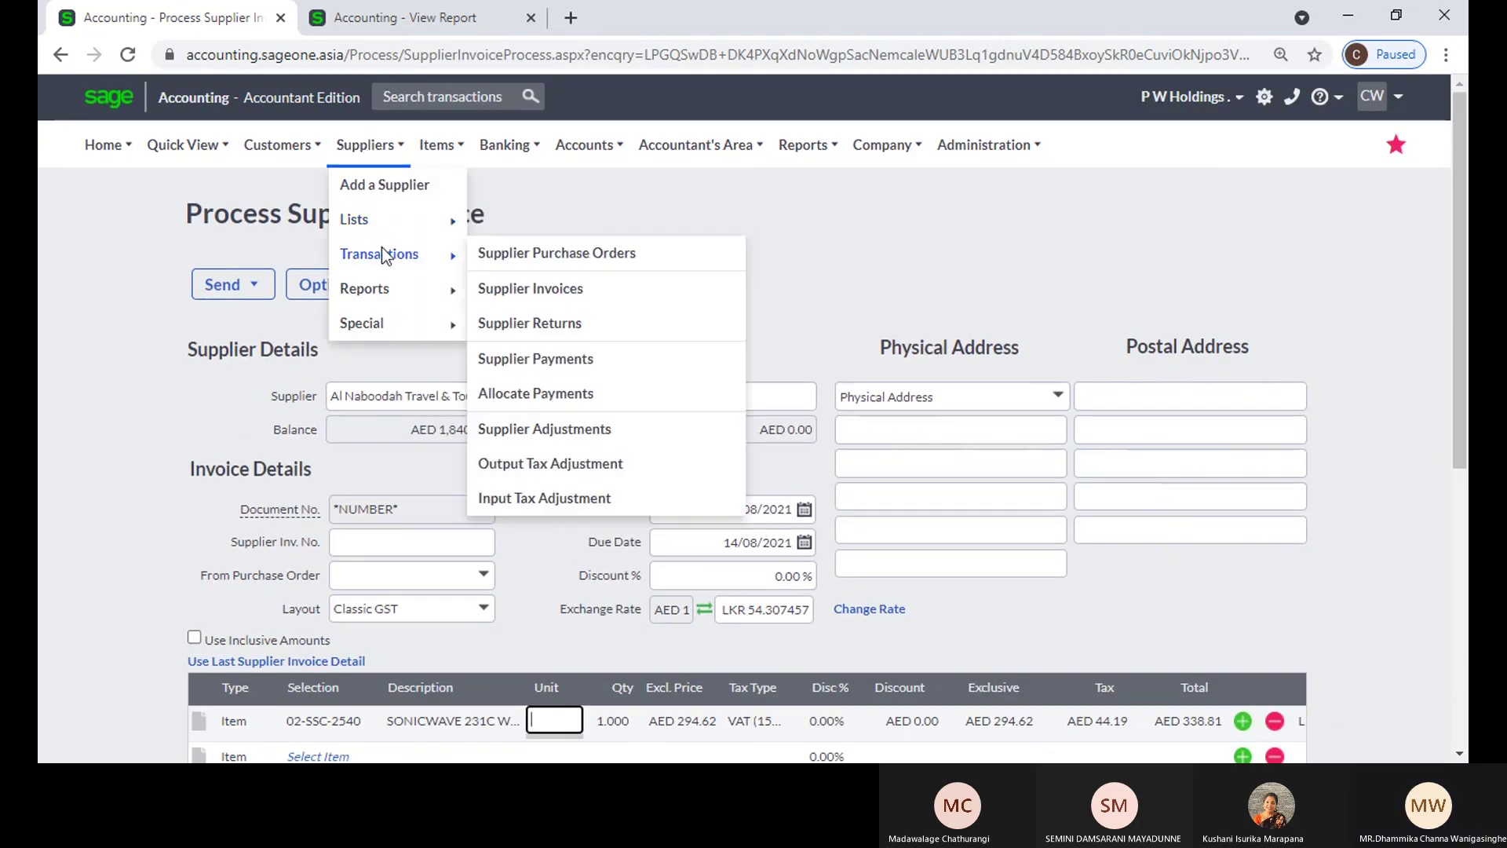
click(579, 359)
click(851, 177)
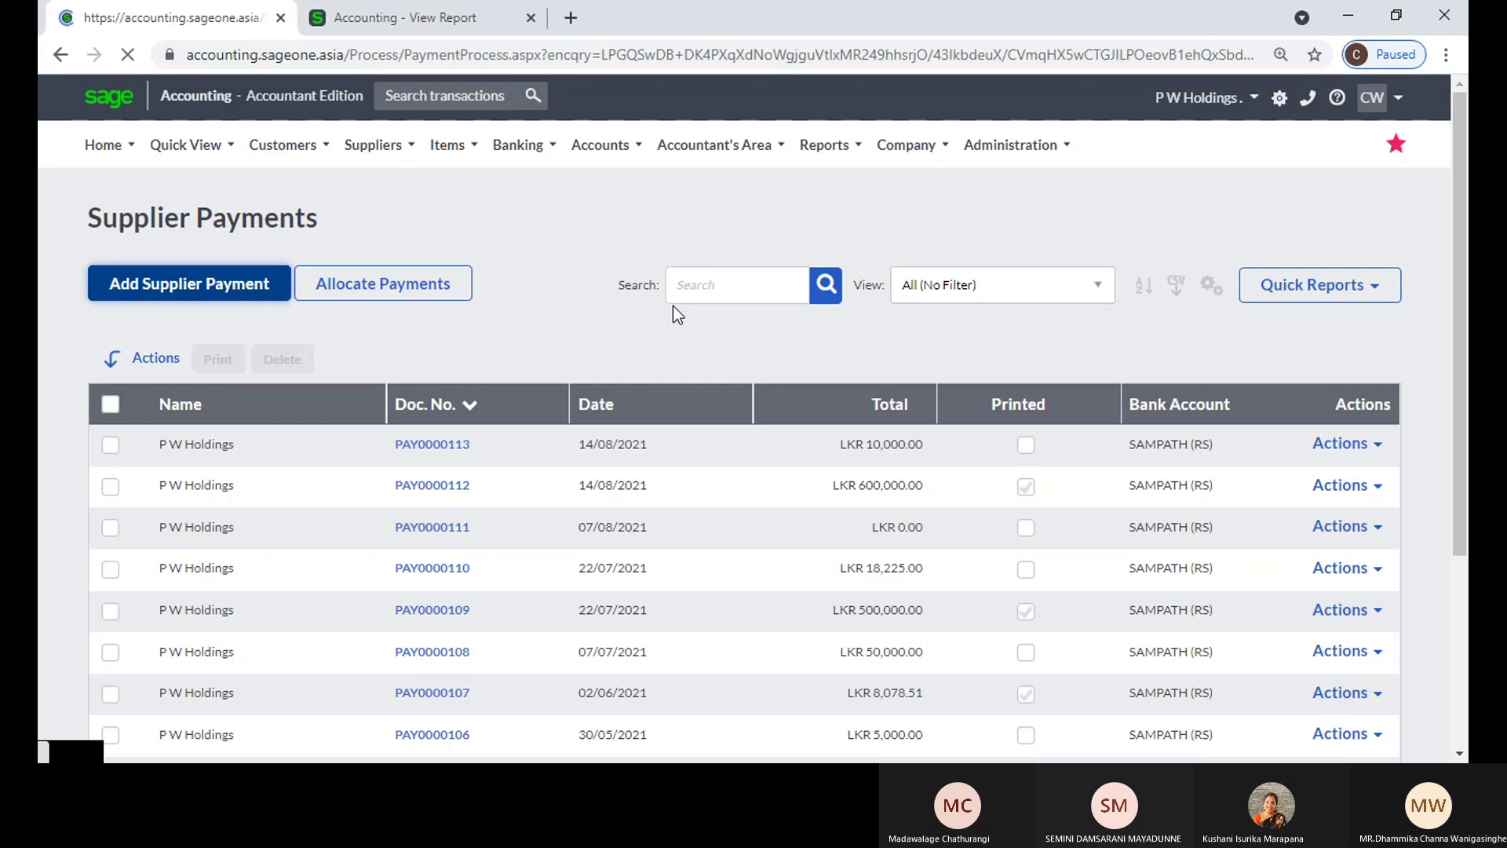
Step: Set the payment's supplier to Aayurmed and enter a supplier amount of 500 SGD
text(ayurmed)
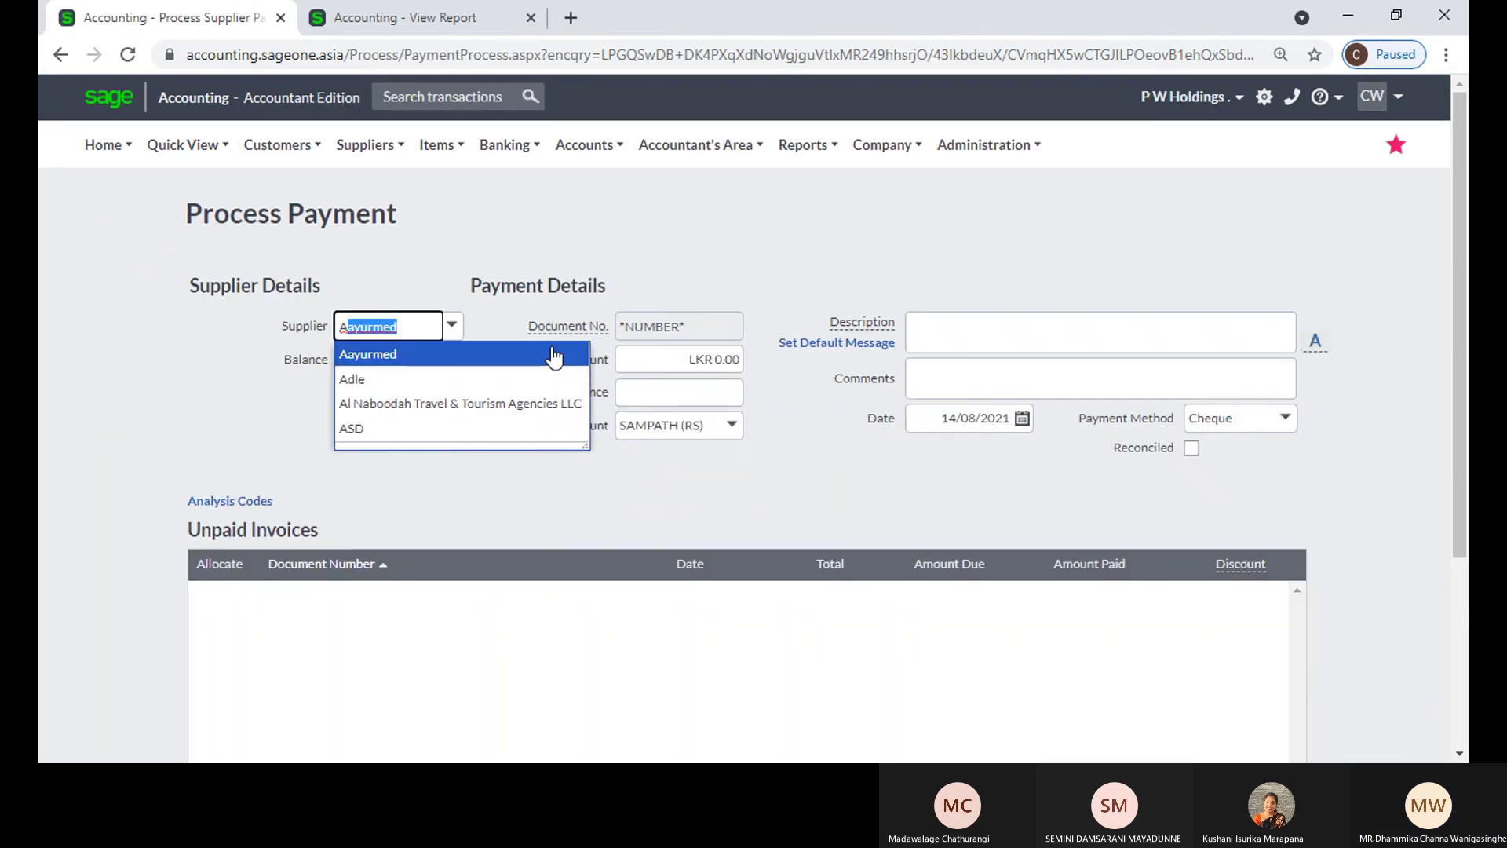
click(498, 351)
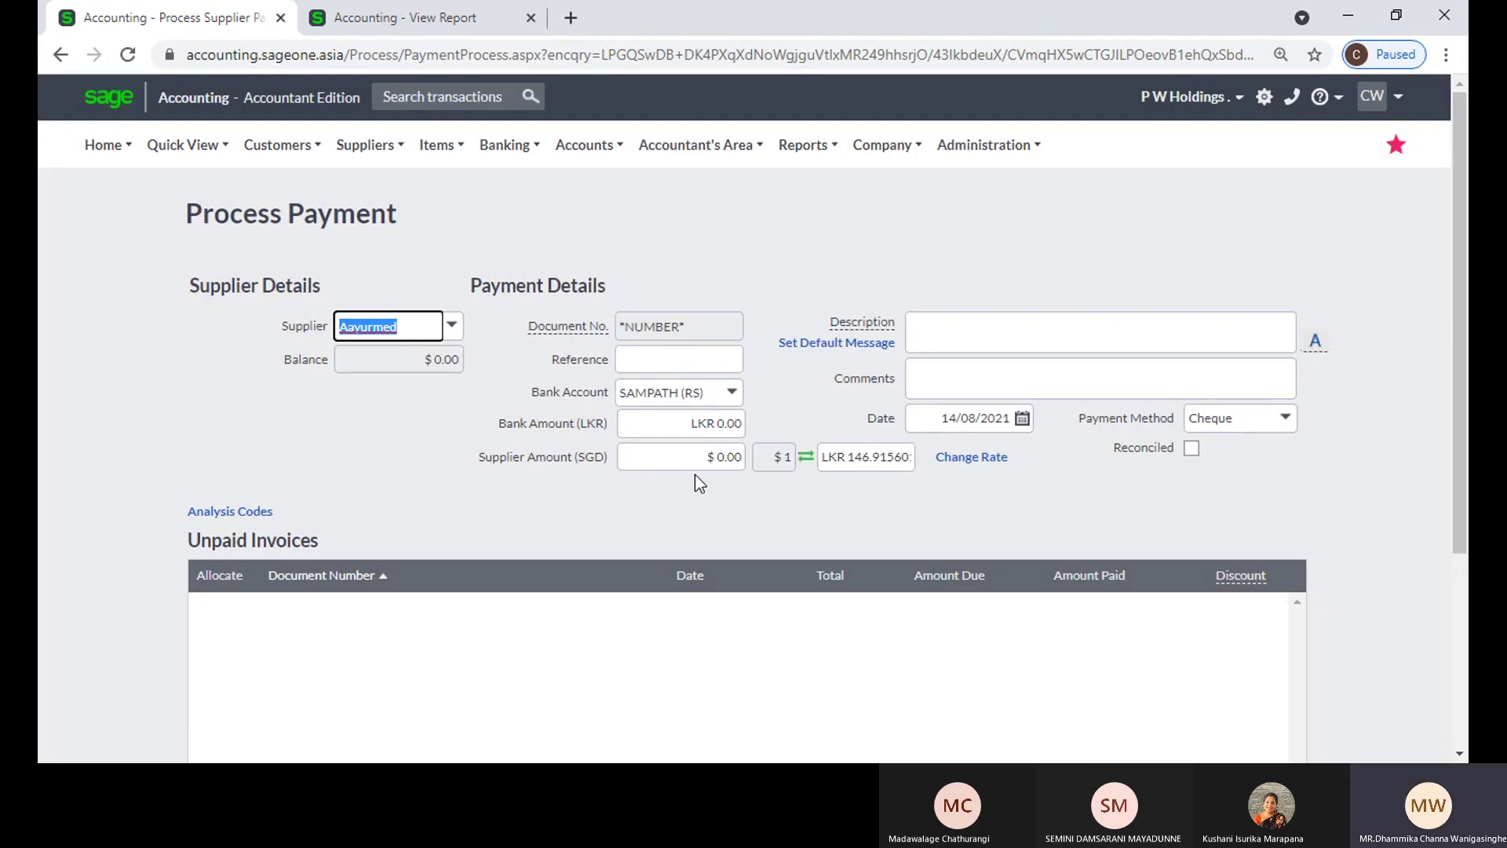
click(648, 425)
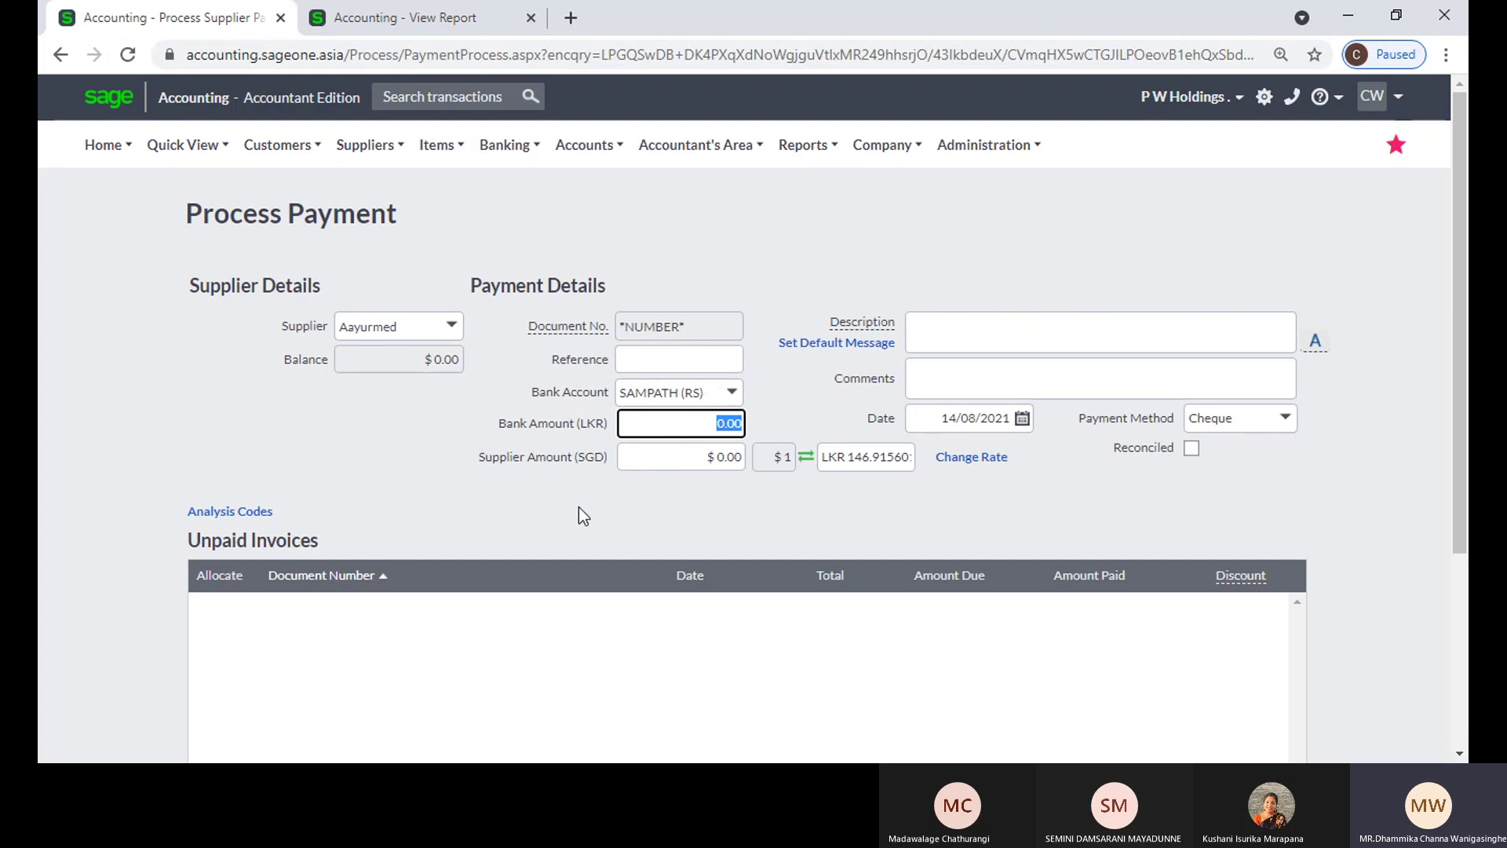
click(636, 462)
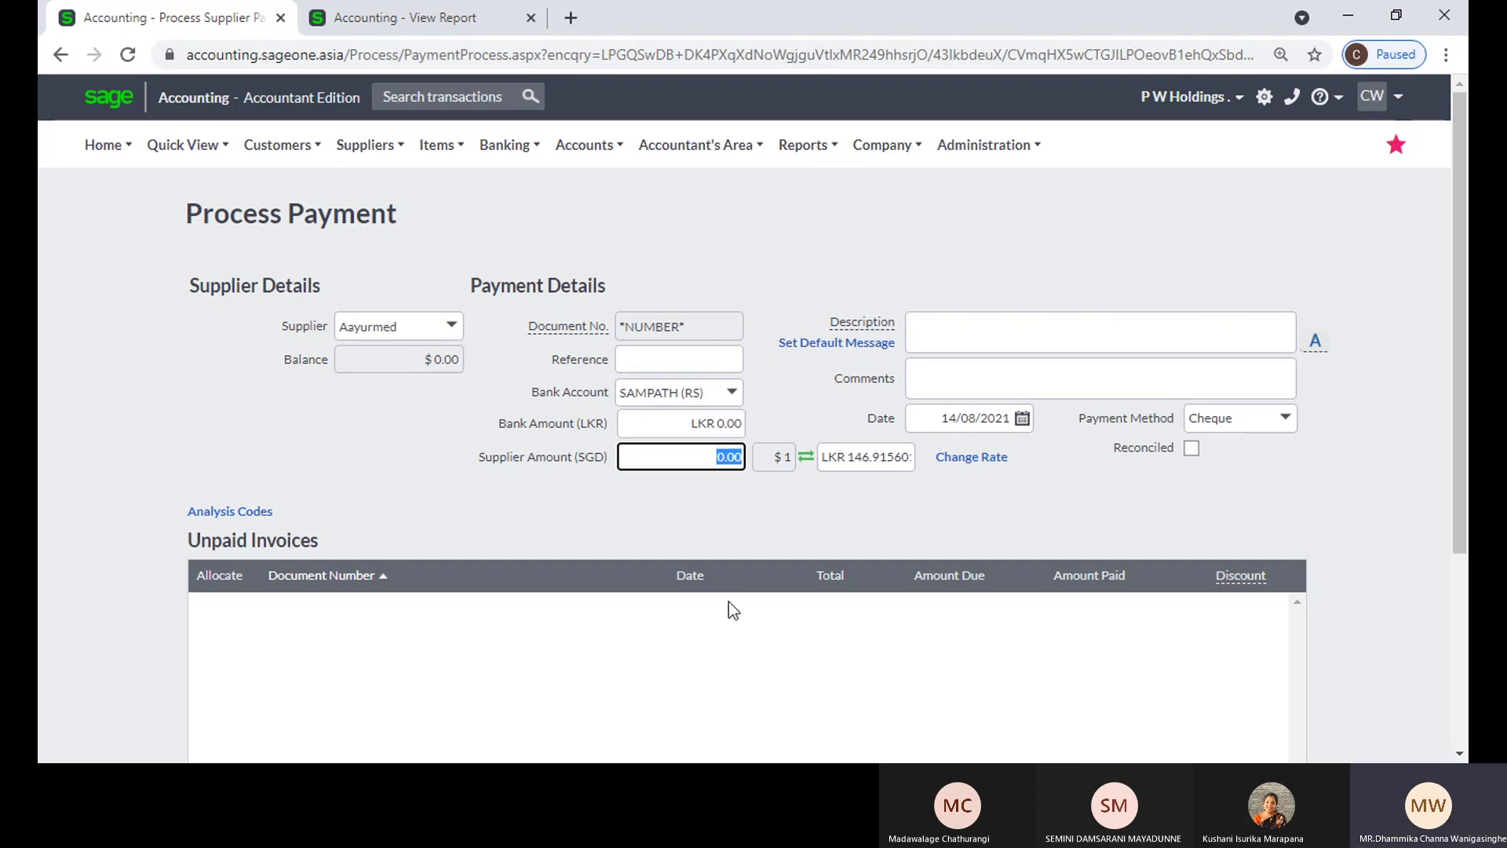
text(500)
key(Tab)
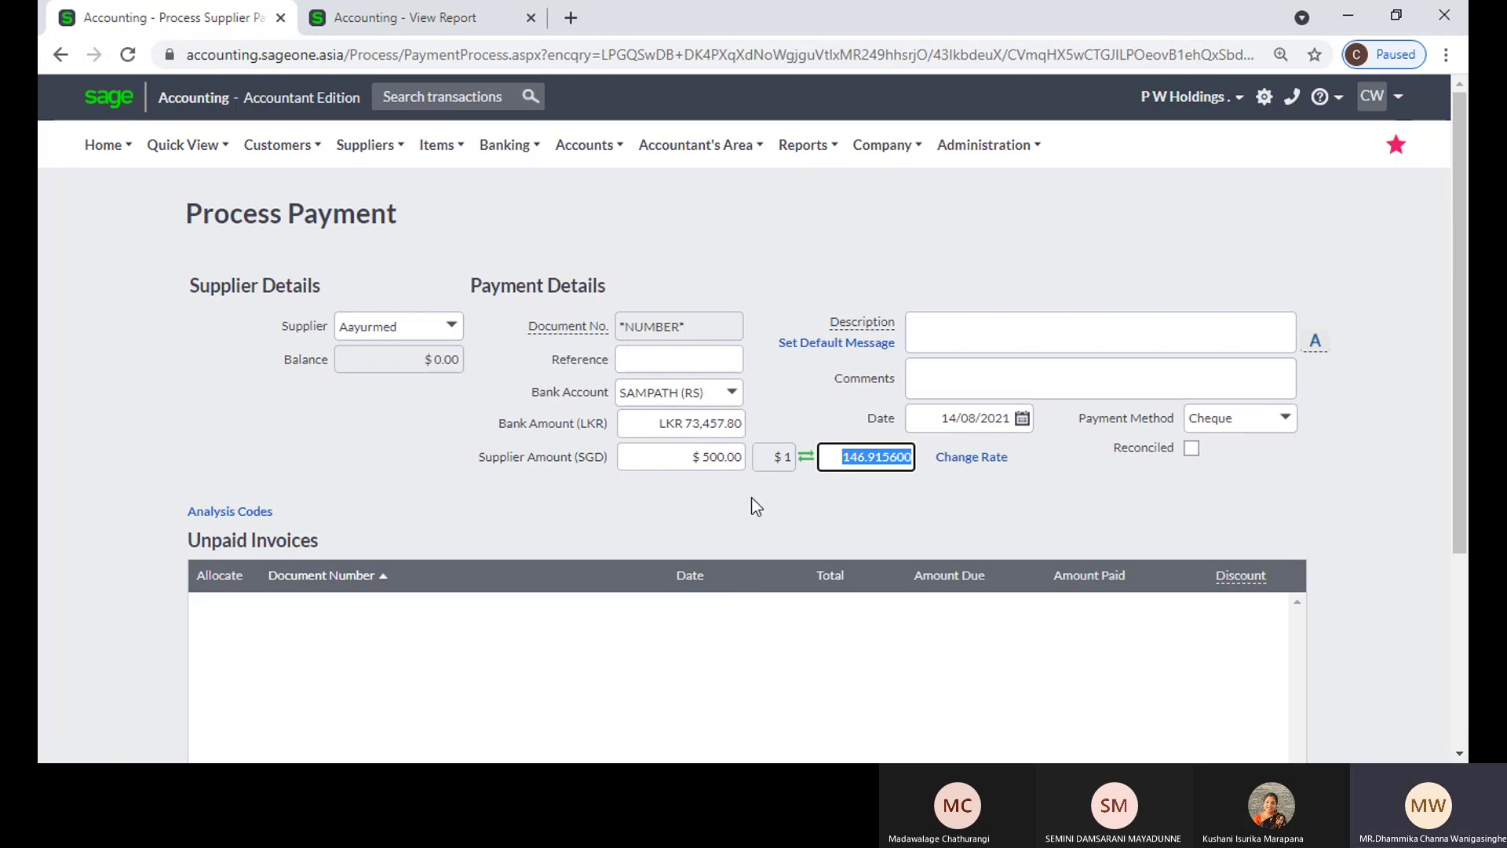
Step: Change the payment's supplier amount to 1,000 SGD
click(702, 434)
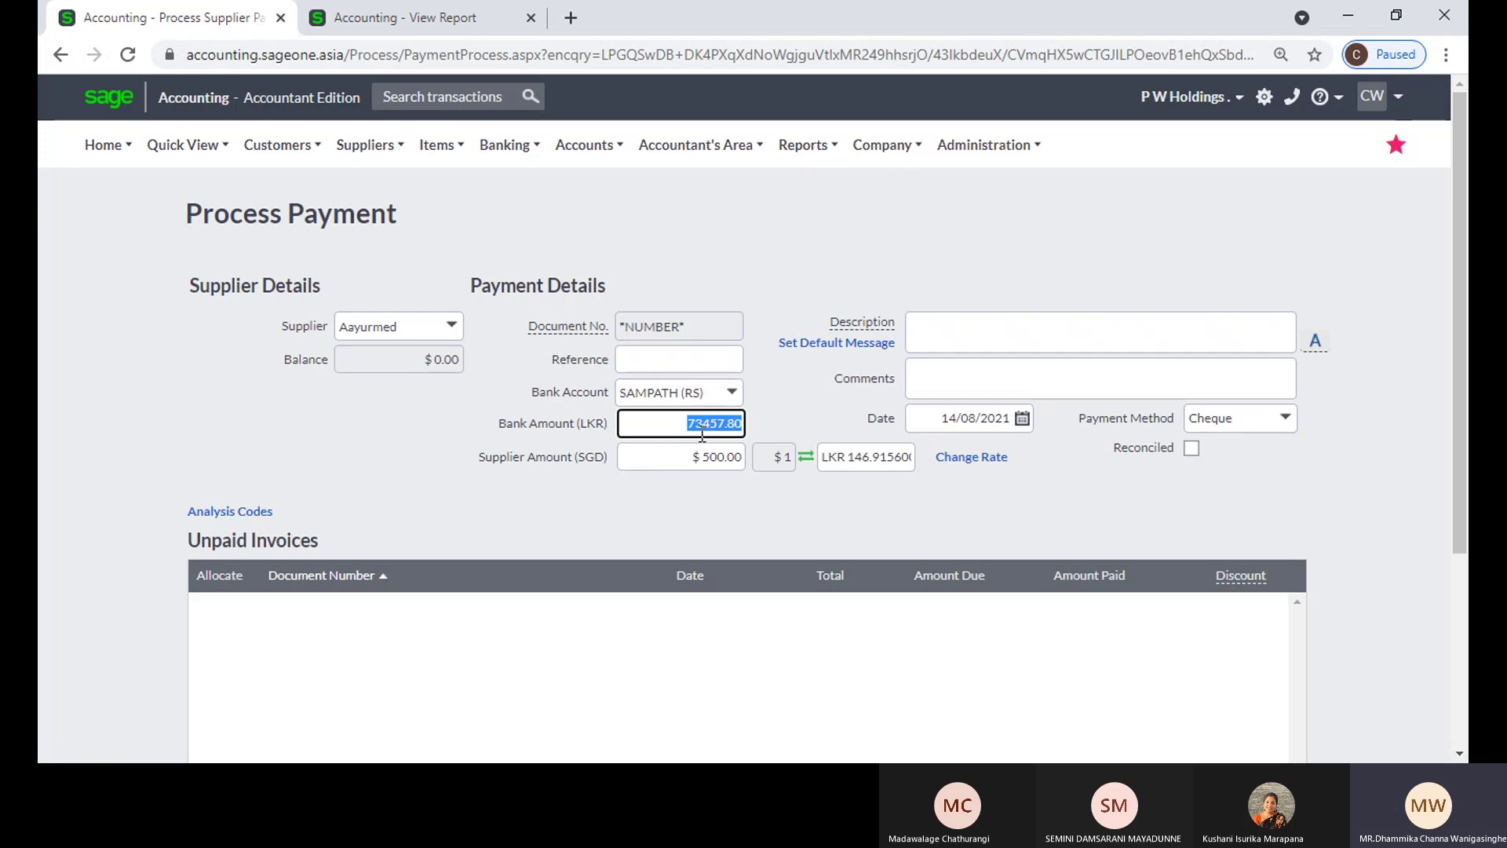
click(704, 454)
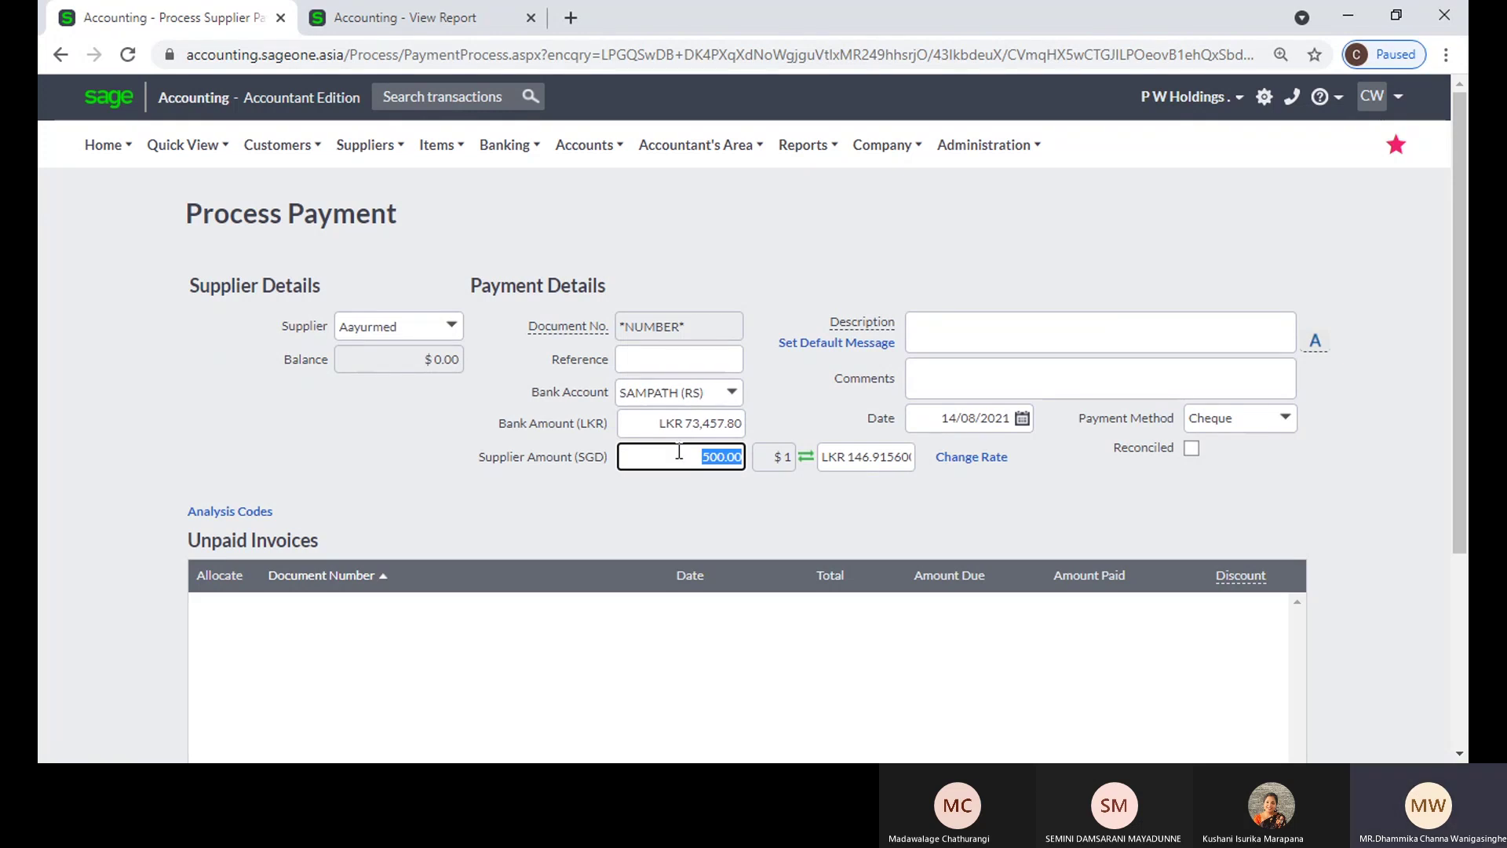
text(1000)
key(Tab)
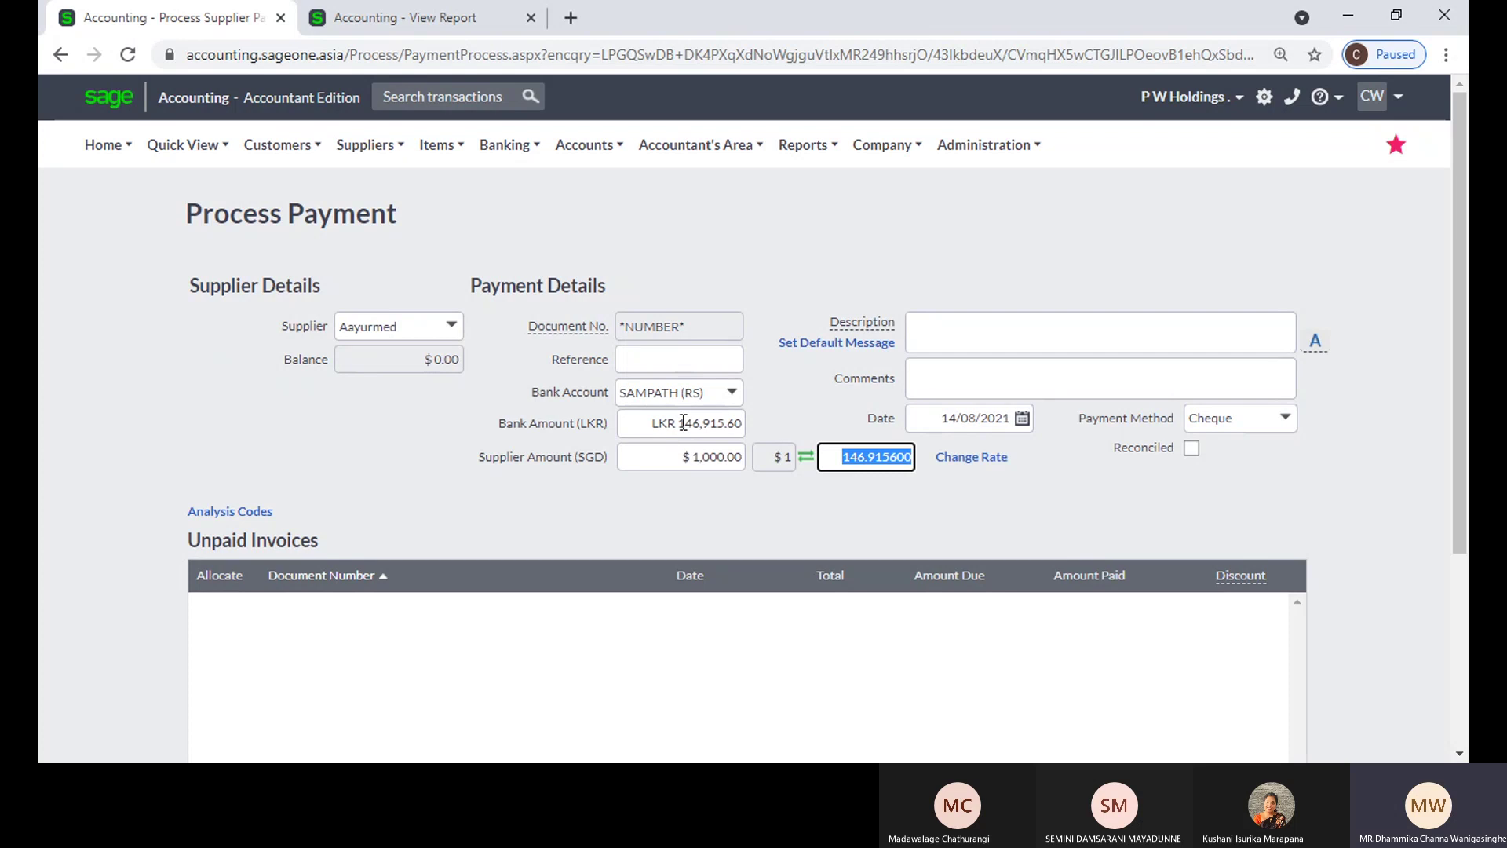
Step: Set the payment's bank amount to LKR 100,000 so the supplier amount is recalculated in SGD
click(683, 424)
text(100,000)
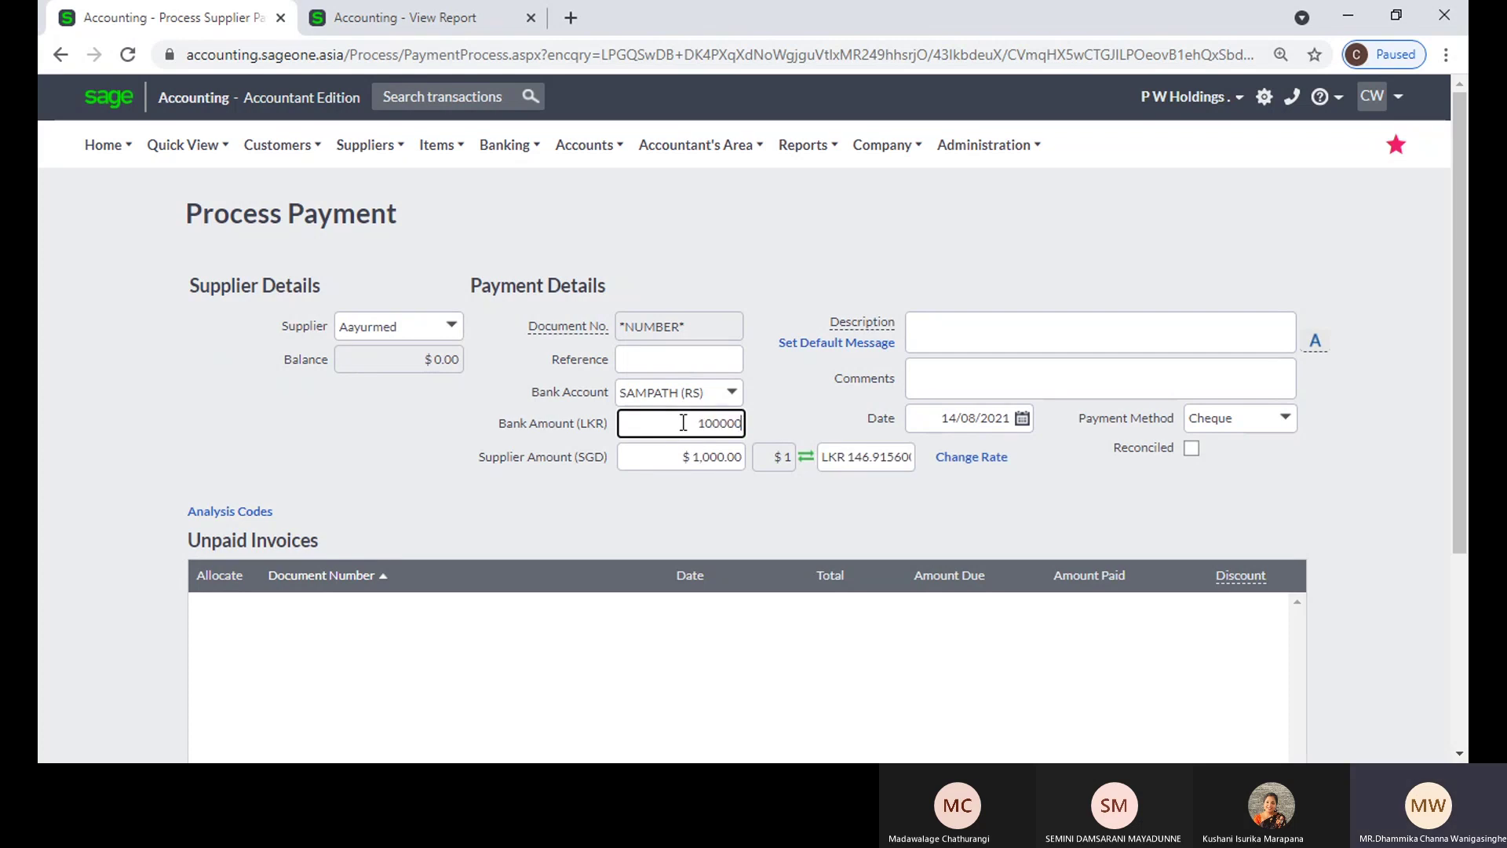
key(Tab)
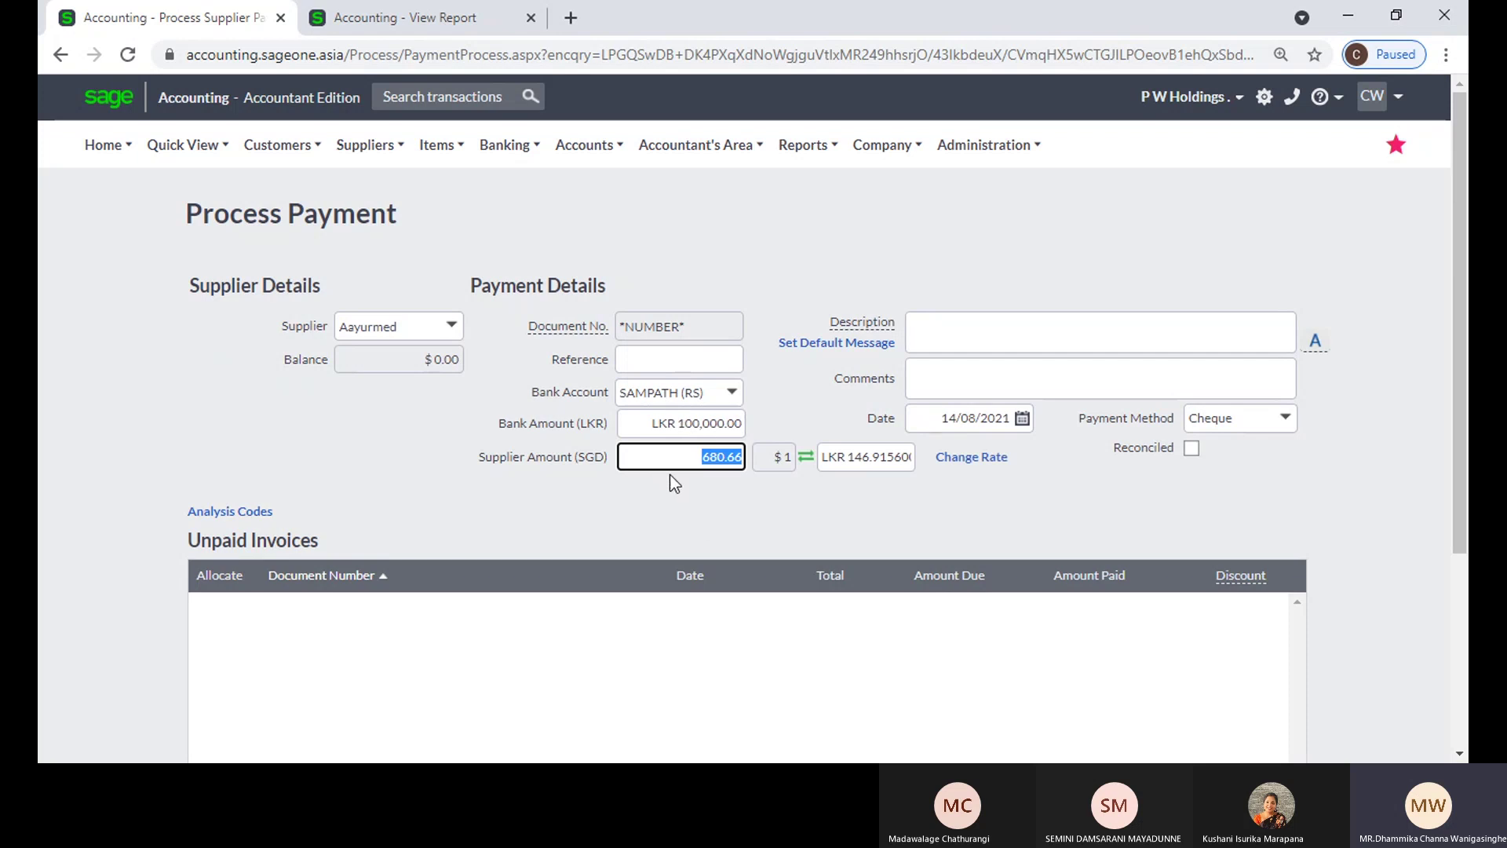
click(707, 493)
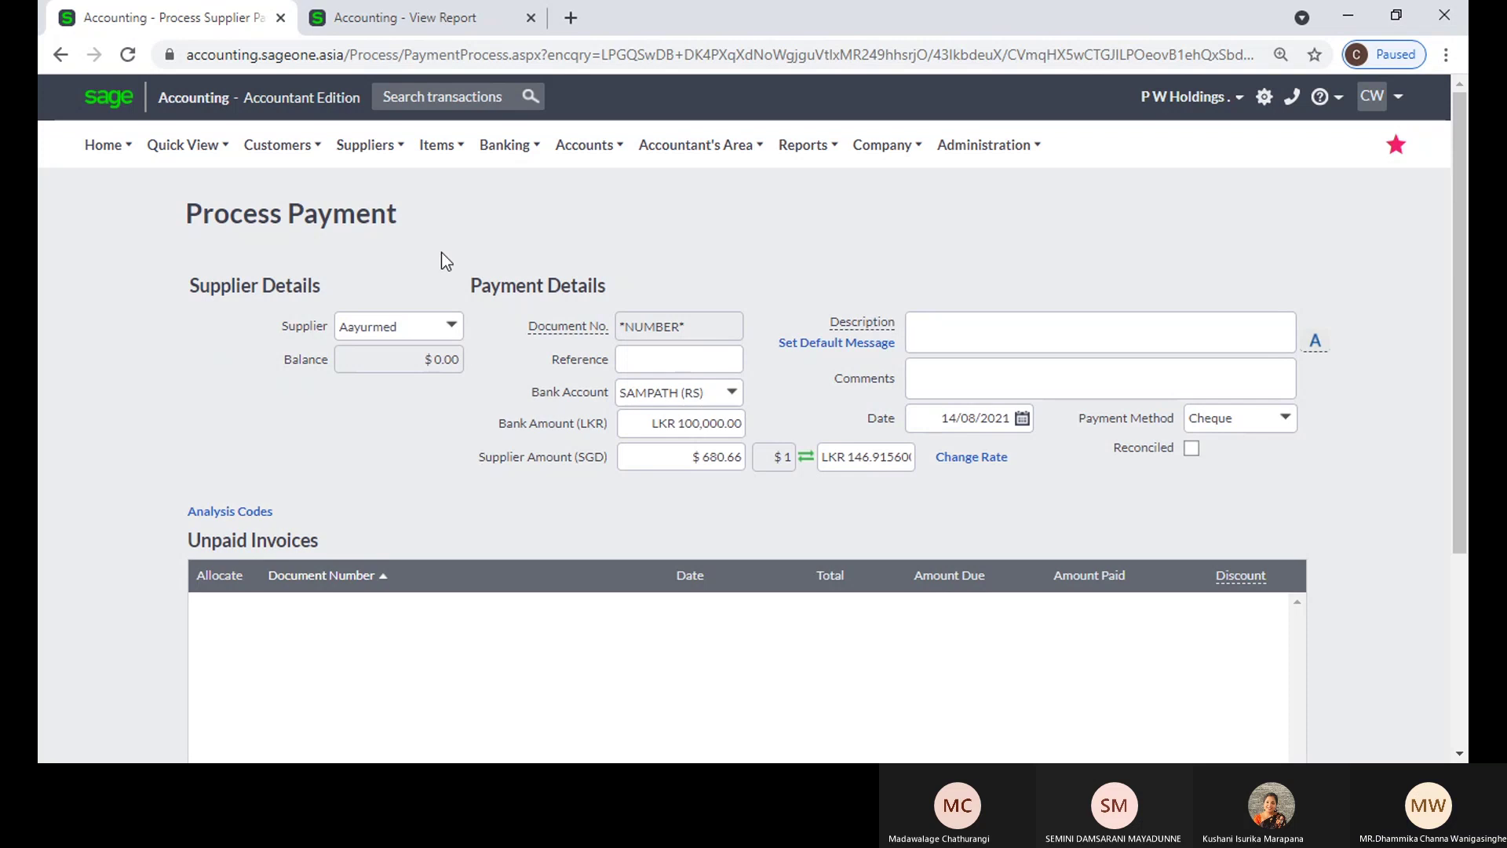
Step: Discard the unsaved payment, go to the supplier adjustments and start a new supplier adjustment
click(400, 146)
mouse_move(403, 257)
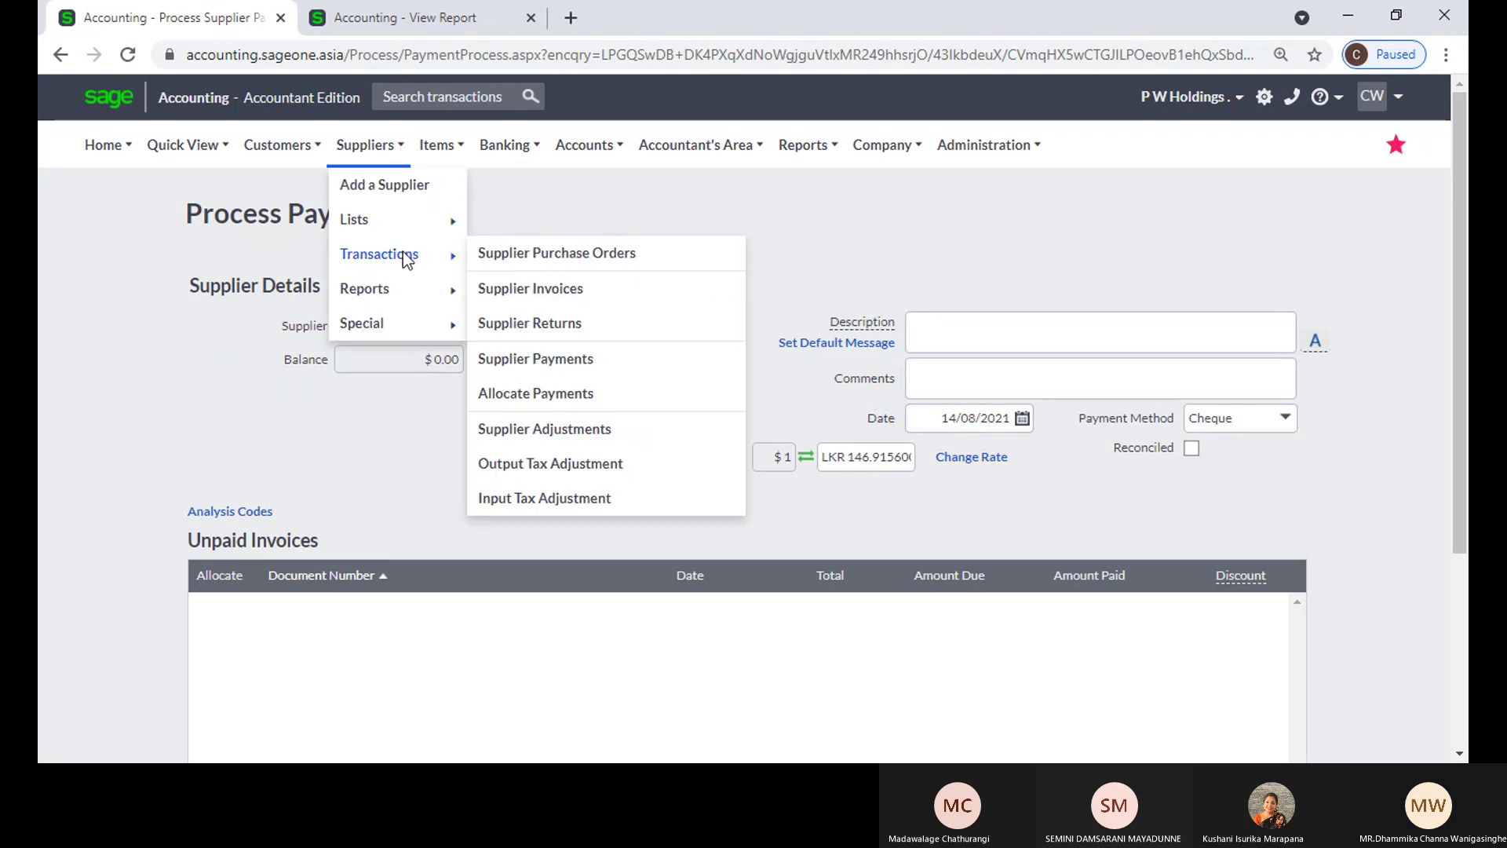
click(586, 429)
click(878, 178)
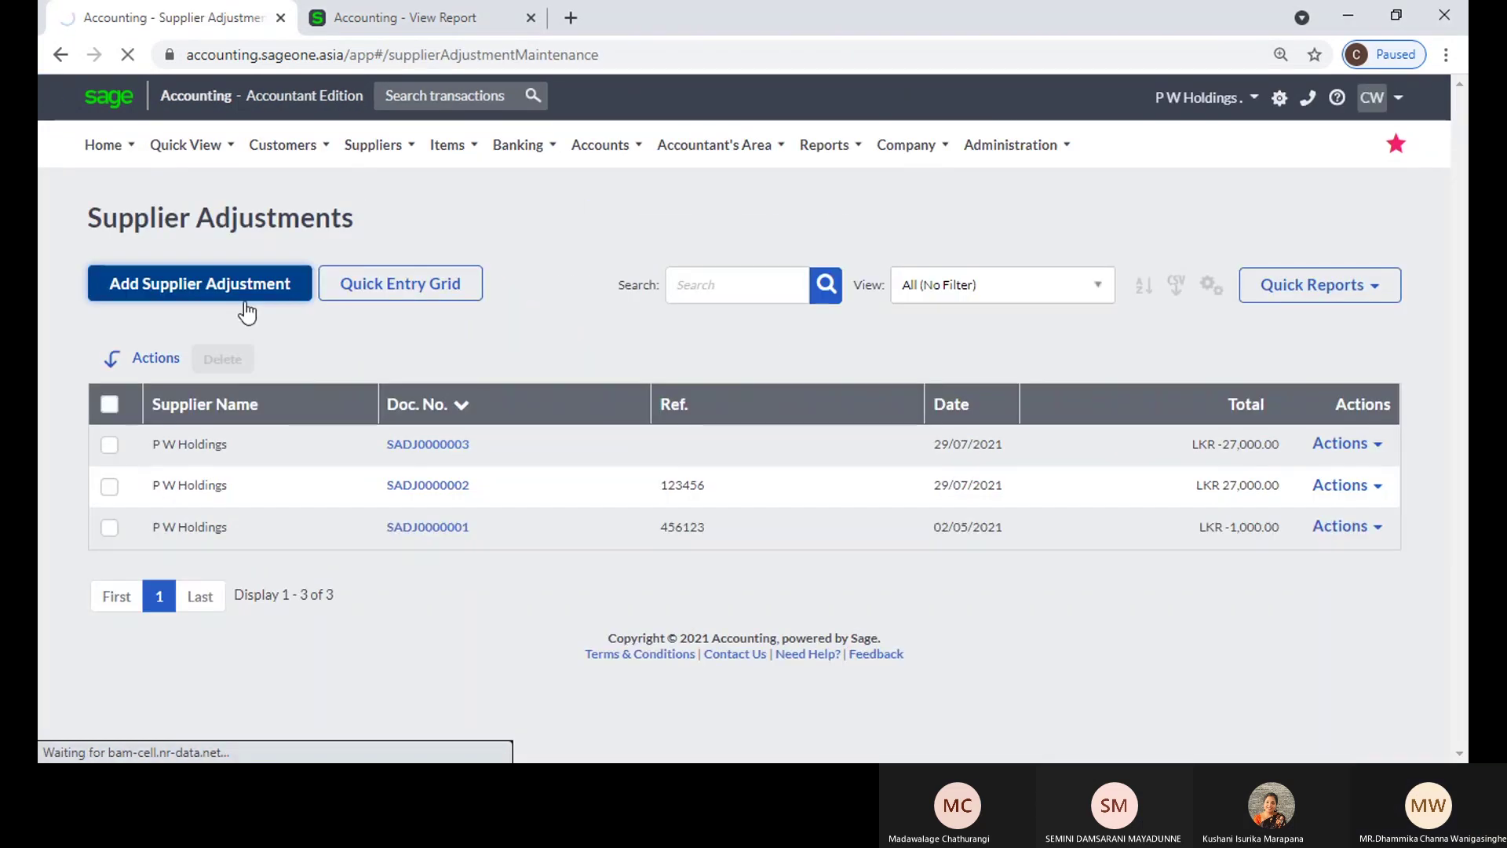
click(239, 295)
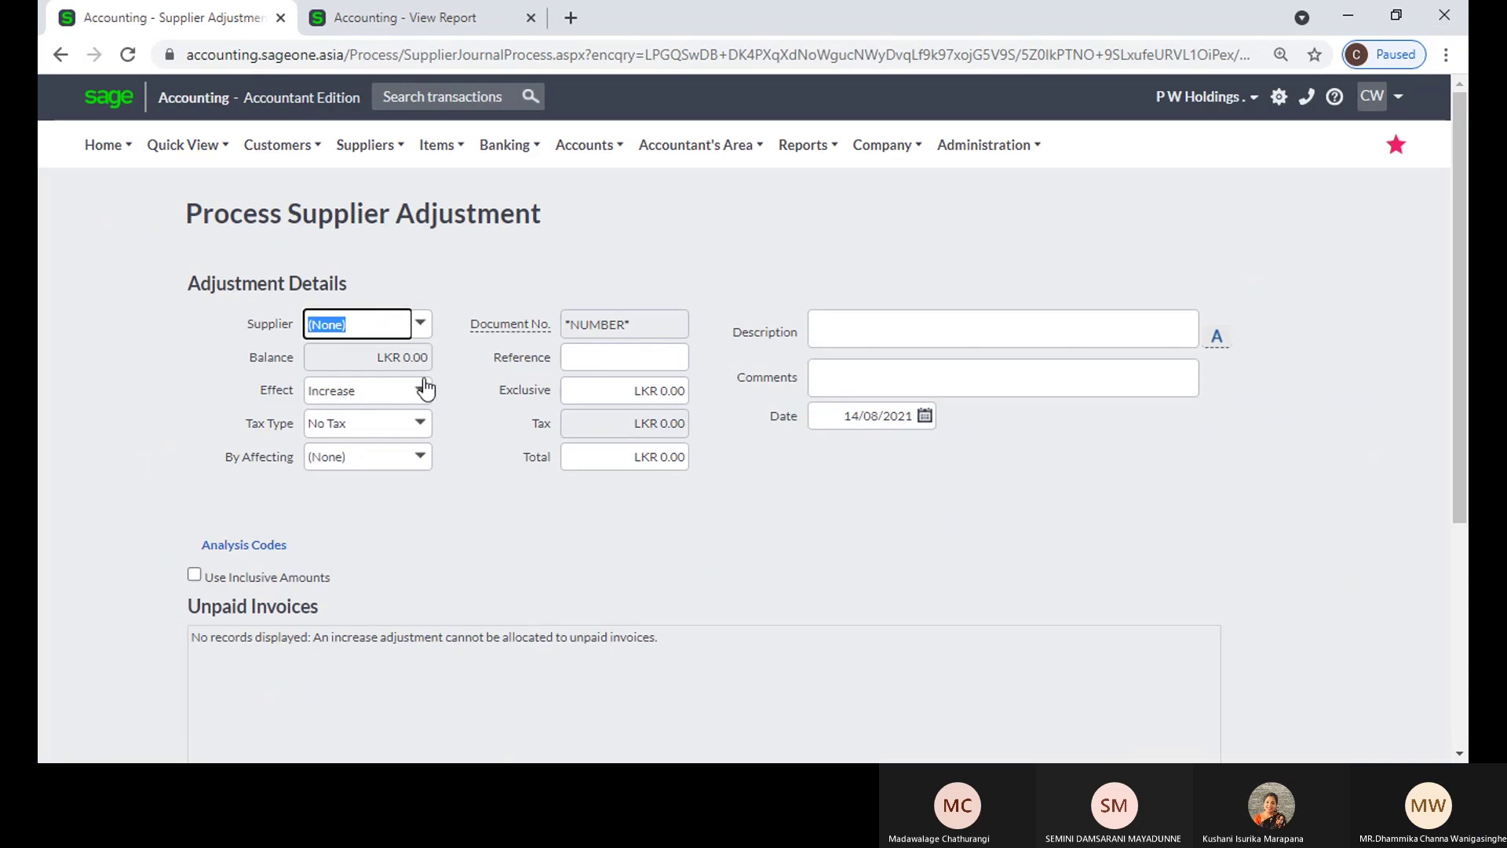
Step: Set the adjustment's supplier to Al Naboodah Travel & Tourism Agencies LLC and review its exclusive and LKR total amount fields
text(ayurmed)
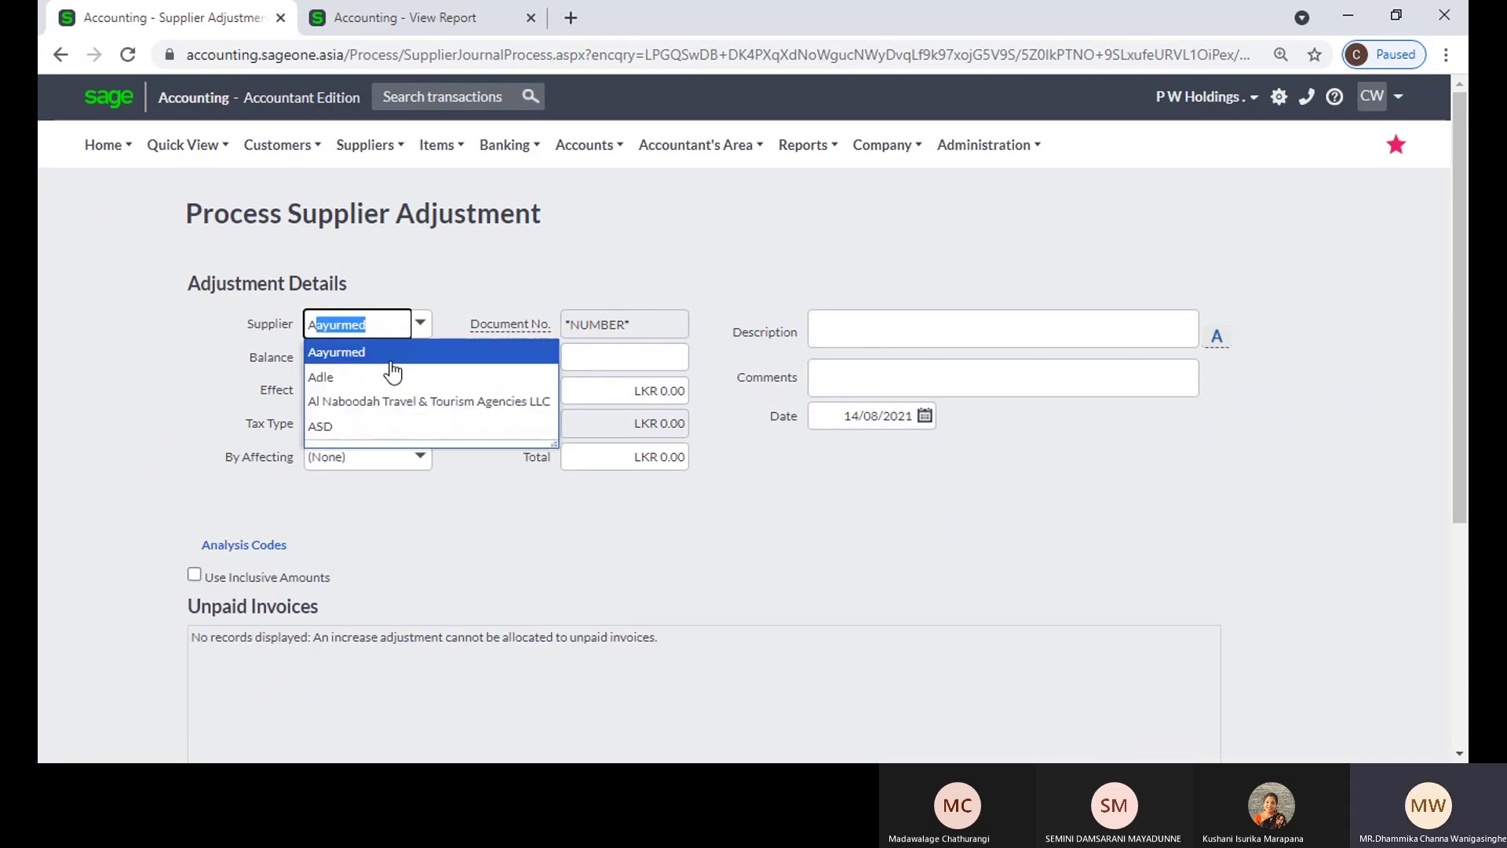
click(397, 397)
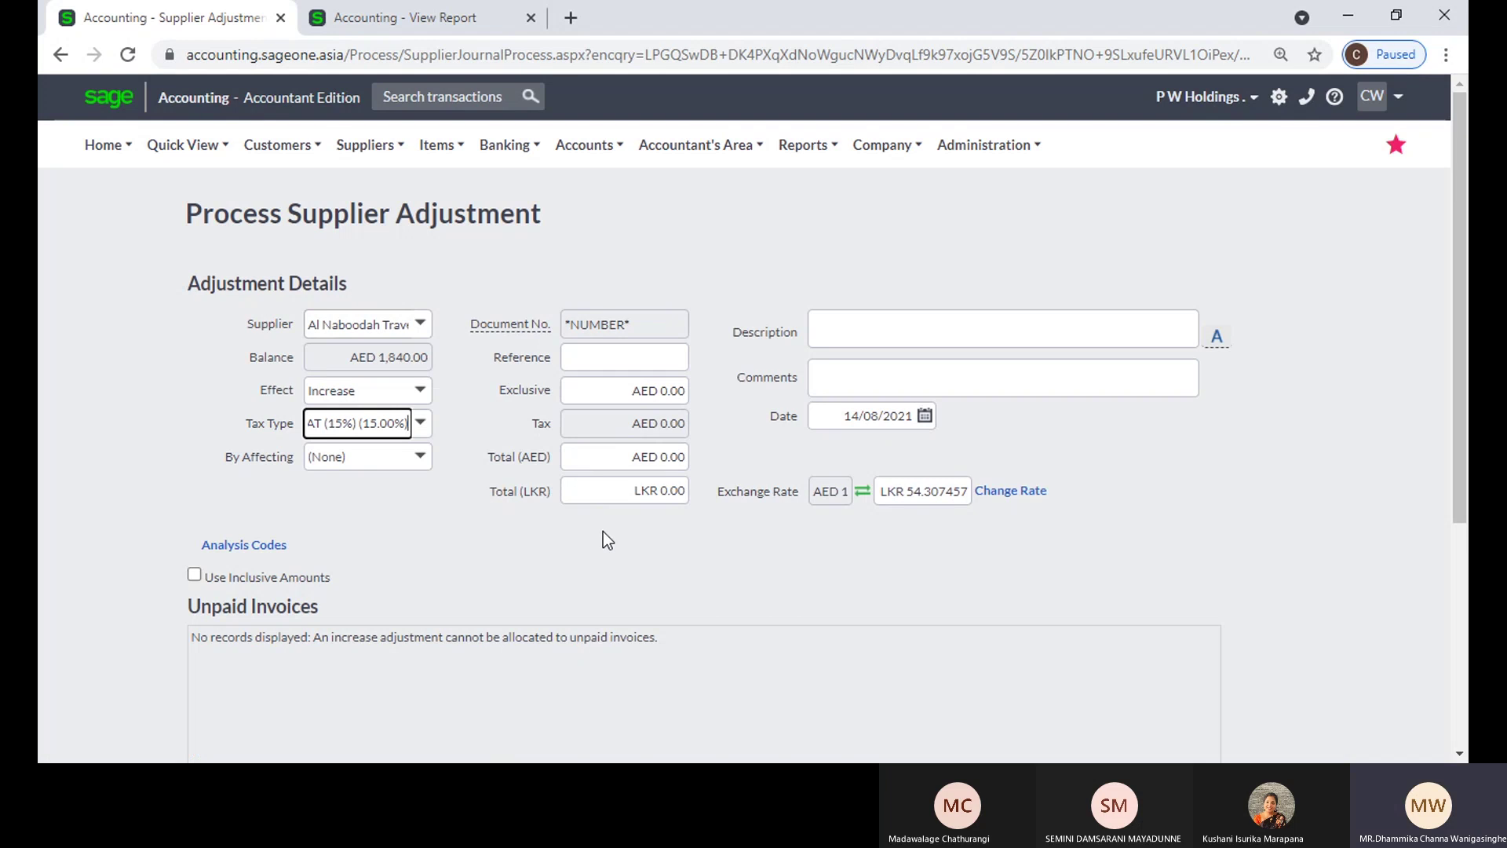
scroll(603, 531, down, 1)
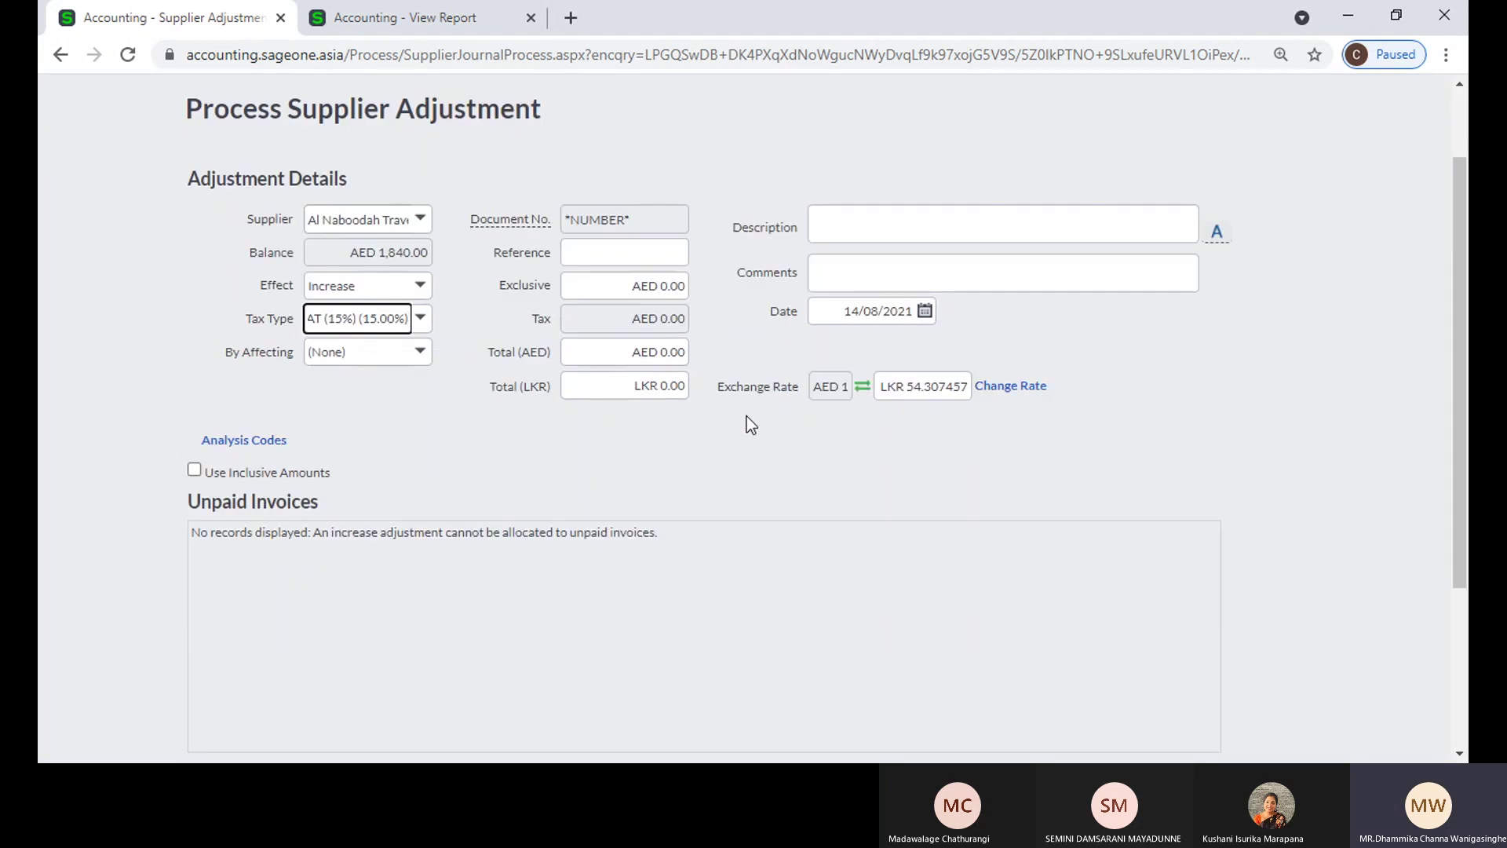
click(641, 294)
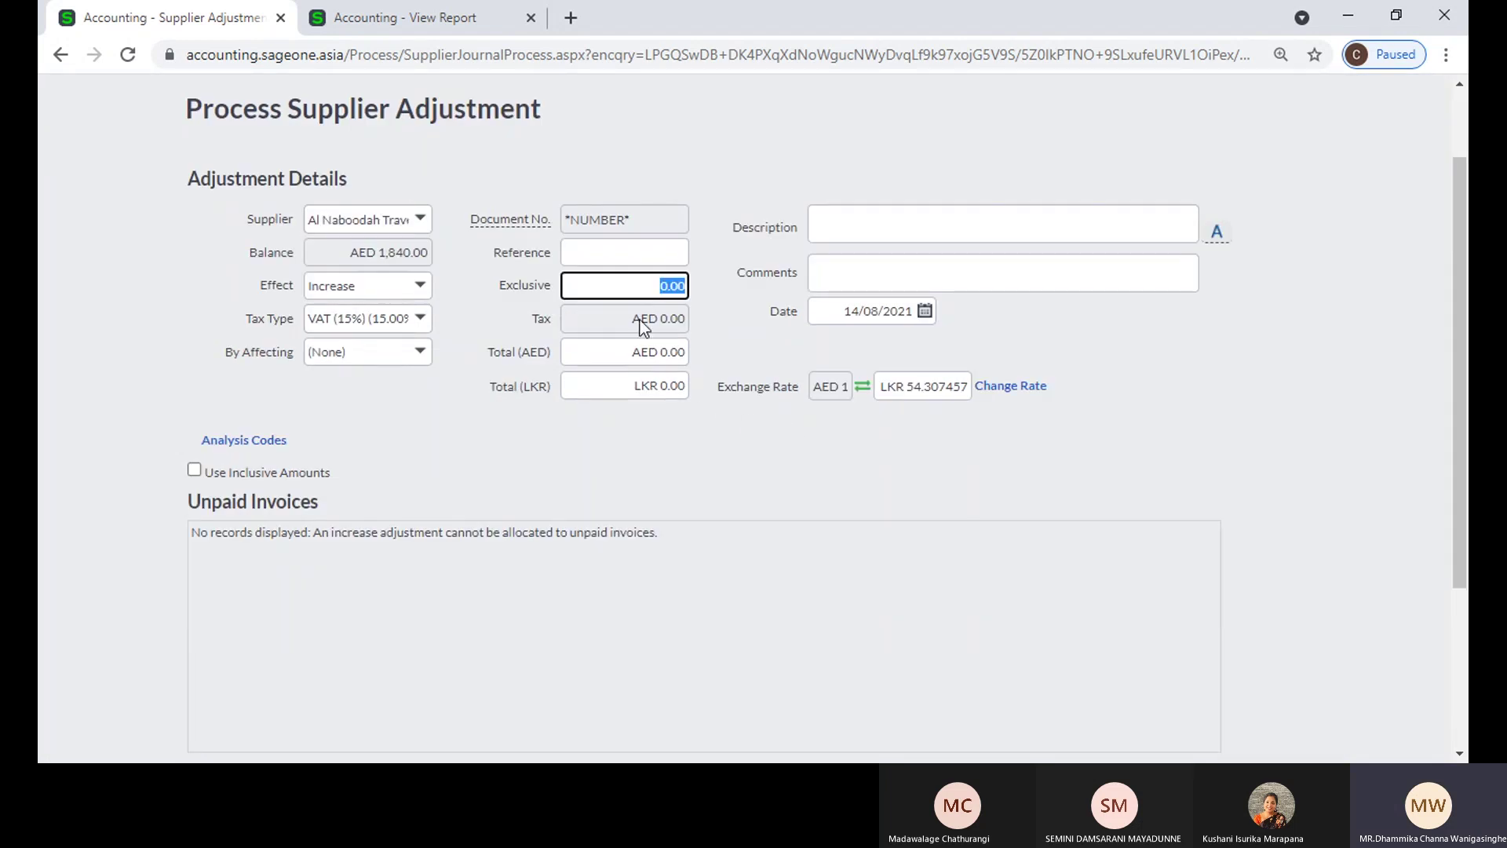
click(656, 387)
click(686, 431)
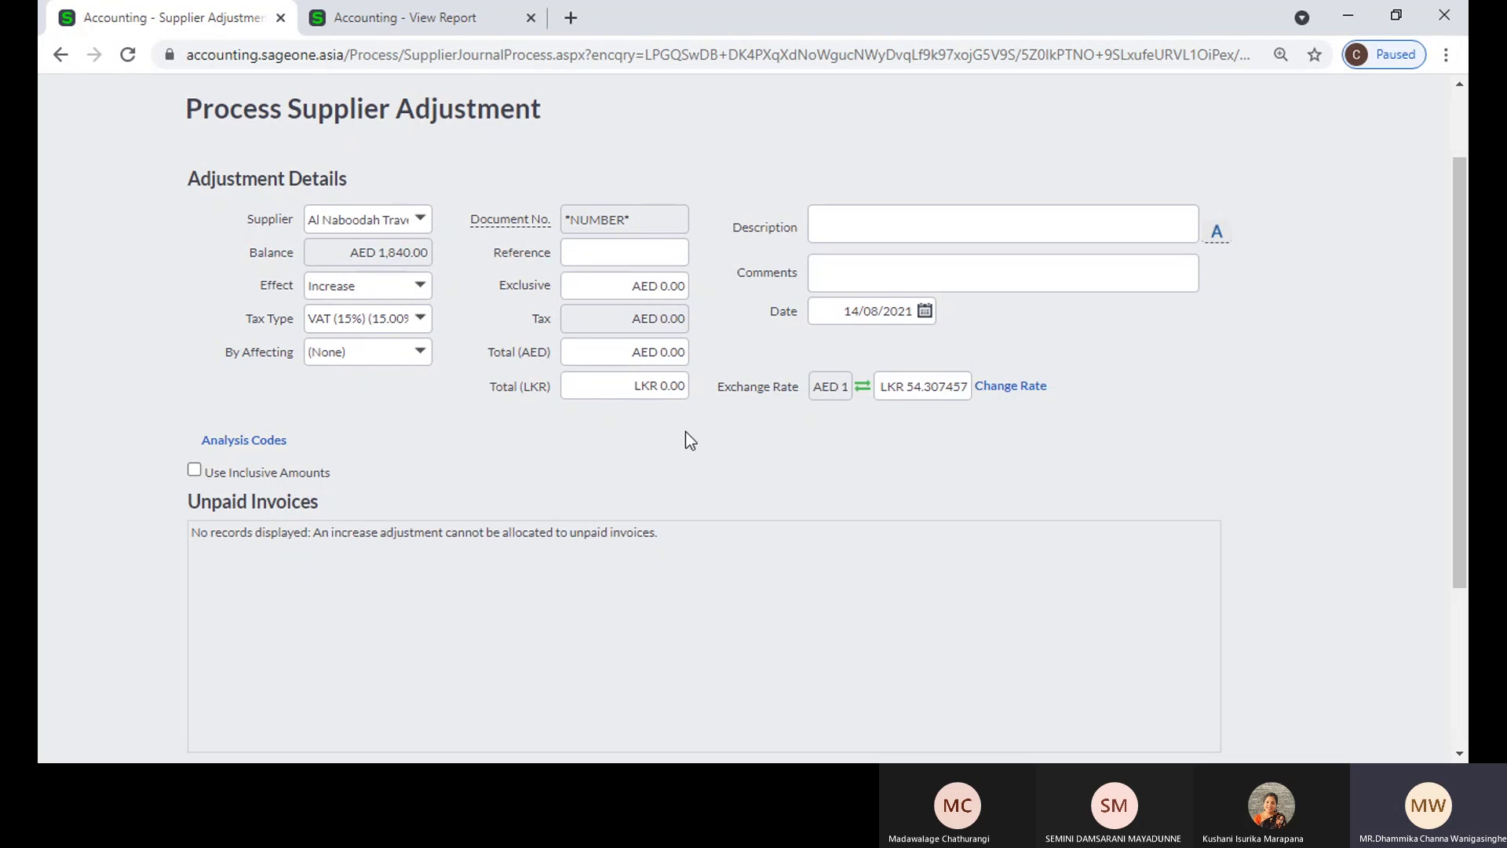
Step: Enter 10,000 as the supplier adjustment's total in LKR
click(614, 386)
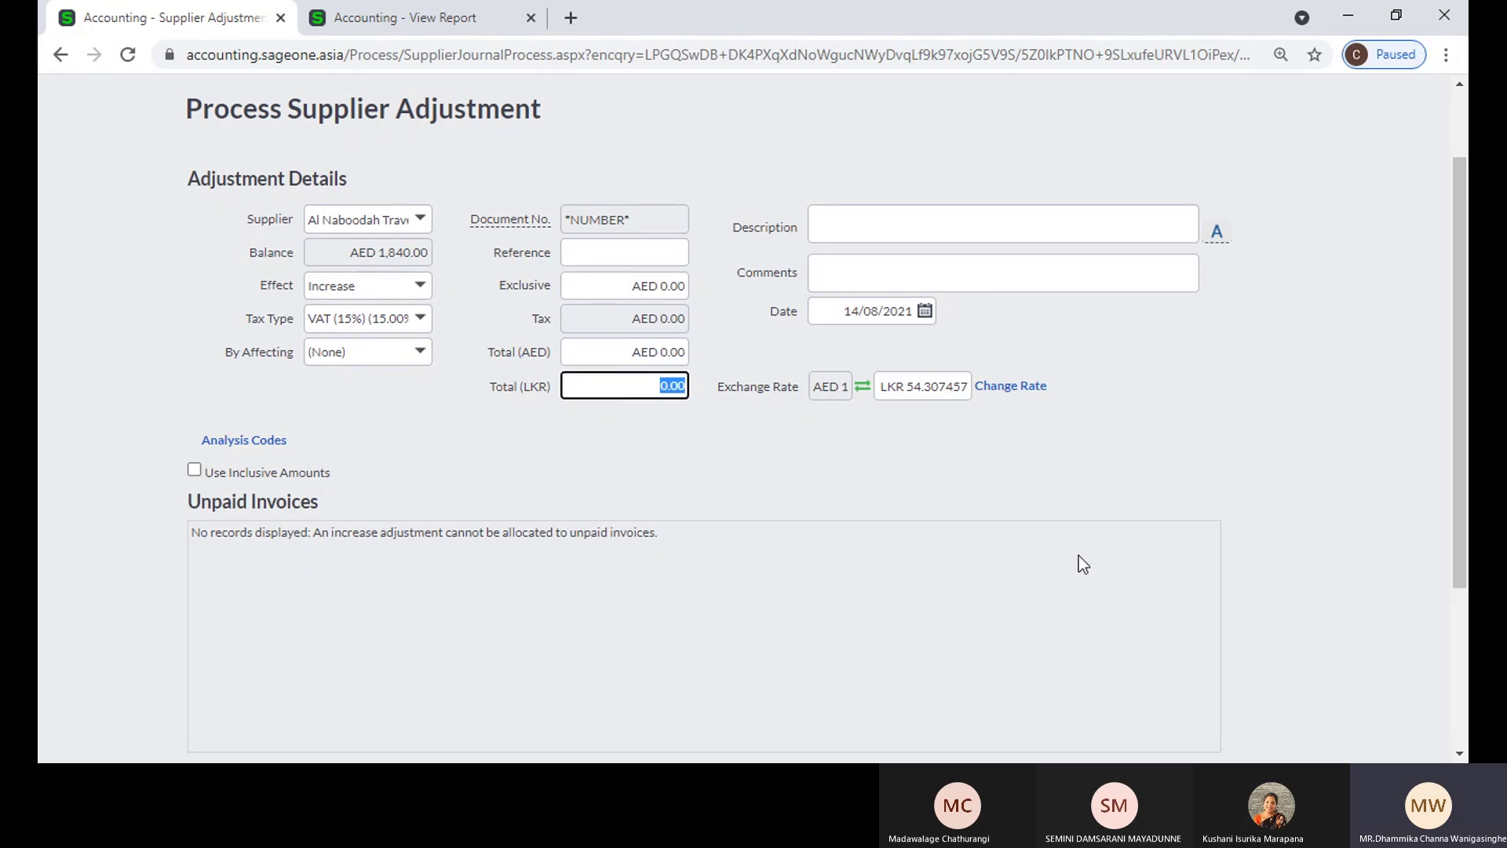
text(10000)
key(Tab)
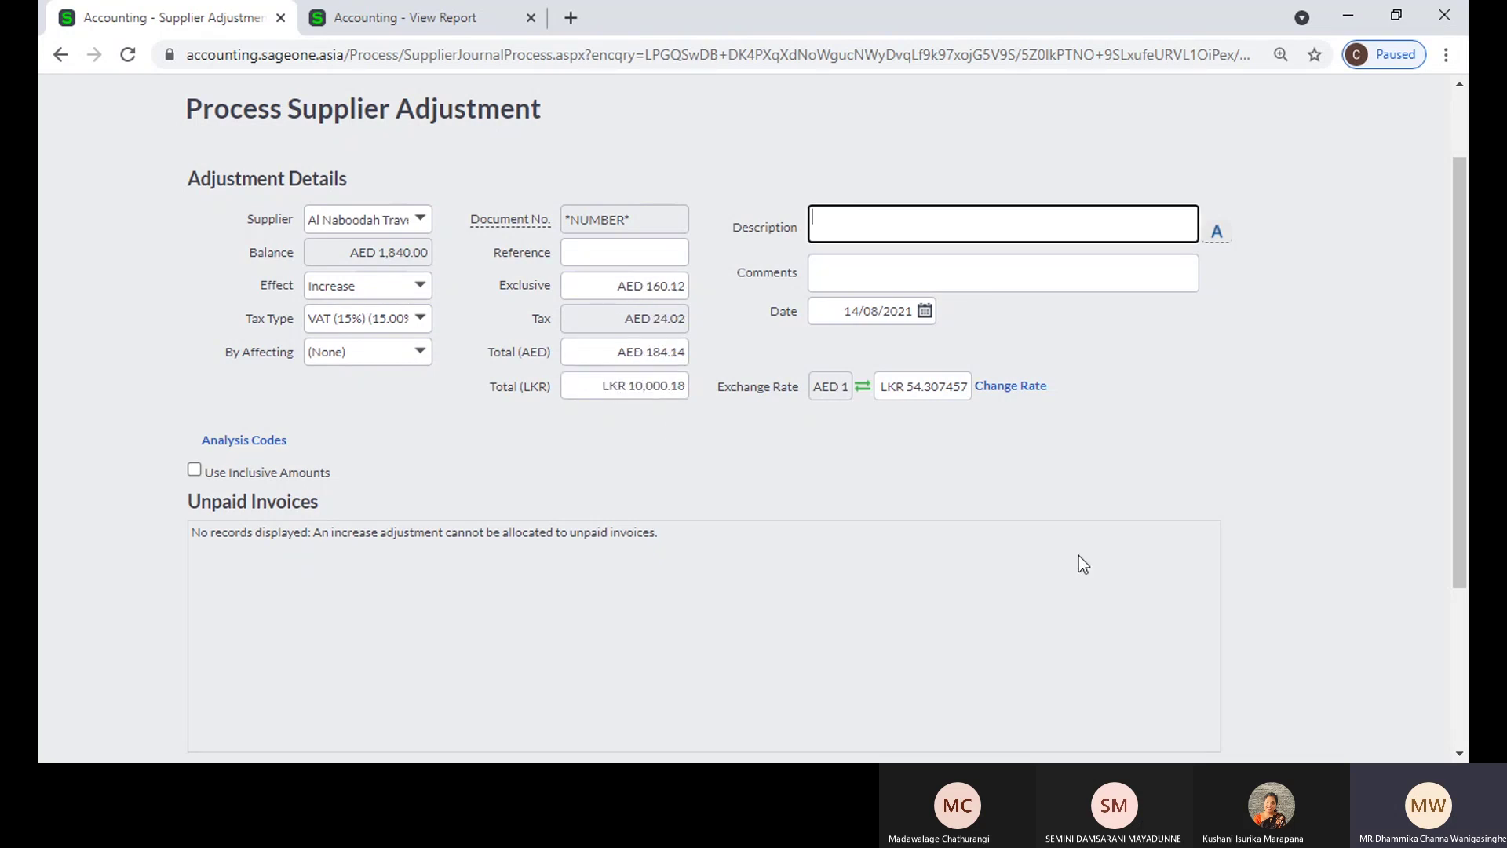
Step: Set the supplier adjustment's total in AED to 200
click(651, 358)
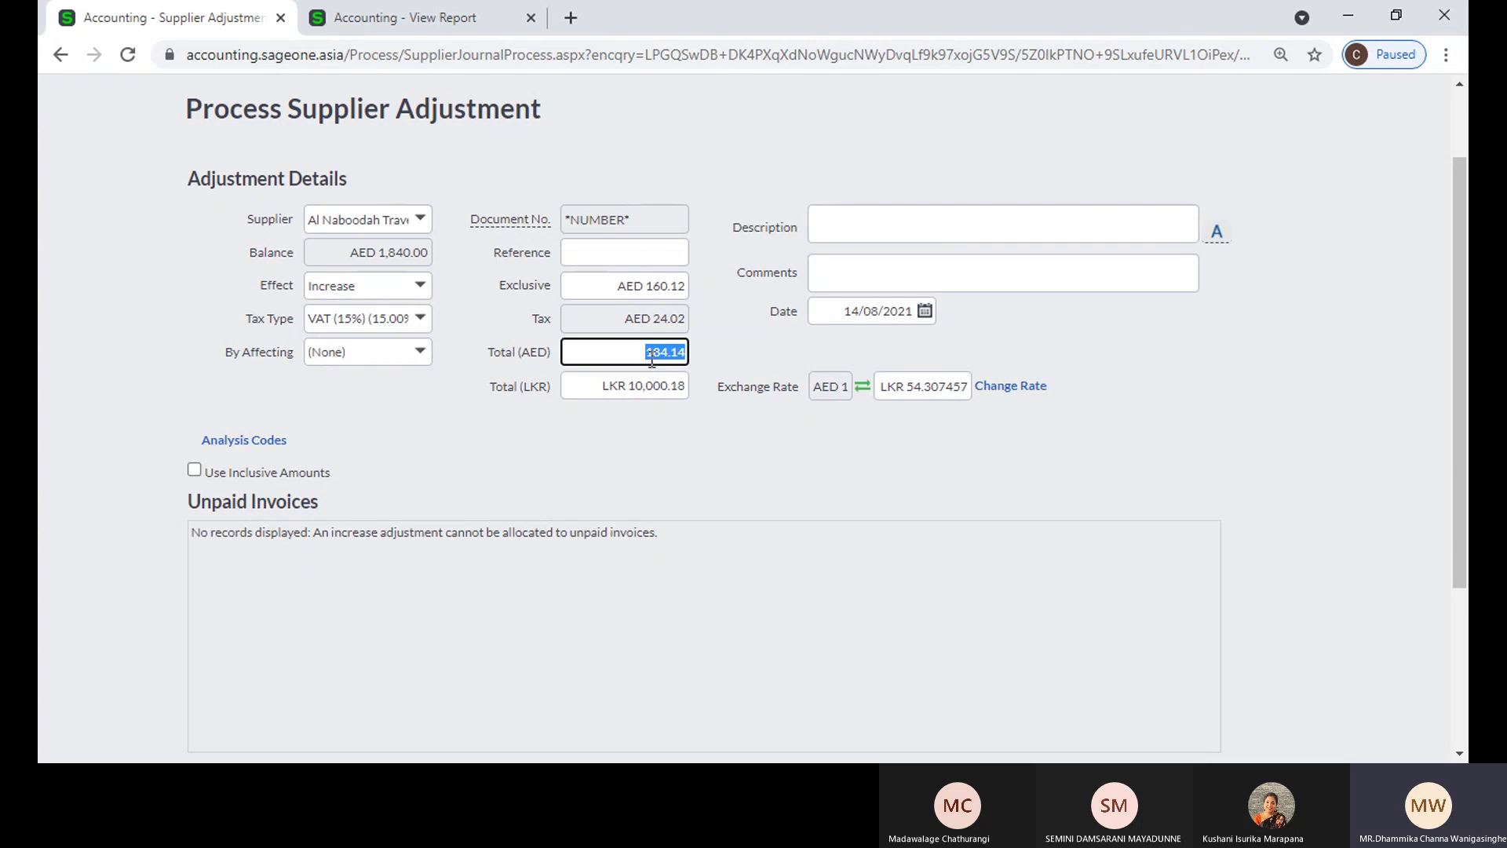
text(200)
key(Tab)
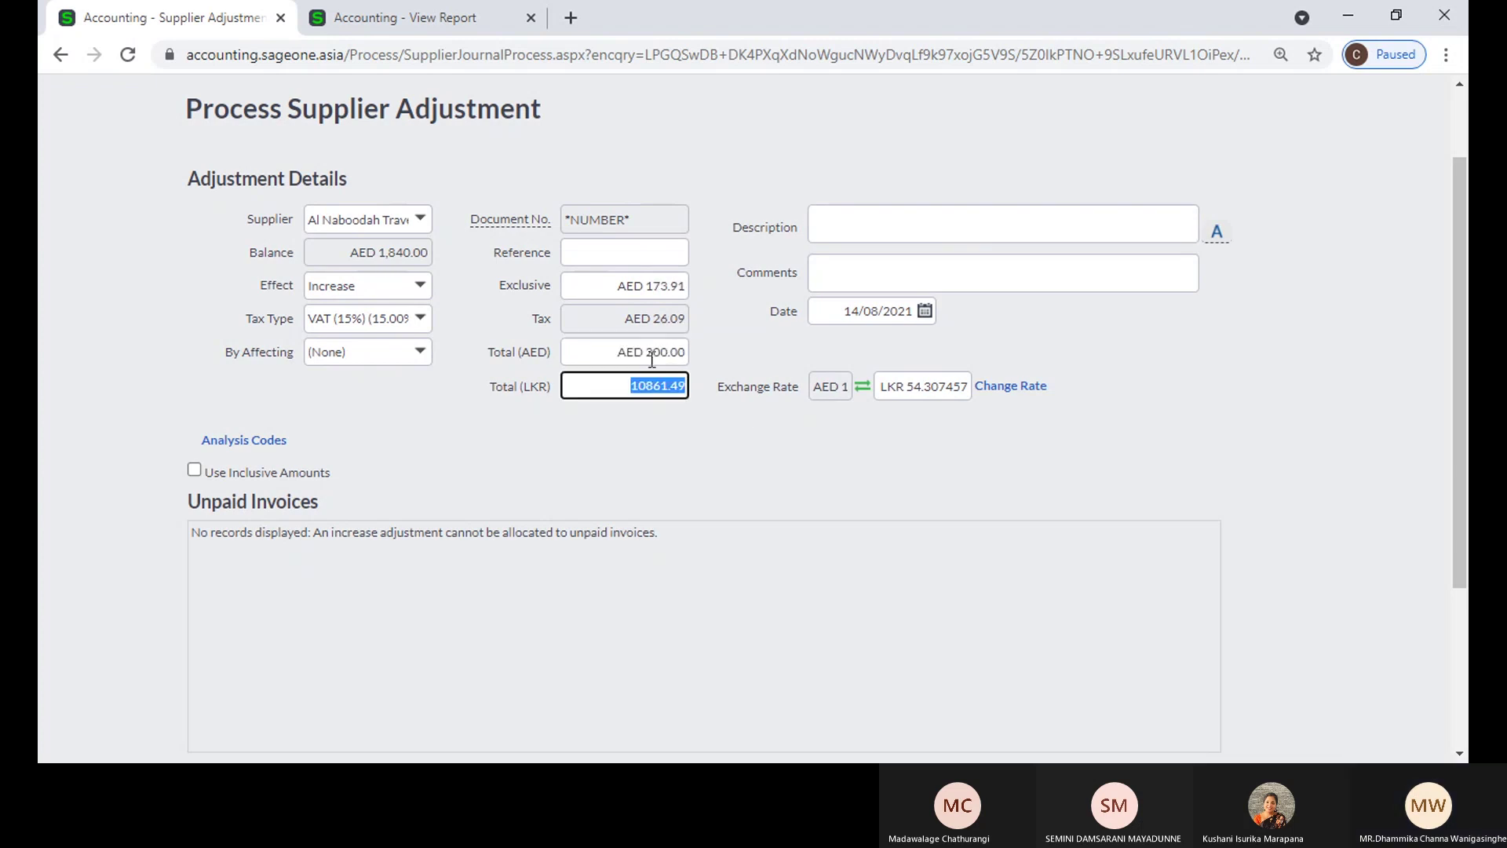
click(693, 439)
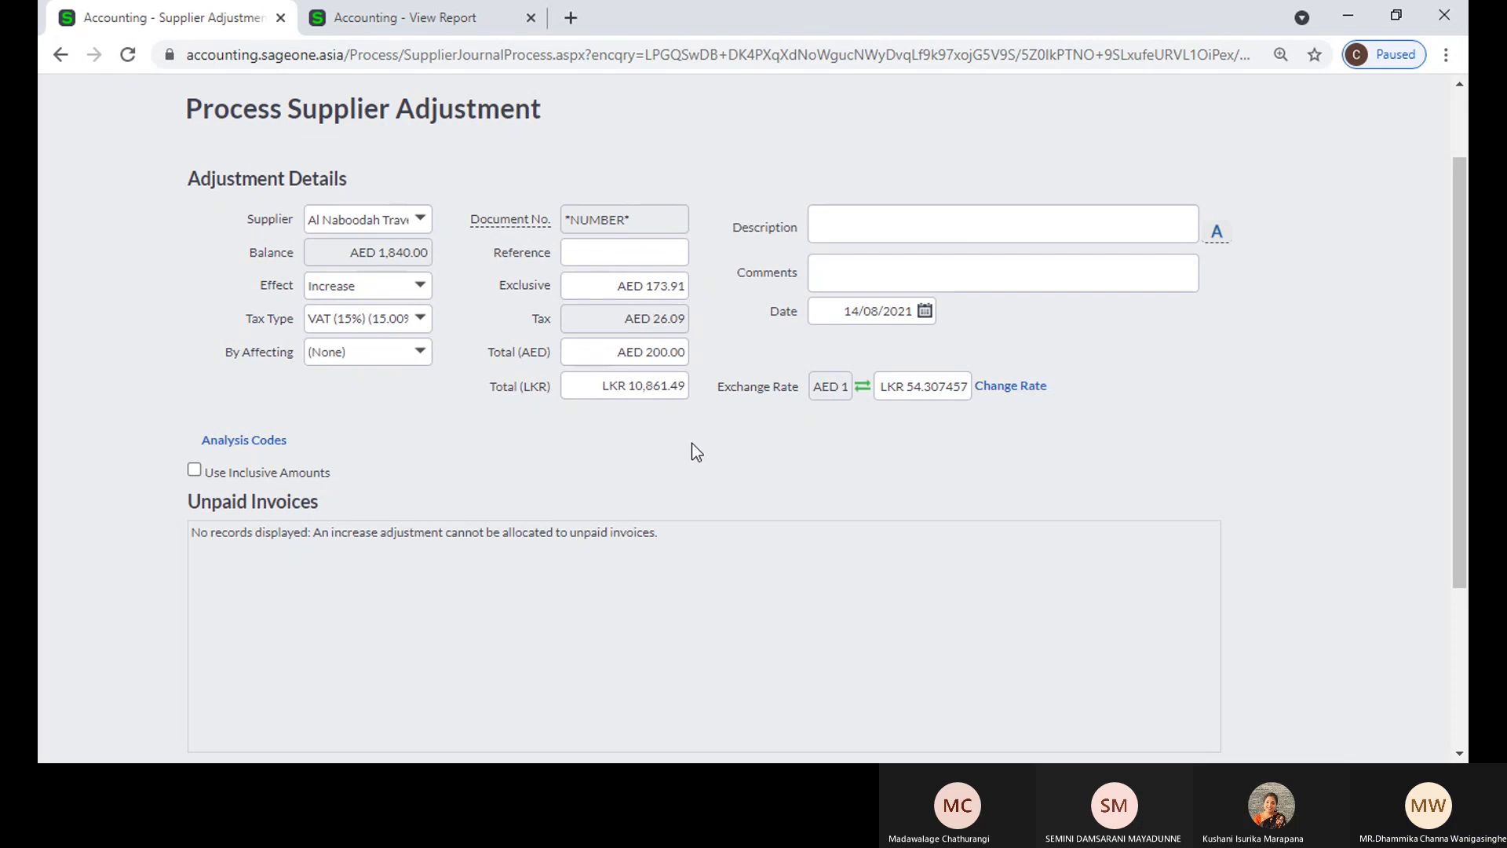
scroll(692, 445, up, 2)
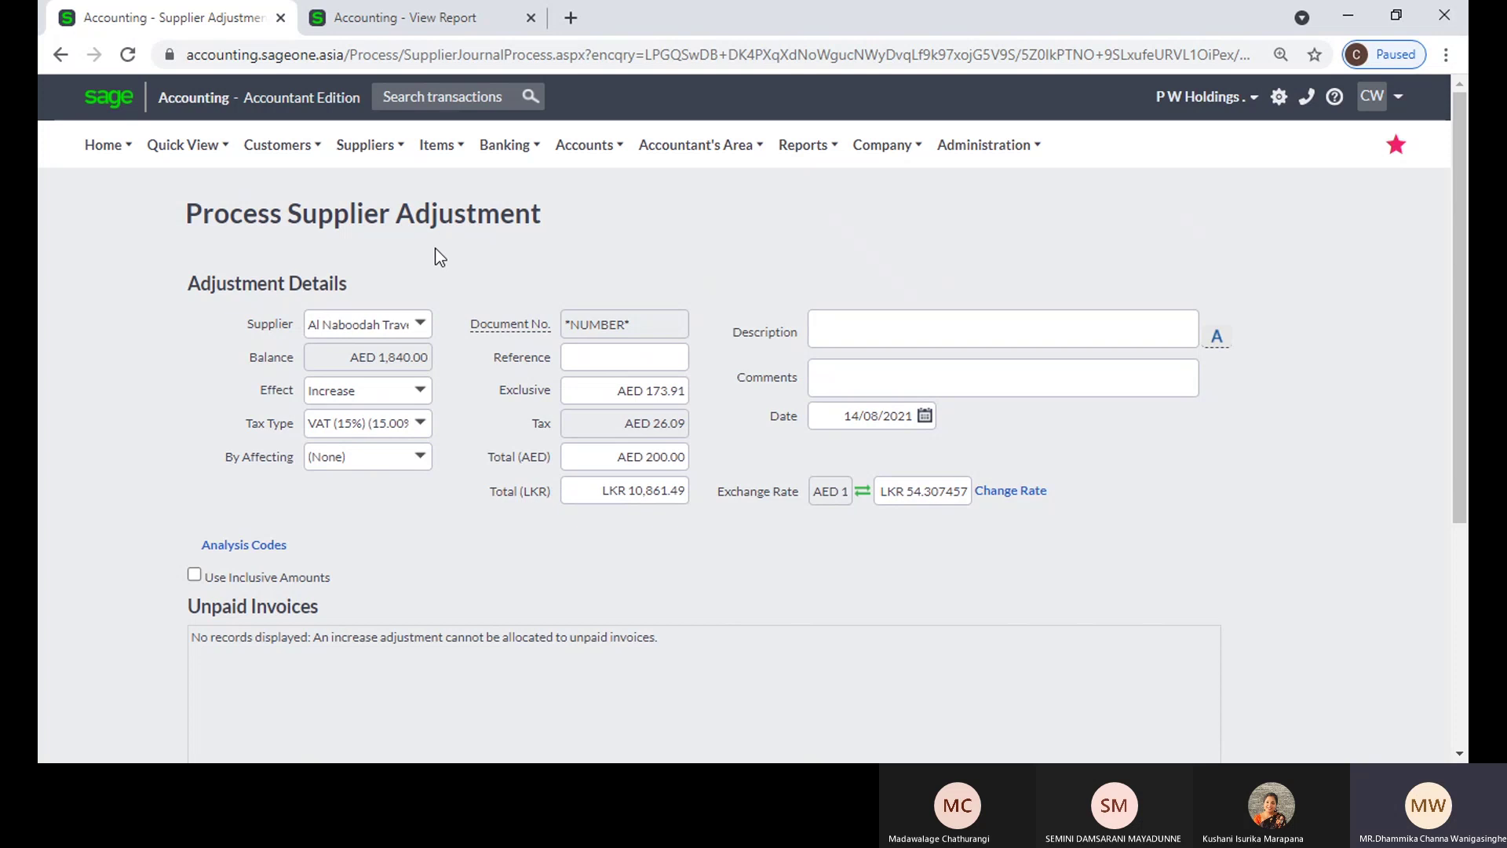
click(363, 146)
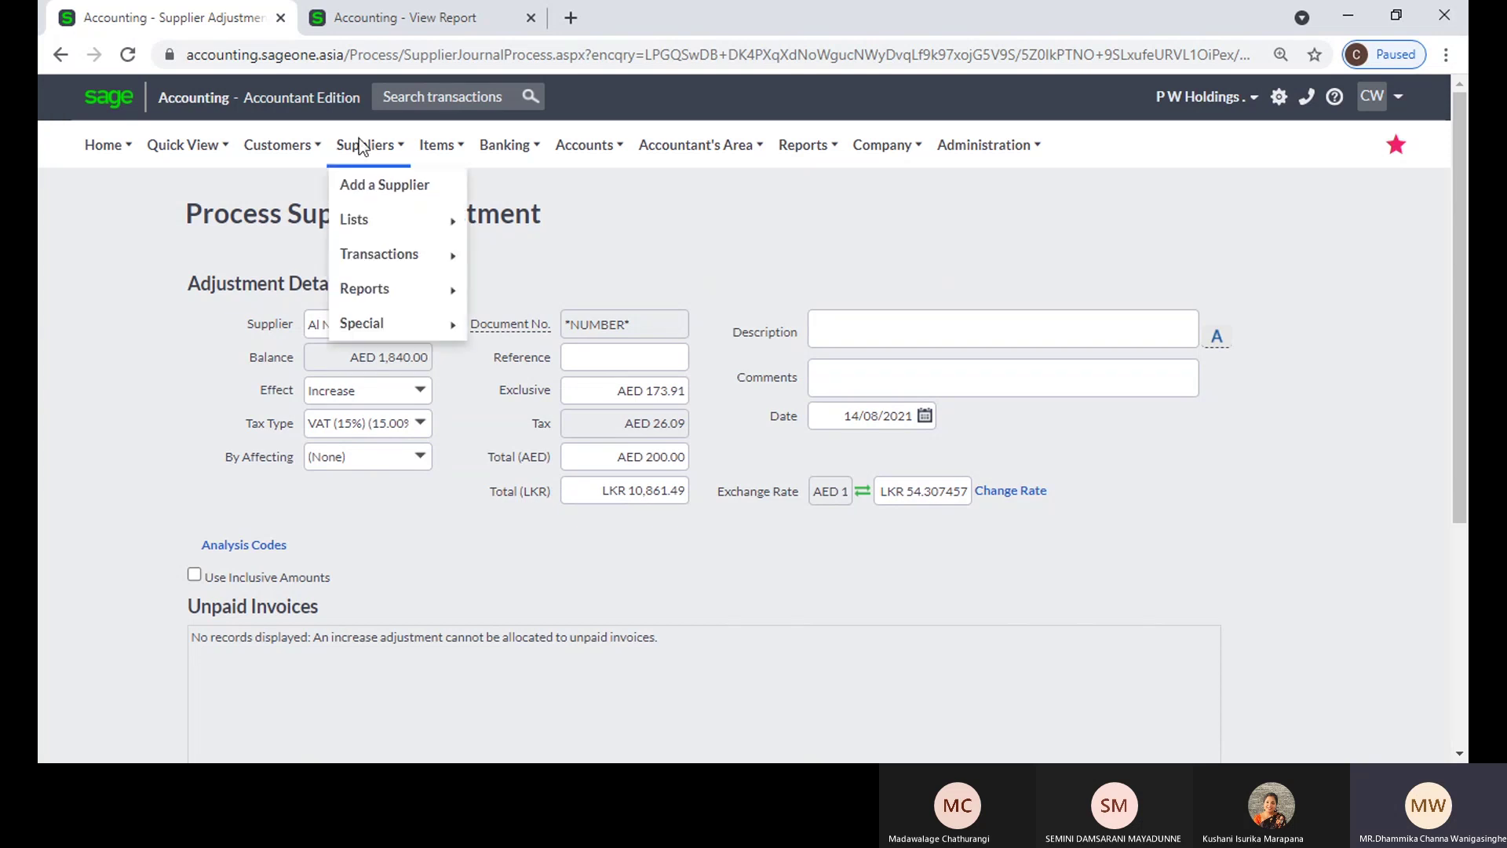
mouse_move(396, 254)
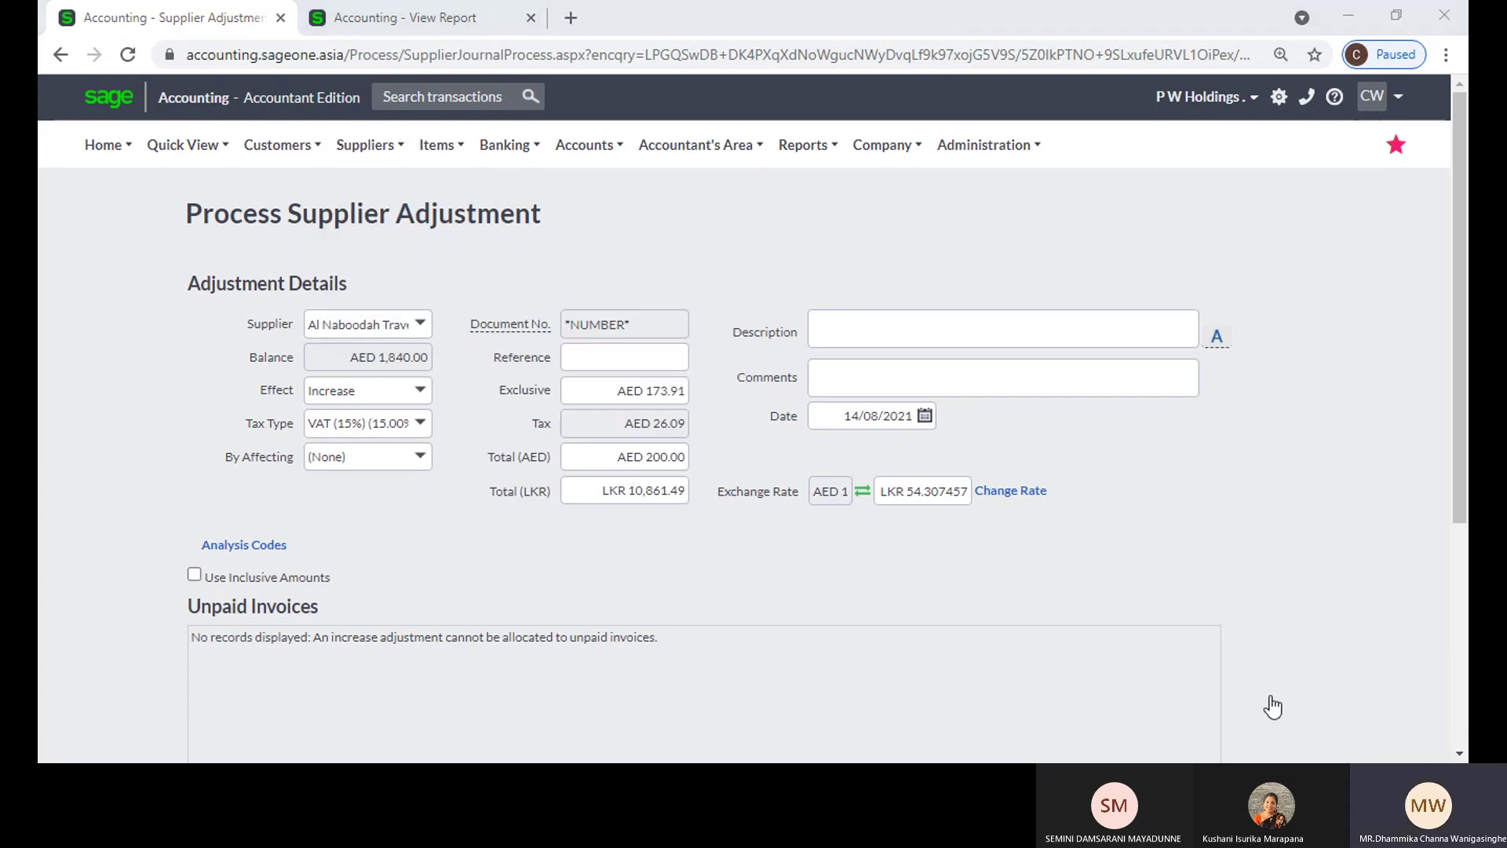
click(1388, 533)
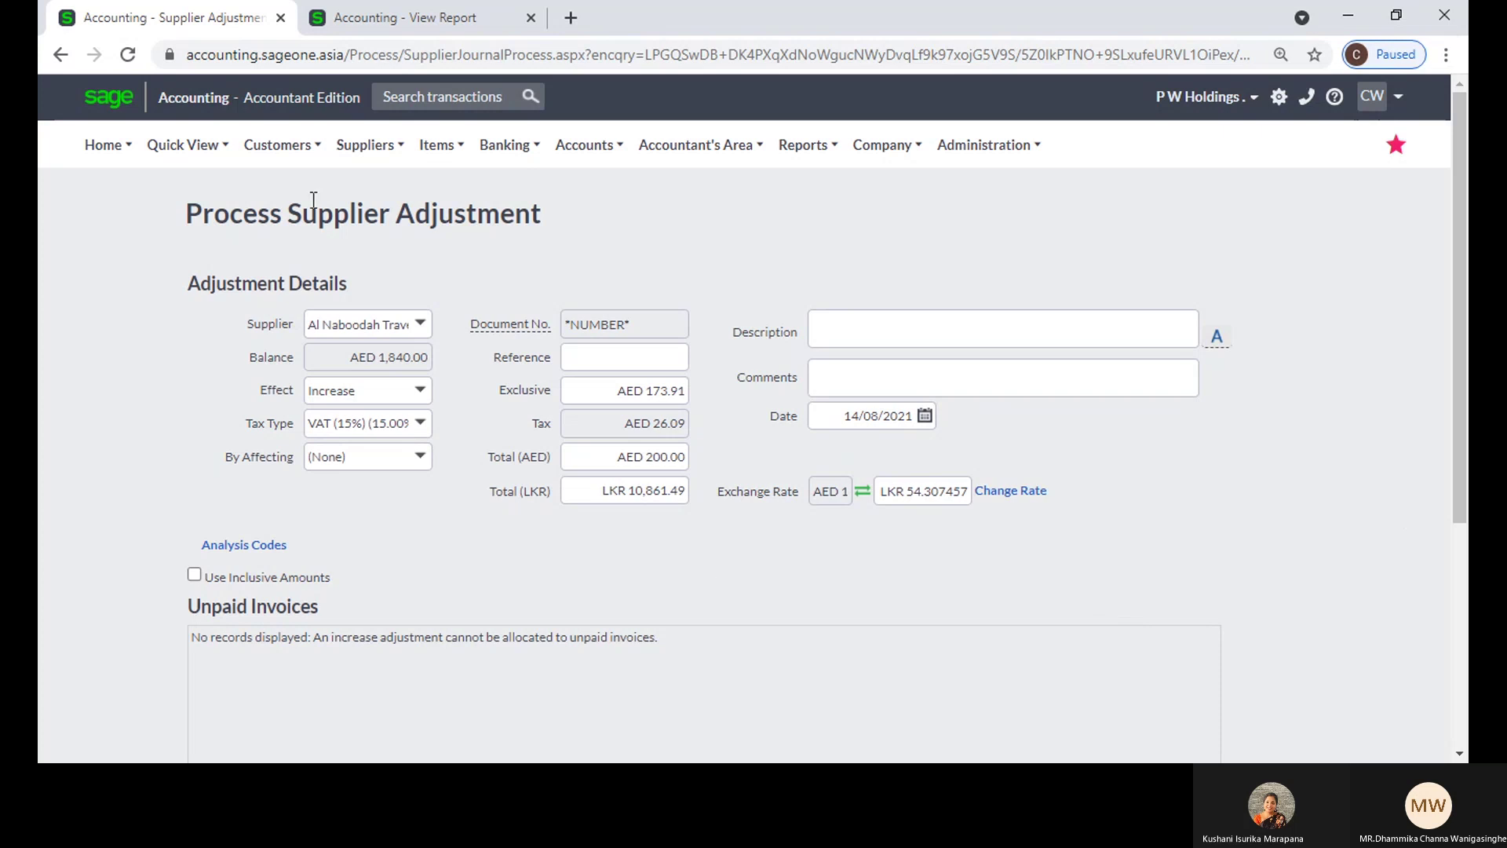
Step: Discard the unsaved supplier adjustment, go to the supplier payments and start a new supplier payment
mouse_move(359, 154)
mouse_move(372, 245)
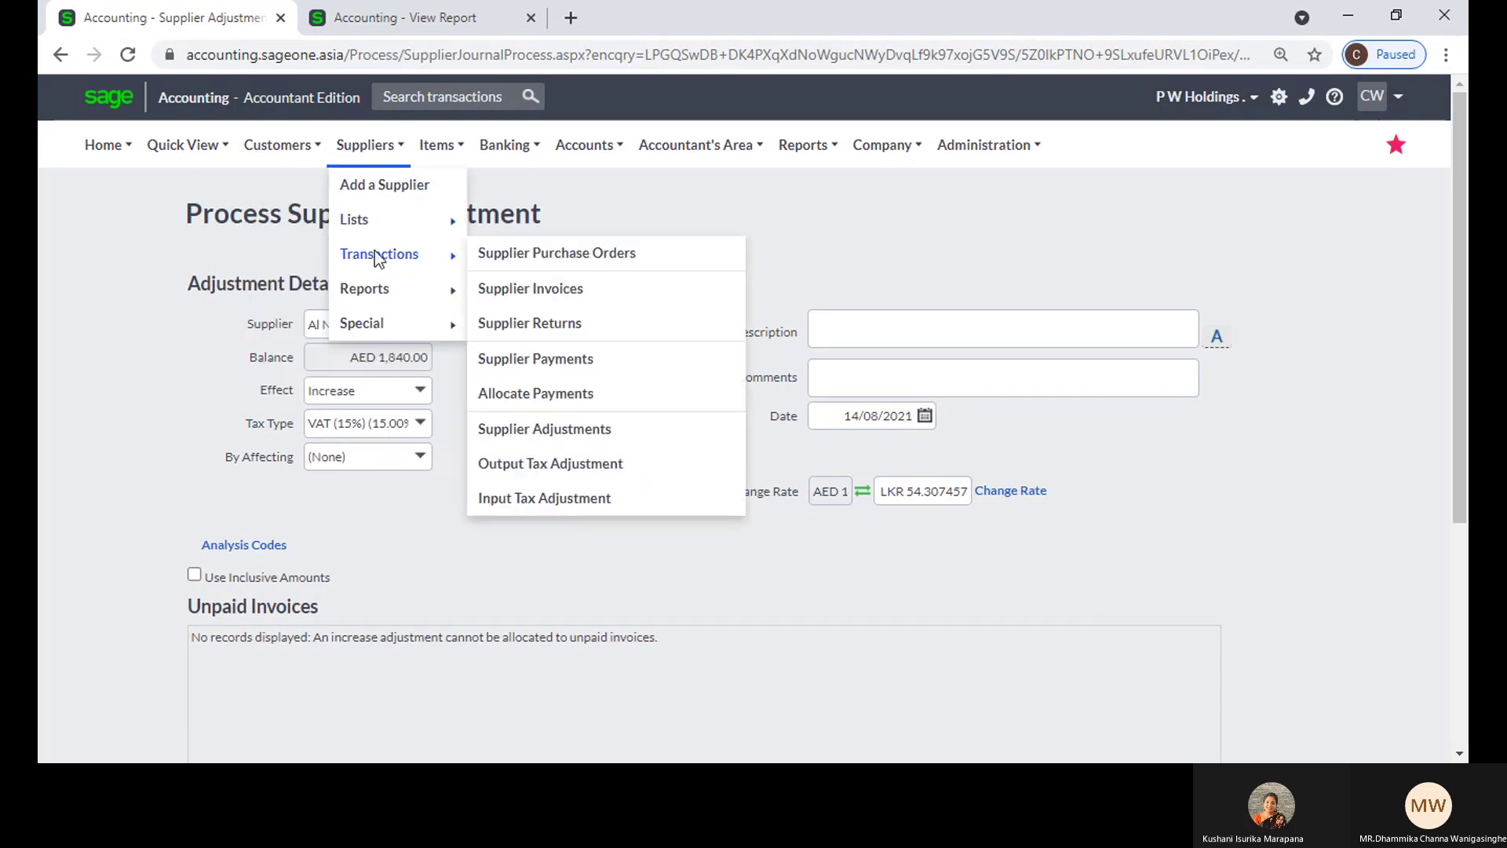
click(552, 361)
click(871, 178)
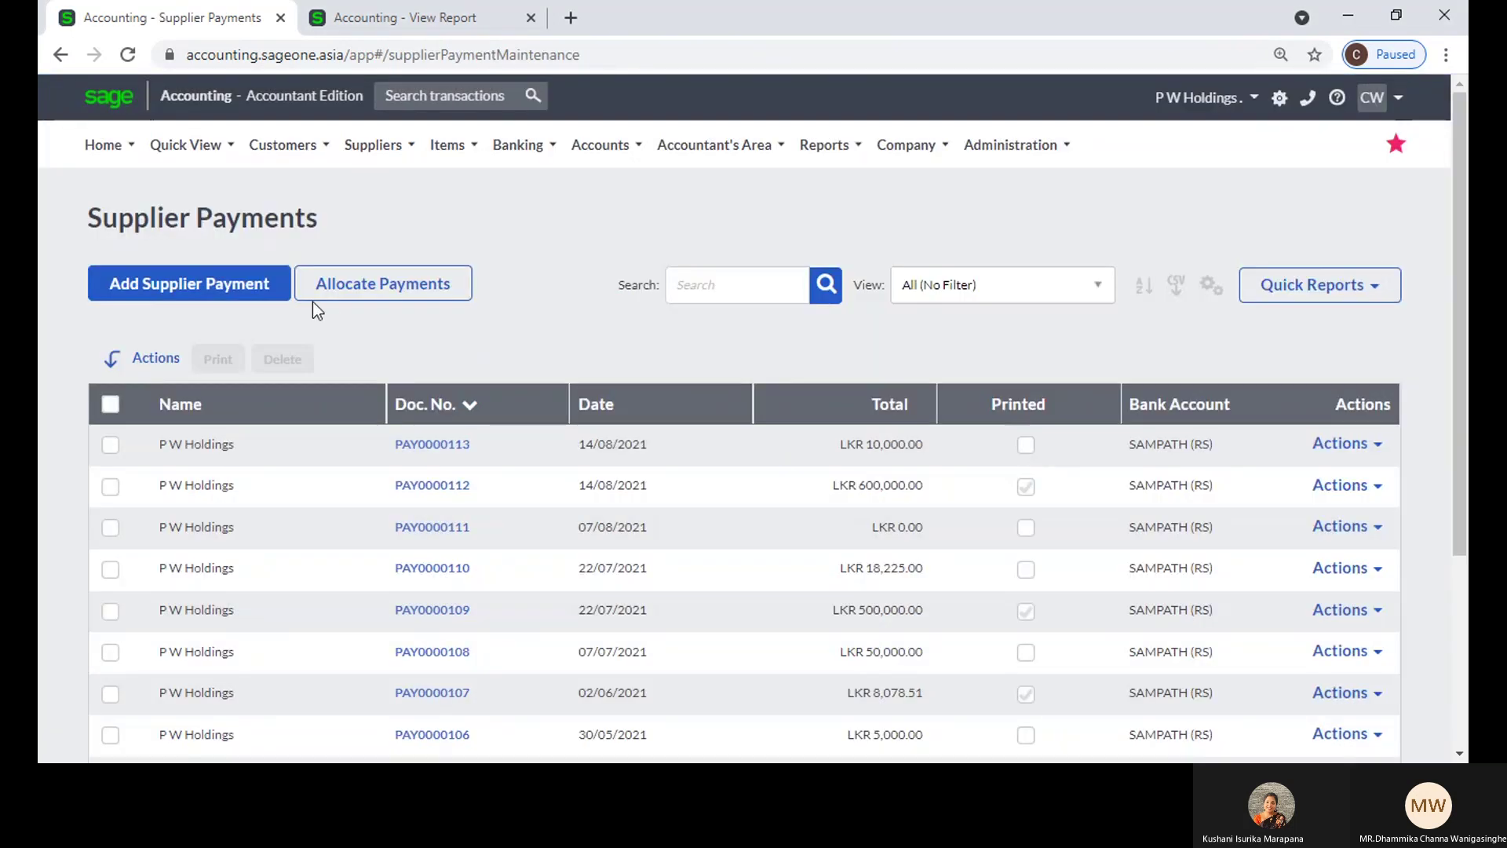
click(267, 292)
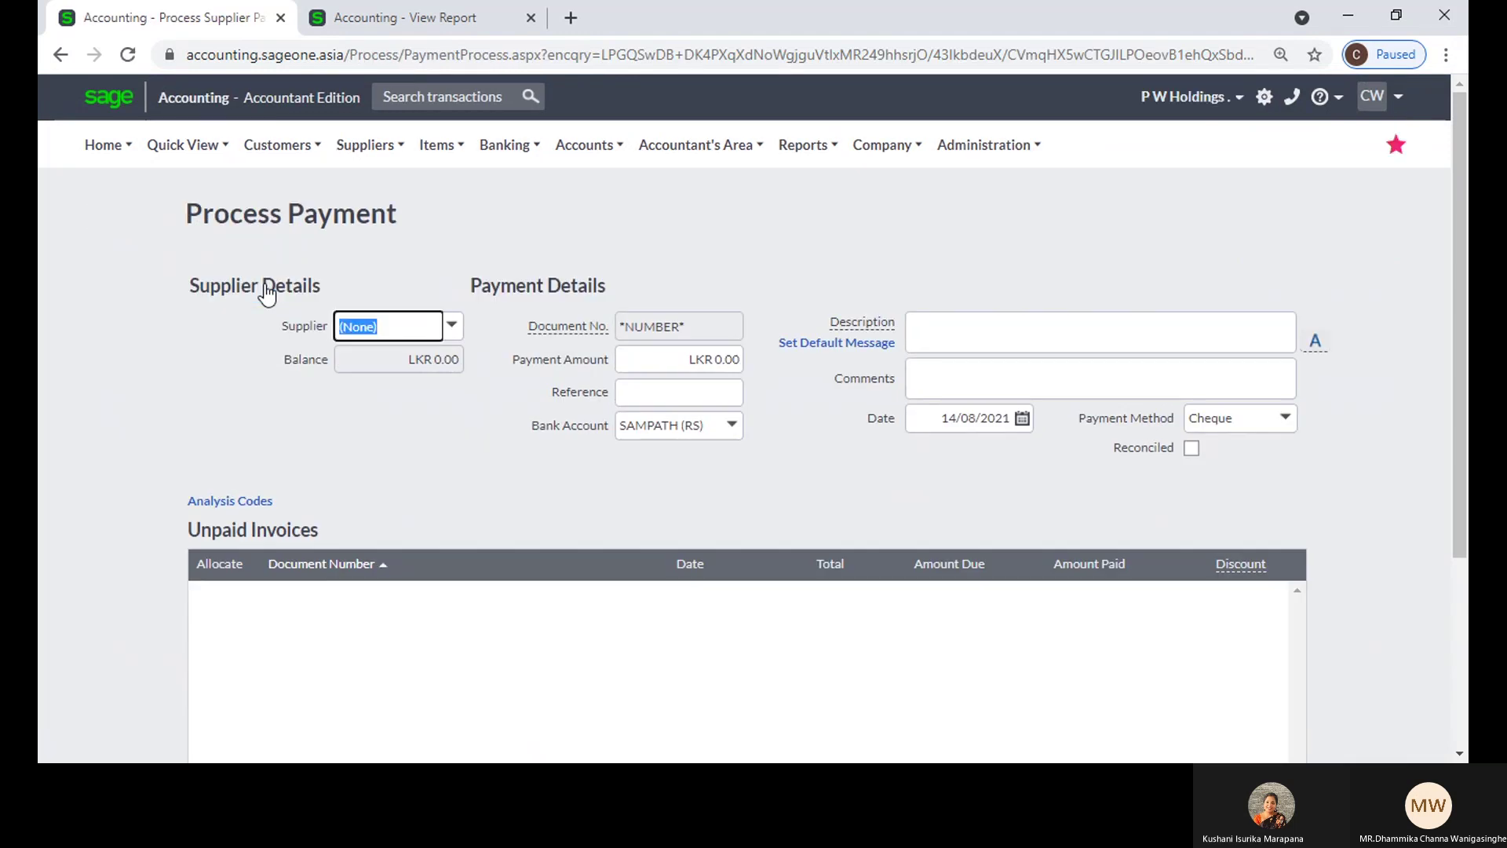
Step: Set the payment's supplier to Al Naboodah Travel & Tourism Agencies LLC
text(A)
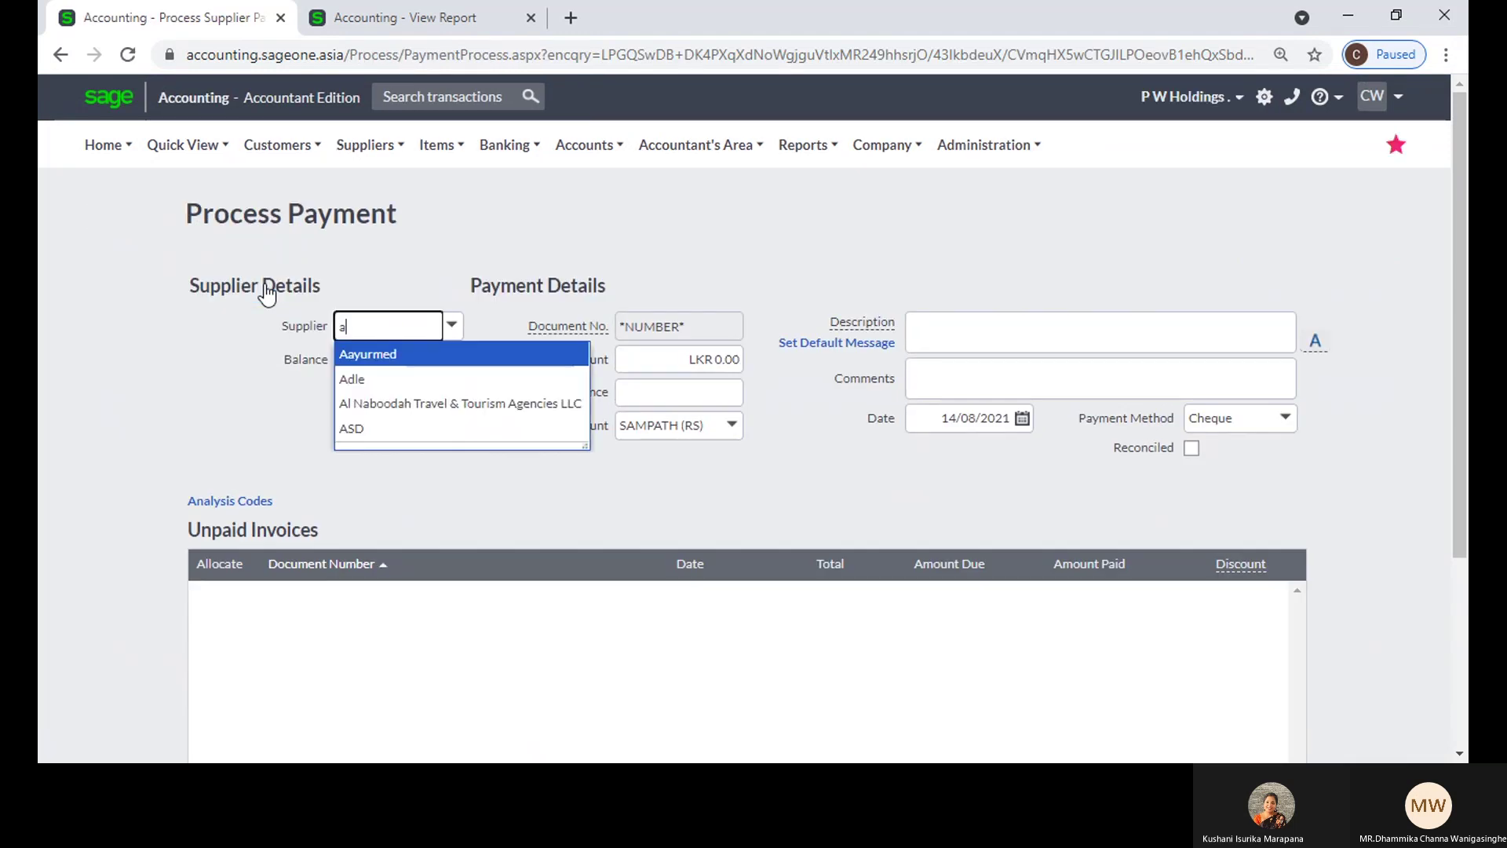
key(Down)
key(Down)
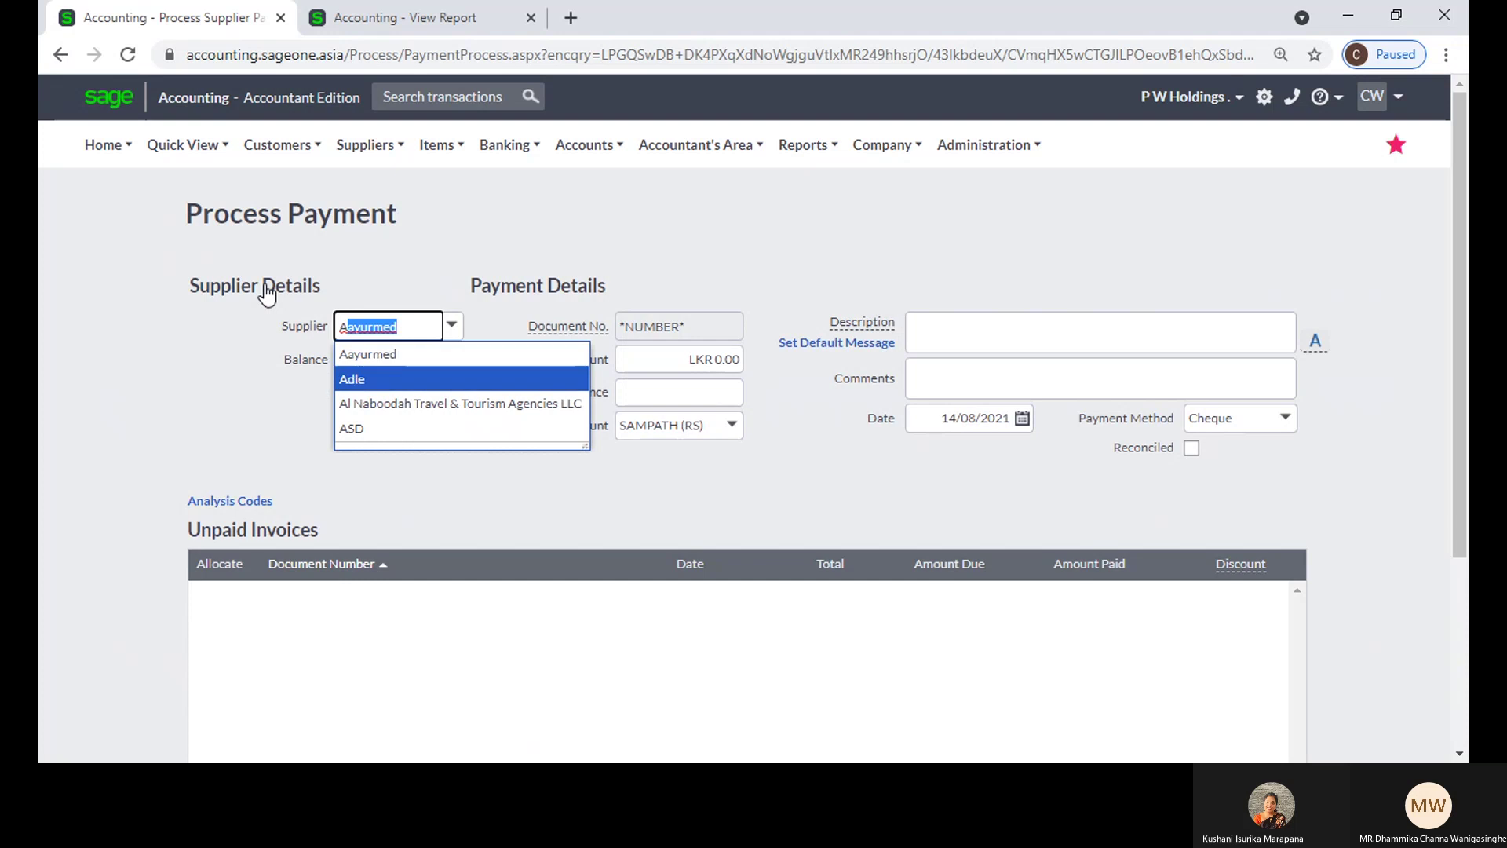
key(Return)
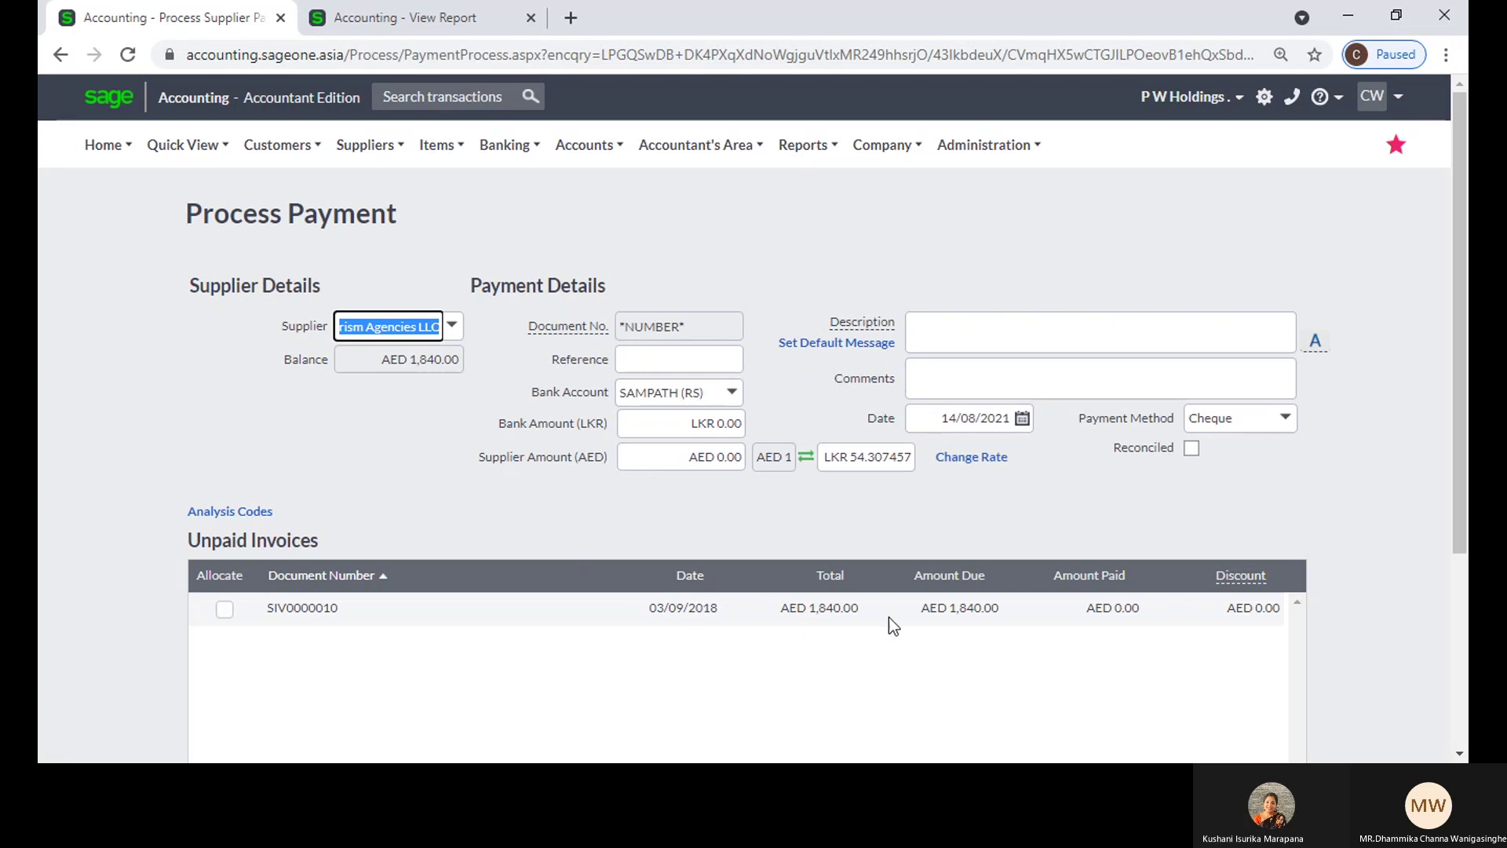
Step: Examine the supplier exchange rate options for AED to LKR on 14 August 2021, leaving the rate as it is
click(978, 463)
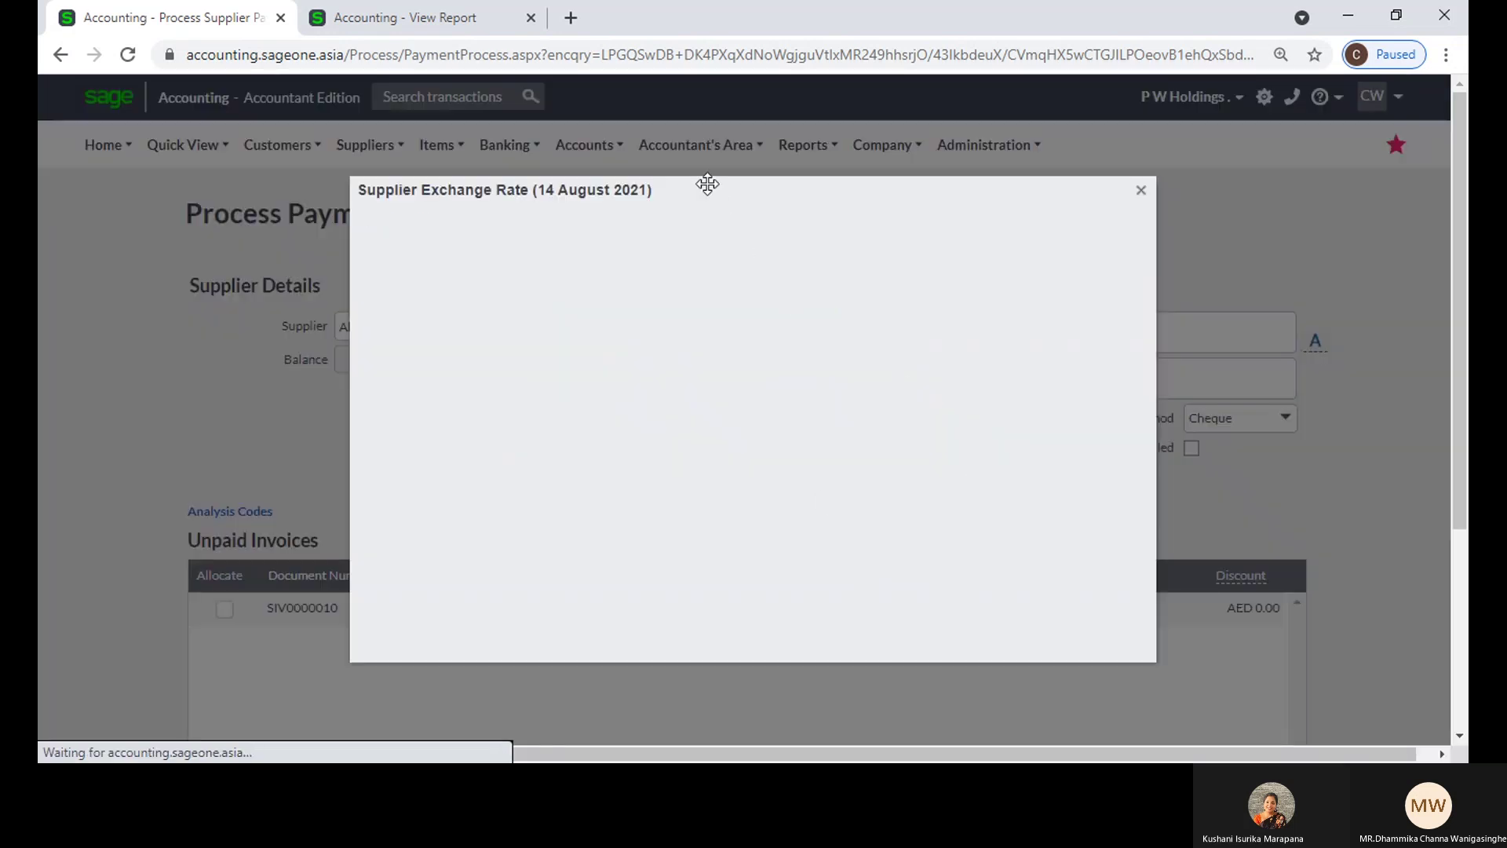
drag(704, 187, 934, 192)
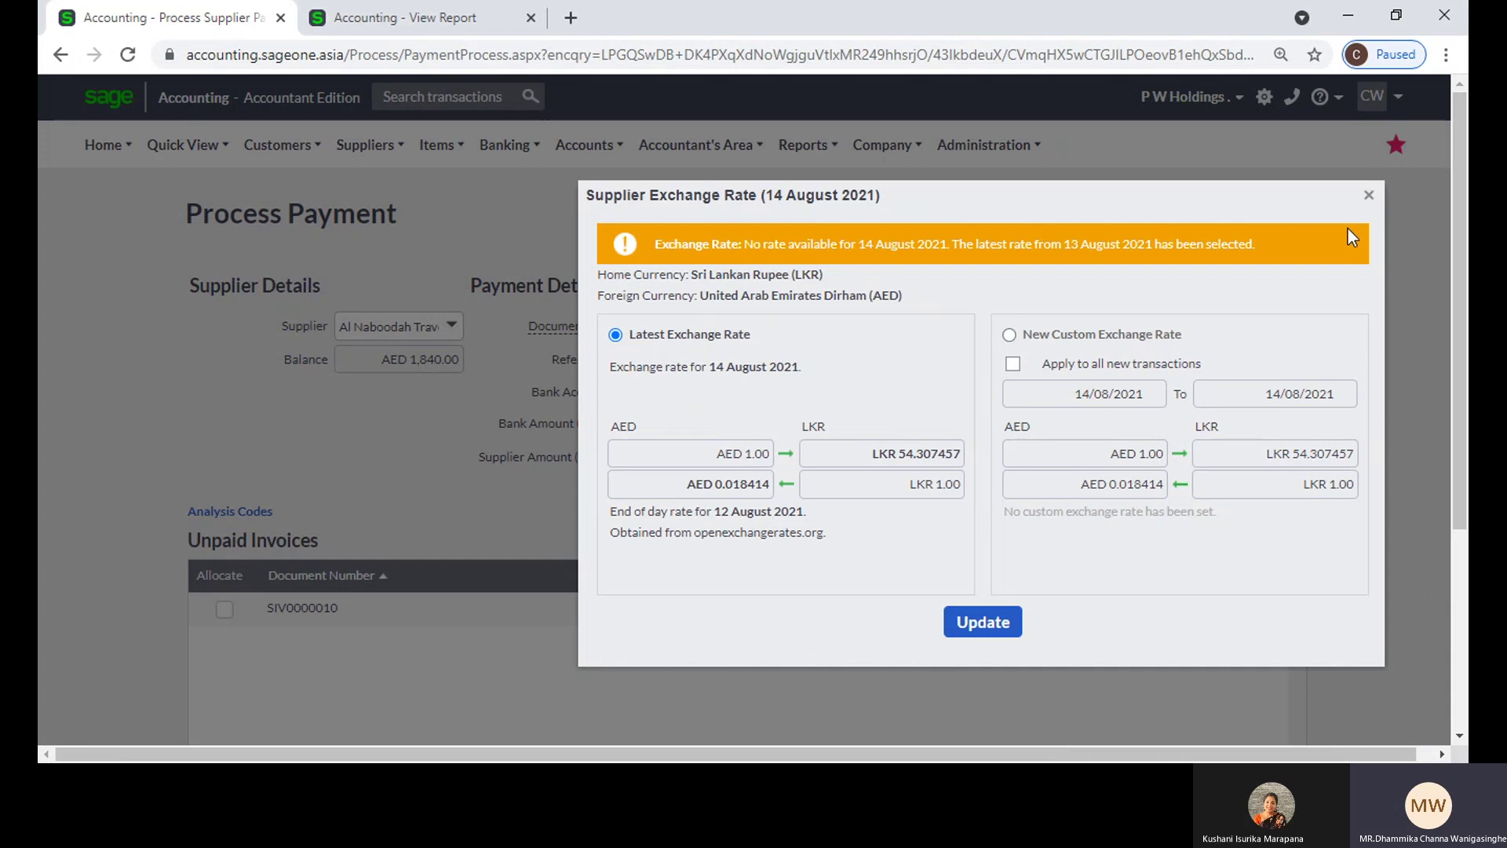
click(1369, 197)
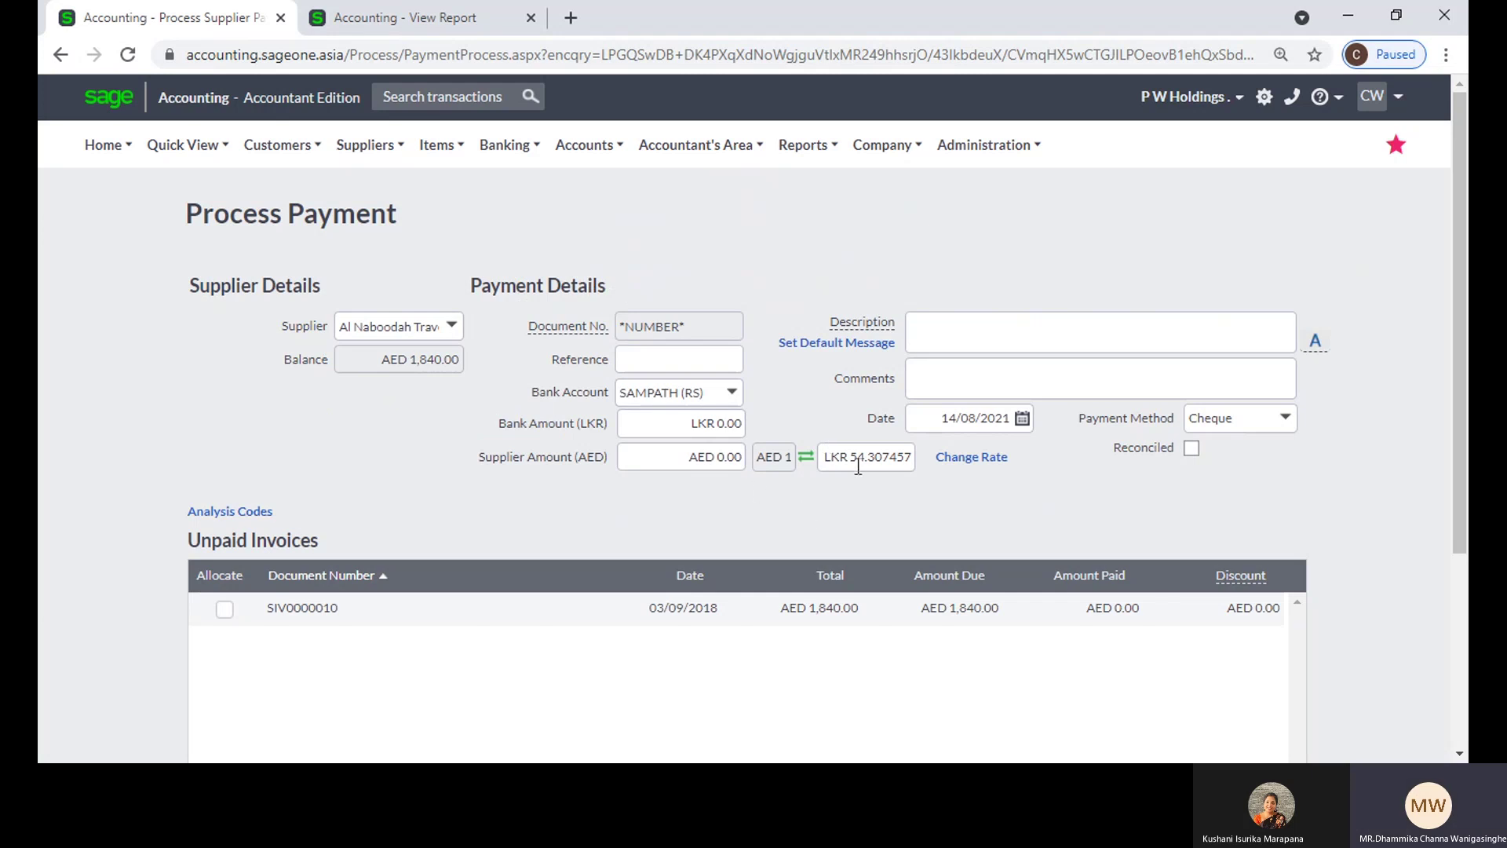
click(944, 460)
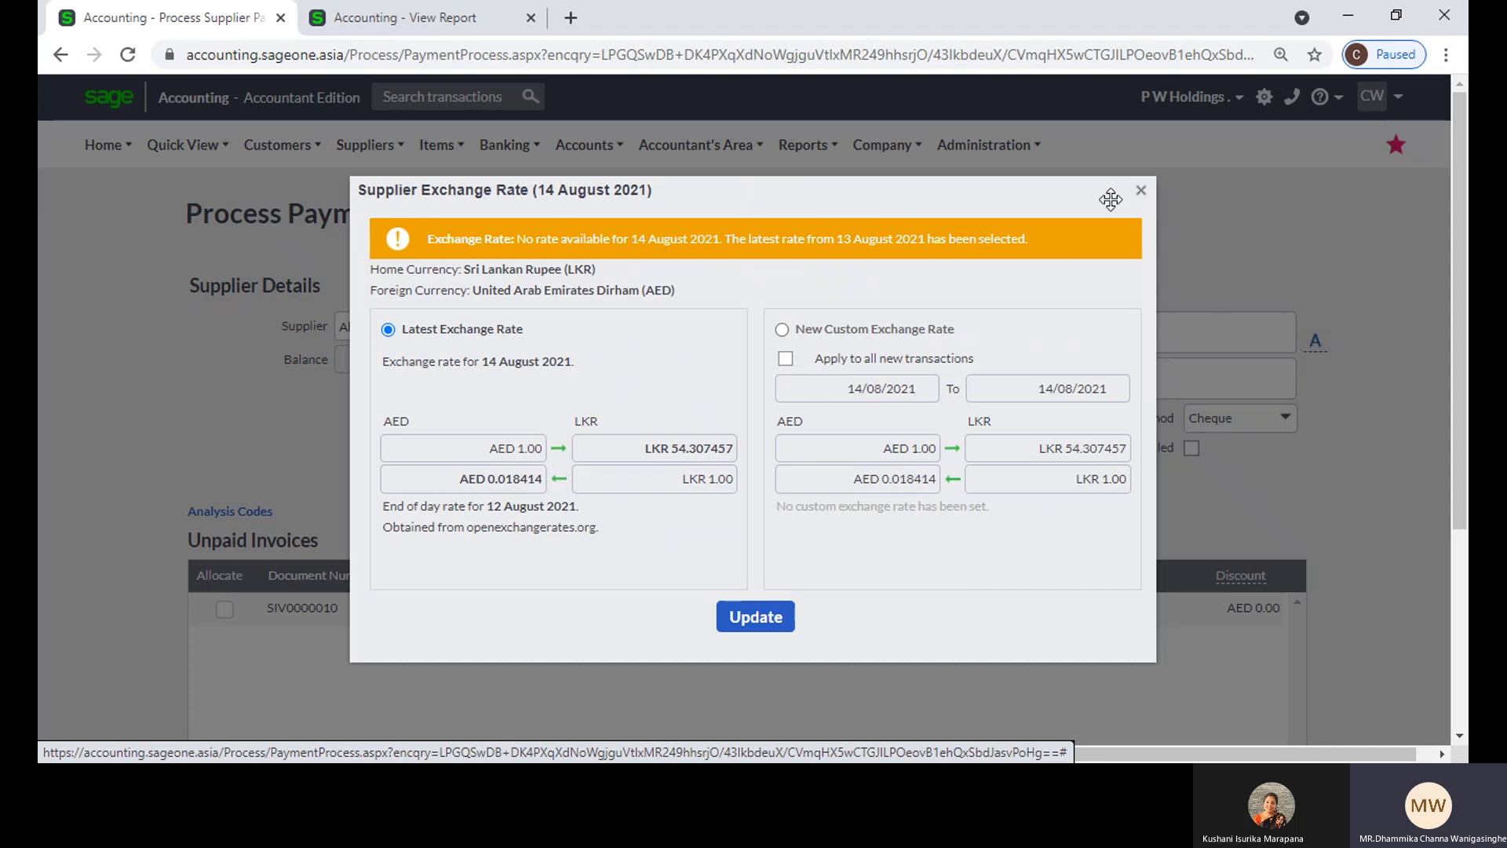
click(1140, 191)
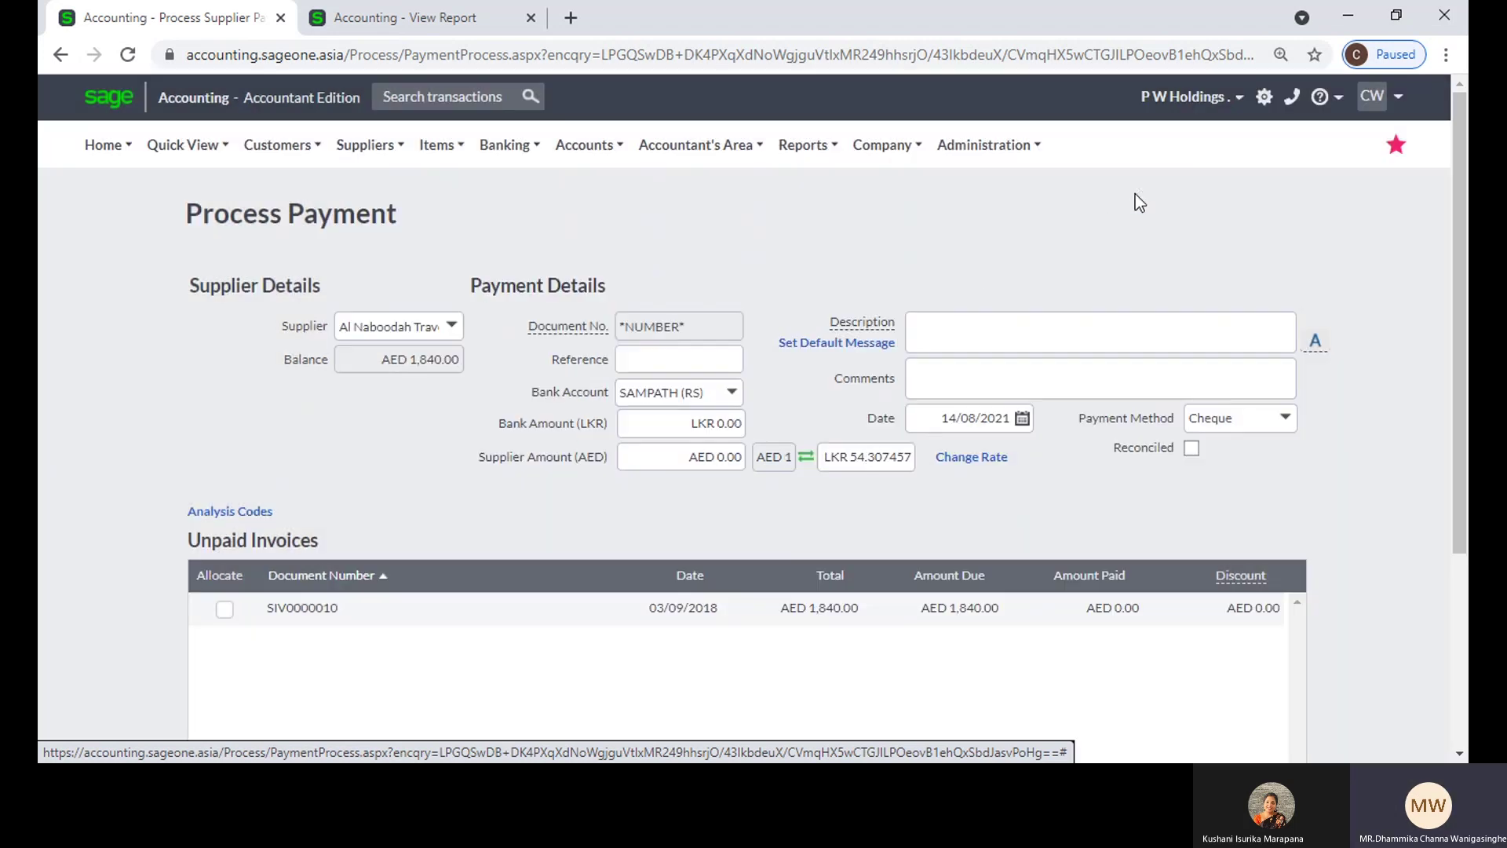
Step: Set the payment's exchange rate to LKR 55 per AED
click(866, 457)
text(5)
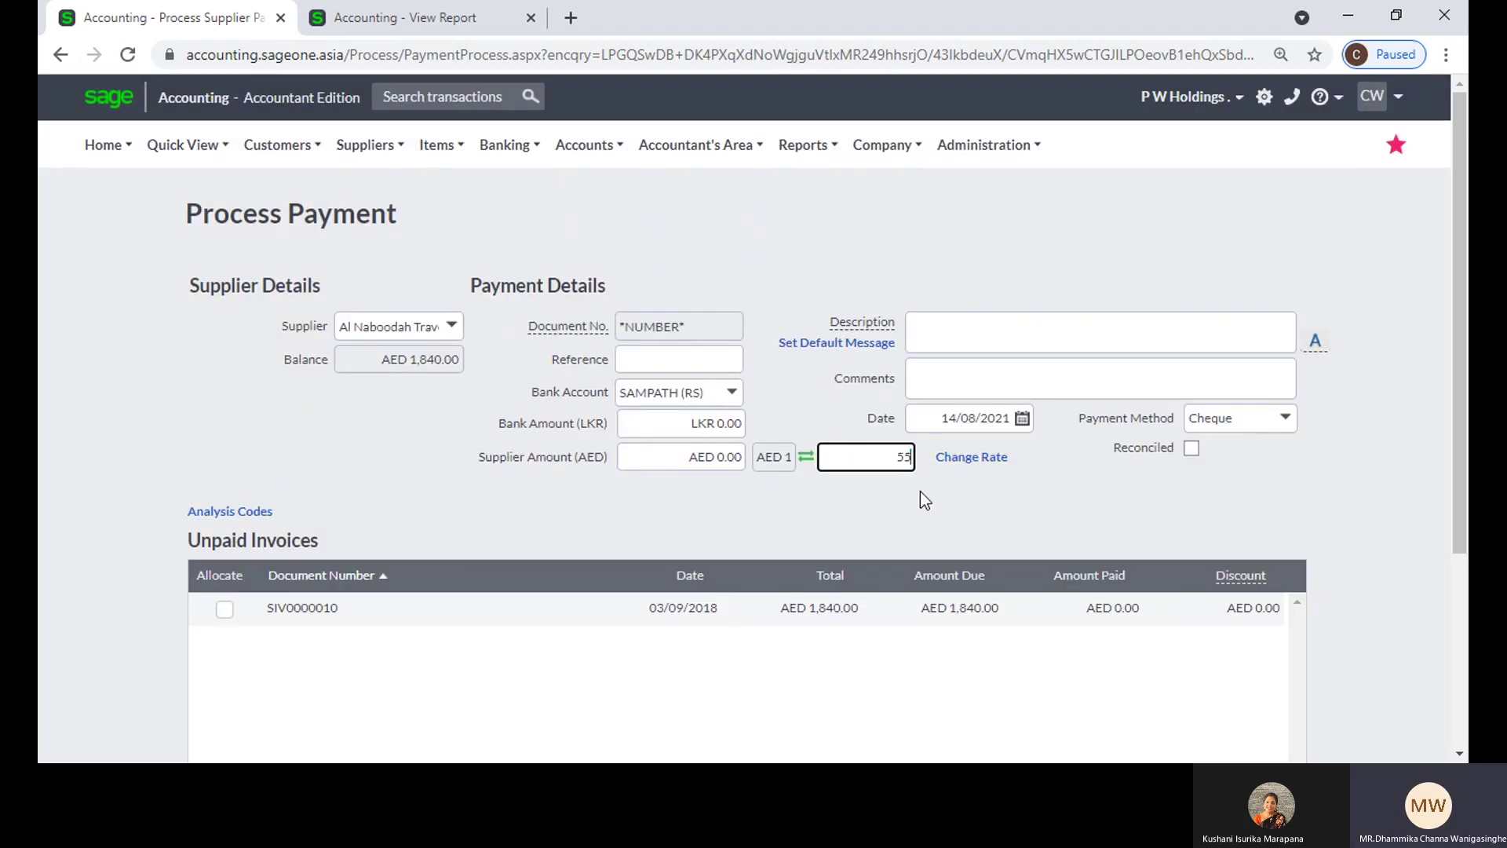
click(963, 520)
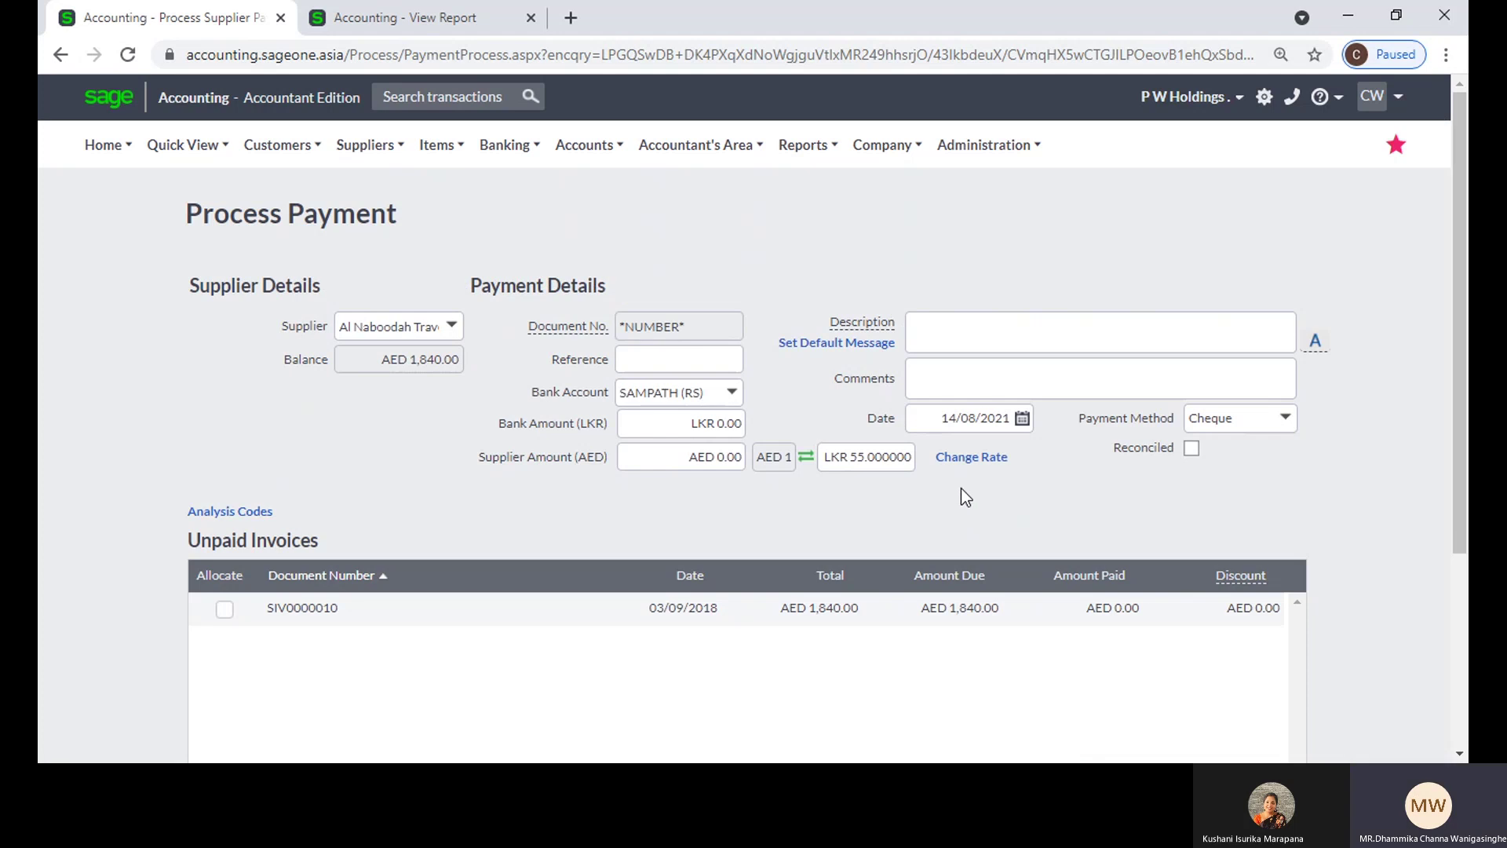
Step: Try applying the custom LKR 55 rate to all new transactions until 21/08/2021, cancel the update and close the exchange rate dialog
click(958, 458)
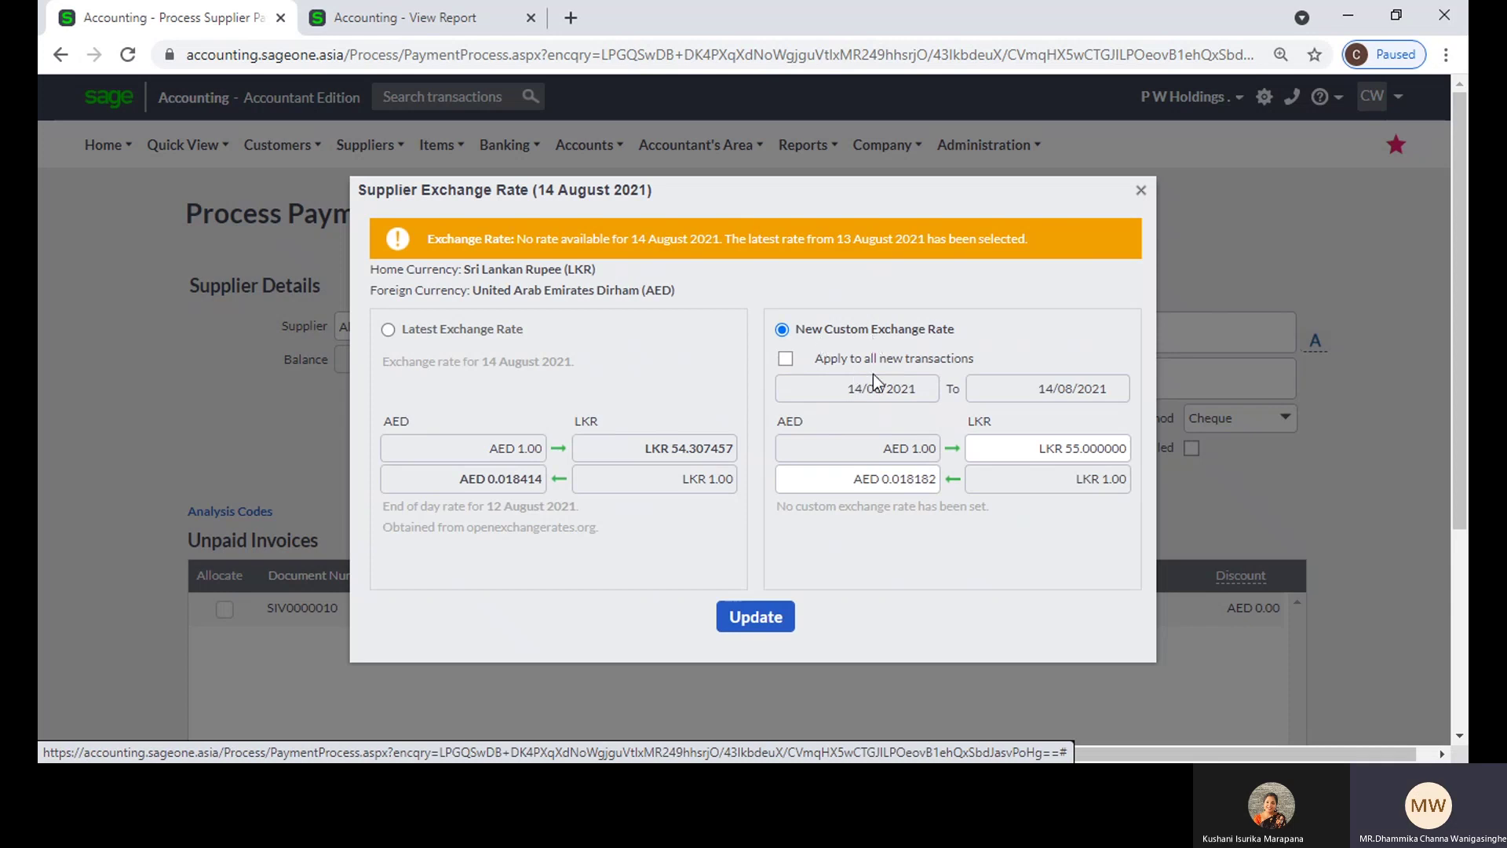
click(786, 358)
click(786, 359)
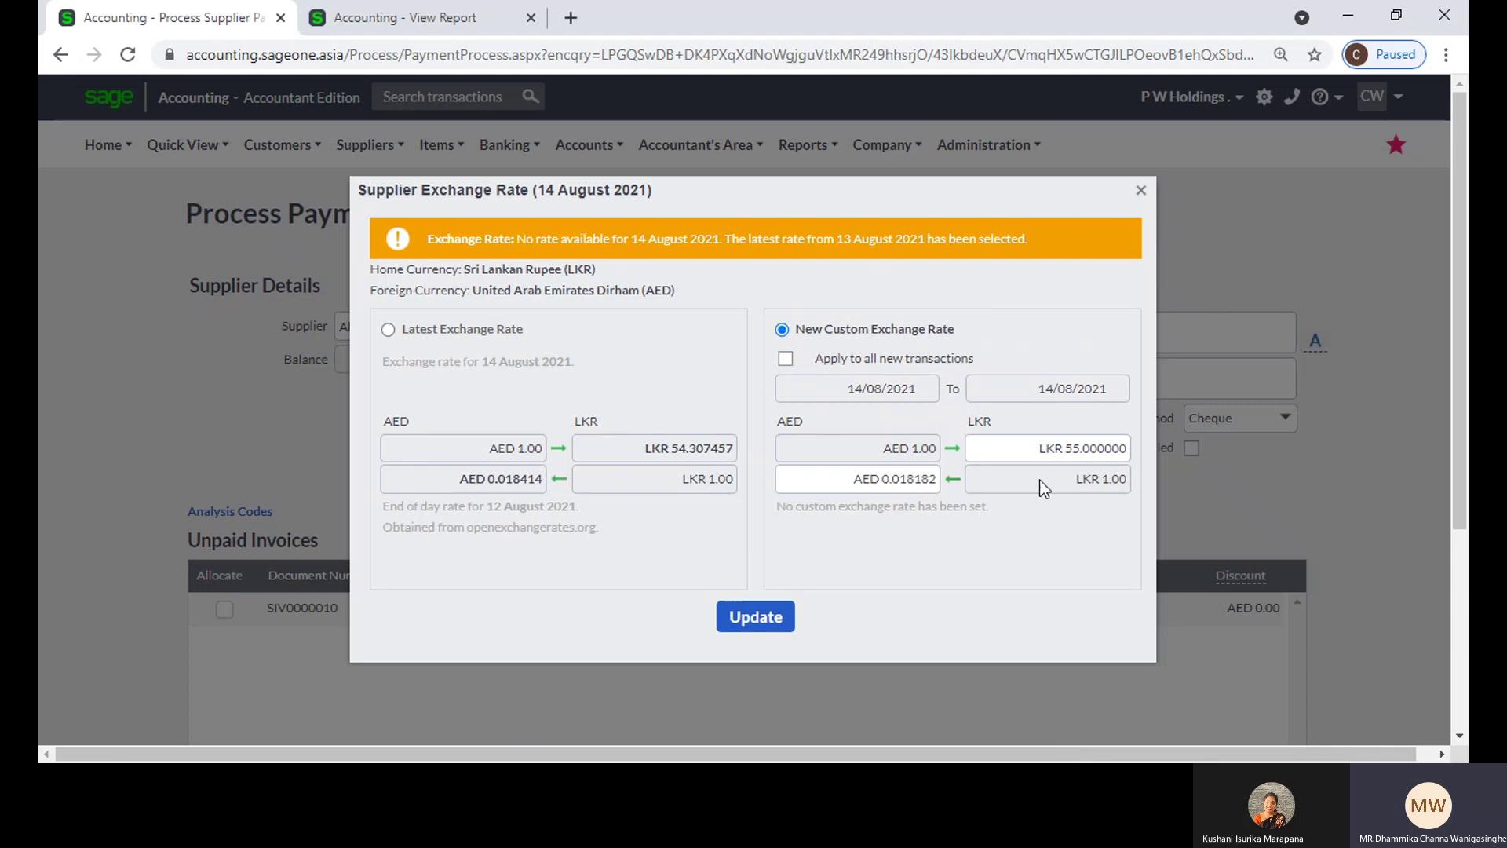
click(1033, 445)
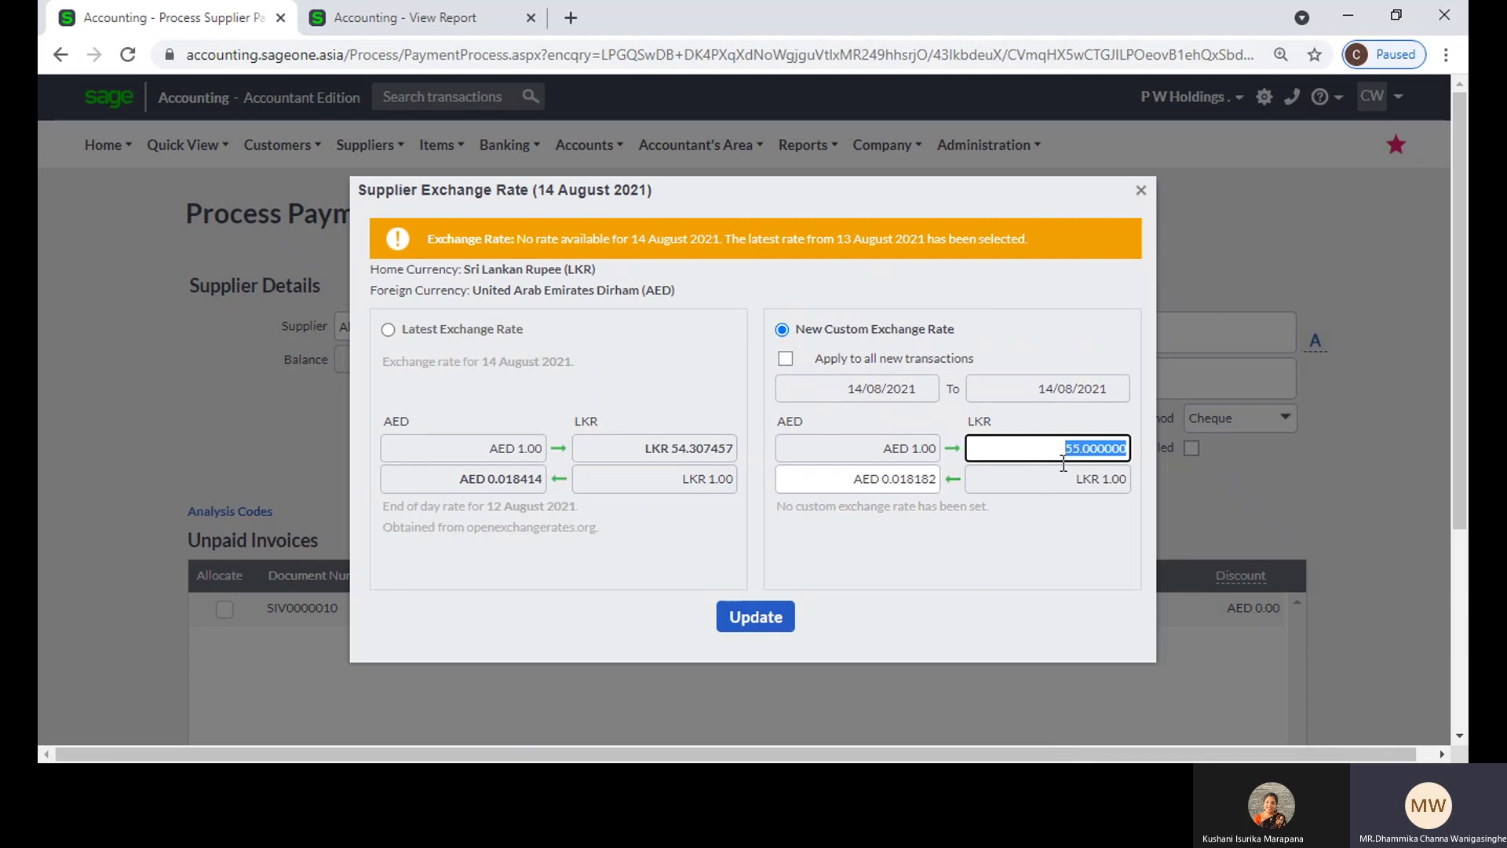
click(787, 359)
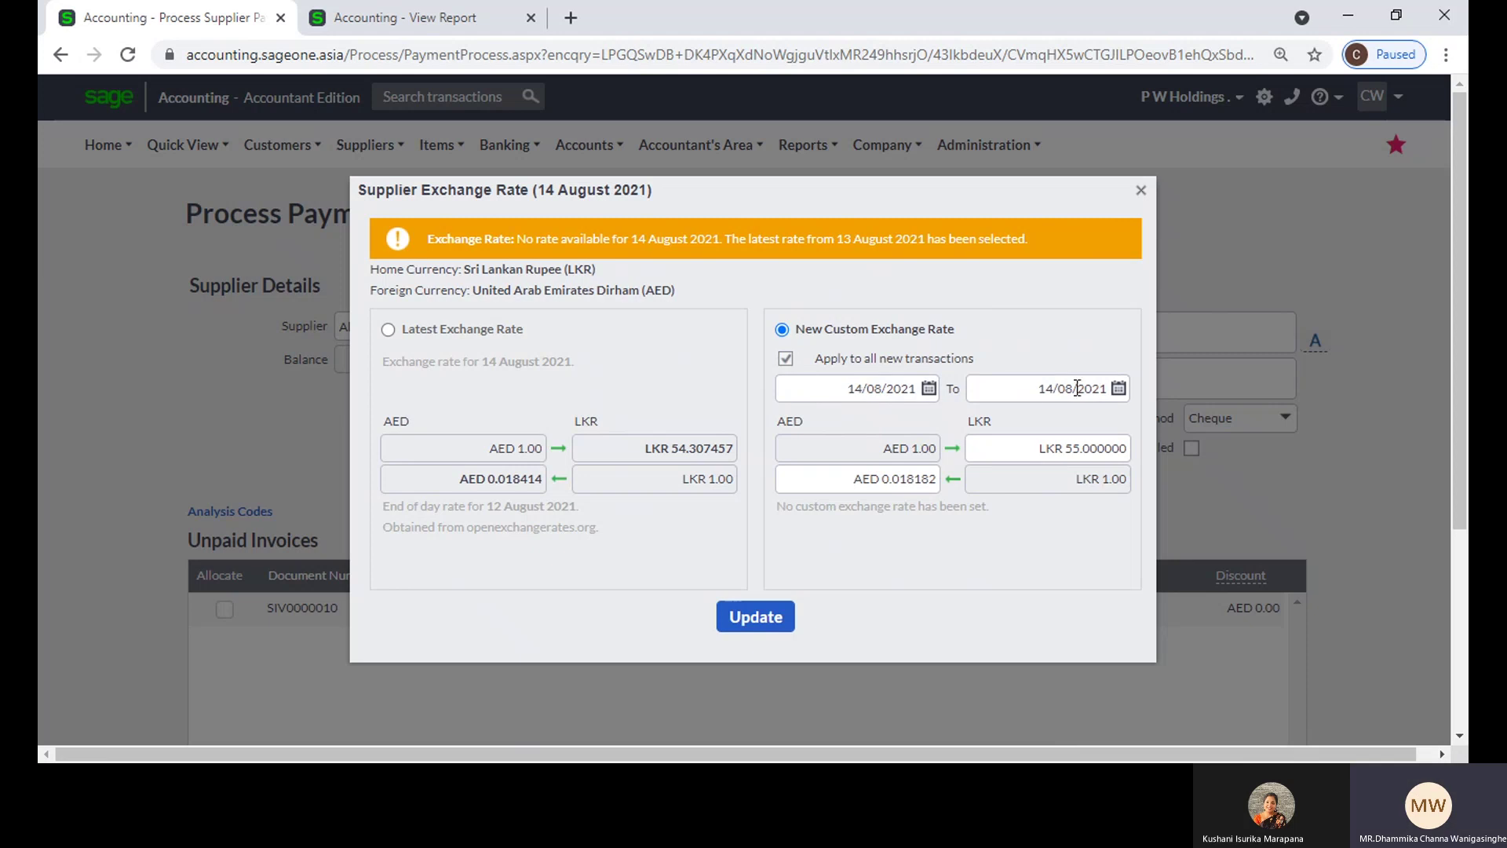
click(1118, 390)
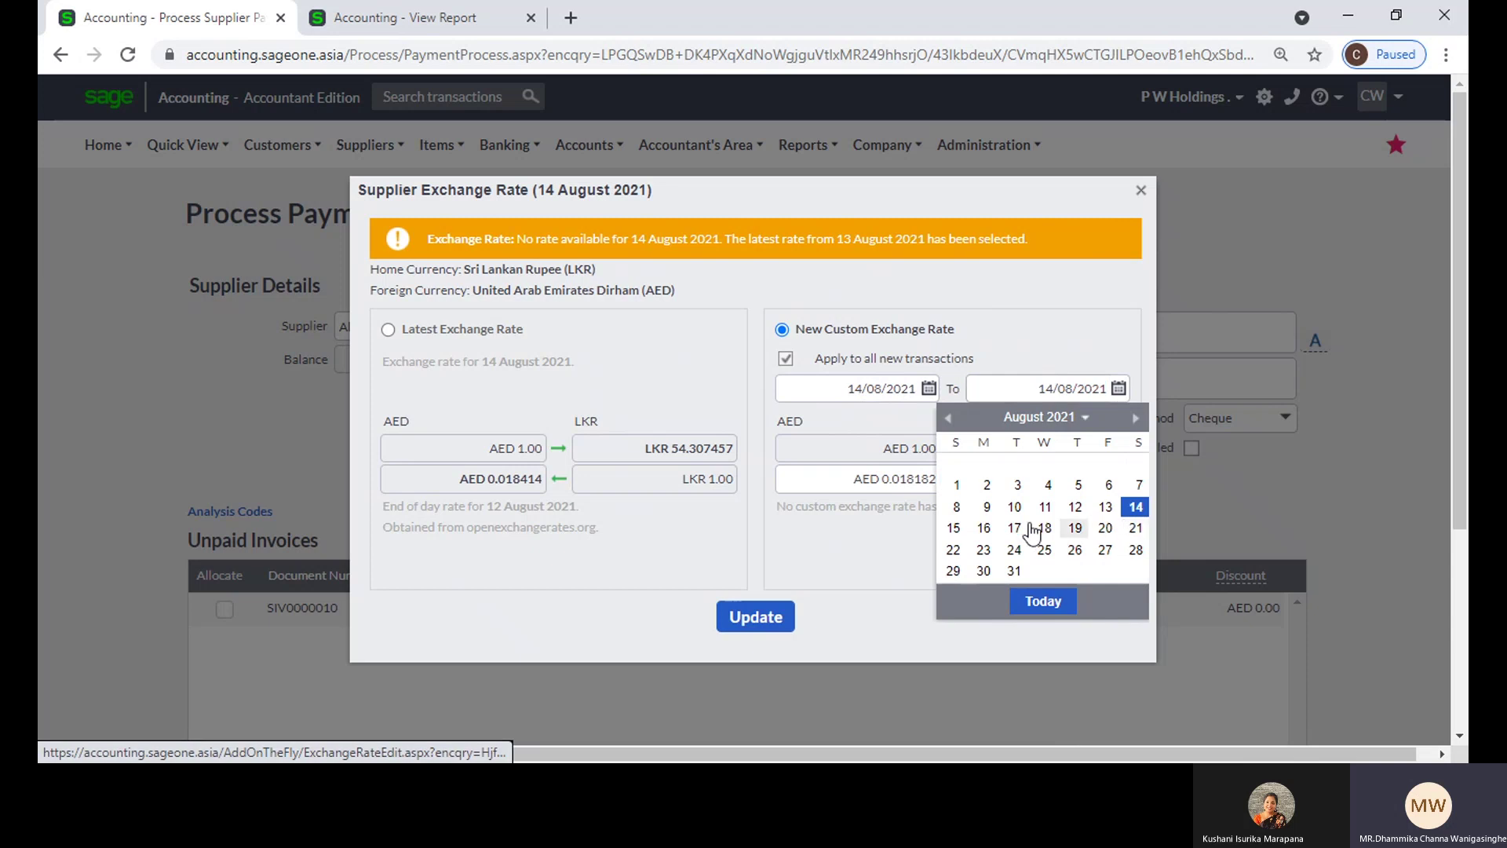
click(1134, 530)
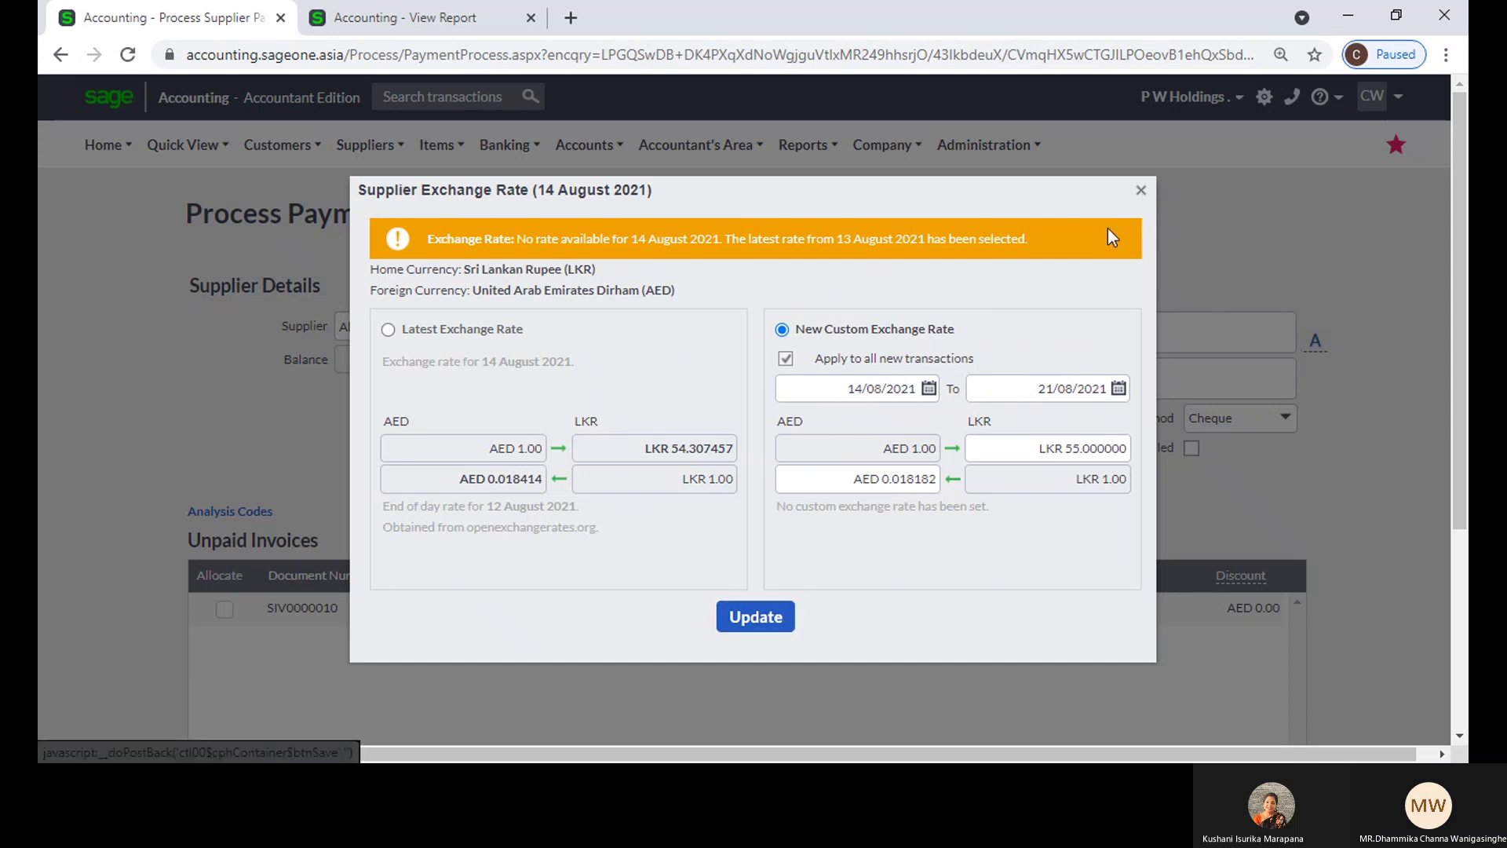
click(749, 612)
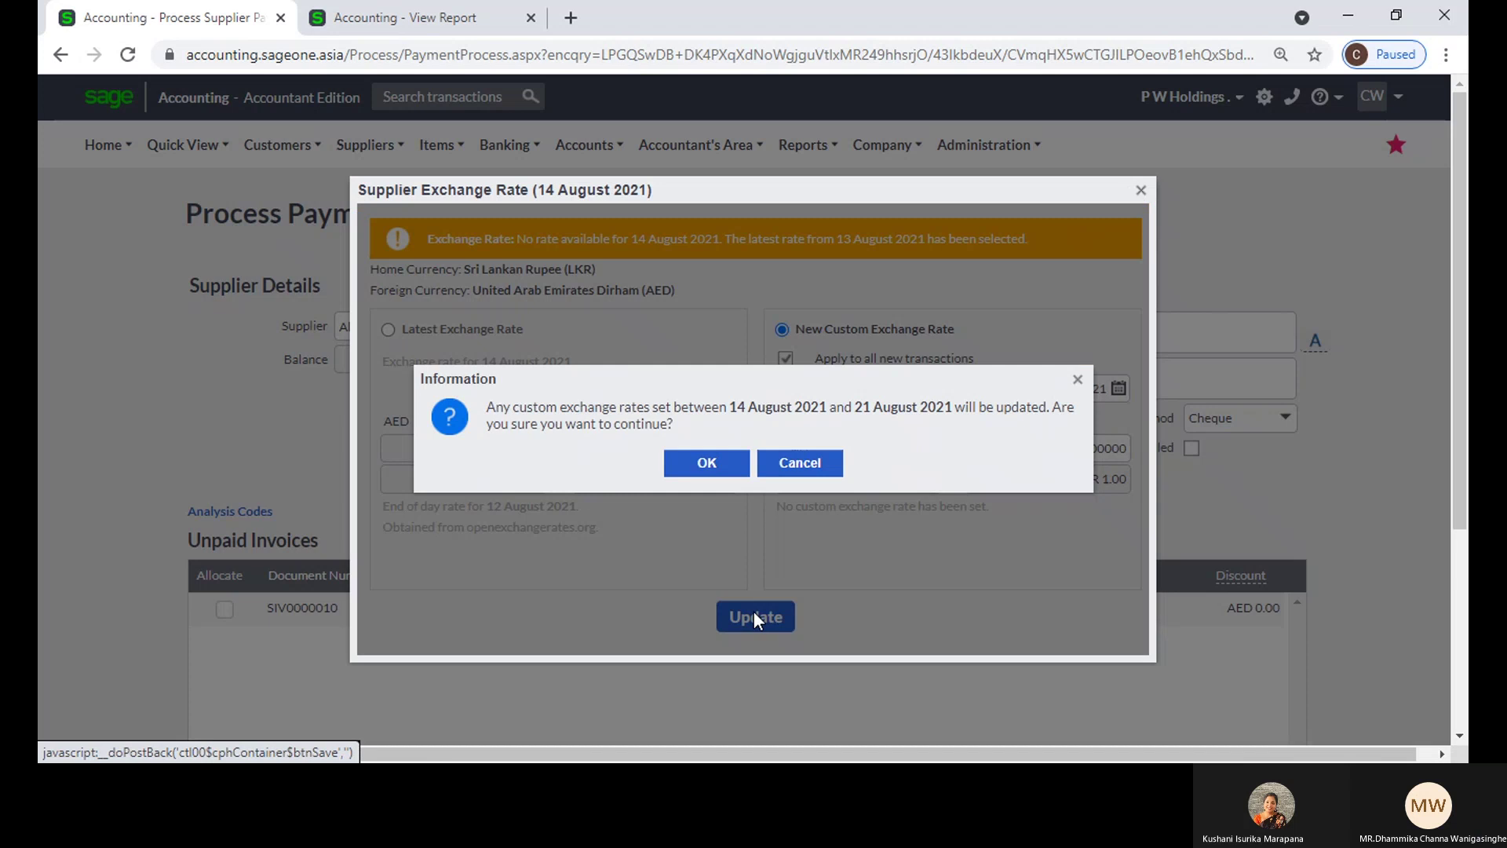
click(801, 463)
click(1140, 190)
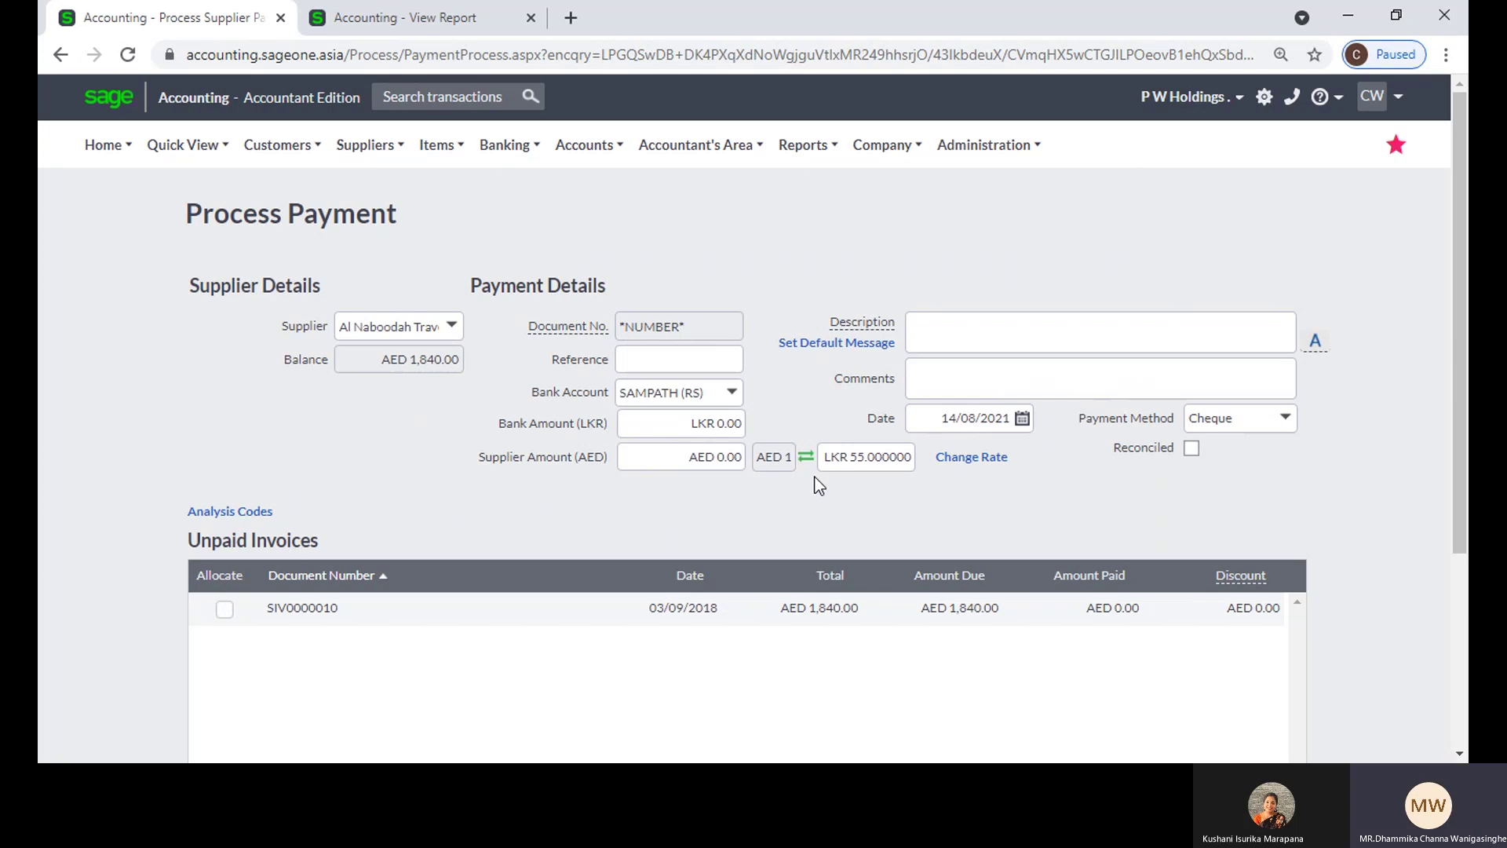
Step: Switch to the browser tab with the supplier report and open the company's Multi-Currency settings there
click(414, 19)
scroll(902, 209, up, 1)
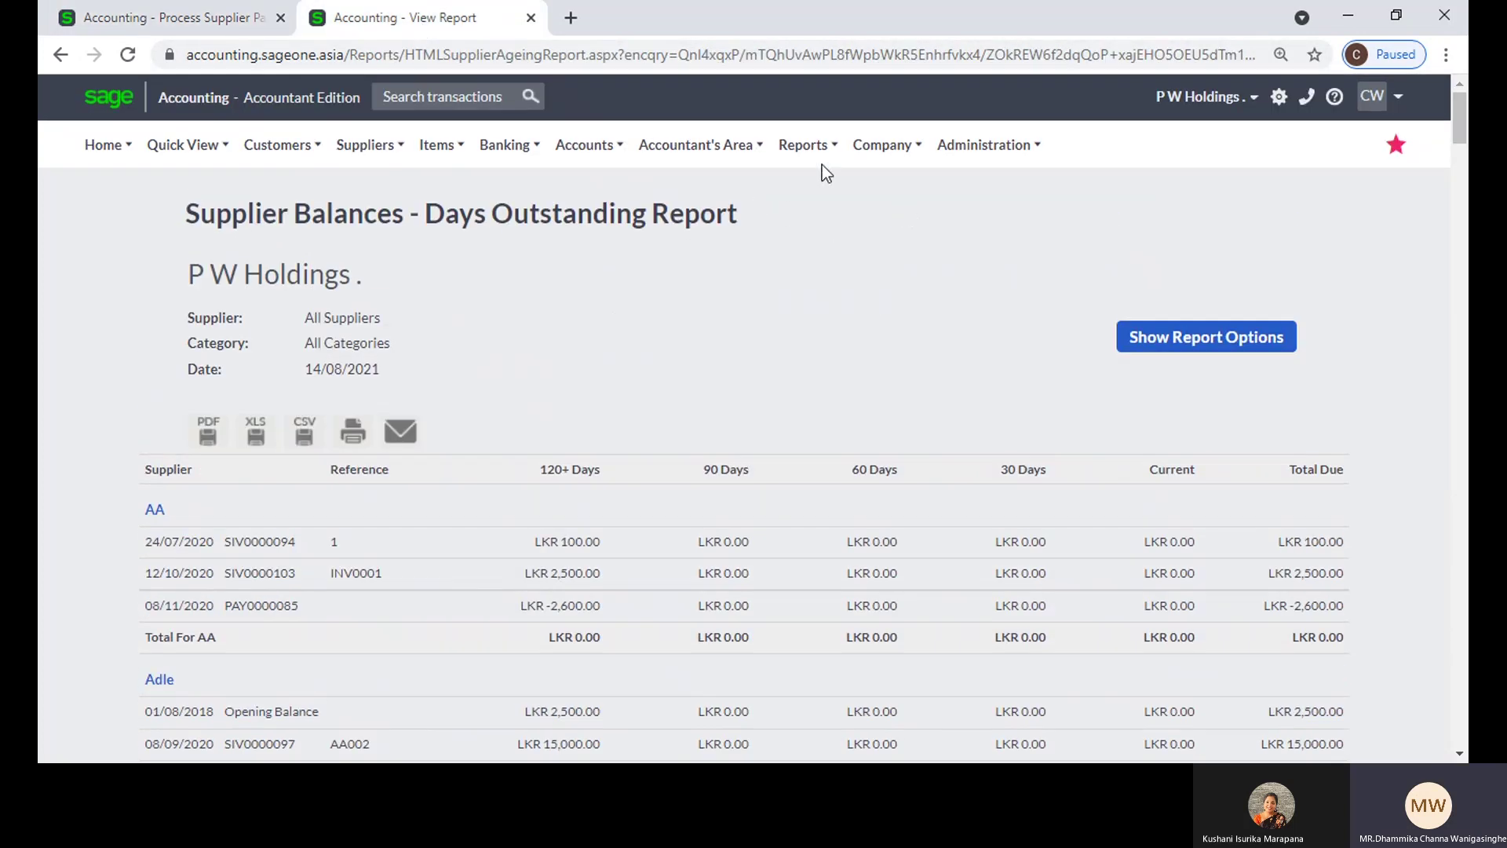
mouse_move(870, 161)
click(897, 231)
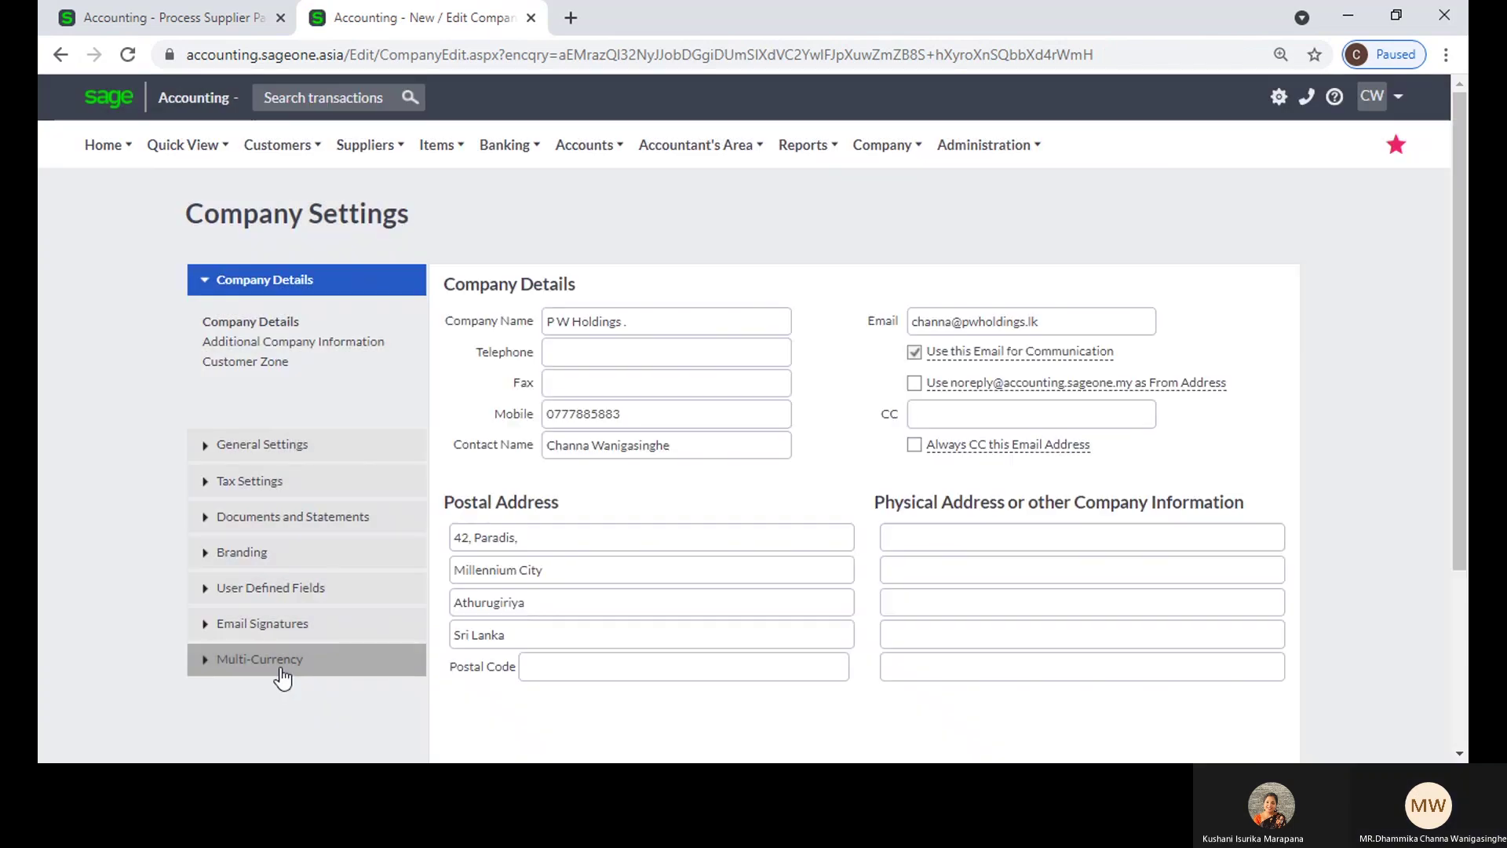
click(280, 667)
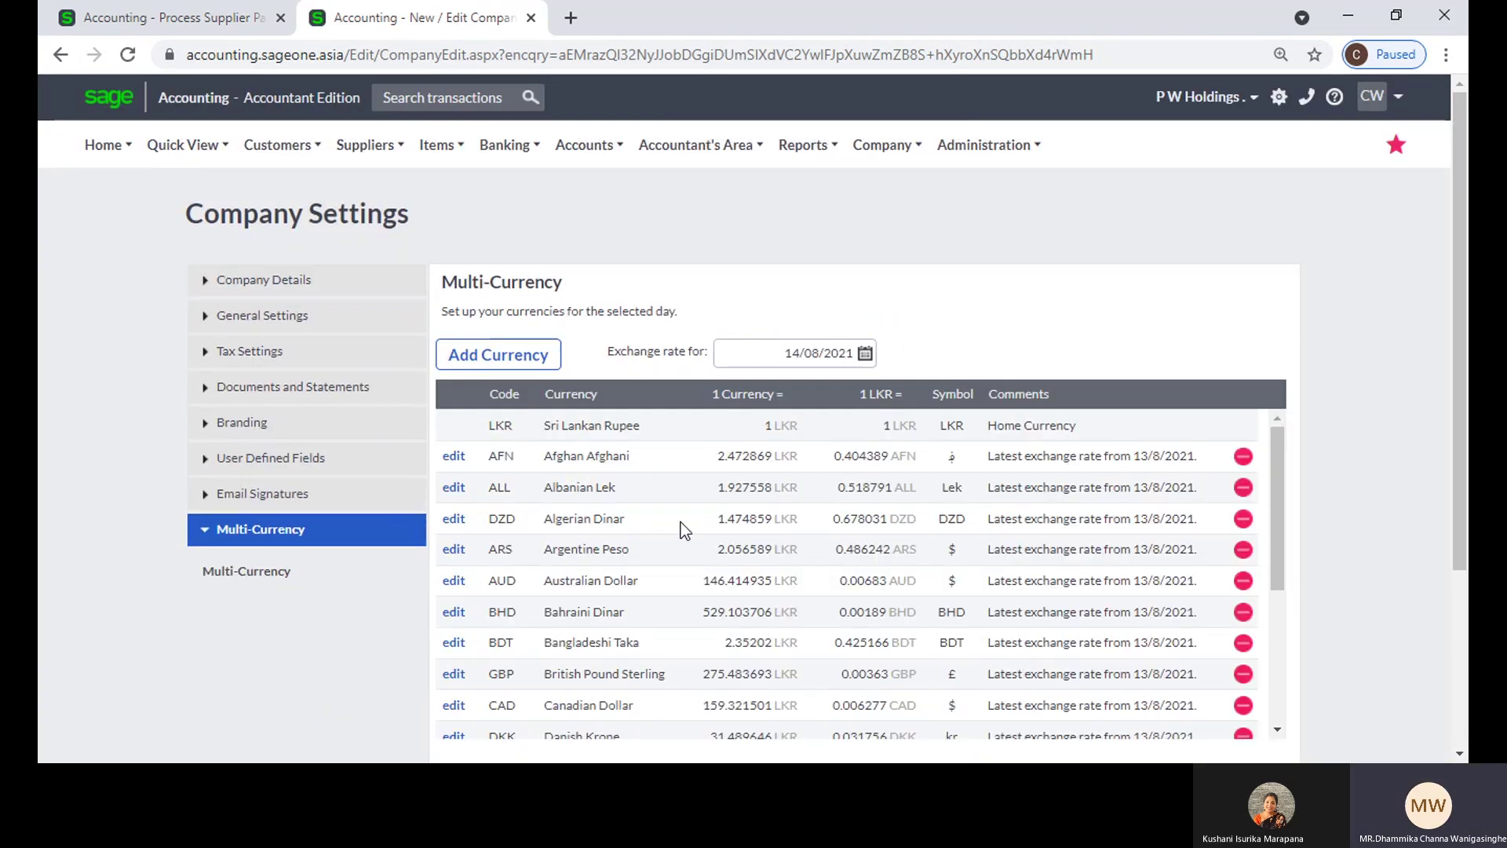
Step: Look through the company's currency list and its exchange rates for 14/08/2021, down to the AED and USD entries
scroll(680, 510, down, 2)
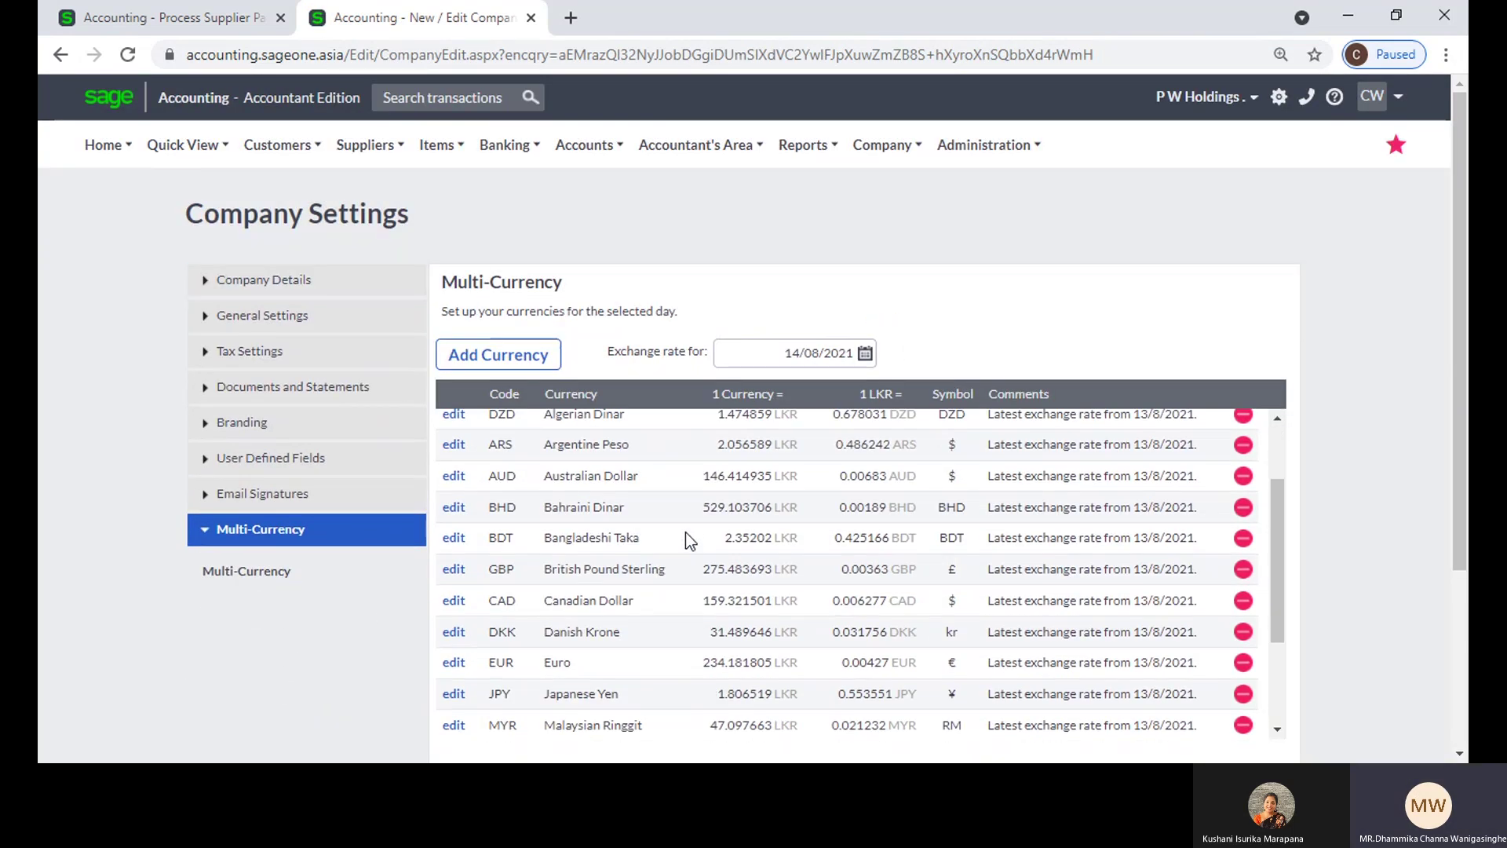
scroll(689, 539, up, 2)
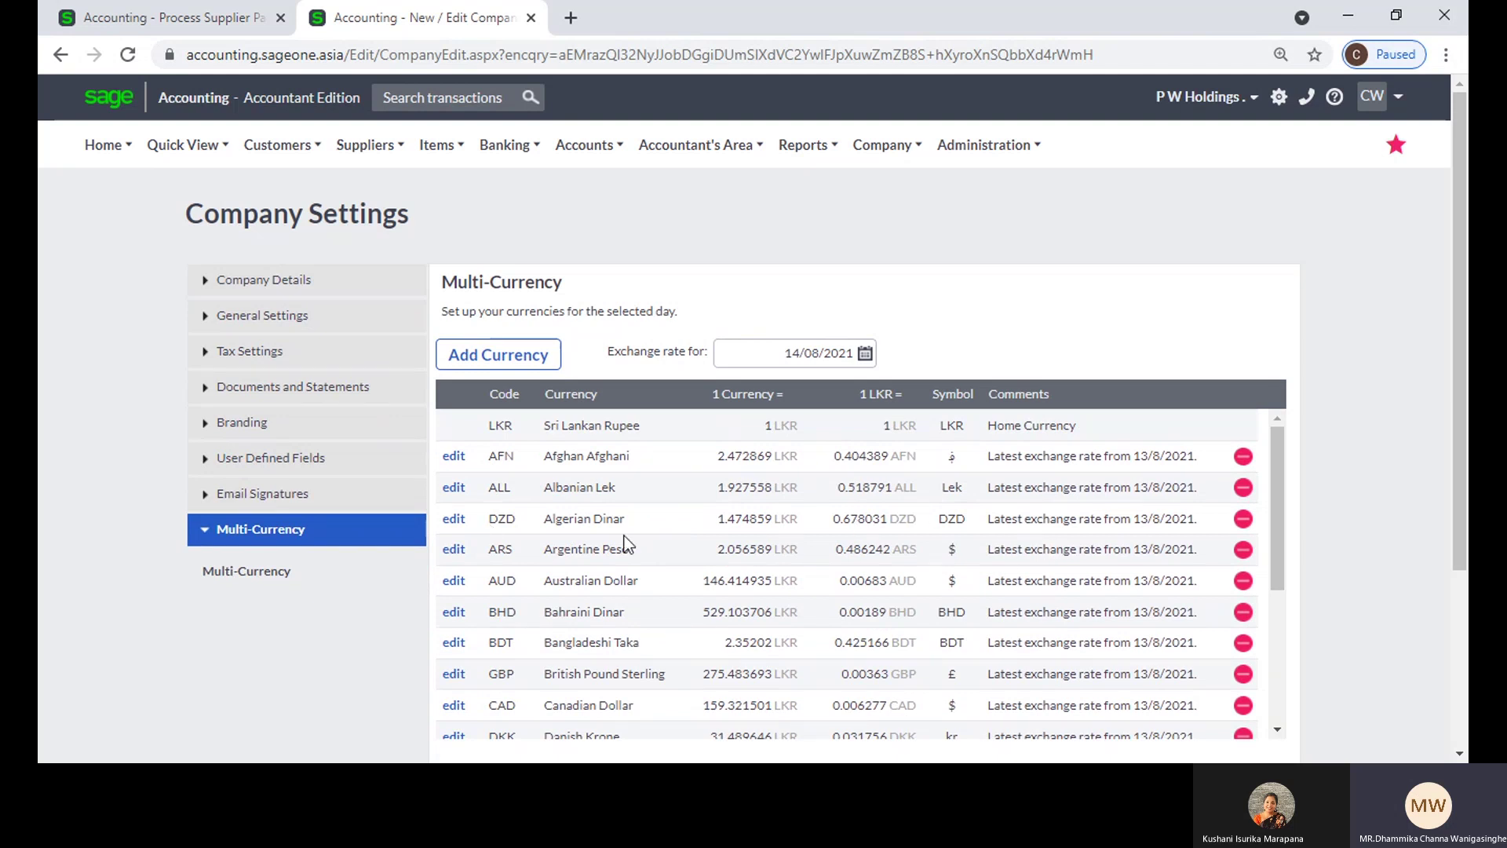
scroll(628, 544, down, 3)
scroll(625, 536, down, 5)
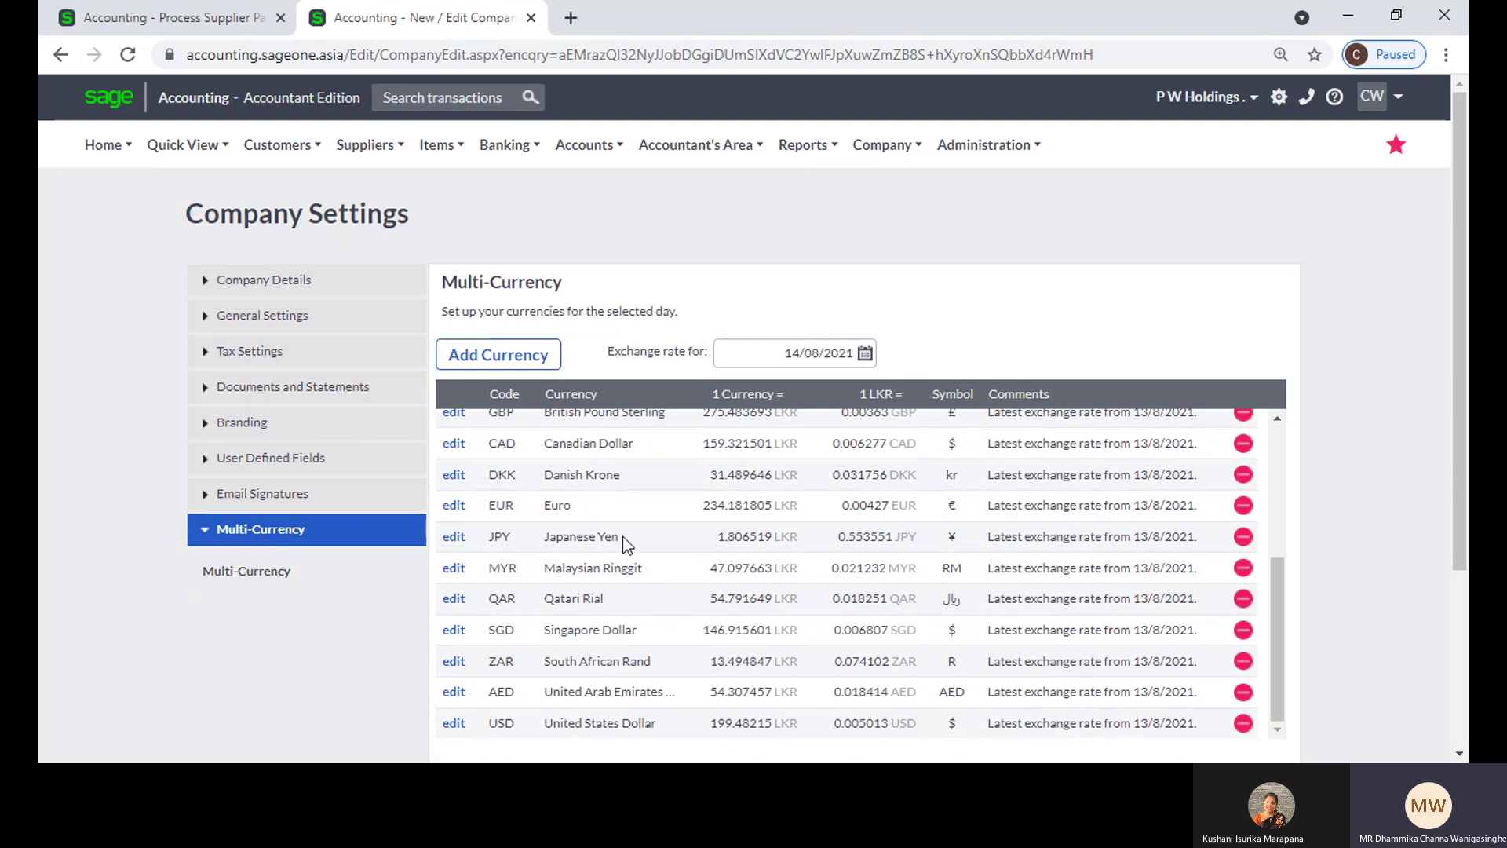
scroll(624, 535, up, 10)
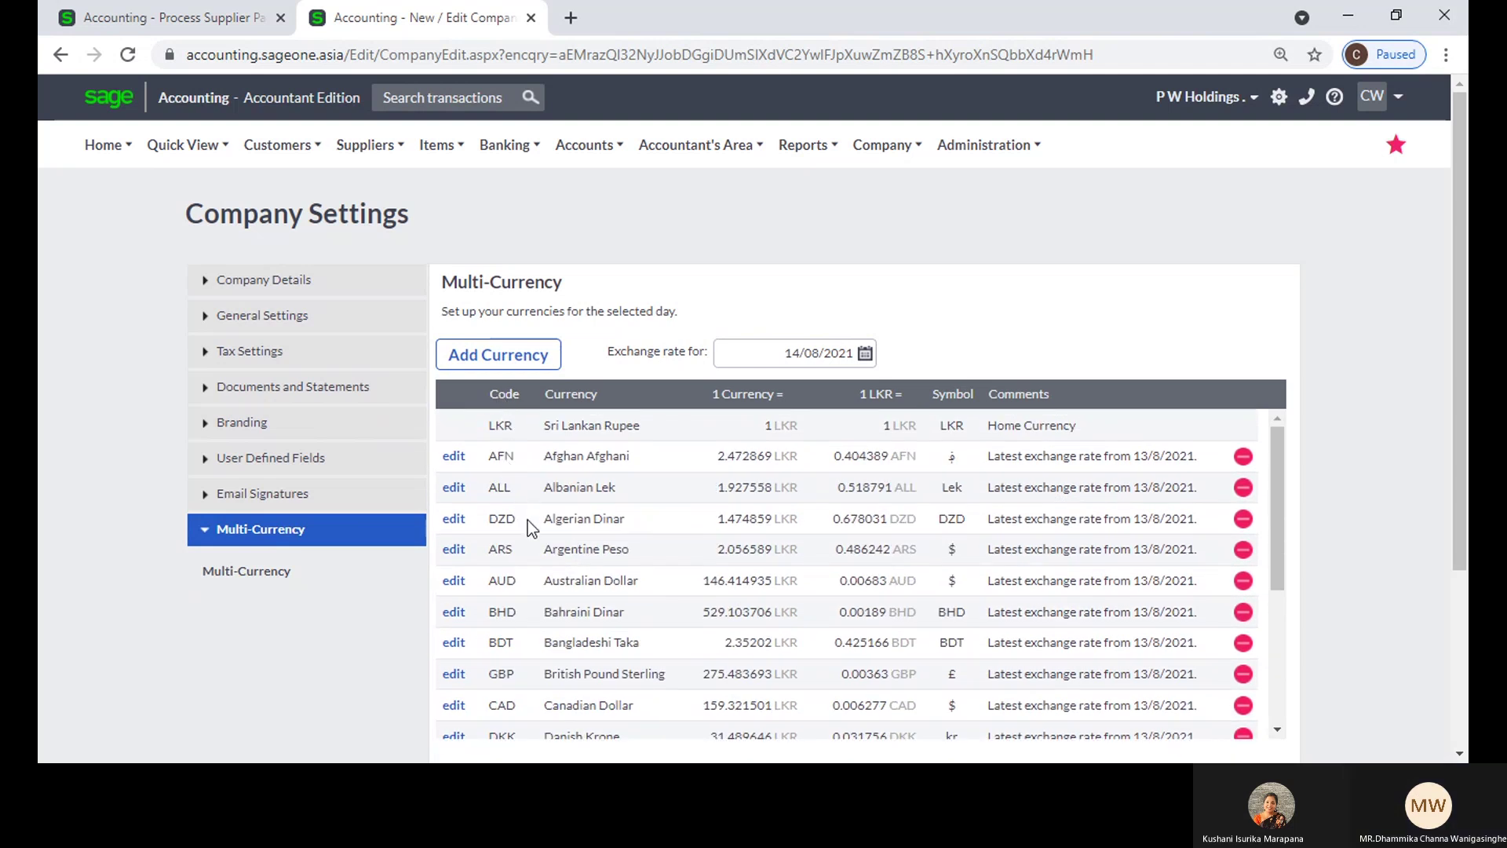
scroll(528, 538, down, 4)
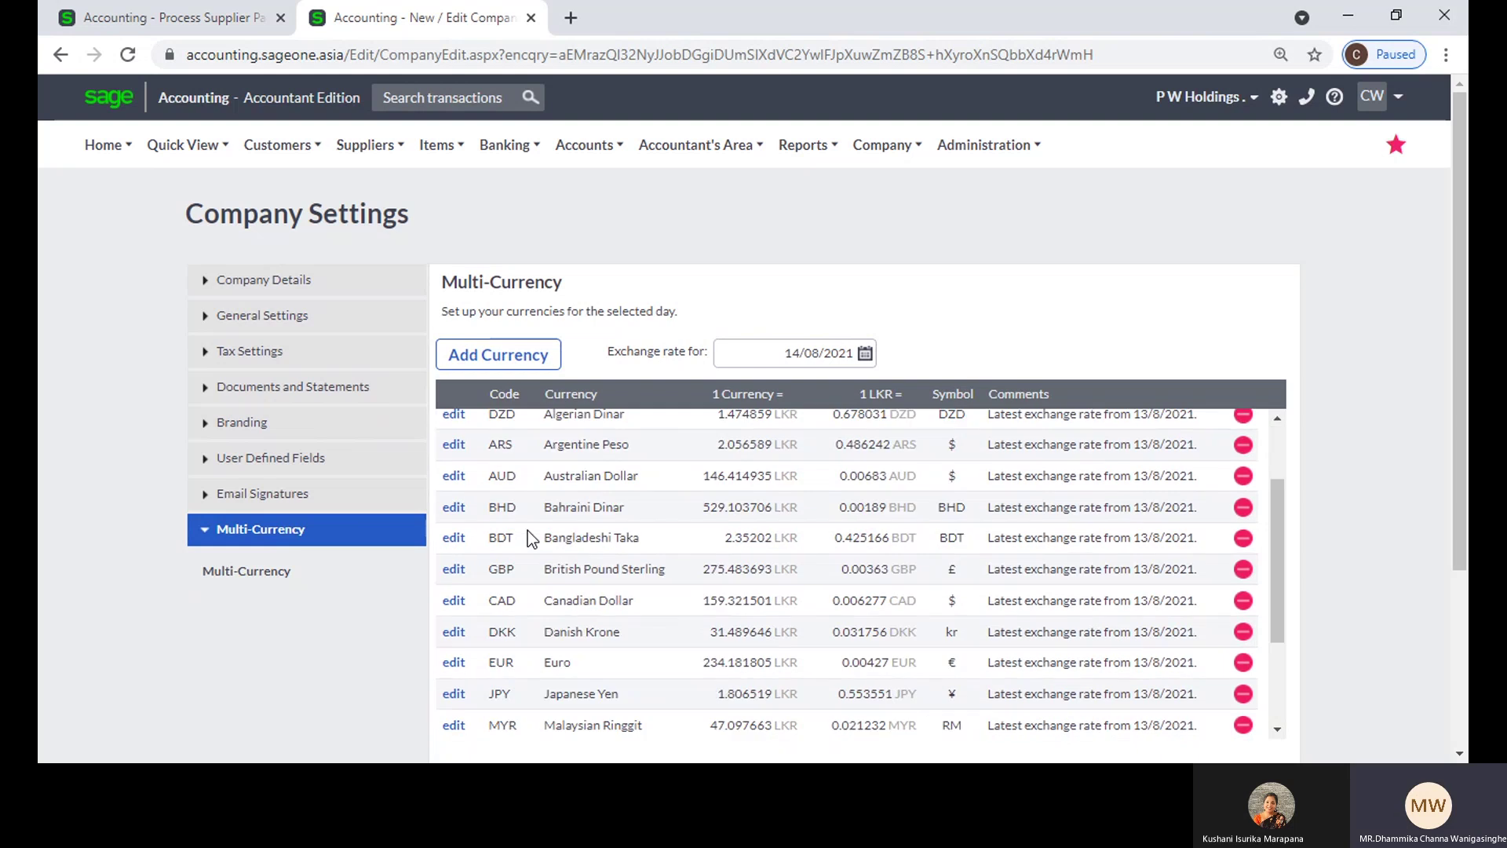
scroll(527, 538, down, 2)
scroll(528, 530, down, 1)
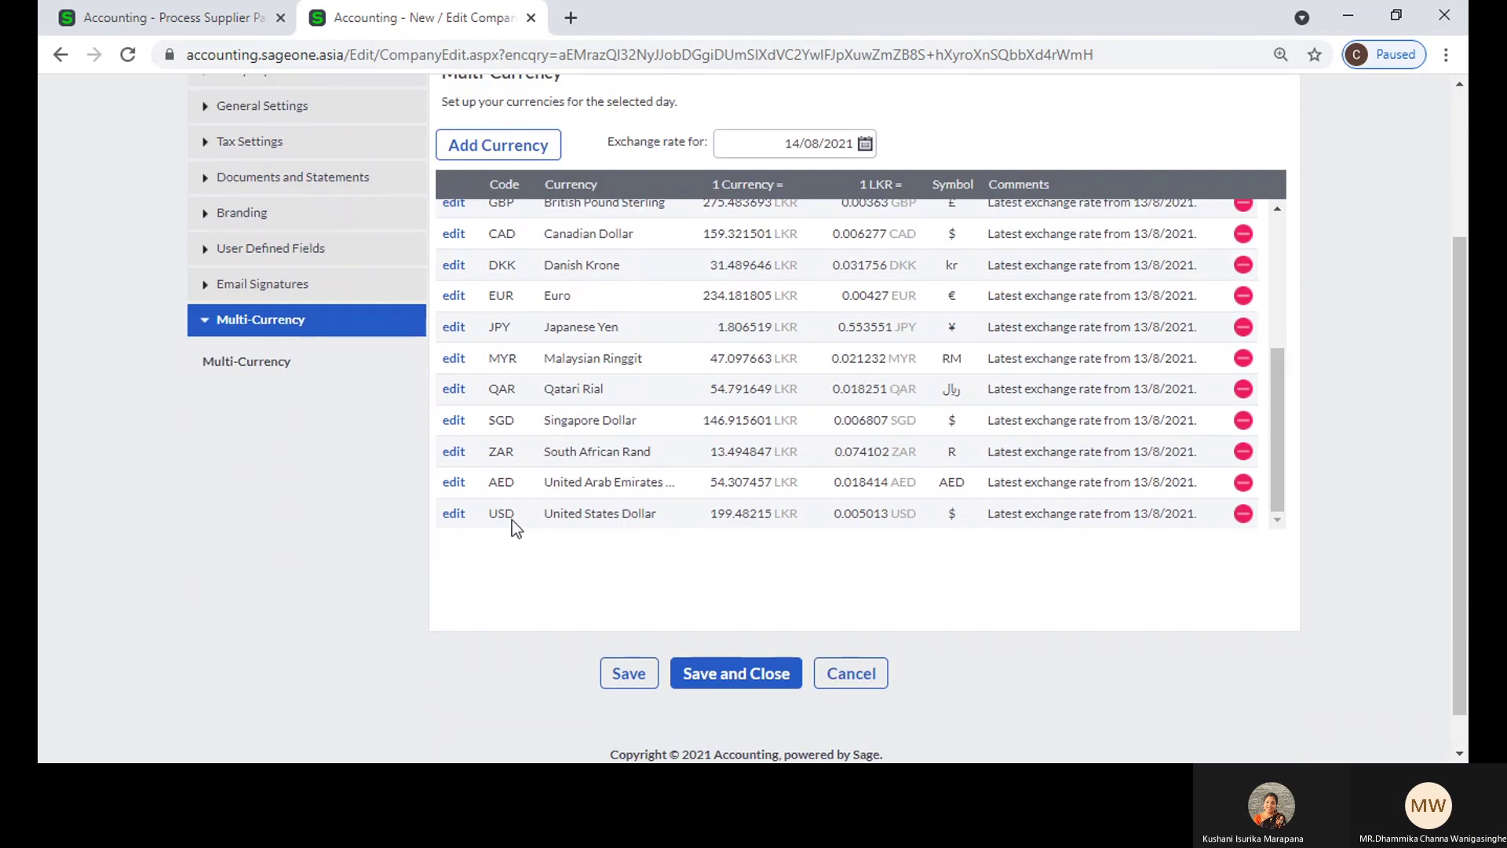
Step: Enter a new custom exchange rate of LKR 55 for the United Arab Emirates Dirham, covering 14/08/2021 to 21/08/2021
click(449, 482)
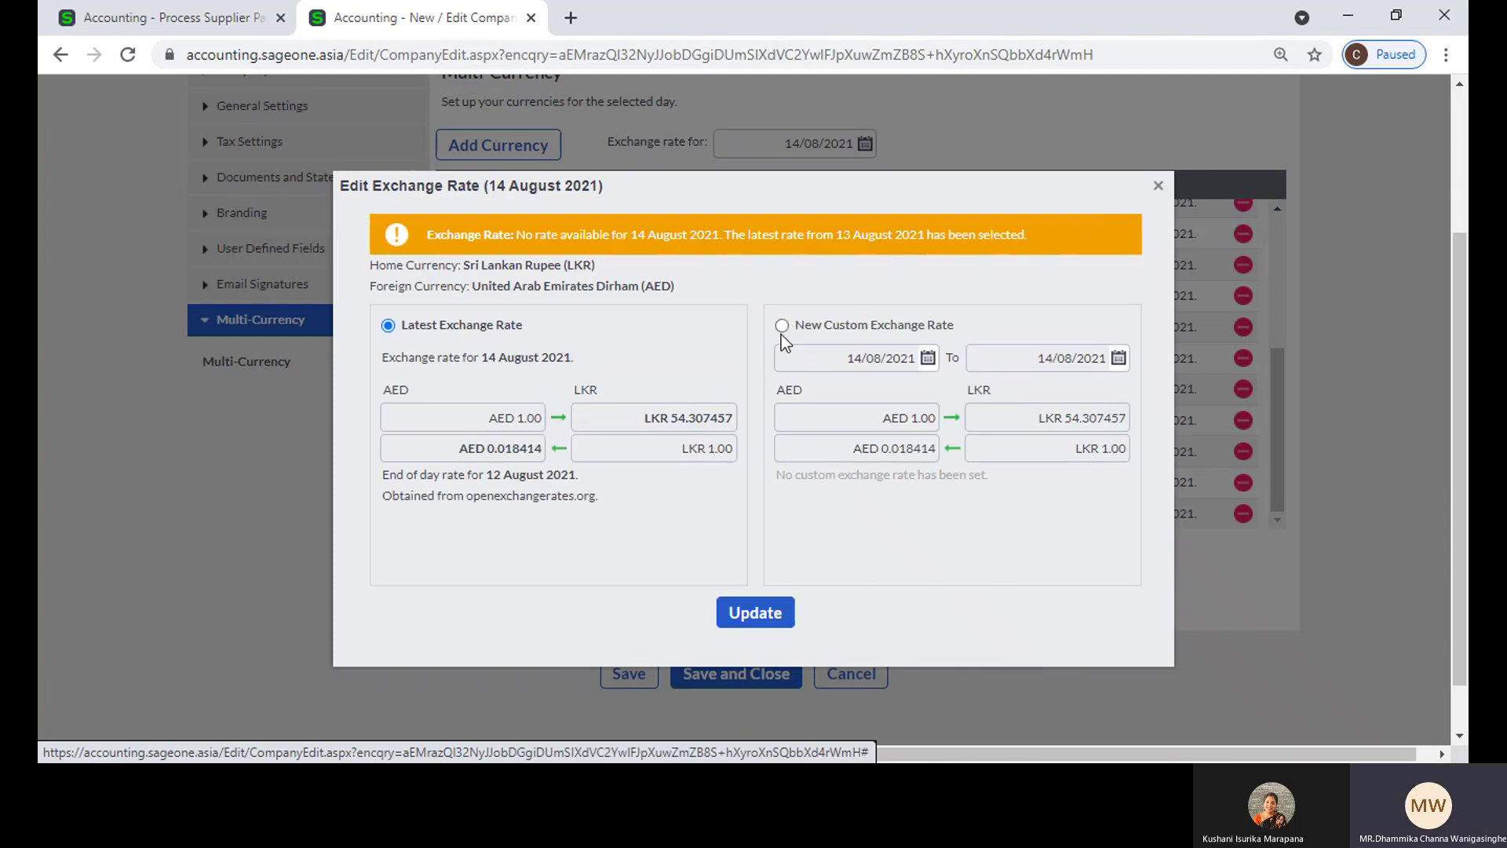
click(780, 329)
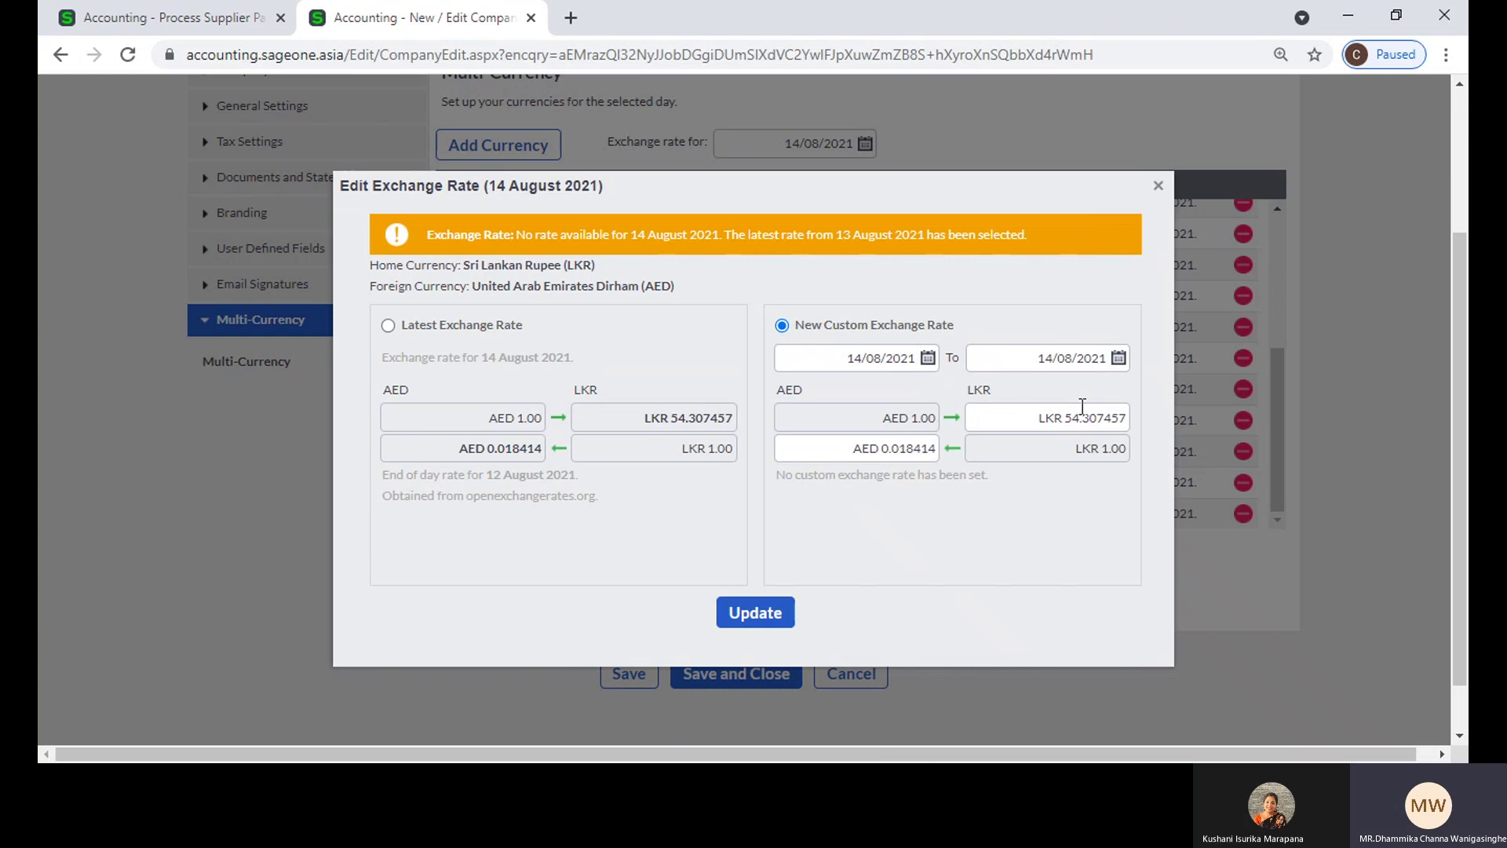
click(1118, 358)
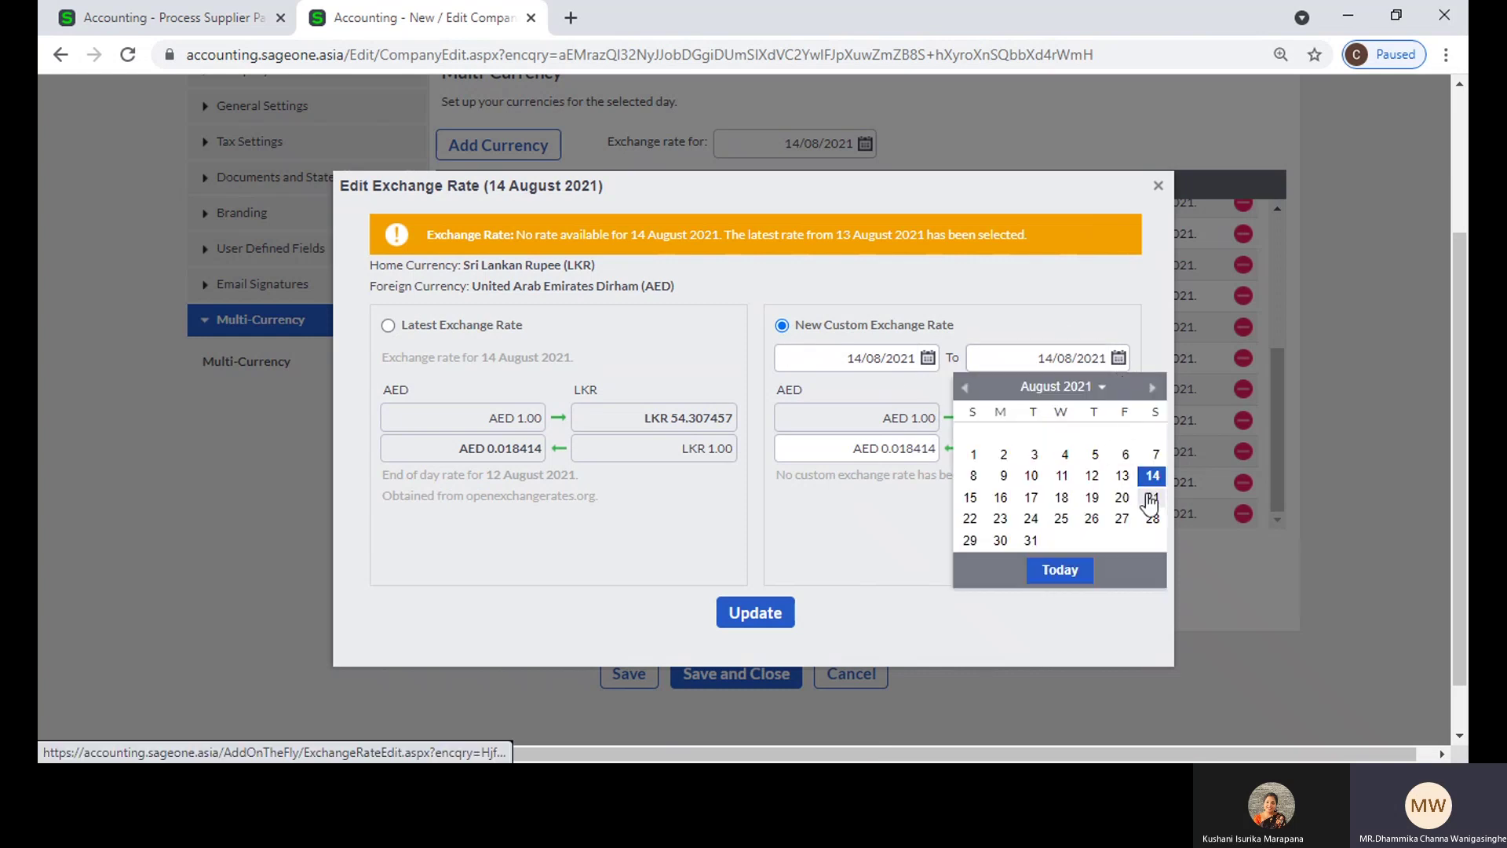
click(1150, 499)
click(1055, 423)
text(55)
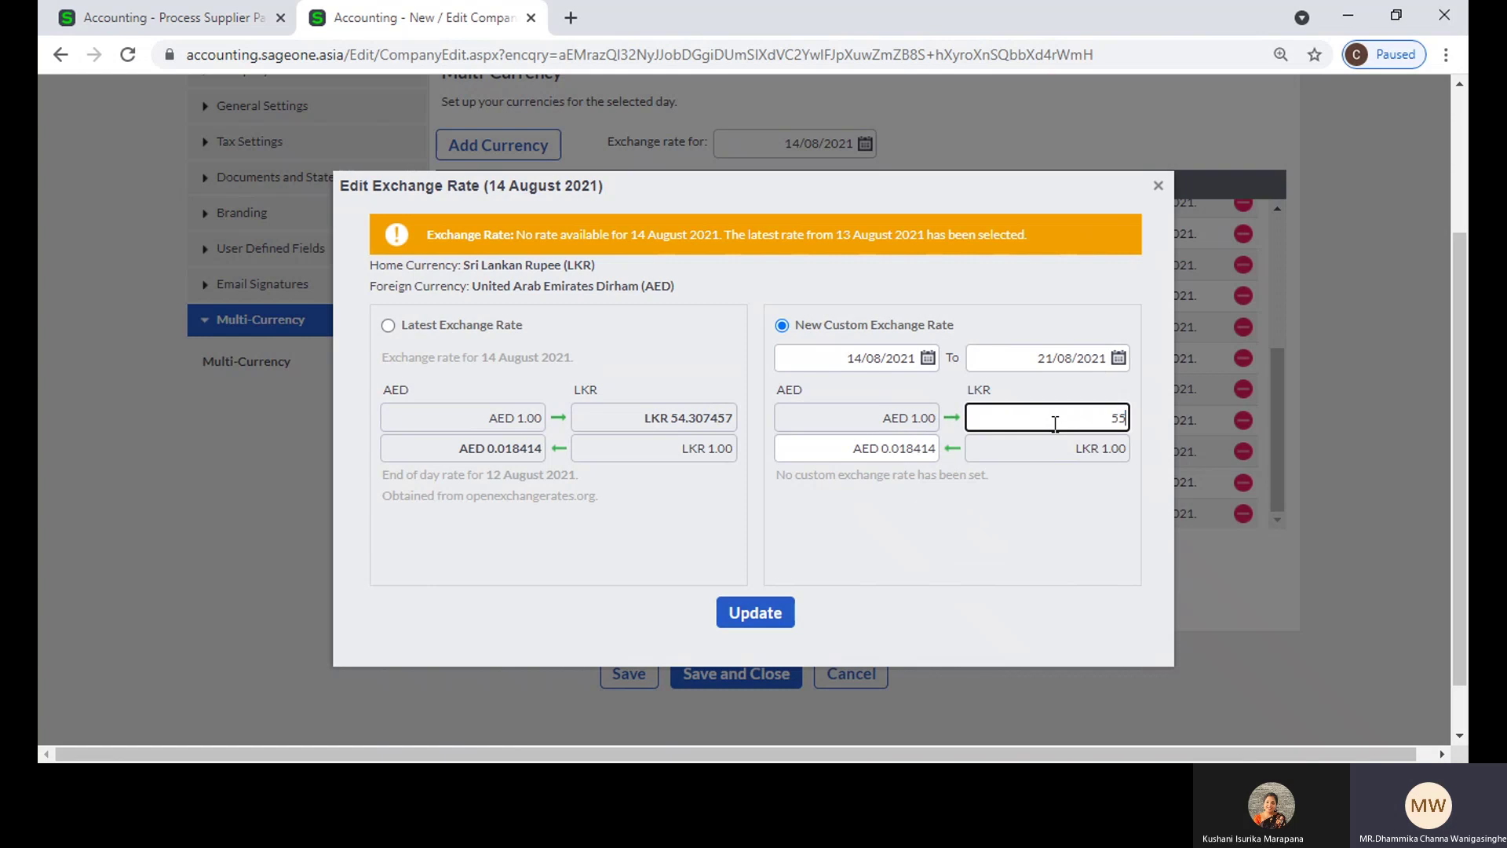
click(949, 556)
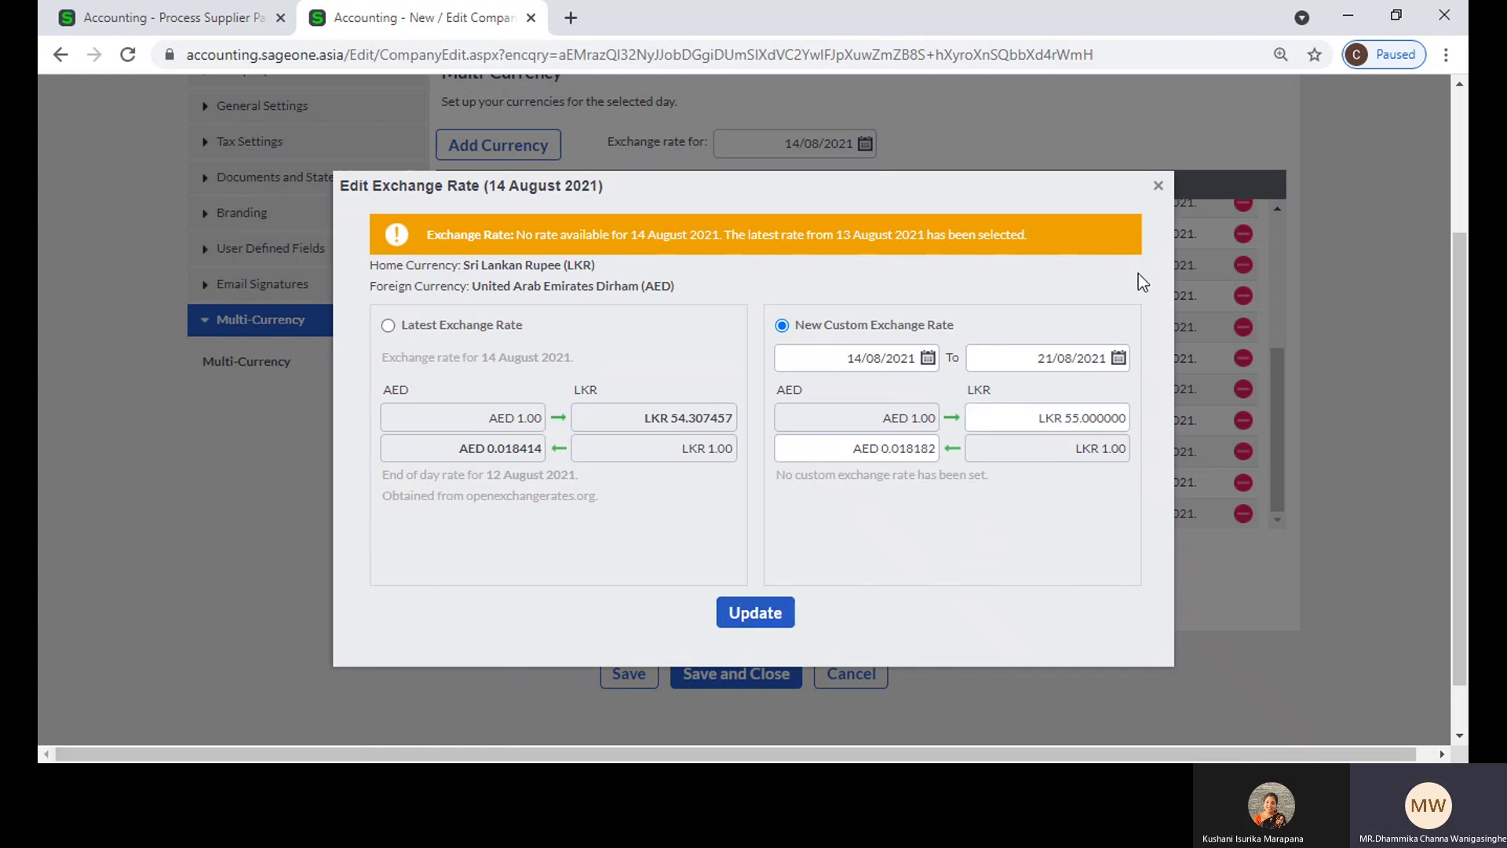
Step: Close the AED exchange rate dialog without updating and review the currency list's exchange rates for 04/08/2021
click(1158, 186)
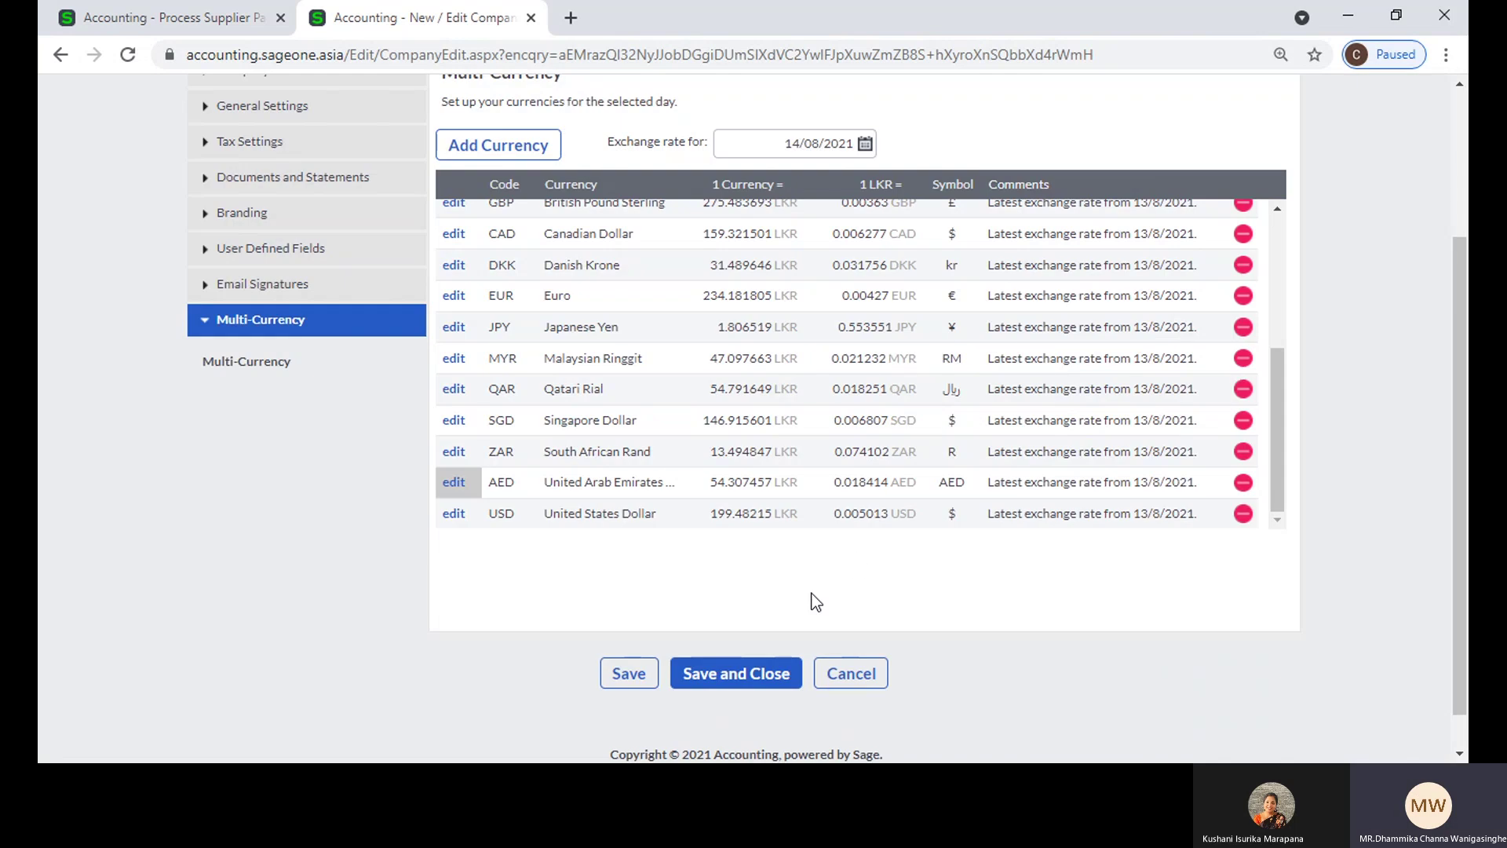
scroll(810, 394, up, 5)
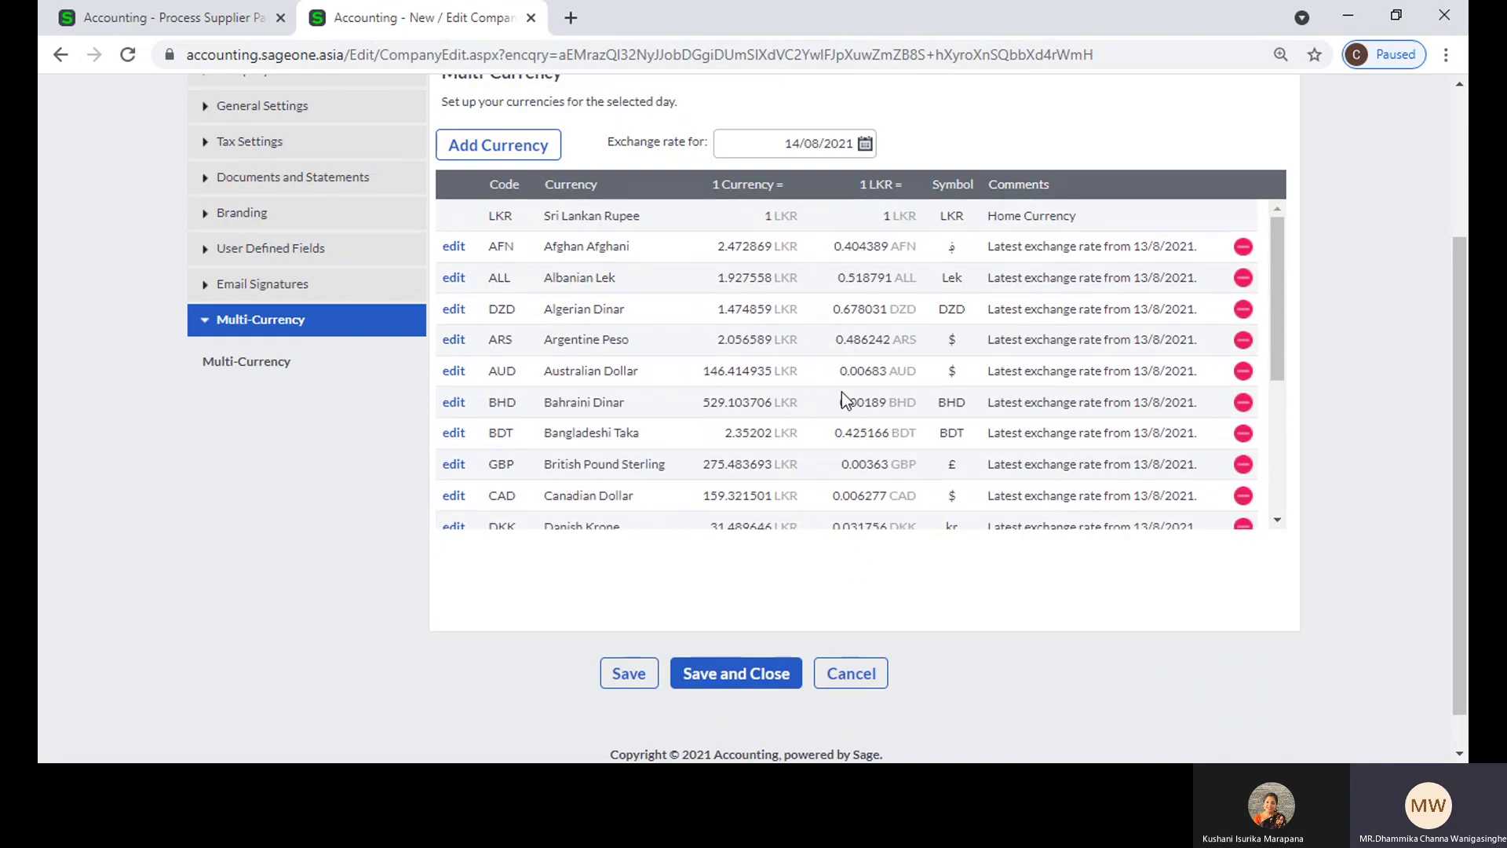
scroll(842, 392, up, 2)
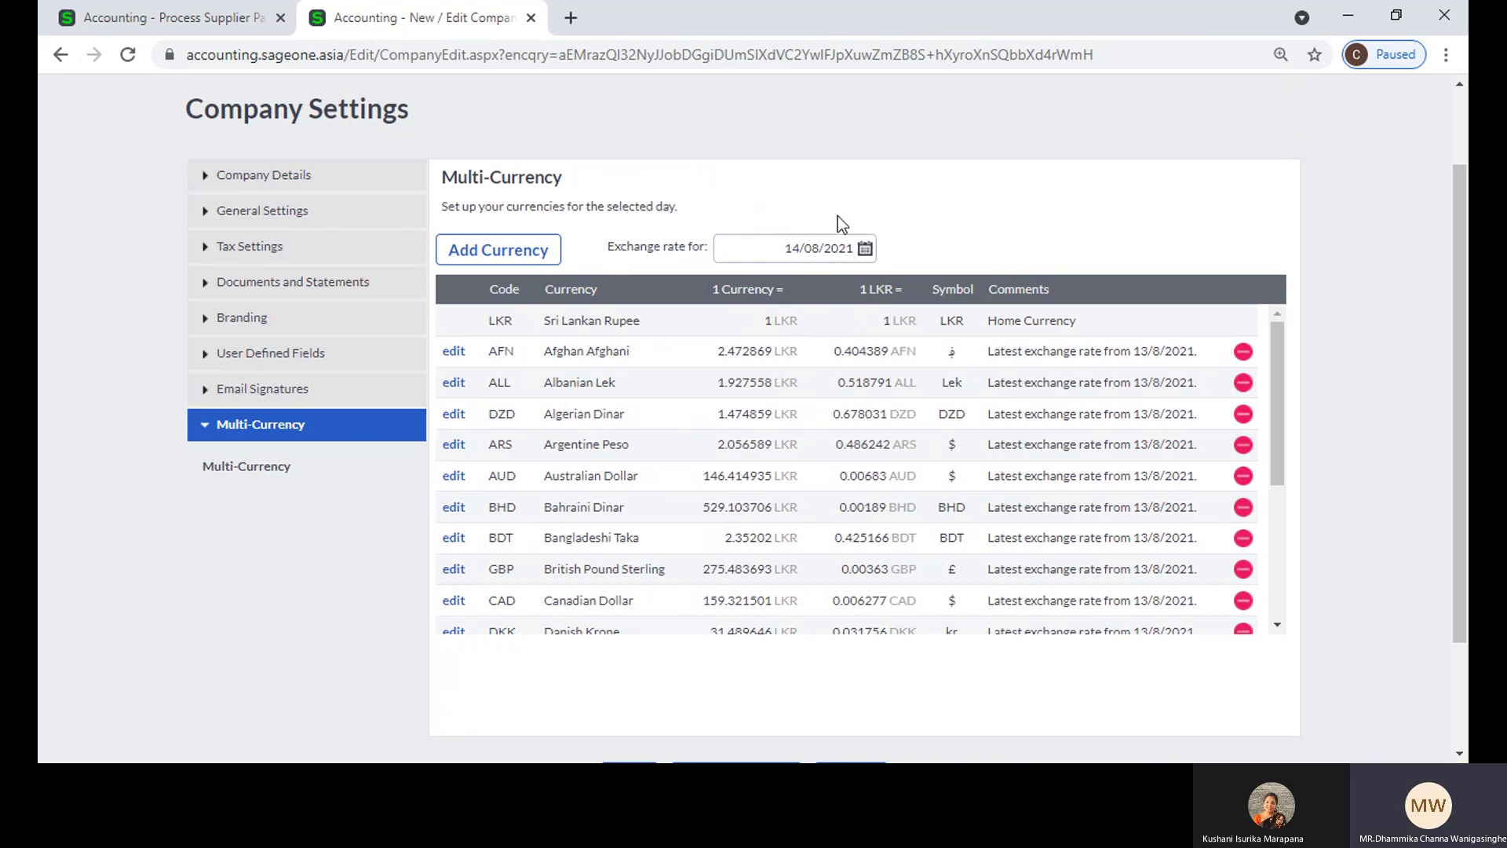
click(865, 248)
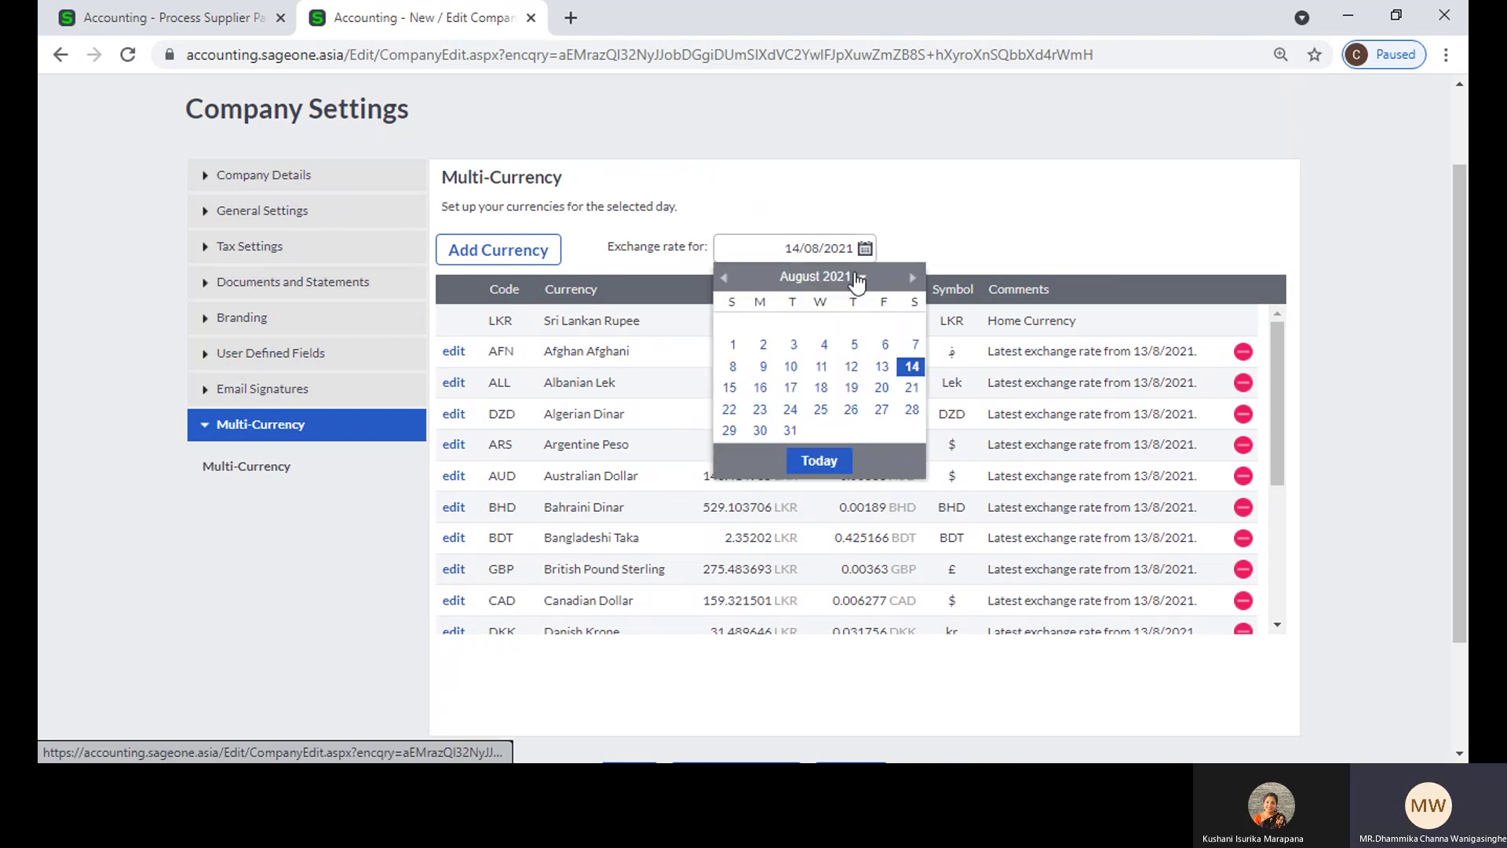
click(823, 345)
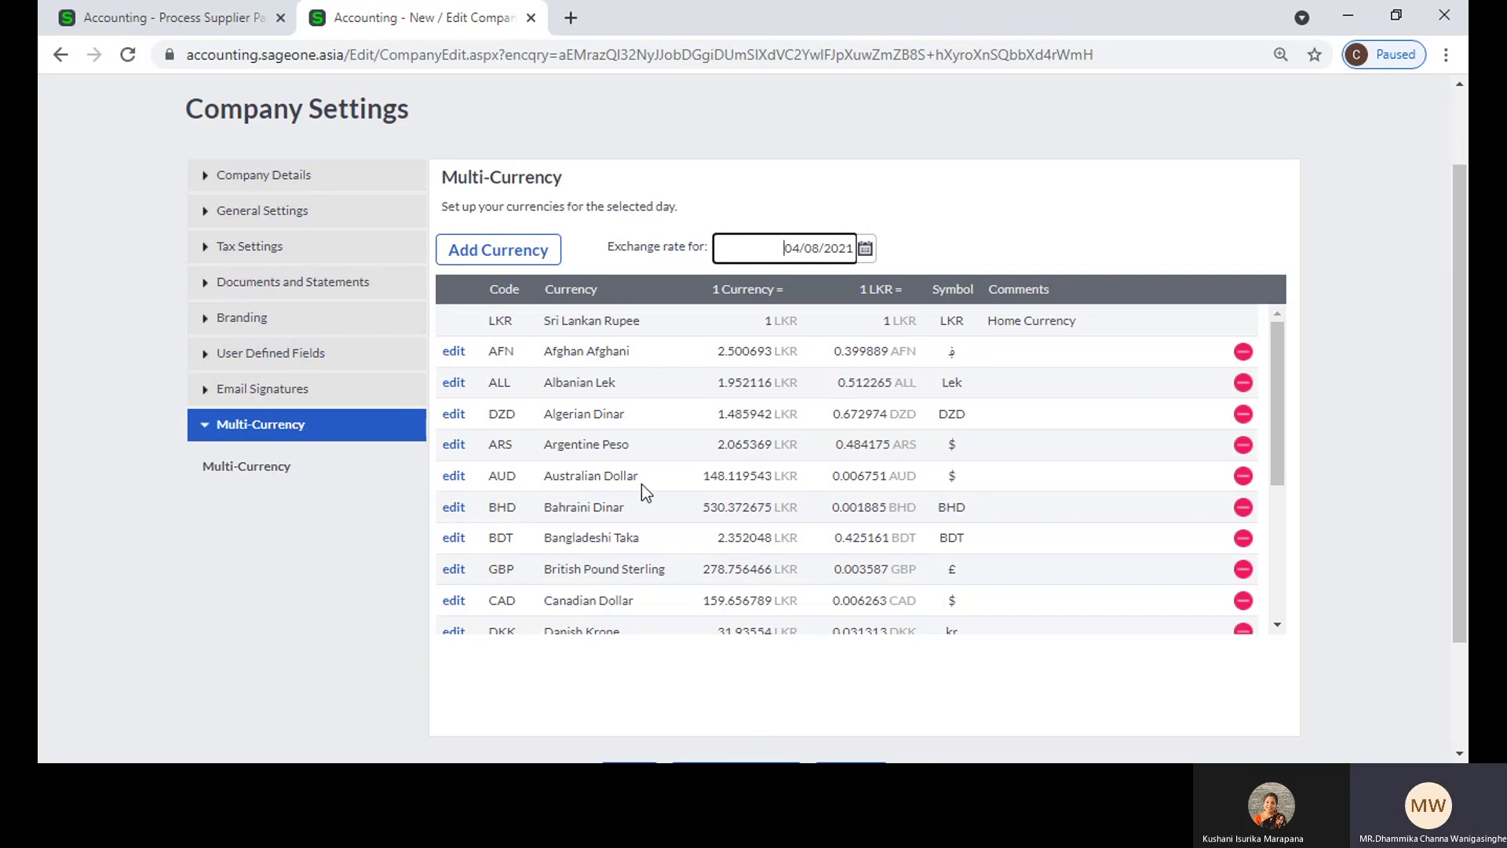
scroll(644, 539, down, 5)
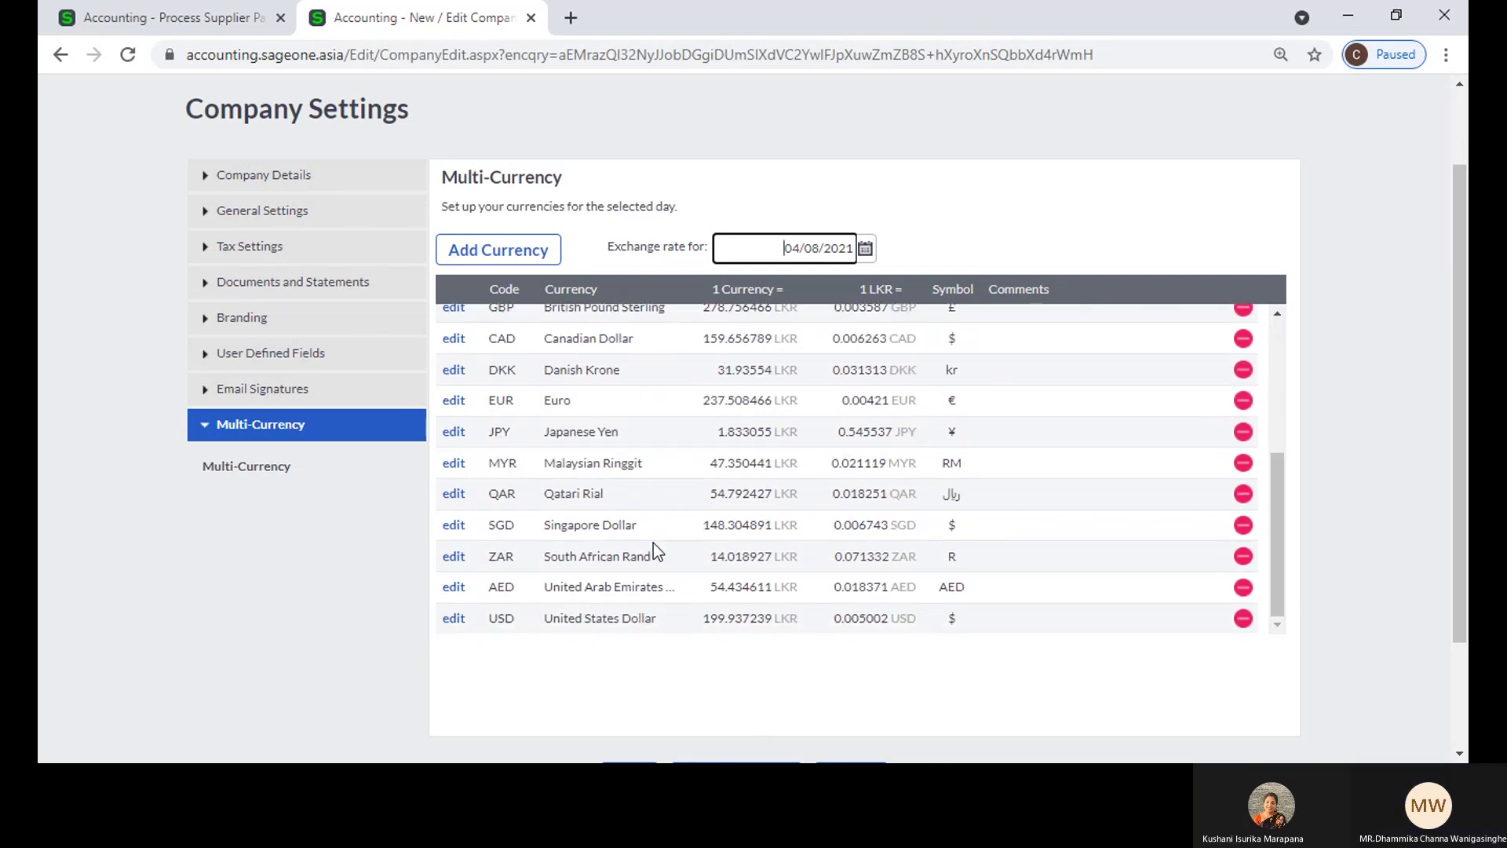
scroll(653, 543, up, 5)
click(963, 225)
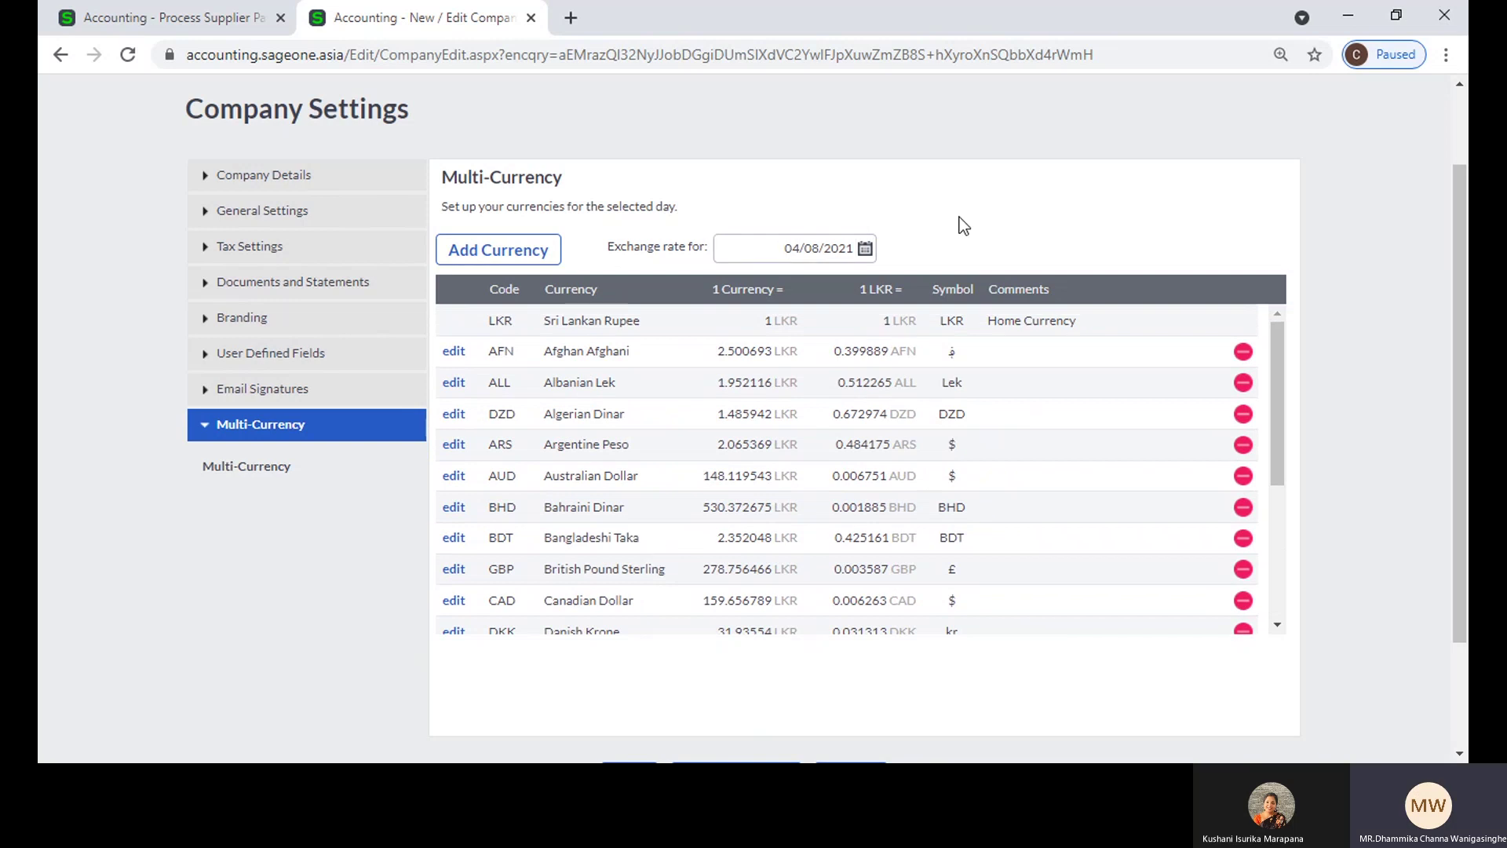
scroll(734, 298, up, 2)
Step: Switch to the browser tab with the supplier payment and bring up the list of available supplier reports
click(196, 28)
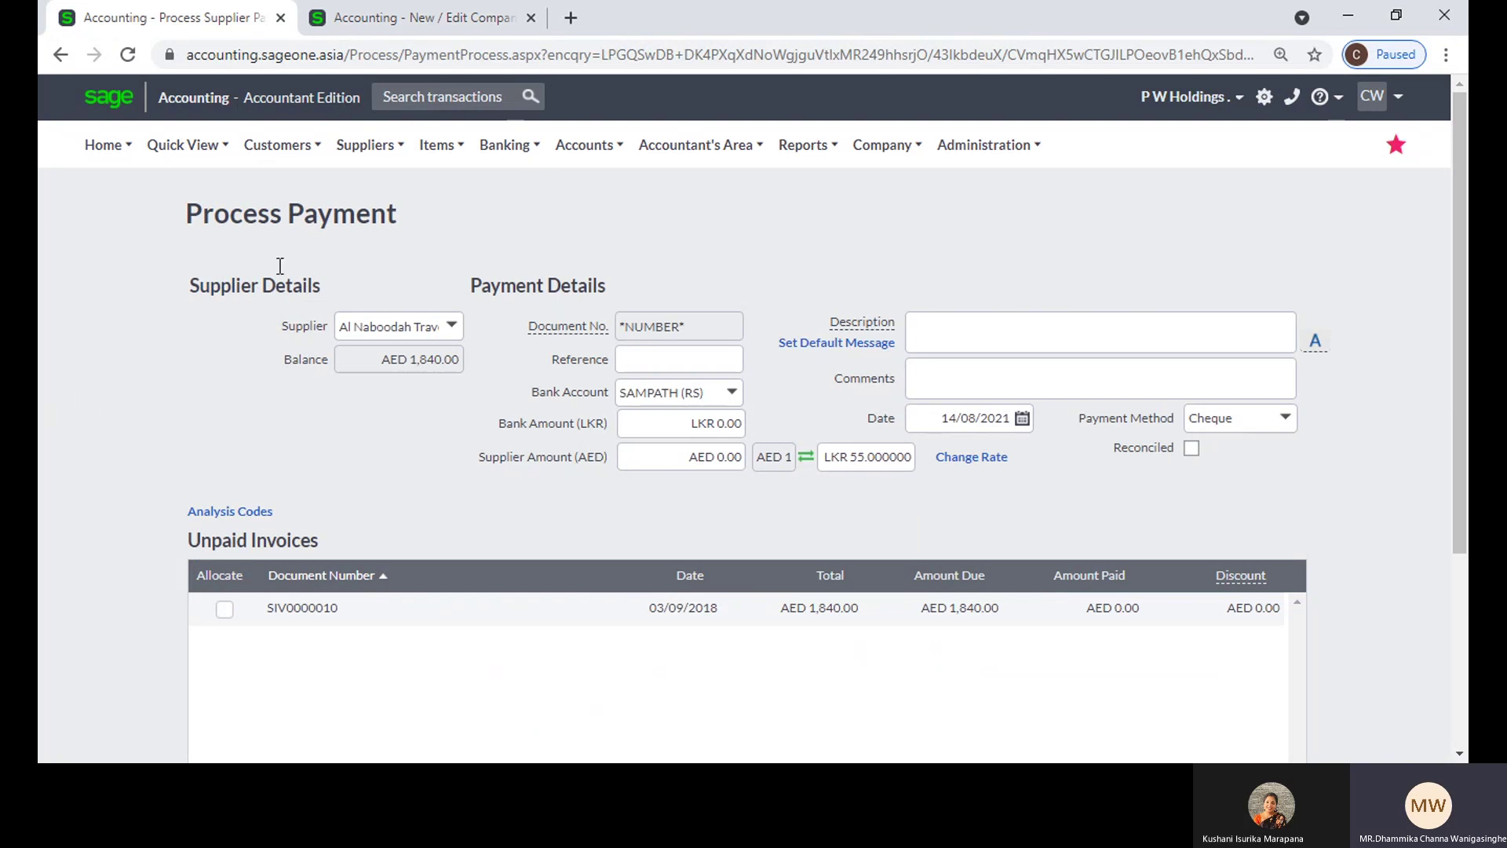
click(358, 149)
mouse_move(379, 253)
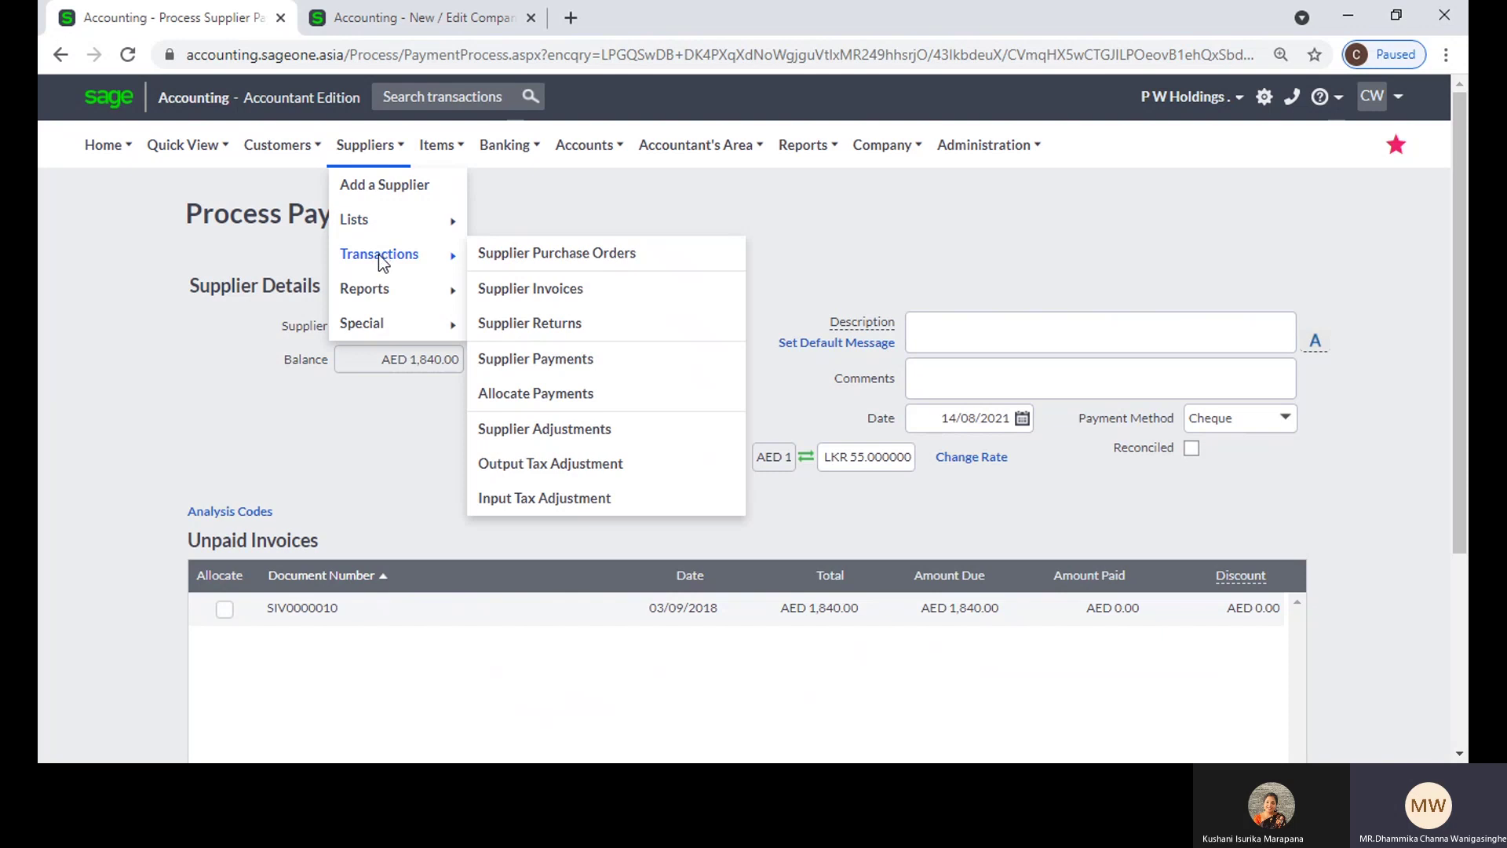
mouse_move(393, 299)
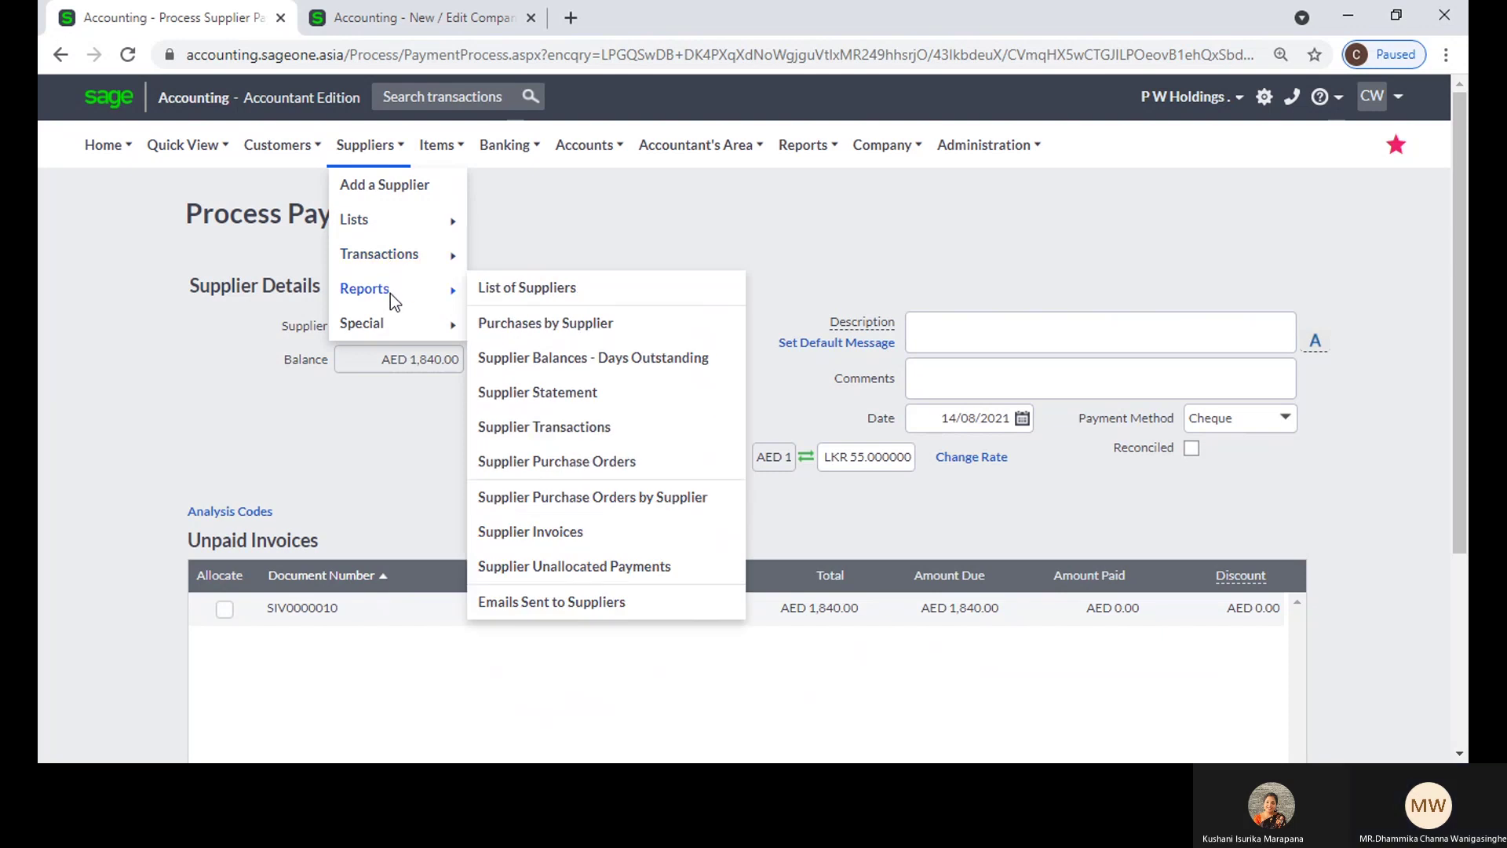